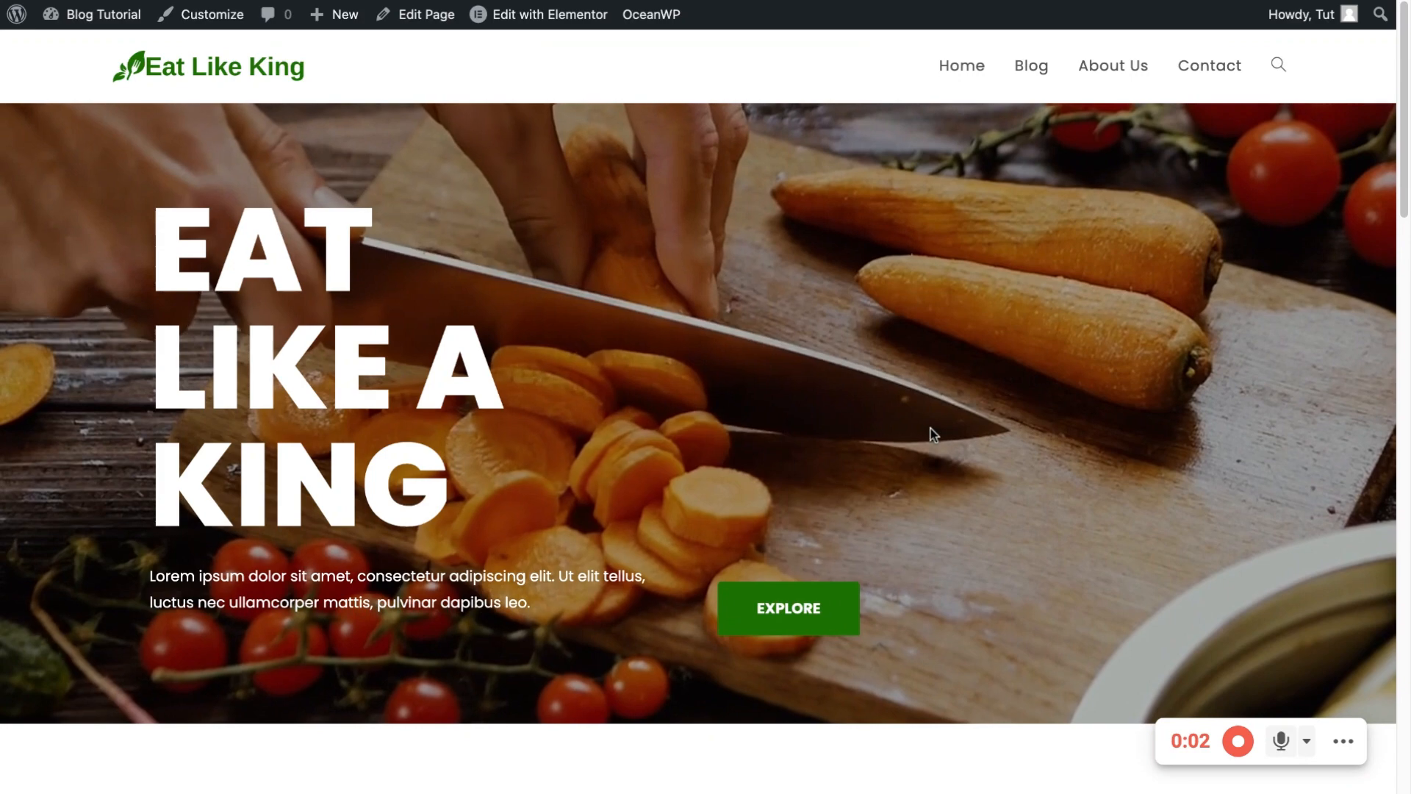
Browse the home page and check the Vegan Breakfast category archive before returning
{"action": "scroll", "coordinate": [350, 371], "scroll_direction": "down", "scroll_amount": 1}
{"action": "scroll", "coordinate": [351, 371], "scroll_direction": "up", "scroll_amount": 1}
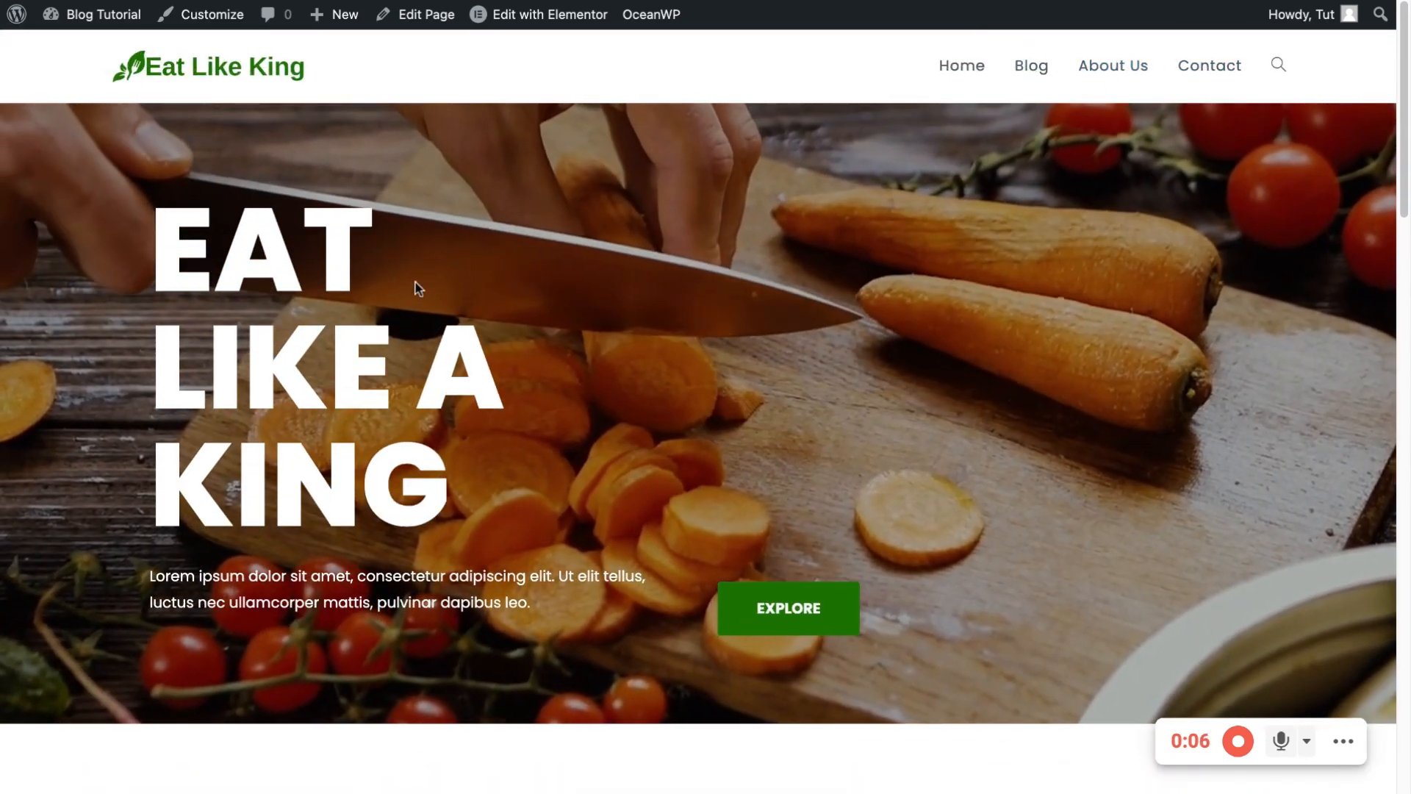
{"action": "scroll", "coordinate": [389, 378], "scroll_direction": "down", "scroll_amount": 1}
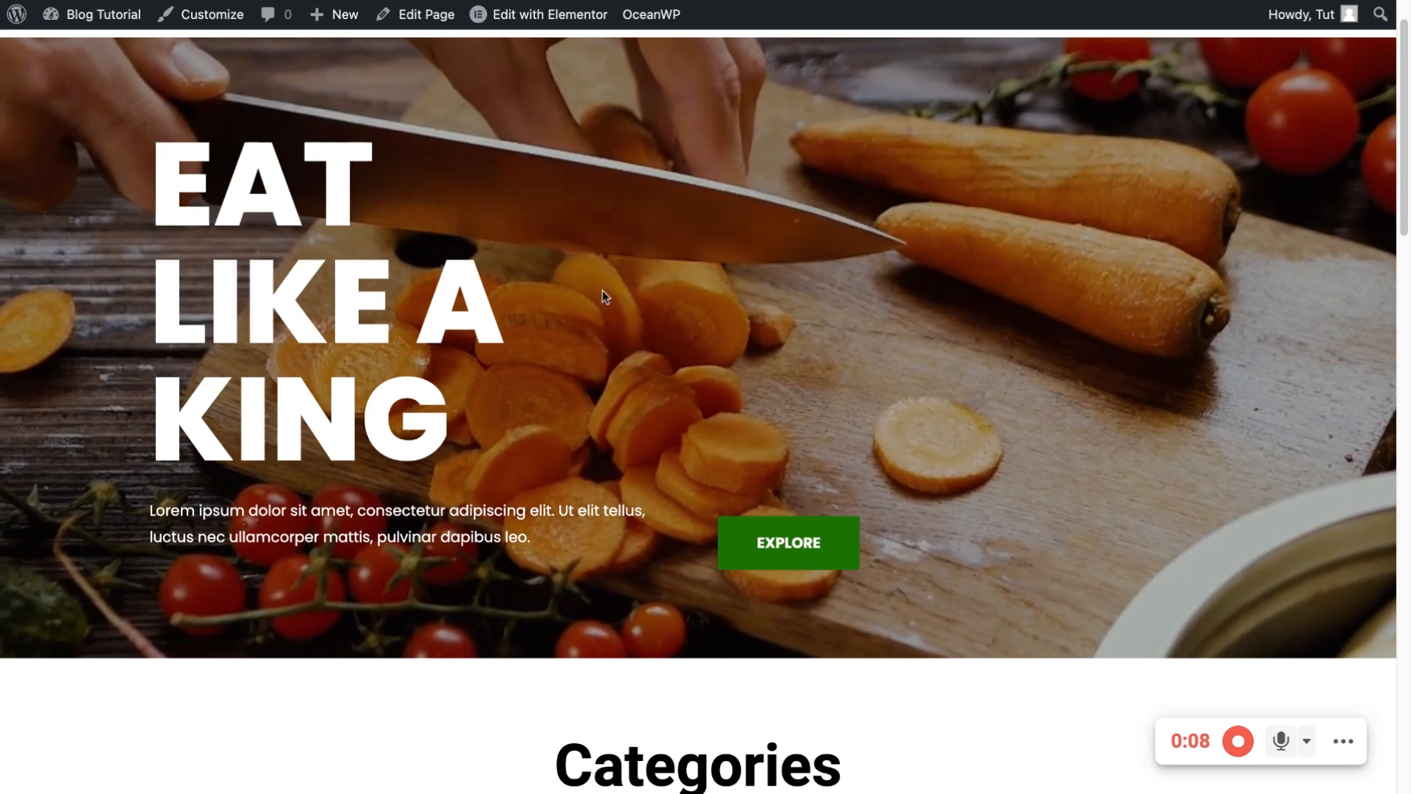
{"action": "scroll", "coordinate": [773, 377], "scroll_direction": "down", "scroll_amount": 2}
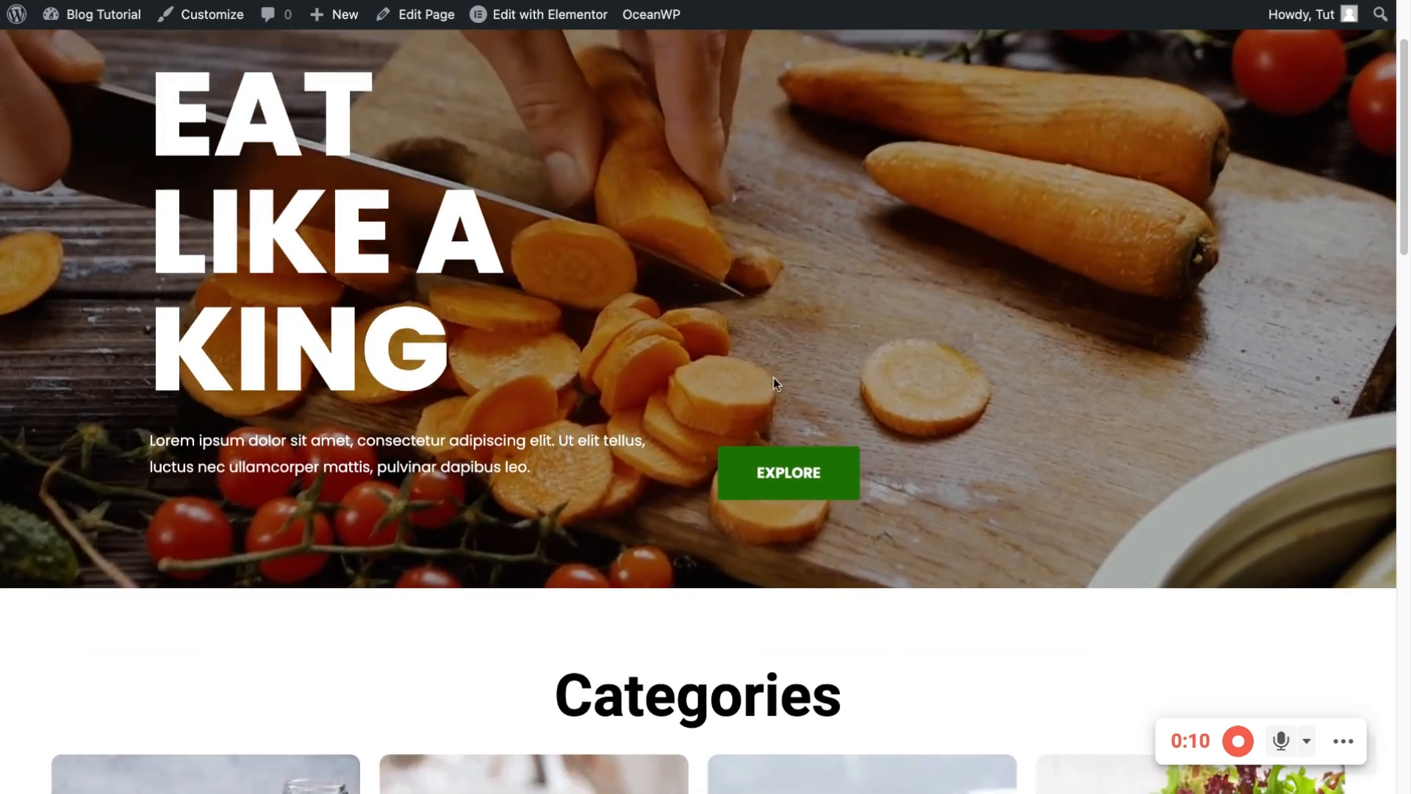
{"action": "scroll", "coordinate": [765, 466], "scroll_direction": "down", "scroll_amount": 8}
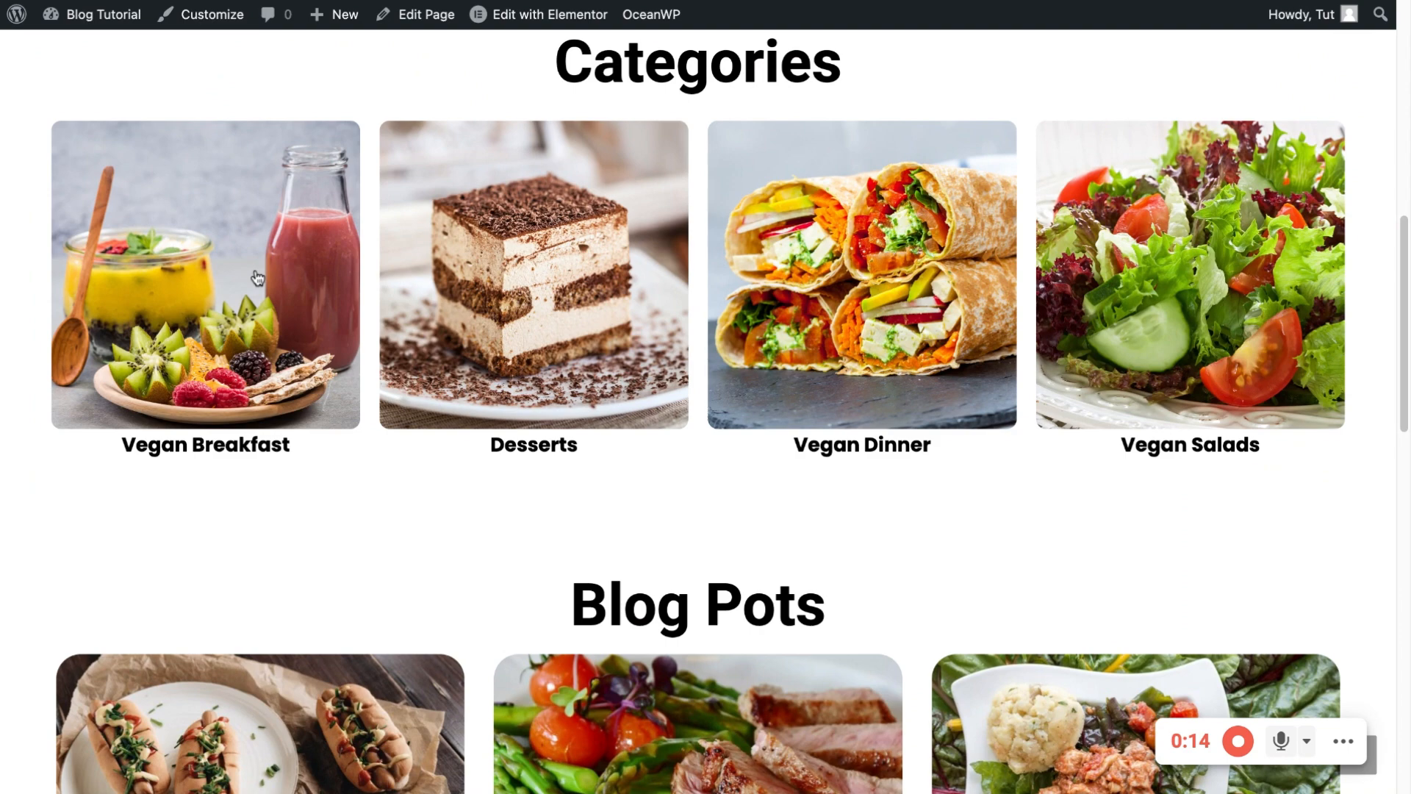
{"action": "left_click", "coordinate": [272, 320]}
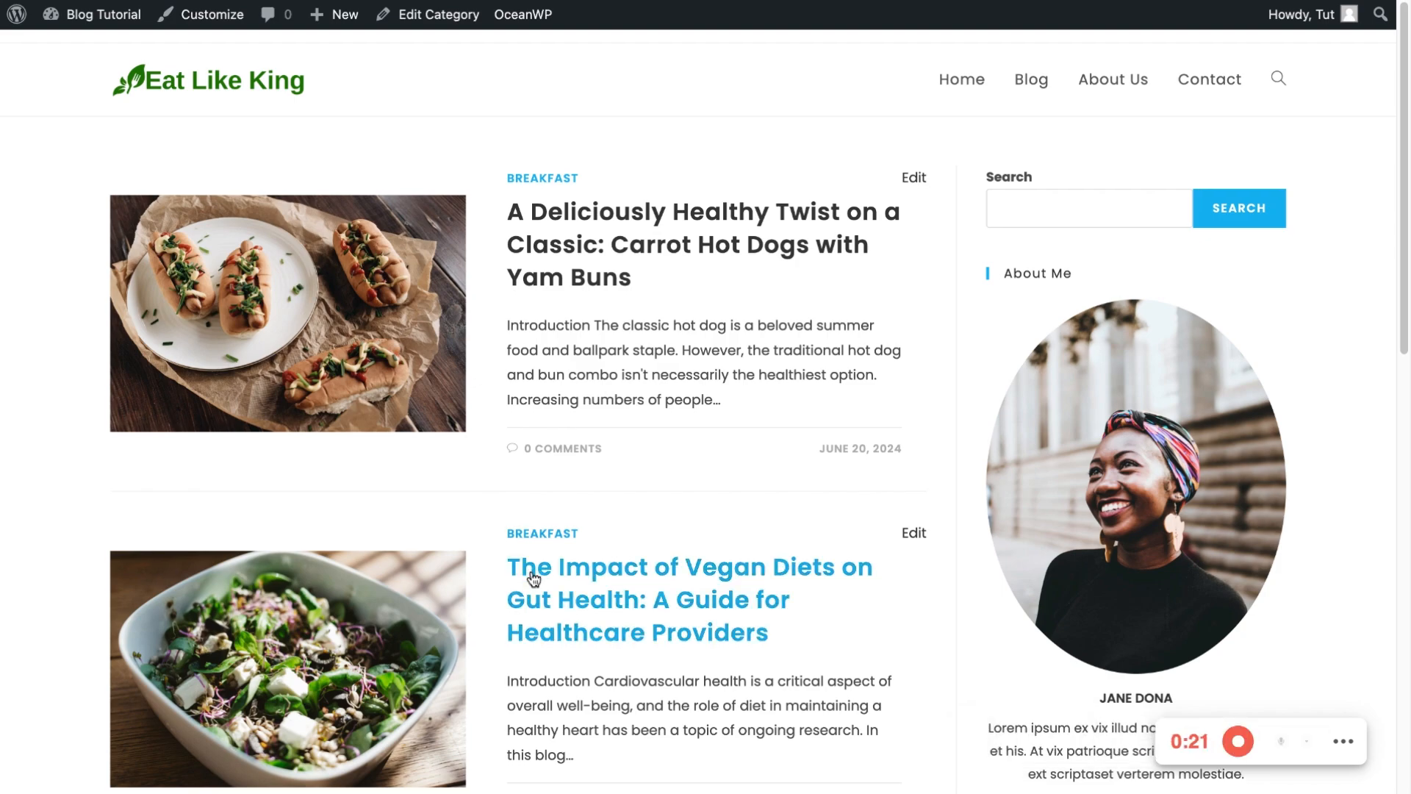
{"action": "scroll", "coordinate": [515, 507], "scroll_direction": "down", "scroll_amount": 20}
{"action": "scroll", "coordinate": [520, 488], "scroll_direction": "up", "scroll_amount": 20}
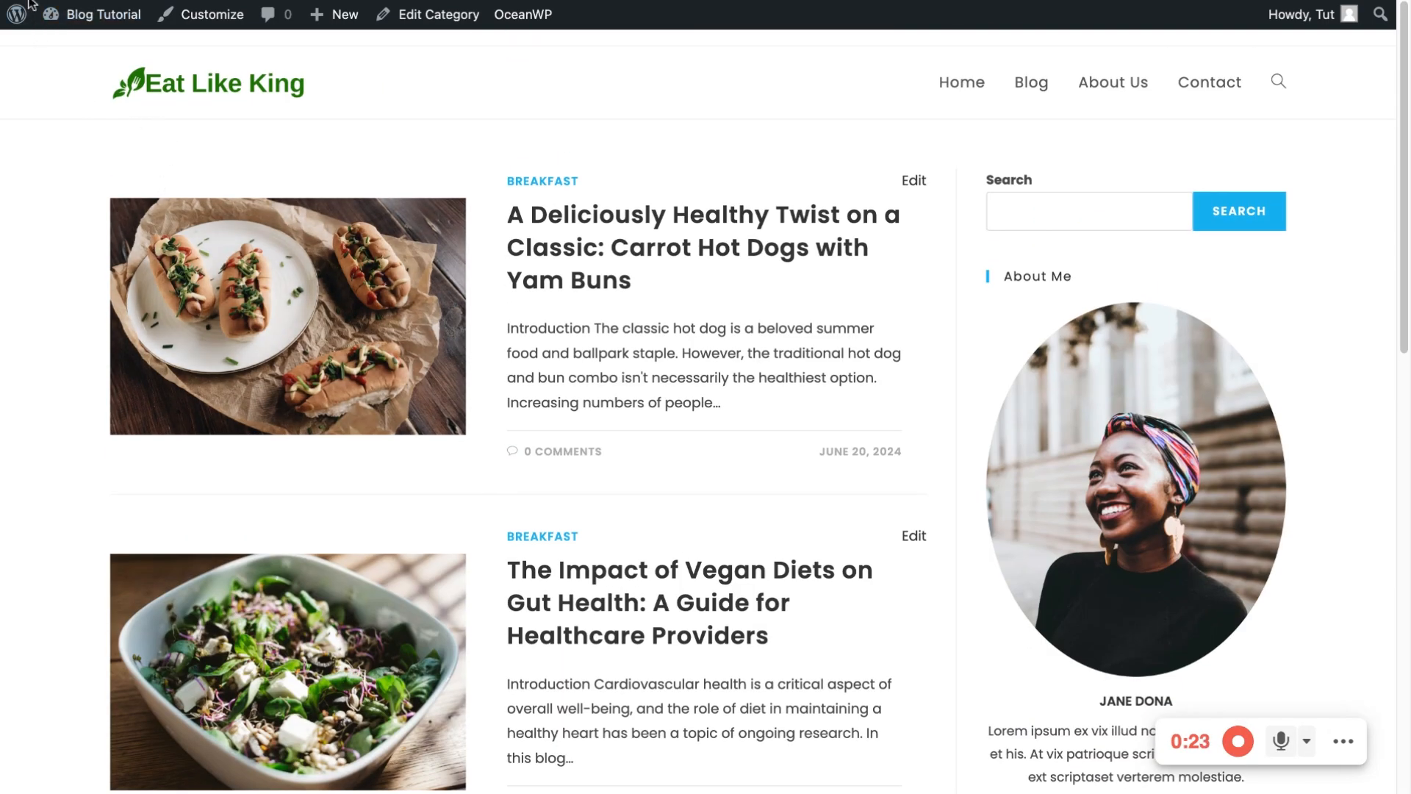
{"action": "key", "text": "alt+Left"}
Open the Carrot Hot Dogs with Yam Buns post and read through its recipe and comments
{"action": "scroll", "coordinate": [470, 455], "scroll_direction": "down", "scroll_amount": 6}
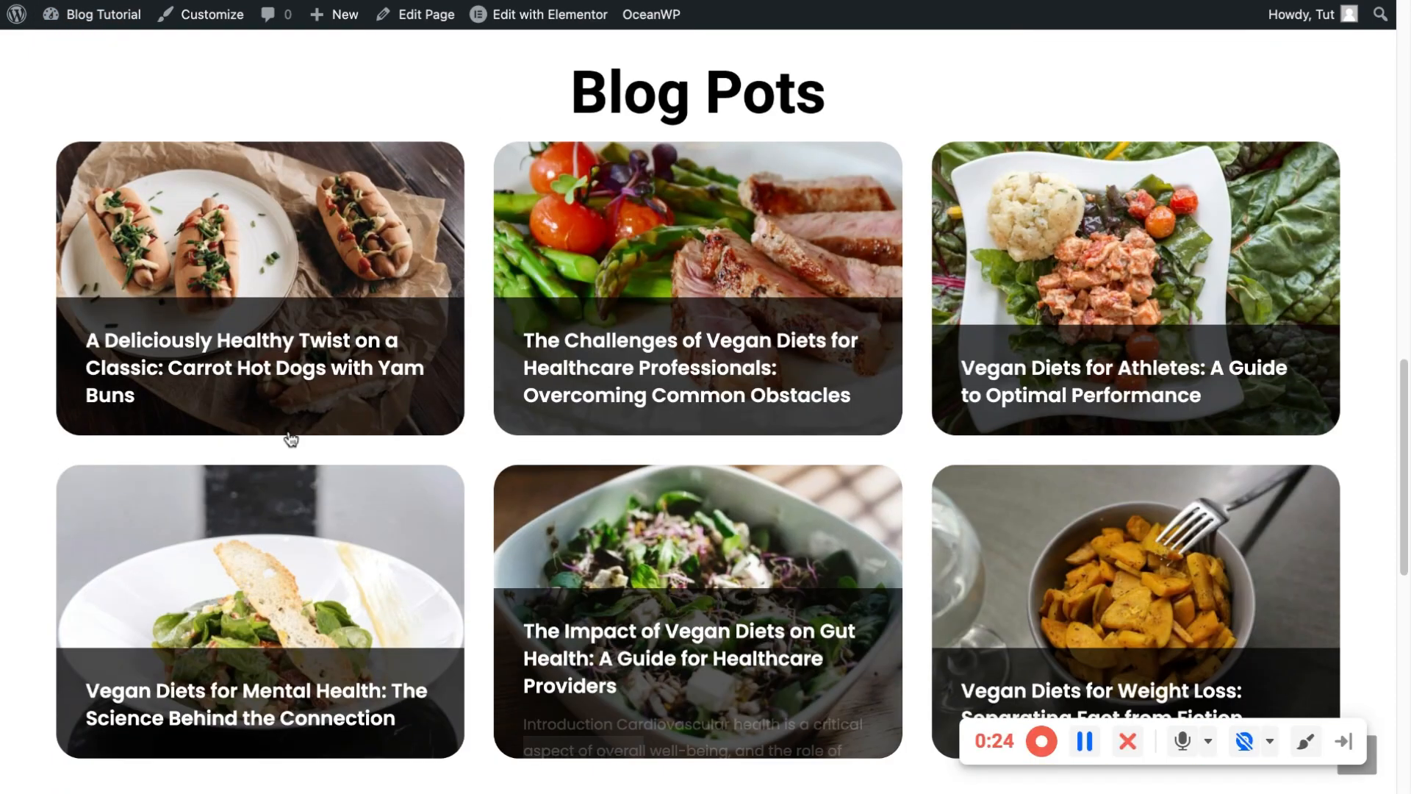
{"action": "scroll", "coordinate": [246, 364], "scroll_direction": "down", "scroll_amount": 1}
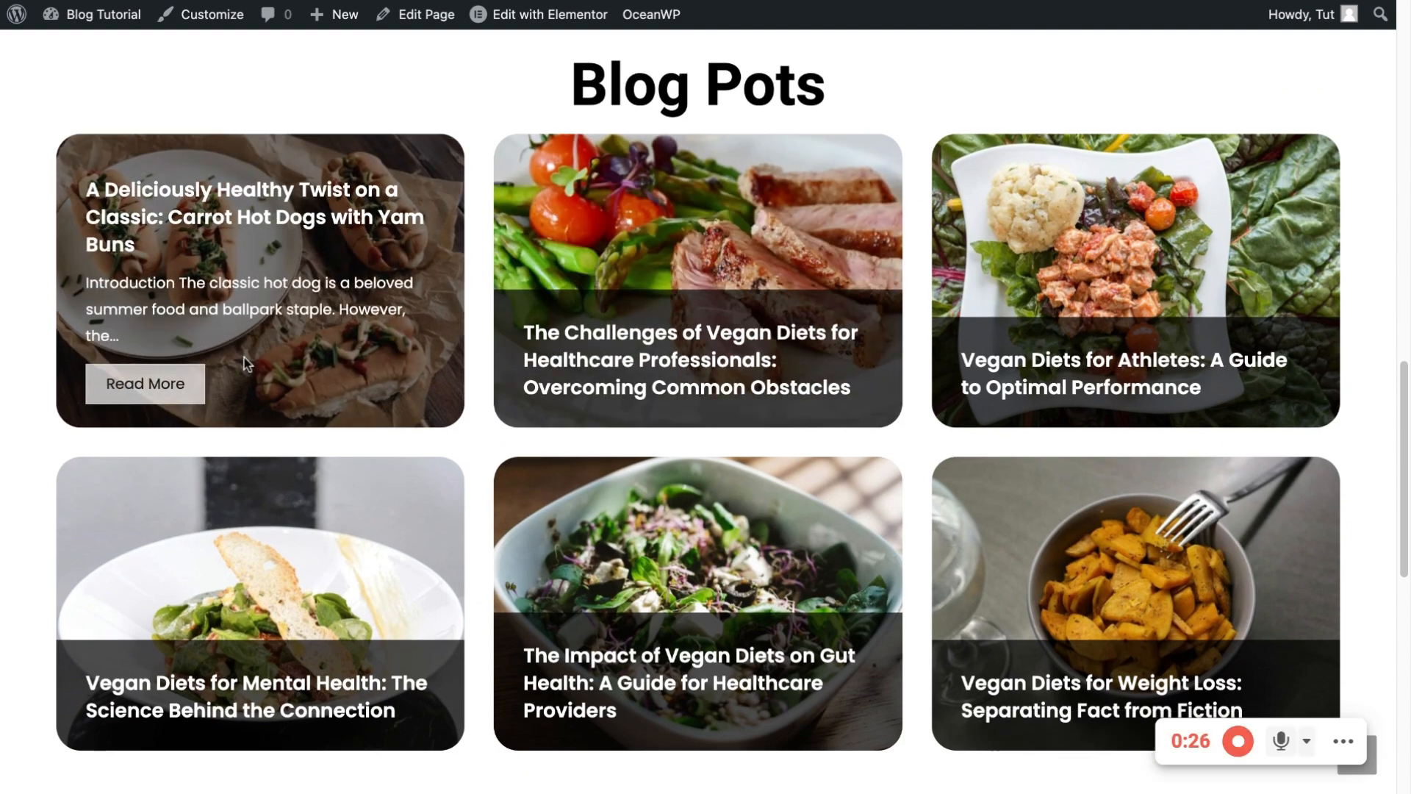
{"action": "left_click", "coordinate": [143, 379]}
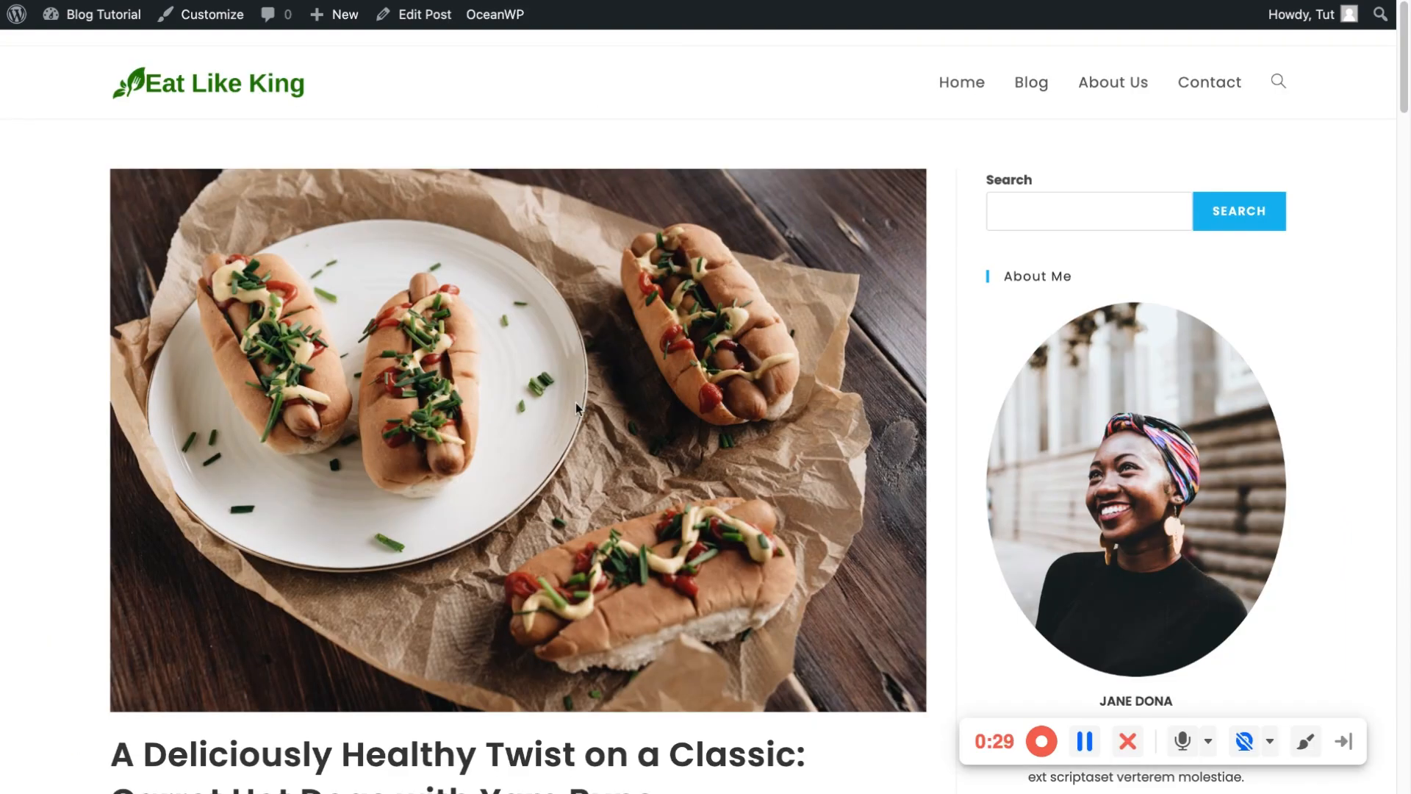
{"action": "scroll", "coordinate": [575, 403], "scroll_direction": "down", "scroll_amount": 15}
{"action": "scroll", "coordinate": [769, 393], "scroll_direction": "up", "scroll_amount": 10}
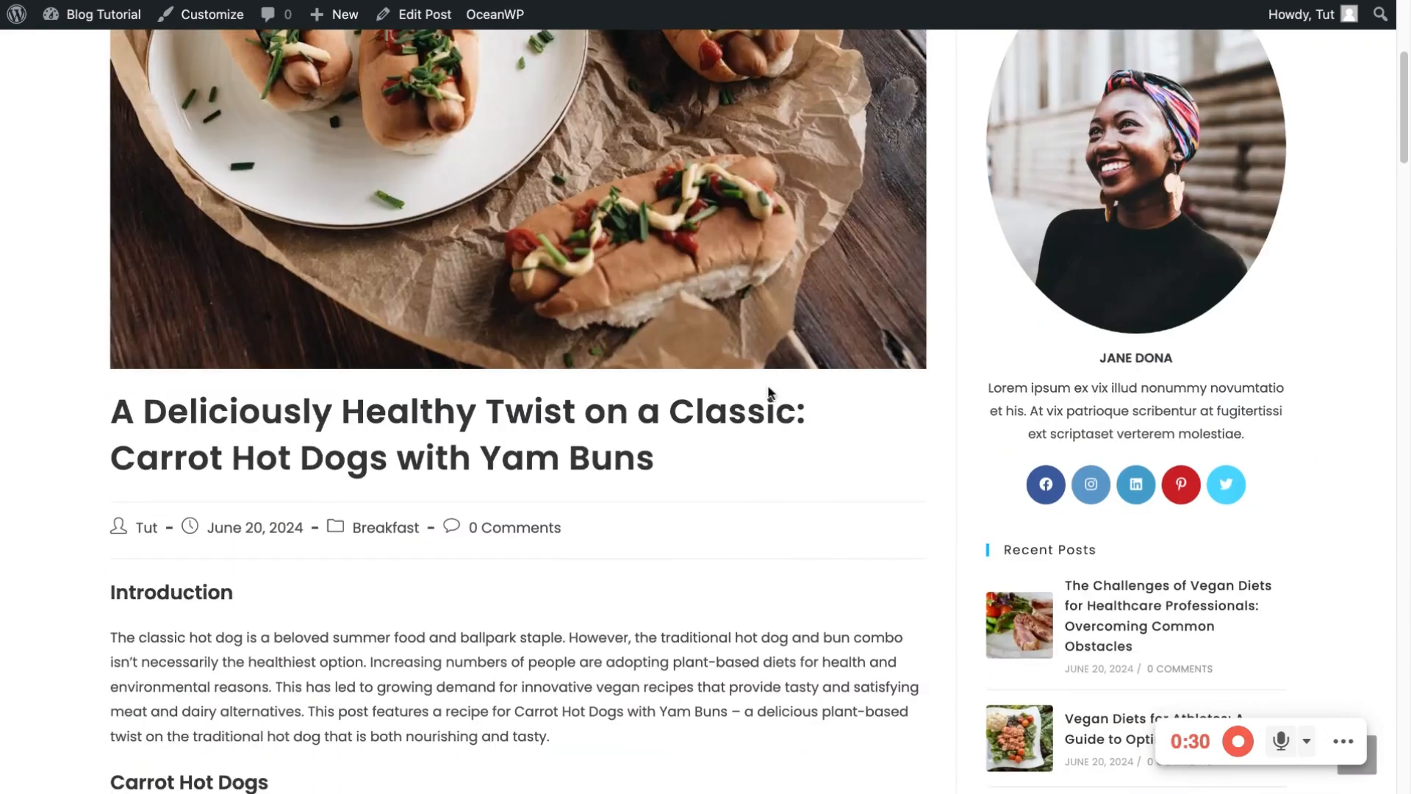
{"action": "scroll", "coordinate": [768, 394], "scroll_direction": "up", "scroll_amount": 5}
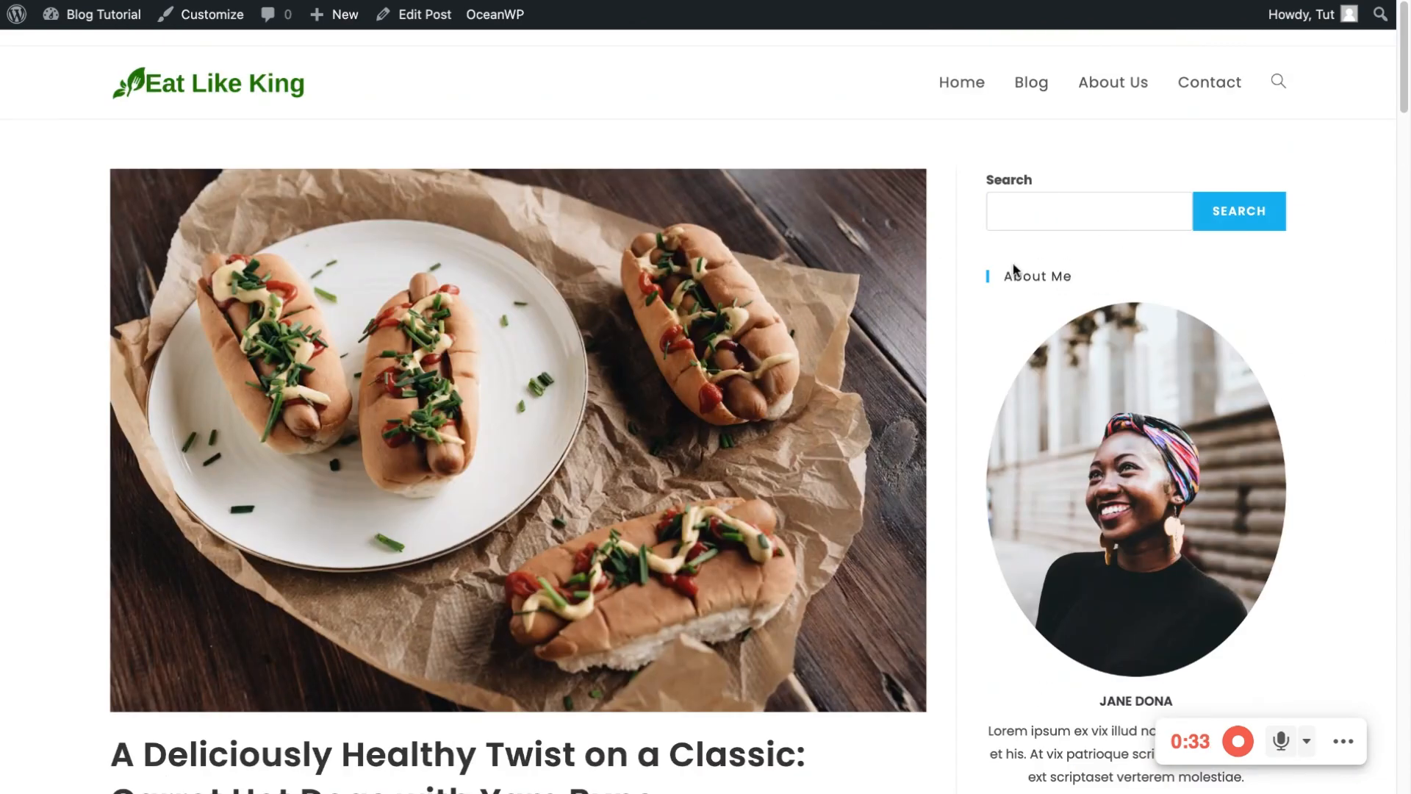
{"action": "scroll", "coordinate": [1088, 272], "scroll_direction": "down", "scroll_amount": 8}
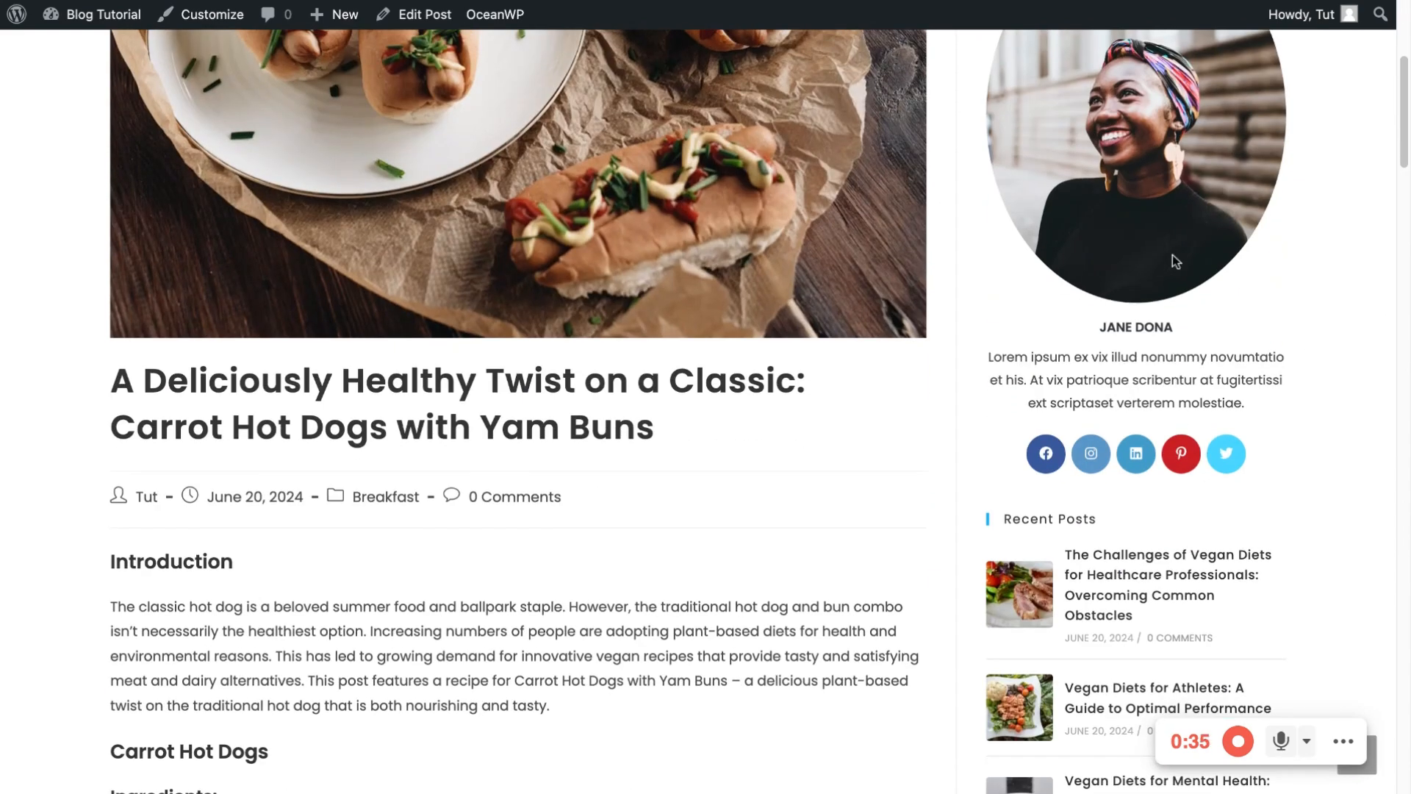
{"action": "scroll", "coordinate": [1176, 250], "scroll_direction": "up", "scroll_amount": 5}
{"action": "scroll", "coordinate": [1187, 222], "scroll_direction": "down", "scroll_amount": 5}
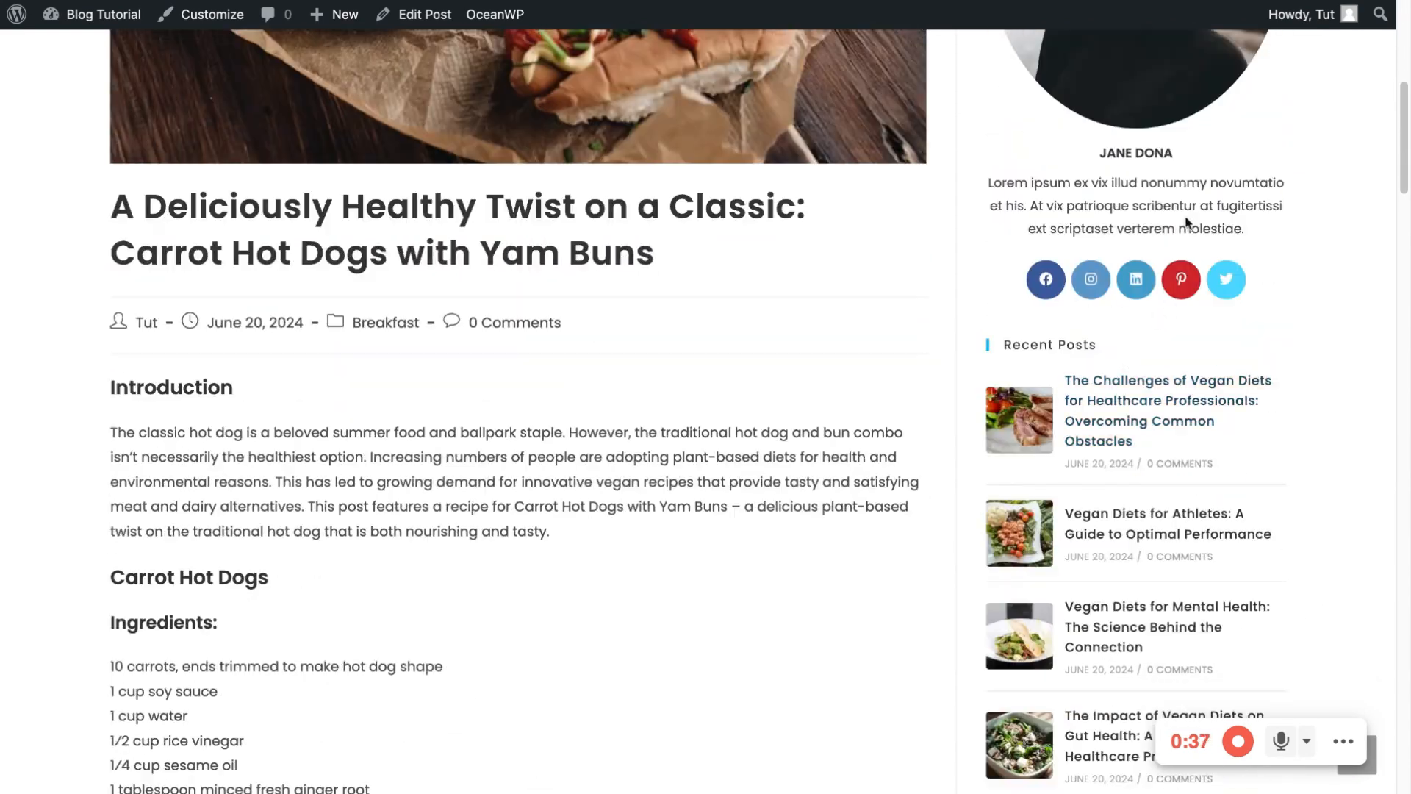
{"action": "scroll", "coordinate": [1125, 271], "scroll_direction": "down", "scroll_amount": 6}
{"action": "scroll", "coordinate": [1136, 441], "scroll_direction": "up", "scroll_amount": 7}
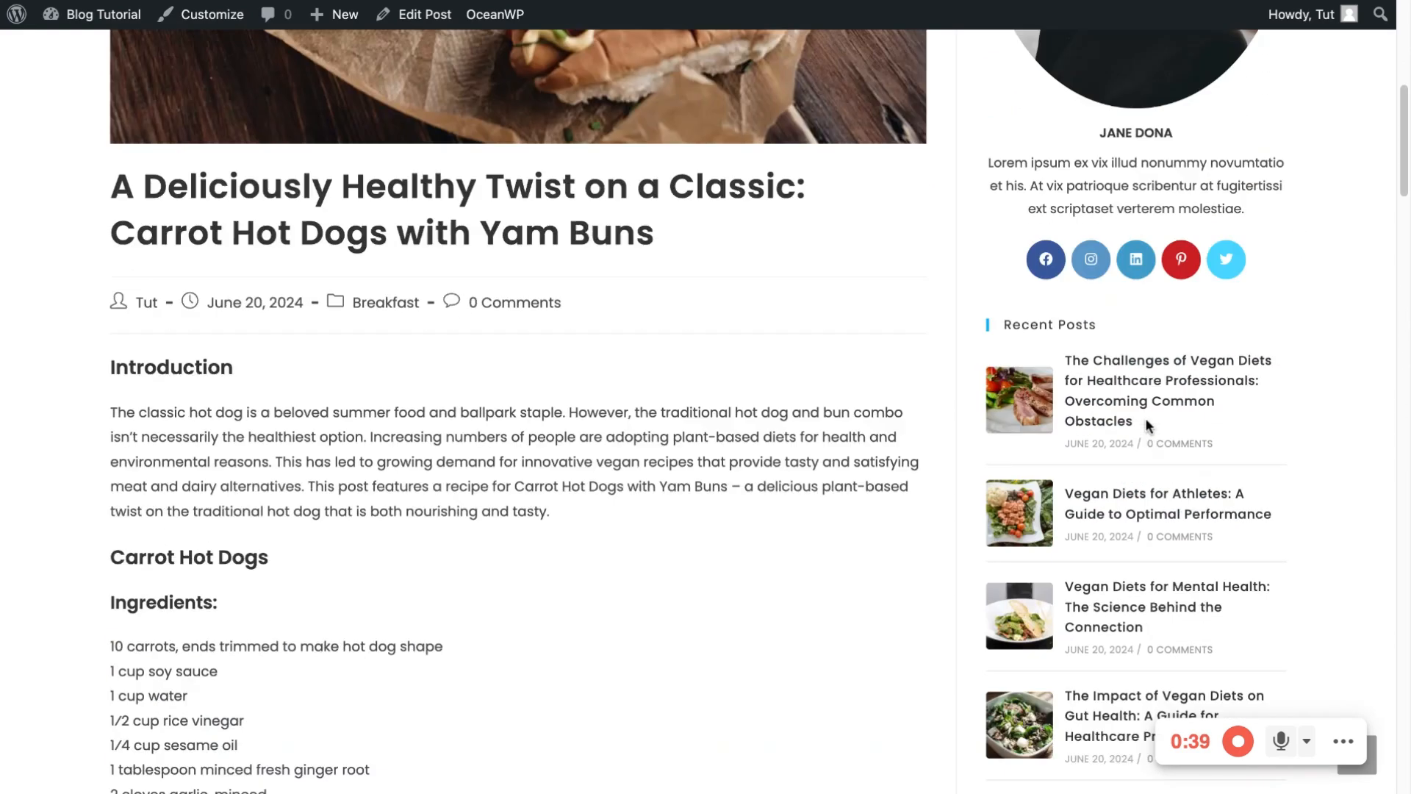
{"action": "scroll", "coordinate": [1088, 497], "scroll_direction": "down", "scroll_amount": 15}
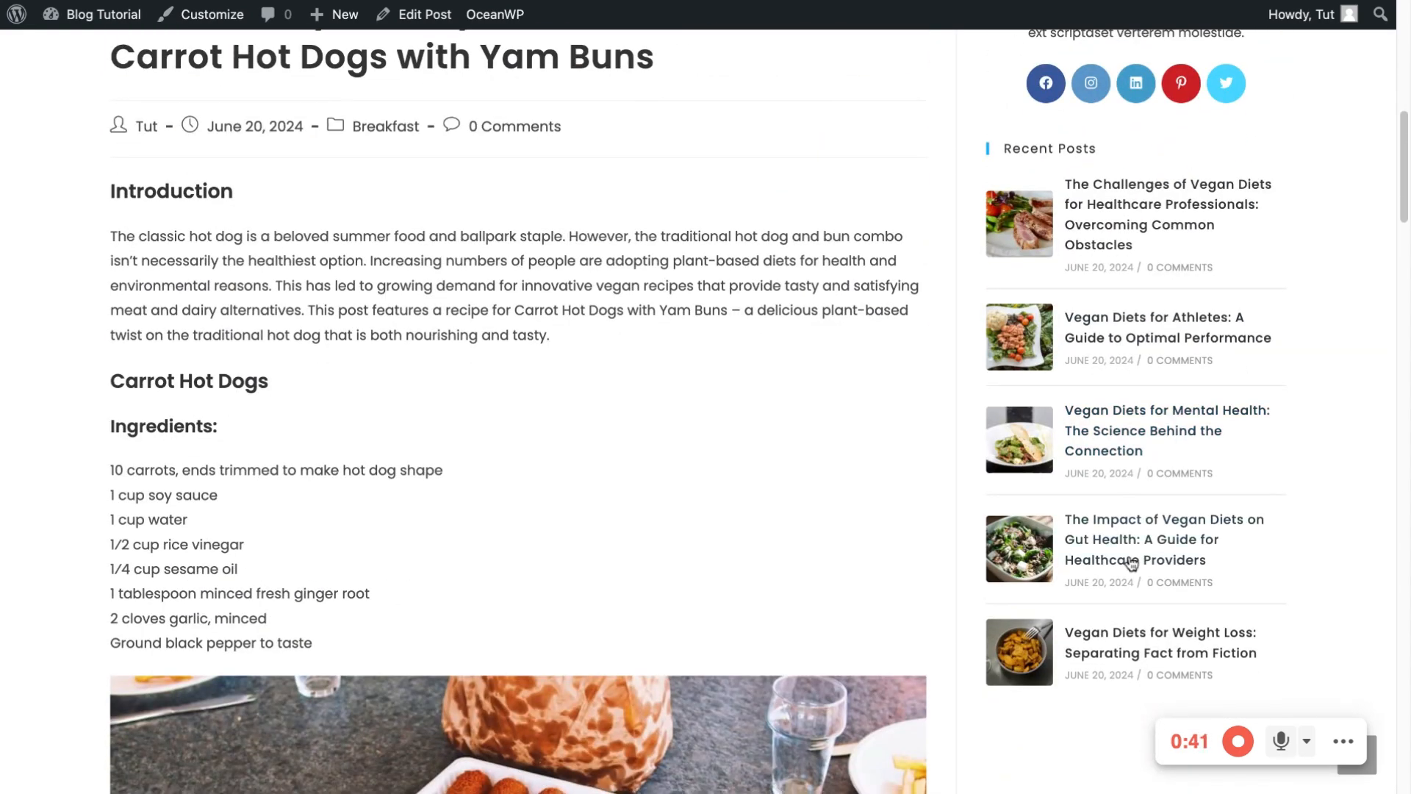
{"action": "scroll", "coordinate": [526, 373], "scroll_direction": "up", "scroll_amount": 20}
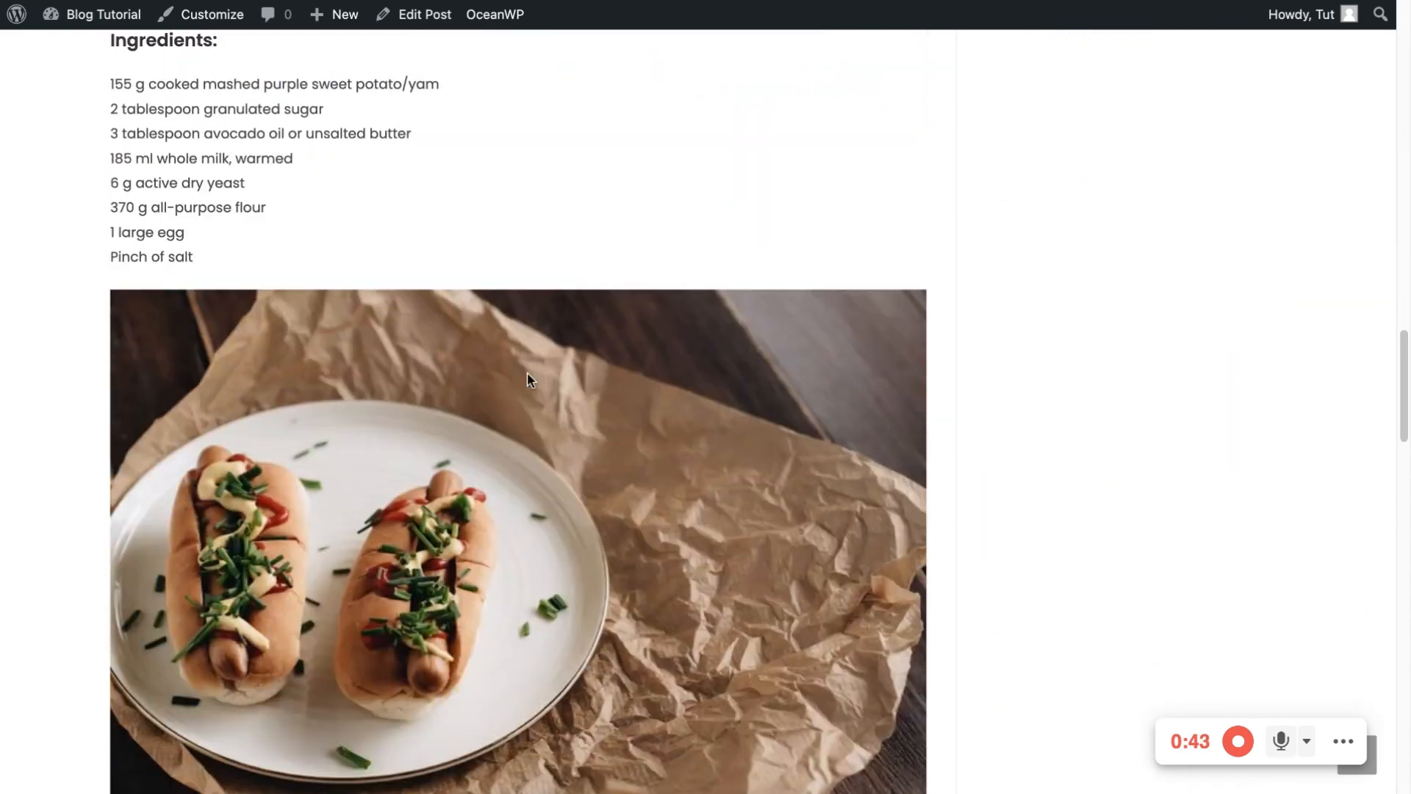
{"action": "scroll", "coordinate": [527, 380], "scroll_direction": "down", "scroll_amount": 20}
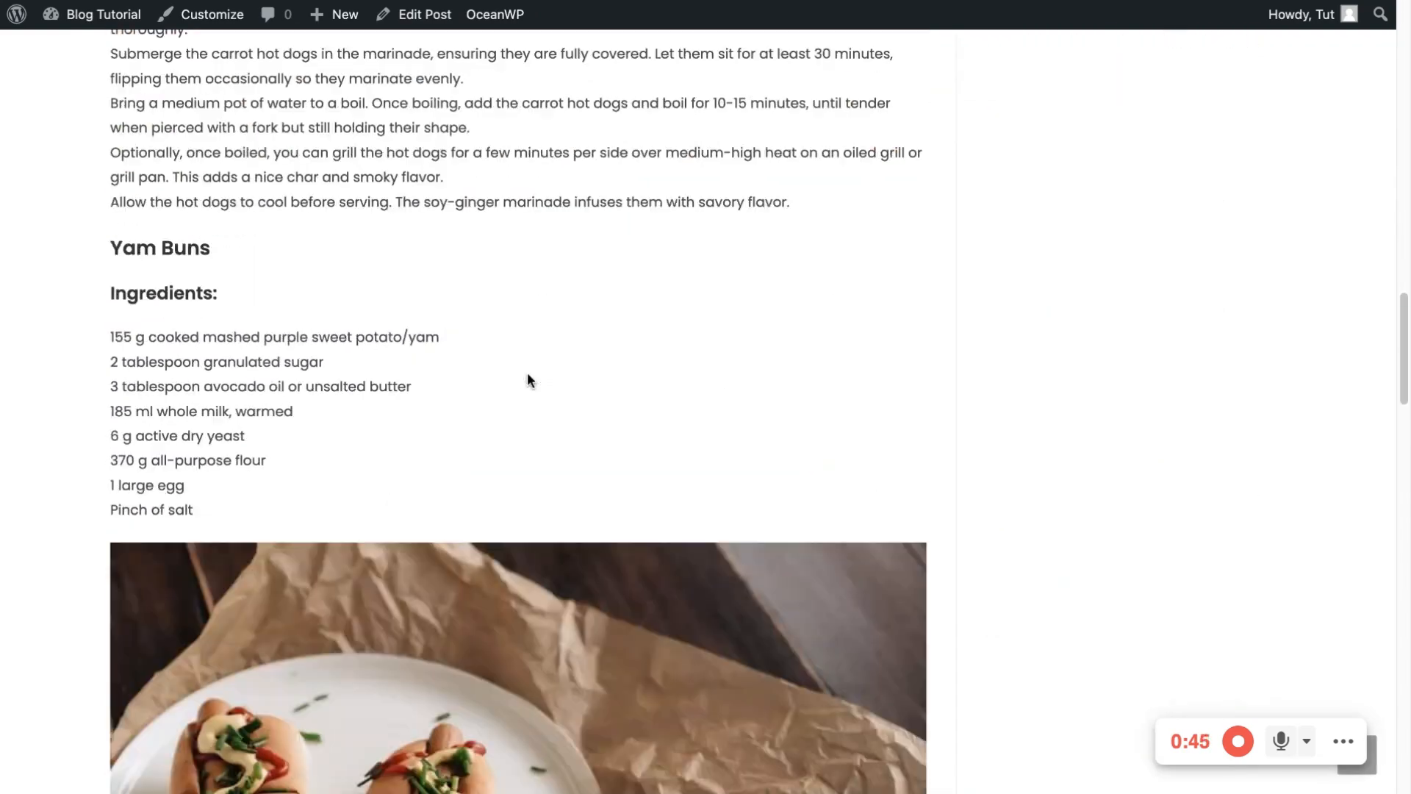
{"action": "scroll", "coordinate": [527, 372], "scroll_direction": "down", "scroll_amount": 15}
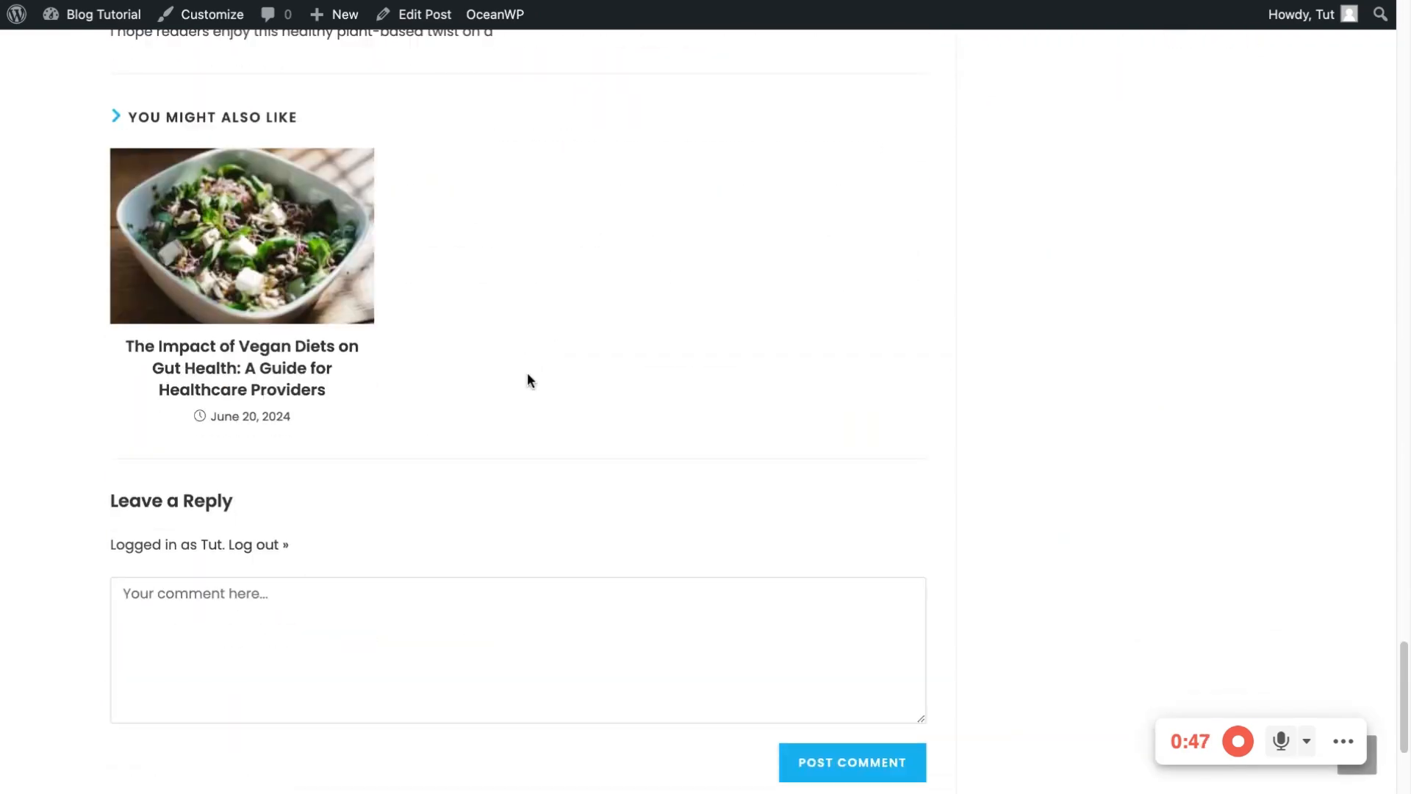
{"action": "scroll", "coordinate": [530, 328], "scroll_direction": "up", "scroll_amount": 20}
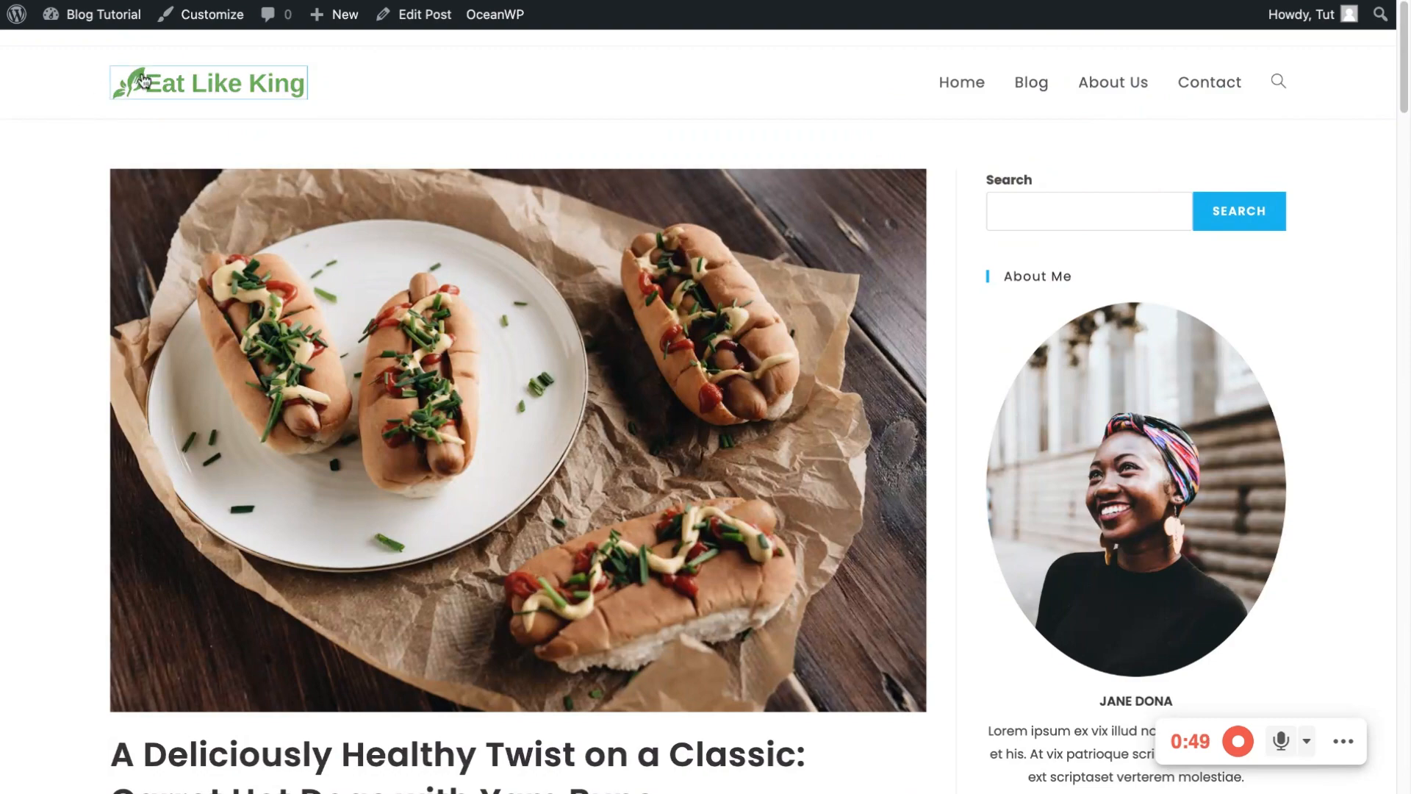
{"action": "left_click", "coordinate": [298, 85]}
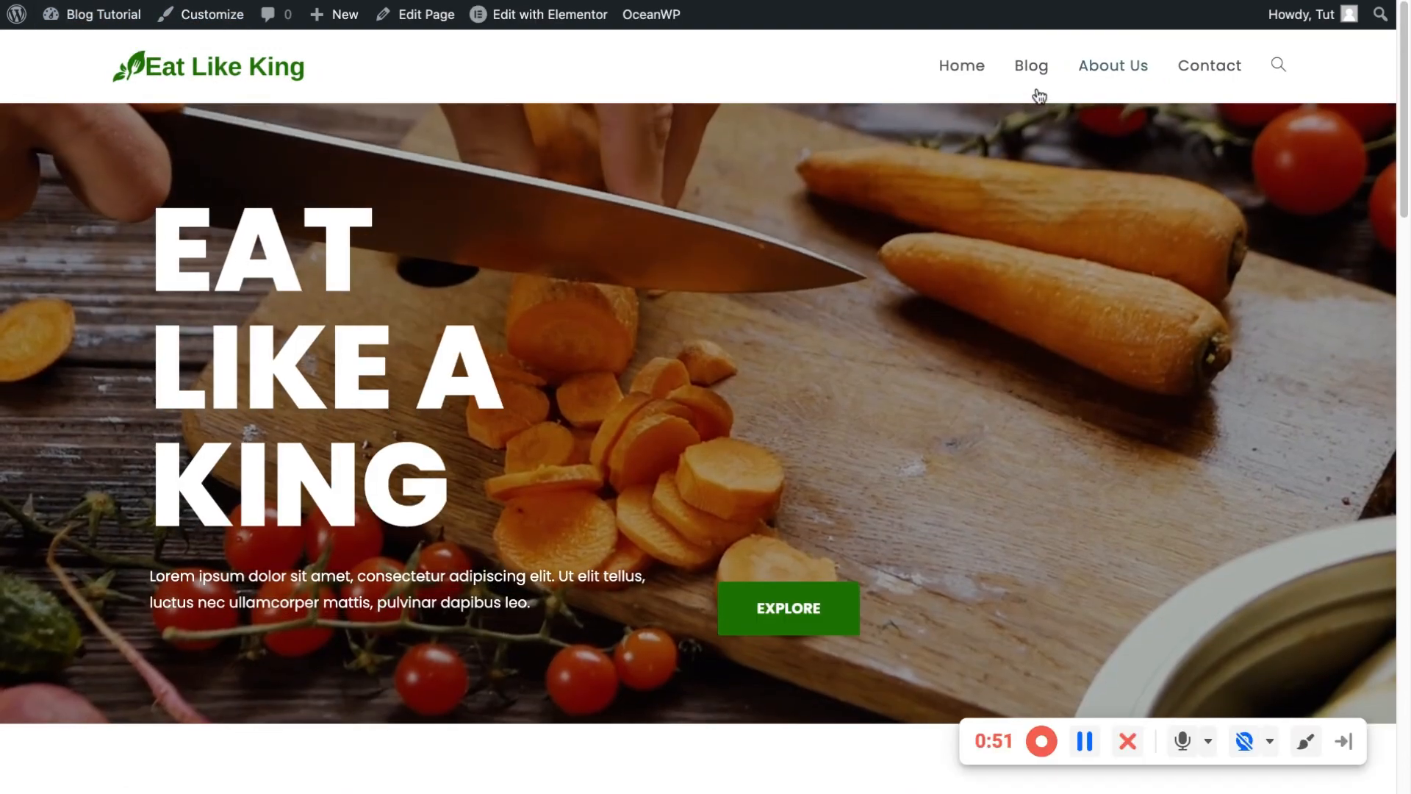
{"action": "left_click", "coordinate": [1045, 76]}
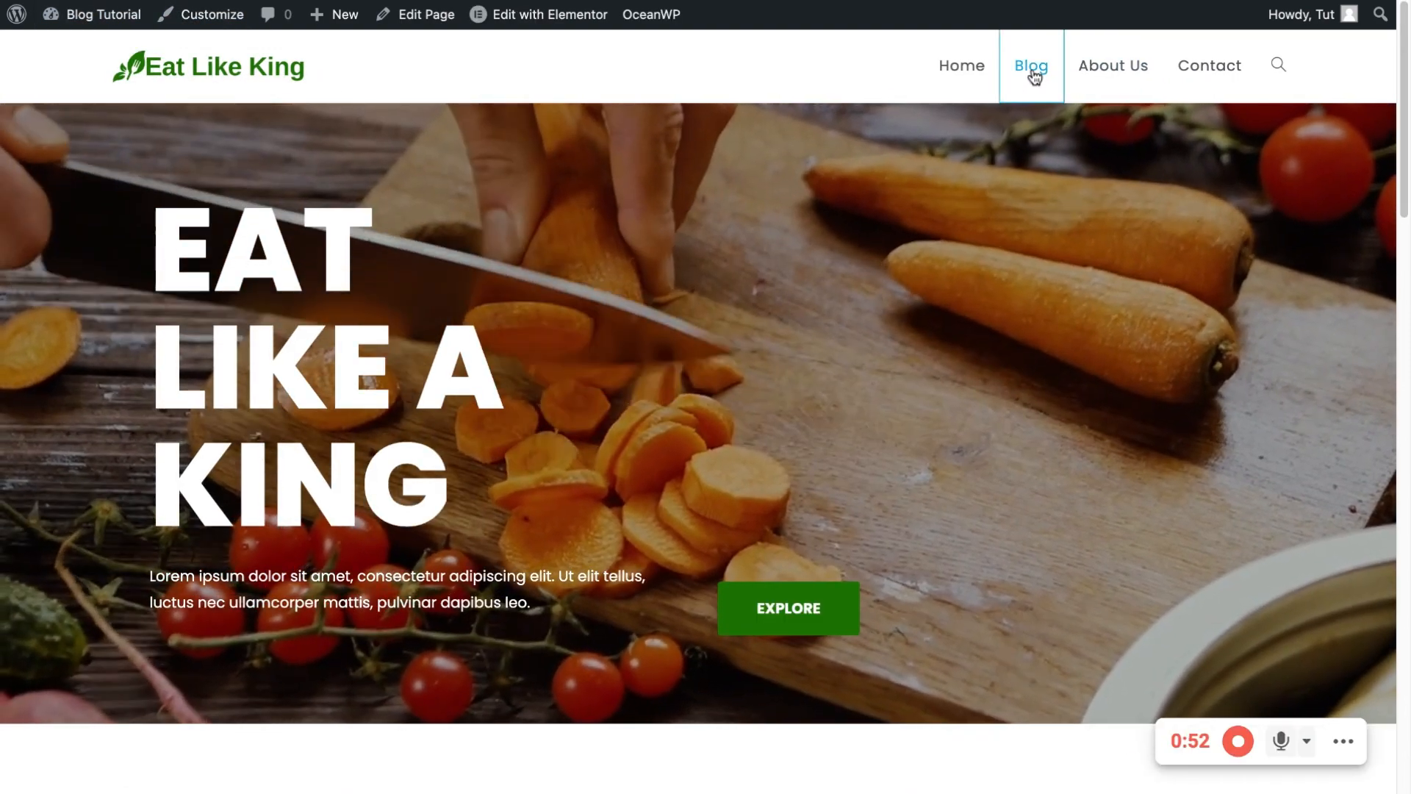
{"action": "scroll", "coordinate": [588, 331], "scroll_direction": "down", "scroll_amount": 12}
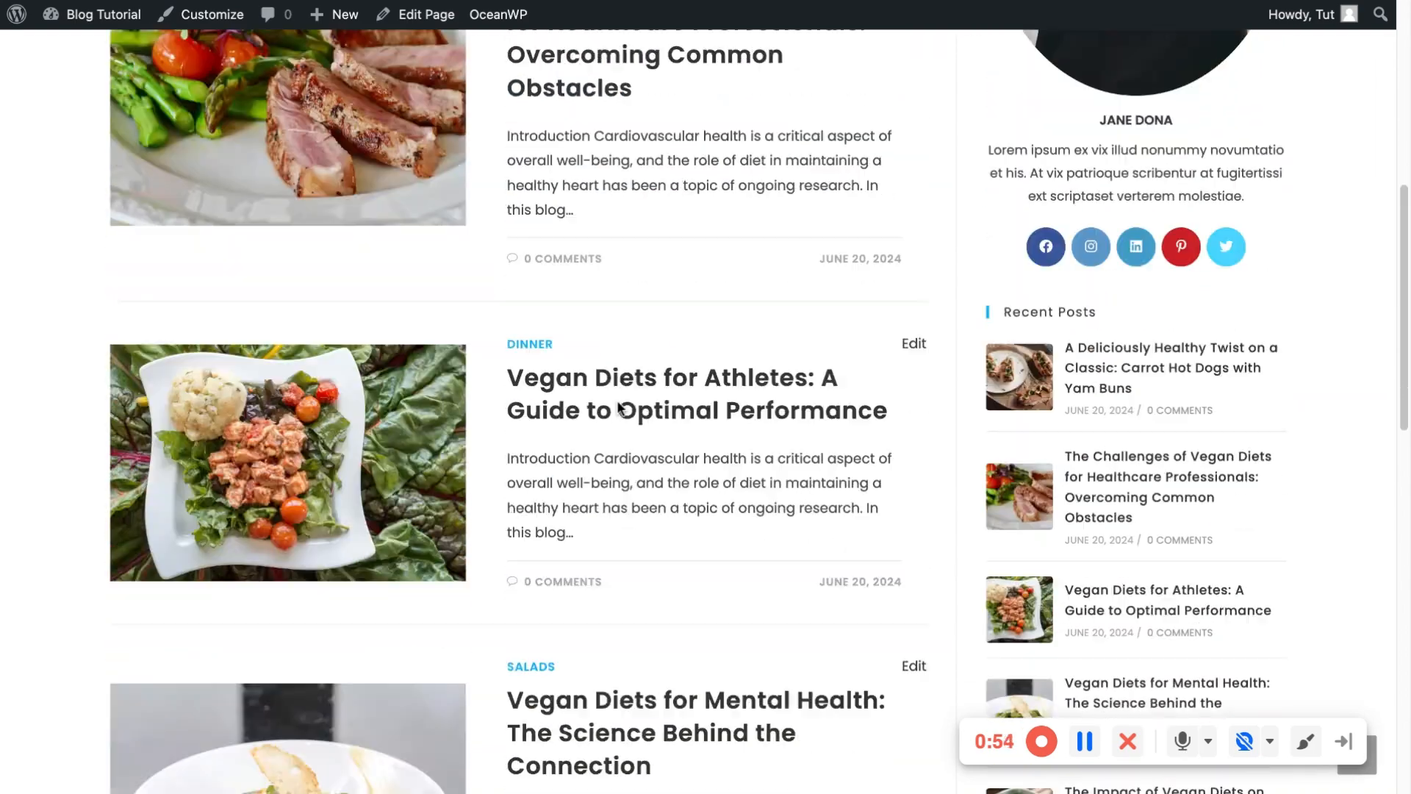
{"action": "scroll", "coordinate": [627, 471], "scroll_direction": "down", "scroll_amount": 10}
{"action": "scroll", "coordinate": [960, 342], "scroll_direction": "up", "scroll_amount": 20}
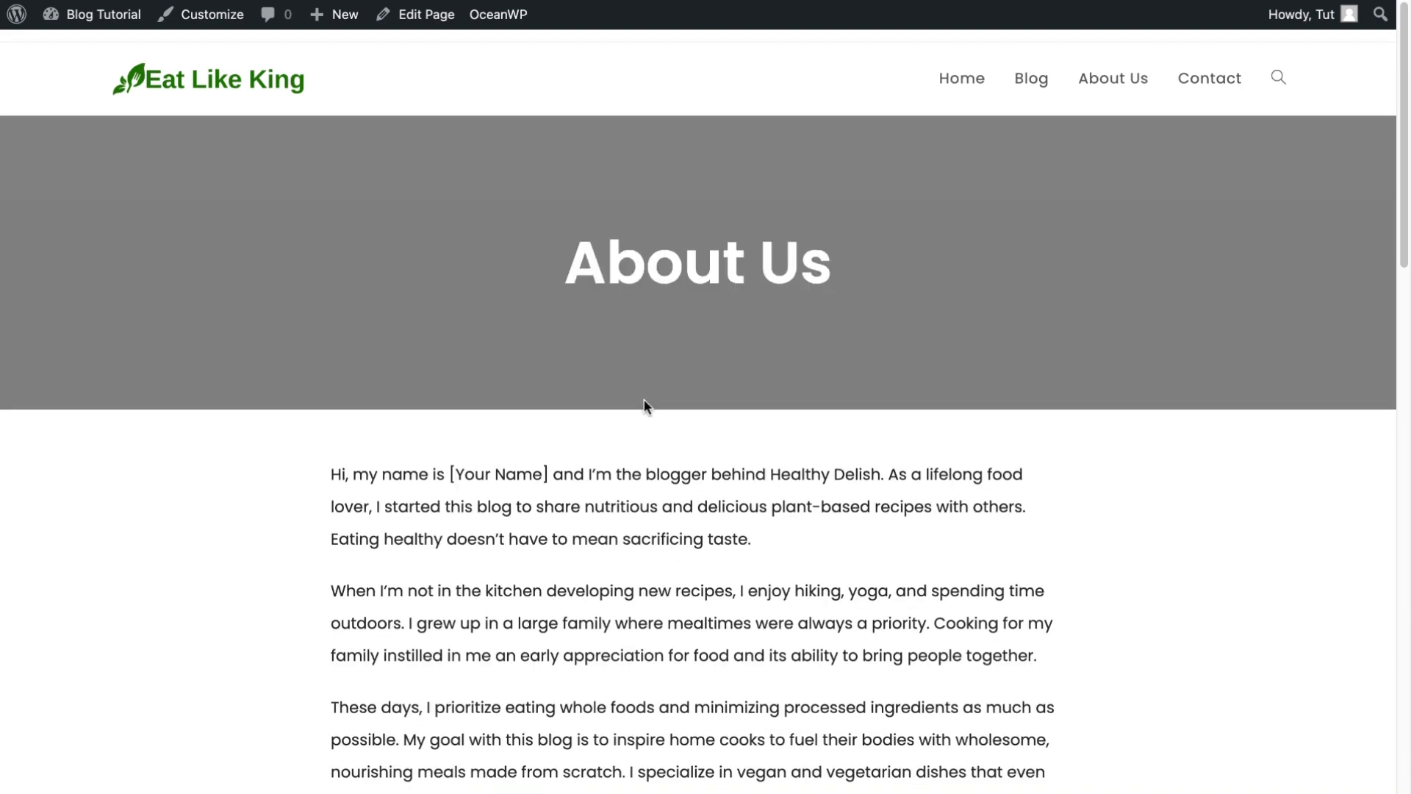
{"action": "scroll", "coordinate": [661, 412], "scroll_direction": "down", "scroll_amount": 20}
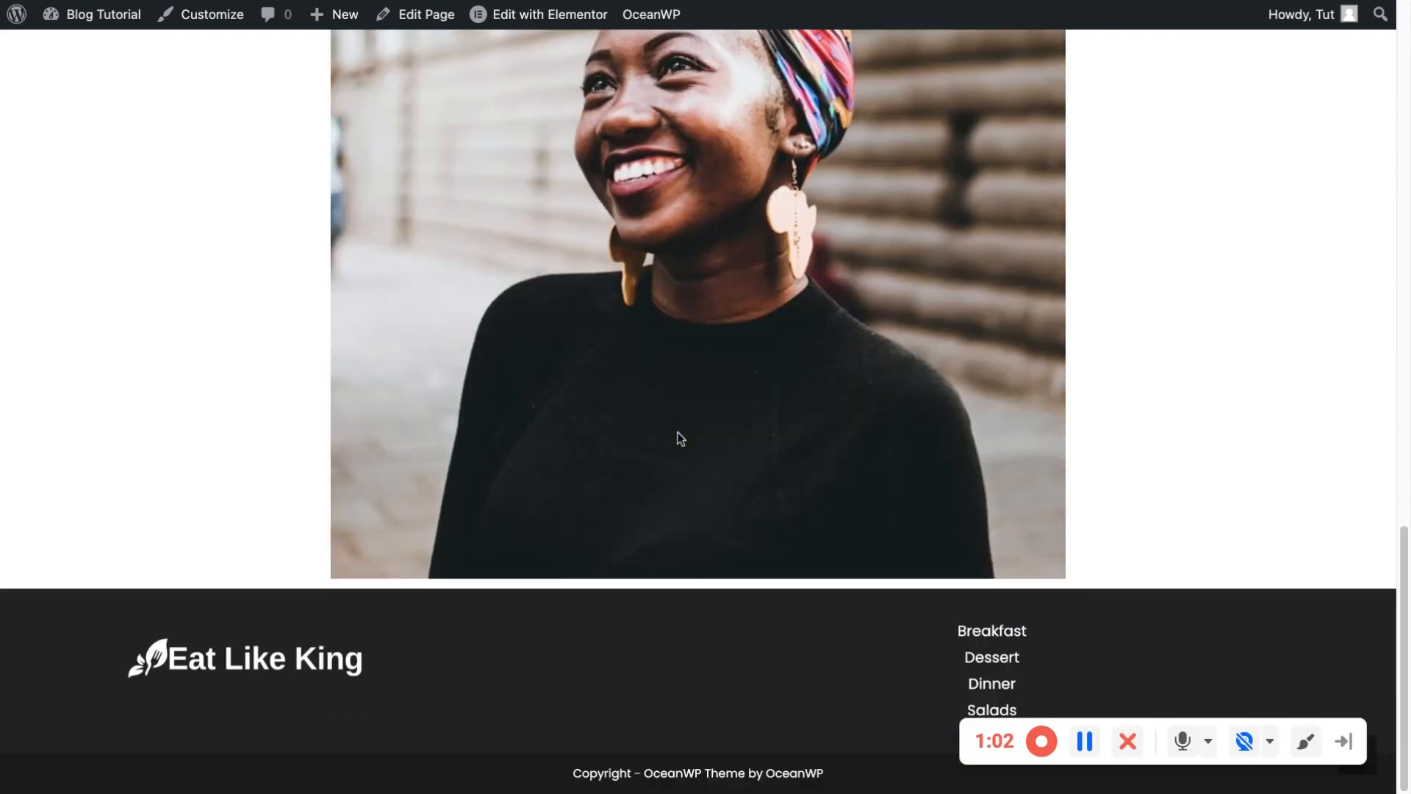
{"action": "scroll", "coordinate": [678, 432], "scroll_direction": "up", "scroll_amount": 15}
{"action": "scroll", "coordinate": [765, 536], "scroll_direction": "down", "scroll_amount": 20}
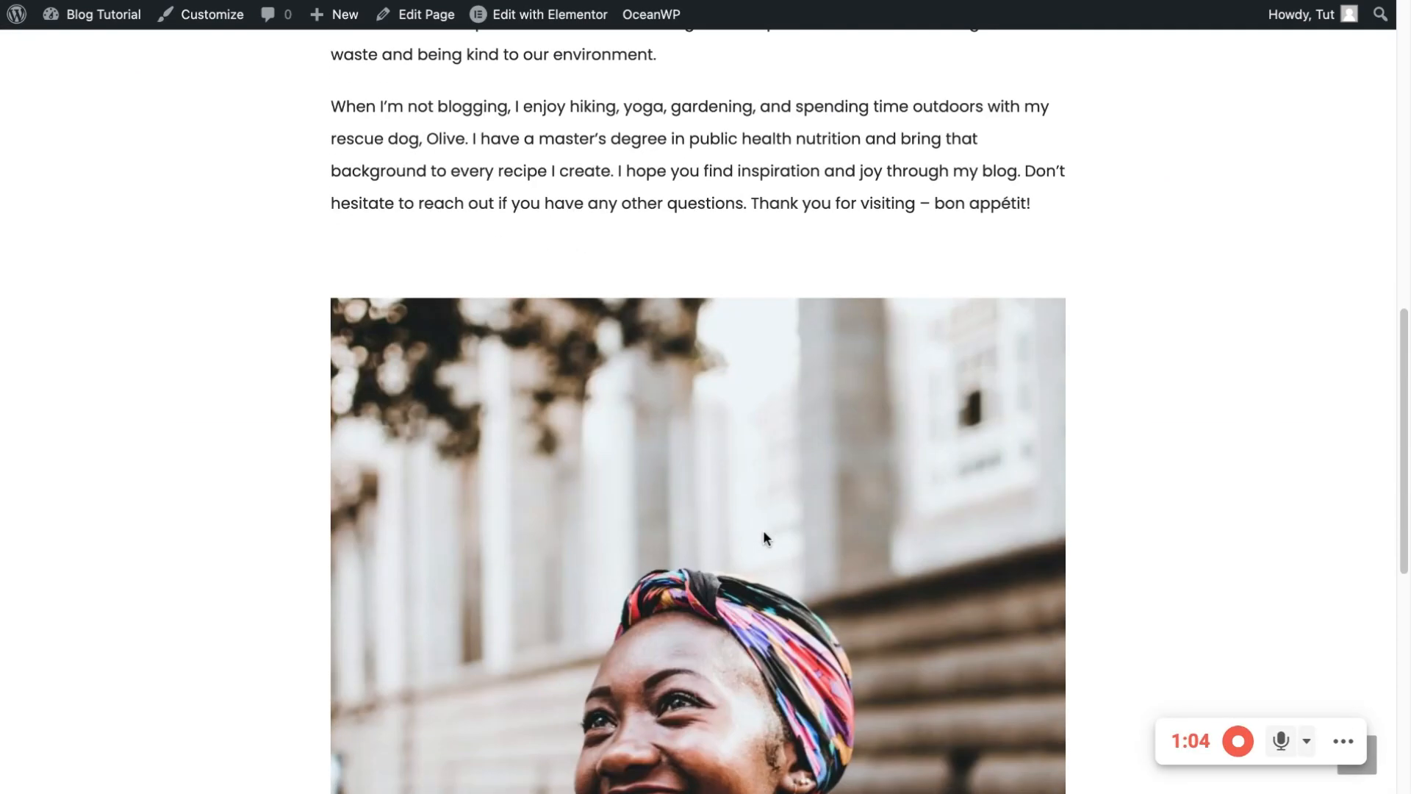
{"action": "scroll", "coordinate": [772, 526], "scroll_direction": "up", "scroll_amount": 20}
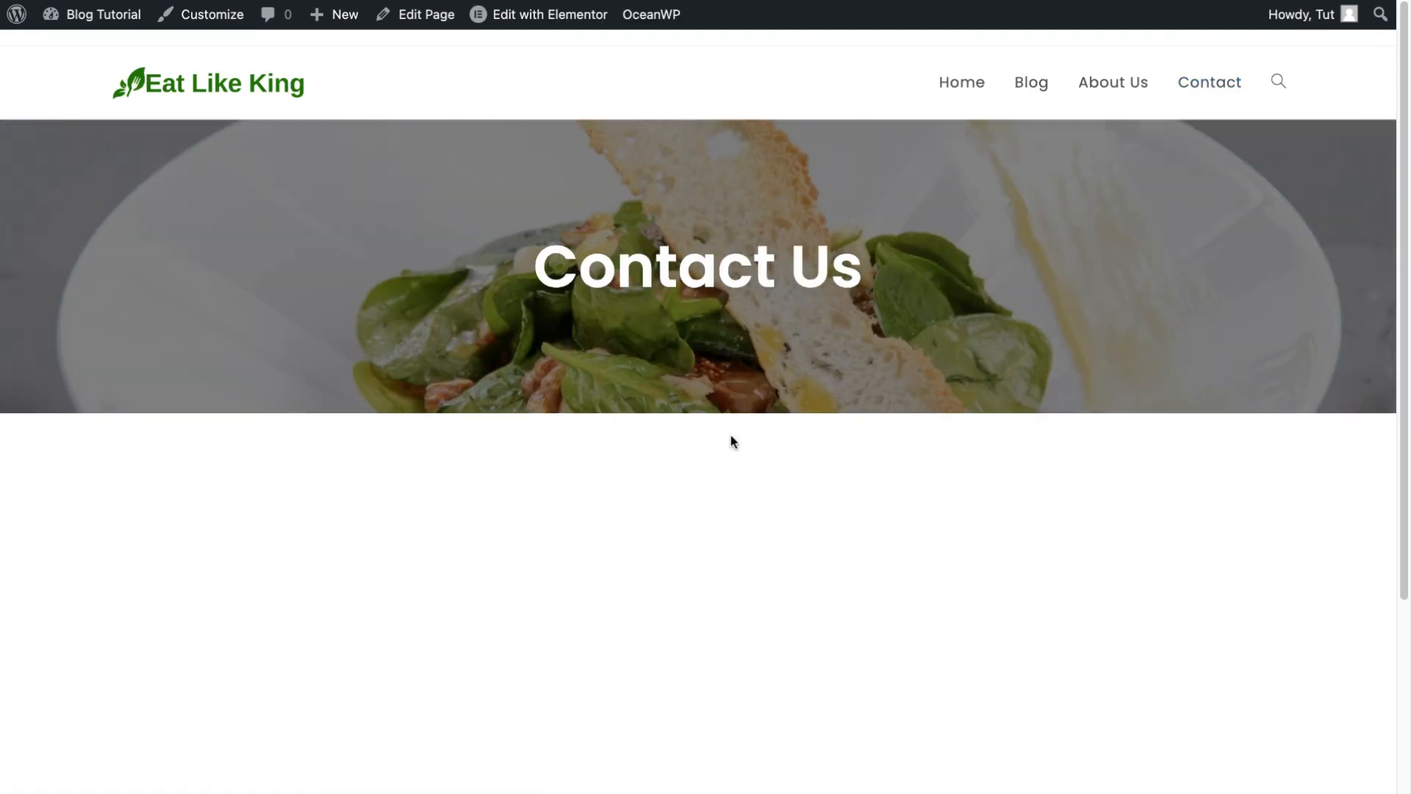
{"action": "scroll", "coordinate": [838, 510], "scroll_direction": "down", "scroll_amount": 10}
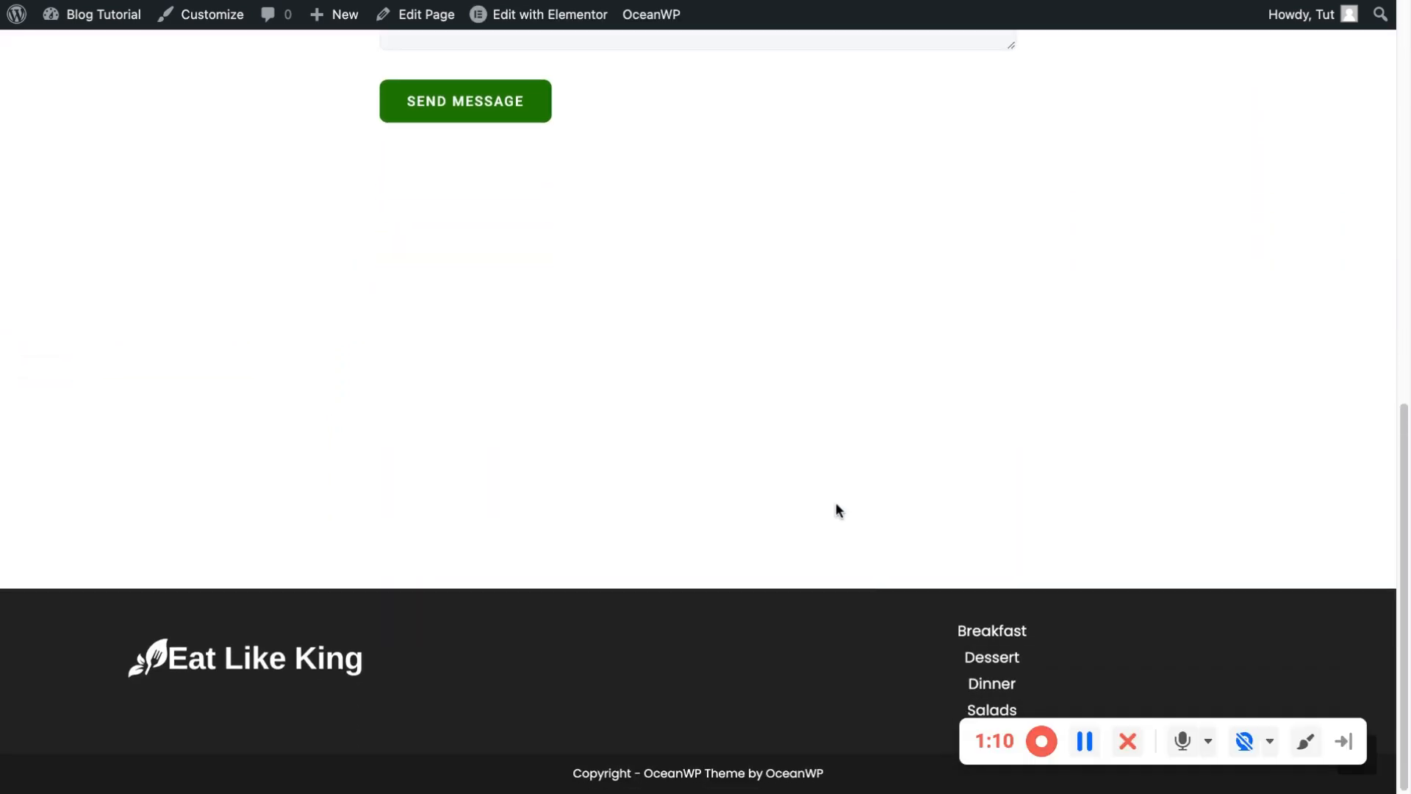
{"action": "scroll", "coordinate": [777, 454], "scroll_direction": "up", "scroll_amount": 10}
{"action": "scroll", "coordinate": [777, 453], "scroll_direction": "down", "scroll_amount": 7}
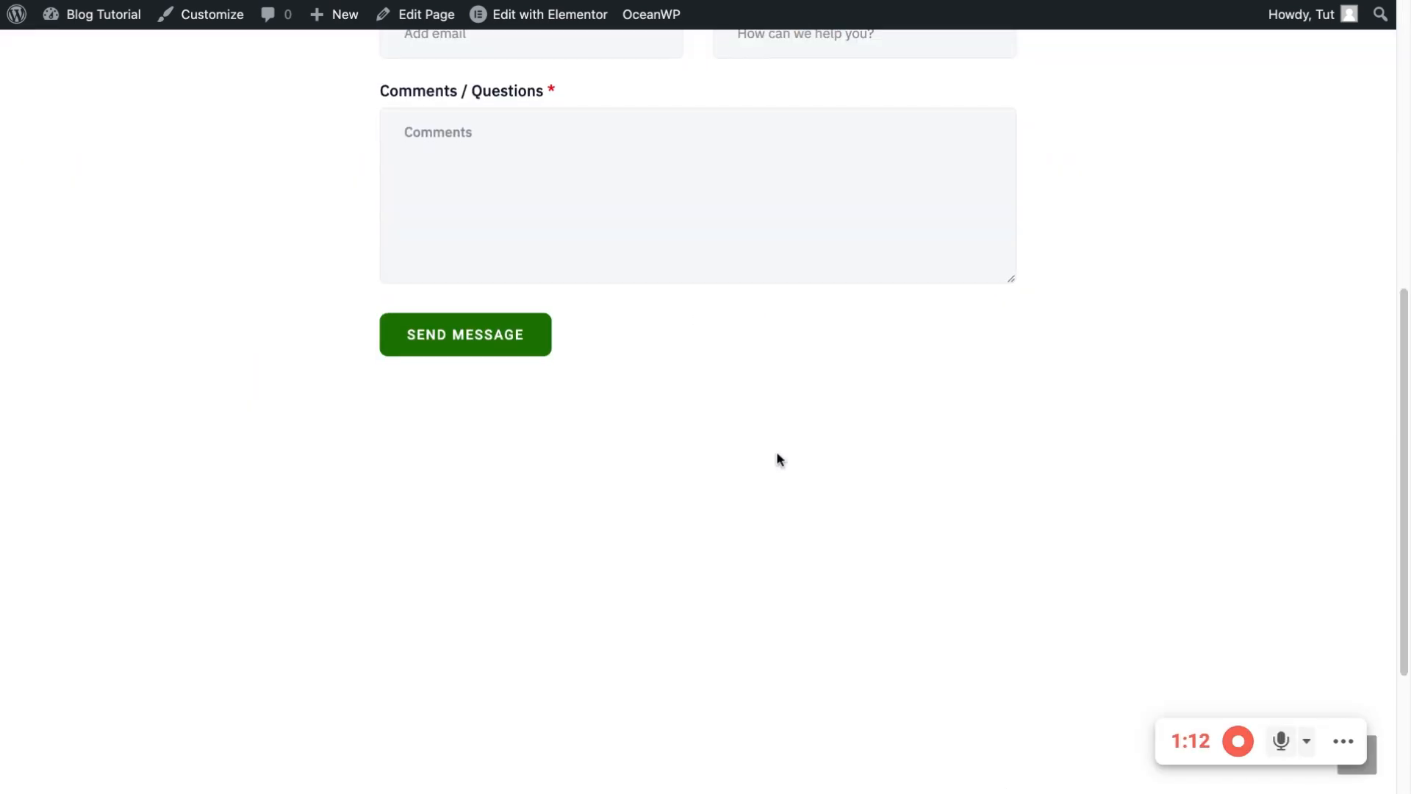
{"action": "scroll", "coordinate": [635, 556], "scroll_direction": "down", "scroll_amount": 3}
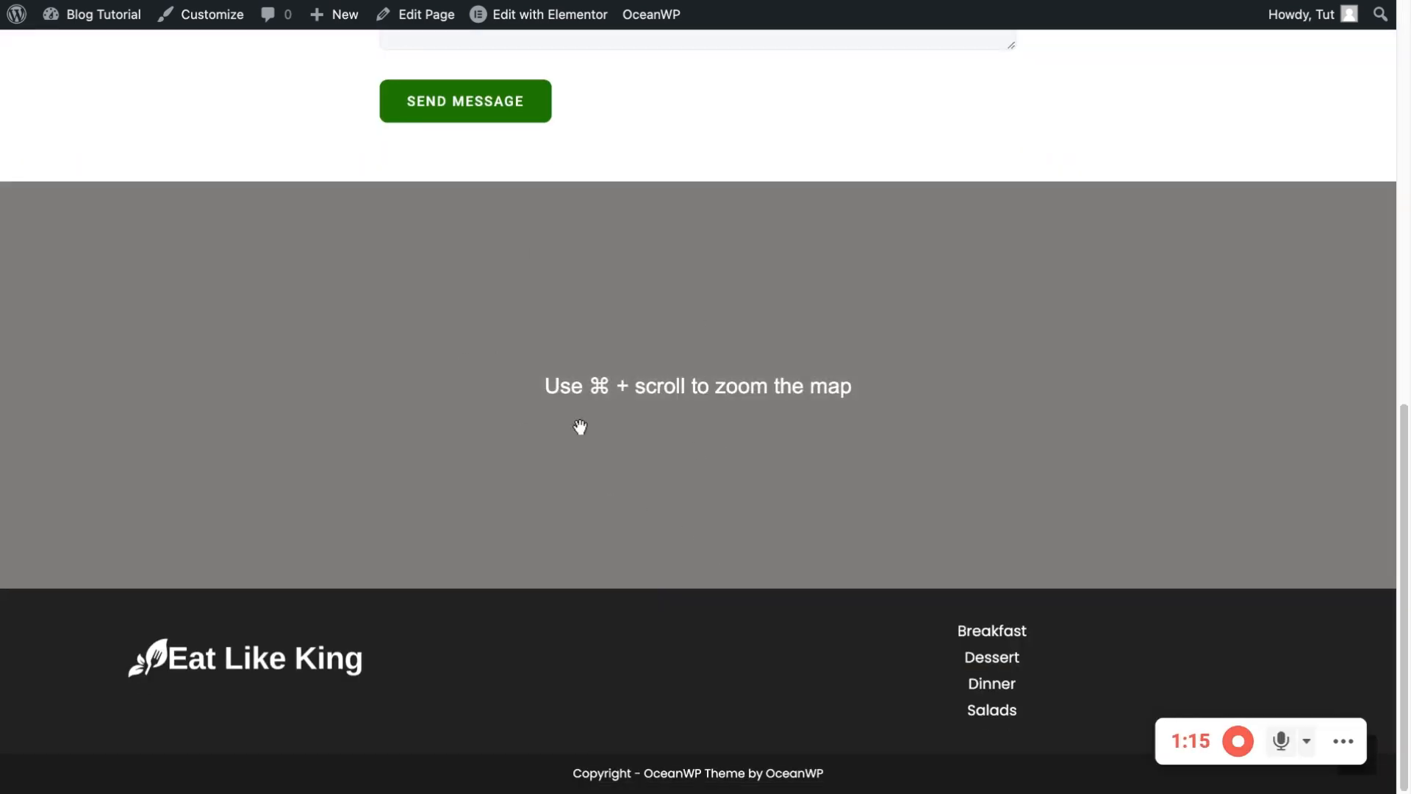
{"action": "scroll", "coordinate": [810, 385], "scroll_direction": "up", "scroll_amount": 1}
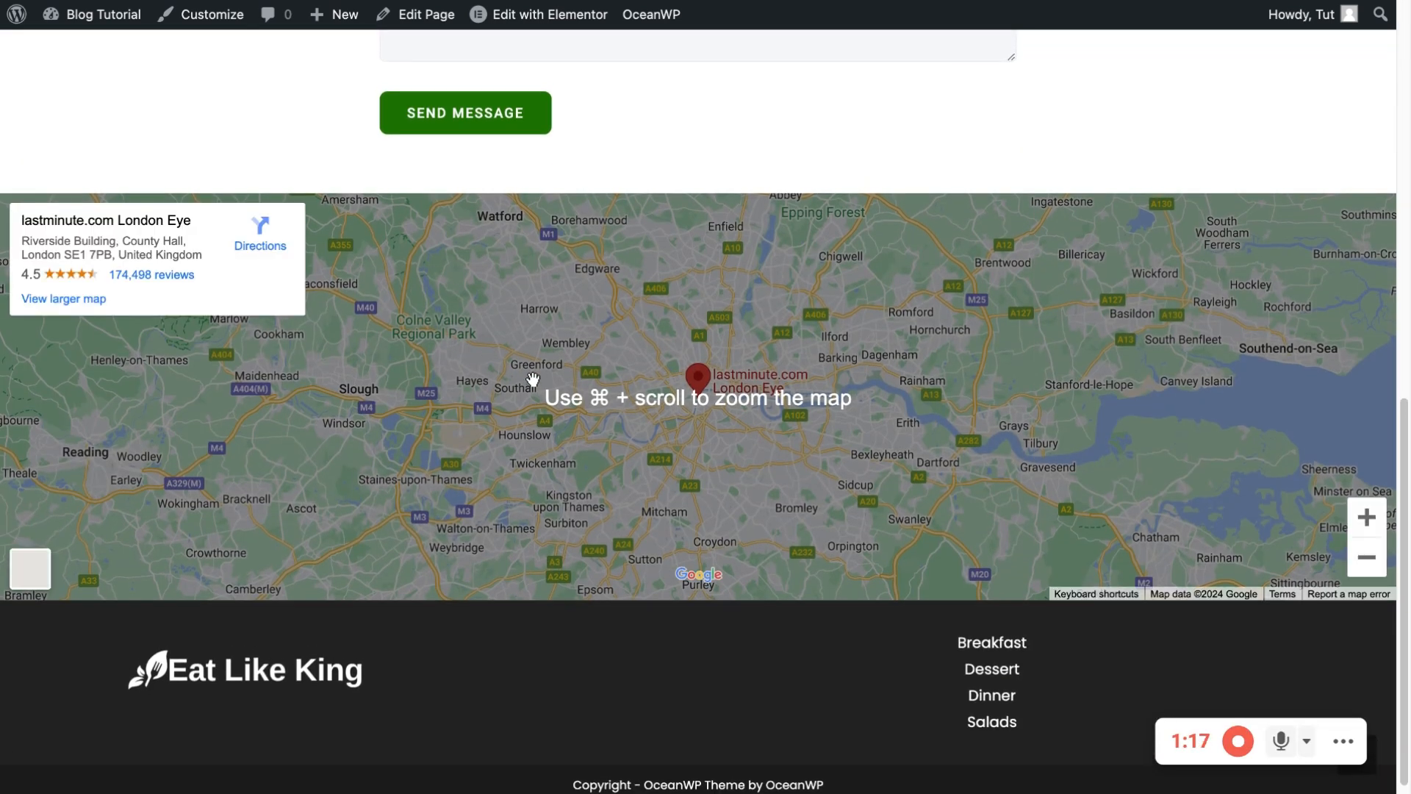
{"action": "scroll", "coordinate": [533, 380], "scroll_direction": "down", "scroll_amount": 1}
{"action": "scroll", "coordinate": [434, 324], "scroll_direction": "up", "scroll_amount": 15}
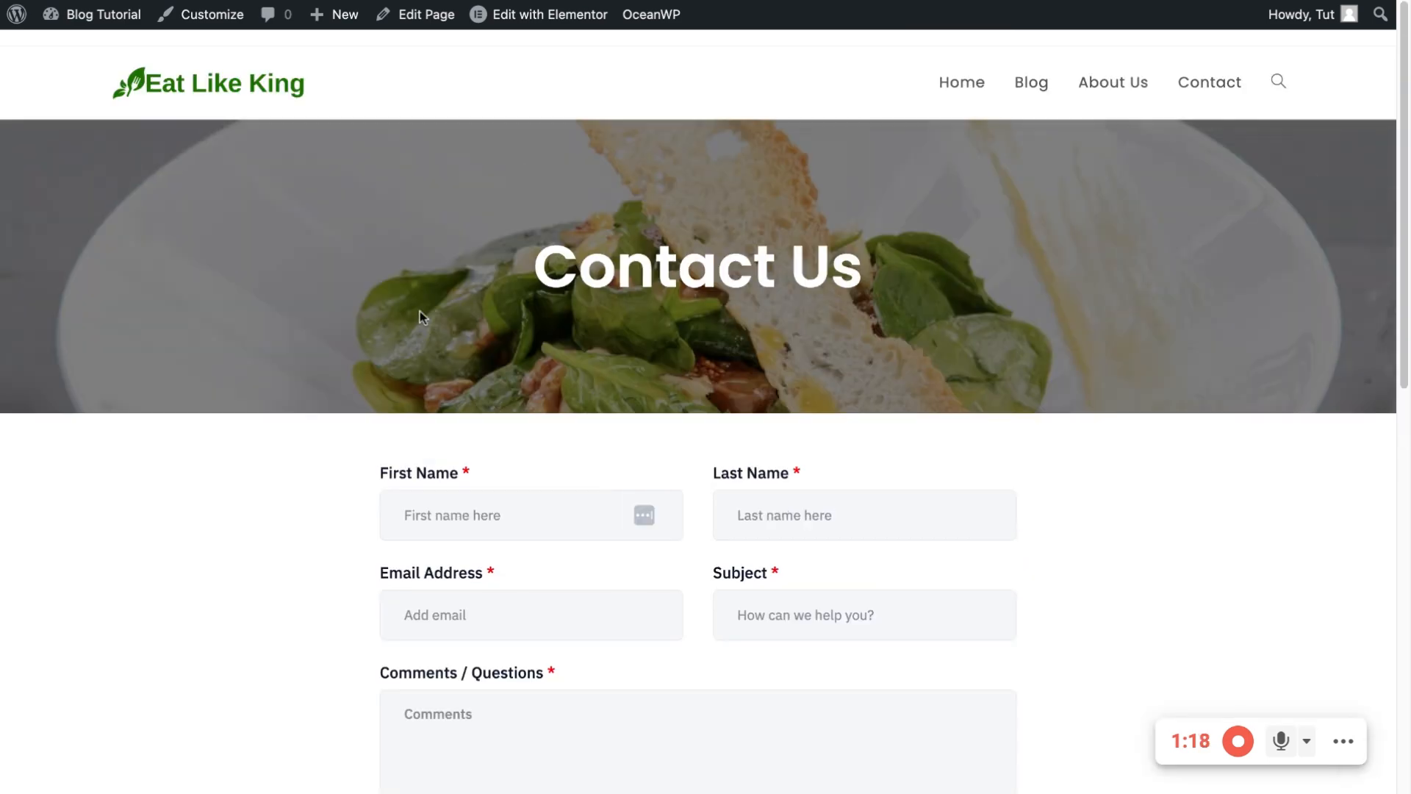
Return to the Eat Like King home page via the logo and scroll its sections
{"action": "left_click", "coordinate": [284, 100]}
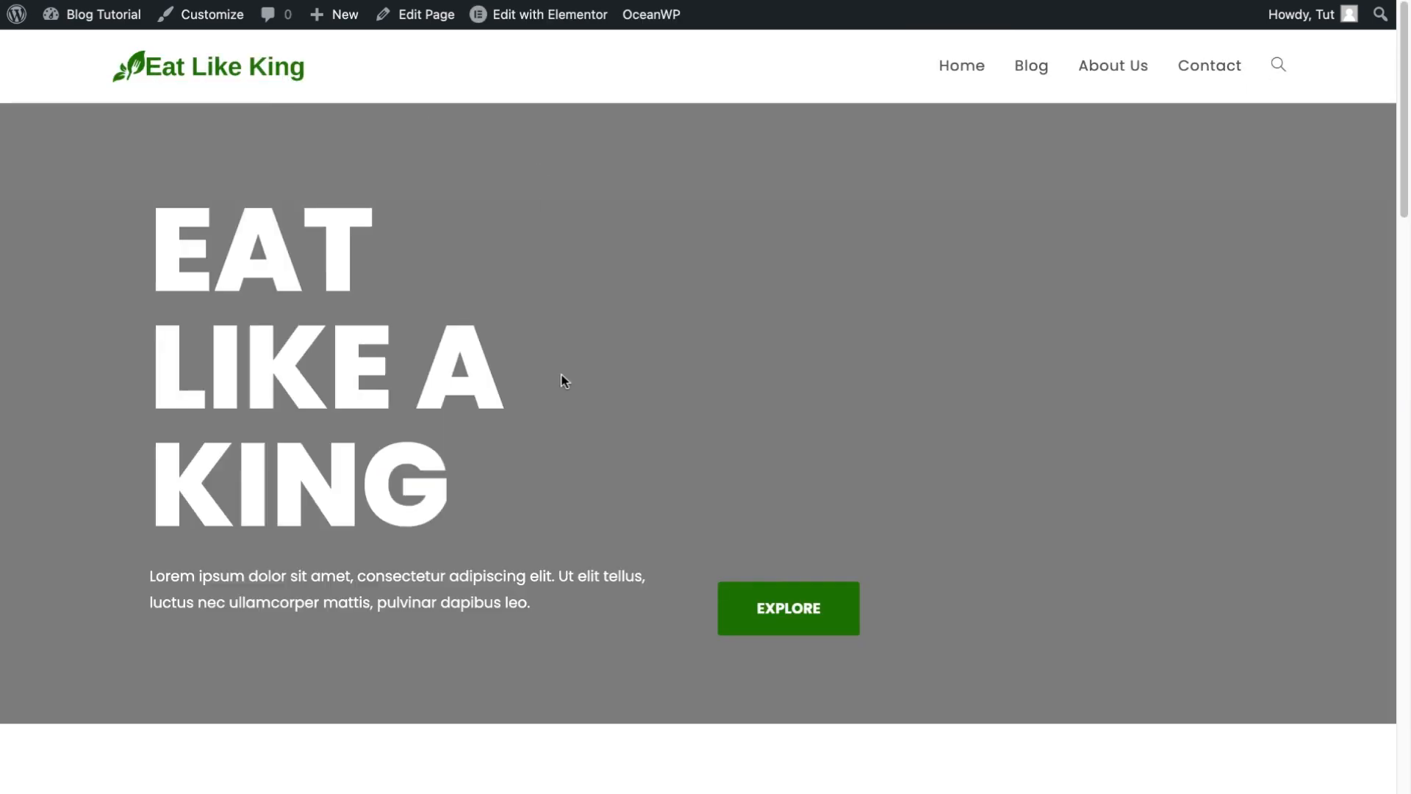
{"action": "scroll", "coordinate": [913, 409], "scroll_direction": "down", "scroll_amount": 10}
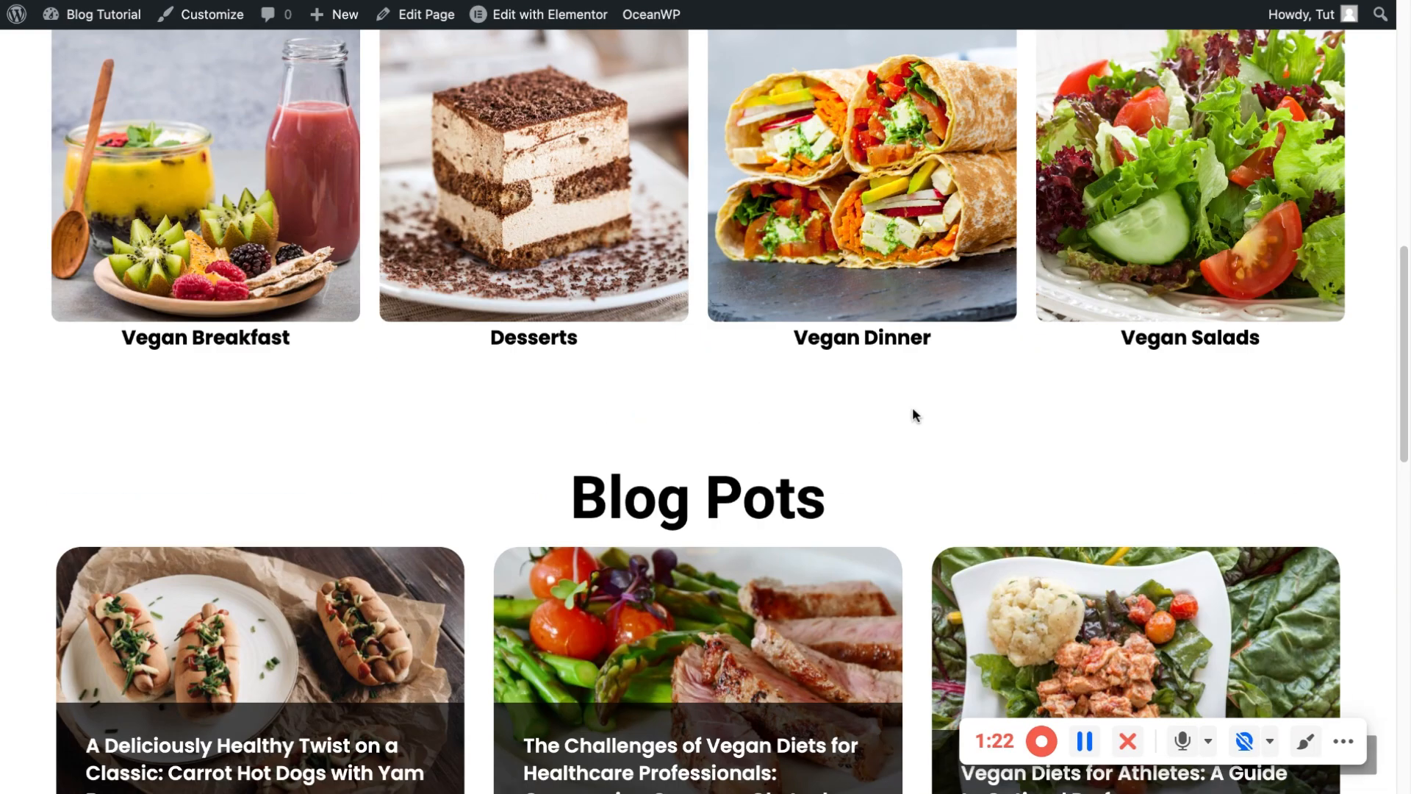
{"action": "scroll", "coordinate": [914, 413], "scroll_direction": "down", "scroll_amount": 10}
{"action": "scroll", "coordinate": [797, 362], "scroll_direction": "up", "scroll_amount": 1}
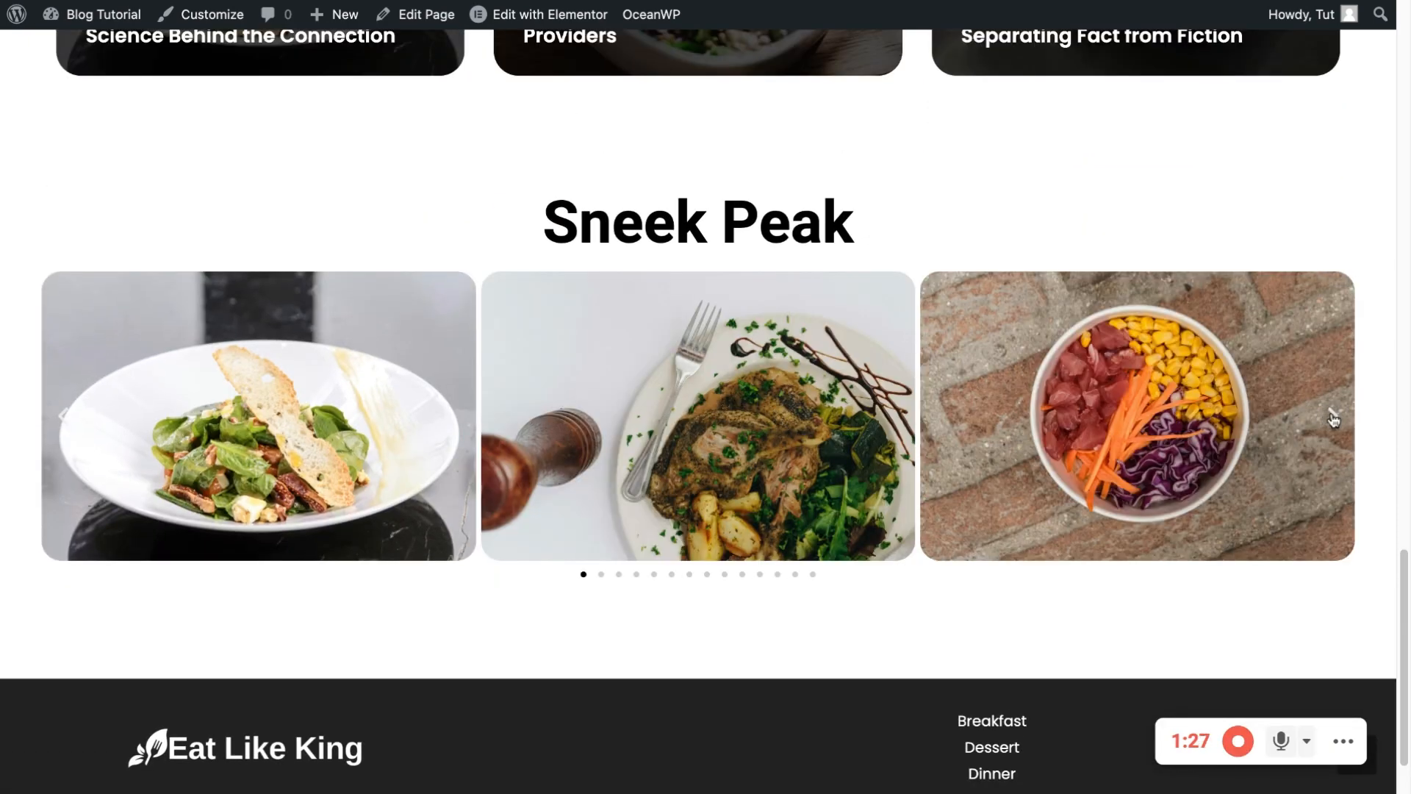
Advance the Sneek Peak carousel five times, then scroll back up to the hero
{"action": "left_click", "coordinate": [1334, 416]}
{"action": "left_click", "coordinate": [1333, 417]}
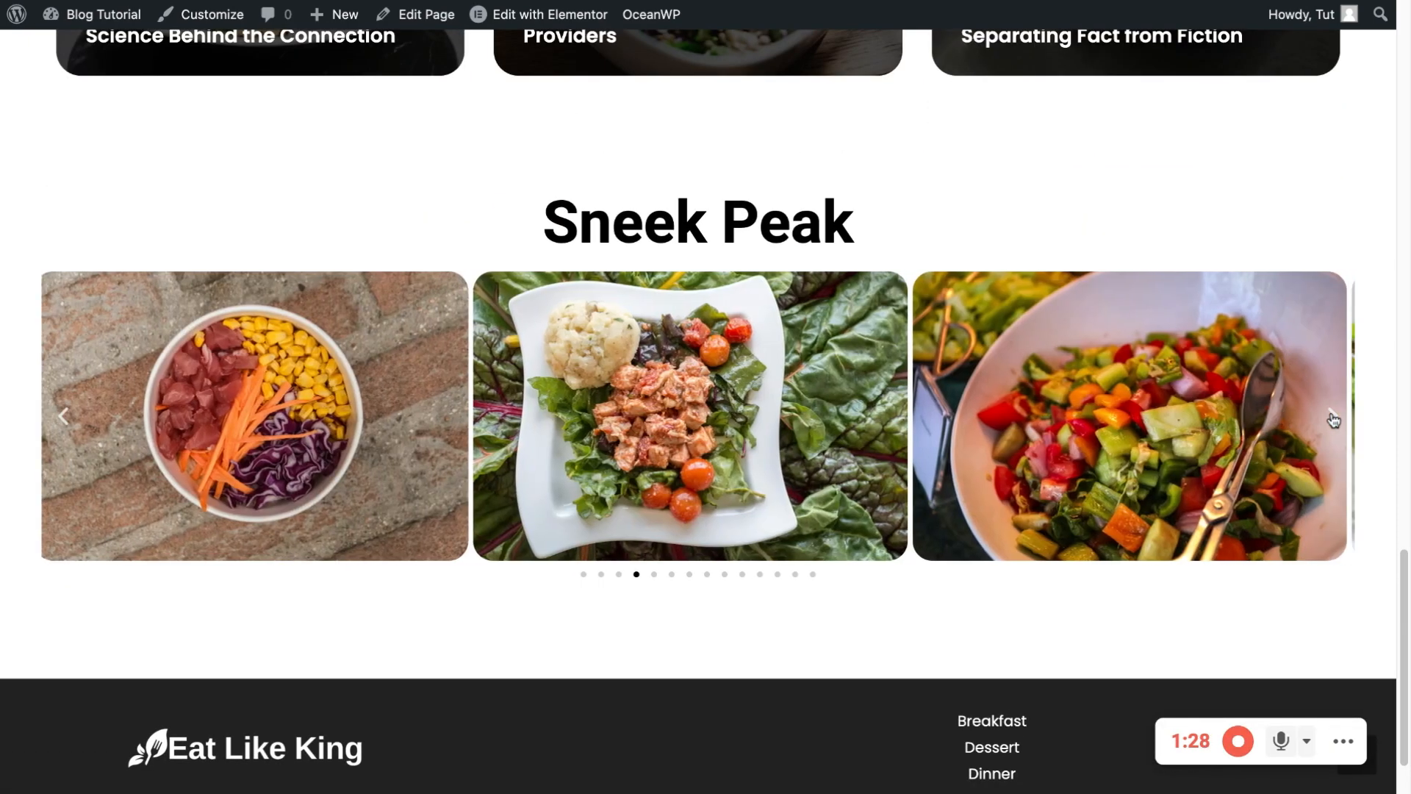
{"action": "left_click", "coordinate": [1334, 418]}
{"action": "left_click", "coordinate": [1330, 418]}
{"action": "left_click", "coordinate": [1332, 419]}
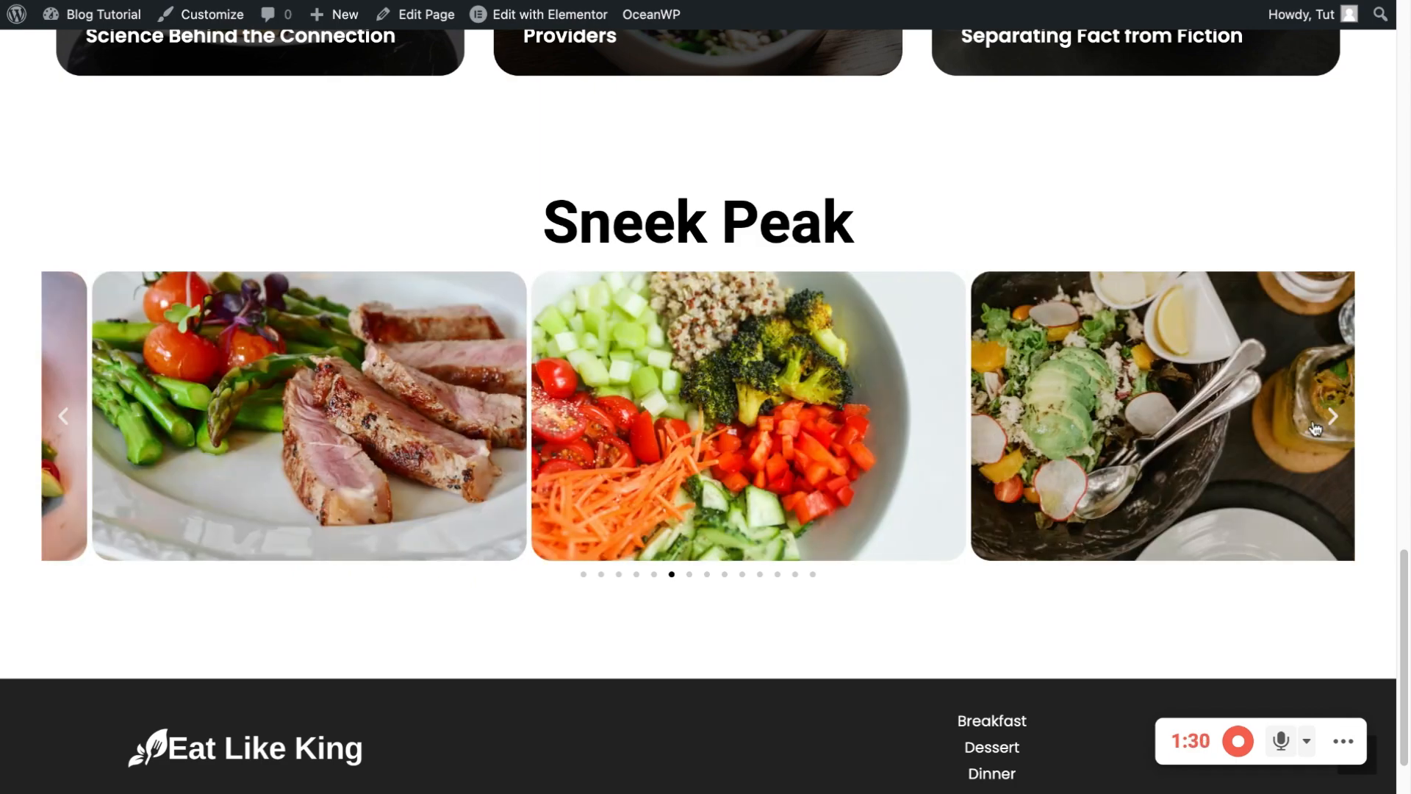
{"action": "scroll", "coordinate": [725, 356], "scroll_direction": "up", "scroll_amount": 15}
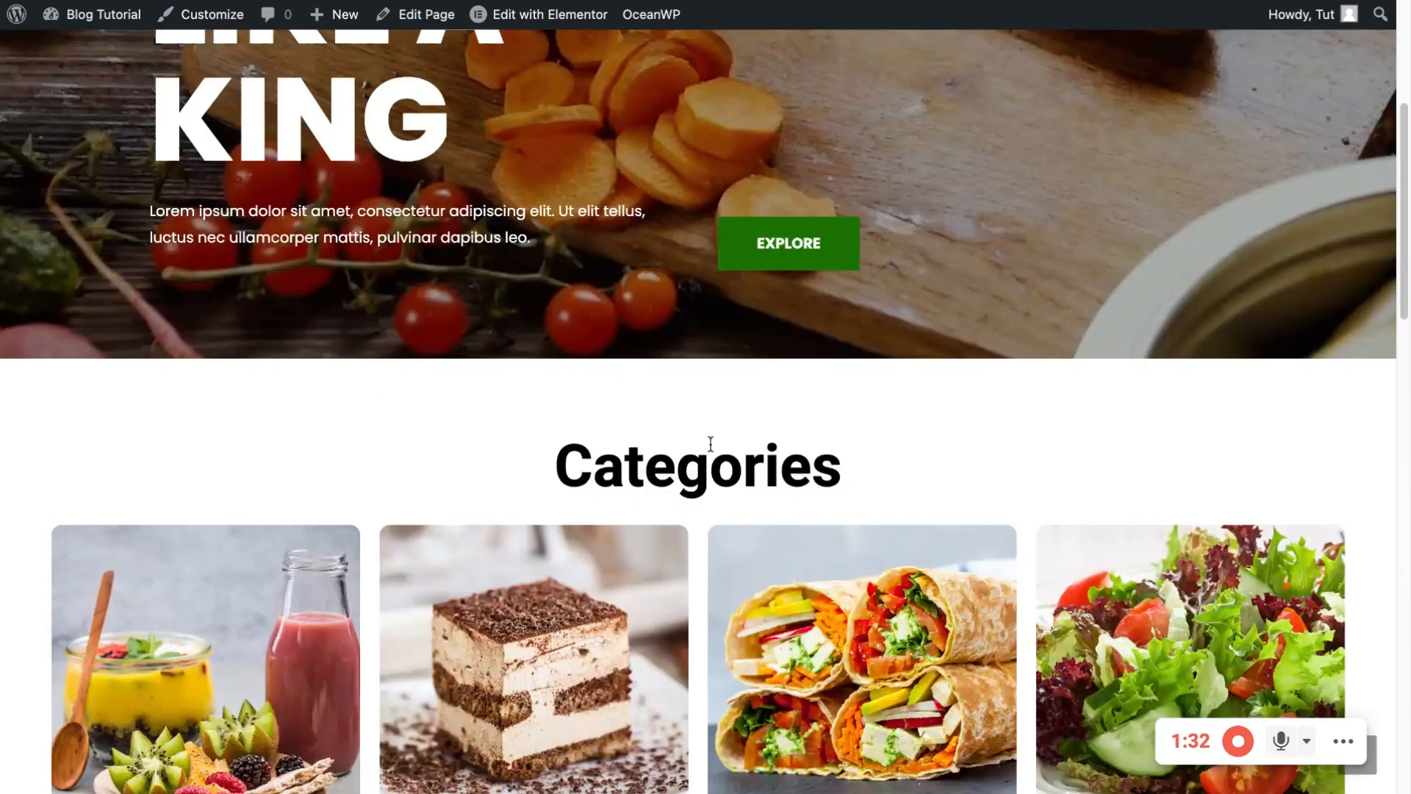
{"action": "scroll", "coordinate": [763, 441], "scroll_direction": "up", "scroll_amount": 5}
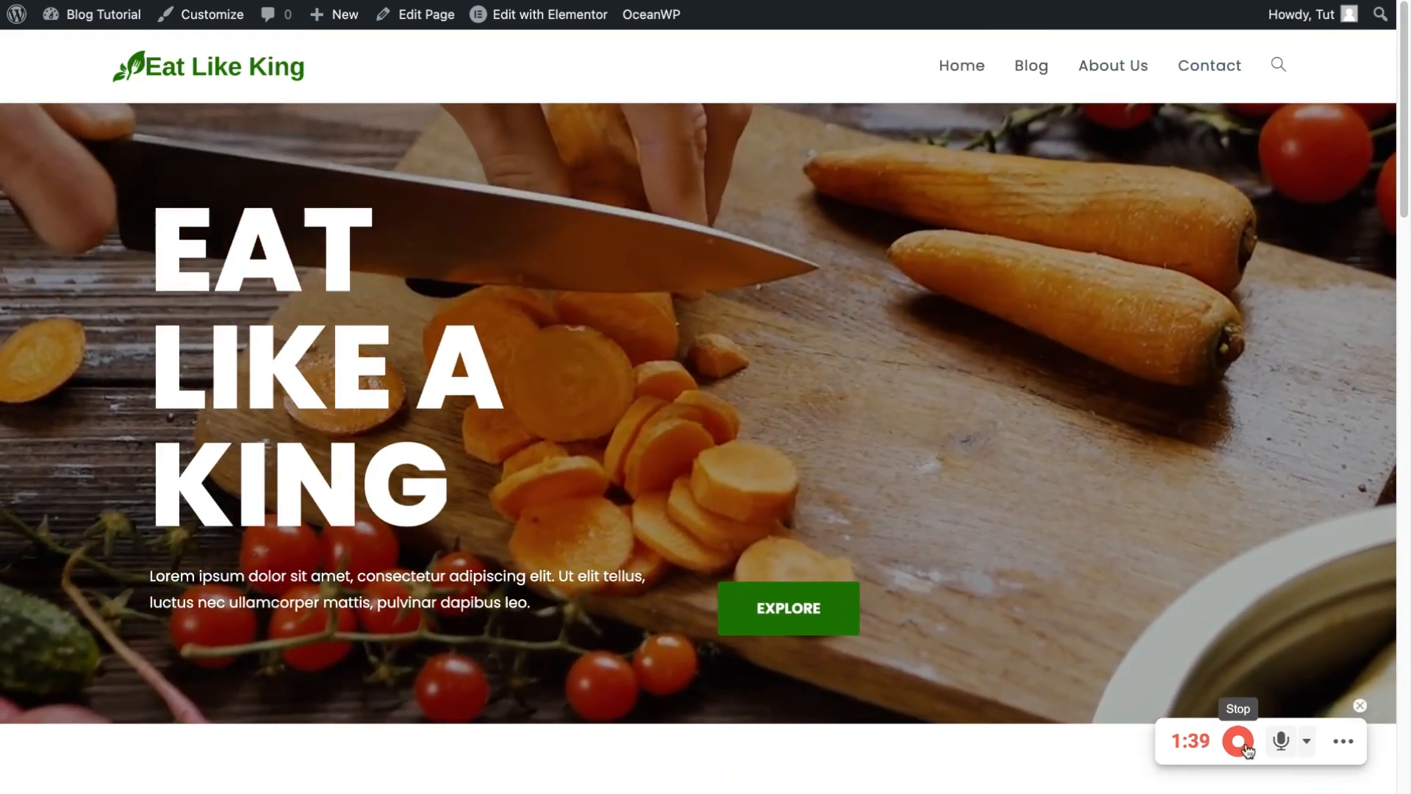
Stop the site recording and scroll through Hostinger's Premium, Business and Cloud Startup pricing cards
{"action": "left_click", "coordinate": [1239, 741]}
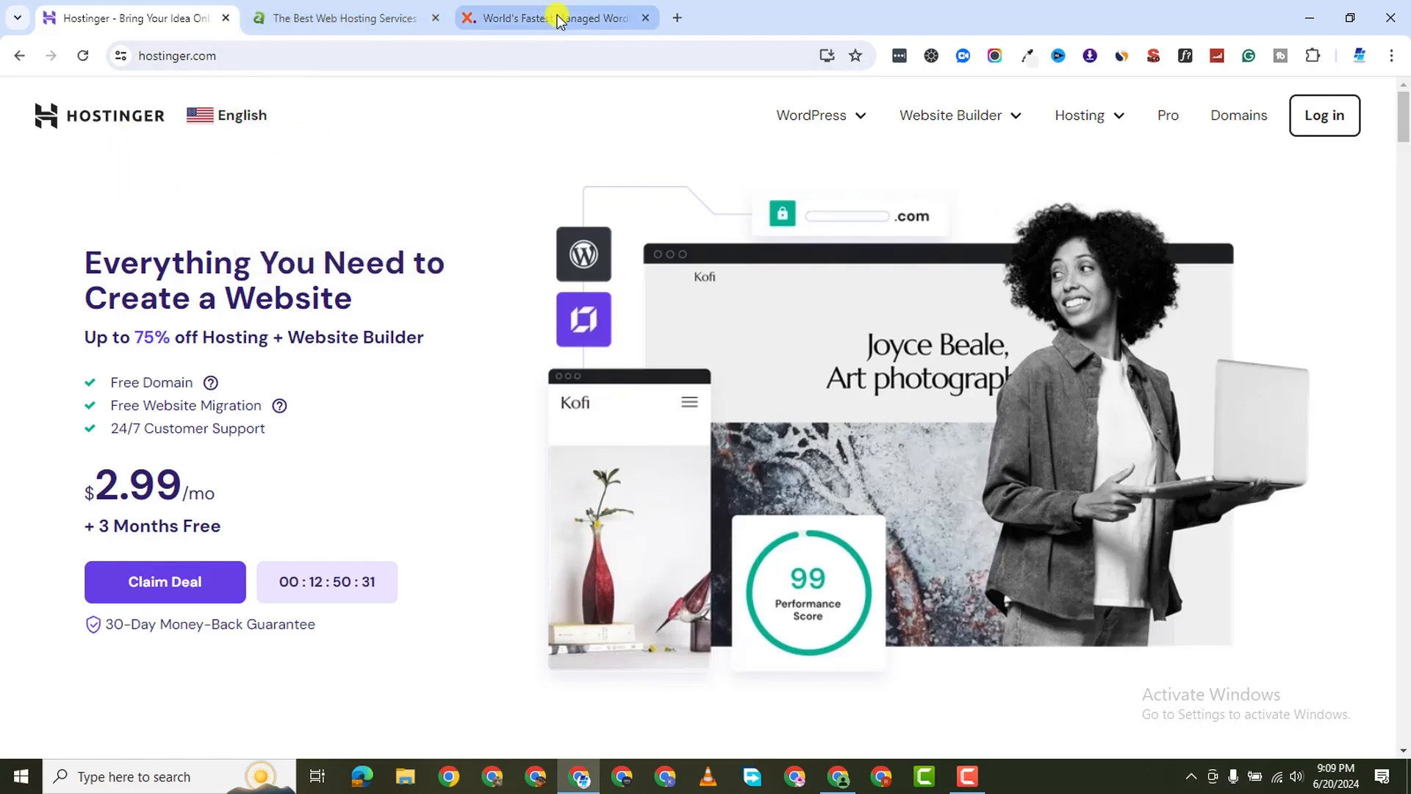
{"action": "mouse_move", "coordinate": [558, 21]}
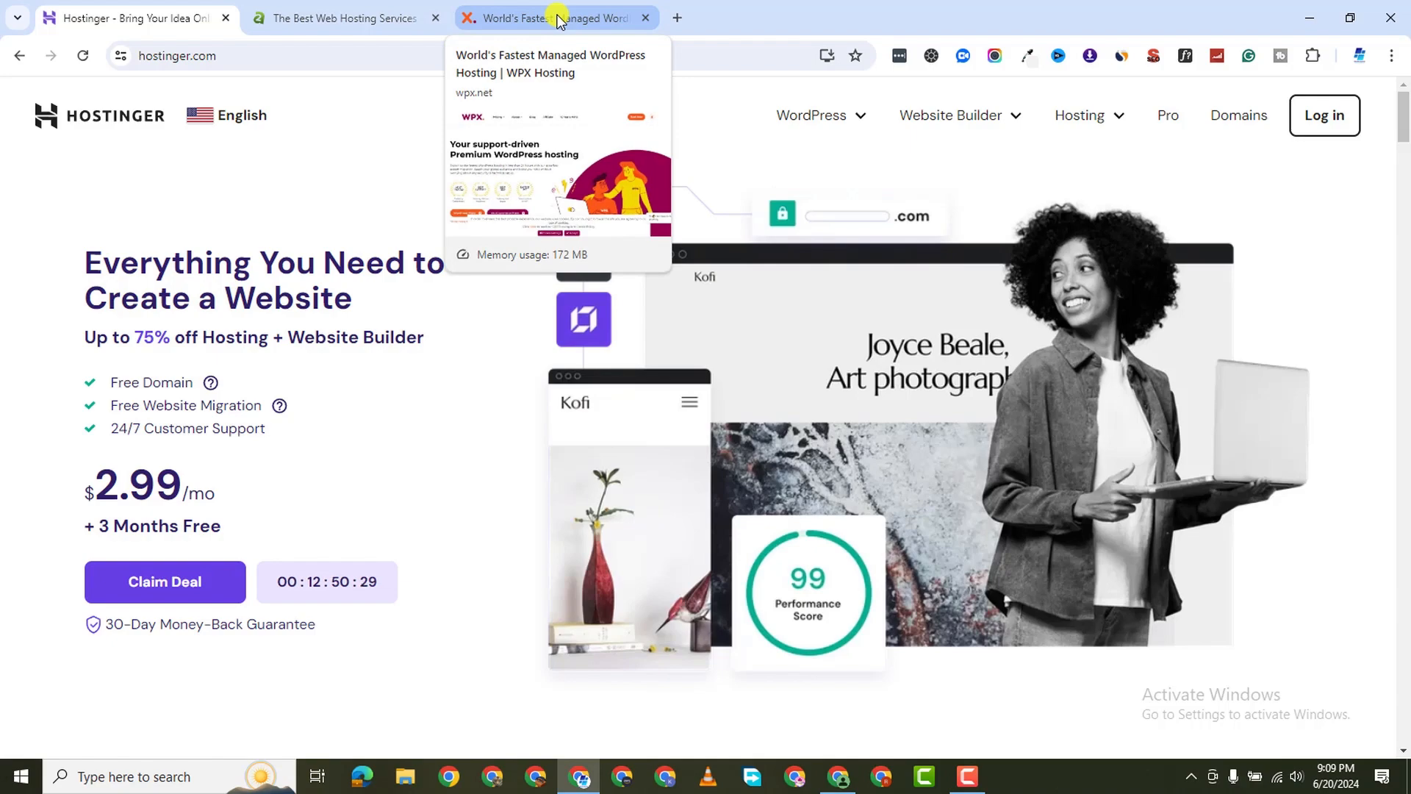
{"action": "scroll", "coordinate": [387, 211], "scroll_direction": "down", "scroll_amount": 10}
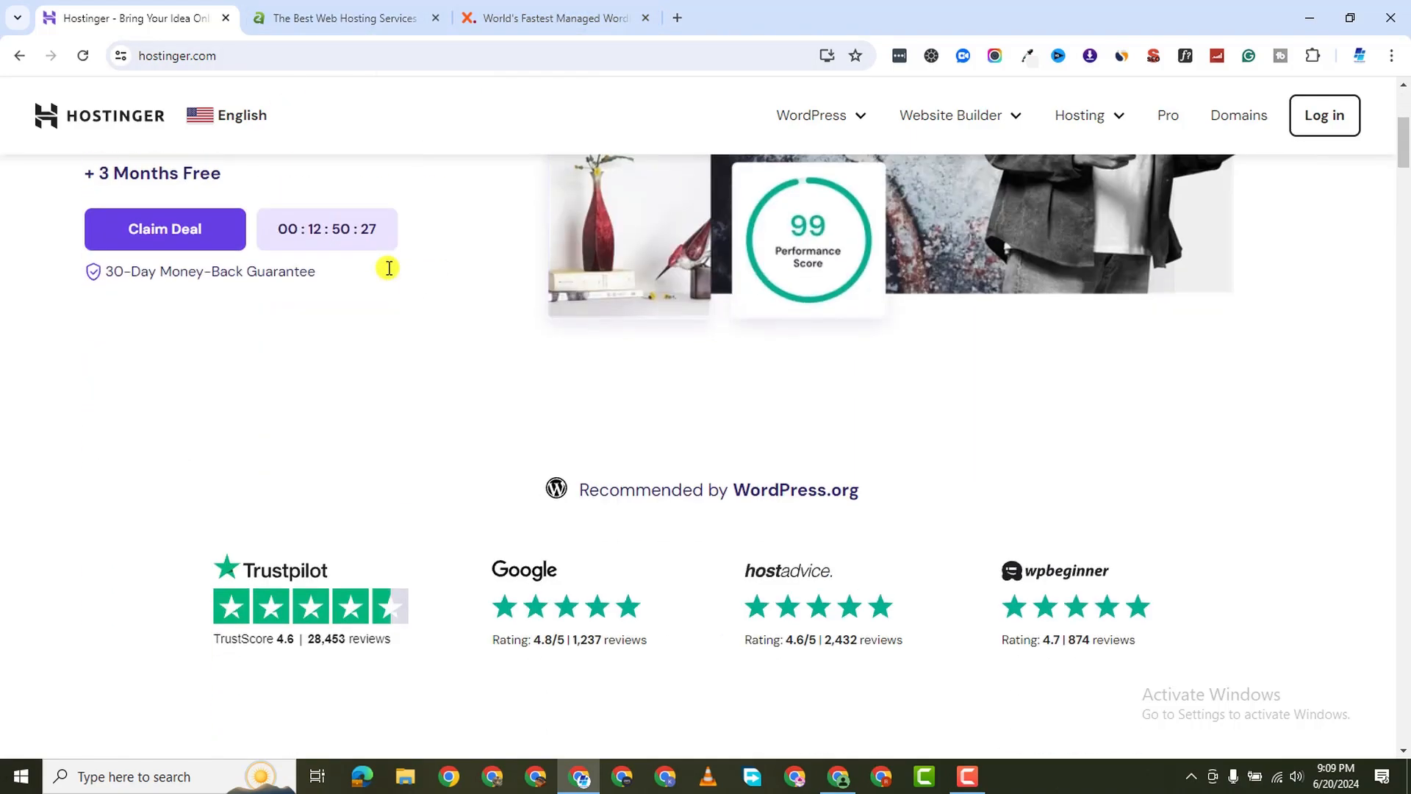
{"action": "scroll", "coordinate": [500, 456], "scroll_direction": "down", "scroll_amount": 3}
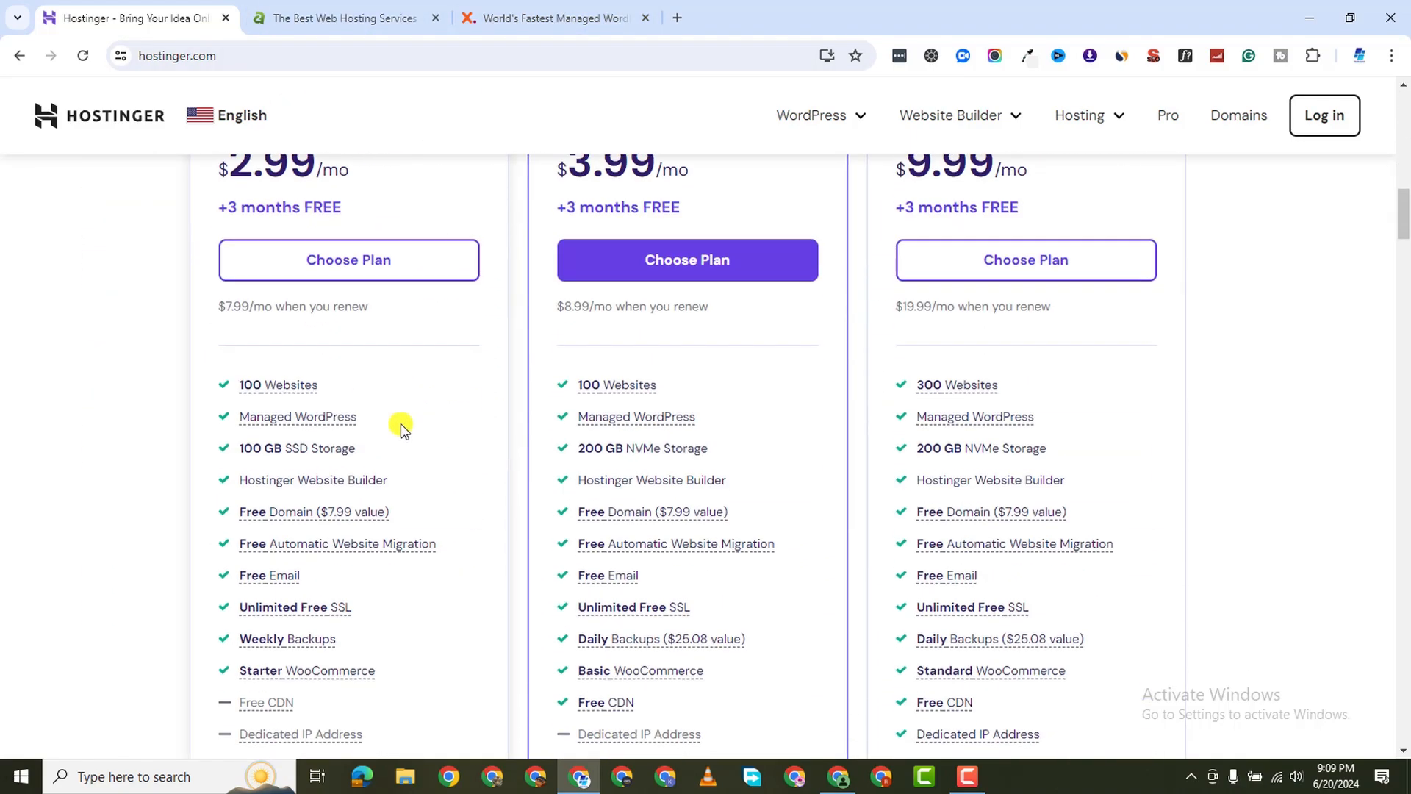
{"action": "scroll", "coordinate": [247, 364], "scroll_direction": "down", "scroll_amount": 15}
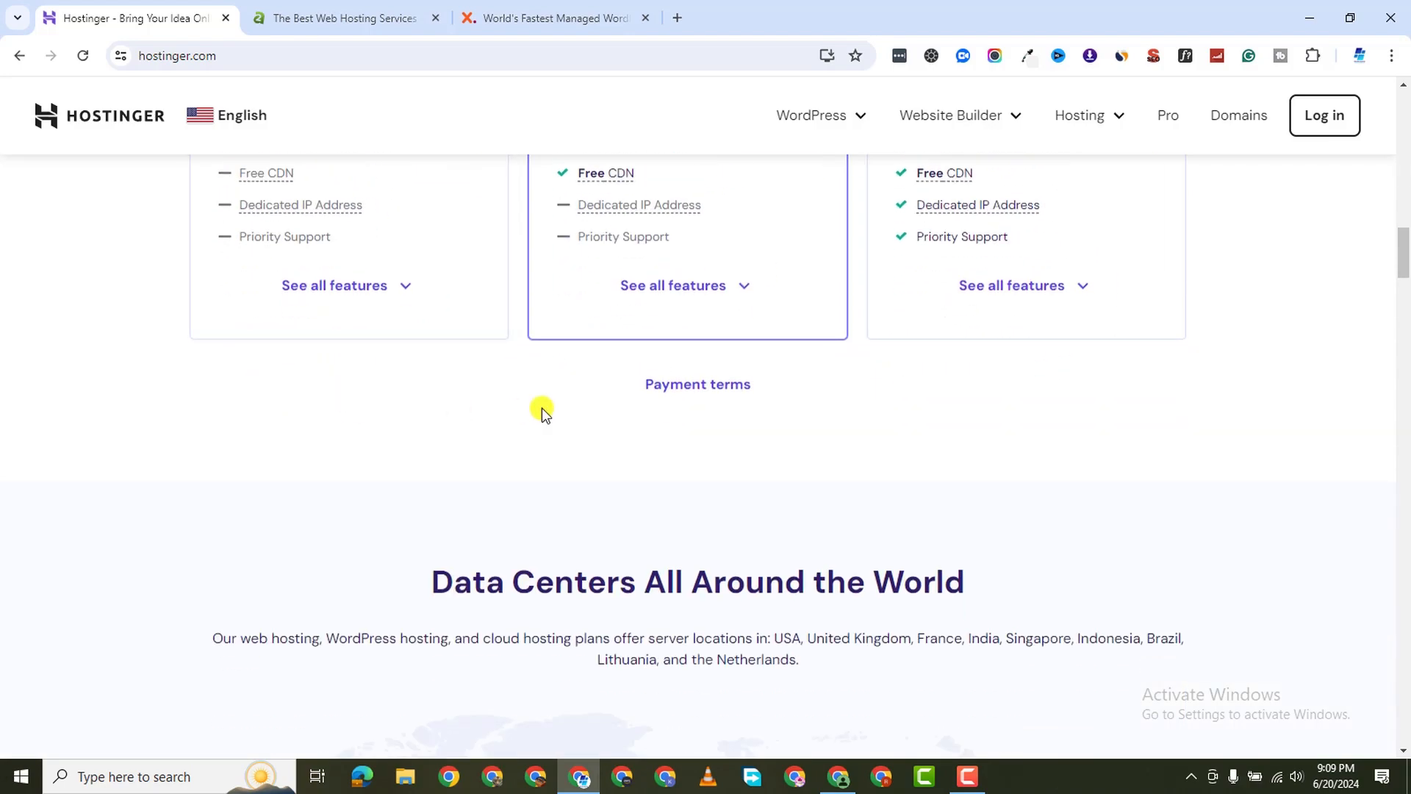
{"action": "scroll", "coordinate": [537, 428], "scroll_direction": "down", "scroll_amount": 8}
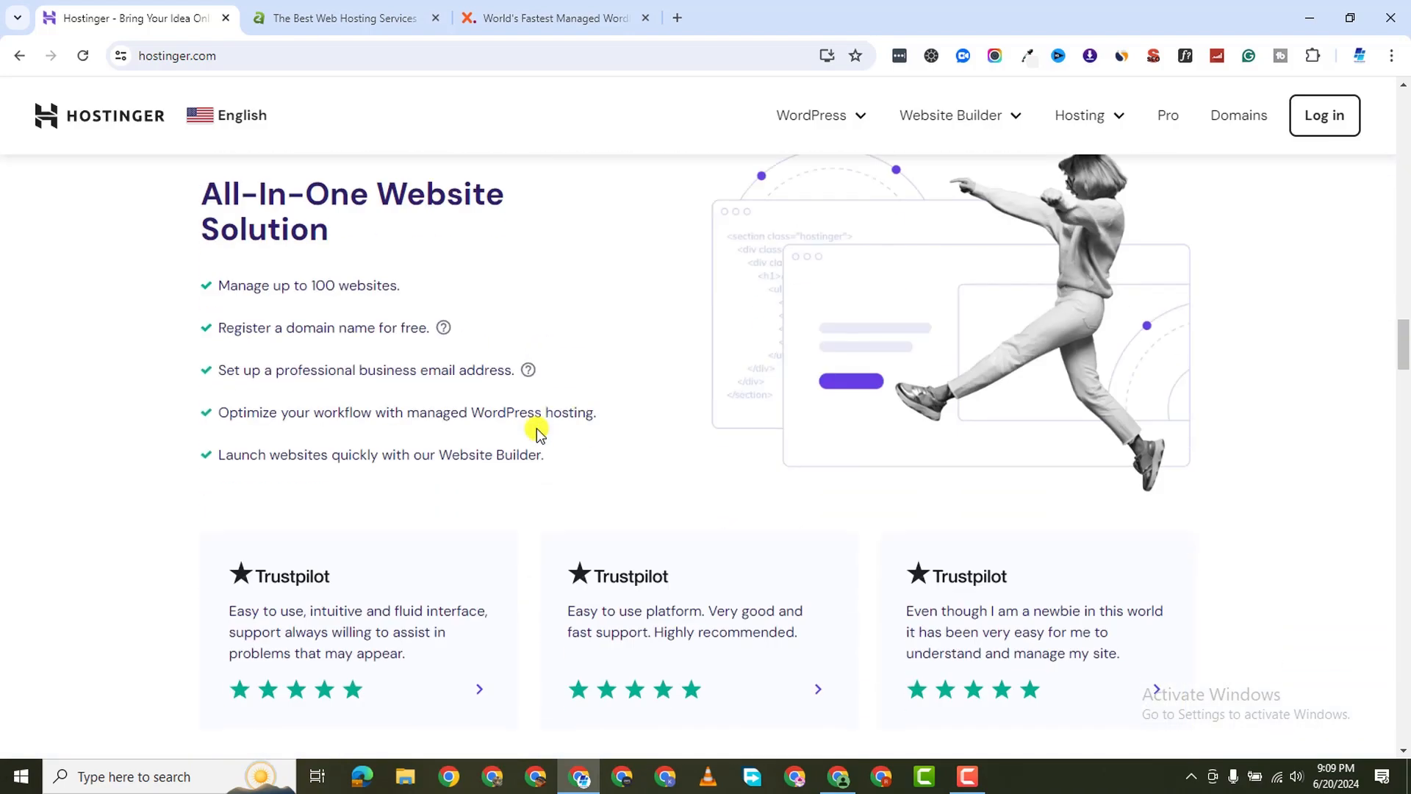
{"action": "scroll", "coordinate": [537, 428], "scroll_direction": "up", "scroll_amount": 8}
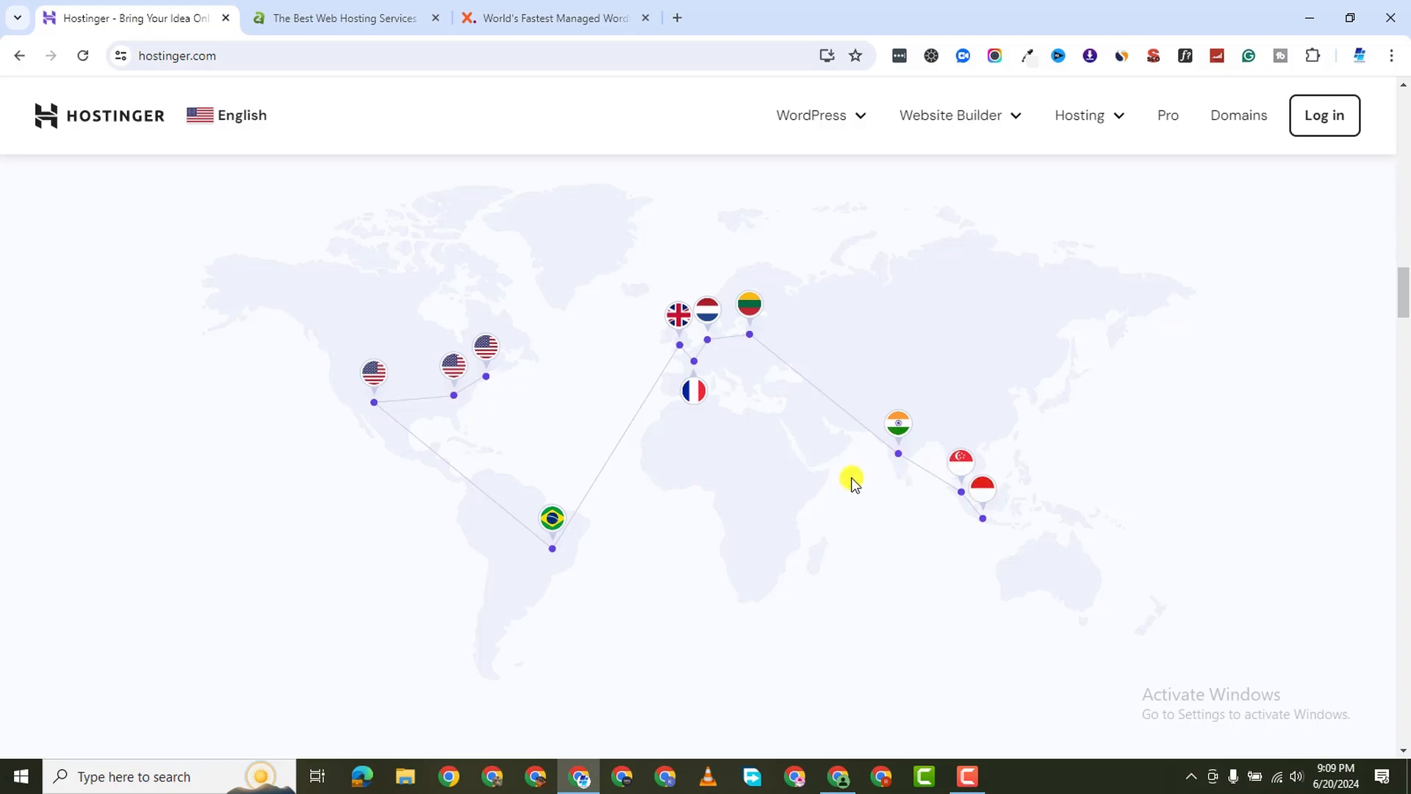
Look over the data centers map and reviews, then return to Pick Your Perfect Plan
{"action": "scroll", "coordinate": [665, 485], "scroll_direction": "up", "scroll_amount": 4}
{"action": "scroll", "coordinate": [687, 465], "scroll_direction": "down", "scroll_amount": 12}
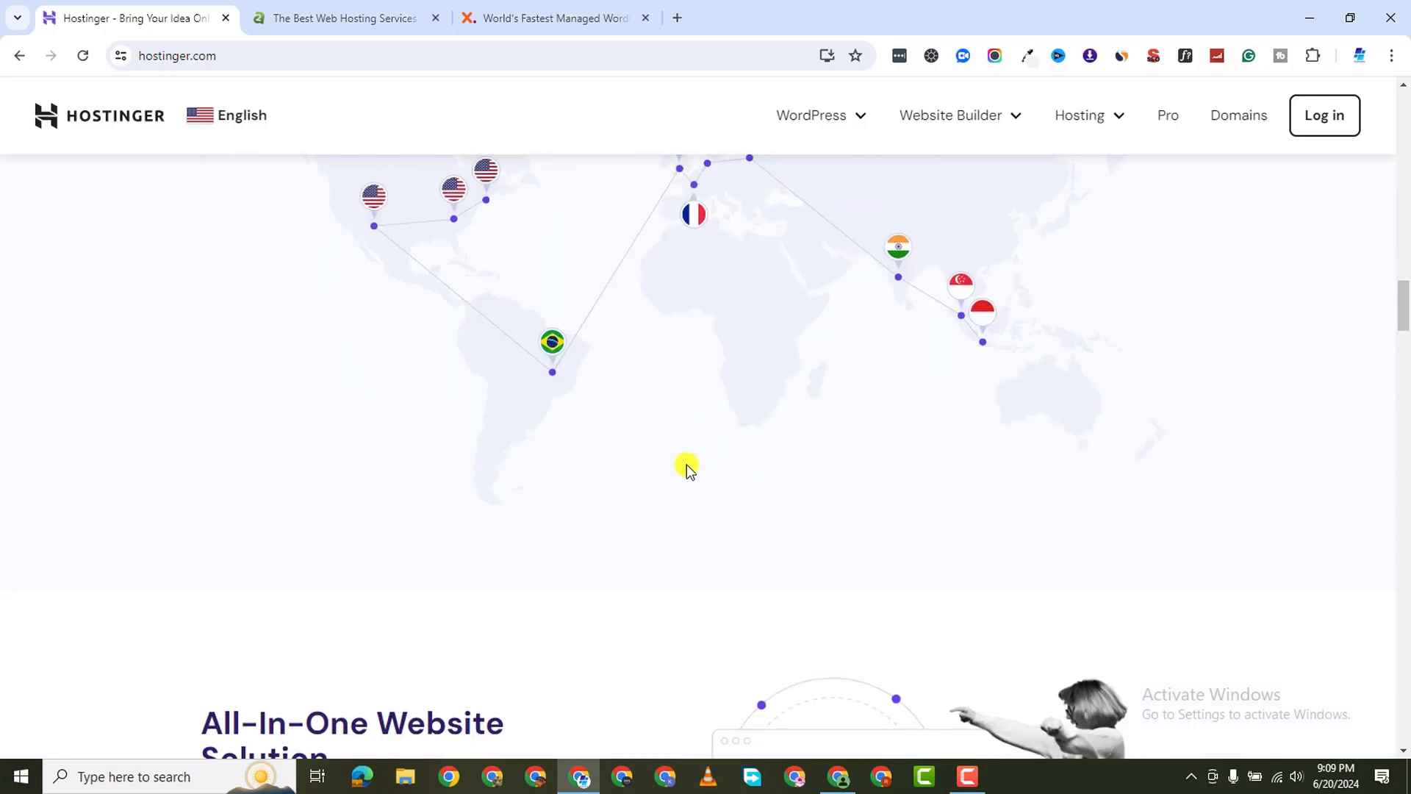
{"action": "scroll", "coordinate": [686, 465], "scroll_direction": "down", "scroll_amount": 10}
{"action": "scroll", "coordinate": [687, 464], "scroll_direction": "up", "scroll_amount": 8}
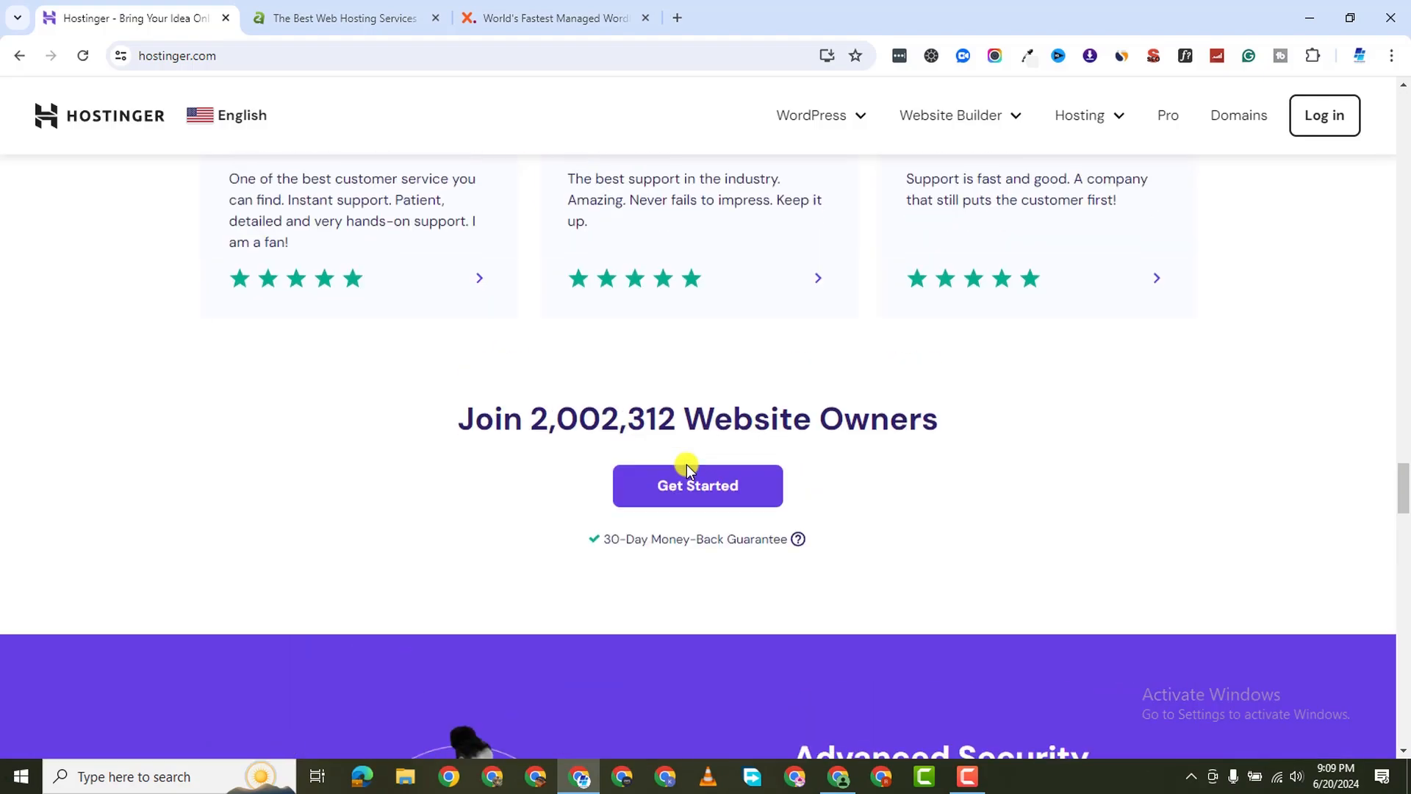
{"action": "scroll", "coordinate": [687, 464], "scroll_direction": "up", "scroll_amount": 20}
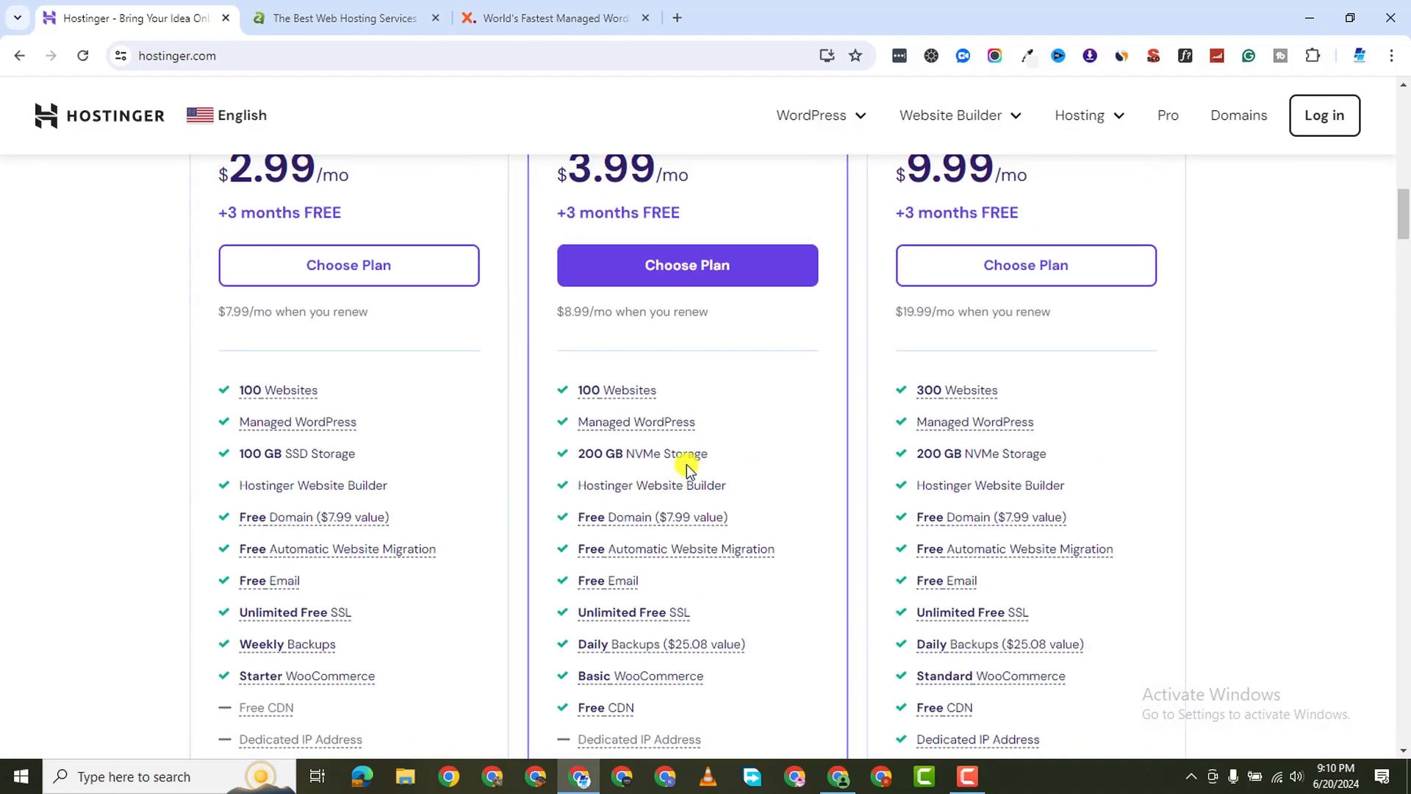
{"action": "scroll", "coordinate": [687, 464], "scroll_direction": "up", "scroll_amount": 4}
{"action": "scroll", "coordinate": [686, 465], "scroll_direction": "down", "scroll_amount": 2}
{"action": "scroll", "coordinate": [686, 465], "scroll_direction": "up", "scroll_amount": 4}
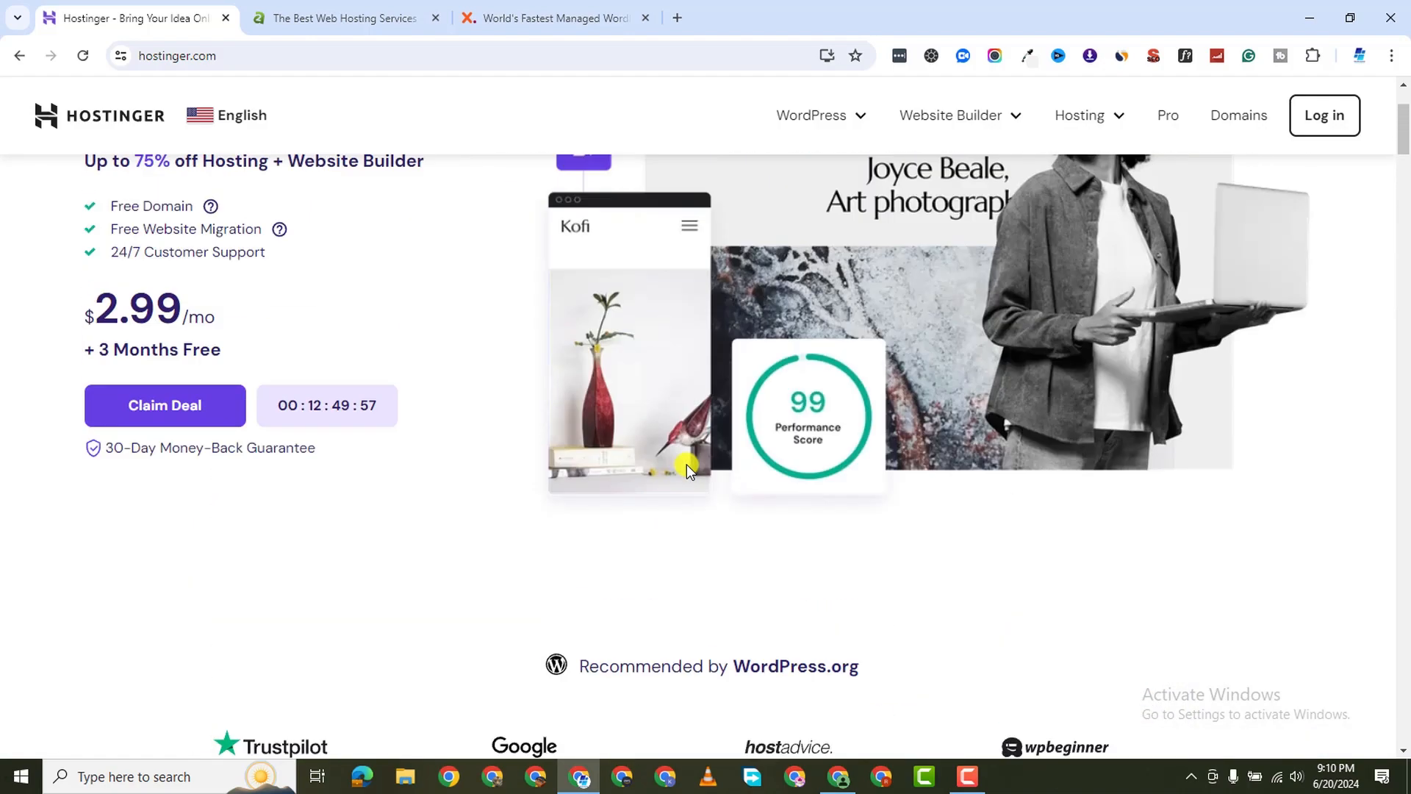
{"action": "scroll", "coordinate": [687, 464], "scroll_direction": "down", "scroll_amount": 9}
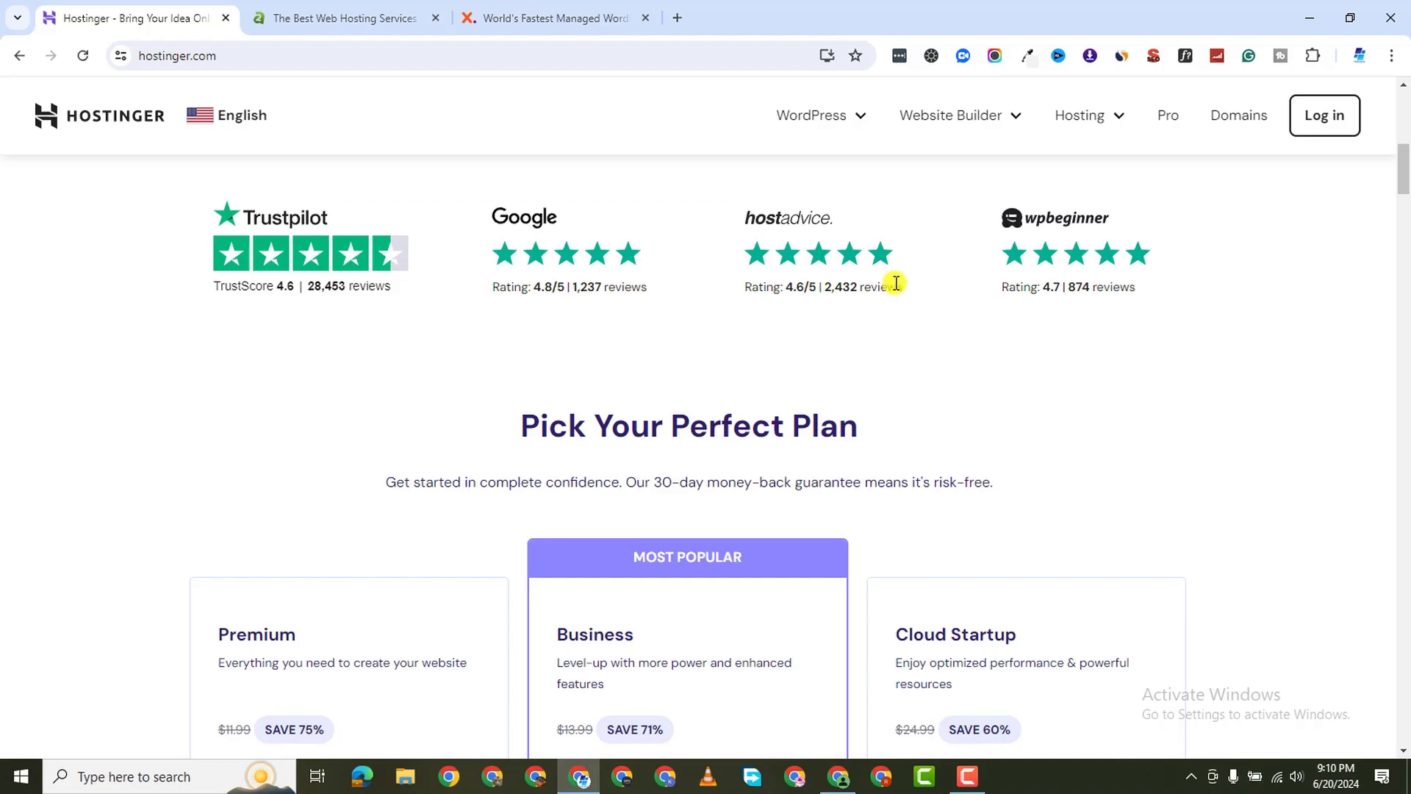
Switch to the A2 Hosting site and scroll through its hosting types
{"action": "left_click", "coordinate": [353, 17]}
{"action": "scroll", "coordinate": [505, 391], "scroll_direction": "down", "scroll_amount": 7}
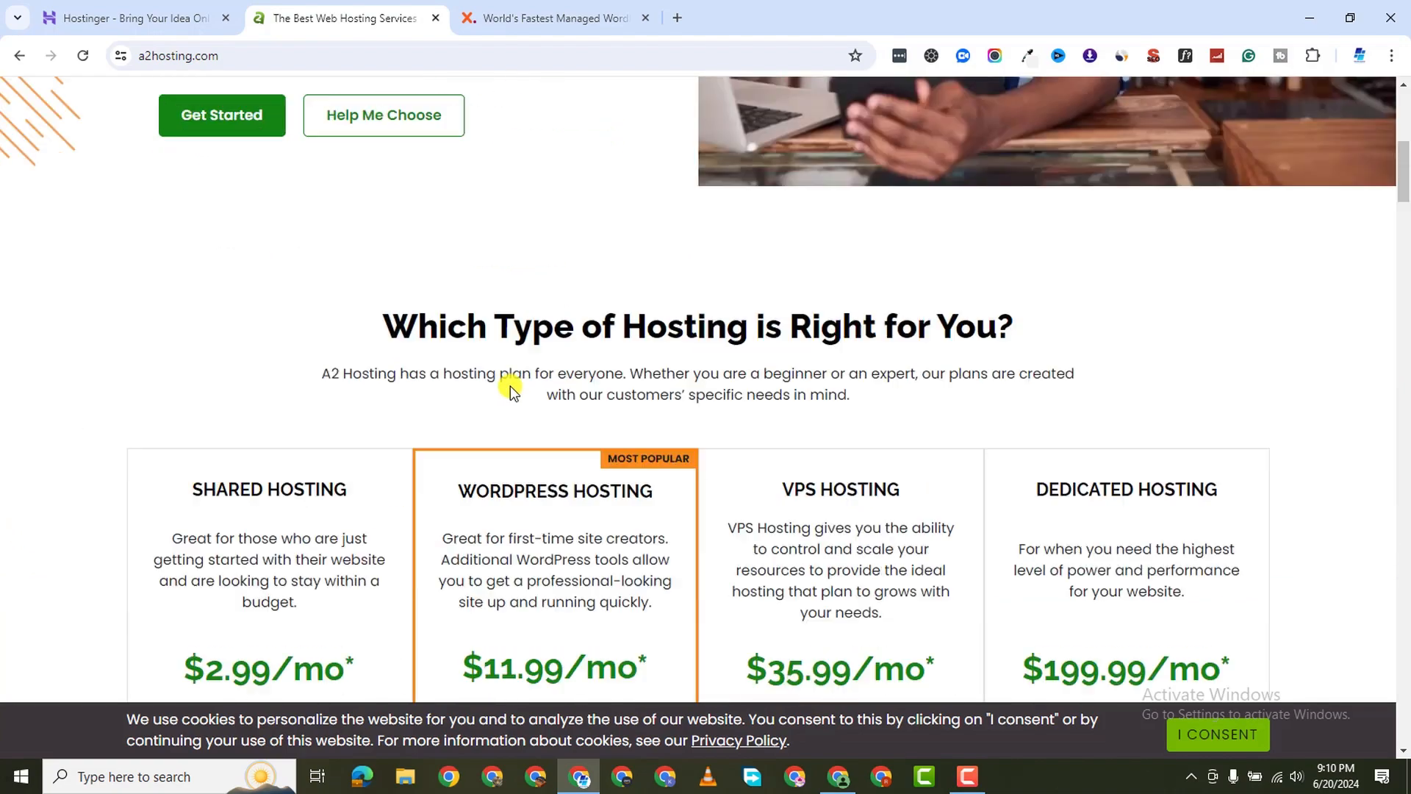
{"action": "scroll", "coordinate": [506, 387], "scroll_direction": "up", "scroll_amount": 8}
{"action": "scroll", "coordinate": [470, 288], "scroll_direction": "down", "scroll_amount": 7}
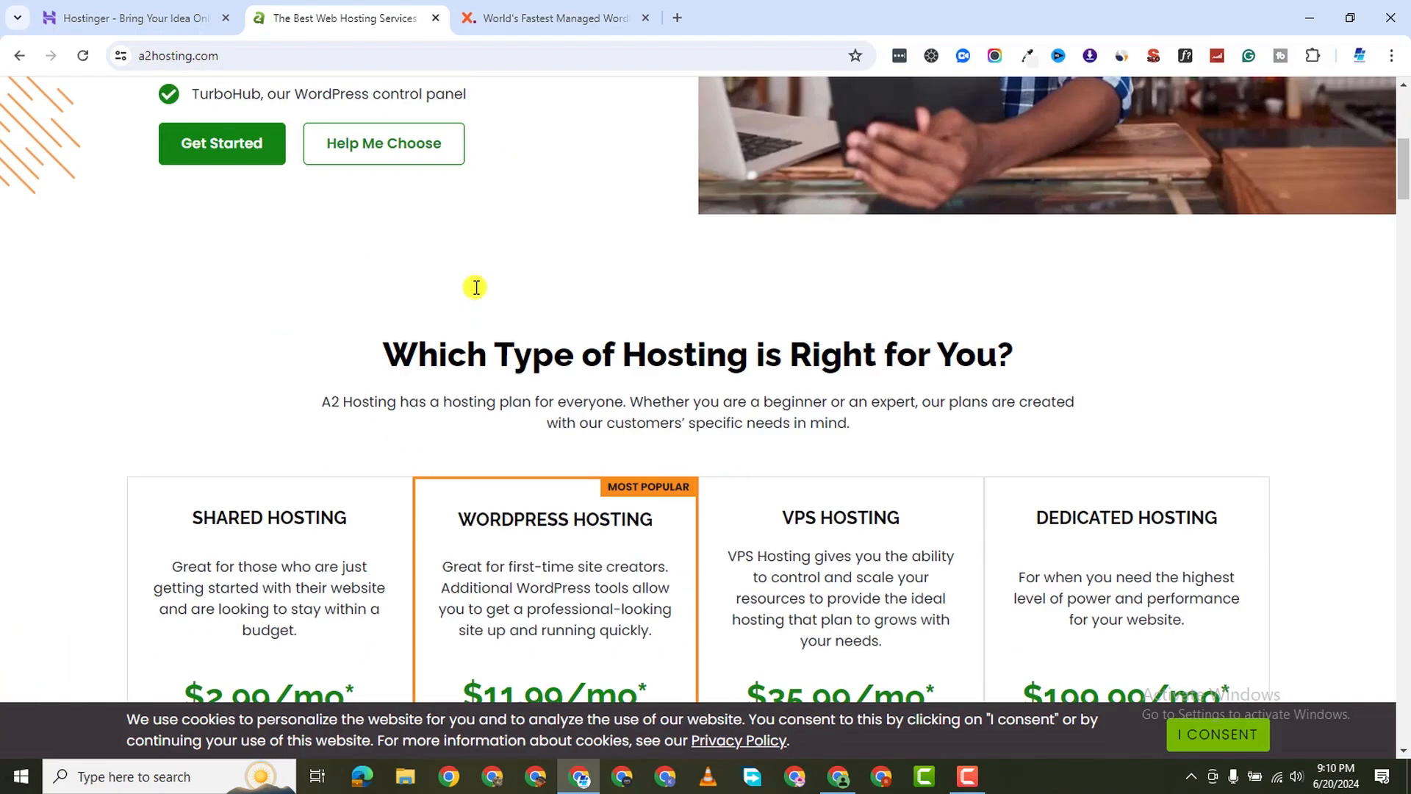
{"action": "scroll", "coordinate": [474, 289], "scroll_direction": "down", "scroll_amount": 5}
{"action": "scroll", "coordinate": [473, 279], "scroll_direction": "up", "scroll_amount": 3}
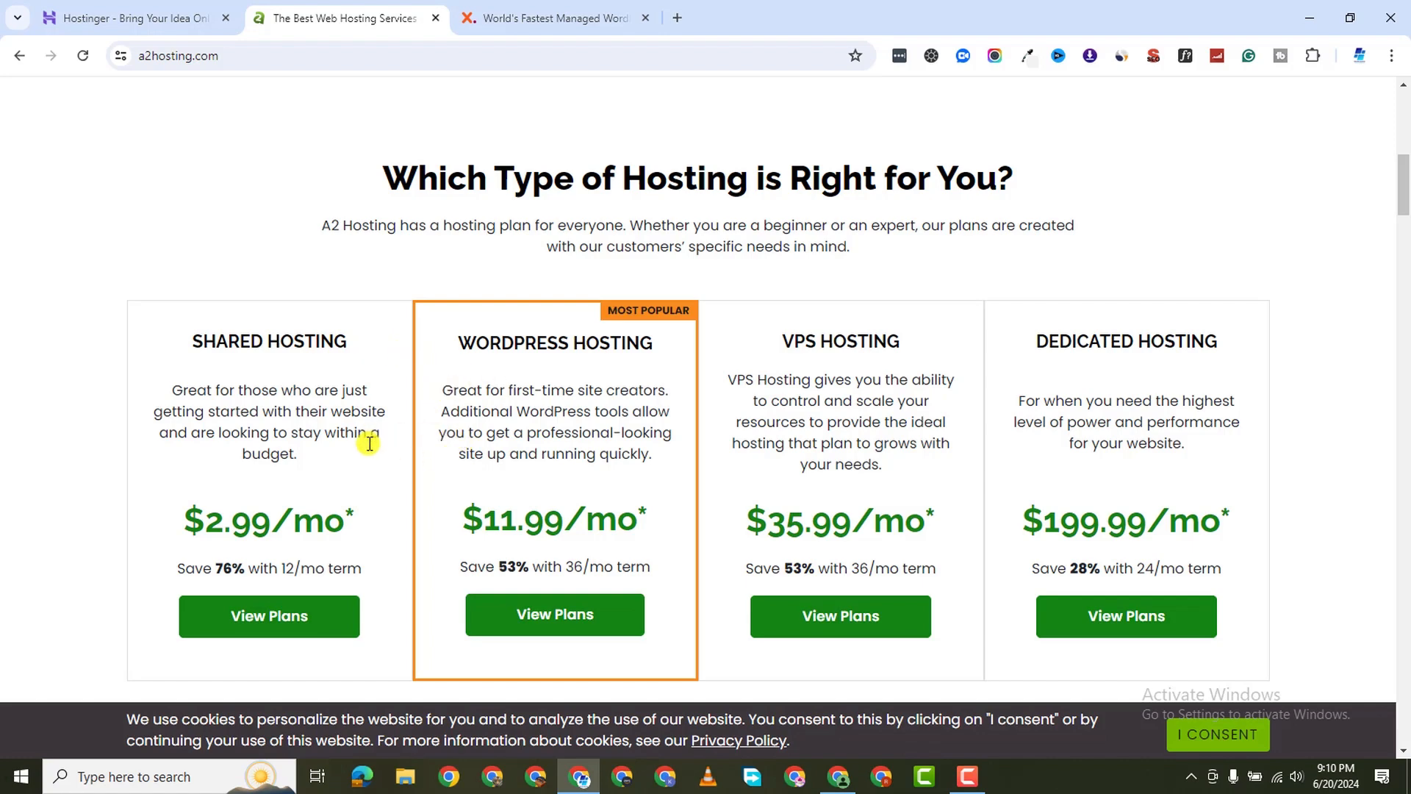
{"action": "scroll", "coordinate": [299, 456], "scroll_direction": "down", "scroll_amount": 3}
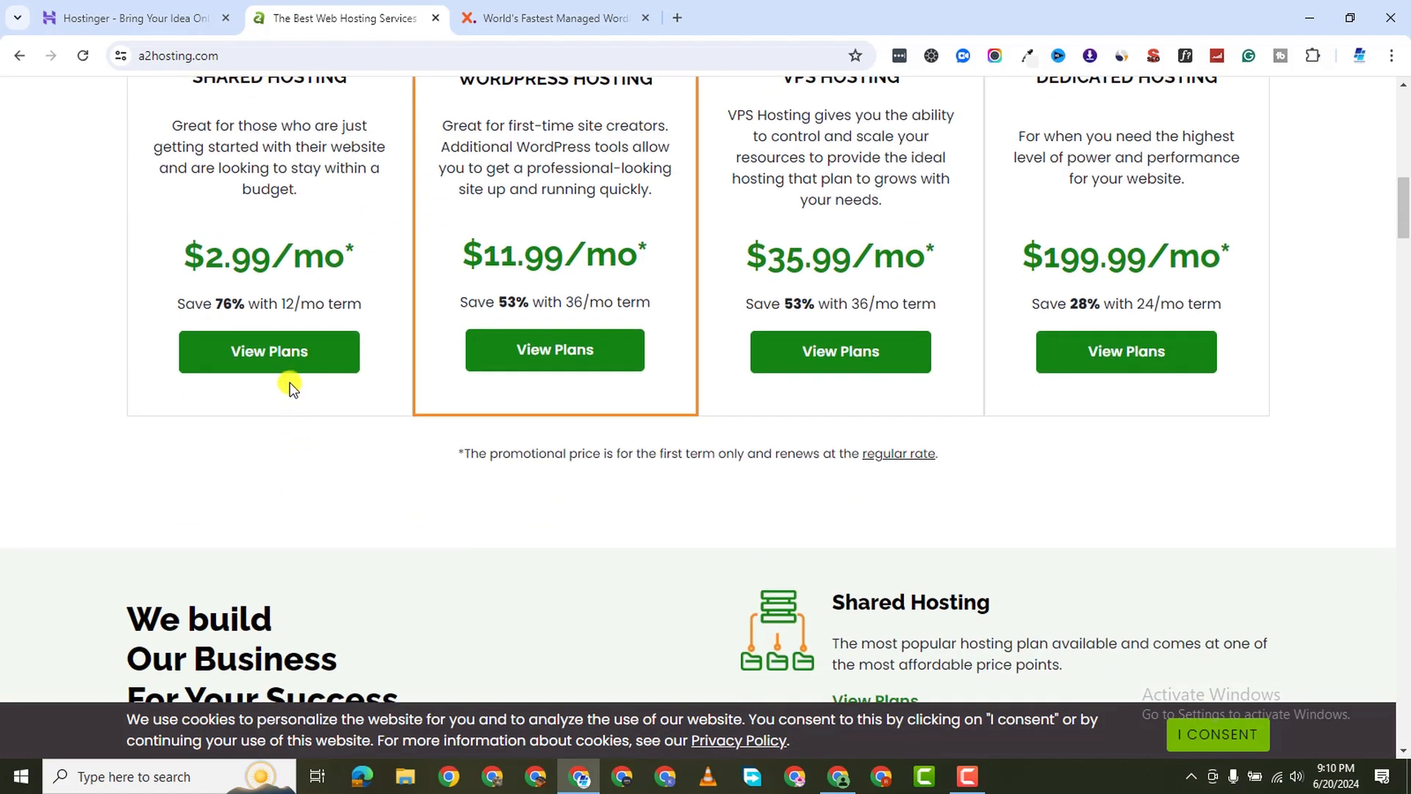
Glance at Hostinger's pricing, then open A2's Shared Hosting plans page
{"action": "left_click", "coordinate": [147, 18]}
{"action": "scroll", "coordinate": [470, 417], "scroll_direction": "down", "scroll_amount": 3}
{"action": "scroll", "coordinate": [410, 470], "scroll_direction": "down", "scroll_amount": 1}
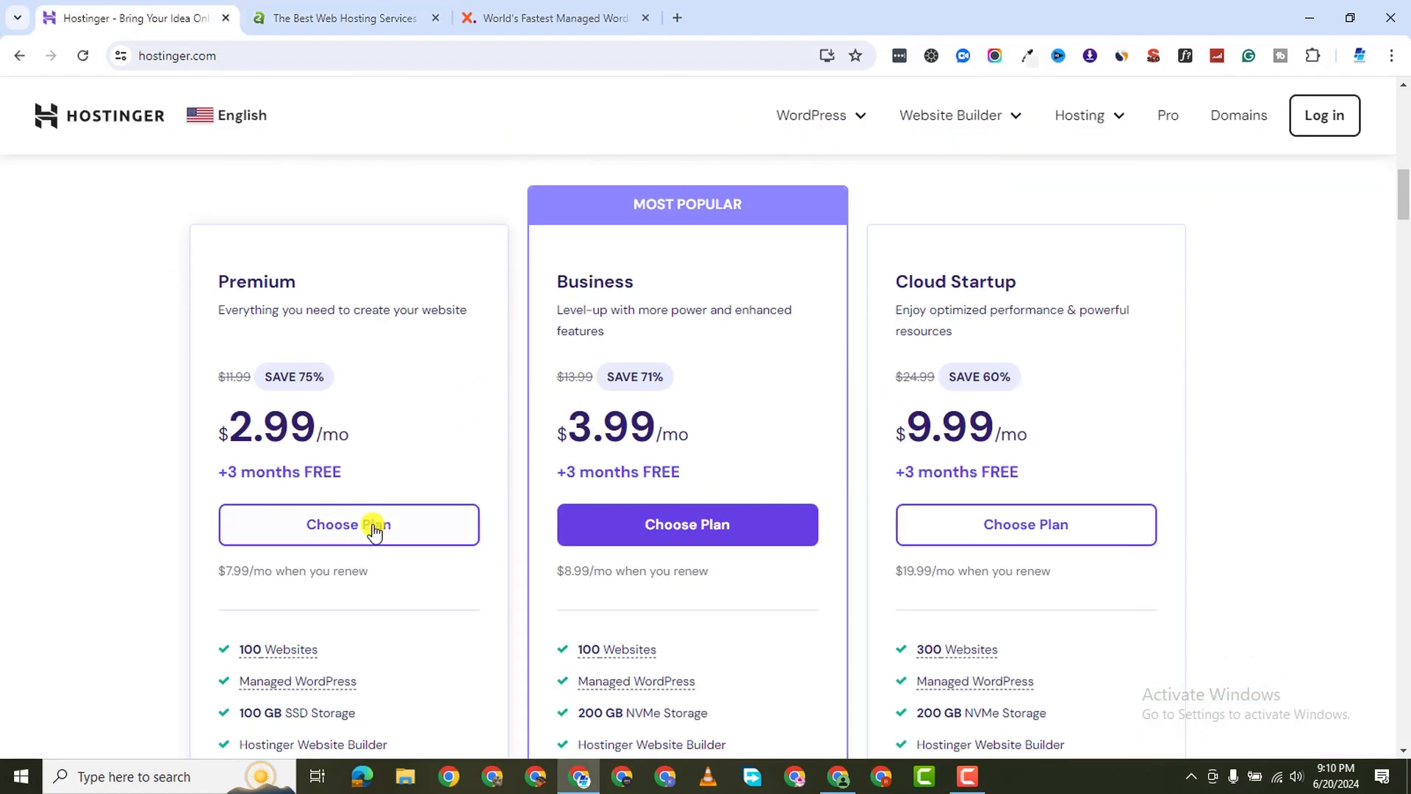
{"action": "left_click", "coordinate": [326, 22]}
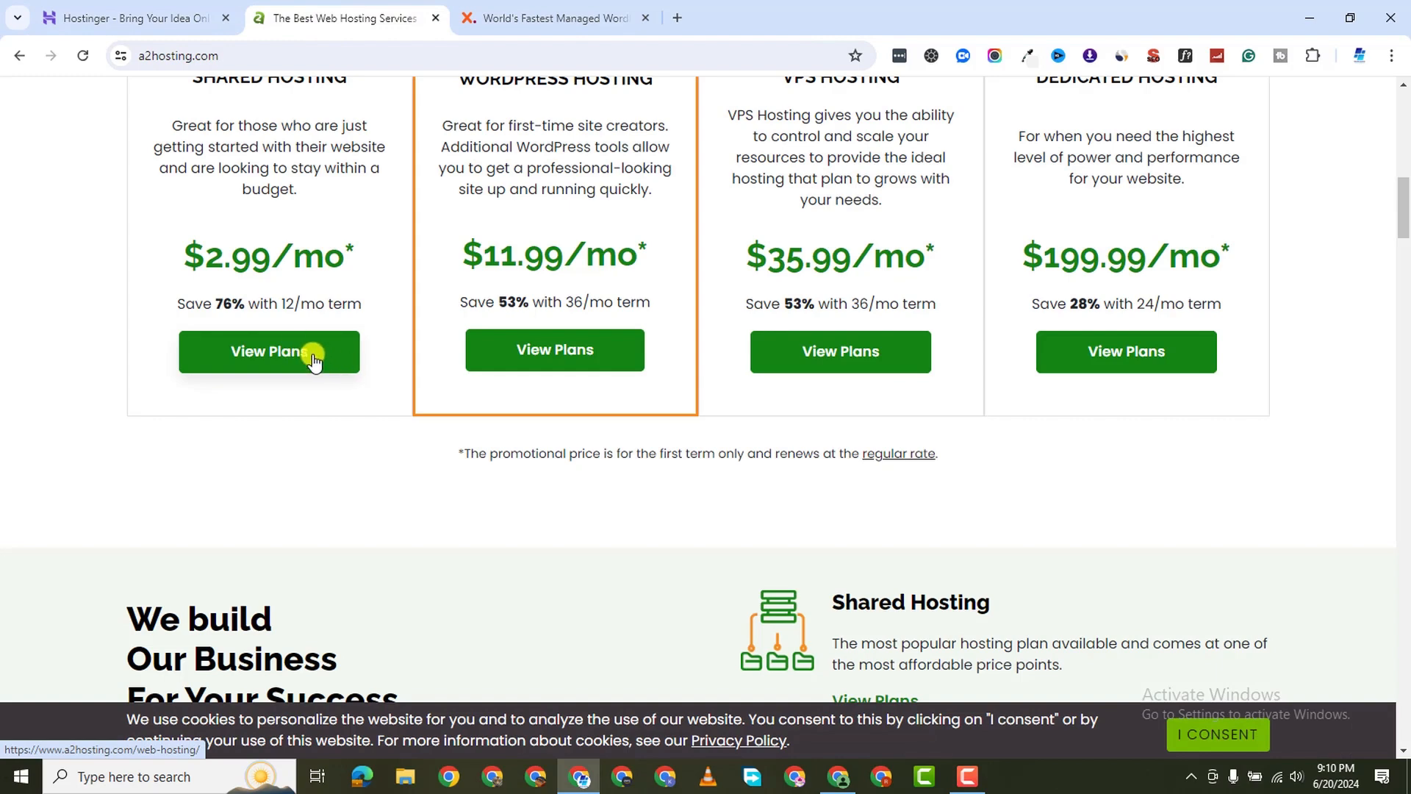
{"action": "left_click", "coordinate": [307, 358]}
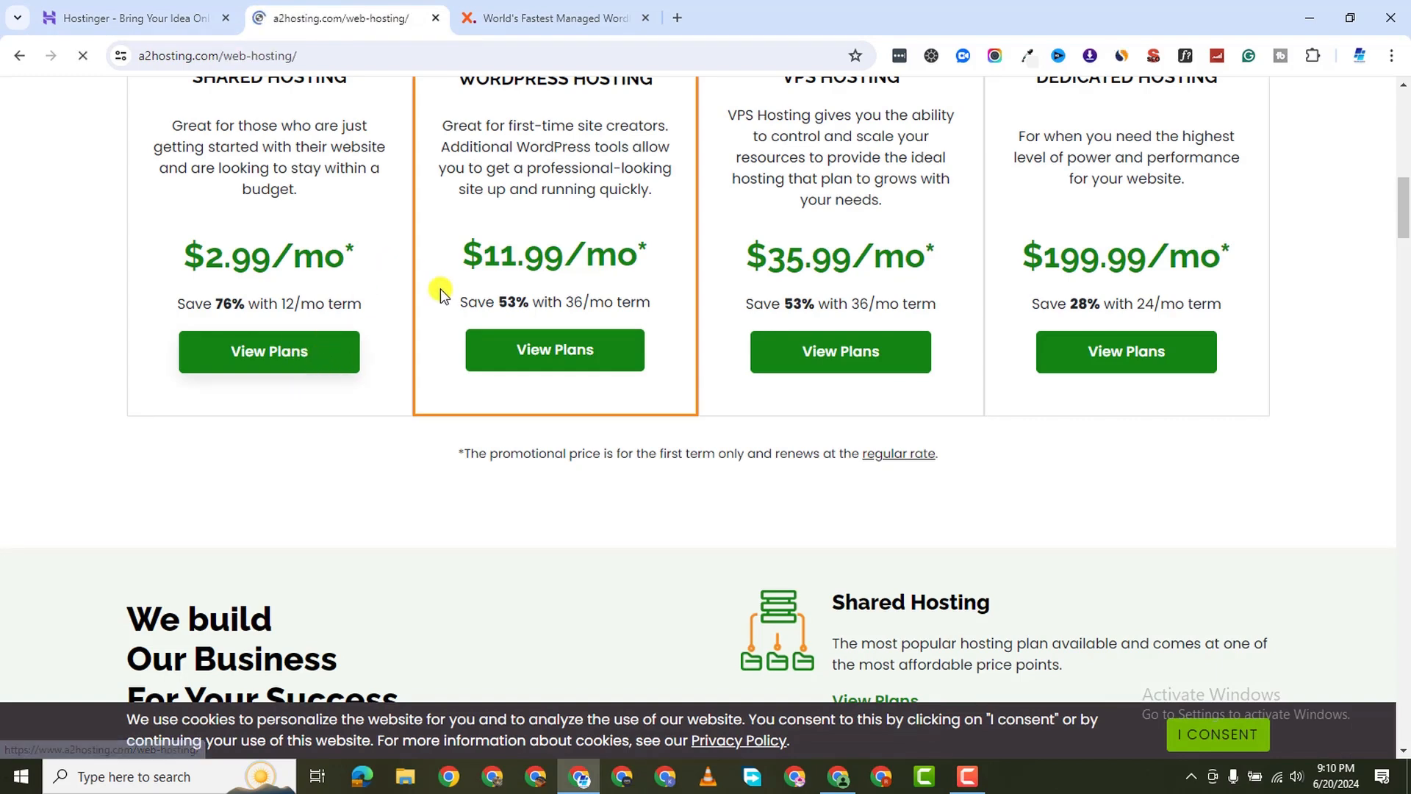
{"action": "scroll", "coordinate": [511, 478], "scroll_direction": "down", "scroll_amount": 3}
{"action": "scroll", "coordinate": [511, 477], "scroll_direction": "down", "scroll_amount": 10}
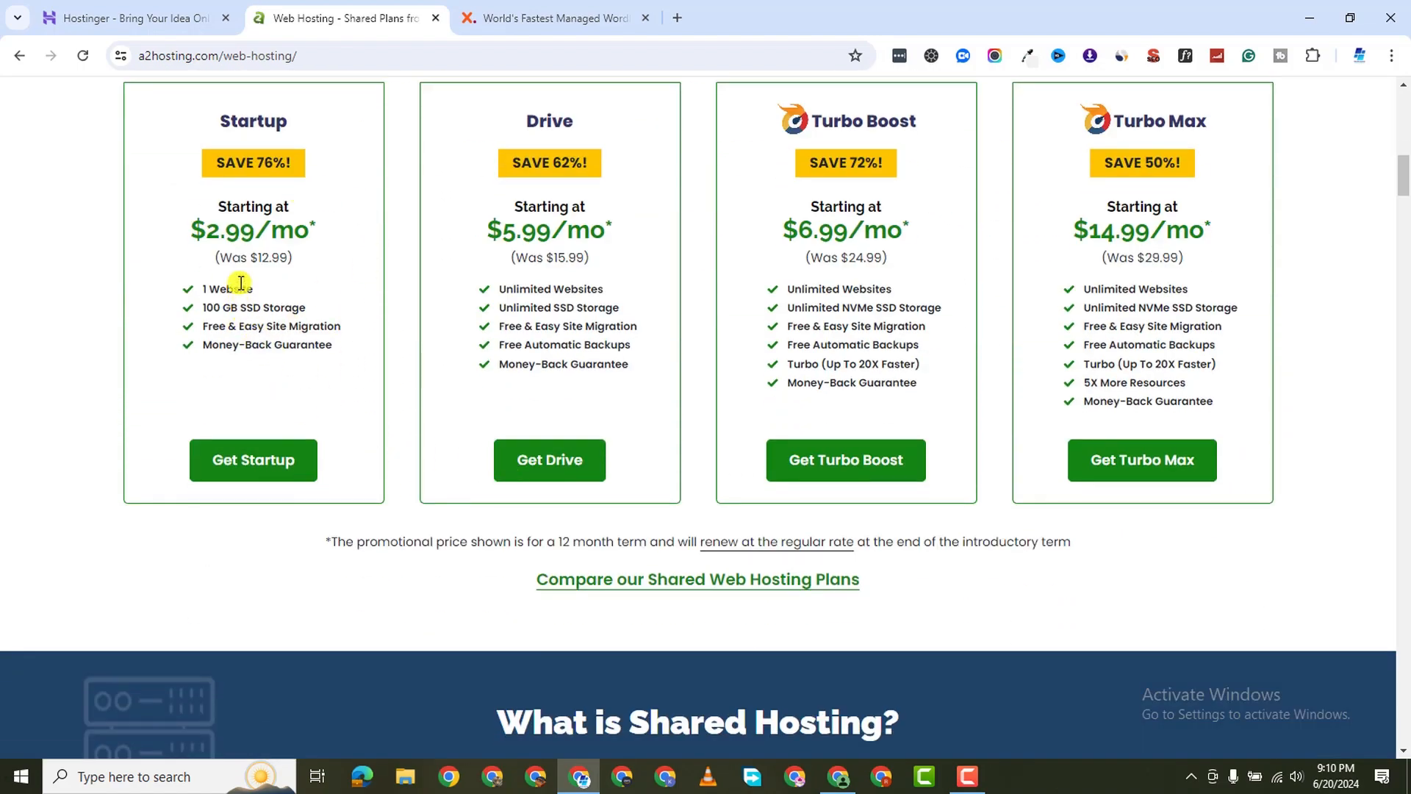
Compare Hostinger's prices against A2's Startup, Drive, Turbo Boost and Turbo Max plans, then bring up WPX
{"action": "left_click", "coordinate": [133, 18]}
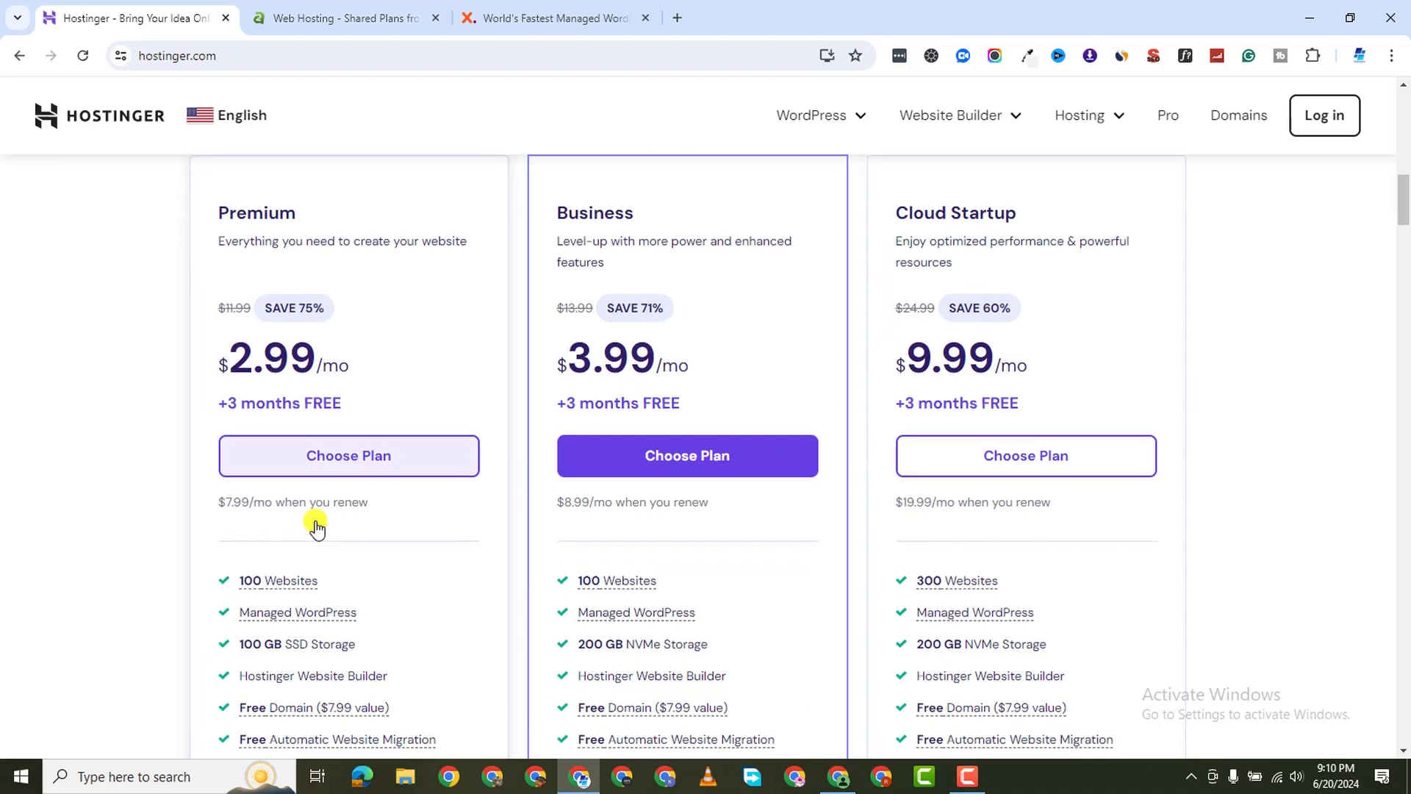
{"action": "scroll", "coordinate": [317, 527], "scroll_direction": "down", "scroll_amount": 1}
{"action": "mouse_move", "coordinate": [311, 568]}
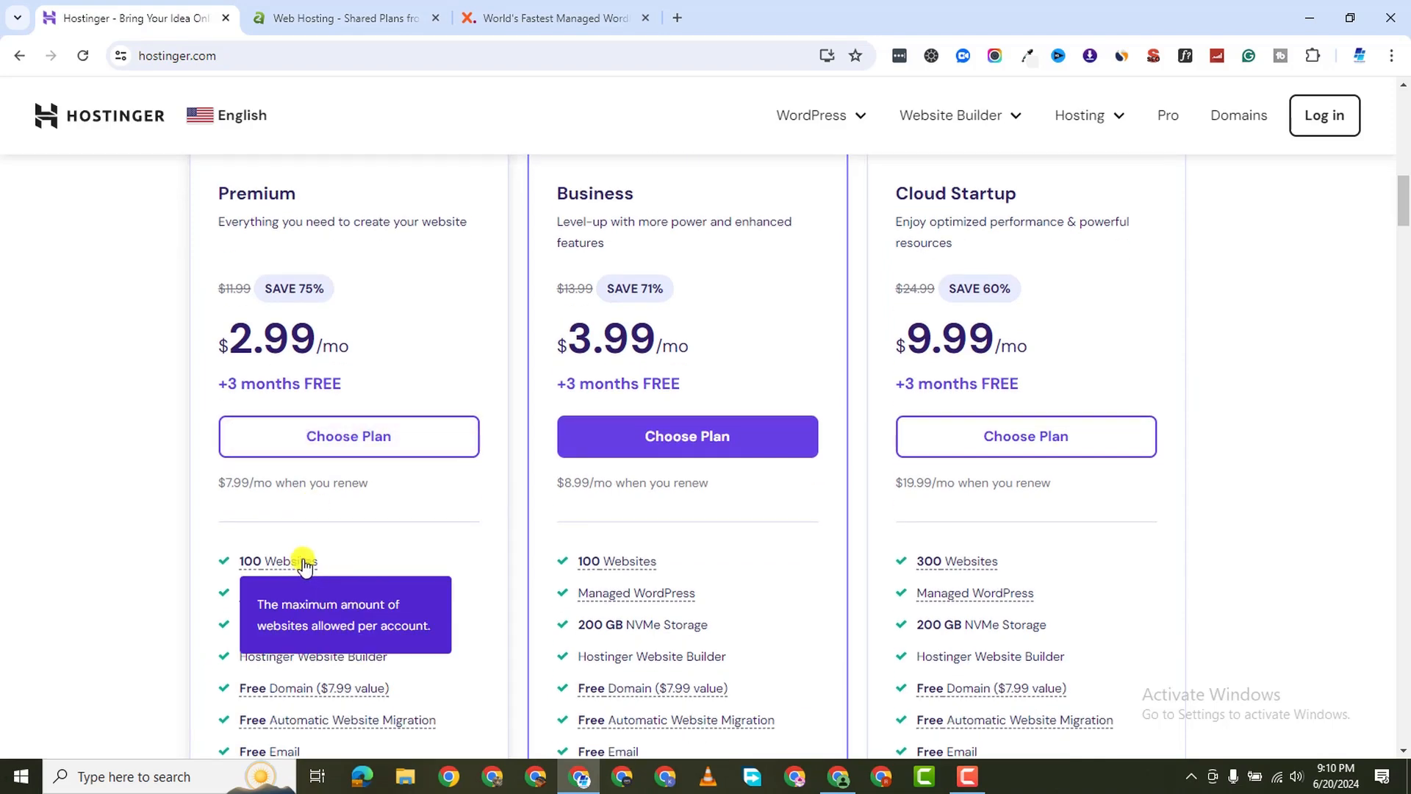
{"action": "left_click", "coordinate": [337, 19]}
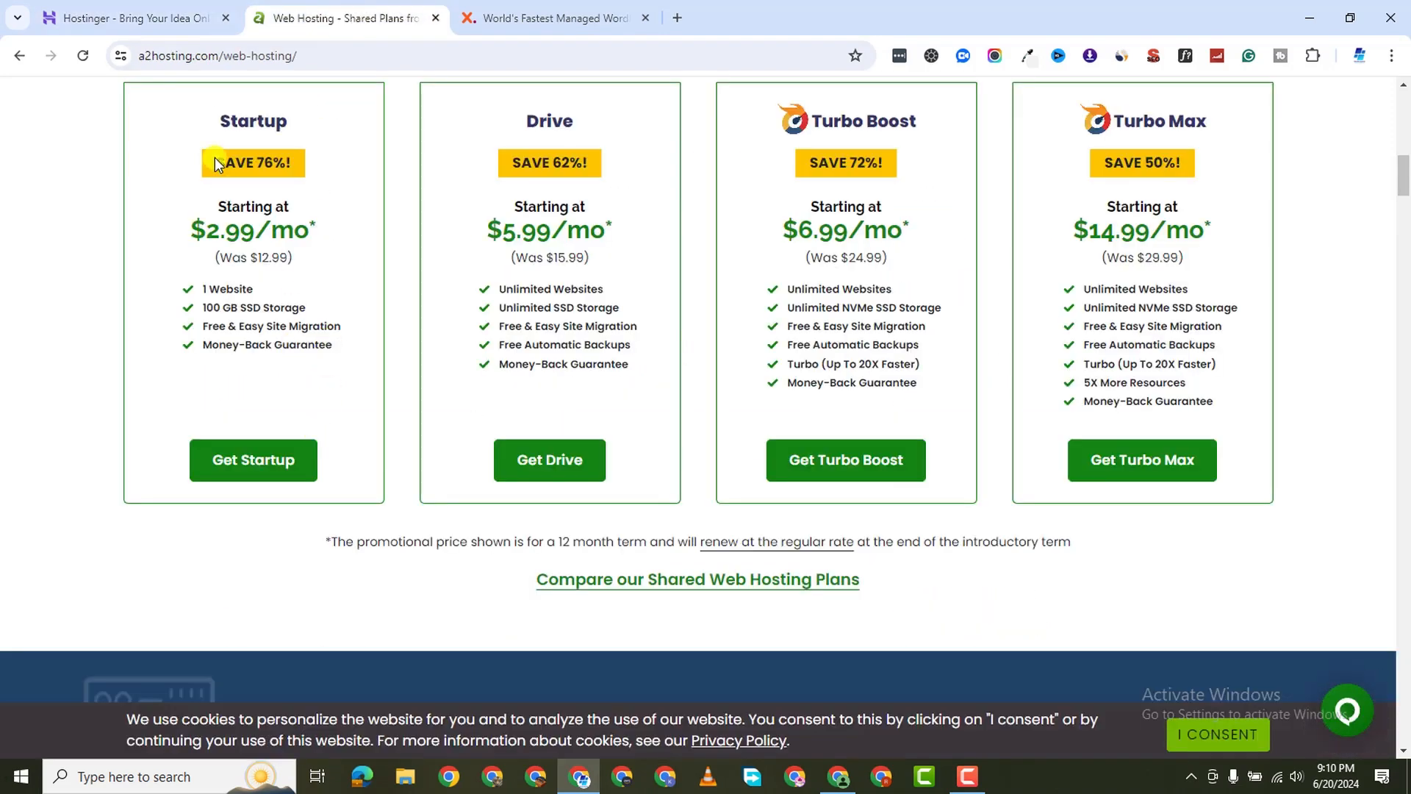
{"action": "scroll", "coordinate": [294, 246], "scroll_direction": "up", "scroll_amount": 2}
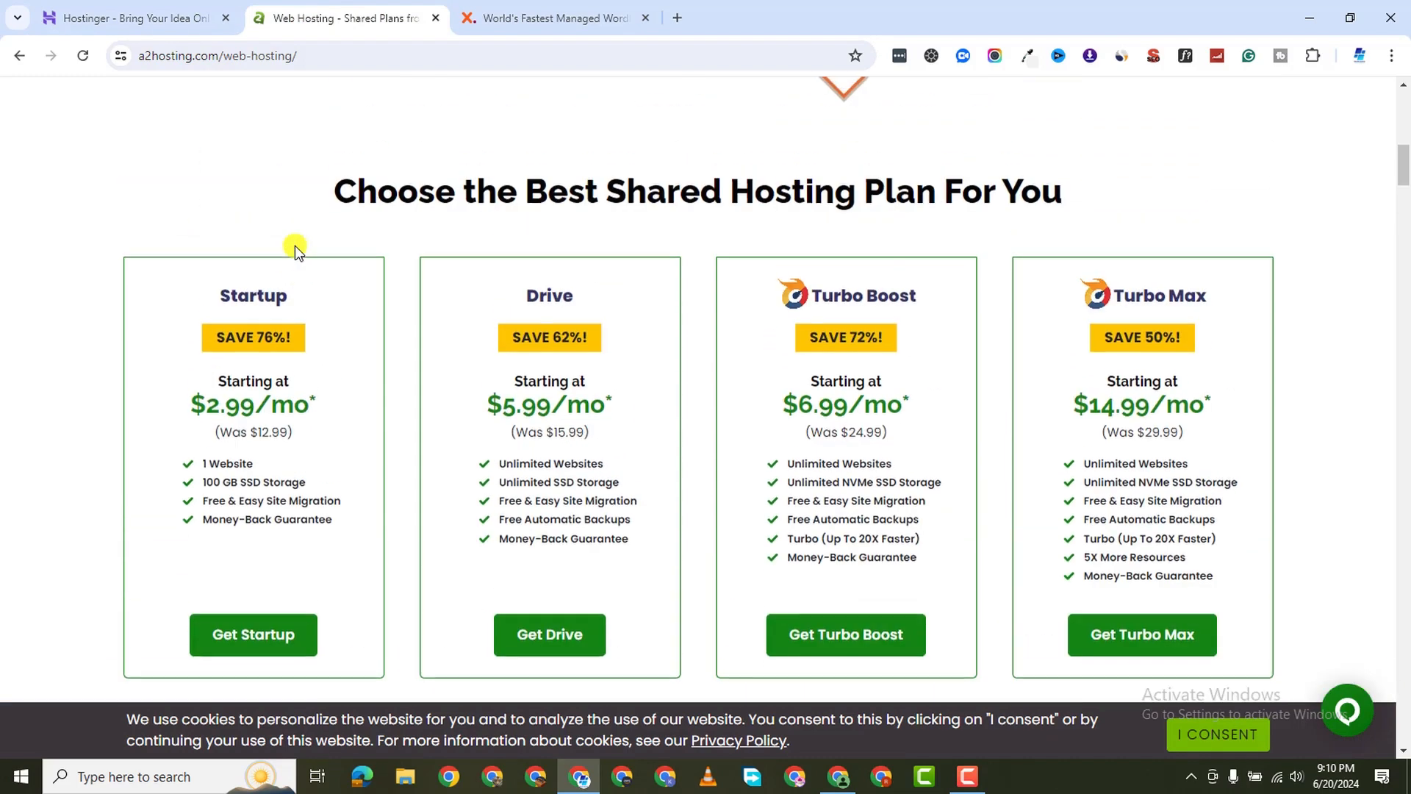
{"action": "scroll", "coordinate": [294, 246], "scroll_direction": "down", "scroll_amount": 4}
{"action": "scroll", "coordinate": [281, 339], "scroll_direction": "up", "scroll_amount": 2}
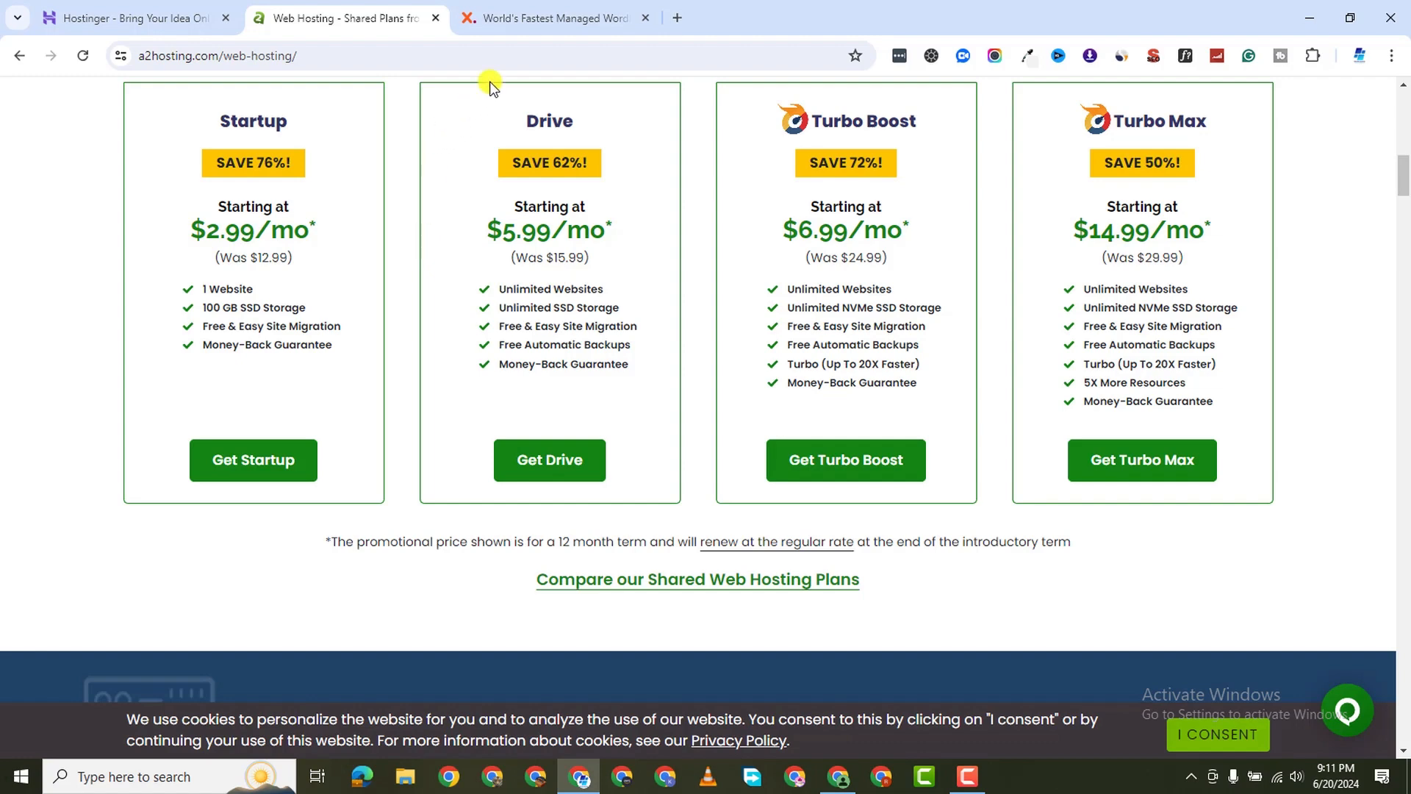
{"action": "left_click", "coordinate": [485, 18]}
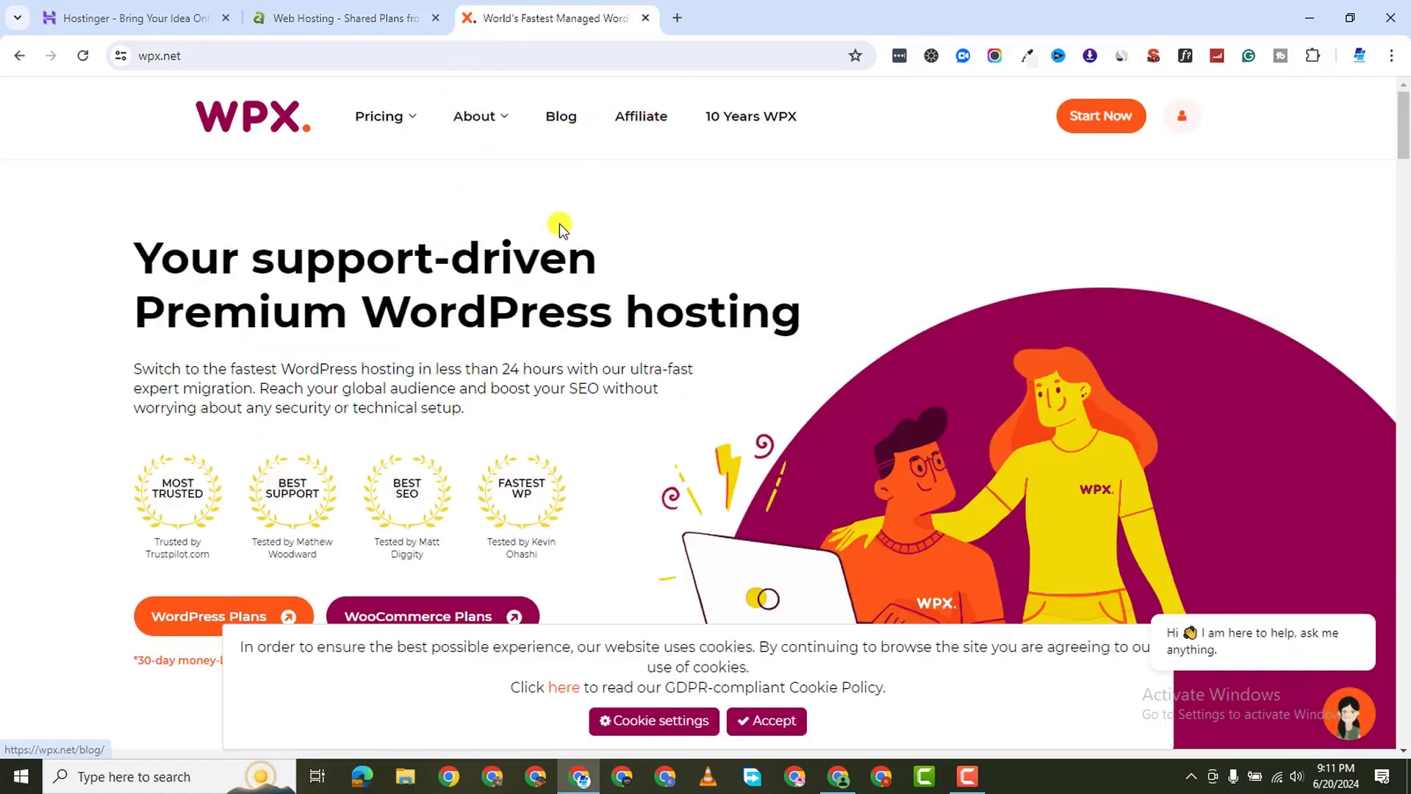
Open WPX's Pricing > WordPress Hosting page and scroll through the plans and features
{"action": "mouse_move", "coordinate": [374, 118]}
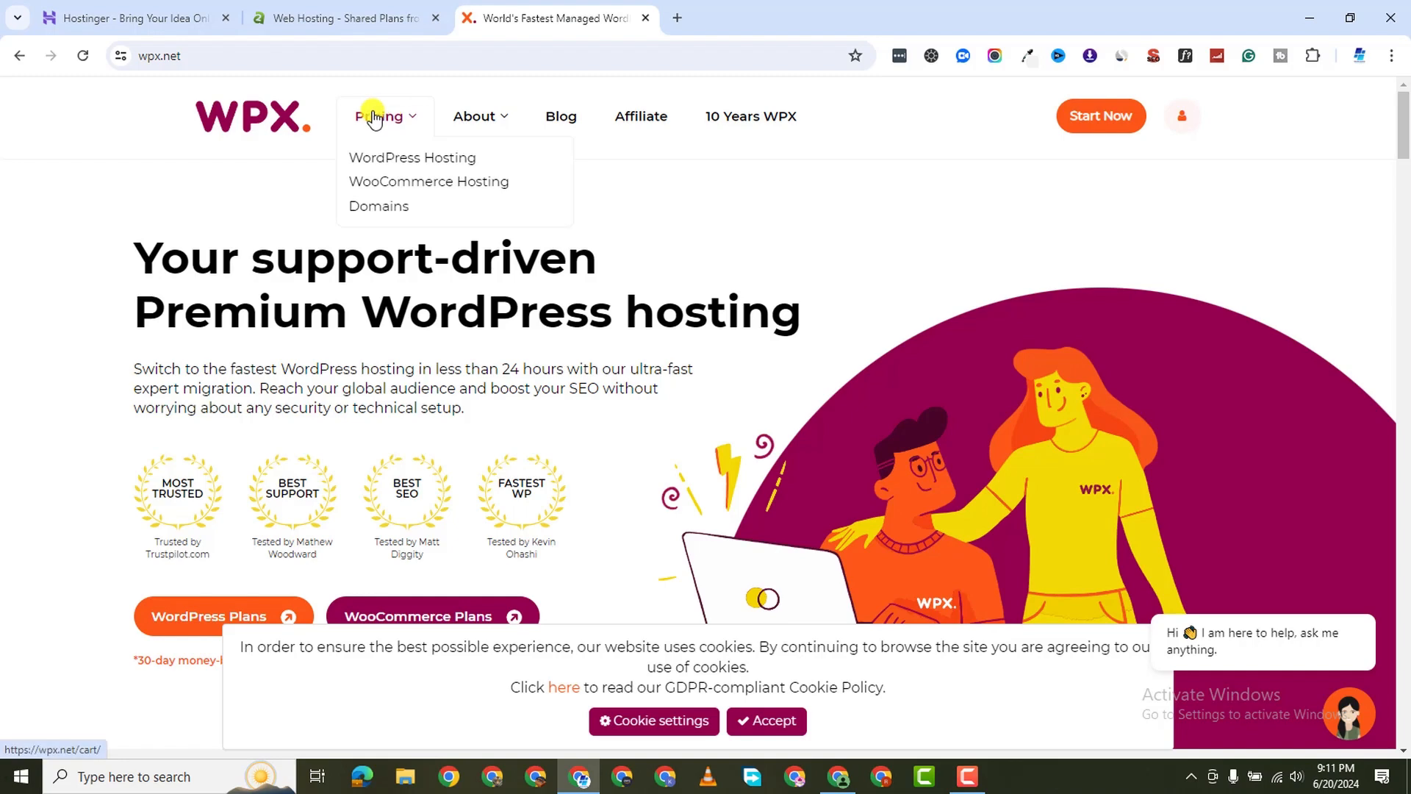
{"action": "left_click", "coordinate": [388, 158]}
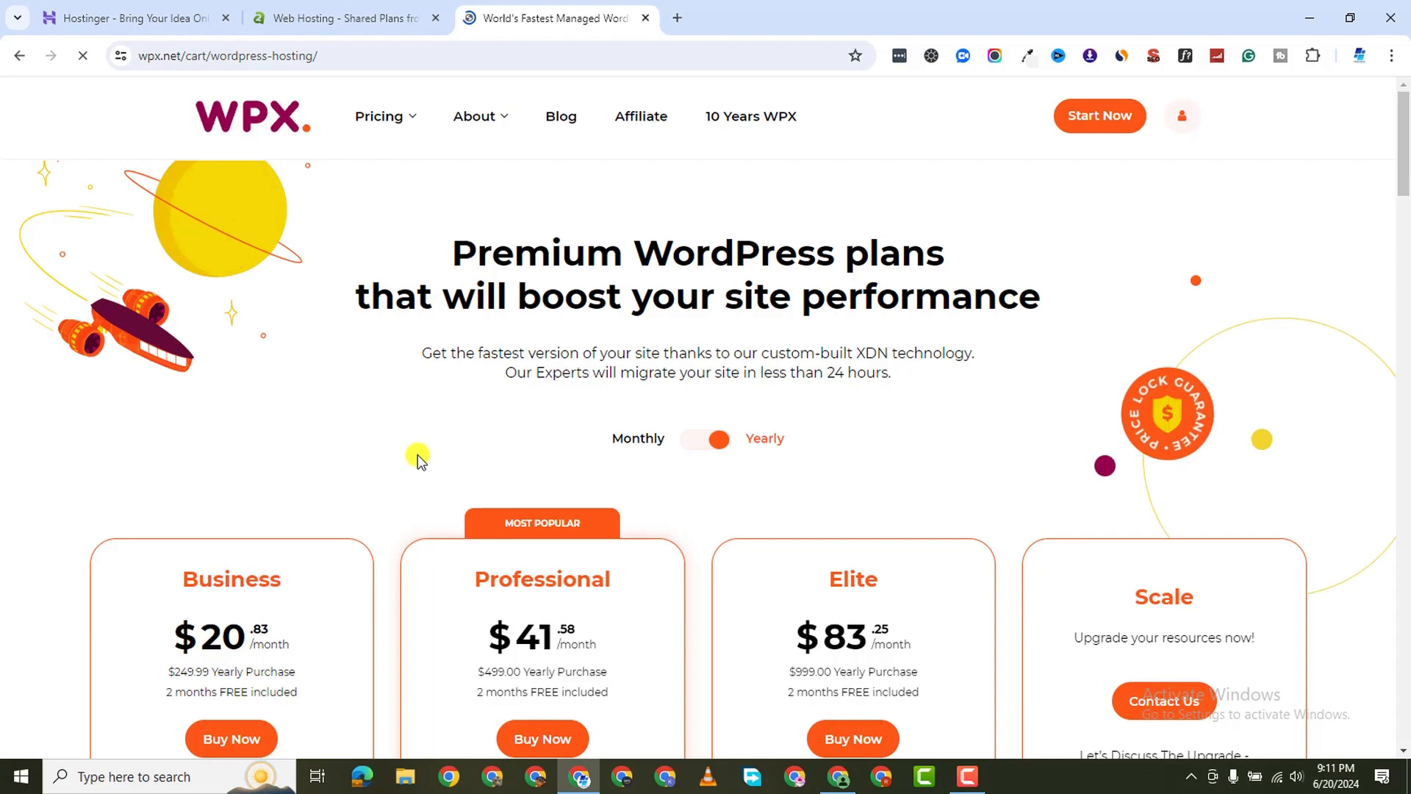
{"action": "scroll", "coordinate": [413, 459], "scroll_direction": "down", "scroll_amount": 5}
{"action": "scroll", "coordinate": [412, 458], "scroll_direction": "down", "scroll_amount": 4}
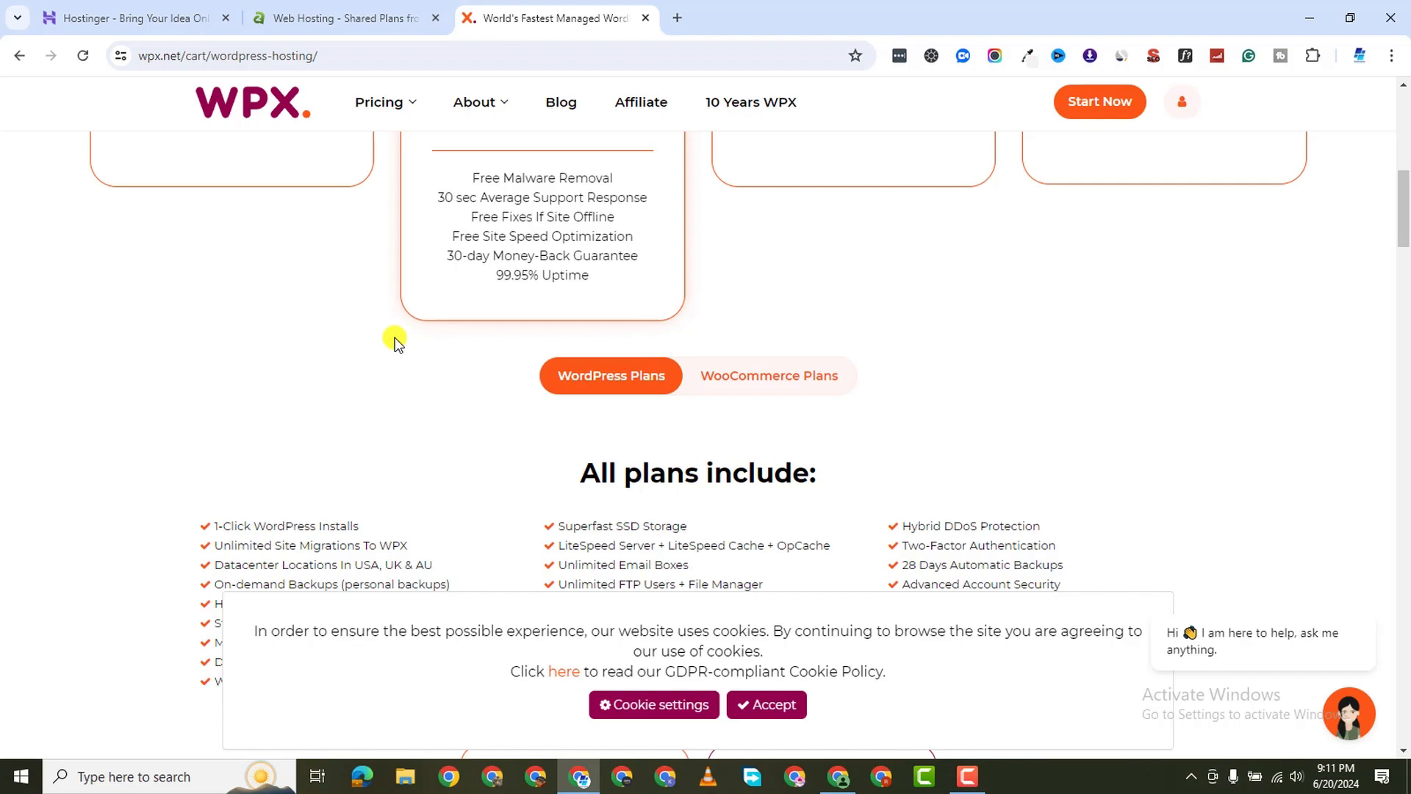
{"action": "scroll", "coordinate": [369, 386], "scroll_direction": "down", "scroll_amount": 12}
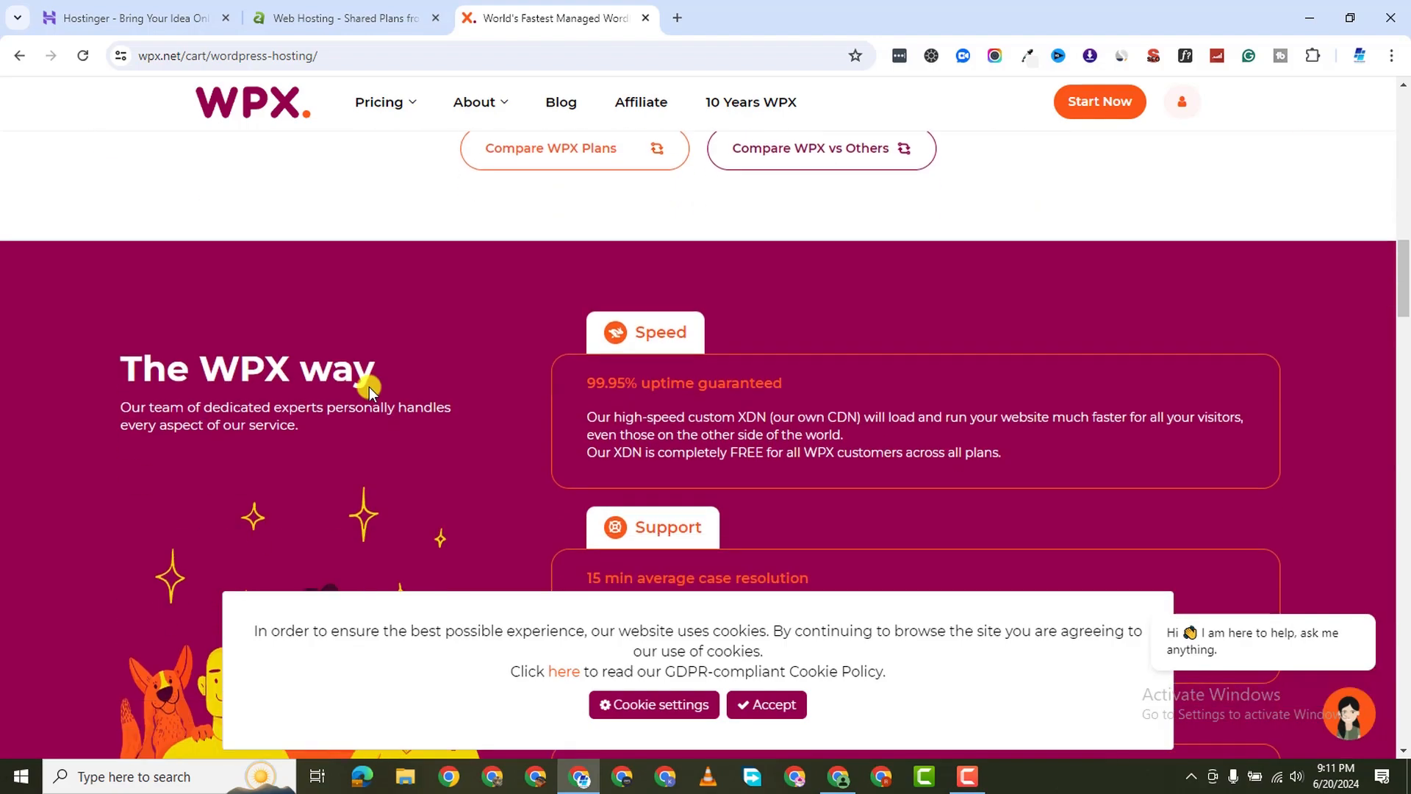
{"action": "scroll", "coordinate": [369, 387], "scroll_direction": "down", "scroll_amount": 10}
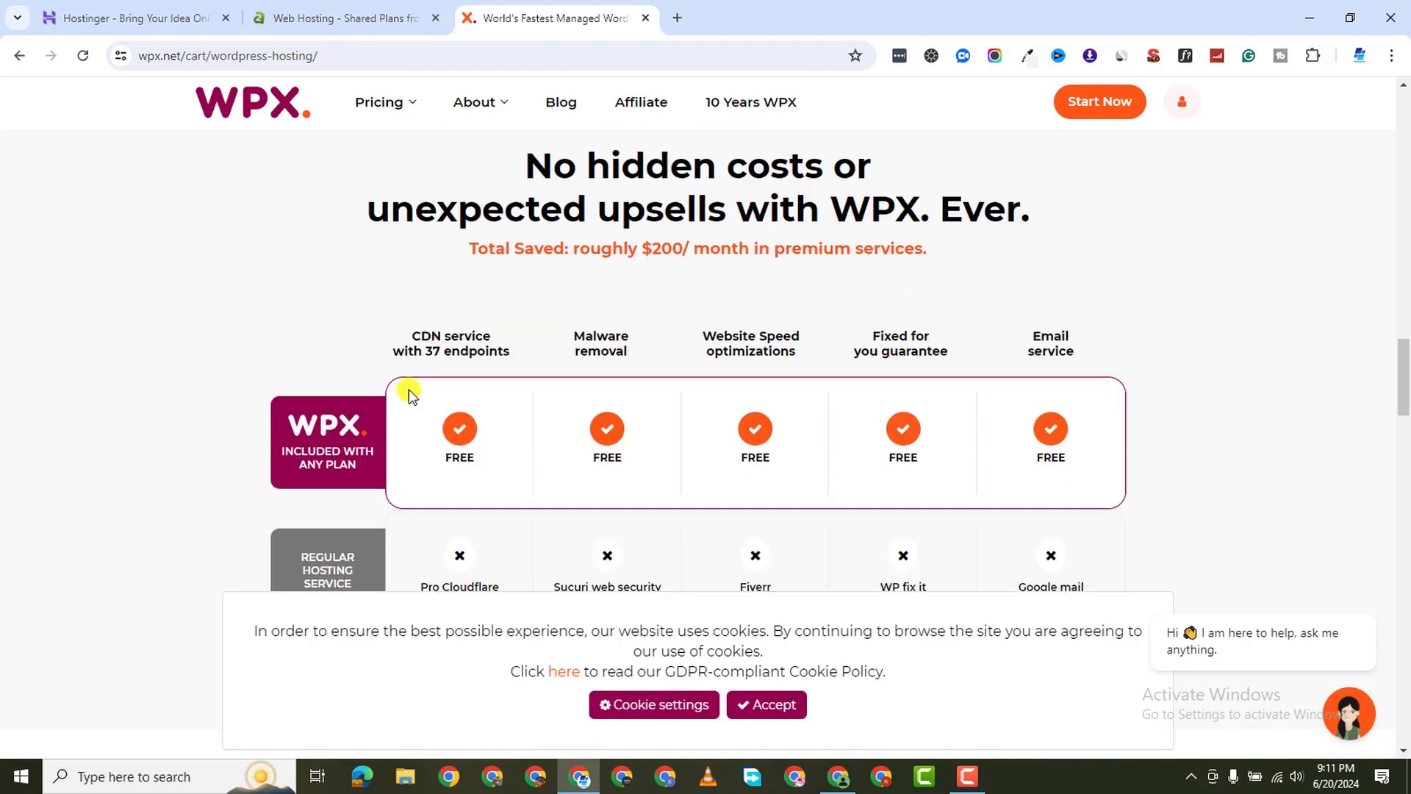
{"action": "scroll", "coordinate": [385, 428], "scroll_direction": "down", "scroll_amount": 1}
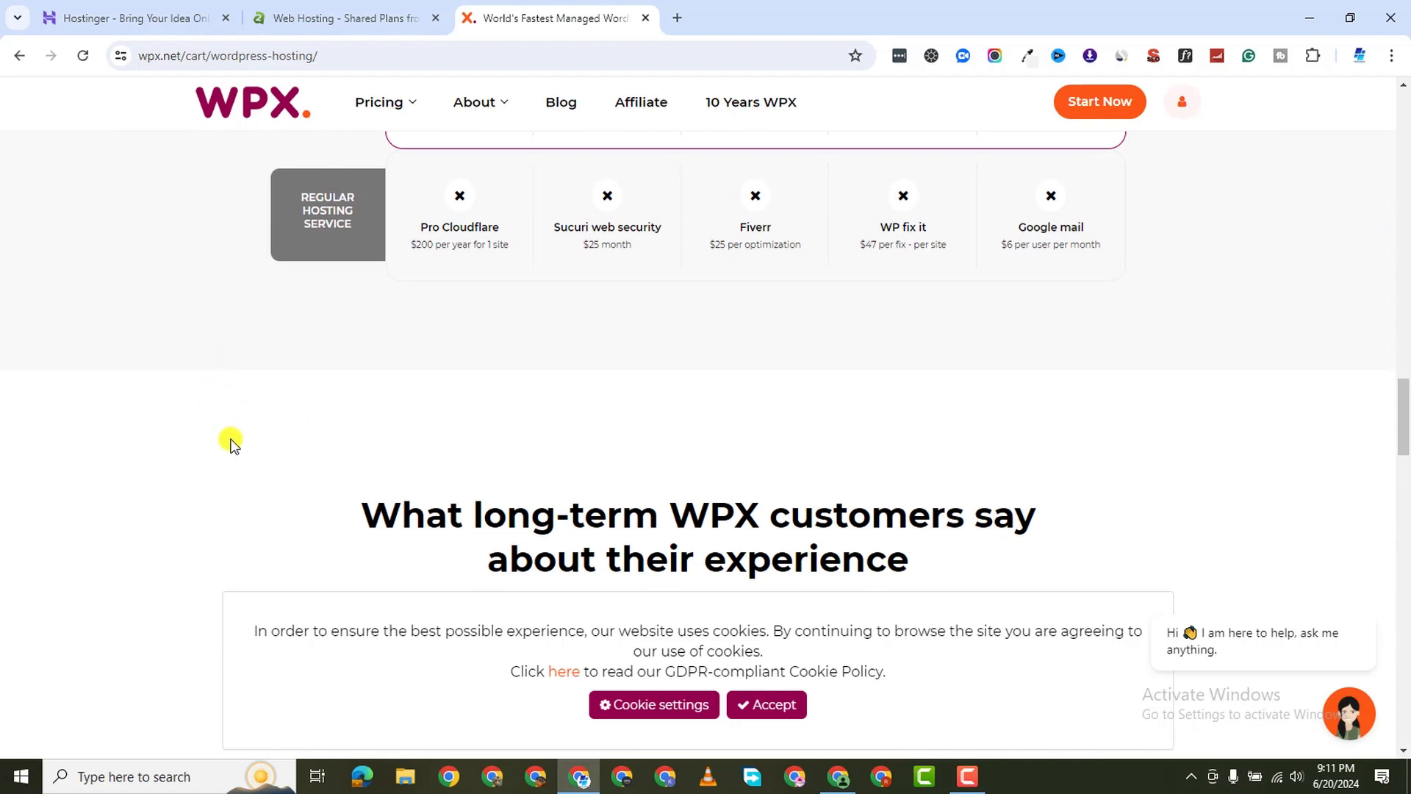
{"action": "scroll", "coordinate": [273, 410], "scroll_direction": "up", "scroll_amount": 8}
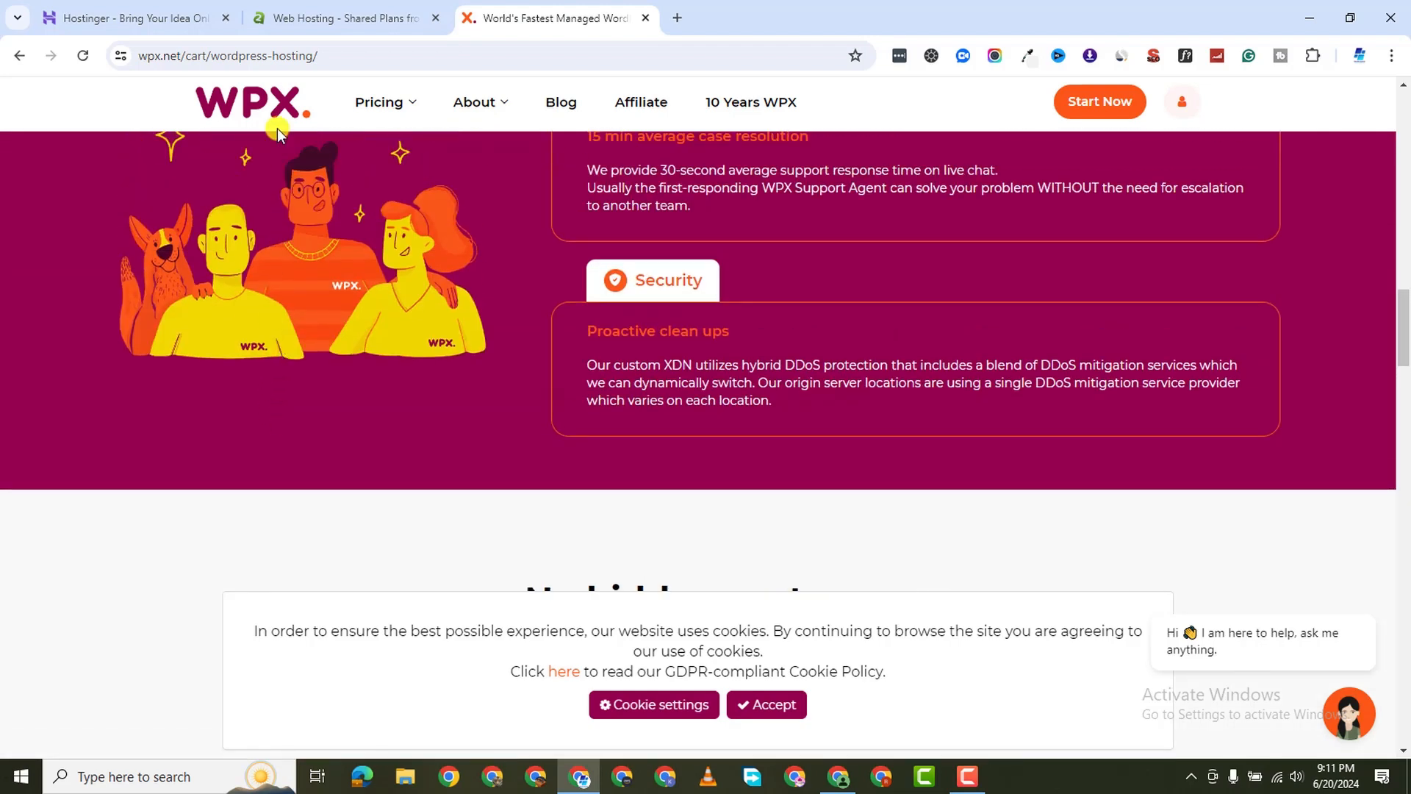
Flip between the Hostinger, A2 and WPX plans, ending on Hostinger and closing A2 Hosting
{"action": "left_click", "coordinate": [191, 18]}
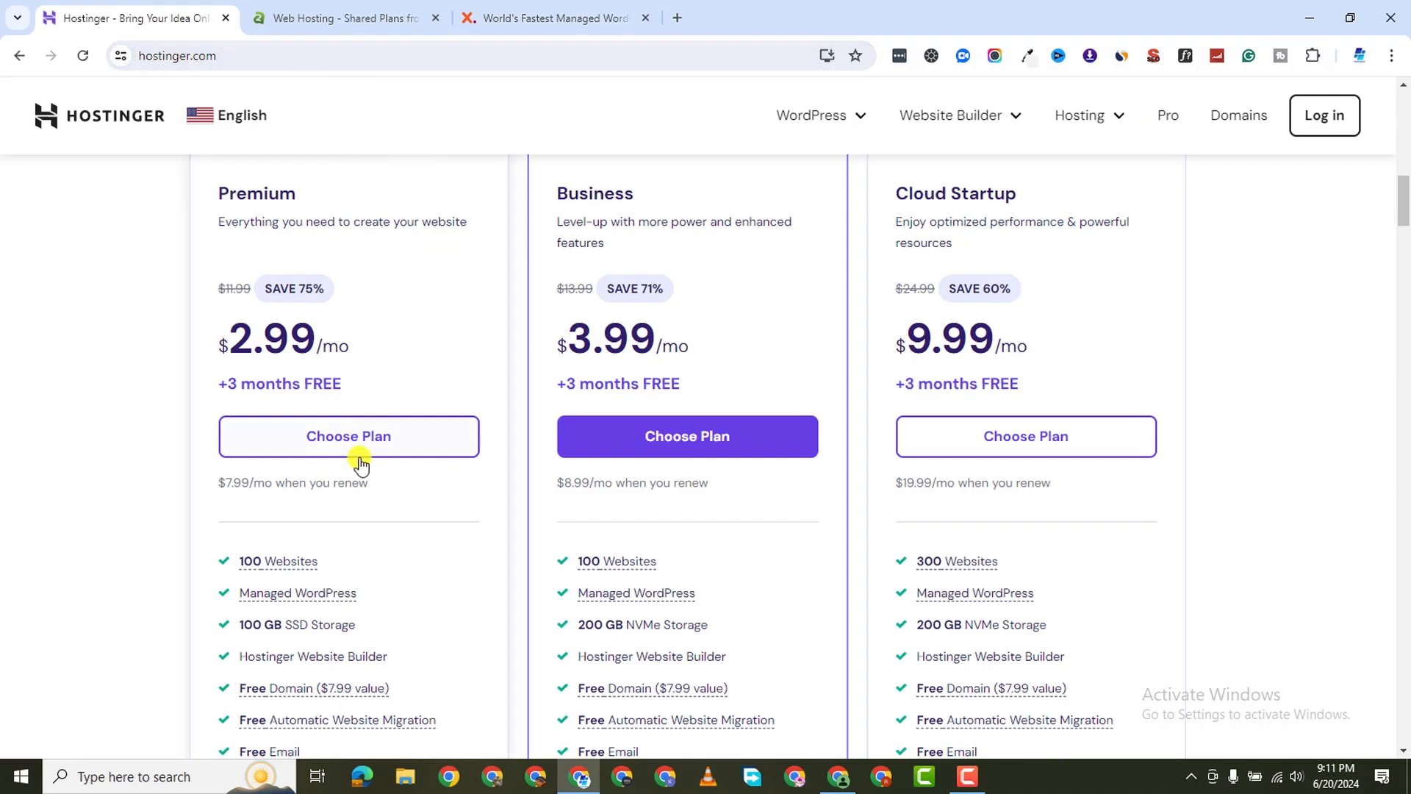
{"action": "left_click", "coordinate": [324, 18]}
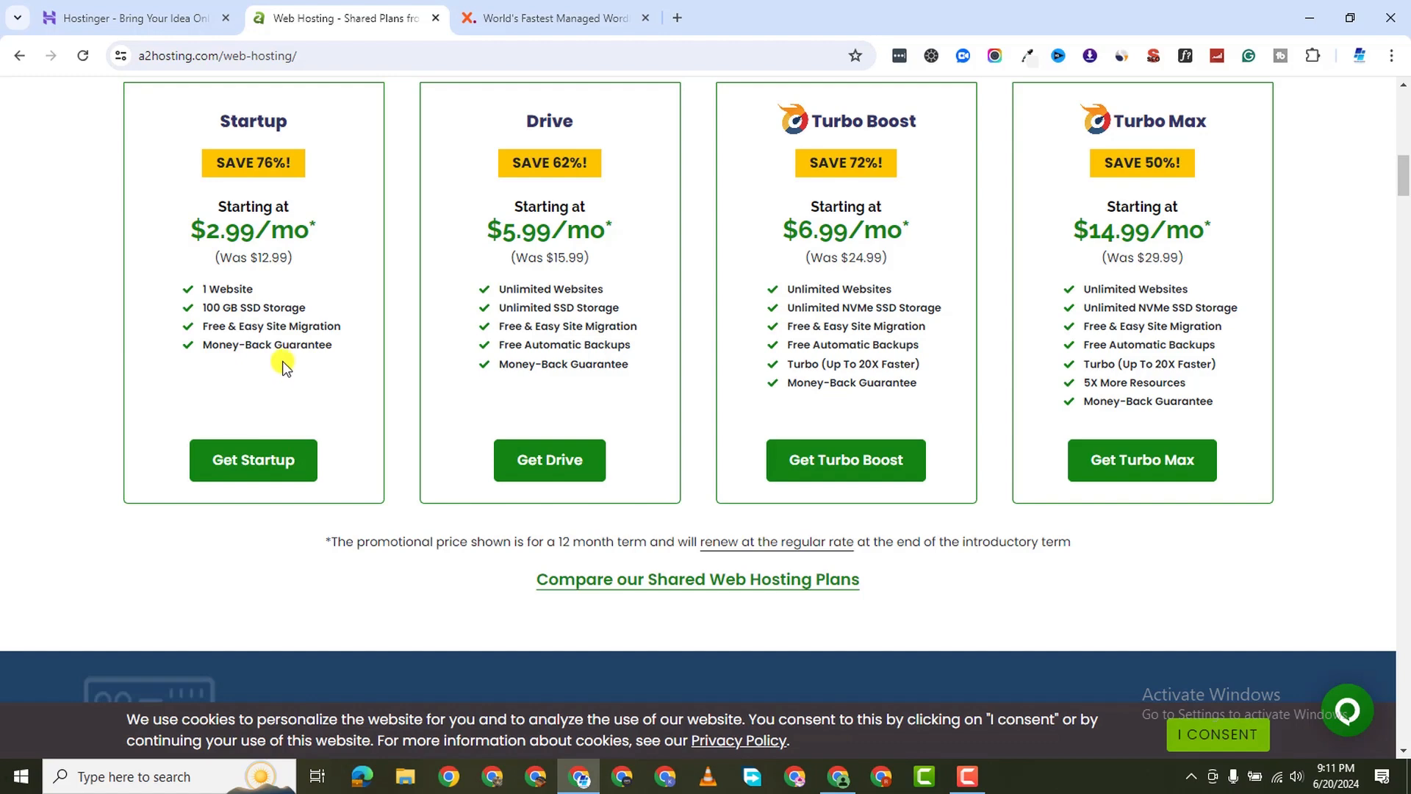
{"action": "left_click", "coordinate": [522, 22]}
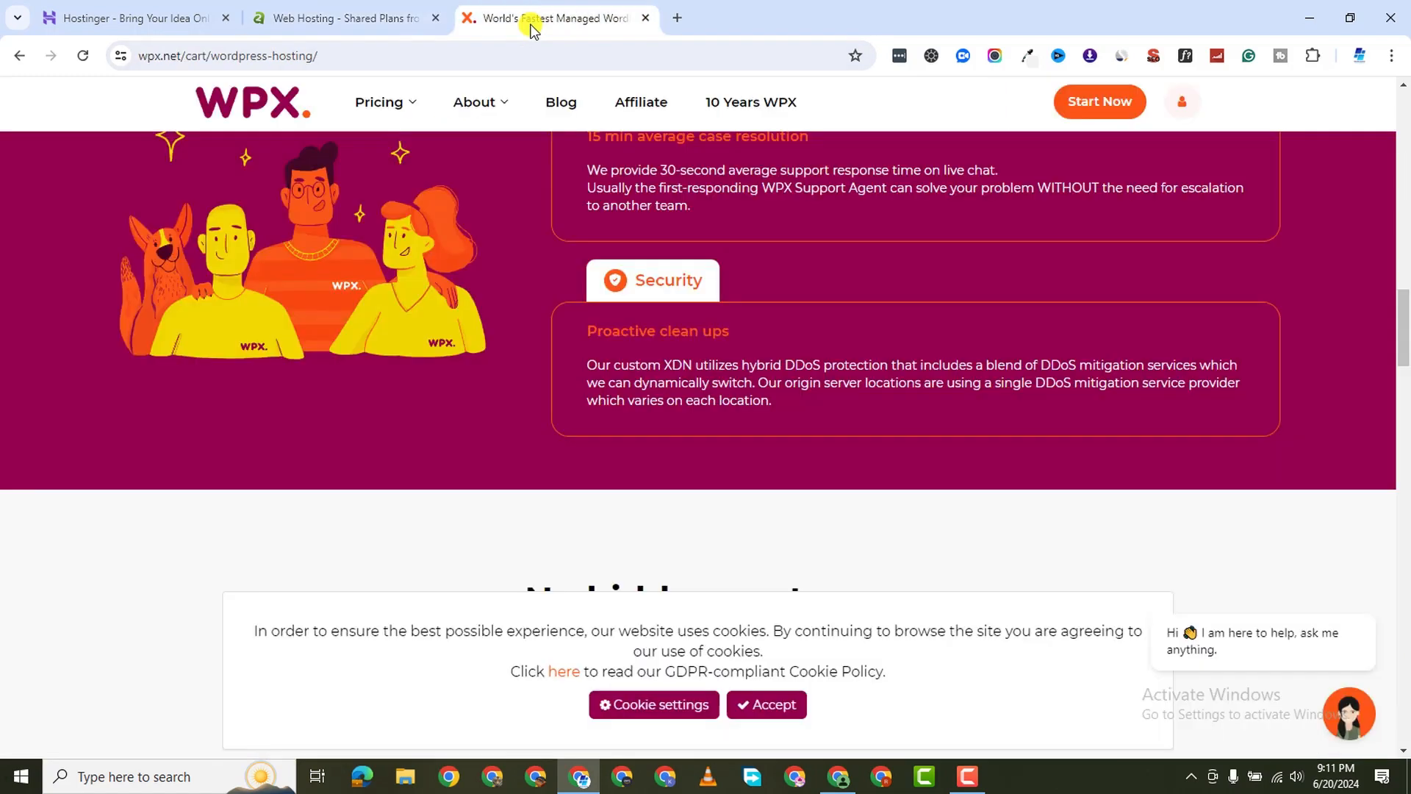
{"action": "left_click", "coordinate": [153, 22]}
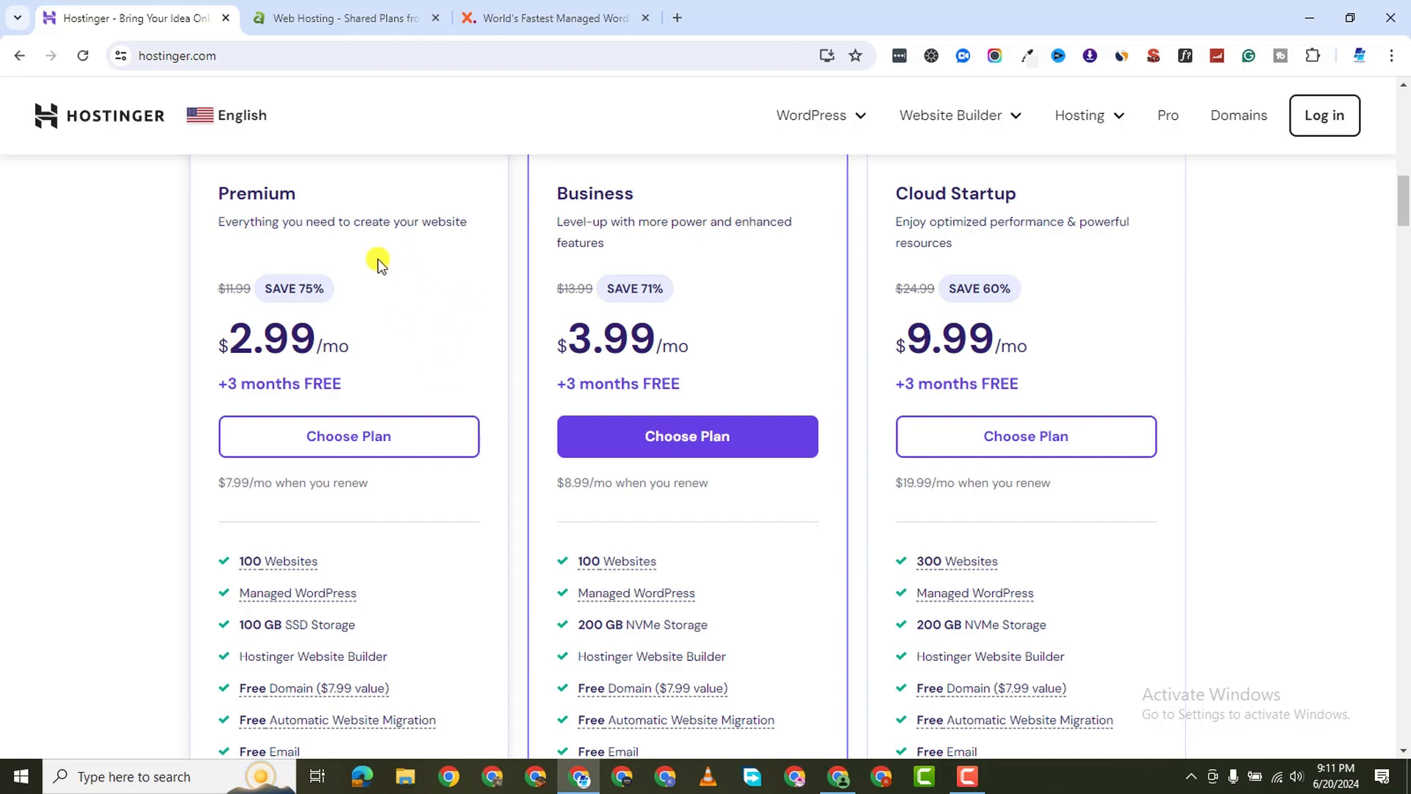
{"action": "scroll", "coordinate": [427, 453], "scroll_direction": "up", "scroll_amount": 3}
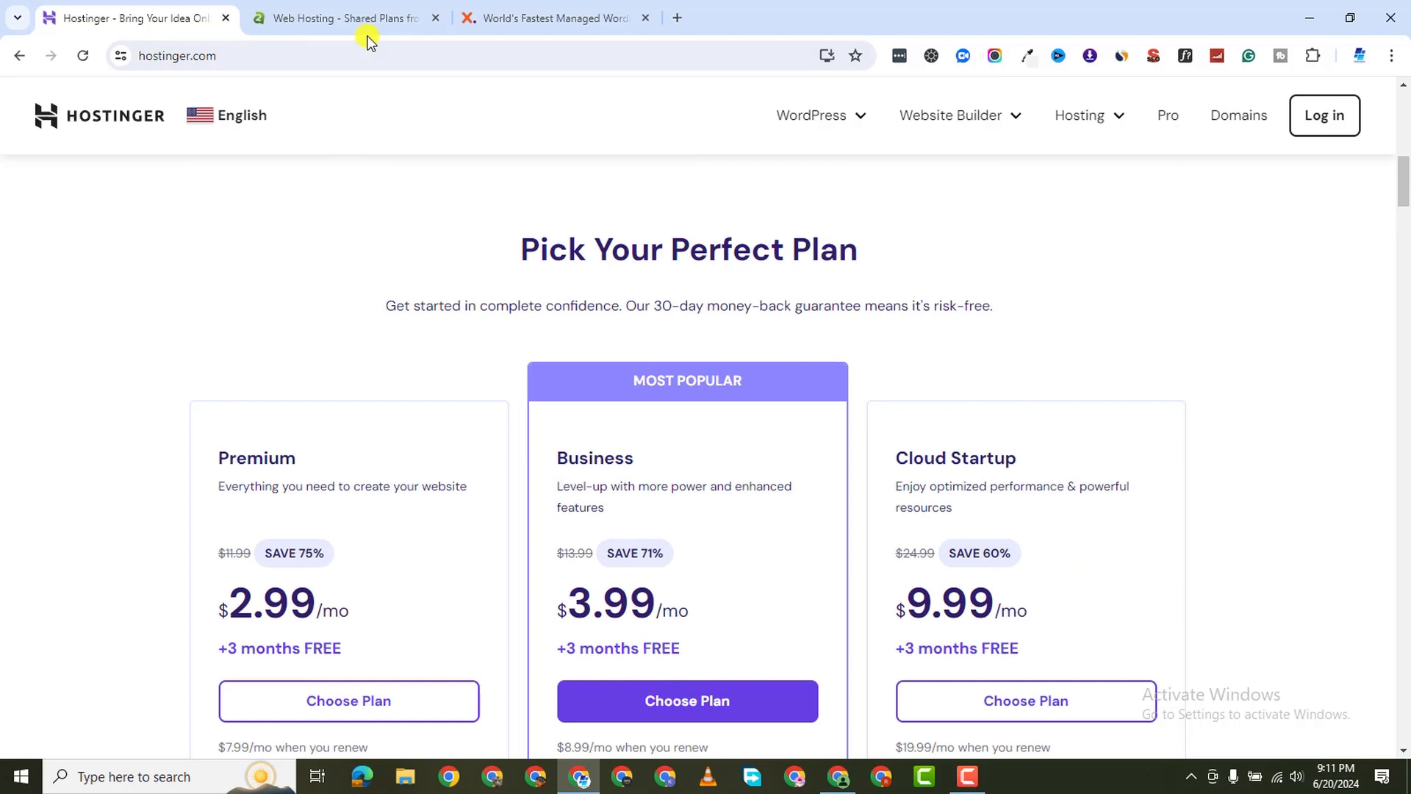
{"action": "left_click", "coordinate": [438, 18]}
Close the WPX site and scroll over Hostinger's remaining plan section
{"action": "left_click", "coordinate": [436, 18]}
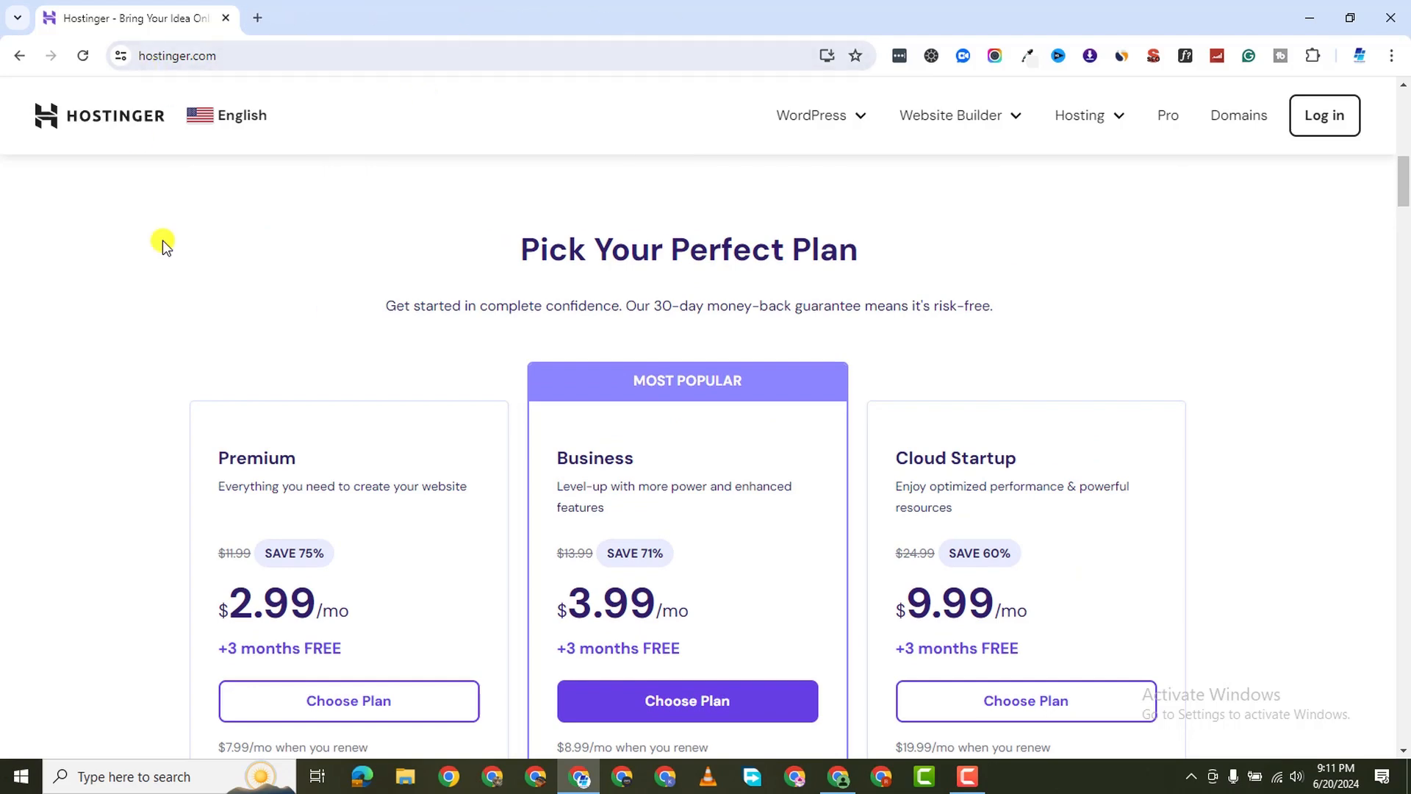
{"action": "scroll", "coordinate": [266, 575], "scroll_direction": "down", "scroll_amount": 2}
{"action": "scroll", "coordinate": [356, 483], "scroll_direction": "up", "scroll_amount": 4}
{"action": "scroll", "coordinate": [397, 505], "scroll_direction": "down", "scroll_amount": 4}
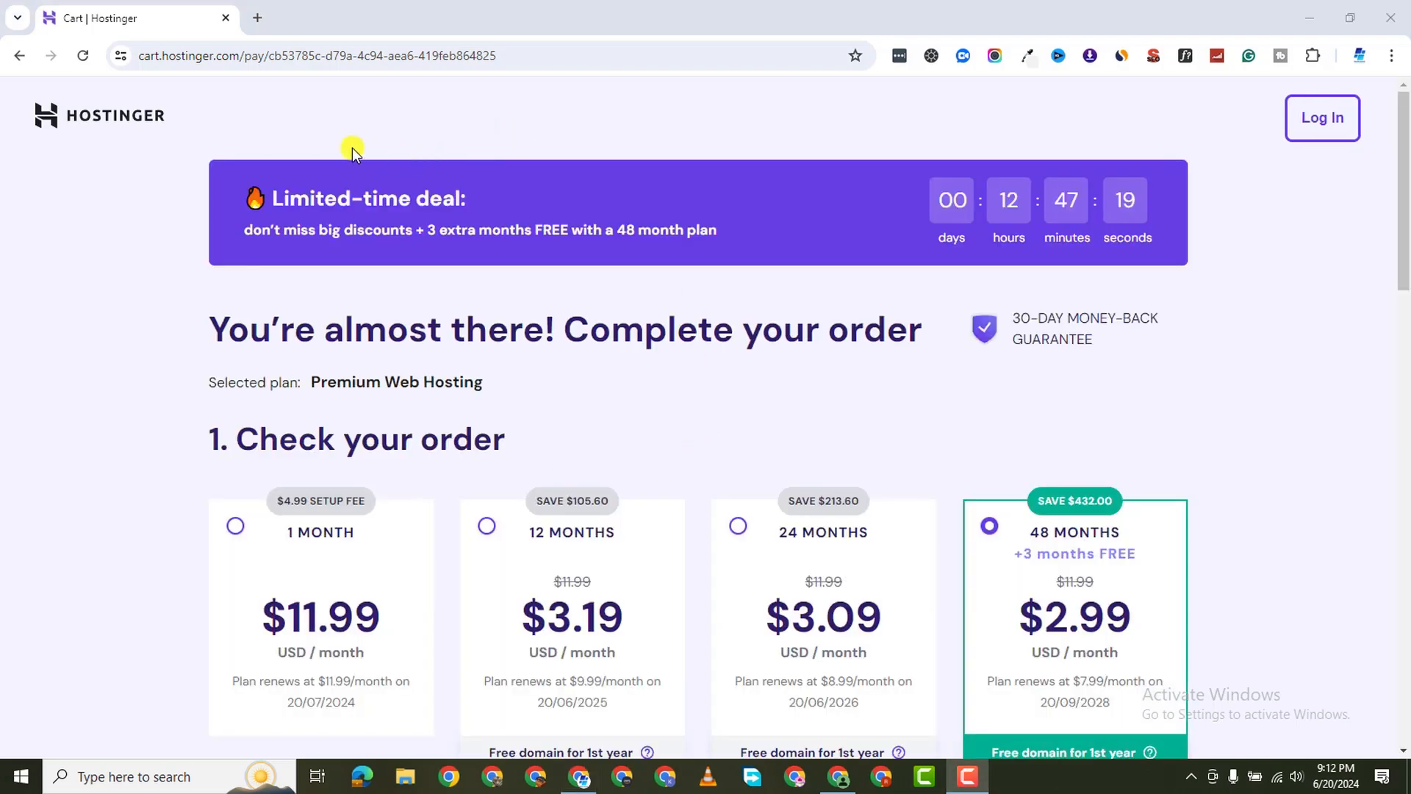
{"action": "scroll", "coordinate": [985, 553], "scroll_direction": "down", "scroll_amount": 3}
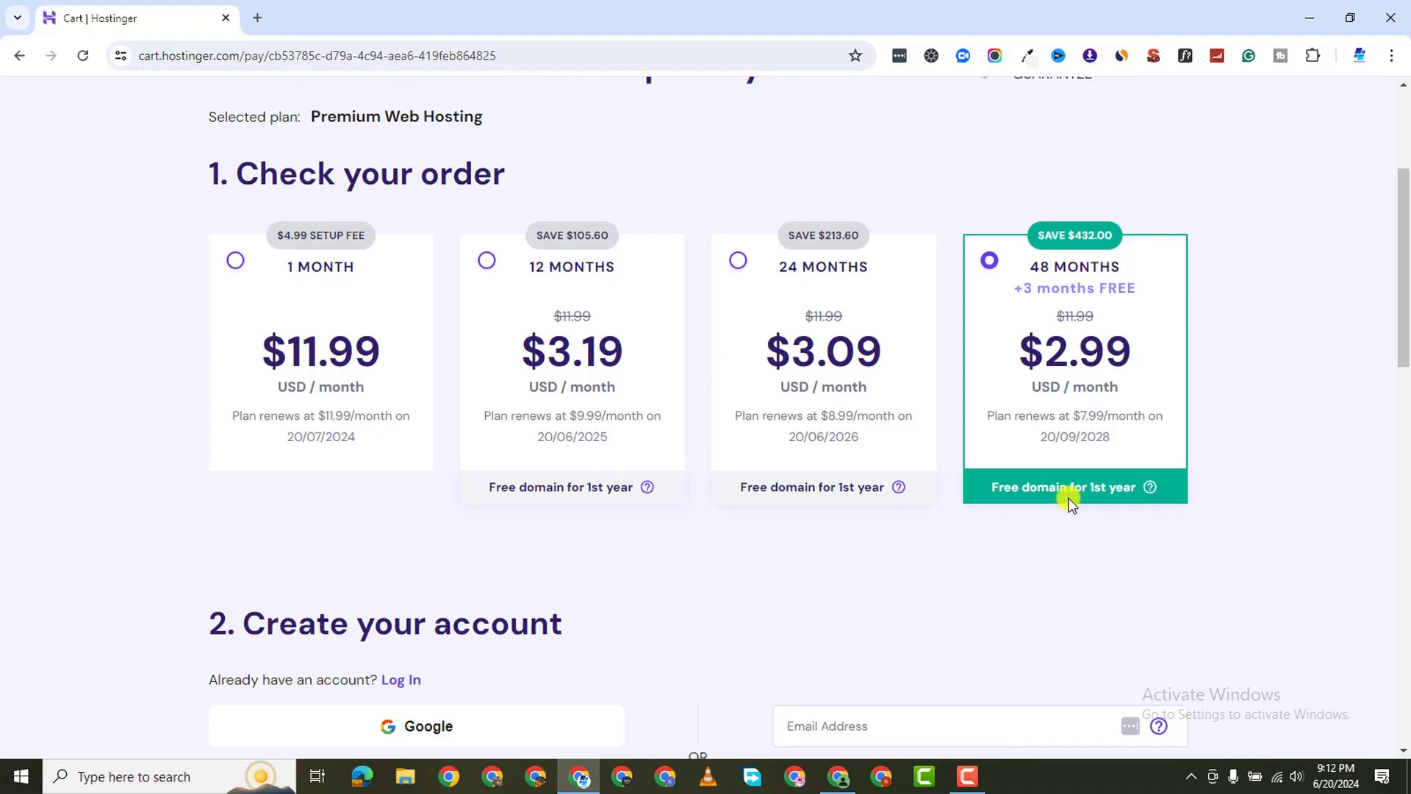
{"action": "scroll", "coordinate": [1058, 455], "scroll_direction": "down", "scroll_amount": 2}
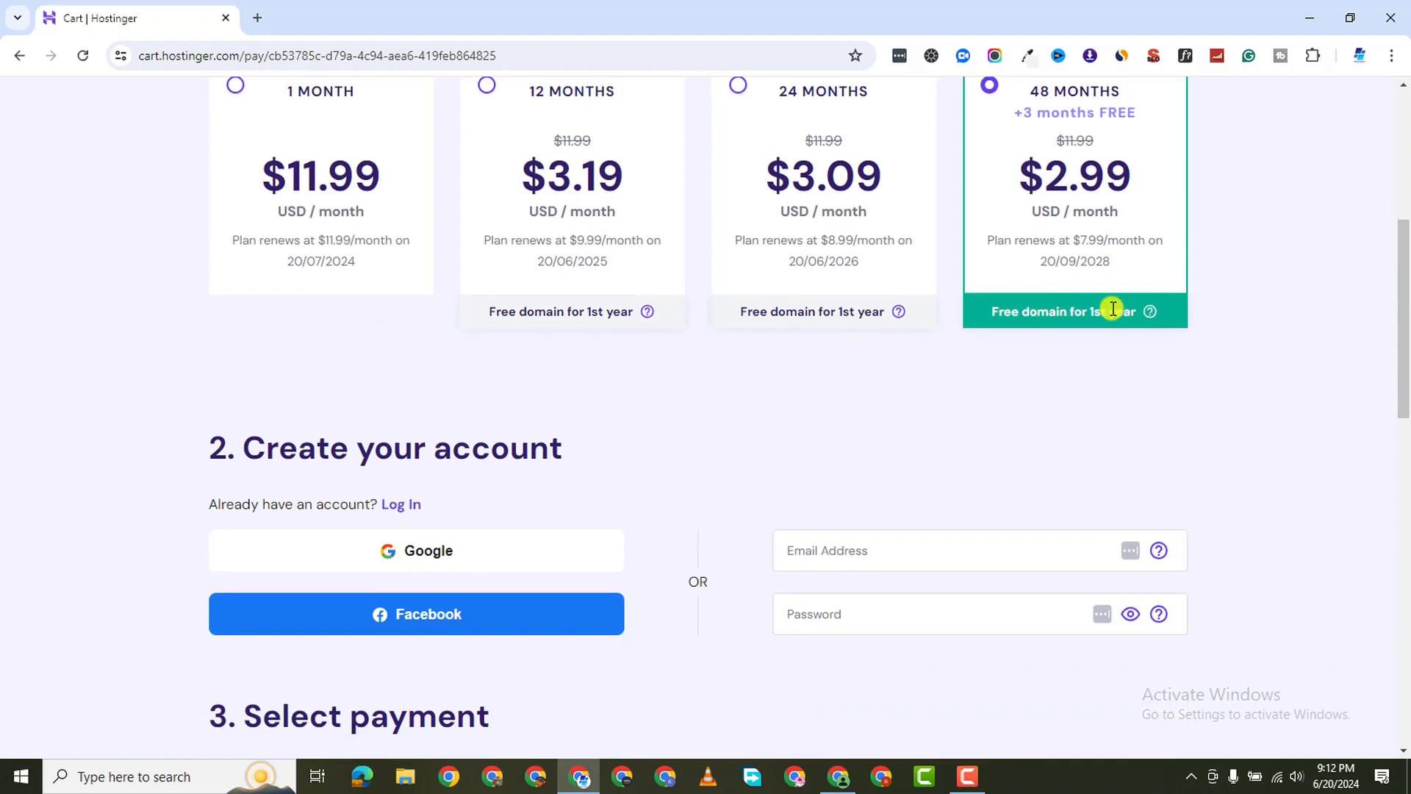
{"action": "scroll", "coordinate": [1059, 329], "scroll_direction": "down", "scroll_amount": 2}
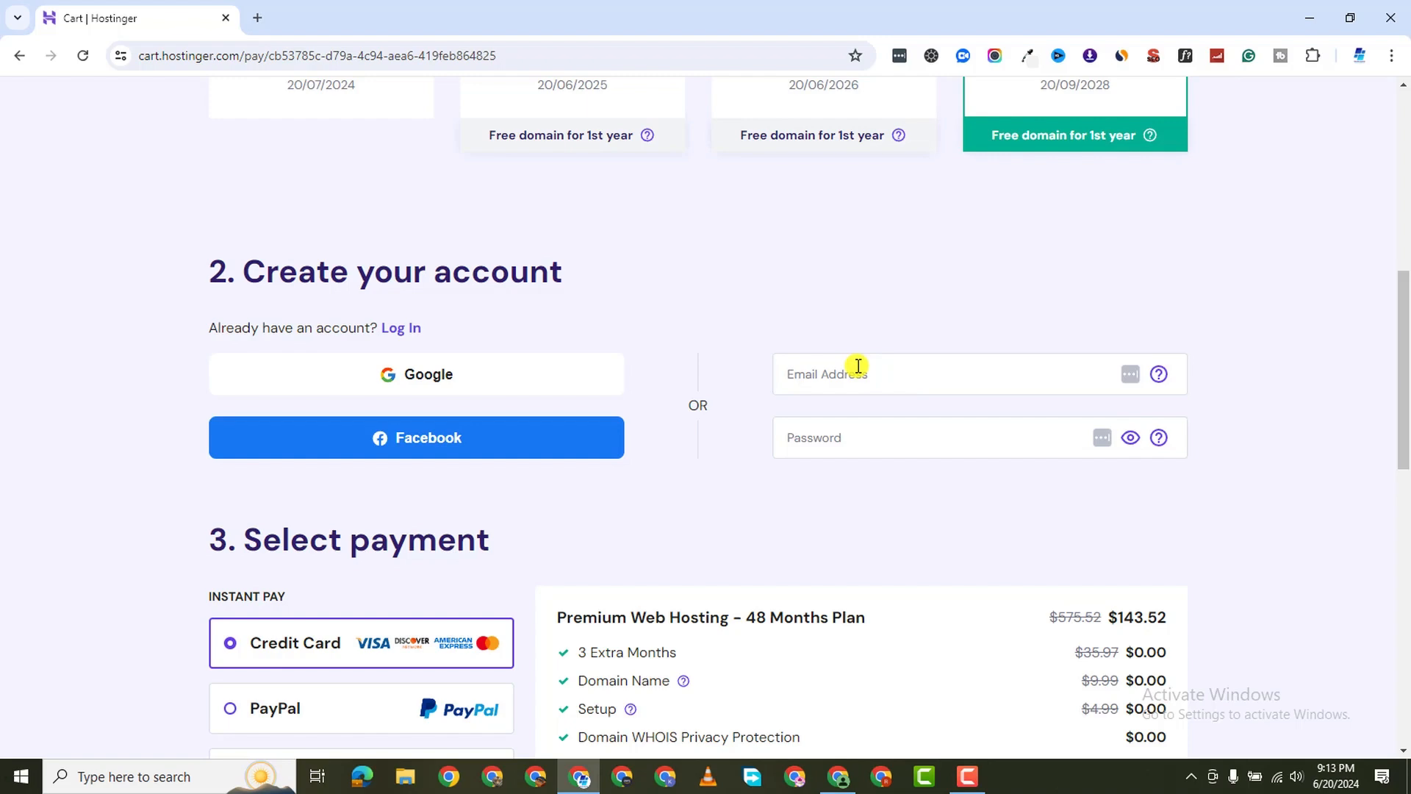
{"action": "left_click", "coordinate": [830, 382]}
{"action": "left_click", "coordinate": [765, 486]}
{"action": "scroll", "coordinate": [647, 519], "scroll_direction": "down", "scroll_amount": 4}
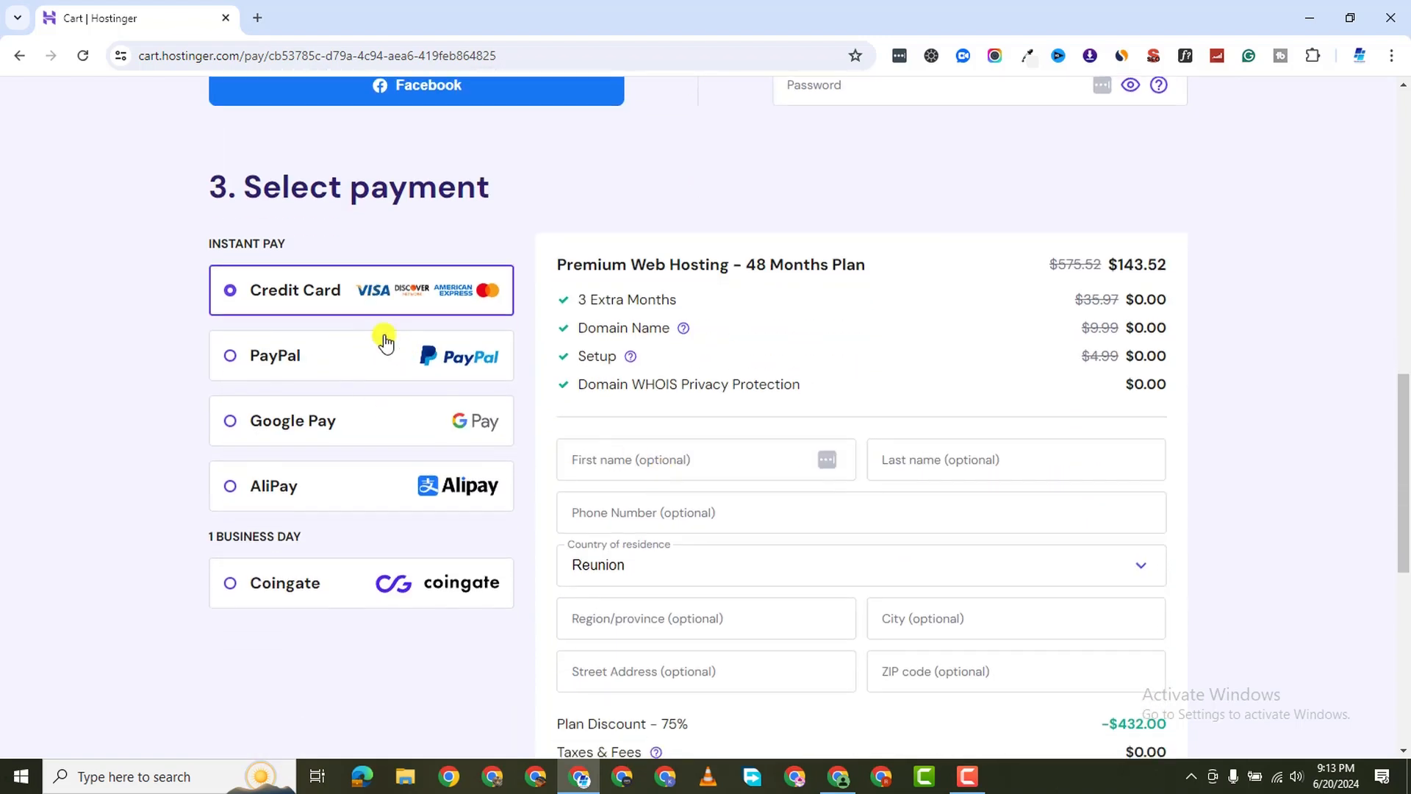
{"action": "scroll", "coordinate": [419, 330], "scroll_direction": "down", "scroll_amount": 2}
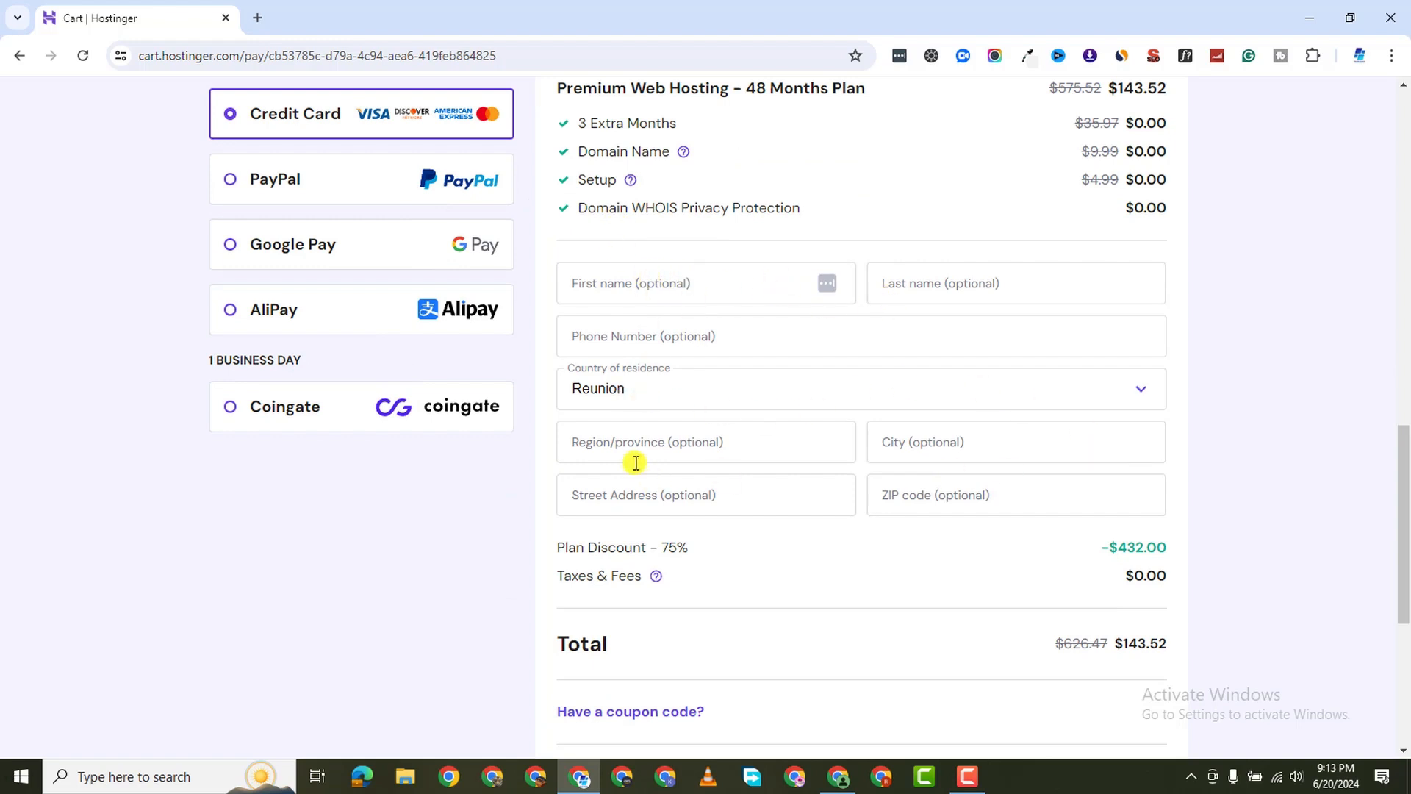
{"action": "scroll", "coordinate": [886, 496], "scroll_direction": "down", "scroll_amount": 2}
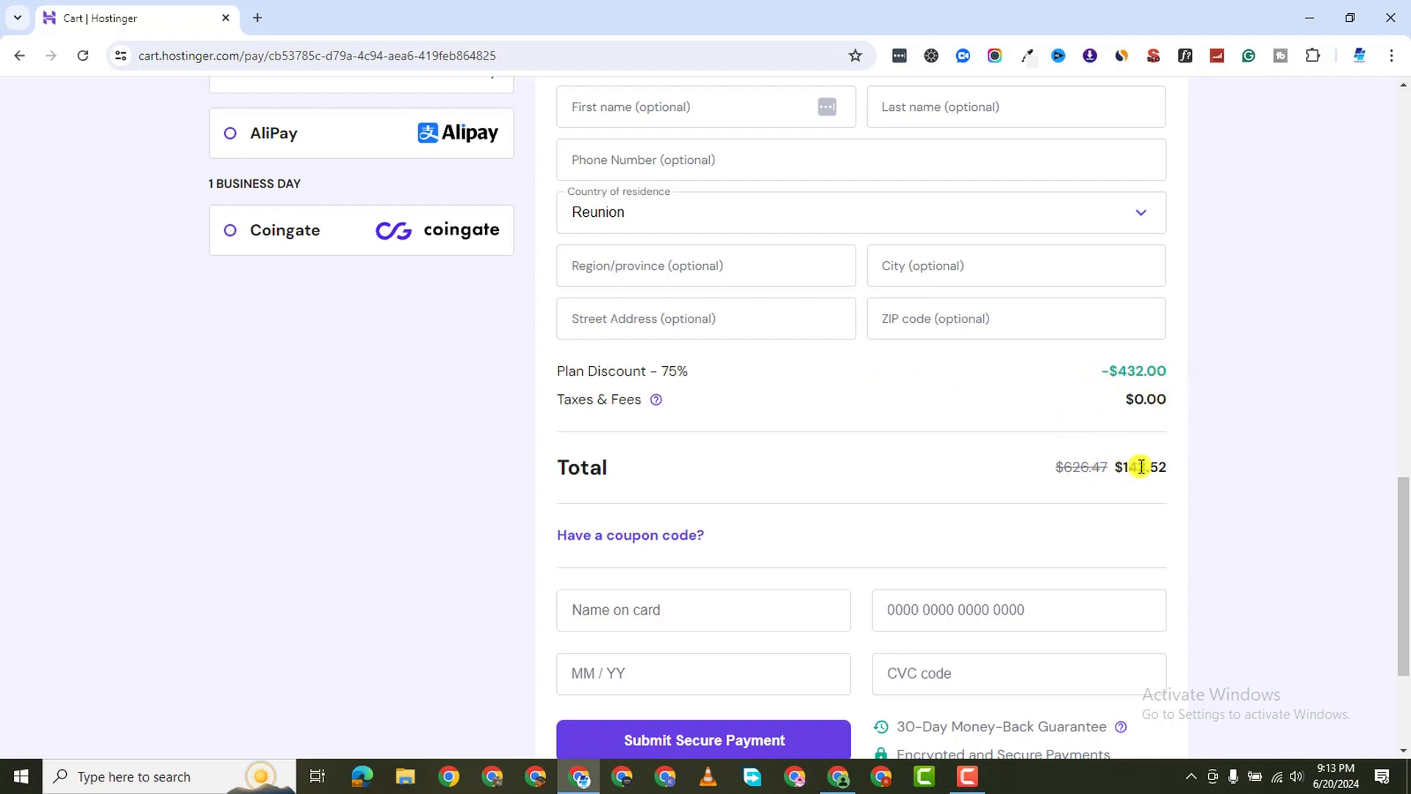
{"action": "scroll", "coordinate": [901, 526], "scroll_direction": "down", "scroll_amount": 2}
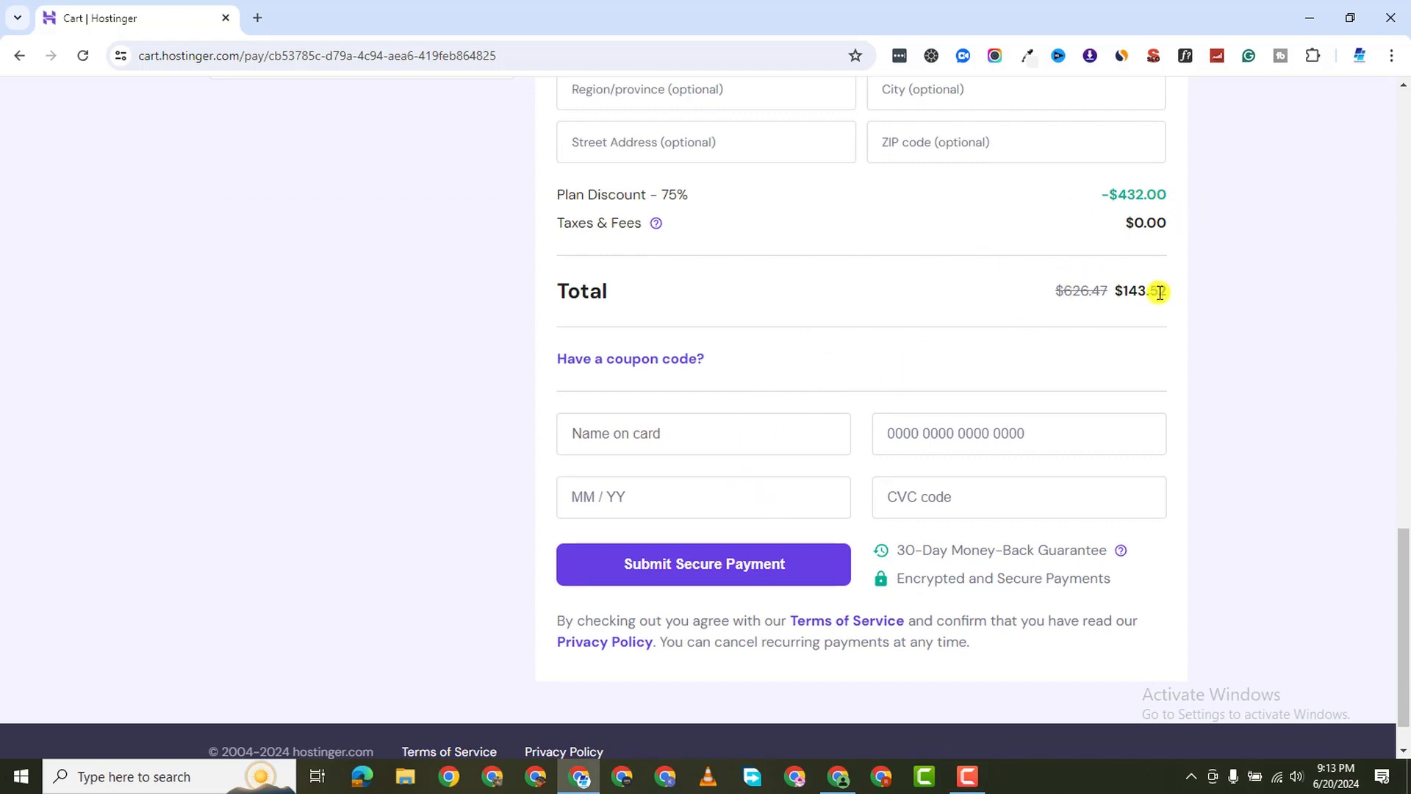
{"action": "left_click_drag", "start_coordinate": [1122, 291], "coordinate": [1187, 289]}
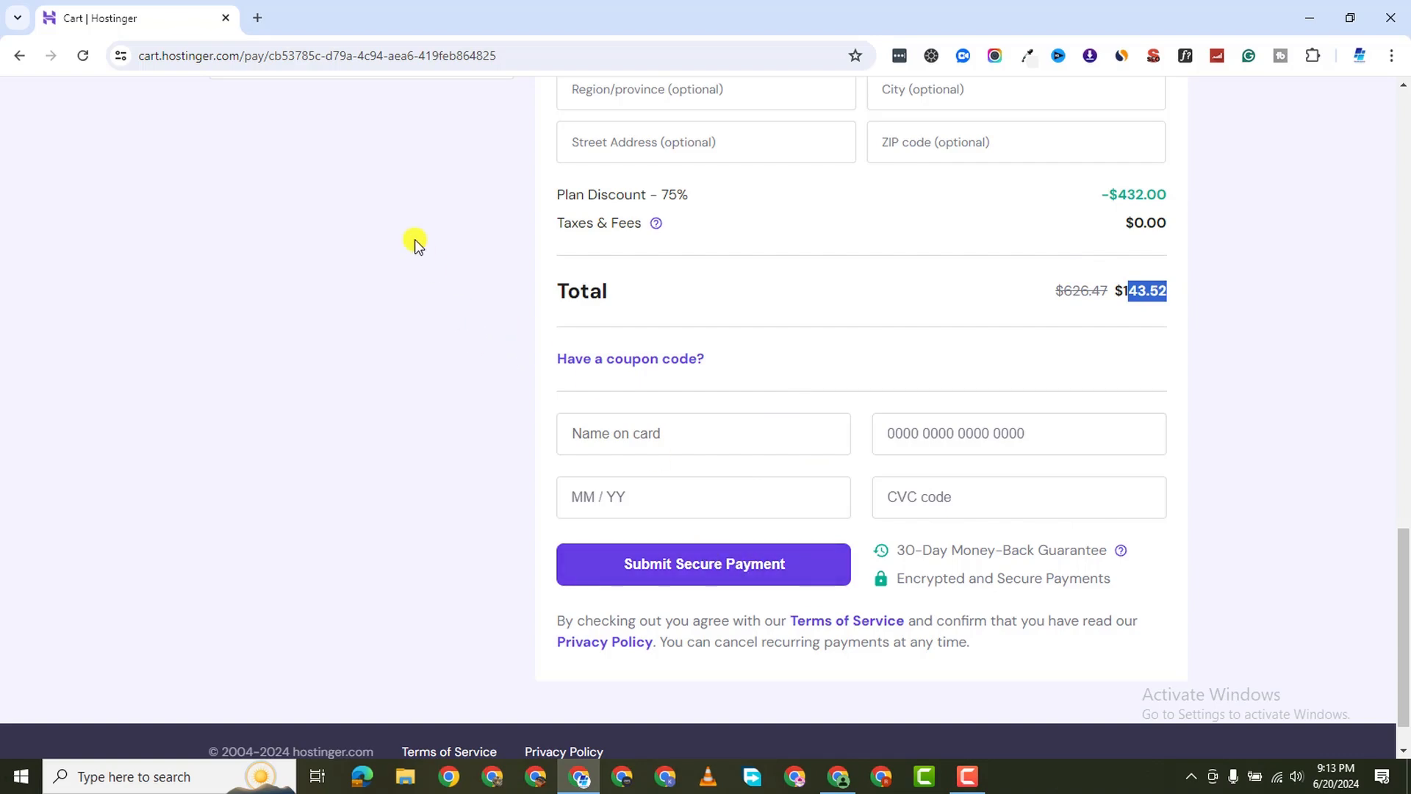
{"action": "scroll", "coordinate": [435, 228], "scroll_direction": "up", "scroll_amount": 17}
{"action": "scroll", "coordinate": [720, 358], "scroll_direction": "up", "scroll_amount": 3}
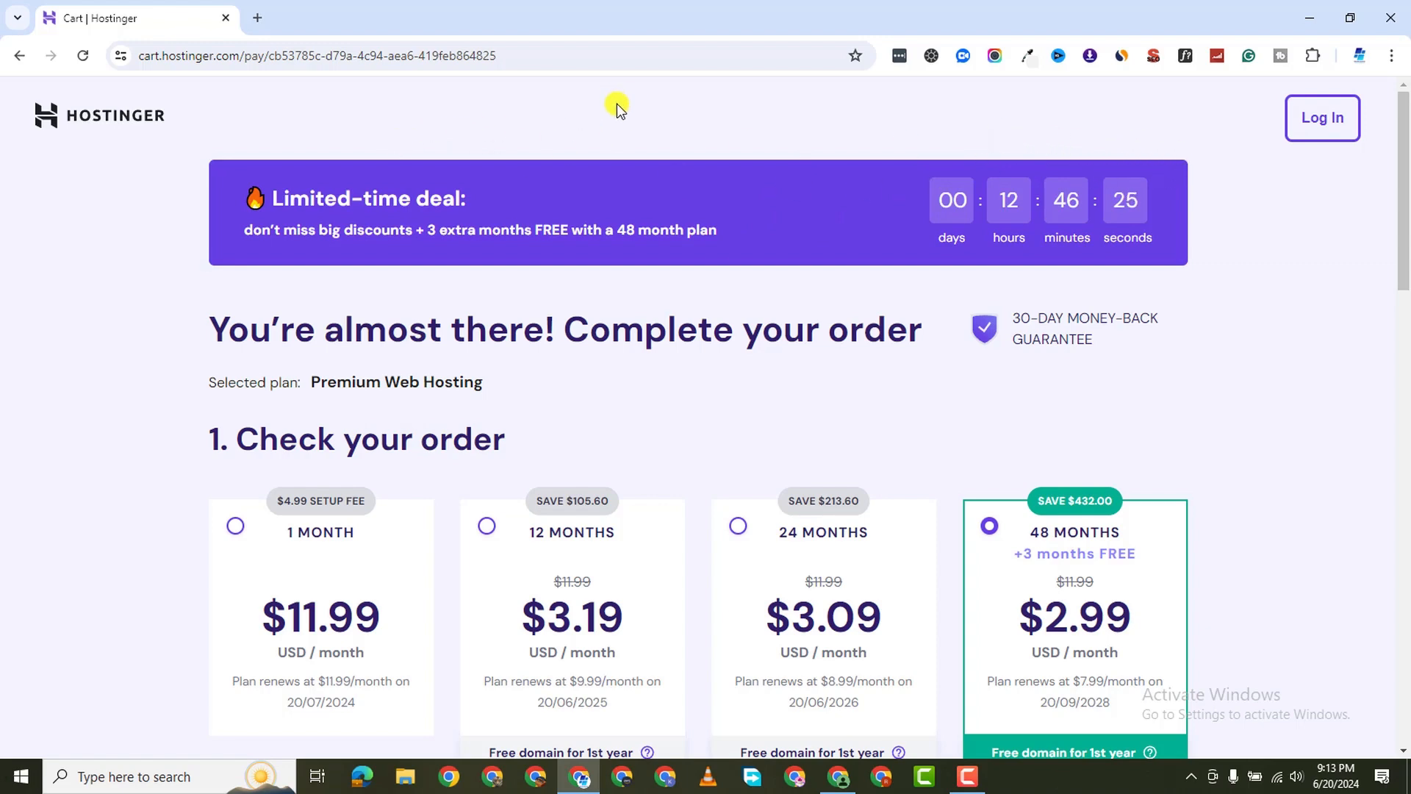
Log in to hPanel with Google and open donodio.com from the hosting plan's websites list
{"action": "left_click", "coordinate": [1316, 126]}
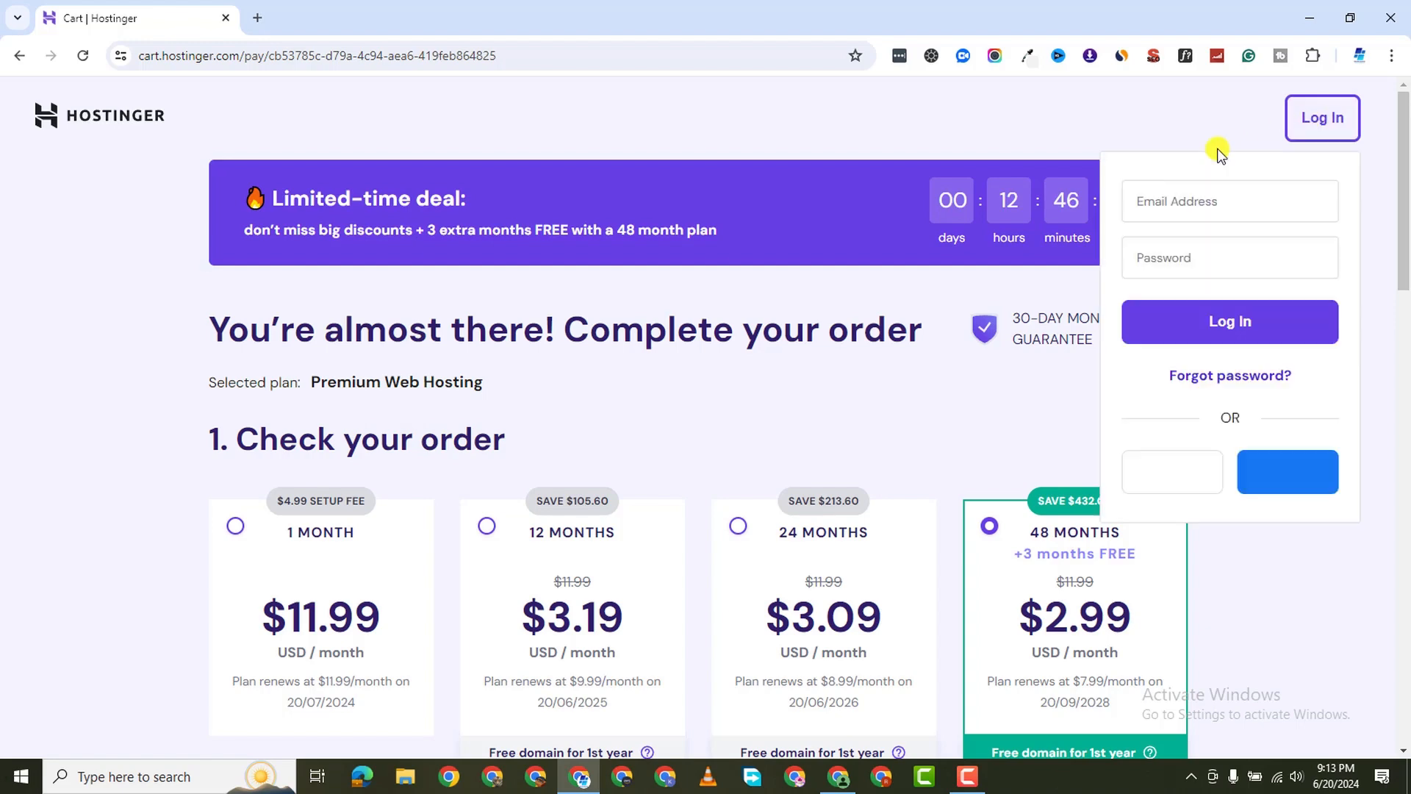
{"action": "left_click", "coordinate": [1160, 482]}
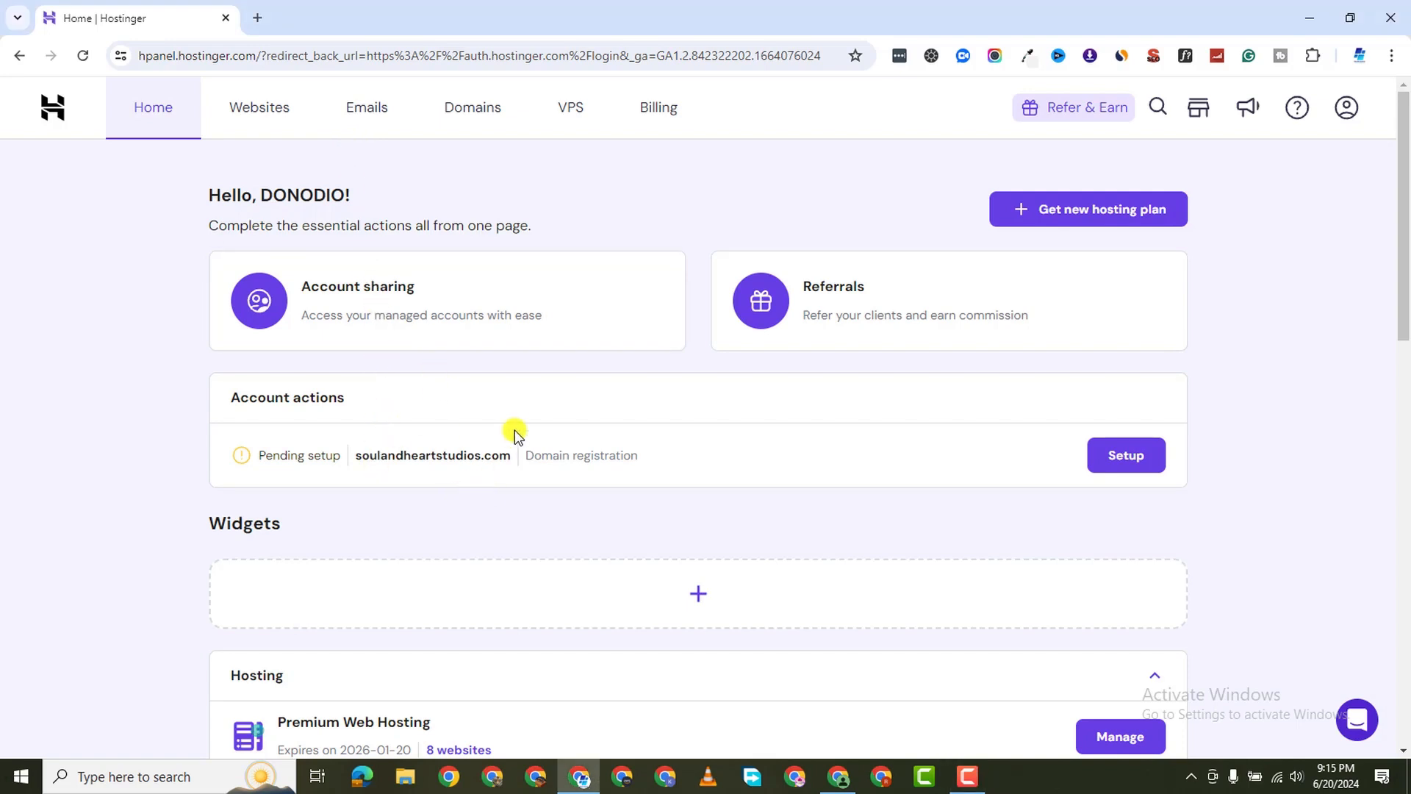
{"action": "scroll", "coordinate": [669, 463], "scroll_direction": "down", "scroll_amount": 2}
{"action": "scroll", "coordinate": [669, 465], "scroll_direction": "down", "scroll_amount": 1}
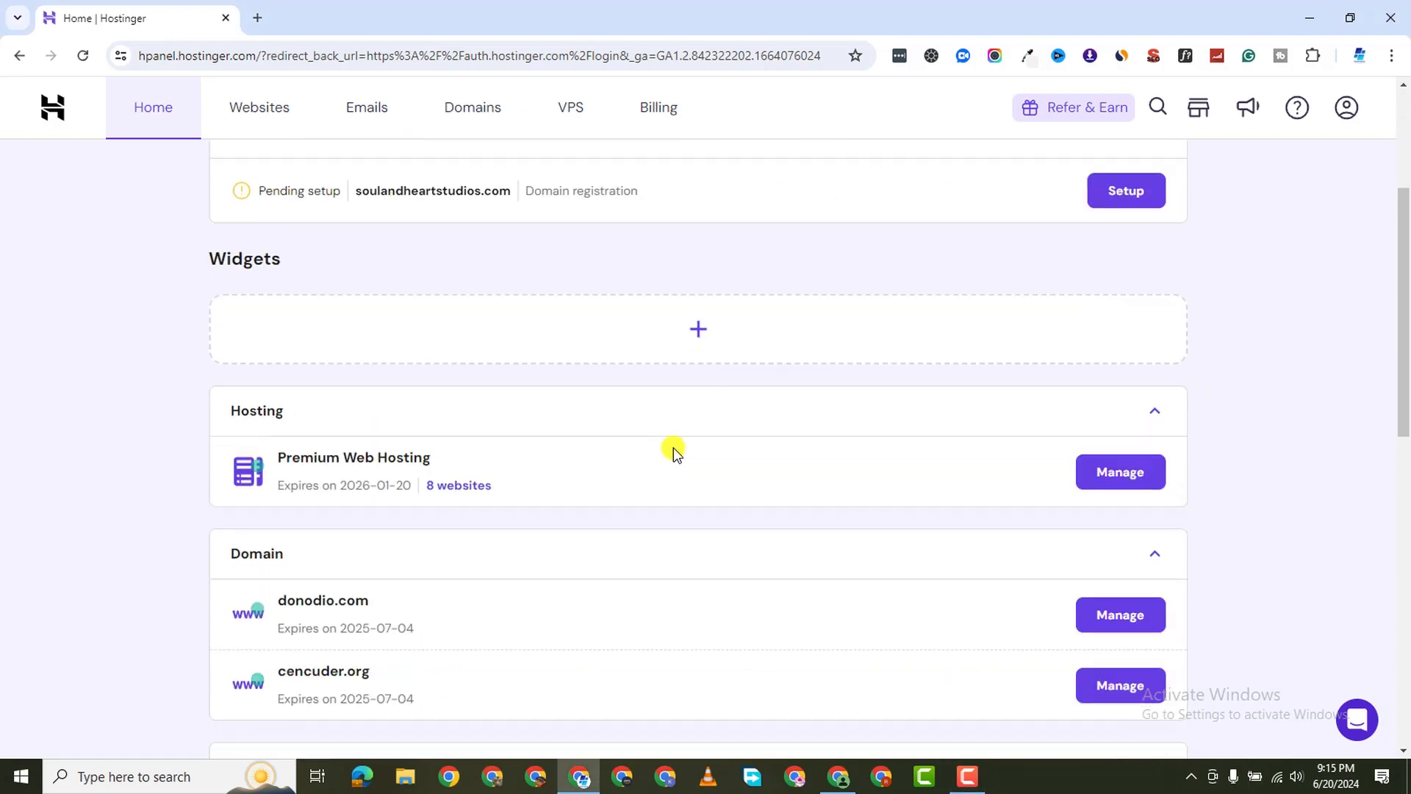
{"action": "left_click", "coordinate": [463, 486]}
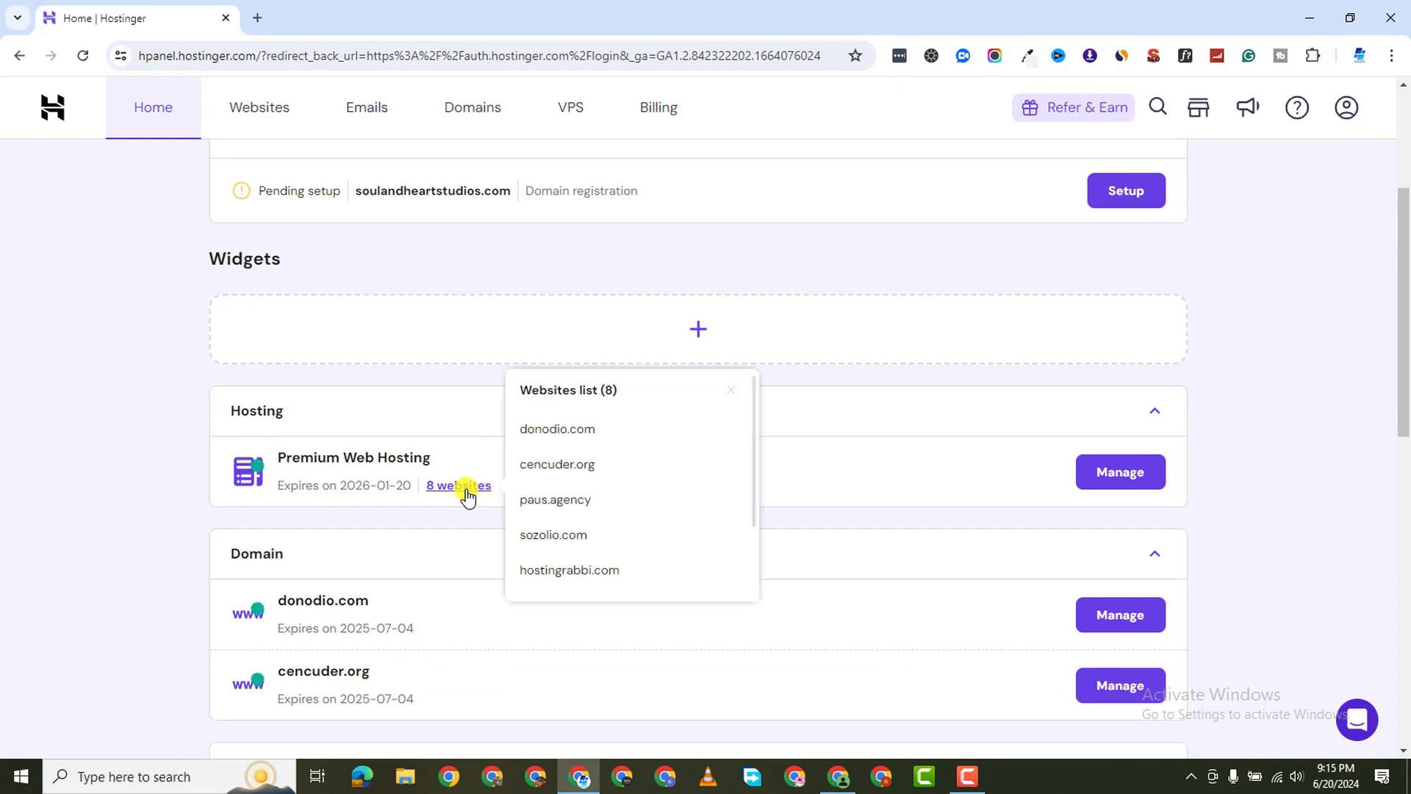
{"action": "left_click", "coordinate": [558, 441]}
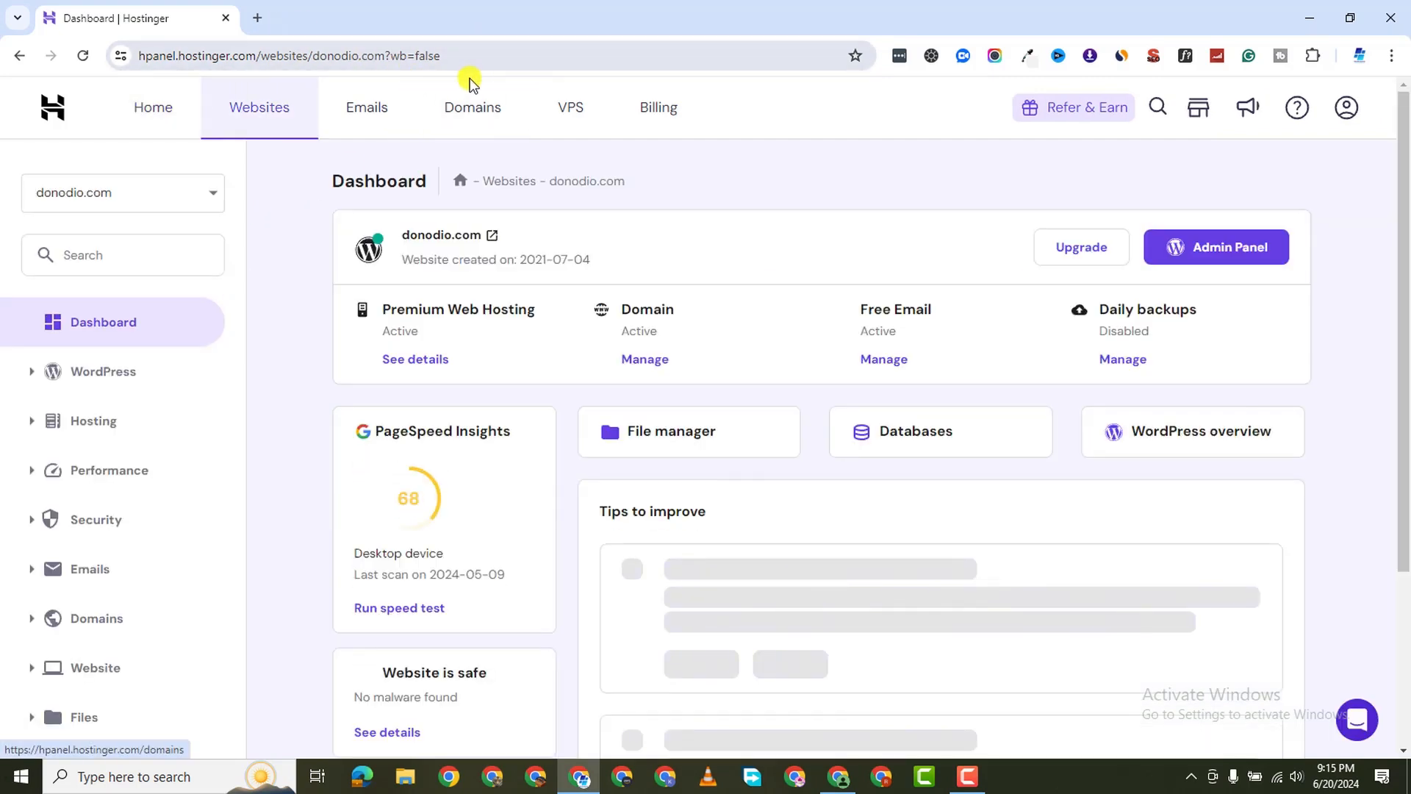
Open the Domains page in a new tab, view the domain checker, then close it
{"action": "right_click", "coordinate": [459, 120]}
{"action": "left_click", "coordinate": [556, 129]}
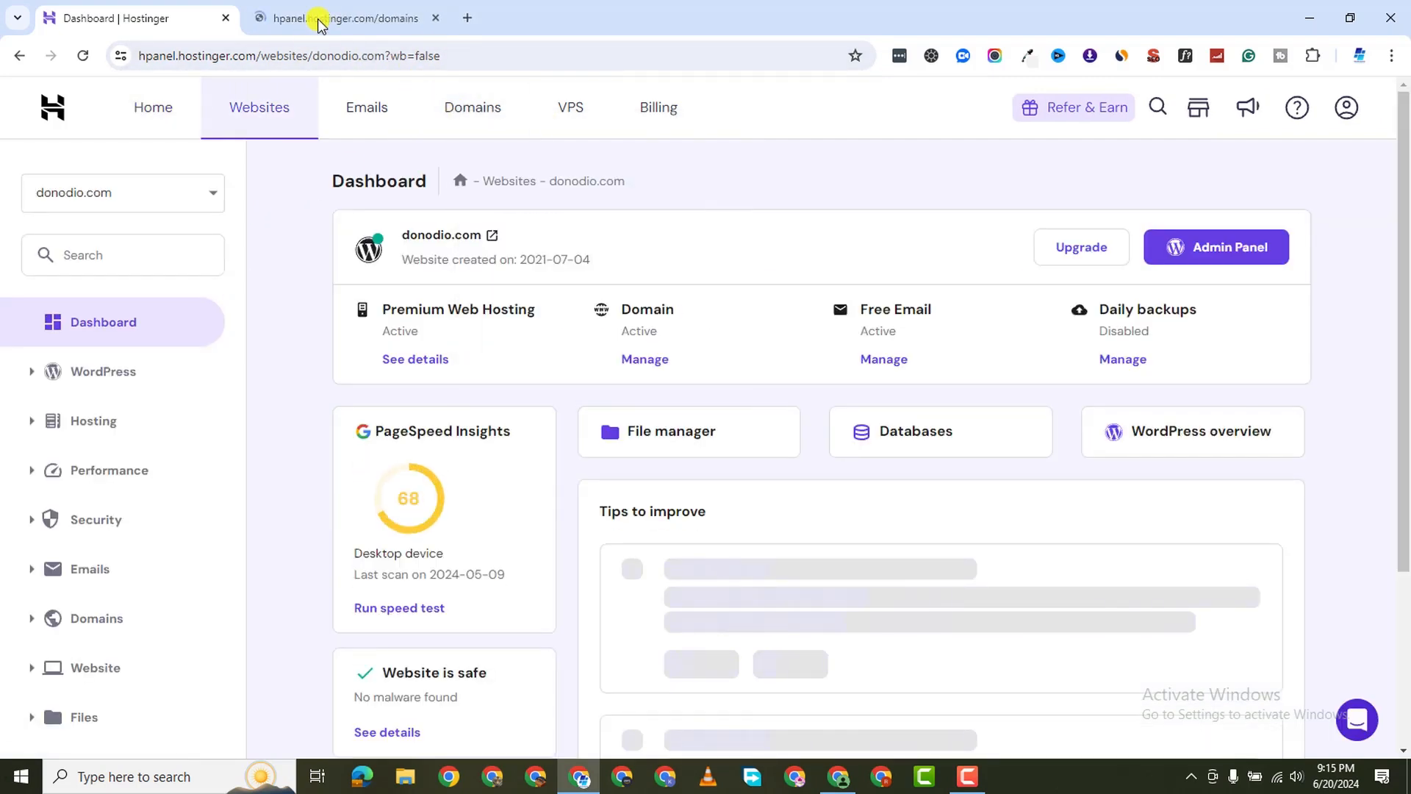
{"action": "left_click", "coordinate": [323, 18]}
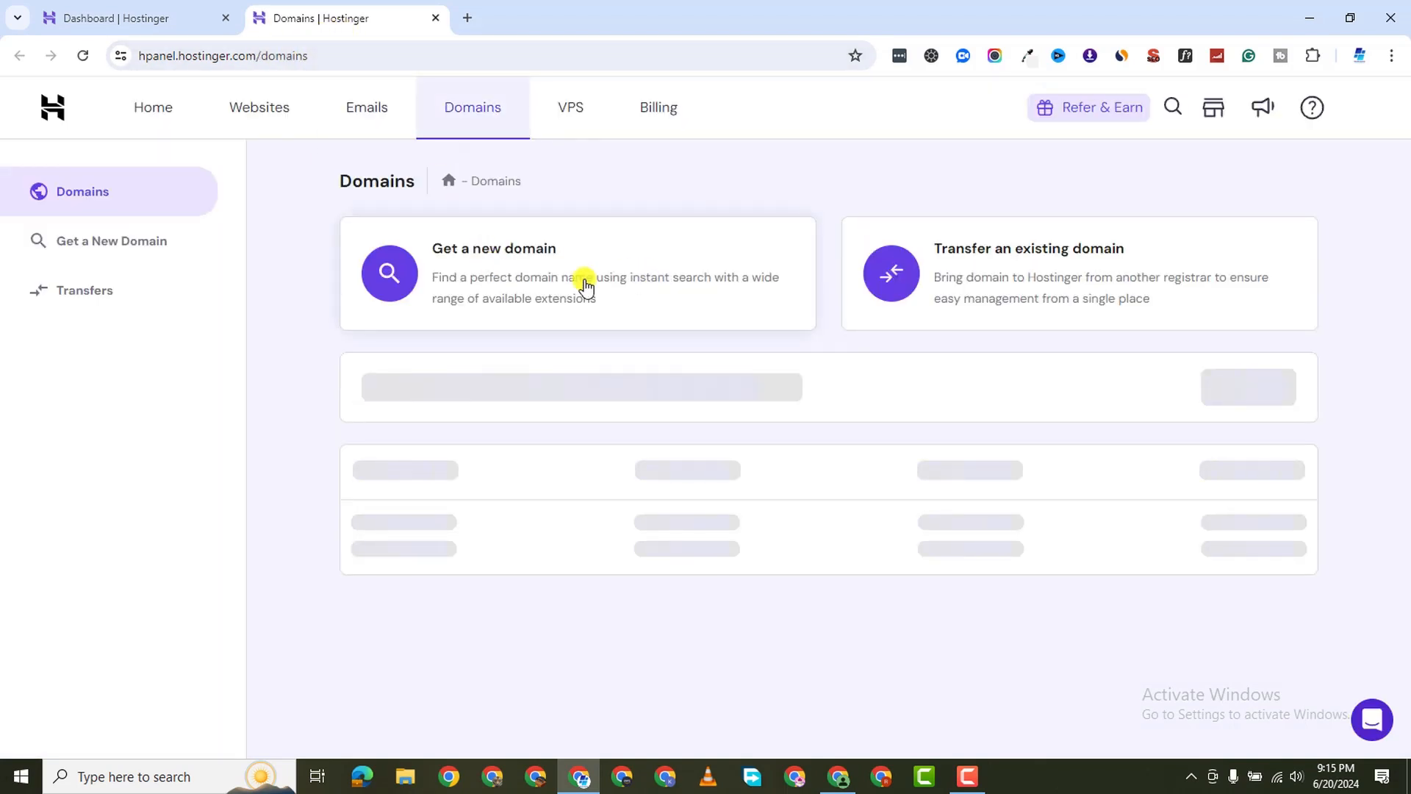
{"action": "left_click", "coordinate": [535, 278]}
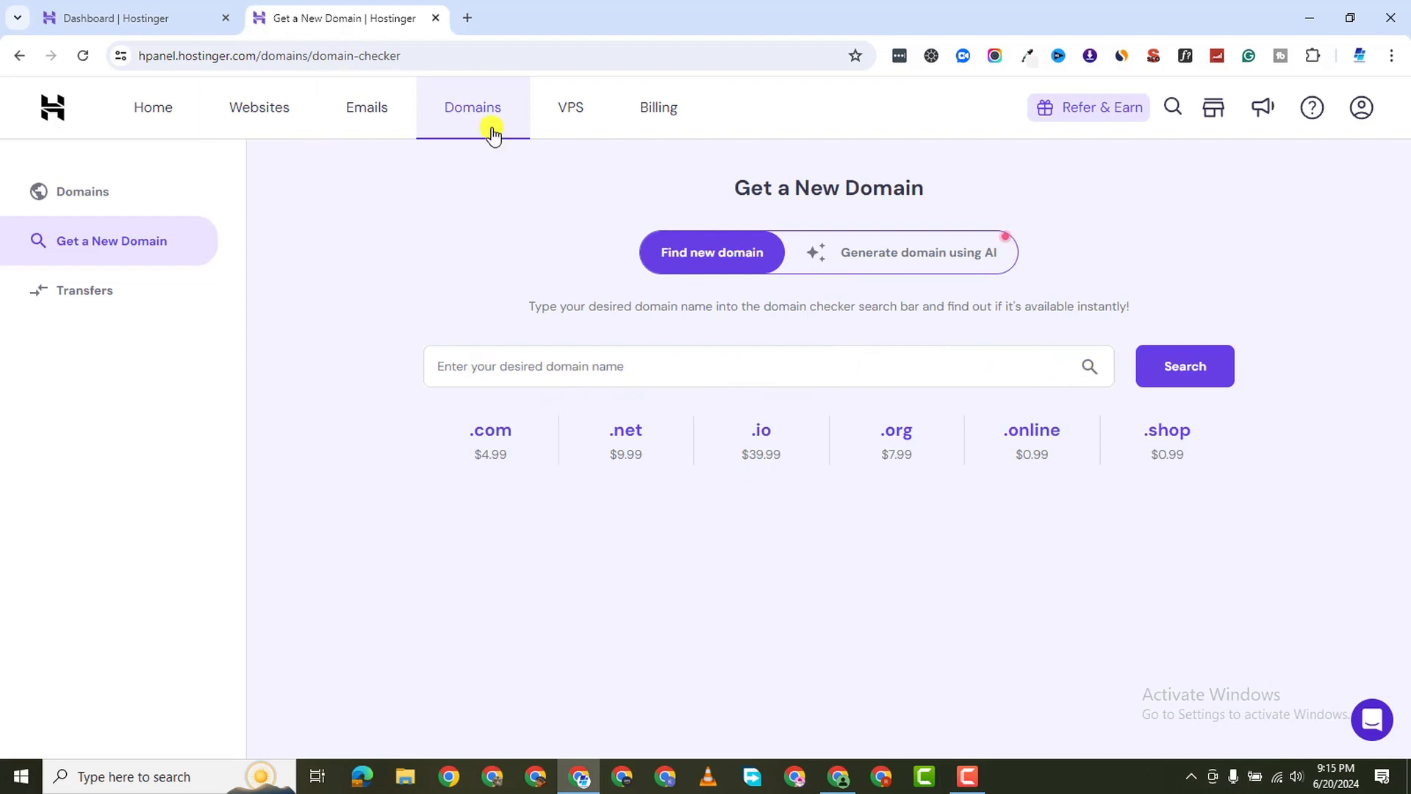
{"action": "left_click", "coordinate": [435, 18]}
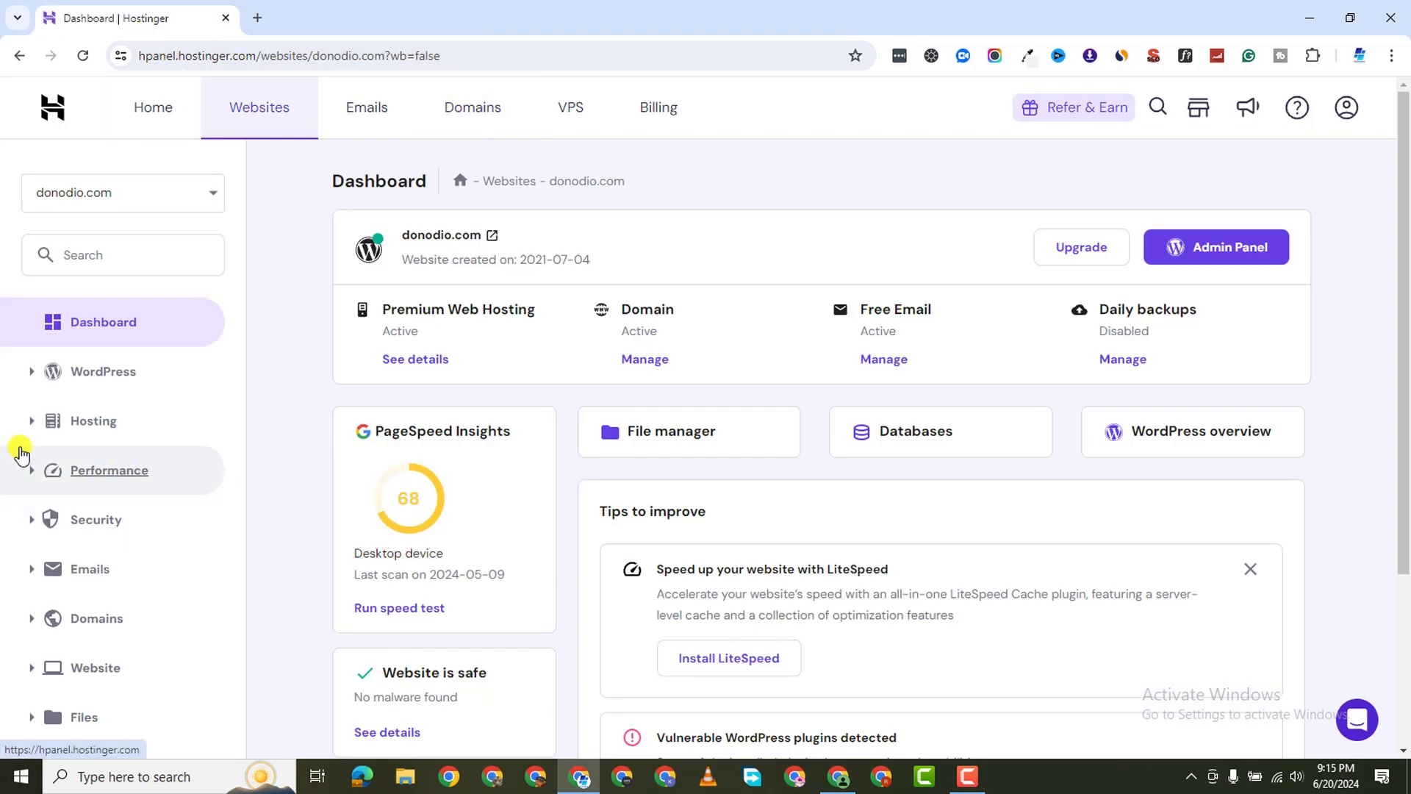
Create the blog-tutorial subdomain for donodio.com from Domains > Subdomains
{"action": "scroll", "coordinate": [78, 539], "scroll_direction": "down", "scroll_amount": 1}
{"action": "scroll", "coordinate": [79, 544], "scroll_direction": "down", "scroll_amount": 2}
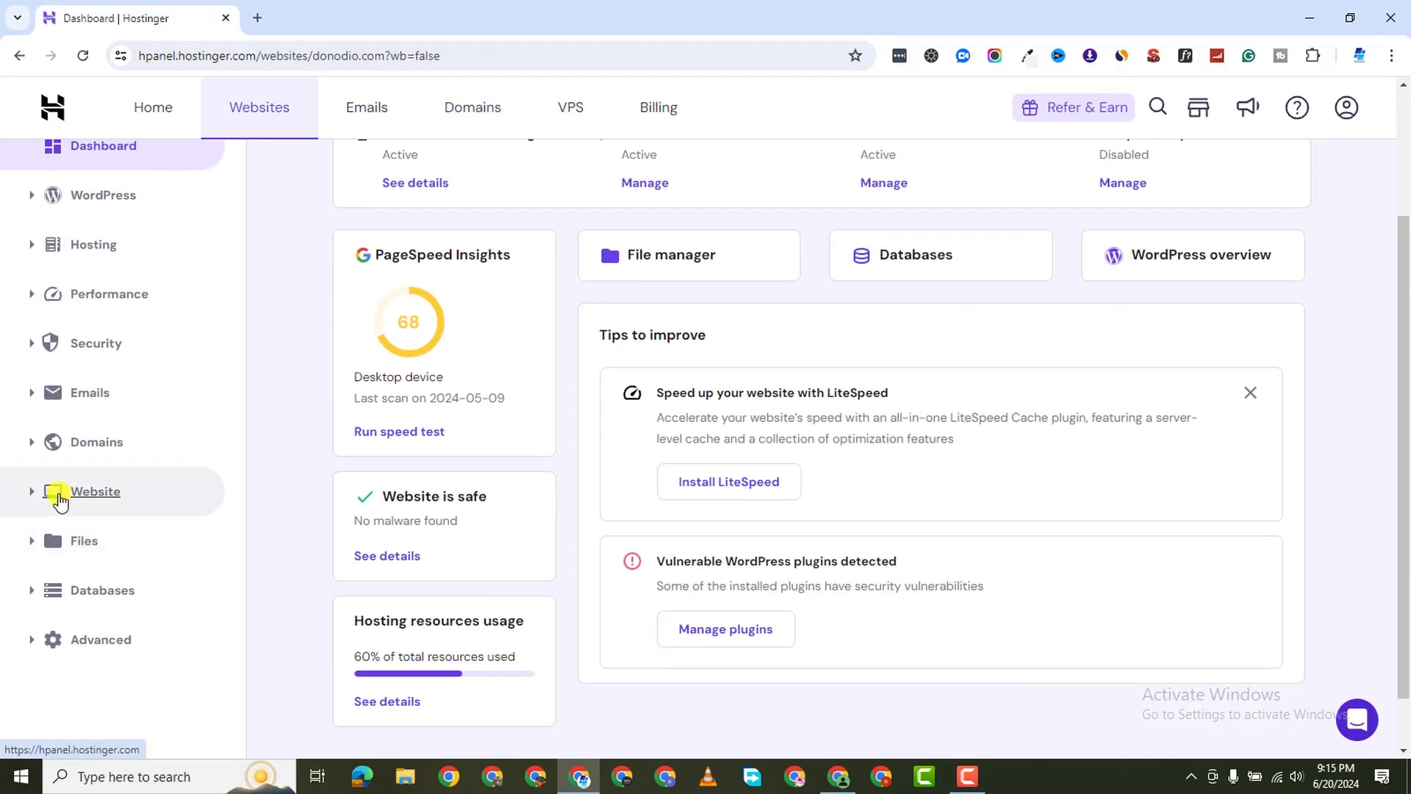
{"action": "left_click", "coordinate": [26, 447]}
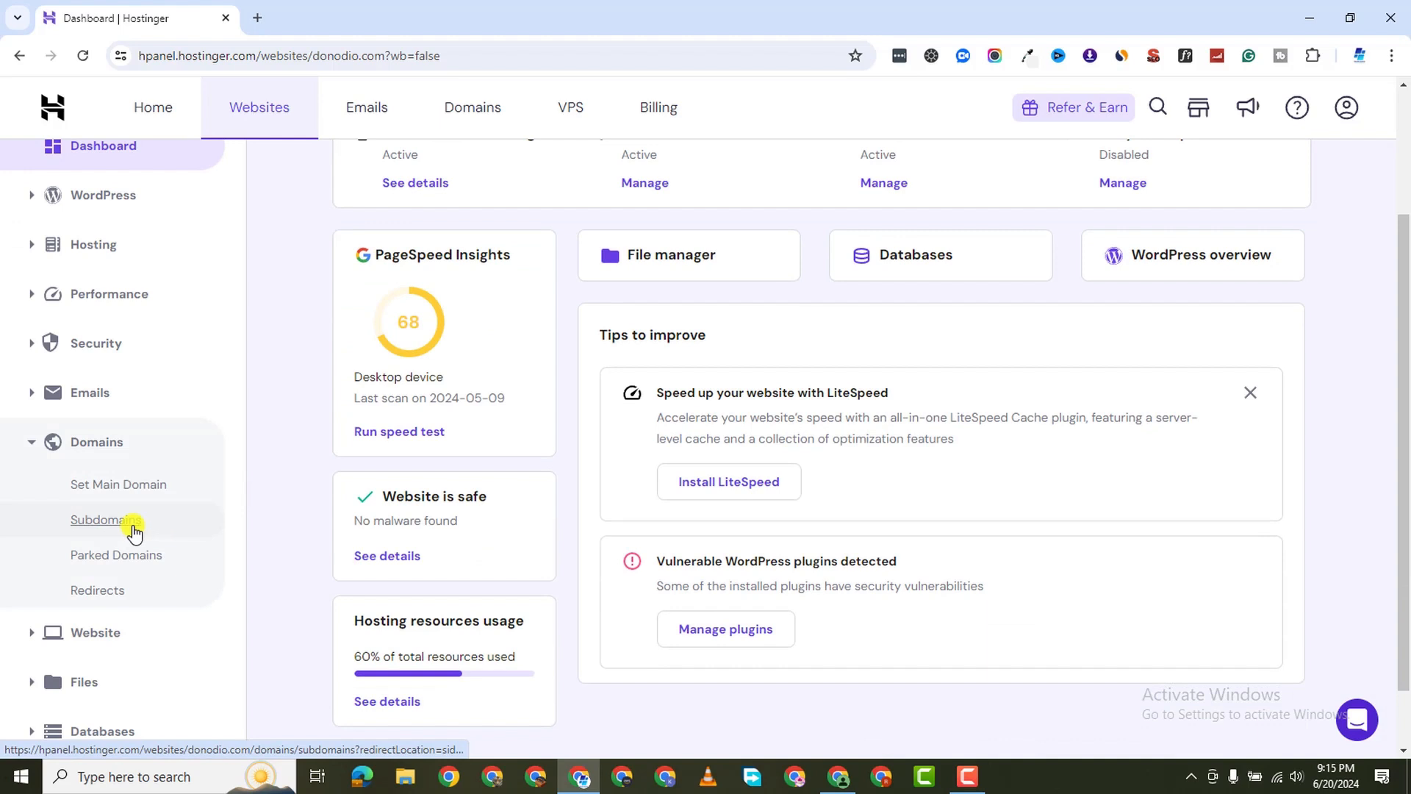
{"action": "left_click", "coordinate": [219, 507]}
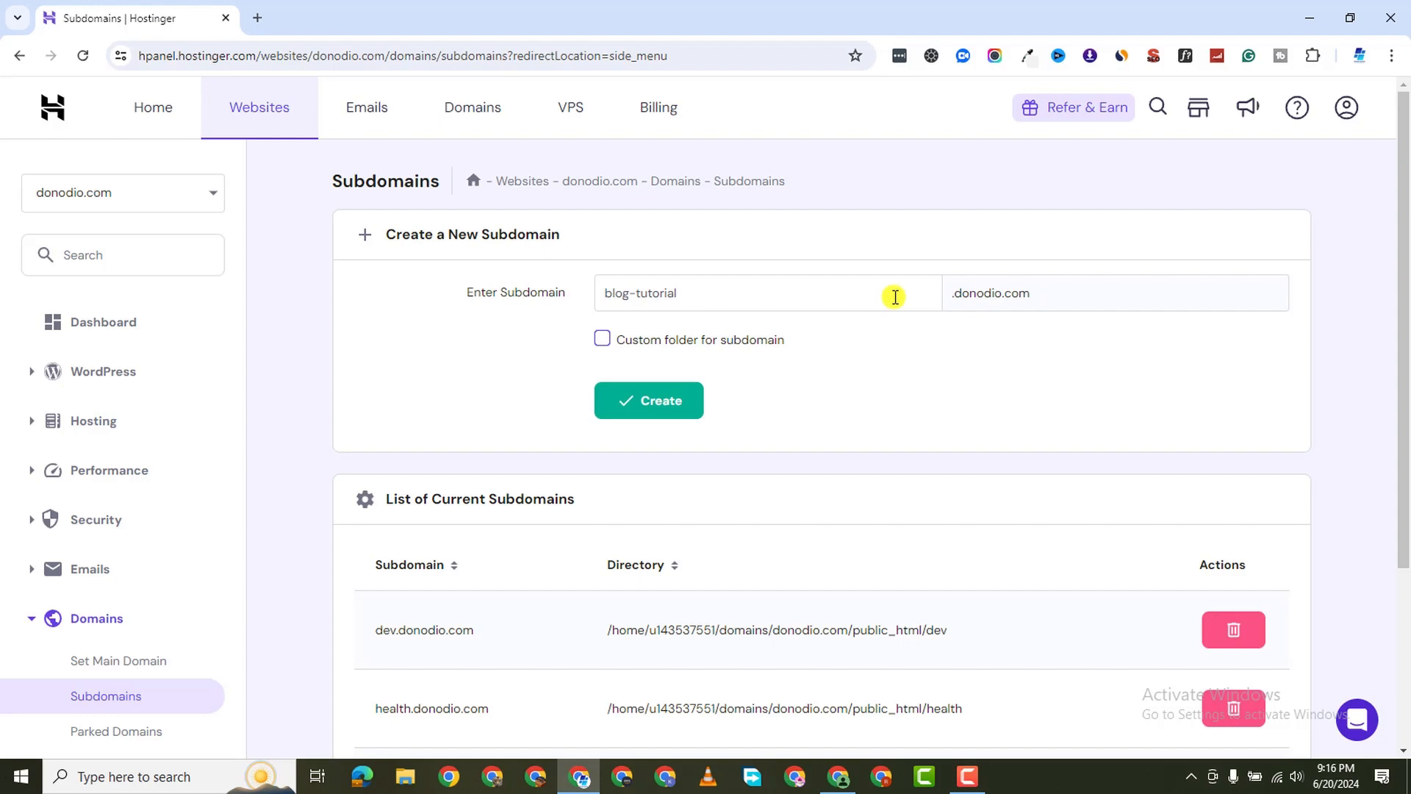
{"action": "left_click", "coordinate": [656, 402]}
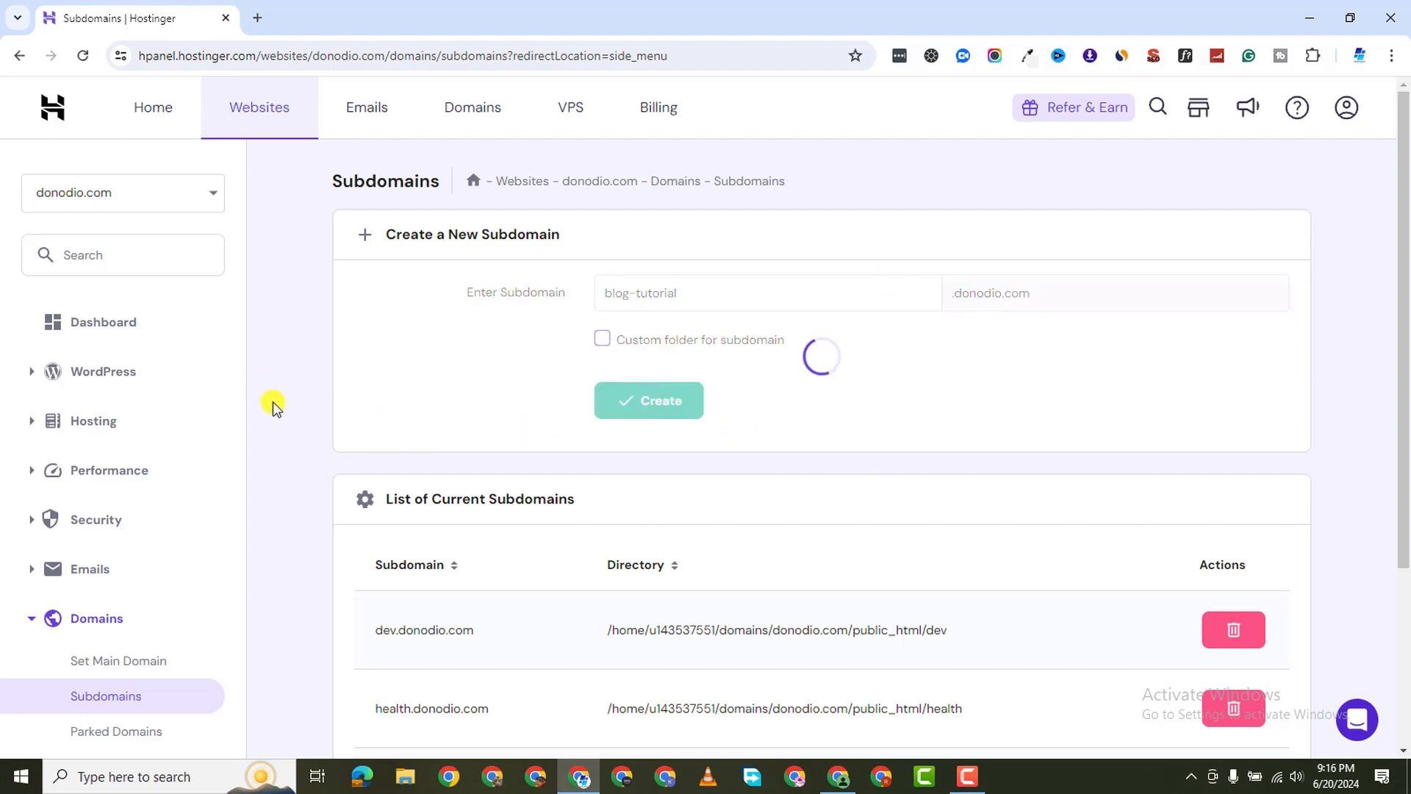
{"action": "left_click", "coordinate": [962, 771]}
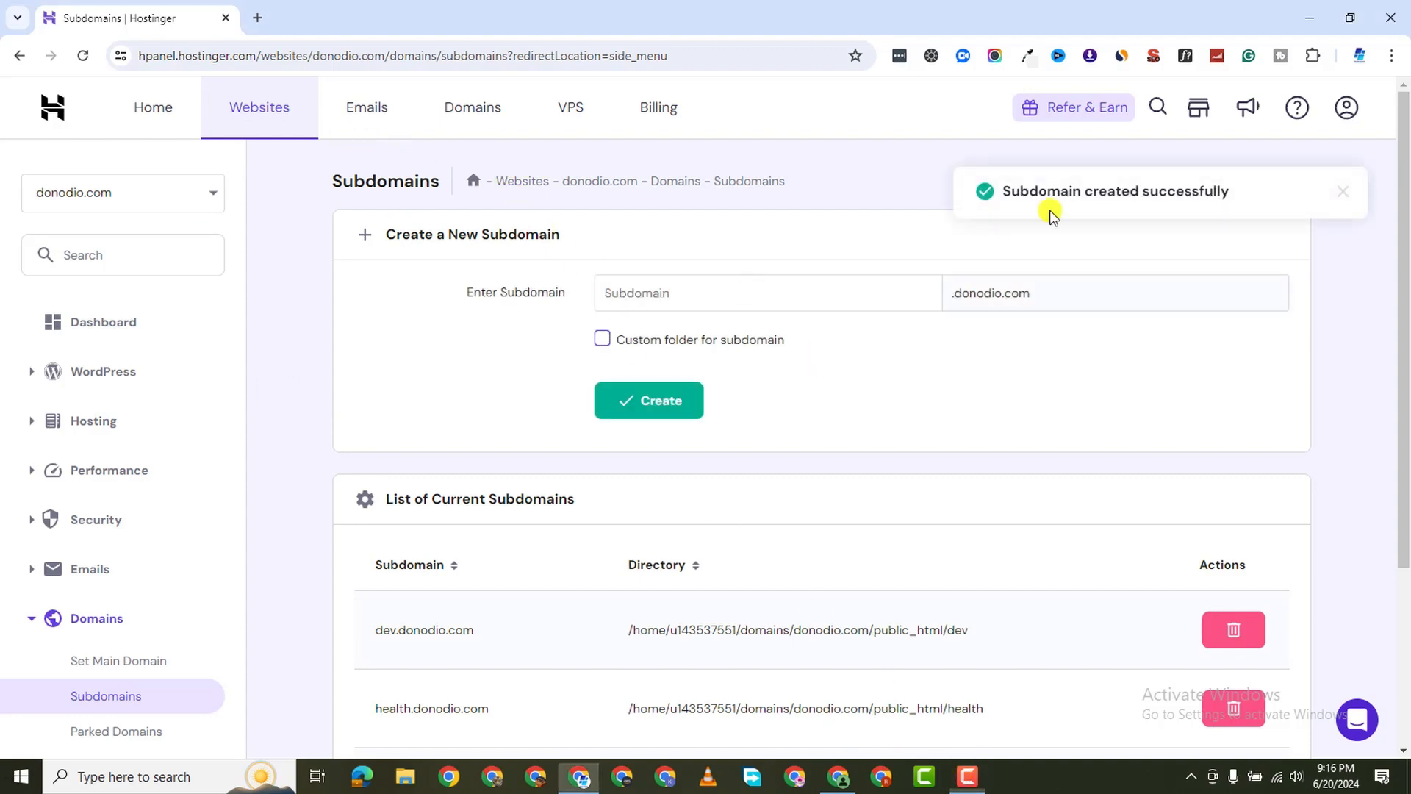
{"action": "scroll", "coordinate": [74, 555], "scroll_direction": "down", "scroll_amount": 3}
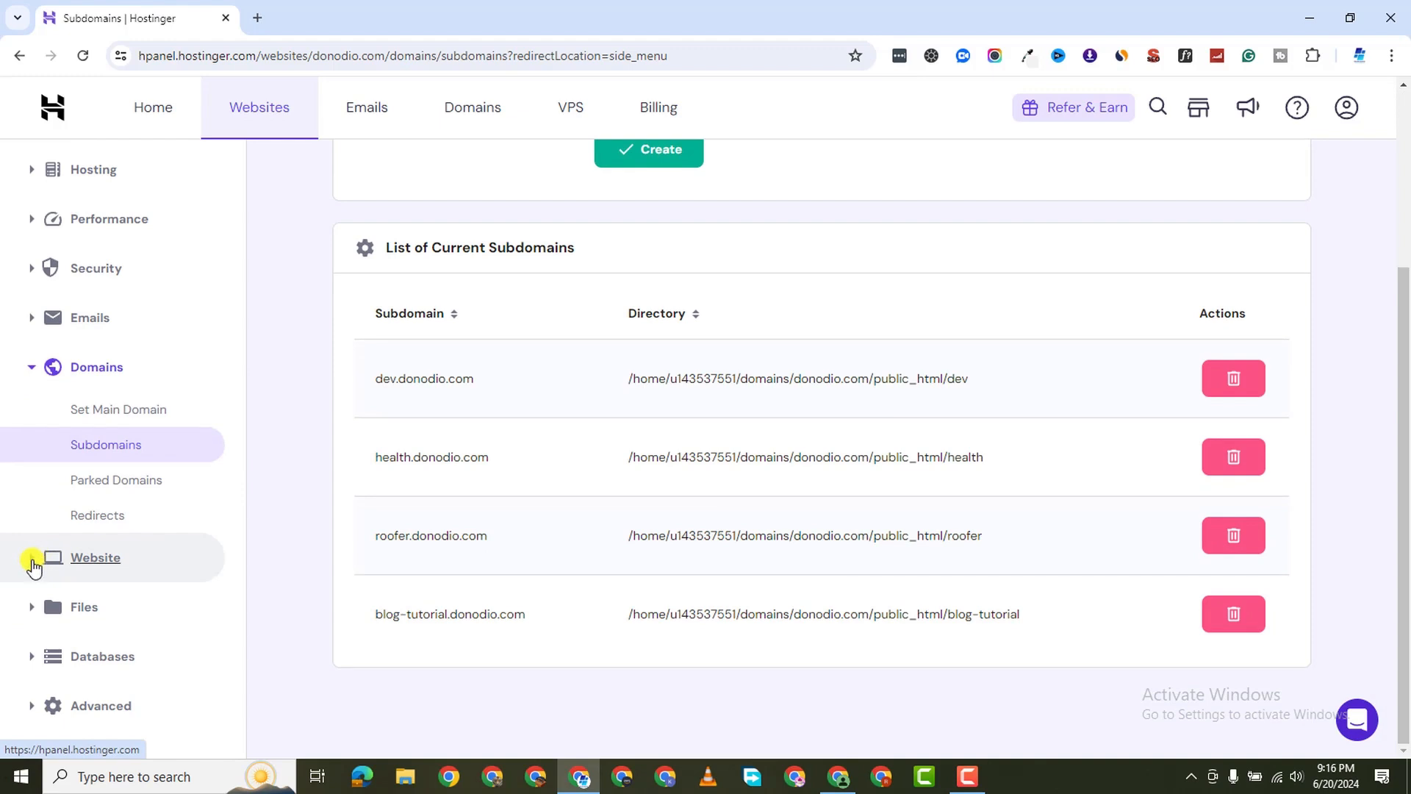
Go to Website > Auto Installer and select WordPress for donodio.com
{"action": "left_click", "coordinate": [32, 564]}
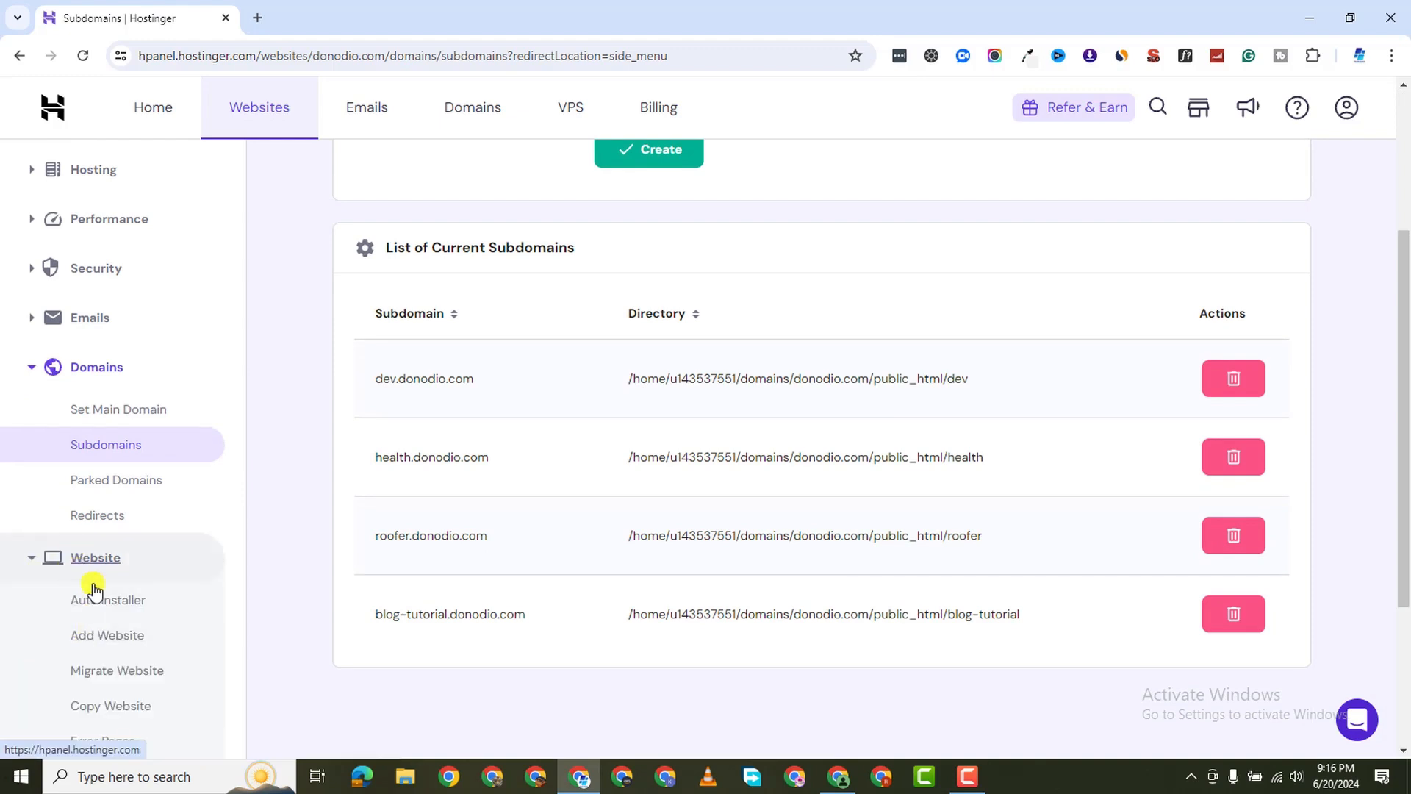
{"action": "scroll", "coordinate": [84, 544], "scroll_direction": "down", "scroll_amount": 2}
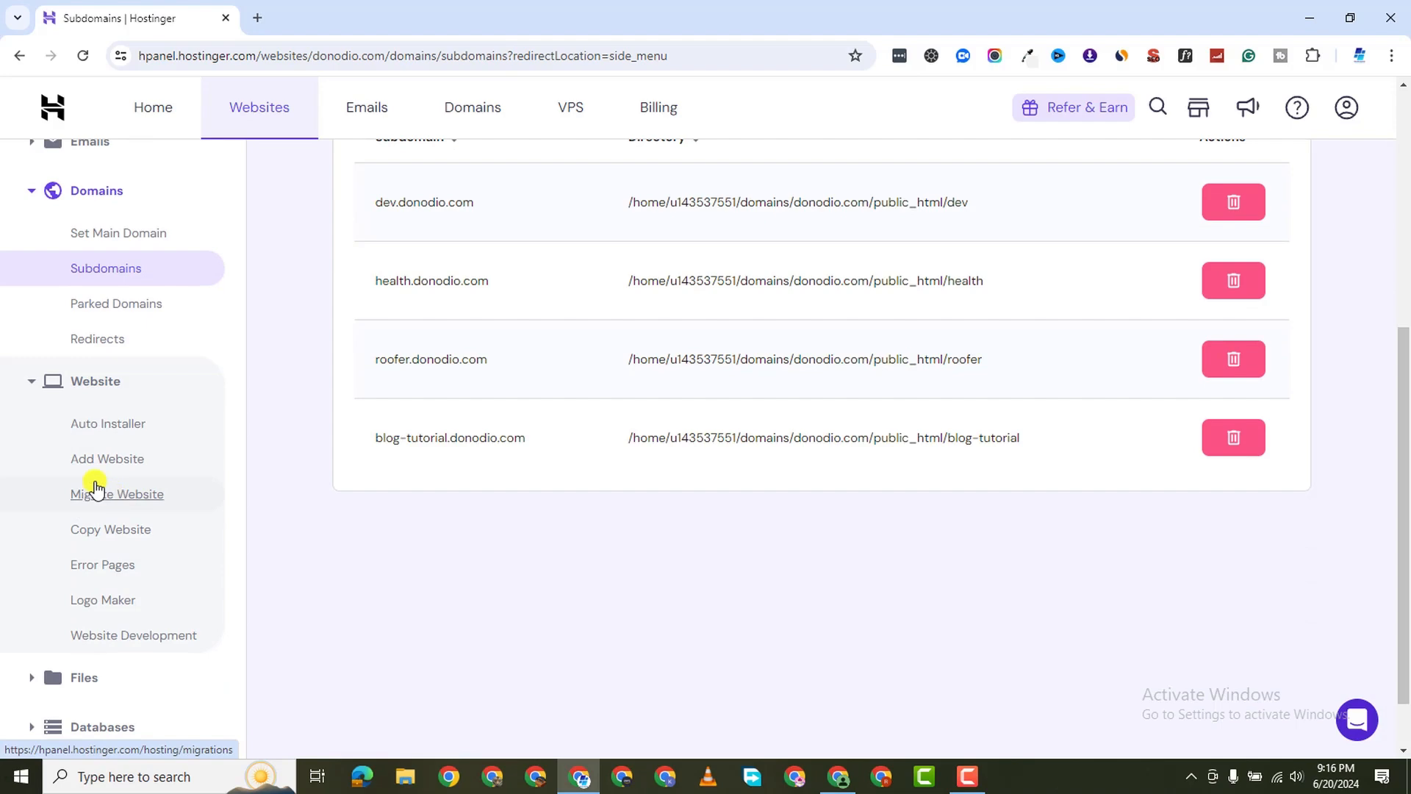
{"action": "left_click", "coordinate": [98, 427]}
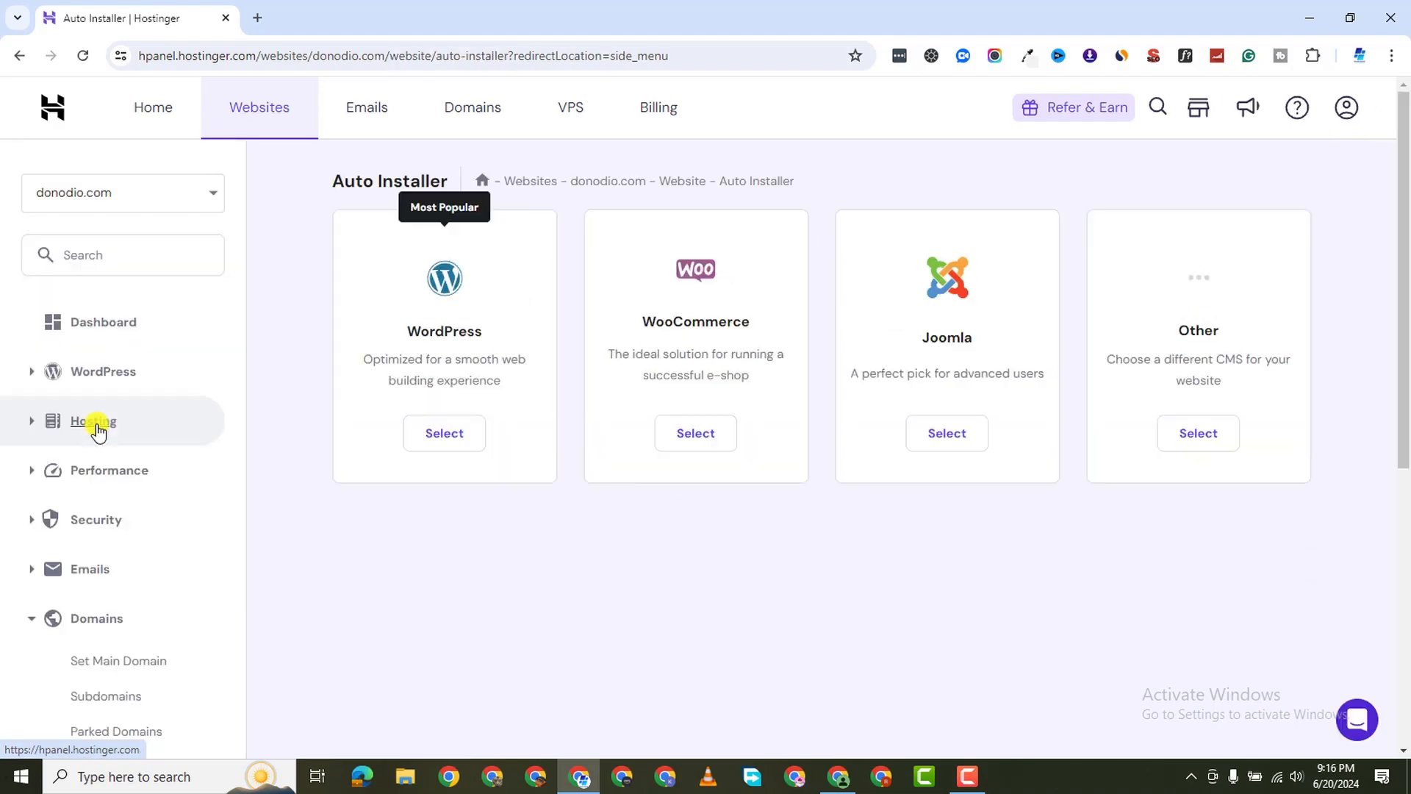
{"action": "scroll", "coordinate": [441, 507], "scroll_direction": "down", "scroll_amount": 5}
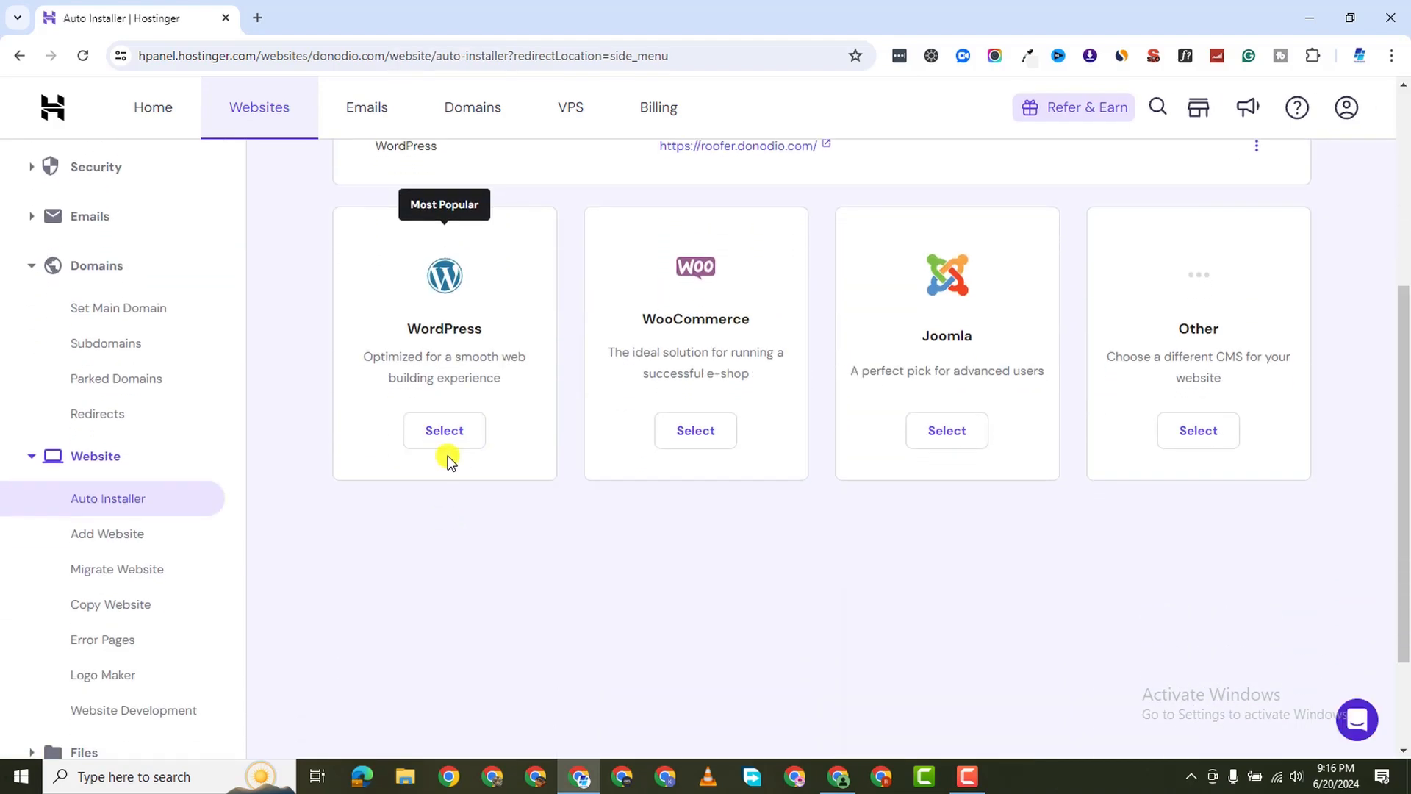
{"action": "left_click", "coordinate": [449, 432]}
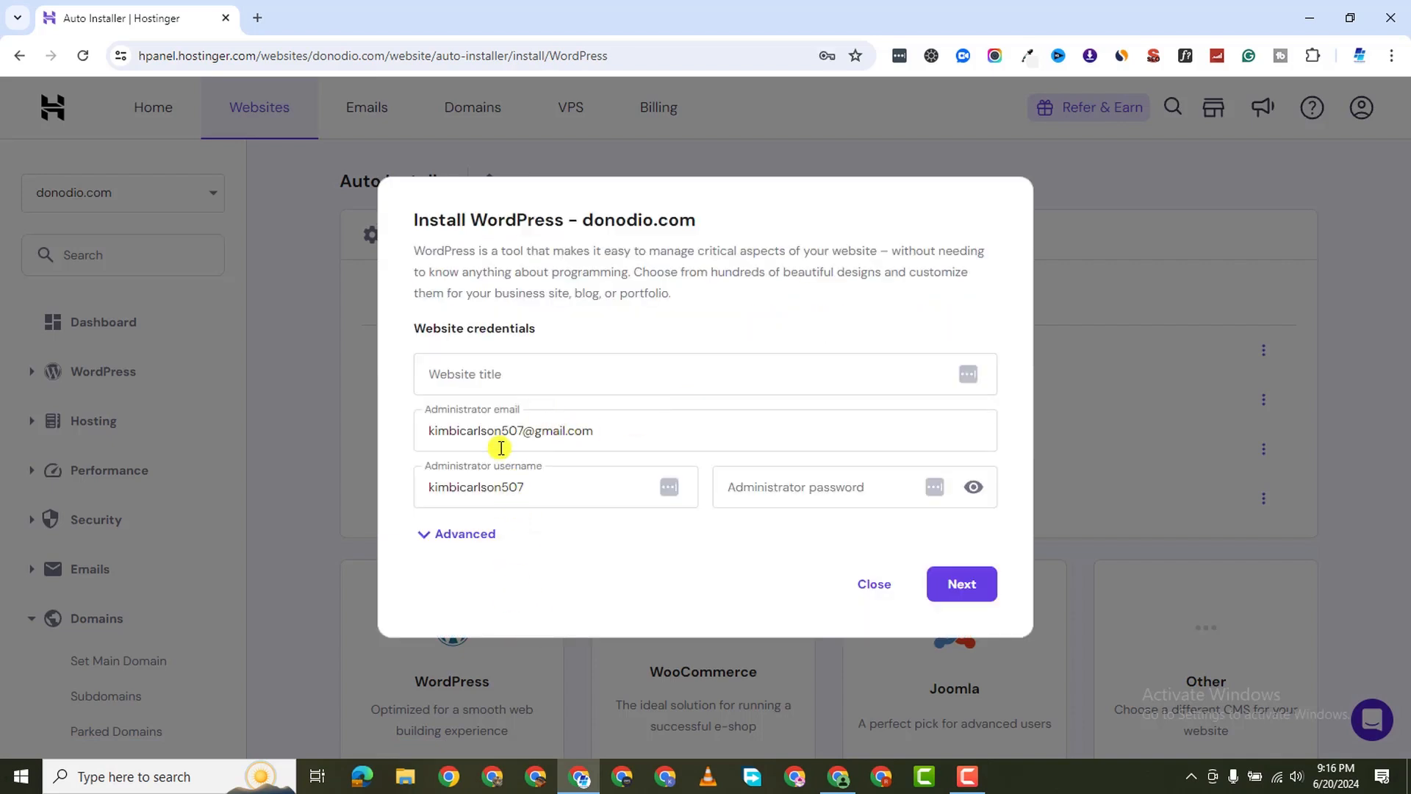
Enter the website title Blog Tutorial and a new administrator email, and clear the default username
{"action": "double_click", "coordinate": [502, 430]}
{"action": "key", "text": "BackSpace"}
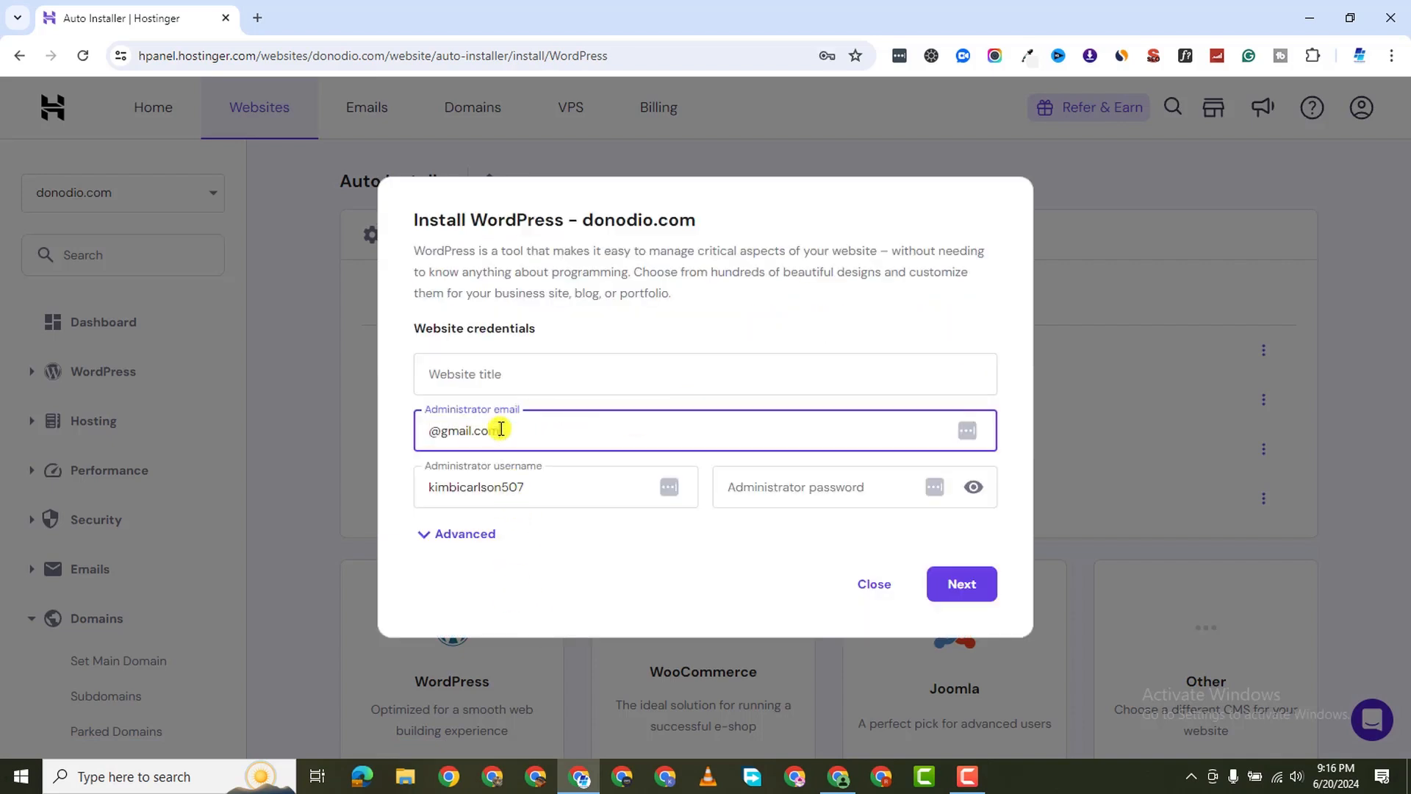
{"action": "key", "text": "ctrl+a"}
{"action": "key", "text": "BackSpace"}
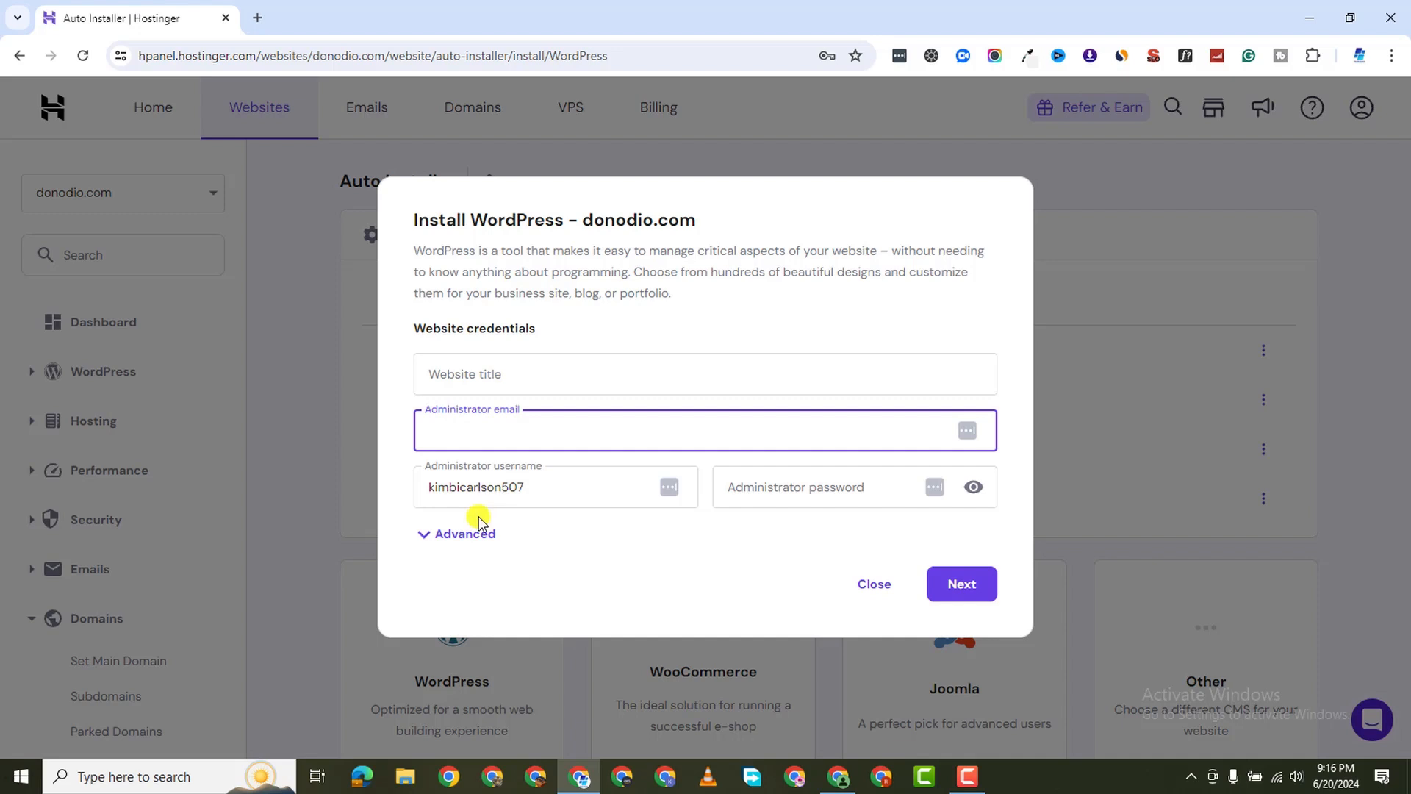
{"action": "left_click", "coordinate": [510, 372]}
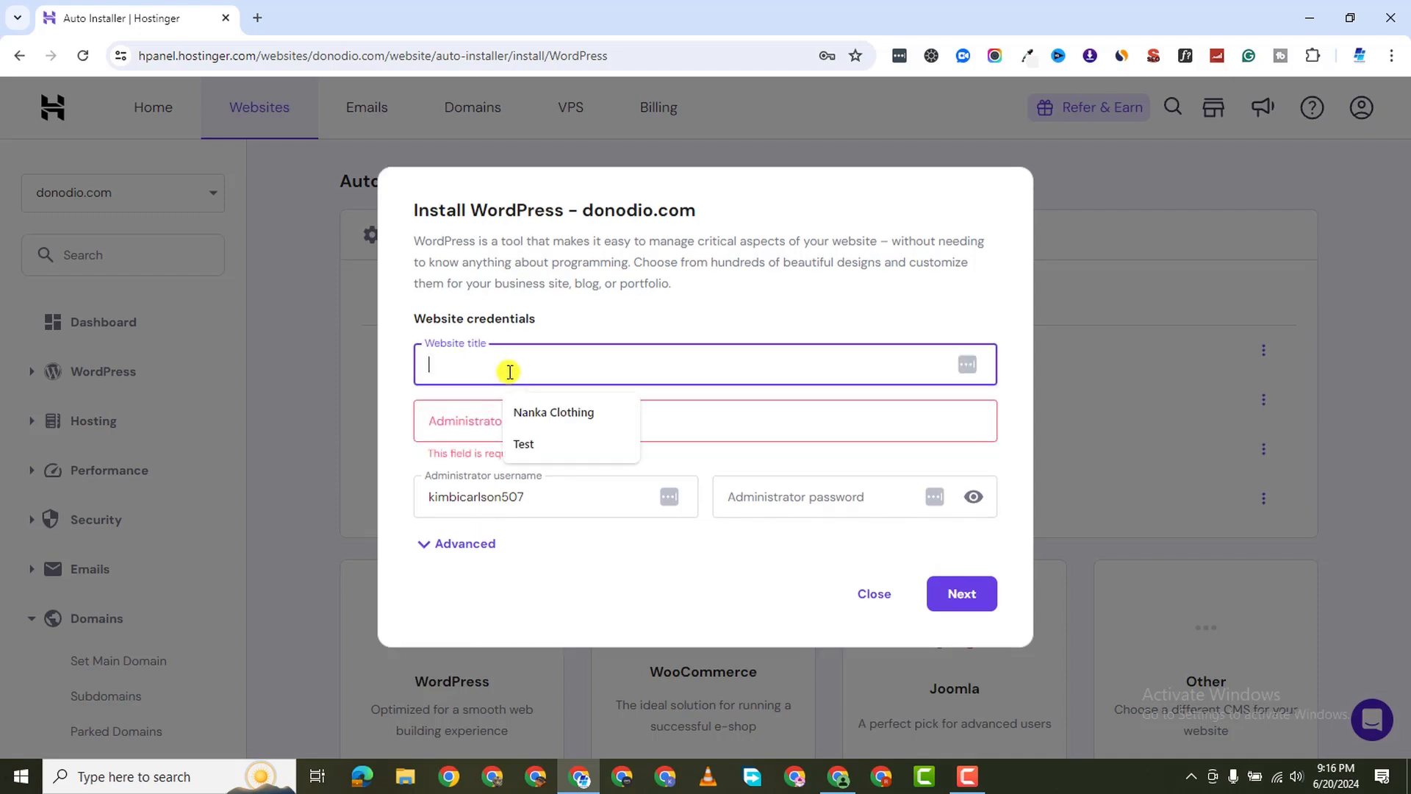
{"action": "type", "text": "Blog Tutorial"}
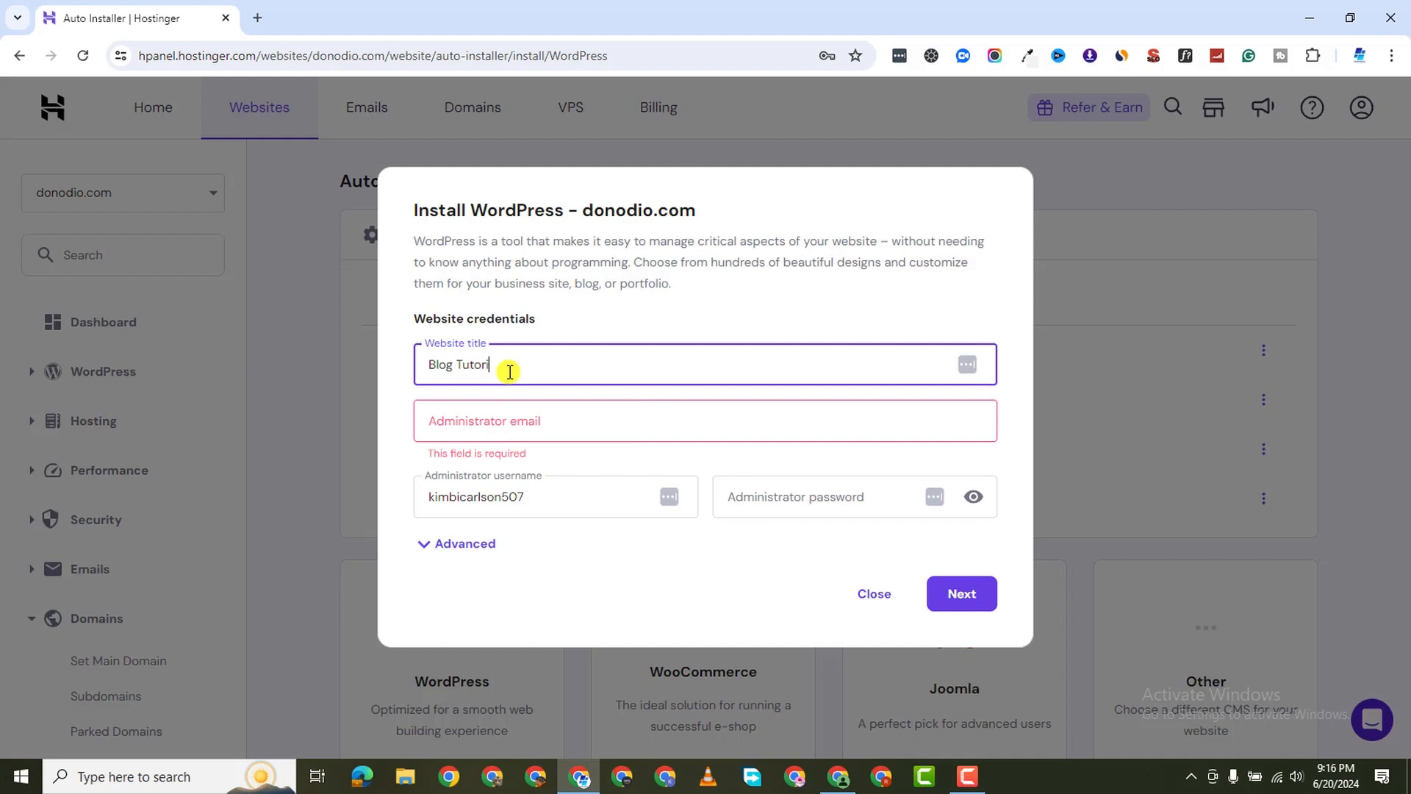
{"action": "left_click", "coordinate": [480, 430]}
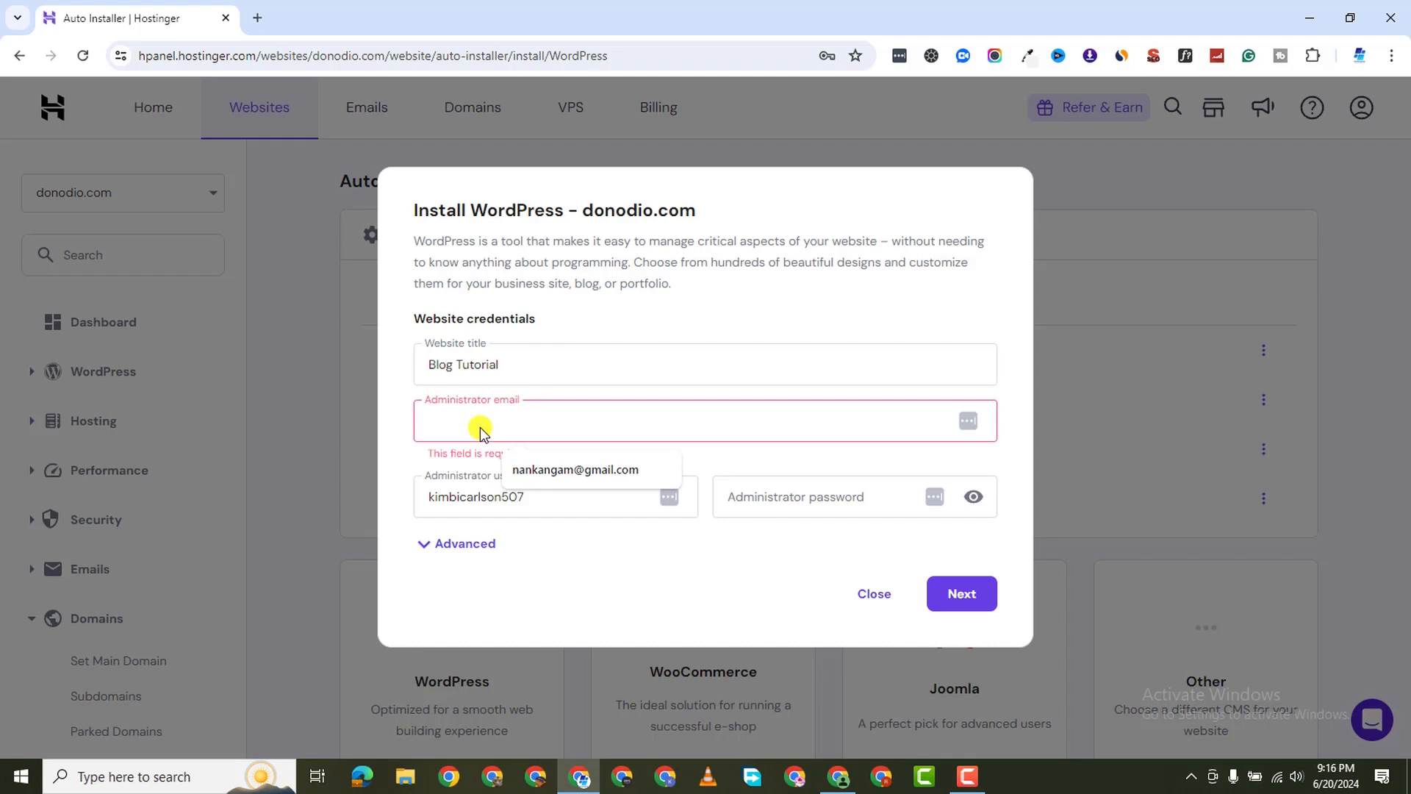
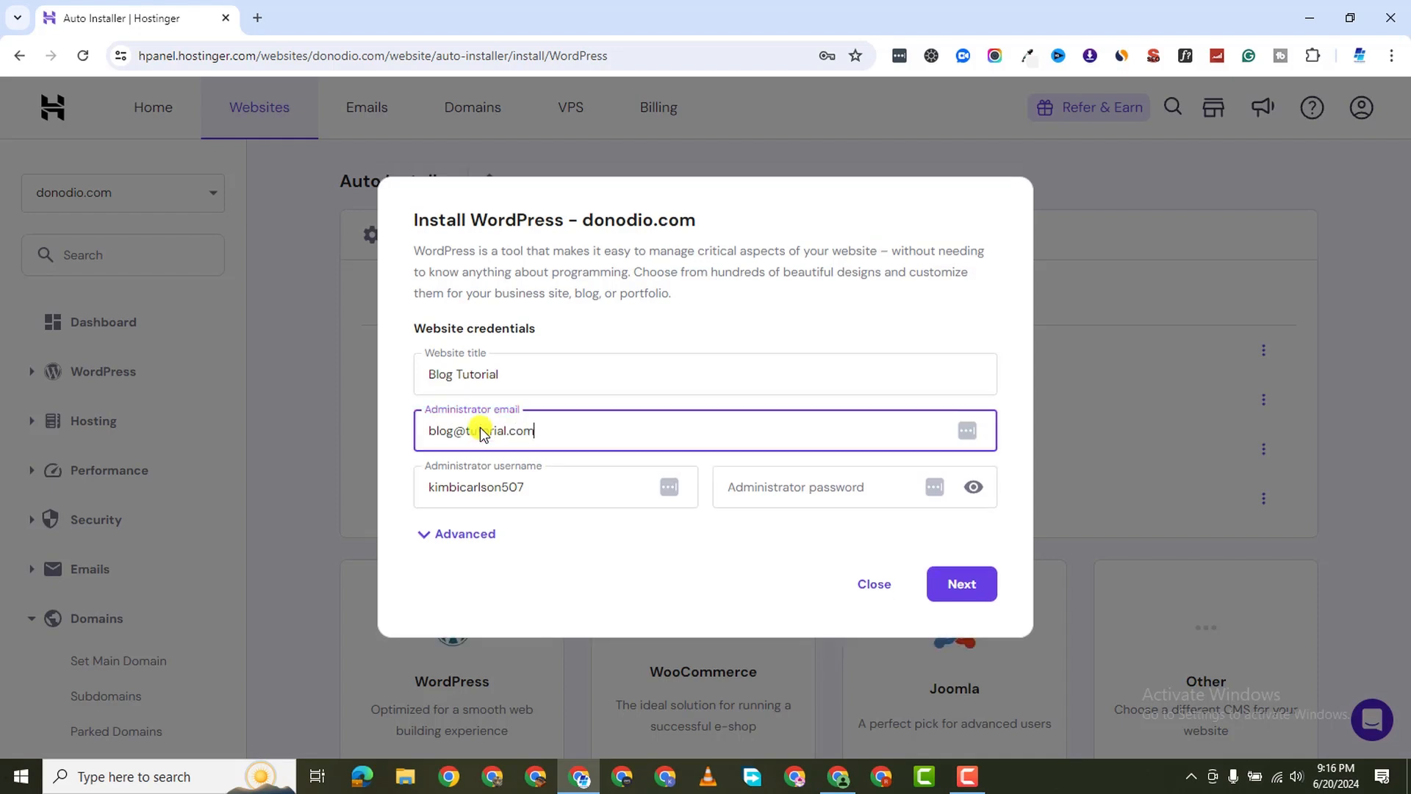
{"action": "double_click", "coordinate": [484, 476]}
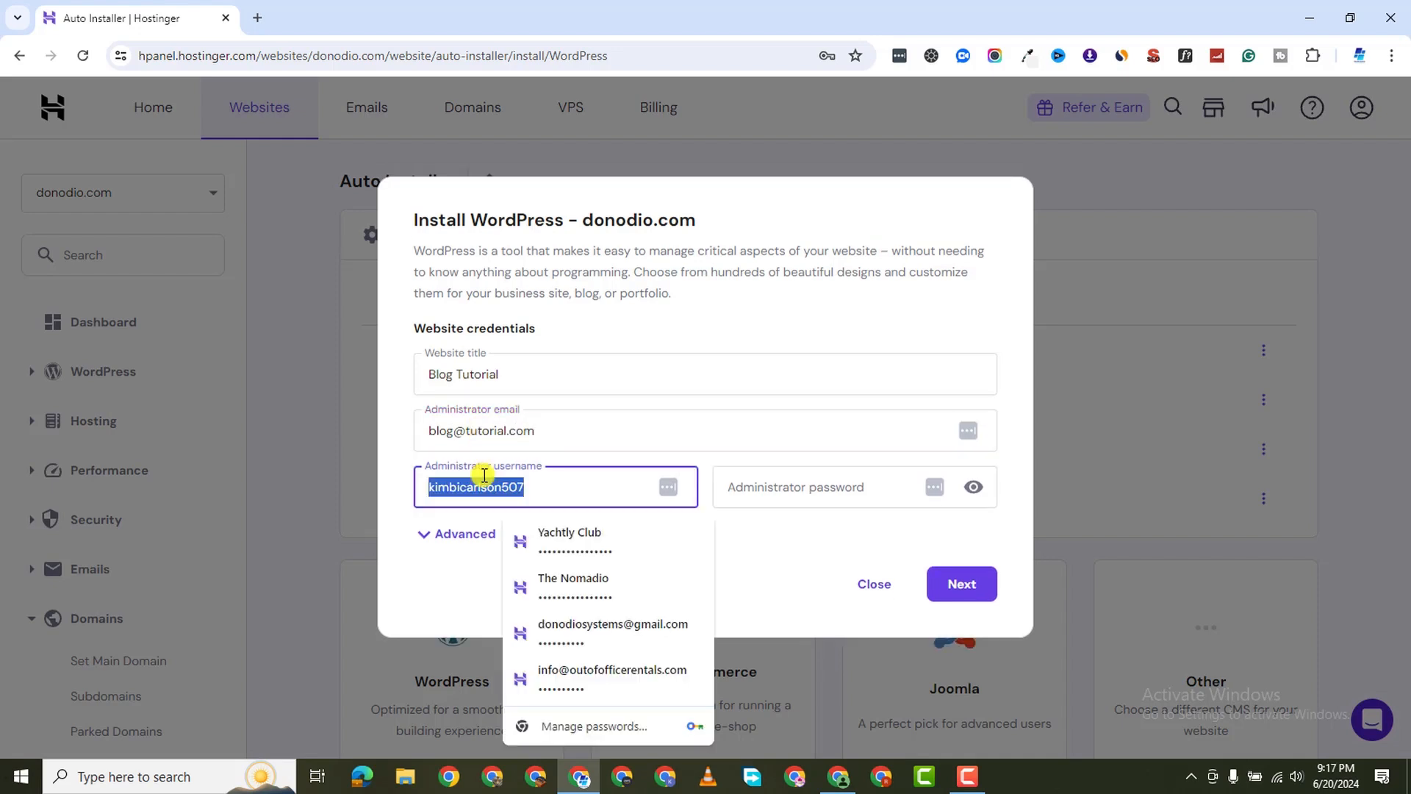
{"action": "key", "text": "BackSpace"}
Set the administrator username and password and choose blog-tutorial.donodio.com as the installation path
{"action": "left_click", "coordinate": [420, 537]}
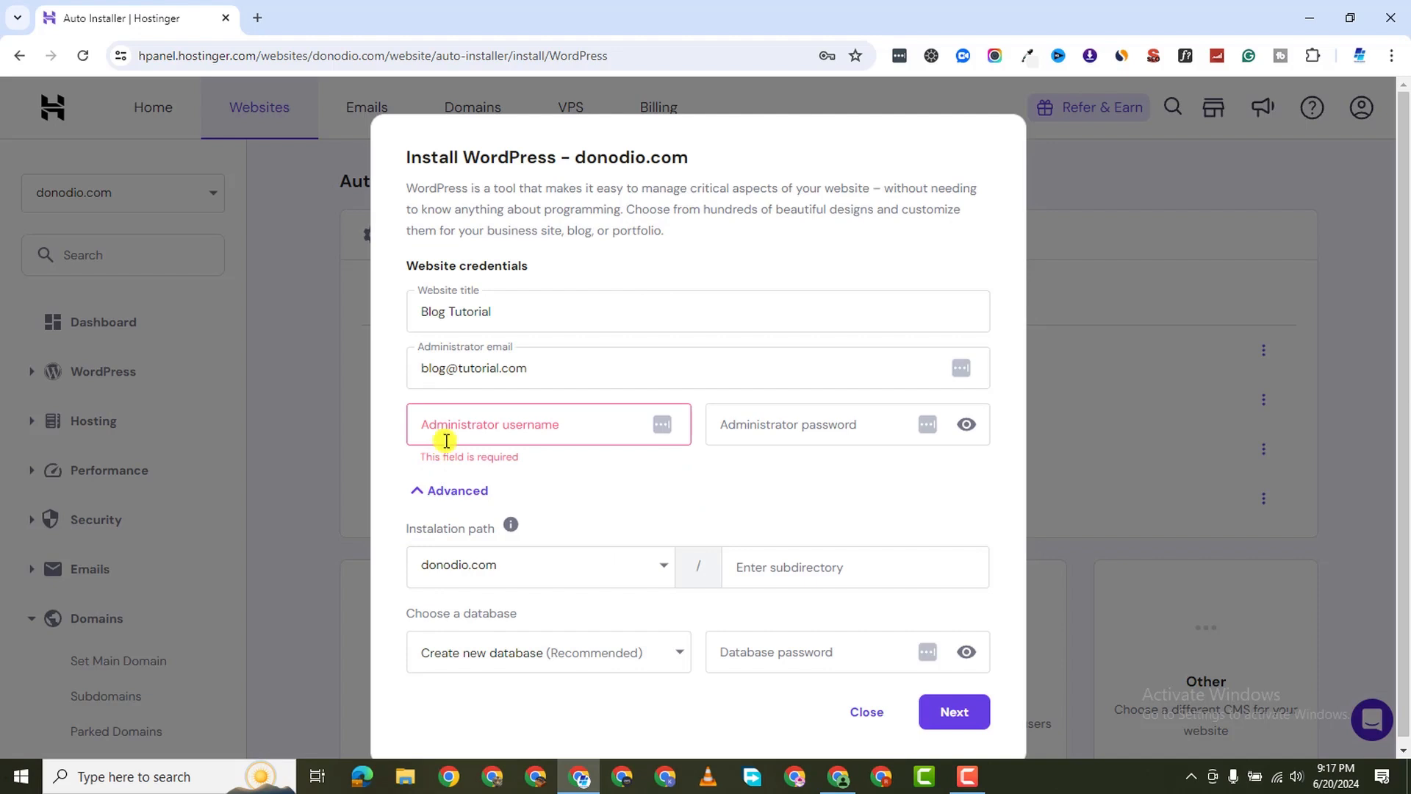
{"action": "left_click", "coordinate": [451, 432]}
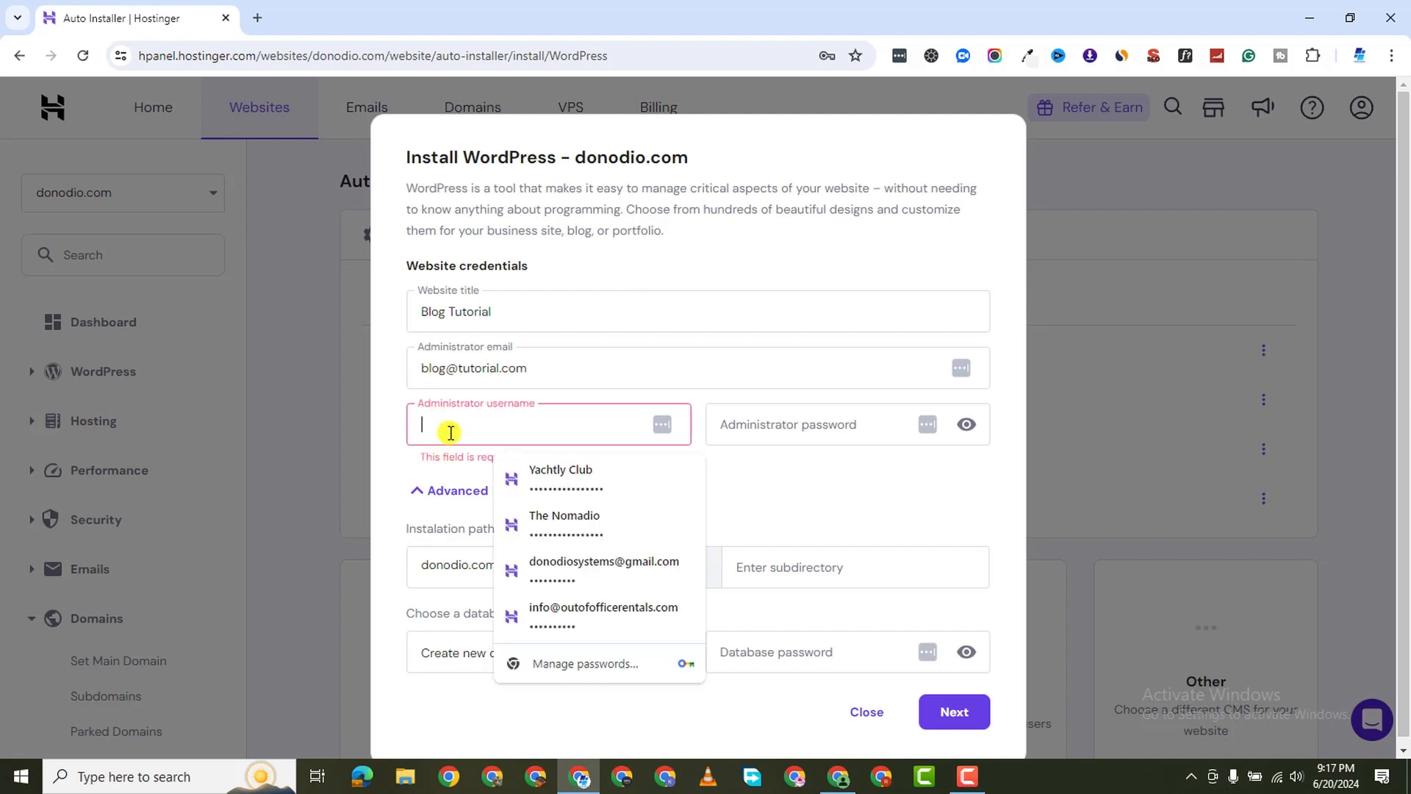
{"action": "type", "text": "Tut"}
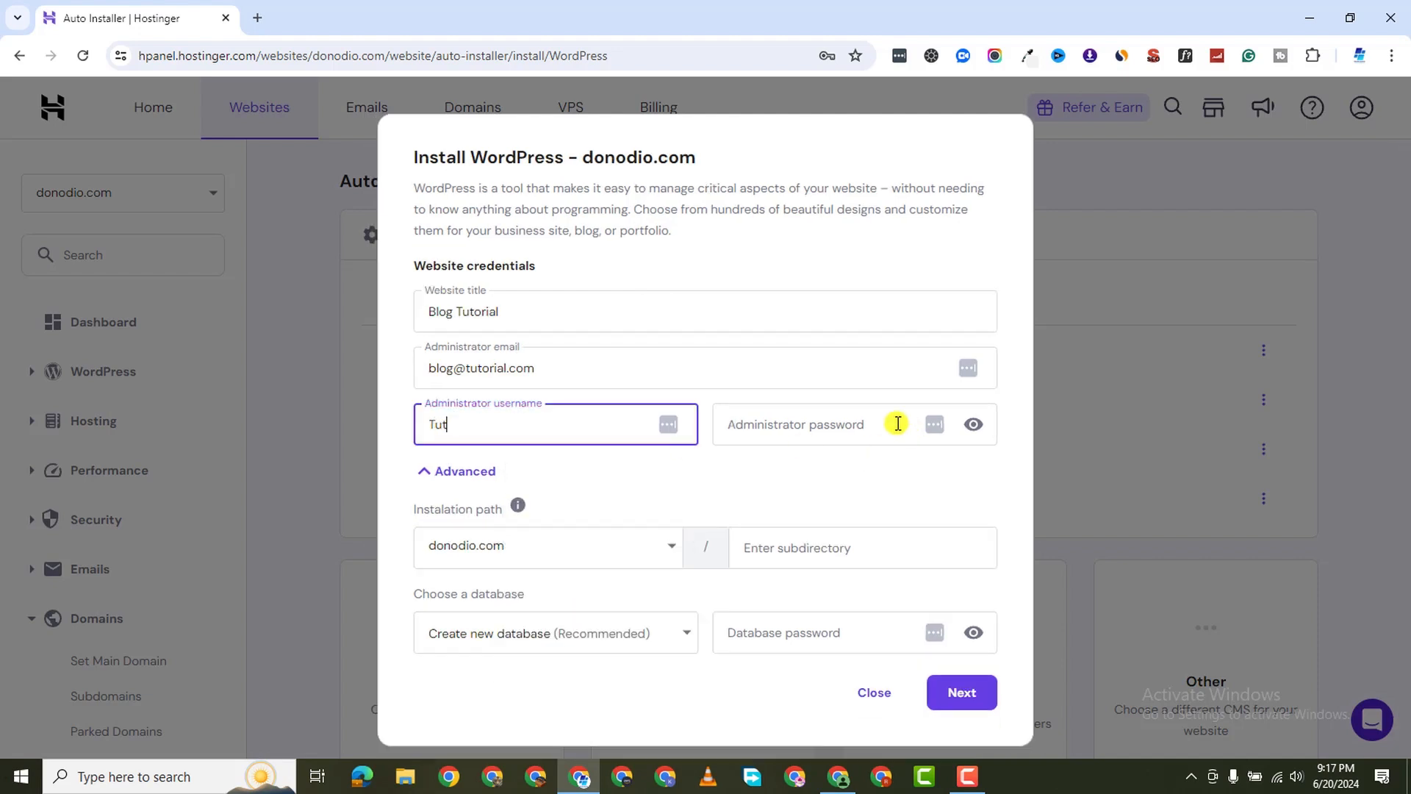
{"action": "left_click", "coordinate": [835, 415]}
{"action": "type", "text": "Tu"}
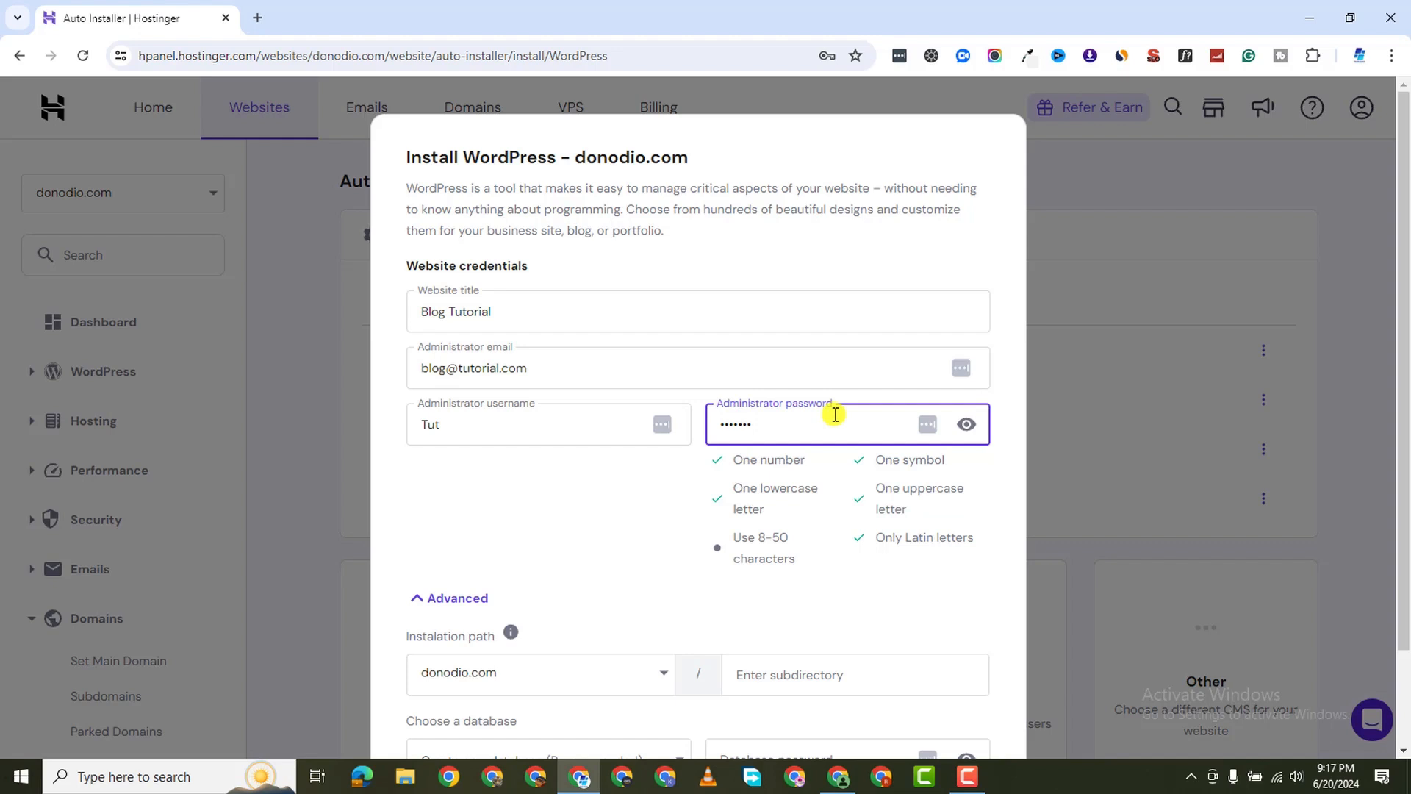
{"action": "key", "text": "BackSpace"}
{"action": "key", "text": "BackSpace"}
{"action": "type", "text": "T"}
{"action": "key", "text": "BackSpace"}
{"action": "type", "text": "Tut"}
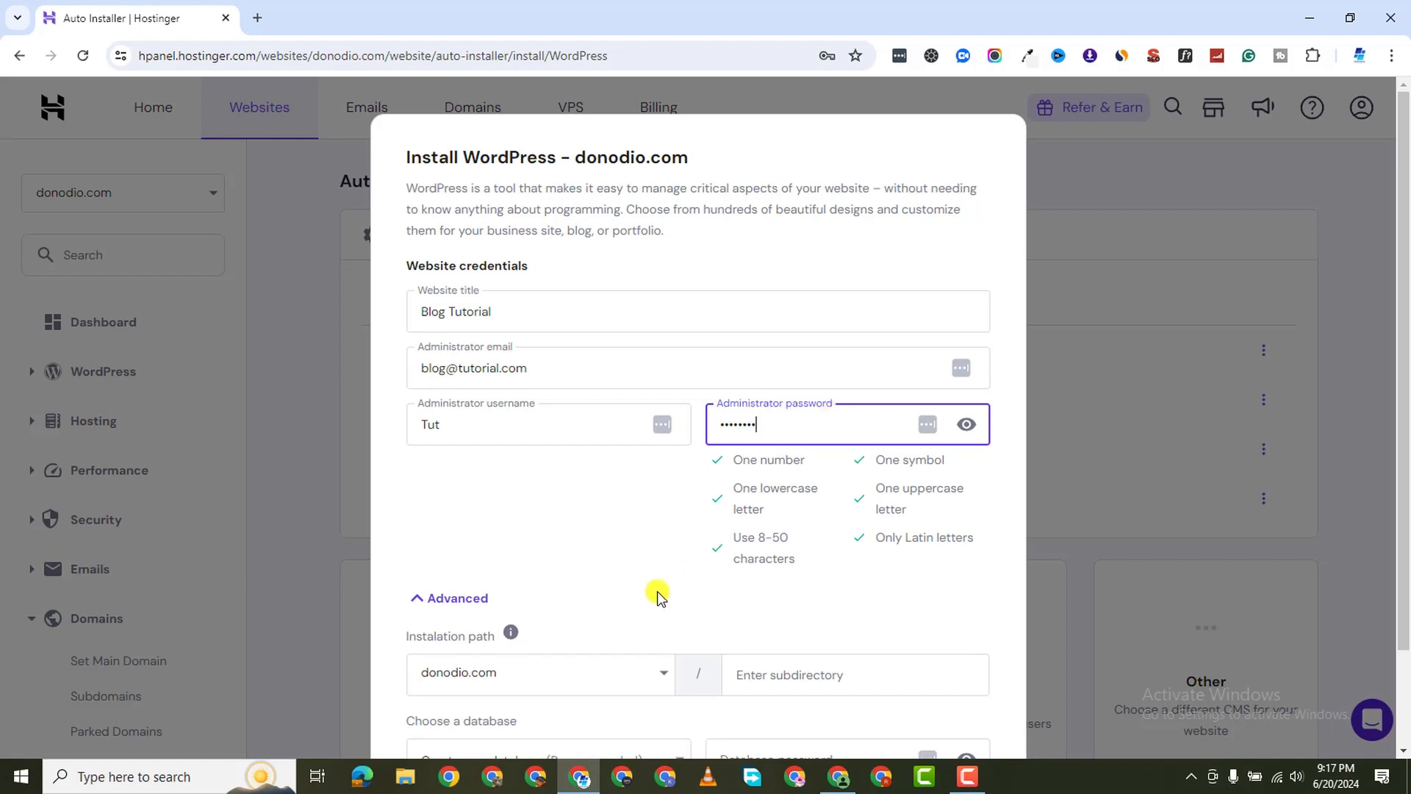
{"action": "scroll", "coordinate": [603, 566], "scroll_direction": "down", "scroll_amount": 2}
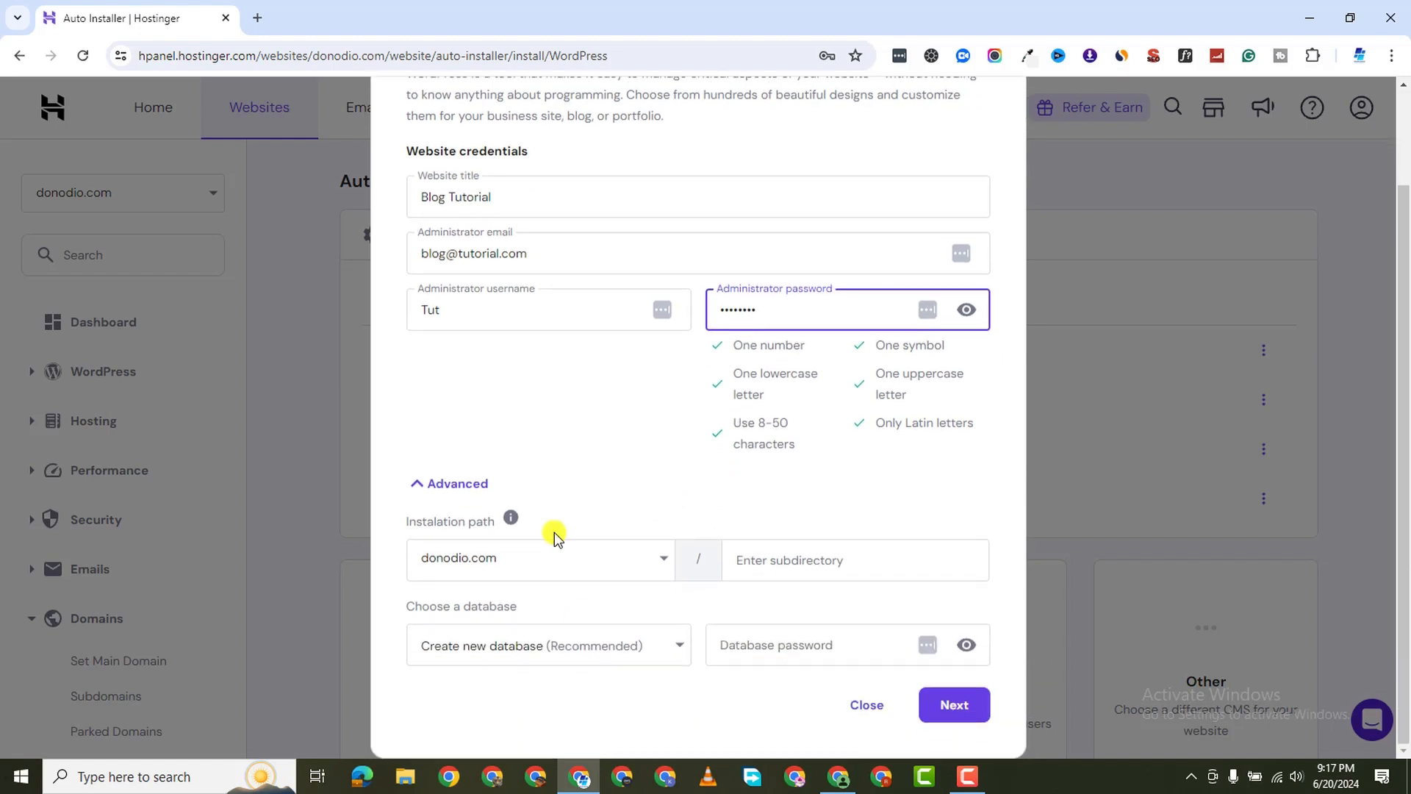
{"action": "left_click", "coordinate": [583, 565]}
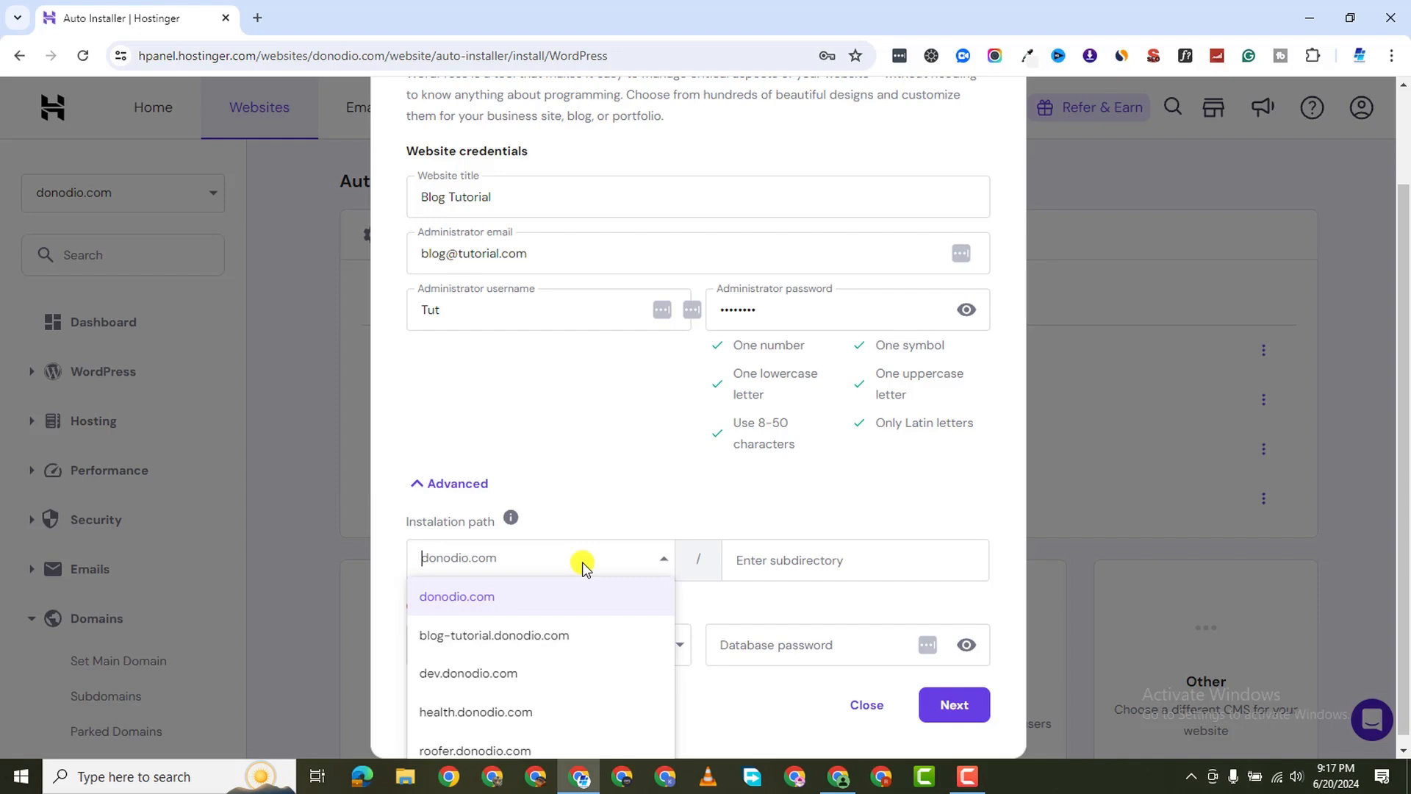
{"action": "left_click", "coordinate": [576, 636]}
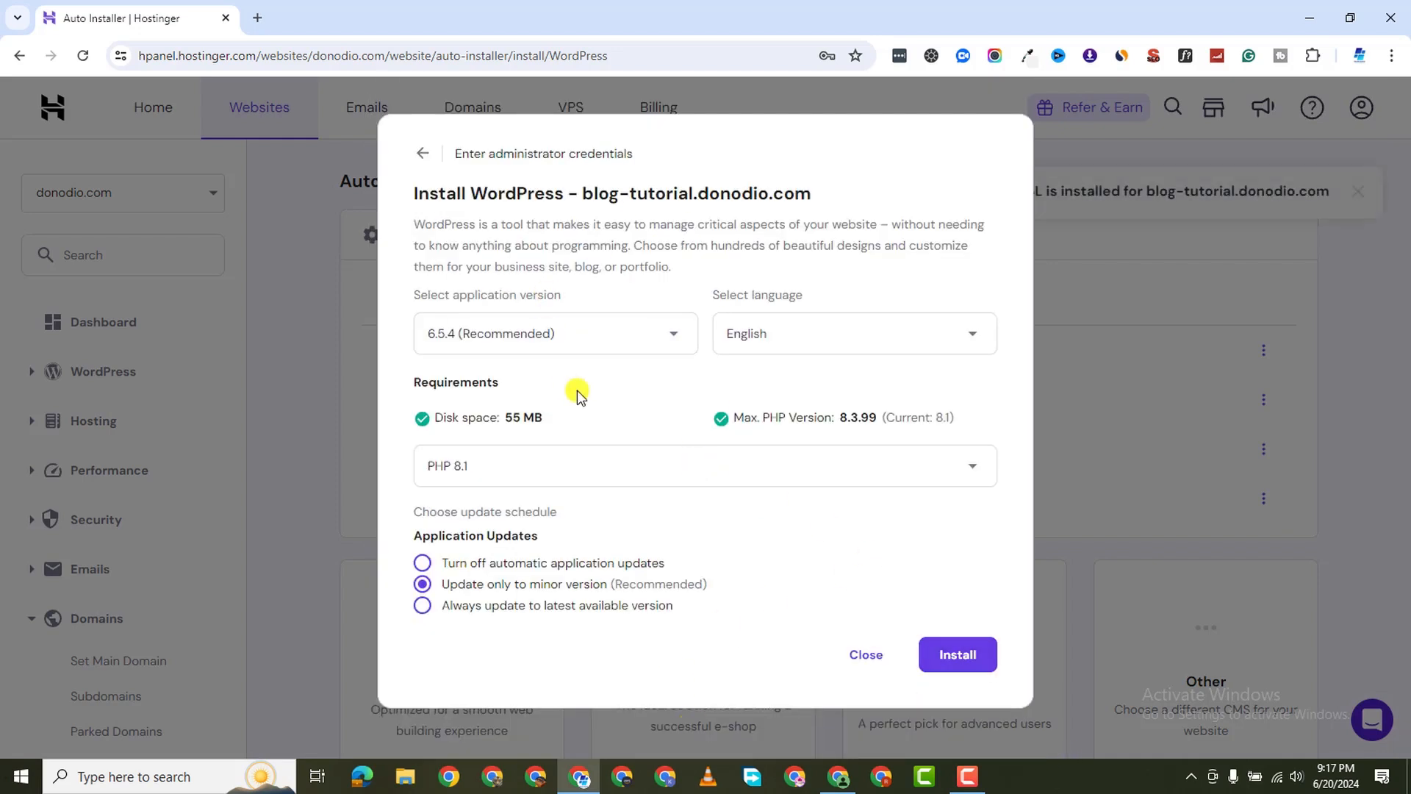
Install WordPress on blog-tutorial.donodio.com with the recommended version and update settings
{"action": "left_click", "coordinate": [983, 672]}
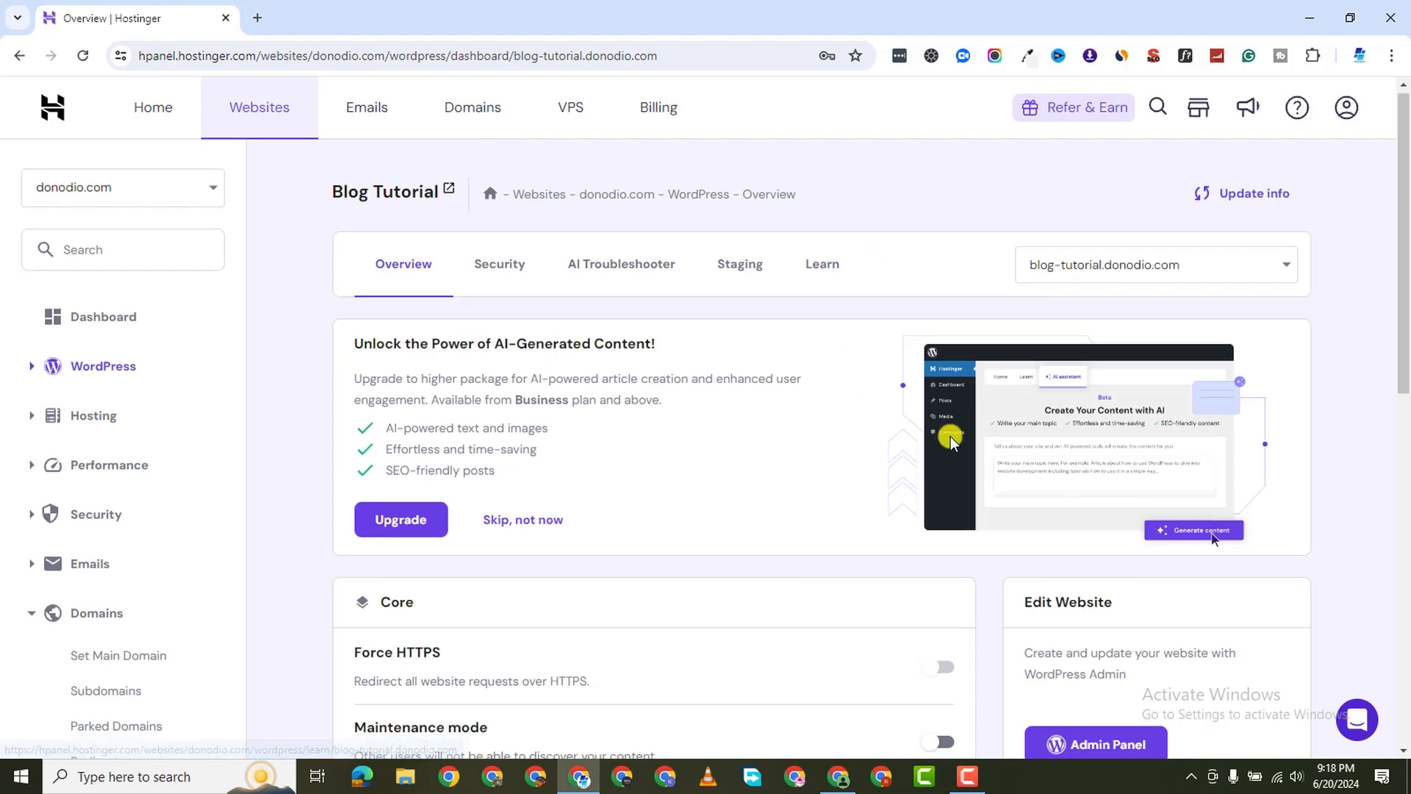
Review the Blog Tutorial overview settings, then open its WordPress Admin Panel in a new tab
{"action": "scroll", "coordinate": [599, 360], "scroll_direction": "down", "scroll_amount": 3}
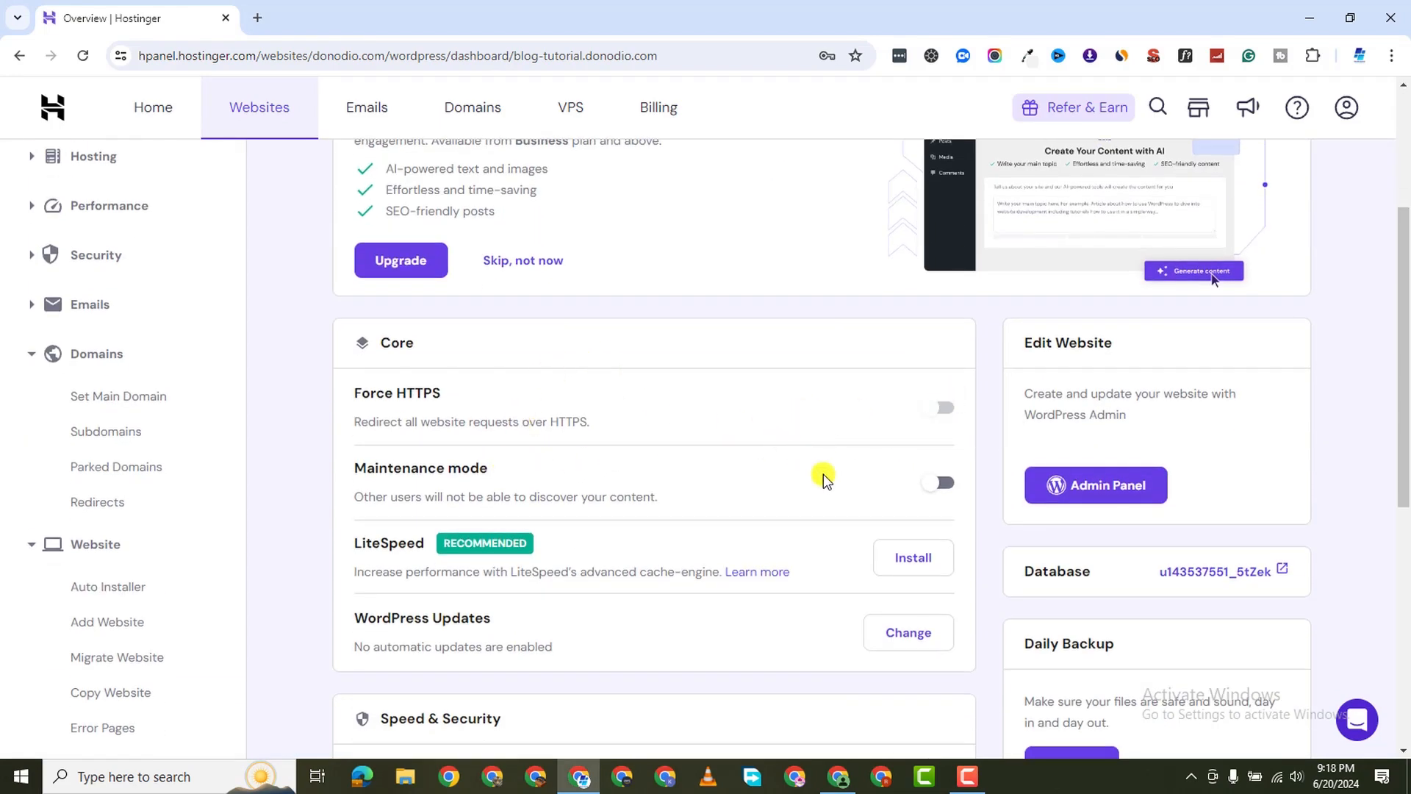
{"action": "scroll", "coordinate": [680, 500], "scroll_direction": "down", "scroll_amount": 5}
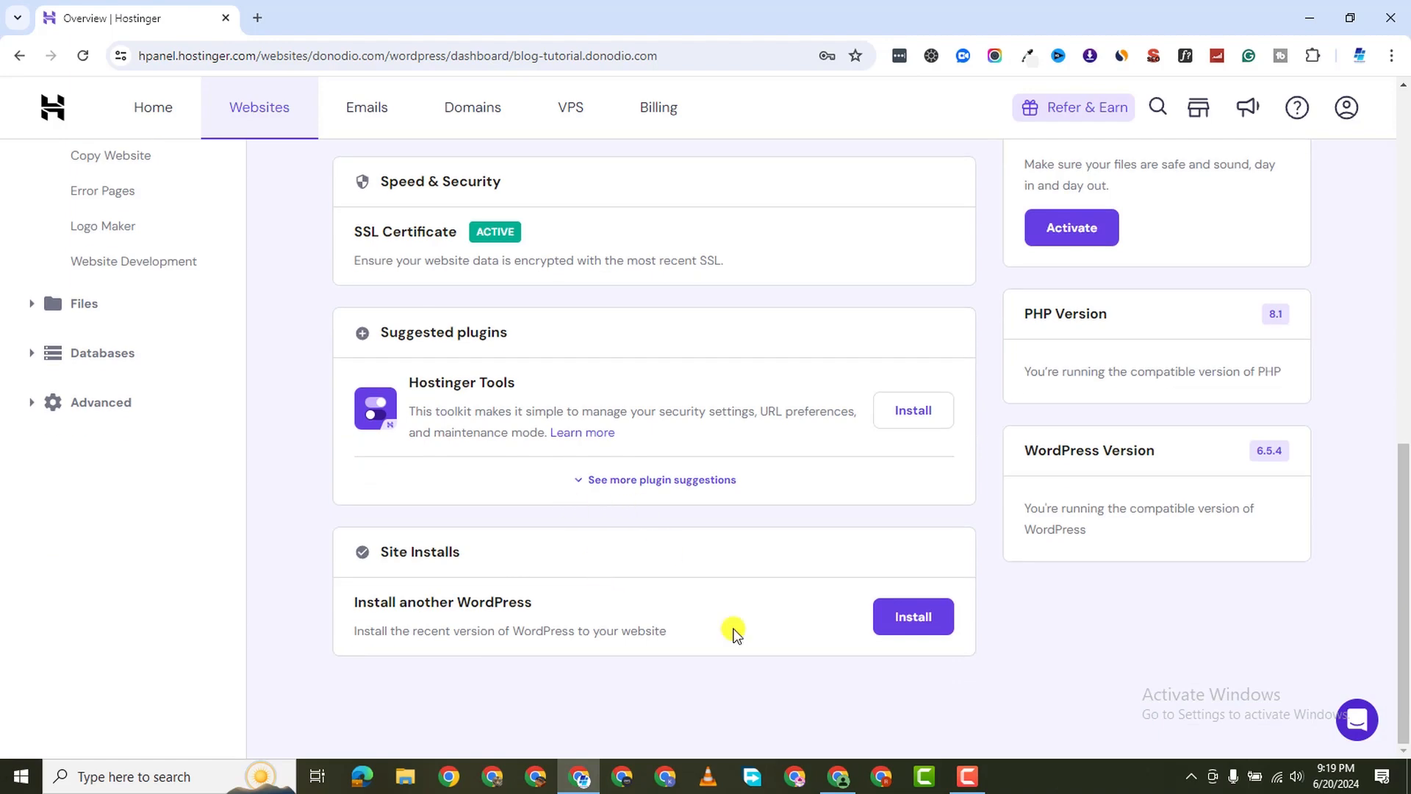
{"action": "scroll", "coordinate": [1103, 507], "scroll_direction": "up", "scroll_amount": 10}
{"action": "scroll", "coordinate": [1150, 573], "scroll_direction": "down", "scroll_amount": 4}
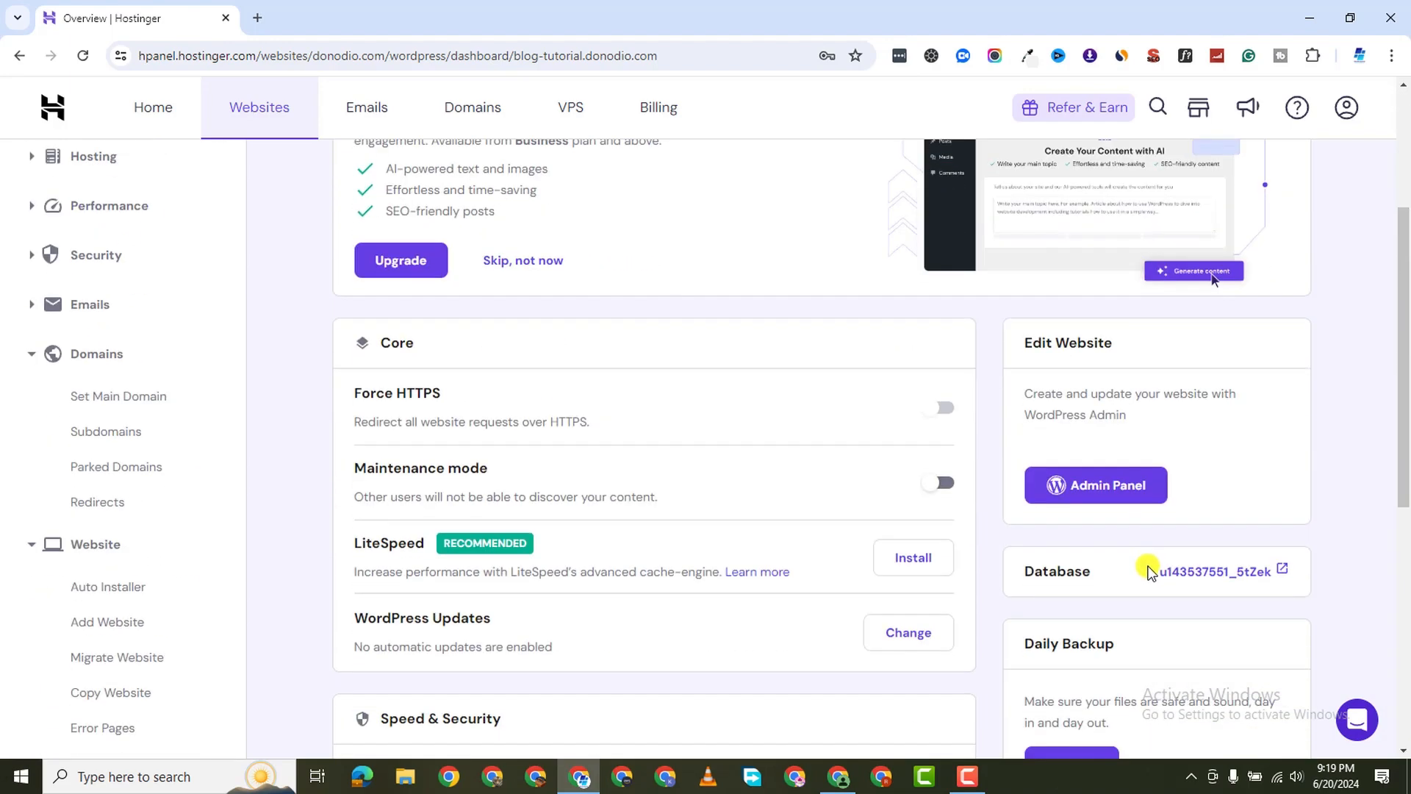
{"action": "left_click", "coordinate": [1110, 499]}
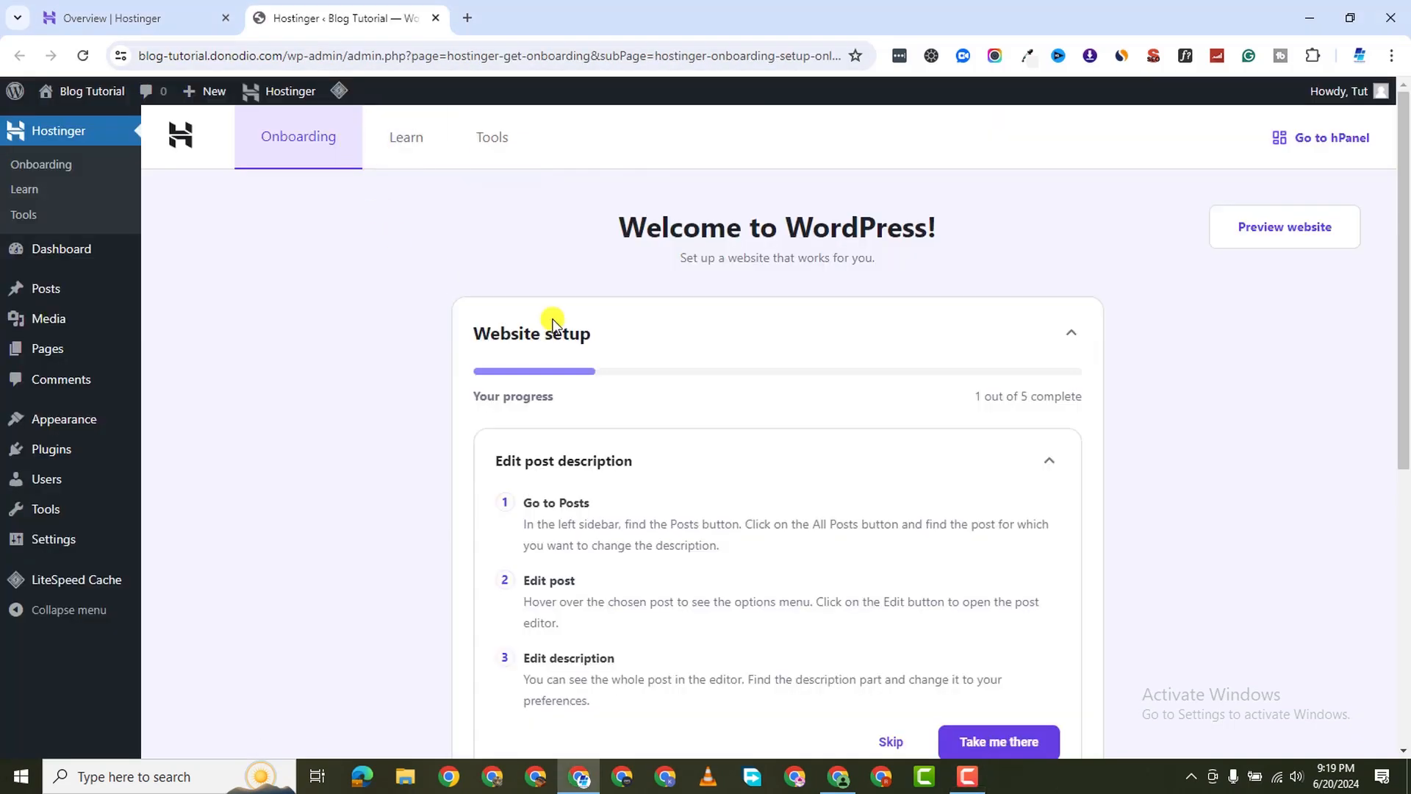
Read the Hostinger onboarding checklist, expanding the Connect your domain instructions
{"action": "scroll", "coordinate": [724, 460], "scroll_direction": "down", "scroll_amount": 5}
{"action": "scroll", "coordinate": [735, 447], "scroll_direction": "up", "scroll_amount": 4}
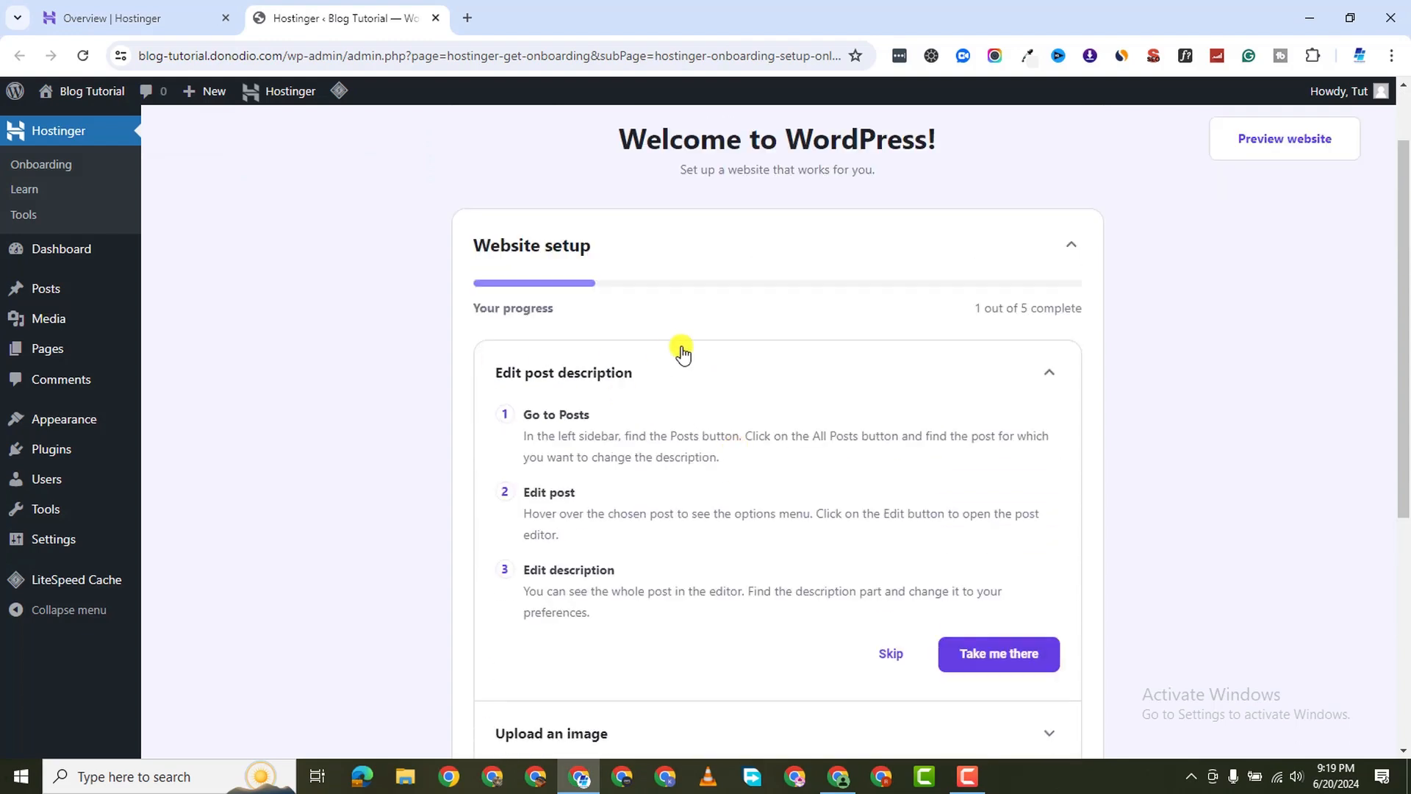
{"action": "scroll", "coordinate": [686, 399], "scroll_direction": "down", "scroll_amount": 6}
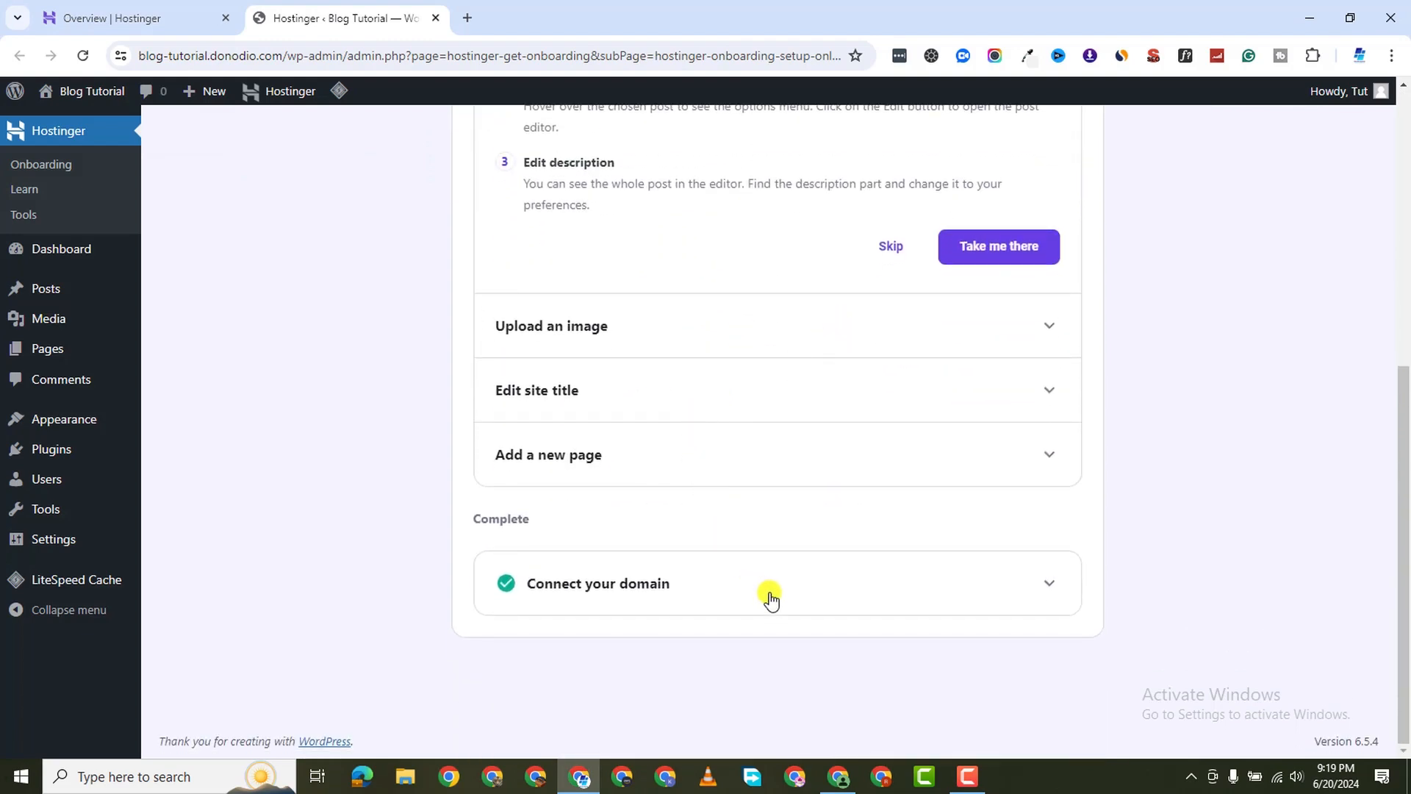
{"action": "left_click", "coordinate": [1027, 586]}
{"action": "scroll", "coordinate": [673, 440], "scroll_direction": "down", "scroll_amount": 5}
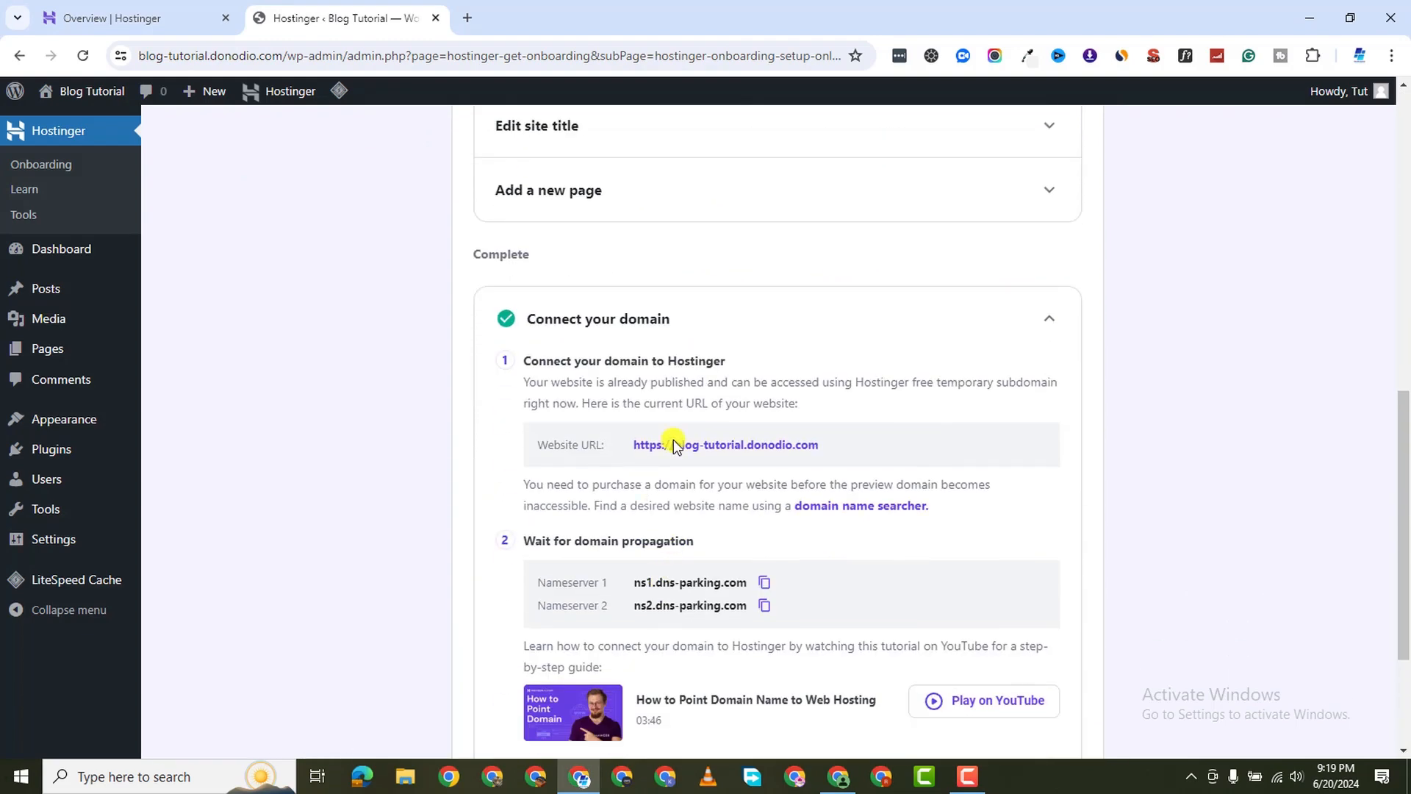
{"action": "scroll", "coordinate": [809, 588], "scroll_direction": "down", "scroll_amount": 2}
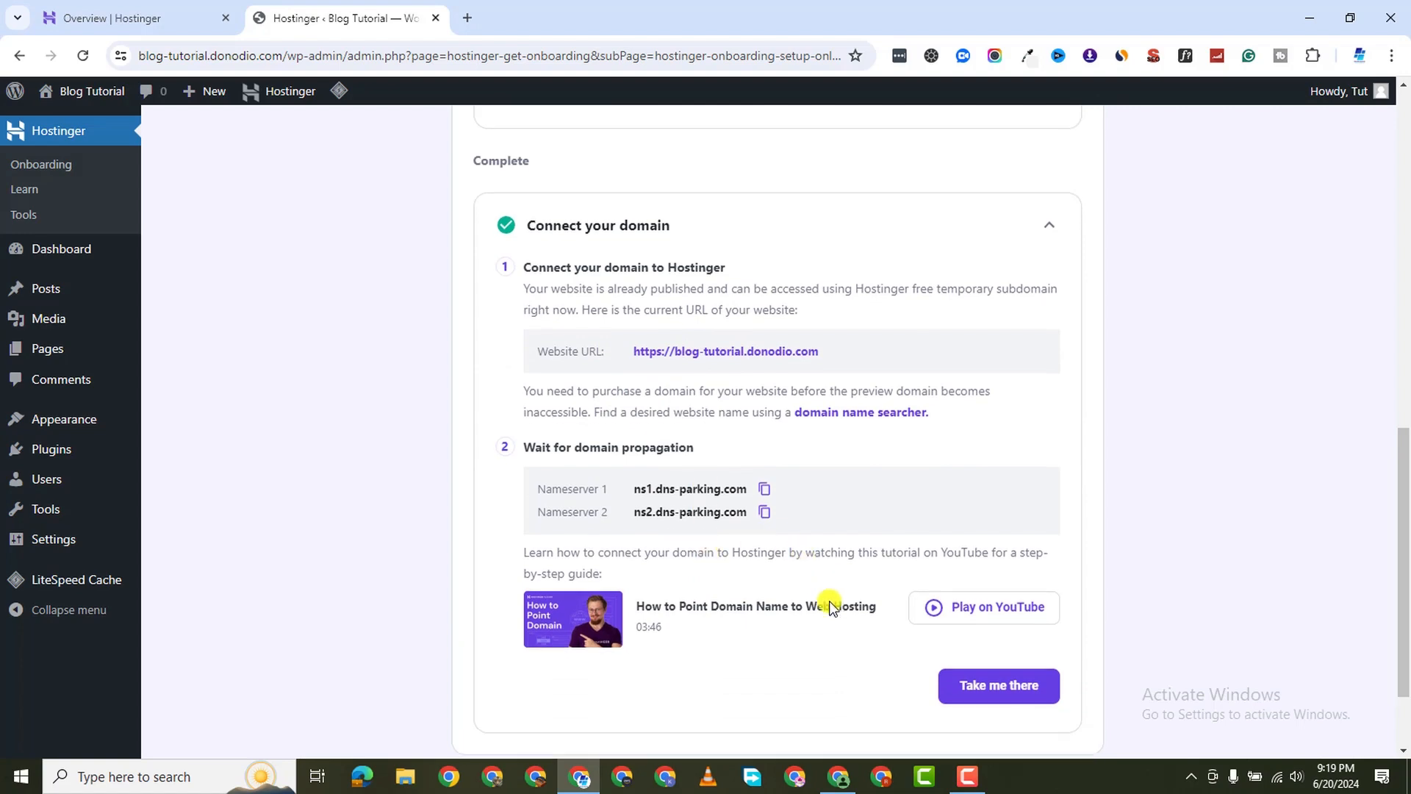
{"action": "scroll", "coordinate": [412, 514], "scroll_direction": "up", "scroll_amount": 12}
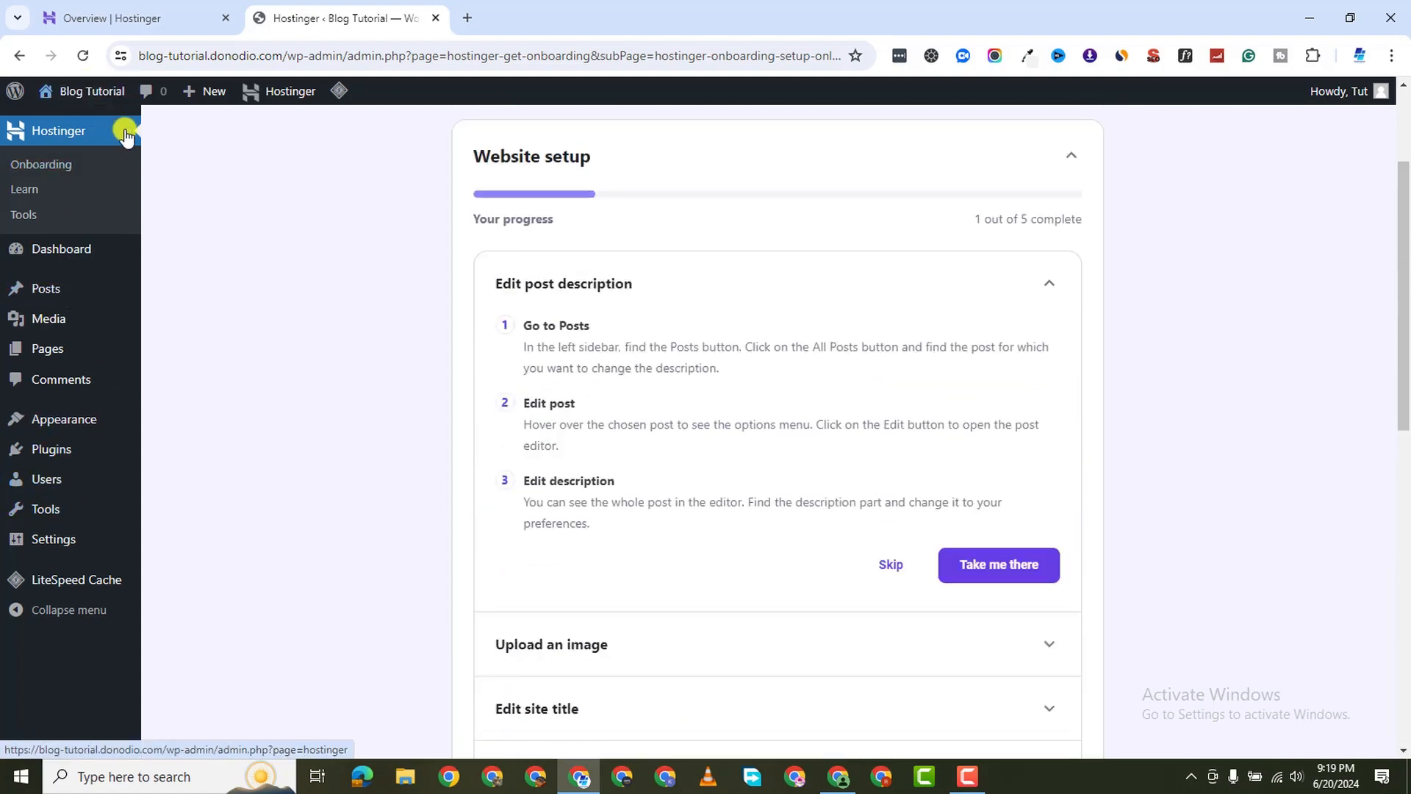
{"action": "scroll", "coordinate": [276, 303], "scroll_direction": "up", "scroll_amount": 3}
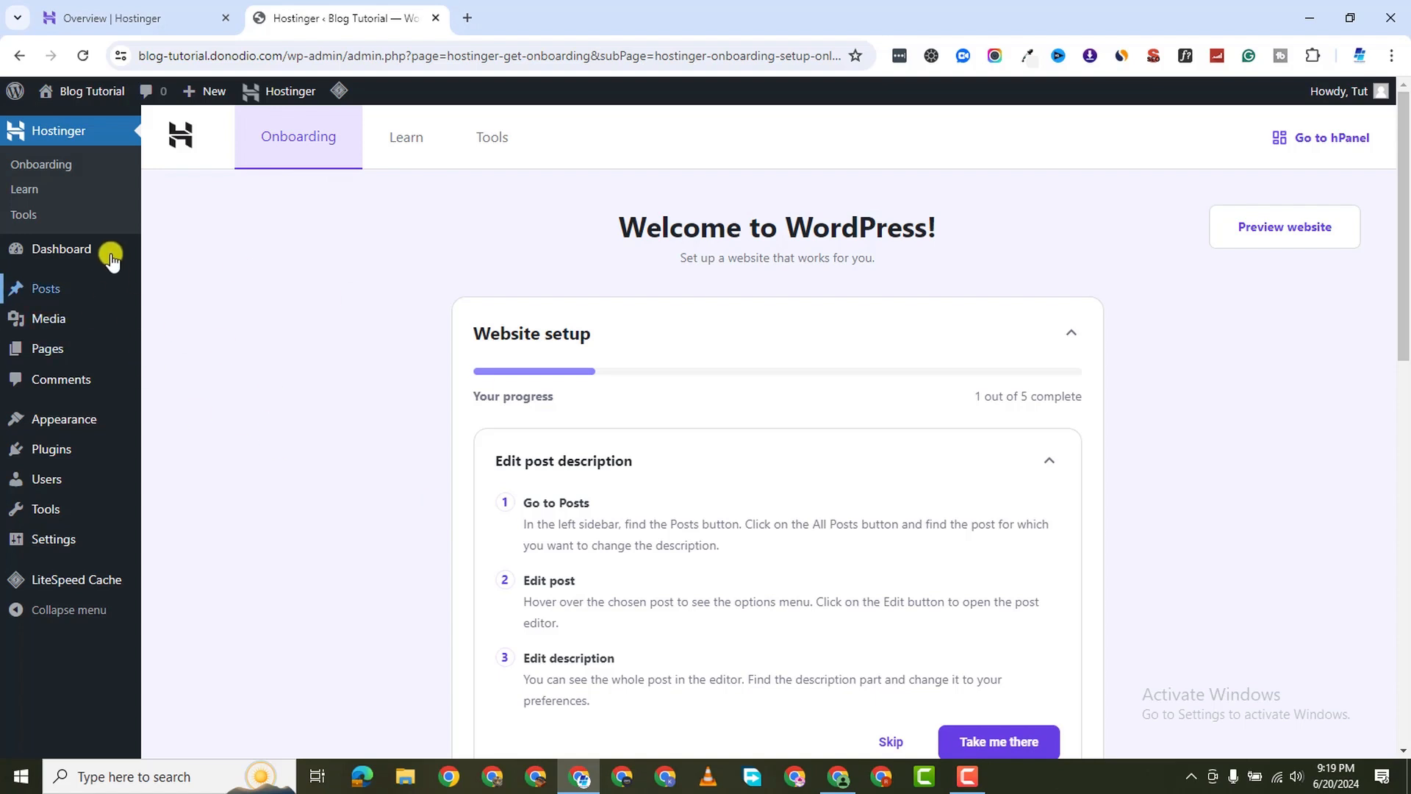
Revisit Onboarding, browse the Hostinger Learn tutorials, then go to Dashboard > Home
{"action": "left_click", "coordinate": [56, 165]}
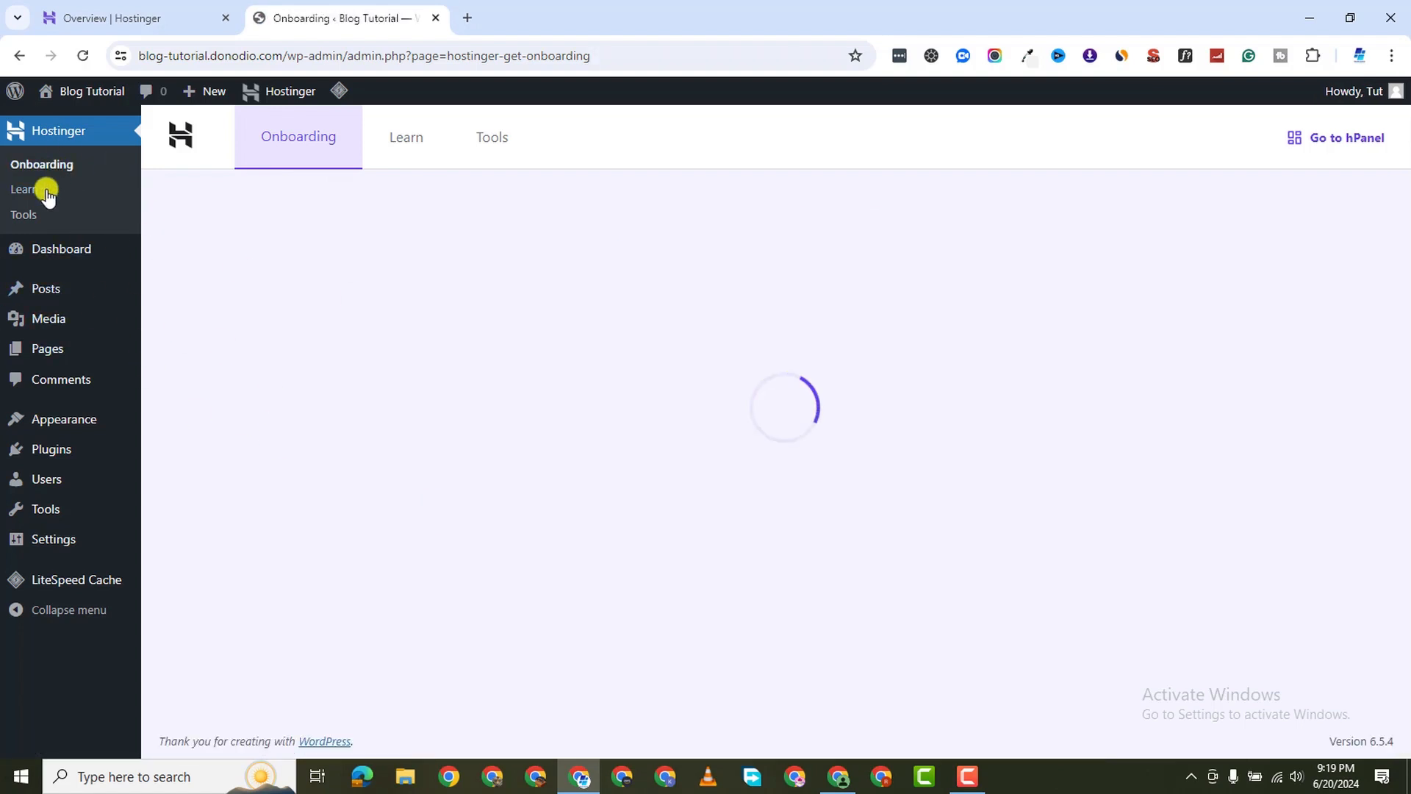
{"action": "scroll", "coordinate": [148, 272], "scroll_direction": "down", "scroll_amount": 1}
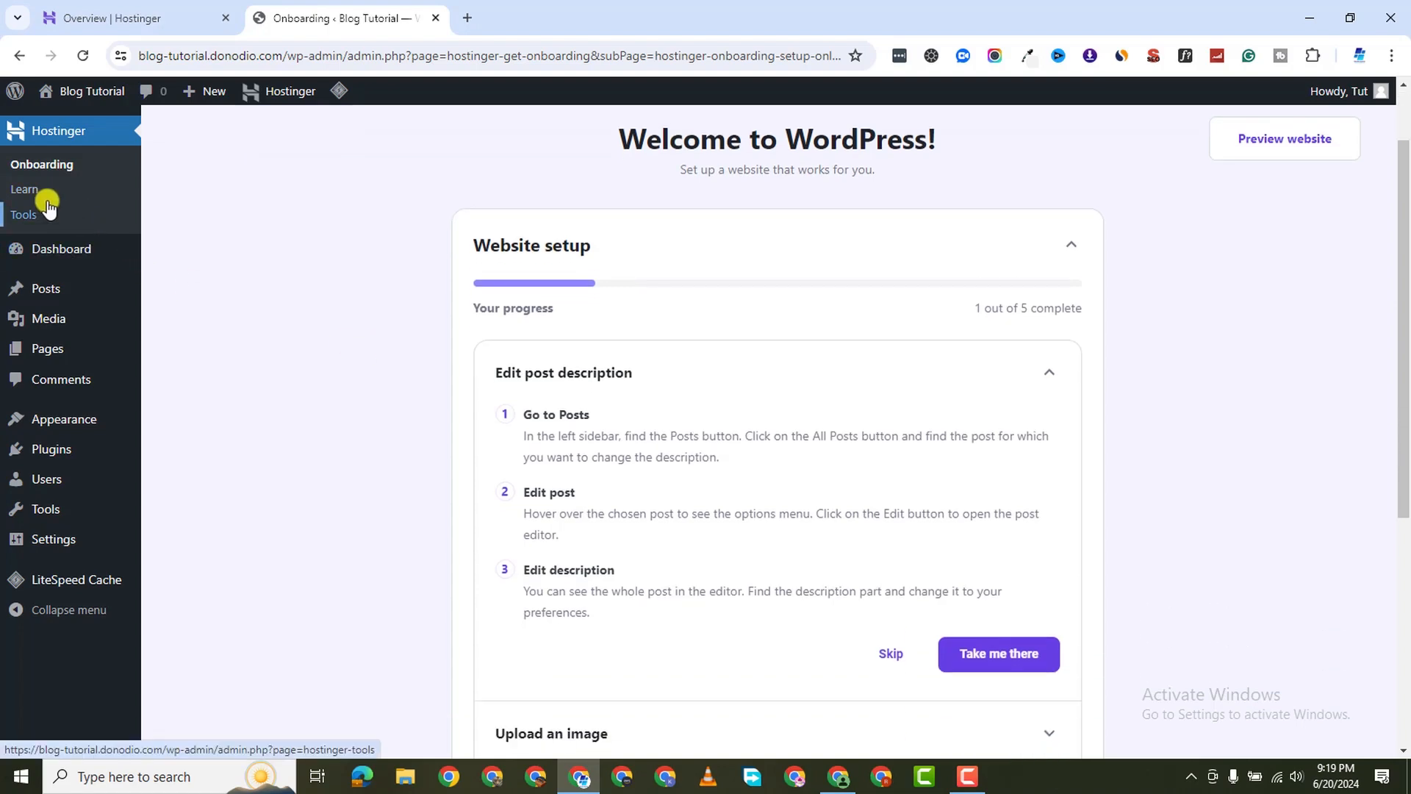
{"action": "left_click", "coordinate": [37, 193]}
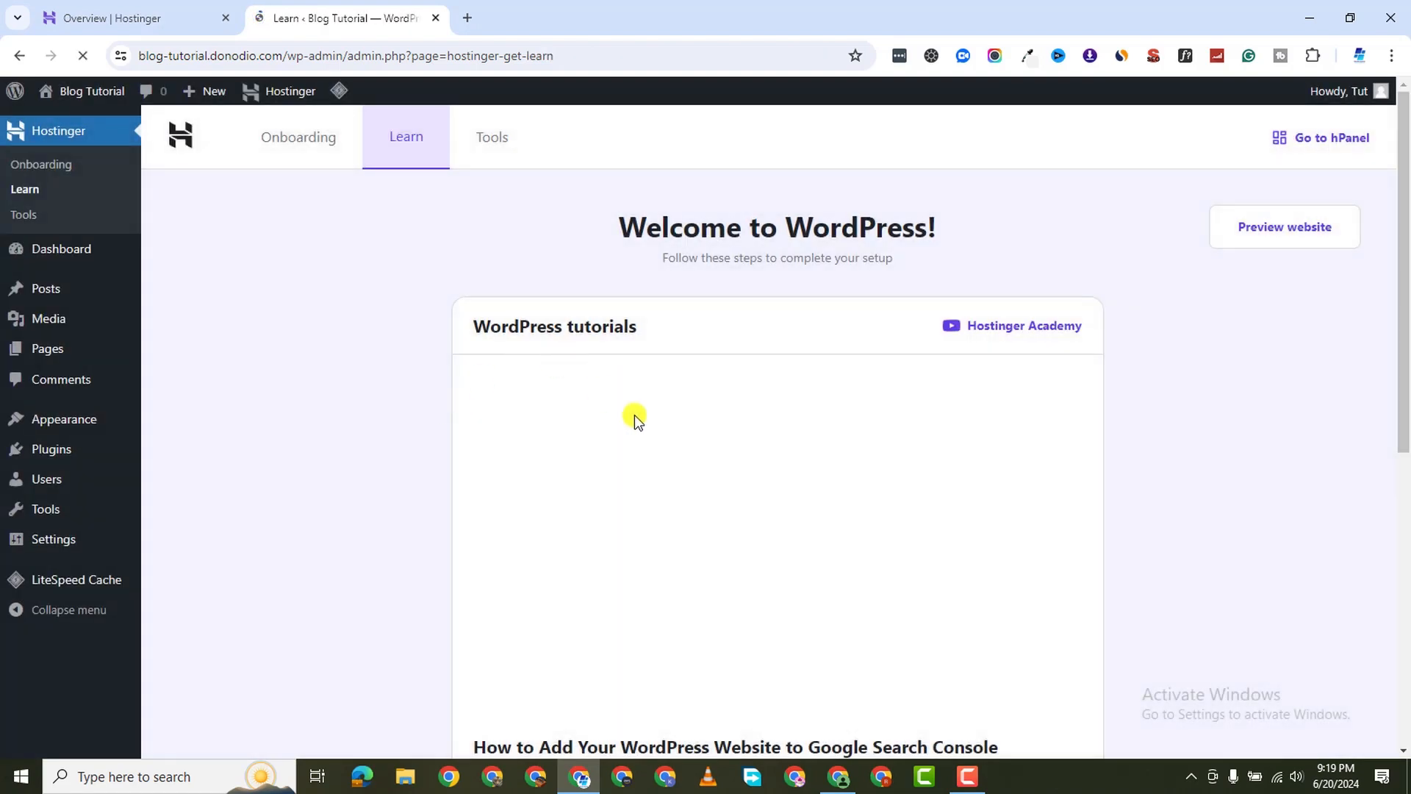
{"action": "scroll", "coordinate": [643, 426], "scroll_direction": "down", "scroll_amount": 3}
{"action": "scroll", "coordinate": [642, 430], "scroll_direction": "down", "scroll_amount": 3}
{"action": "scroll", "coordinate": [283, 409], "scroll_direction": "up", "scroll_amount": 4}
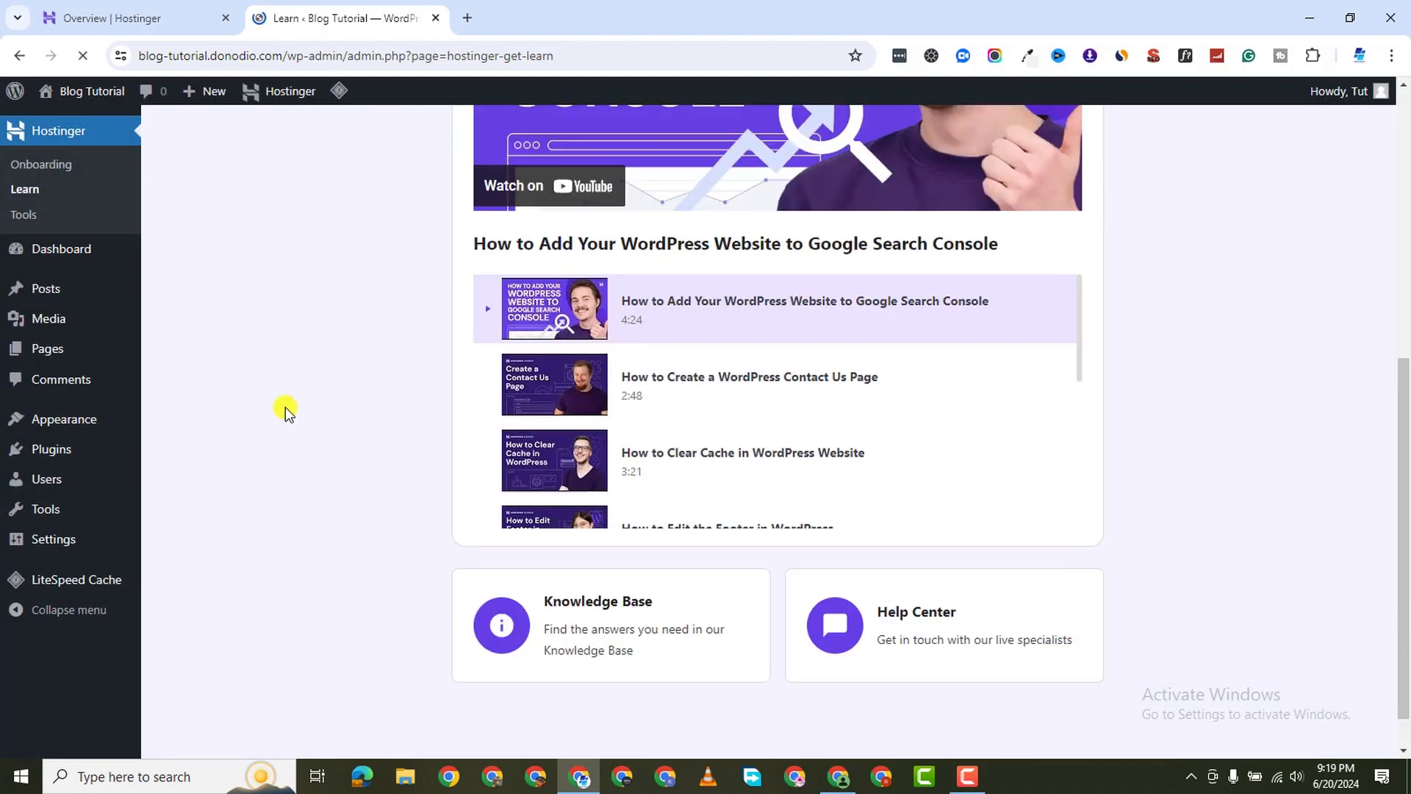
{"action": "scroll", "coordinate": [132, 303], "scroll_direction": "up", "scroll_amount": 3}
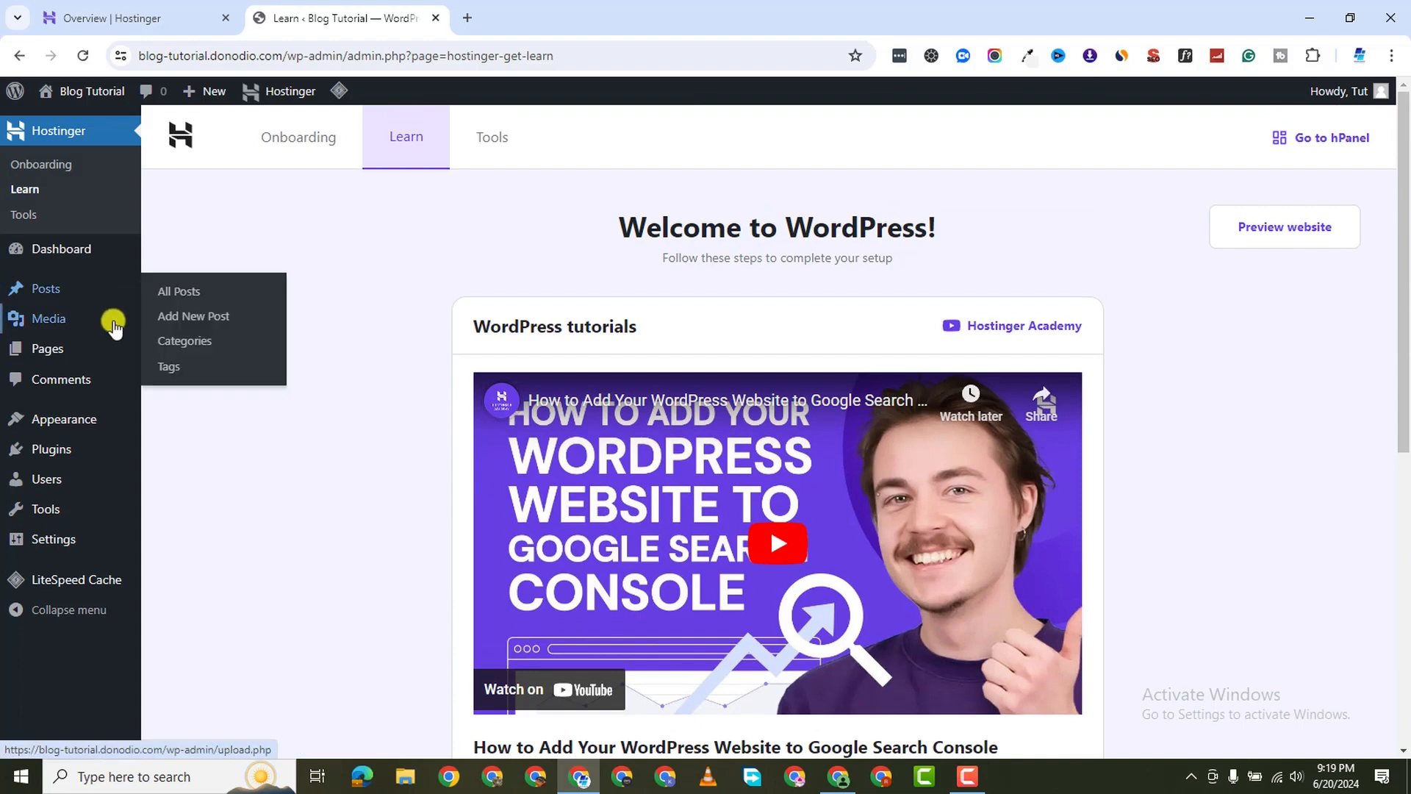
{"action": "mouse_move", "coordinate": [113, 324]}
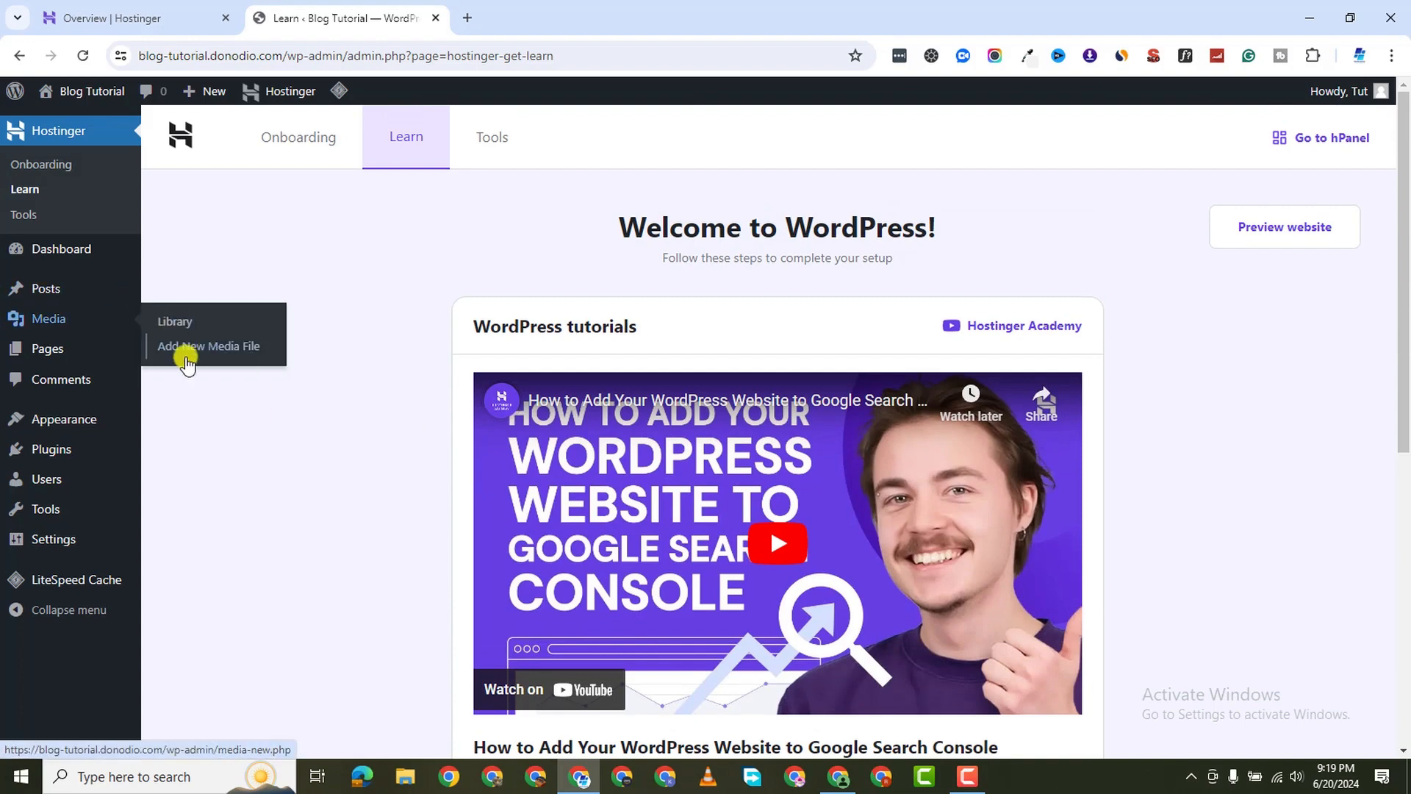
{"action": "left_click", "coordinate": [68, 259]}
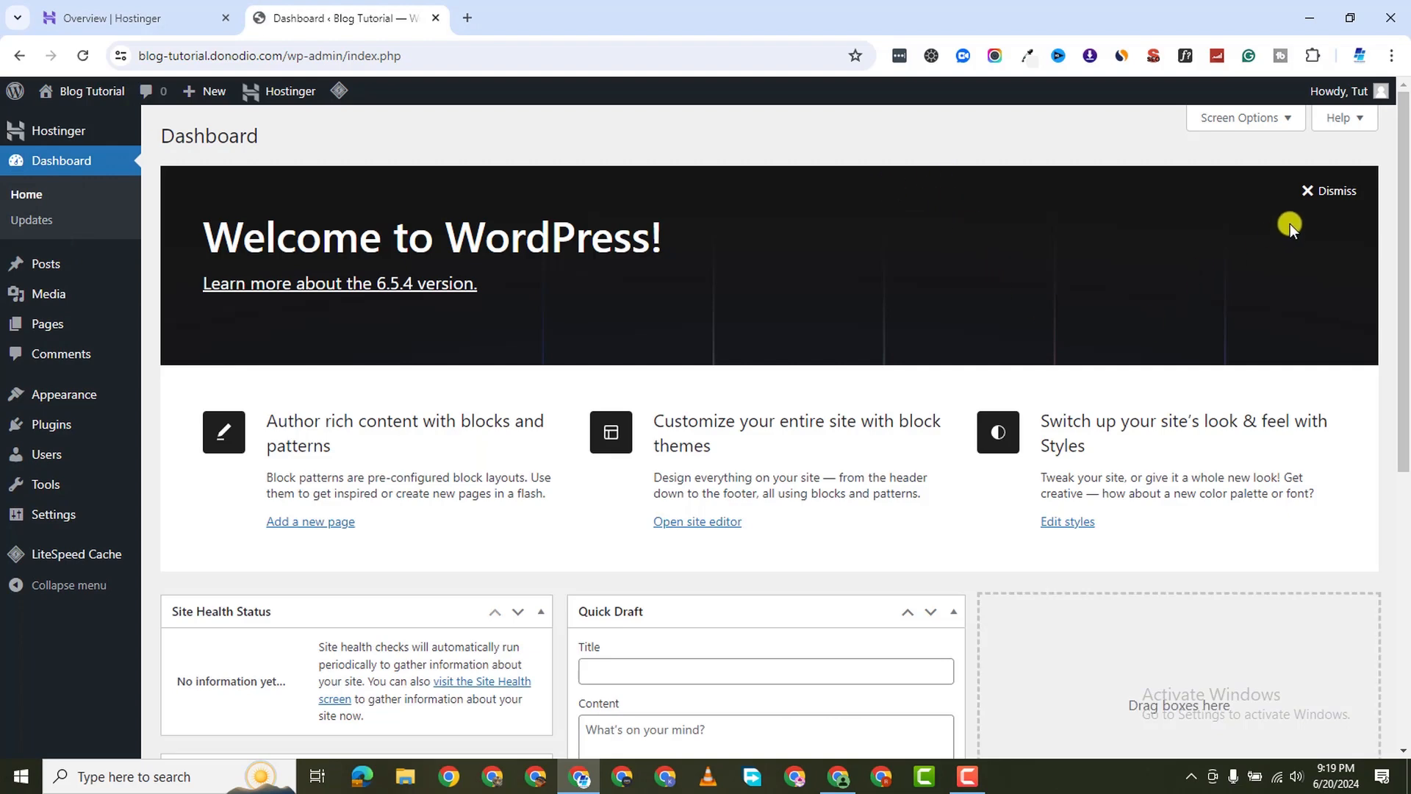
Dismiss the Welcome panel and hide At a Glance, Activity, Quick Draft and WordPress Events and News
{"action": "left_click", "coordinate": [1329, 190]}
{"action": "left_click", "coordinate": [1249, 118]}
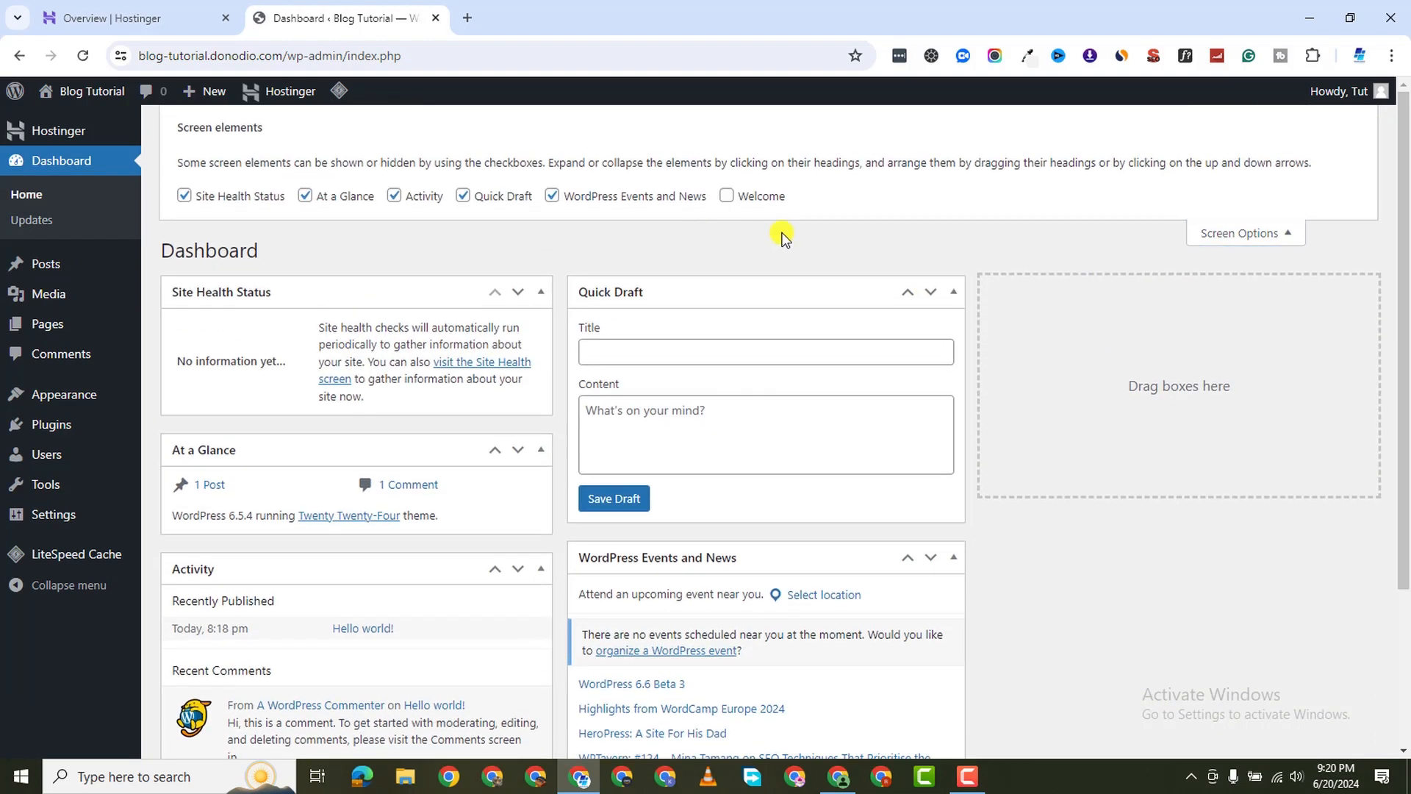
{"action": "left_click", "coordinate": [303, 197]}
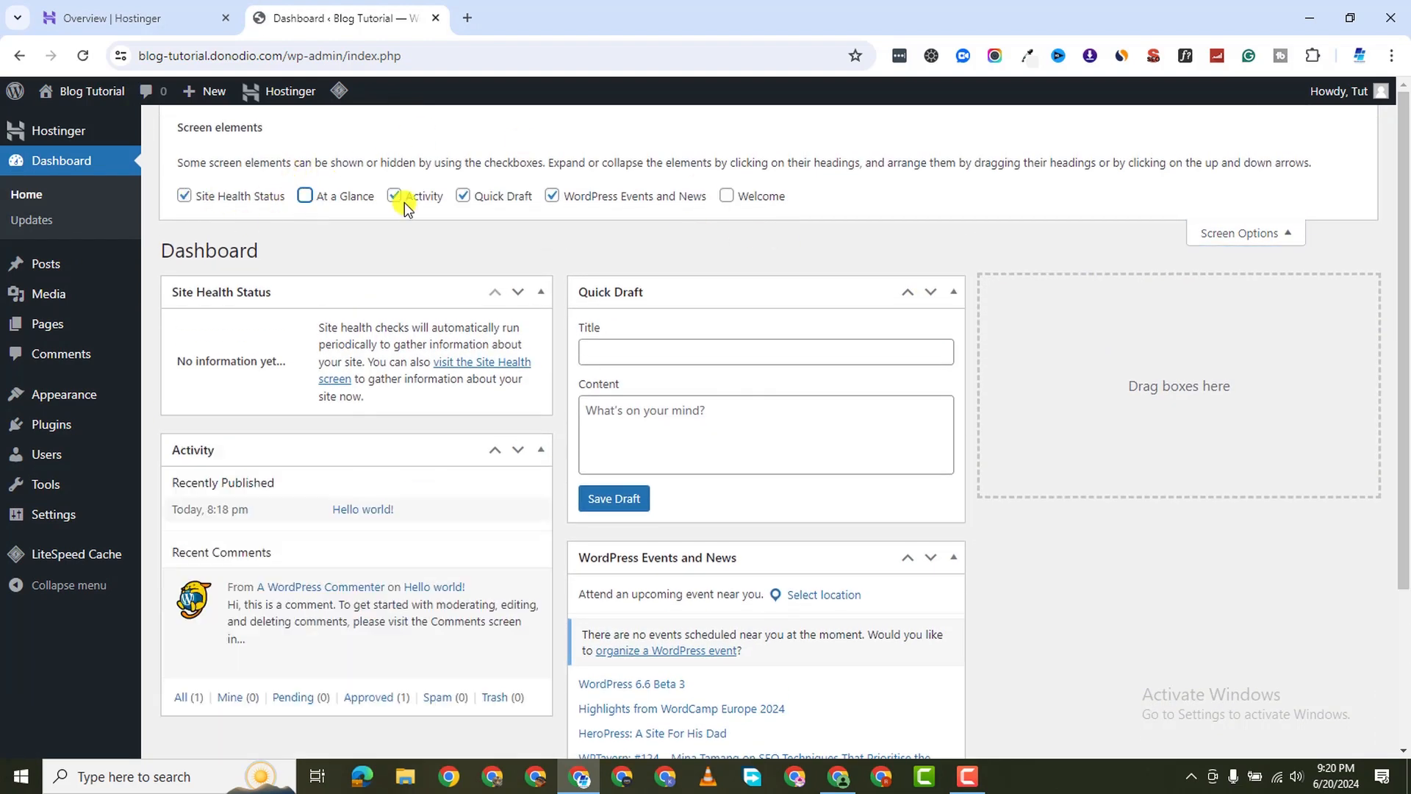
{"action": "left_click", "coordinate": [399, 197]}
{"action": "left_click", "coordinate": [464, 197]}
{"action": "left_click", "coordinate": [550, 197]}
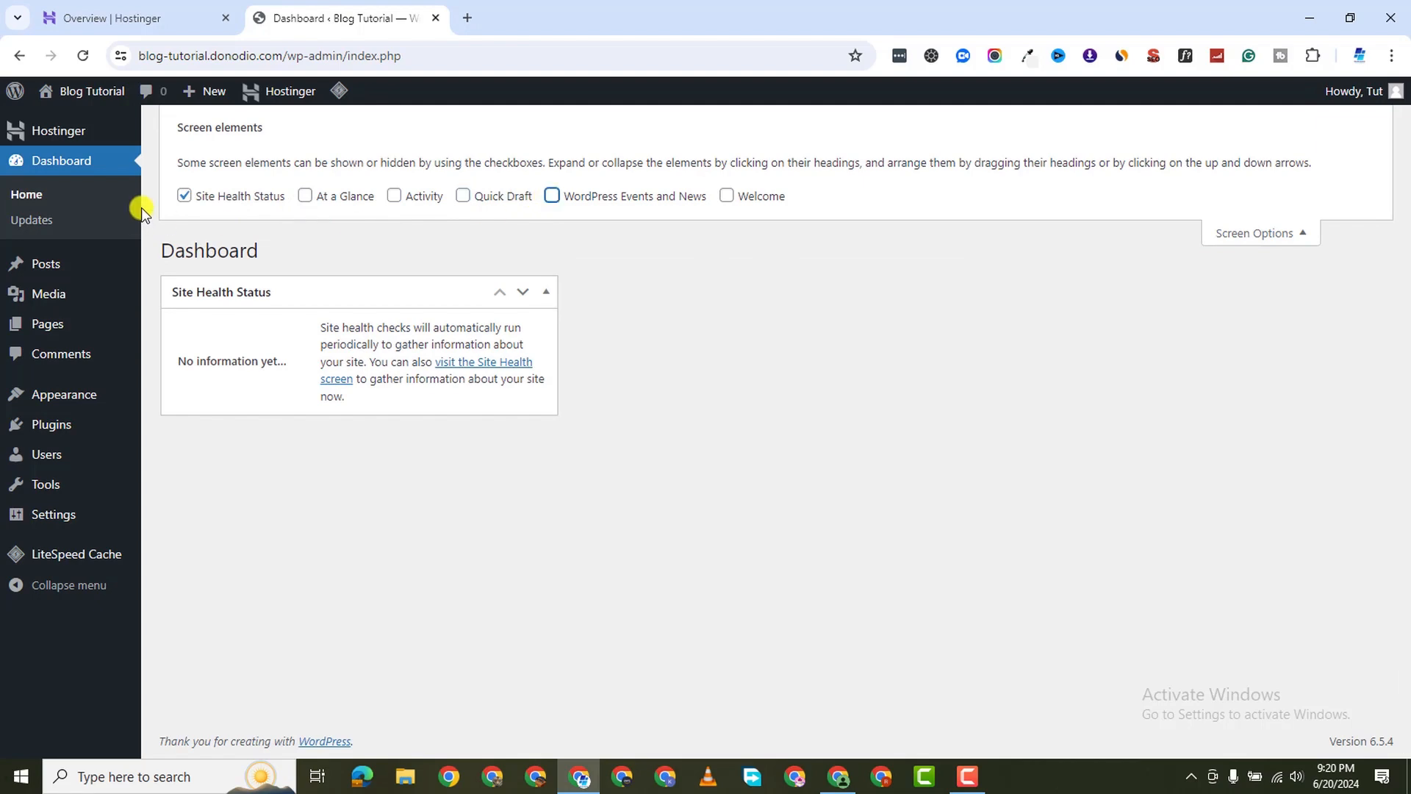
Trash the Hello world! post, check Comments, and go to Appearance > Themes
{"action": "left_click", "coordinate": [54, 262]}
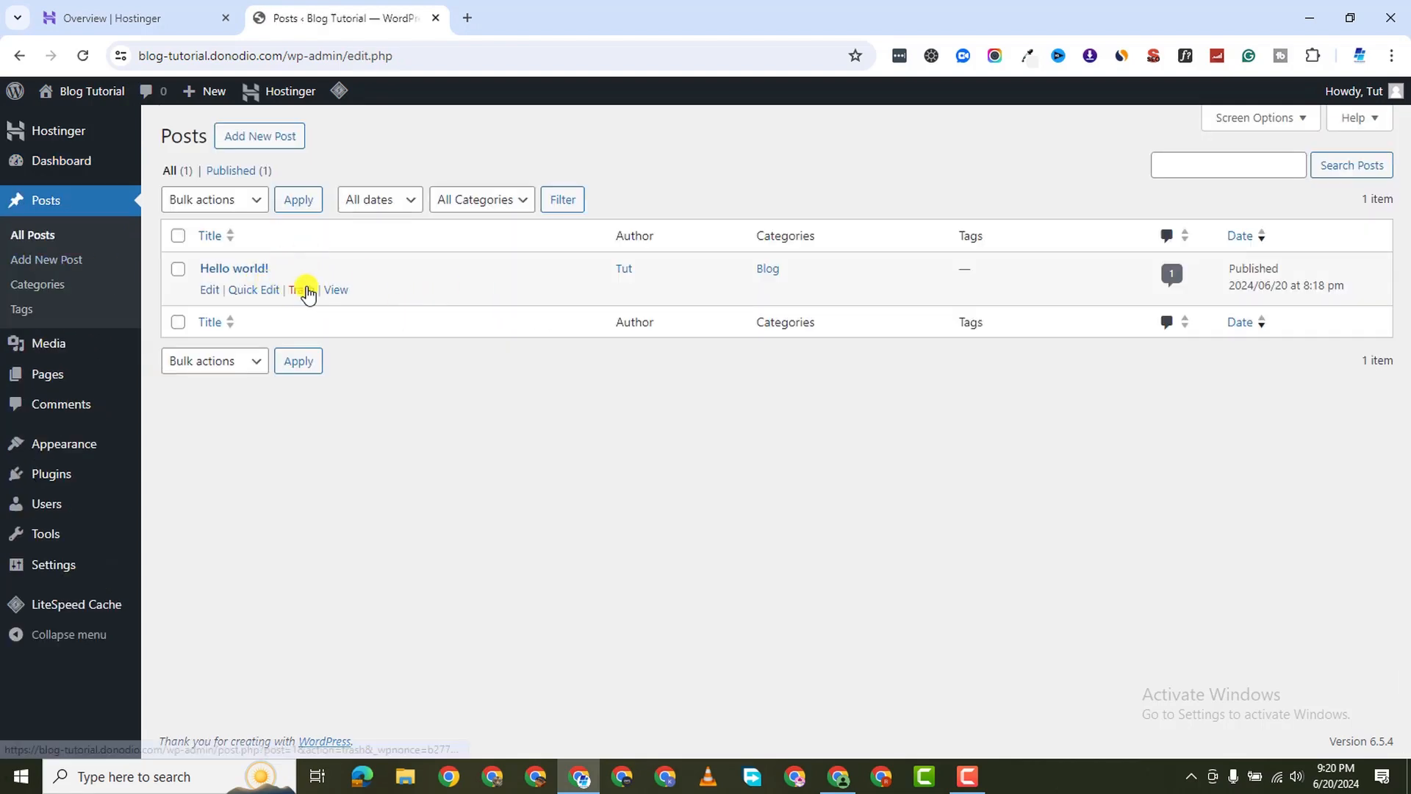
{"action": "left_click", "coordinate": [303, 289]}
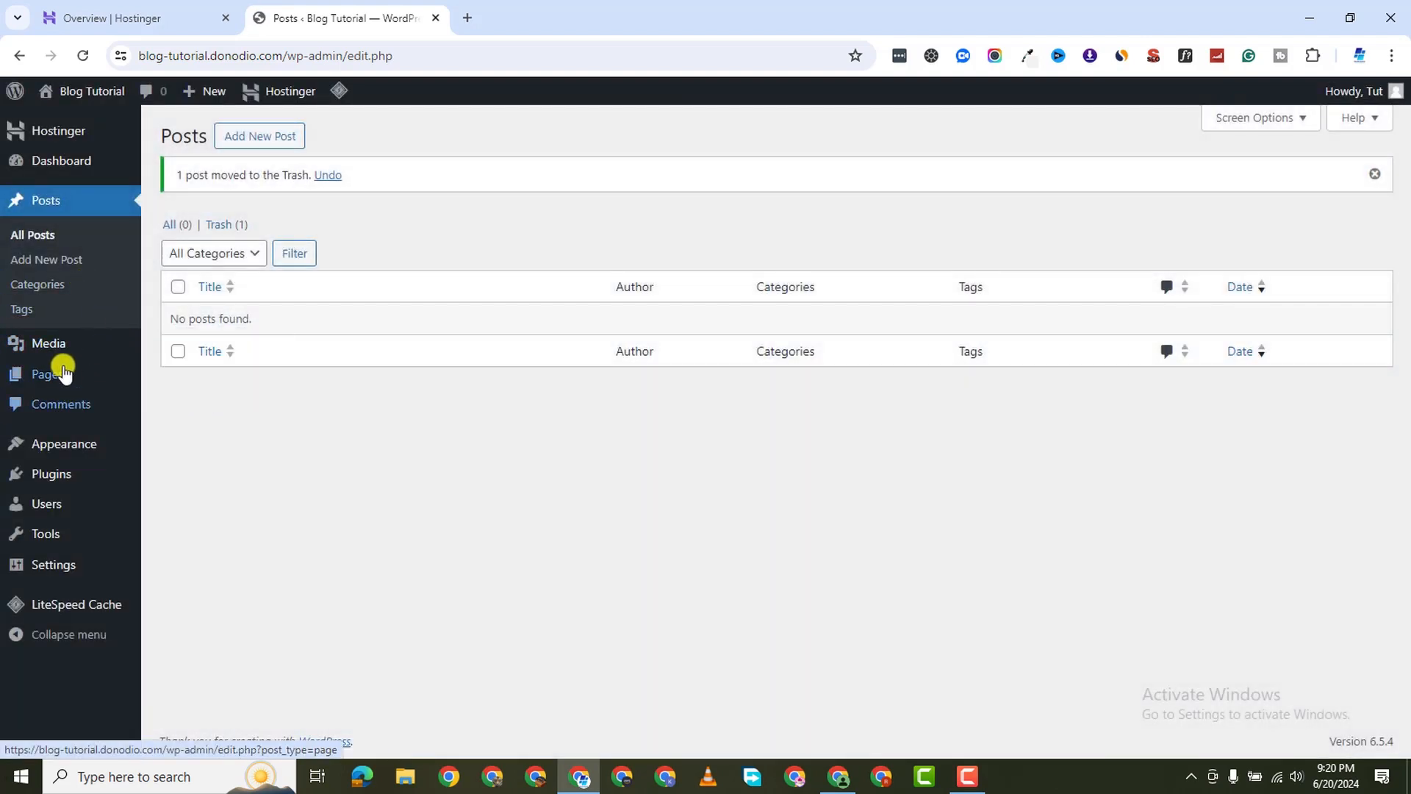
{"action": "mouse_move", "coordinate": [49, 346]}
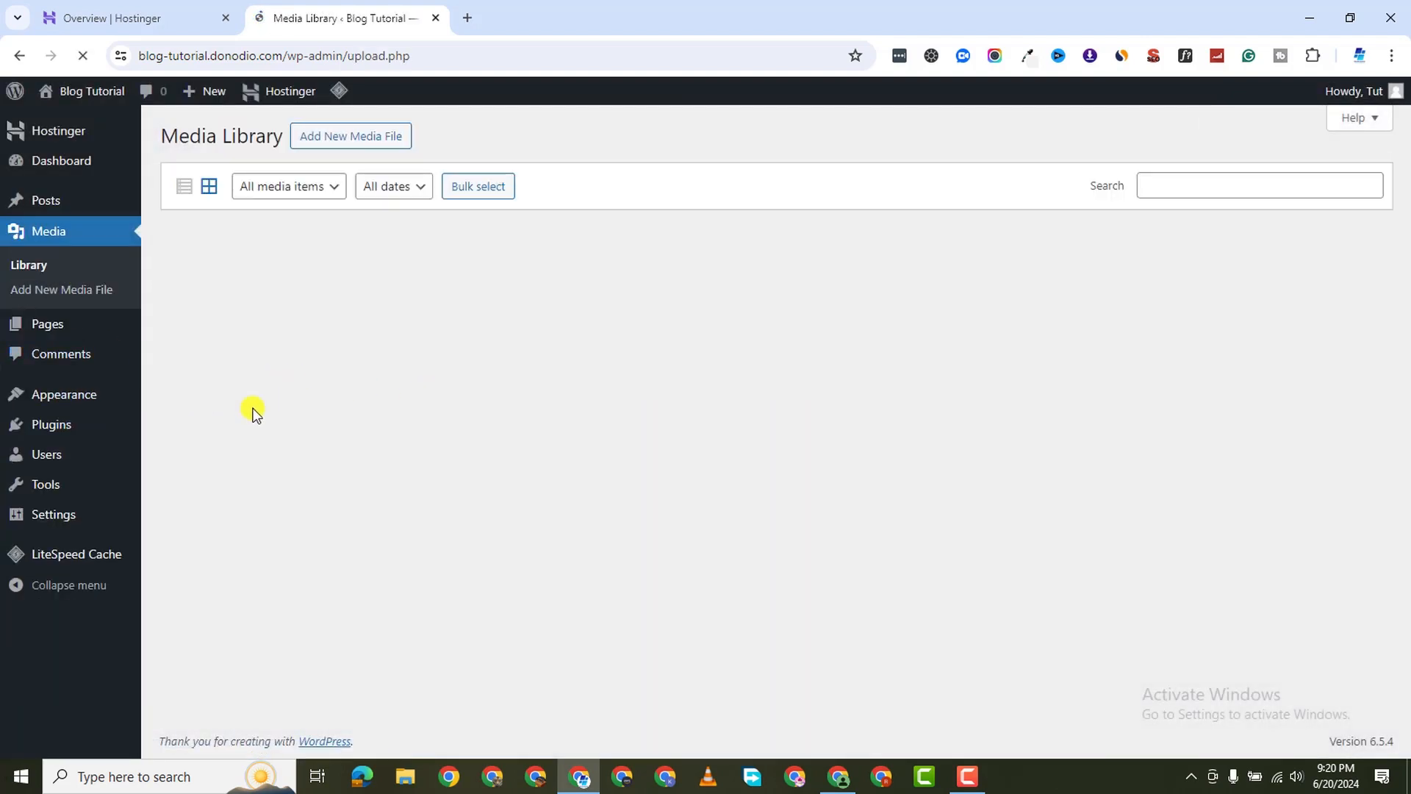
{"action": "left_click", "coordinate": [72, 359]}
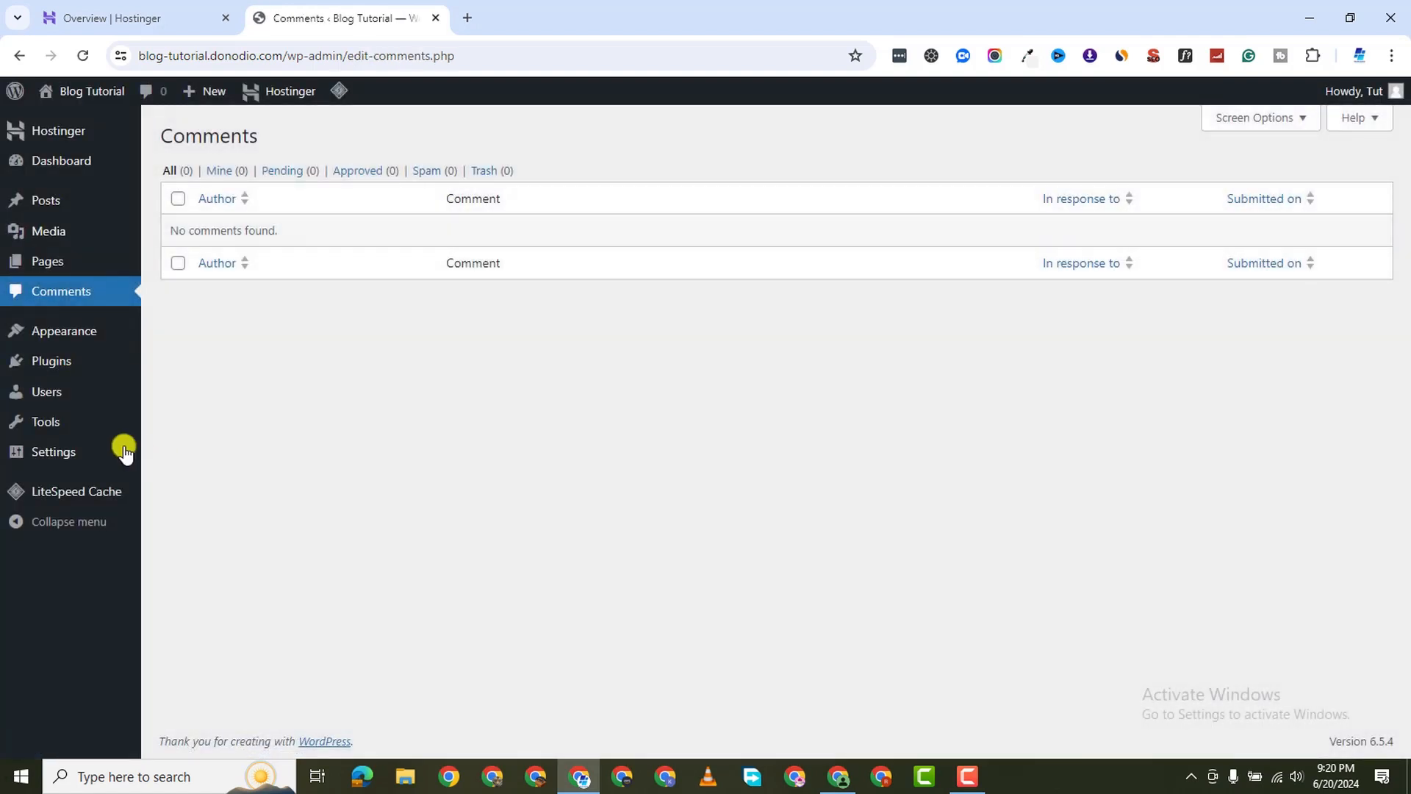
{"action": "left_click", "coordinate": [77, 335]}
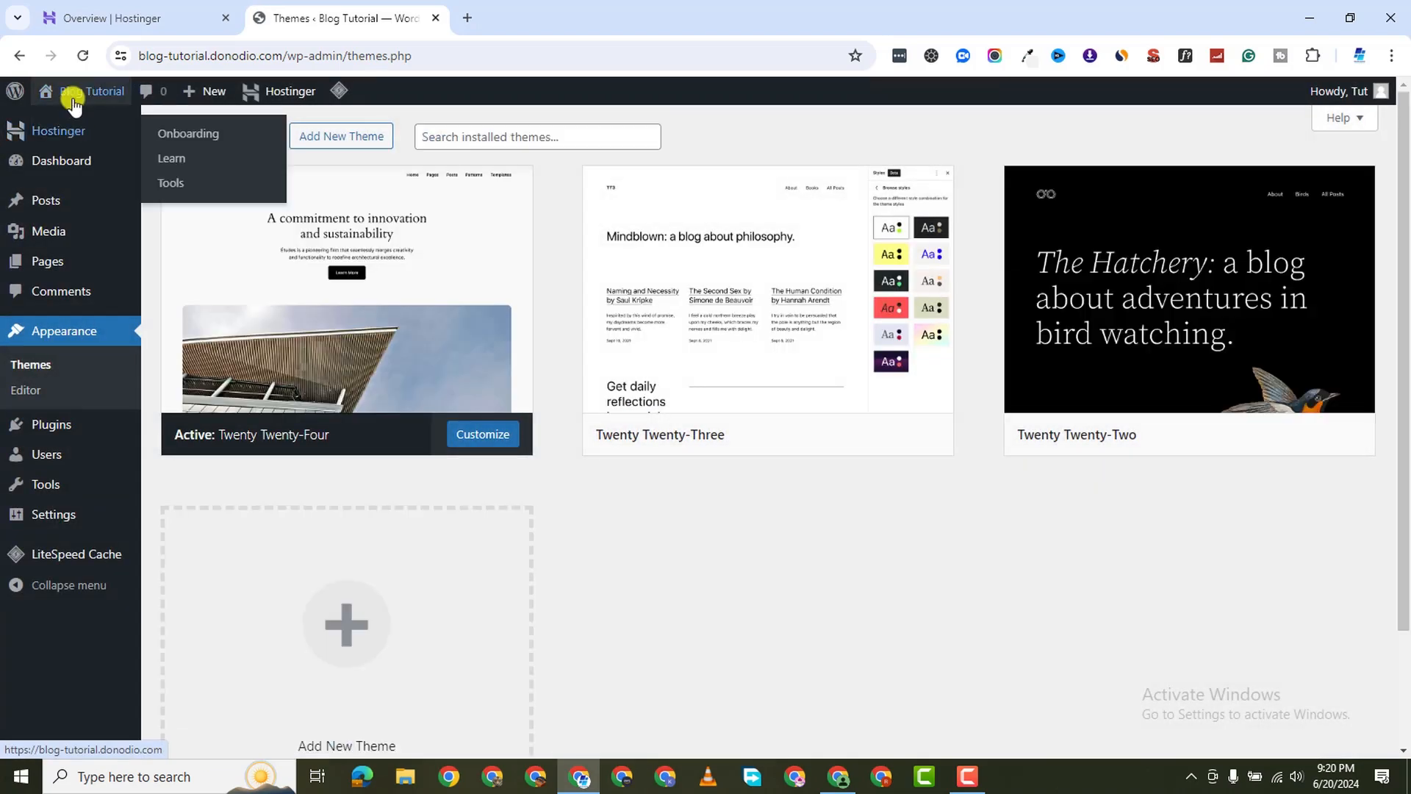
Preview the live site in a new tab, then return to the Themes page
{"action": "right_click", "coordinate": [62, 127]}
{"action": "left_click", "coordinate": [176, 139]}
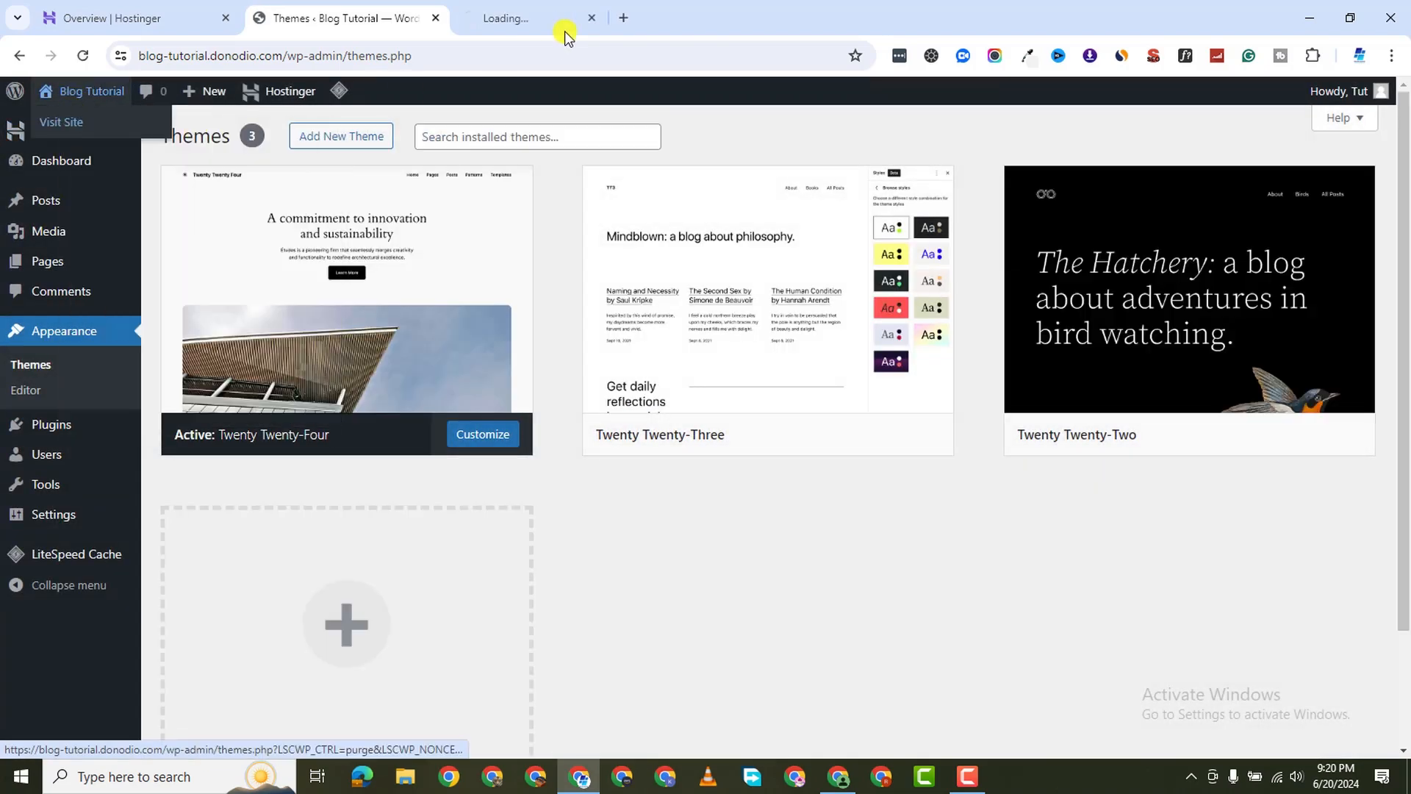
{"action": "left_click", "coordinate": [519, 22]}
{"action": "scroll", "coordinate": [722, 489], "scroll_direction": "down", "scroll_amount": 15}
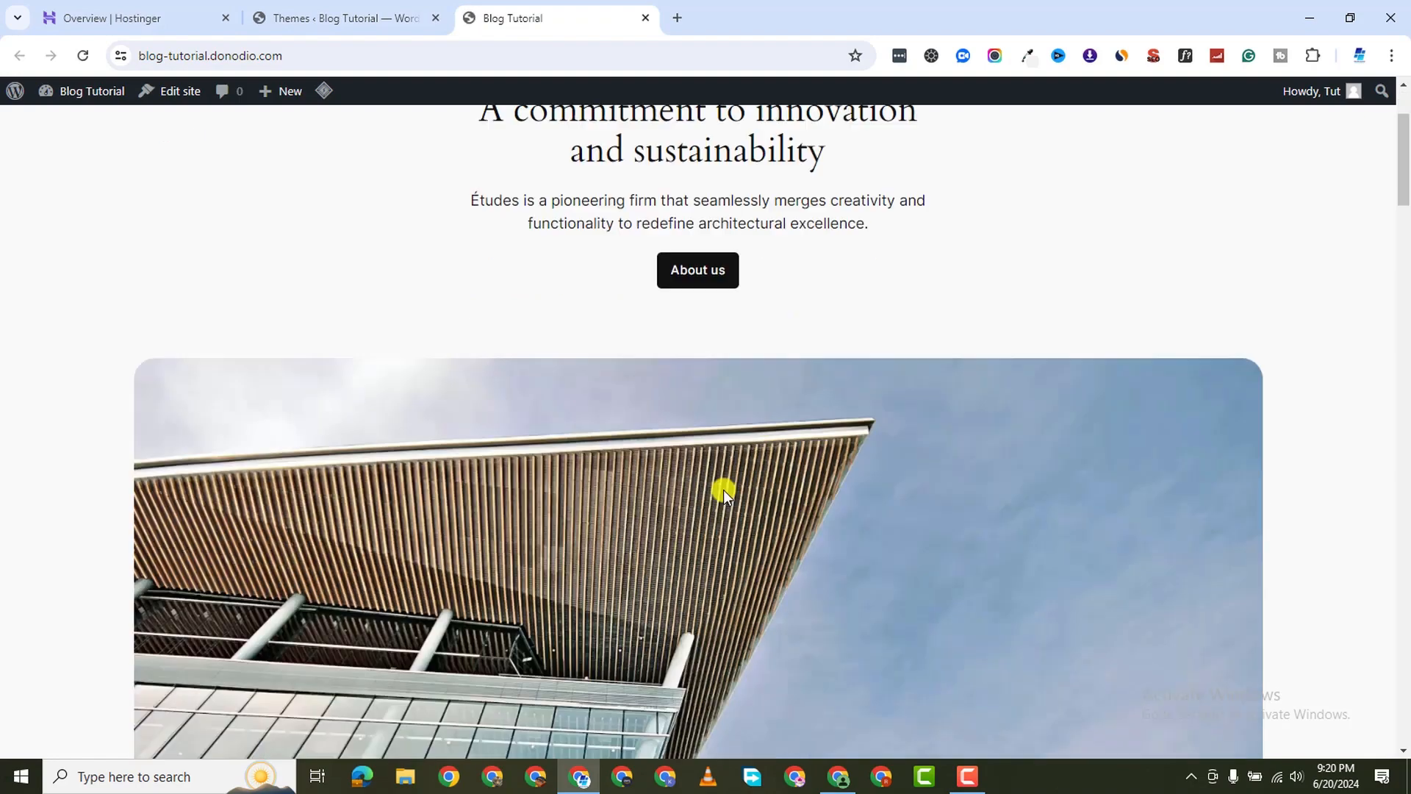
{"action": "scroll", "coordinate": [735, 478], "scroll_direction": "down", "scroll_amount": 15}
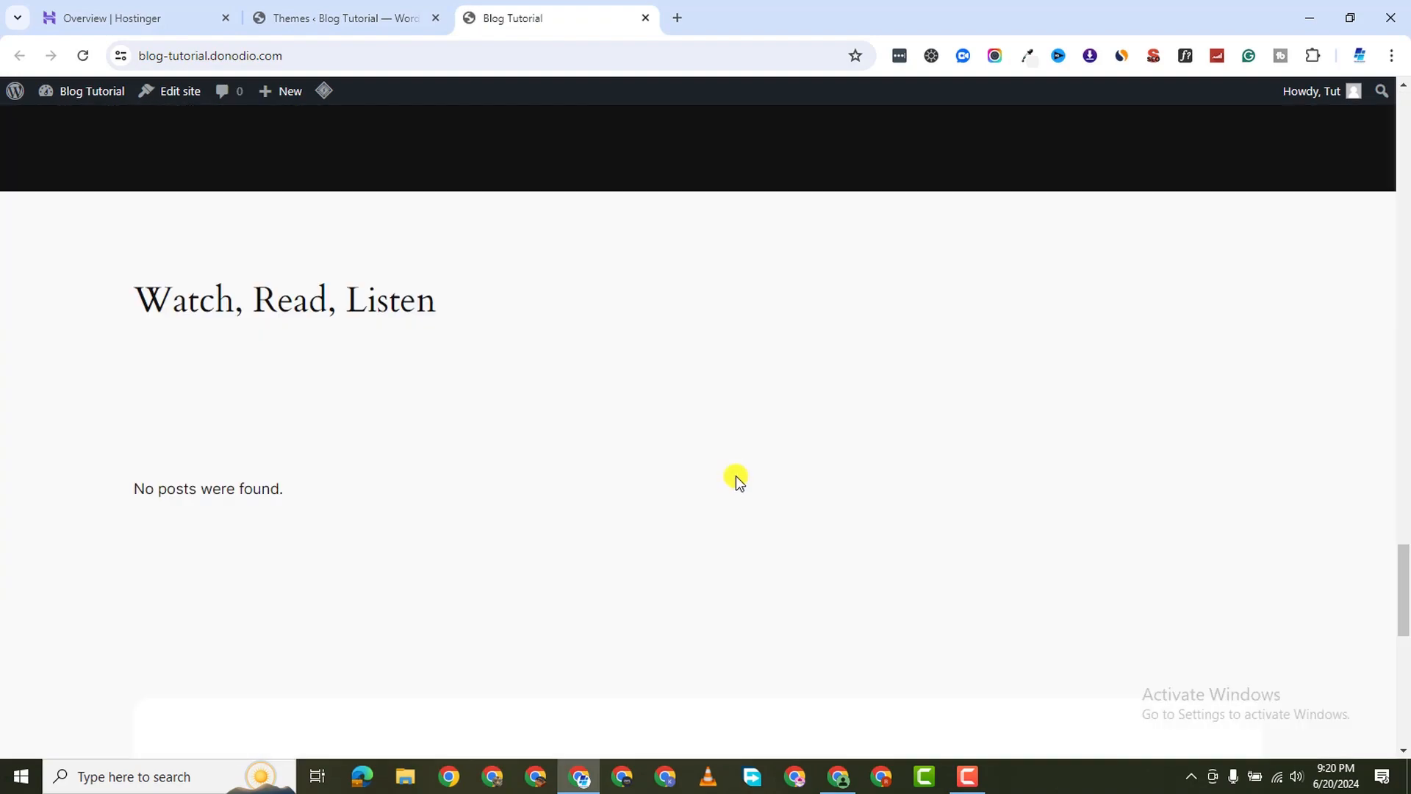
{"action": "scroll", "coordinate": [743, 471], "scroll_direction": "up", "scroll_amount": 5}
{"action": "scroll", "coordinate": [749, 456], "scroll_direction": "up", "scroll_amount": 20}
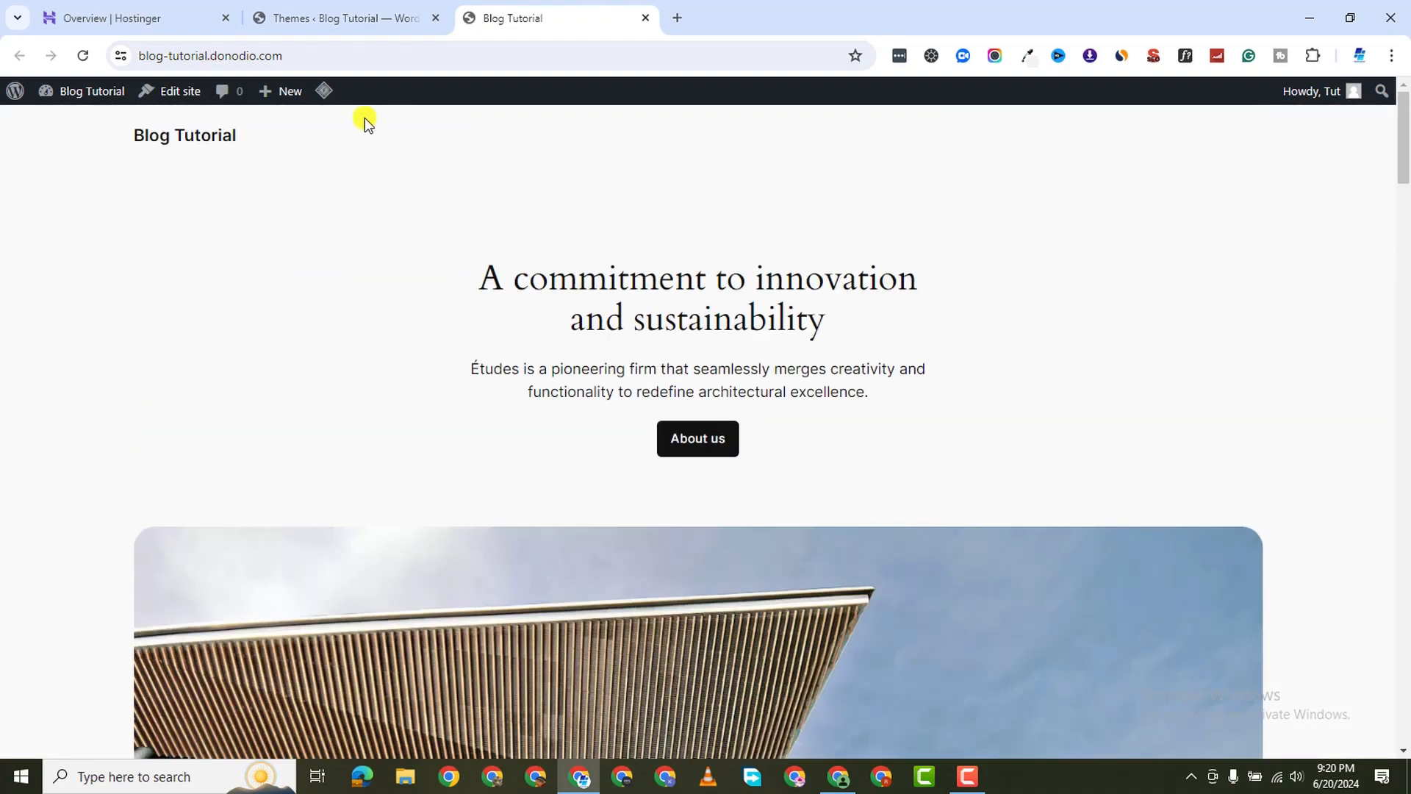
{"action": "left_click", "coordinate": [340, 22]}
Delete the Twenty Twenty-Two and Twenty Twenty-Three themes
{"action": "left_click", "coordinate": [1096, 224]}
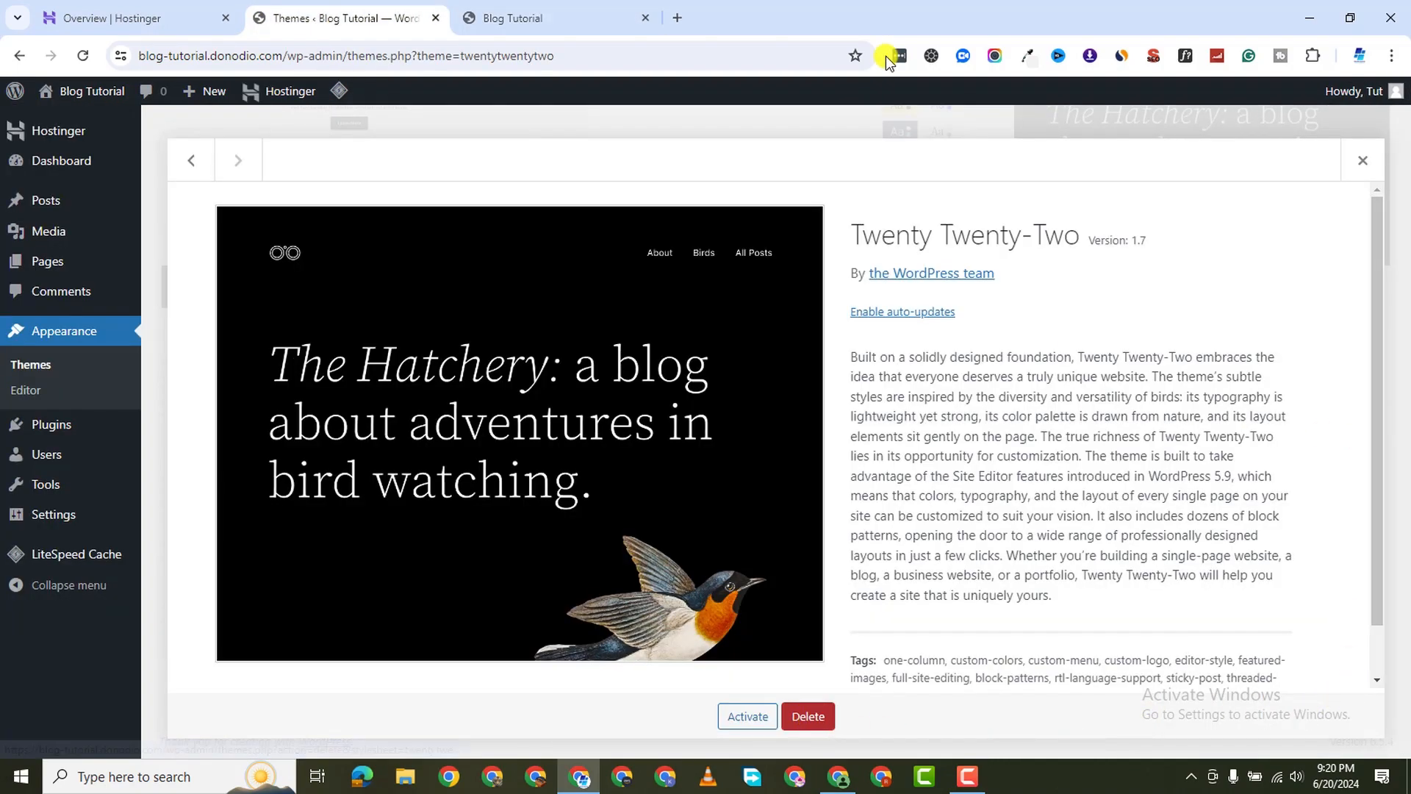
{"action": "left_click", "coordinate": [808, 716]}
{"action": "left_click", "coordinate": [777, 224]}
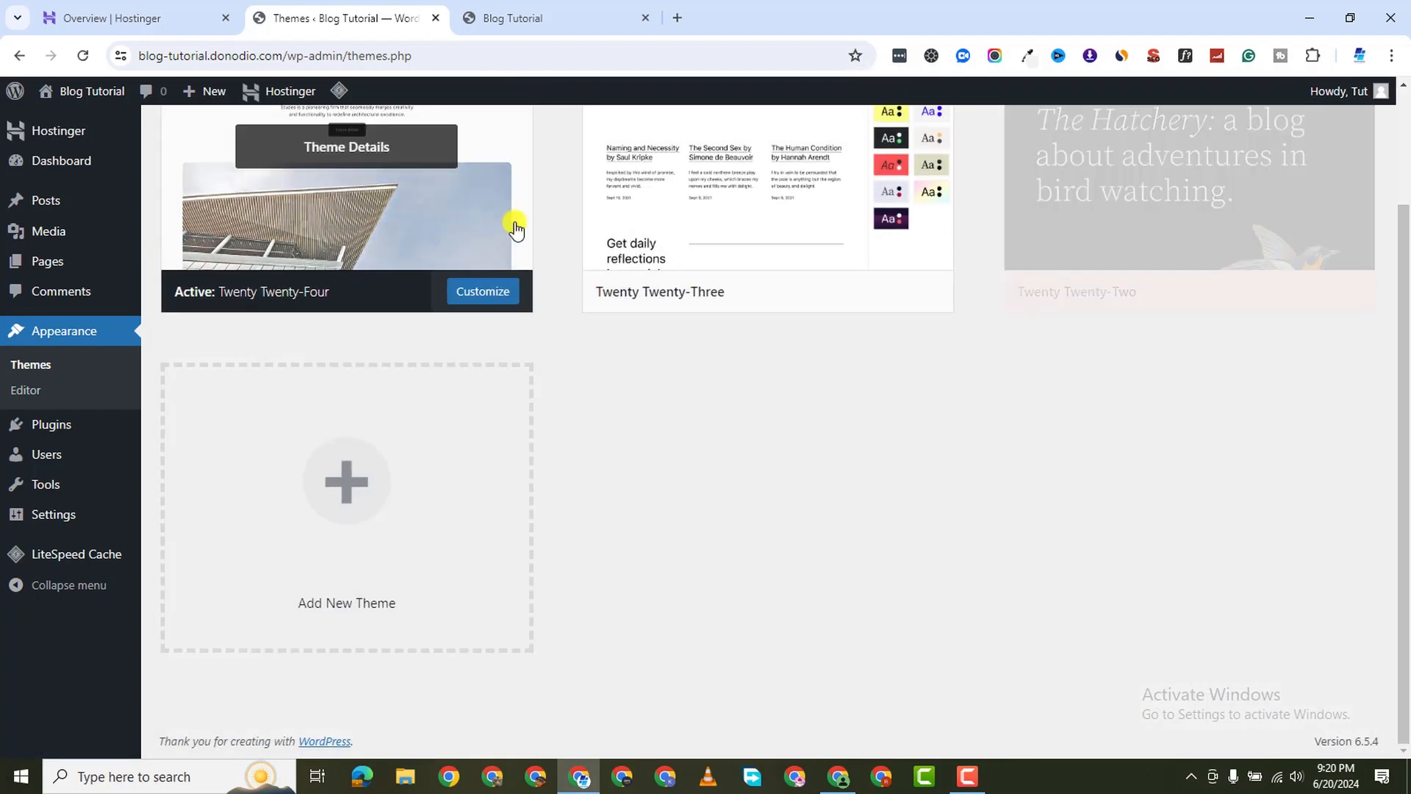
{"action": "left_click", "coordinate": [763, 221]}
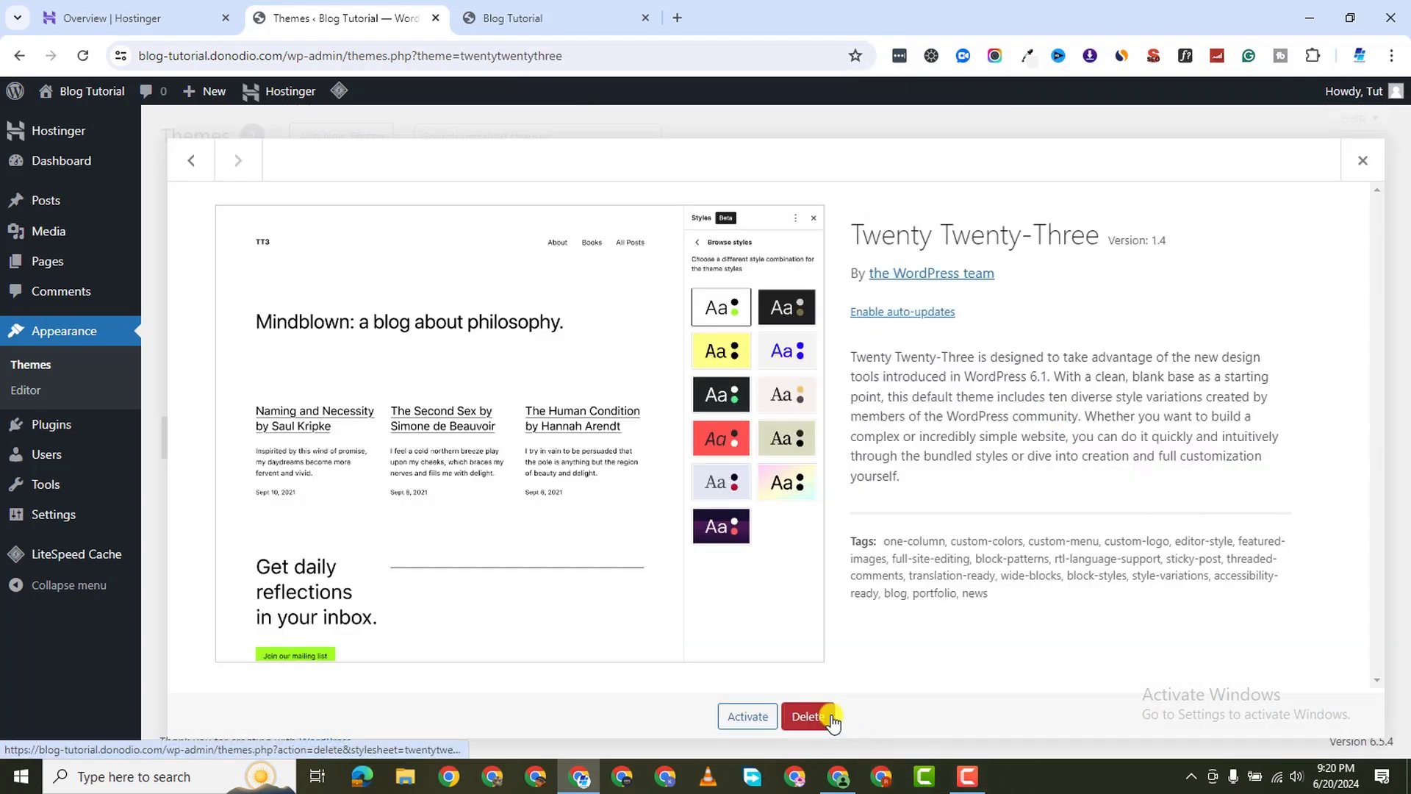
{"action": "left_click", "coordinate": [808, 716]}
{"action": "left_click", "coordinate": [784, 194]}
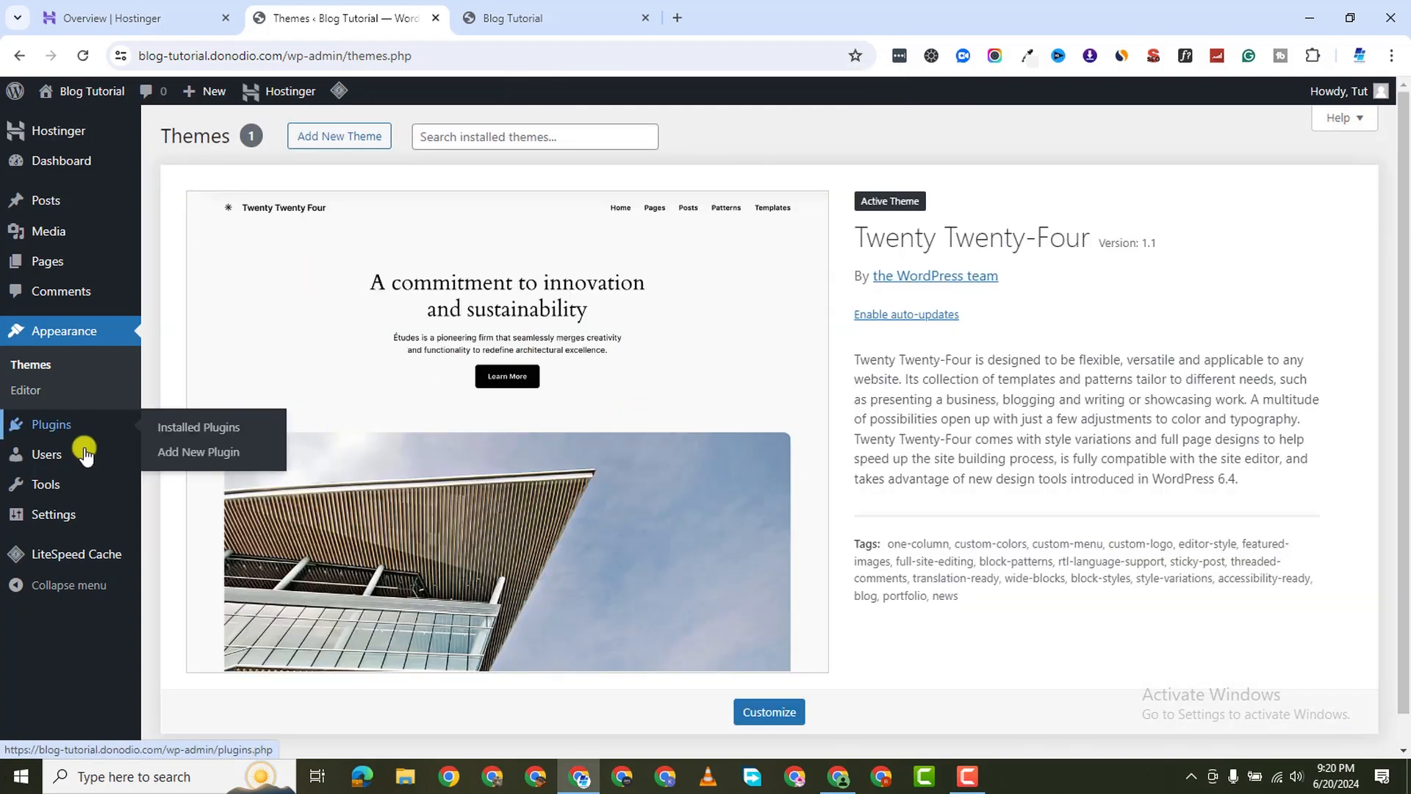
Attempt to bulk-delete the selected plugins on the Plugins page
{"action": "mouse_move", "coordinate": [68, 425]}
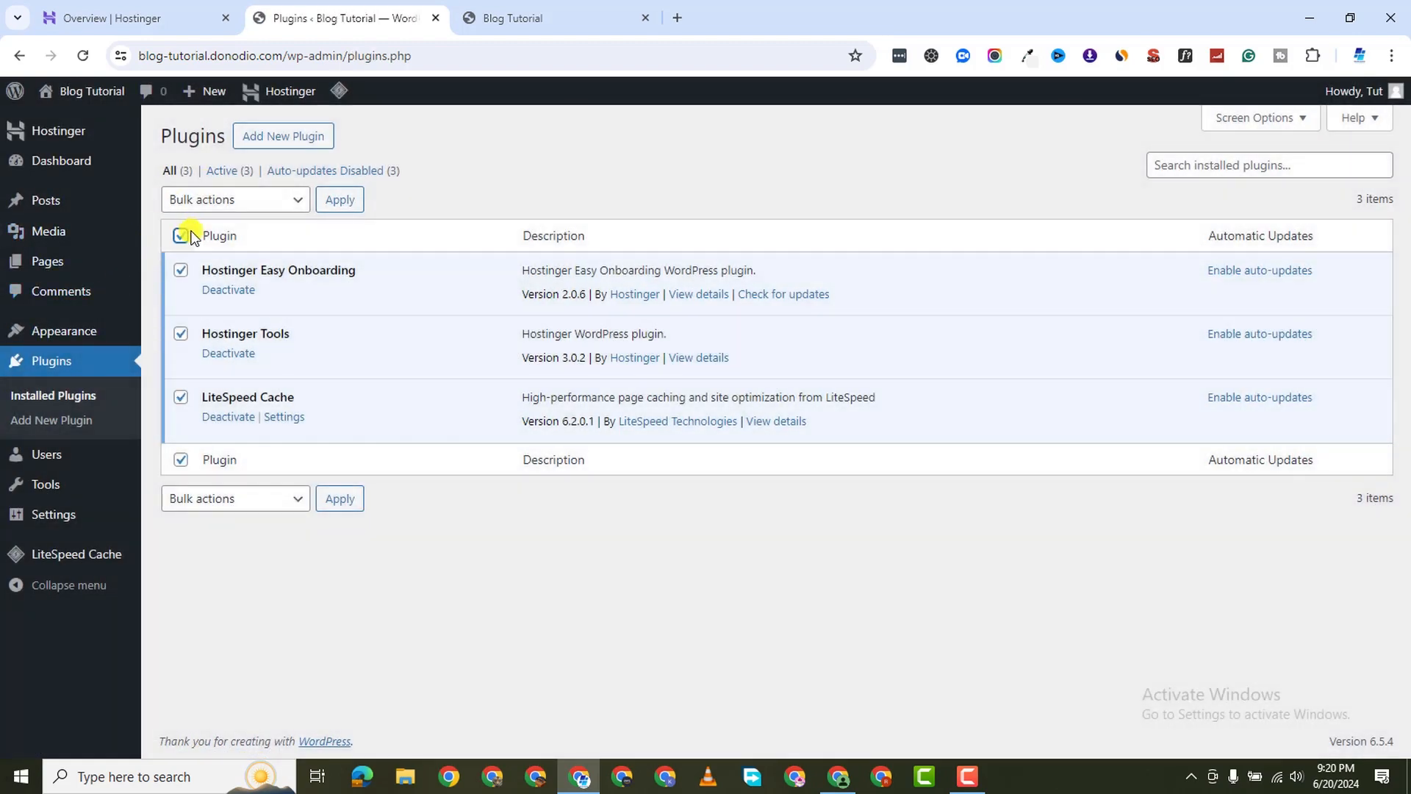
{"action": "left_click", "coordinate": [217, 198]}
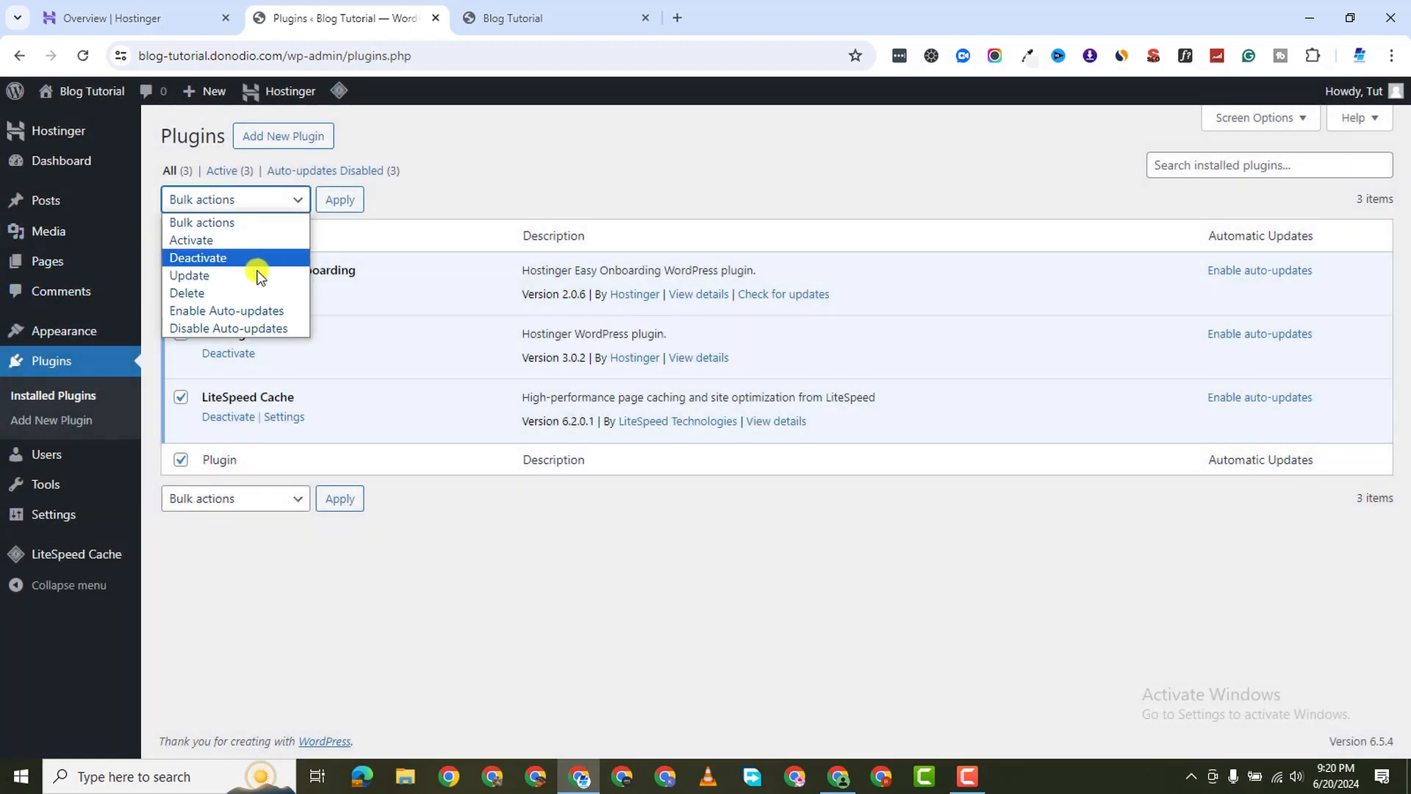
{"action": "left_click", "coordinate": [250, 293]}
{"action": "left_click", "coordinate": [342, 199]}
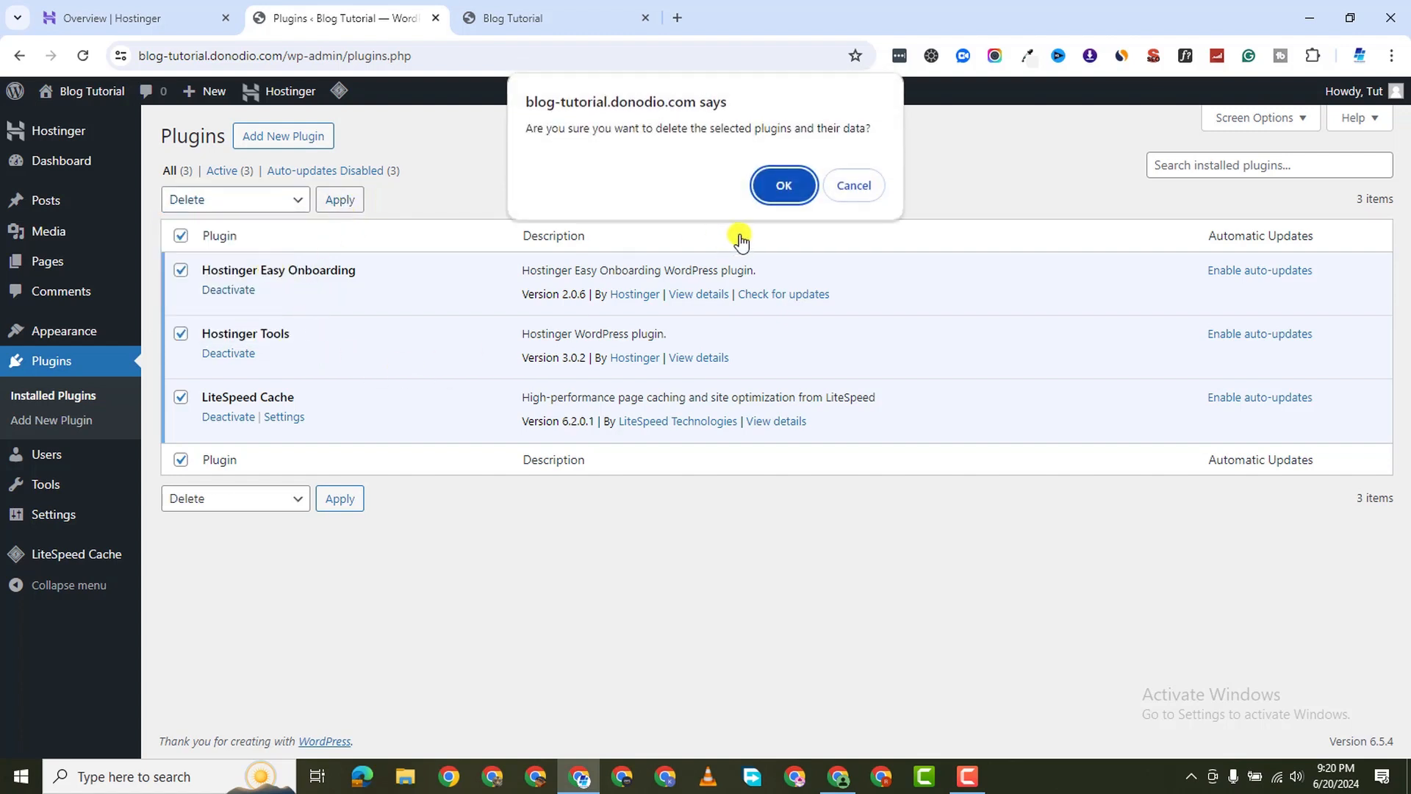
{"action": "left_click", "coordinate": [783, 185]}
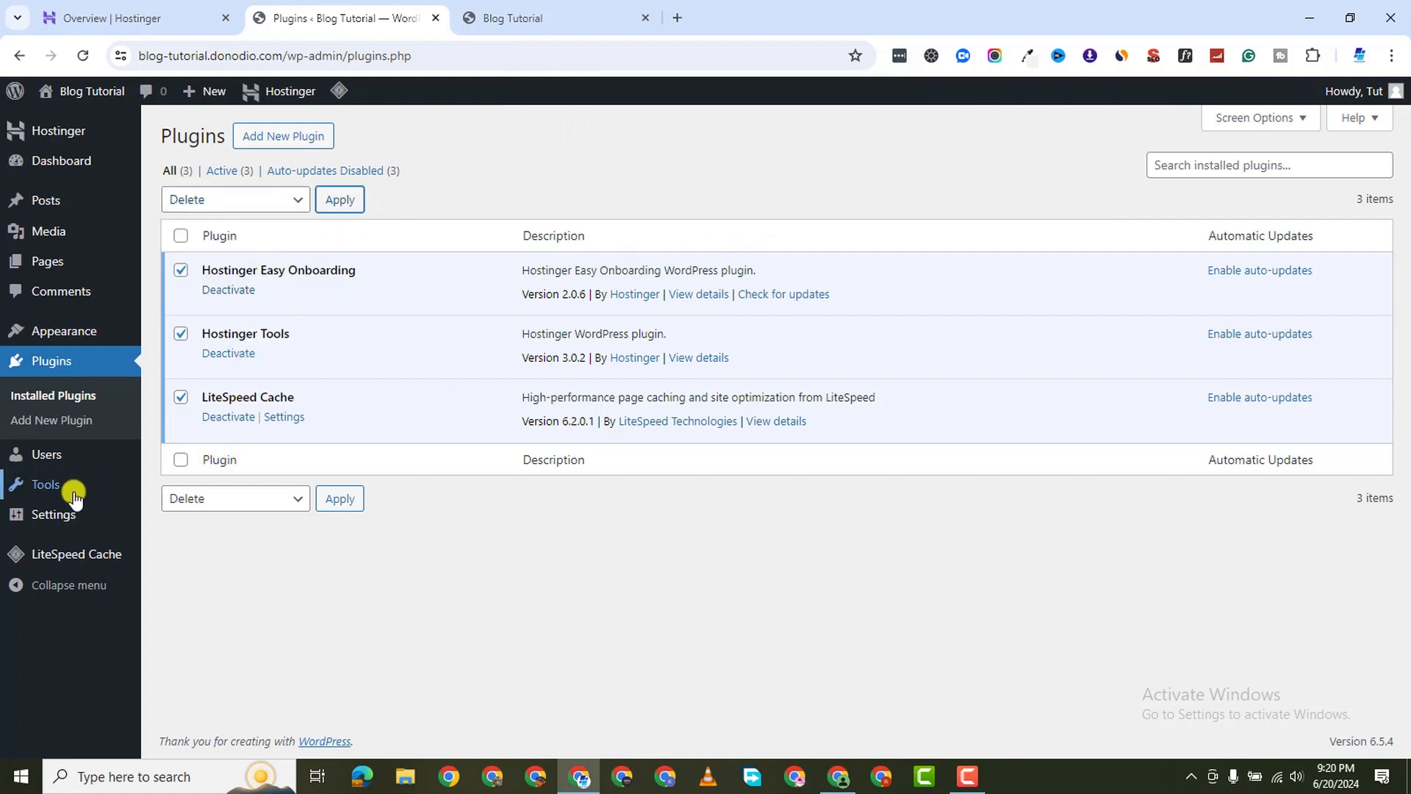
{"action": "mouse_move", "coordinate": [54, 461]}
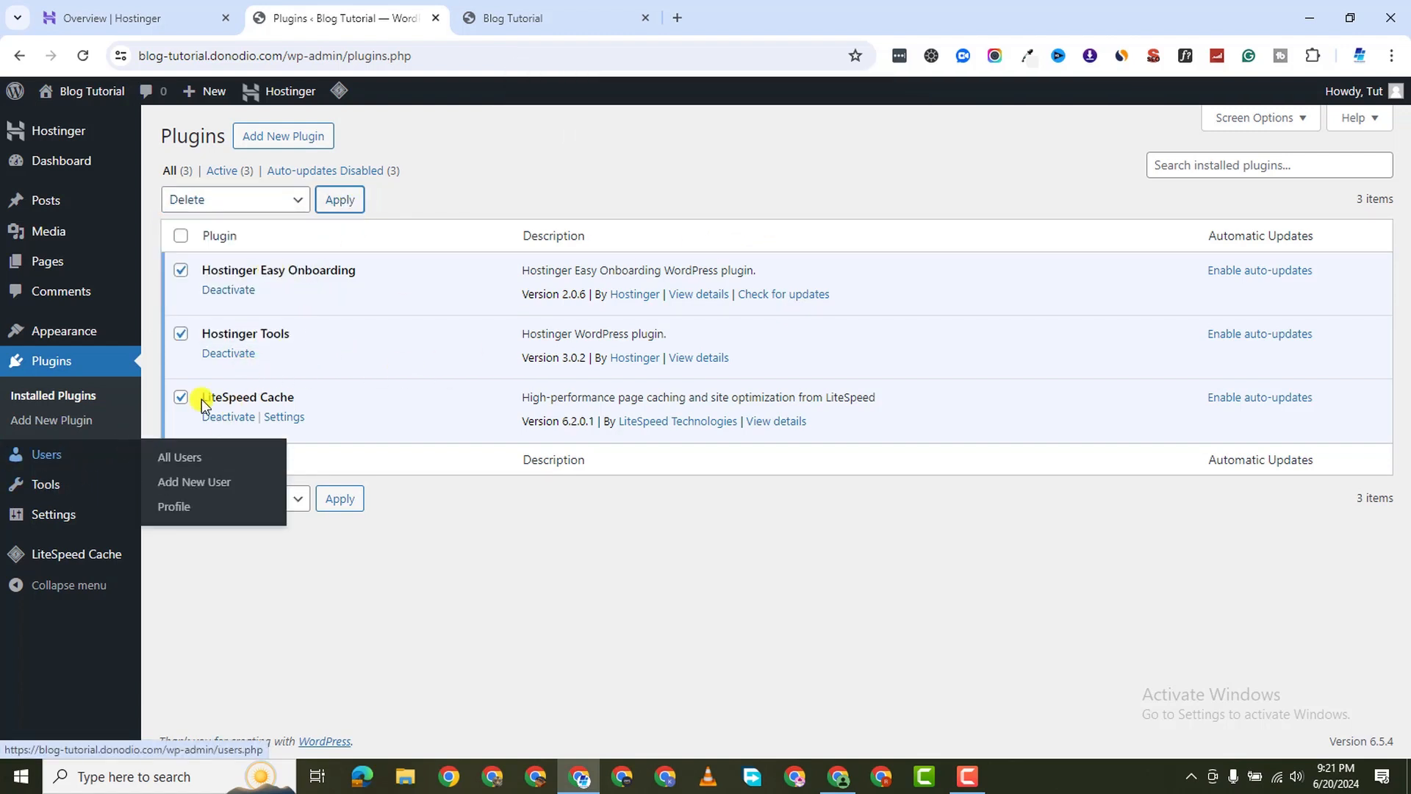
{"action": "left_click", "coordinate": [334, 199]}
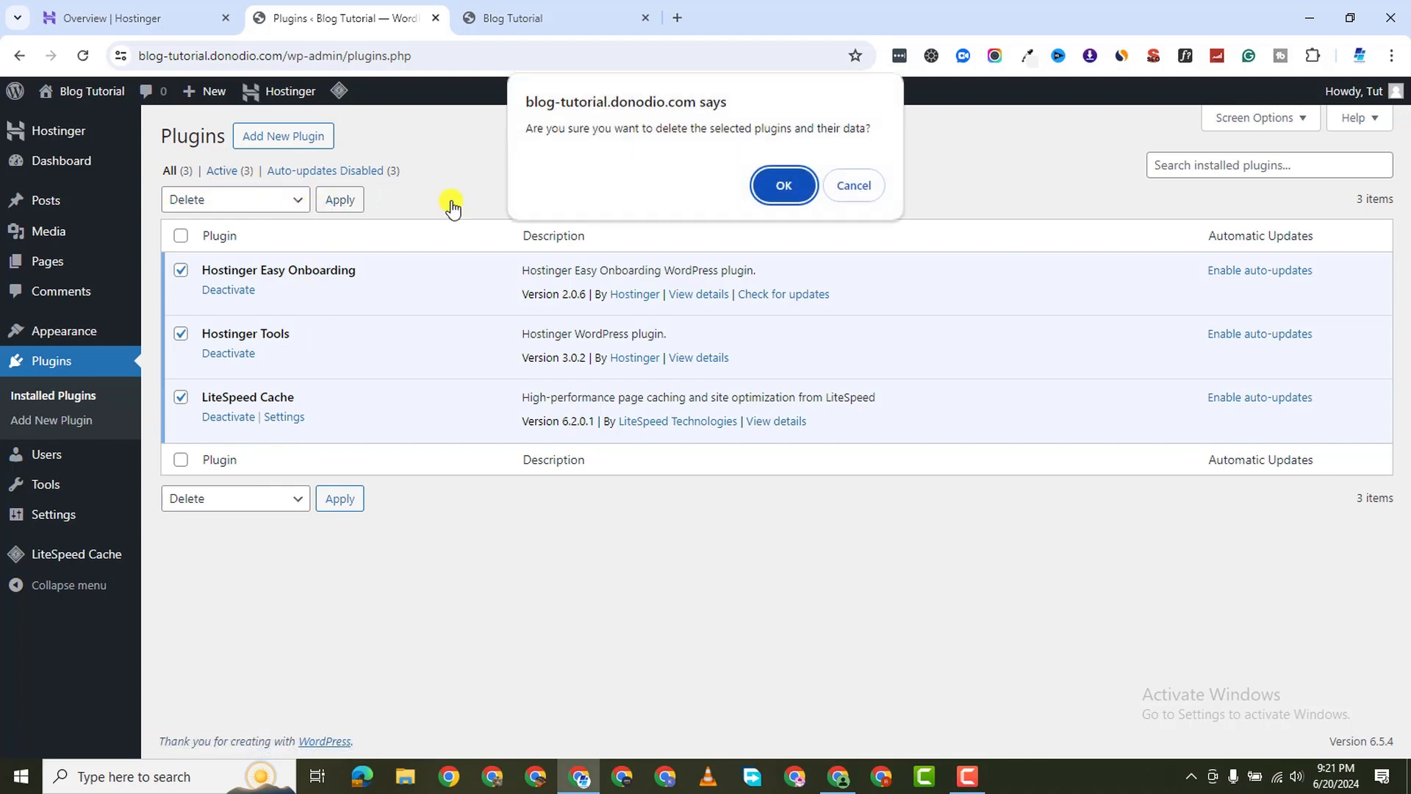
{"action": "left_click", "coordinate": [812, 196]}
Bulk-deactivate the selected plugins
{"action": "left_click", "coordinate": [233, 199]}
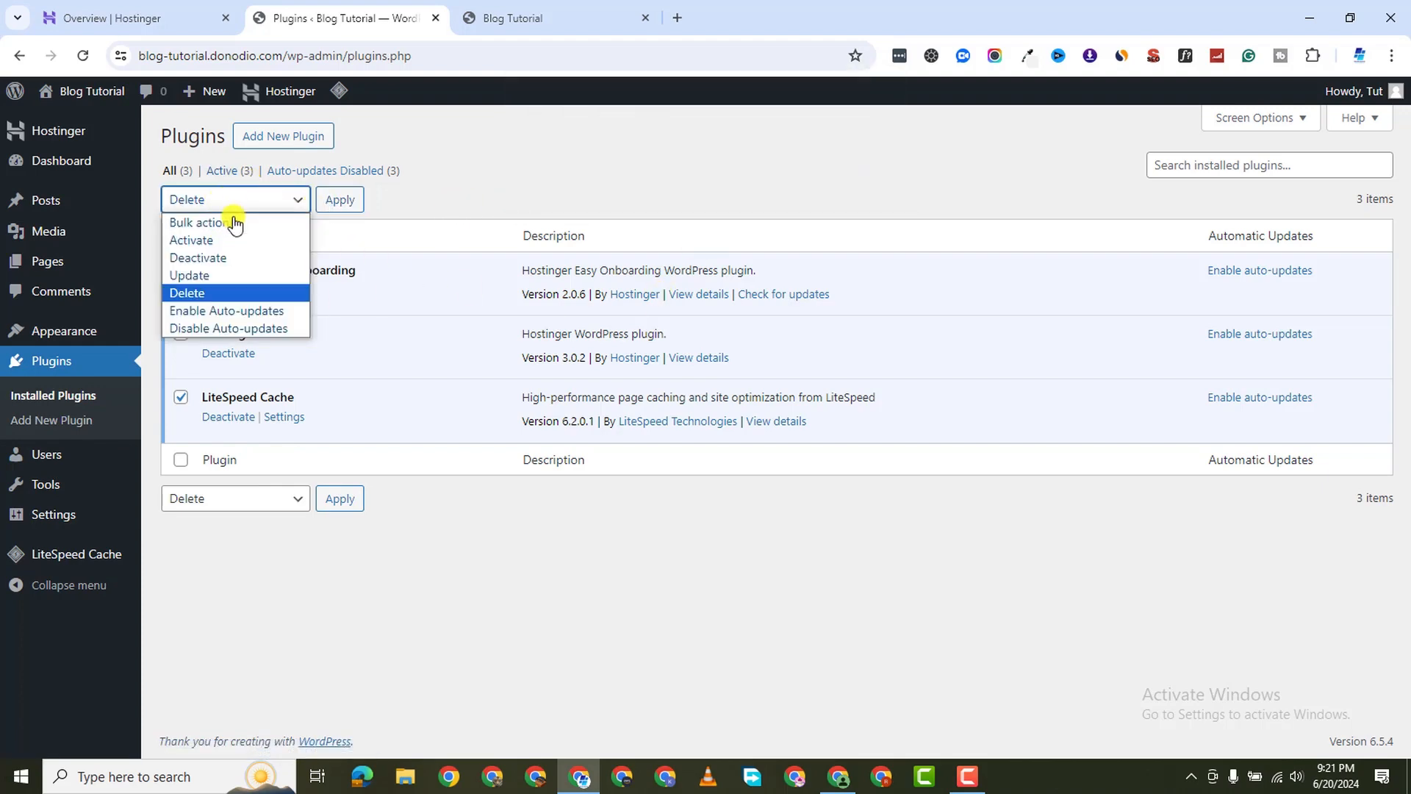
{"action": "left_click", "coordinate": [234, 258]}
{"action": "left_click", "coordinate": [346, 200]}
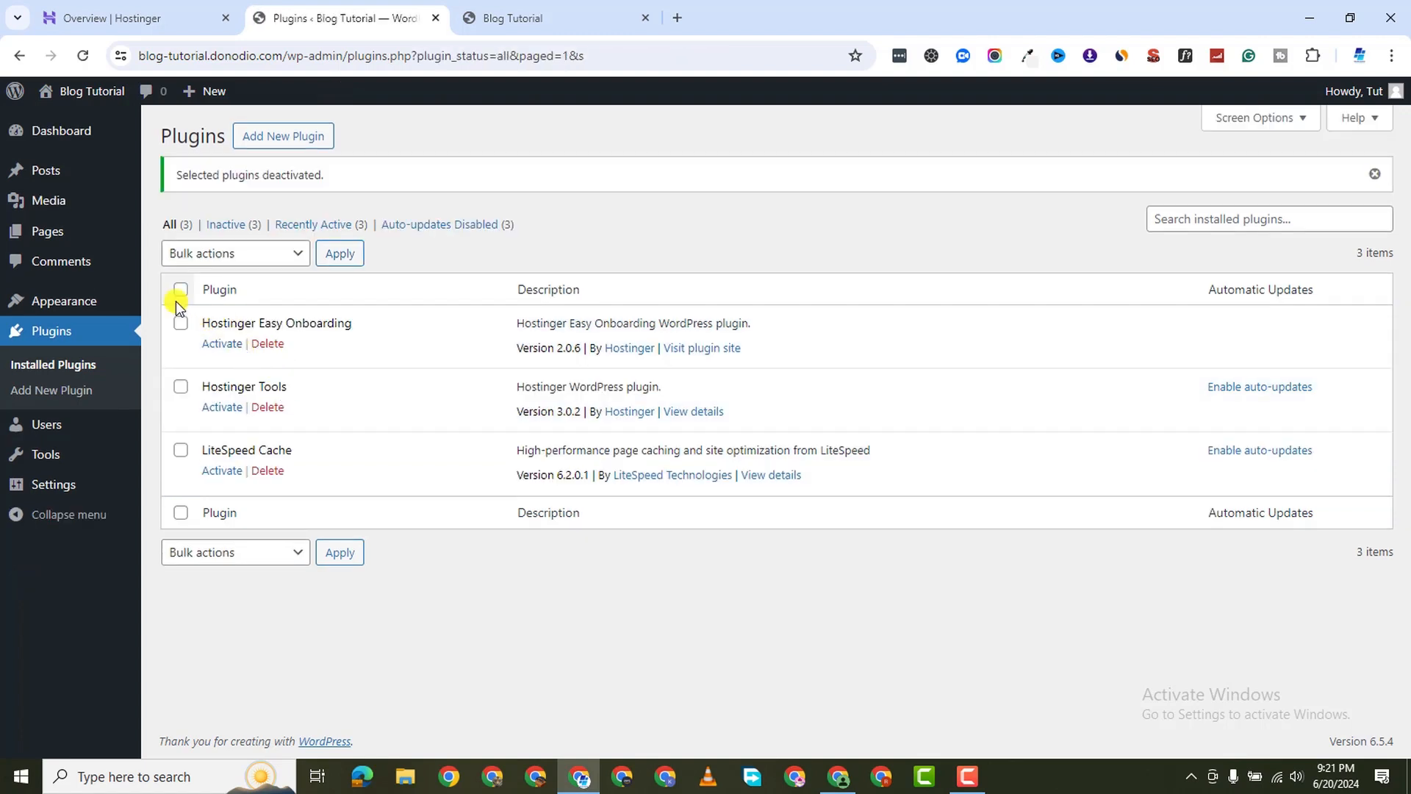
Select Hostinger Easy Onboarding, Hostinger Tools and LiteSpeed Cache and bulk-delete all three
{"action": "left_click", "coordinate": [180, 290]}
{"action": "left_click", "coordinate": [243, 253]}
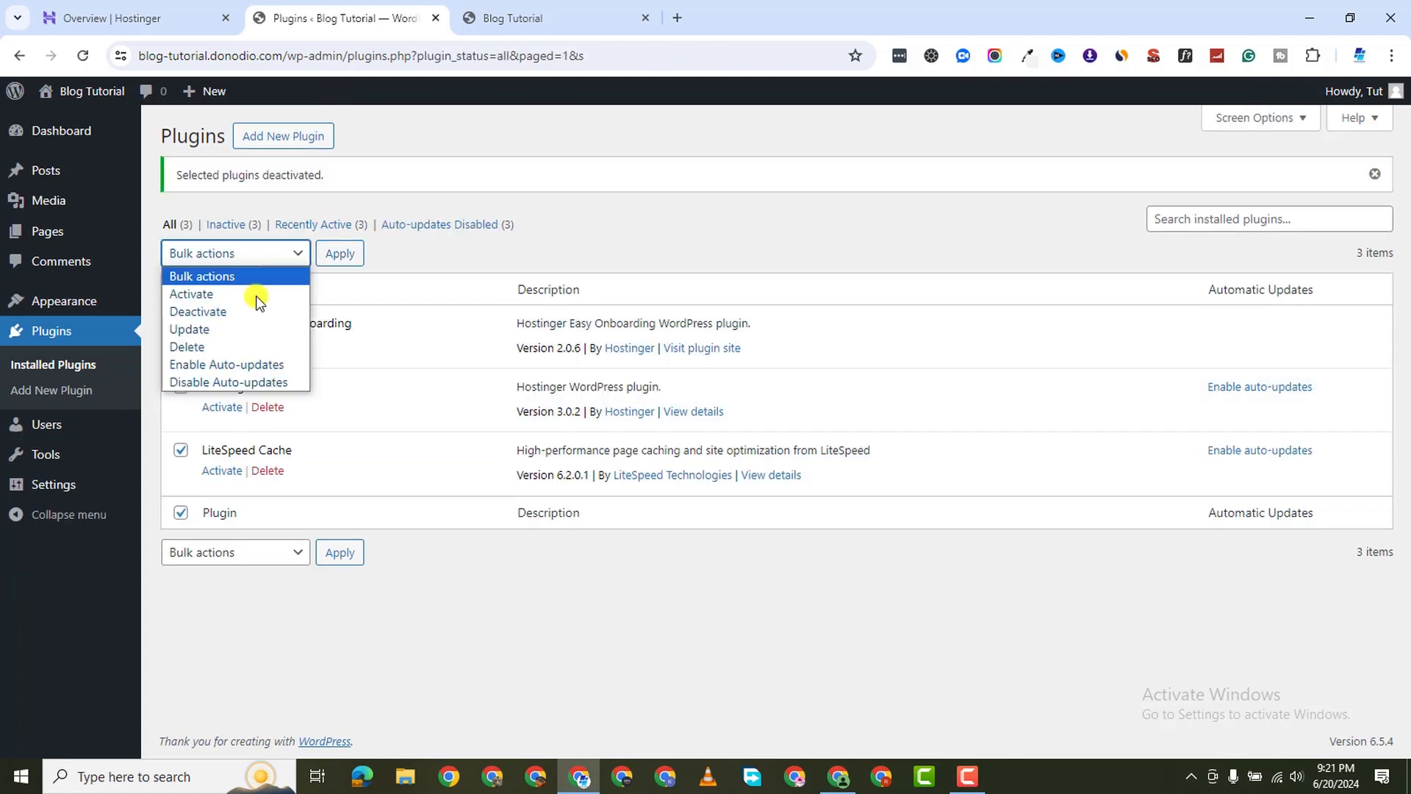
{"action": "left_click", "coordinate": [245, 346]}
{"action": "left_click", "coordinate": [339, 256]}
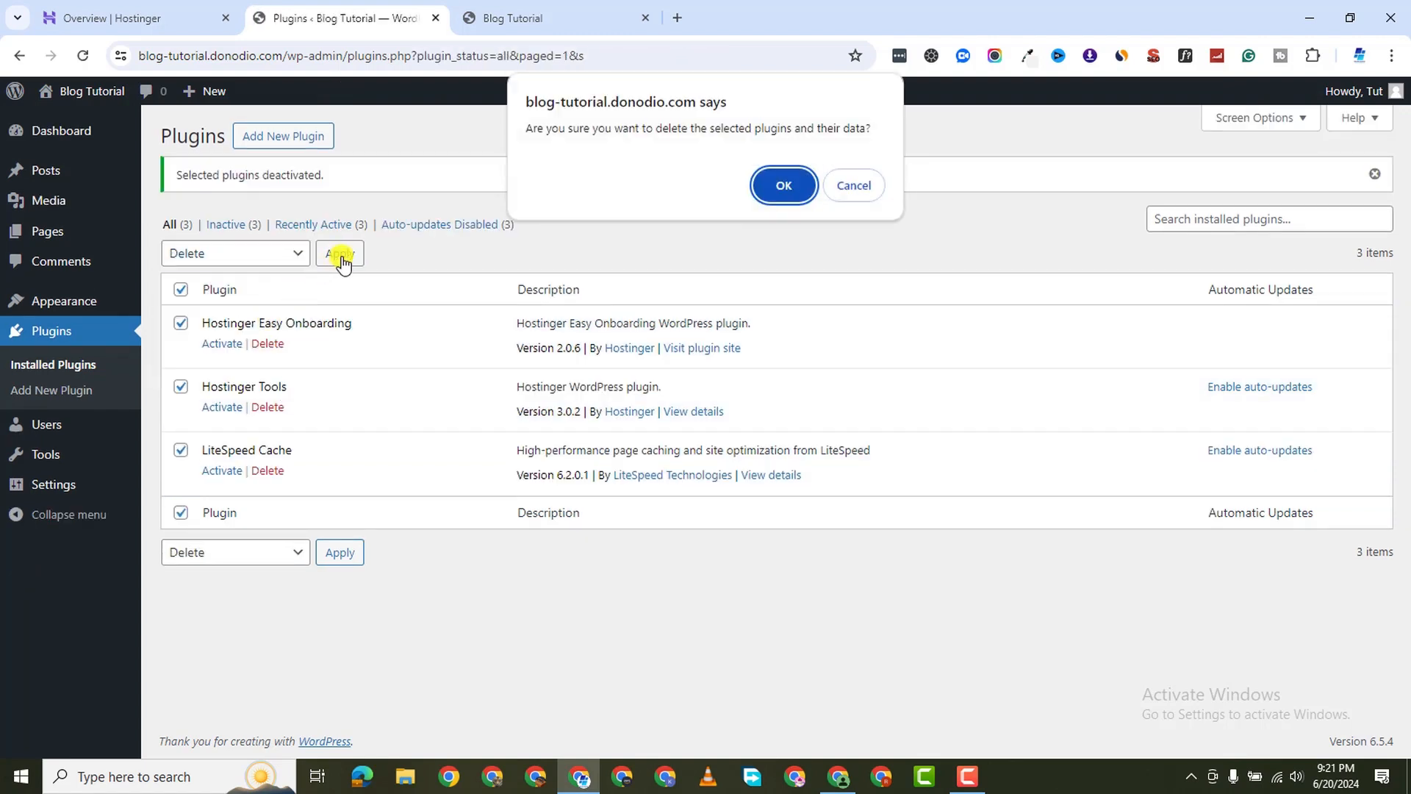
{"action": "key", "text": "Return"}
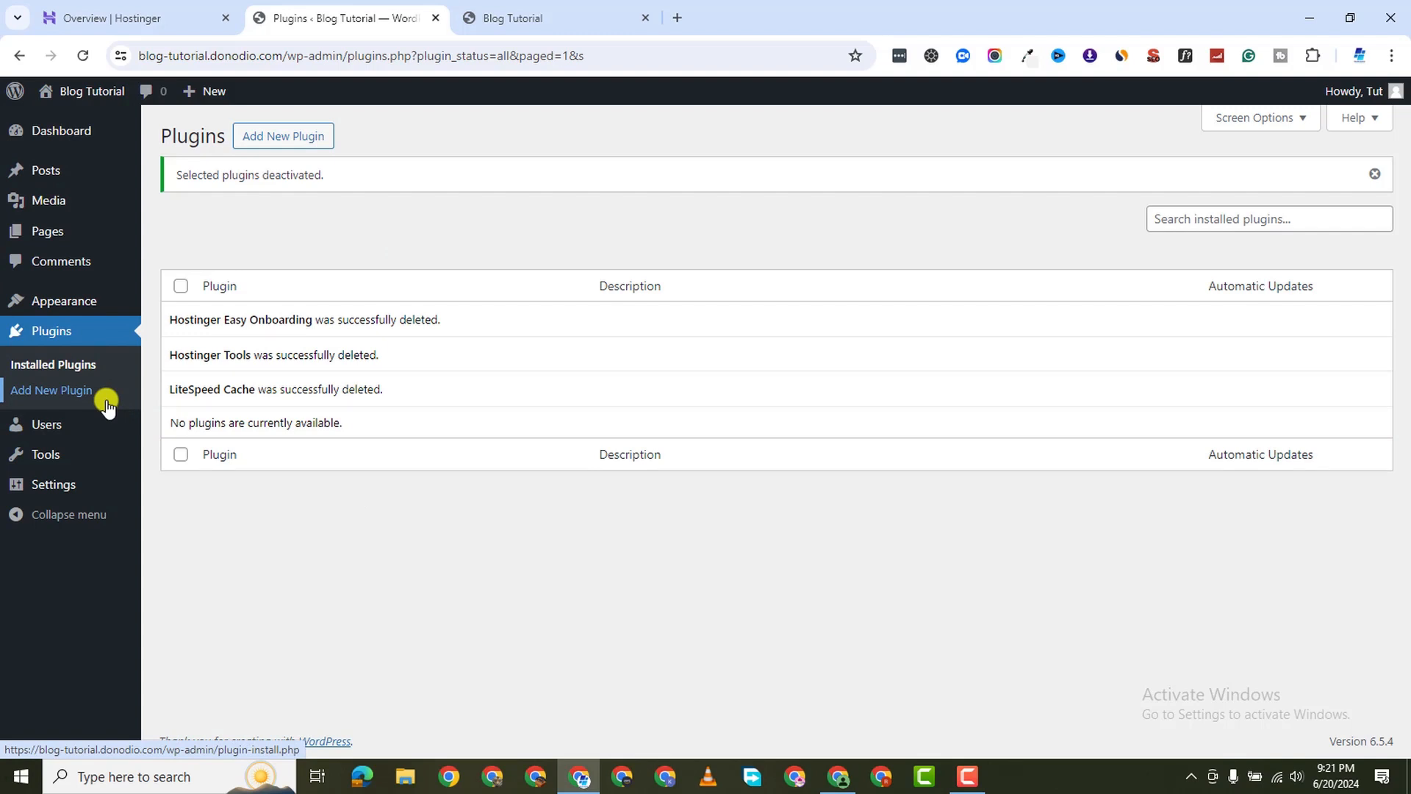
{"action": "mouse_move", "coordinate": [73, 306]}
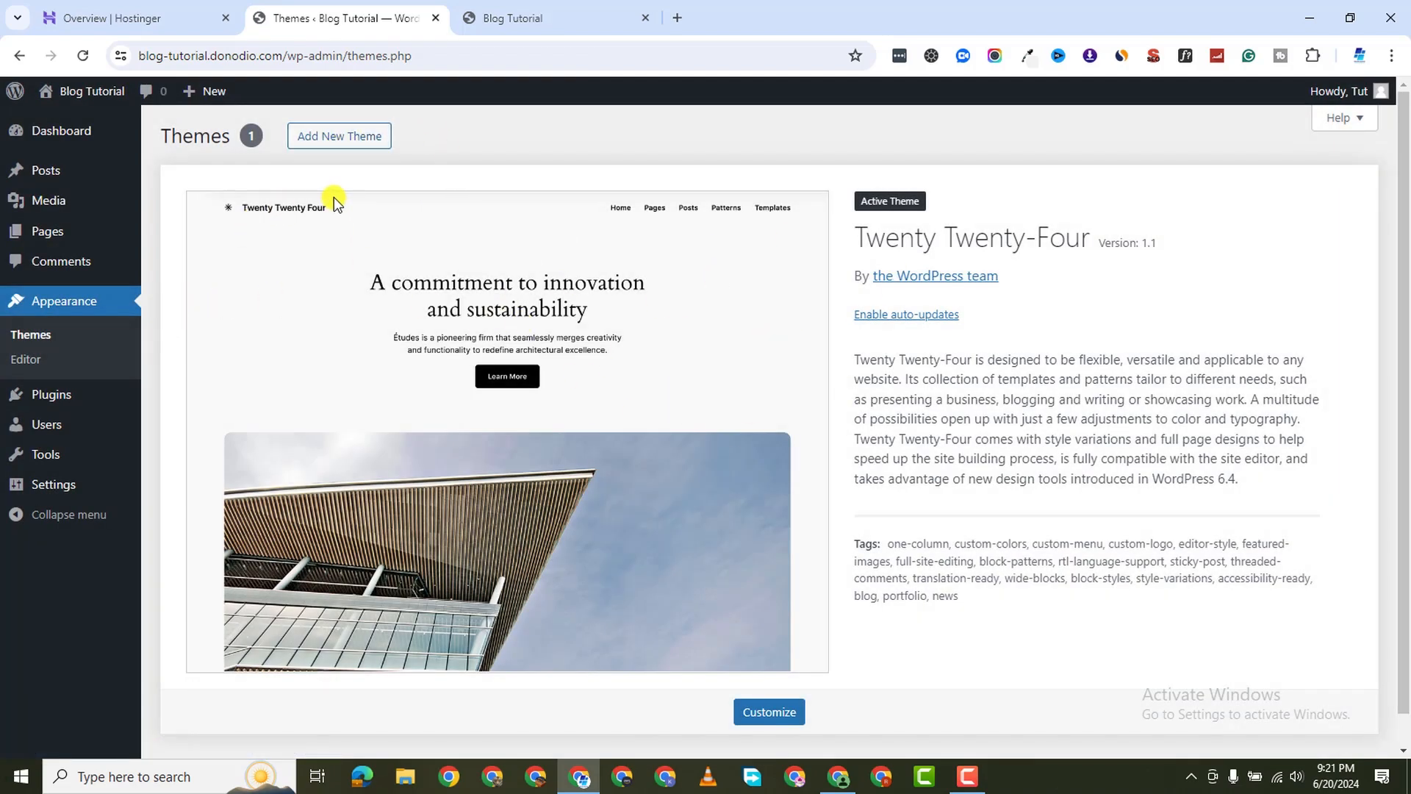
Search the theme directory, then install and activate the OceanWP theme
{"action": "left_click", "coordinate": [370, 135]}
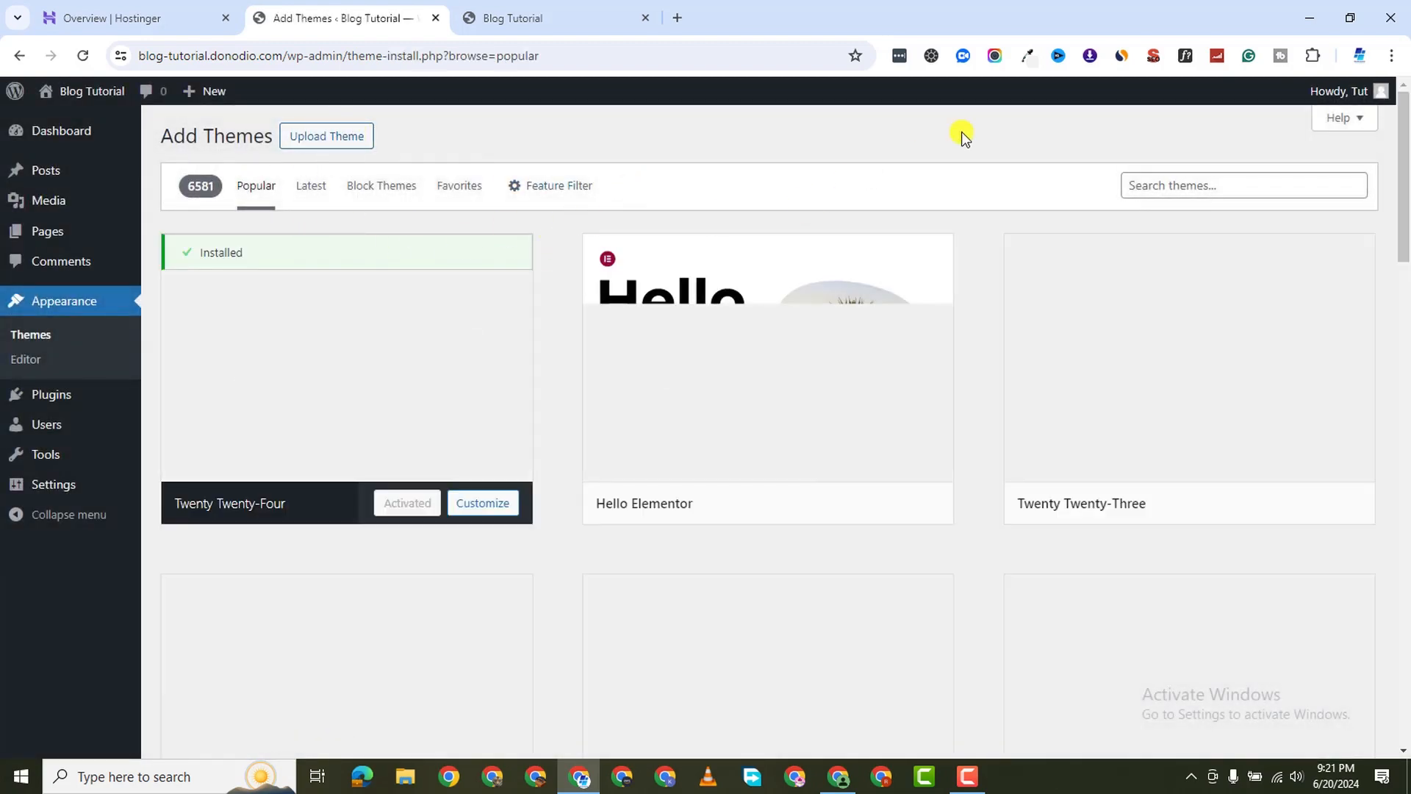
{"action": "left_click", "coordinate": [1152, 189]}
{"action": "type", "text": "od"}
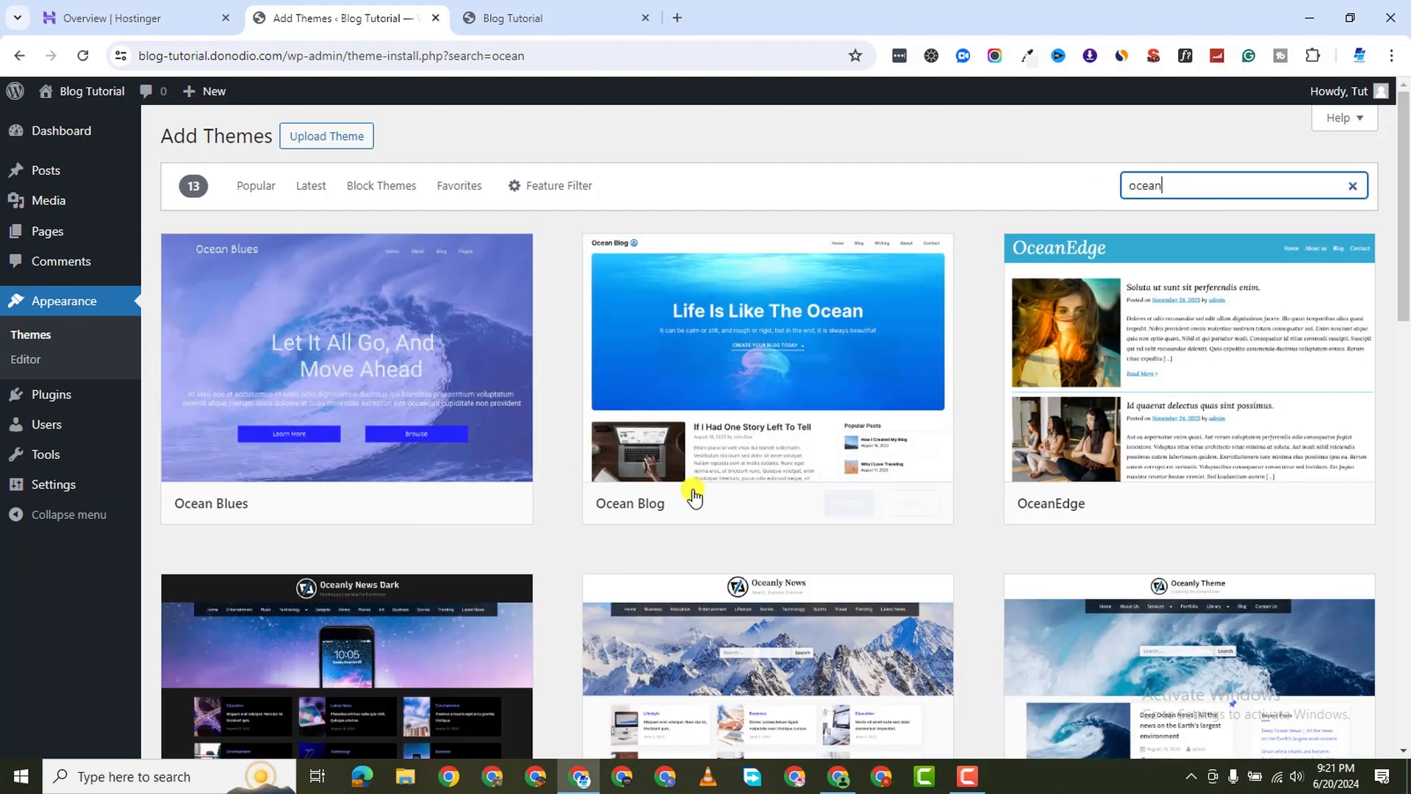
{"action": "scroll", "coordinate": [814, 547], "scroll_direction": "down", "scroll_amount": 13}
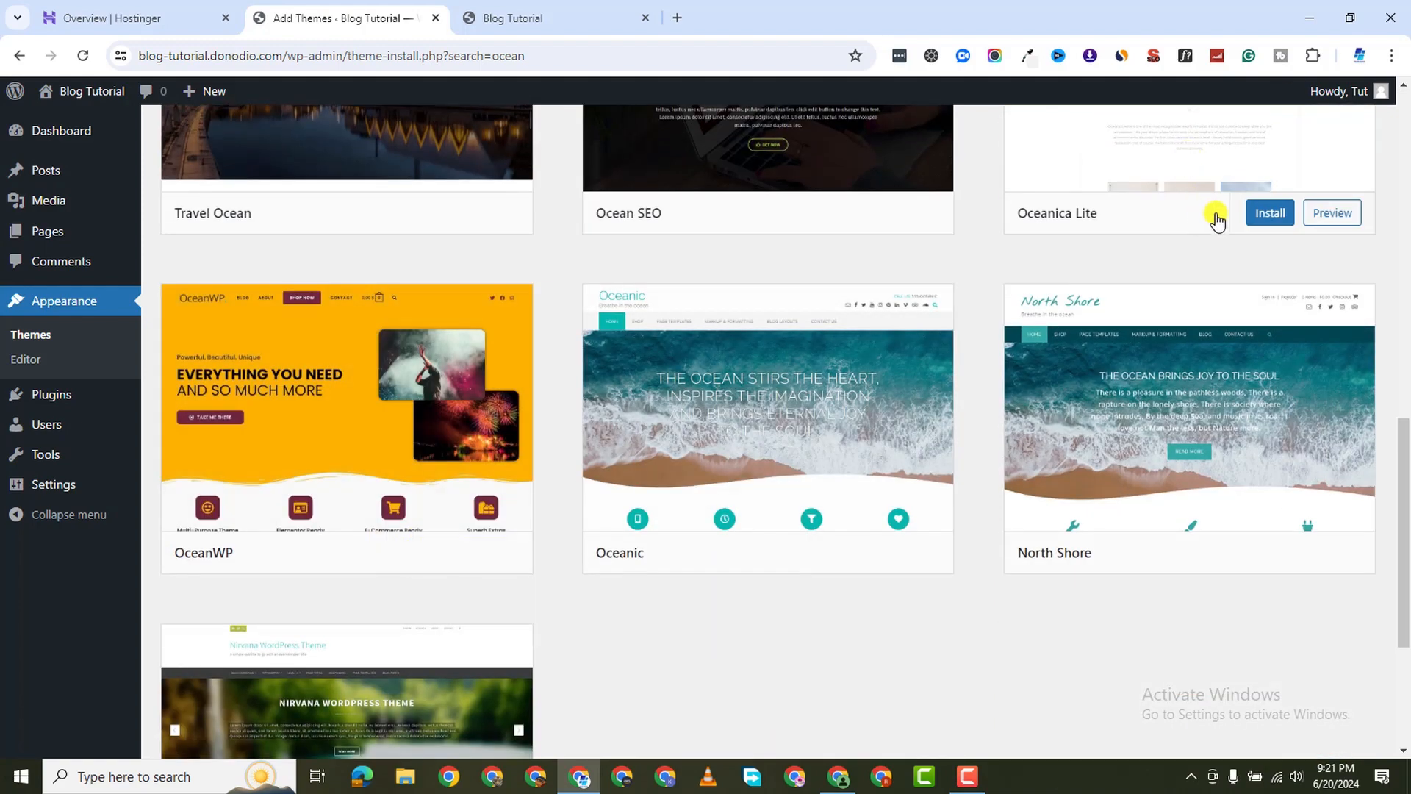
{"action": "scroll", "coordinate": [1217, 220], "scroll_direction": "up", "scroll_amount": 13}
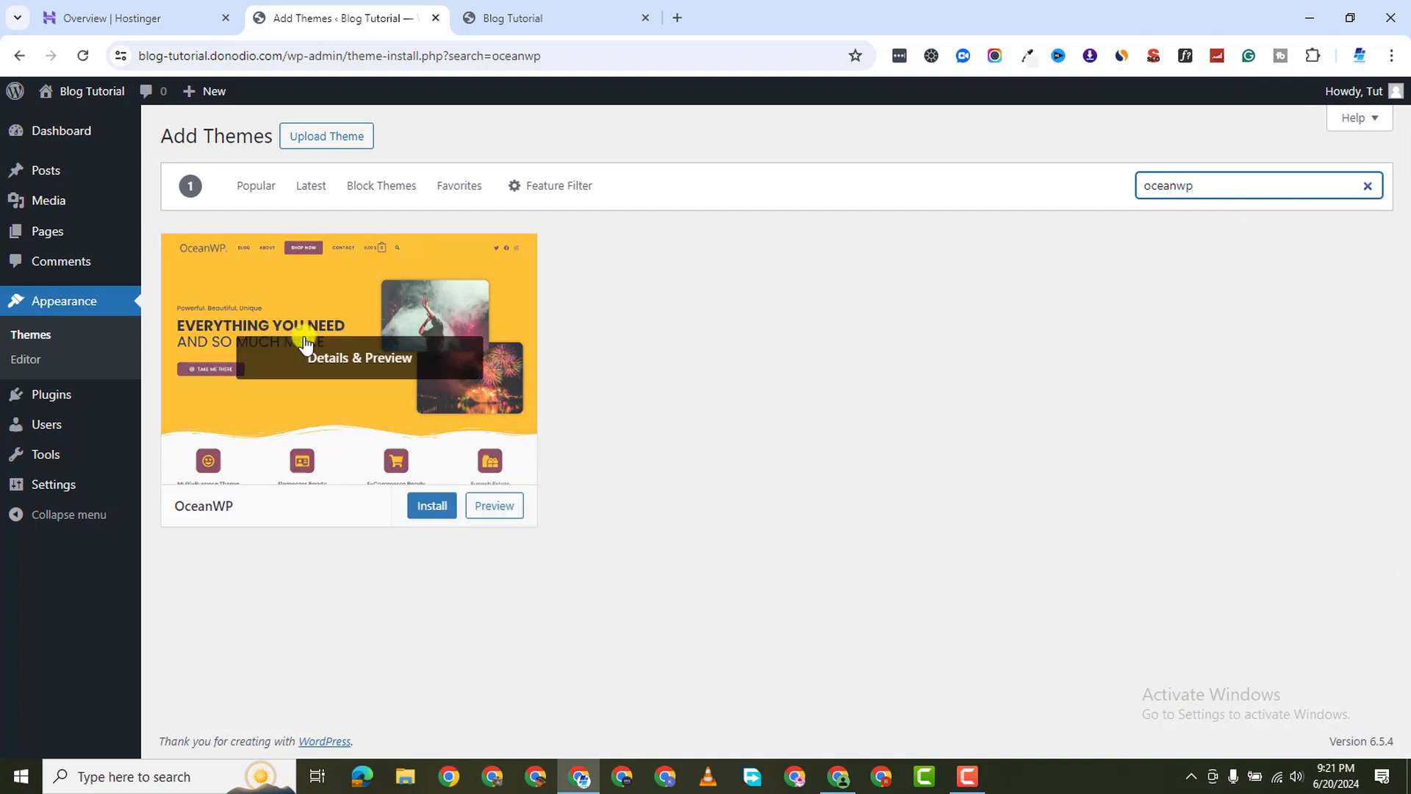
{"action": "left_click", "coordinate": [427, 509]}
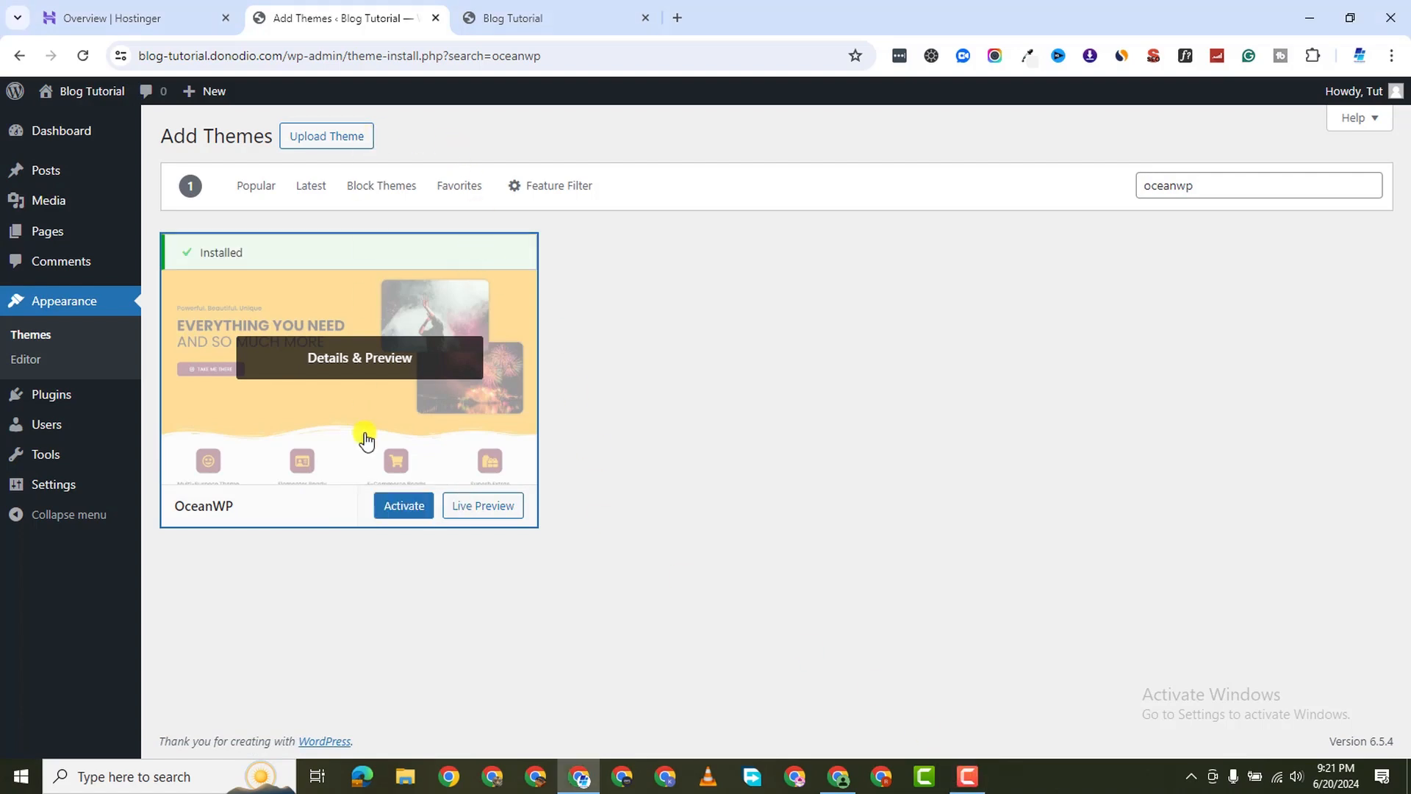
{"action": "left_click", "coordinate": [404, 505]}
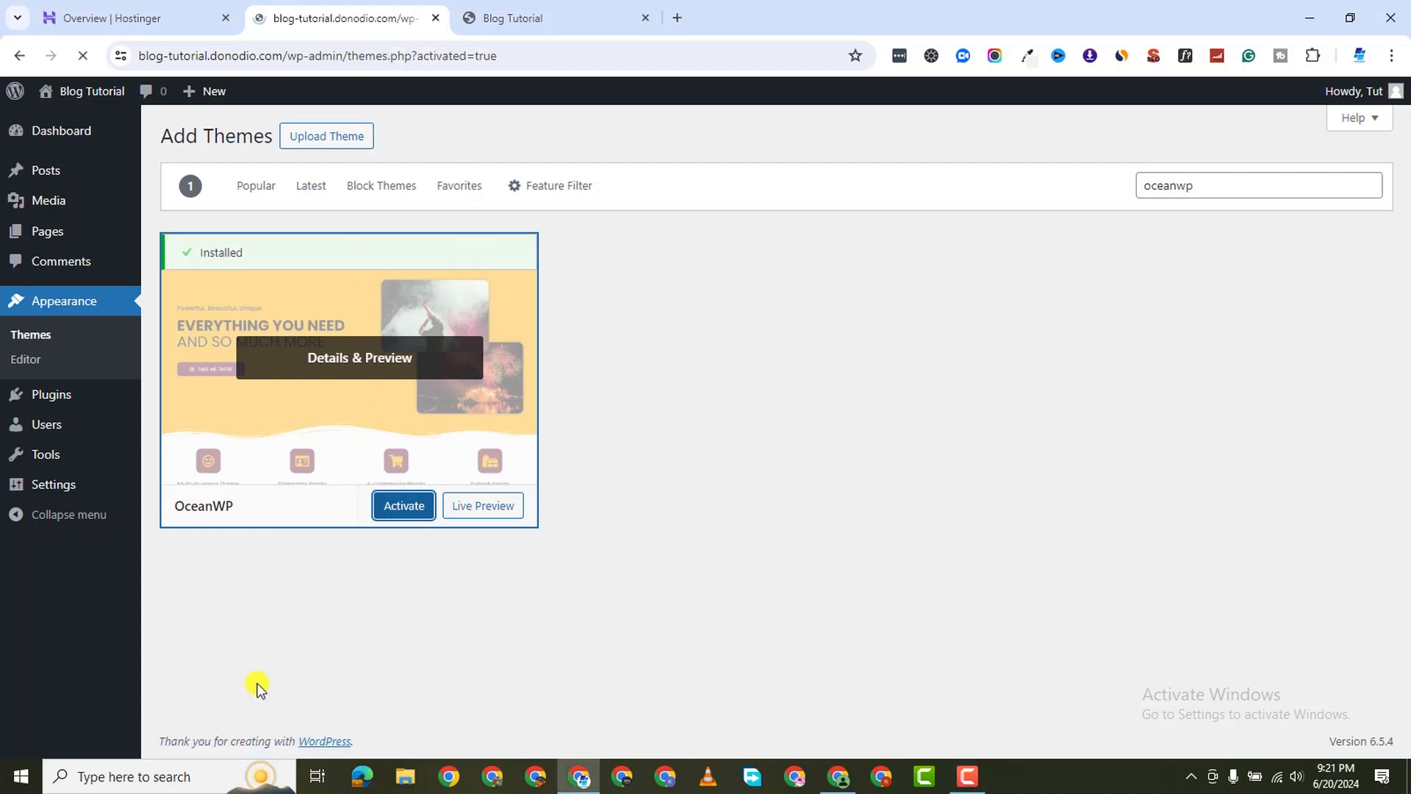
Delete the now-inactive Twenty Twenty-Four theme
{"action": "scroll", "coordinate": [412, 390], "scroll_direction": "down", "scroll_amount": 2}
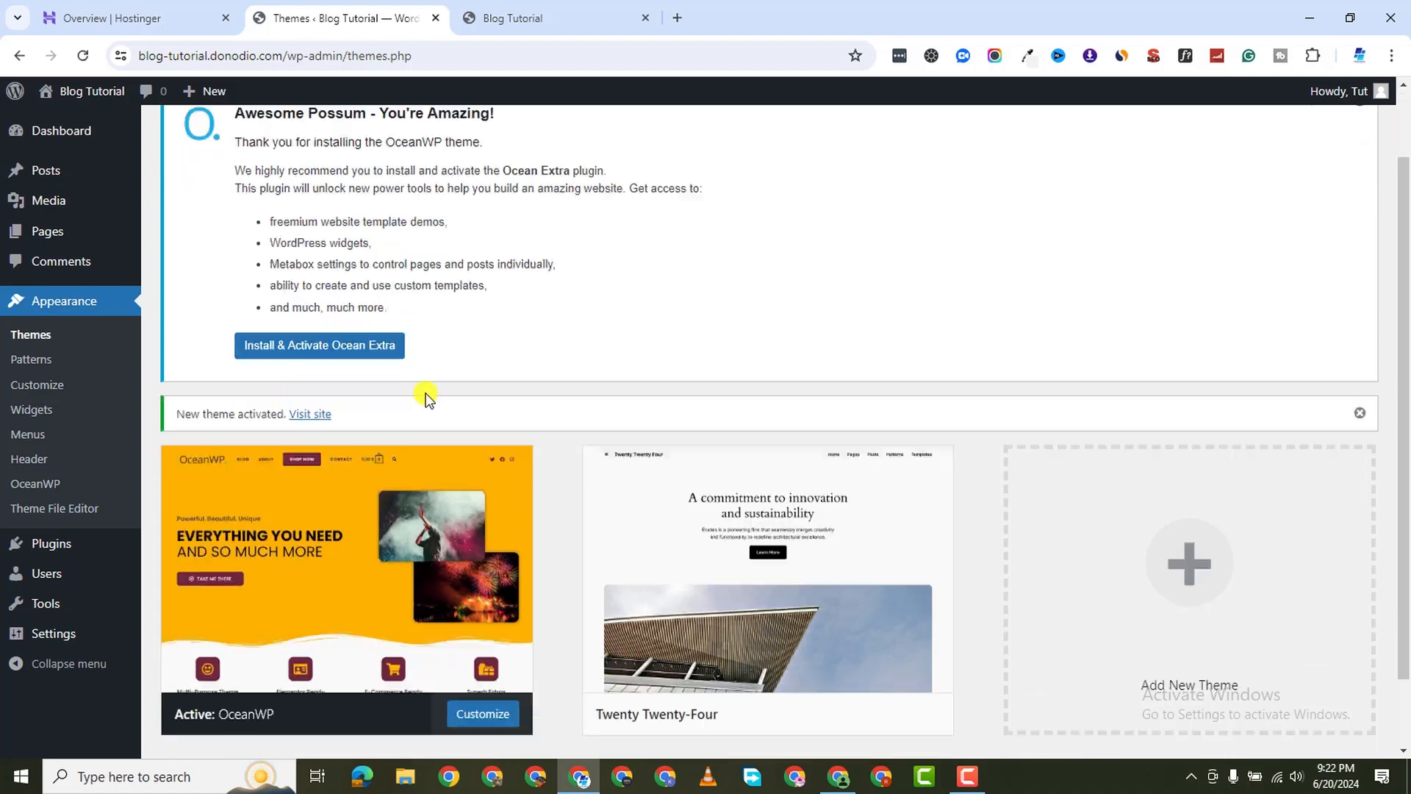
{"action": "scroll", "coordinate": [368, 368], "scroll_direction": "up", "scroll_amount": 2}
{"action": "scroll", "coordinate": [325, 419], "scroll_direction": "up", "scroll_amount": 1}
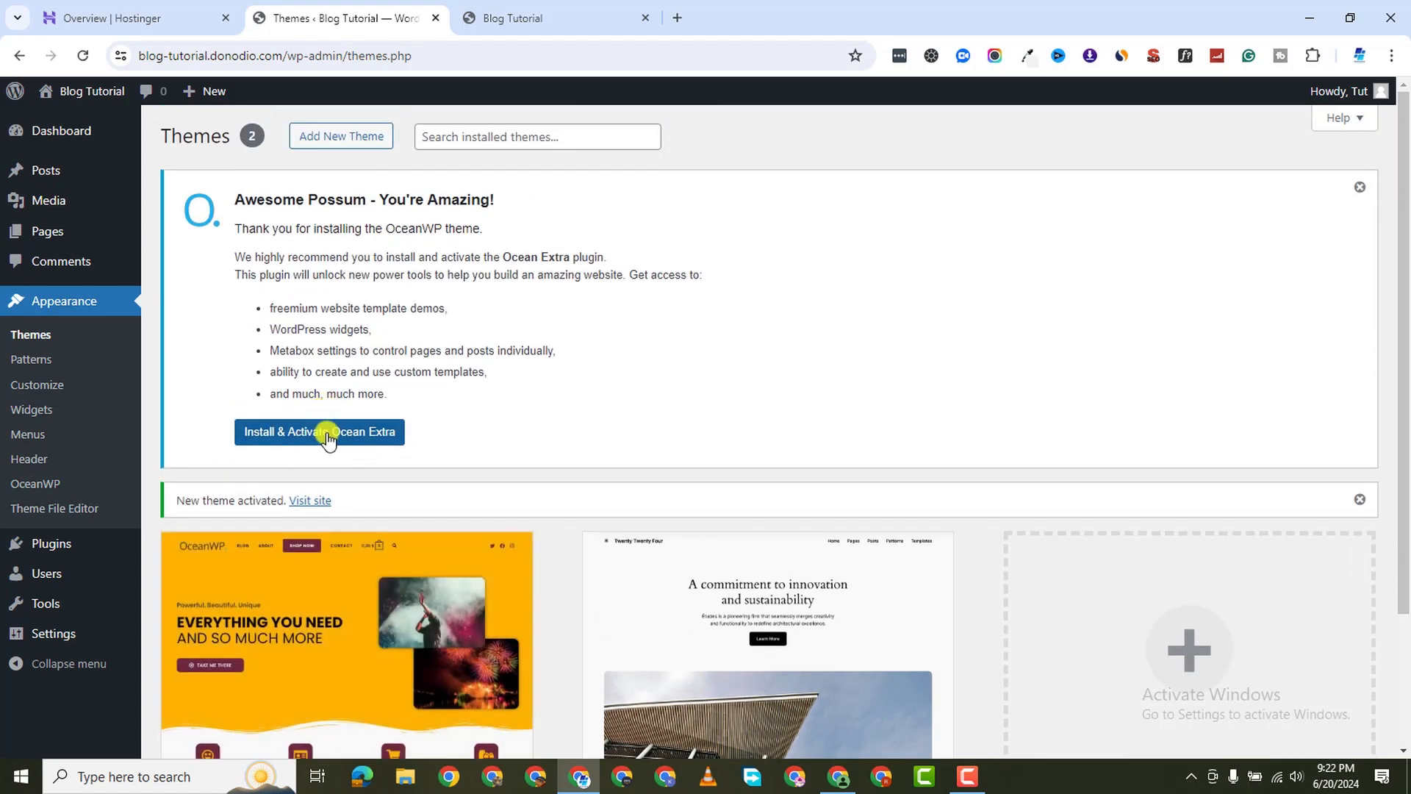
{"action": "scroll", "coordinate": [358, 450], "scroll_direction": "down", "scroll_amount": 2}
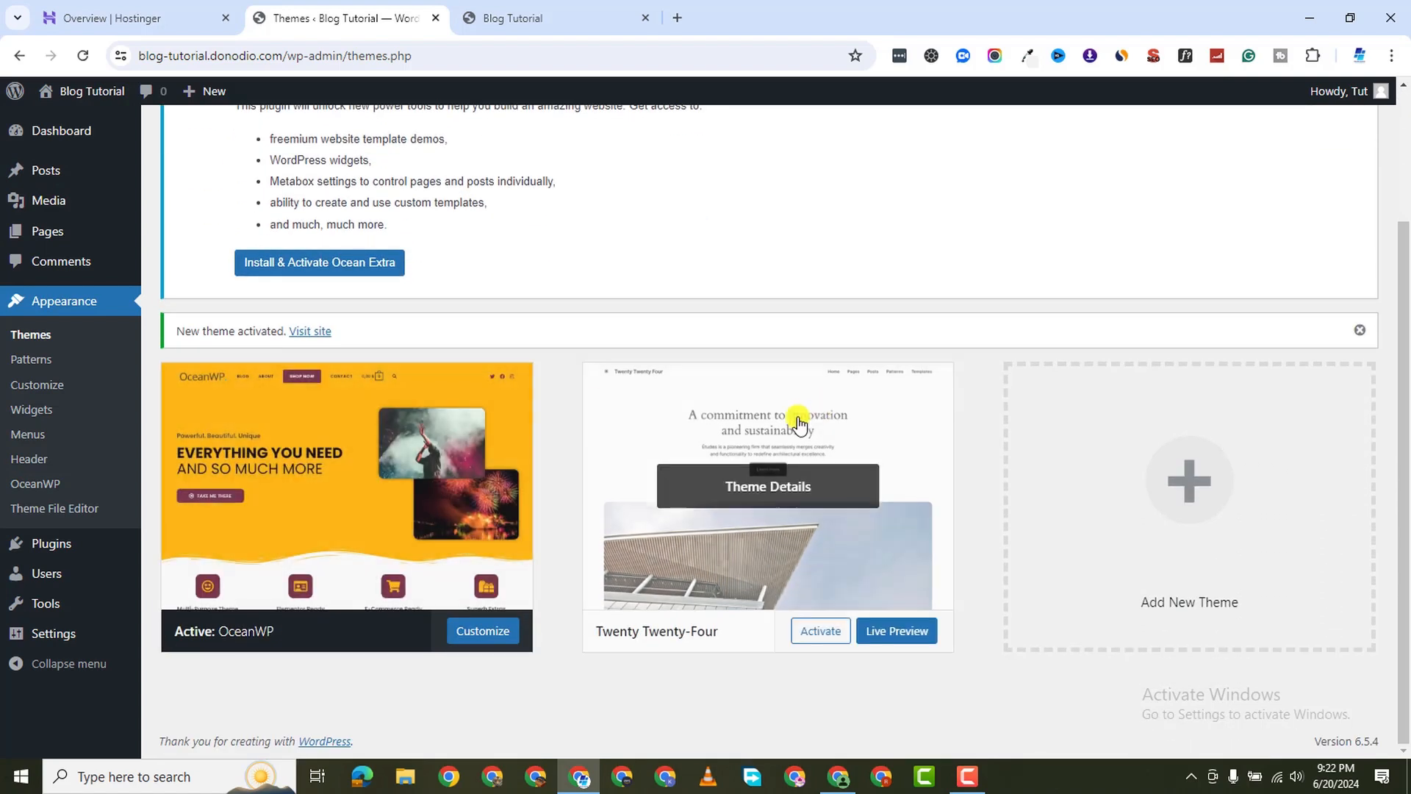
{"action": "left_click", "coordinate": [736, 407]}
{"action": "left_click", "coordinate": [808, 717]}
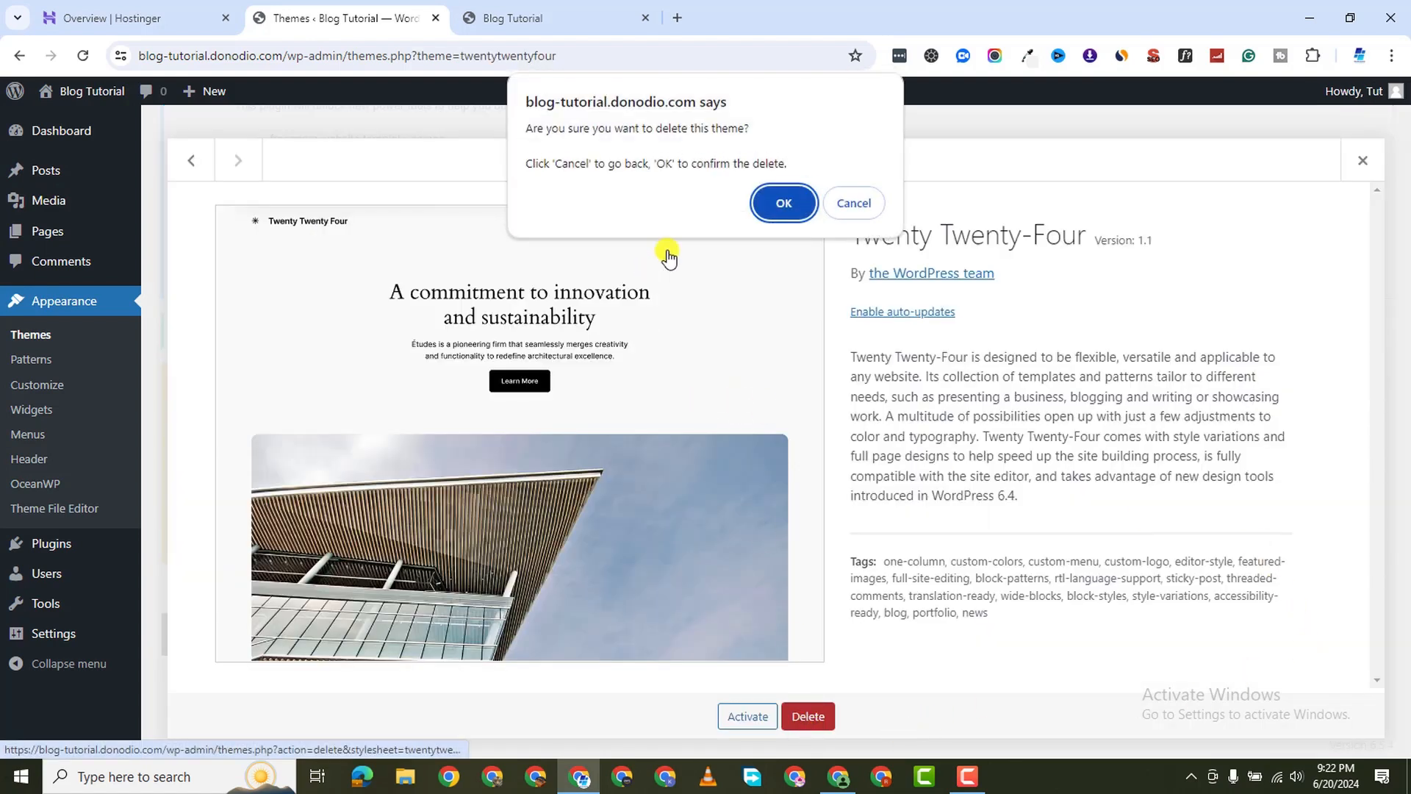
{"action": "left_click", "coordinate": [781, 201]}
{"action": "mouse_move", "coordinate": [41, 553]}
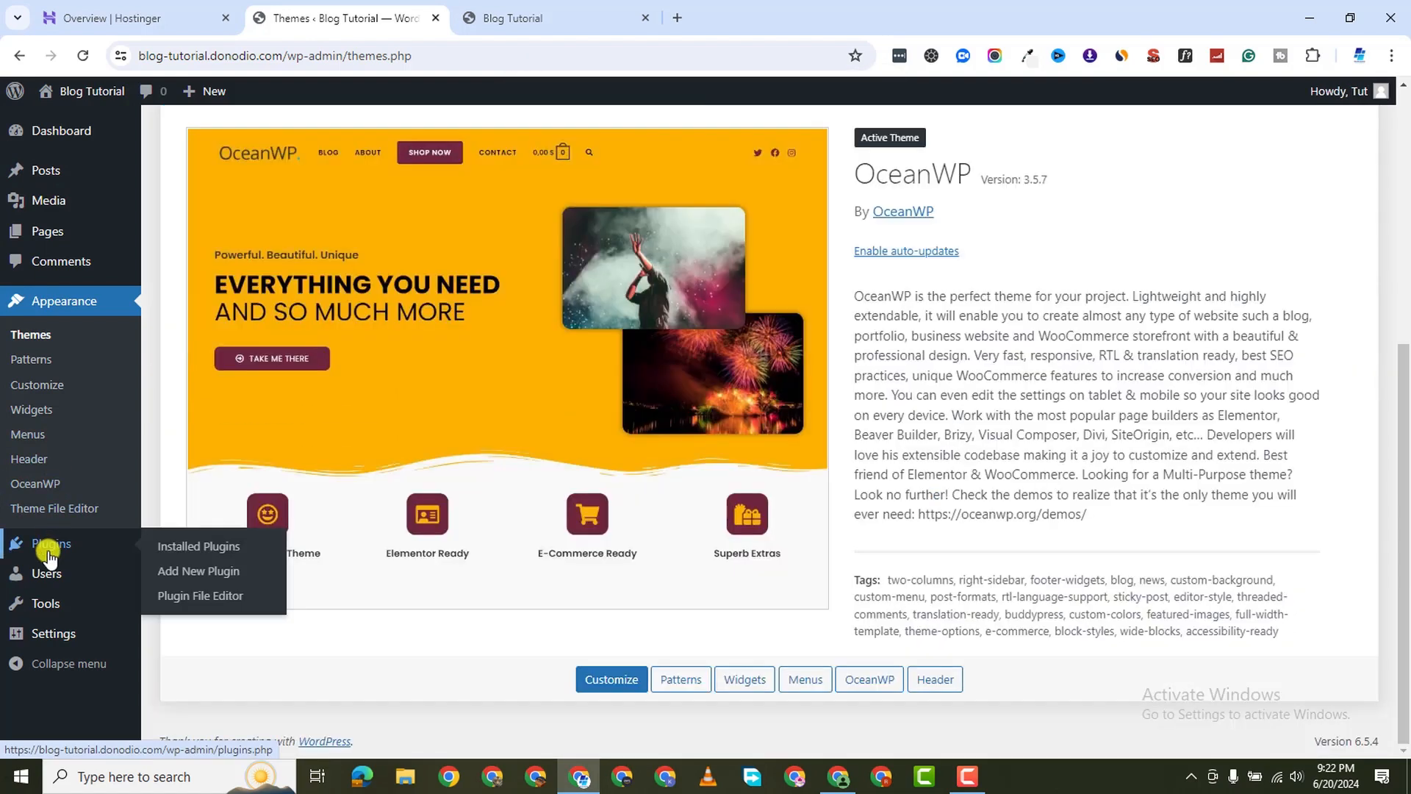
Install and activate the Ocean Extra plugin
{"action": "left_click", "coordinate": [180, 552]}
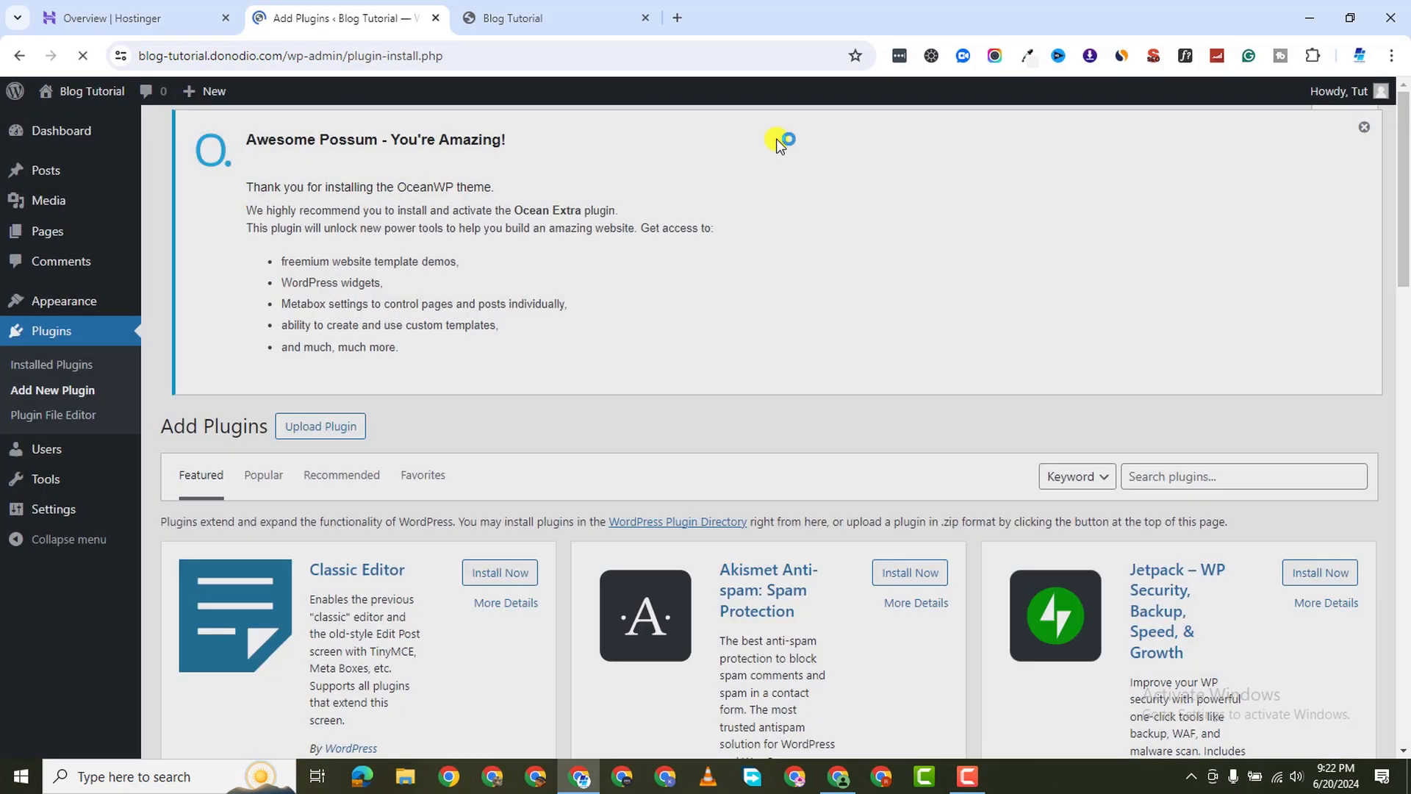
{"action": "scroll", "coordinate": [859, 462], "scroll_direction": "down", "scroll_amount": 3}
{"action": "scroll", "coordinate": [859, 462], "scroll_direction": "up", "scroll_amount": 3}
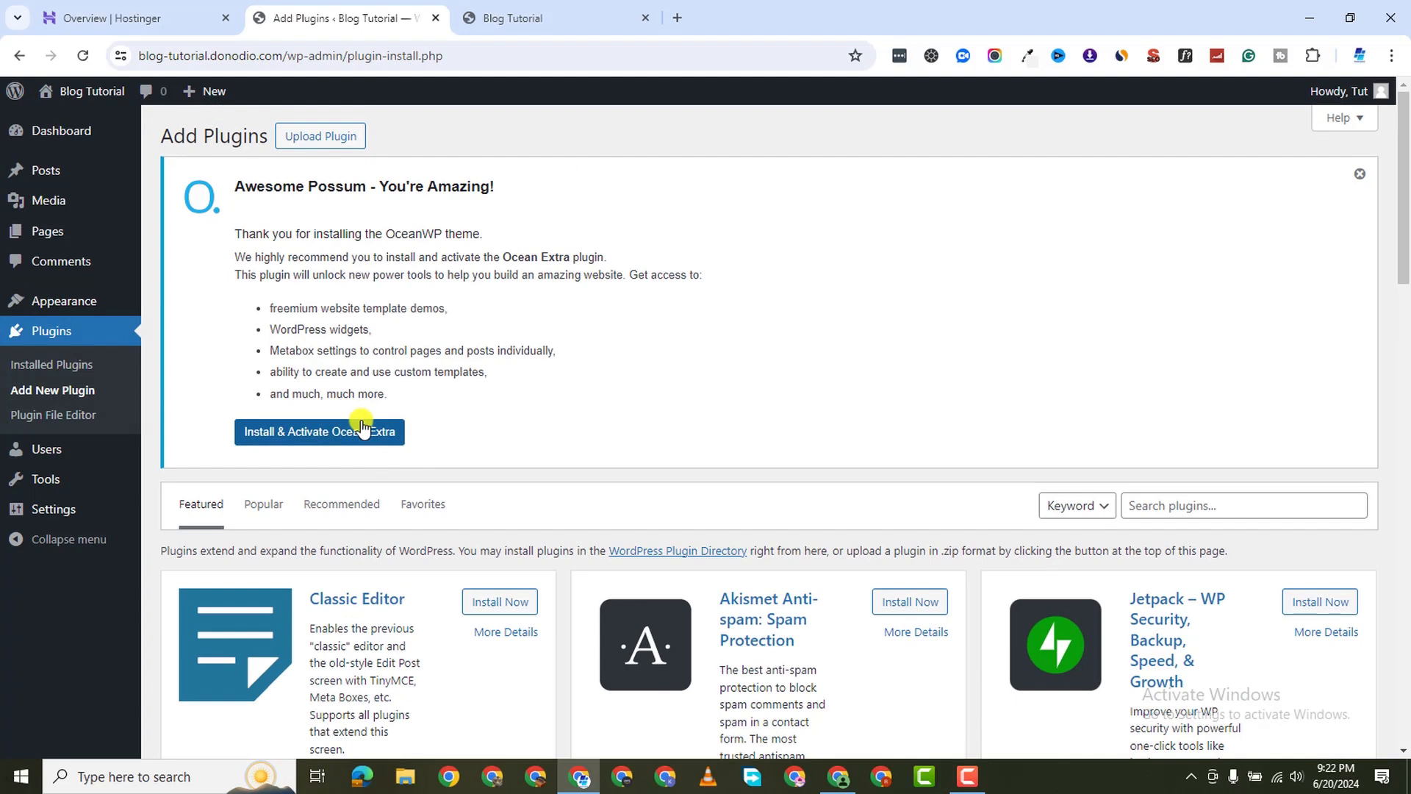
{"action": "left_click", "coordinate": [362, 426]}
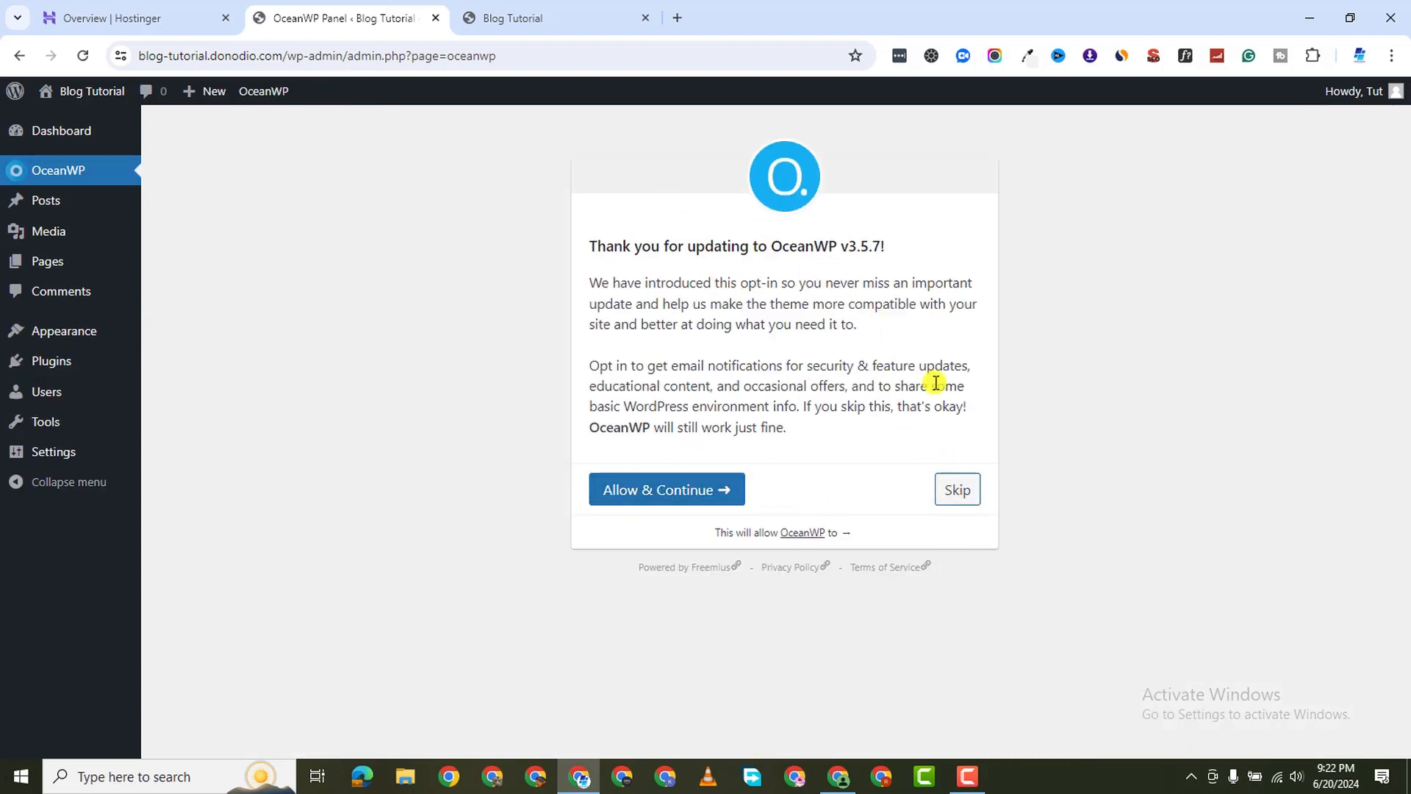
Skip the OceanWP opt-in and dismiss the upgrade notice
{"action": "left_click", "coordinate": [968, 500]}
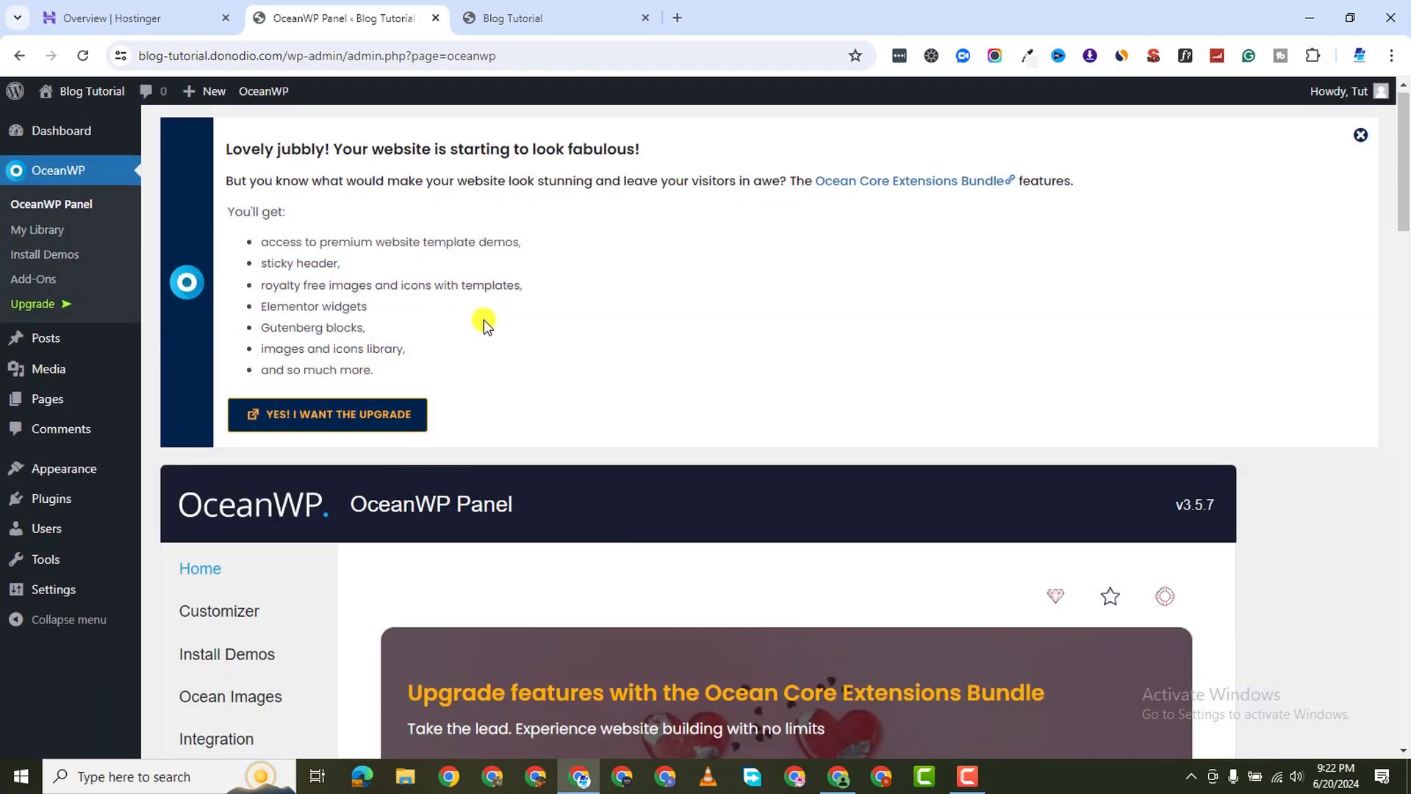
{"action": "scroll", "coordinate": [483, 321], "scroll_direction": "down", "scroll_amount": 4}
{"action": "scroll", "coordinate": [372, 208], "scroll_direction": "up", "scroll_amount": 3}
{"action": "scroll", "coordinate": [436, 298], "scroll_direction": "up", "scroll_amount": 2}
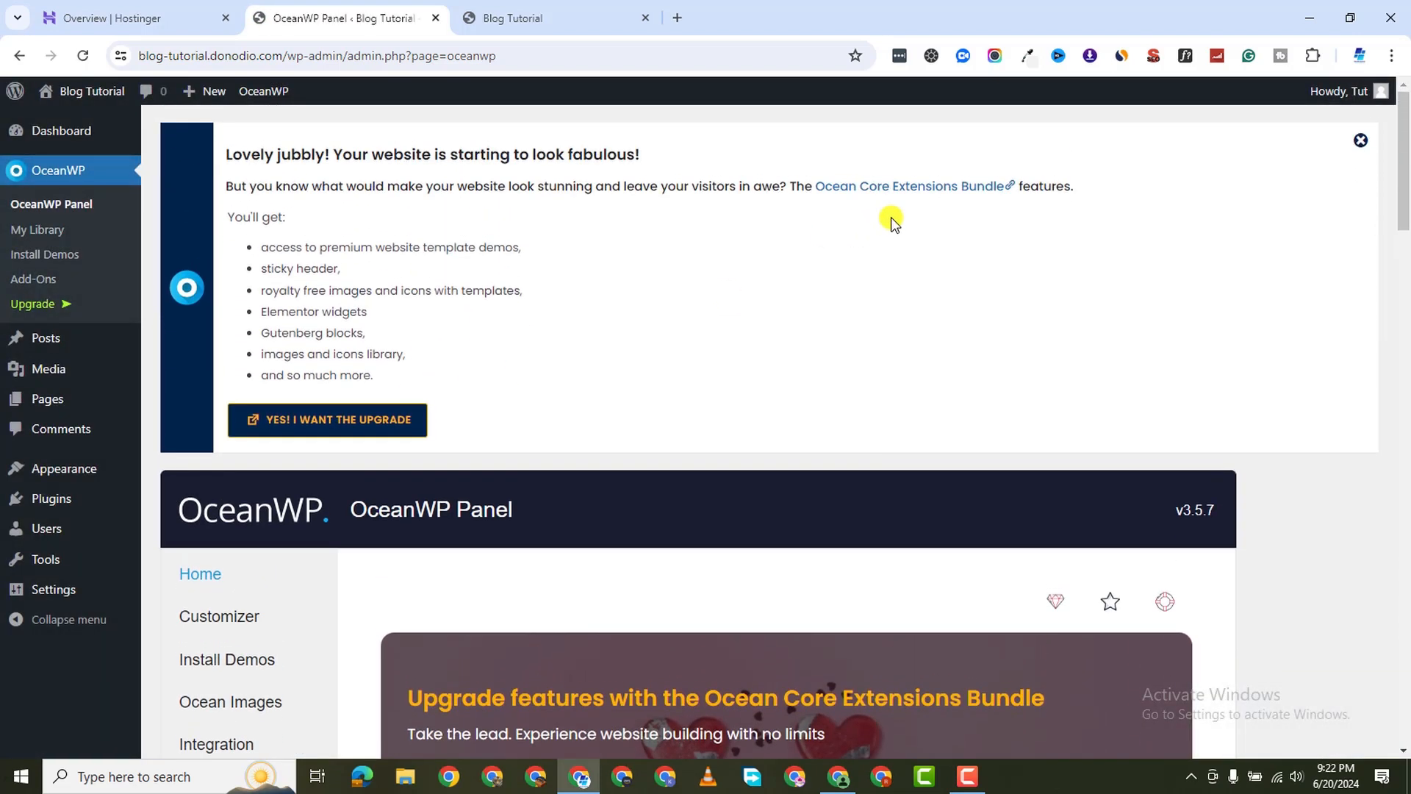
{"action": "left_click", "coordinate": [1357, 143]}
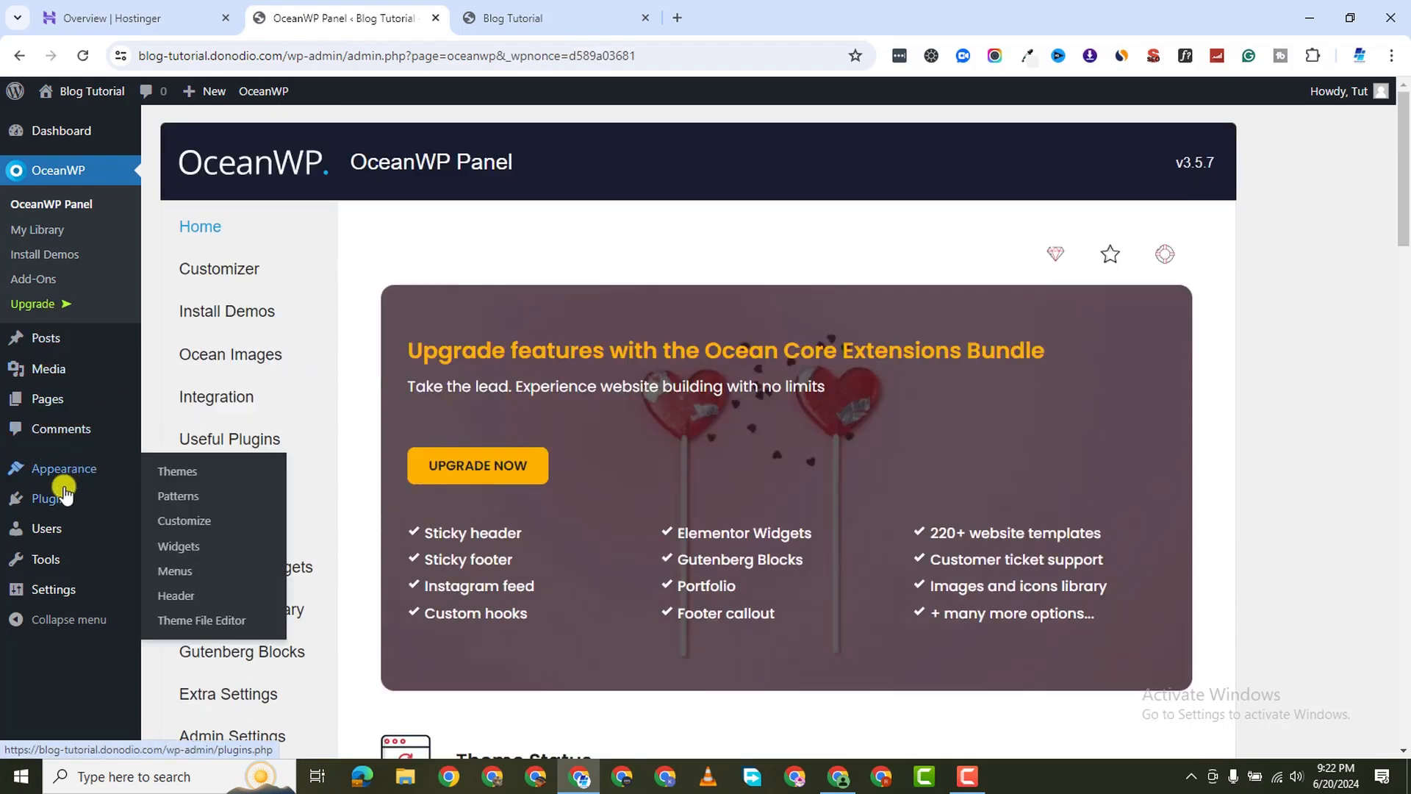
{"action": "mouse_move", "coordinate": [136, 500]}
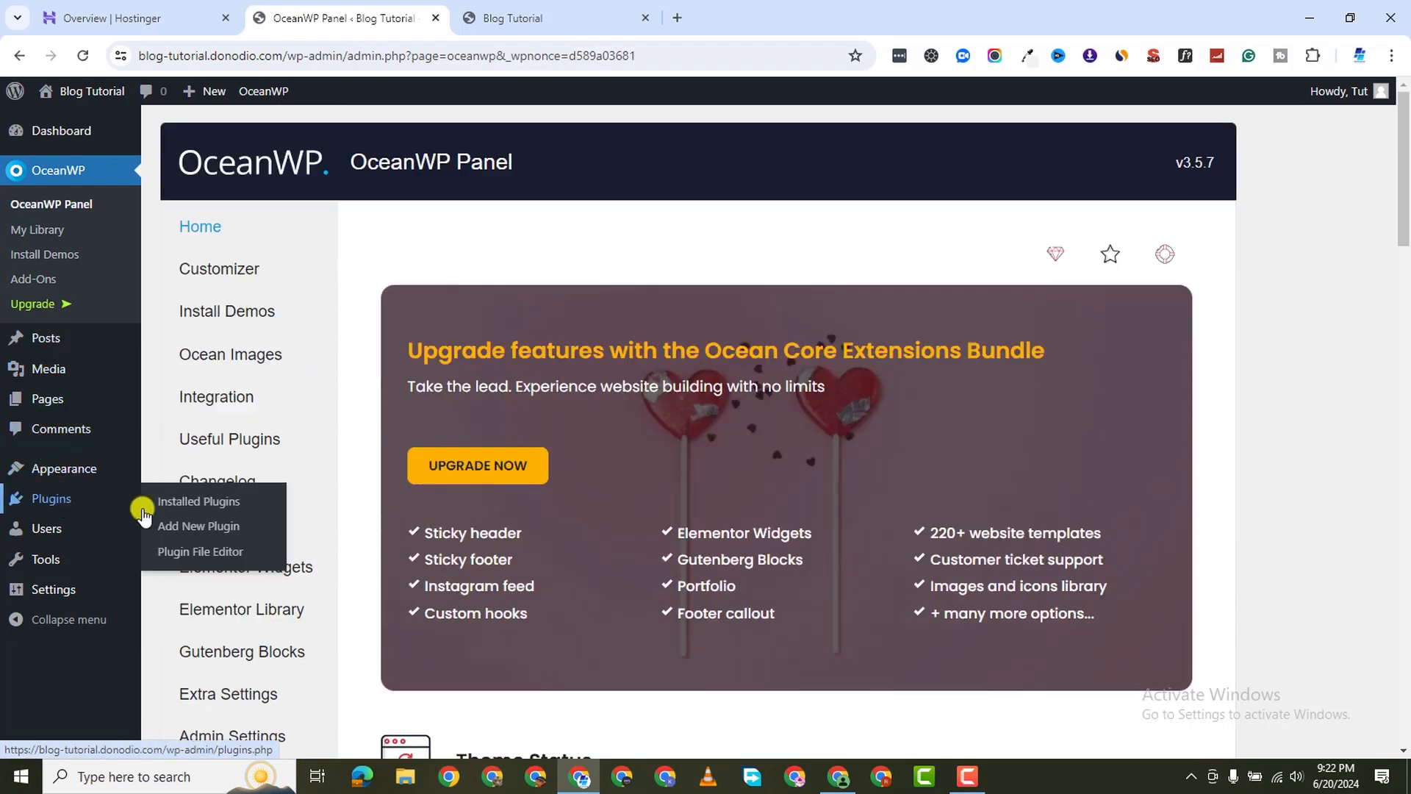
{"action": "left_click", "coordinate": [198, 526]}
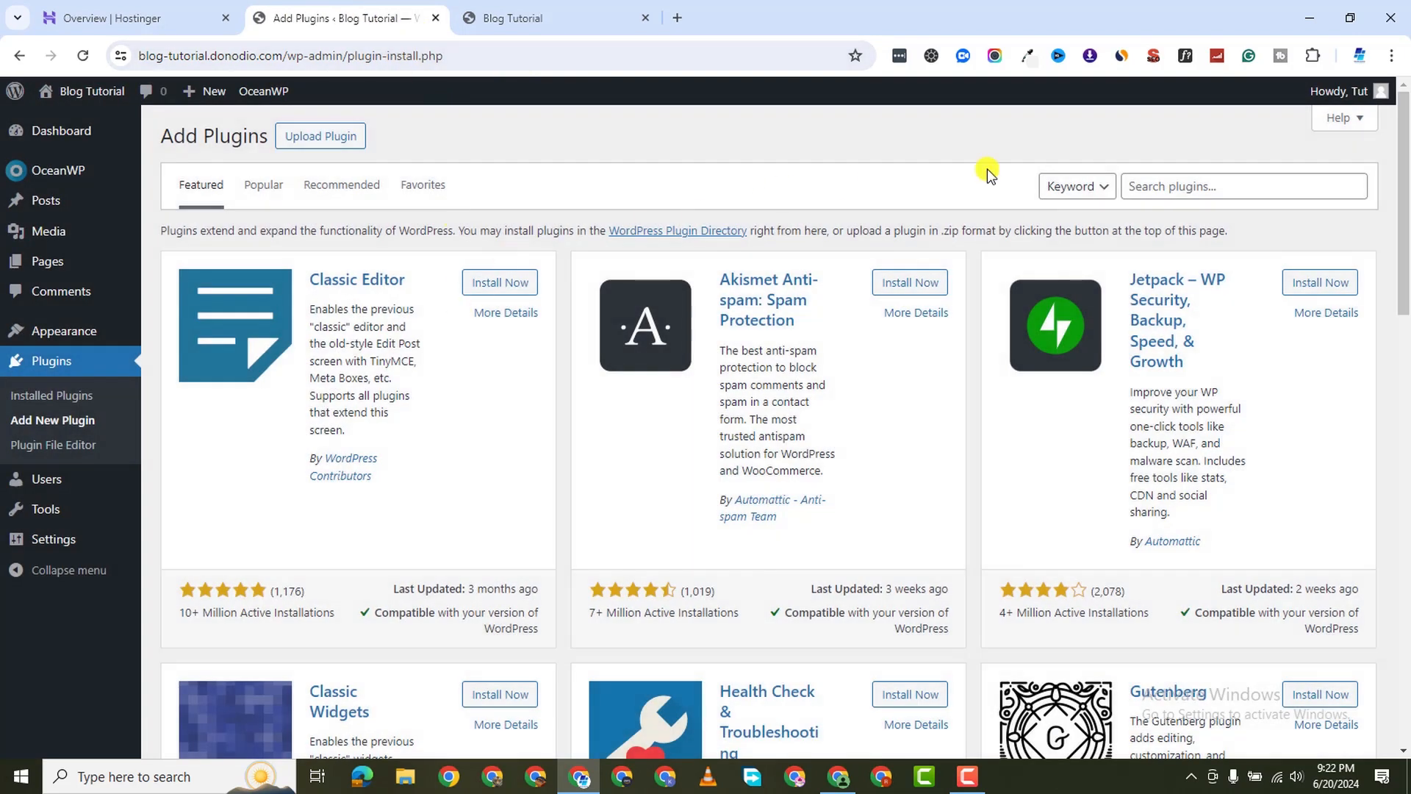
Search plugins for elementor and install Elementor Website Builder
{"action": "left_click", "coordinate": [1130, 186]}
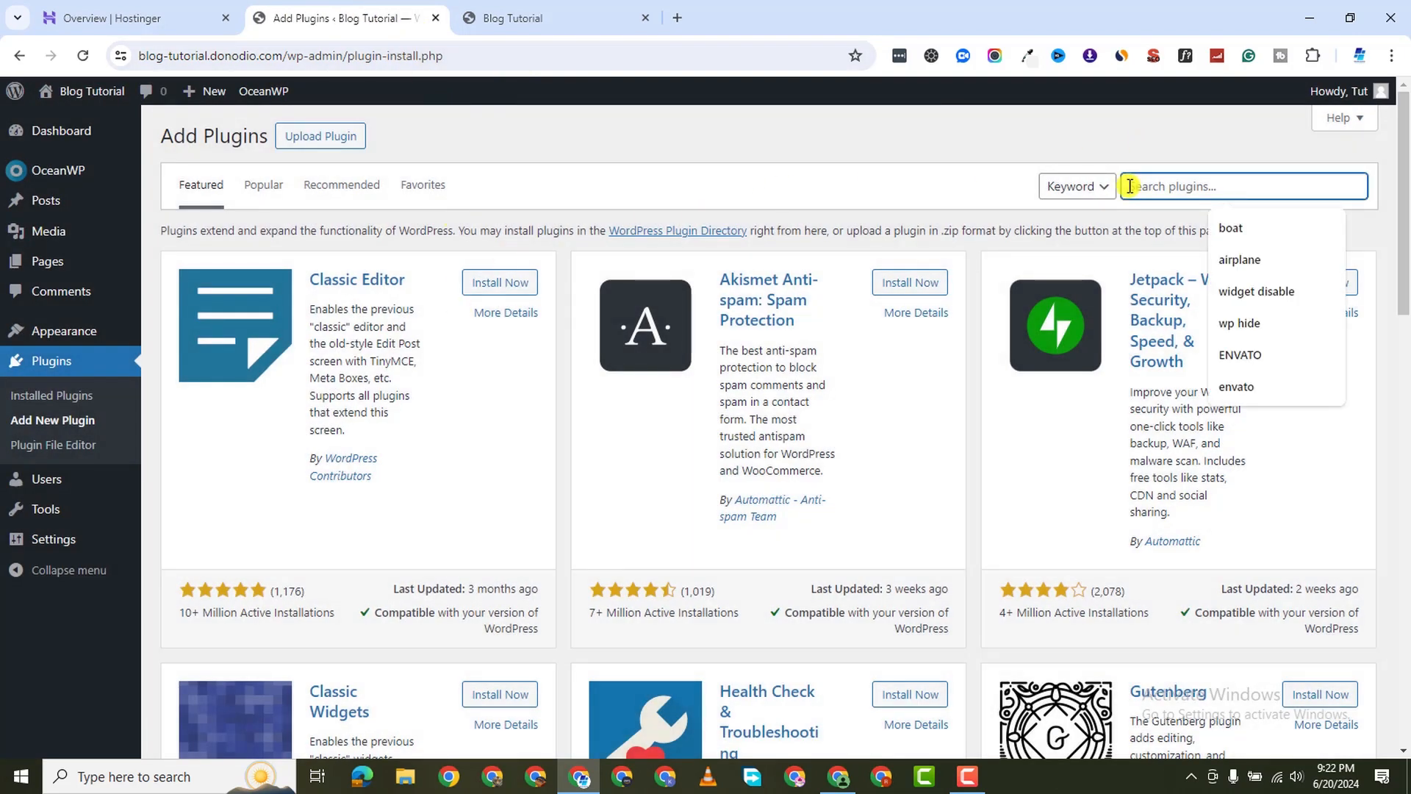
{"action": "type", "text": "elemento"}
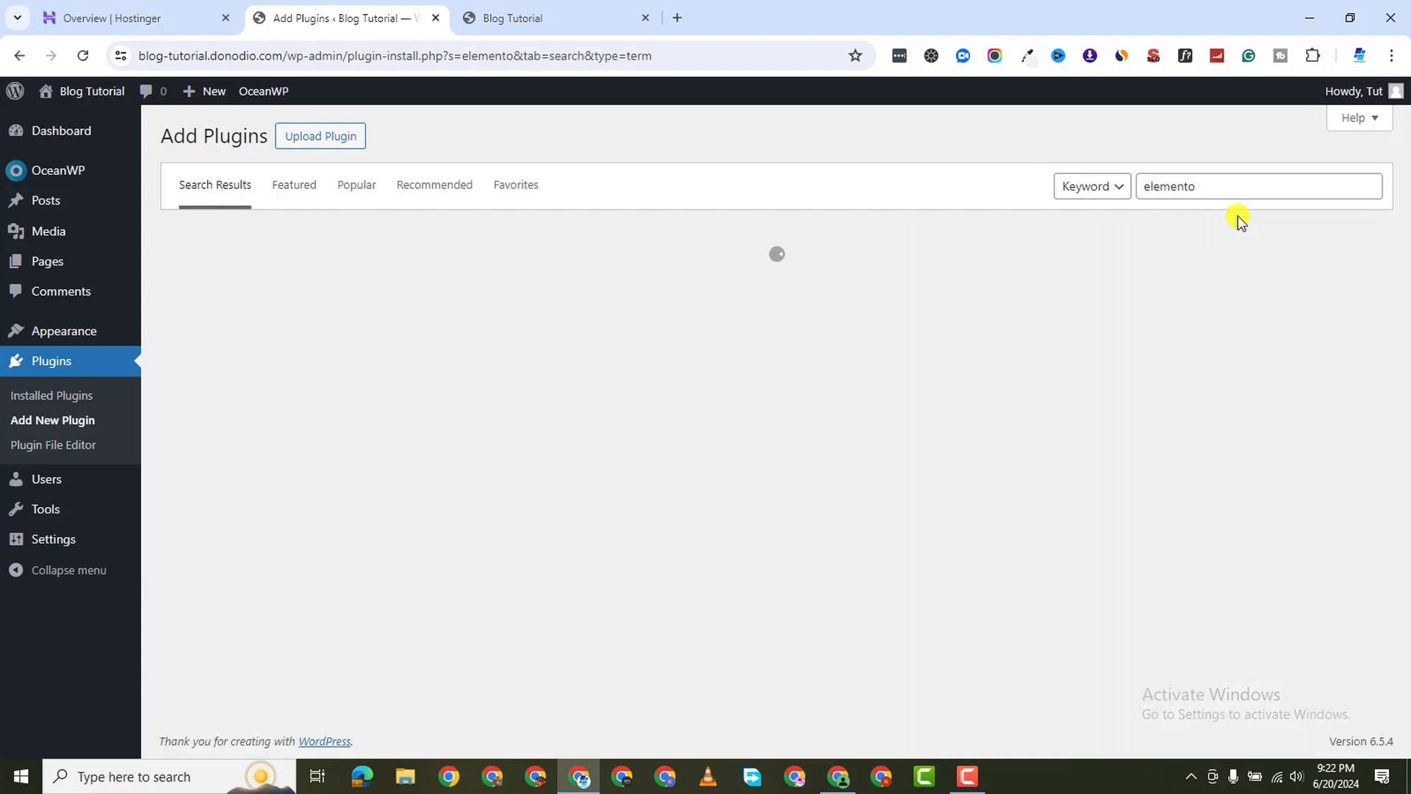
{"action": "left_click", "coordinate": [1227, 186]}
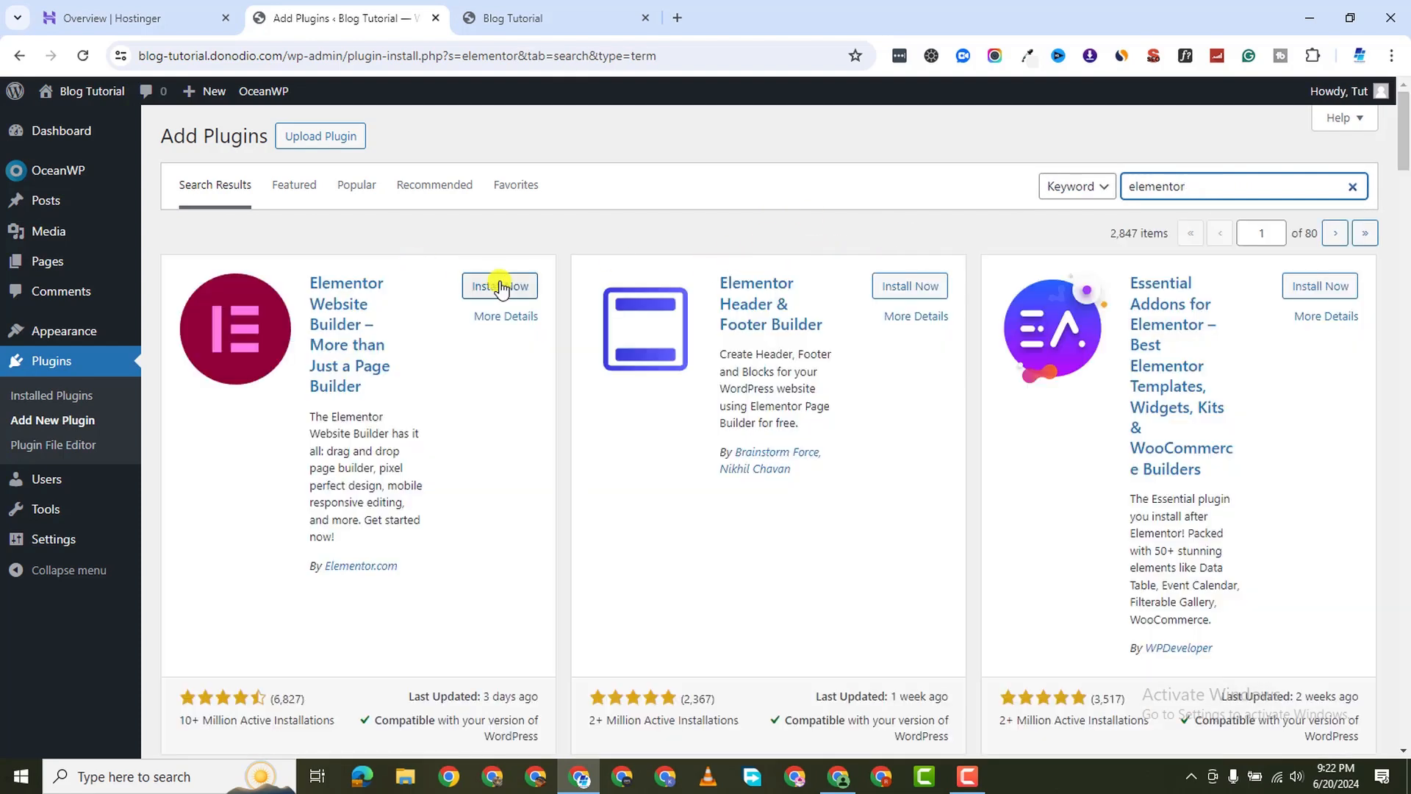
{"action": "left_click", "coordinate": [494, 288]}
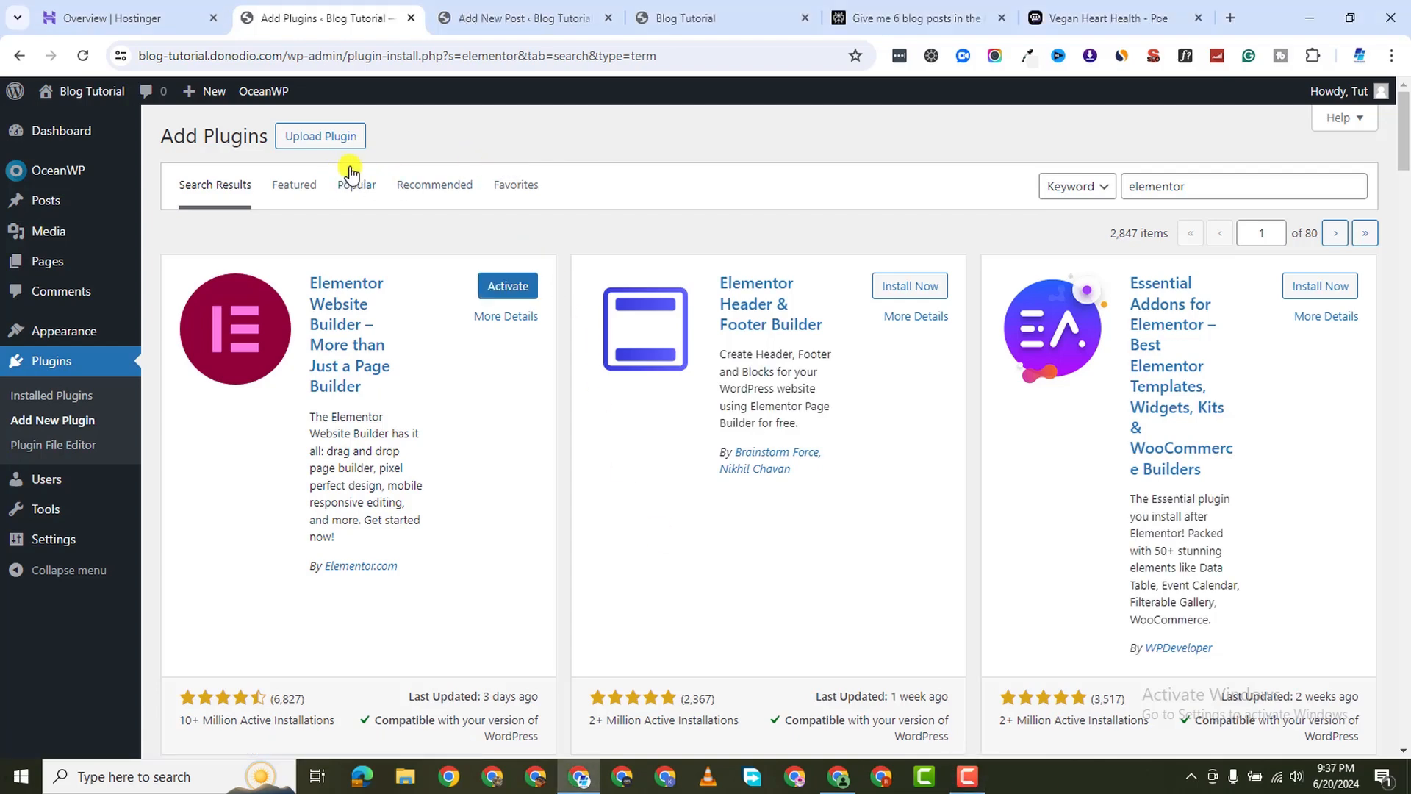
Search for 'classic edito' and install the Classic Editor plugin
{"action": "double_click", "coordinate": [1189, 191]}
{"action": "type", "text": "cla"}
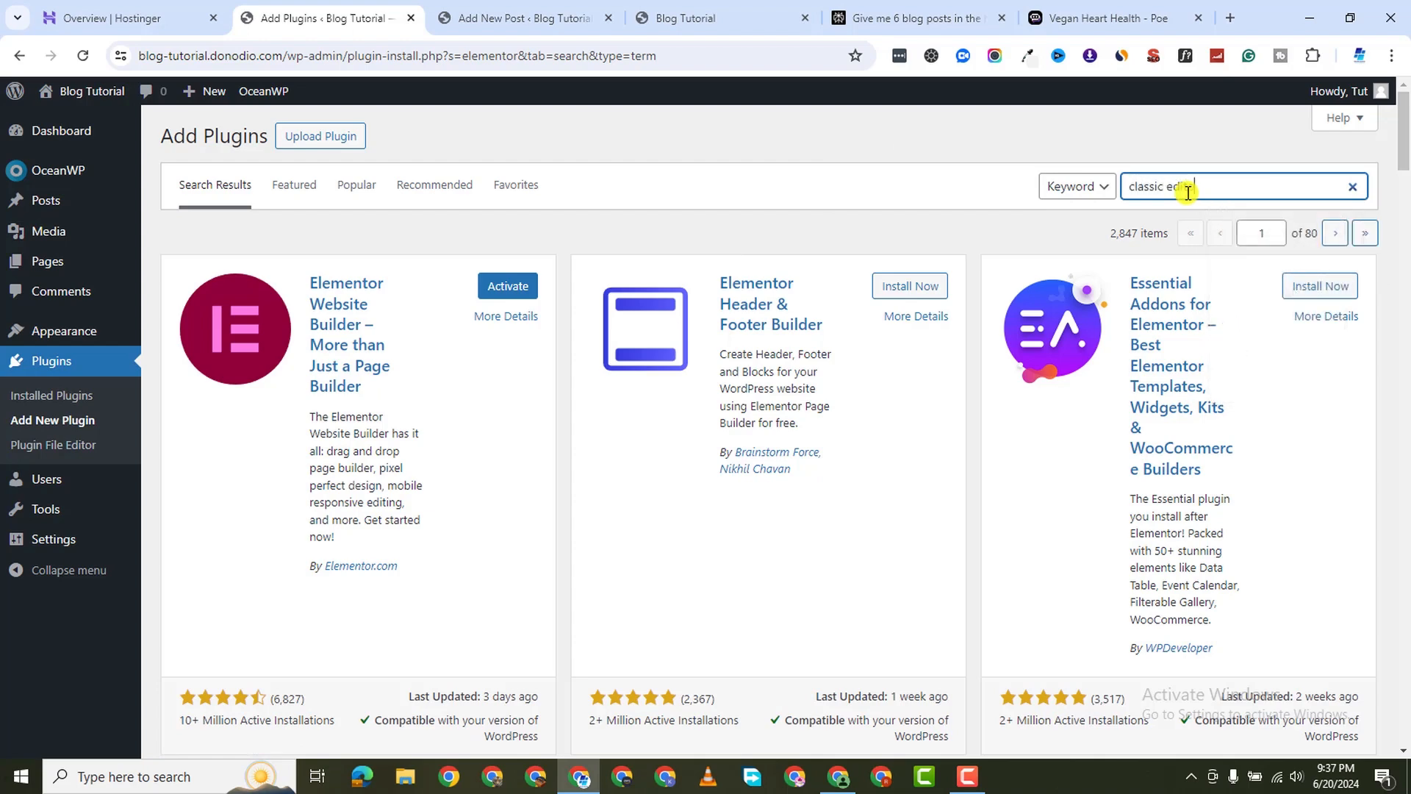
{"action": "type", "text": "ssic edito"}
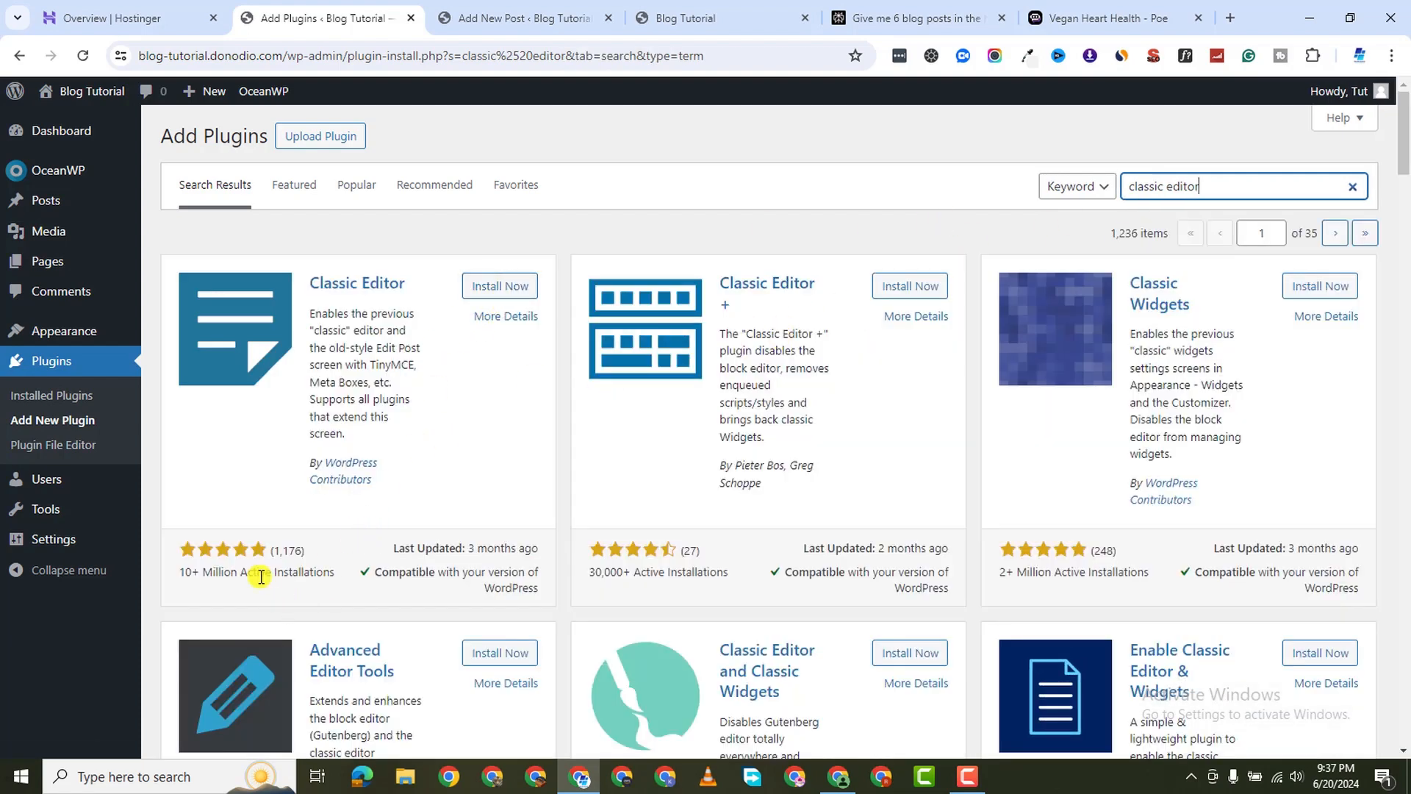
{"action": "left_click", "coordinate": [489, 285]}
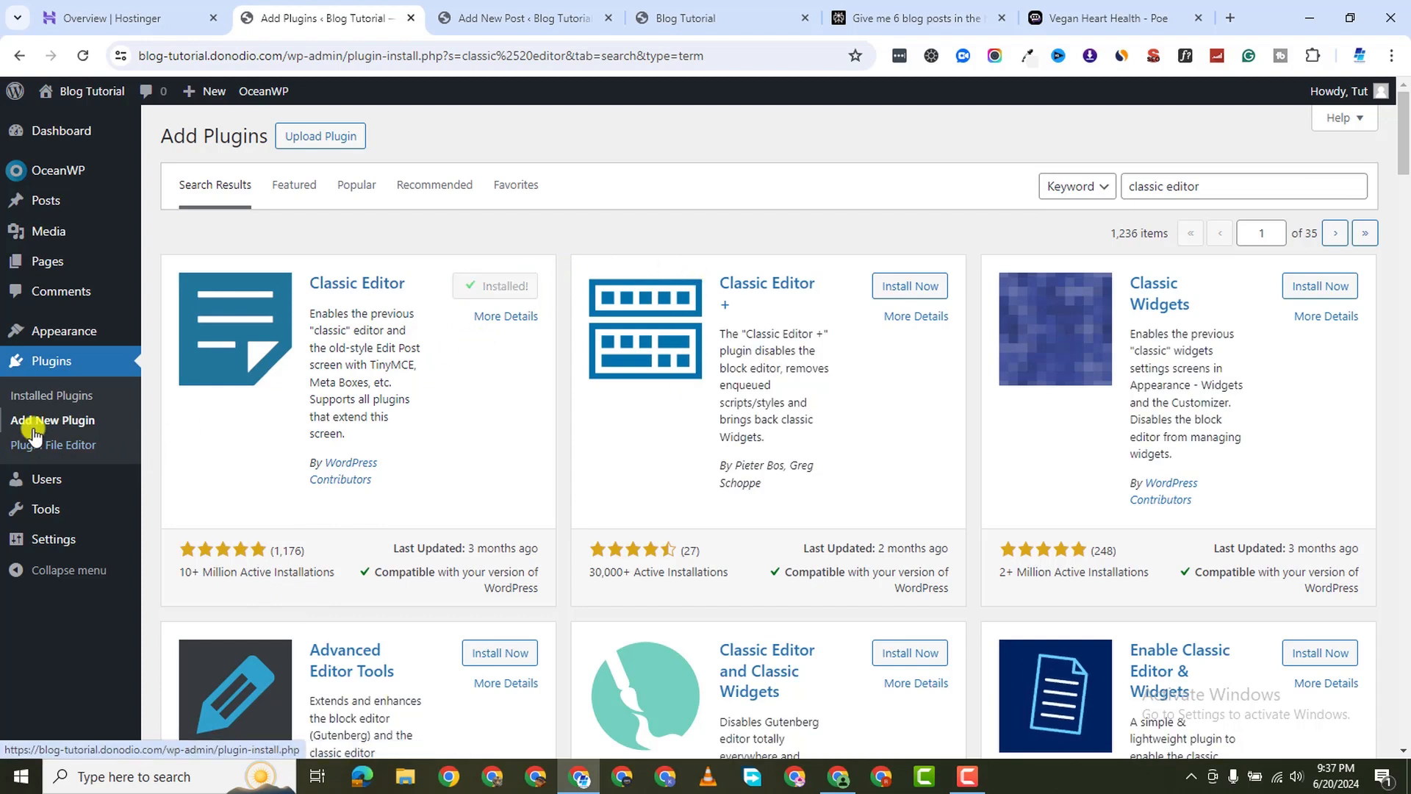
{"action": "mouse_move", "coordinate": [65, 334]}
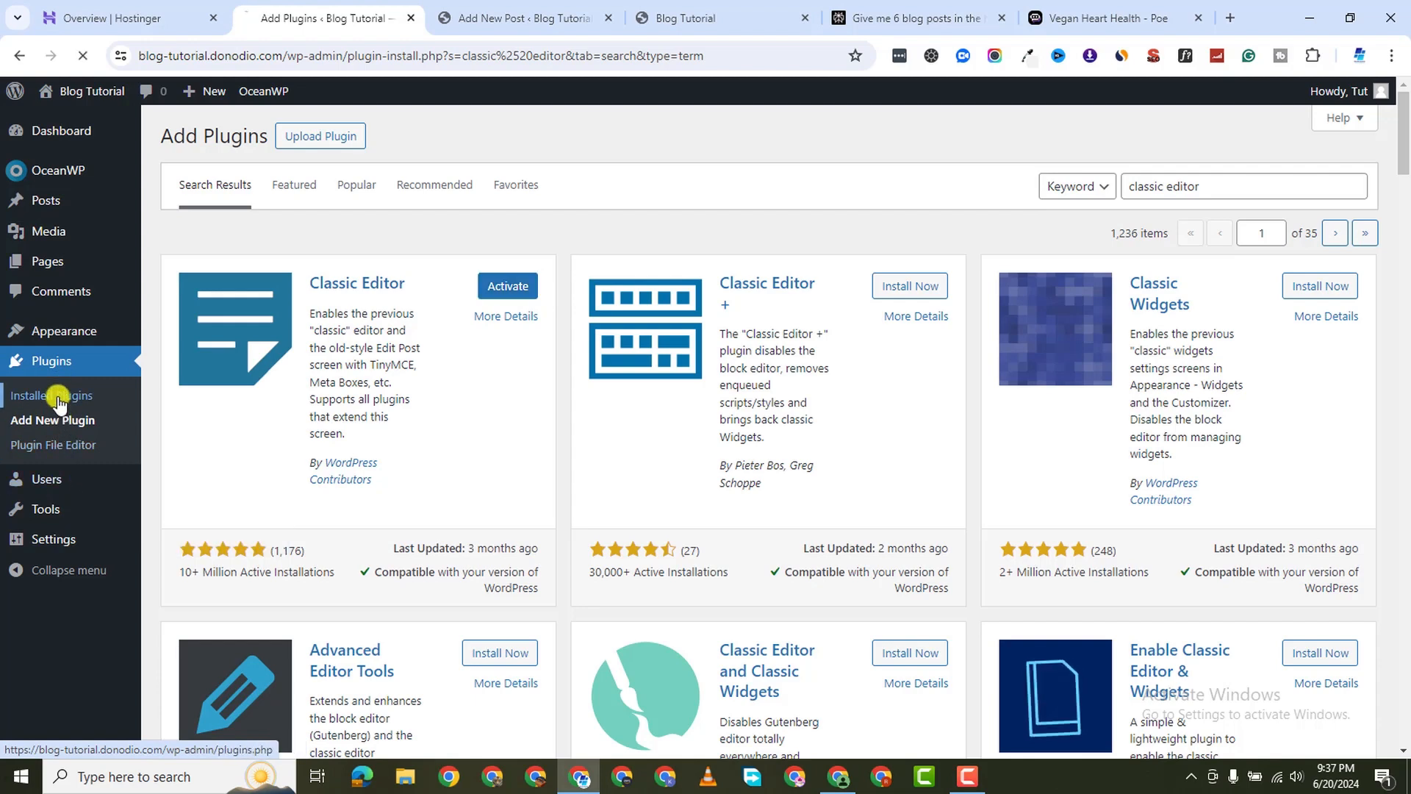
From Installed Plugins, bulk-activate the ticked plugins, including Elementor
{"action": "left_click", "coordinate": [59, 397]}
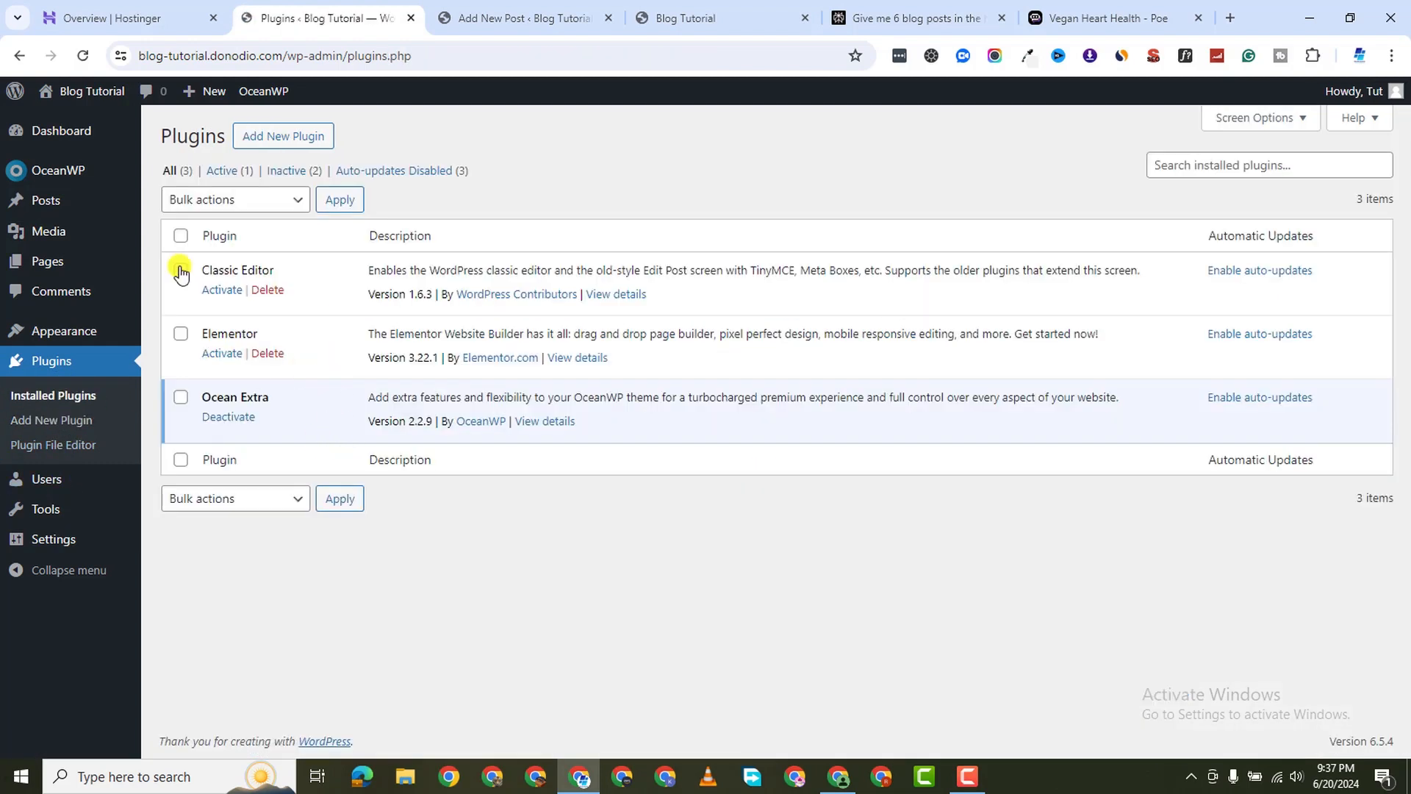
{"action": "left_click", "coordinate": [230, 199]}
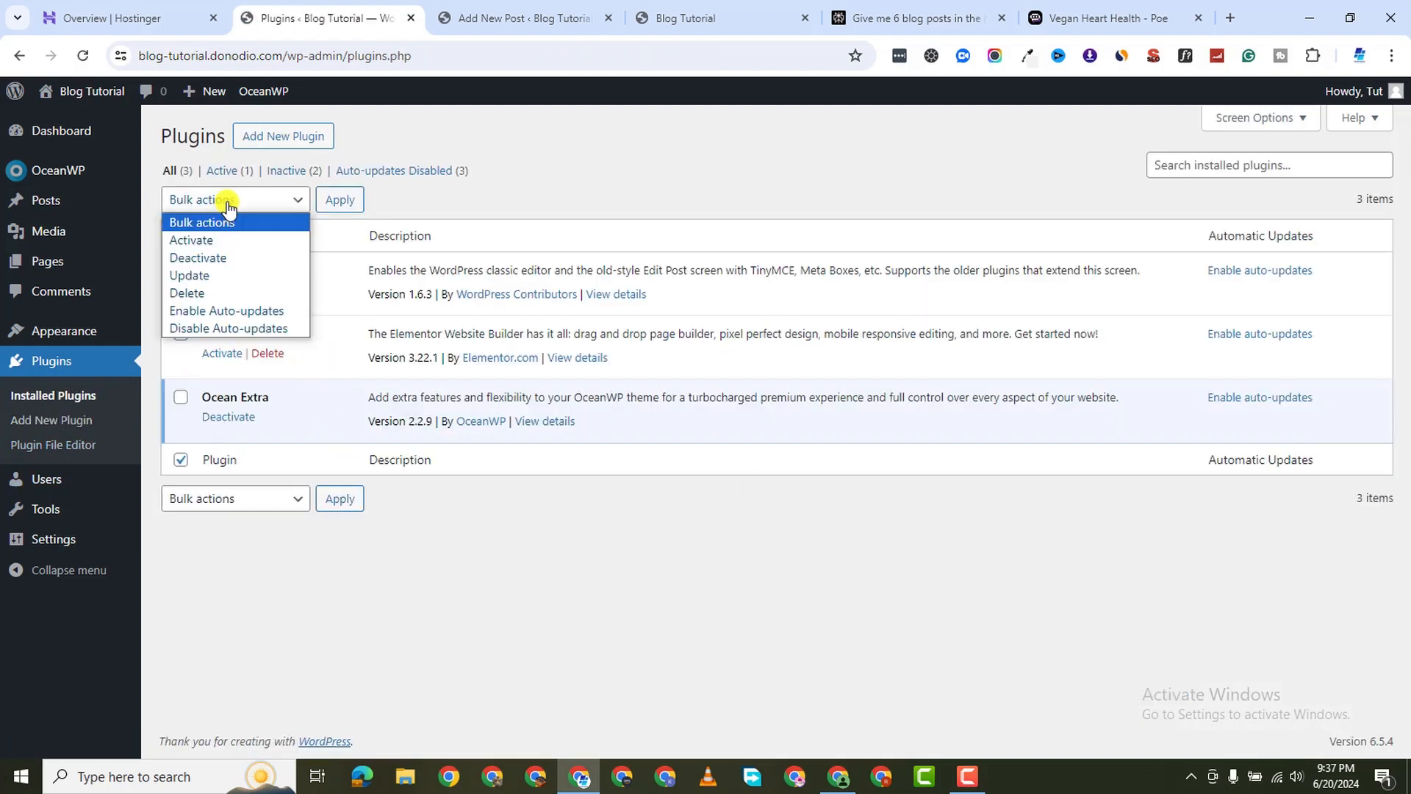
{"action": "left_click", "coordinate": [257, 245]}
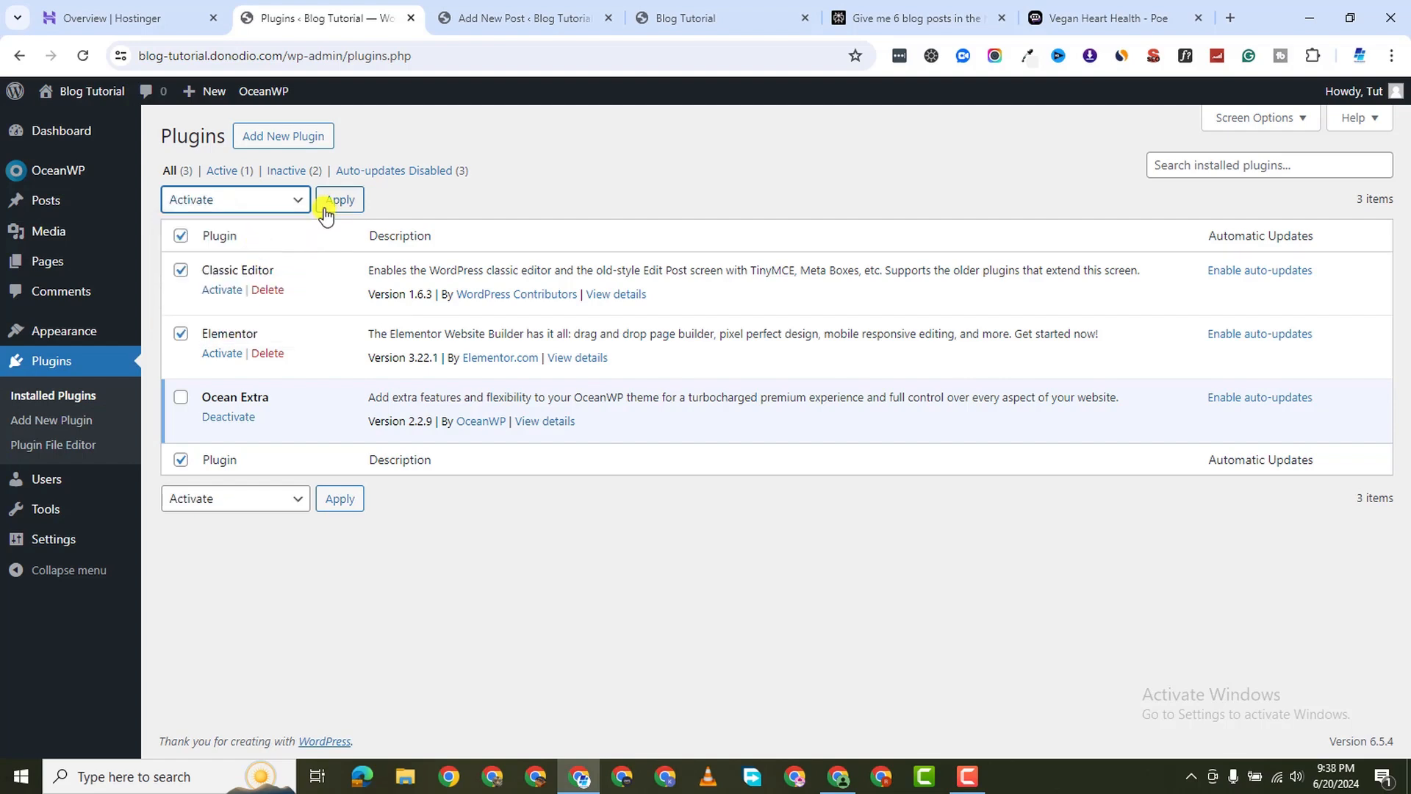
{"action": "left_click", "coordinate": [326, 210]}
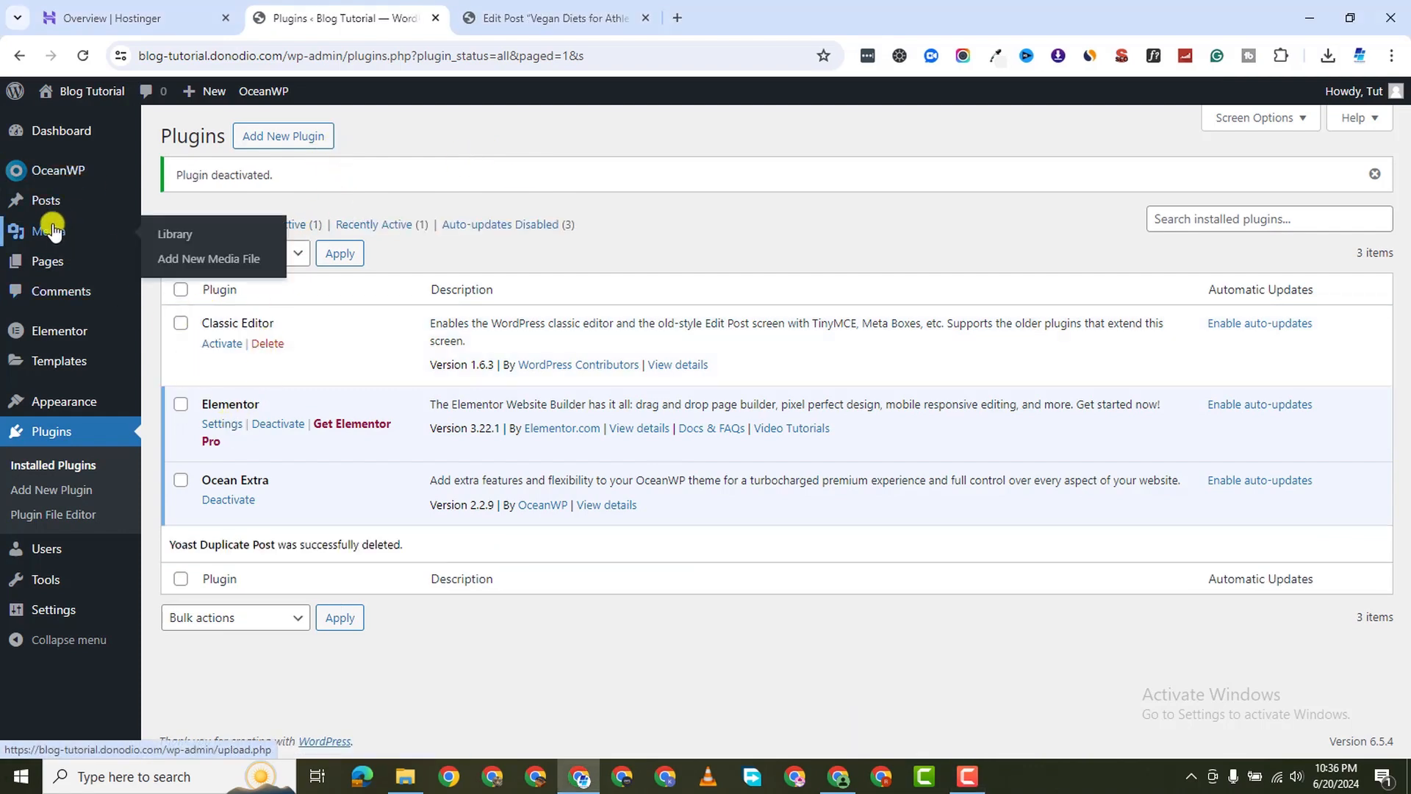
{"action": "mouse_move", "coordinate": [44, 261]}
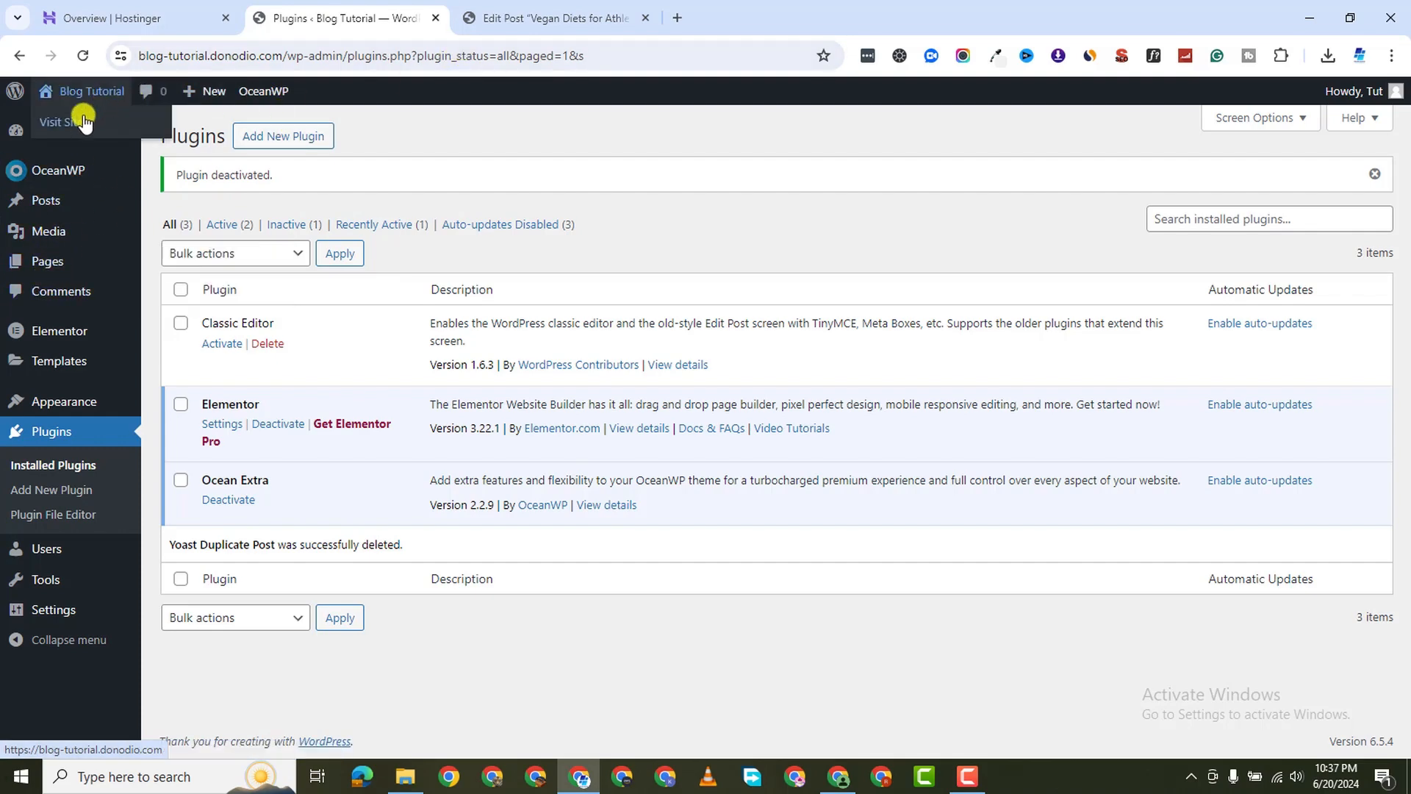
Open the Blog Tutorial live site in a new browser tab and view it
{"action": "right_click", "coordinate": [70, 124]}
{"action": "left_click", "coordinate": [142, 139]}
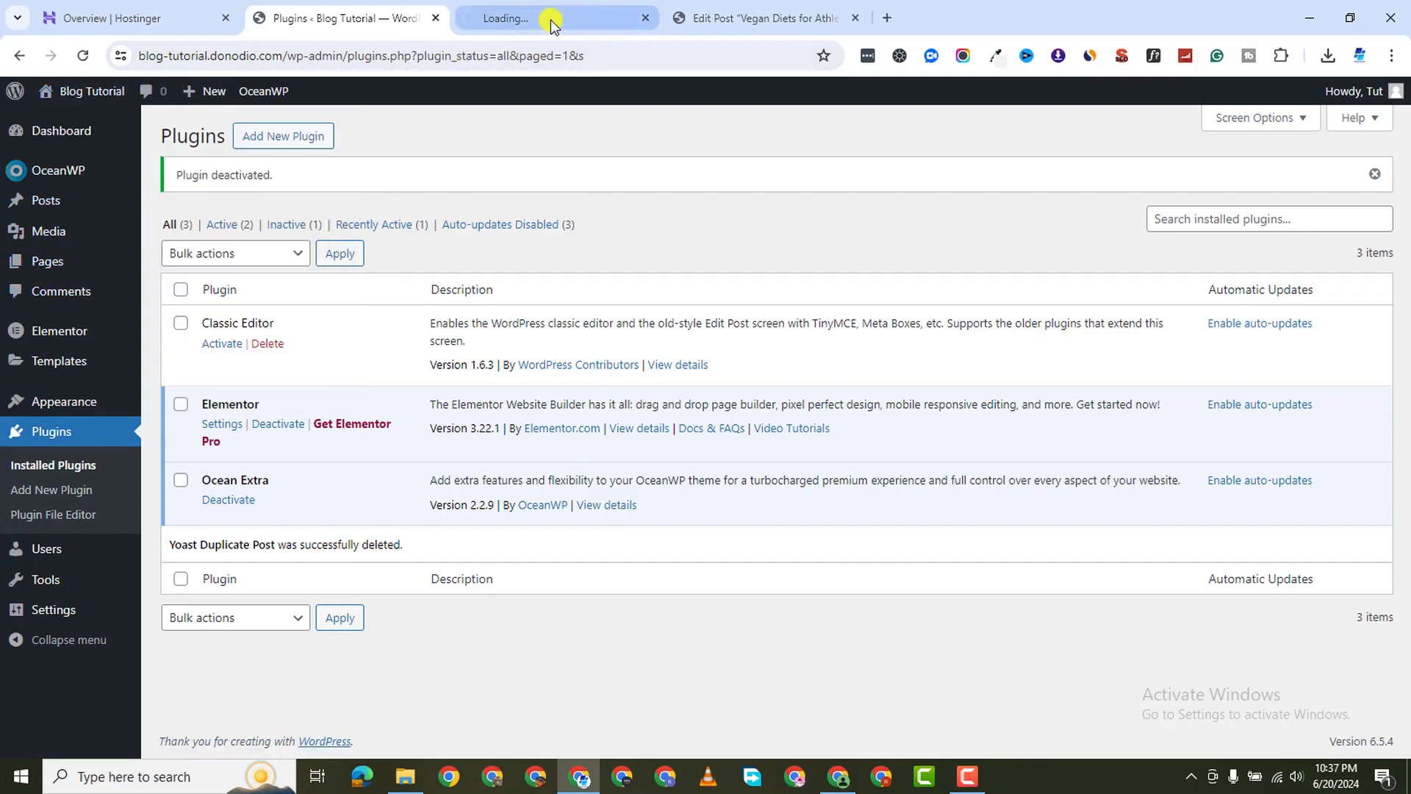
{"action": "left_click", "coordinate": [559, 18]}
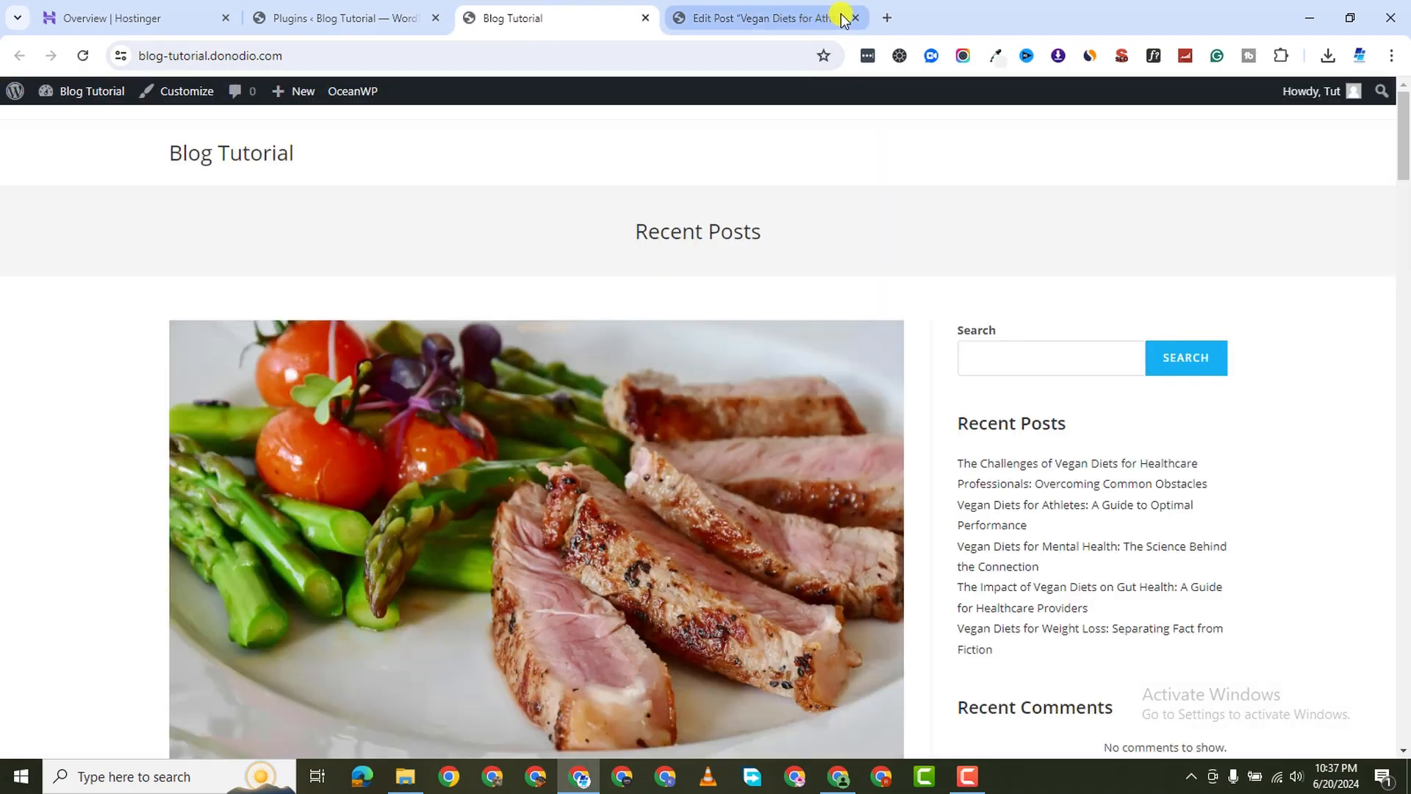
Close the Edit Post tab and return to the Plugins admin page
{"action": "left_click", "coordinate": [856, 18]}
{"action": "scroll", "coordinate": [356, 204], "scroll_direction": "down", "scroll_amount": 1}
{"action": "scroll", "coordinate": [228, 151], "scroll_direction": "up", "scroll_amount": 1}
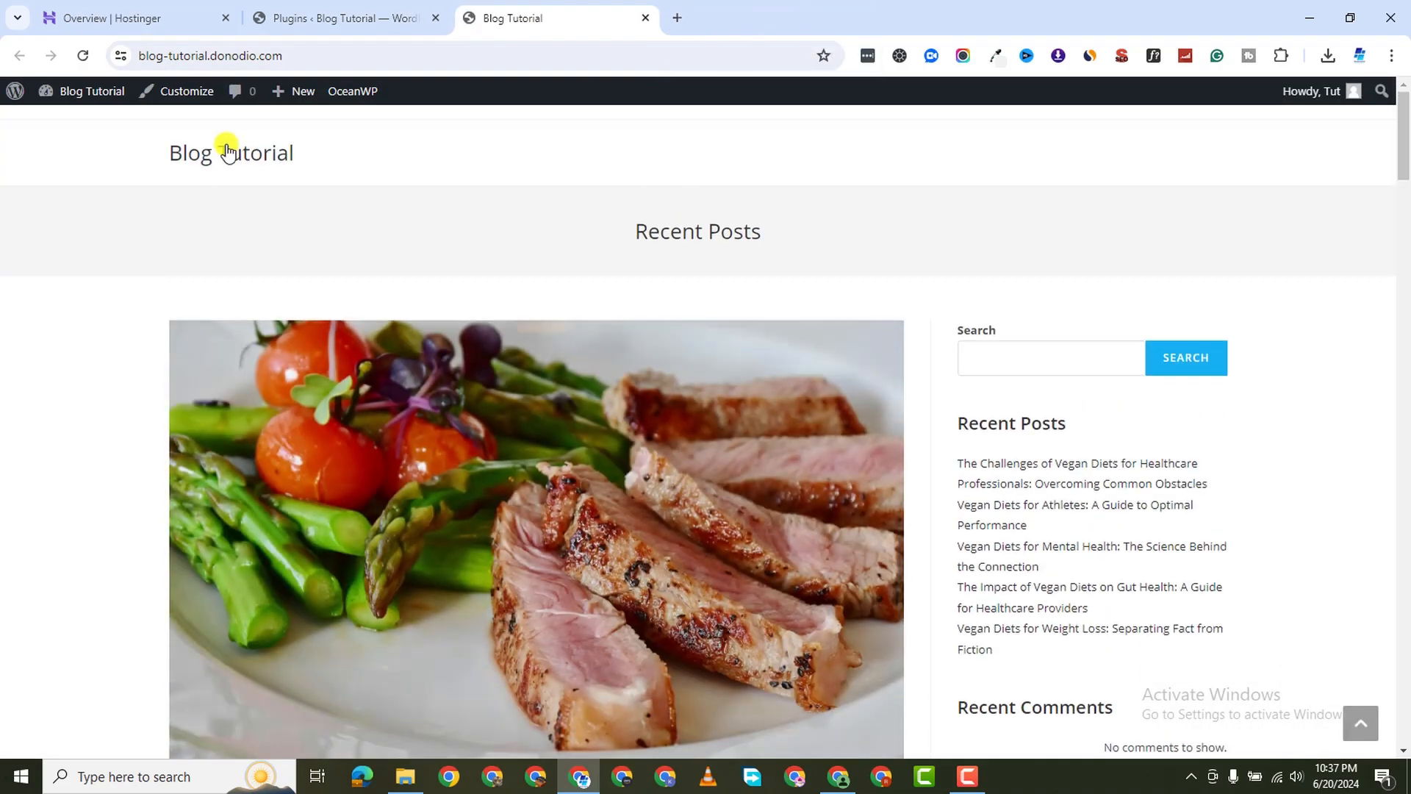
{"action": "left_click", "coordinate": [325, 18]}
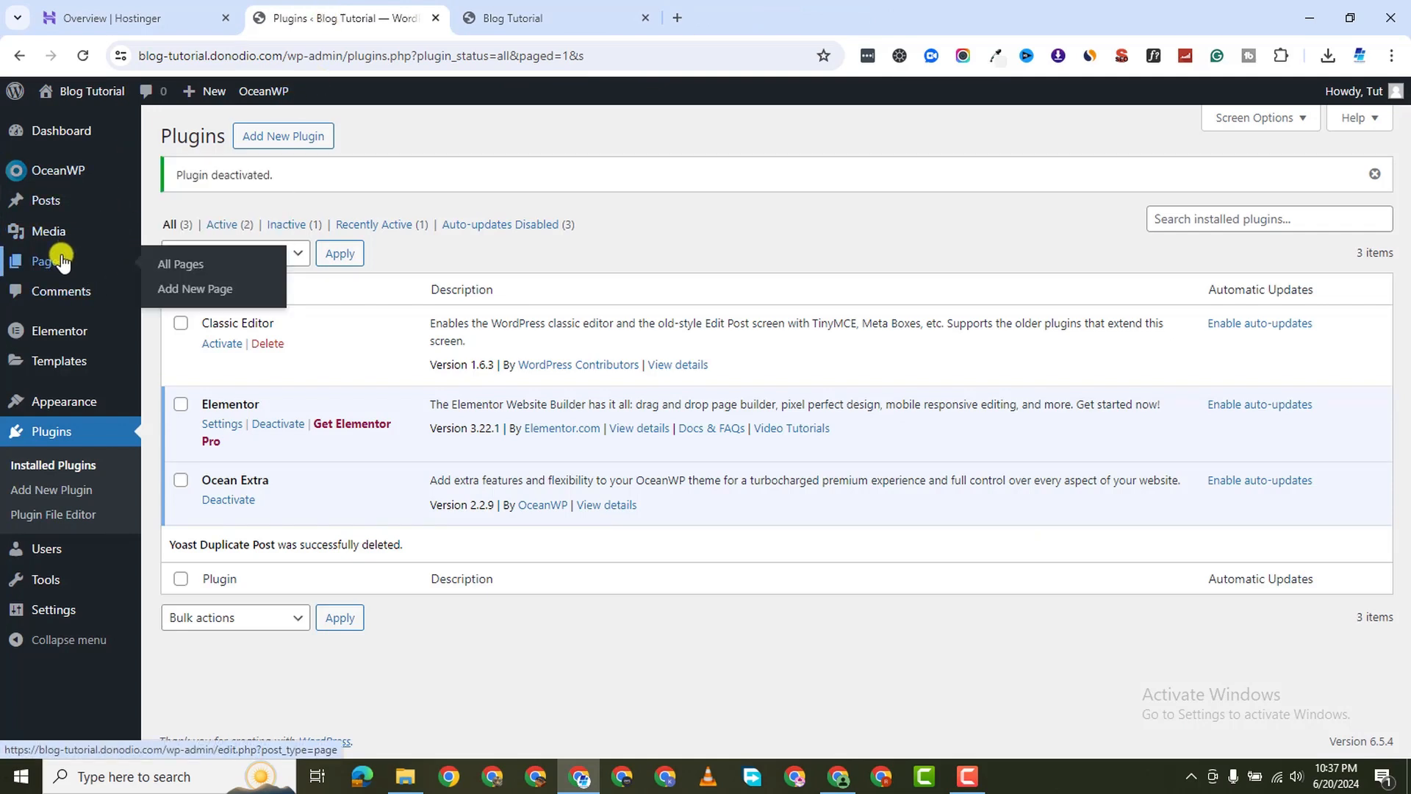
{"action": "left_click", "coordinate": [184, 268]}
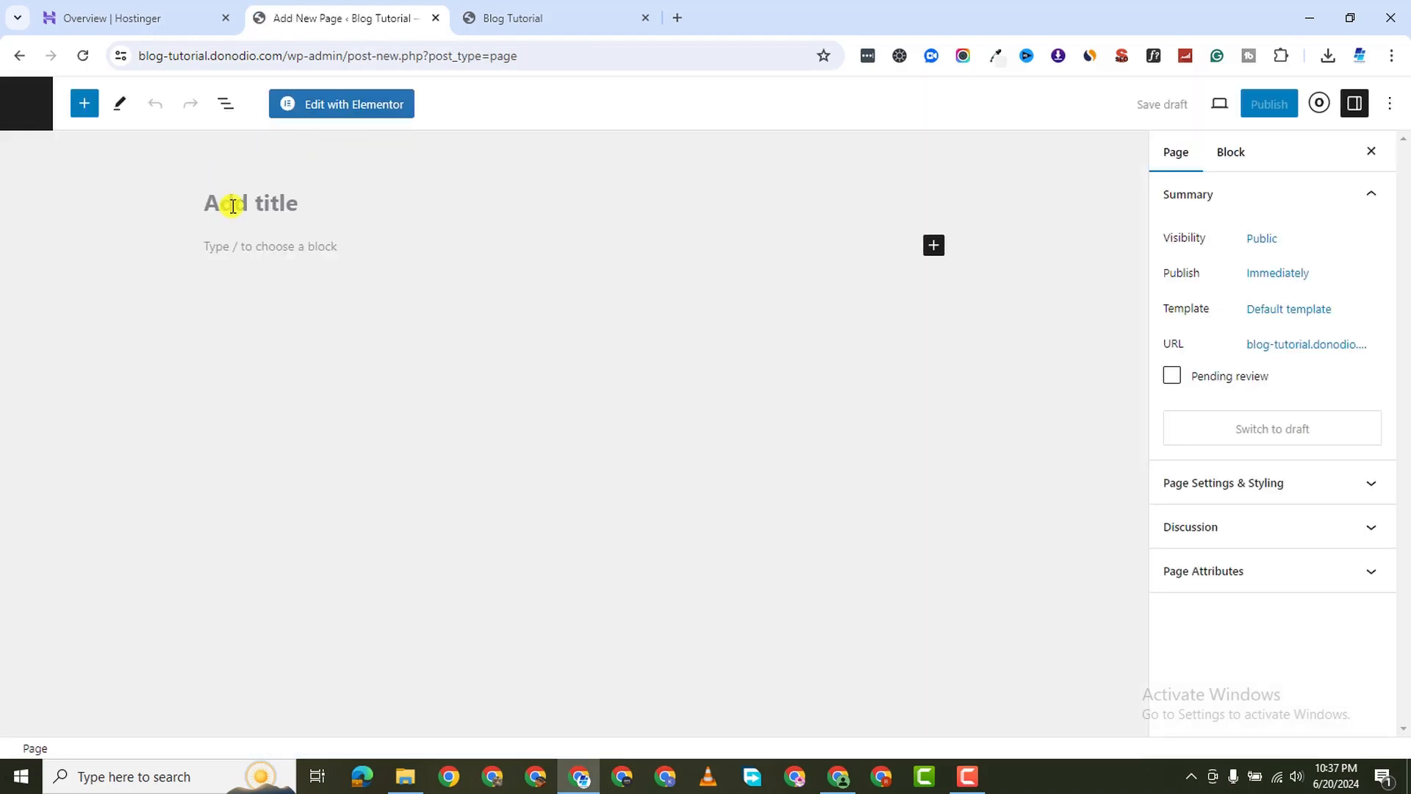
{"action": "type", "text": "Home"}
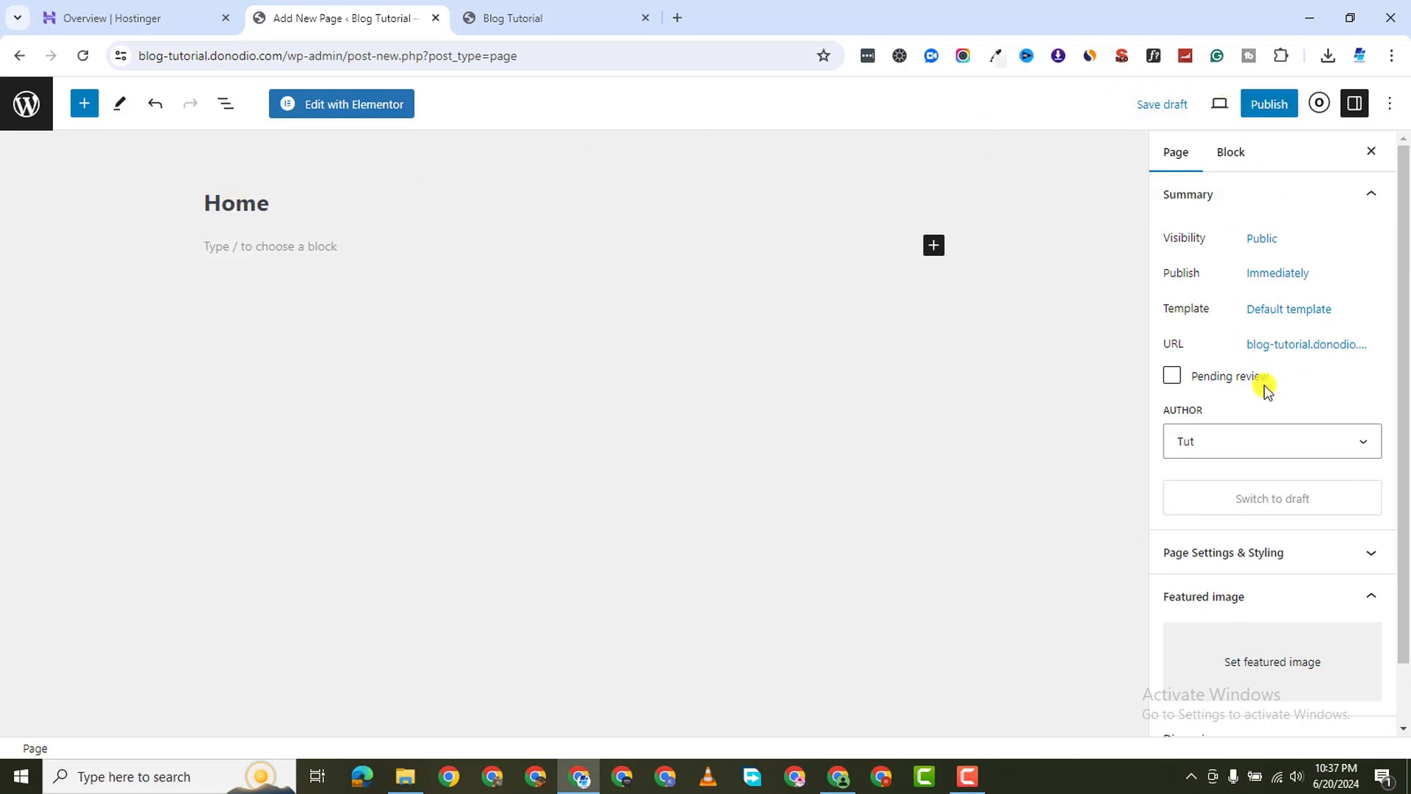
{"action": "scroll", "coordinate": [1254, 464], "scroll_direction": "down", "scroll_amount": 2}
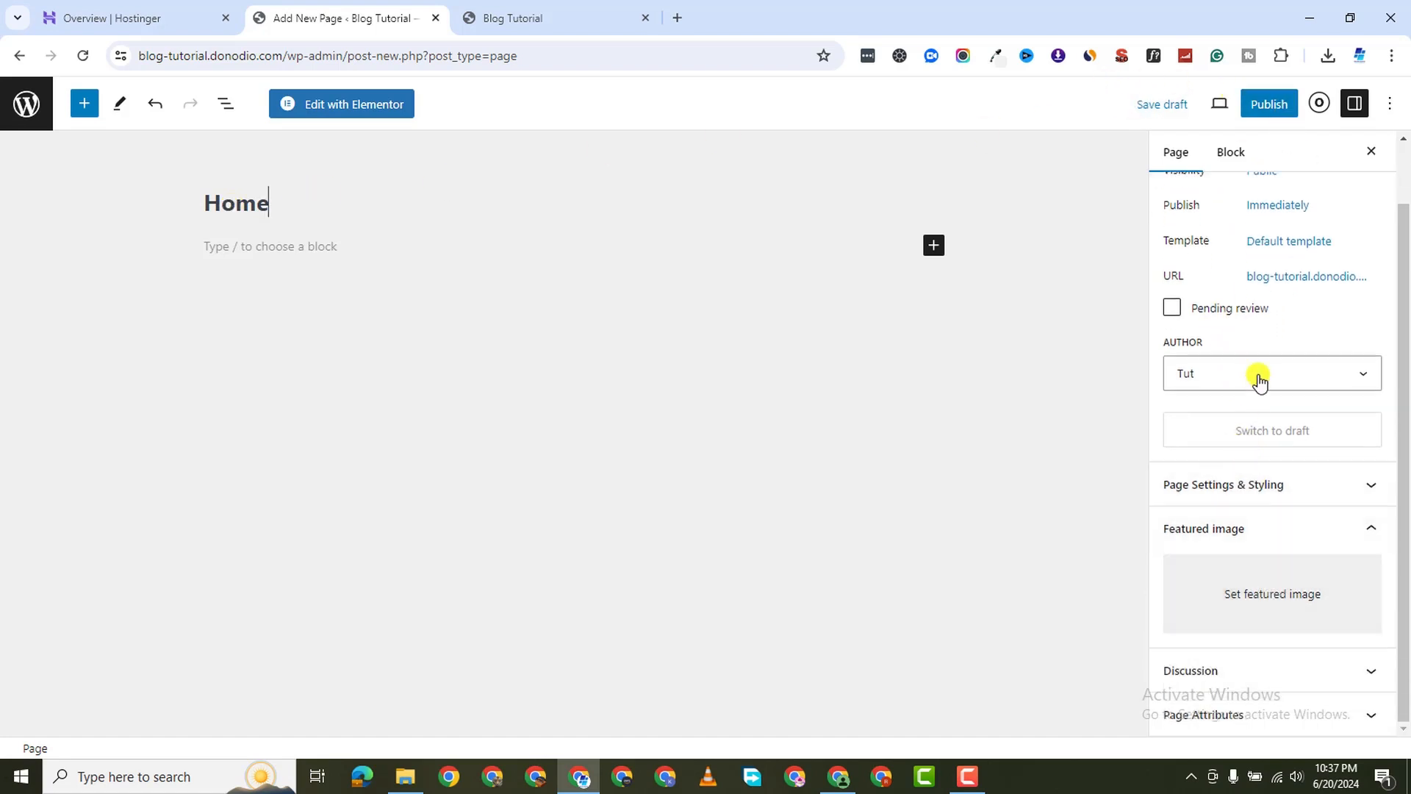
{"action": "left_click", "coordinate": [1317, 384]}
{"action": "left_click", "coordinate": [1231, 152]}
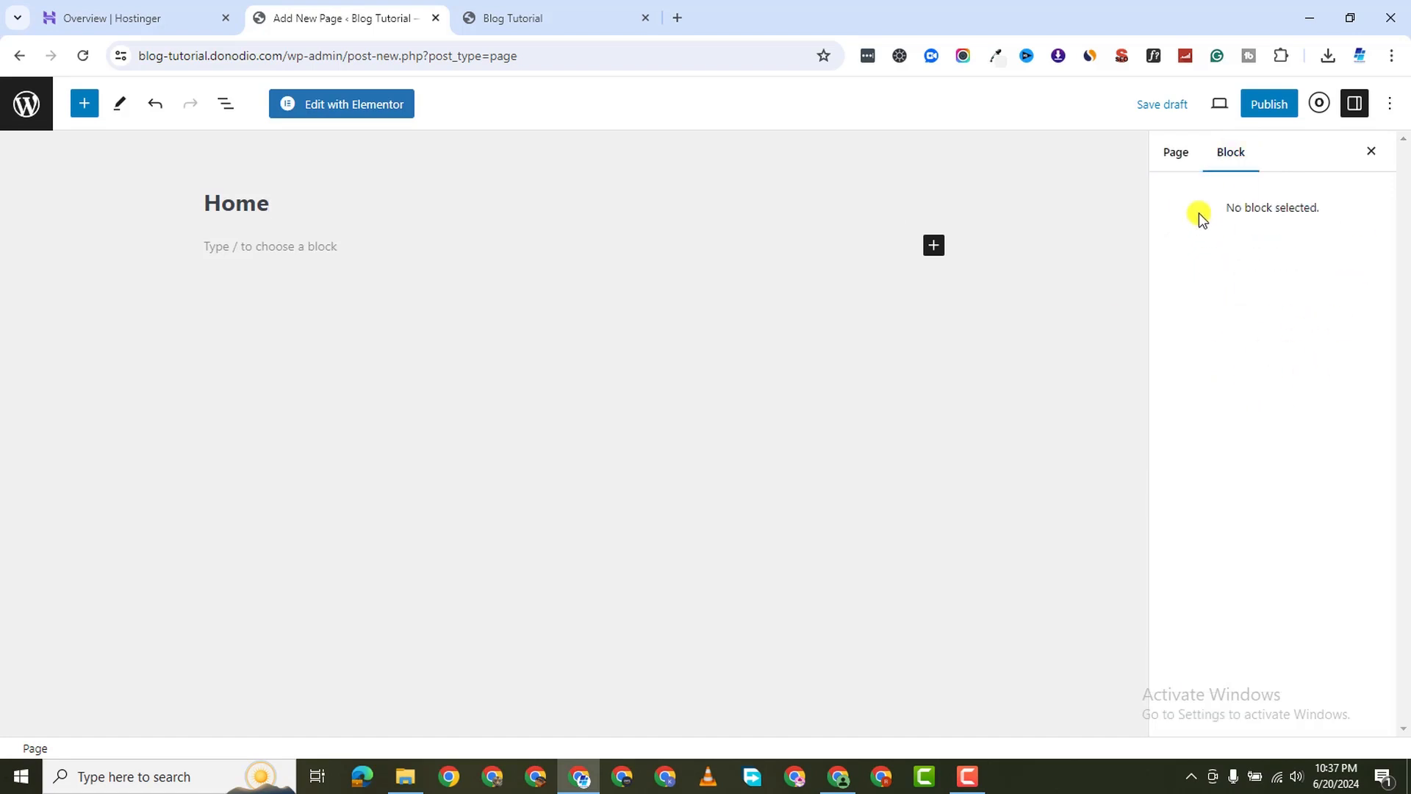
{"action": "left_click", "coordinate": [1196, 156]}
{"action": "key", "text": "alt+Tab"}
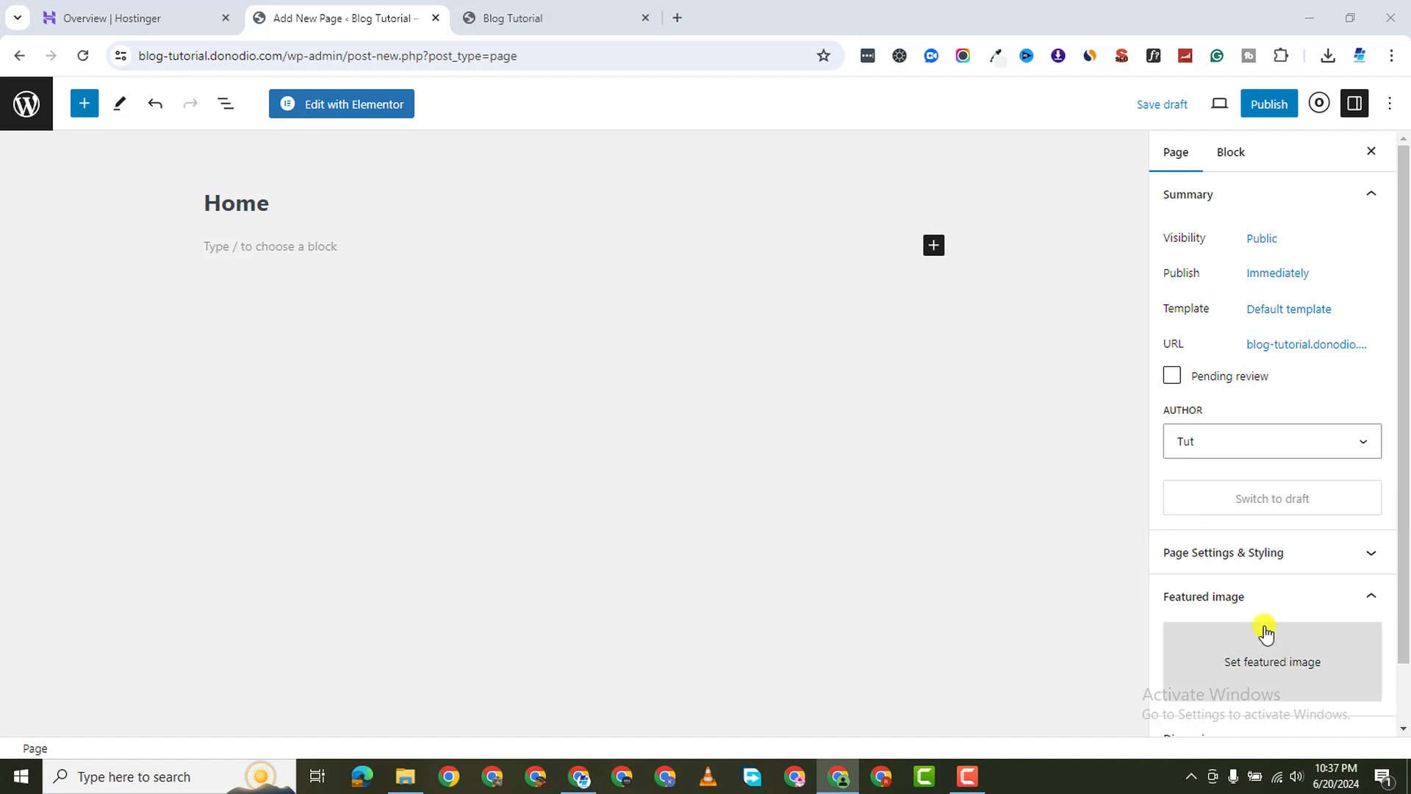
{"action": "scroll", "coordinate": [1275, 638], "scroll_direction": "down", "scroll_amount": 1}
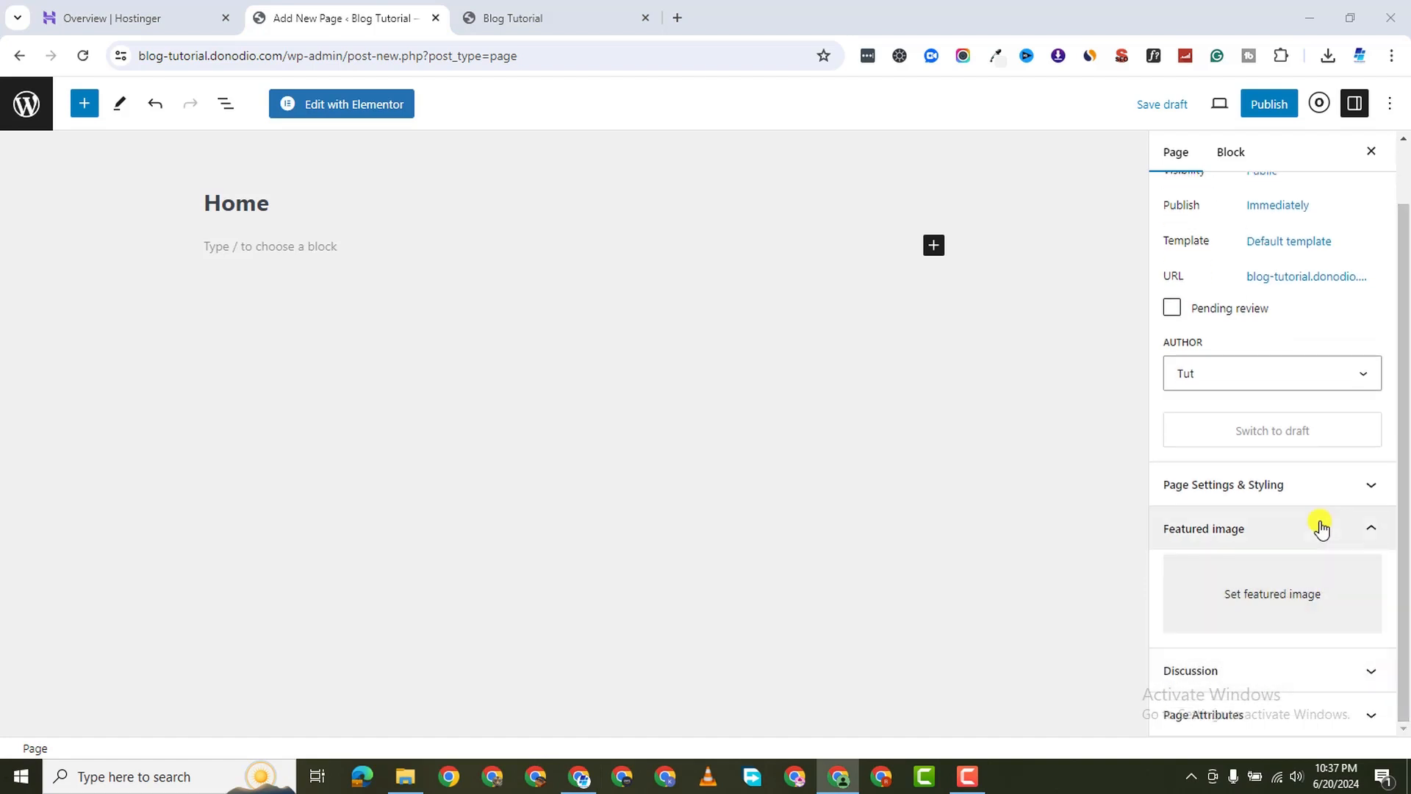
{"action": "left_click", "coordinate": [1374, 484]}
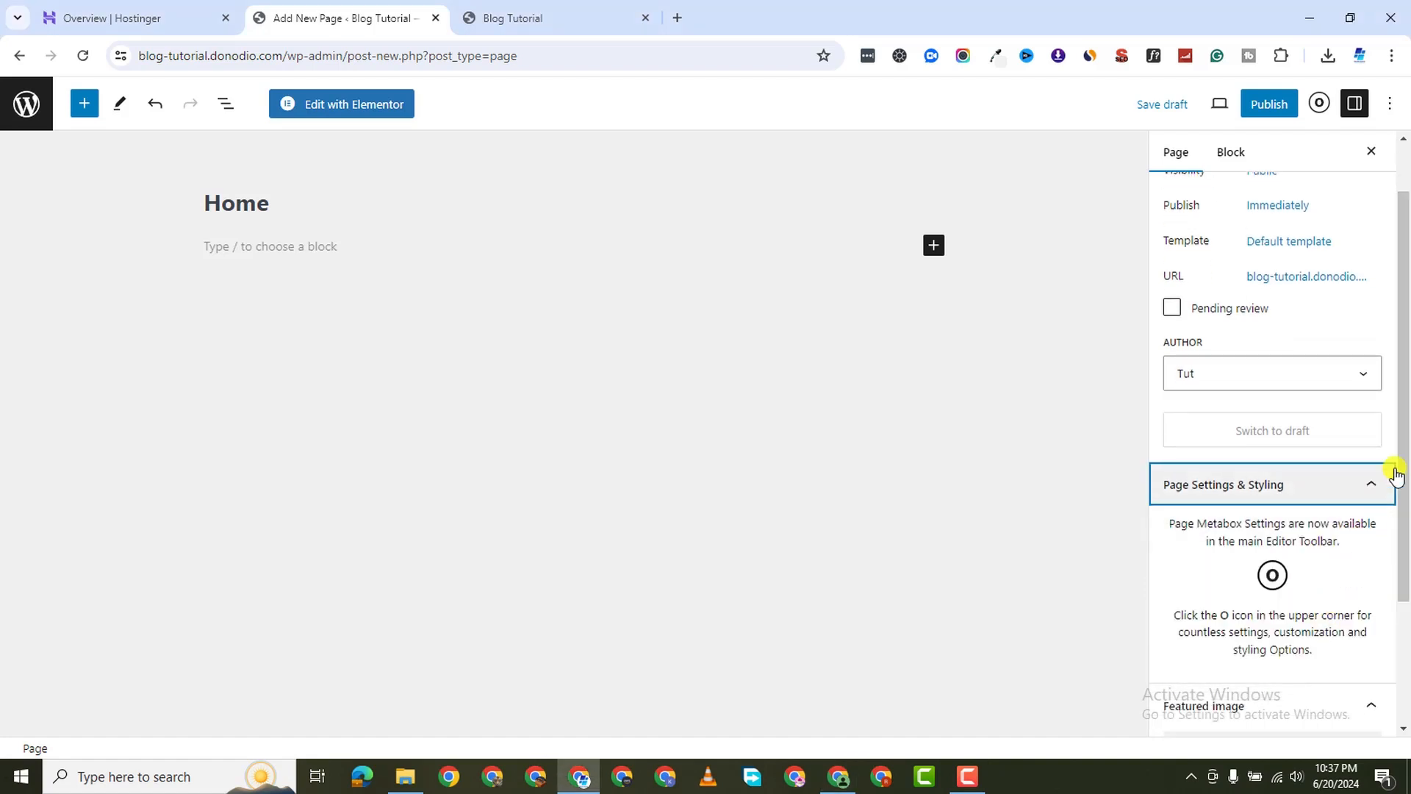
{"action": "scroll", "coordinate": [1396, 473], "scroll_direction": "down", "scroll_amount": 3}
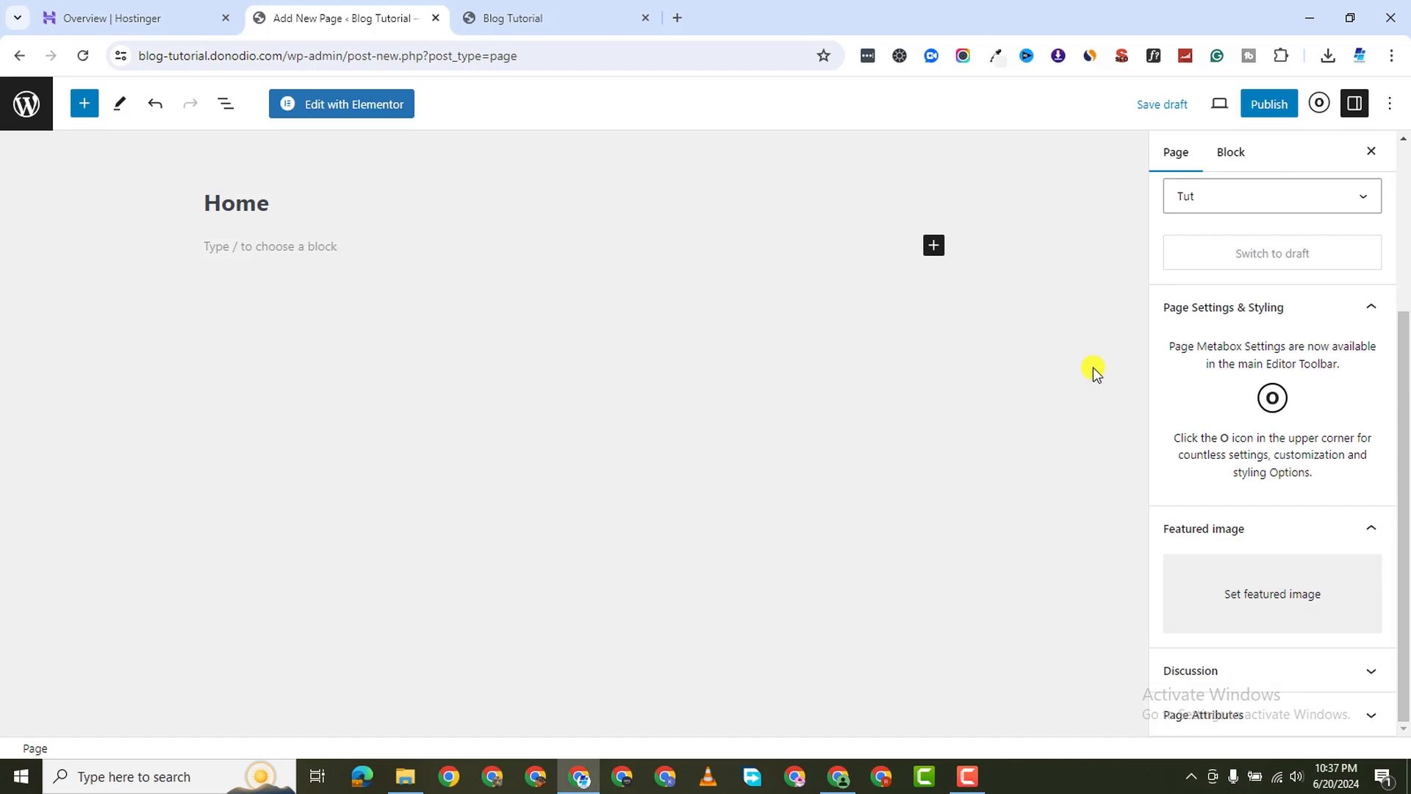
{"action": "left_click", "coordinate": [838, 776]}
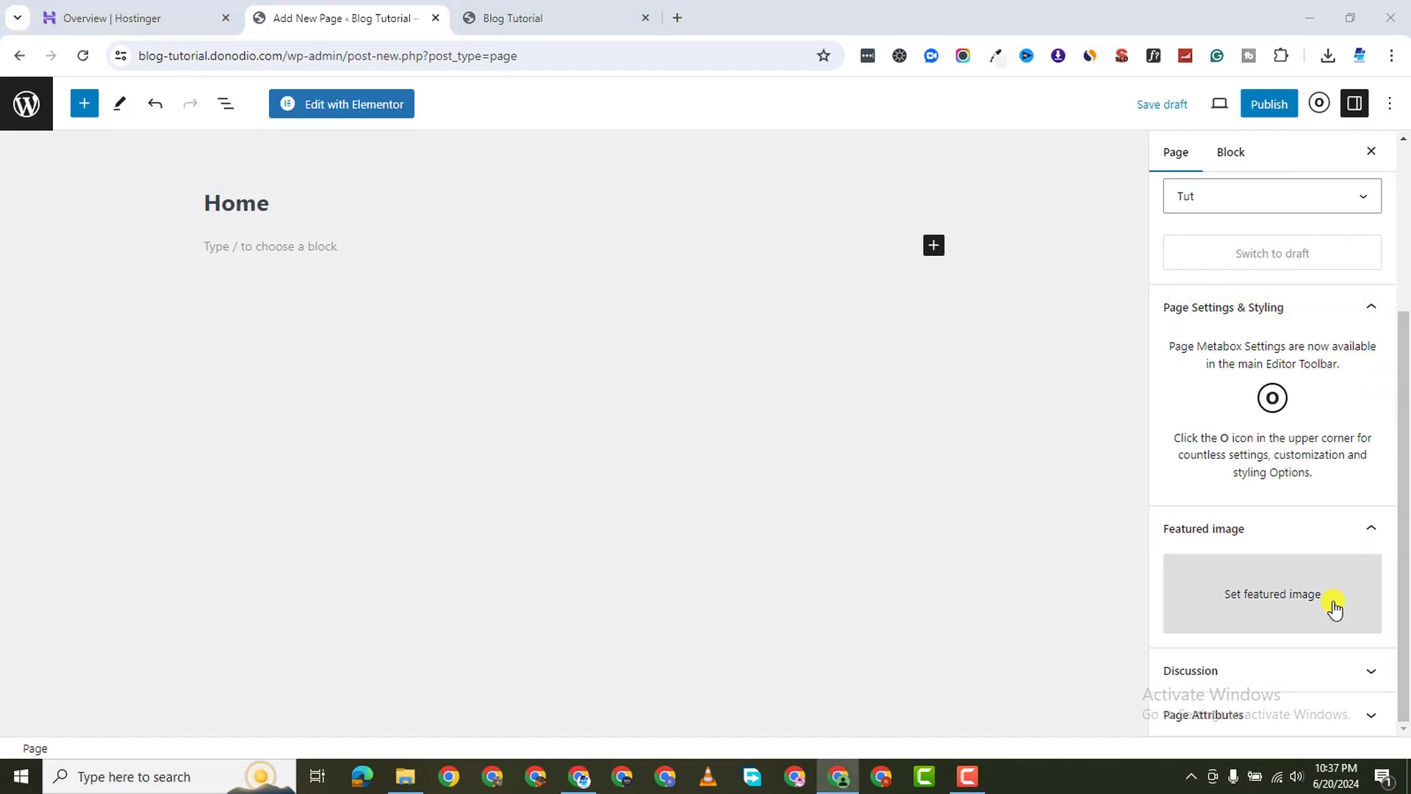
{"action": "left_click", "coordinate": [1317, 713]}
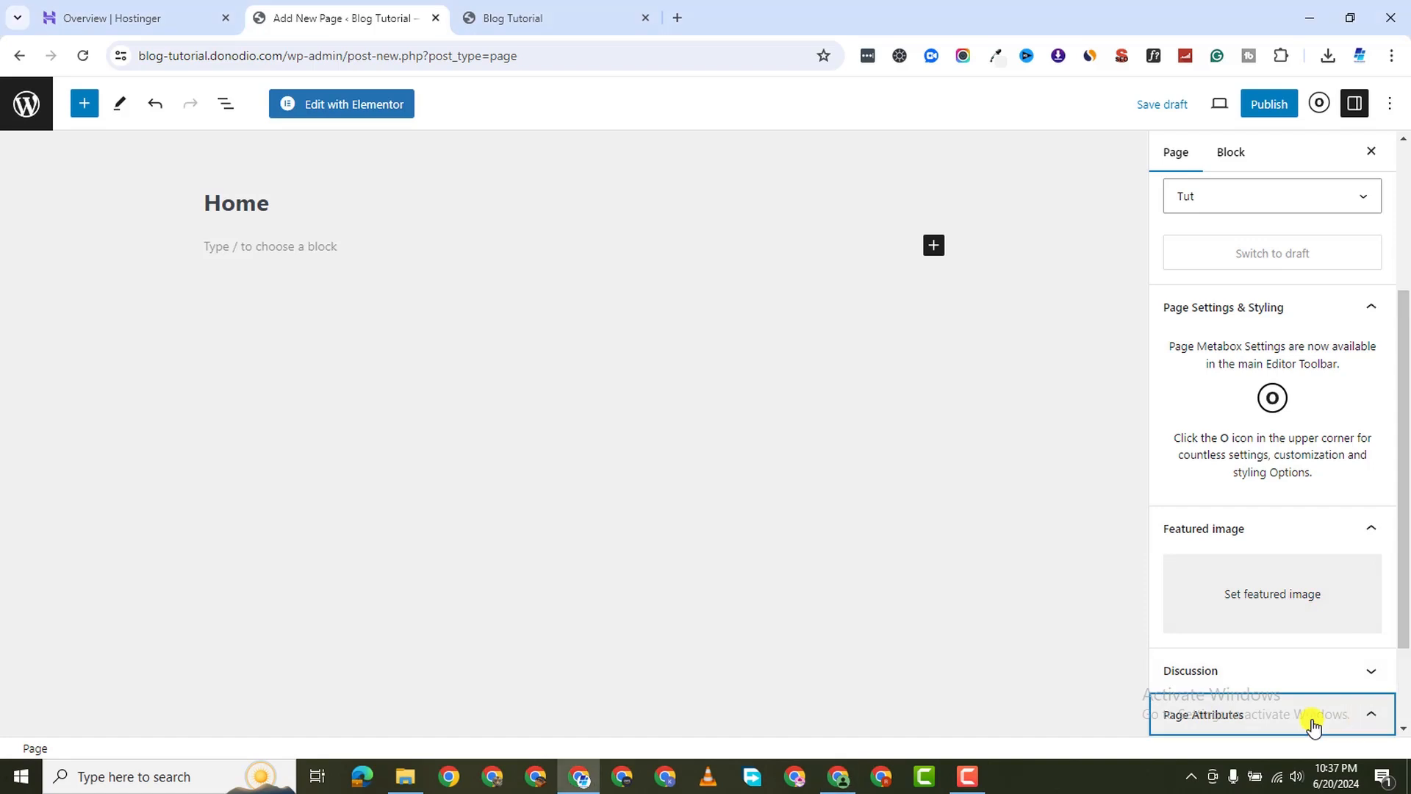
{"action": "scroll", "coordinate": [1370, 335], "scroll_direction": "up", "scroll_amount": 5}
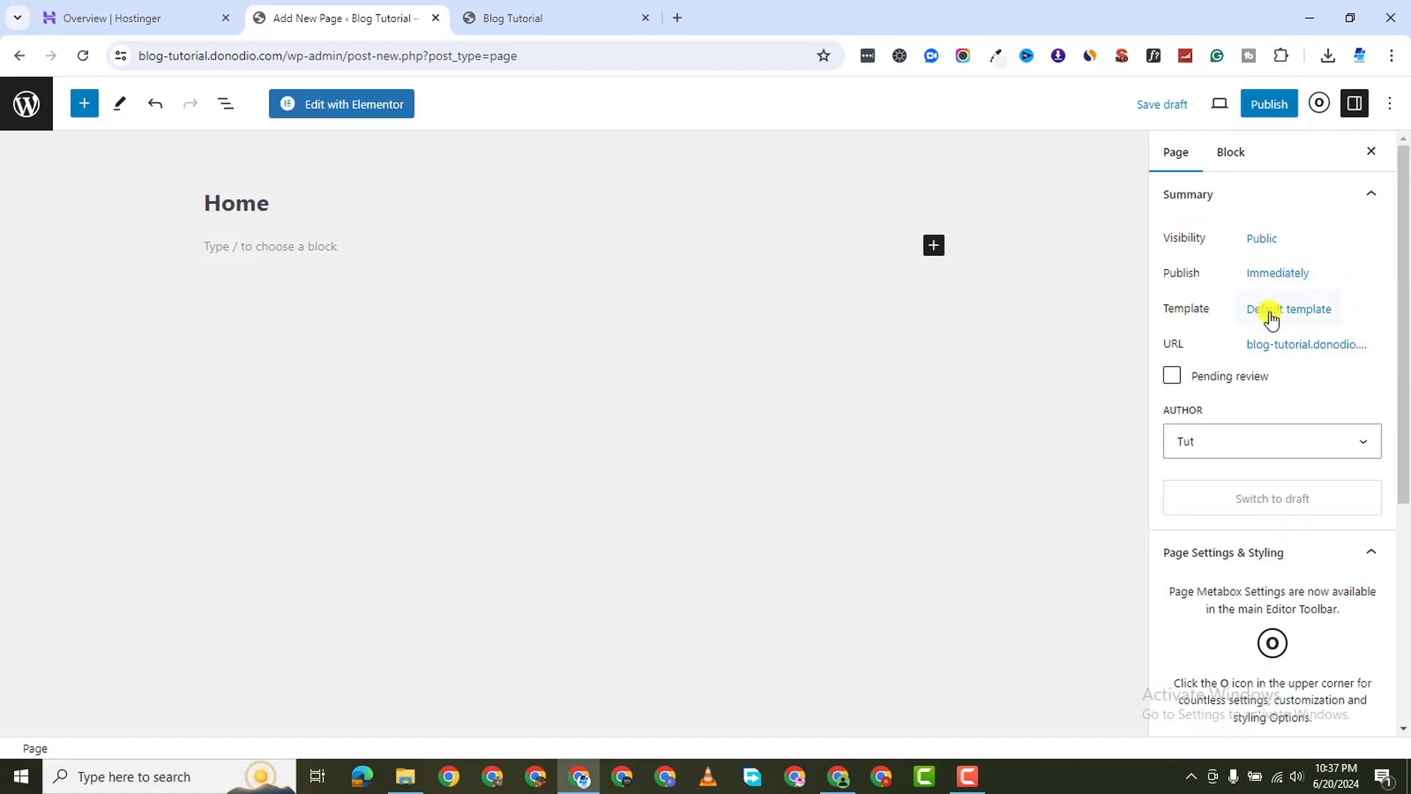
{"action": "left_click", "coordinate": [1271, 315]}
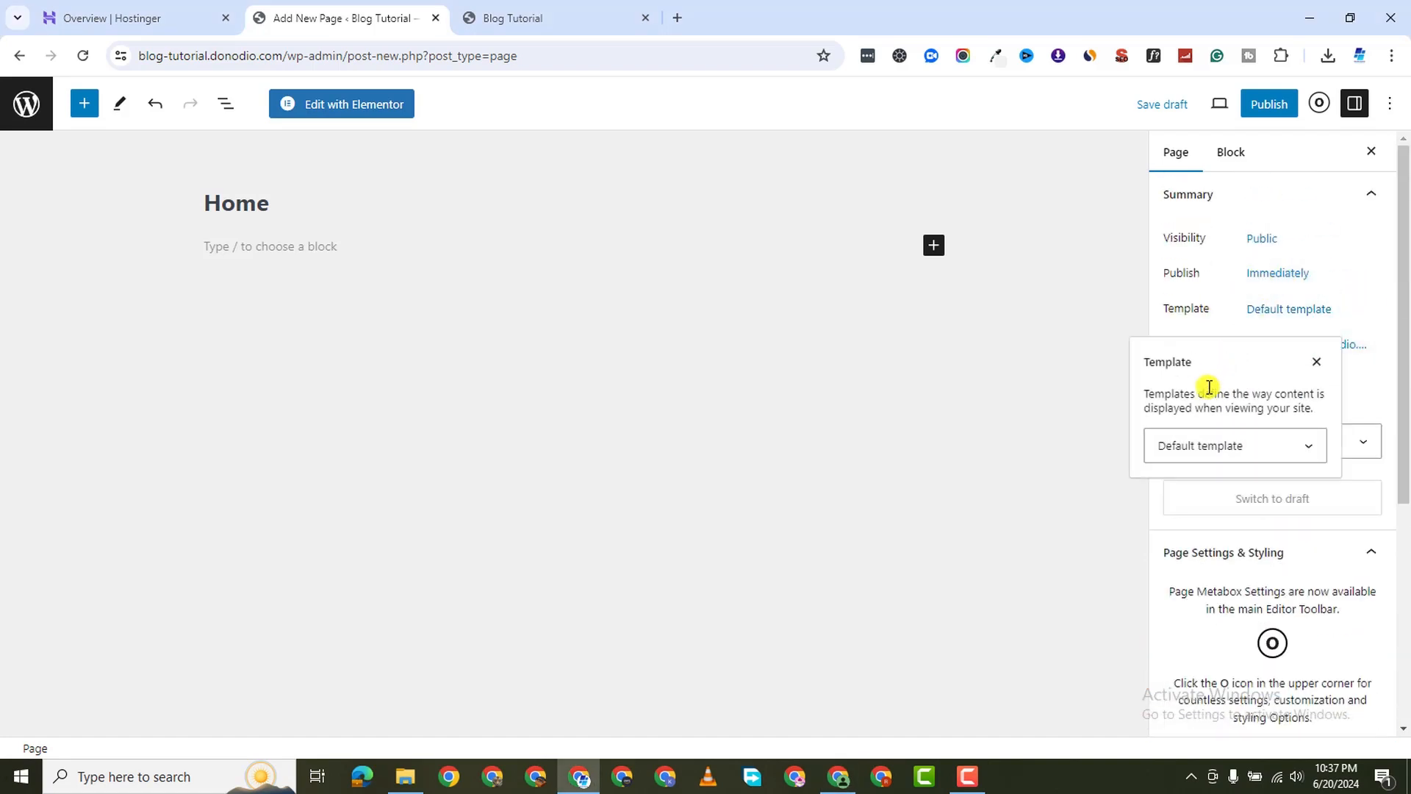
{"action": "left_click", "coordinate": [1313, 363]}
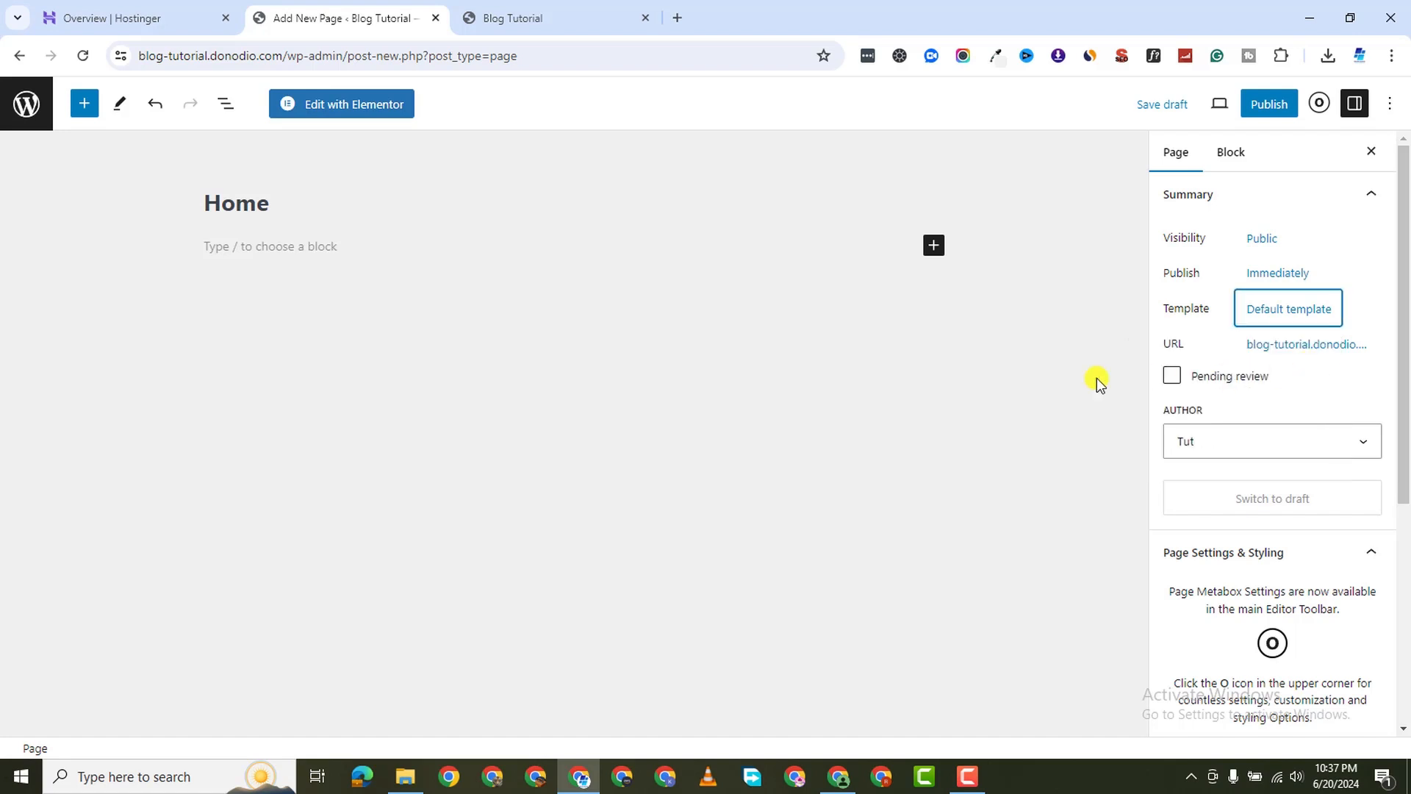
Open Home in Elementor, dismiss the AI notice and Navigator, then return to the Blog Tutorial tab
{"action": "left_click", "coordinate": [364, 107]}
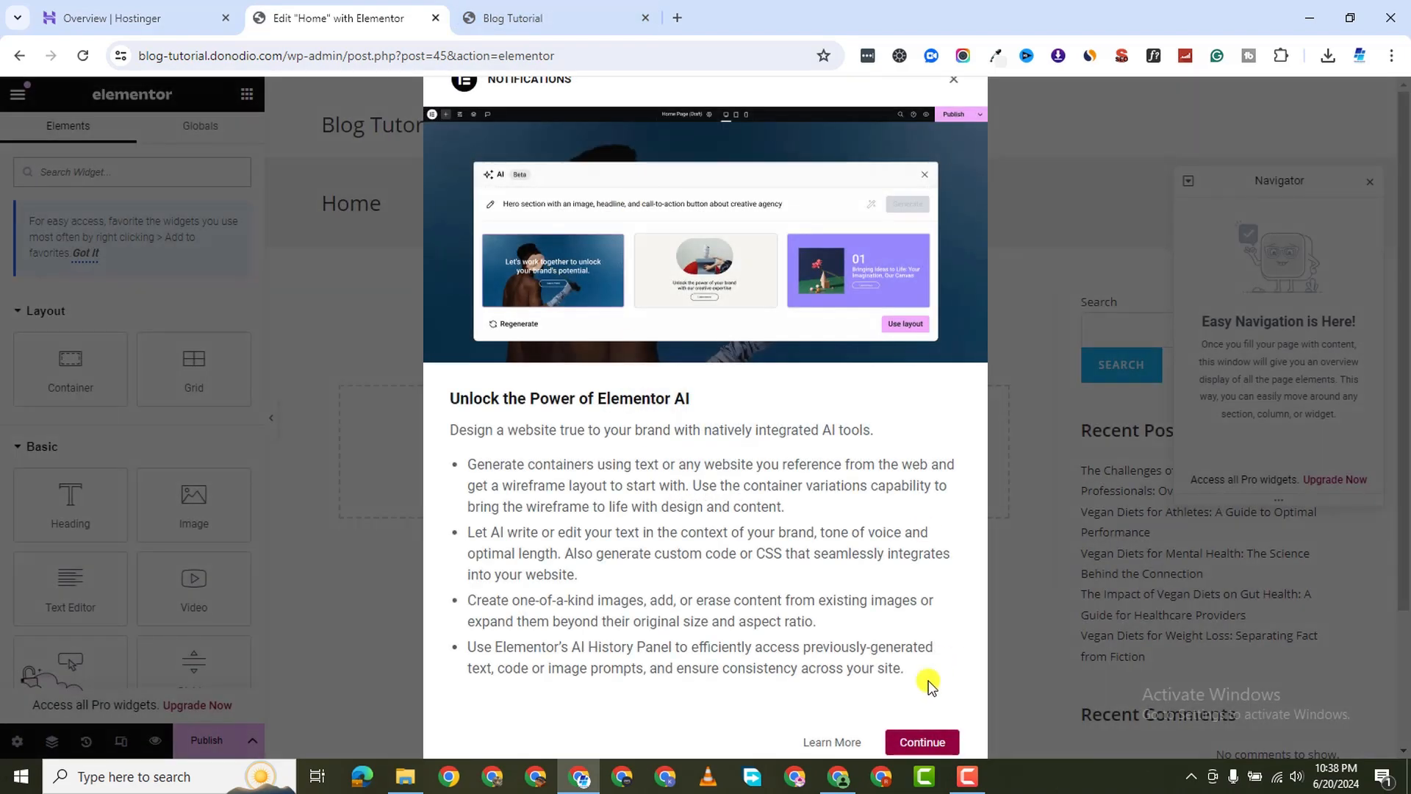
{"action": "left_click", "coordinate": [923, 744]}
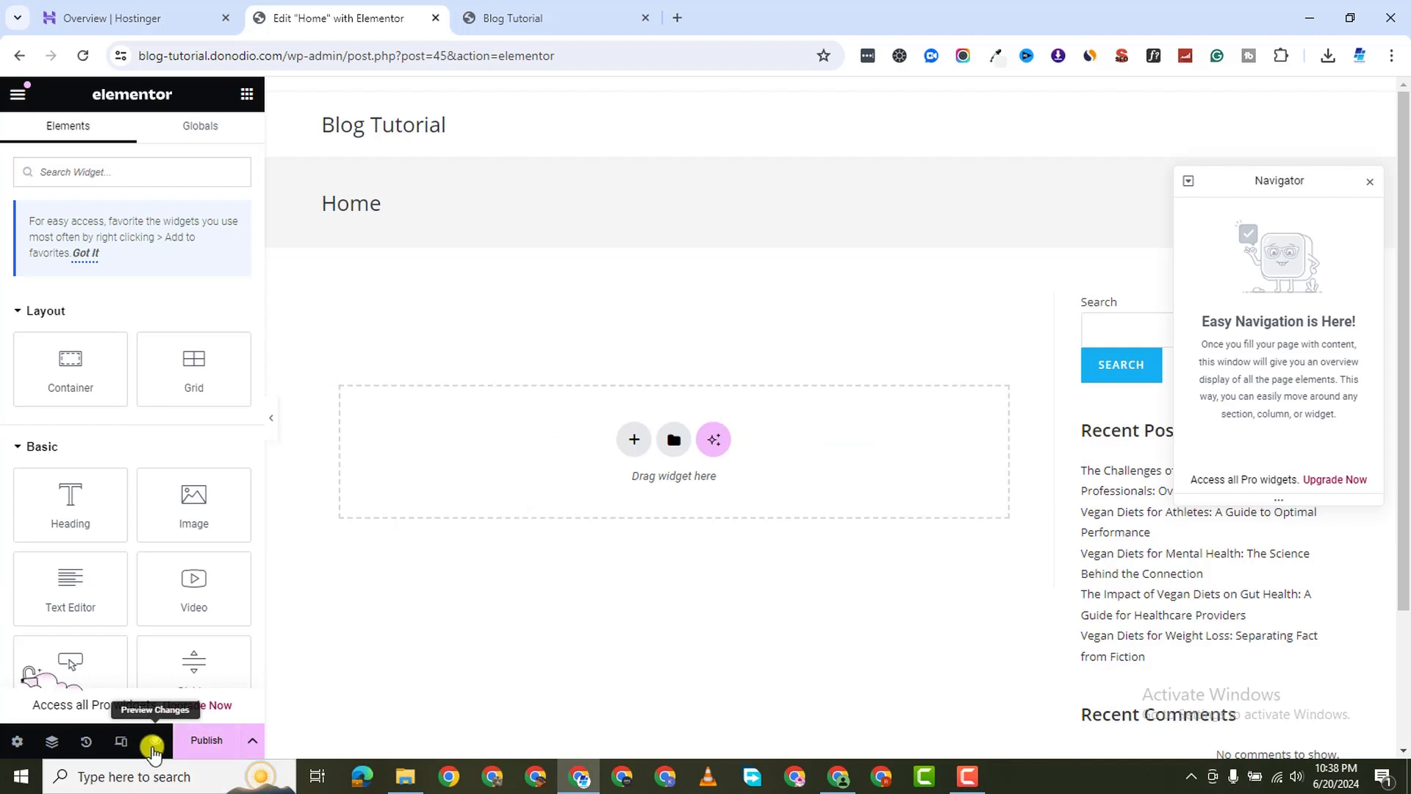
{"action": "left_click", "coordinate": [1372, 181]}
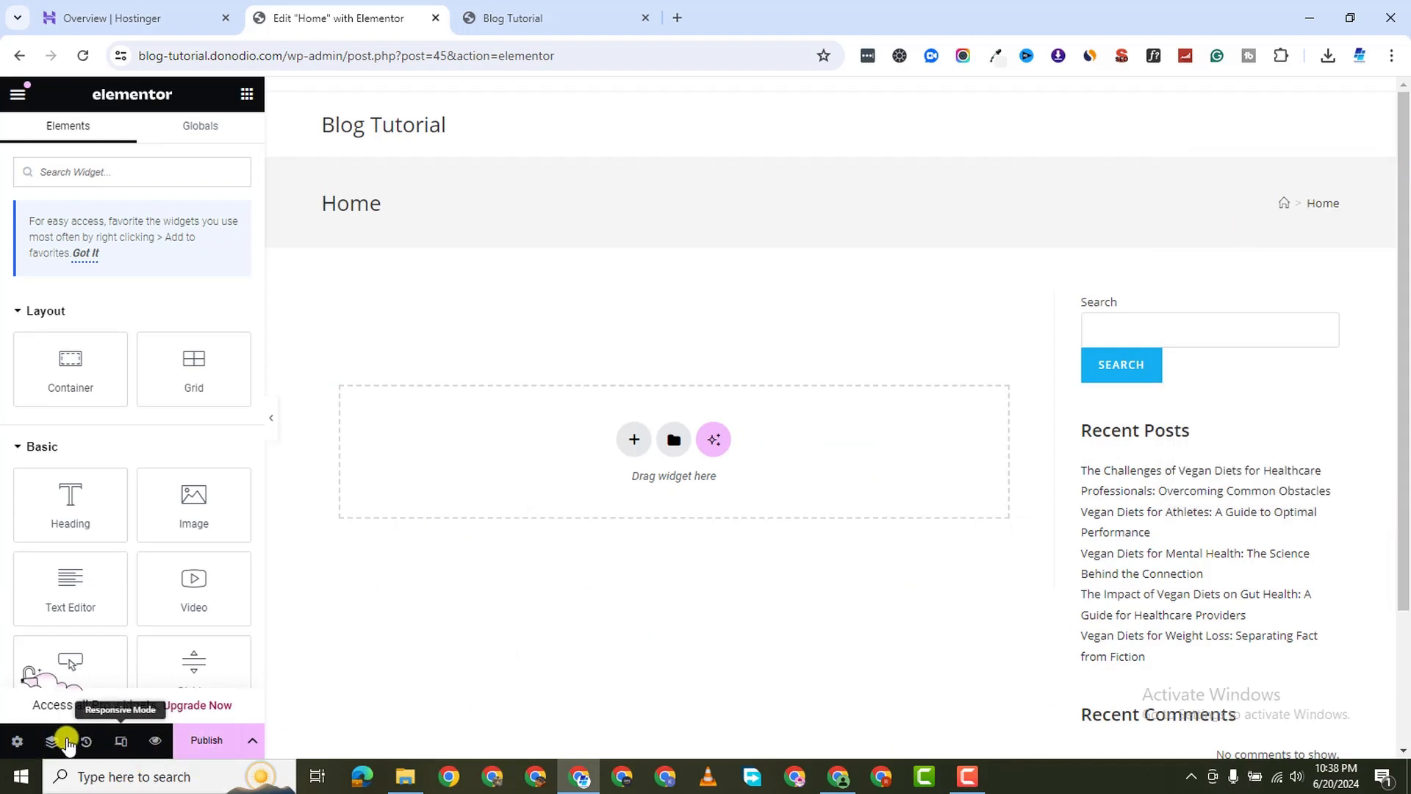
{"action": "left_click", "coordinate": [523, 16]}
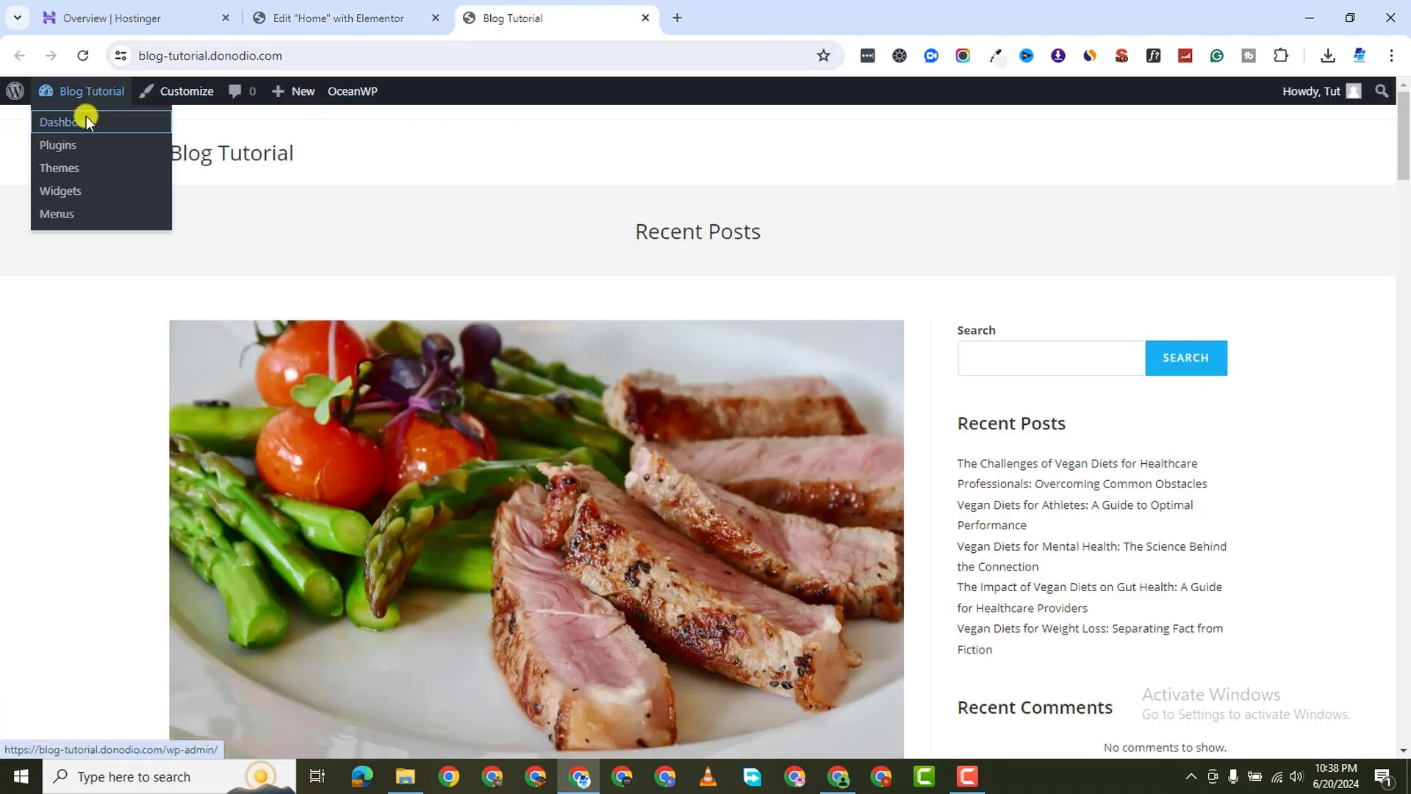
Activate all experiments under Elementor Settings > Features, save, then reload the Home page editor
{"action": "left_click", "coordinate": [86, 116]}
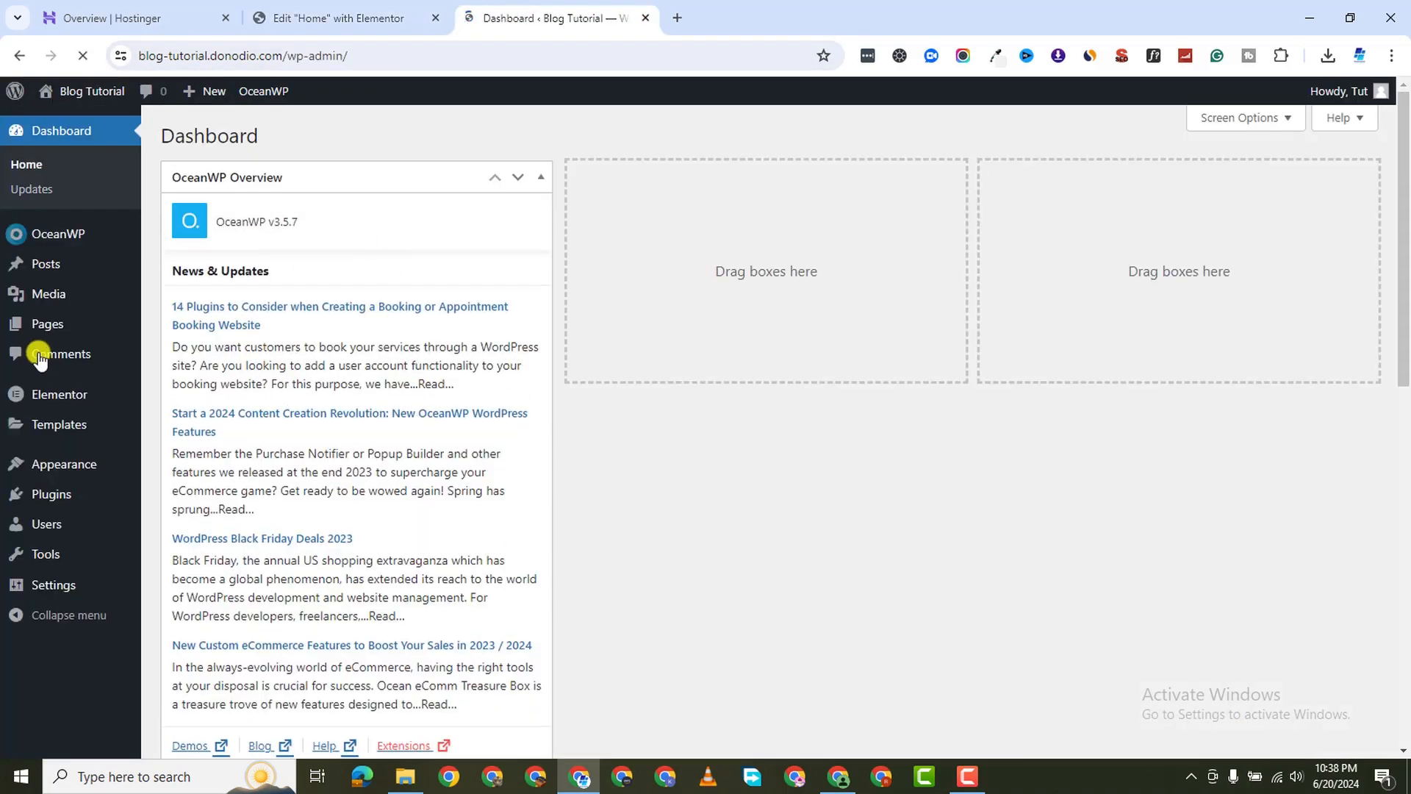
{"action": "mouse_move", "coordinate": [80, 502]}
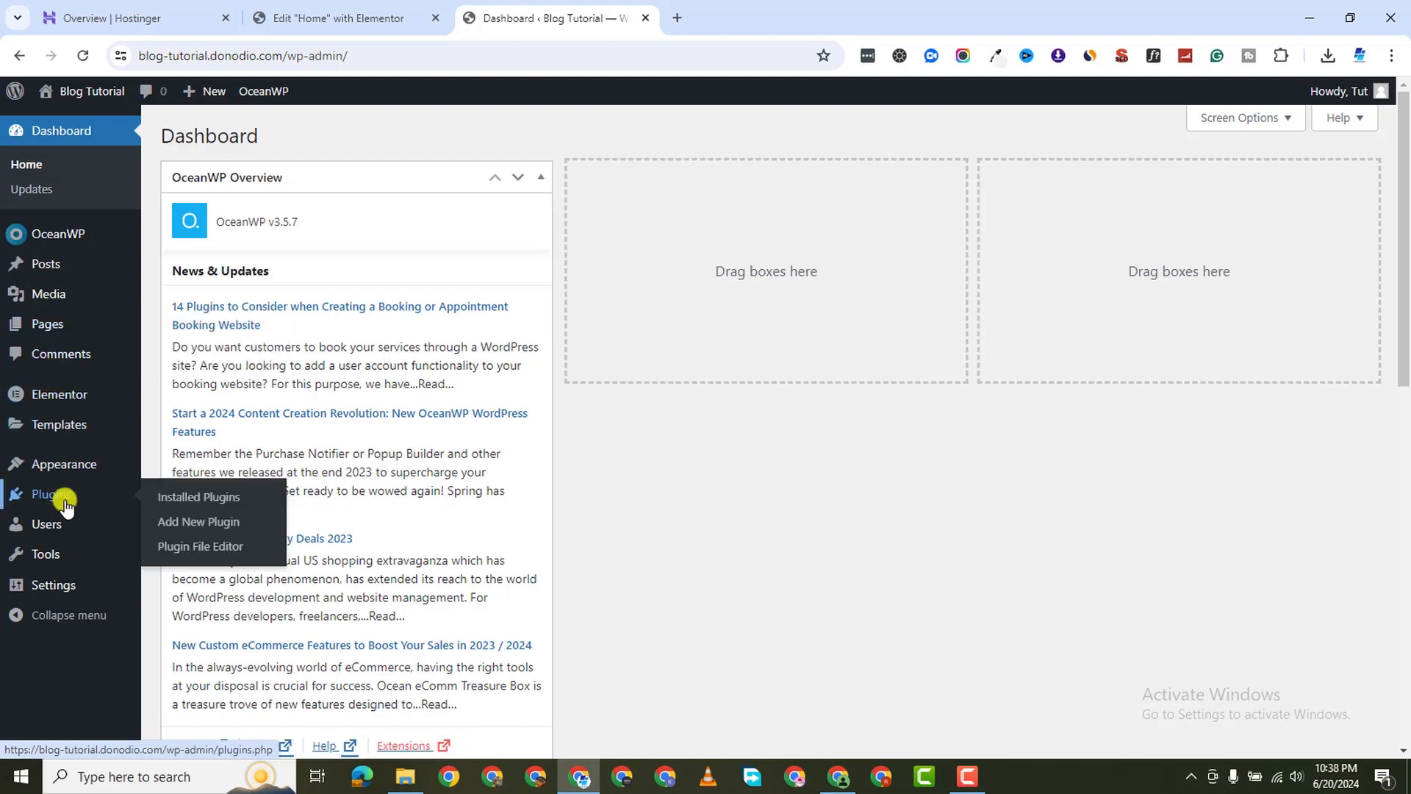
{"action": "mouse_move", "coordinate": [63, 392]}
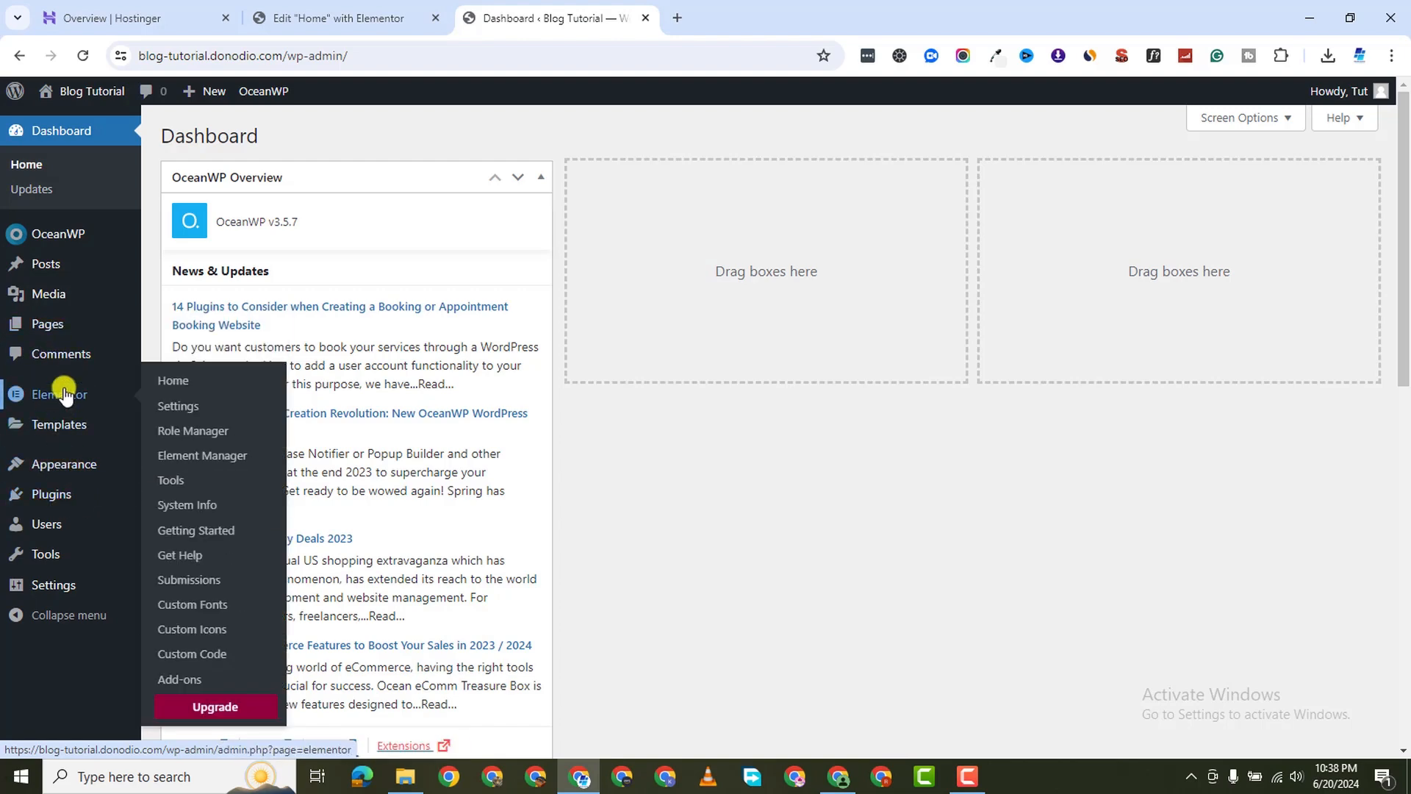
{"action": "left_click", "coordinate": [186, 402]}
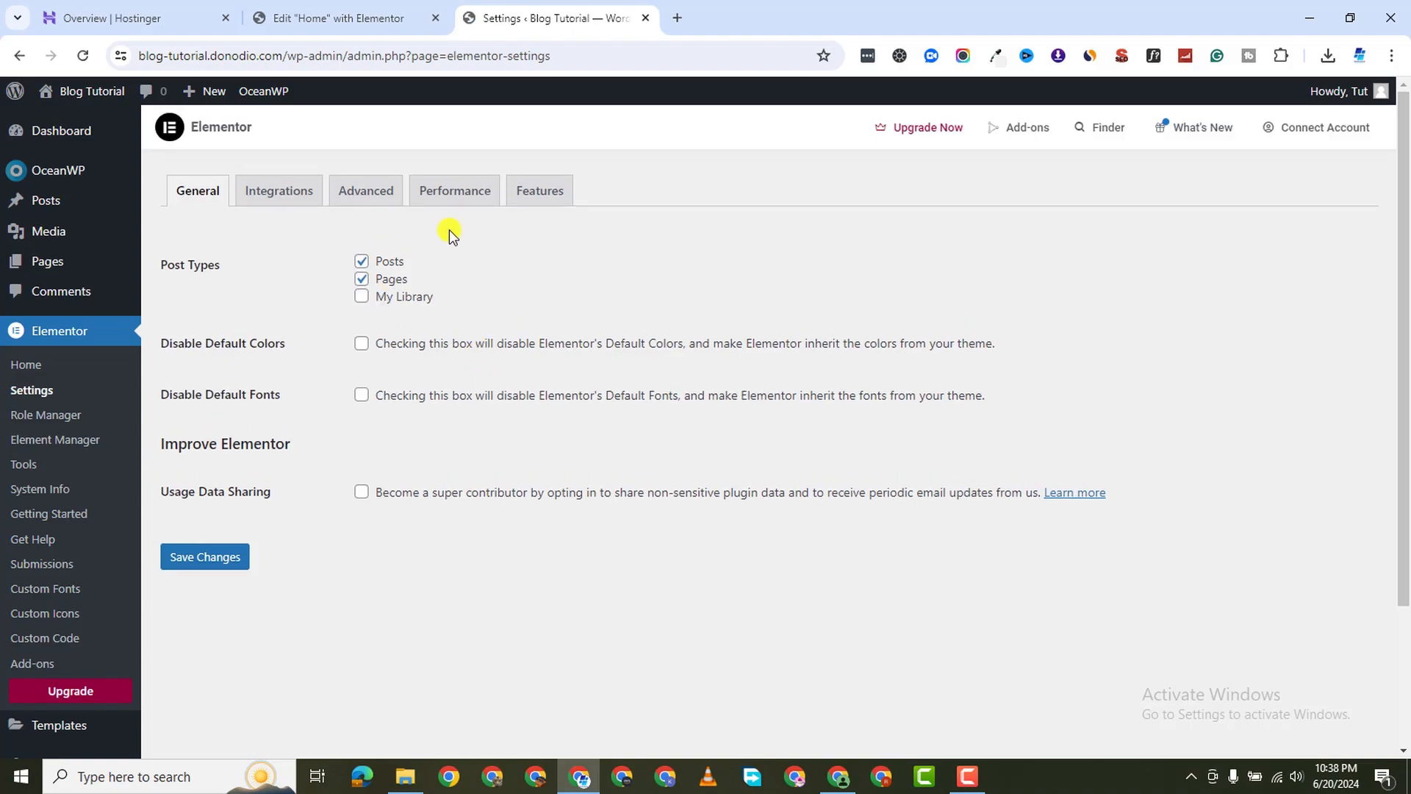
{"action": "left_click", "coordinate": [538, 190]}
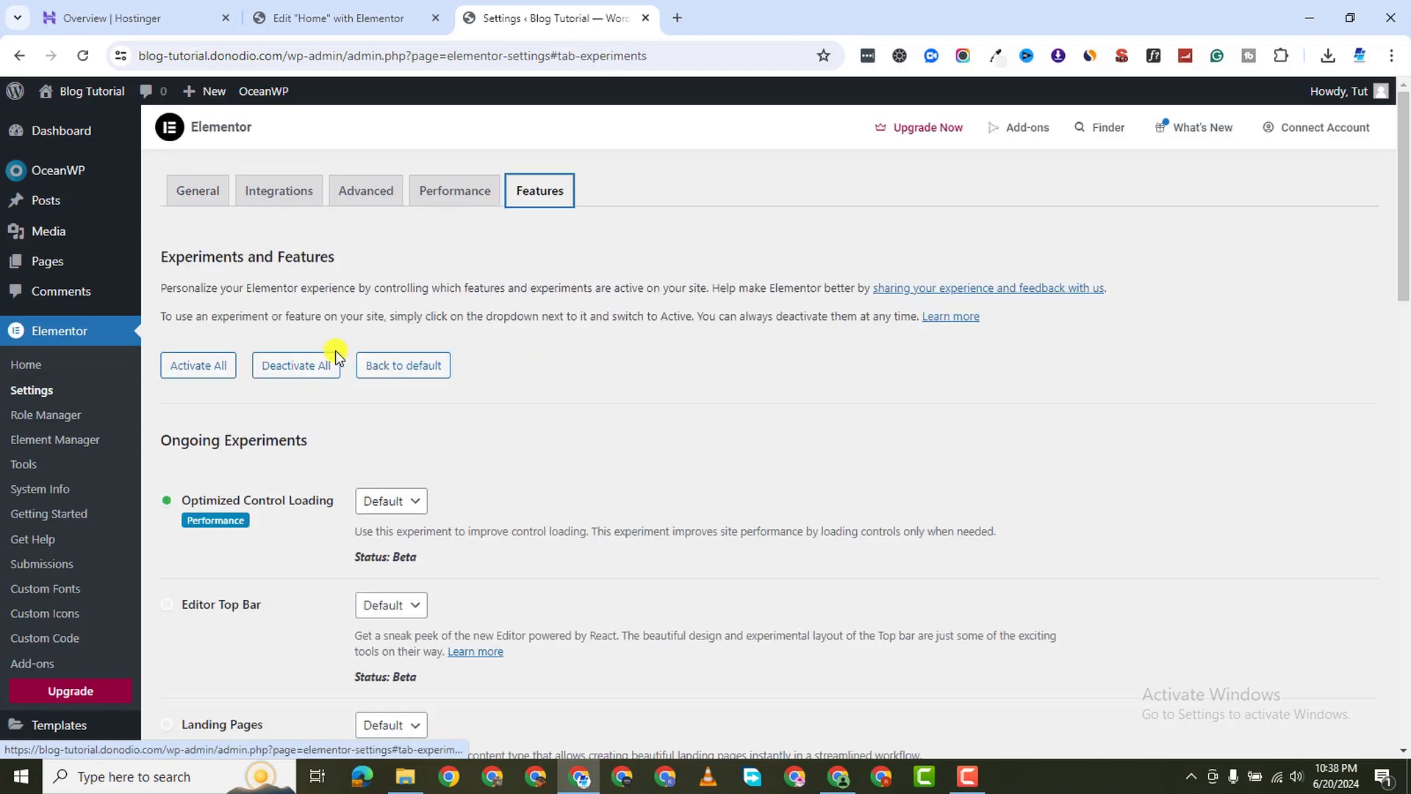
{"action": "left_click", "coordinate": [184, 370]}
{"action": "scroll", "coordinate": [346, 569], "scroll_direction": "down", "scroll_amount": 5}
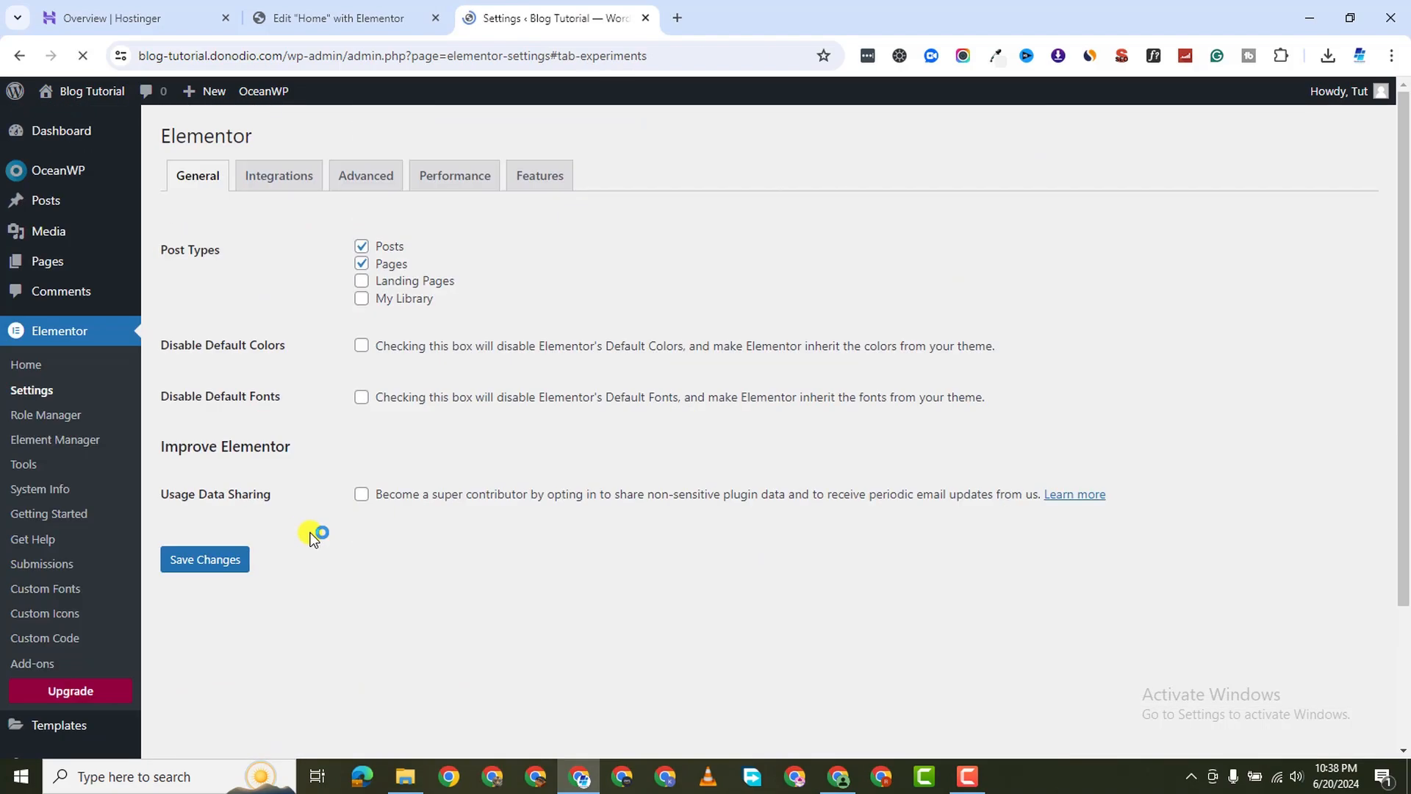
{"action": "scroll", "coordinate": [319, 541], "scroll_direction": "down", "scroll_amount": 3}
{"action": "scroll", "coordinate": [320, 544], "scroll_direction": "down", "scroll_amount": 10}
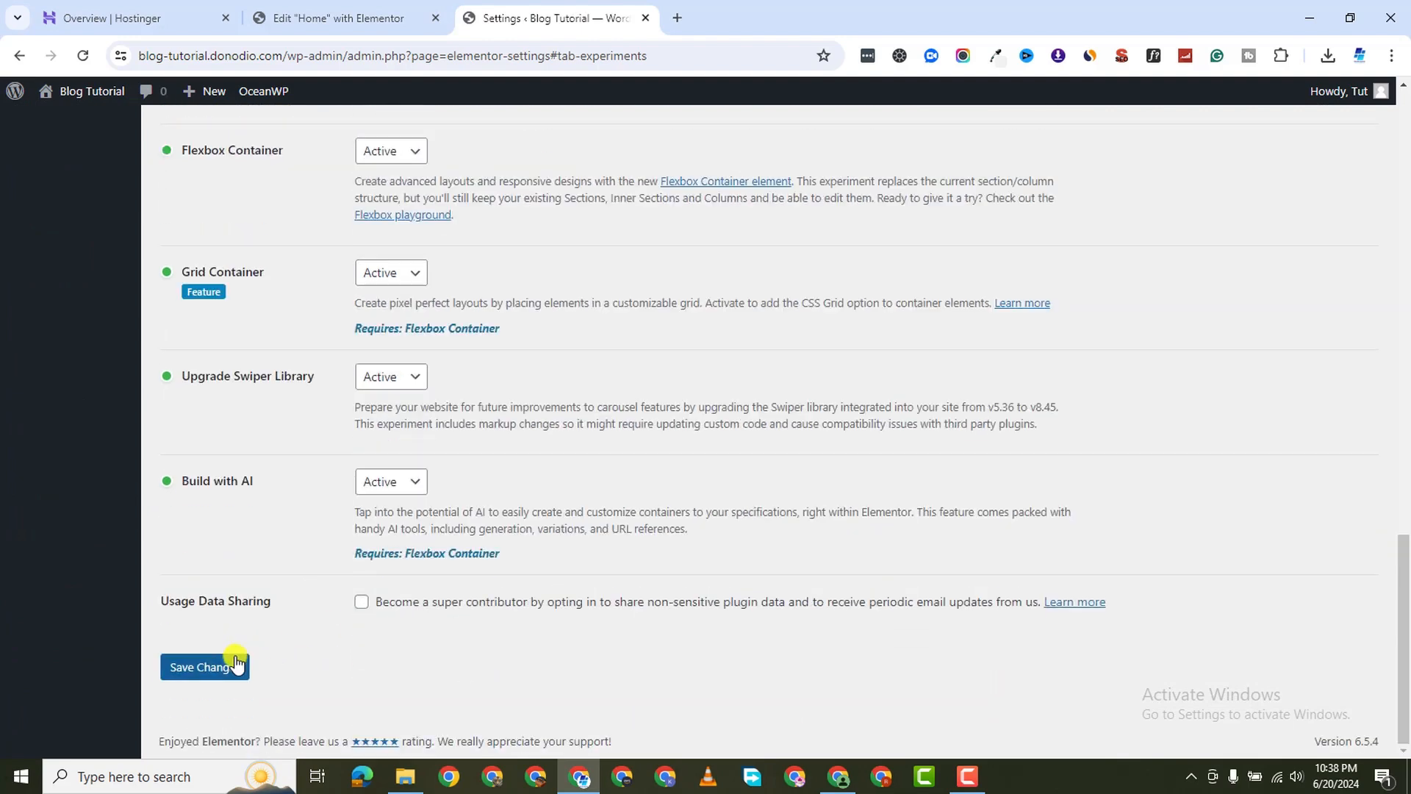
{"action": "left_click", "coordinate": [229, 666]}
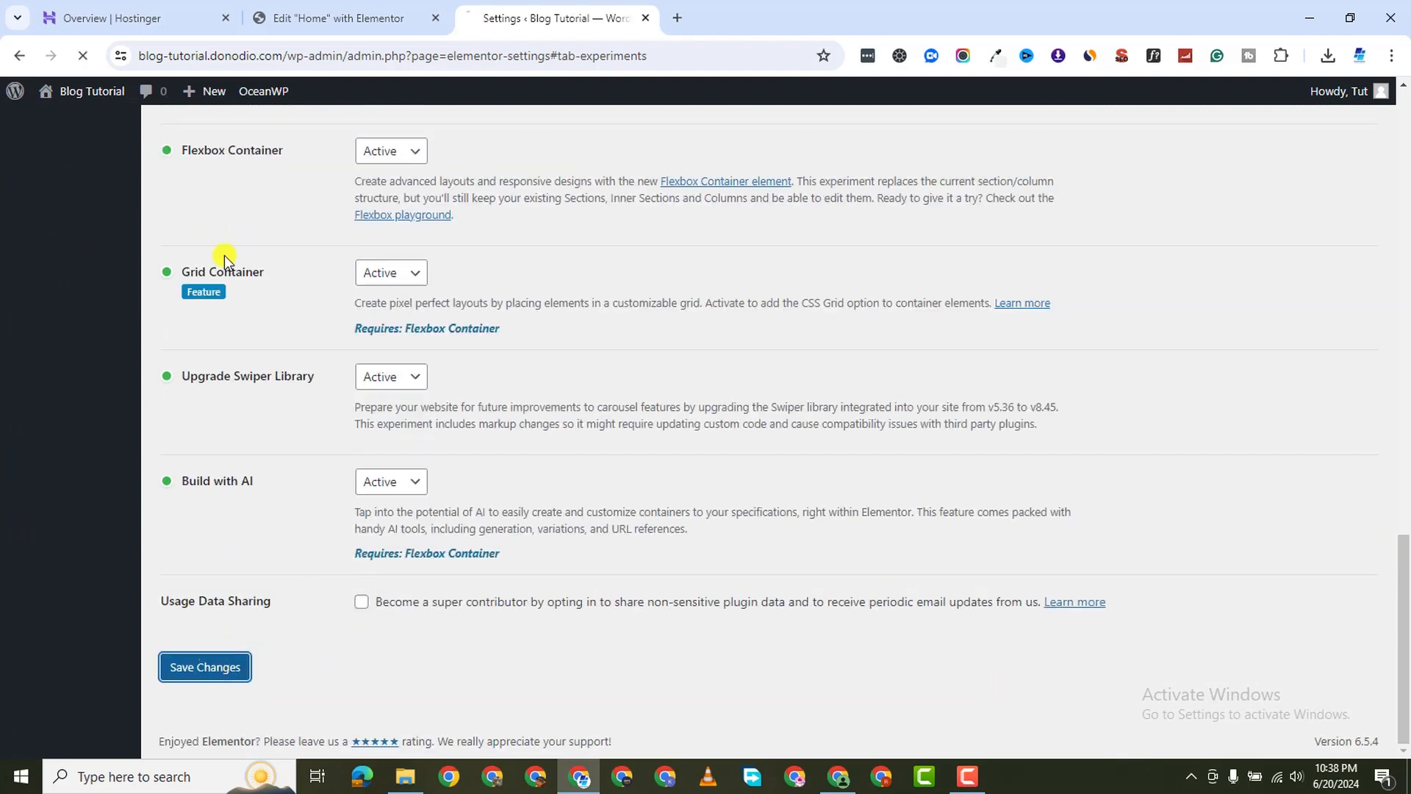
{"action": "left_click", "coordinate": [346, 22]}
{"action": "left_click", "coordinate": [84, 58]}
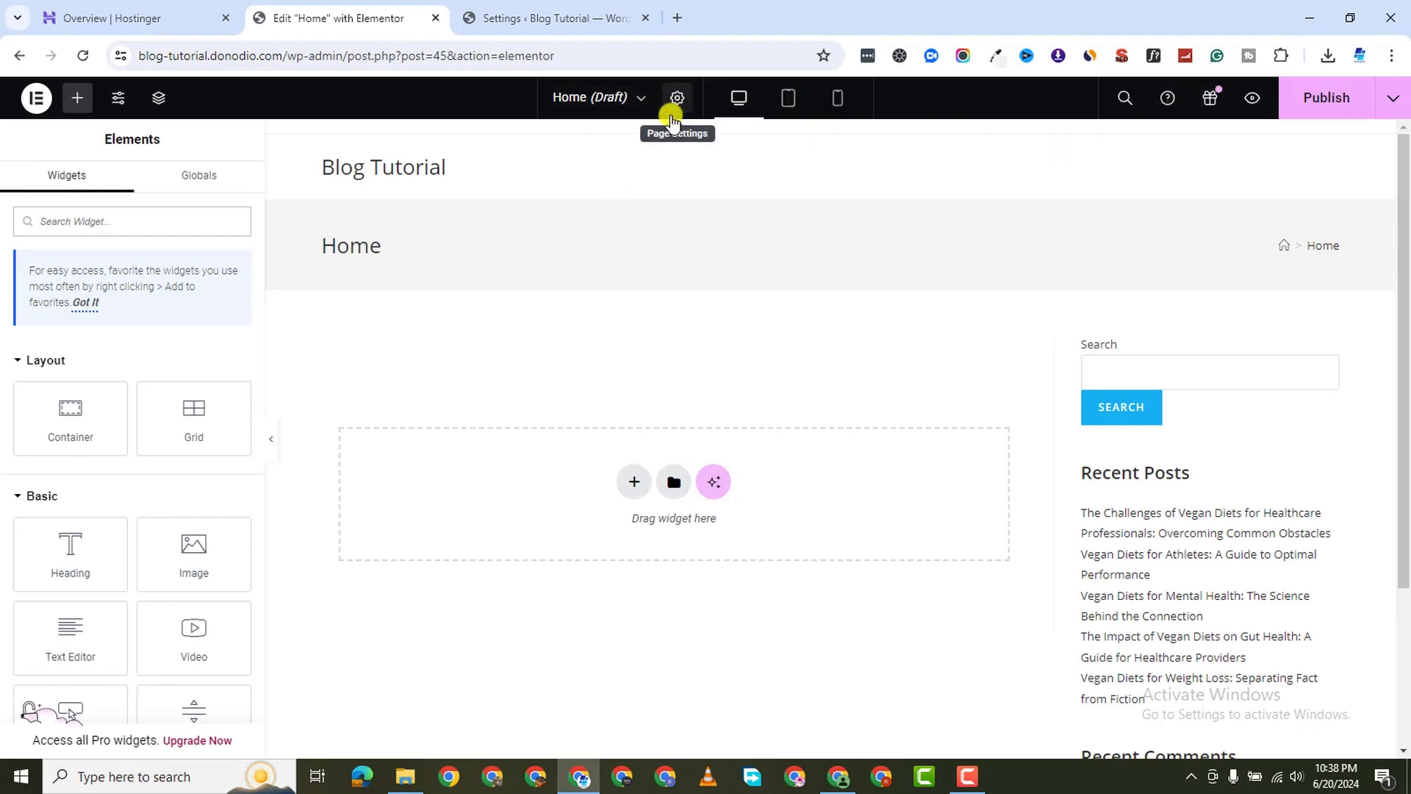
Switch the Home page layout to Elementor Full Width with no sidebar and publish it
{"action": "left_click", "coordinate": [677, 98]}
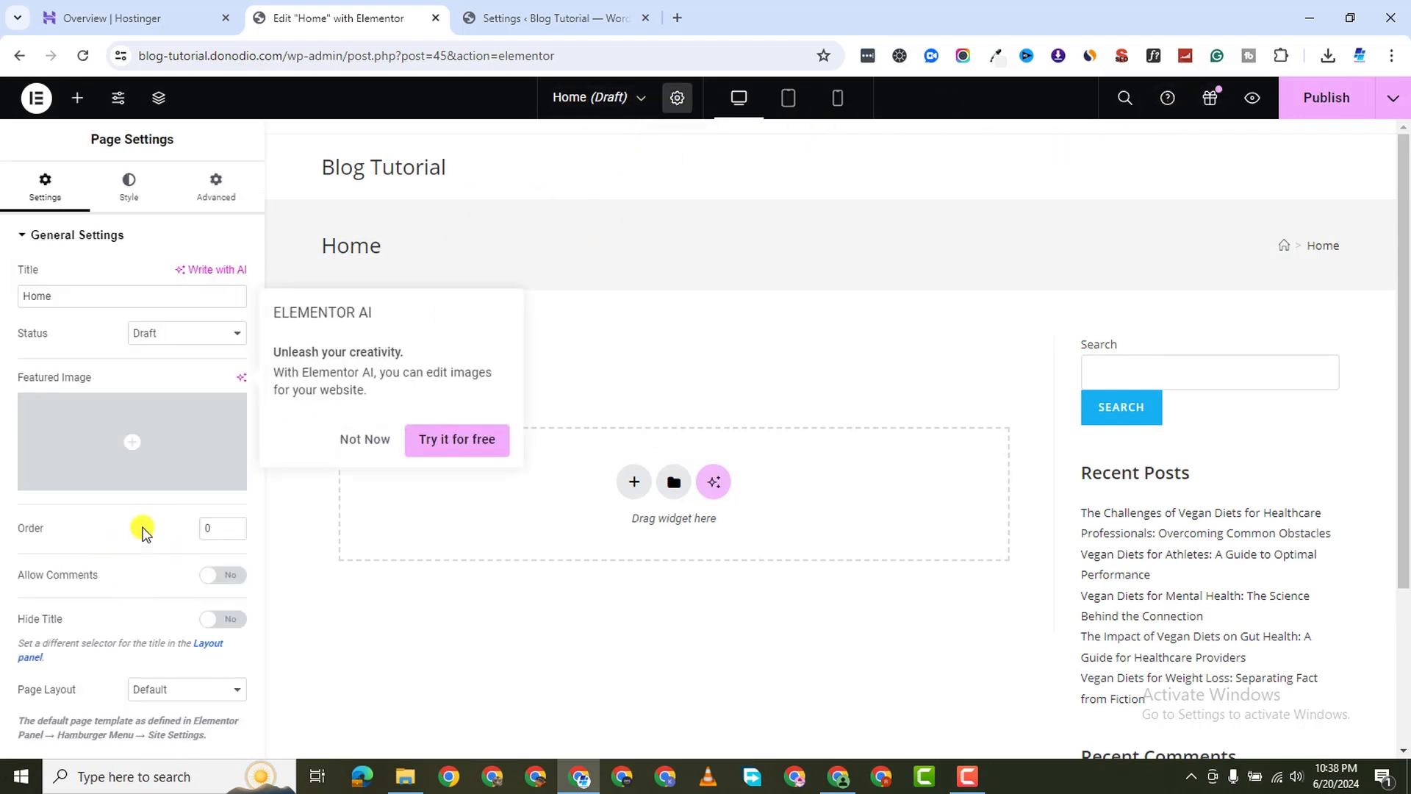
{"action": "left_click", "coordinate": [227, 623]}
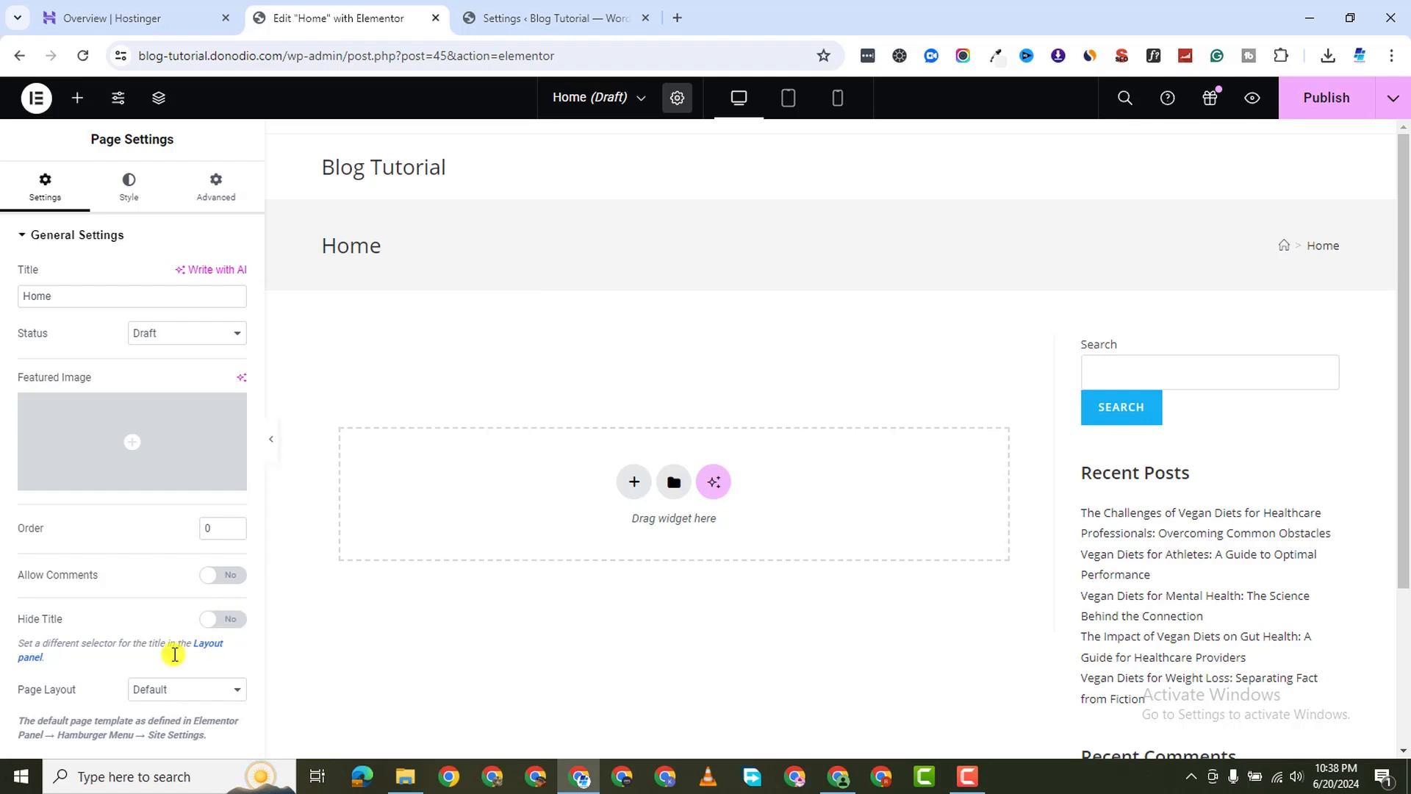
{"action": "left_click", "coordinate": [178, 690]}
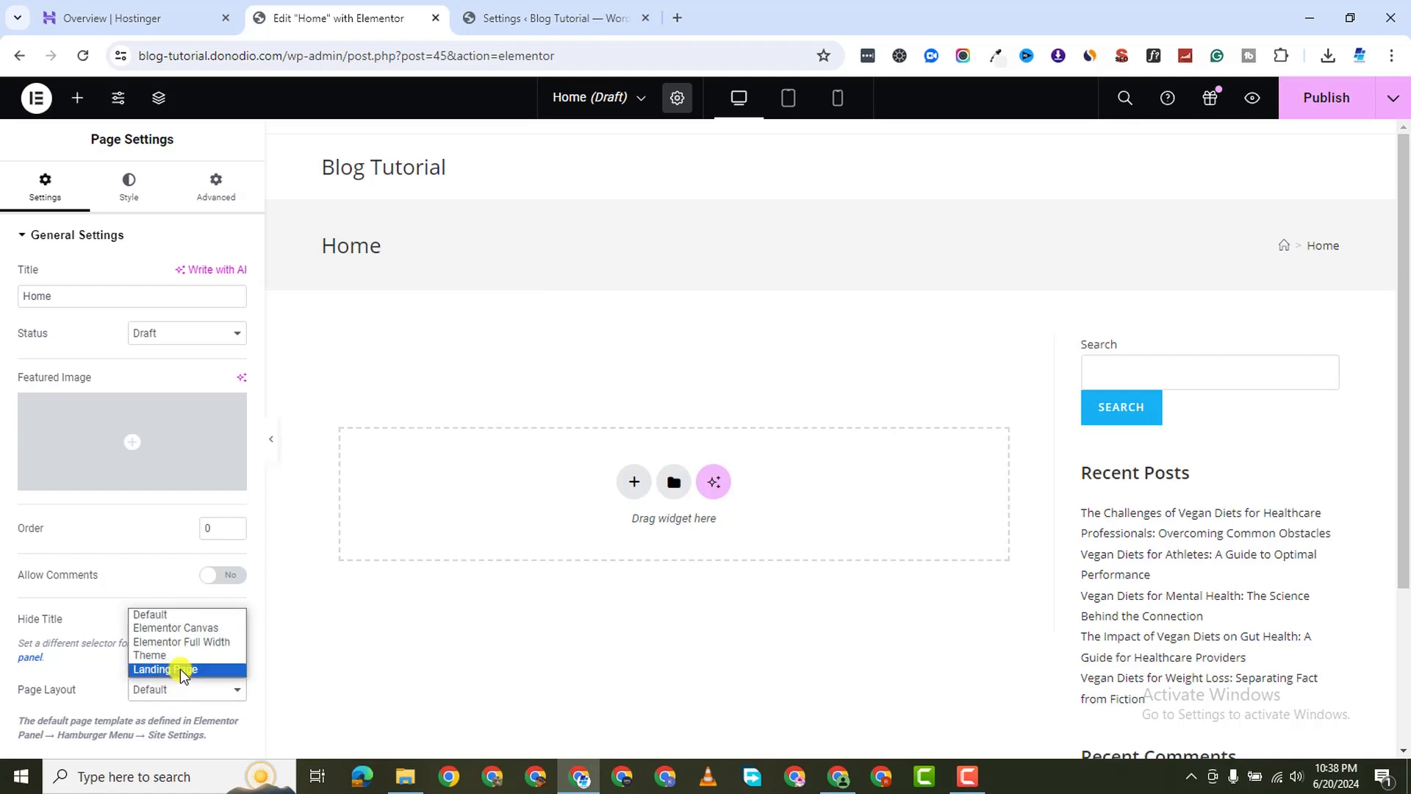
{"action": "left_click", "coordinate": [163, 645]}
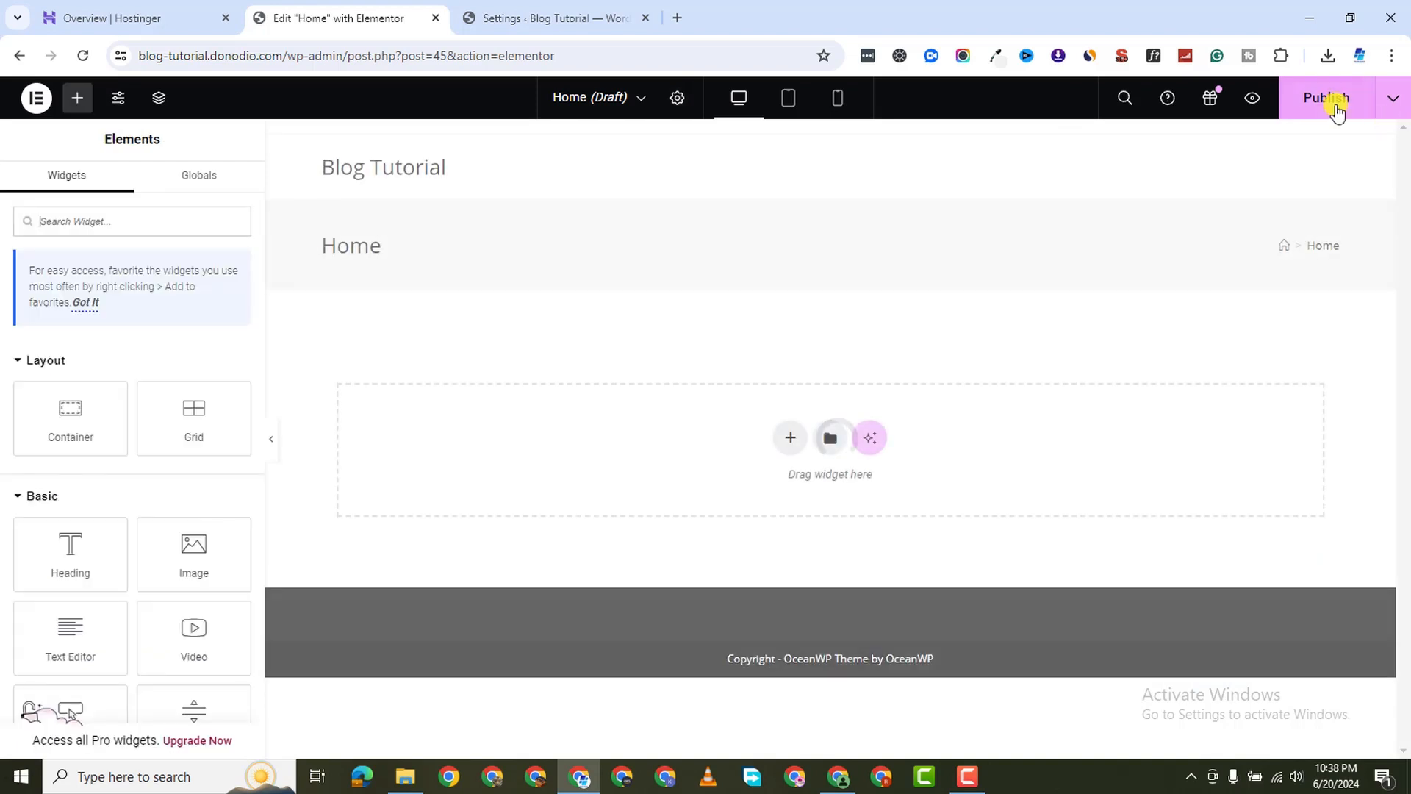
{"action": "left_click", "coordinate": [1338, 98]}
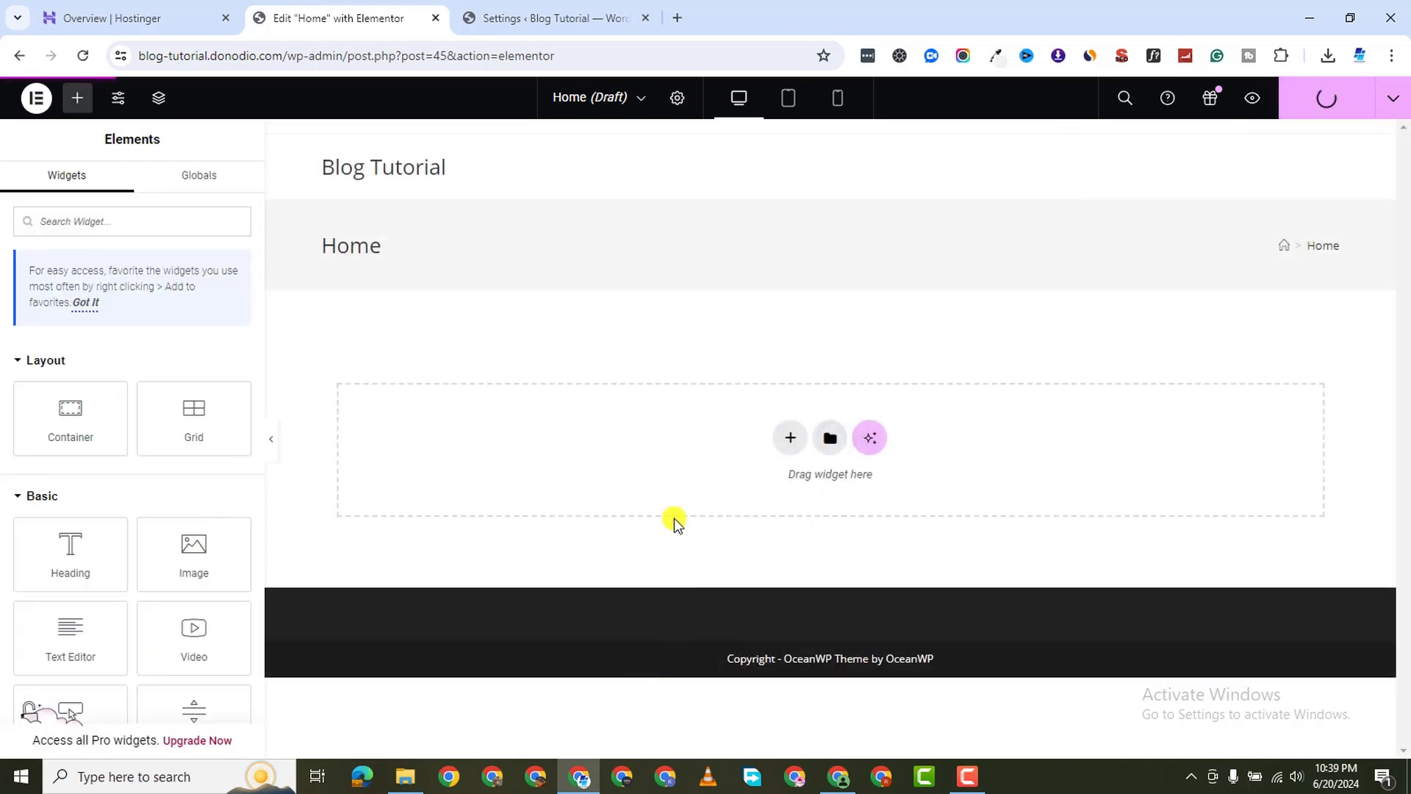
{"action": "left_click", "coordinate": [965, 774]}
{"action": "left_click", "coordinate": [500, 21]}
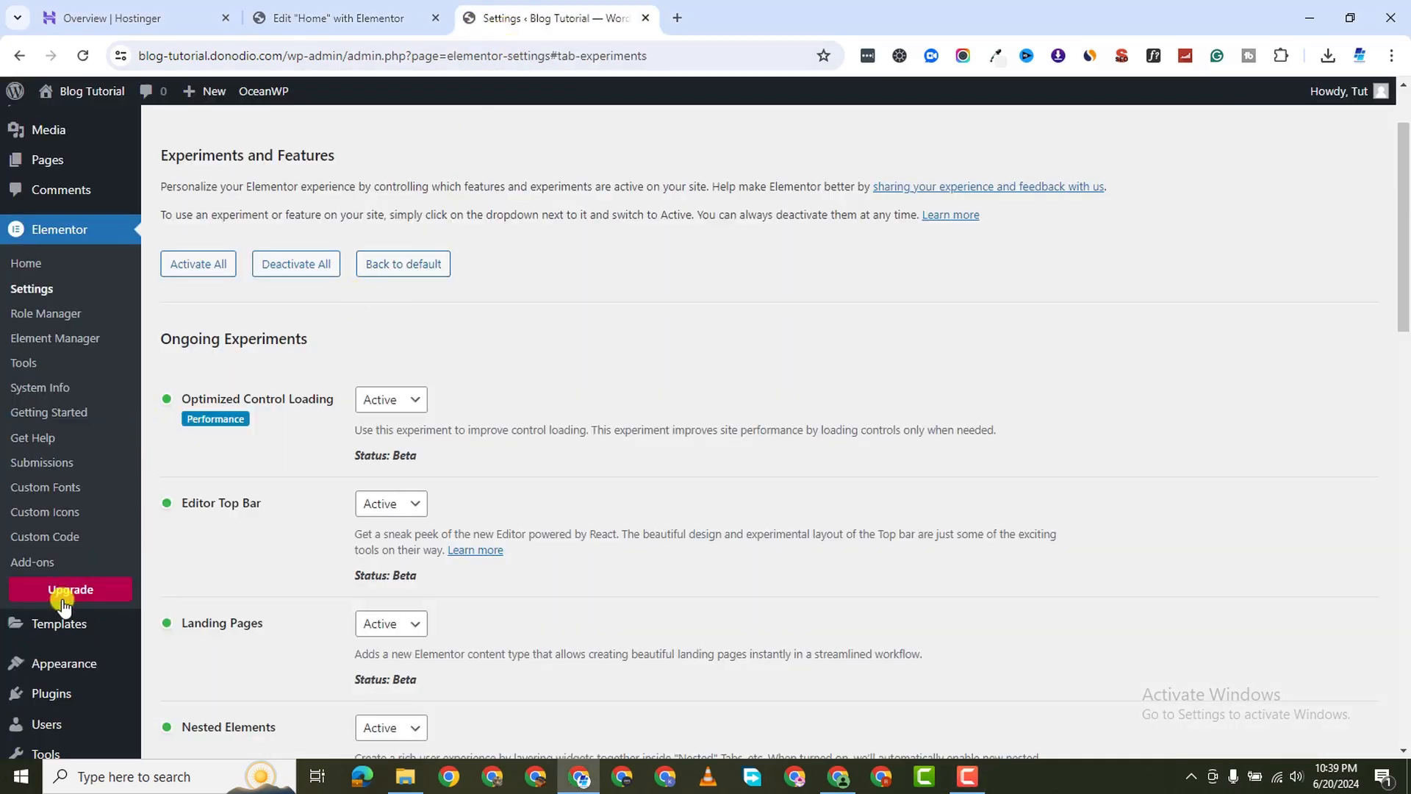
Navigate to Pages > All Pages in the WordPress admin menu
{"action": "scroll", "coordinate": [62, 606], "scroll_direction": "down", "scroll_amount": 2}
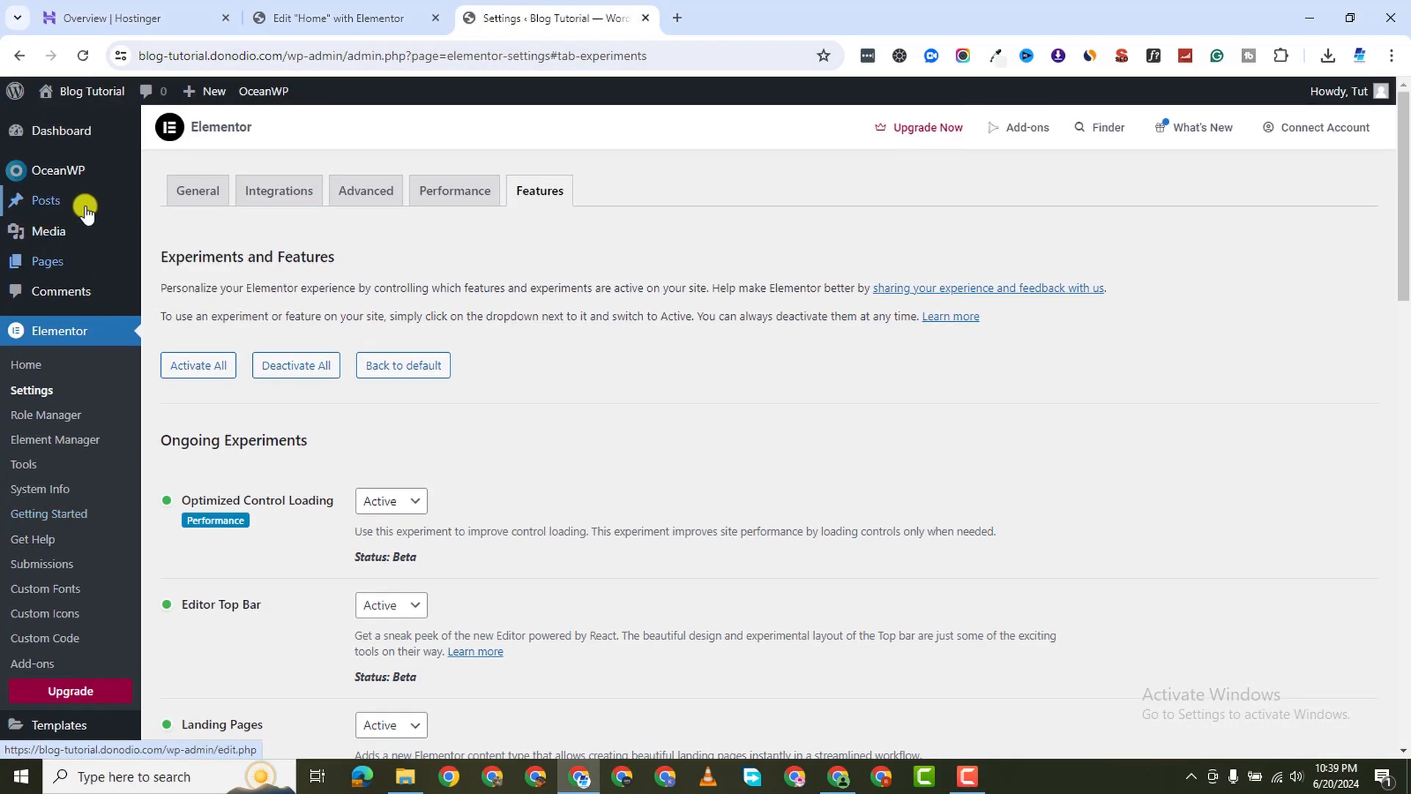
{"action": "mouse_move", "coordinate": [74, 261]}
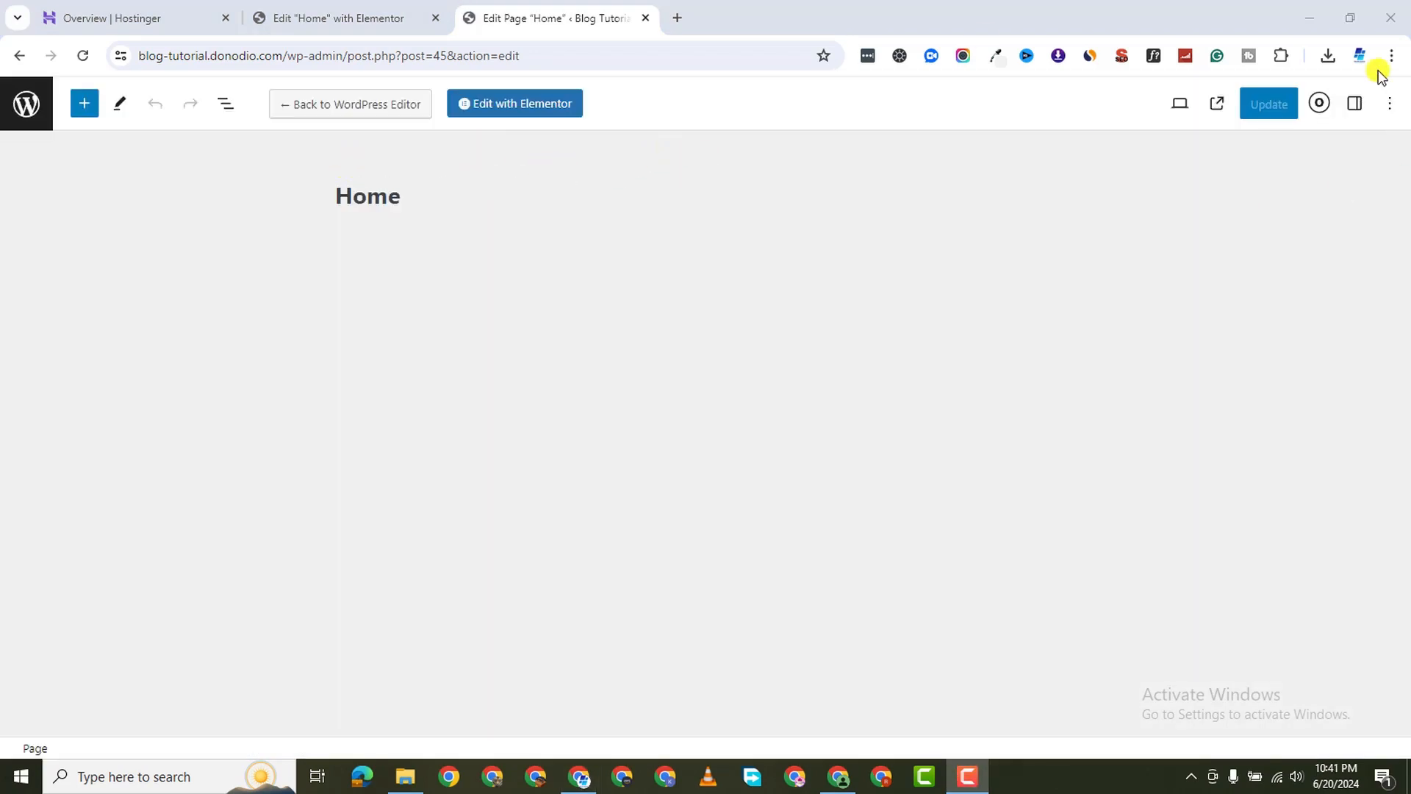
Set the Home page's Content Layout to 100% Full Width
{"action": "left_click", "coordinate": [1321, 107]}
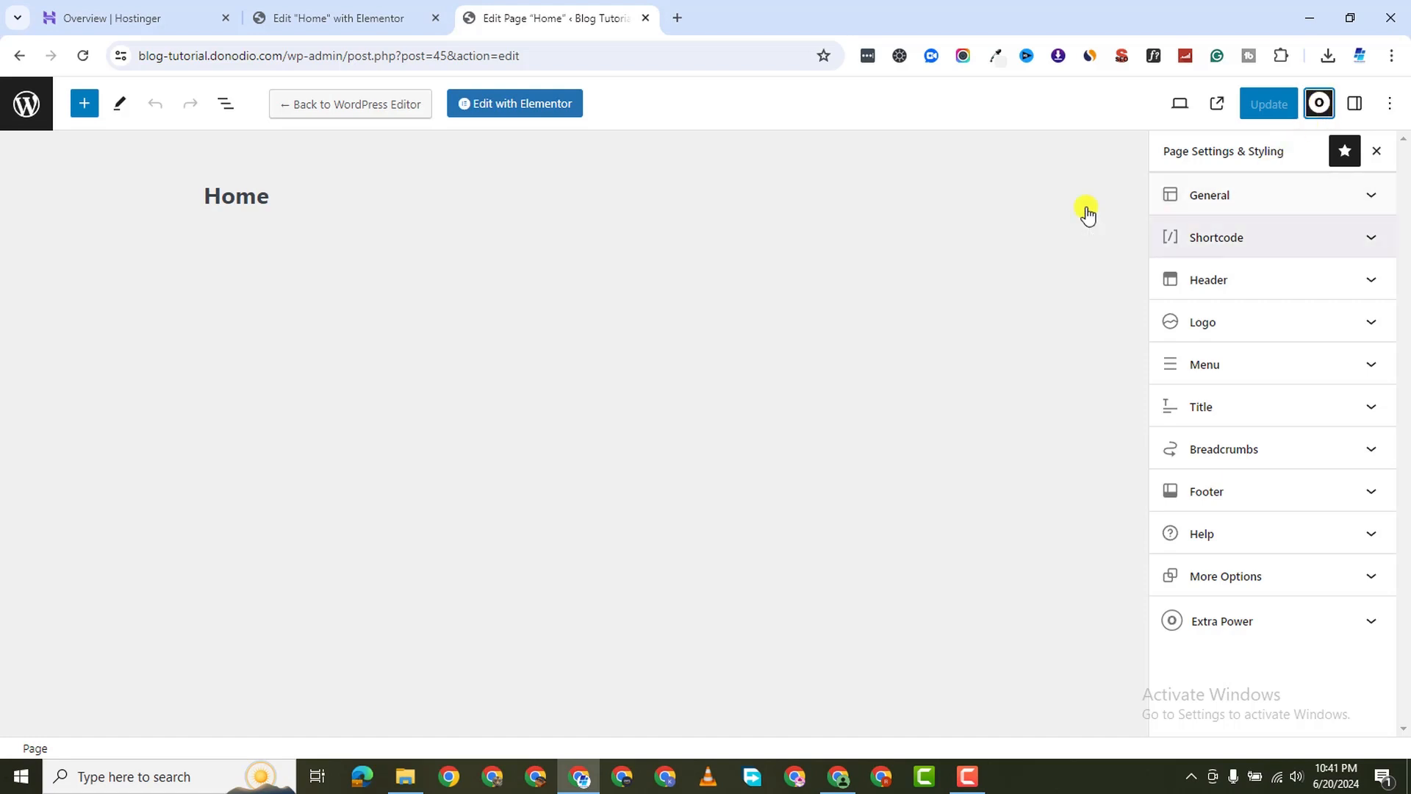
{"action": "left_click", "coordinate": [1232, 194]}
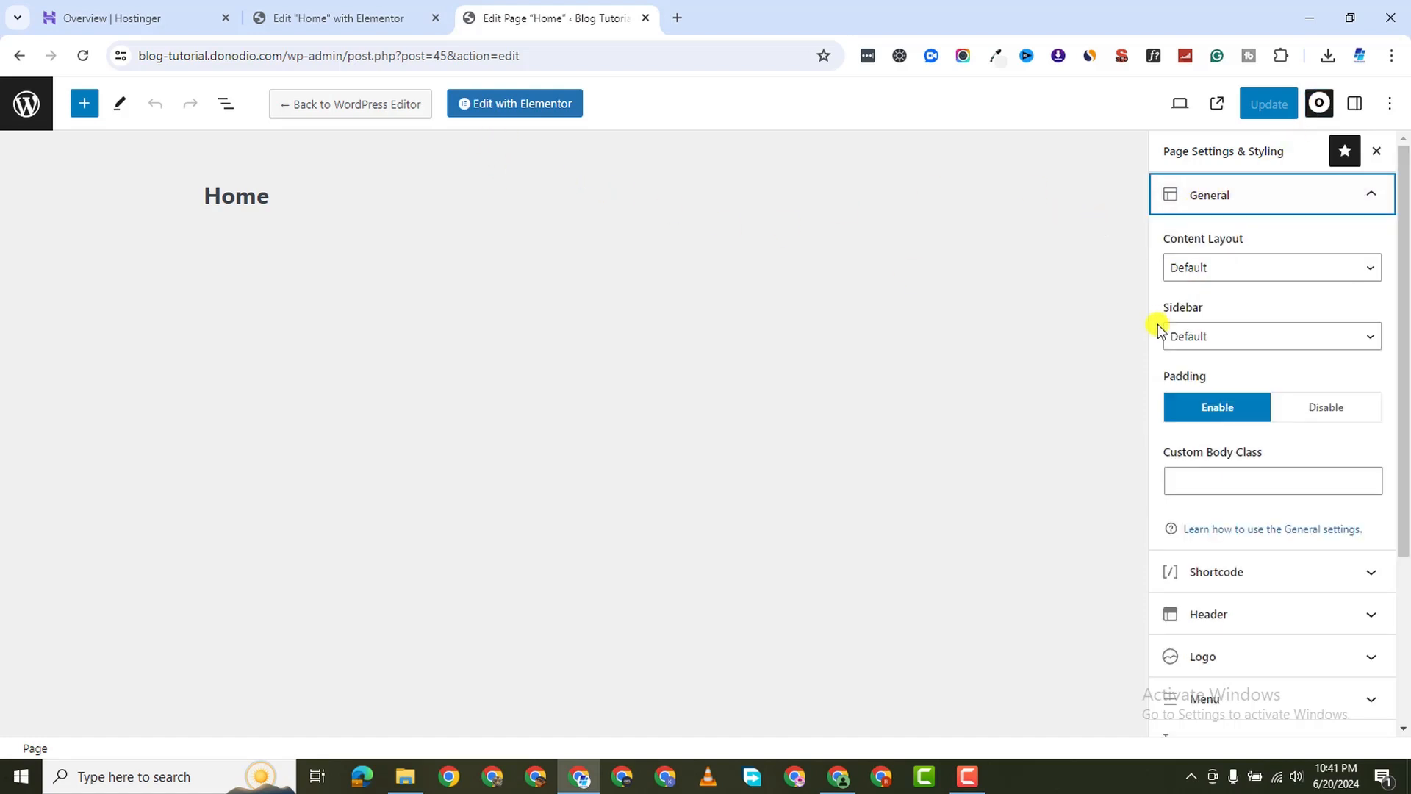
{"action": "left_click", "coordinate": [1260, 268]}
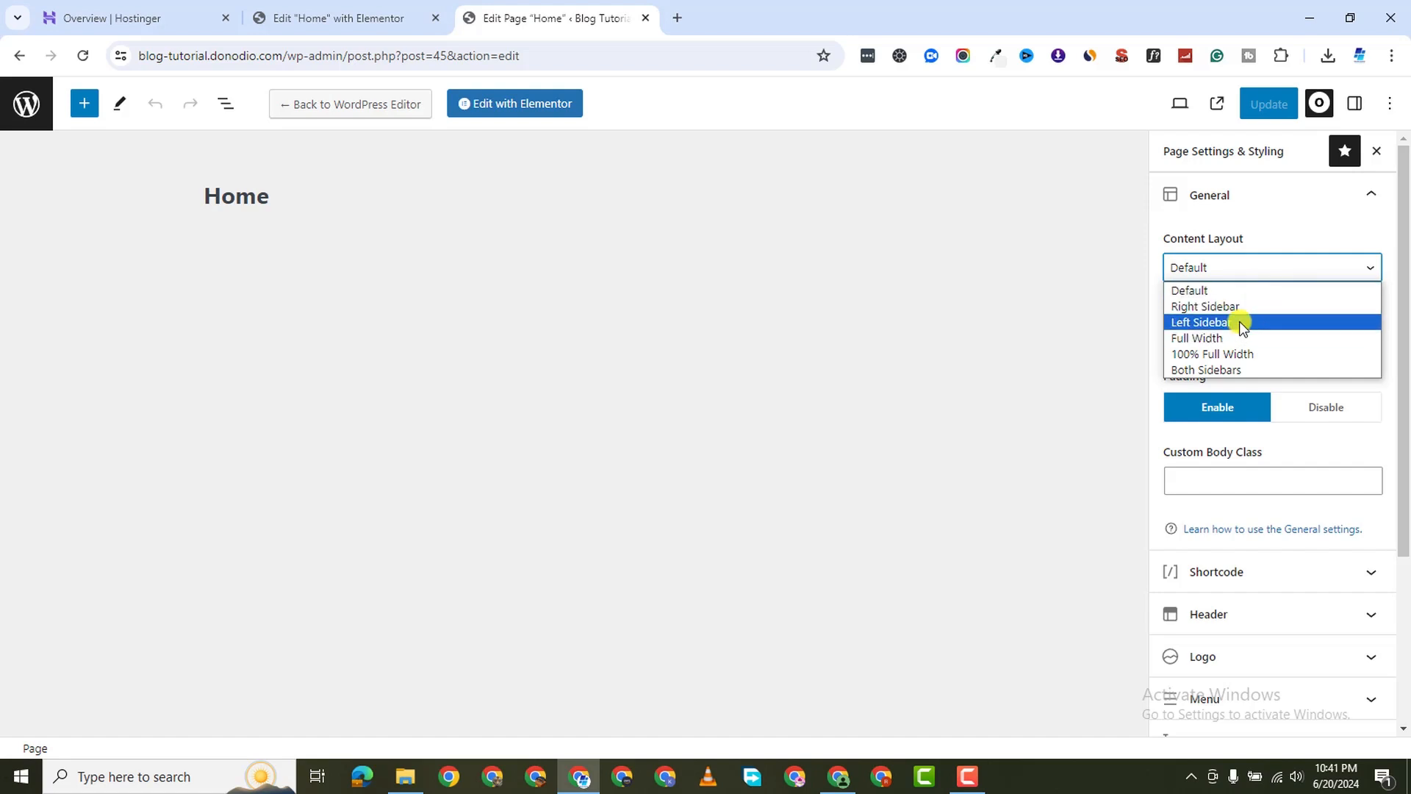
{"action": "left_click", "coordinate": [1260, 353]}
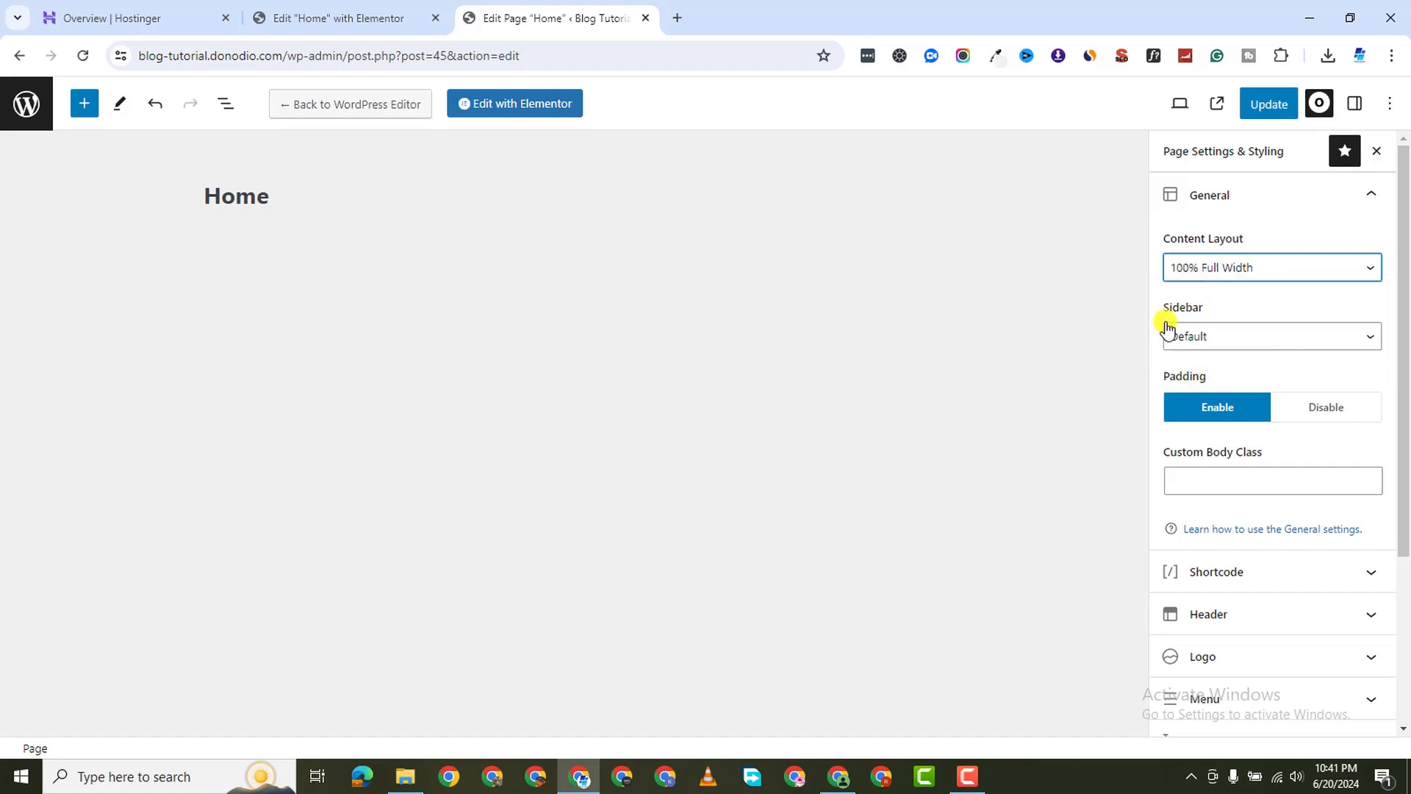
Disable the Top Bar and Page Title on Home and update the page
{"action": "scroll", "coordinate": [1222, 492], "scroll_direction": "down", "scroll_amount": 3}
{"action": "left_click", "coordinate": [1283, 450]}
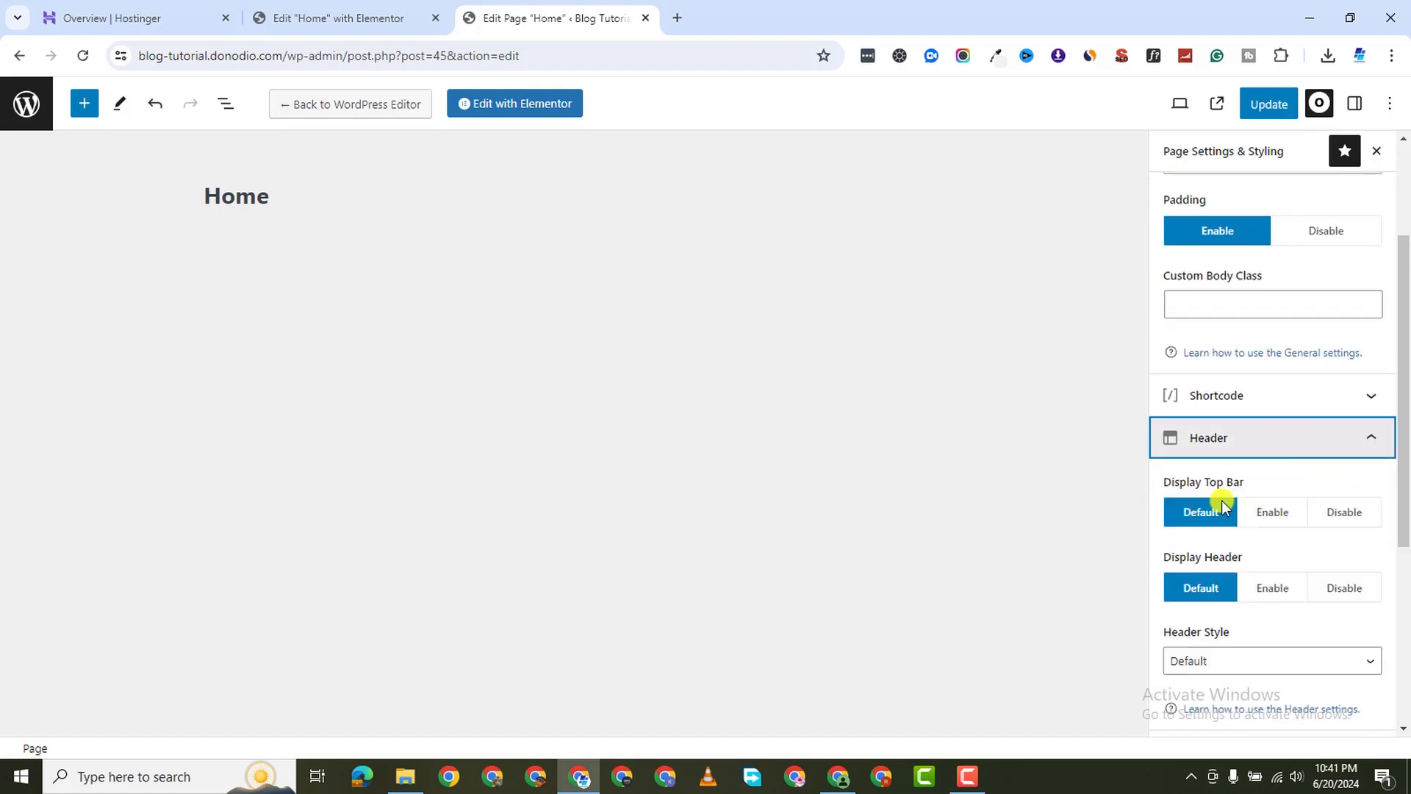
{"action": "scroll", "coordinate": [1265, 470], "scroll_direction": "down", "scroll_amount": 1}
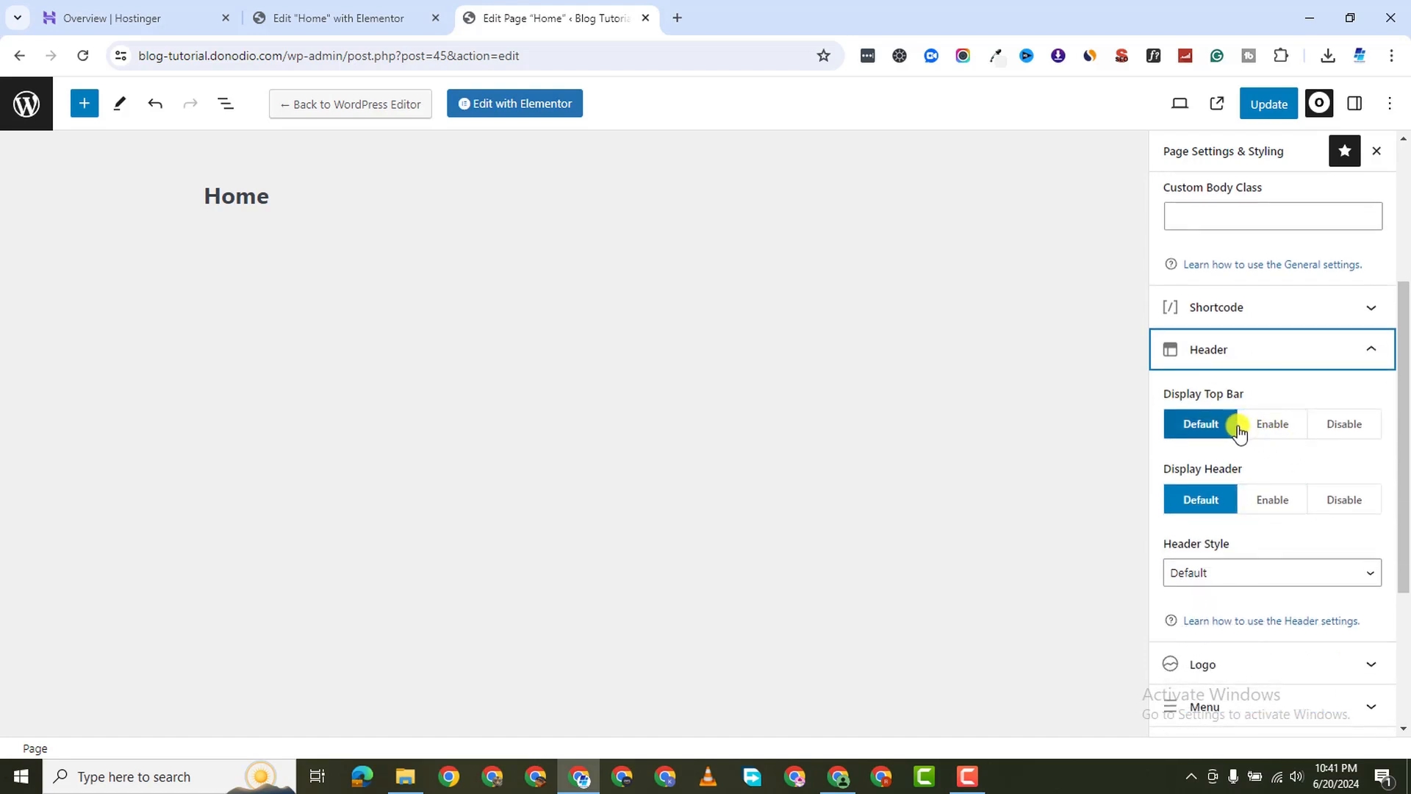
{"action": "left_click", "coordinate": [1346, 427]}
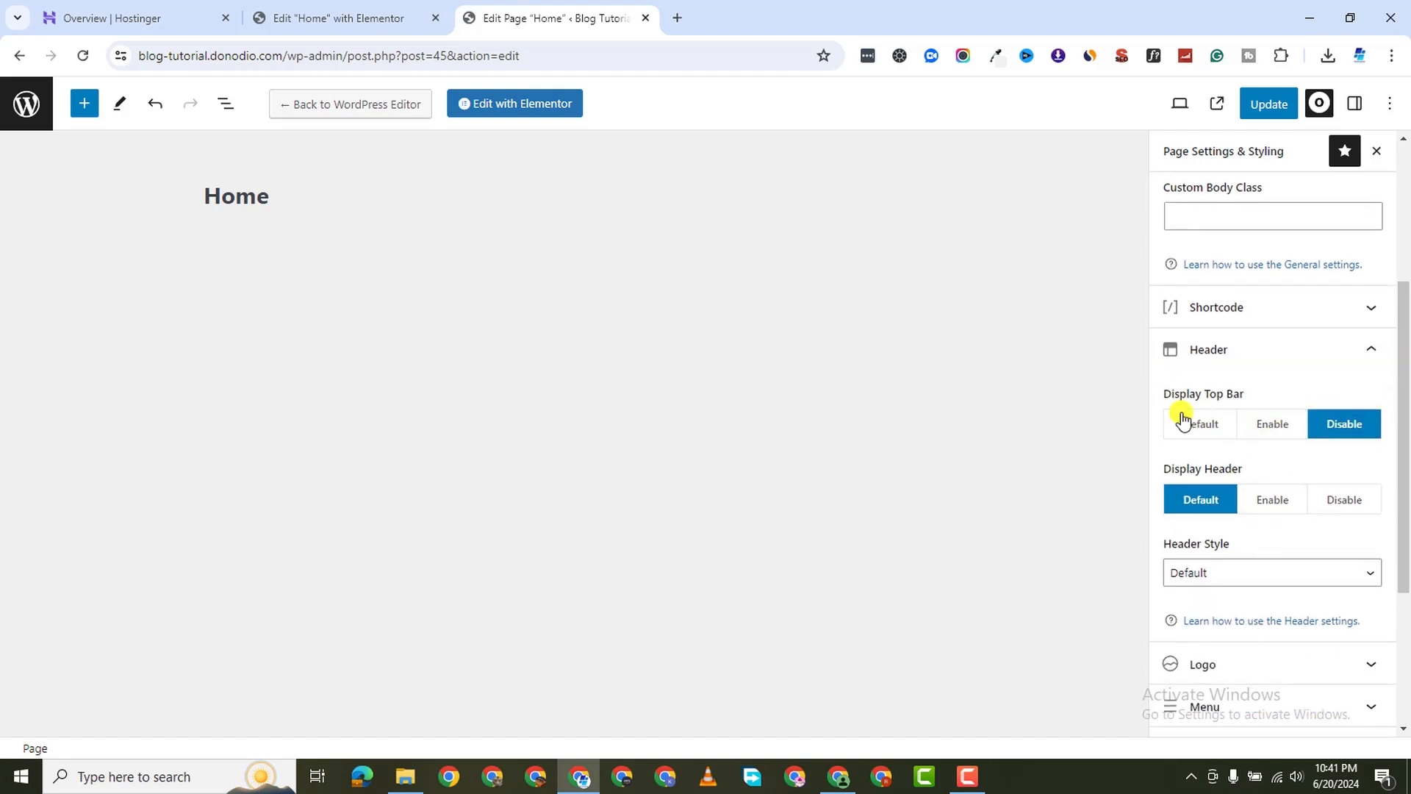
{"action": "scroll", "coordinate": [1037, 384], "scroll_direction": "down", "scroll_amount": 2}
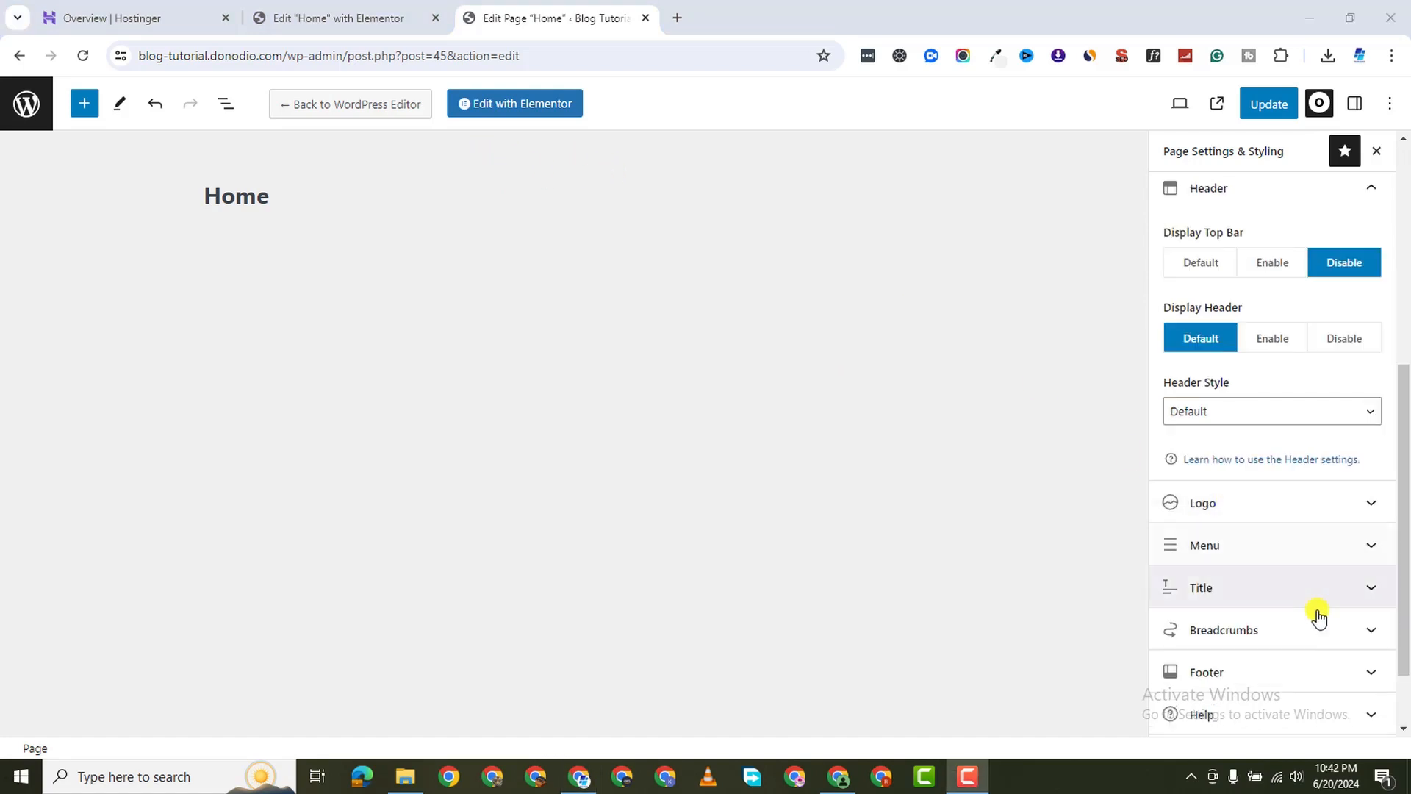
{"action": "left_click", "coordinate": [1333, 589]}
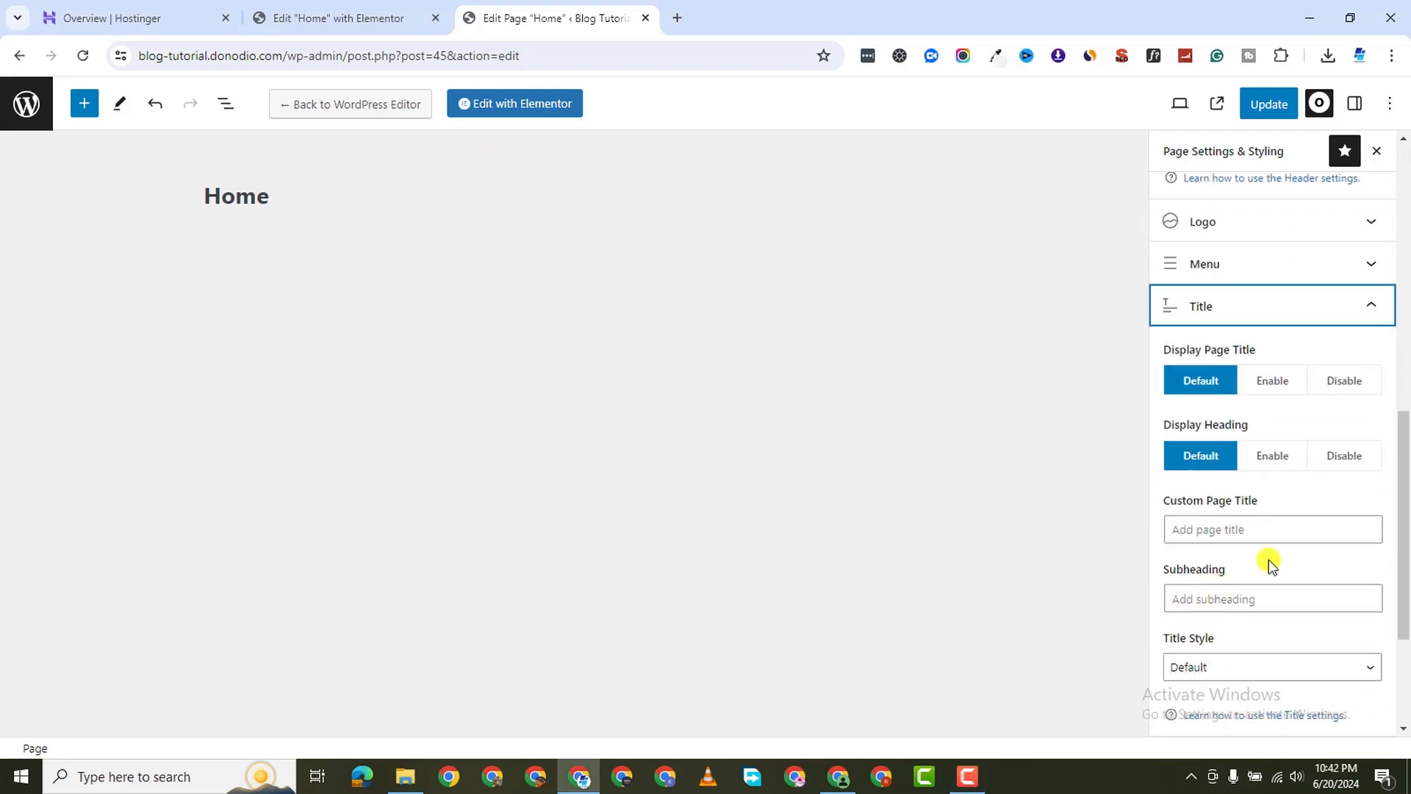
{"action": "left_click", "coordinate": [1359, 392]}
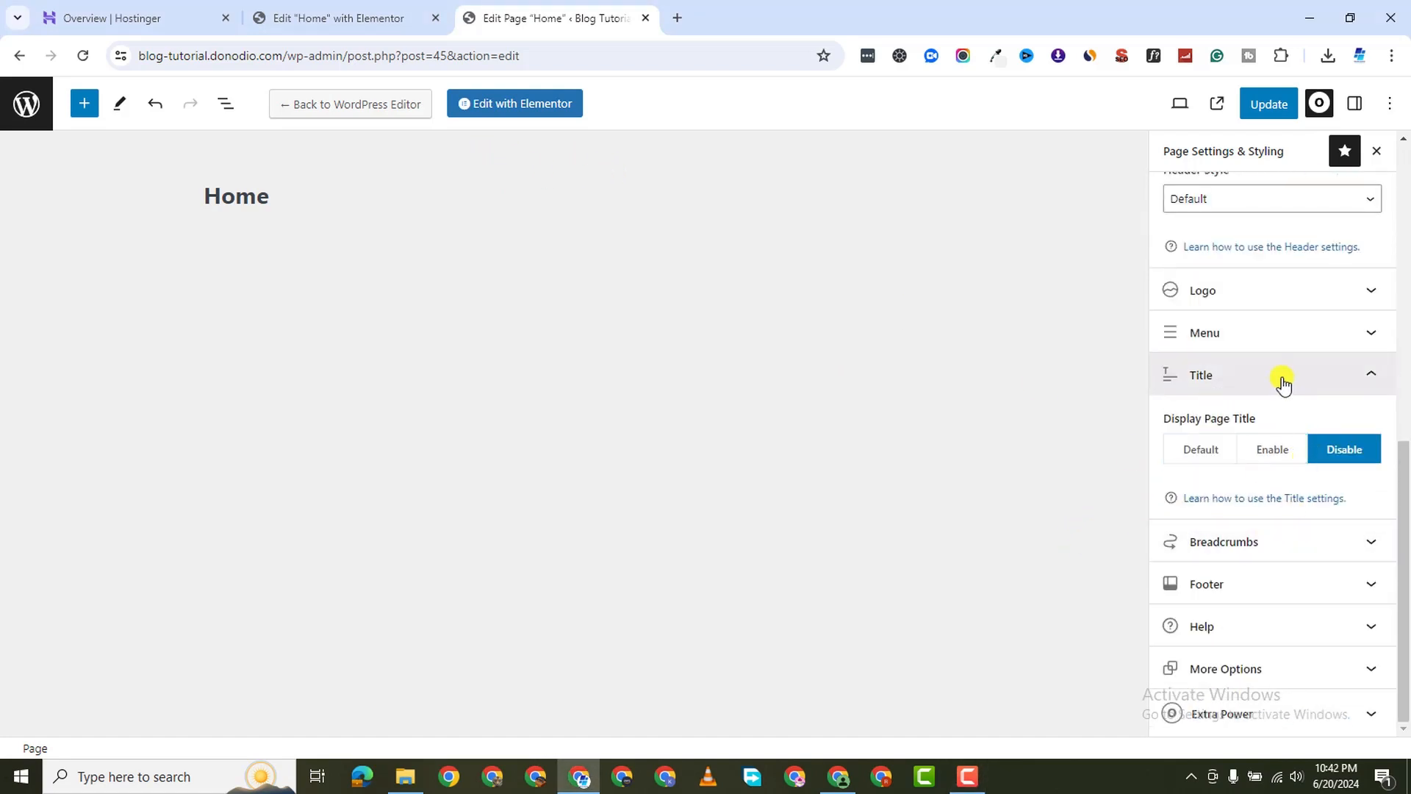
{"action": "left_click", "coordinate": [1292, 106]}
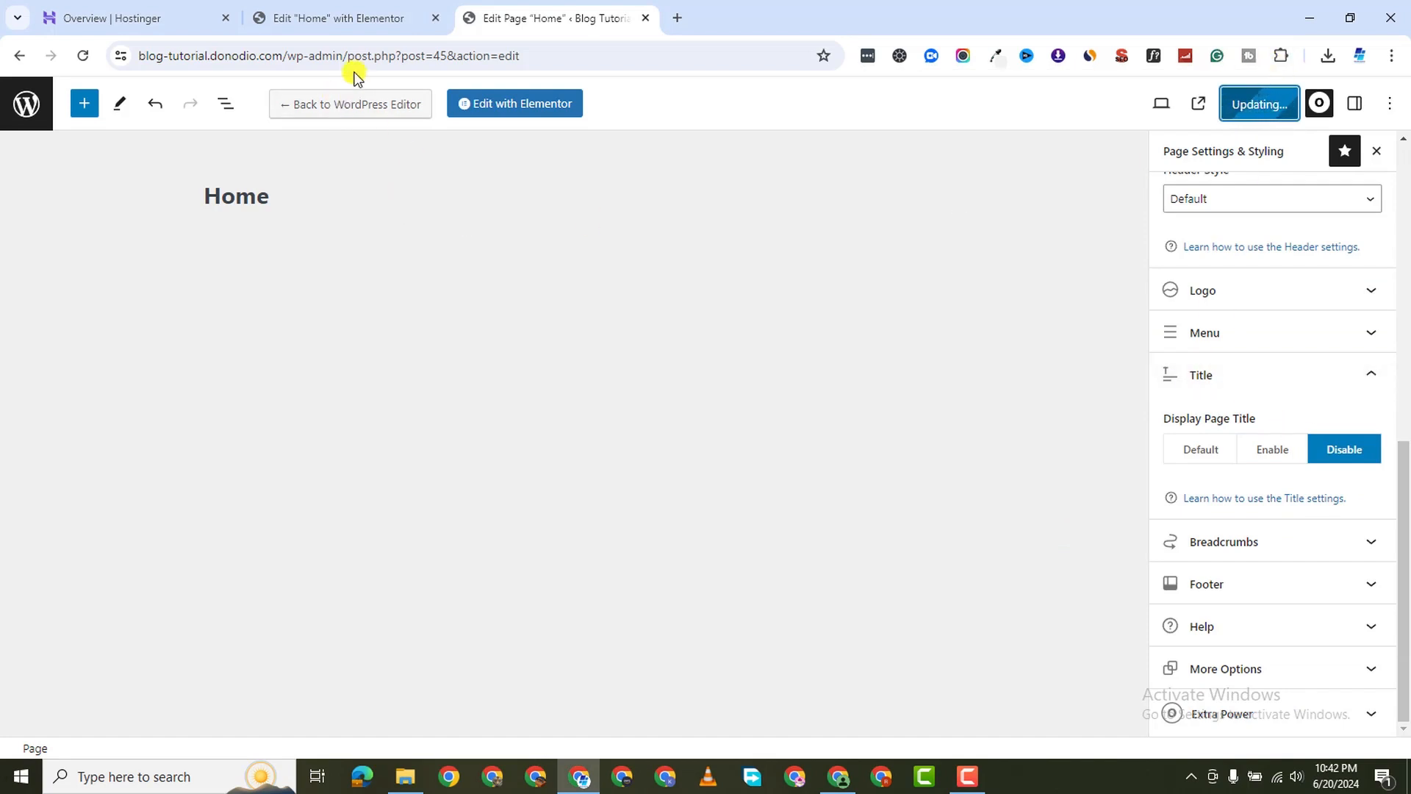
{"action": "left_click", "coordinate": [353, 24]}
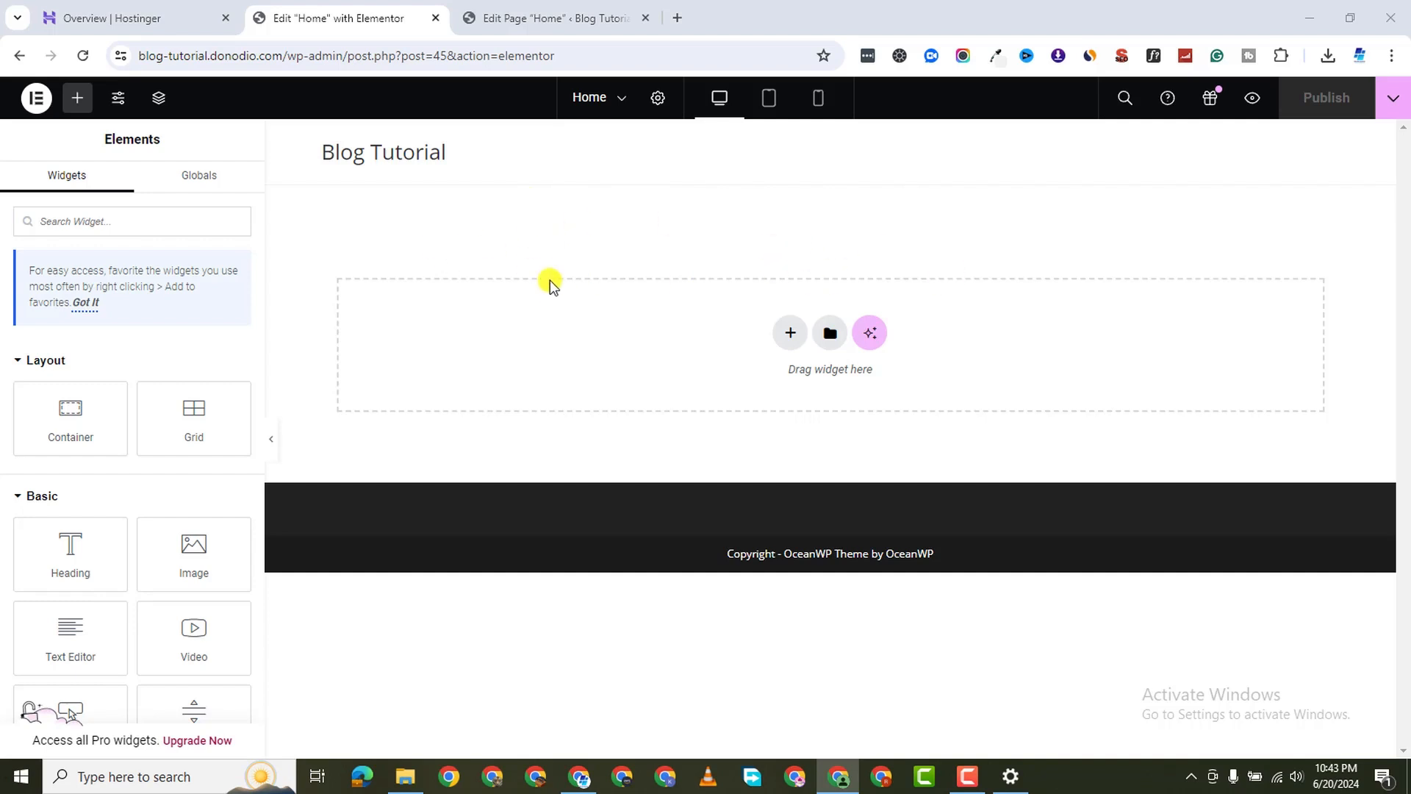
Open the Home page's Page Settings from the gear icon in Elementor's top bar
{"action": "left_click", "coordinate": [654, 100]}
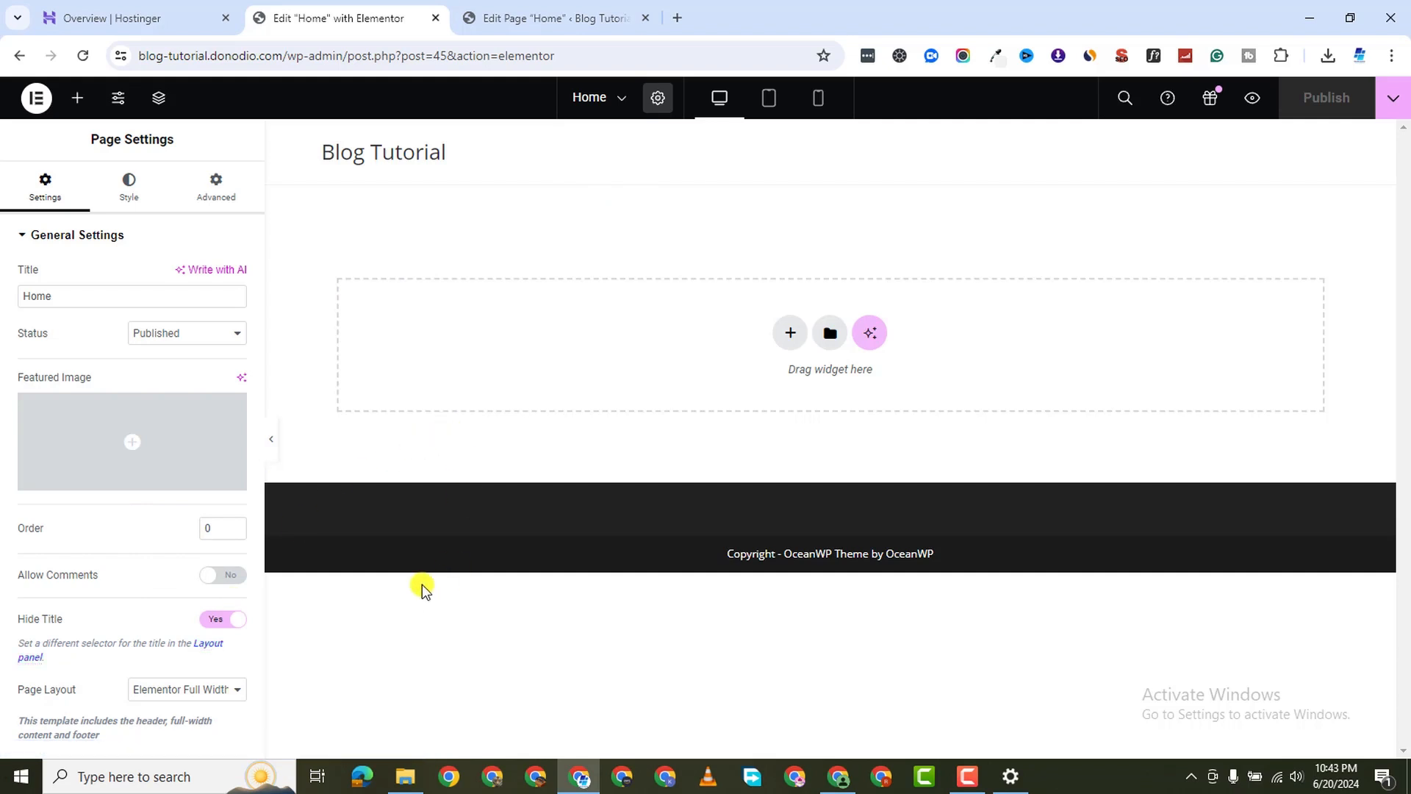
Add a single-column Flexbox container to the empty Home page
{"action": "left_click", "coordinate": [792, 338]}
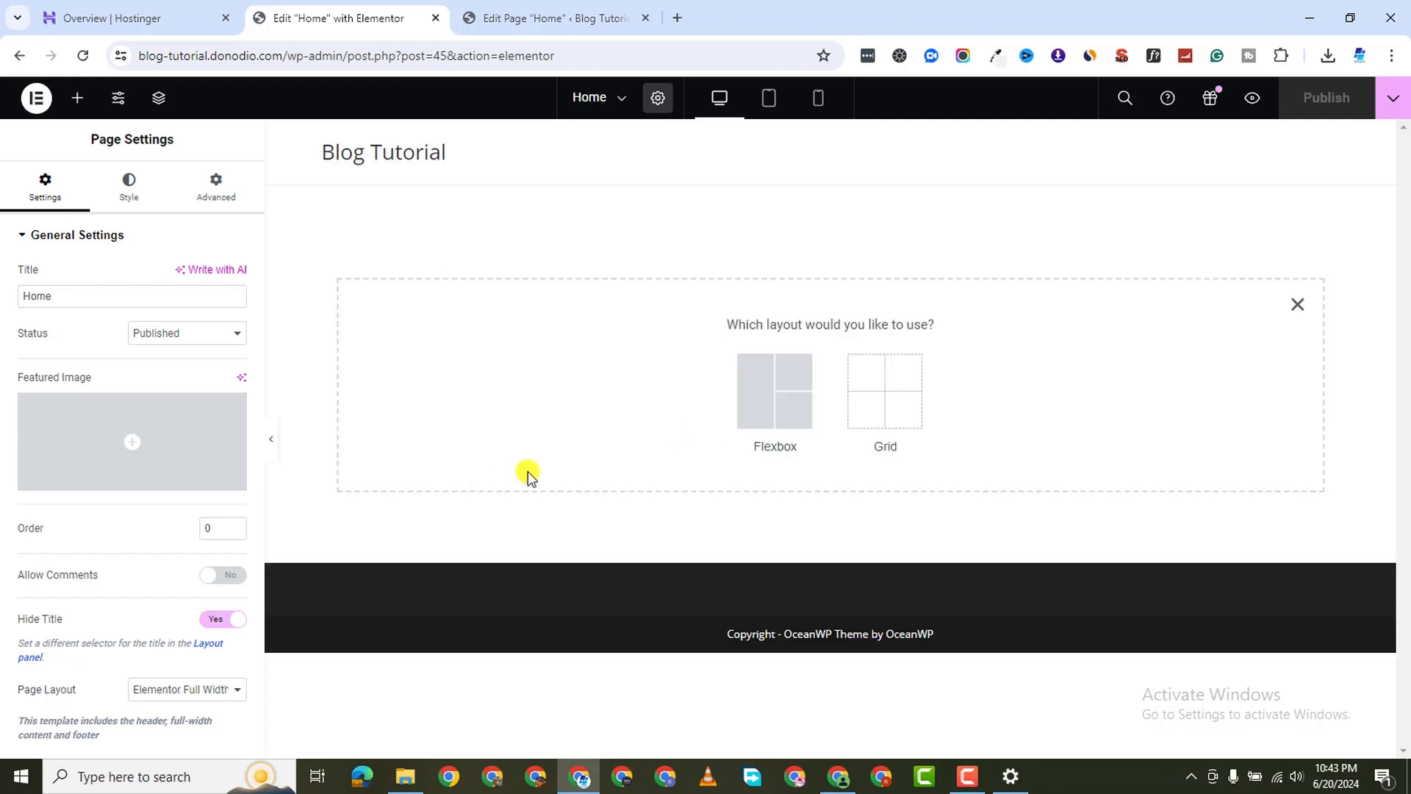
{"action": "left_click", "coordinate": [746, 377]}
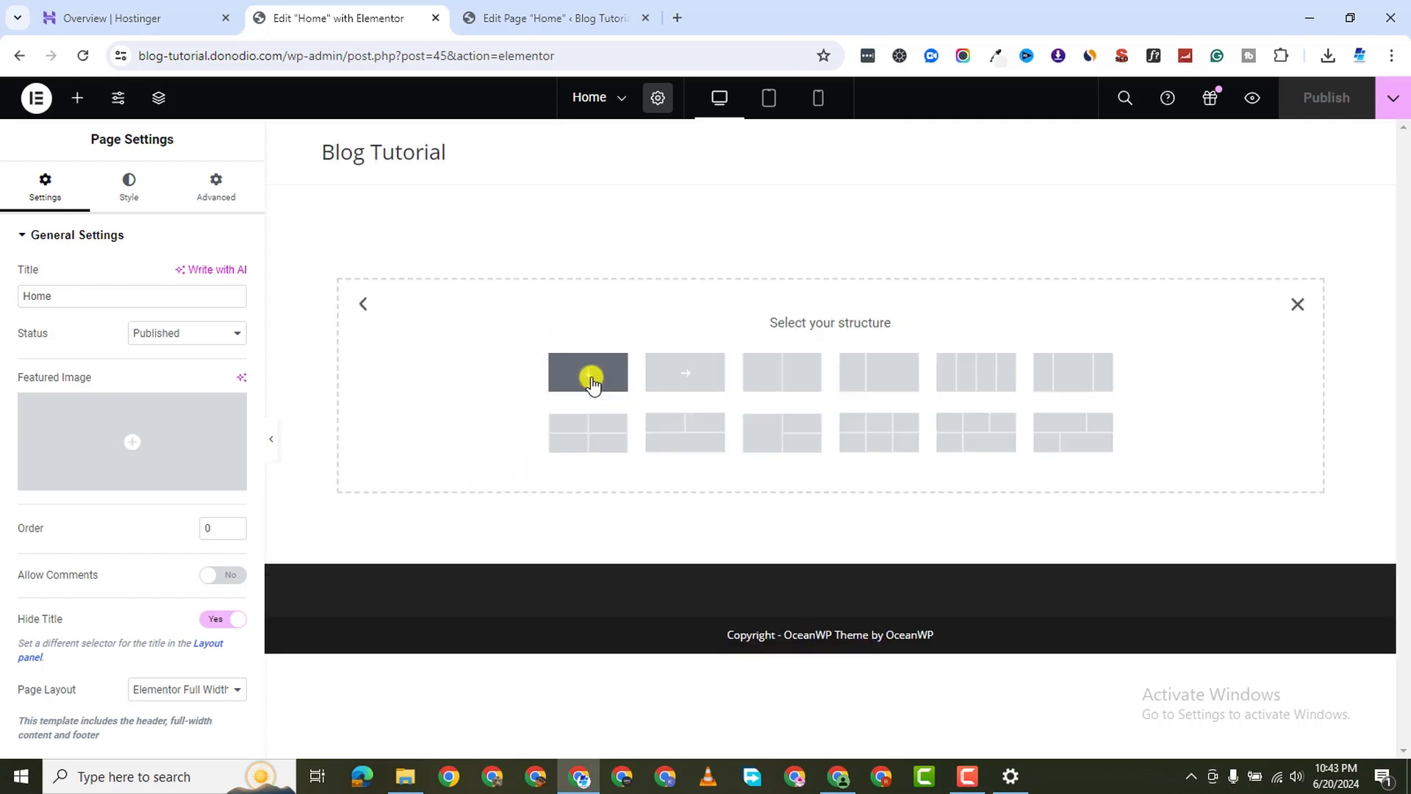
{"action": "left_click", "coordinate": [588, 373]}
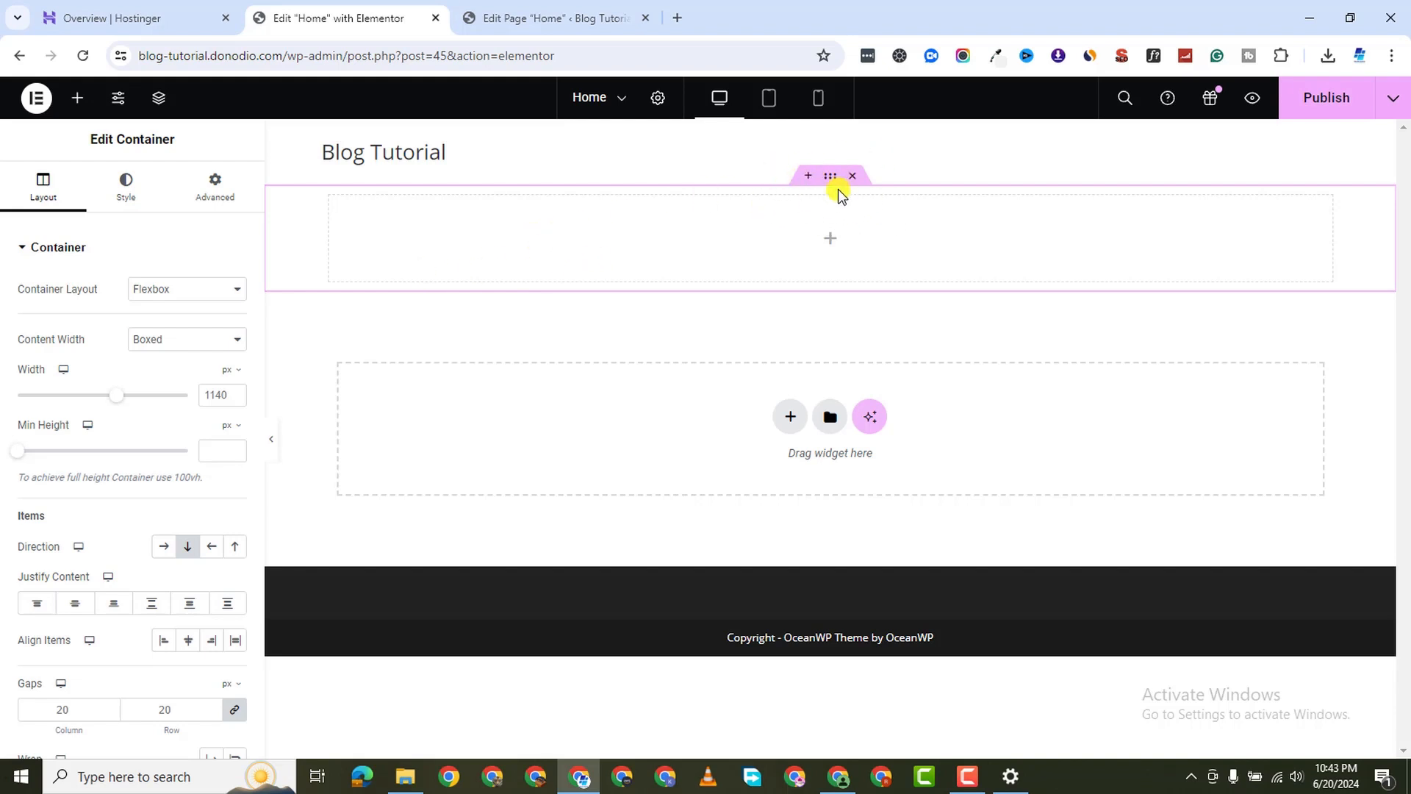
Load the WordPress dashboard by trimming the page path from the wp-admin address
{"action": "left_click", "coordinate": [513, 16]}
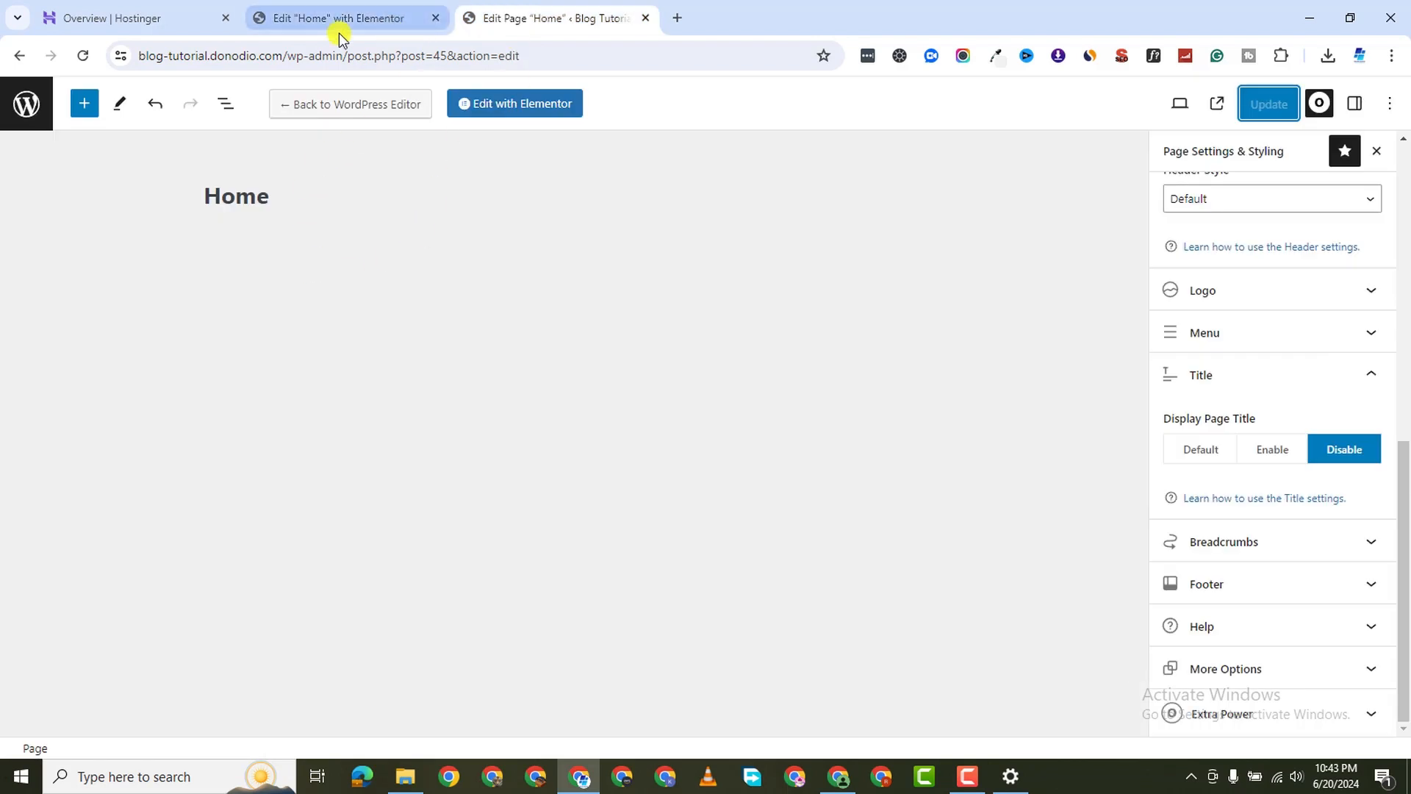
{"action": "left_click_drag", "start_coordinate": [288, 59], "coordinate": [974, 101]}
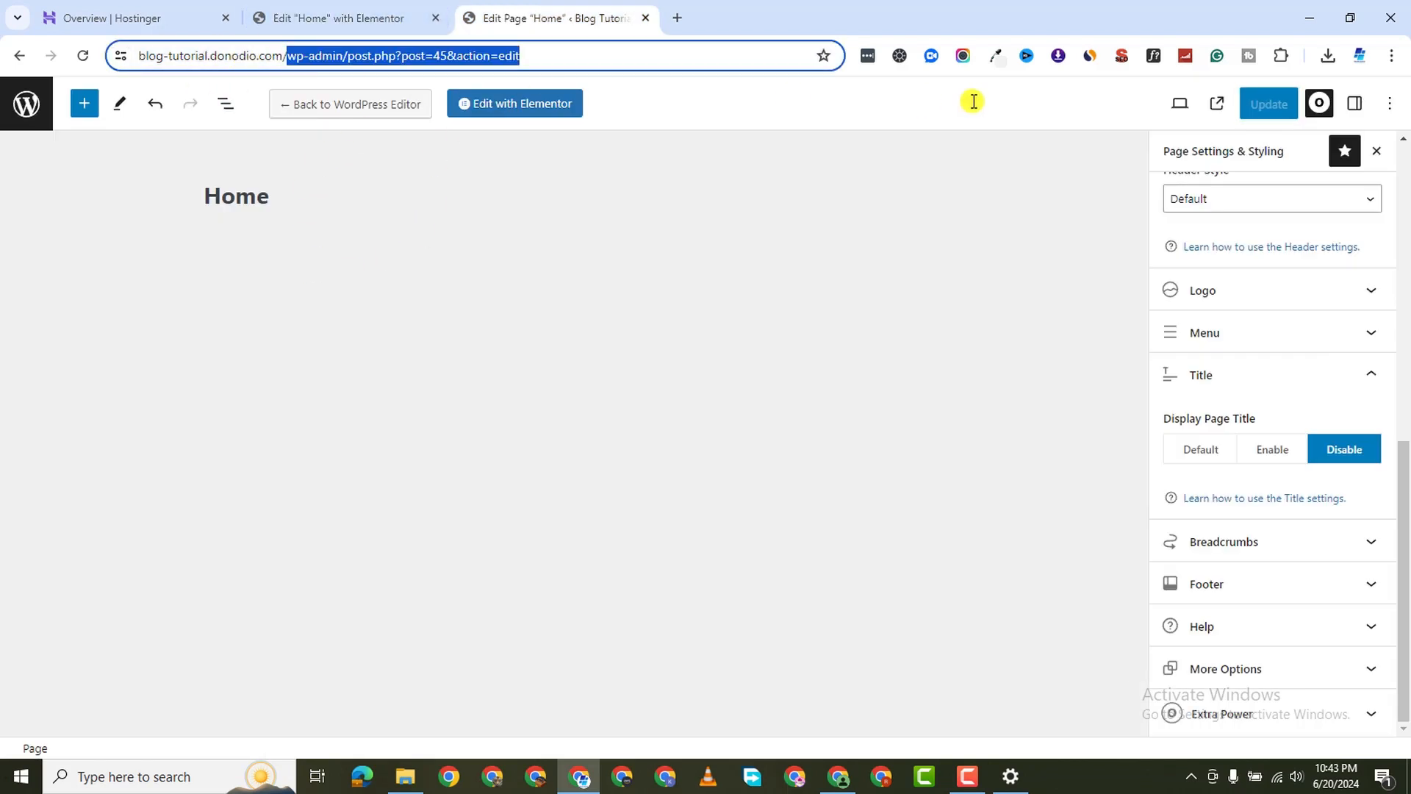
{"action": "left_click_drag", "start_coordinate": [381, 56], "coordinate": [1246, 77]}
{"action": "key", "text": "BackSpace"}
{"action": "key", "text": "Return"}
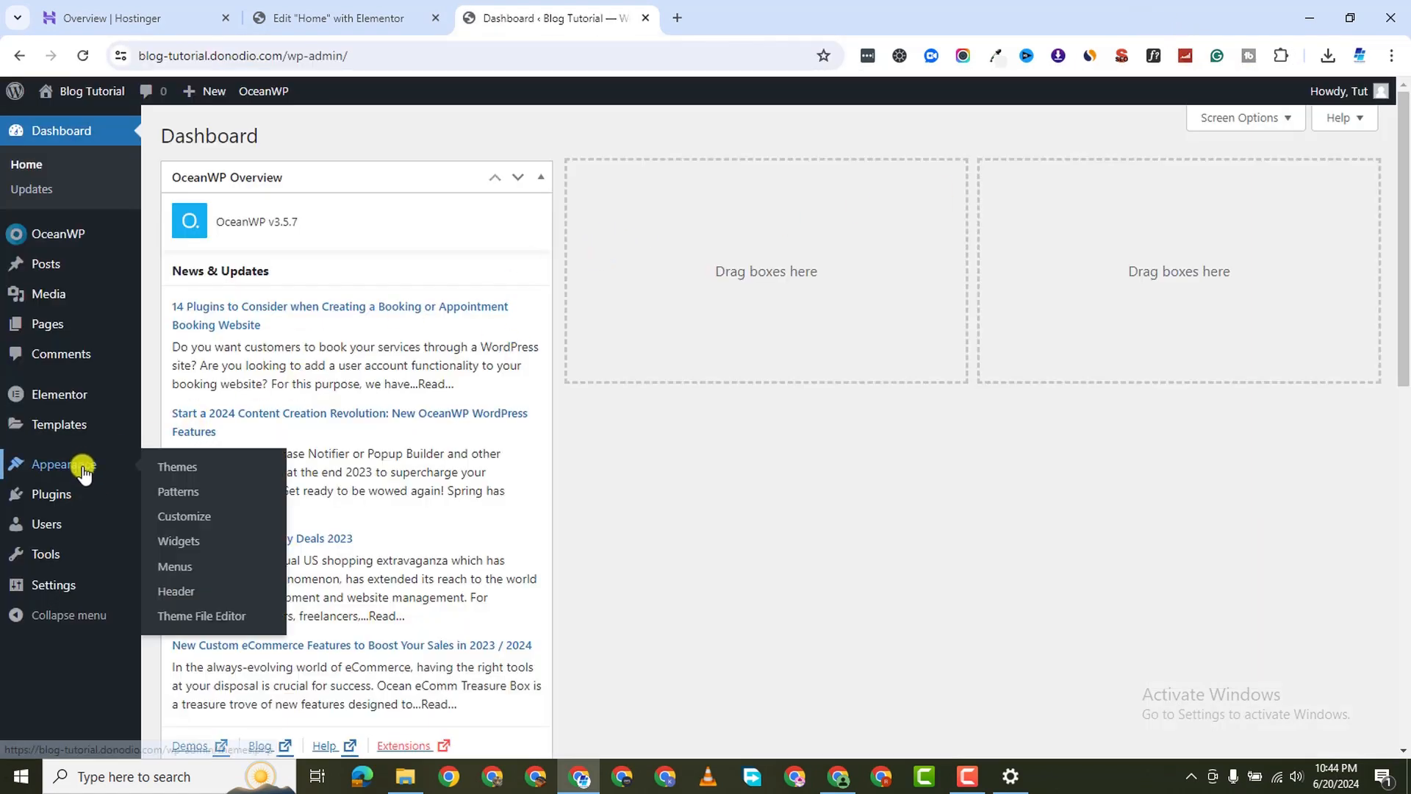
Upload 5645055-hd_1920_1080_25fps.mp4 to the Media Library and copy its file URL
{"action": "mouse_move", "coordinate": [52, 426]}
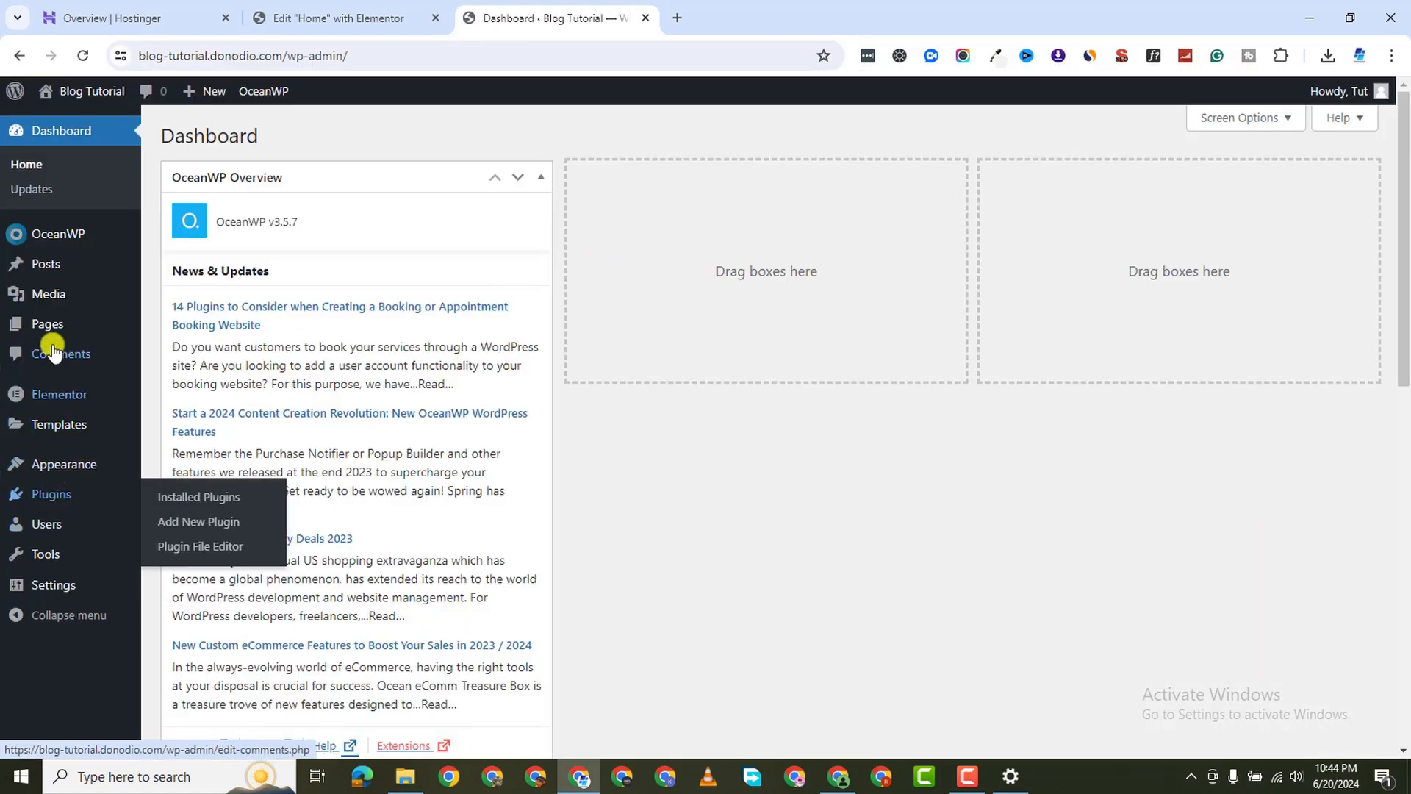
{"action": "mouse_move", "coordinate": [54, 294]}
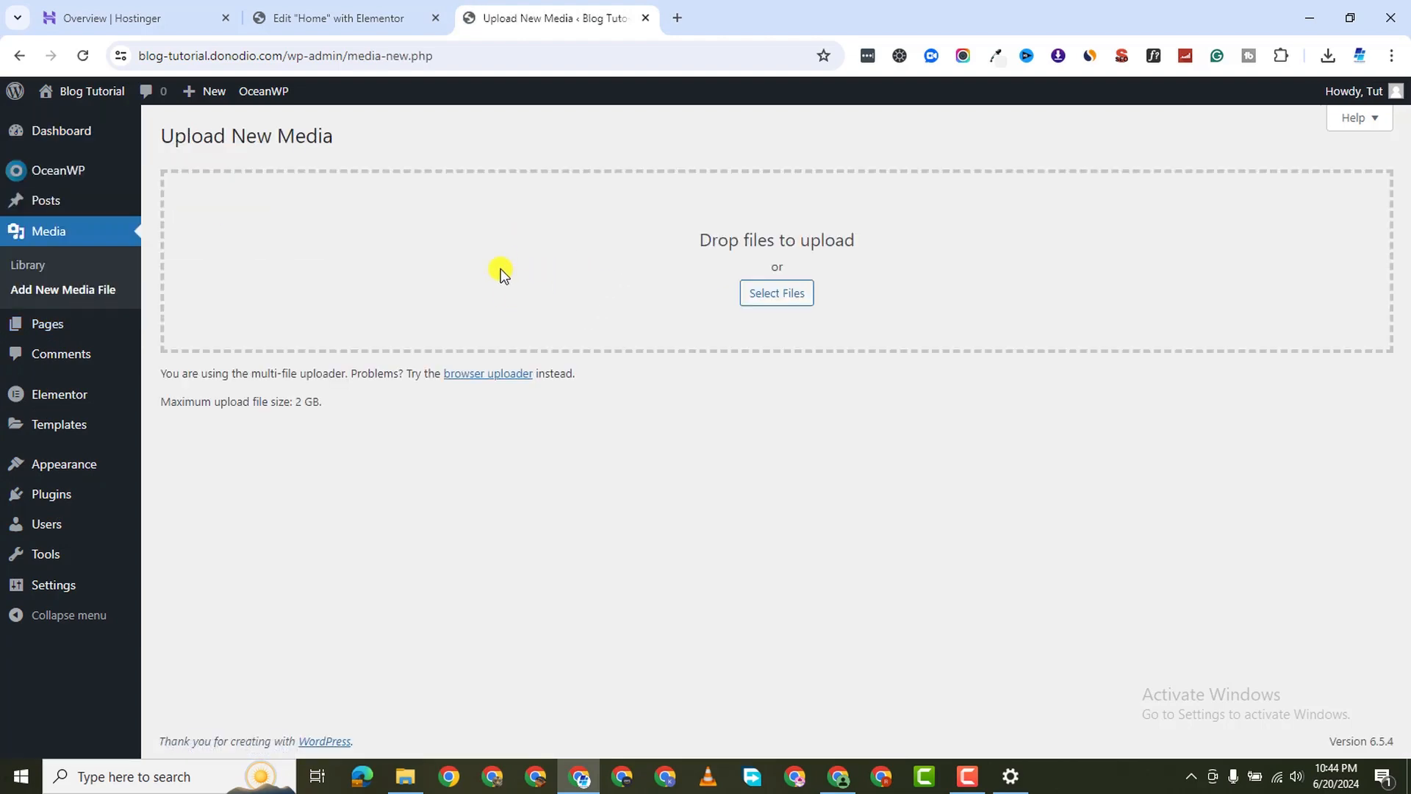
{"action": "left_click", "coordinate": [777, 293]}
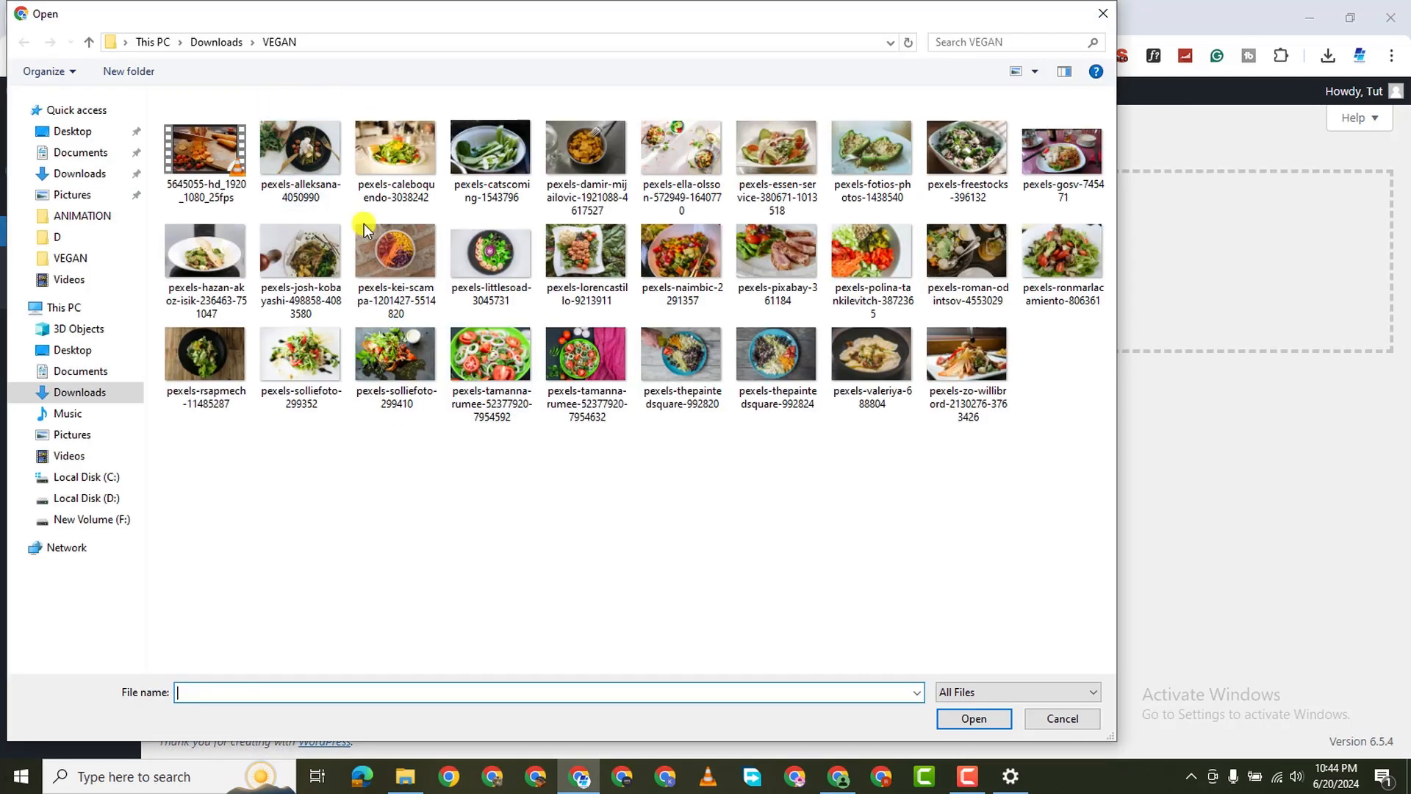
{"action": "double_click", "coordinate": [172, 158]}
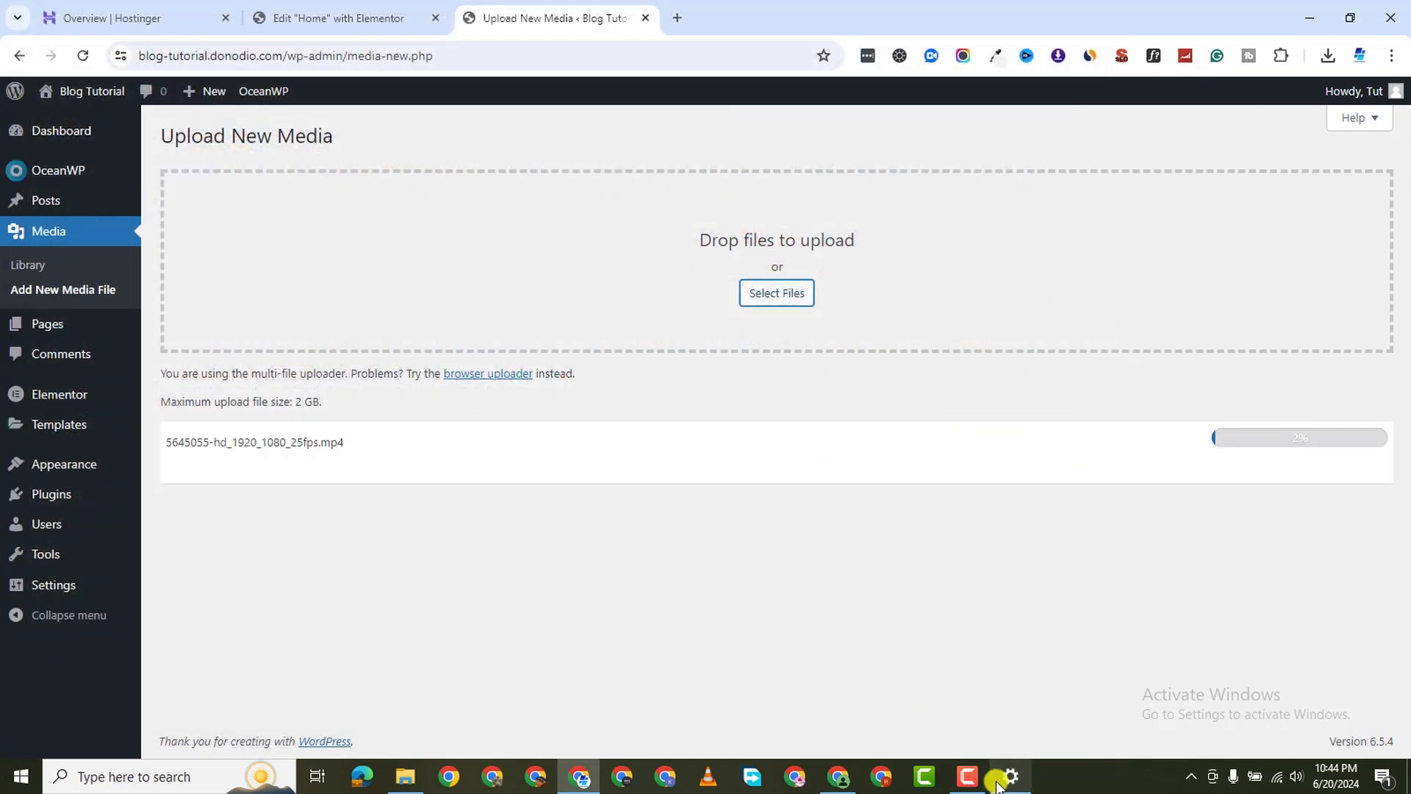
{"action": "left_click", "coordinate": [972, 781]}
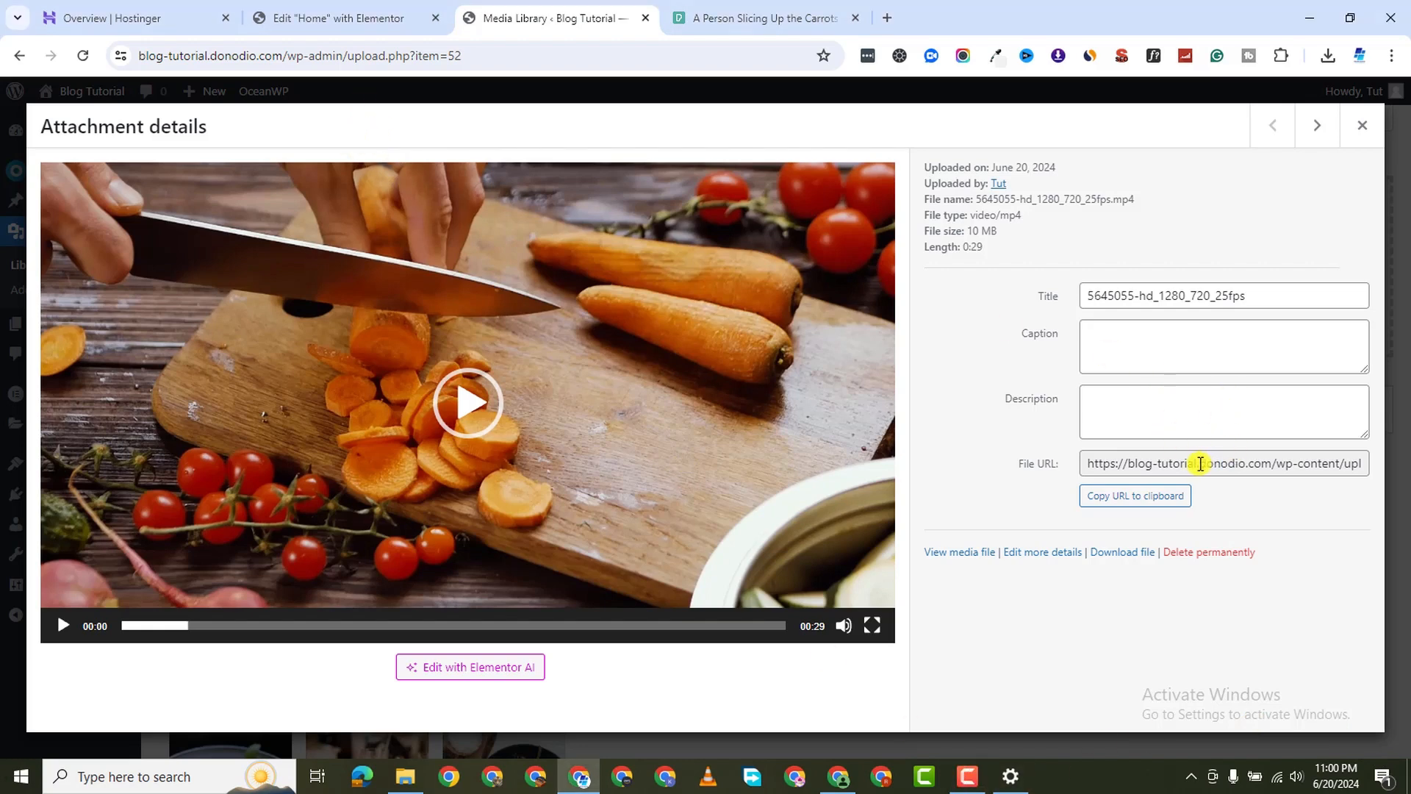
{"action": "left_click", "coordinate": [1132, 497]}
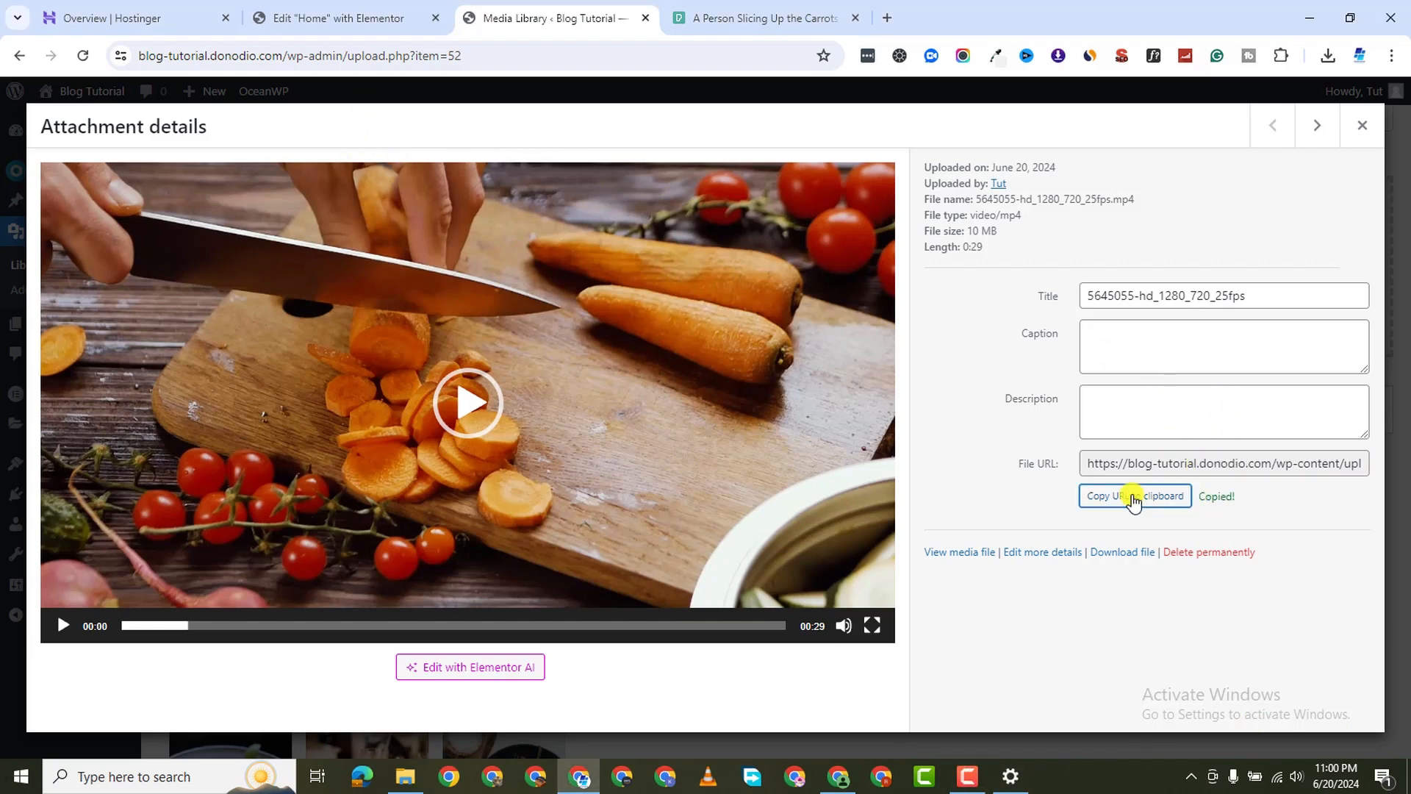
{"action": "left_click", "coordinate": [415, 20]}
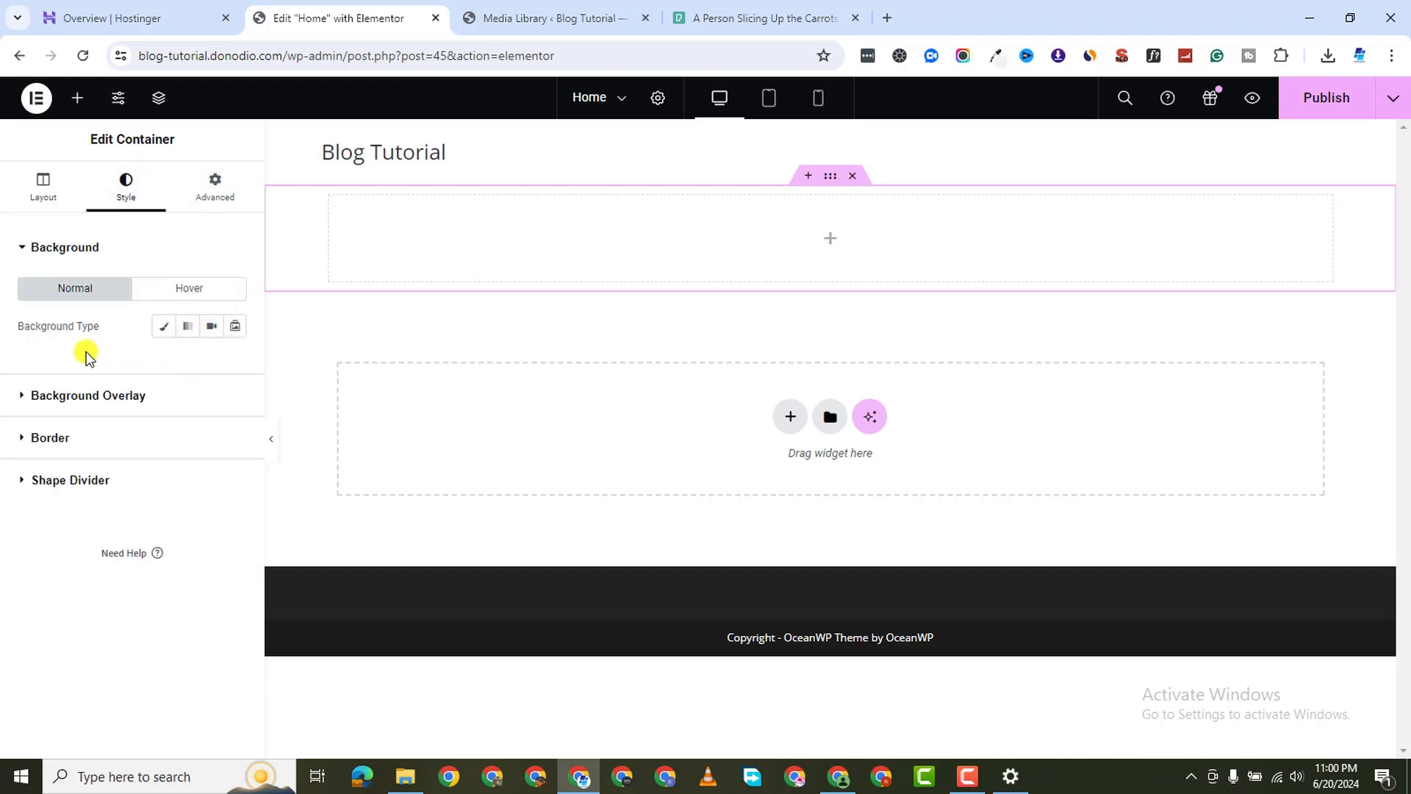
Set the container background to Video and paste the uploaded clip's URL as the Video Link
{"action": "left_click", "coordinate": [210, 328]}
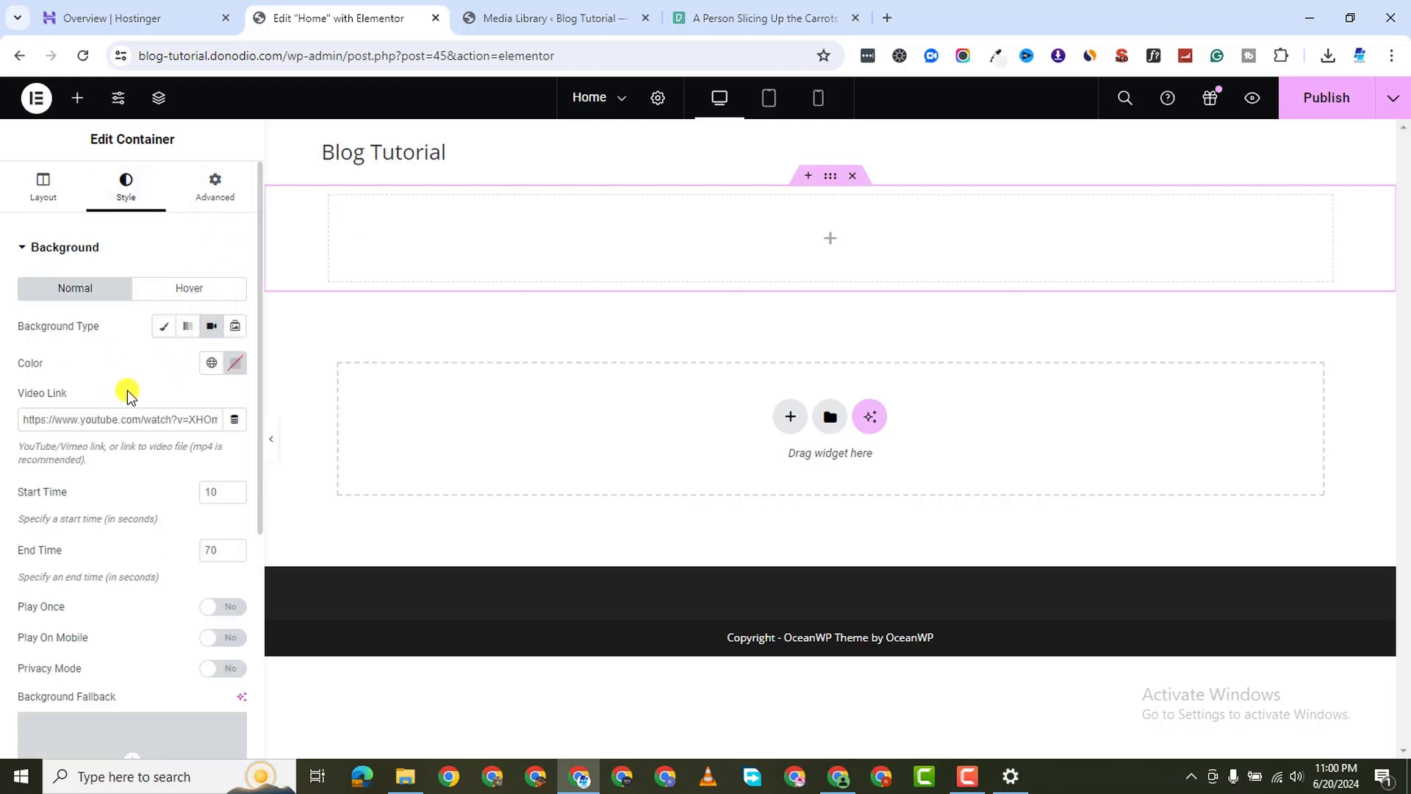
{"action": "right_click", "coordinate": [120, 415]}
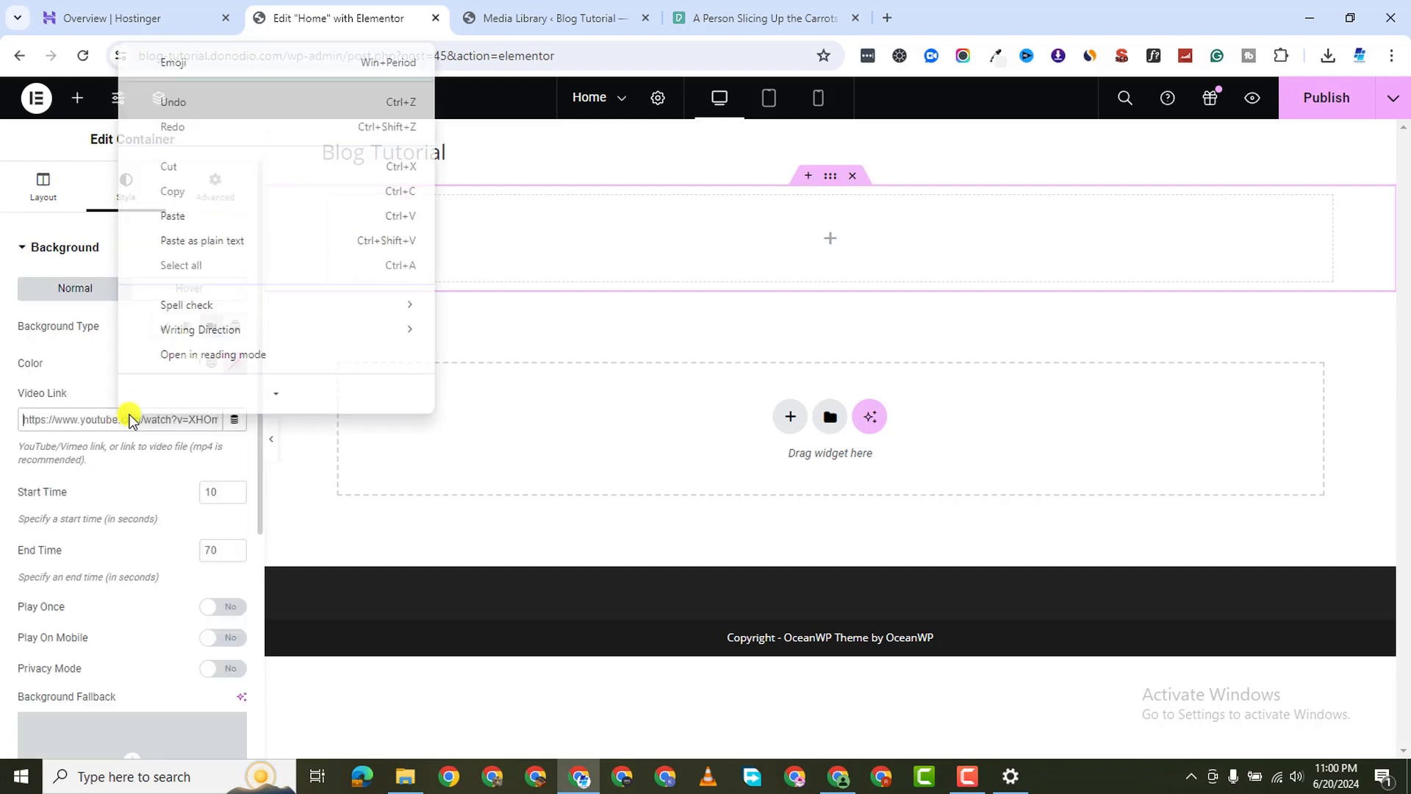
{"action": "left_click", "coordinate": [212, 215]}
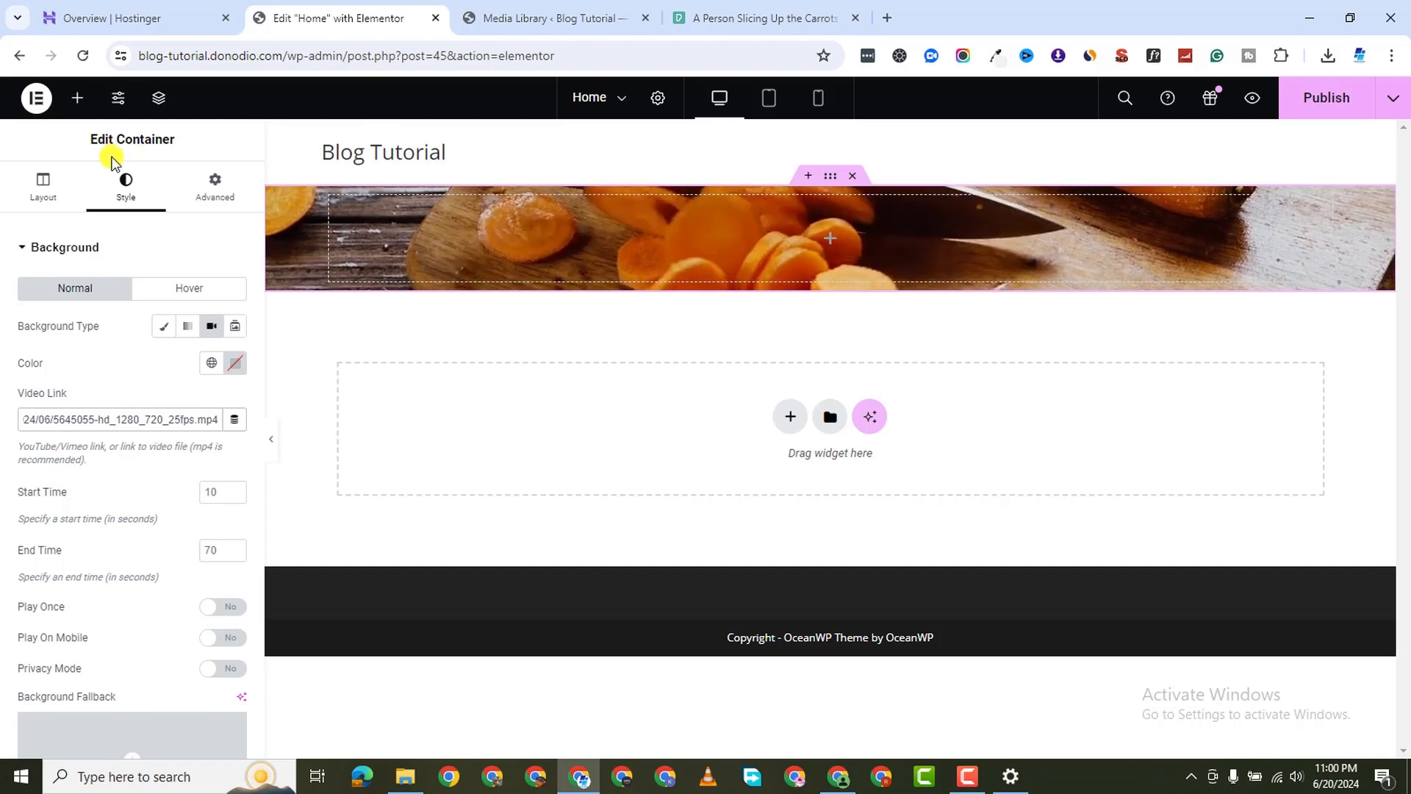
Place an inner container inside the hero section
{"action": "left_click", "coordinate": [77, 98]}
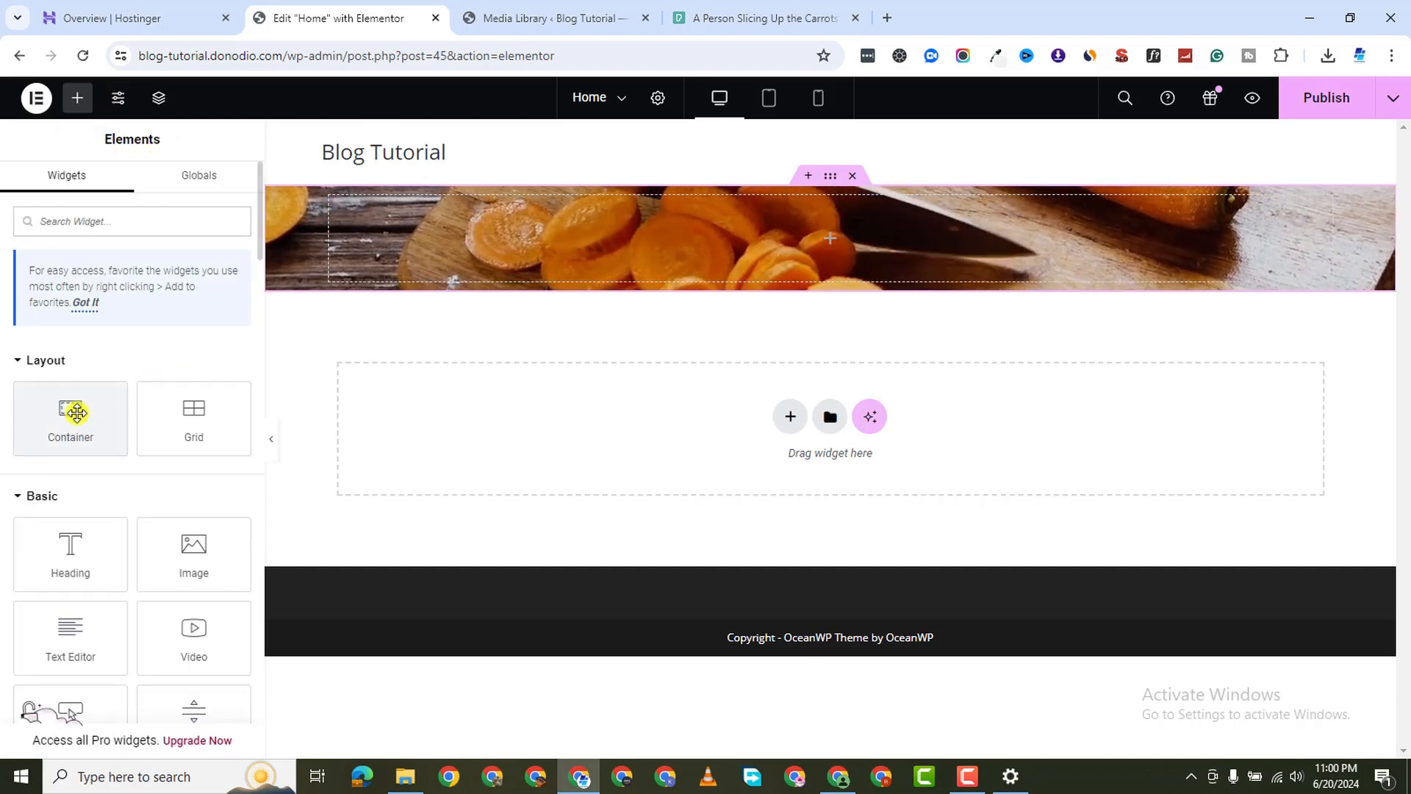
{"action": "left_click_drag", "start_coordinate": [76, 413], "coordinate": [702, 242]}
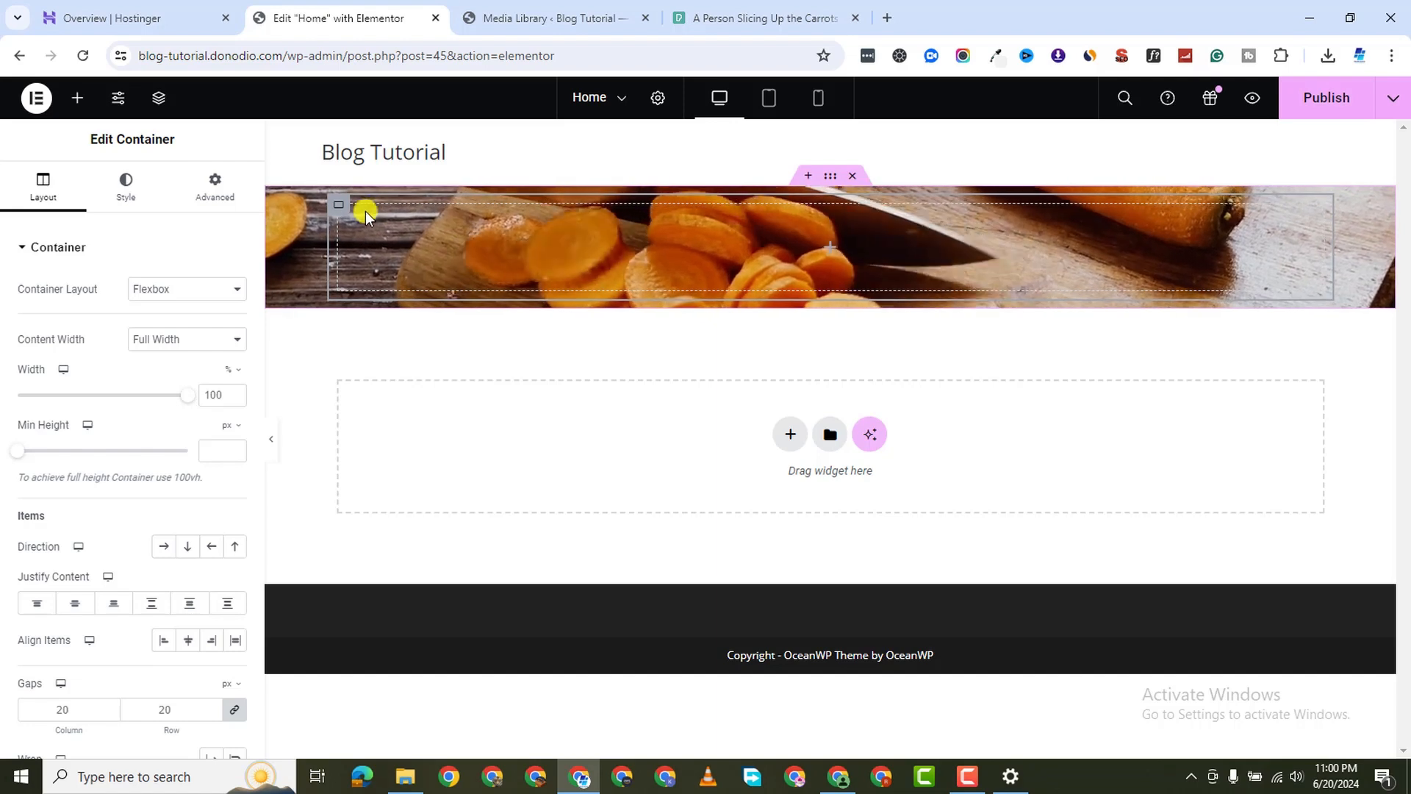
{"action": "right_click", "coordinate": [339, 205]}
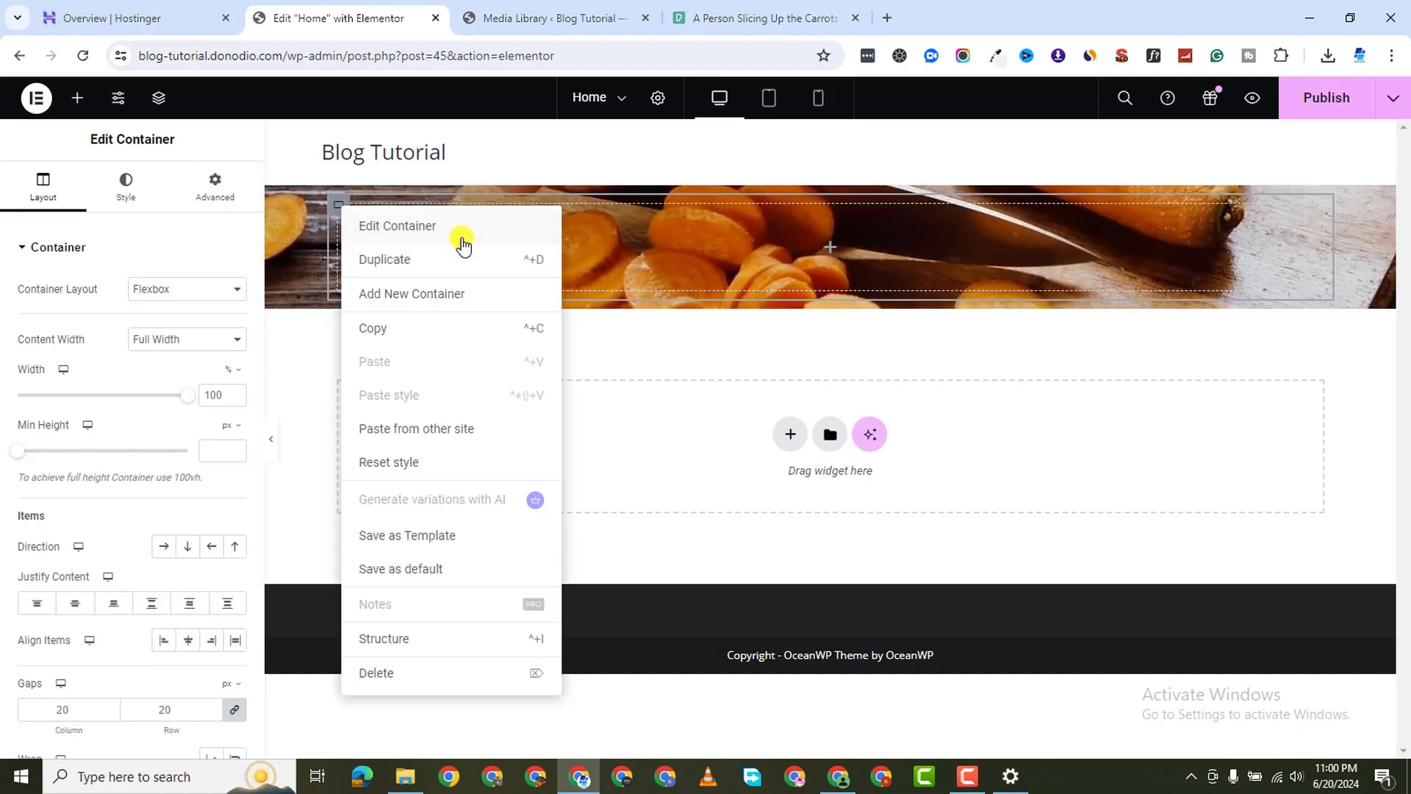
{"action": "left_click", "coordinate": [920, 215]}
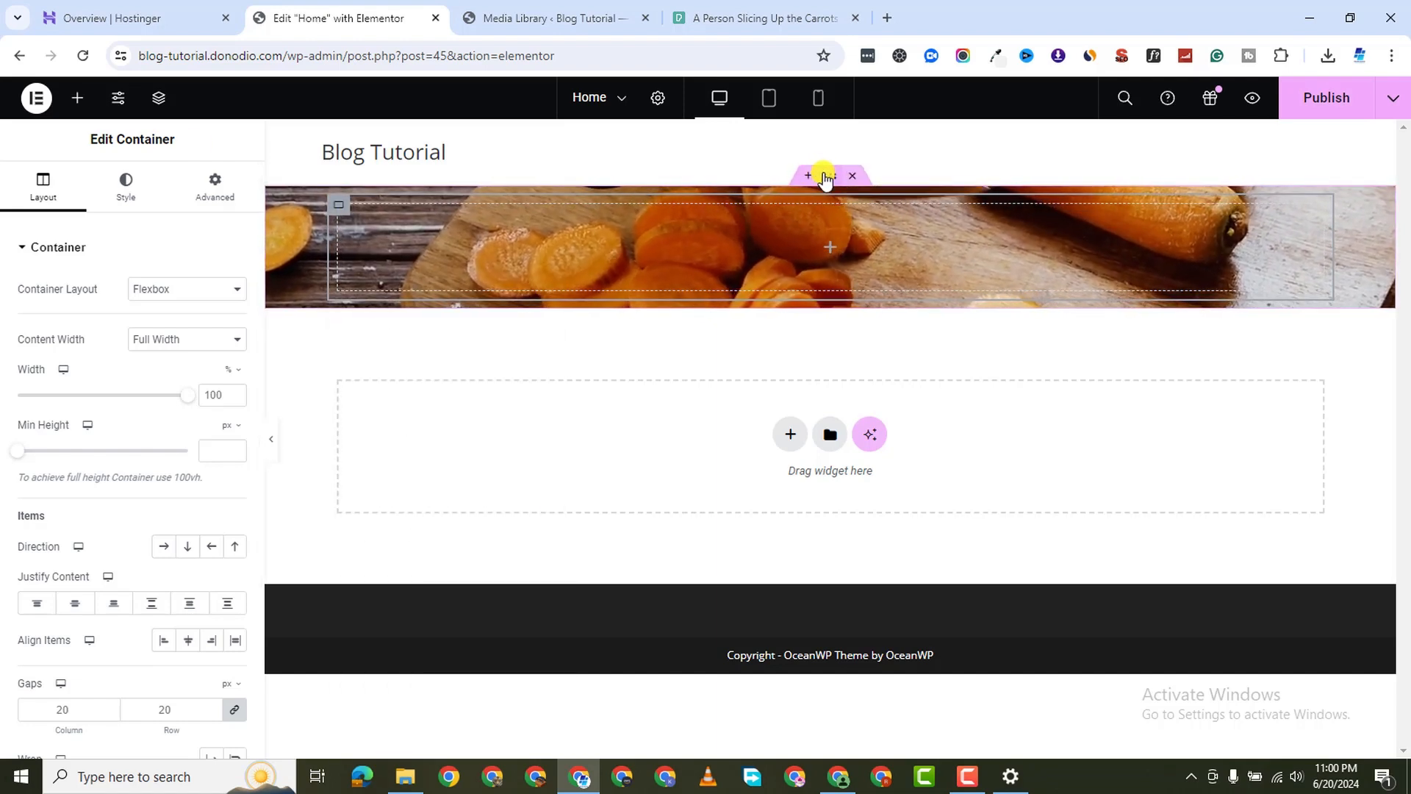
Set the outer hero container's item direction to row-reverse
{"action": "left_click", "coordinate": [826, 178]}
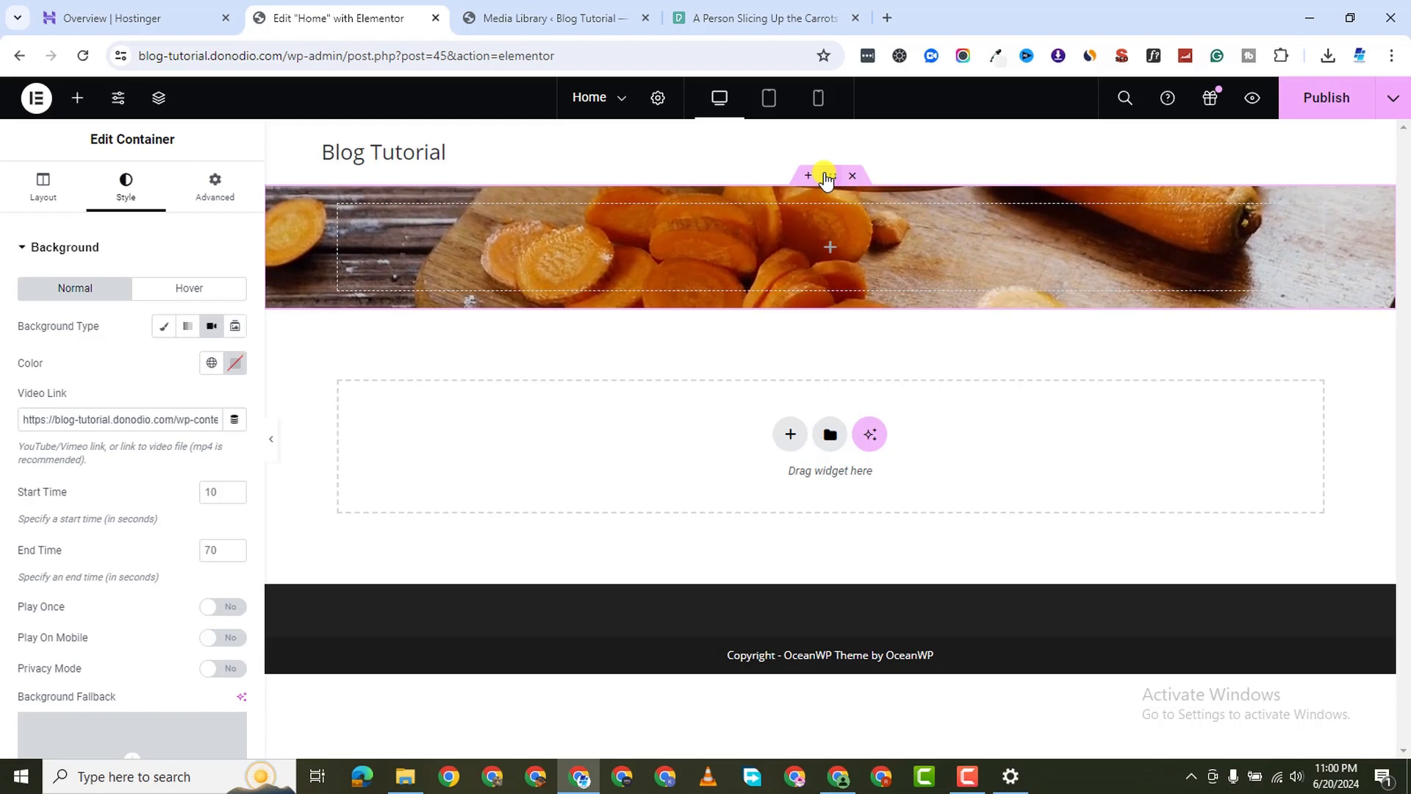
{"action": "scroll", "coordinate": [79, 530], "scroll_direction": "down", "scroll_amount": 5}
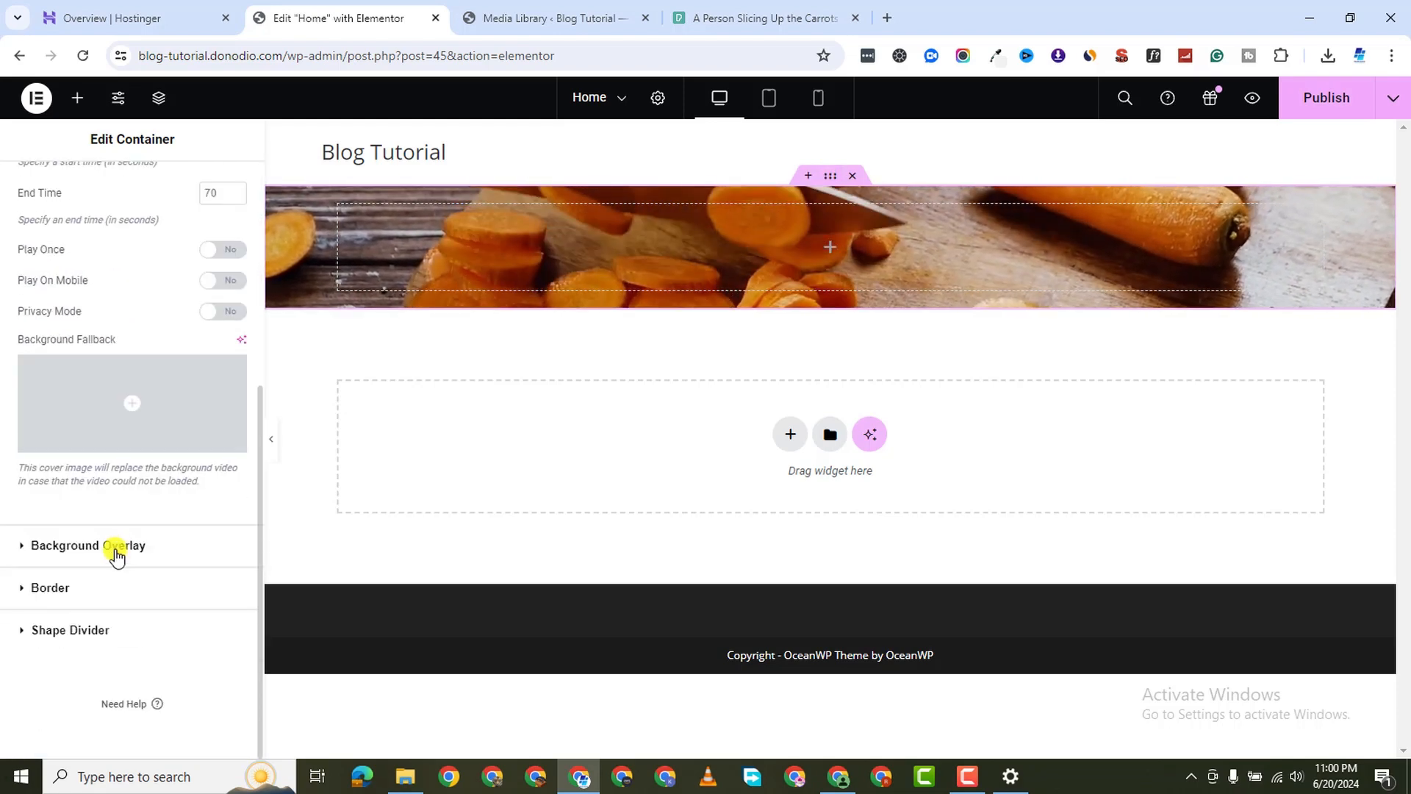
{"action": "scroll", "coordinate": [66, 394], "scroll_direction": "up", "scroll_amount": 5}
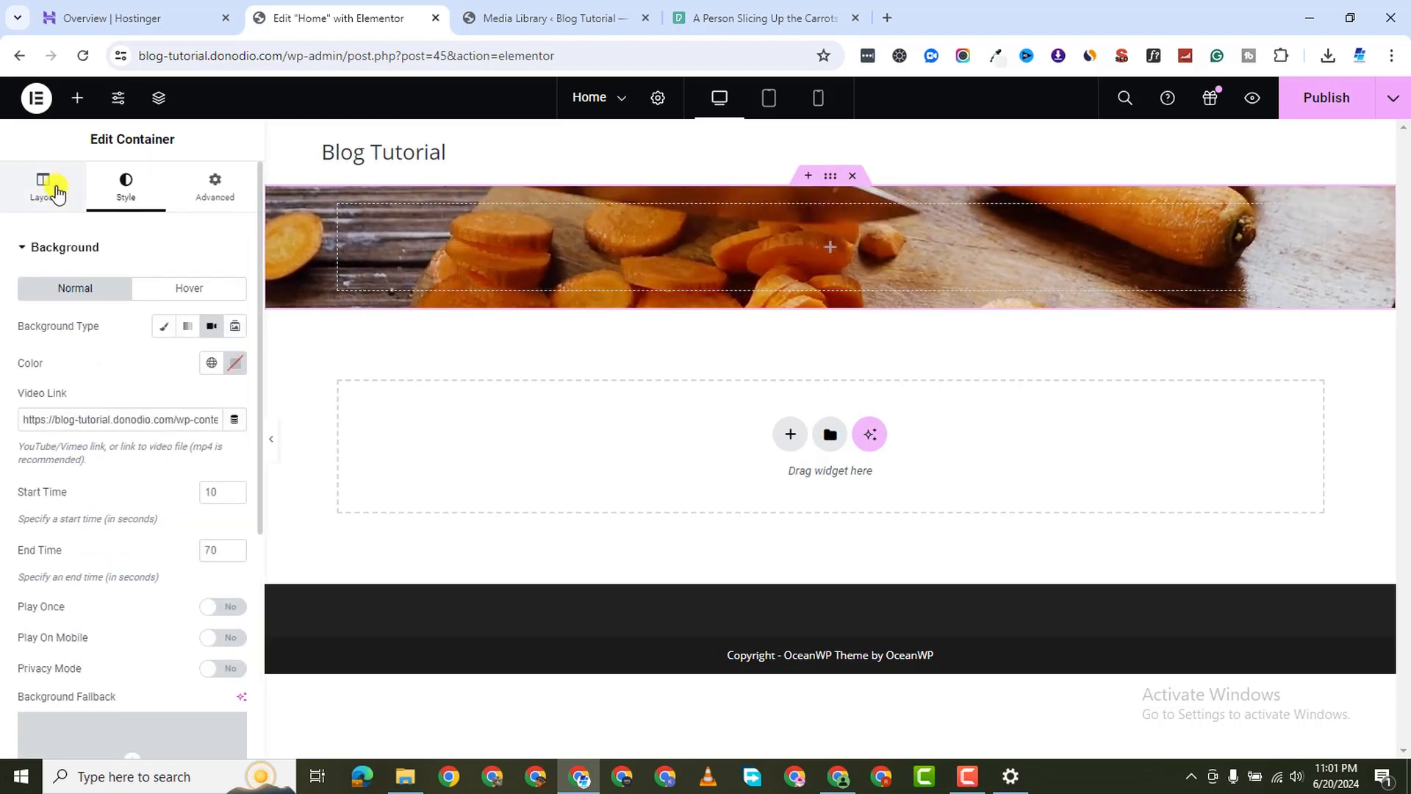
{"action": "left_click", "coordinate": [57, 194]}
{"action": "scroll", "coordinate": [113, 441], "scroll_direction": "down", "scroll_amount": 3}
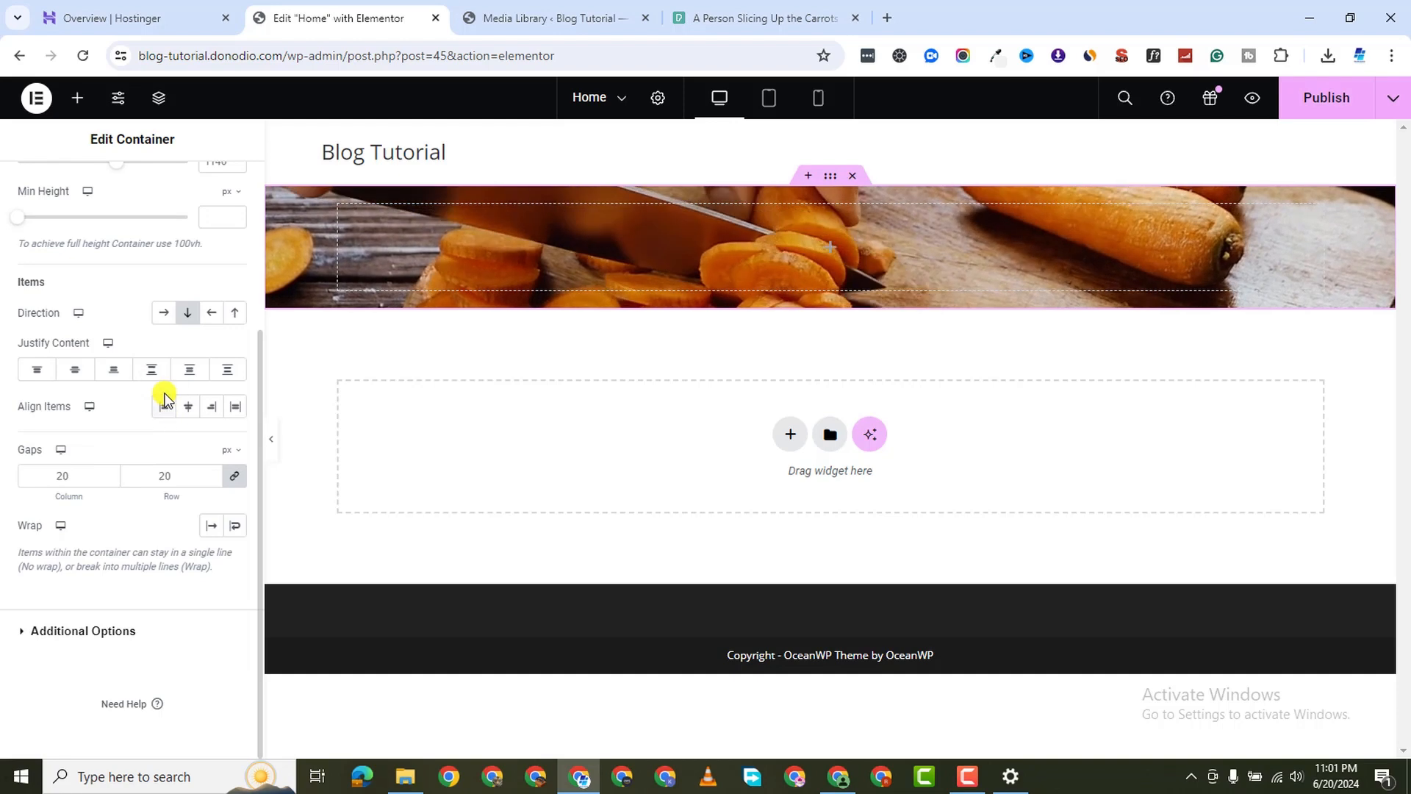
{"action": "left_click", "coordinate": [211, 313]}
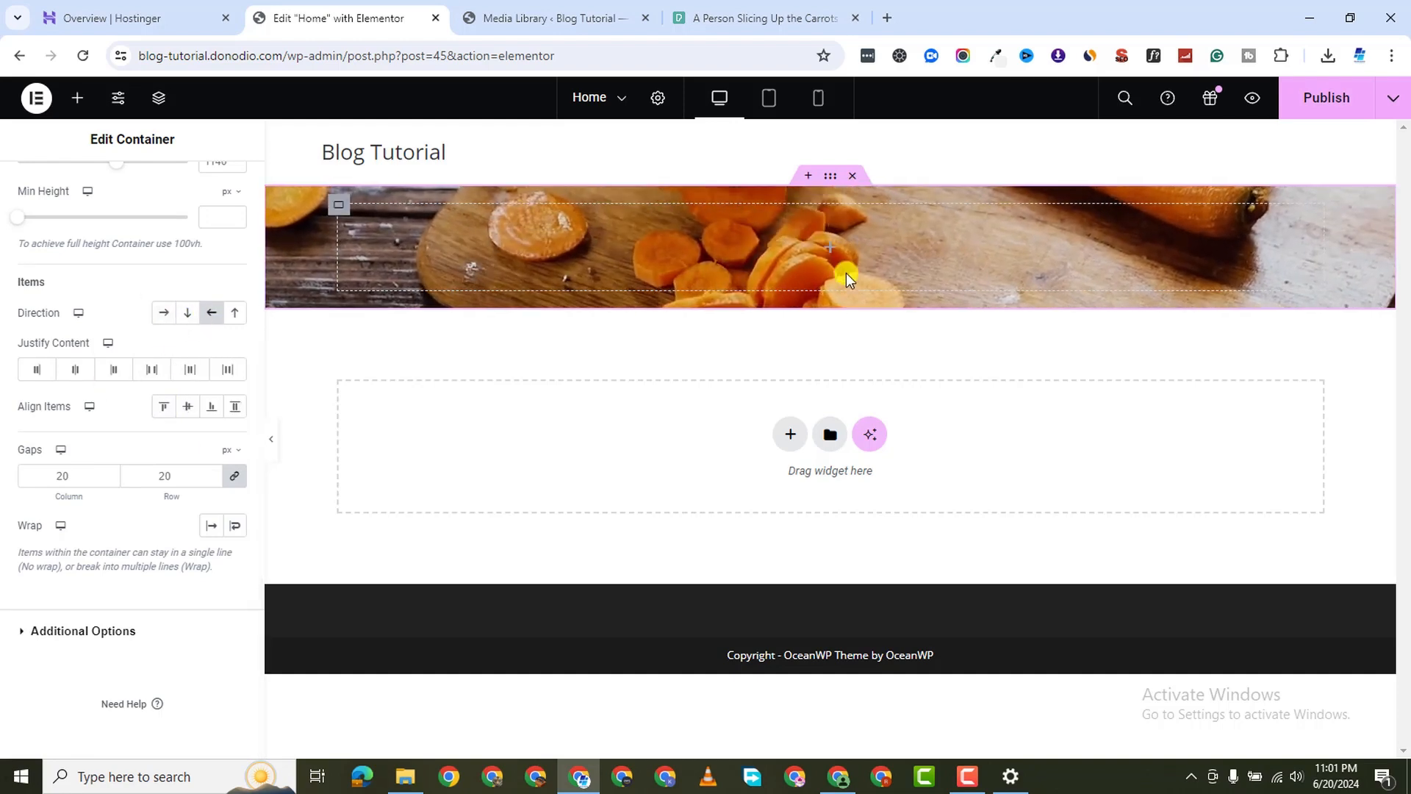
Duplicate the inner container so two empty boxes sit side by side
{"action": "right_click", "coordinate": [344, 209]}
{"action": "left_click", "coordinate": [456, 255]}
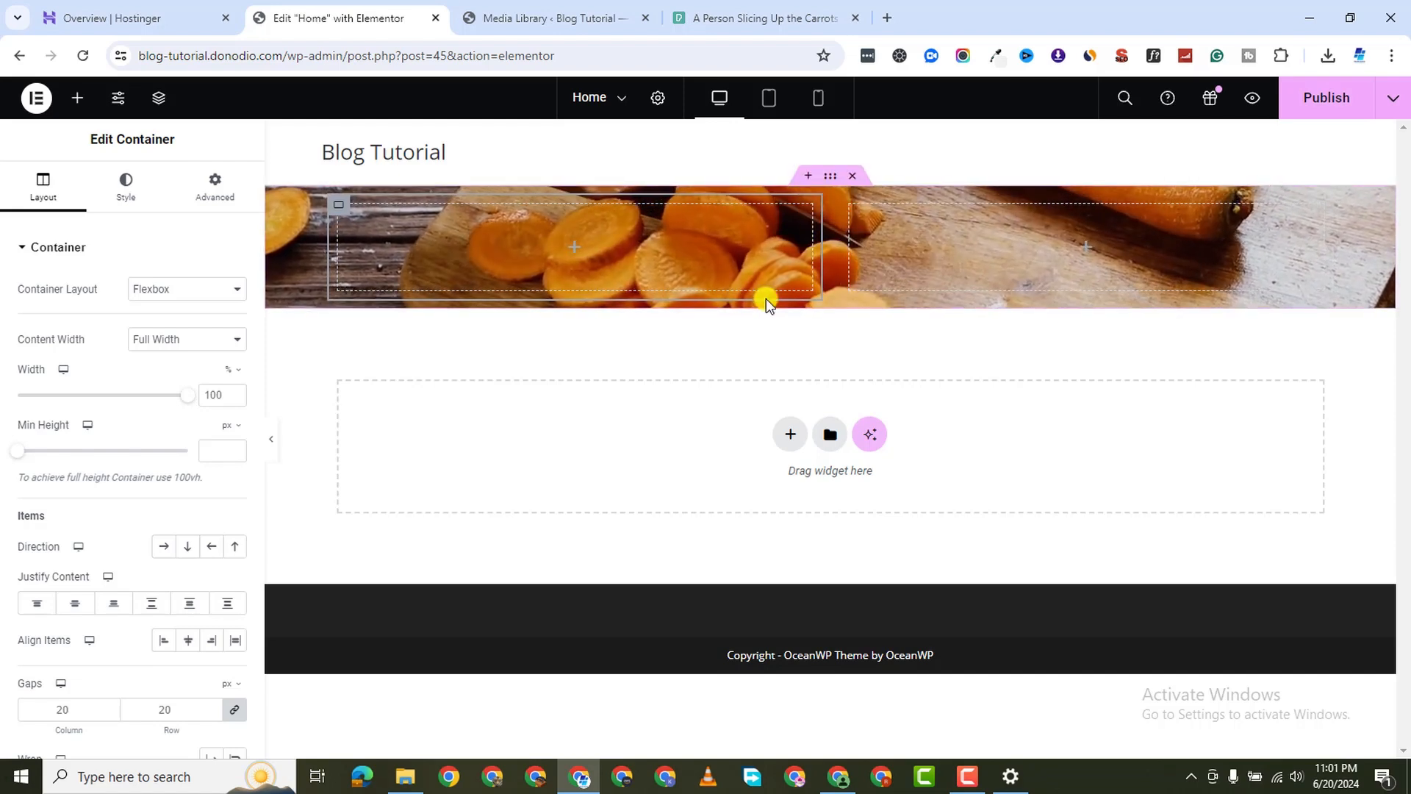
{"action": "left_click", "coordinate": [78, 98]}
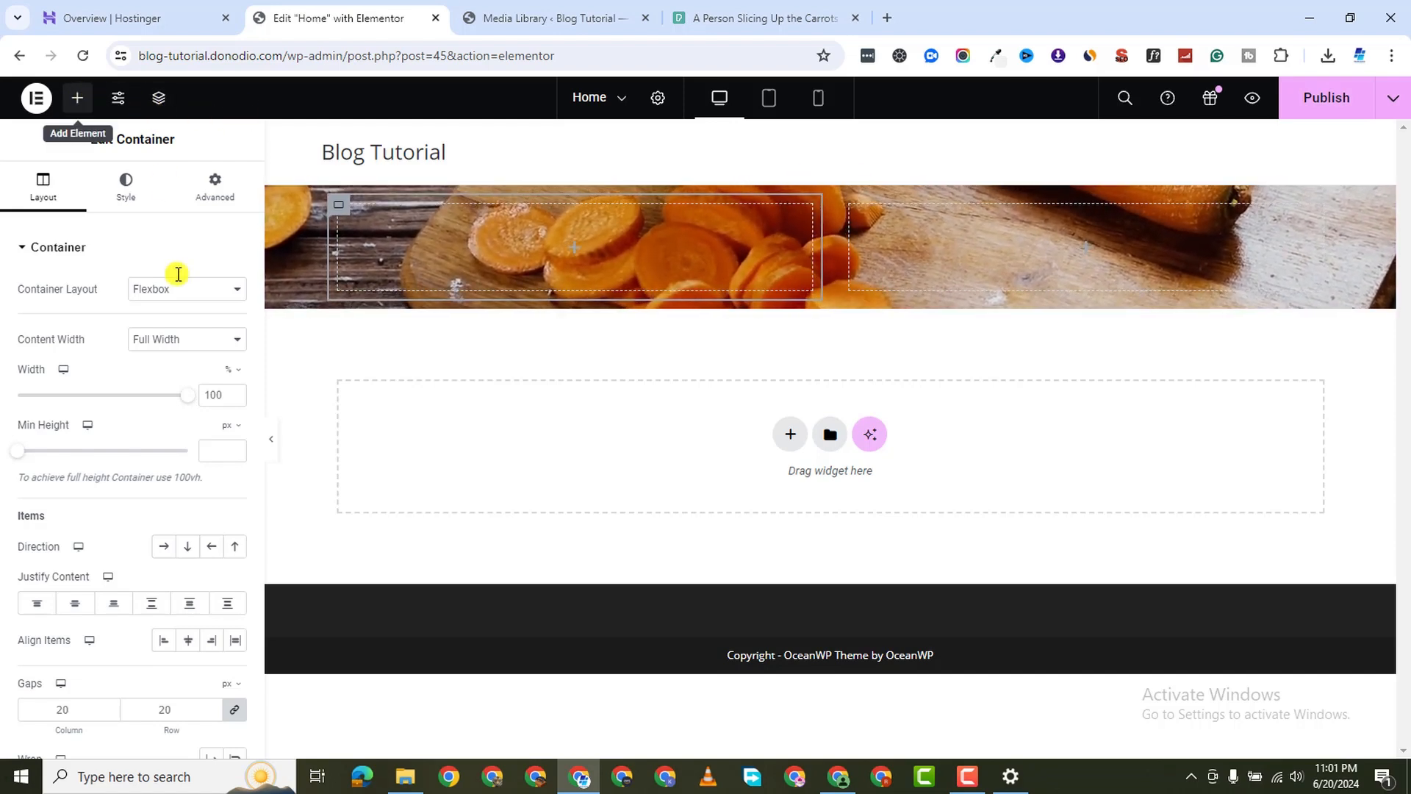
Add a heading reading EAT</BR>LIKE A </BR>KING in the left box, with a text paragraph below
{"action": "left_click_drag", "start_coordinate": [82, 551], "coordinate": [474, 284]}
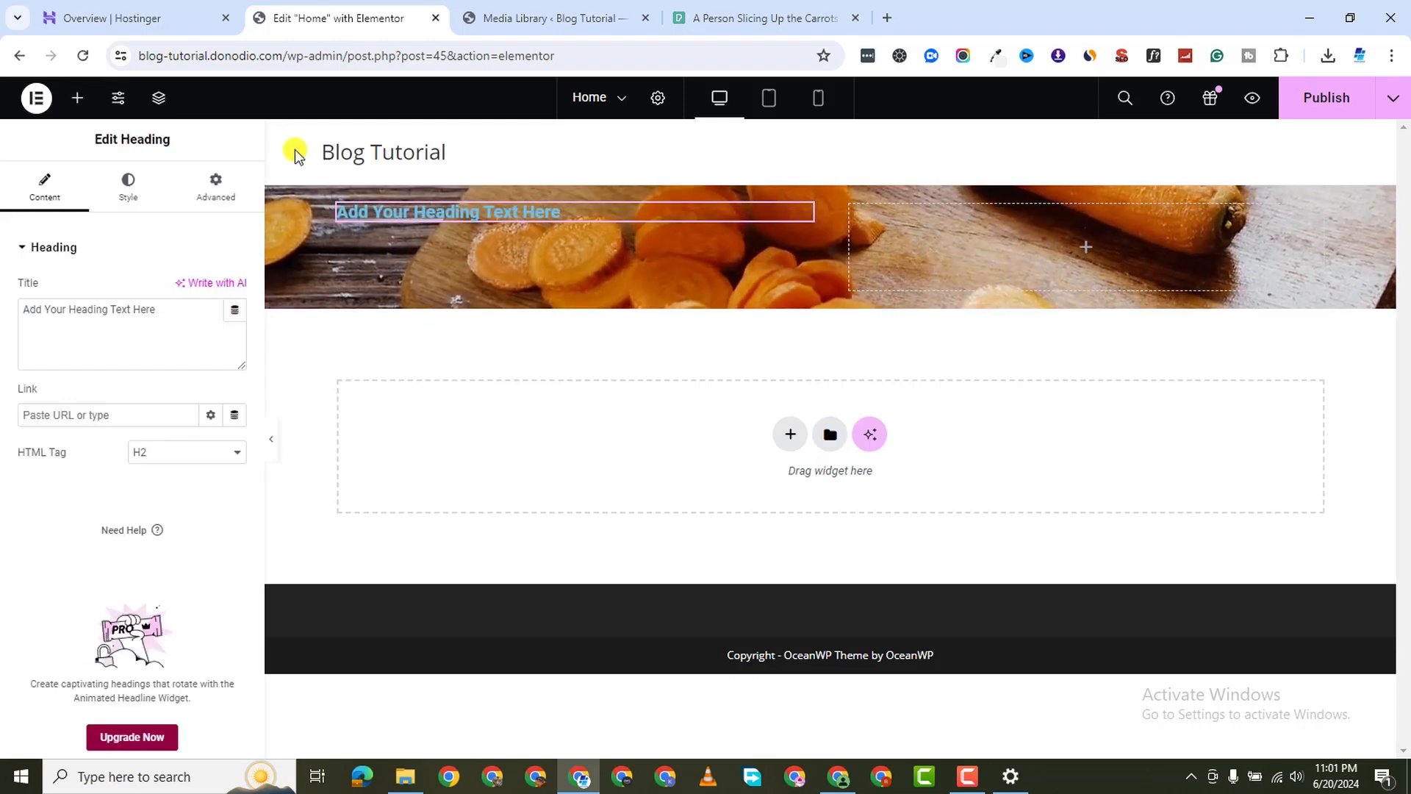
{"action": "triple_click", "coordinate": [100, 322]}
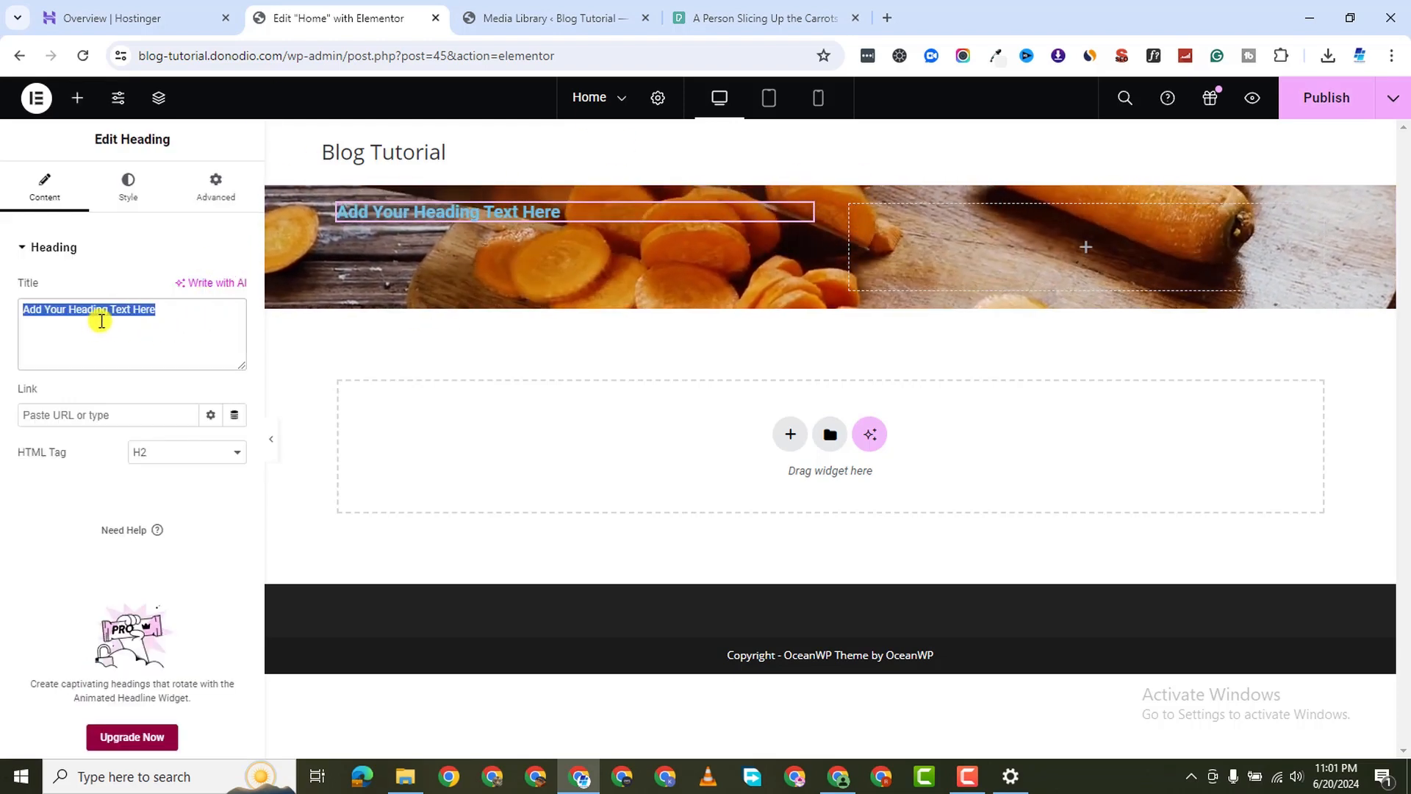
{"action": "type", "text": "EAT"}
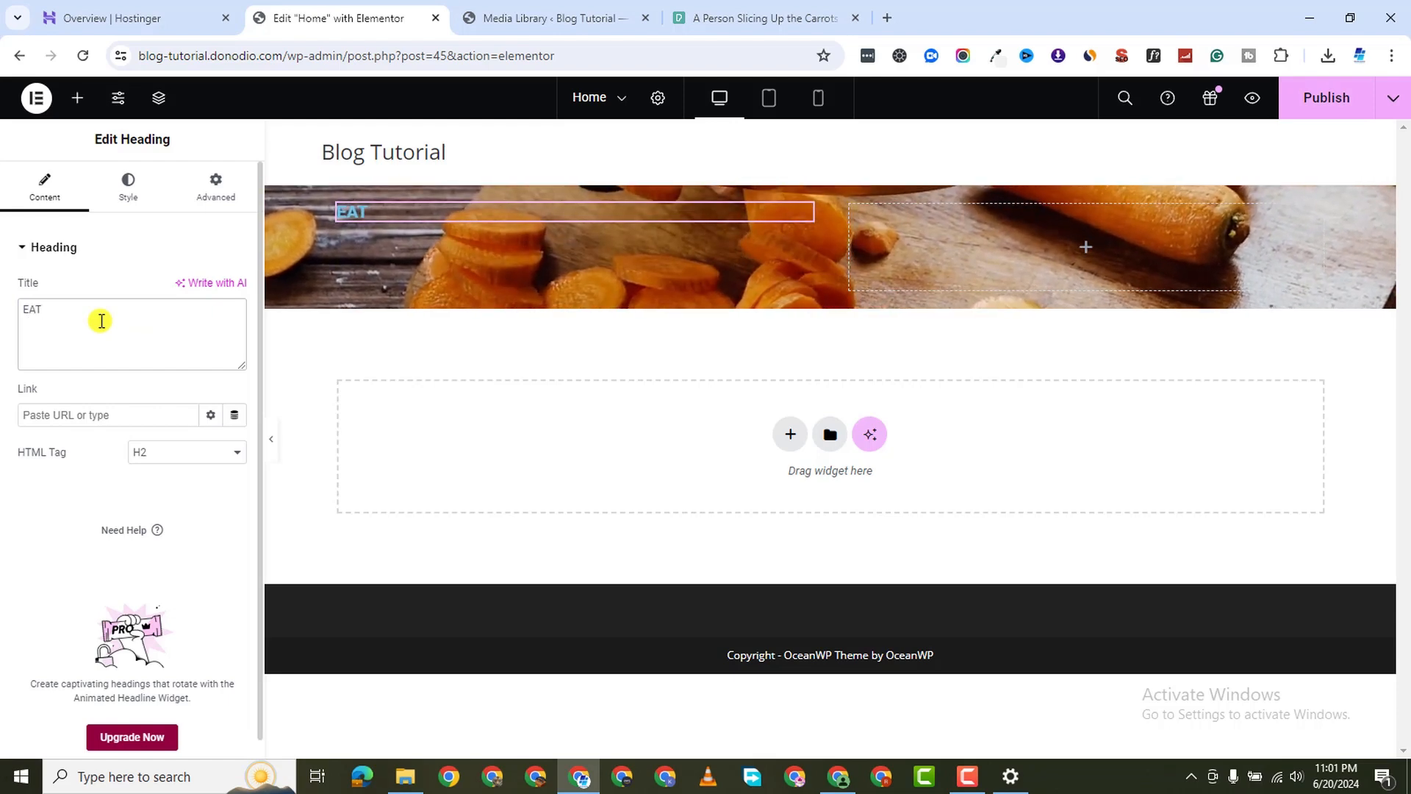
{"action": "type", "text": " LIKW"}
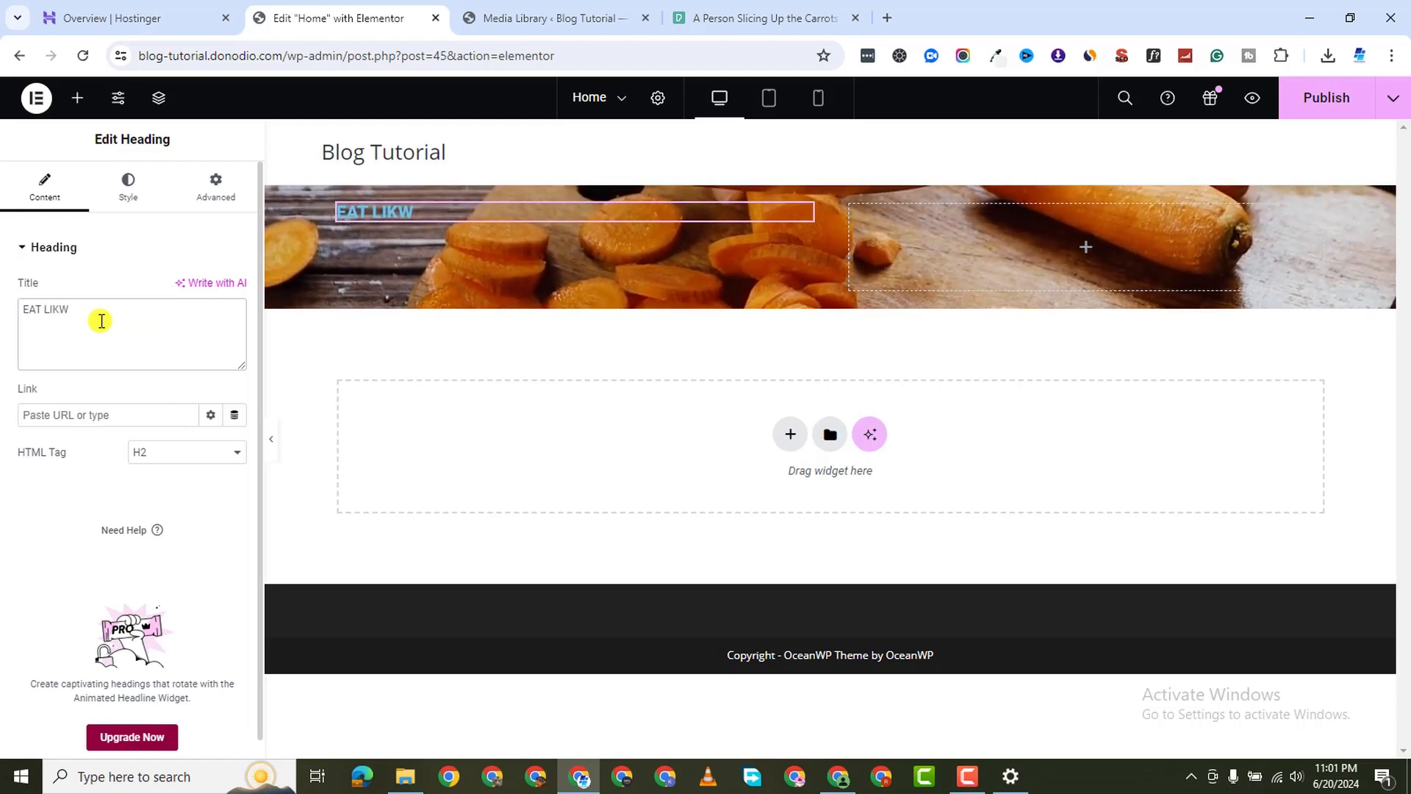
{"action": "key", "text": "BackSpace"}
{"action": "key", "text": "BackSpace"}
{"action": "key", "text": "BackSpace"}
{"action": "key", "text": "BackSpace"}
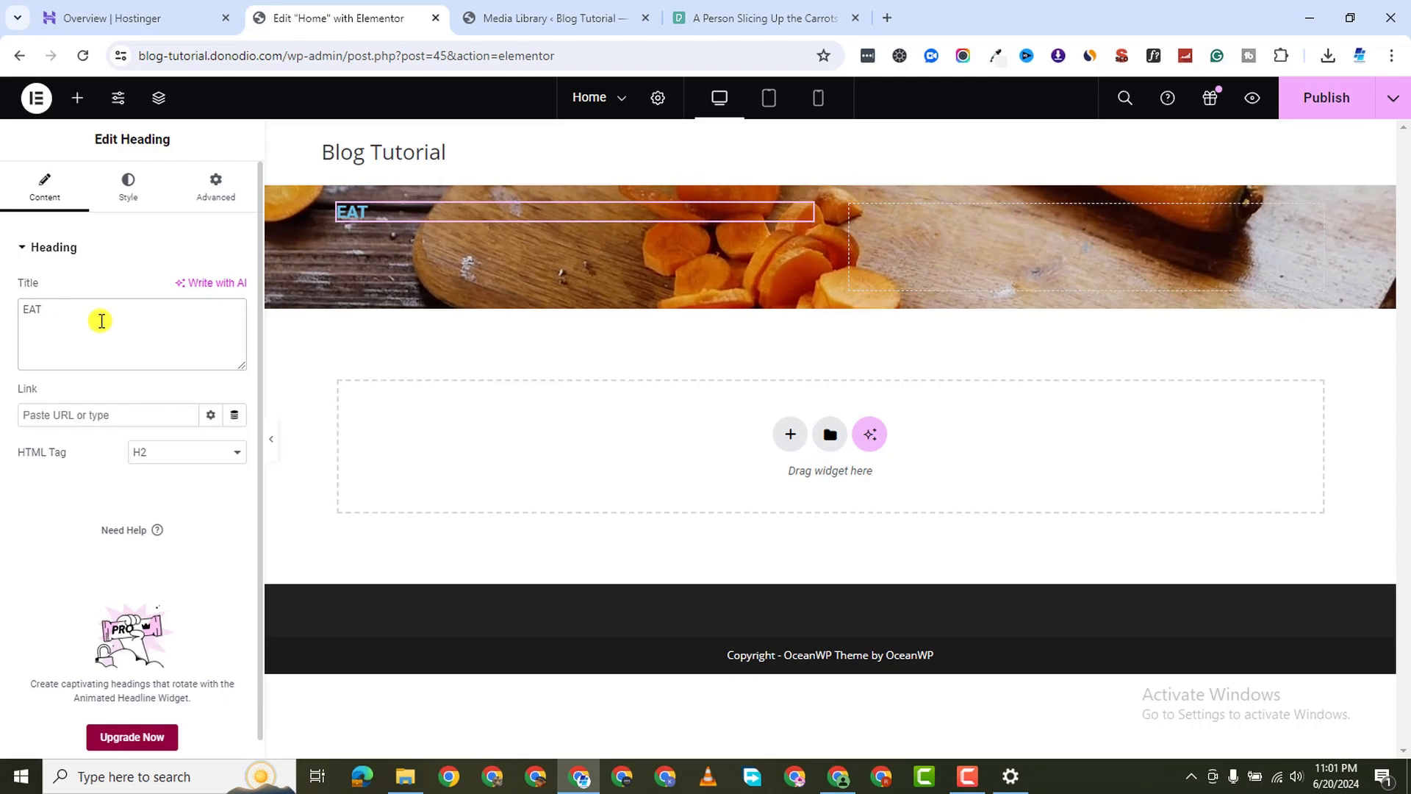
{"action": "type", "text": "</BR>LIKE A <"}
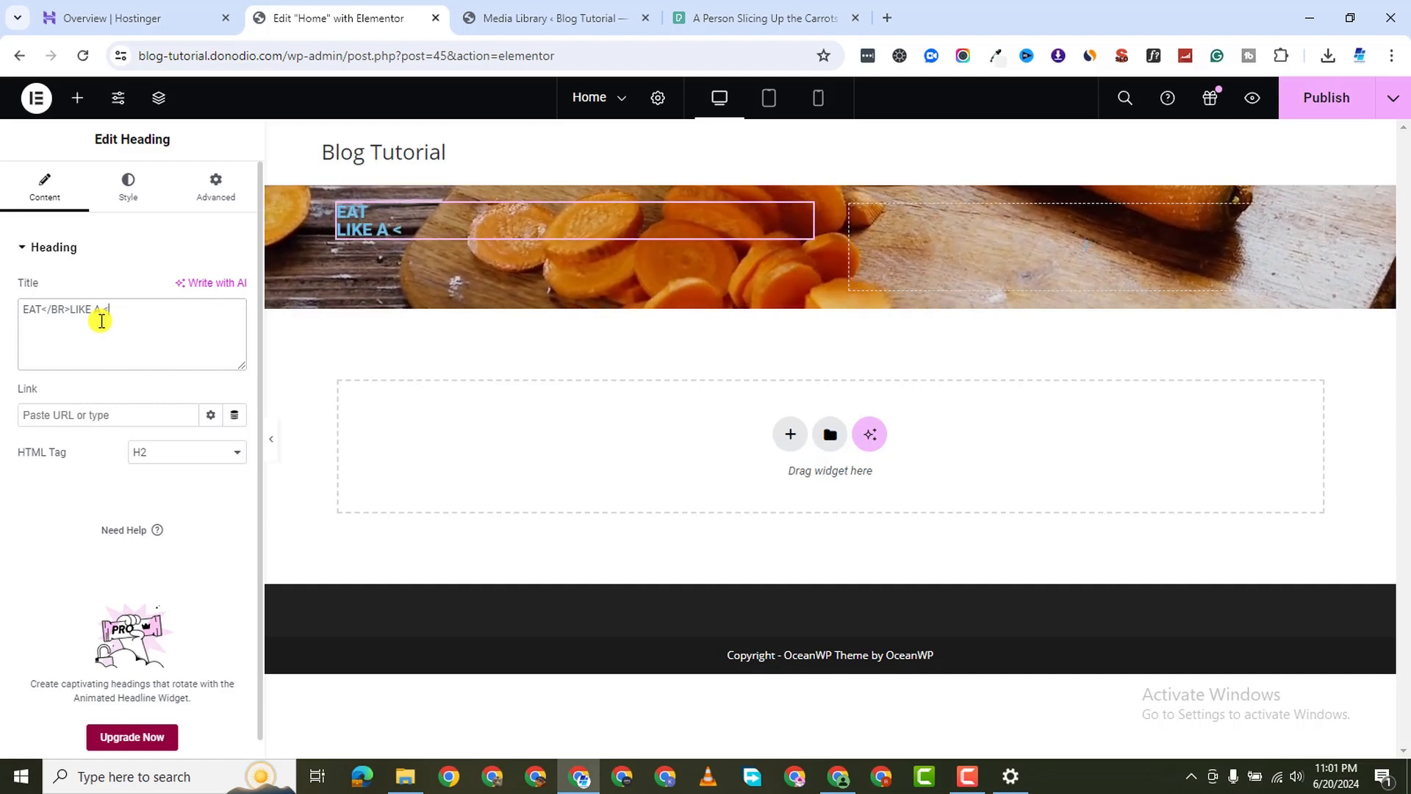
{"action": "type", "text": ">KIND"}
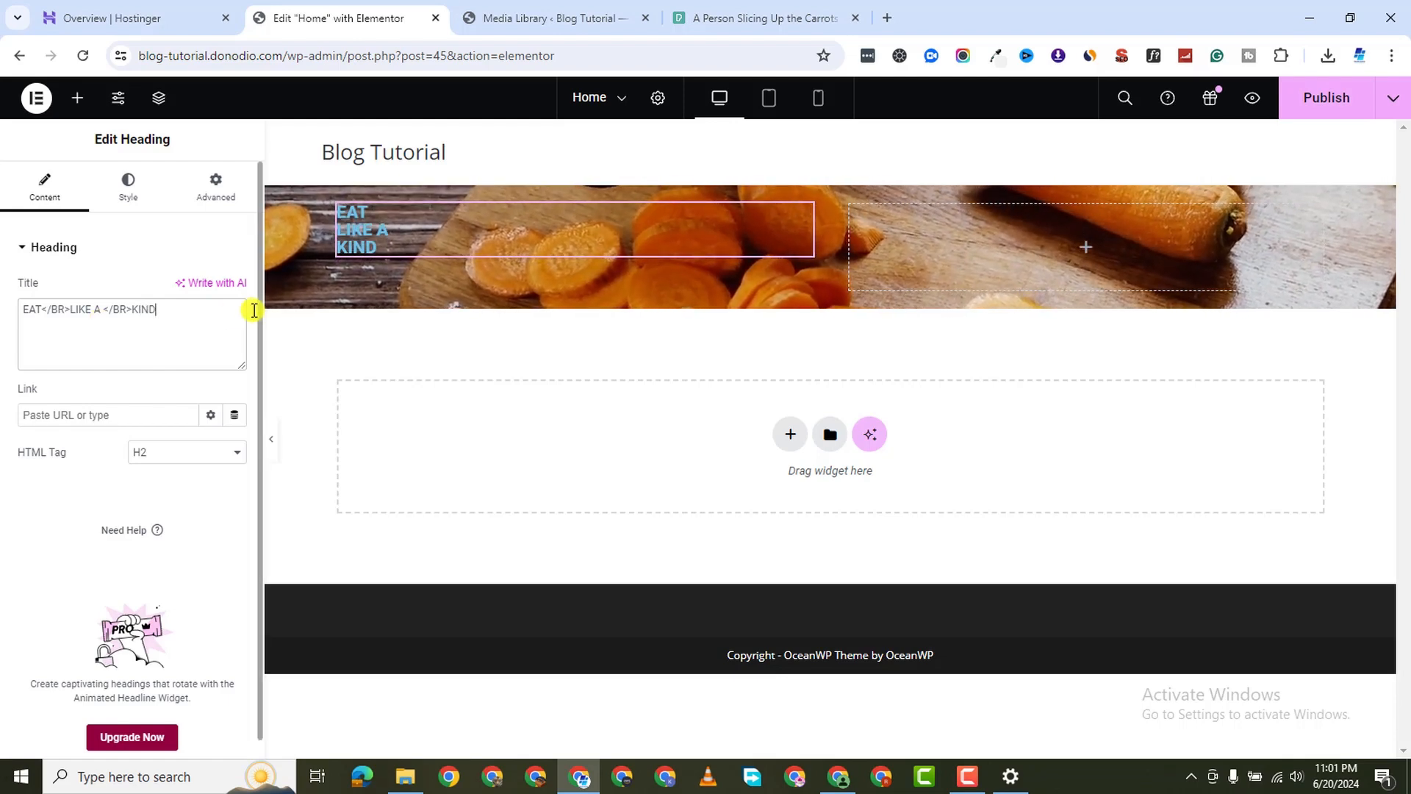
{"action": "key", "text": "BackSpace"}
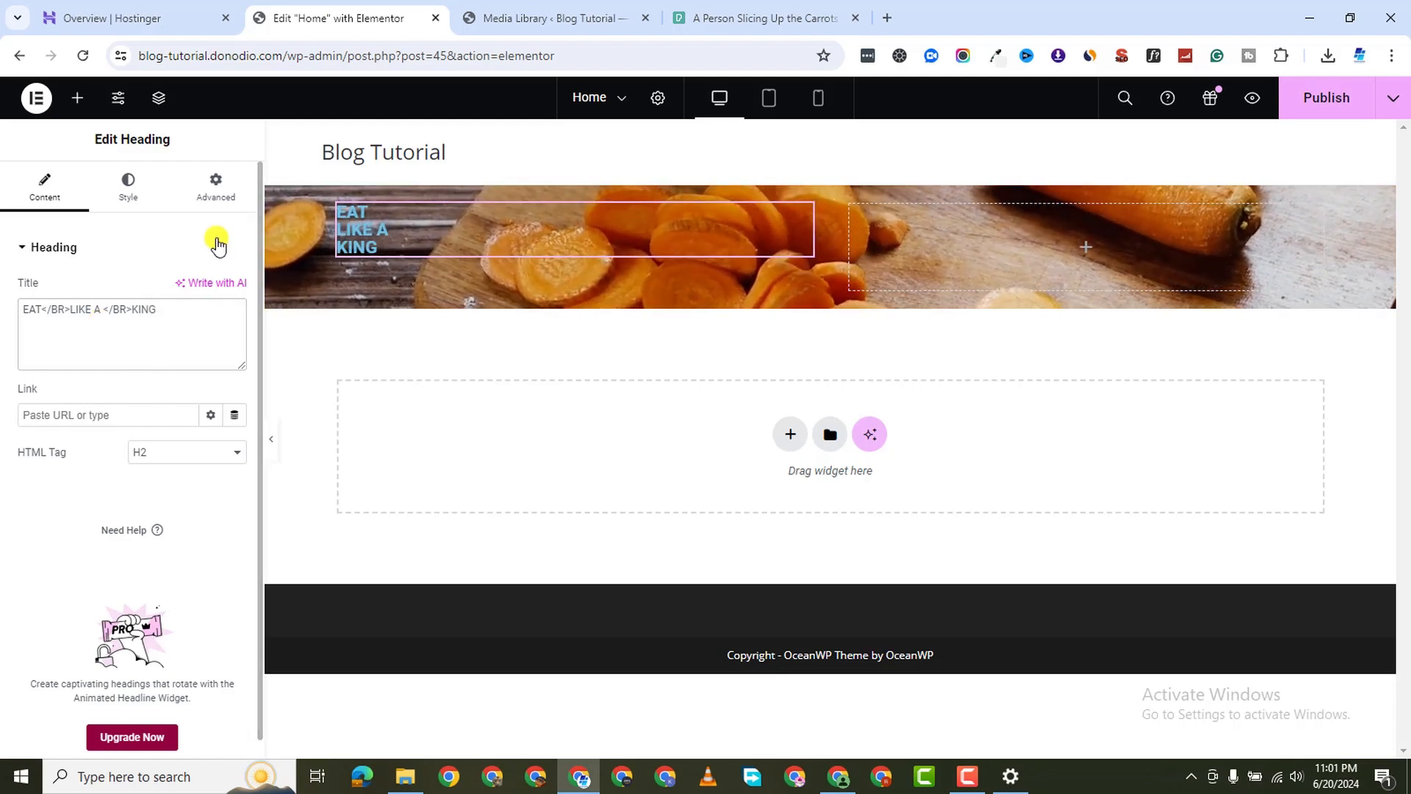
{"action": "left_click", "coordinate": [77, 98]}
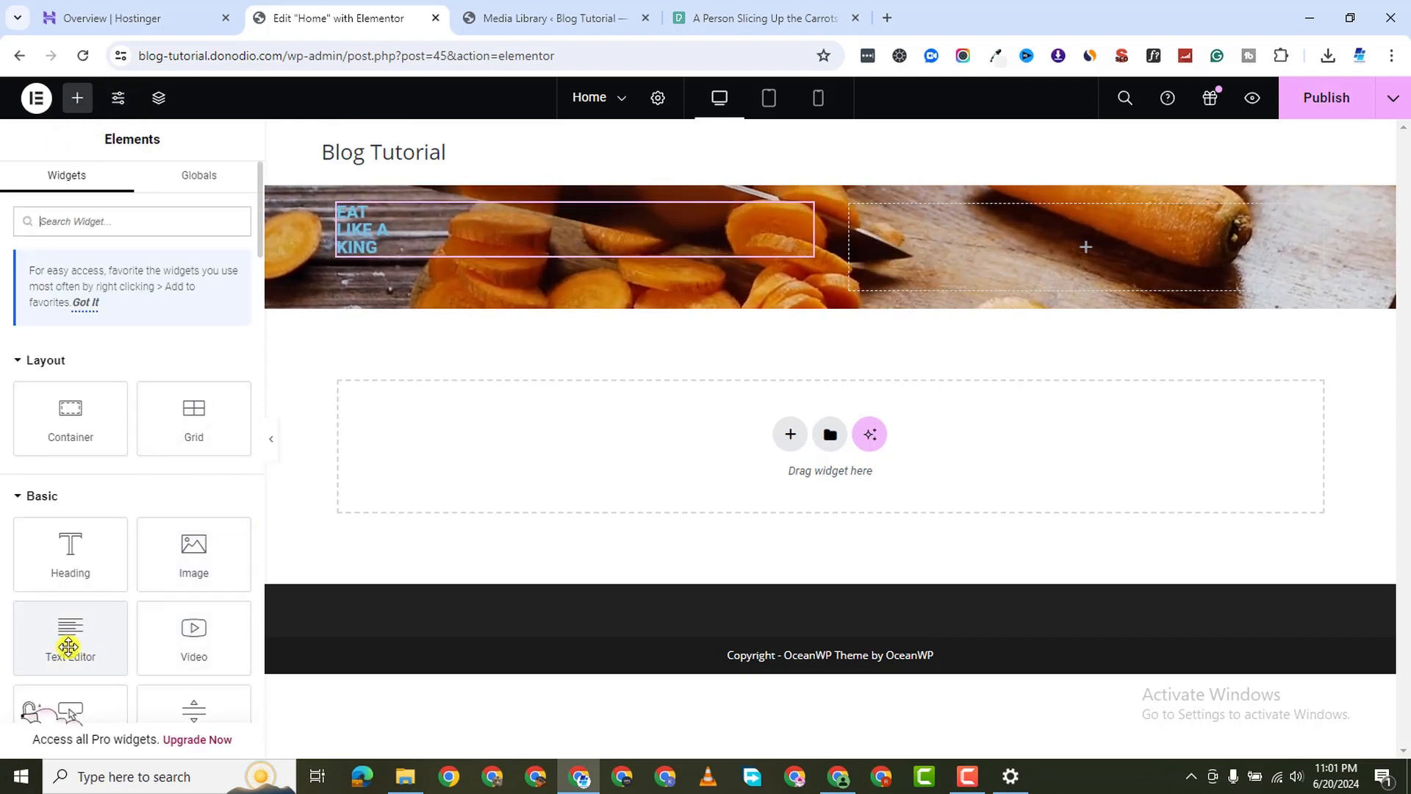
{"action": "left_click_drag", "start_coordinate": [68, 646], "coordinate": [474, 246]}
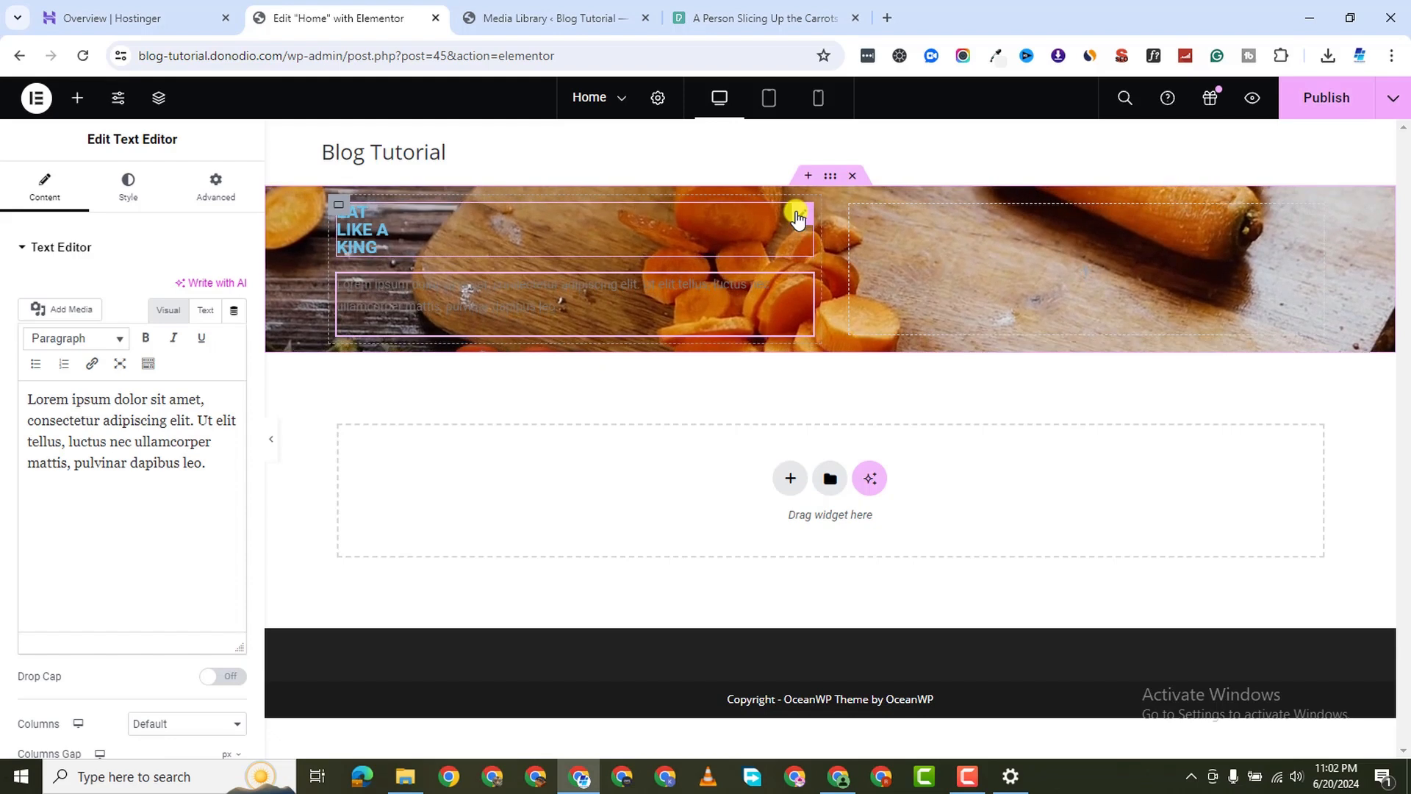
Set the heading's text colour to white #FFFFFF
{"action": "left_click", "coordinate": [797, 218]}
{"action": "left_click", "coordinate": [110, 193]}
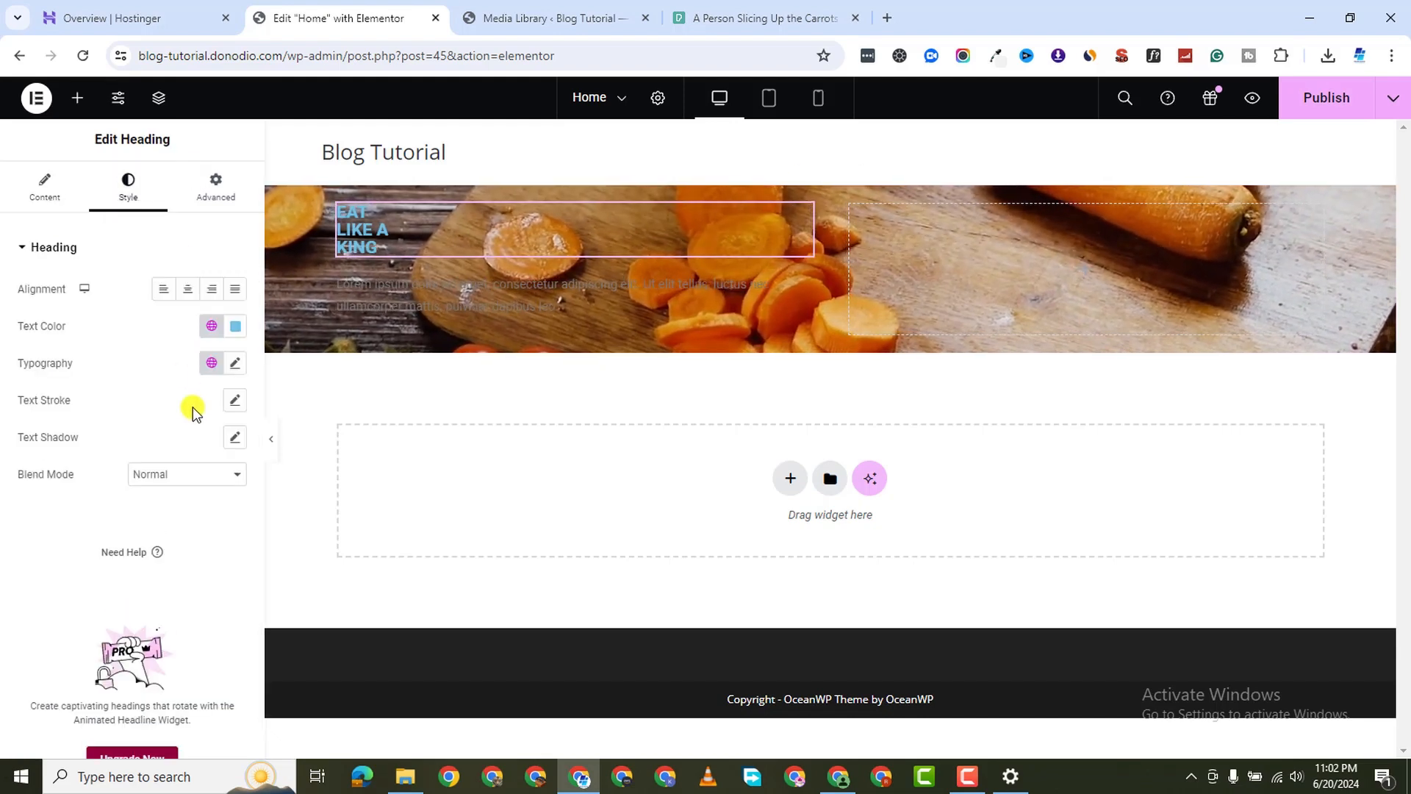
{"action": "left_click", "coordinate": [235, 325]}
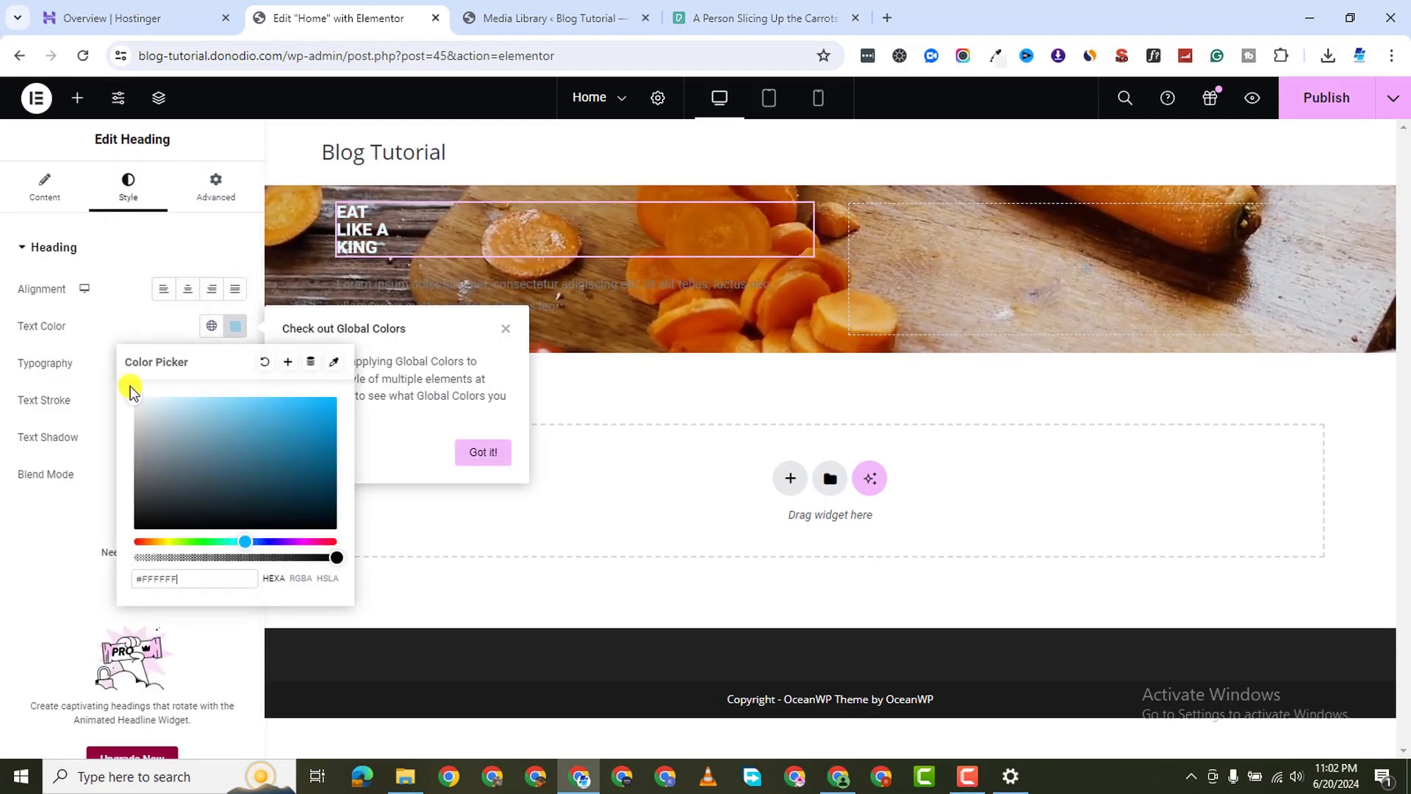
{"action": "left_click", "coordinate": [2, 497]}
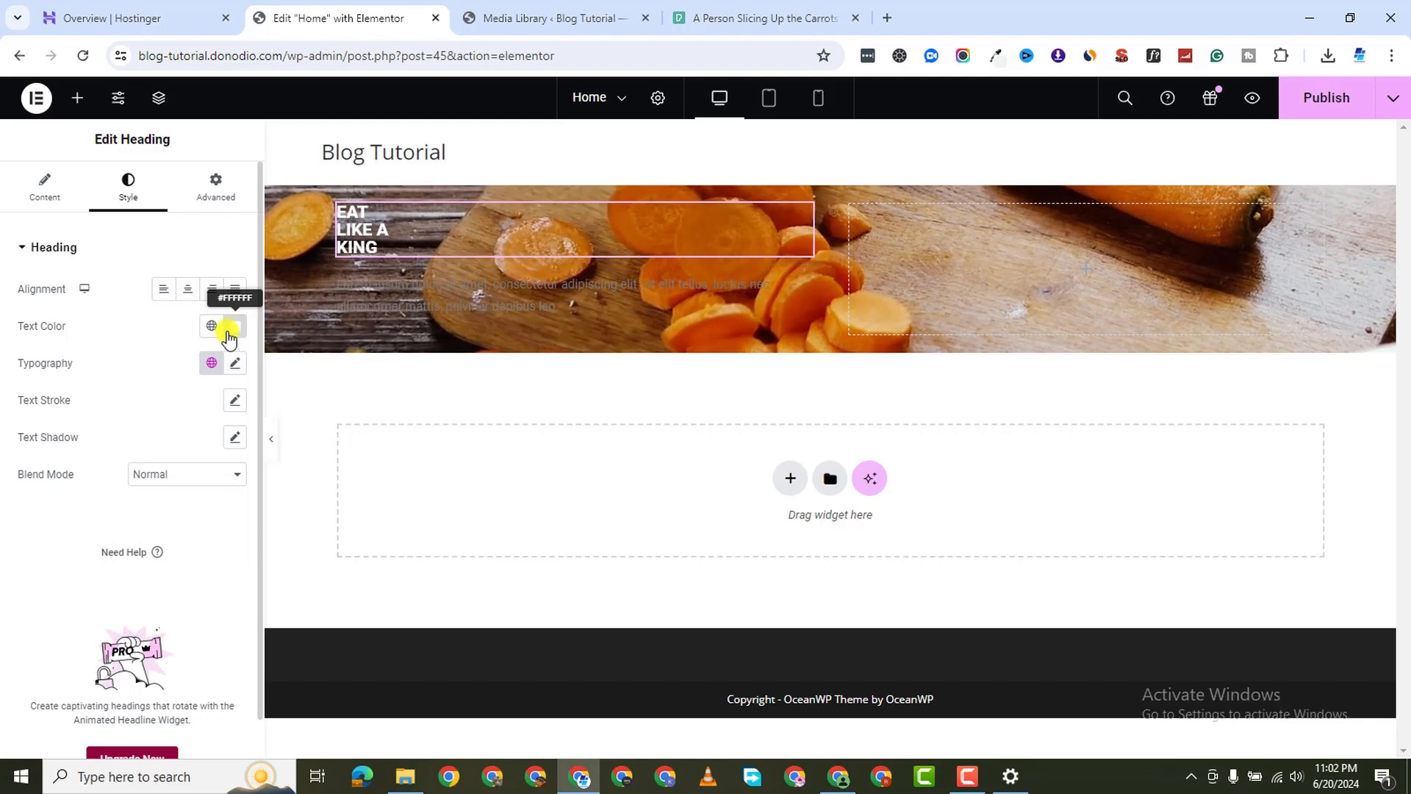
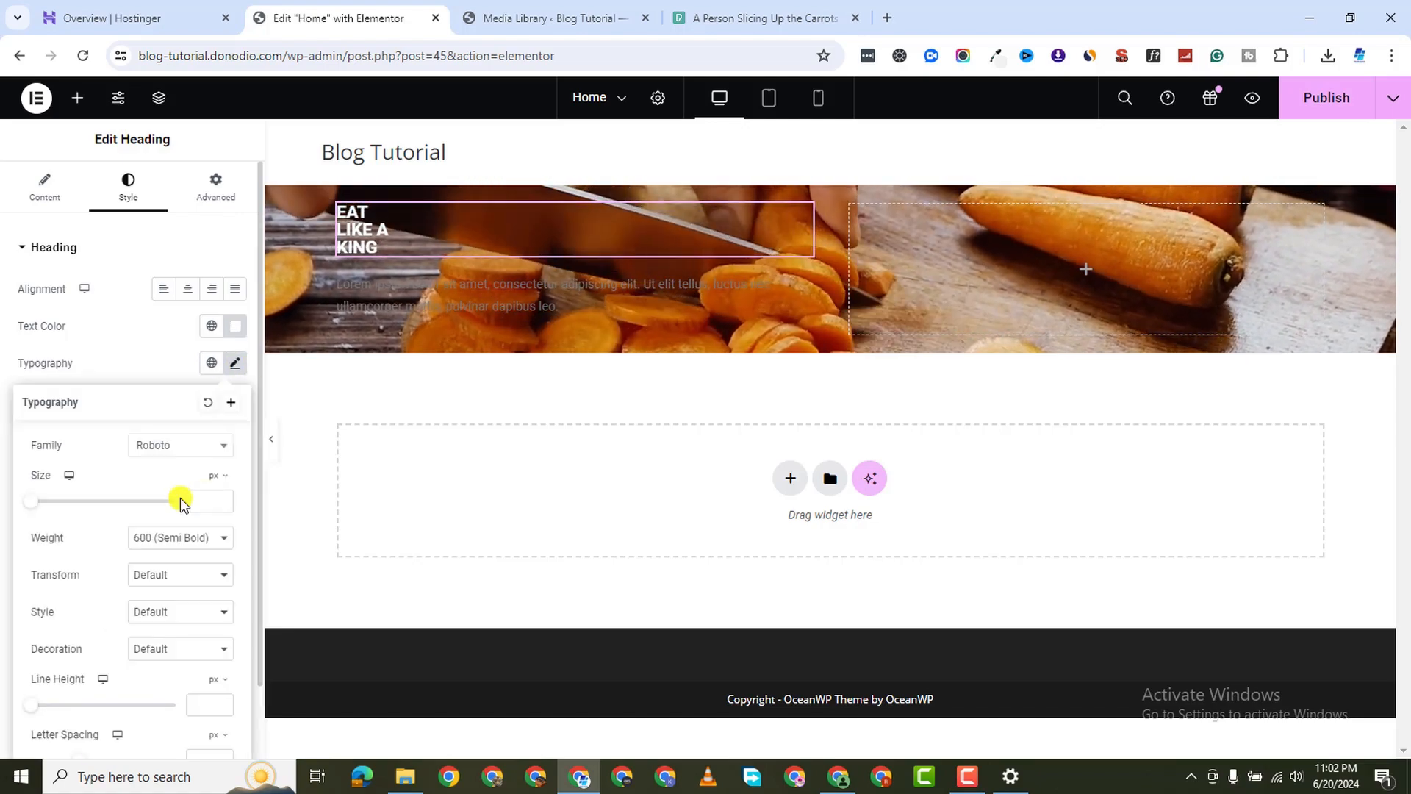
Enlarge the EAT LIKE A KING heading to a typography size of 120 px
{"action": "left_click_drag", "start_coordinate": [32, 502], "coordinate": [114, 499]}
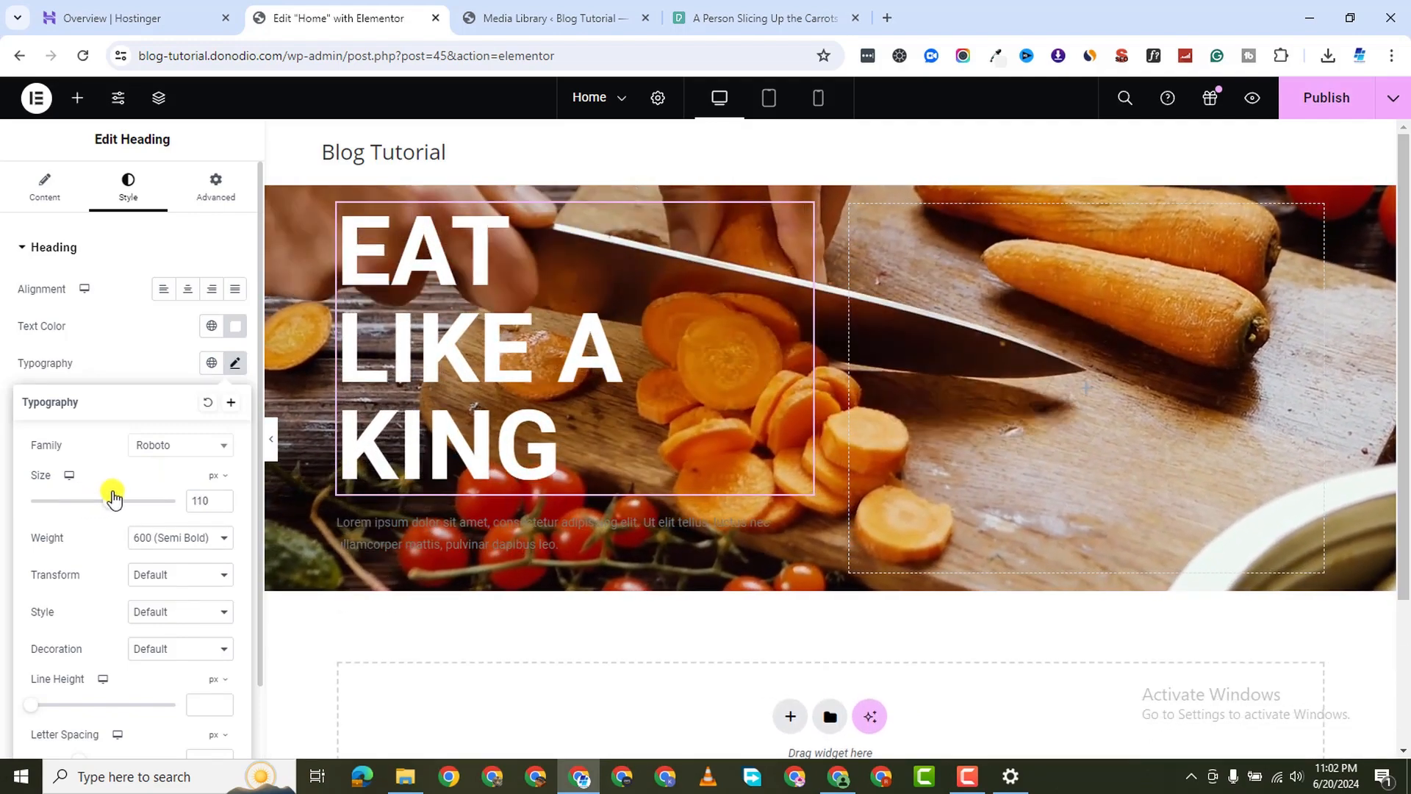
{"action": "left_click_drag", "start_coordinate": [114, 499], "coordinate": [123, 498]}
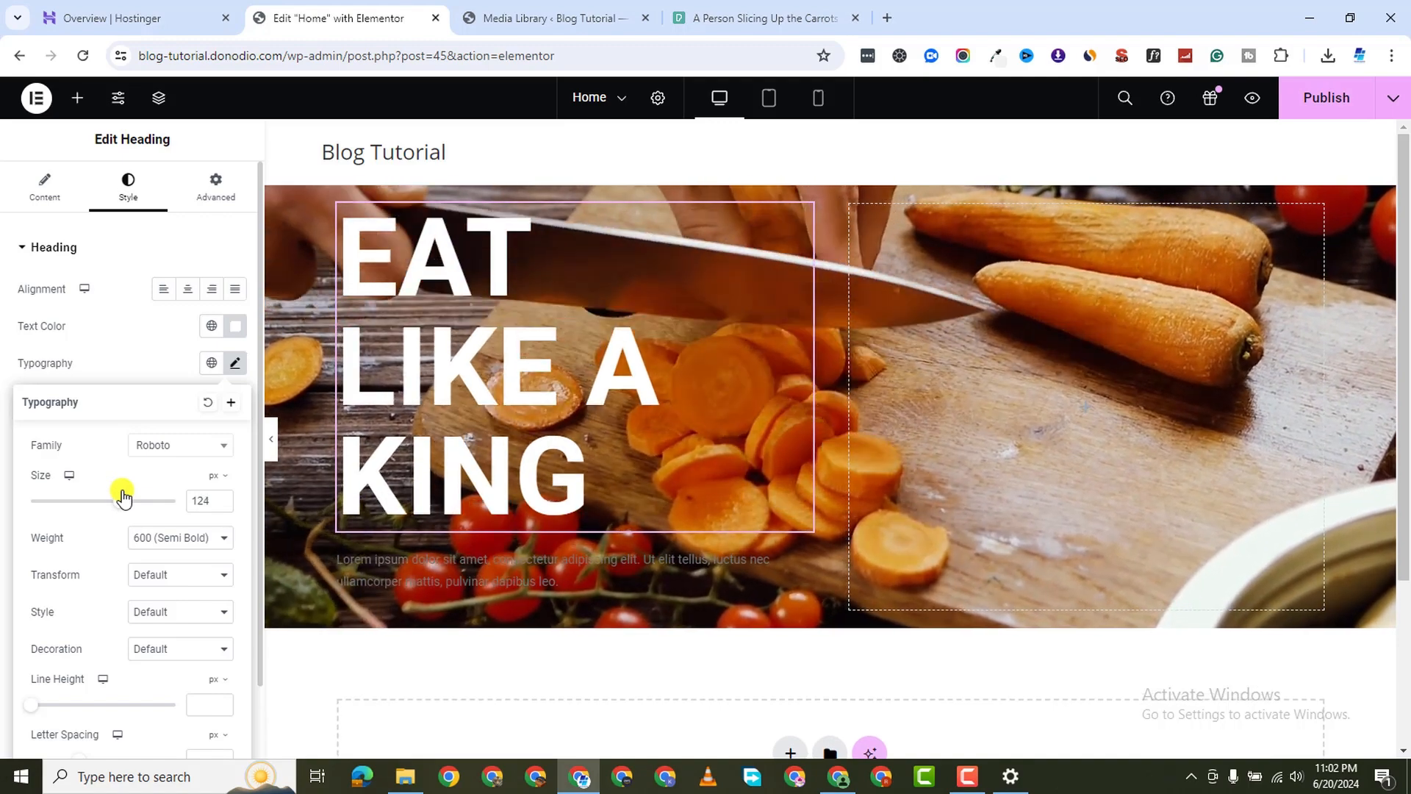
{"action": "left_click_drag", "start_coordinate": [123, 497], "coordinate": [119, 499]}
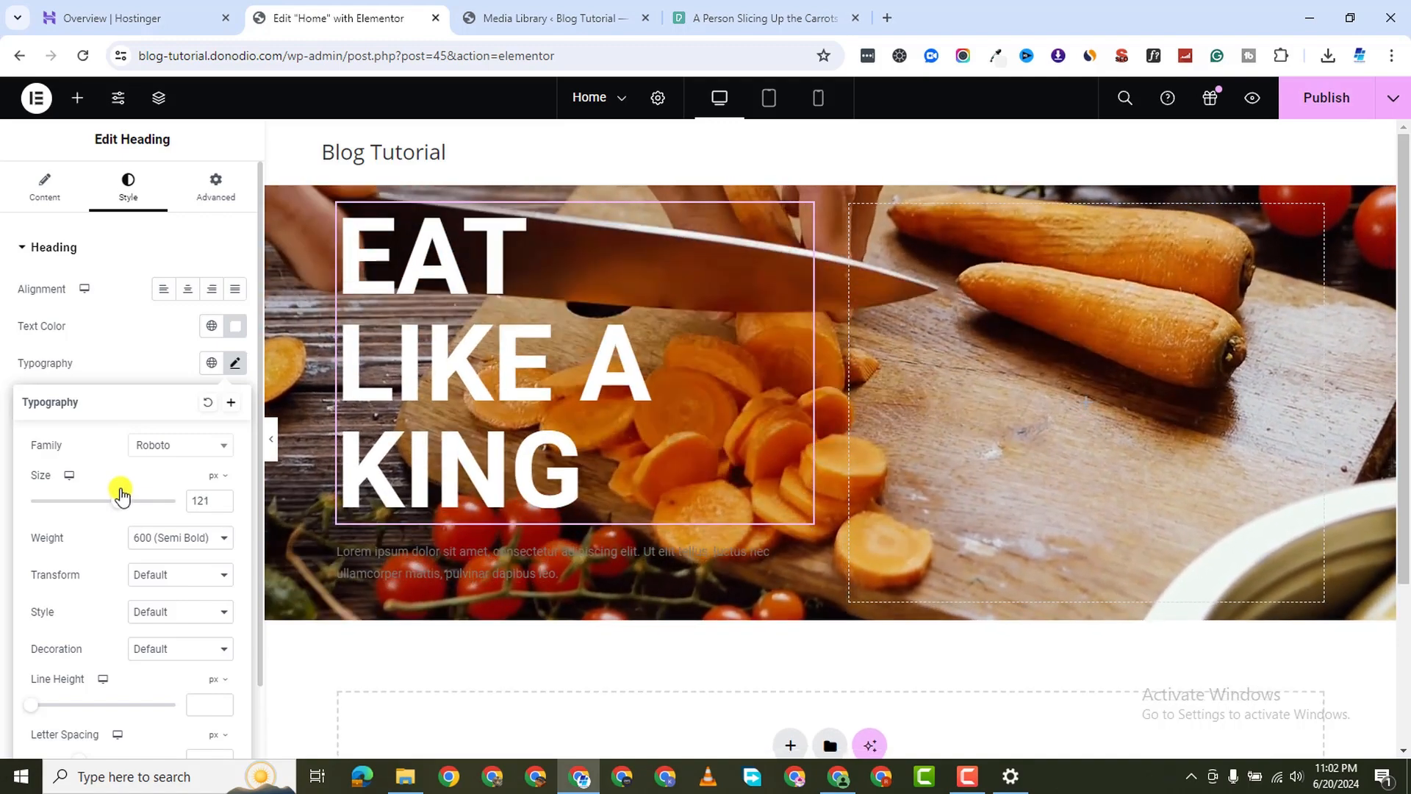
{"action": "left_click", "coordinate": [221, 504]}
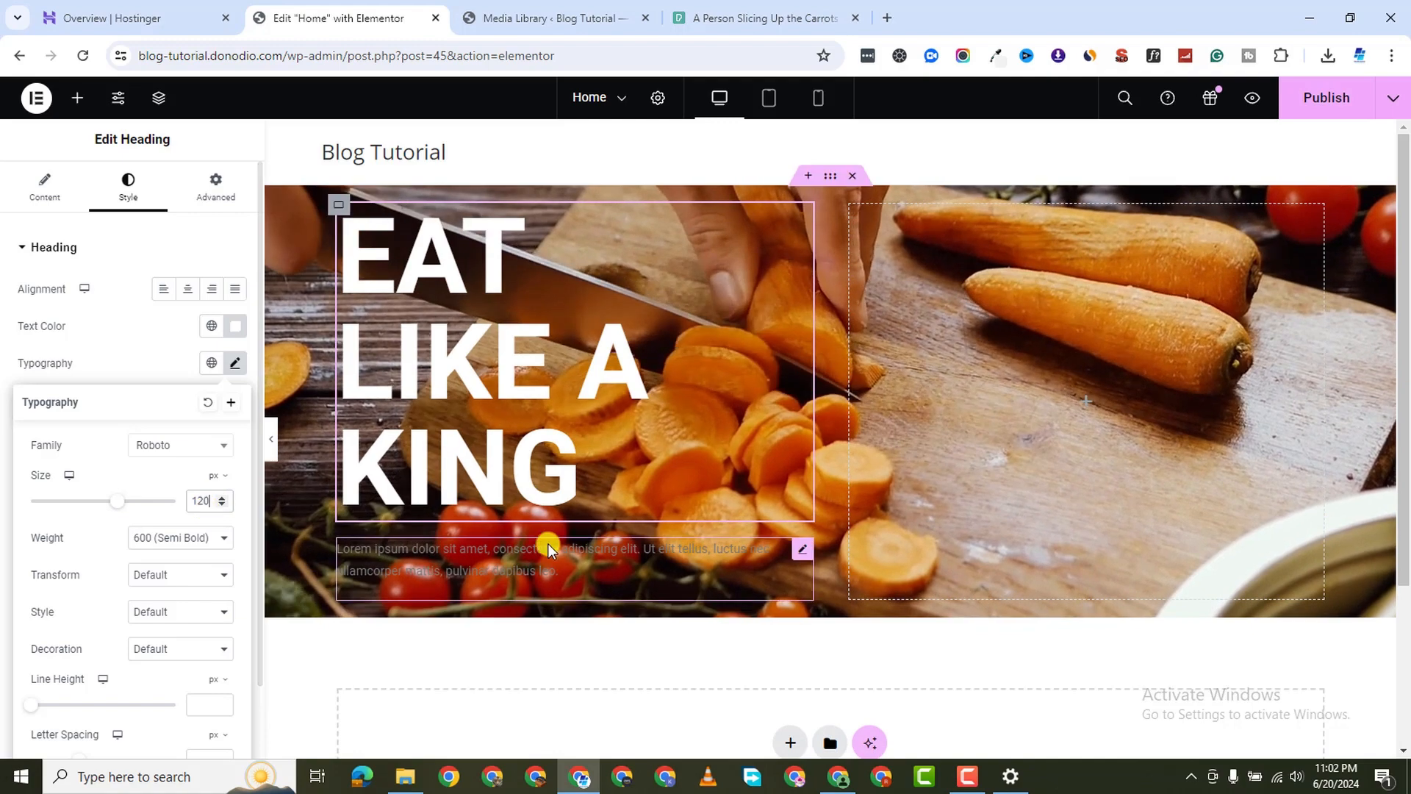
Make the lorem ipsum paragraph text white (#FFFFFF)
{"action": "left_click", "coordinate": [802, 548]}
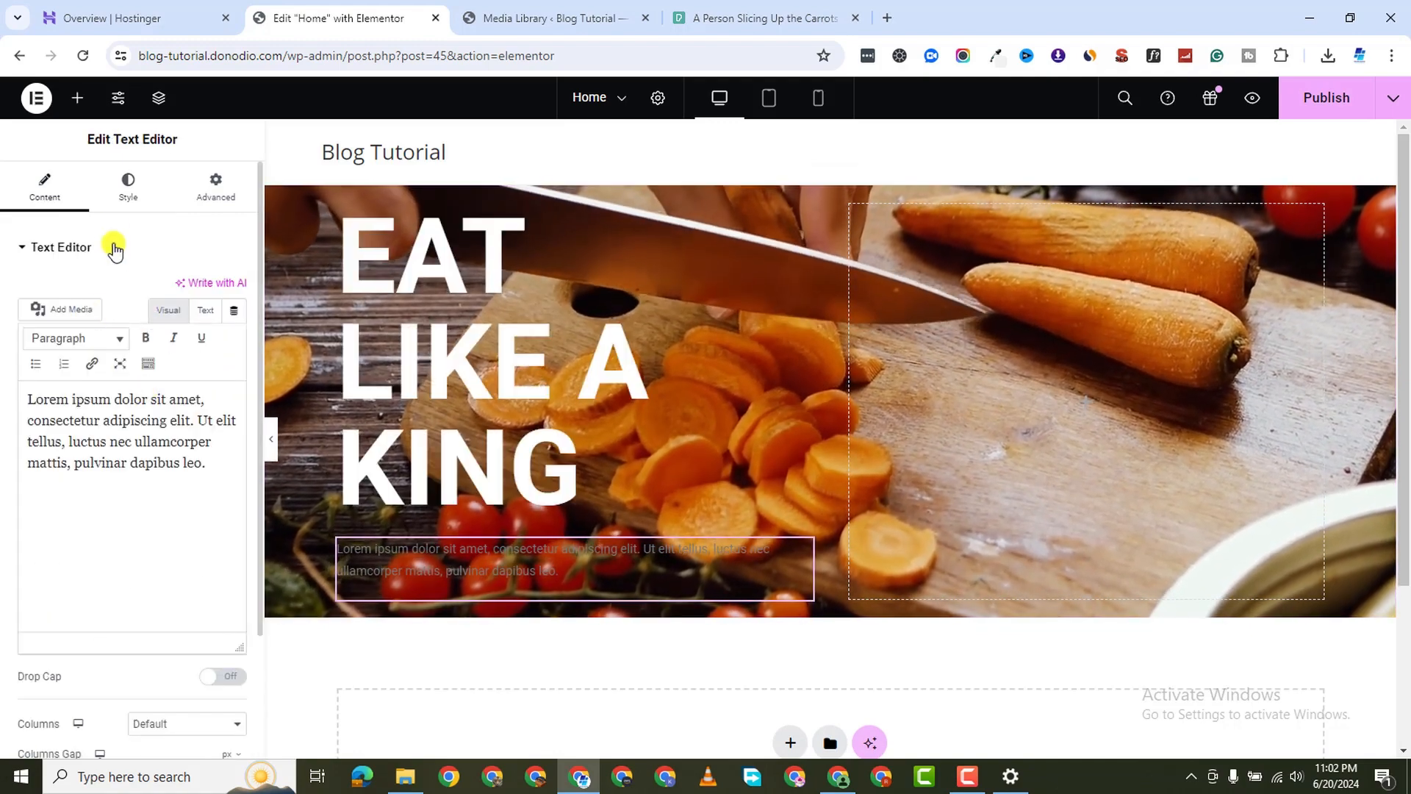
{"action": "left_click", "coordinate": [125, 192]}
{"action": "left_click", "coordinate": [235, 326]}
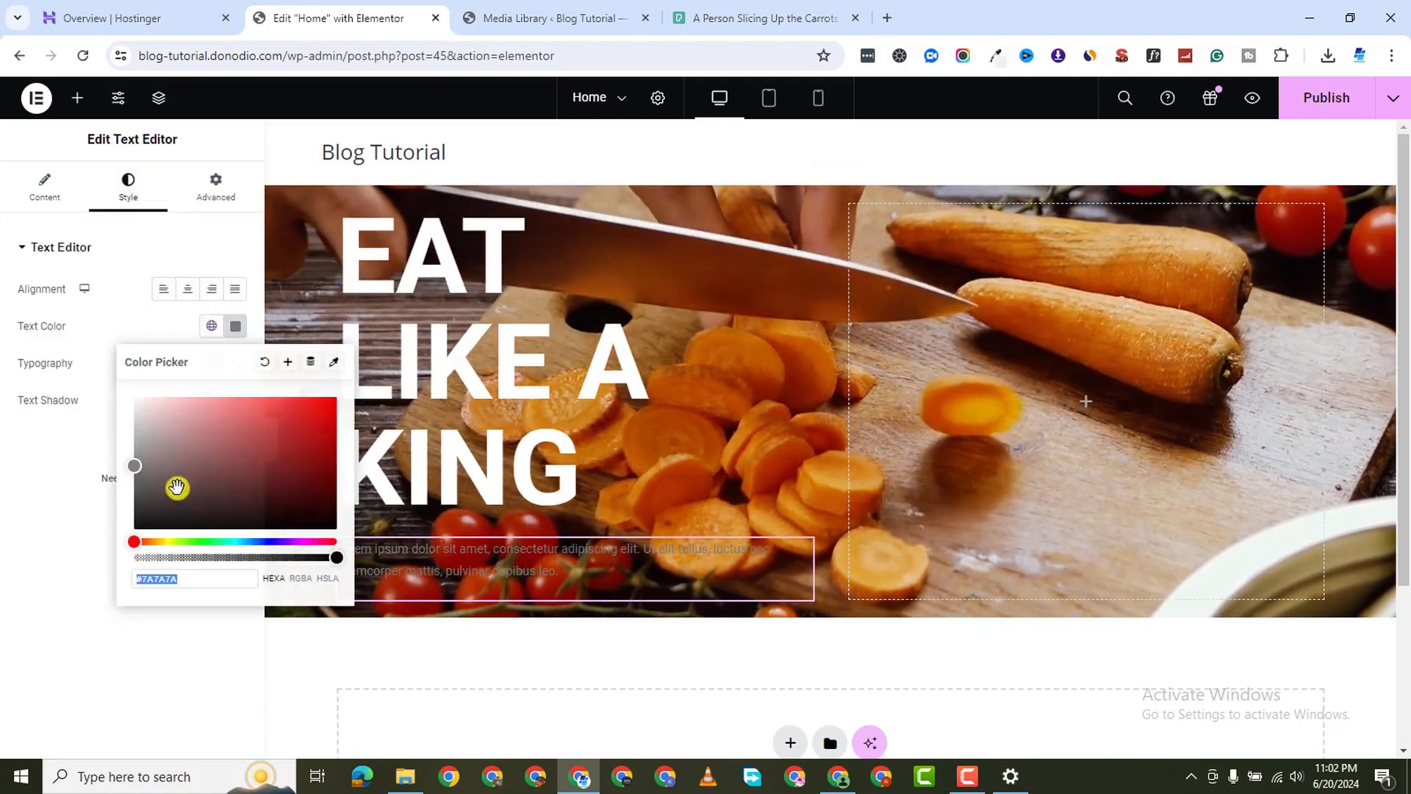
{"action": "left_click_drag", "start_coordinate": [181, 488], "coordinate": [113, 377]}
{"action": "left_click", "coordinate": [3, 523]}
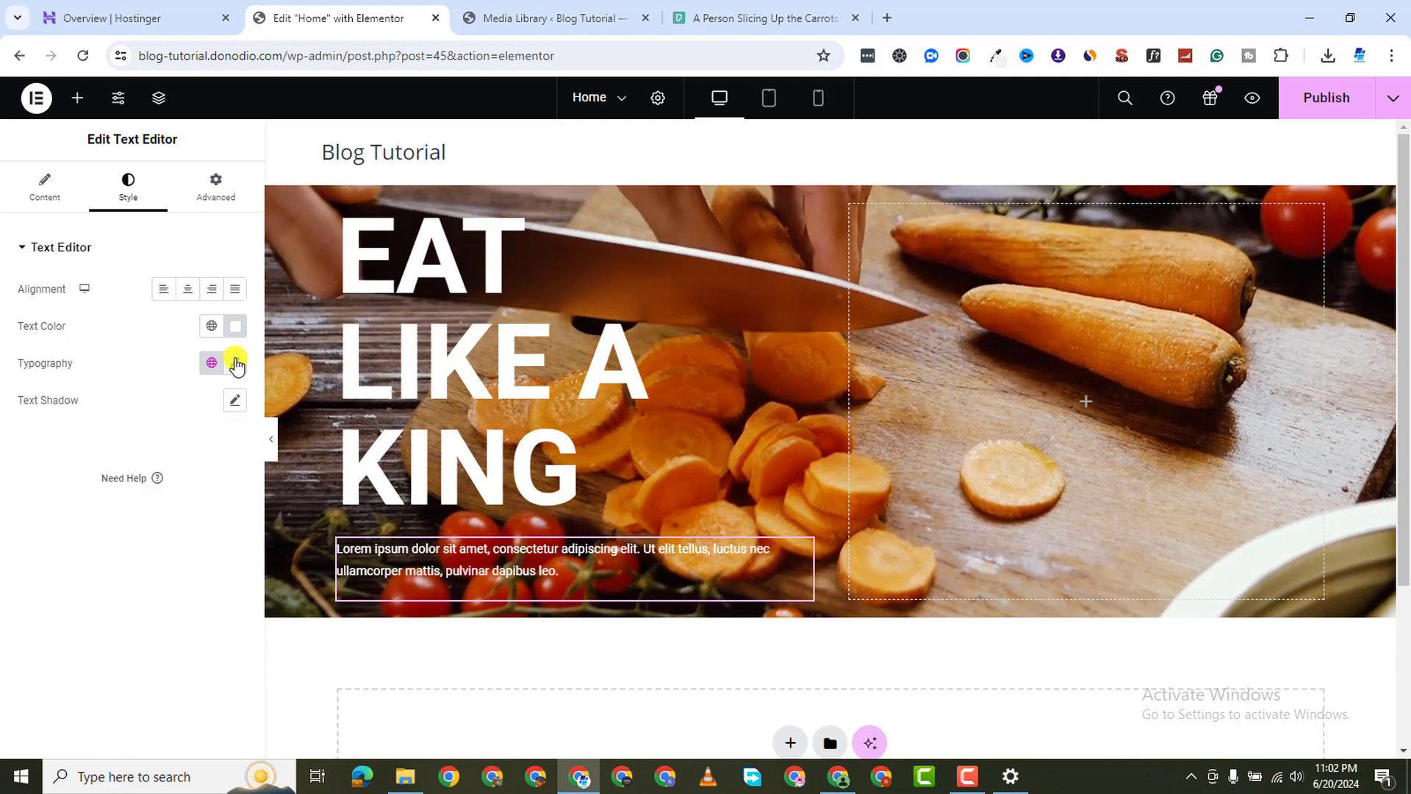
Set the paragraph's font family to Poppins
{"action": "left_click", "coordinate": [235, 363]}
{"action": "left_click", "coordinate": [180, 446]}
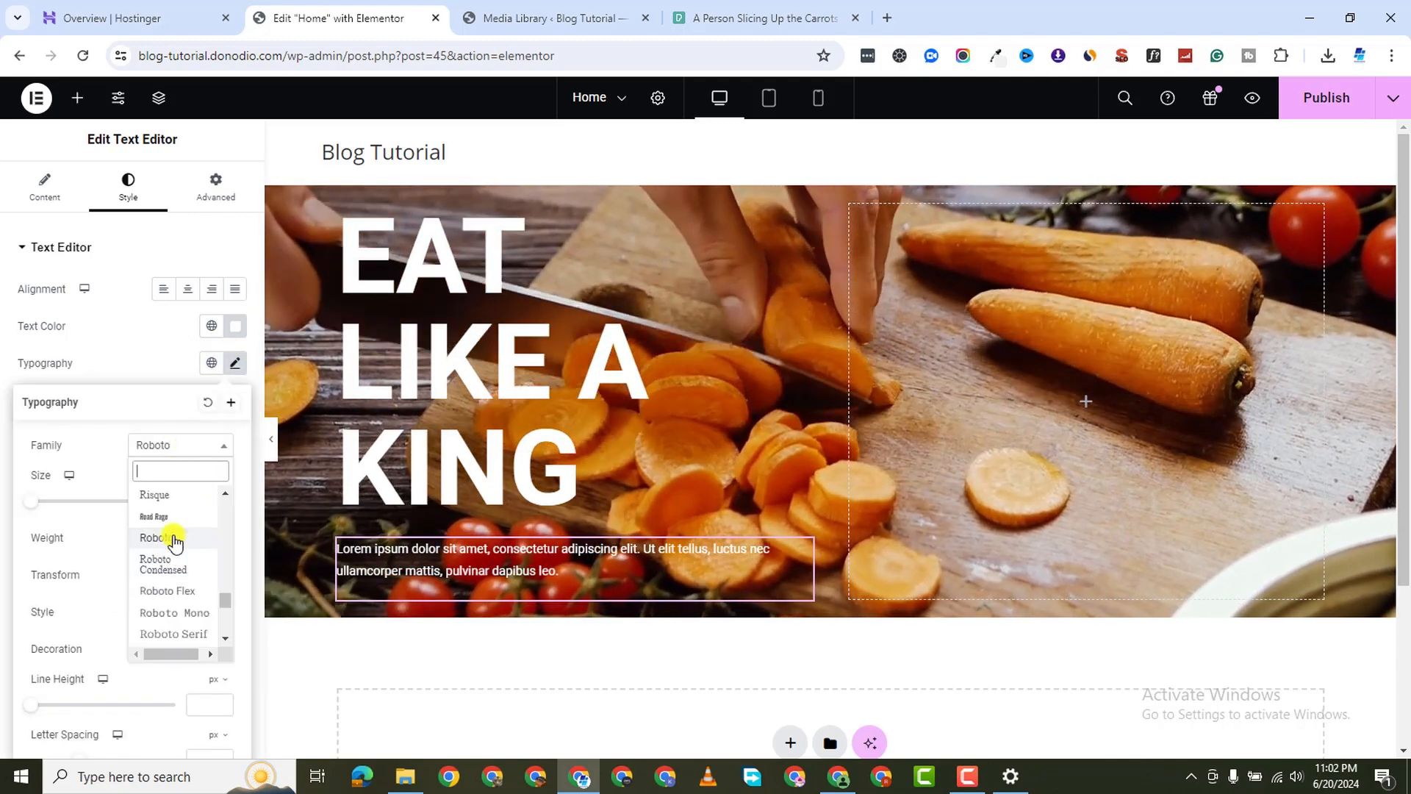
{"action": "type", "text": "POPP"}
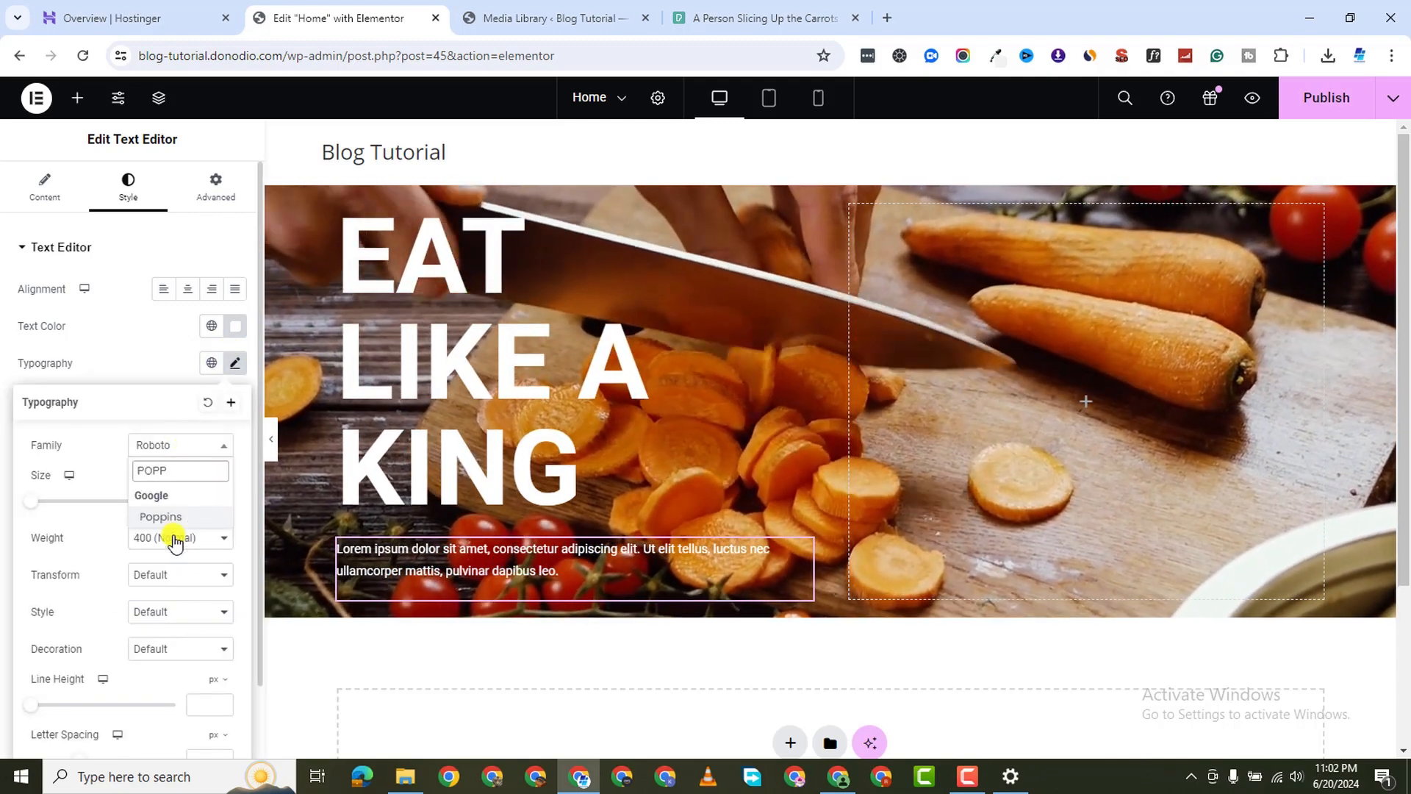
{"action": "left_click", "coordinate": [172, 516]}
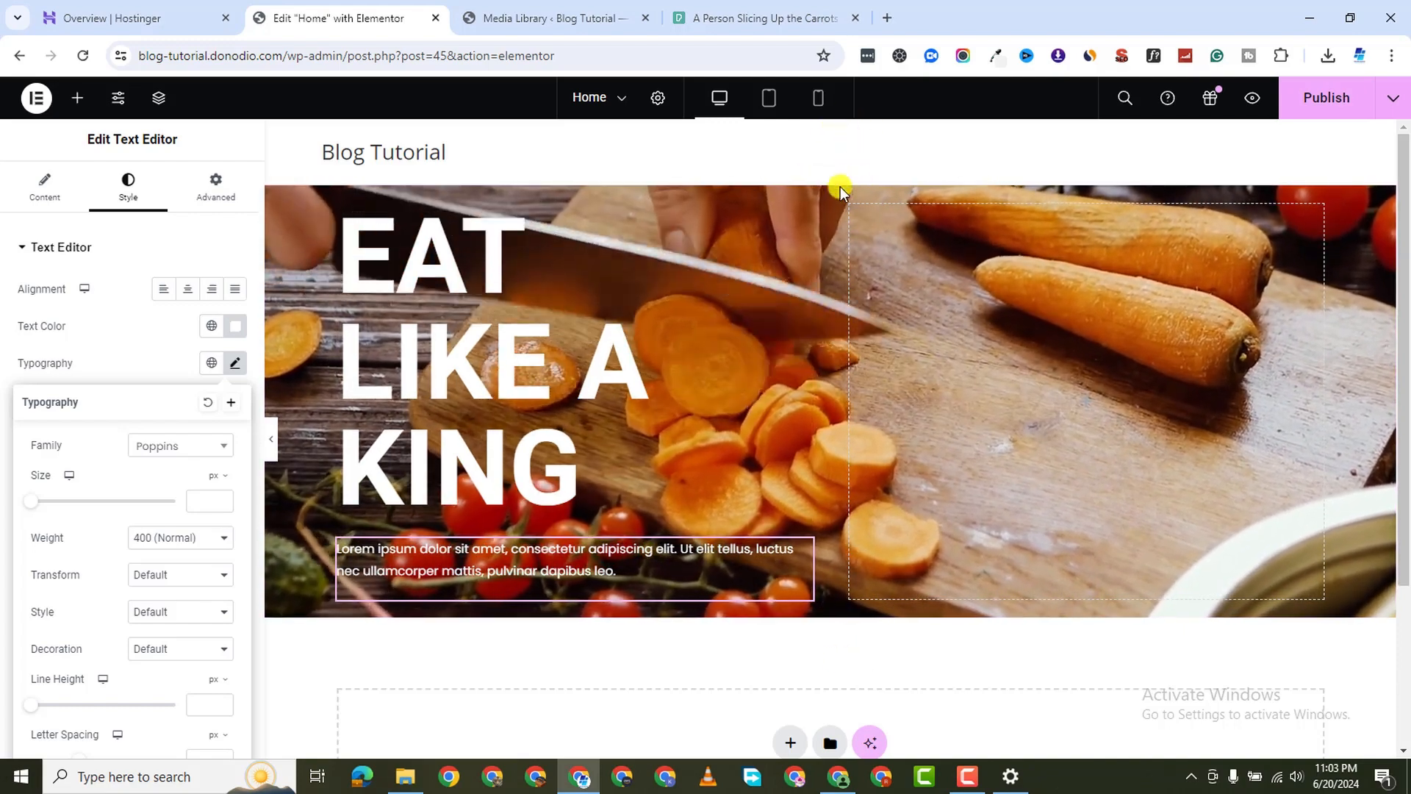
{"action": "left_click", "coordinate": [831, 176]}
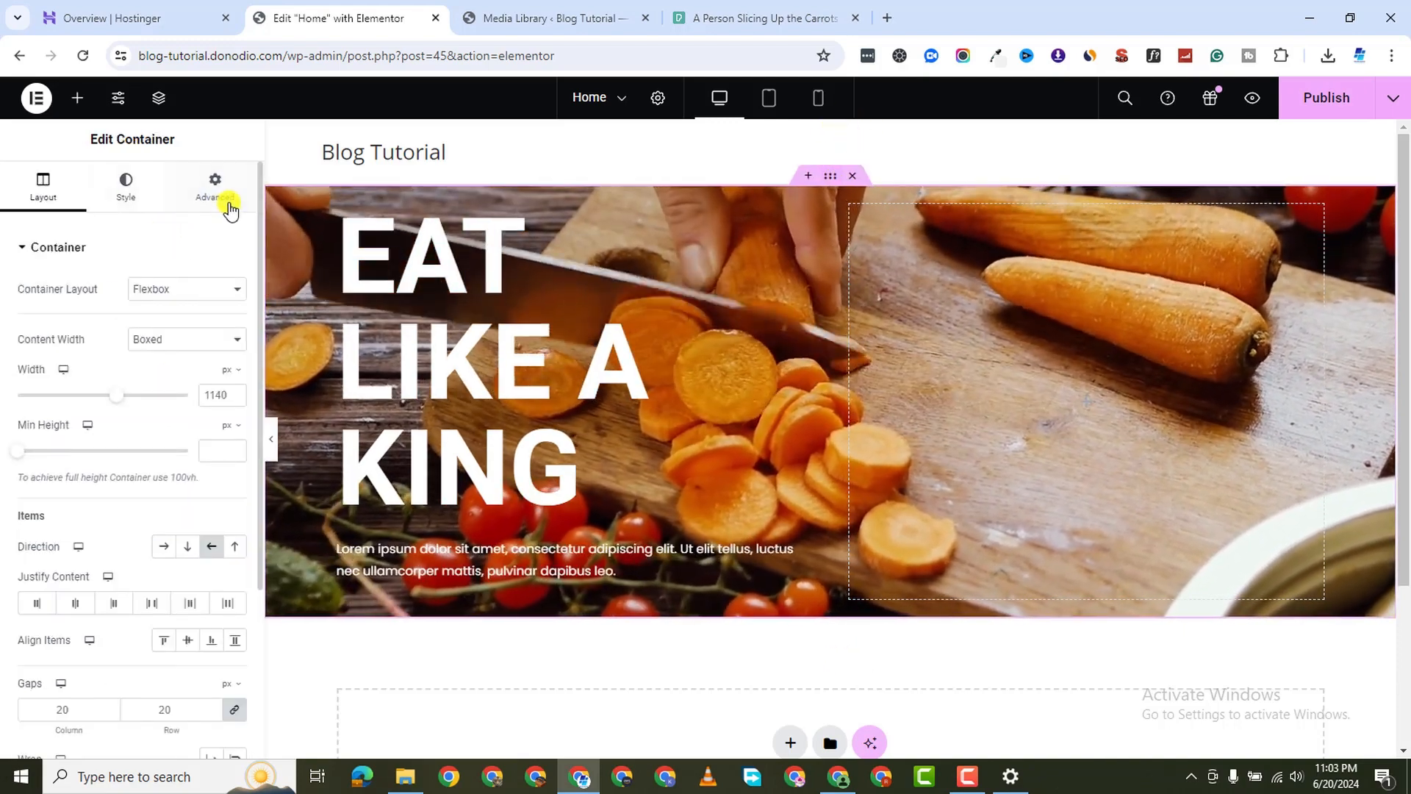
Enter 80 px top and 80 px bottom padding on the hero container, sides left at 0
{"action": "left_click", "coordinate": [222, 197]}
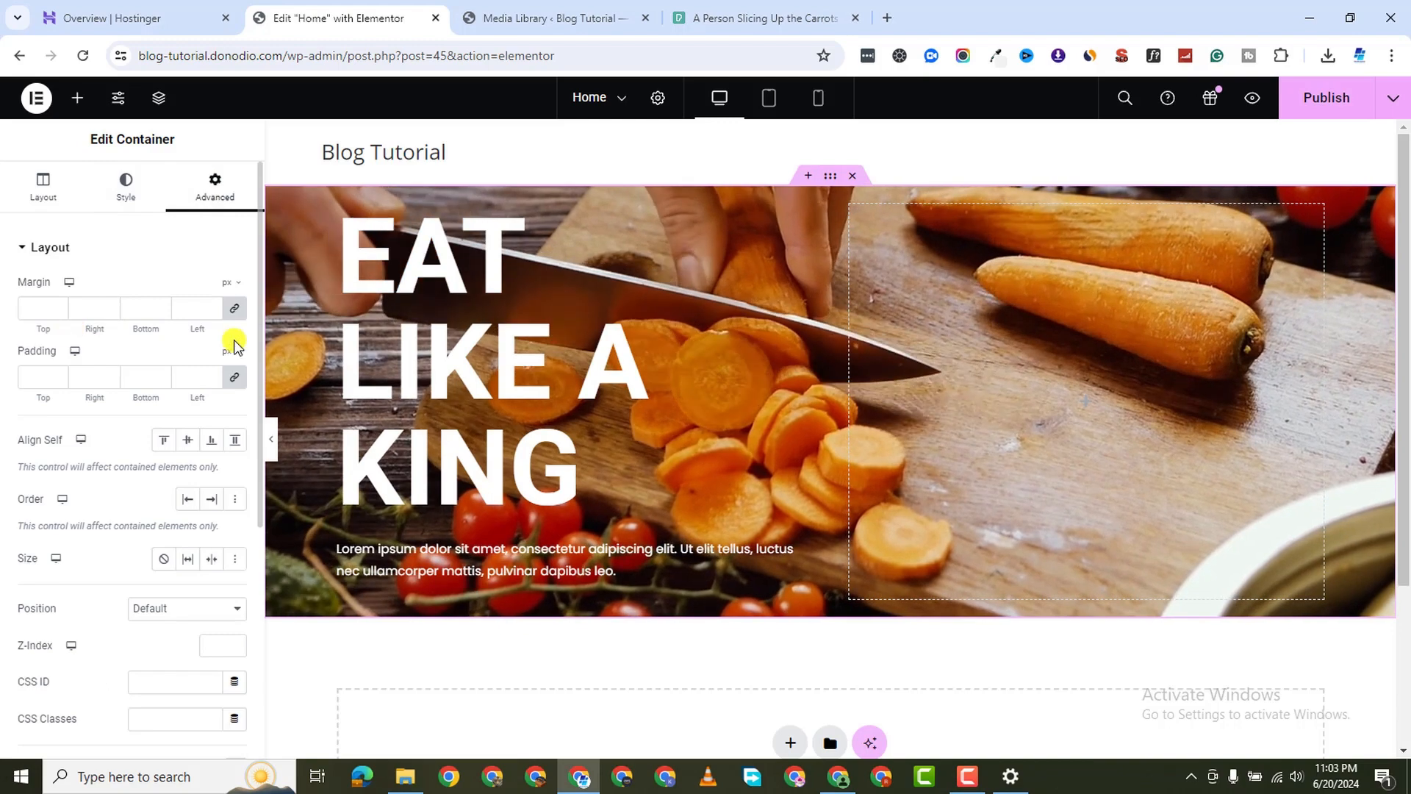
{"action": "left_click", "coordinate": [35, 376]}
{"action": "type", "text": "0"}
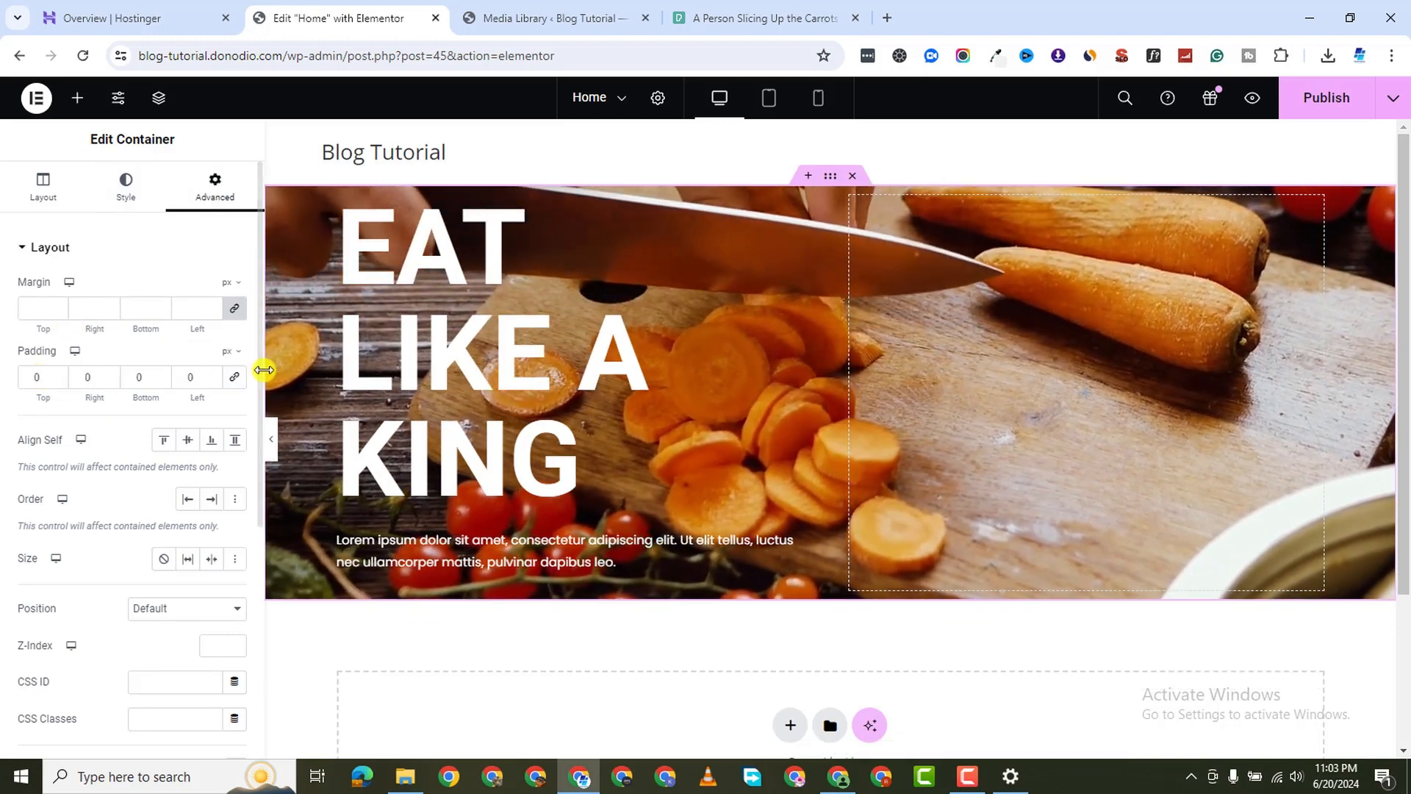
{"action": "type", "text": "0"}
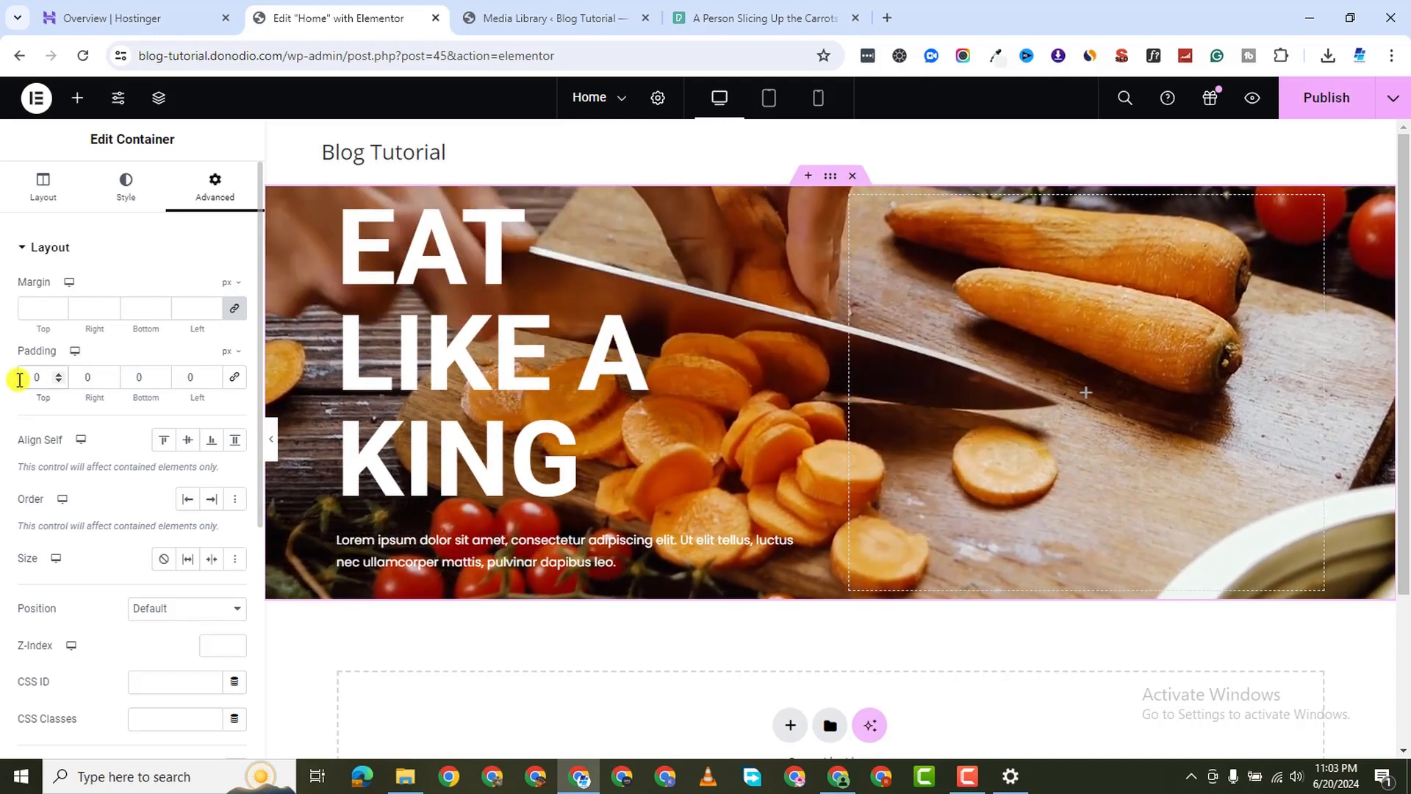
{"action": "type", "text": "3"}
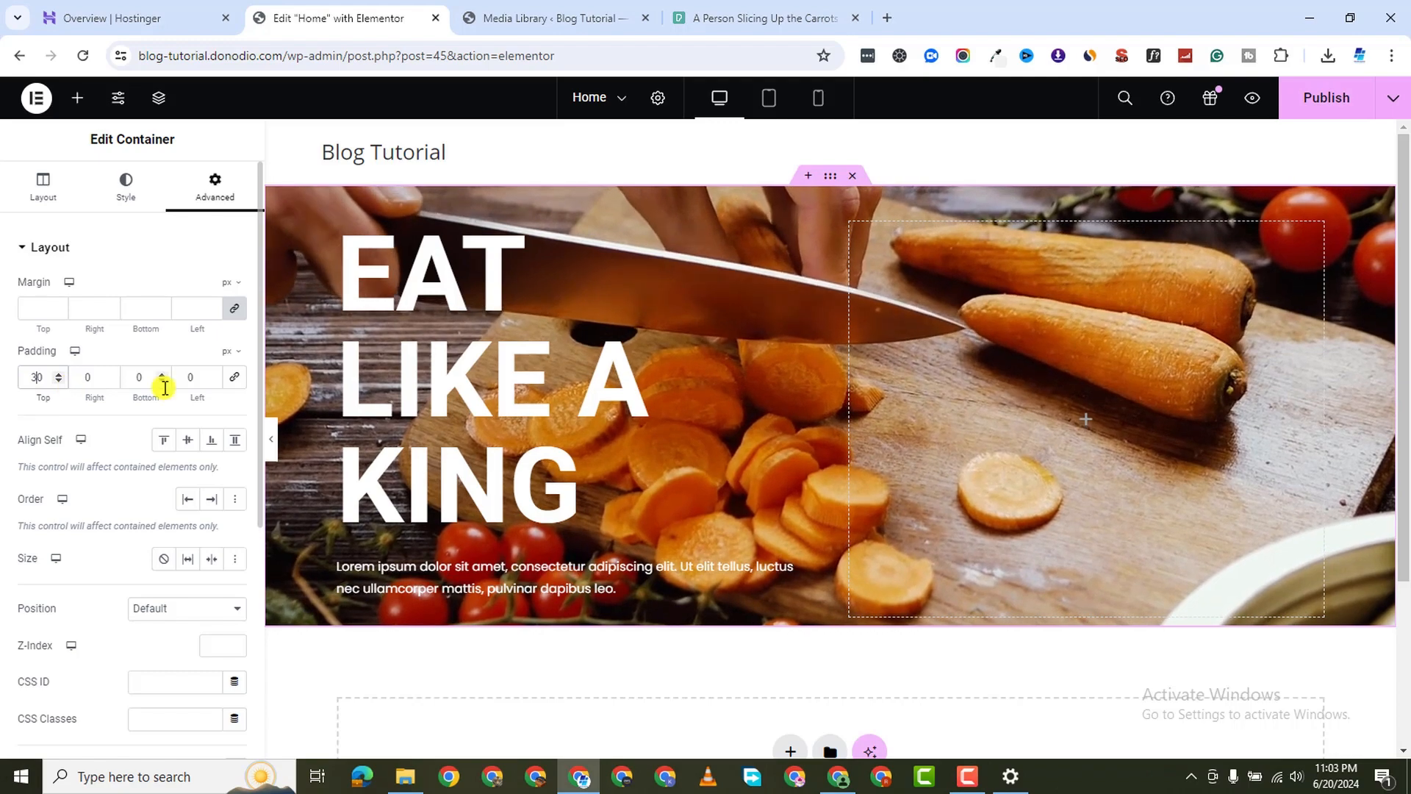
{"action": "left_click", "coordinate": [133, 378]}
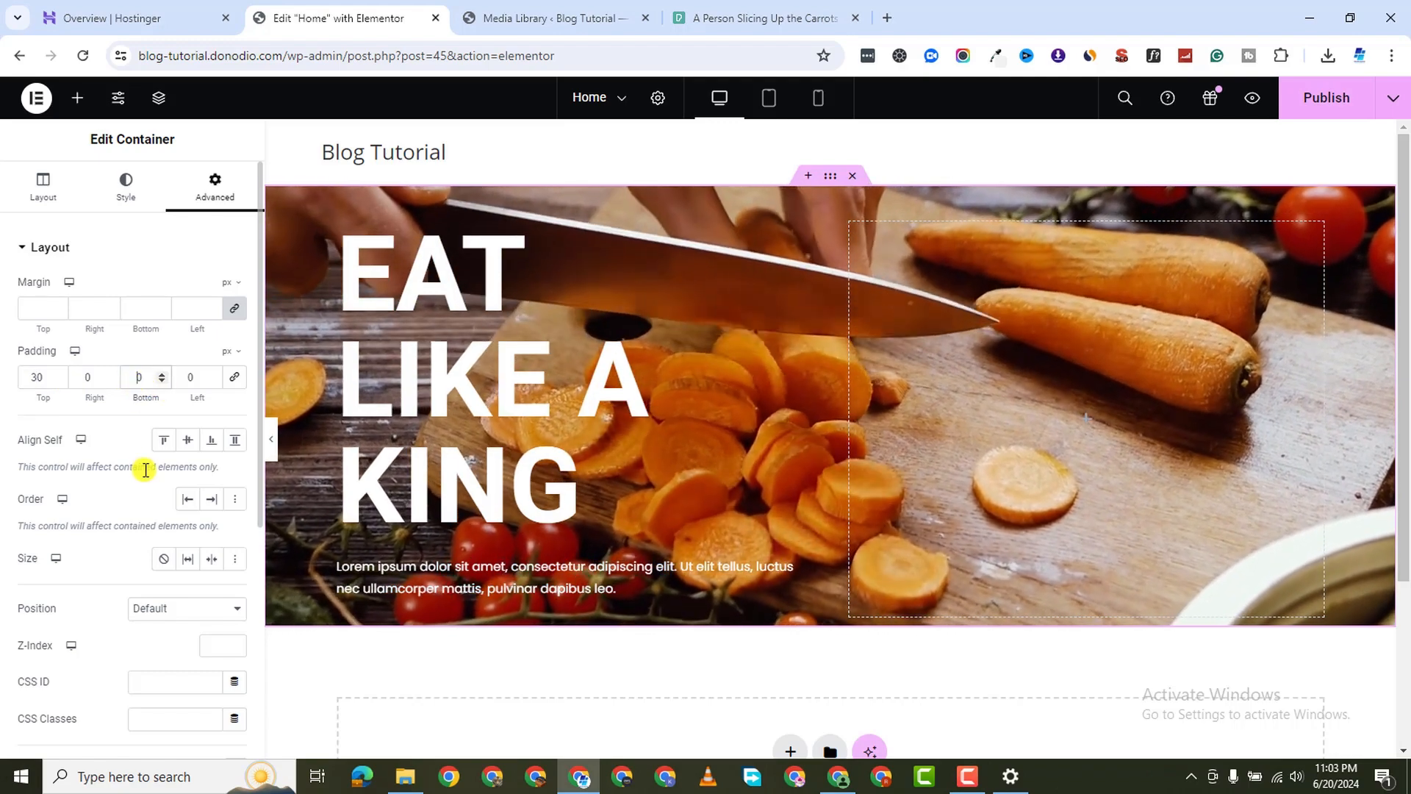
{"action": "type", "text": "5"}
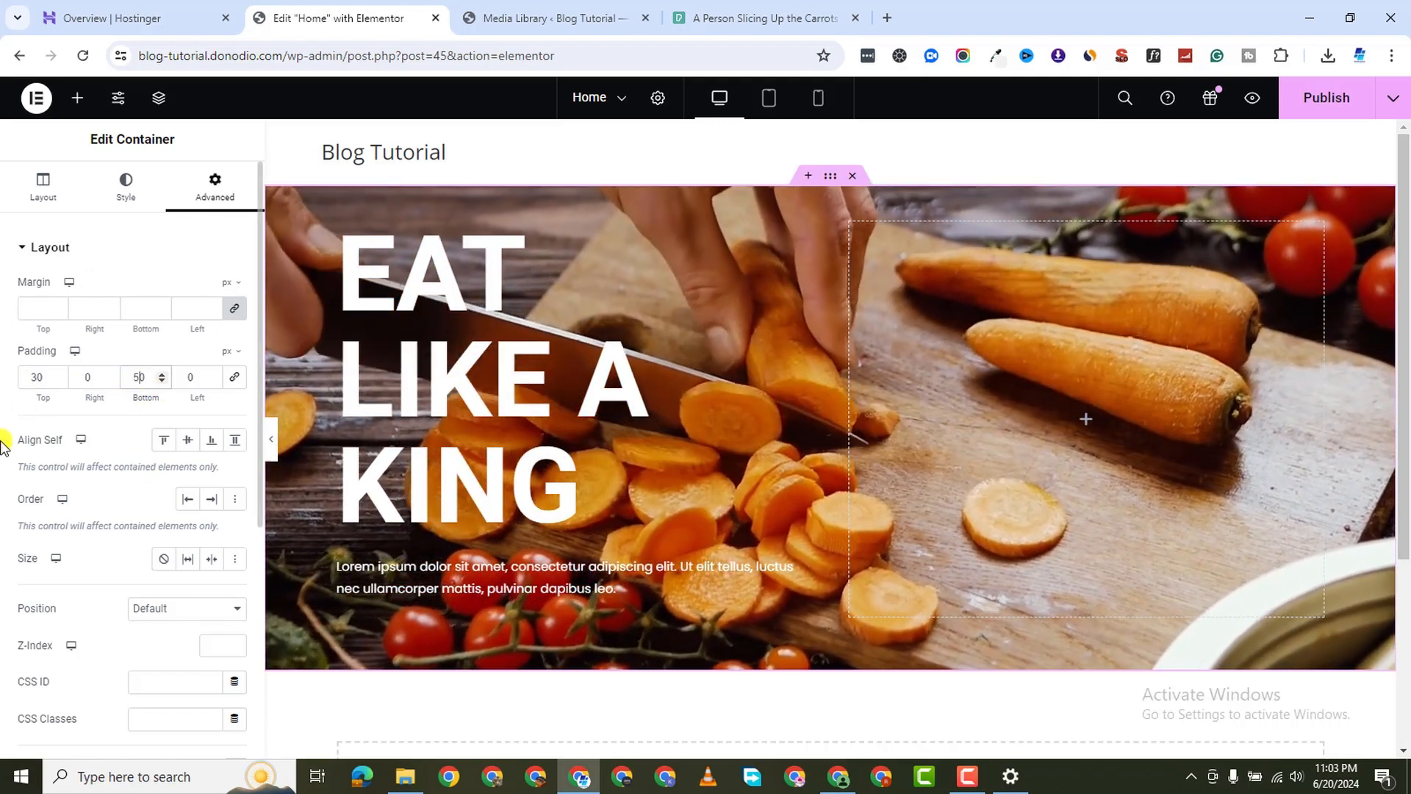
{"action": "left_click", "coordinate": [34, 379]}
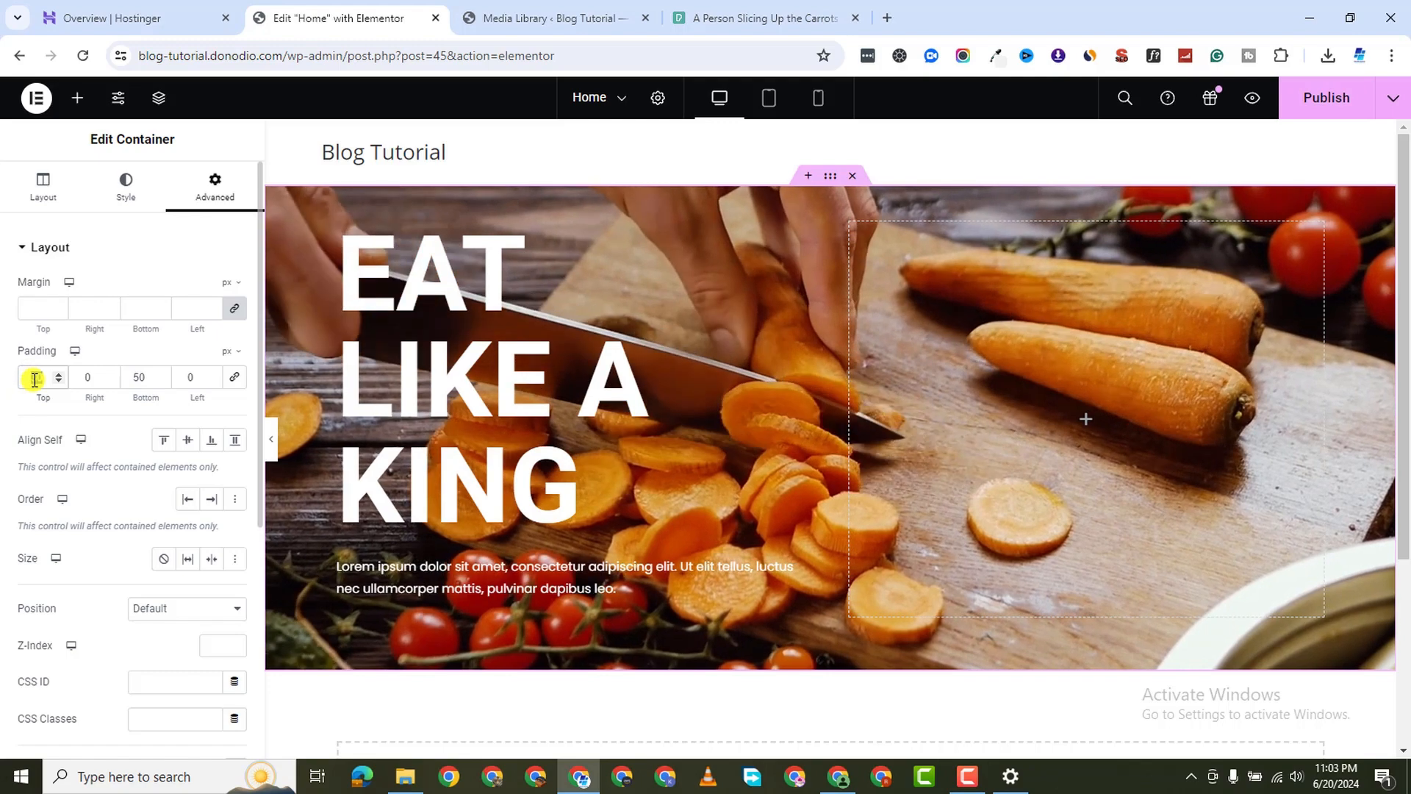
{"action": "key", "text": "BackSpace"}
{"action": "type", "text": "80"}
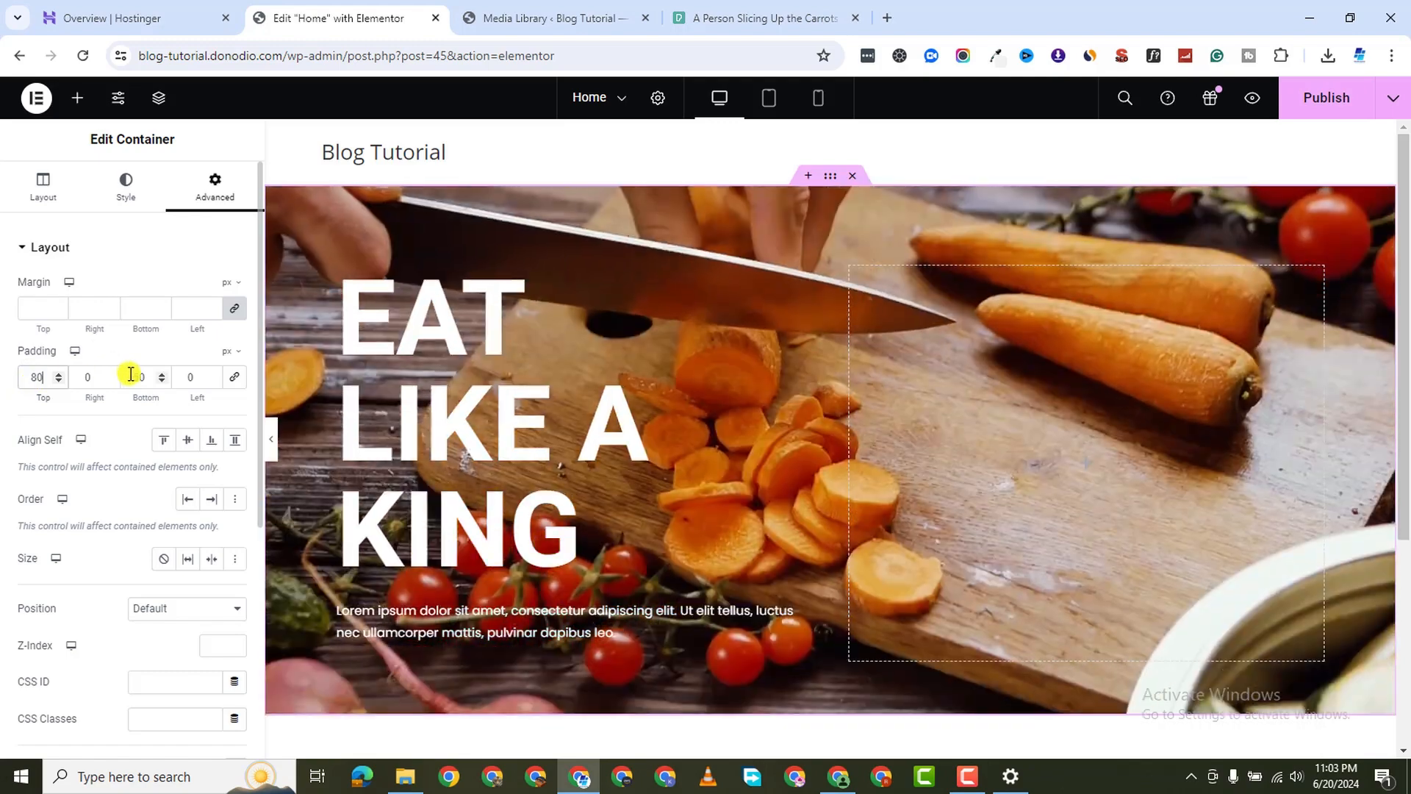
{"action": "double_click", "coordinate": [131, 375]}
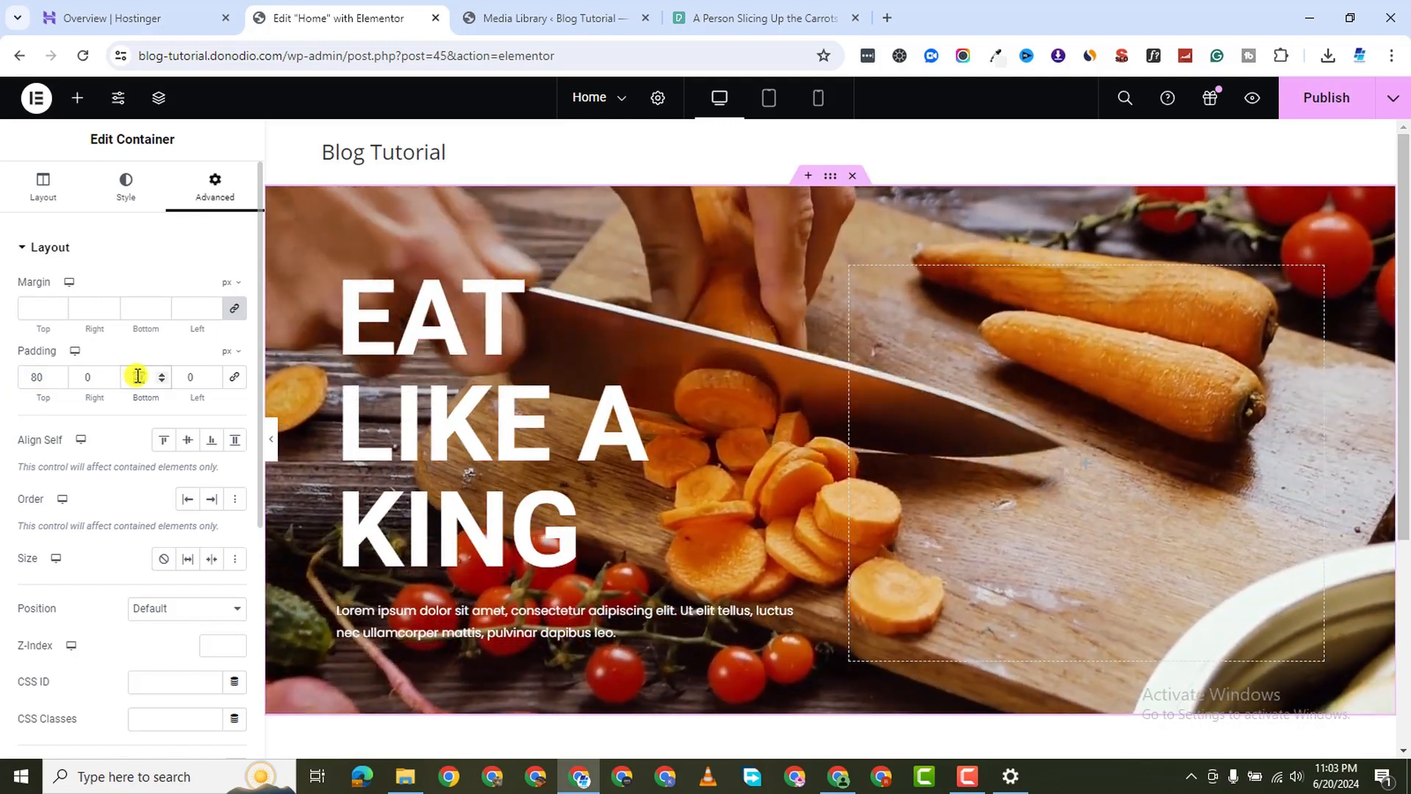
{"action": "type", "text": "80"}
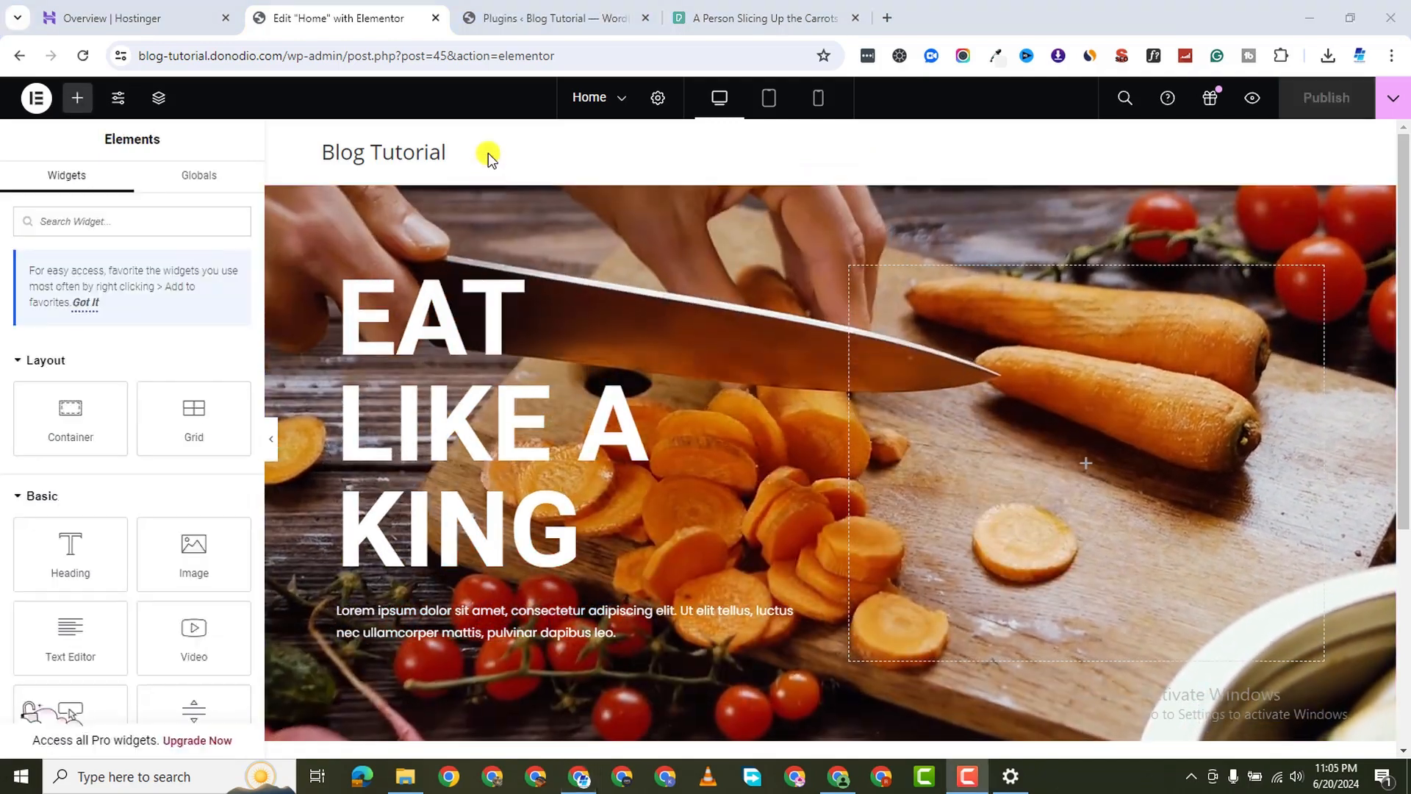
{"action": "scroll", "coordinate": [372, 163], "scroll_direction": "down", "scroll_amount": 1}
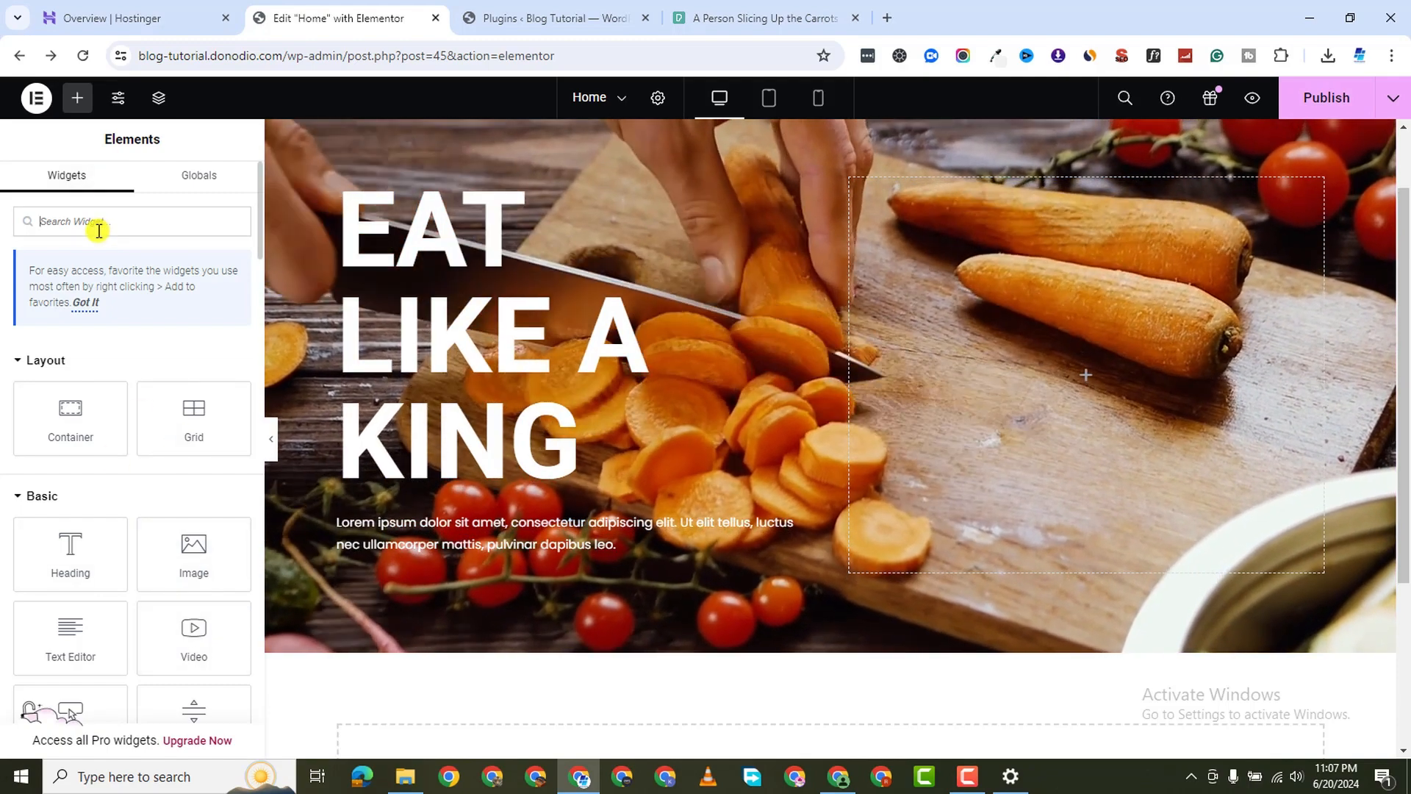
Add a Button widget to the hero's right column, set to column-reversed so it sits at the bottom
{"action": "left_click", "coordinate": [98, 231]}
{"action": "type", "text": "BUTTON"}
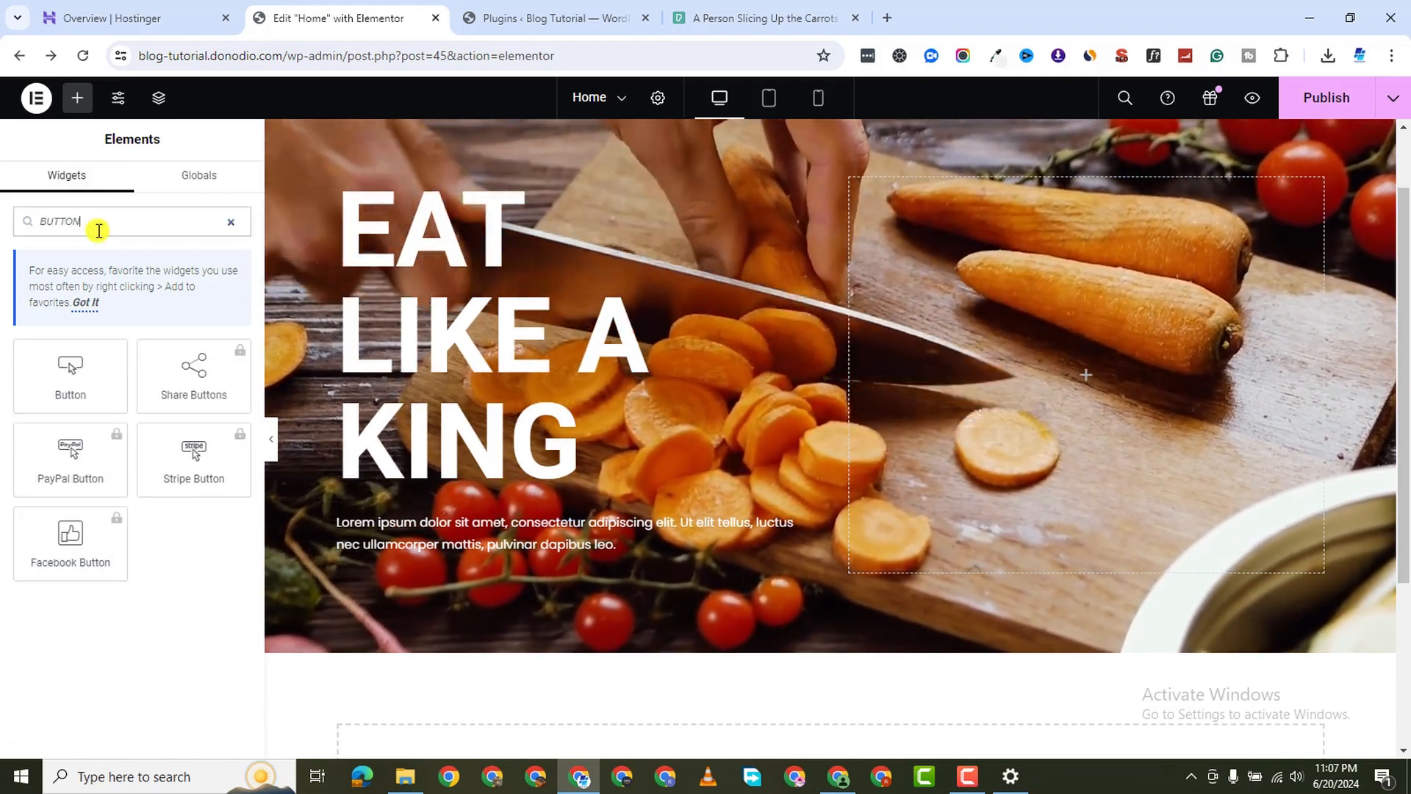
{"action": "left_click_drag", "start_coordinate": [71, 371], "coordinate": [957, 329]}
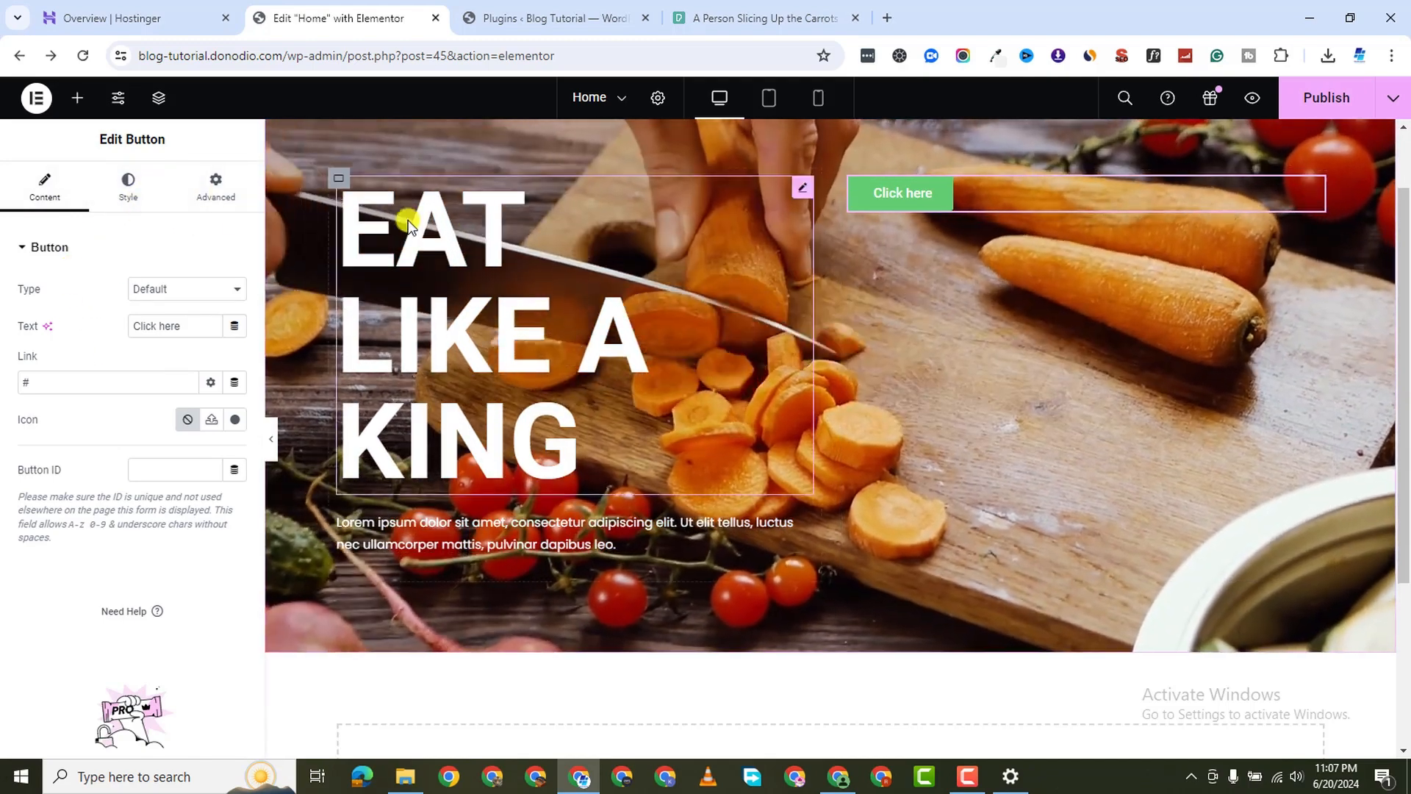
{"action": "left_click", "coordinate": [850, 178]}
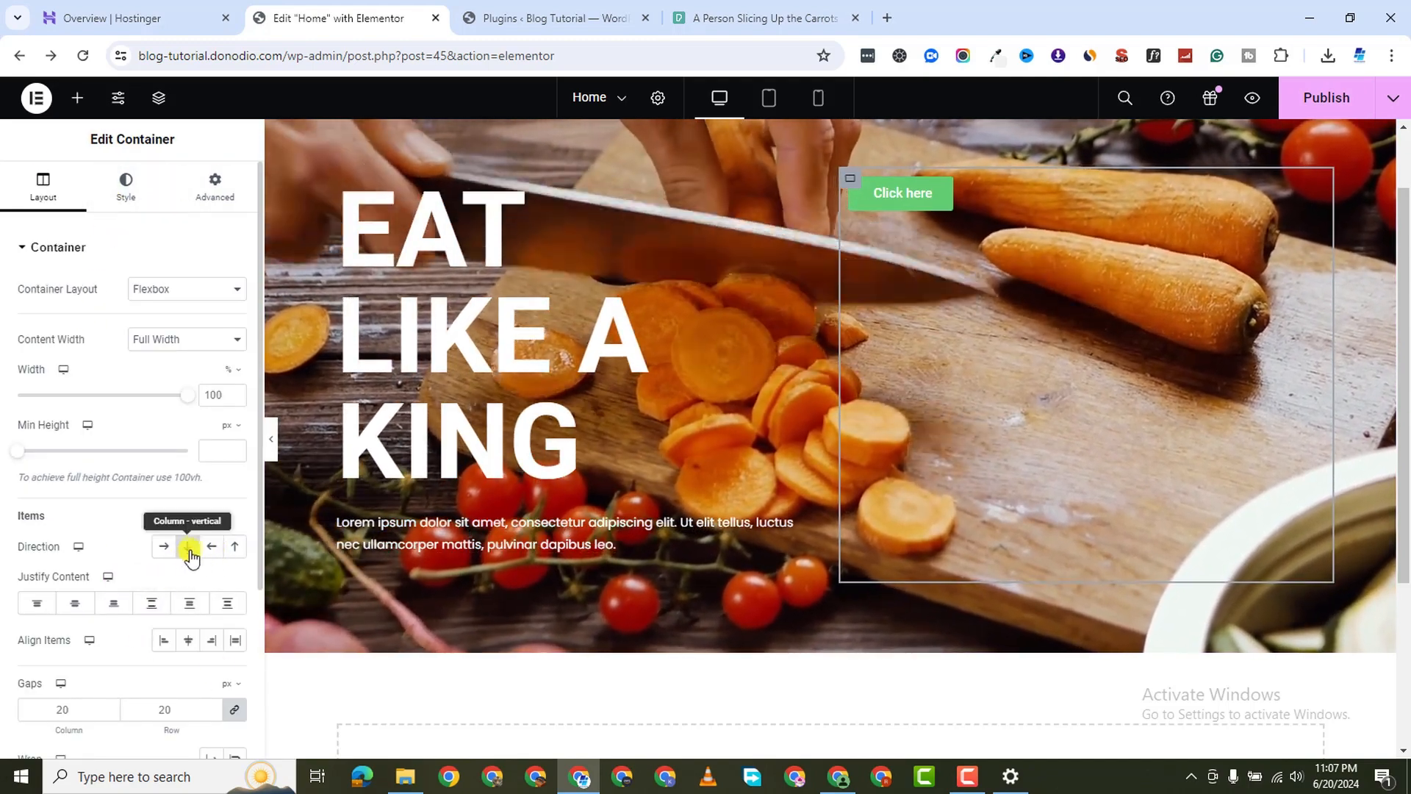
{"action": "left_click", "coordinate": [234, 546]}
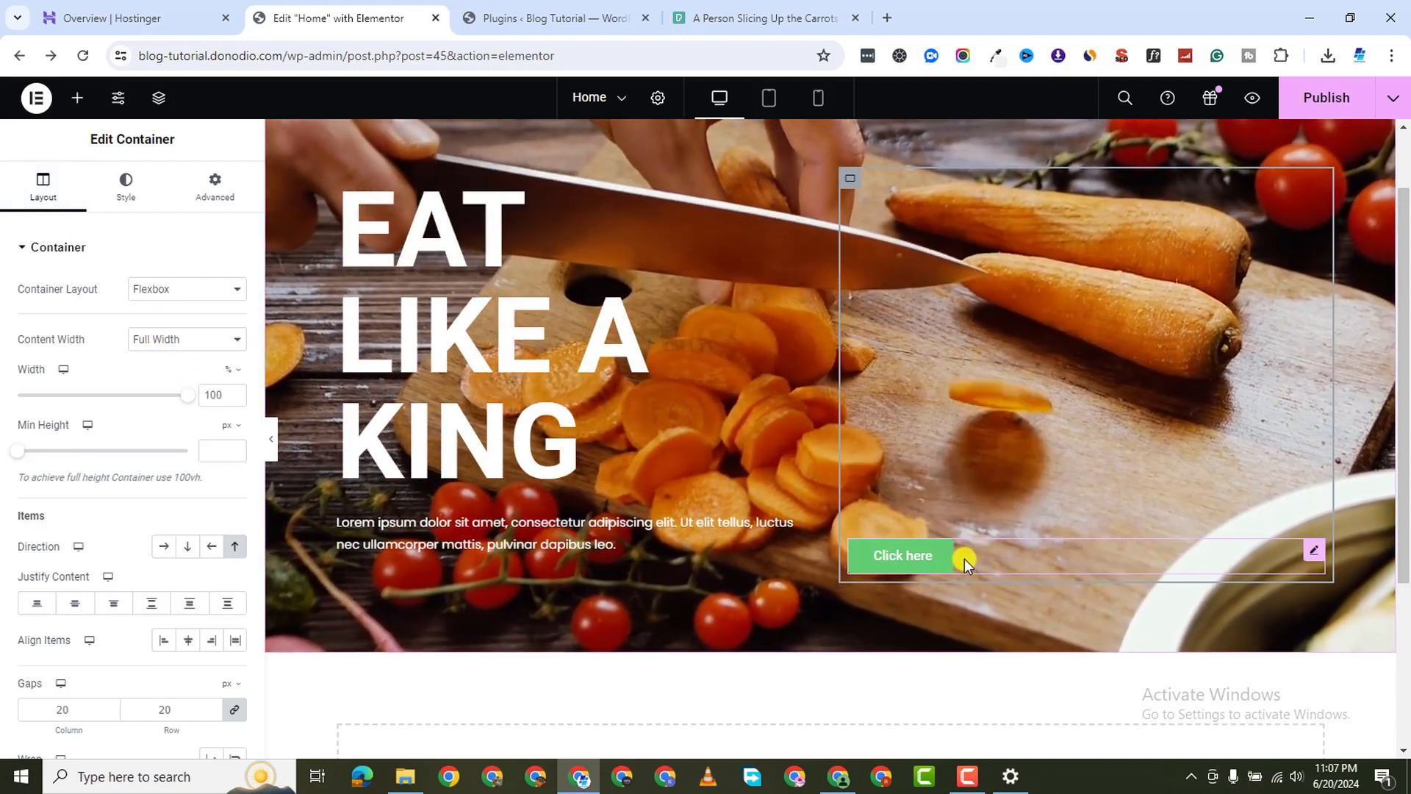
Change the button label from Click here to EXPLORE
{"action": "left_click", "coordinate": [964, 558]}
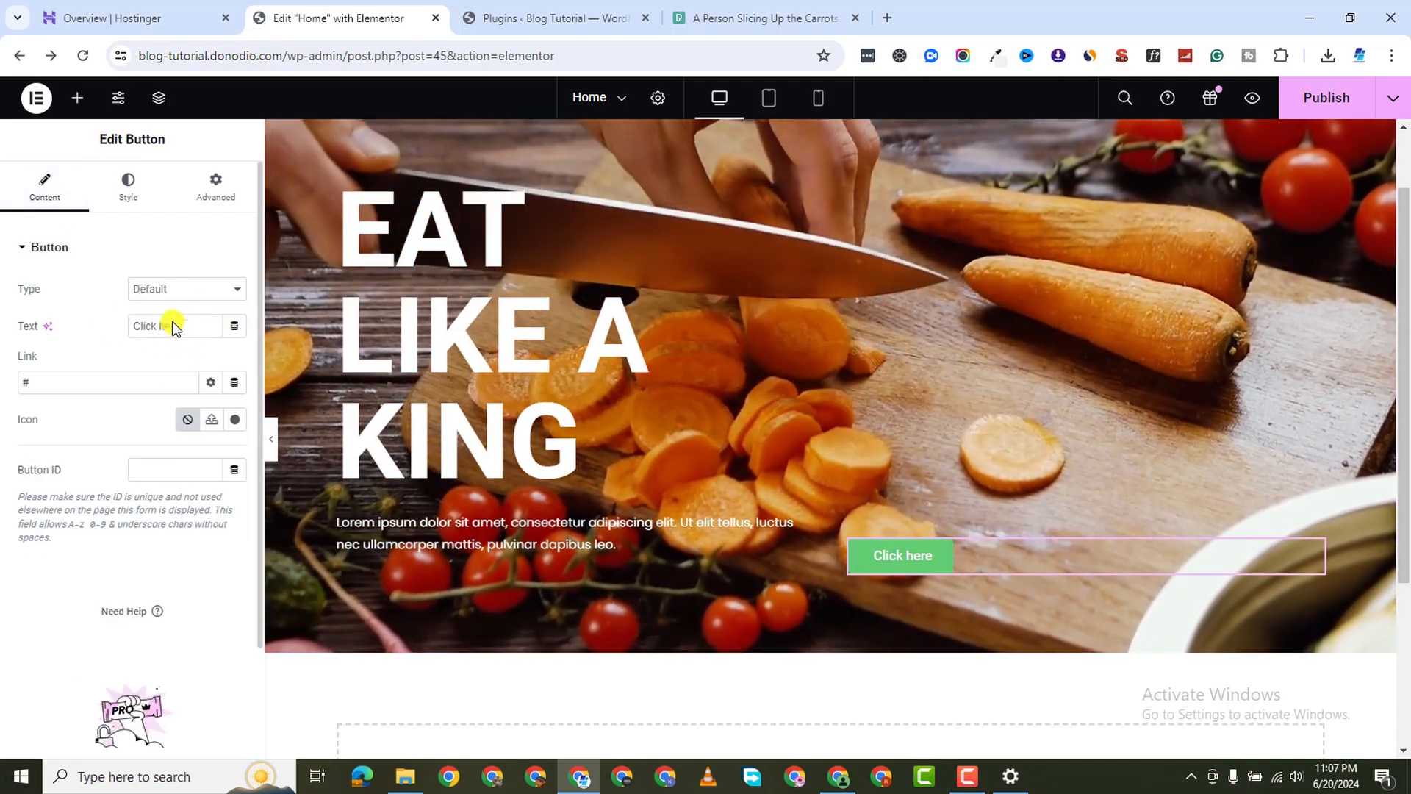
{"action": "triple_click", "coordinate": [166, 326]}
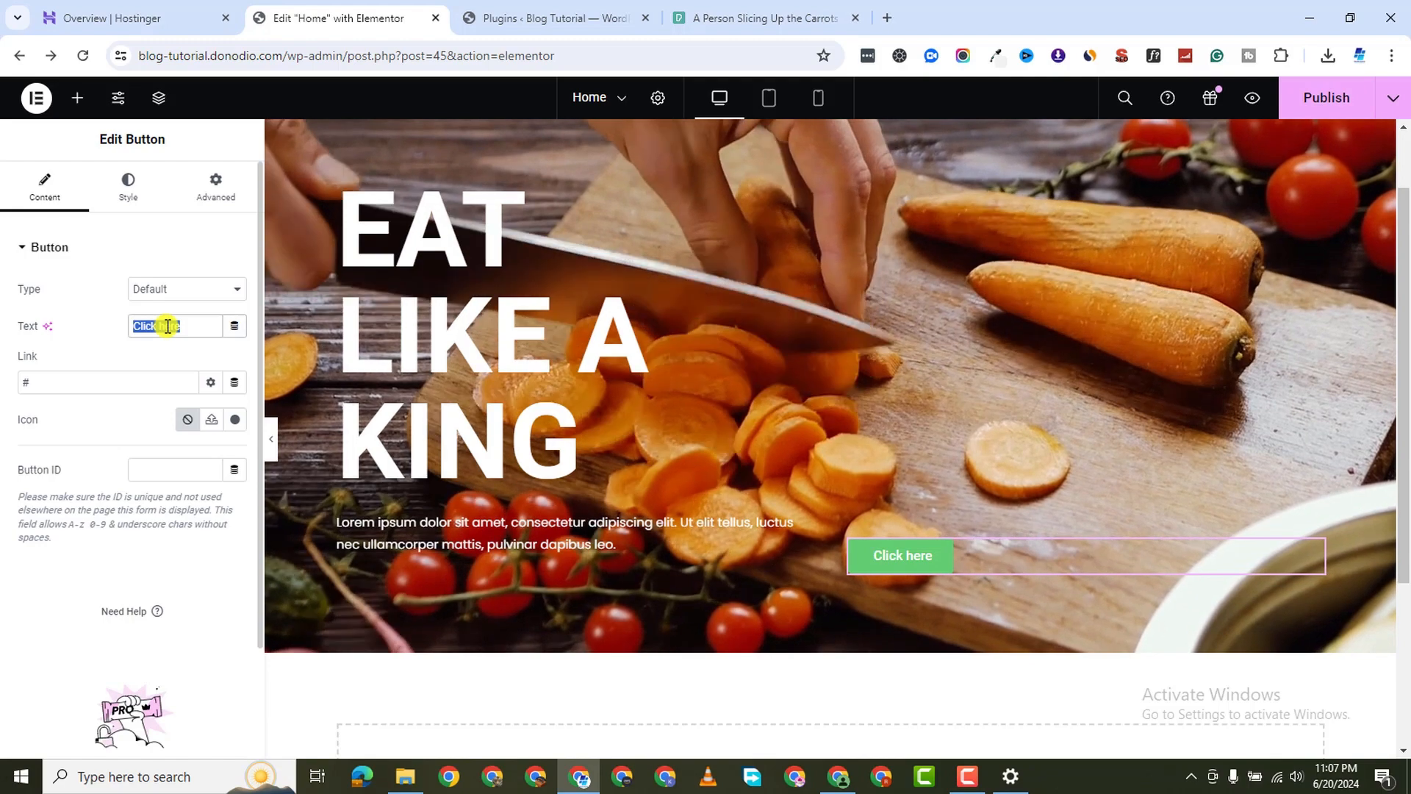
{"action": "type", "text": "rE"}
{"action": "type", "text": "eXPLORE"}
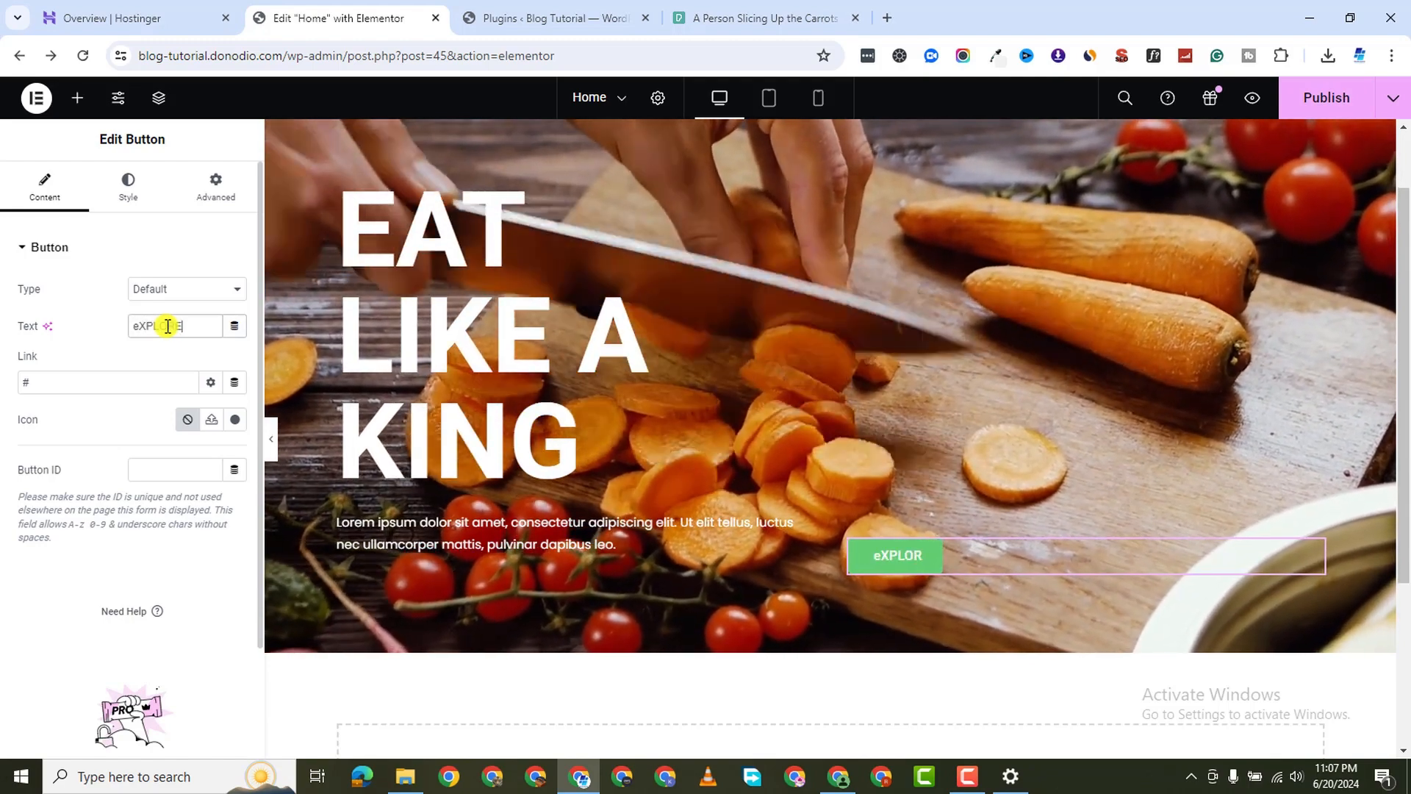
{"action": "key", "text": "Left"}
{"action": "key", "text": "Left"}
{"action": "key", "text": "Left"}
{"action": "key", "text": "Left"}
{"action": "key", "text": "Left"}
{"action": "key", "text": "Left"}
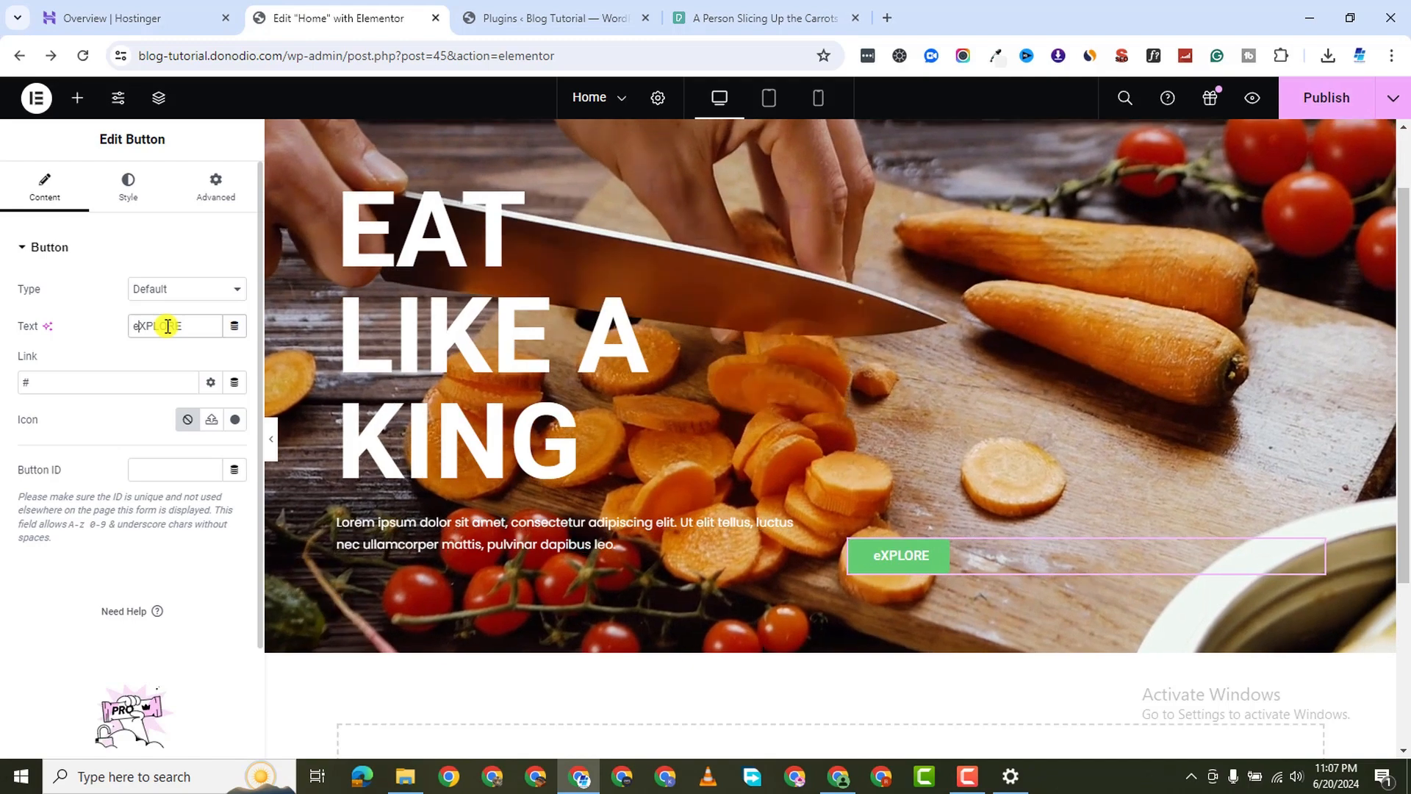
{"action": "key", "text": "BackSpace"}
{"action": "type", "text": "E"}
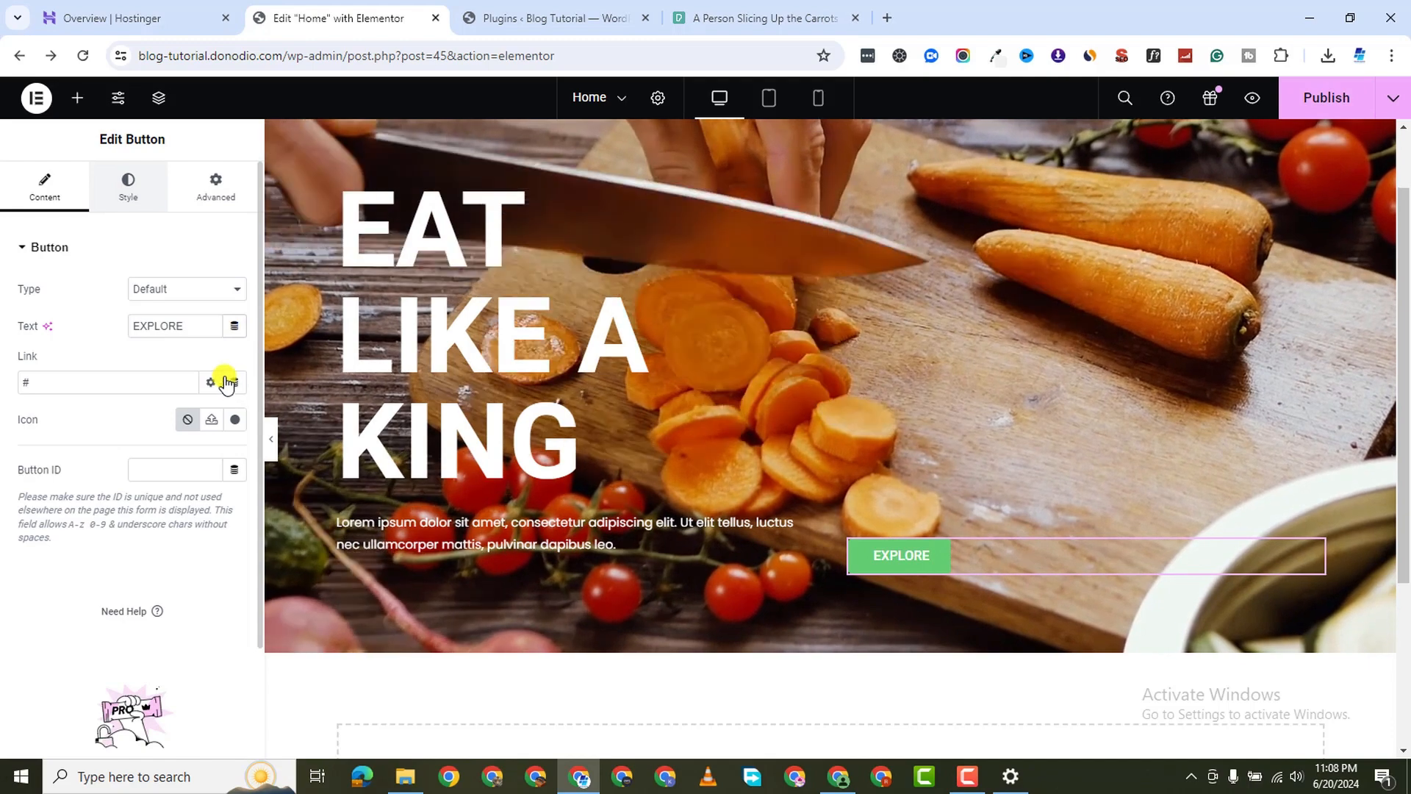
Set the EXPLORE button typography to Poppins, weight 700
{"action": "left_click", "coordinate": [128, 188]}
{"action": "left_click", "coordinate": [235, 326]}
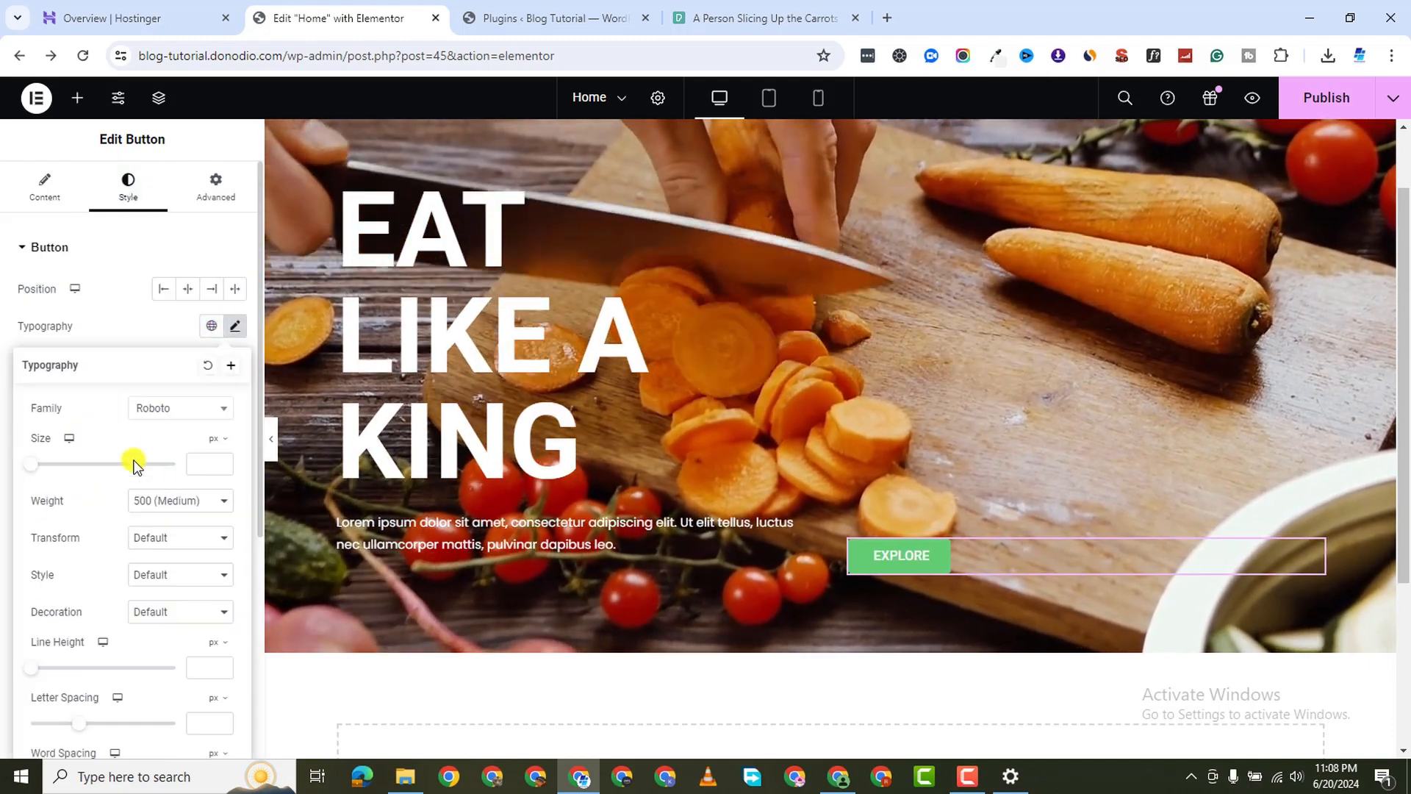
{"action": "left_click", "coordinate": [166, 416]}
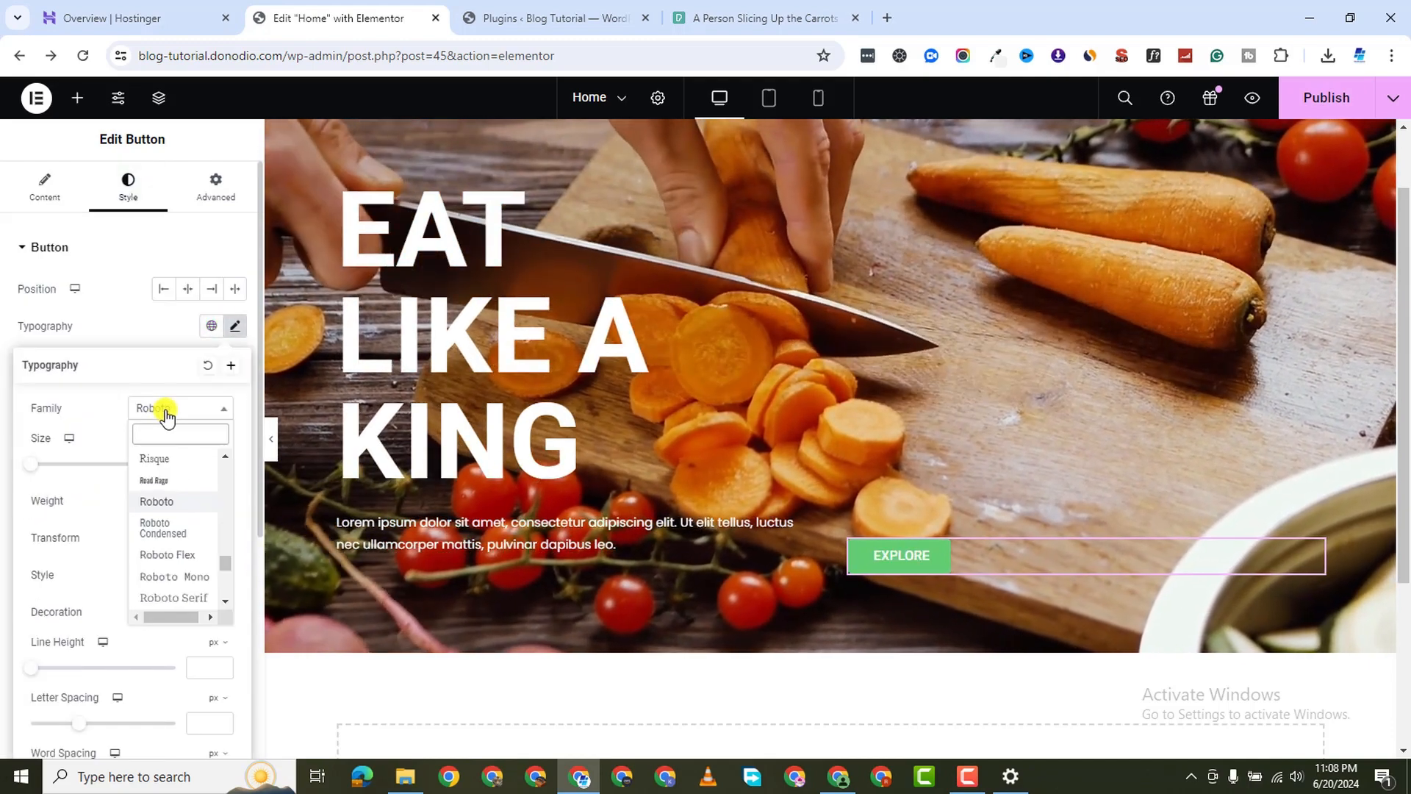
{"action": "type", "text": "POPP"}
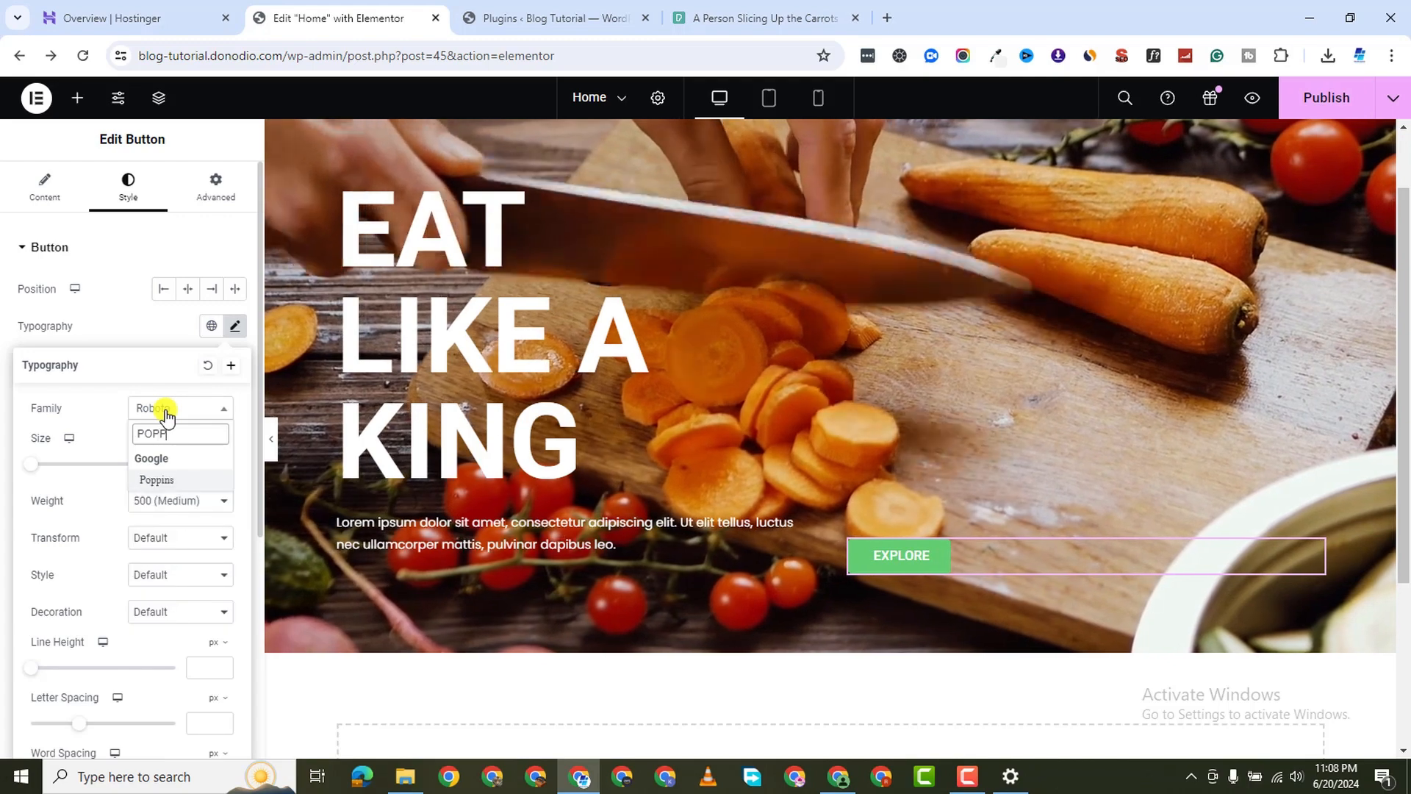
{"action": "type", "text": "I"}
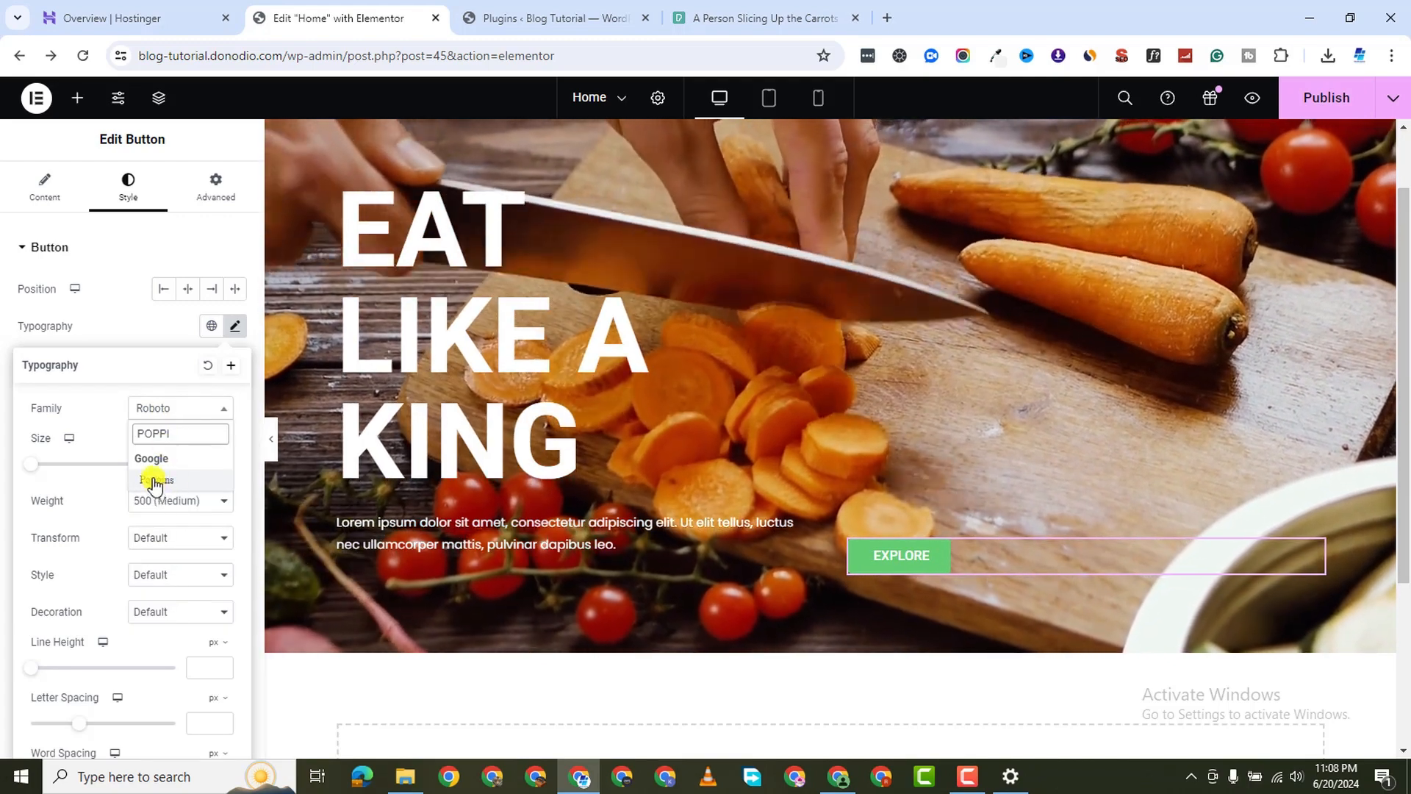
{"action": "left_click", "coordinate": [155, 482]}
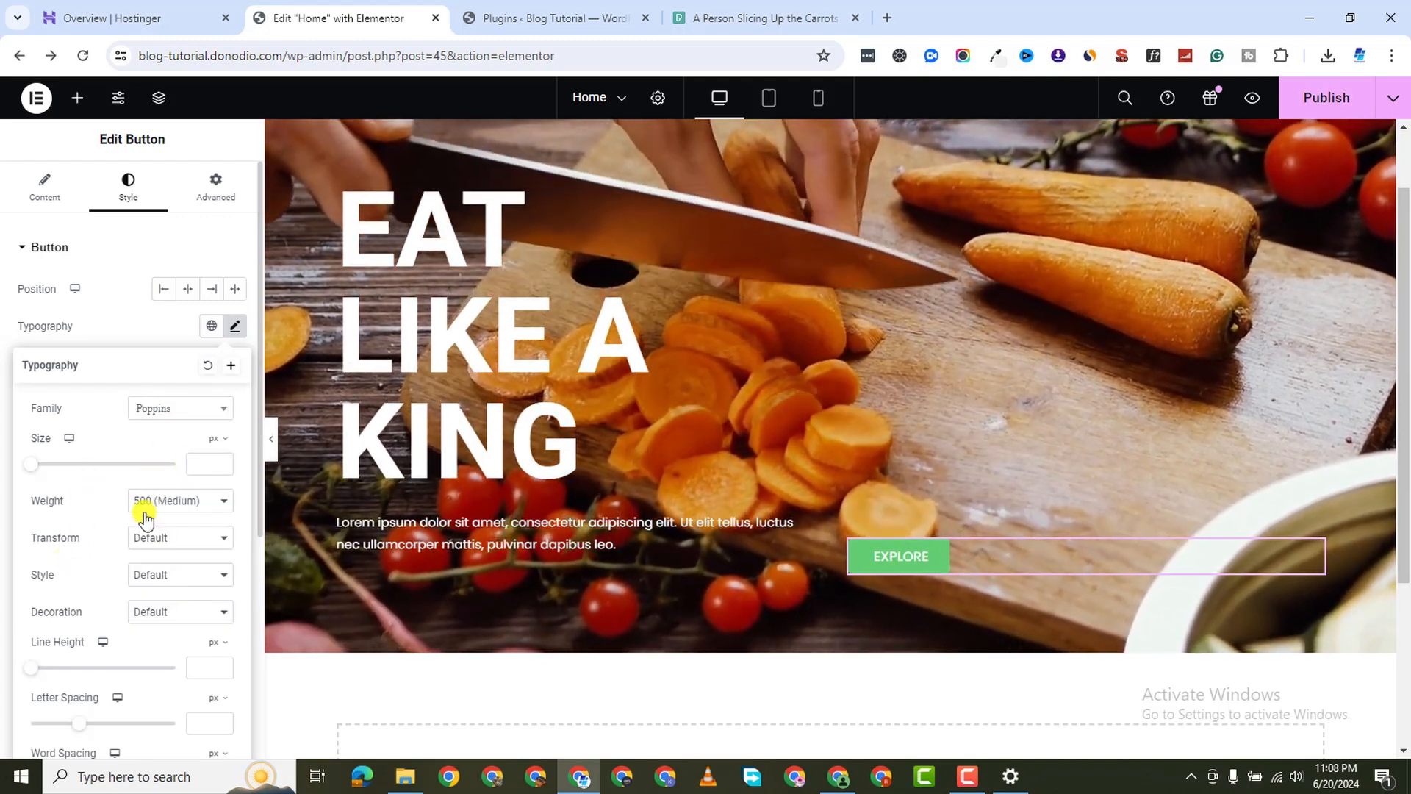
{"action": "left_click", "coordinate": [175, 602]}
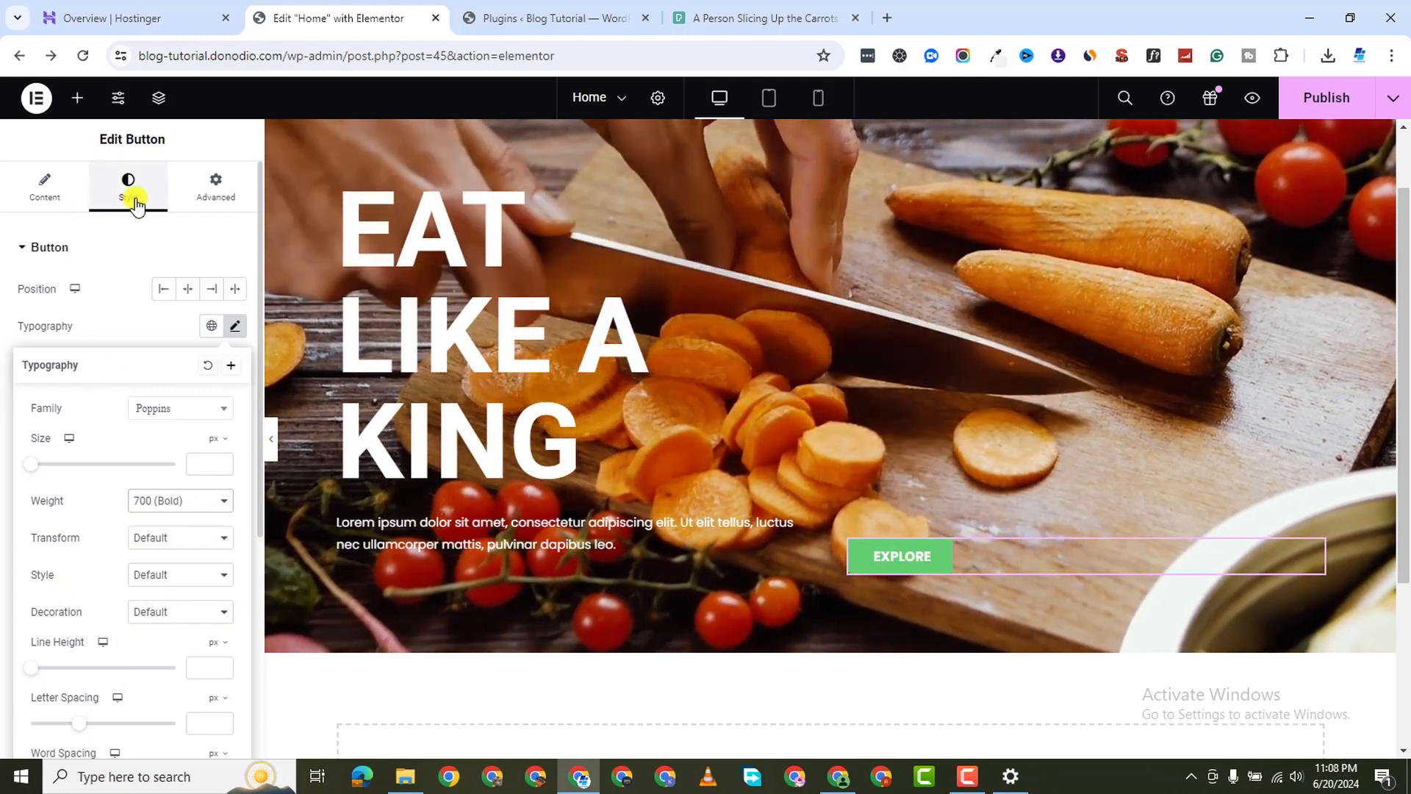
Give the button a deep, saturated green background colour
{"action": "left_click", "coordinate": [110, 254]}
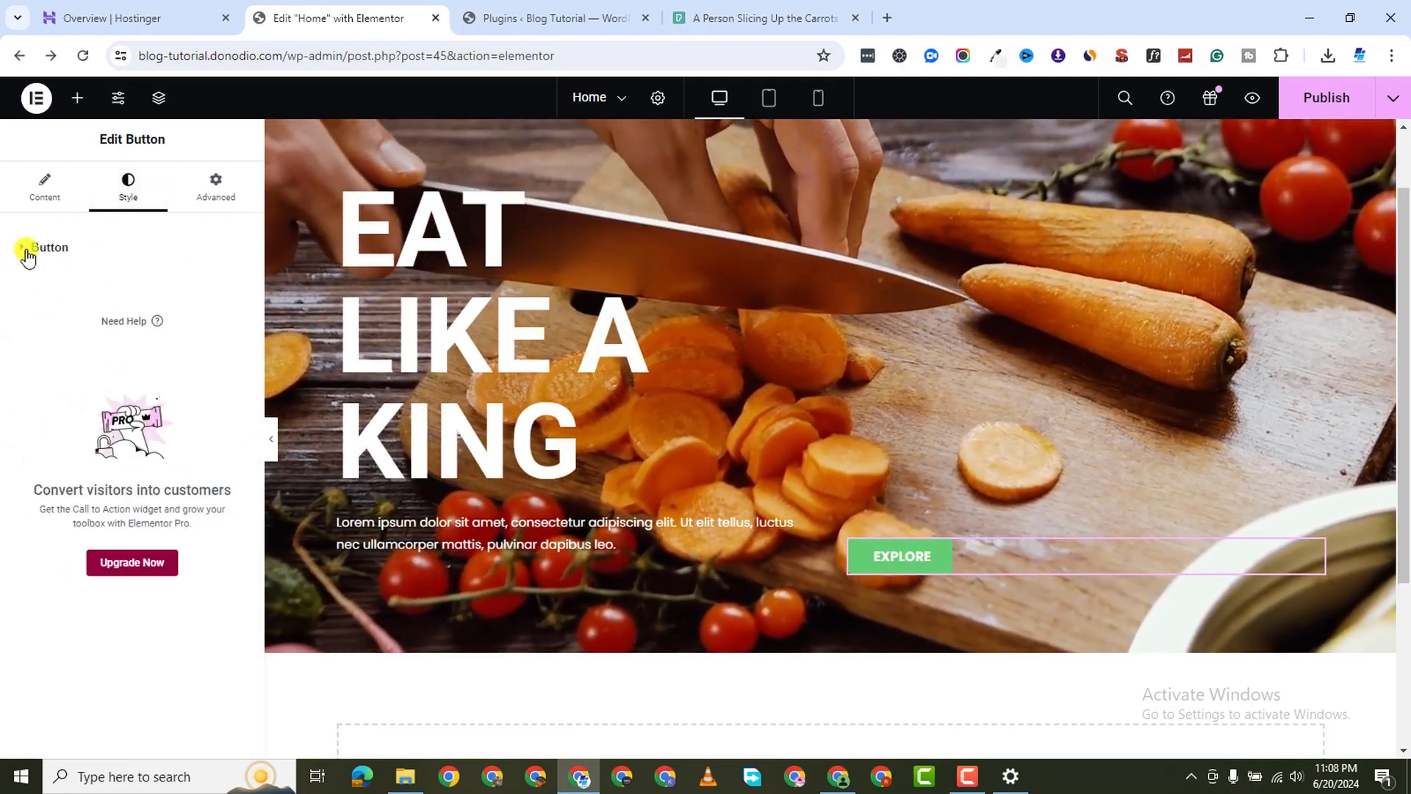
{"action": "left_click", "coordinate": [33, 250]}
{"action": "scroll", "coordinate": [100, 578], "scroll_direction": "down", "scroll_amount": 5}
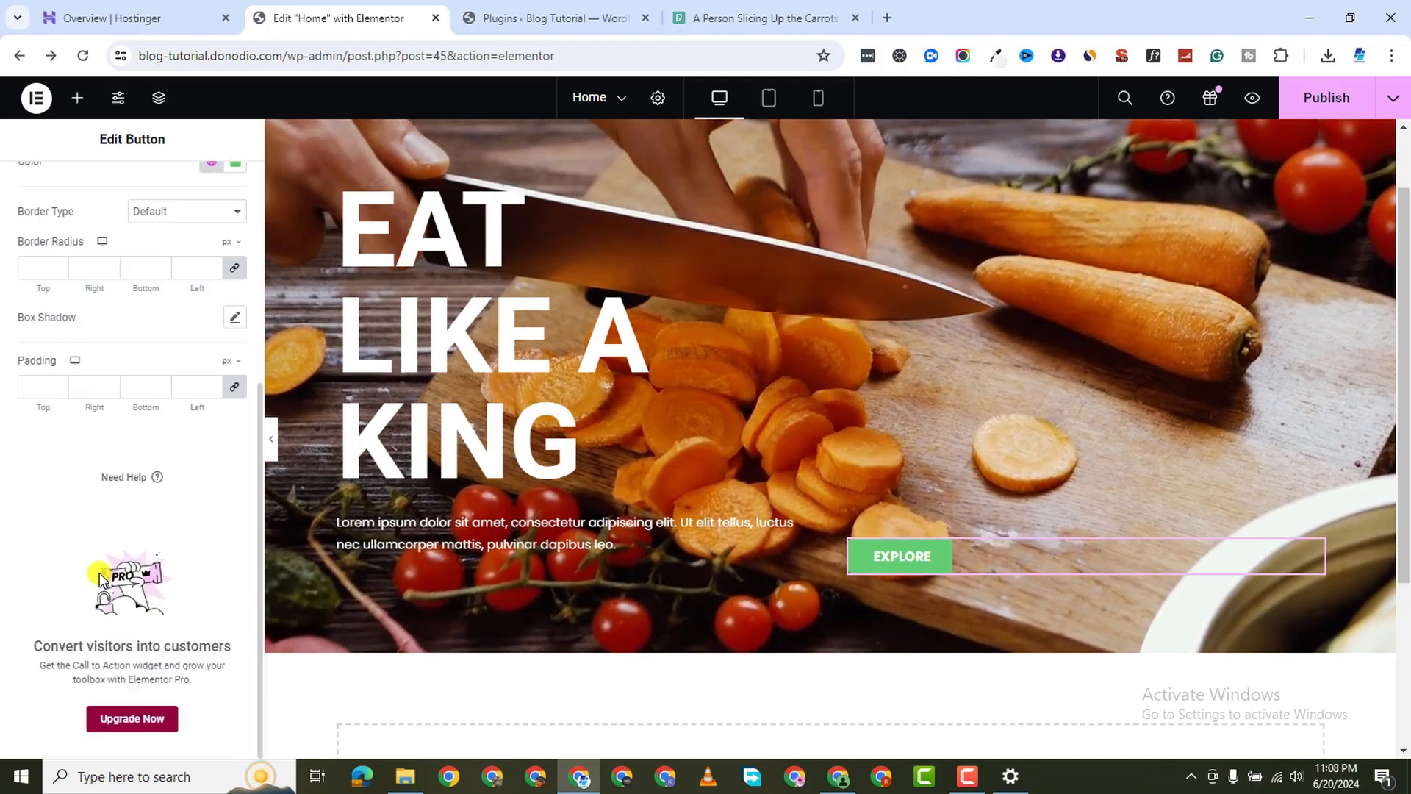
{"action": "scroll", "coordinate": [169, 373], "scroll_direction": "up", "scroll_amount": 3}
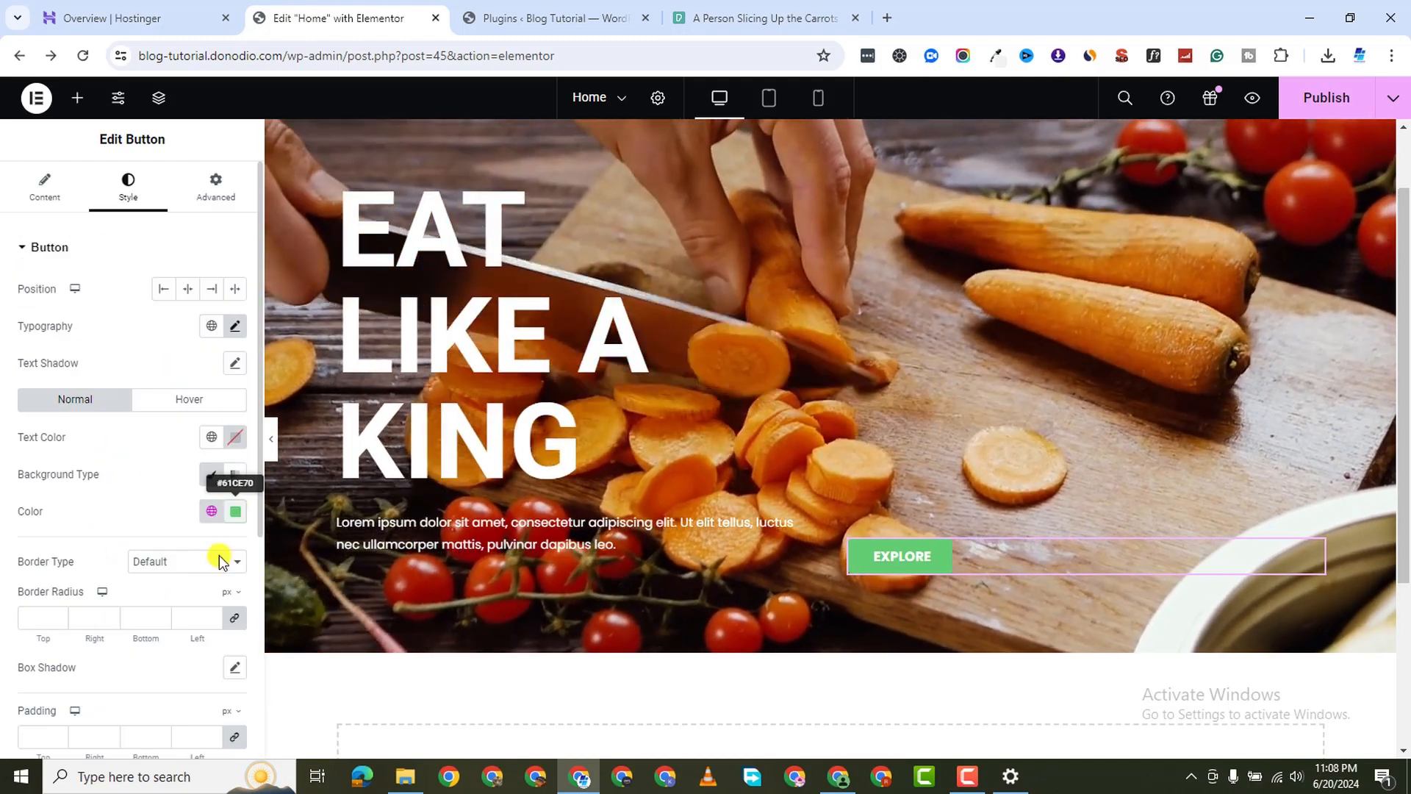
{"action": "left_click", "coordinate": [235, 511]}
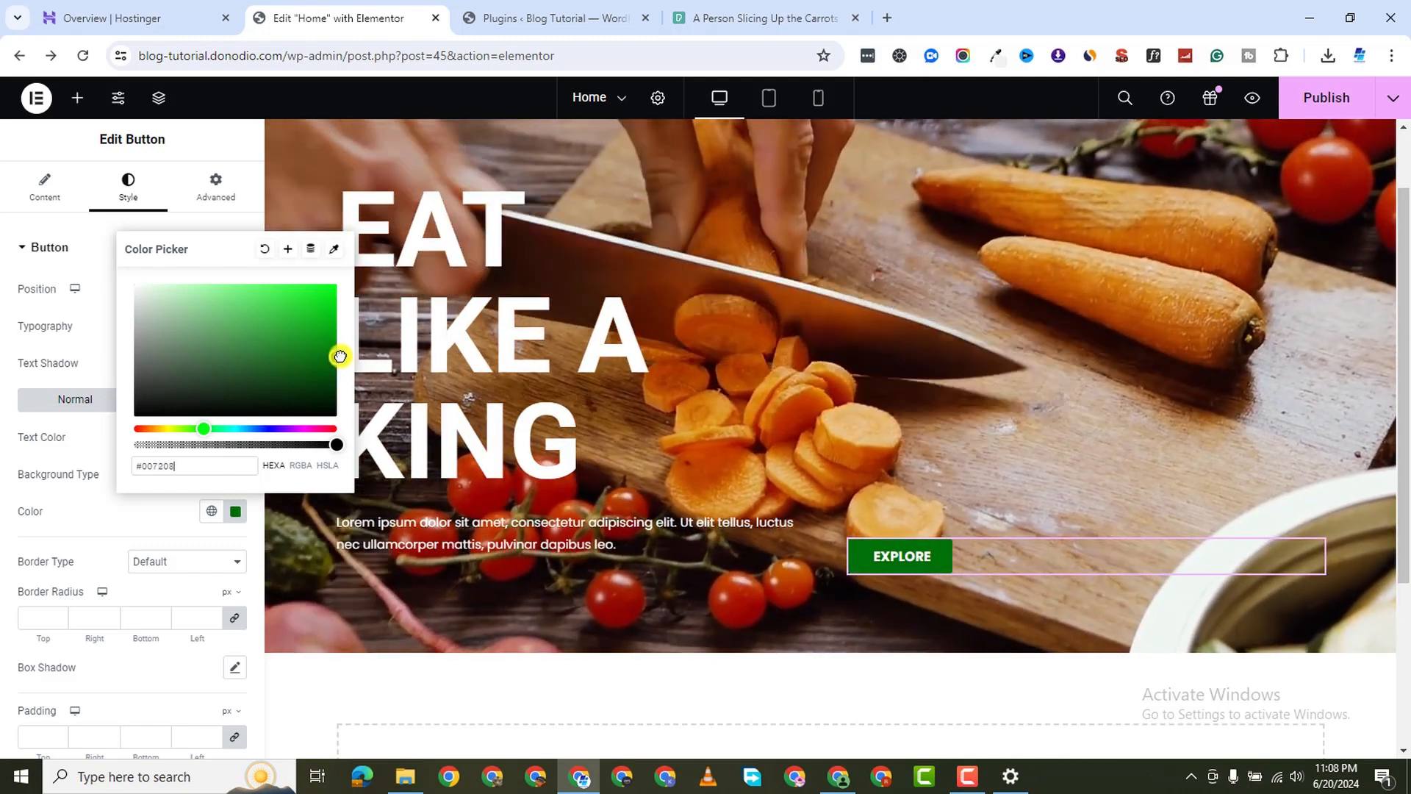
{"action": "left_click", "coordinate": [3, 442]}
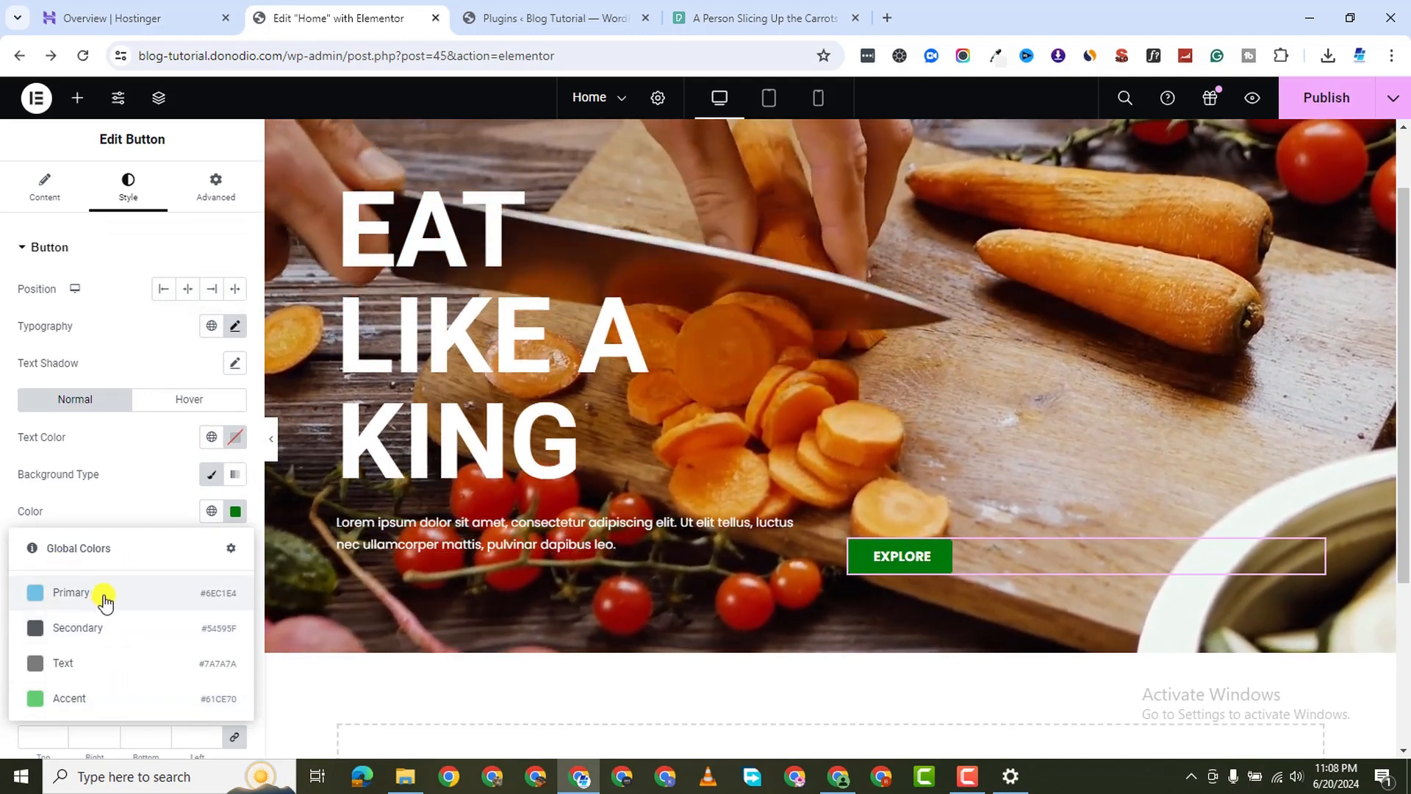
{"action": "left_click", "coordinate": [103, 597]}
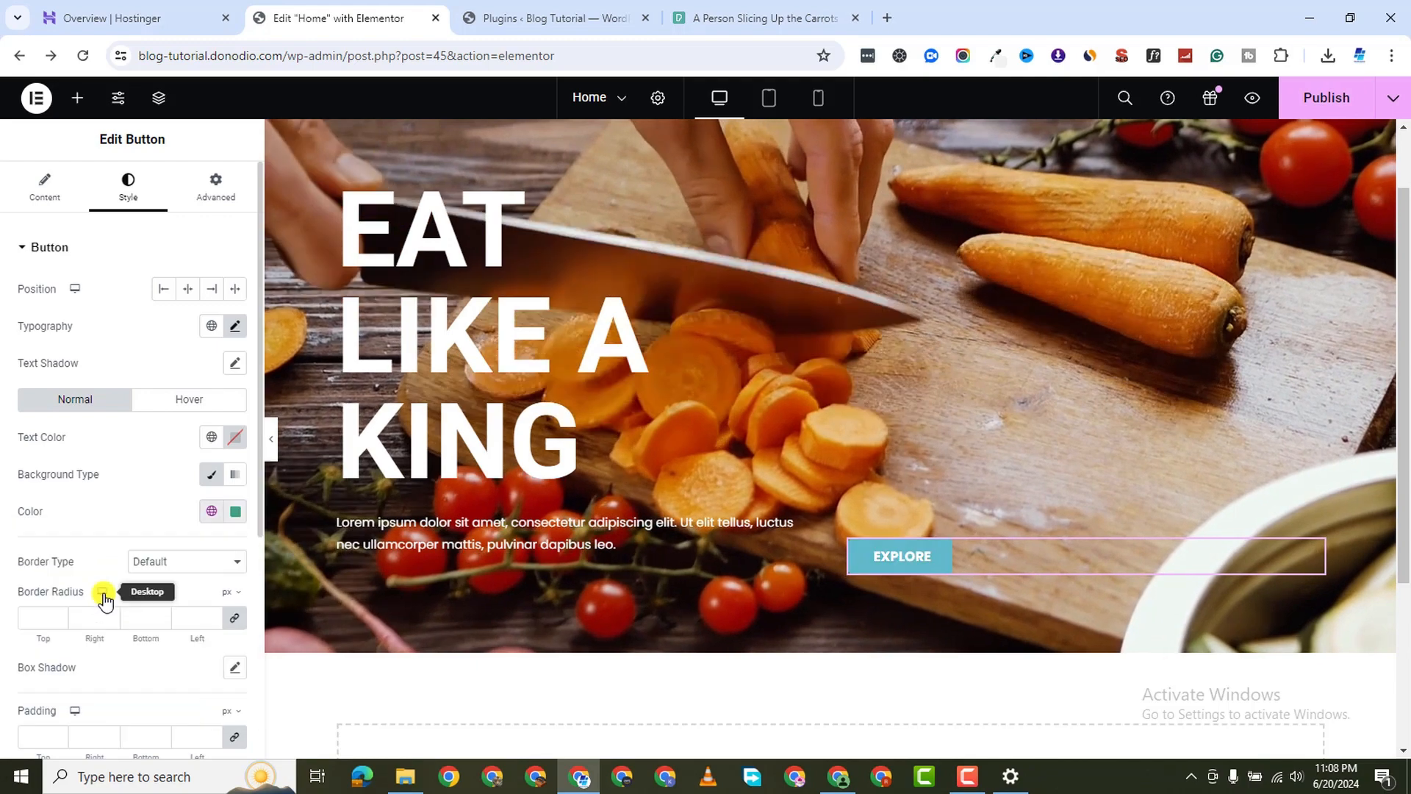
{"action": "left_click", "coordinate": [235, 513]}
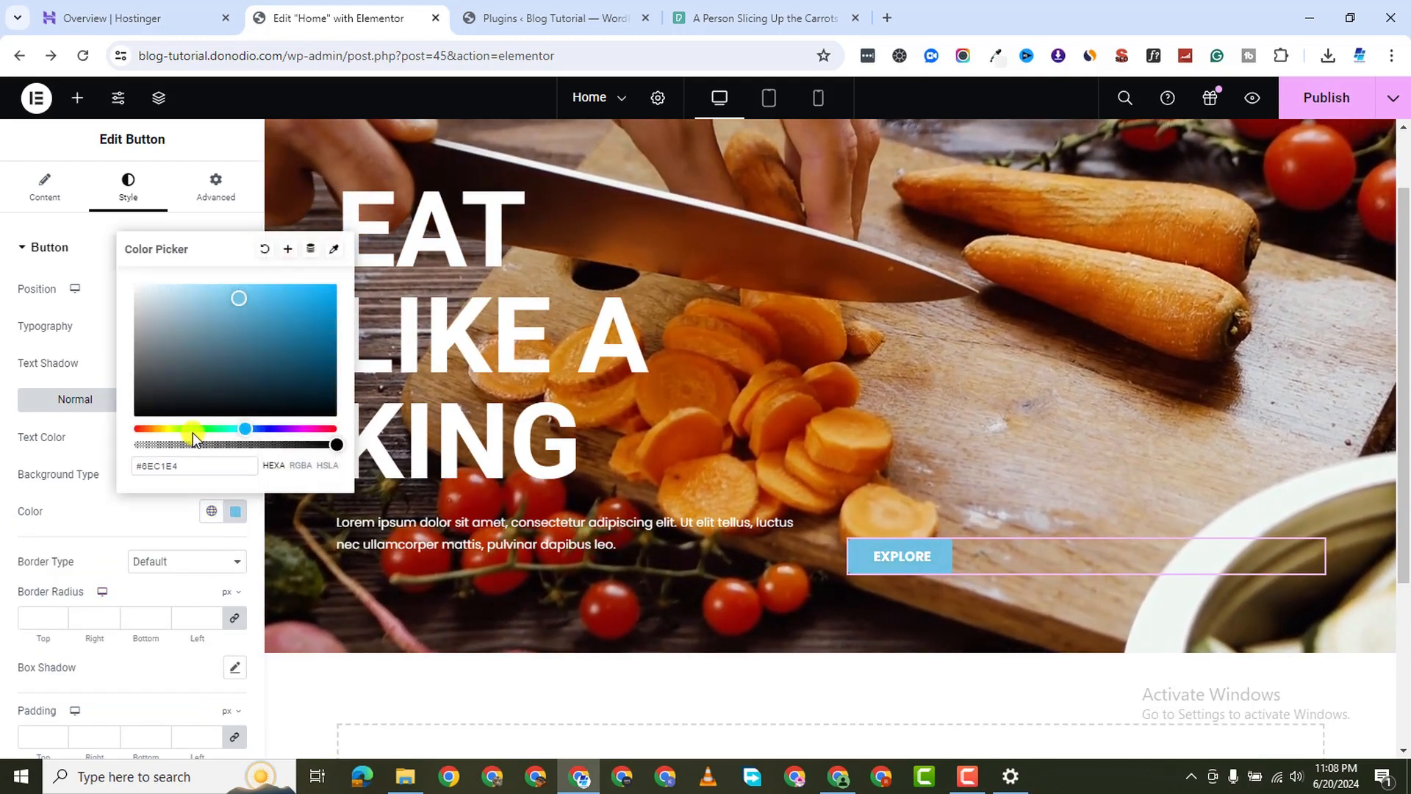
{"action": "left_click", "coordinate": [192, 429]}
{"action": "left_click_drag", "start_coordinate": [302, 334], "coordinate": [350, 360]}
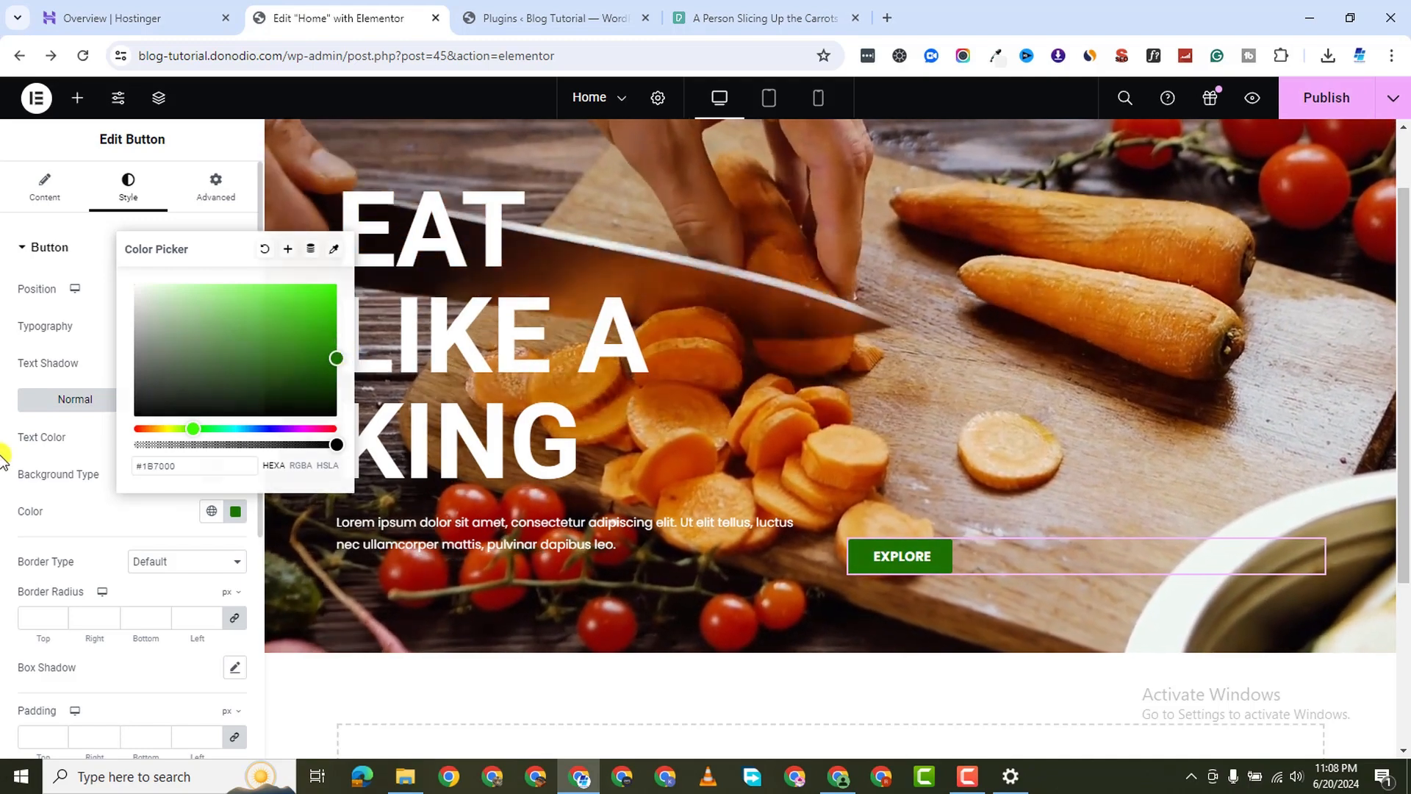
{"action": "left_click", "coordinate": [15, 449]}
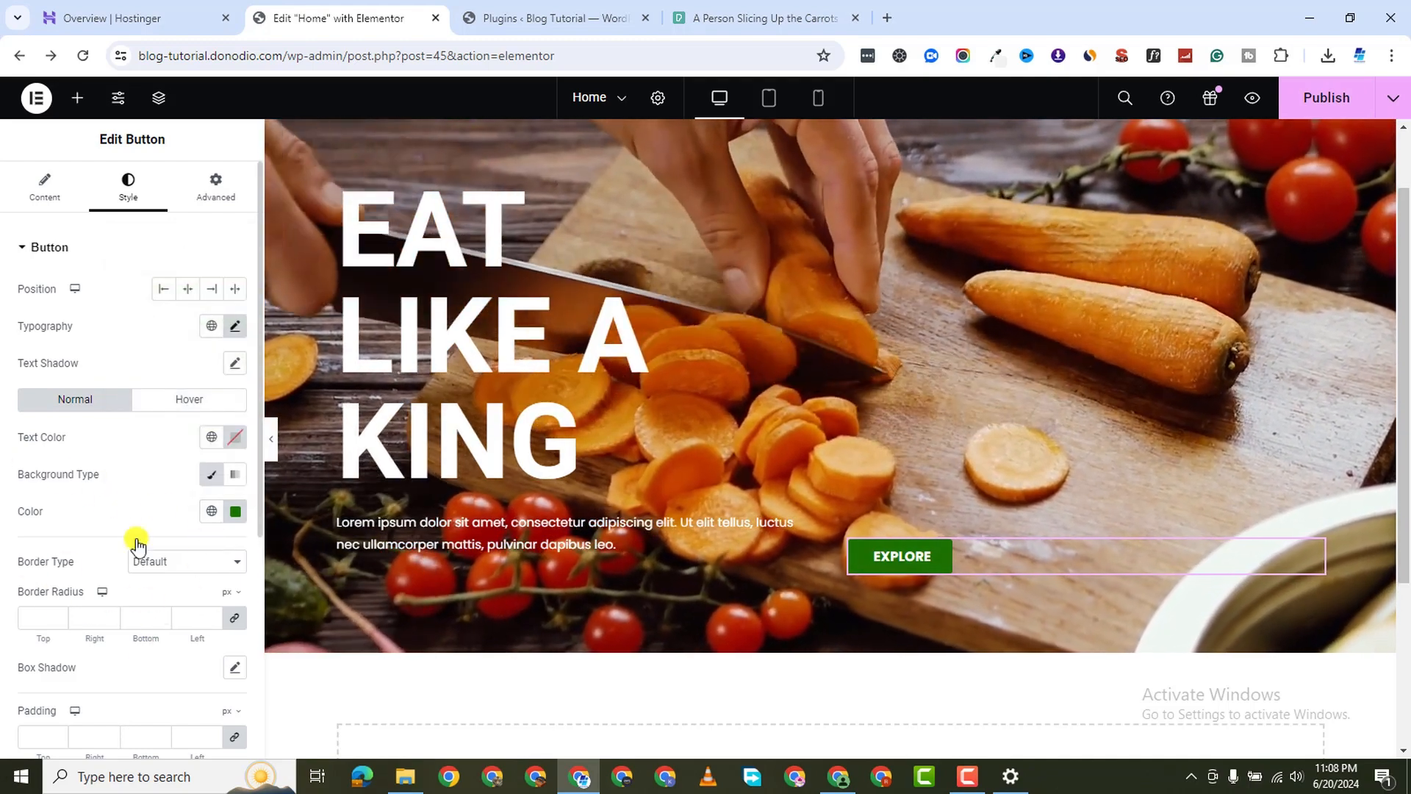
Set the button padding to 20 top/bottom and 40 left/right
{"action": "left_click", "coordinate": [53, 618]}
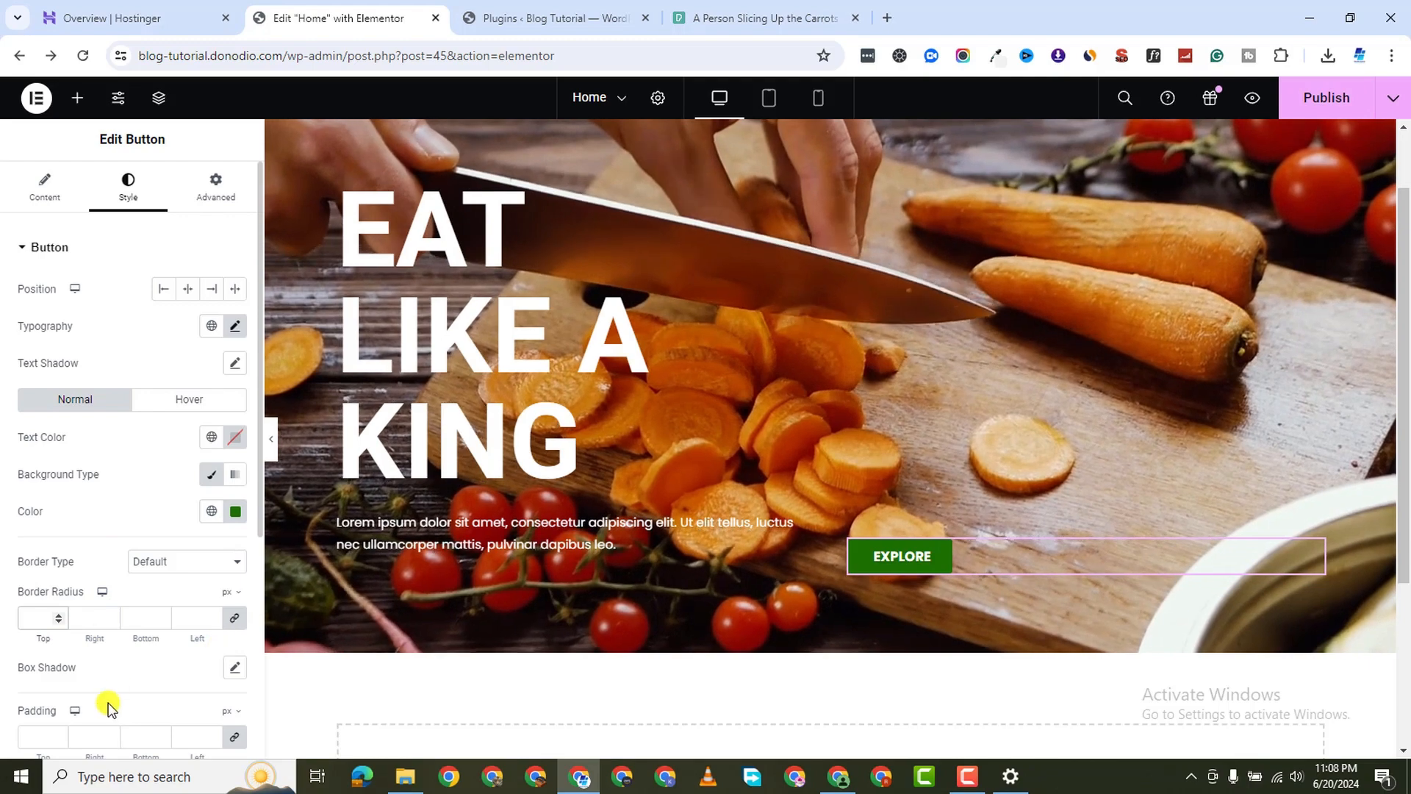
{"action": "scroll", "coordinate": [102, 588], "scroll_direction": "down", "scroll_amount": 3}
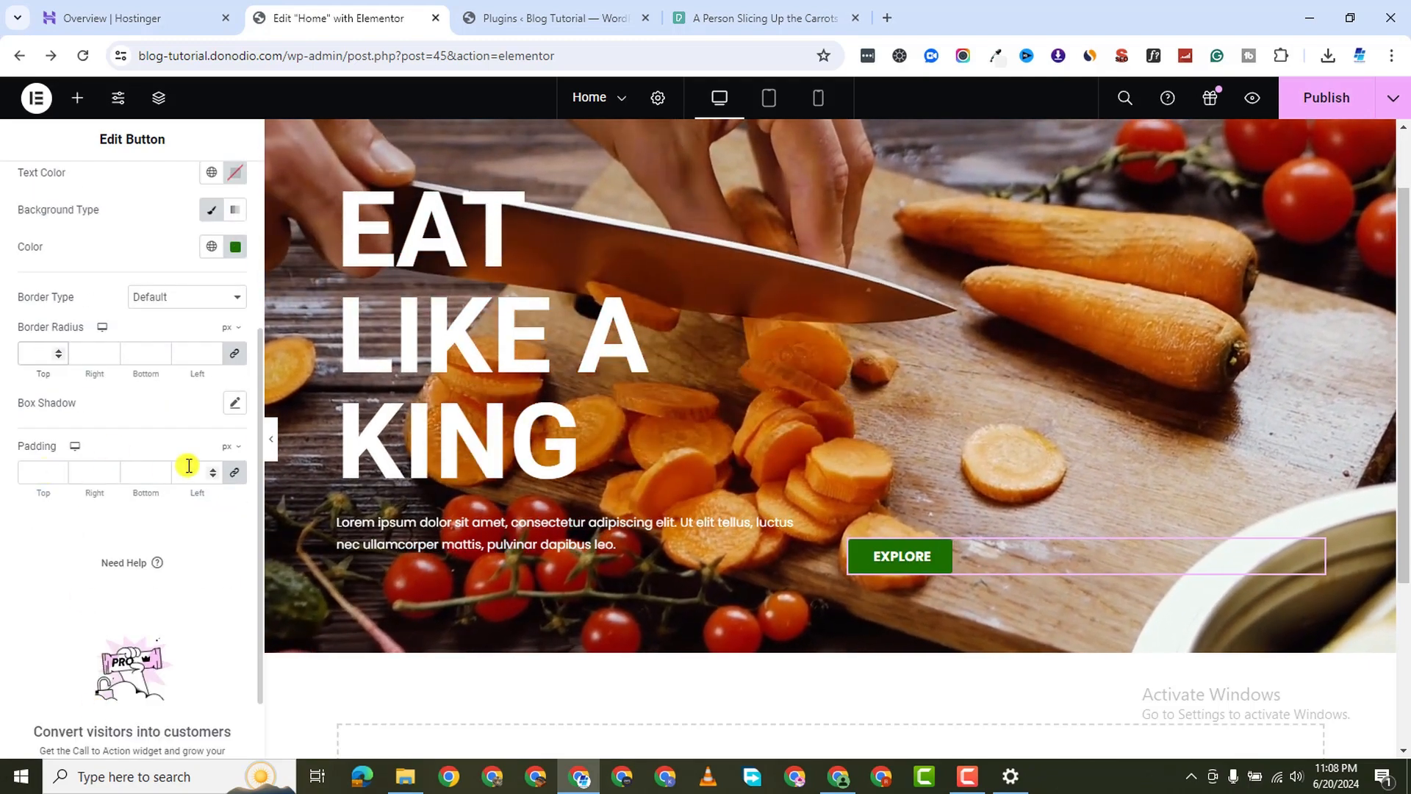
{"action": "left_click", "coordinate": [189, 466]}
{"action": "type", "text": "10"}
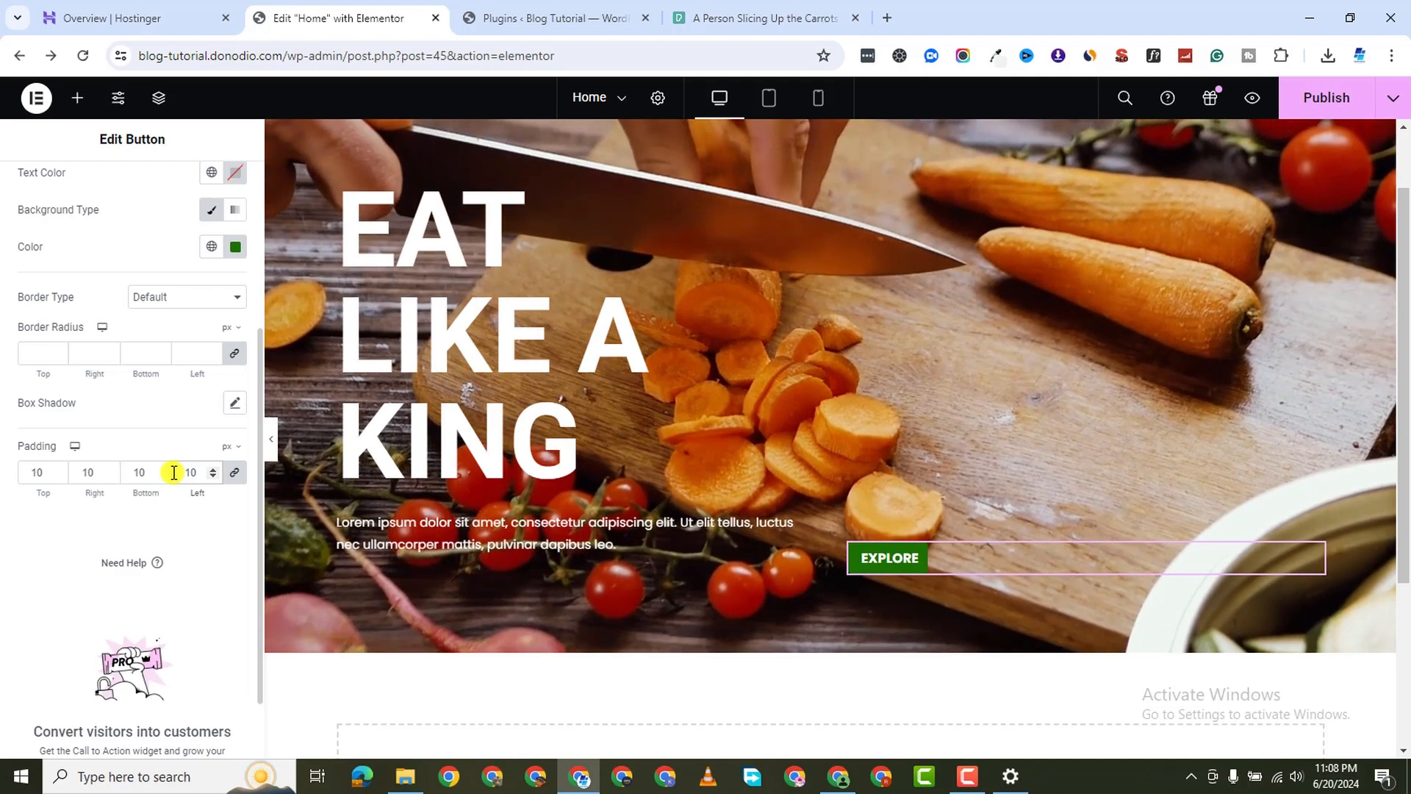
{"action": "key", "text": "BackSpace"}
{"action": "key", "text": "BackSpace"}
{"action": "type", "text": "20"}
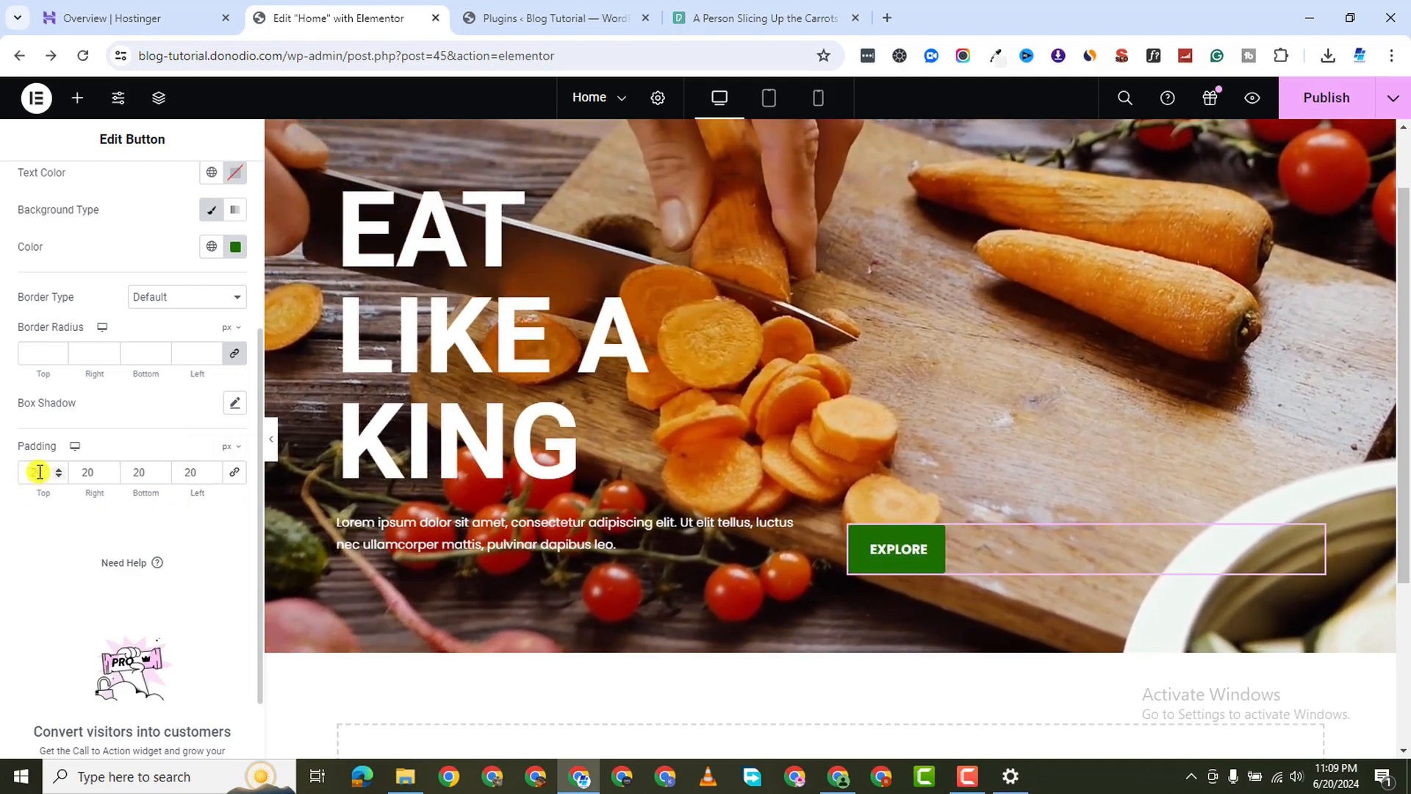
{"action": "double_click", "coordinate": [88, 465]}
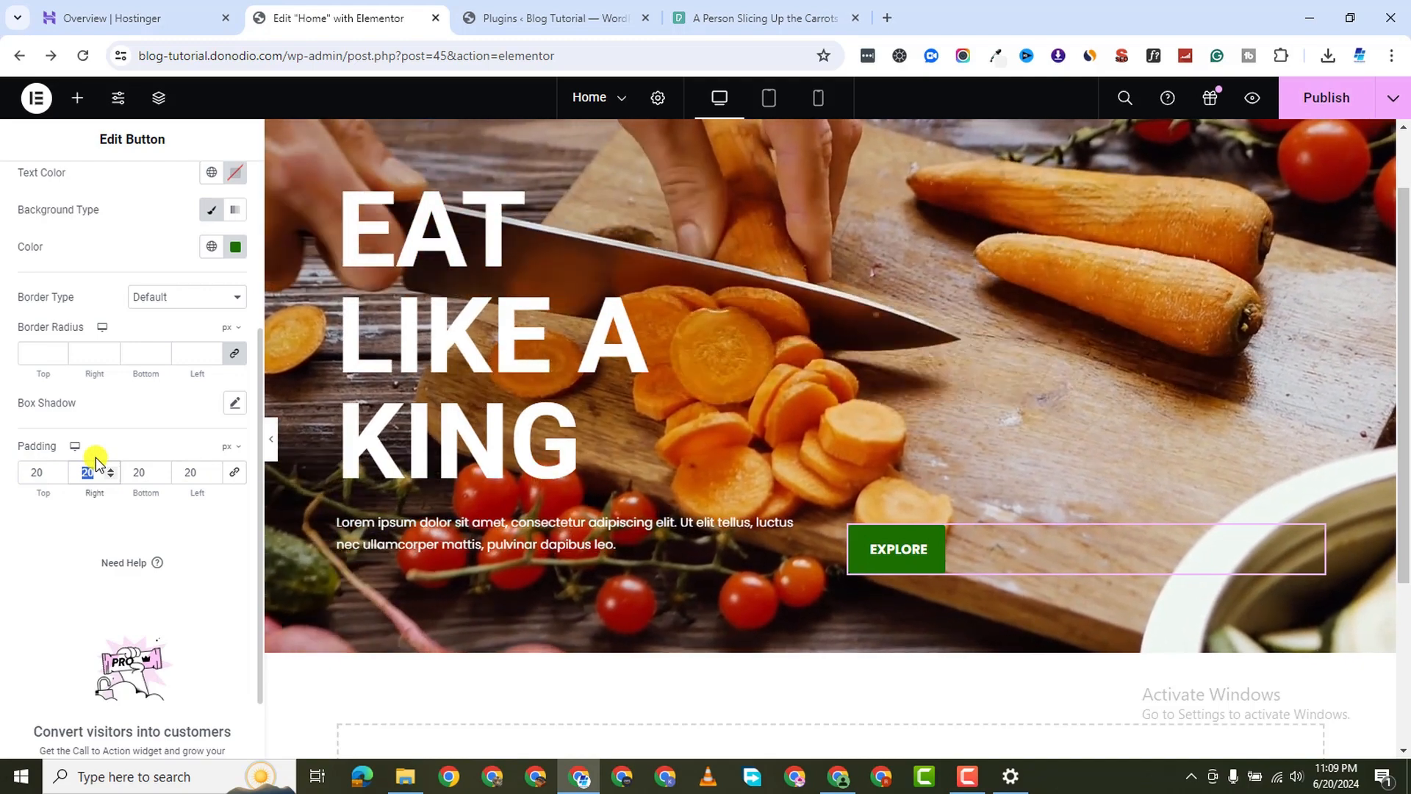
{"action": "type", "text": "40"}
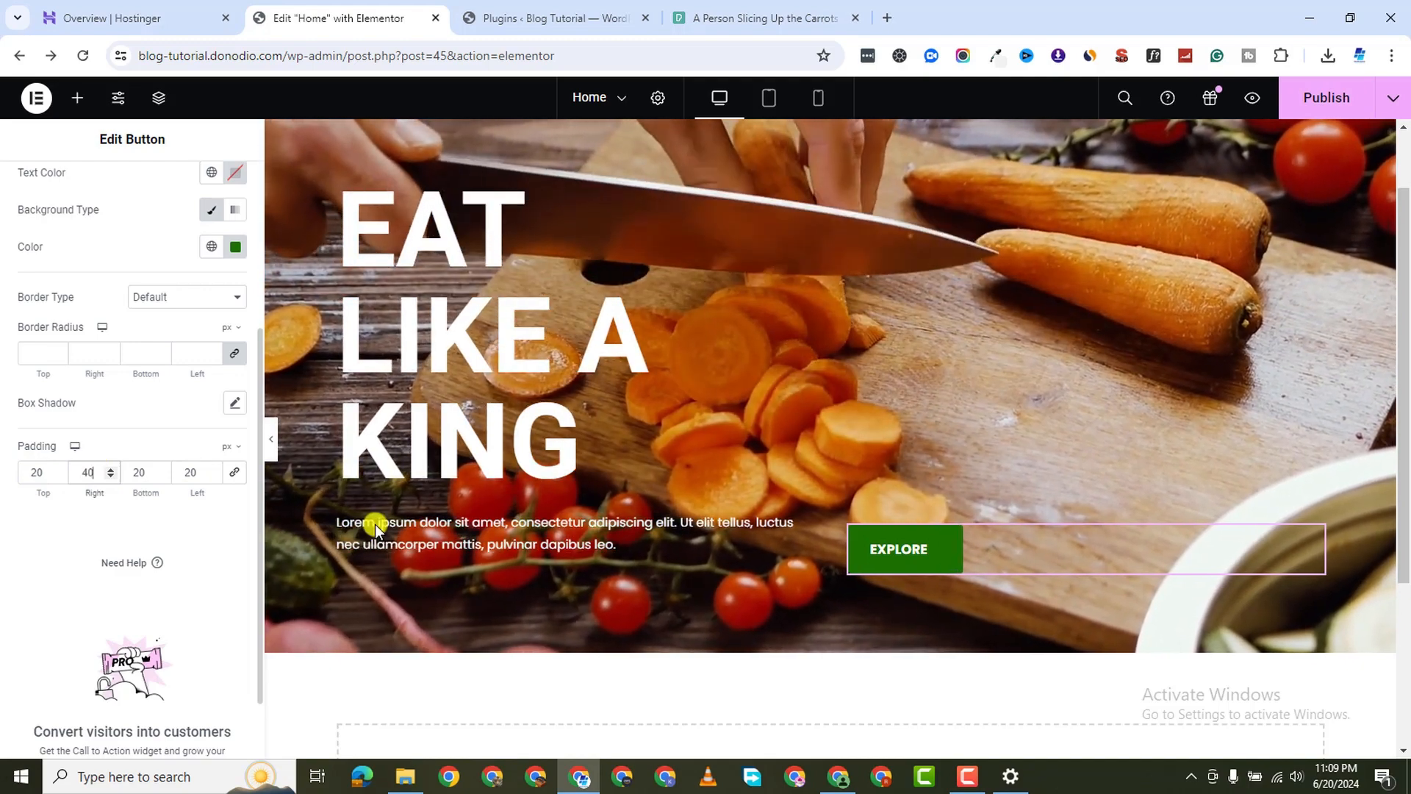
{"action": "left_click", "coordinate": [189, 470]}
{"action": "type", "text": "40"}
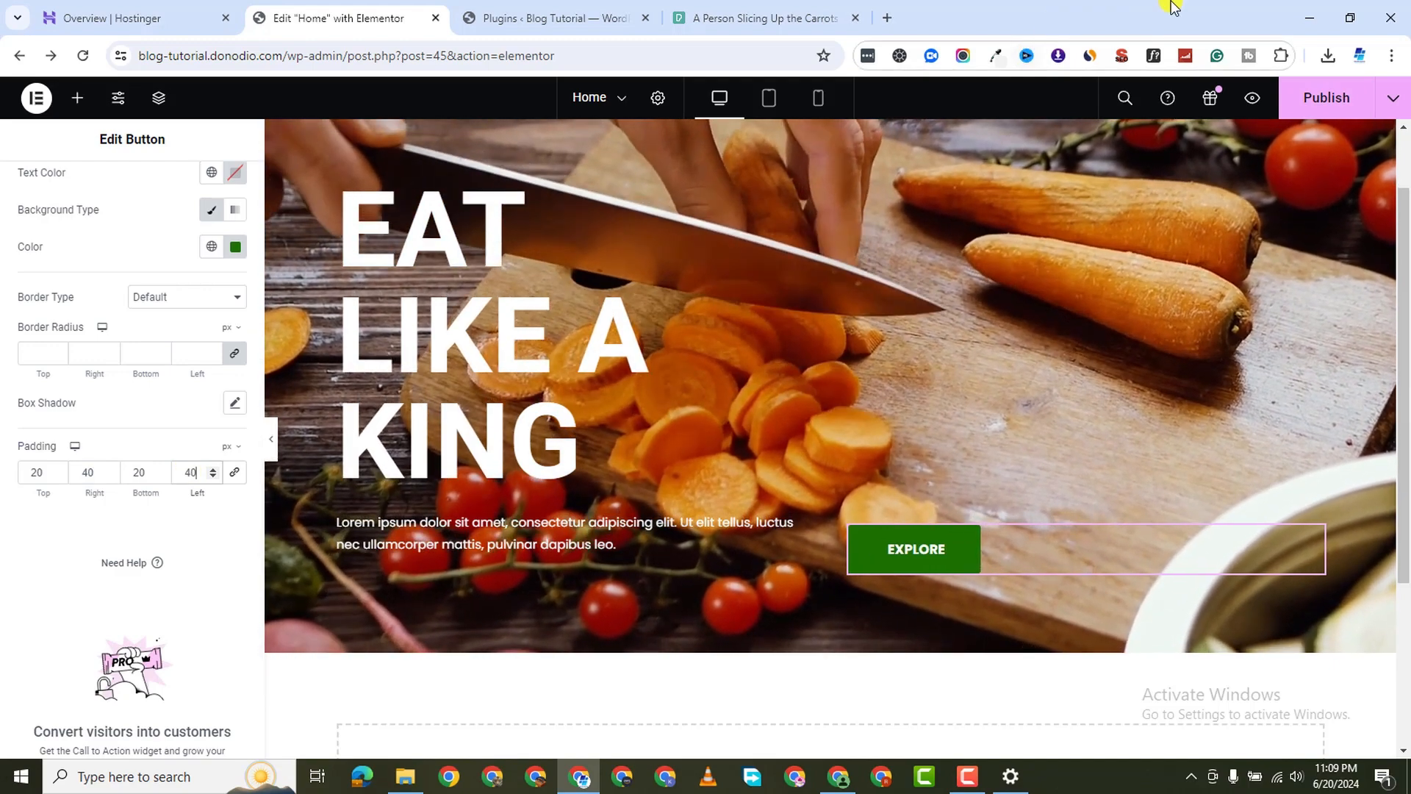
{"action": "scroll", "coordinate": [714, 430], "scroll_direction": "down", "scroll_amount": 3}
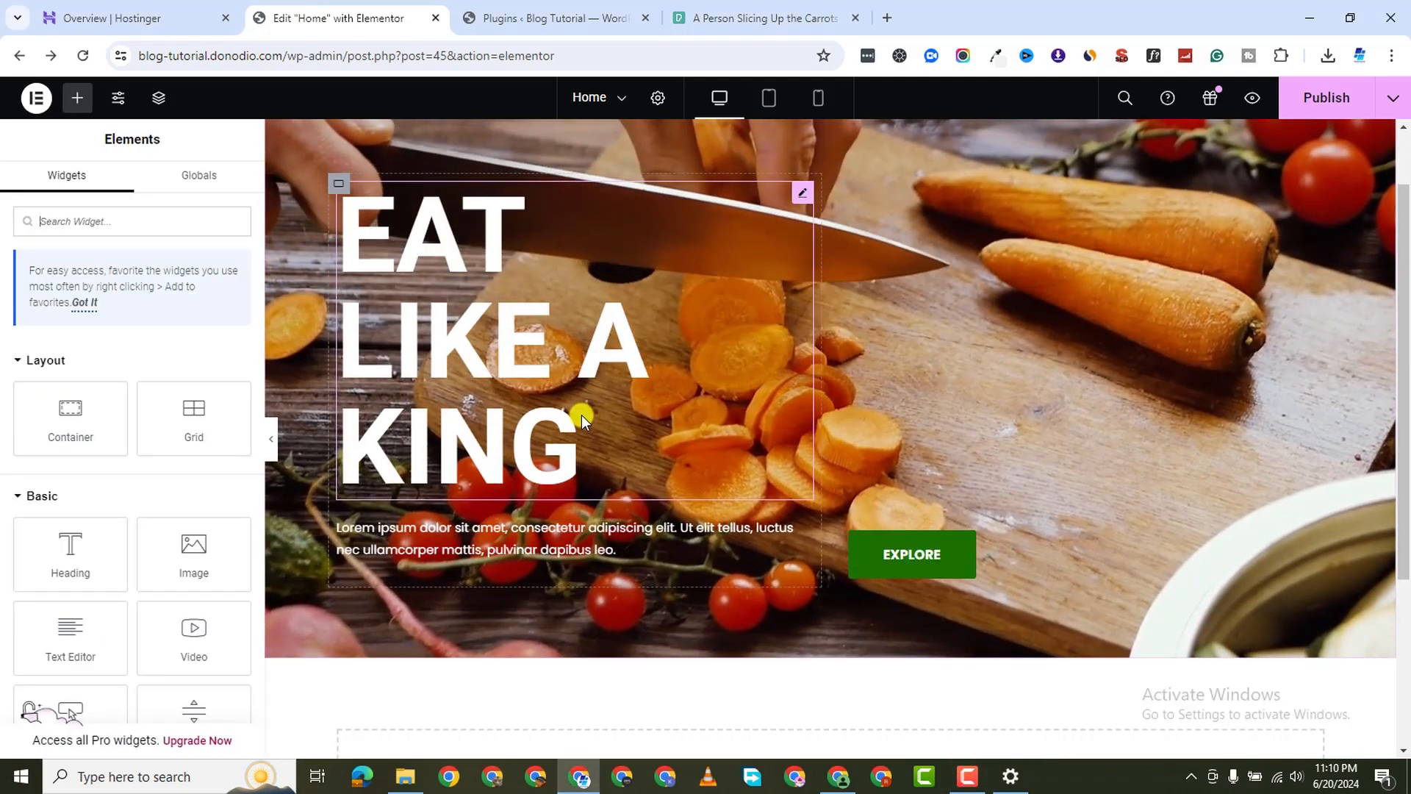
Insert a four-column flexbox container in the empty section below the hero
{"action": "scroll", "coordinate": [583, 415], "scroll_direction": "down", "scroll_amount": 3}
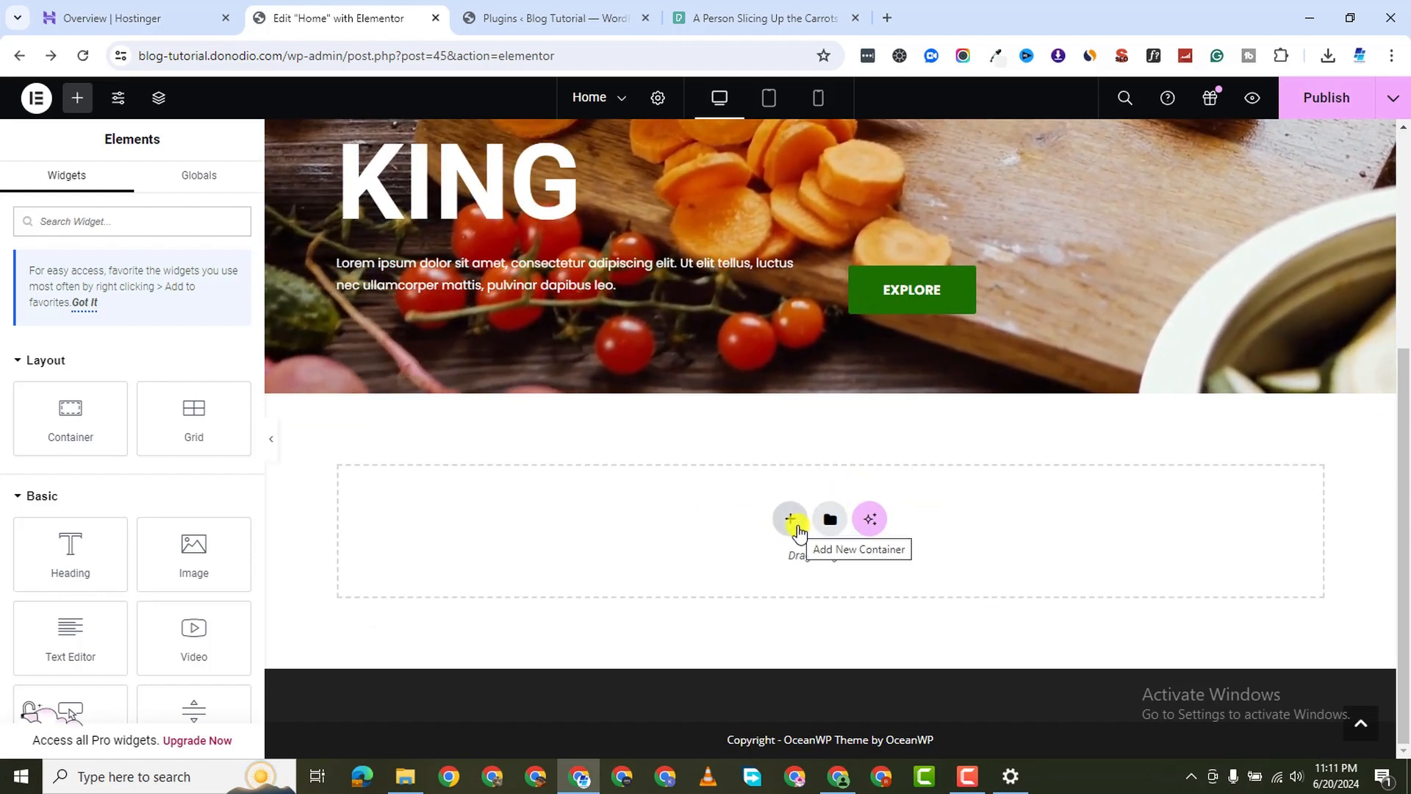
{"action": "left_click", "coordinate": [789, 521]}
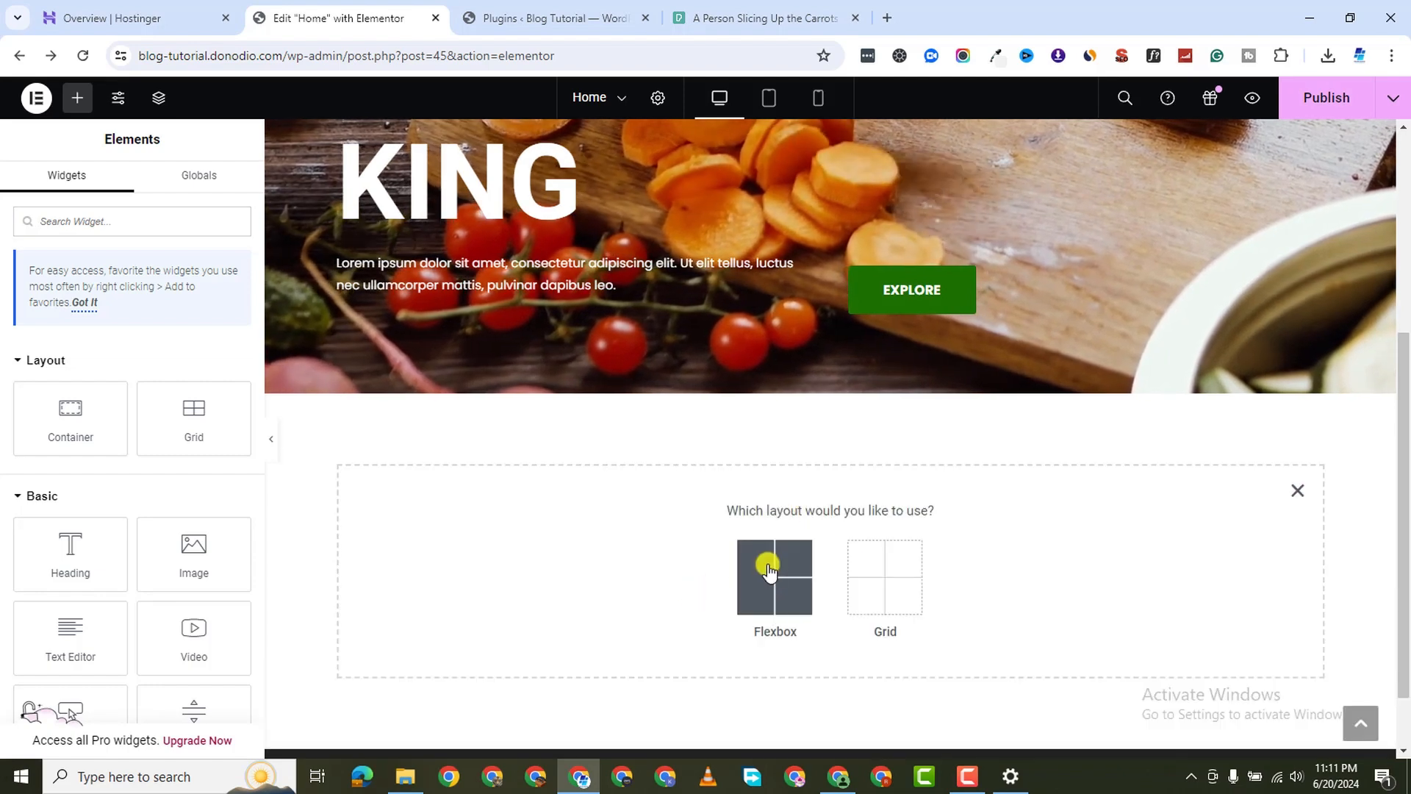
{"action": "left_click", "coordinate": [753, 574]}
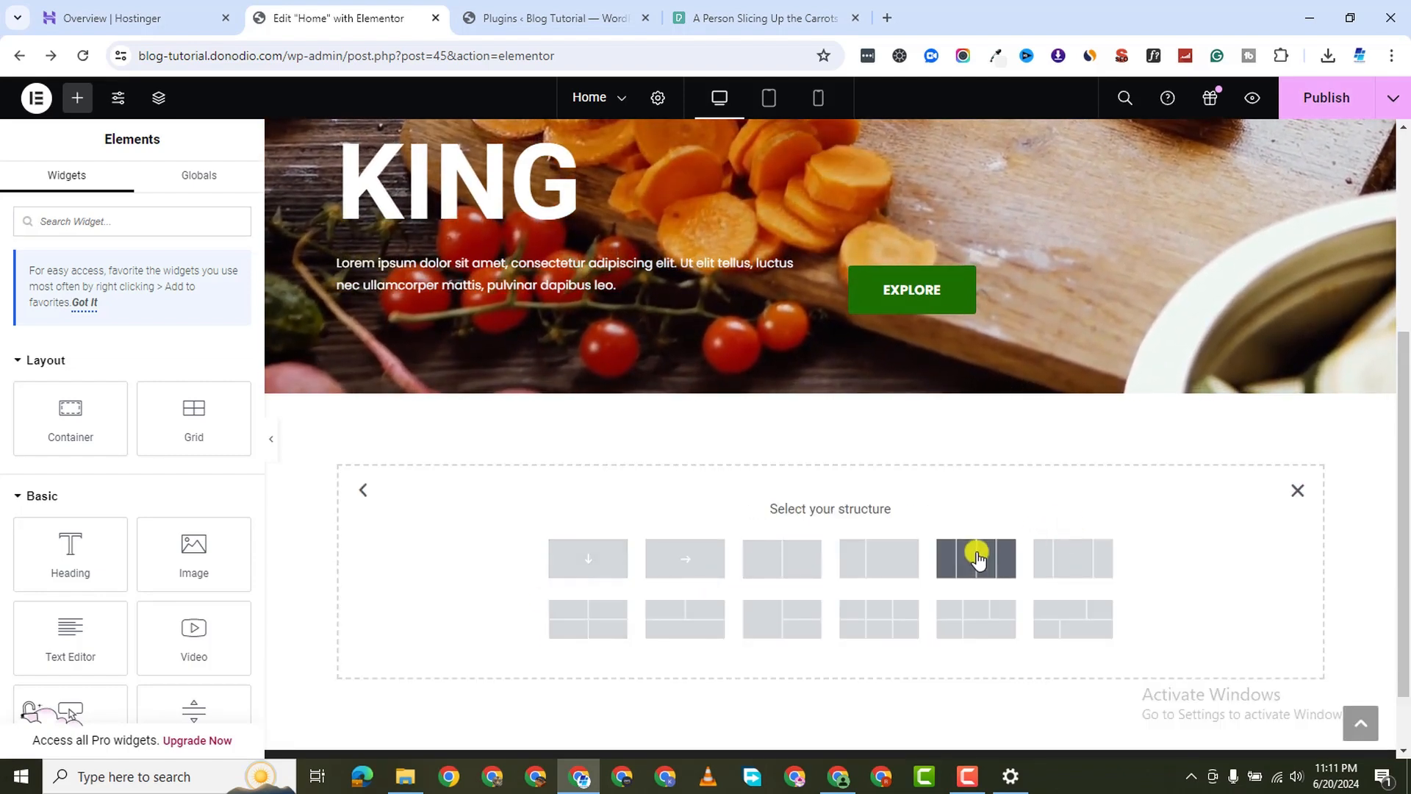
{"action": "left_click", "coordinate": [976, 559]}
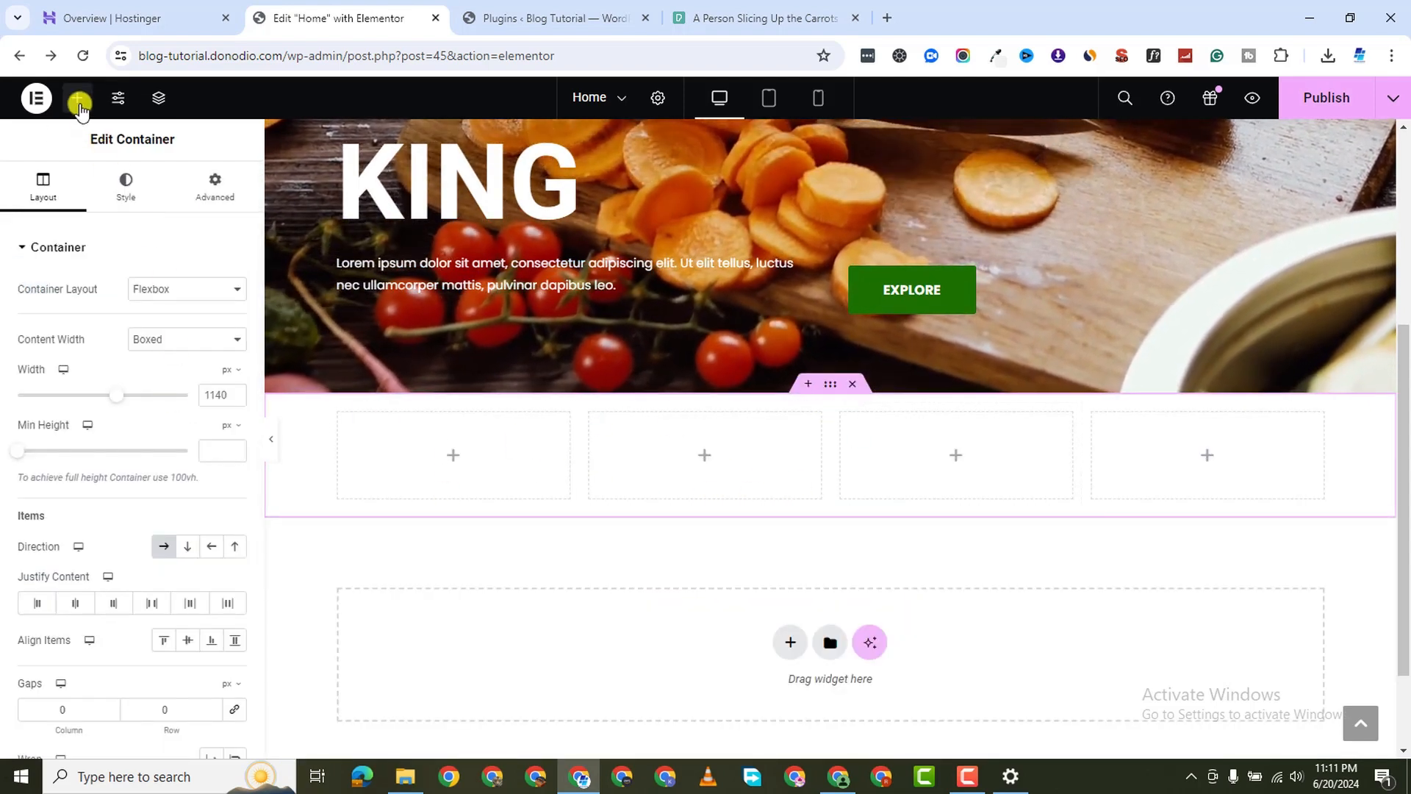
{"action": "left_click", "coordinate": [118, 225]}
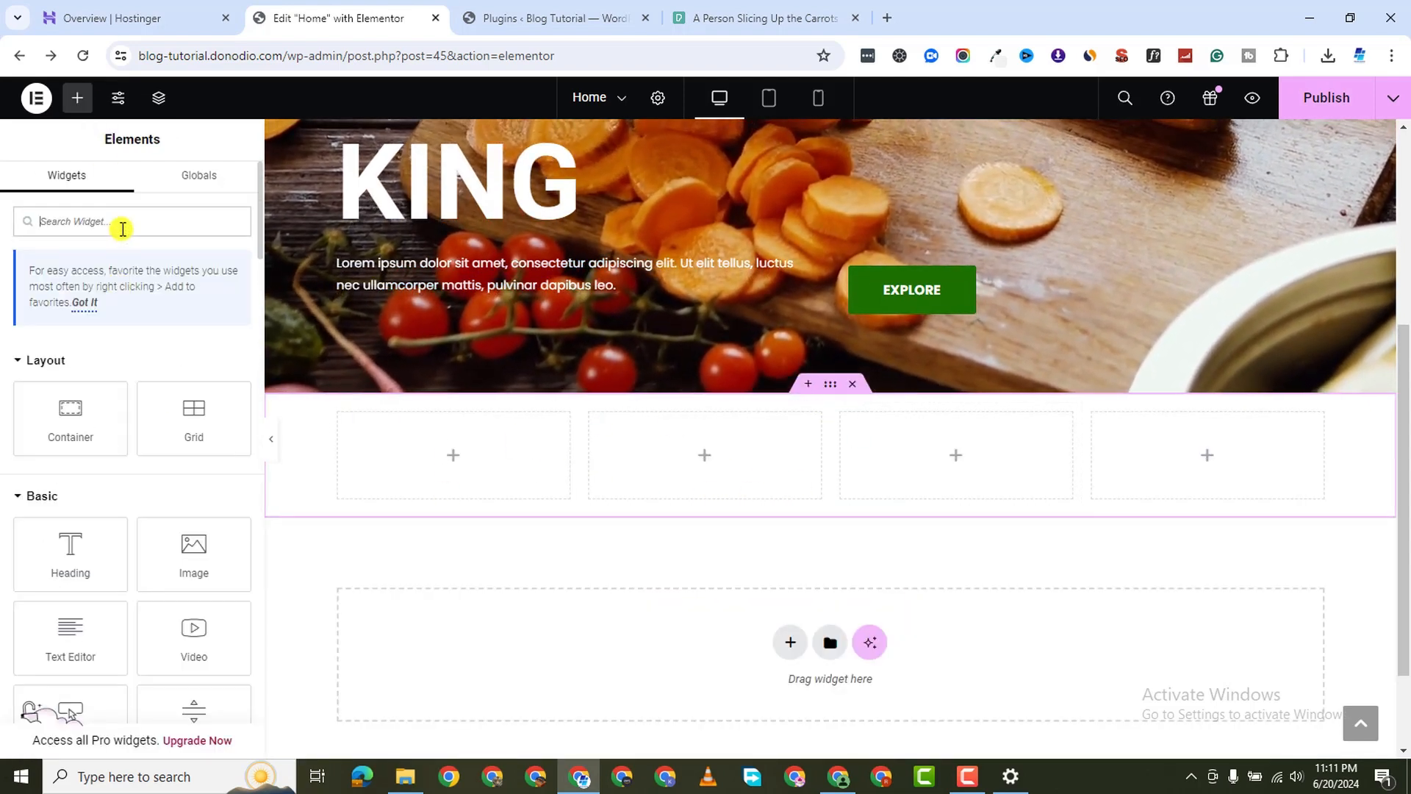
Drop an Image Box into the first column, delete its placeholder description, and bring up the media library
{"action": "type", "text": "IMAGE"}
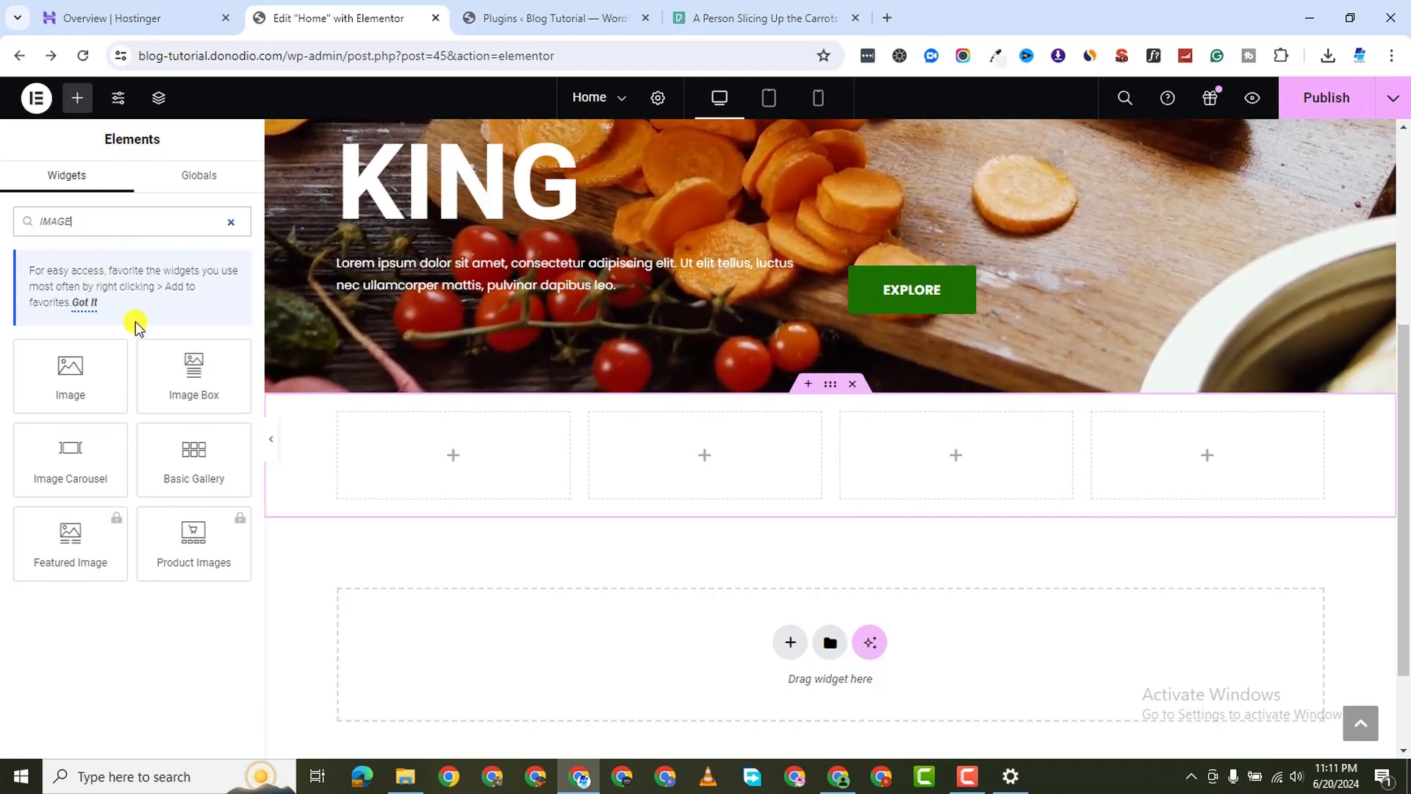
{"action": "left_click_drag", "start_coordinate": [183, 386], "coordinate": [455, 452]}
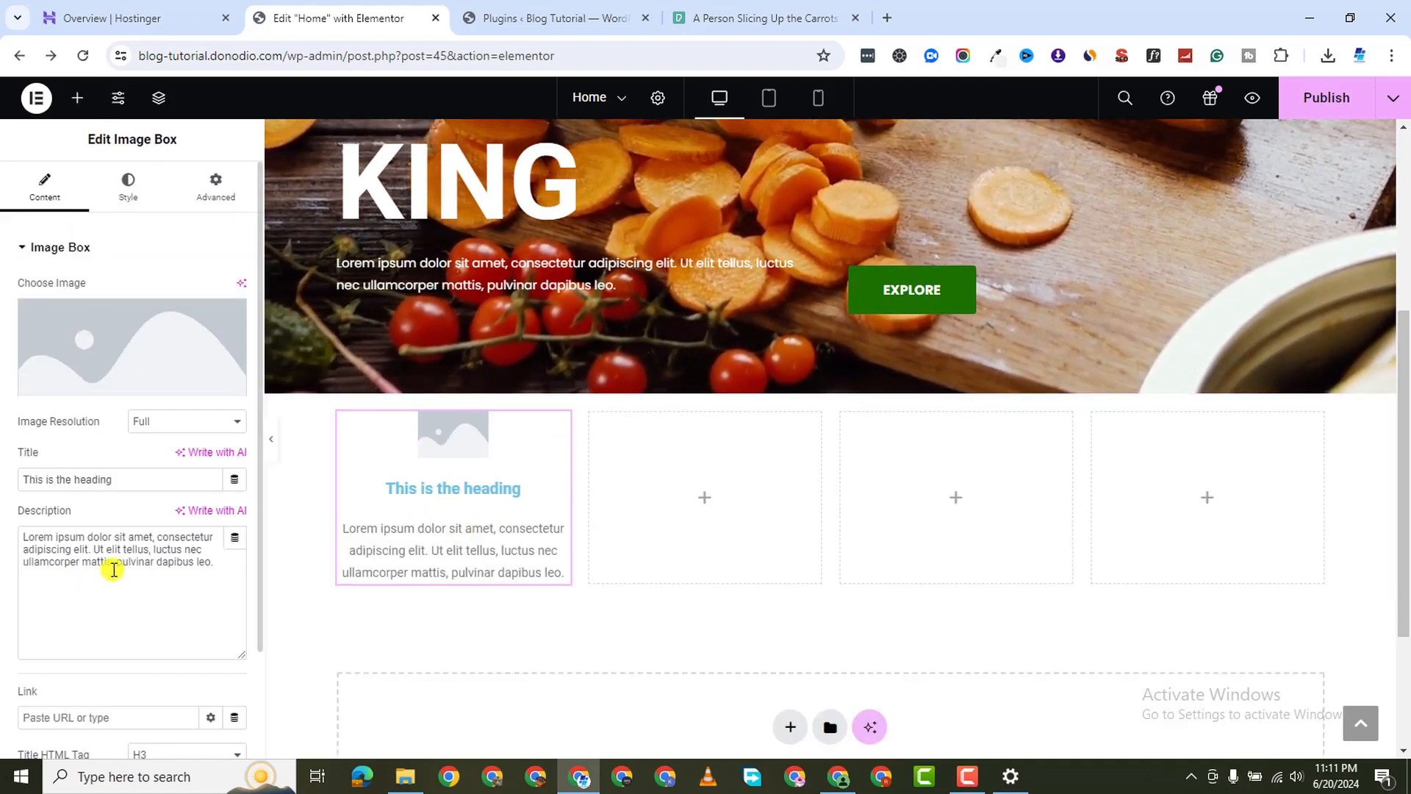
{"action": "double_click", "coordinate": [127, 547]}
{"action": "key", "text": "ctrl+a"}
{"action": "key", "text": "BackSpace"}
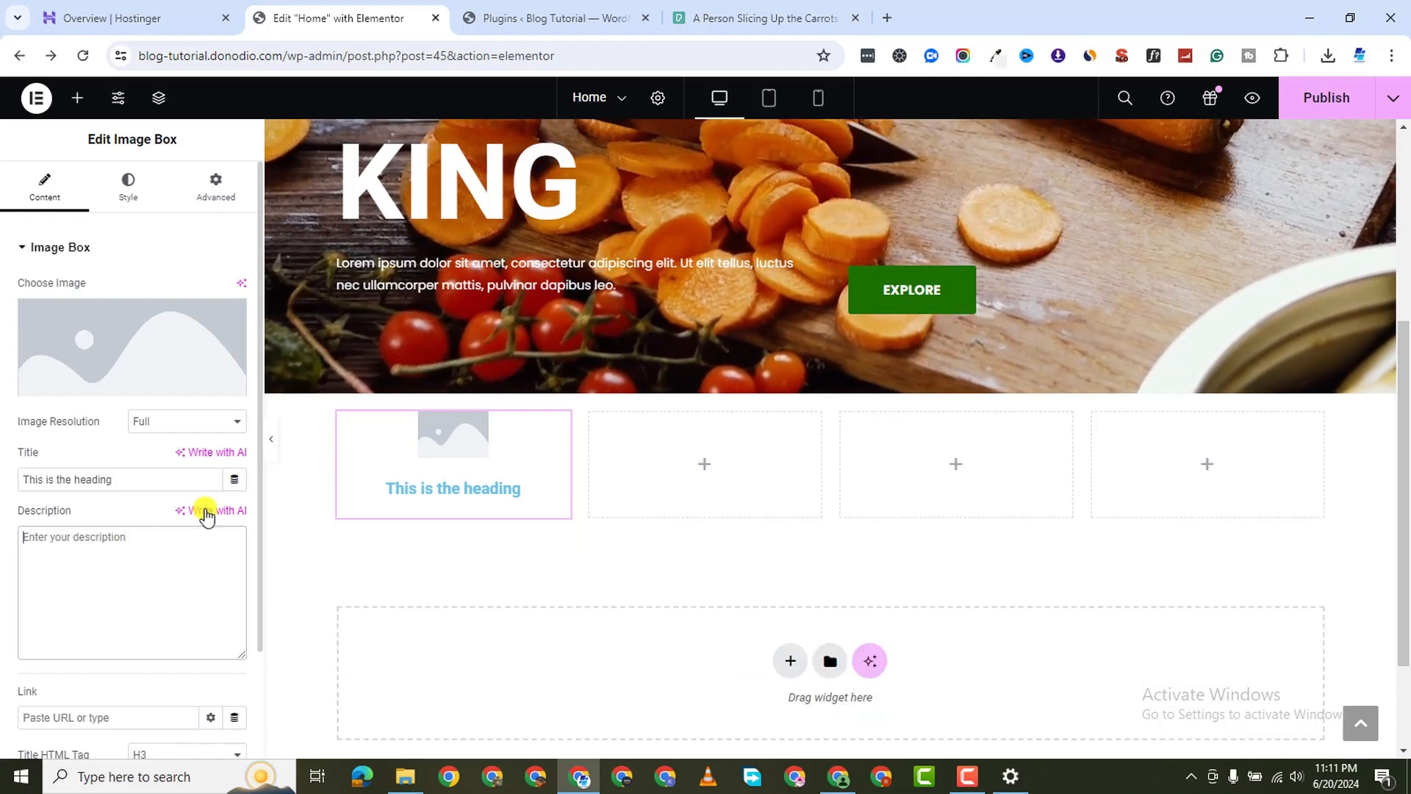
{"action": "left_click", "coordinate": [141, 361]}
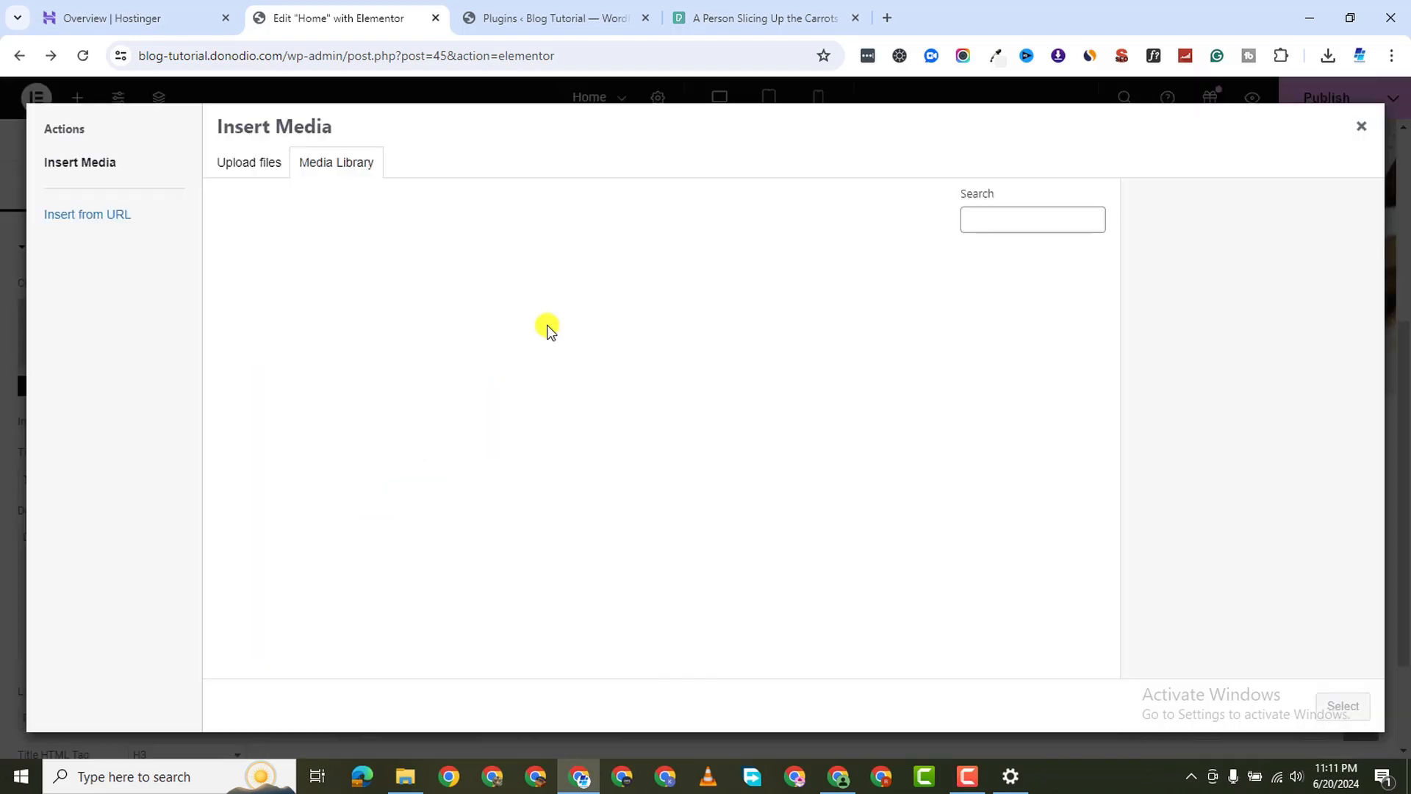
Upload Vegan Breakfast from Downloads > Vegan Categories and insert it into the image box
{"action": "left_click", "coordinate": [240, 177]}
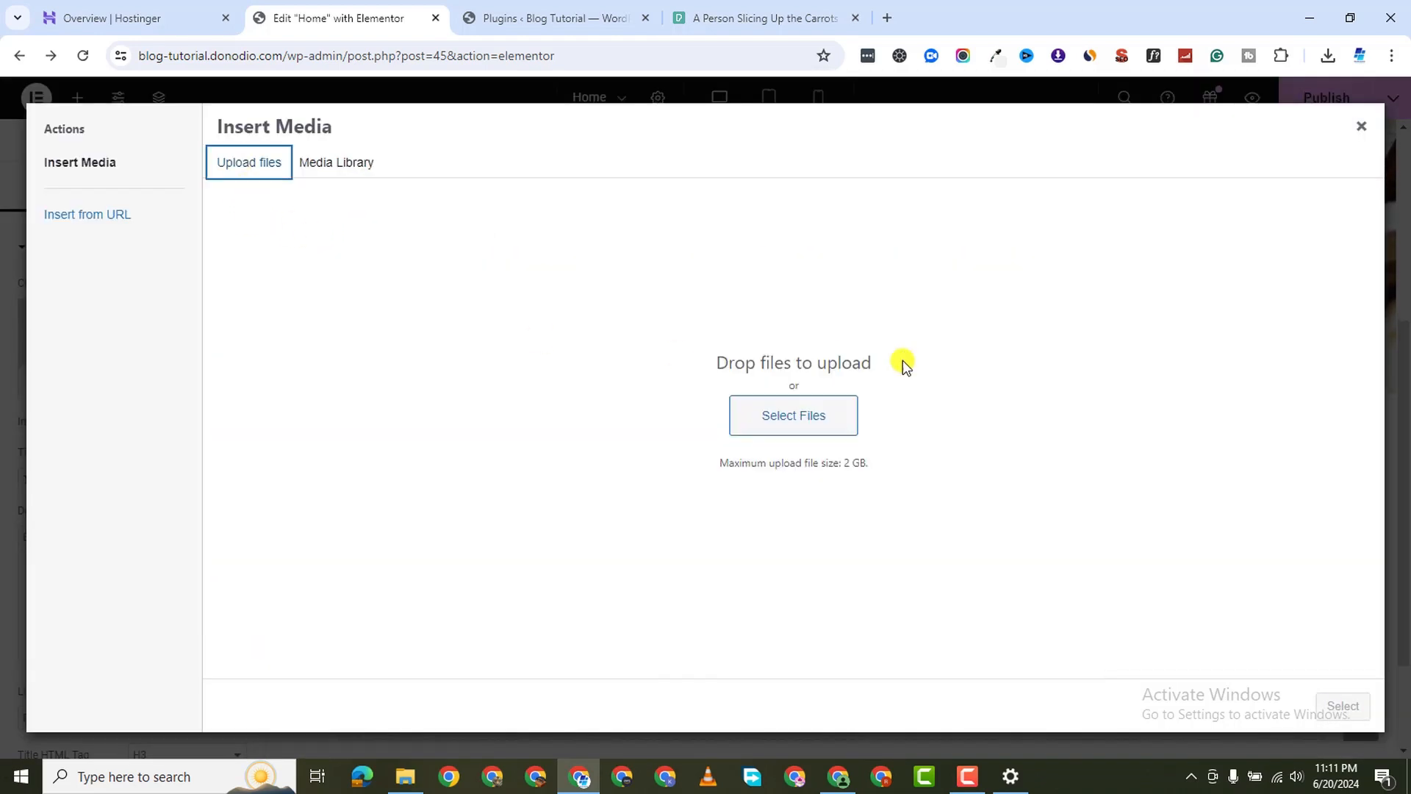
{"action": "left_click", "coordinate": [453, 374]}
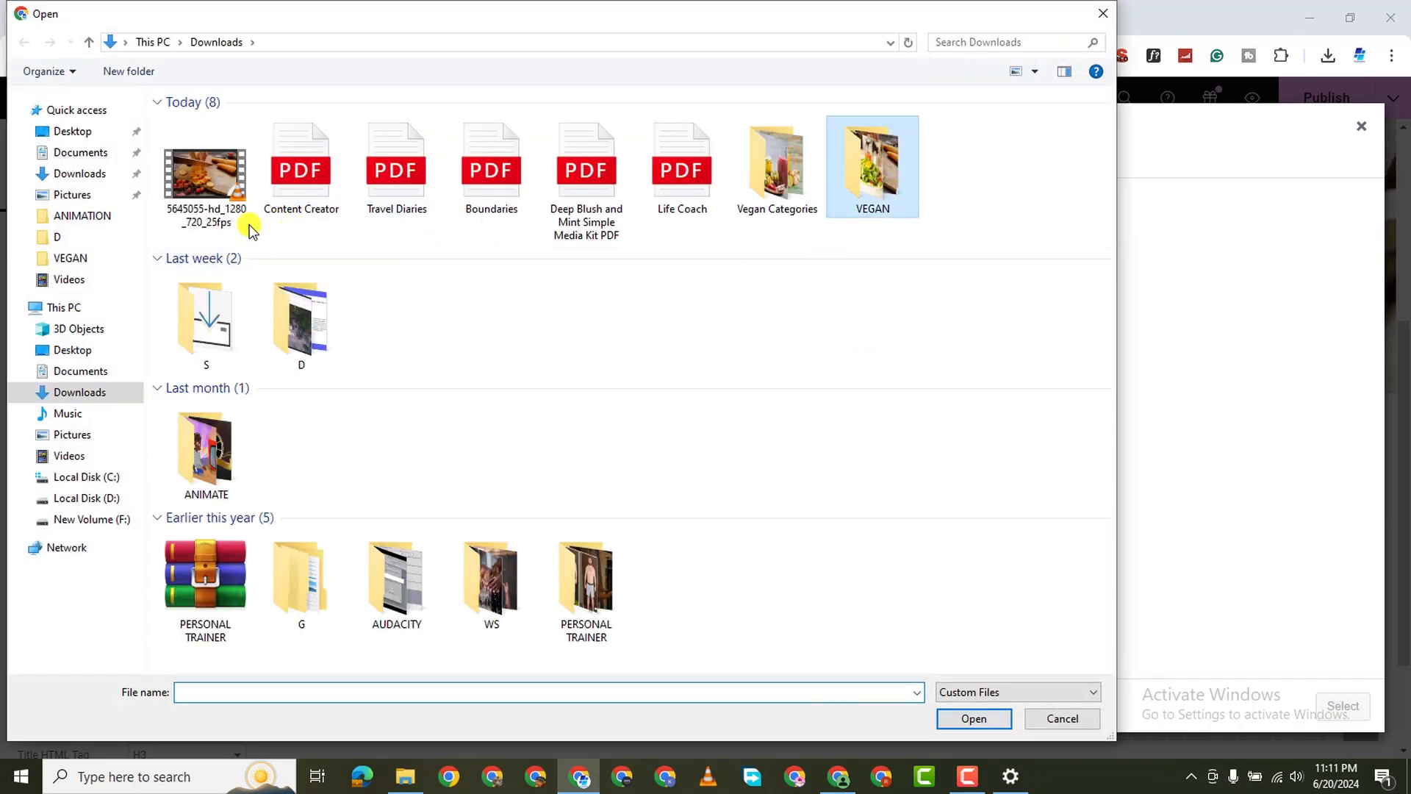
{"action": "key", "text": "Return"}
{"action": "left_click", "coordinate": [22, 43]}
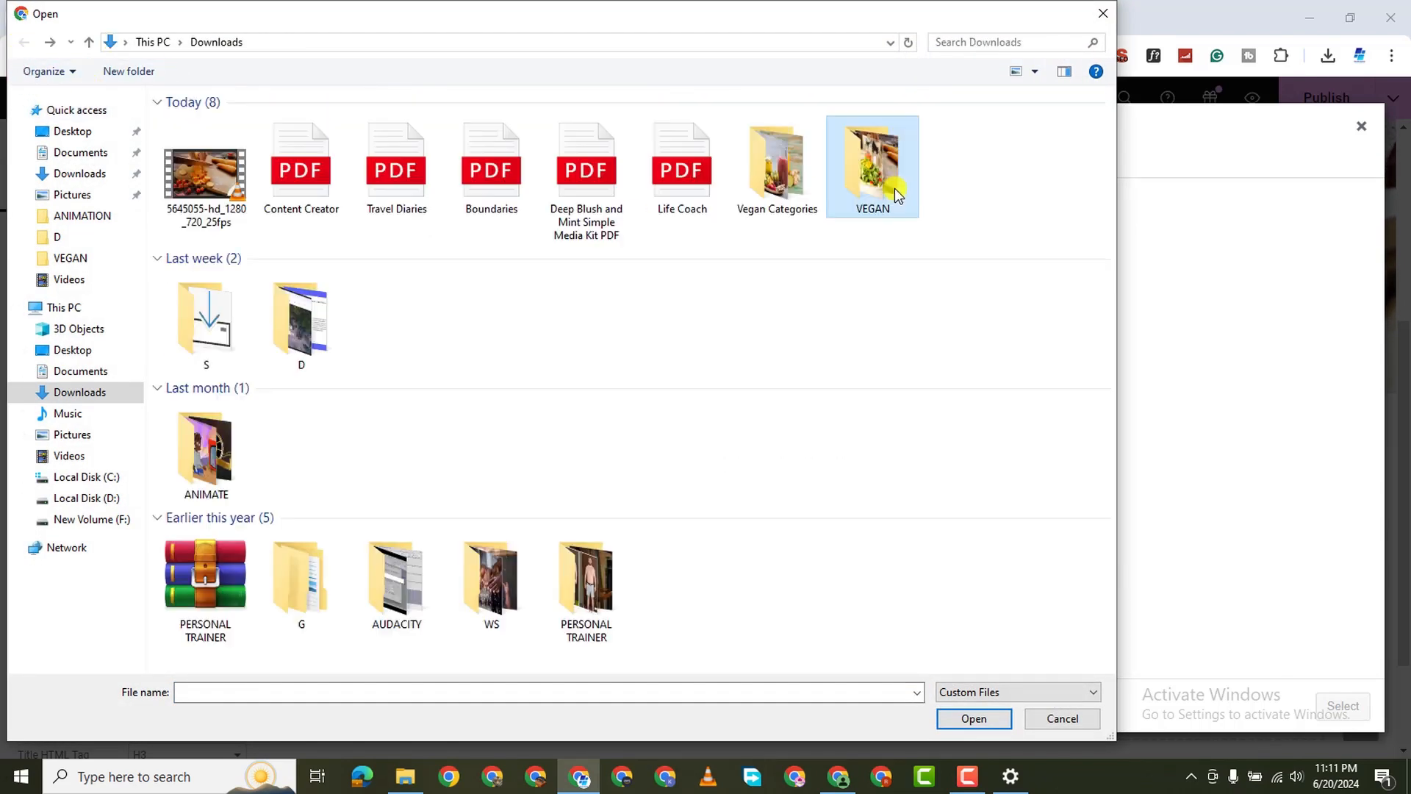
{"action": "double_click", "coordinate": [769, 182]}
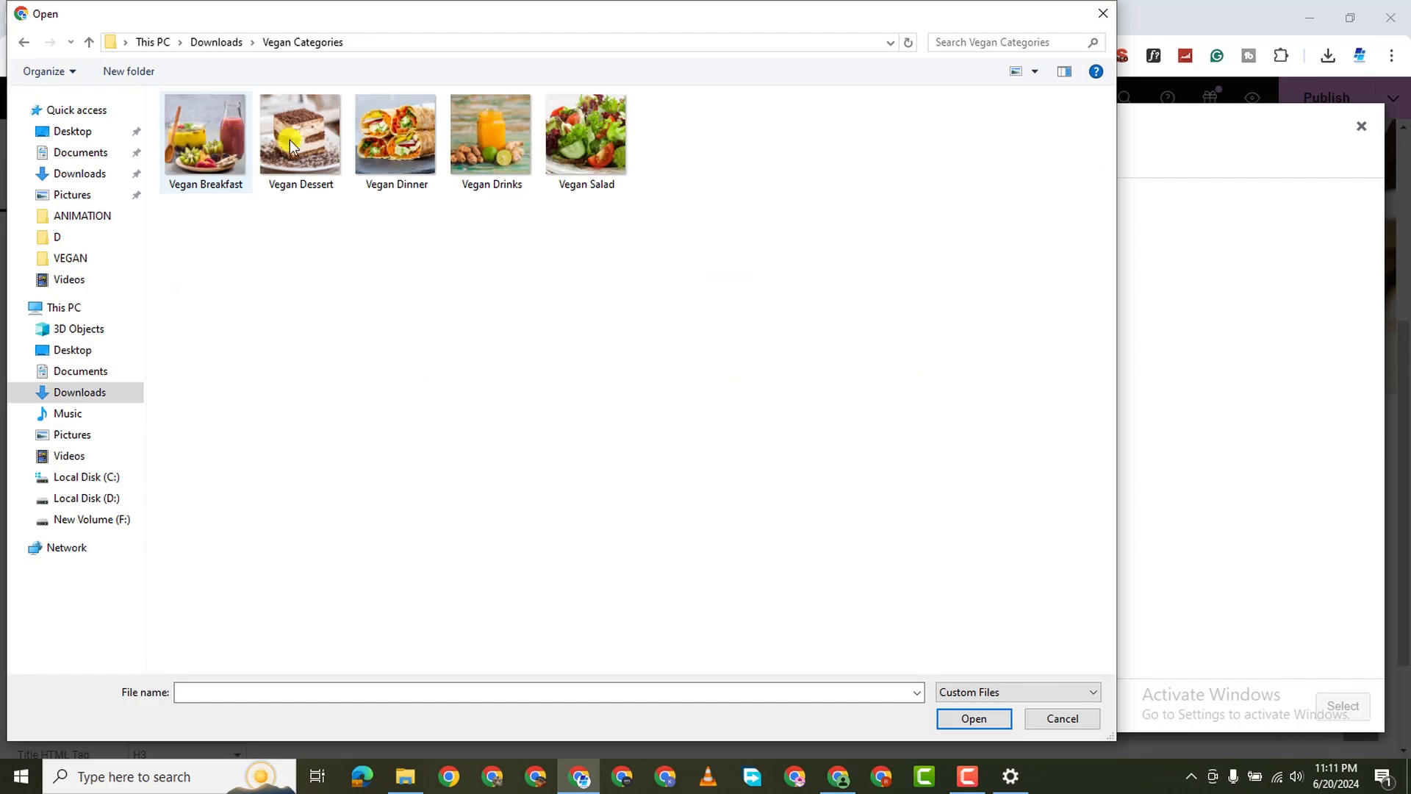
{"action": "double_click", "coordinate": [206, 139]}
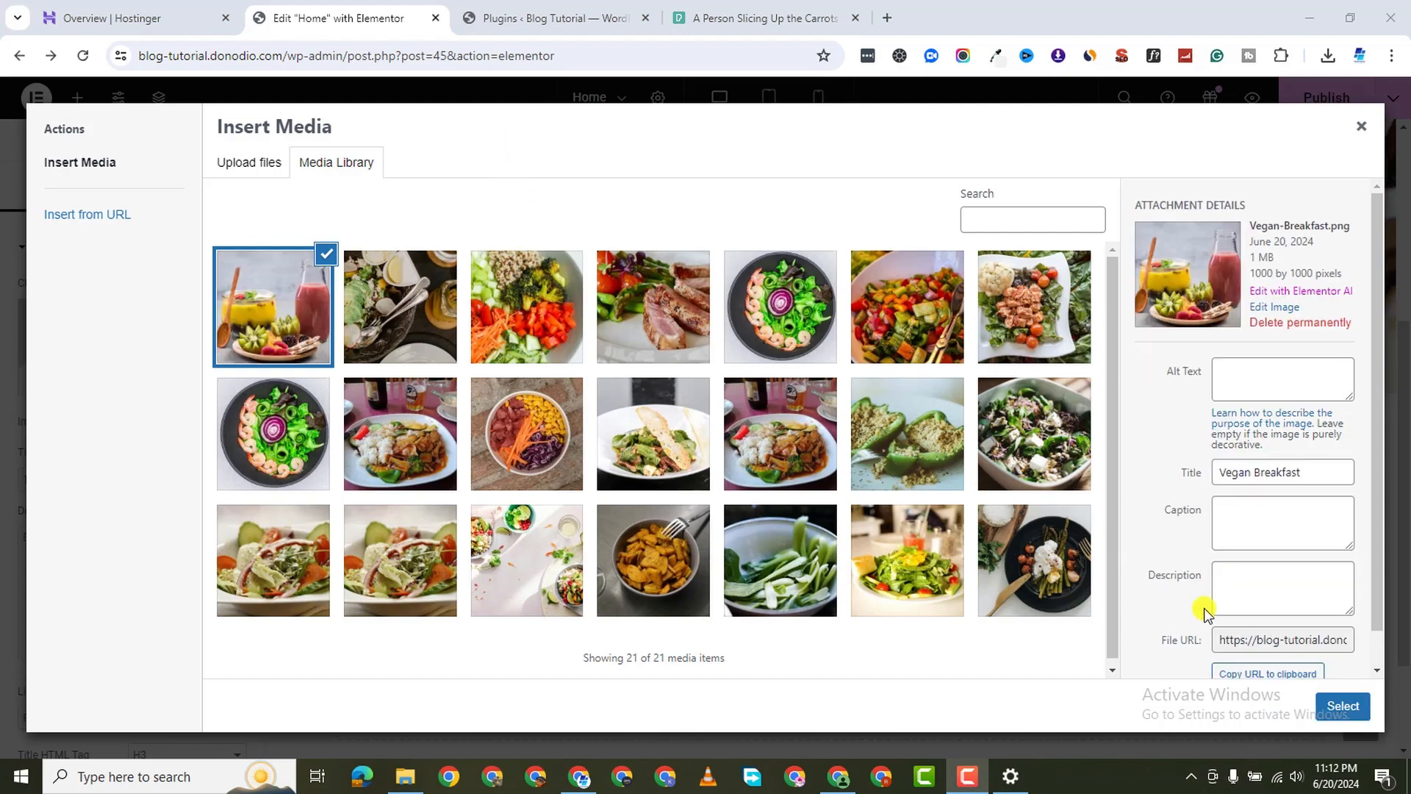
{"action": "left_click", "coordinate": [1343, 706]}
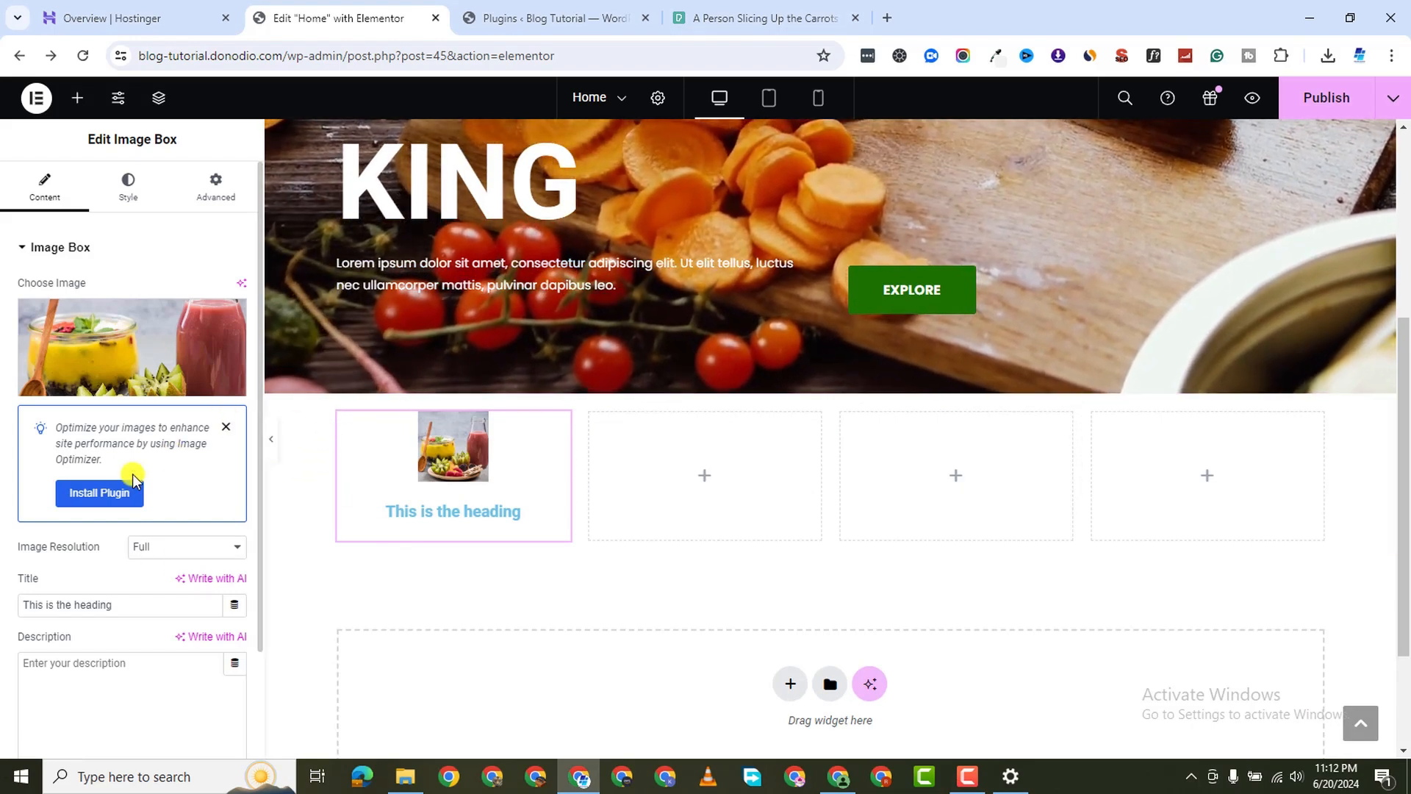
Change the first image box's title to 'Vegan Breakfast'
{"action": "scroll", "coordinate": [97, 590], "scroll_direction": "down", "scroll_amount": 1}
{"action": "triple_click", "coordinate": [95, 517]}
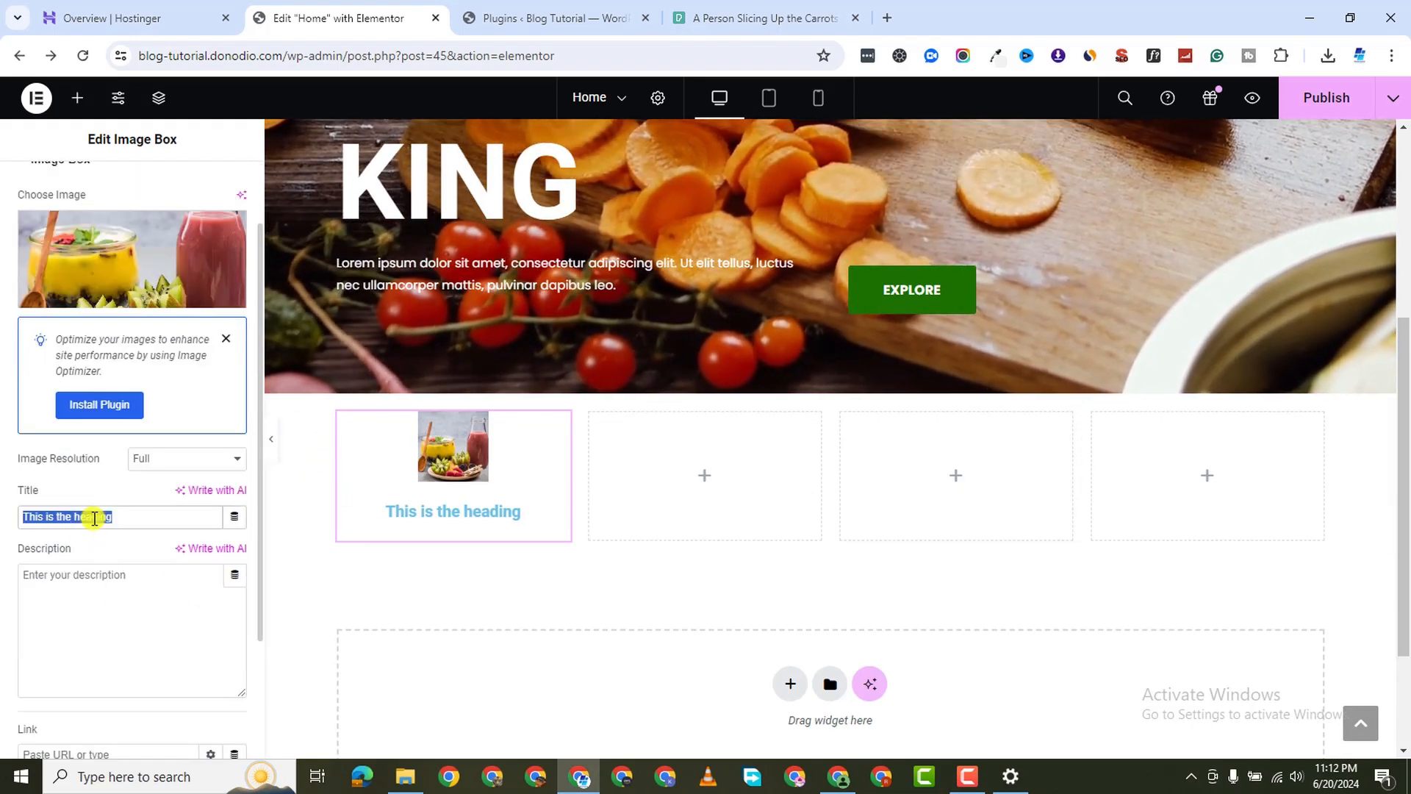
{"action": "type", "text": "vE"}
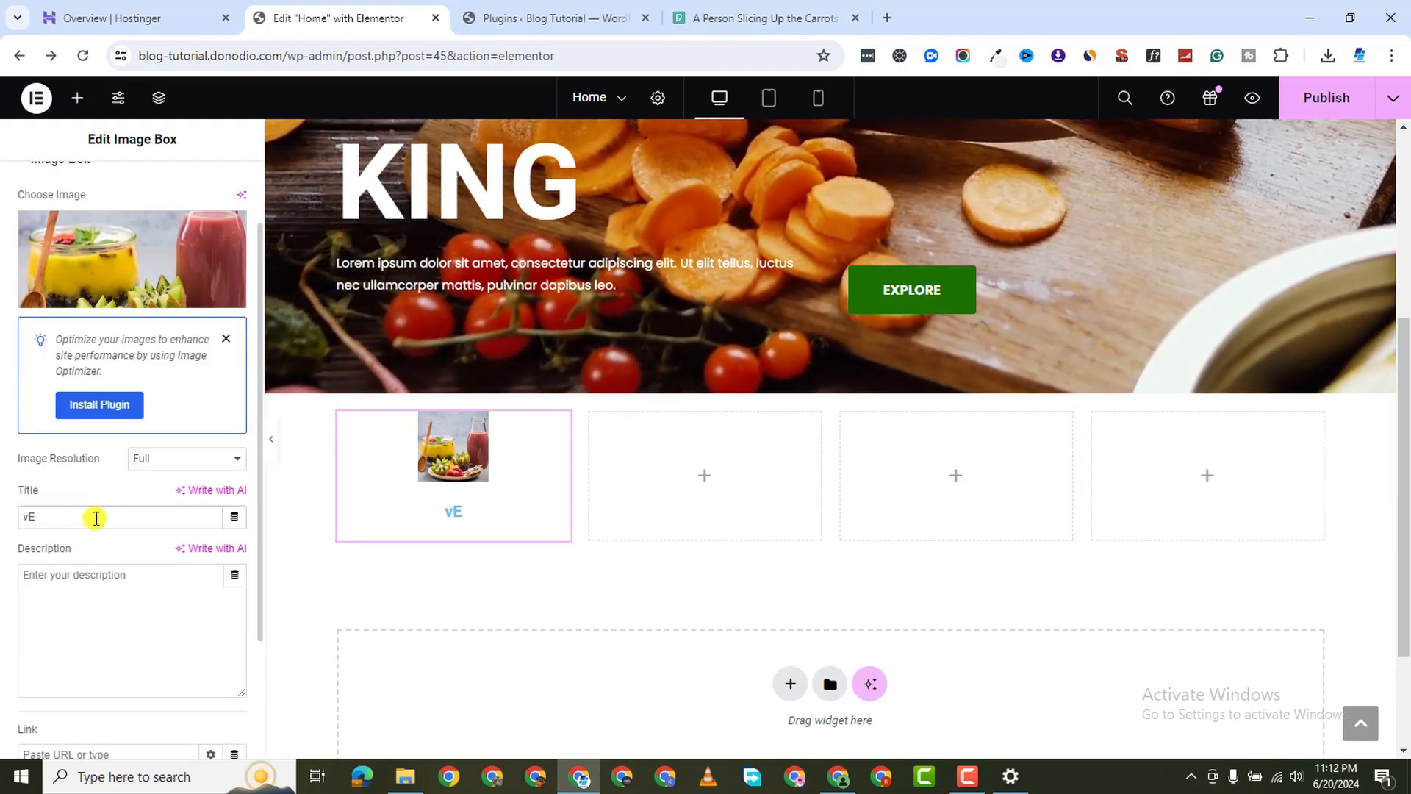
{"action": "key", "text": "BackSpace"}
{"action": "key", "text": "BackSpace"}
{"action": "type", "text": "V"}
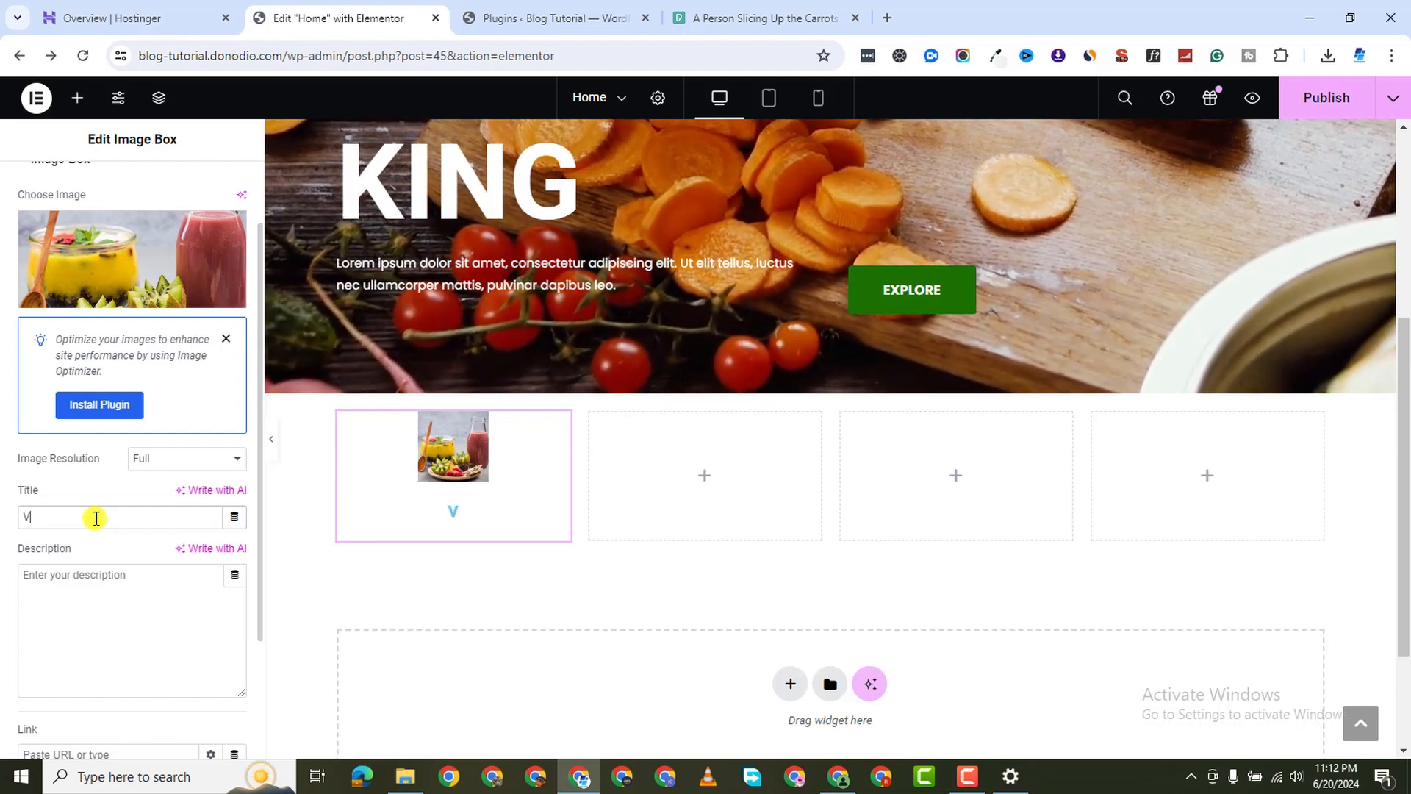
{"action": "type", "text": "egan "}
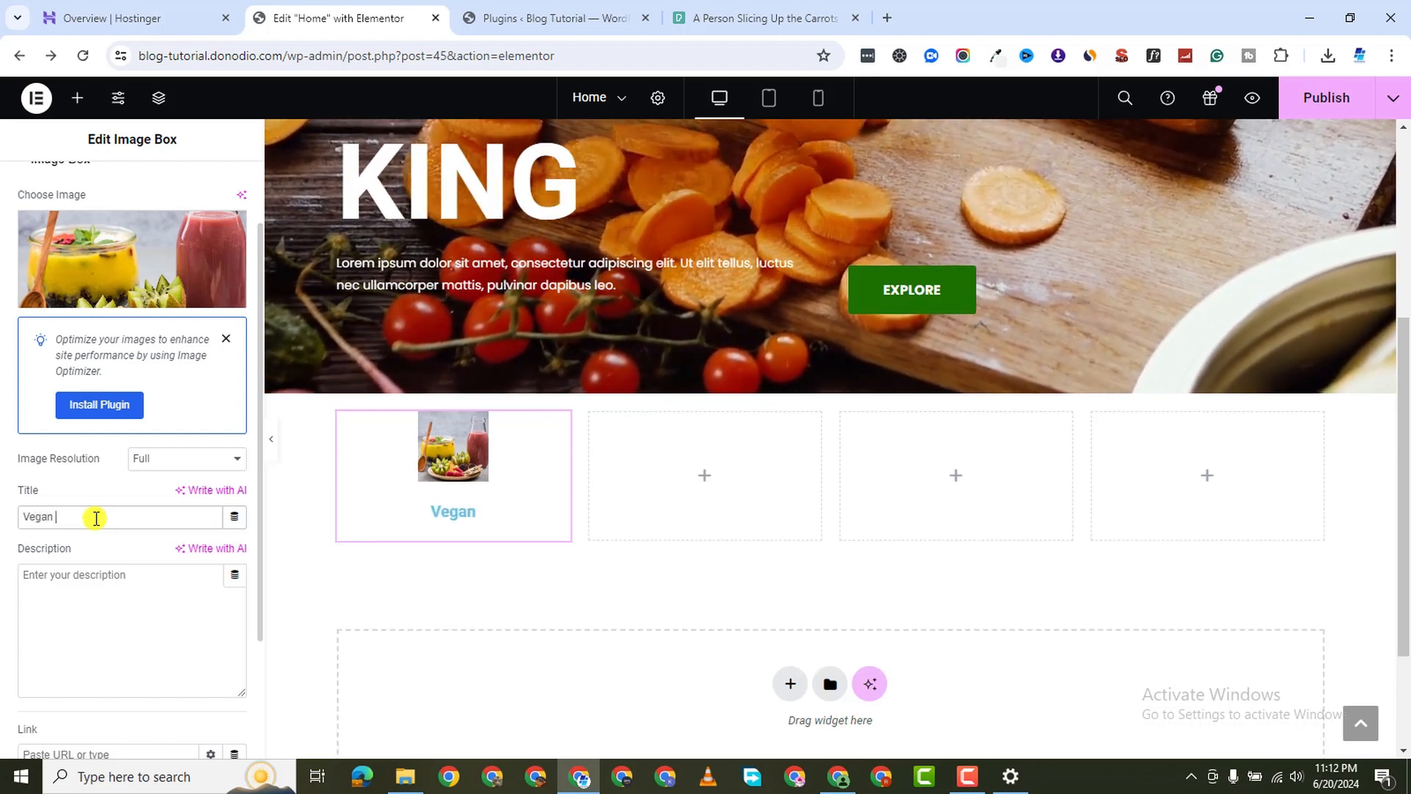
{"action": "type", "text": "Breakfast"}
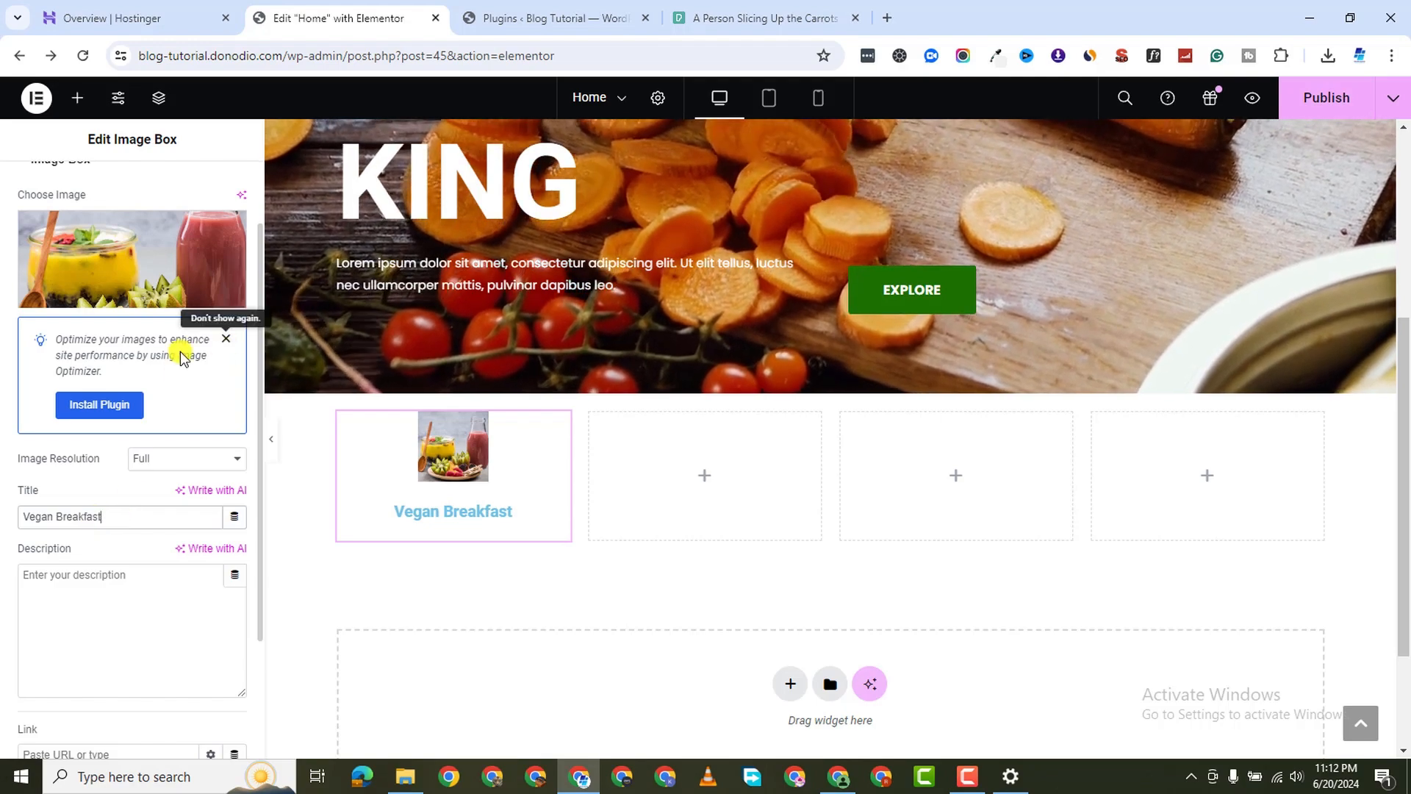
{"action": "scroll", "coordinate": [132, 390], "scroll_direction": "up", "scroll_amount": 2}
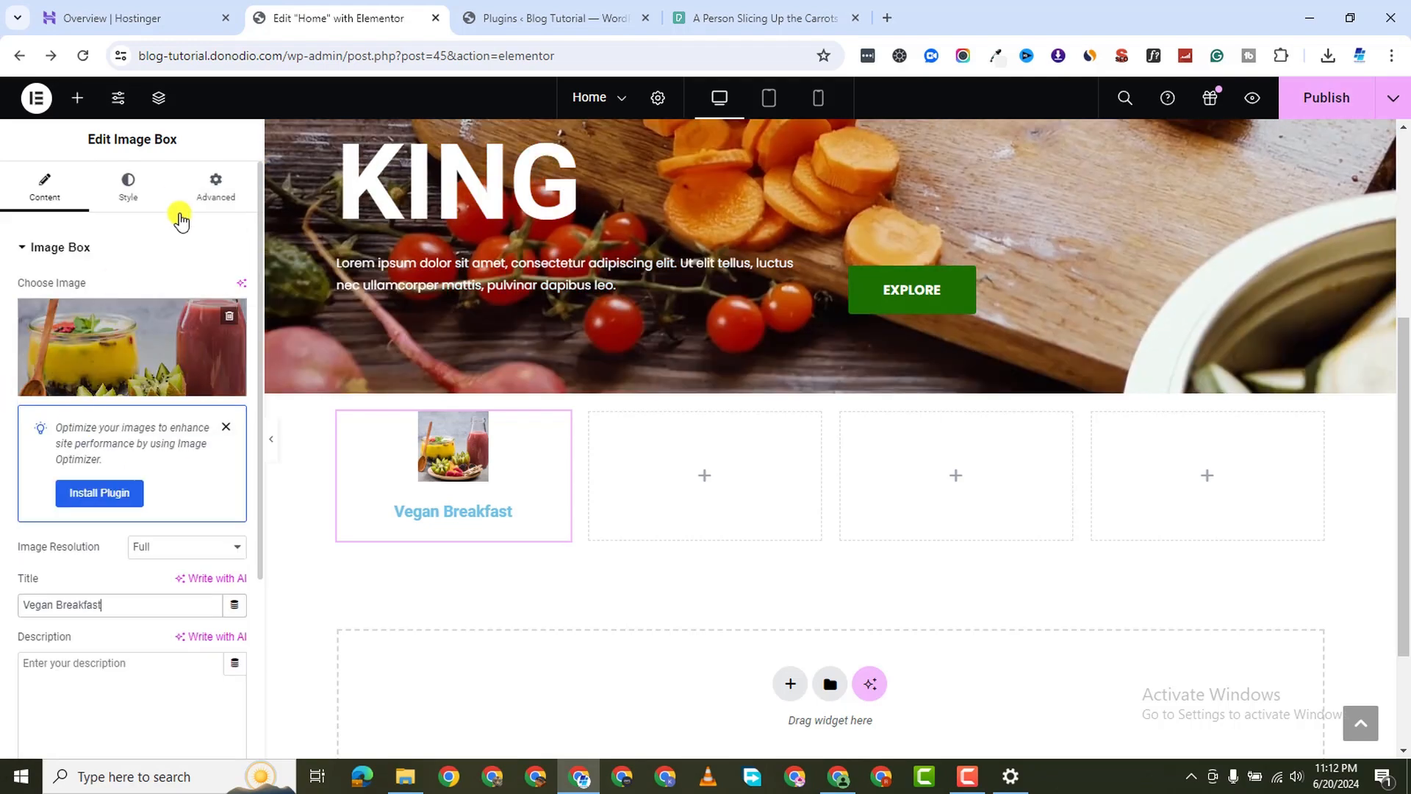
{"action": "left_click", "coordinate": [148, 189]}
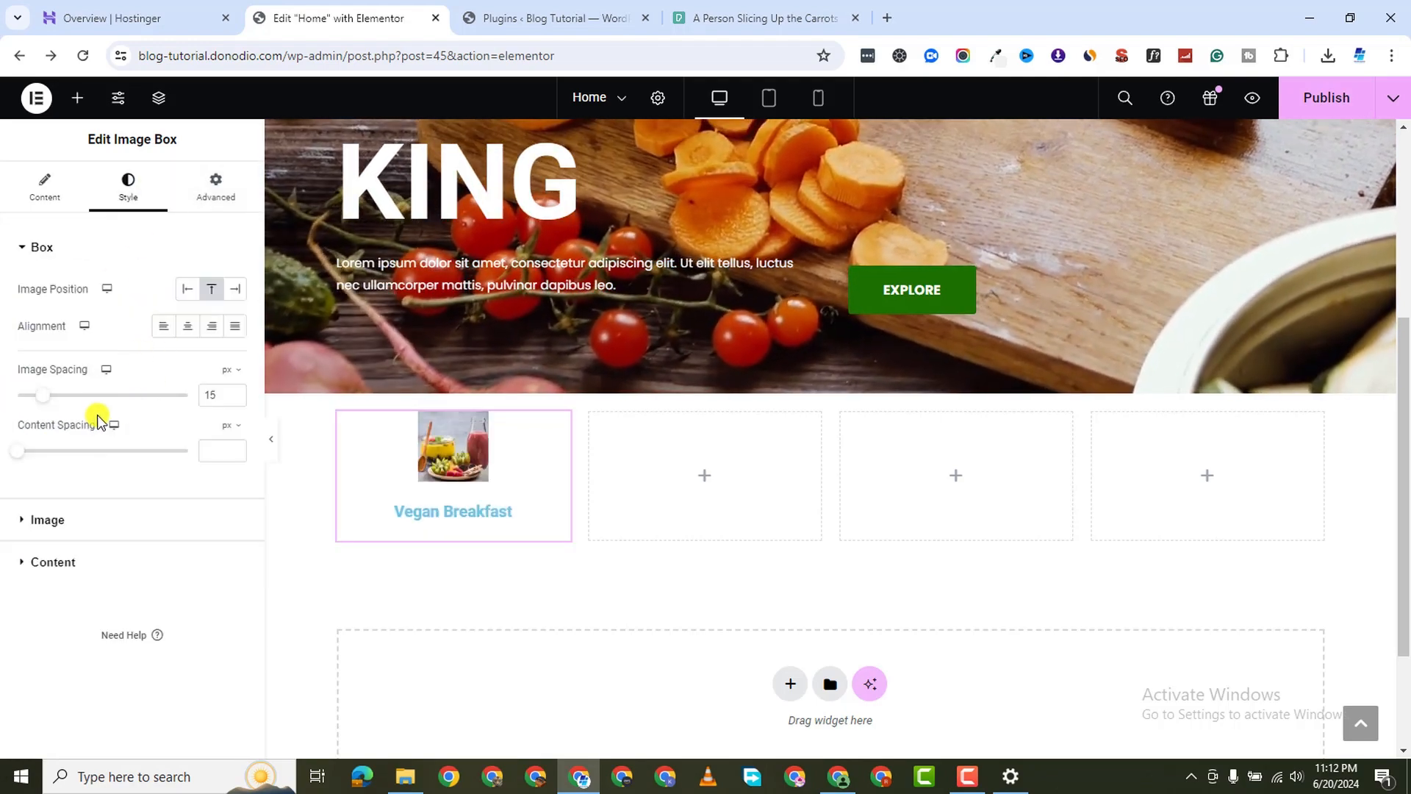
Reduce the image-to-title spacing and widen the Vegan Breakfast image to 100% width
{"action": "left_click_drag", "start_coordinate": [48, 399], "coordinate": [32, 400]}
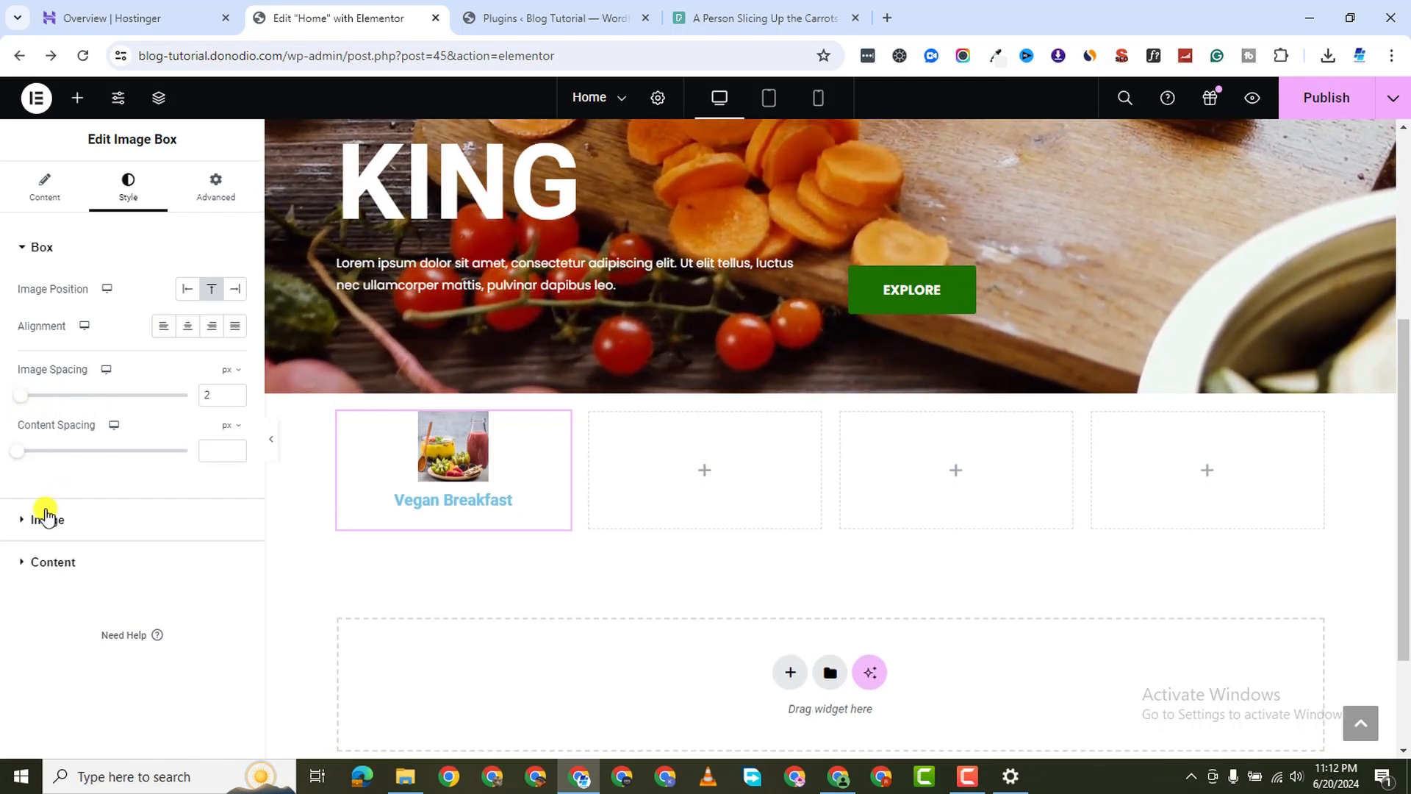
{"action": "left_click", "coordinate": [16, 522]}
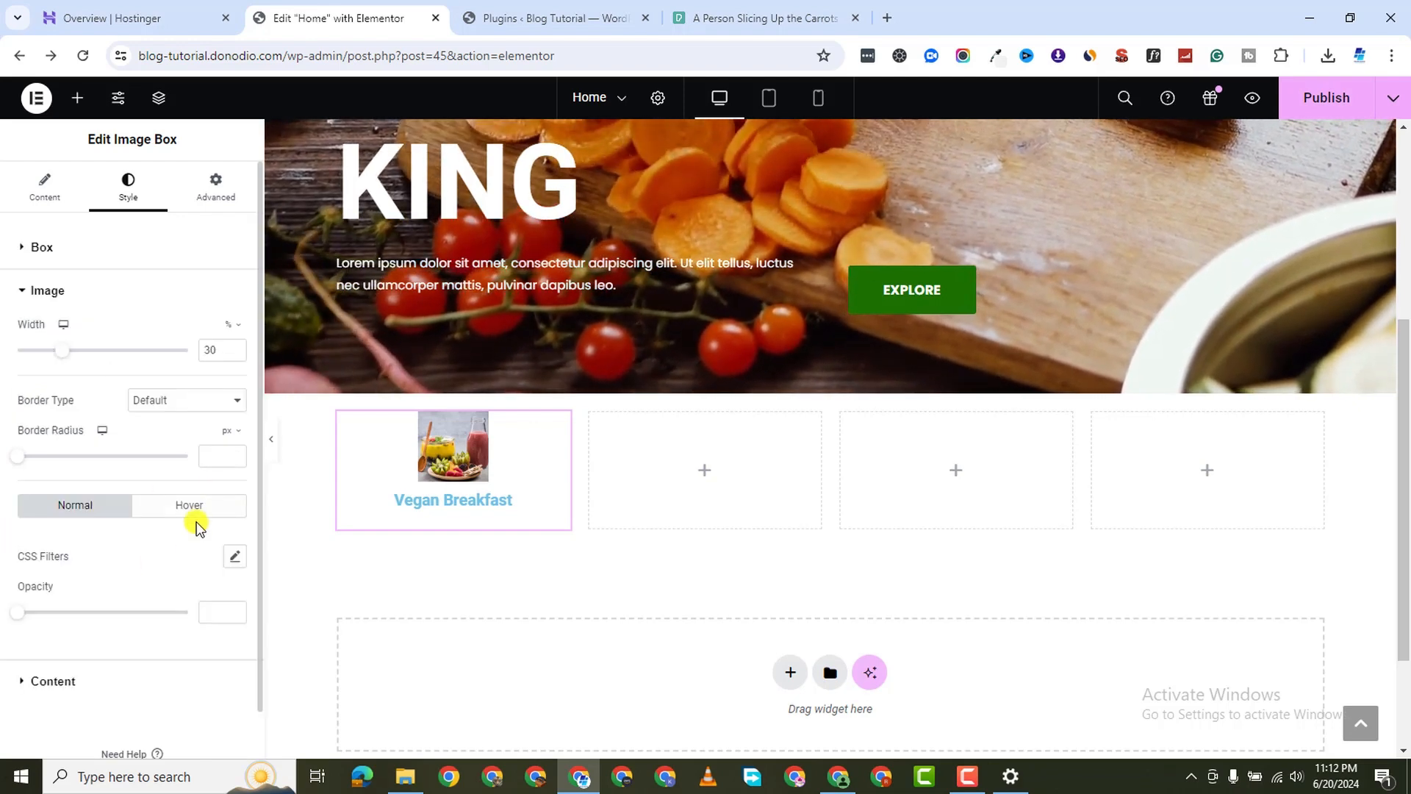
{"action": "scroll", "coordinate": [144, 559], "scroll_direction": "down", "scroll_amount": 1}
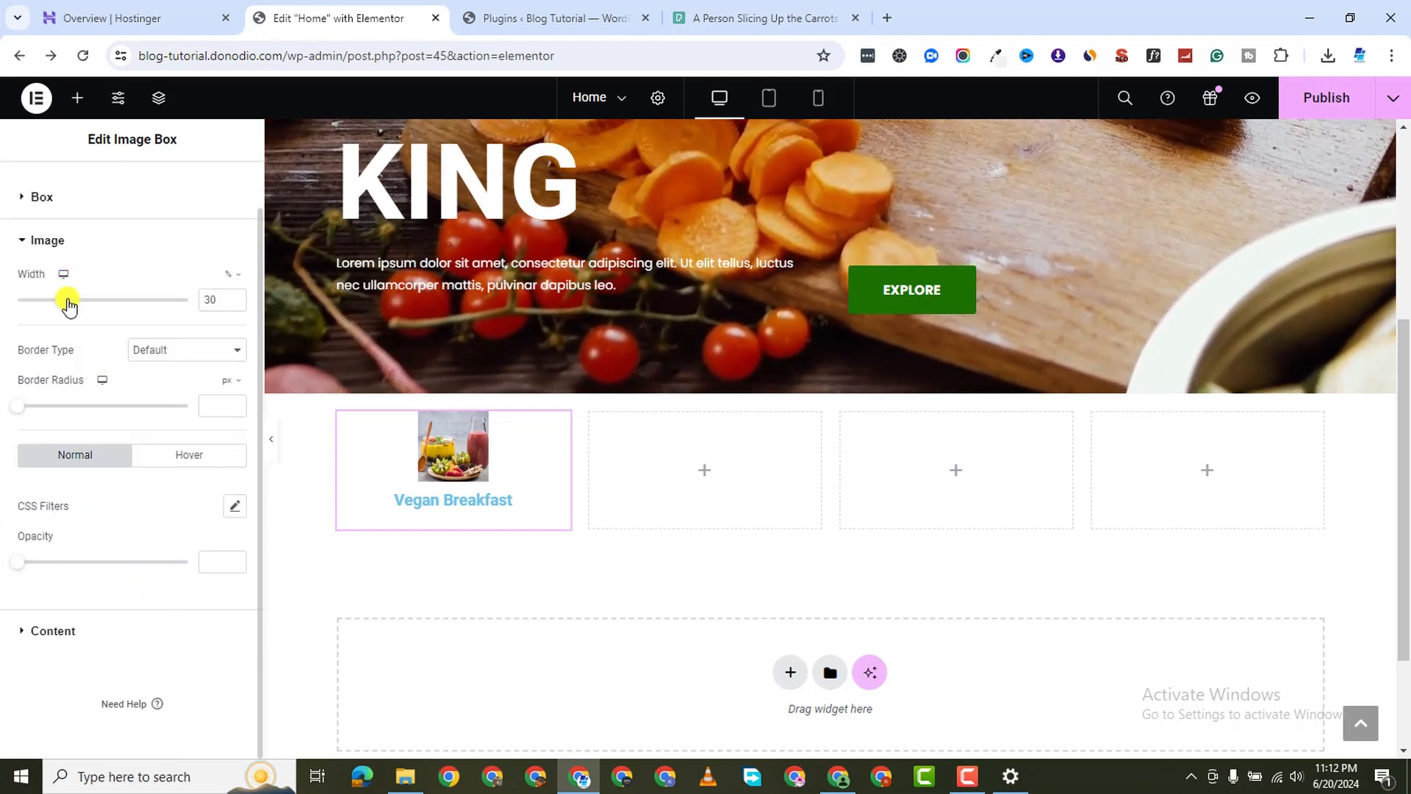
{"action": "left_click_drag", "start_coordinate": [68, 304], "coordinate": [193, 347]}
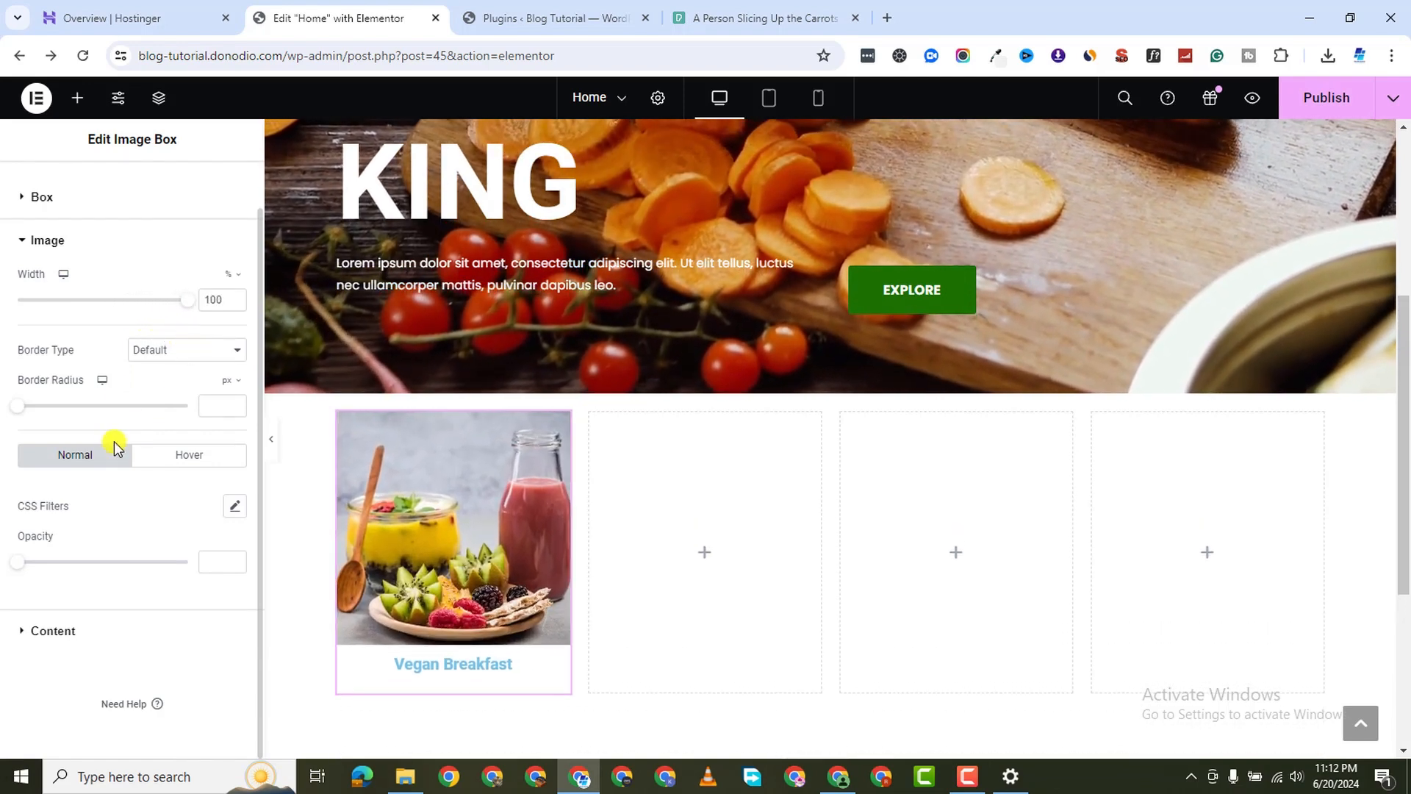
{"action": "scroll", "coordinate": [373, 597], "scroll_direction": "down", "scroll_amount": 1}
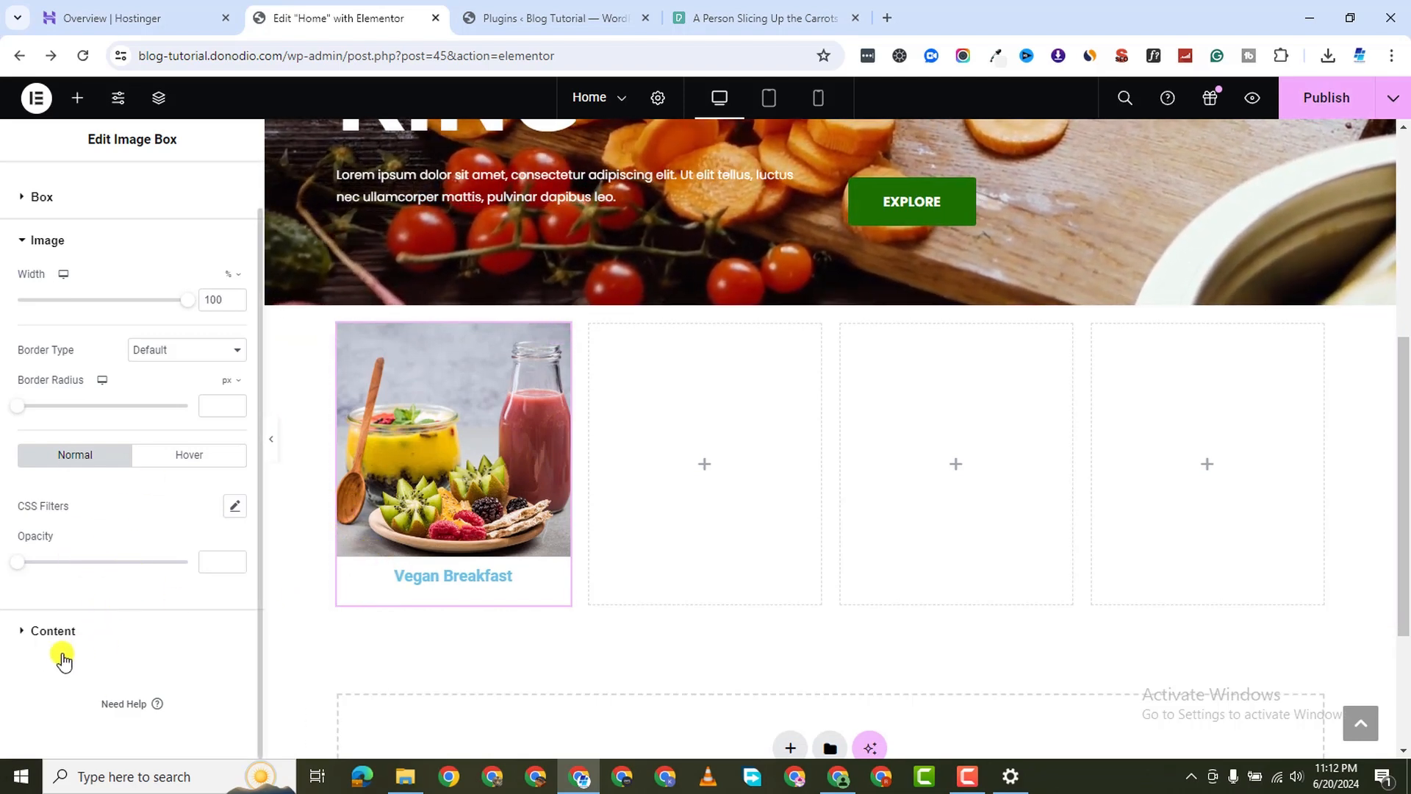
Try global colour options on the Vegan Breakfast title, keeping it black
{"action": "left_click", "coordinate": [441, 577]}
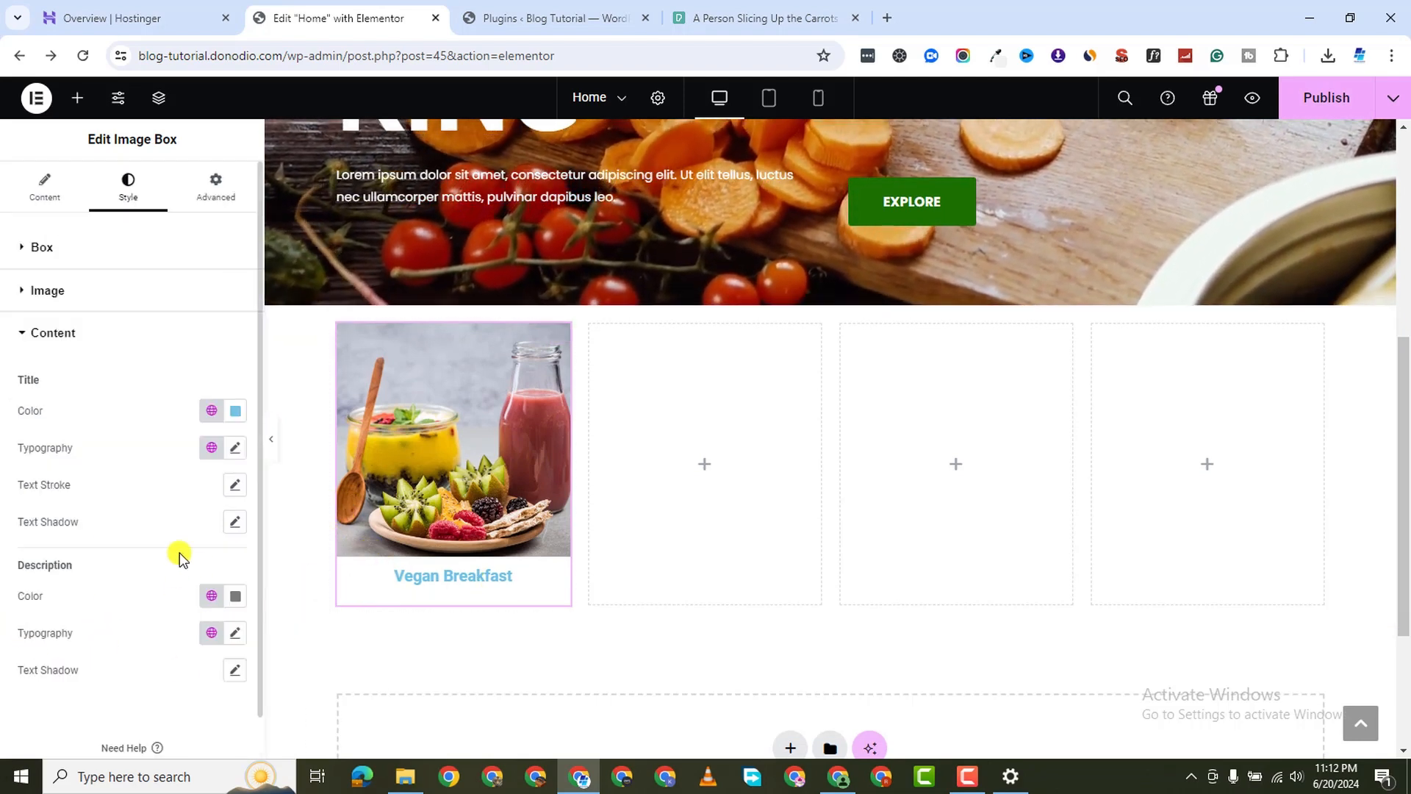
{"action": "left_click", "coordinate": [211, 413]}
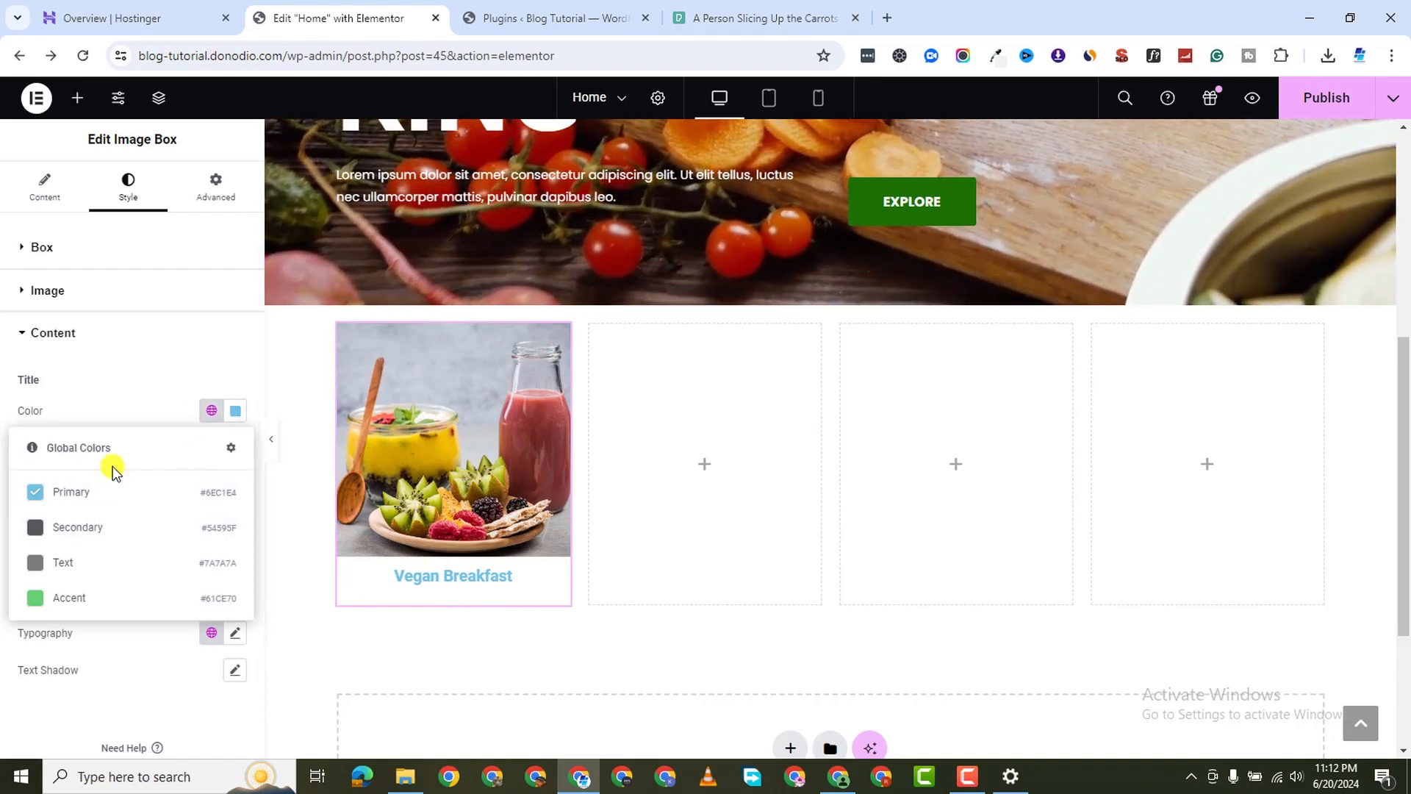
{"action": "left_click", "coordinate": [68, 525]}
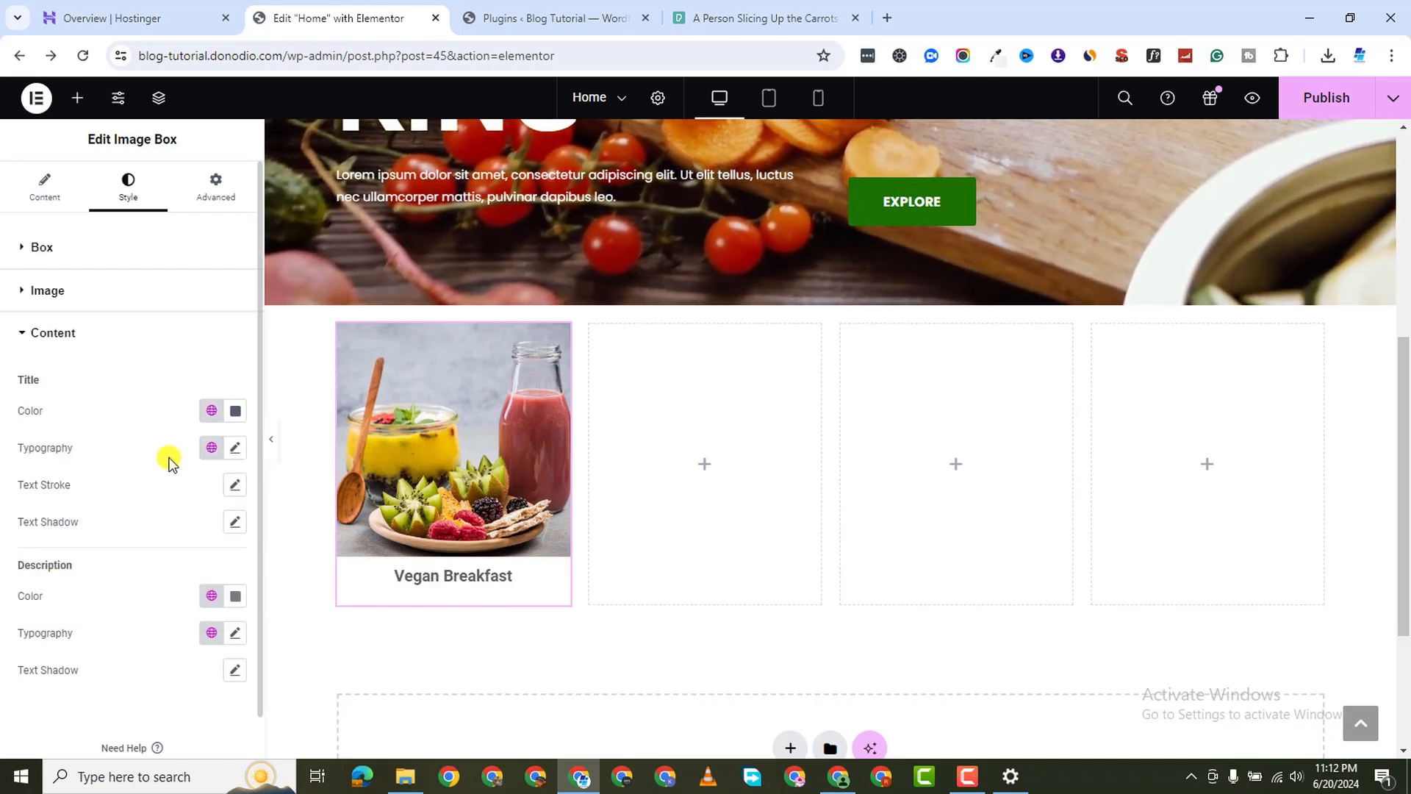
{"action": "left_click", "coordinate": [236, 413]}
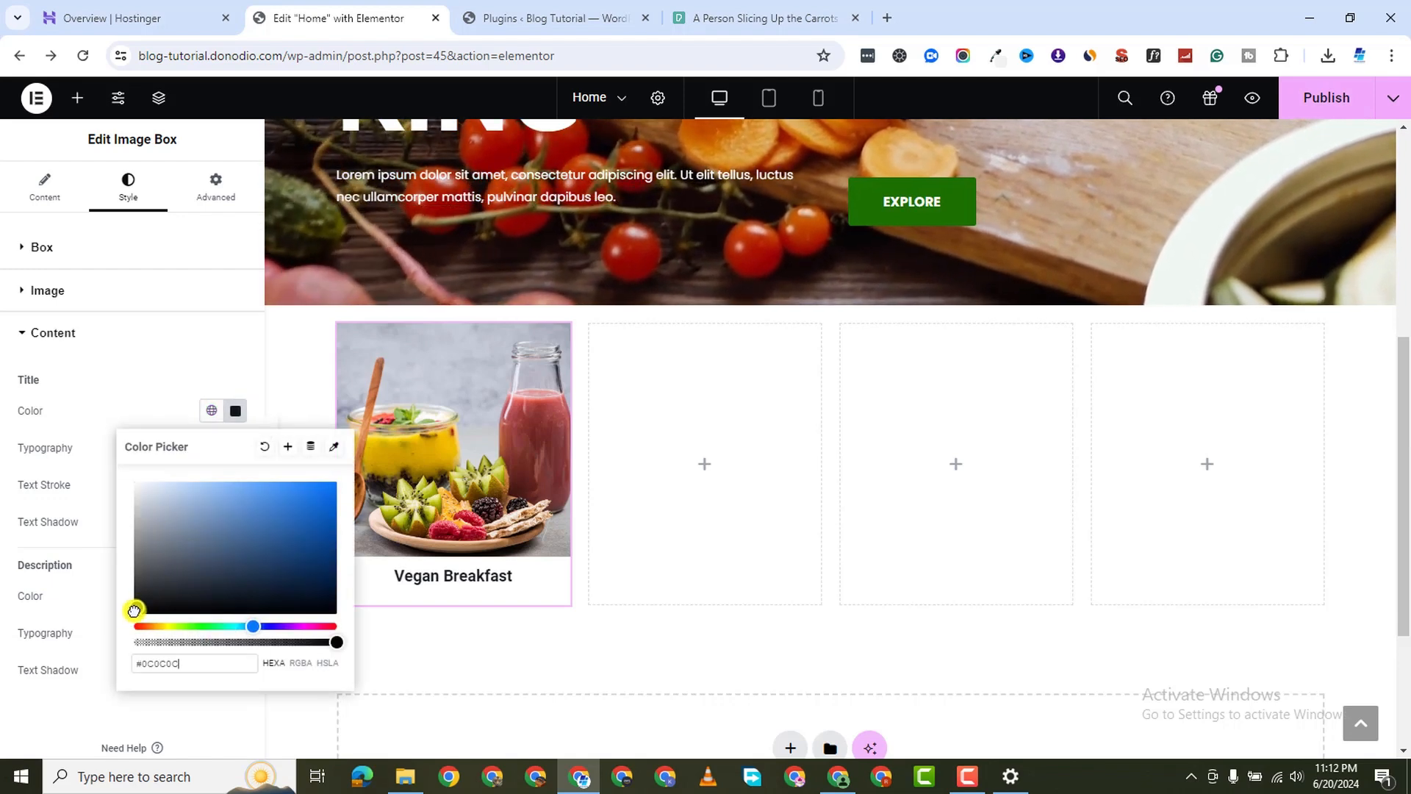
{"action": "left_click", "coordinate": [48, 697]}
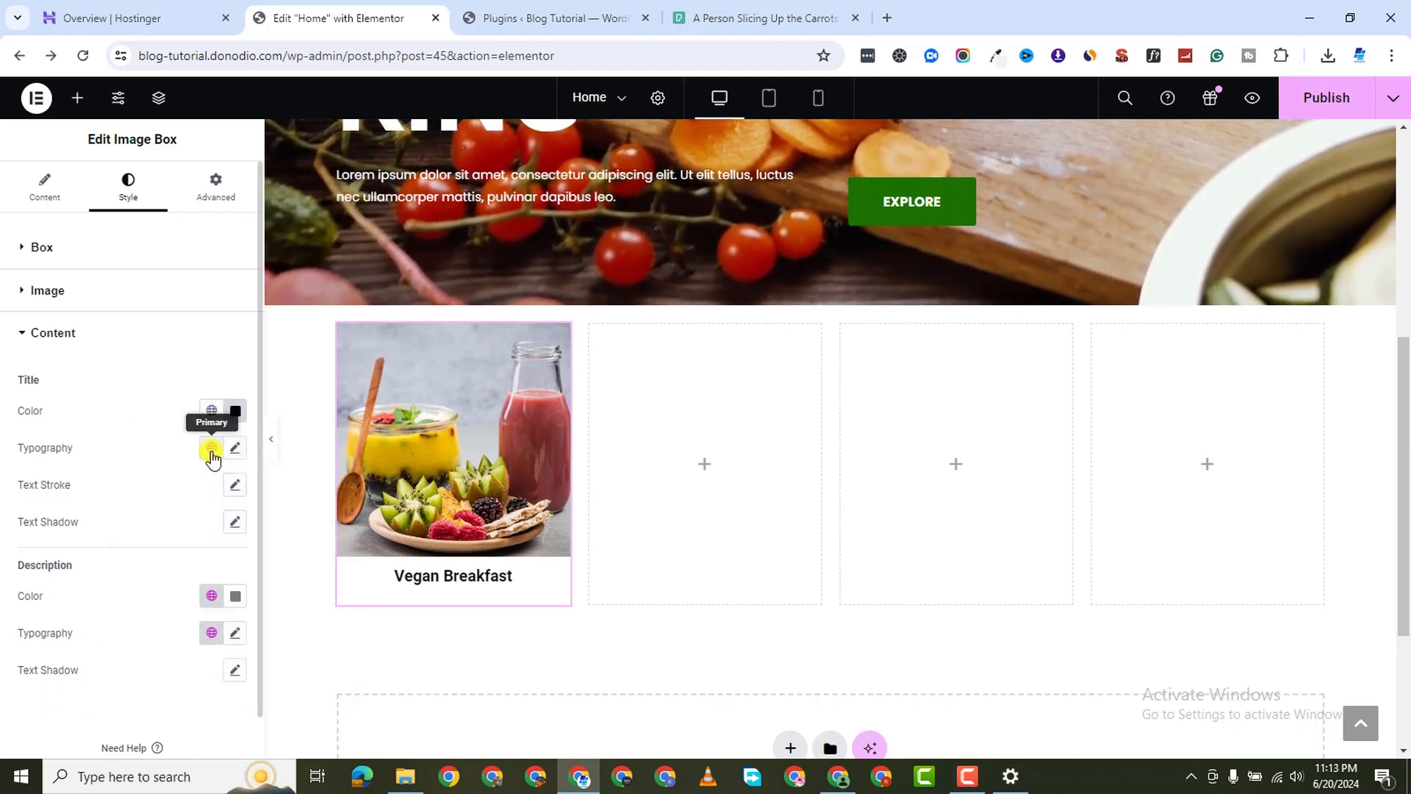
{"action": "left_click", "coordinate": [212, 450]}
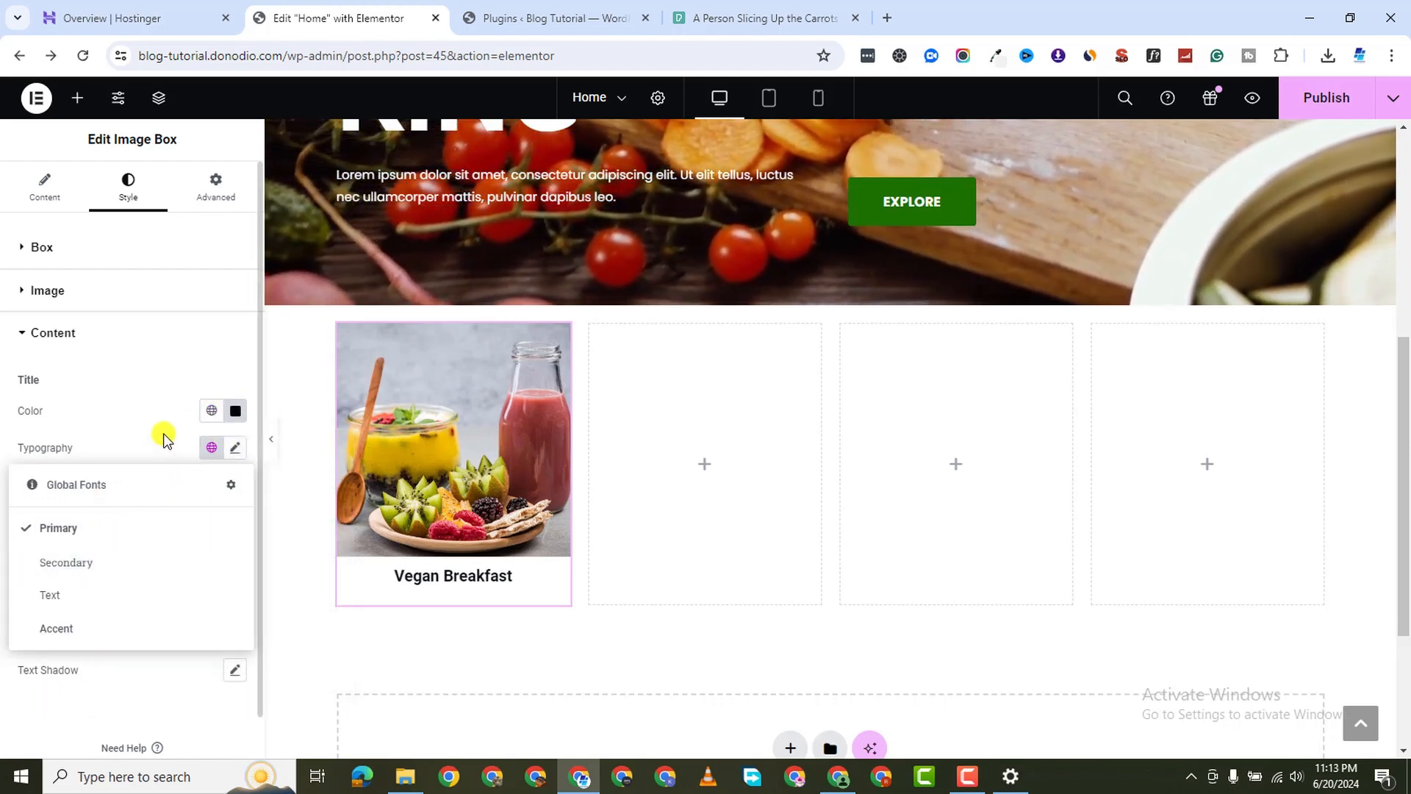
{"action": "left_click", "coordinate": [214, 448]}
Set the Vegan Breakfast title's font family to Poppins
{"action": "left_click", "coordinate": [234, 449]}
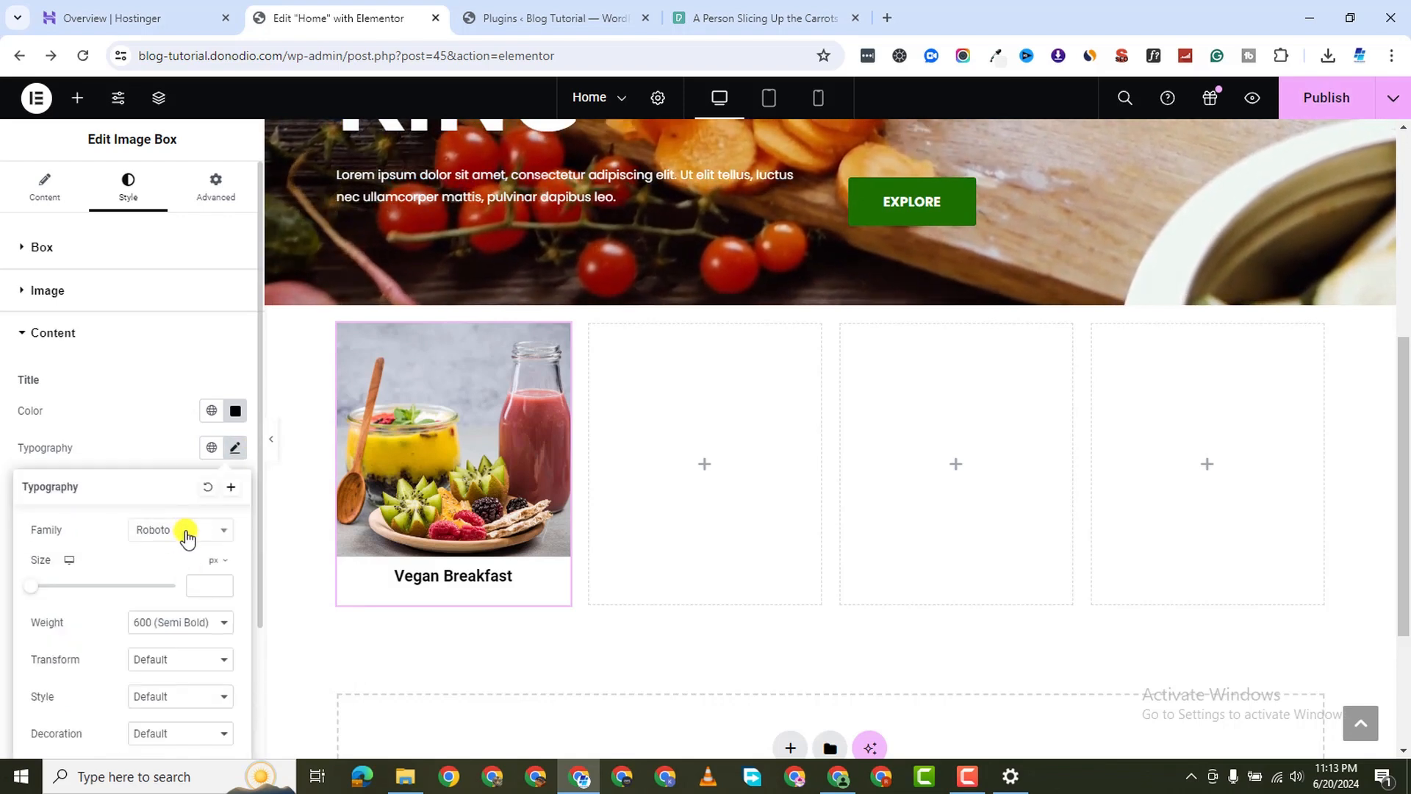
{"action": "left_click", "coordinate": [175, 532]}
{"action": "type", "text": "popp"}
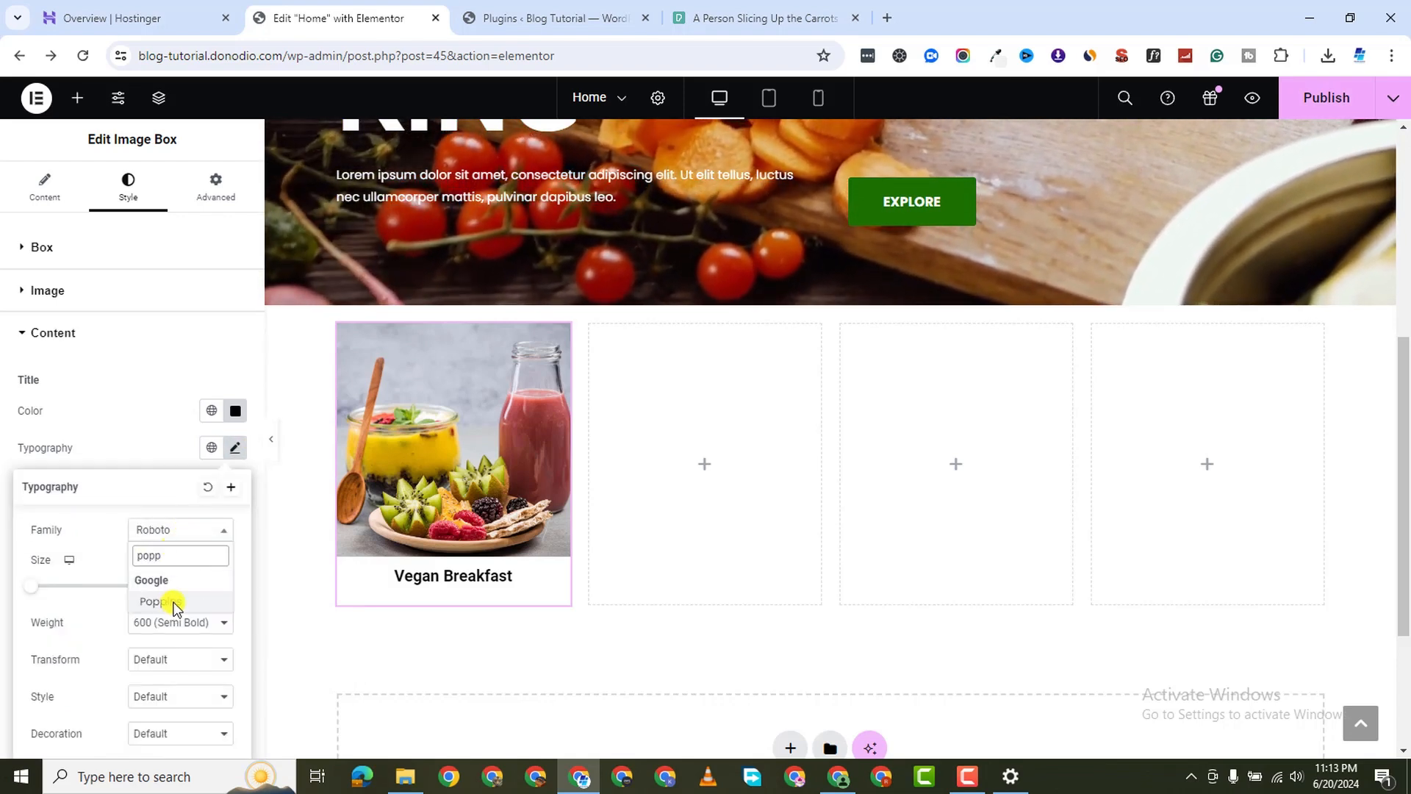
{"action": "left_click", "coordinate": [169, 602]}
{"action": "left_click", "coordinate": [89, 450]}
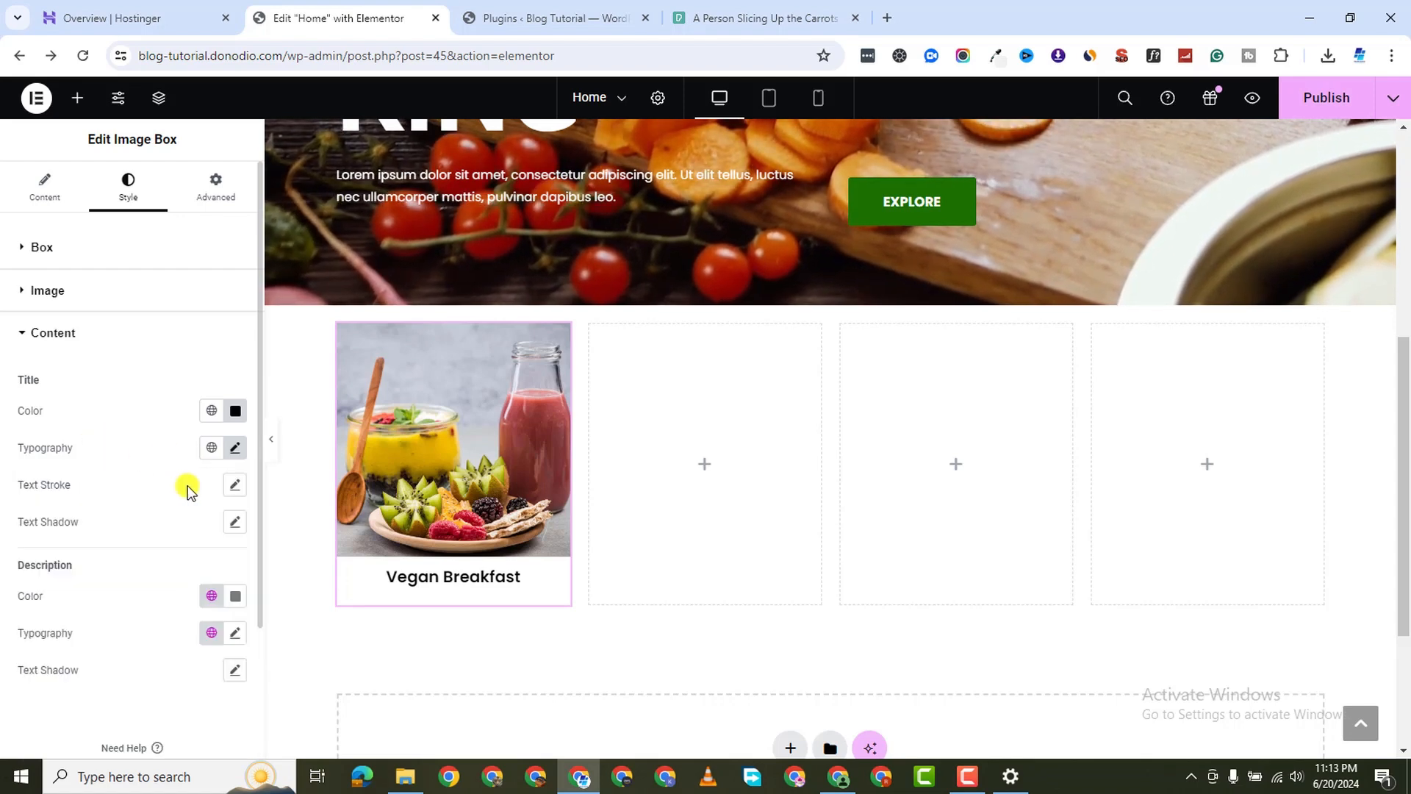
{"action": "left_click", "coordinate": [207, 449]}
{"action": "left_click", "coordinate": [78, 530]}
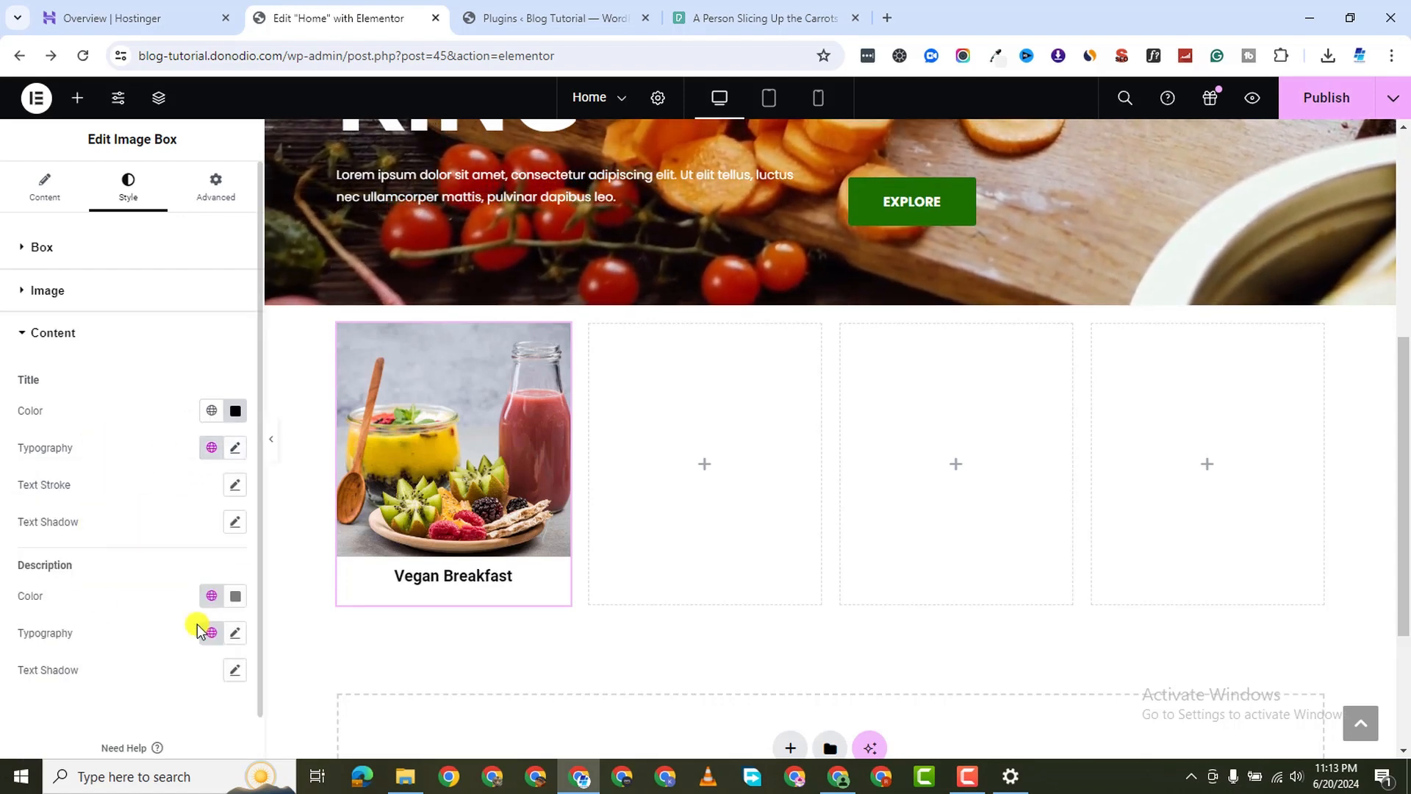
{"action": "left_click", "coordinate": [233, 448]}
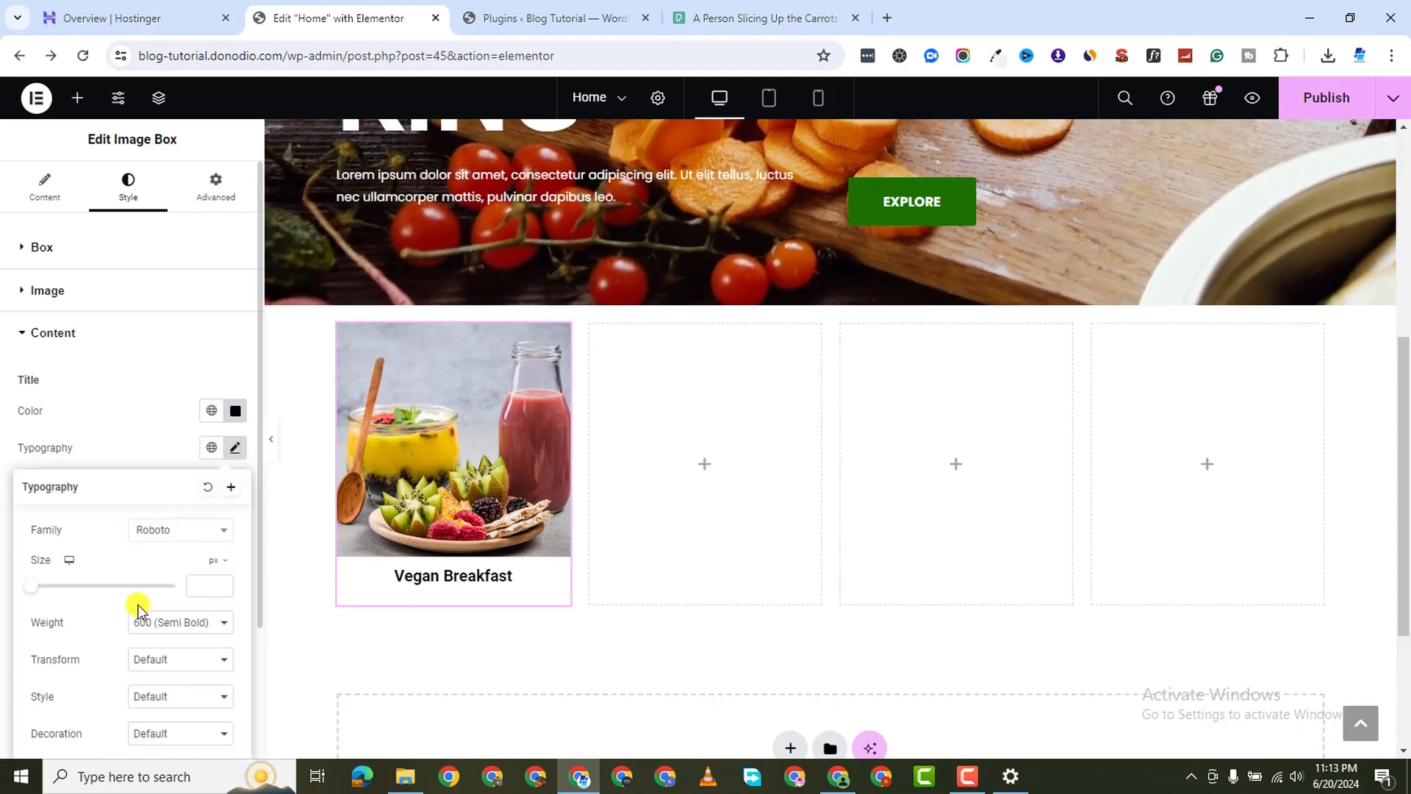
{"action": "left_click", "coordinate": [180, 530]}
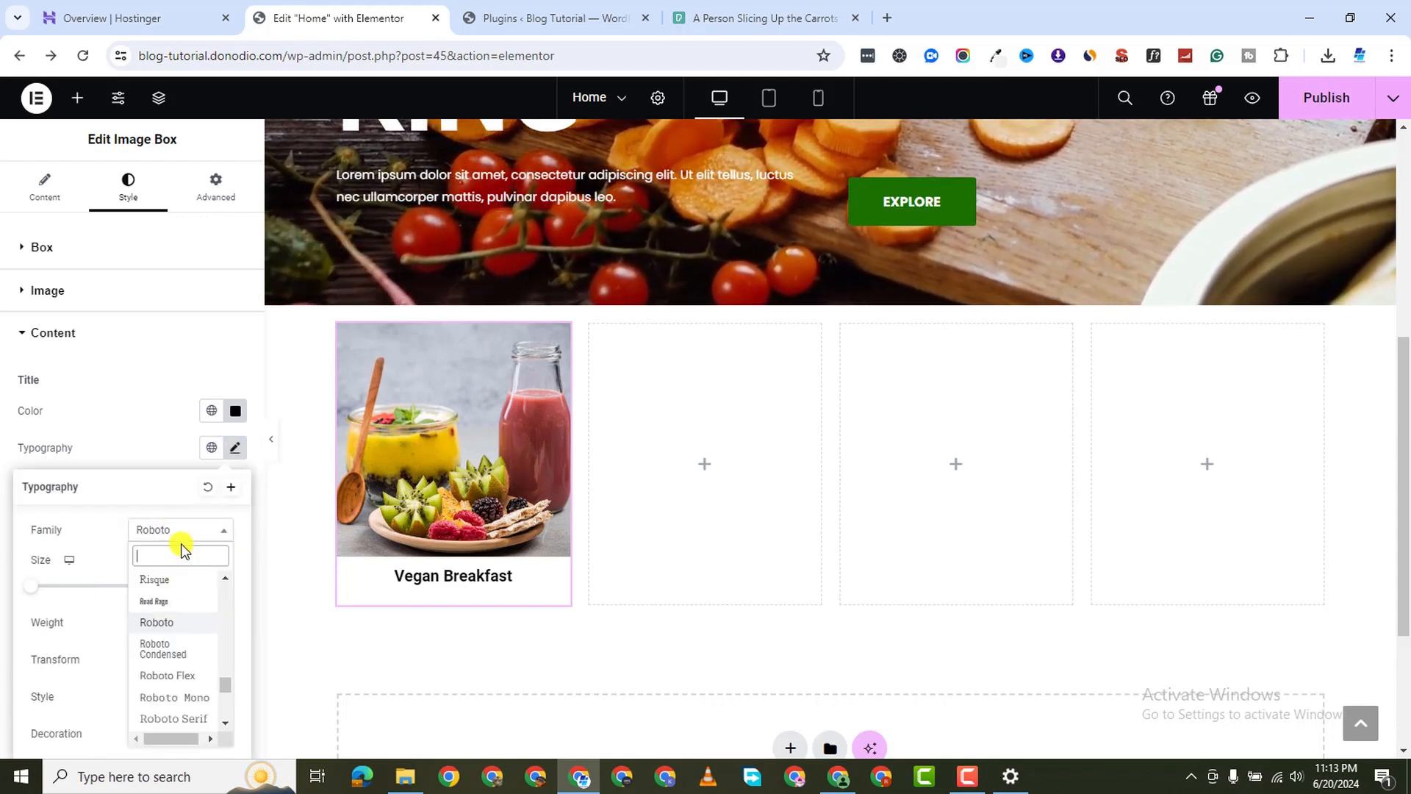
{"action": "type", "text": "popp"}
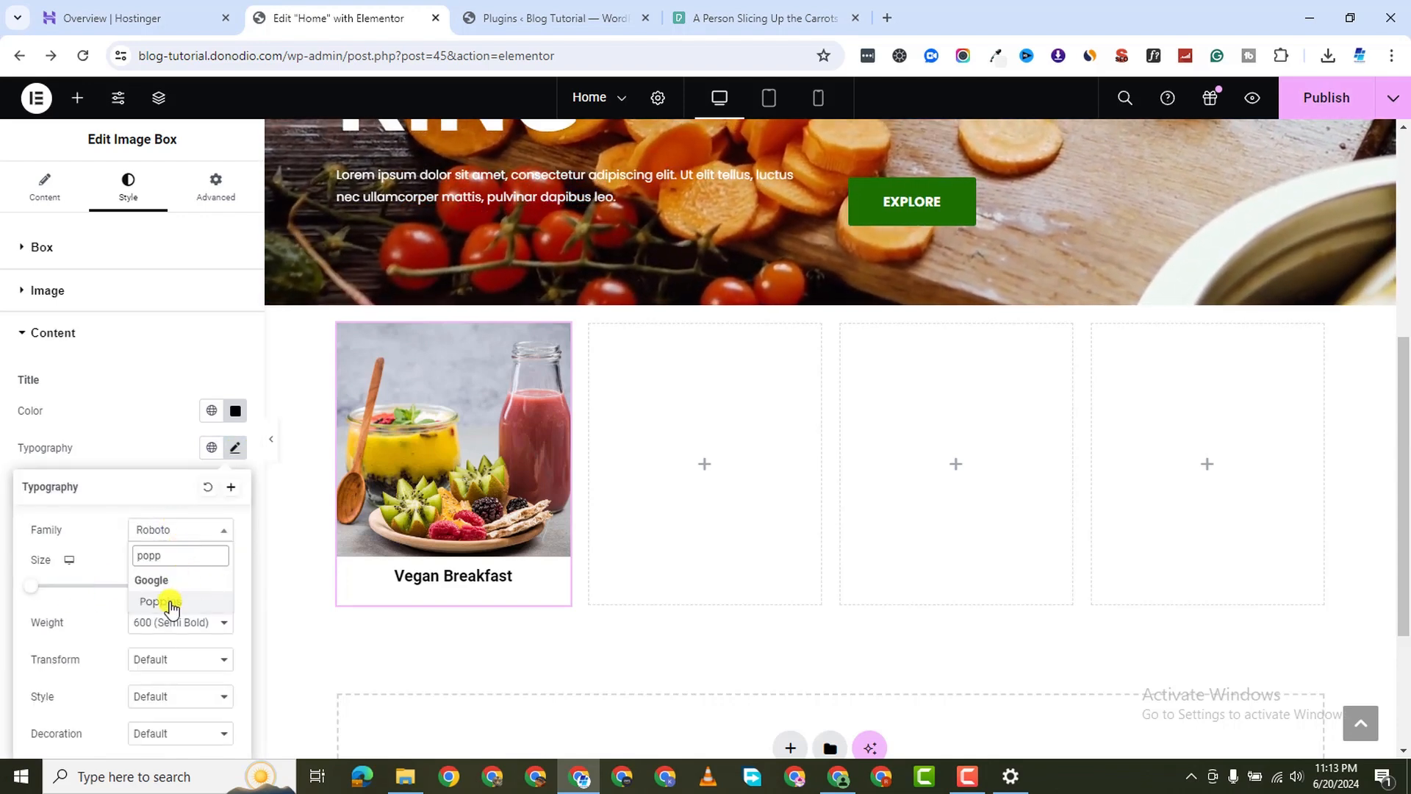
{"action": "left_click", "coordinate": [169, 603]}
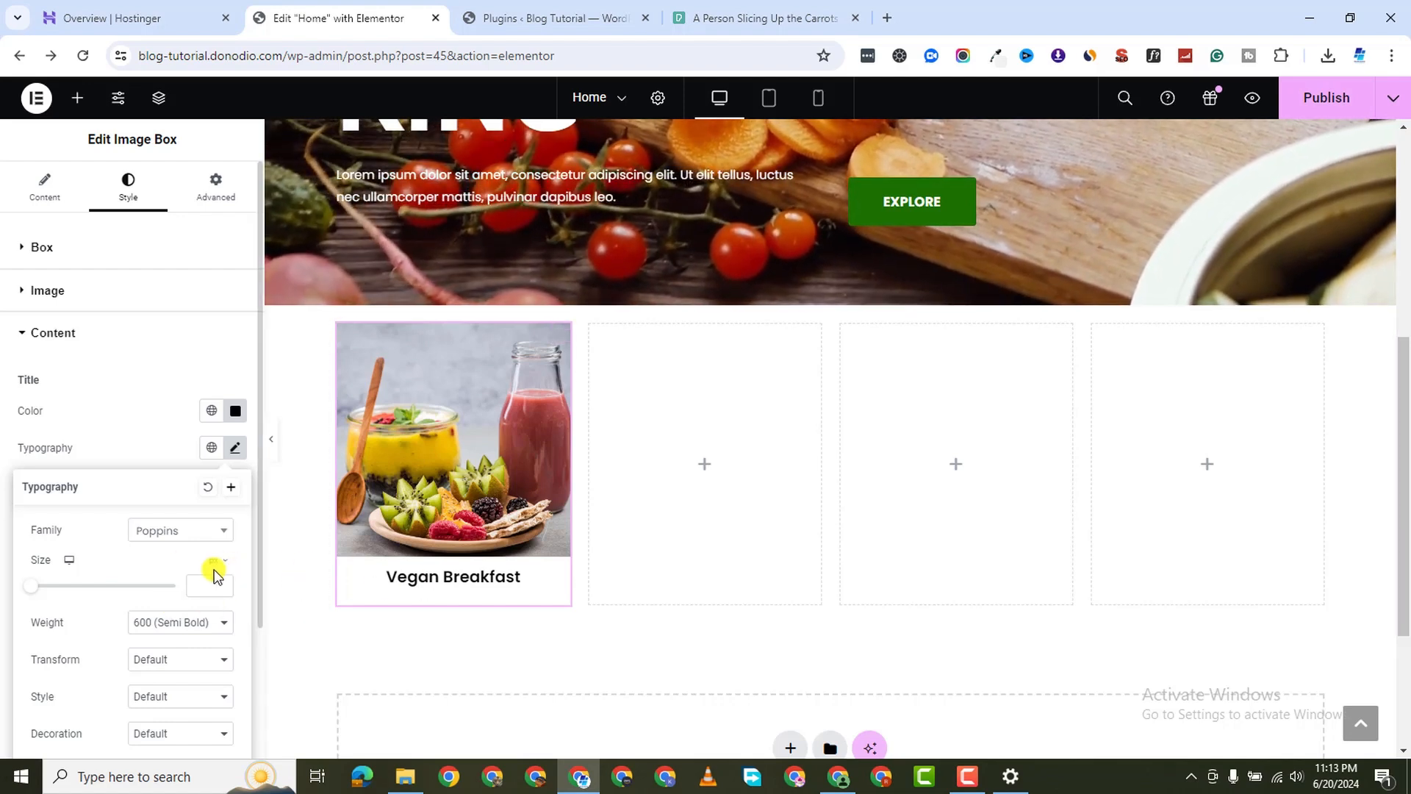
Make the title 20 px in bold 700 weight
{"action": "left_click", "coordinate": [209, 586]}
{"action": "type", "text": "1"}
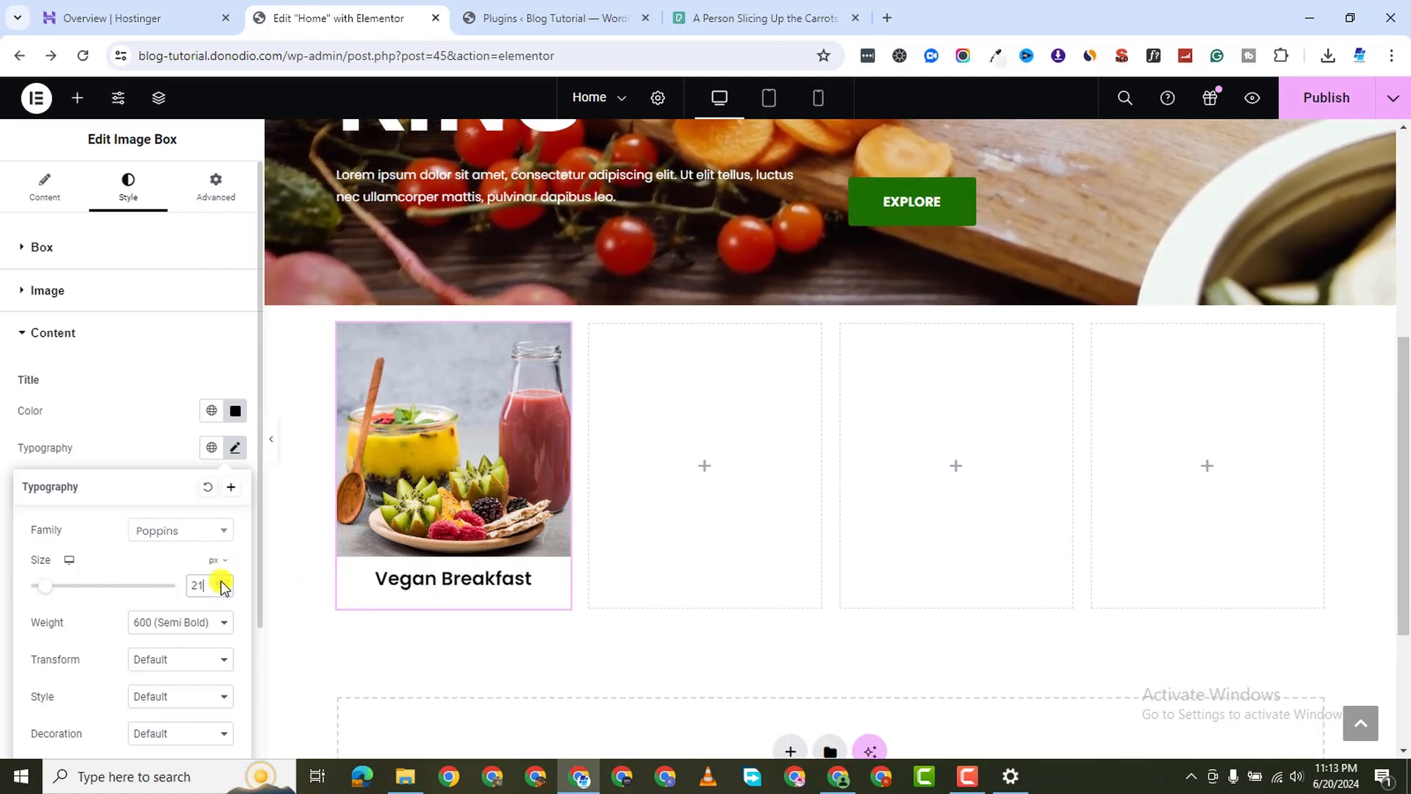
{"action": "left_click", "coordinate": [171, 624]}
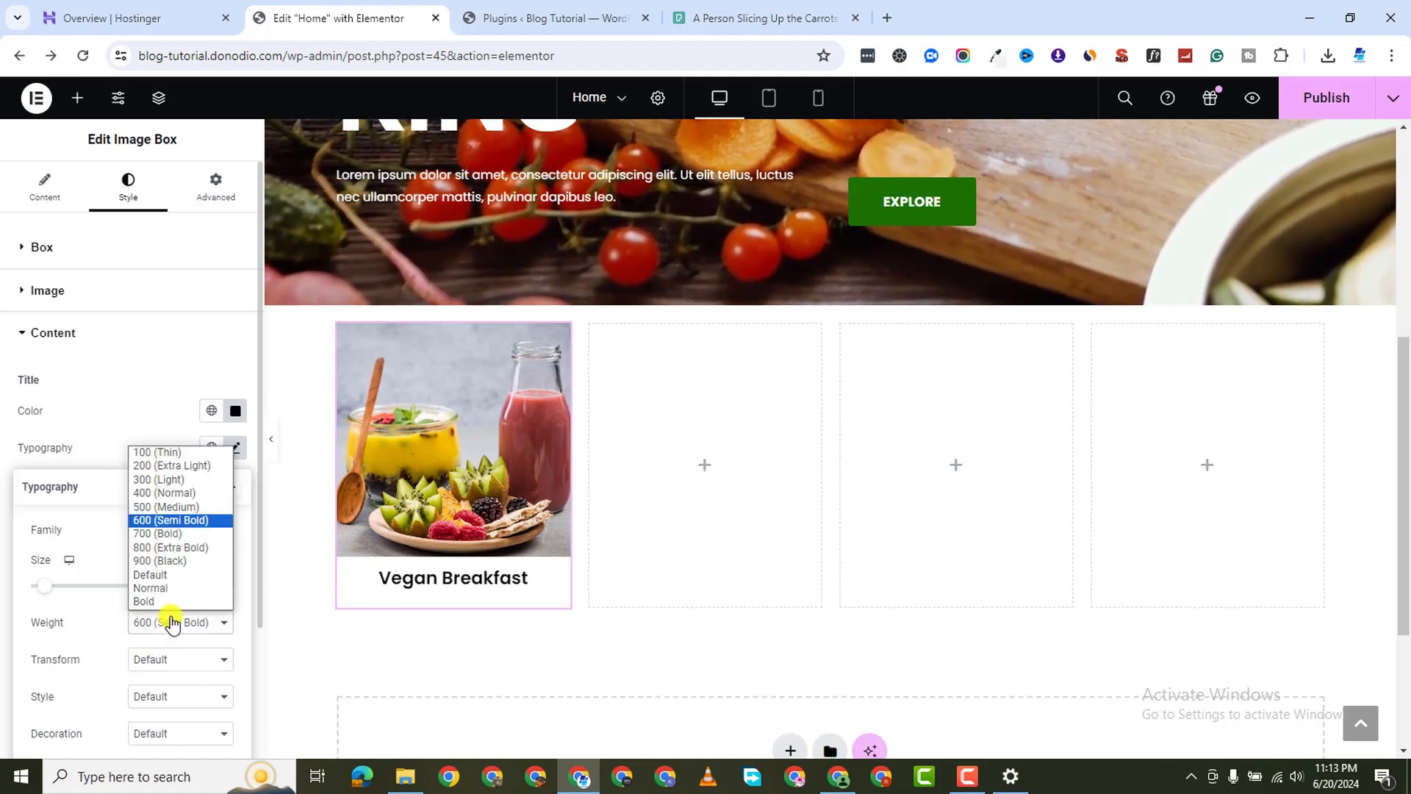
{"action": "left_click", "coordinate": [188, 535]}
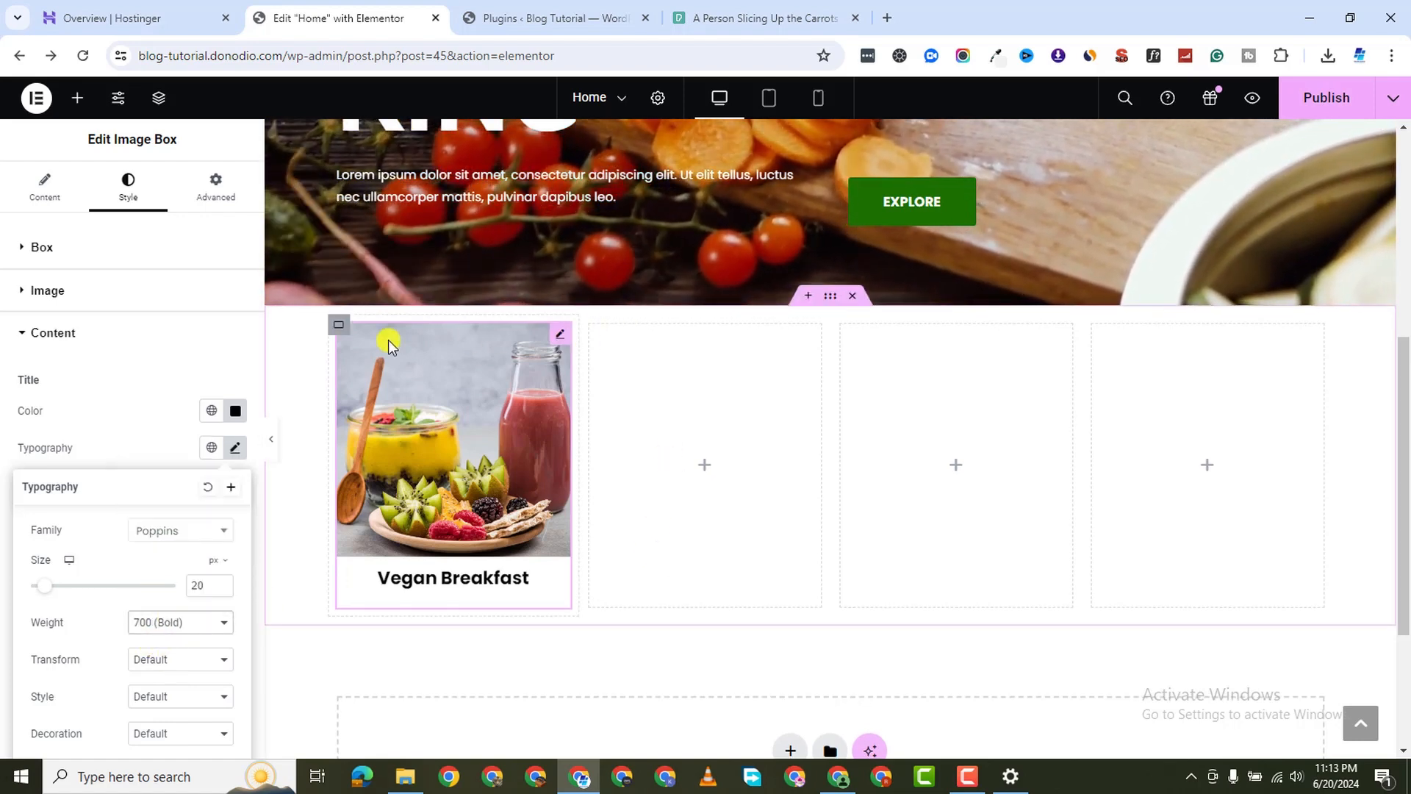
Duplicate the Vegan Breakfast card and delete two empty placeholder columns
{"action": "right_click", "coordinate": [339, 332]}
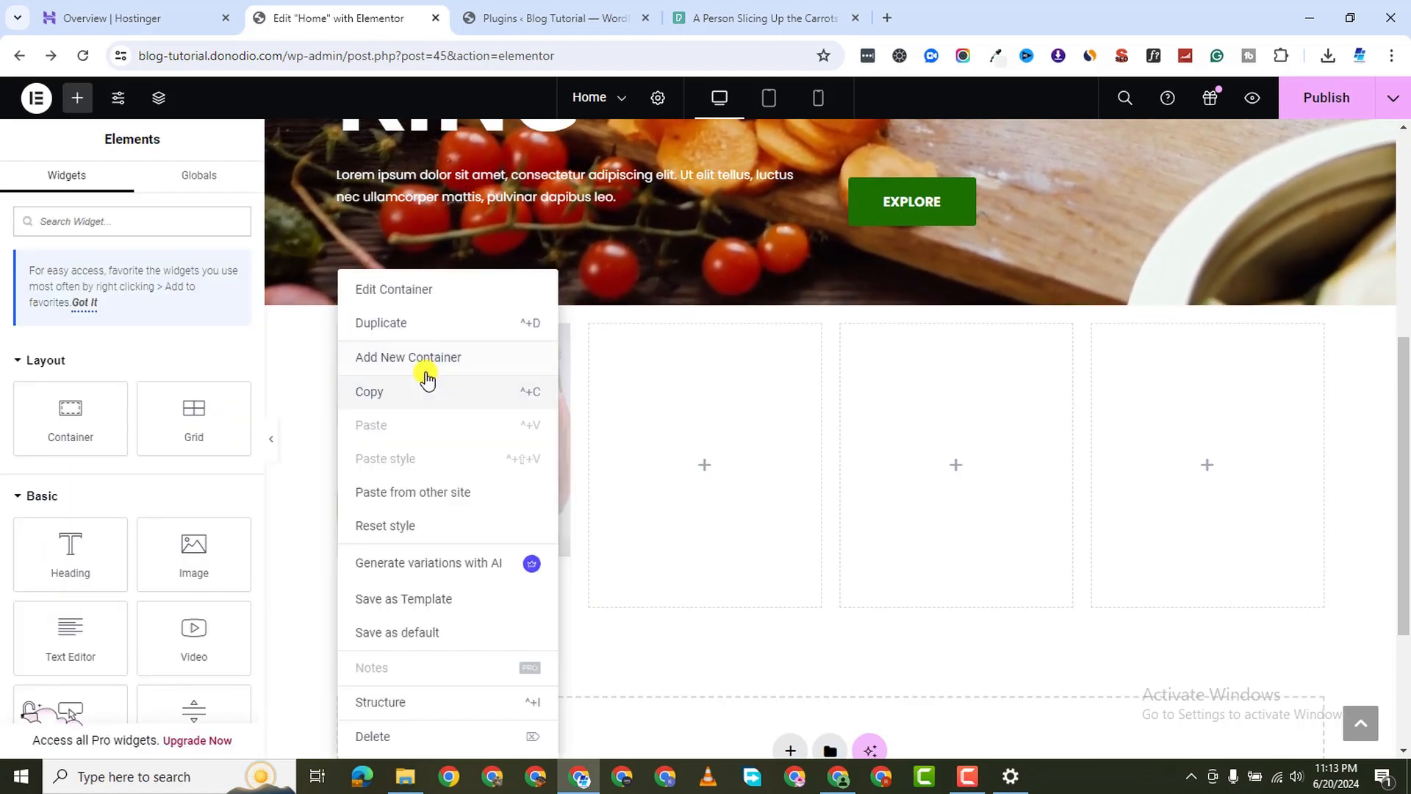
{"action": "key", "text": "ctrl+d"}
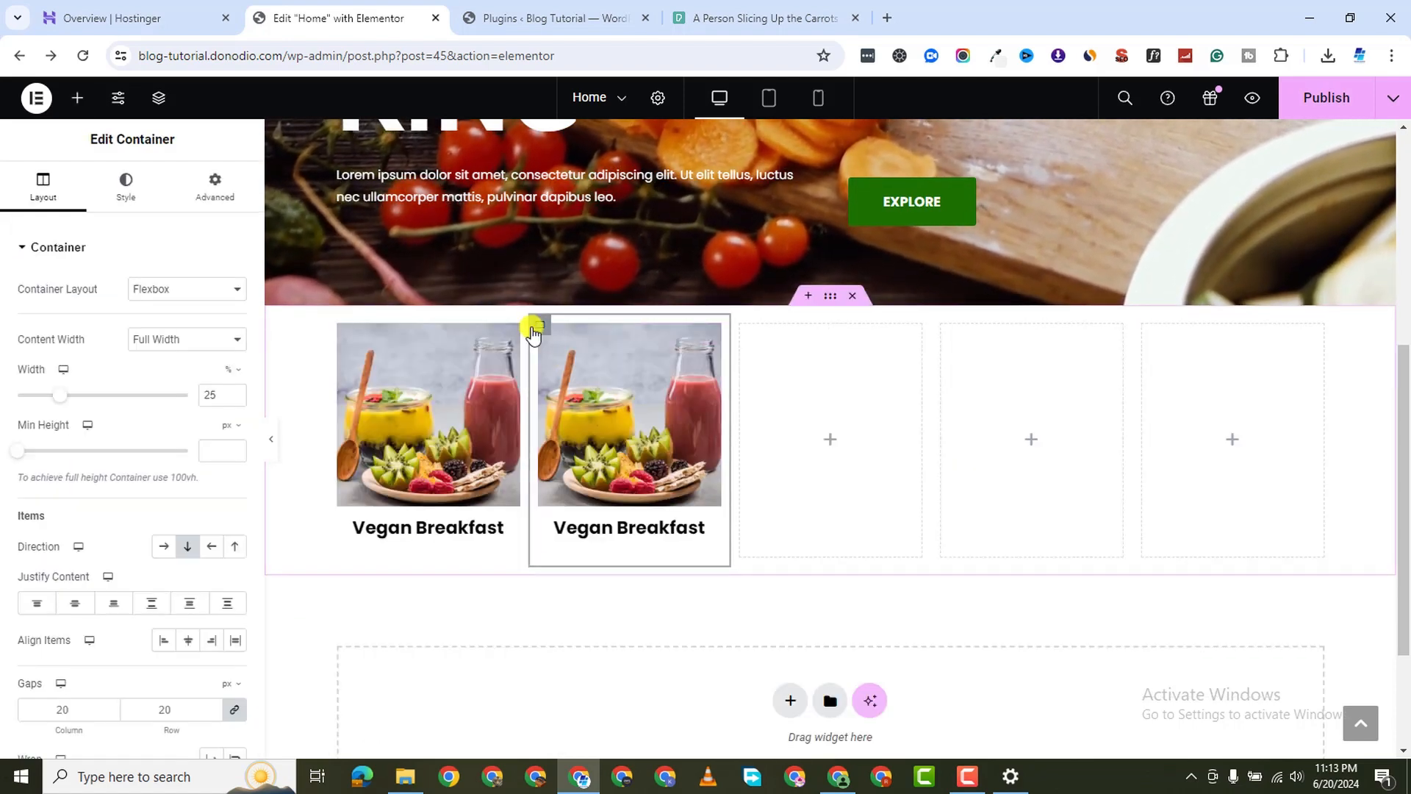
{"action": "right_click", "coordinate": [1149, 335]}
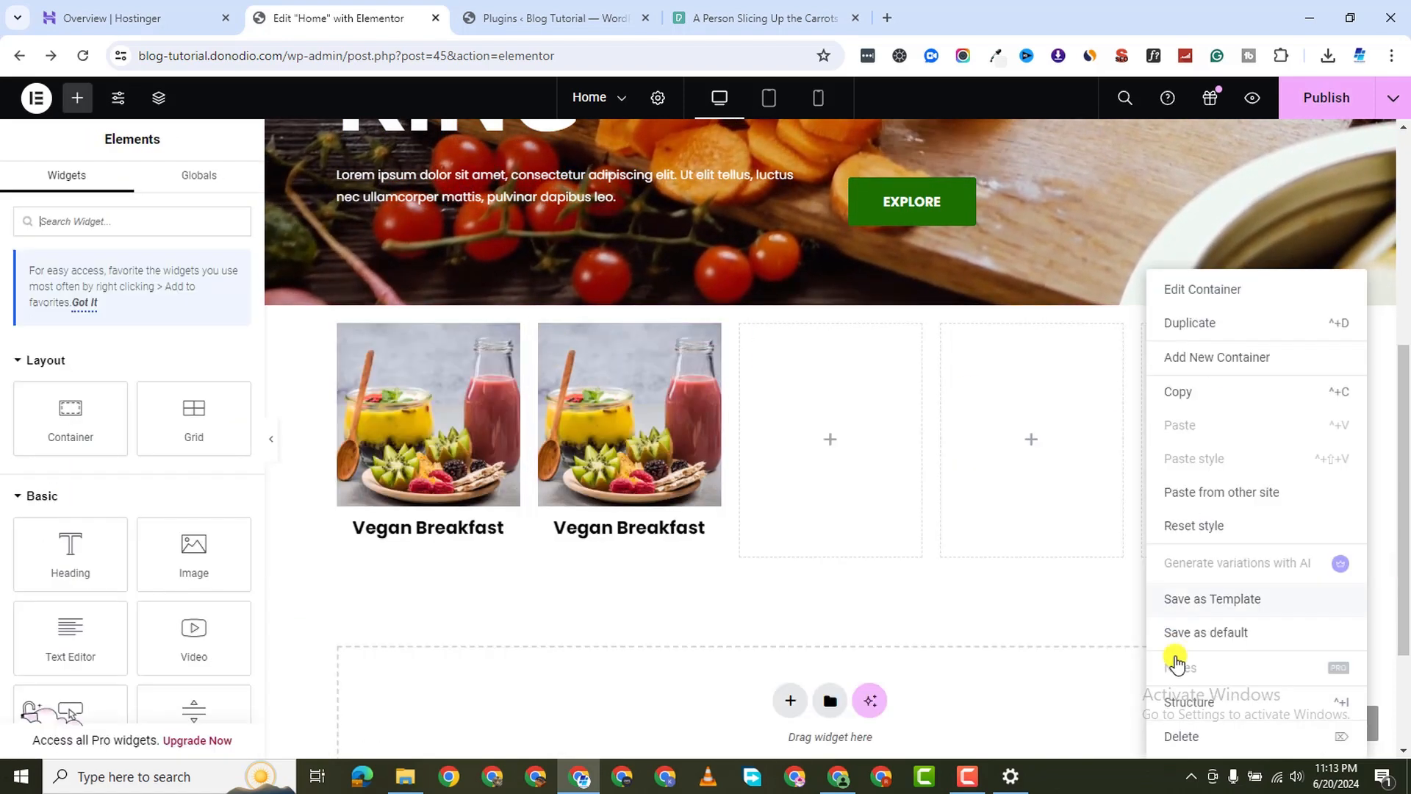
{"action": "left_click", "coordinate": [1180, 733]}
{"action": "right_click", "coordinate": [1095, 335]}
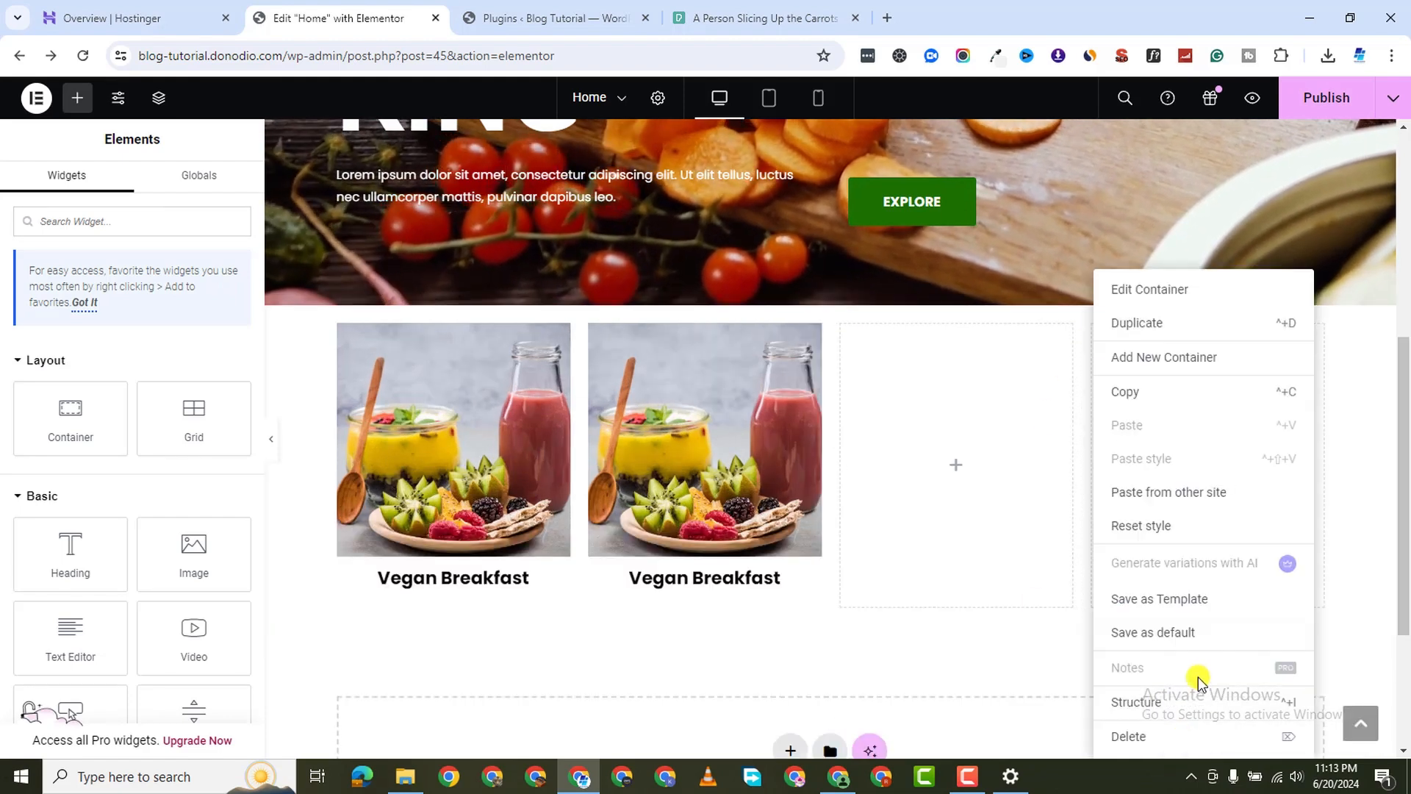
{"action": "left_click", "coordinate": [1184, 739]}
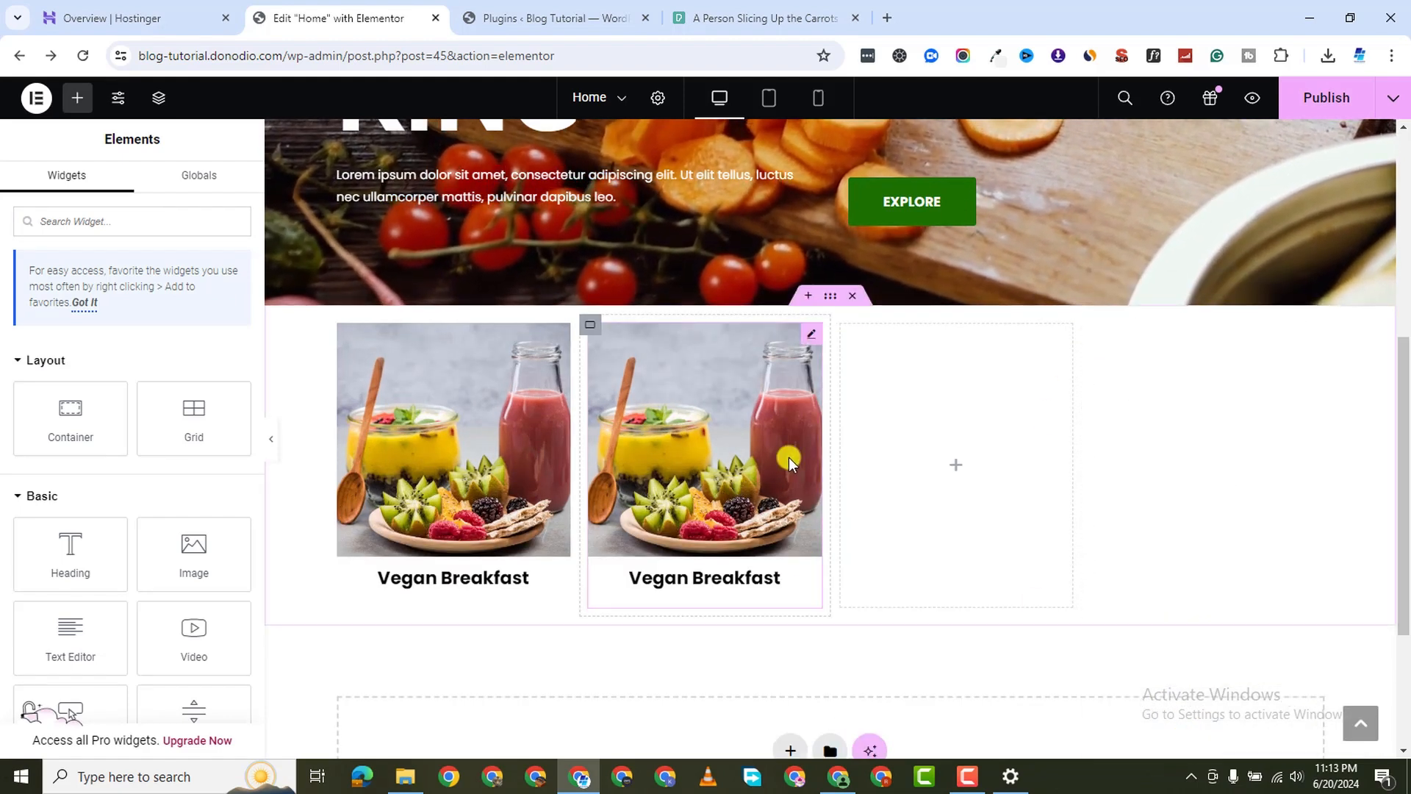
Duplicate another Vegan Breakfast card and delete the last empty placeholder column
{"action": "right_click", "coordinate": [592, 326]}
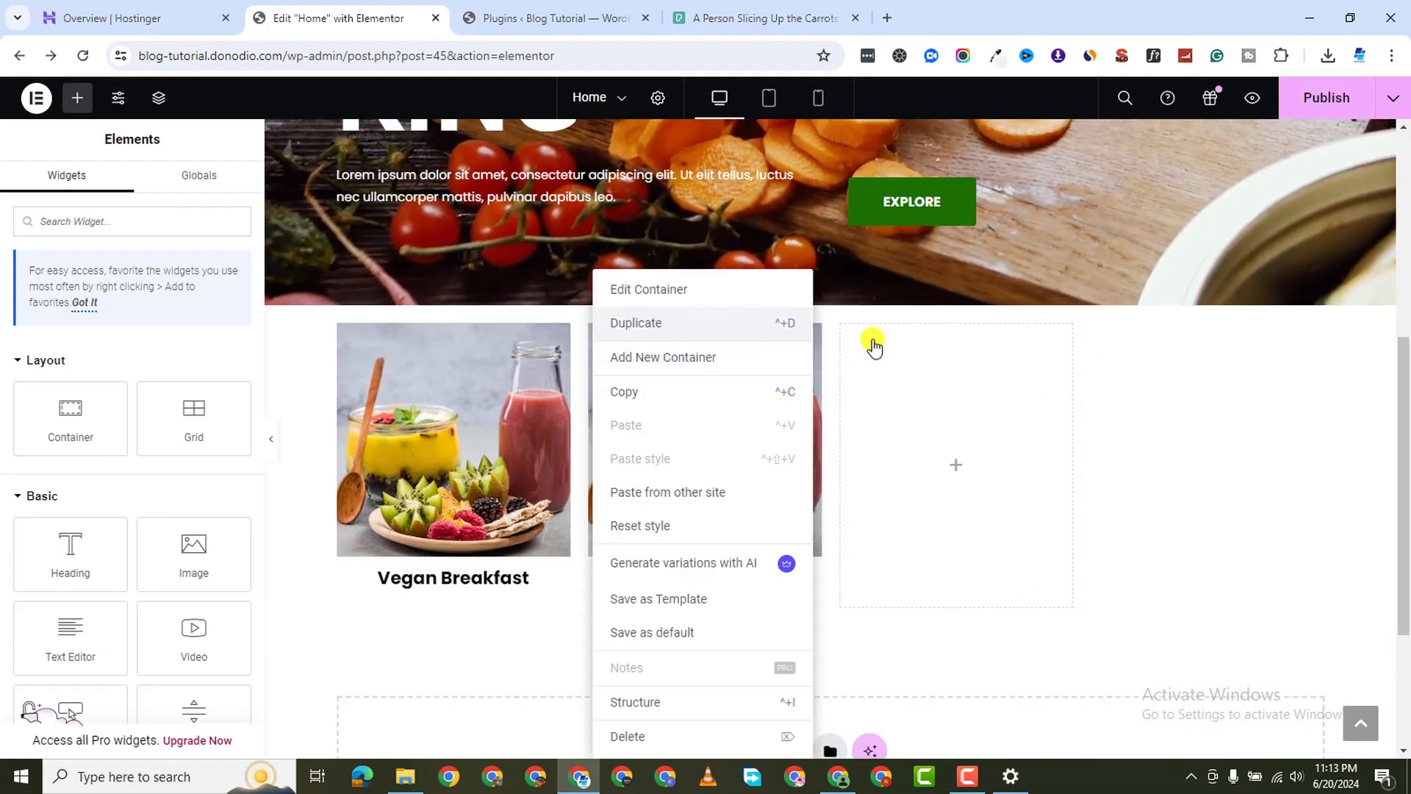
{"action": "right_click", "coordinate": [841, 331]}
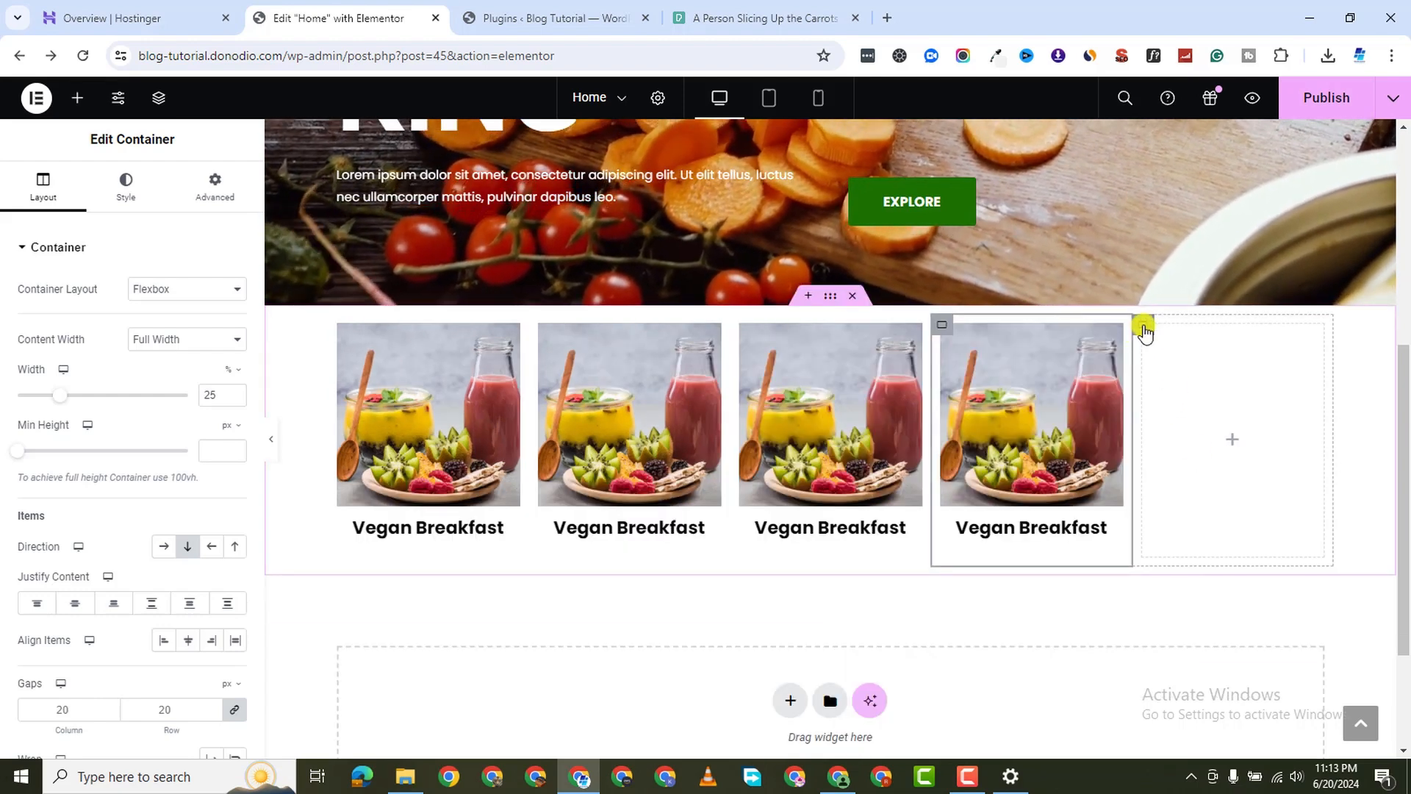
{"action": "right_click", "coordinate": [1143, 332]}
{"action": "left_click", "coordinate": [1186, 735]}
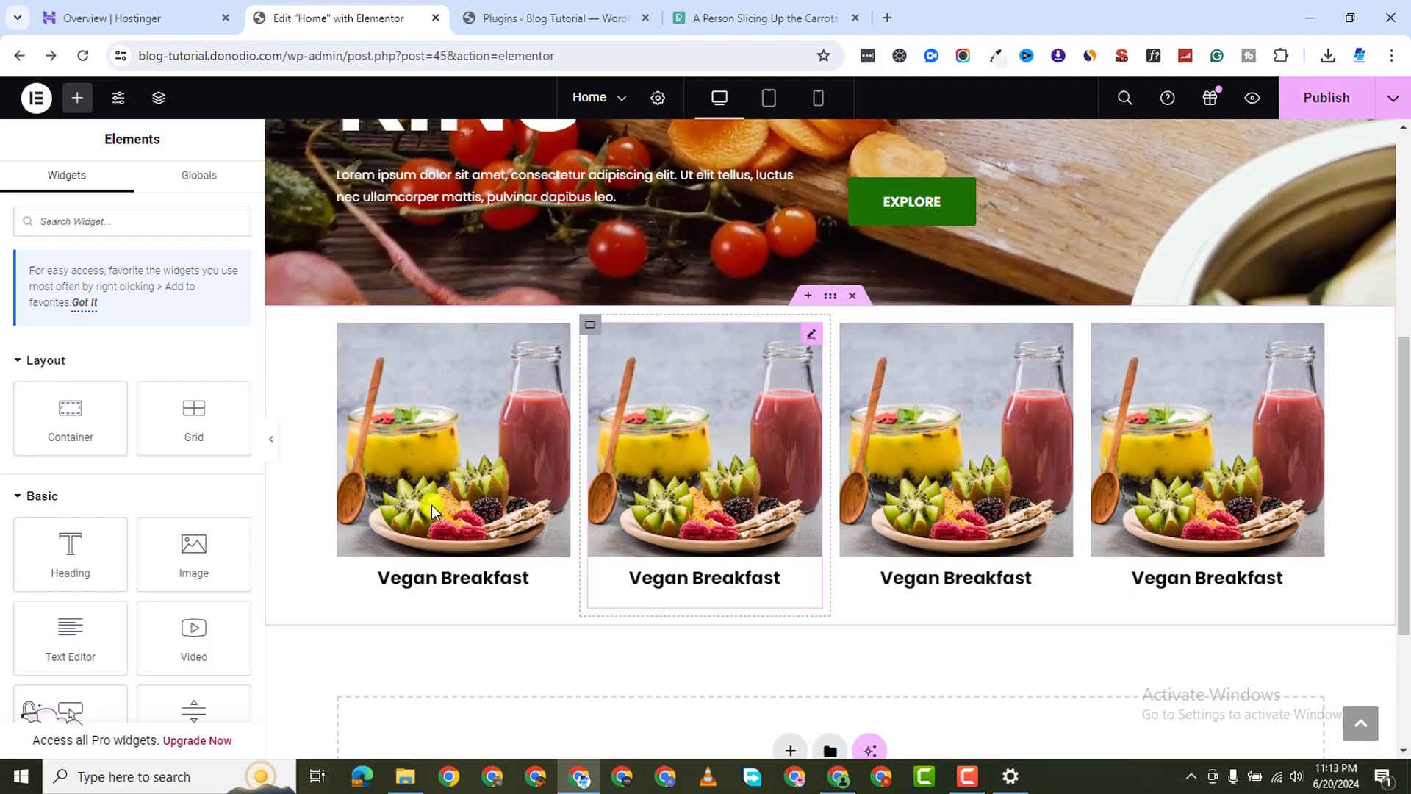
{"action": "left_click", "coordinate": [811, 338]}
Upload the Vegan Dessert cake image and set it as the second card's image
{"action": "left_click", "coordinate": [147, 390]}
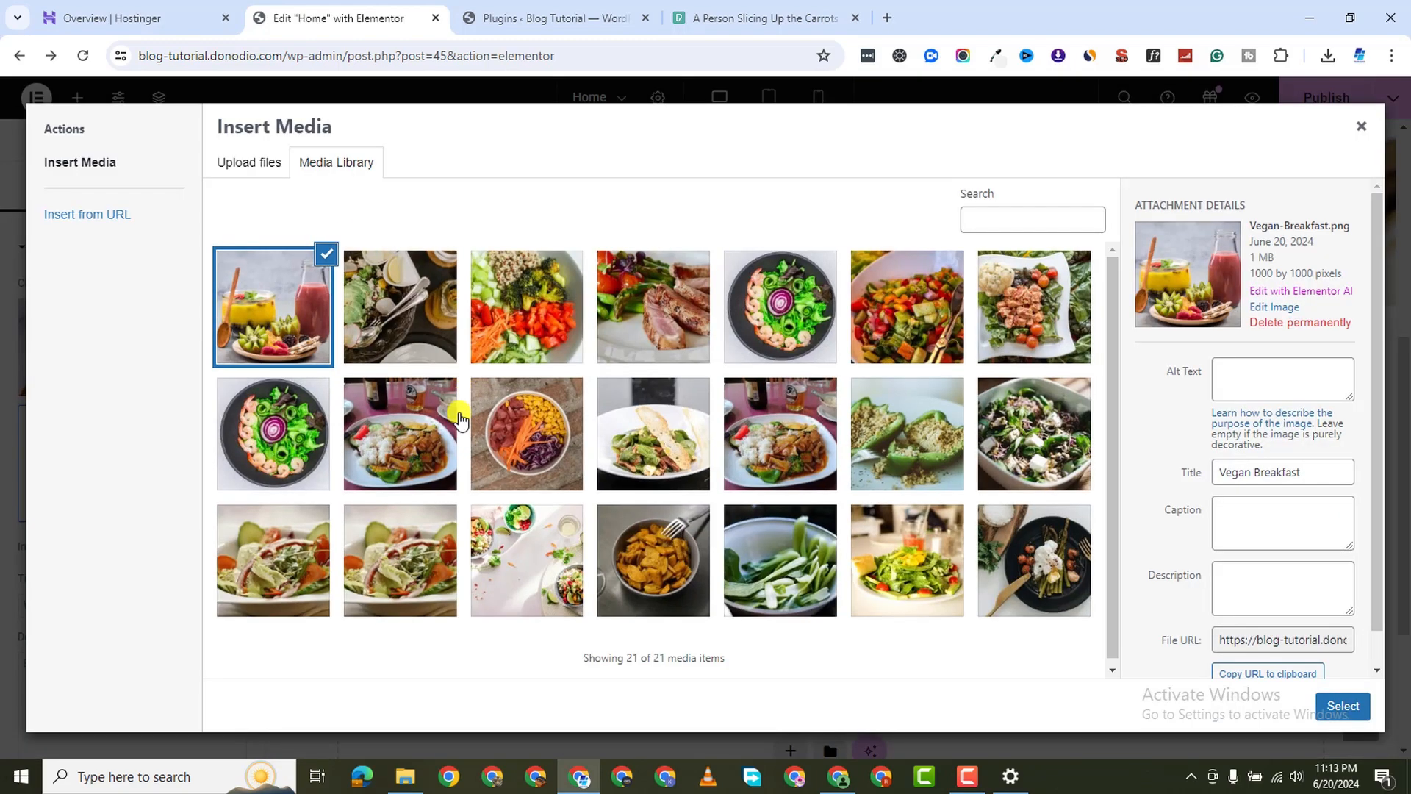
{"action": "left_click", "coordinate": [255, 163]}
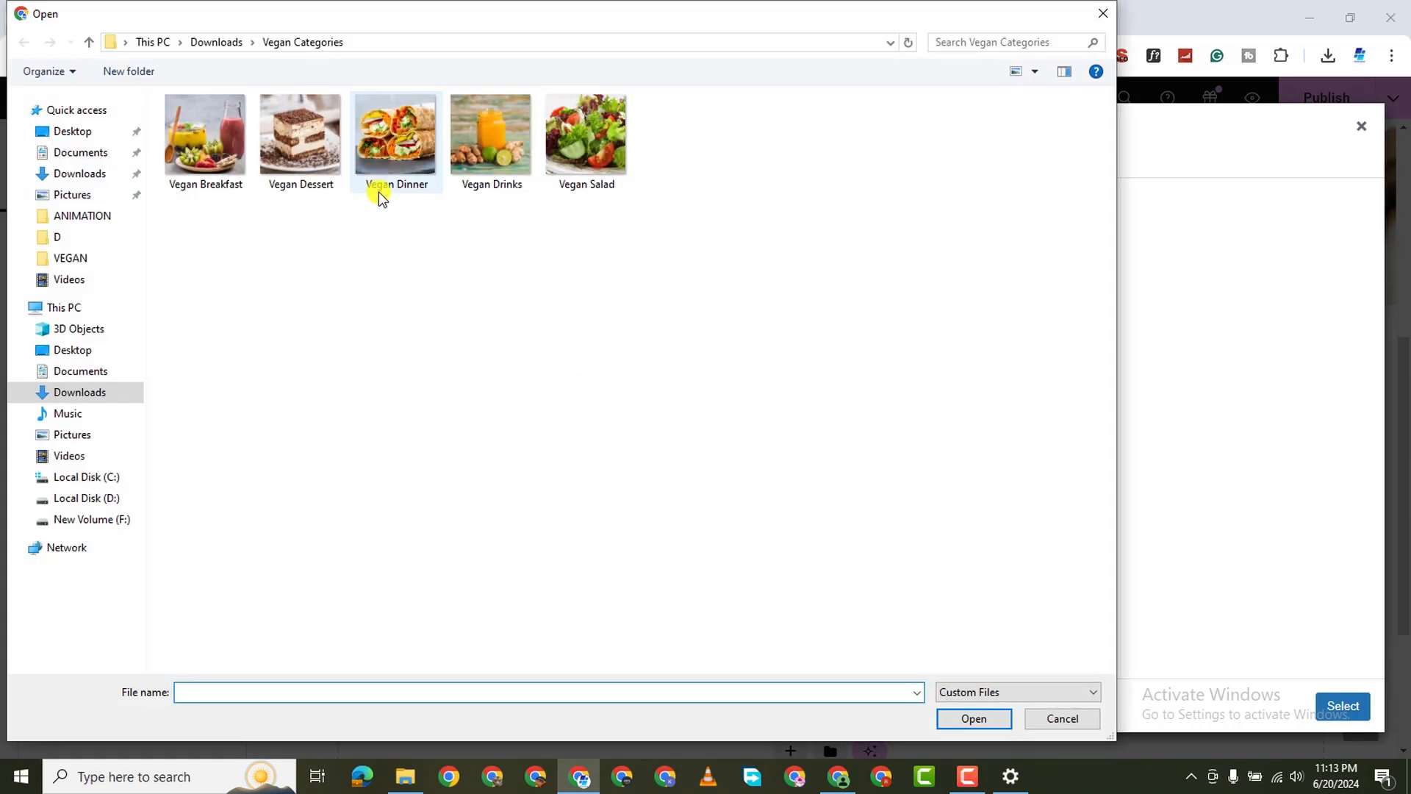
{"action": "double_click", "coordinate": [296, 161]}
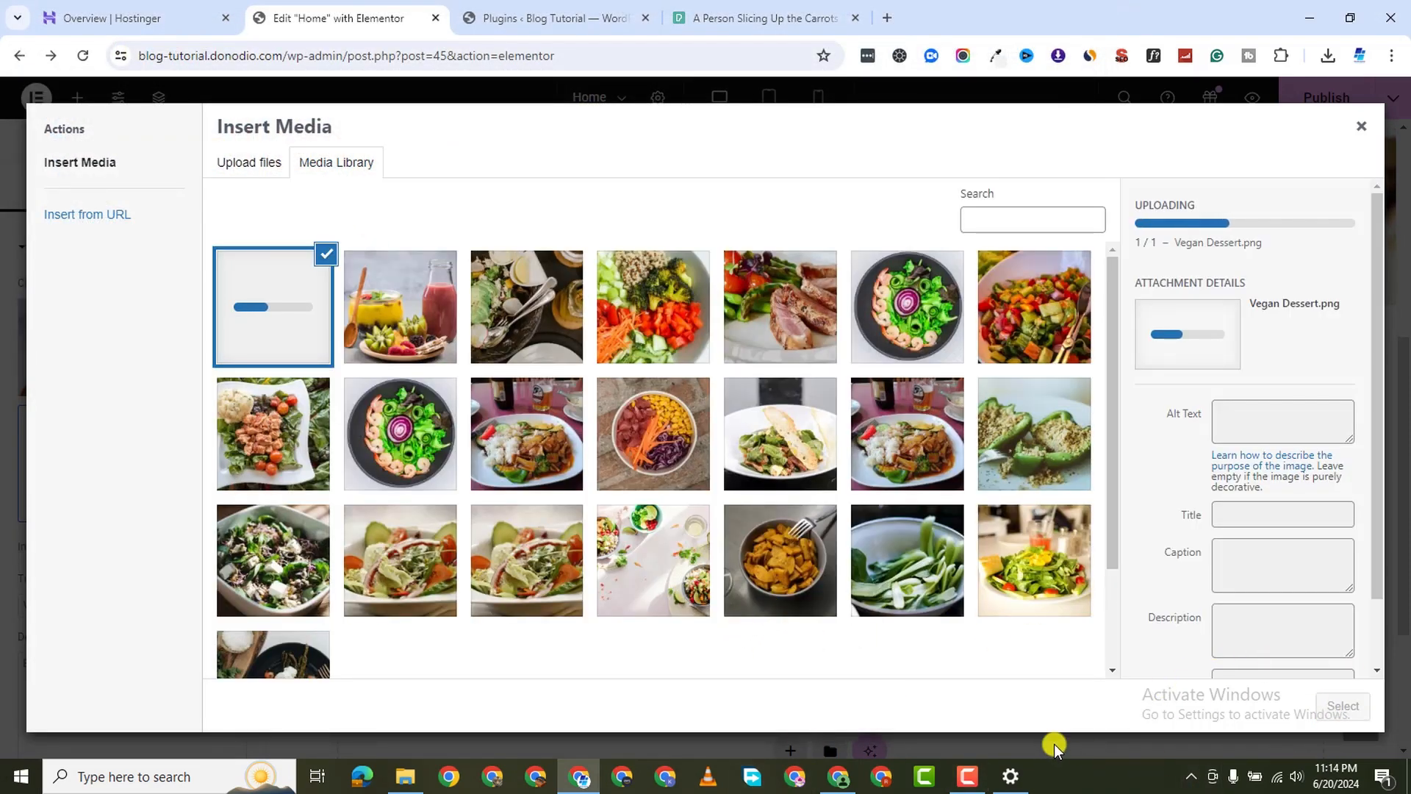
{"action": "left_click", "coordinate": [965, 785]}
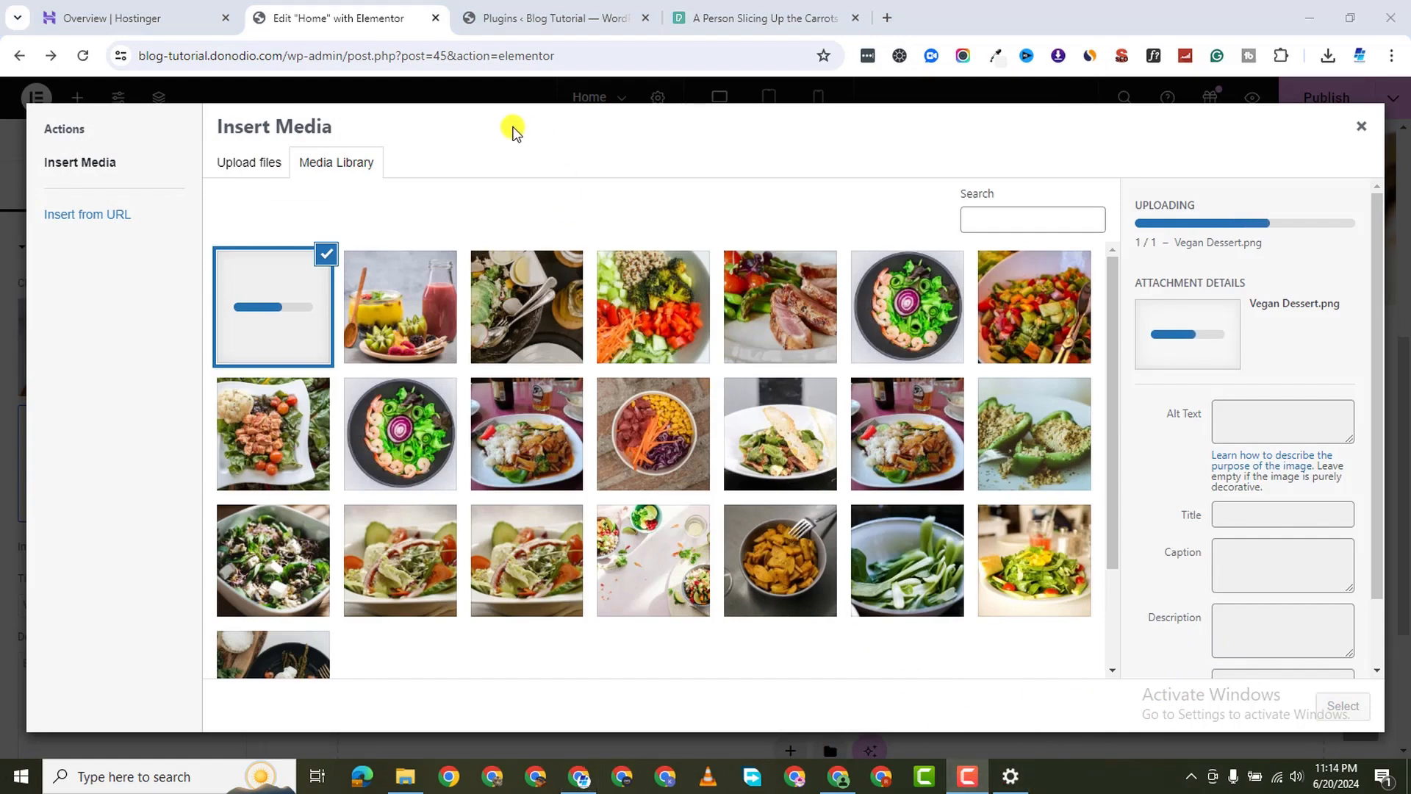
{"action": "left_click", "coordinate": [339, 131]}
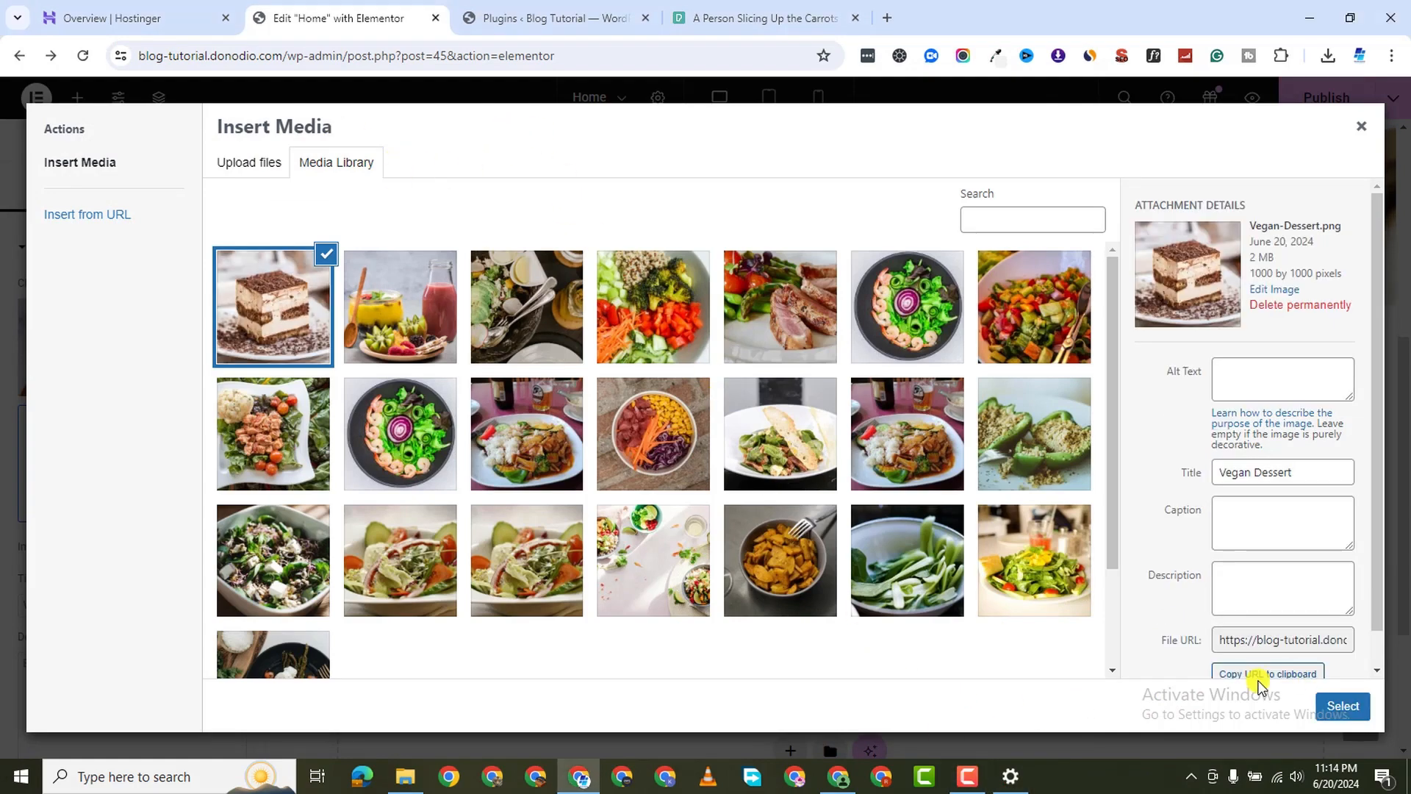
{"action": "left_click", "coordinate": [1344, 707]}
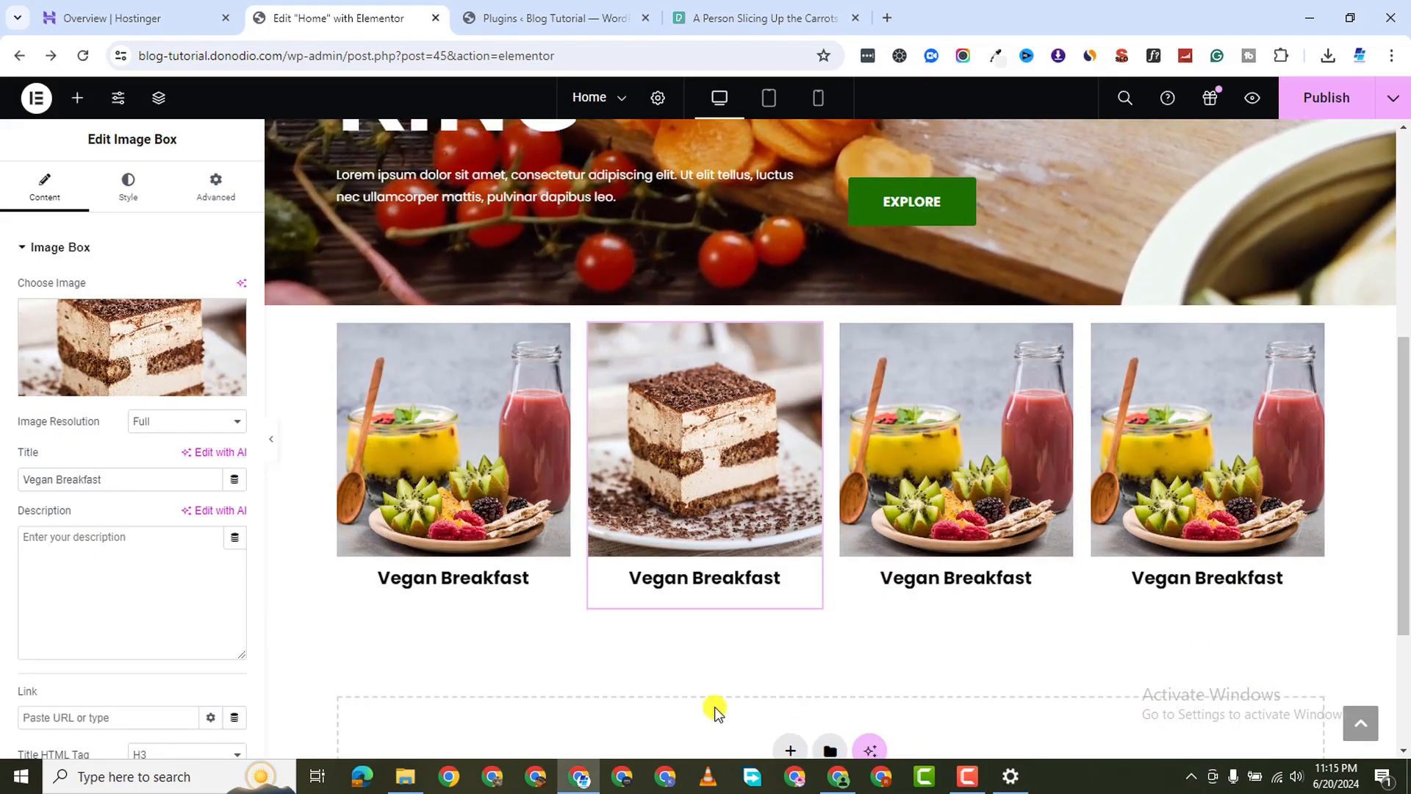
Change the second card's title to 'Desserts'
{"action": "triple_click", "coordinate": [59, 478]}
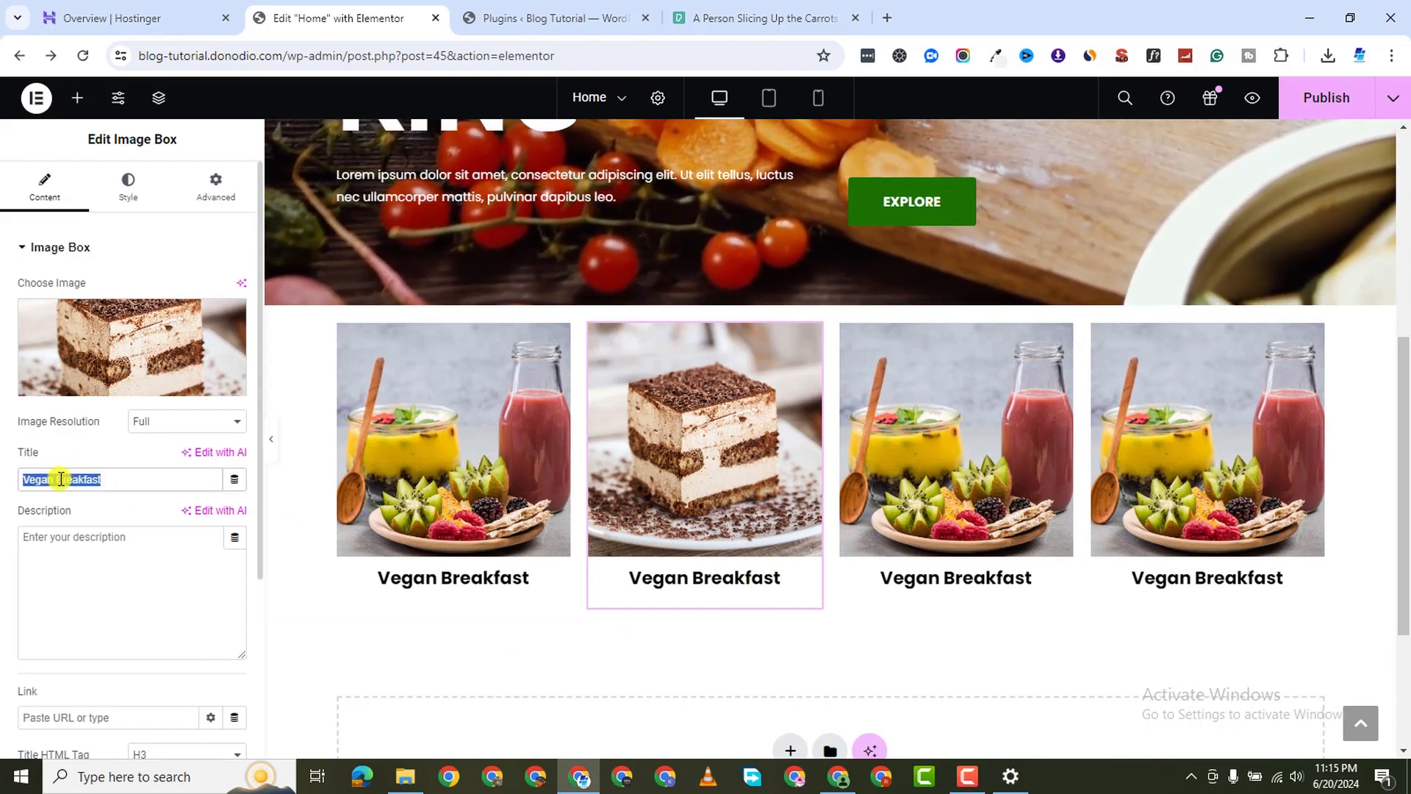
{"action": "type", "text": "Deseert"}
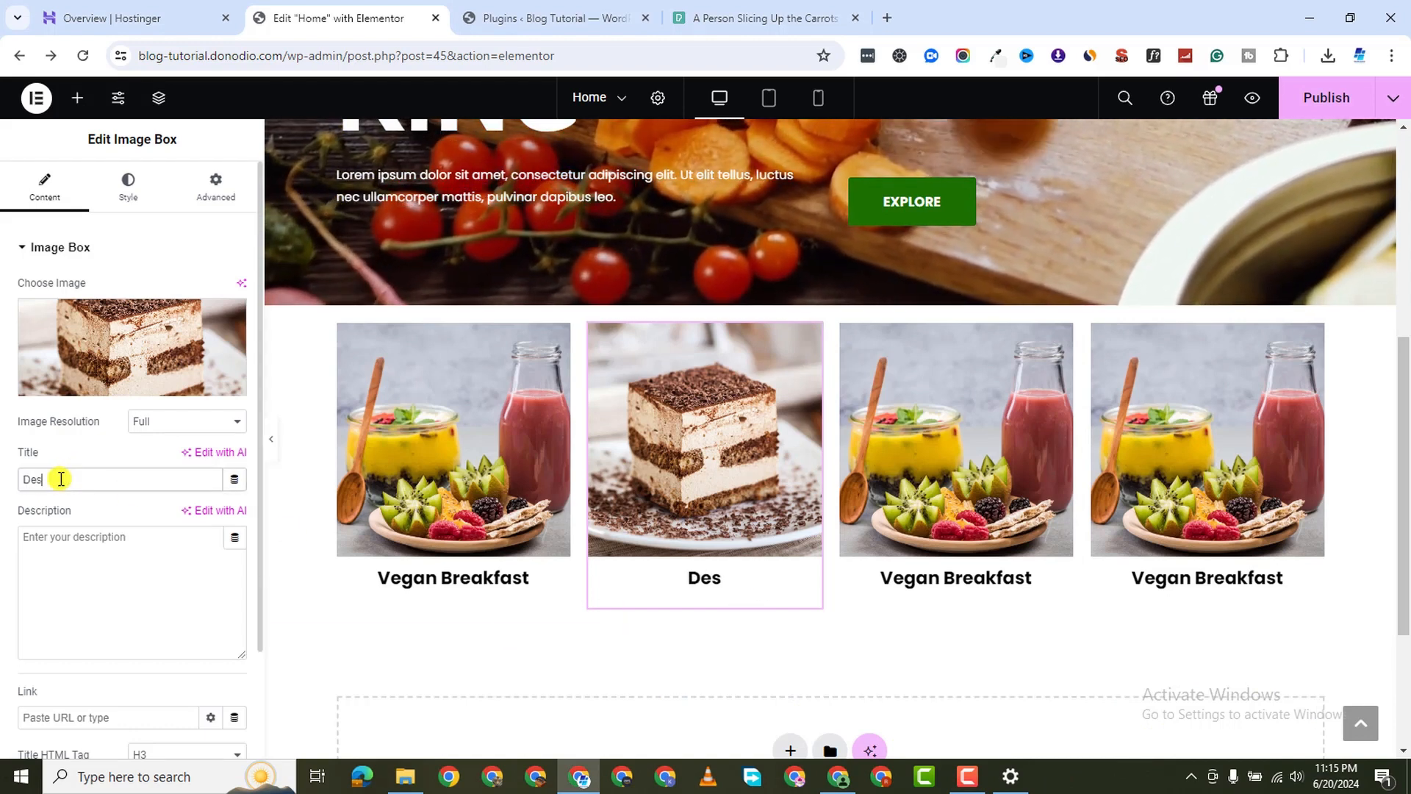
{"action": "key", "text": "BackSpace"}
{"action": "key", "text": "BackSpace"}
{"action": "key", "text": "BackSpace"}
{"action": "key", "text": "BackSpace"}
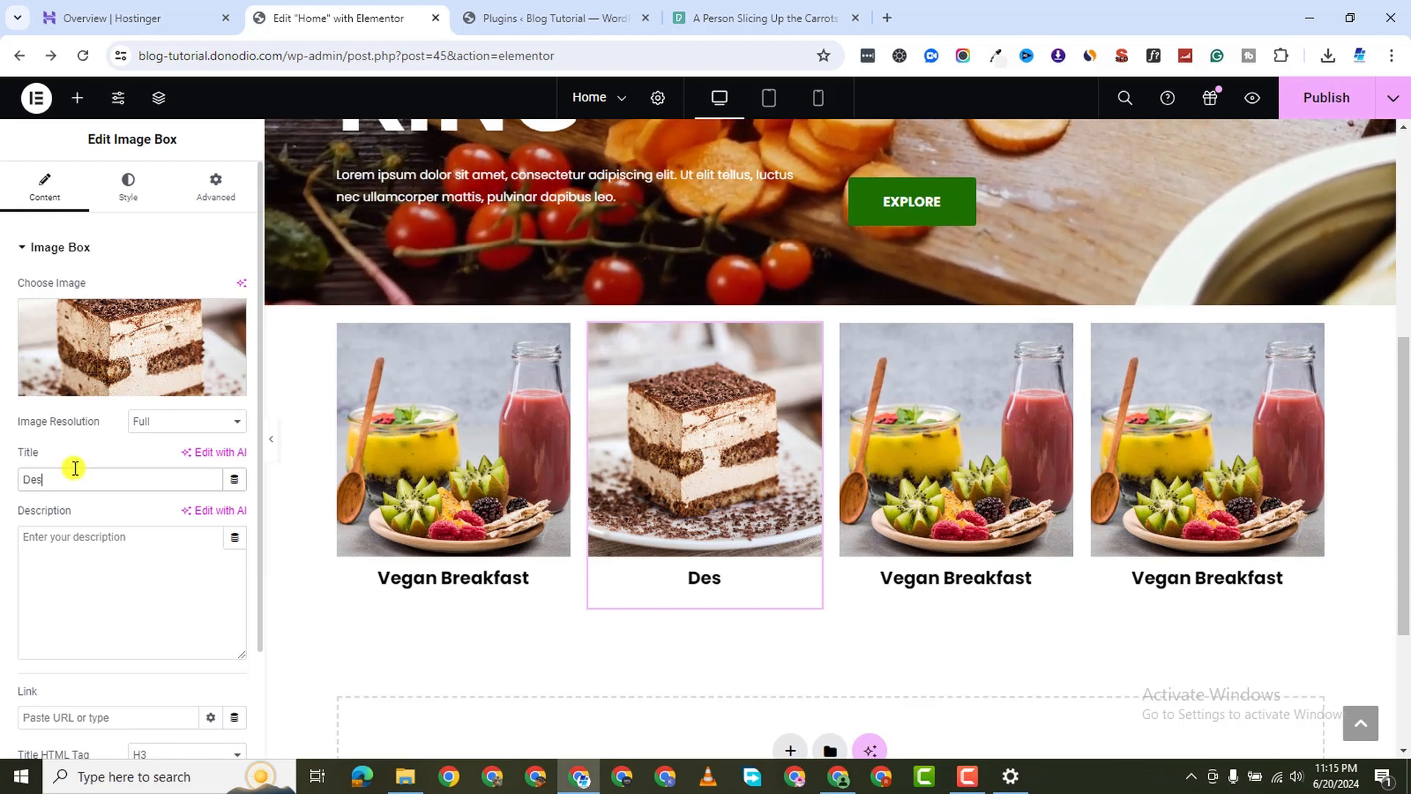
{"action": "type", "text": "serts"}
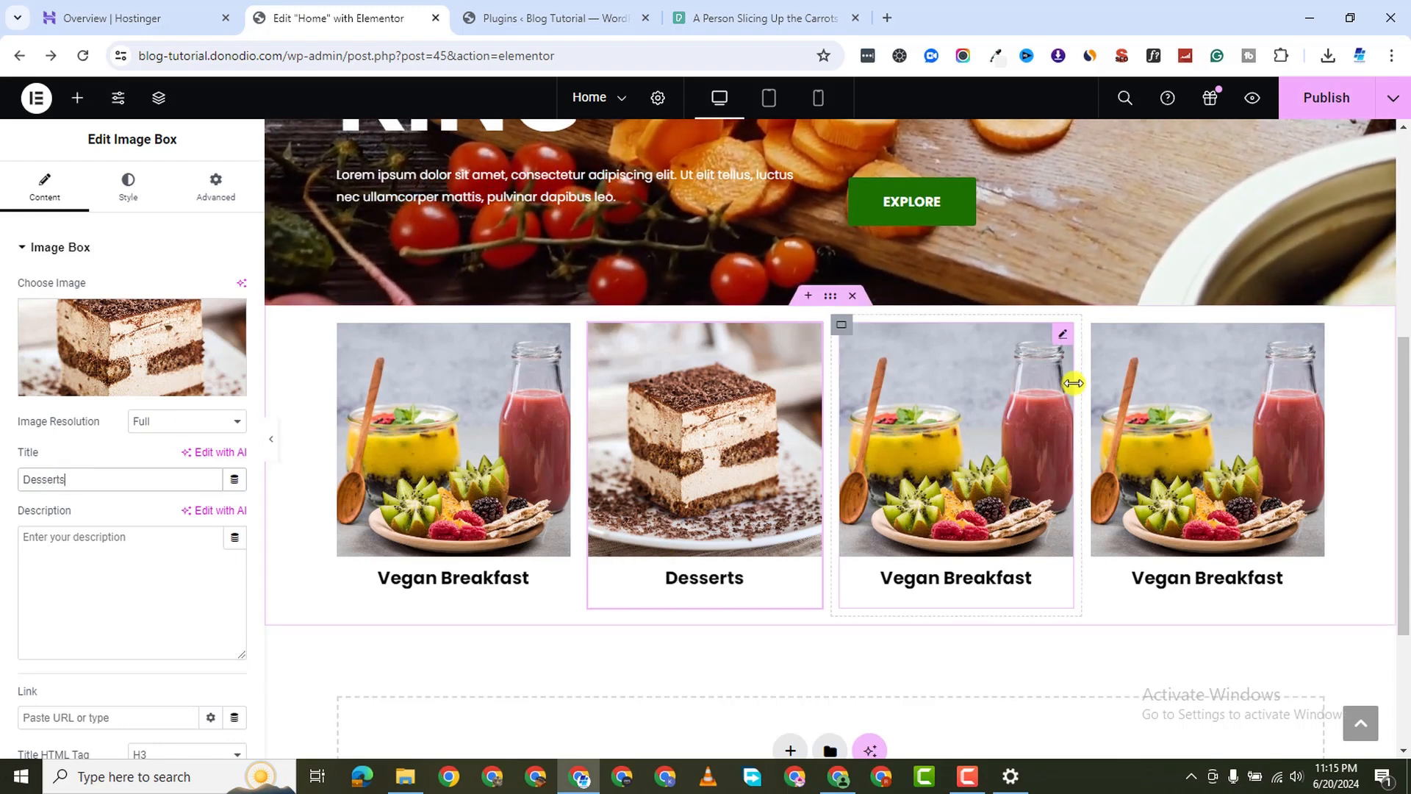
{"action": "left_click", "coordinate": [1052, 335]}
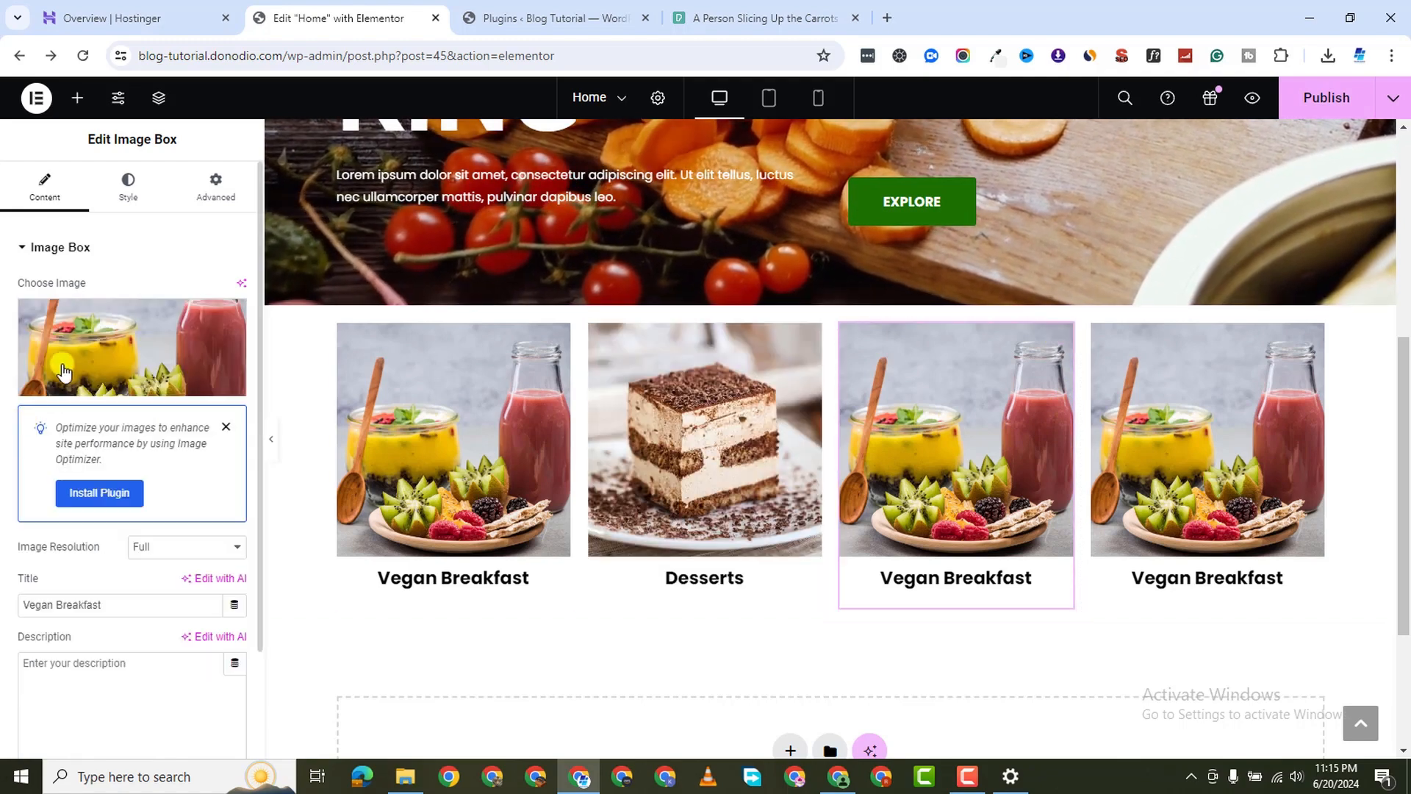
Upload the Vegan Dinner wrap image and set it as the third card's image
{"action": "left_click", "coordinate": [132, 346]}
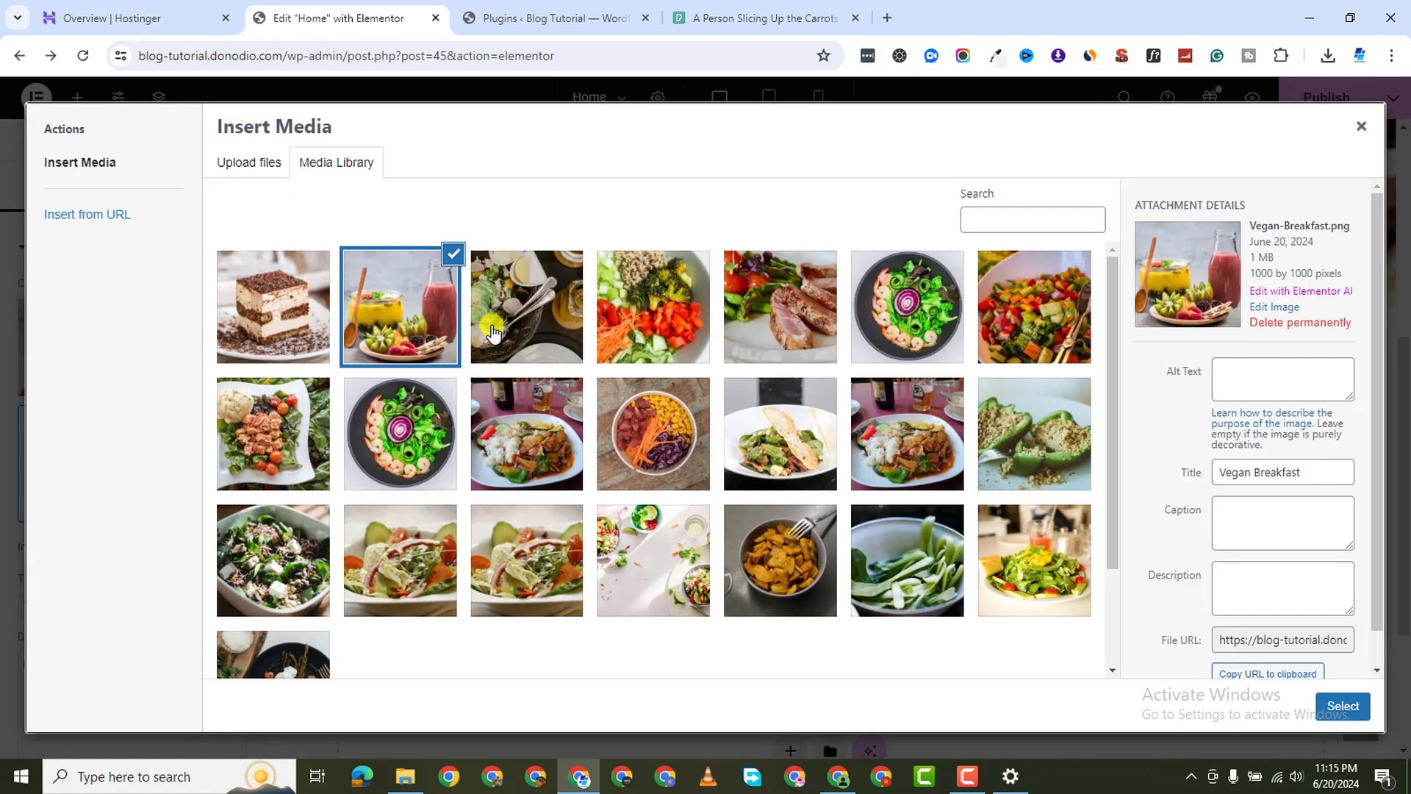
{"action": "left_click", "coordinate": [250, 167]}
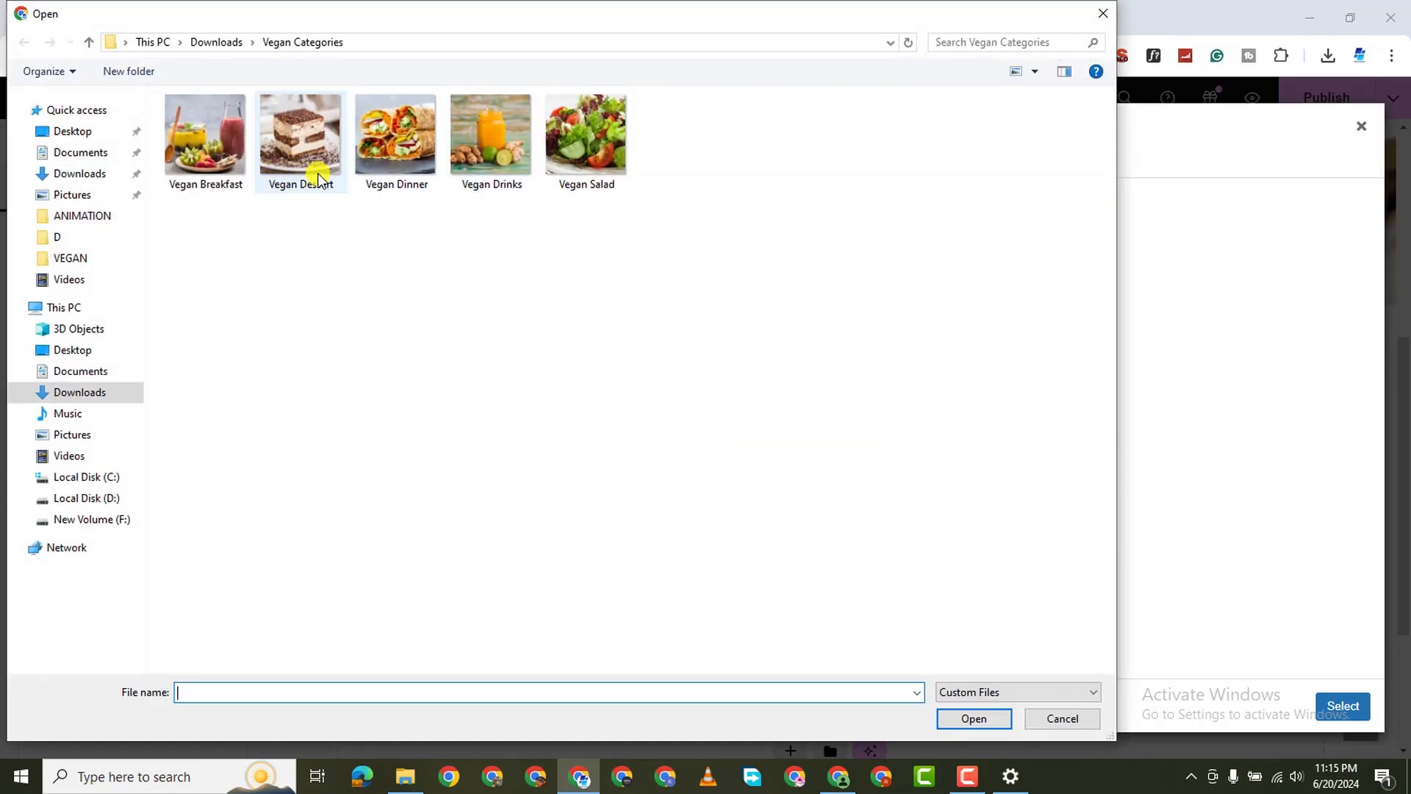
{"action": "double_click", "coordinate": [404, 155]}
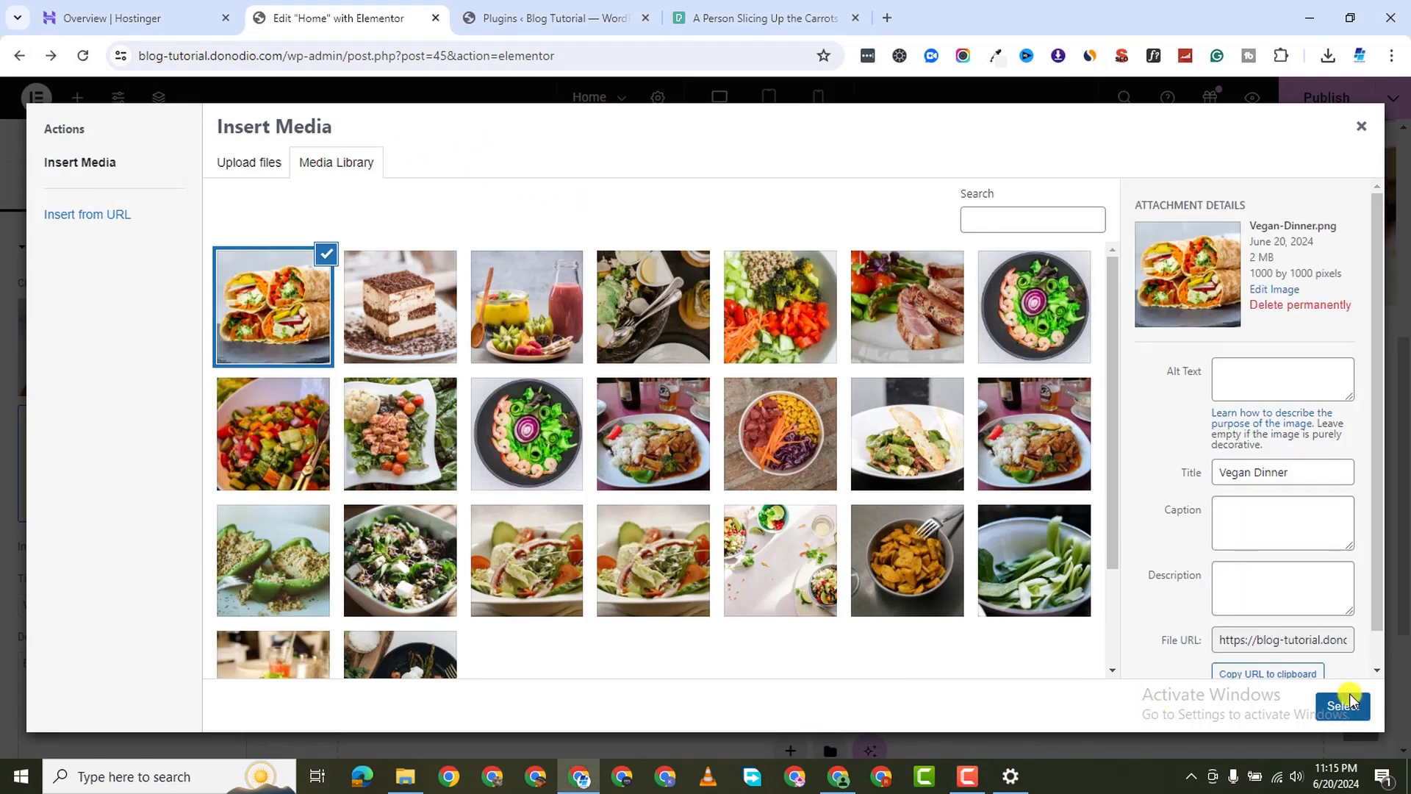
{"action": "left_click", "coordinate": [1350, 698]}
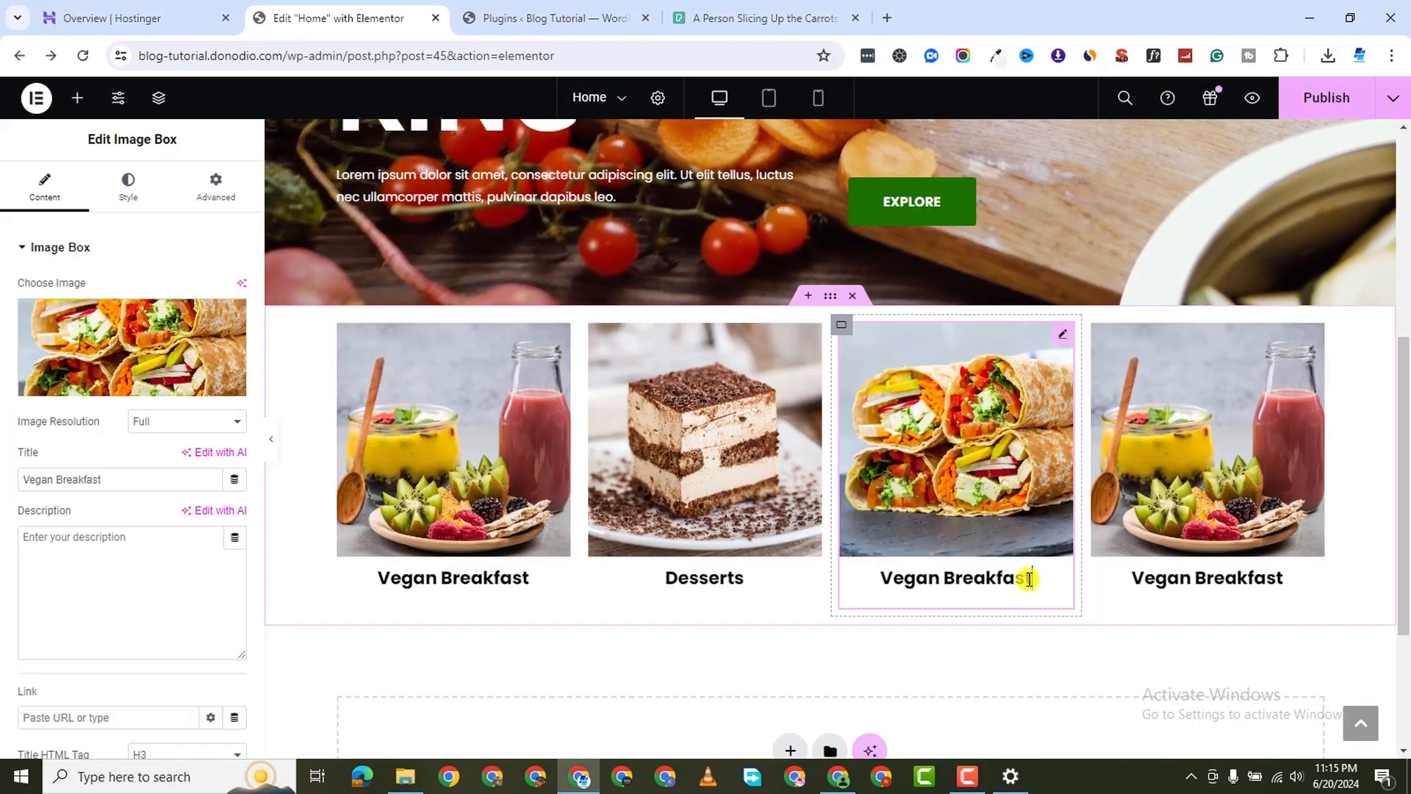
Replace 'Breakfast' in the third card's title with 'Dinner'
{"action": "key", "text": "BackSpace"}
{"action": "key", "text": "BackSpace"}
{"action": "key", "text": "BackSpace"}
{"action": "key", "text": "BackSpace"}
{"action": "key", "text": "BackSpace"}
{"action": "key", "text": "BackSpace"}
{"action": "key", "text": "BackSpace"}
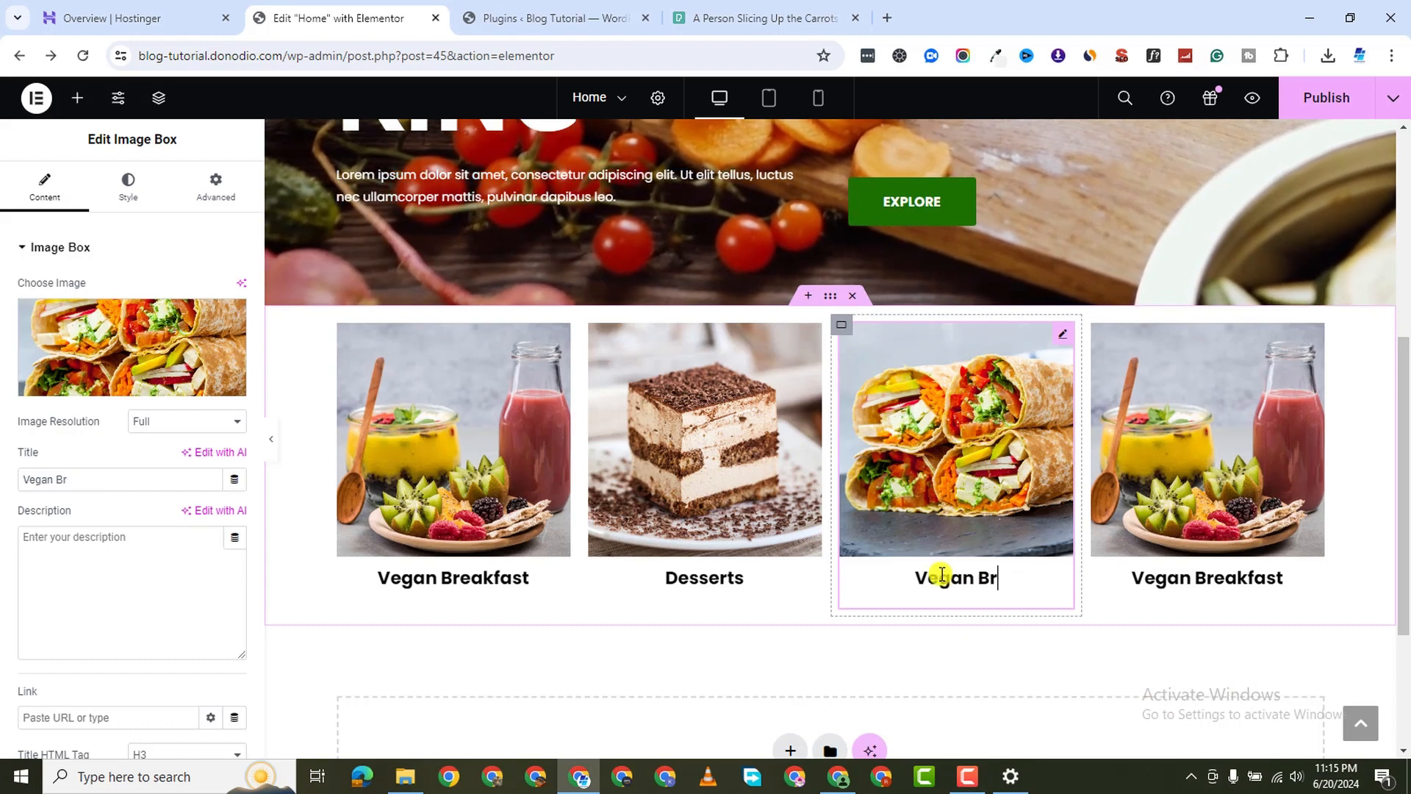
{"action": "key", "text": "BackSpace"}
{"action": "key", "text": "BackSpace"}
{"action": "type", "text": "Dinn"}
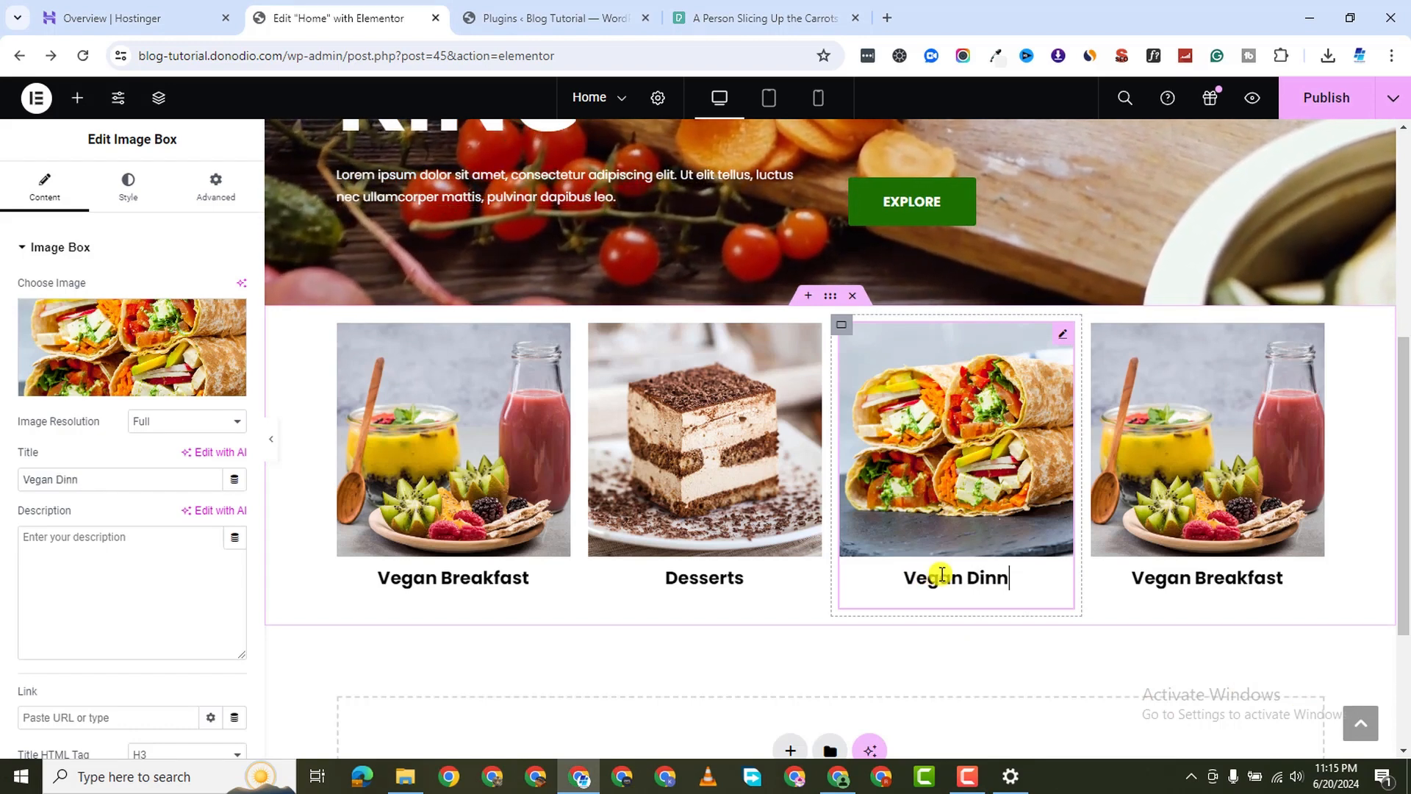
{"action": "type", "text": "er"}
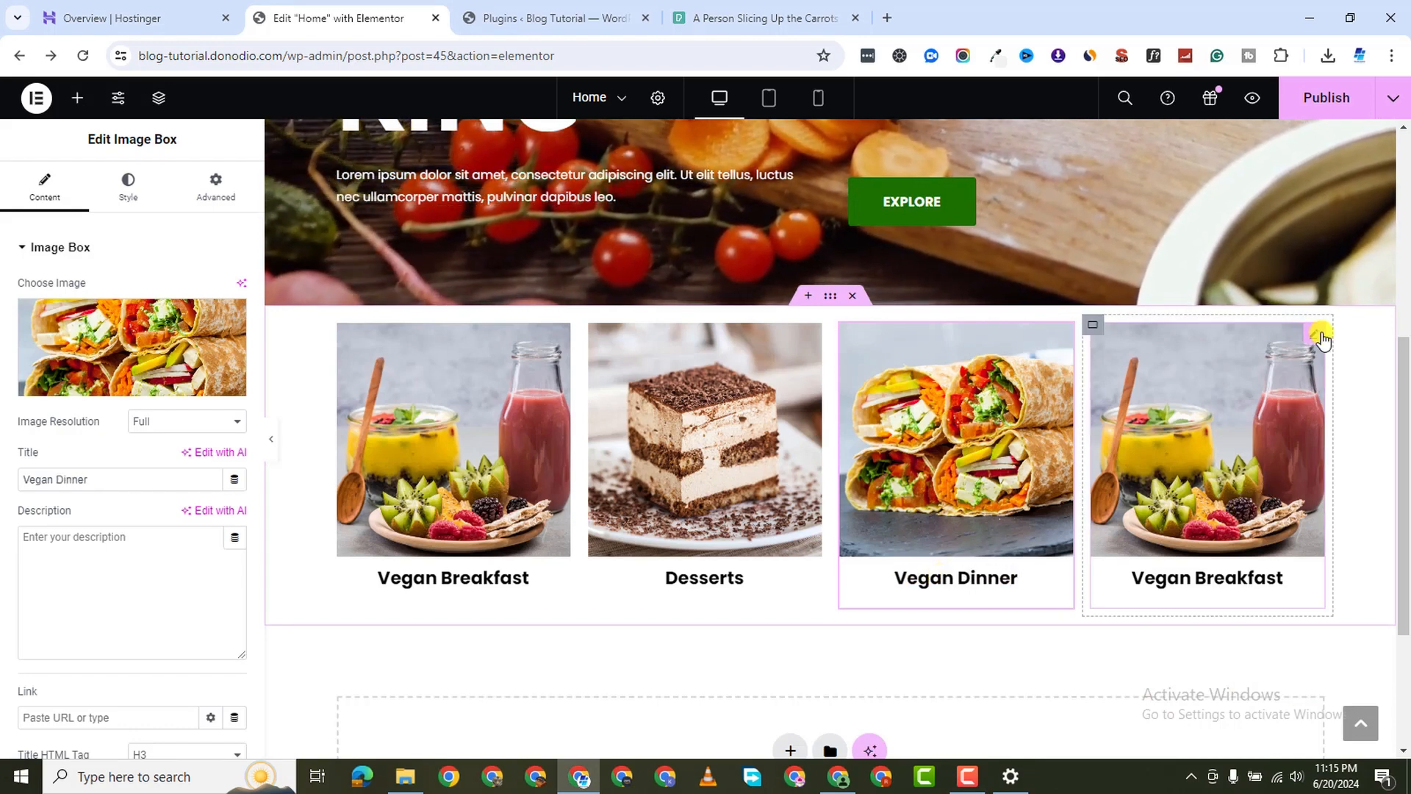
Upload the Vegan Salad image and set it as the fourth card's image
{"action": "left_click", "coordinate": [1320, 335]}
{"action": "left_click", "coordinate": [136, 388]}
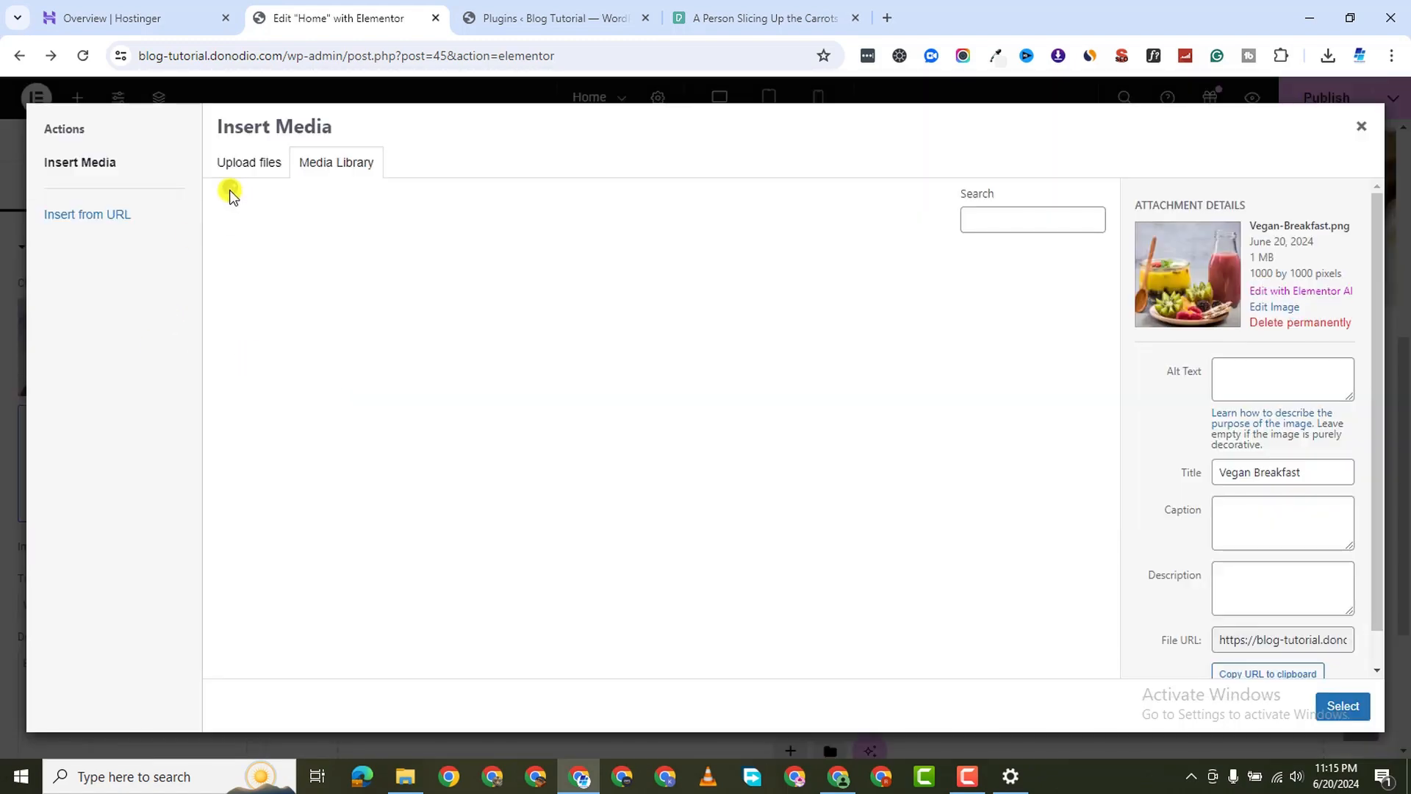
{"action": "left_click", "coordinate": [237, 162]}
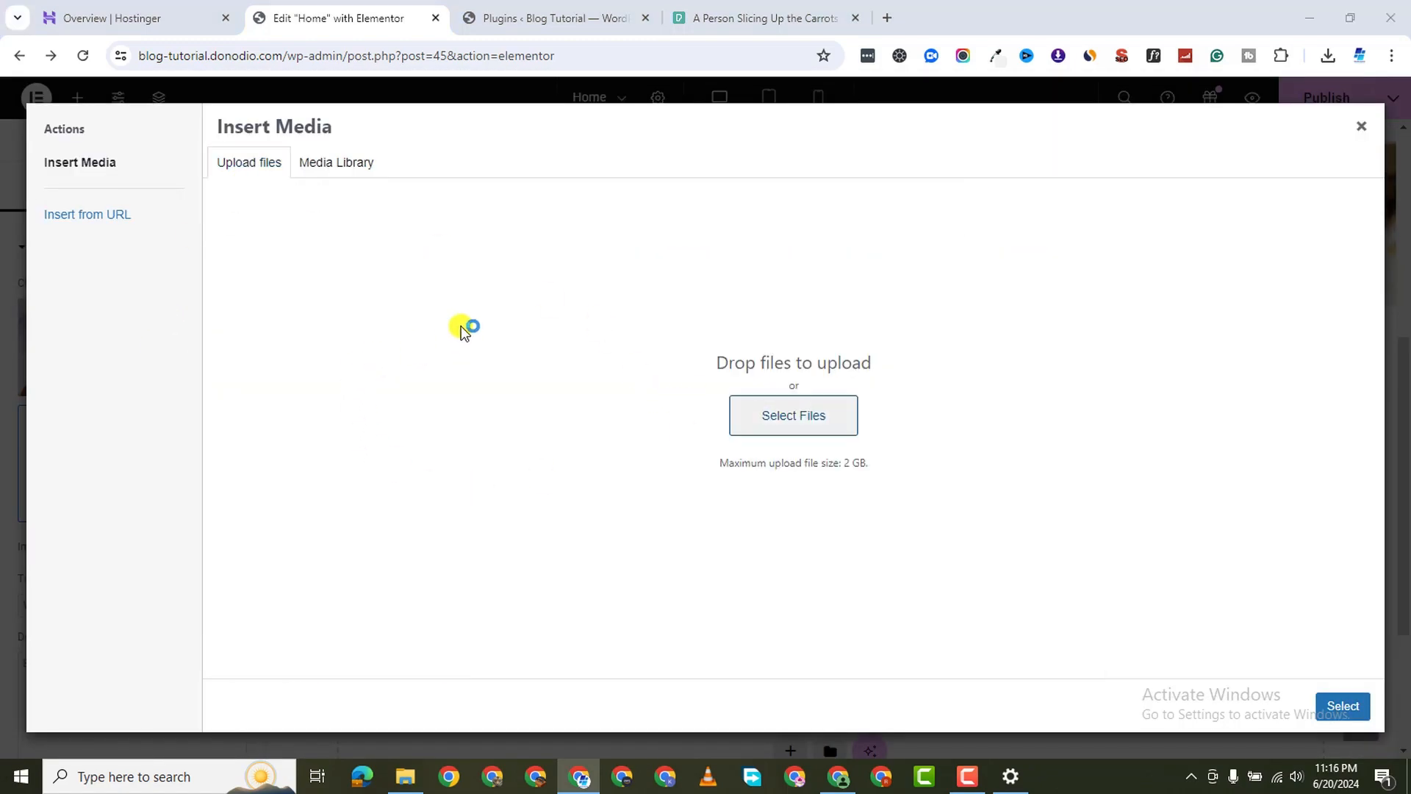
{"action": "double_click", "coordinate": [594, 153]}
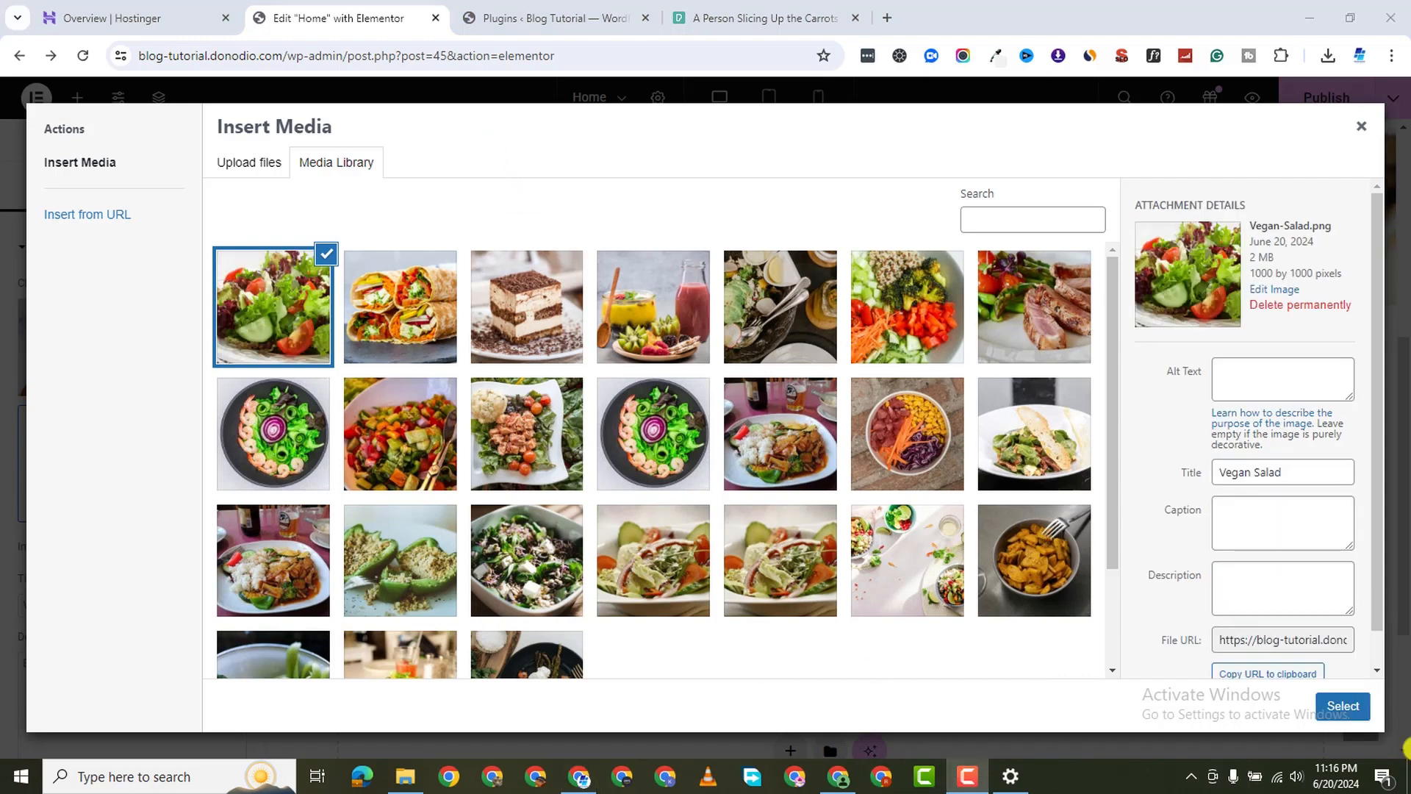
{"action": "left_click", "coordinate": [1359, 707]}
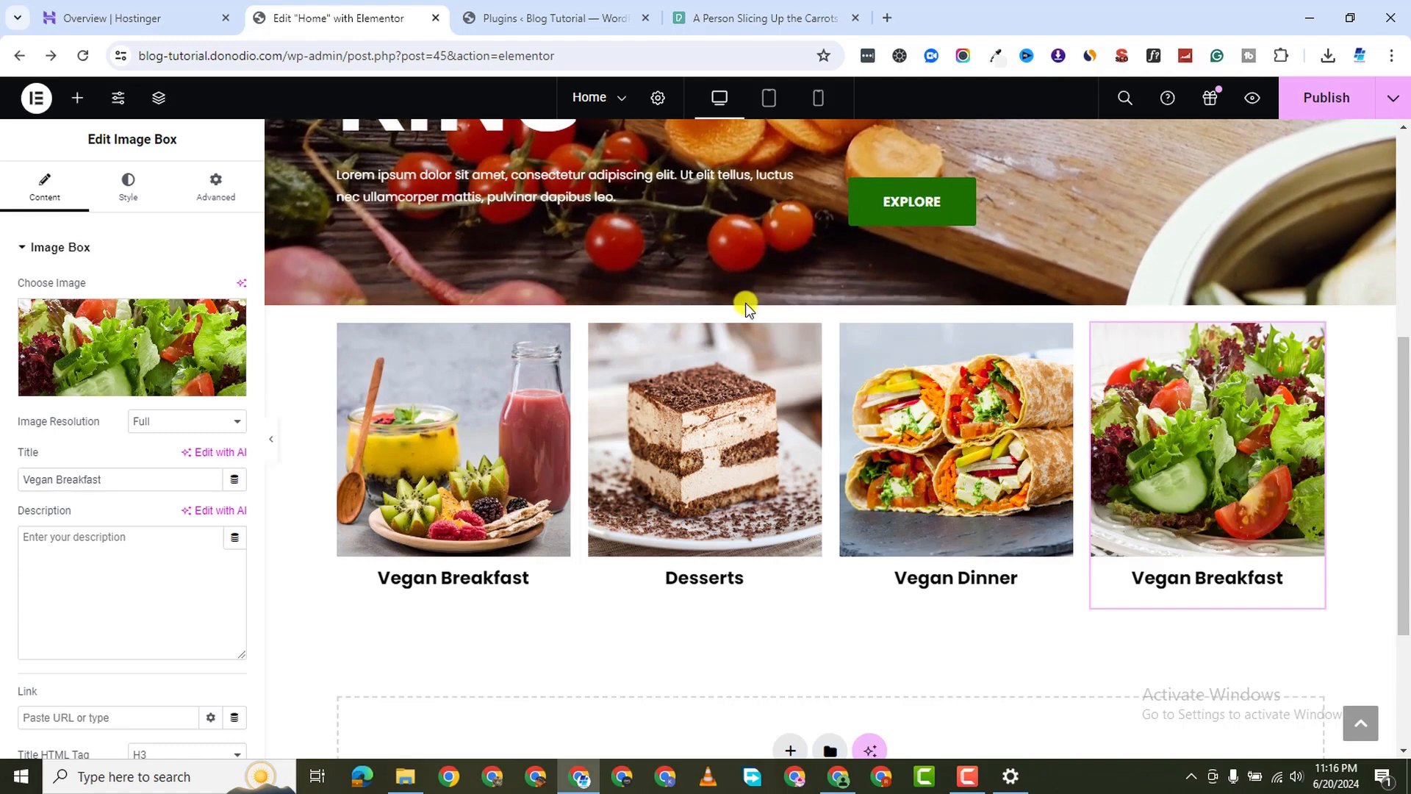
{"action": "scroll", "coordinate": [580, 612], "scroll_direction": "down", "scroll_amount": 3}
Add a single-column Flexbox section with an H2 heading reading 'Categories'
{"action": "left_click", "coordinate": [788, 515]}
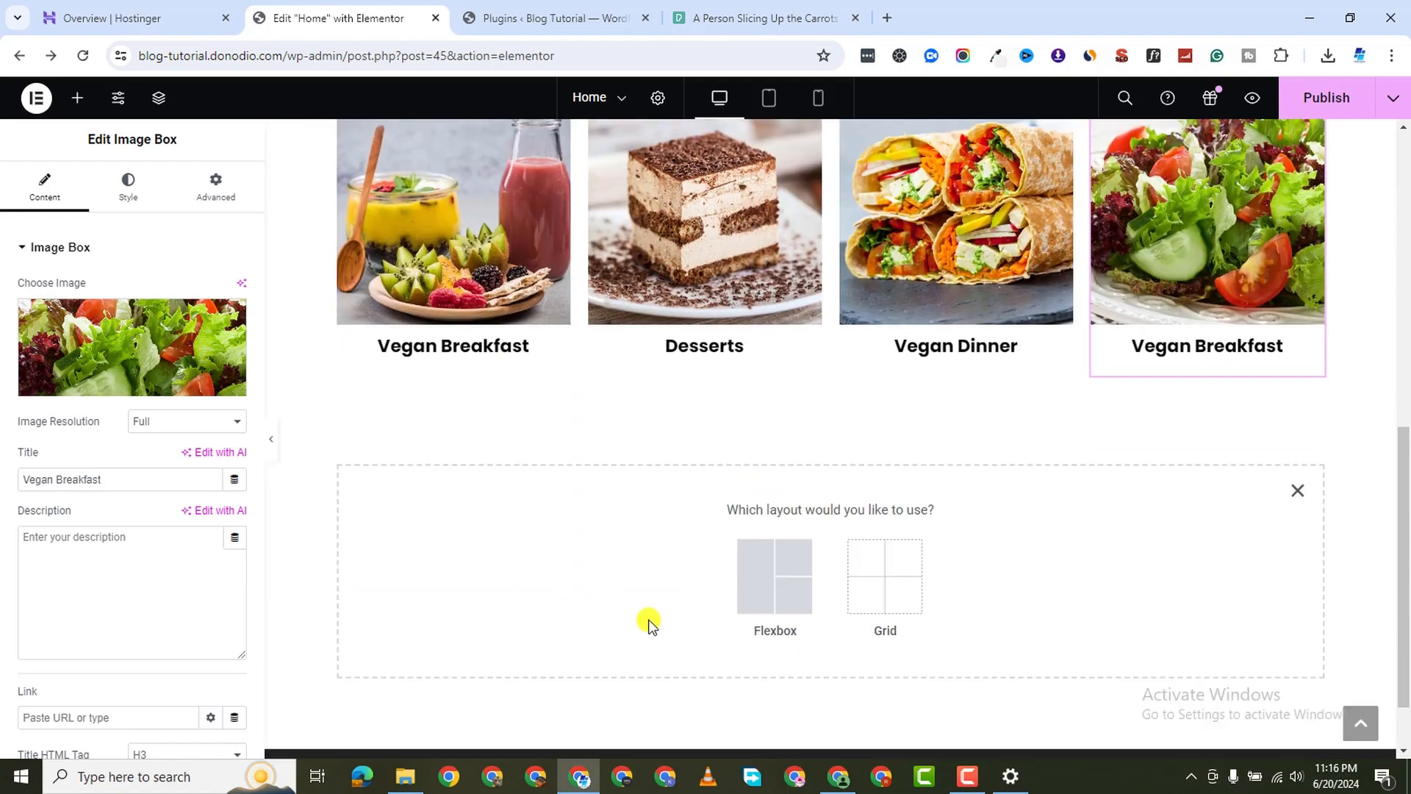
{"action": "left_click", "coordinate": [742, 573]}
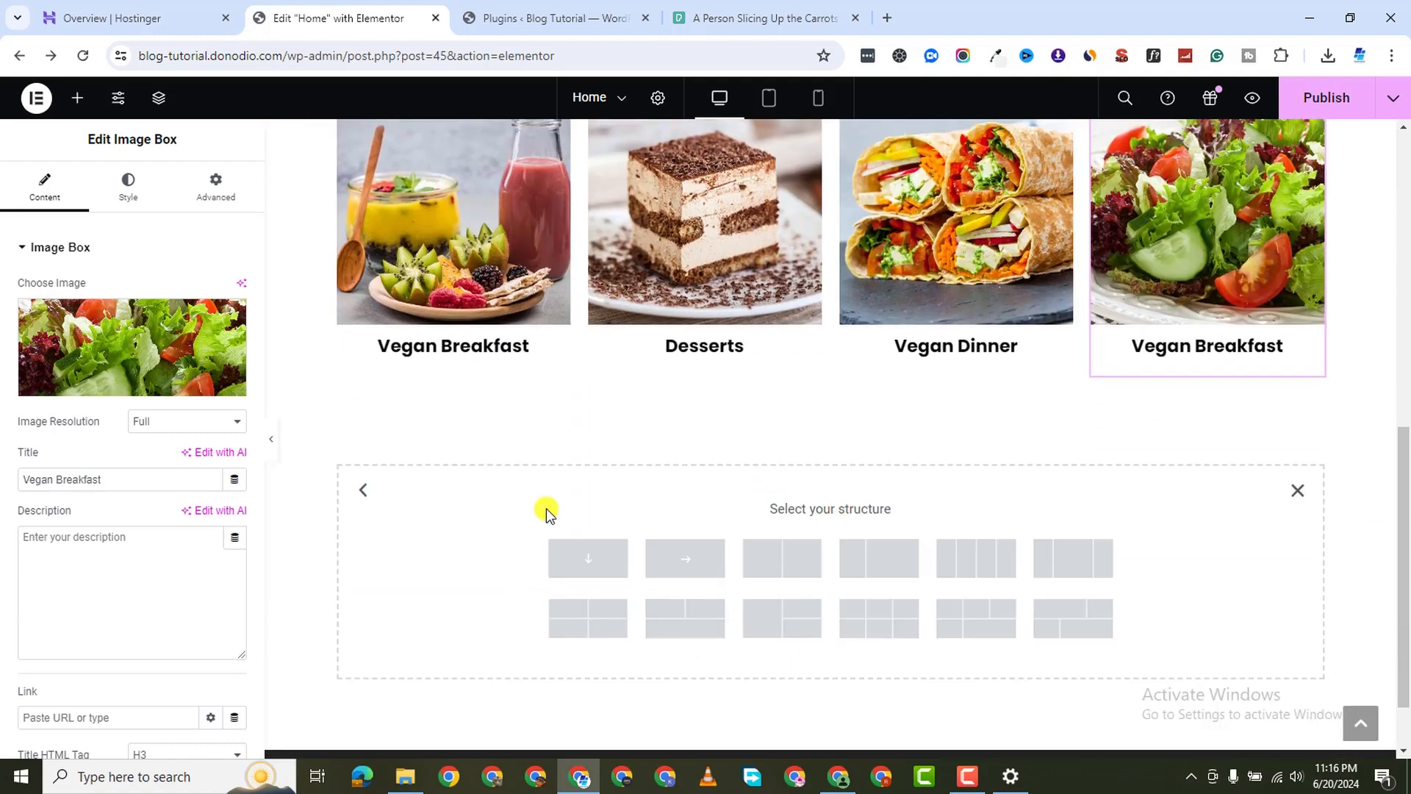
{"action": "left_click", "coordinate": [588, 557]}
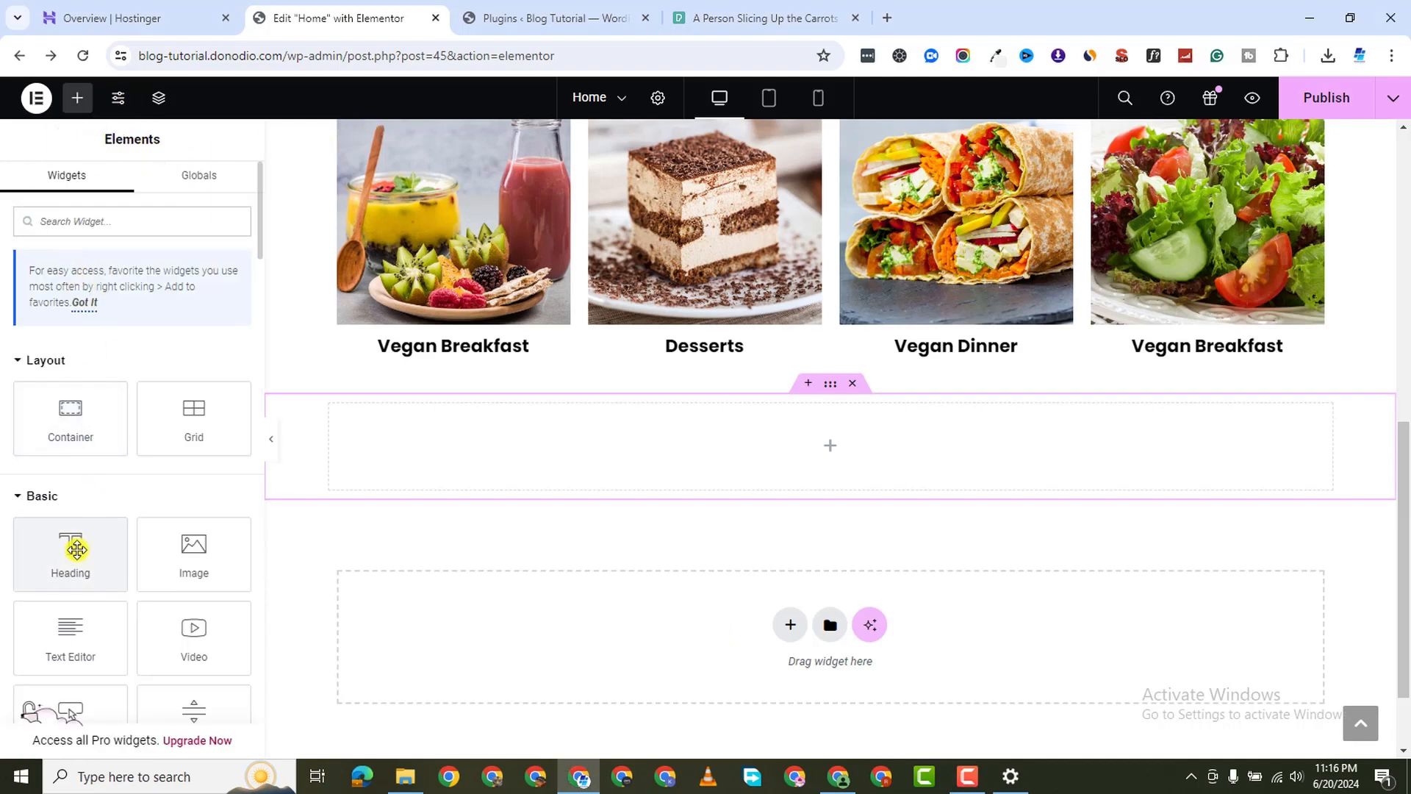
{"action": "left_click_drag", "start_coordinate": [69, 548], "coordinate": [818, 446]}
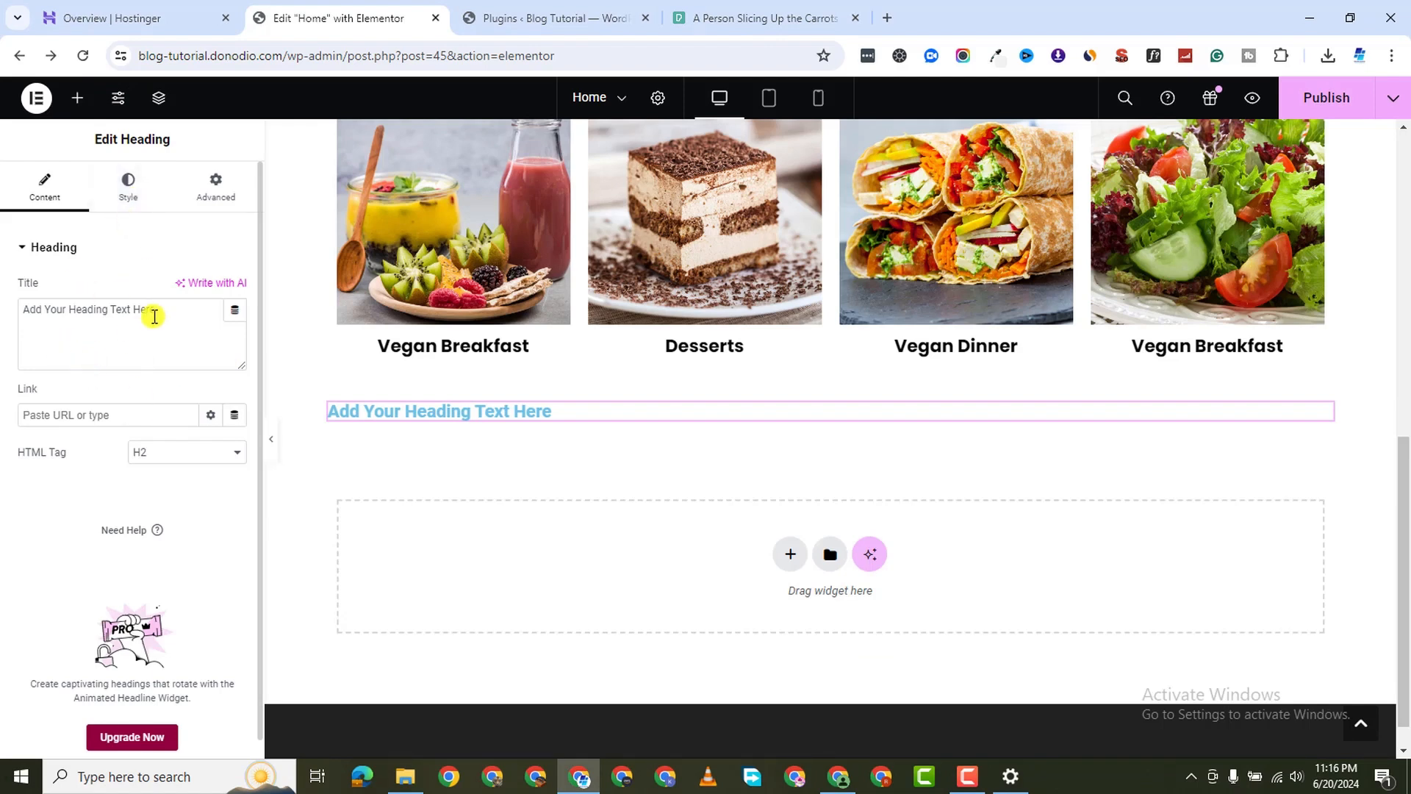
{"action": "type", "text": "Categories"}
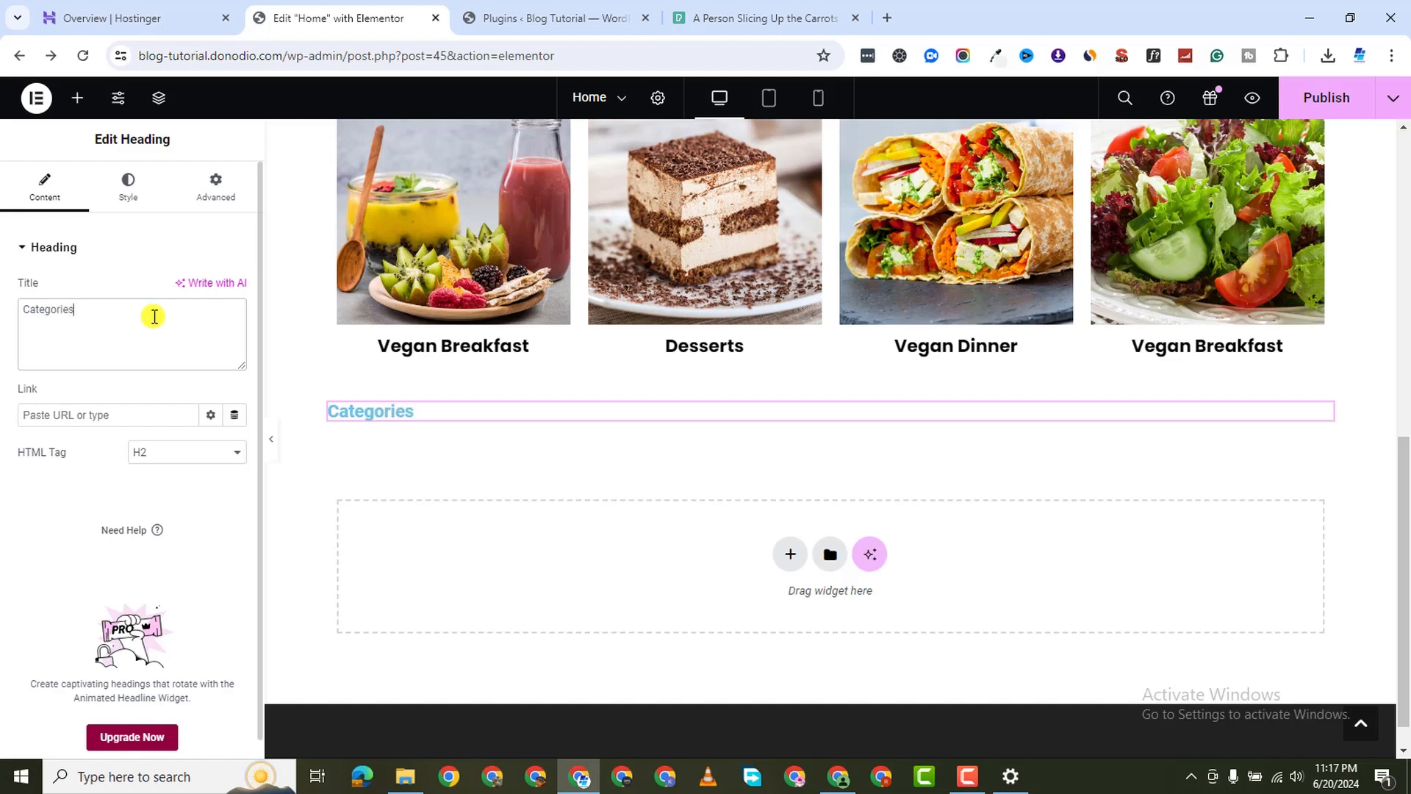
{"action": "left_click", "coordinate": [161, 455]}
{"action": "left_click", "coordinate": [162, 485]}
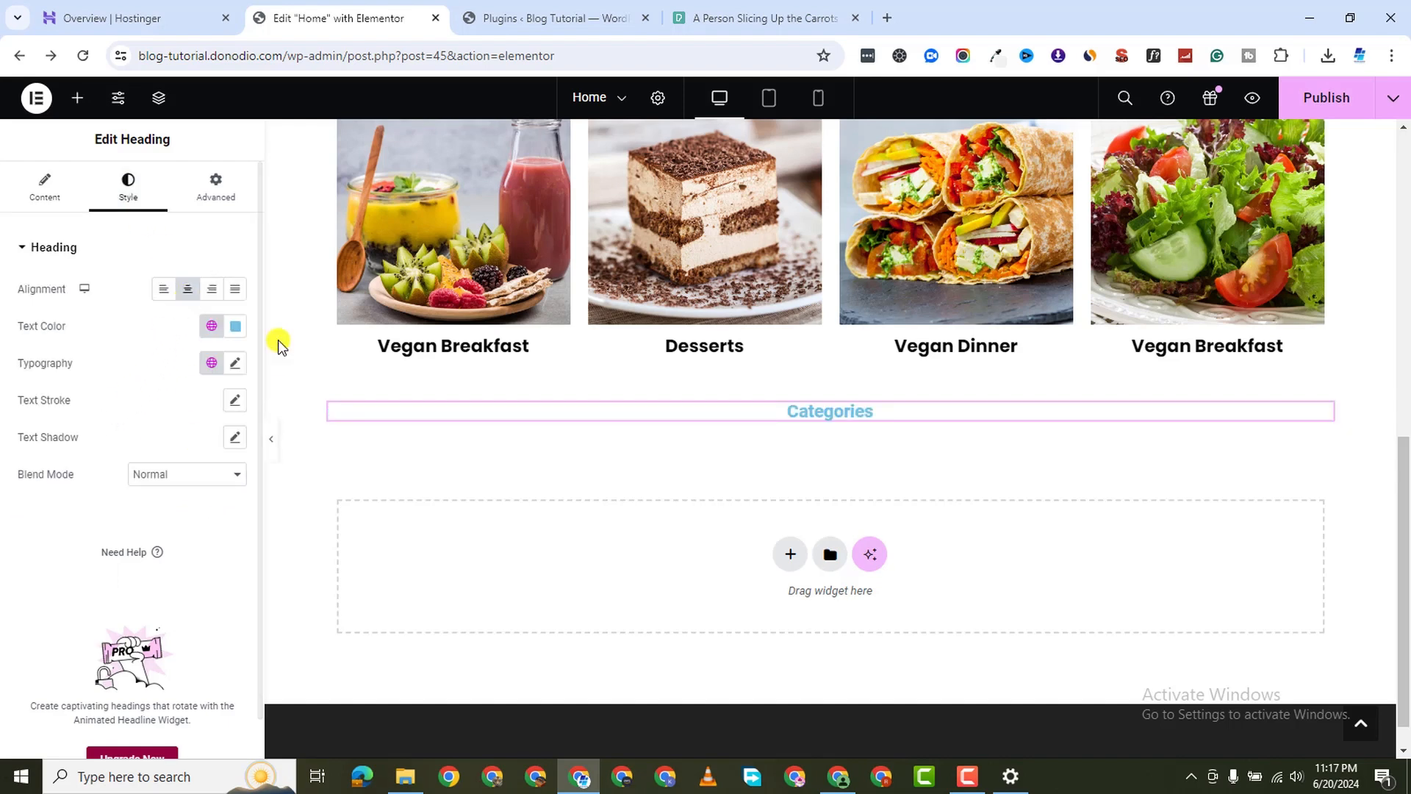
Apply the Secondary global colour to the Categories heading text
{"action": "left_click", "coordinate": [229, 328]}
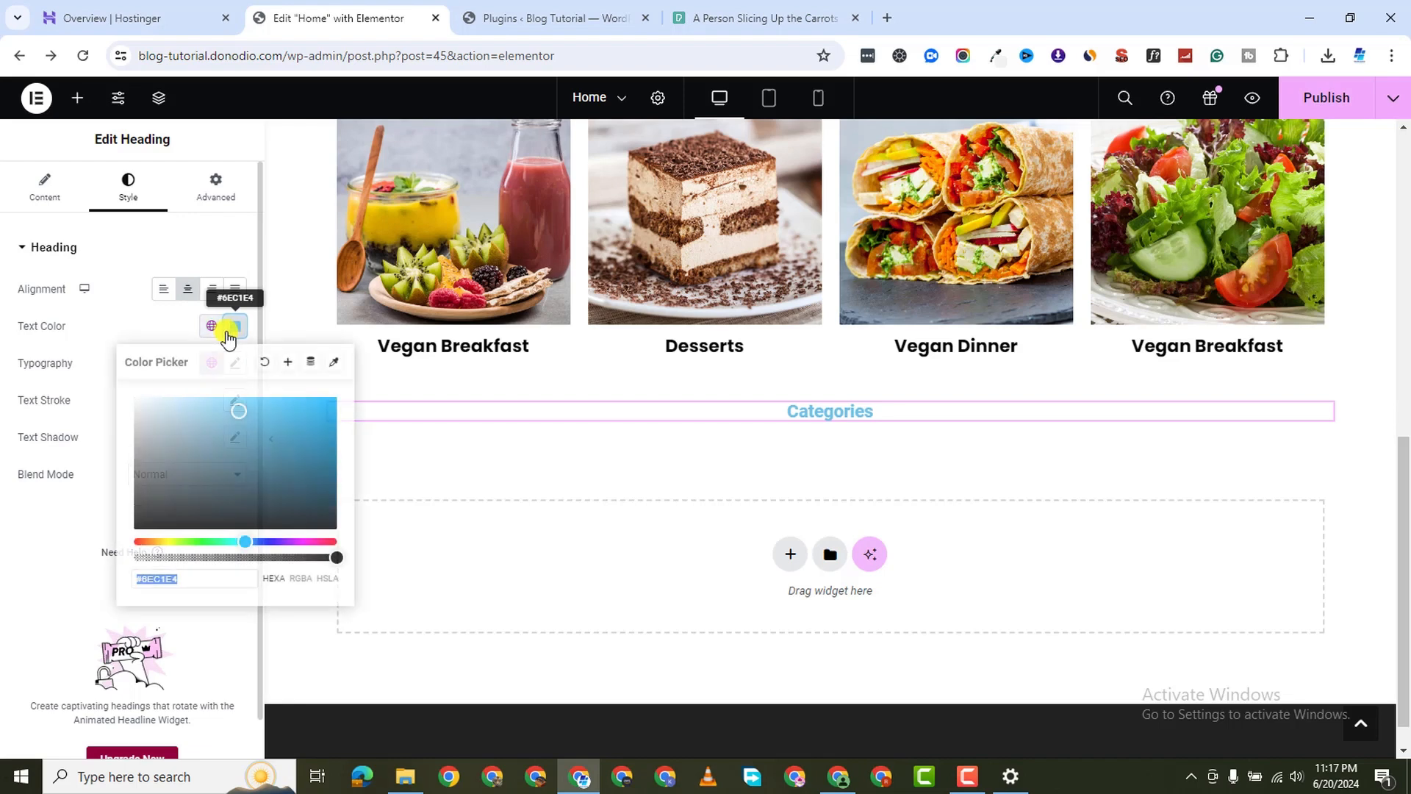
{"action": "left_click", "coordinate": [213, 326]}
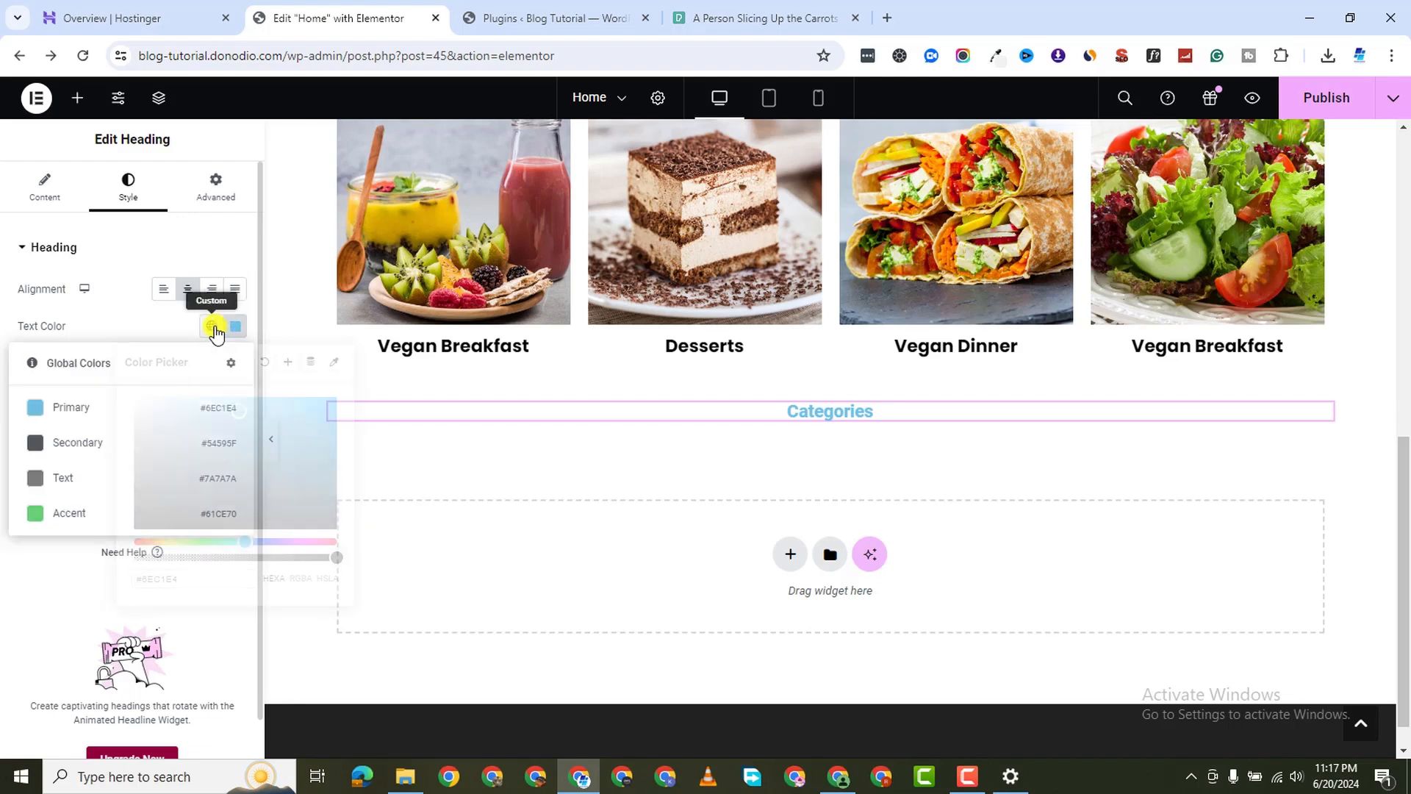
{"action": "left_click", "coordinate": [117, 444]}
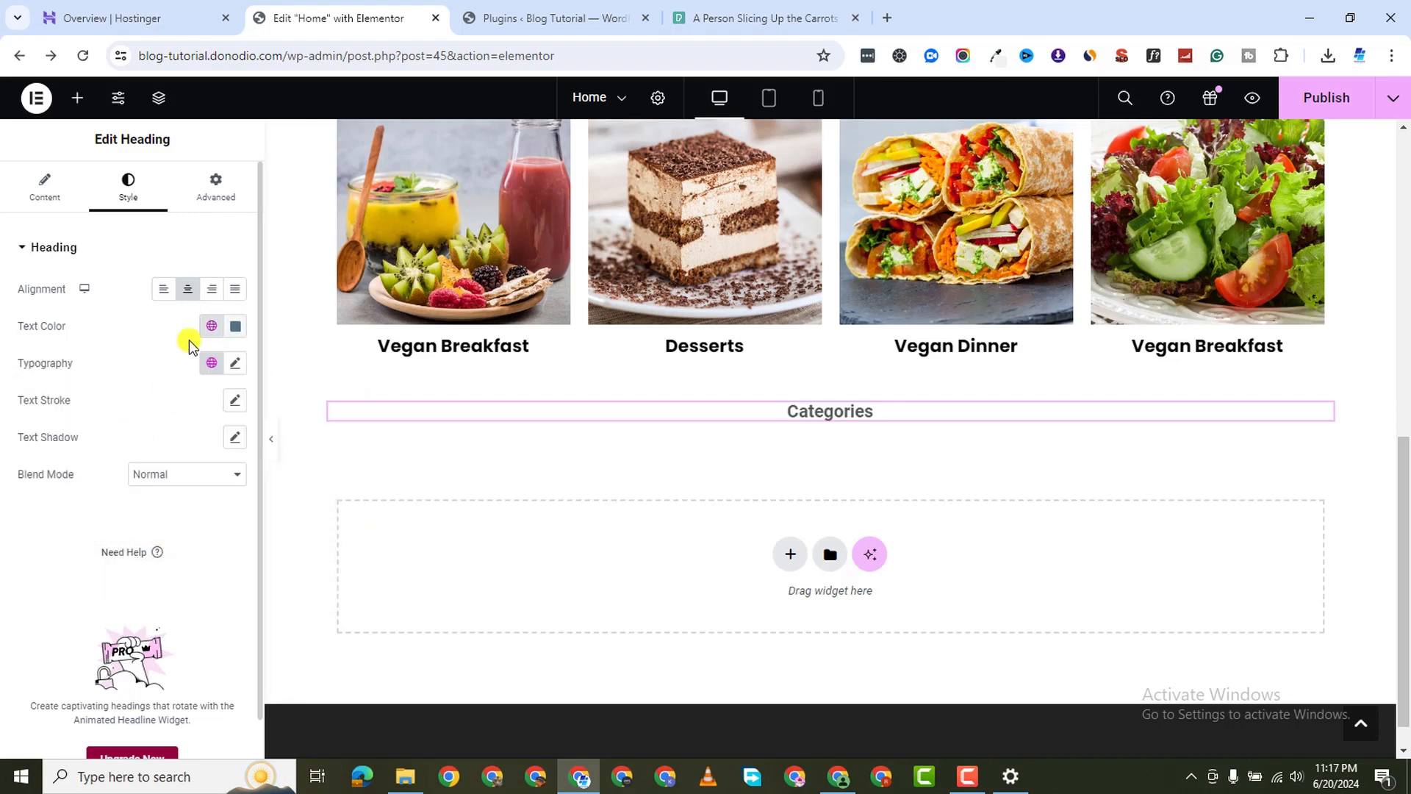
{"action": "left_click", "coordinate": [234, 332]}
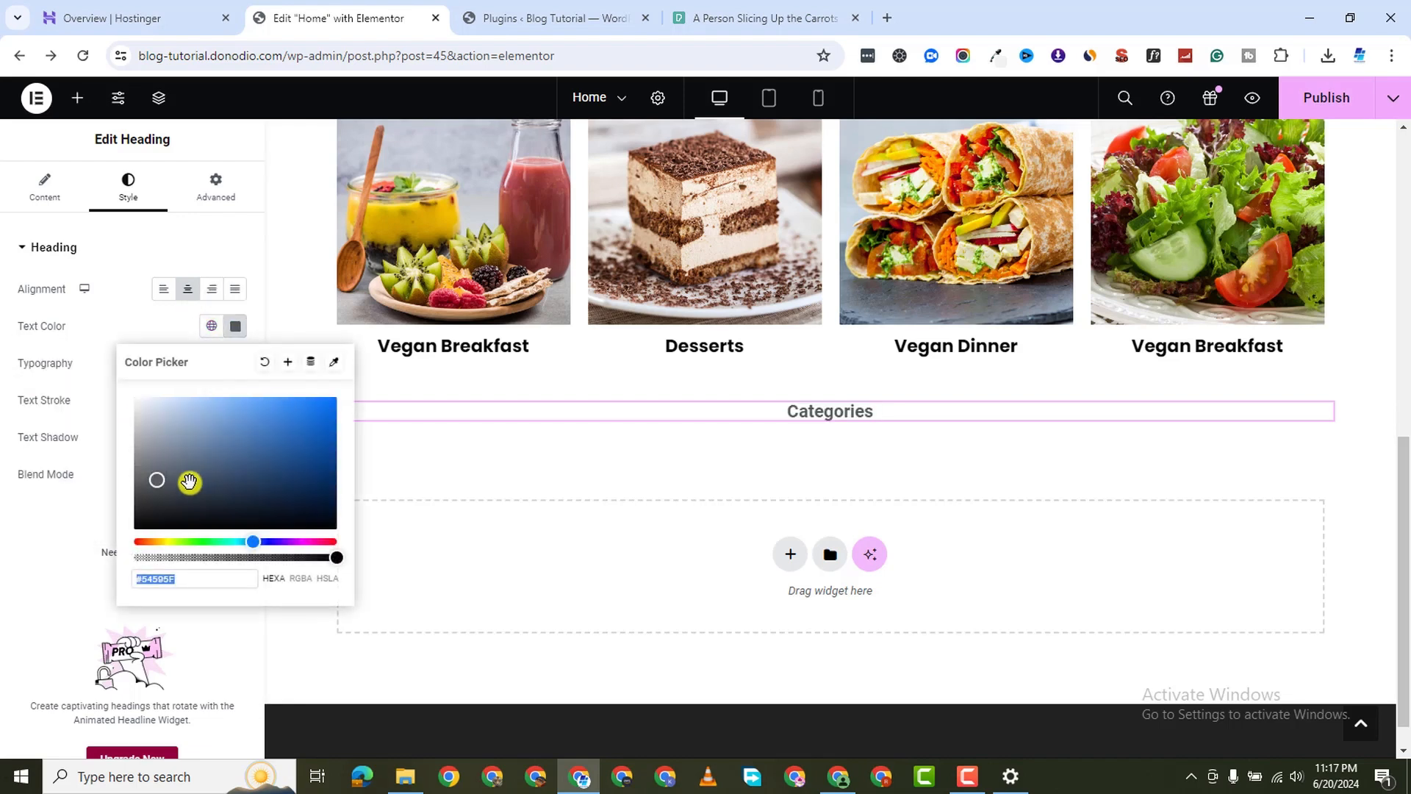
{"action": "left_click", "coordinate": [113, 526]}
{"action": "left_click", "coordinate": [212, 336]}
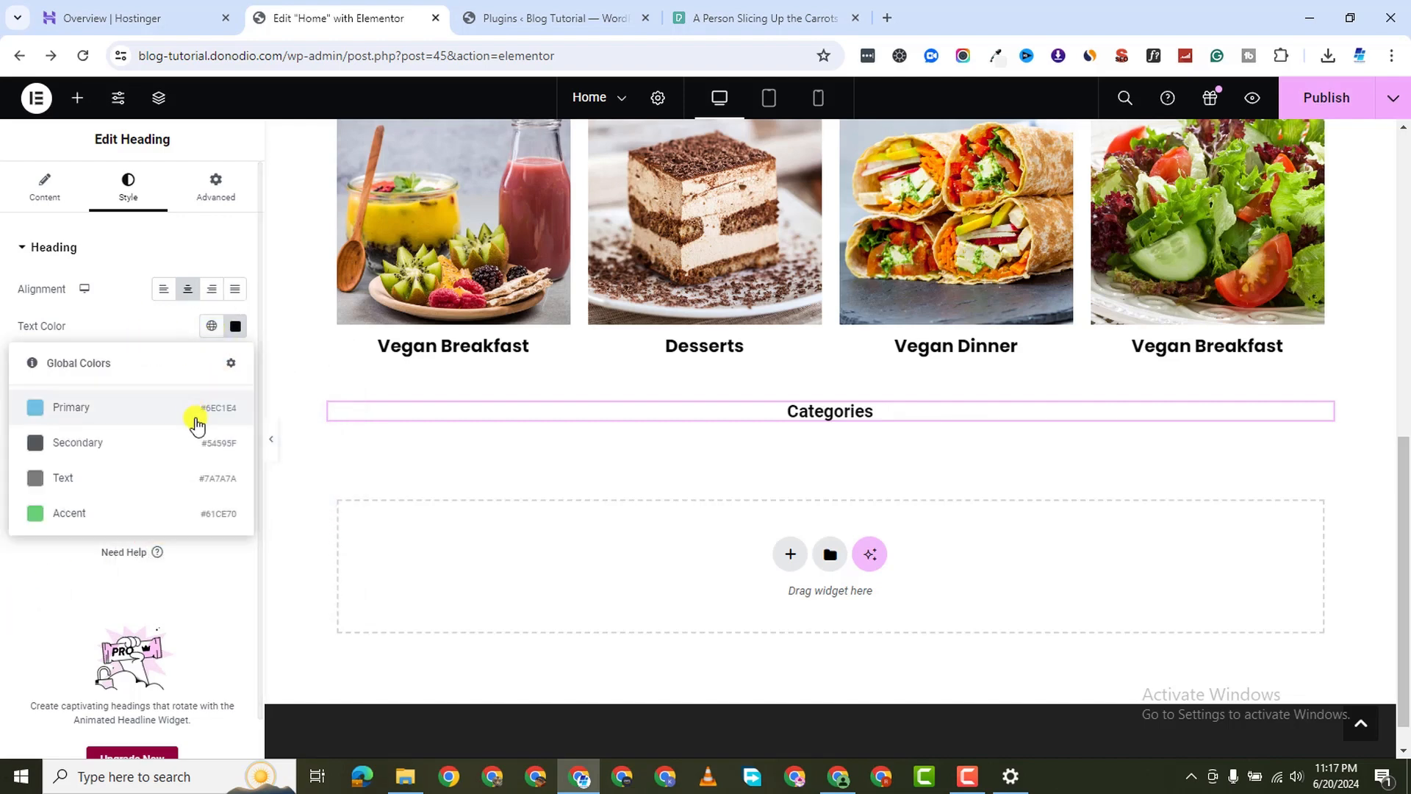
{"action": "left_click", "coordinate": [100, 443]}
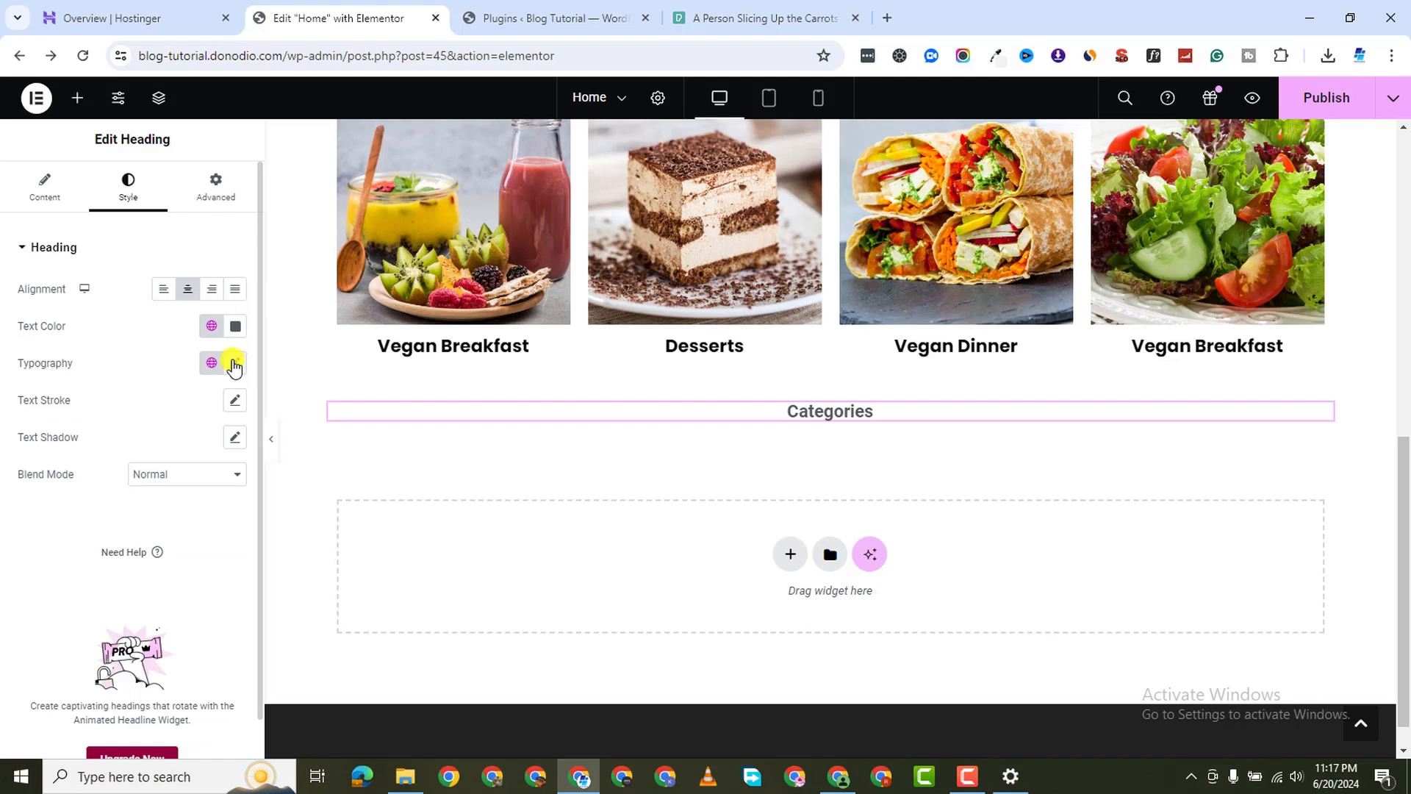
Set the Categories heading text colour to black (#000000)
{"action": "left_click", "coordinate": [235, 334]}
{"action": "left_click_drag", "start_coordinate": [186, 429], "coordinate": [44, 598]}
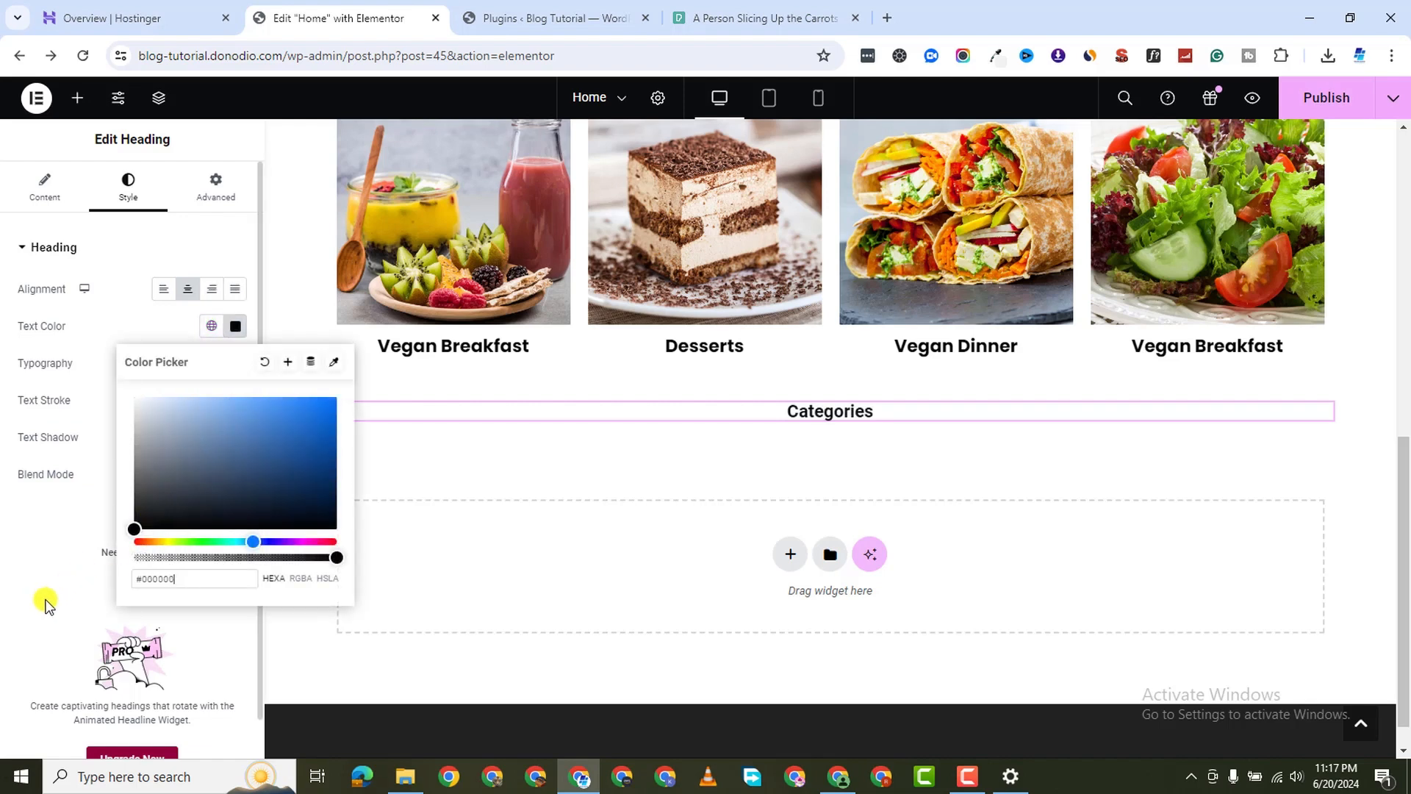
{"action": "left_click", "coordinate": [42, 625]}
{"action": "left_click", "coordinate": [211, 325]}
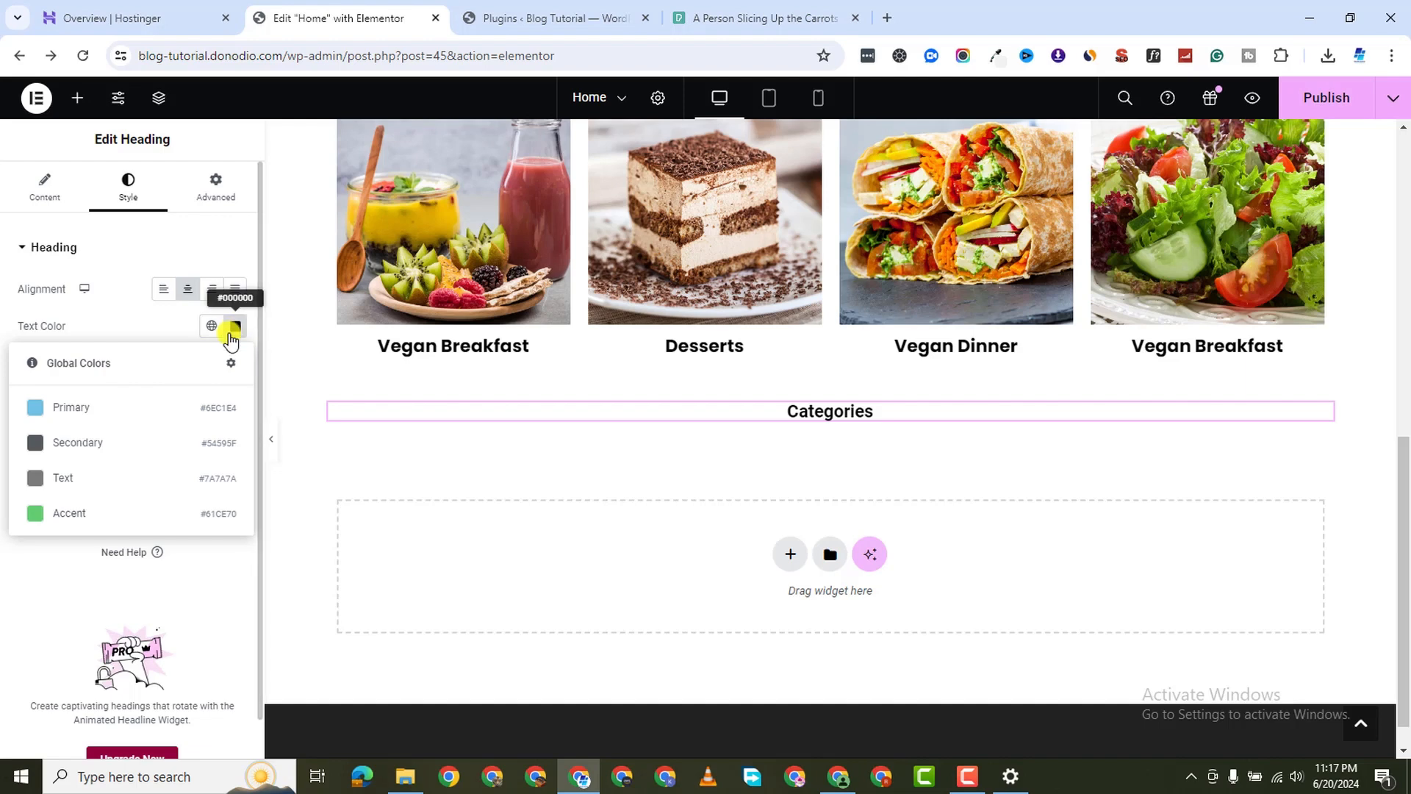
{"action": "left_click", "coordinate": [231, 363]}
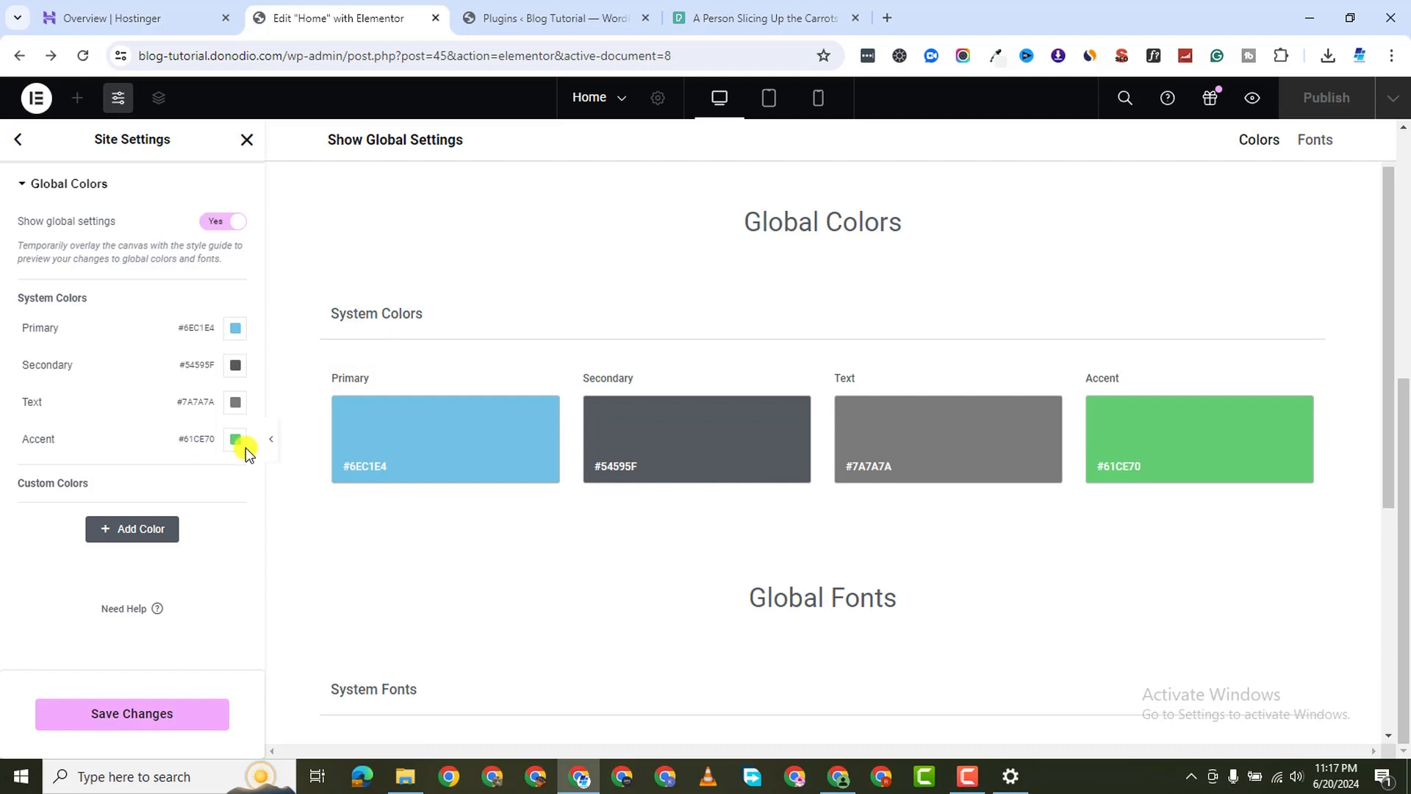
Set the Secondary and Primary global colours to black (#000000) and save
{"action": "left_click", "coordinate": [238, 366]}
{"action": "left_click_drag", "start_coordinate": [177, 520], "coordinate": [91, 595]}
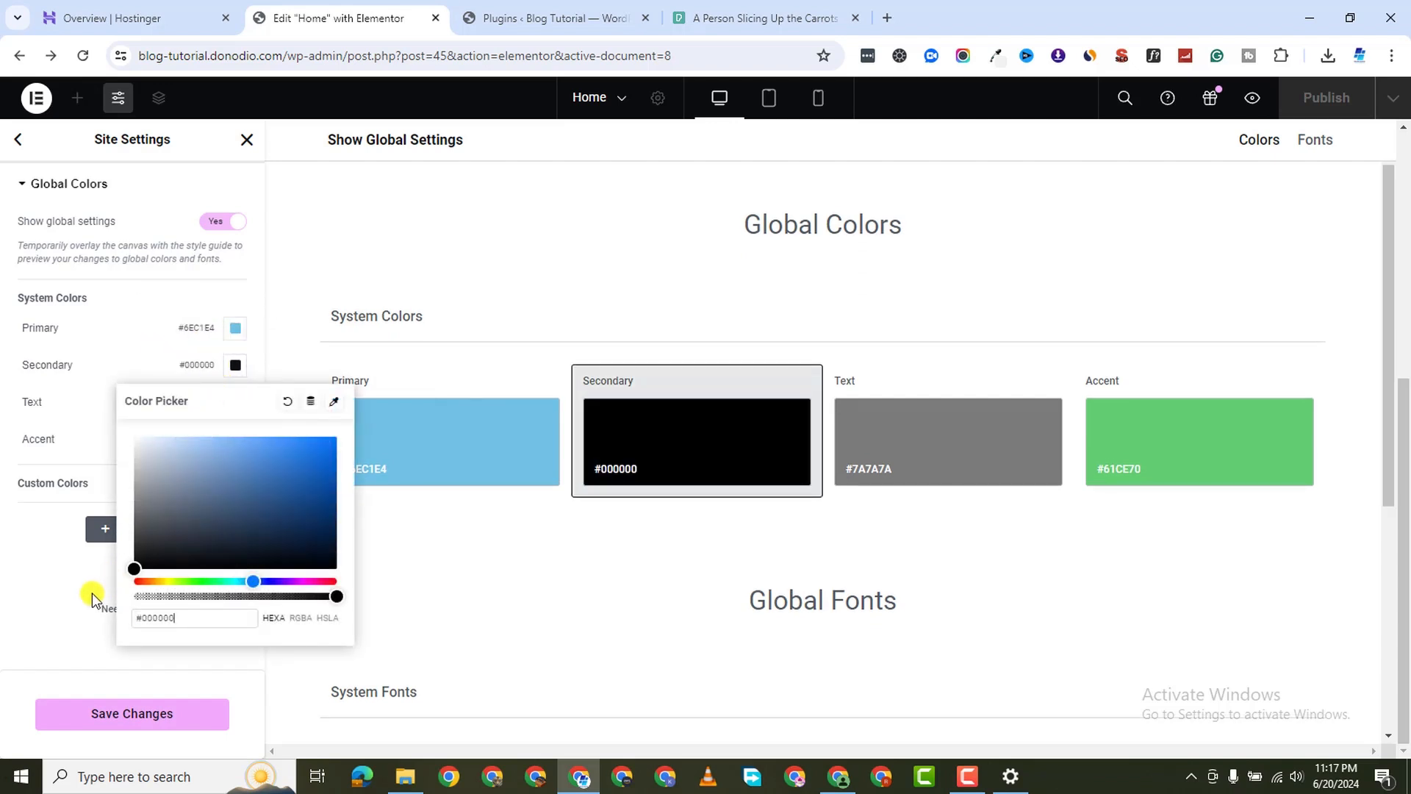
{"action": "left_click", "coordinate": [54, 612]}
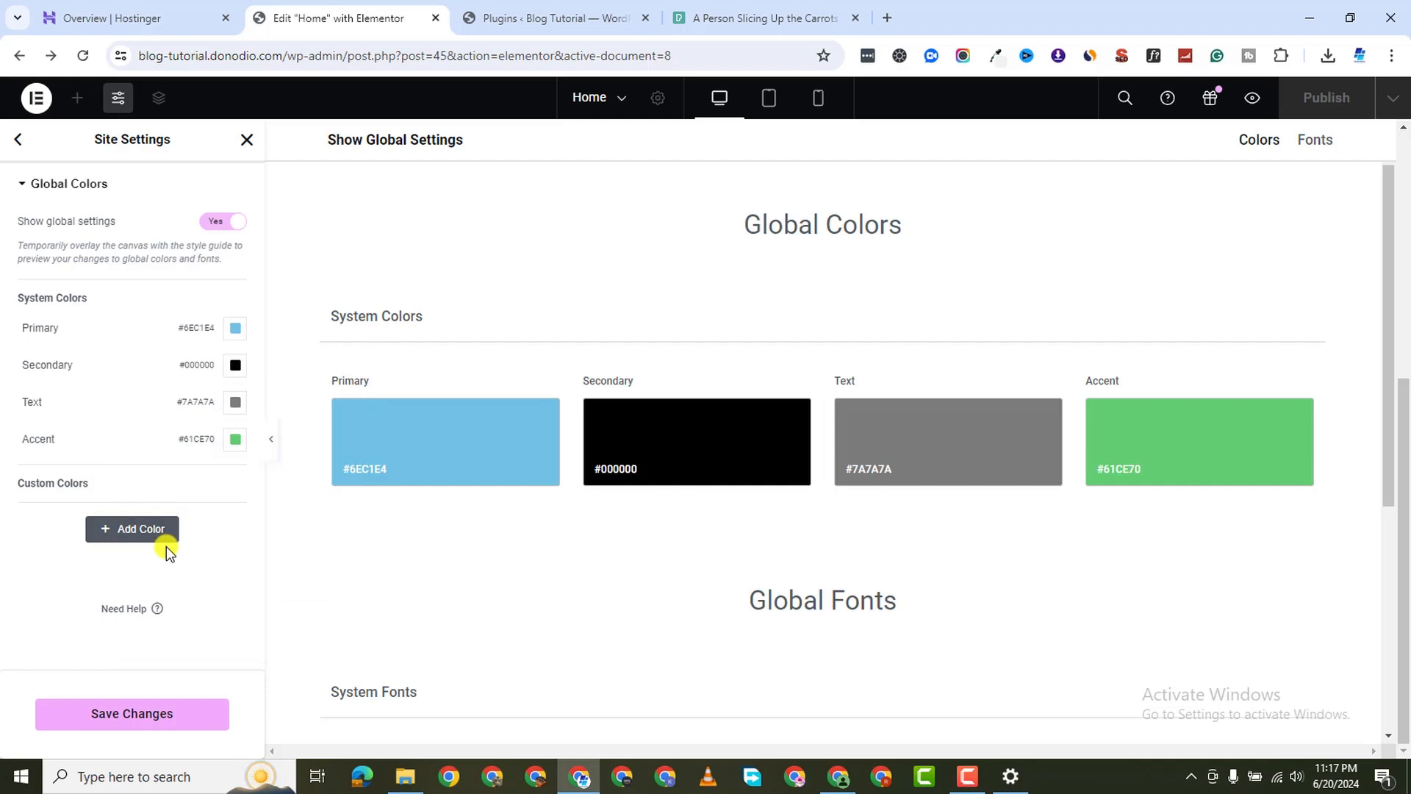
{"action": "left_click", "coordinate": [129, 711]}
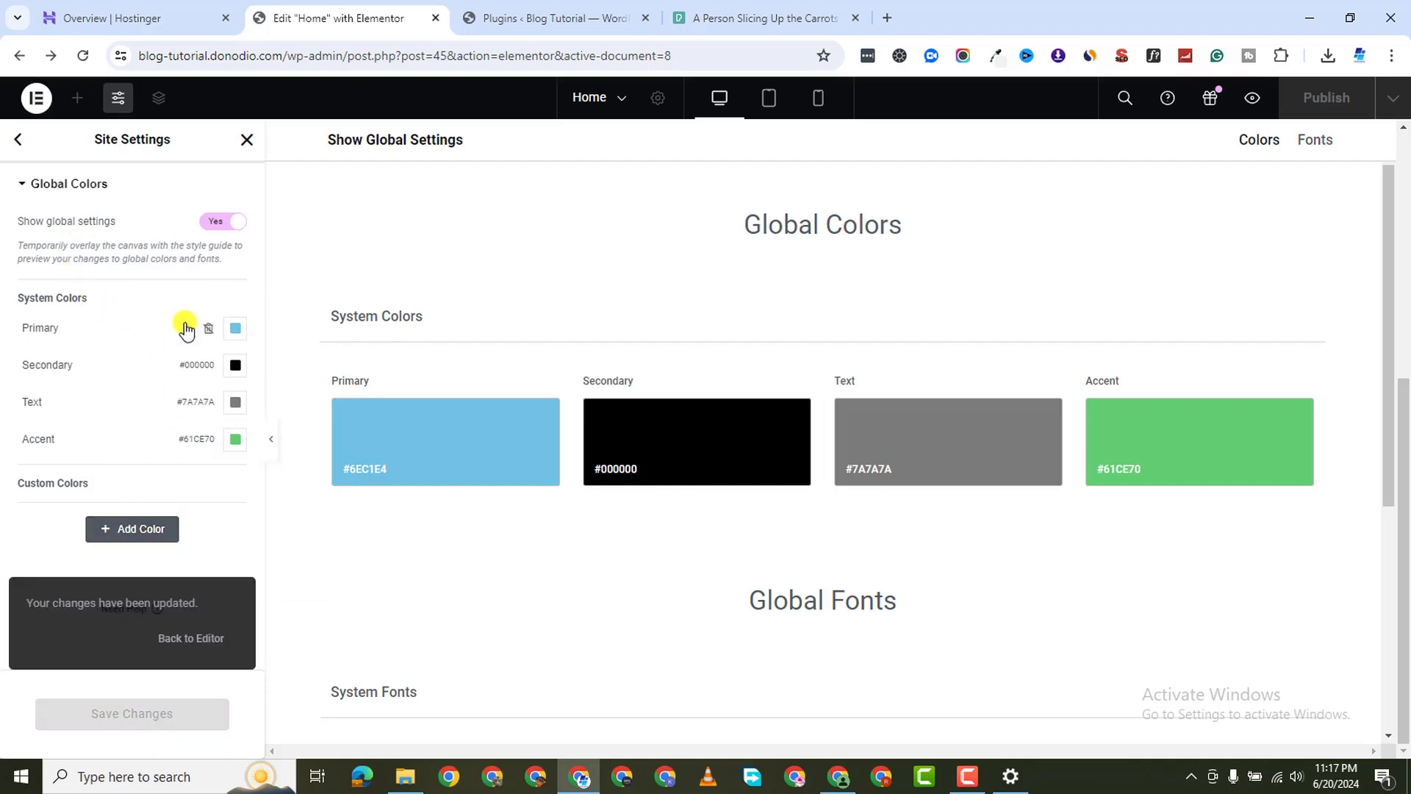
{"action": "left_click", "coordinate": [237, 331]}
{"action": "left_click_drag", "start_coordinate": [176, 419], "coordinate": [69, 576]}
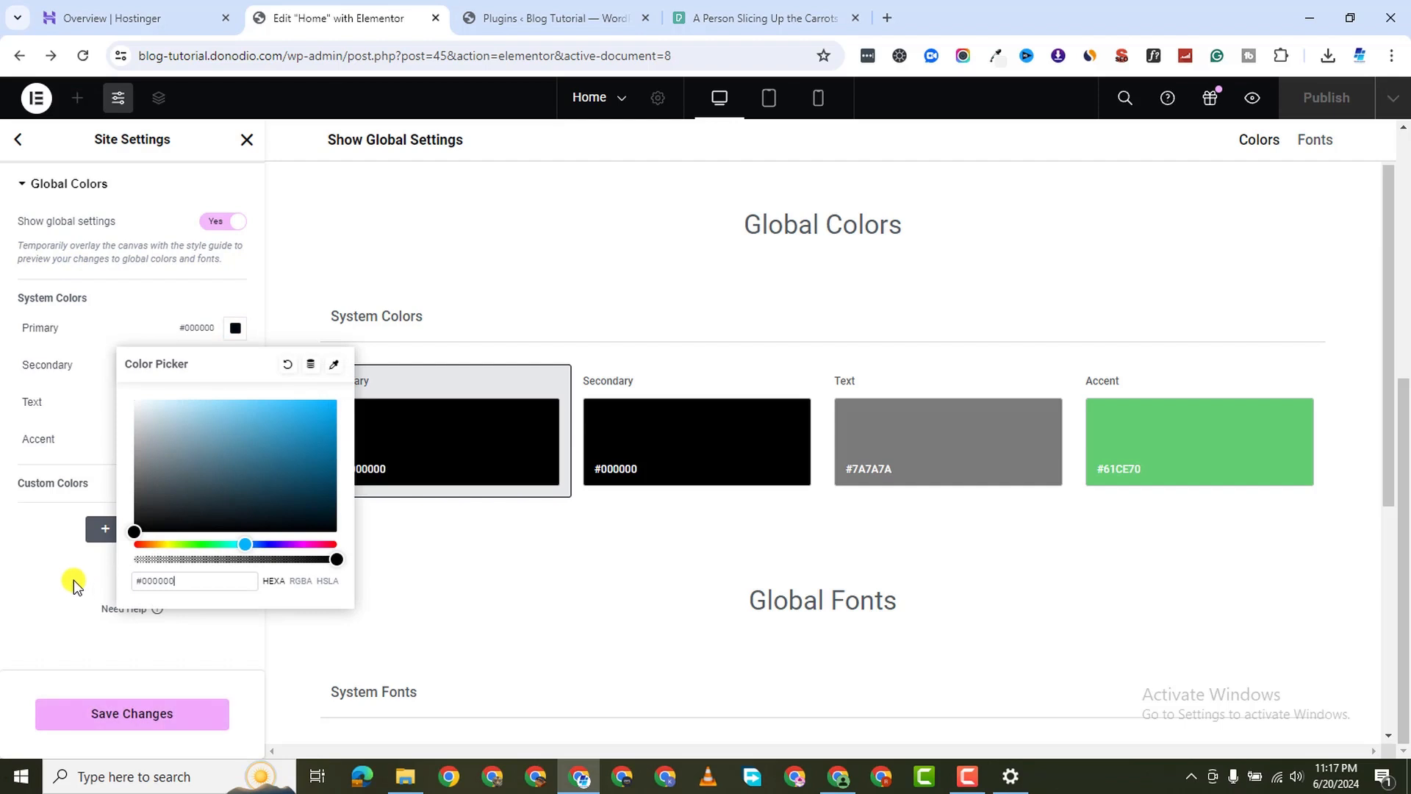
{"action": "left_click", "coordinate": [142, 719]}
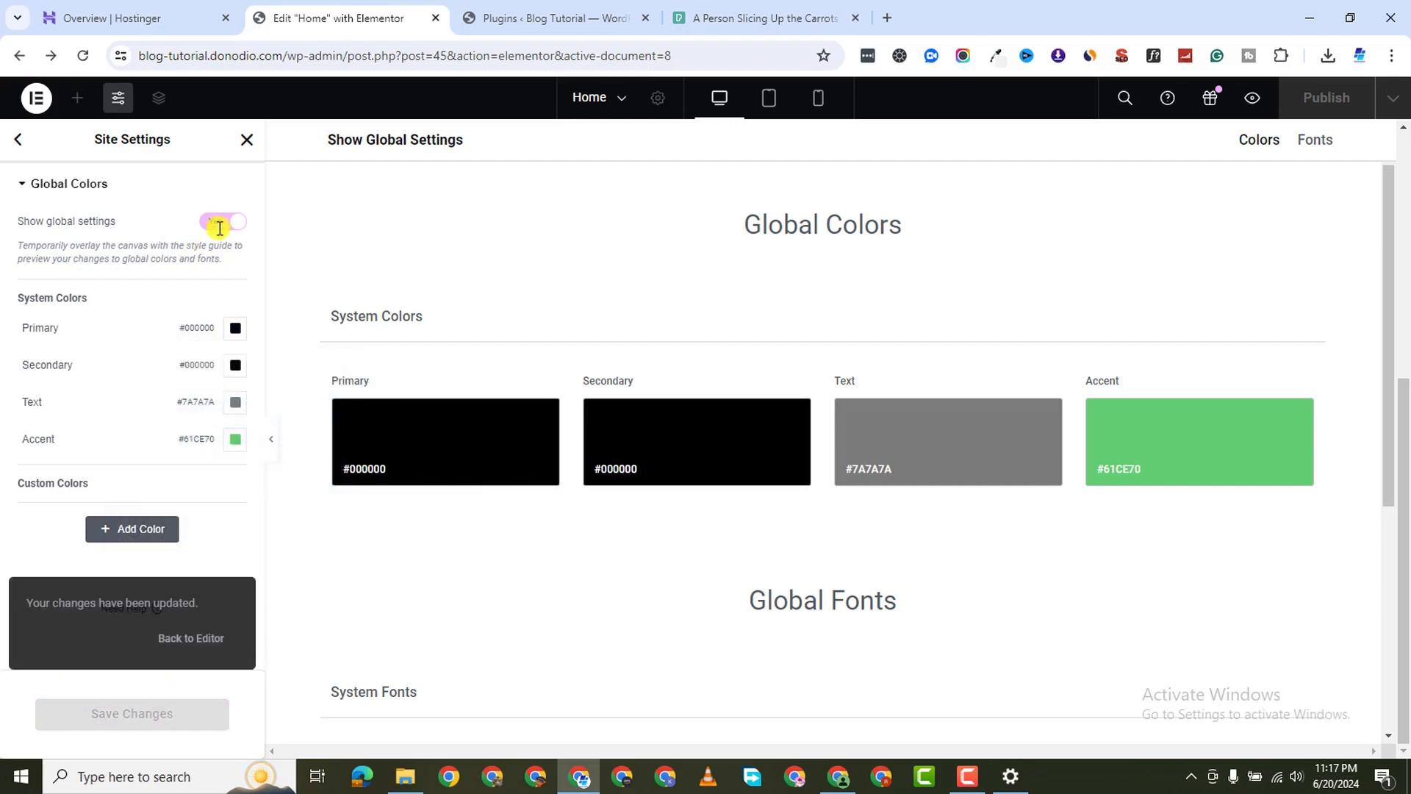
Set the Text global colour to #282828 and save it
{"action": "left_click", "coordinate": [235, 403]}
{"action": "left_click_drag", "start_coordinate": [186, 571], "coordinate": [78, 589]}
{"action": "left_click", "coordinate": [15, 607]}
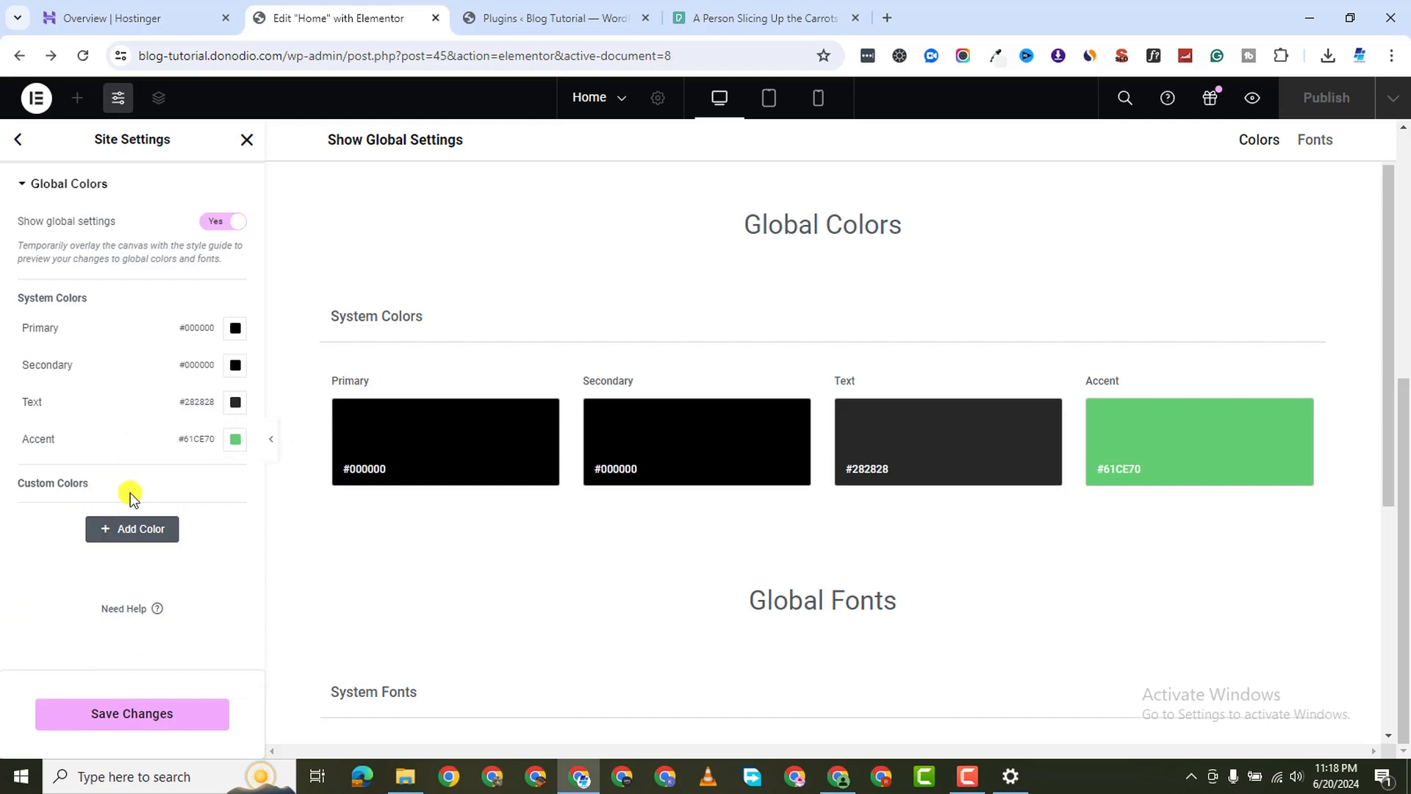
{"action": "left_click", "coordinate": [145, 717]}
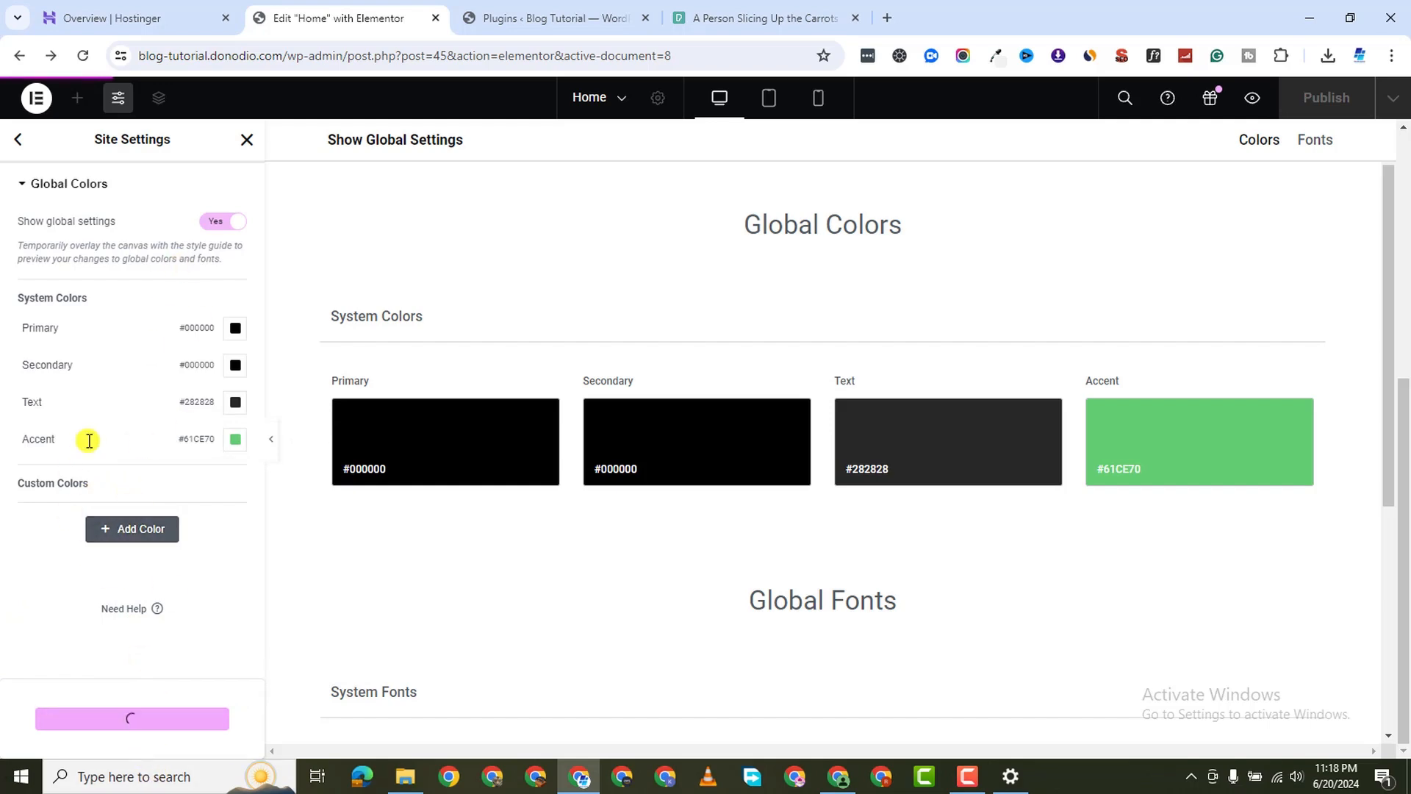
{"action": "left_click", "coordinate": [25, 143]}
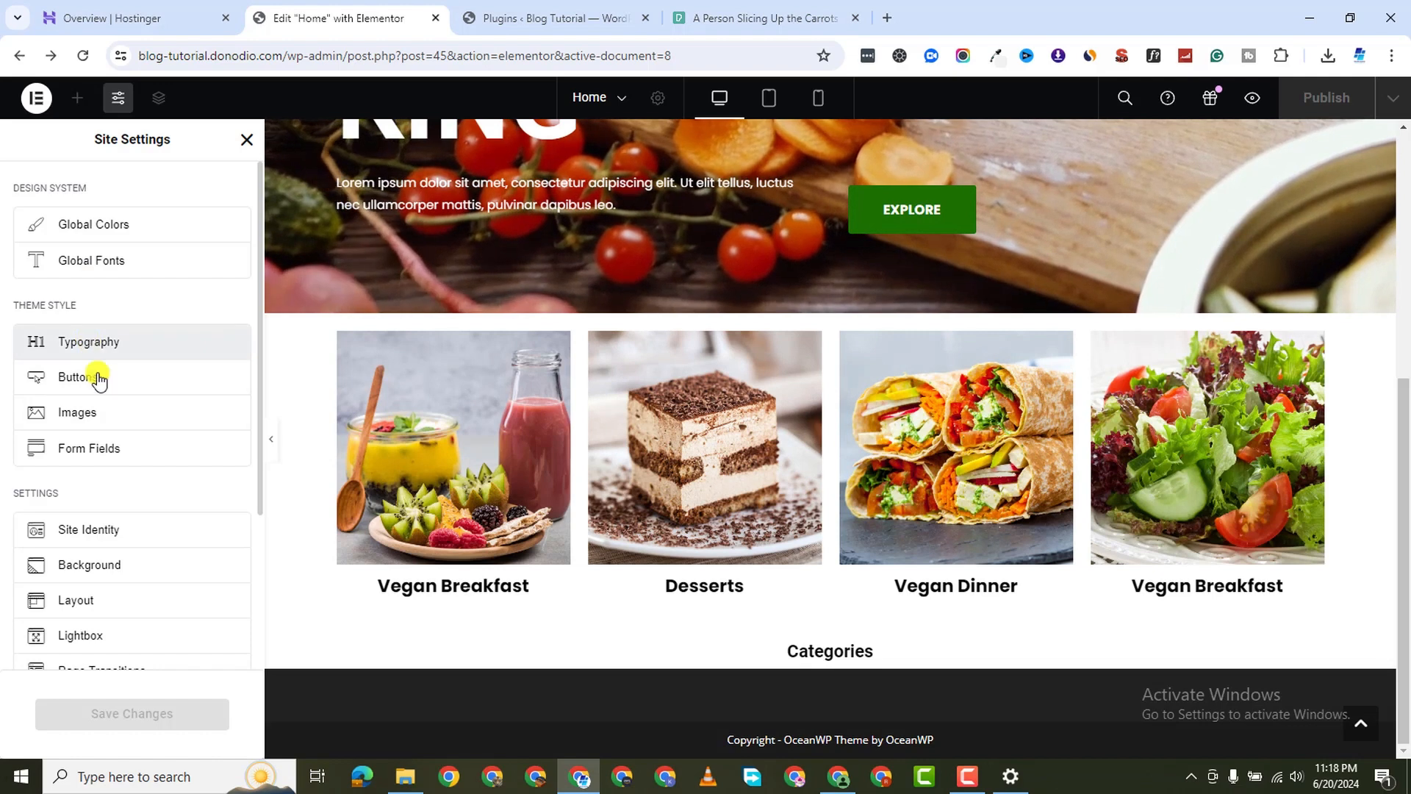
Set the site-wide Body typography font family to Poppins
{"action": "left_click", "coordinate": [154, 343]}
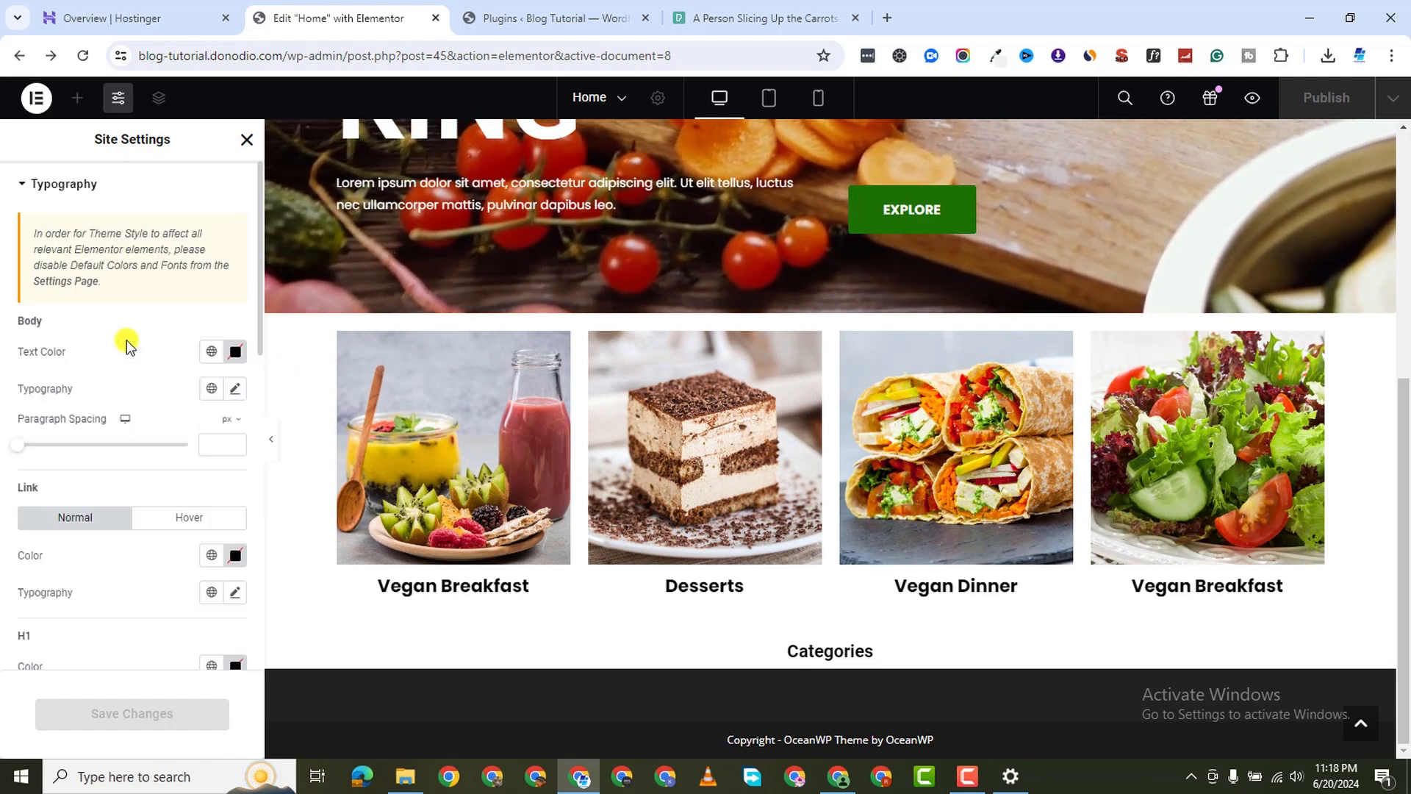
{"action": "left_click", "coordinate": [232, 386]}
{"action": "left_click", "coordinate": [190, 479]}
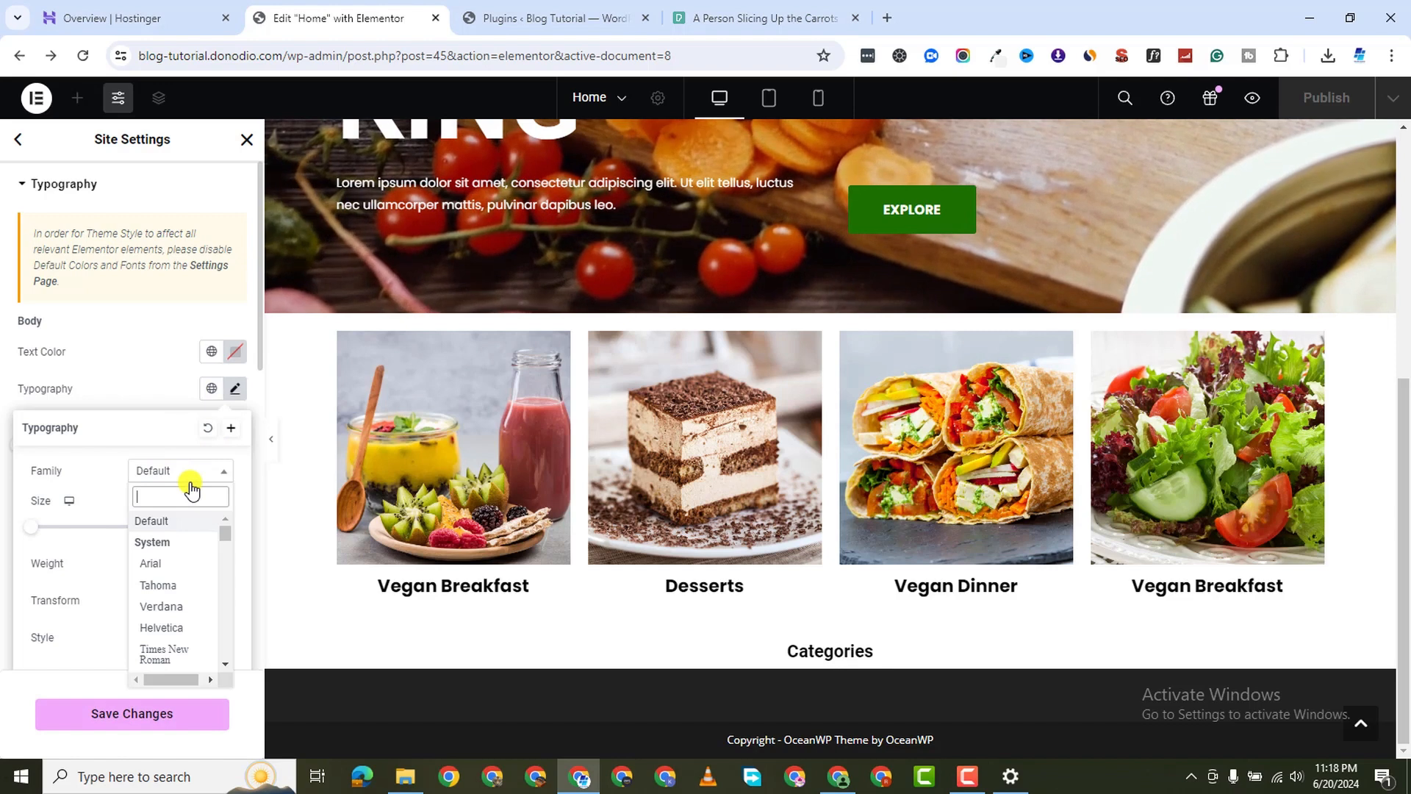
{"action": "type", "text": "popp"}
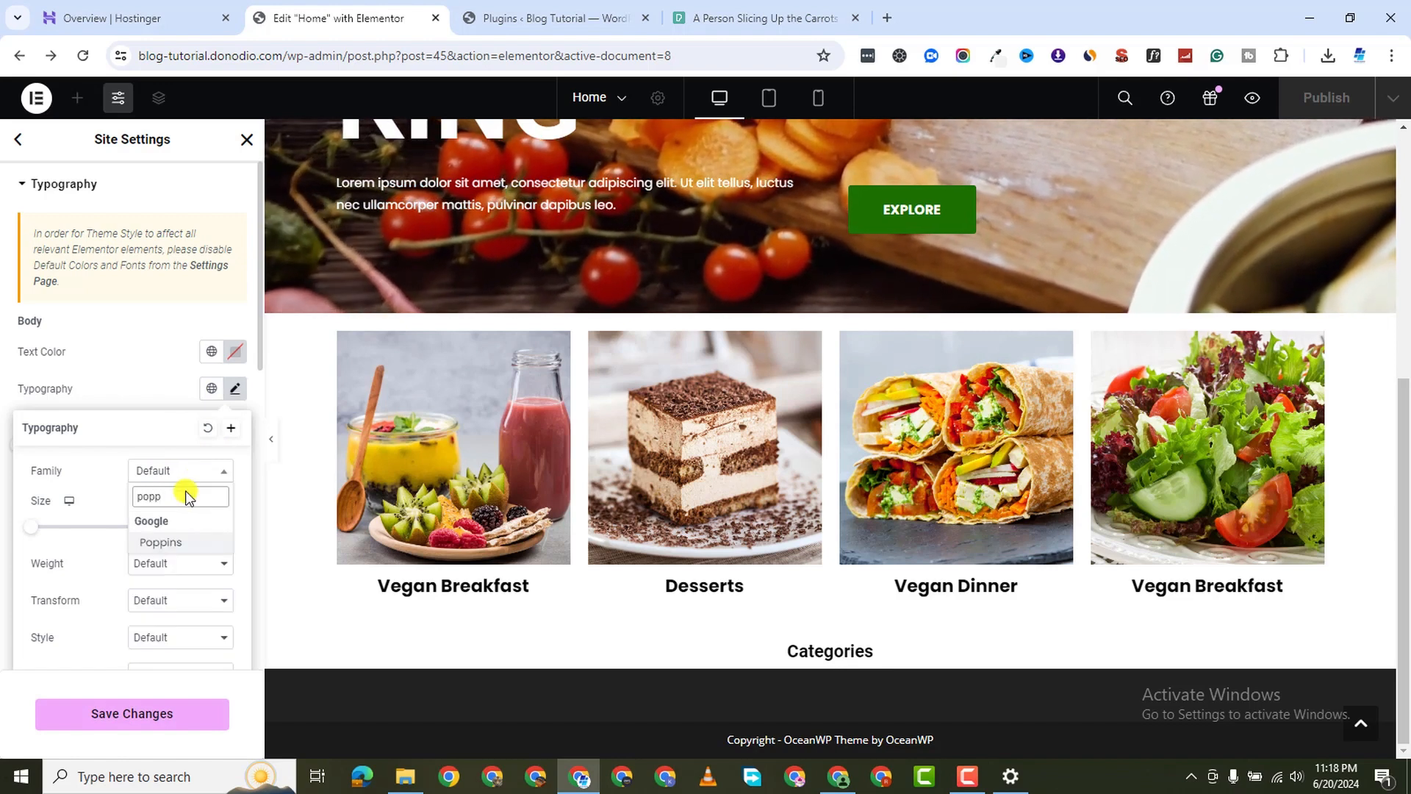
{"action": "left_click", "coordinate": [177, 541]}
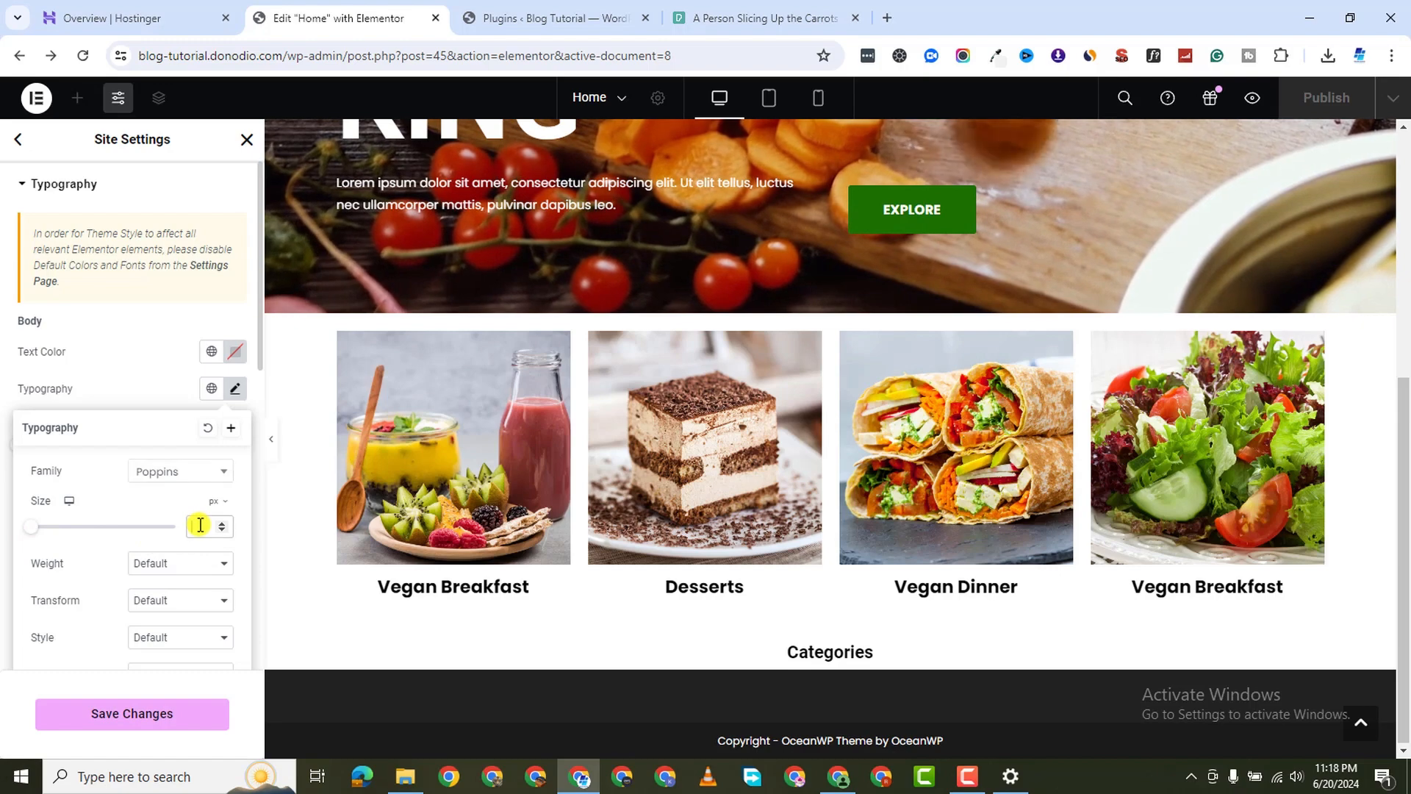
Set the Body text size to 15 px
{"action": "left_click", "coordinate": [200, 525]}
{"action": "type", "text": "30"}
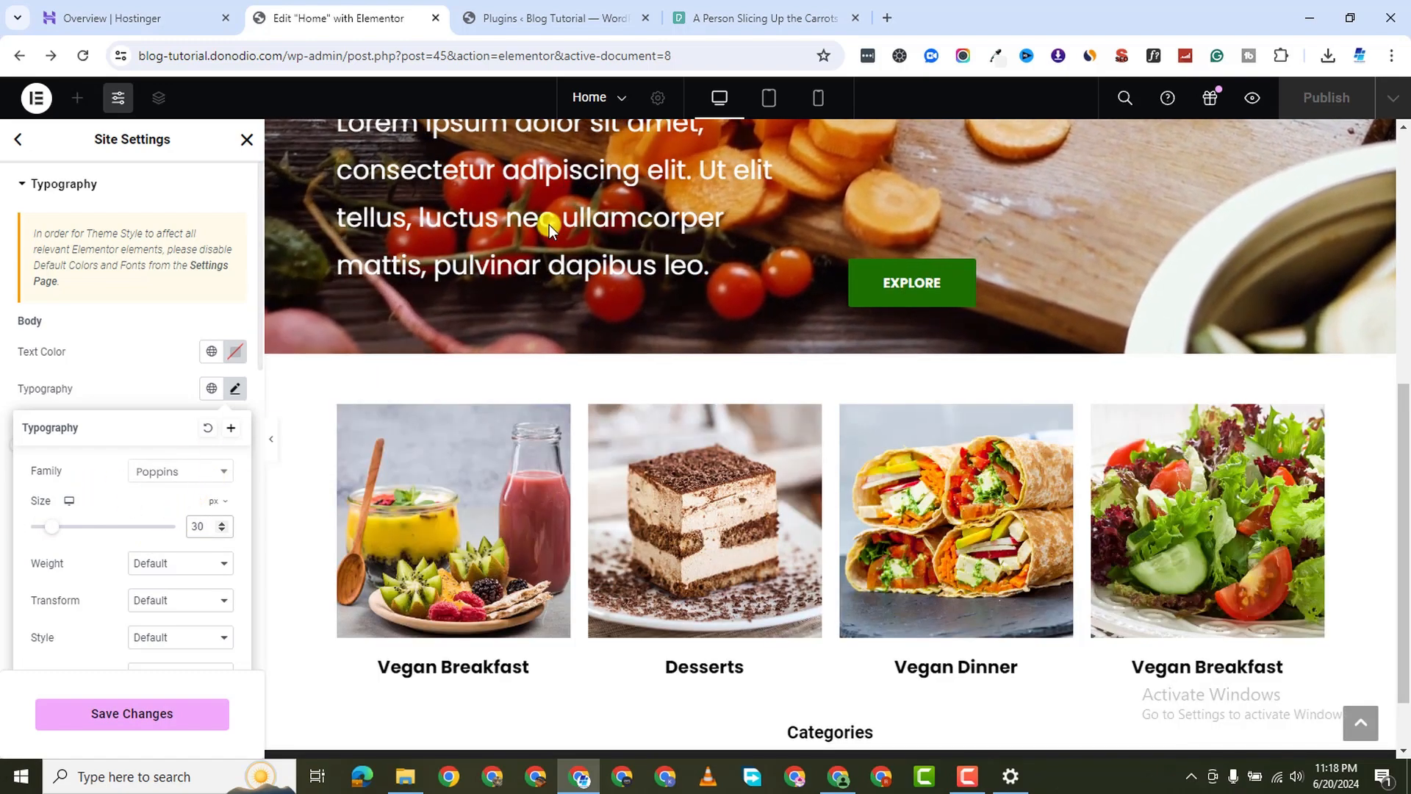
{"action": "scroll", "coordinate": [566, 242], "scroll_direction": "up", "scroll_amount": 3}
{"action": "scroll", "coordinate": [132, 419], "scroll_direction": "down", "scroll_amount": 2}
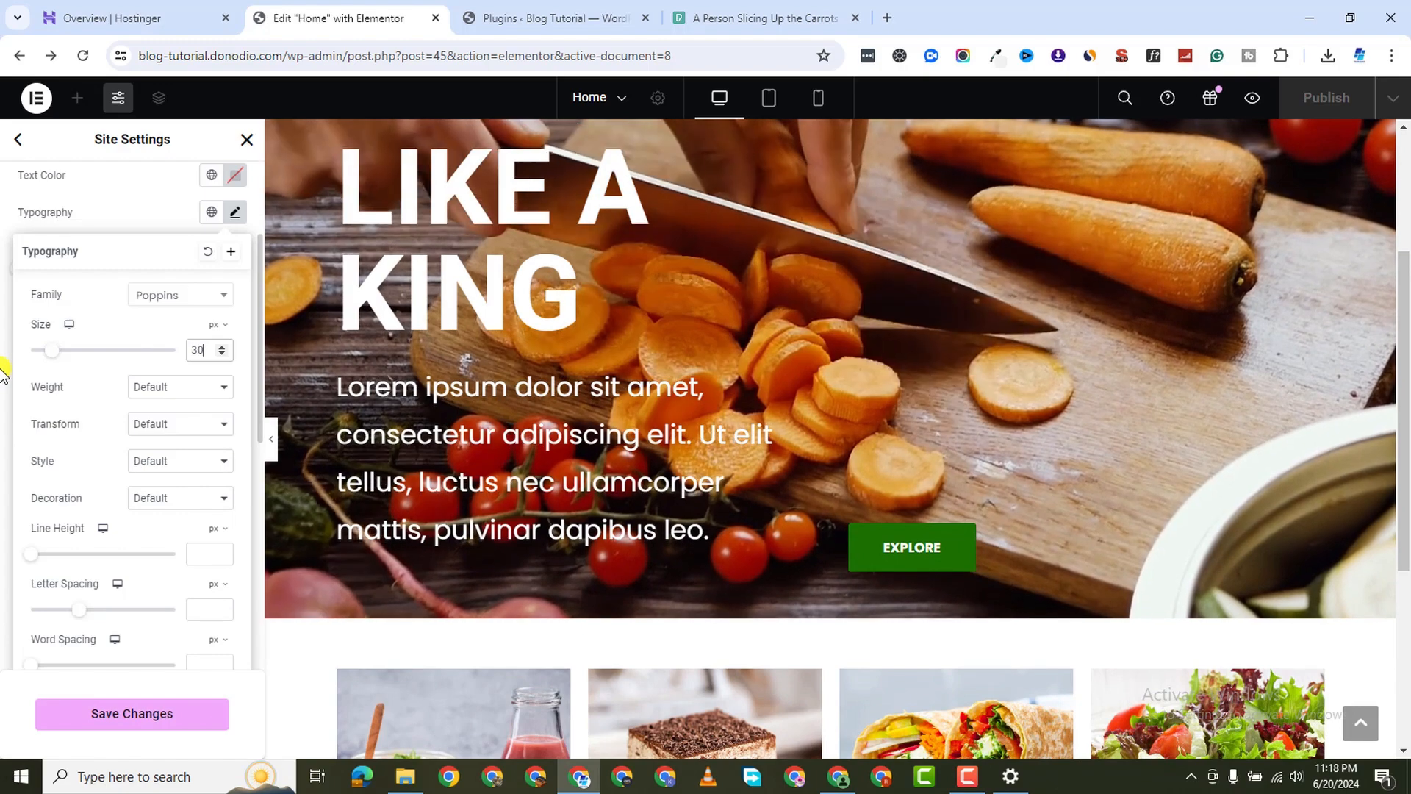
{"action": "left_click", "coordinate": [7, 372]}
{"action": "scroll", "coordinate": [198, 294], "scroll_direction": "up", "scroll_amount": 2}
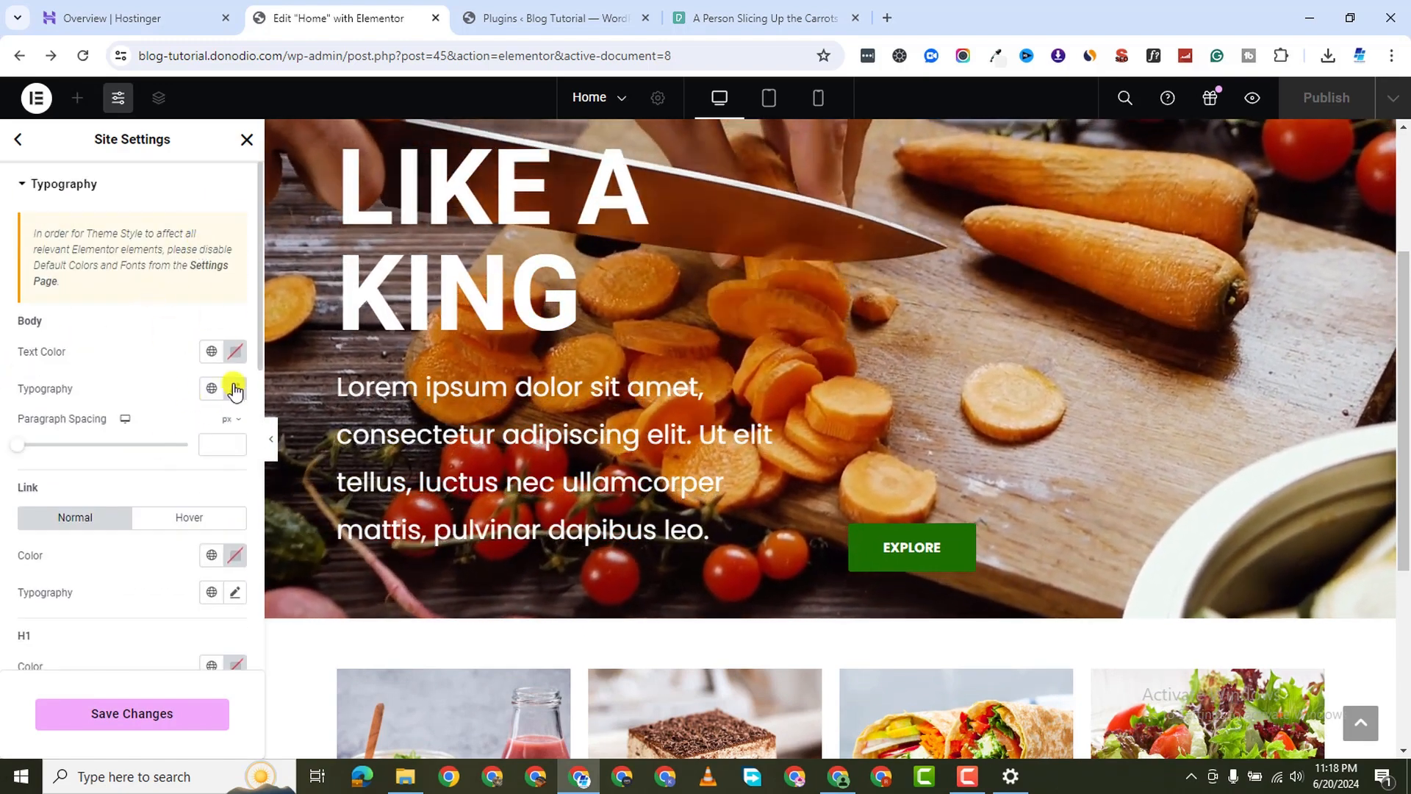
{"action": "left_click", "coordinate": [235, 388]}
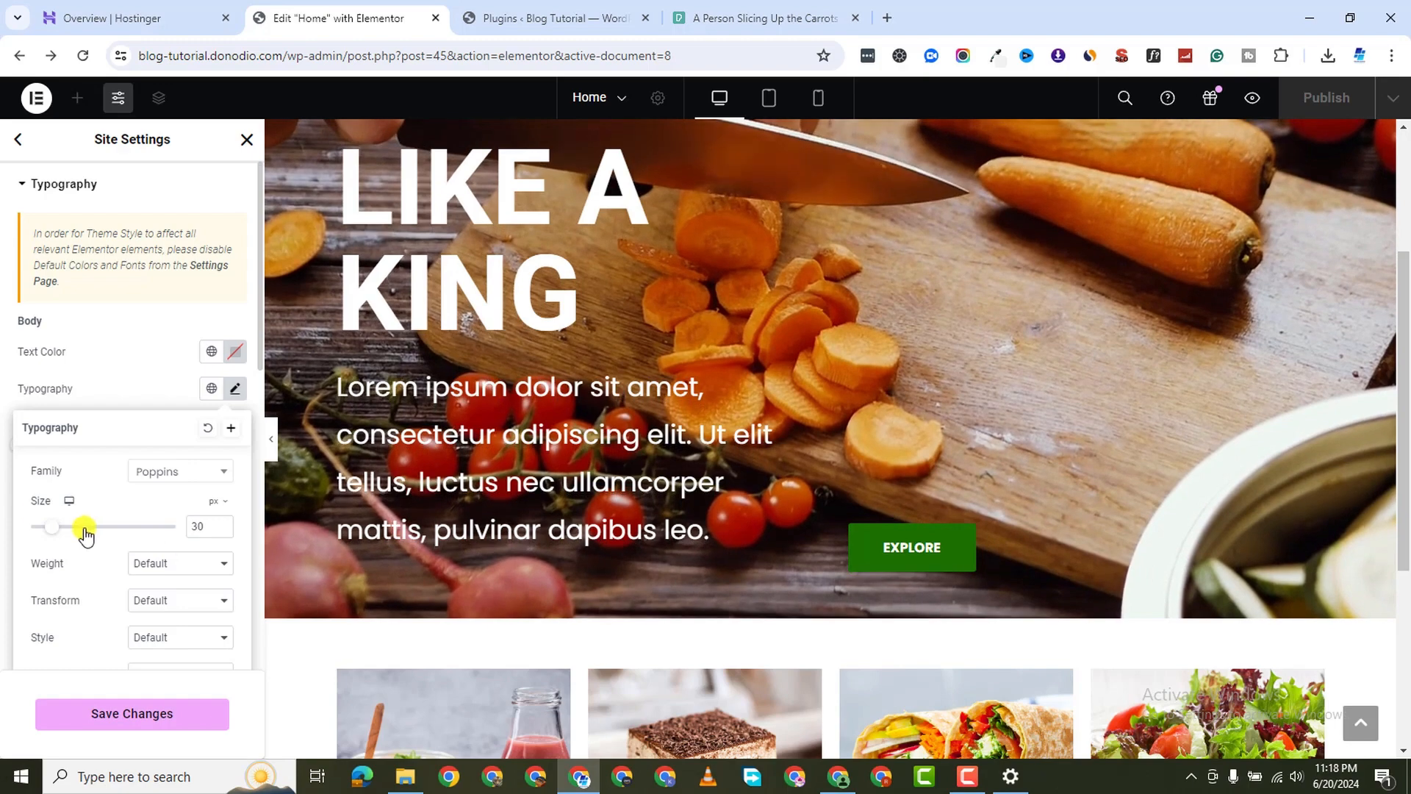
{"action": "double_click", "coordinate": [198, 526]}
{"action": "type", "text": "14"}
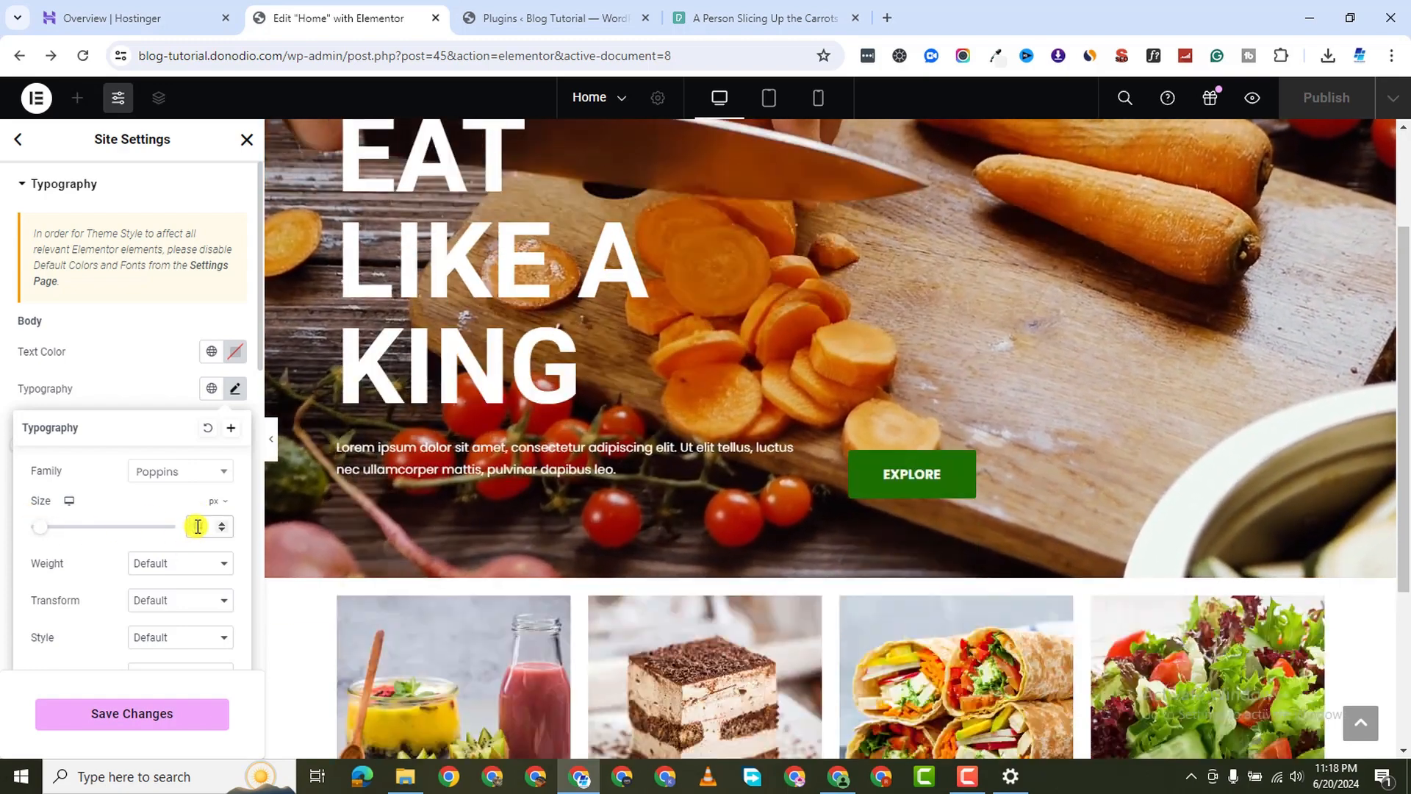
{"action": "left_click", "coordinate": [222, 523]}
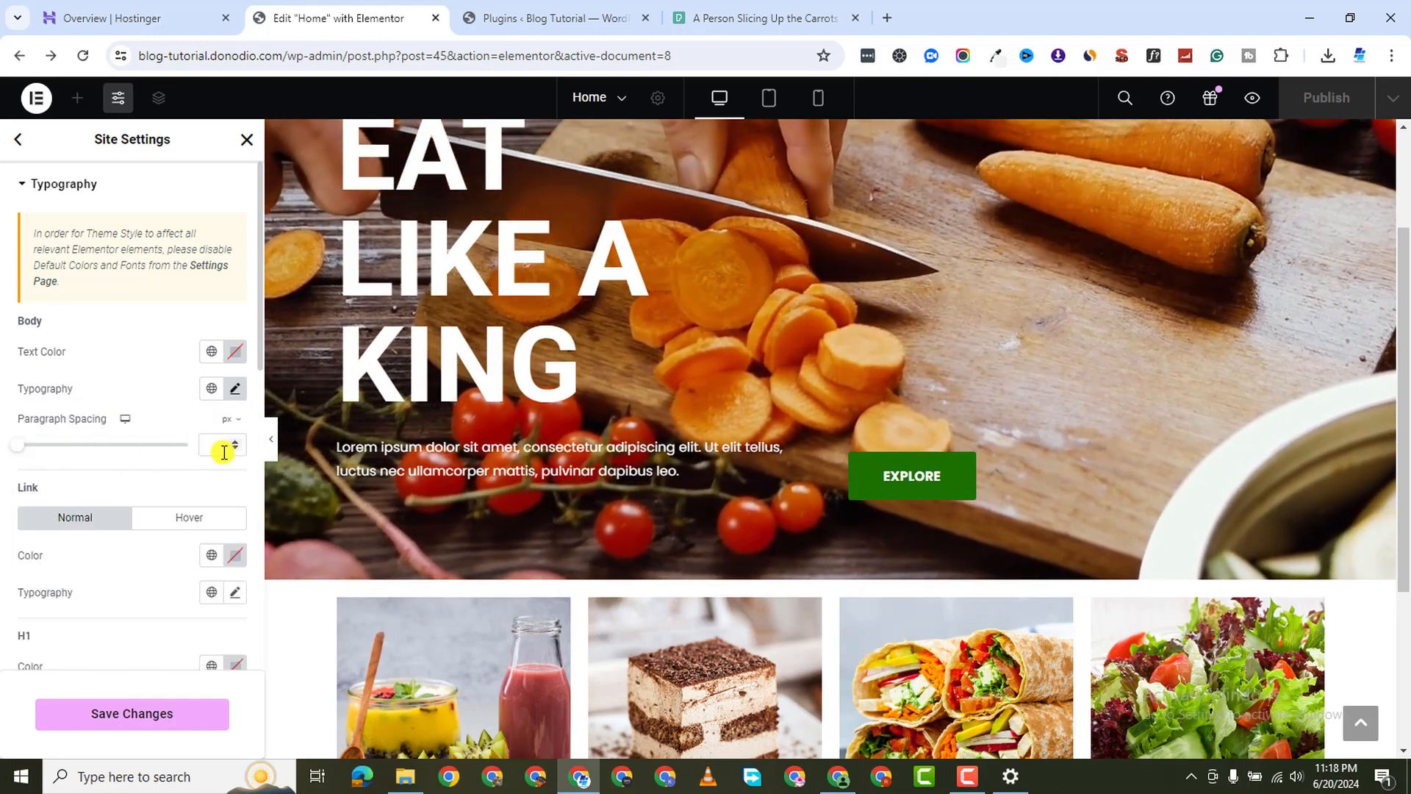
Keep H1 headings black and set their typography to Poppins 40 px
{"action": "scroll", "coordinate": [153, 658], "scroll_direction": "down", "scroll_amount": 2}
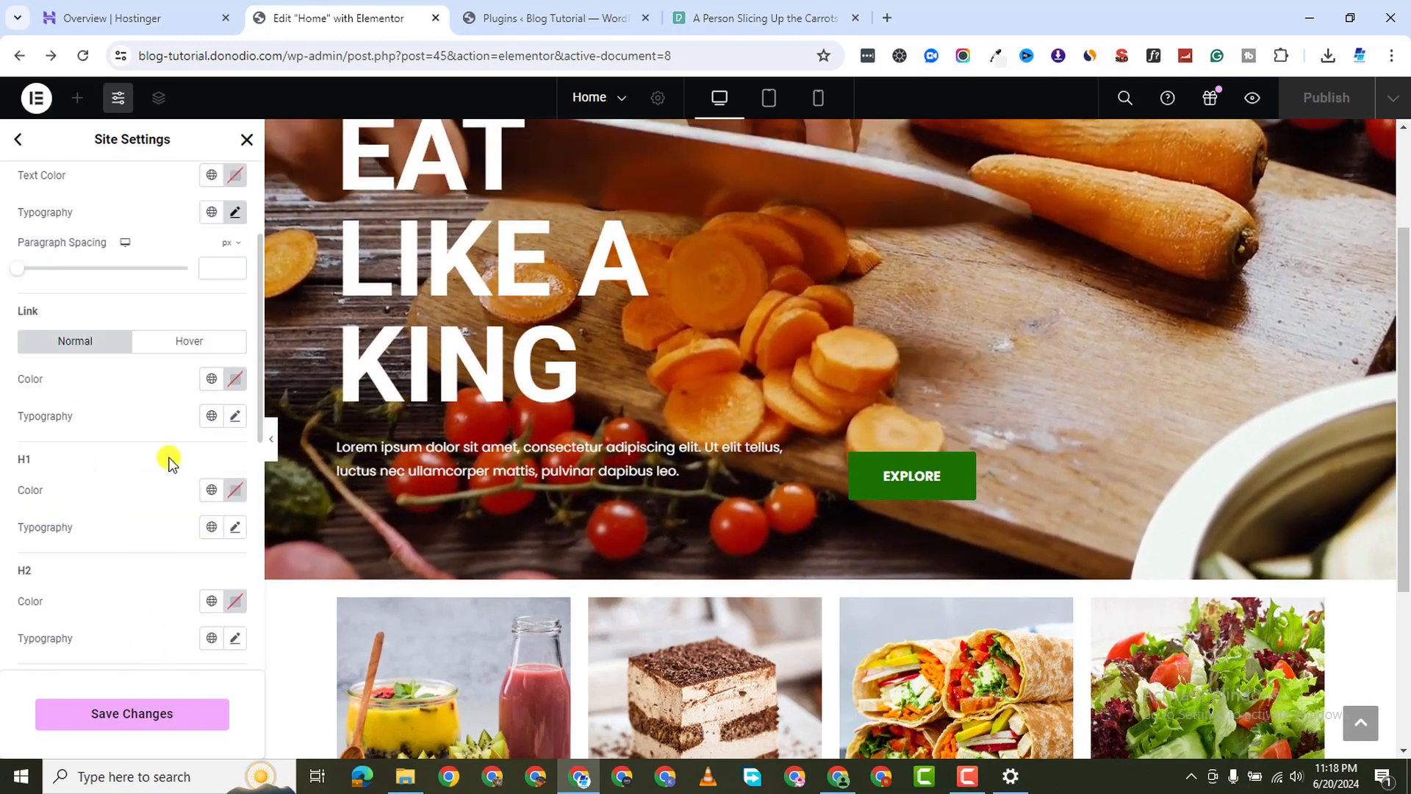
{"action": "scroll", "coordinate": [198, 441], "scroll_direction": "down", "scroll_amount": 1}
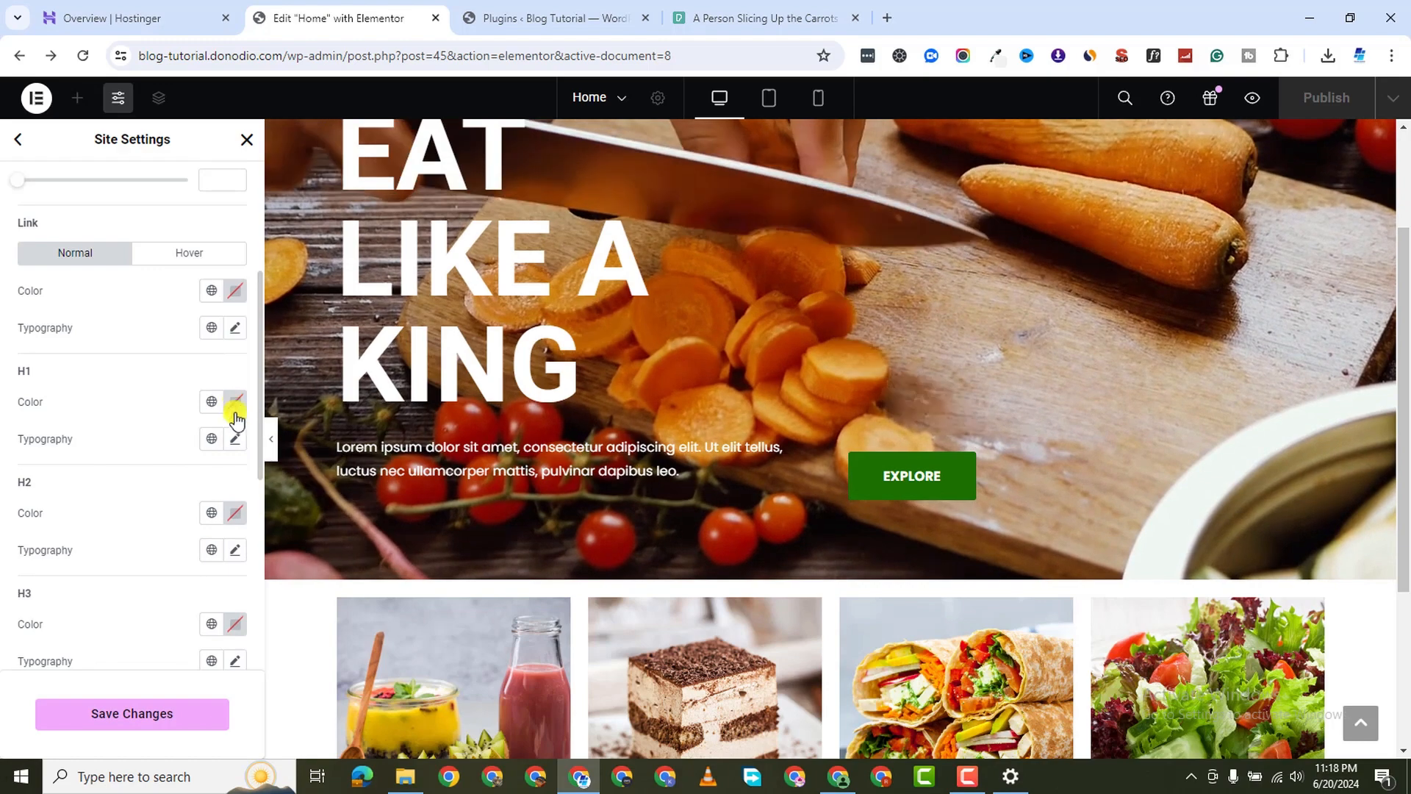
{"action": "left_click", "coordinate": [233, 402]}
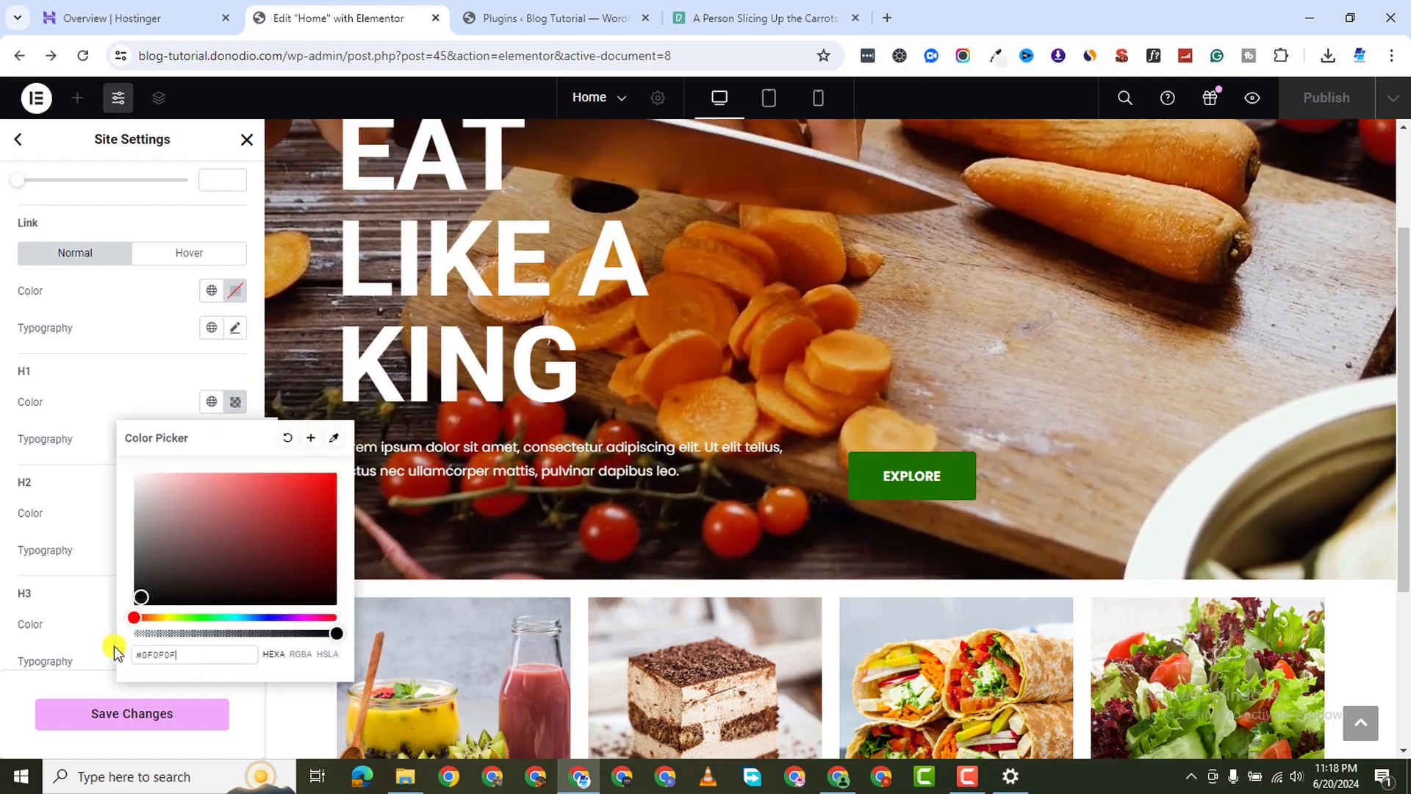
{"action": "left_click", "coordinate": [94, 663]}
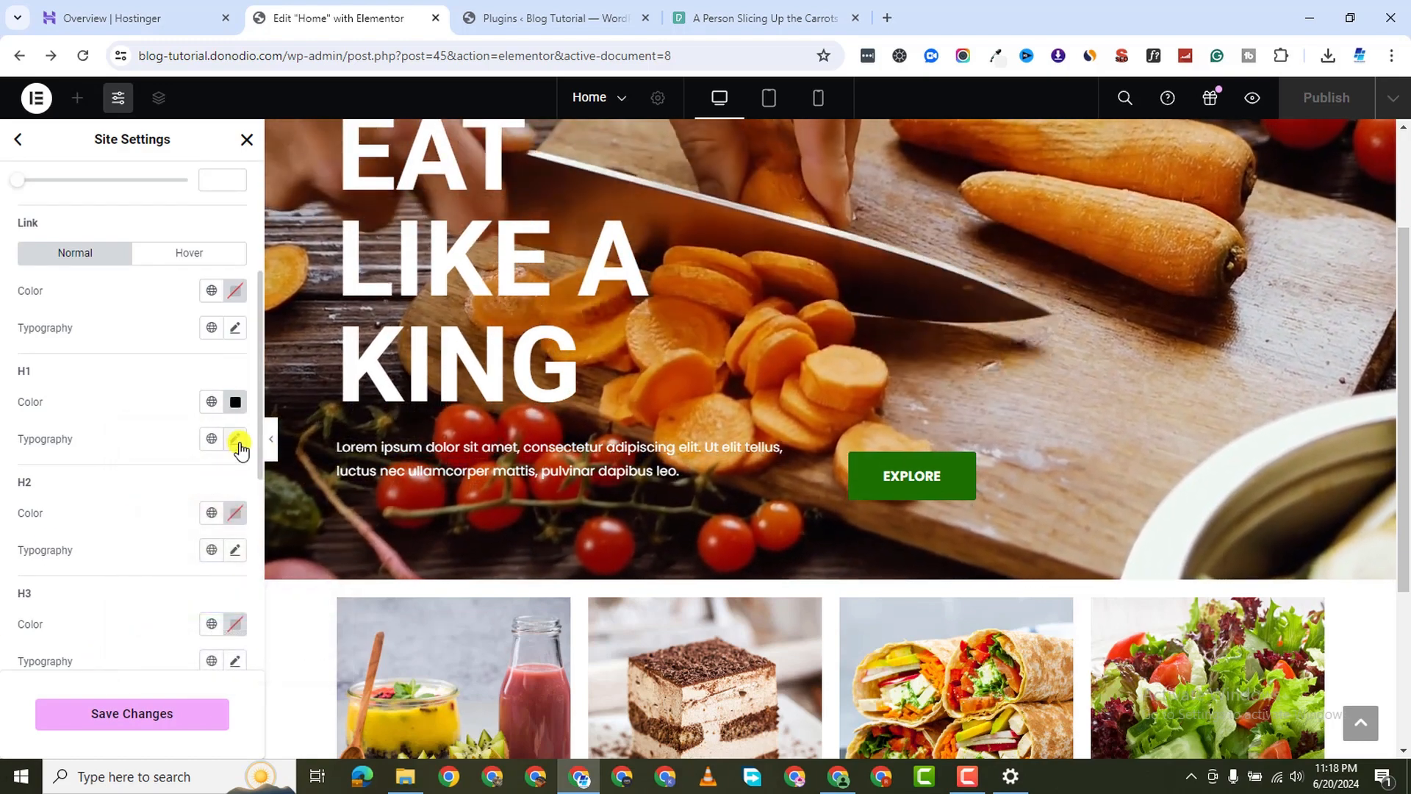
{"action": "left_click", "coordinate": [235, 438]}
{"action": "left_click", "coordinate": [180, 521]}
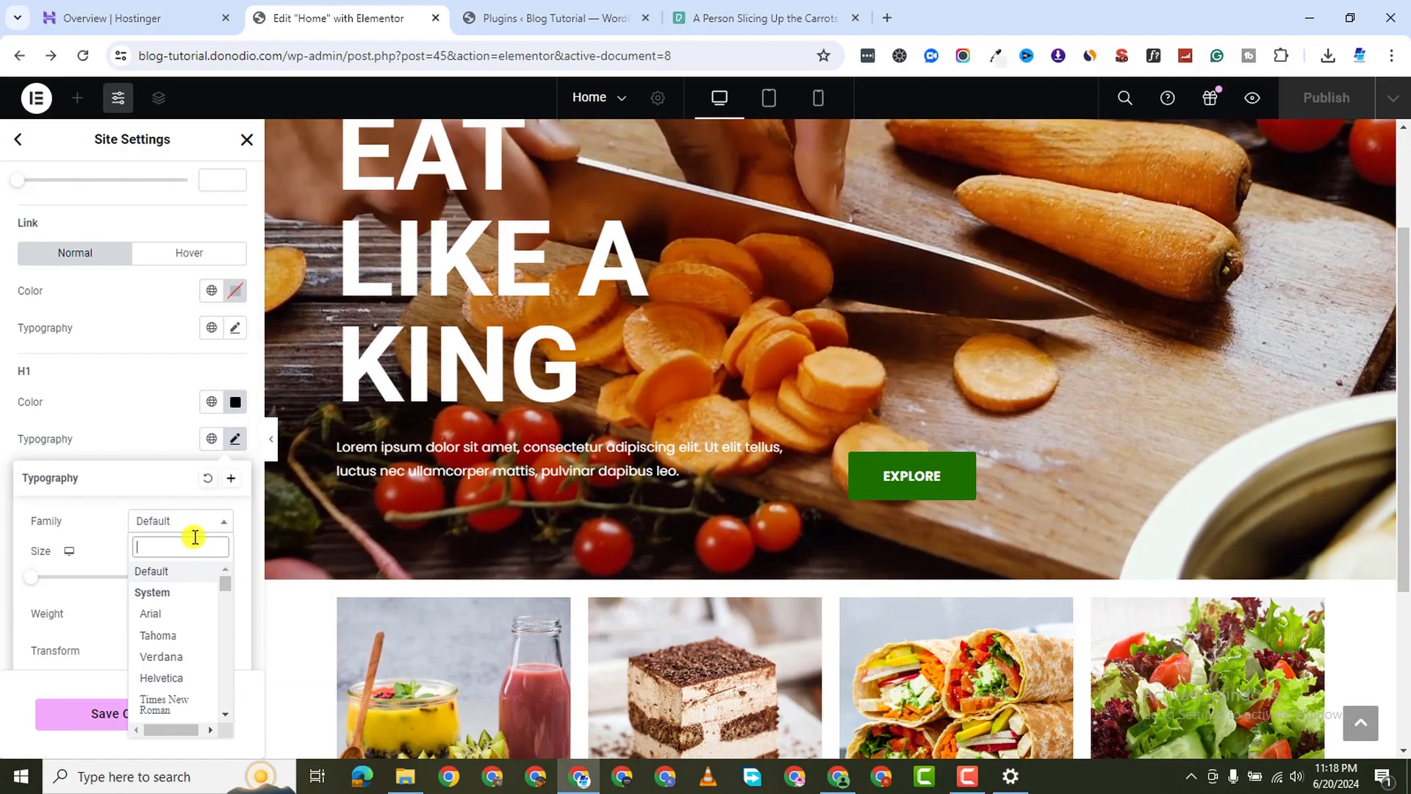
{"action": "type", "text": "popp"}
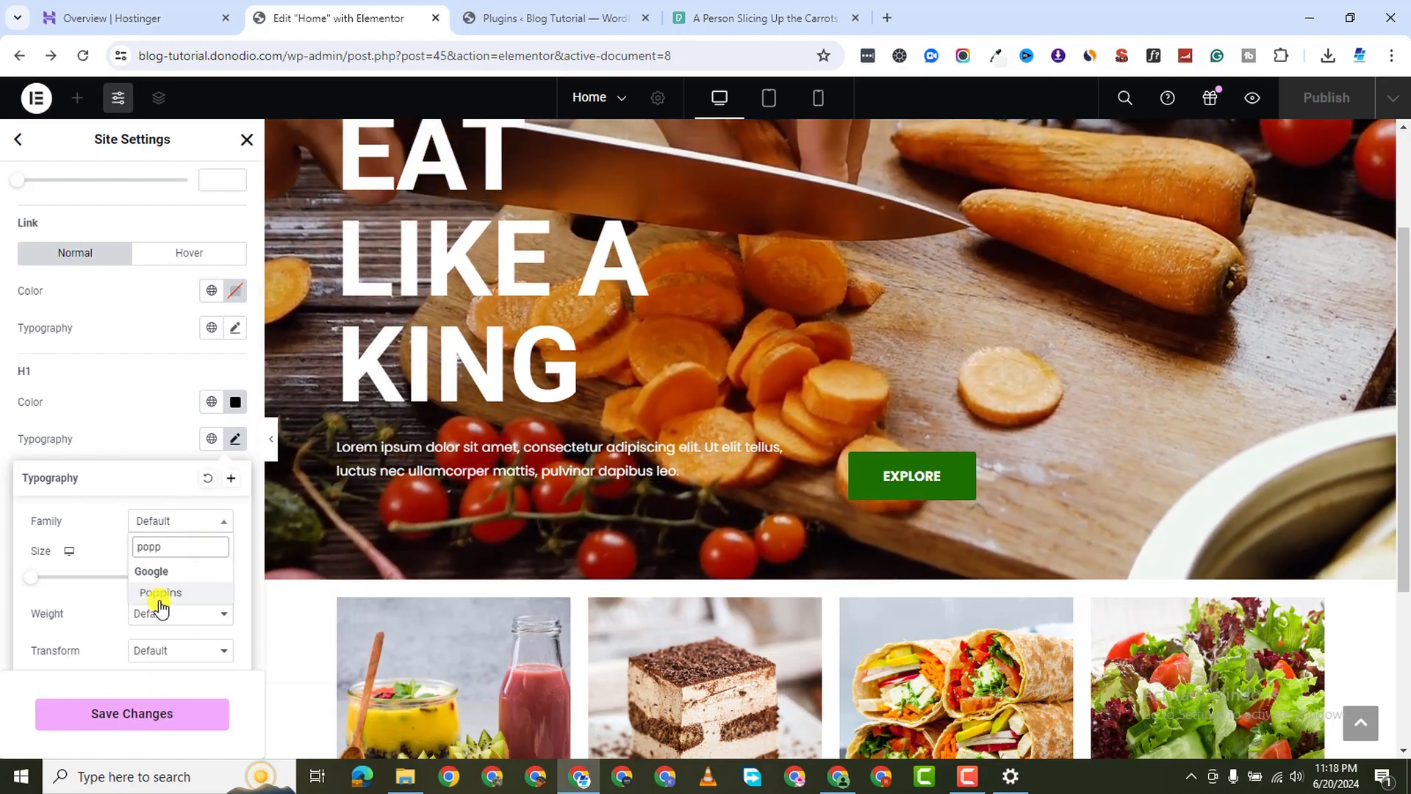
{"action": "left_click", "coordinate": [174, 597]}
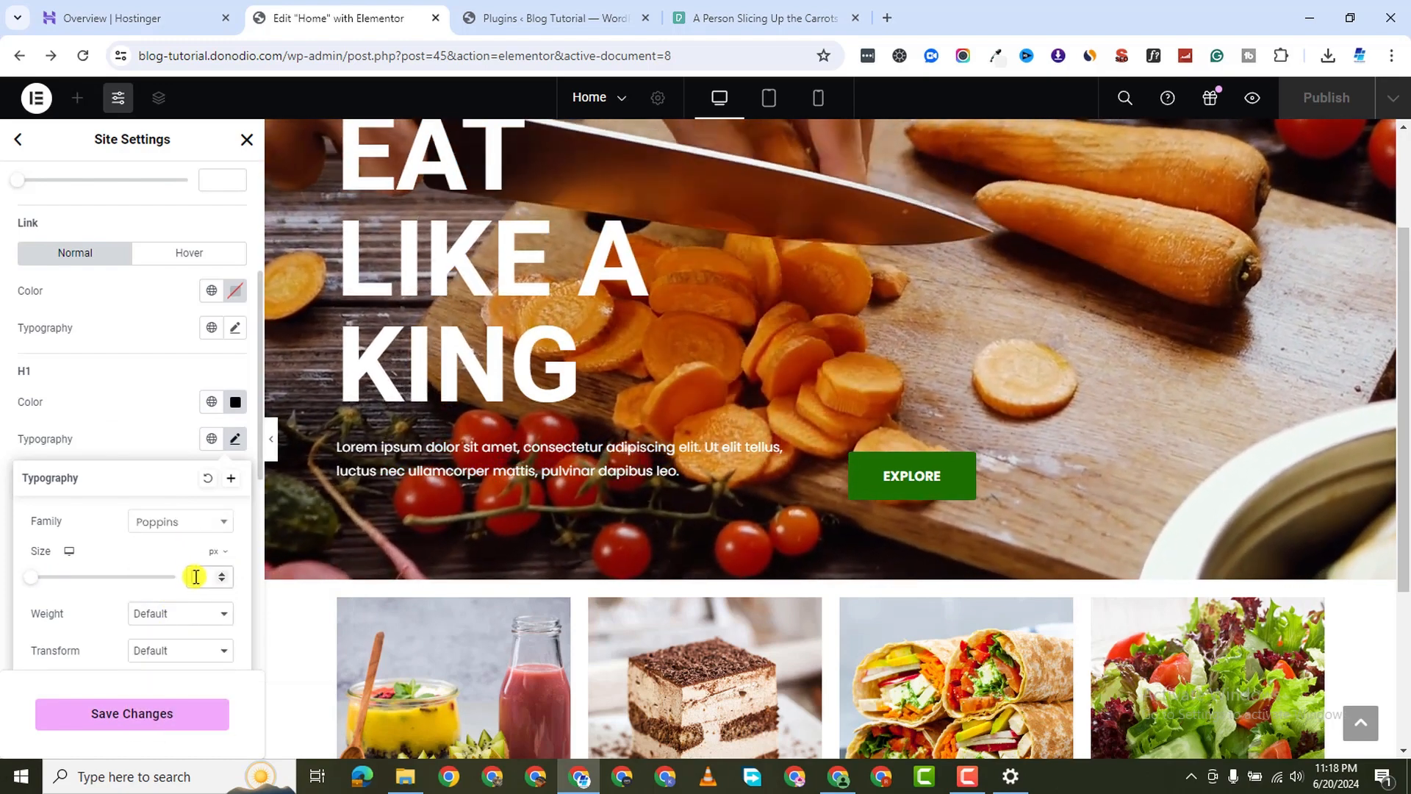
{"action": "left_click", "coordinate": [196, 576]}
{"action": "type", "text": "40"}
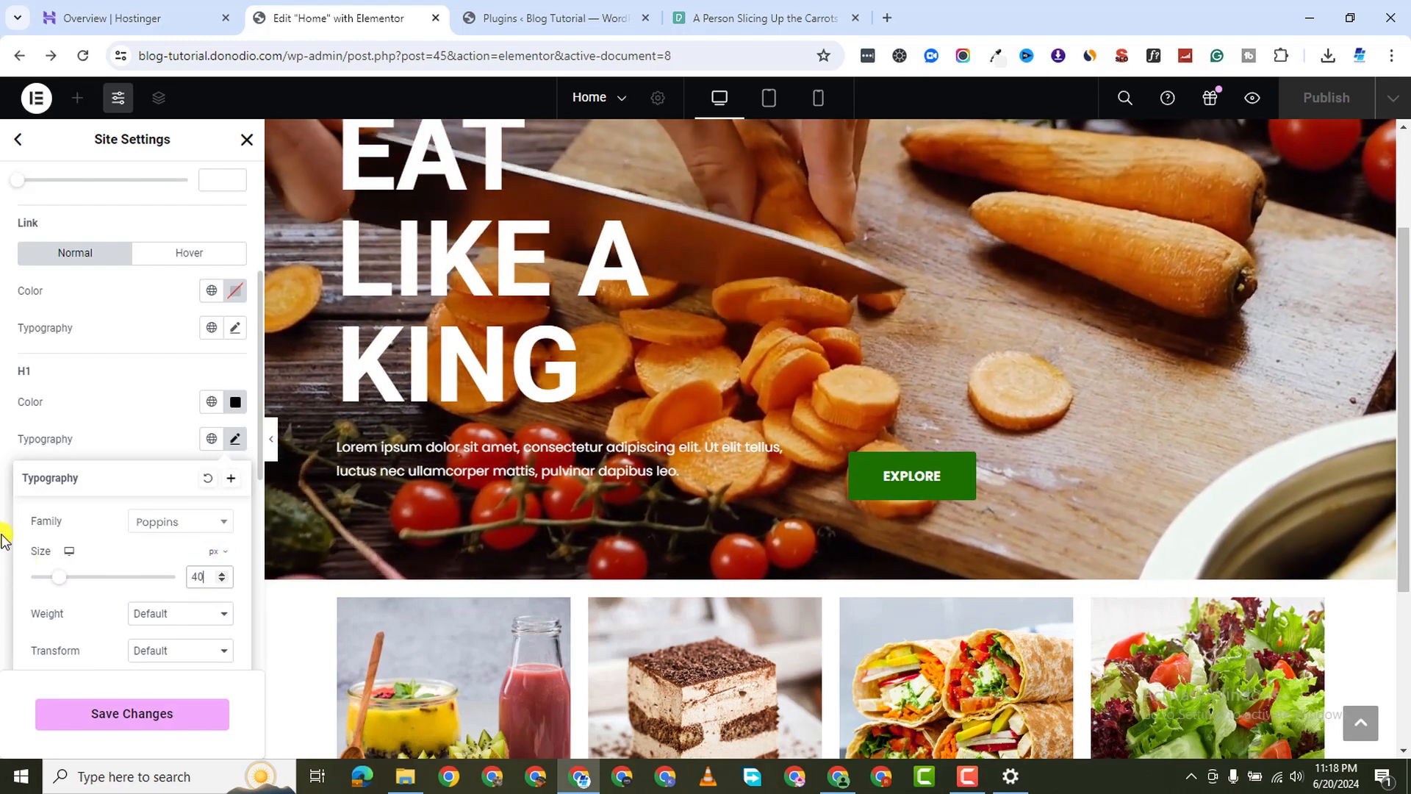
{"action": "scroll", "coordinate": [56, 617], "scroll_direction": "down", "scroll_amount": 1}
{"action": "left_click", "coordinate": [3, 488]}
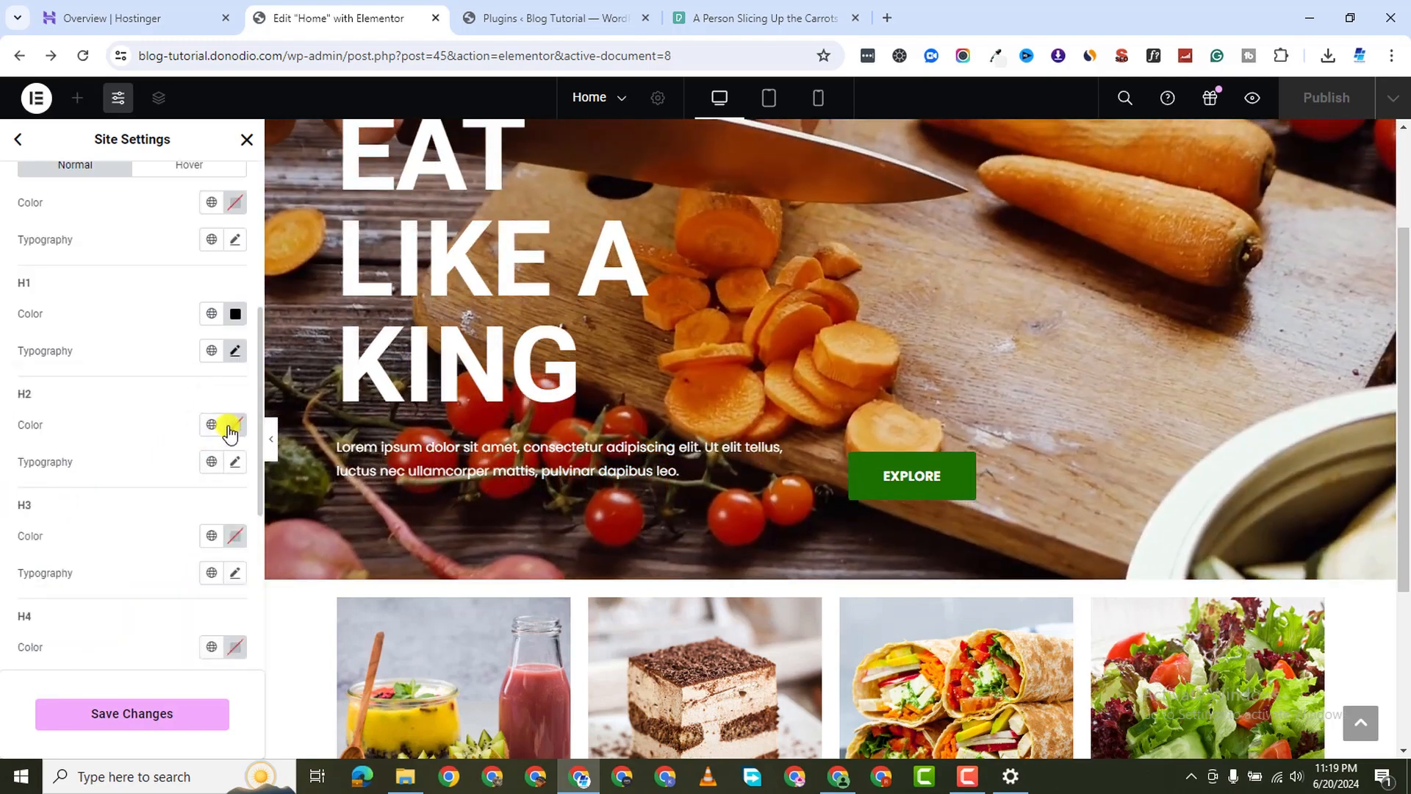
Set H2 heading typography to Poppins at 30 px
{"action": "left_click", "coordinate": [235, 425]}
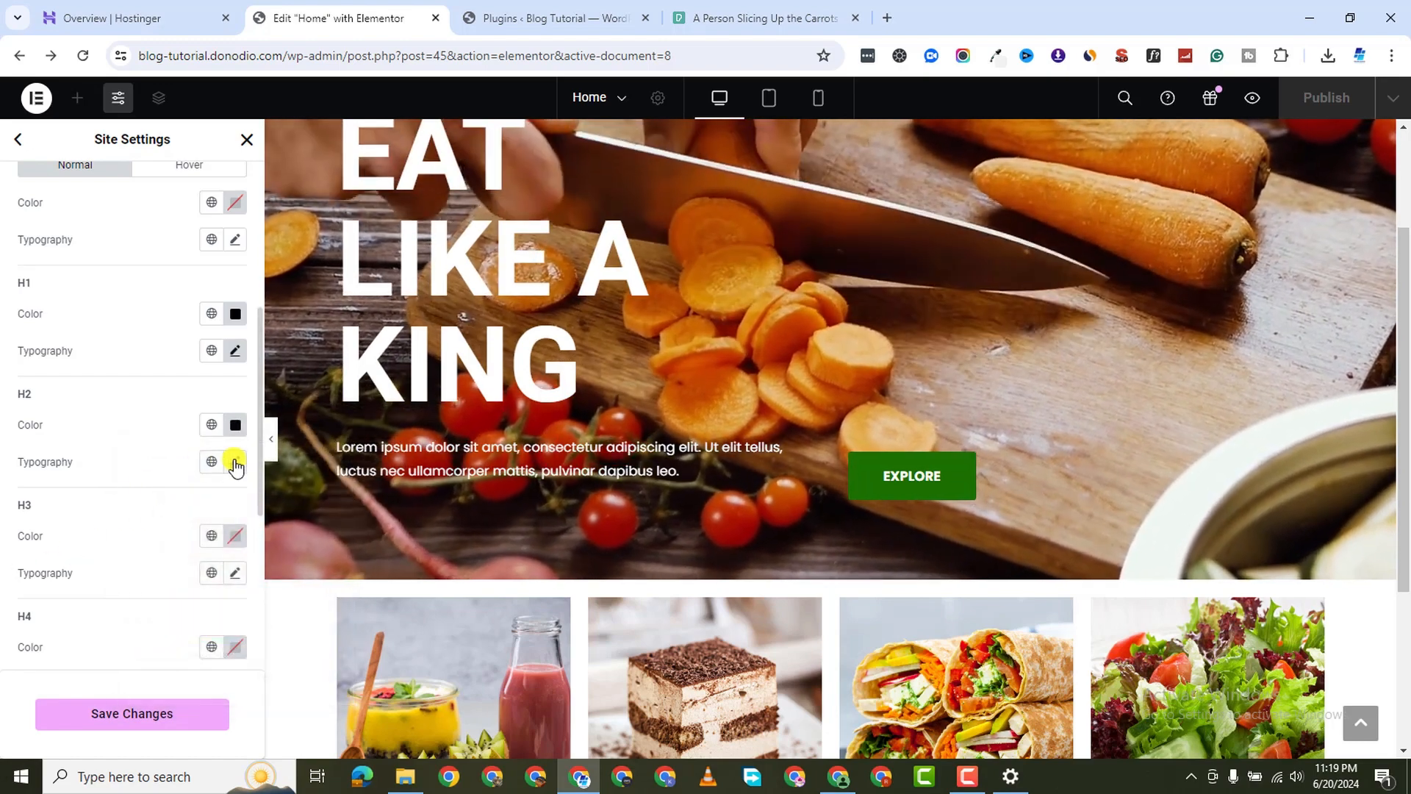
{"action": "left_click", "coordinate": [234, 461]}
{"action": "left_click", "coordinate": [209, 545]}
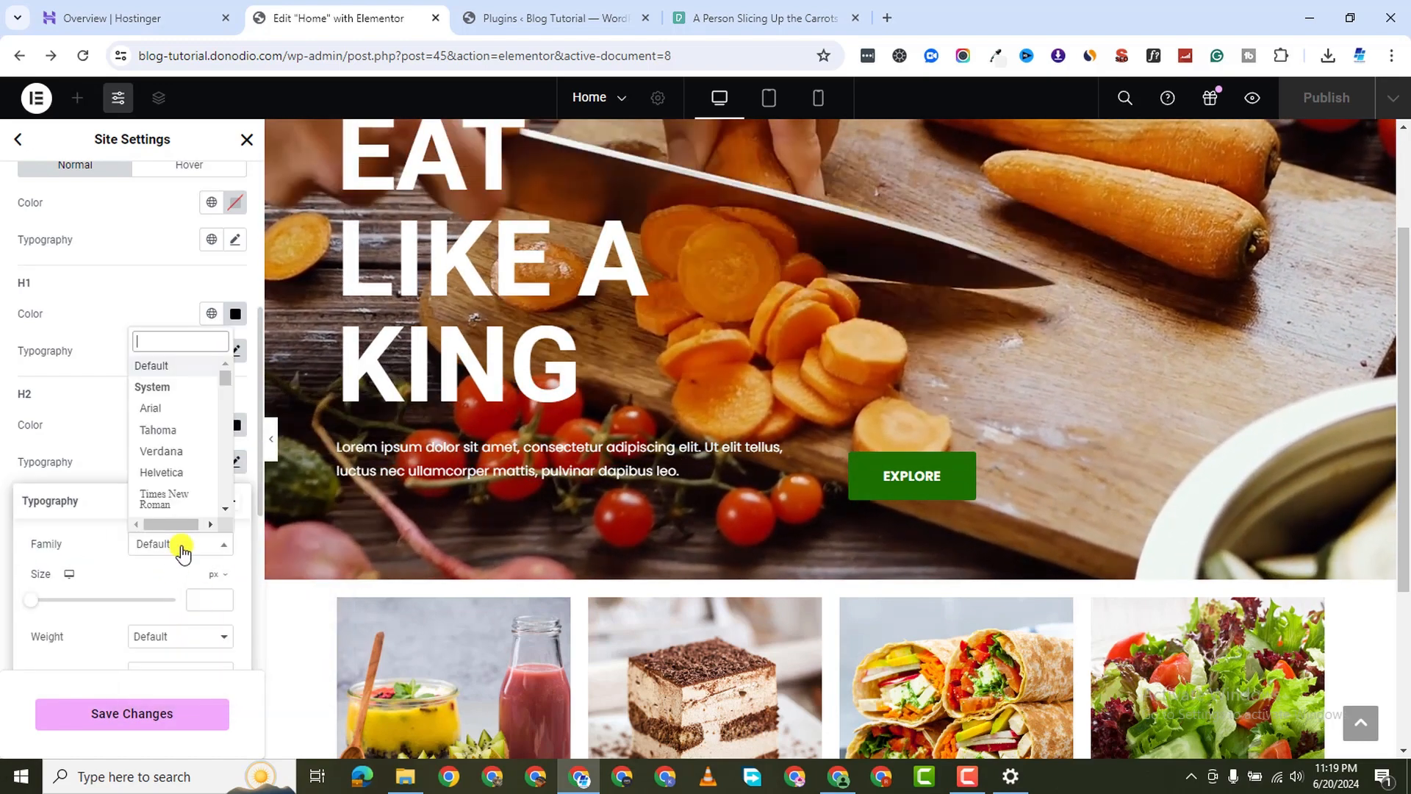
{"action": "type", "text": "pop"}
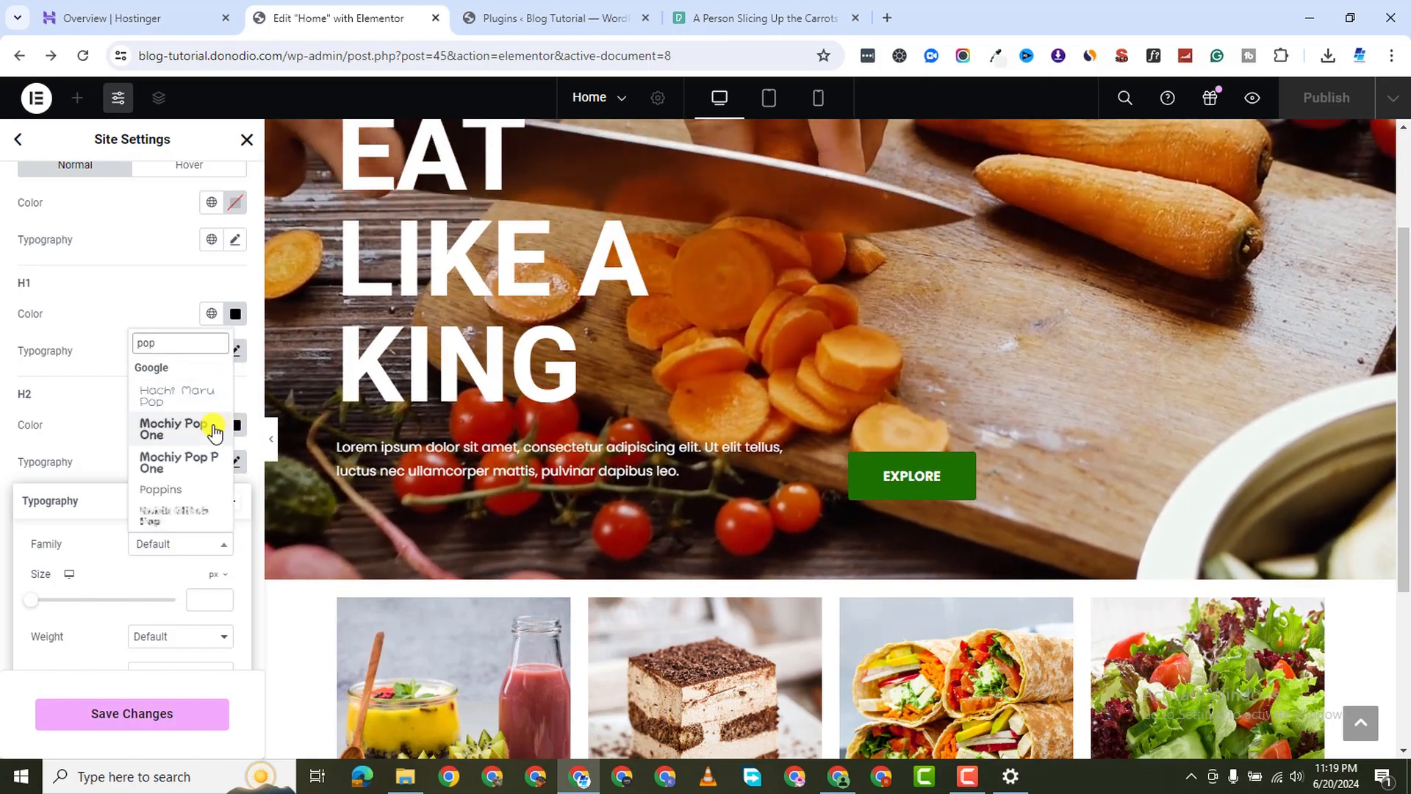
{"action": "type", "text": "pi"}
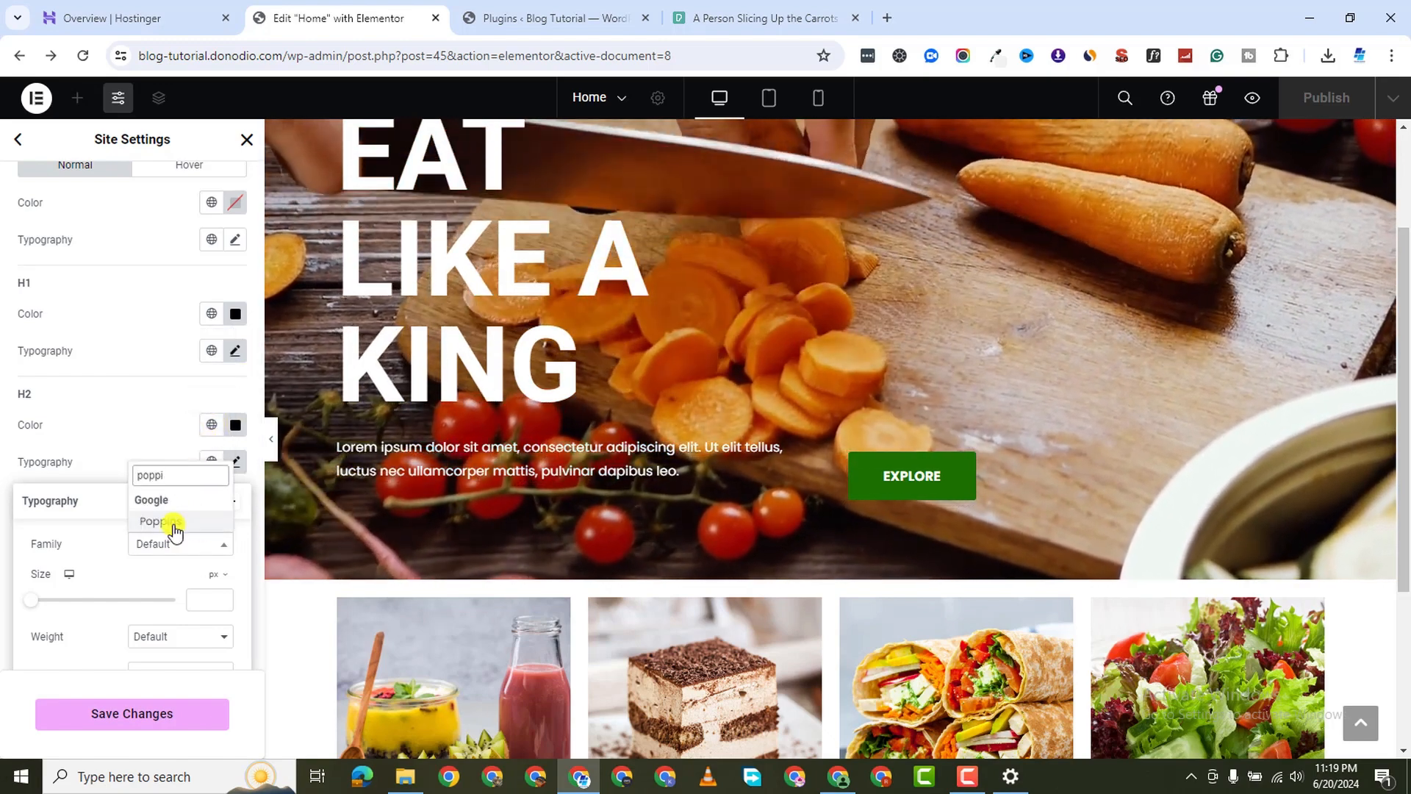
{"action": "left_click", "coordinate": [173, 521]}
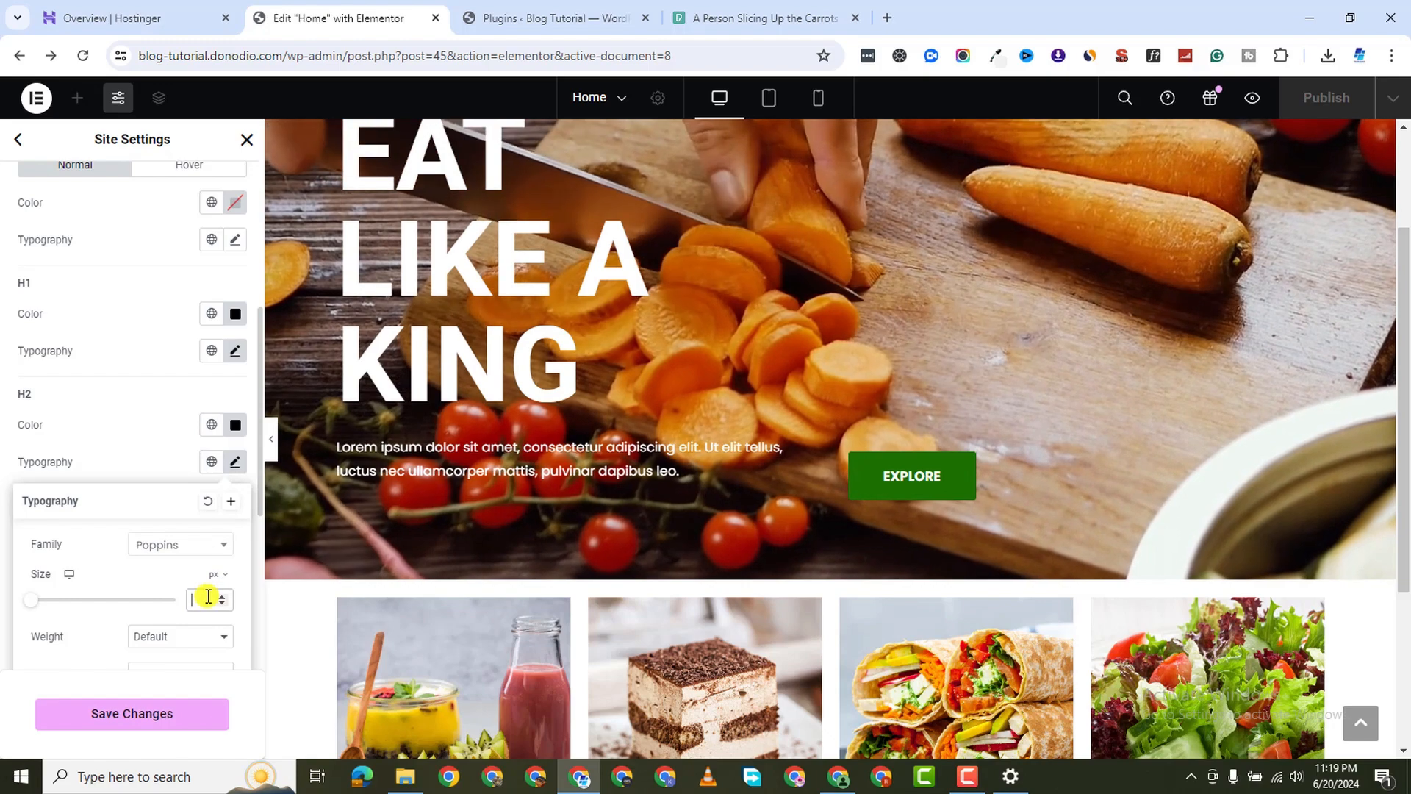
{"action": "type", "text": "30"}
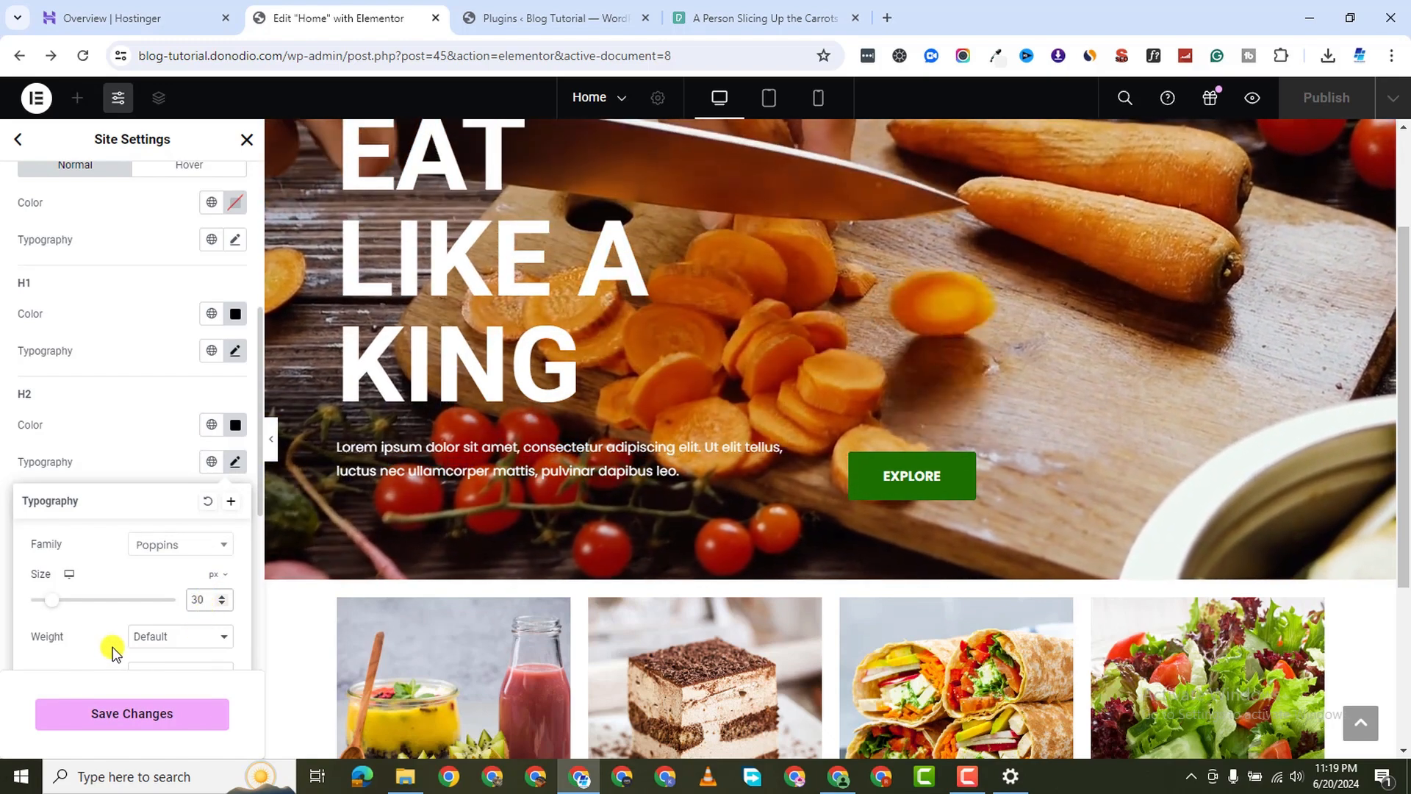
{"action": "left_click", "coordinate": [4, 599]}
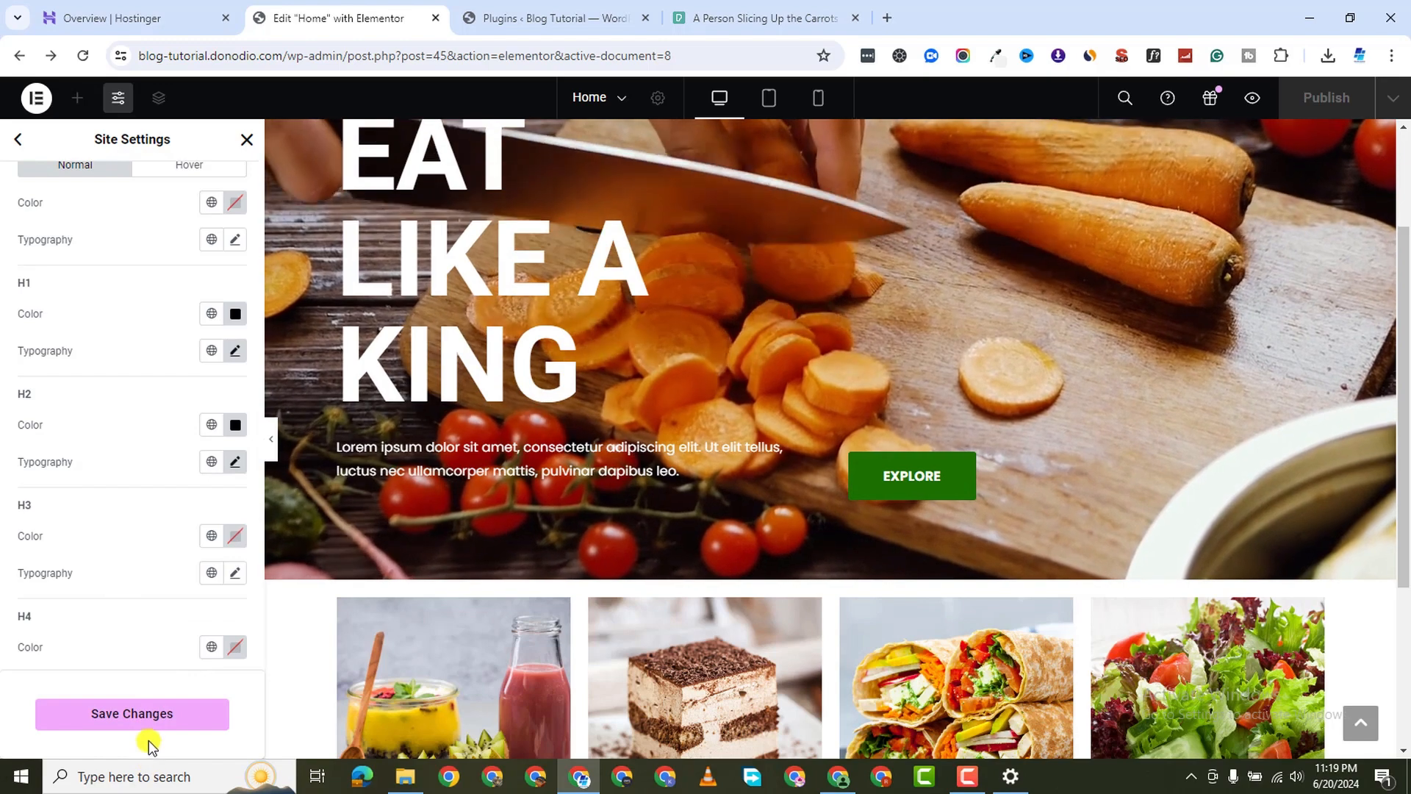
Save the site settings and return to the main Site Settings menu
{"action": "left_click", "coordinate": [144, 726]}
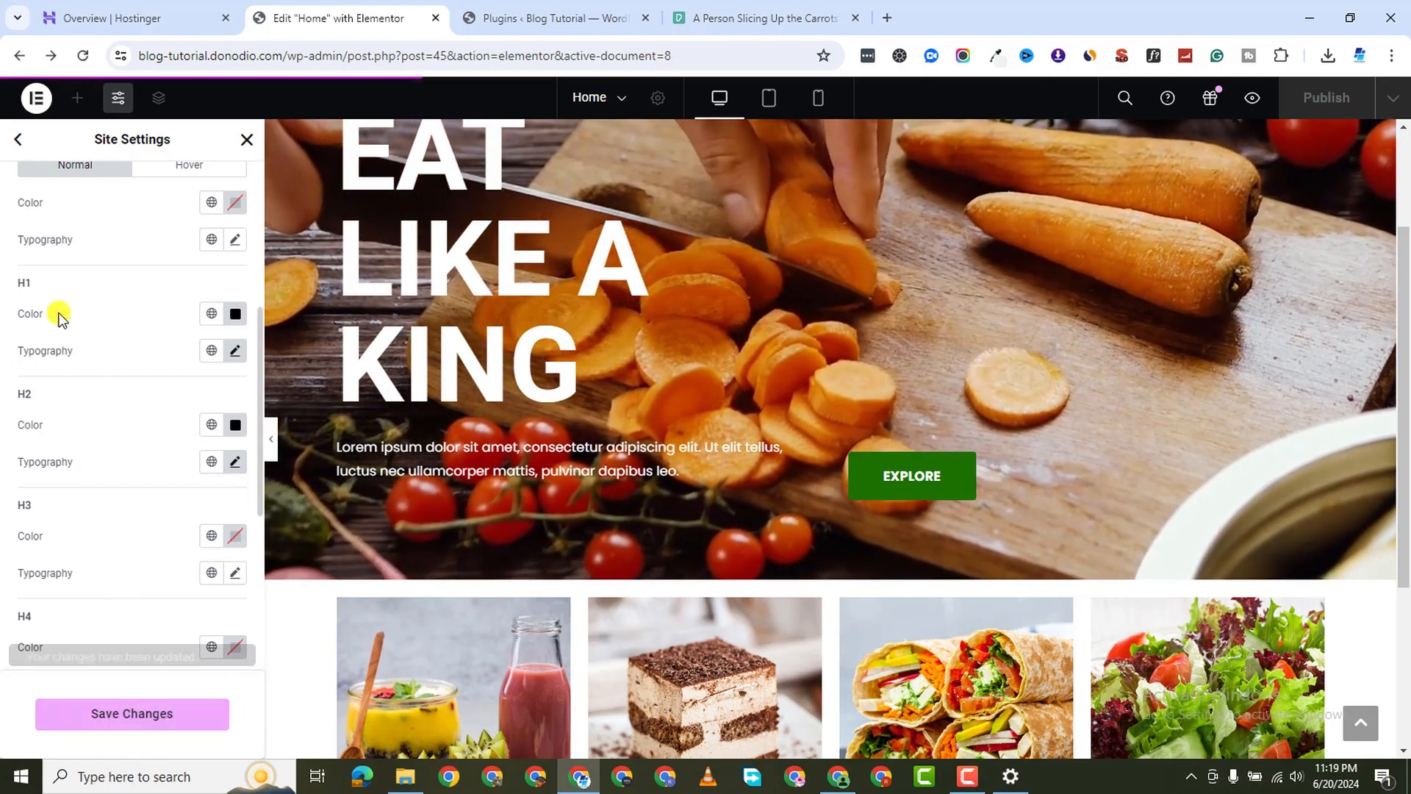
{"action": "scroll", "coordinate": [151, 422], "scroll_direction": "down", "scroll_amount": 2}
{"action": "scroll", "coordinate": [157, 403], "scroll_direction": "up", "scroll_amount": 3}
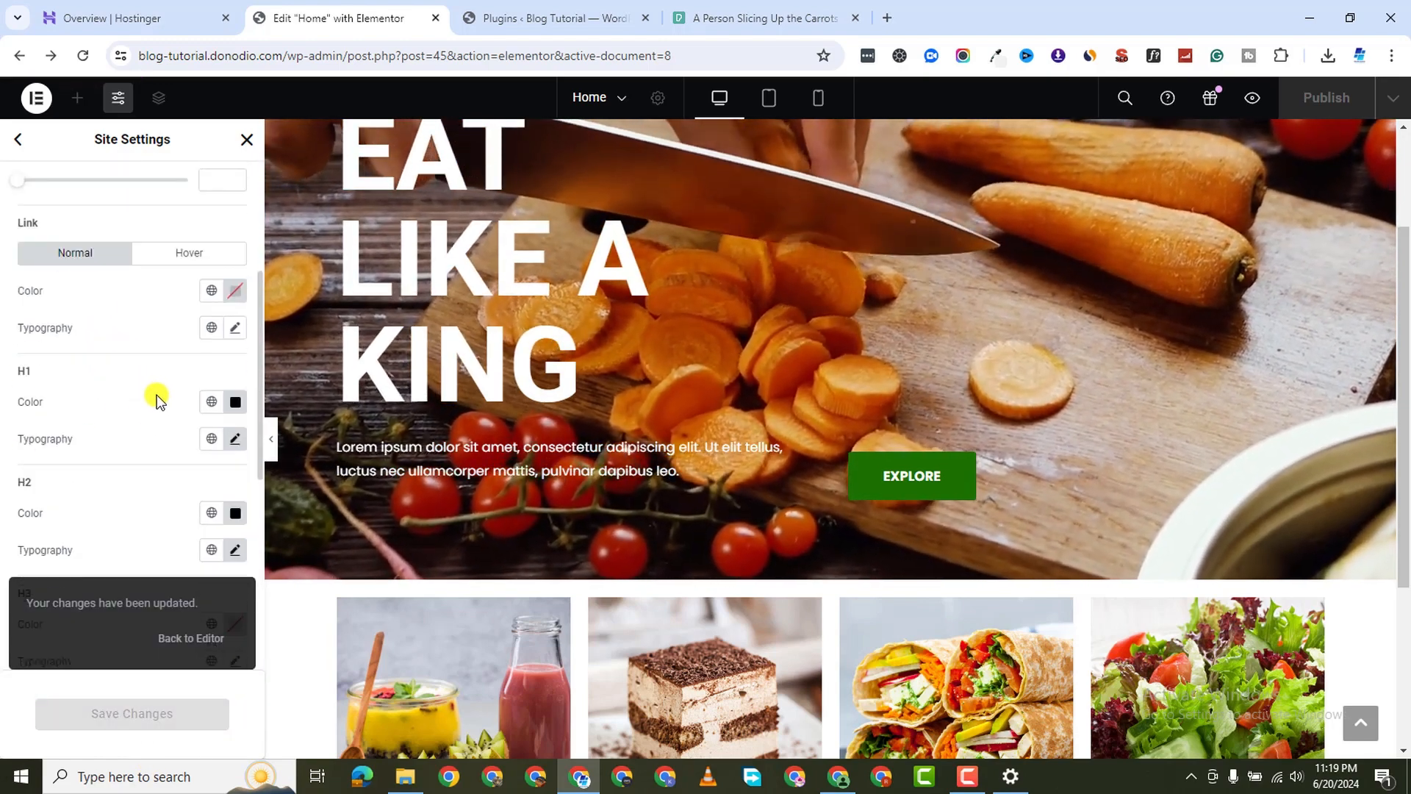
{"action": "scroll", "coordinate": [157, 399], "scroll_direction": "down", "scroll_amount": 1}
{"action": "scroll", "coordinate": [156, 399], "scroll_direction": "down", "scroll_amount": 5}
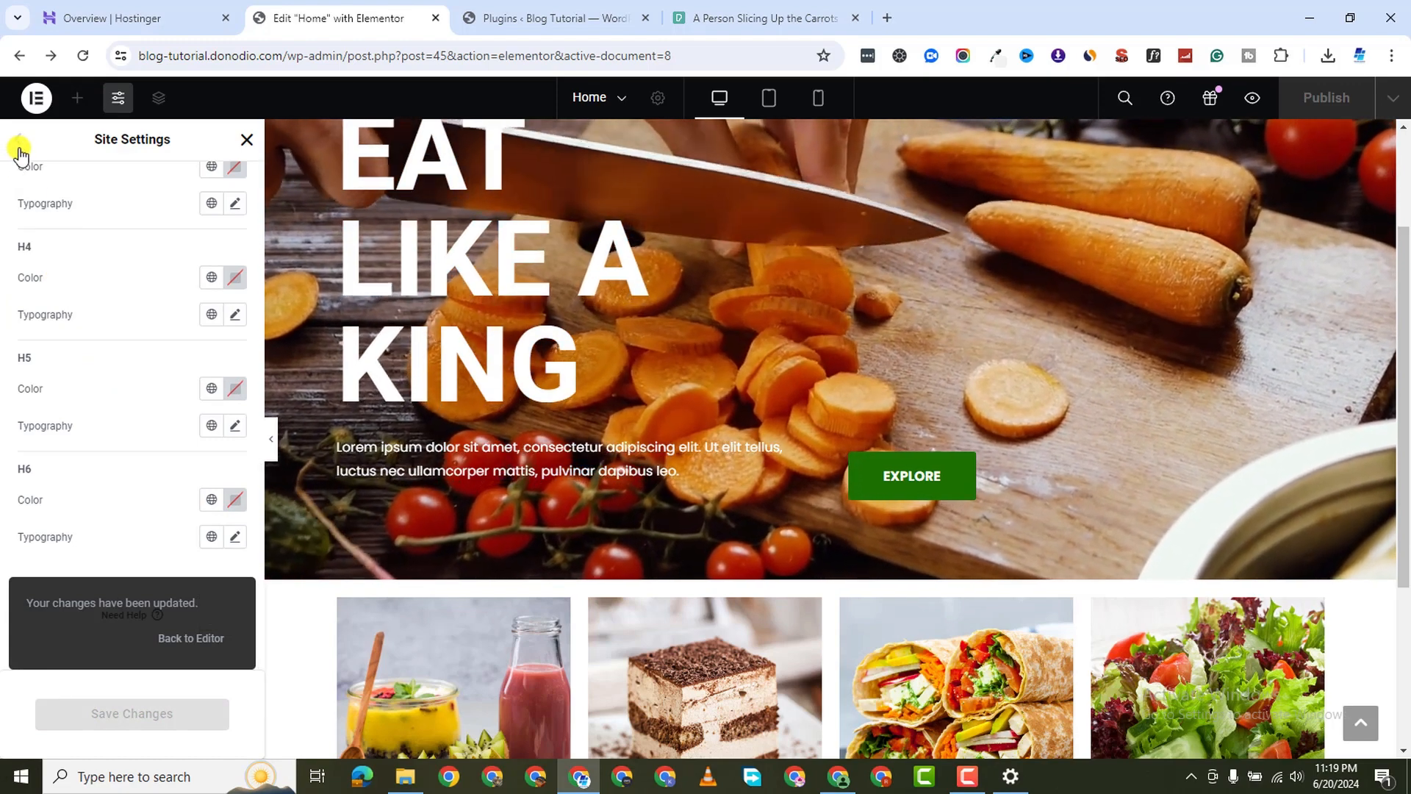
{"action": "left_click", "coordinate": [19, 155]}
{"action": "scroll", "coordinate": [603, 573], "scroll_direction": "down", "scroll_amount": 4}
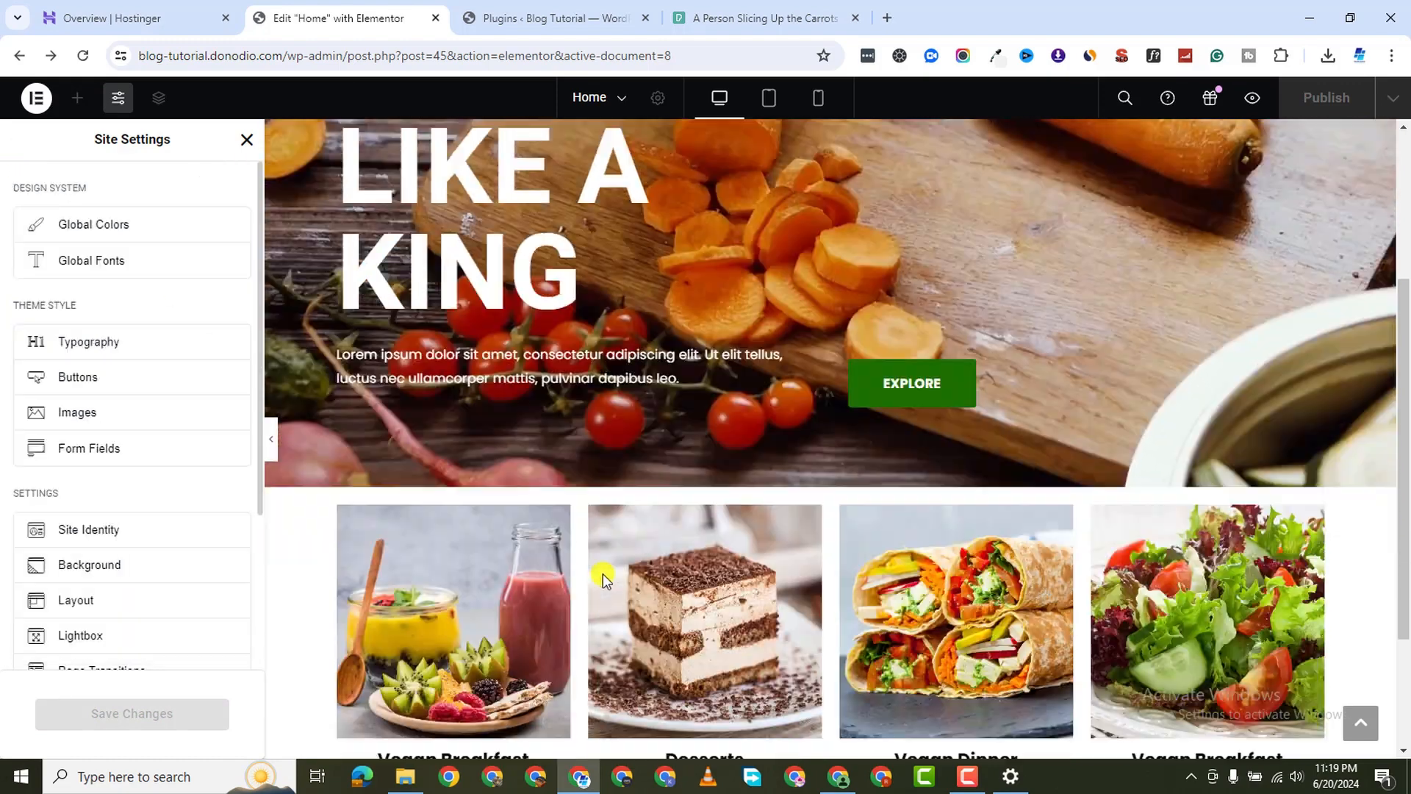
Move the Categories heading above the image cards and enlarge it to 60 px
{"action": "left_click", "coordinate": [247, 139]}
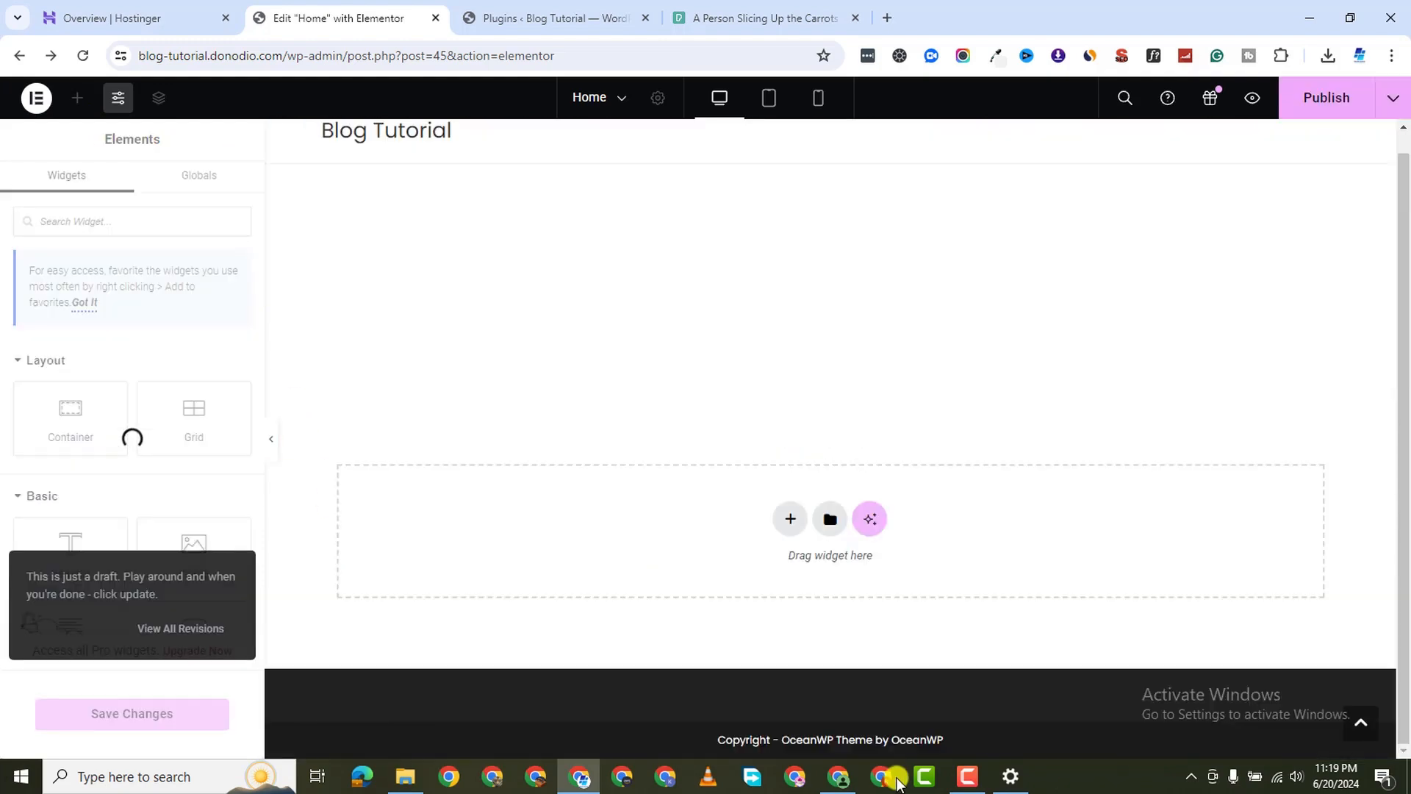
{"action": "left_click", "coordinate": [671, 318]}
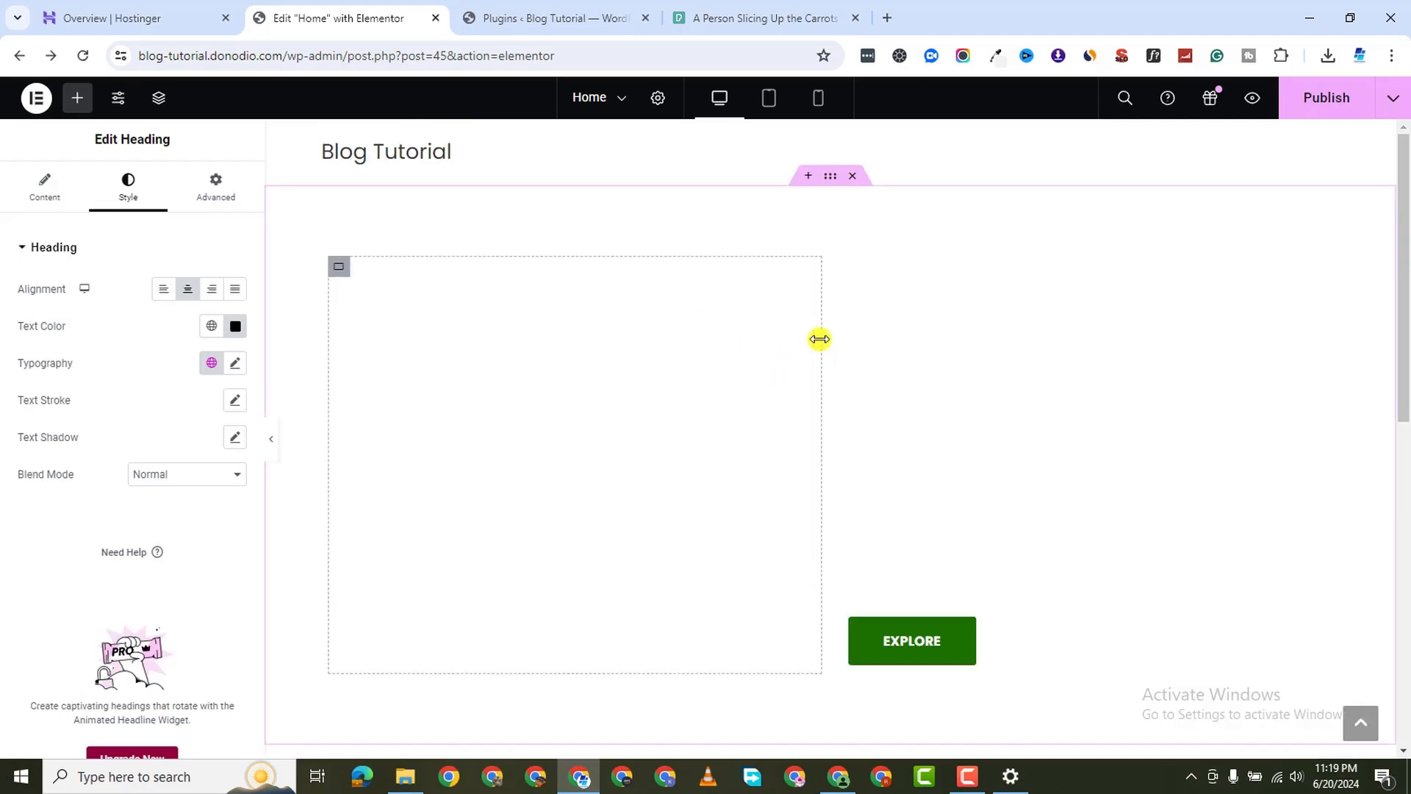
{"action": "scroll", "coordinate": [956, 379], "scroll_direction": "down", "scroll_amount": 9}
{"action": "scroll", "coordinate": [946, 376], "scroll_direction": "up", "scroll_amount": 5}
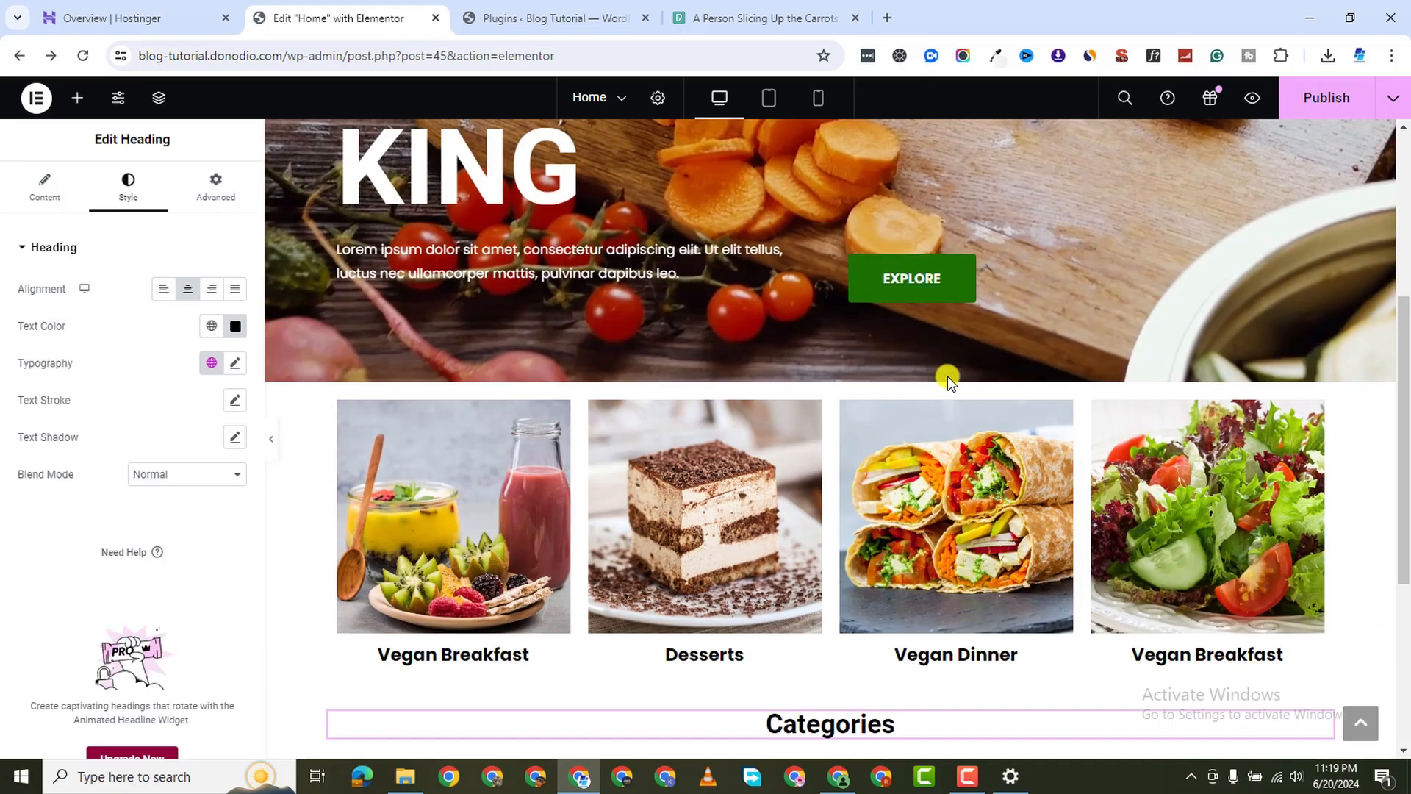
{"action": "scroll", "coordinate": [923, 409], "scroll_direction": "up", "scroll_amount": 2}
{"action": "scroll", "coordinate": [917, 410], "scroll_direction": "down", "scroll_amount": 5}
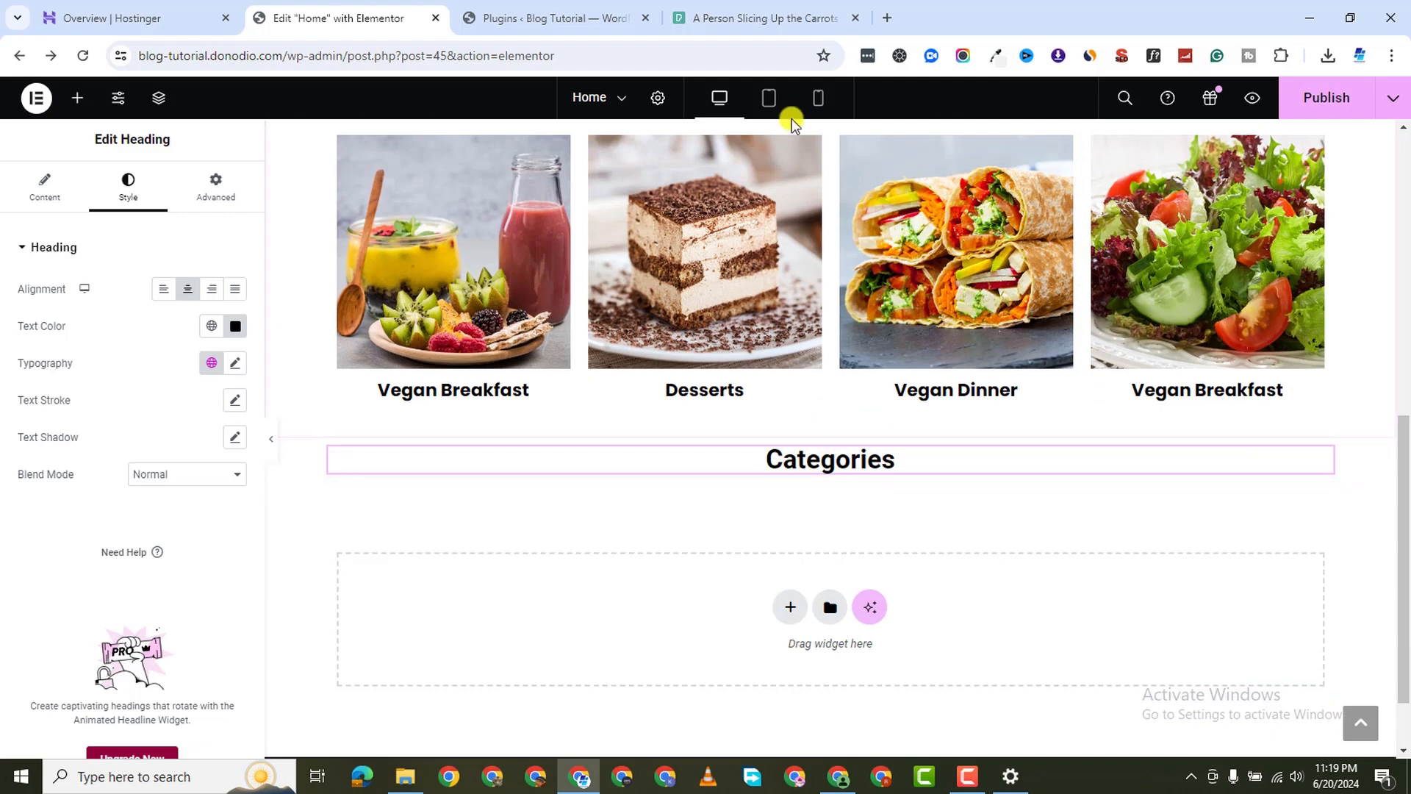
{"action": "scroll", "coordinate": [823, 155], "scroll_direction": "up", "scroll_amount": 2}
{"action": "left_click_drag", "start_coordinate": [831, 604], "coordinate": [826, 316]}
{"action": "left_click_drag", "start_coordinate": [942, 385], "coordinate": [875, 306]}
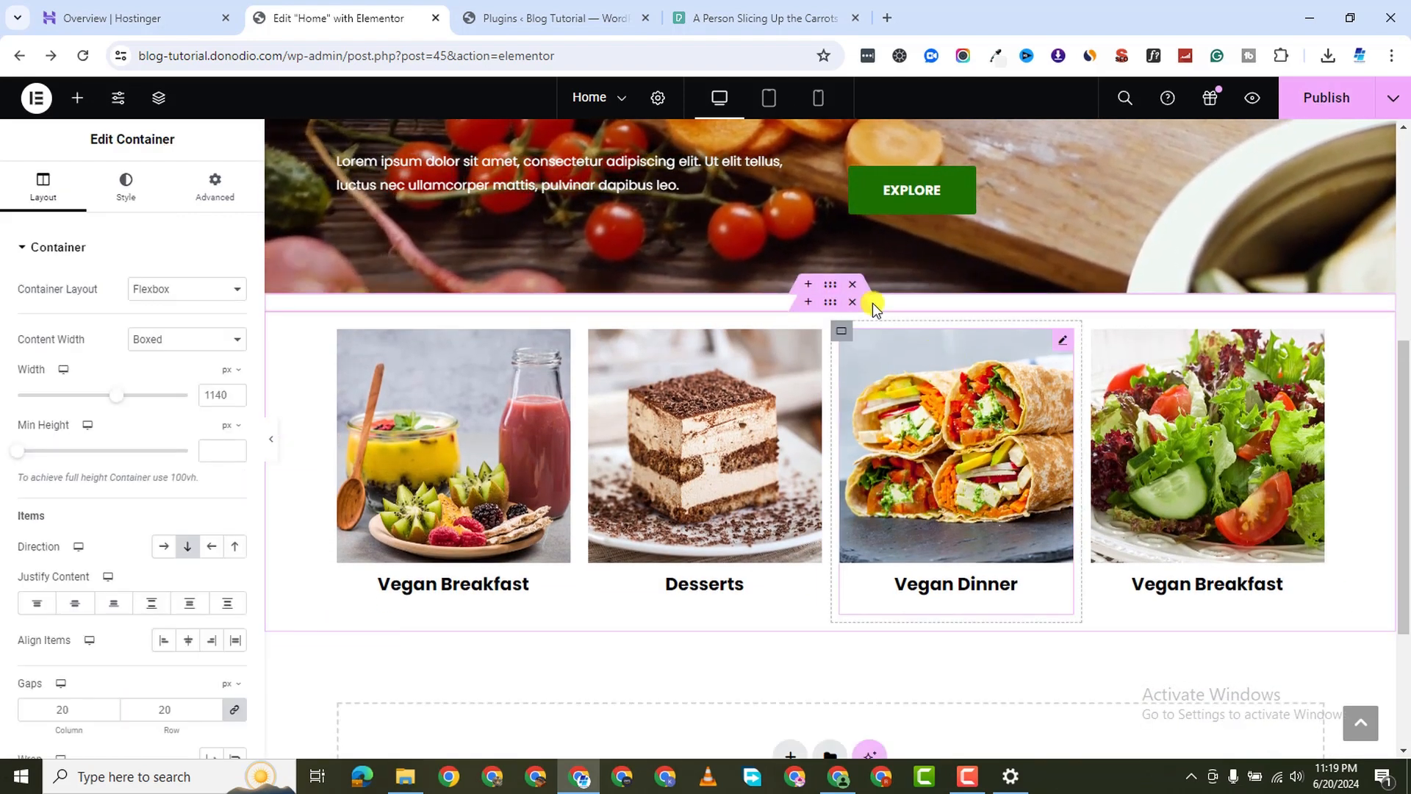
{"action": "left_click", "coordinate": [128, 189]}
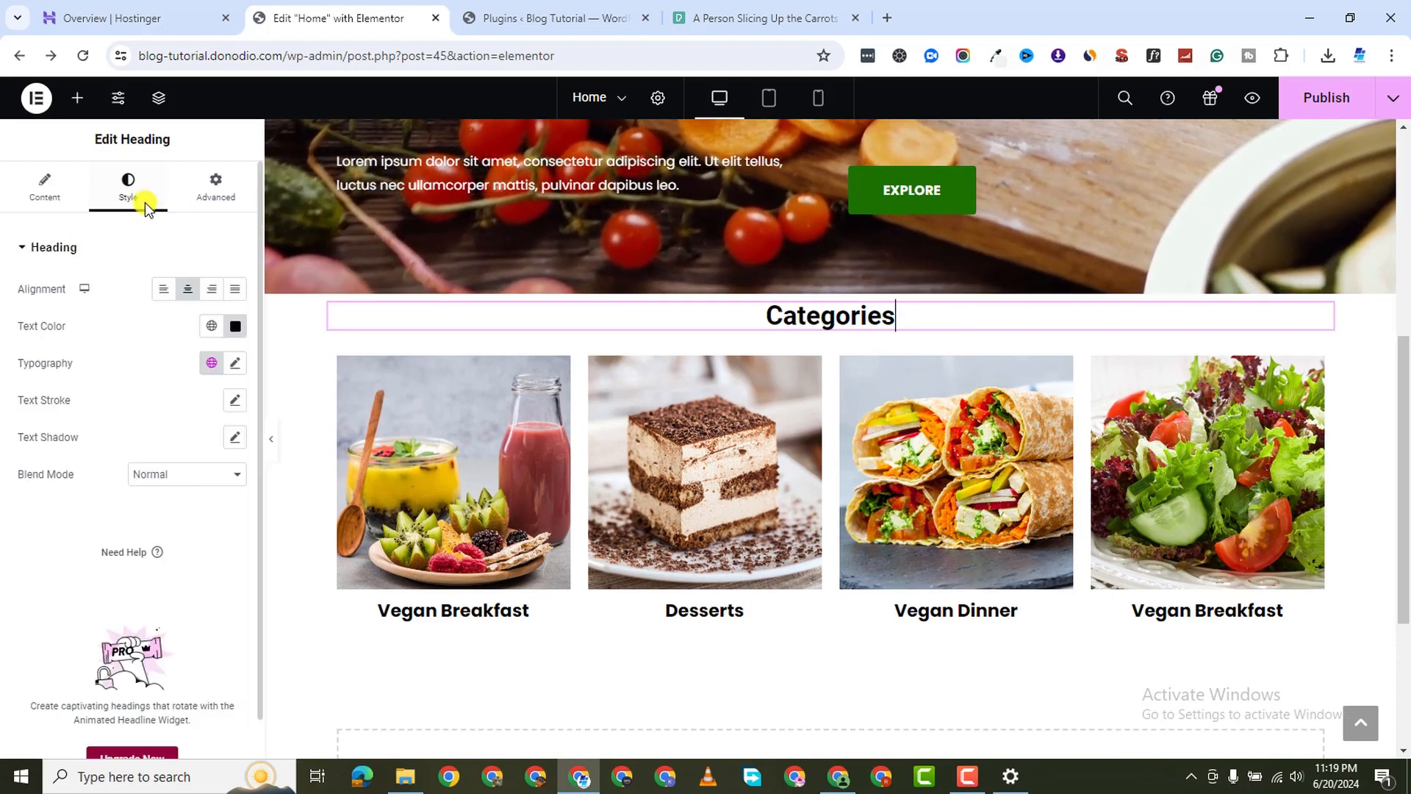
{"action": "left_click", "coordinate": [235, 363]}
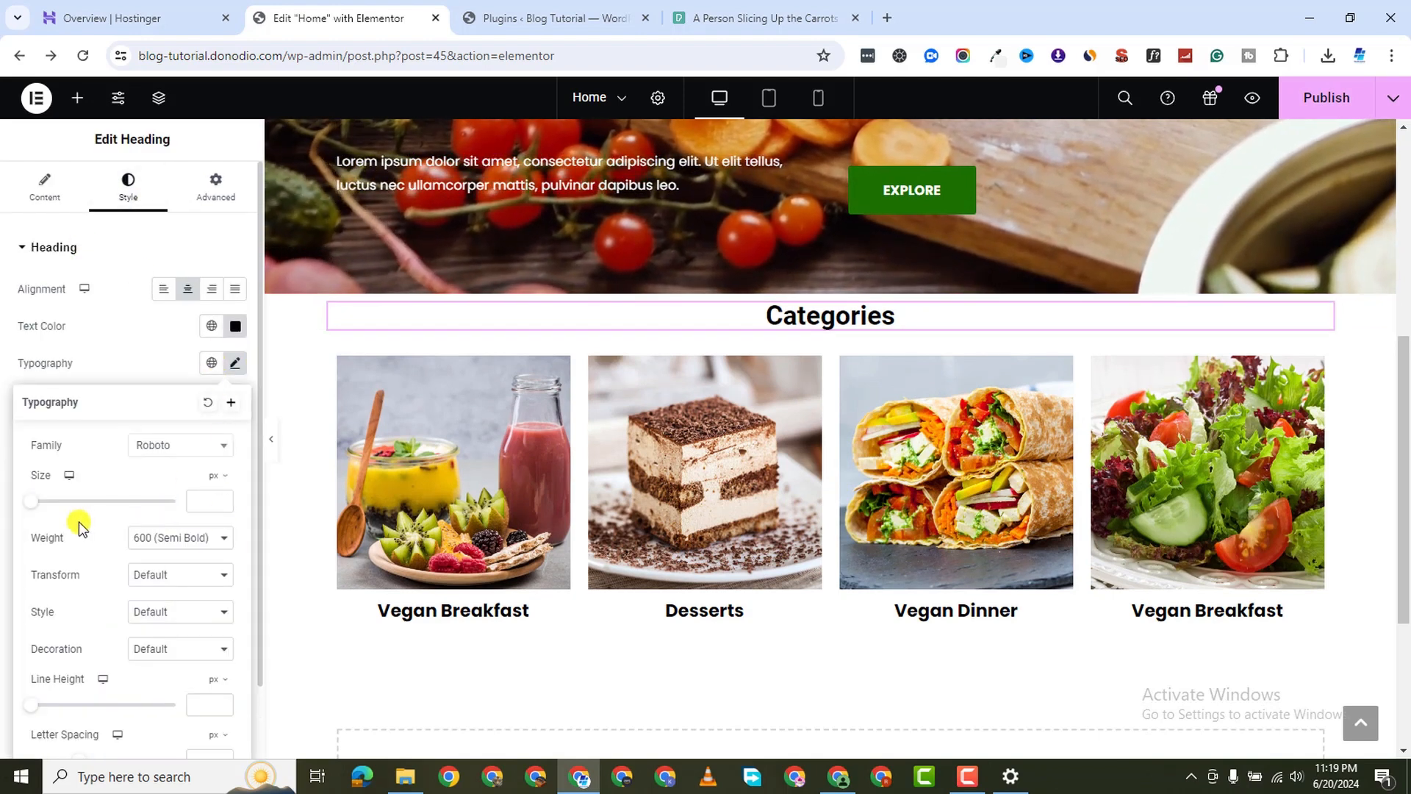
{"action": "left_click_drag", "start_coordinate": [39, 509], "coordinate": [79, 513]}
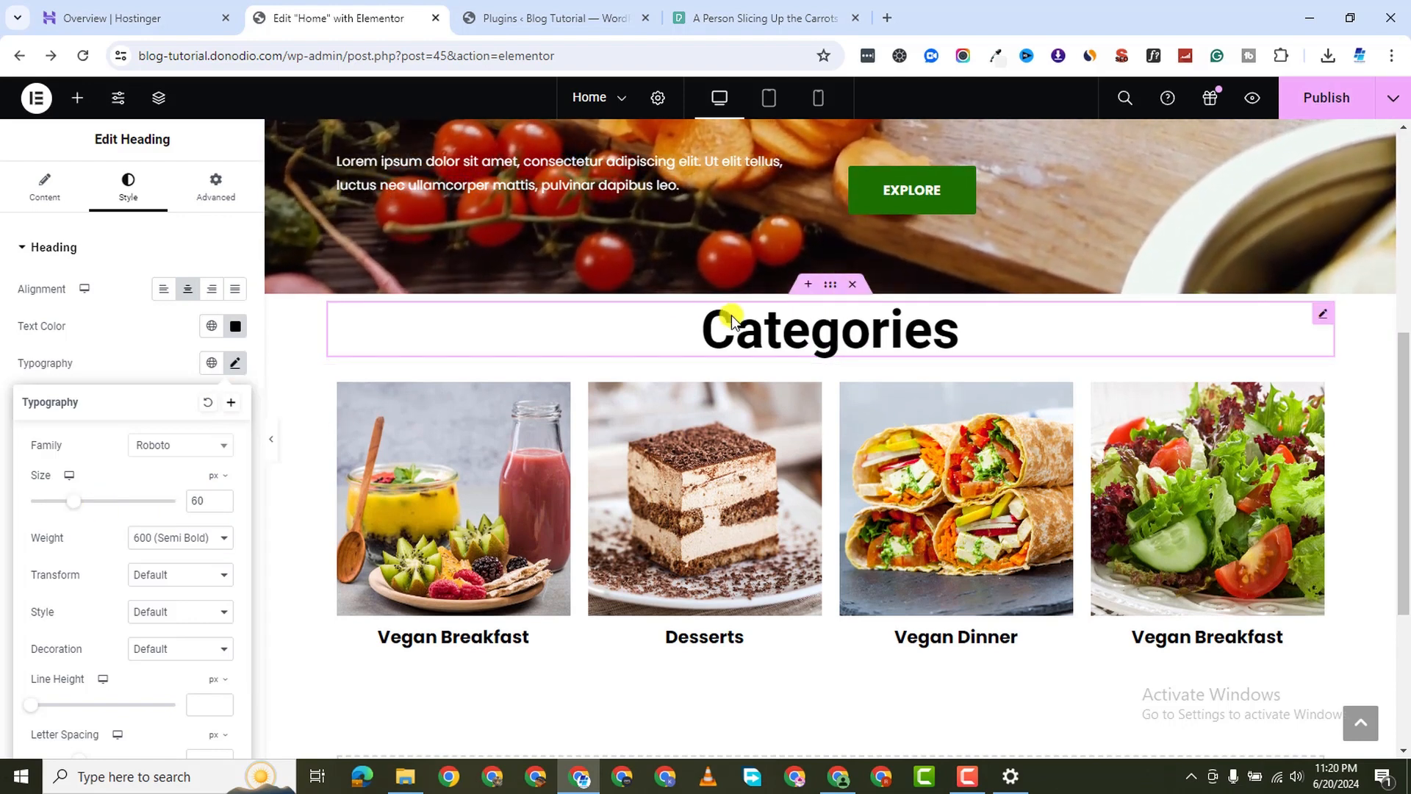
Give the Categories section a 70 px top margin, publish the page, then view Installed Plugins
{"action": "left_click", "coordinate": [827, 286]}
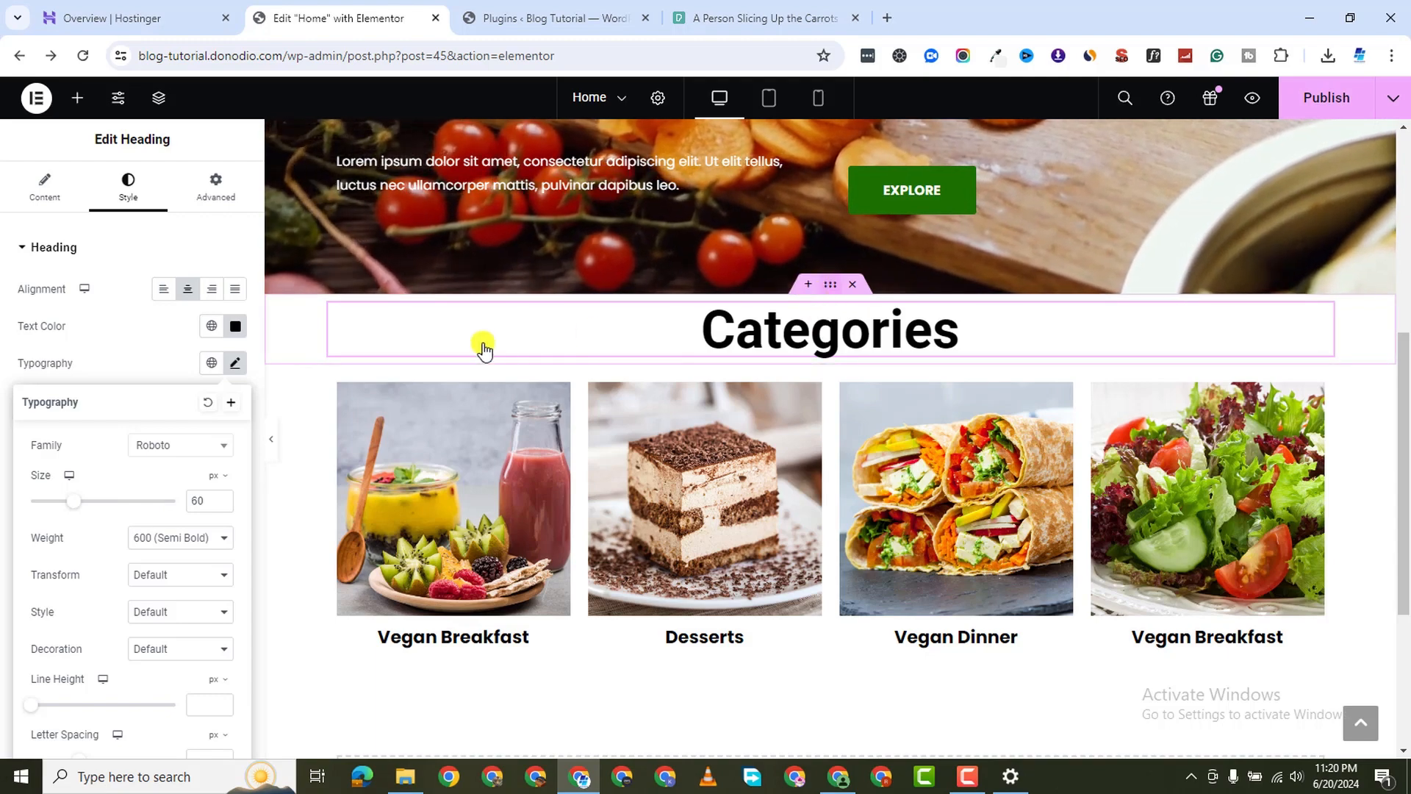
{"action": "left_click", "coordinate": [226, 191]}
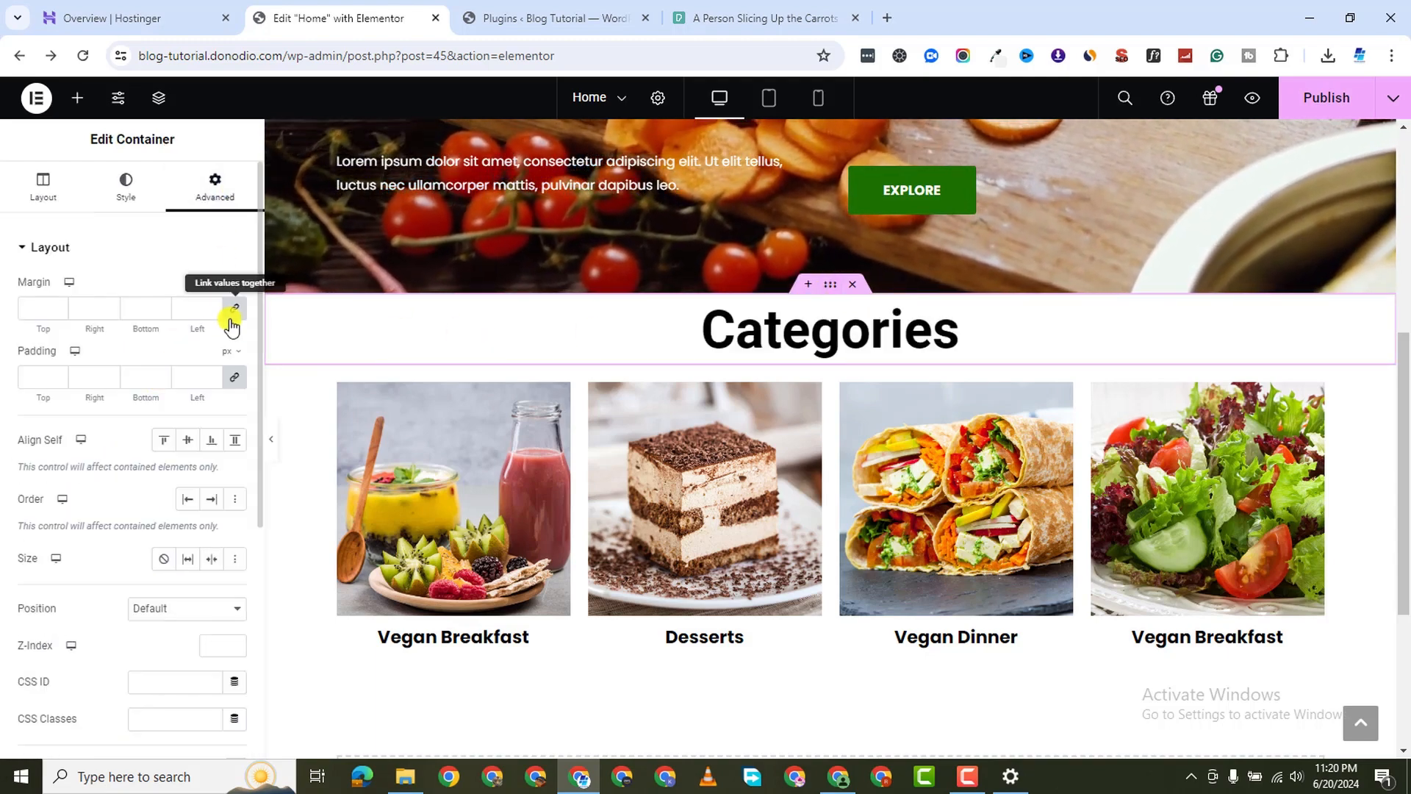
{"action": "left_click", "coordinate": [23, 314]}
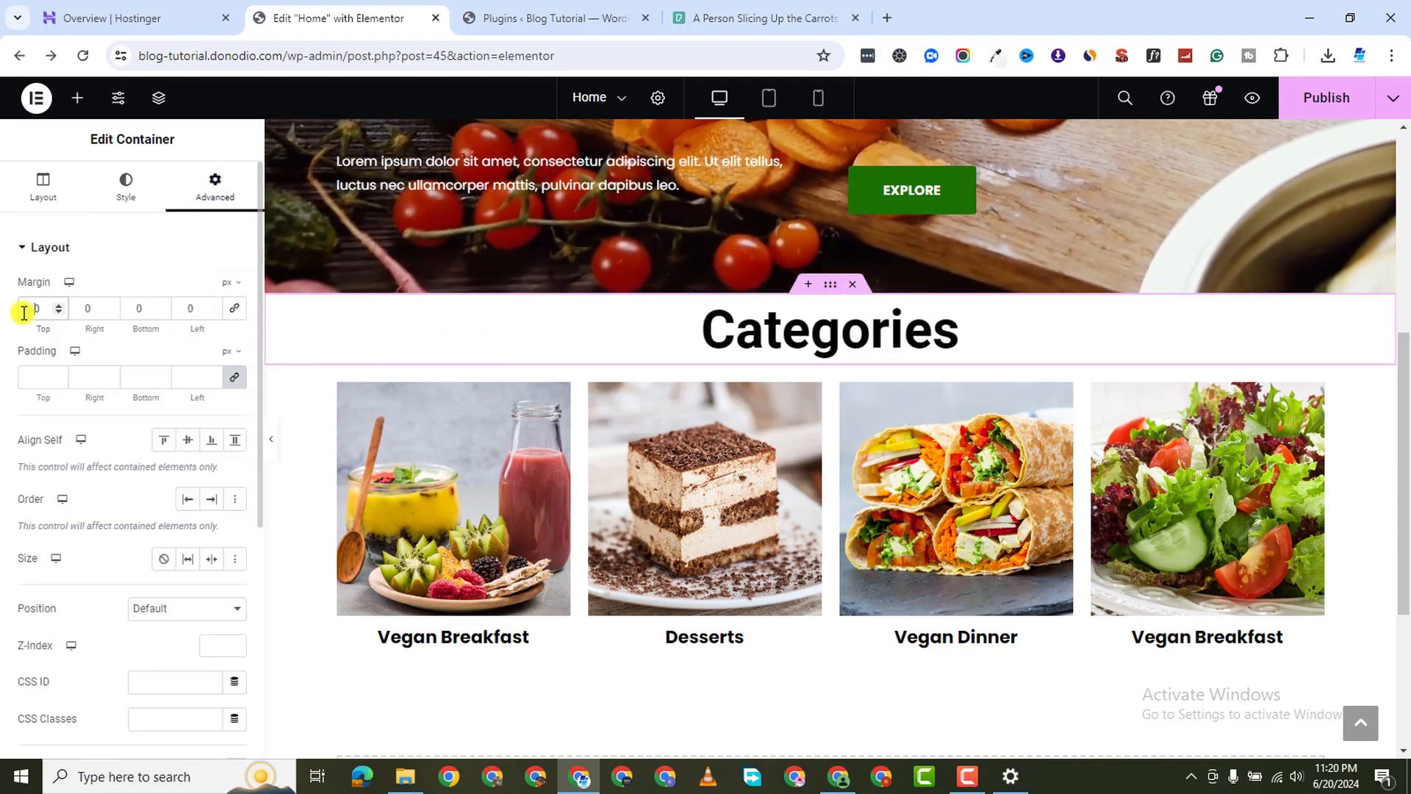
{"action": "type", "text": "7"}
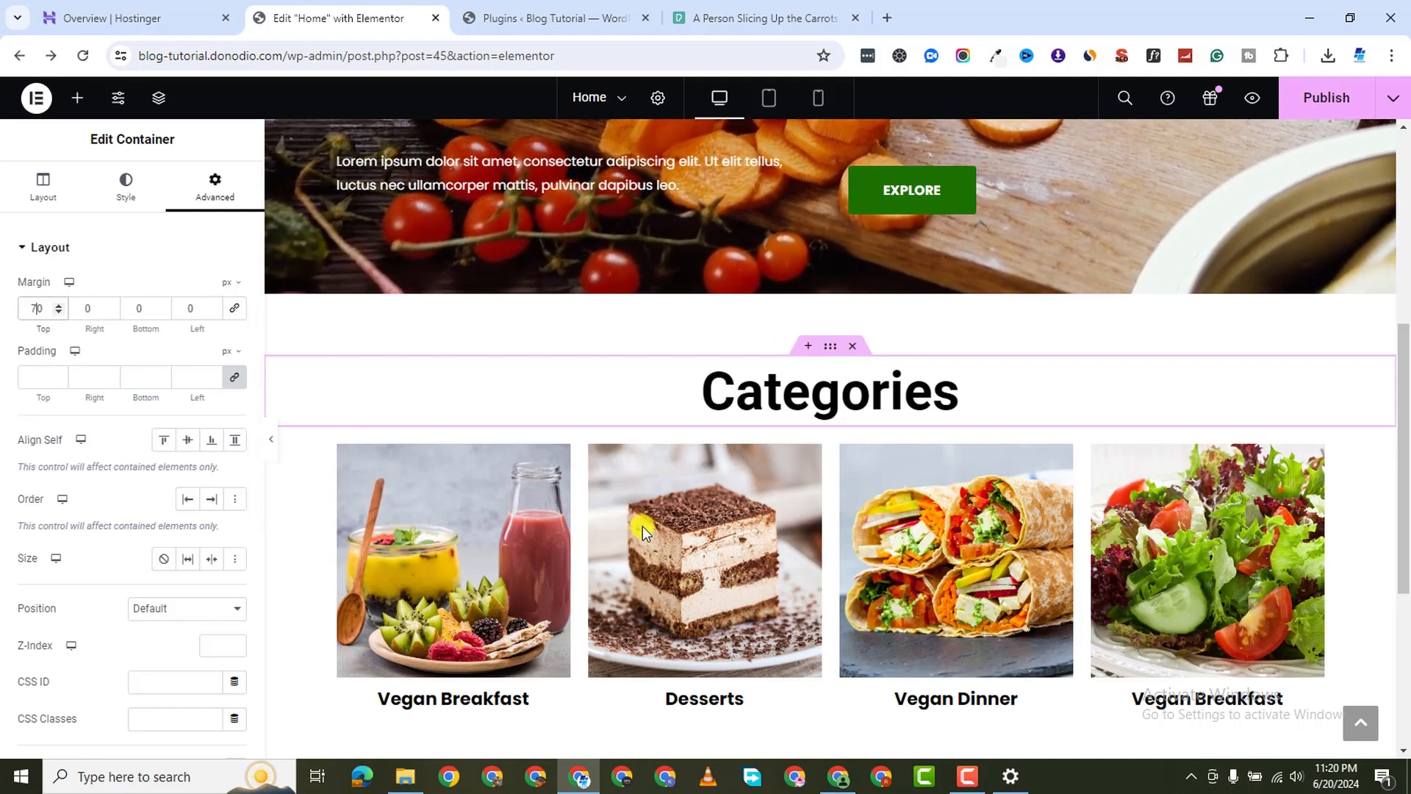
{"action": "scroll", "coordinate": [743, 599], "scroll_direction": "down", "scroll_amount": 4}
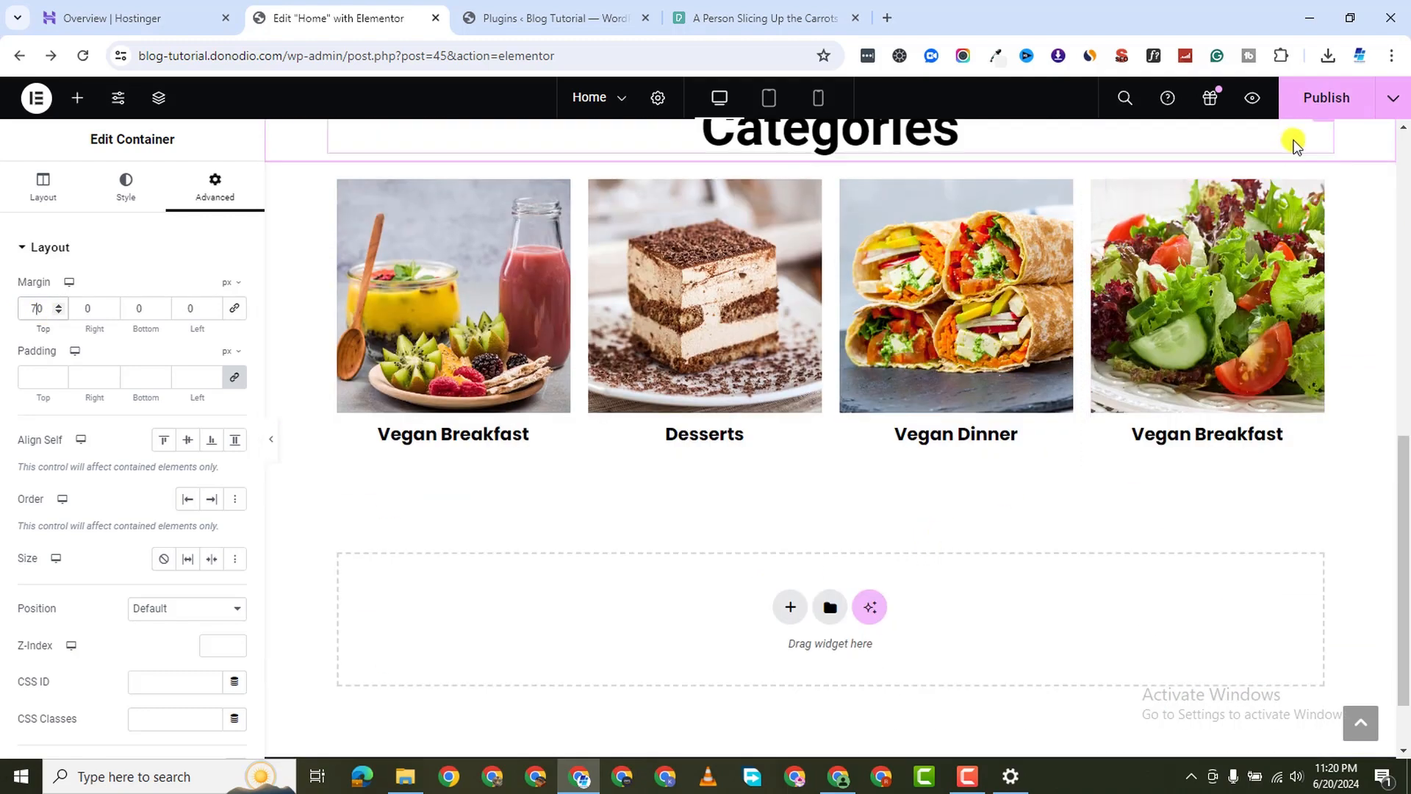
{"action": "left_click", "coordinate": [1313, 108]}
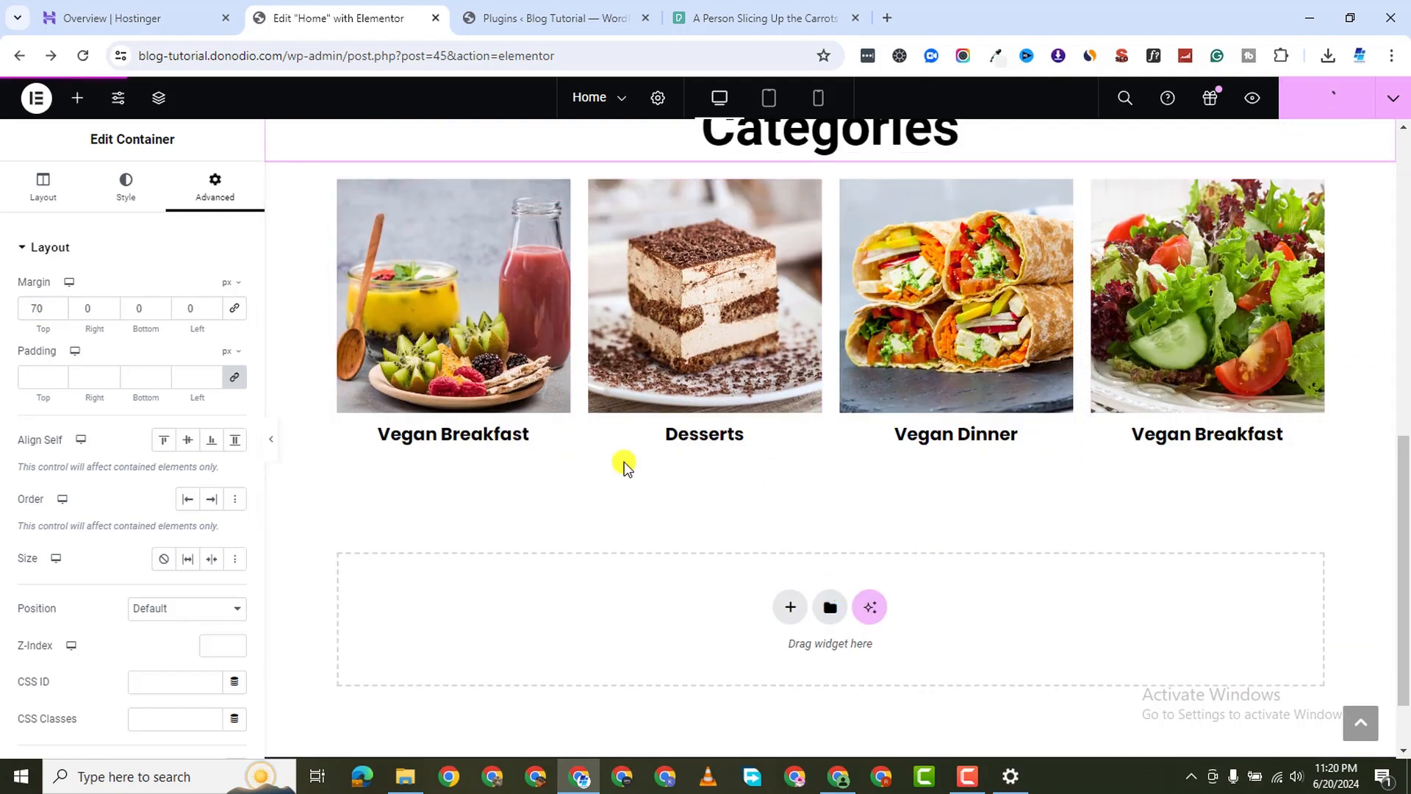
{"action": "left_click", "coordinate": [585, 21]}
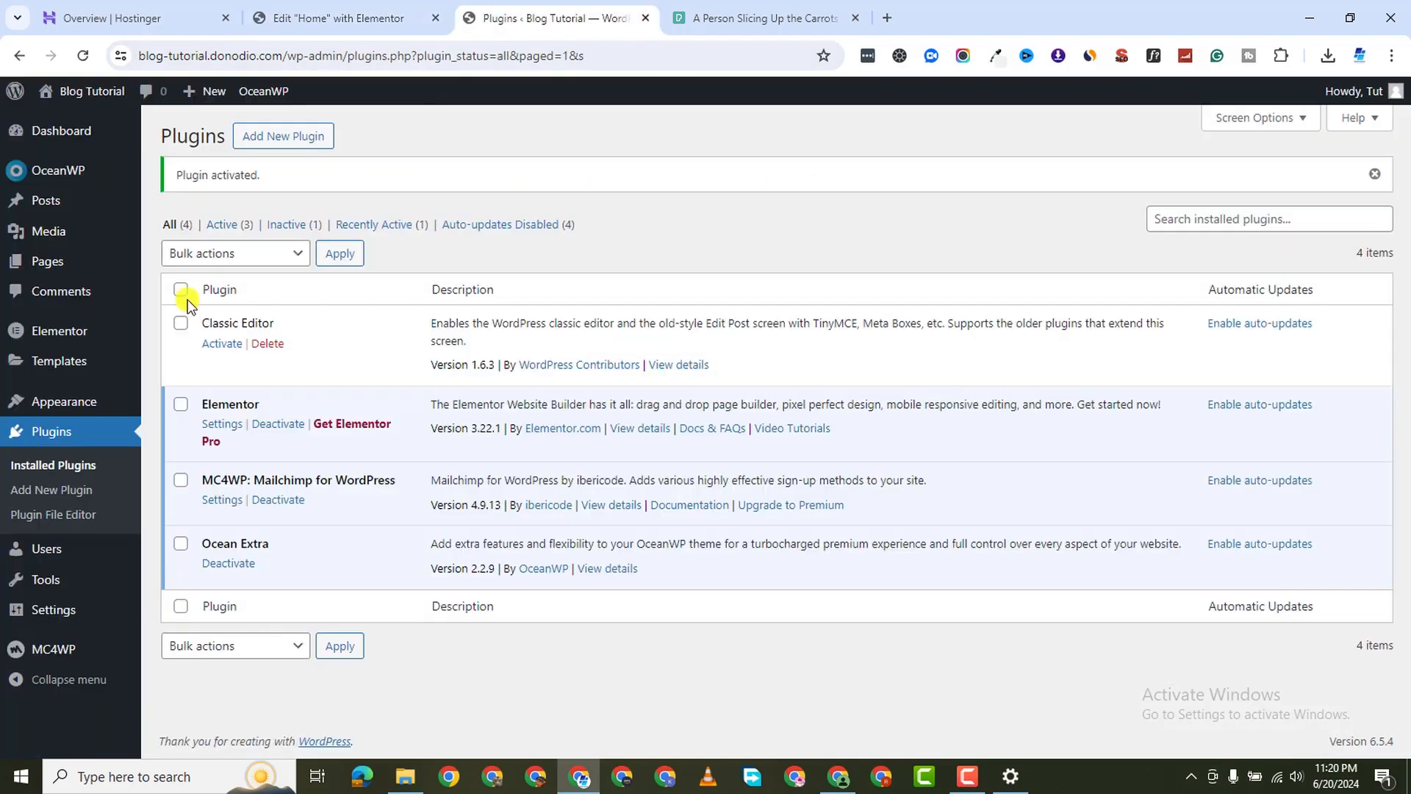
Search the WordPress plugin directory for 'the post grid'
{"action": "mouse_move", "coordinate": [61, 211]}
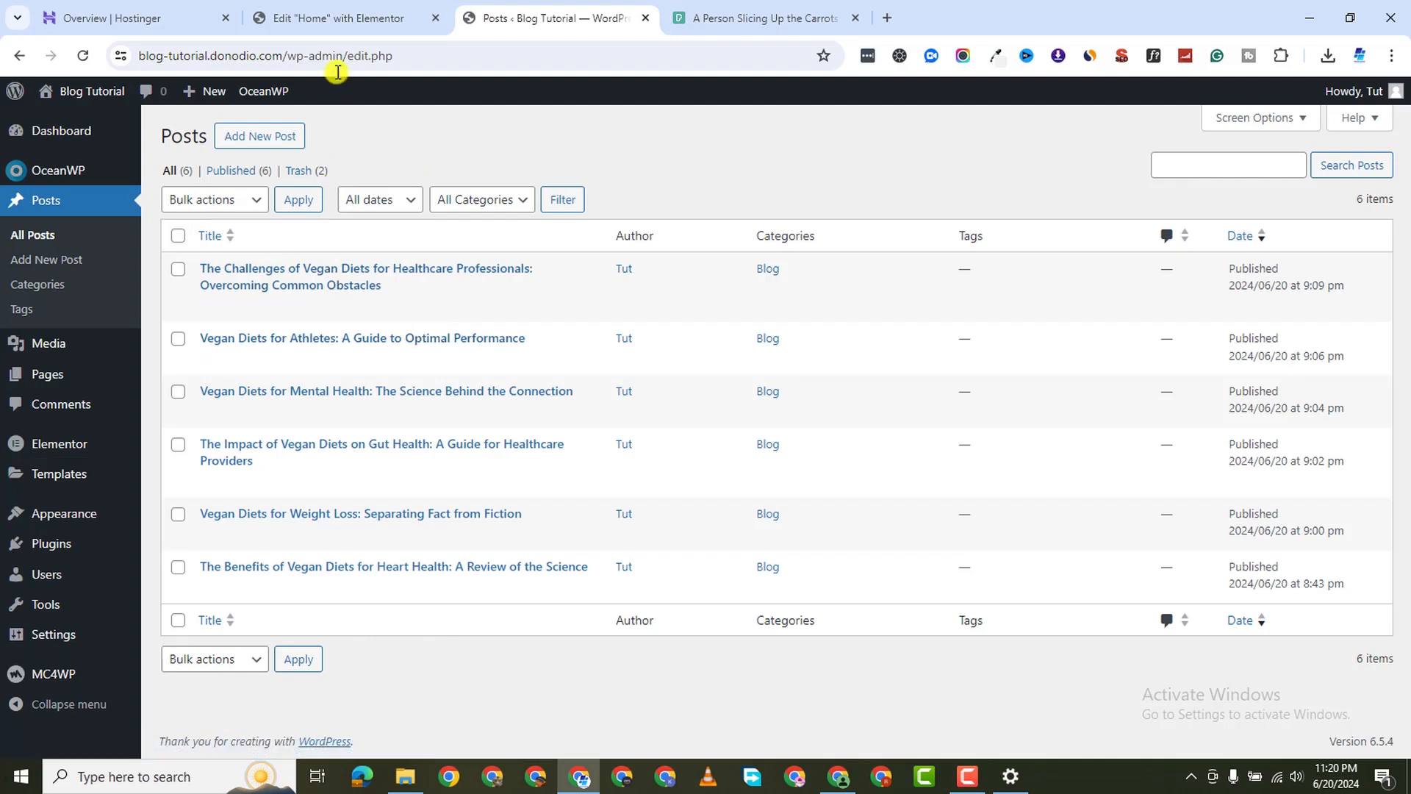
{"action": "left_click", "coordinate": [354, 22]}
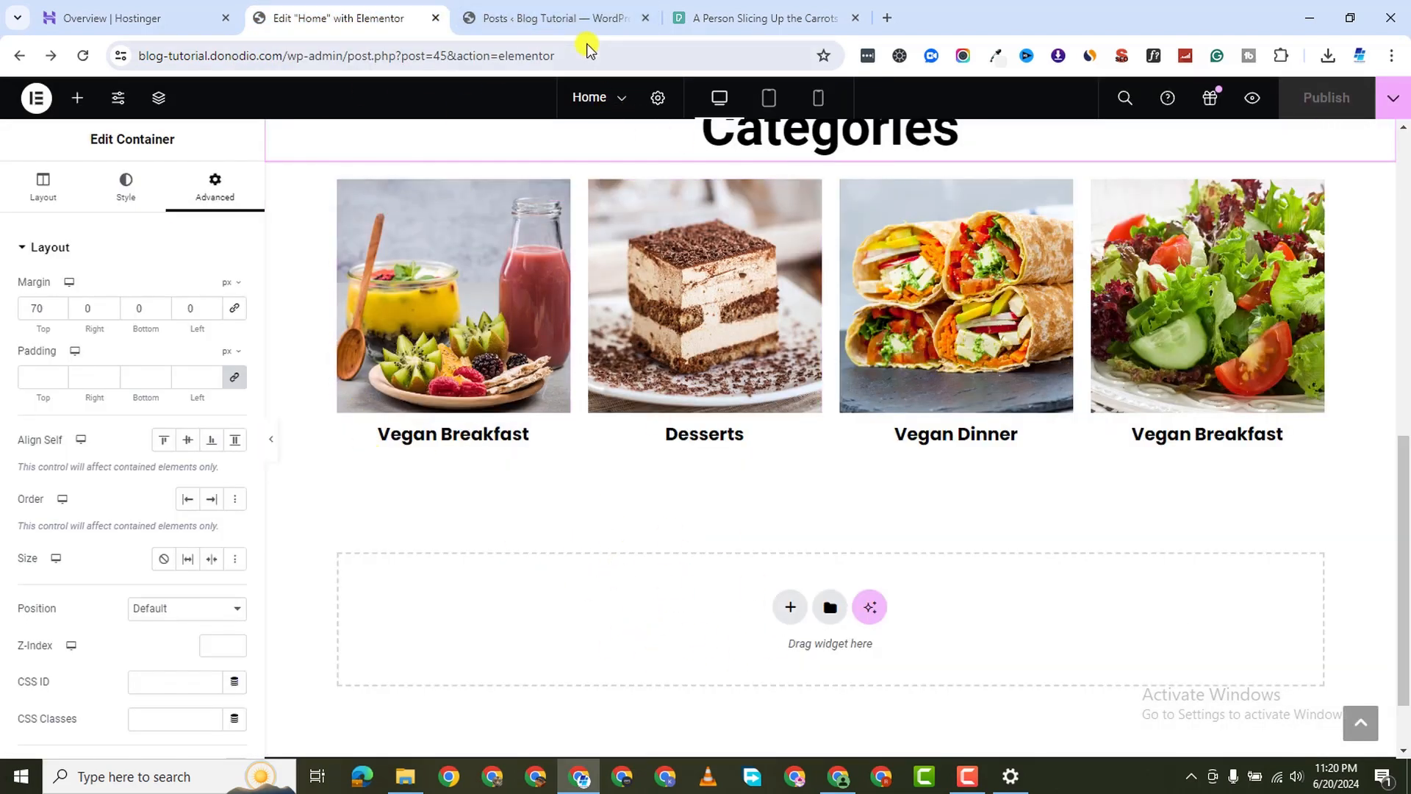
{"action": "left_click", "coordinate": [559, 19]}
{"action": "mouse_move", "coordinate": [52, 548]}
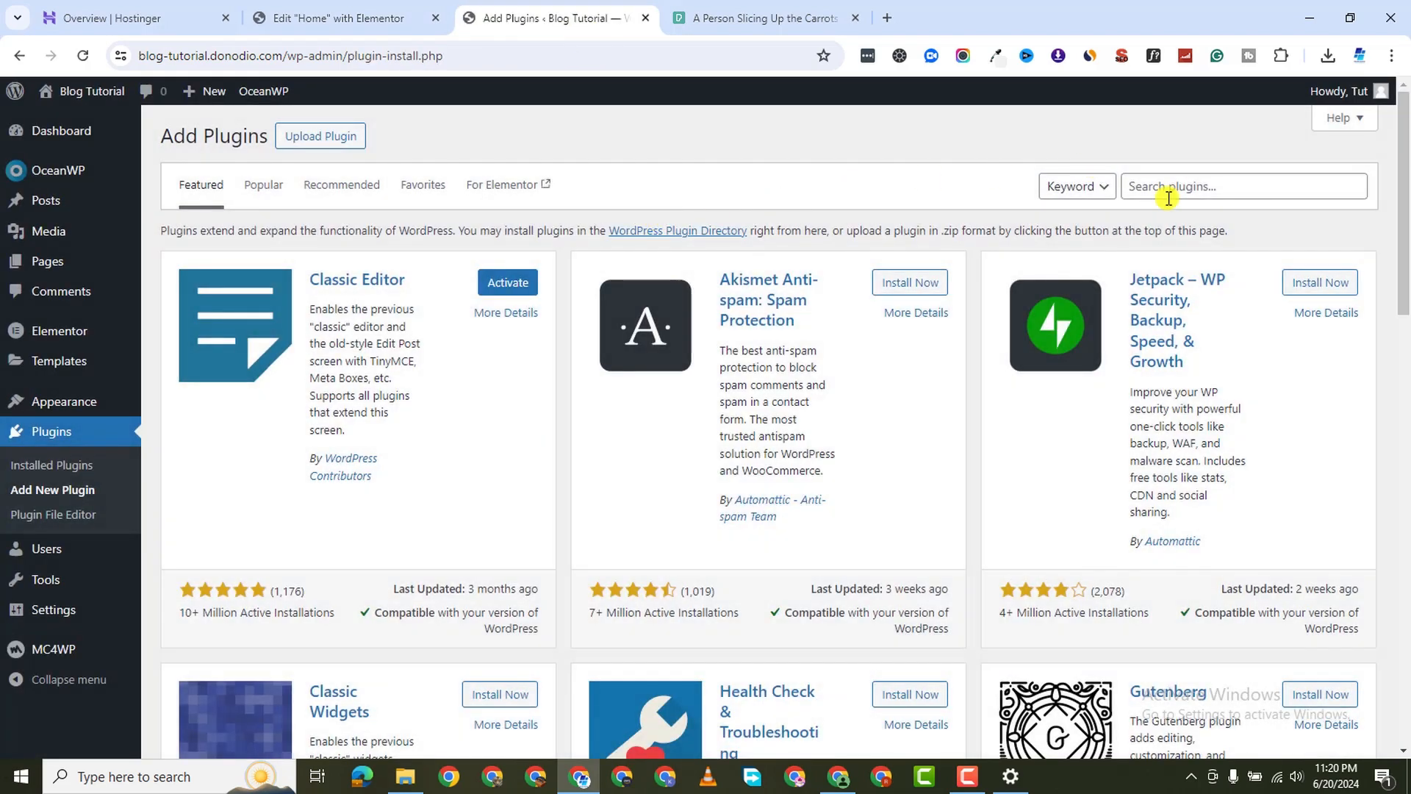
{"action": "left_click", "coordinate": [1169, 197]}
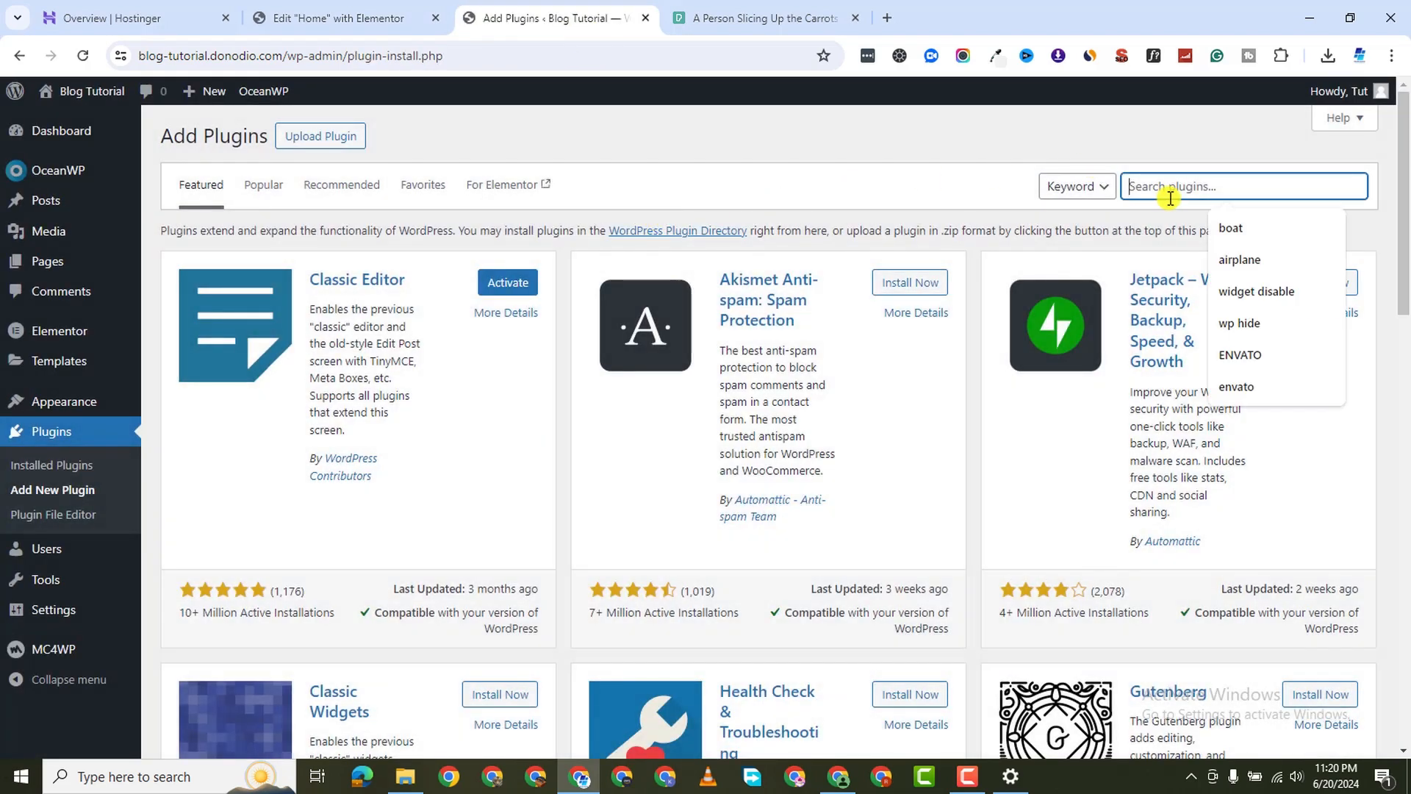
{"action": "type", "text": "the post grid"}
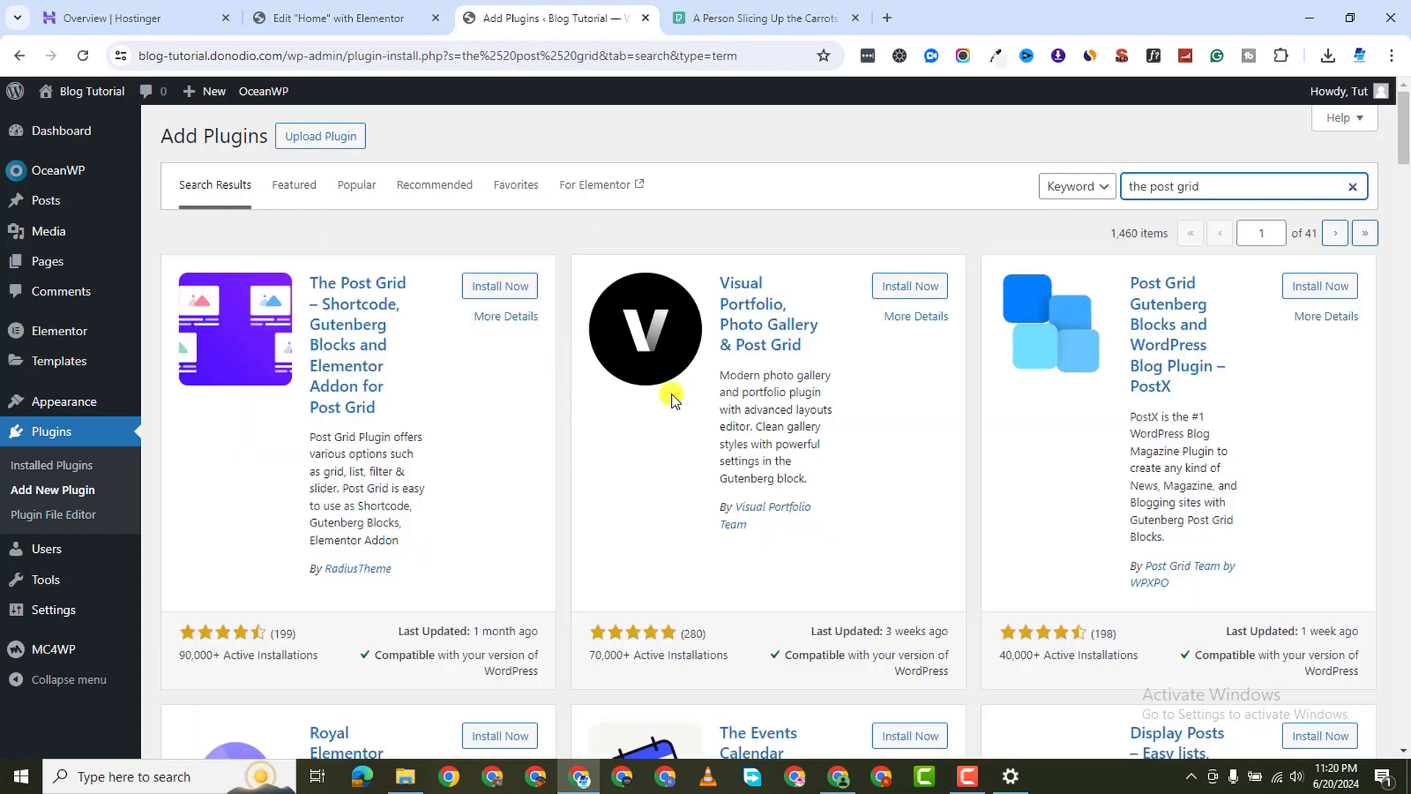
Install and activate The Post Grid, save its default Common Settings, and return to the editor
{"action": "left_click", "coordinate": [498, 287]}
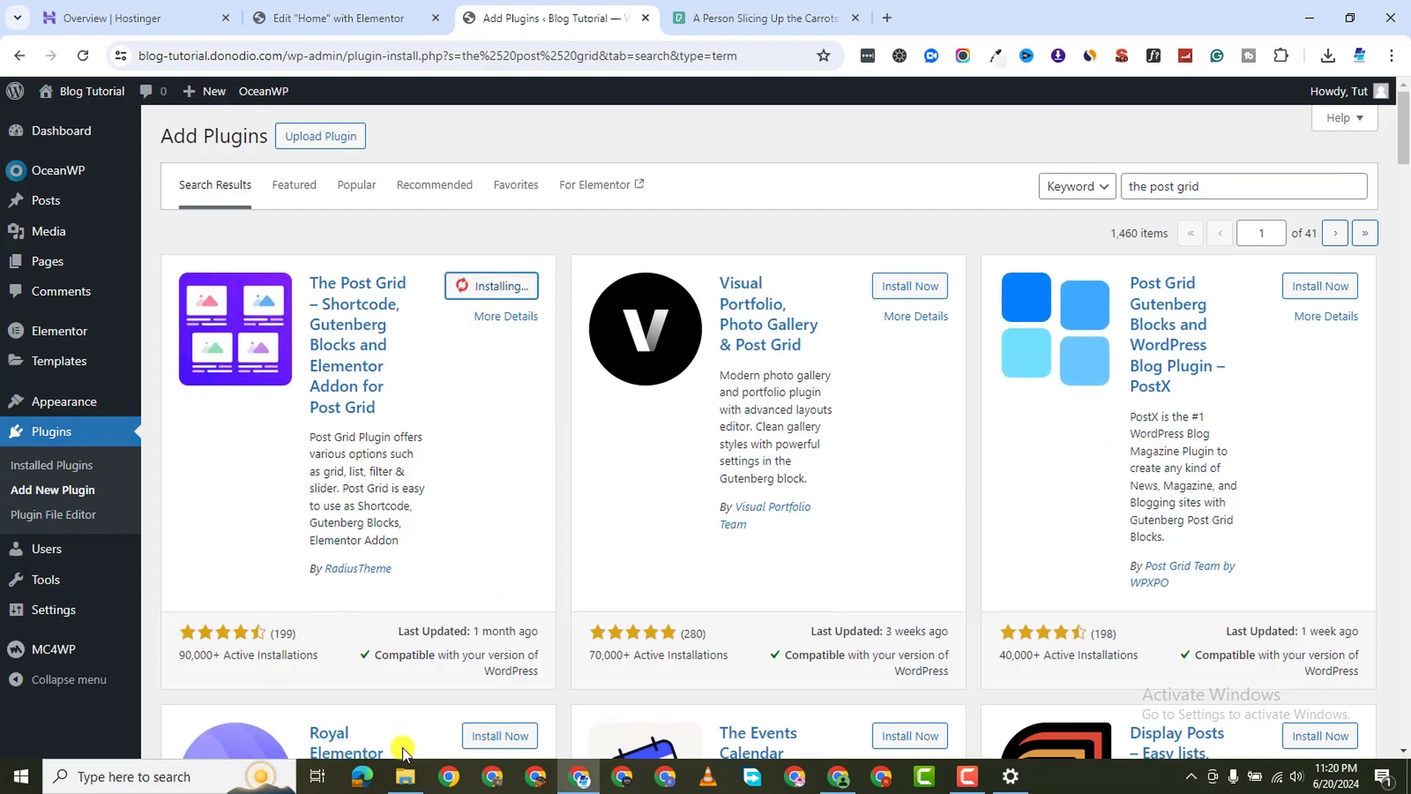
{"action": "left_click", "coordinate": [967, 778]}
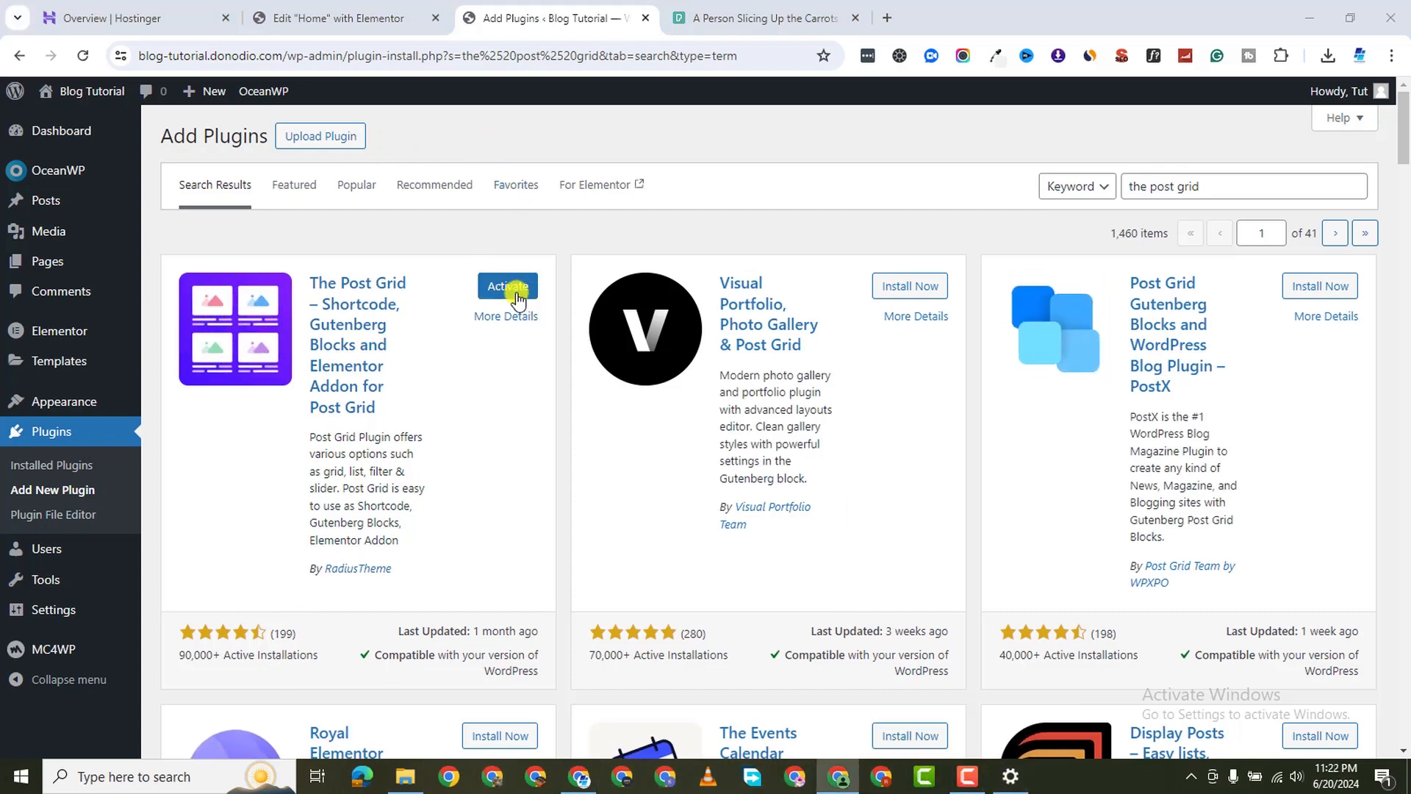
{"action": "left_click", "coordinate": [517, 294]}
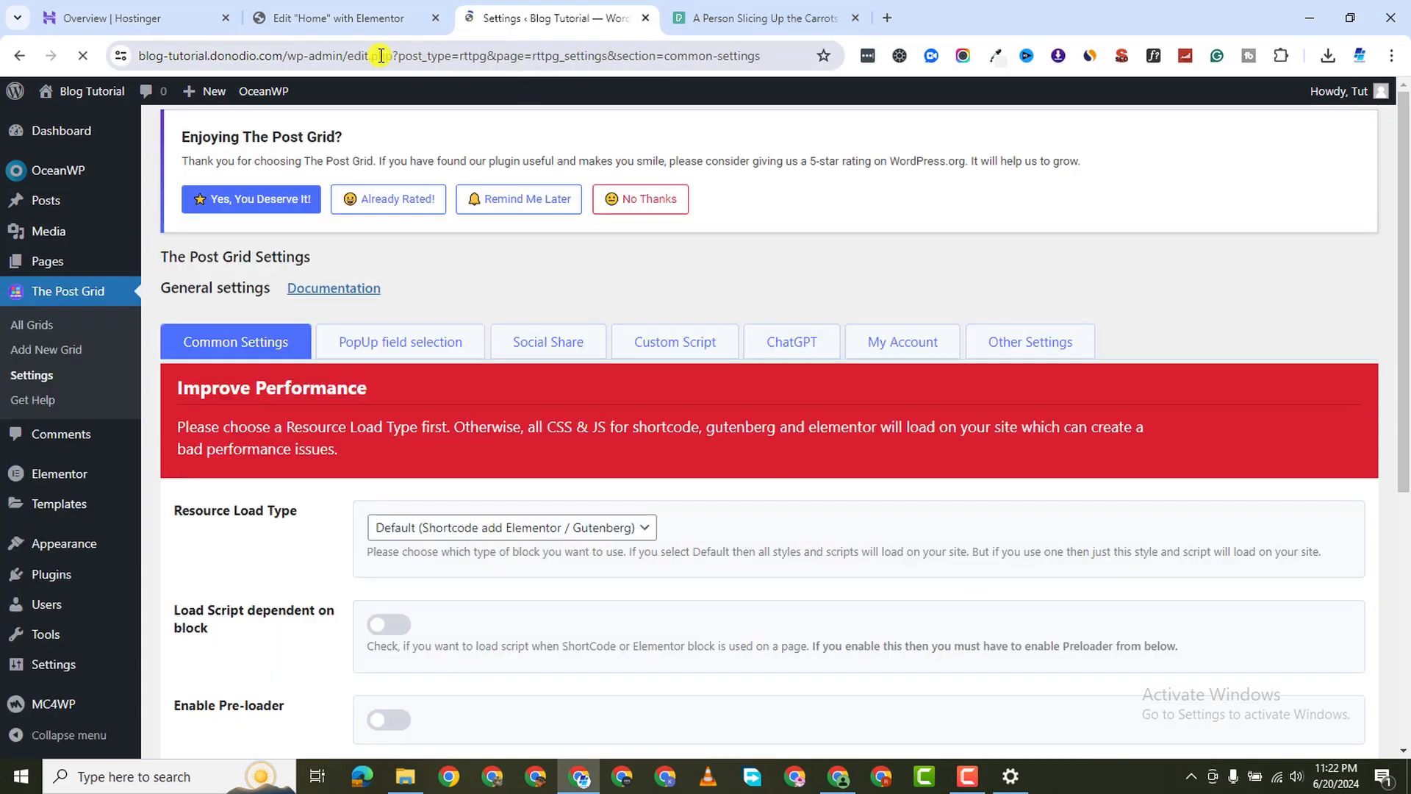
{"action": "scroll", "coordinate": [383, 387], "scroll_direction": "down", "scroll_amount": 6}
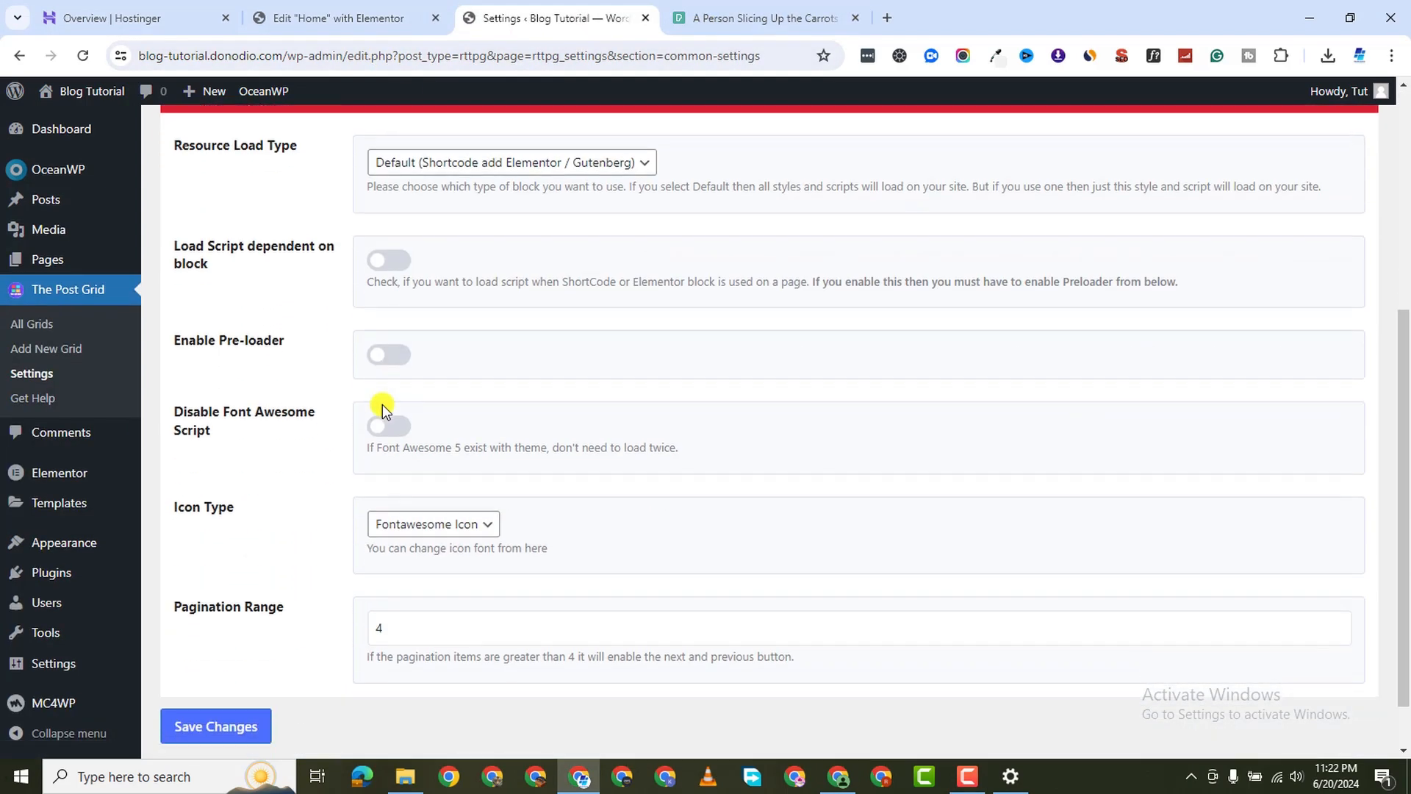
{"action": "left_click", "coordinate": [195, 676]}
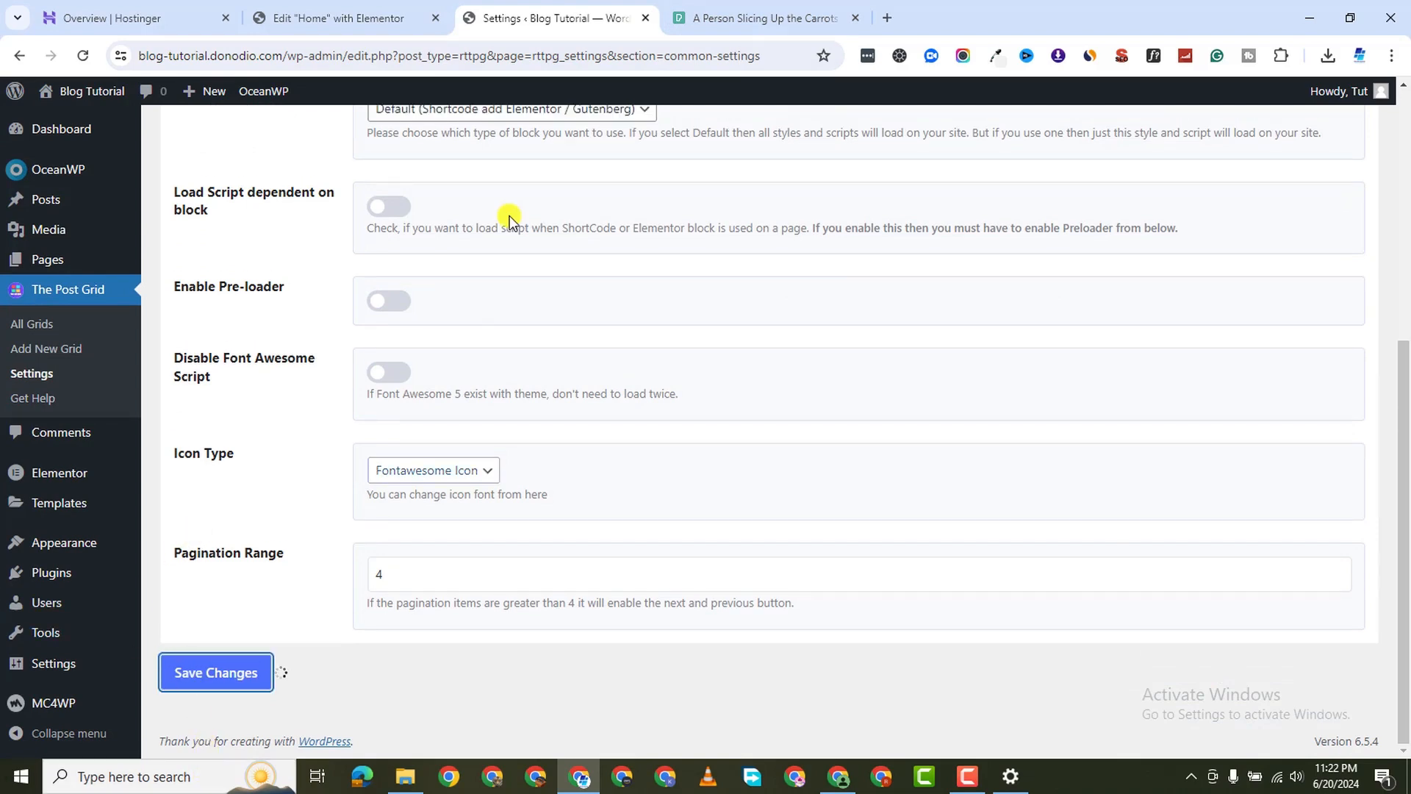
{"action": "left_click", "coordinate": [387, 22]}
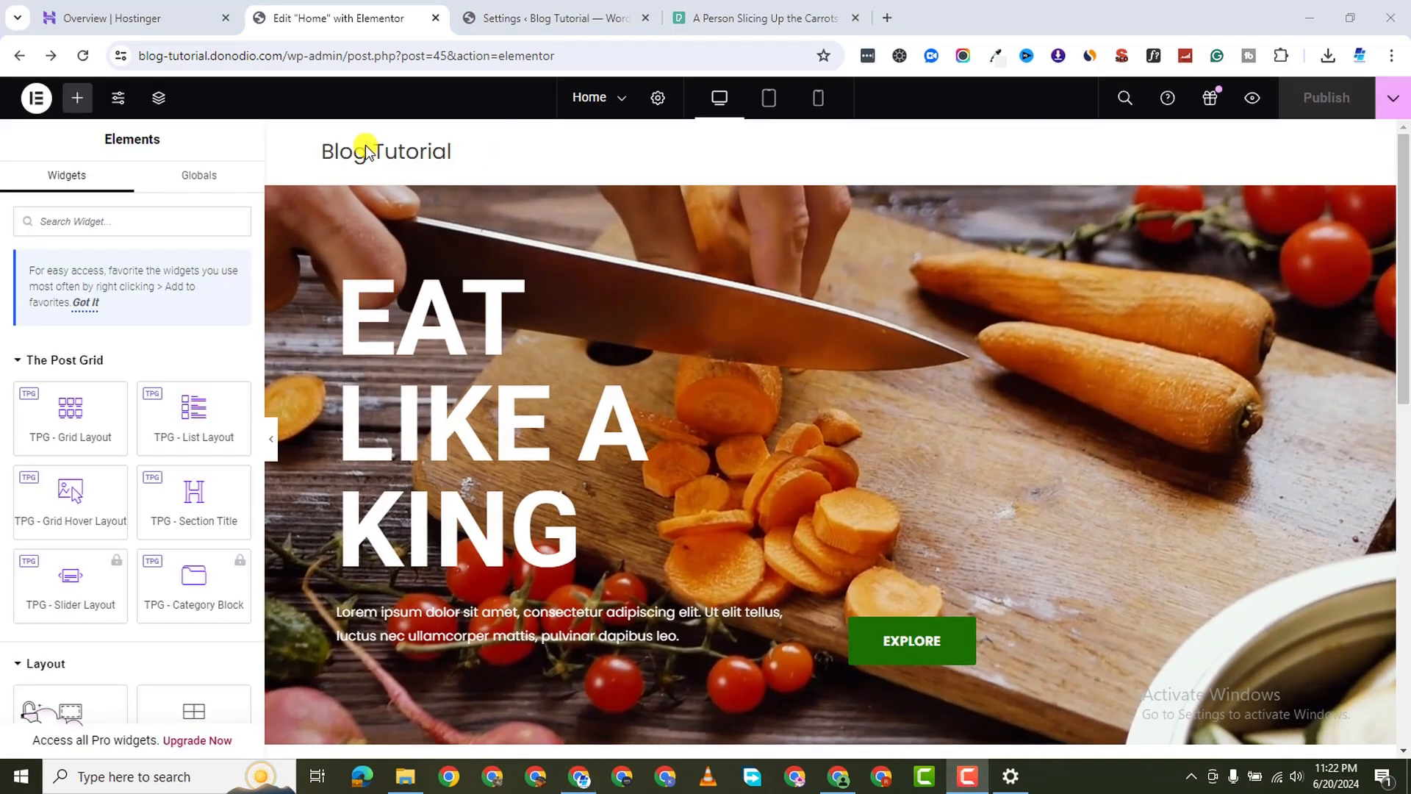
Duplicate the Categories heading, move the copy down and retitle it 'Blog Pots'
{"action": "scroll", "coordinate": [591, 478], "scroll_direction": "down", "scroll_amount": 15}
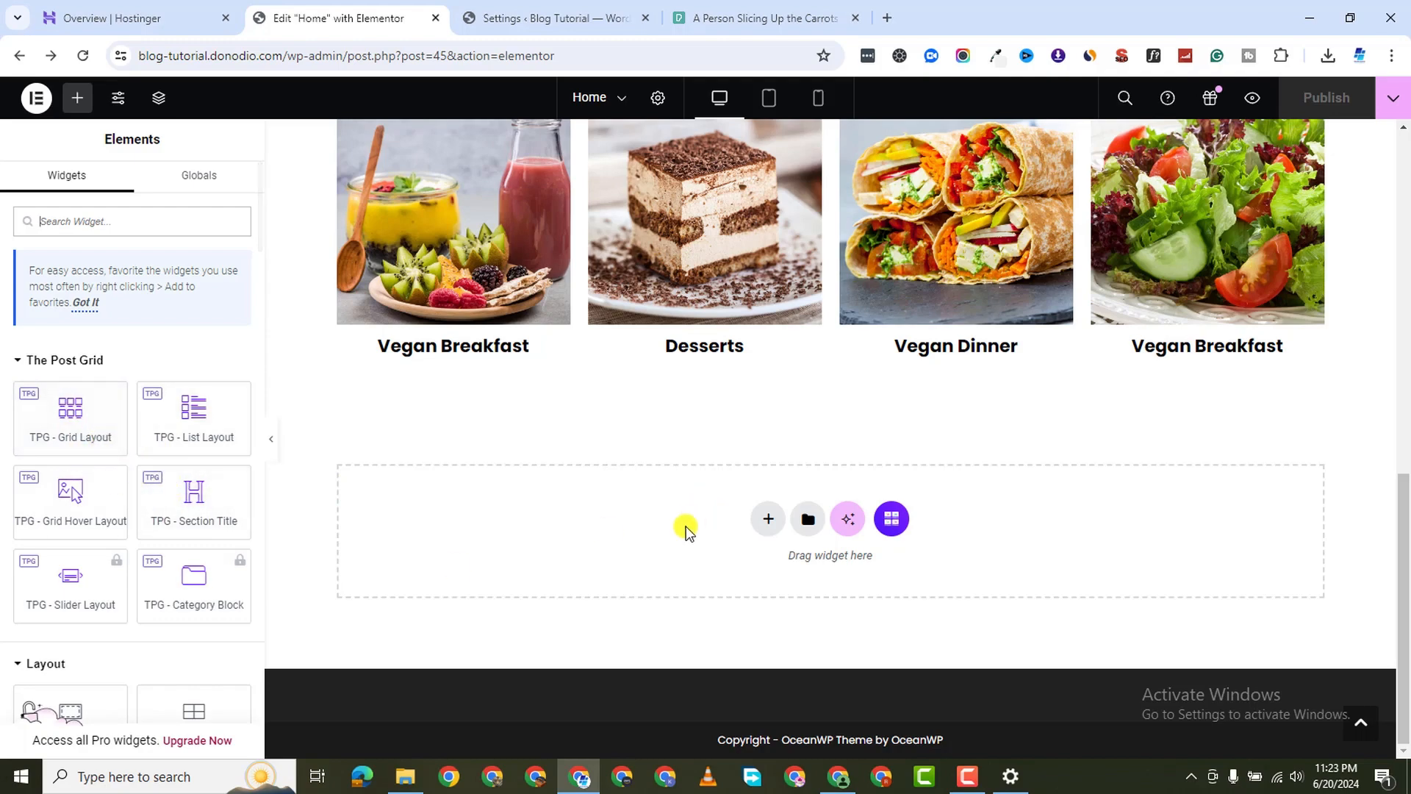
{"action": "left_click", "coordinate": [767, 520]}
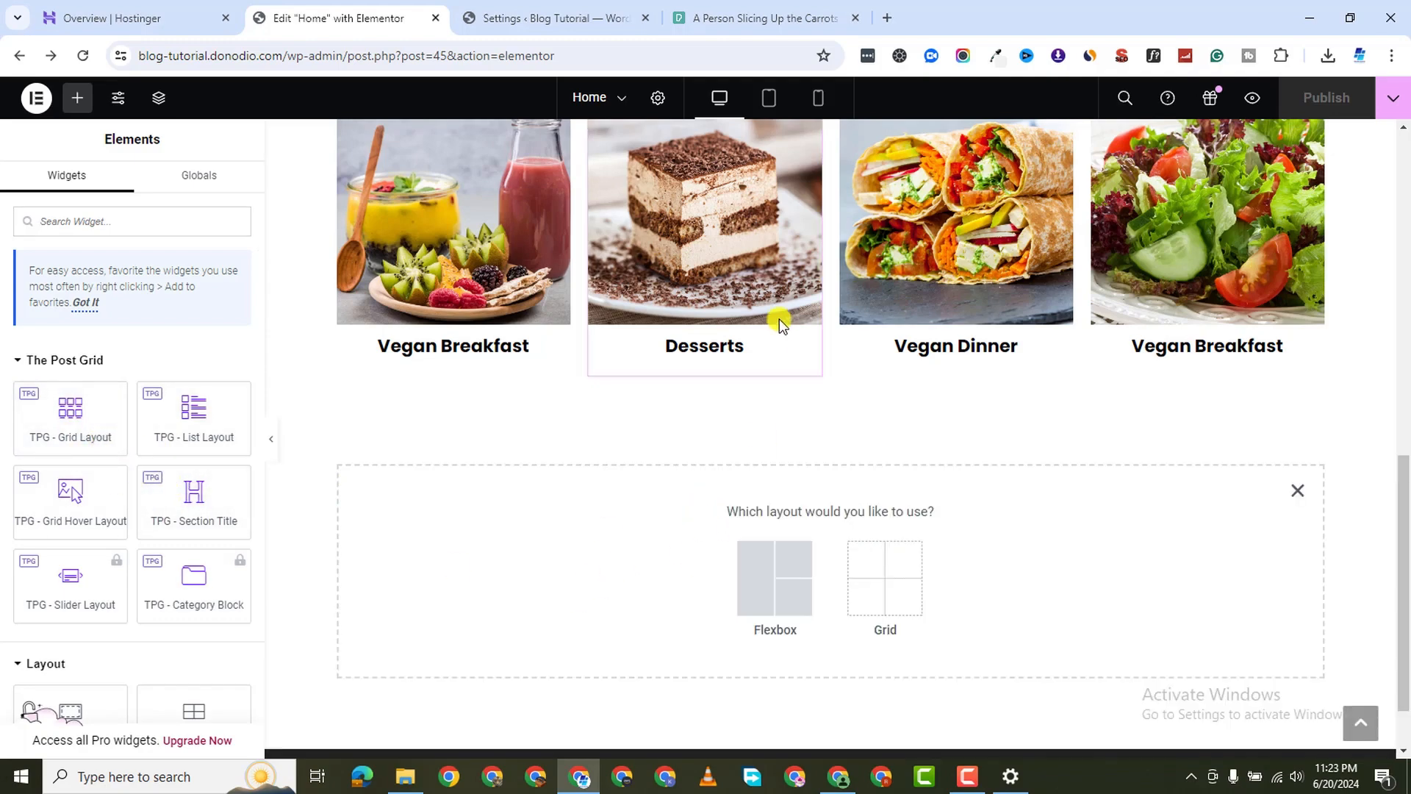
{"action": "scroll", "coordinate": [801, 336], "scroll_direction": "up", "scroll_amount": 7}
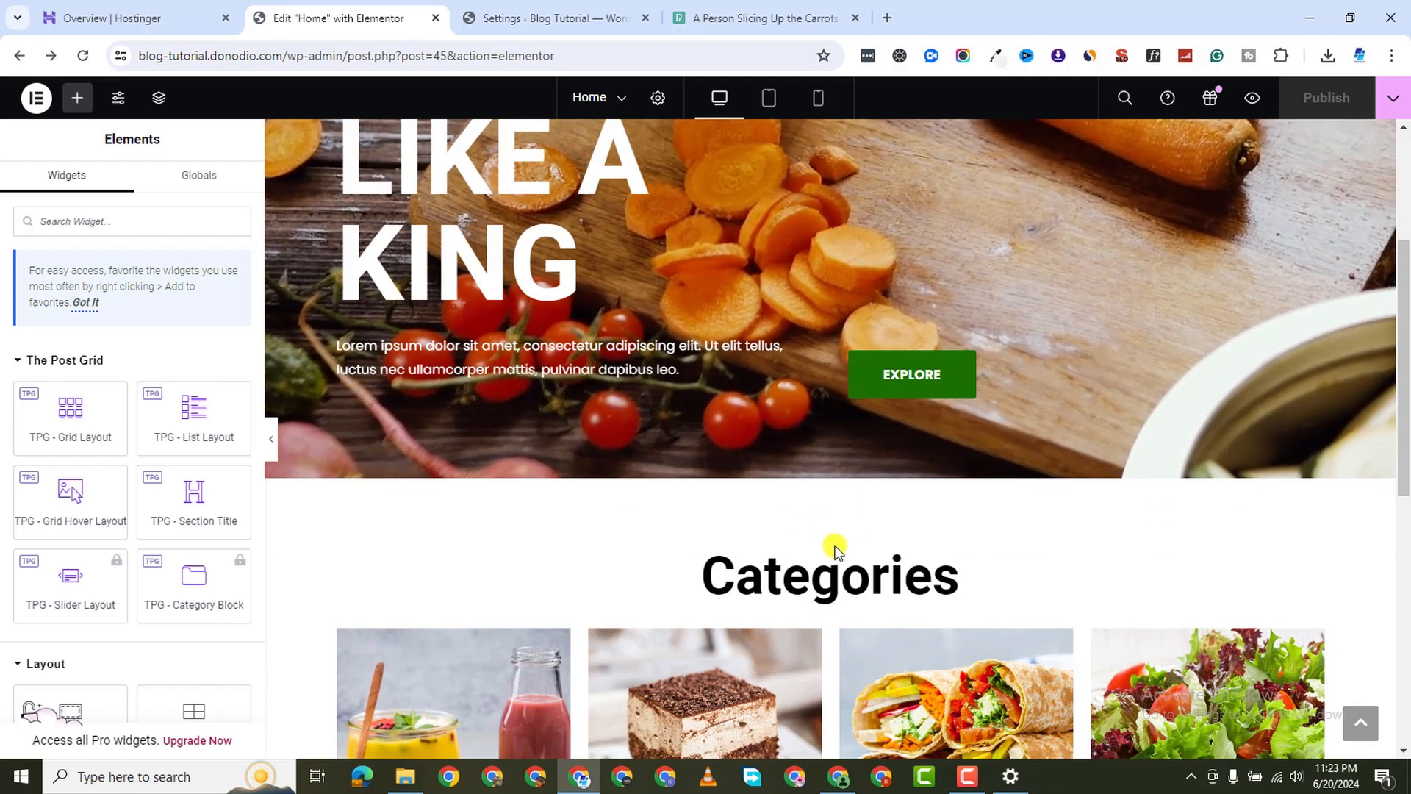
{"action": "right_click", "coordinate": [832, 533]}
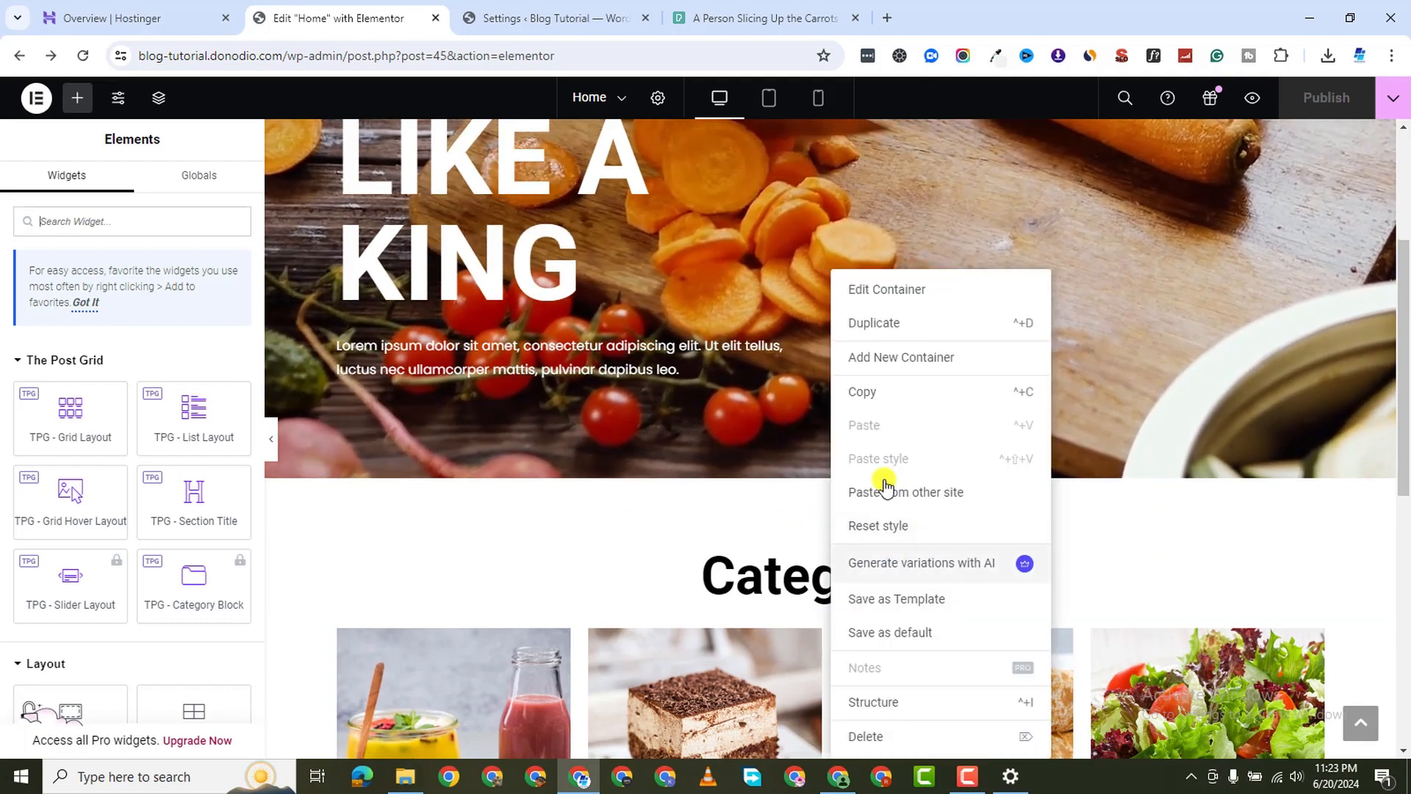
{"action": "left_click", "coordinate": [874, 322]}
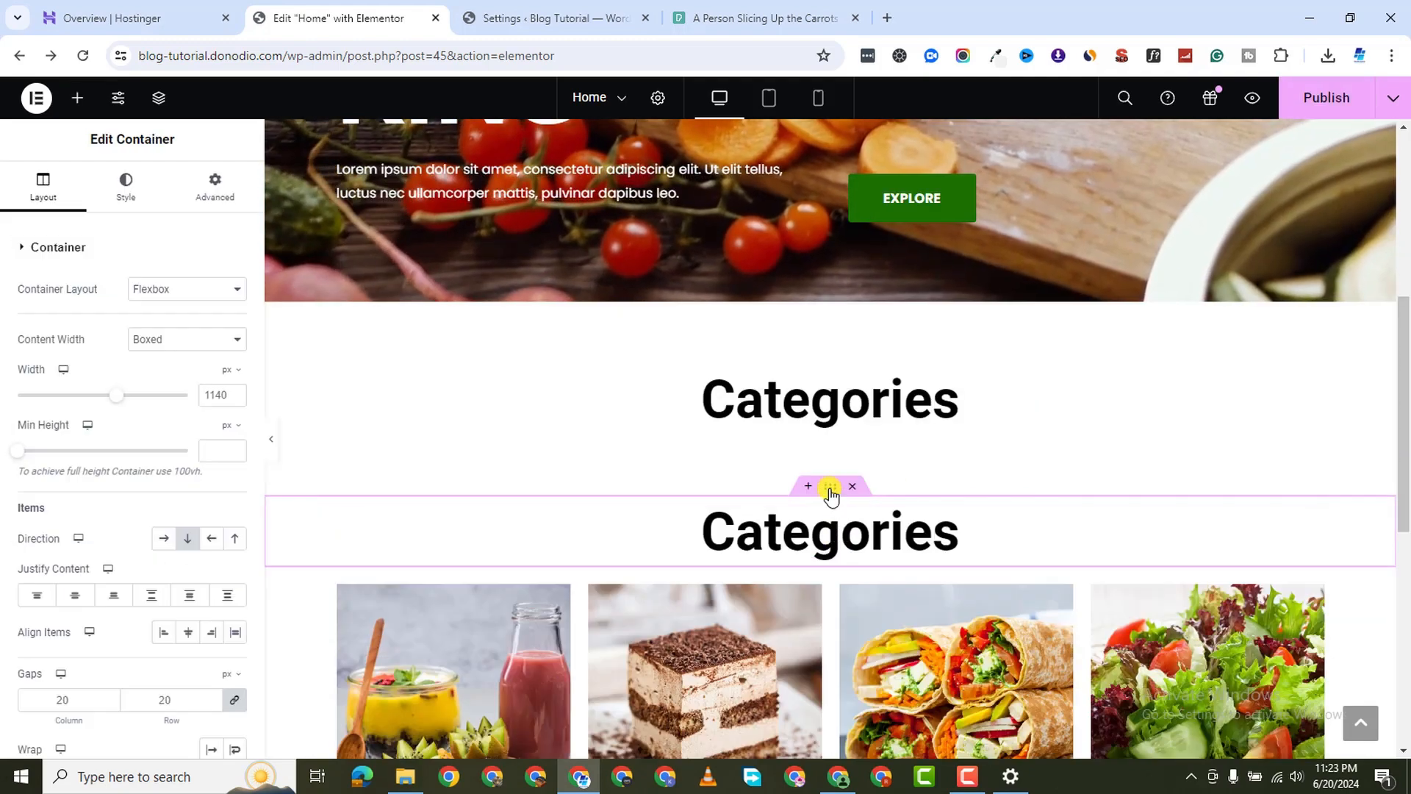
{"action": "left_click_drag", "start_coordinate": [838, 531], "coordinate": [809, 482]}
{"action": "left_click", "coordinate": [857, 492]}
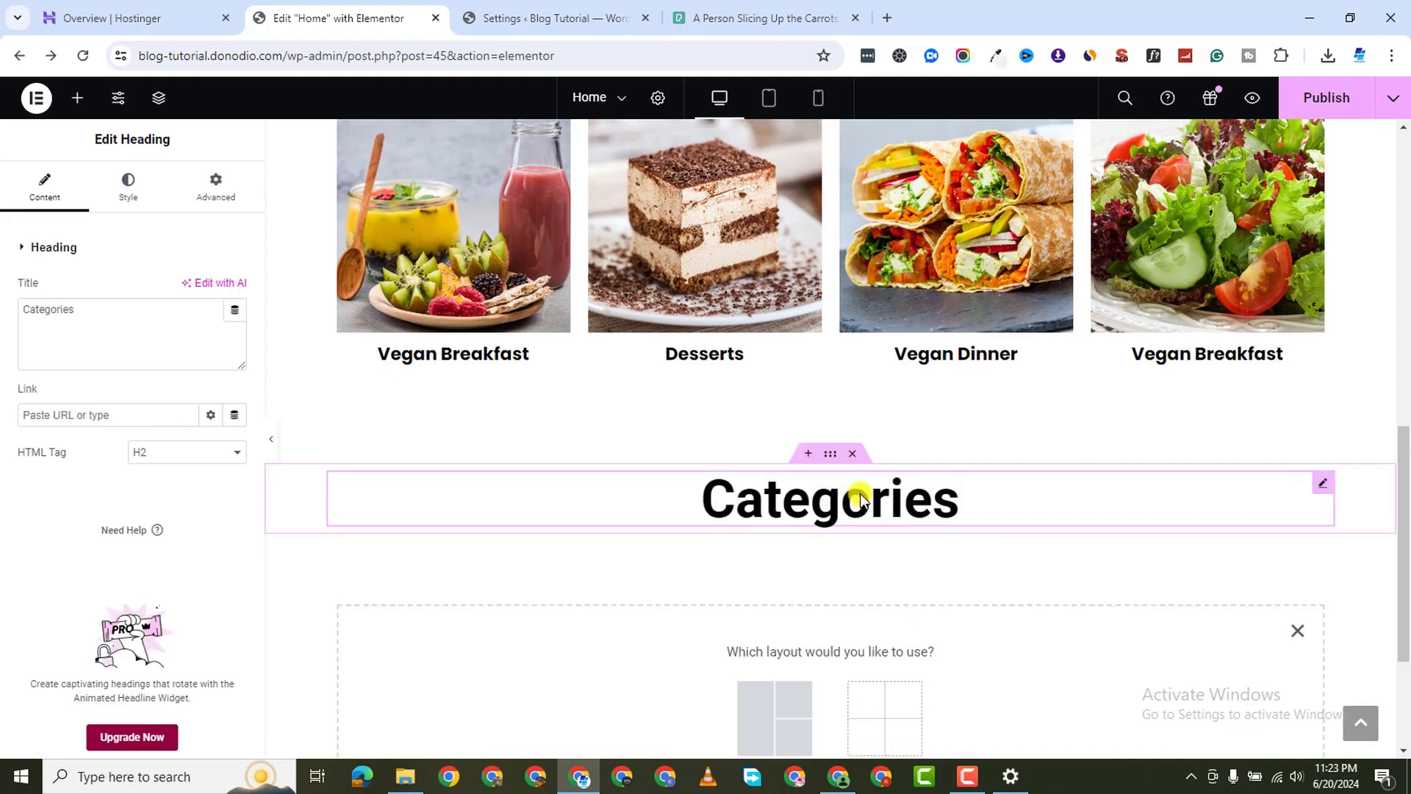
{"action": "double_click", "coordinate": [862, 494]}
{"action": "type", "text": "B"}
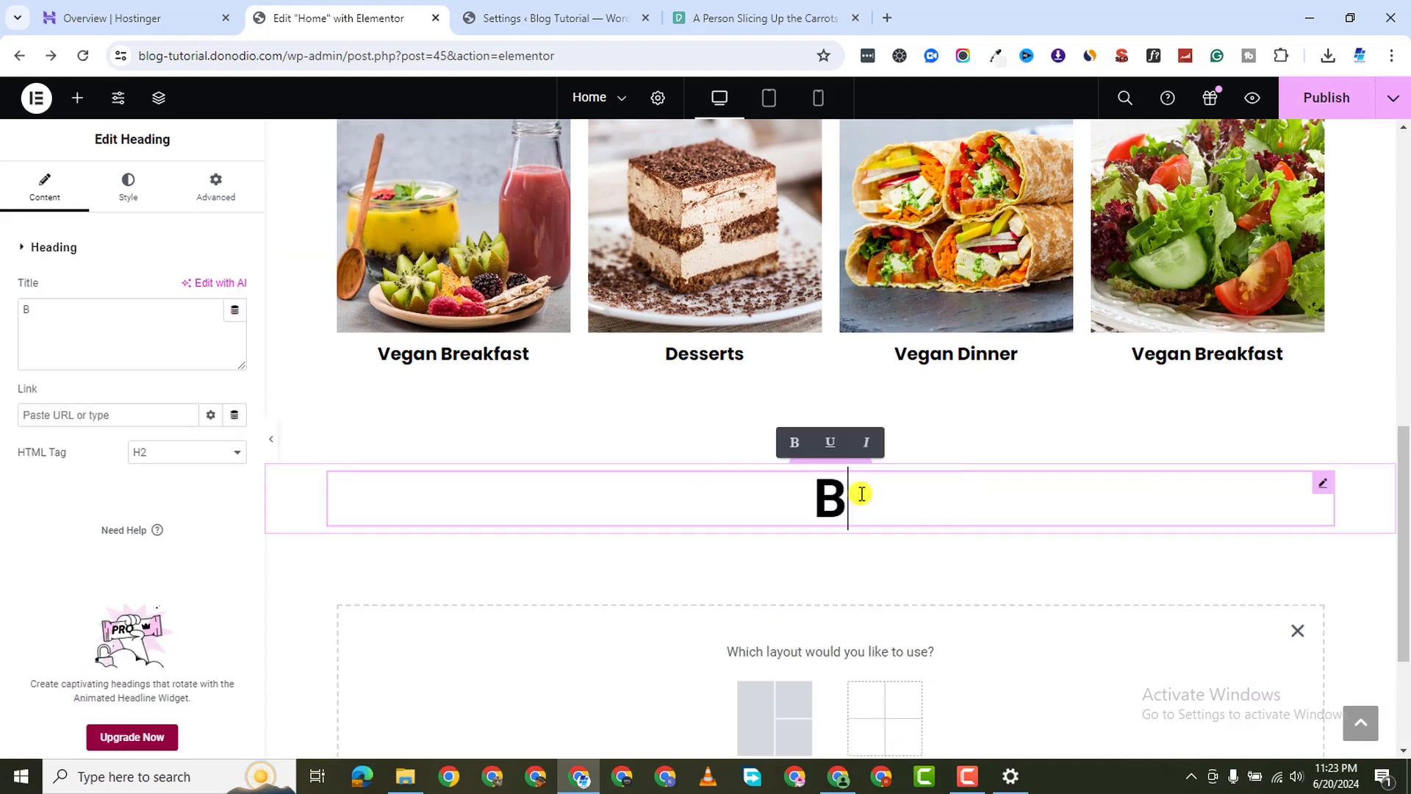
{"action": "type", "text": "log "}
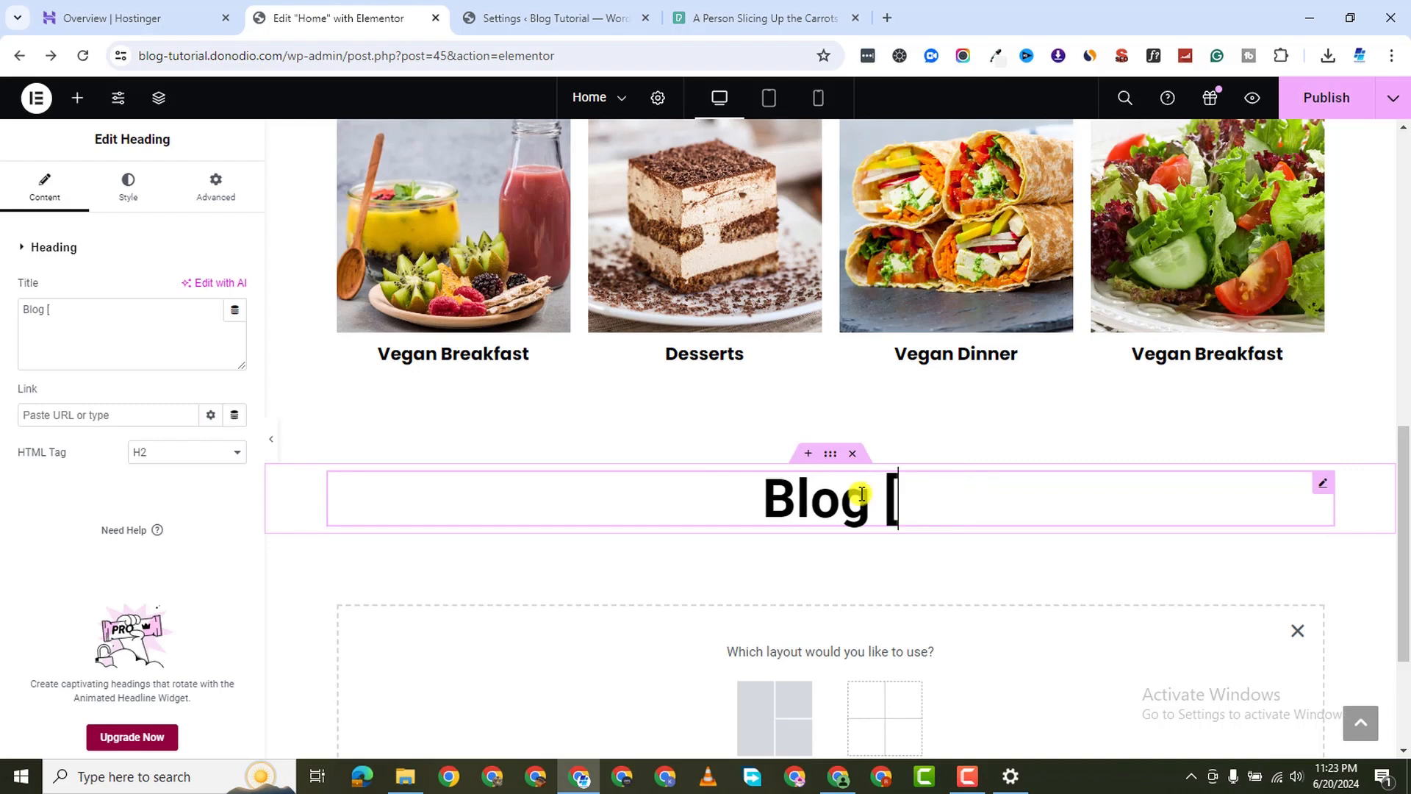
{"action": "type", "text": "Pots"}
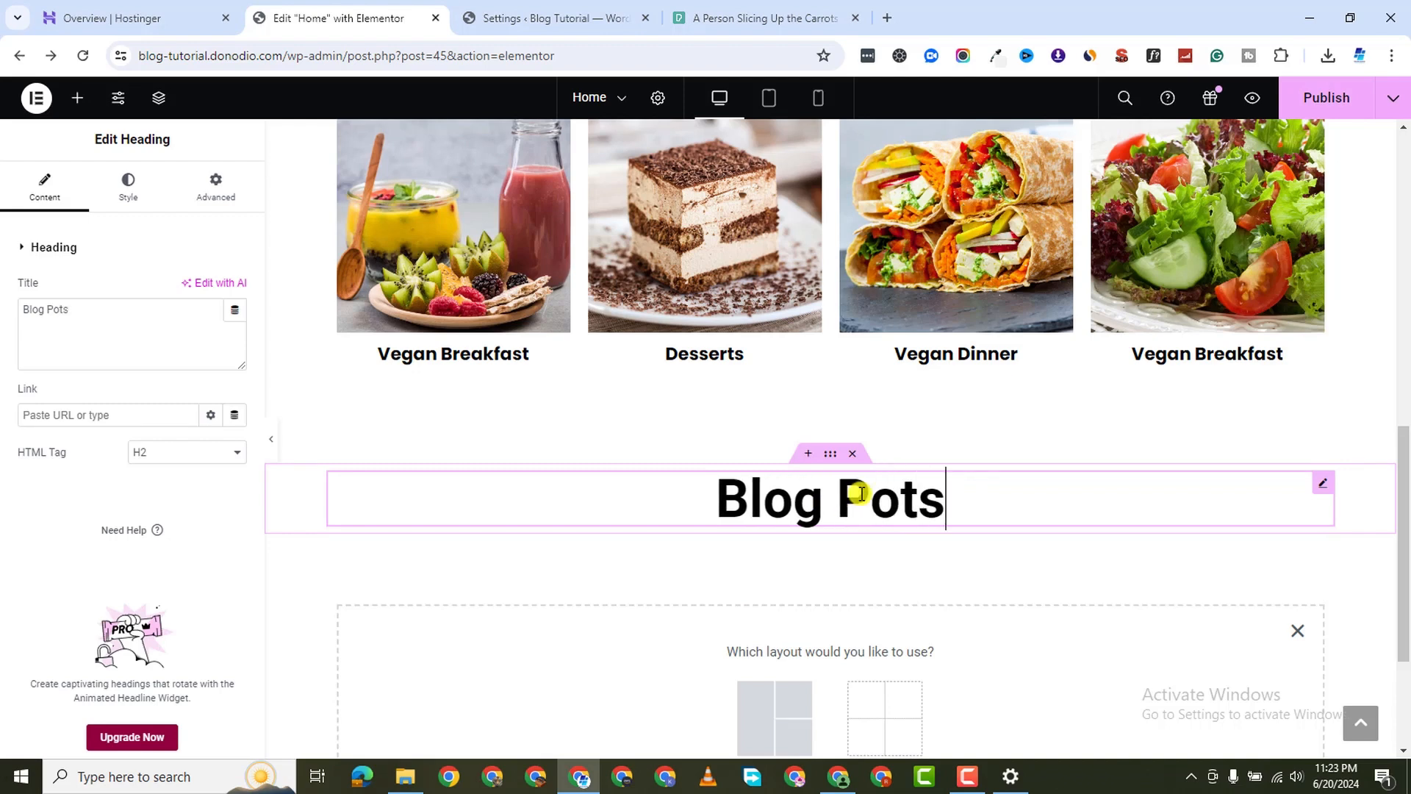
Add a one-column Flexbox container below the Blog Pots heading
{"action": "scroll", "coordinate": [736, 588], "scroll_direction": "down", "scroll_amount": 2}
{"action": "left_click", "coordinate": [741, 558]}
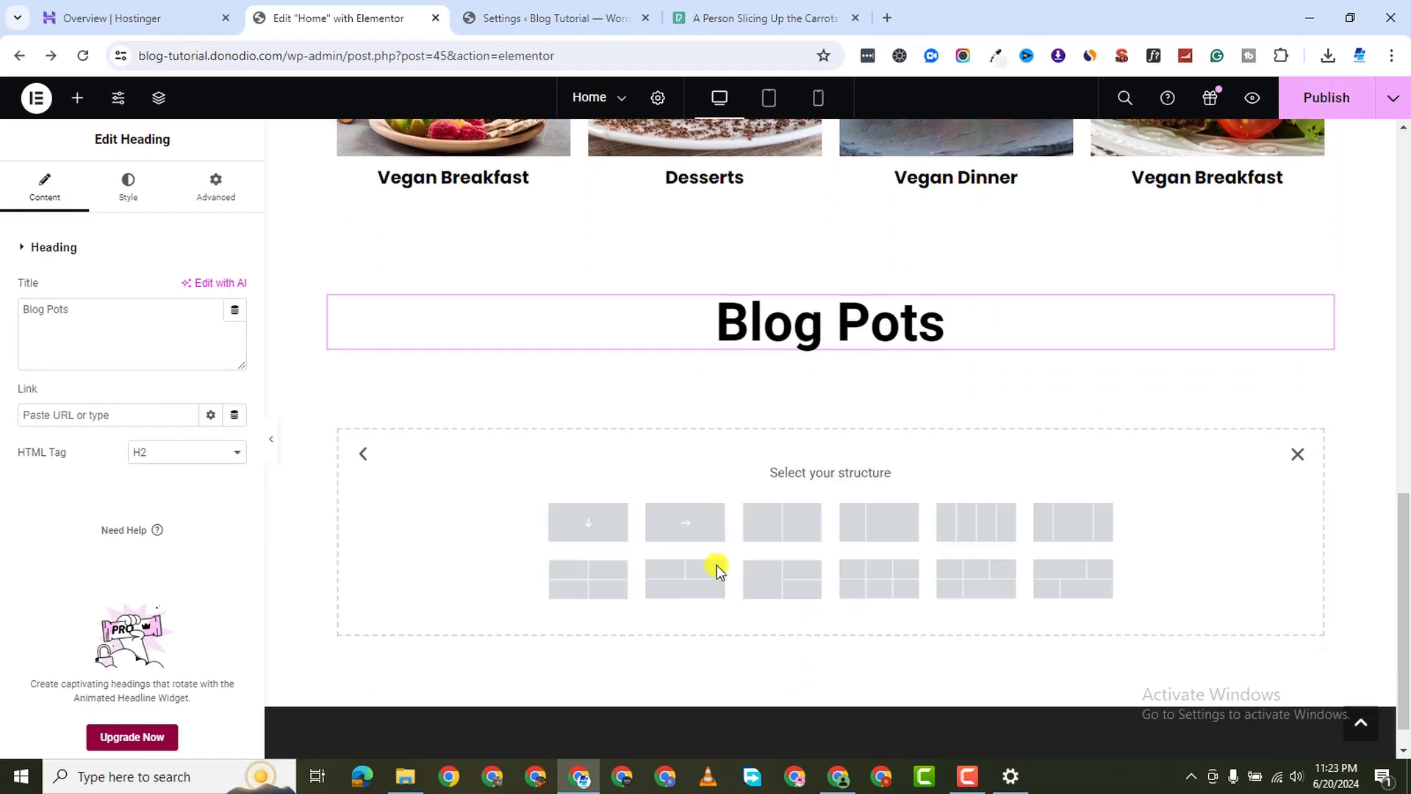
{"action": "left_click", "coordinate": [588, 522]}
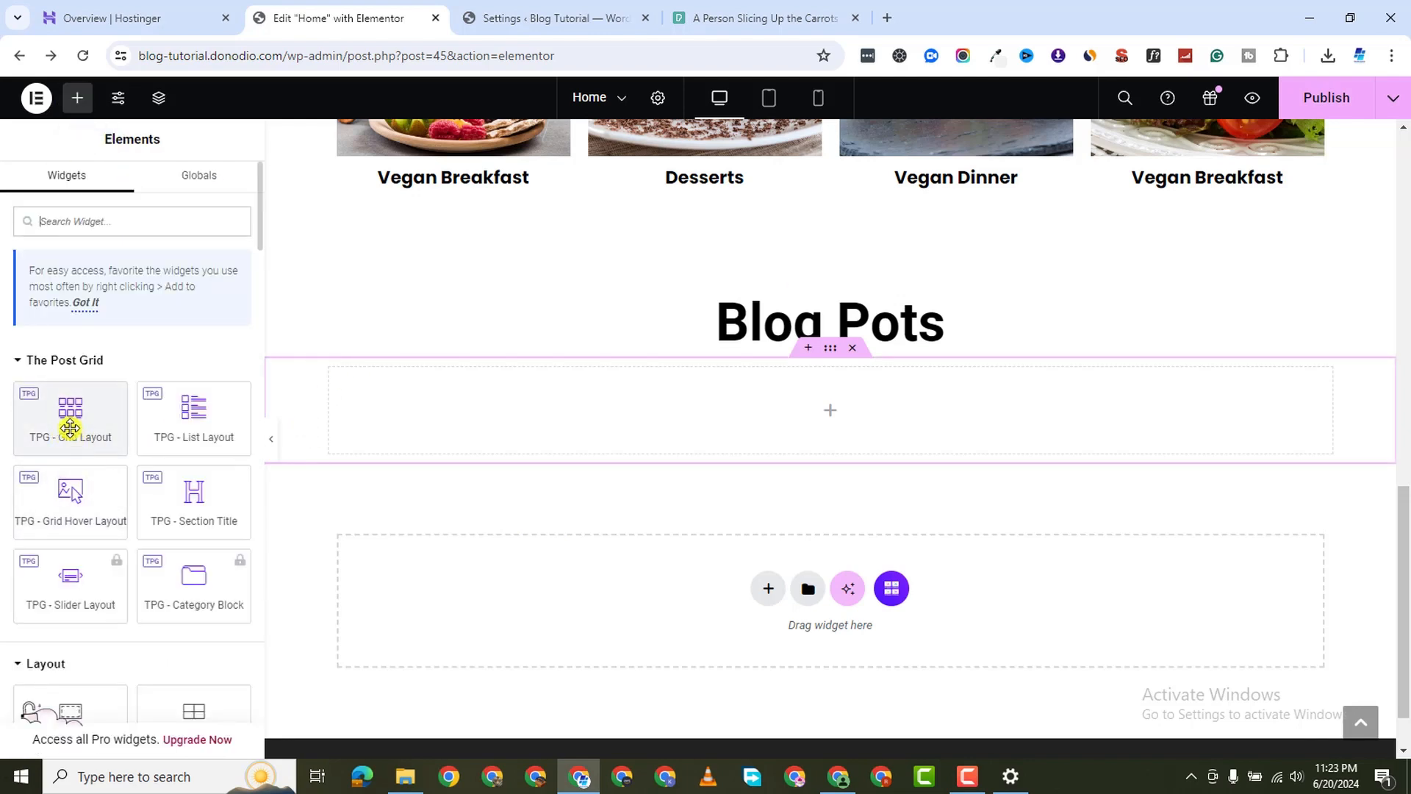
Drop a Post Grid widget into the empty container under Blog Pots
{"action": "left_click_drag", "start_coordinate": [59, 423], "coordinate": [781, 394]}
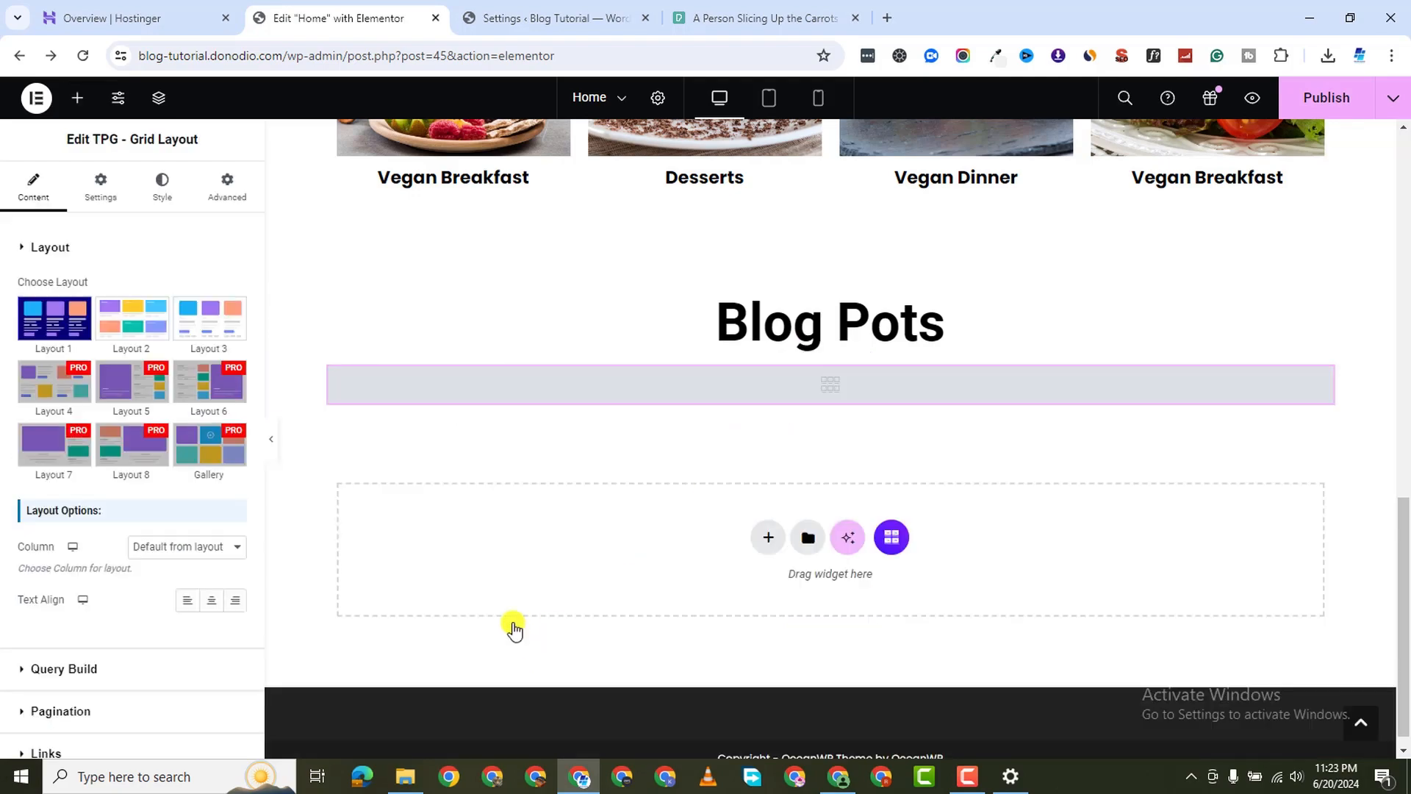
{"action": "scroll", "coordinate": [758, 457], "scroll_direction": "down", "scroll_amount": 2}
{"action": "scroll", "coordinate": [757, 457], "scroll_direction": "down", "scroll_amount": 12}
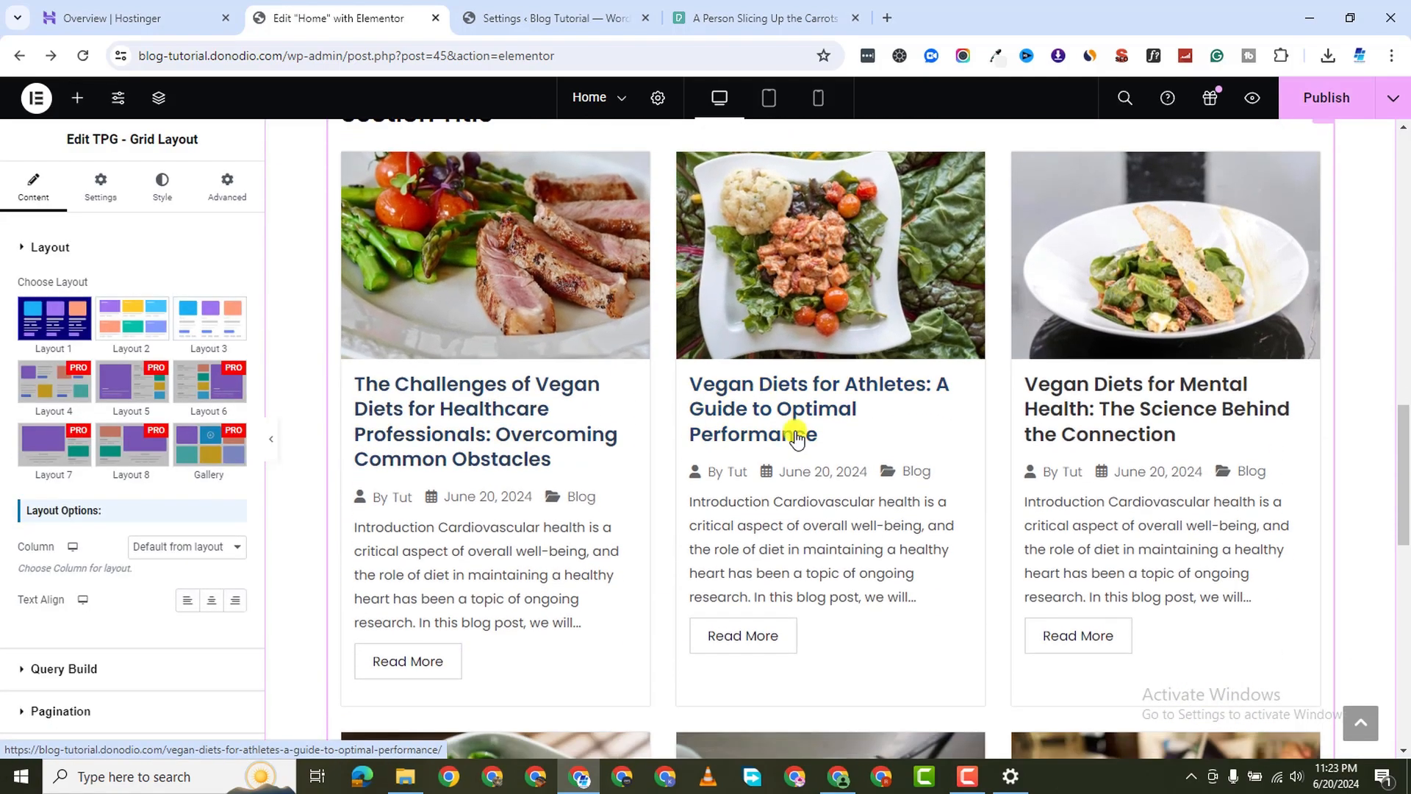
{"action": "scroll", "coordinate": [830, 501], "scroll_direction": "up", "scroll_amount": 14}
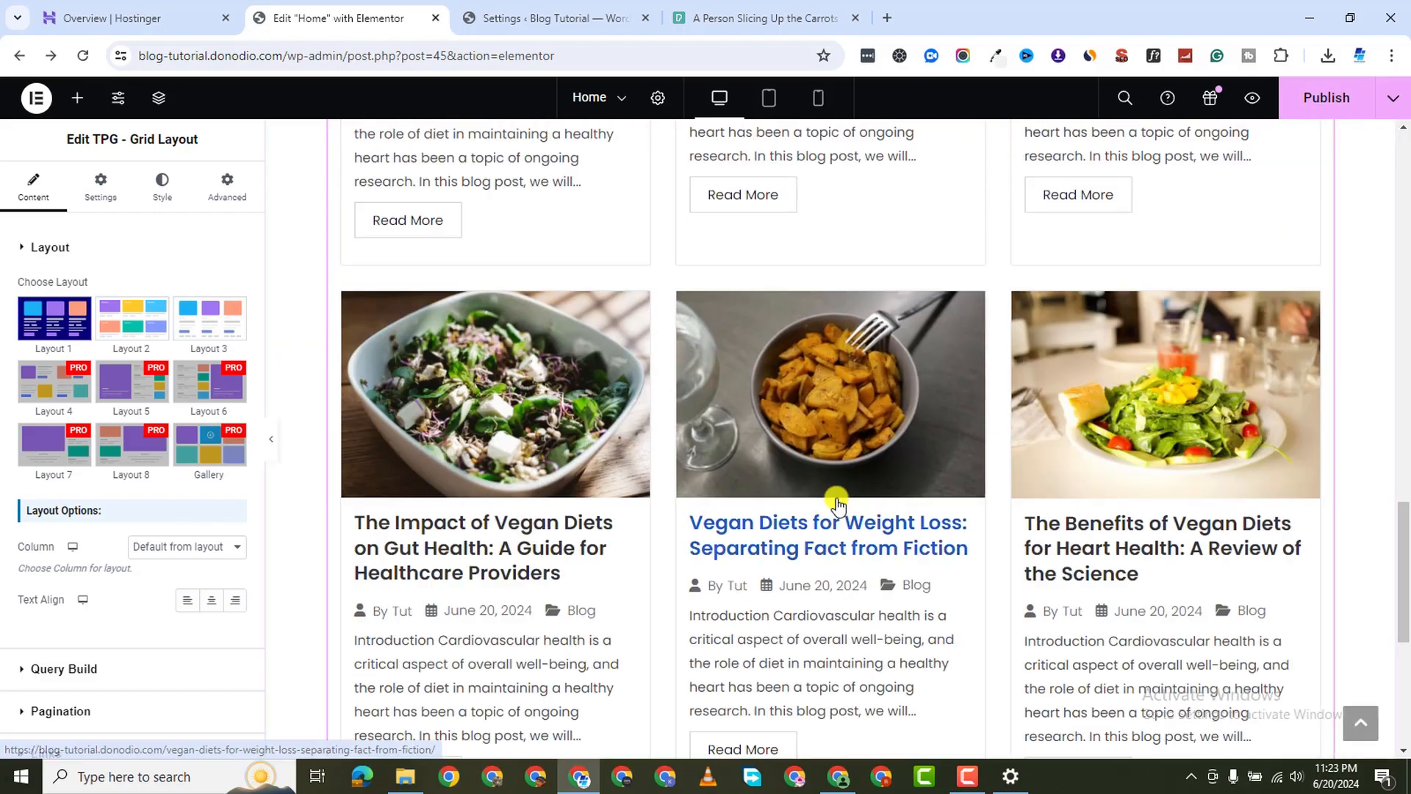
{"action": "scroll", "coordinate": [640, 542], "scroll_direction": "down", "scroll_amount": 5}
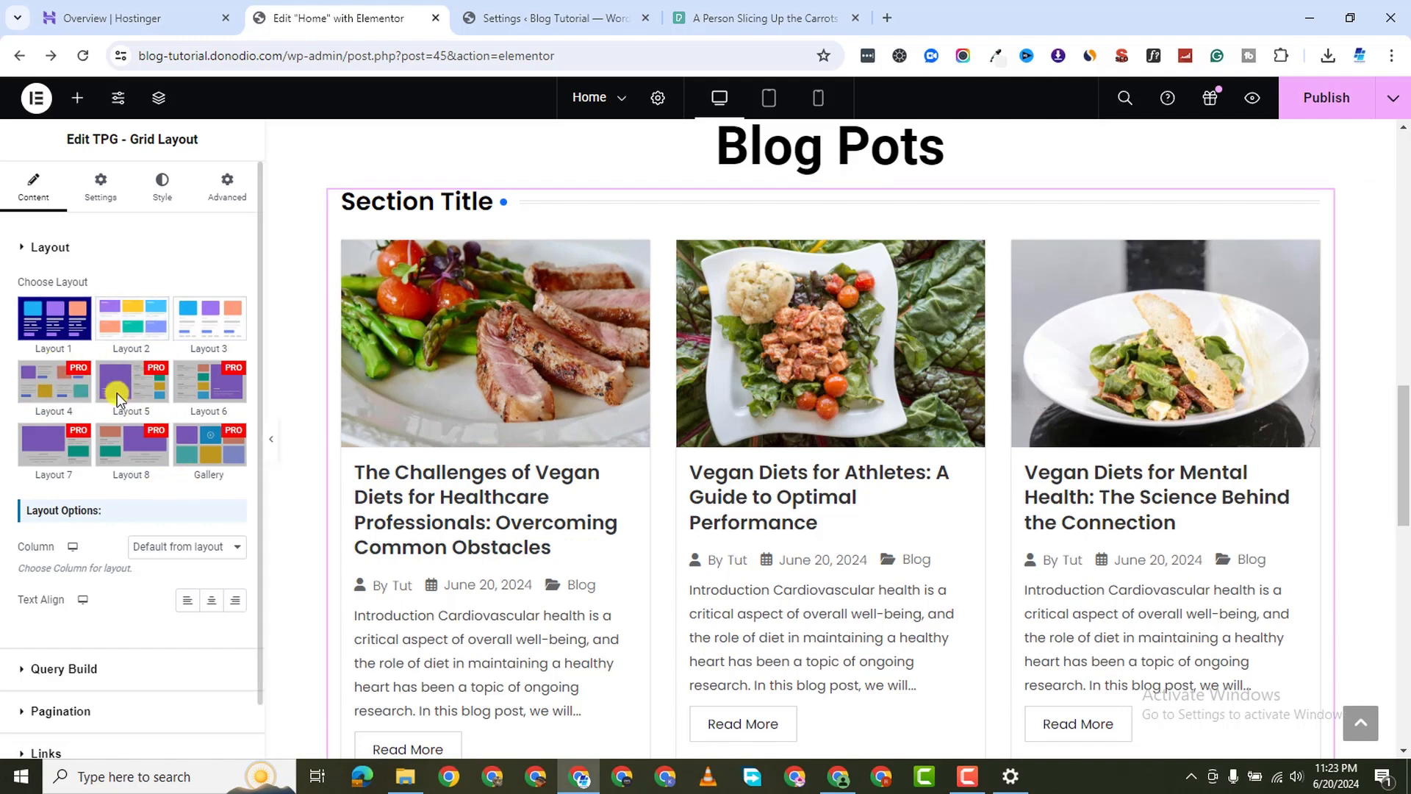
Try Layouts 2 and 3, then settle on Layout 1 for the post cards
{"action": "left_click", "coordinate": [130, 319]}
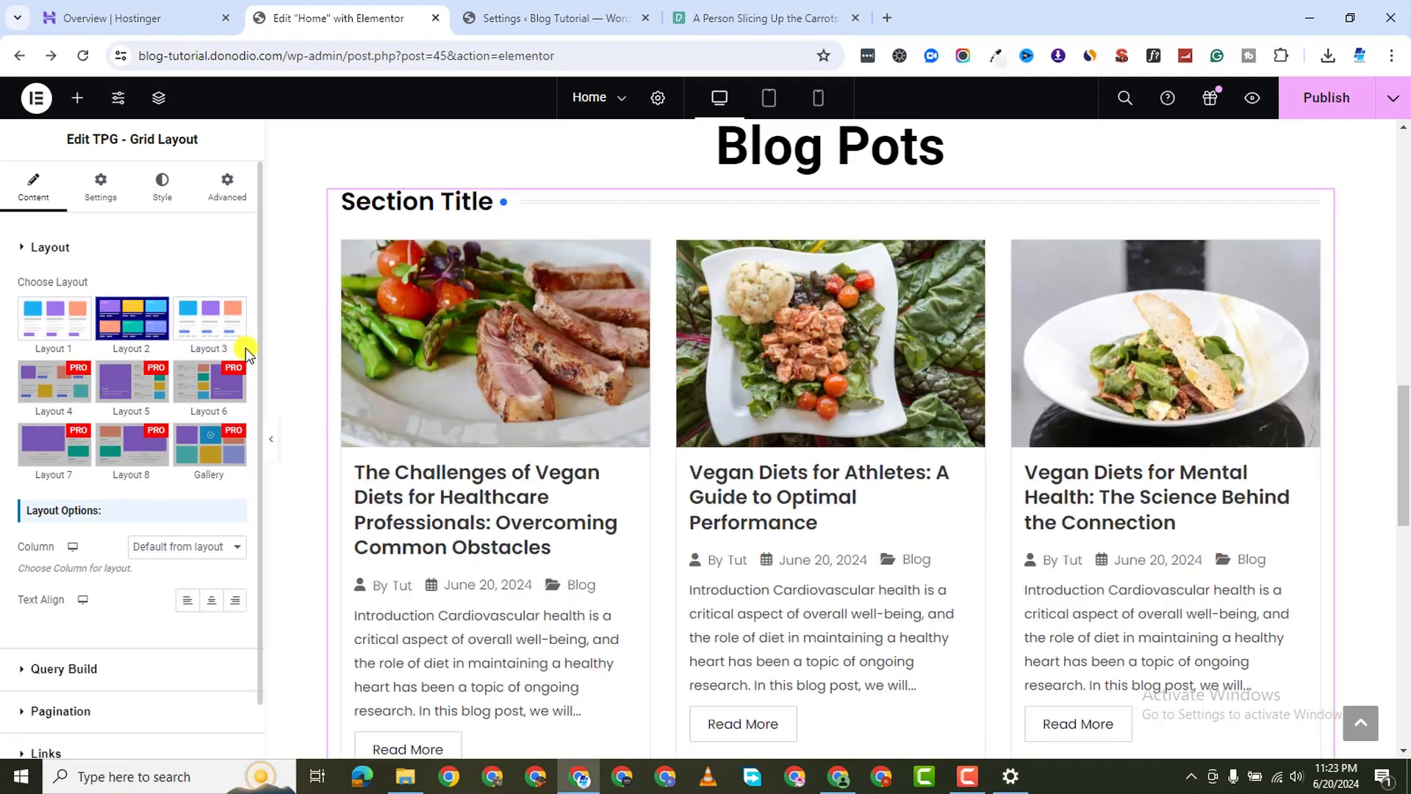
{"action": "scroll", "coordinate": [687, 620], "scroll_direction": "down", "scroll_amount": 3}
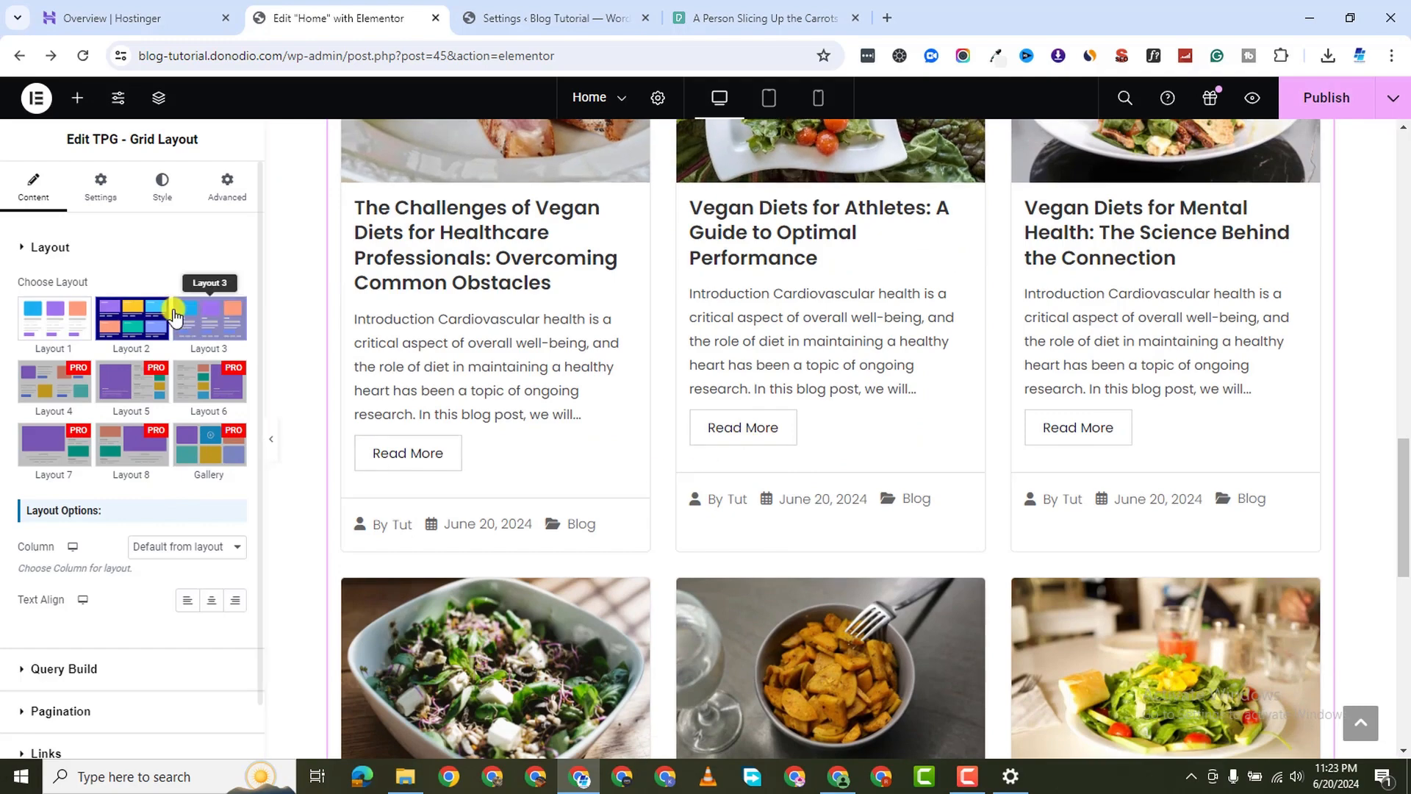
{"action": "left_click", "coordinate": [174, 316]}
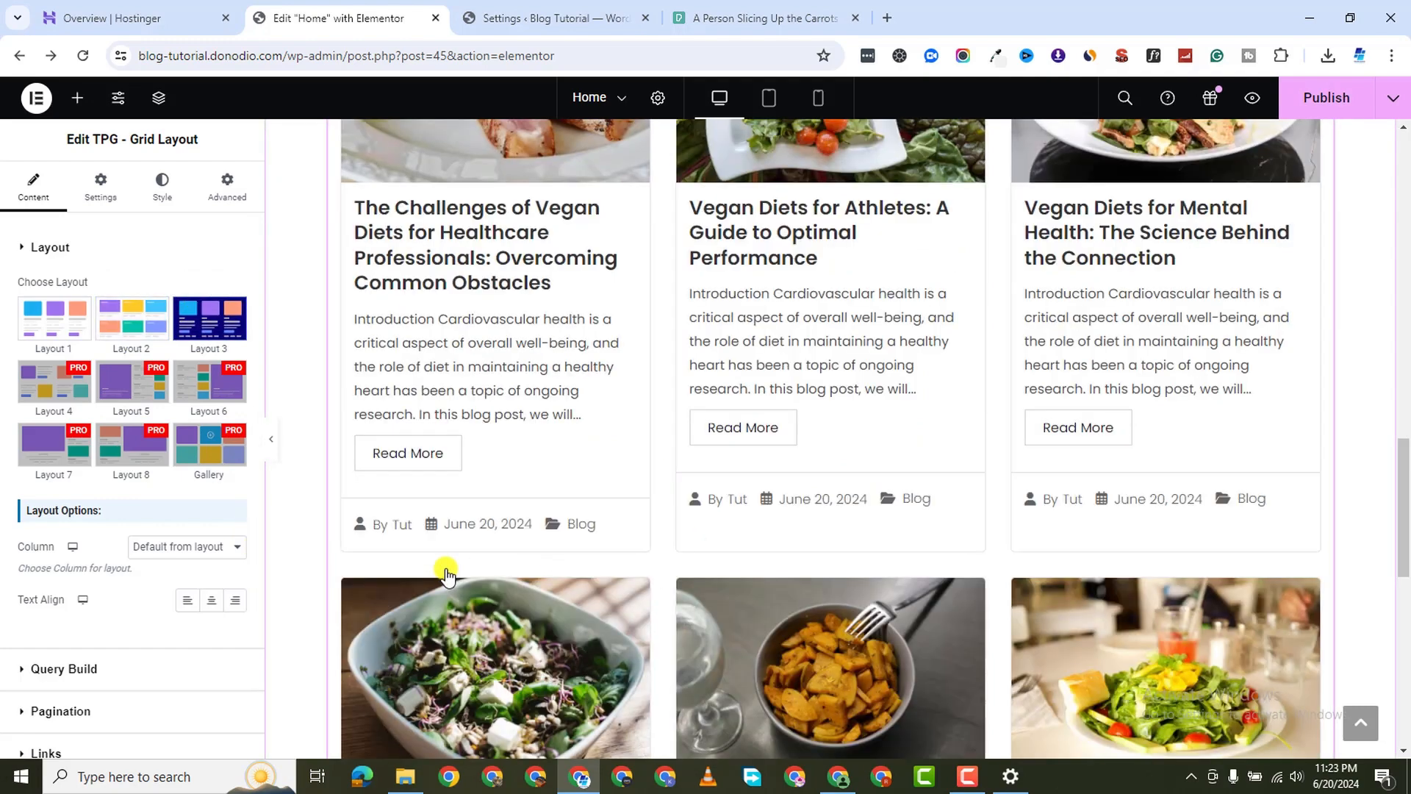
{"action": "scroll", "coordinate": [311, 482], "scroll_direction": "up", "scroll_amount": 3}
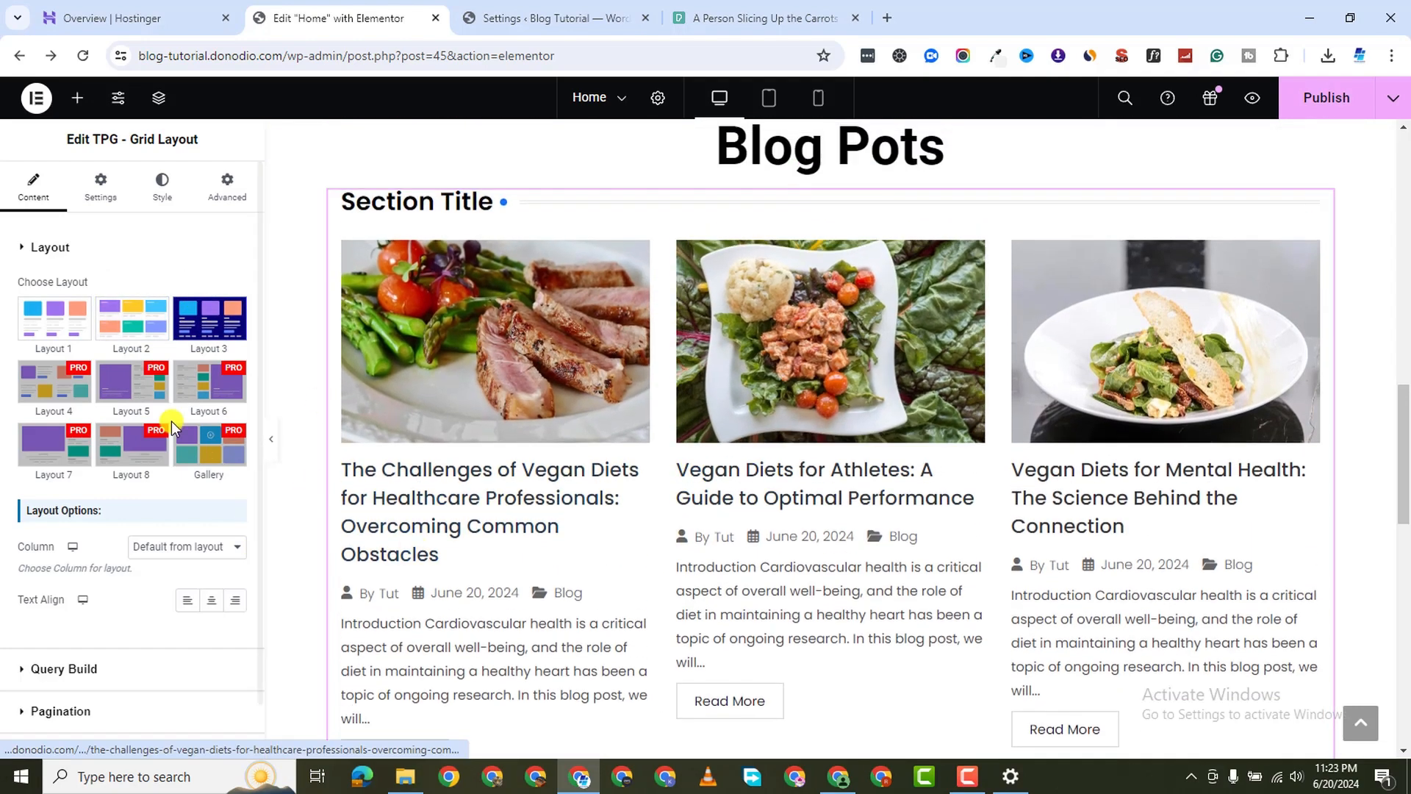
{"action": "left_click", "coordinate": [54, 318]}
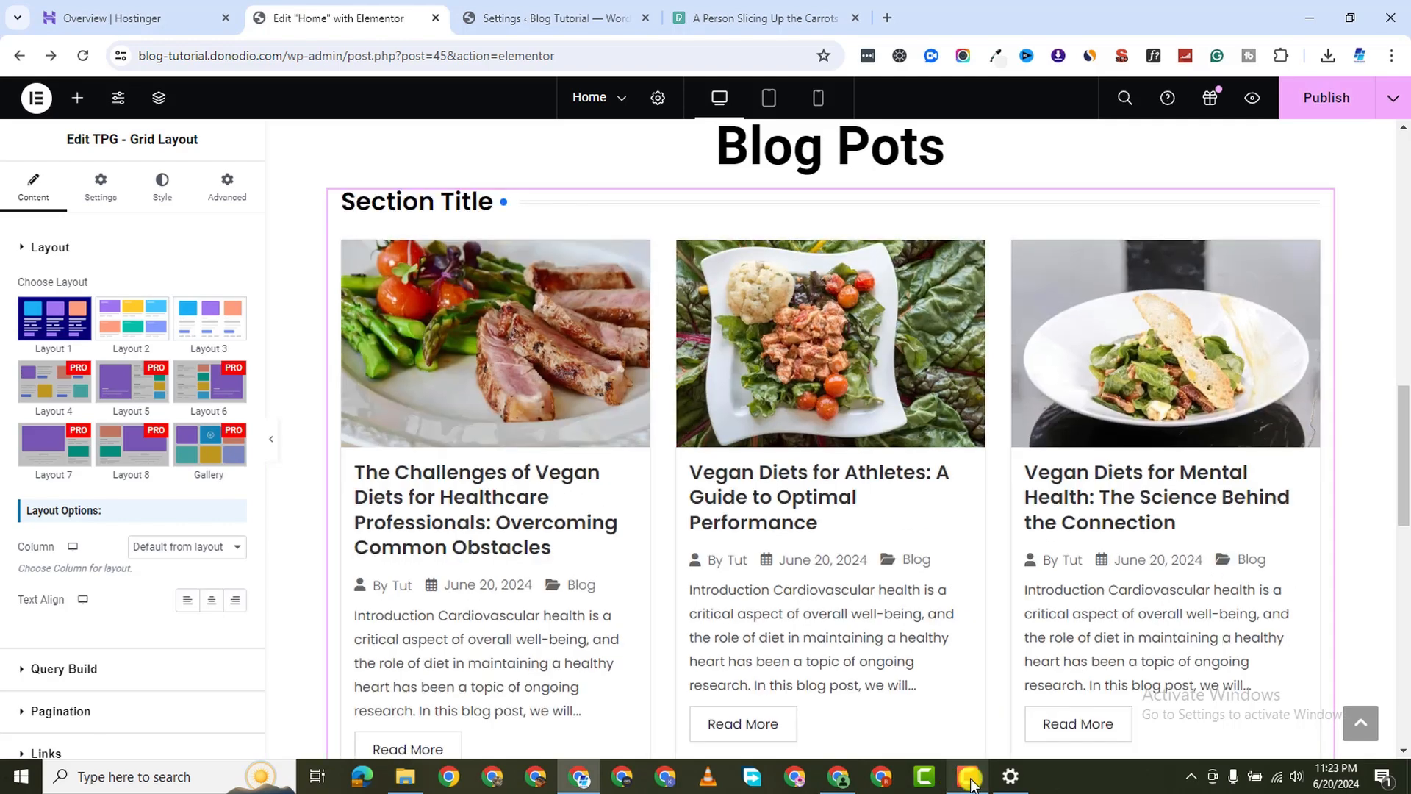
{"action": "left_click", "coordinate": [969, 777]}
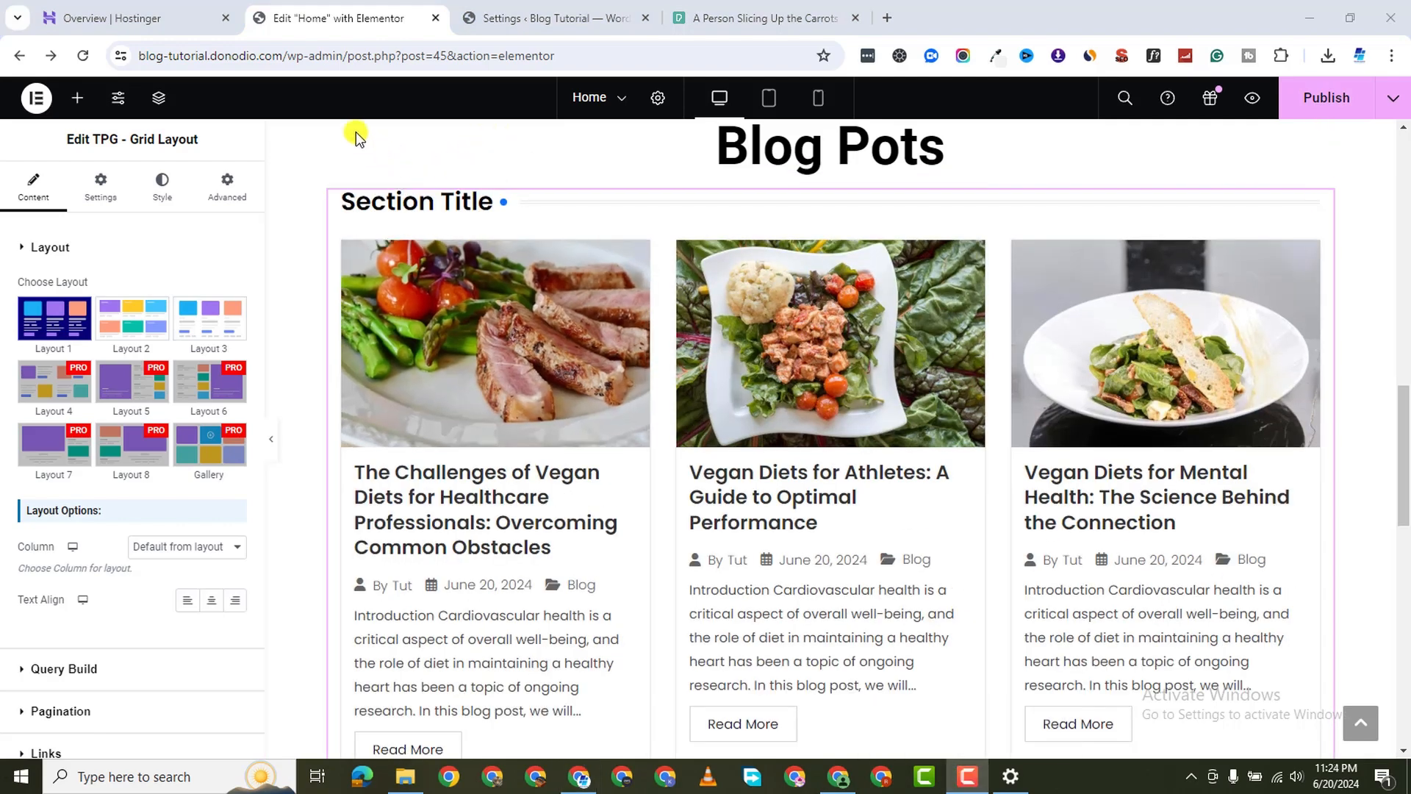
{"action": "scroll", "coordinate": [48, 565], "scroll_direction": "down", "scroll_amount": 1}
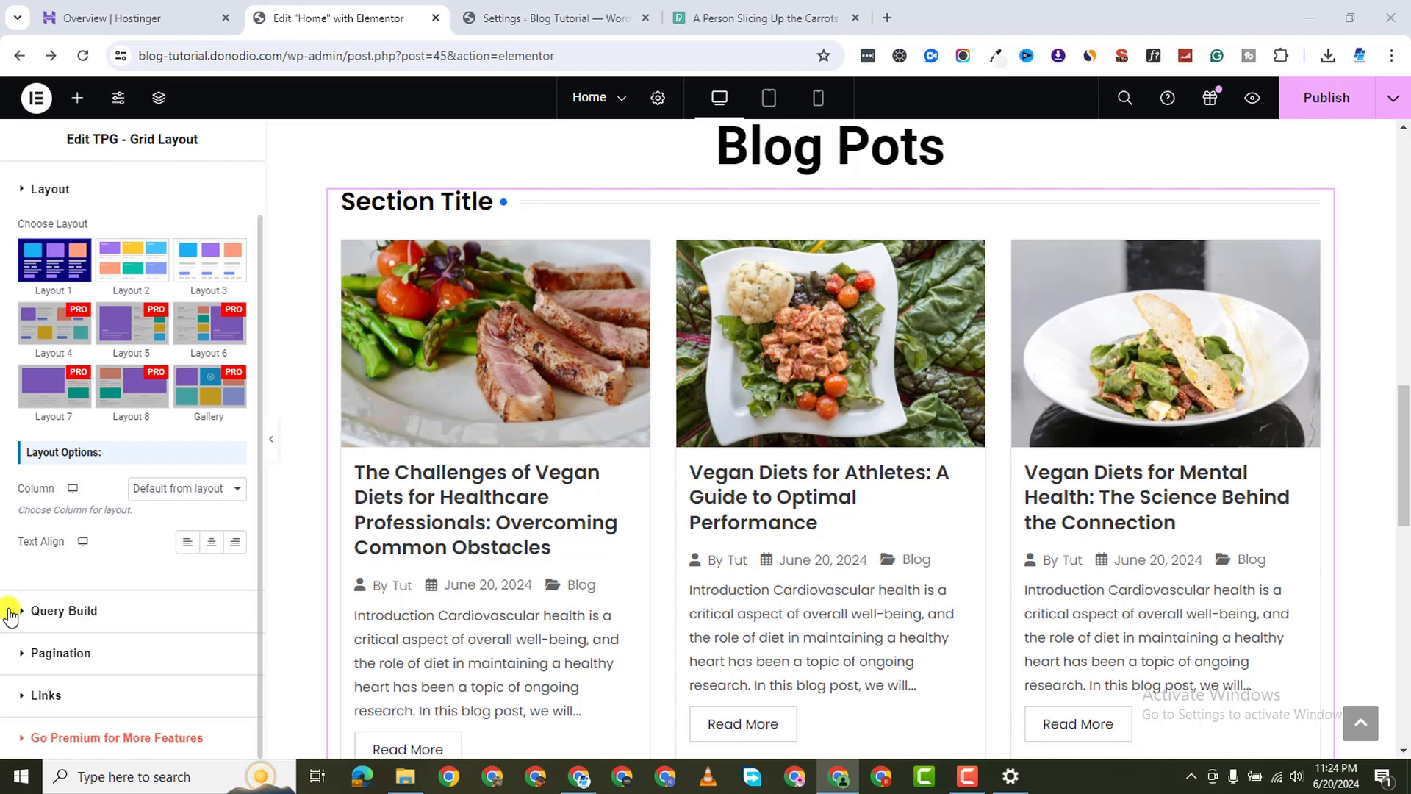
Set the post grid to 3 Columns after trying 4 and 2
{"action": "left_click", "coordinate": [188, 491]}
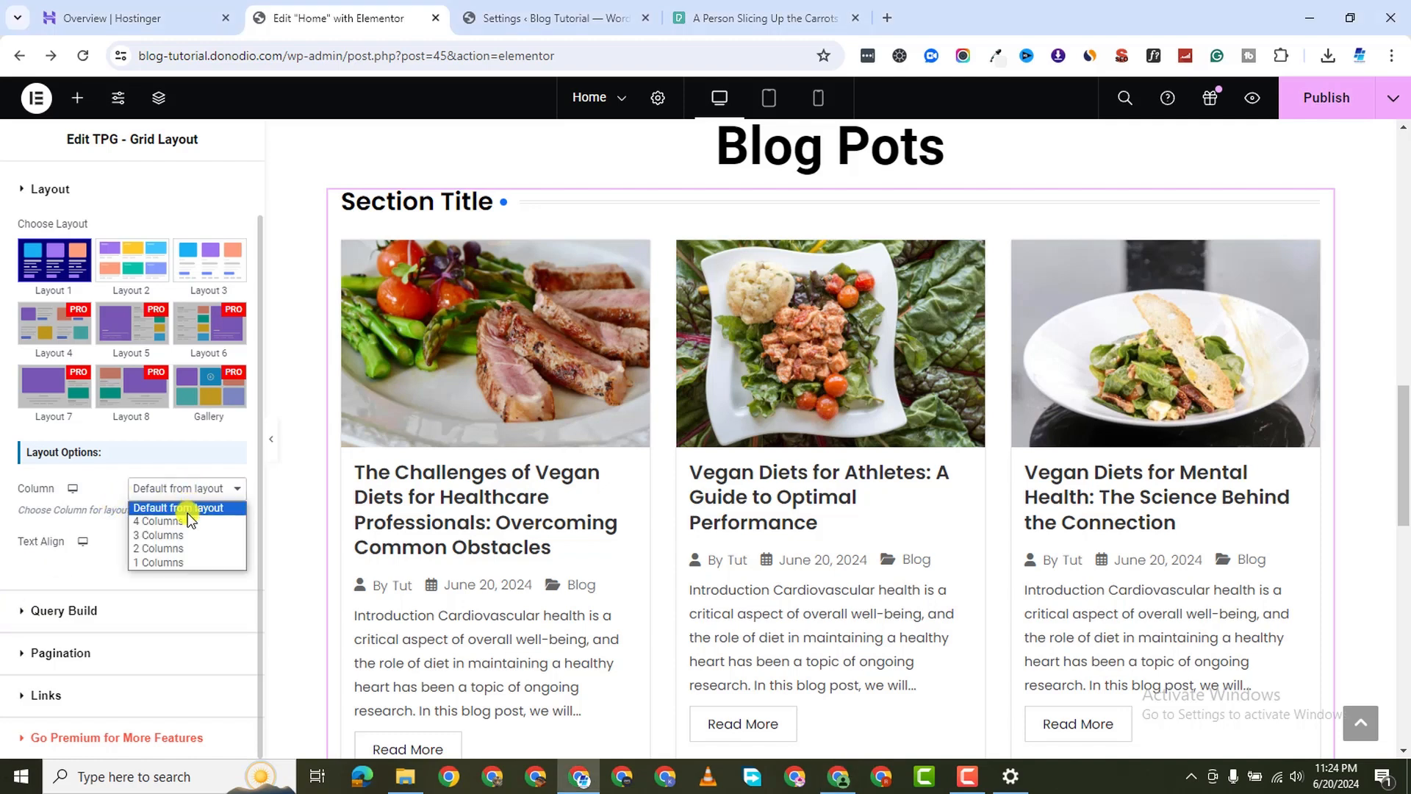
{"action": "left_click", "coordinate": [187, 520]}
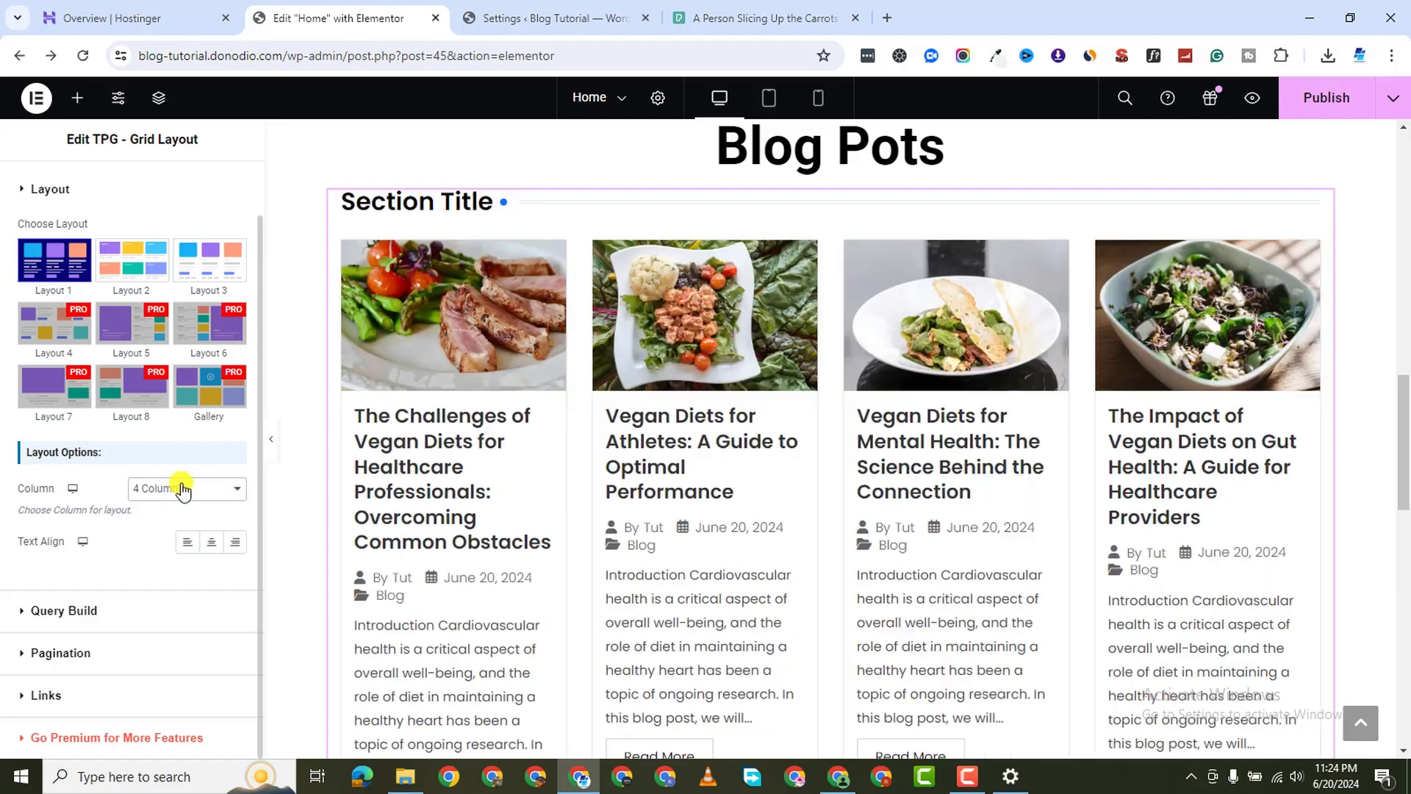
{"action": "left_click", "coordinate": [184, 490]}
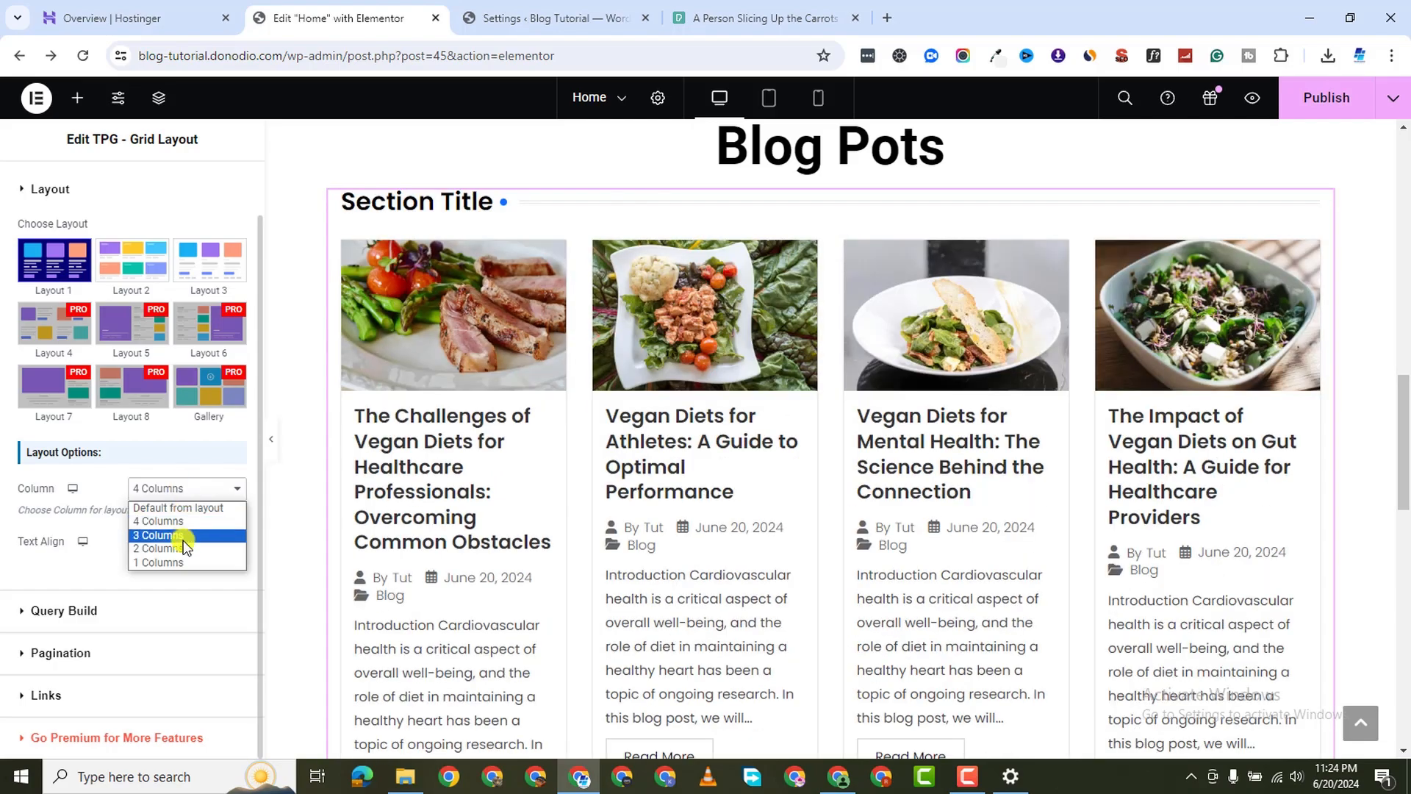
{"action": "left_click", "coordinate": [184, 548]}
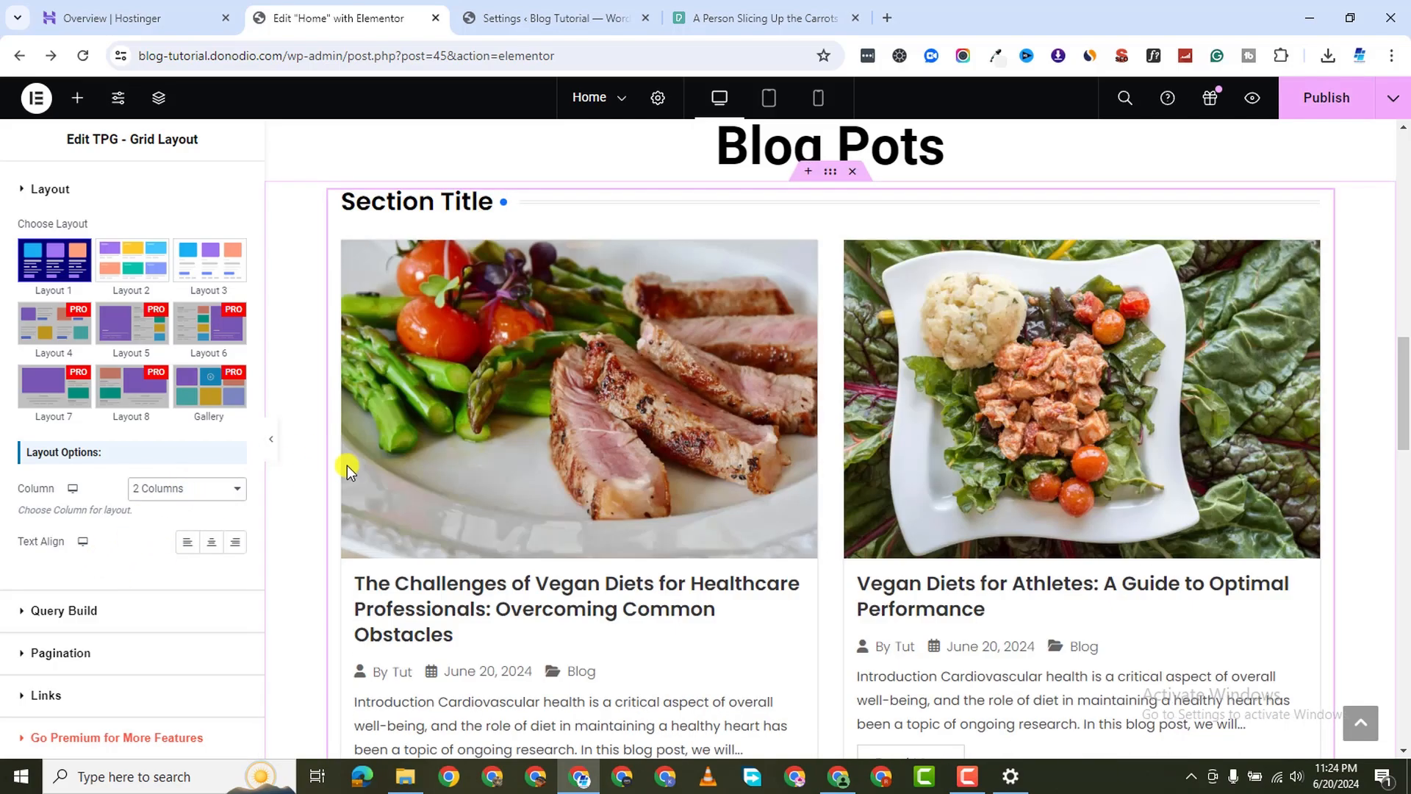
{"action": "scroll", "coordinate": [573, 500], "scroll_direction": "down", "scroll_amount": 10}
{"action": "scroll", "coordinate": [589, 514], "scroll_direction": "down", "scroll_amount": 5}
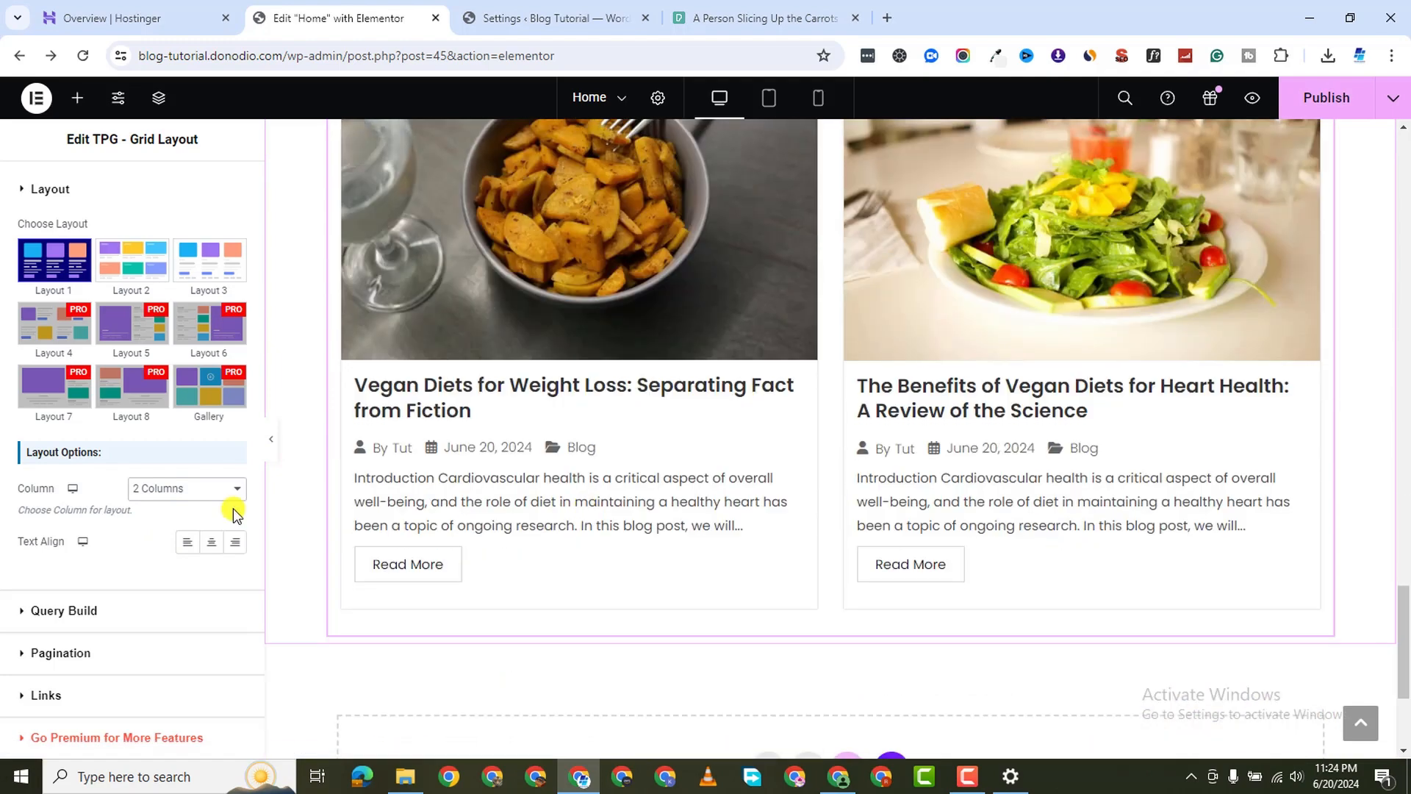
{"action": "left_click", "coordinate": [164, 494]}
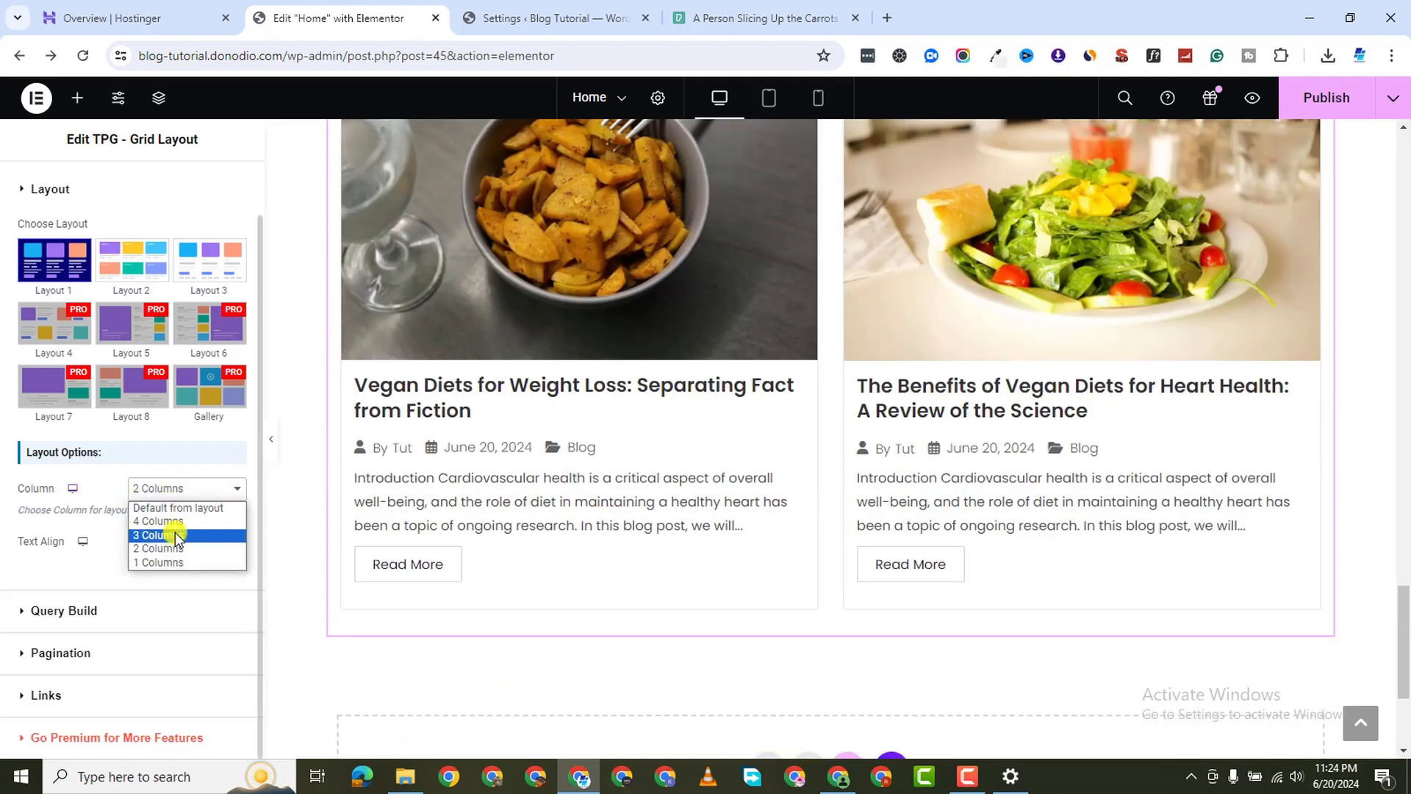
{"action": "left_click", "coordinate": [177, 535]}
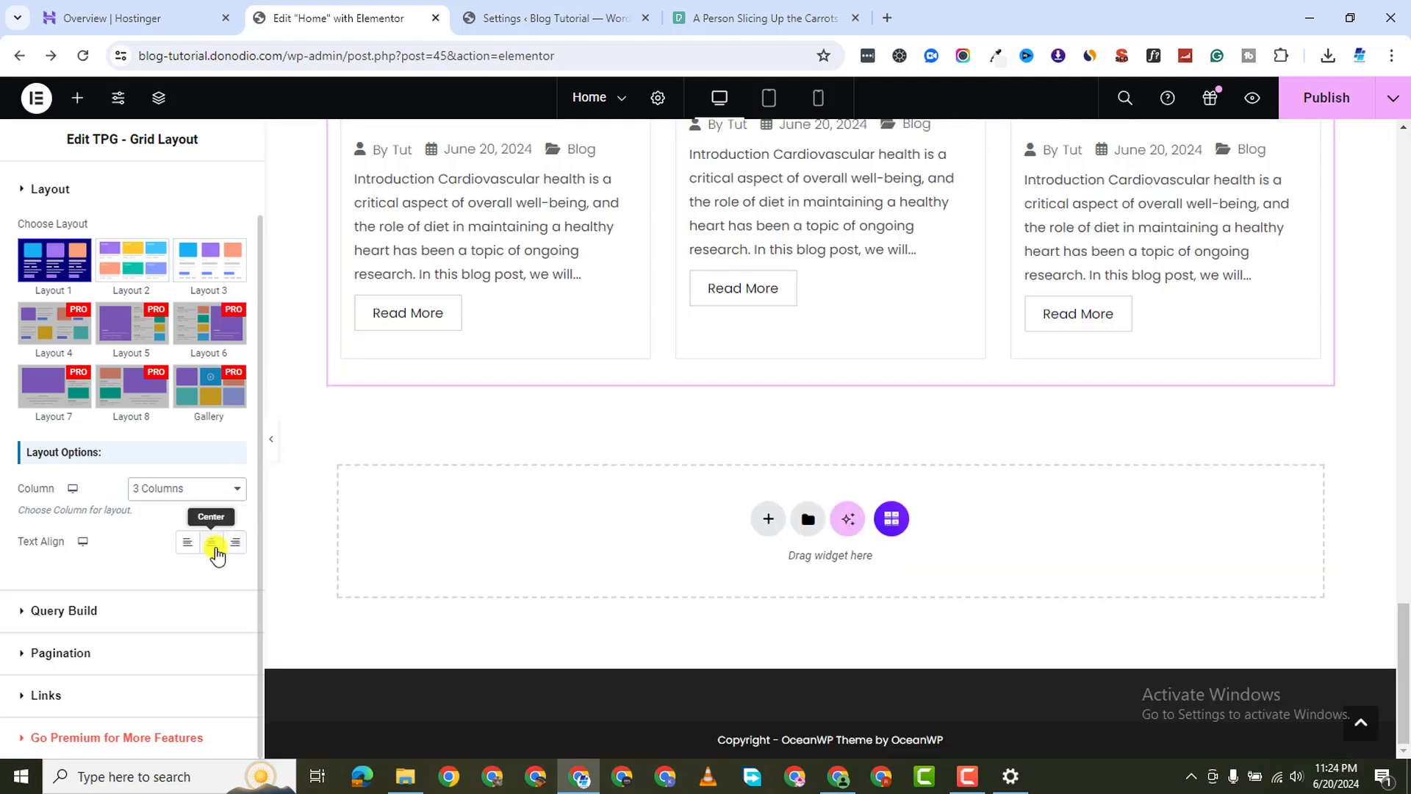
Left-align the post card text after trying Center and Right
{"action": "scroll", "coordinate": [403, 459], "scroll_direction": "up", "scroll_amount": 4}
{"action": "scroll", "coordinate": [403, 460], "scroll_direction": "up", "scroll_amount": 5}
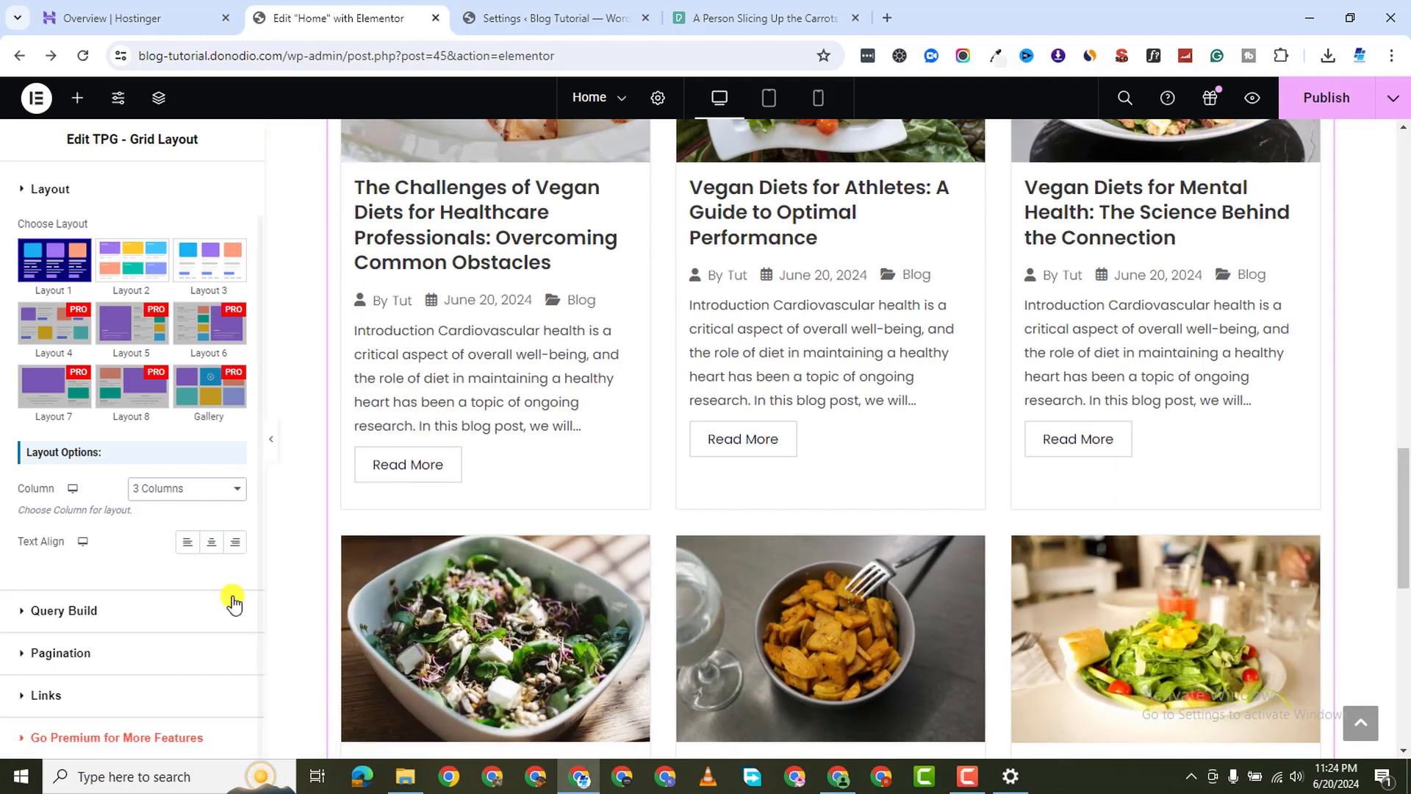
{"action": "left_click", "coordinate": [211, 541]}
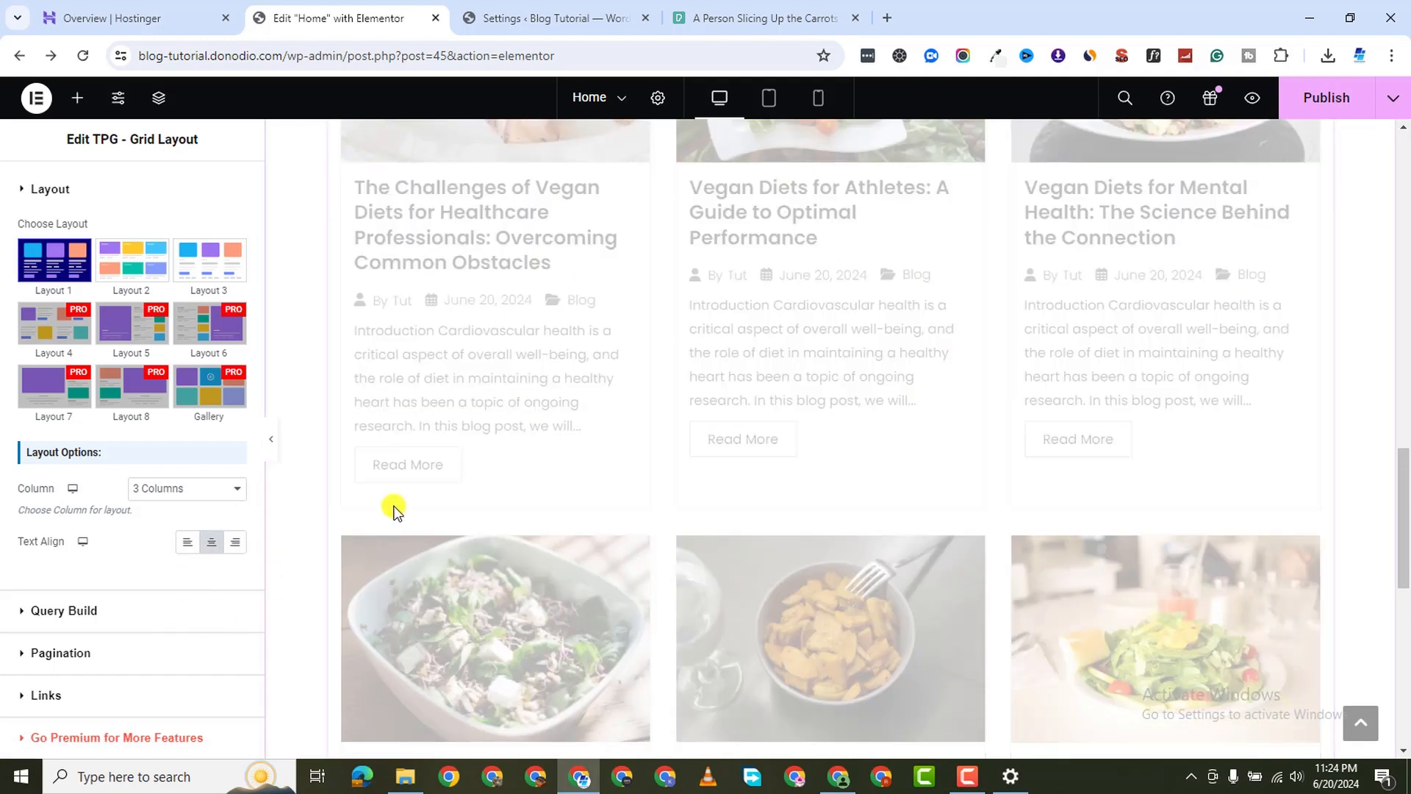
{"action": "left_click", "coordinate": [235, 542]}
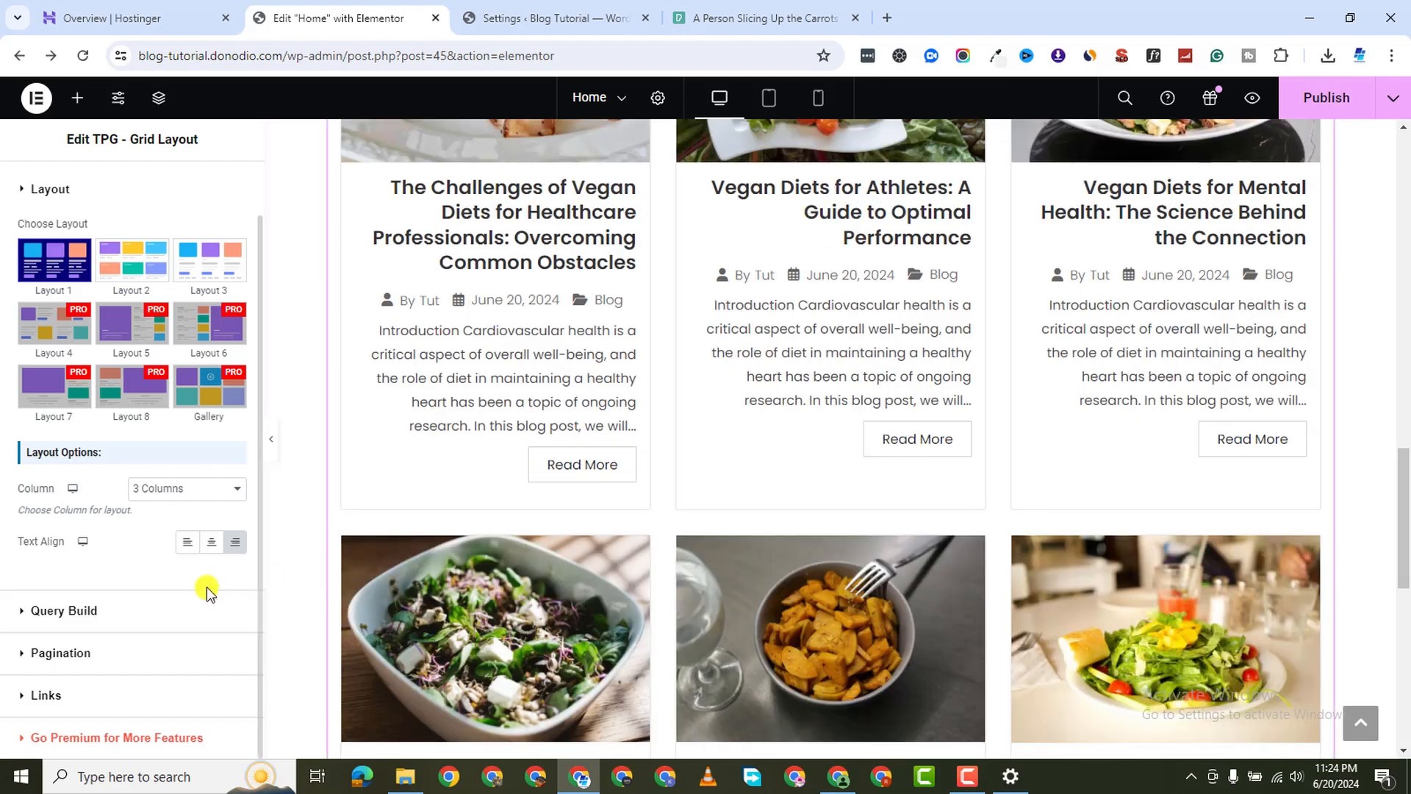
{"action": "left_click", "coordinate": [192, 545]}
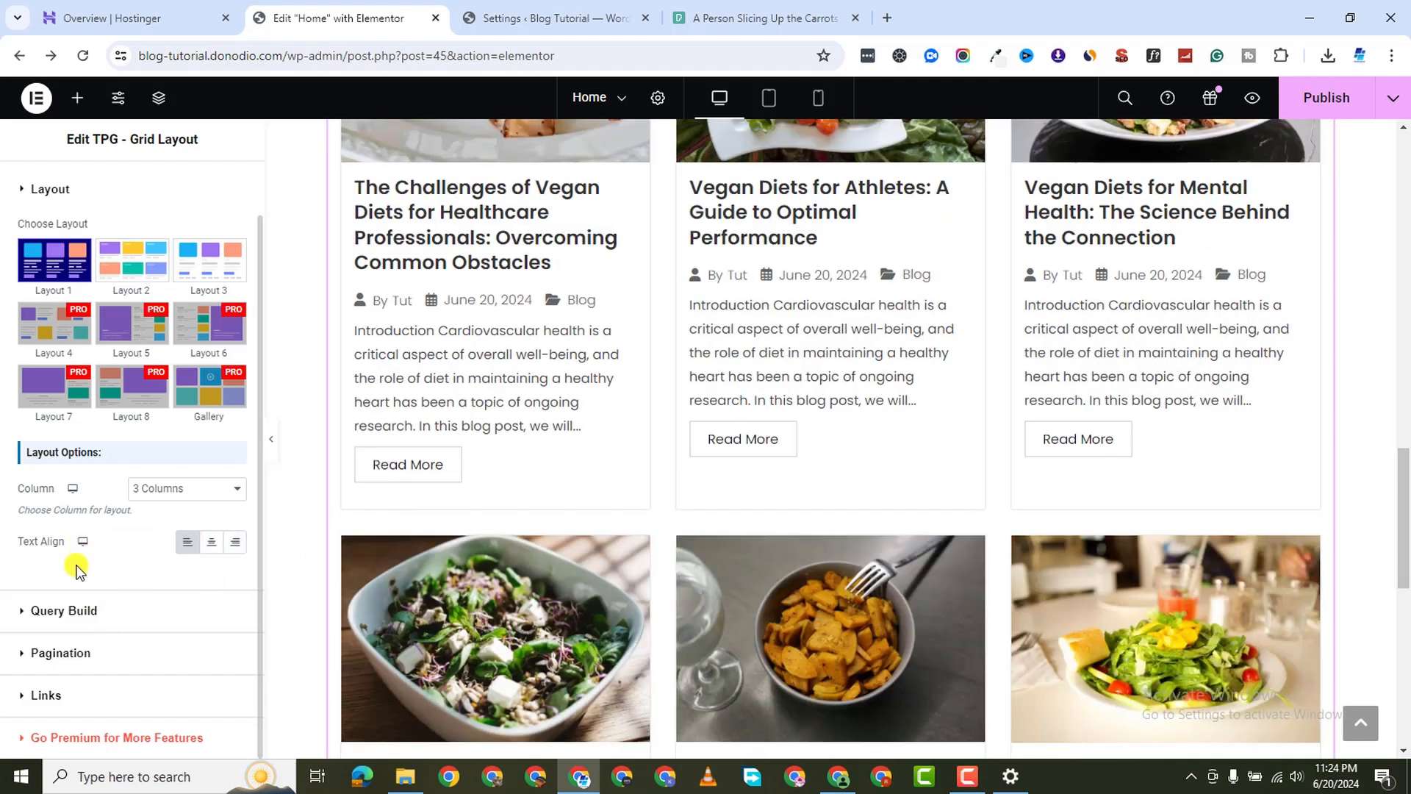
Expand Query Build and keep Post Source set to Posts
{"action": "left_click", "coordinate": [37, 627]}
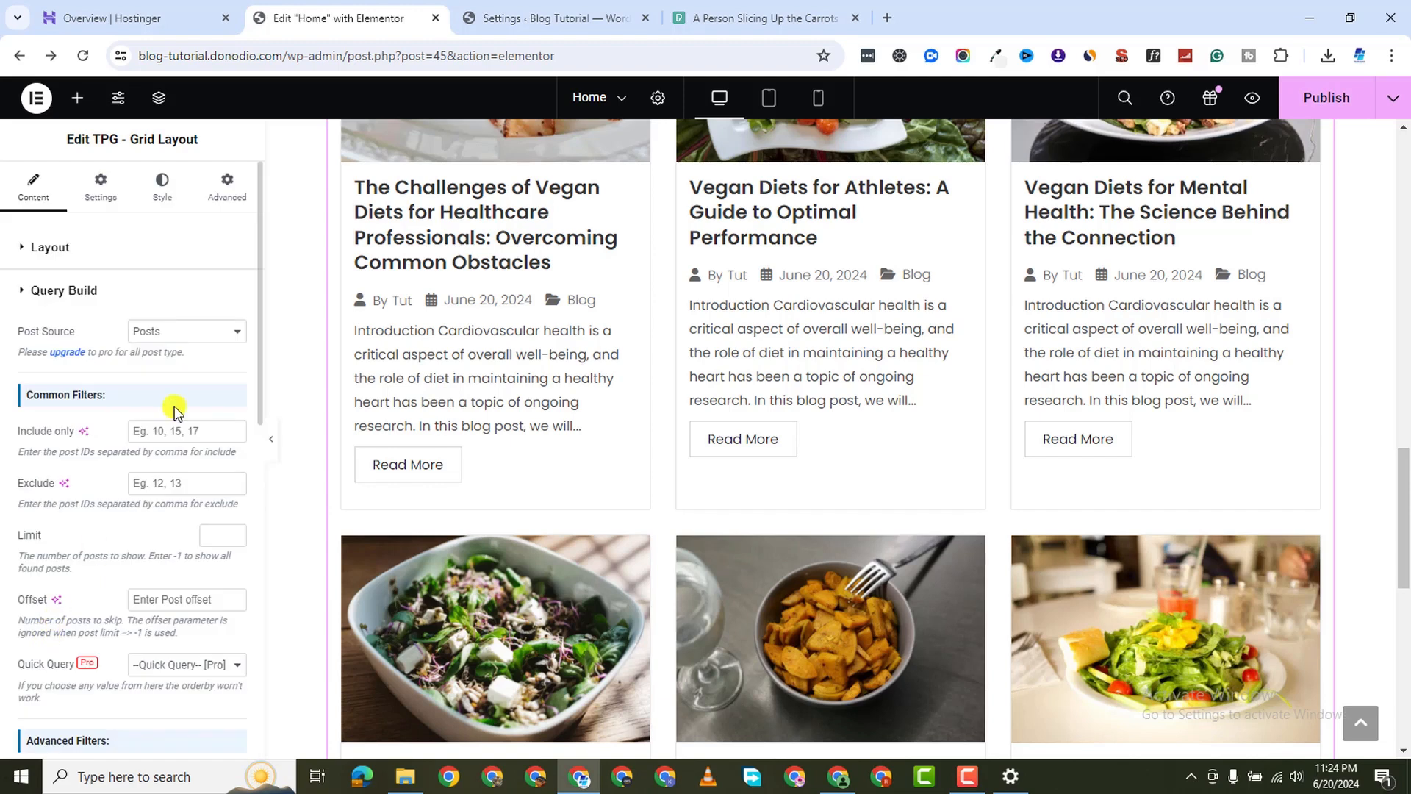
{"action": "left_click", "coordinate": [176, 338]}
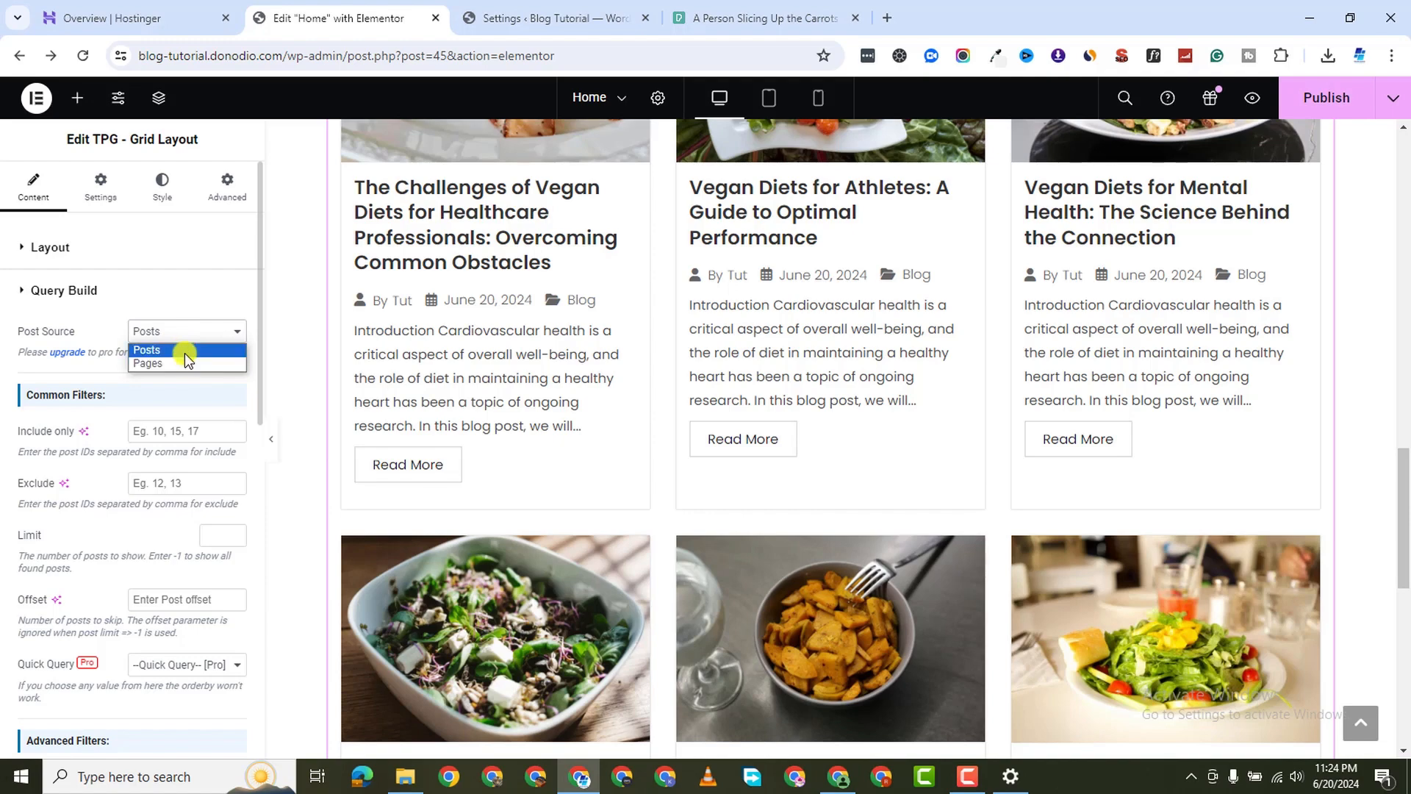
{"action": "left_click", "coordinate": [184, 351]}
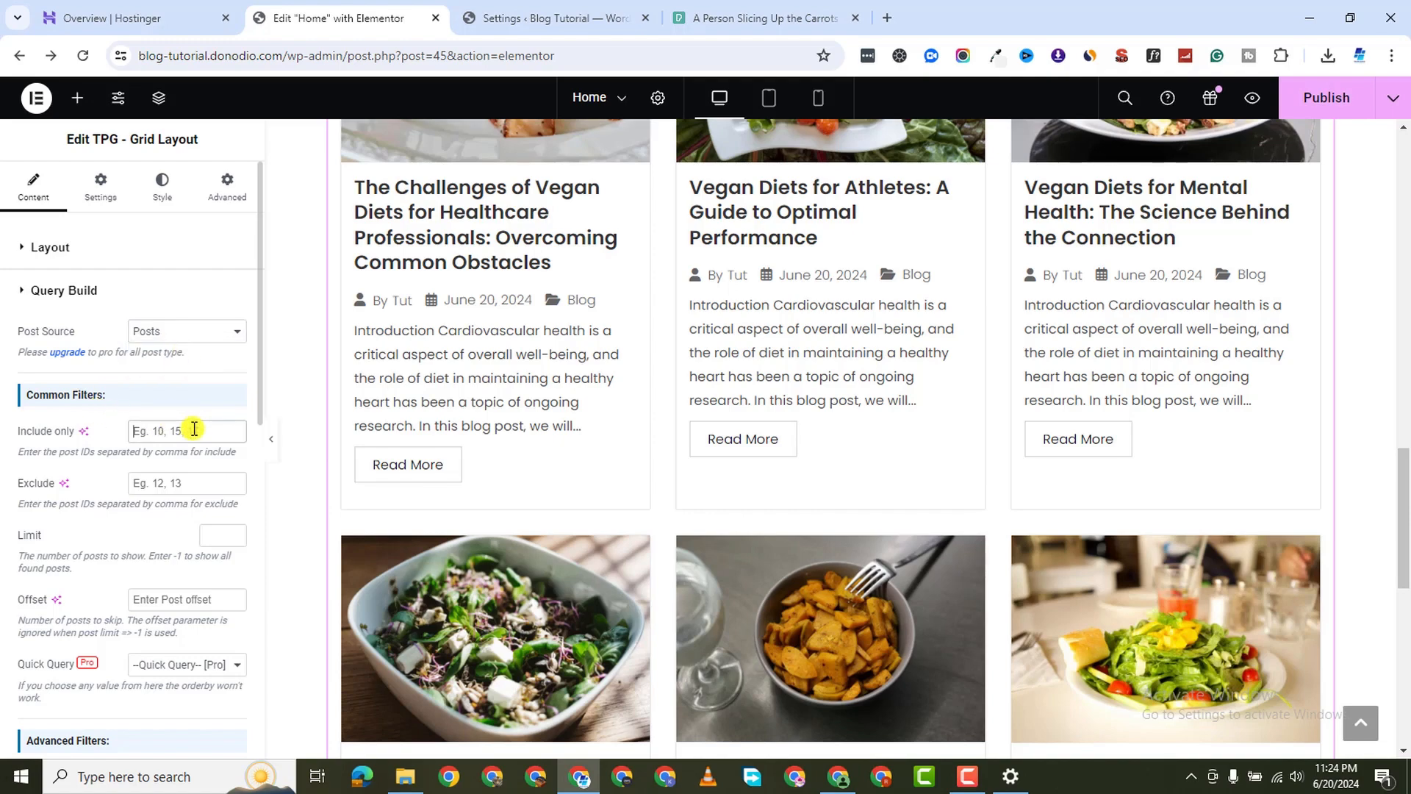
Open the pages list in a new tab and go to Posts > All Posts
{"action": "left_click", "coordinate": [514, 17]}
{"action": "mouse_move", "coordinate": [54, 201]}
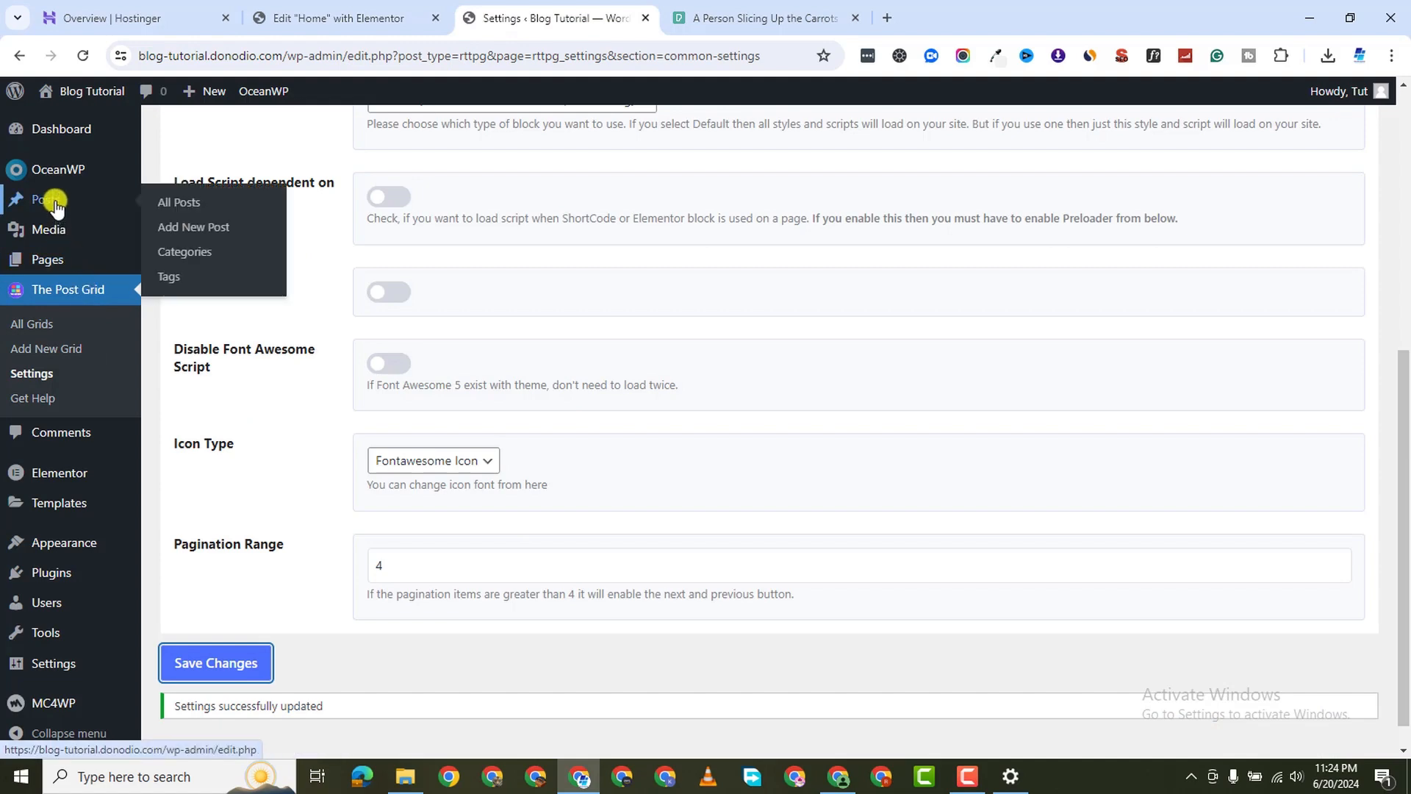
{"action": "mouse_move", "coordinate": [108, 266]}
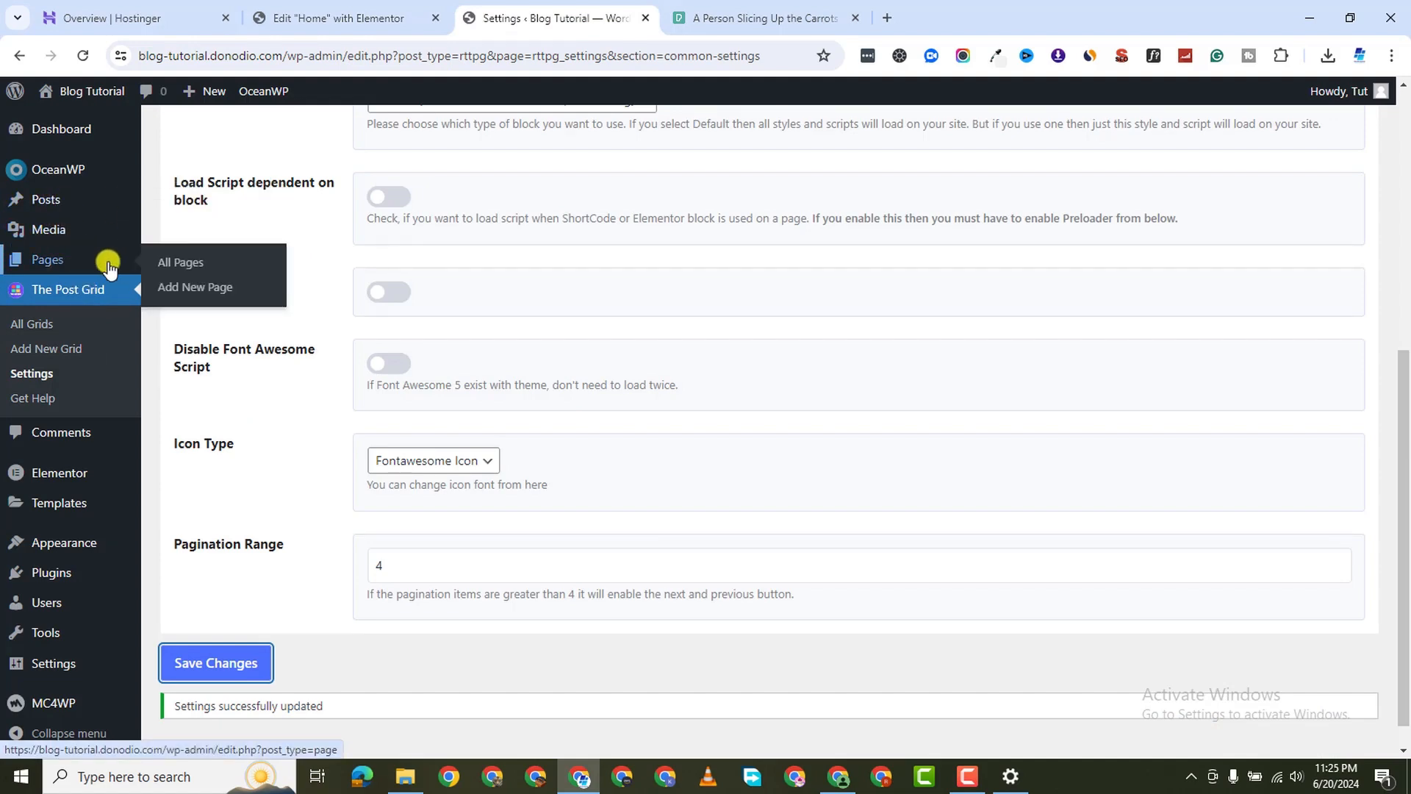
{"action": "right_click", "coordinate": [177, 265]}
{"action": "left_click", "coordinate": [324, 192]}
{"action": "left_click", "coordinate": [693, 29]}
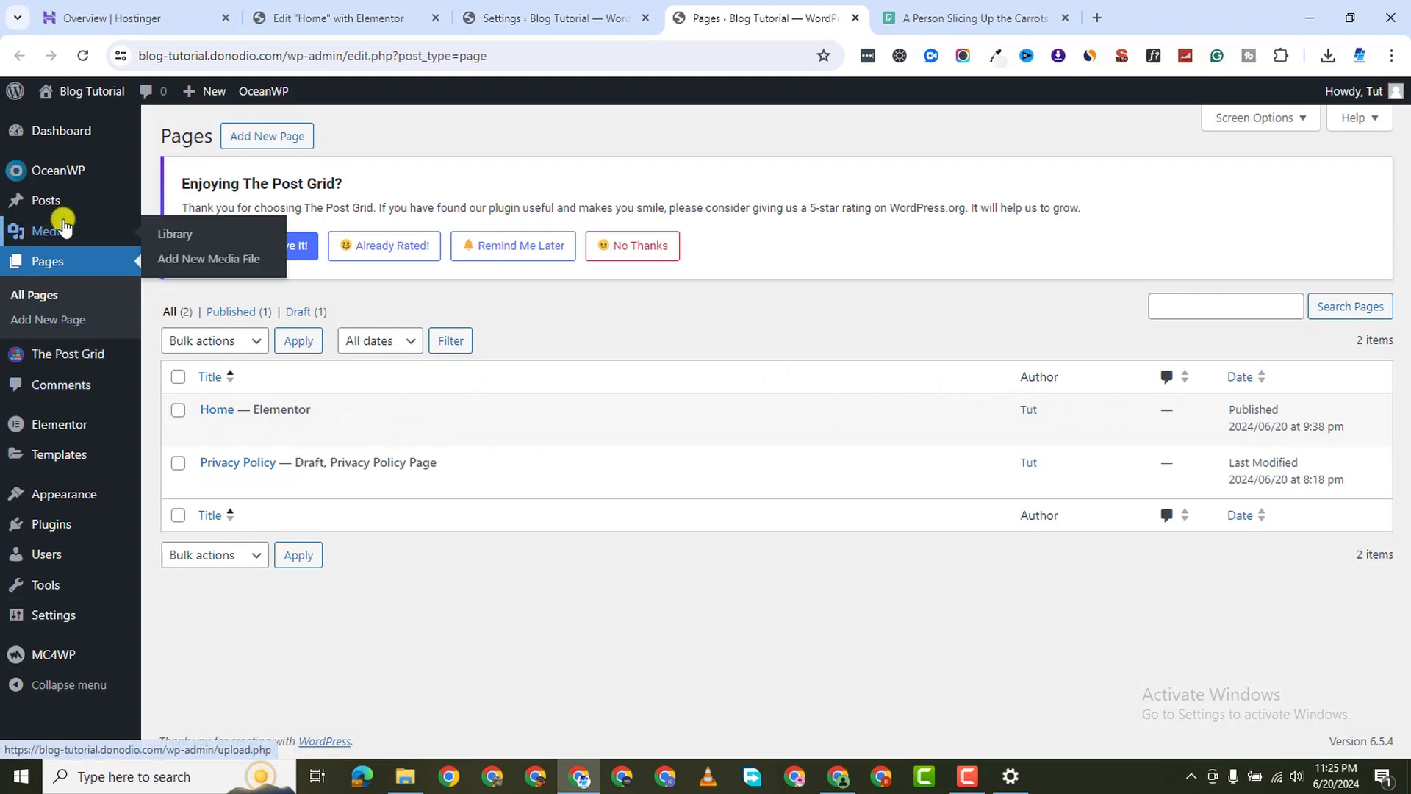
{"action": "left_click", "coordinate": [194, 203]}
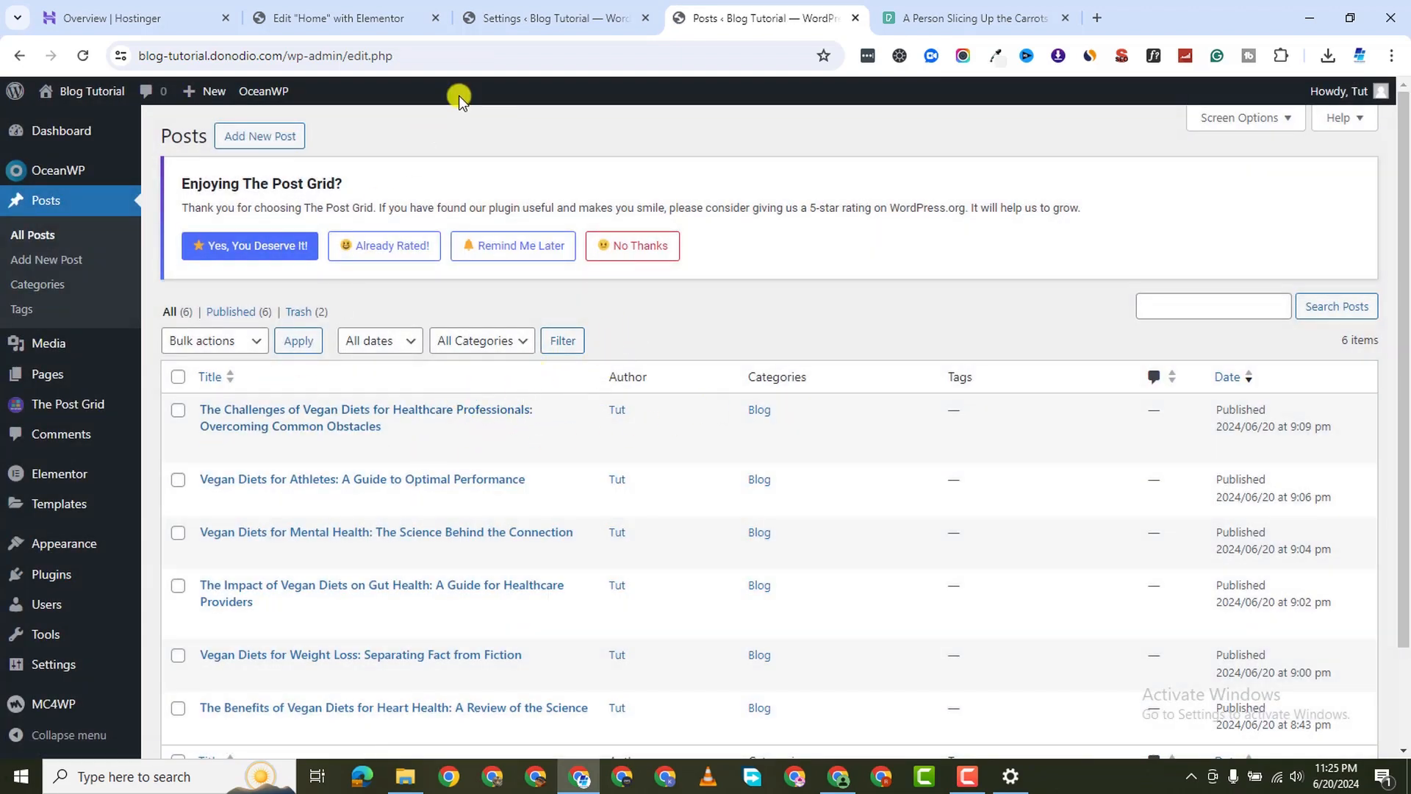
Check the Post Grid settings and posts list tabs, then return to the home page editor
{"action": "left_click", "coordinate": [488, 28]}
{"action": "left_click", "coordinate": [383, 28]}
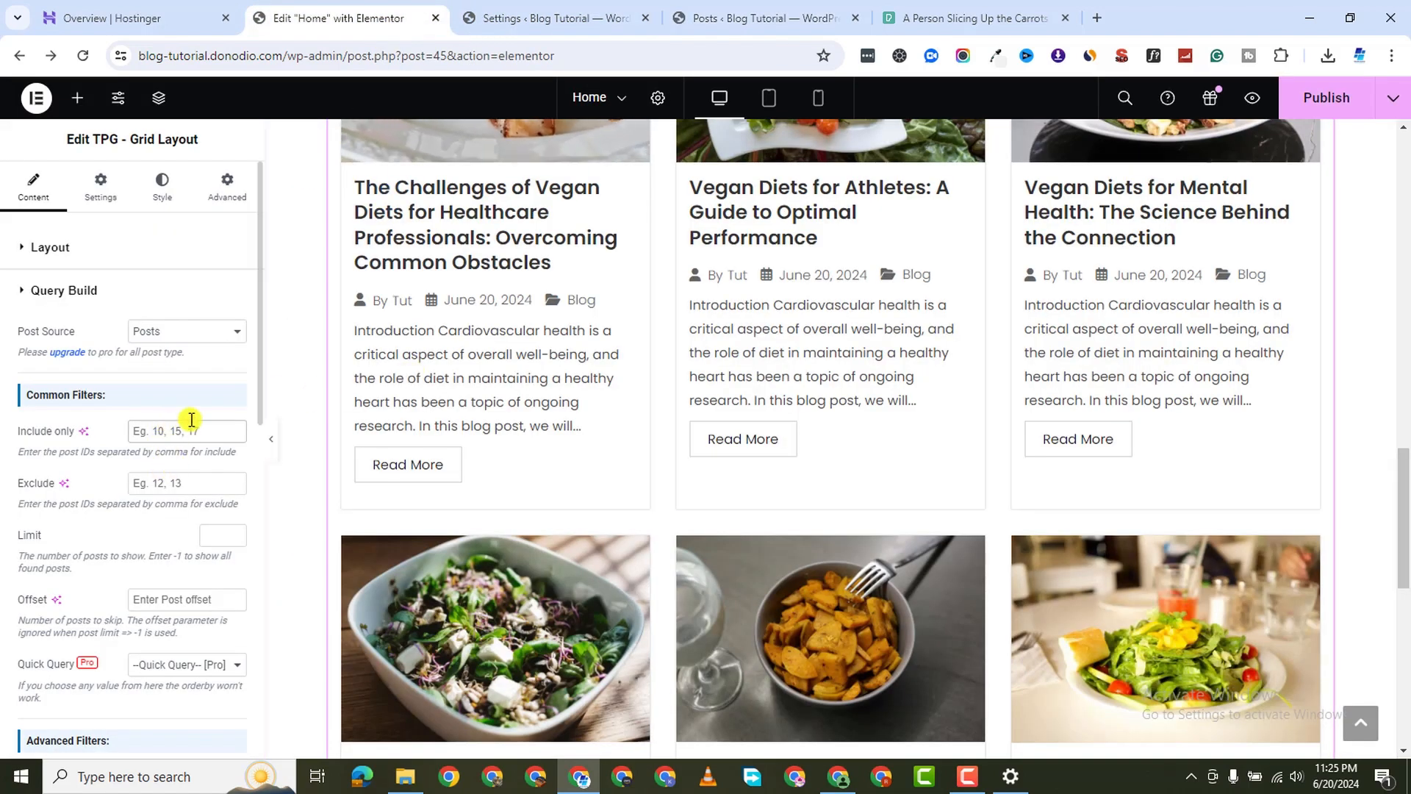
{"action": "left_click", "coordinate": [557, 28]}
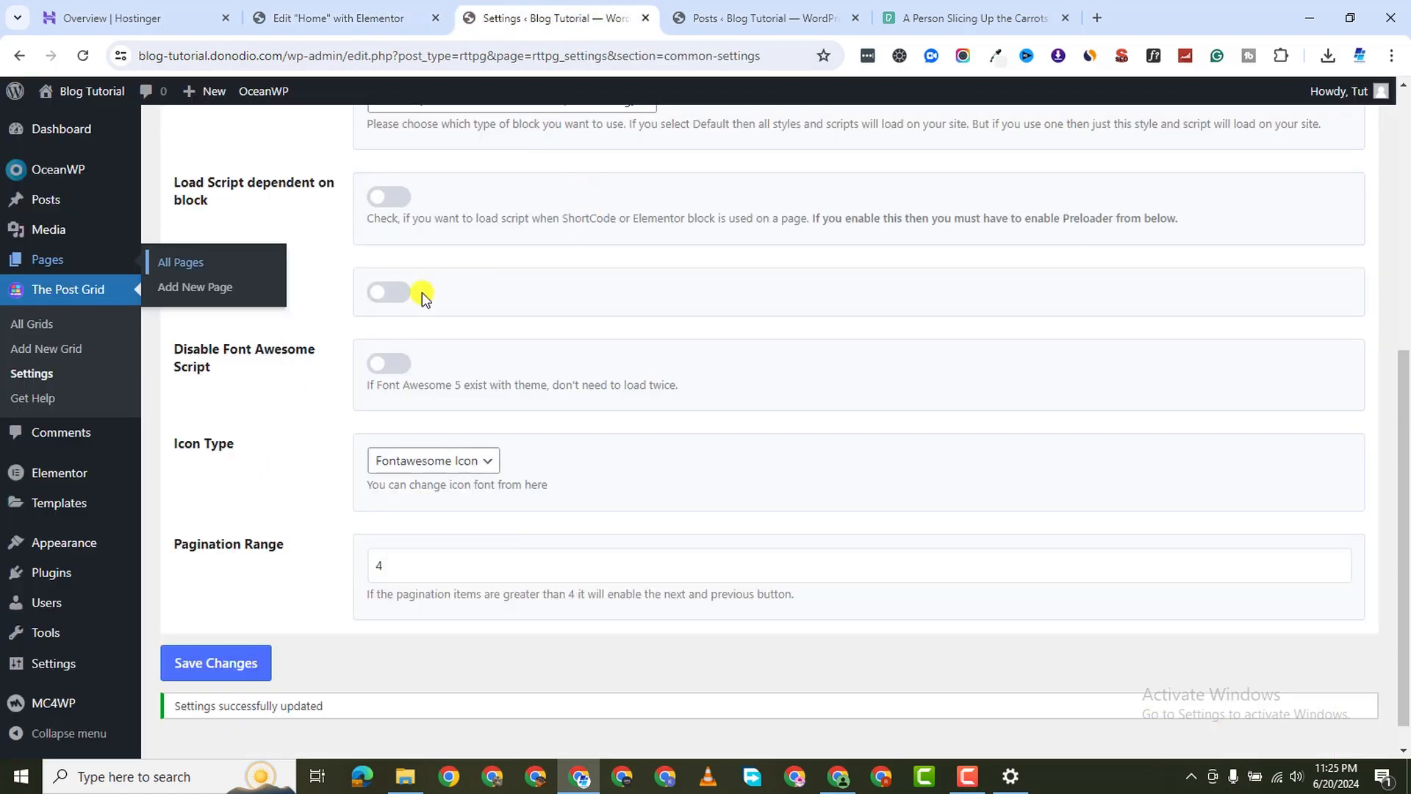
{"action": "scroll", "coordinate": [422, 293], "scroll_direction": "up", "scroll_amount": 2}
{"action": "left_click", "coordinate": [764, 18]}
{"action": "scroll", "coordinate": [220, 367], "scroll_direction": "down", "scroll_amount": 2}
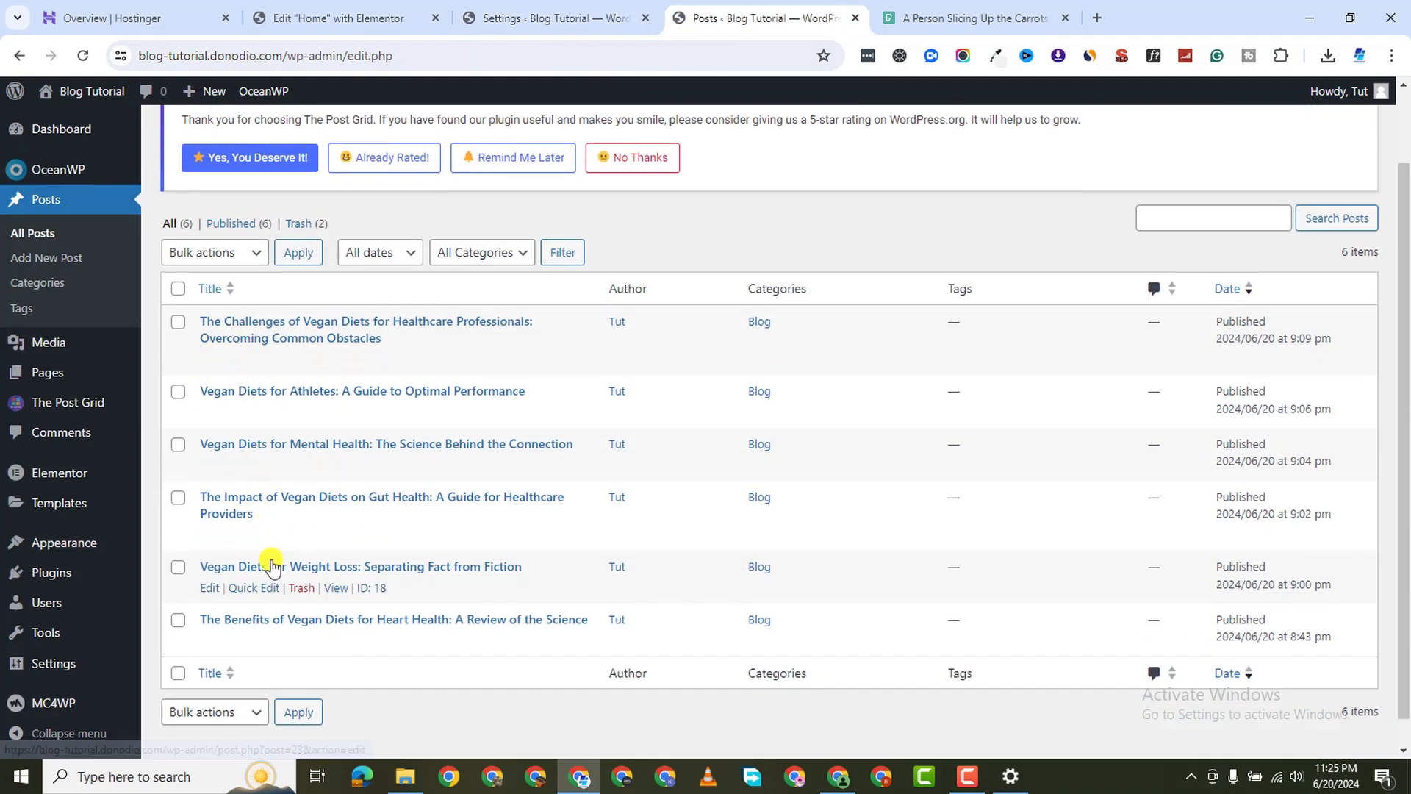
{"action": "left_click", "coordinate": [471, 20]}
{"action": "left_click", "coordinate": [316, 18]}
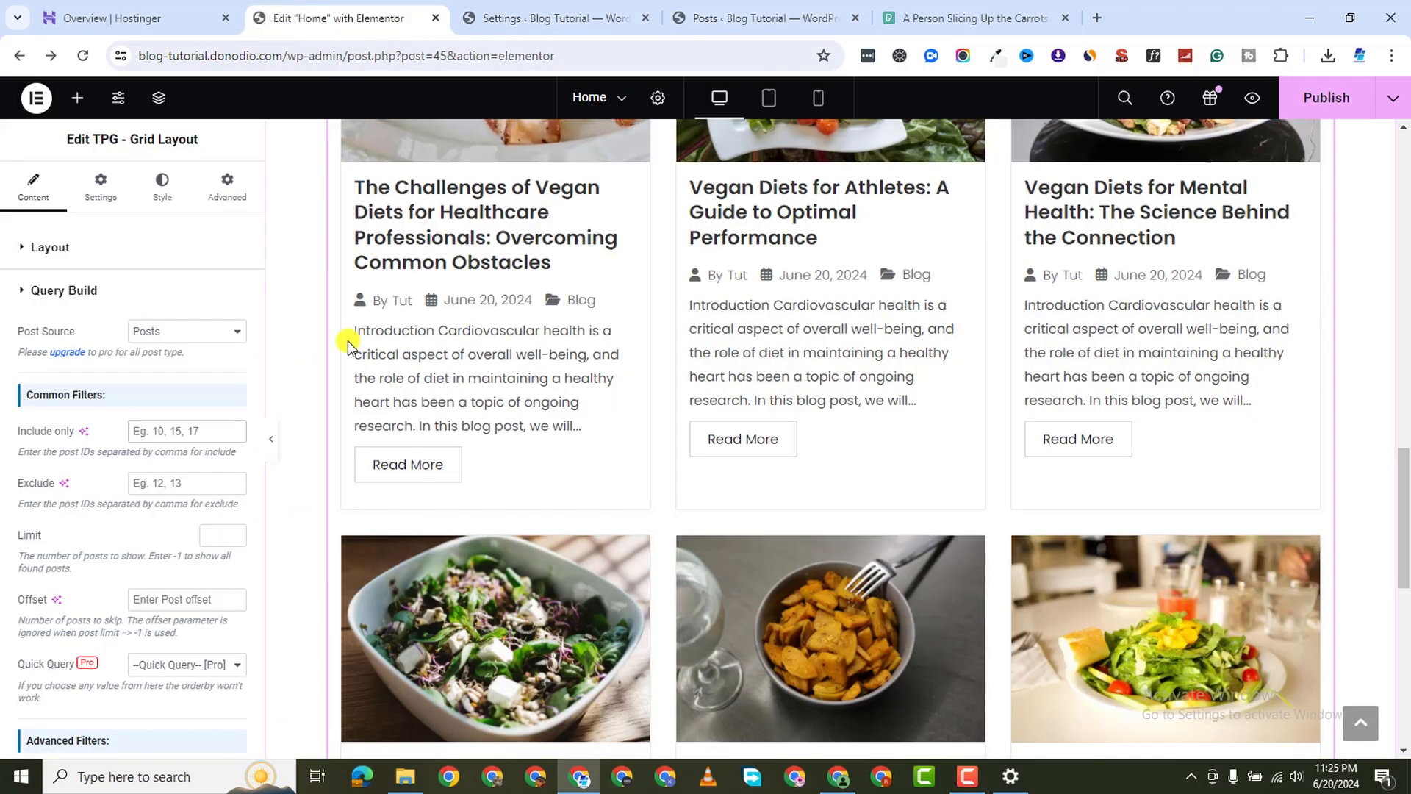
Look through the query options, including the field for post IDs to include
{"action": "left_click", "coordinate": [162, 424]}
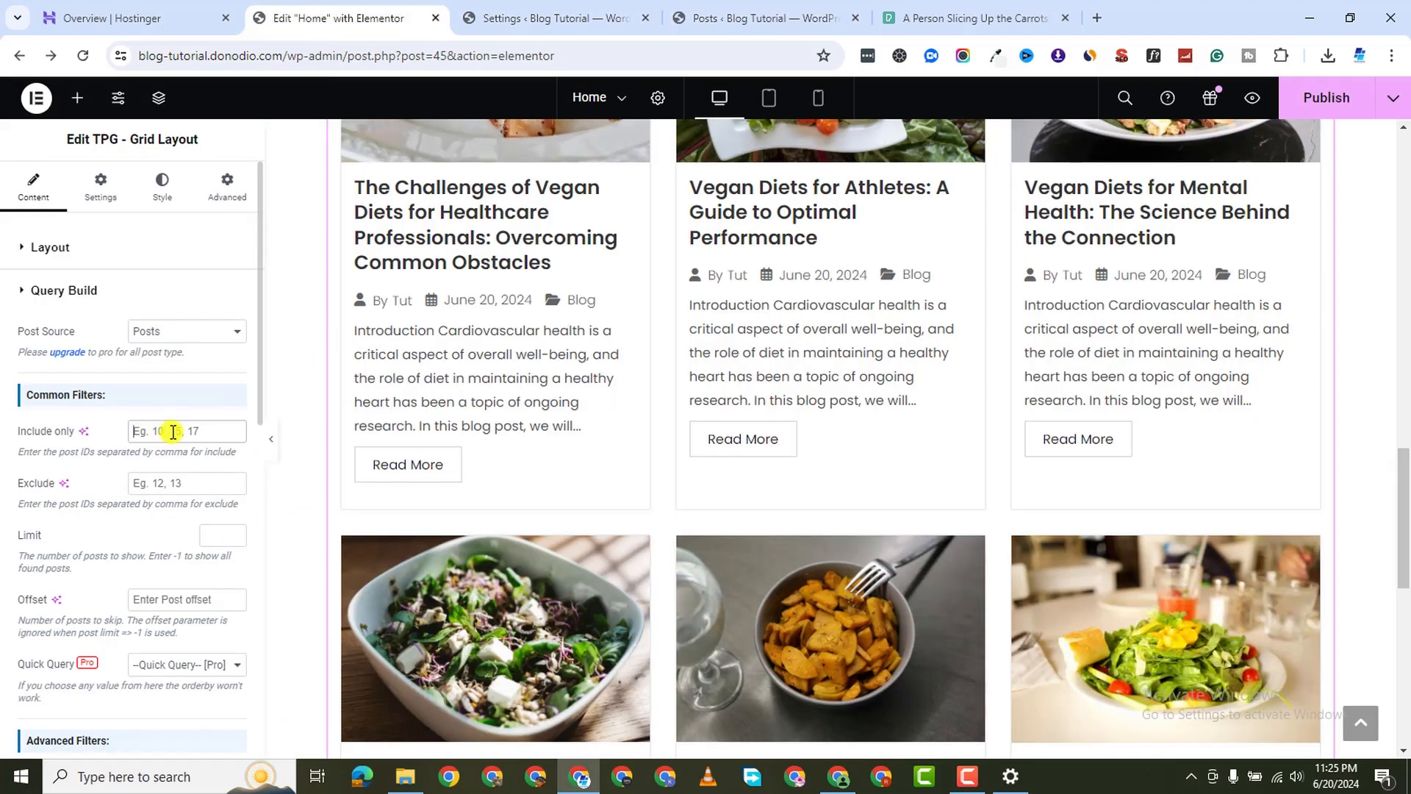
{"action": "scroll", "coordinate": [166, 501], "scroll_direction": "down", "scroll_amount": 1}
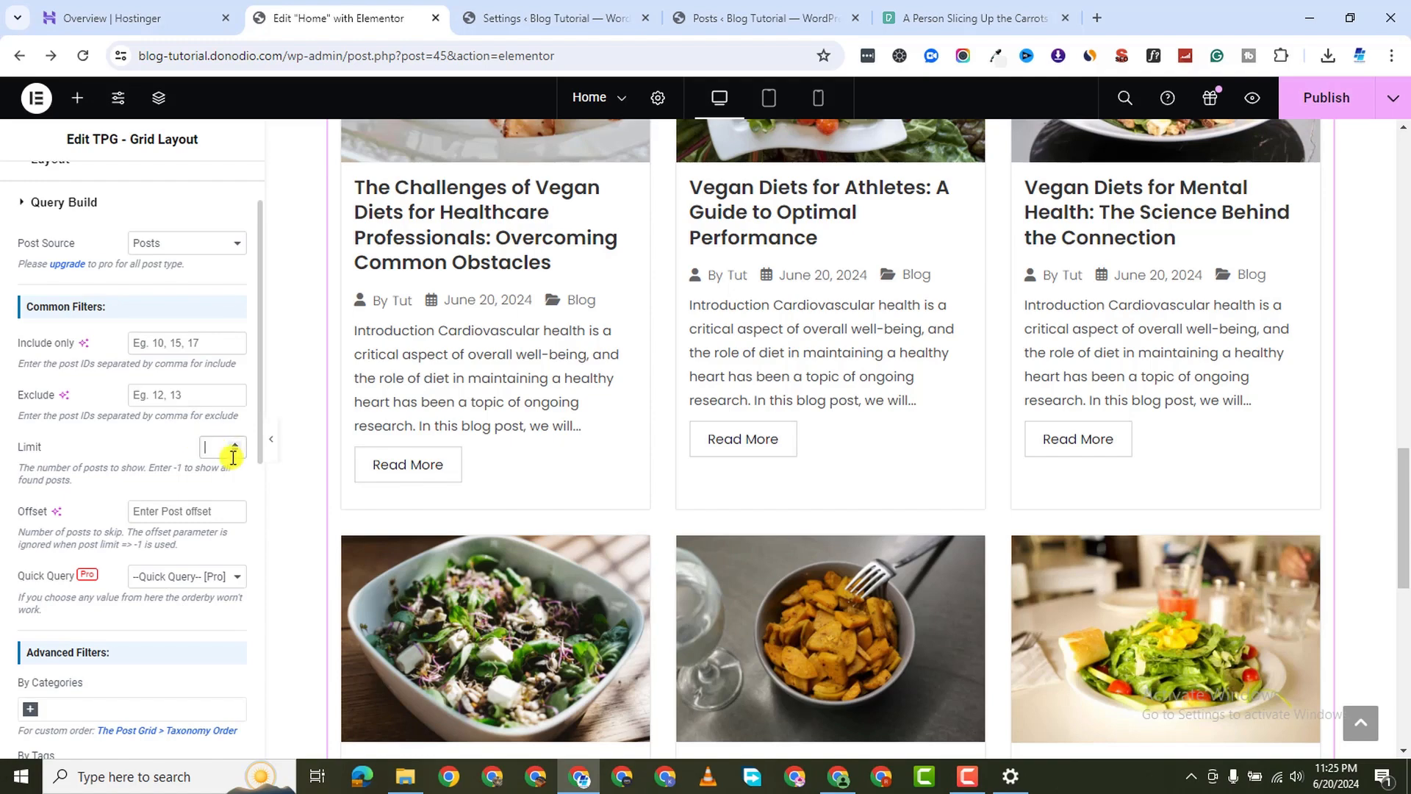
{"action": "scroll", "coordinate": [197, 506], "scroll_direction": "up", "scroll_amount": 1}
{"action": "scroll", "coordinate": [199, 570], "scroll_direction": "down", "scroll_amount": 2}
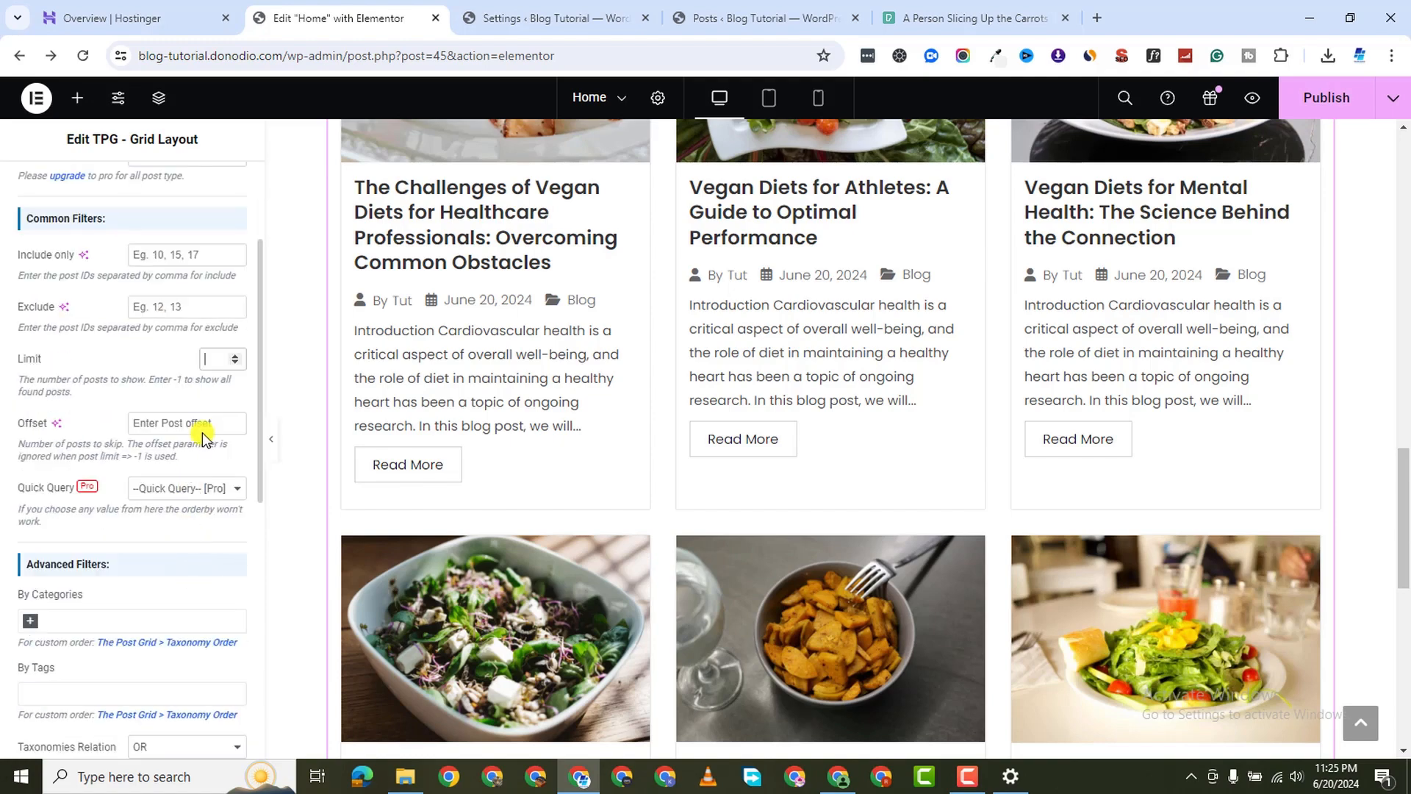
{"action": "scroll", "coordinate": [139, 530], "scroll_direction": "down", "scroll_amount": 6}
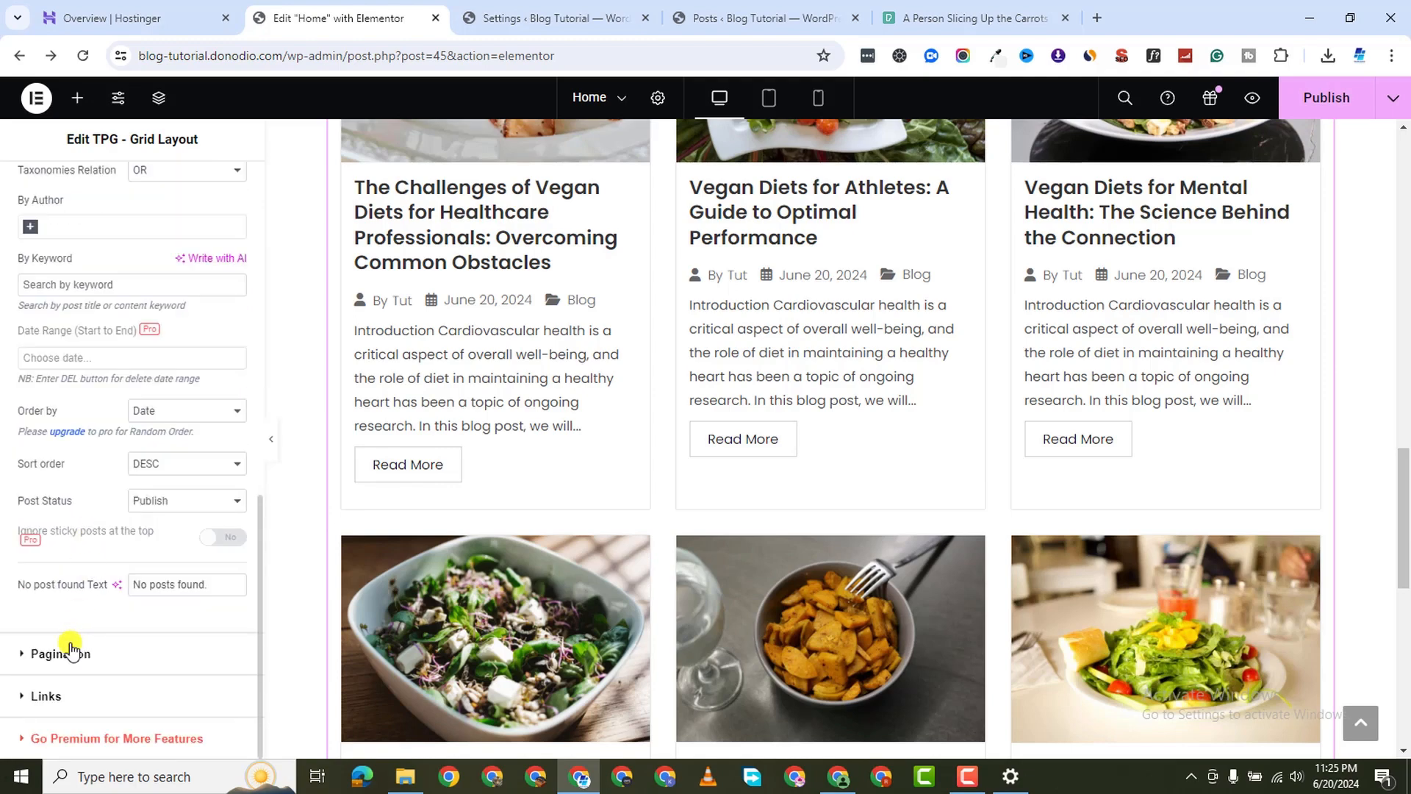
Turn Show Pagination on and back off, then expand Links and the Settings tab
{"action": "left_click", "coordinate": [18, 653]}
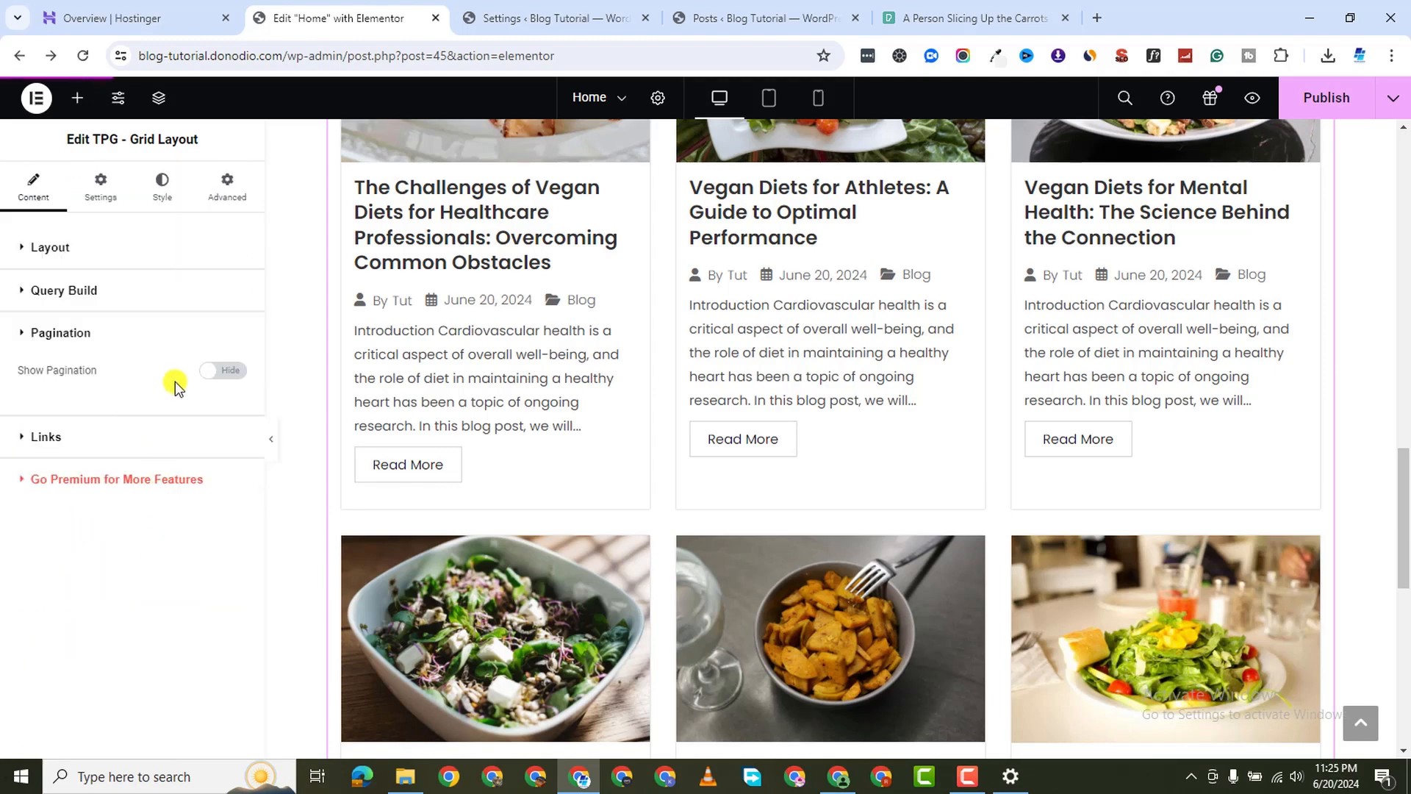
{"action": "left_click", "coordinate": [220, 371]}
{"action": "scroll", "coordinate": [686, 529], "scroll_direction": "down", "scroll_amount": 10}
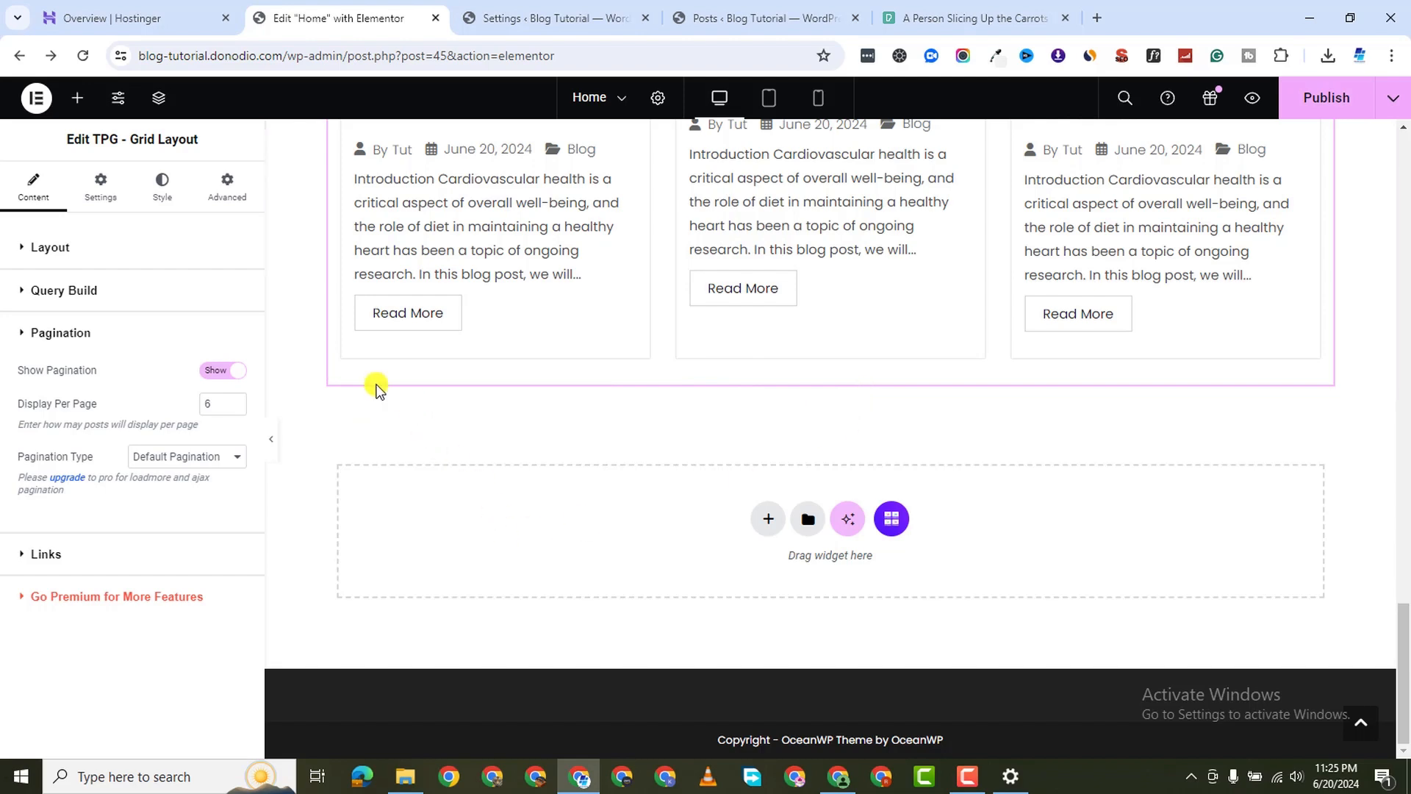
{"action": "left_click", "coordinate": [214, 373]}
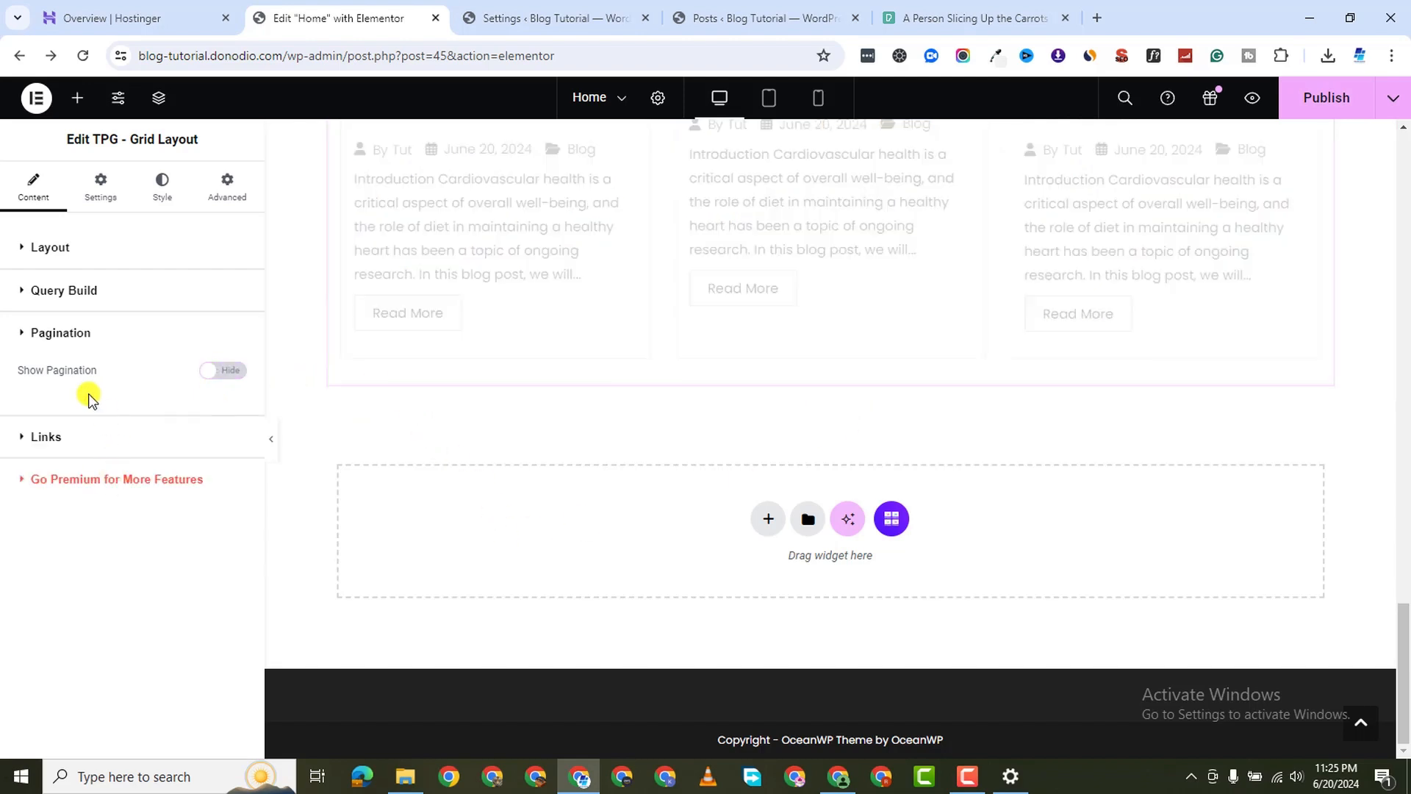
{"action": "left_click", "coordinate": [46, 437]}
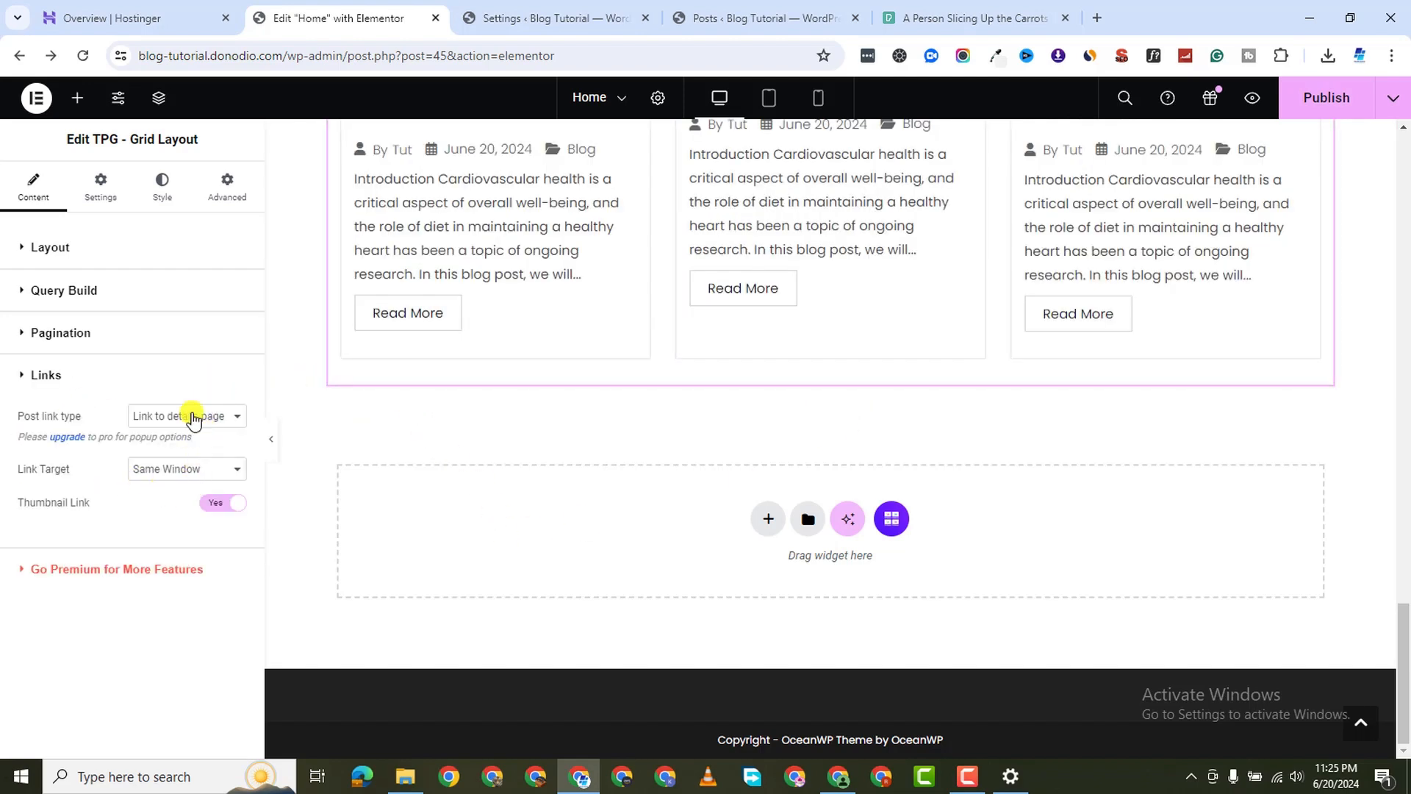
{"action": "left_click", "coordinate": [101, 187]}
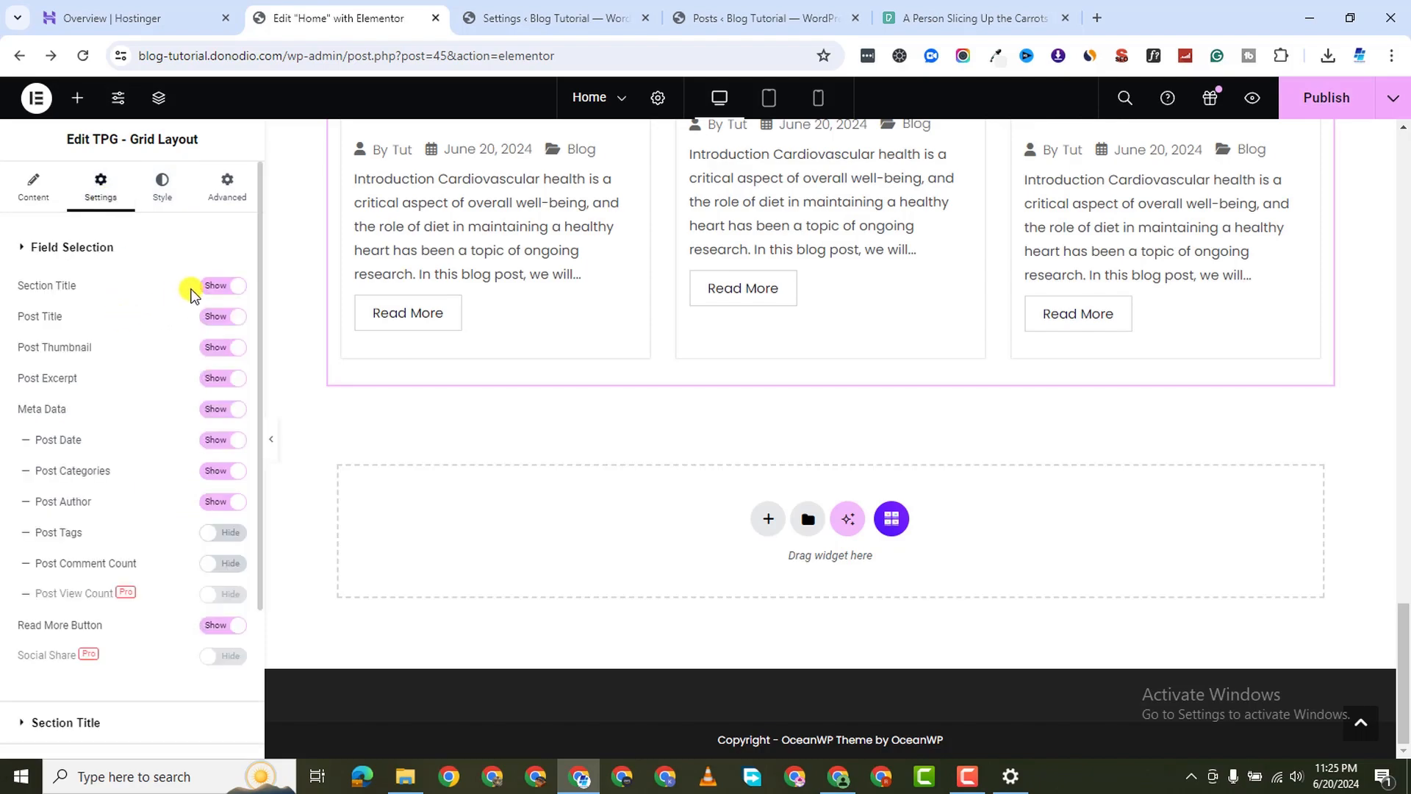
Hide the grid's Section Title and the author/date/category Meta Data
{"action": "scroll", "coordinate": [794, 501], "scroll_direction": "up", "scroll_amount": 8}
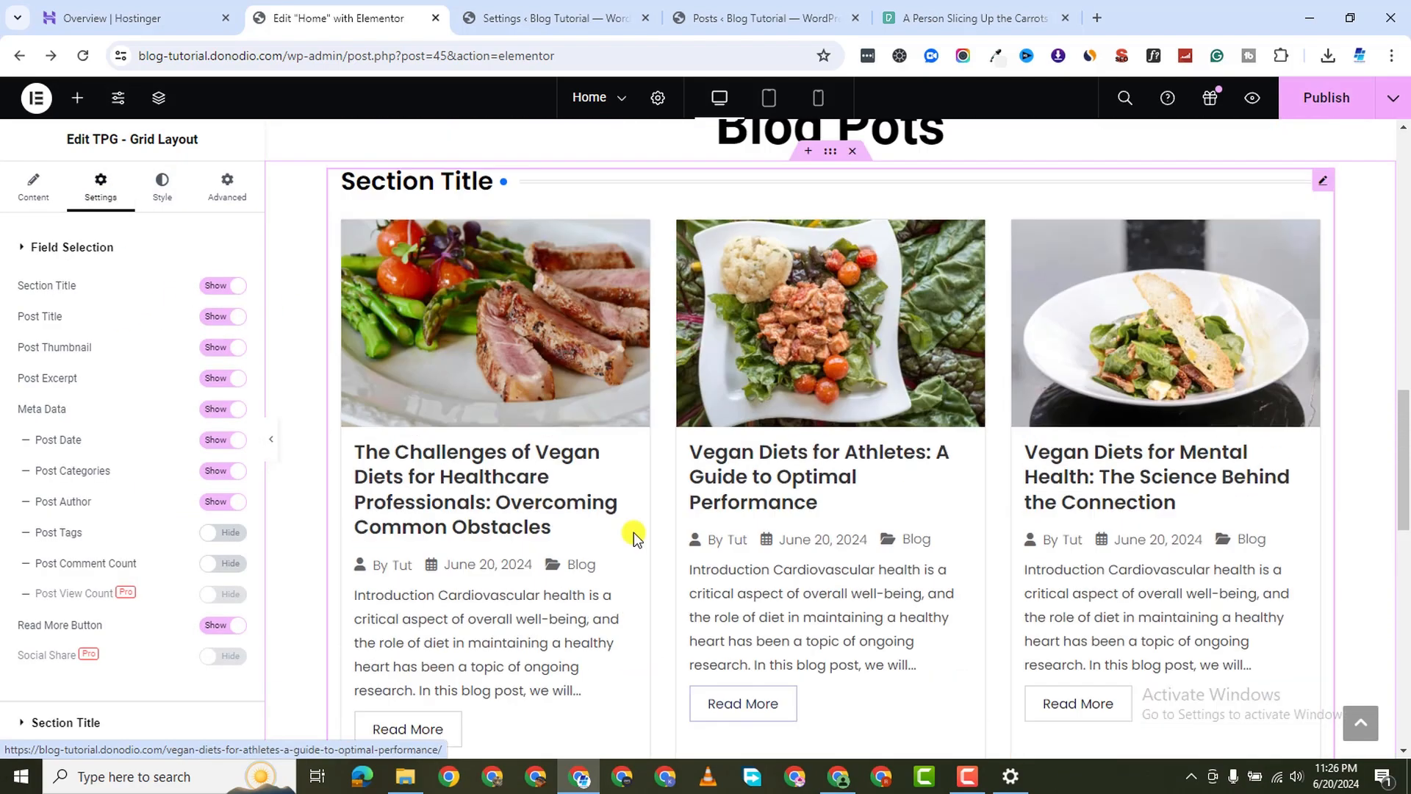
{"action": "scroll", "coordinate": [633, 532], "scroll_direction": "up", "scroll_amount": 3}
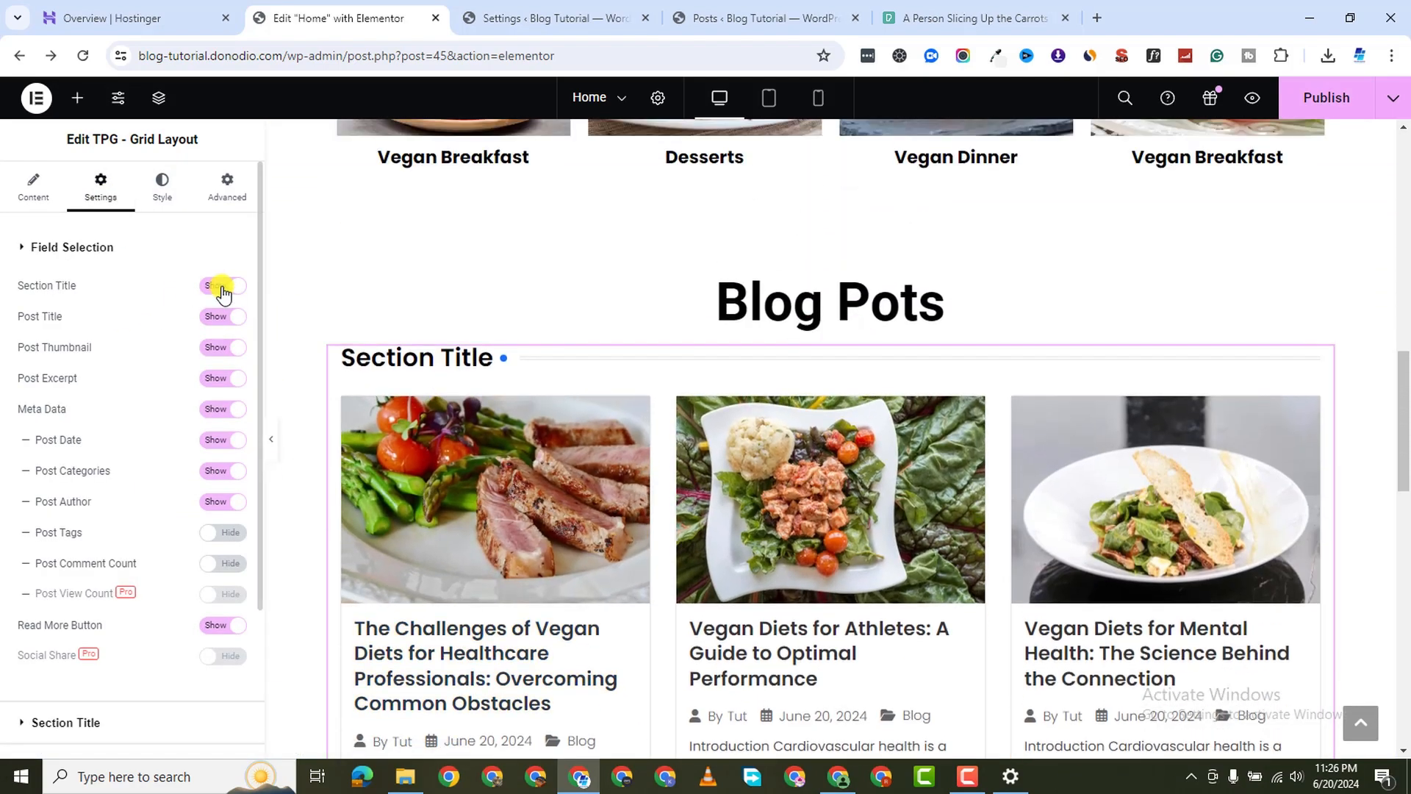
{"action": "left_click", "coordinate": [222, 287]}
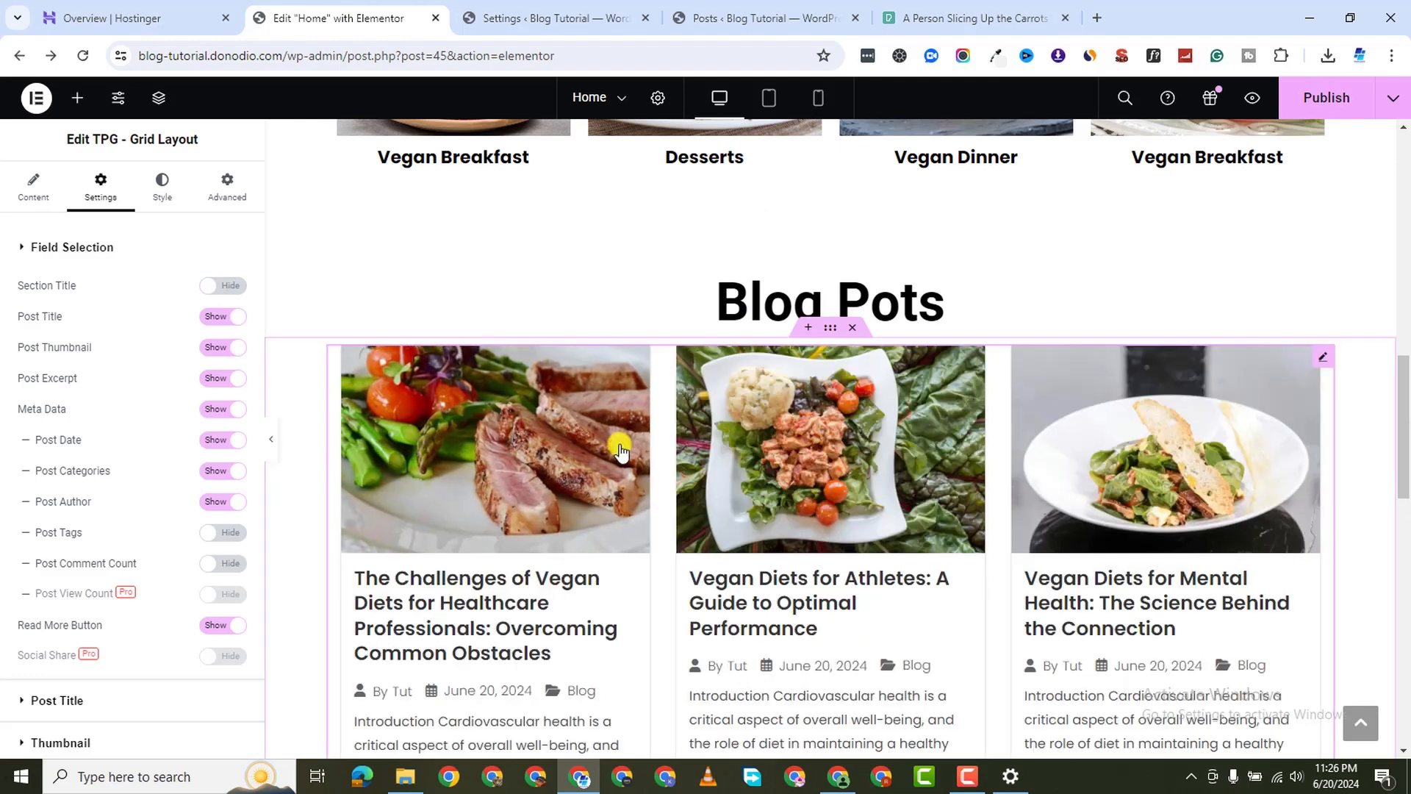
{"action": "left_click", "coordinate": [968, 776]}
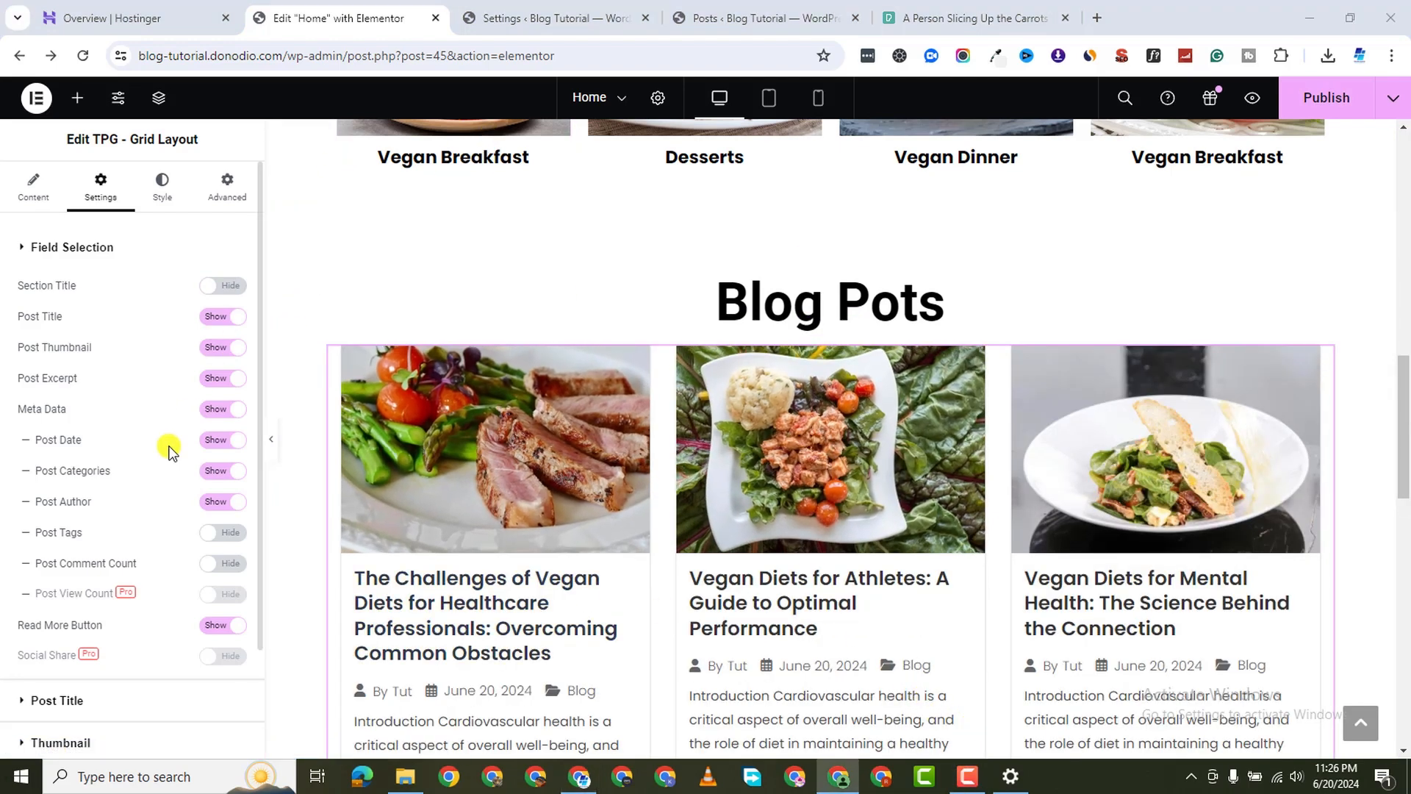
{"action": "left_click", "coordinate": [226, 412]}
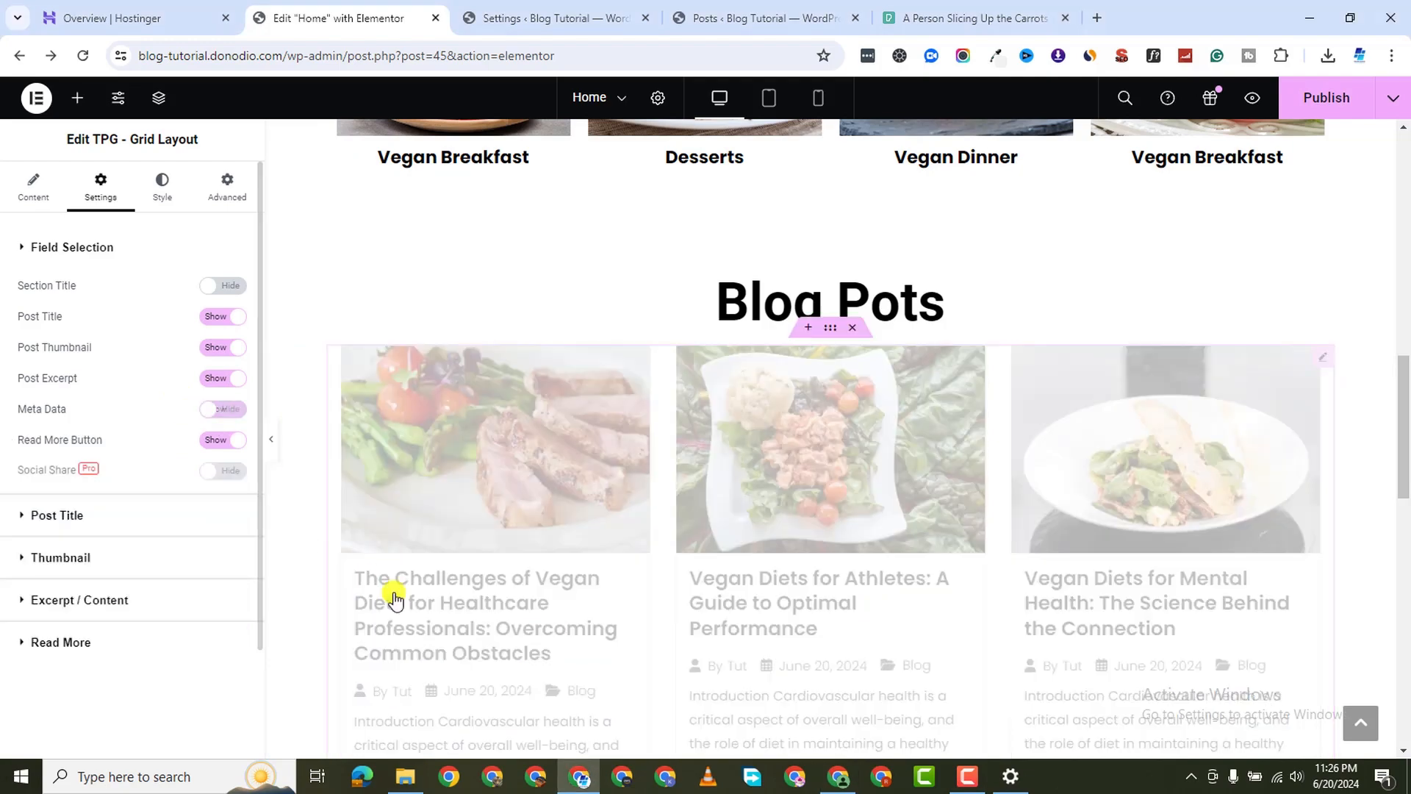
{"action": "scroll", "coordinate": [507, 640], "scroll_direction": "down", "scroll_amount": 2}
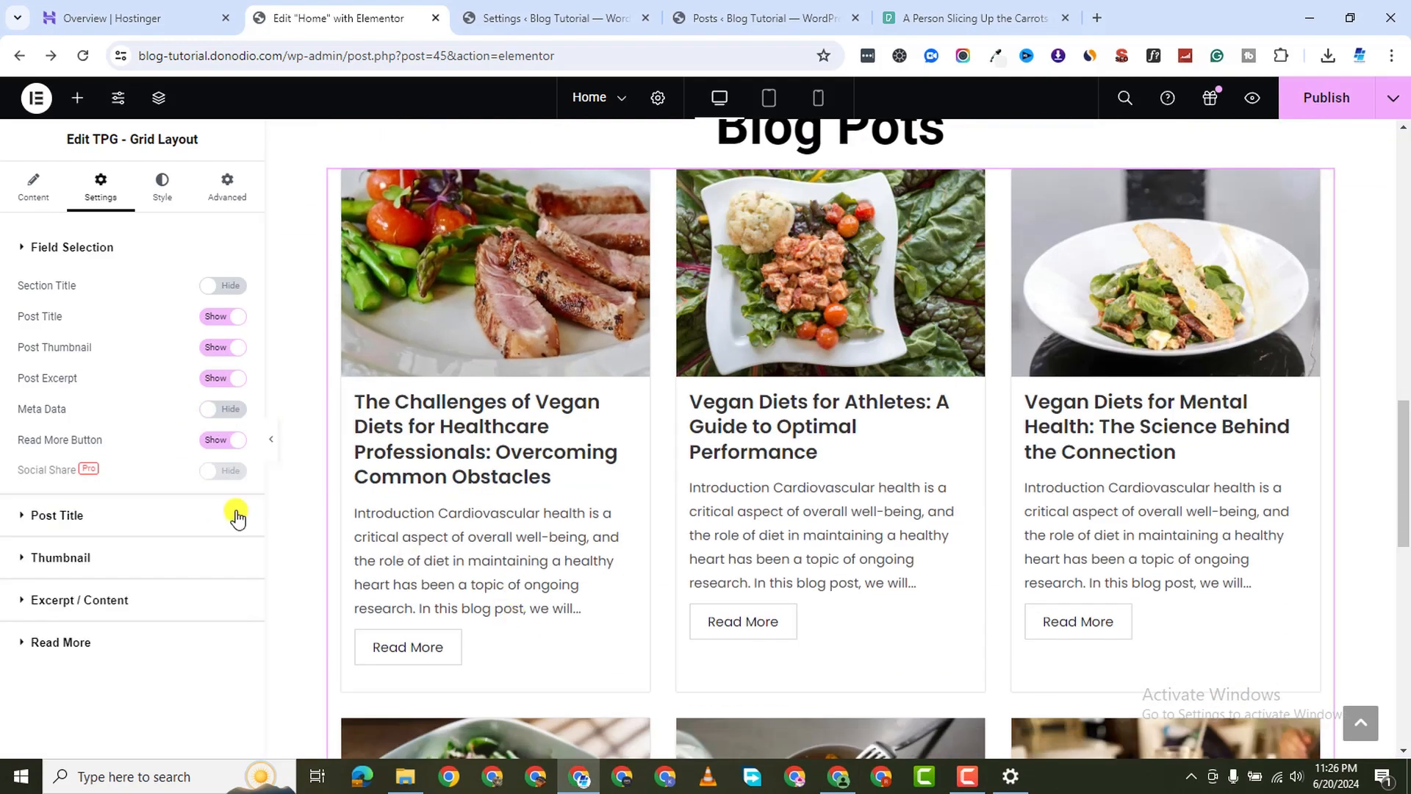
Keep post titles as H3 headings after briefly trying H4
{"action": "left_click", "coordinate": [19, 517]}
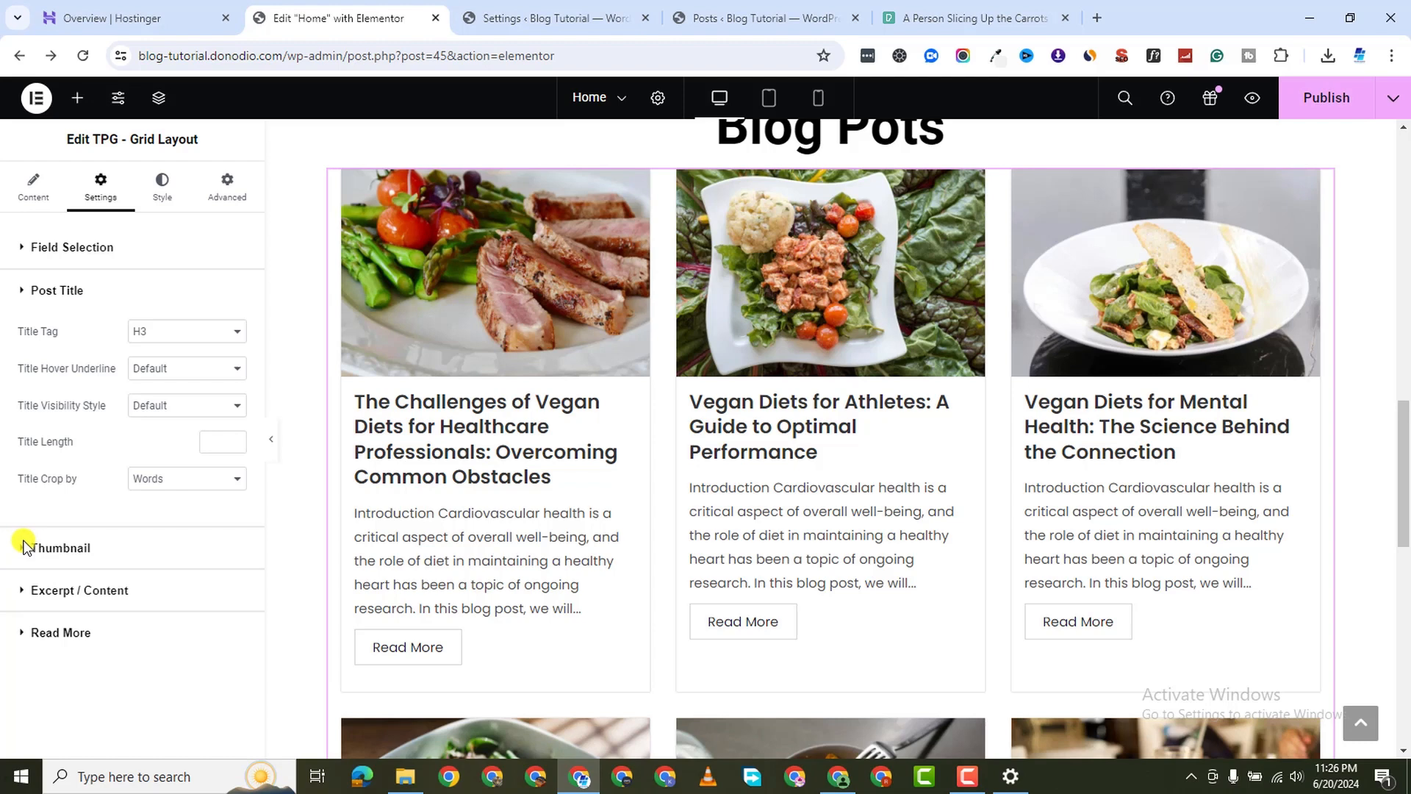
{"action": "left_click", "coordinate": [179, 335]}
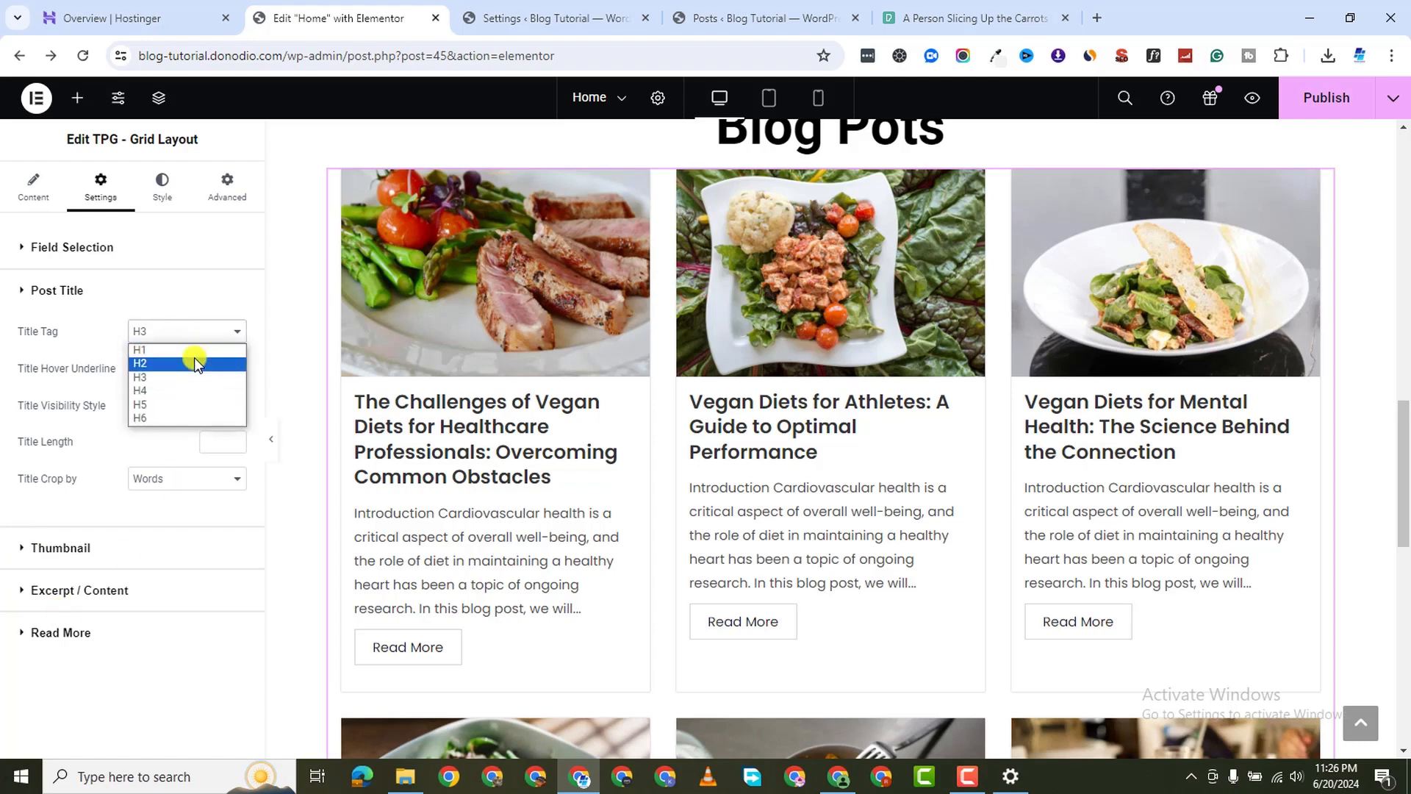
{"action": "left_click", "coordinate": [188, 389]}
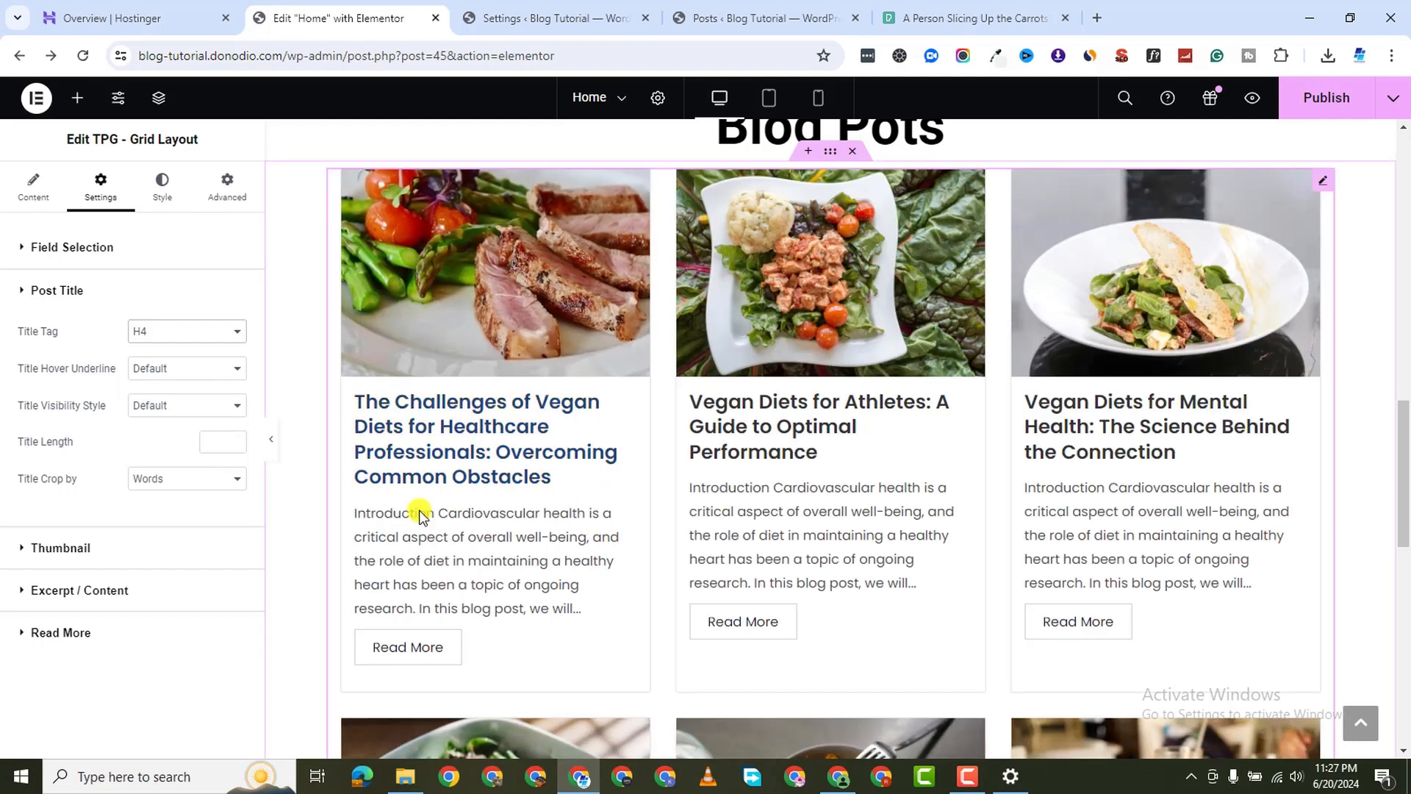
{"action": "left_click", "coordinate": [162, 333]}
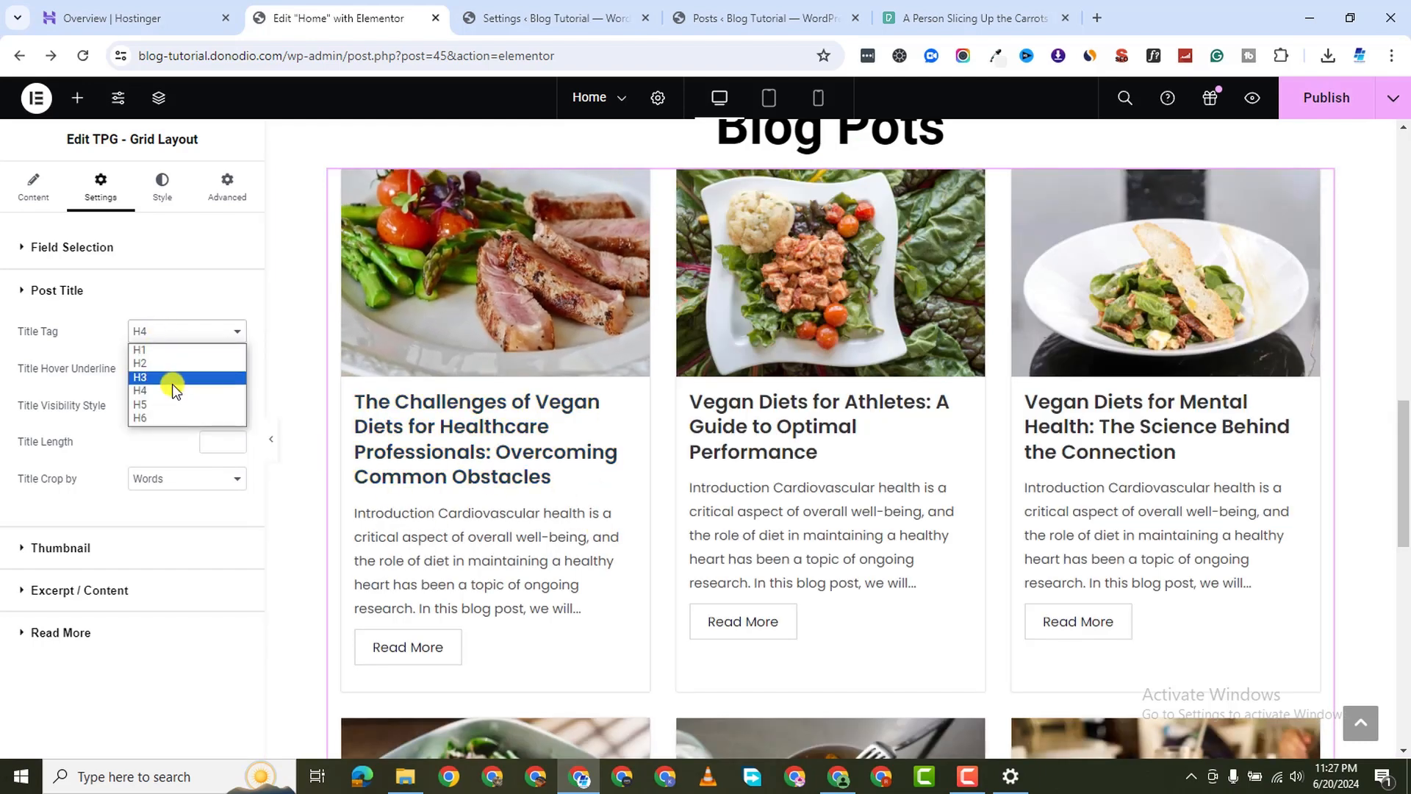
{"action": "left_click", "coordinate": [171, 382]}
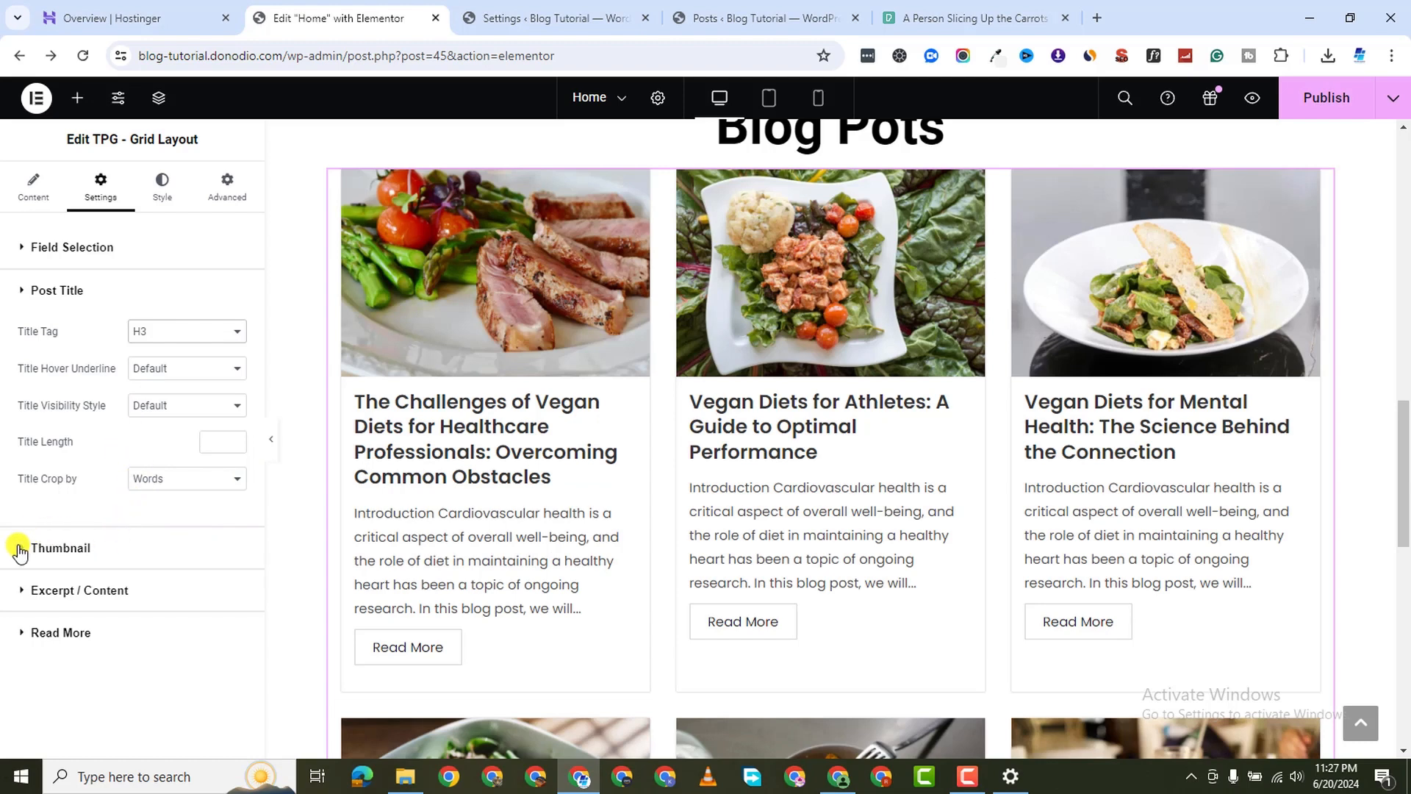
Set the Excerpt Limit to 100 characters
{"action": "left_click", "coordinate": [23, 594]}
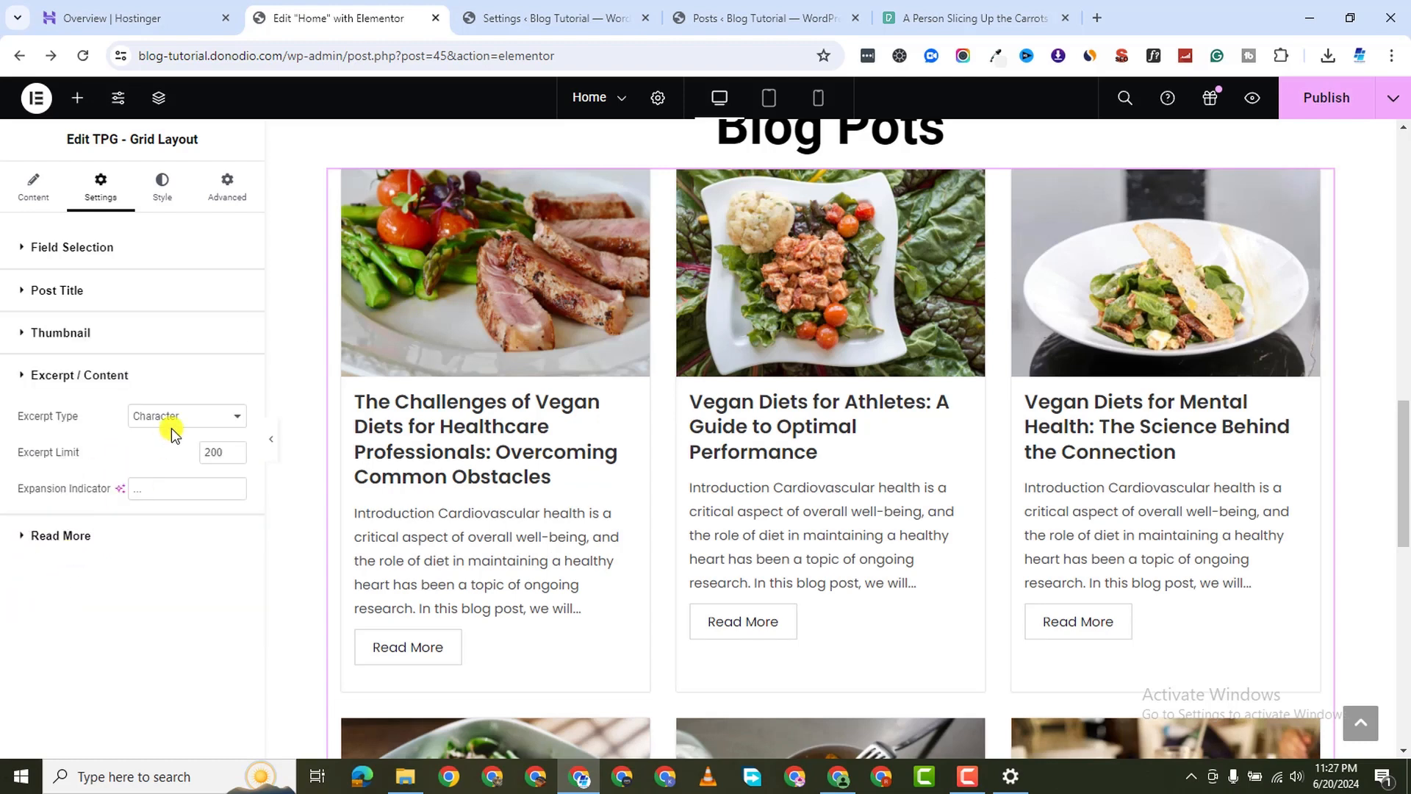
{"action": "double_click", "coordinate": [213, 456]}
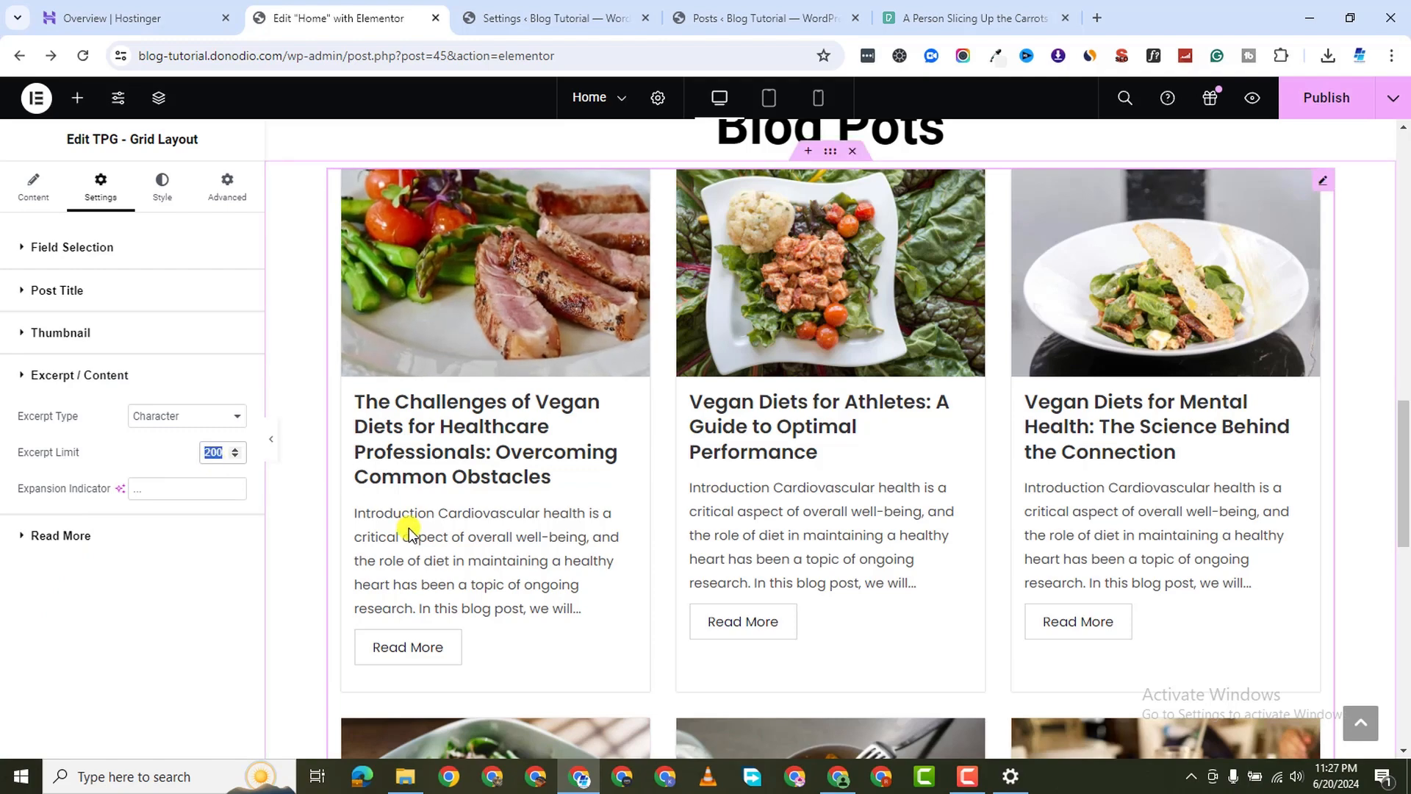
{"action": "type", "text": "150"}
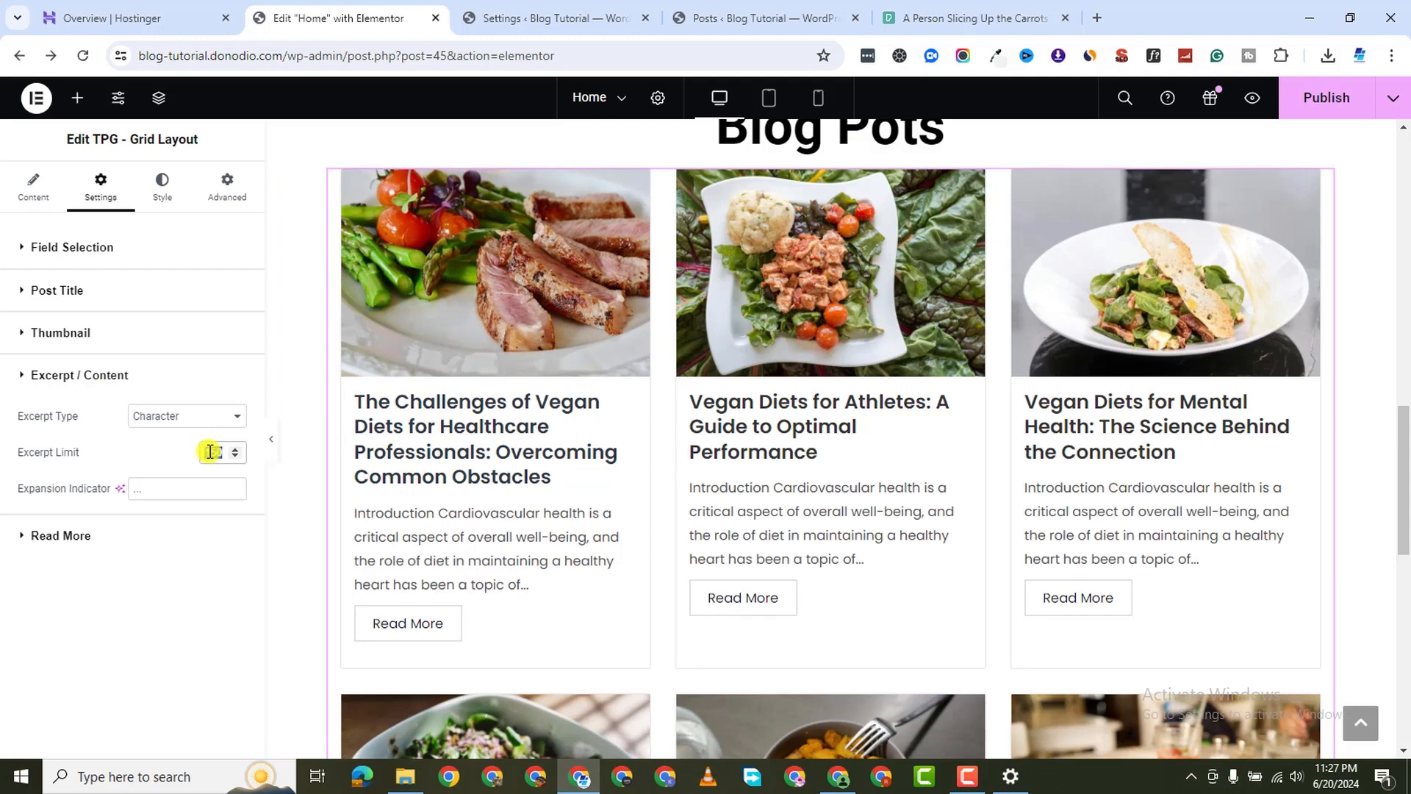
{"action": "type", "text": "100"}
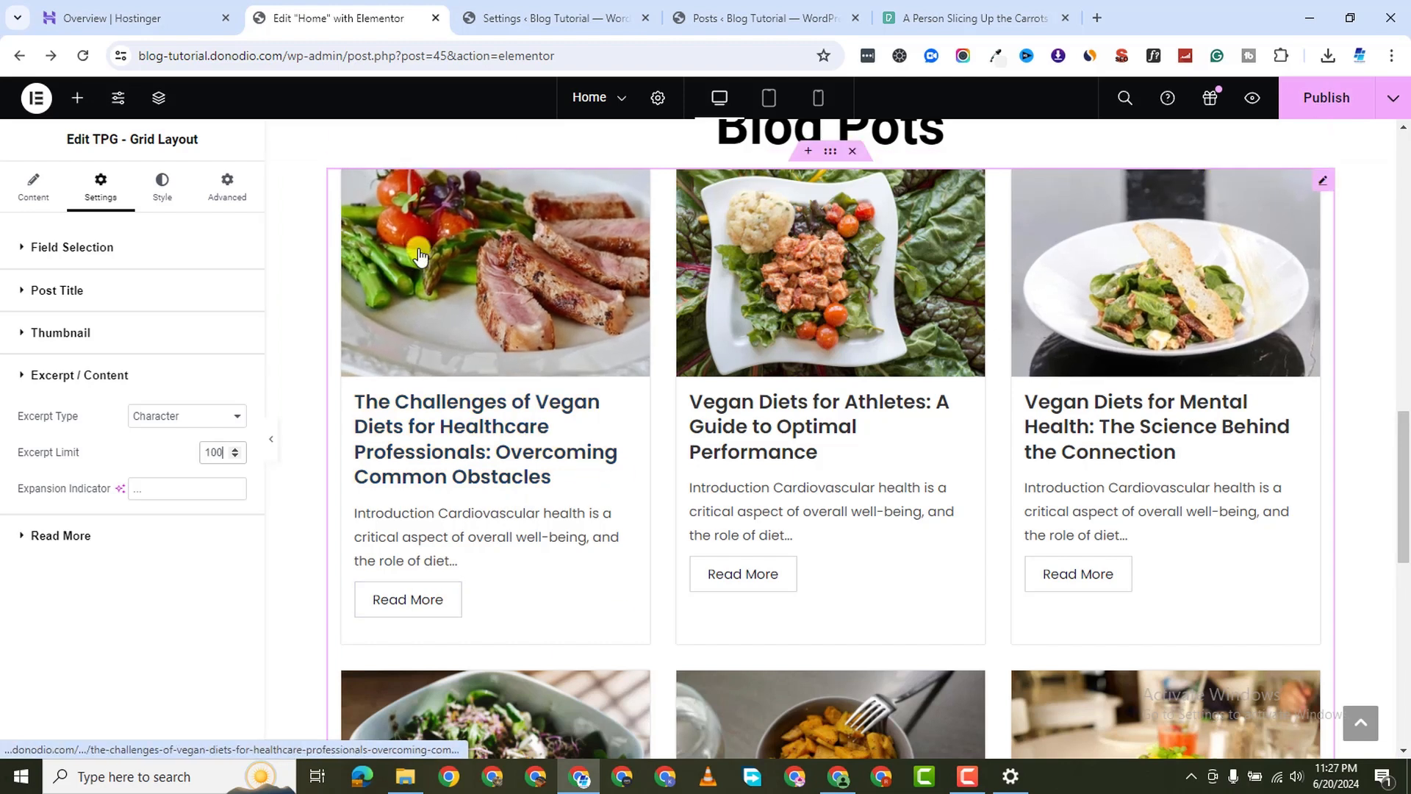
{"action": "scroll", "coordinate": [514, 551], "scroll_direction": "down", "scroll_amount": 1}
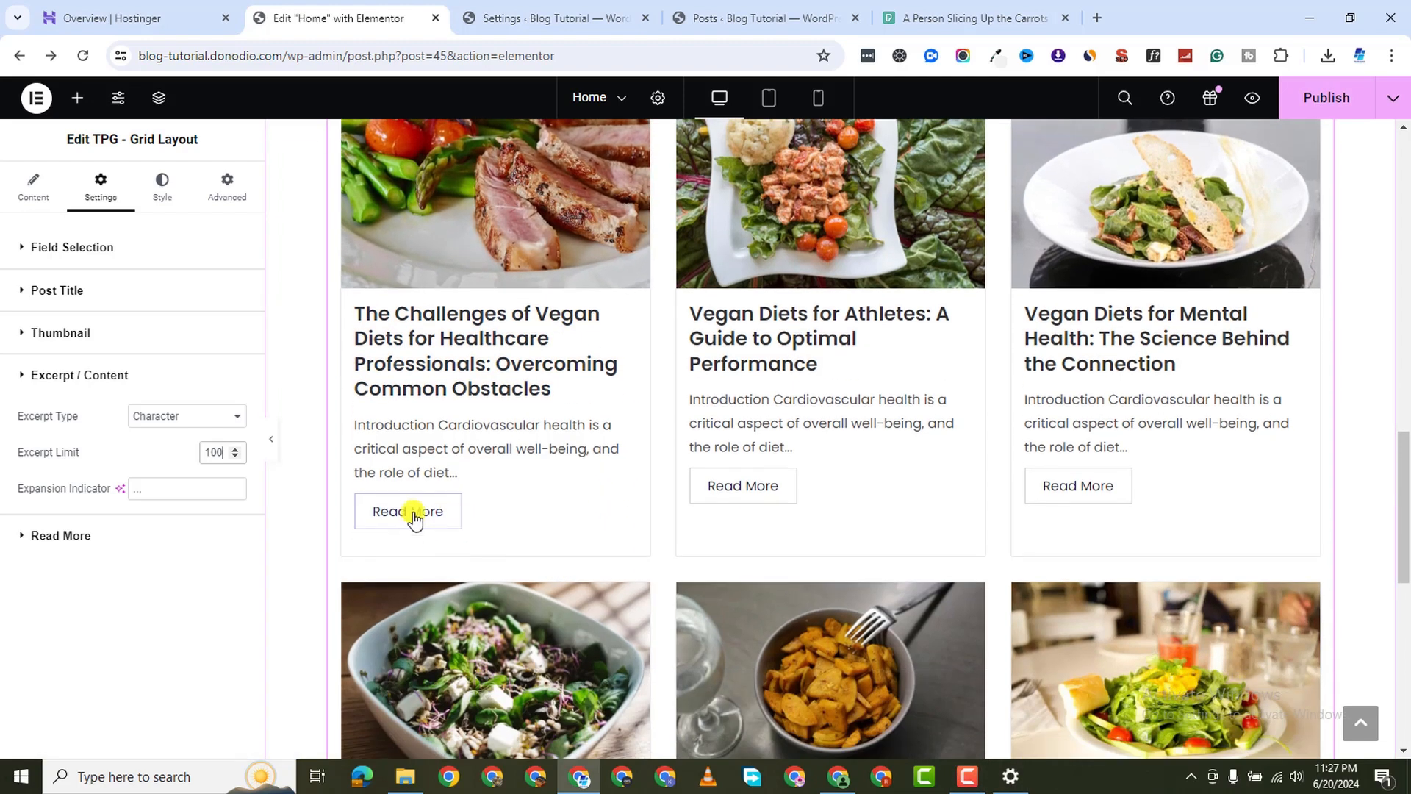
Enable Show Button Icon on Read More and insert the solid circled right-arrow icon
{"action": "left_click", "coordinate": [26, 535]}
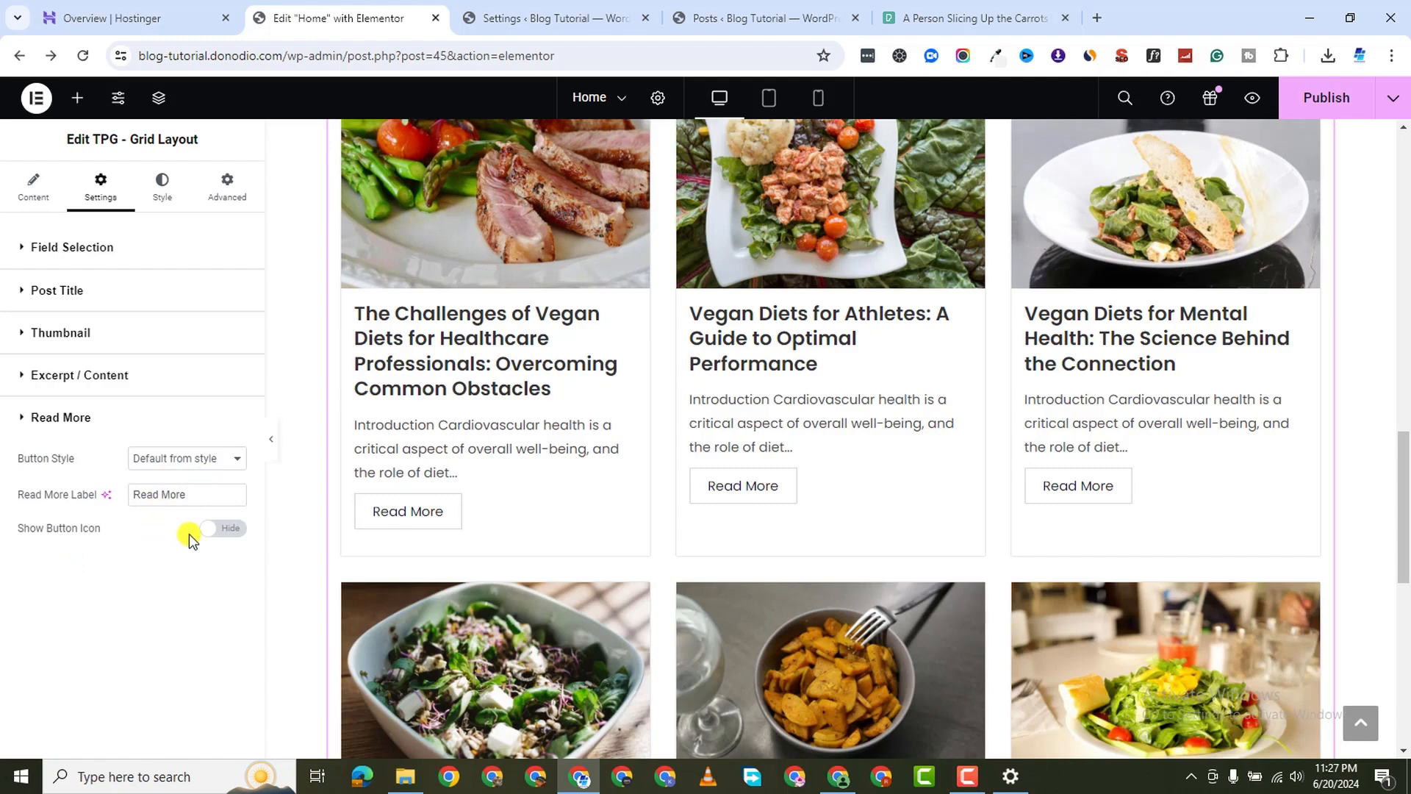
{"action": "left_click", "coordinate": [219, 531]}
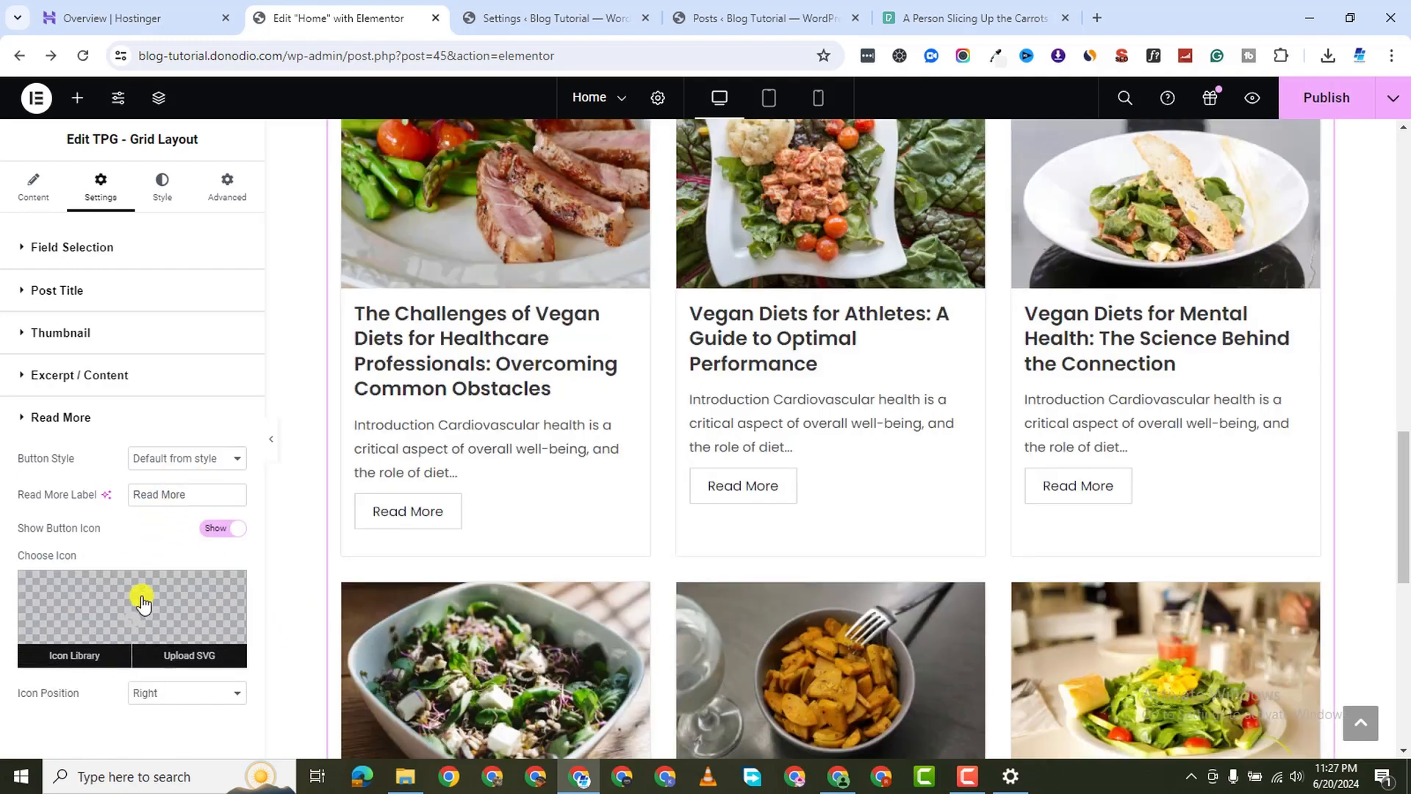
{"action": "left_click", "coordinate": [143, 603]}
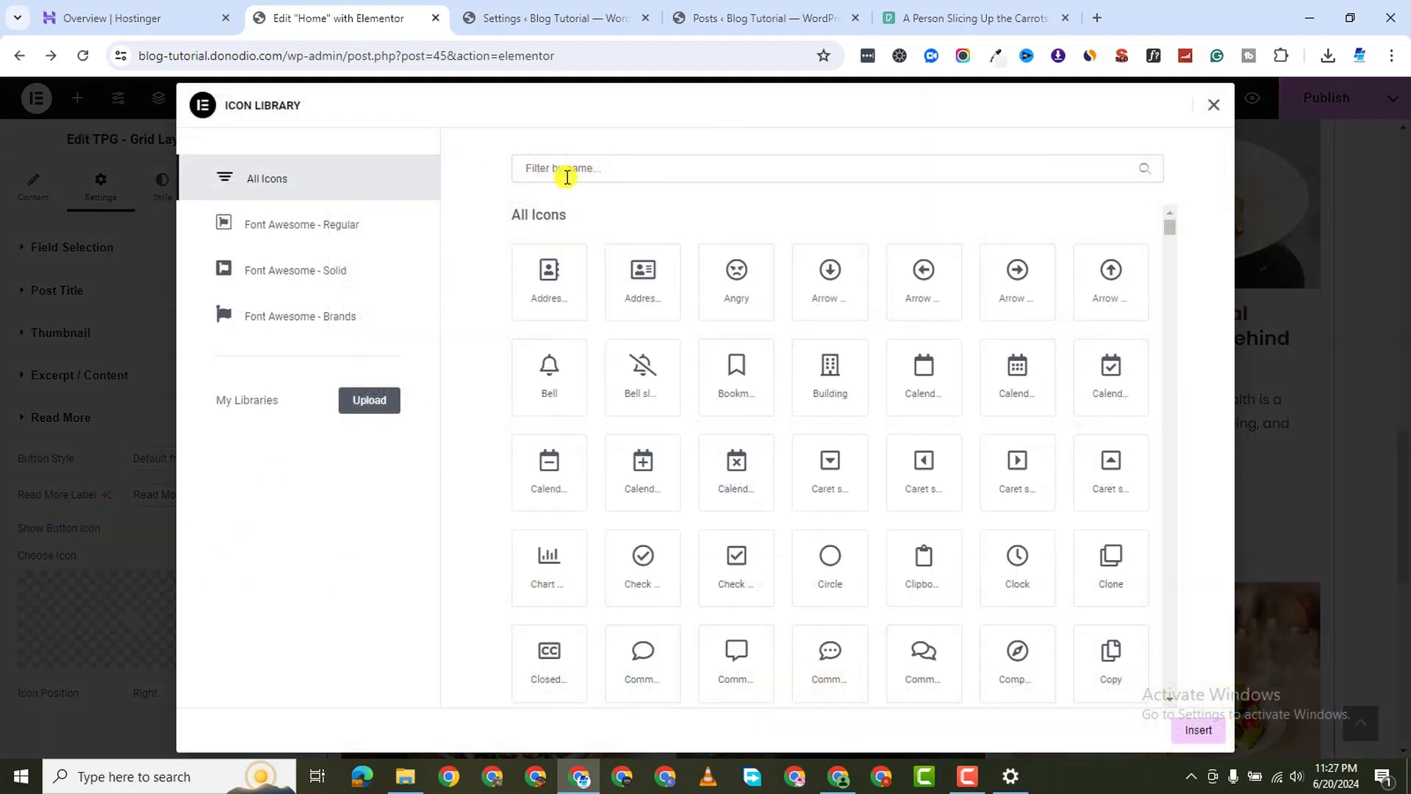
{"action": "left_click", "coordinate": [566, 177]}
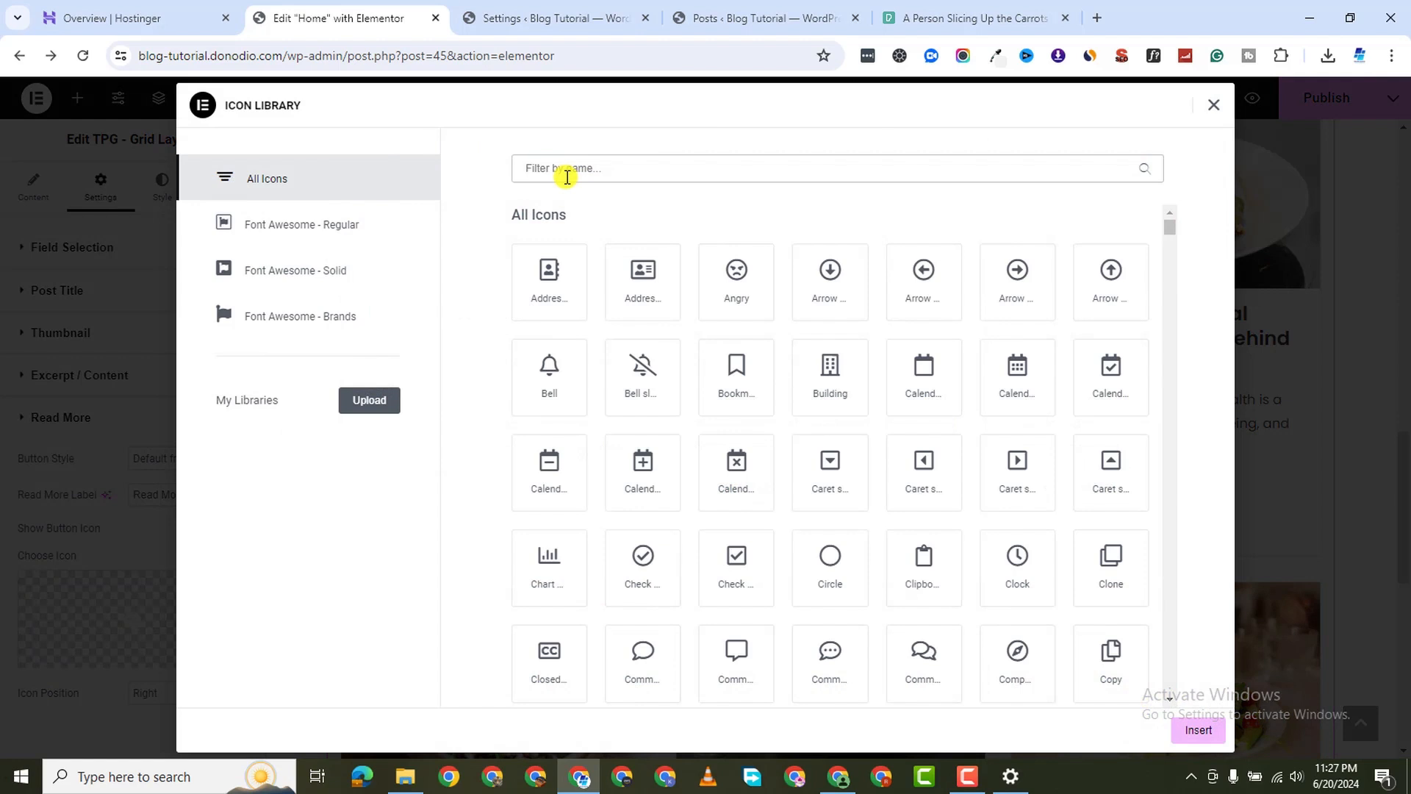
{"action": "type", "text": "arrow"}
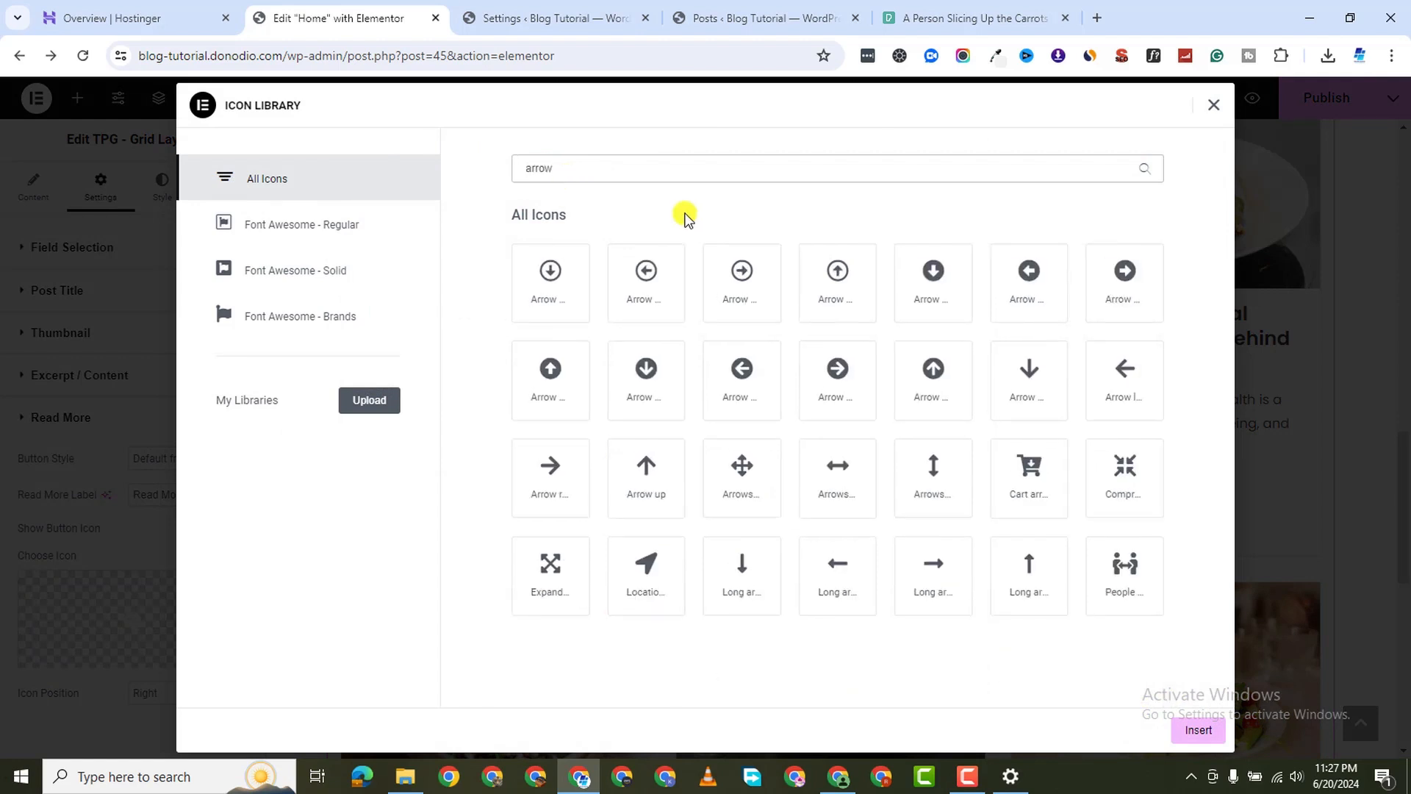
{"action": "left_click", "coordinate": [761, 307]}
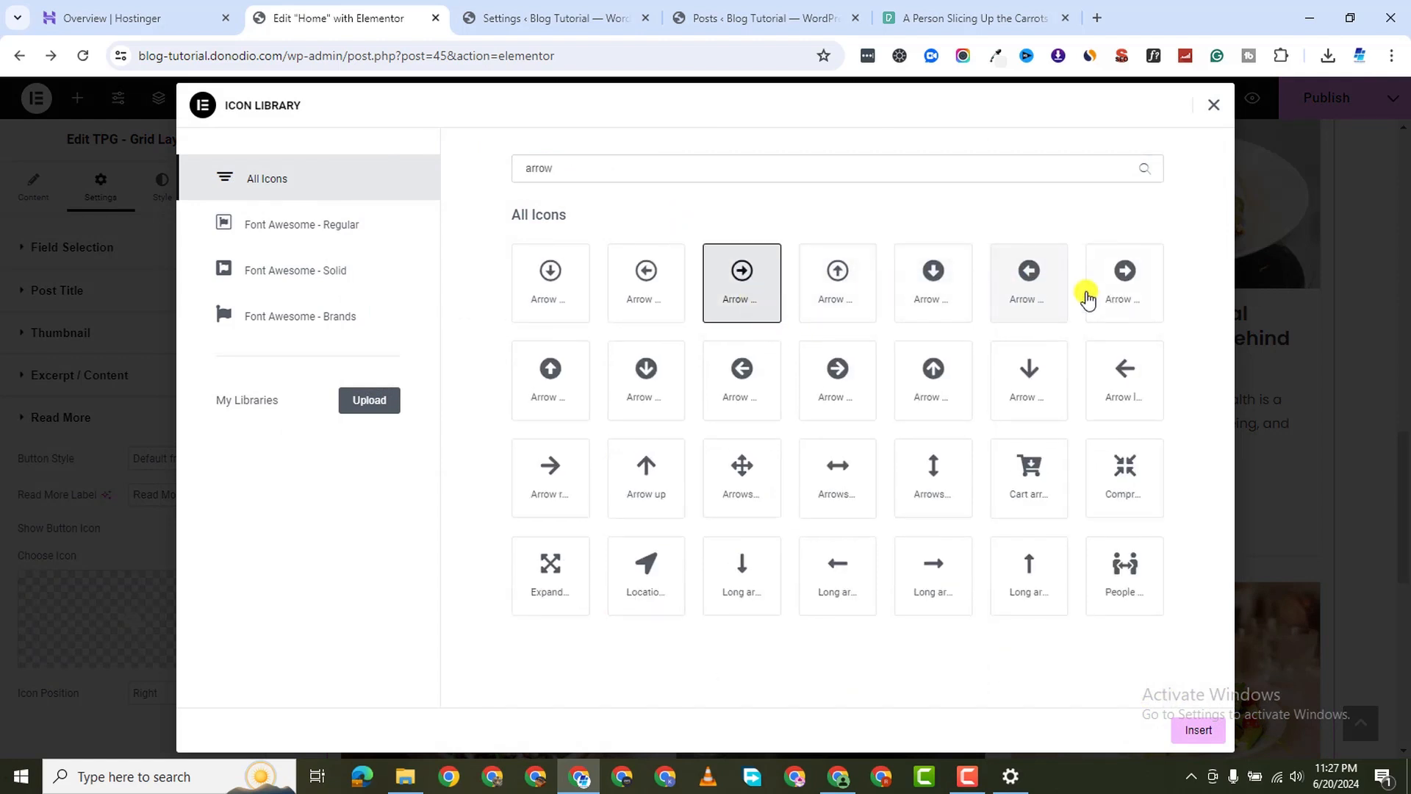
{"action": "left_click", "coordinate": [1110, 287]}
{"action": "left_click", "coordinate": [1195, 730]}
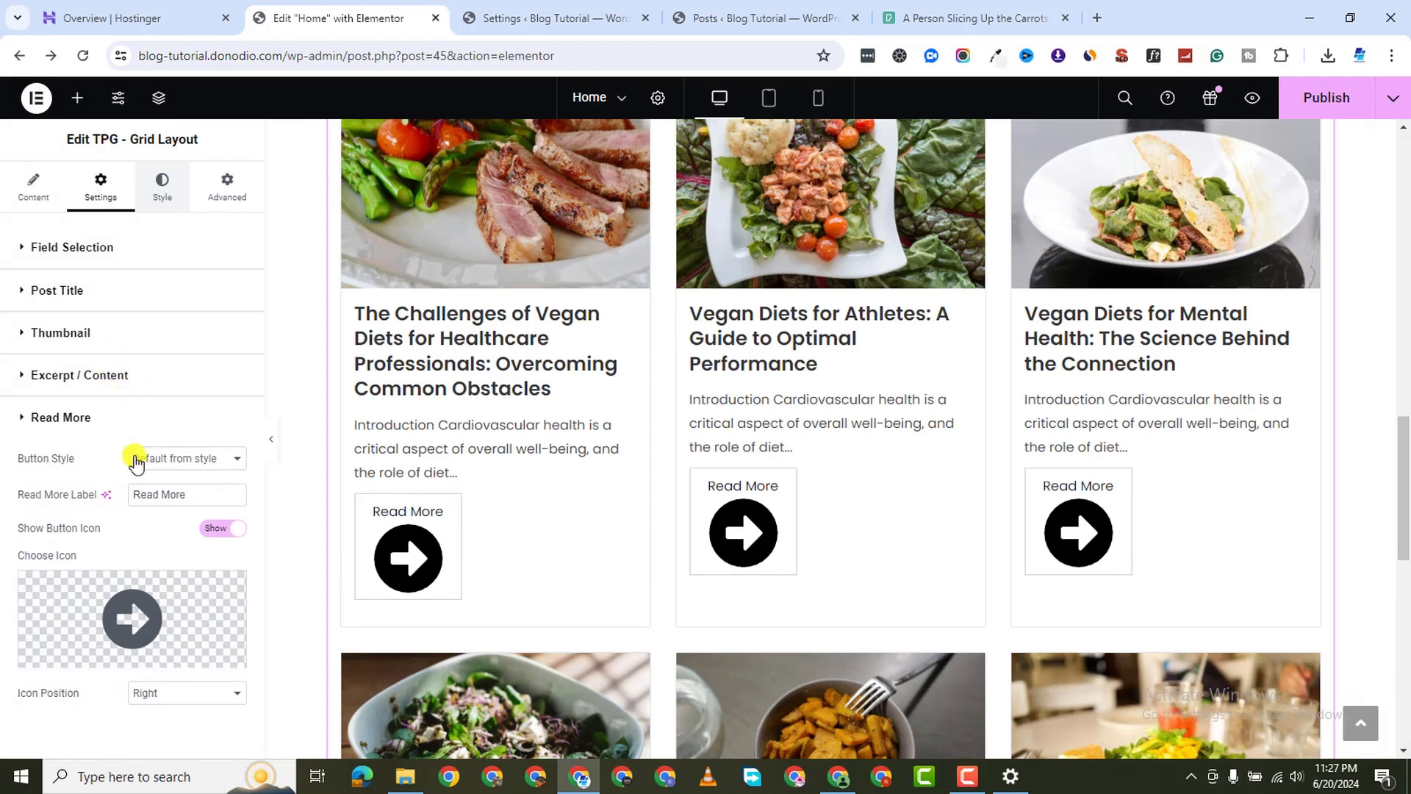
Open the Read More styling options under Style
{"action": "scroll", "coordinate": [131, 558], "scroll_direction": "down", "scroll_amount": 2}
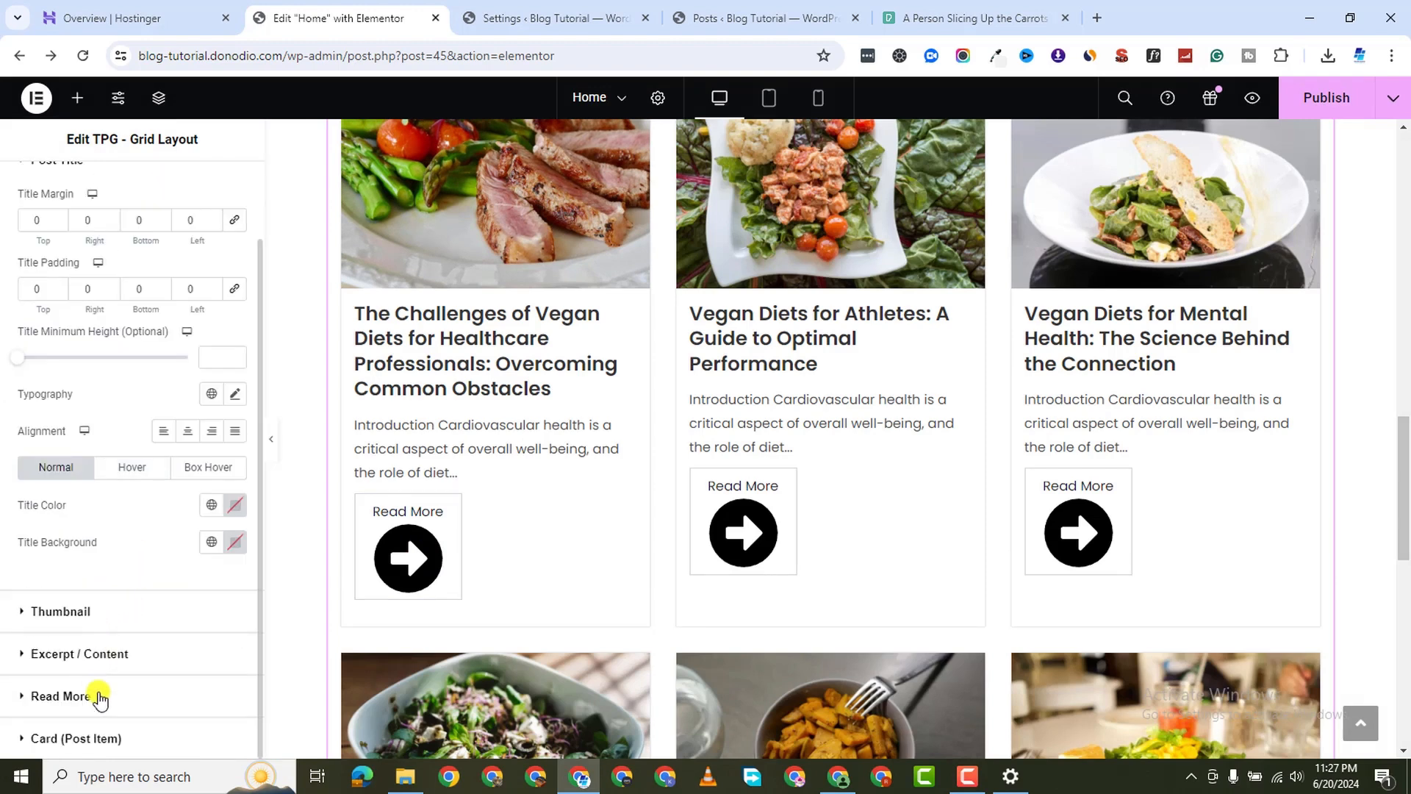
{"action": "left_click", "coordinate": [18, 697]}
{"action": "scroll", "coordinate": [140, 574], "scroll_direction": "down", "scroll_amount": 3}
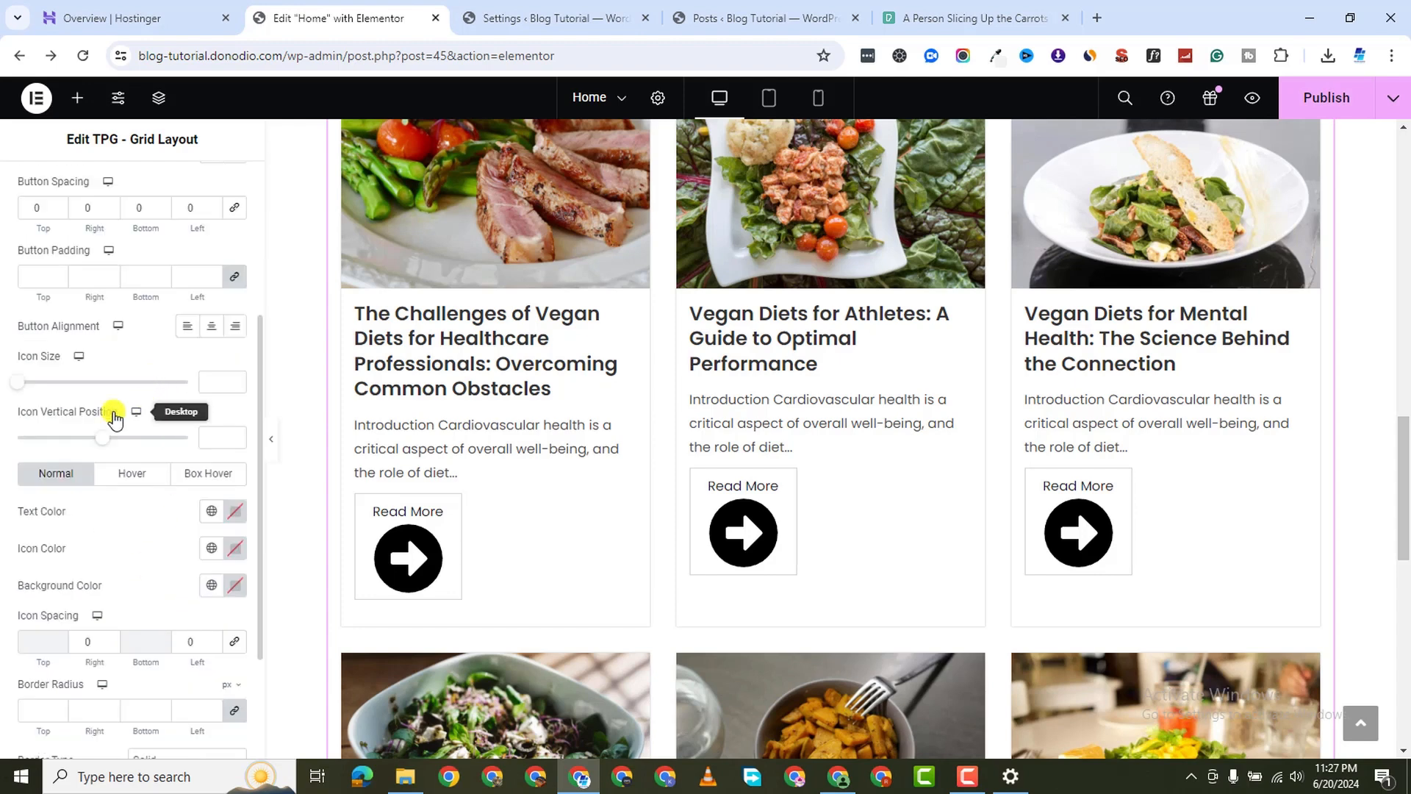
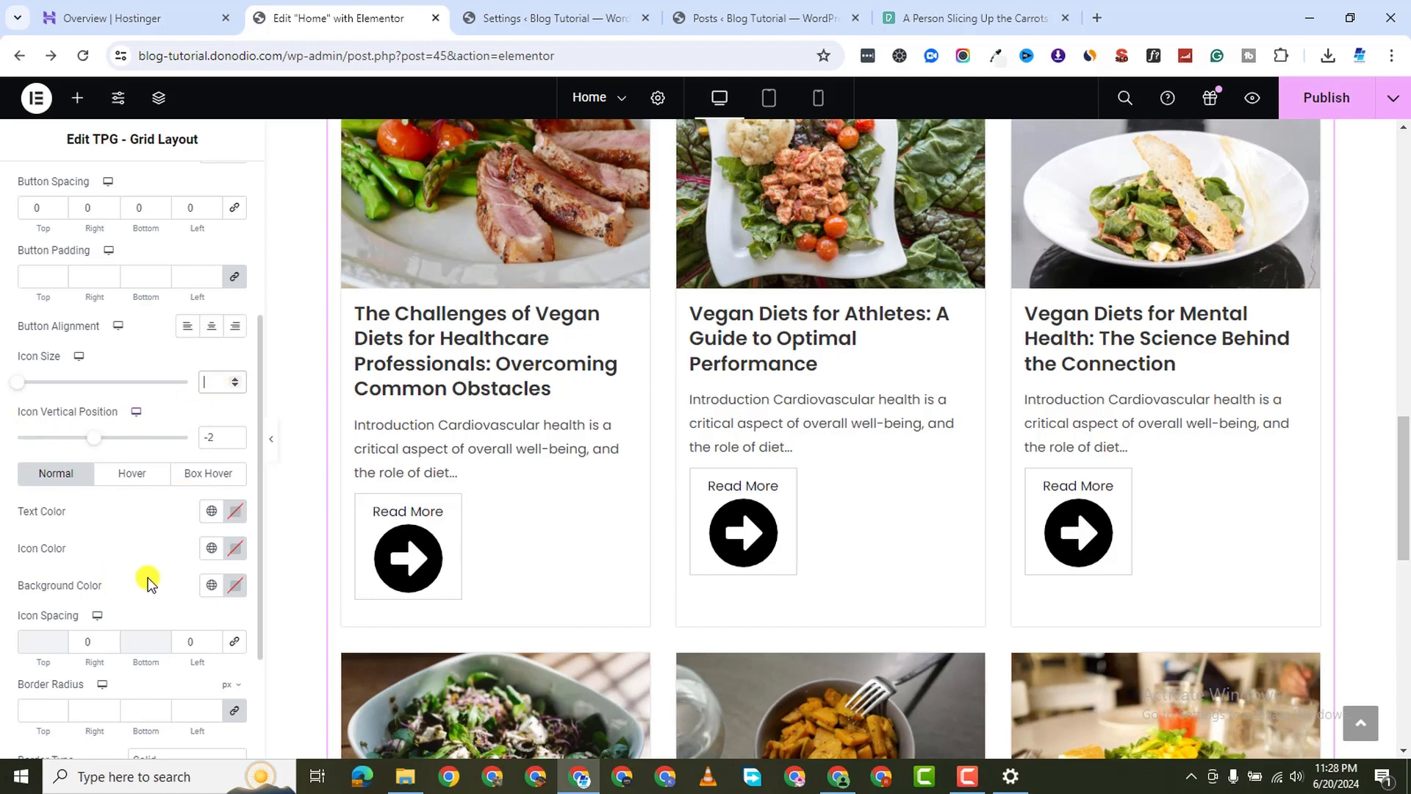
Set Show Button Icon to Hide for the Read More buttons in the grid settings
{"action": "scroll", "coordinate": [157, 334], "scroll_direction": "up", "scroll_amount": 3}
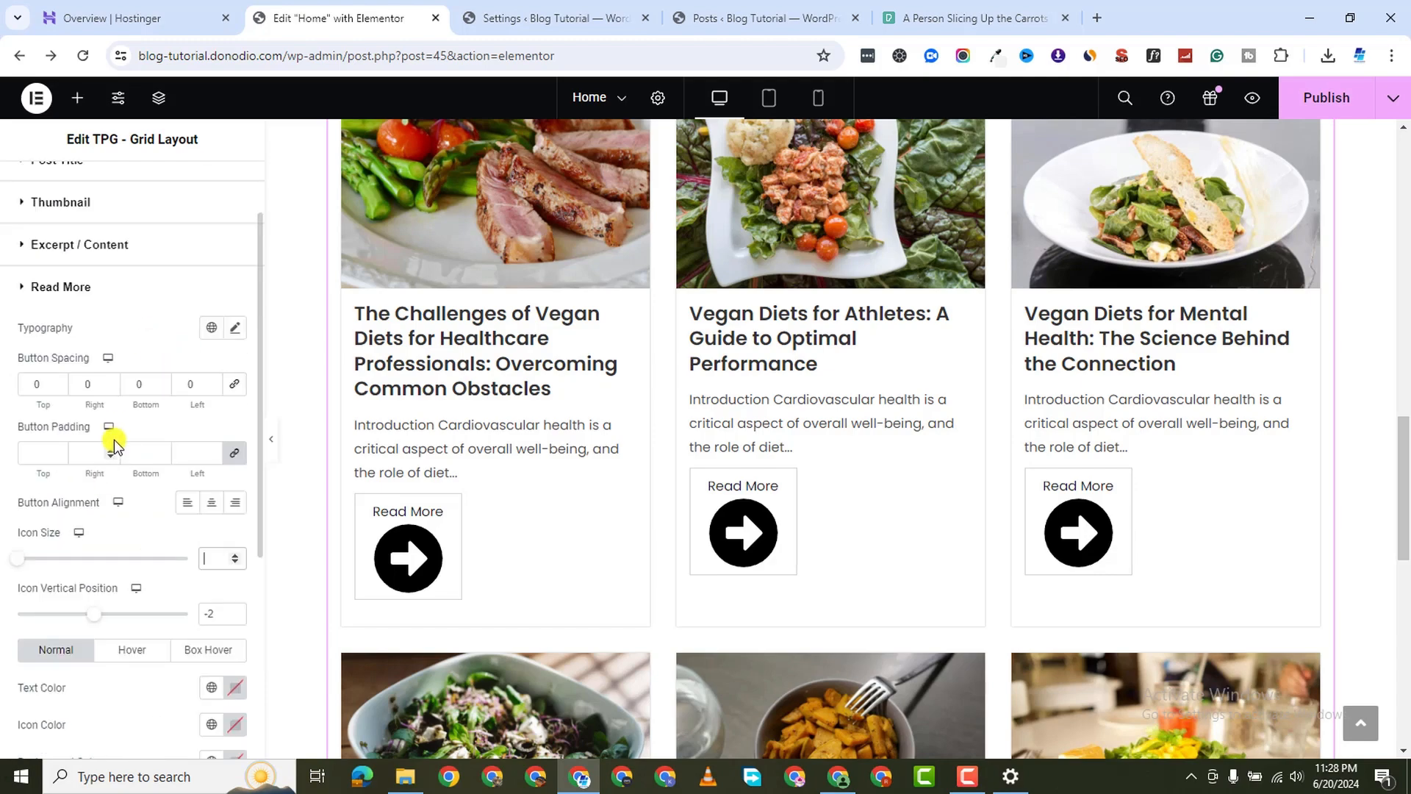
{"action": "scroll", "coordinate": [133, 439], "scroll_direction": "down", "scroll_amount": 6}
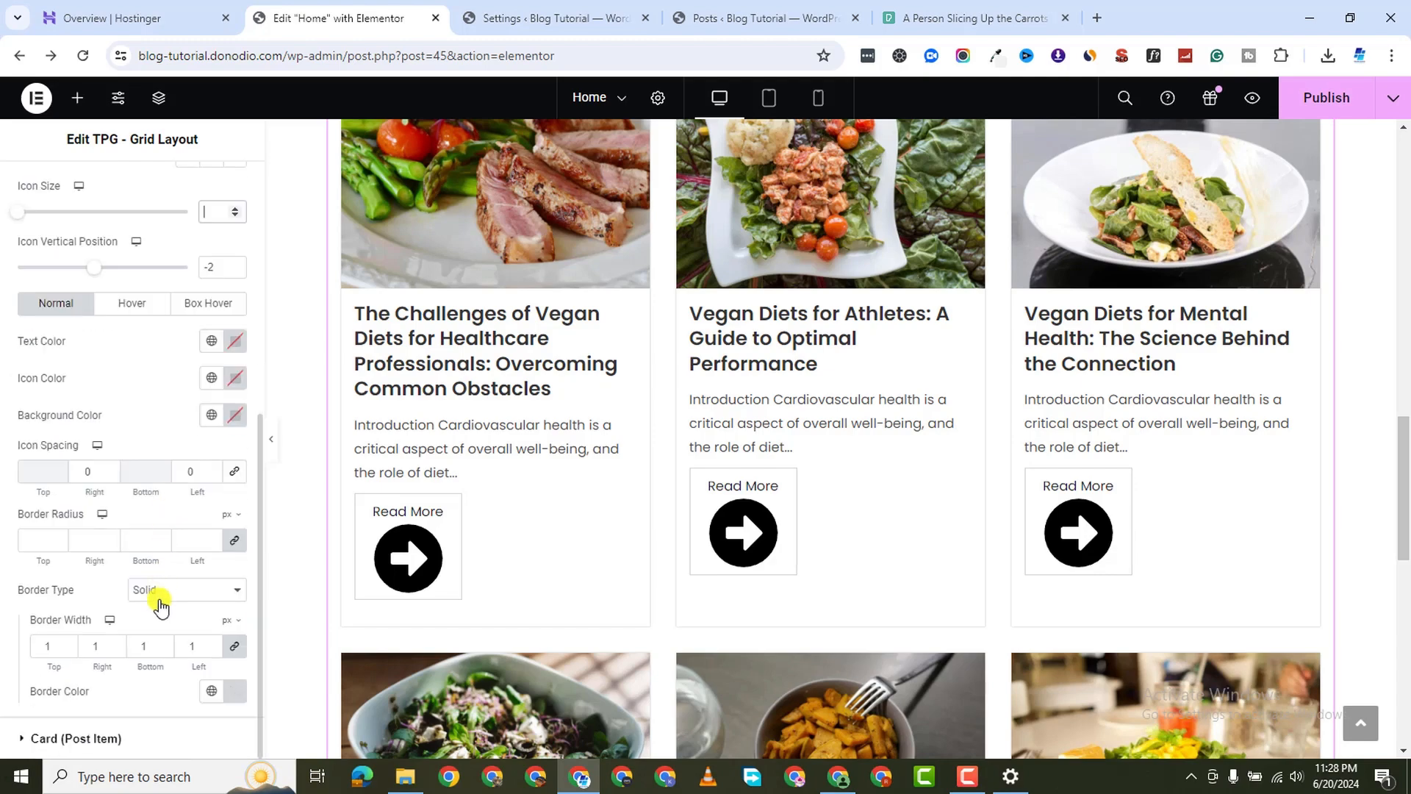
{"action": "scroll", "coordinate": [220, 529], "scroll_direction": "up", "scroll_amount": 7}
{"action": "scroll", "coordinate": [347, 520], "scroll_direction": "up", "scroll_amount": 1}
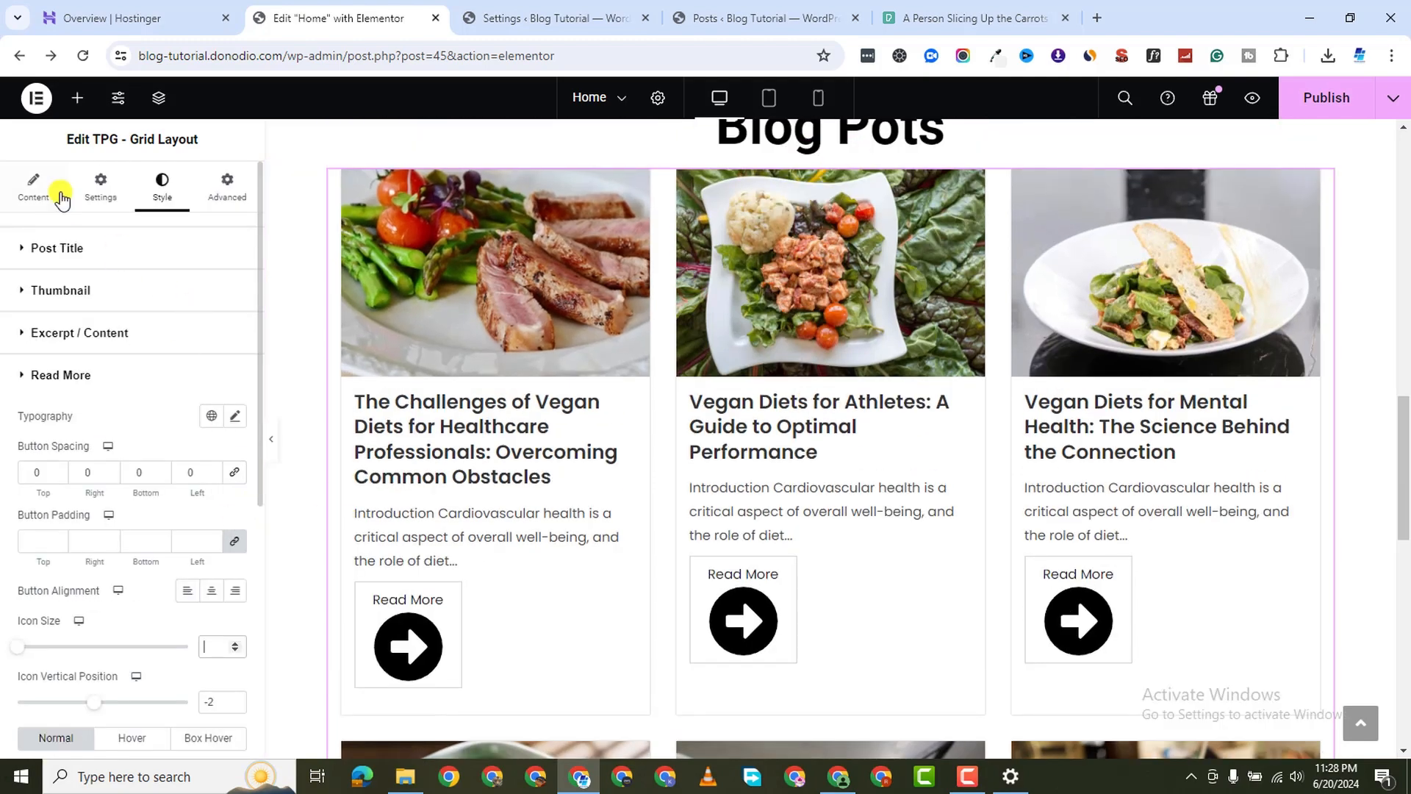
{"action": "left_click", "coordinate": [101, 187]}
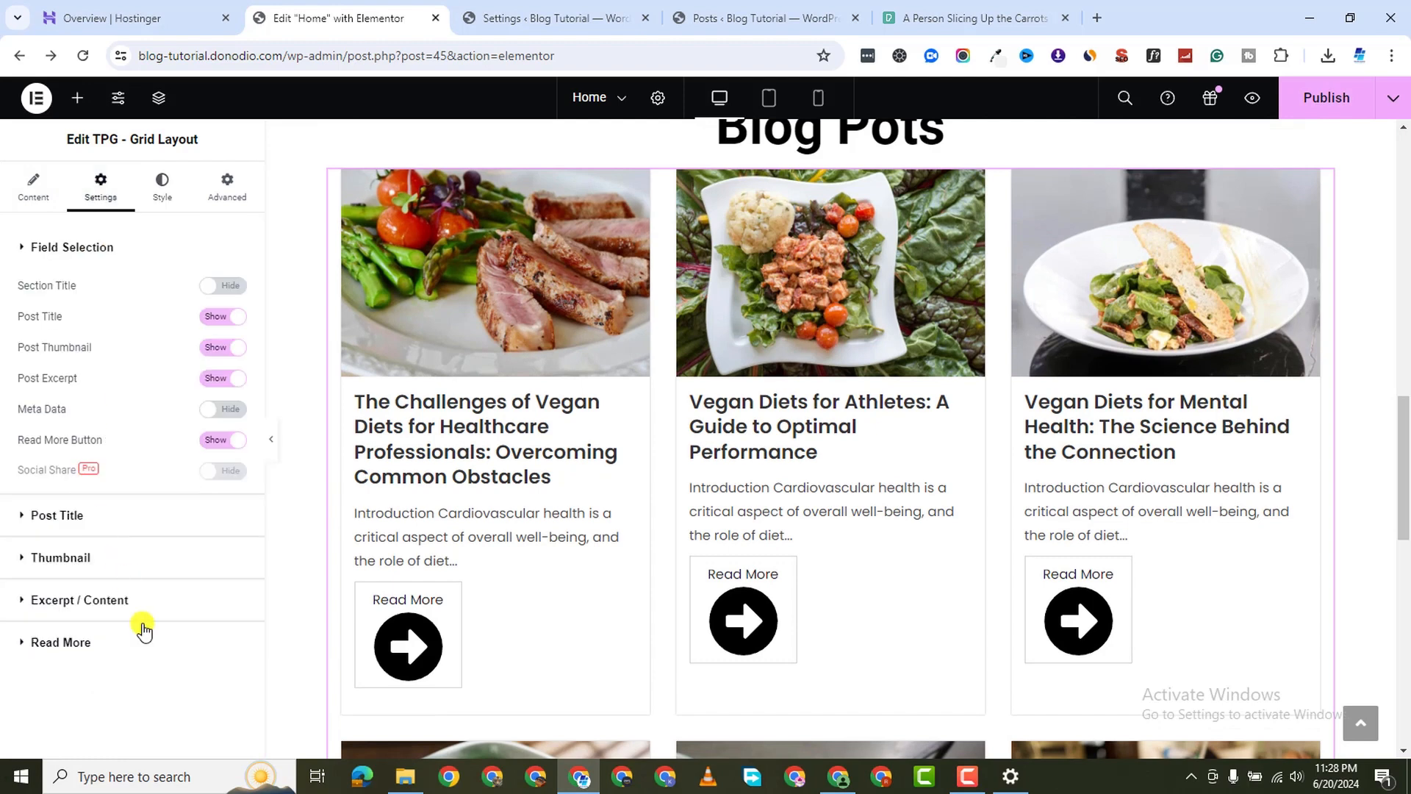
{"action": "left_click", "coordinate": [20, 645]}
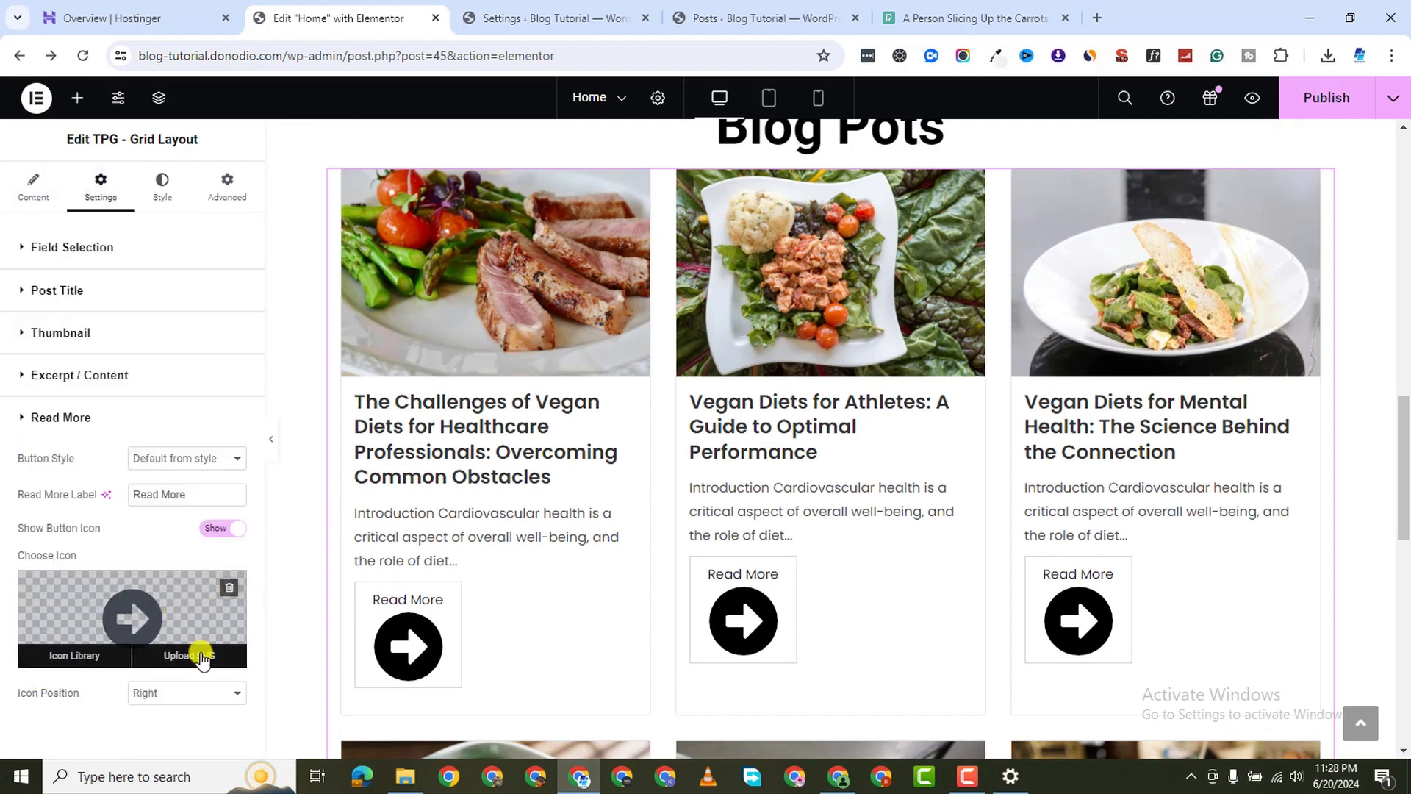
{"action": "left_click", "coordinate": [224, 592]}
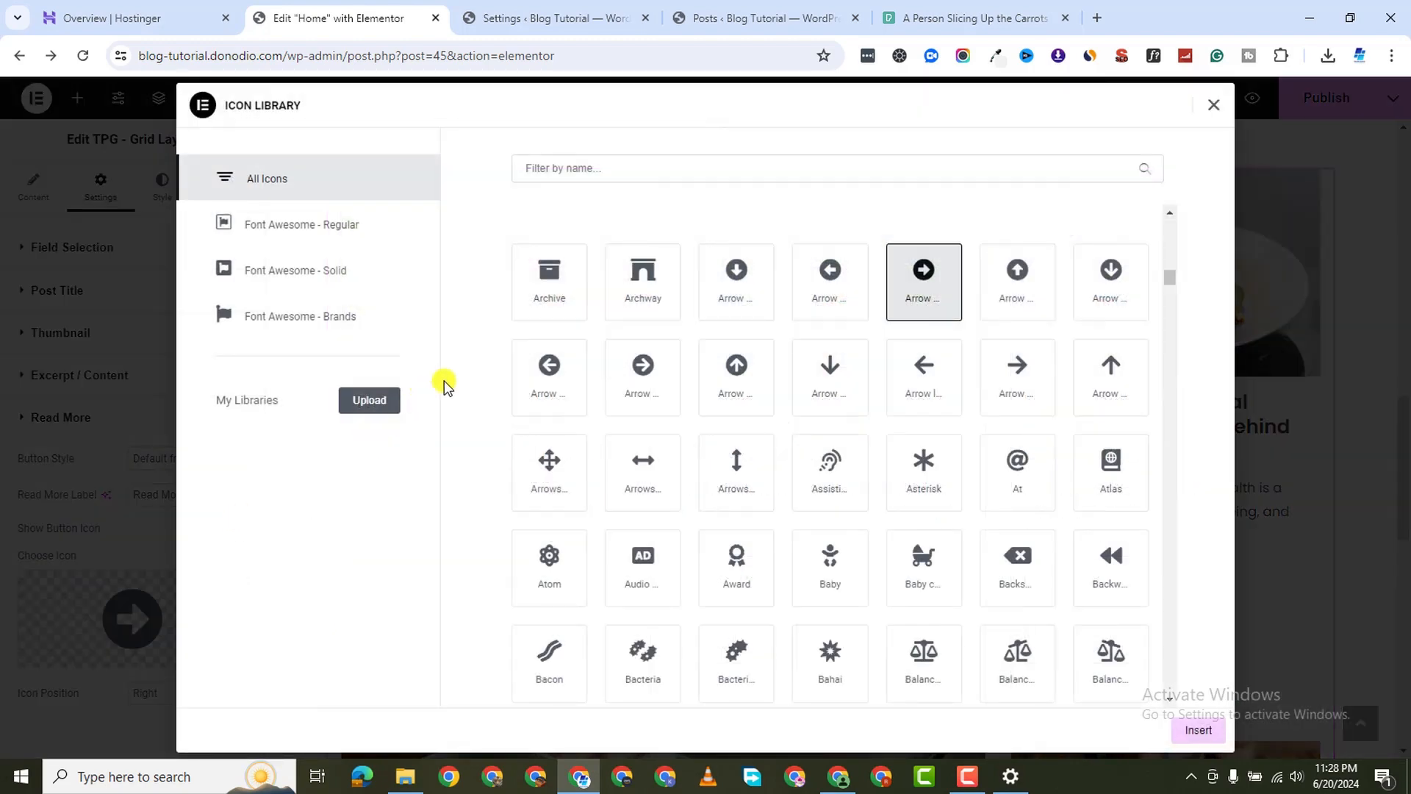
{"action": "left_click", "coordinate": [1215, 107]}
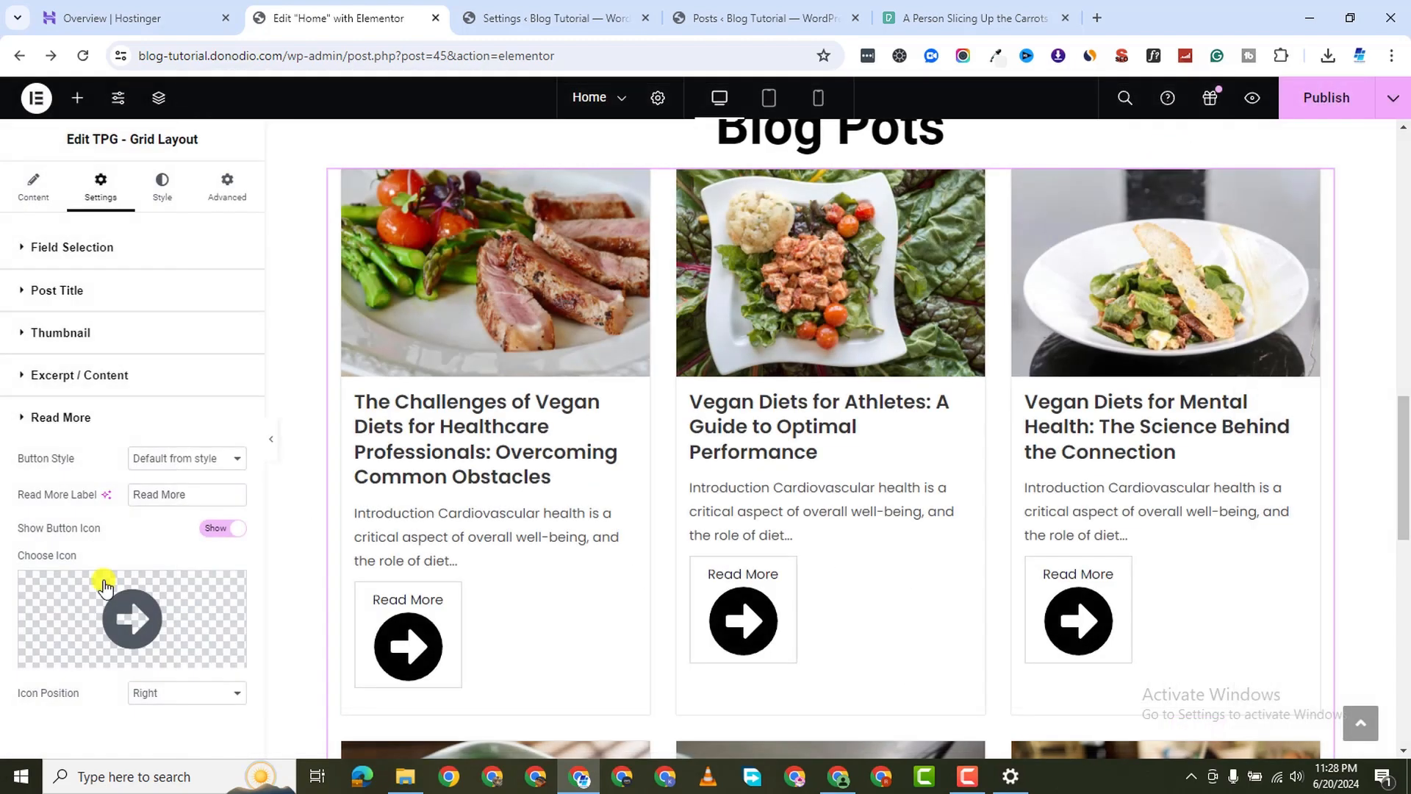
{"action": "left_click", "coordinate": [208, 606]}
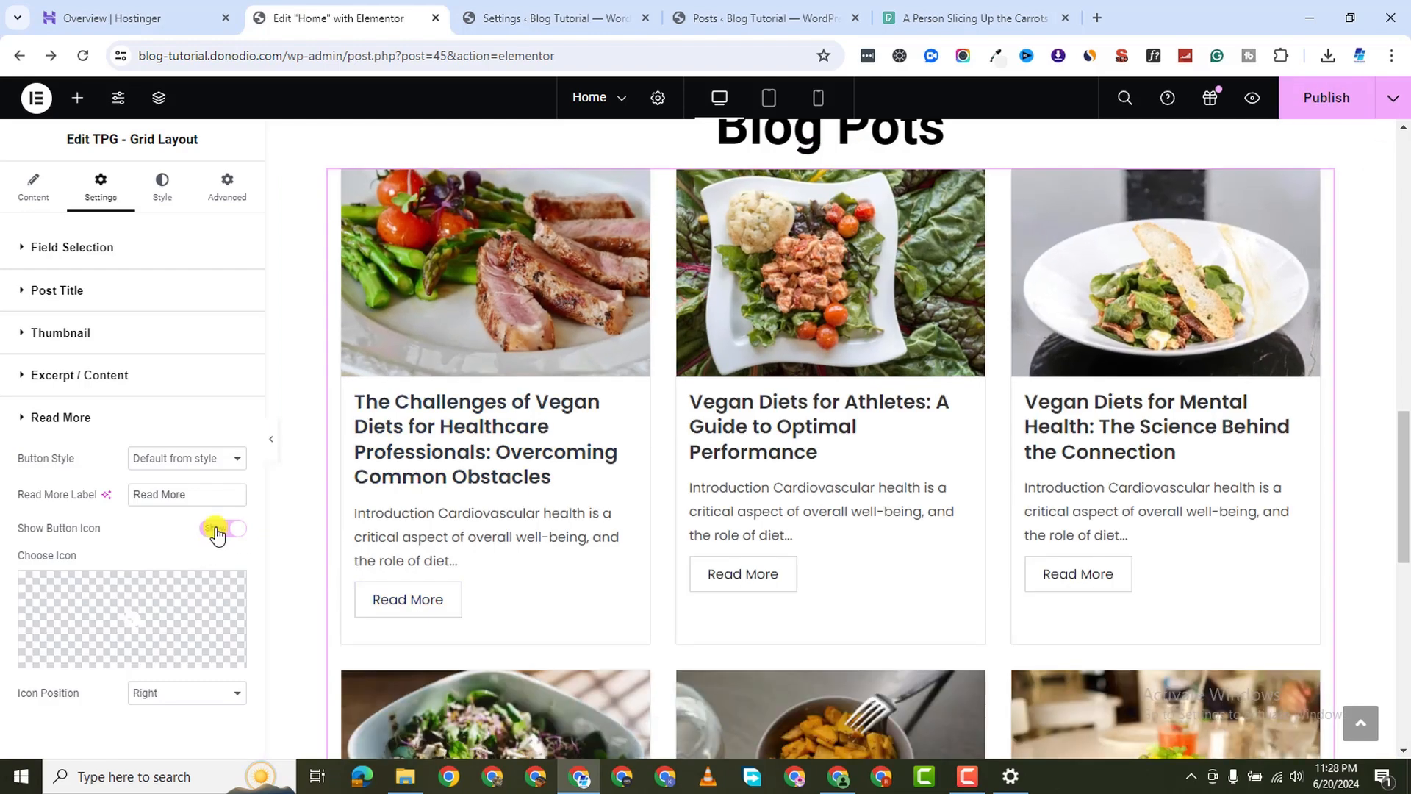
{"action": "left_click", "coordinate": [217, 530]}
Preview the home page to check the text-only Read More buttons
{"action": "left_click", "coordinate": [1327, 98]}
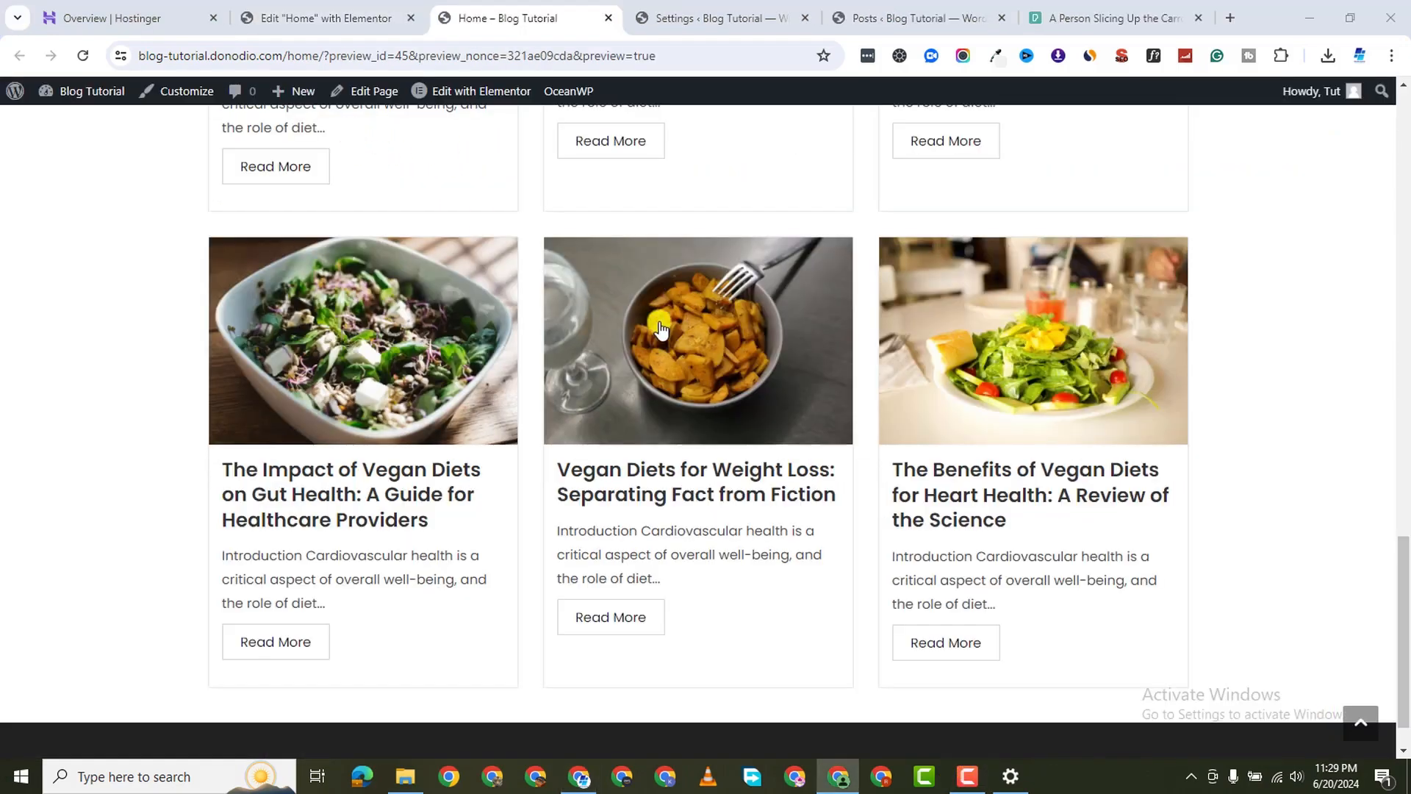
{"action": "scroll", "coordinate": [864, 360], "scroll_direction": "down", "scroll_amount": 1}
{"action": "scroll", "coordinate": [863, 360], "scroll_direction": "up", "scroll_amount": 7}
{"action": "scroll", "coordinate": [861, 356], "scroll_direction": "up", "scroll_amount": 11}
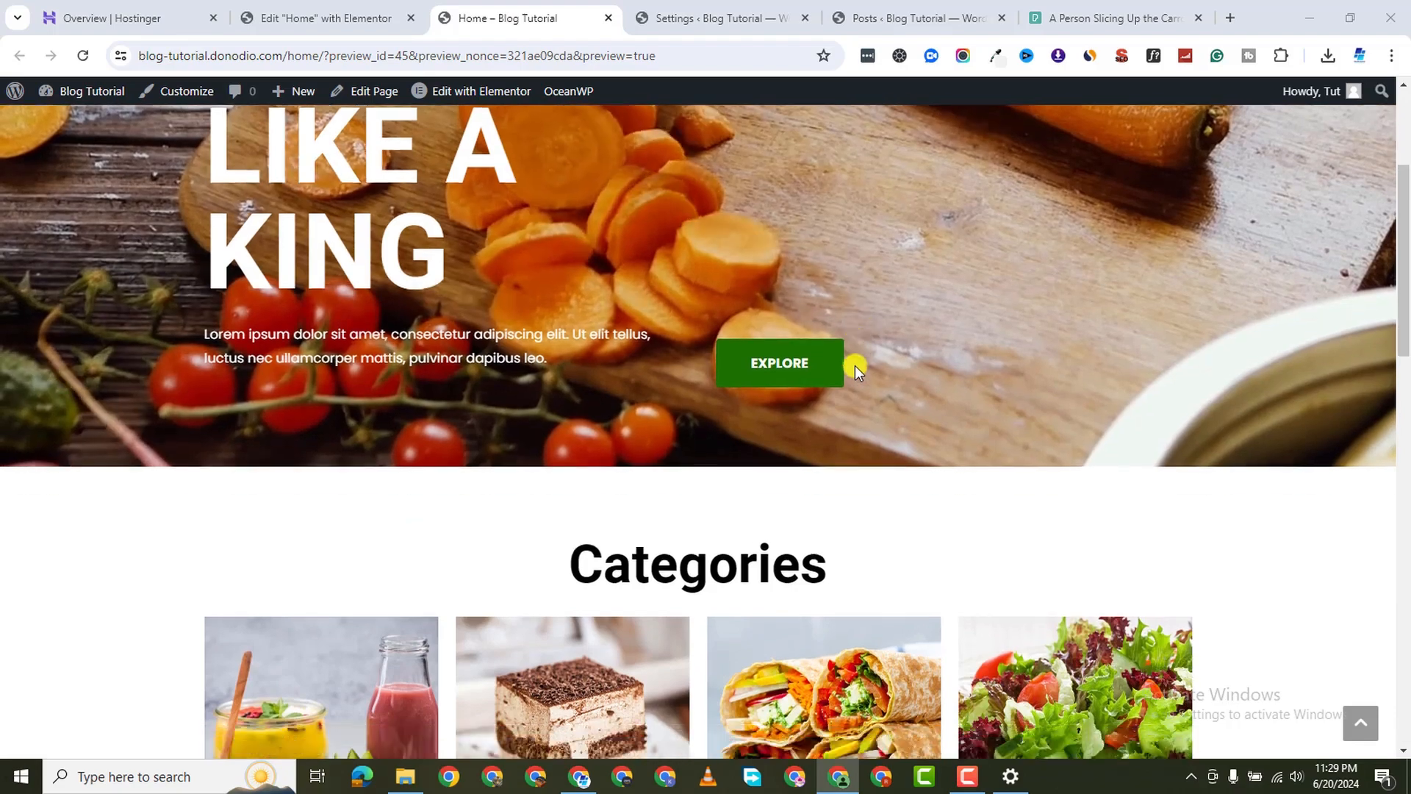
{"action": "scroll", "coordinate": [855, 365], "scroll_direction": "down", "scroll_amount": 10}
{"action": "scroll", "coordinate": [717, 294], "scroll_direction": "down", "scroll_amount": 2}
{"action": "left_click", "coordinate": [338, 17]}
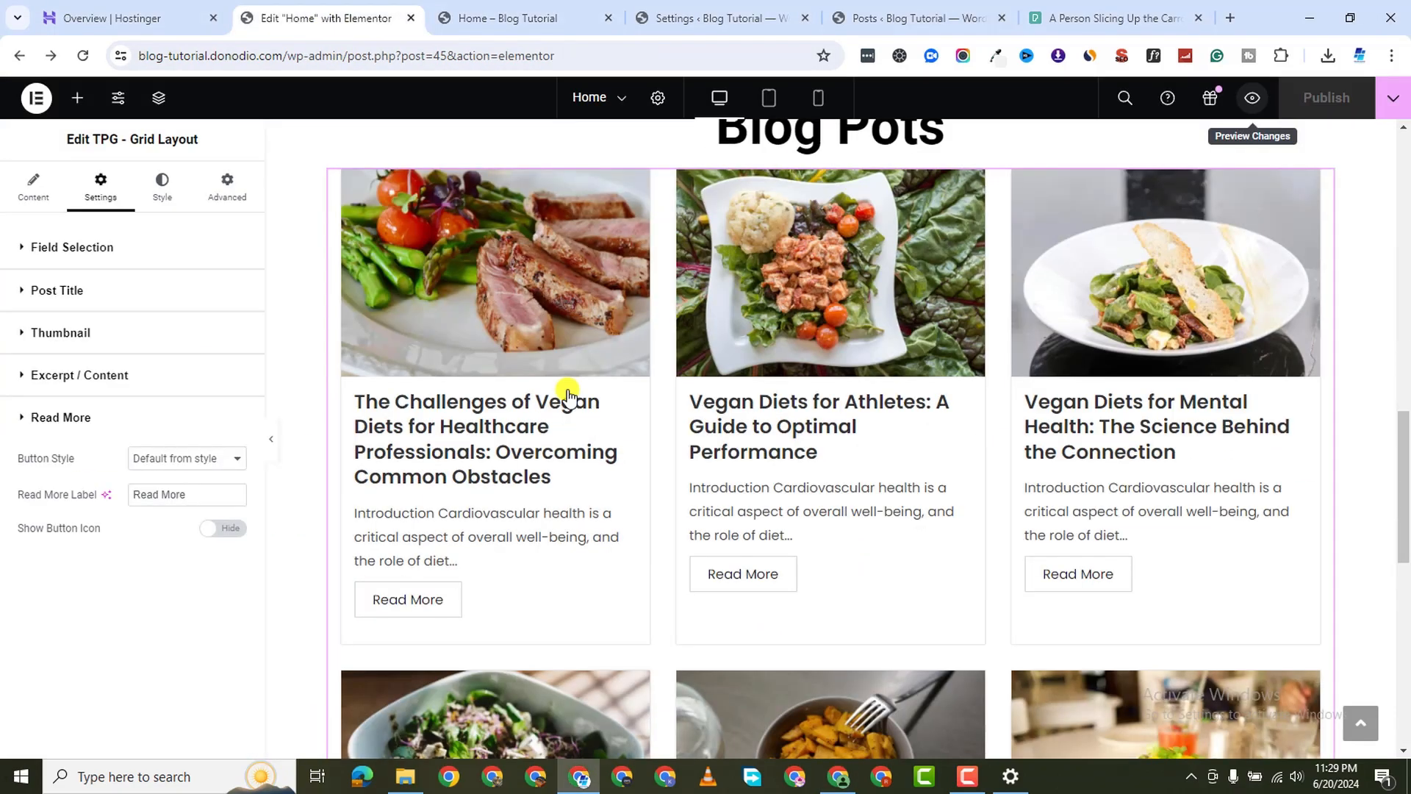
Set the post cards' Card Border Radius to 25 under Card (Post Item)
{"action": "scroll", "coordinate": [567, 393], "scroll_direction": "down", "scroll_amount": 2}
{"action": "scroll", "coordinate": [671, 530], "scroll_direction": "up", "scroll_amount": 2}
{"action": "scroll", "coordinate": [828, 458], "scroll_direction": "up", "scroll_amount": 1}
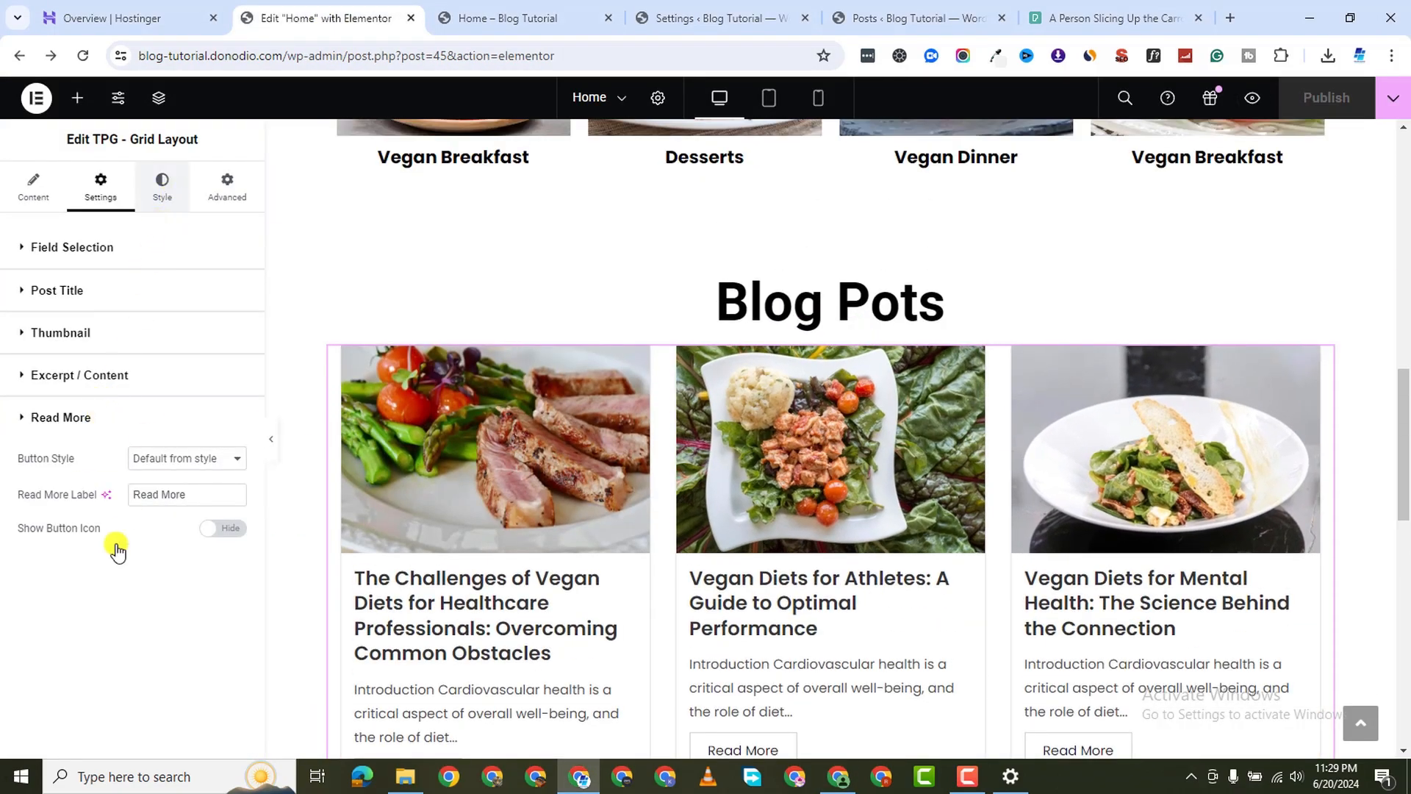
{"action": "scroll", "coordinate": [150, 551], "scroll_direction": "down", "scroll_amount": 2}
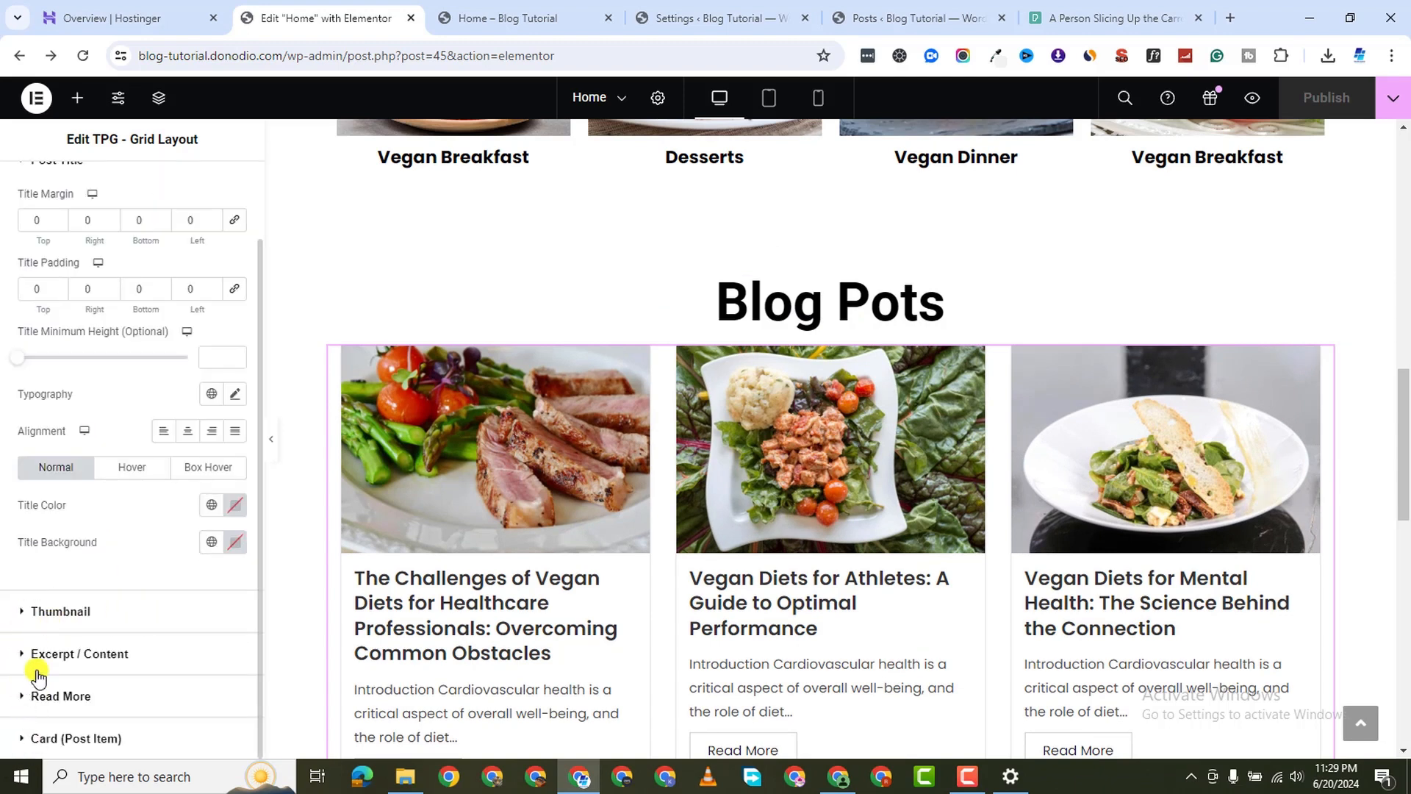
{"action": "scroll", "coordinate": [74, 617], "scroll_direction": "up", "scroll_amount": 1}
{"action": "scroll", "coordinate": [95, 597], "scroll_direction": "down", "scroll_amount": 1}
{"action": "left_click", "coordinate": [103, 738]}
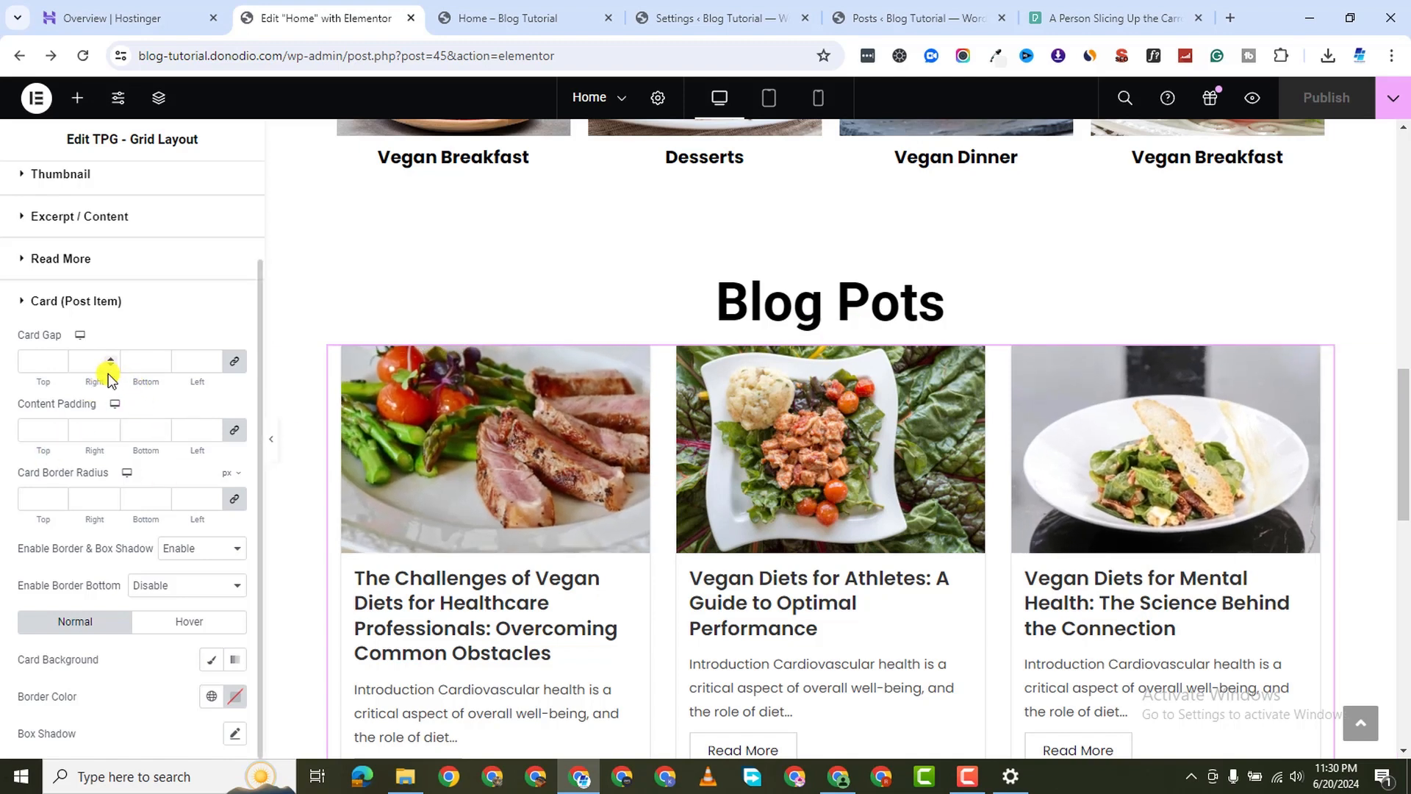
{"action": "left_click", "coordinate": [209, 499]}
{"action": "type", "text": "25"}
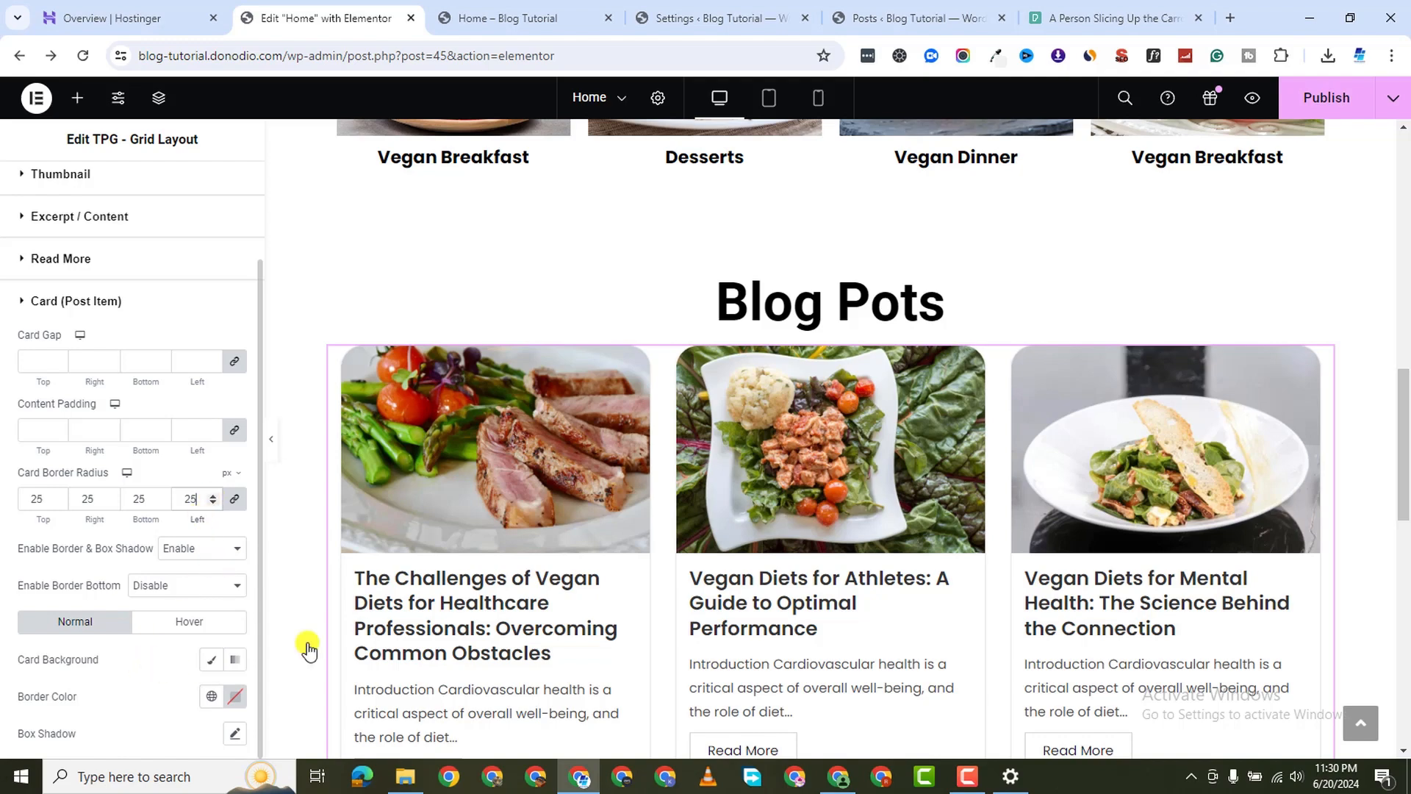
Give the cards a box shadow with blur 13 and preview the home page
{"action": "scroll", "coordinate": [841, 544], "scroll_direction": "down", "scroll_amount": 6}
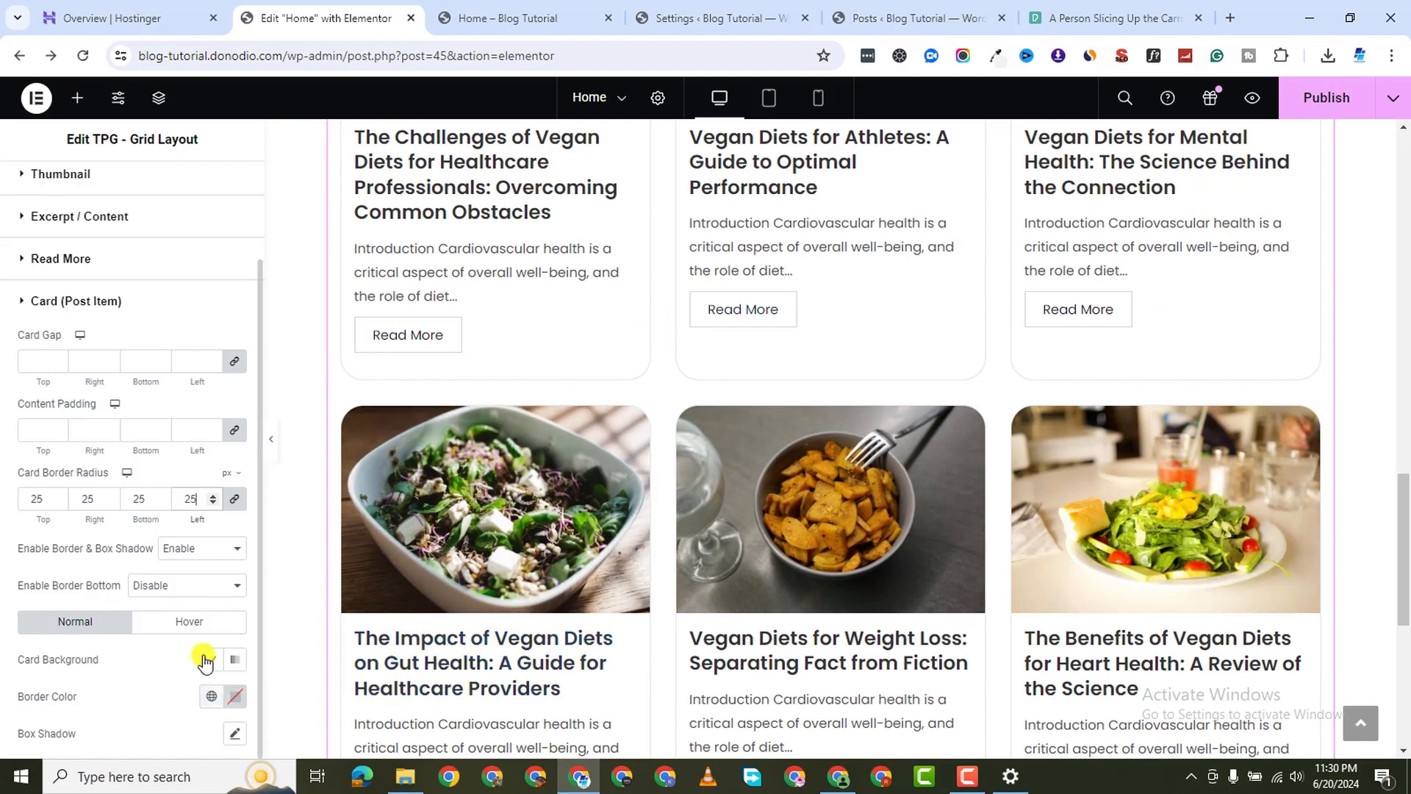
{"action": "left_click", "coordinate": [236, 734]}
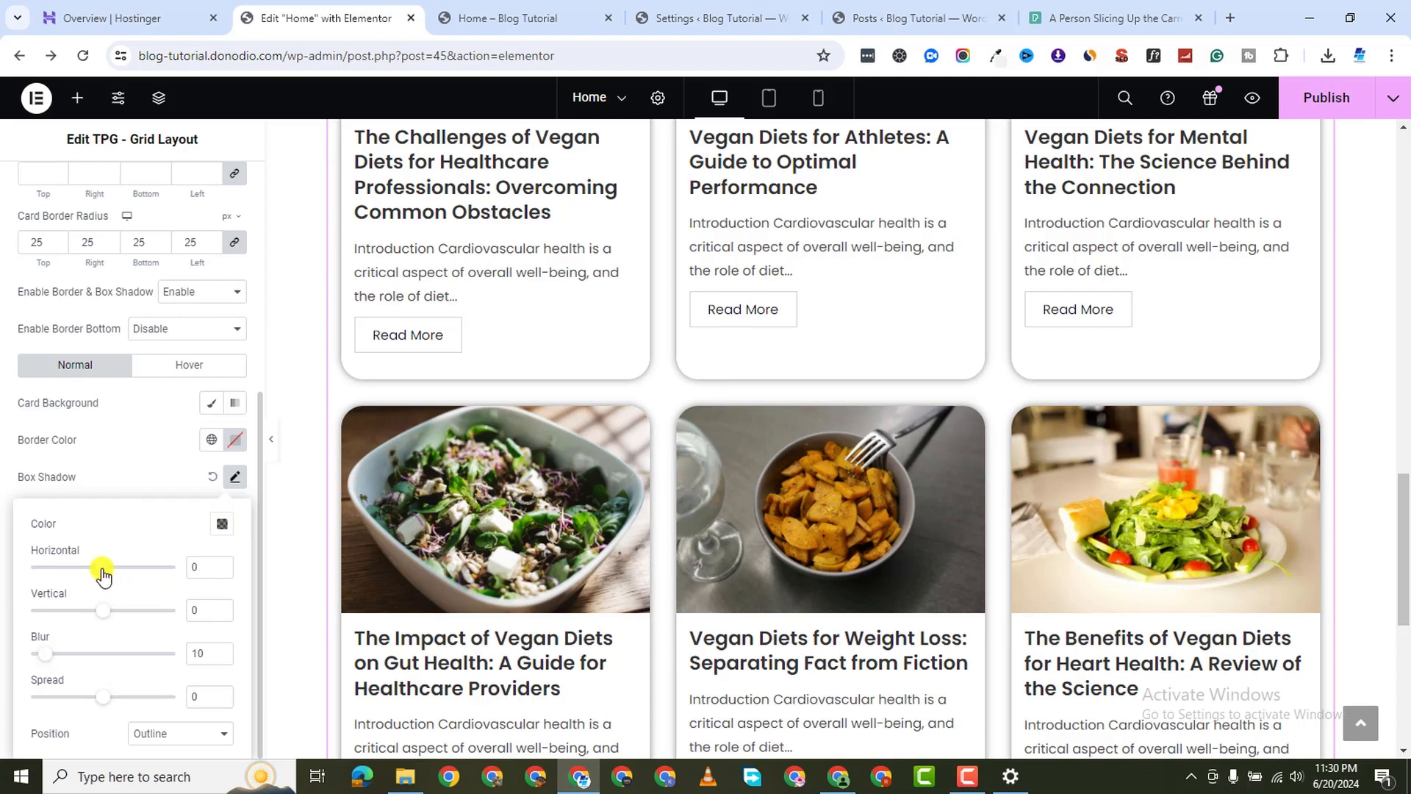
{"action": "mouse_move", "coordinate": [63, 659]}
{"action": "left_mouse_down"}
{"action": "mouse_move", "coordinate": [129, 659]}
{"action": "mouse_move", "coordinate": [69, 661]}
{"action": "left_mouse_up"}
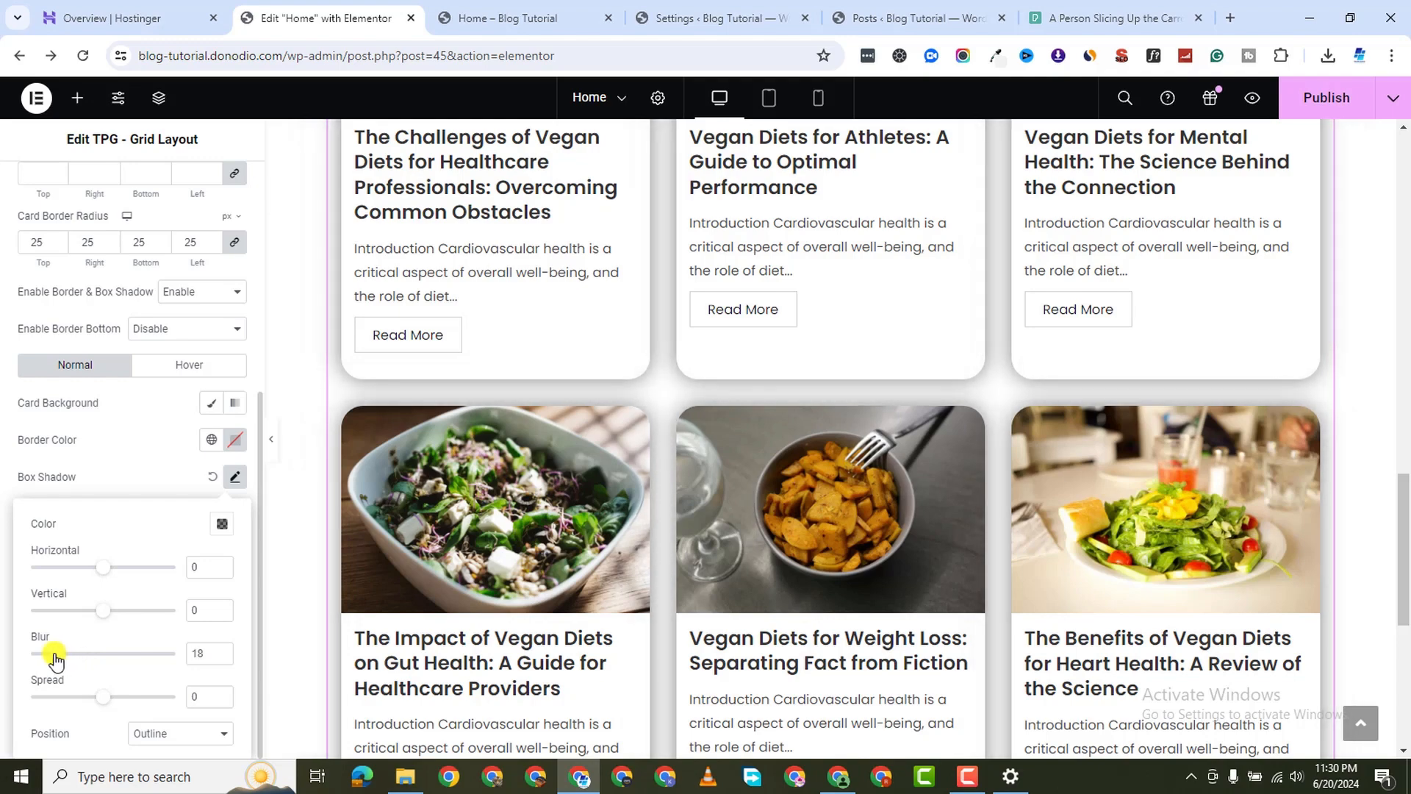
{"action": "left_click_drag", "start_coordinate": [57, 661], "coordinate": [50, 660]}
{"action": "scroll", "coordinate": [658, 430], "scroll_direction": "up", "scroll_amount": 3}
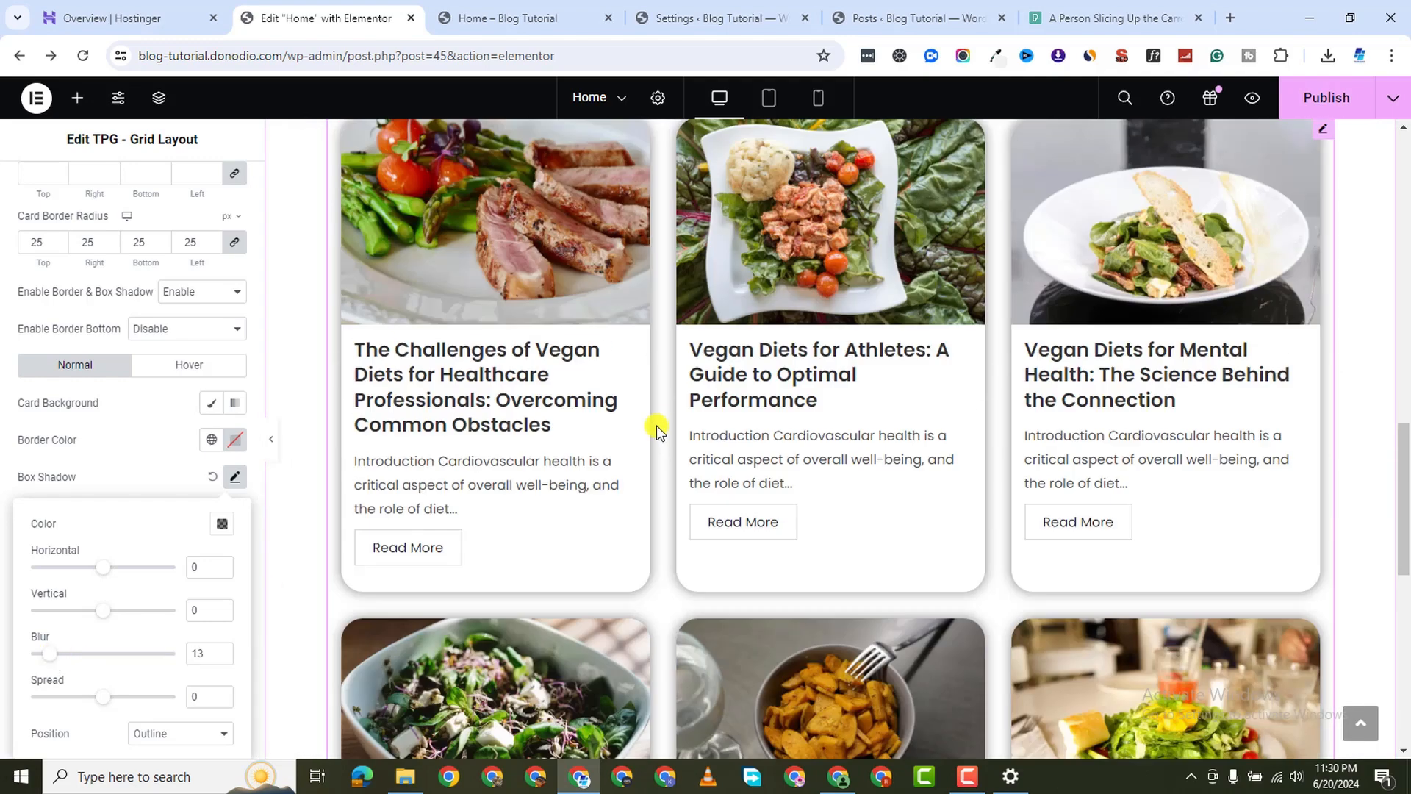
{"action": "scroll", "coordinate": [658, 430], "scroll_direction": "up", "scroll_amount": 3}
{"action": "scroll", "coordinate": [1014, 340], "scroll_direction": "down", "scroll_amount": 1}
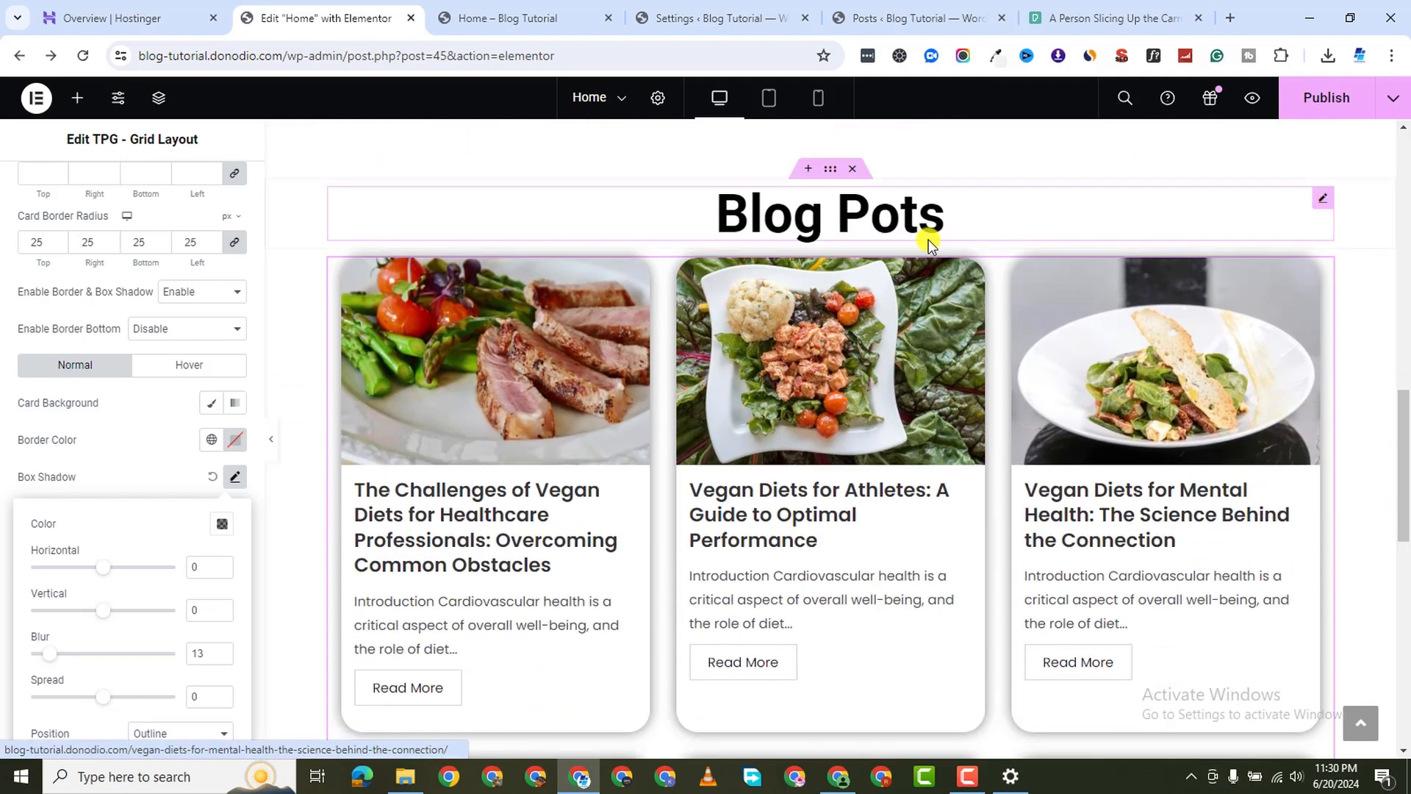
{"action": "scroll", "coordinate": [1166, 497], "scroll_direction": "down", "scroll_amount": 10}
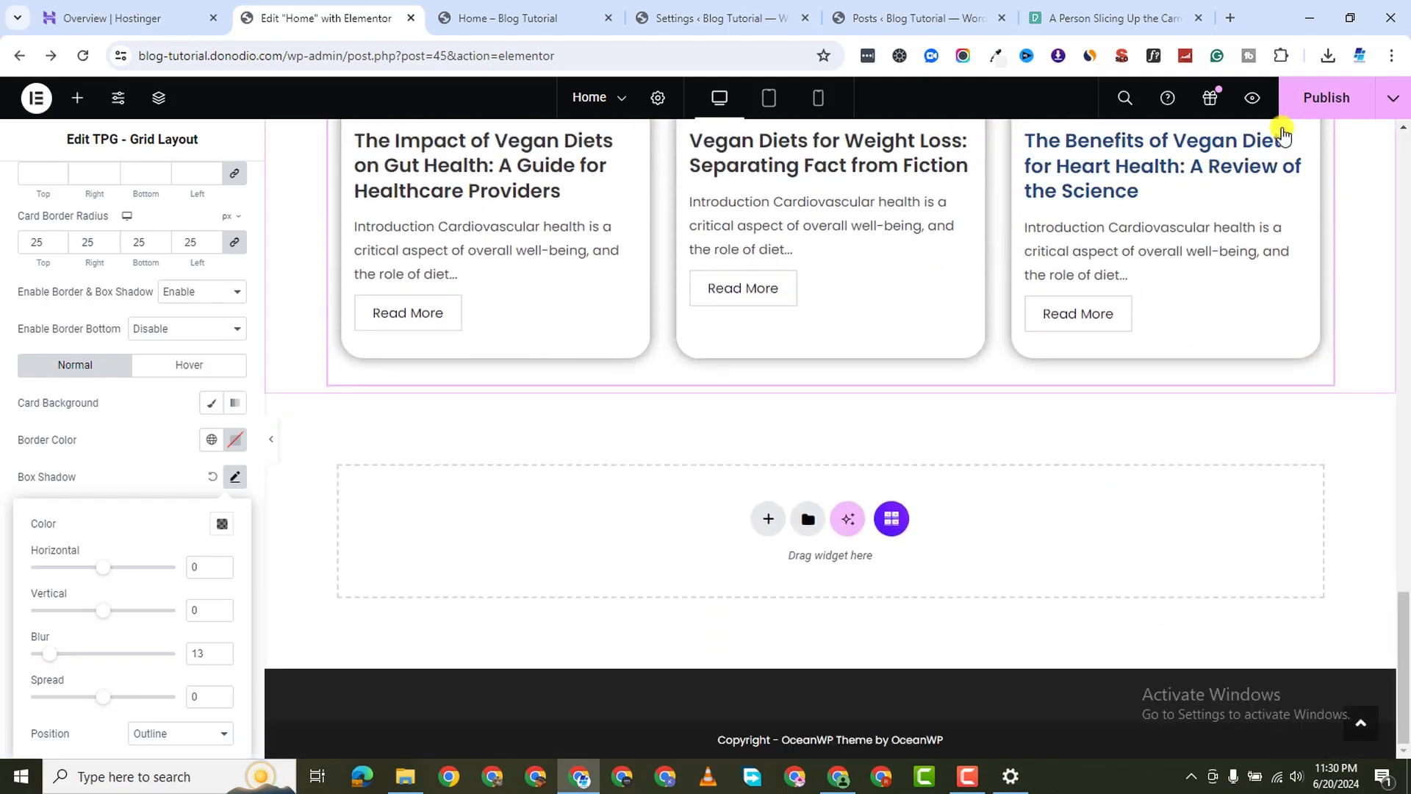
{"action": "left_click", "coordinate": [1252, 98]}
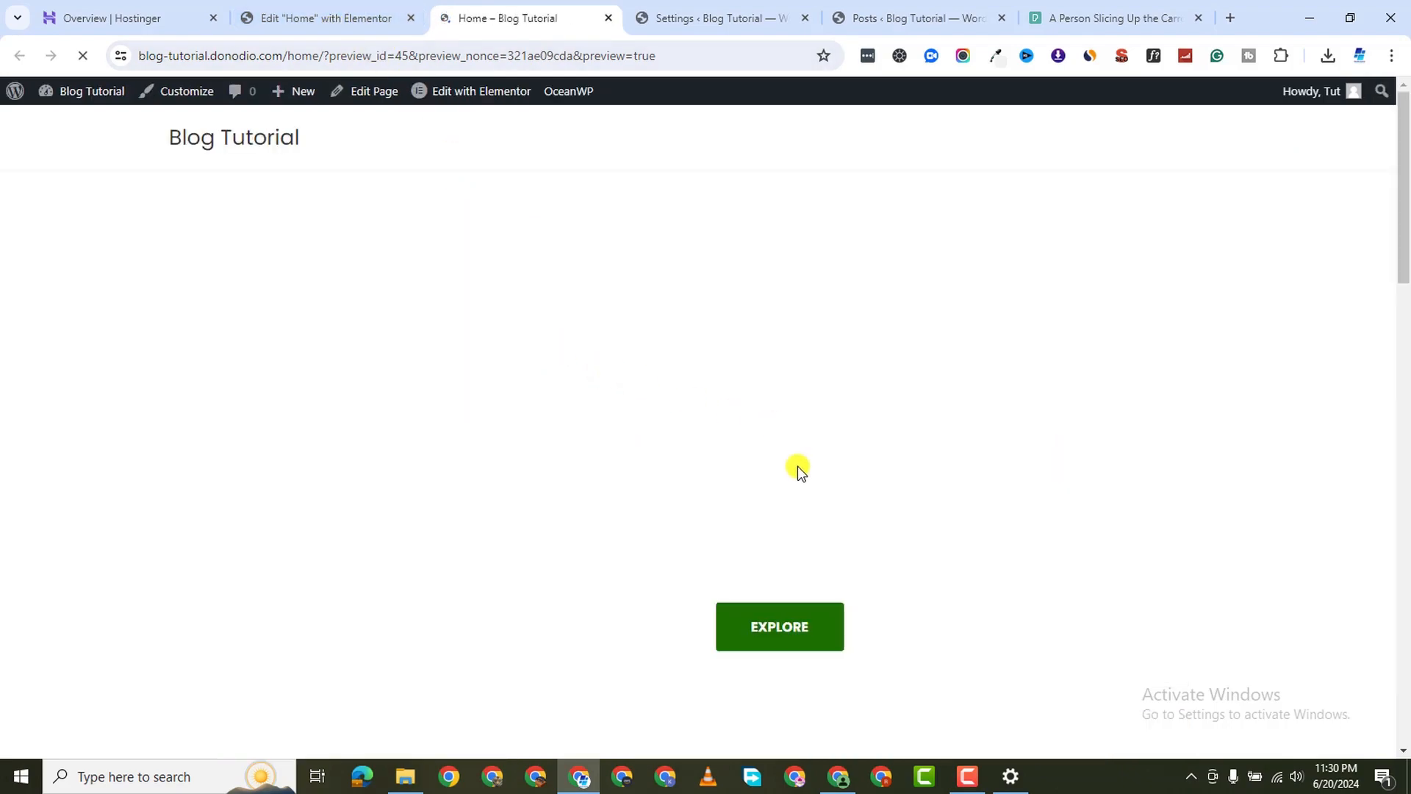
{"action": "scroll", "coordinate": [803, 463], "scroll_direction": "down", "scroll_amount": 10}
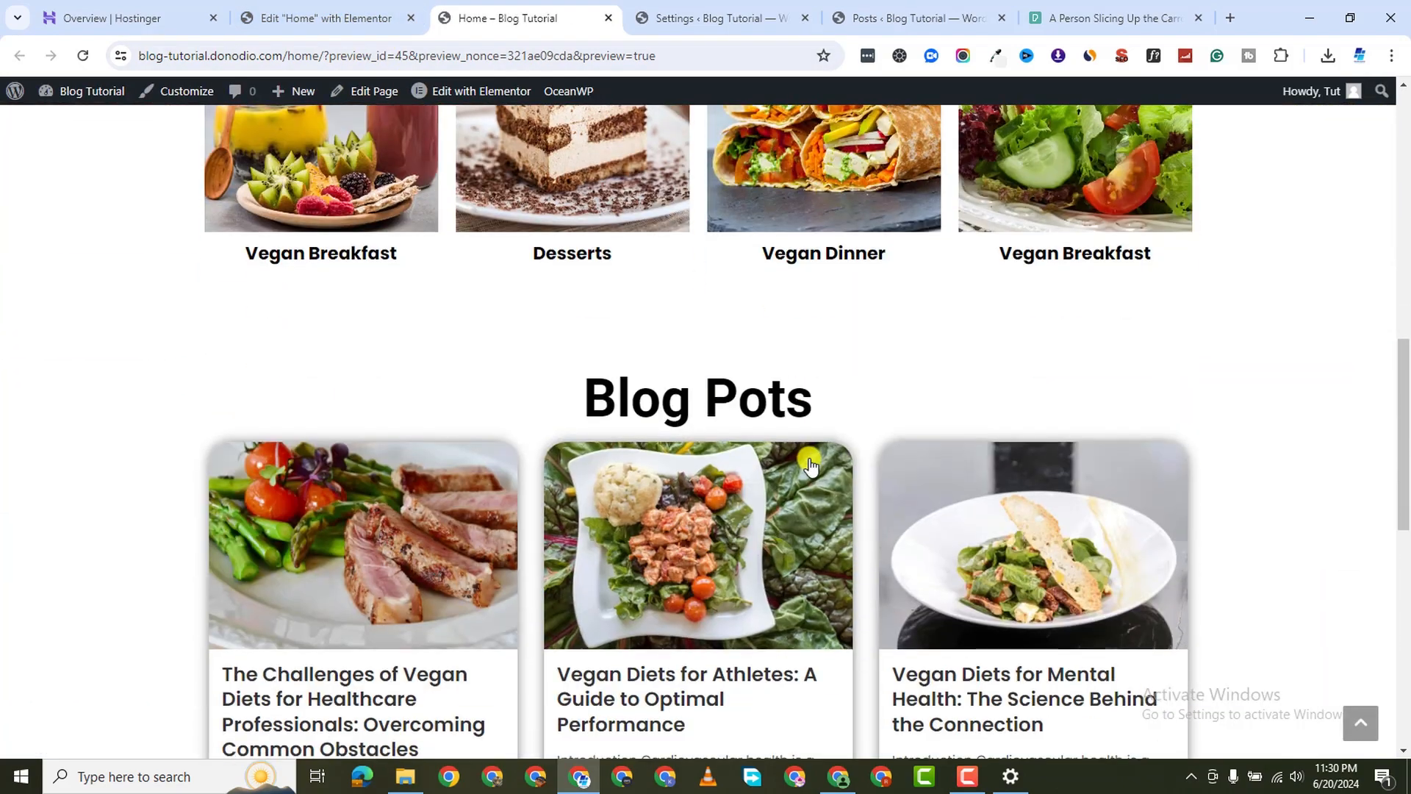
{"action": "scroll", "coordinate": [809, 465], "scroll_direction": "down", "scroll_amount": 10}
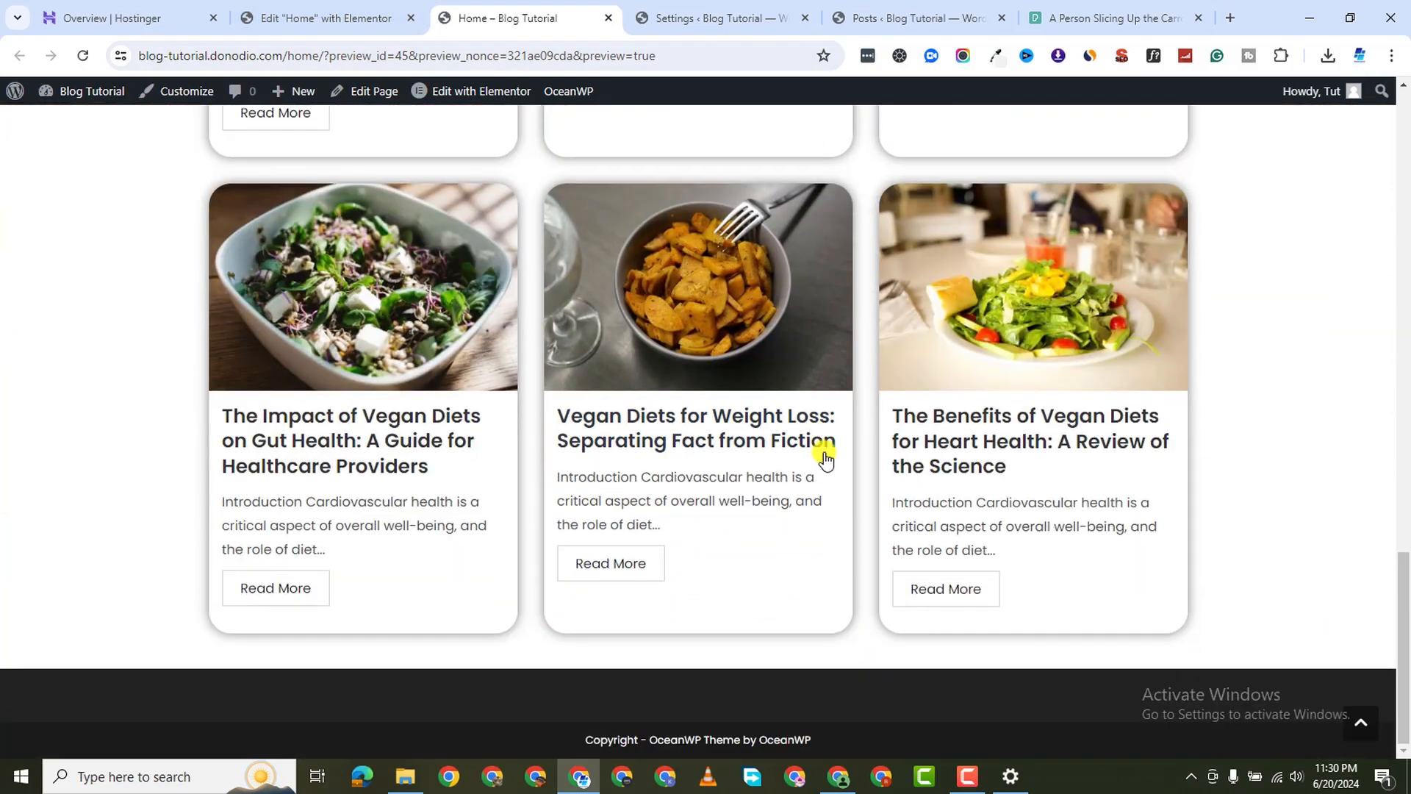
{"action": "scroll", "coordinate": [824, 458], "scroll_direction": "up", "scroll_amount": 6}
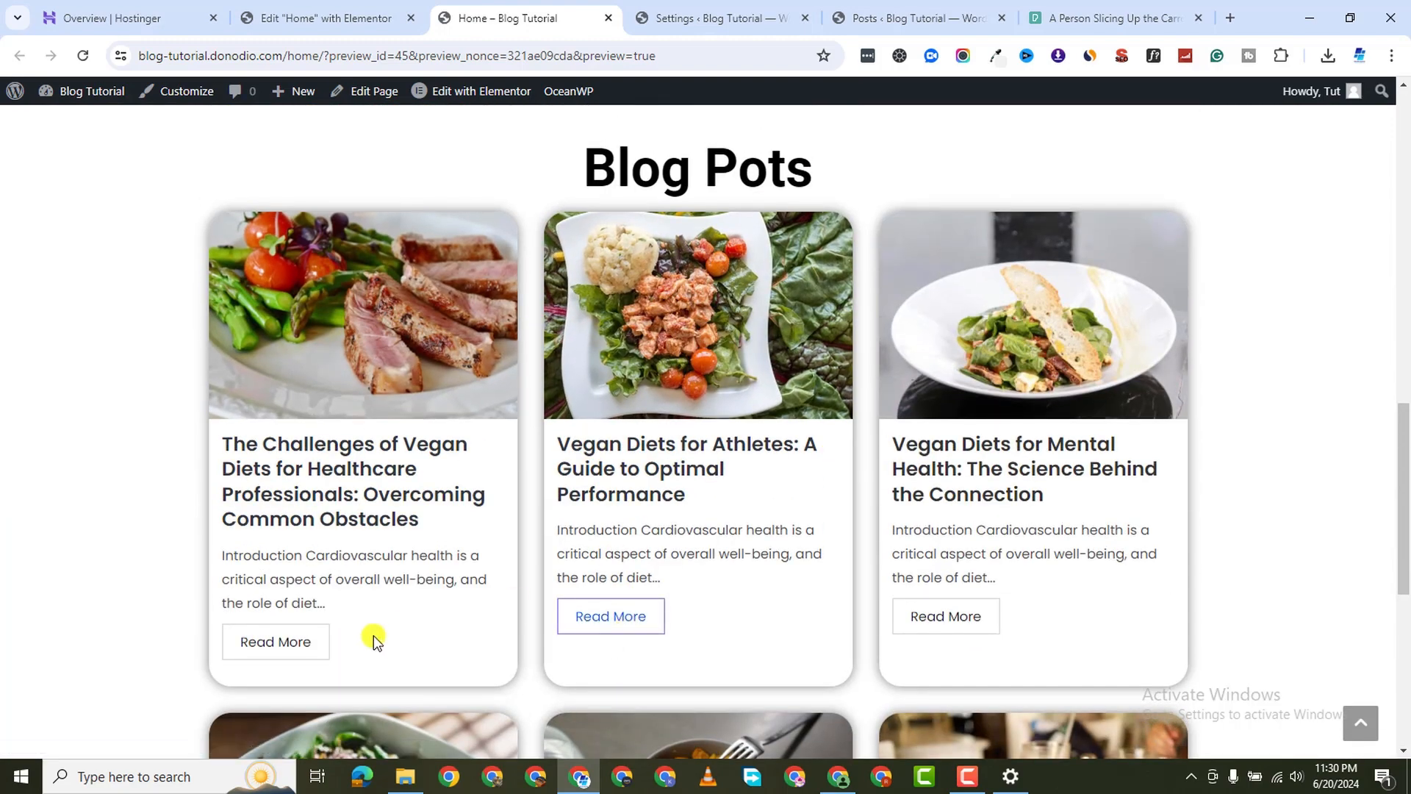
{"action": "left_click", "coordinate": [269, 632]}
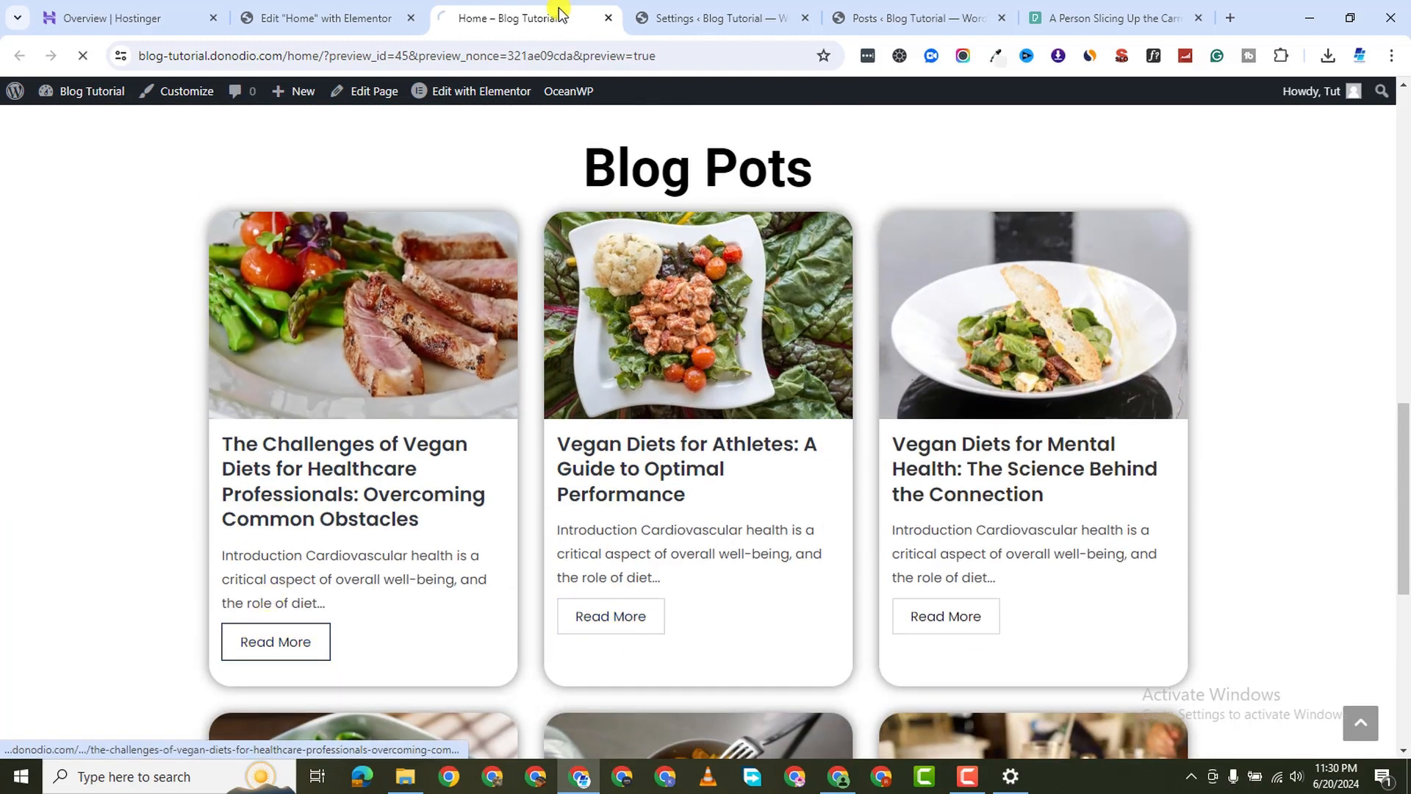
{"action": "scroll", "coordinate": [540, 261], "scroll_direction": "down", "scroll_amount": 9}
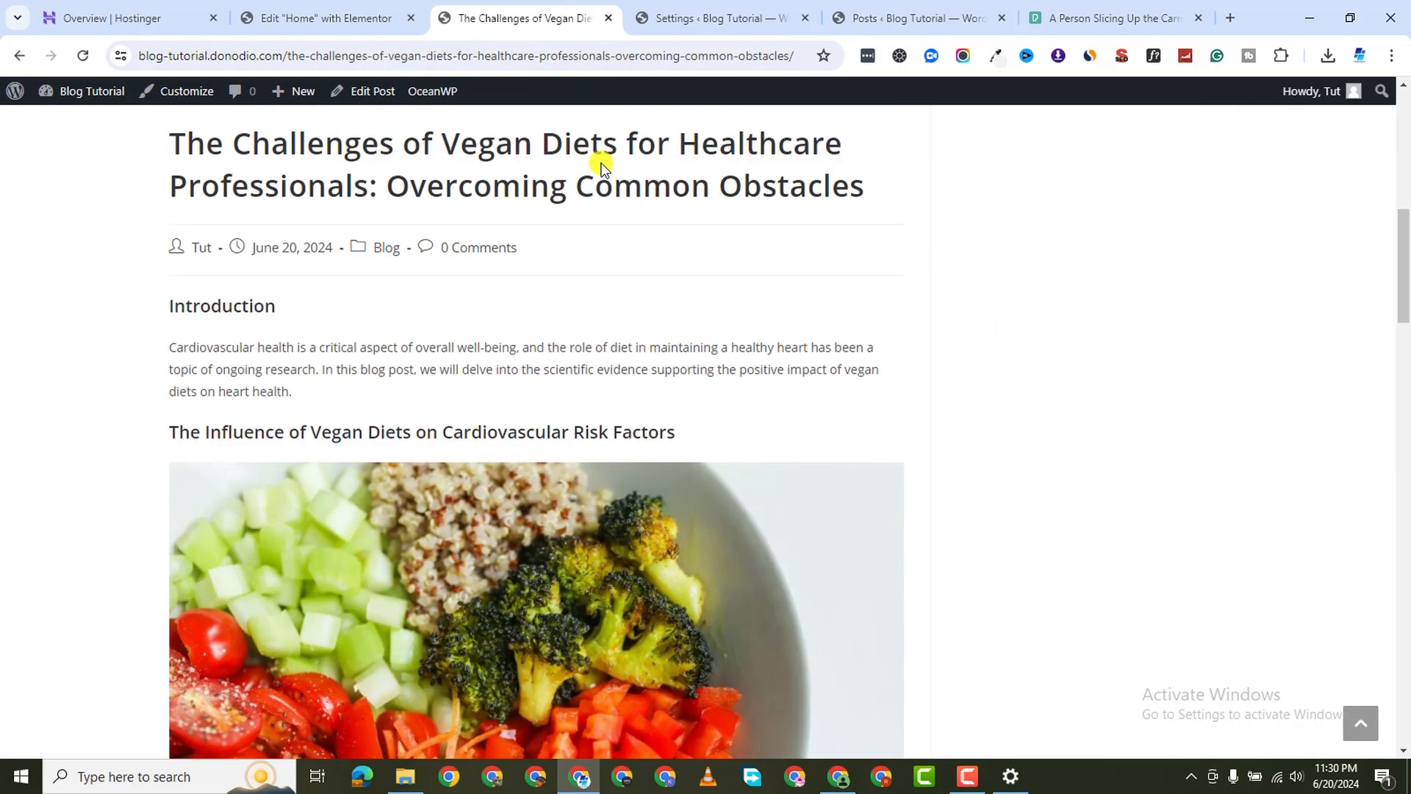
{"action": "scroll", "coordinate": [598, 164], "scroll_direction": "up", "scroll_amount": 4}
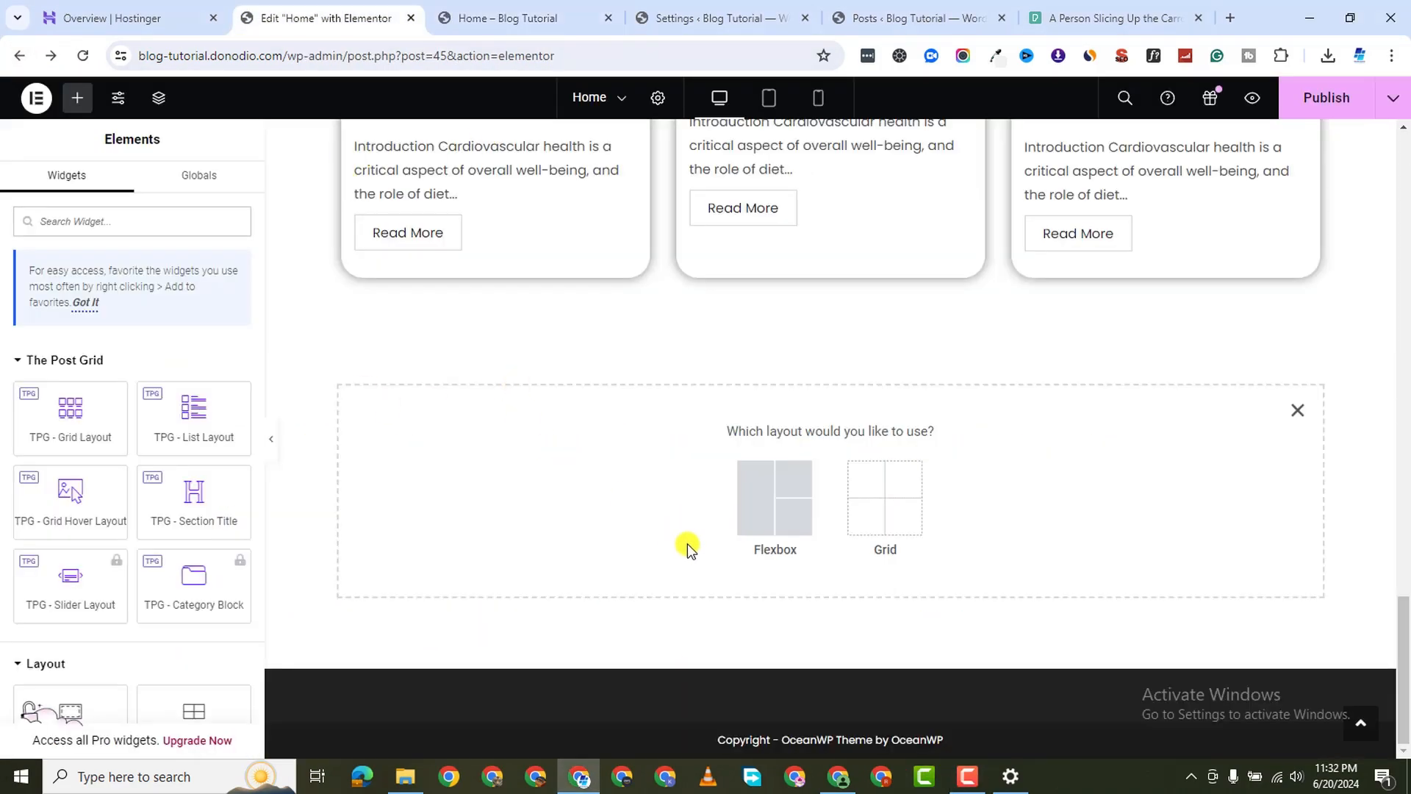
Drop a TPG - Grid Hover Layout widget into the empty area below the Blog Pots grid
{"action": "scroll", "coordinate": [970, 309], "scroll_direction": "up", "scroll_amount": 10}
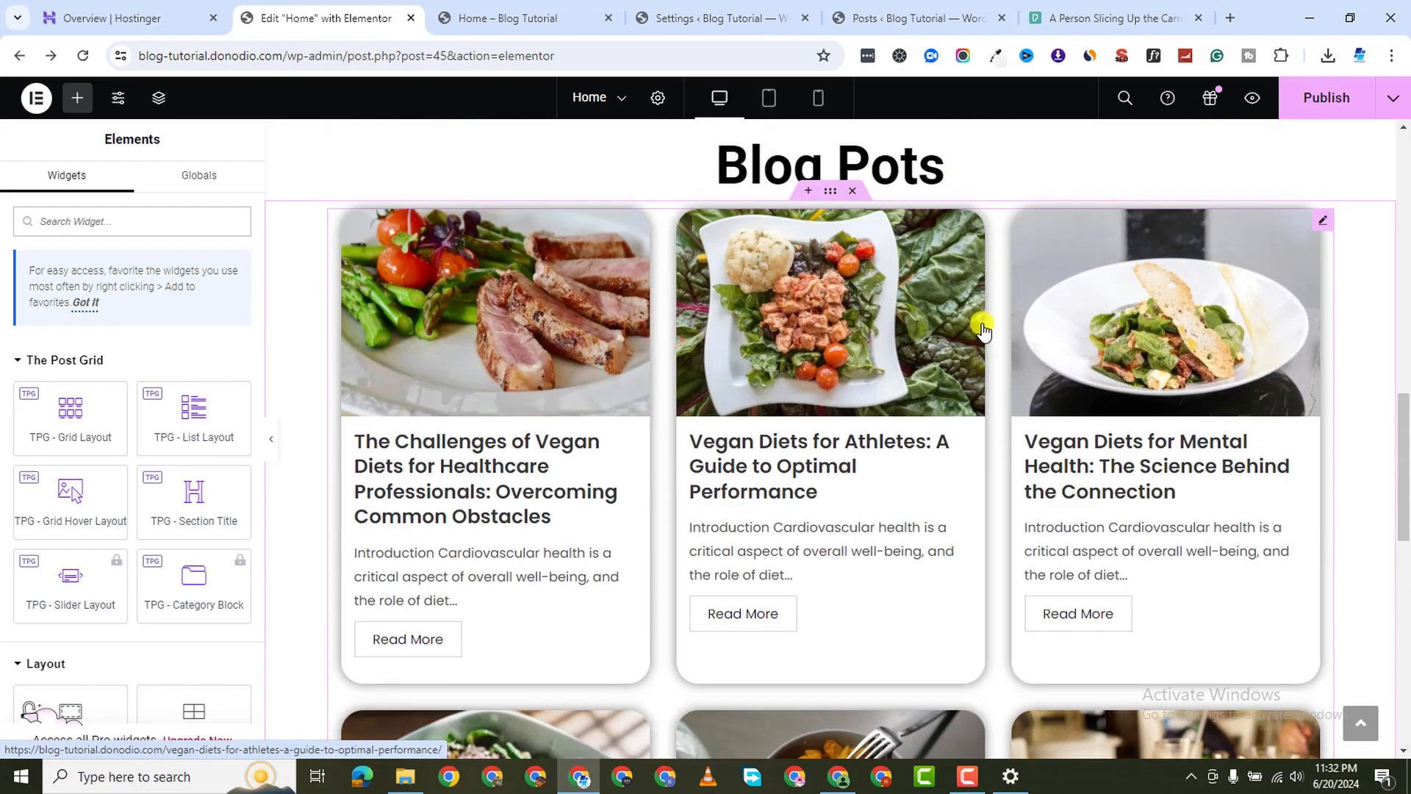
{"action": "scroll", "coordinate": [982, 332], "scroll_direction": "up", "scroll_amount": 3}
{"action": "scroll", "coordinate": [974, 351], "scroll_direction": "down", "scroll_amount": 10}
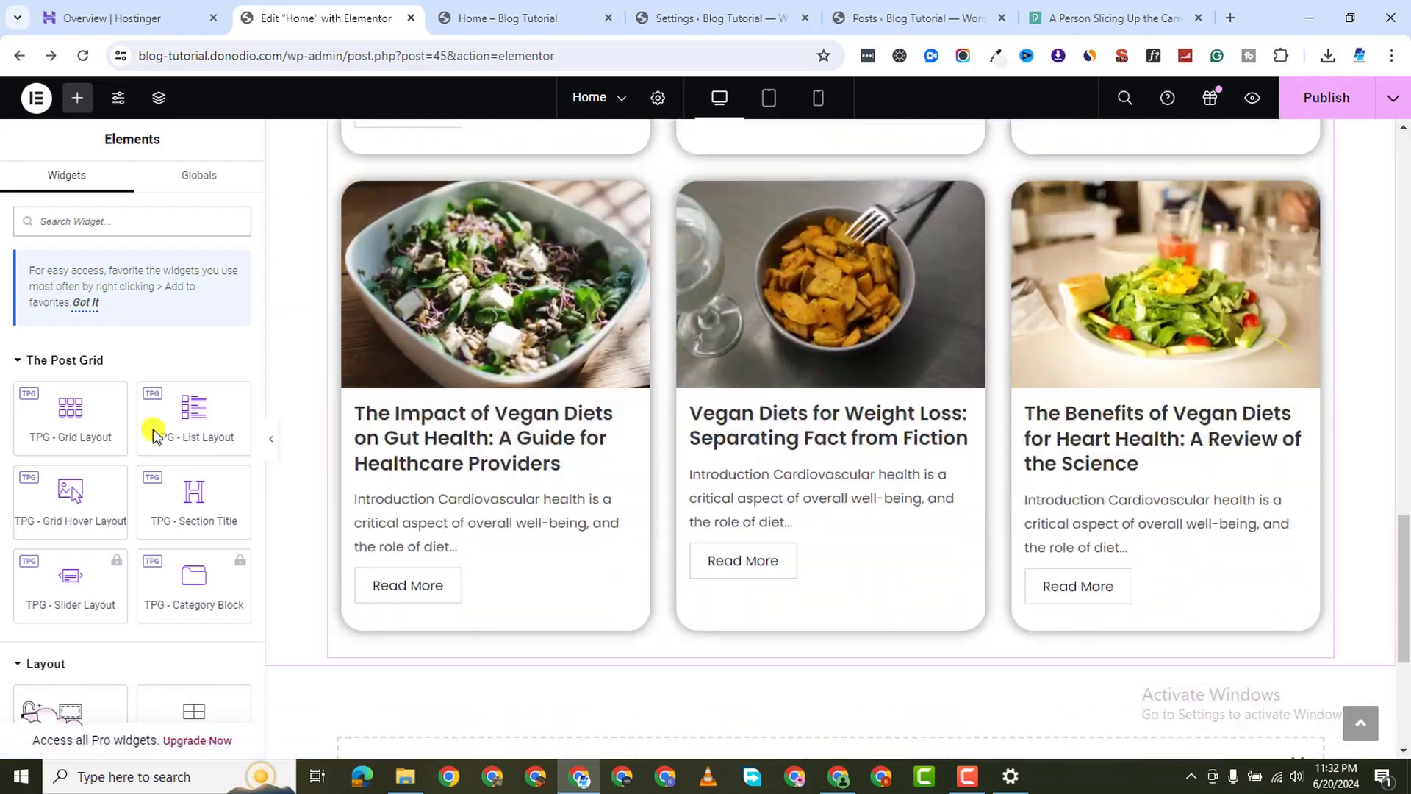
{"action": "scroll", "coordinate": [583, 561], "scroll_direction": "down", "scroll_amount": 4}
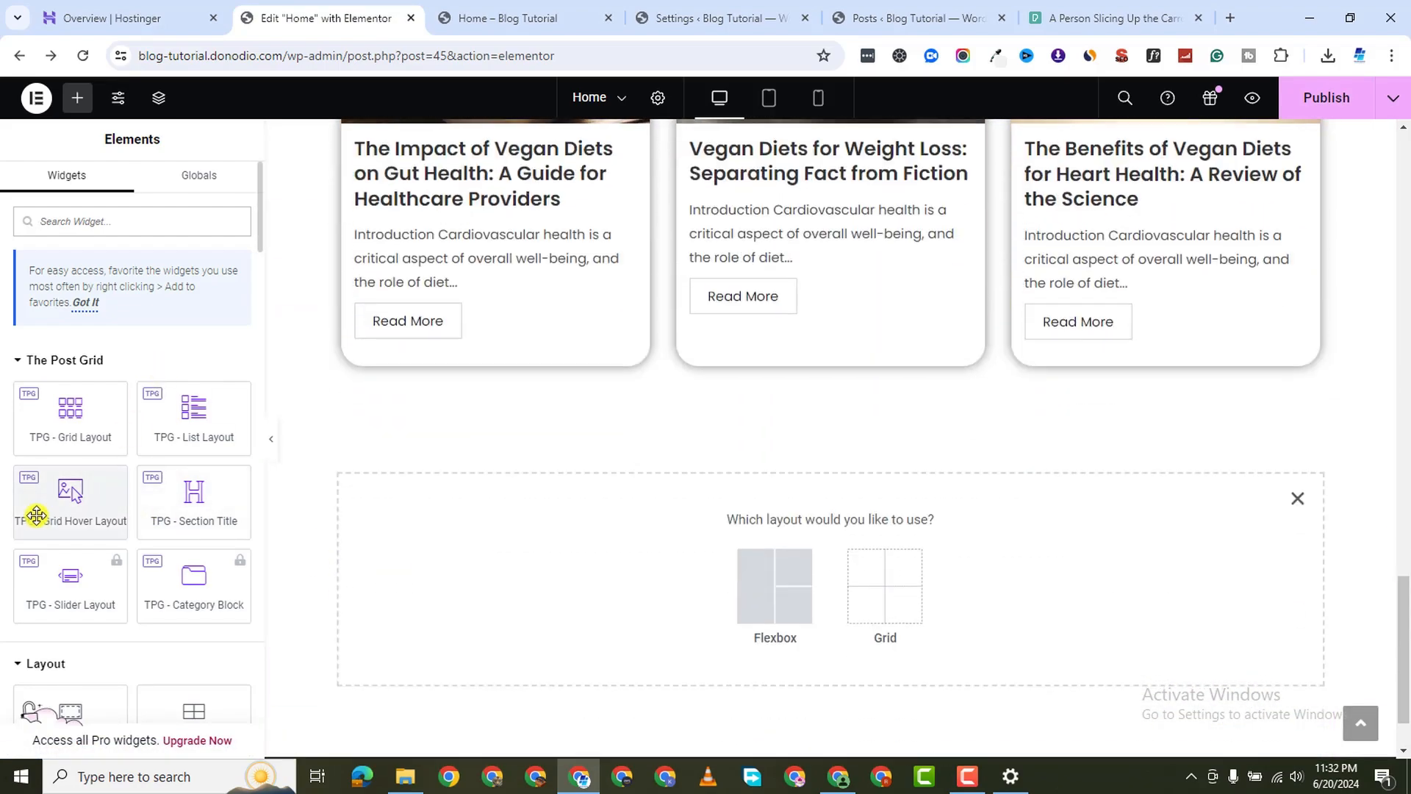
{"action": "scroll", "coordinate": [37, 515], "scroll_direction": "down", "scroll_amount": 1}
{"action": "left_click_drag", "start_coordinate": [74, 401], "coordinate": [708, 570]}
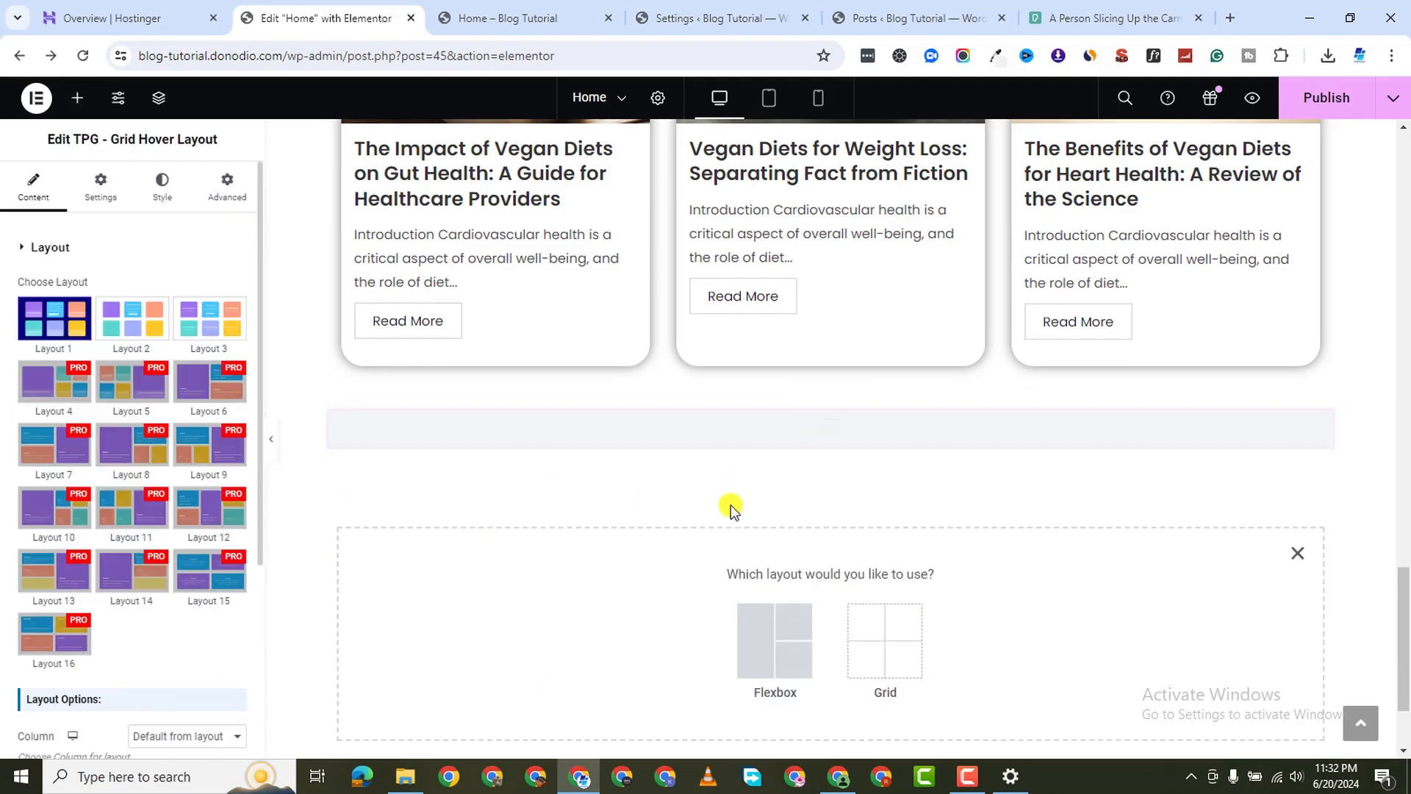
{"action": "scroll", "coordinate": [704, 576], "scroll_direction": "down", "scroll_amount": 4}
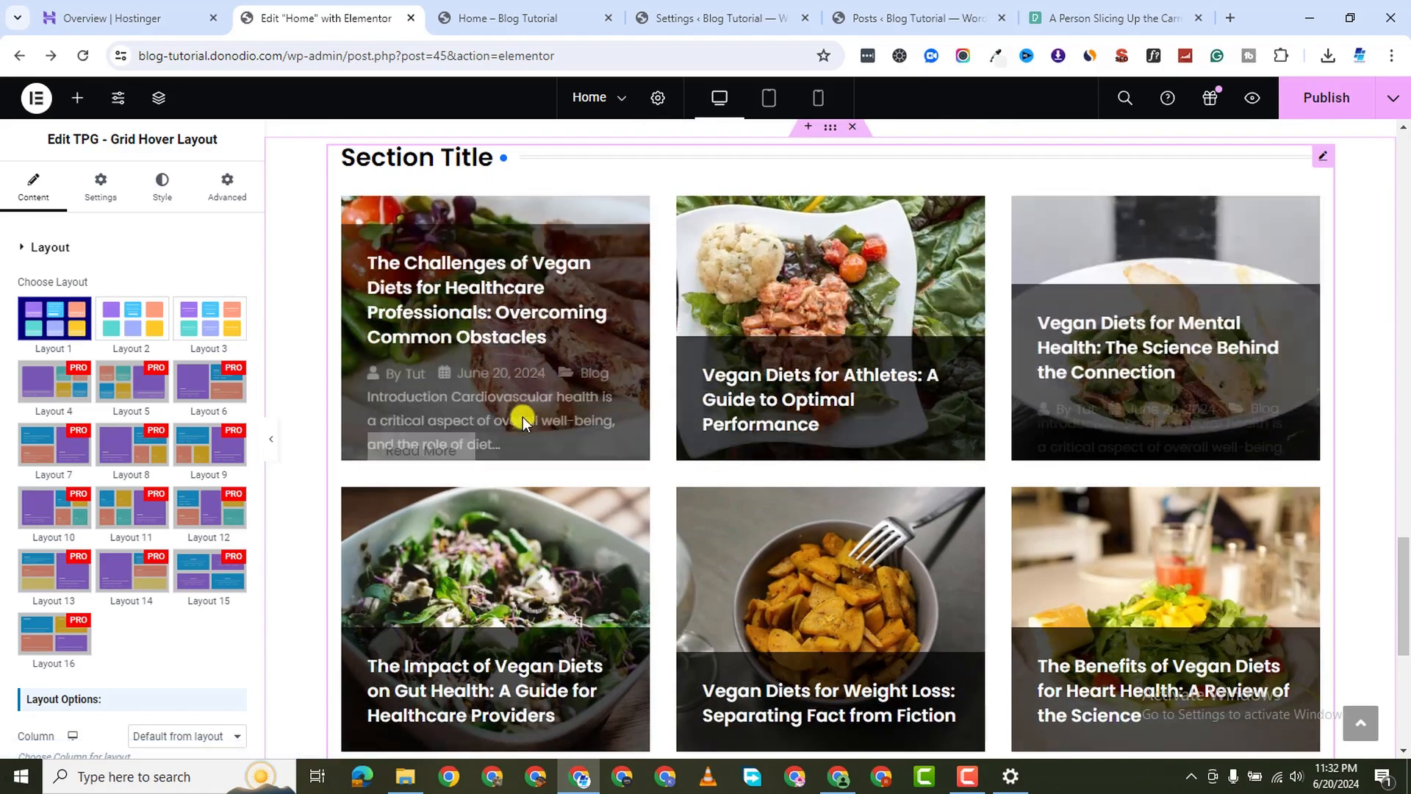
{"action": "scroll", "coordinate": [528, 508], "scroll_direction": "down", "scroll_amount": 3}
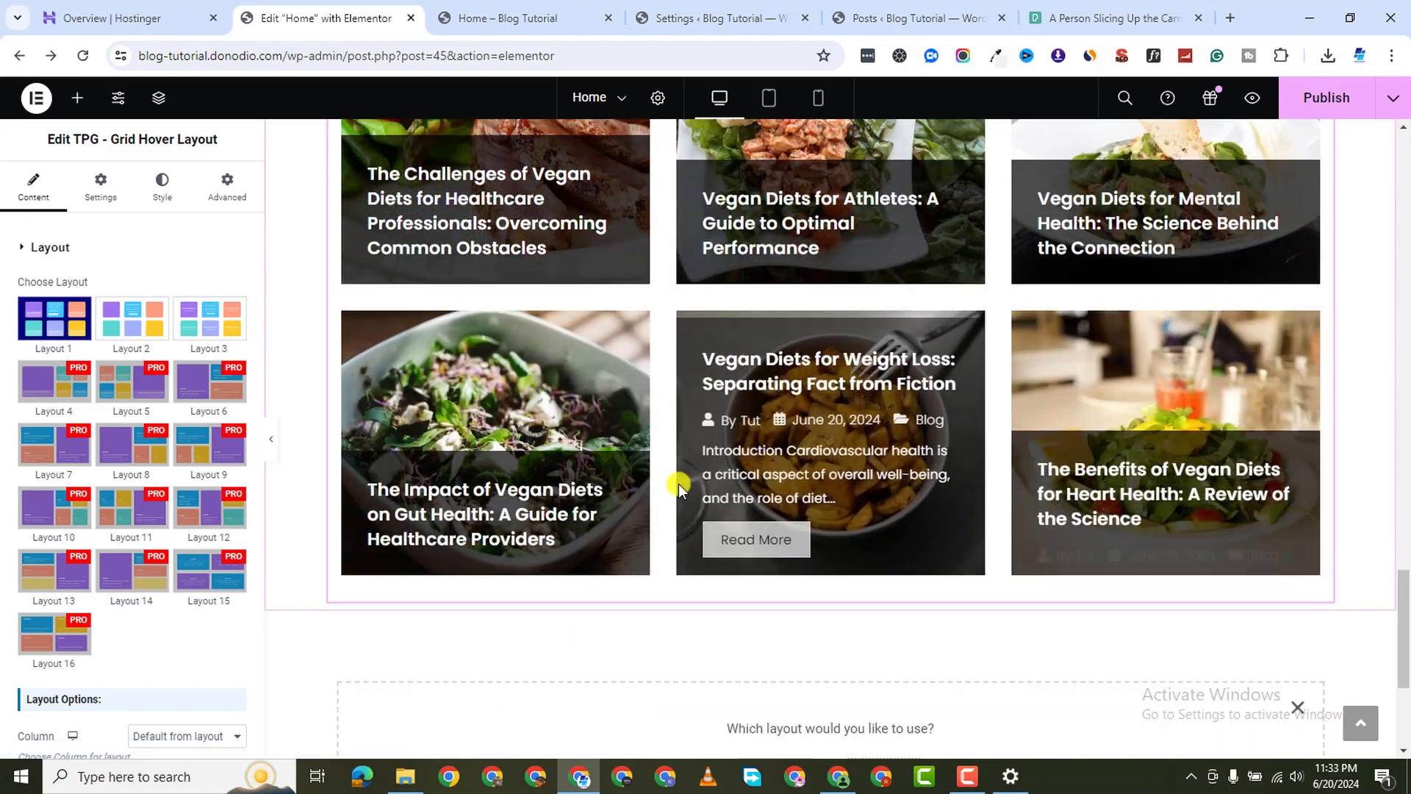
{"action": "scroll", "coordinate": [1030, 413], "scroll_direction": "up", "scroll_amount": 3}
{"action": "scroll", "coordinate": [813, 496], "scroll_direction": "up", "scroll_amount": 2}
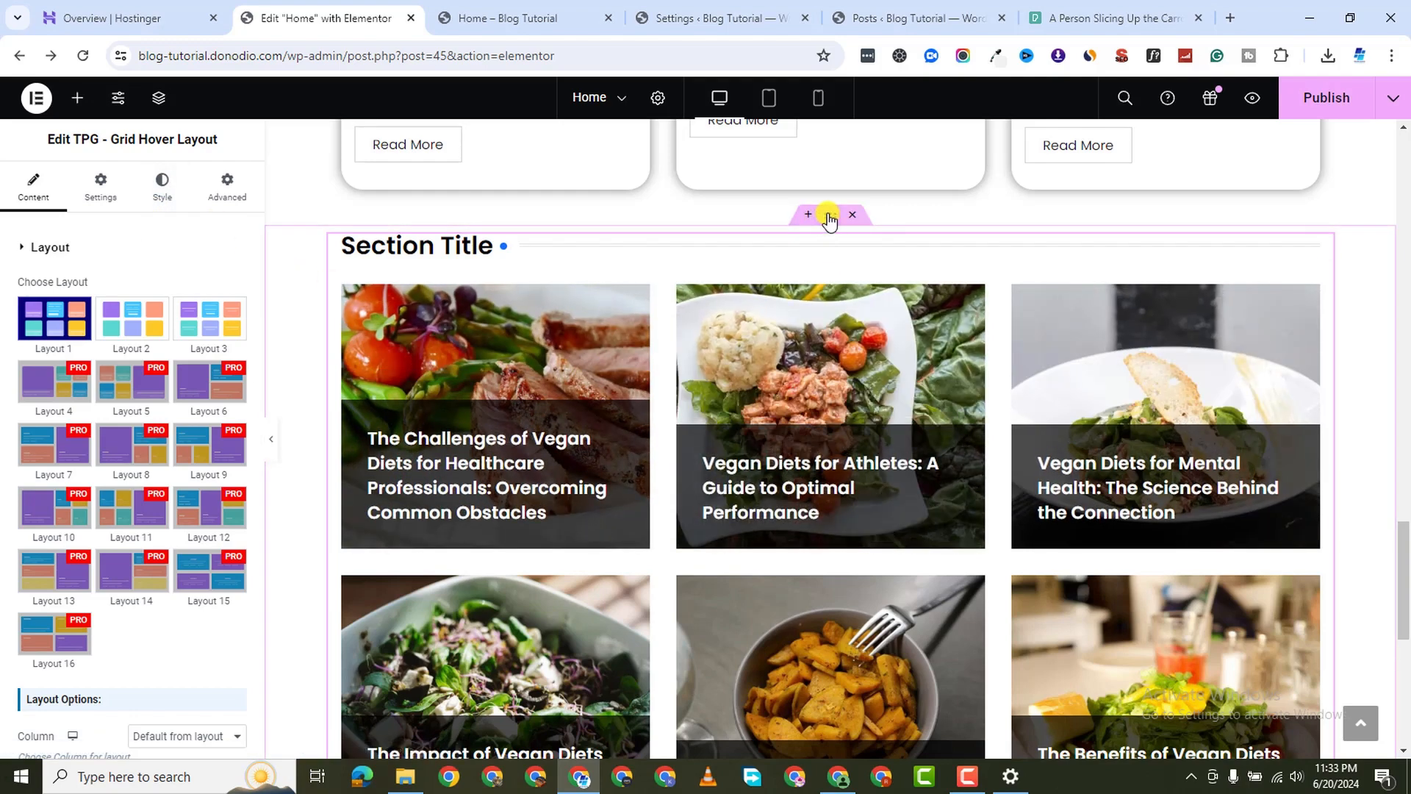
Set the hover grid container's width to 1240, publish, and check the live home page
{"action": "left_click", "coordinate": [314, 326]}
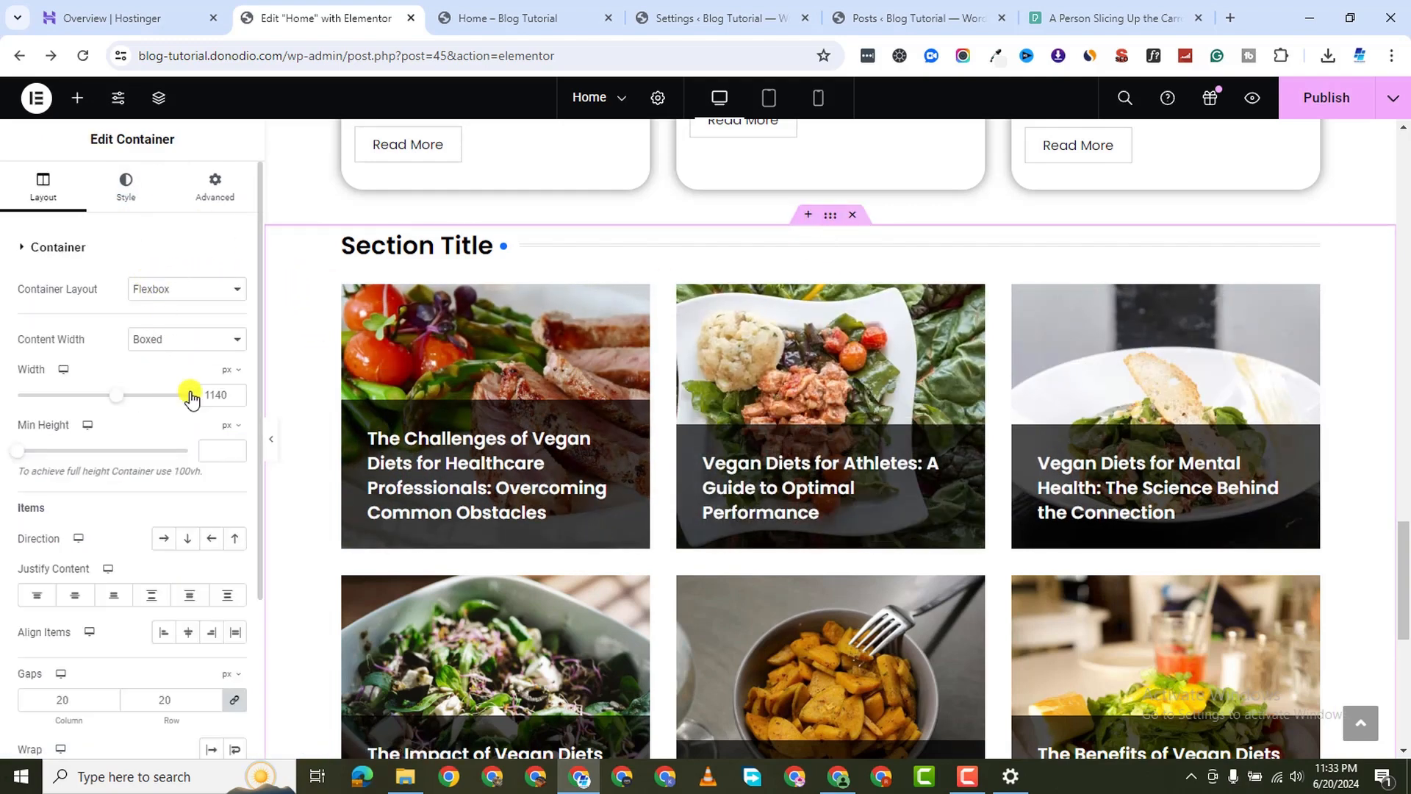
{"action": "double_click", "coordinate": [215, 390]}
{"action": "type", "text": "124"}
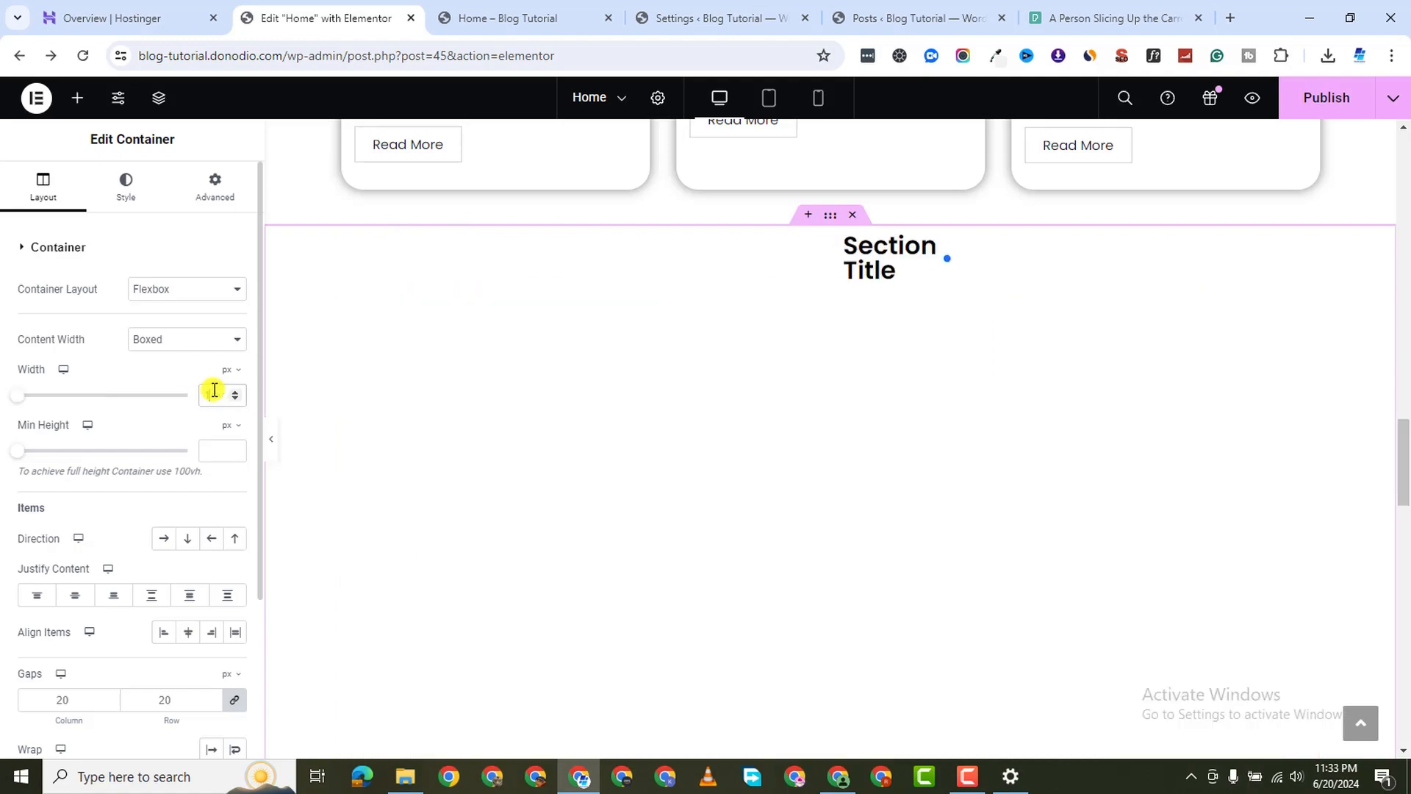
{"action": "type", "text": "0"}
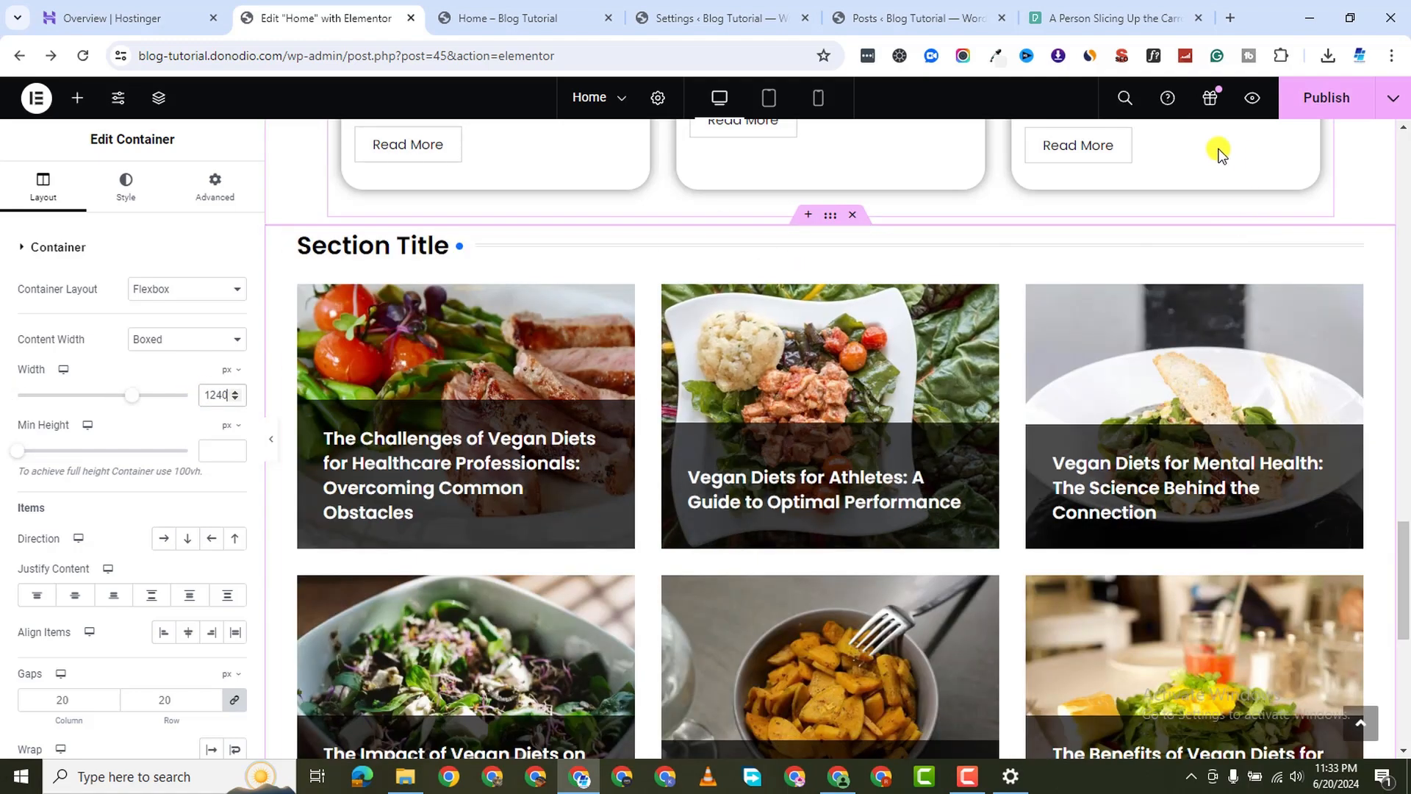
{"action": "left_click", "coordinate": [1326, 99]}
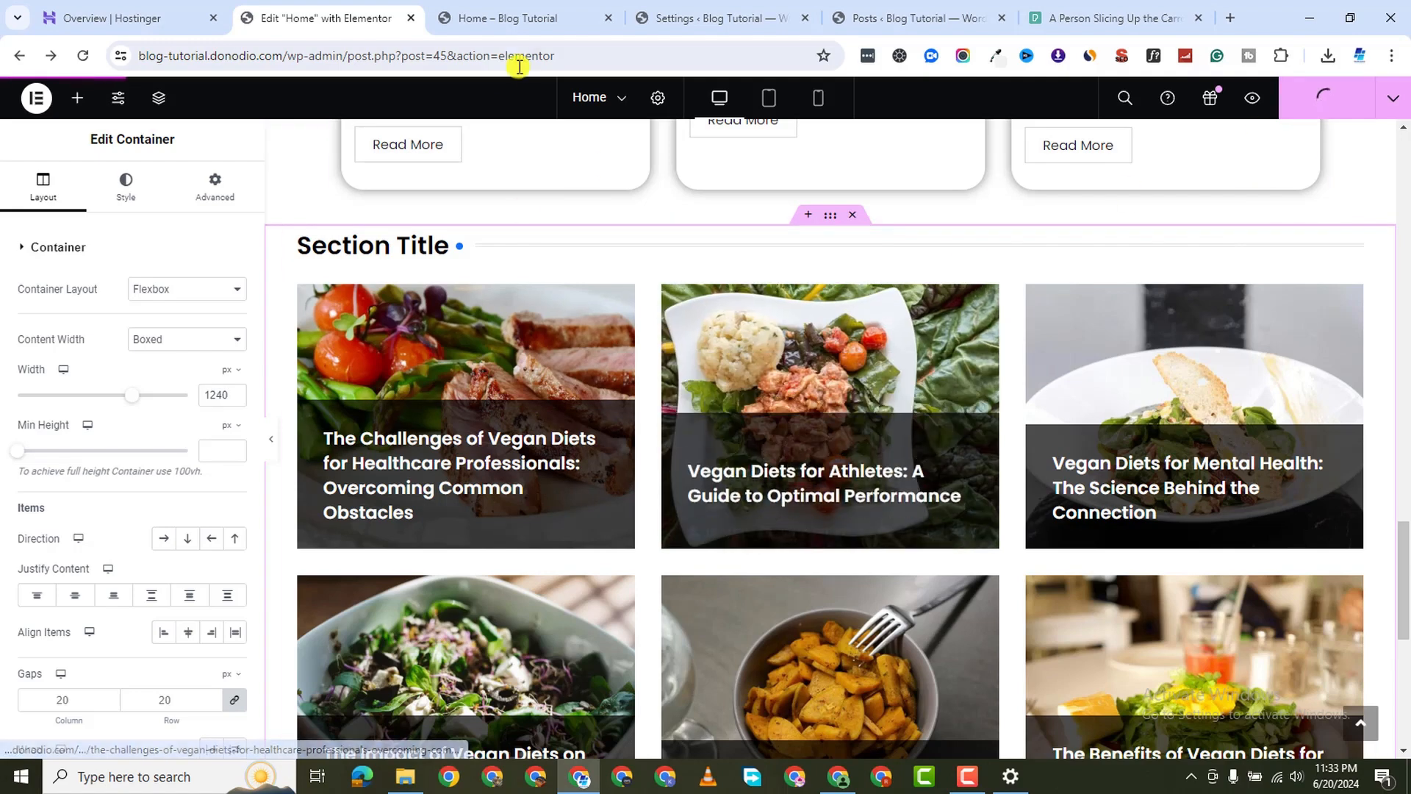
{"action": "left_click", "coordinate": [530, 22]}
{"action": "scroll", "coordinate": [613, 497], "scroll_direction": "down", "scroll_amount": 15}
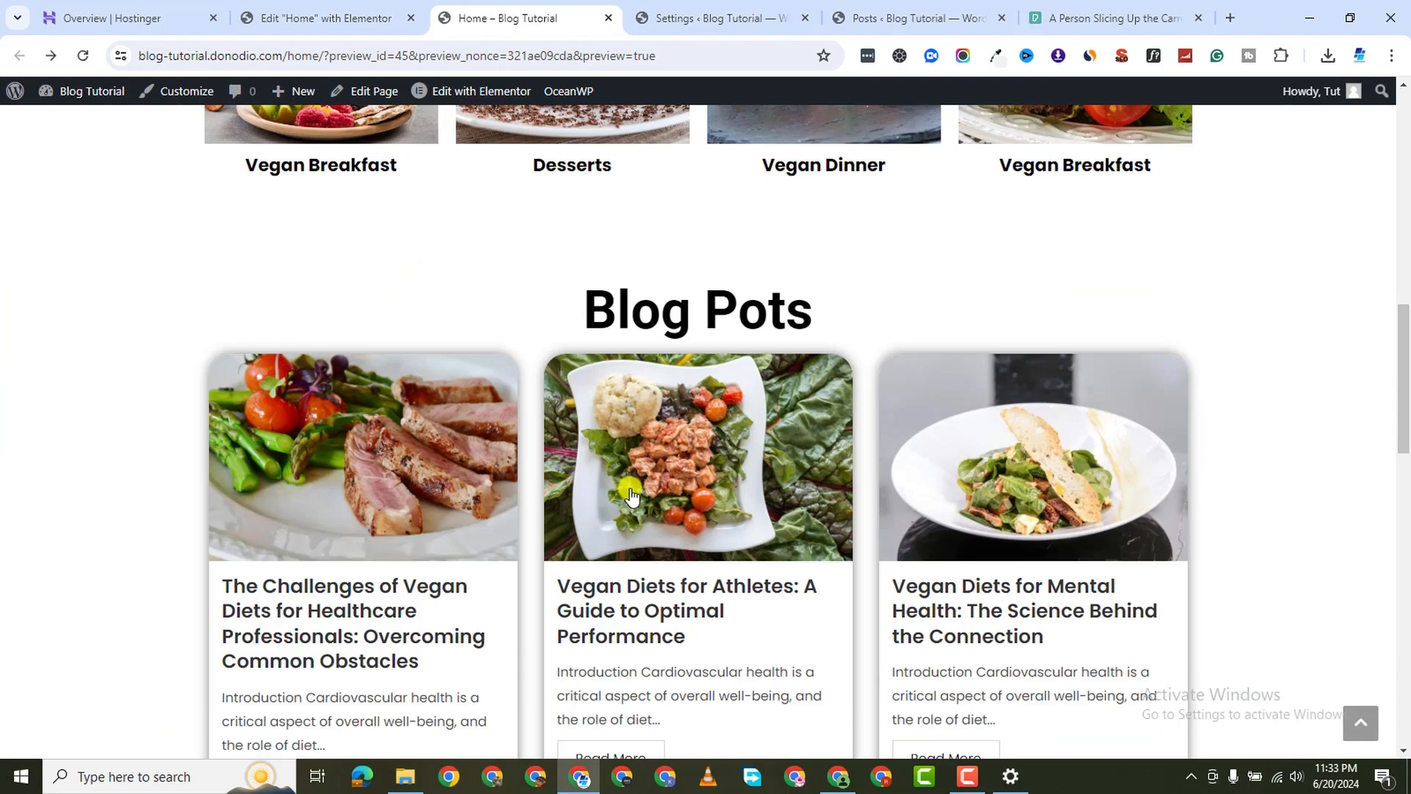
{"action": "scroll", "coordinate": [638, 485], "scroll_direction": "down", "scroll_amount": 13}
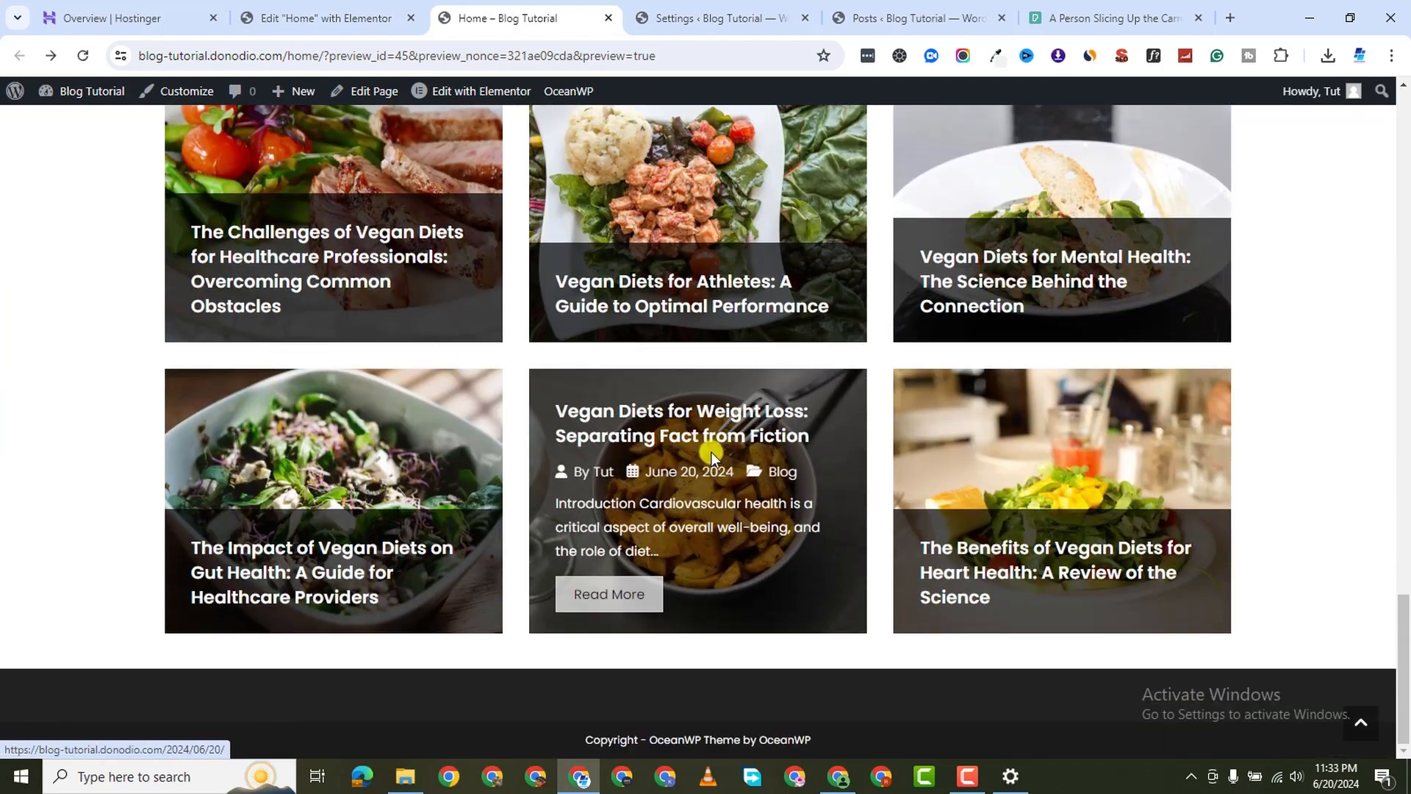
{"action": "scroll", "coordinate": [449, 450], "scroll_direction": "up", "scroll_amount": 2}
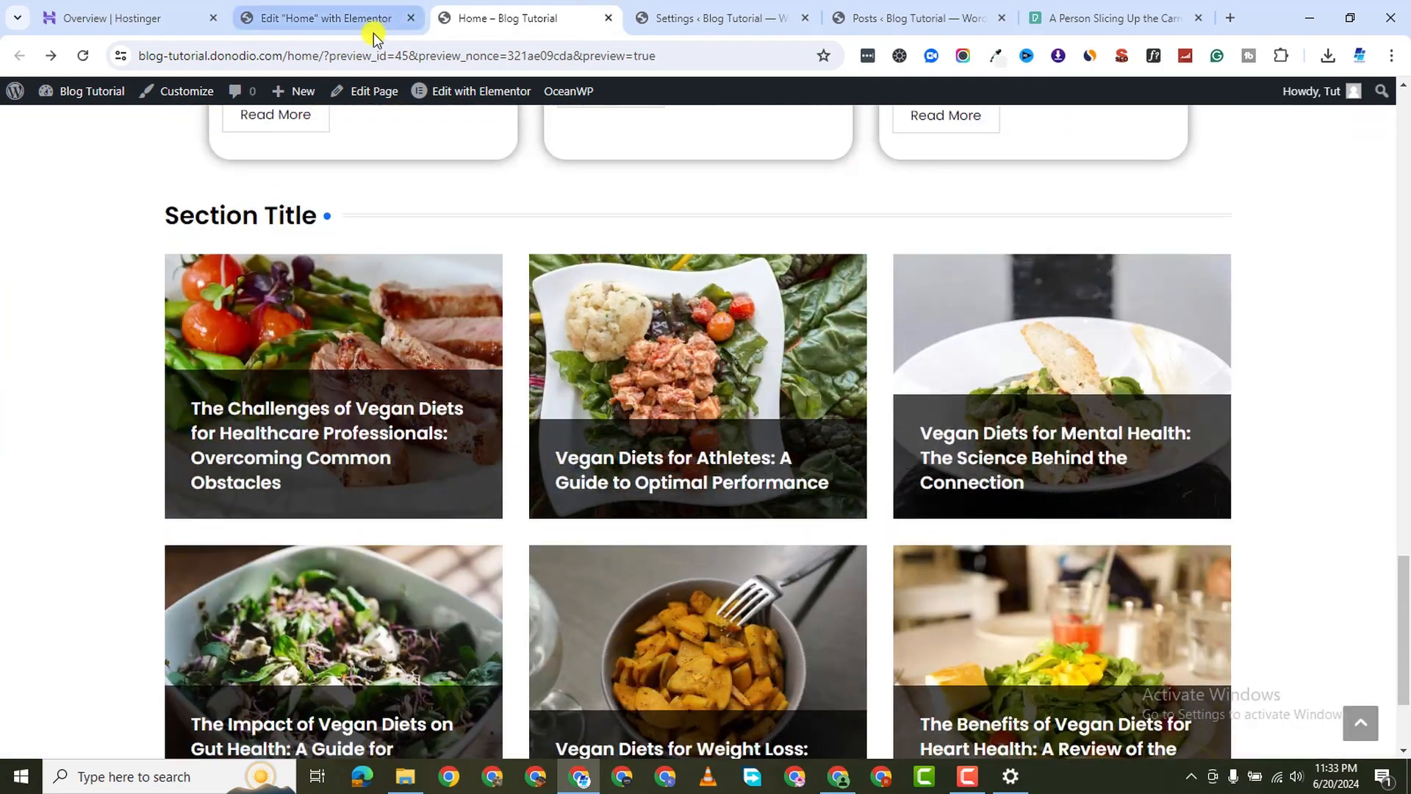
Change the container width to 1340 and publish again
{"action": "left_click", "coordinate": [371, 22]}
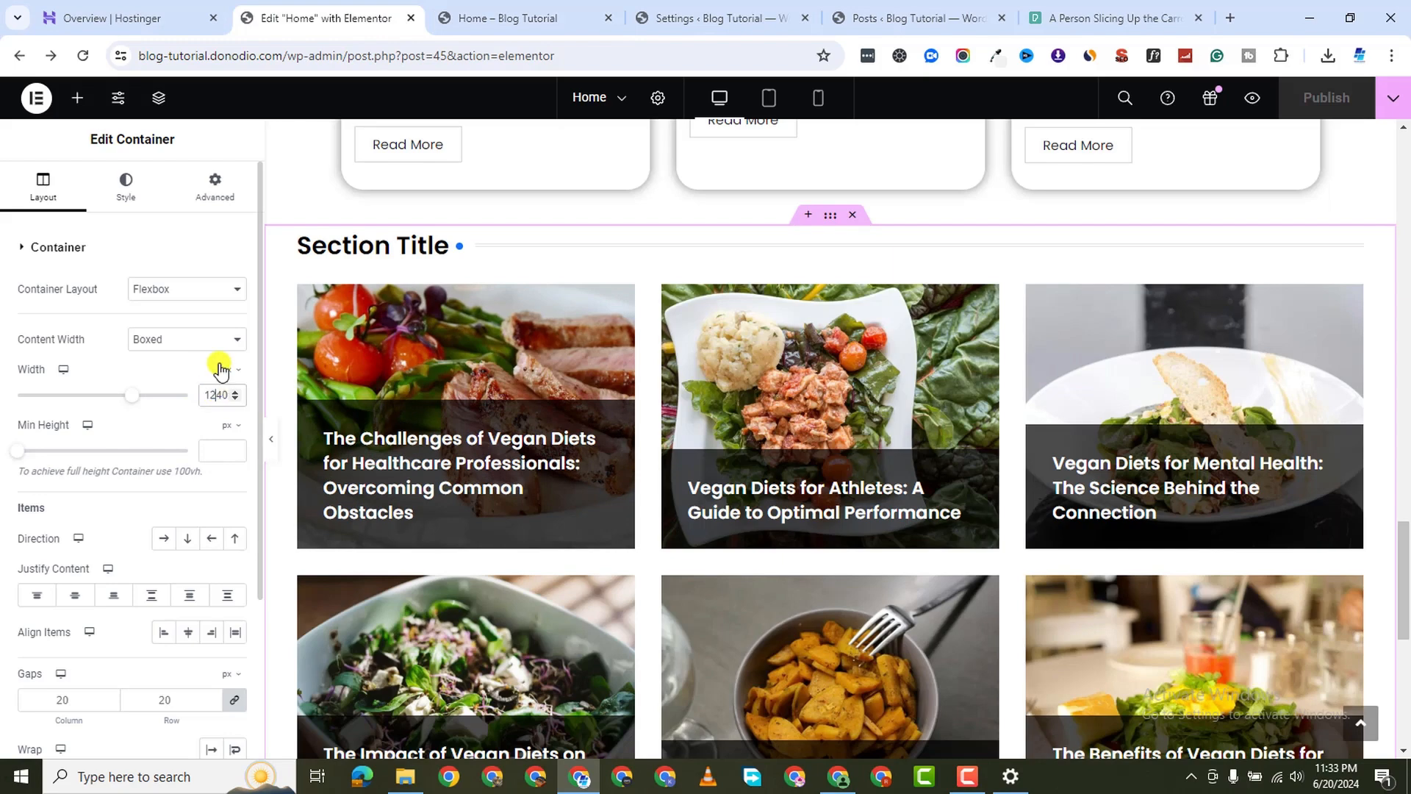
{"action": "key", "text": "BackSpace"}
{"action": "type", "text": "3"}
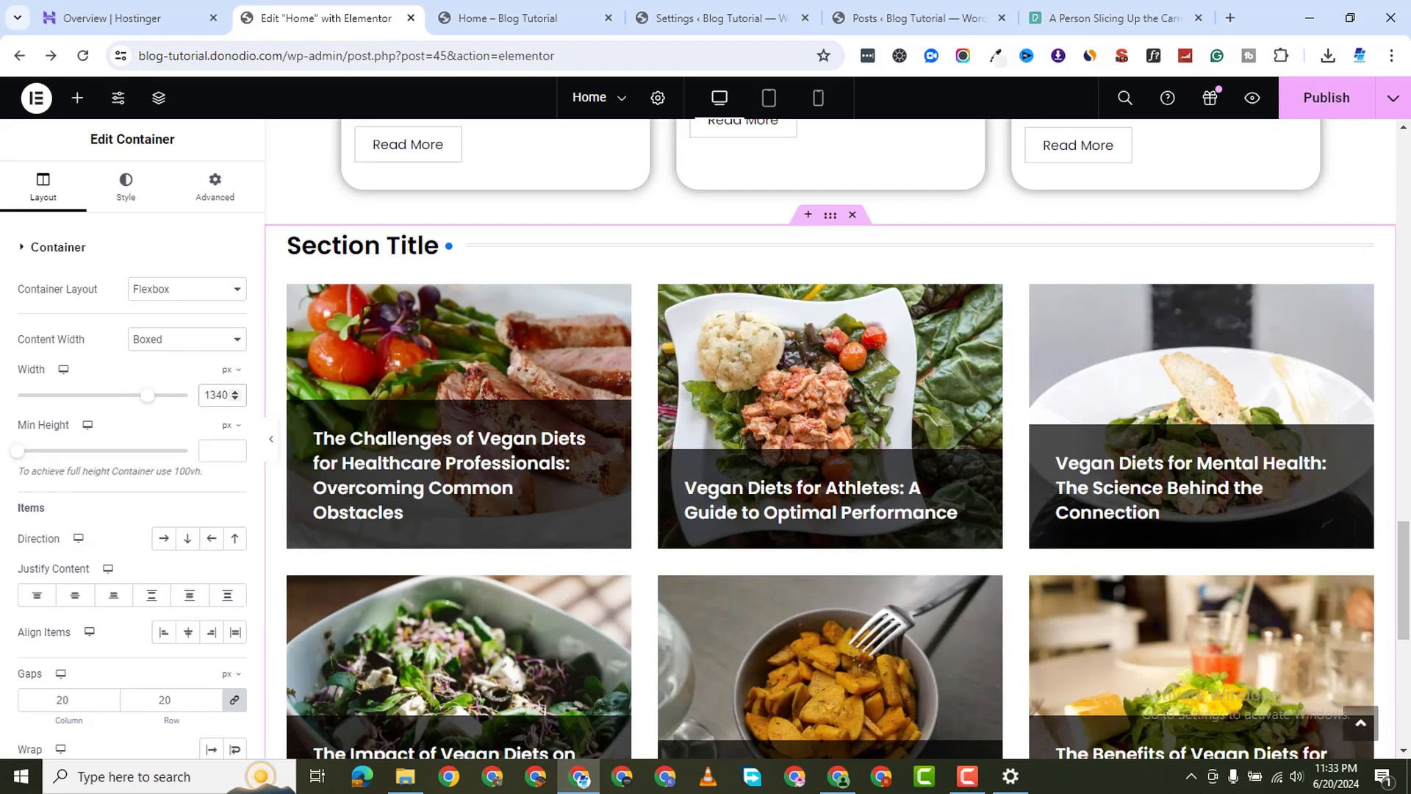
{"action": "left_click", "coordinate": [1334, 101]}
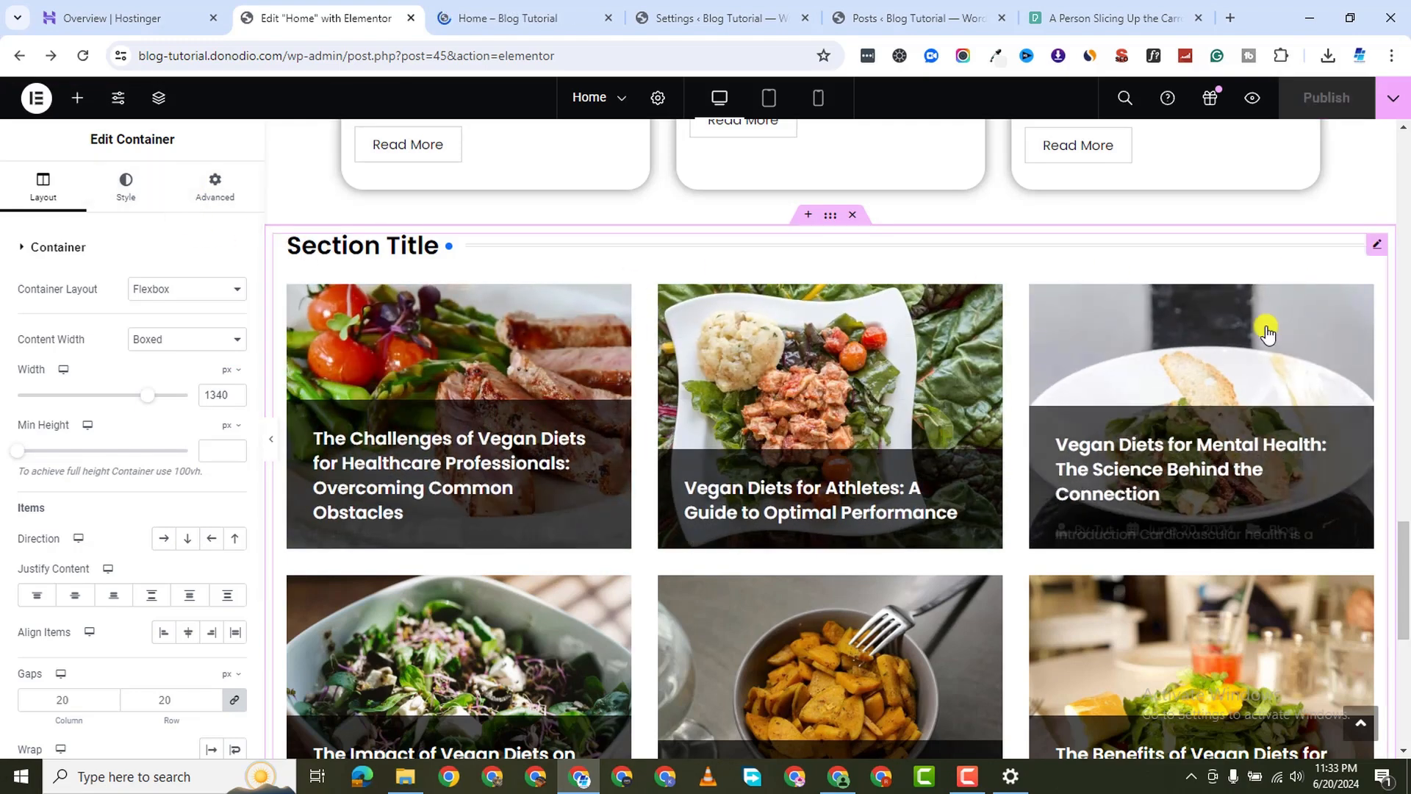
Switch Meta Data to Hide in the Grid Hover Layout's Settings tab
{"action": "left_click", "coordinate": [1348, 253]}
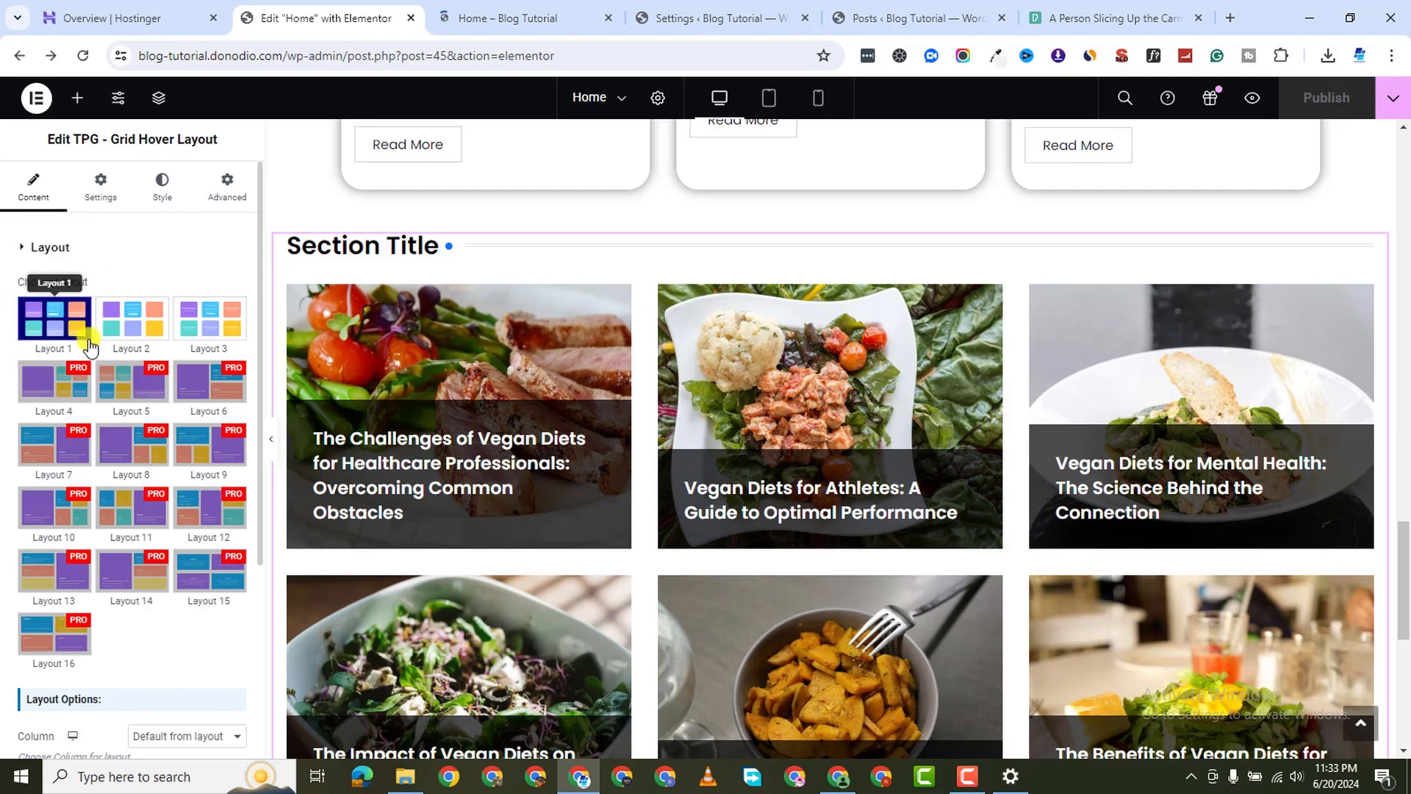
{"action": "scroll", "coordinate": [101, 672], "scroll_direction": "down", "scroll_amount": 2}
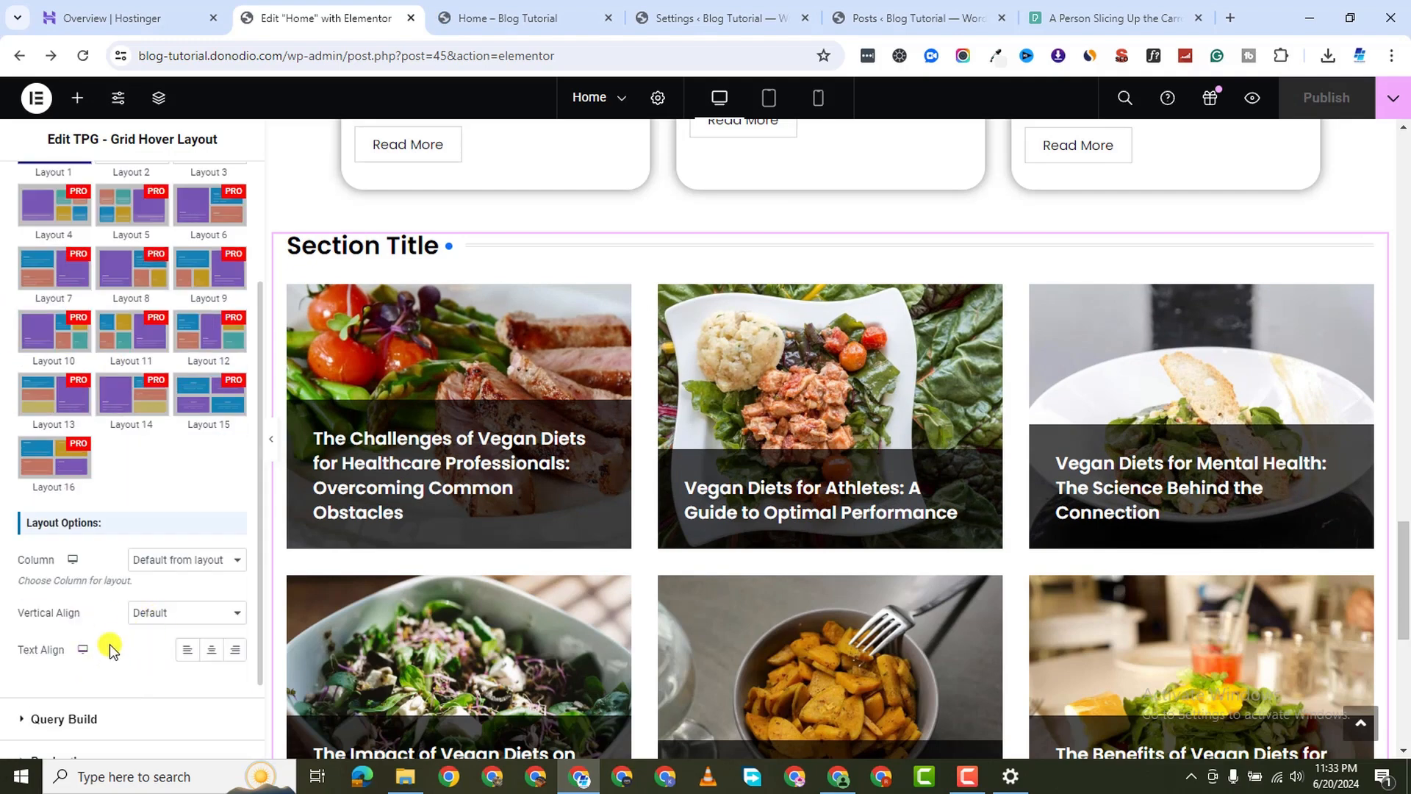
{"action": "scroll", "coordinate": [112, 650], "scroll_direction": "up", "scroll_amount": 2}
{"action": "left_click", "coordinate": [101, 190]}
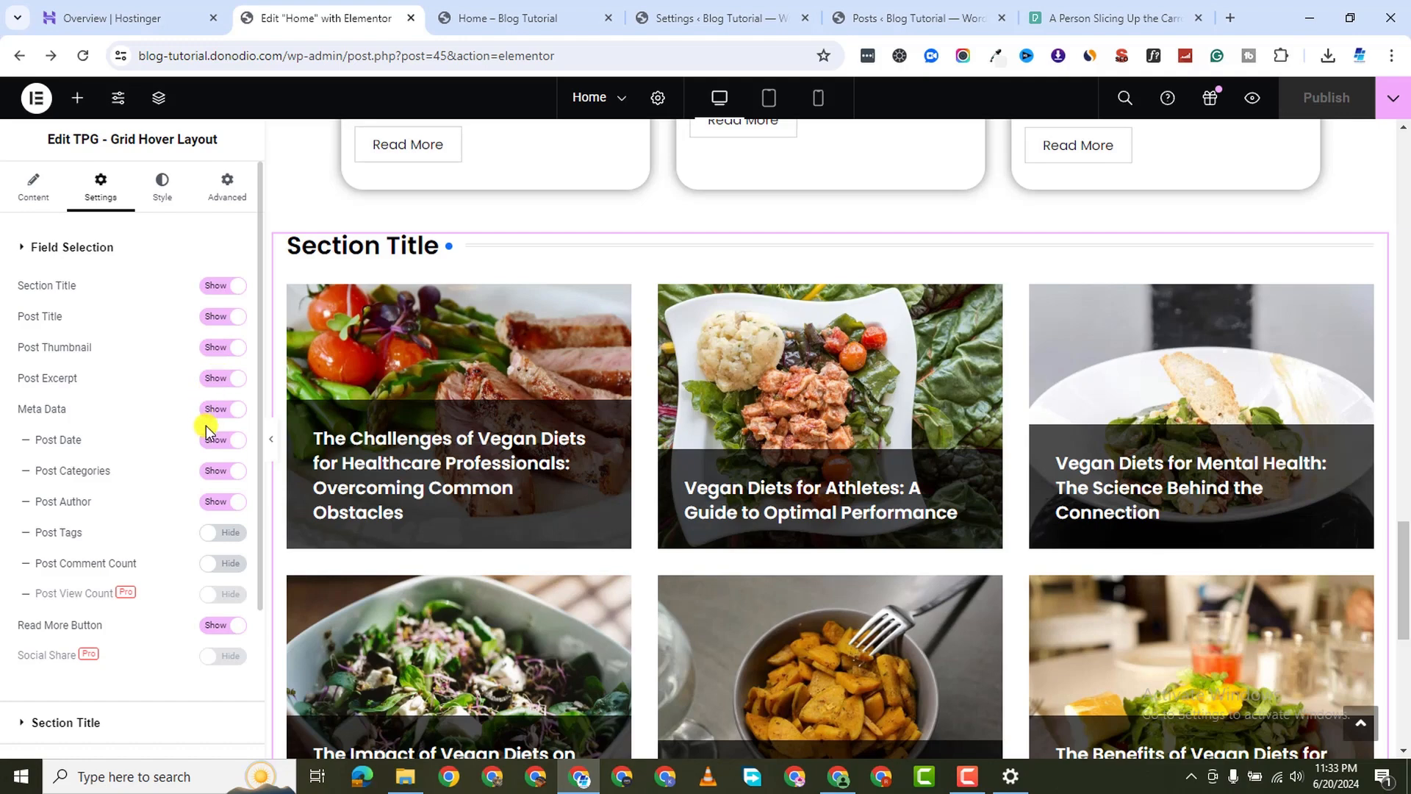
{"action": "left_click", "coordinate": [223, 411]}
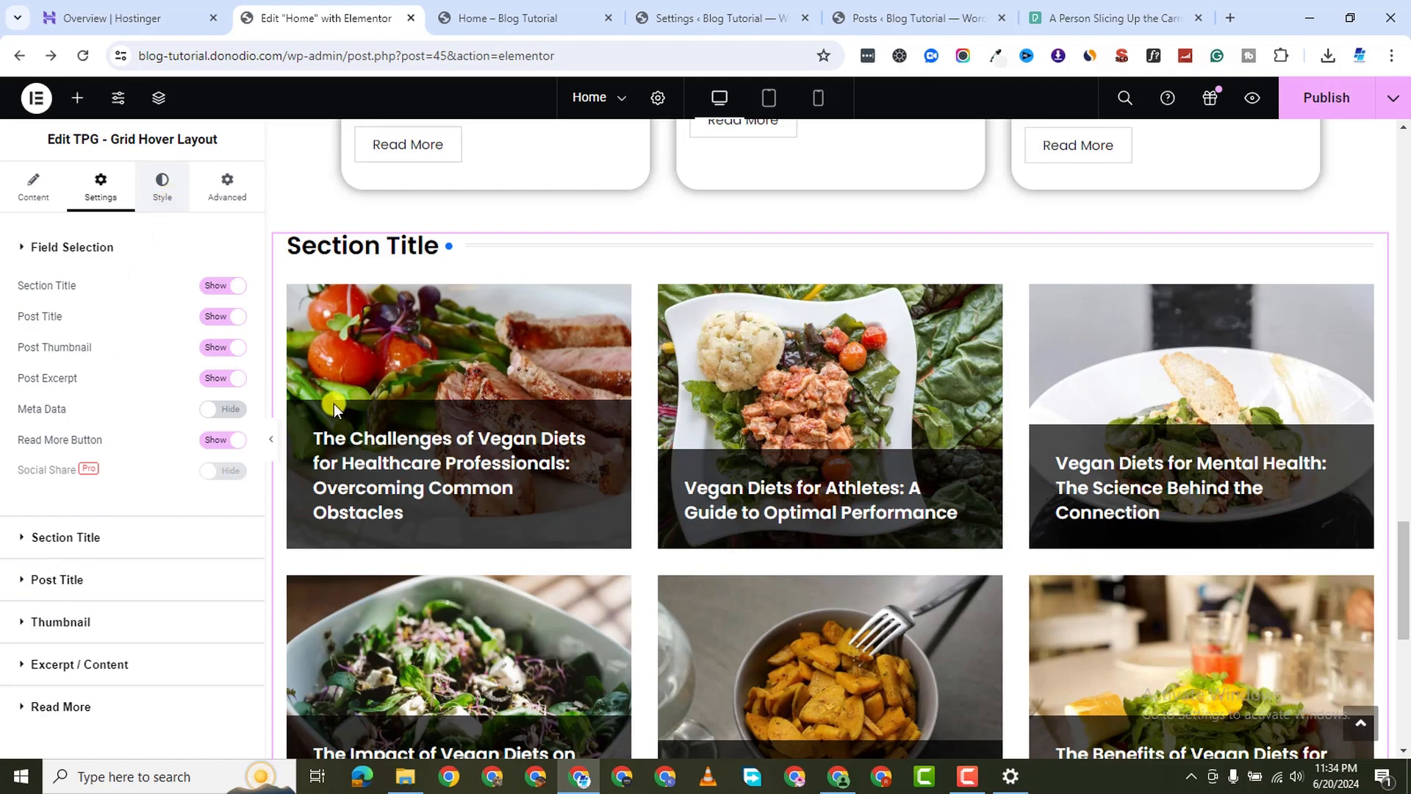
{"action": "left_click", "coordinate": [169, 537]}
{"action": "scroll", "coordinate": [133, 639], "scroll_direction": "down", "scroll_amount": 4}
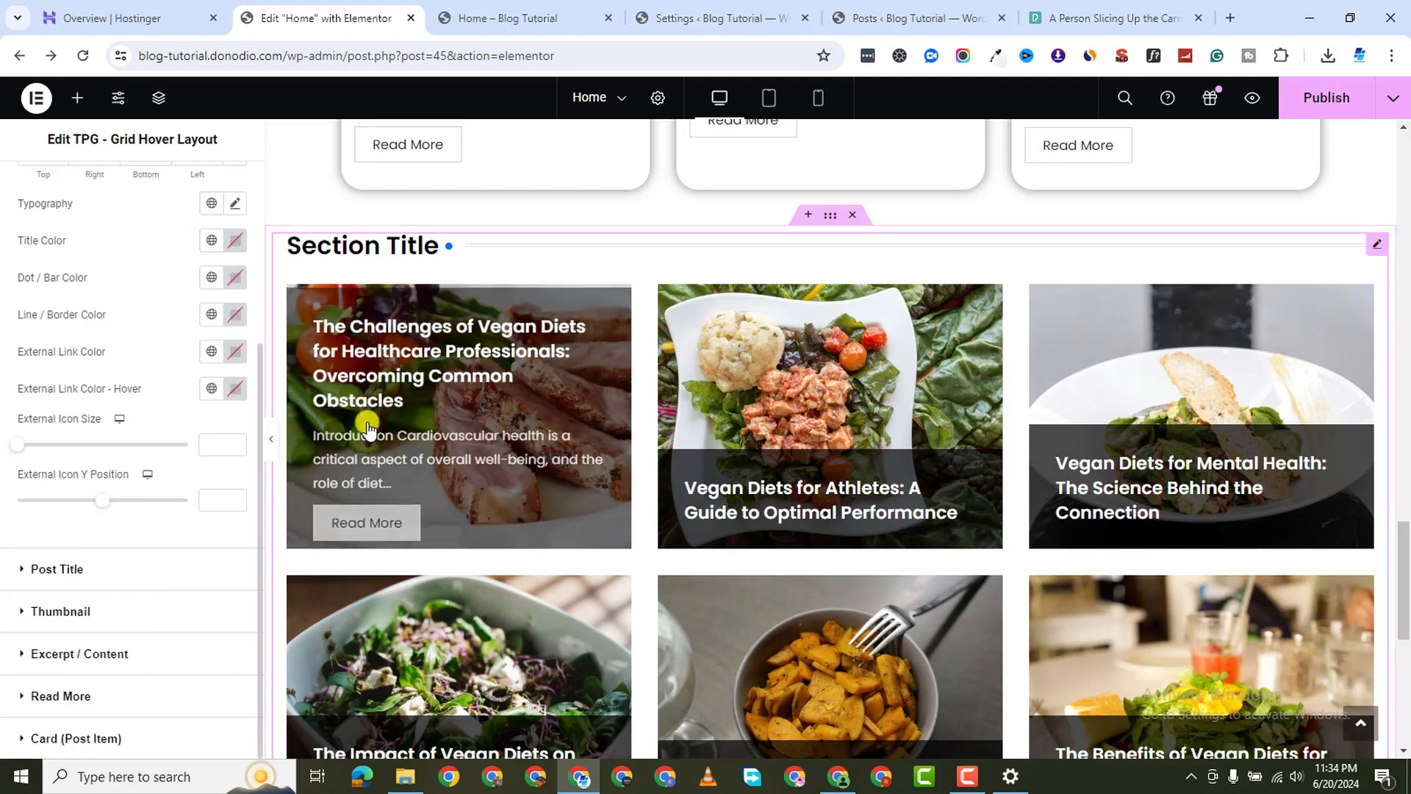
Set the hover grid's Card Border Radius to 25 on all sides and publish
{"action": "left_click", "coordinate": [19, 739]}
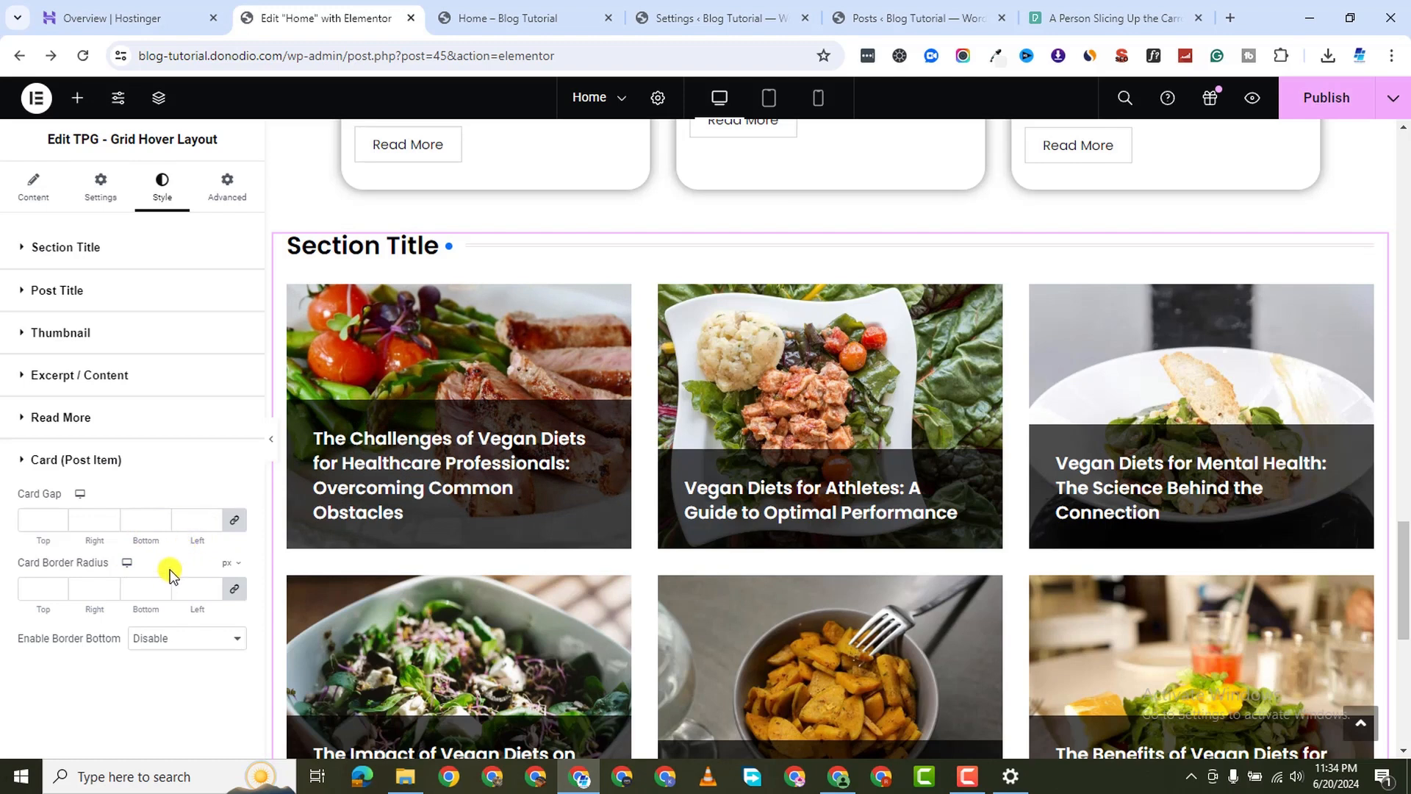
{"action": "left_click", "coordinate": [215, 589]}
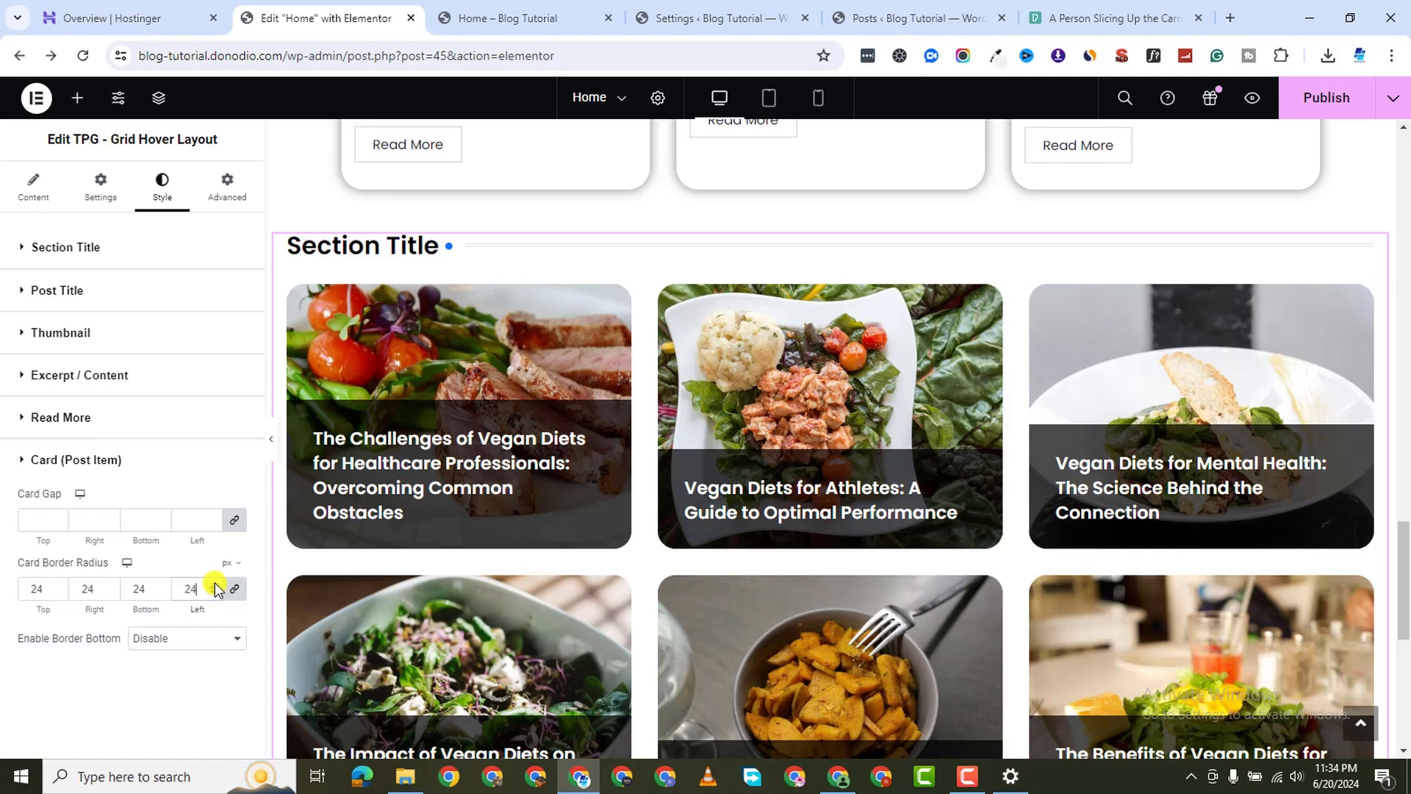
{"action": "left_click", "coordinate": [215, 584]}
{"action": "left_click", "coordinate": [215, 584]}
{"action": "left_click", "coordinate": [214, 592]}
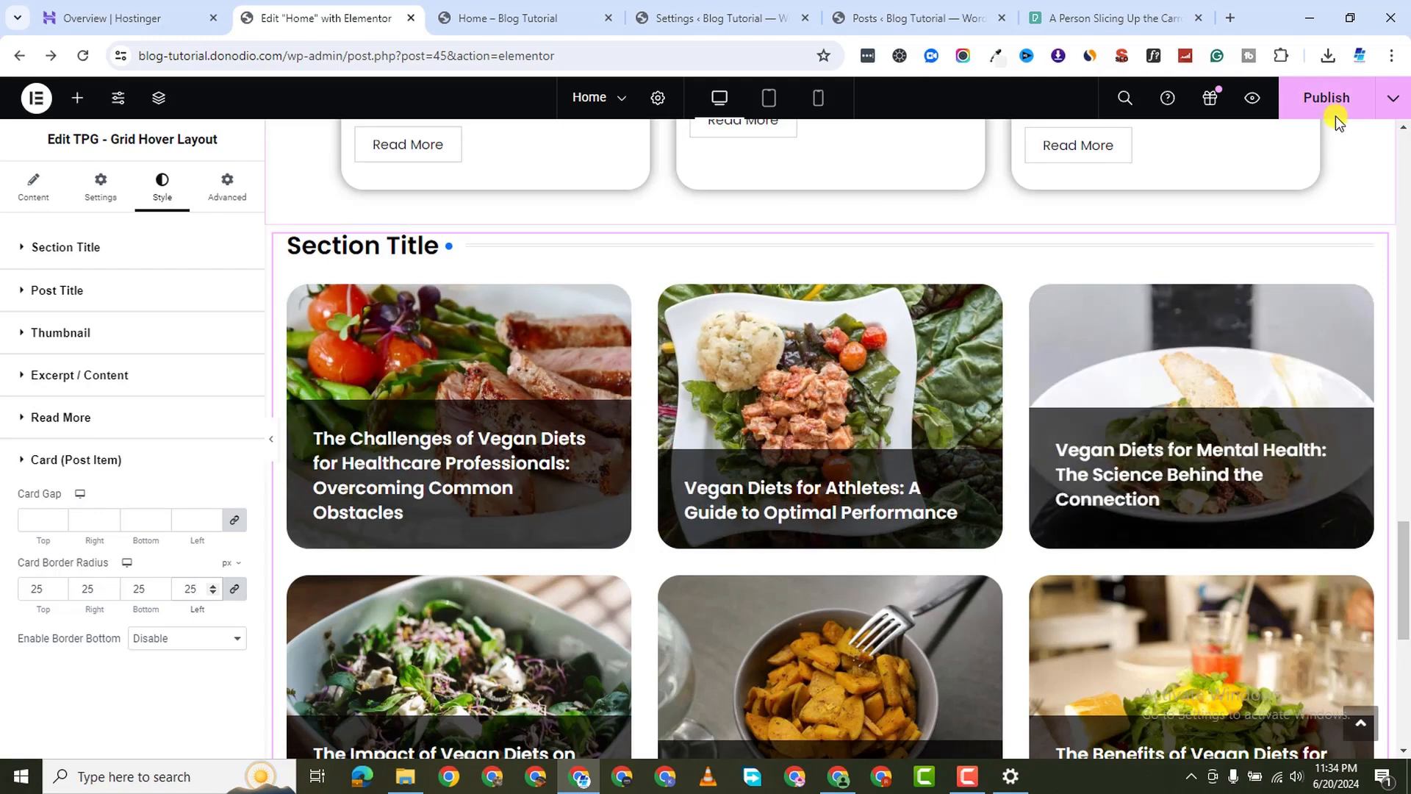
{"action": "left_click", "coordinate": [1312, 97]}
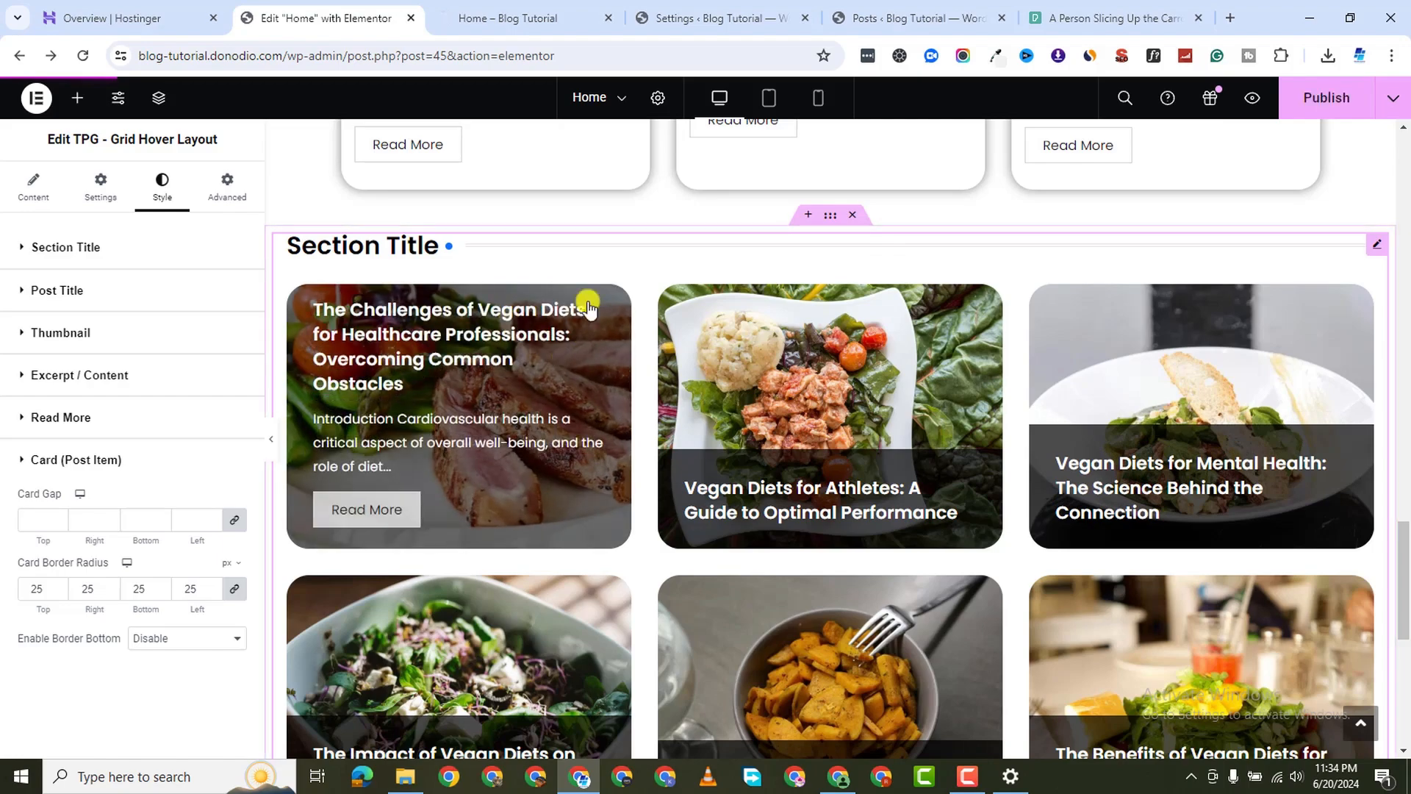
Delete the Blog Pots post grid section with its X handle
{"action": "scroll", "coordinate": [758, 316], "scroll_direction": "up", "scroll_amount": 8}
{"action": "scroll", "coordinate": [855, 352], "scroll_direction": "up", "scroll_amount": 6}
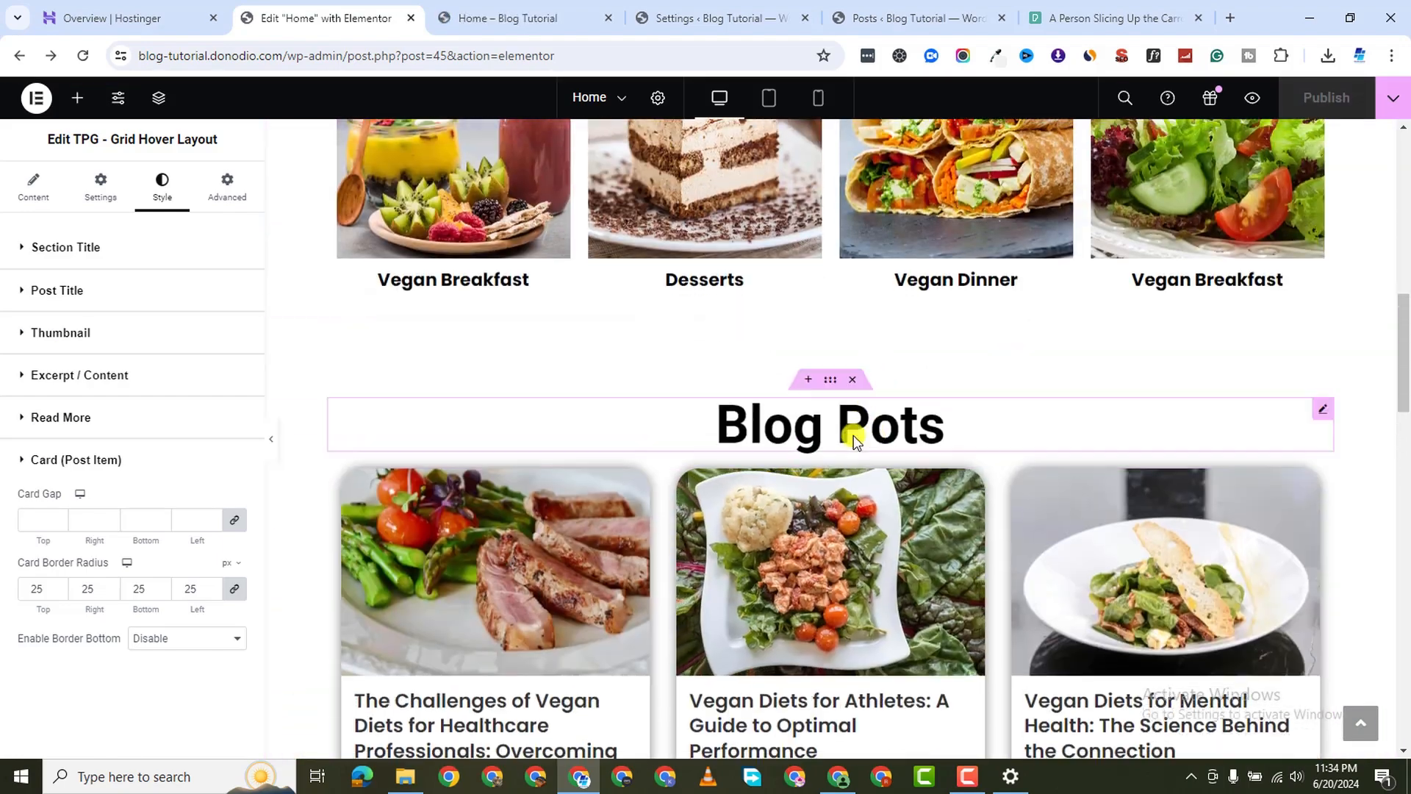
{"action": "scroll", "coordinate": [850, 431], "scroll_direction": "down", "scroll_amount": 2}
{"action": "scroll", "coordinate": [535, 481], "scroll_direction": "down", "scroll_amount": 2}
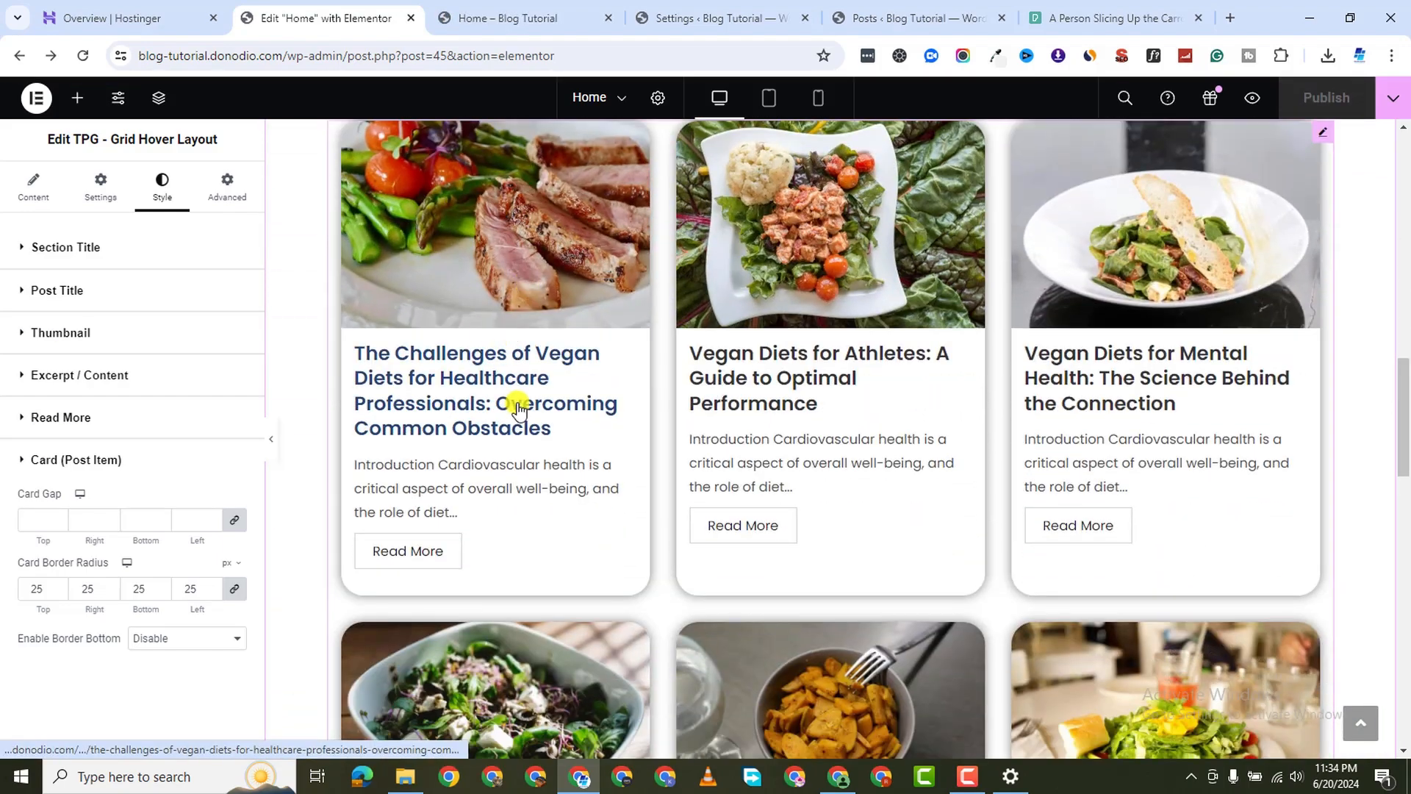
{"action": "scroll", "coordinate": [540, 471], "scroll_direction": "down", "scroll_amount": 4}
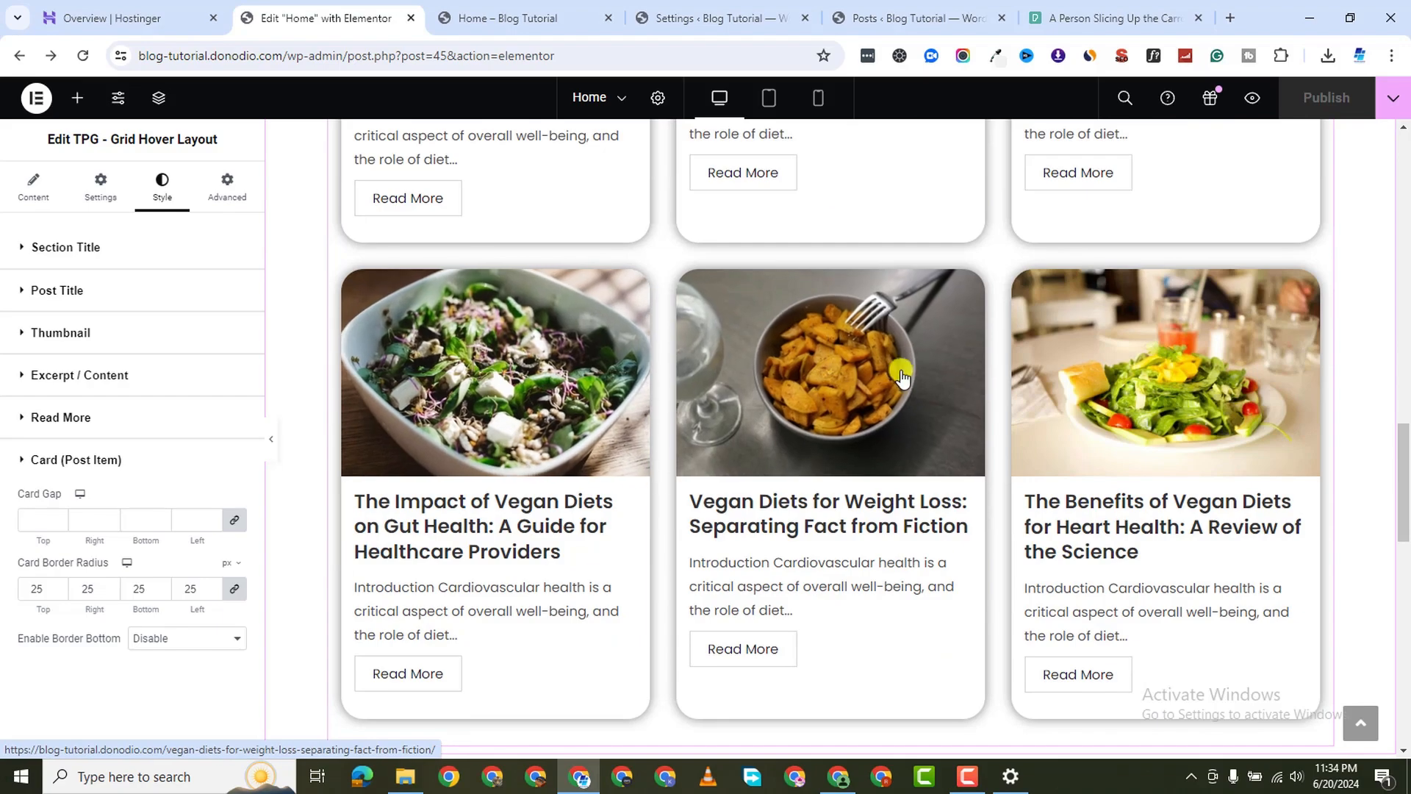
{"action": "scroll", "coordinate": [629, 566], "scroll_direction": "down", "scroll_amount": 6}
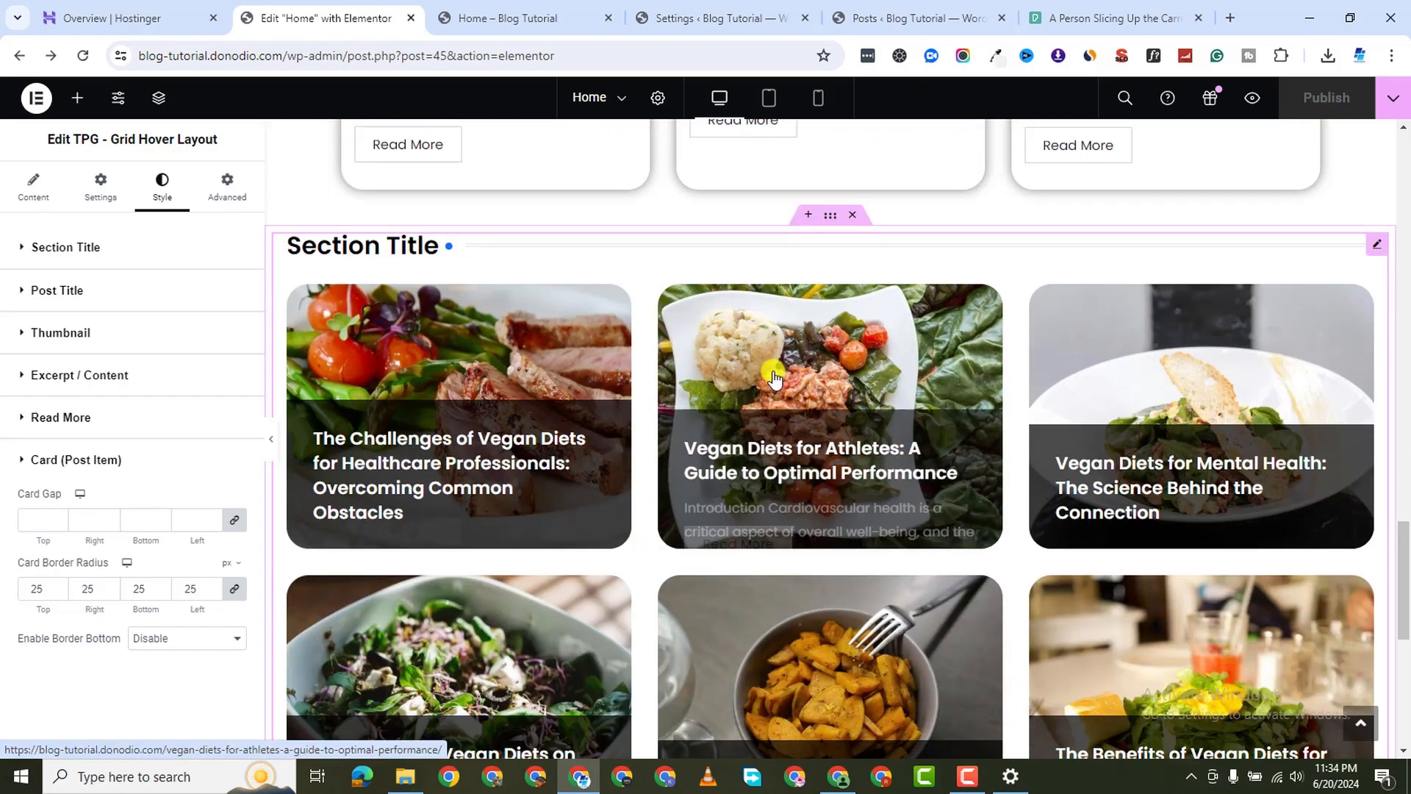
{"action": "scroll", "coordinate": [850, 472], "scroll_direction": "up", "scroll_amount": 10}
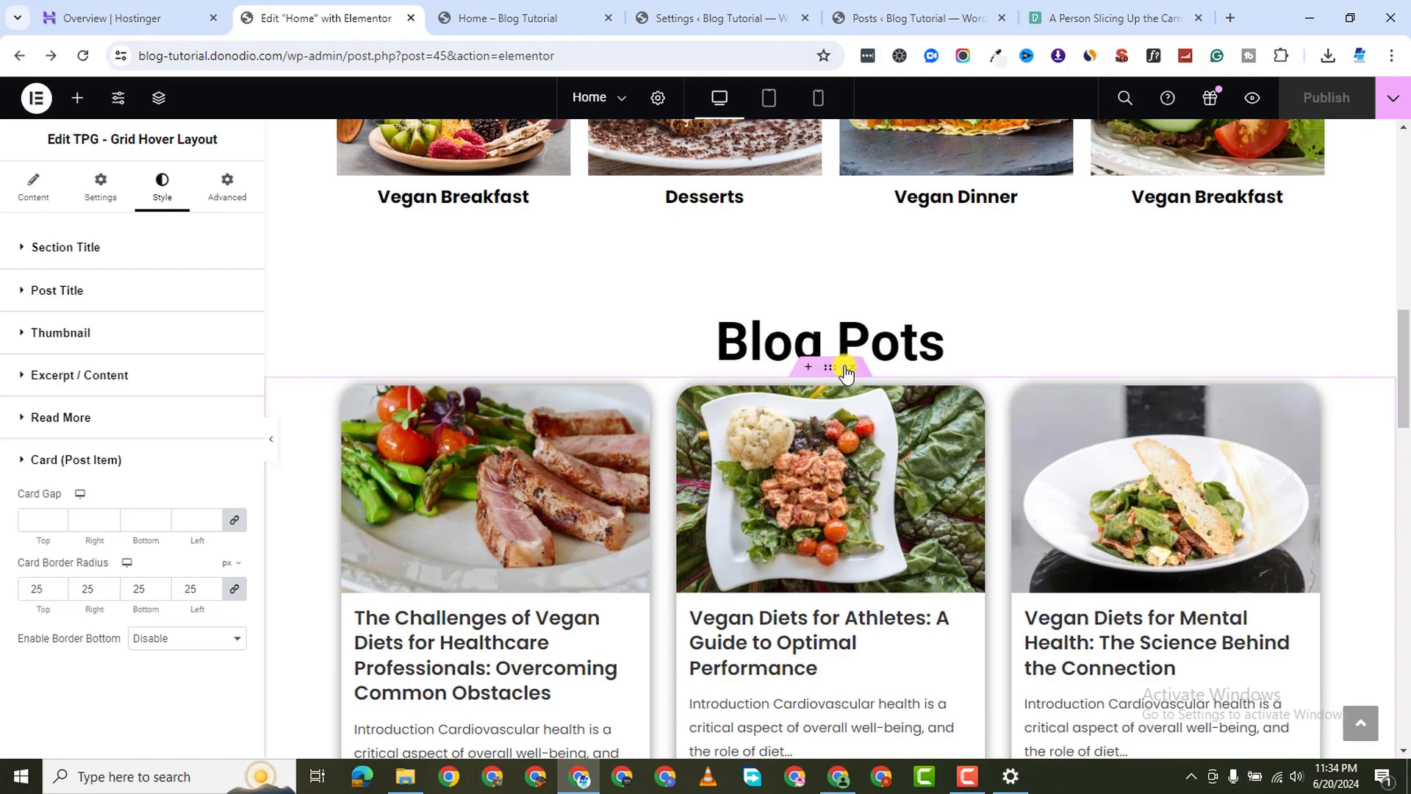
{"action": "left_click", "coordinate": [853, 366]}
{"action": "scroll", "coordinate": [897, 540], "scroll_direction": "down", "scroll_amount": 8}
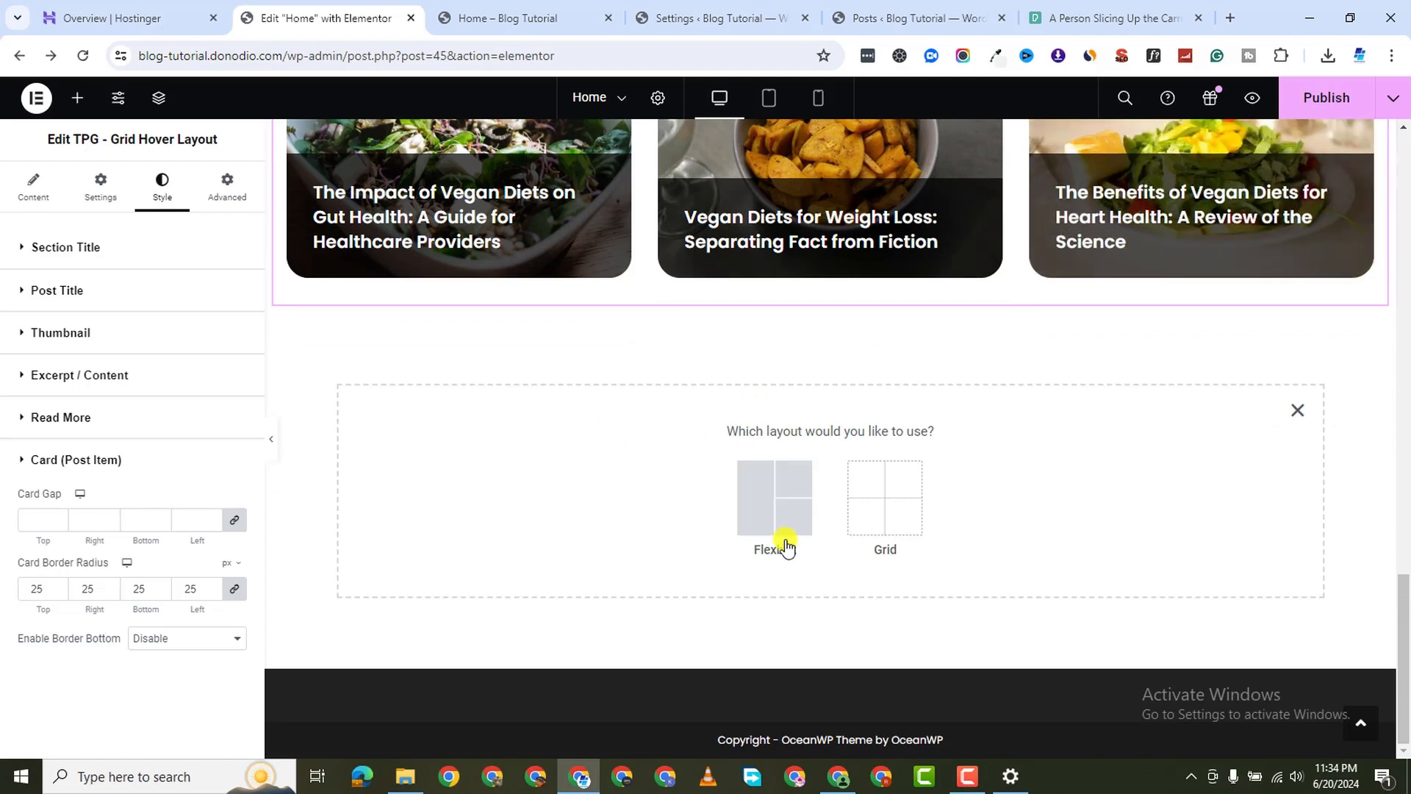
Create a single-column Flexbox container and drag an Image Carousel widget into it
{"action": "left_click", "coordinate": [757, 483]}
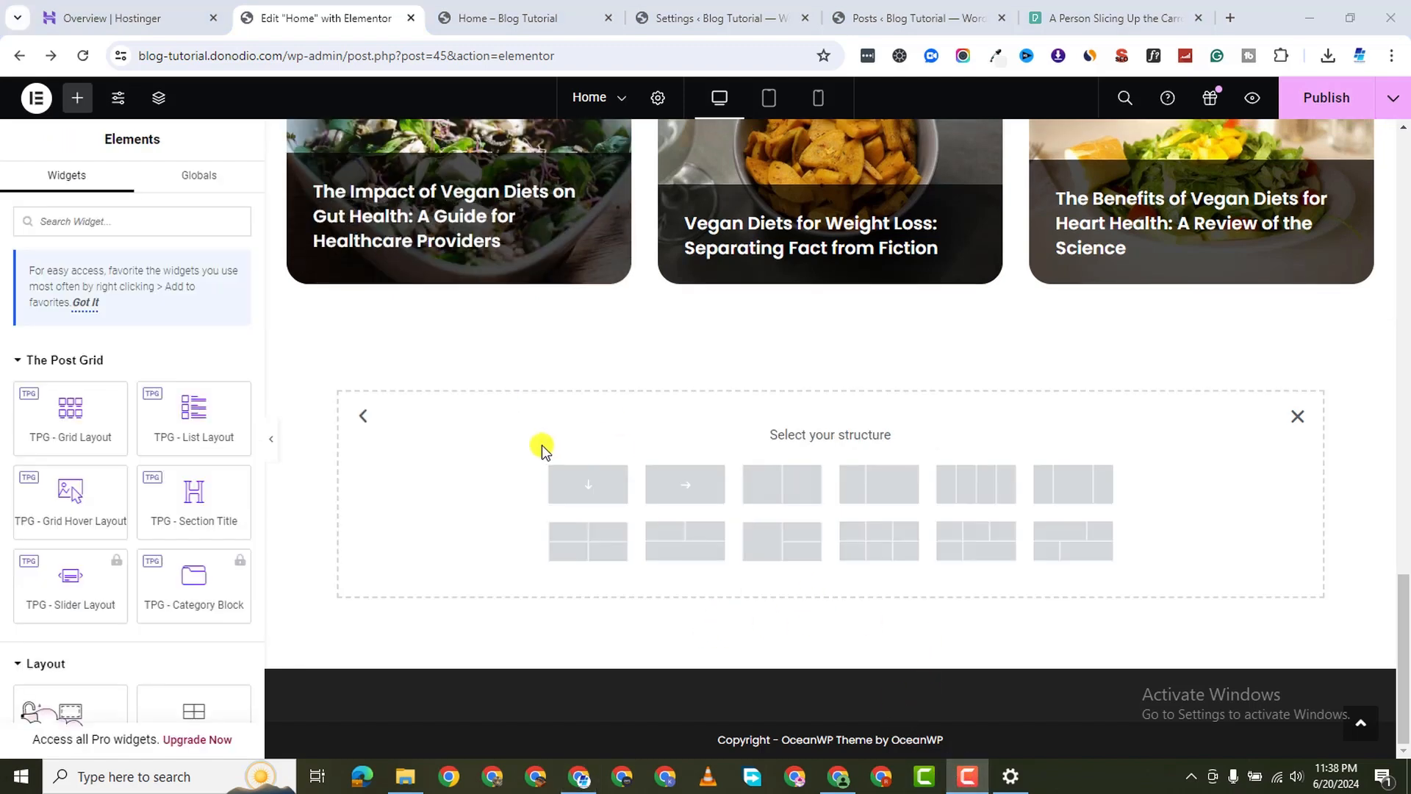
{"action": "left_click", "coordinate": [584, 484]}
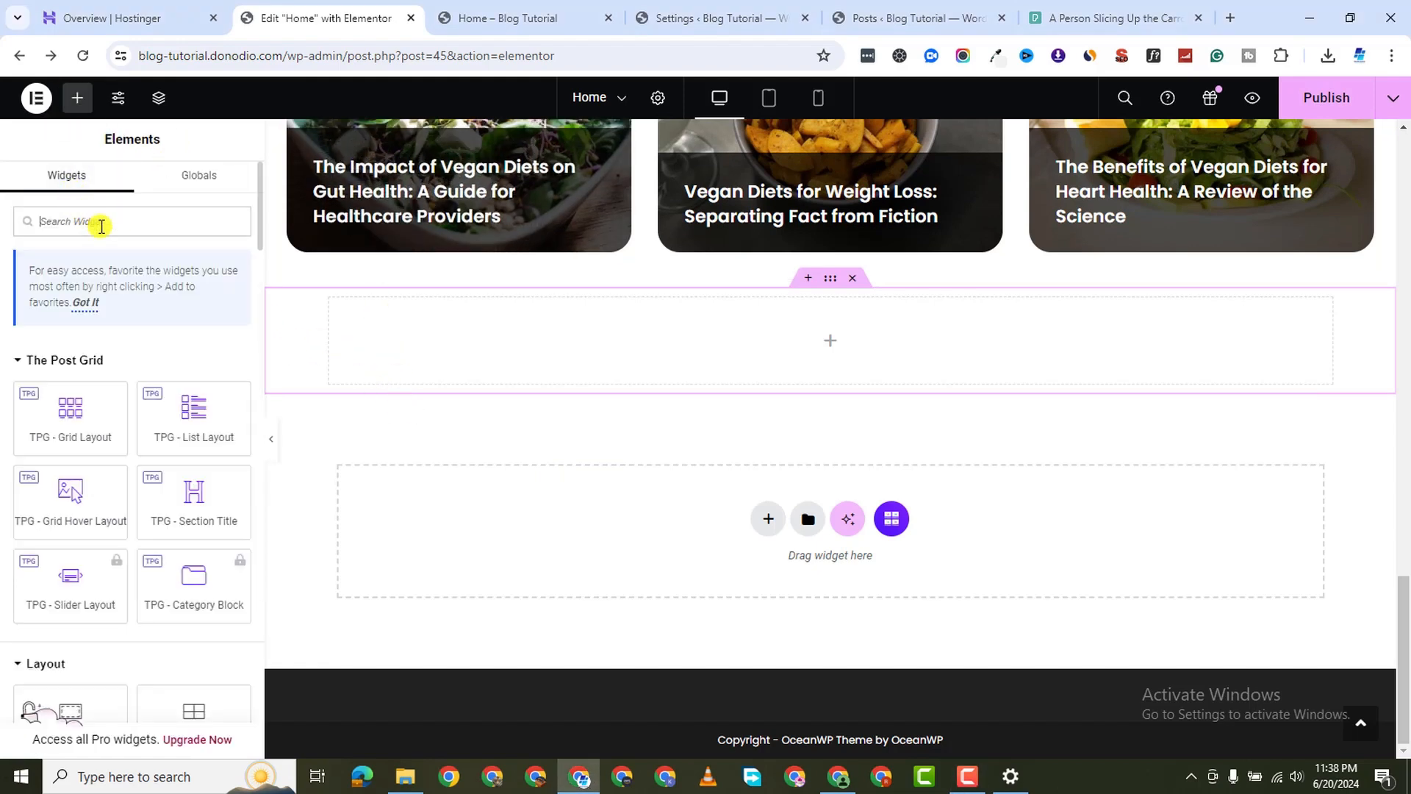
{"action": "type", "text": "galler"}
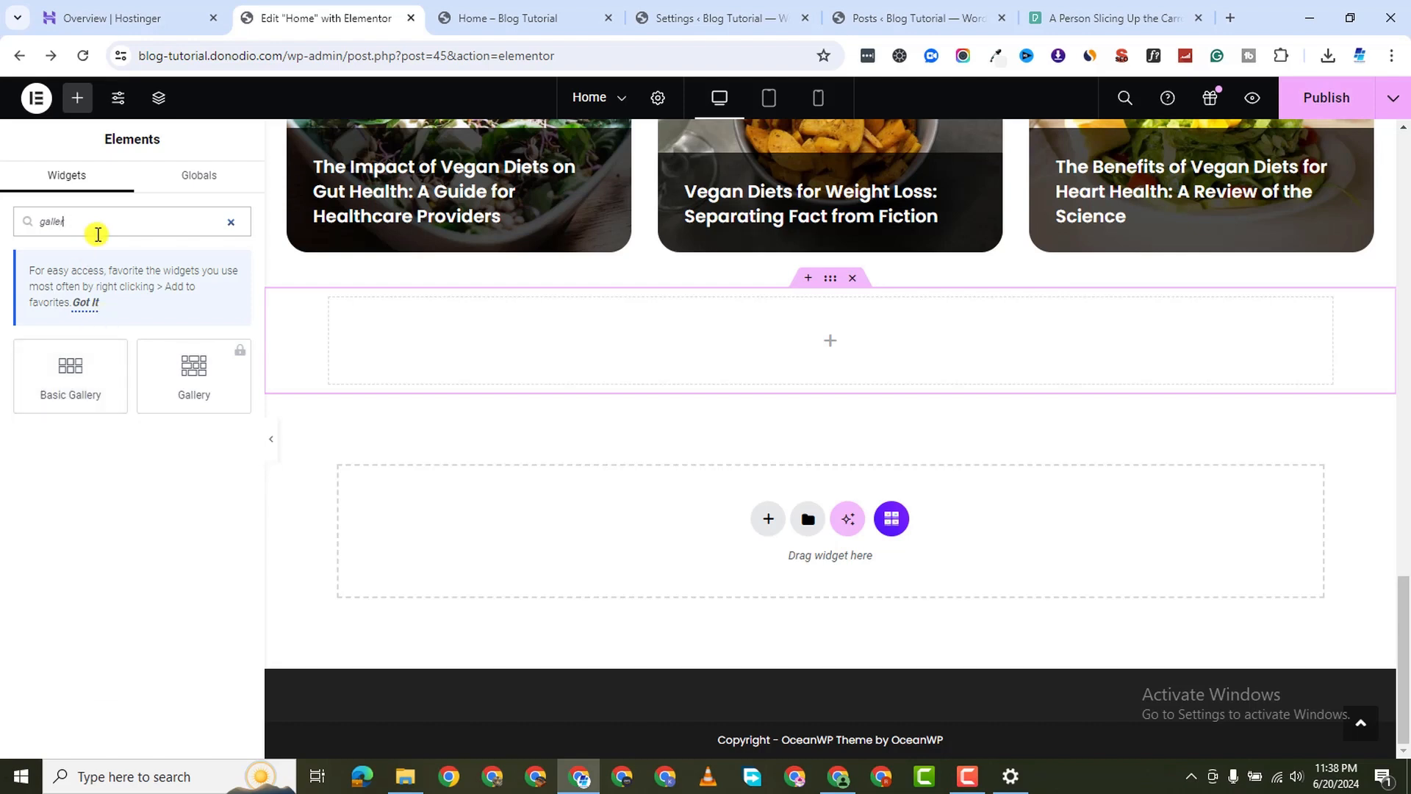
{"action": "key", "text": "BackSpace"}
{"action": "key", "text": "BackSpace"}
{"action": "key", "text": "BackSpace"}
{"action": "key", "text": "BackSpace"}
{"action": "type", "text": "ca"}
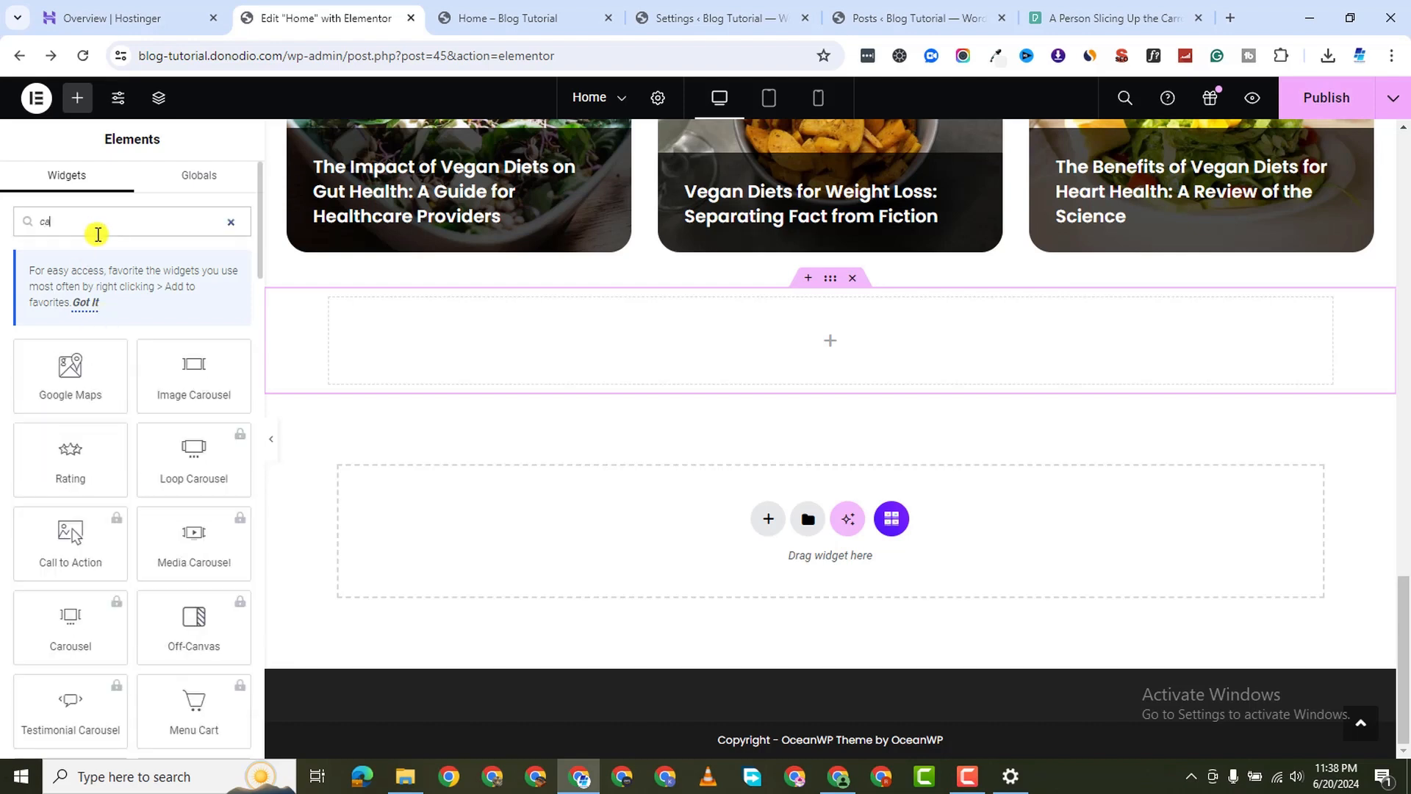
{"action": "type", "text": "rou"}
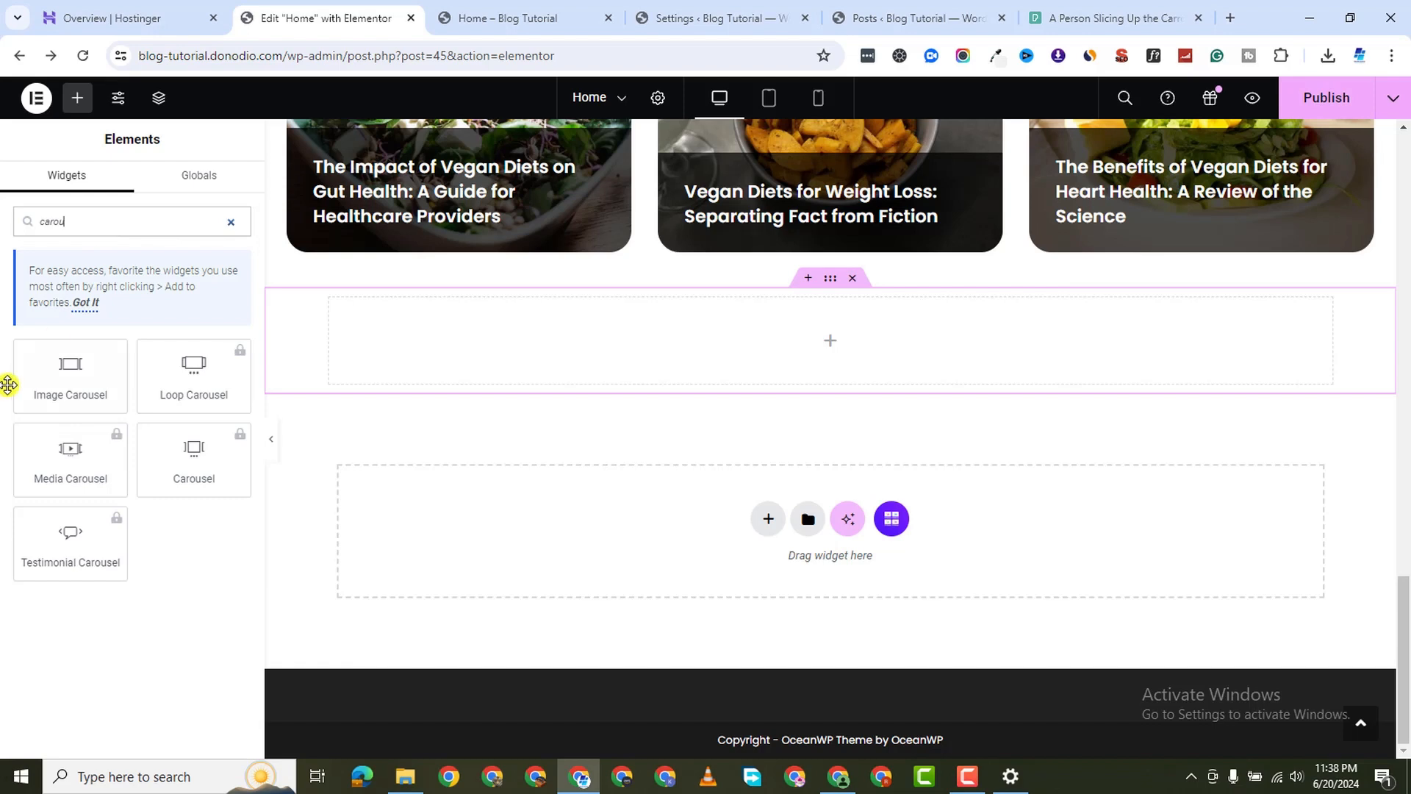
{"action": "left_click_drag", "start_coordinate": [73, 369], "coordinate": [675, 340]}
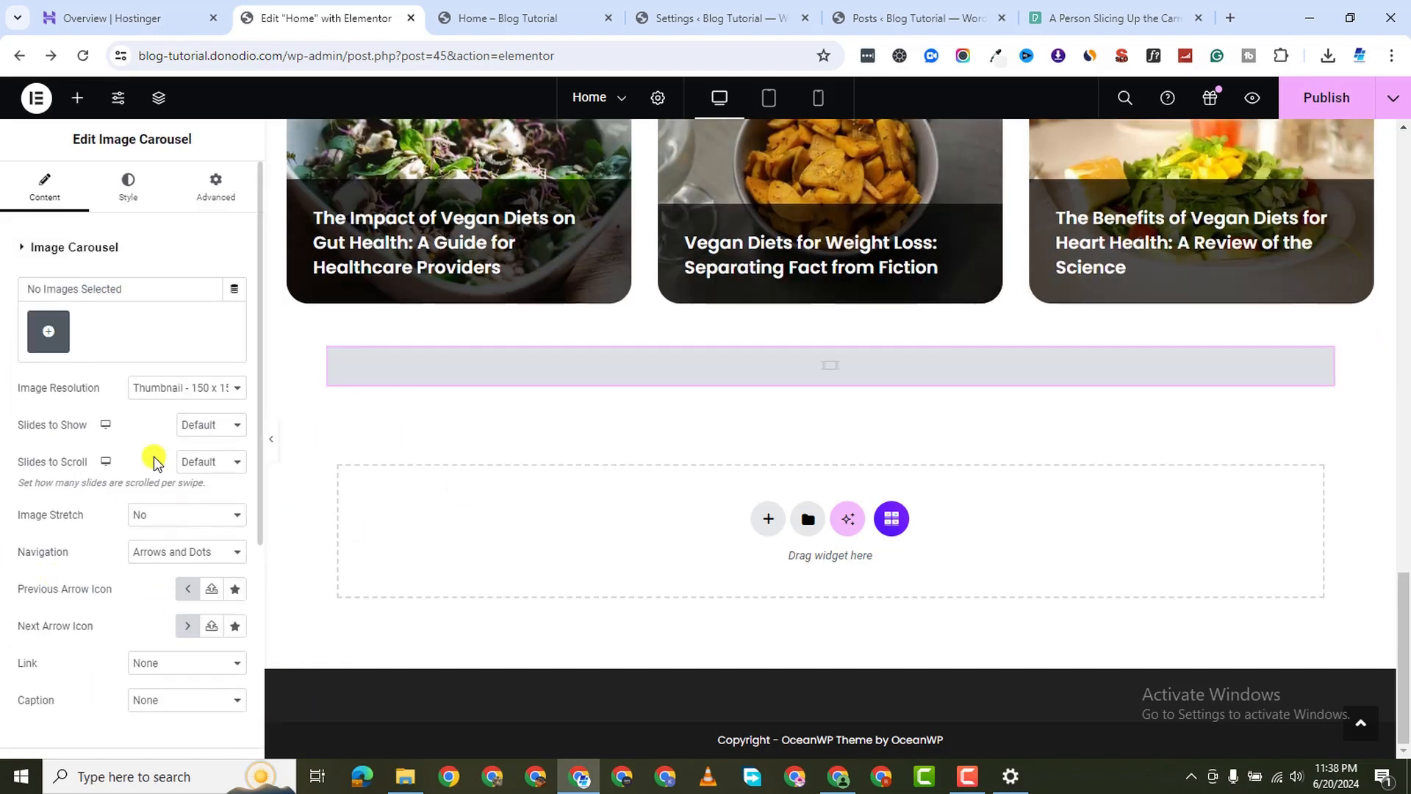
Upload the photos from Downloads\VEGAN and create a new gallery of 14 selected images
{"action": "left_click", "coordinate": [49, 331]}
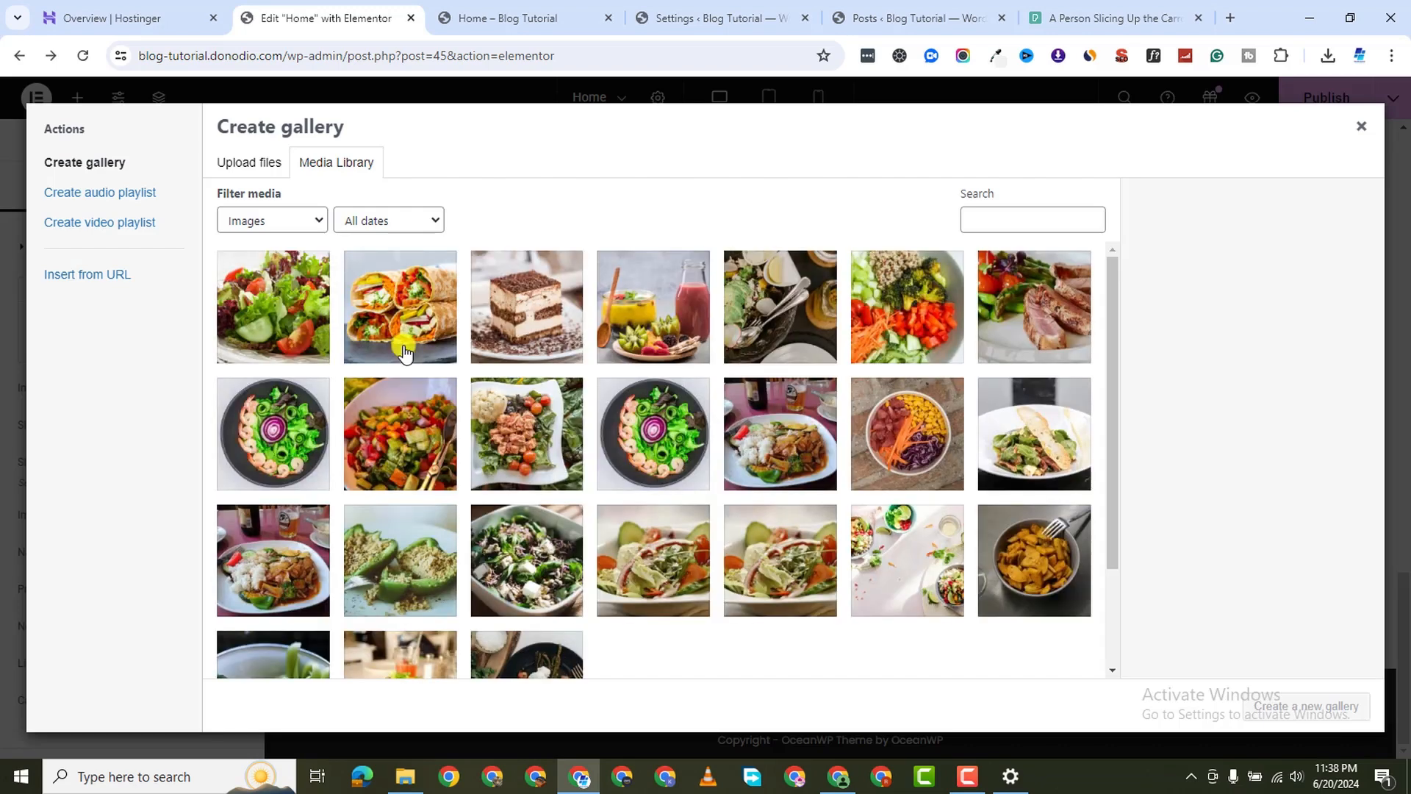
{"action": "scroll", "coordinate": [621, 584], "scroll_direction": "down", "scroll_amount": 3}
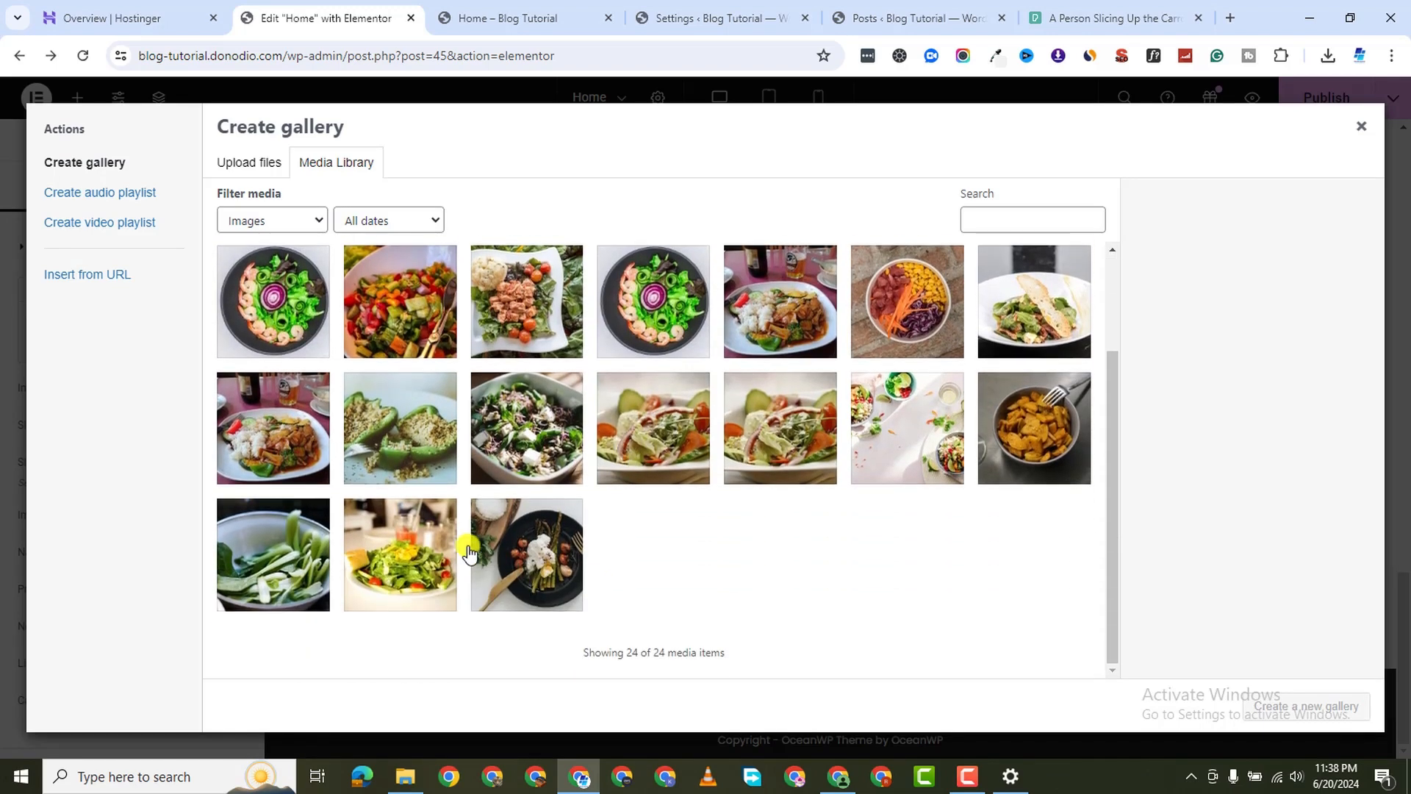
{"action": "scroll", "coordinate": [468, 553], "scroll_direction": "up", "scroll_amount": 3}
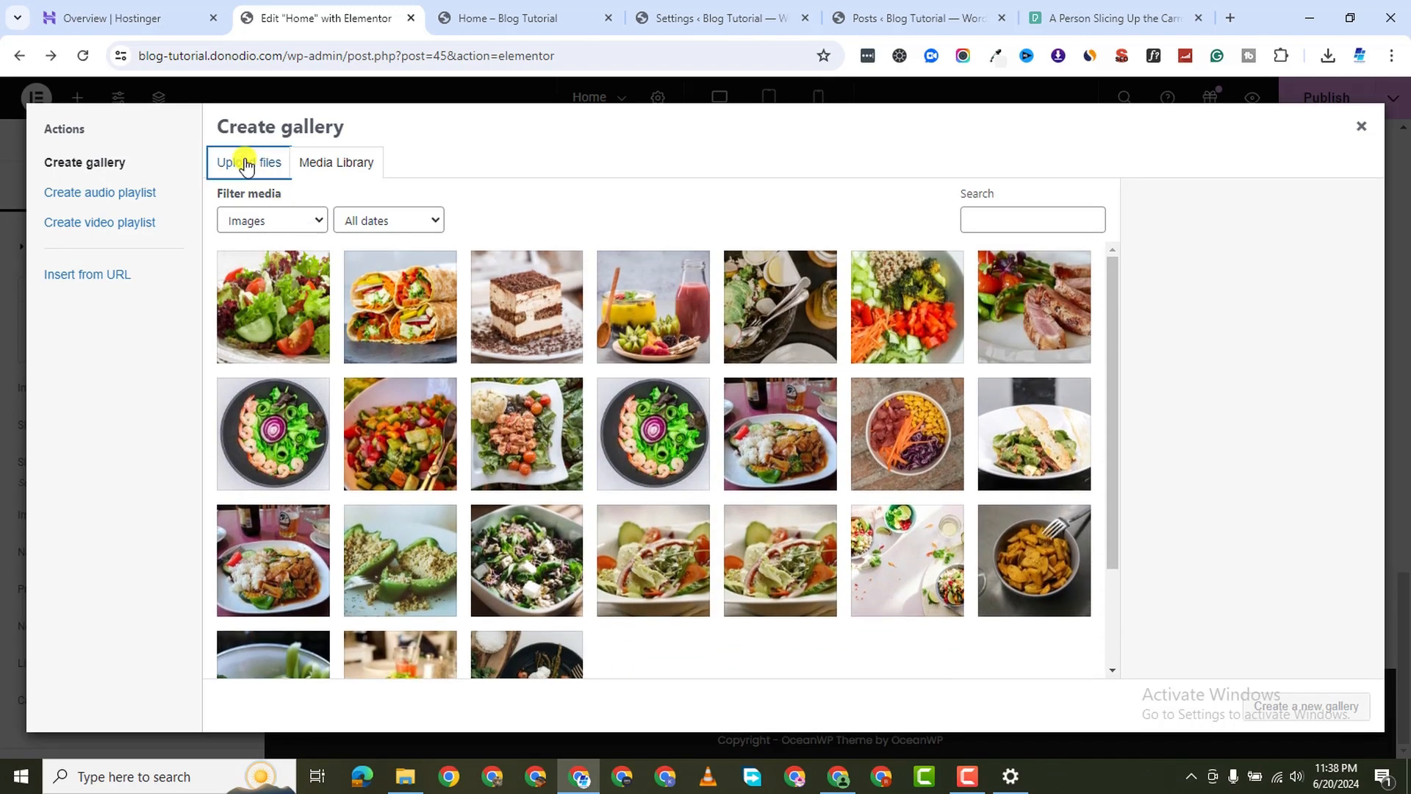
{"action": "left_click", "coordinate": [246, 163]}
{"action": "left_click", "coordinate": [795, 421]}
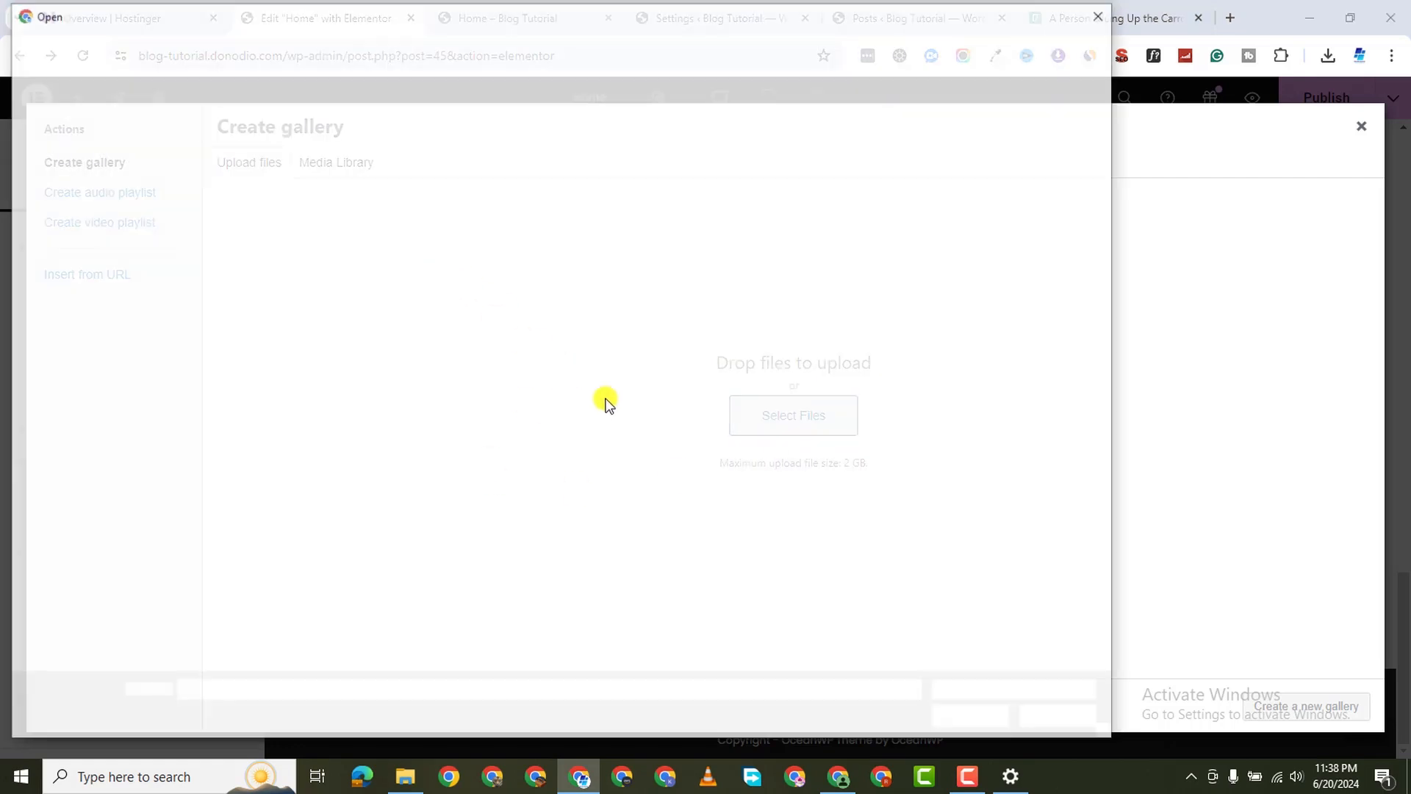
{"action": "left_click", "coordinate": [76, 393]}
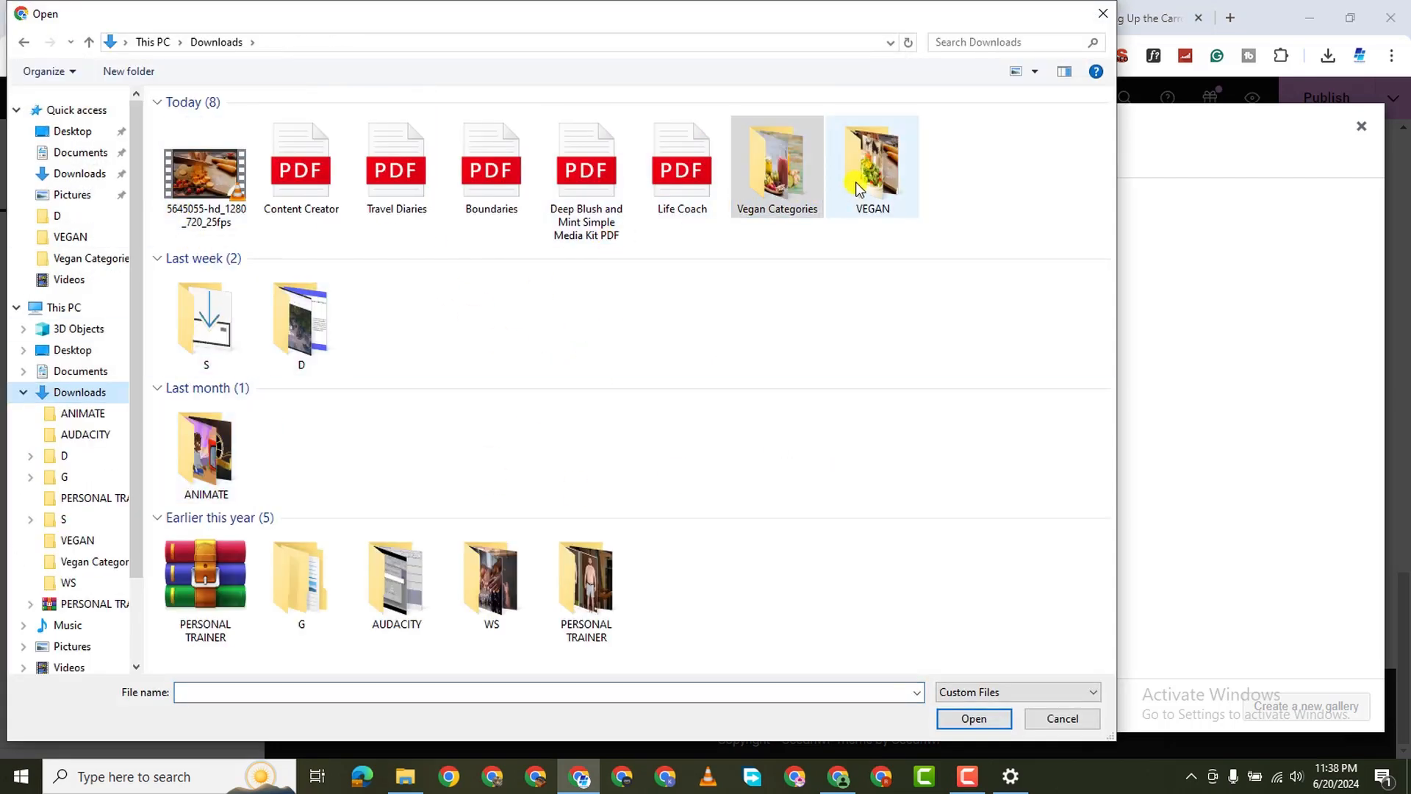
{"action": "double_click", "coordinate": [856, 183]}
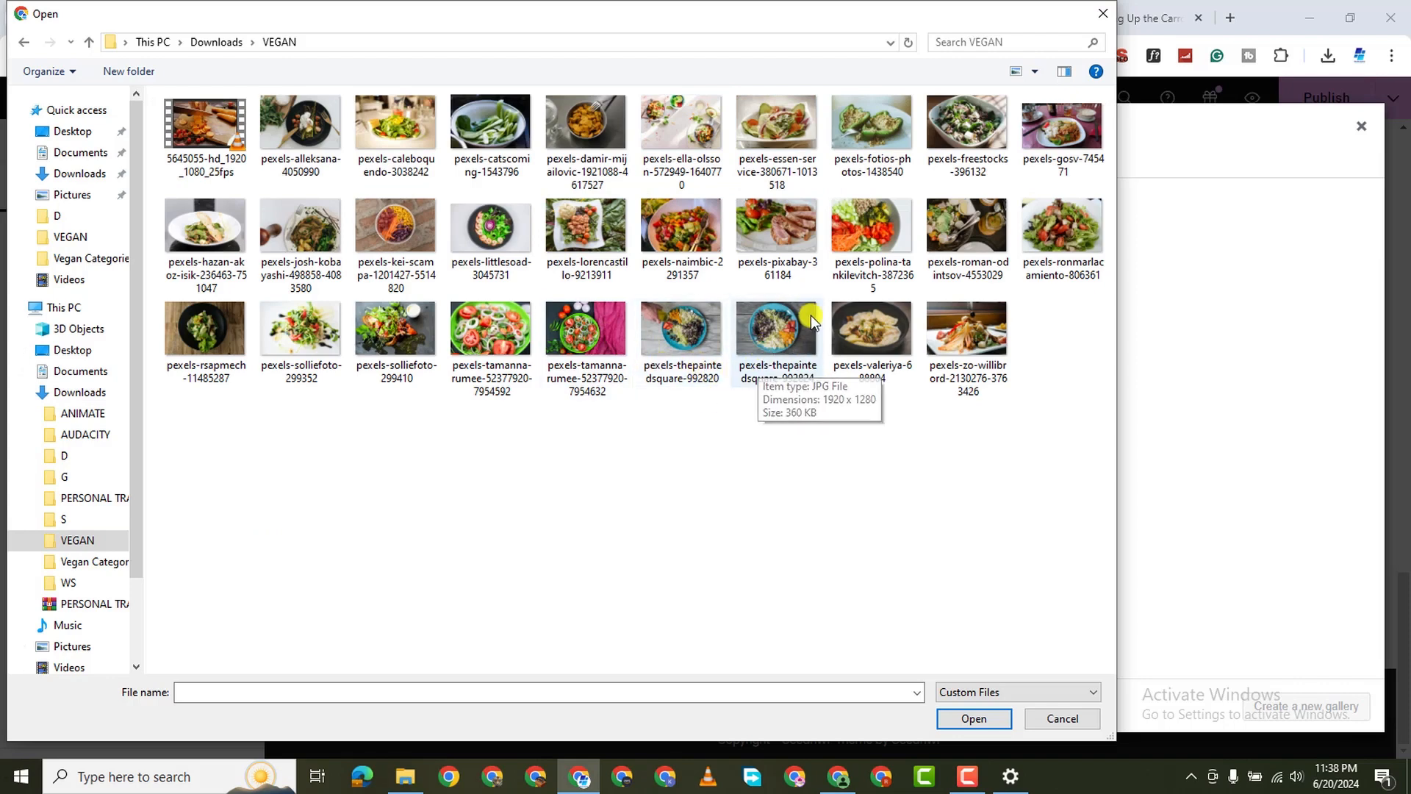
{"action": "left_click", "coordinate": [971, 777]}
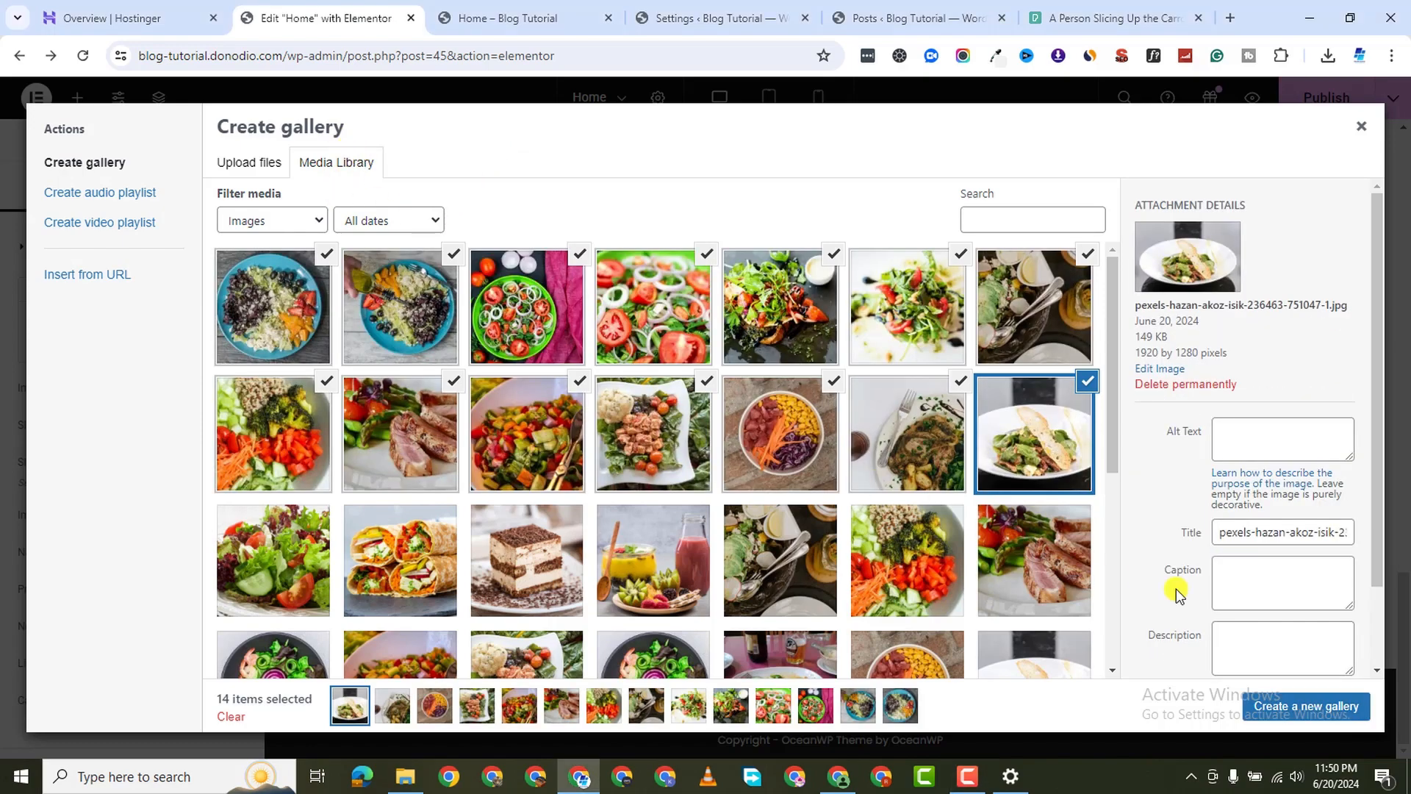
{"action": "left_click", "coordinate": [1312, 706]}
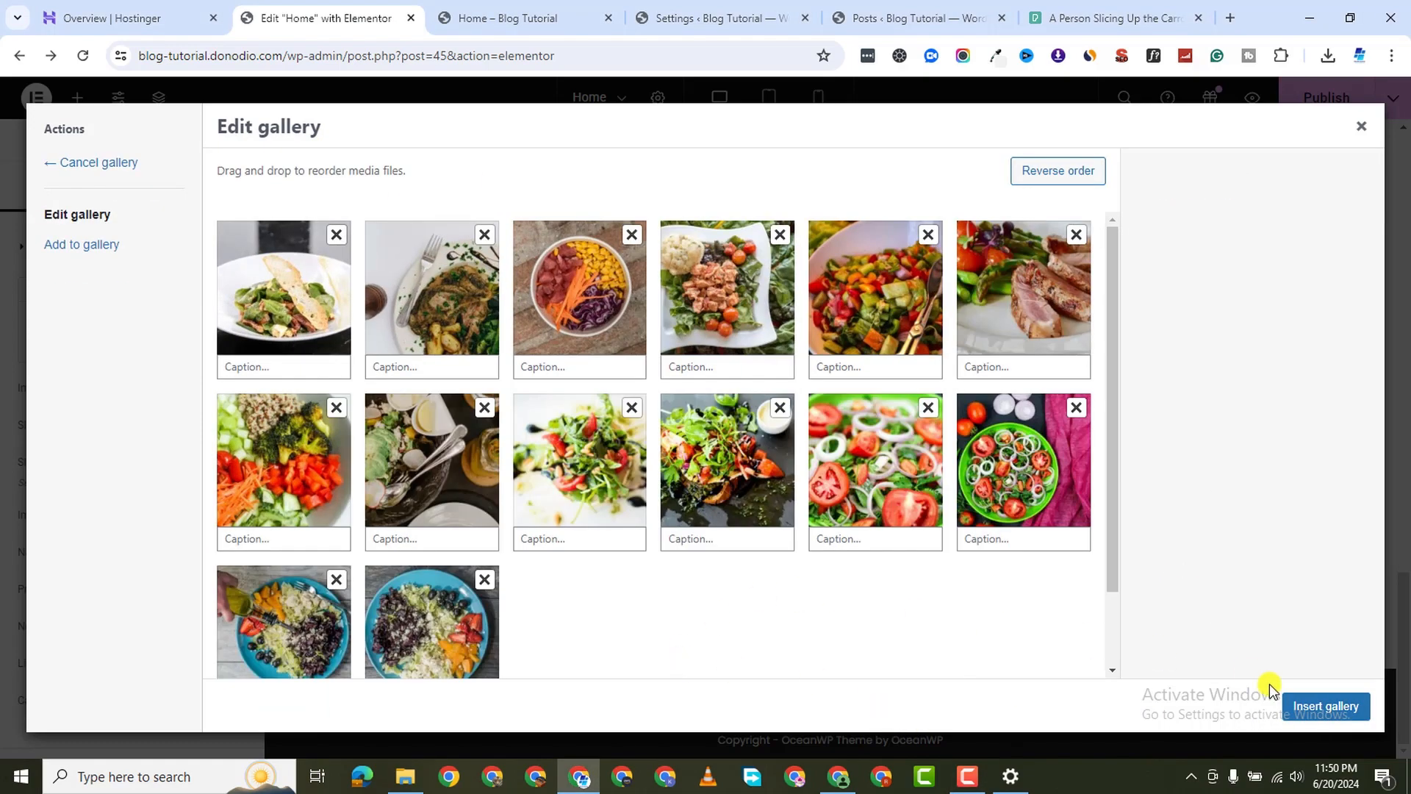
Insert the 14-photo gallery and set Image Resolution to Full
{"action": "left_click", "coordinate": [1320, 706]}
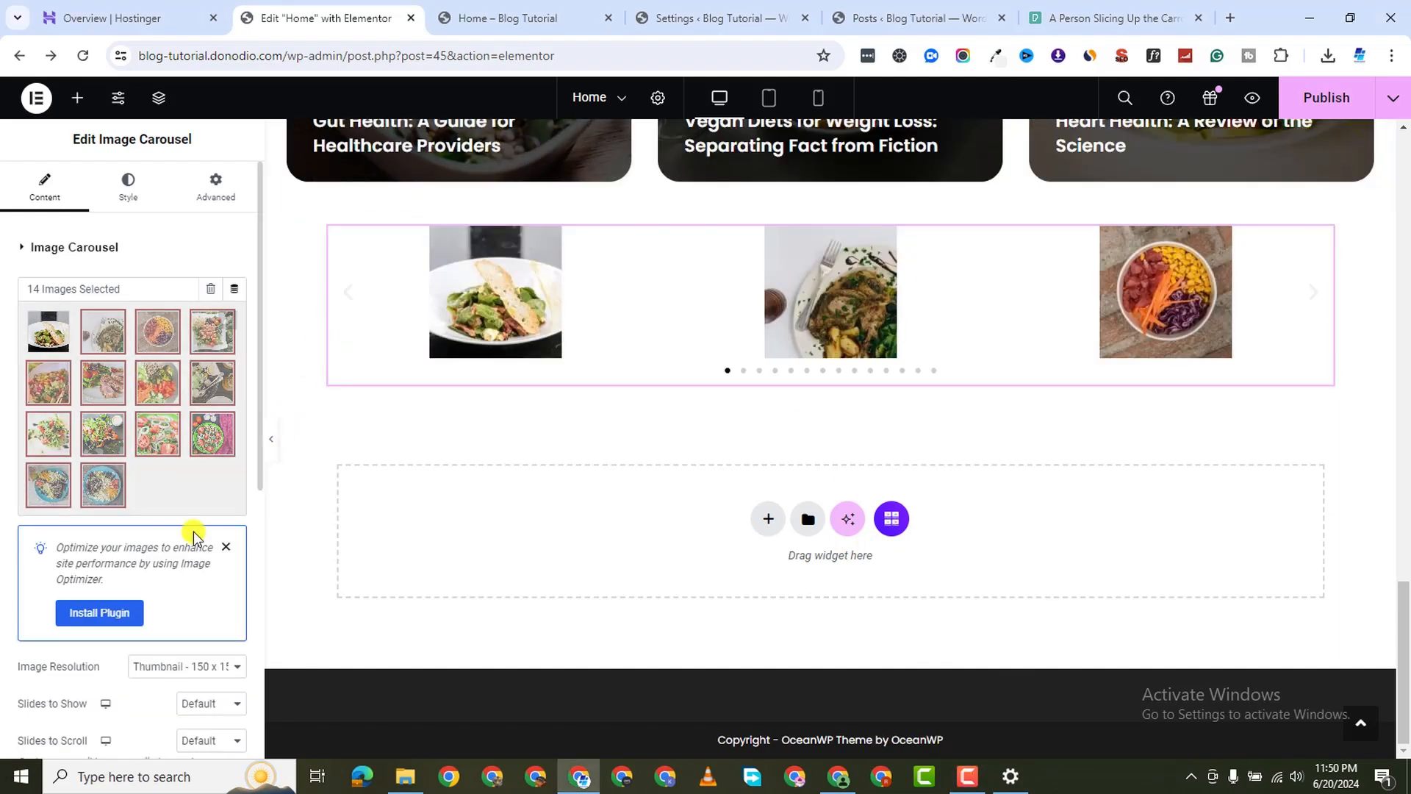
{"action": "scroll", "coordinate": [219, 584], "scroll_direction": "down", "scroll_amount": 1}
{"action": "scroll", "coordinate": [217, 606], "scroll_direction": "up", "scroll_amount": 1}
{"action": "scroll", "coordinate": [188, 645], "scroll_direction": "down", "scroll_amount": 1}
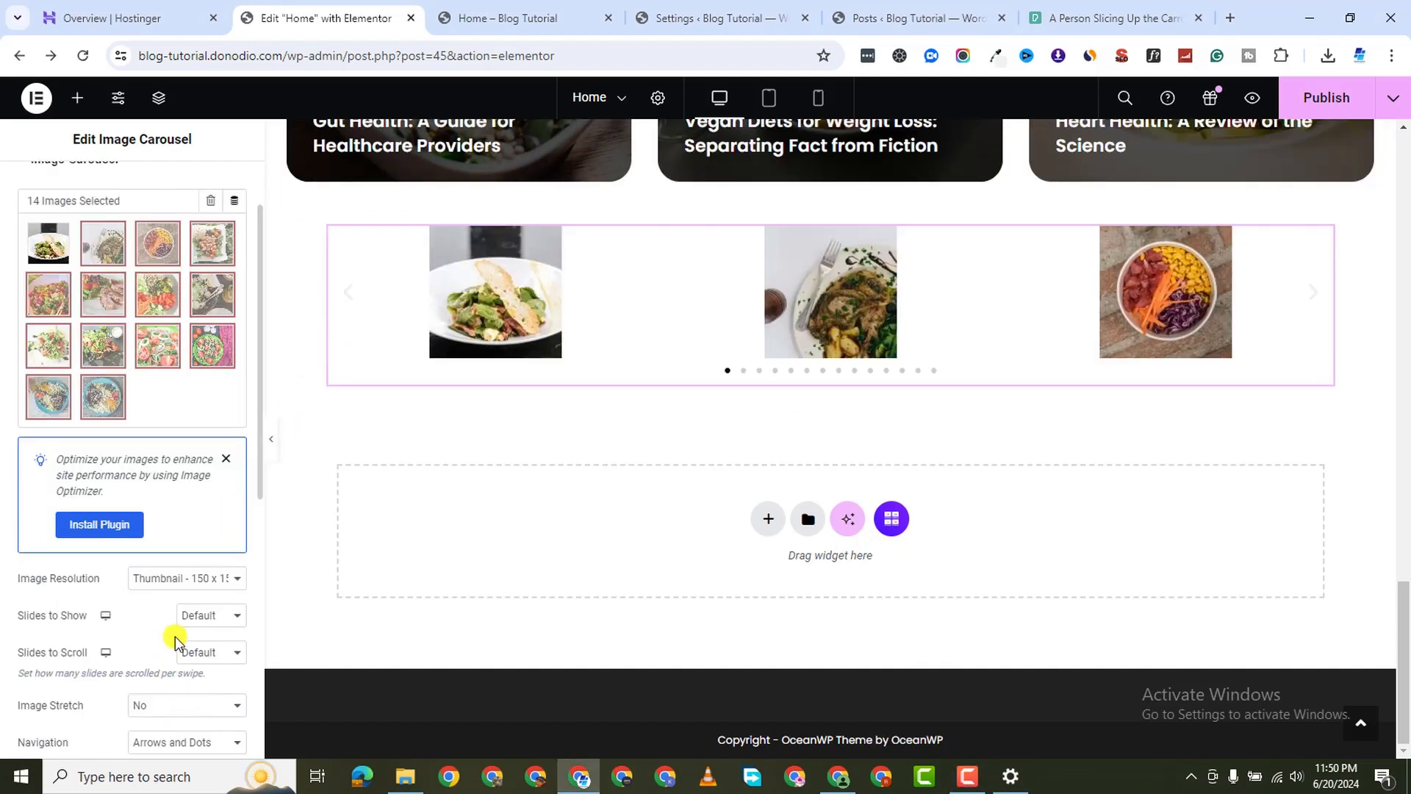
{"action": "left_click", "coordinate": [197, 578]}
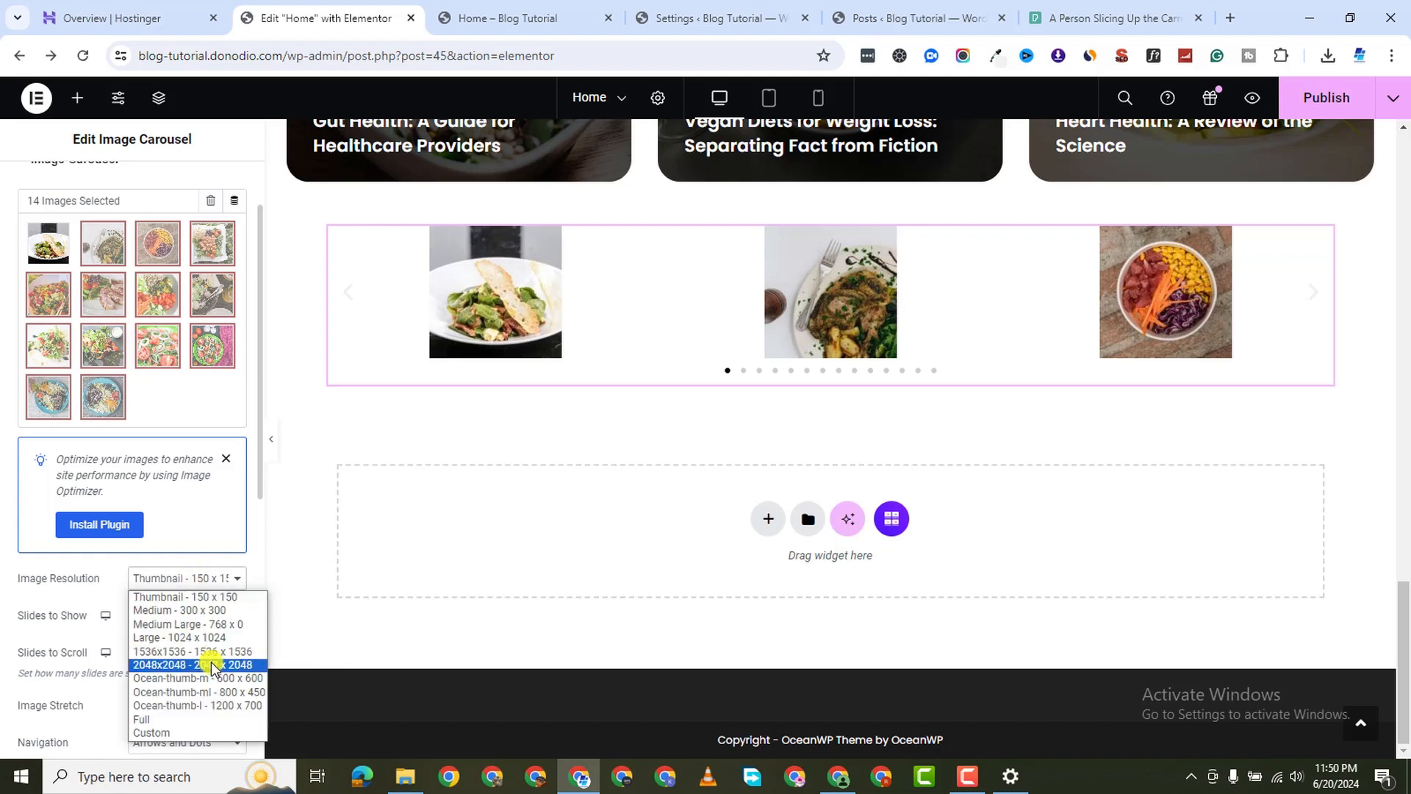
{"action": "left_click", "coordinate": [198, 711]}
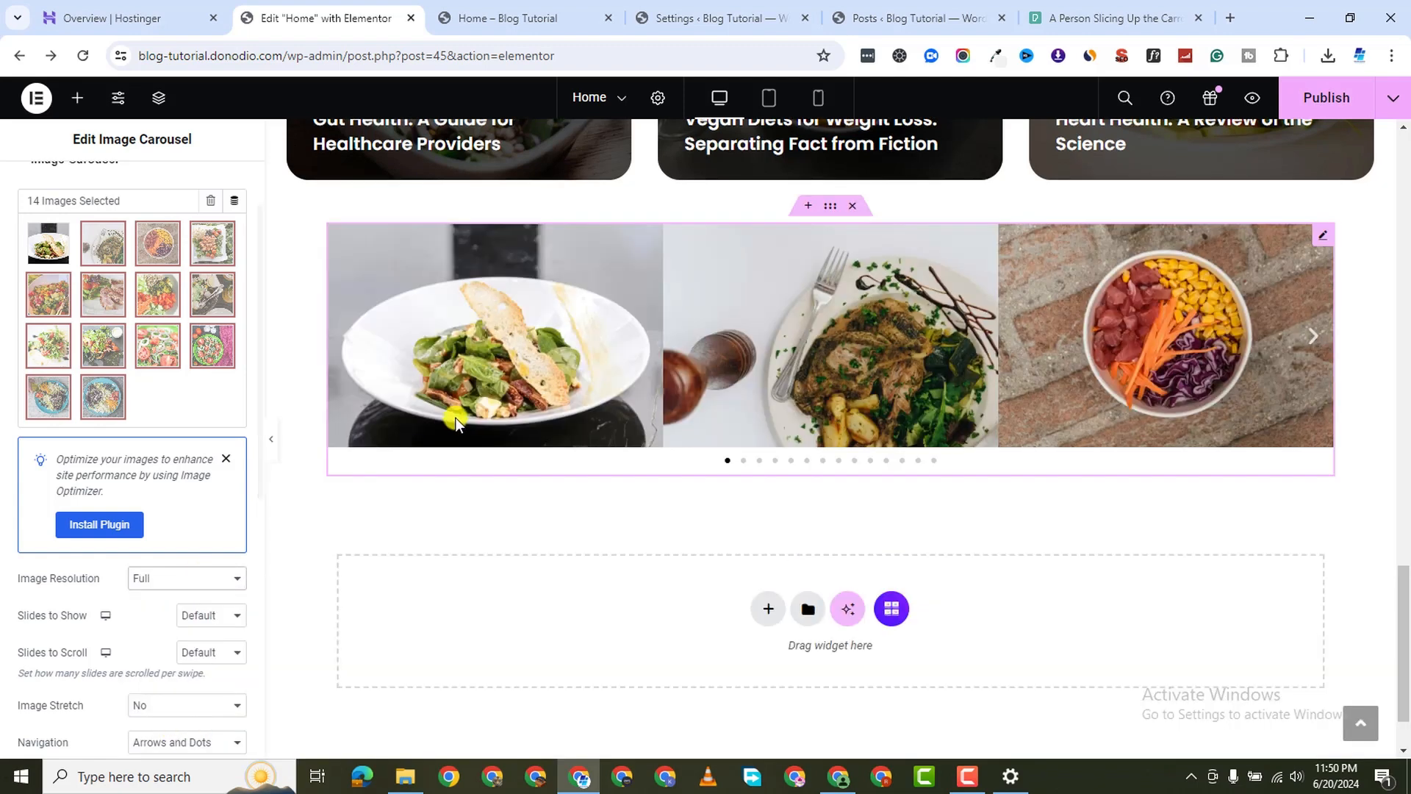
Set Slides to Show to 3 and use the Default previous arrow icon
{"action": "scroll", "coordinate": [190, 691], "scroll_direction": "down", "scroll_amount": 1}
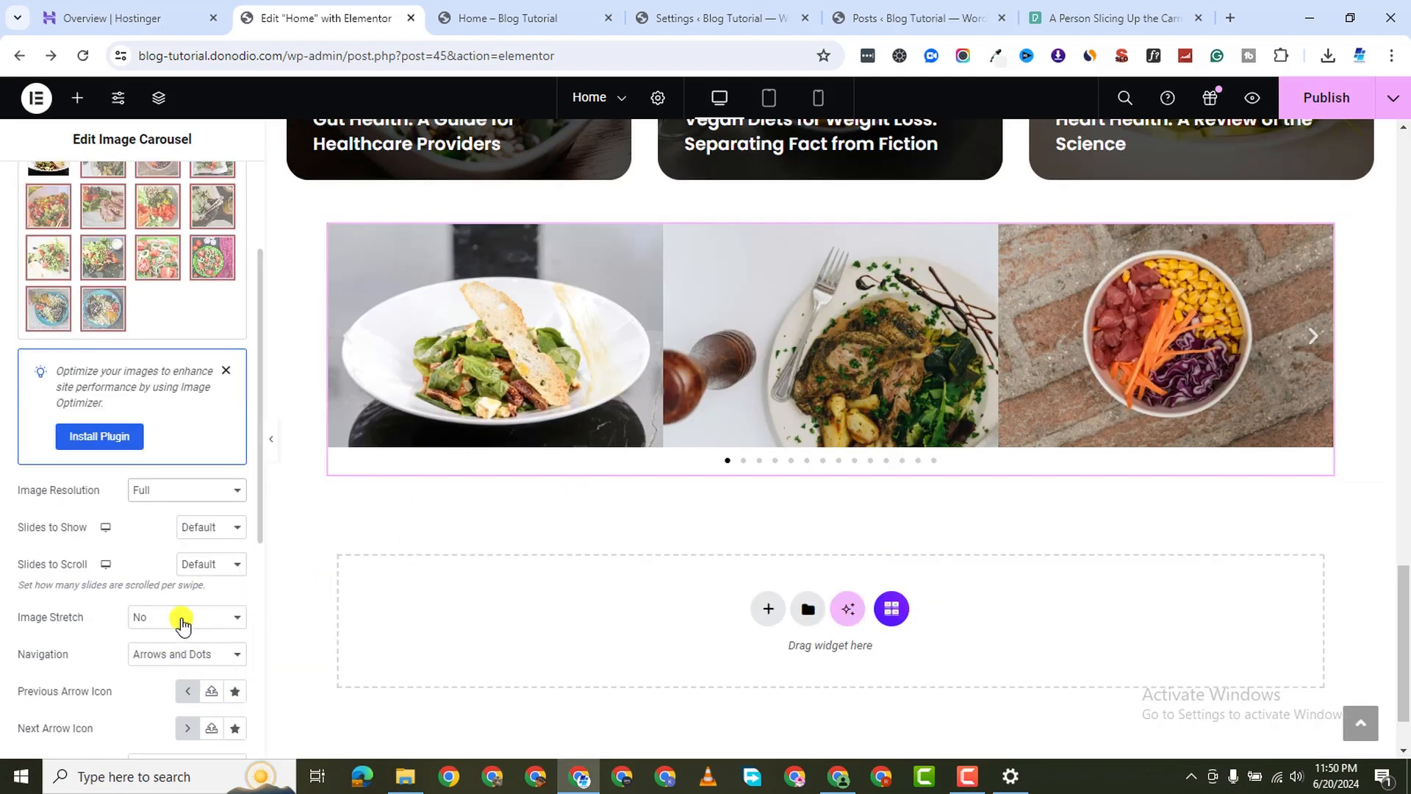
{"action": "left_click", "coordinate": [206, 539]}
{"action": "left_click", "coordinate": [216, 580]}
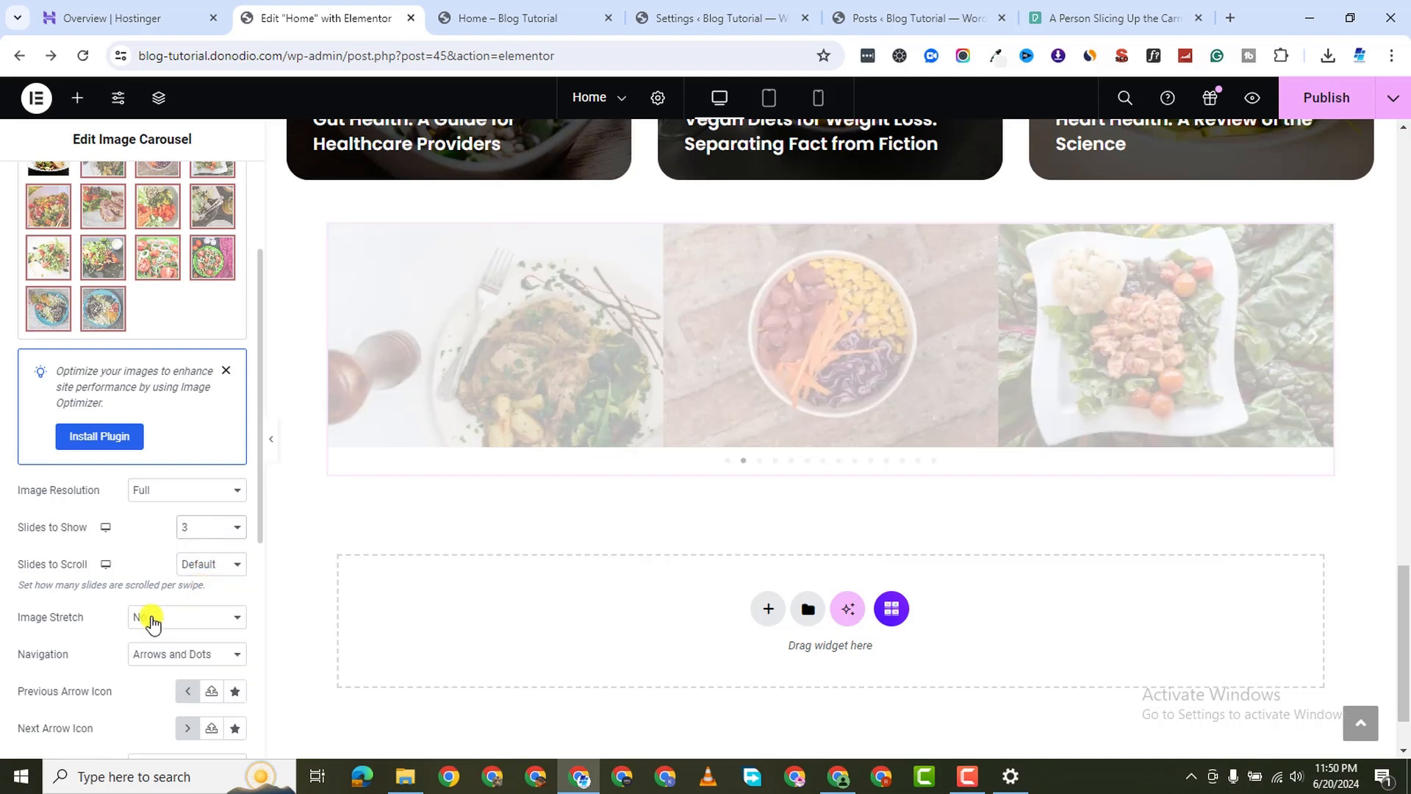
{"action": "scroll", "coordinate": [104, 678], "scroll_direction": "down", "scroll_amount": 1}
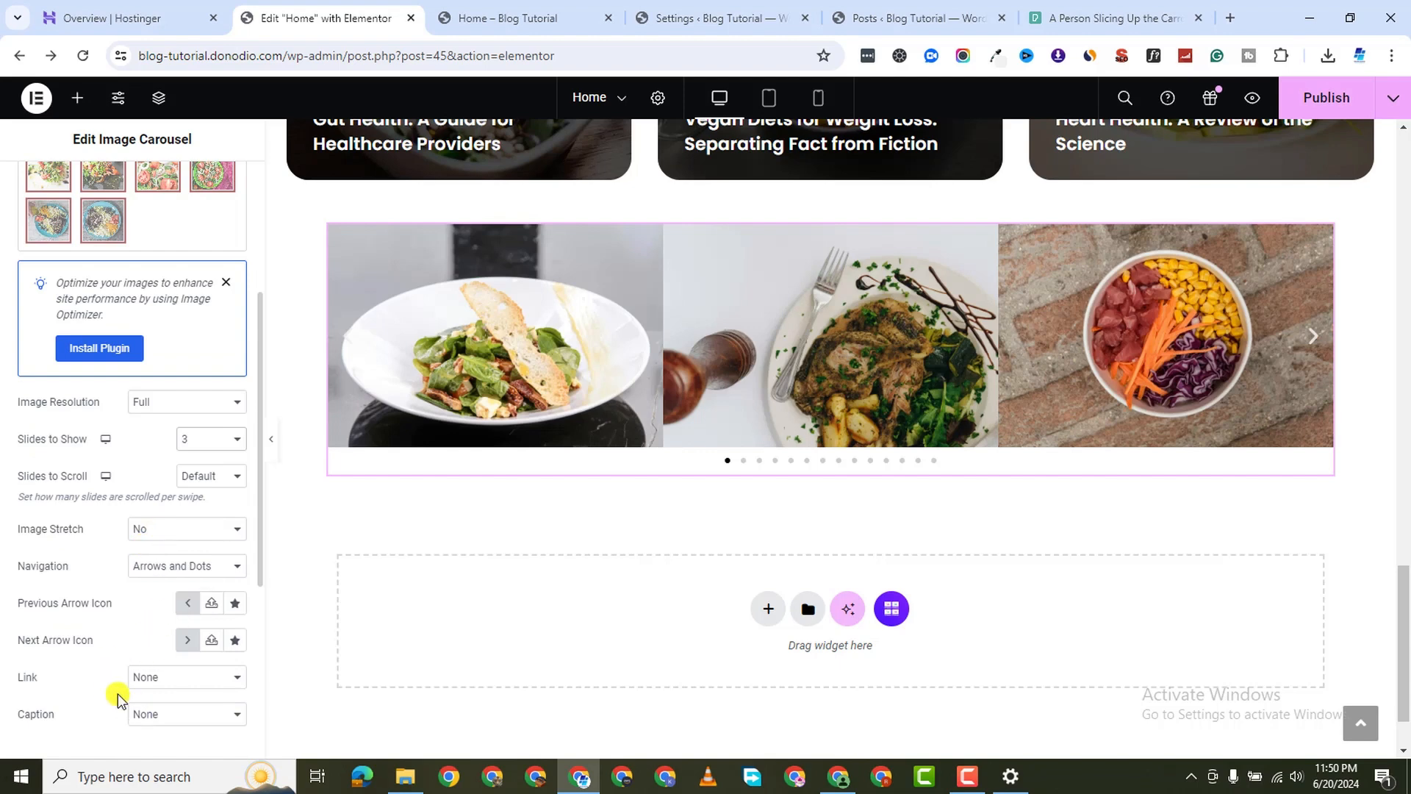
{"action": "scroll", "coordinate": [118, 694], "scroll_direction": "down", "scroll_amount": 1}
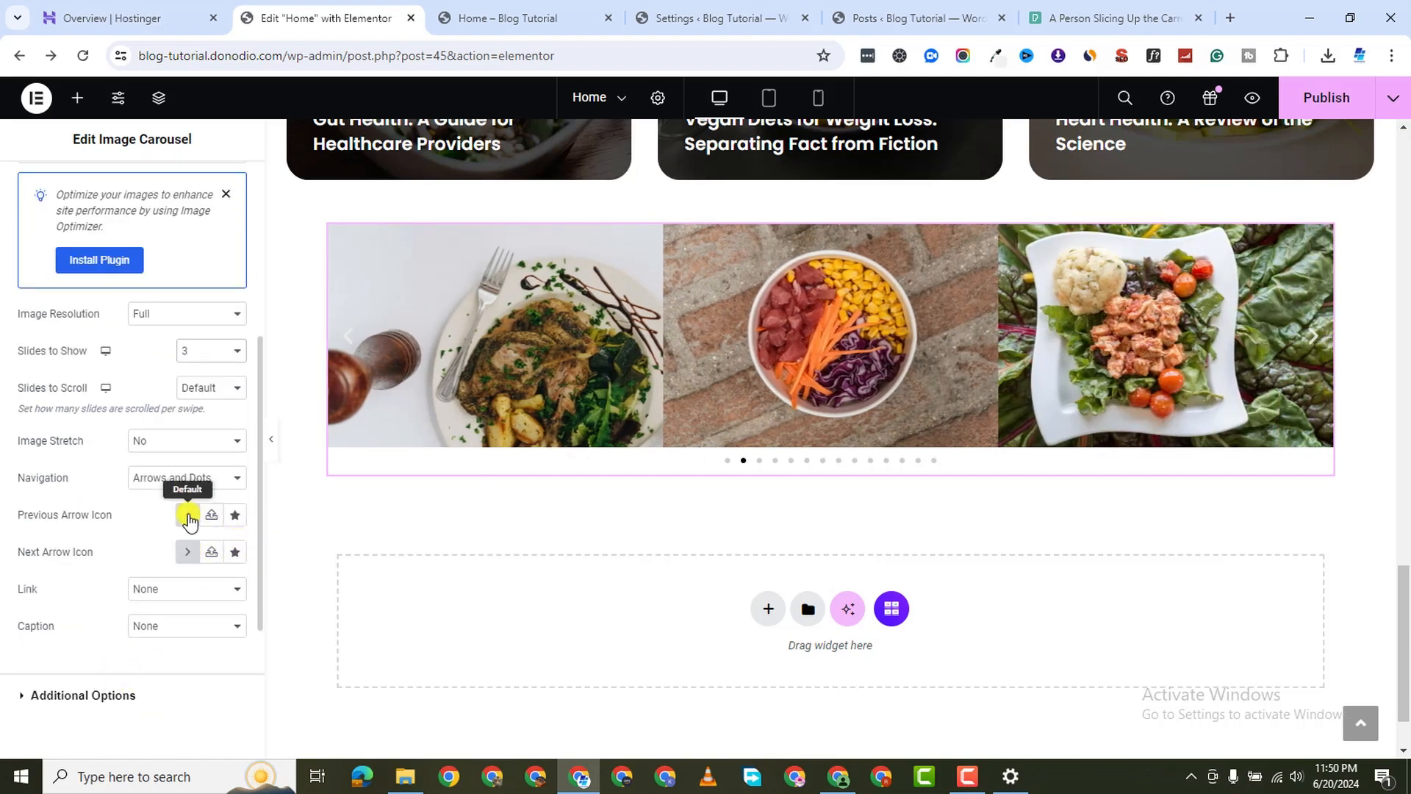
{"action": "left_click", "coordinate": [189, 516]}
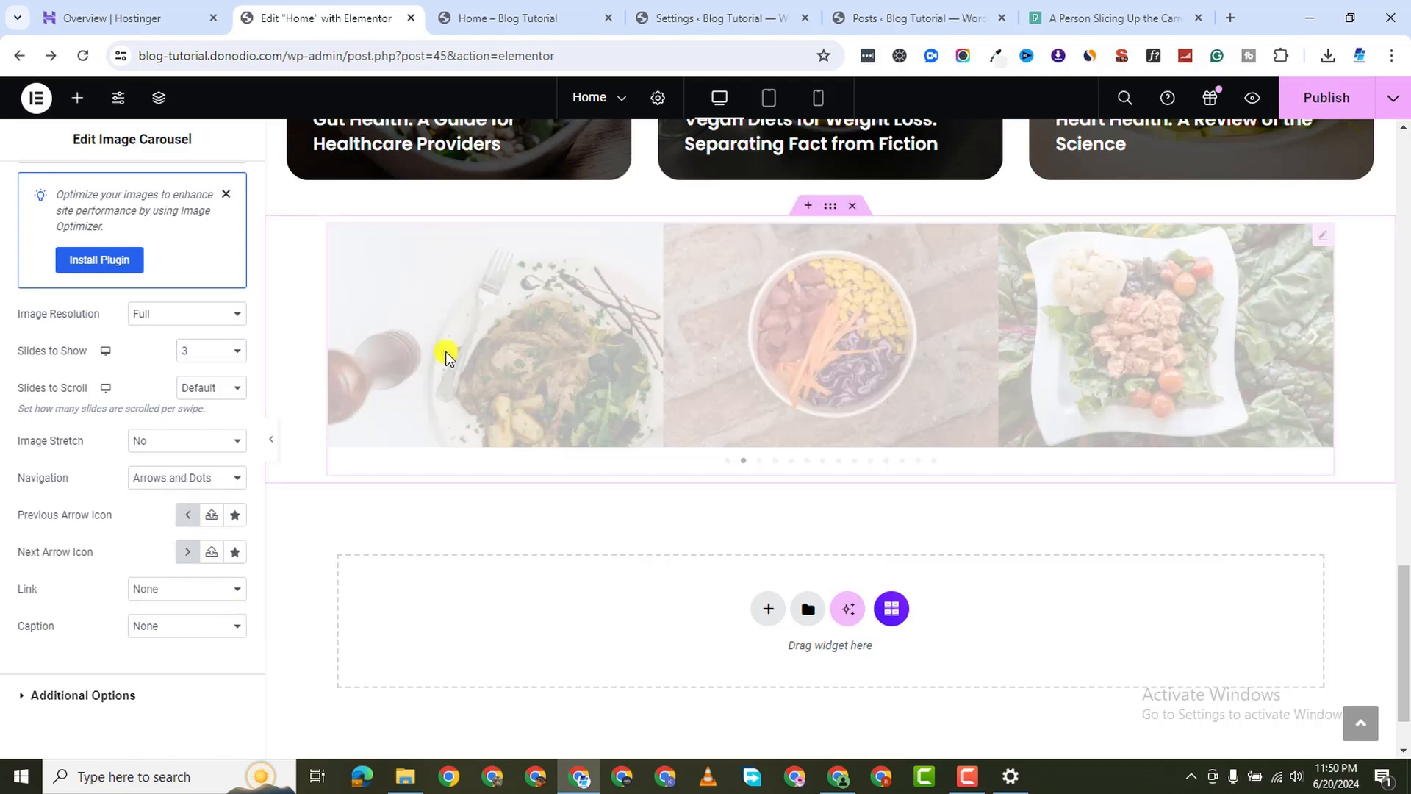
{"action": "scroll", "coordinate": [89, 642], "scroll_direction": "down", "scroll_amount": 3}
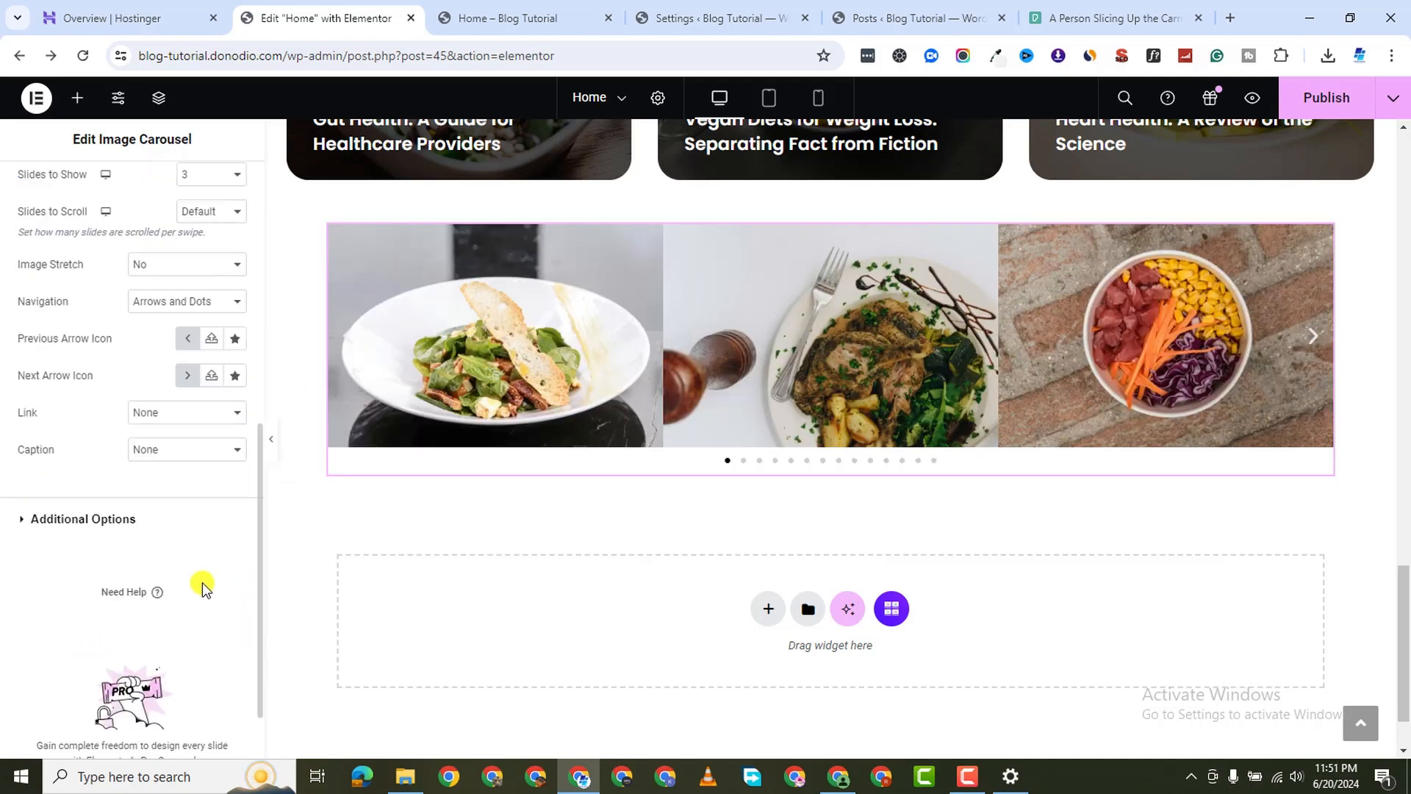
{"action": "scroll", "coordinate": [94, 393], "scroll_direction": "up", "scroll_amount": 10}
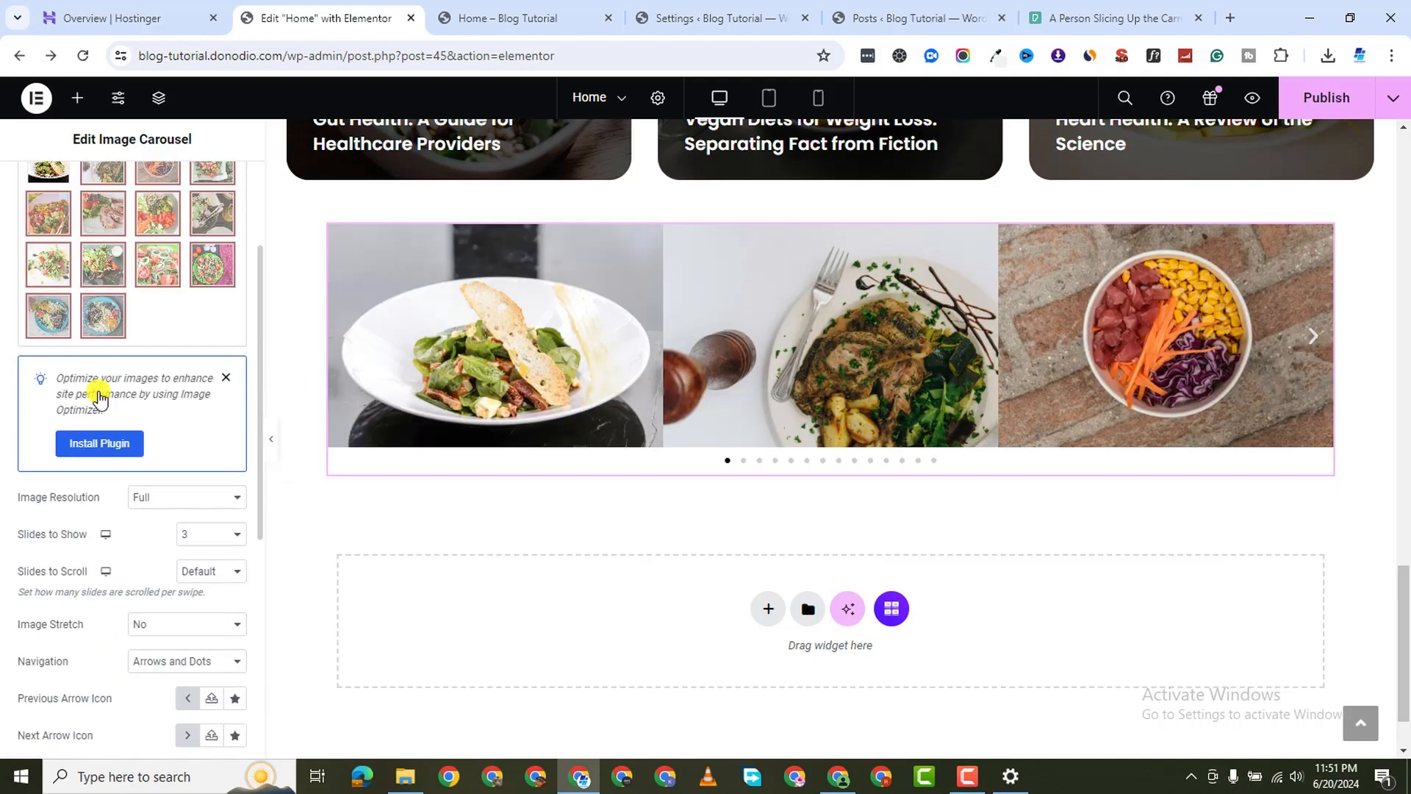
Set the carousel Arrows Position to Inside in the Style settings
{"action": "left_click", "coordinate": [125, 190]}
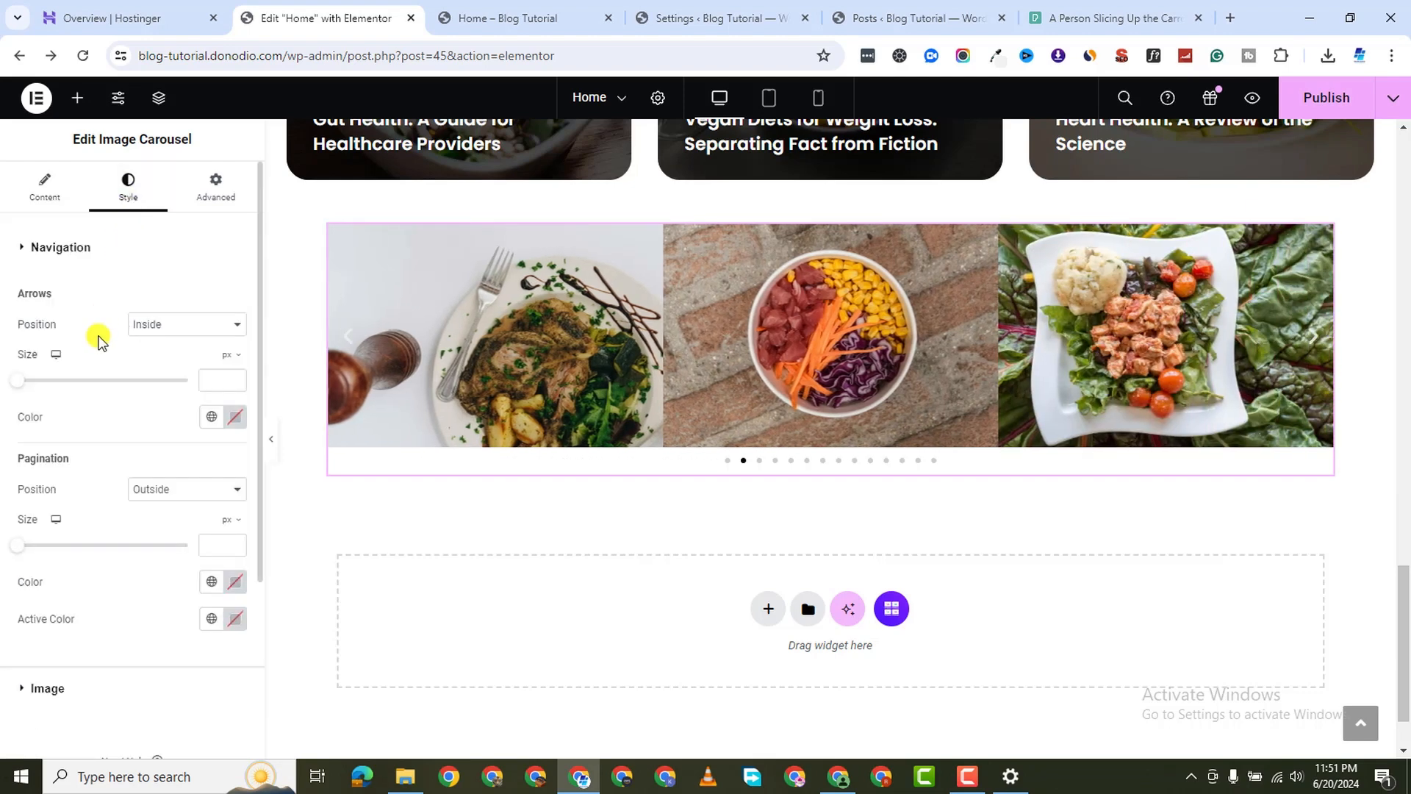
{"action": "left_click", "coordinate": [184, 332]}
{"action": "left_click", "coordinate": [183, 354]}
{"action": "left_click", "coordinate": [197, 325]}
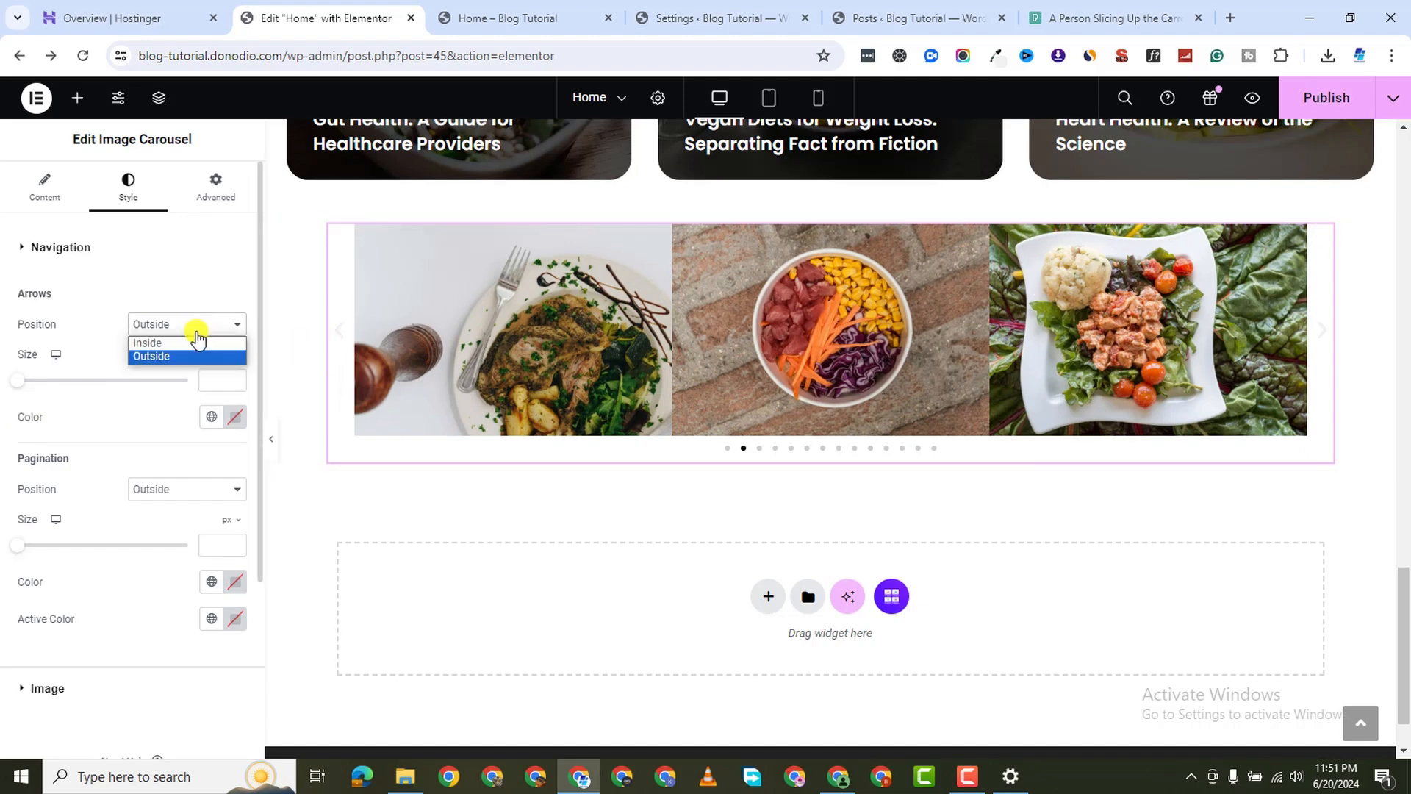
{"action": "left_click", "coordinate": [185, 344]}
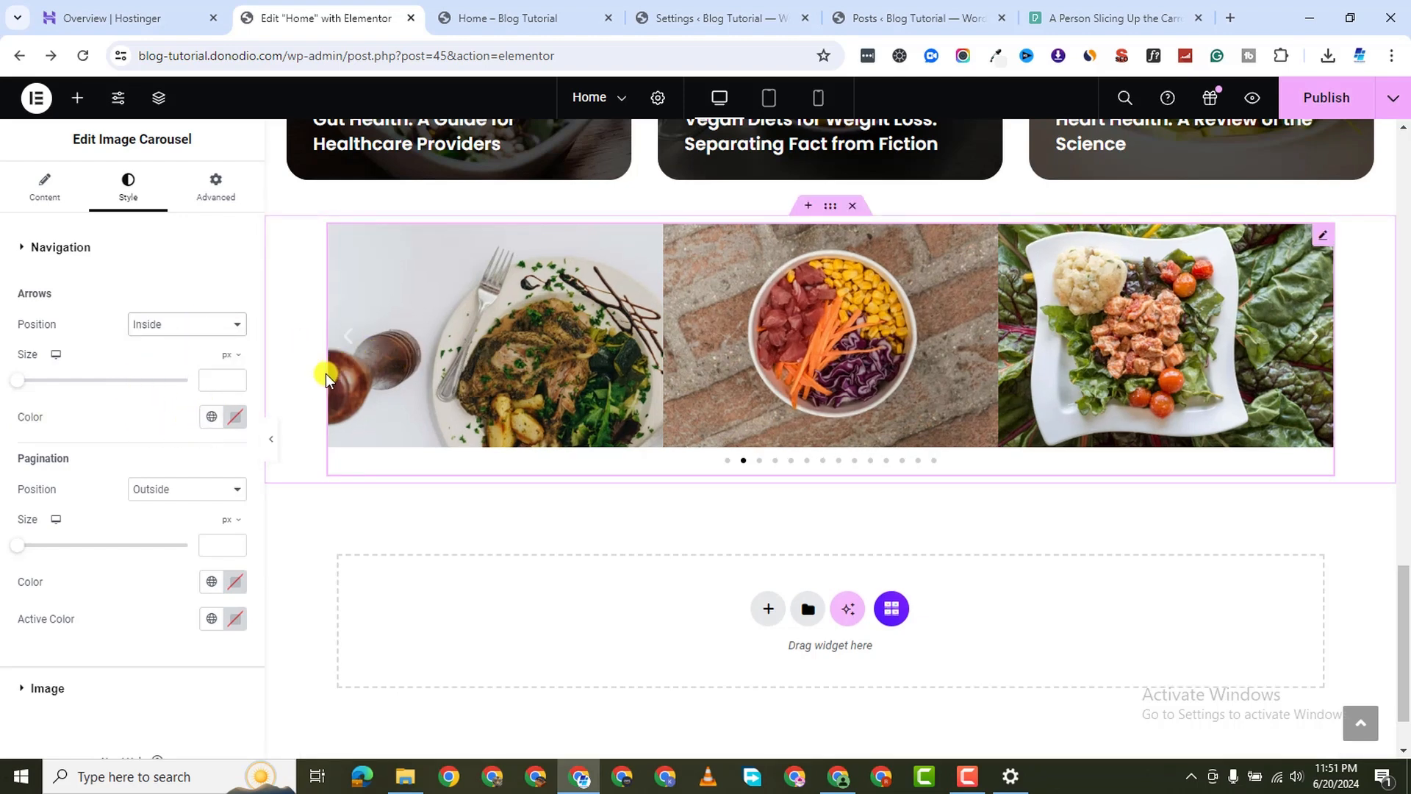
Round the carousel image corners with a 20 px border radius
{"action": "scroll", "coordinate": [119, 581], "scroll_direction": "down", "scroll_amount": 3}
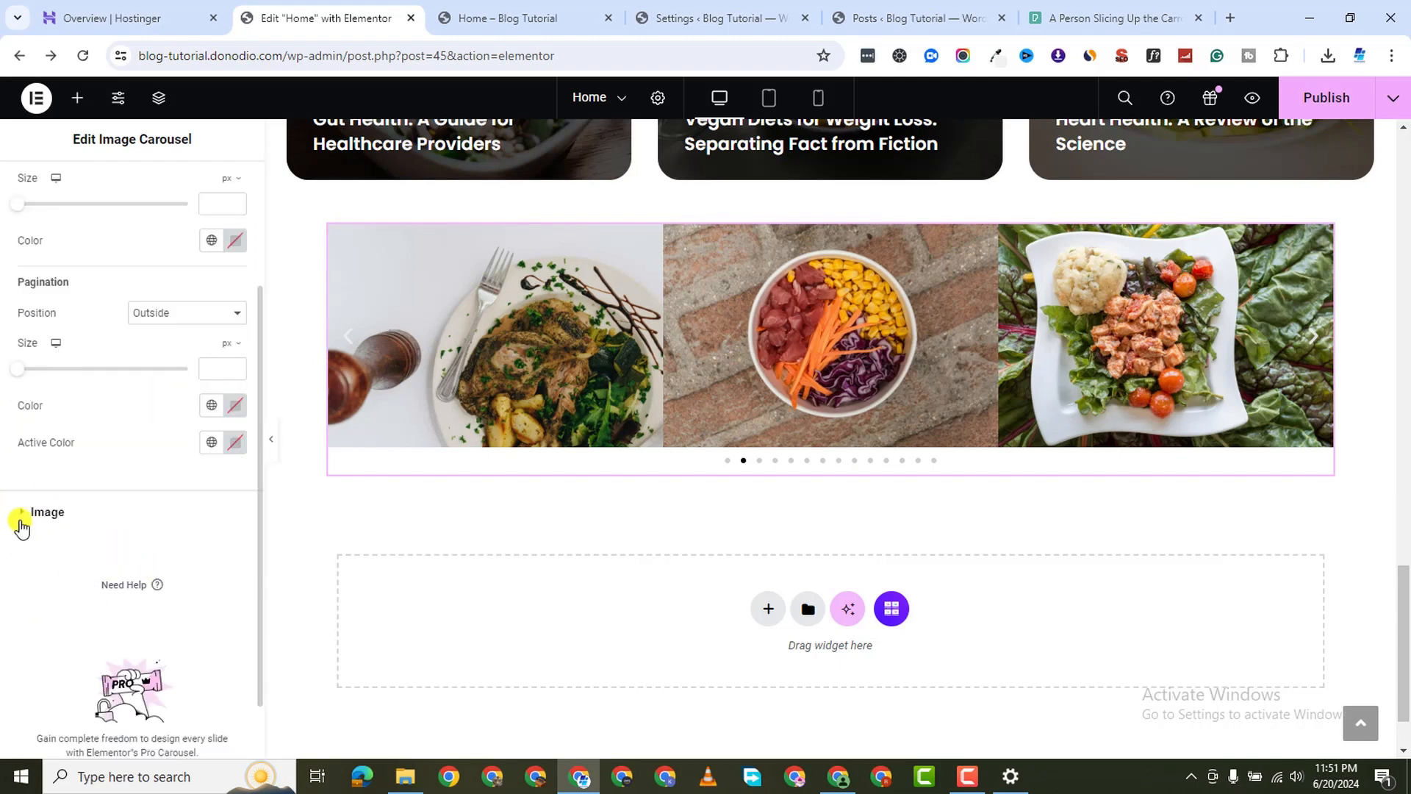
{"action": "left_click", "coordinate": [20, 513]}
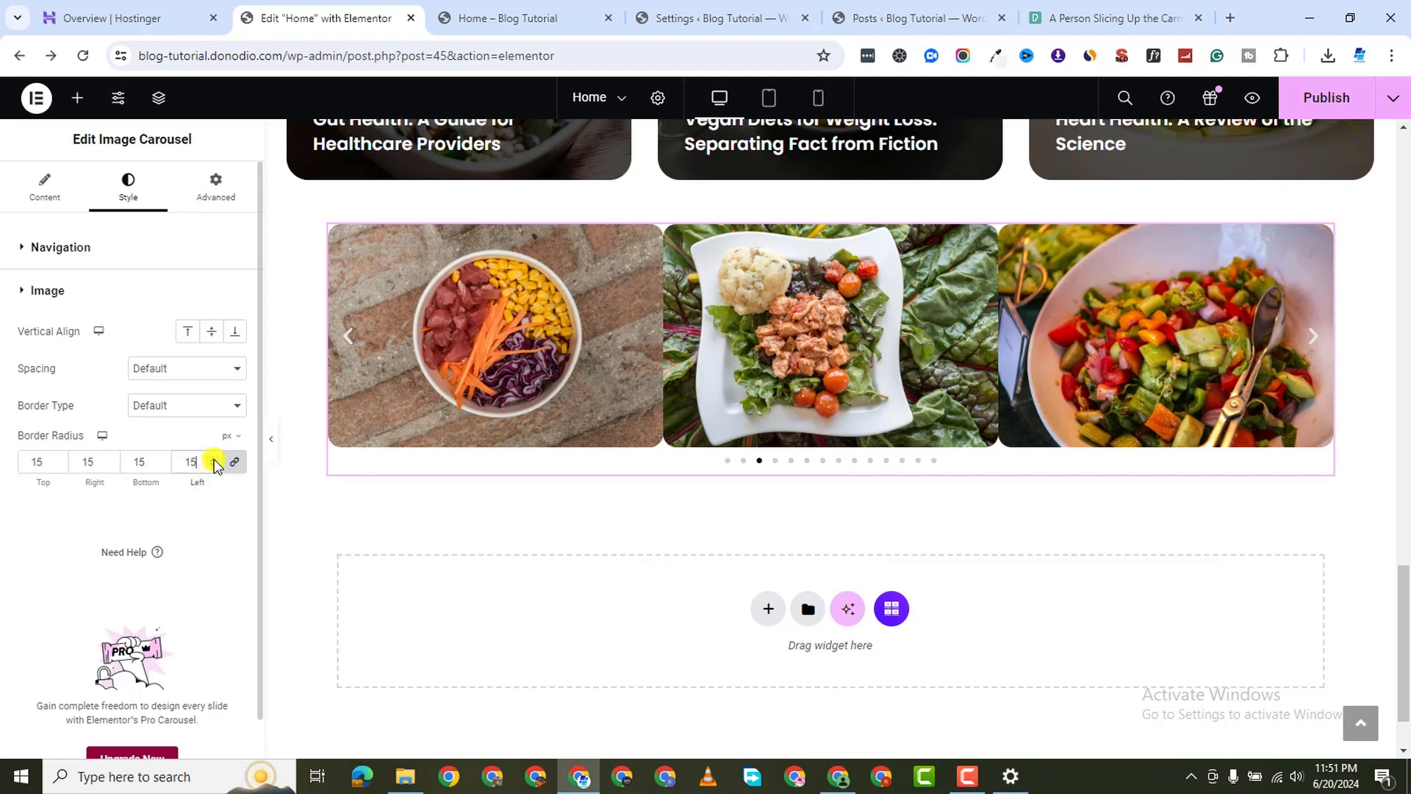
{"action": "left_click", "coordinate": [214, 460]}
{"action": "left_click", "coordinate": [214, 460]}
{"action": "left_click", "coordinate": [214, 460]}
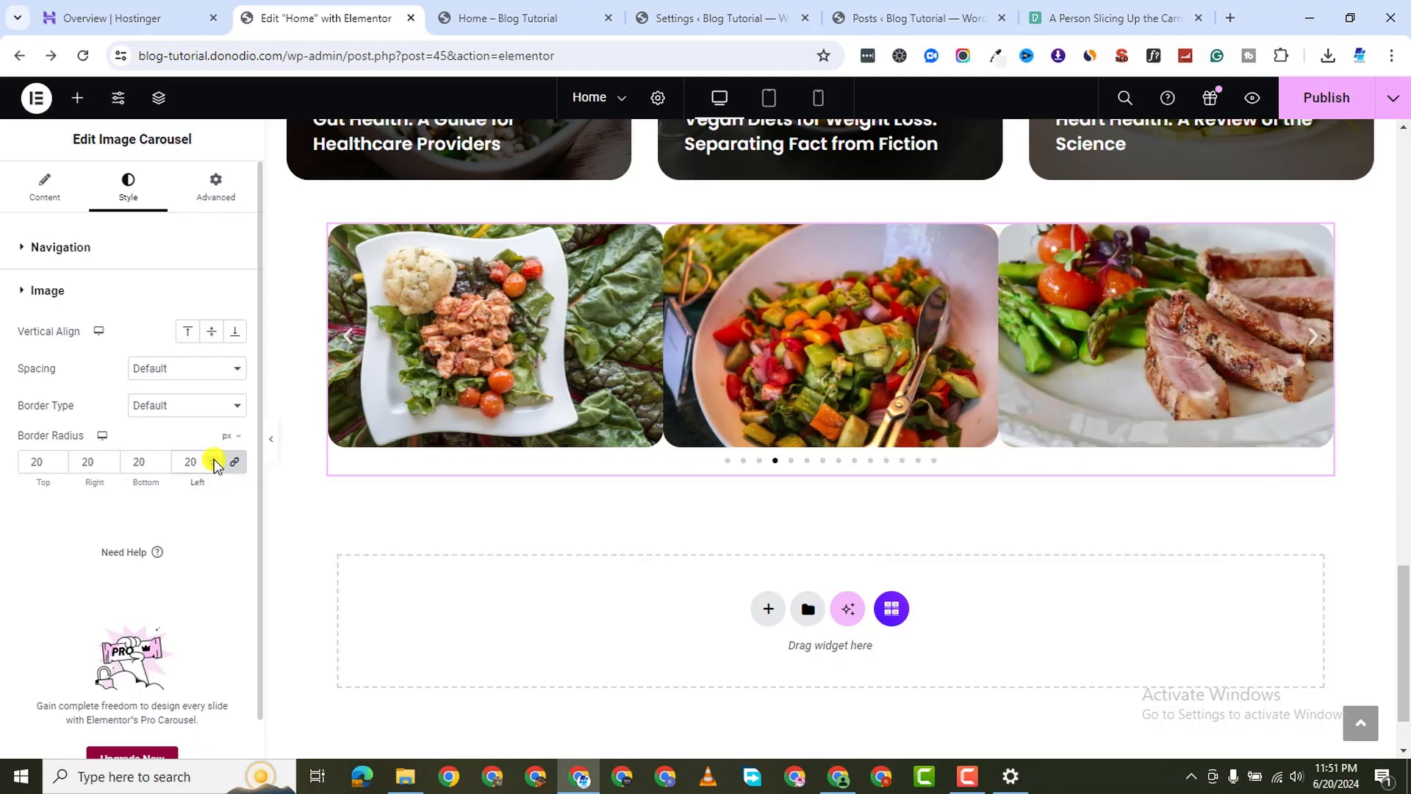
Set the carousel navigation arrow size to 24 px
{"action": "left_click", "coordinate": [30, 247]}
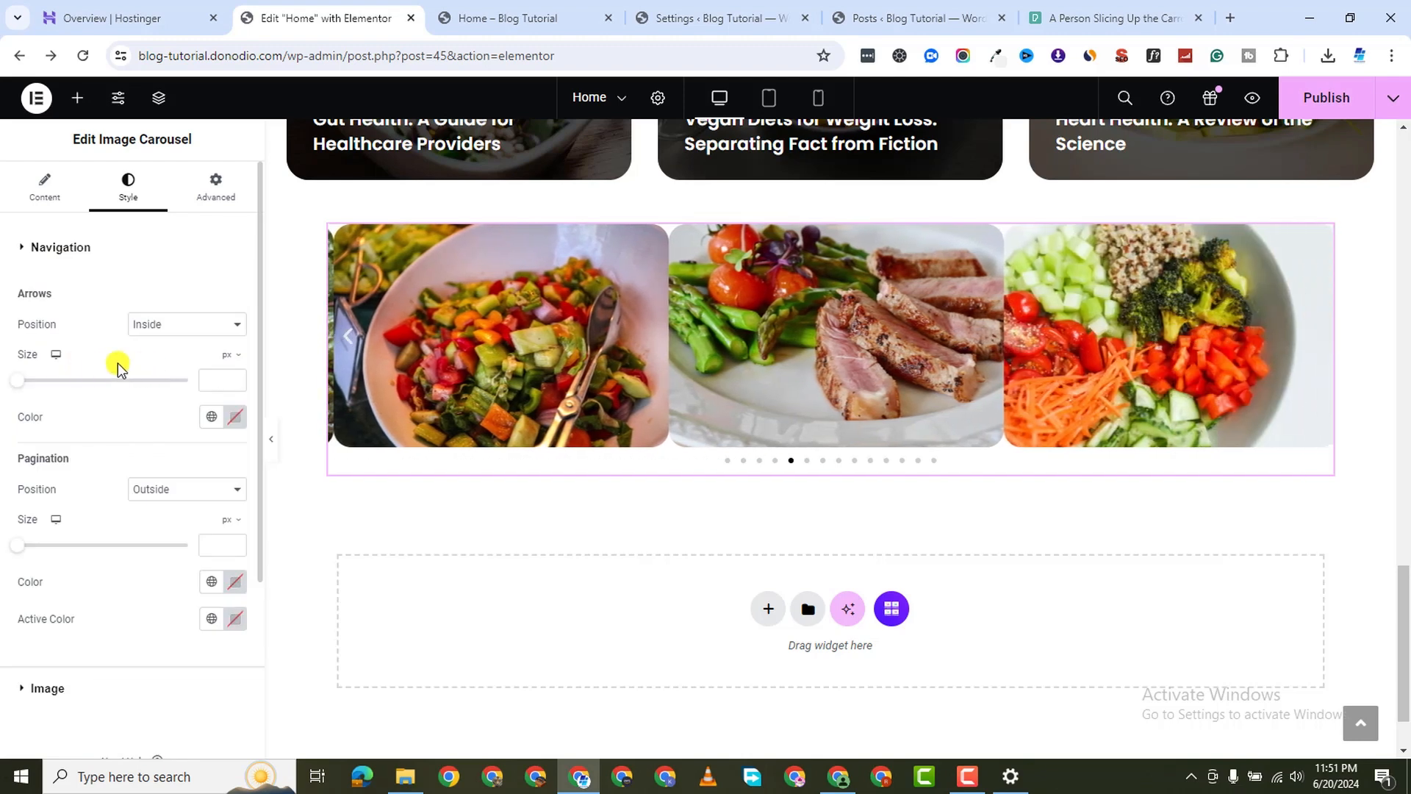
{"action": "left_click_drag", "start_coordinate": [20, 382], "coordinate": [58, 382]}
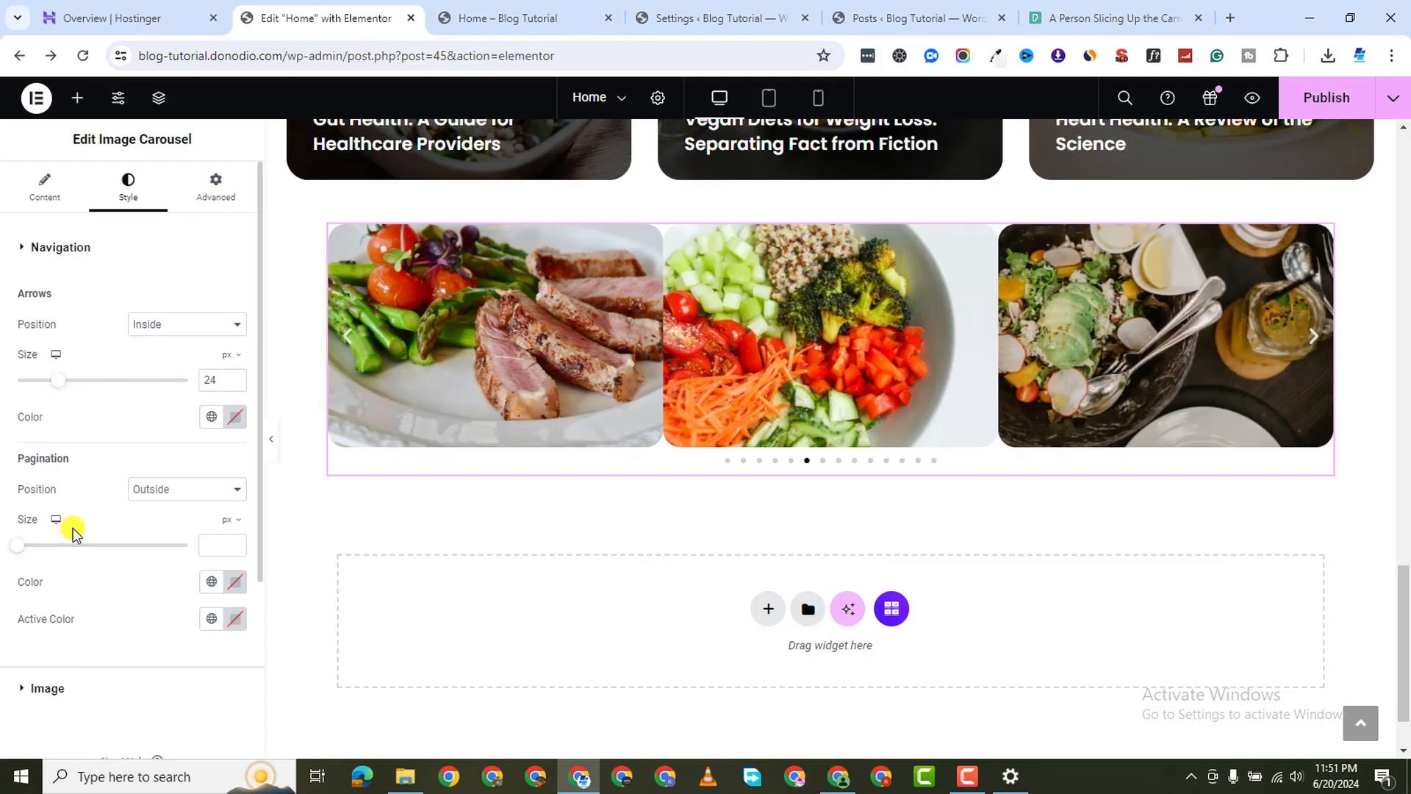
{"action": "scroll", "coordinate": [145, 583], "scroll_direction": "down", "scroll_amount": 2}
{"action": "scroll", "coordinate": [426, 418], "scroll_direction": "up", "scroll_amount": 3}
{"action": "scroll", "coordinate": [881, 508], "scroll_direction": "down", "scroll_amount": 5}
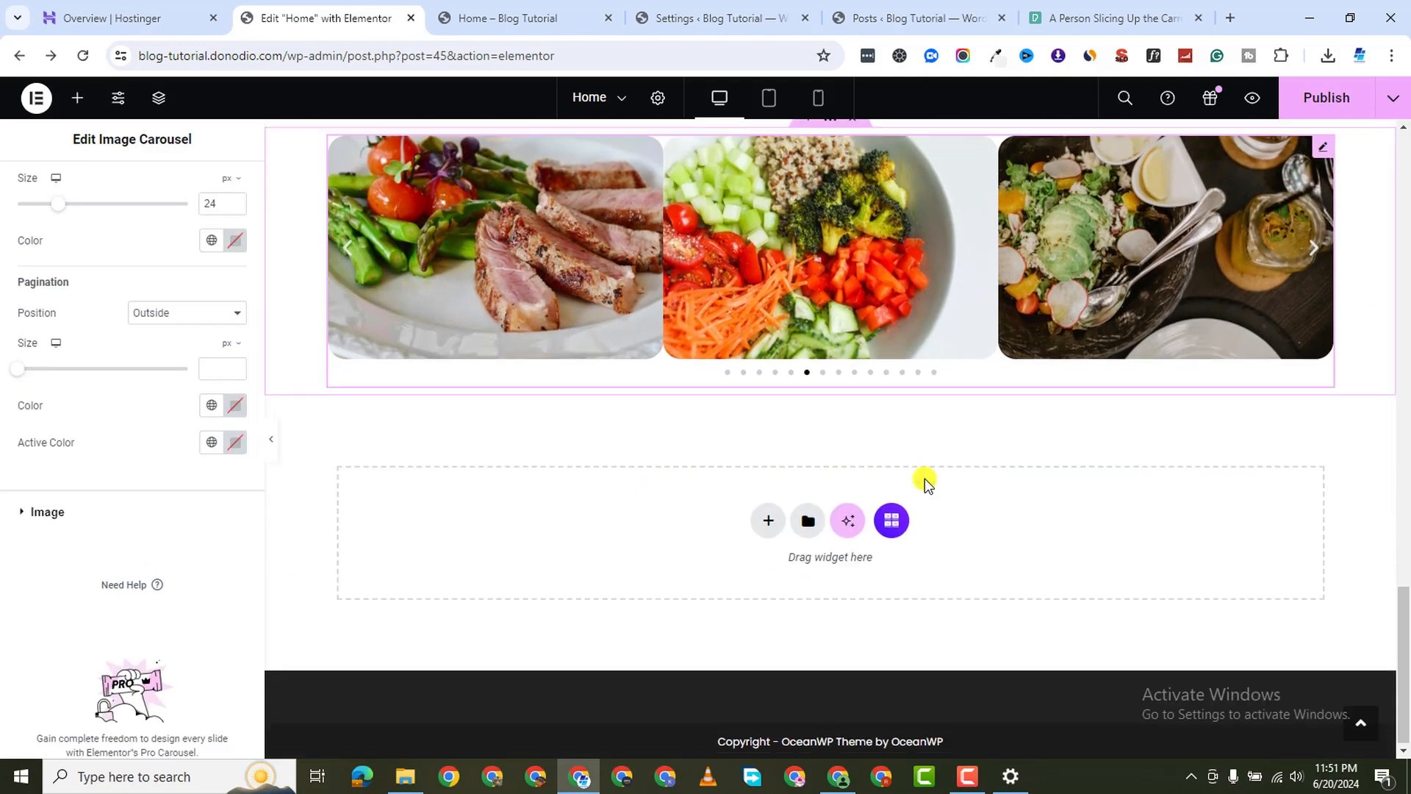
{"action": "scroll", "coordinate": [66, 614], "scroll_direction": "down", "scroll_amount": 1}
{"action": "scroll", "coordinate": [514, 441], "scroll_direction": "up", "scroll_amount": 10}
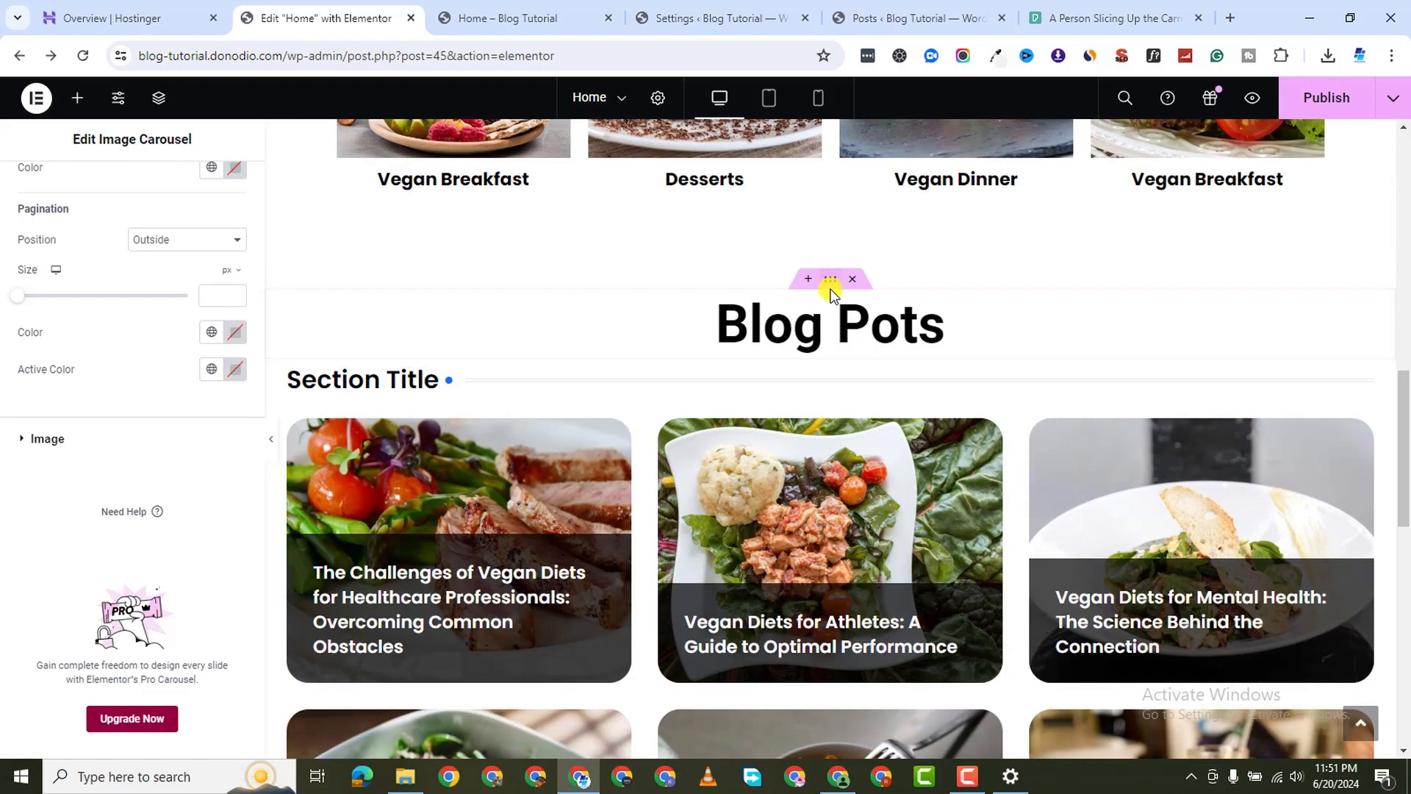
Duplicate the Blog Pots heading container and move the copy above the image carousel
{"action": "right_click", "coordinate": [834, 291]}
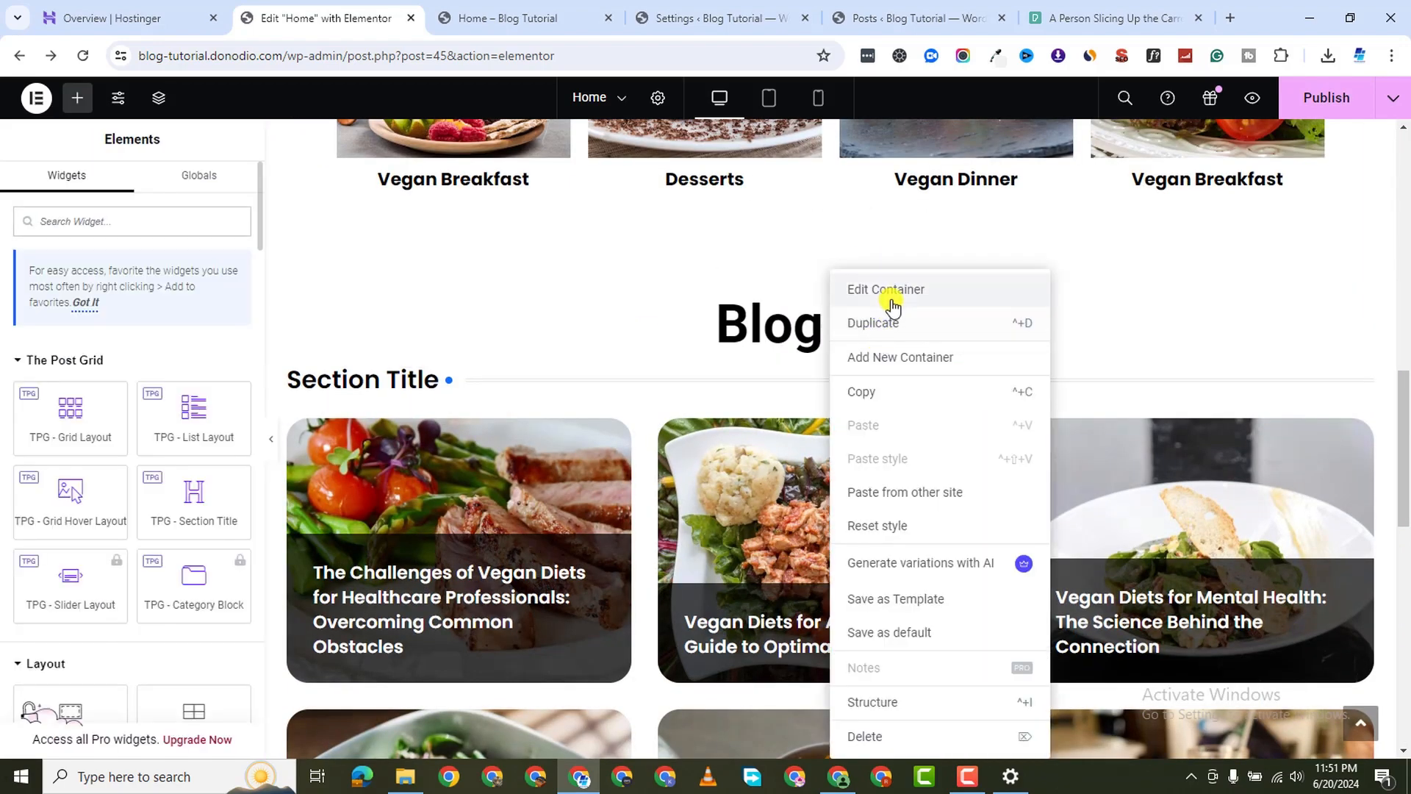
{"action": "left_click", "coordinate": [873, 323]}
{"action": "scroll", "coordinate": [933, 418], "scroll_direction": "down", "scroll_amount": 3}
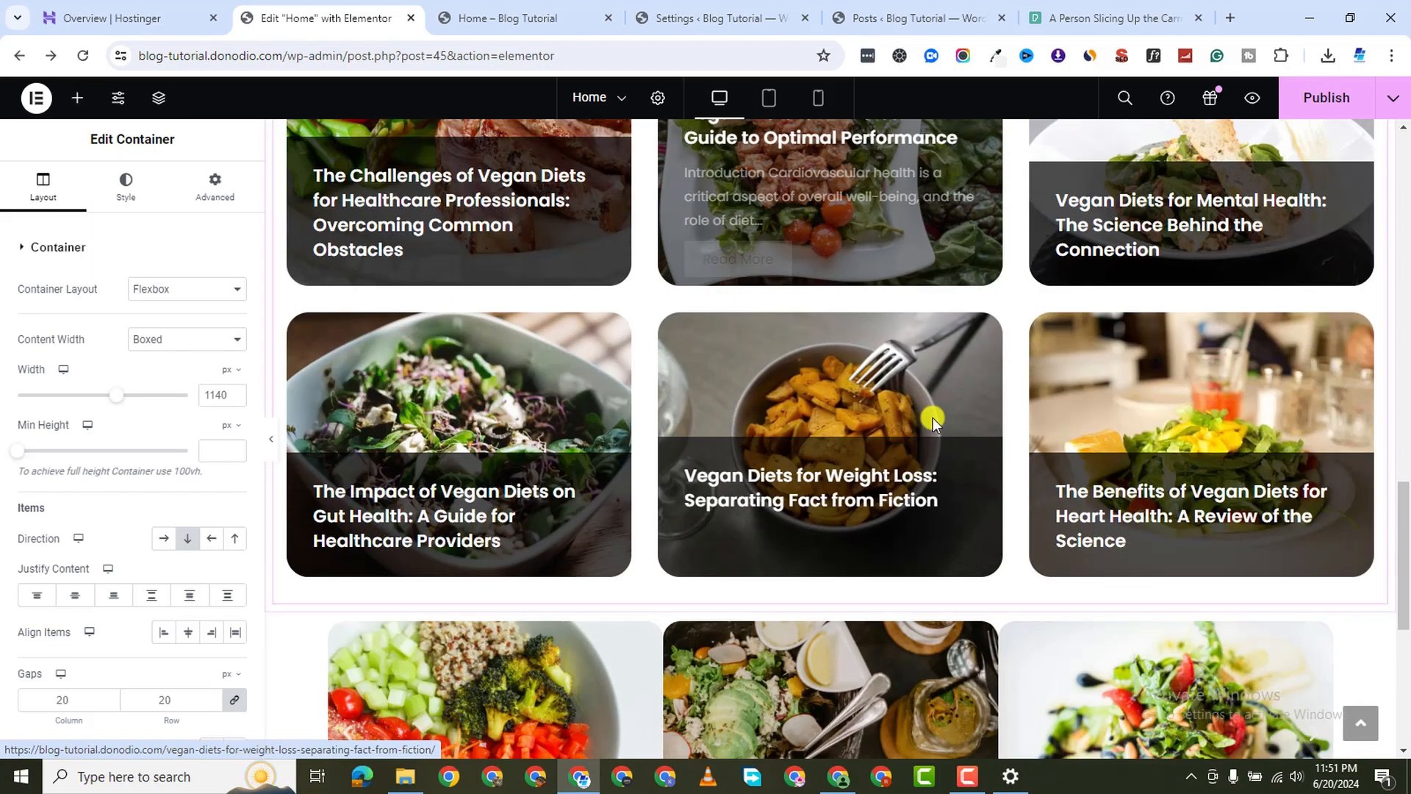
{"action": "scroll", "coordinate": [867, 294], "scroll_direction": "up", "scroll_amount": 5}
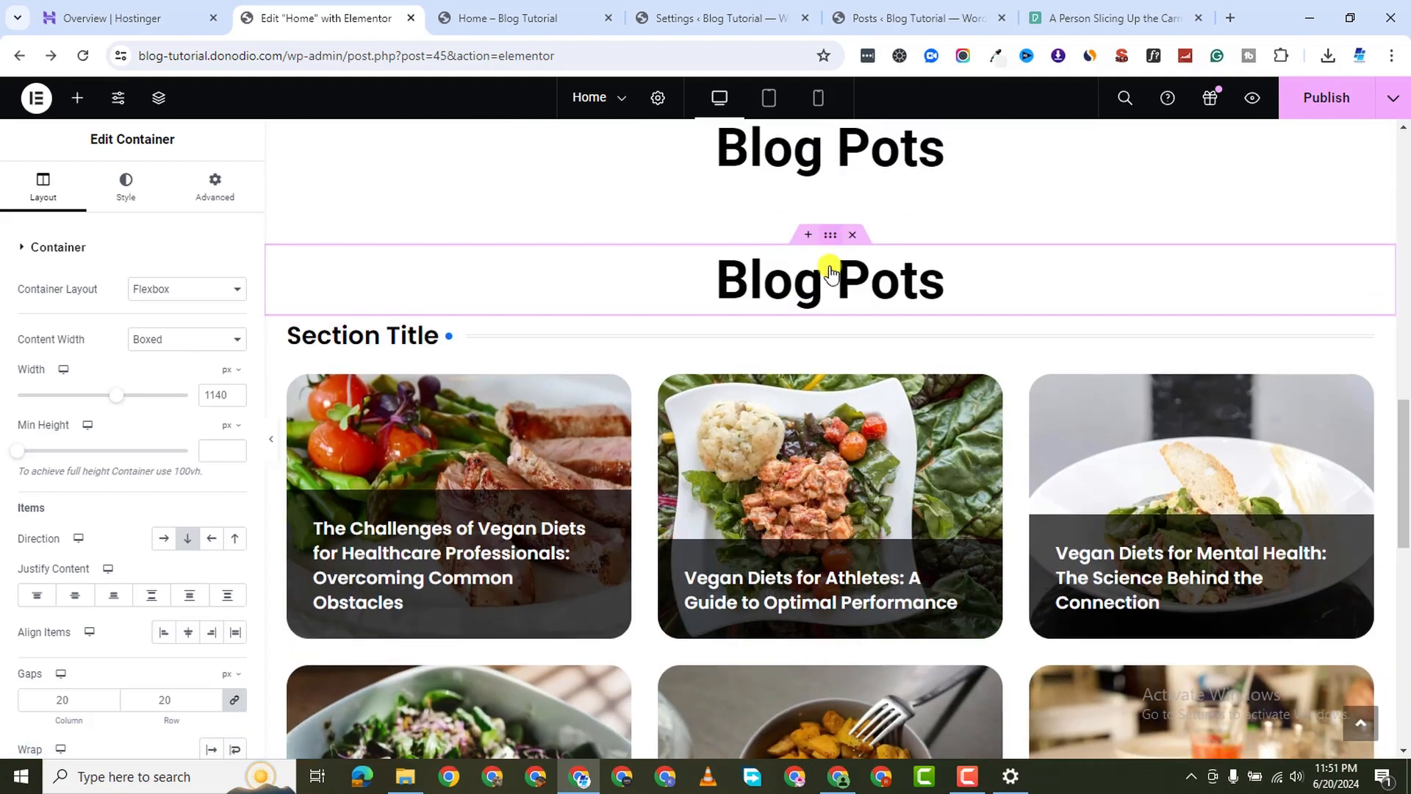
{"action": "scroll", "coordinate": [846, 515], "scroll_direction": "down", "scroll_amount": 2}
{"action": "scroll", "coordinate": [867, 708], "scroll_direction": "down", "scroll_amount": 4}
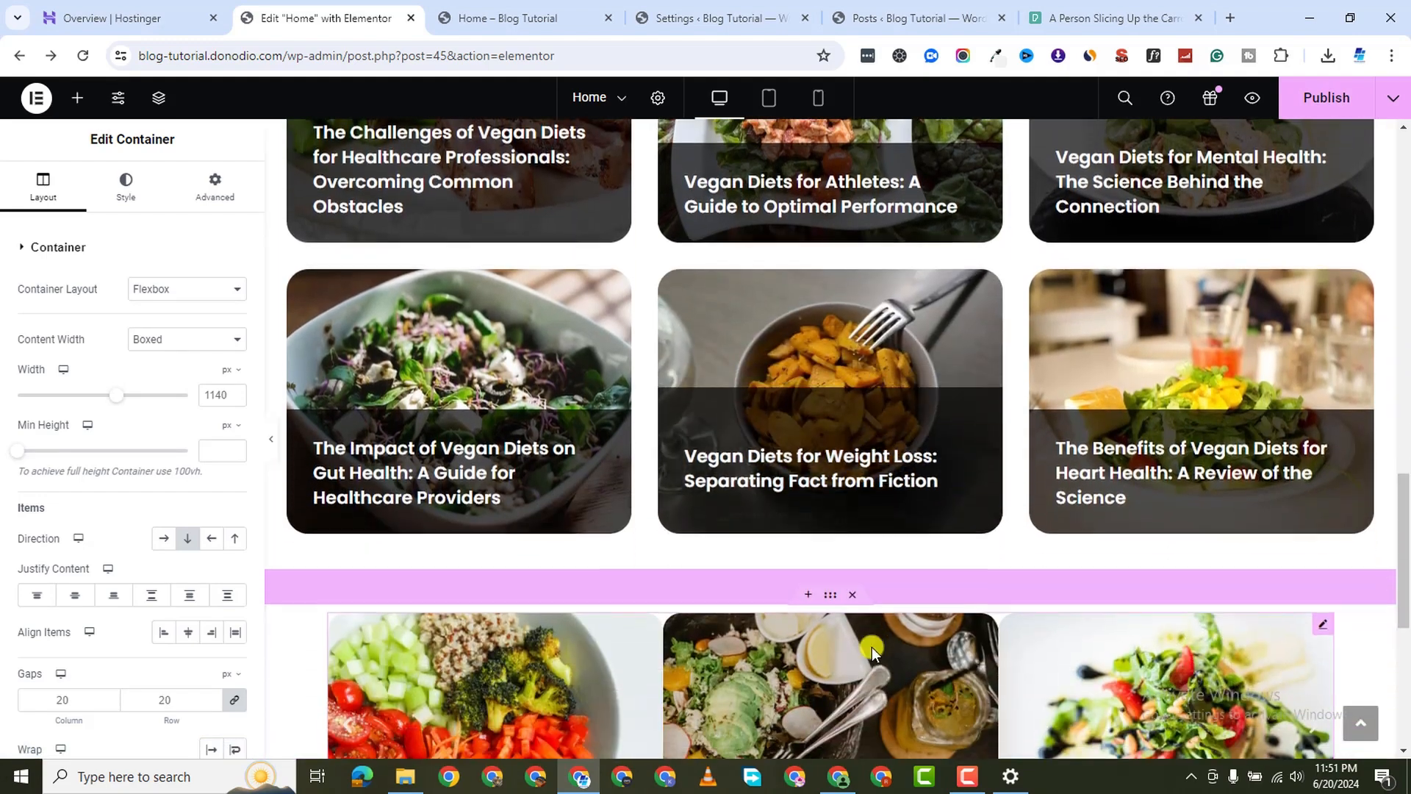
{"action": "left_click_drag", "start_coordinate": [860, 616], "coordinate": [861, 617]}
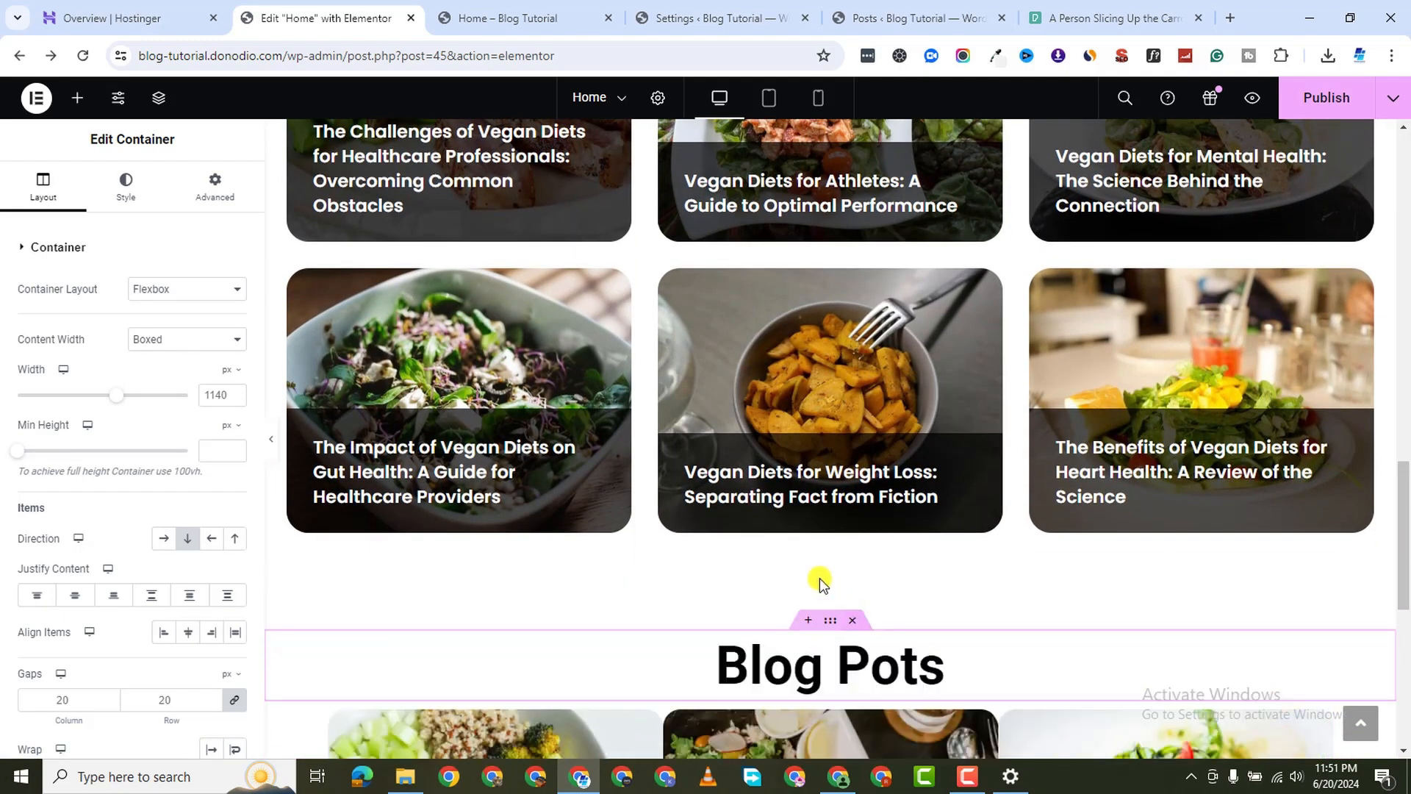
Change the copied heading's title to 'Sneek Peak'
{"action": "left_click", "coordinate": [961, 665]}
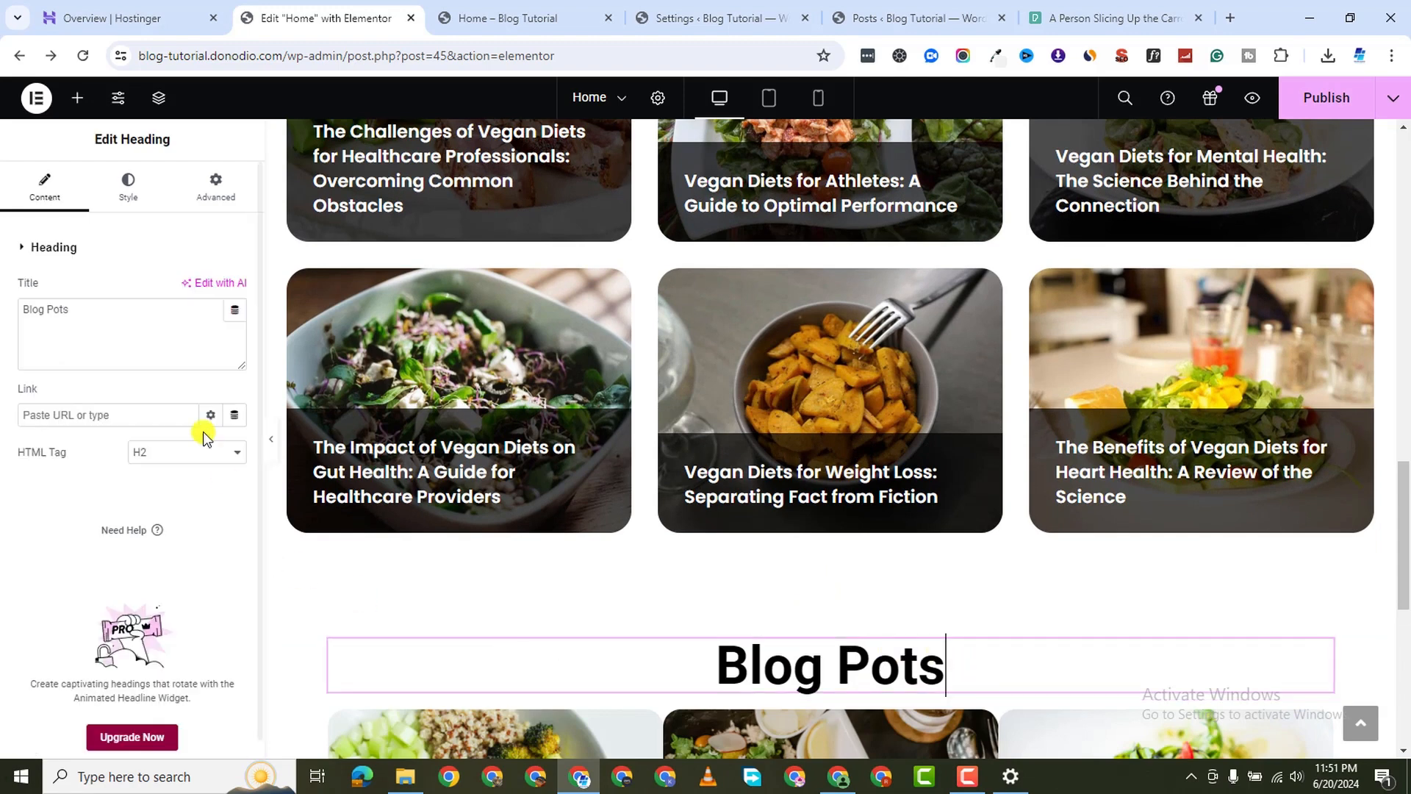
{"action": "triple_click", "coordinate": [77, 311]}
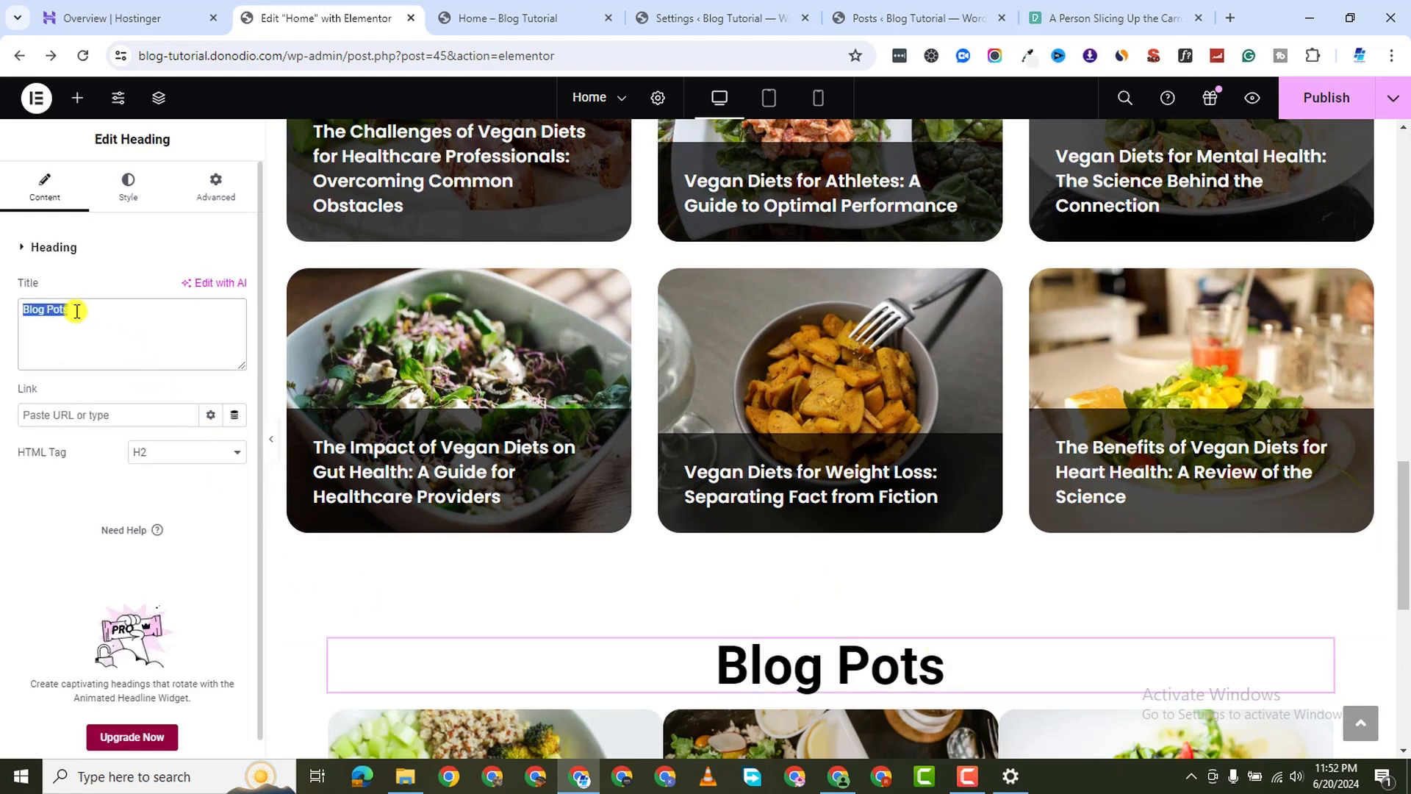
{"action": "type", "text": "Sn"}
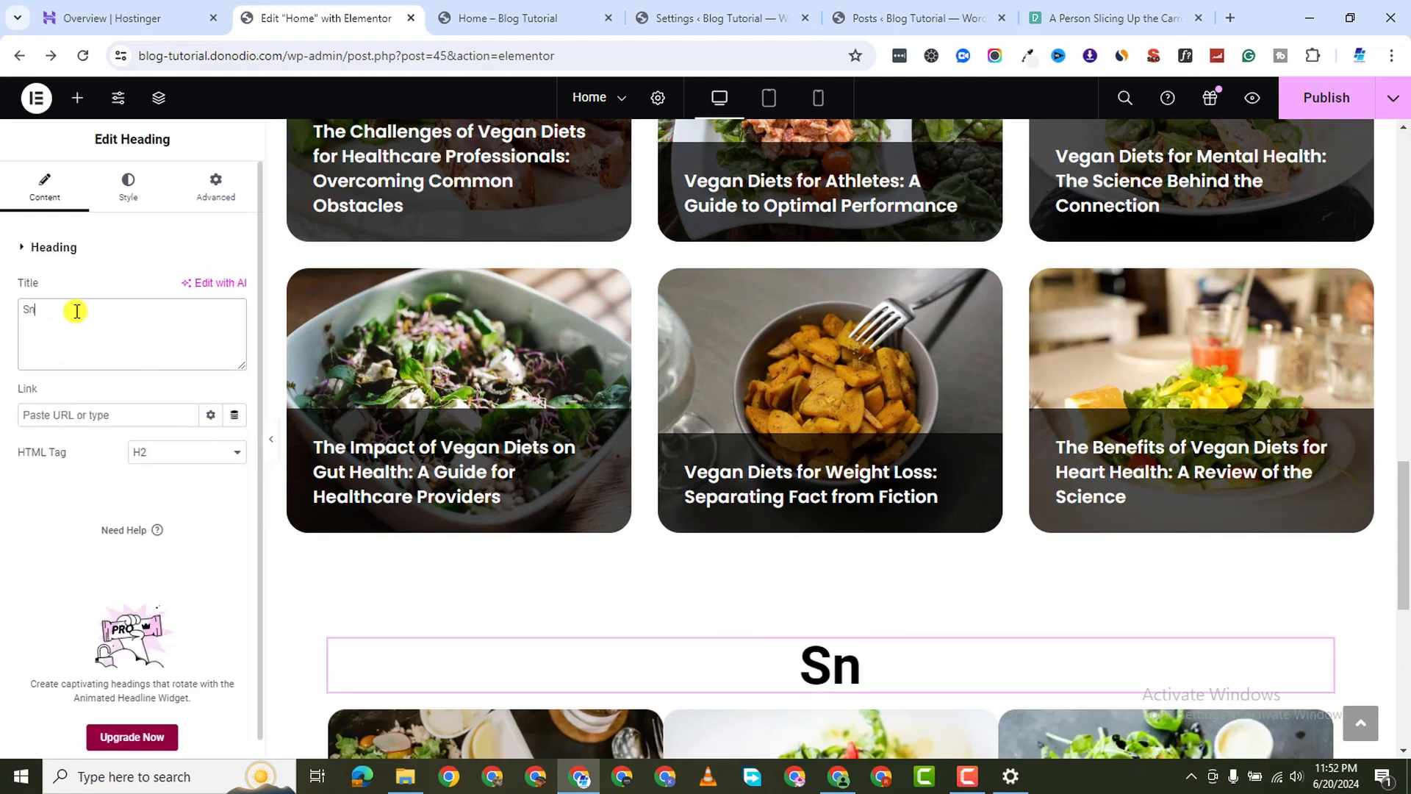
{"action": "type", "text": "eek Peak"}
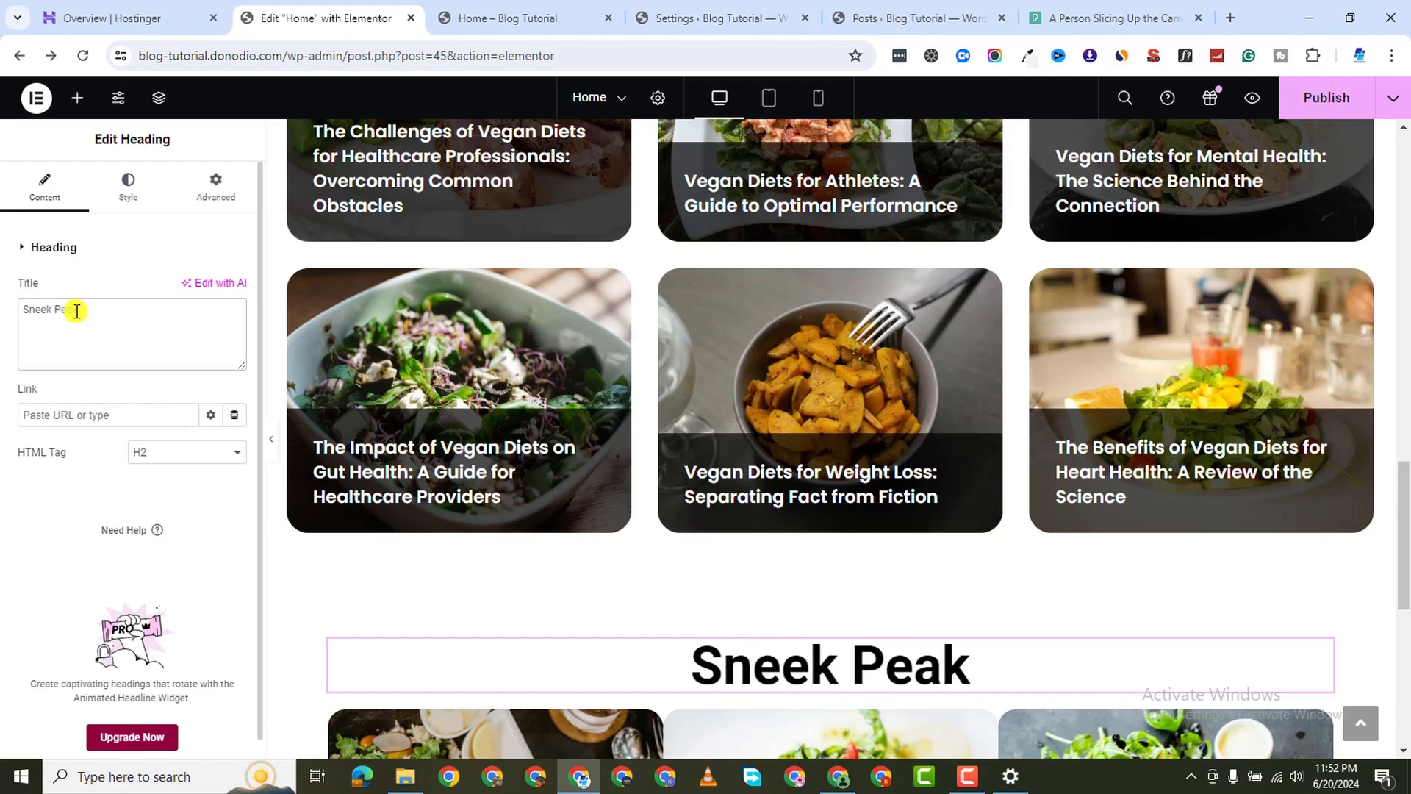
{"action": "scroll", "coordinate": [500, 496], "scroll_direction": "down", "scroll_amount": 2}
{"action": "scroll", "coordinate": [500, 496], "scroll_direction": "down", "scroll_amount": 3}
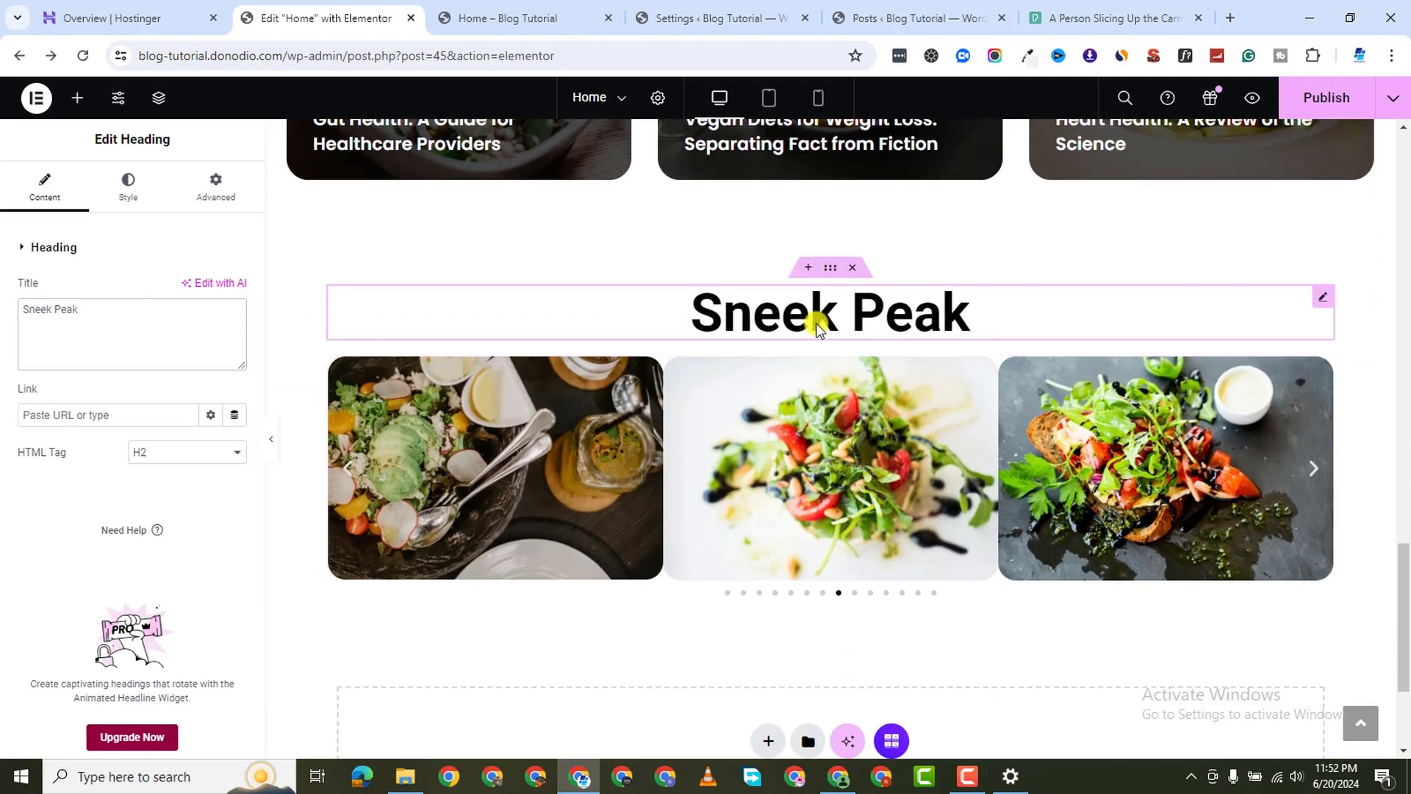
{"action": "left_click", "coordinate": [830, 339]}
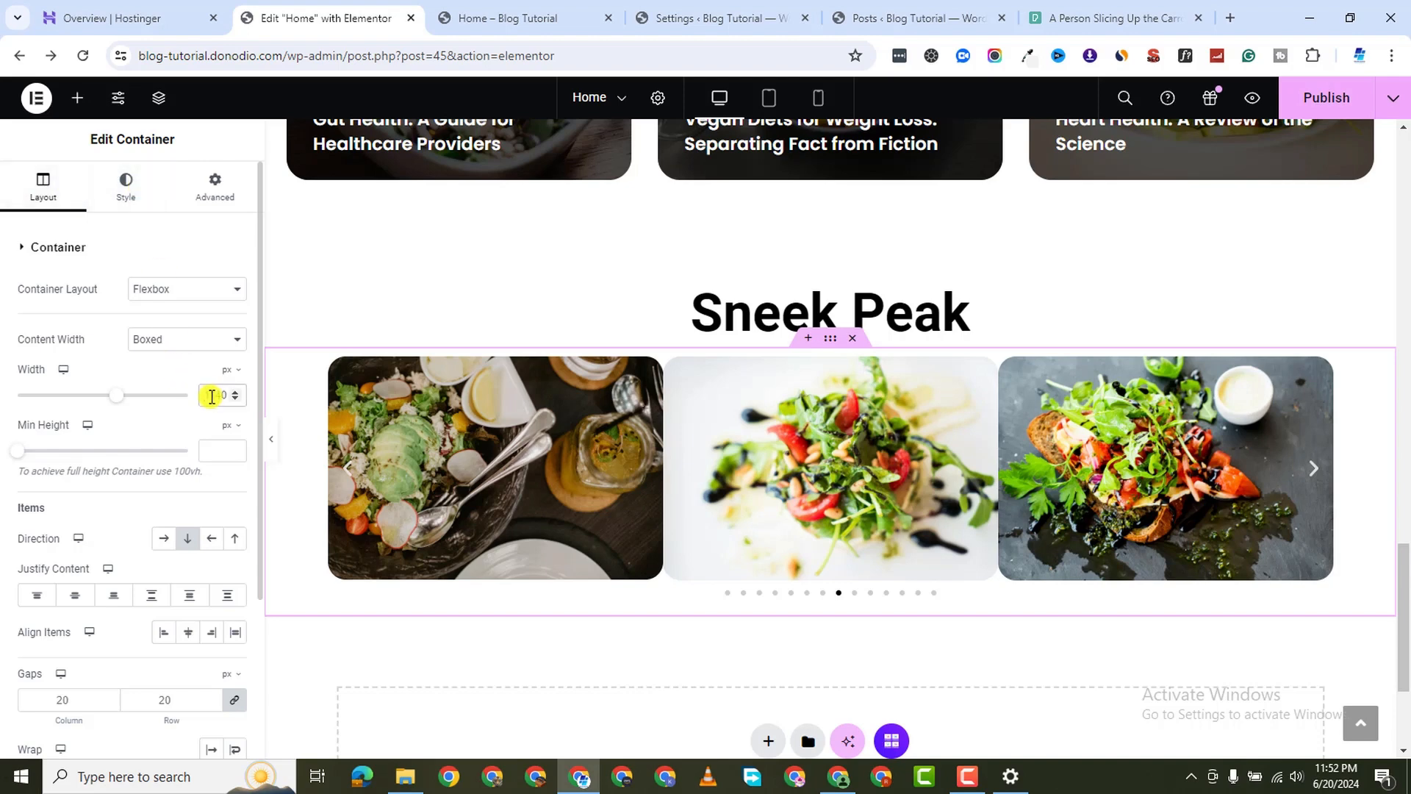
Widen the carousel container to 1340 px, use Custom 5 px image spacing, publish, and preview
{"action": "type", "text": "14"}
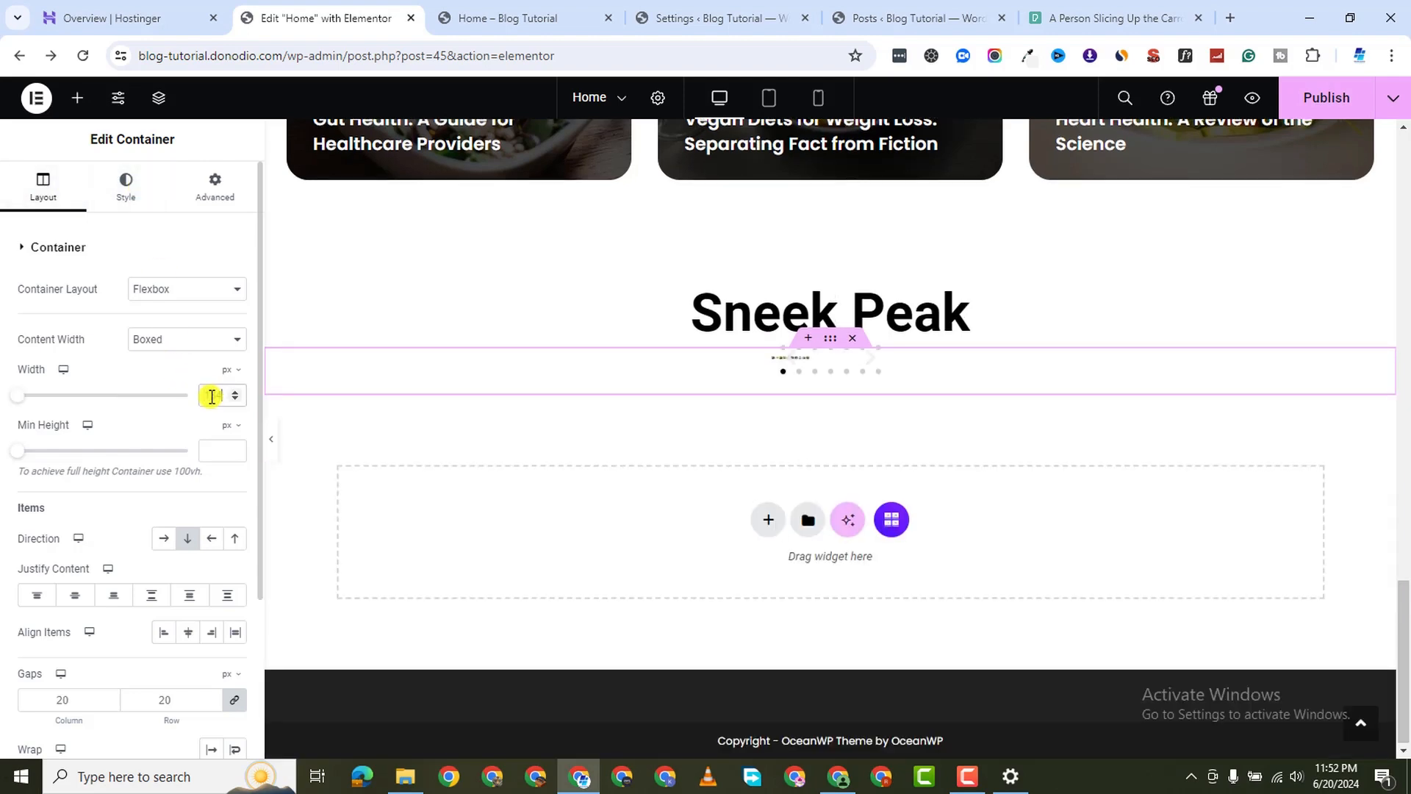
{"action": "type", "text": "00"}
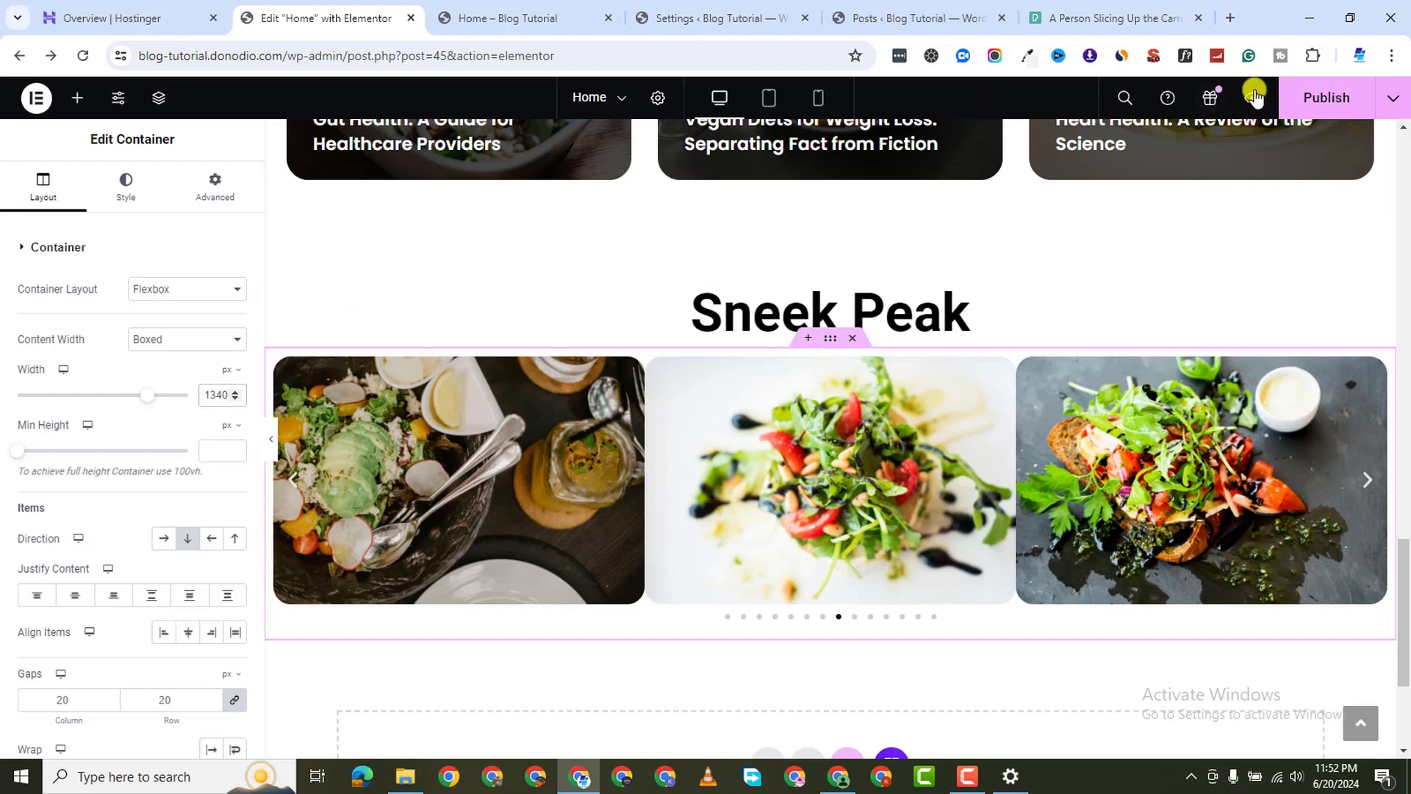
{"action": "left_click", "coordinate": [1302, 97]}
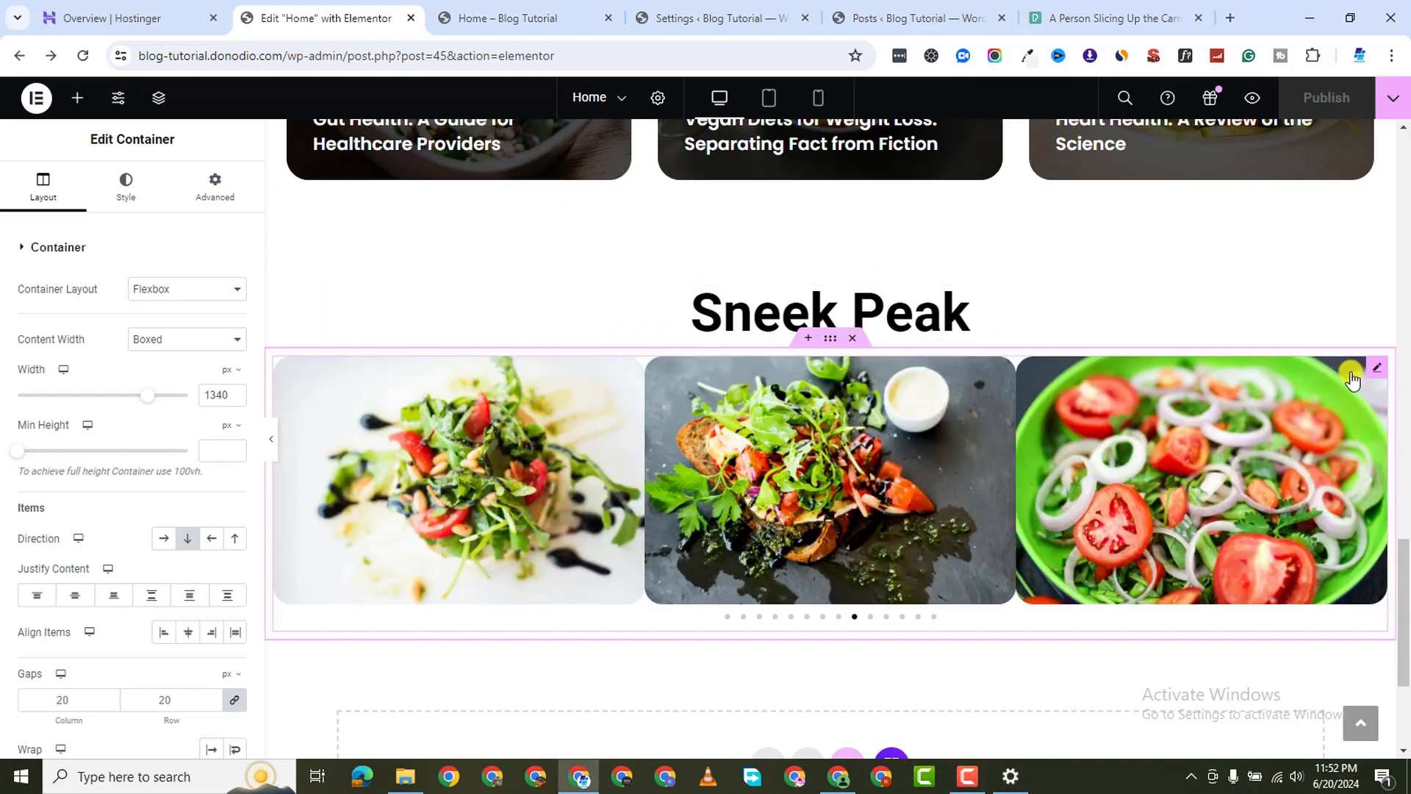
{"action": "left_click", "coordinate": [1369, 366]}
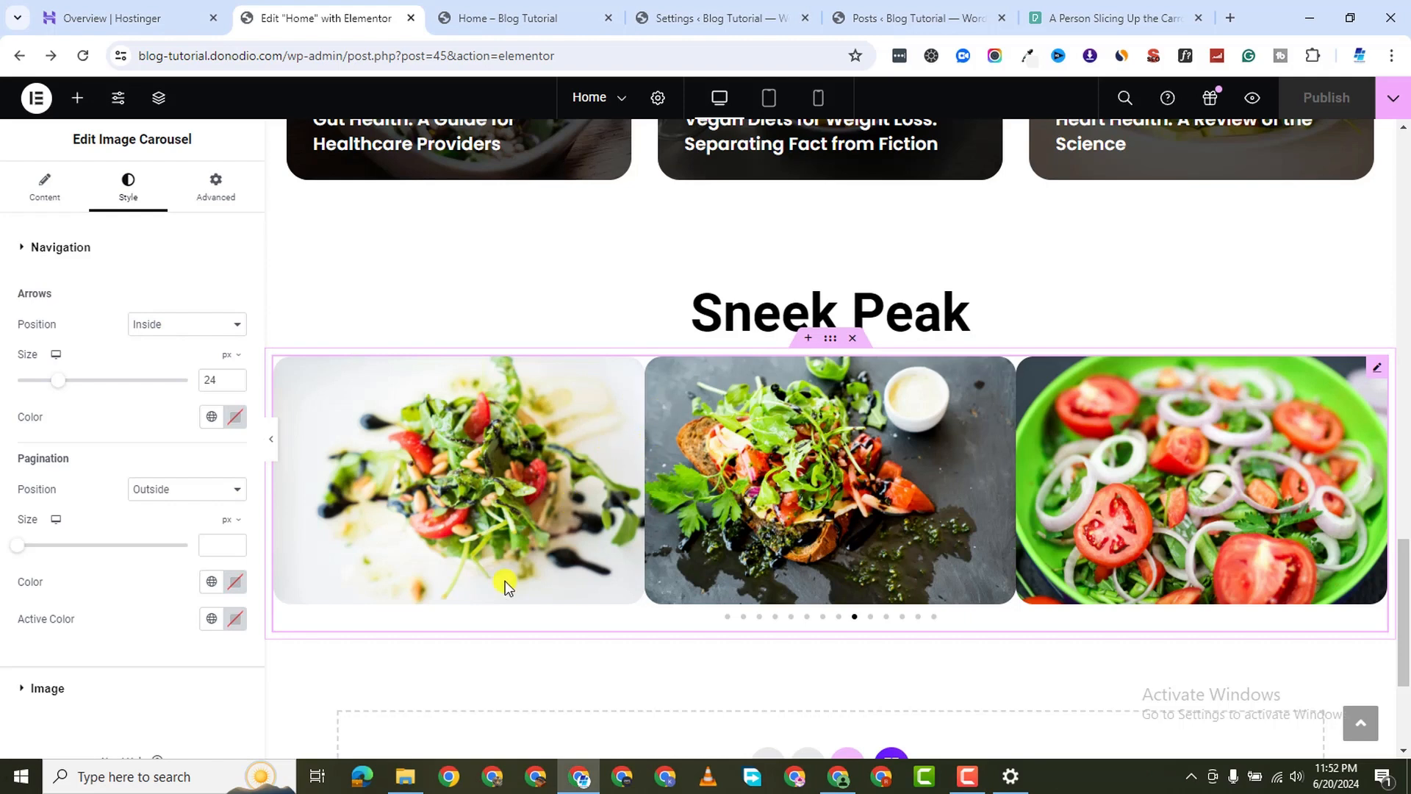
{"action": "scroll", "coordinate": [37, 645], "scroll_direction": "down", "scroll_amount": 3}
{"action": "left_click", "coordinate": [21, 518]}
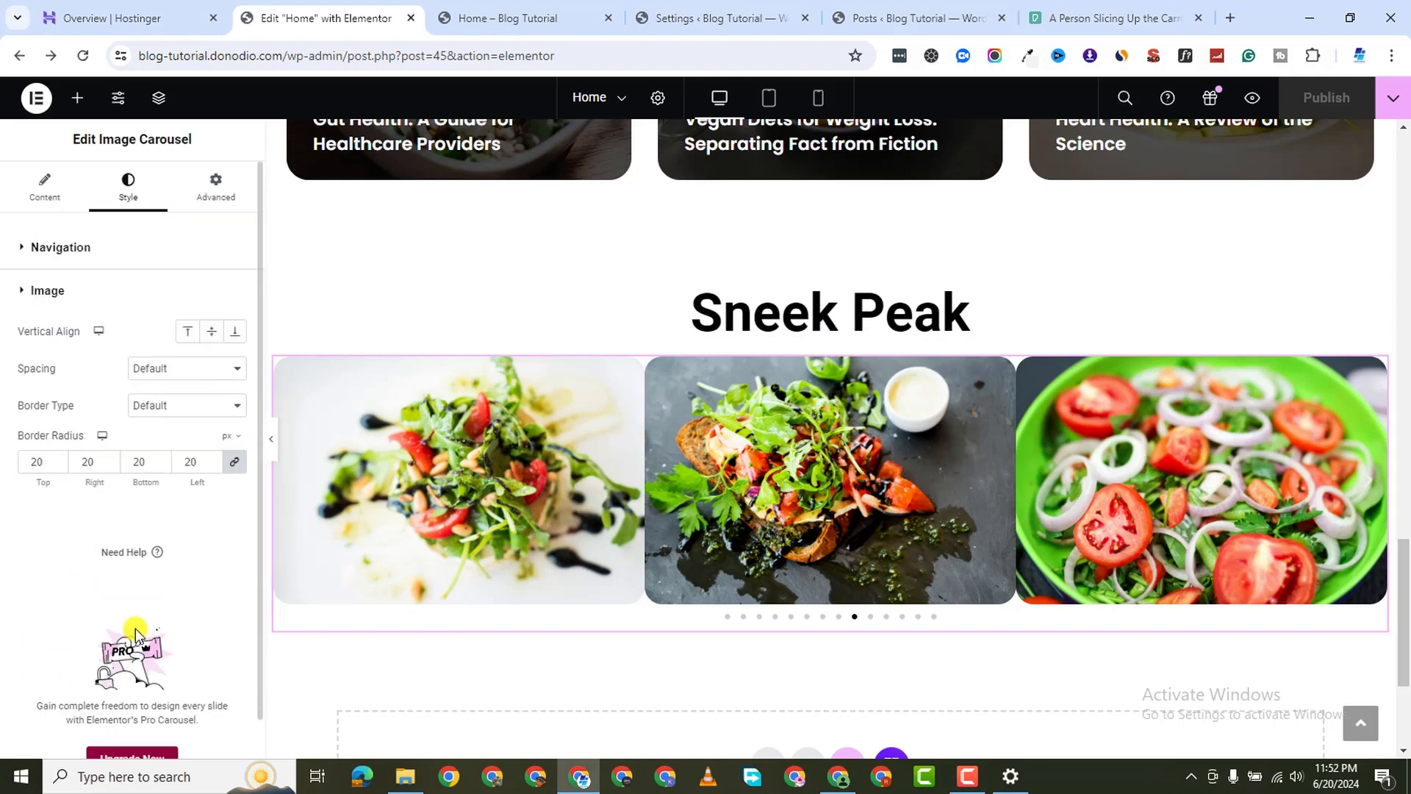
{"action": "left_click", "coordinate": [168, 342]}
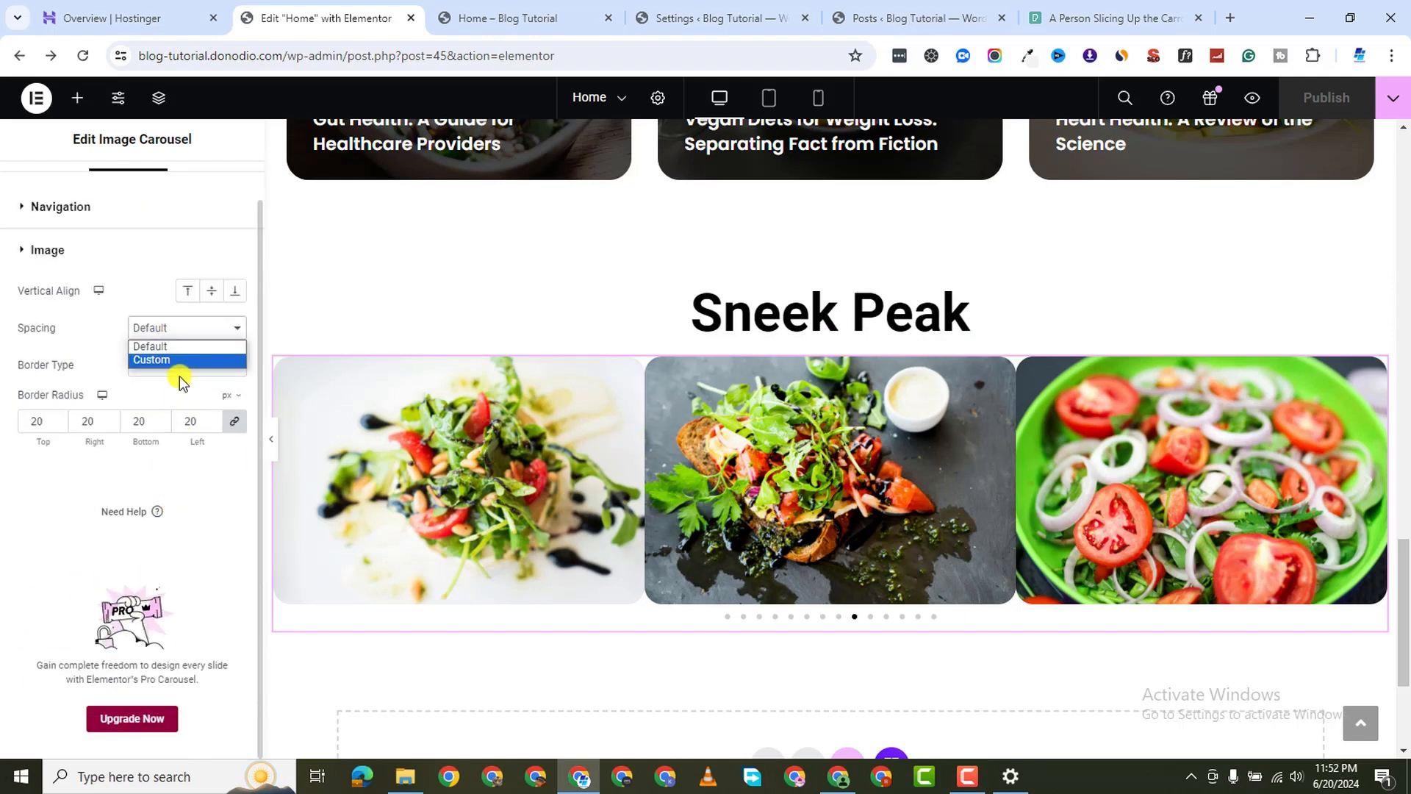
{"action": "left_click", "coordinate": [180, 408]}
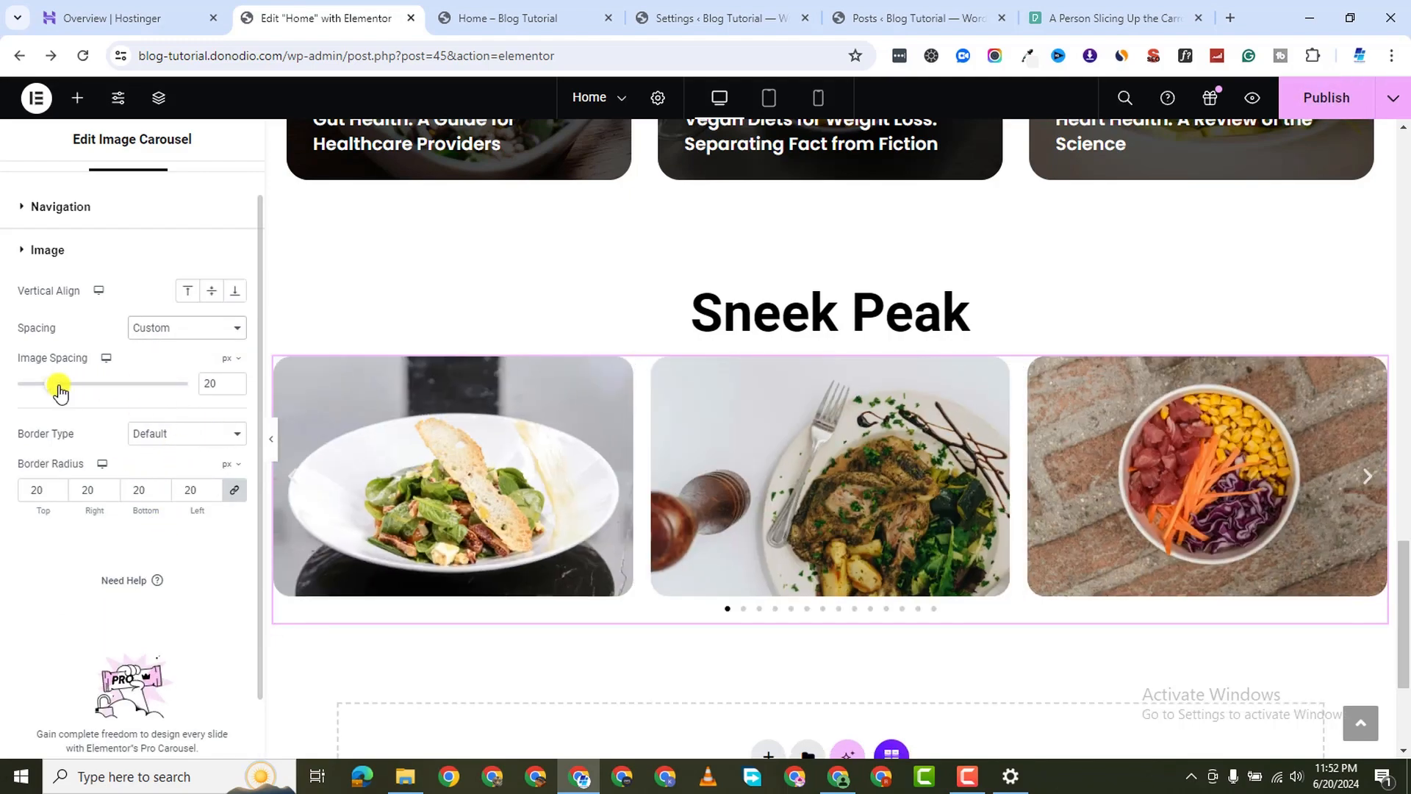
{"action": "left_click_drag", "start_coordinate": [59, 390], "coordinate": [34, 387]}
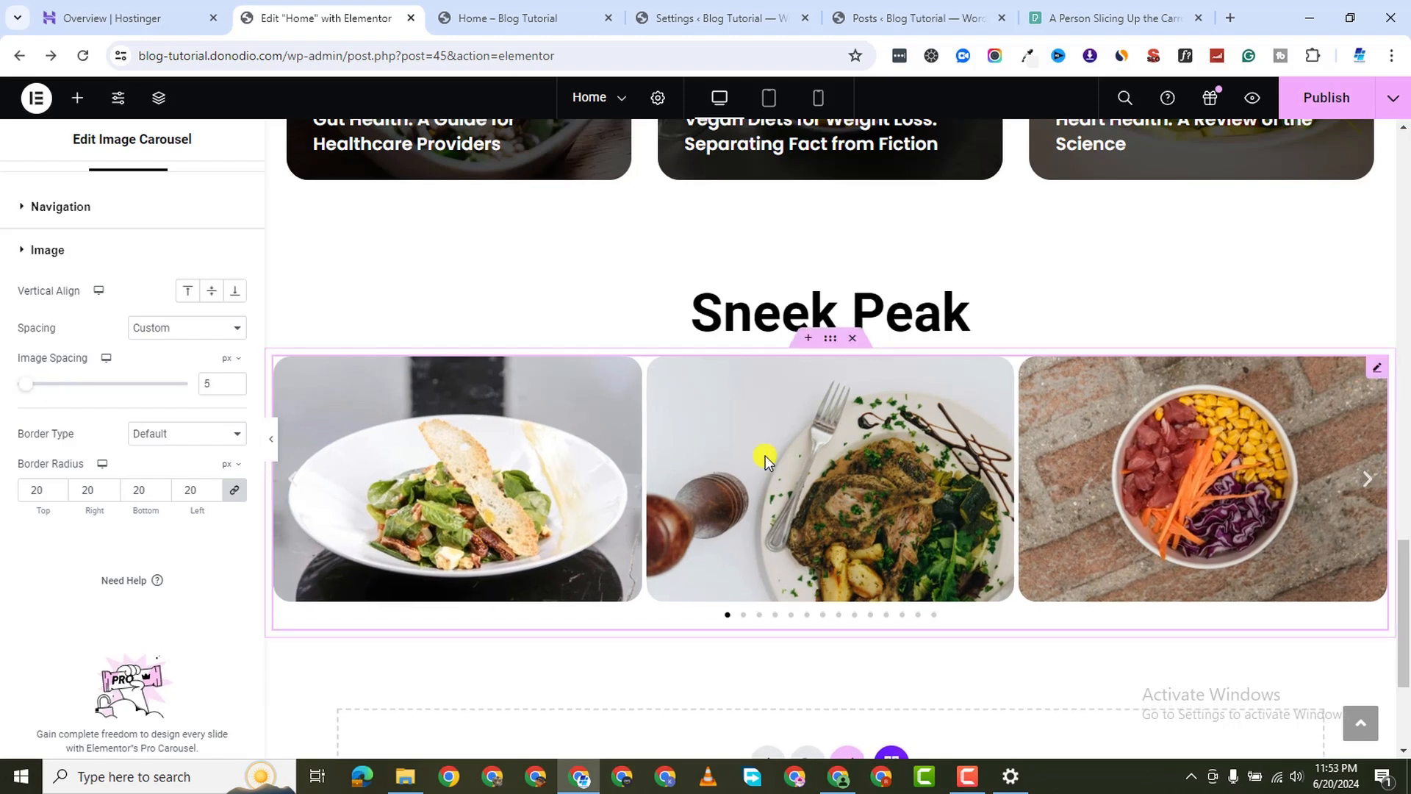
{"action": "left_click", "coordinate": [1338, 98]}
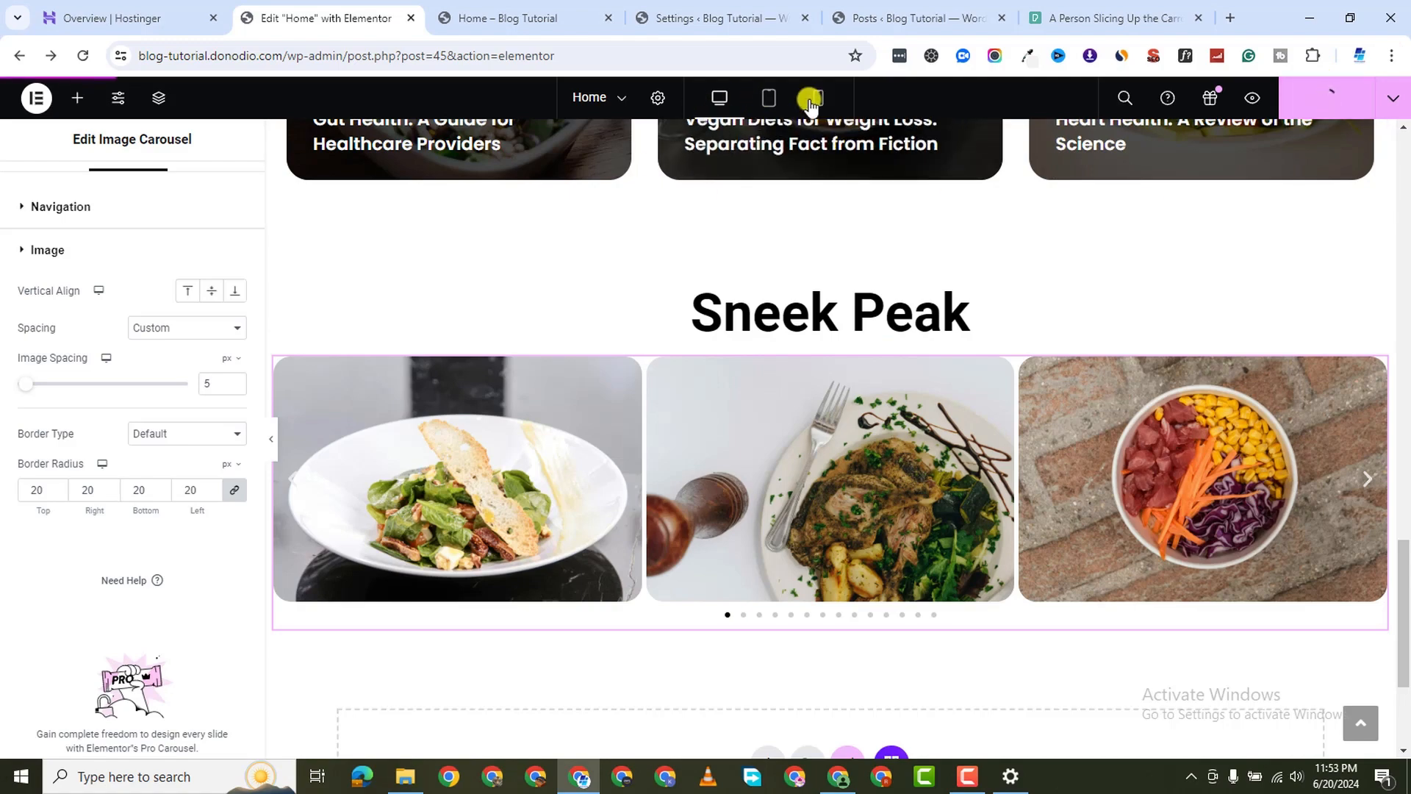
{"action": "left_click", "coordinate": [1252, 98]}
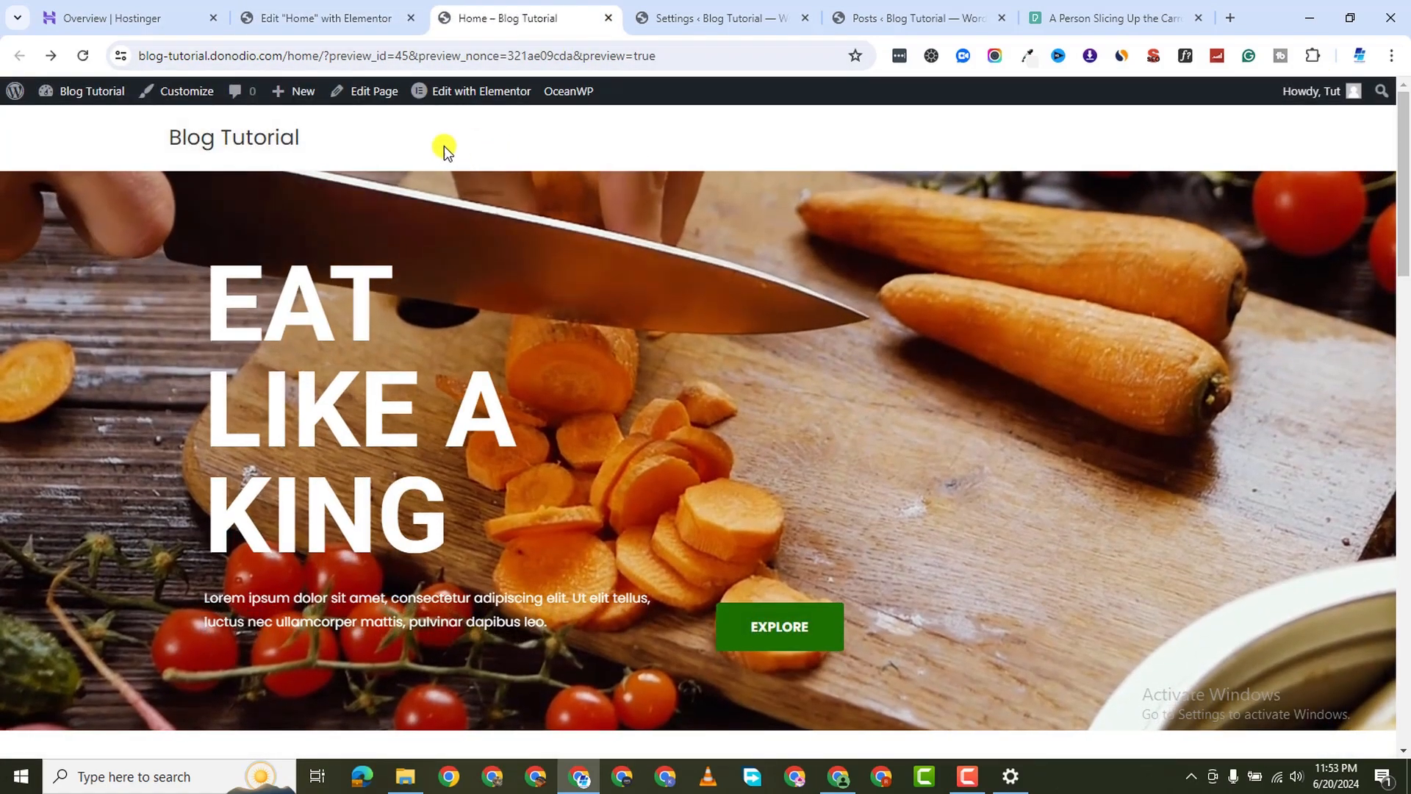
Scroll through the published home page preview, then go back to the Elementor editor
{"action": "scroll", "coordinate": [663, 438], "scroll_direction": "down", "scroll_amount": 20}
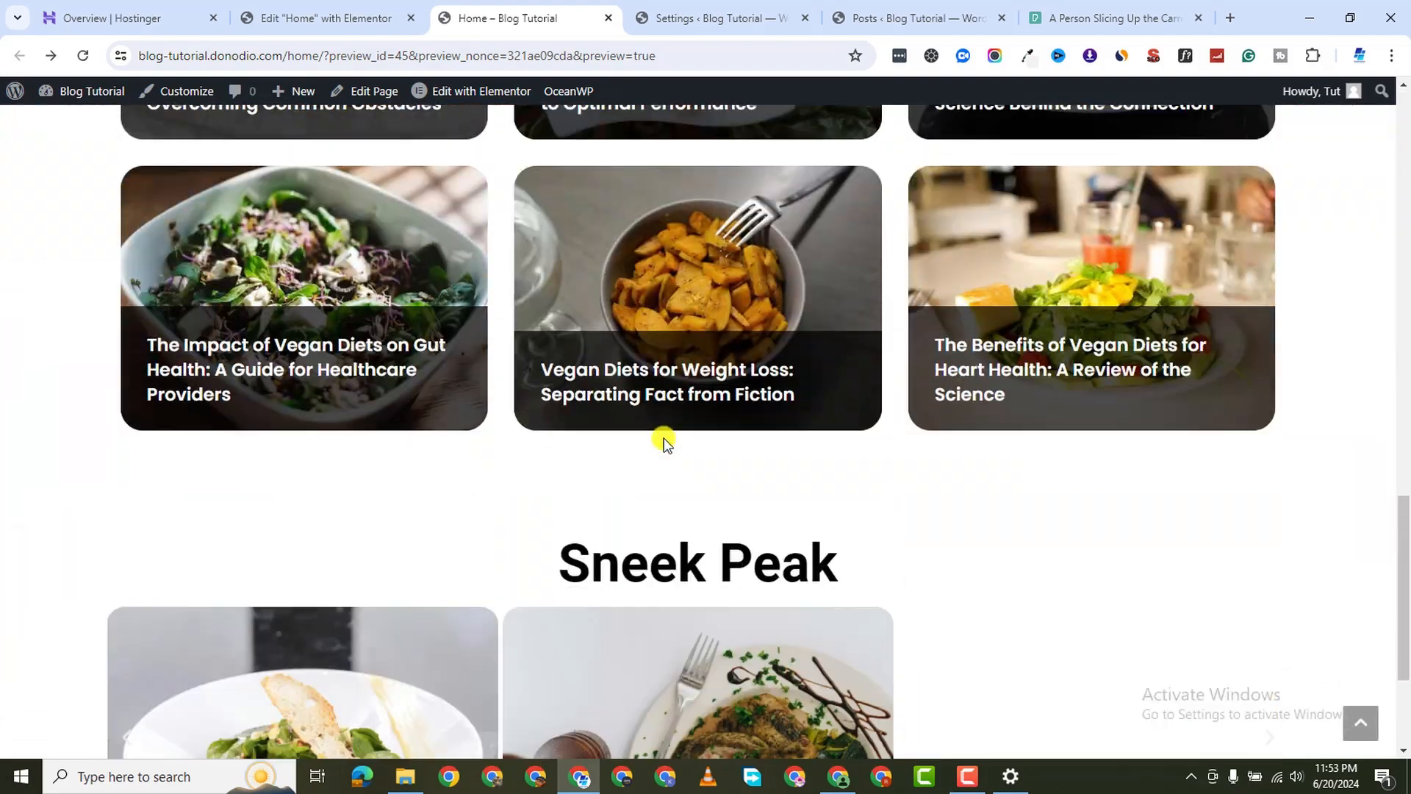
{"action": "scroll", "coordinate": [664, 438], "scroll_direction": "up", "scroll_amount": 15}
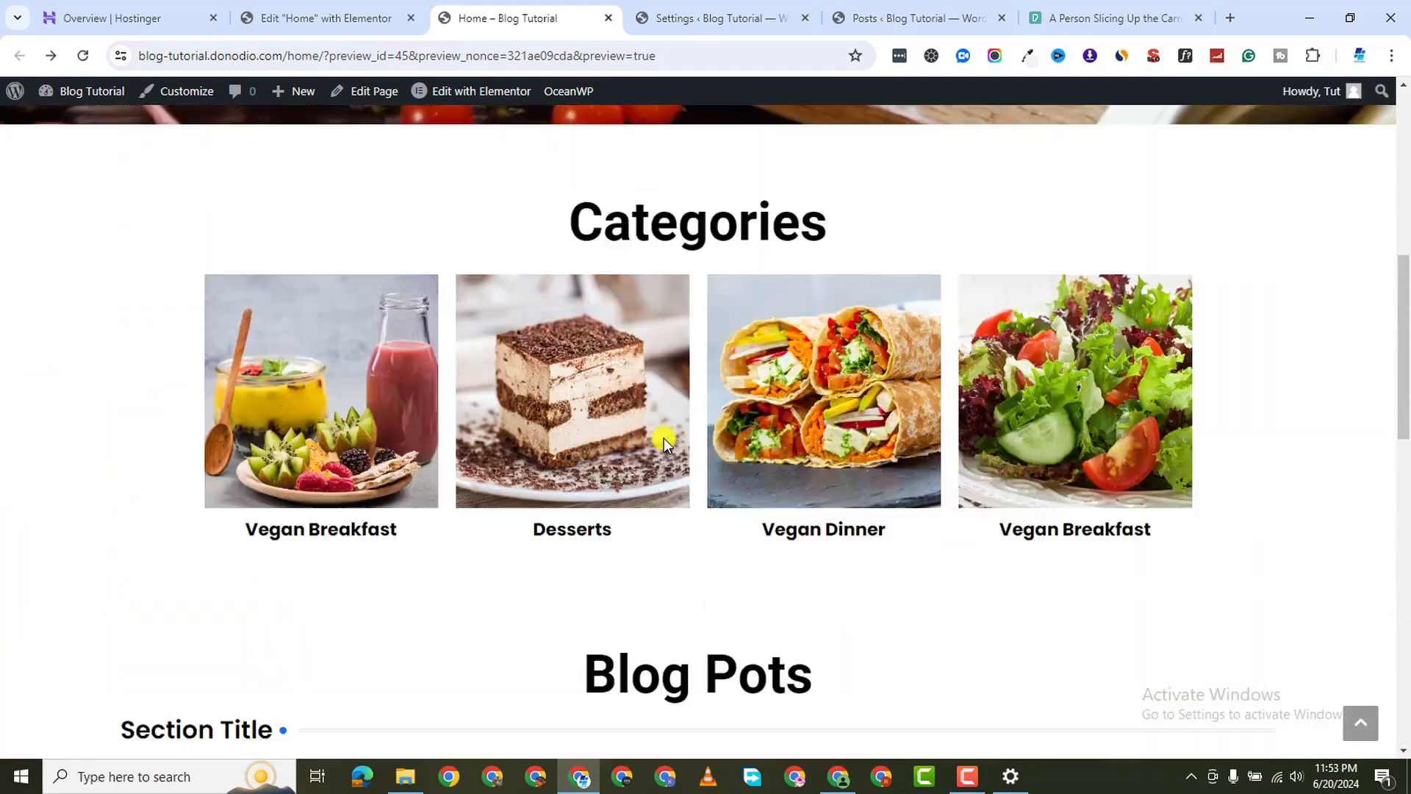
{"action": "scroll", "coordinate": [664, 438], "scroll_direction": "down", "scroll_amount": 13}
{"action": "scroll", "coordinate": [664, 439], "scroll_direction": "up", "scroll_amount": 7}
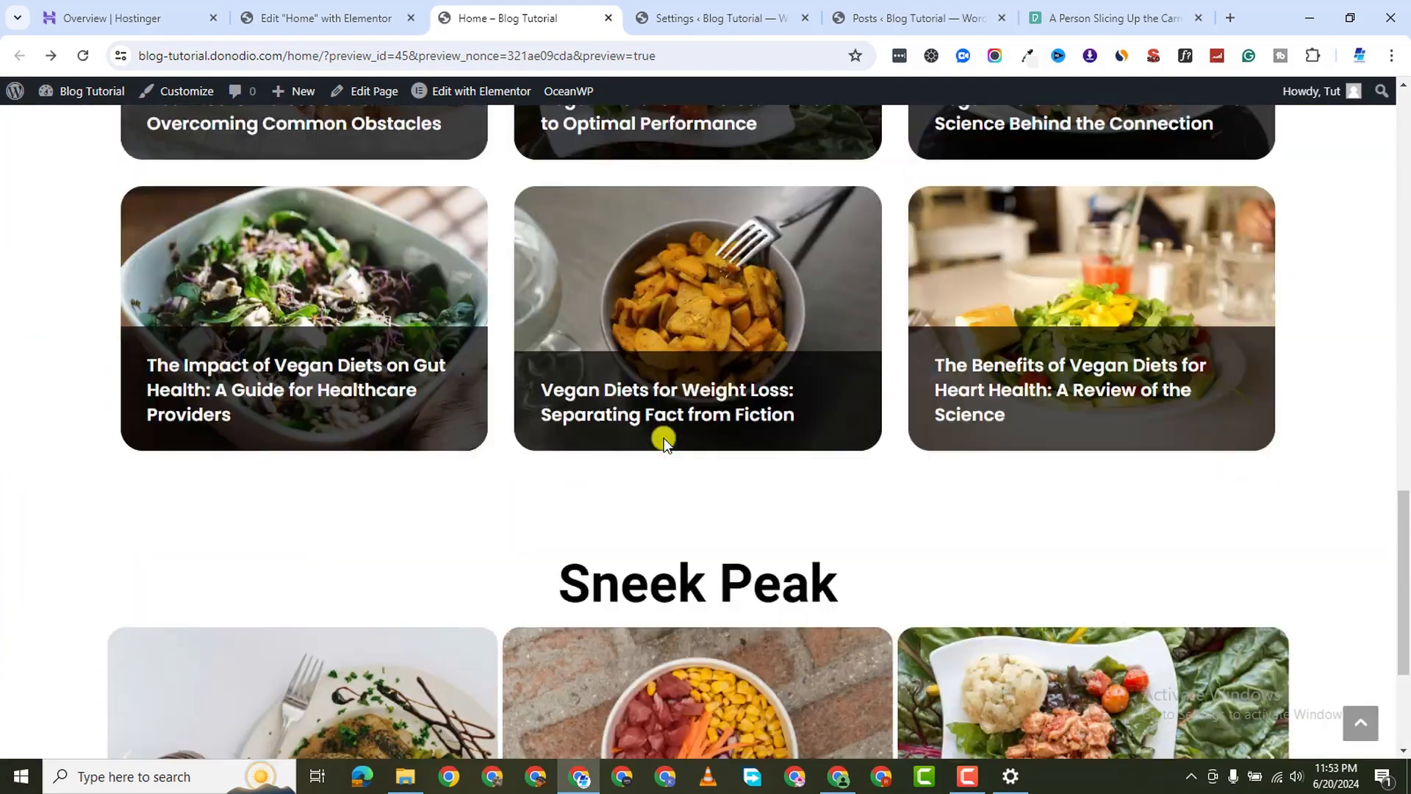
{"action": "scroll", "coordinate": [664, 438], "scroll_direction": "up", "scroll_amount": 9}
{"action": "scroll", "coordinate": [664, 438], "scroll_direction": "down", "scroll_amount": 8}
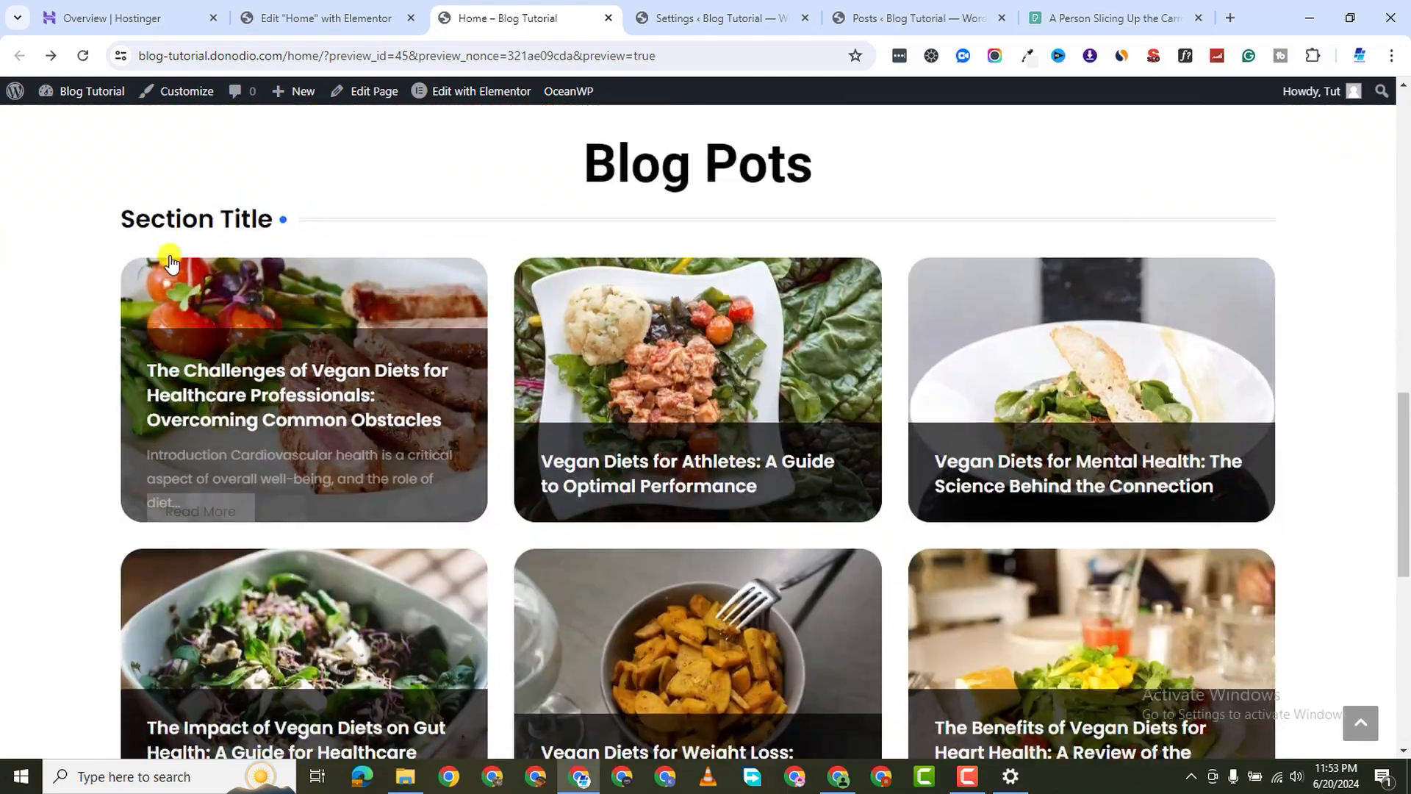
{"action": "left_click", "coordinate": [346, 16]}
{"action": "scroll", "coordinate": [545, 454], "scroll_direction": "up", "scroll_amount": 8}
{"action": "scroll", "coordinate": [642, 444], "scroll_direction": "up", "scroll_amount": 2}
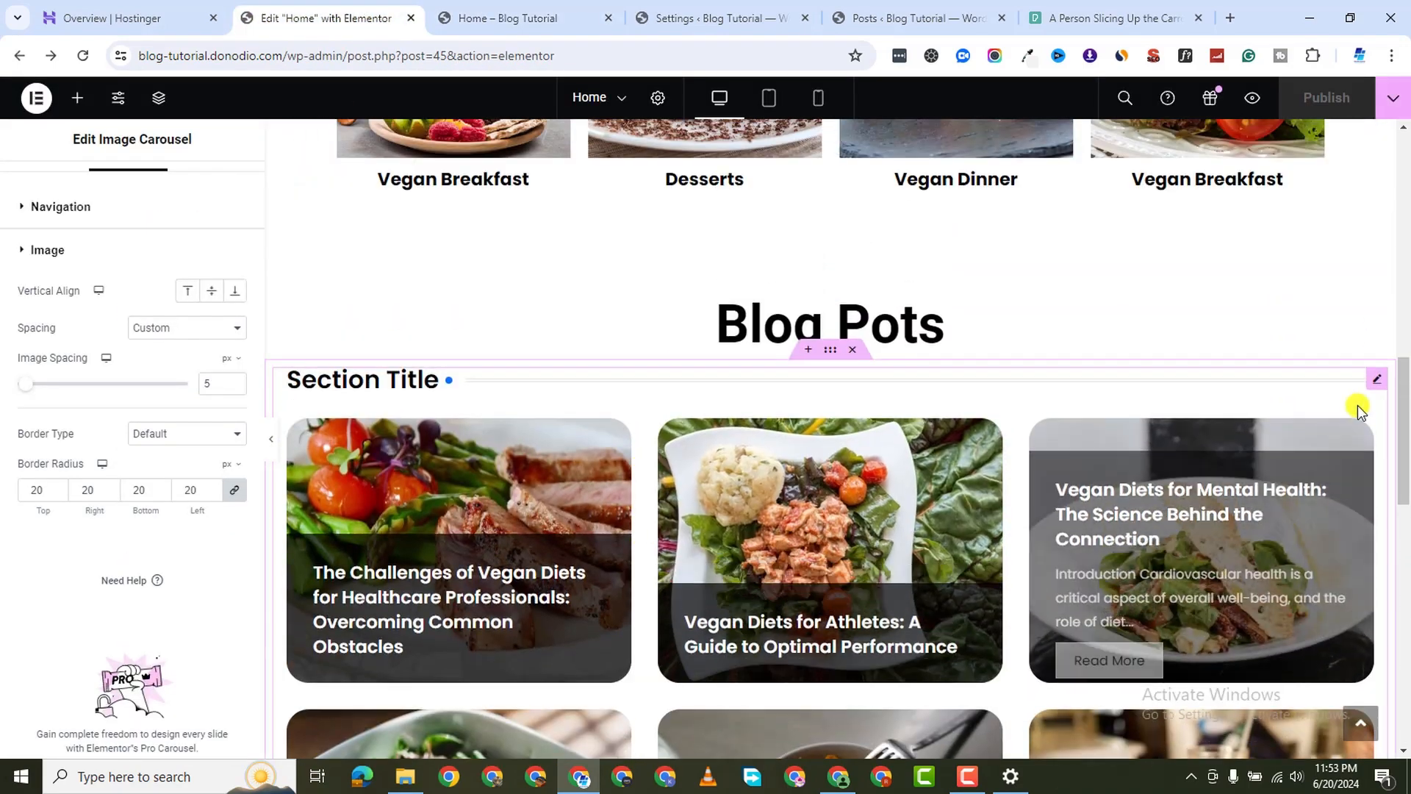
Hide the Section Title on the blog post grid widget
{"action": "left_click", "coordinate": [280, 392]}
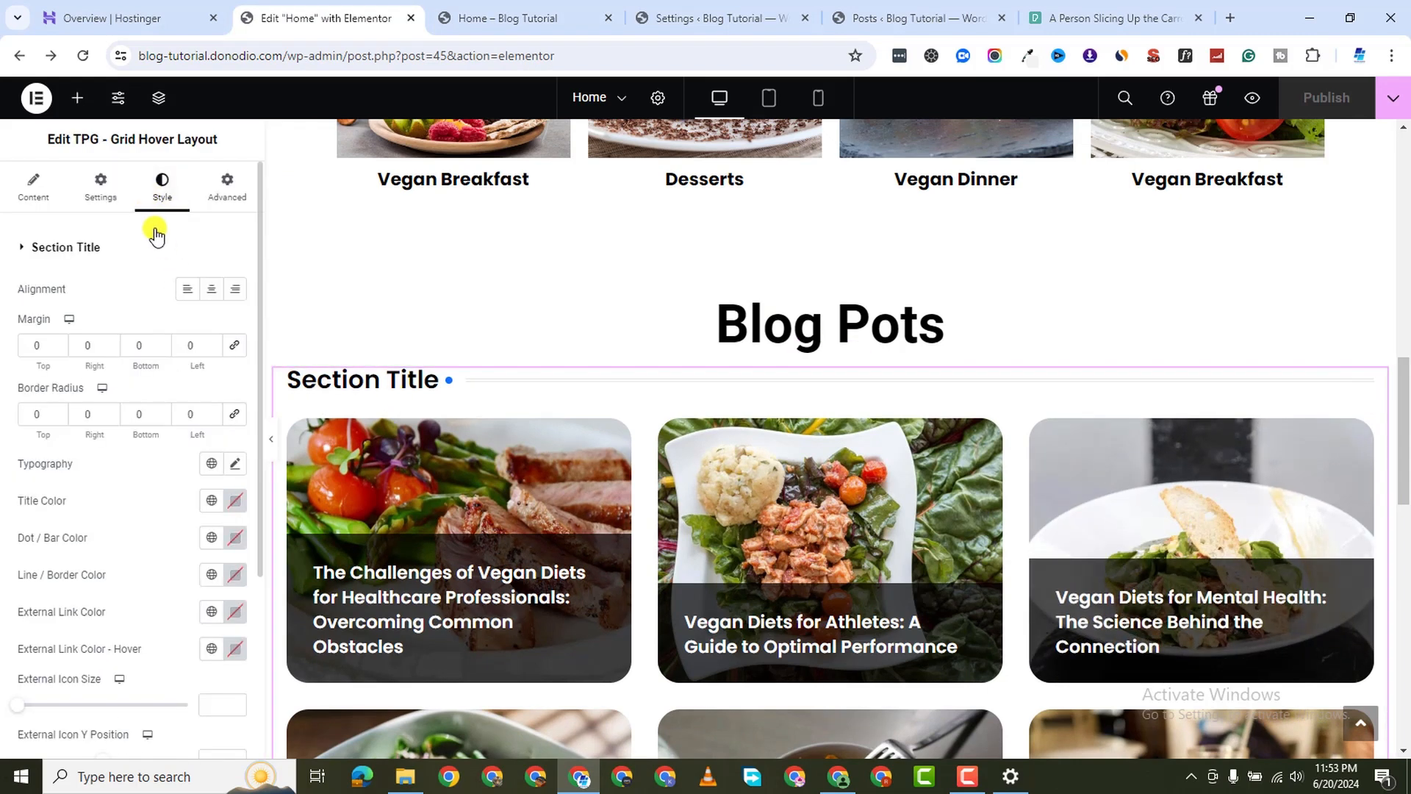
{"action": "left_click", "coordinate": [101, 192]}
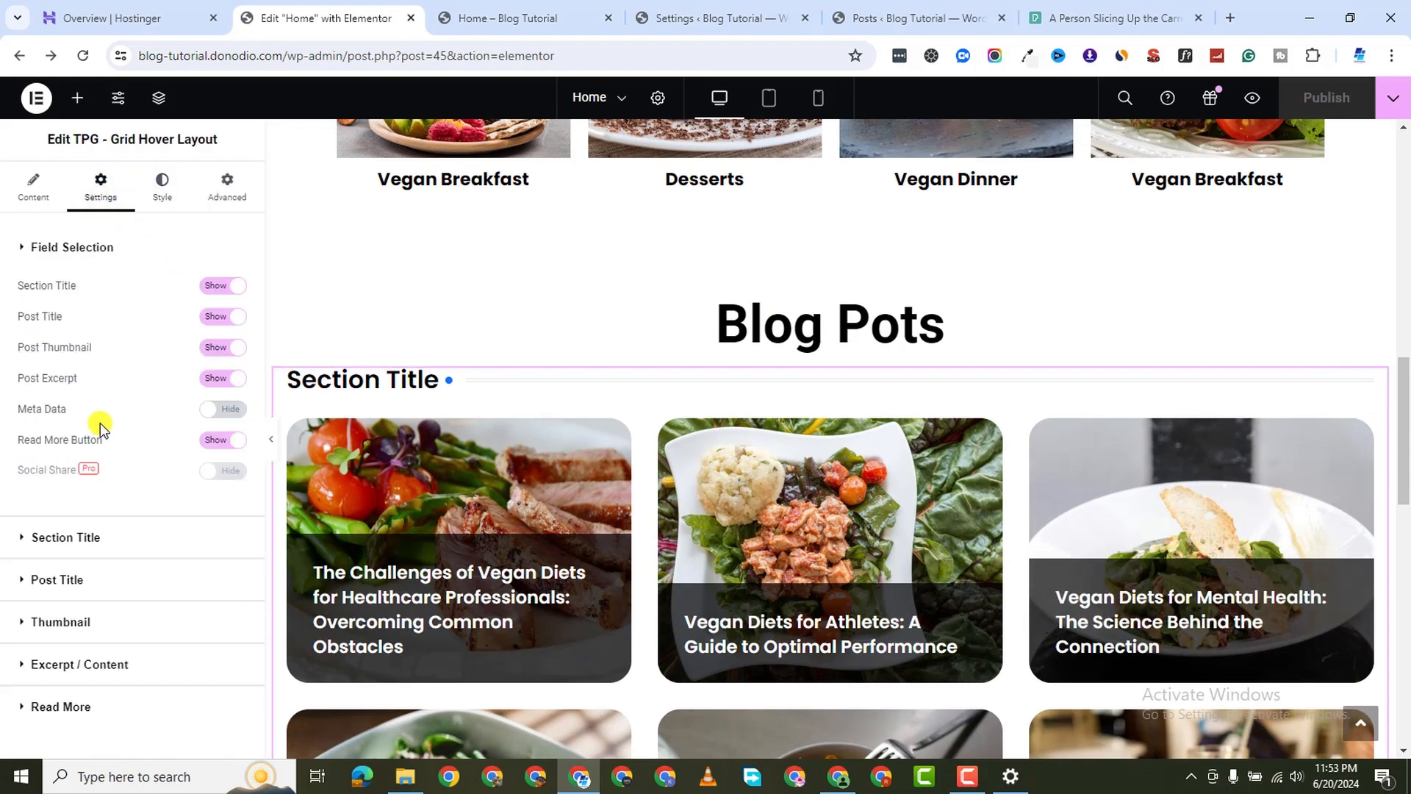
{"action": "left_click", "coordinate": [213, 285]}
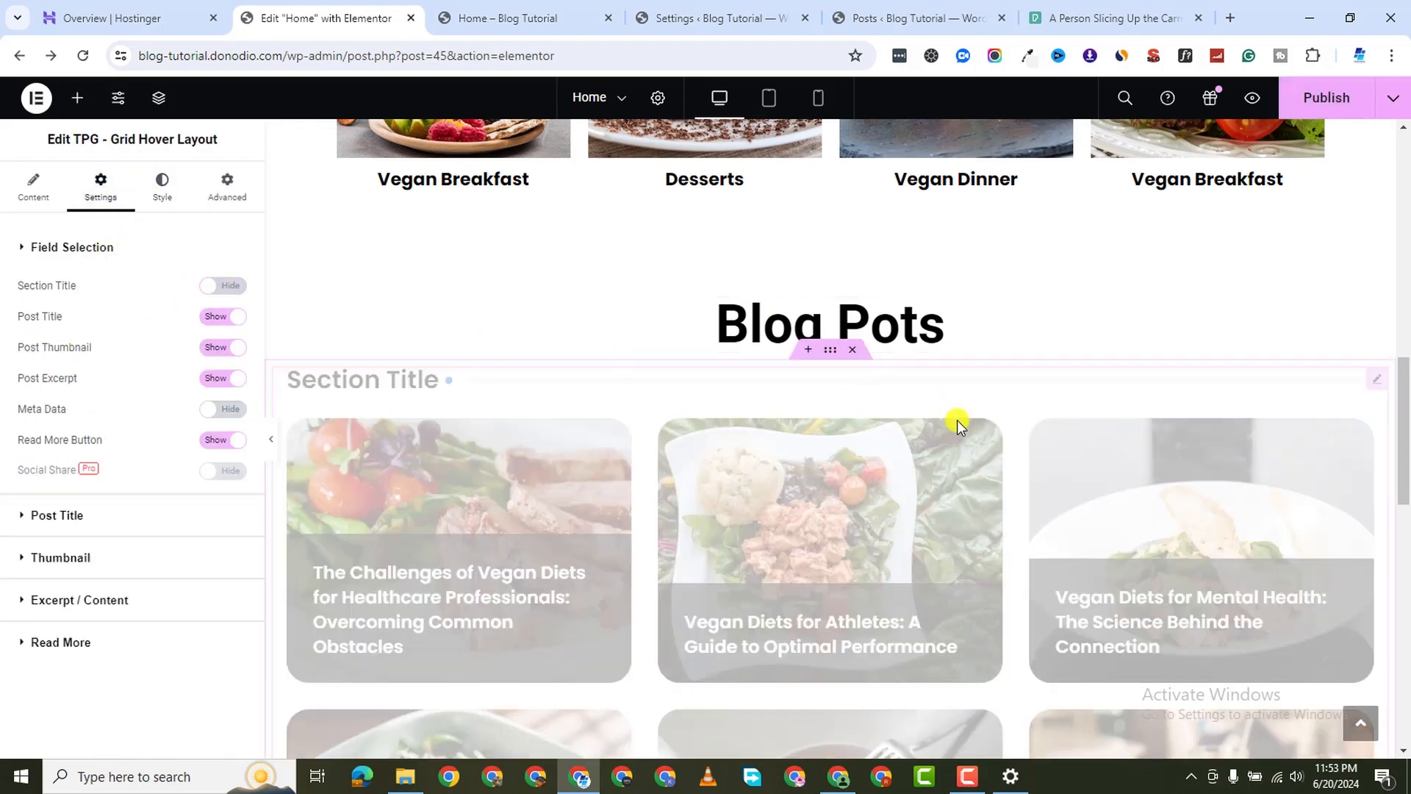
{"action": "scroll", "coordinate": [832, 473], "scroll_direction": "up", "scroll_amount": 6}
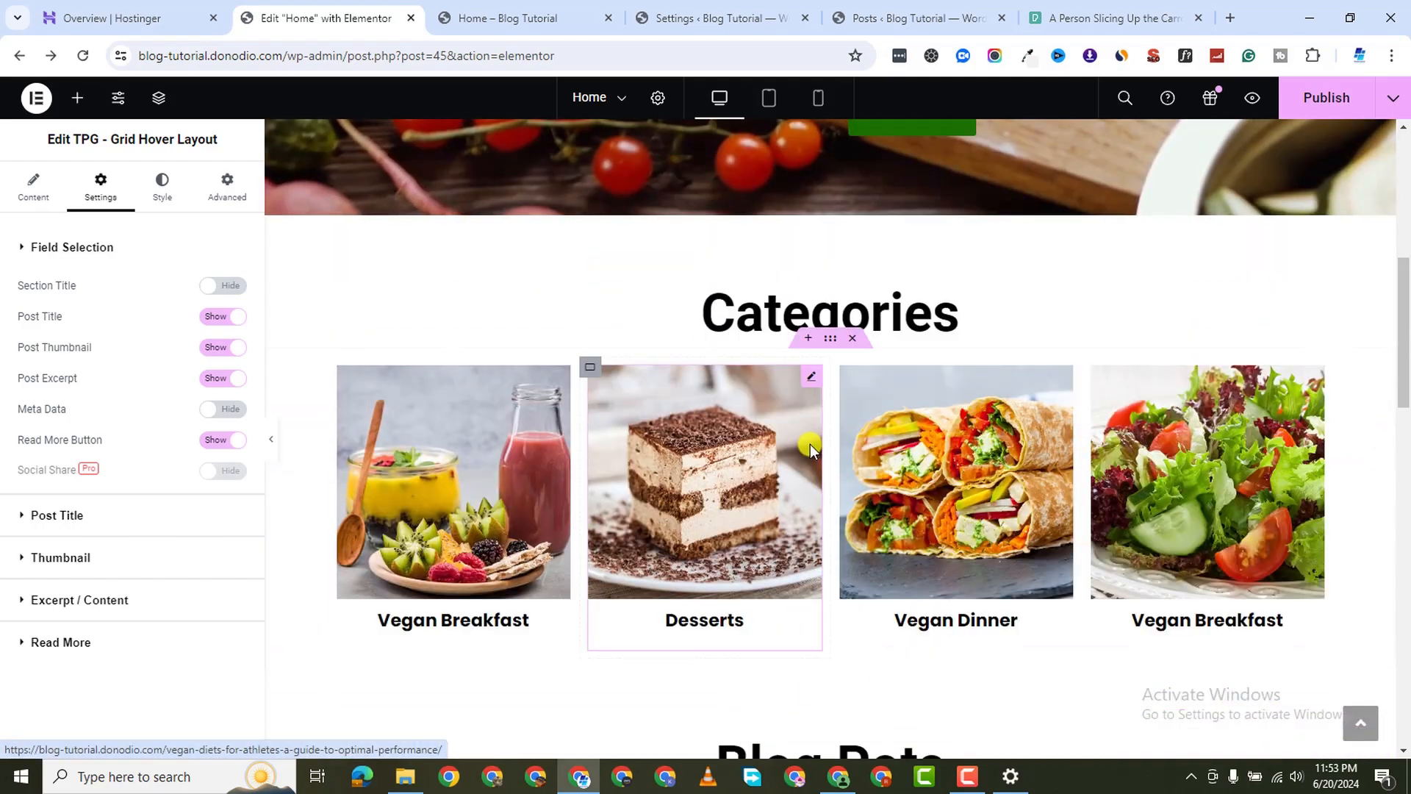
Set the Categories container width to 1340 px
{"action": "left_click", "coordinate": [831, 338]}
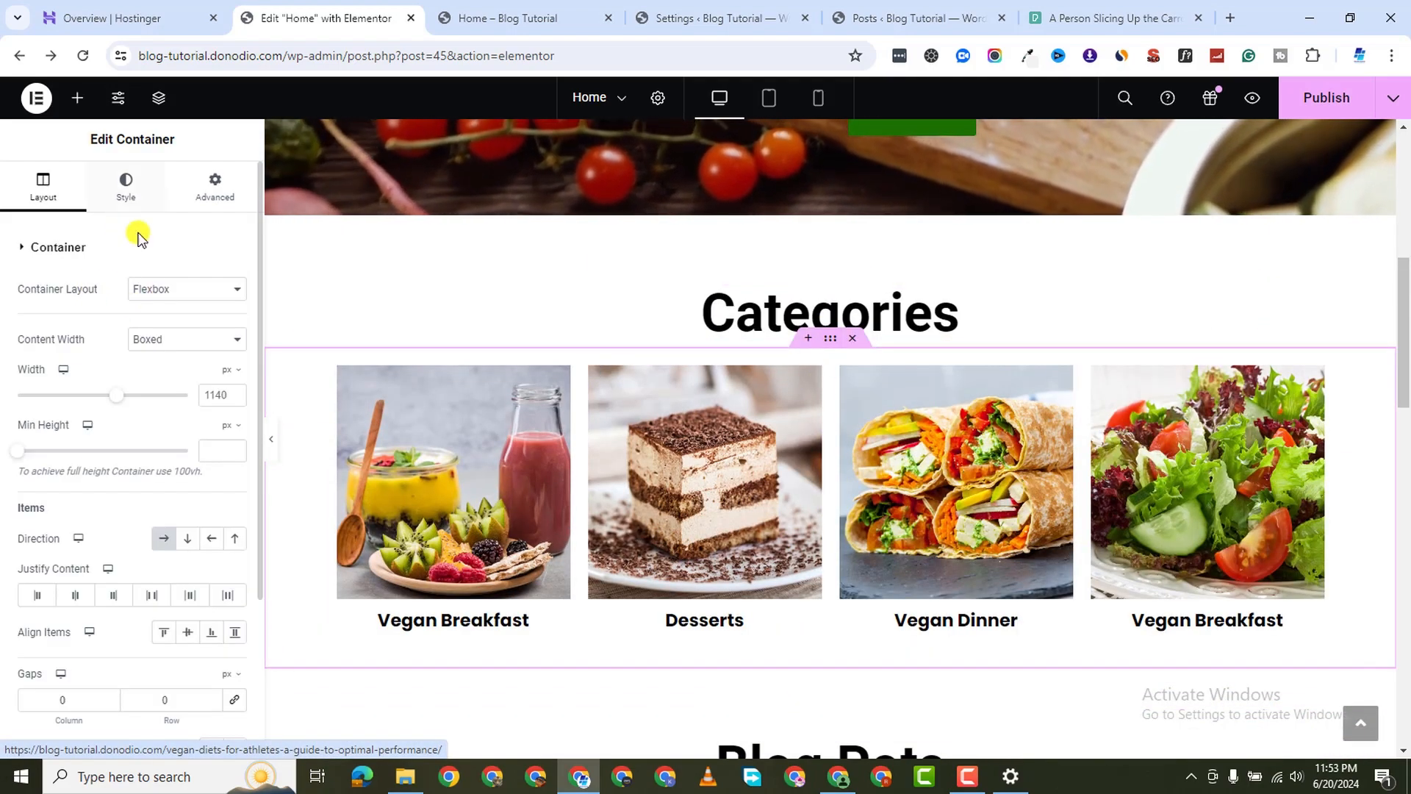
{"action": "double_click", "coordinate": [218, 402]}
{"action": "type", "text": "1340"}
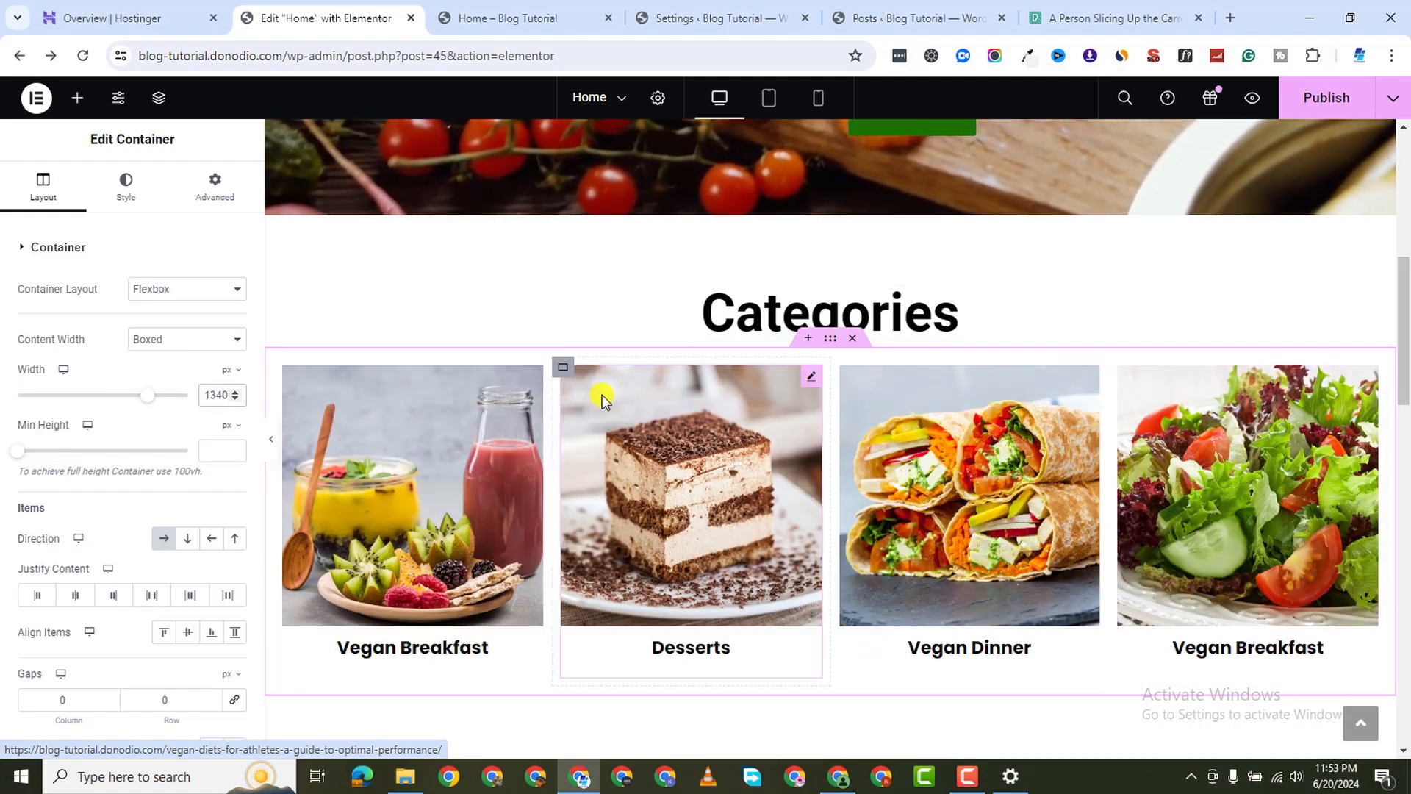
{"action": "left_click", "coordinate": [535, 373]}
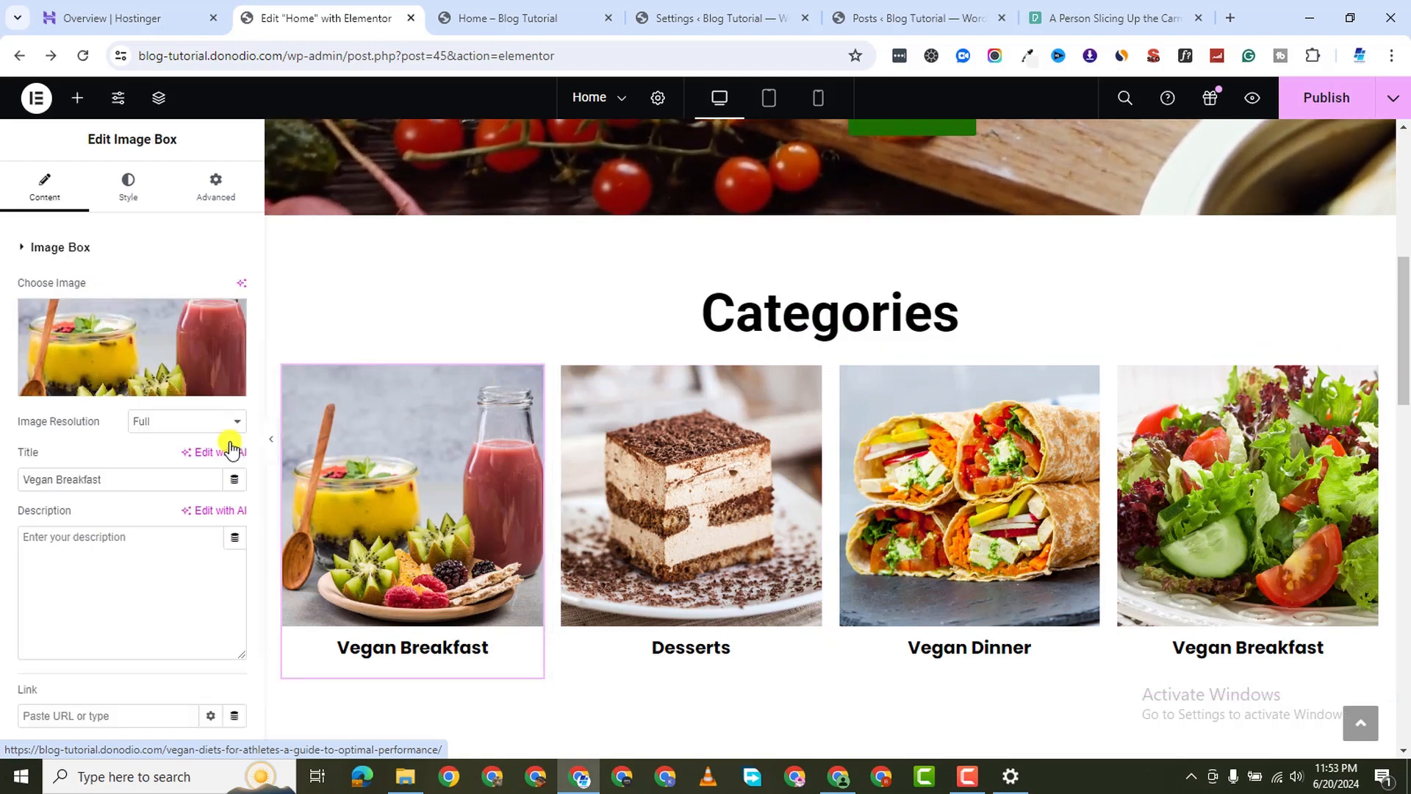
{"action": "left_click", "coordinate": [146, 196]}
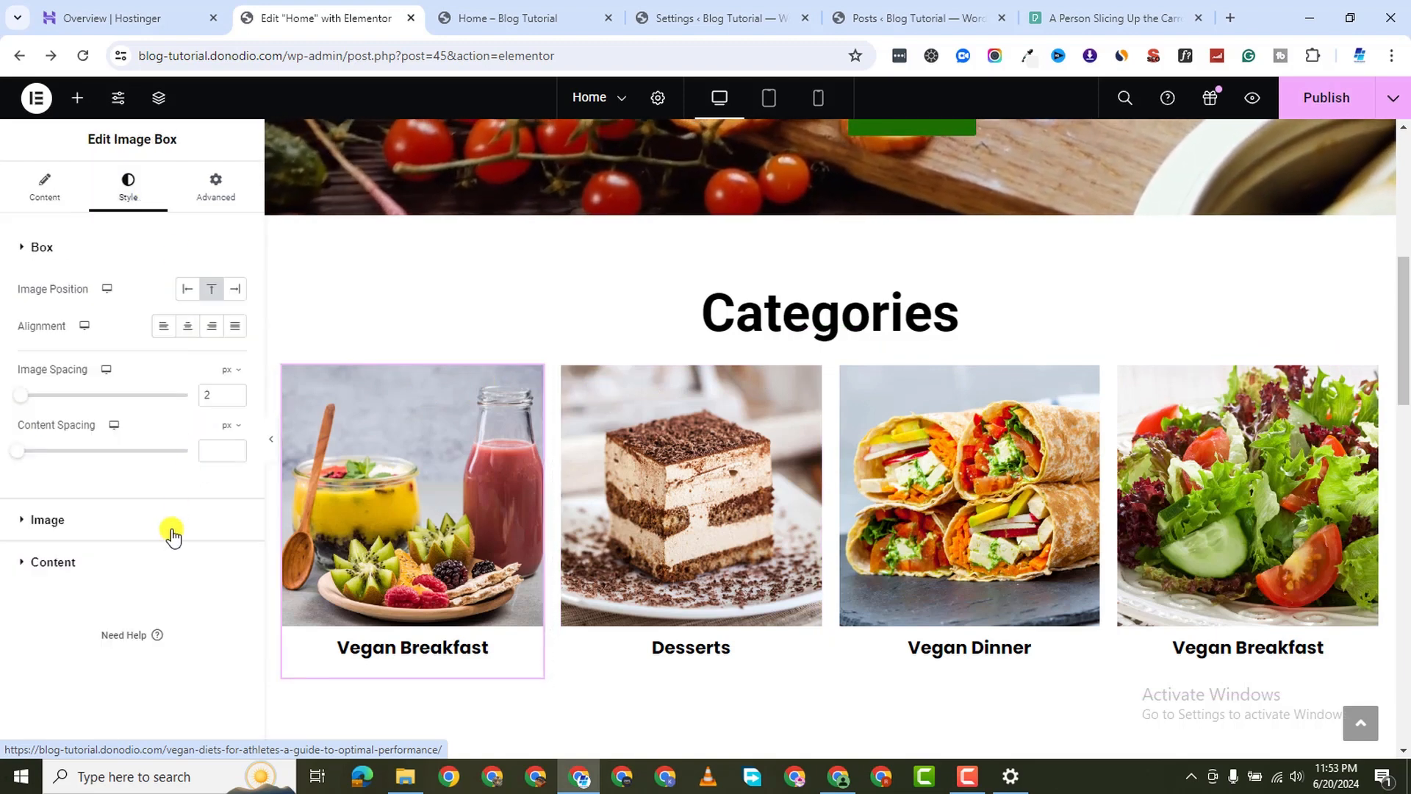
Style the first category image with 10 px rounded corners and no border
{"action": "left_click", "coordinate": [26, 531]}
{"action": "scroll", "coordinate": [111, 565], "scroll_direction": "down", "scroll_amount": 1}
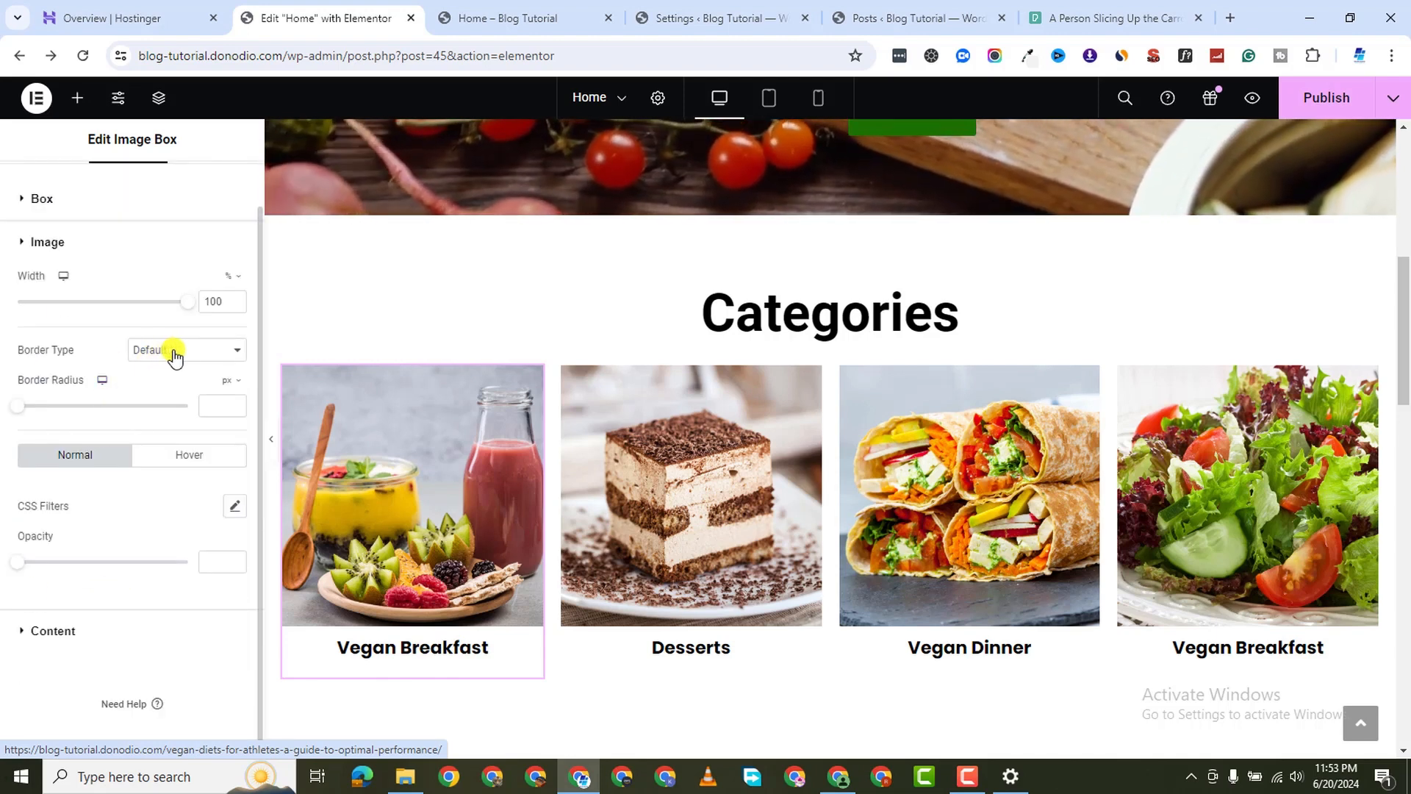
{"action": "left_click", "coordinate": [174, 353]}
{"action": "left_click", "coordinate": [177, 397]}
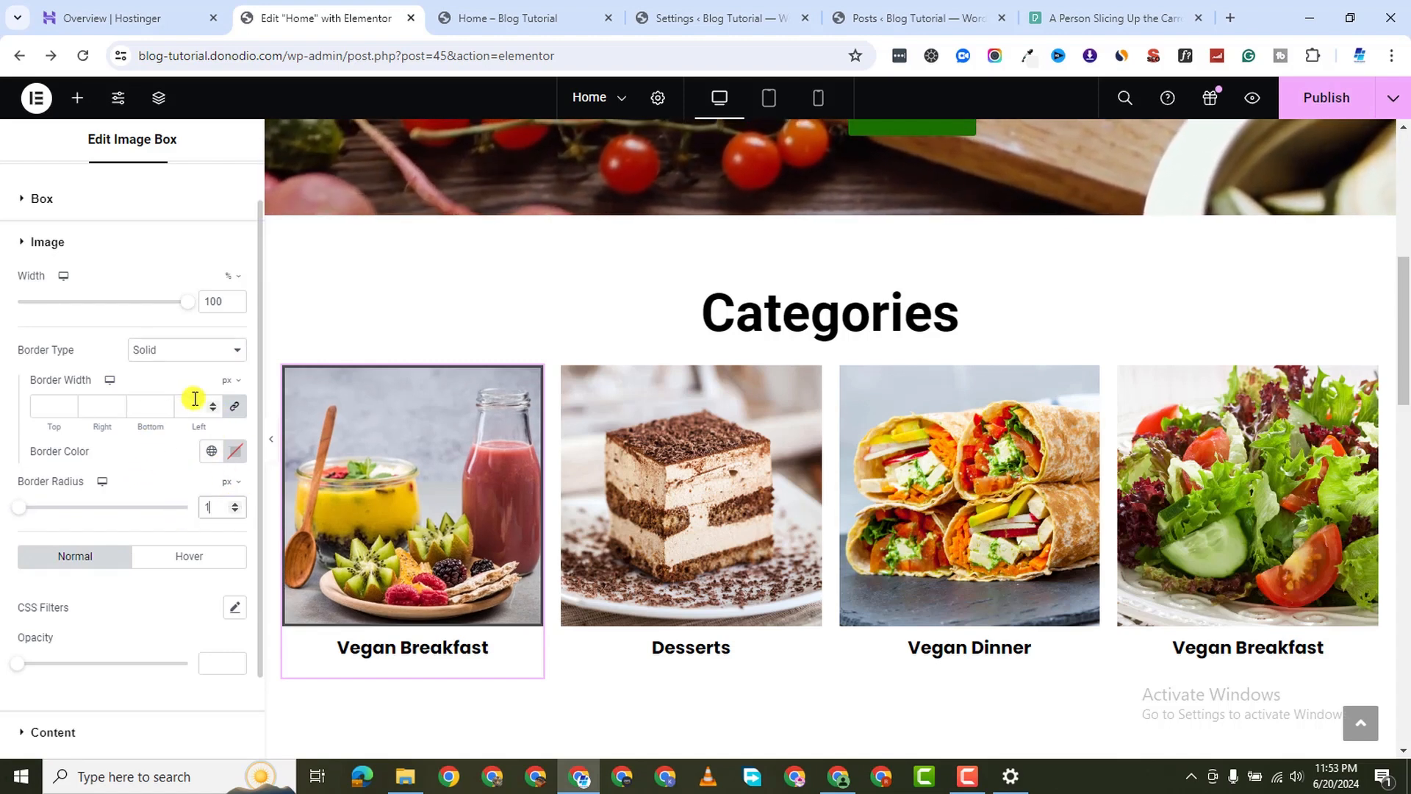
{"action": "left_click", "coordinate": [198, 359]}
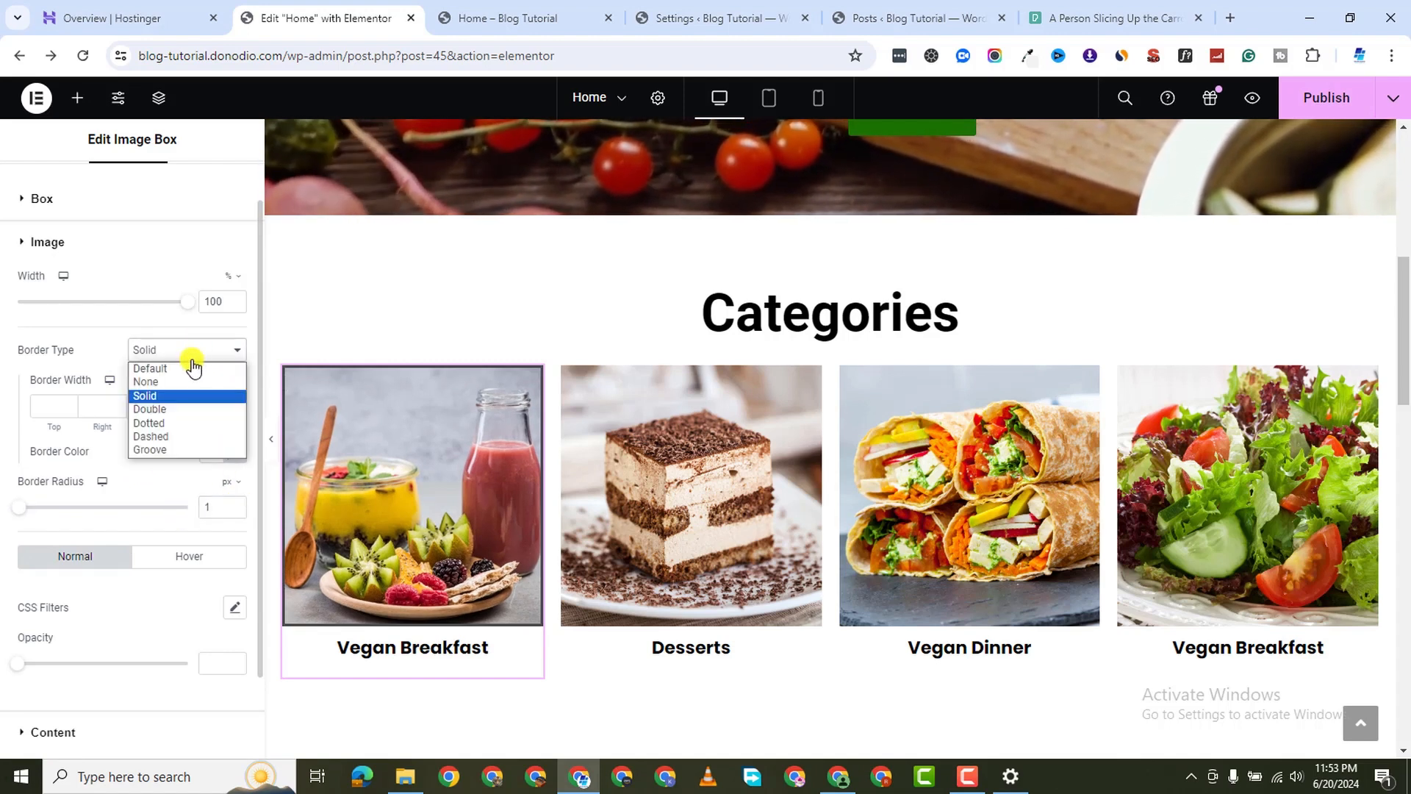
{"action": "left_click", "coordinate": [184, 381]}
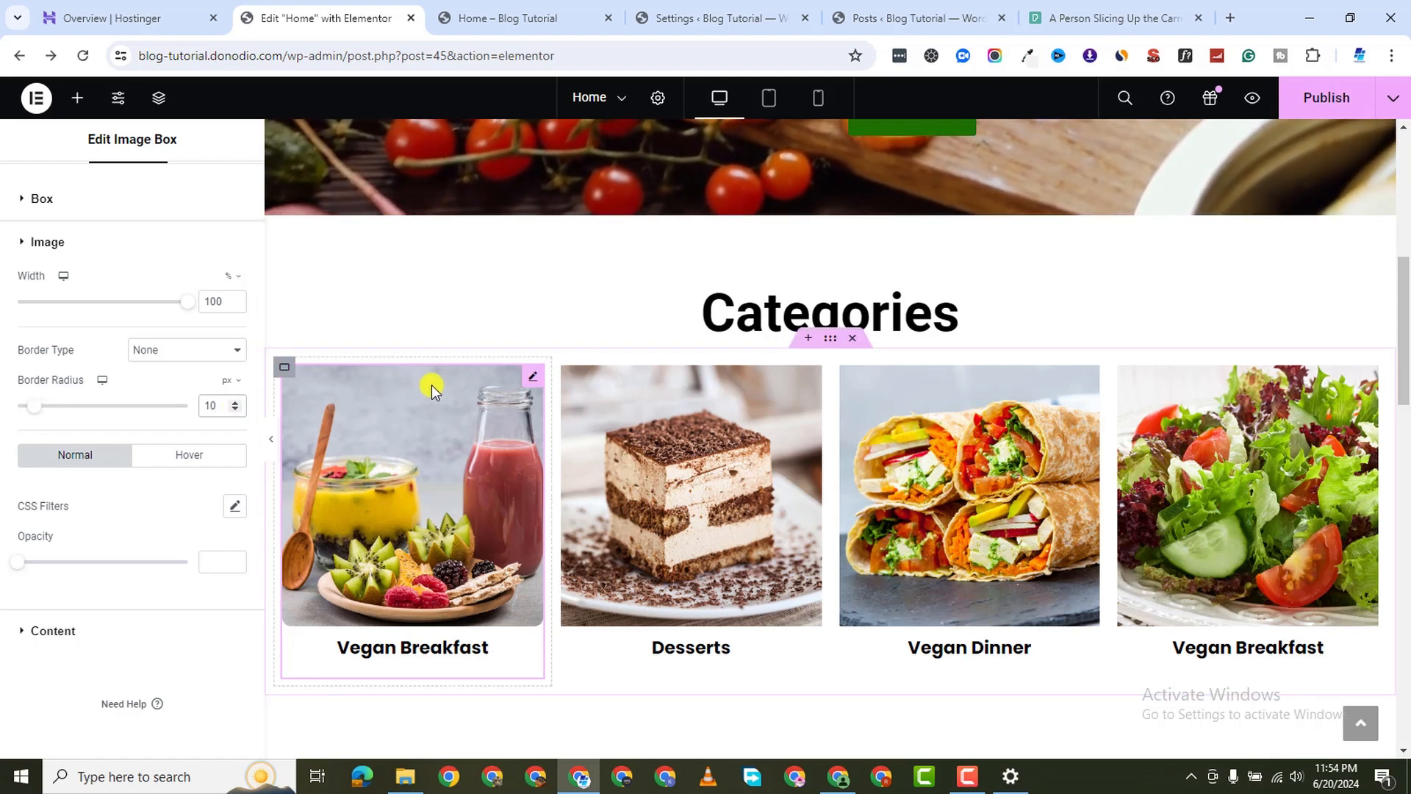
Paste the Vegan Breakfast box's style onto the other three category boxes and publish
{"action": "right_click", "coordinate": [531, 372]}
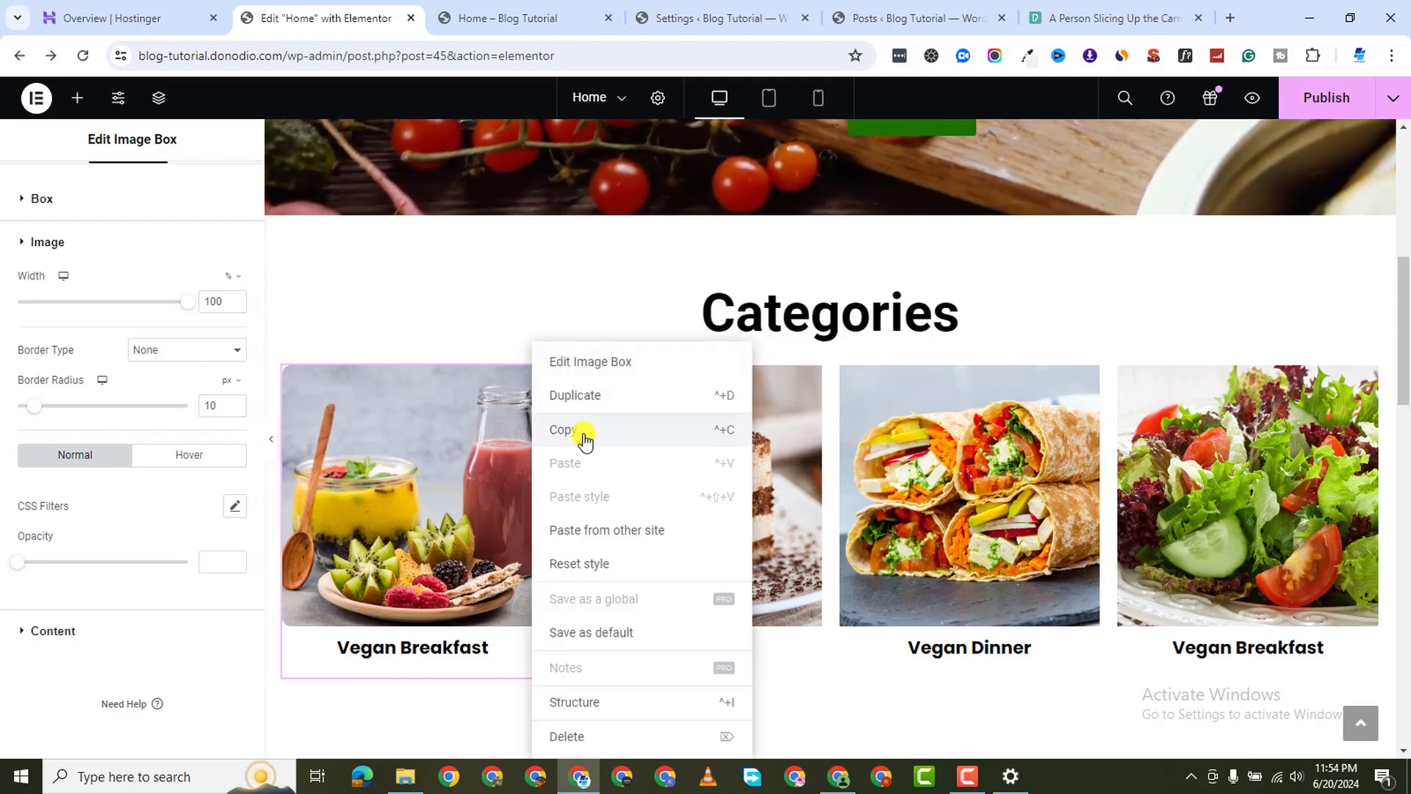
{"action": "left_click", "coordinate": [577, 429]}
{"action": "right_click", "coordinate": [844, 518]}
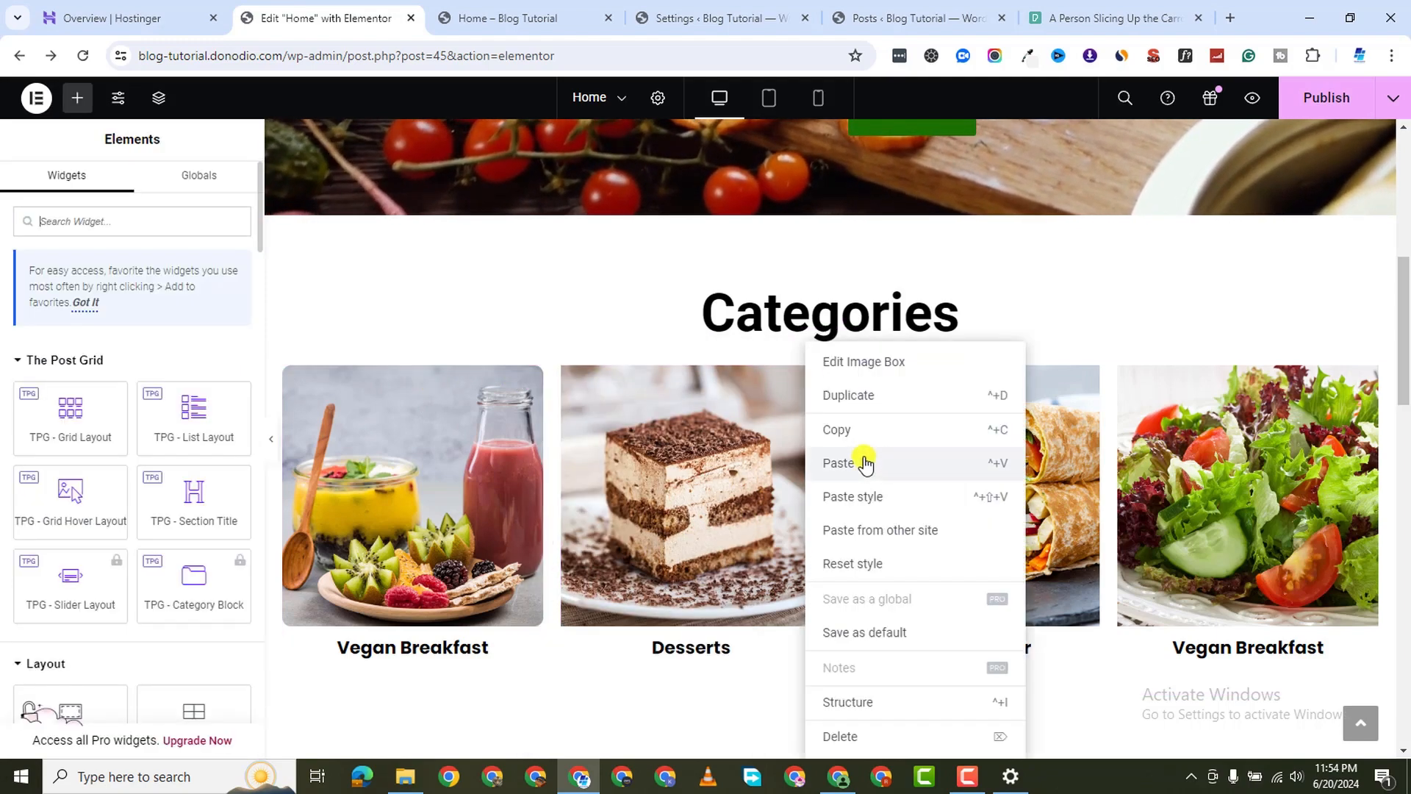
{"action": "left_click", "coordinate": [862, 495]}
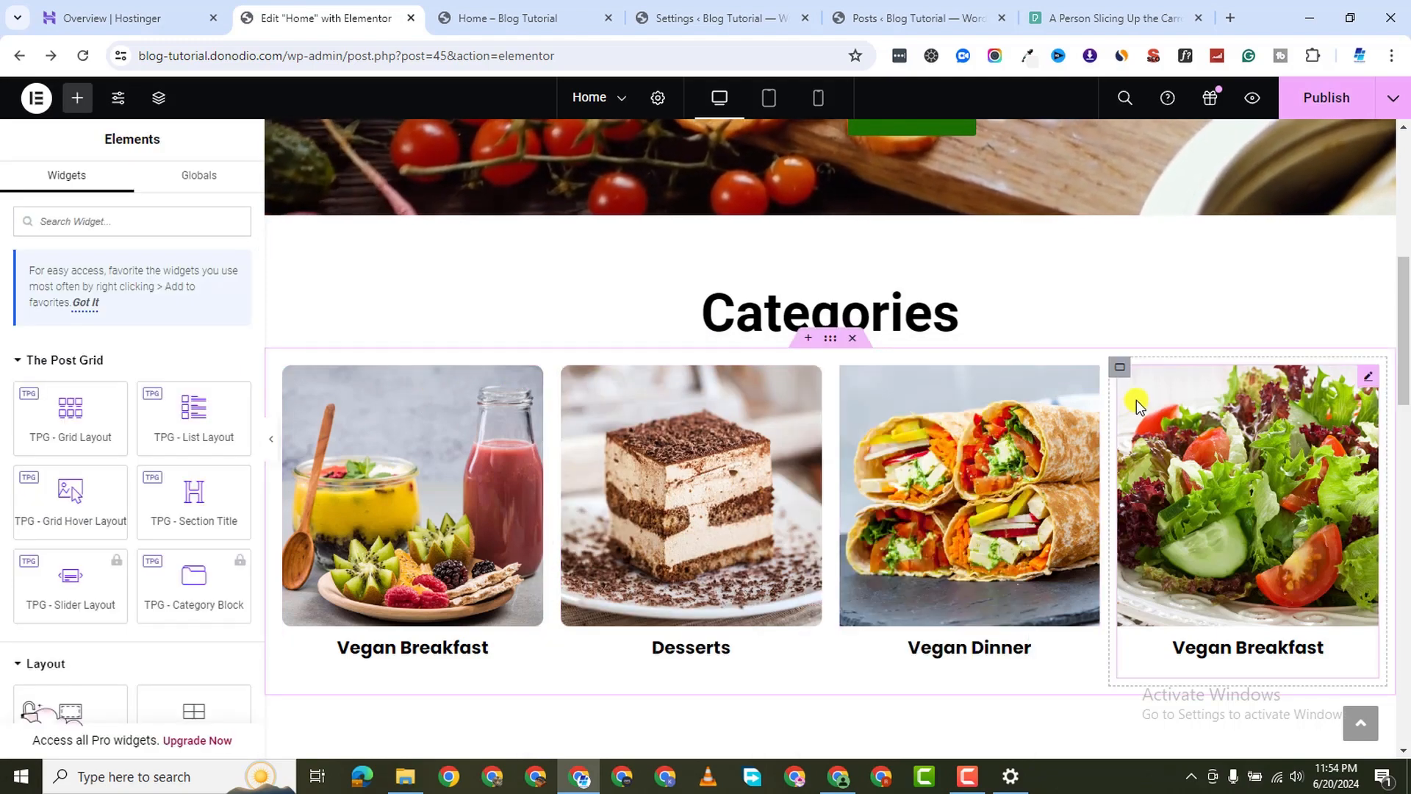
{"action": "right_click", "coordinate": [1096, 367]}
{"action": "left_click", "coordinate": [1159, 497]}
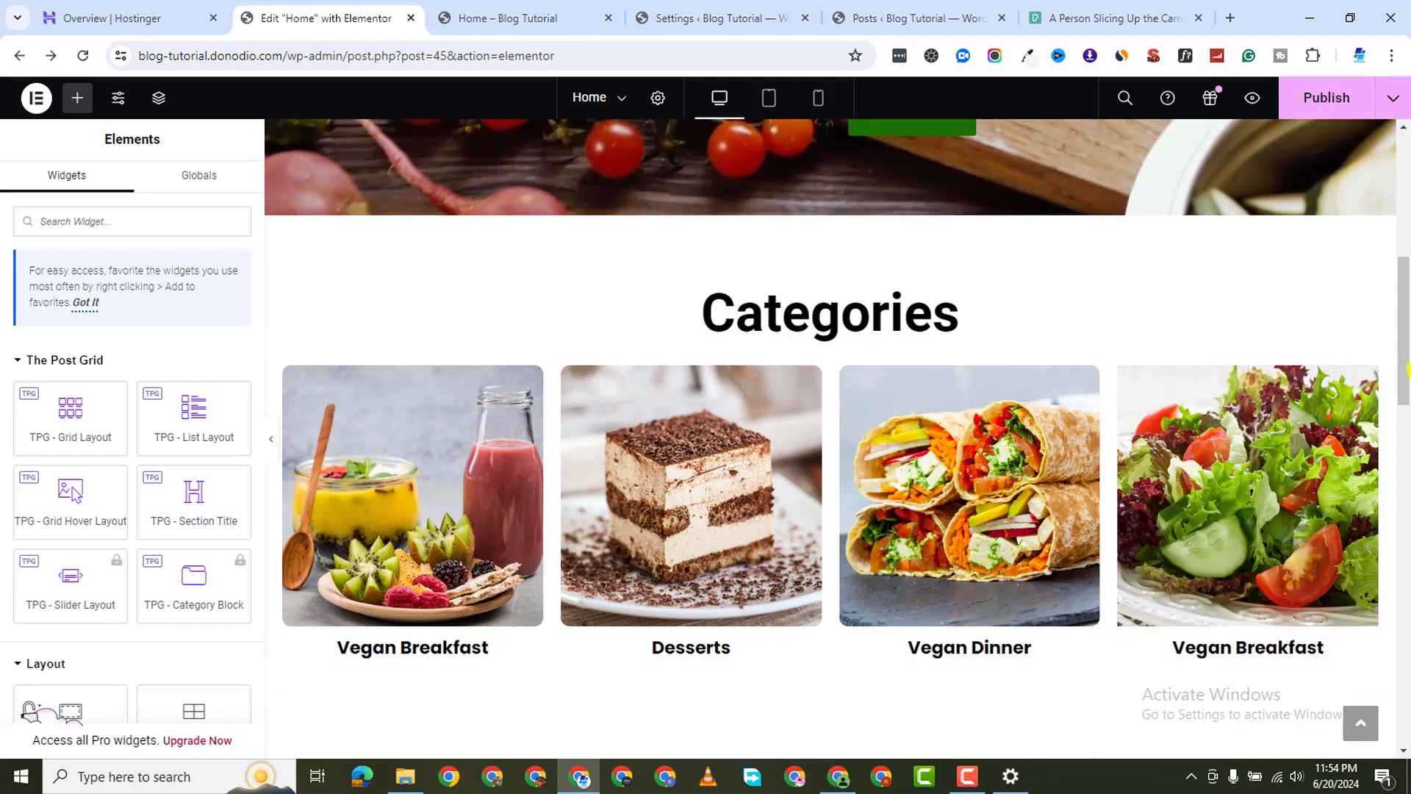
{"action": "right_click", "coordinate": [1351, 479]}
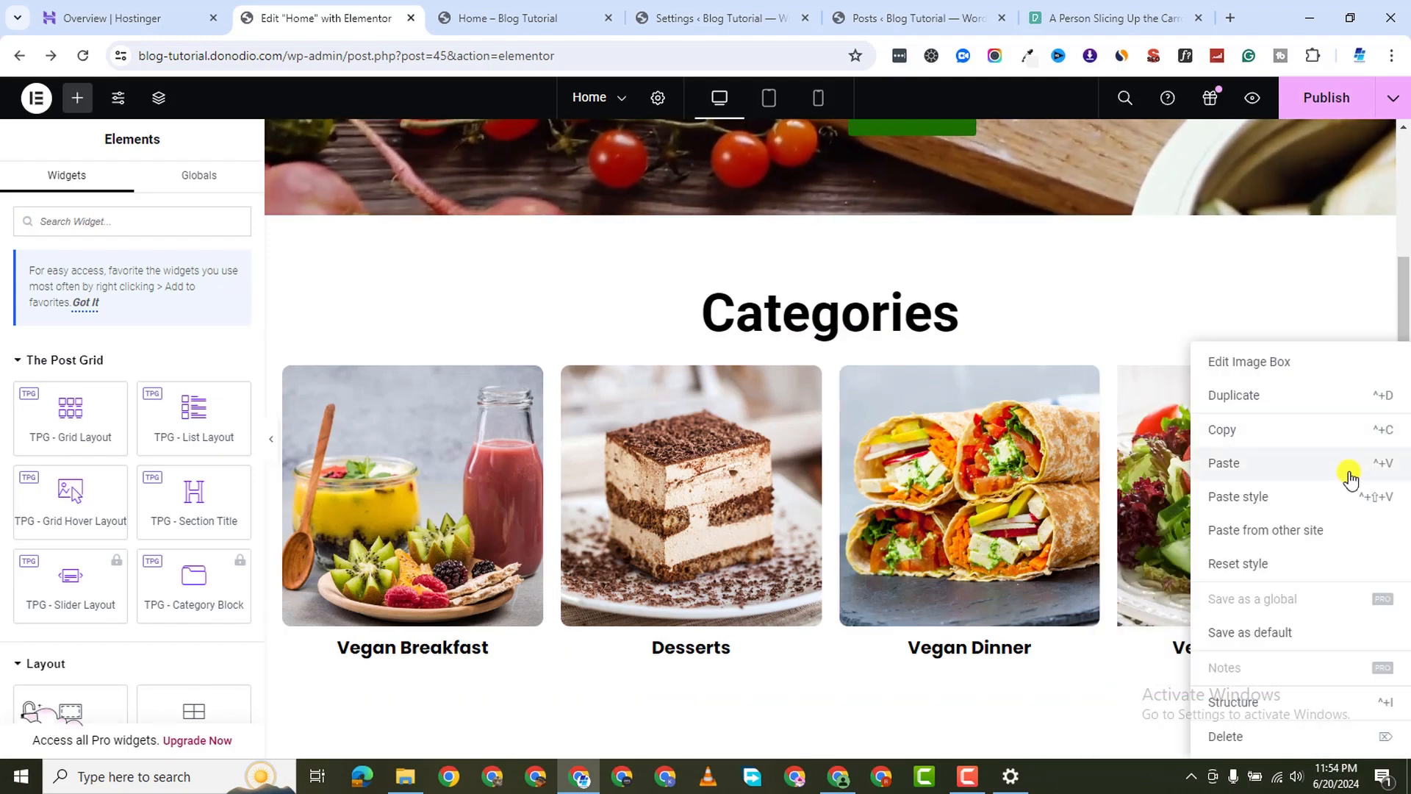
{"action": "left_click", "coordinate": [1266, 495]}
{"action": "scroll", "coordinate": [910, 537], "scroll_direction": "down", "scroll_amount": 2}
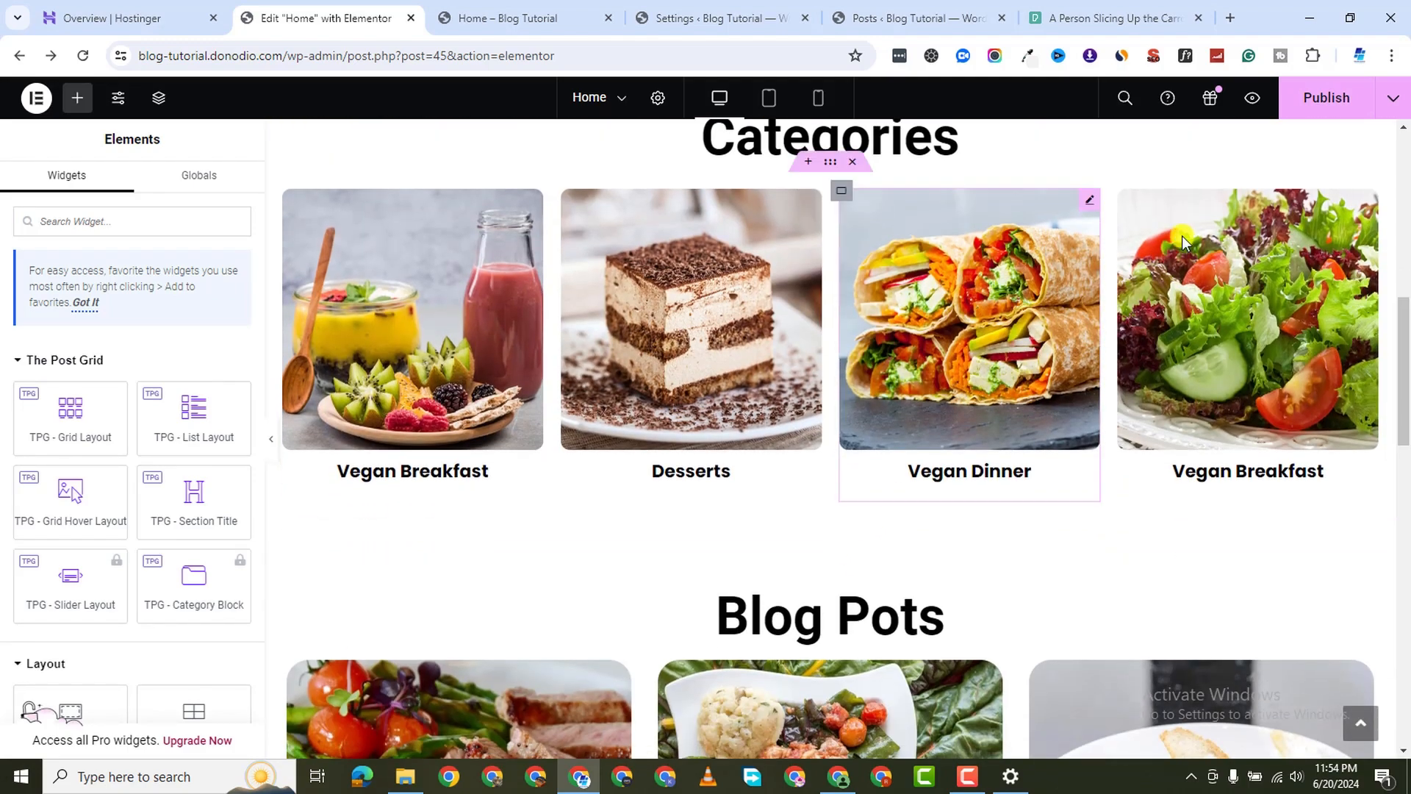
{"action": "left_click", "coordinate": [1332, 101]}
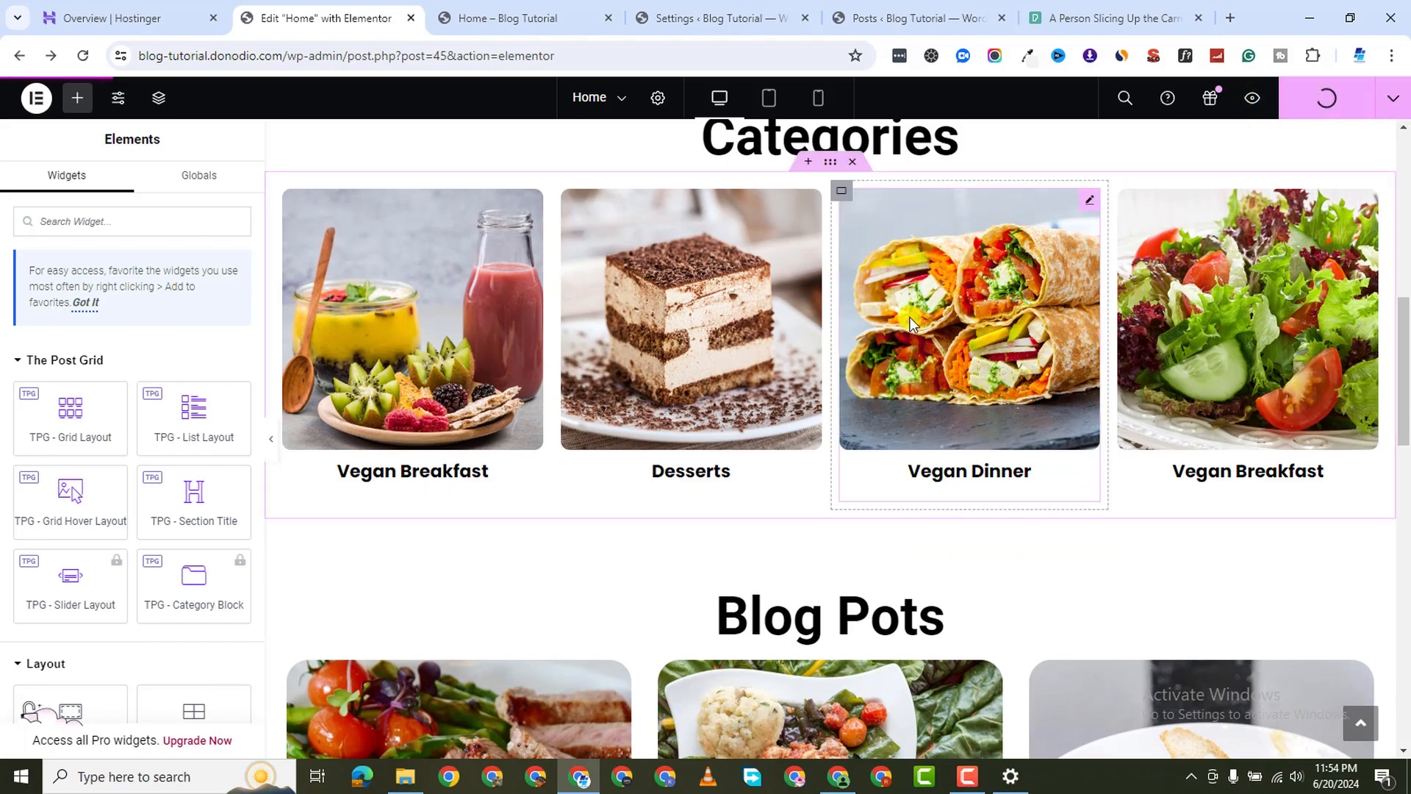
Give the EAT LIKE A KING hero container a Classic black background overlay
{"action": "scroll", "coordinate": [1029, 301], "scroll_direction": "down", "scroll_amount": 2}
{"action": "scroll", "coordinate": [1039, 297], "scroll_direction": "up", "scroll_amount": 10}
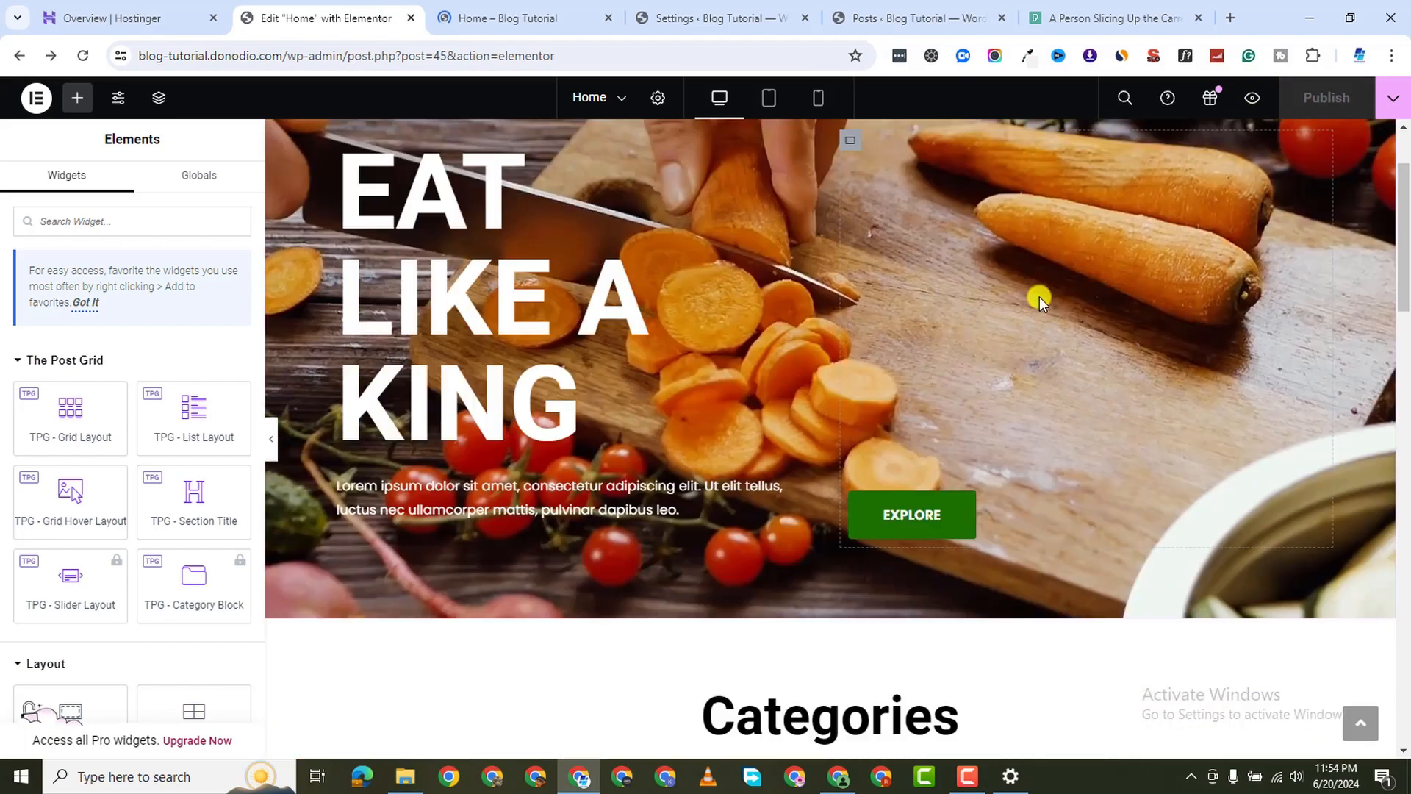
{"action": "scroll", "coordinate": [714, 412], "scroll_direction": "down", "scroll_amount": 2}
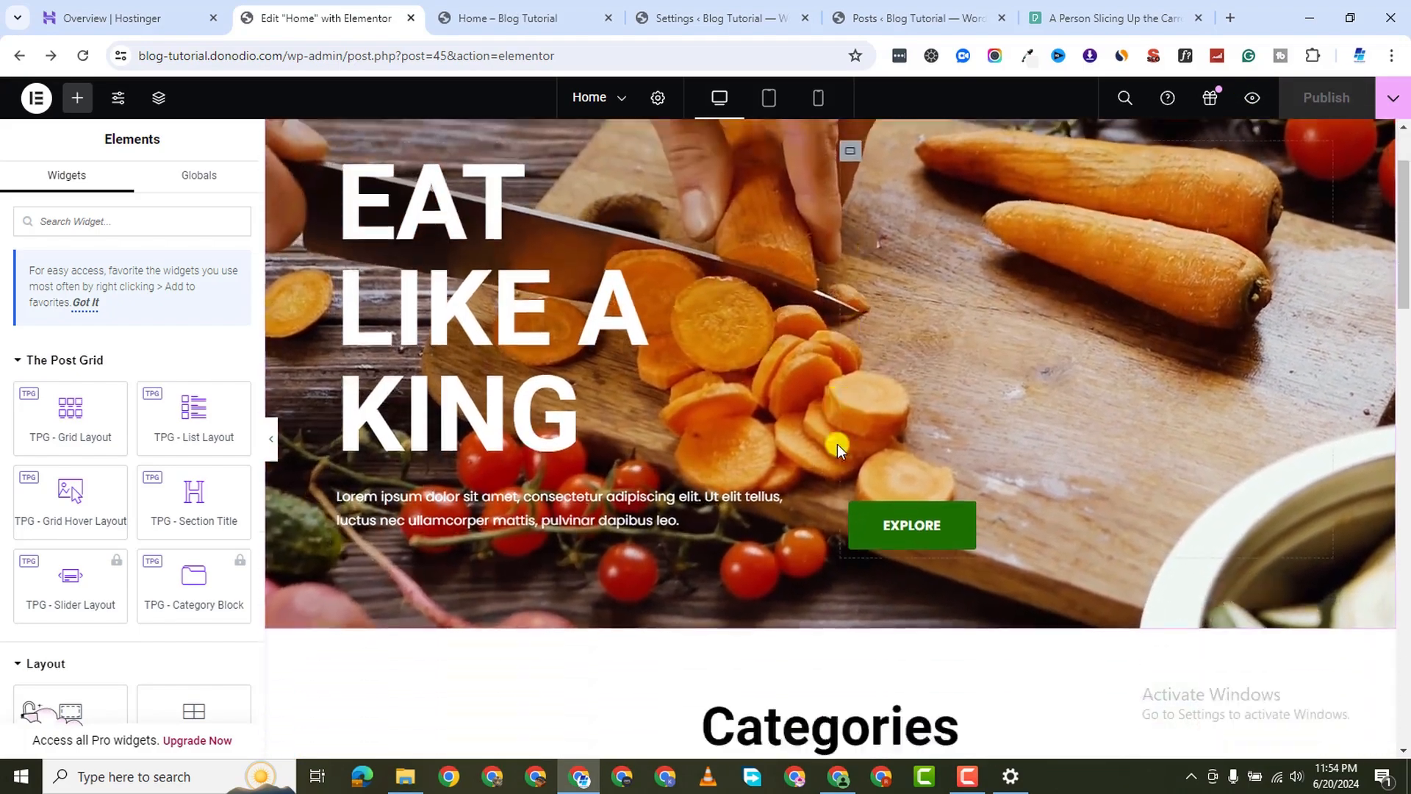
{"action": "scroll", "coordinate": [713, 399], "scroll_direction": "up", "scroll_amount": 1}
{"action": "scroll", "coordinate": [772, 228], "scroll_direction": "up", "scroll_amount": 1}
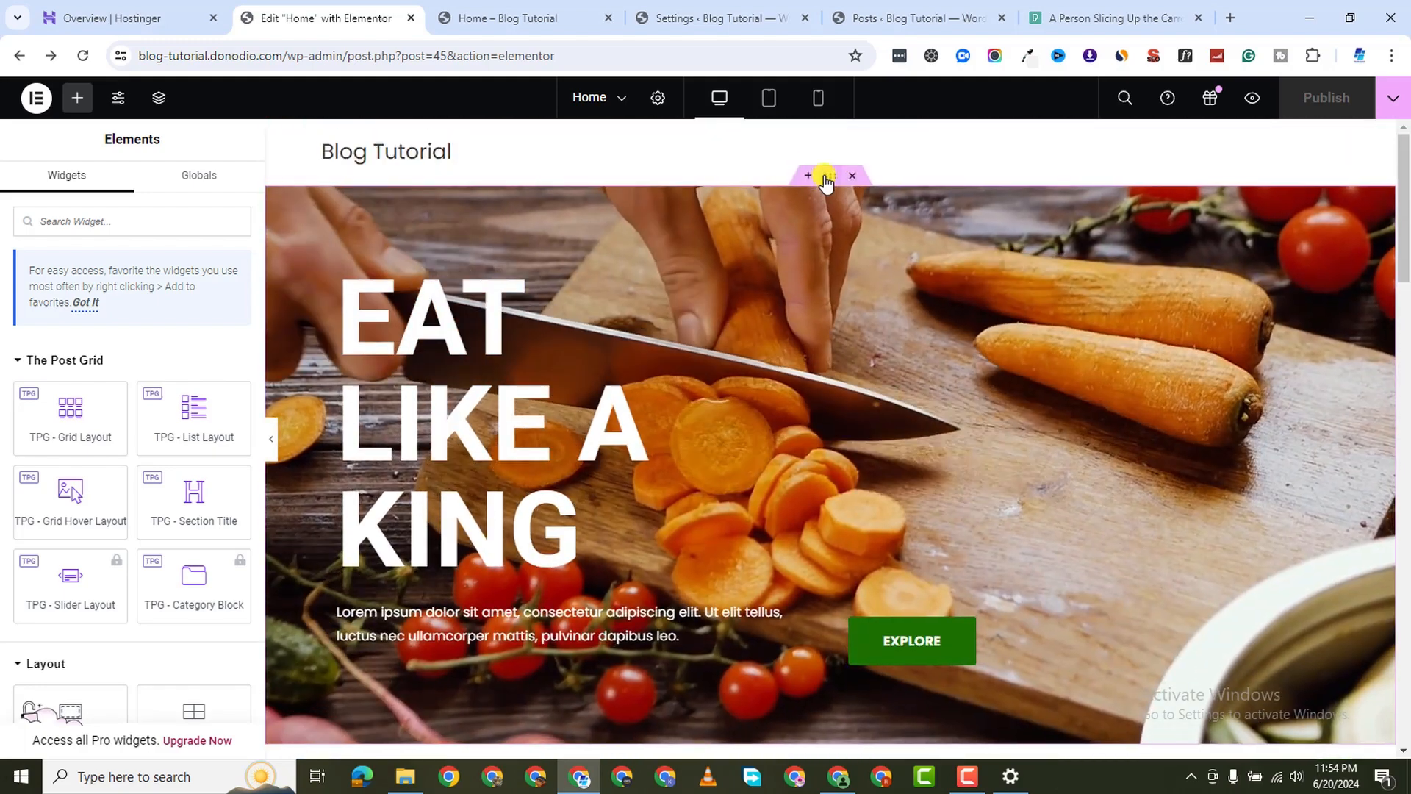
{"action": "left_click", "coordinate": [605, 524]}
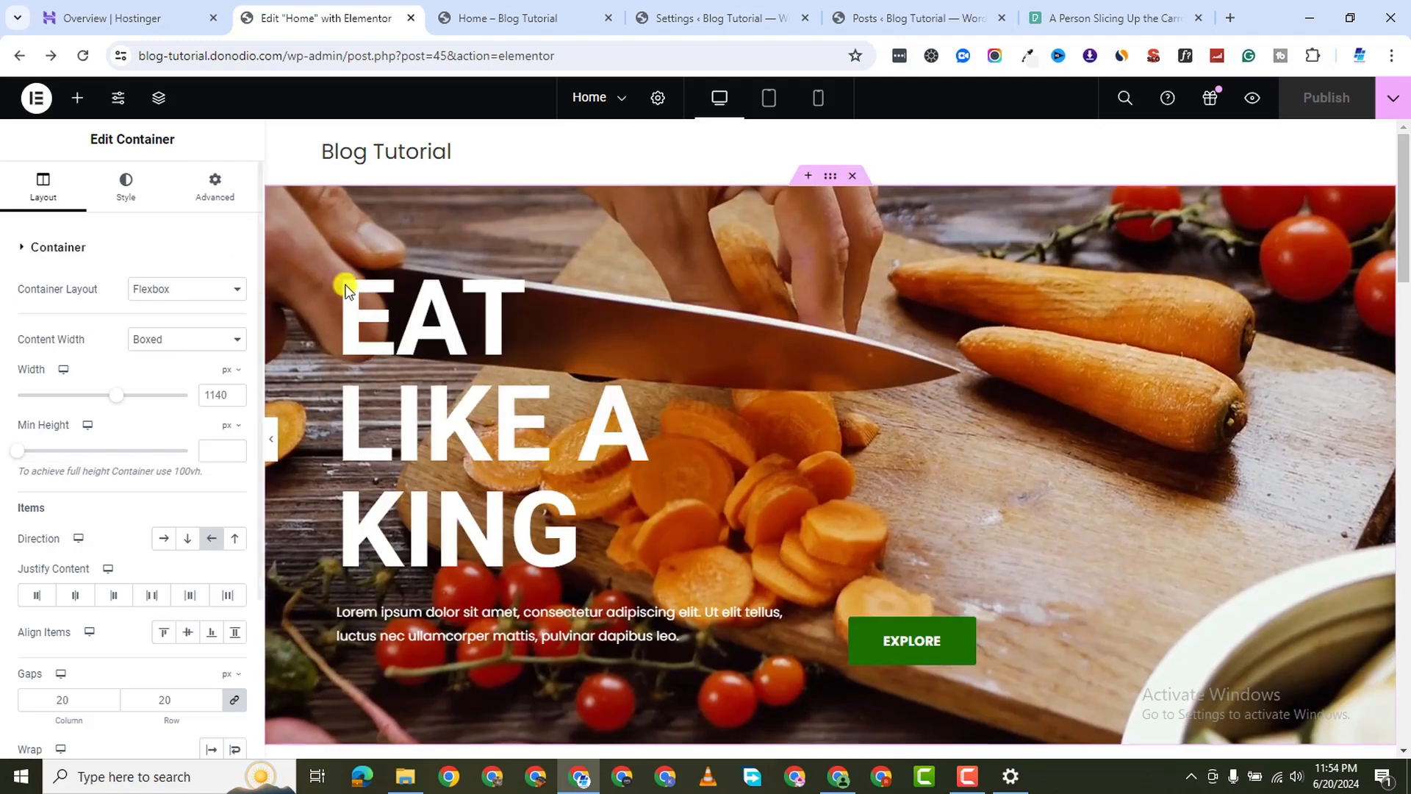
{"action": "left_click", "coordinate": [126, 187]}
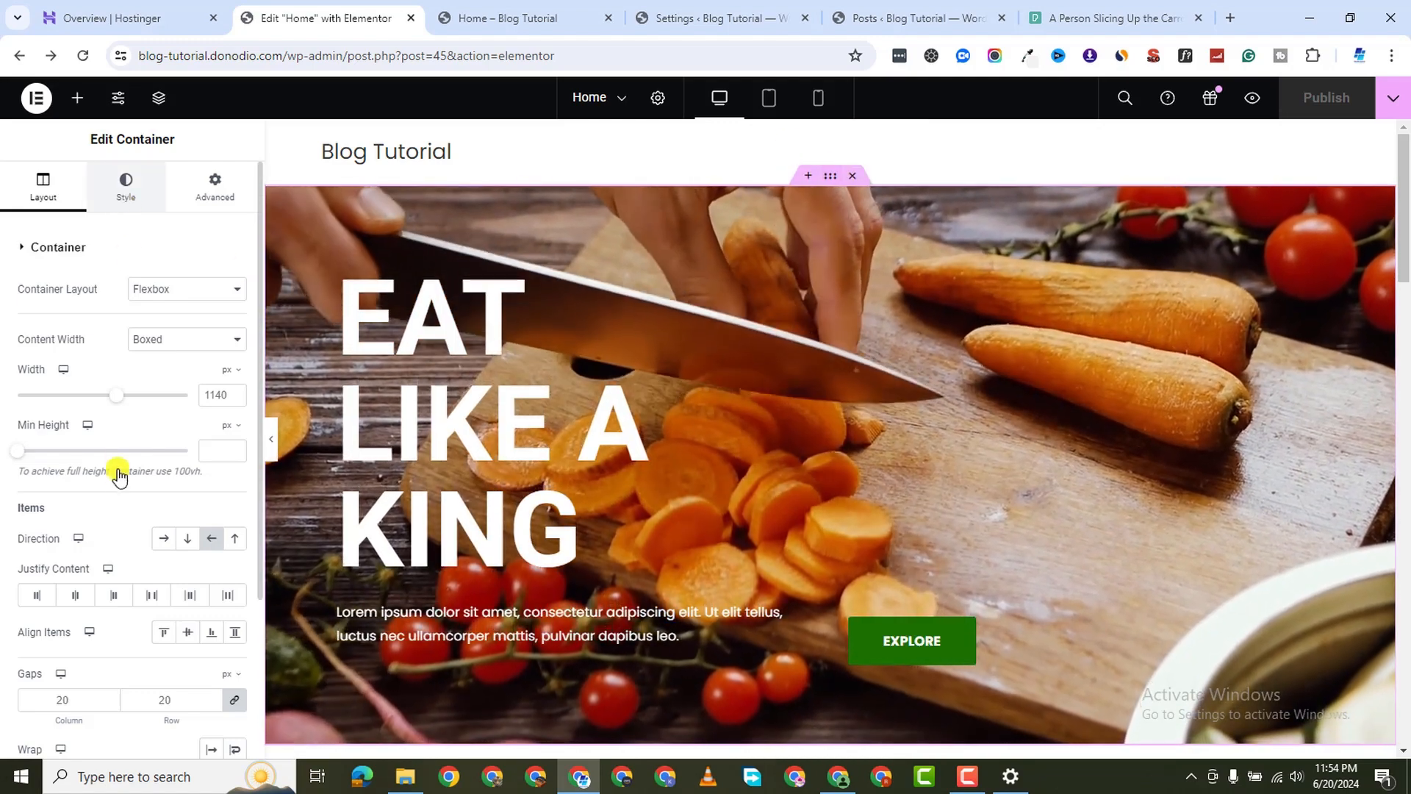
{"action": "scroll", "coordinate": [147, 526], "scroll_direction": "down", "scroll_amount": 1}
{"action": "scroll", "coordinate": [147, 526], "scroll_direction": "down", "scroll_amount": 3}
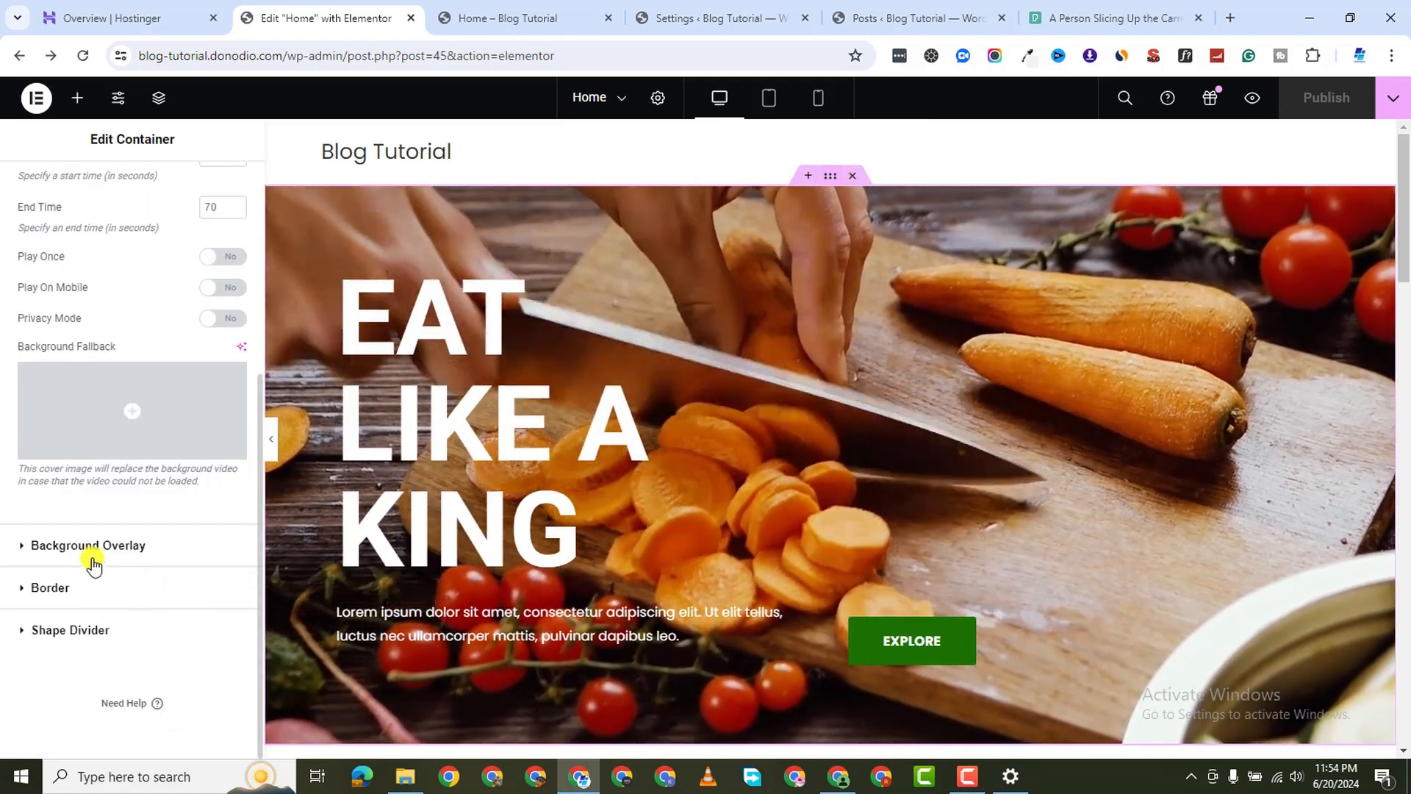
{"action": "left_click", "coordinate": [26, 559]}
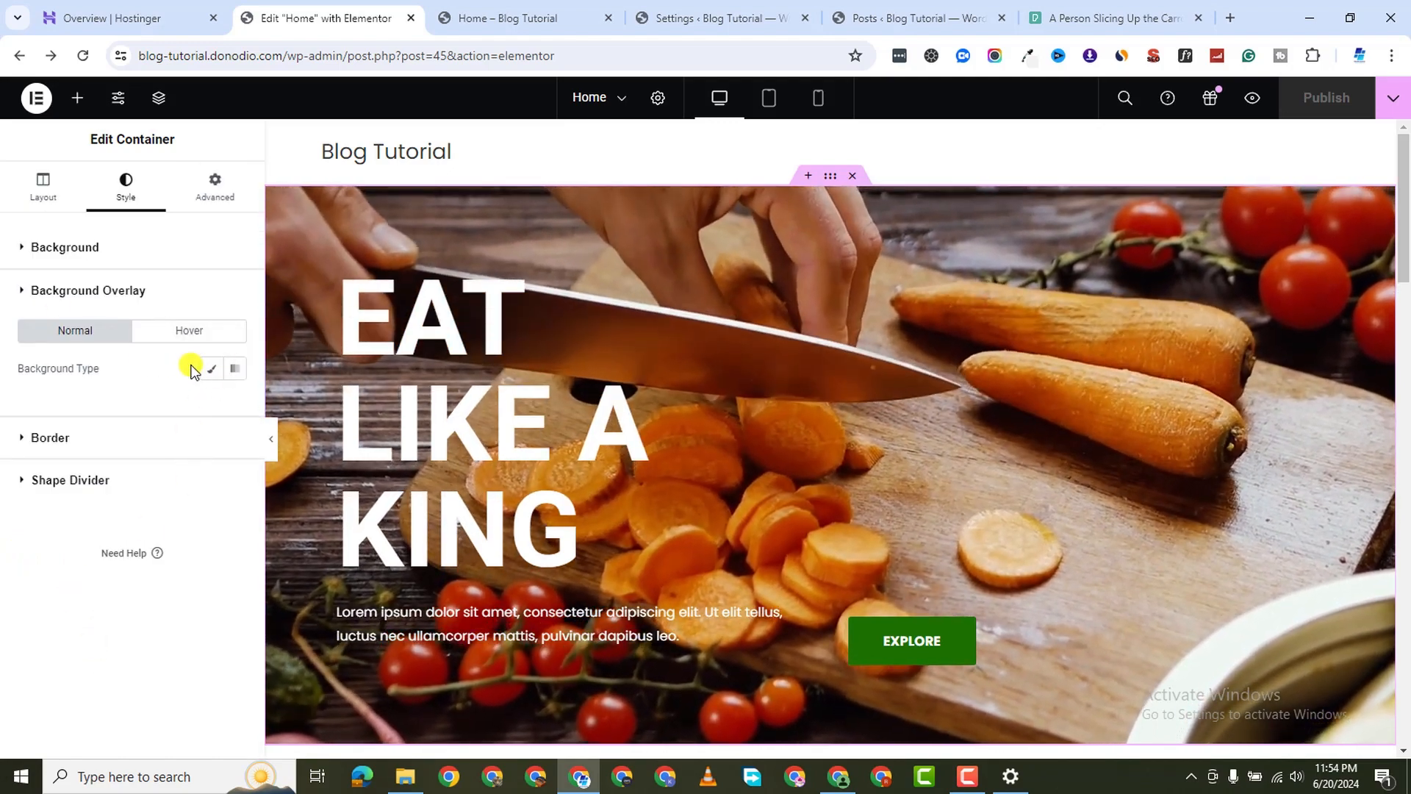
{"action": "left_click", "coordinate": [211, 369]}
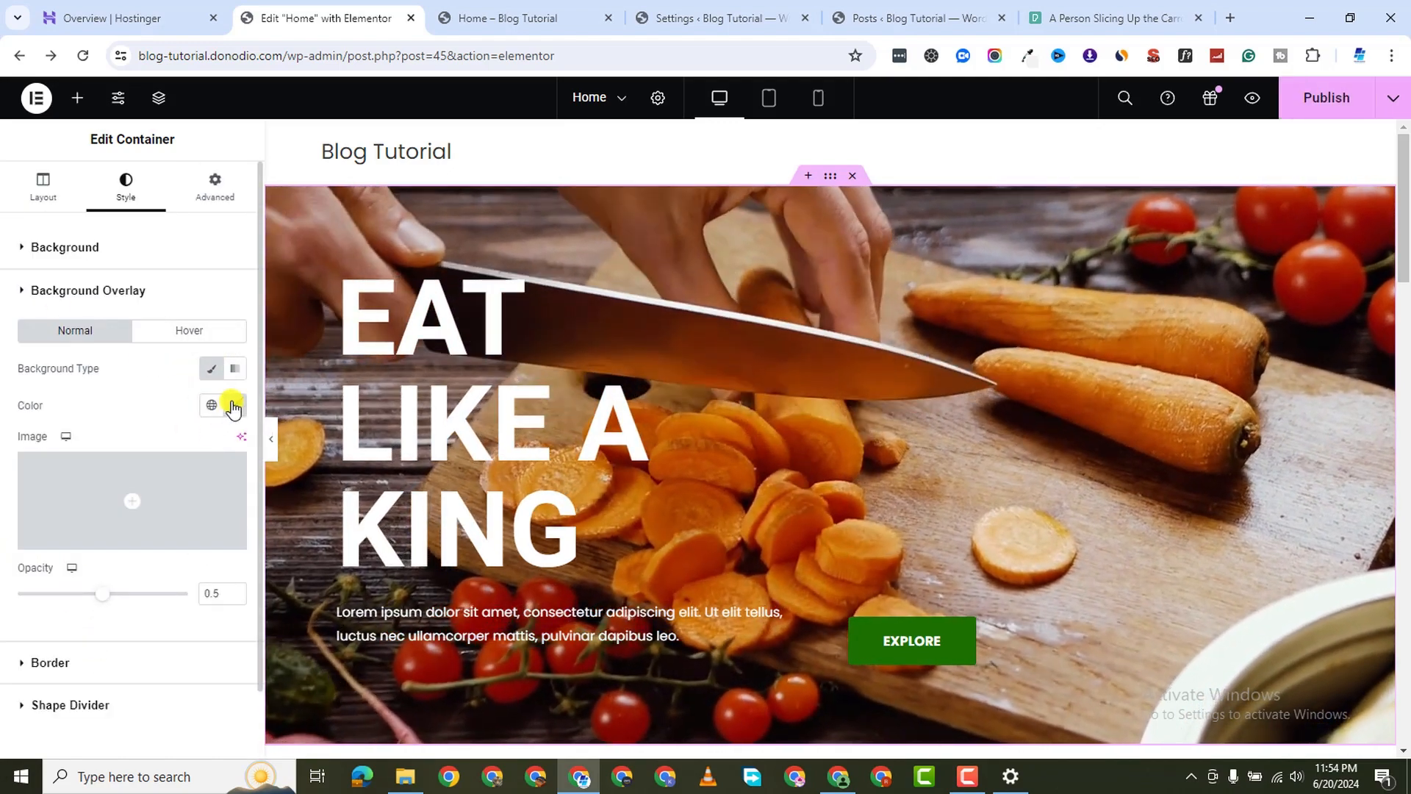
{"action": "left_click", "coordinate": [235, 405]}
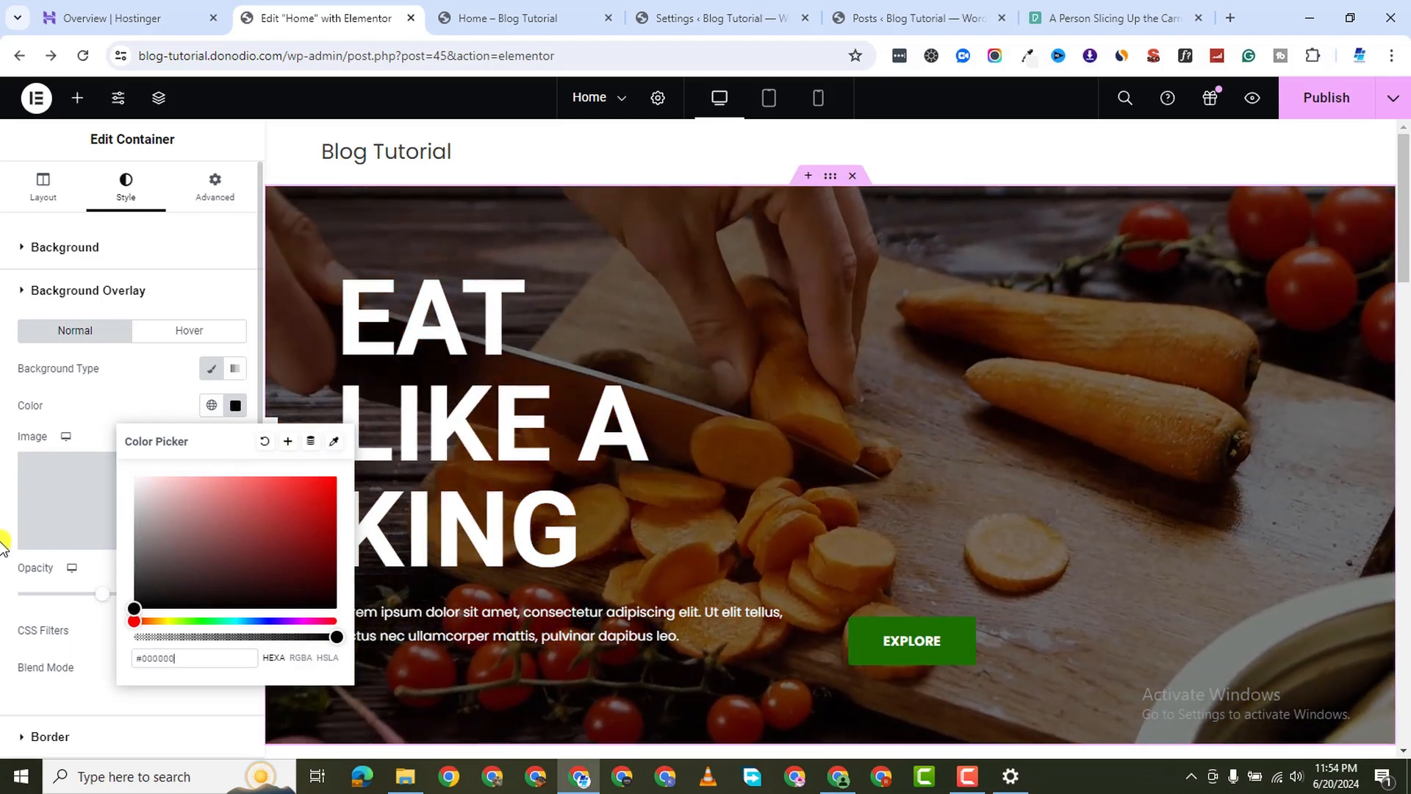
{"action": "left_click", "coordinate": [6, 542]}
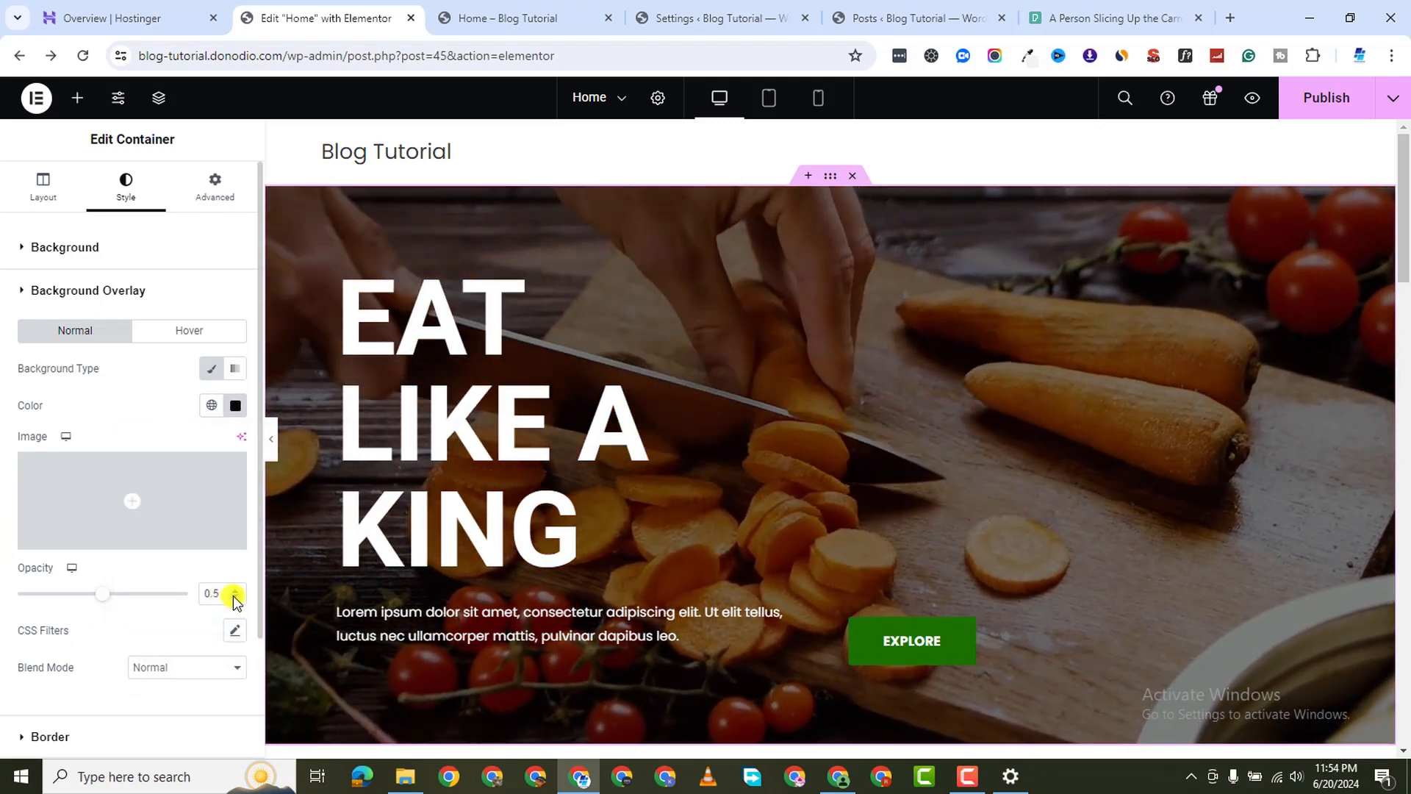
Set the hero overlay opacity to 0.3
{"action": "left_click", "coordinate": [236, 597]}
{"action": "left_click", "coordinate": [235, 597]}
{"action": "left_click", "coordinate": [235, 597]}
{"action": "left_click", "coordinate": [235, 597]}
{"action": "left_click", "coordinate": [235, 597]}
{"action": "left_click", "coordinate": [235, 597]}
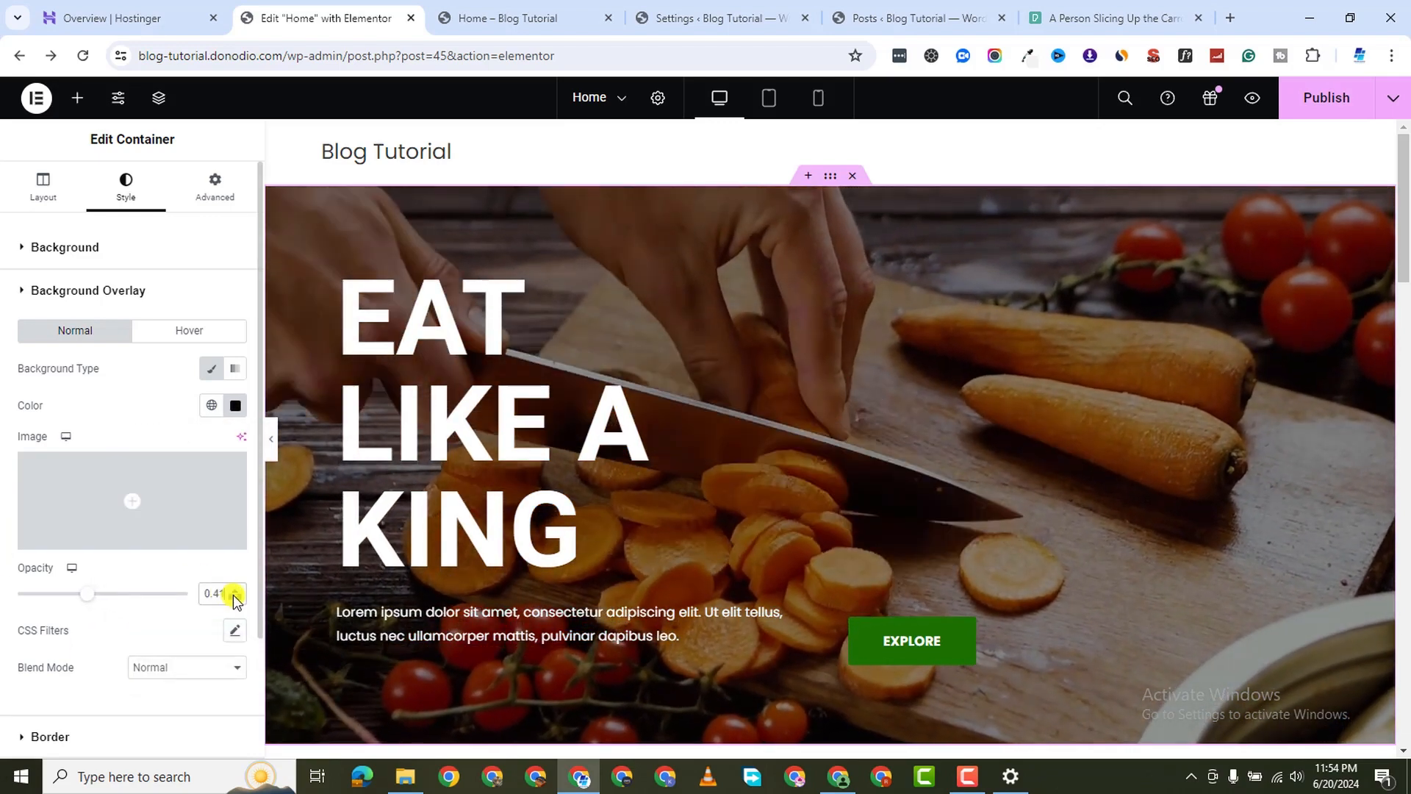
{"action": "left_click", "coordinate": [235, 597]}
{"action": "left_click", "coordinate": [235, 597]}
{"action": "left_click", "coordinate": [236, 597]}
{"action": "left_click", "coordinate": [235, 597]}
{"action": "left_click", "coordinate": [235, 597]}
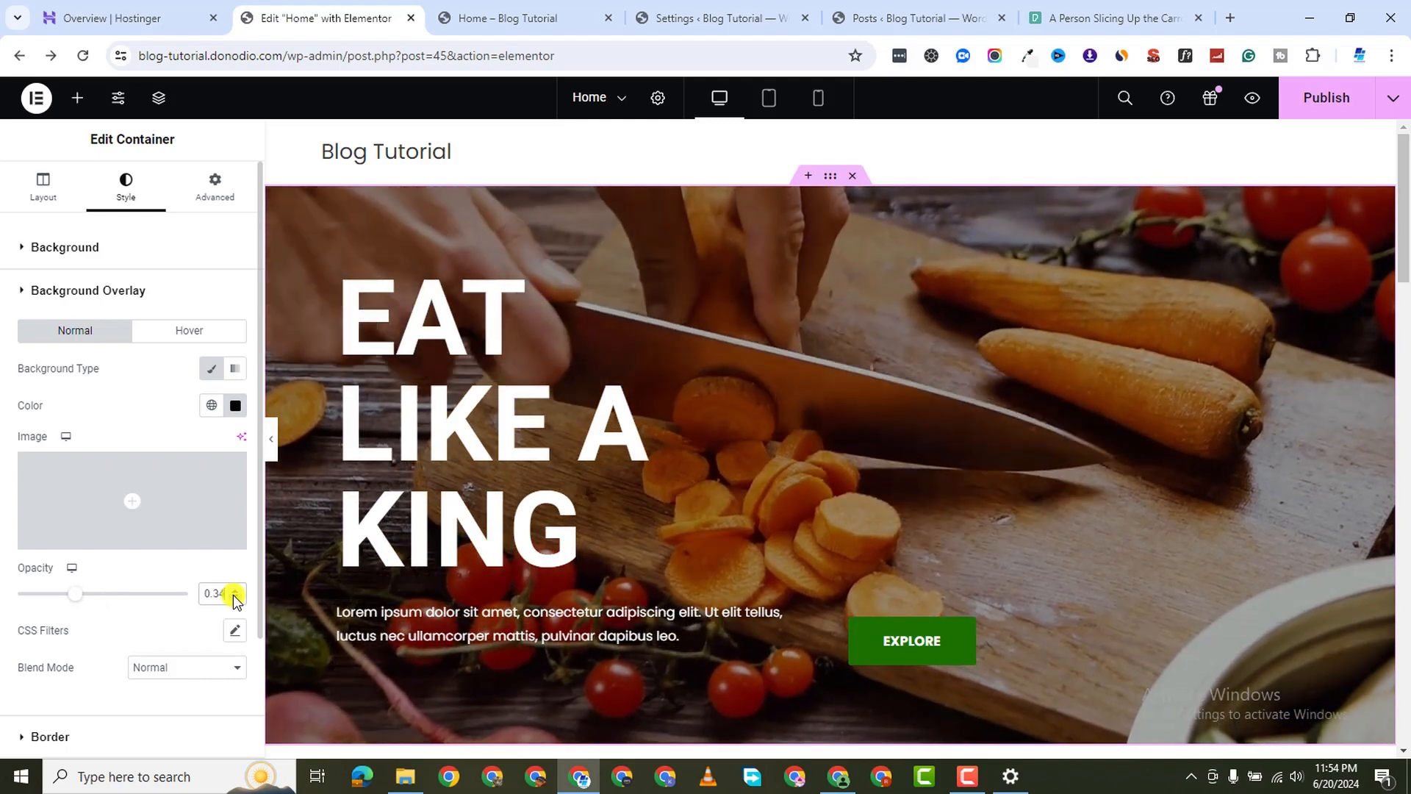
{"action": "left_click", "coordinate": [235, 597]}
{"action": "left_click", "coordinate": [235, 597]}
{"action": "left_click", "coordinate": [235, 597]}
{"action": "left_click", "coordinate": [236, 590]}
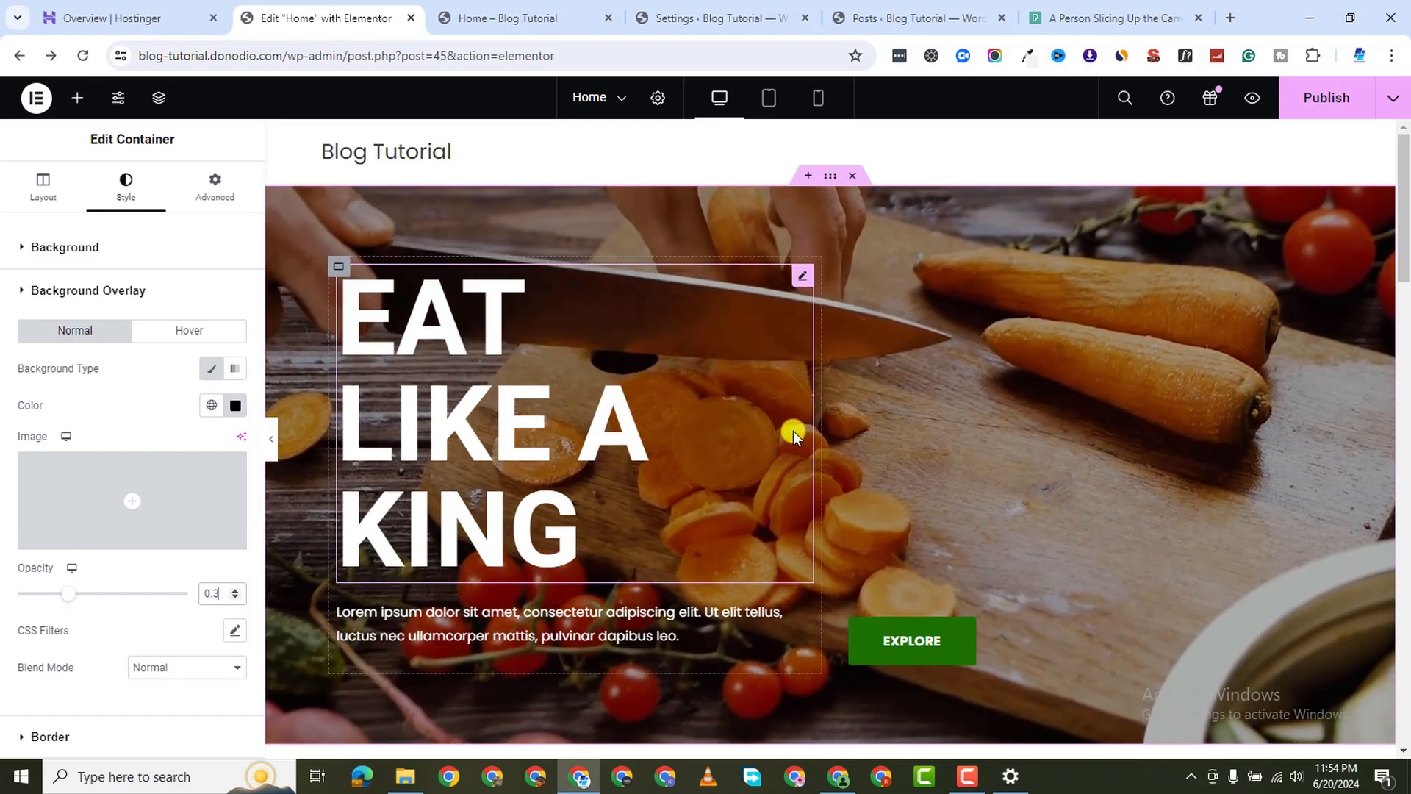
Publish the updated home page
{"action": "scroll", "coordinate": [885, 433], "scroll_direction": "down", "scroll_amount": 2}
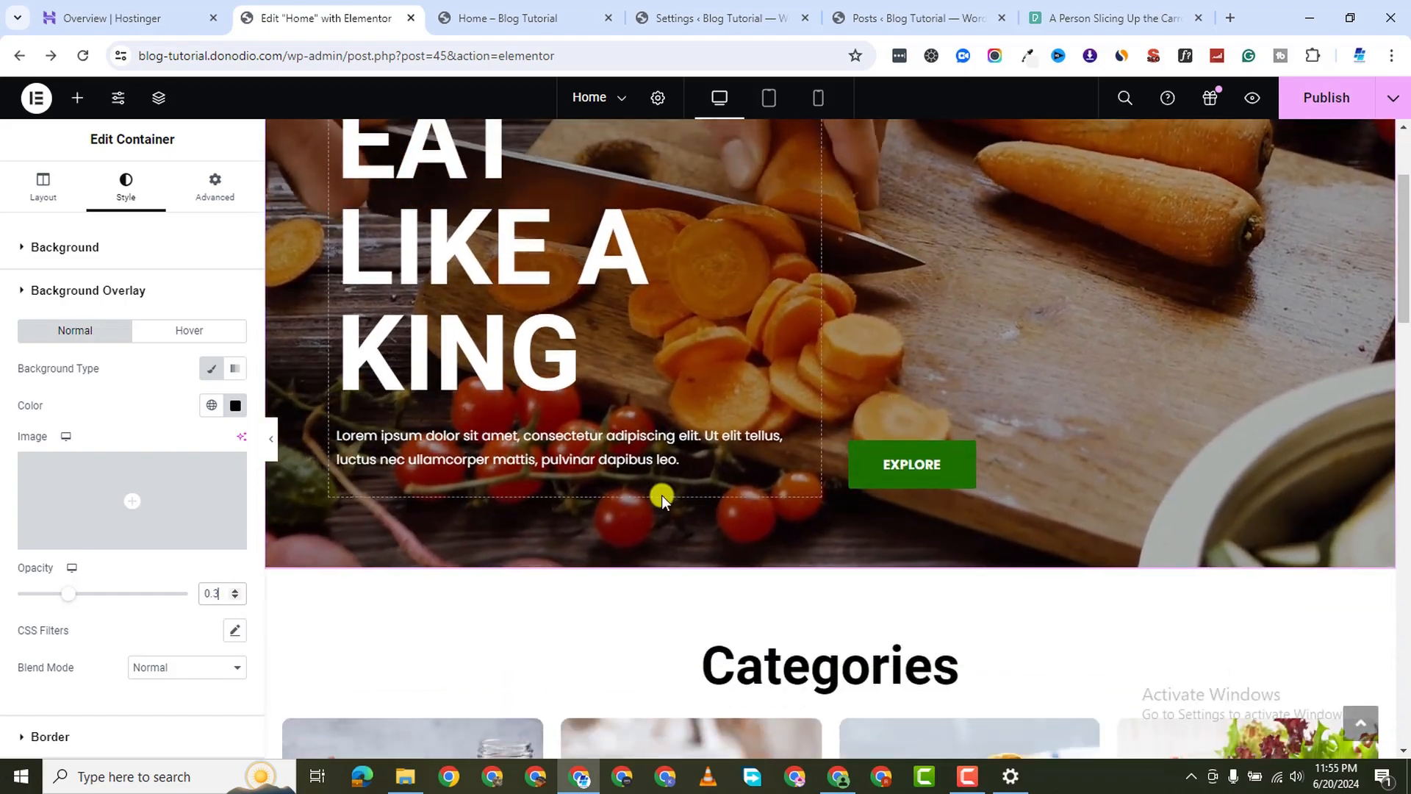
{"action": "scroll", "coordinate": [662, 495], "scroll_direction": "down", "scroll_amount": 7}
{"action": "scroll", "coordinate": [661, 497], "scroll_direction": "down", "scroll_amount": 6}
{"action": "scroll", "coordinate": [662, 496], "scroll_direction": "up", "scroll_amount": 15}
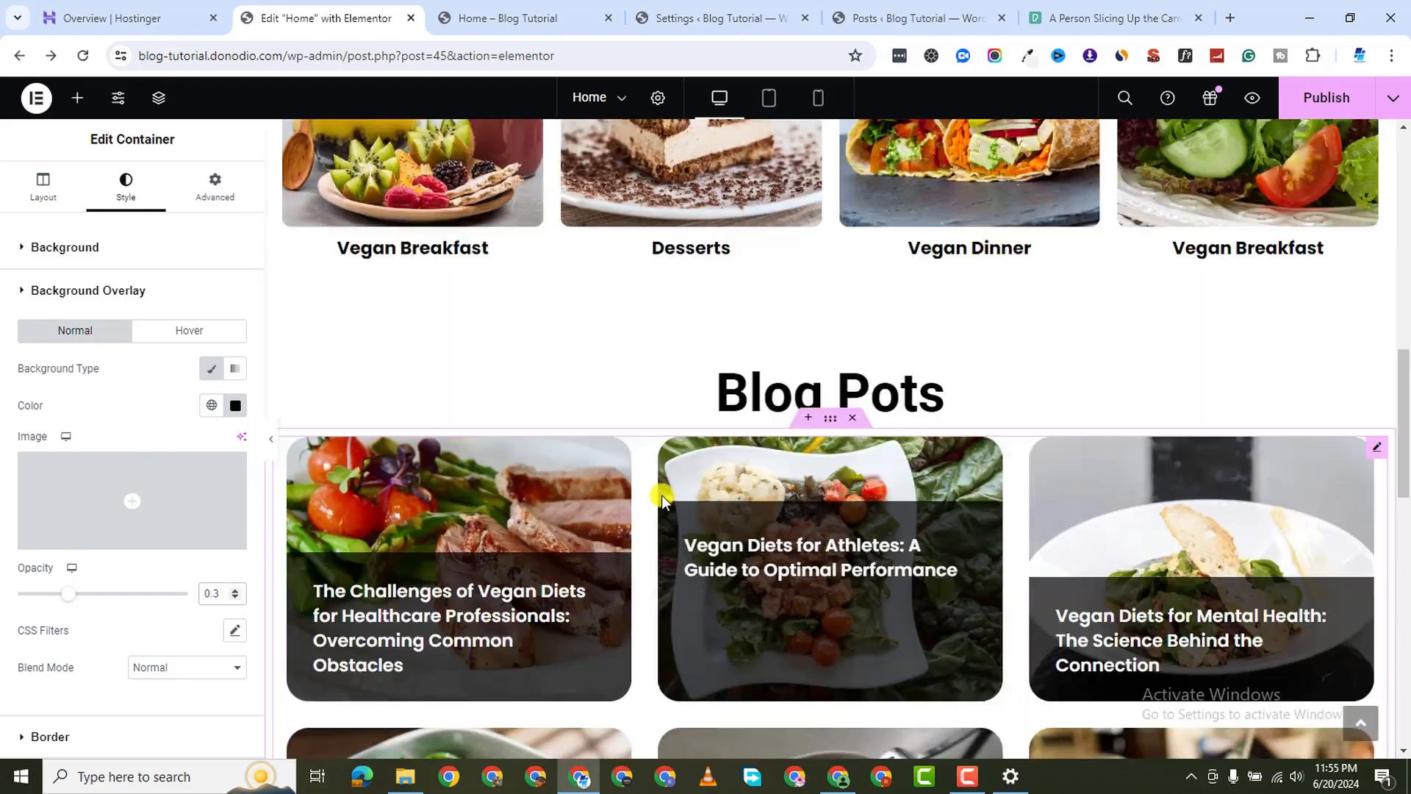
{"action": "scroll", "coordinate": [589, 500], "scroll_direction": "down", "scroll_amount": 20}
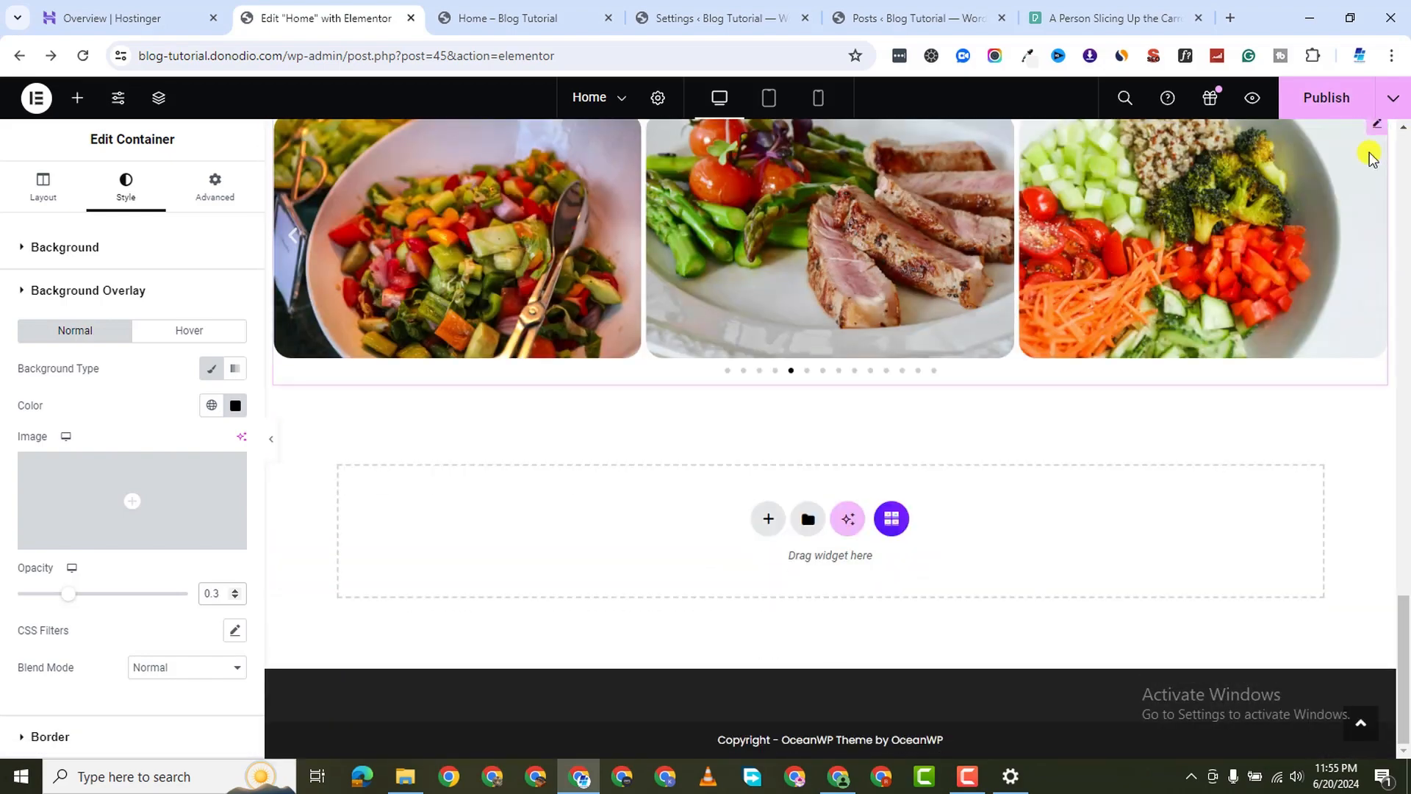
{"action": "left_click", "coordinate": [1323, 95]}
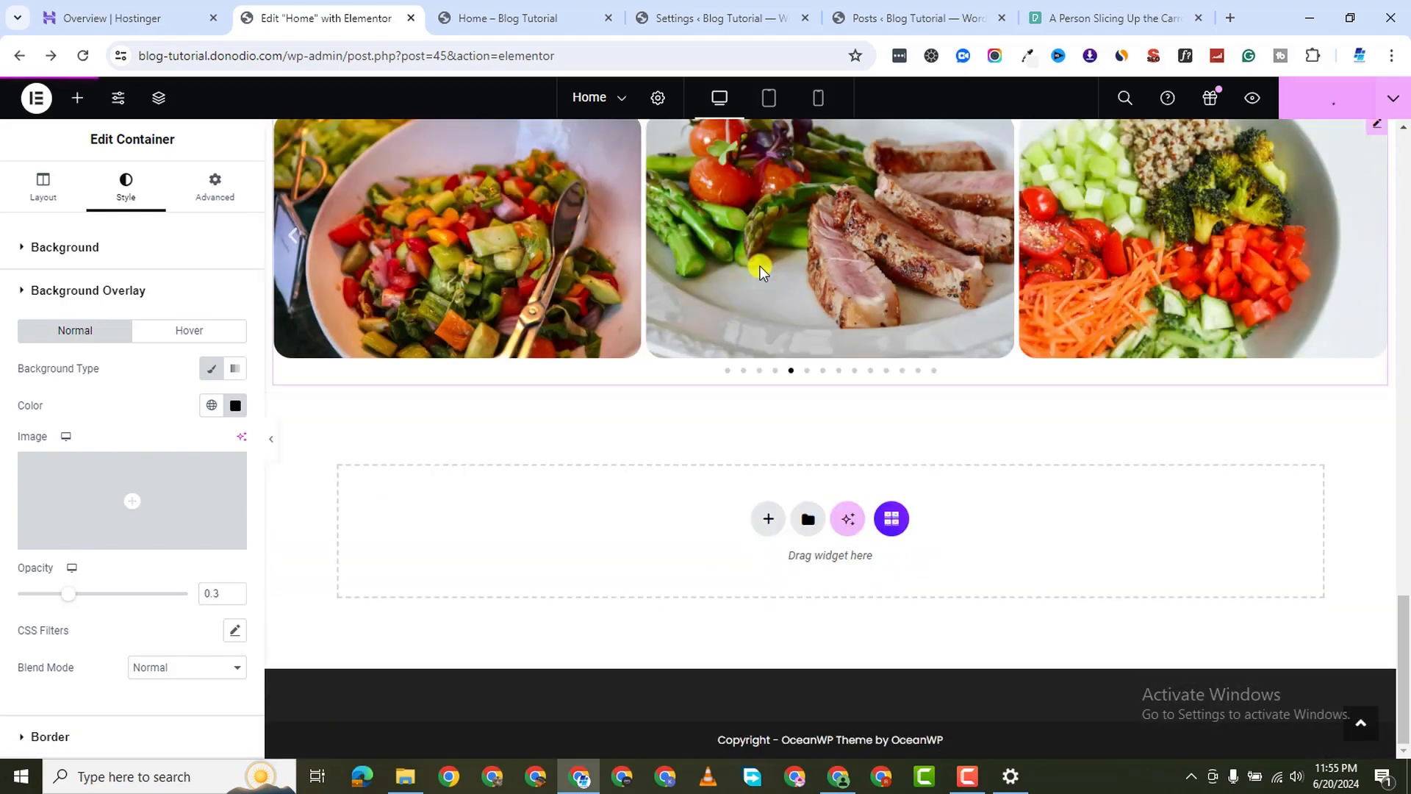
From the dashboard's Pages list, add a new page titled 'Blog' and publish it
{"action": "left_click", "coordinate": [482, 16]}
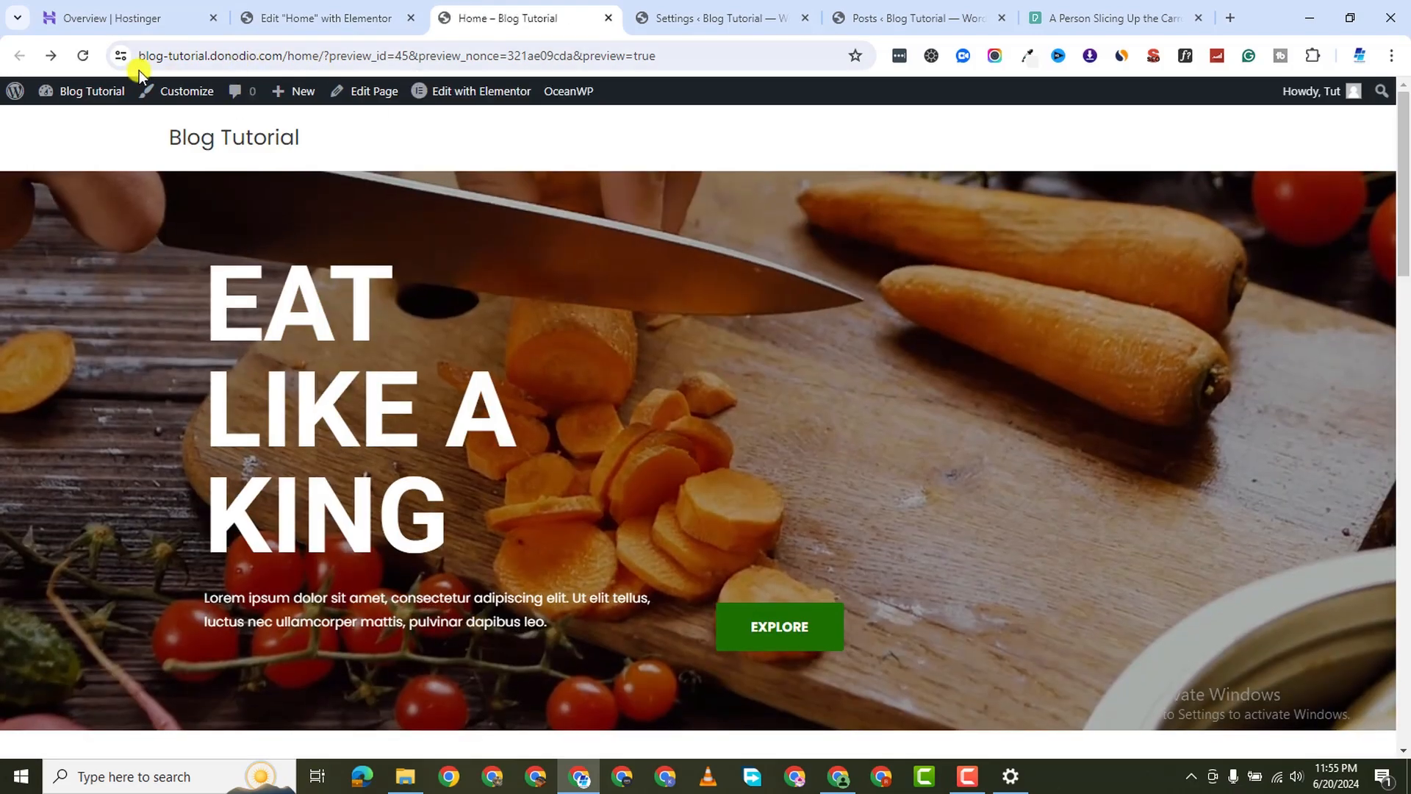
{"action": "mouse_move", "coordinate": [89, 94]}
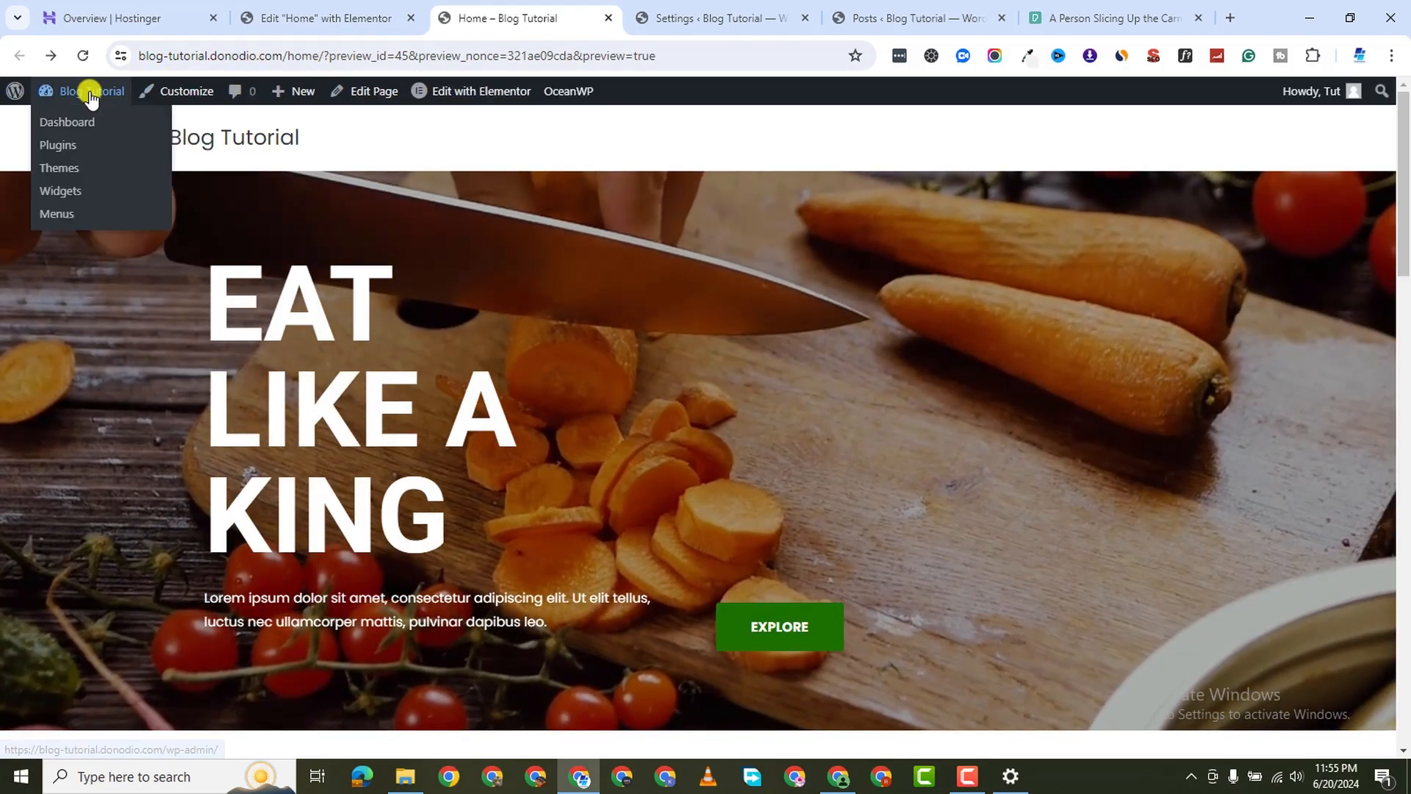
{"action": "left_click", "coordinate": [58, 122]}
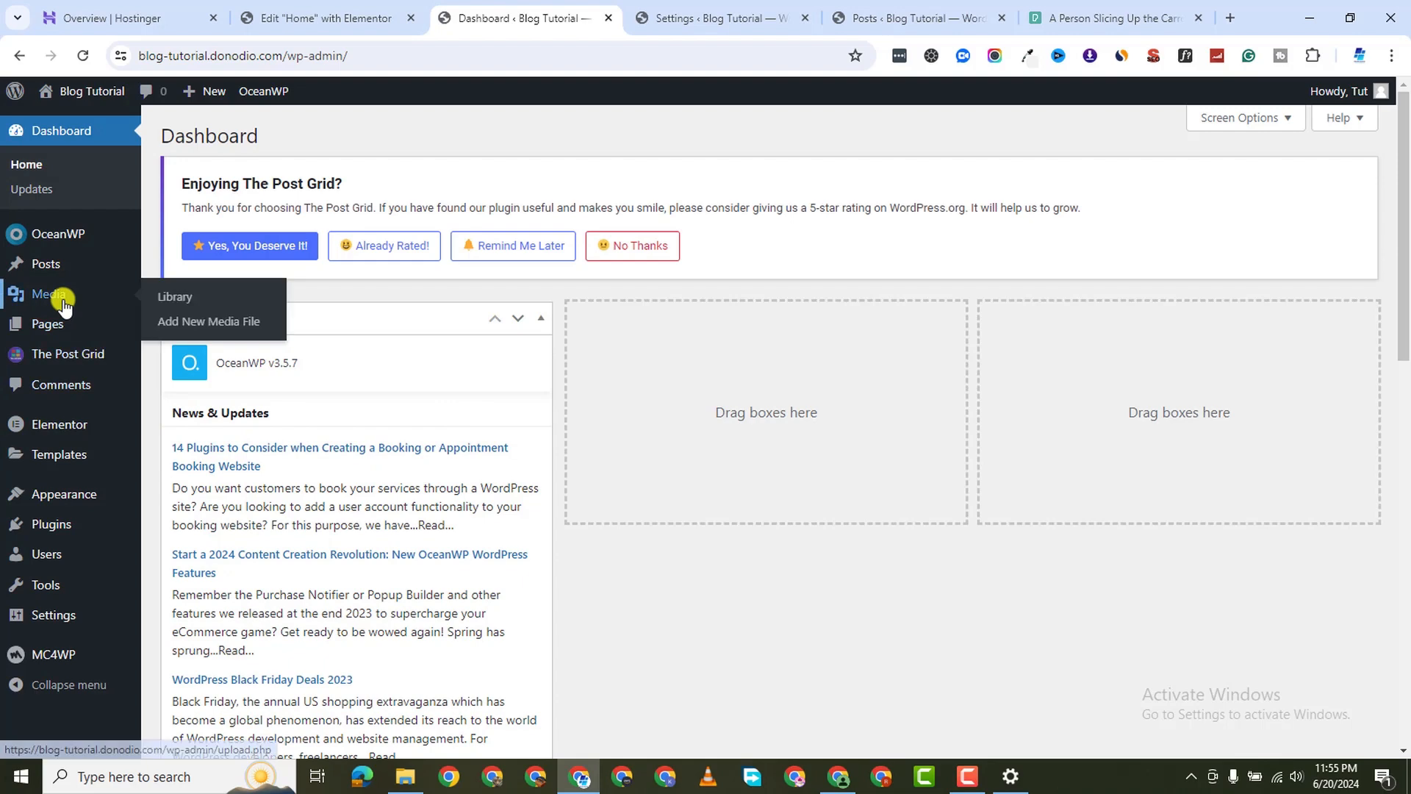
{"action": "mouse_move", "coordinate": [56, 335]}
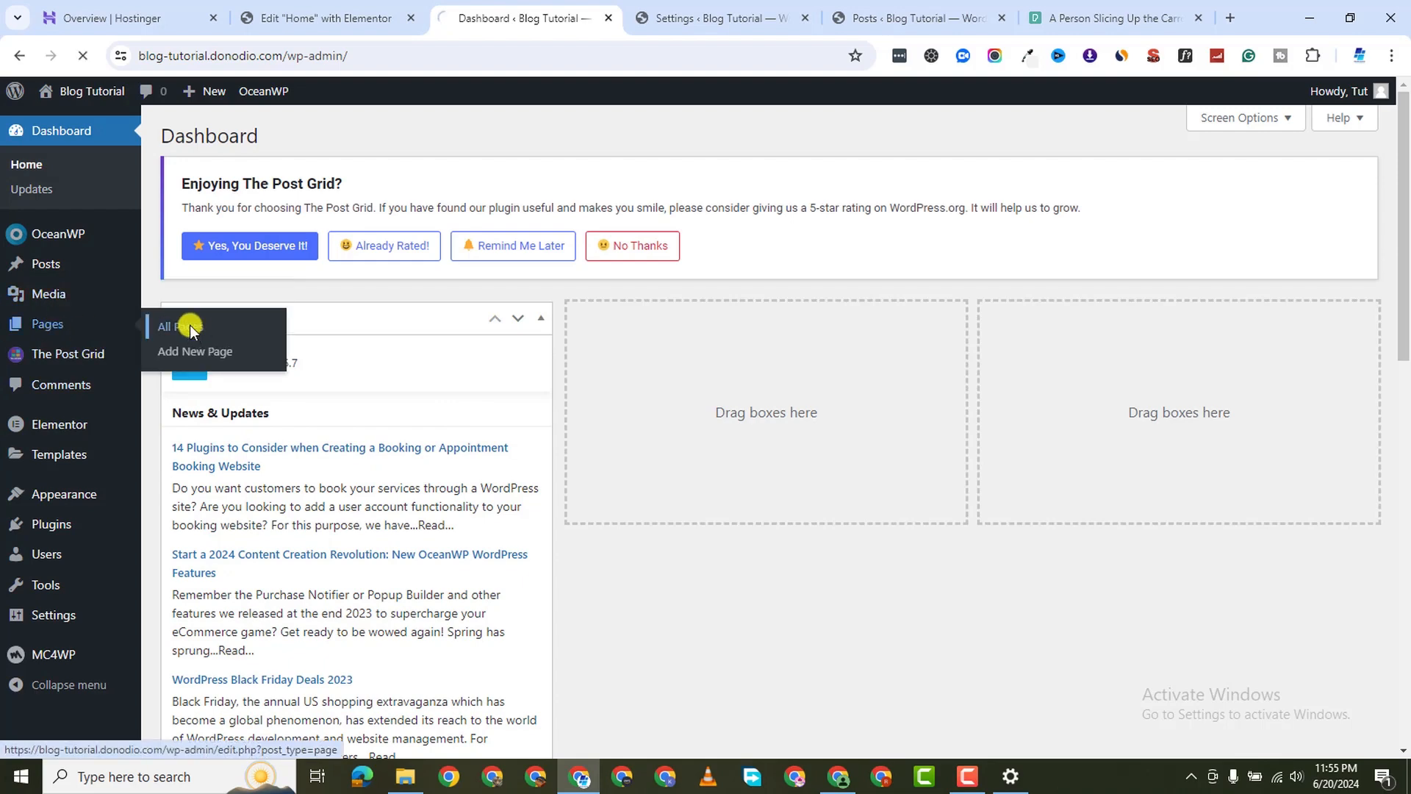
{"action": "left_click", "coordinate": [190, 324]}
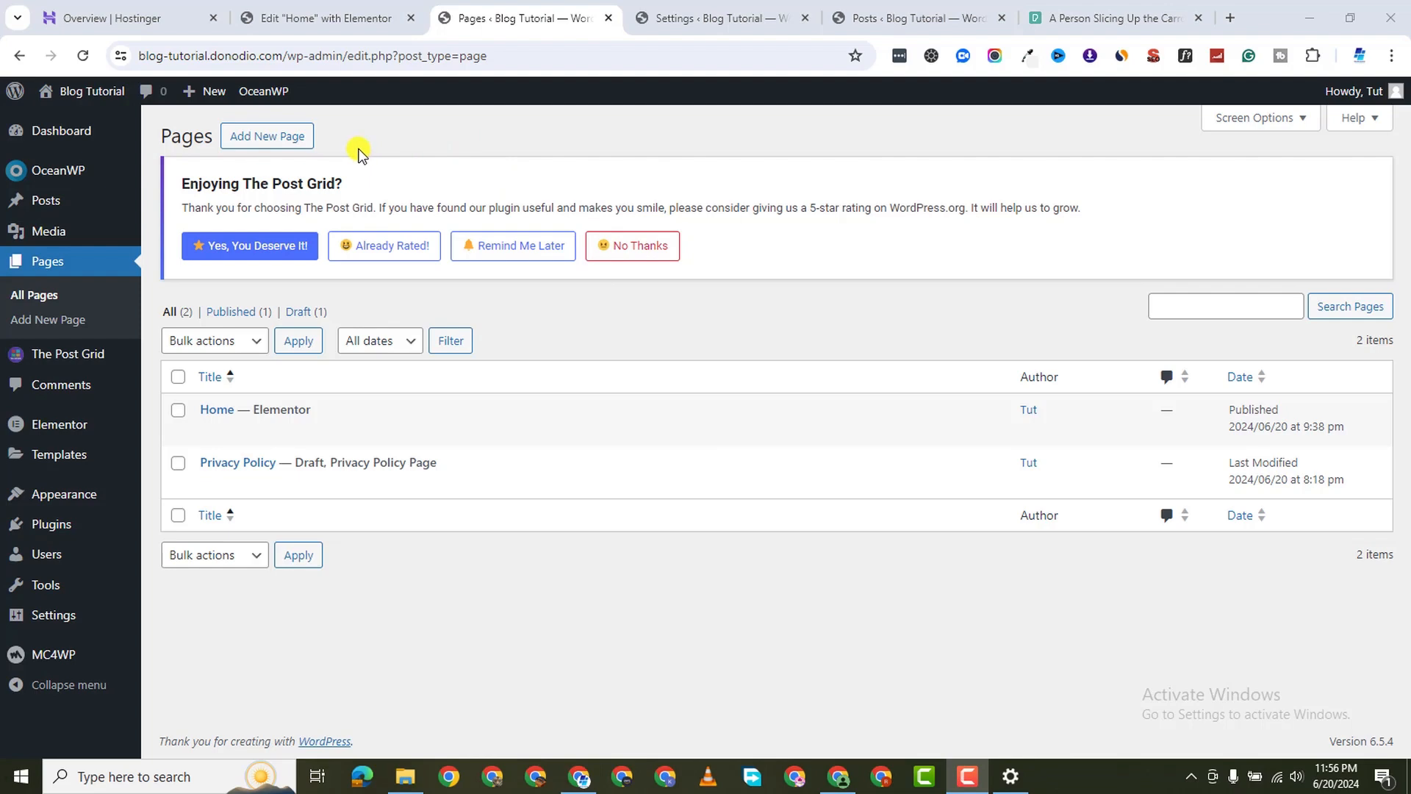
{"action": "left_click", "coordinate": [270, 136]}
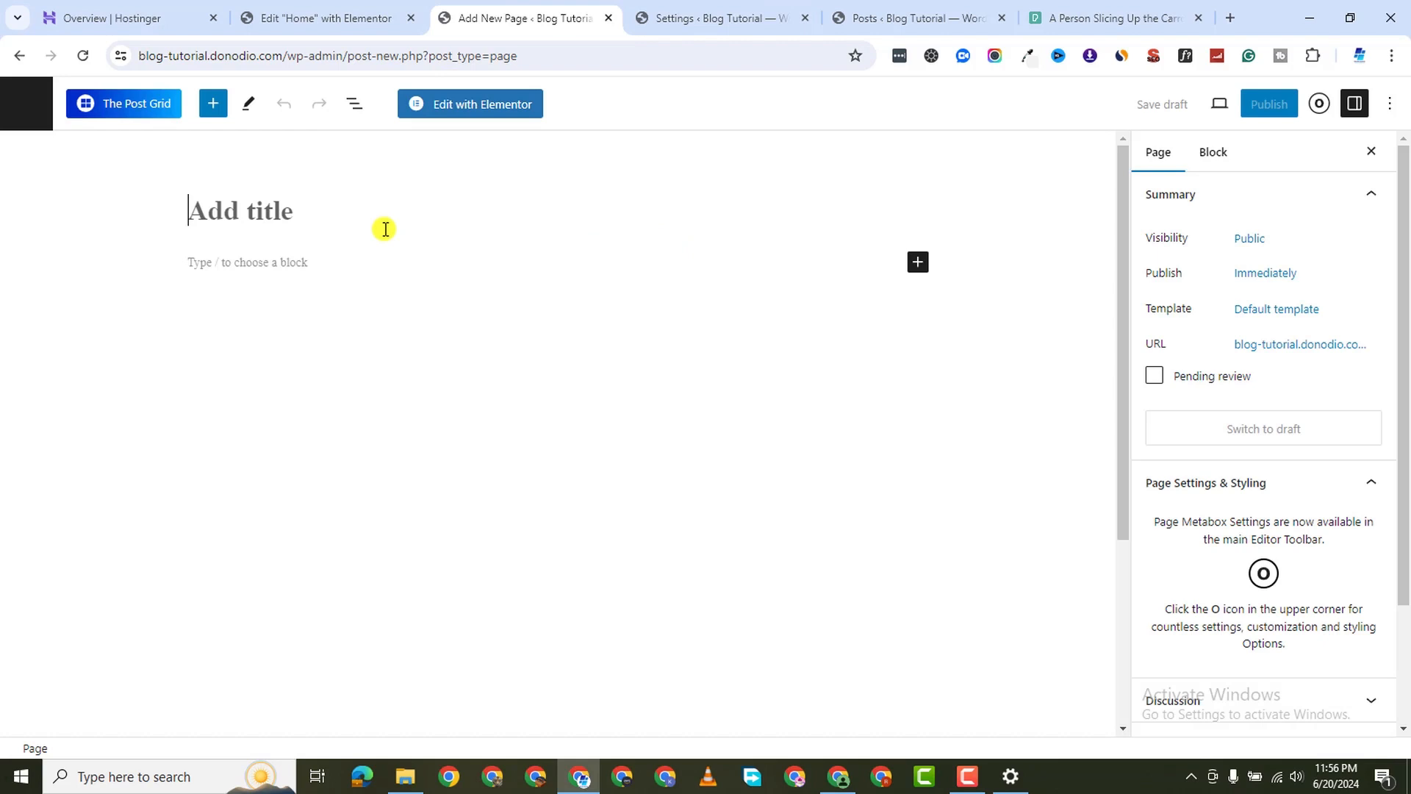
{"action": "type", "text": "Blog"}
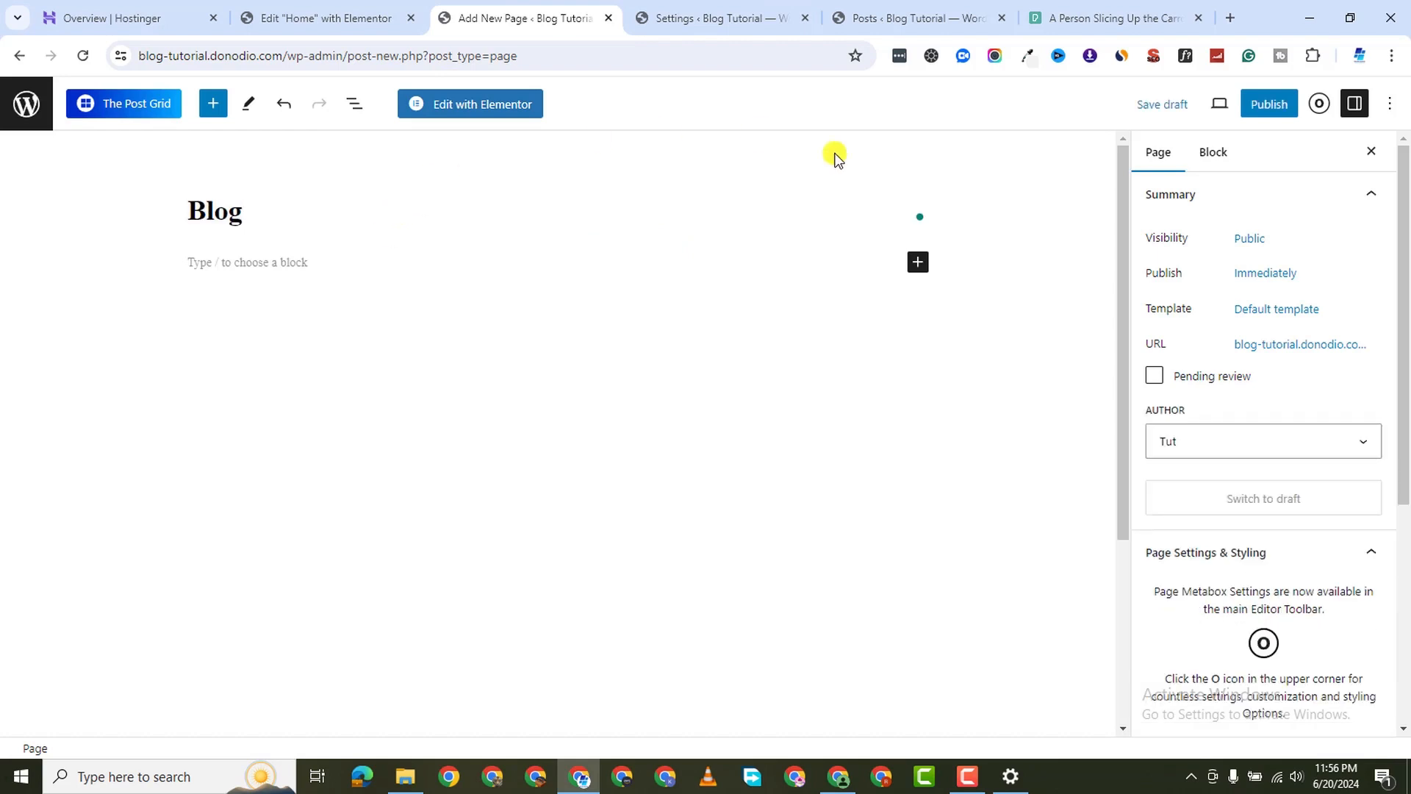
{"action": "left_click", "coordinate": [1271, 108]}
{"action": "left_click", "coordinate": [1252, 114]}
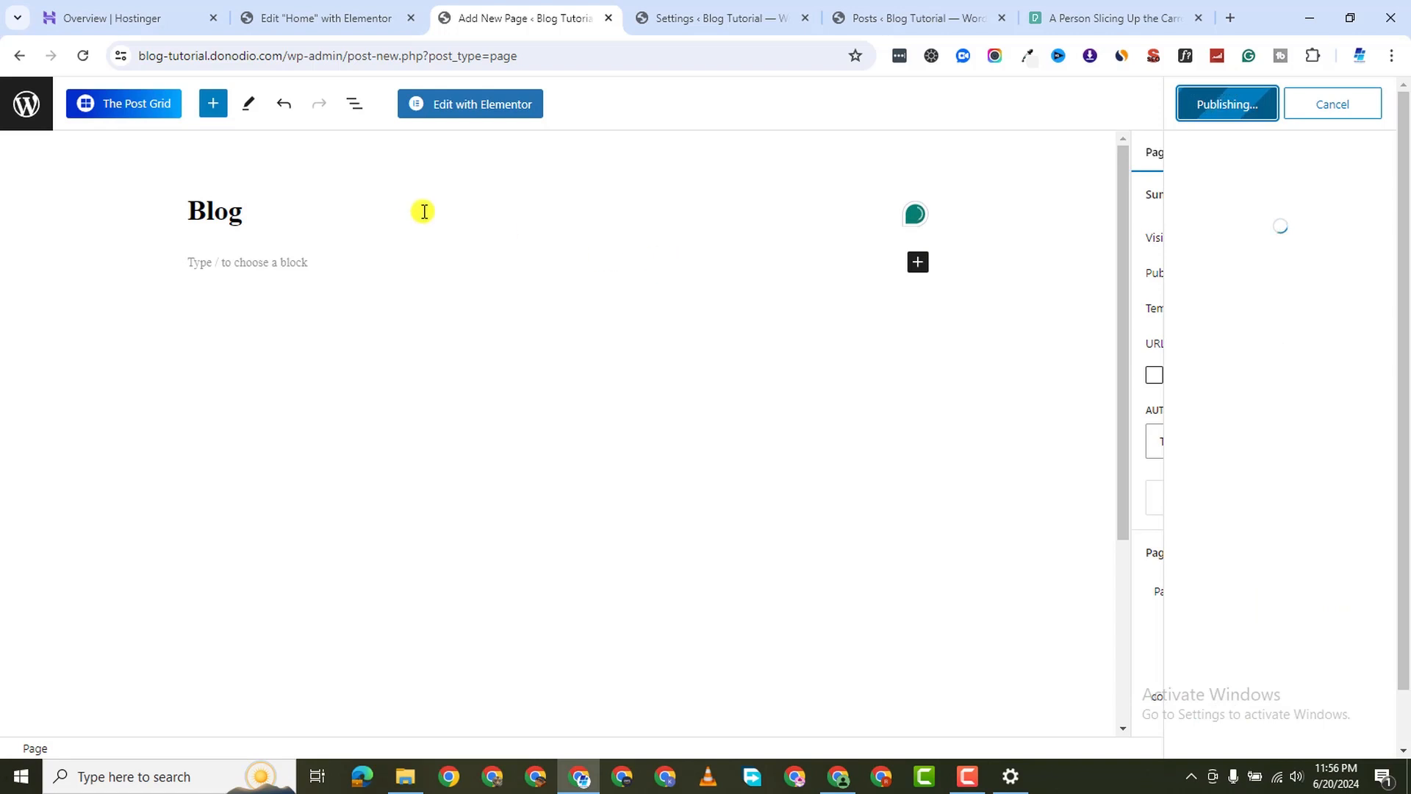
In Reading settings, choose a static homepage: Home as front page, Blog as posts page
{"action": "left_click", "coordinate": [686, 22]}
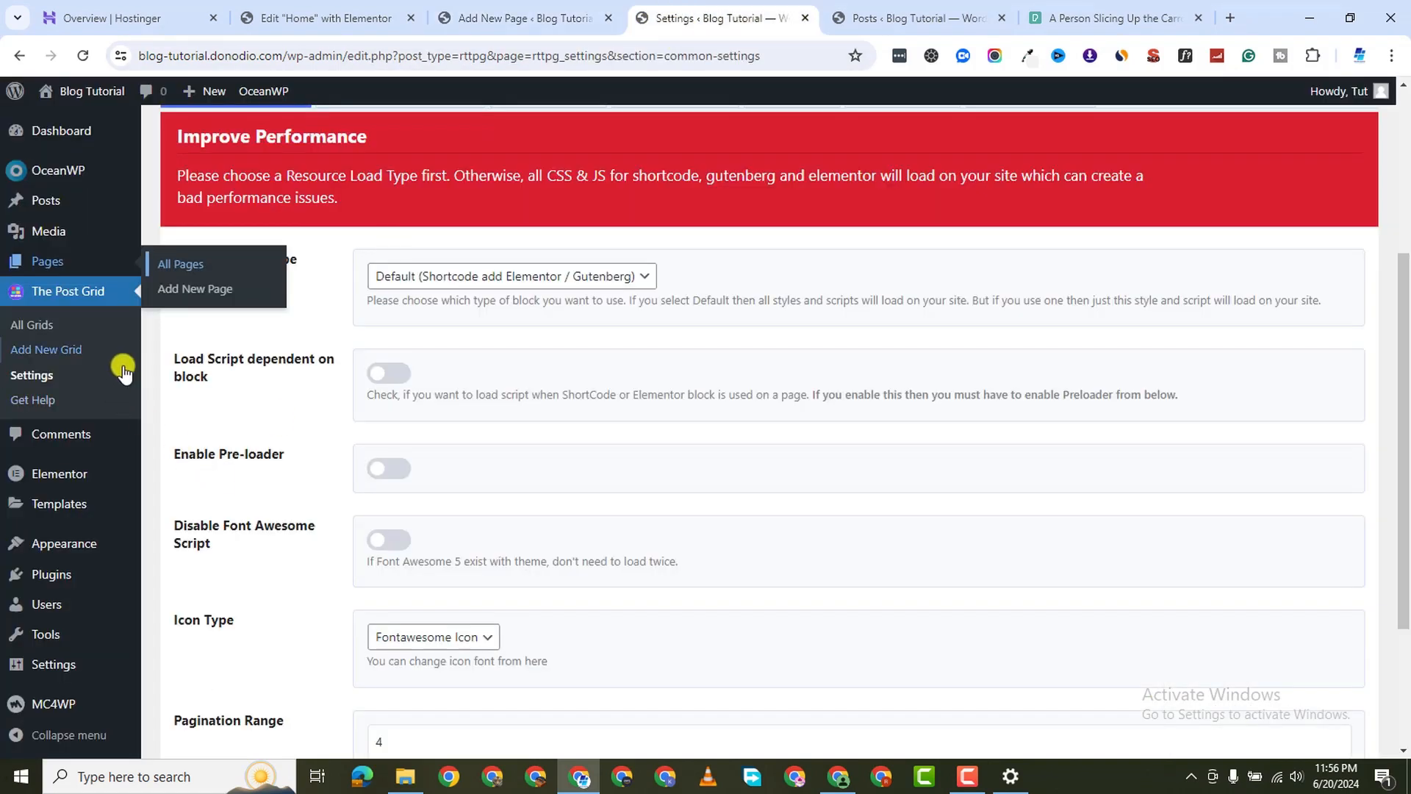
{"action": "scroll", "coordinate": [26, 647], "scroll_direction": "down", "scroll_amount": 2}
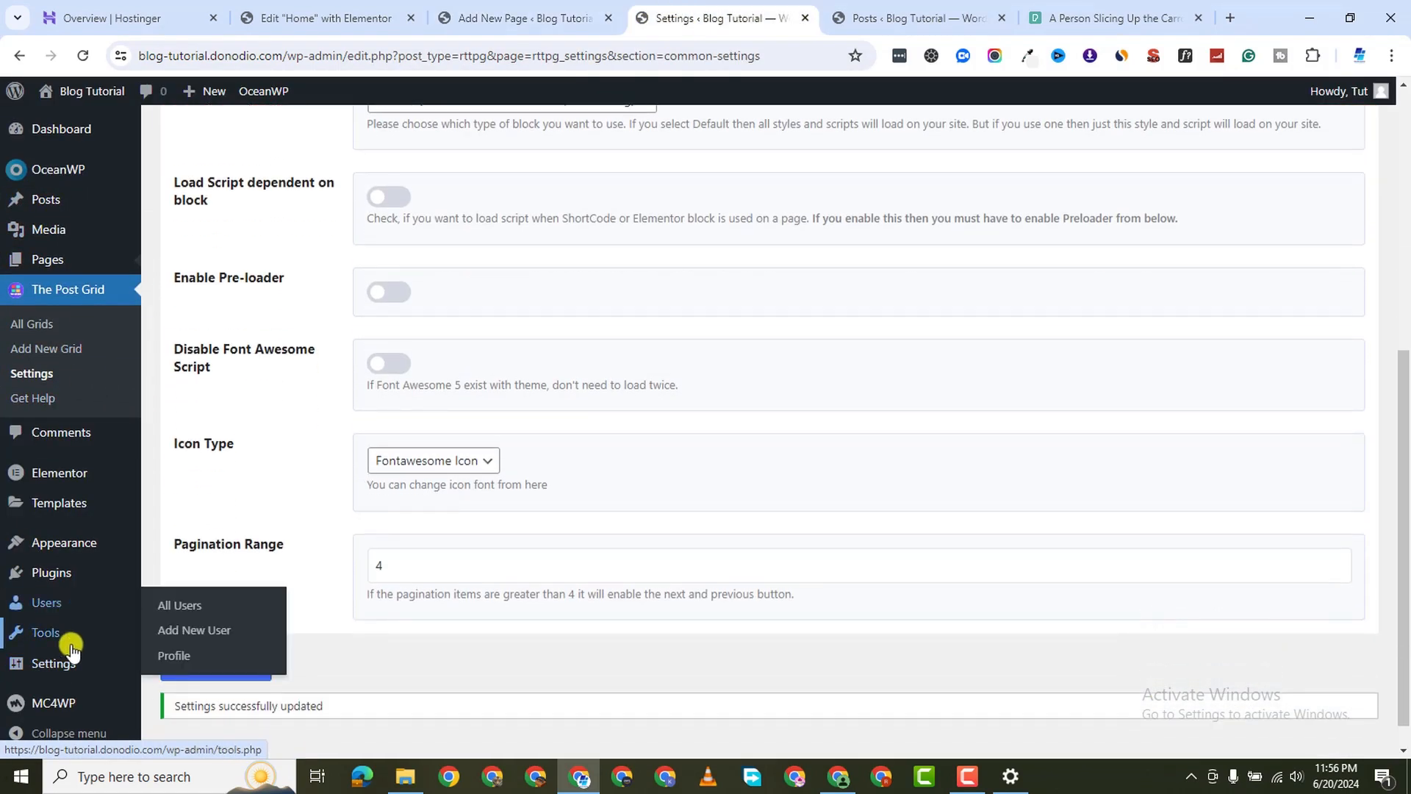
{"action": "mouse_move", "coordinate": [65, 662]}
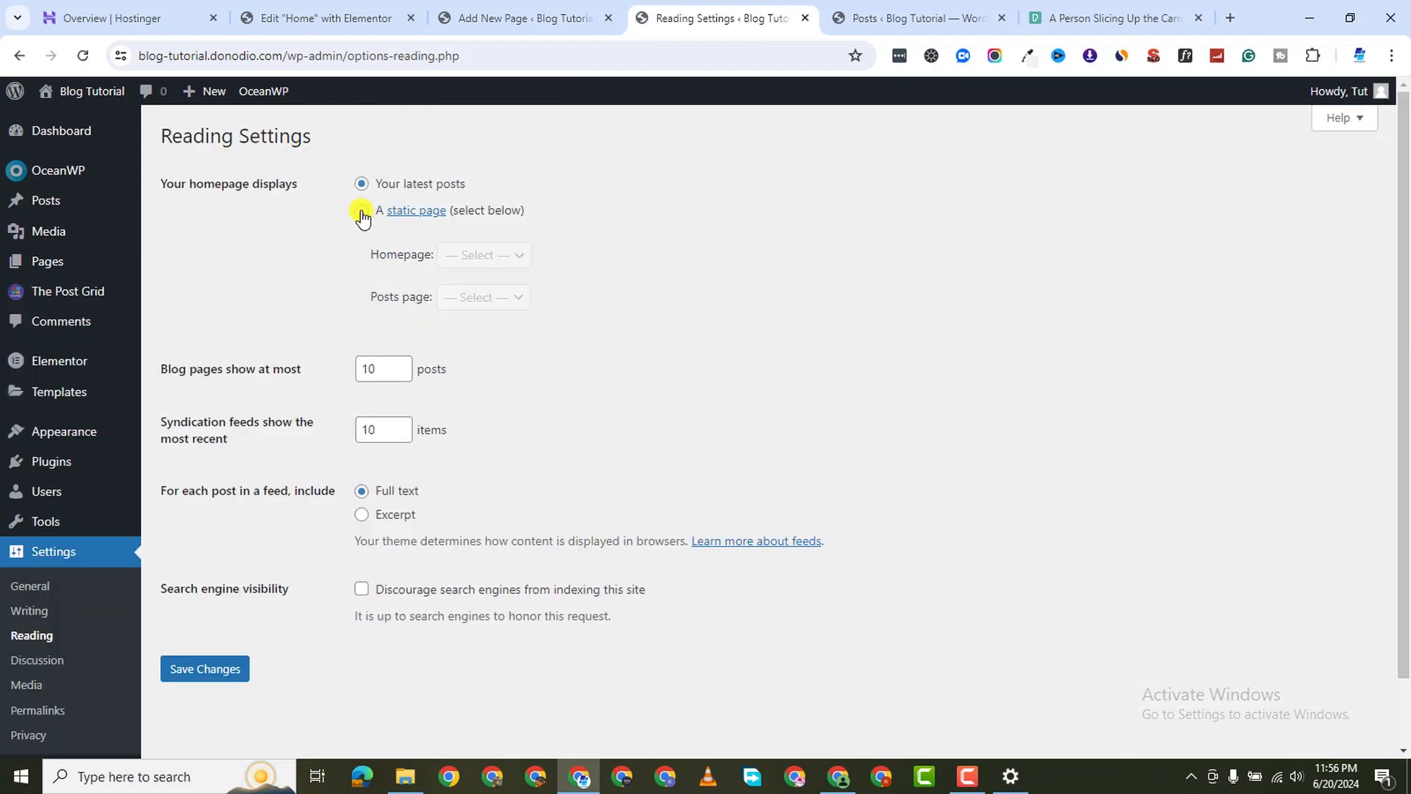
{"action": "left_click", "coordinate": [361, 212]}
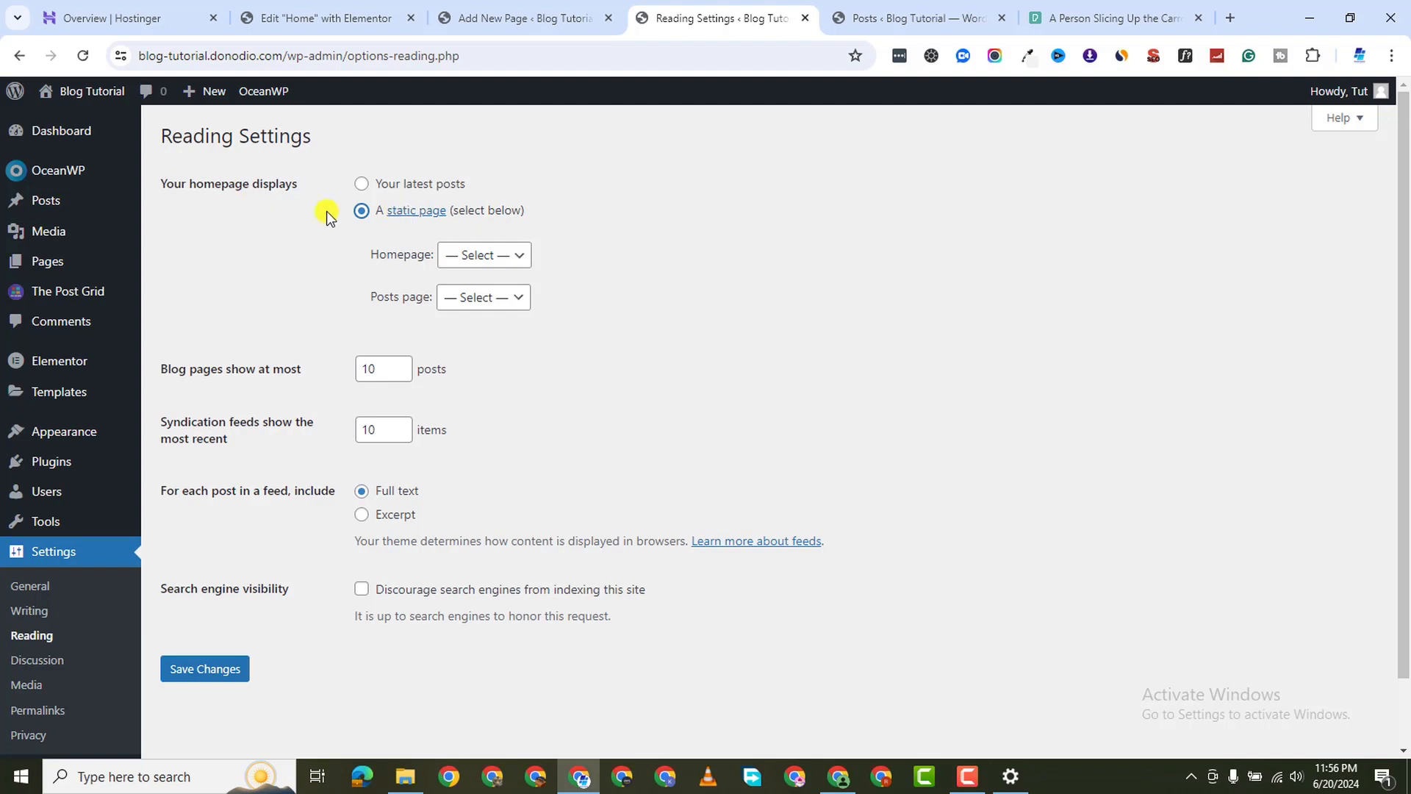
{"action": "left_click", "coordinate": [476, 257]}
{"action": "left_click", "coordinate": [484, 310]}
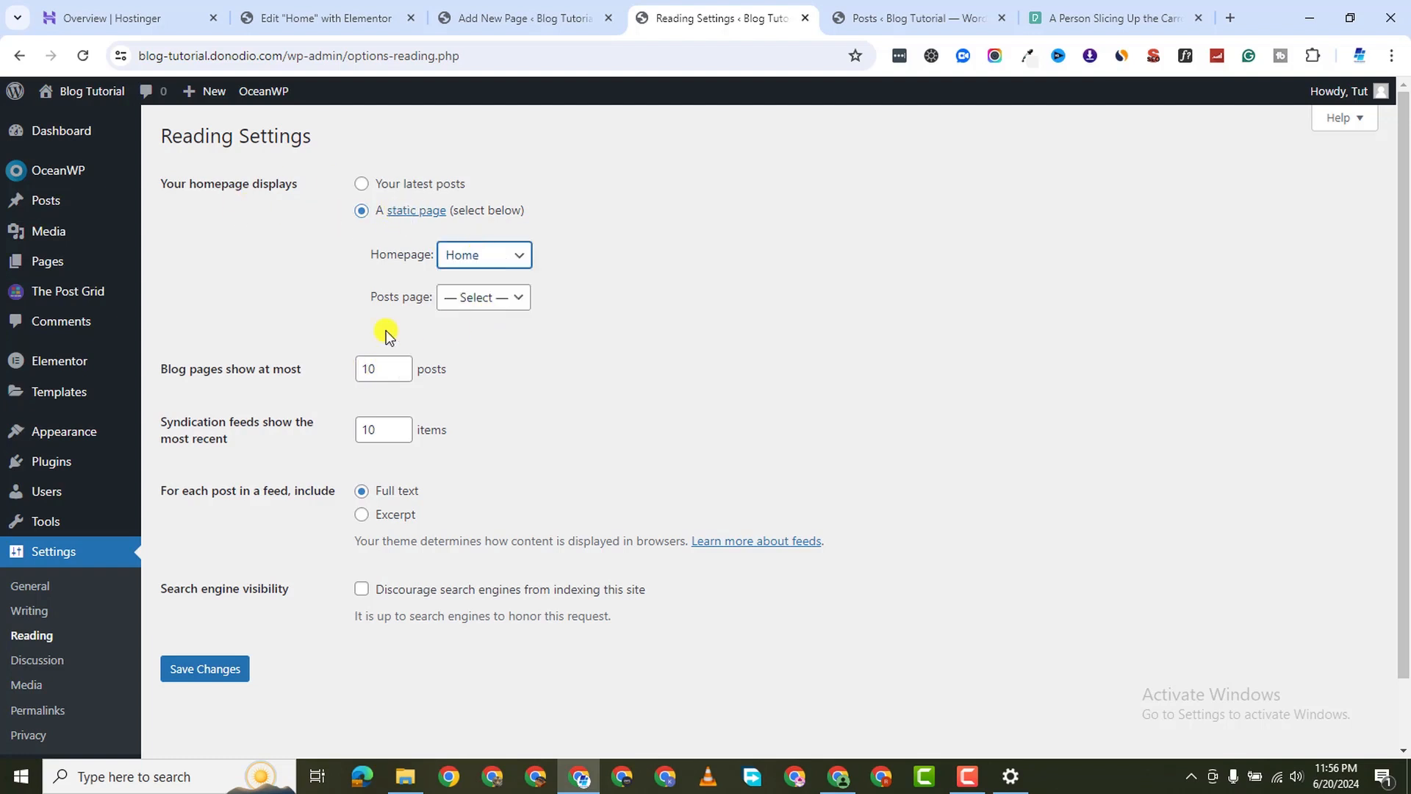
{"action": "left_click", "coordinate": [462, 301]}
{"action": "left_click", "coordinate": [518, 338]}
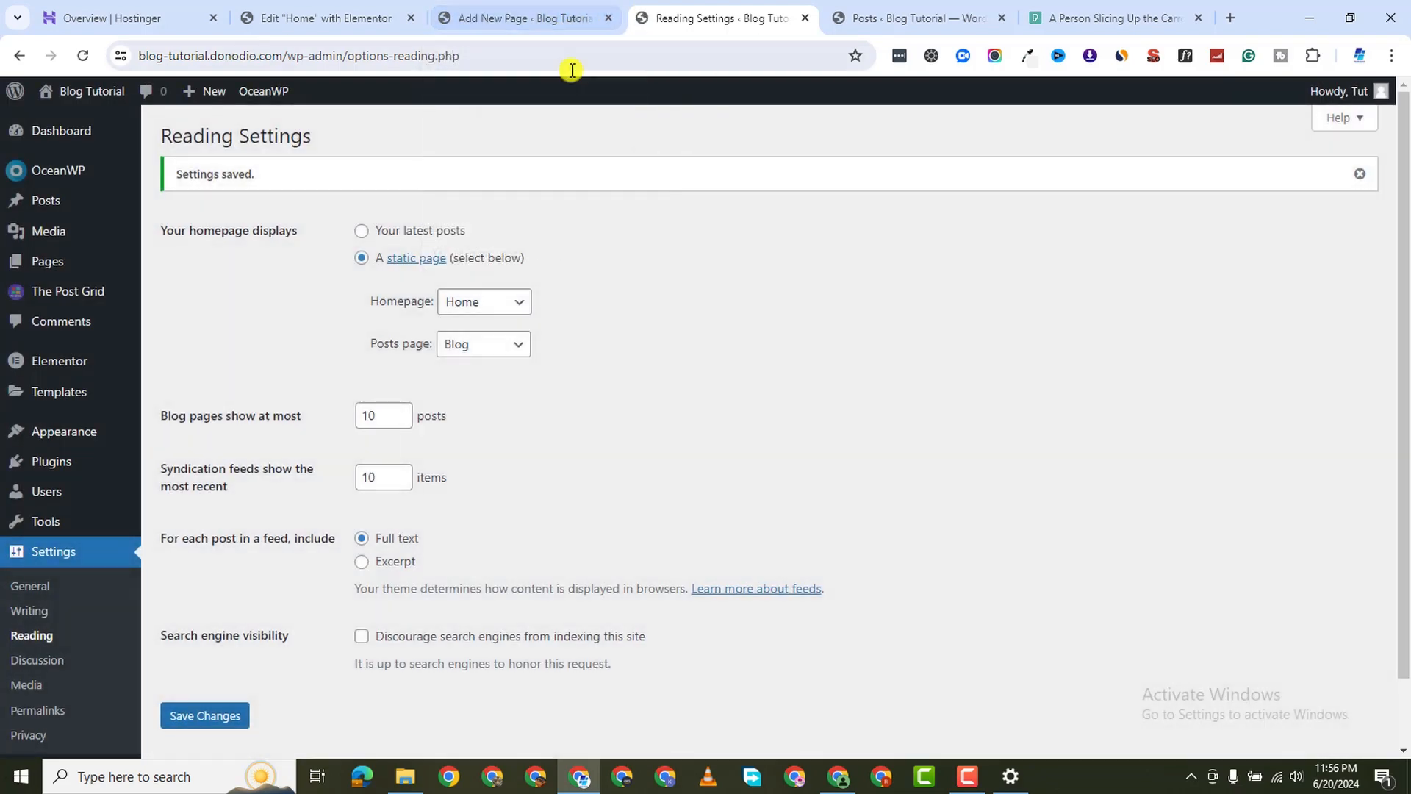
{"action": "left_click", "coordinate": [545, 16]}
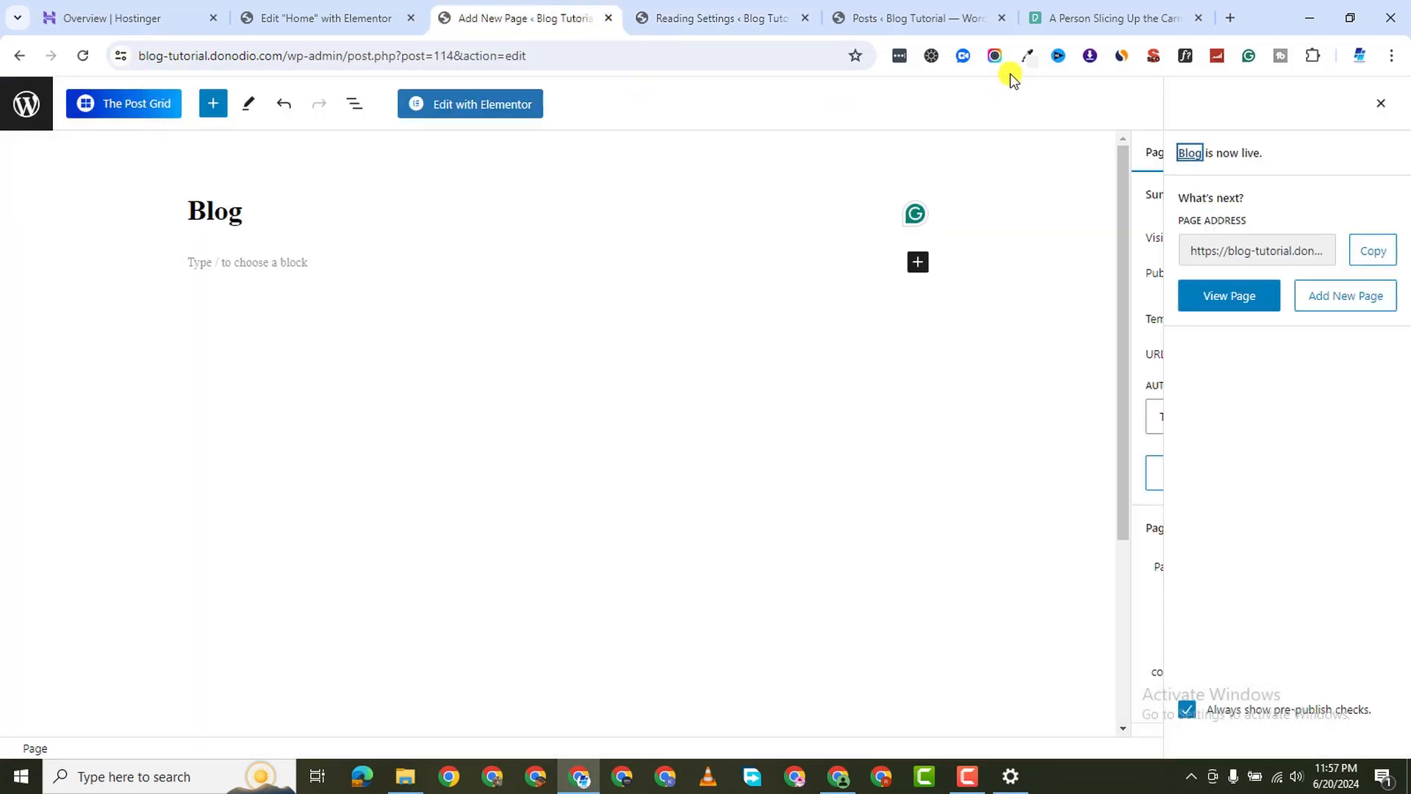
{"action": "left_click", "coordinate": [330, 19]}
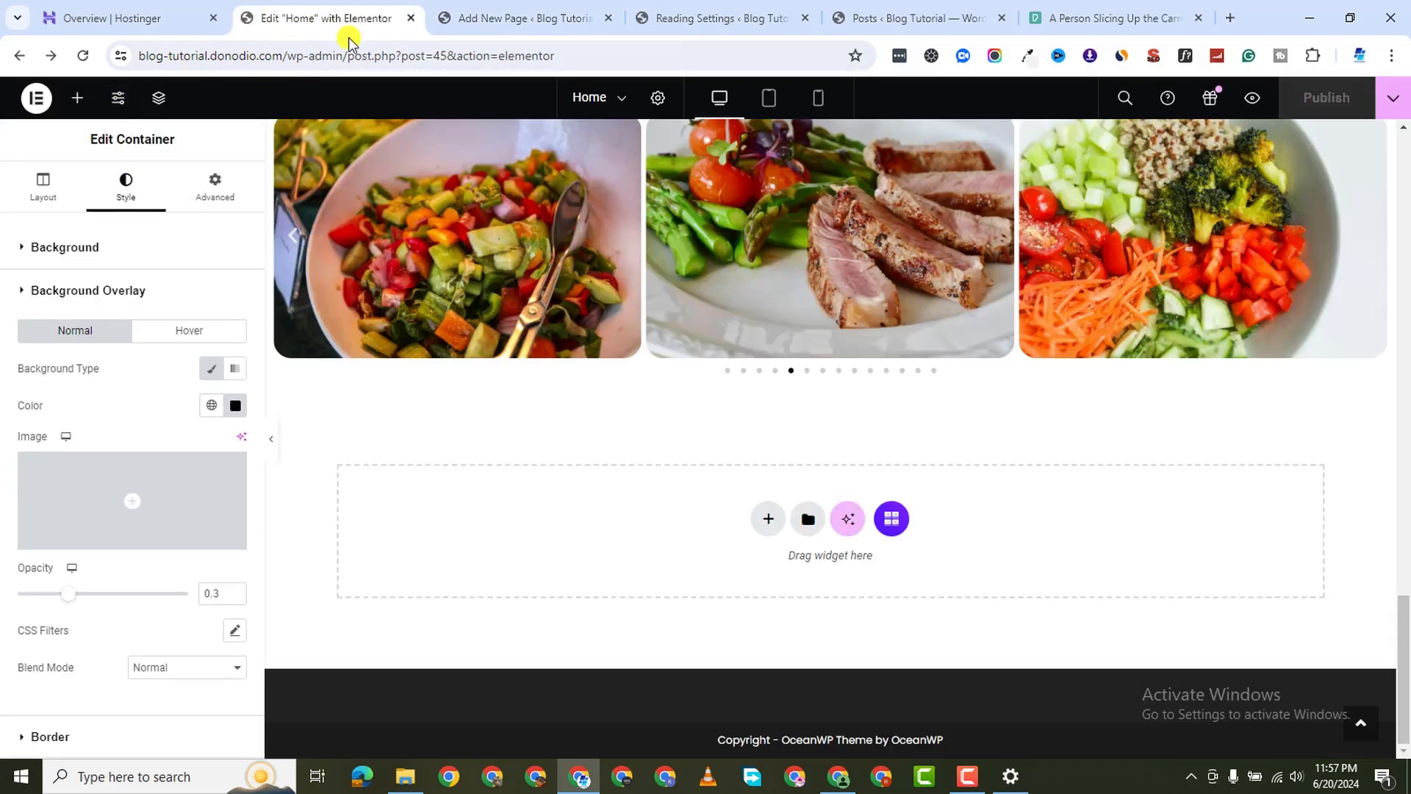
{"action": "left_click", "coordinate": [743, 19]}
{"action": "left_click", "coordinate": [882, 19]}
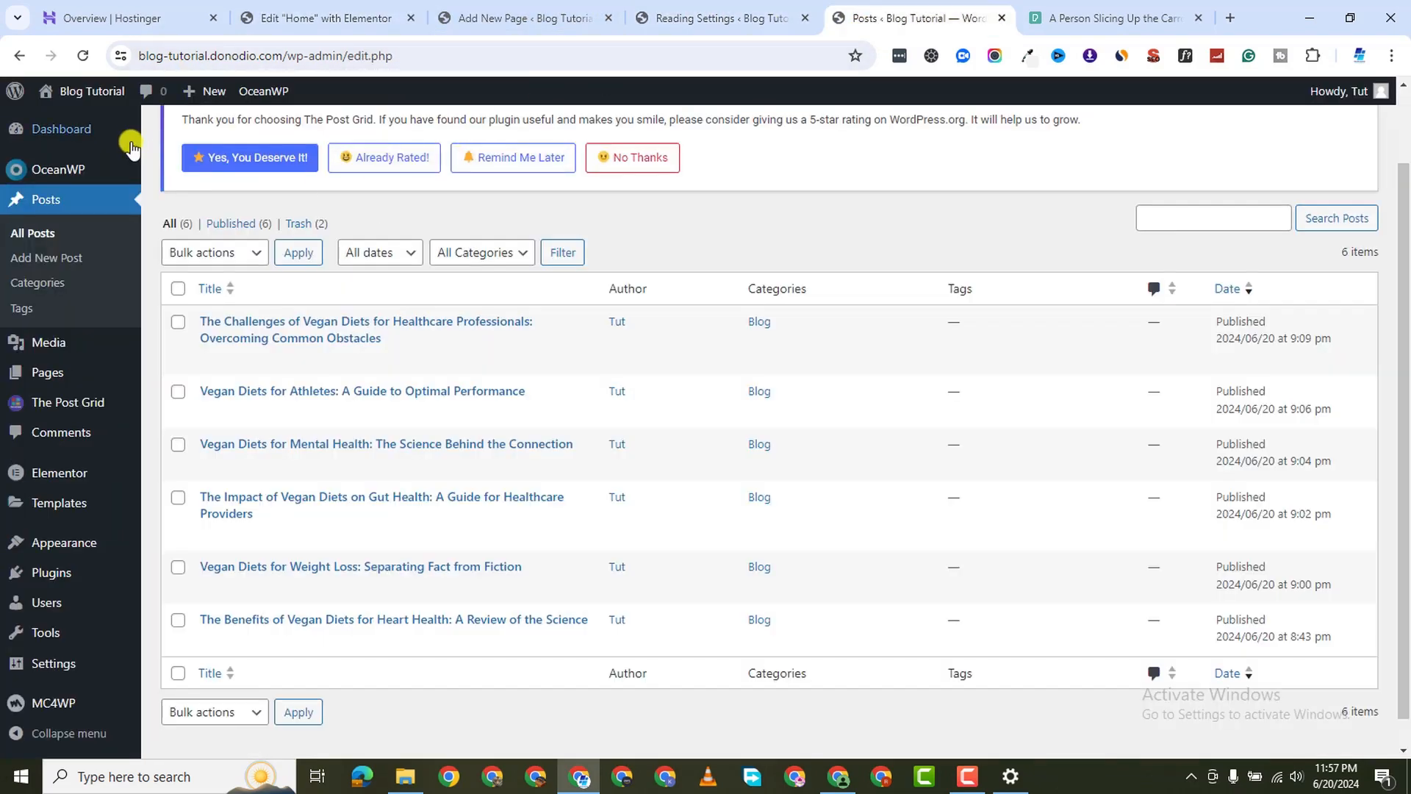
{"action": "left_click", "coordinate": [81, 118]}
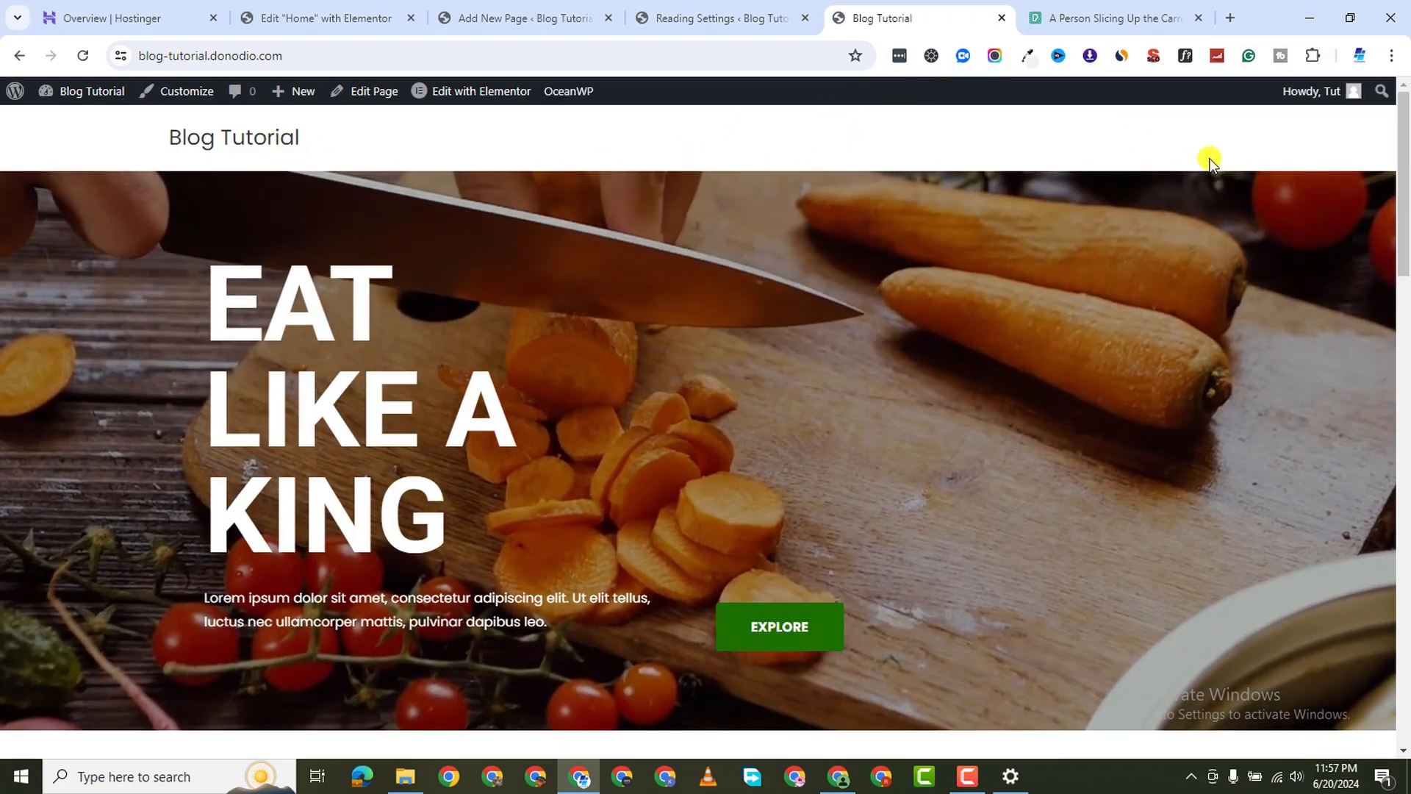
{"action": "scroll", "coordinate": [579, 347], "scroll_direction": "down", "scroll_amount": 20}
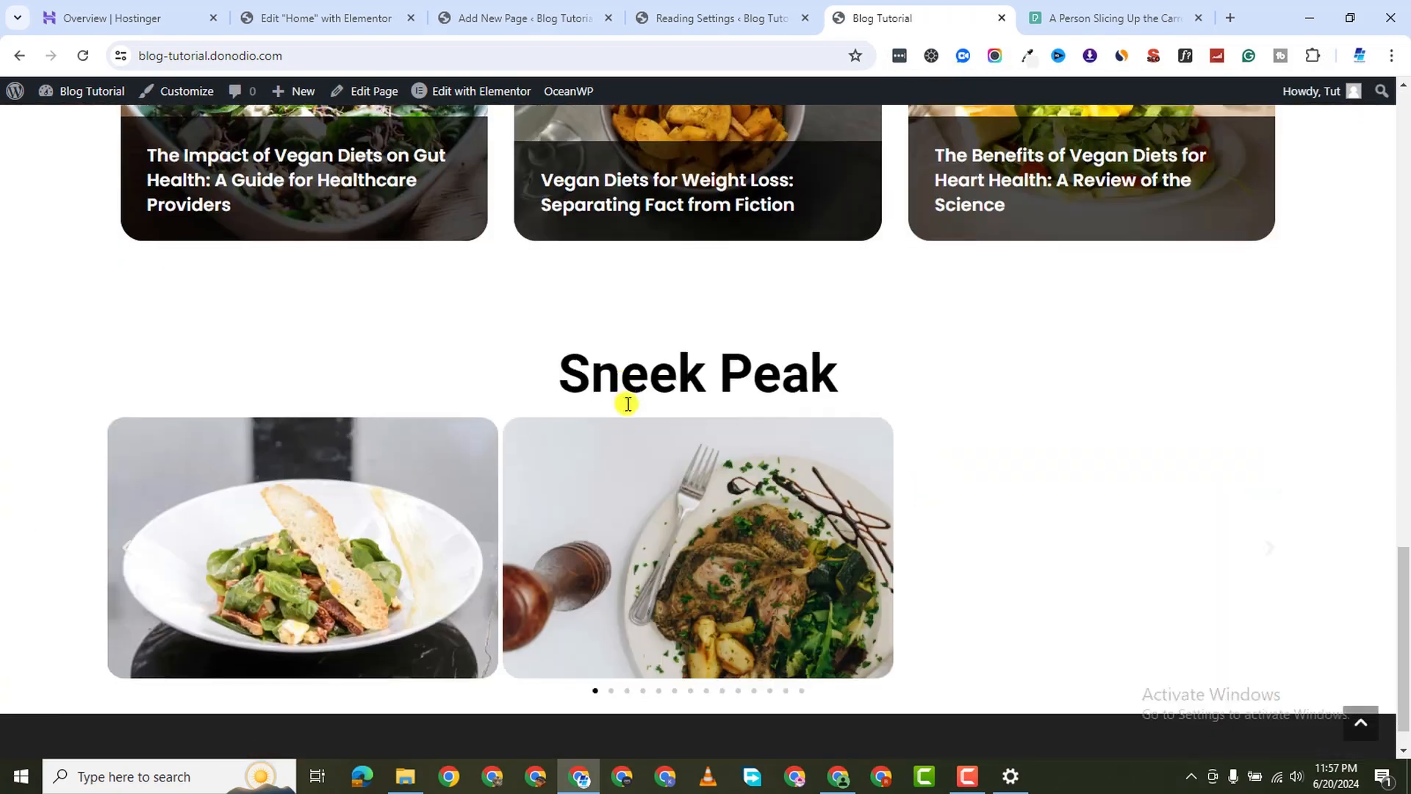
{"action": "scroll", "coordinate": [643, 377], "scroll_direction": "up", "scroll_amount": 2}
{"action": "scroll", "coordinate": [652, 393], "scroll_direction": "down", "scroll_amount": 3}
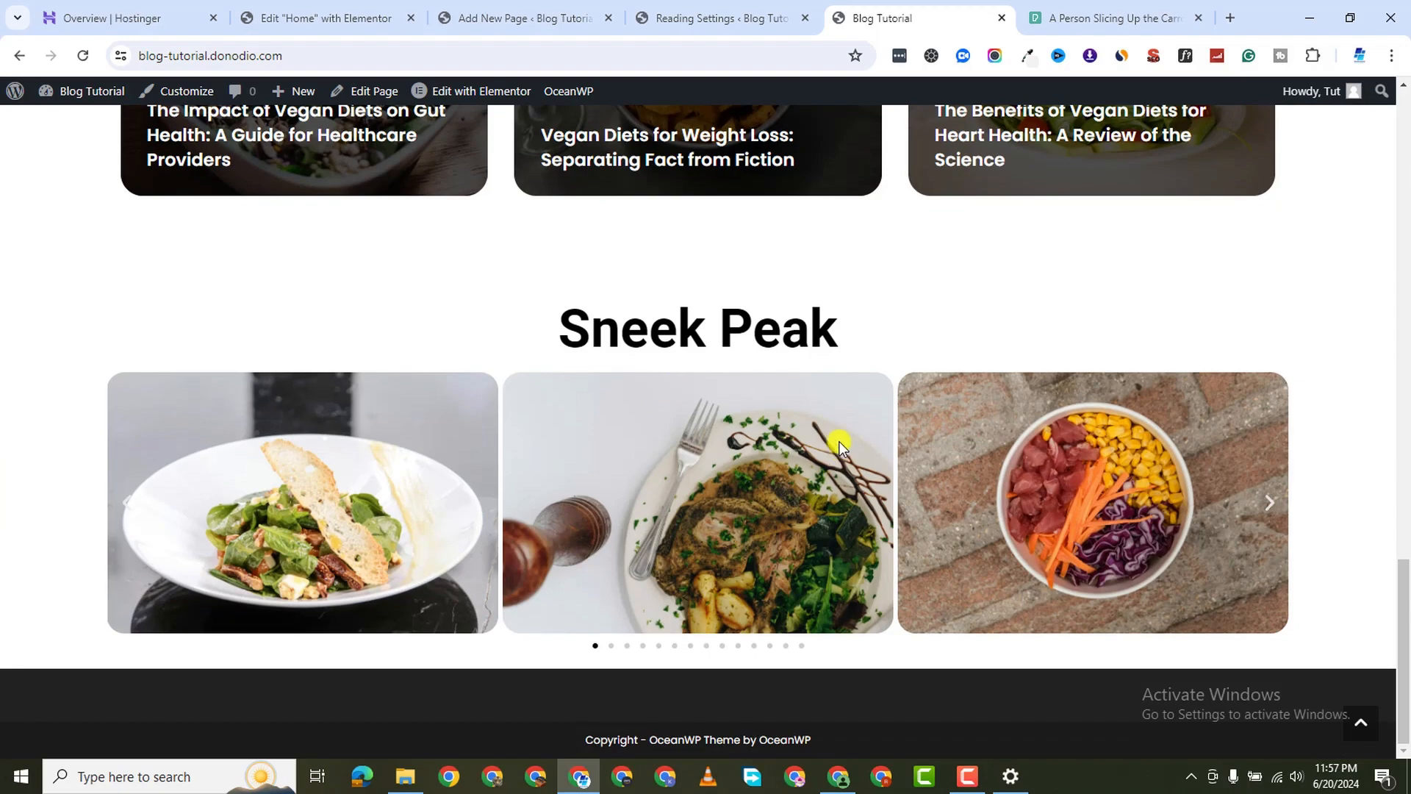
{"action": "scroll", "coordinate": [813, 438], "scroll_direction": "up", "scroll_amount": 20}
{"action": "scroll", "coordinate": [845, 454], "scroll_direction": "down", "scroll_amount": 10}
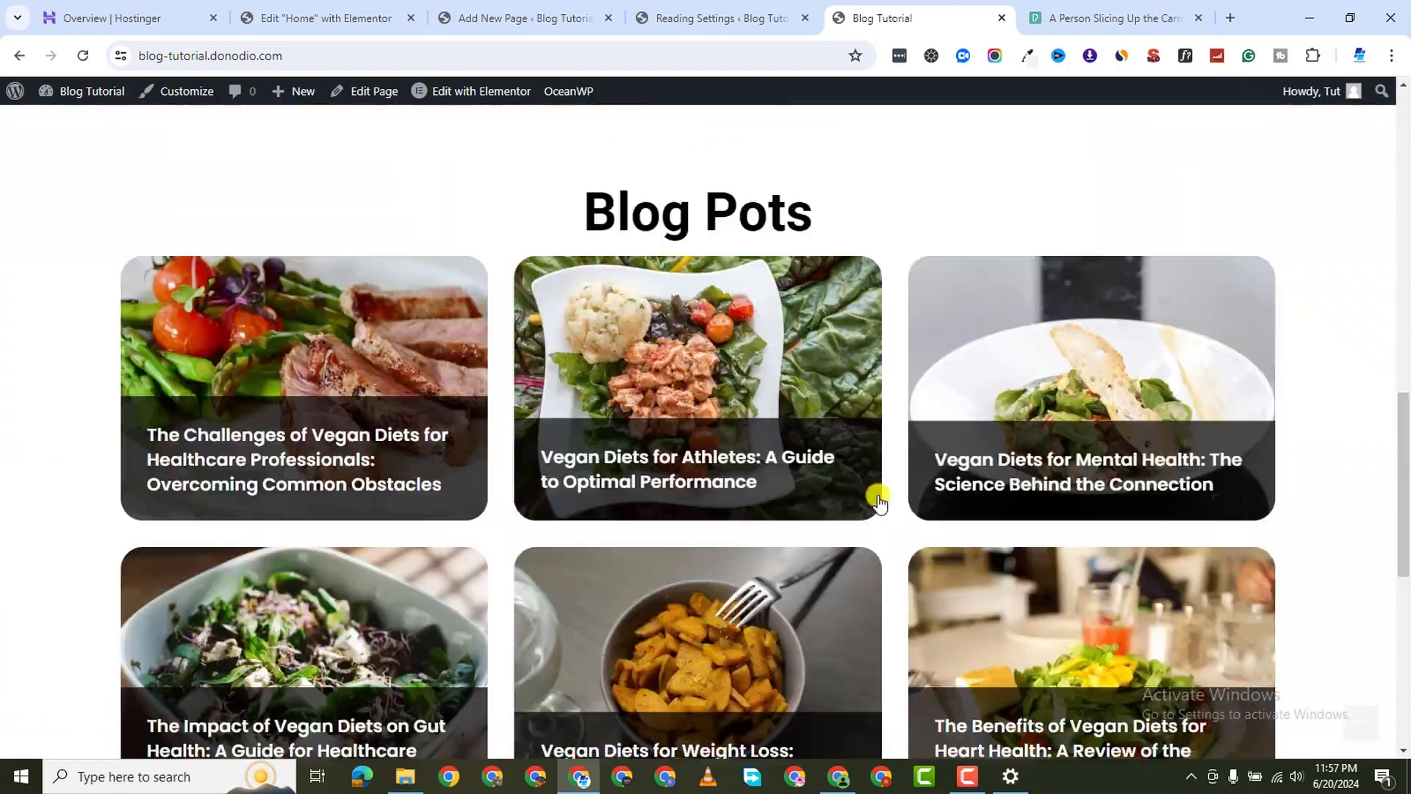
{"action": "scroll", "coordinate": [879, 501], "scroll_direction": "down", "scroll_amount": 8}
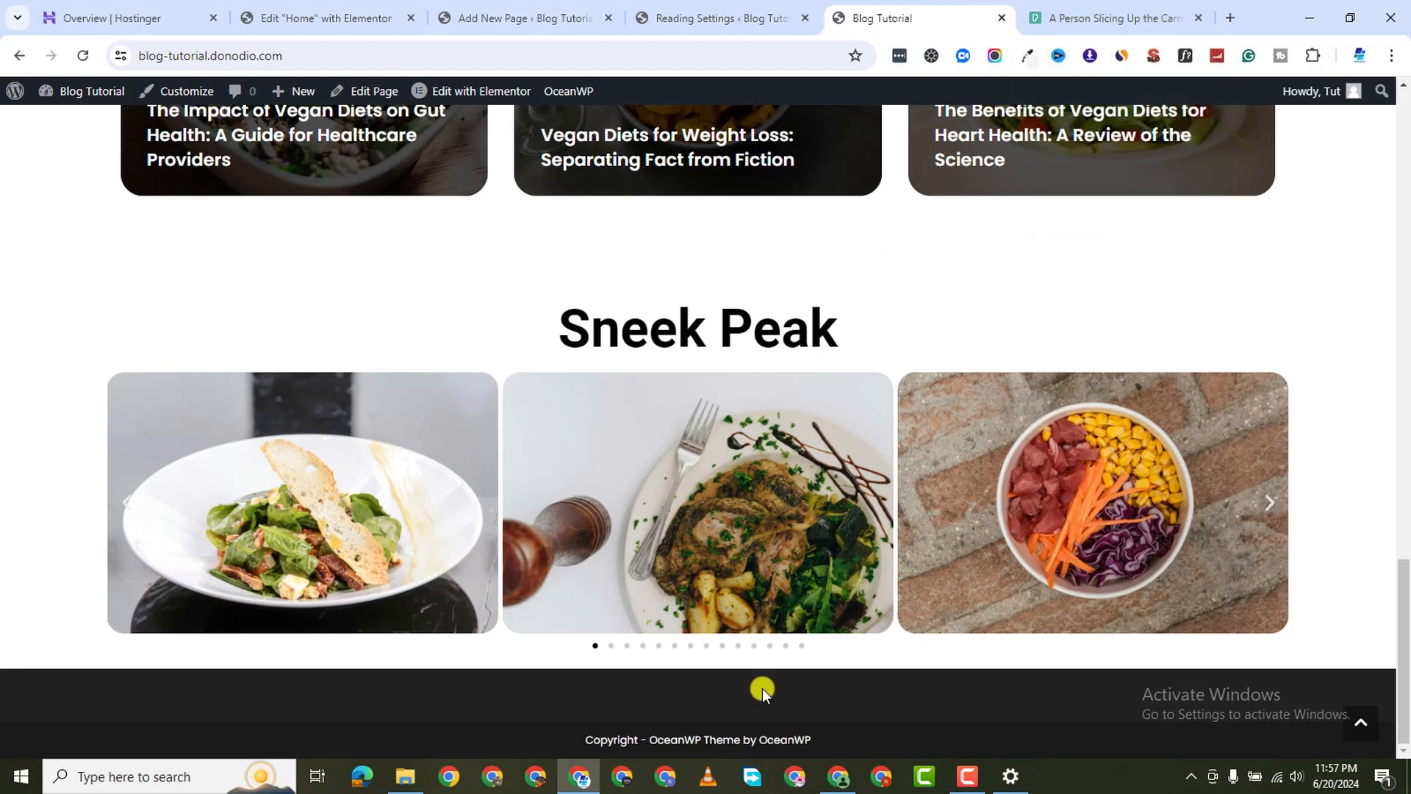
{"action": "left_click", "coordinate": [967, 776]}
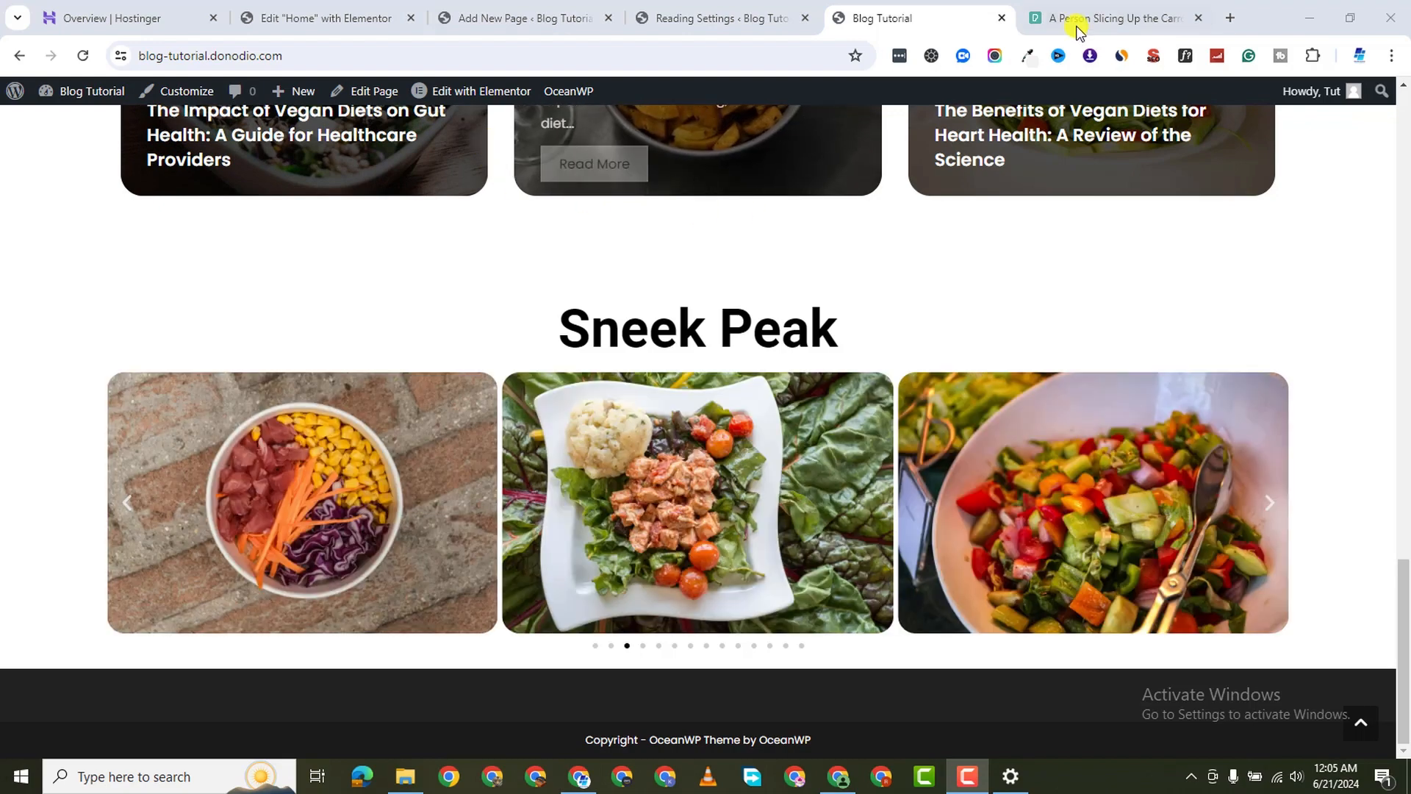
{"action": "mouse_move", "coordinate": [1077, 25]}
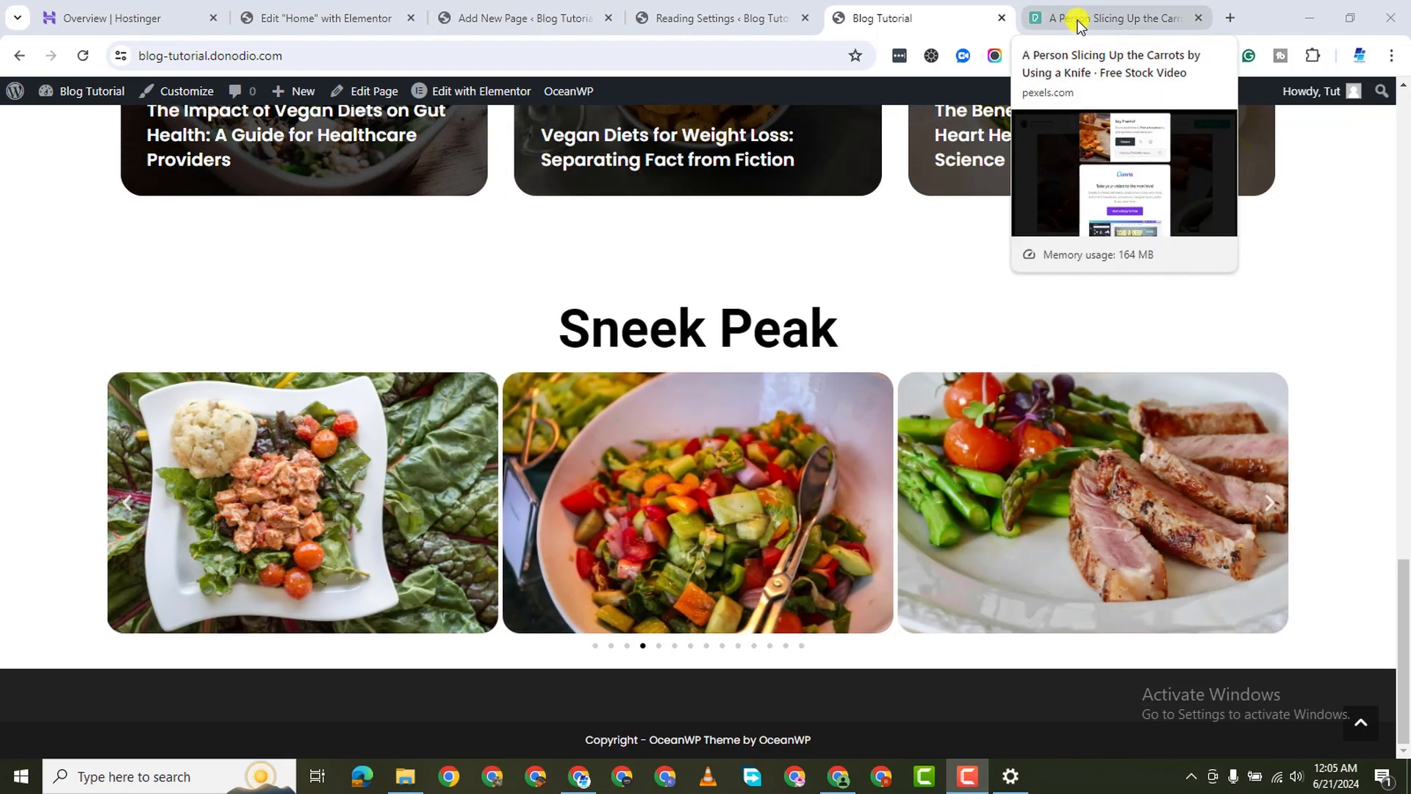
Search Google for 'google trends' in a new tab and open the Google Trends site
{"action": "left_click", "coordinate": [1110, 22]}
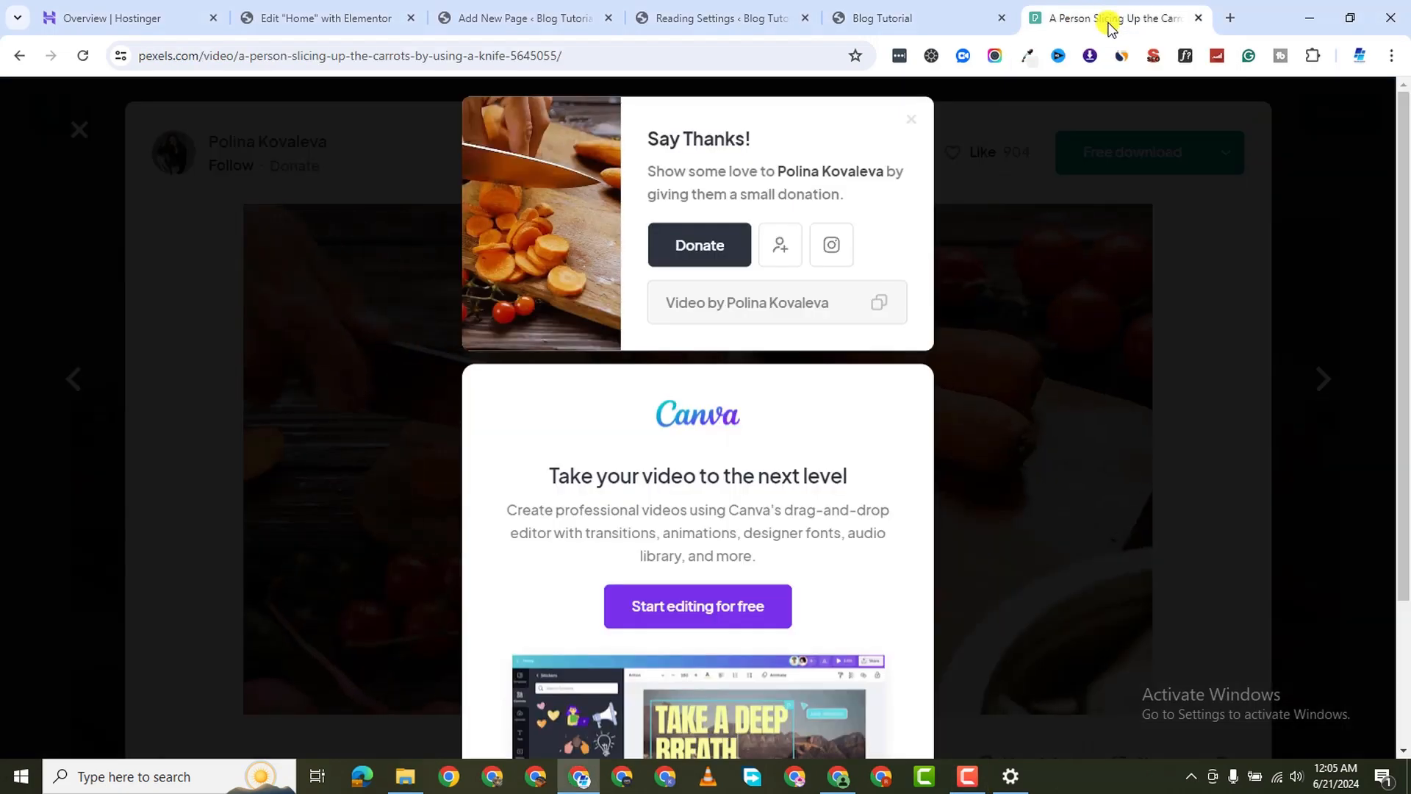
{"action": "left_click", "coordinate": [1239, 17]}
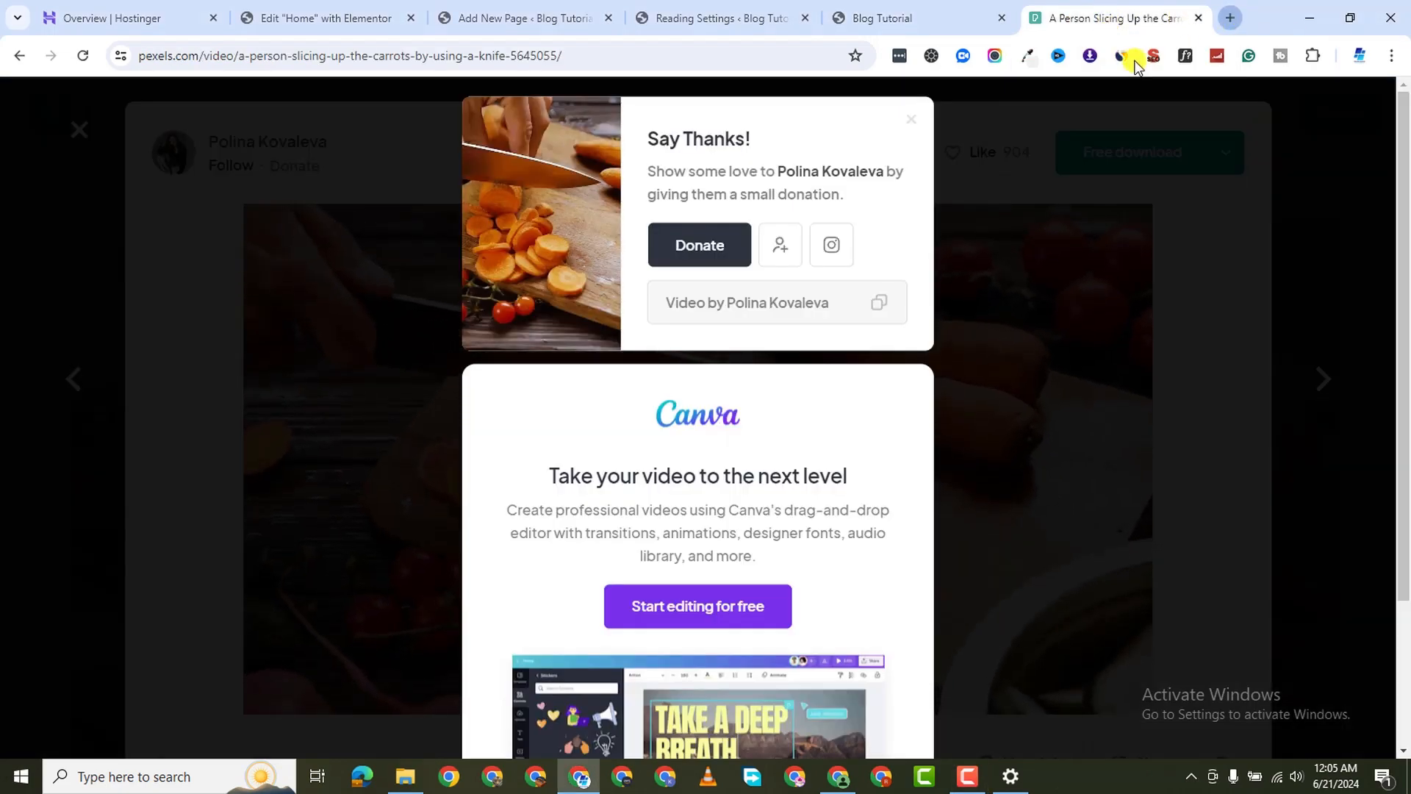
{"action": "type", "text": "g"}
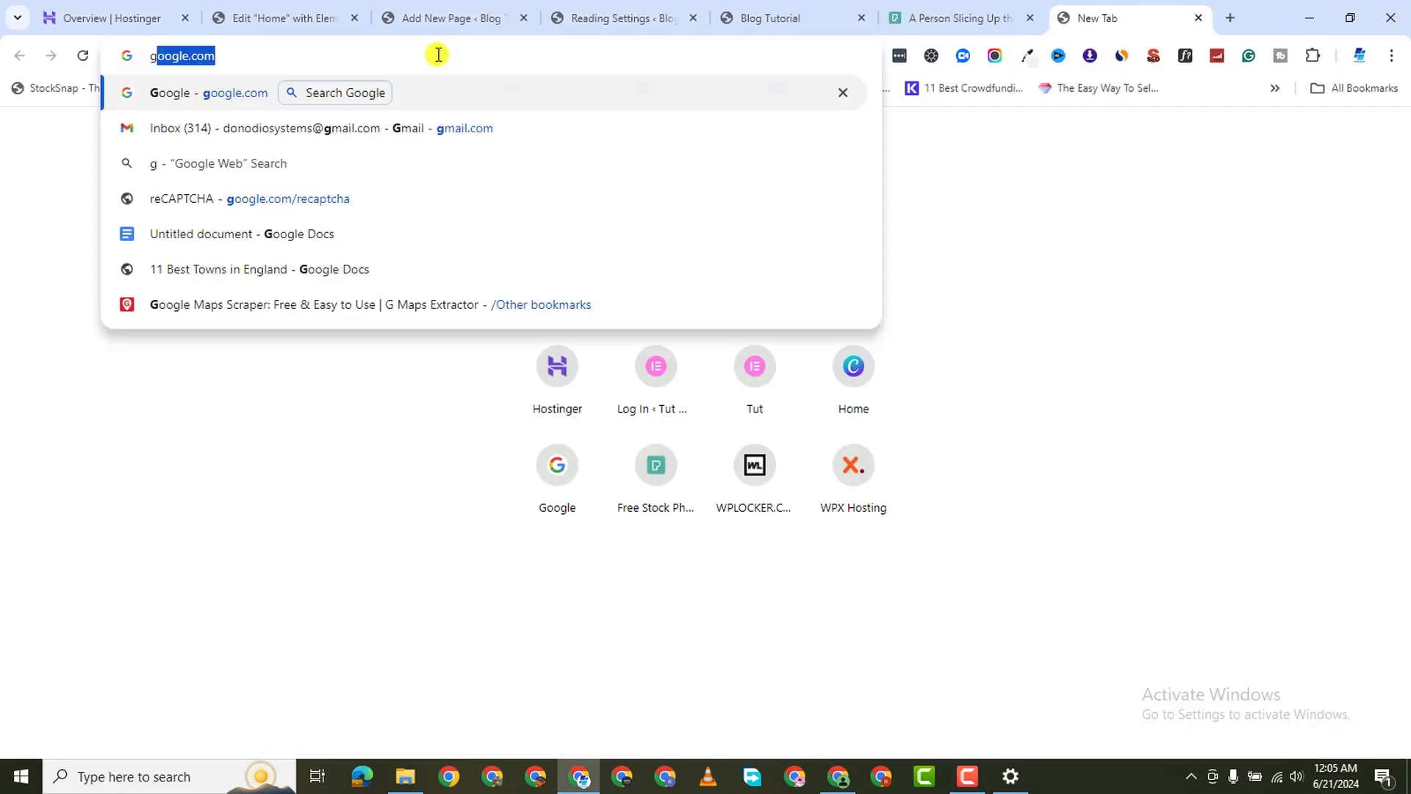
{"action": "type", "text": "oogle trends"}
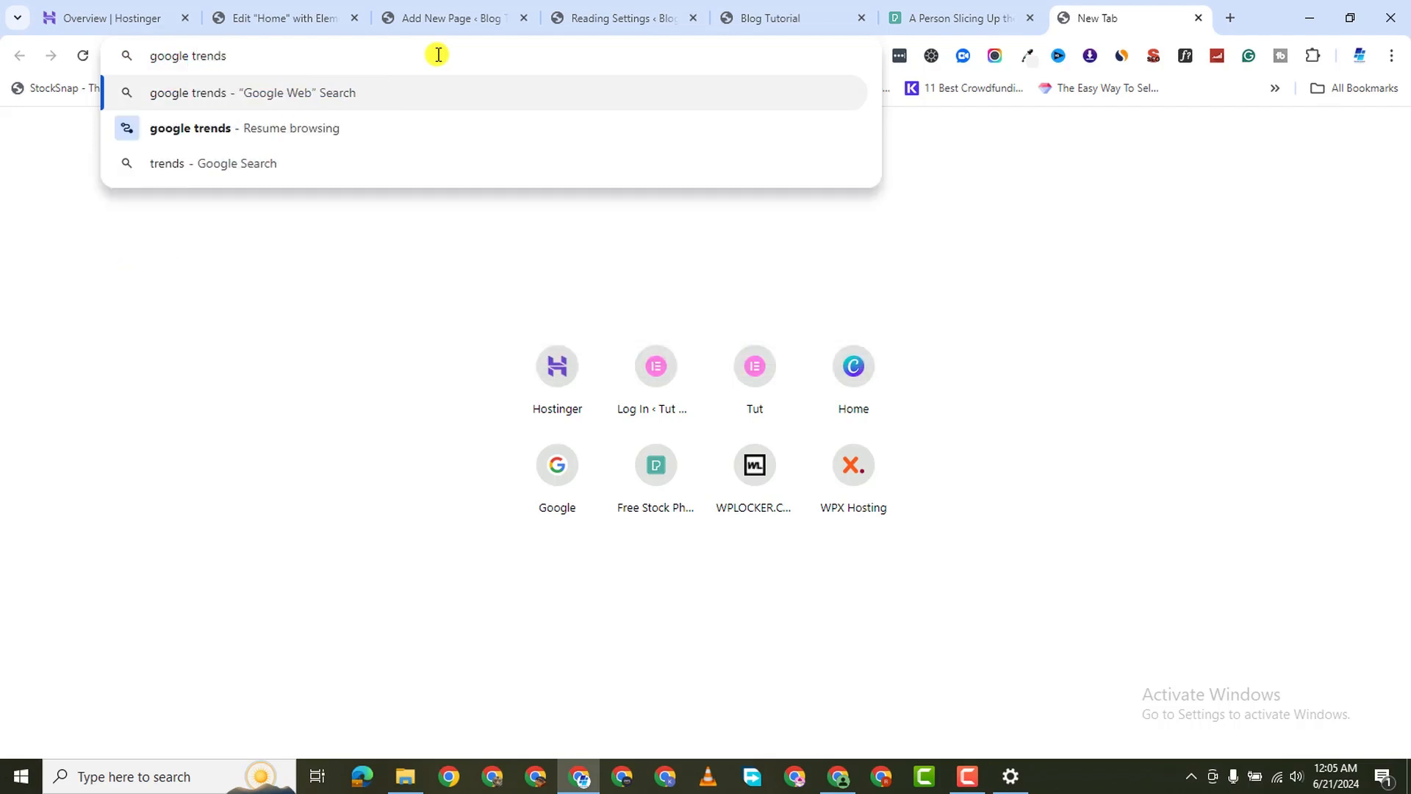
{"action": "key", "text": "Return"}
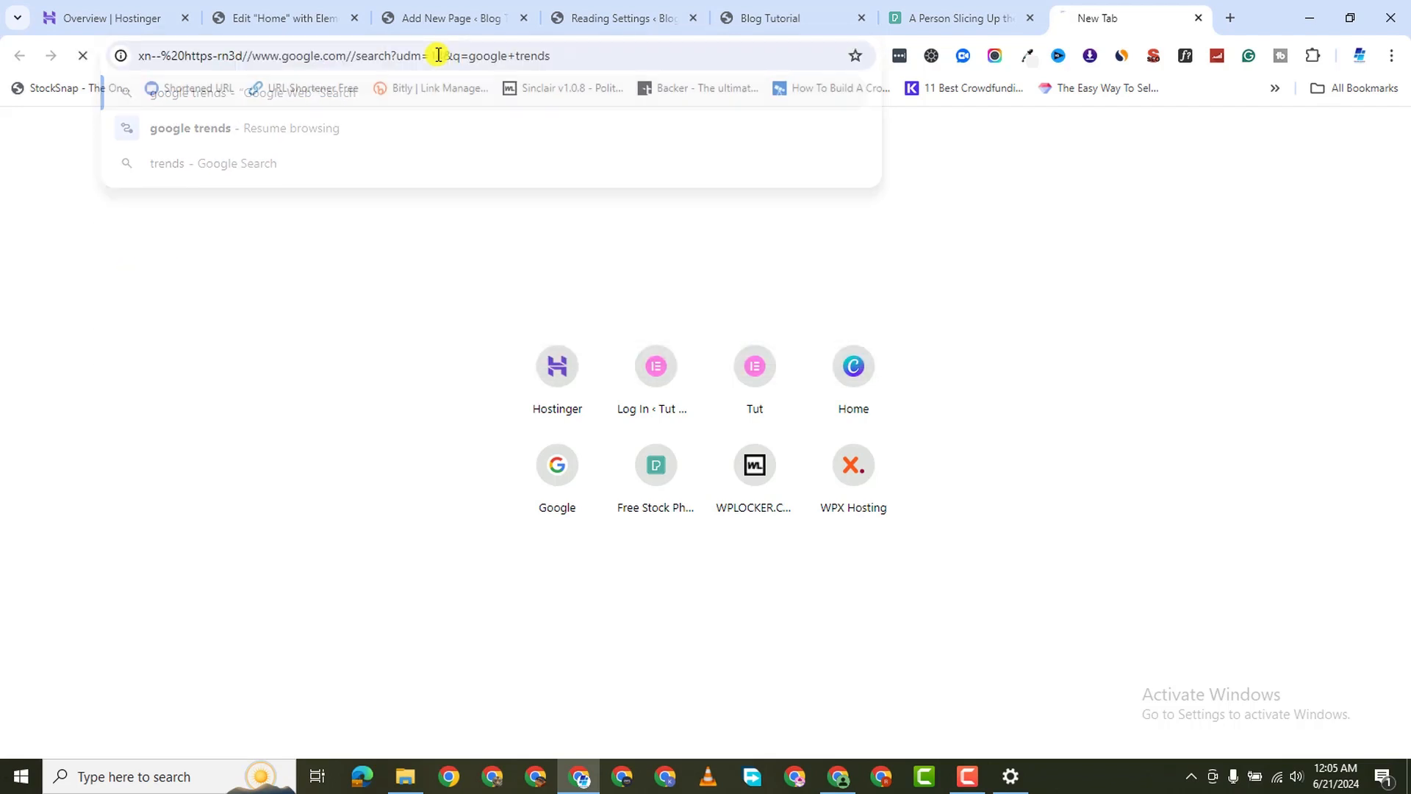
{"action": "left_click", "coordinate": [205, 54]}
{"action": "type", "text": "google.com"}
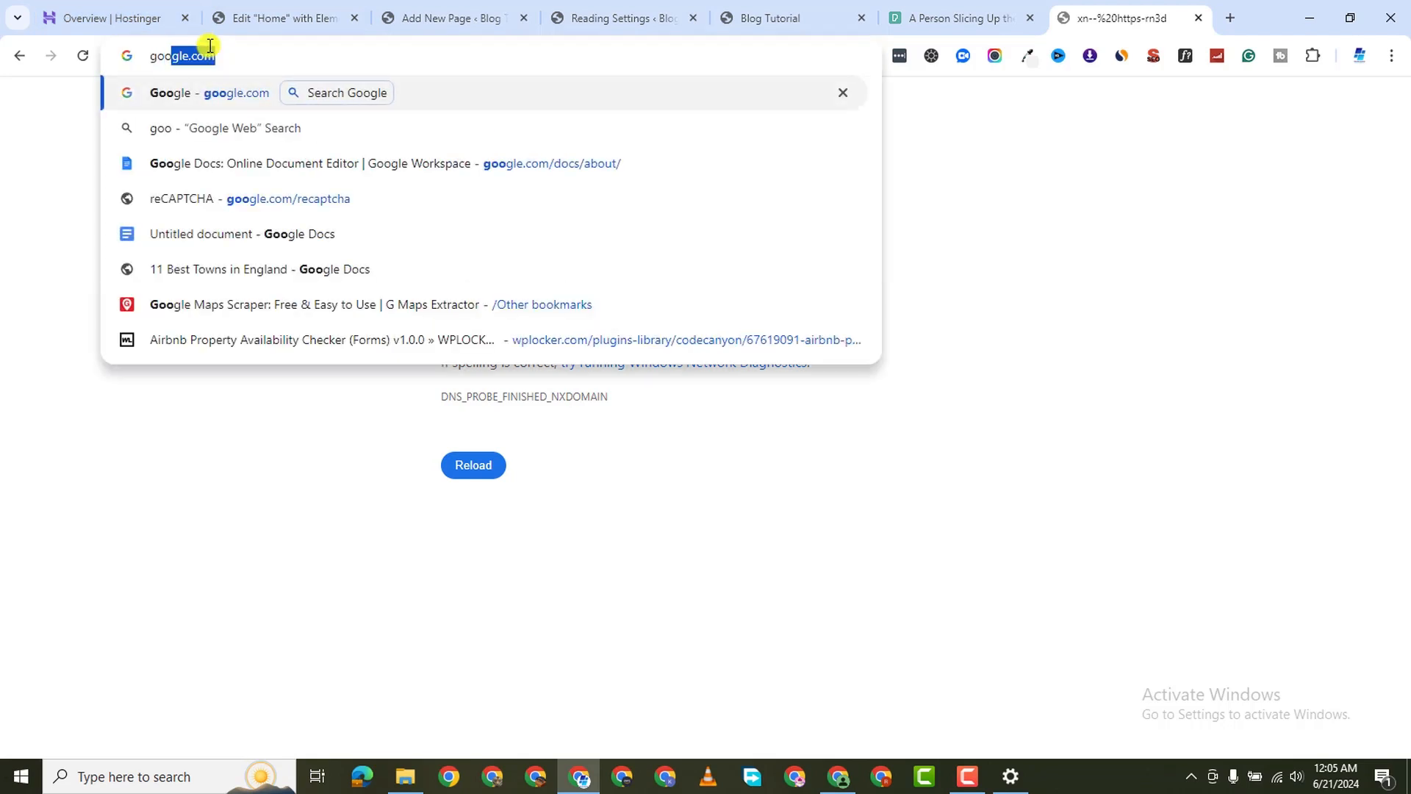
{"action": "key", "text": "Return"}
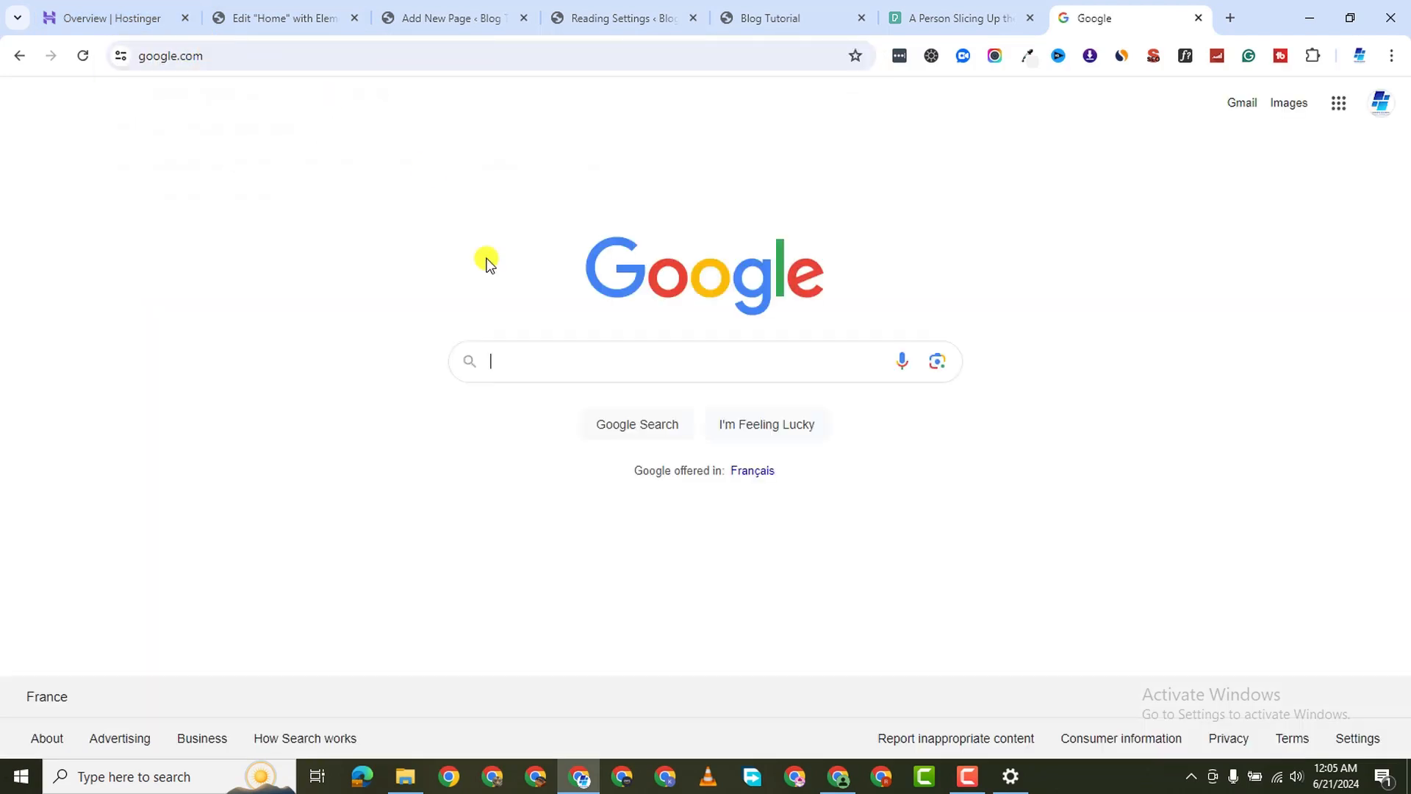
{"action": "left_click", "coordinate": [529, 358]}
{"action": "type", "text": "google"}
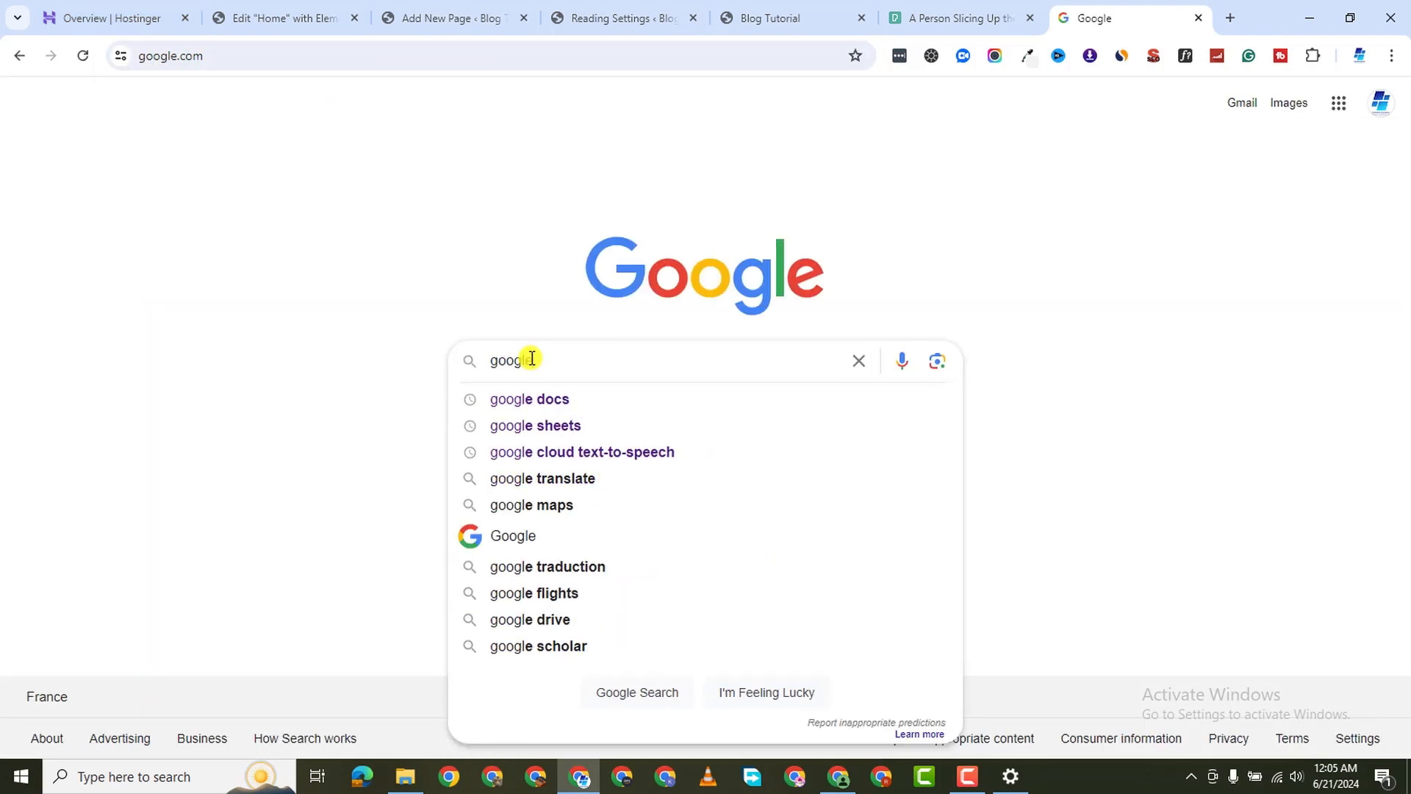
{"action": "type", "text": " trends"}
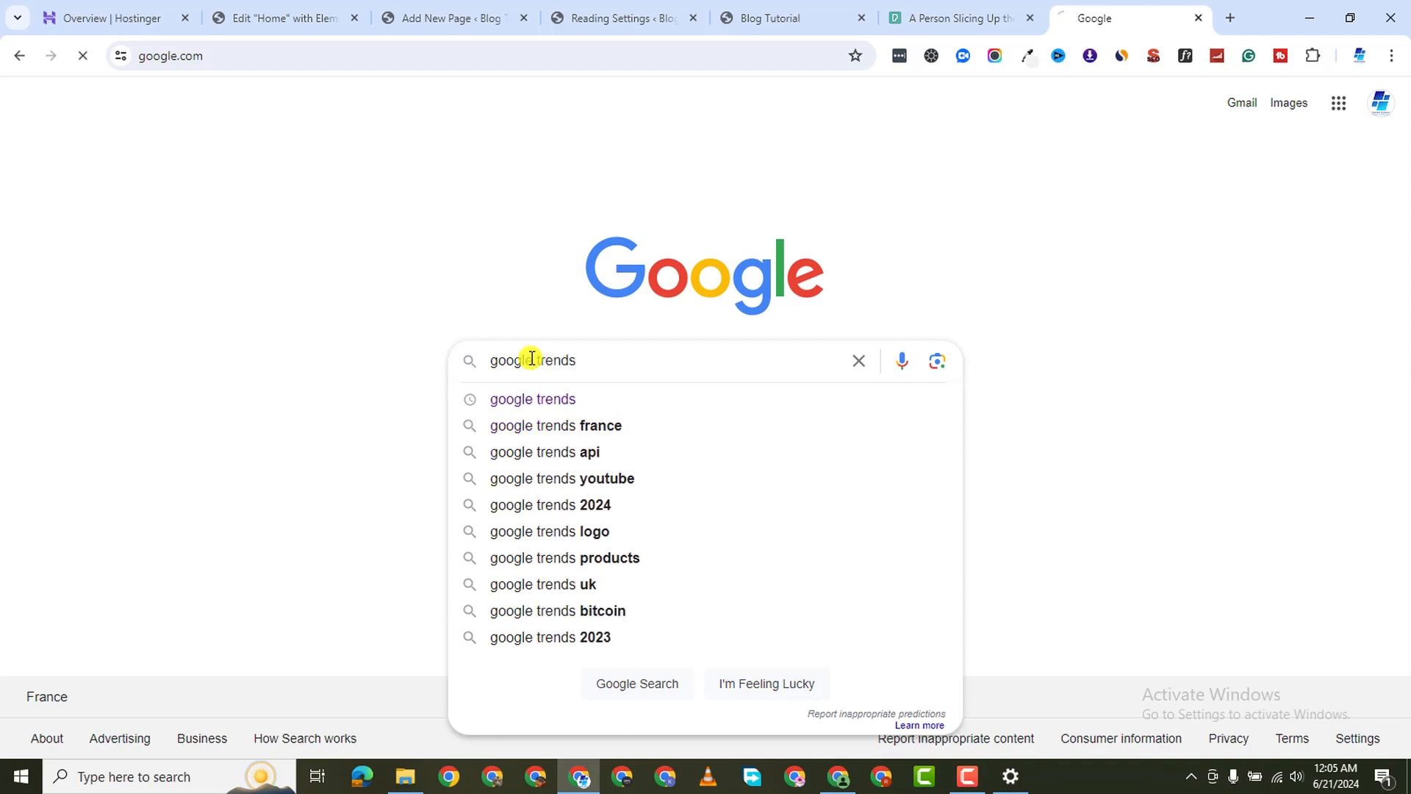
{"action": "key", "text": "Return"}
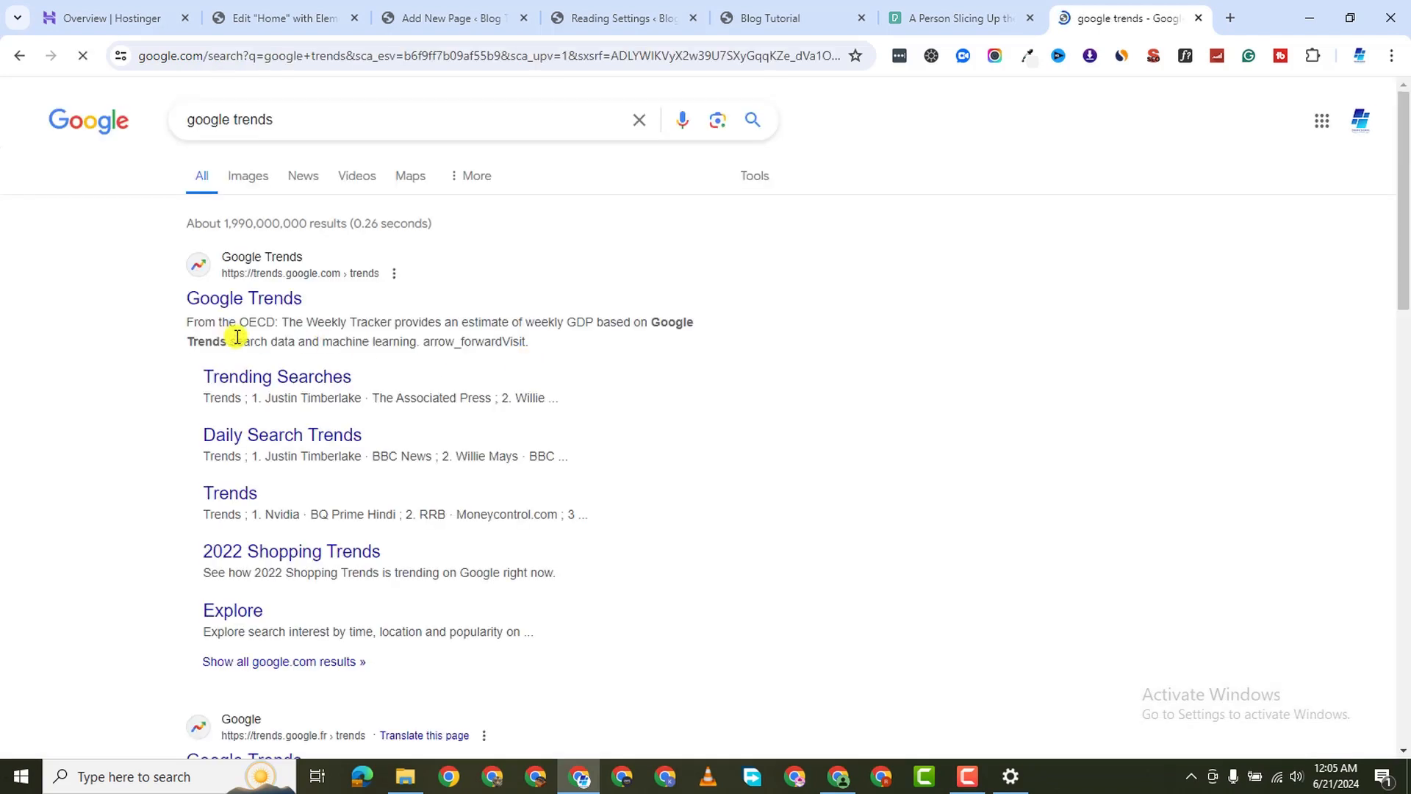
{"action": "left_click", "coordinate": [284, 299]}
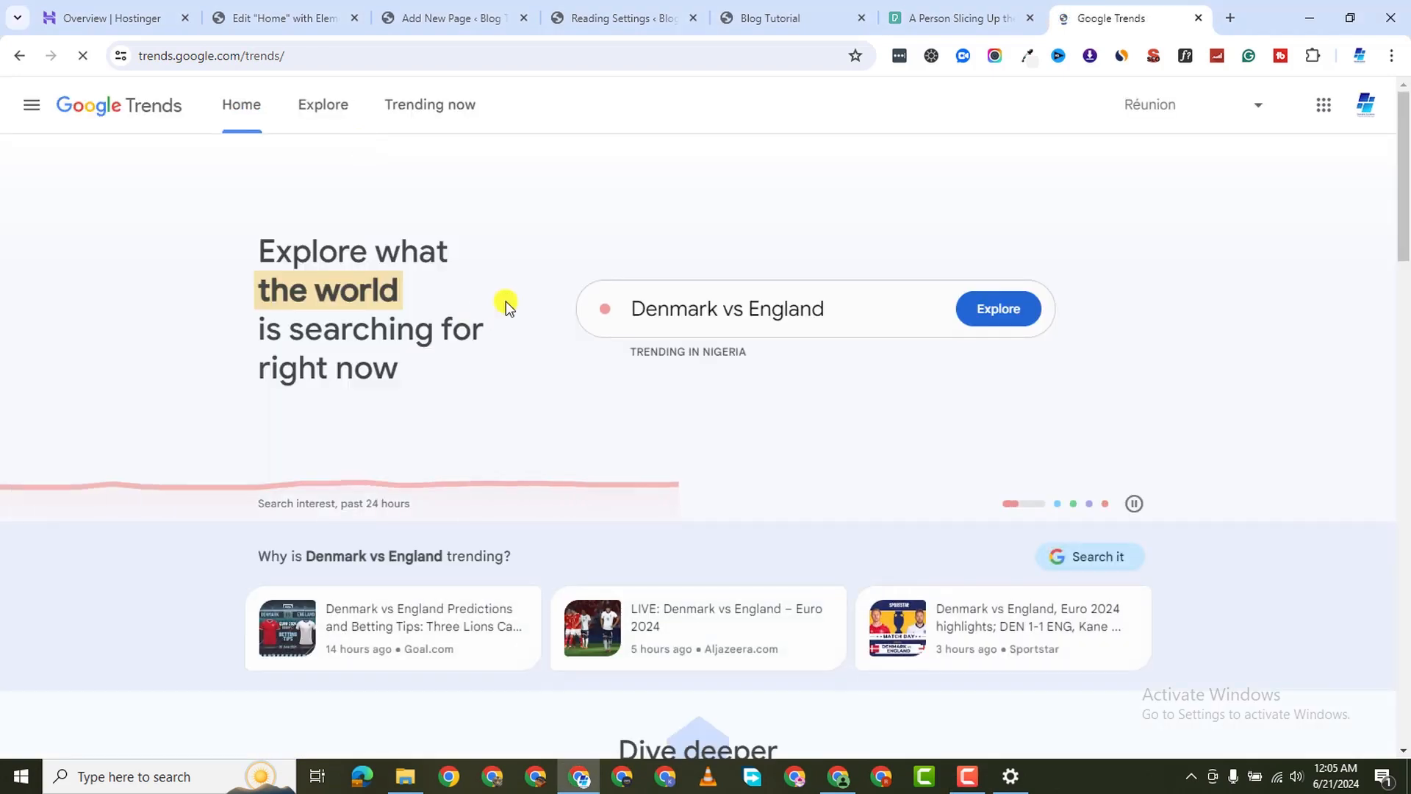
Explore search interest for the keyword 'vegan' in Google Trends
{"action": "left_click", "coordinate": [721, 311]}
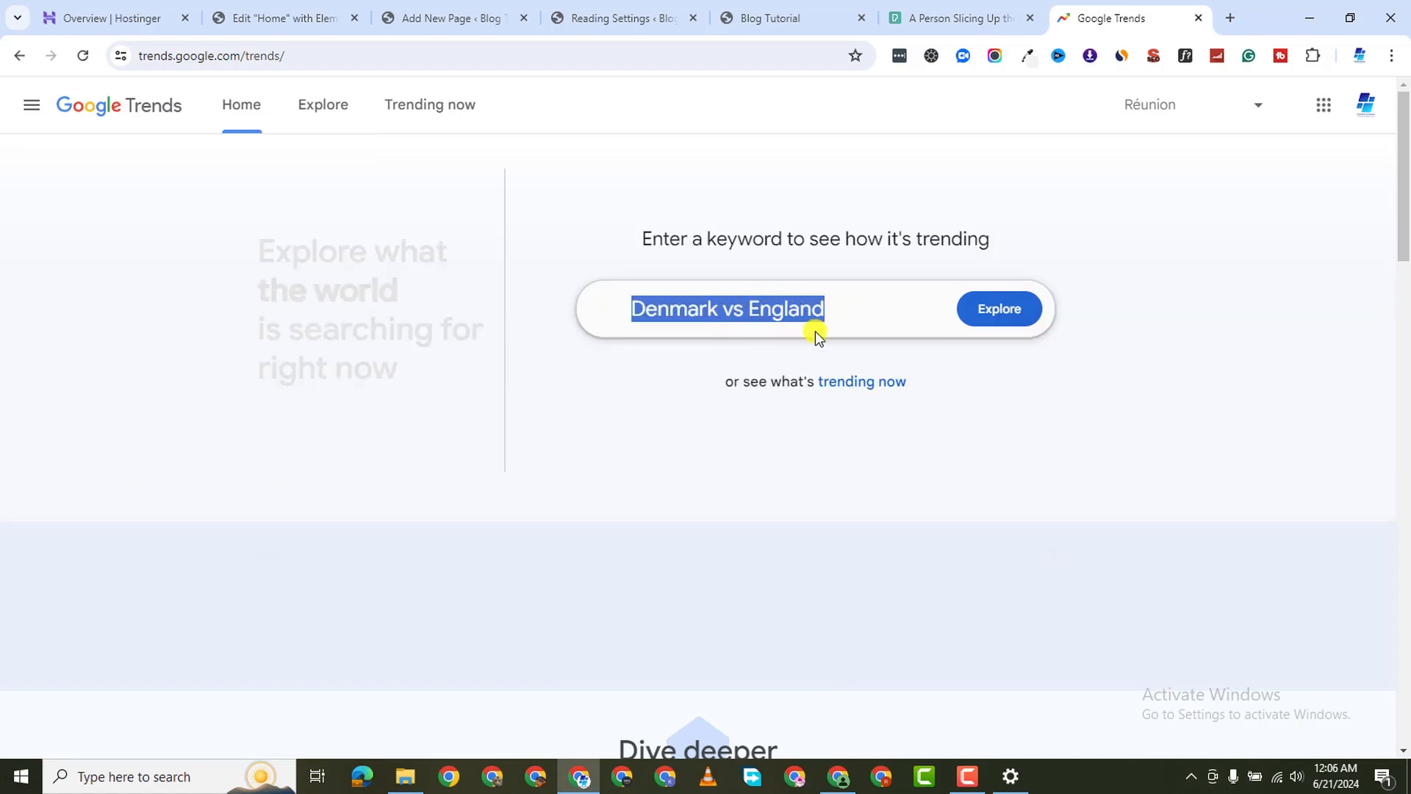
{"action": "type", "text": "vegan"}
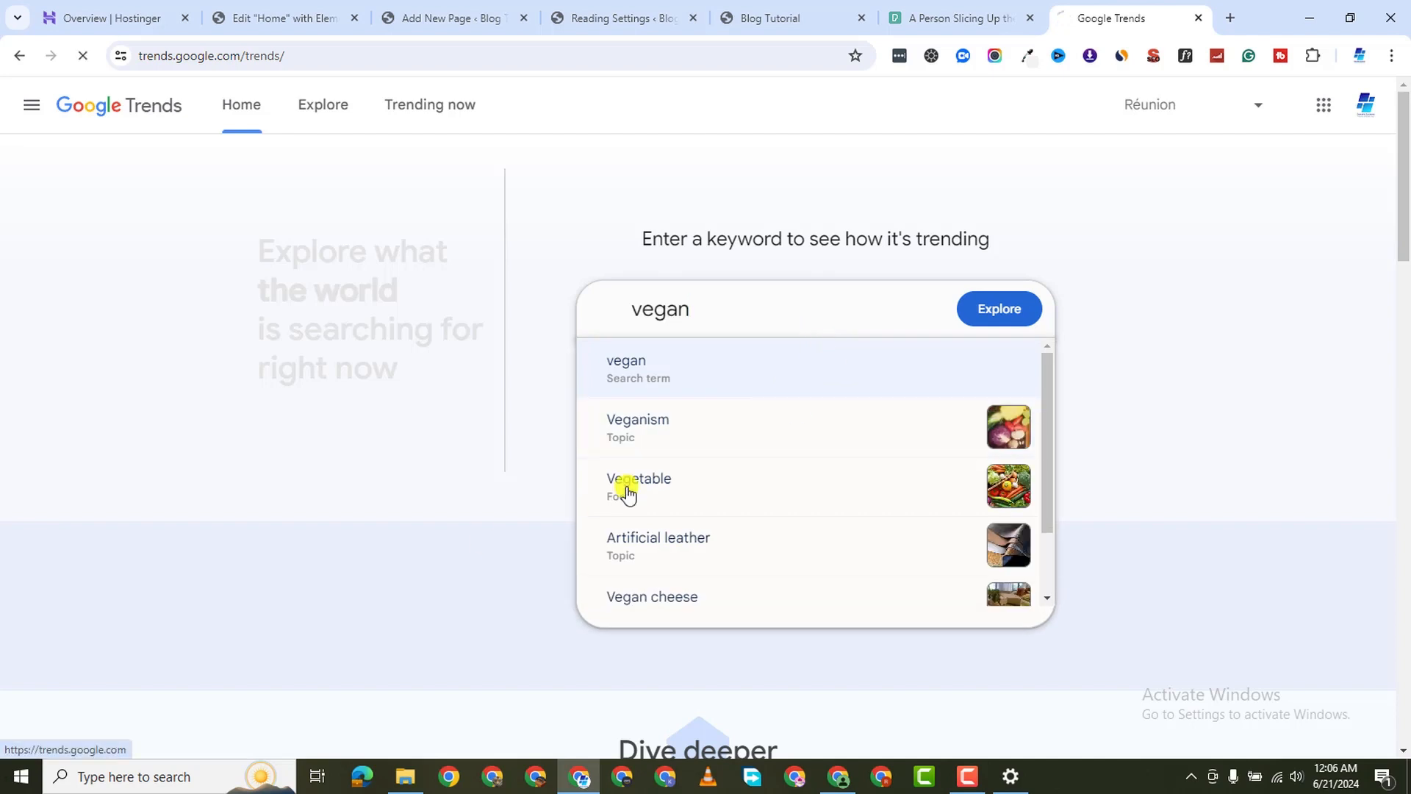
{"action": "left_click", "coordinate": [1000, 316]}
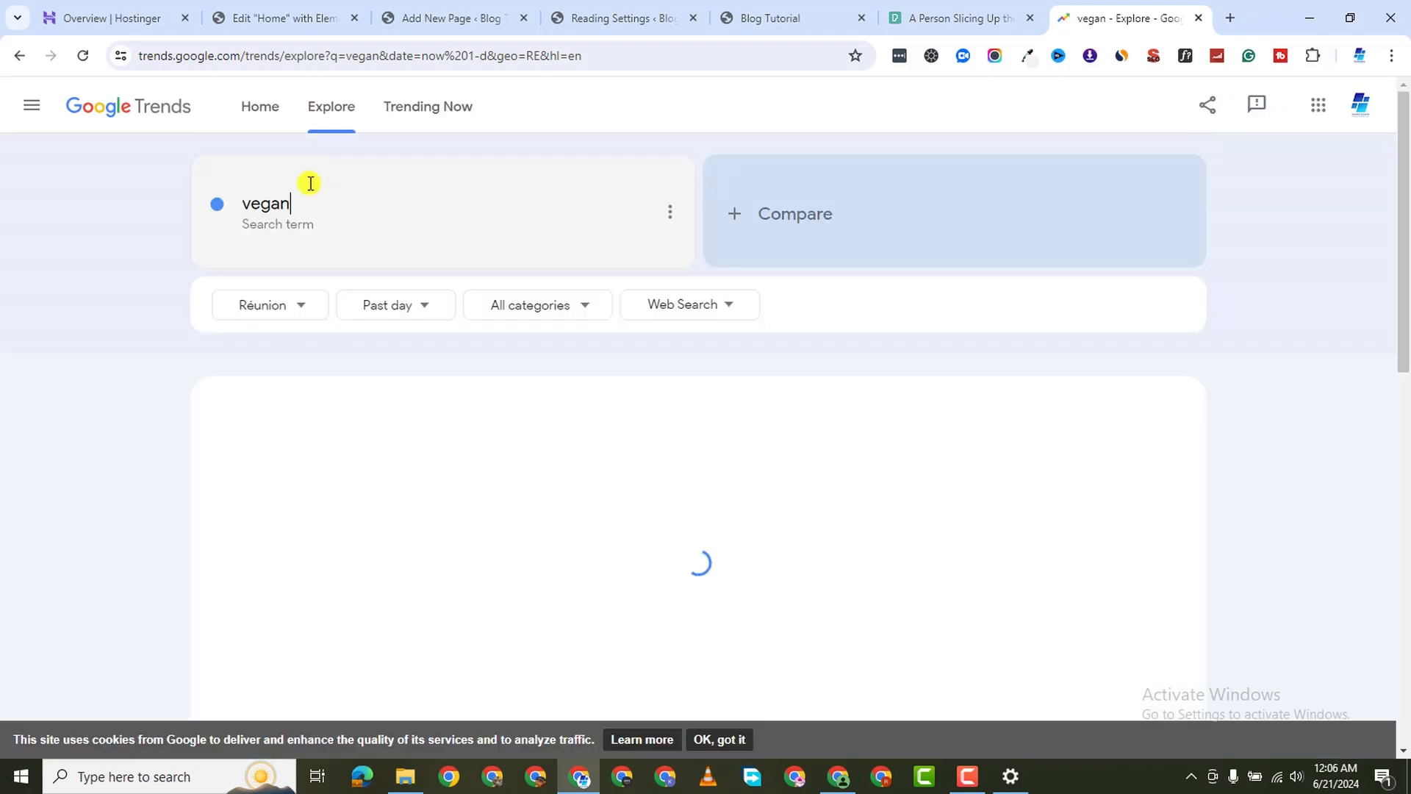
Limit the vegan results to the United States and review the past-day charts
{"action": "left_click", "coordinate": [300, 316]}
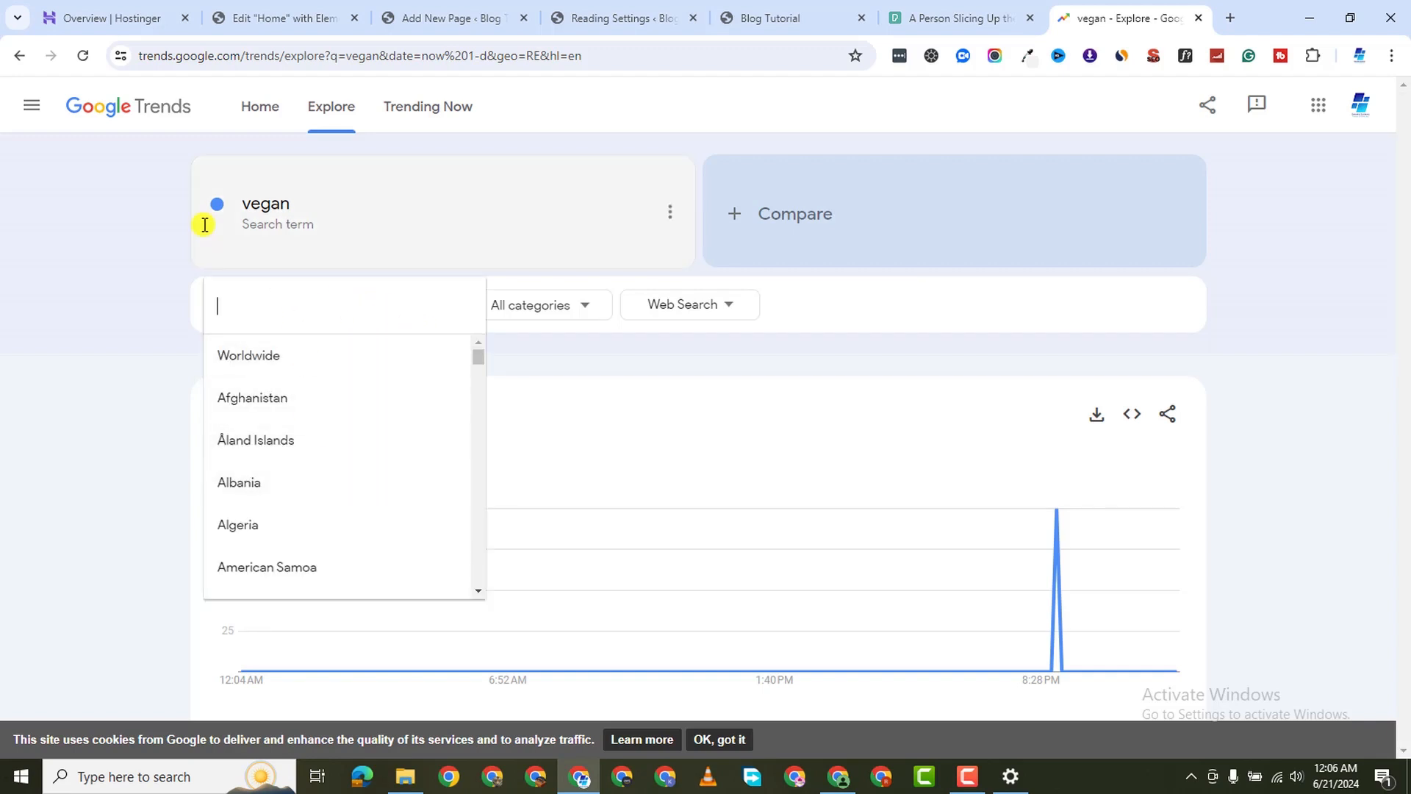
{"action": "type", "text": "united"}
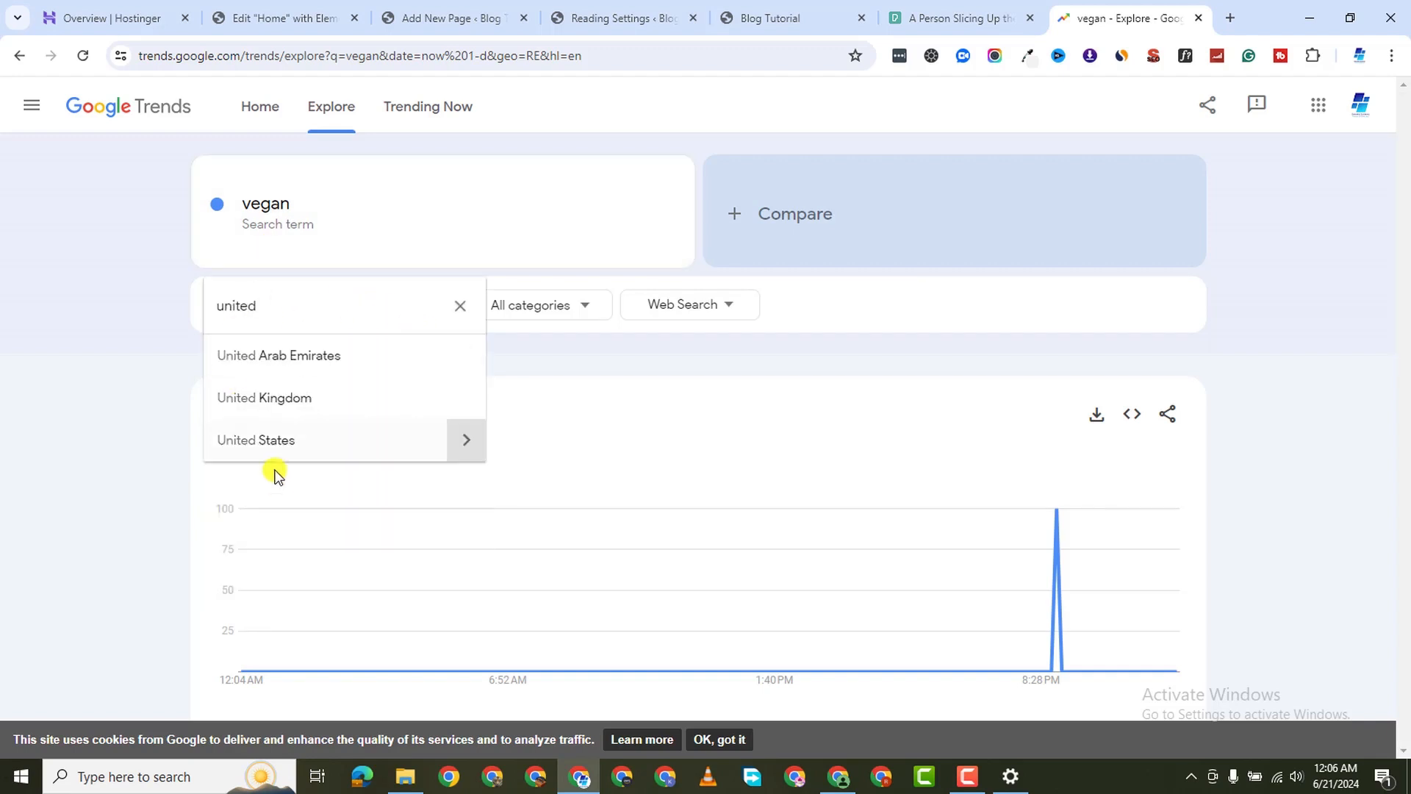
{"action": "left_click", "coordinate": [271, 441]}
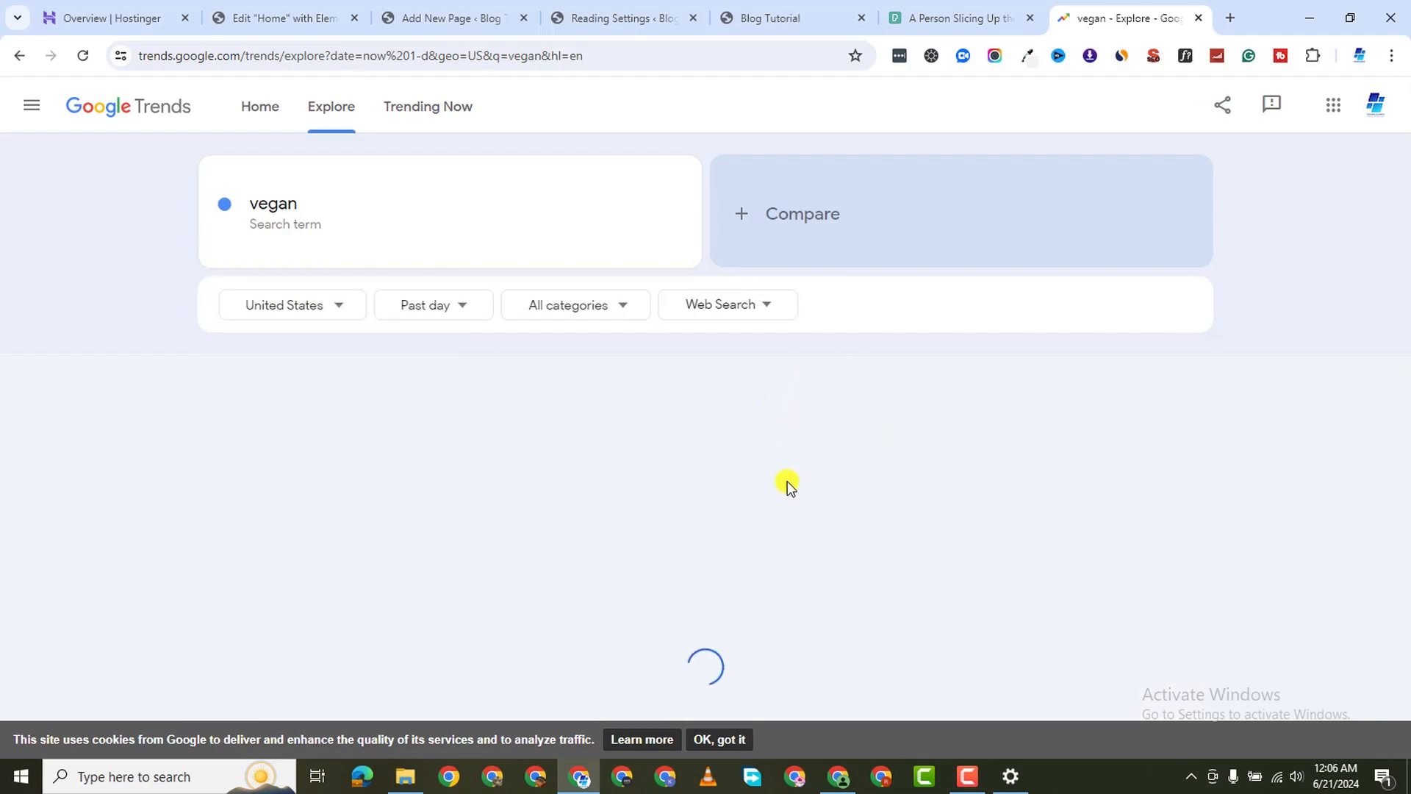
{"action": "scroll", "coordinate": [784, 527], "scroll_direction": "down", "scroll_amount": 5}
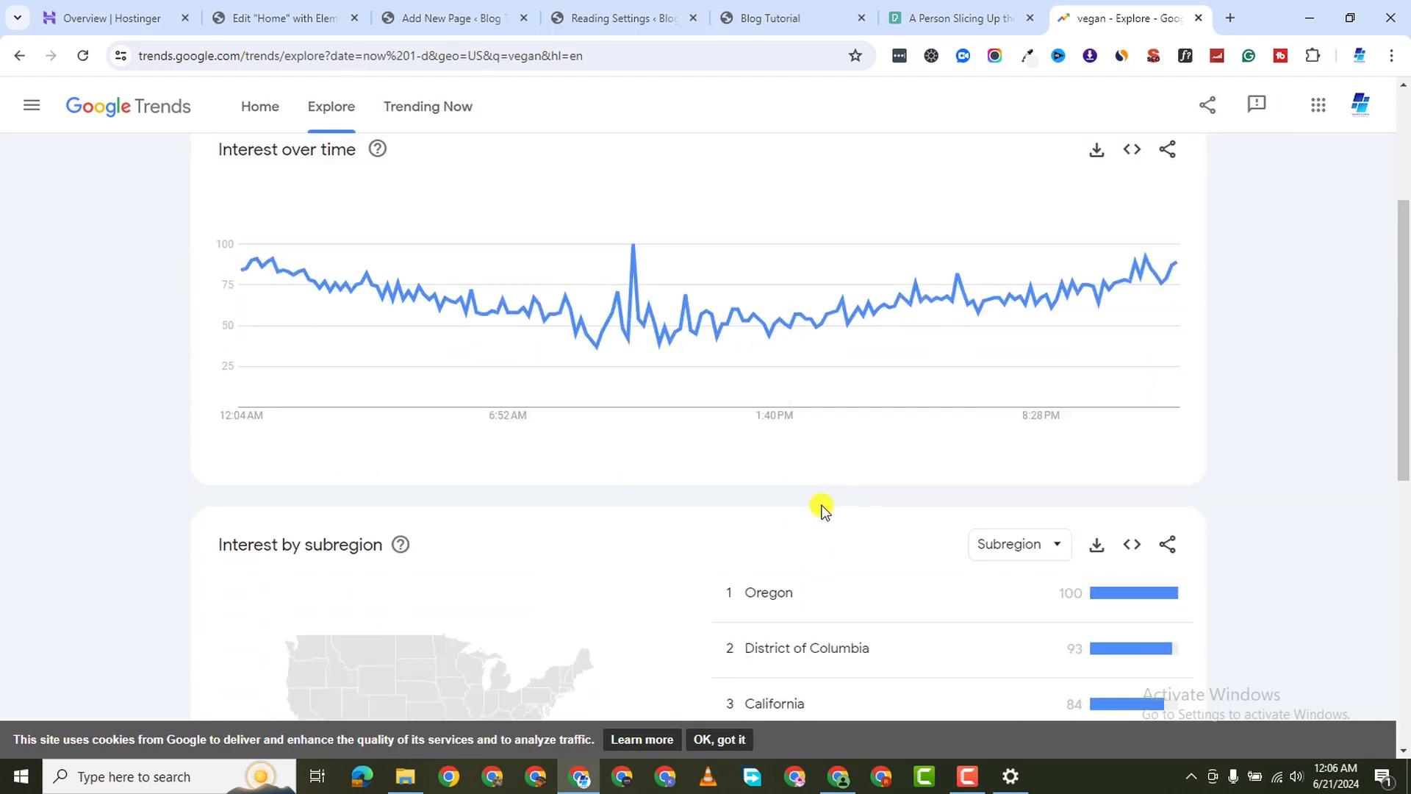
{"action": "scroll", "coordinate": [826, 508], "scroll_direction": "down", "scroll_amount": 2}
{"action": "scroll", "coordinate": [820, 477], "scroll_direction": "up", "scroll_amount": 4}
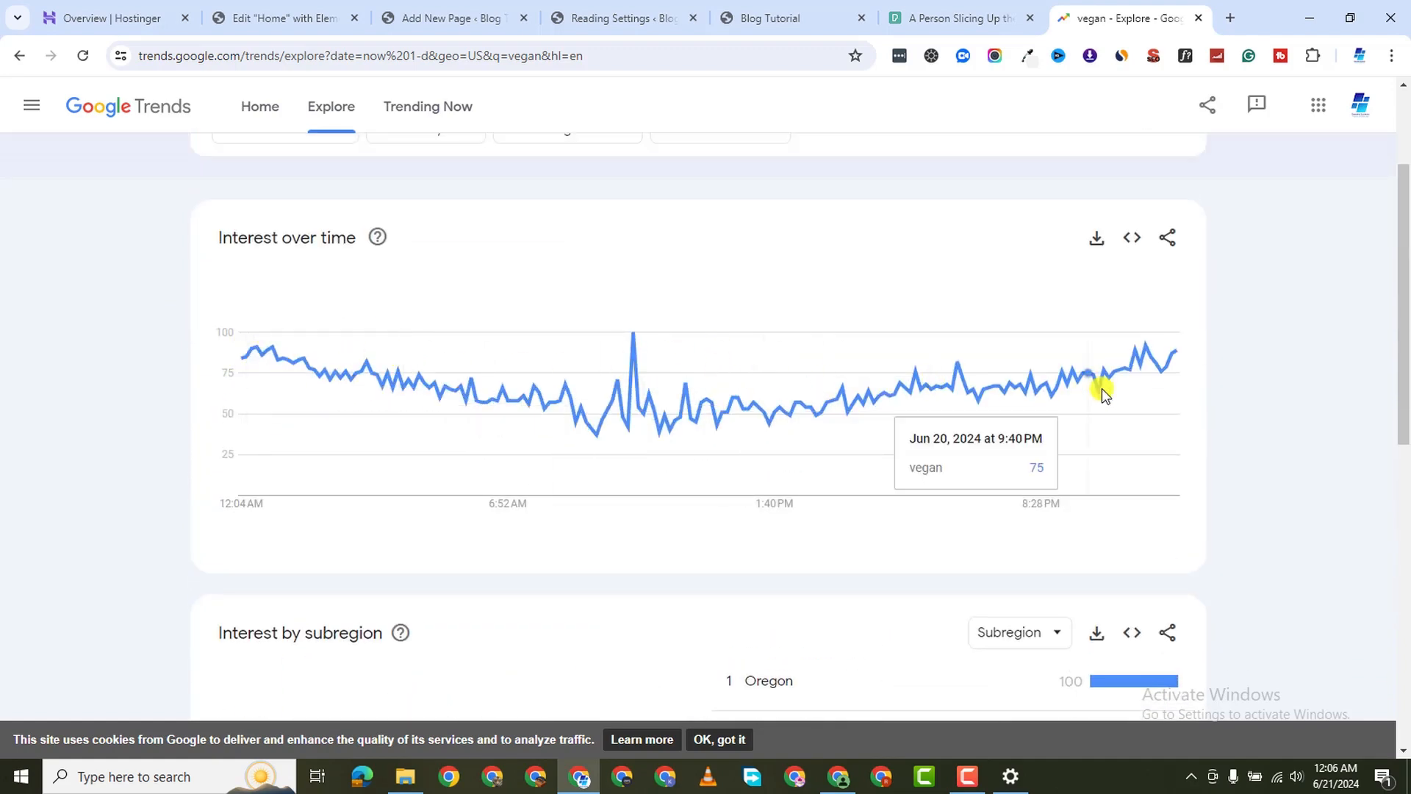
{"action": "scroll", "coordinate": [791, 409], "scroll_direction": "down", "scroll_amount": 5}
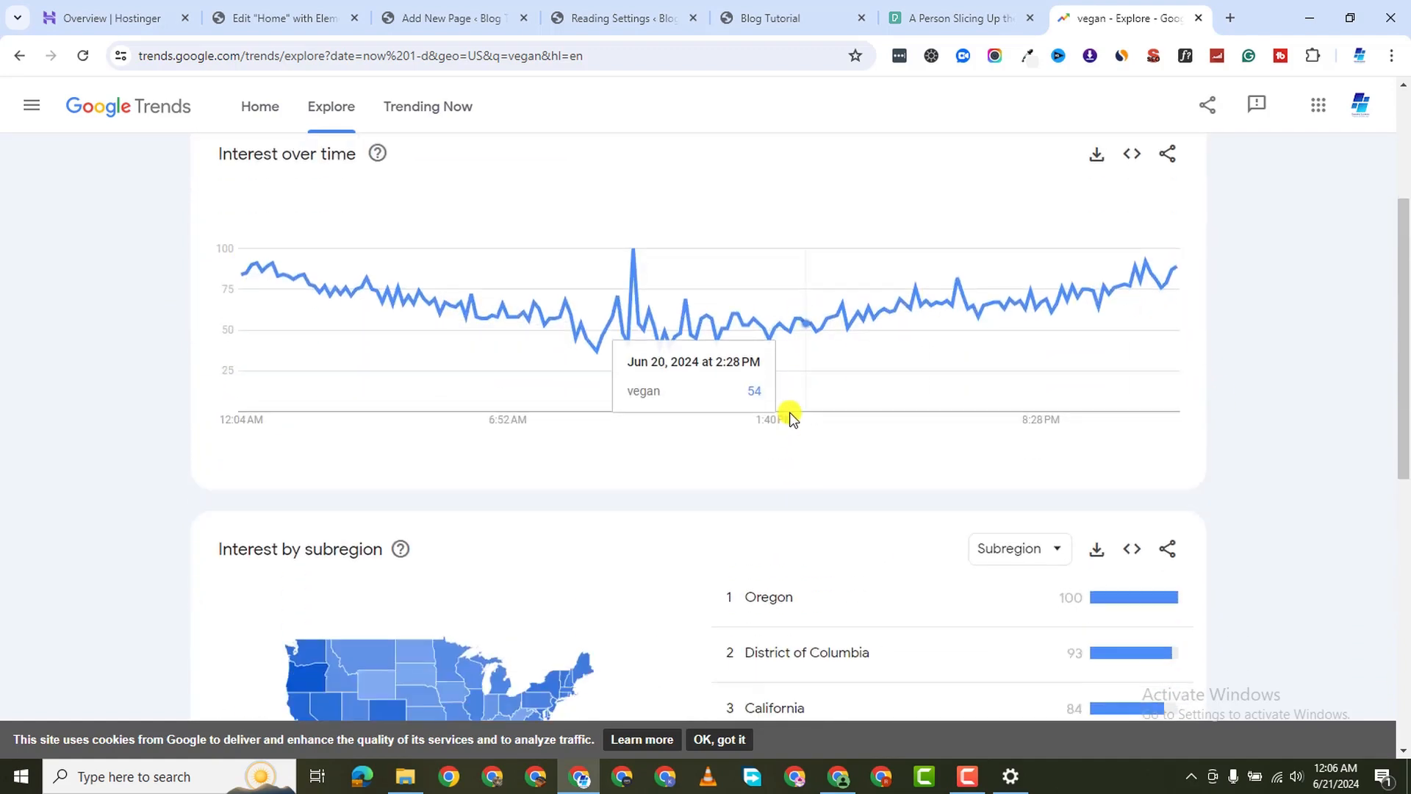
{"action": "scroll", "coordinate": [781, 471], "scroll_direction": "down", "scroll_amount": 5}
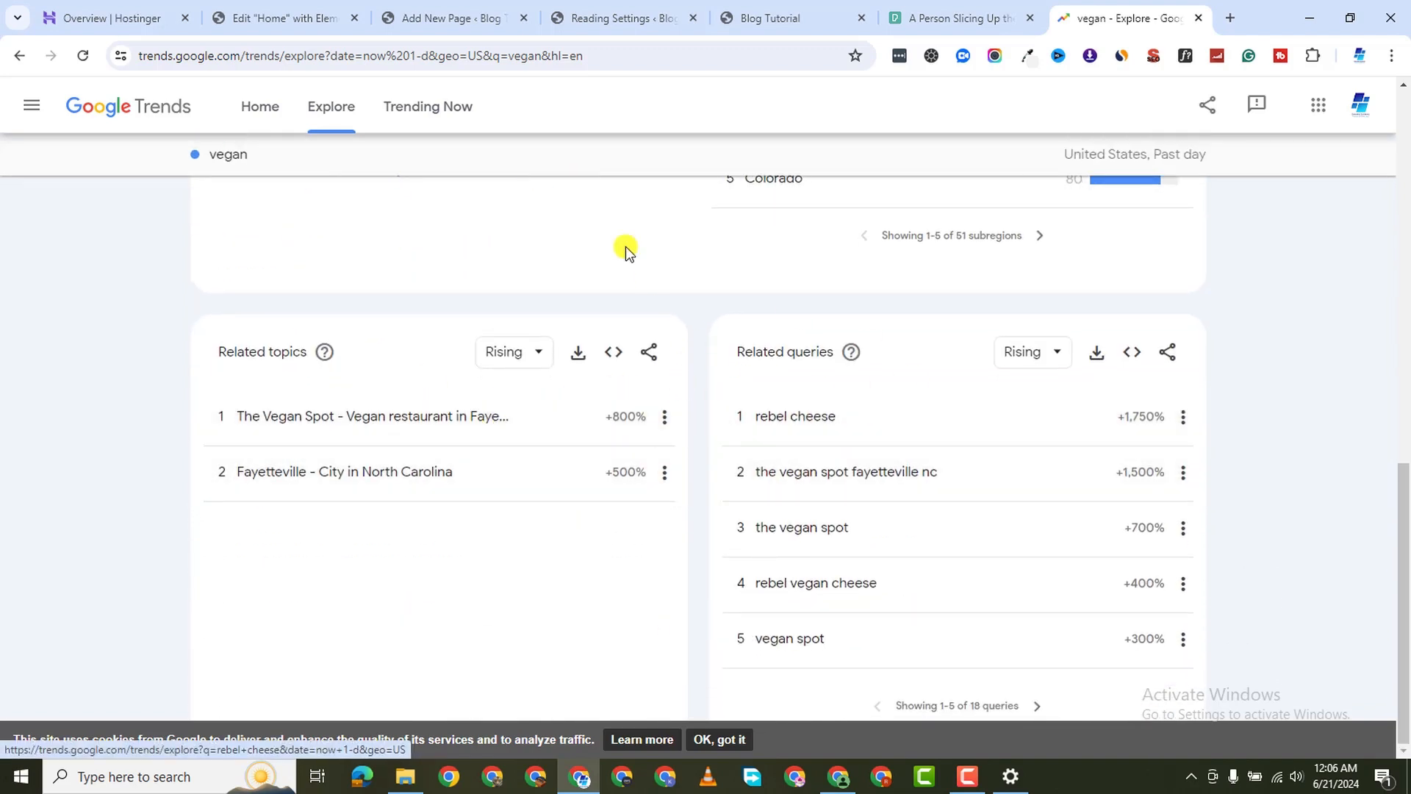
{"action": "scroll", "coordinate": [739, 358], "scroll_direction": "up", "scroll_amount": 3}
{"action": "scroll", "coordinate": [629, 492], "scroll_direction": "up", "scroll_amount": 4}
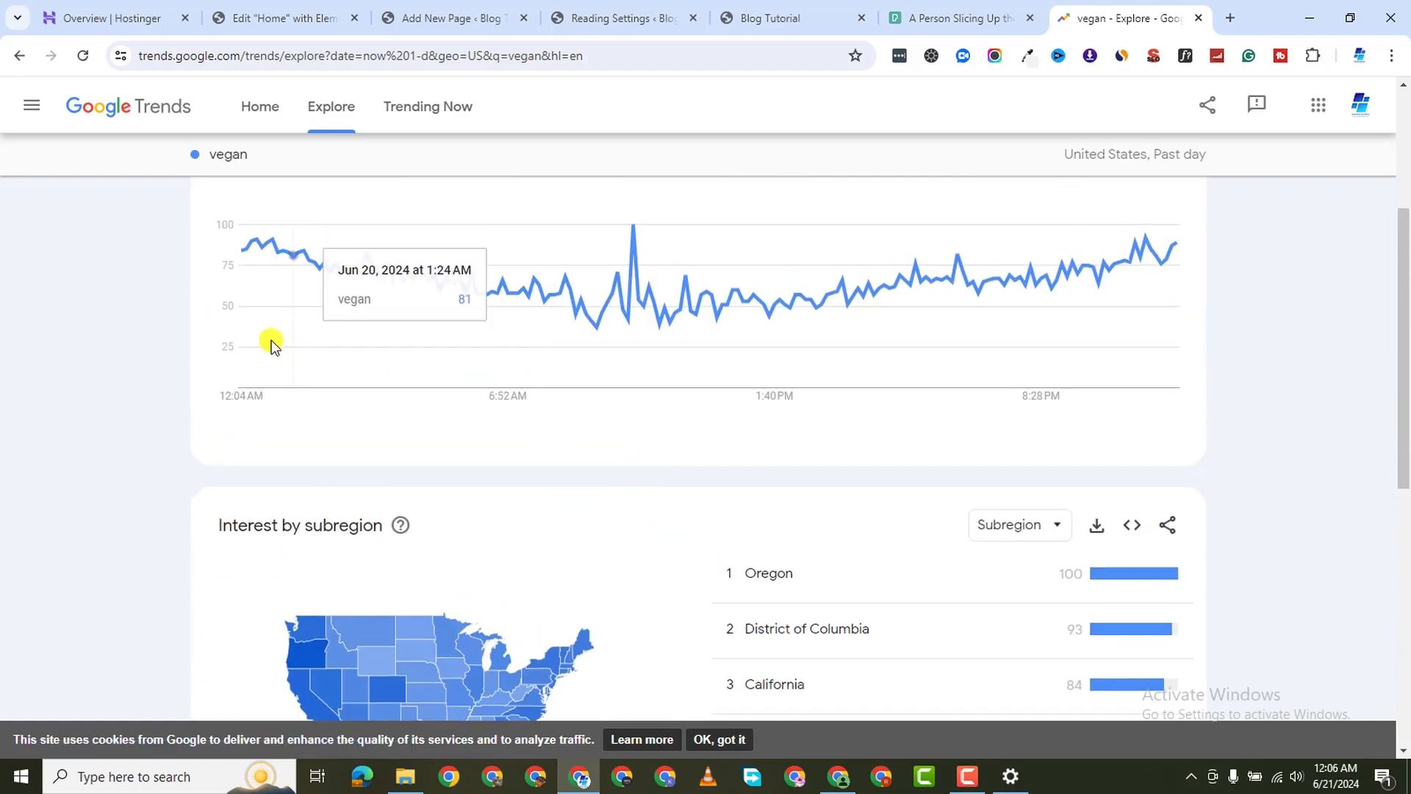
{"action": "scroll", "coordinate": [272, 409], "scroll_direction": "up", "scroll_amount": 2}
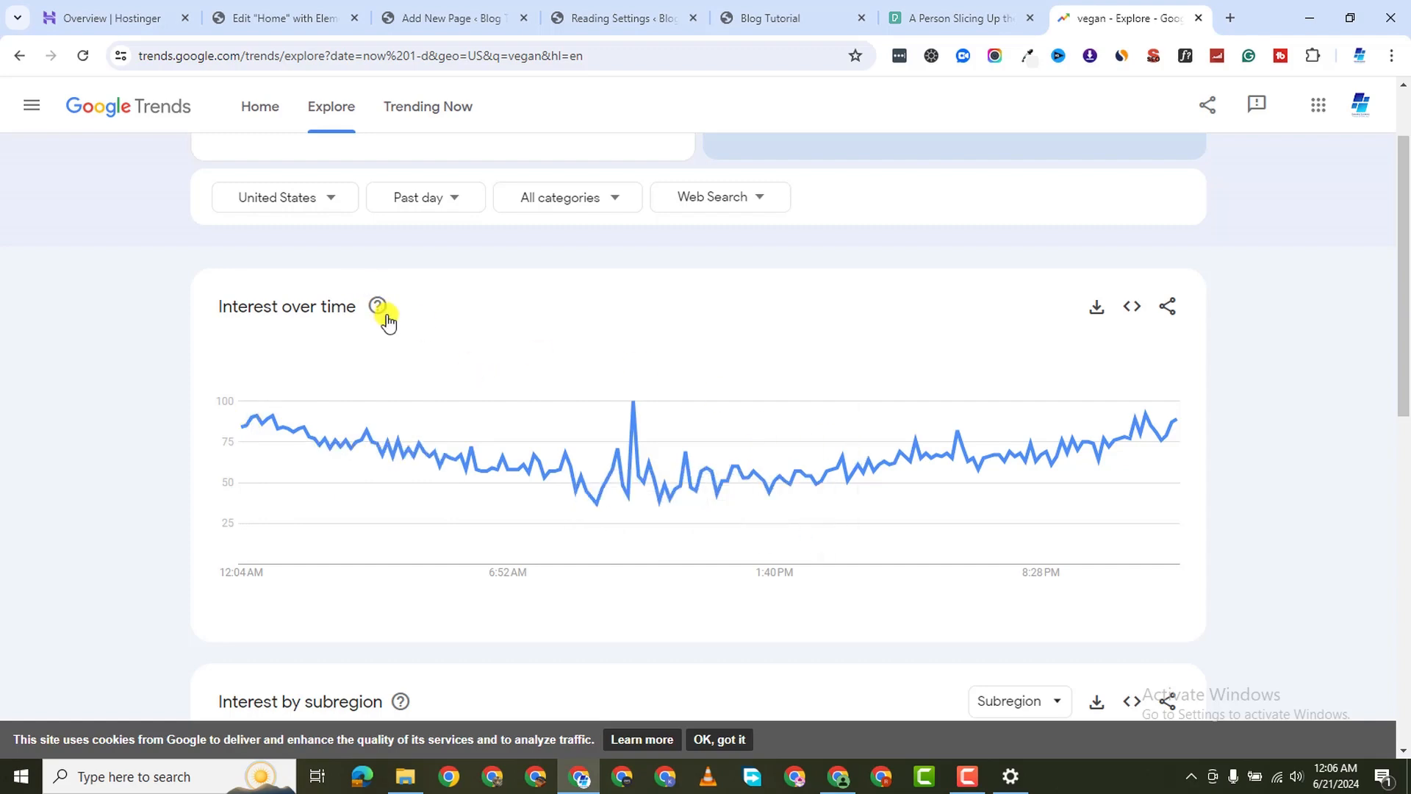
Switch the vegan trend to Past 90 days and scroll to the related topics and queries
{"action": "left_click", "coordinate": [459, 208]}
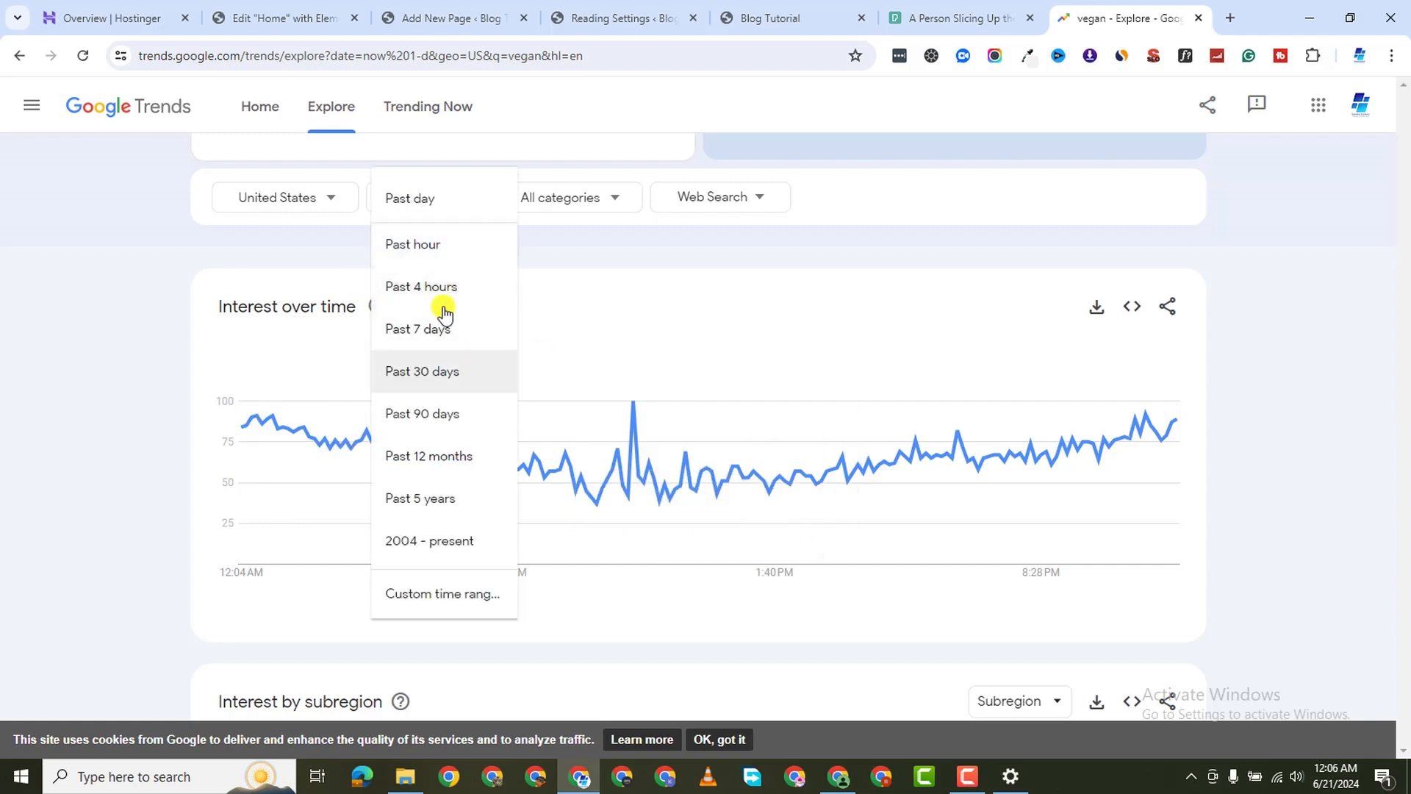
{"action": "left_click", "coordinate": [446, 411]}
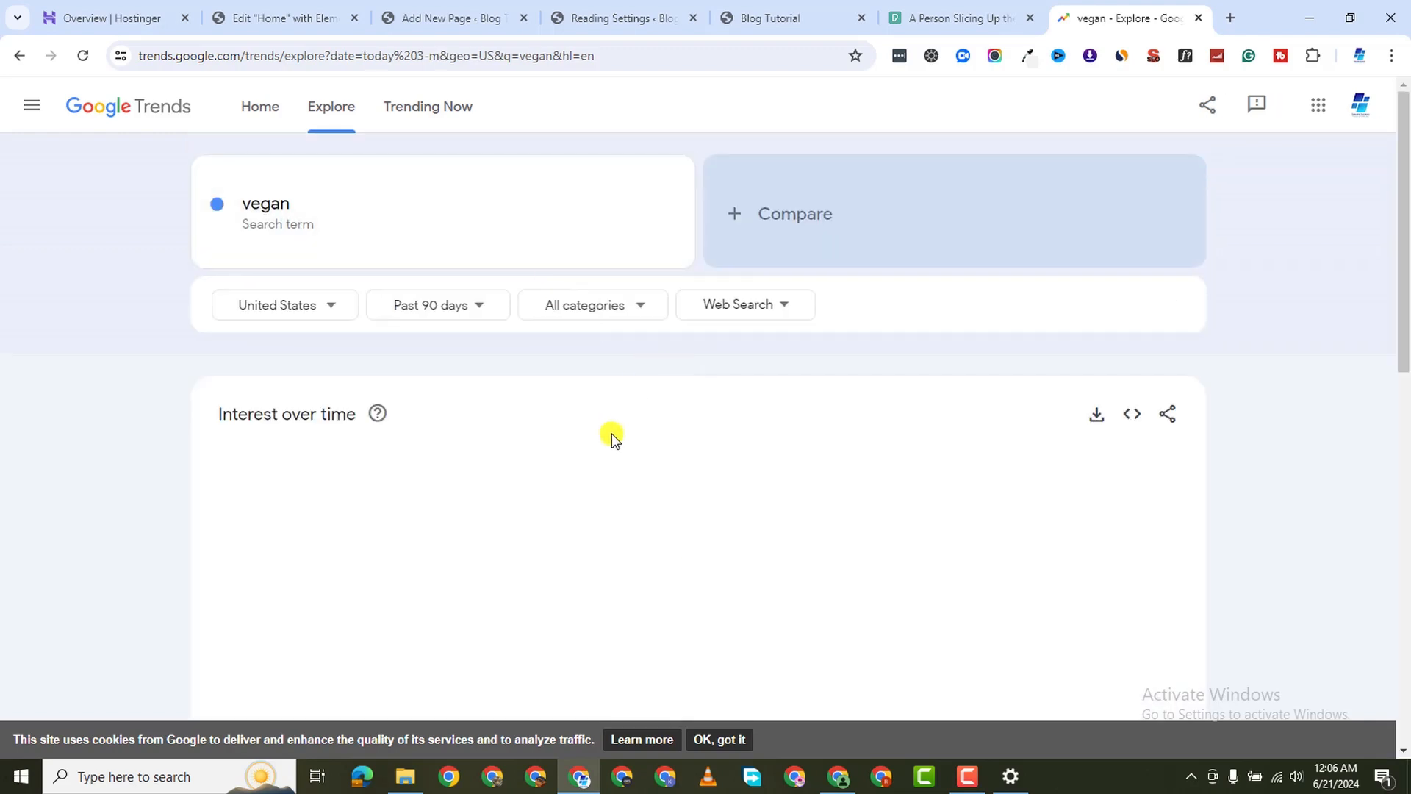
{"action": "scroll", "coordinate": [638, 554], "scroll_direction": "down", "scroll_amount": 2}
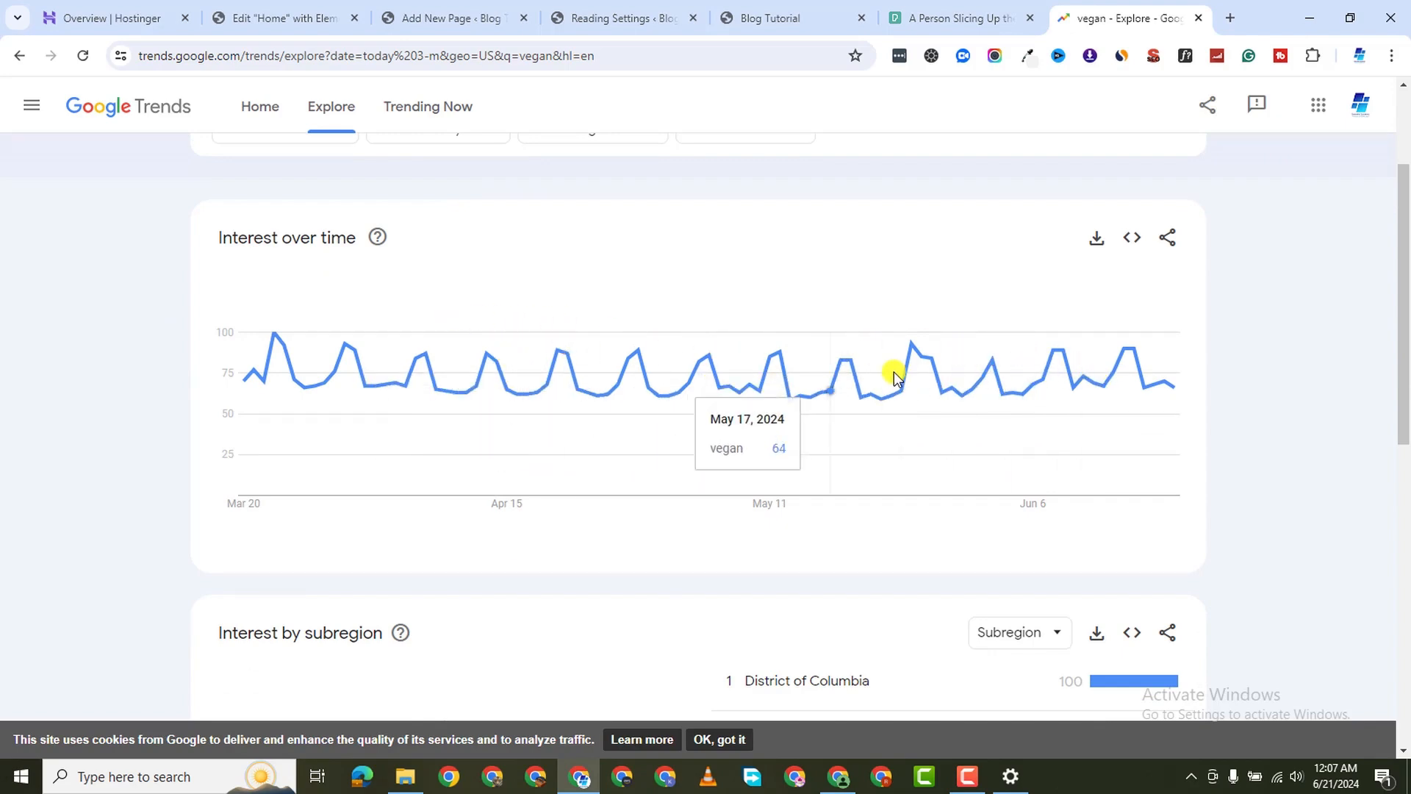
{"action": "scroll", "coordinate": [750, 464], "scroll_direction": "down", "scroll_amount": 7}
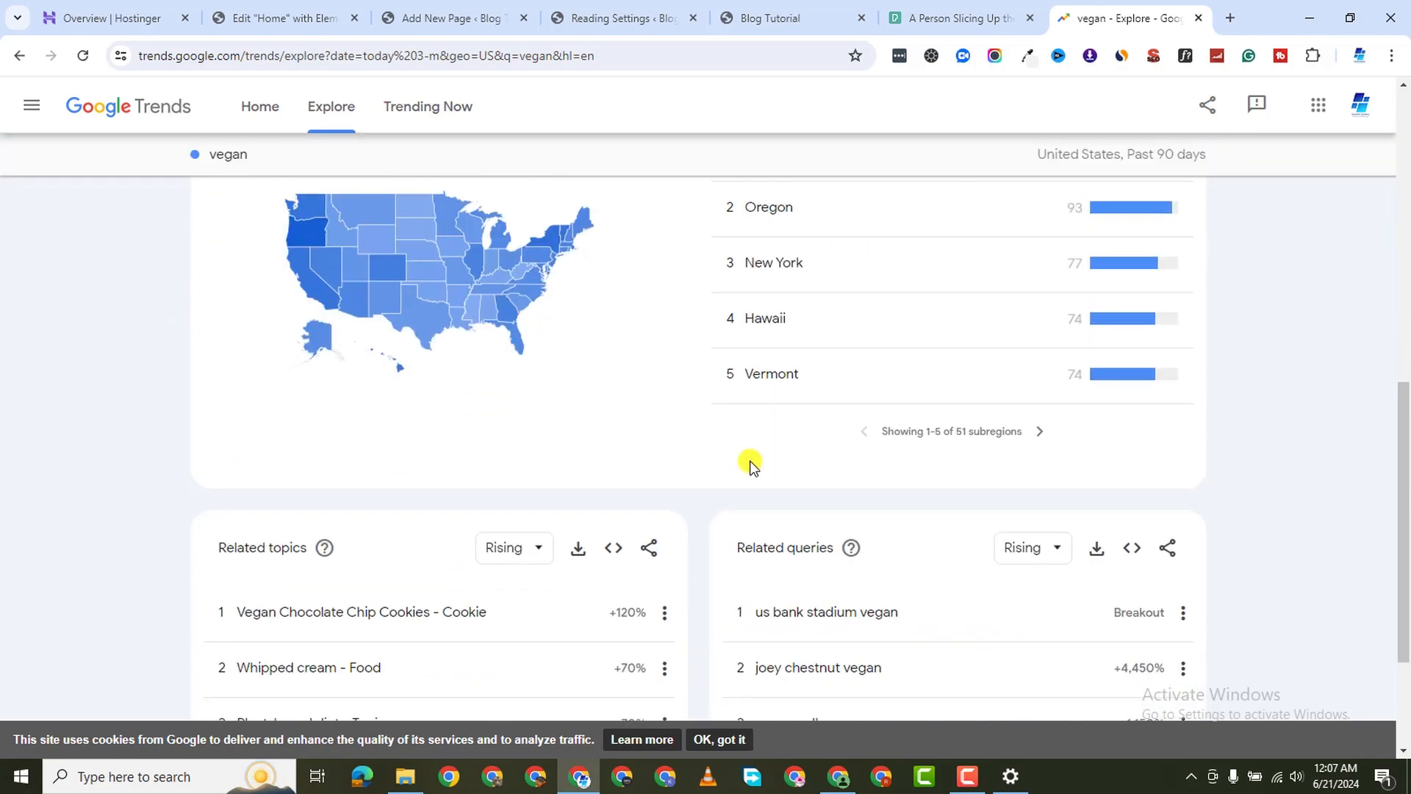
{"action": "scroll", "coordinate": [750, 463], "scroll_direction": "up", "scroll_amount": 1}
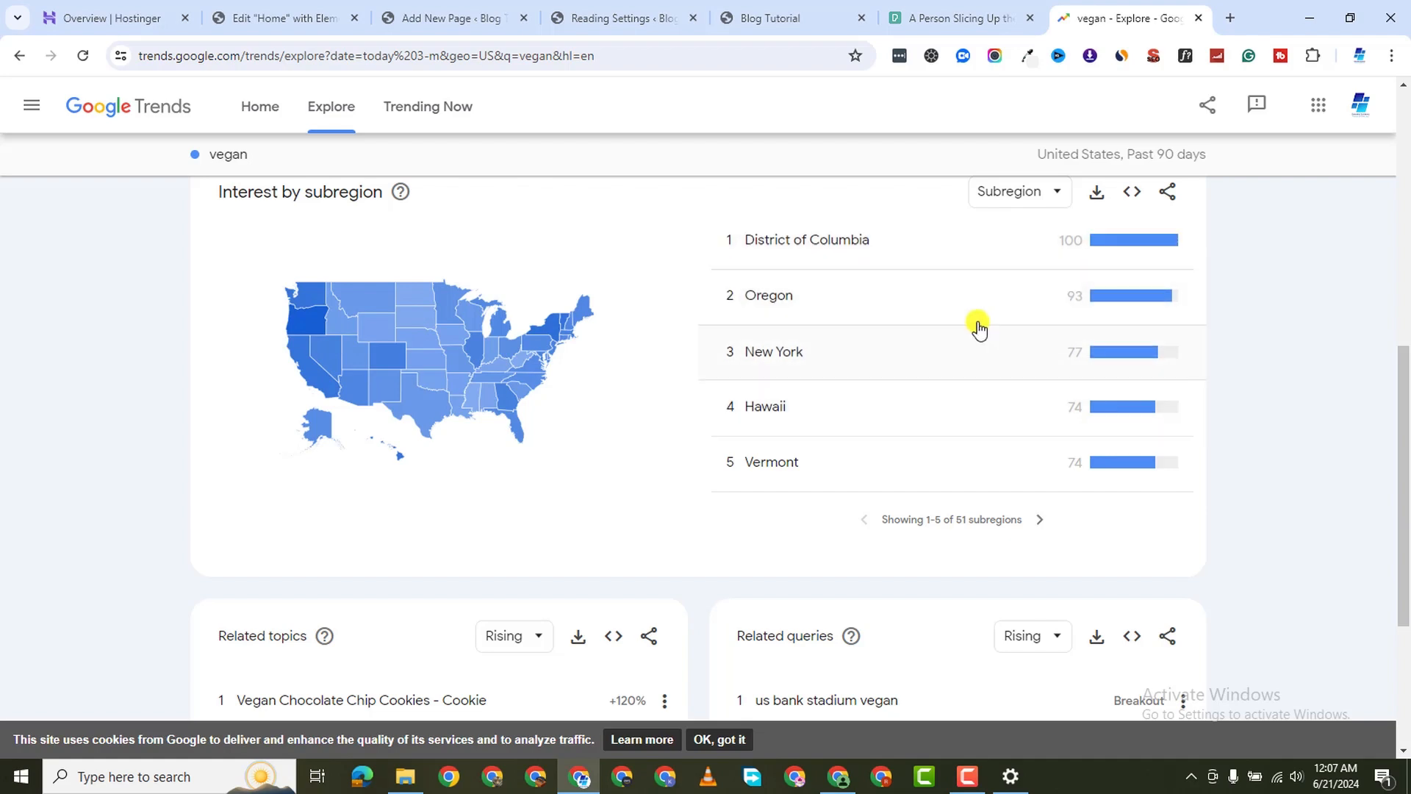
{"action": "scroll", "coordinate": [994, 393], "scroll_direction": "down", "scroll_amount": 1}
{"action": "scroll", "coordinate": [920, 475], "scroll_direction": "down", "scroll_amount": 2}
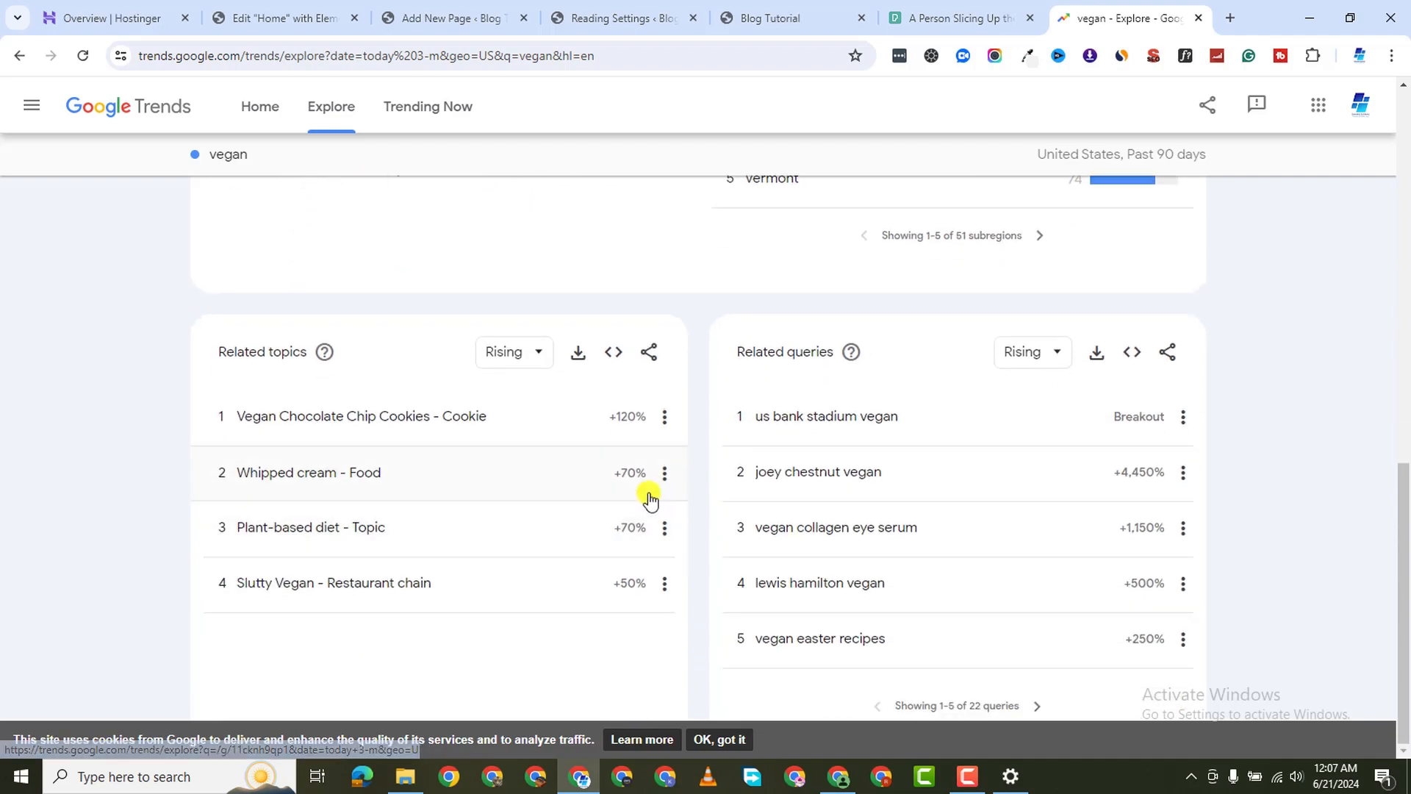
{"action": "scroll", "coordinate": [615, 493], "scroll_direction": "up", "scroll_amount": 2}
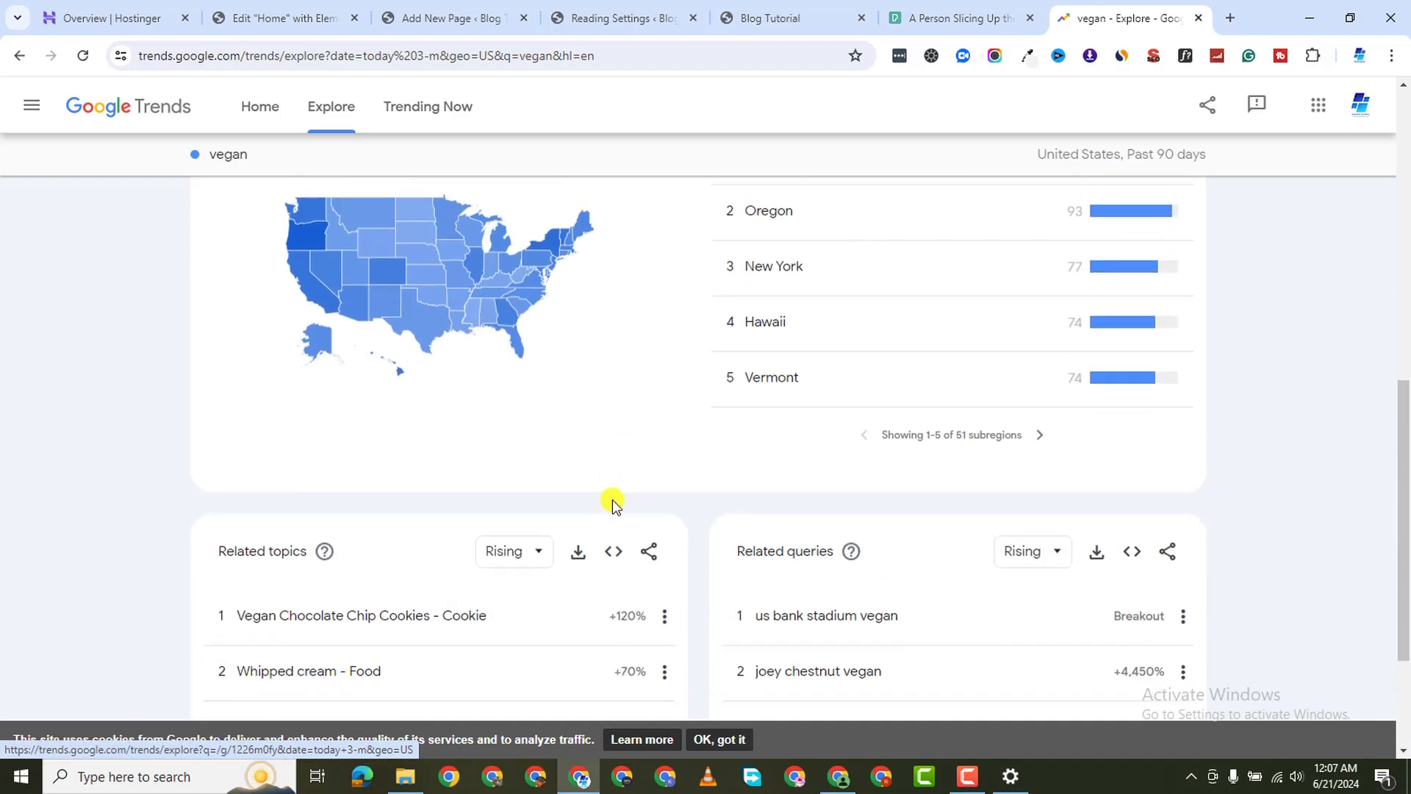
{"action": "scroll", "coordinate": [613, 502], "scroll_direction": "down", "scroll_amount": 2}
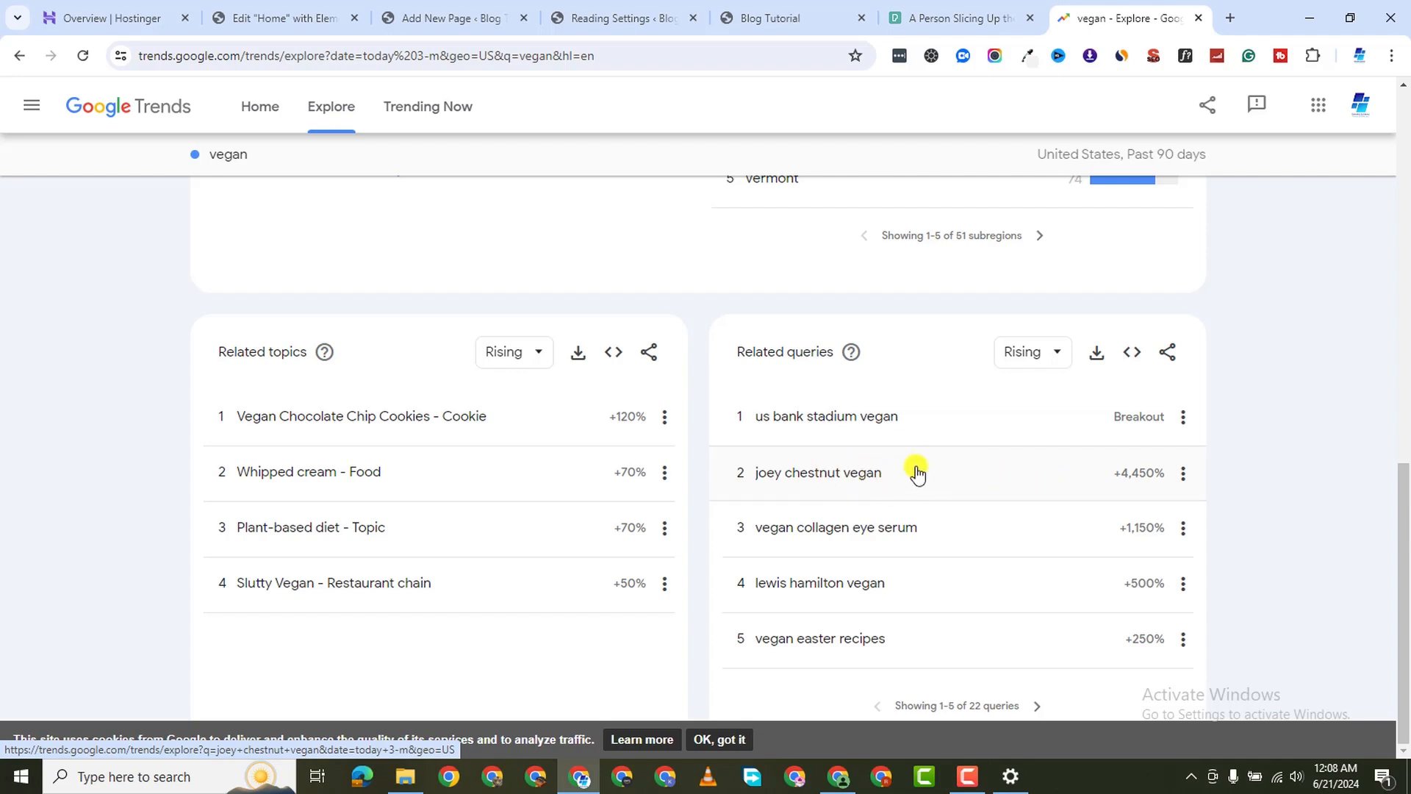
Open the 'joey chestnut vegan' query in its own tab and switch to it
{"action": "right_click", "coordinate": [843, 481]}
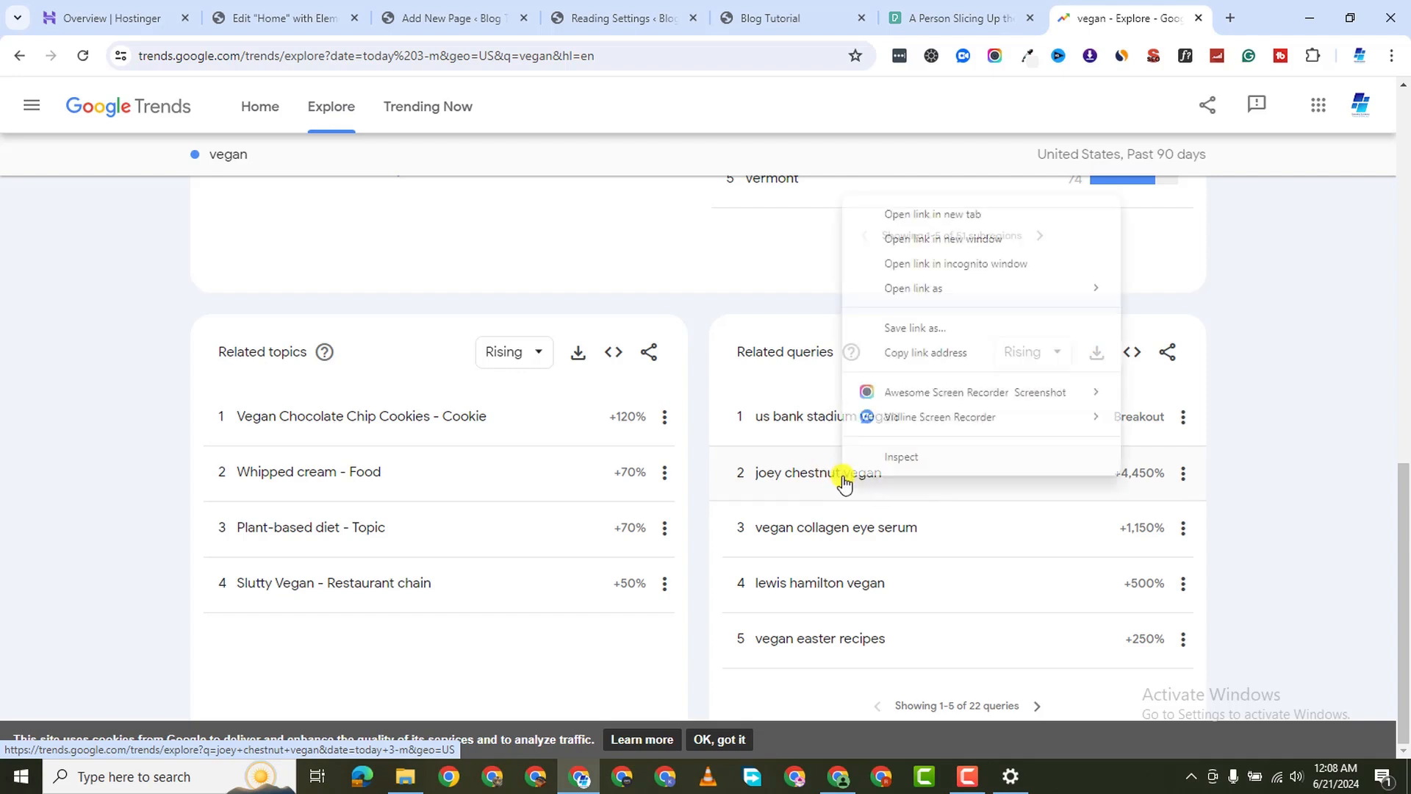
{"action": "left_click", "coordinate": [943, 214]}
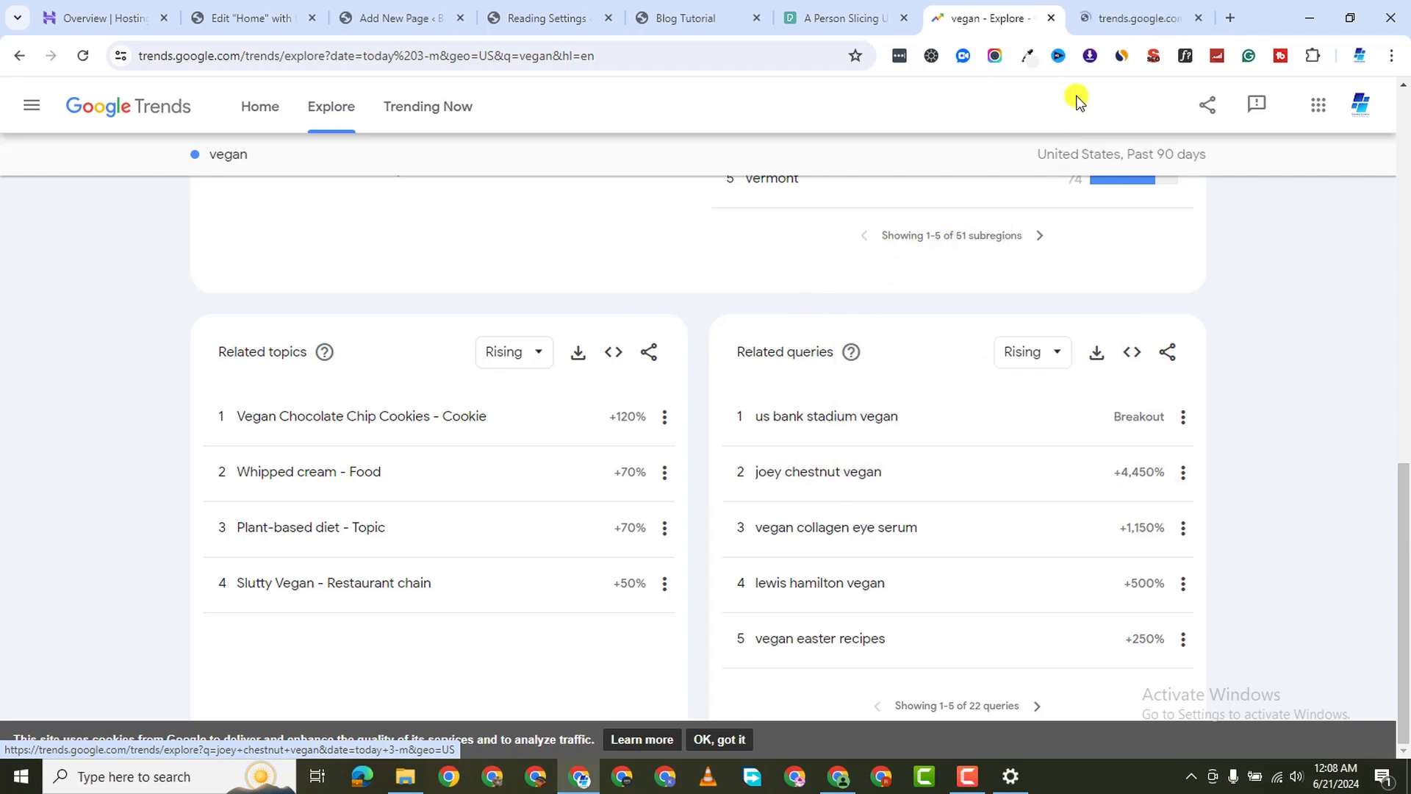
{"action": "left_click", "coordinate": [1094, 19]}
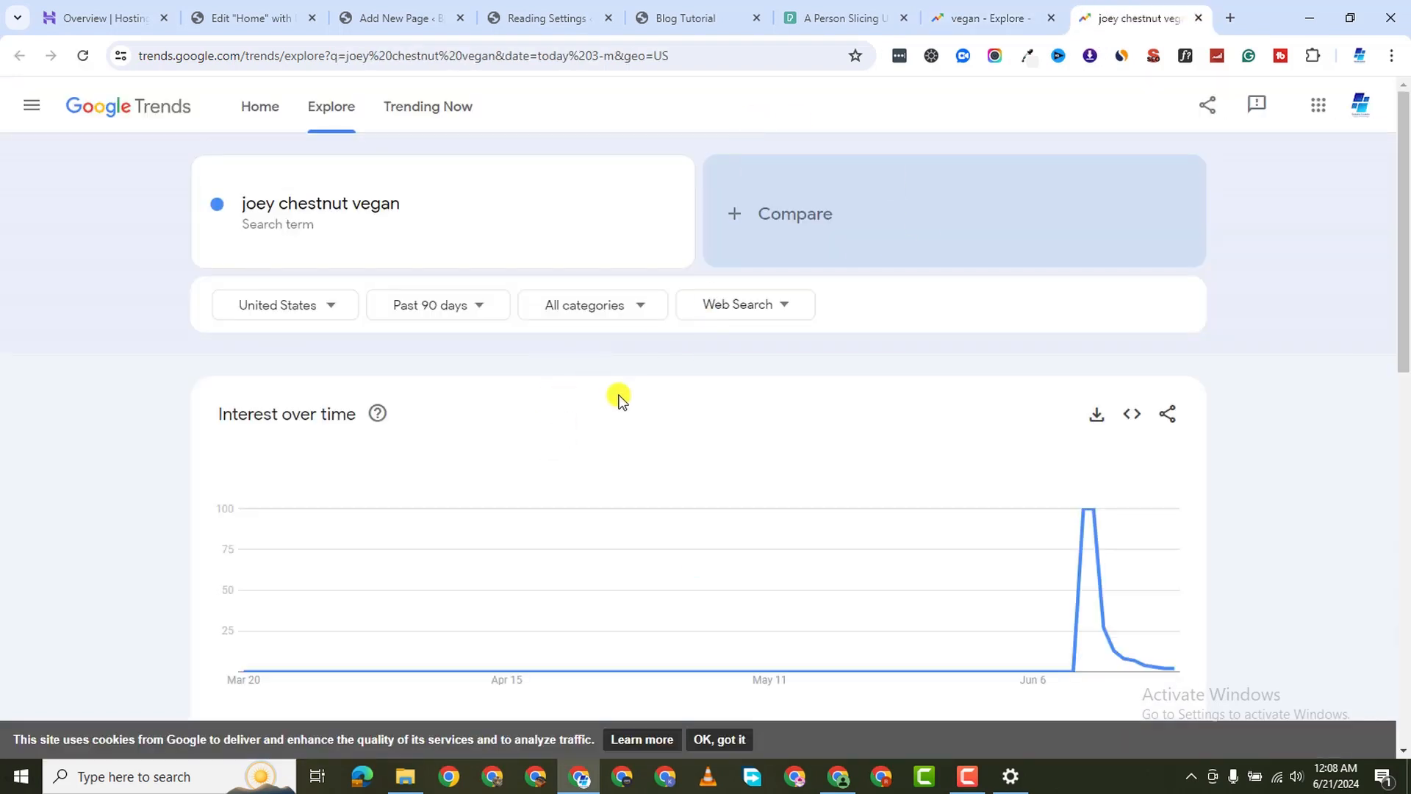
Review the joey chestnut vegan spike, then open breakout query 'vegan hot dogs' in a background tab
{"action": "scroll", "coordinate": [756, 611], "scroll_direction": "down", "scroll_amount": 2}
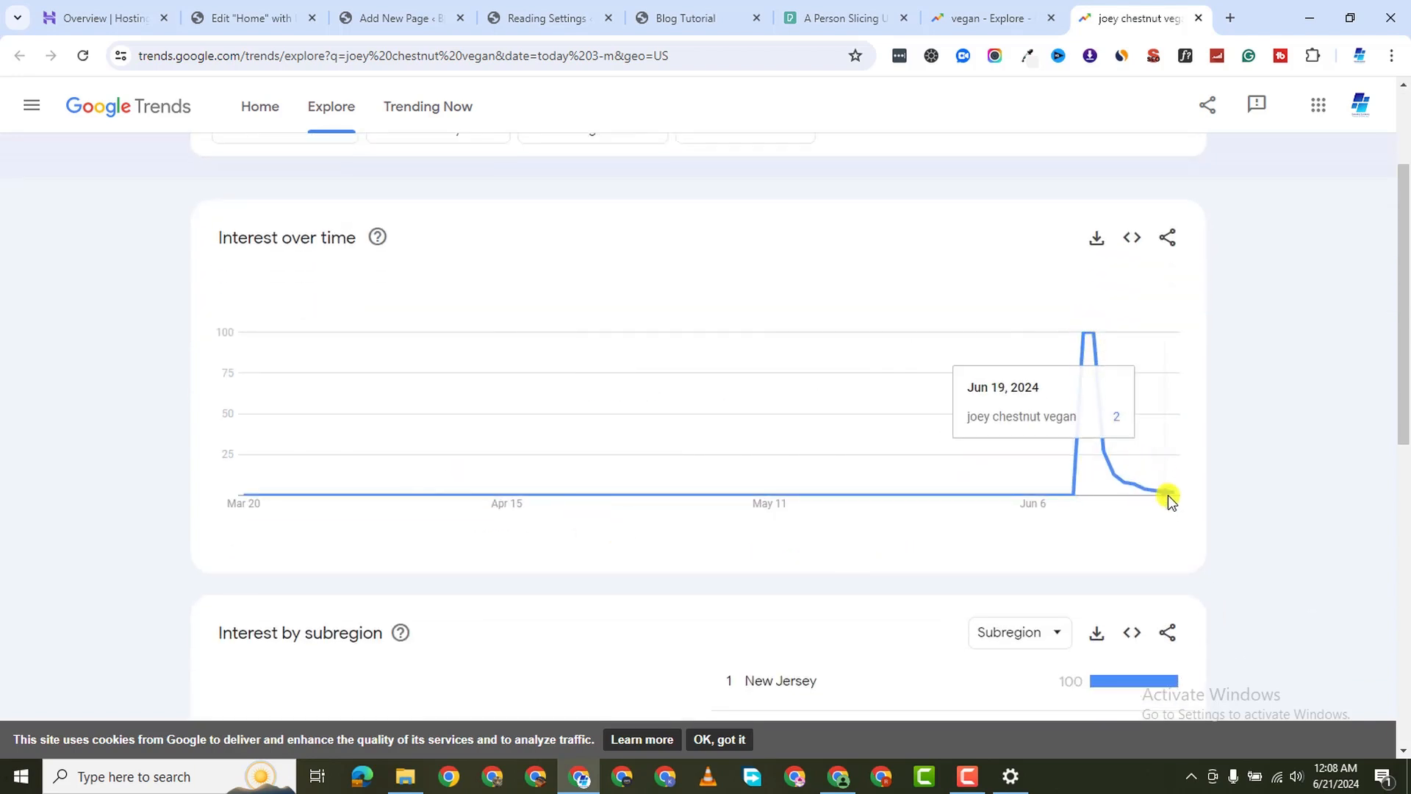
{"action": "scroll", "coordinate": [885, 555], "scroll_direction": "down", "scroll_amount": 4}
{"action": "scroll", "coordinate": [1056, 479], "scroll_direction": "up", "scroll_amount": 4}
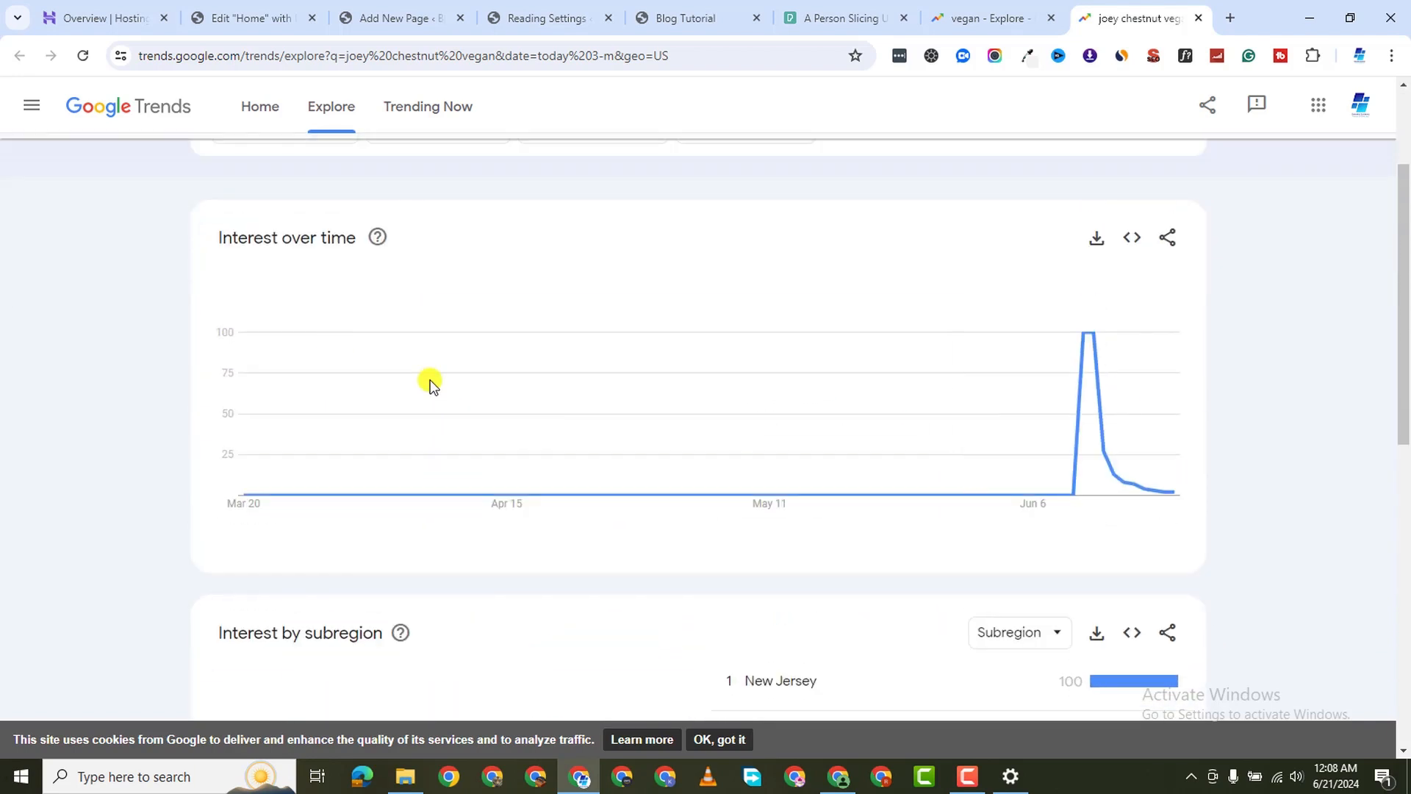
{"action": "scroll", "coordinate": [563, 343], "scroll_direction": "up", "scroll_amount": 1}
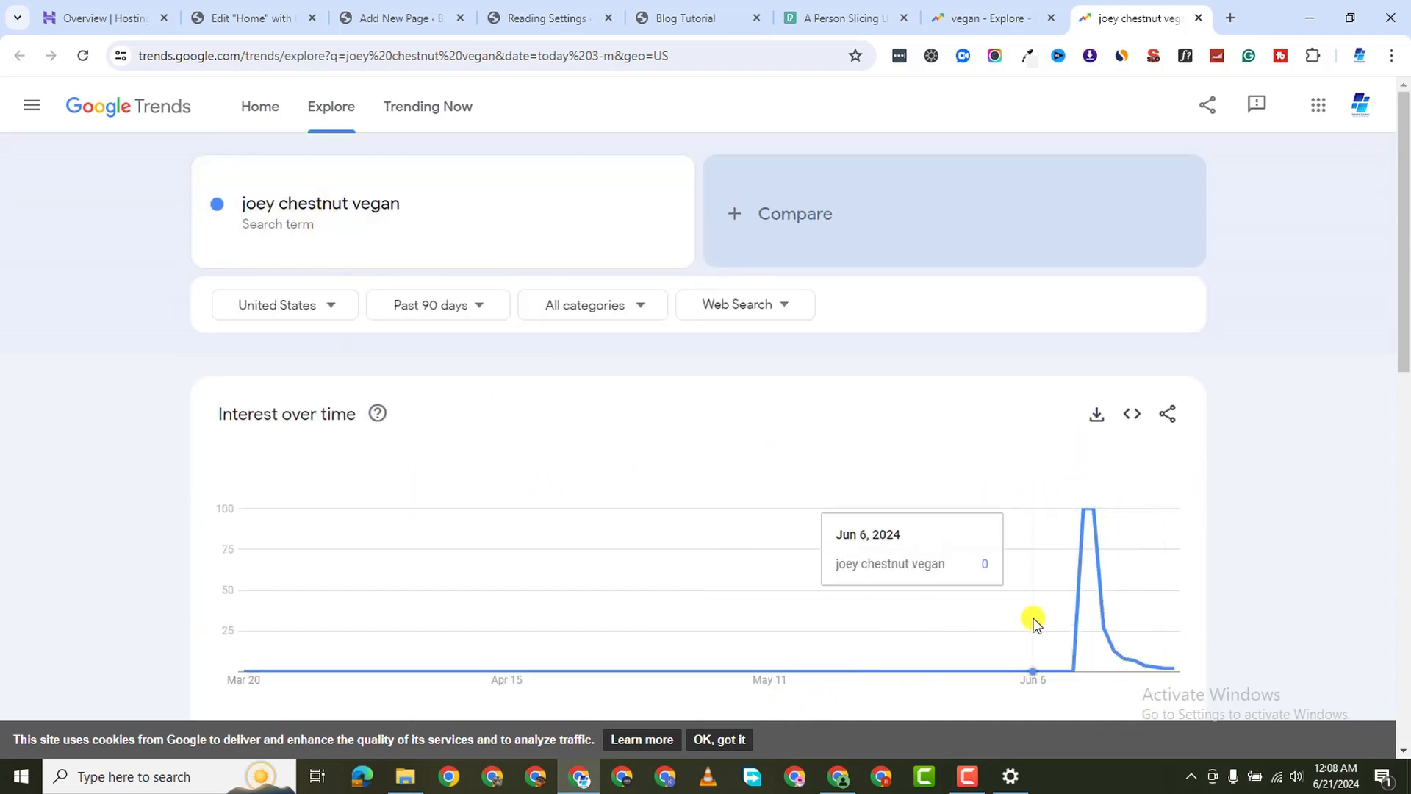
{"action": "scroll", "coordinate": [1040, 639], "scroll_direction": "down", "scroll_amount": 2}
{"action": "scroll", "coordinate": [1084, 456], "scroll_direction": "down", "scroll_amount": 8}
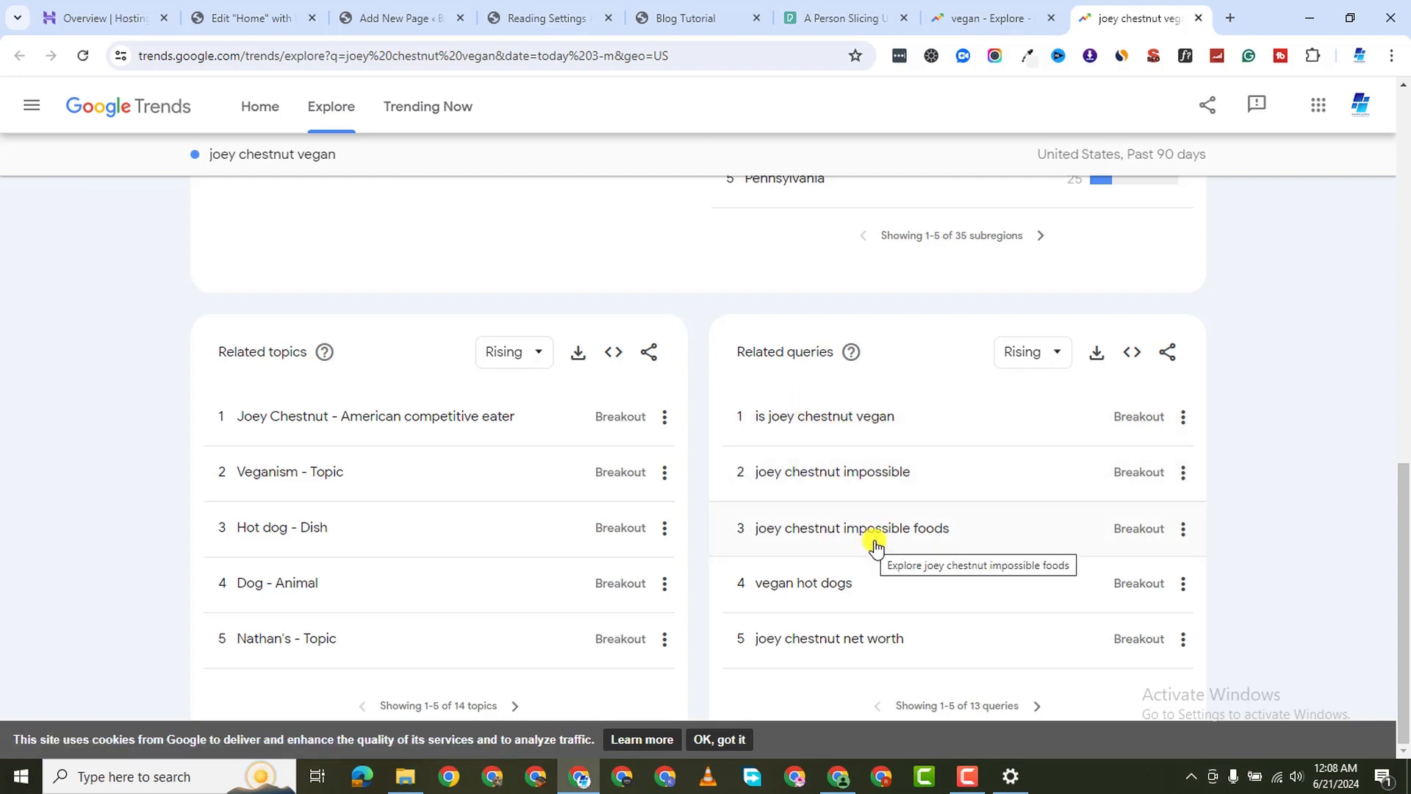
{"action": "right_click", "coordinate": [813, 588]}
{"action": "left_click", "coordinate": [891, 320]}
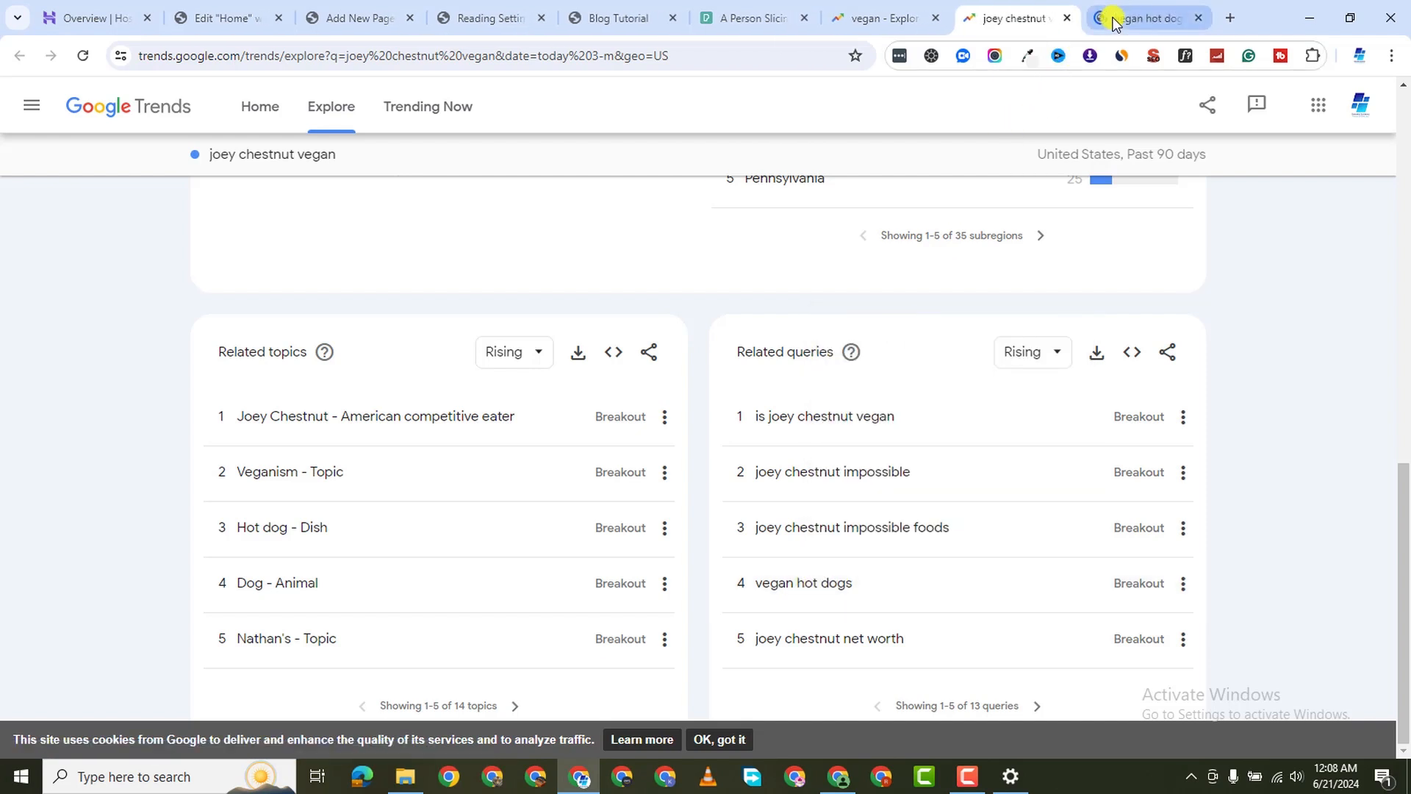
Review the vegan hot dogs trend: 90-day chart, Missouri (100), New Jersey (81) and related queries
{"action": "left_click", "coordinate": [1114, 22]}
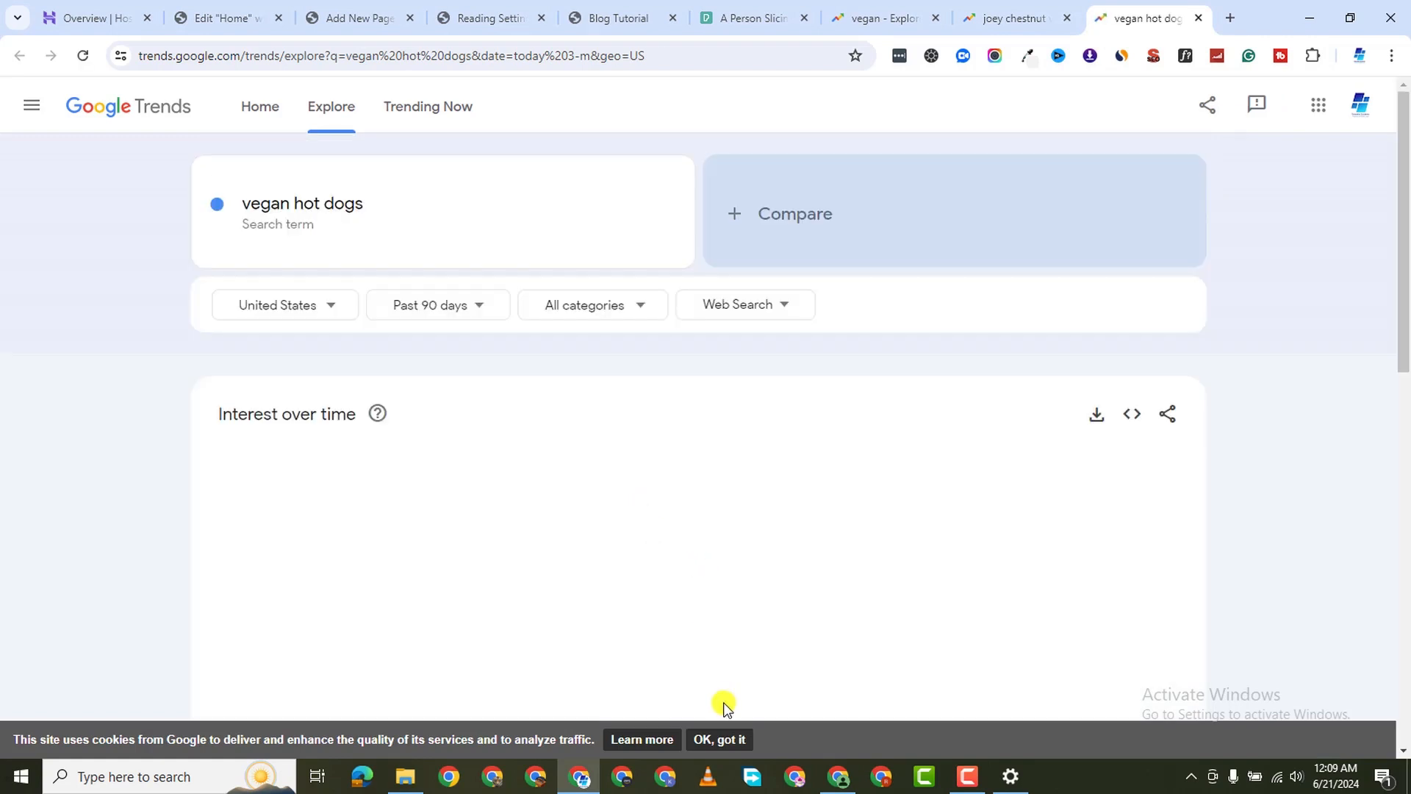
{"action": "scroll", "coordinate": [636, 451], "scroll_direction": "down", "scroll_amount": 2}
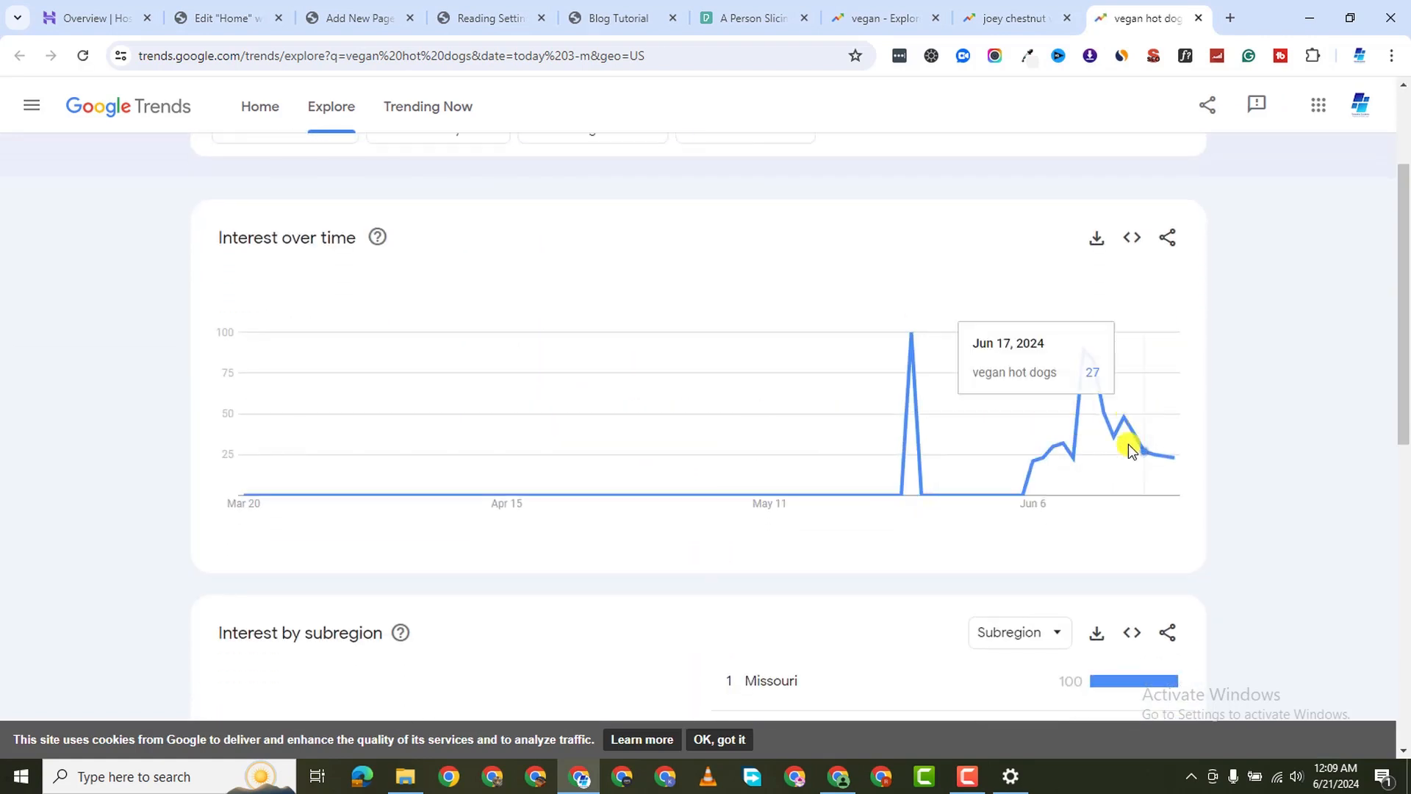
{"action": "scroll", "coordinate": [964, 444], "scroll_direction": "down", "scroll_amount": 1}
{"action": "scroll", "coordinate": [965, 444], "scroll_direction": "down", "scroll_amount": 1}
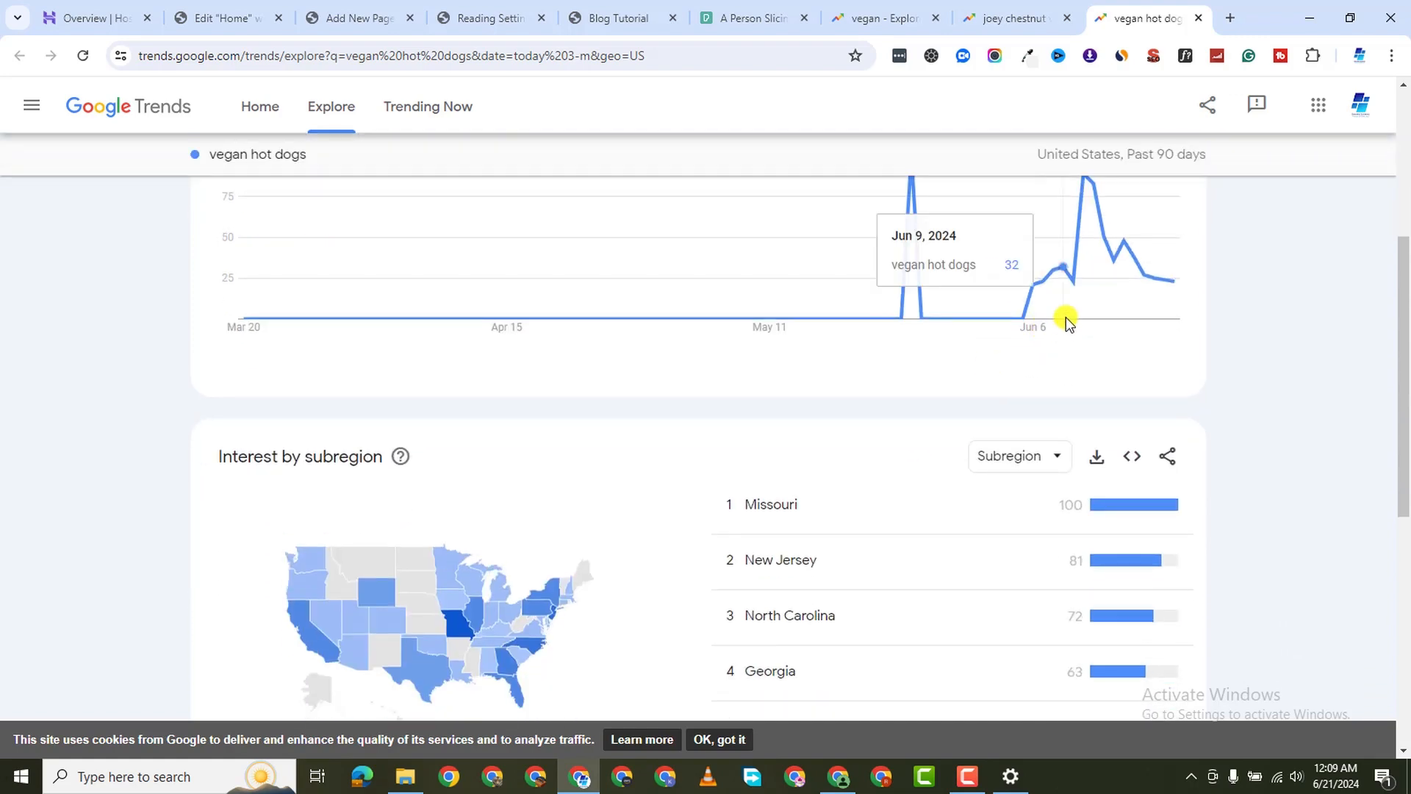
{"action": "scroll", "coordinate": [1066, 323], "scroll_direction": "up", "scroll_amount": 1}
{"action": "scroll", "coordinate": [1059, 337], "scroll_direction": "down", "scroll_amount": 7}
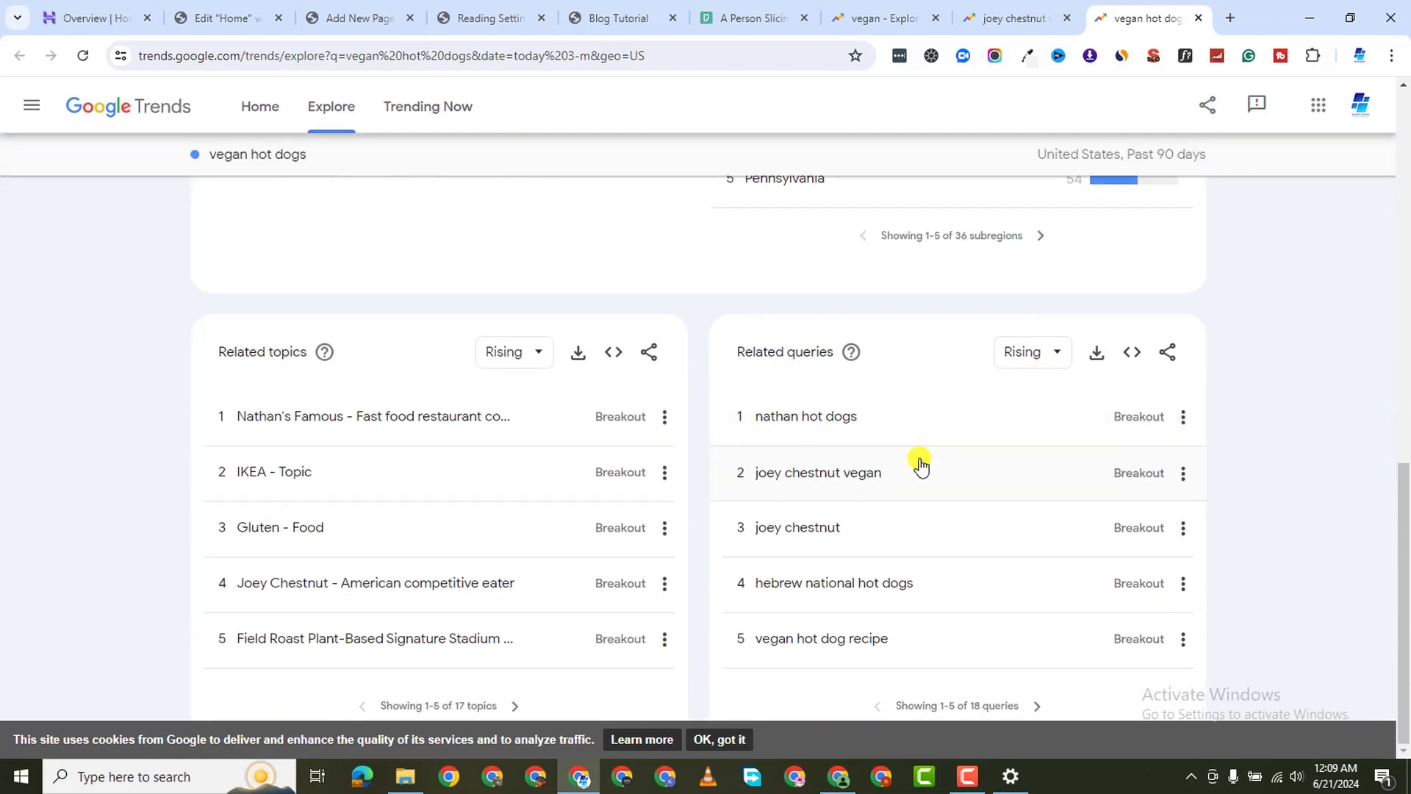
{"action": "scroll", "coordinate": [908, 449], "scroll_direction": "up", "scroll_amount": 2}
{"action": "scroll", "coordinate": [904, 450], "scroll_direction": "up", "scroll_amount": 8}
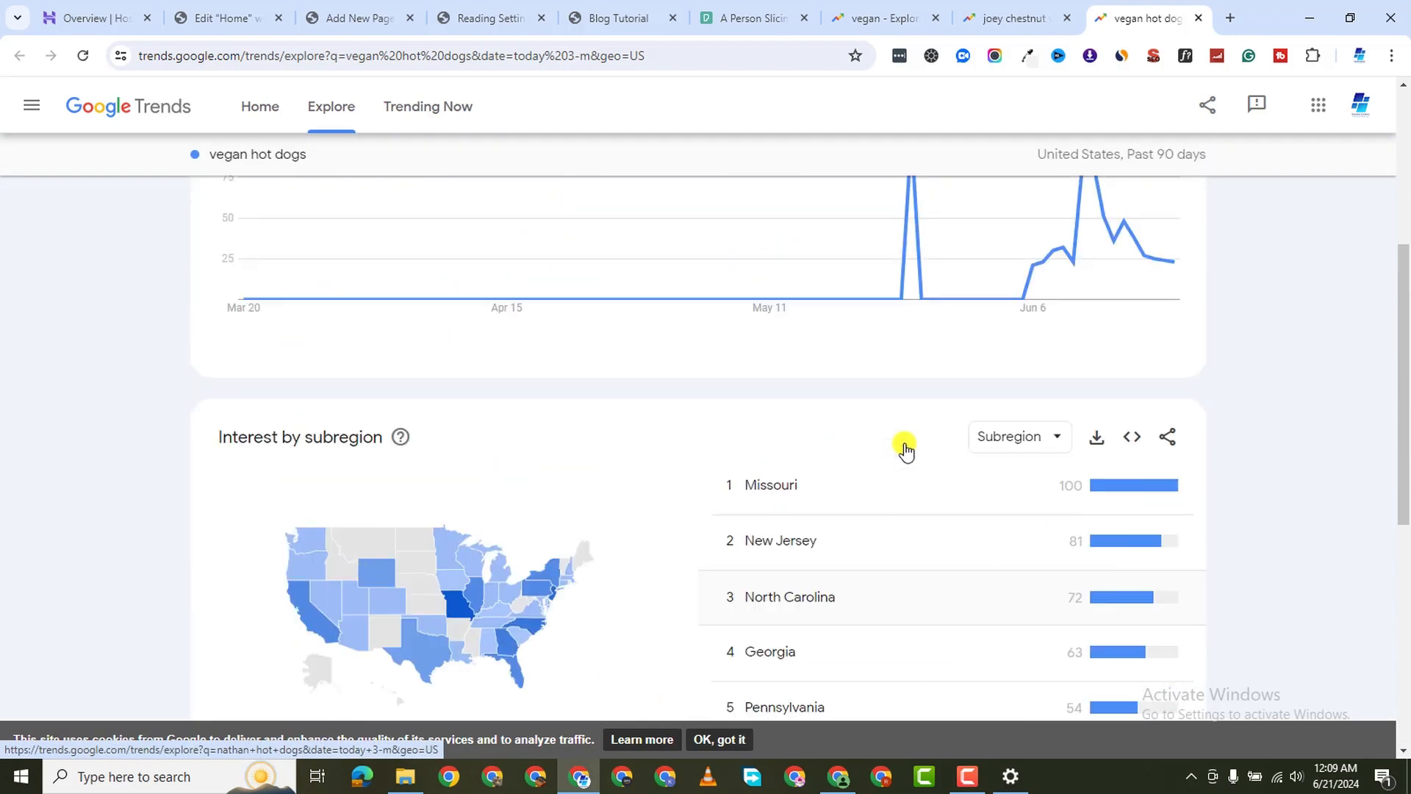
{"action": "scroll", "coordinate": [769, 441], "scroll_direction": "down", "scroll_amount": 10}
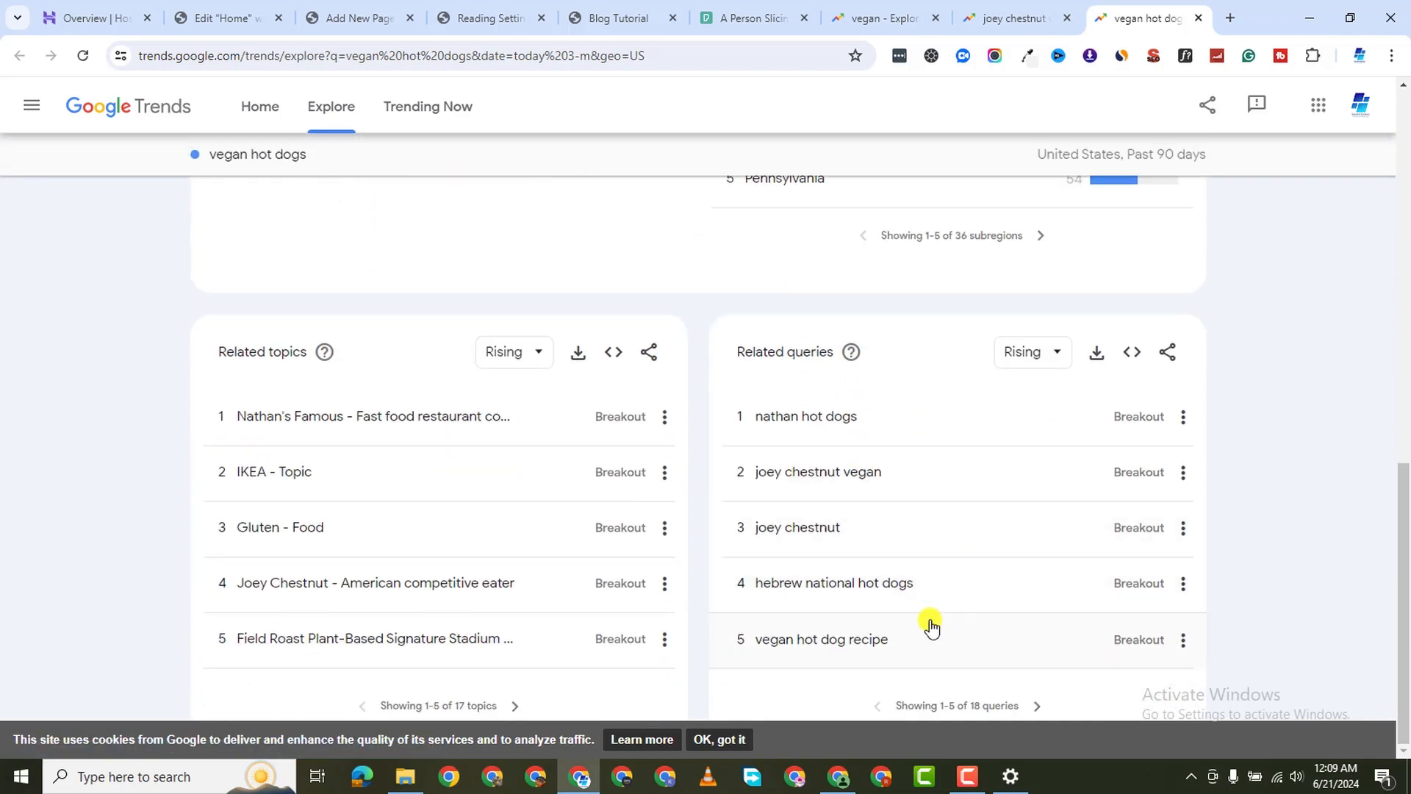
{"action": "right_click", "coordinate": [836, 648]}
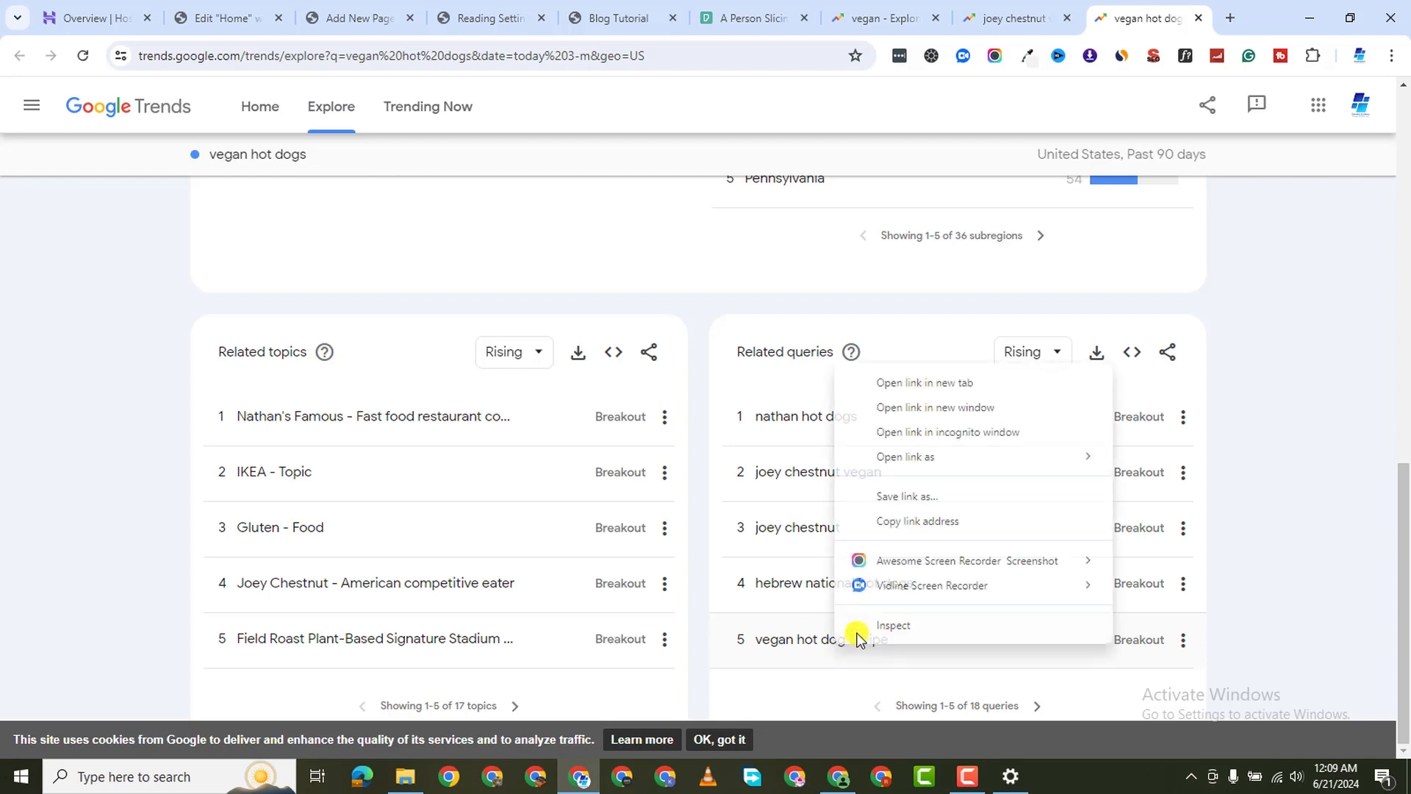
Open the 'vegan hot dog recipe' trend in a new tab, check its rising queries, then start a blank tab
{"action": "left_click", "coordinate": [911, 381]}
{"action": "left_click", "coordinate": [1151, 16]}
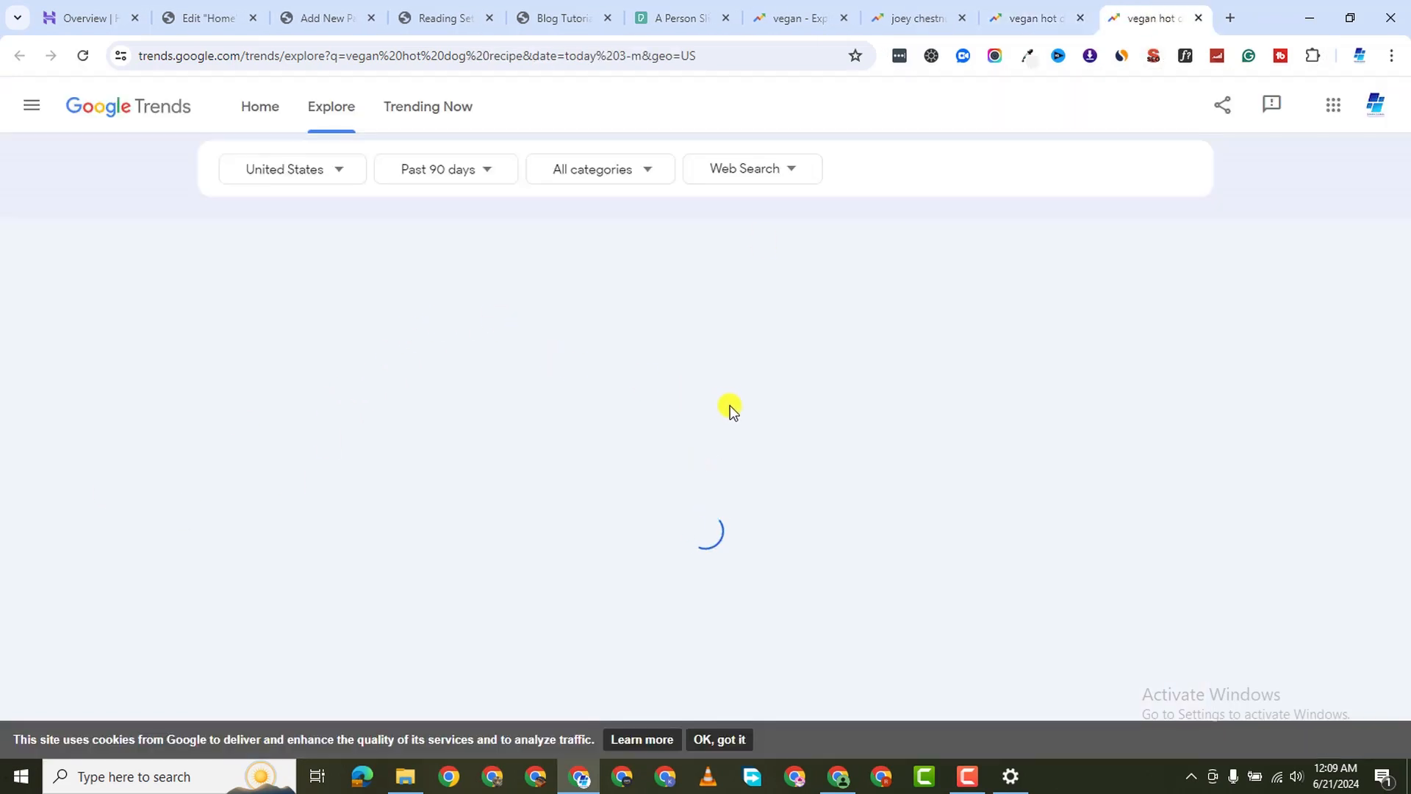
{"action": "scroll", "coordinate": [819, 446], "scroll_direction": "down", "scroll_amount": 2}
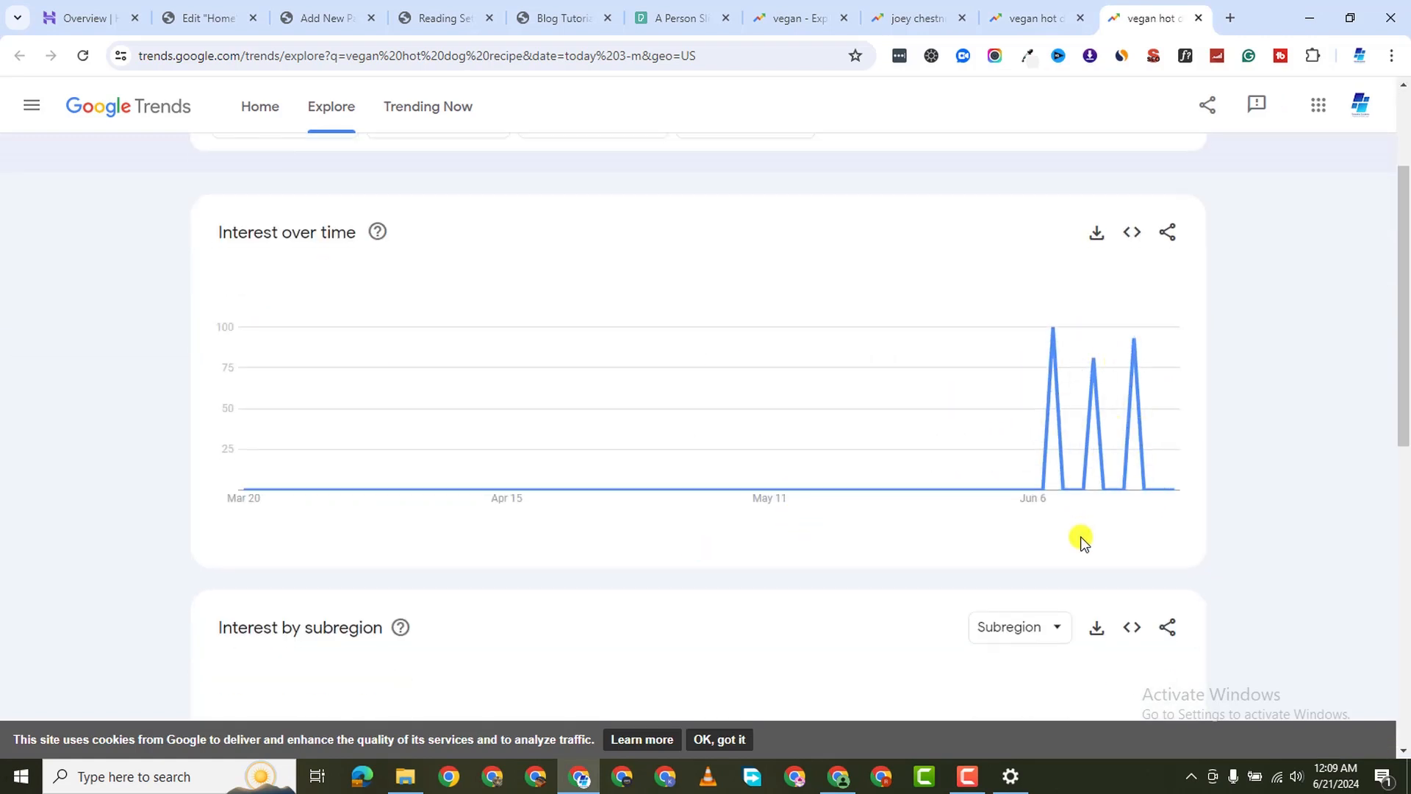
{"action": "scroll", "coordinate": [748, 529], "scroll_direction": "down", "scroll_amount": 5}
{"action": "scroll", "coordinate": [746, 530], "scroll_direction": "down", "scroll_amount": 5}
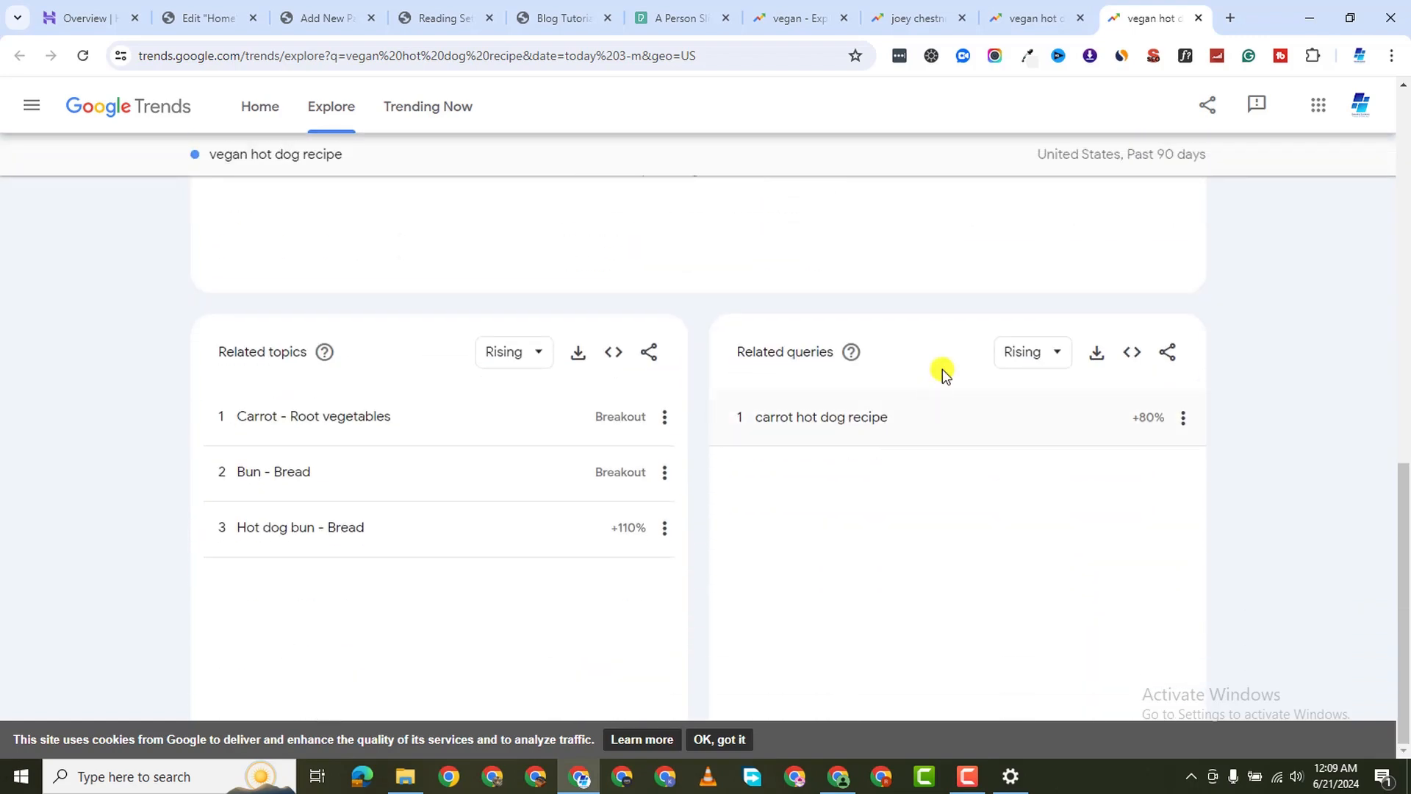
{"action": "left_click", "coordinate": [1044, 21]}
{"action": "left_click", "coordinate": [1172, 23]}
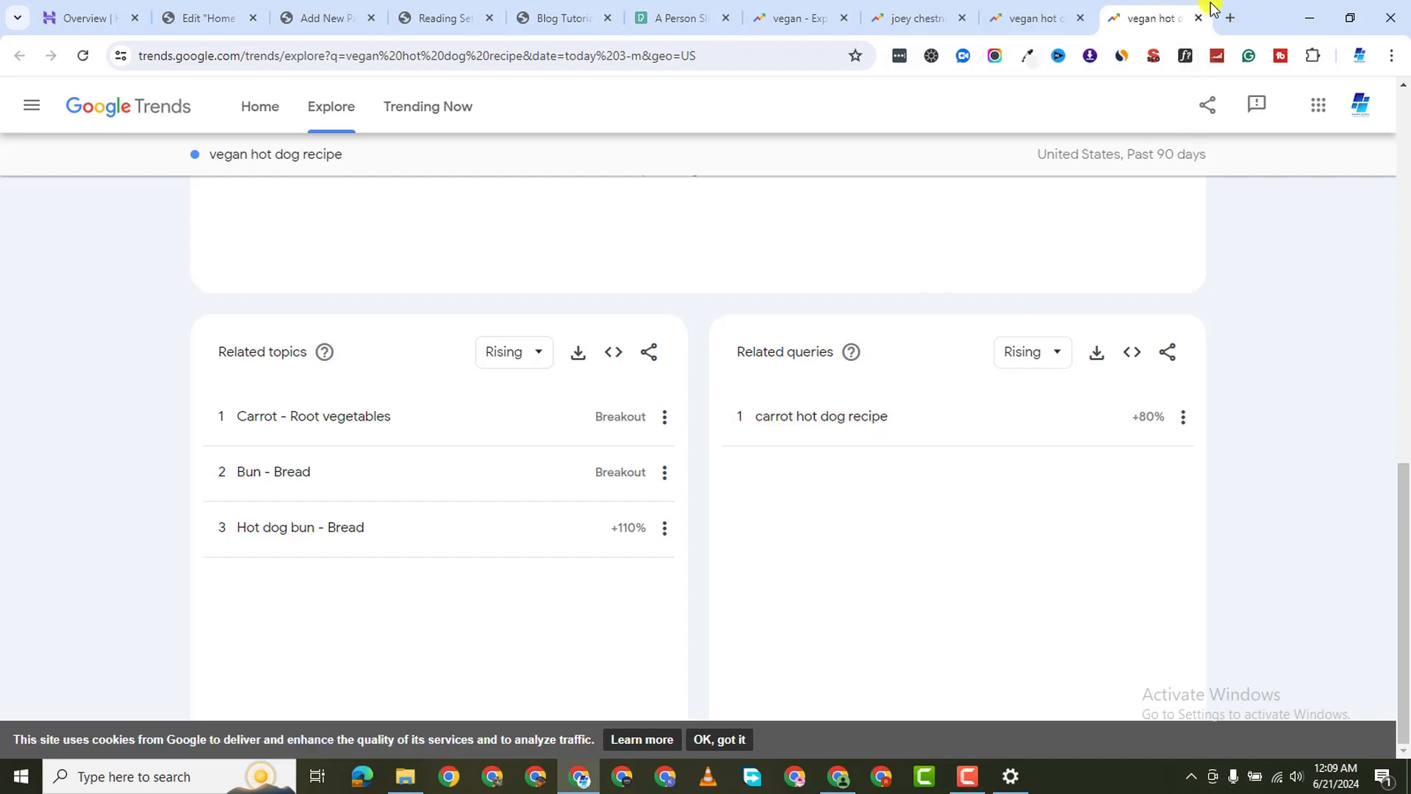
{"action": "left_click", "coordinate": [1226, 18]}
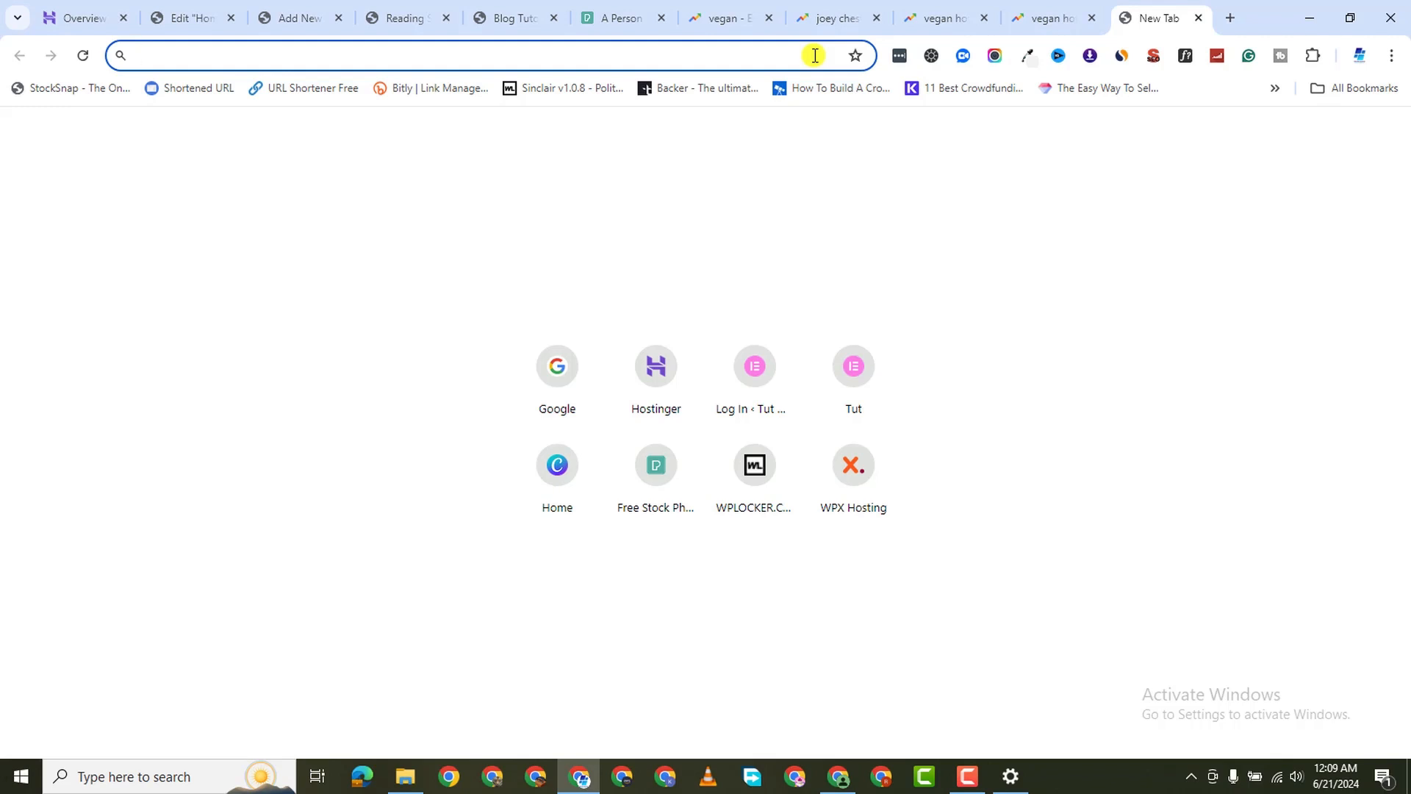
Load Perplexity, then search Google for 'vegan hot dog recipes' in a fresh tab
{"action": "type", "text": "perplexity.ai"}
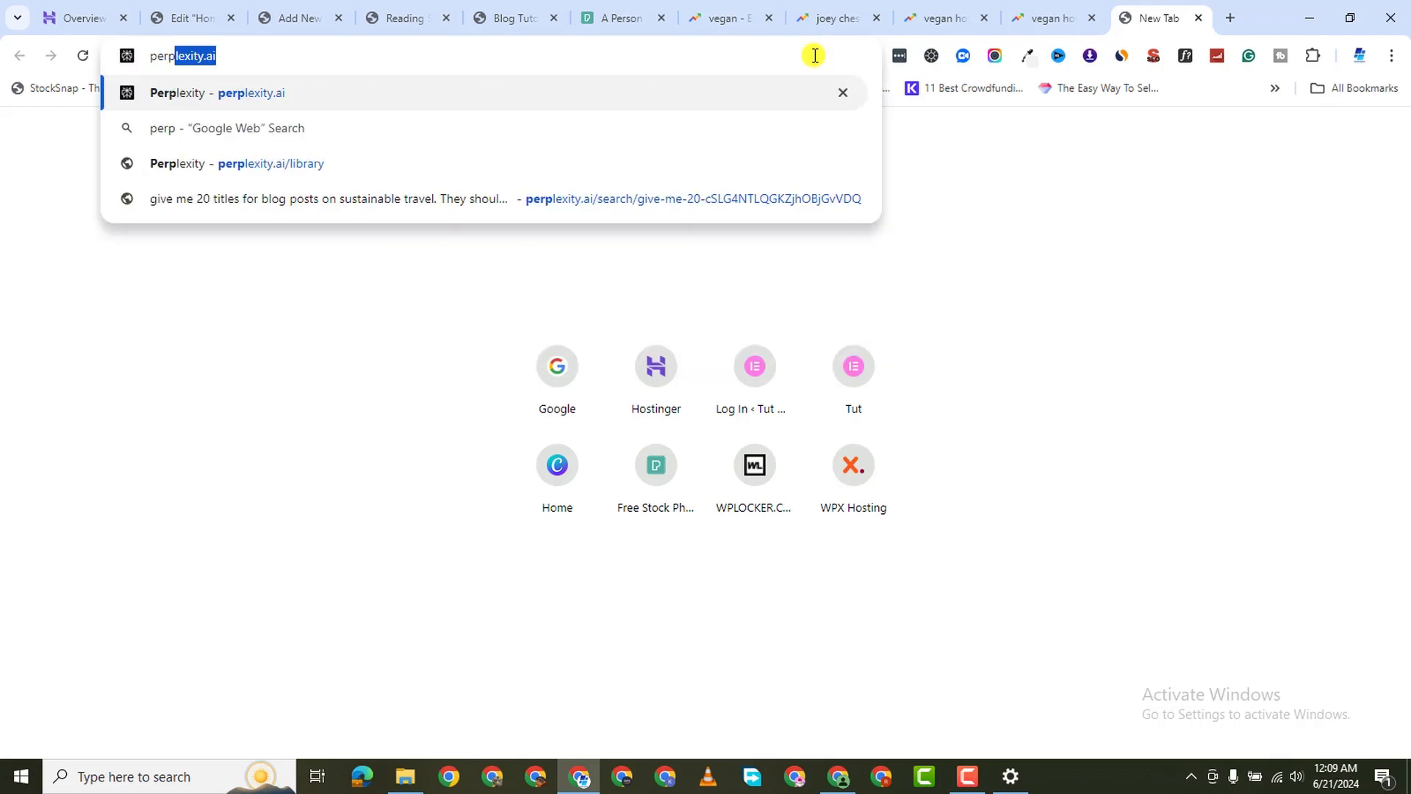
{"action": "key", "text": "Return"}
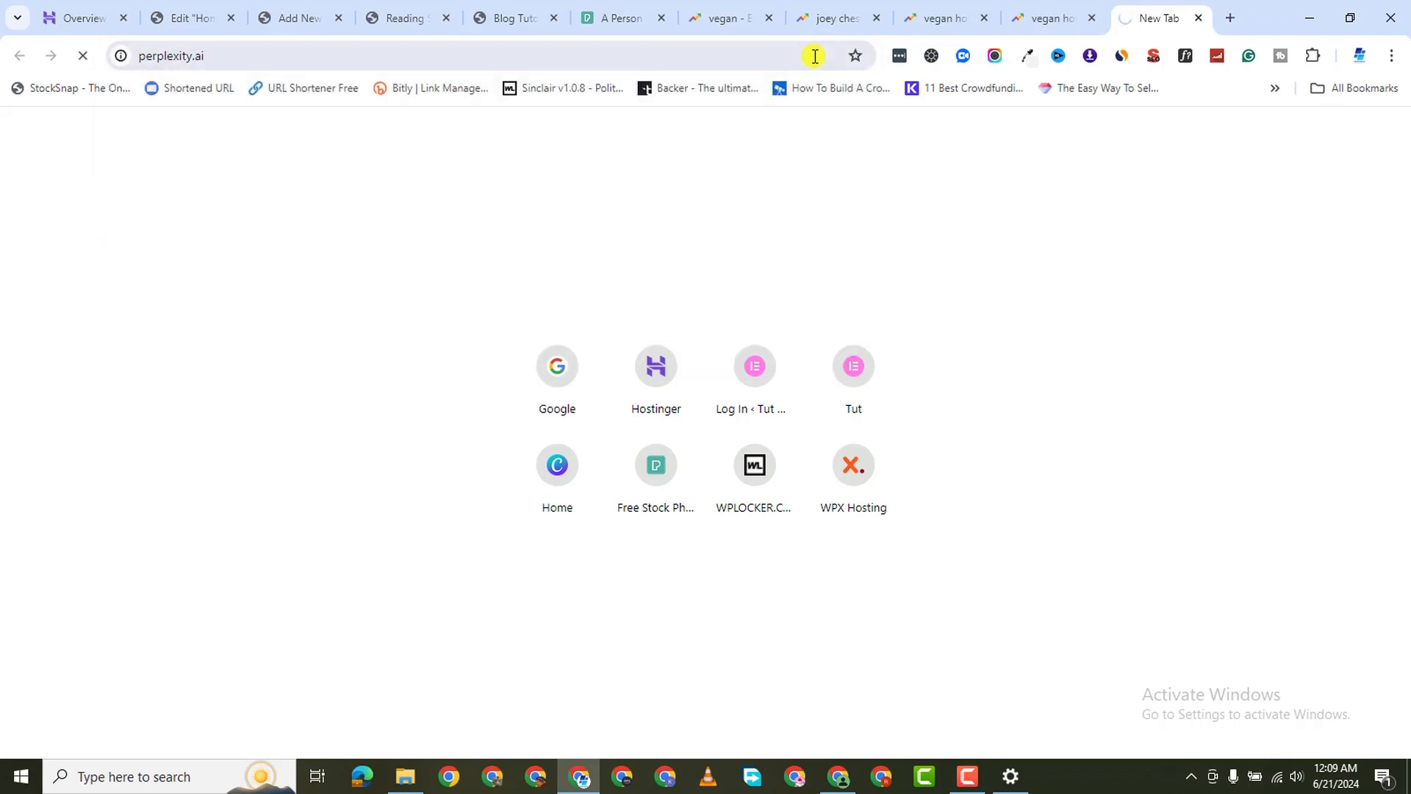
{"action": "left_click", "coordinate": [1234, 20]}
{"action": "left_click", "coordinate": [553, 397]}
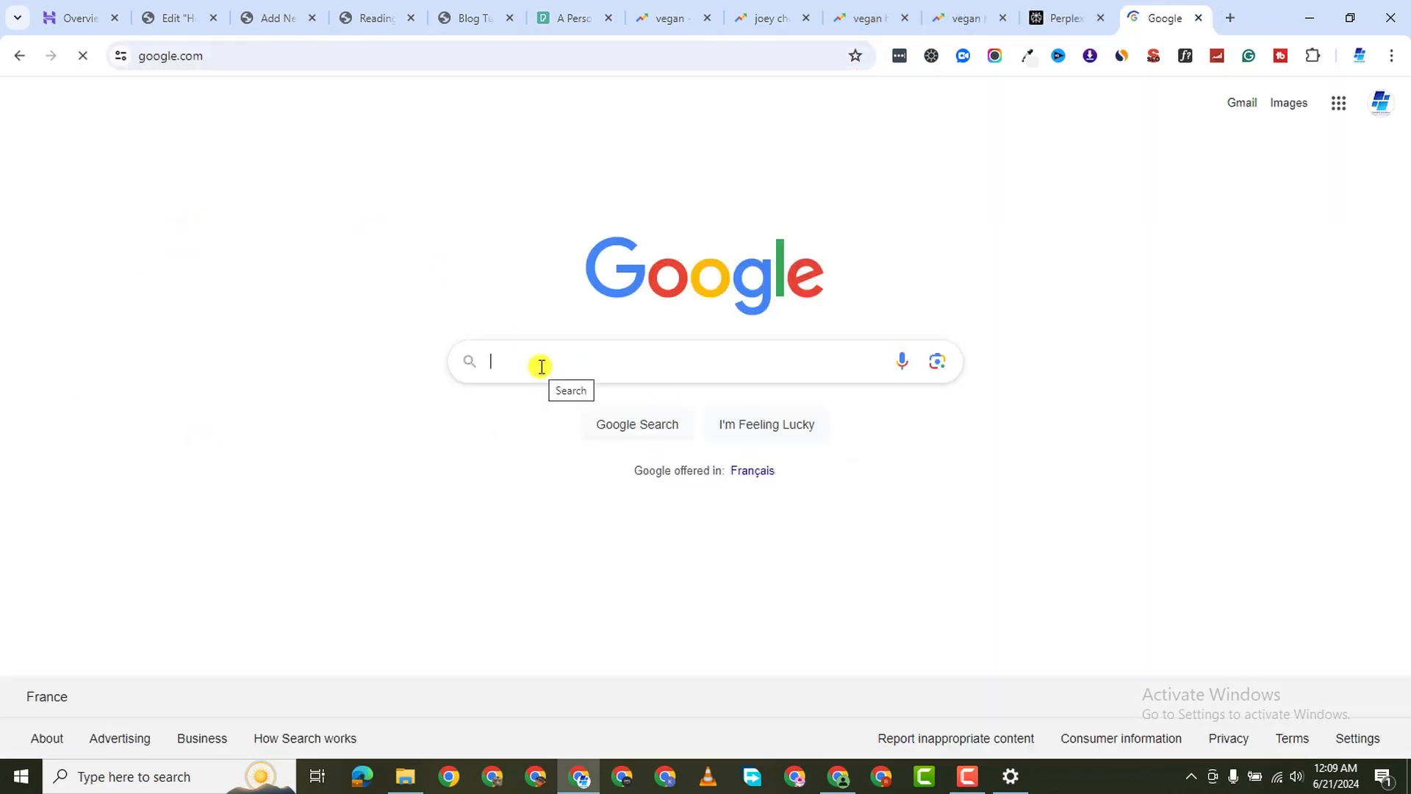
{"action": "type", "text": "vegan hot"}
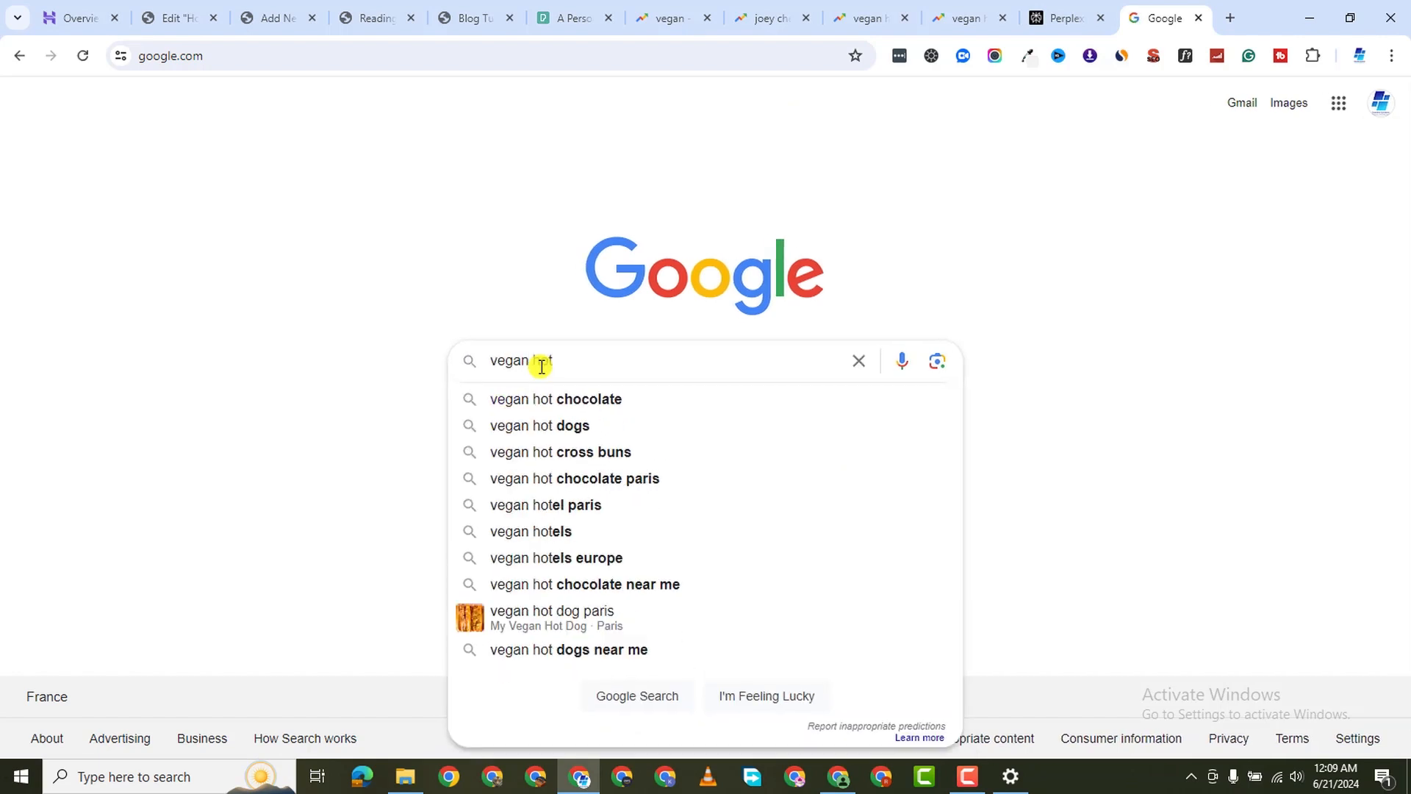
{"action": "type", "text": " g"}
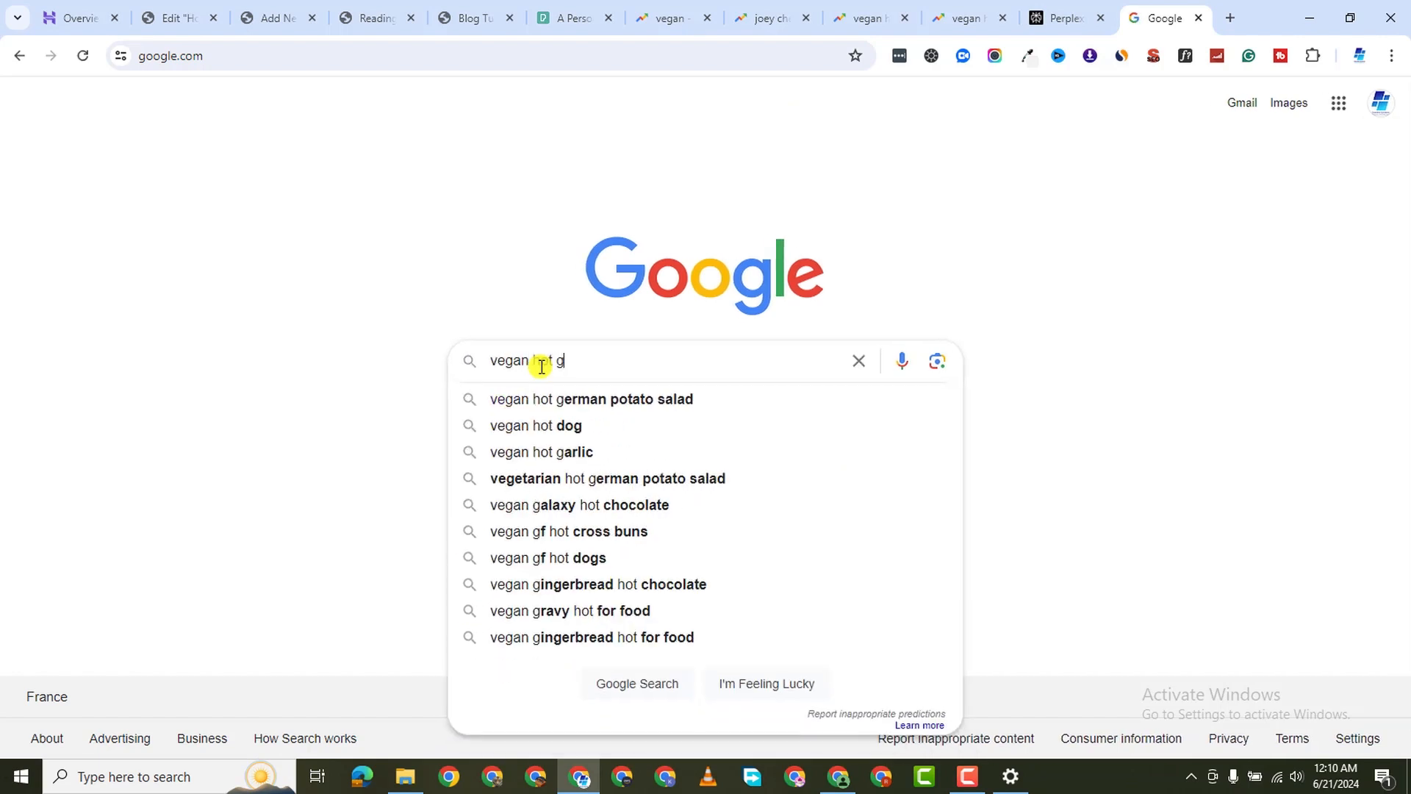
{"action": "key", "text": "BackSpace"}
{"action": "type", "text": "dog reci"}
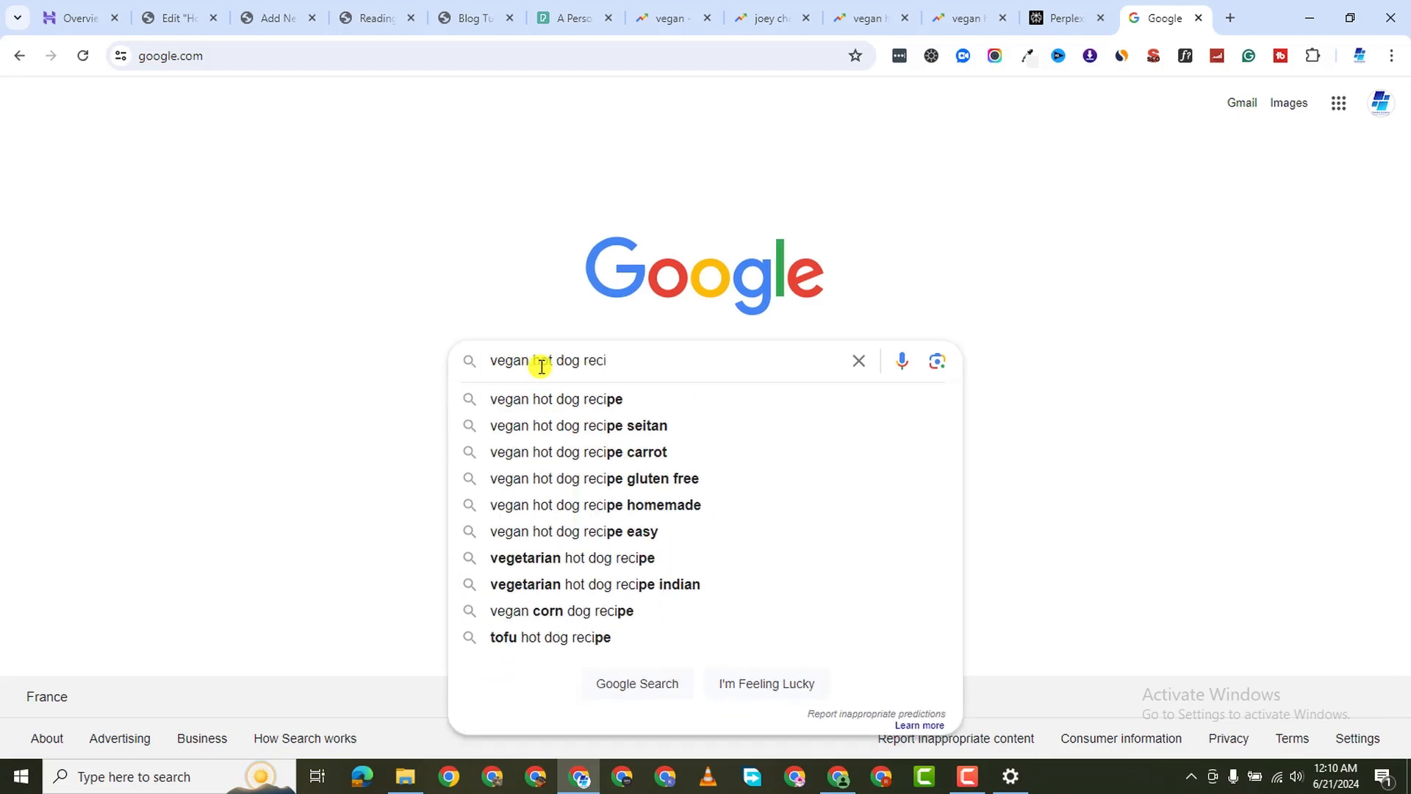
{"action": "type", "text": "pes"}
{"action": "key", "text": "Return"}
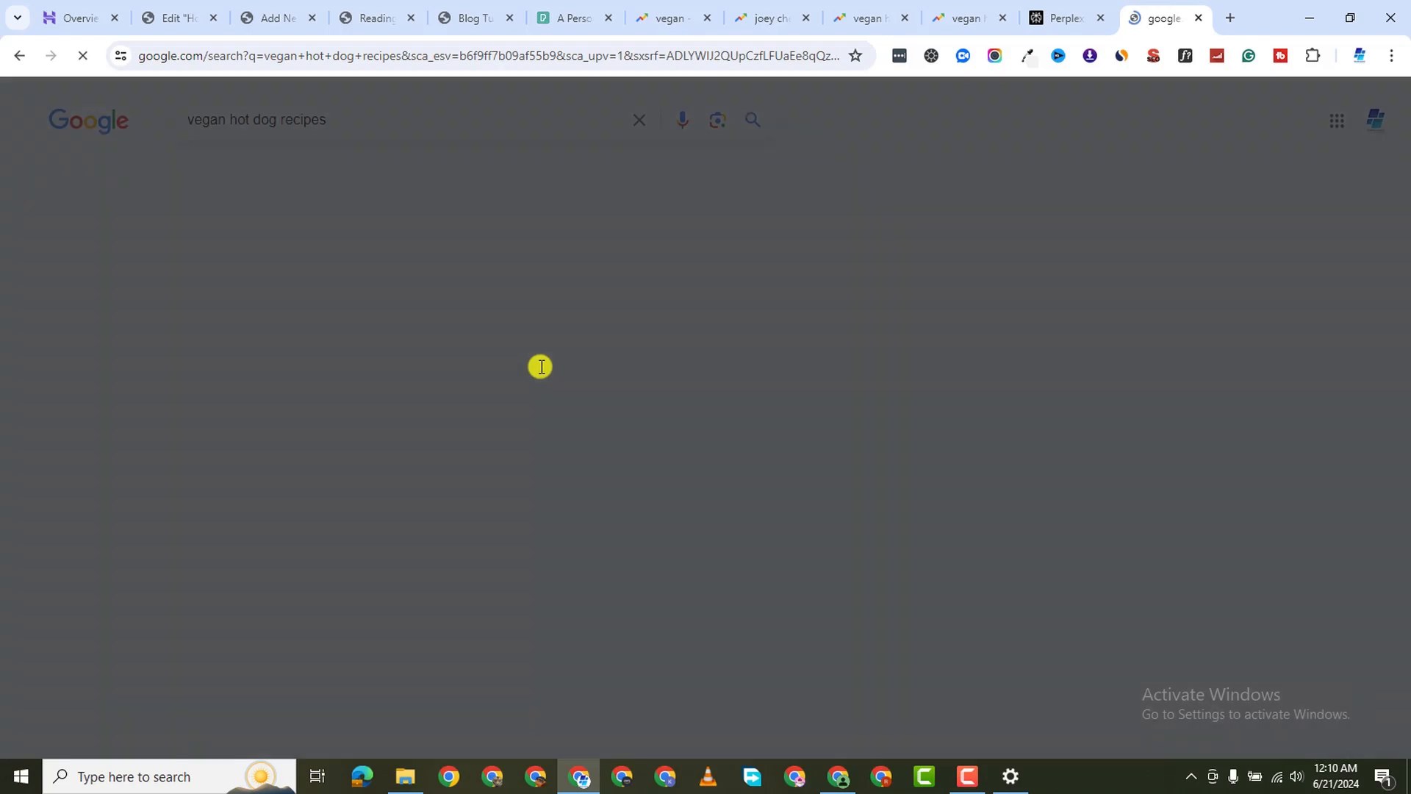
Open the Love and Lemons 'Vegan Hot Dogs Recipe' result in a new tab and switch to it
{"action": "scroll", "coordinate": [621, 441], "scroll_direction": "down", "scroll_amount": 6}
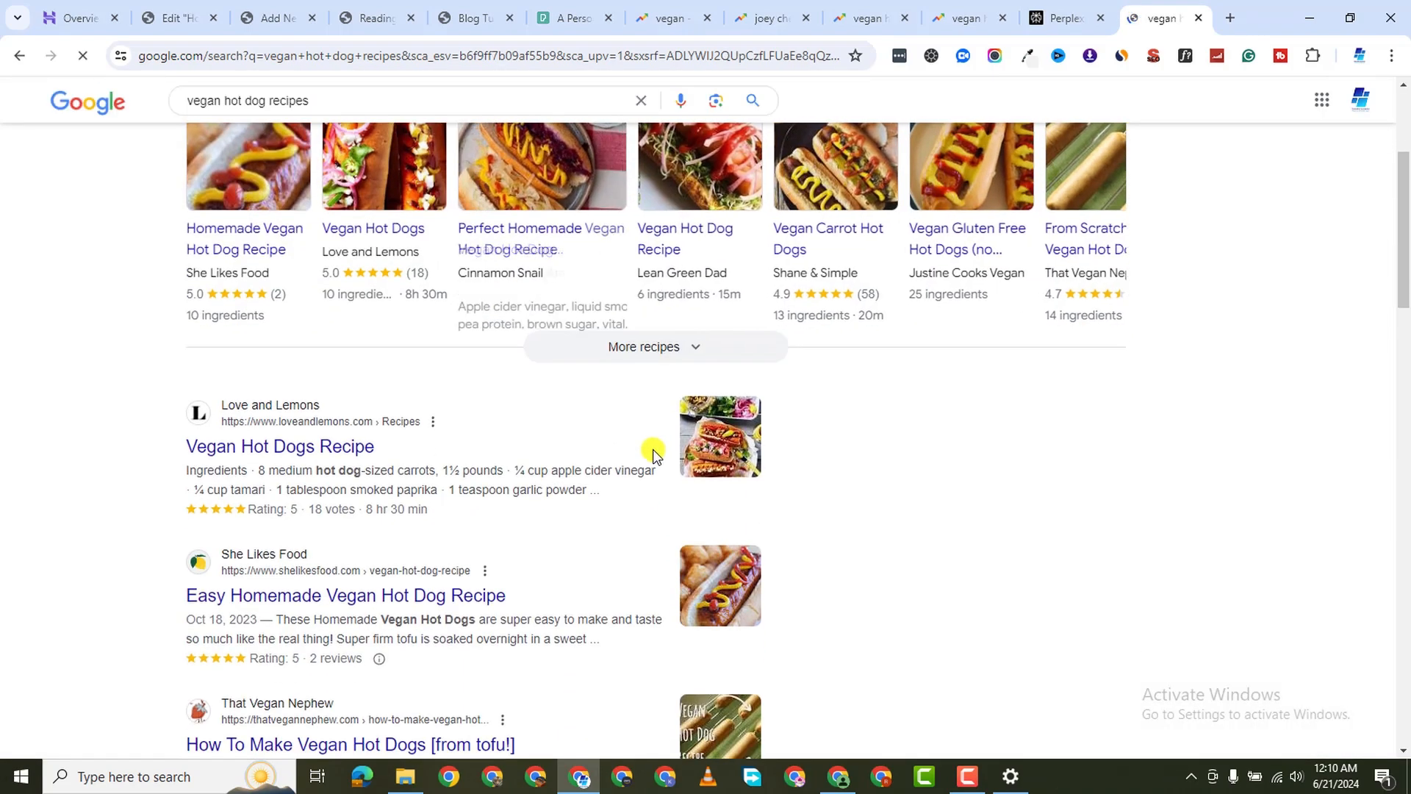
{"action": "scroll", "coordinate": [456, 440], "scroll_direction": "up", "scroll_amount": 4}
{"action": "scroll", "coordinate": [331, 536], "scroll_direction": "down", "scroll_amount": 1}
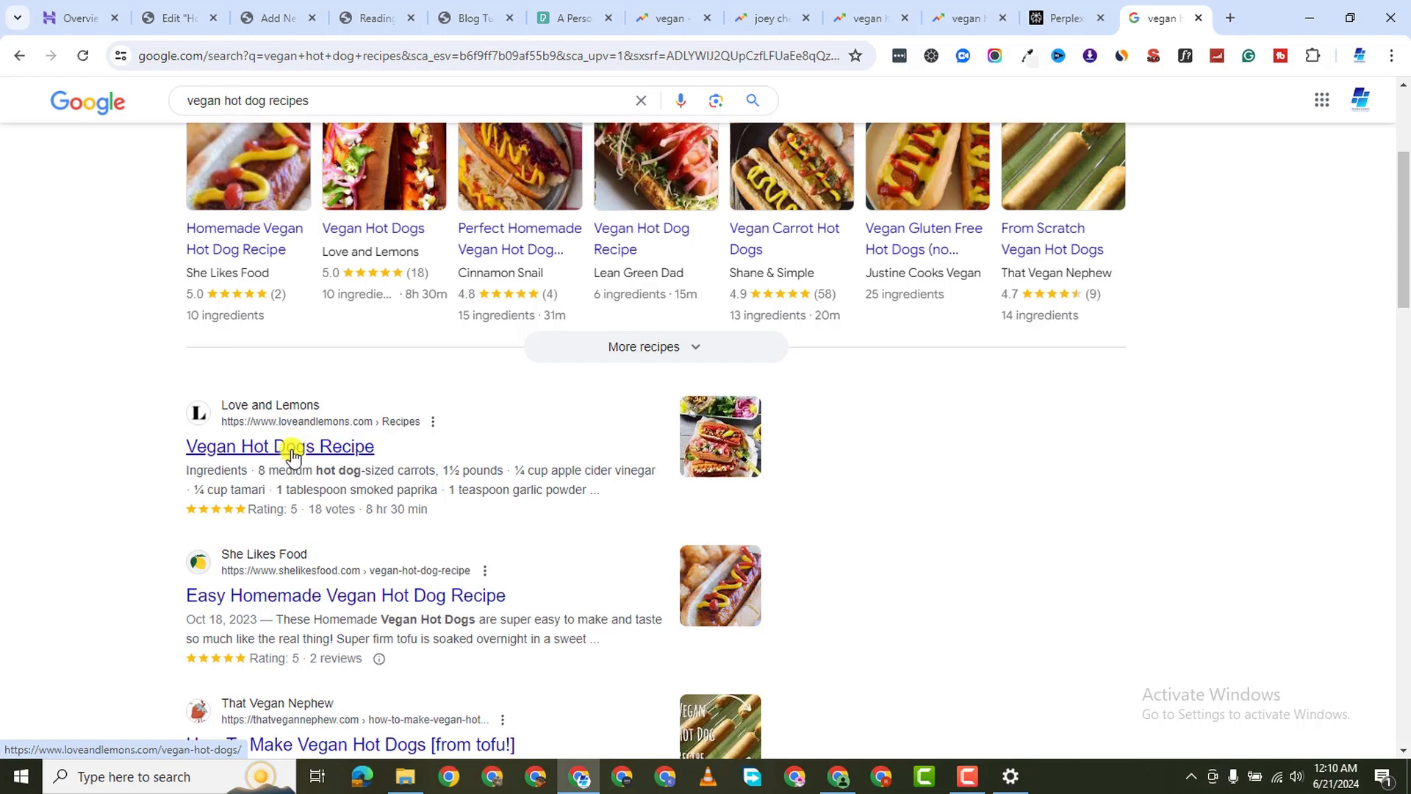
{"action": "right_click", "coordinate": [301, 451]}
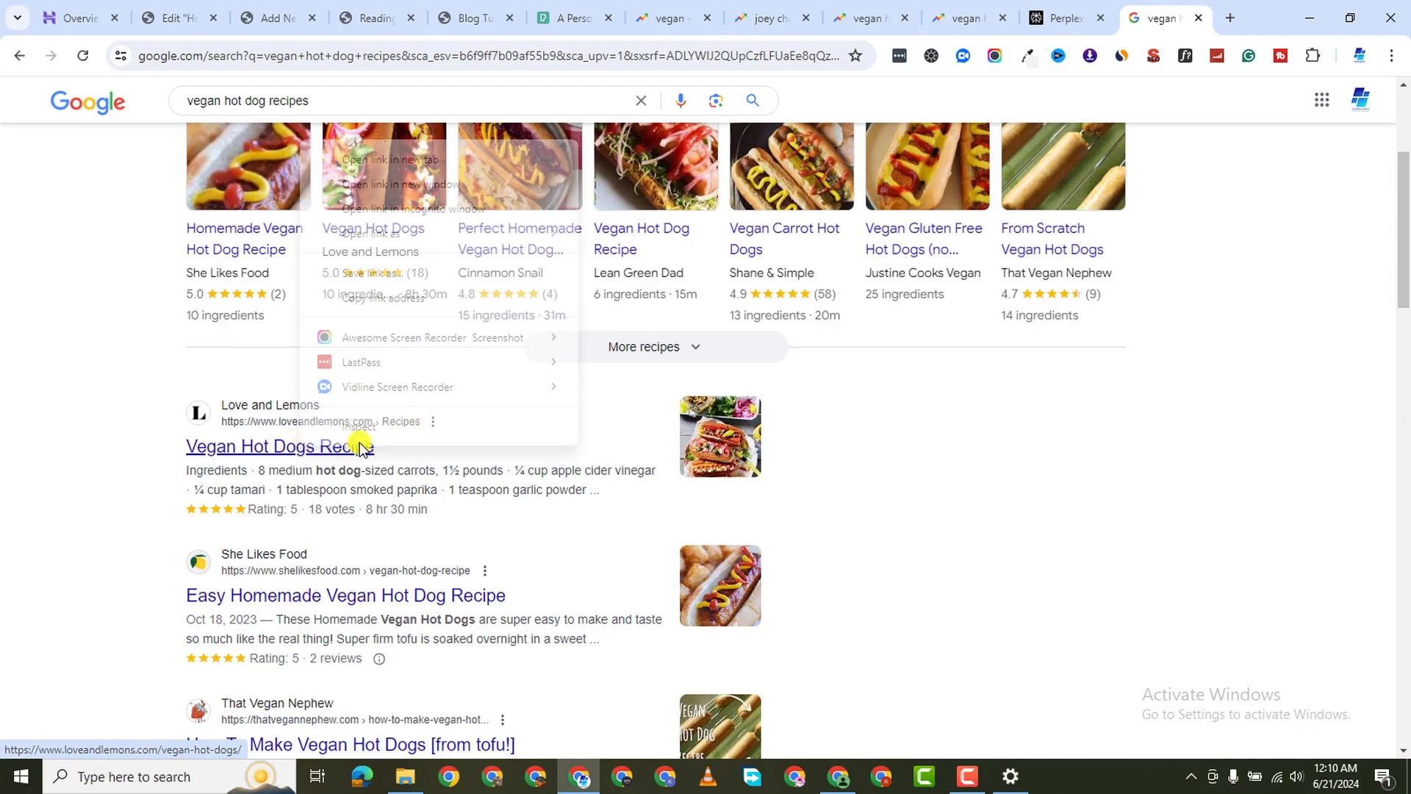
{"action": "left_click", "coordinate": [457, 159]}
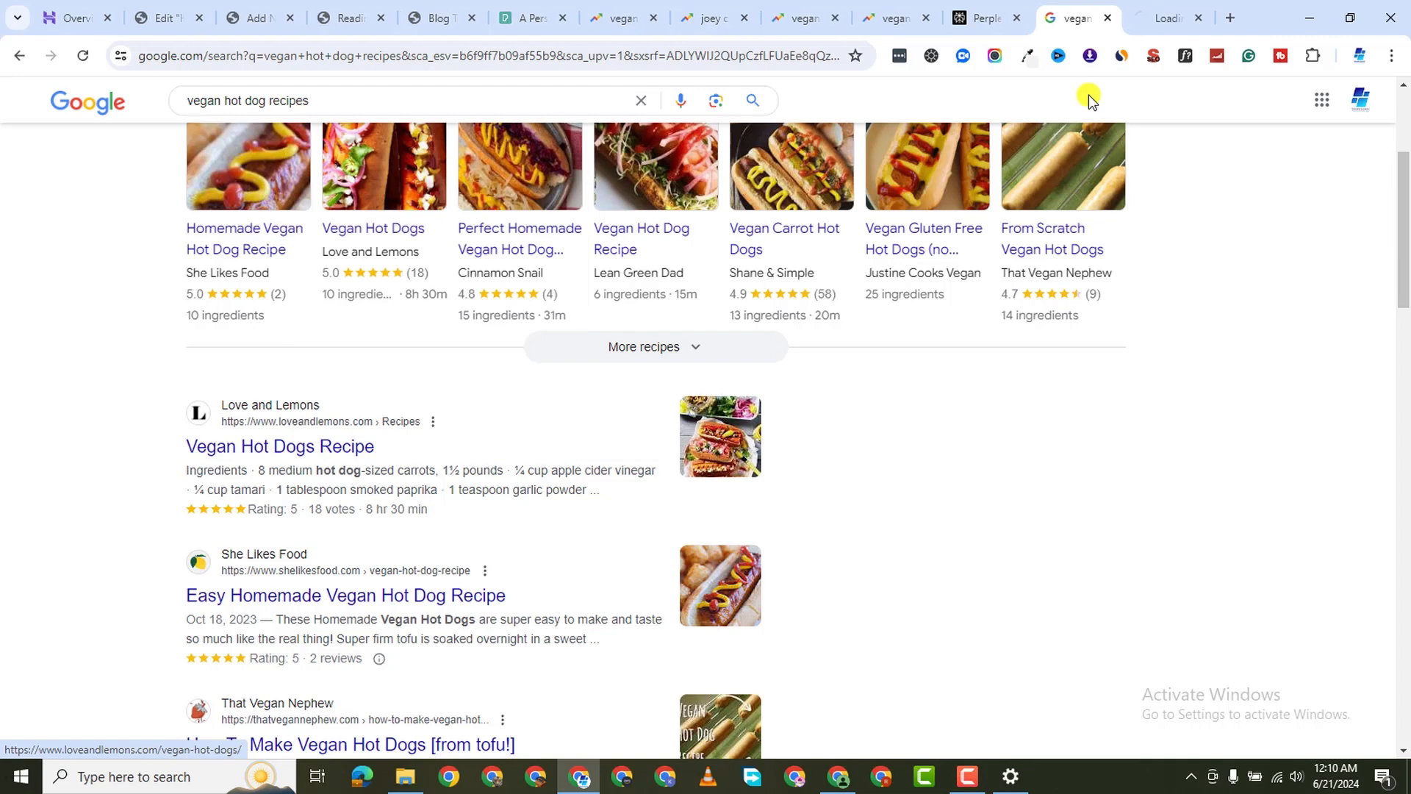
{"action": "left_click", "coordinate": [1167, 19]}
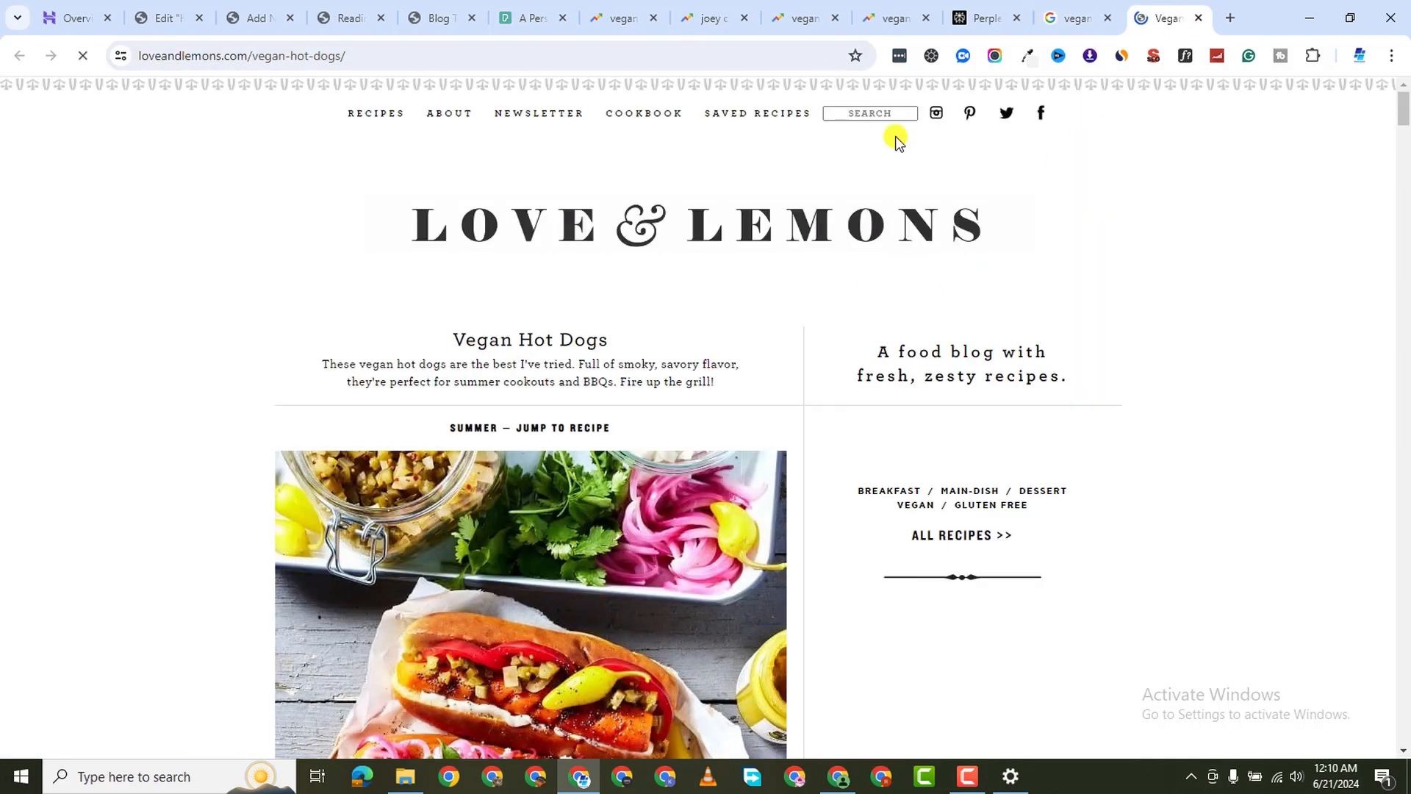
View Love and Lemons' traffic stats in the Similarweb extension, then close the recipe tab
{"action": "left_click", "coordinate": [1122, 57]}
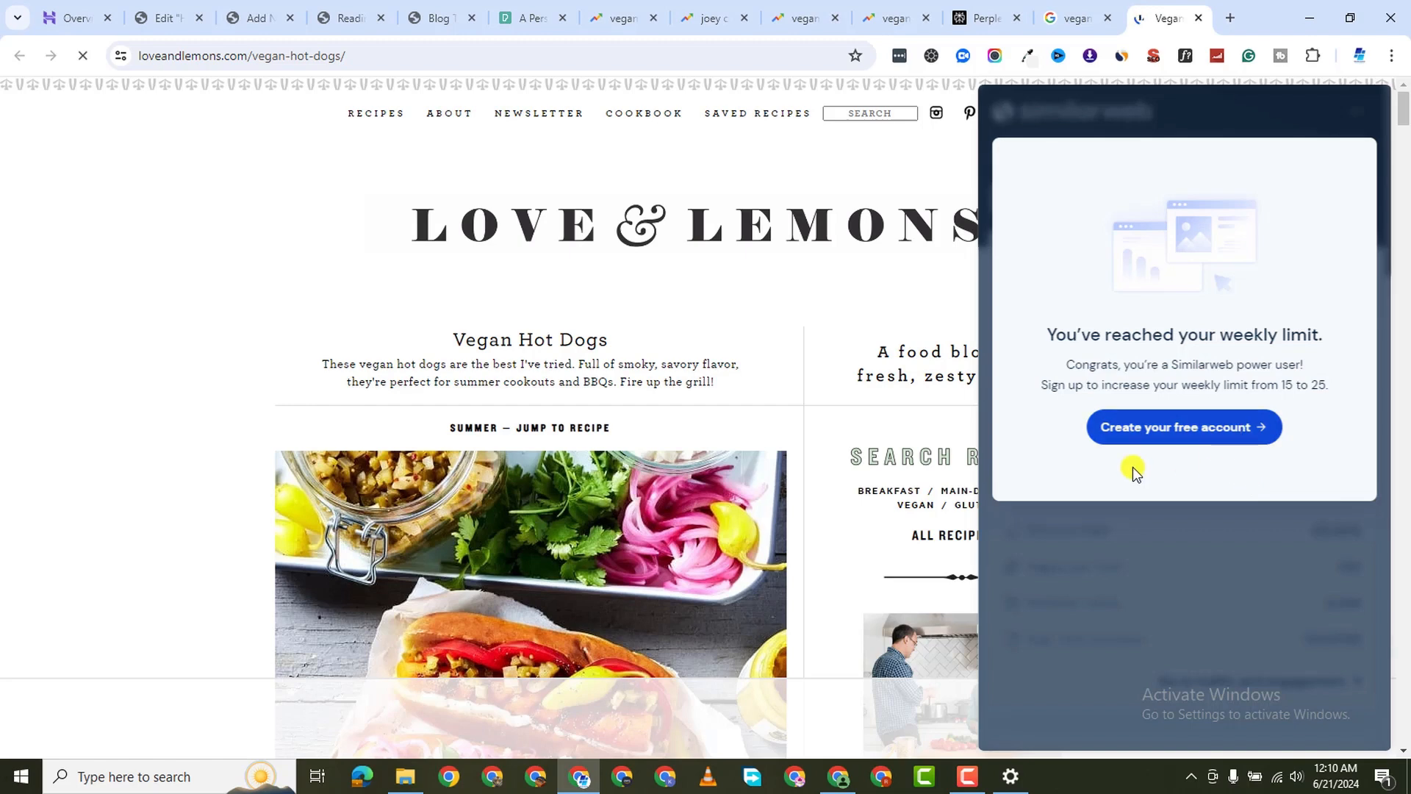
{"action": "left_click", "coordinate": [1129, 429]}
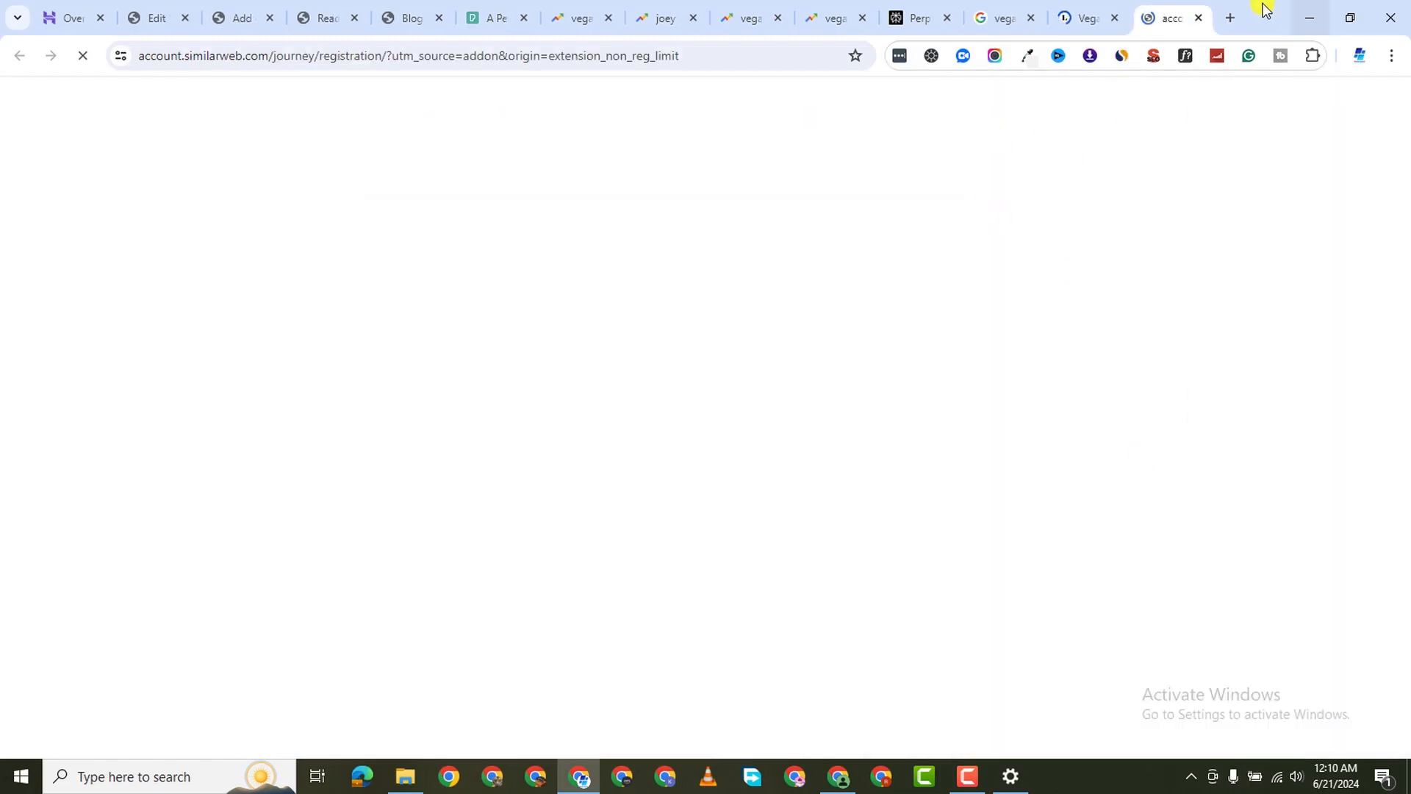
{"action": "left_click", "coordinate": [1200, 19]}
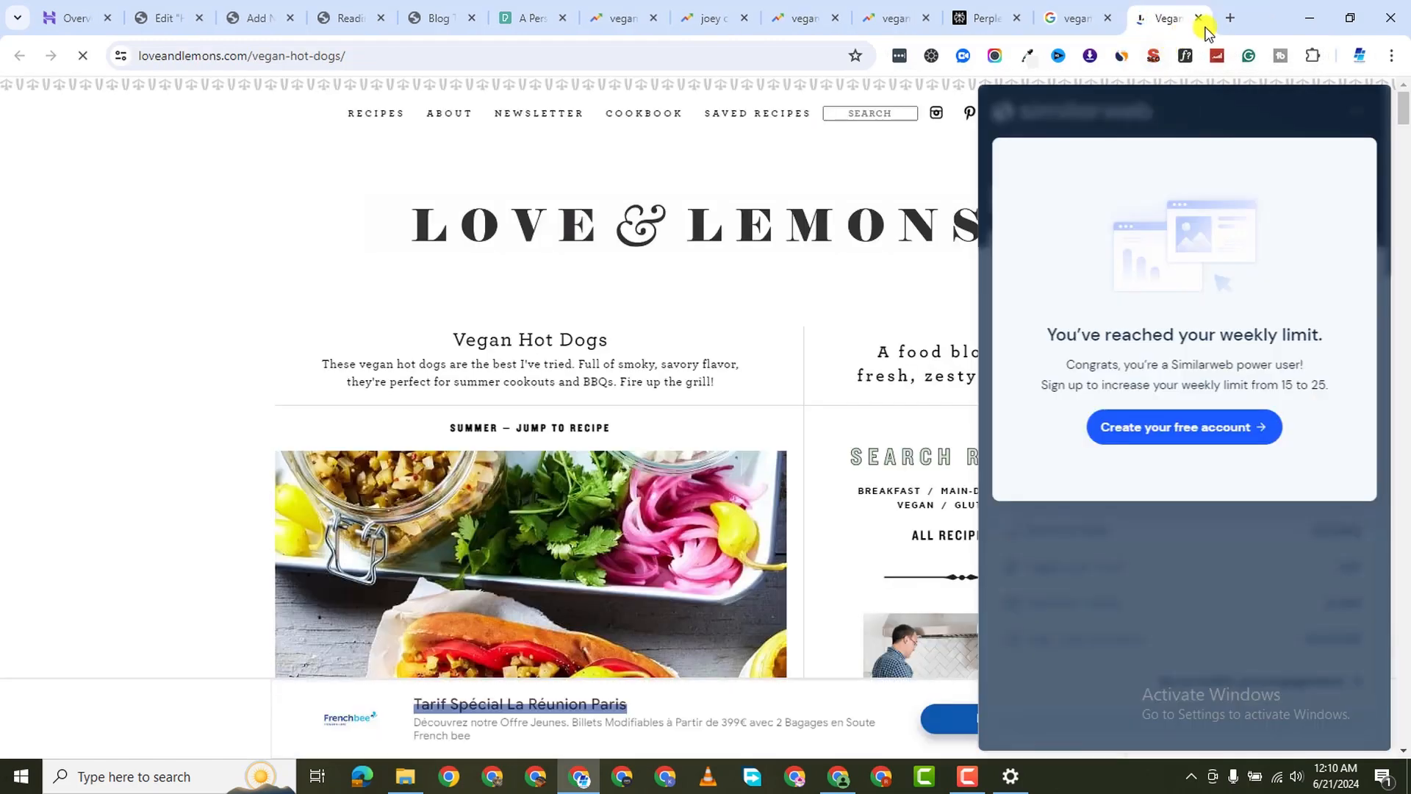
{"action": "left_click", "coordinate": [441, 236]}
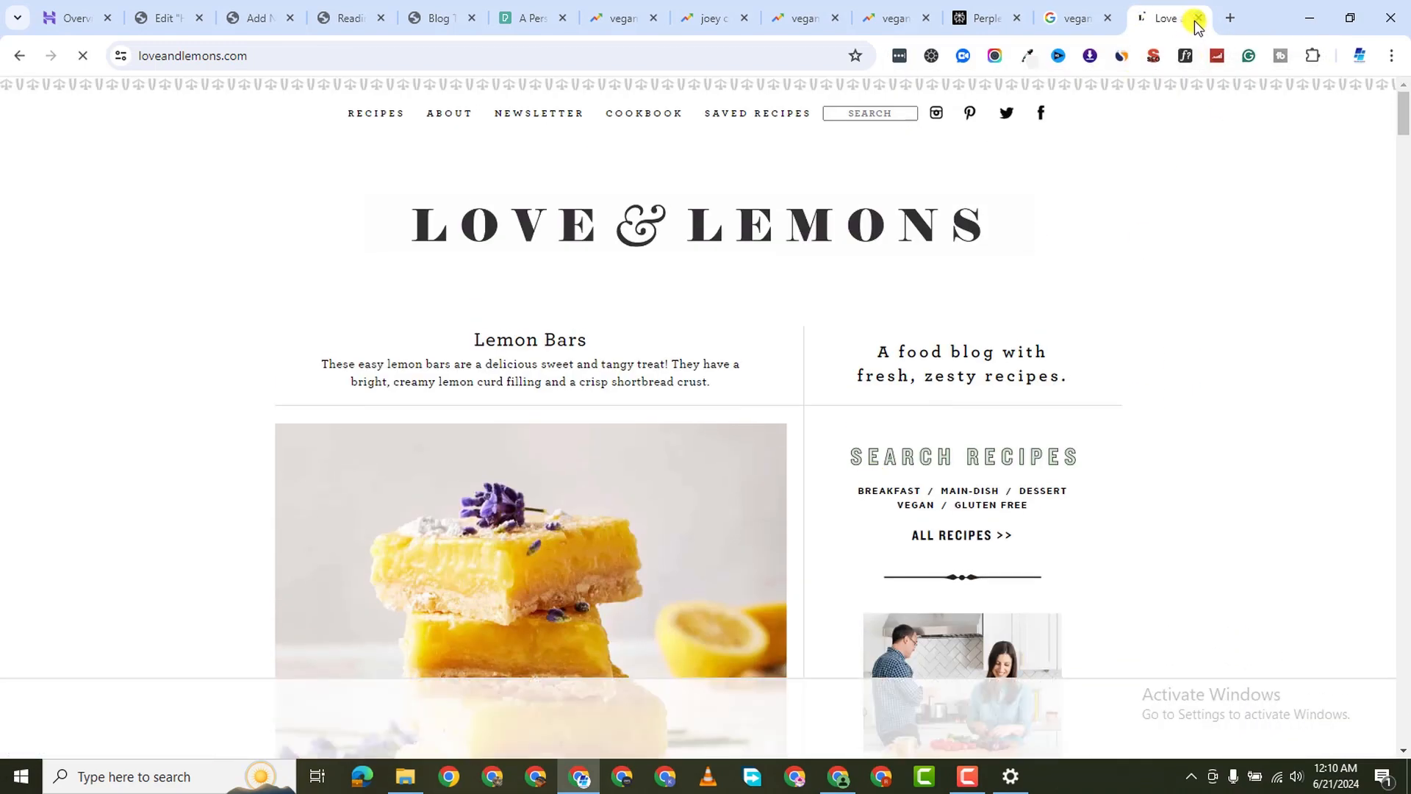
{"action": "left_click", "coordinate": [1197, 20]}
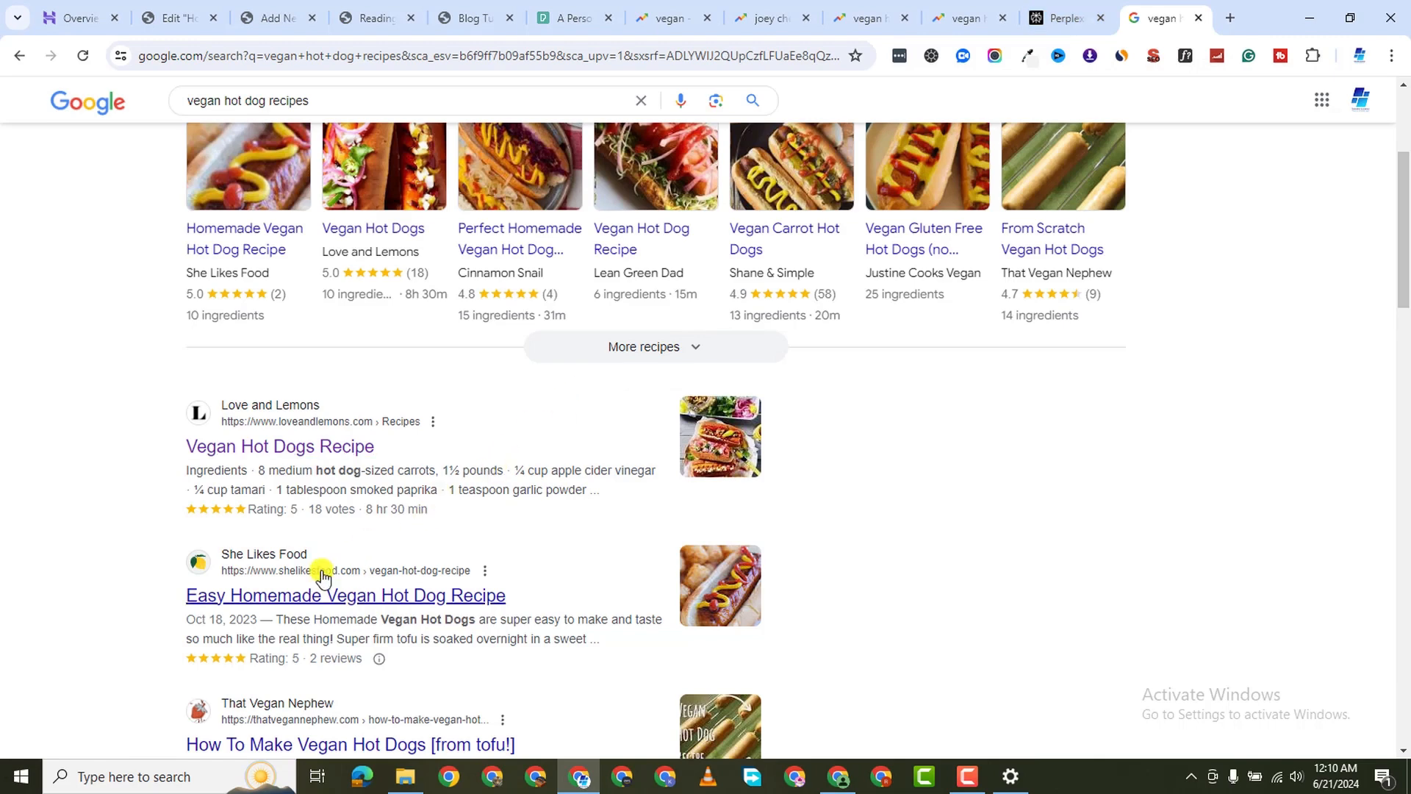
Scroll past That Vegan Nephew, Cheeky Chickpea, Cinnamon Snail and YouTube videos to Related searches
{"action": "scroll", "coordinate": [306, 586], "scroll_direction": "down", "scroll_amount": 1}
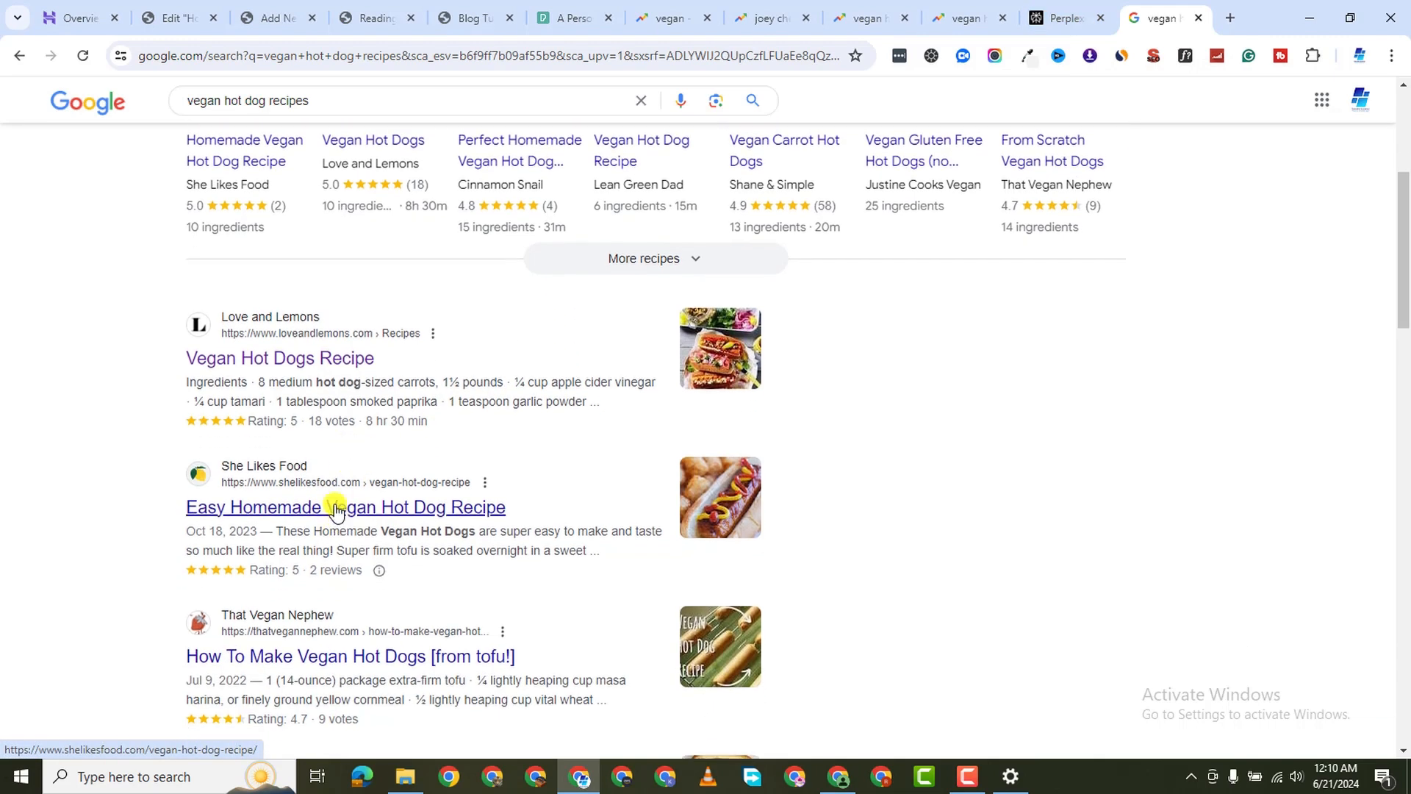
{"action": "scroll", "coordinate": [338, 515], "scroll_direction": "down", "scroll_amount": 2}
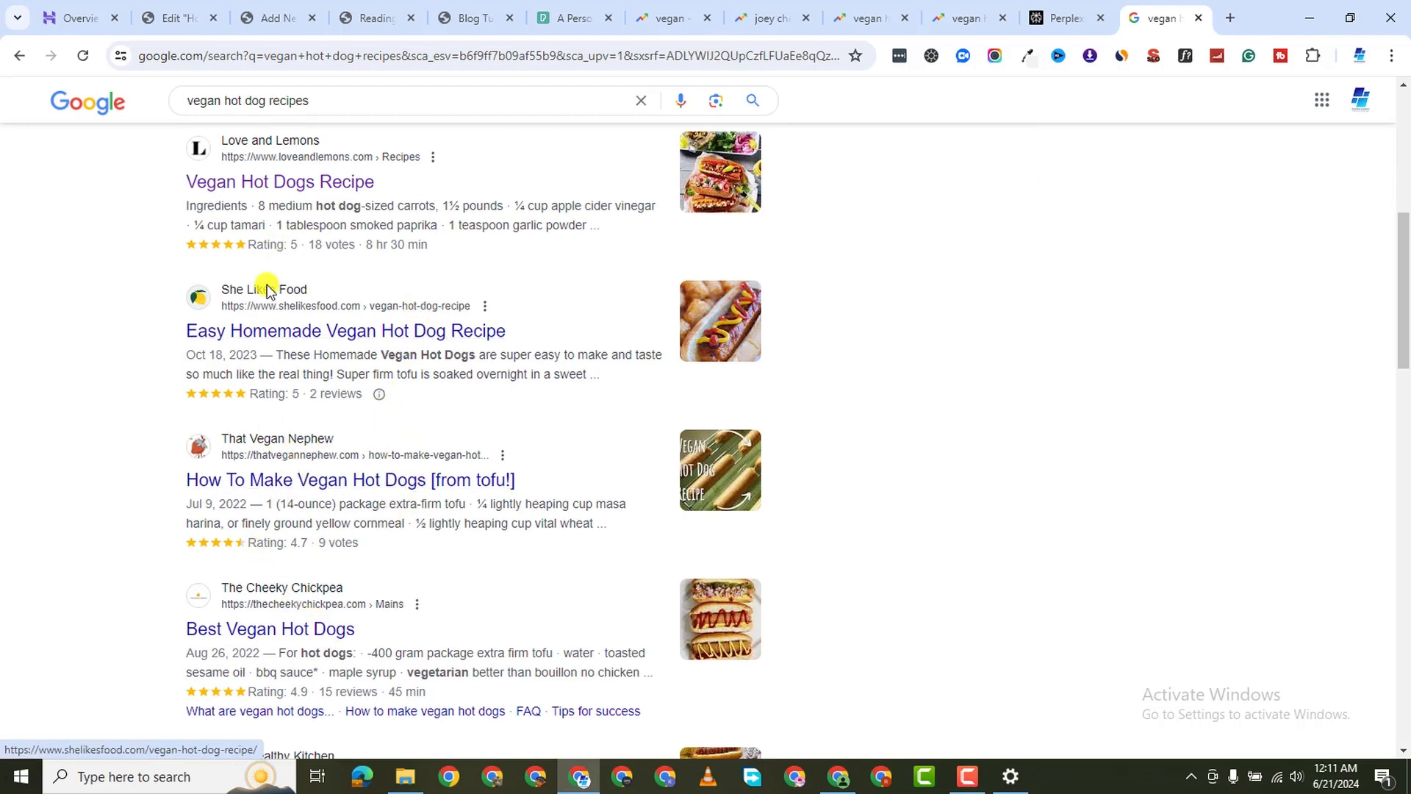
{"action": "scroll", "coordinate": [296, 494], "scroll_direction": "down", "scroll_amount": 2}
{"action": "scroll", "coordinate": [296, 494], "scroll_direction": "down", "scroll_amount": 2}
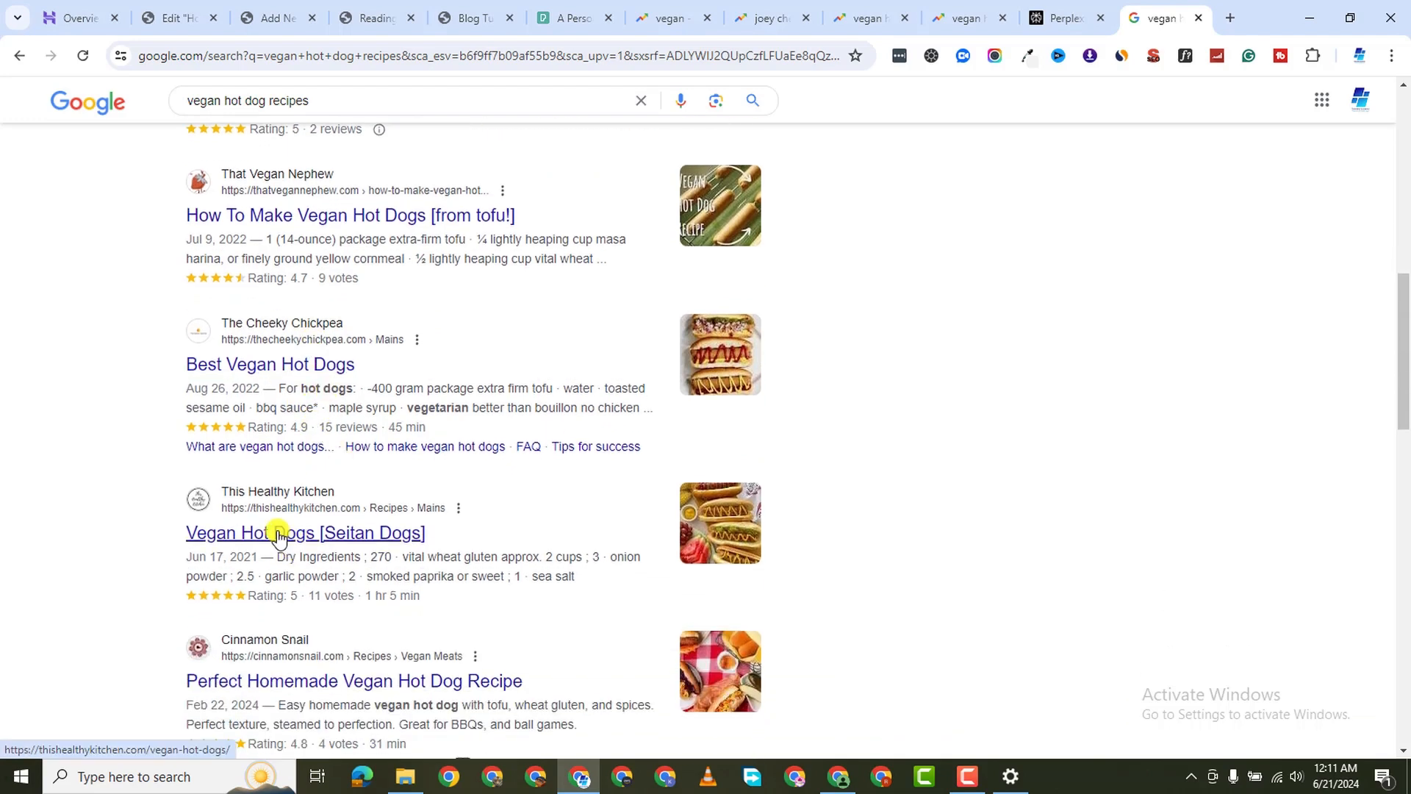
{"action": "scroll", "coordinate": [313, 544], "scroll_direction": "down", "scroll_amount": 2}
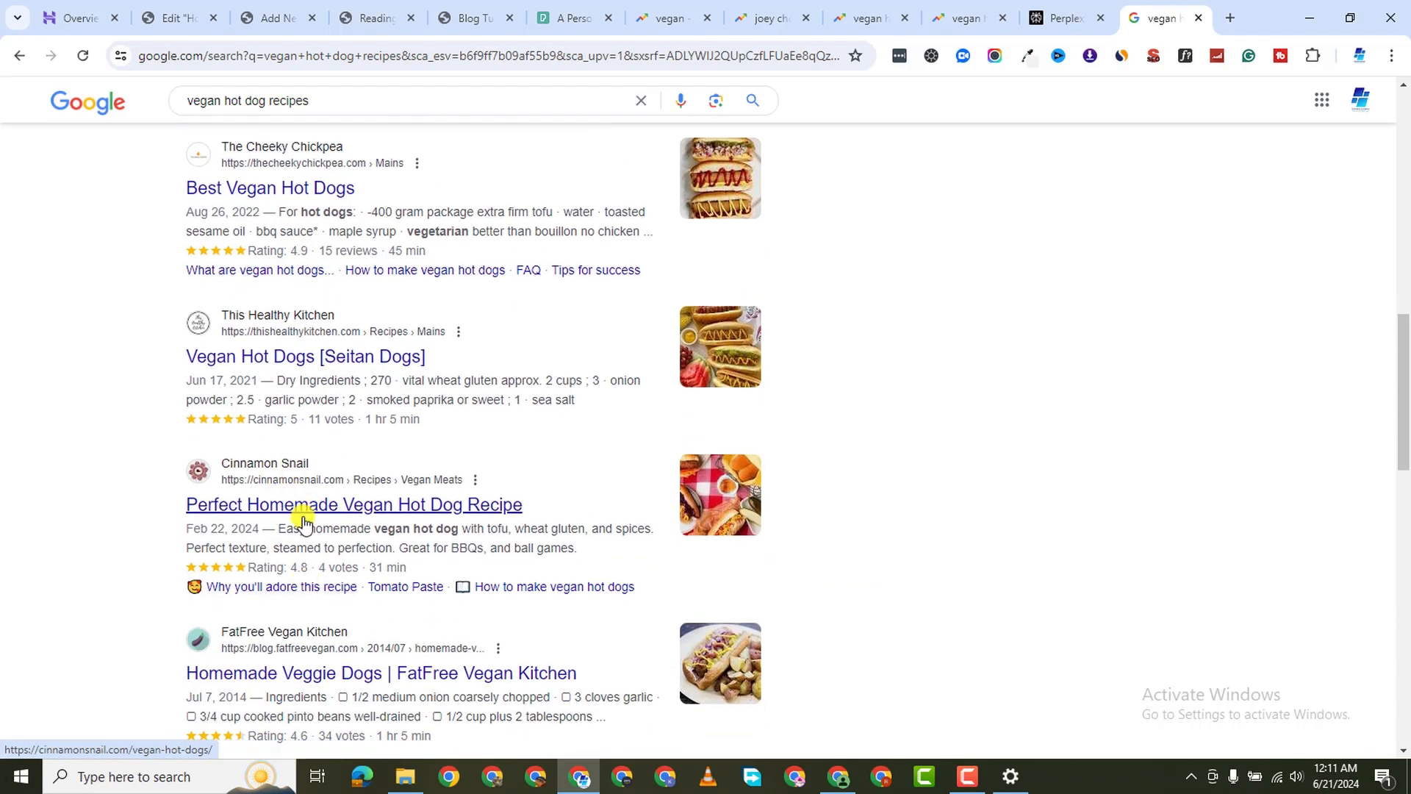
{"action": "scroll", "coordinate": [353, 586], "scroll_direction": "down", "scroll_amount": 4}
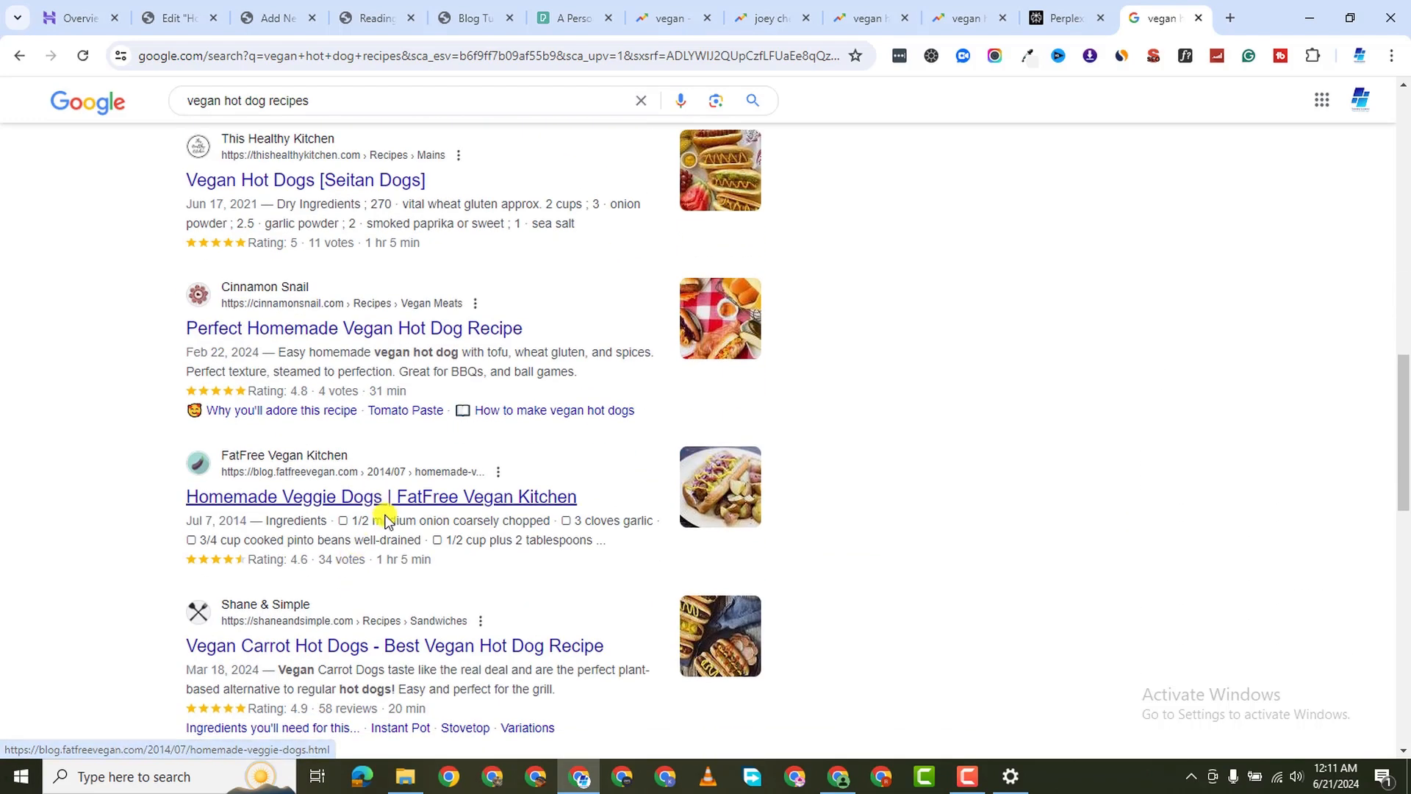
{"action": "scroll", "coordinate": [388, 530], "scroll_direction": "down", "scroll_amount": 8}
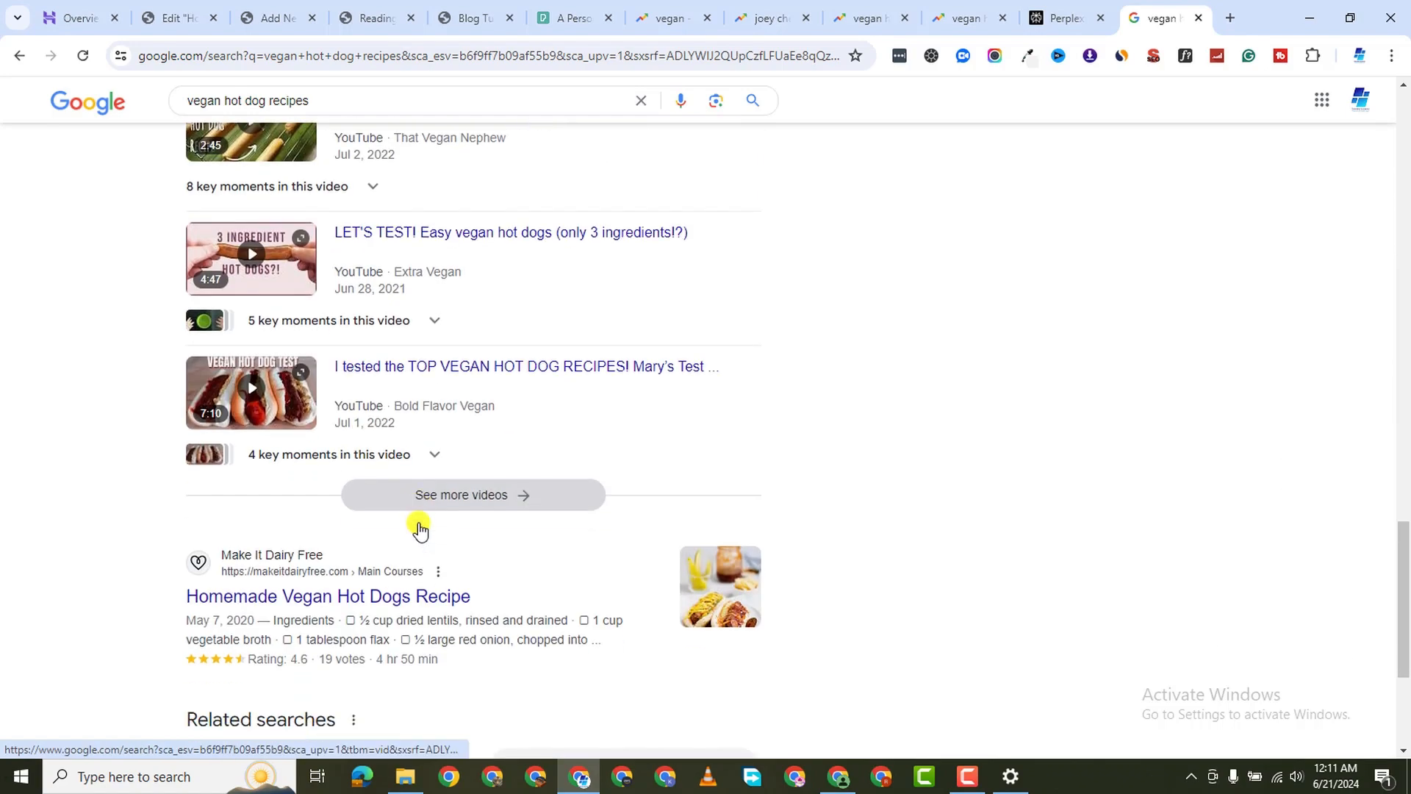
{"action": "scroll", "coordinate": [419, 520], "scroll_direction": "down", "scroll_amount": 3}
{"action": "scroll", "coordinate": [419, 533], "scroll_direction": "up", "scroll_amount": 5}
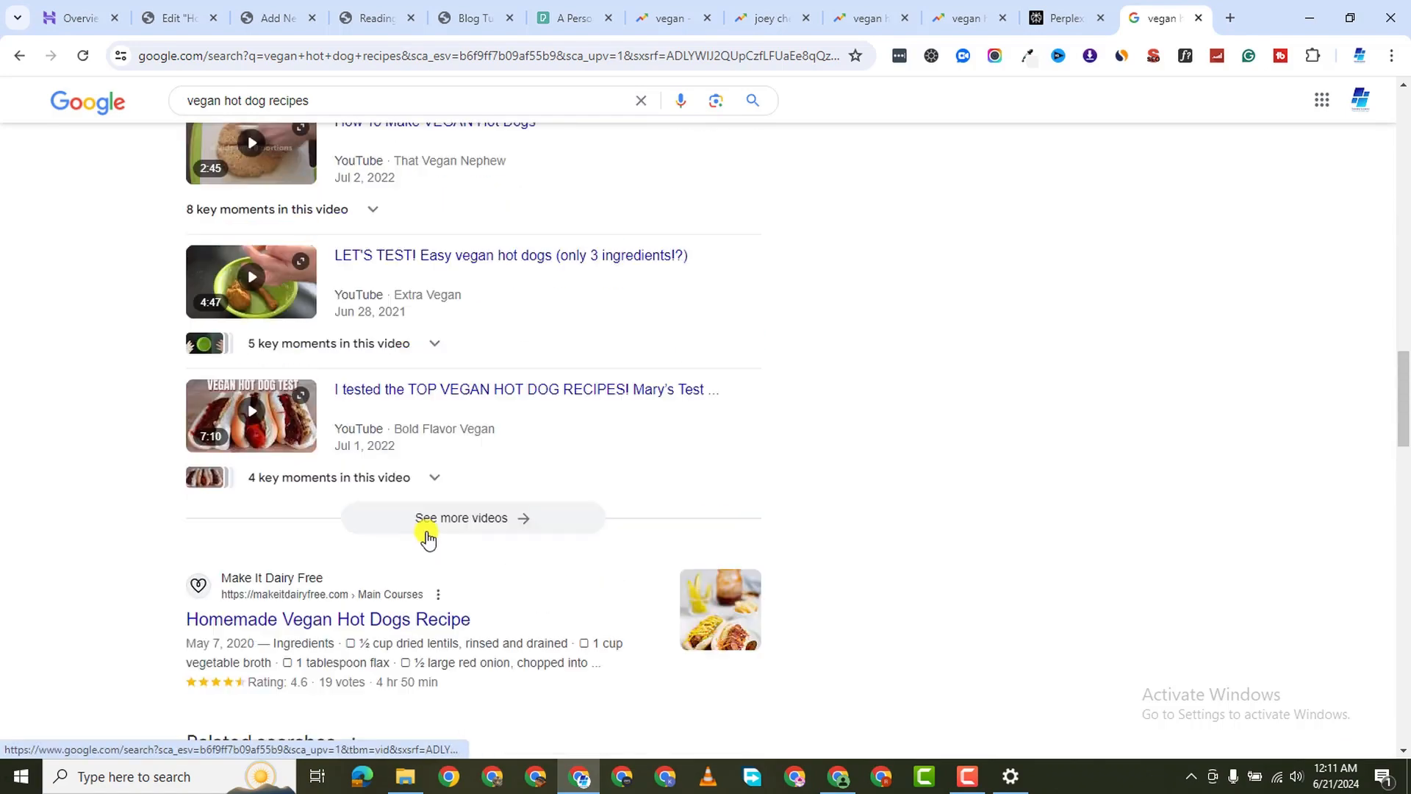
{"action": "scroll", "coordinate": [425, 536], "scroll_direction": "down", "scroll_amount": 5}
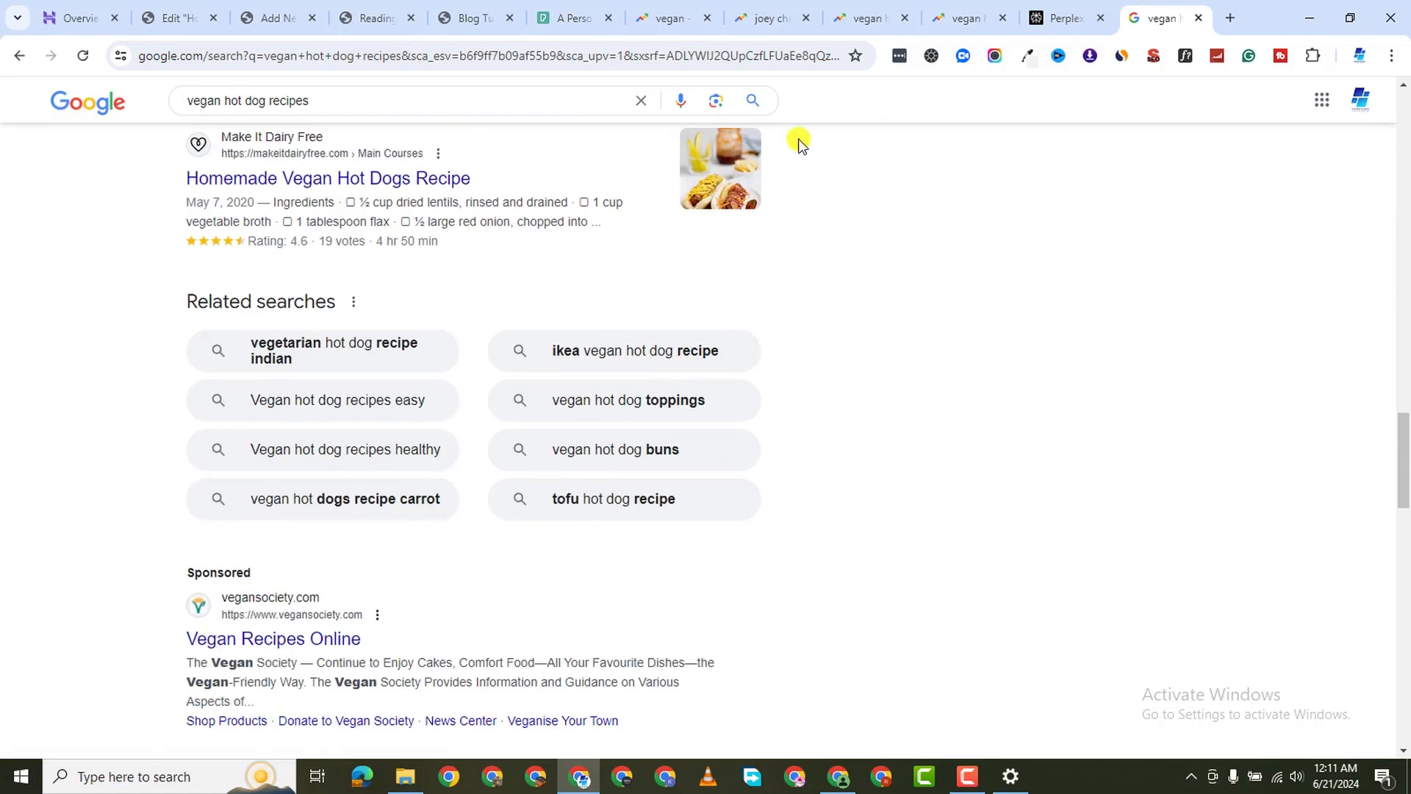
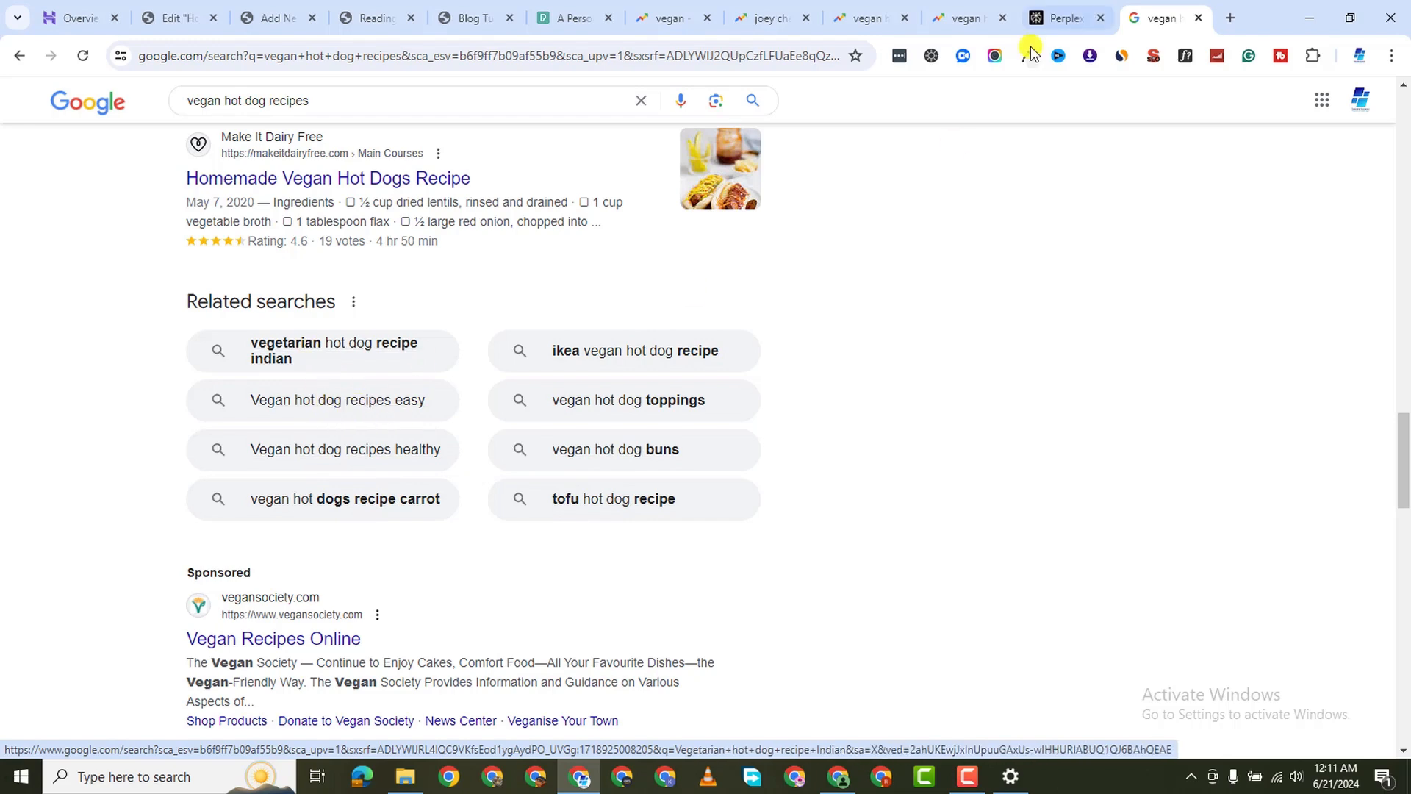
Switch from the vegan hot dog results to the Perplexity home page tab
{"action": "left_click", "coordinate": [1051, 21]}
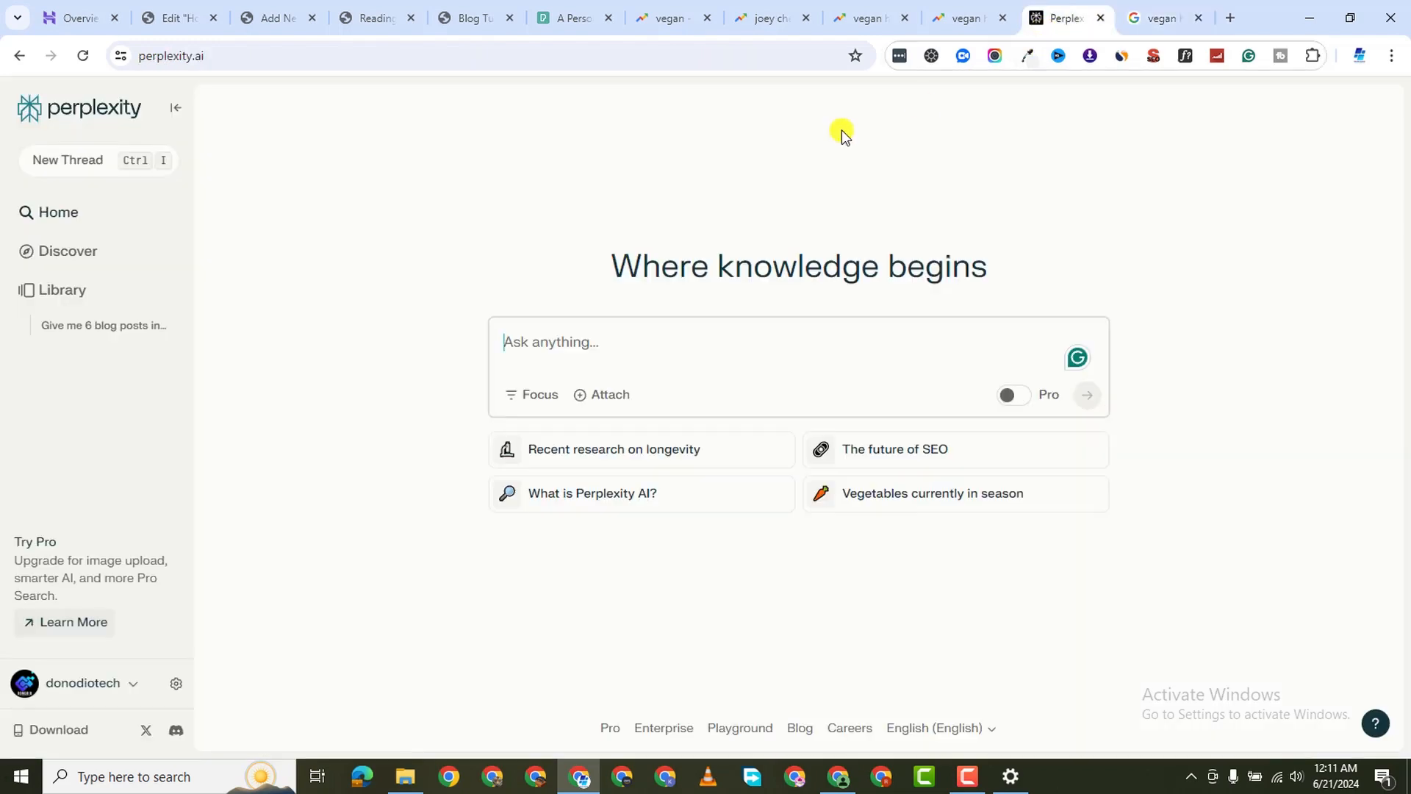
Ask Perplexity: give me blog post ideas about "vegan hot dog recipes"
{"action": "left_click", "coordinate": [598, 353]}
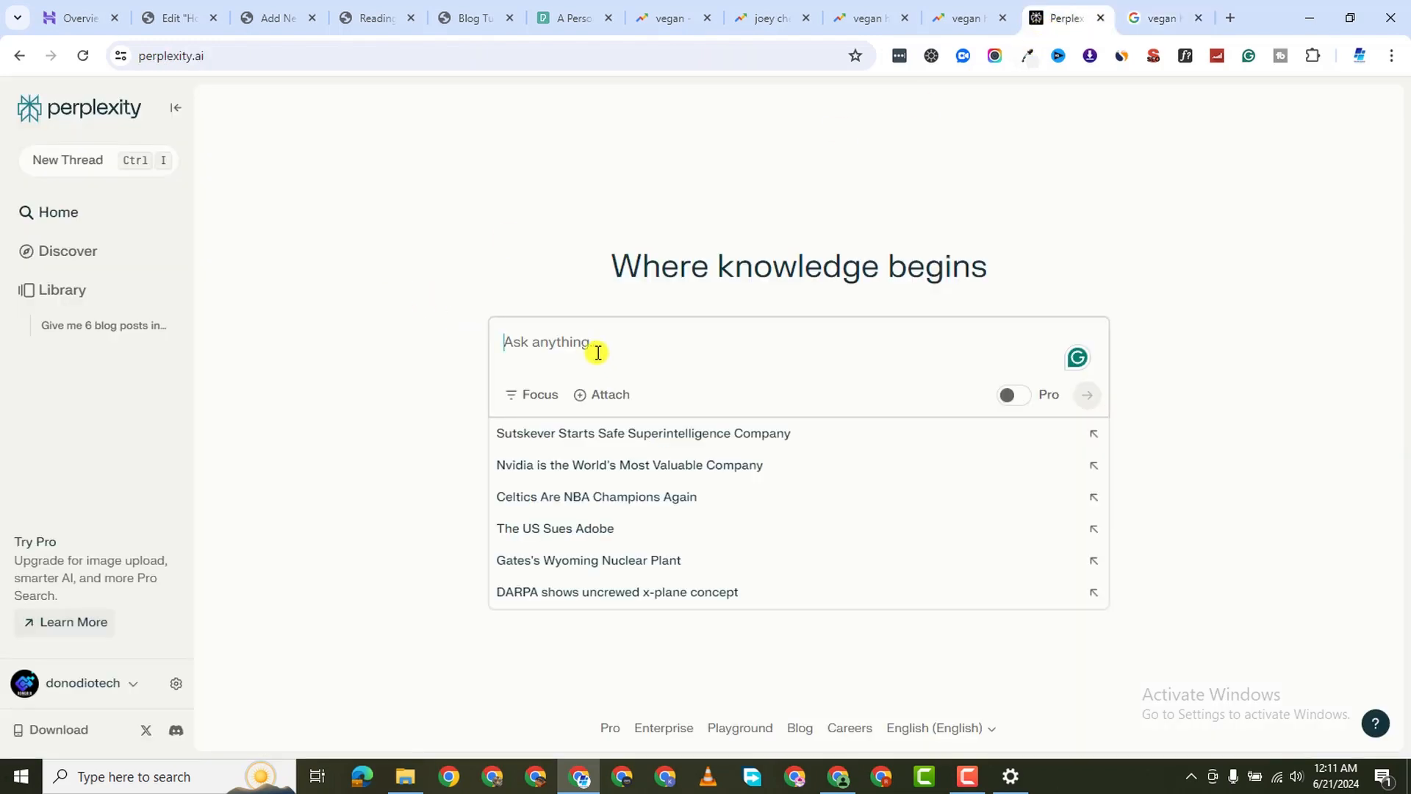
{"action": "type", "text": "give"}
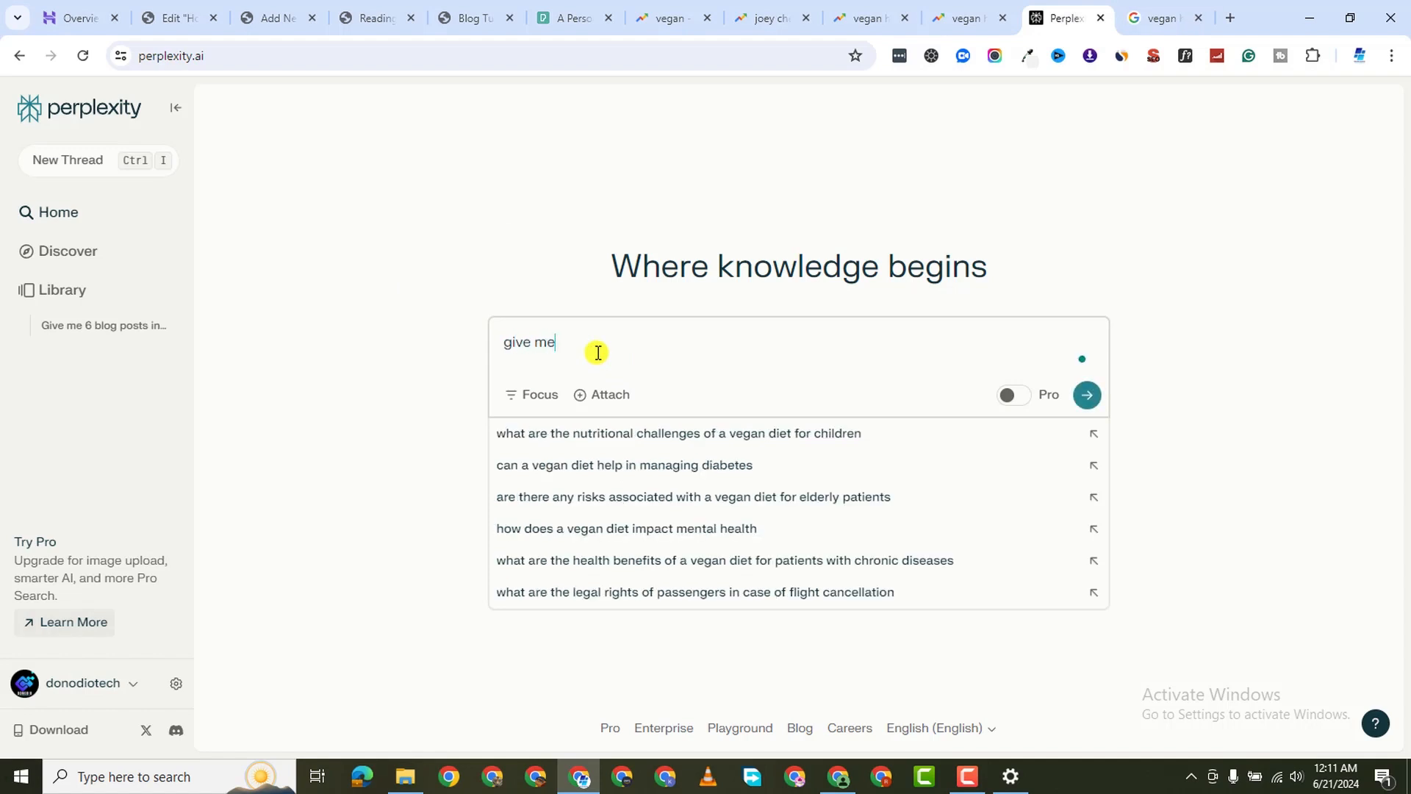
{"action": "type", "text": " me blpo"}
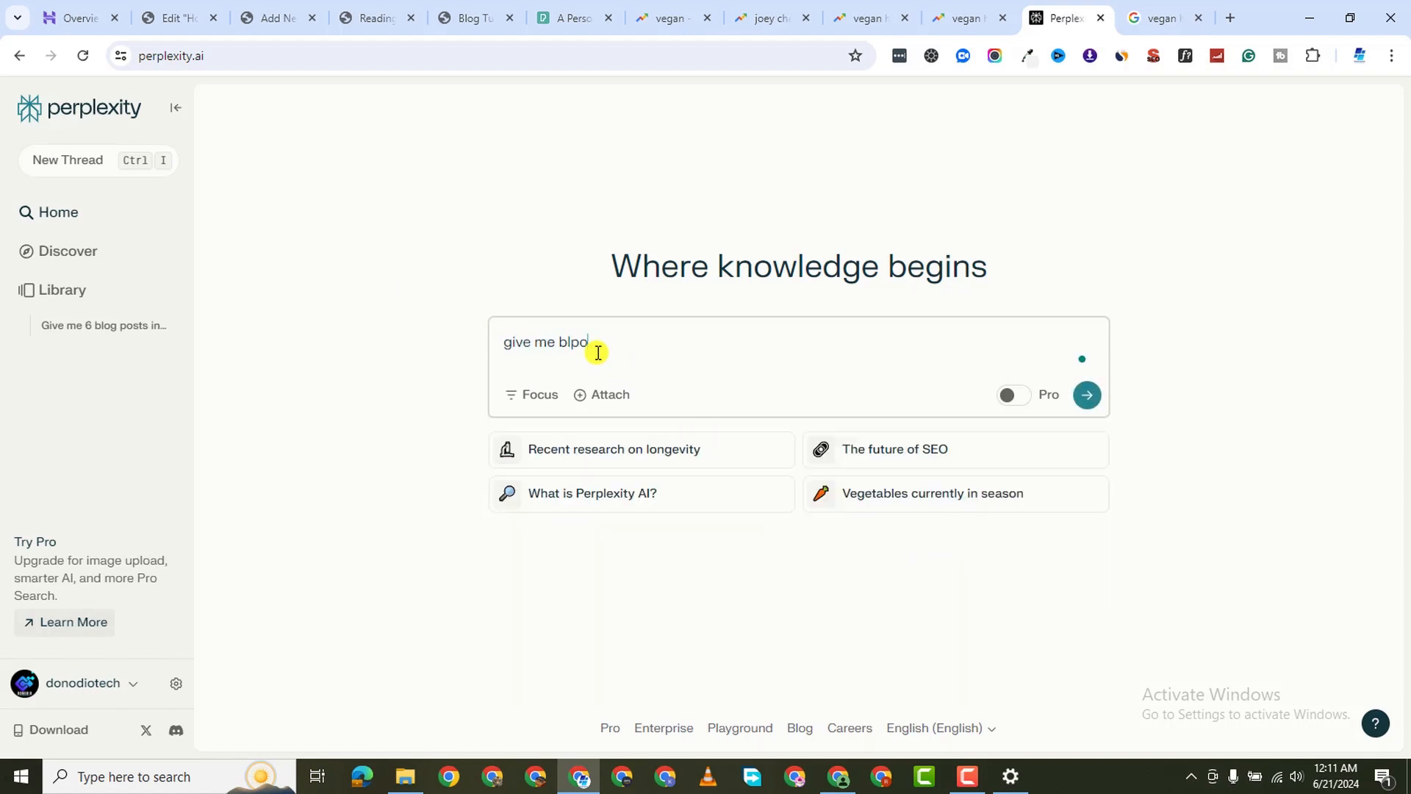
{"action": "key", "text": "BackSpace"}
{"action": "key", "text": "BackSpace"}
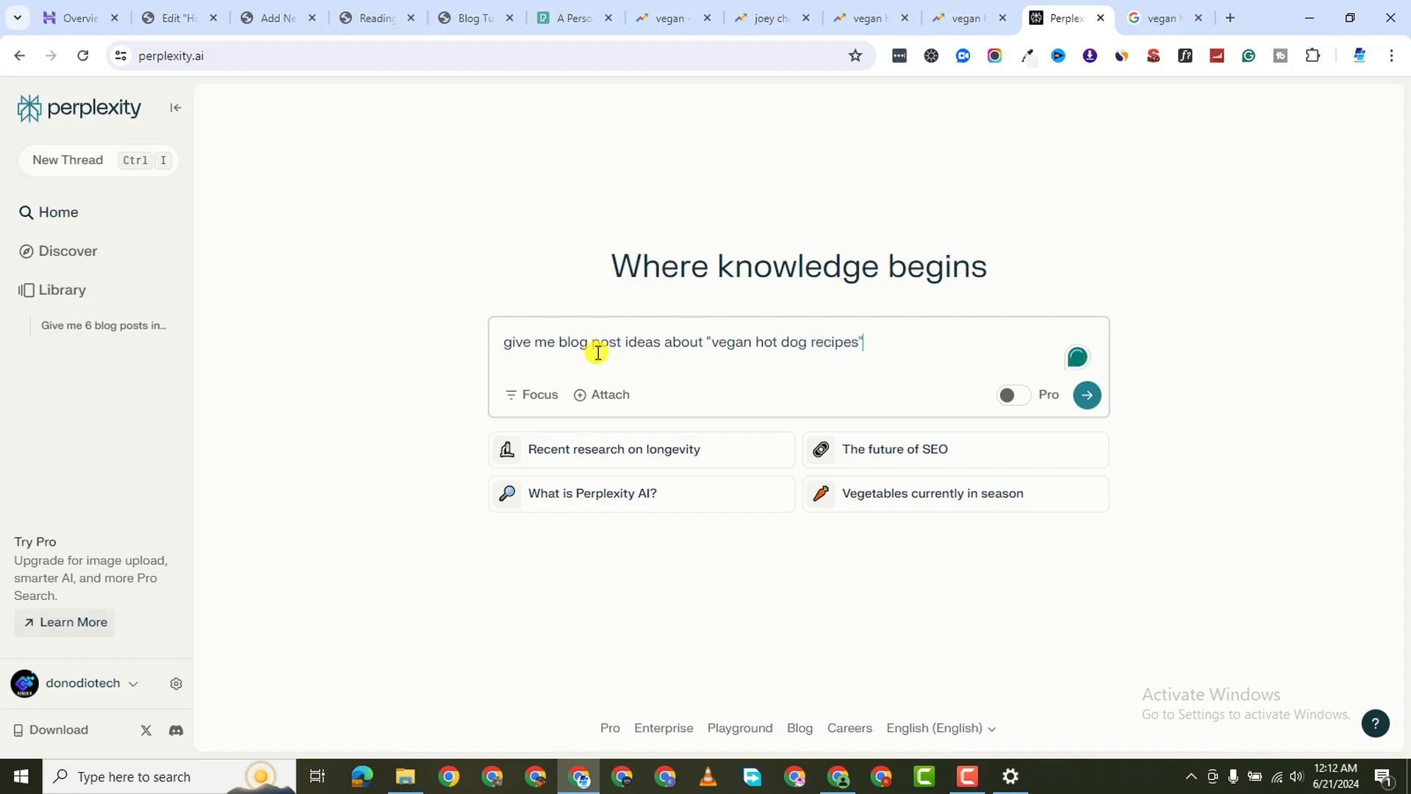
{"action": "key", "text": "Return"}
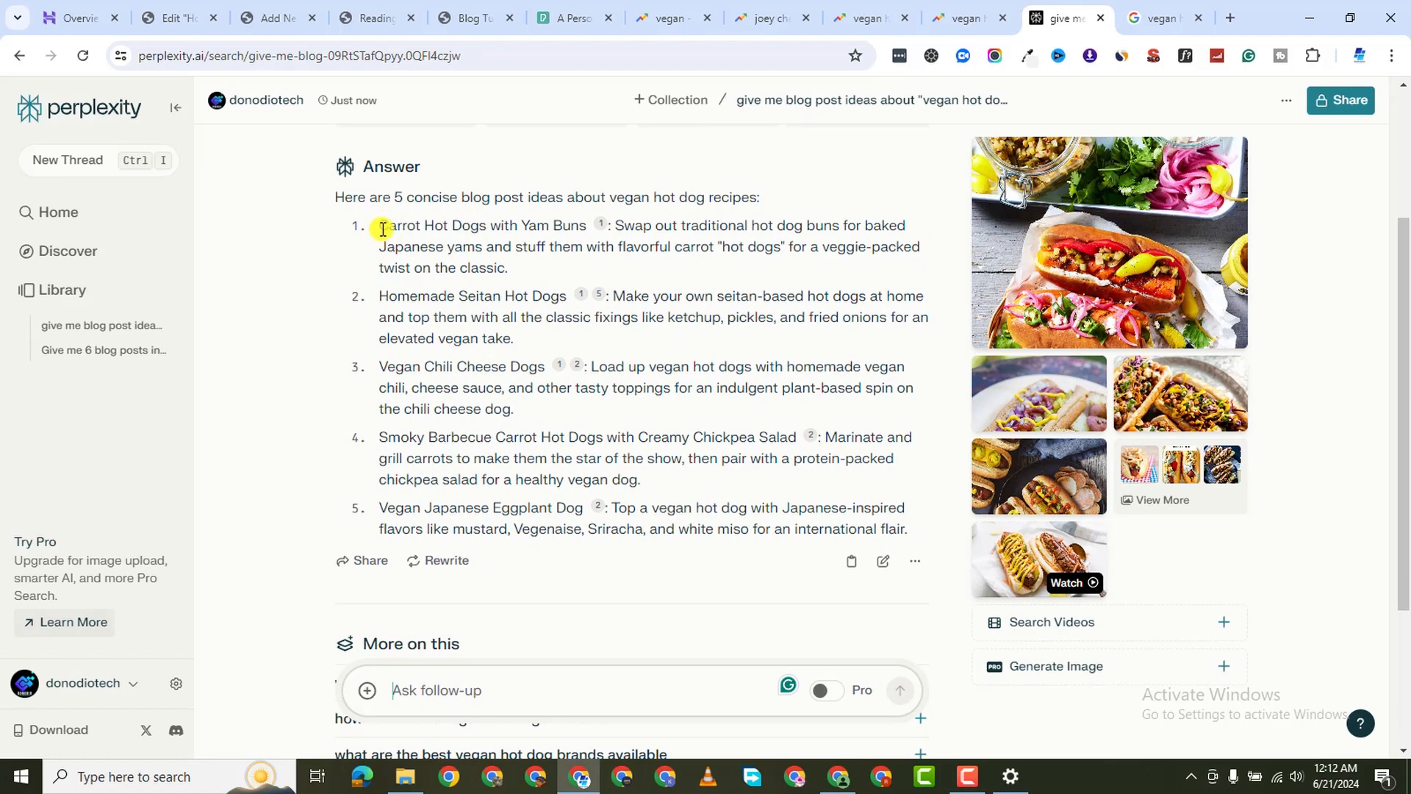
Copy the first idea, Carrot Hot Dogs with Yam Buns, from Perplexity's answer
{"action": "left_click_drag", "start_coordinate": [378, 226], "coordinate": [592, 223]}
{"action": "left_click", "coordinate": [526, 268]}
{"action": "left_click_drag", "start_coordinate": [380, 226], "coordinate": [620, 284]}
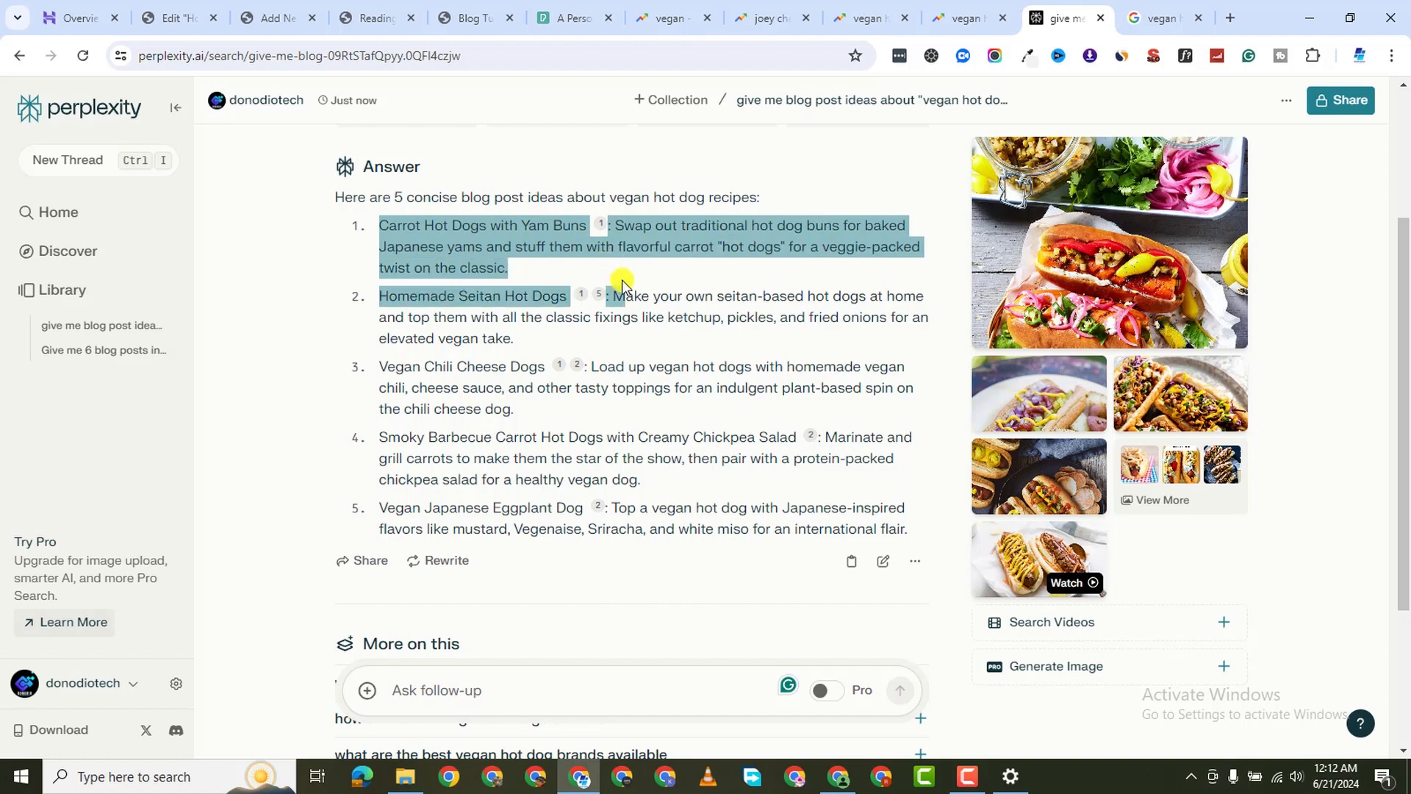
{"action": "left_click", "coordinate": [376, 267]}
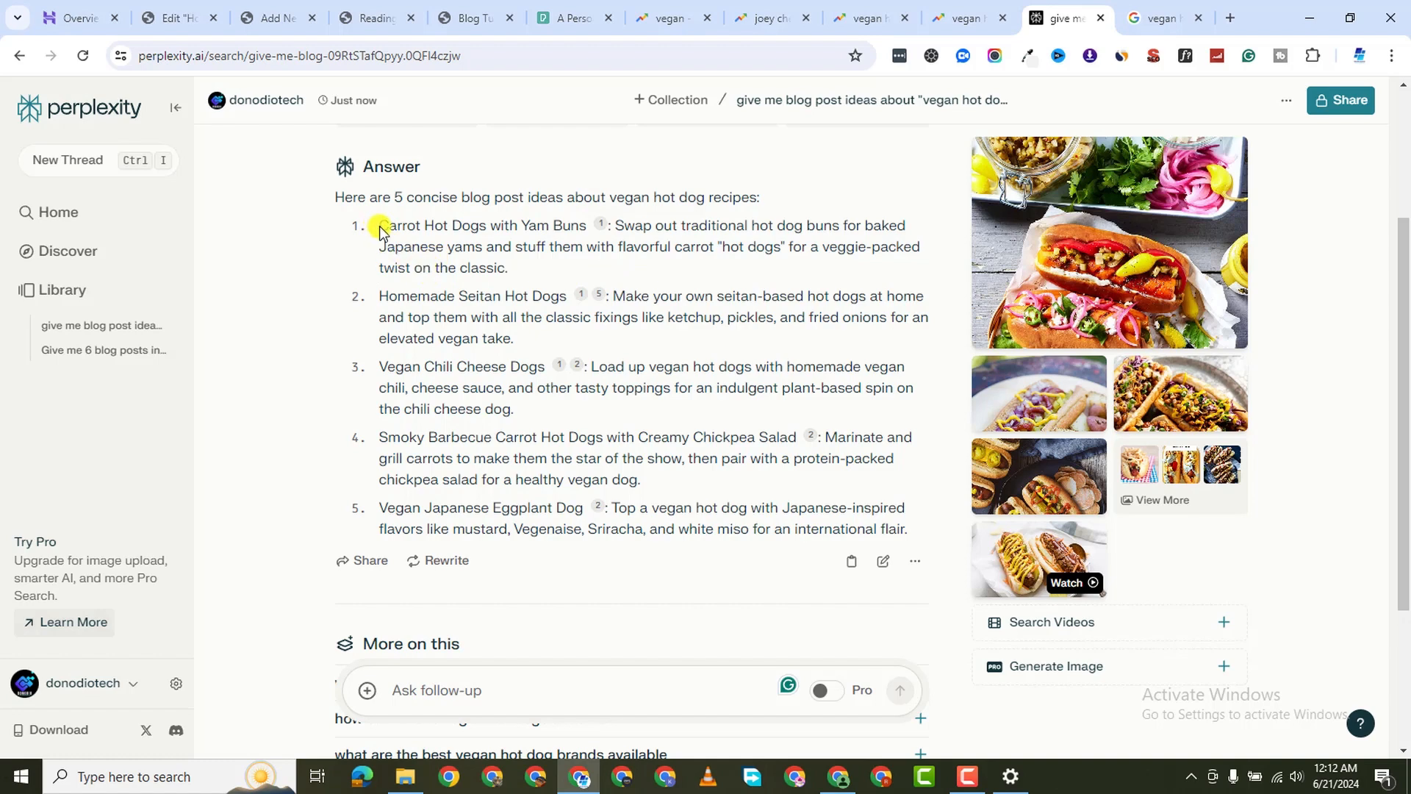
{"action": "left_click_drag", "start_coordinate": [382, 227], "coordinate": [572, 263]}
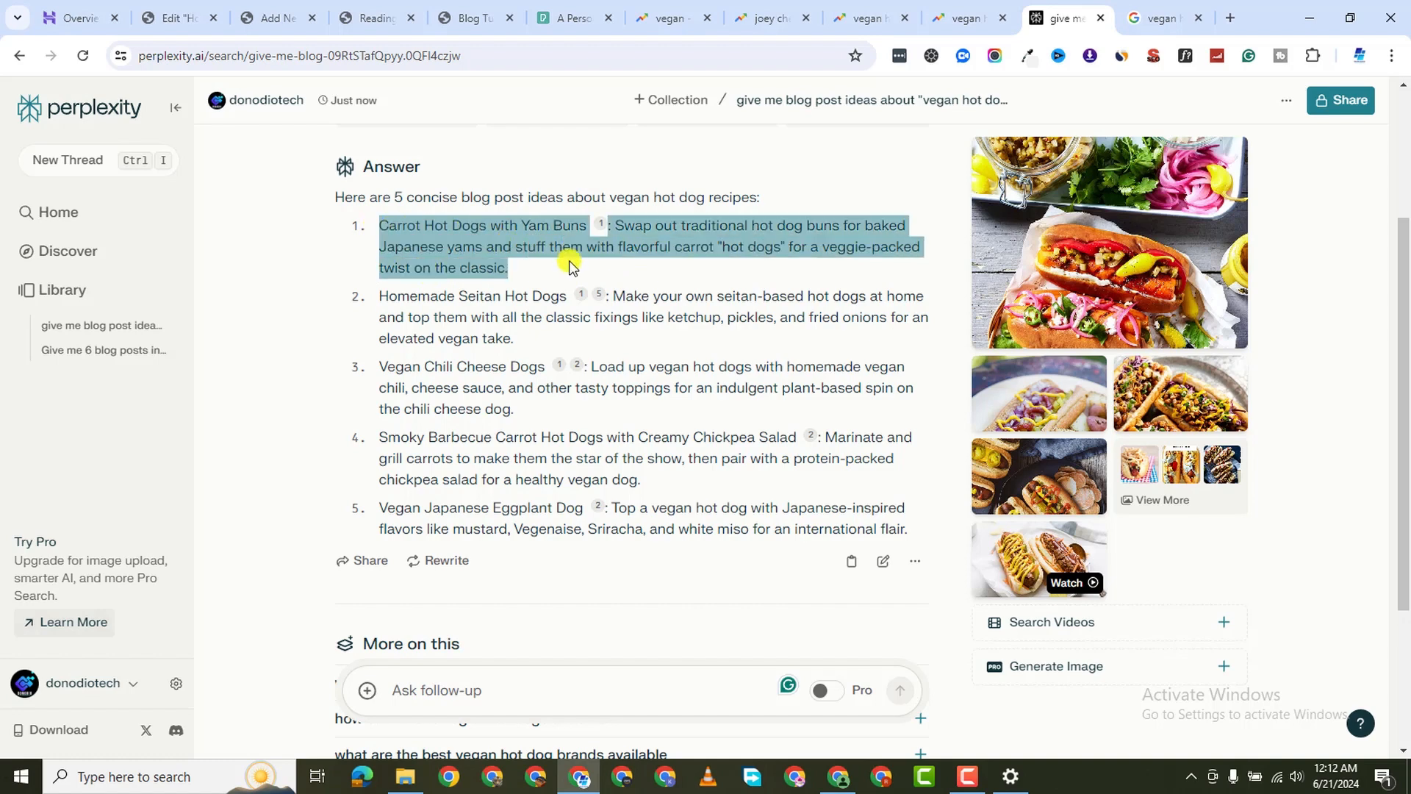
{"action": "right_click", "coordinate": [523, 231]}
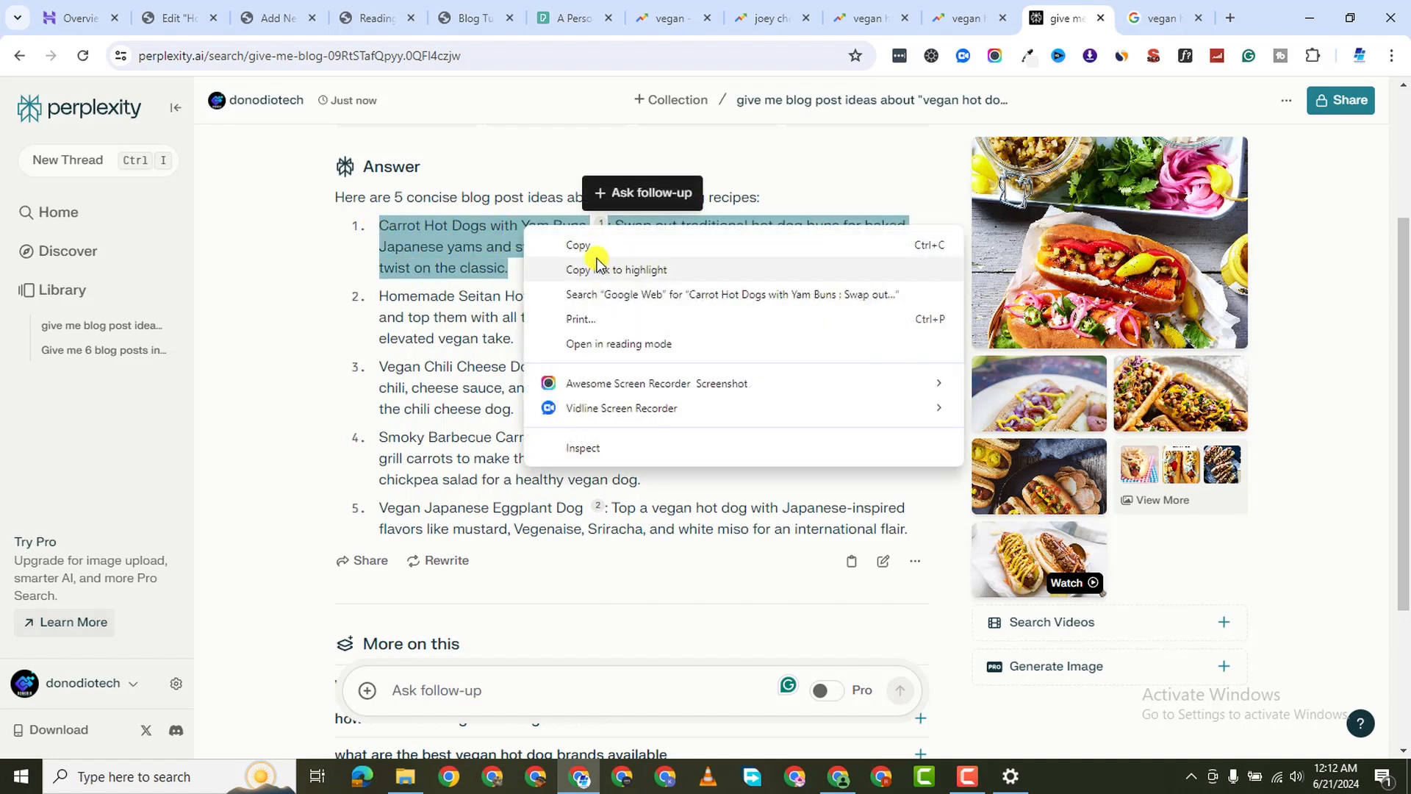
{"action": "left_click", "coordinate": [599, 246]}
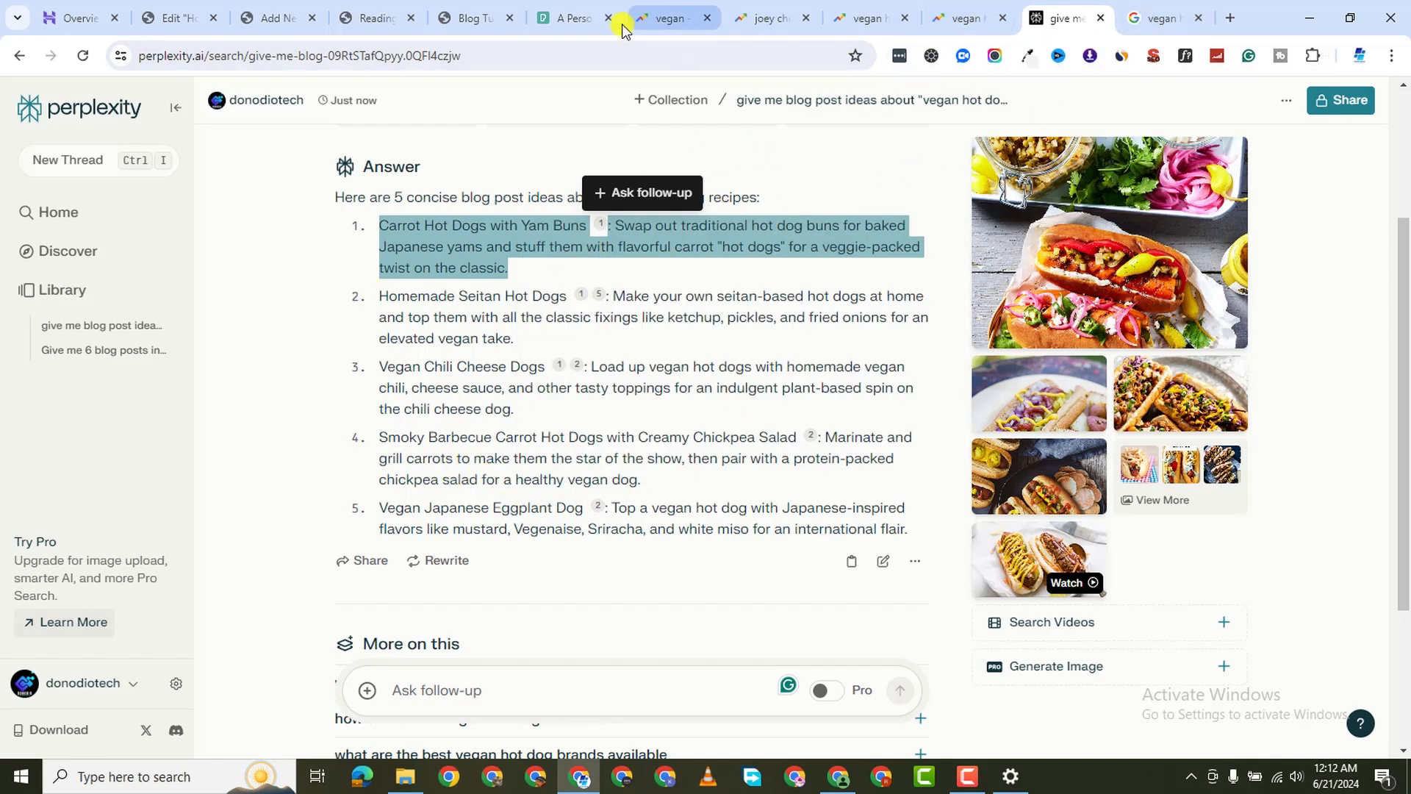
Open poe.com in a new tab and browse the official bots under Explore
{"action": "left_click", "coordinate": [1232, 20]}
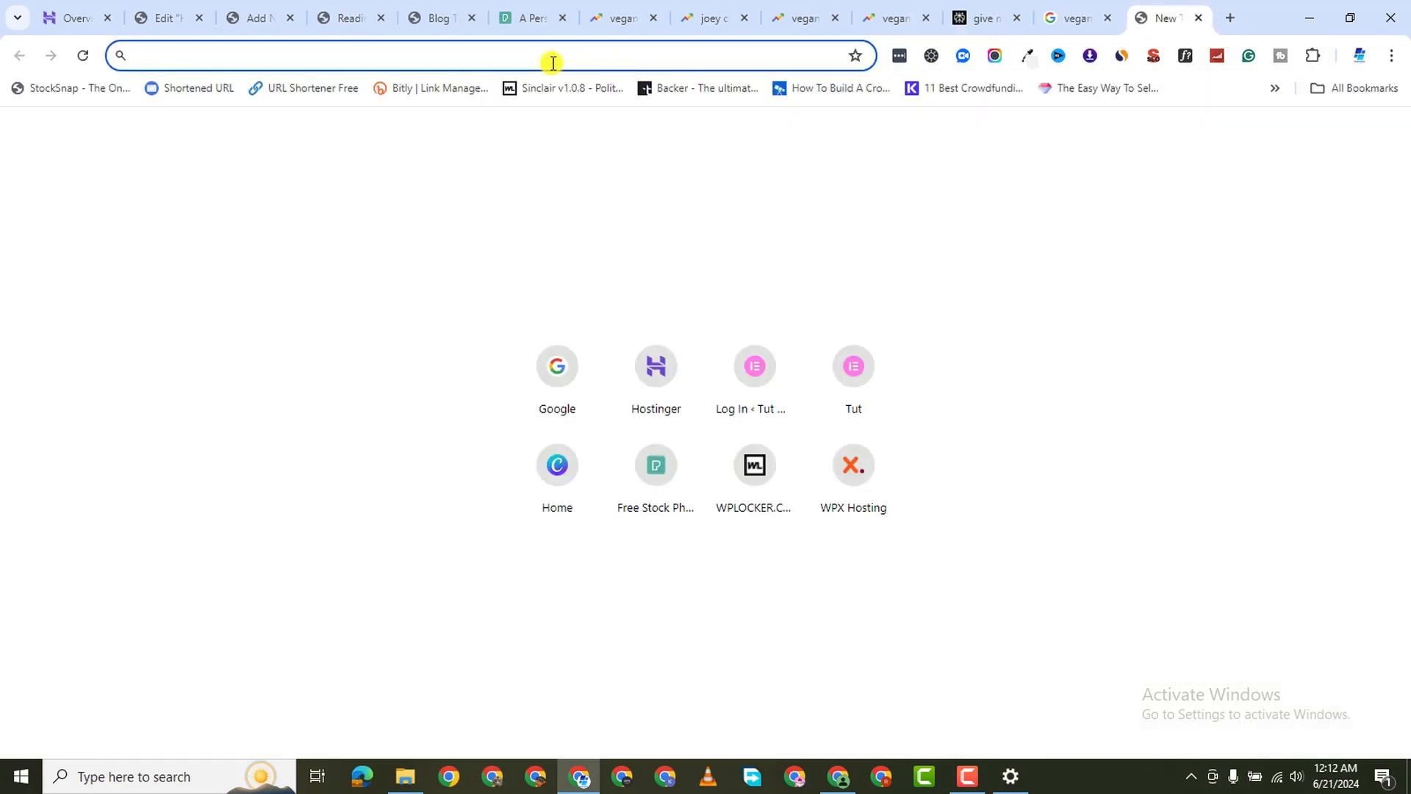
{"action": "type", "text": "po"}
{"action": "key", "text": "Return"}
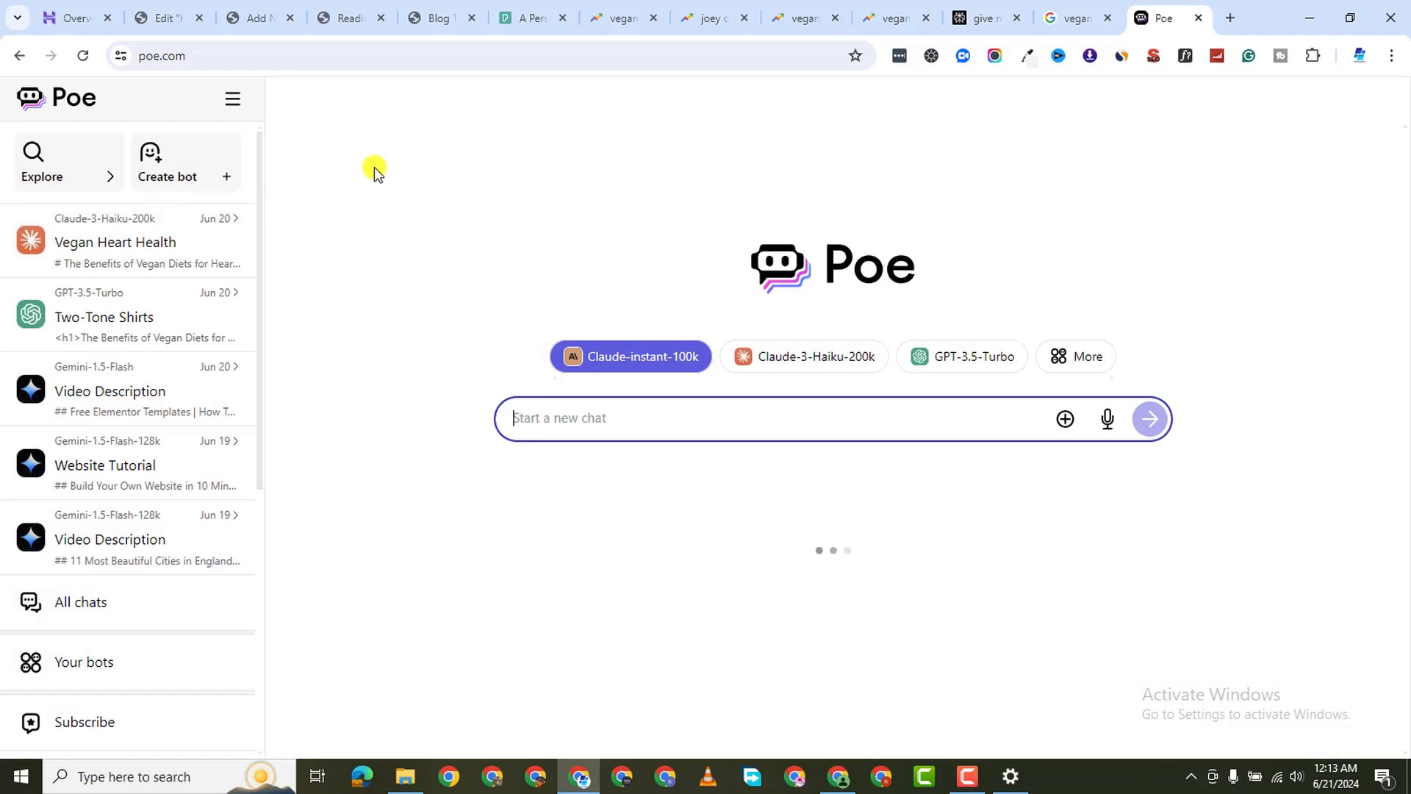
{"action": "scroll", "coordinate": [581, 562], "scroll_direction": "down", "scroll_amount": 6}
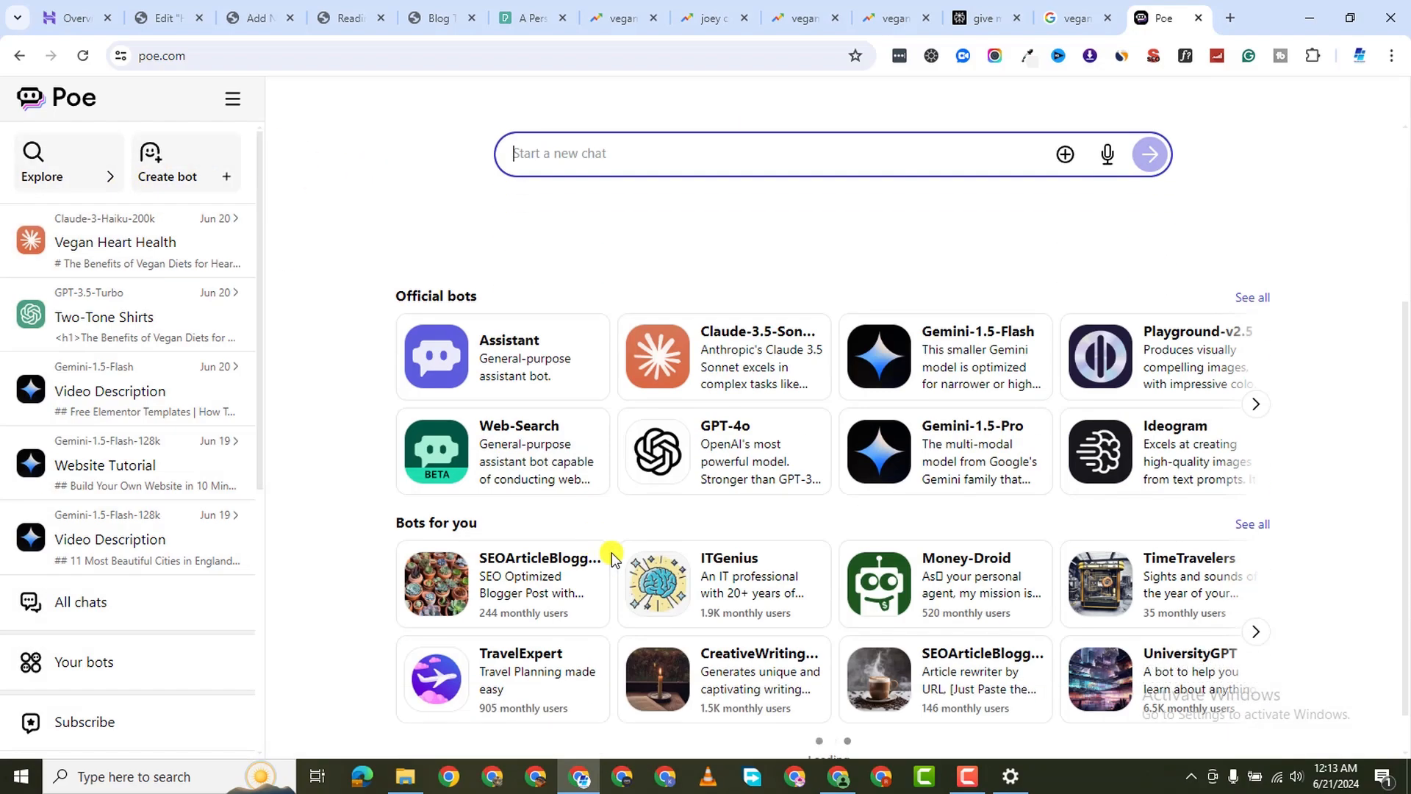
{"action": "scroll", "coordinate": [554, 536], "scroll_direction": "up", "scroll_amount": 6}
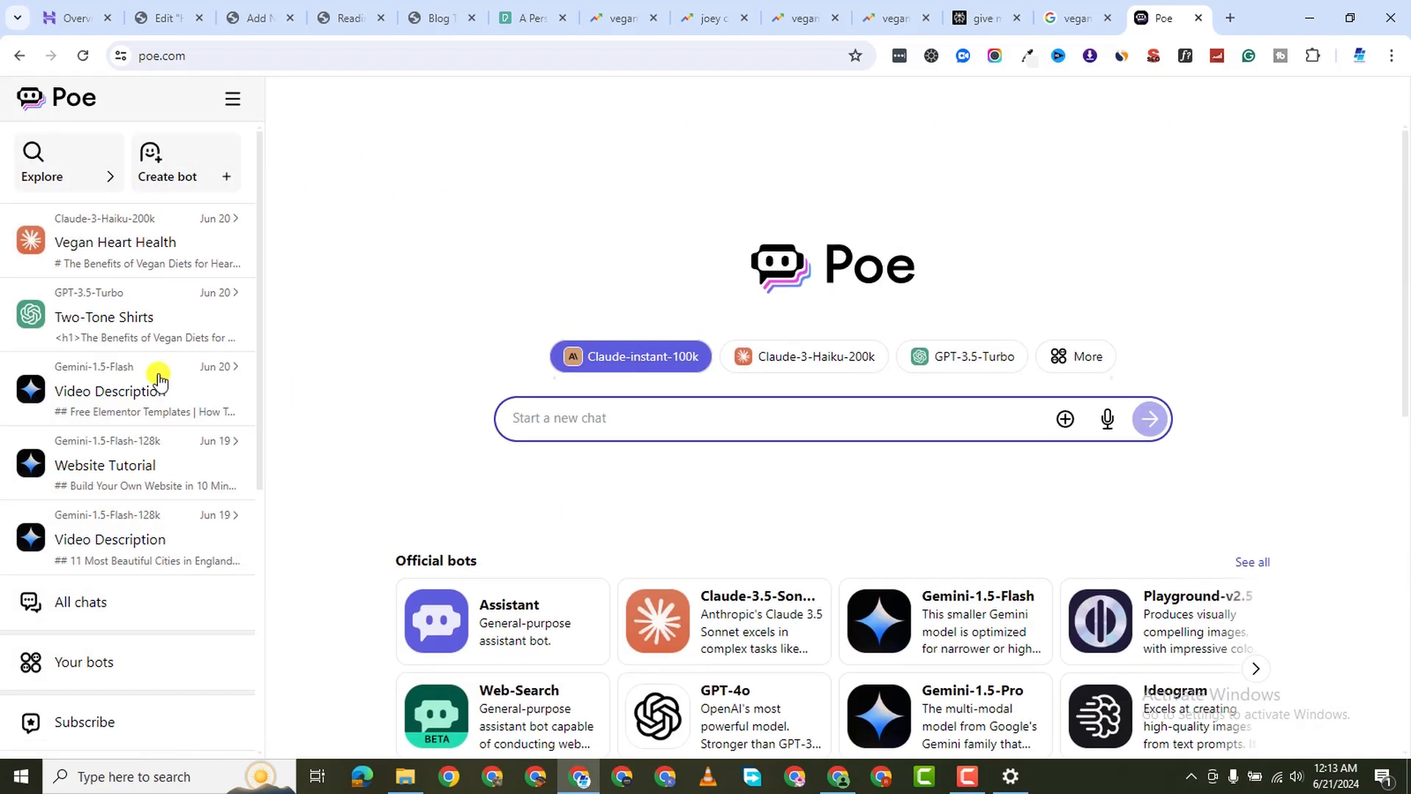
{"action": "left_click", "coordinate": [109, 181]}
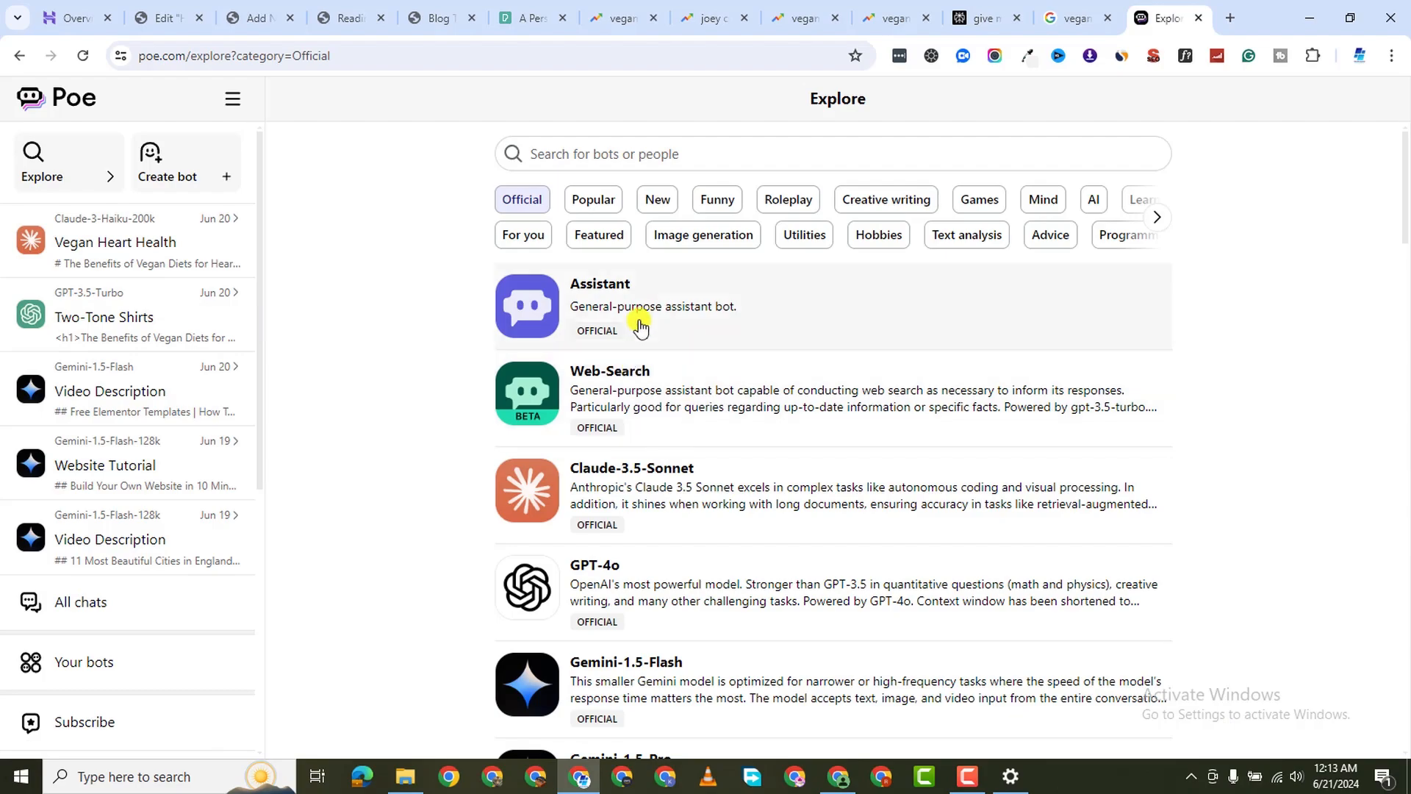
{"action": "scroll", "coordinate": [684, 473], "scroll_direction": "down", "scroll_amount": 7}
{"action": "scroll", "coordinate": [686, 474], "scroll_direction": "down", "scroll_amount": 15}
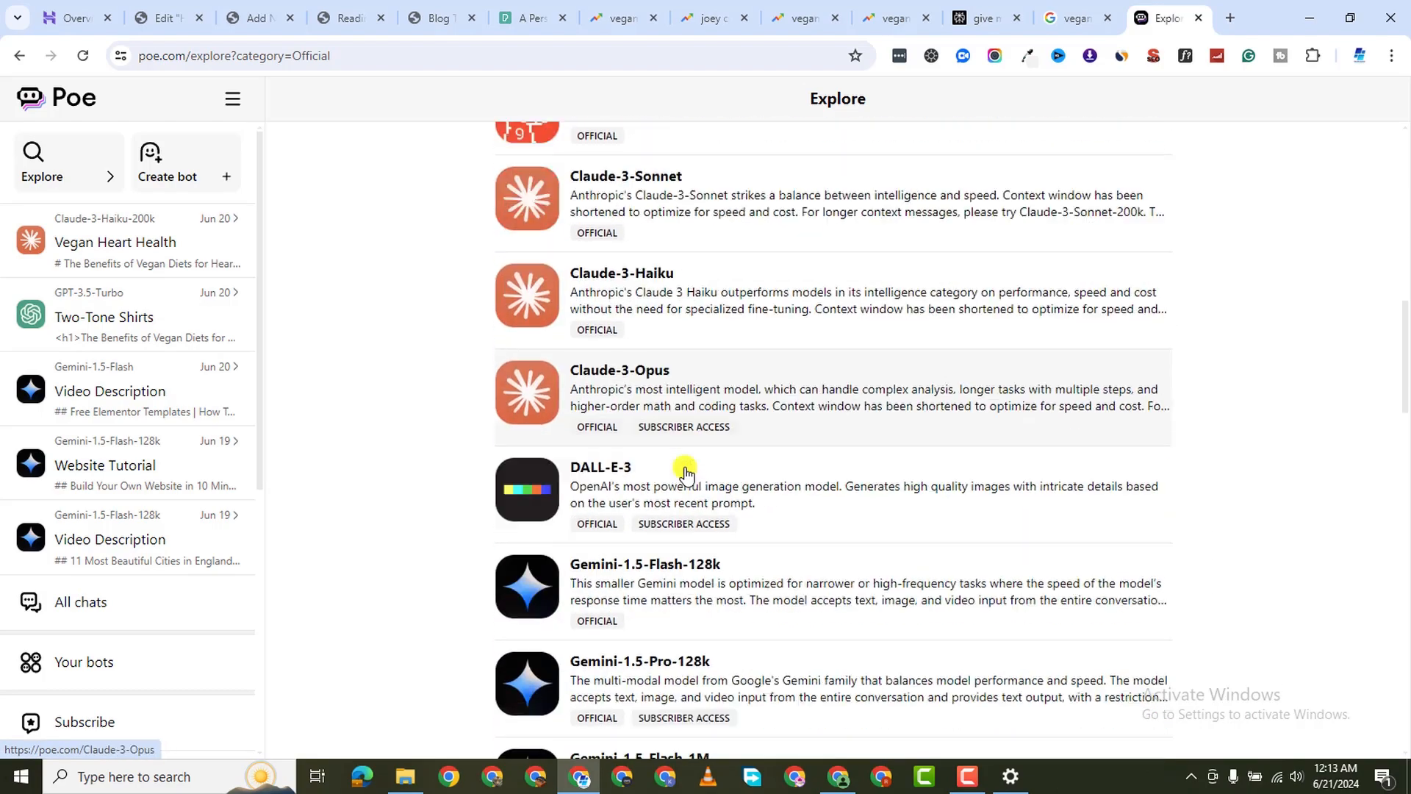
{"action": "scroll", "coordinate": [685, 474], "scroll_direction": "down", "scroll_amount": 20}
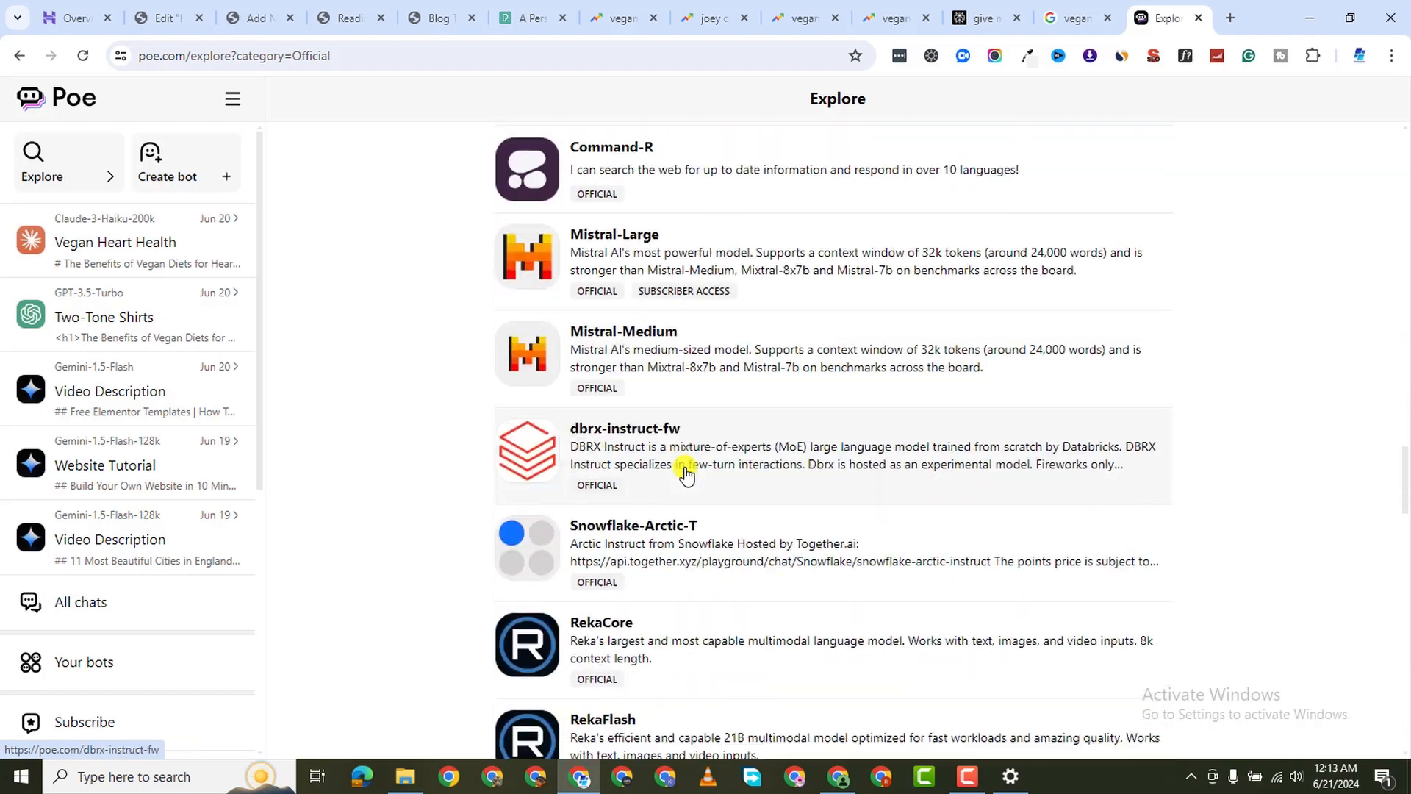
{"action": "scroll", "coordinate": [687, 474], "scroll_direction": "up", "scroll_amount": 20}
{"action": "scroll", "coordinate": [686, 473], "scroll_direction": "up", "scroll_amount": 15}
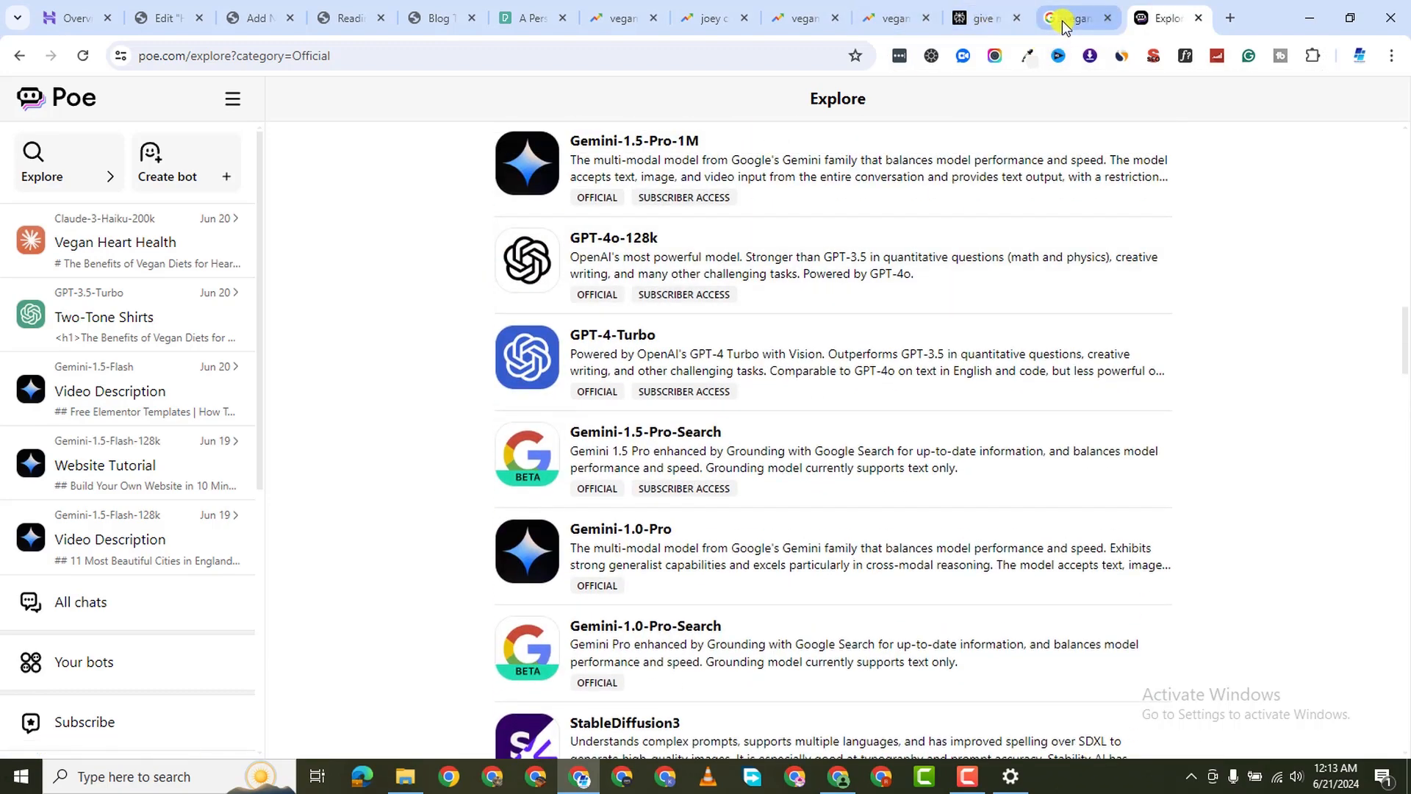
Copy just the 'Carrot Hot Dogs with Yam Buns' title from the Perplexity answer
{"action": "left_click", "coordinate": [985, 18]}
{"action": "left_click", "coordinate": [874, 162]}
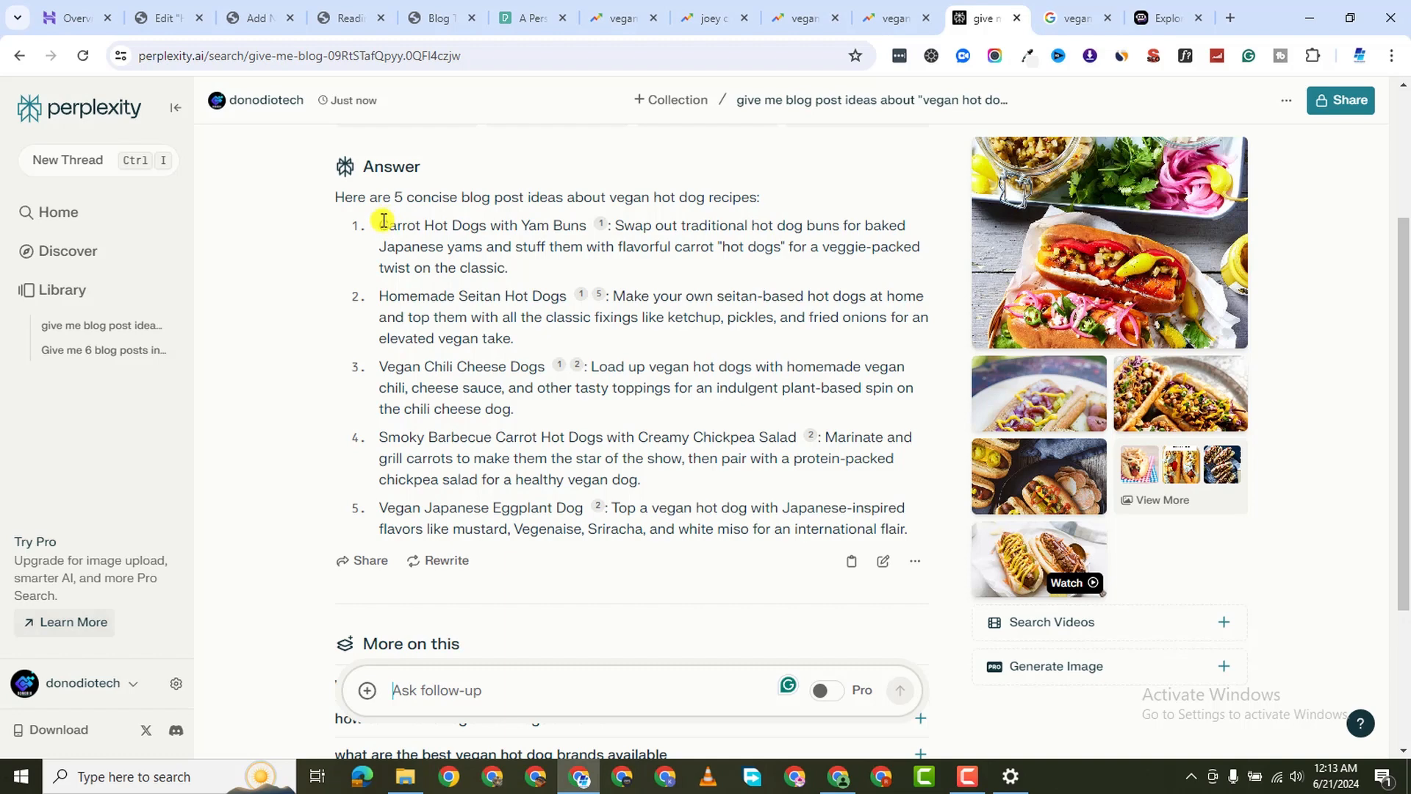
{"action": "left_click_drag", "start_coordinate": [379, 224], "coordinate": [504, 267]}
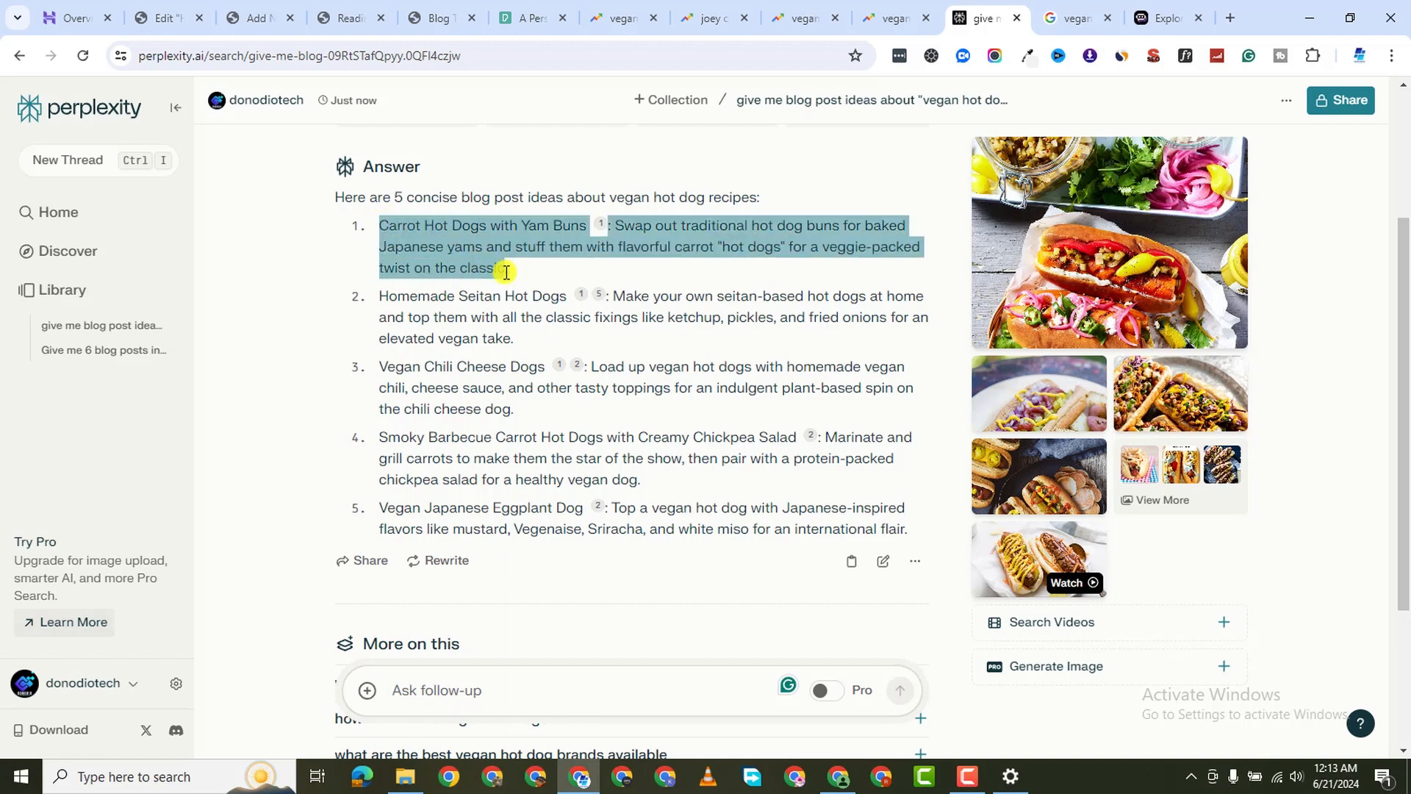
{"action": "left_click", "coordinate": [402, 226]}
{"action": "left_click_drag", "start_coordinate": [378, 225], "coordinate": [588, 215]}
{"action": "right_click", "coordinate": [569, 222]}
{"action": "left_click", "coordinate": [623, 243]}
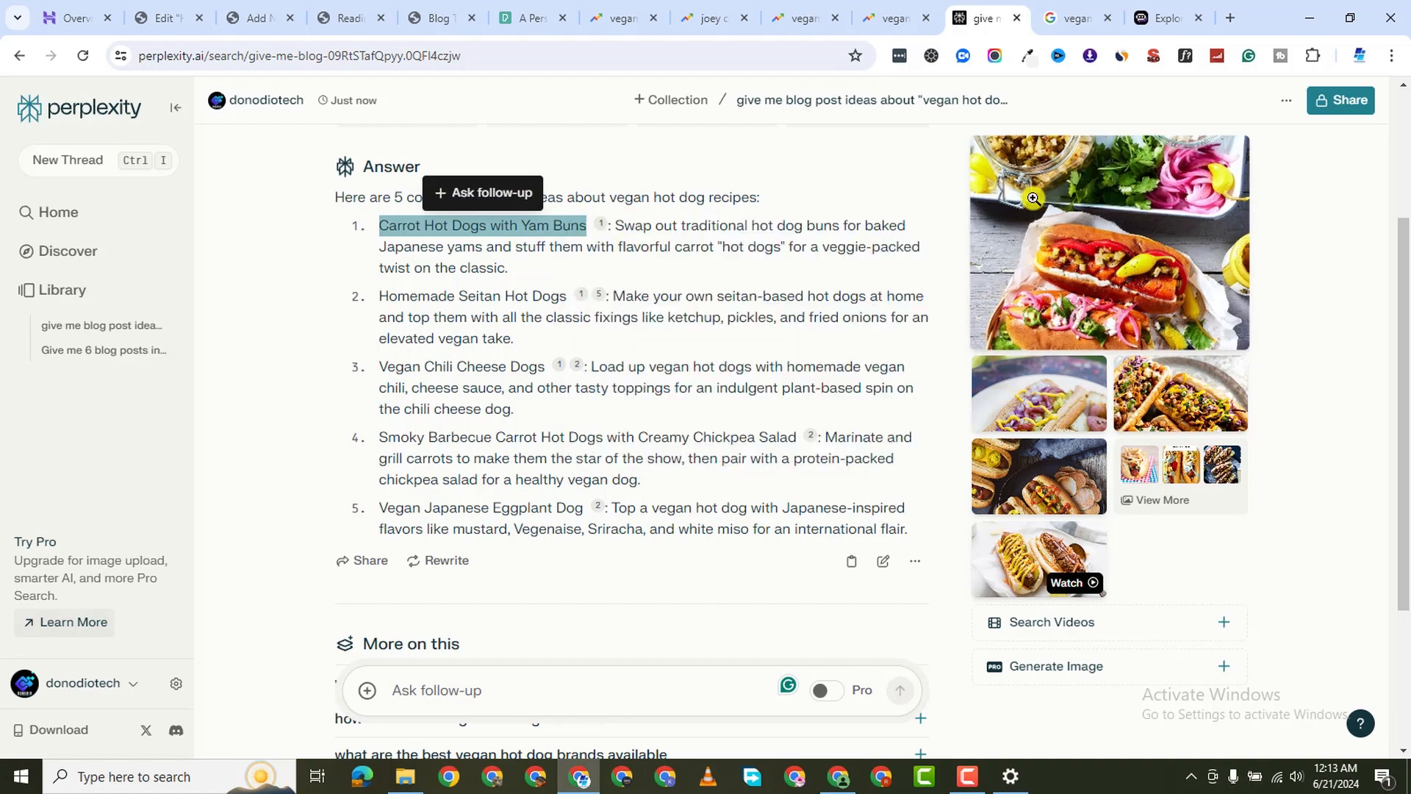
Start a new chat with Gemini-1.0-Pro-Search from Poe's Explore list
{"action": "scroll", "coordinate": [1136, 260], "scroll_direction": "up", "scroll_amount": 1}
{"action": "scroll", "coordinate": [1137, 260], "scroll_direction": "up", "scroll_amount": 2}
{"action": "scroll", "coordinate": [1110, 418], "scroll_direction": "down", "scroll_amount": 4}
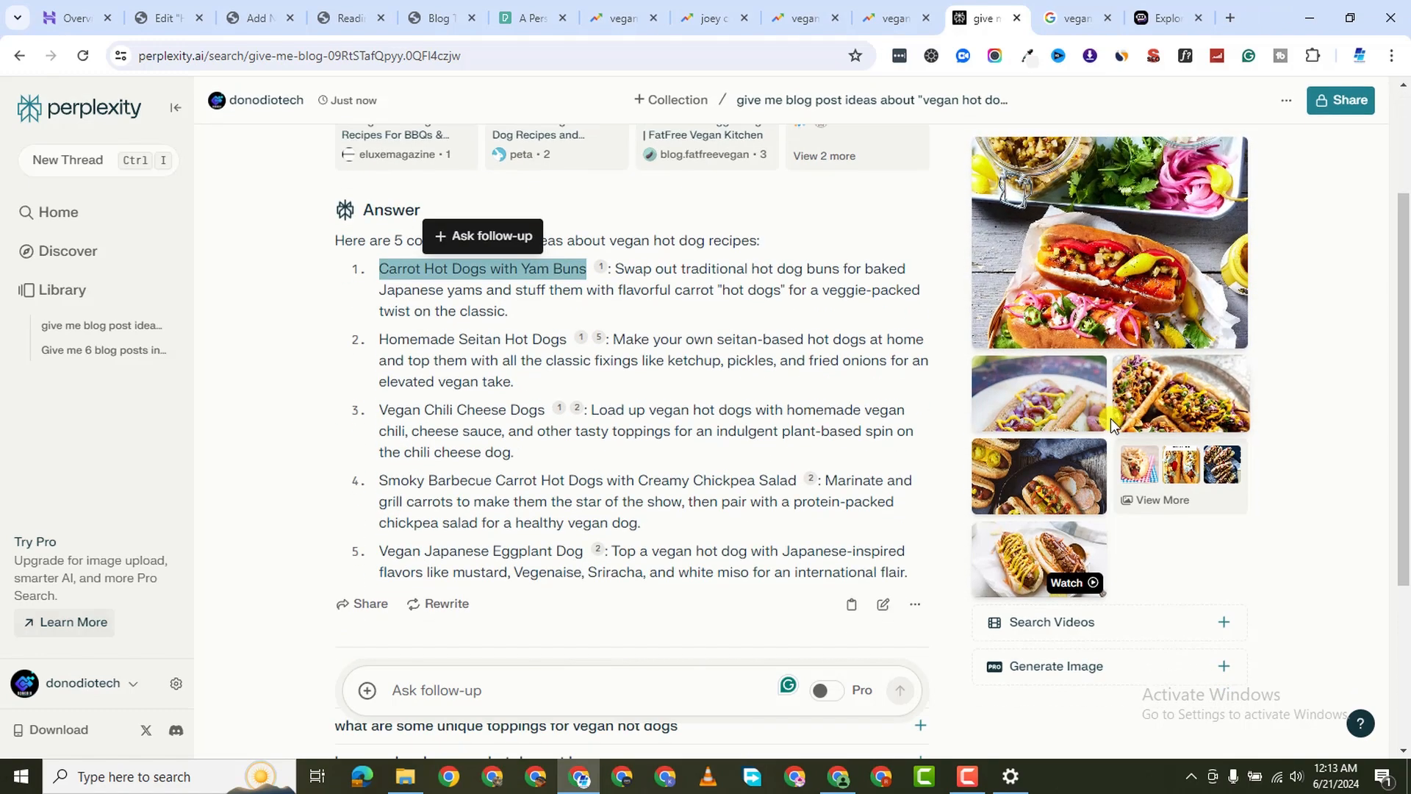
{"action": "scroll", "coordinate": [1079, 466], "scroll_direction": "down", "scroll_amount": 2}
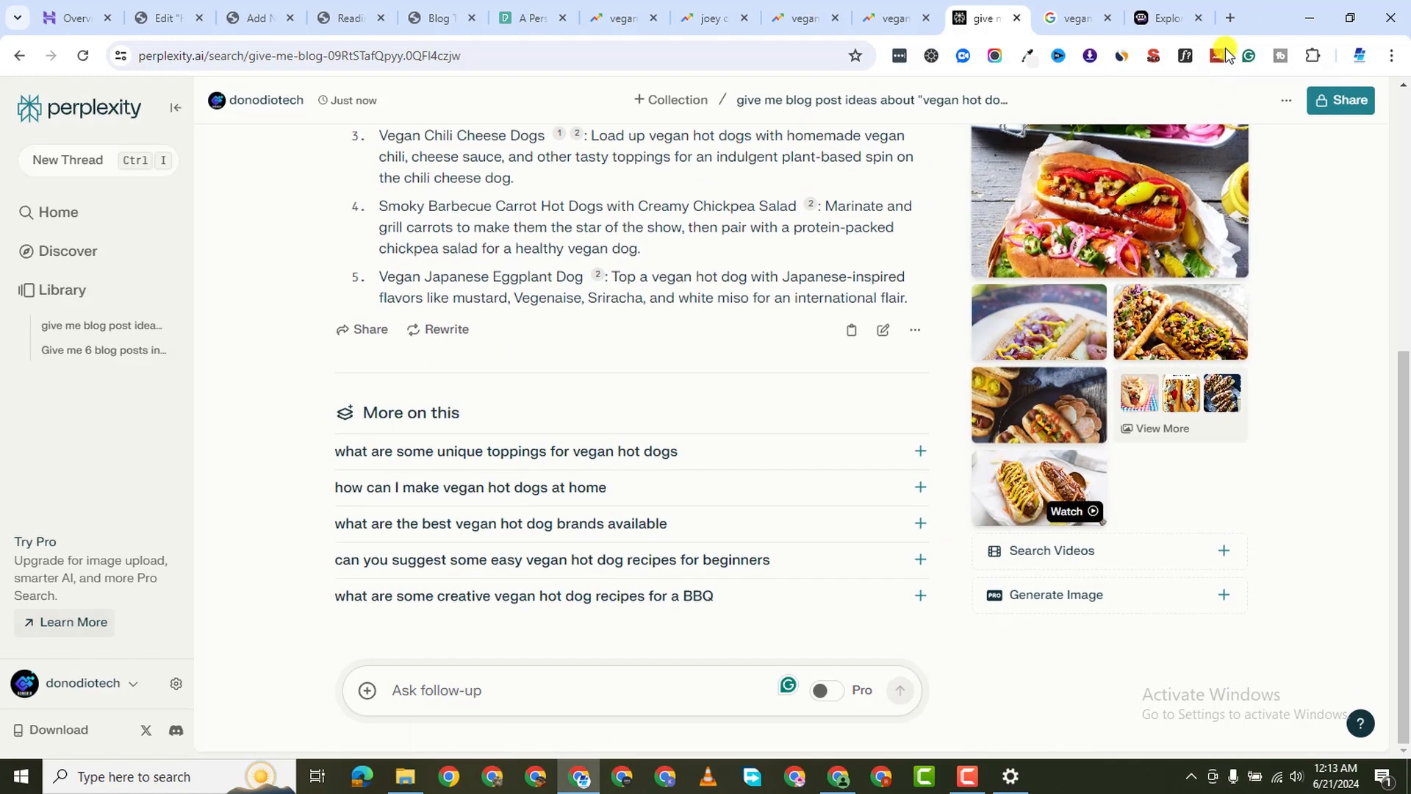
{"action": "left_click", "coordinate": [1158, 18]}
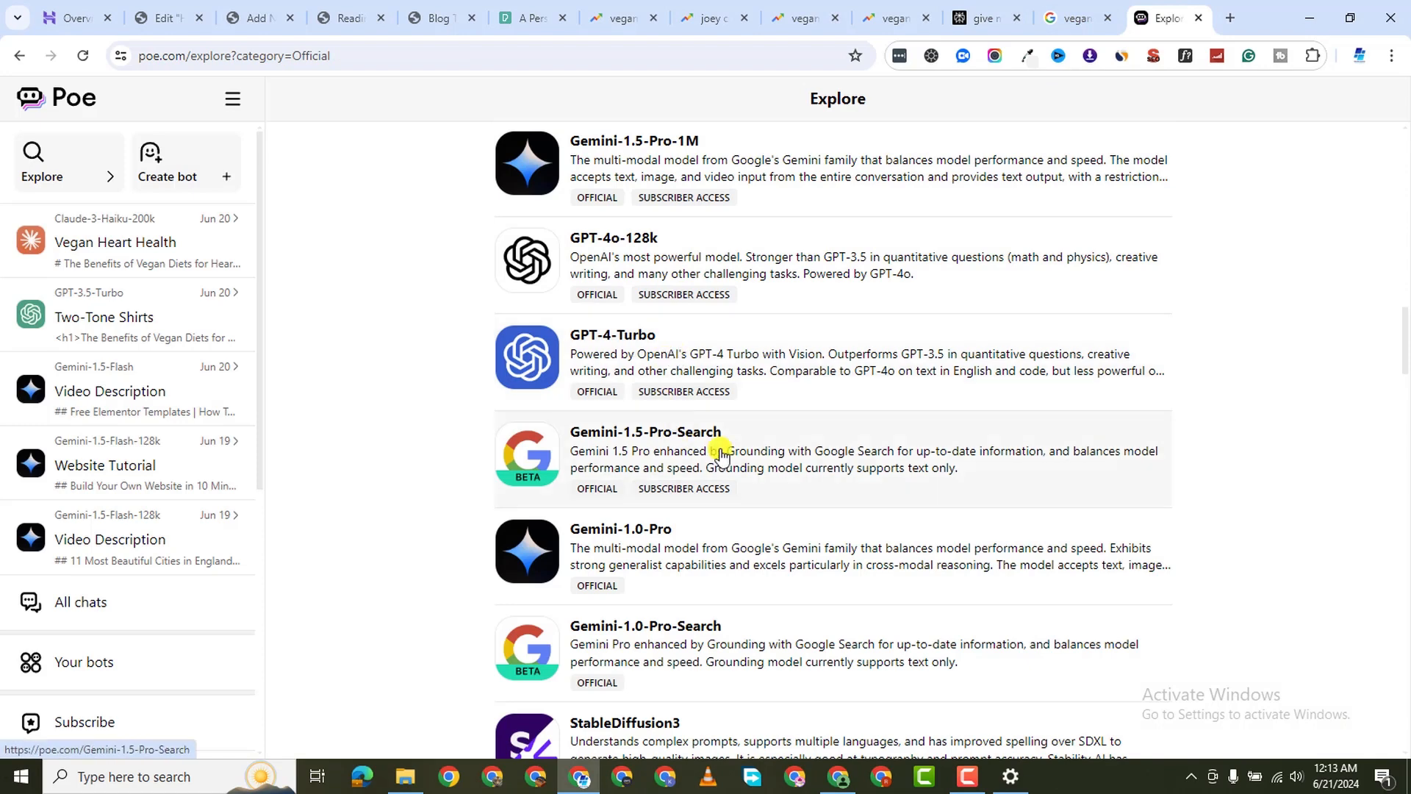
{"action": "scroll", "coordinate": [759, 493], "scroll_direction": "down", "scroll_amount": 3}
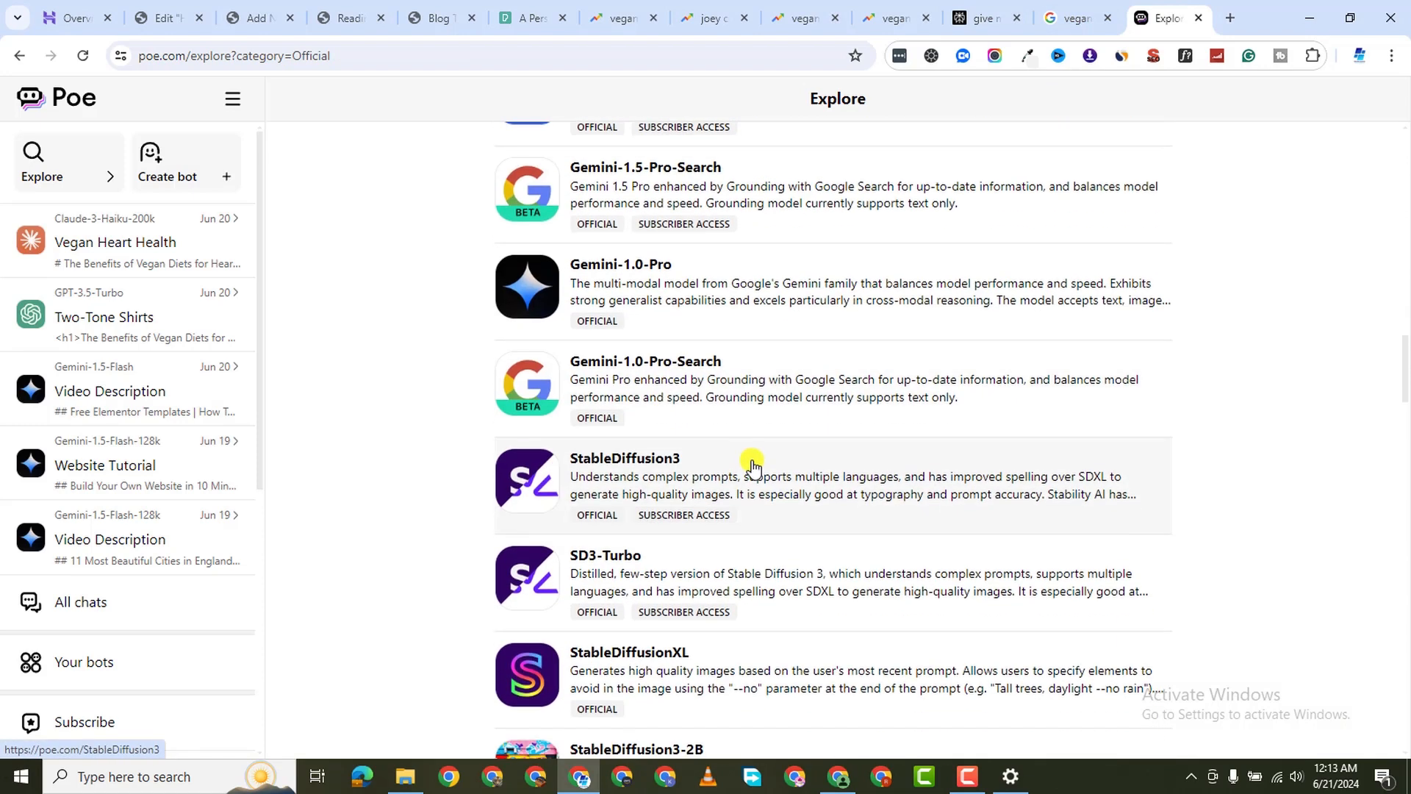
{"action": "left_click", "coordinate": [757, 383]}
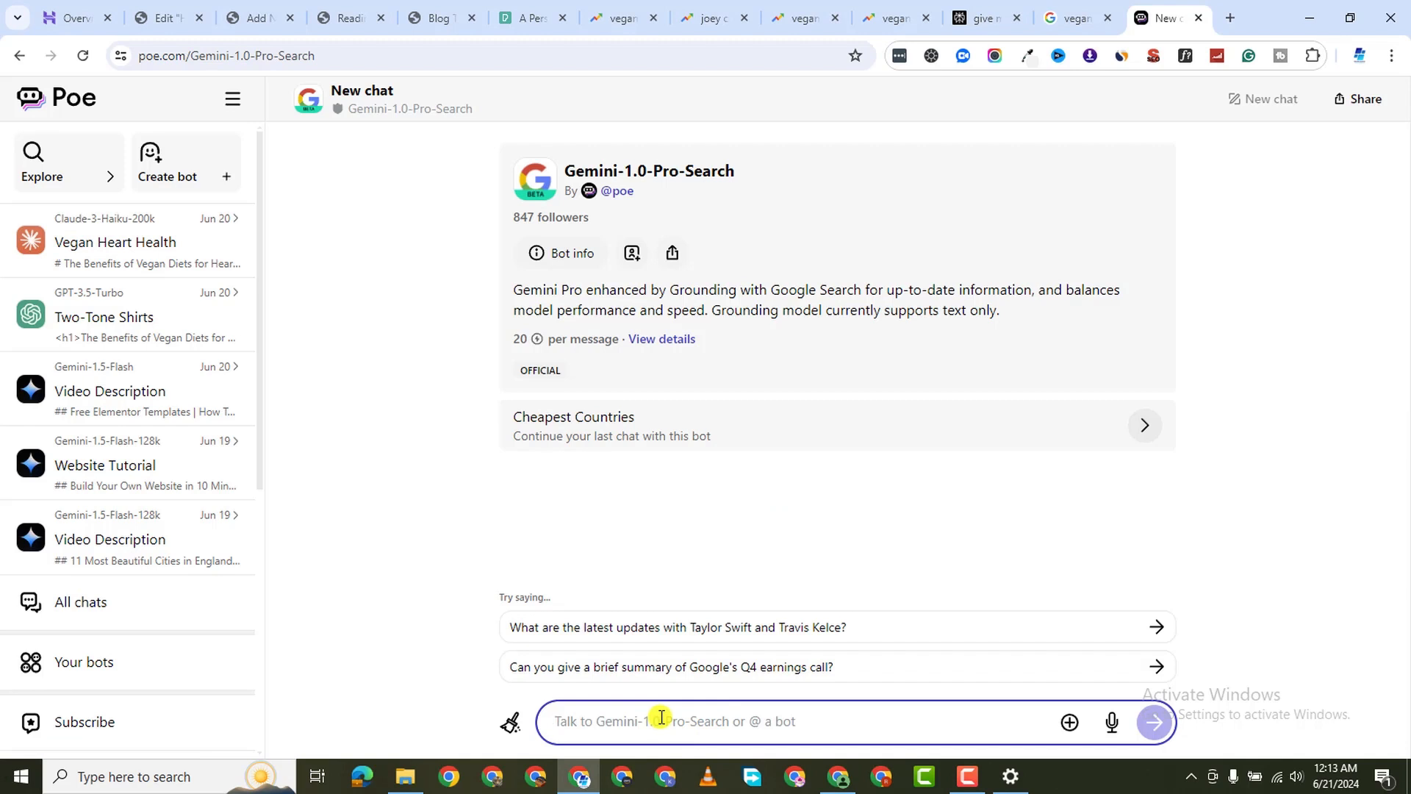
Send Gemini the pasted 'Carrot Hot Dogs with Yam Buns' title with a request for an outline and recipe
{"action": "left_click", "coordinate": [662, 717]}
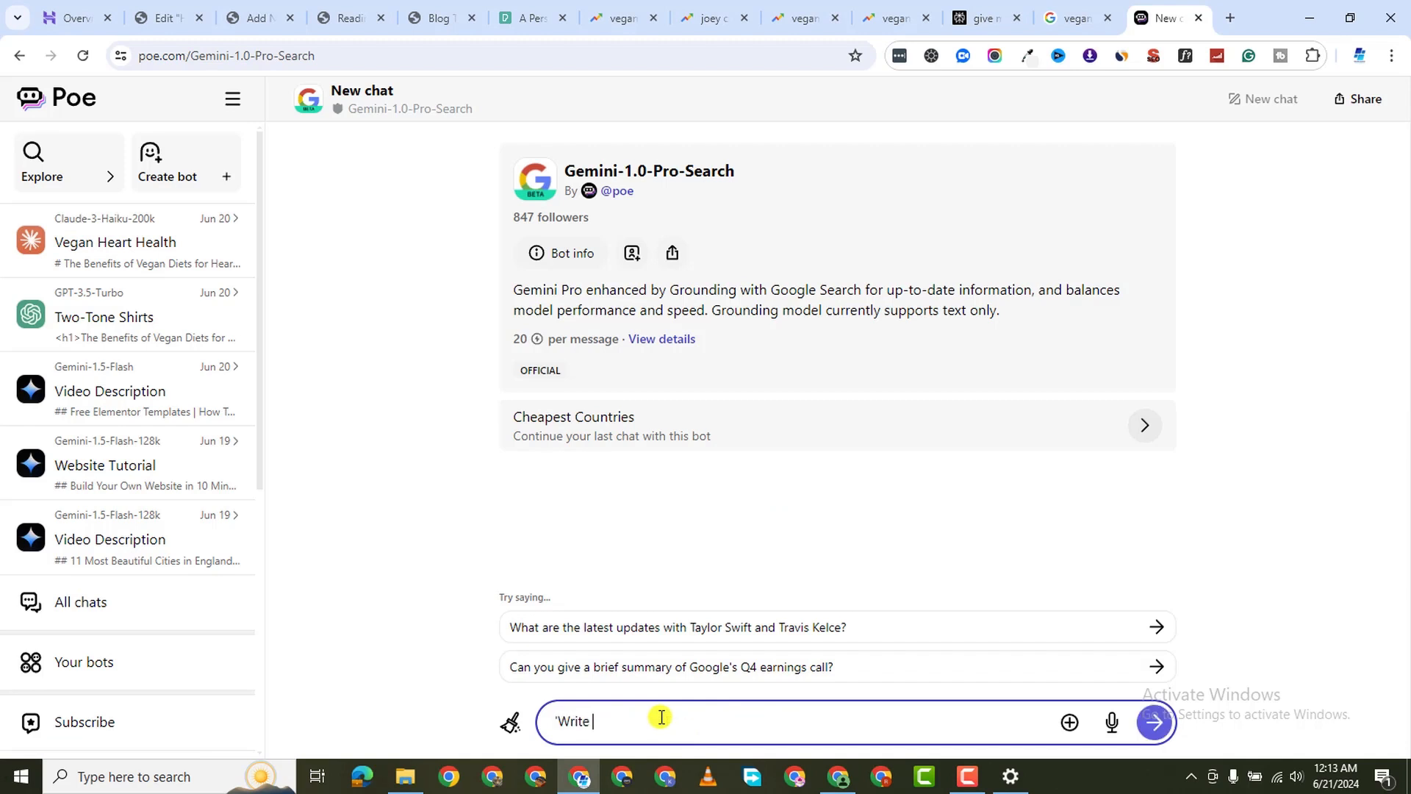
{"action": "key", "text": "BackSpace"}
{"action": "key", "text": "BackSpace"}
{"action": "key", "text": "BackSpace"}
{"action": "key", "text": "BackSpace"}
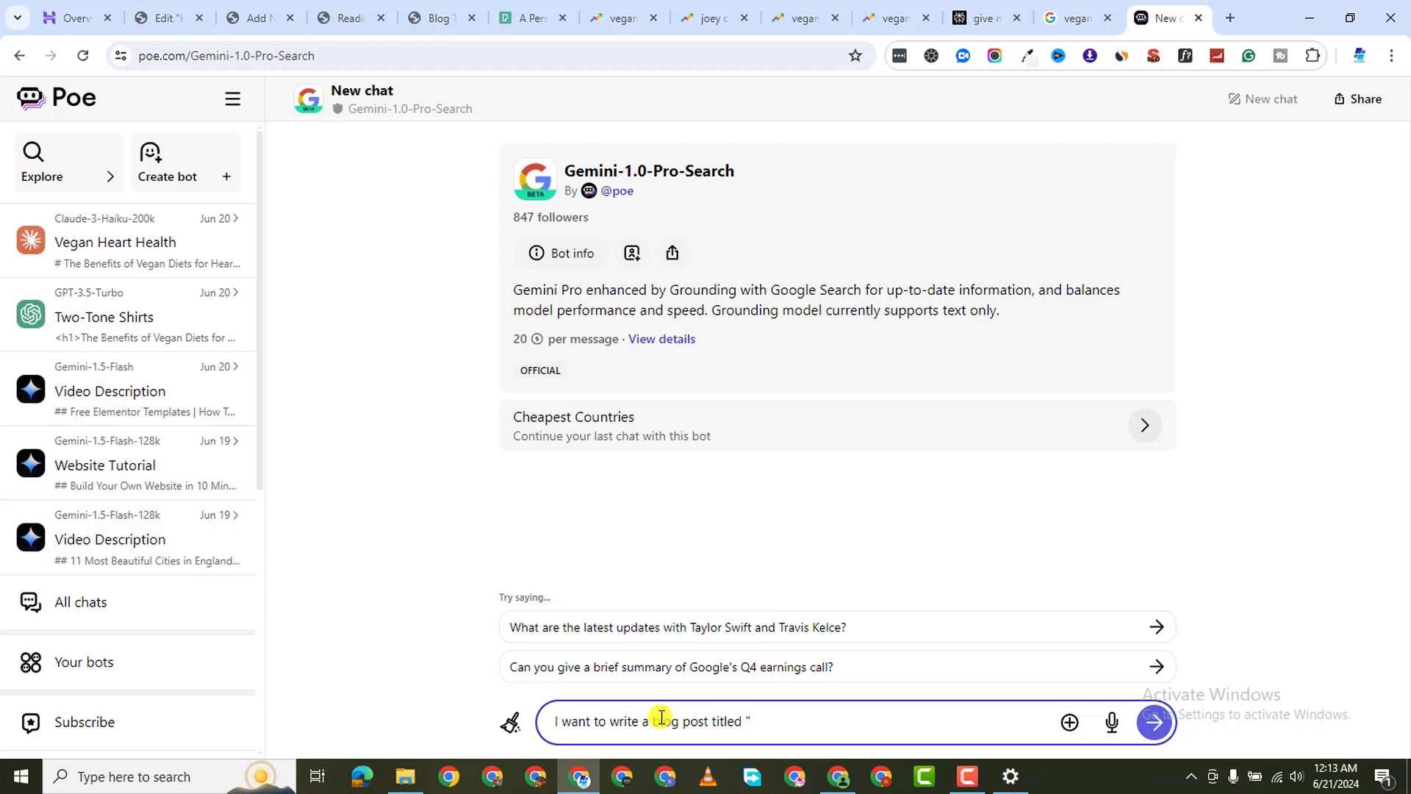
{"action": "key", "text": "ctrl+v"}
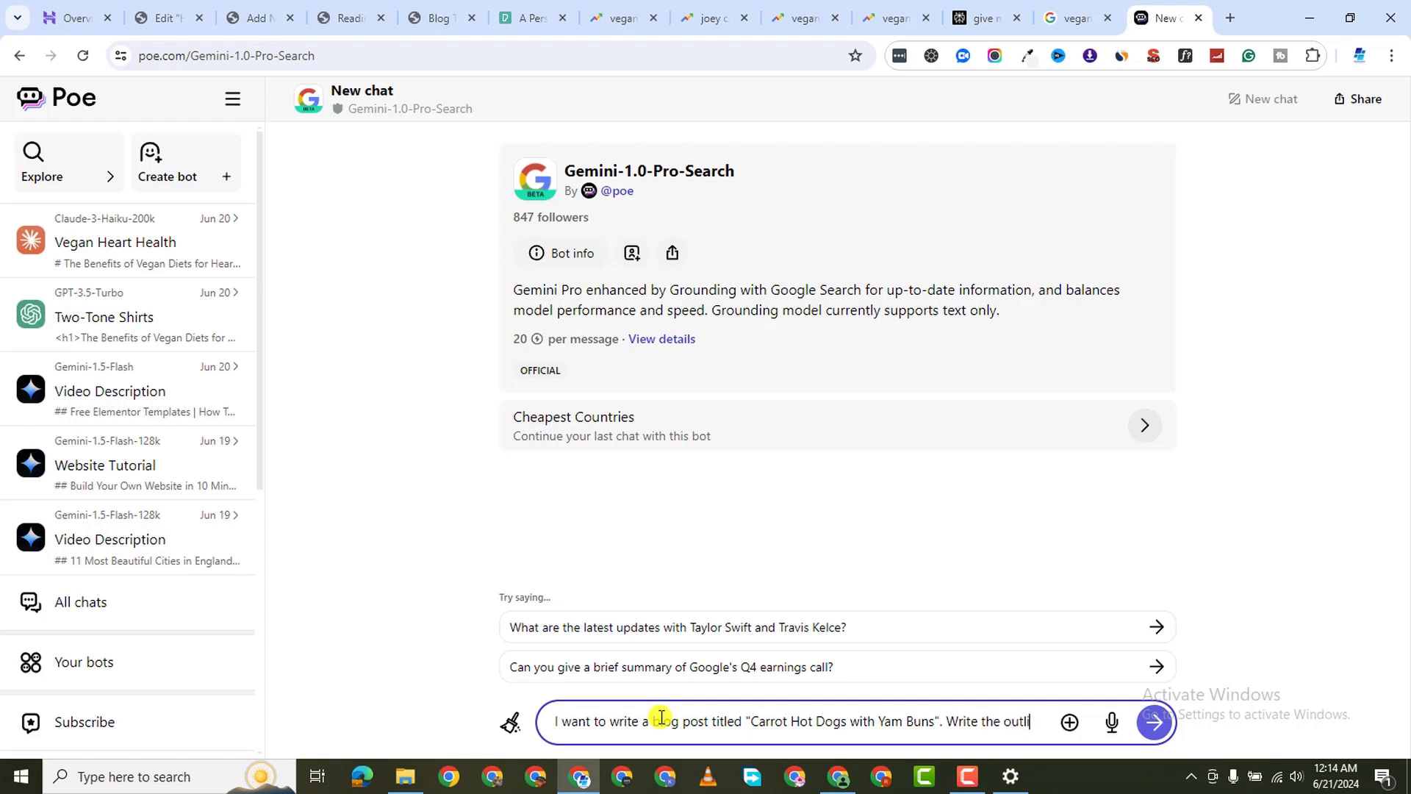
{"action": "type", "text": "for this post along with the r"}
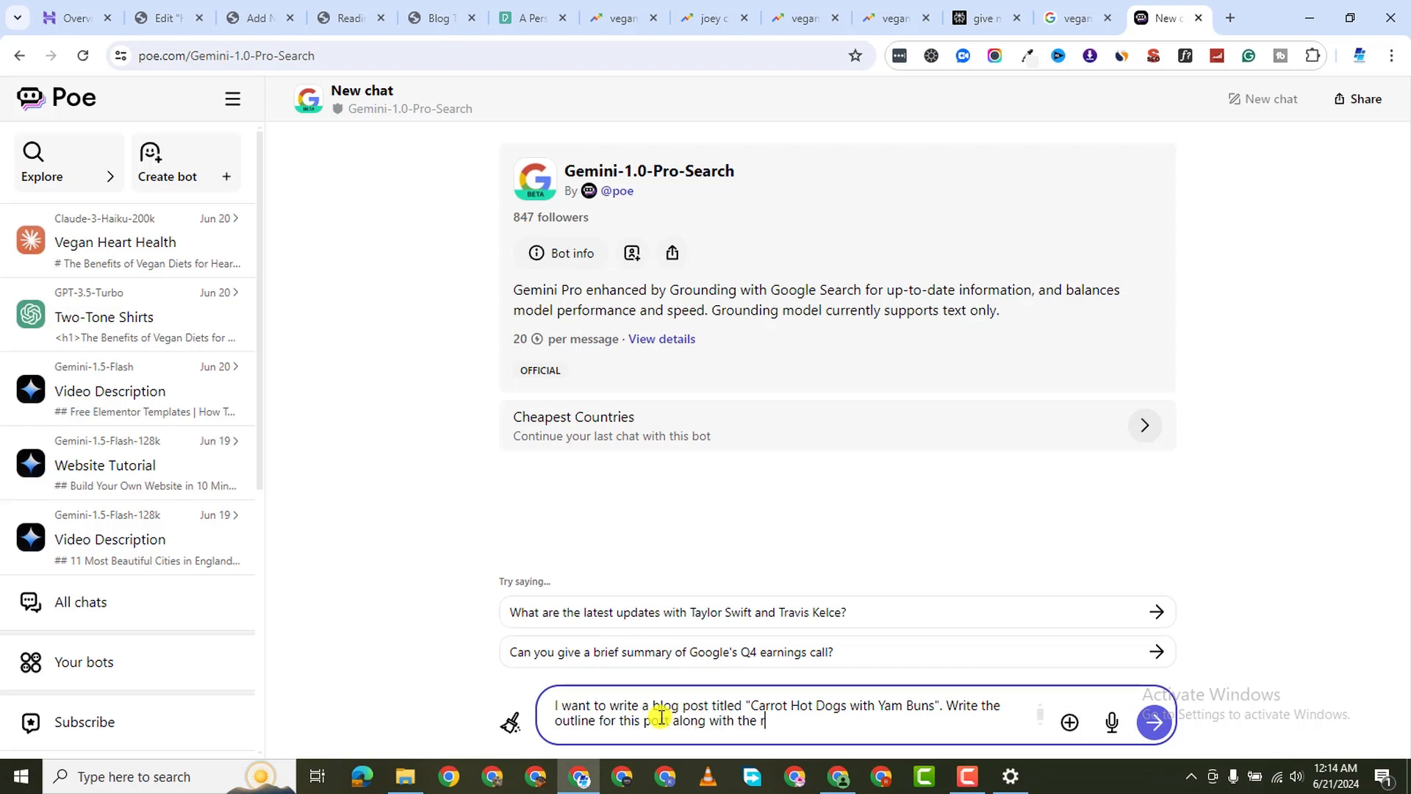
{"action": "type", "text": "."}
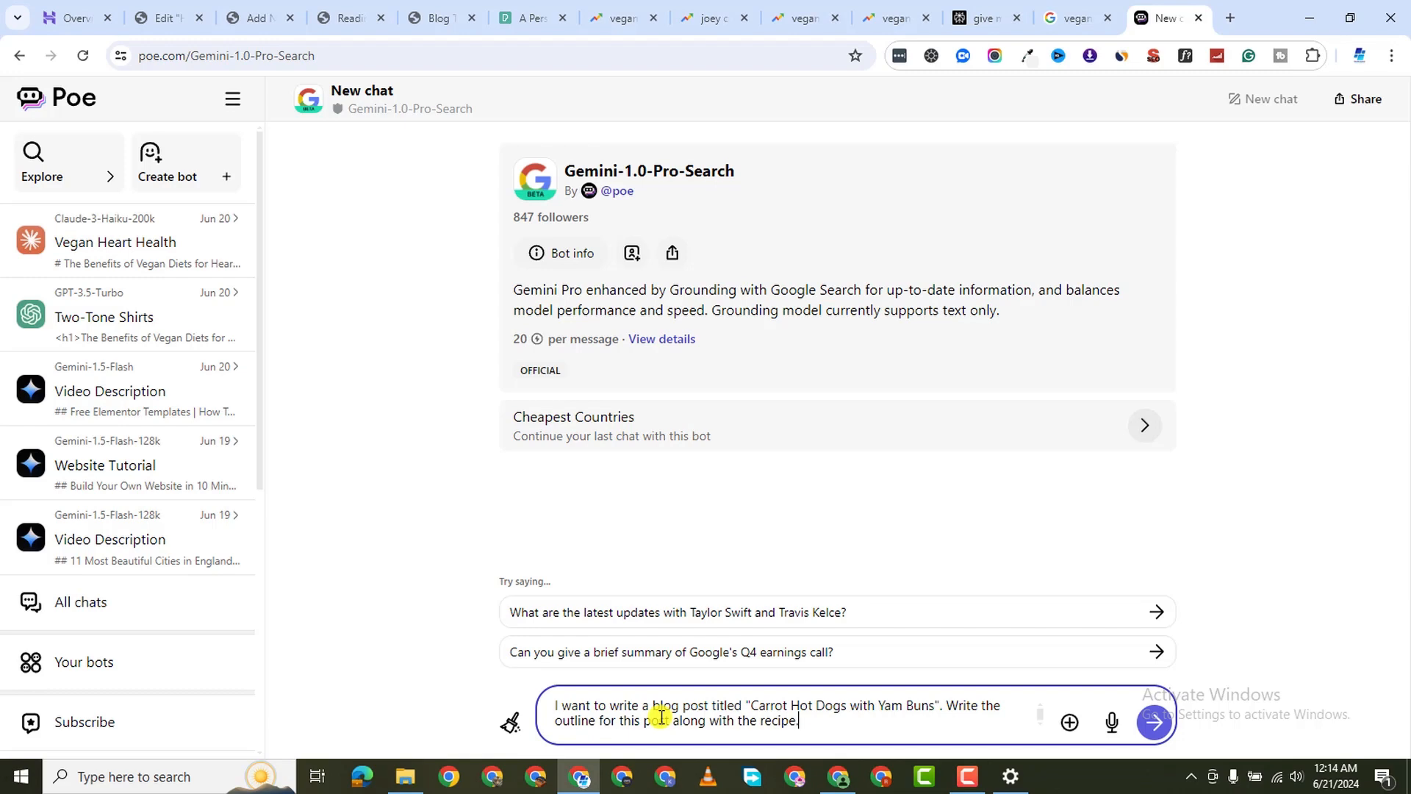
{"action": "key", "text": "Return"}
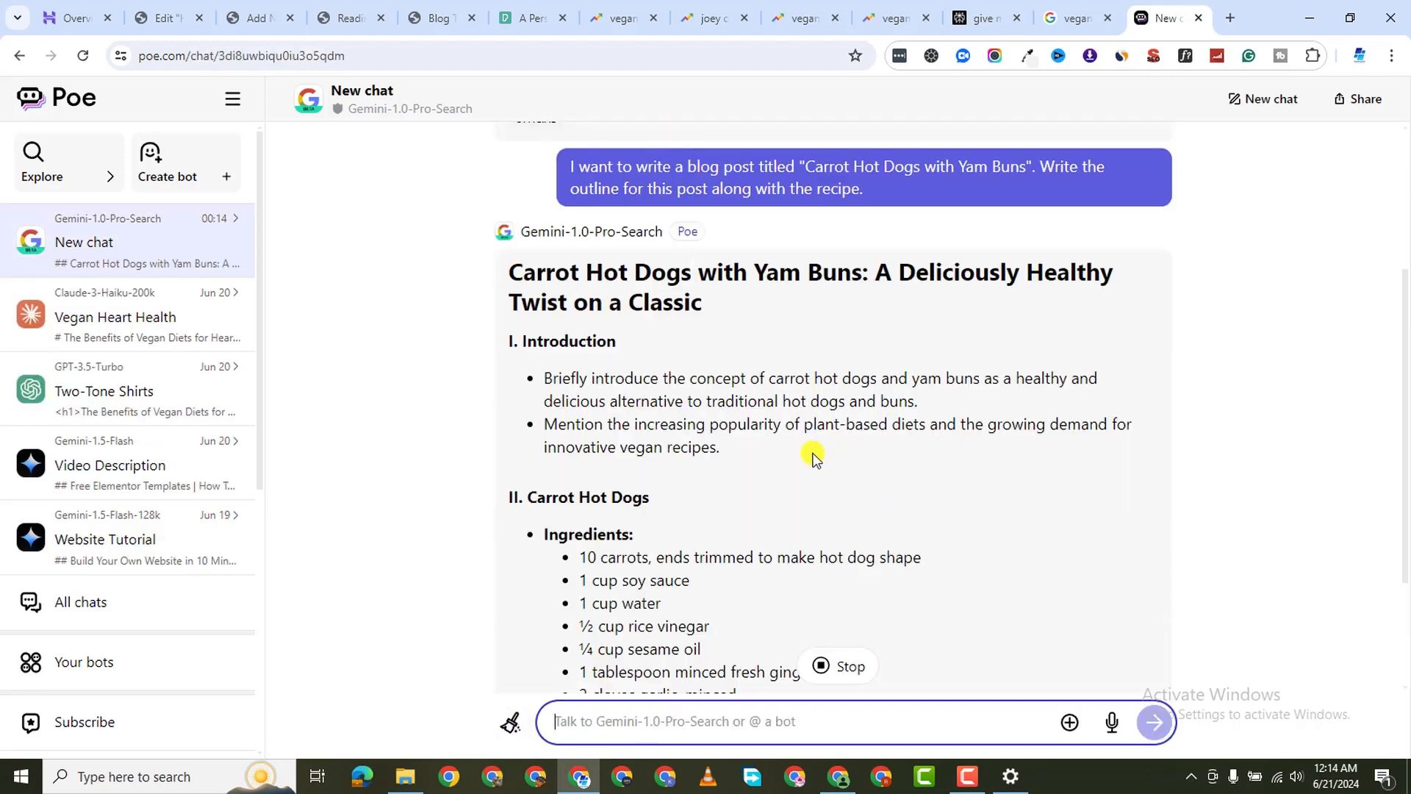
Copy Gemini's seven-part carrot hot dog outline and recipe reply
{"action": "scroll", "coordinate": [769, 501], "scroll_direction": "up", "scroll_amount": 2}
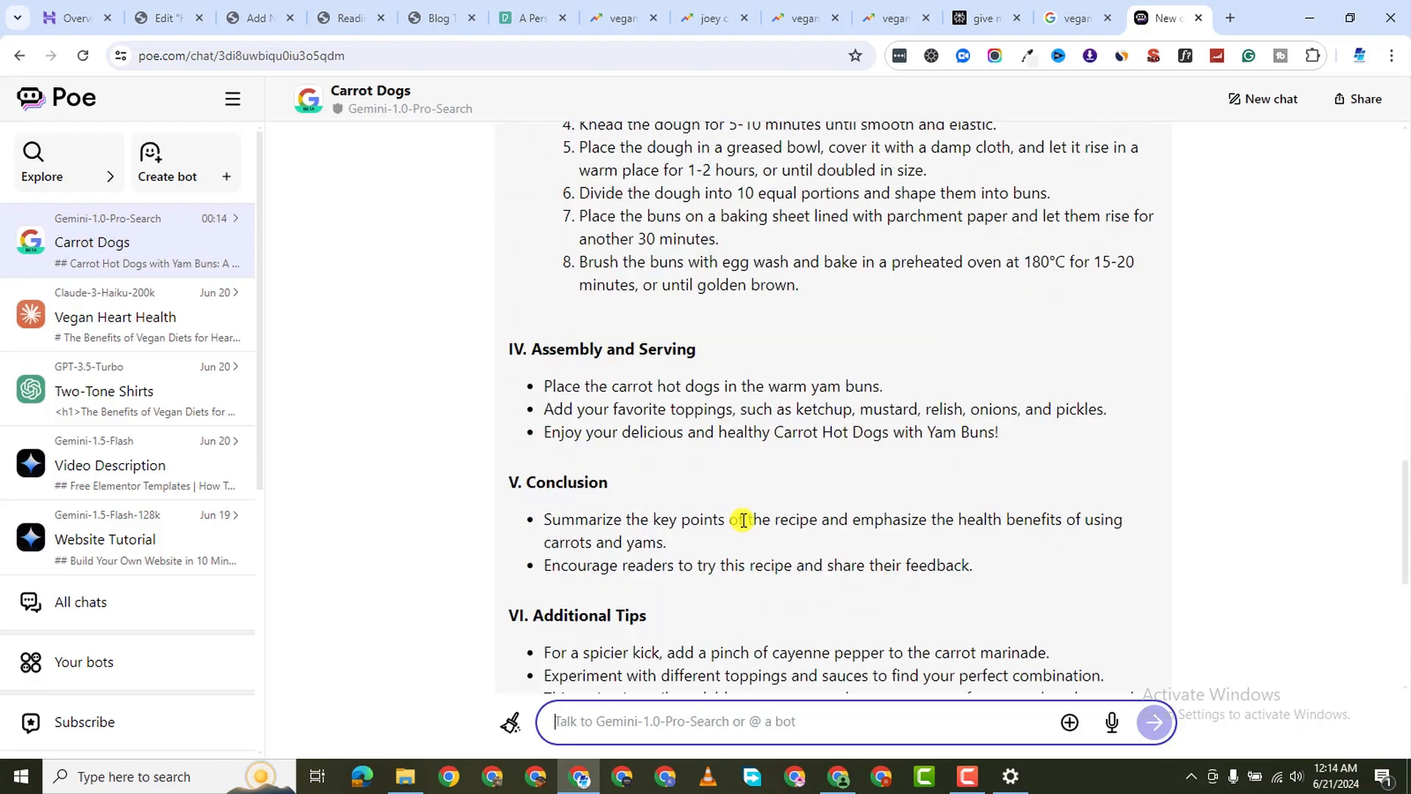
{"action": "scroll", "coordinate": [762, 491], "scroll_direction": "up", "scroll_amount": 20}
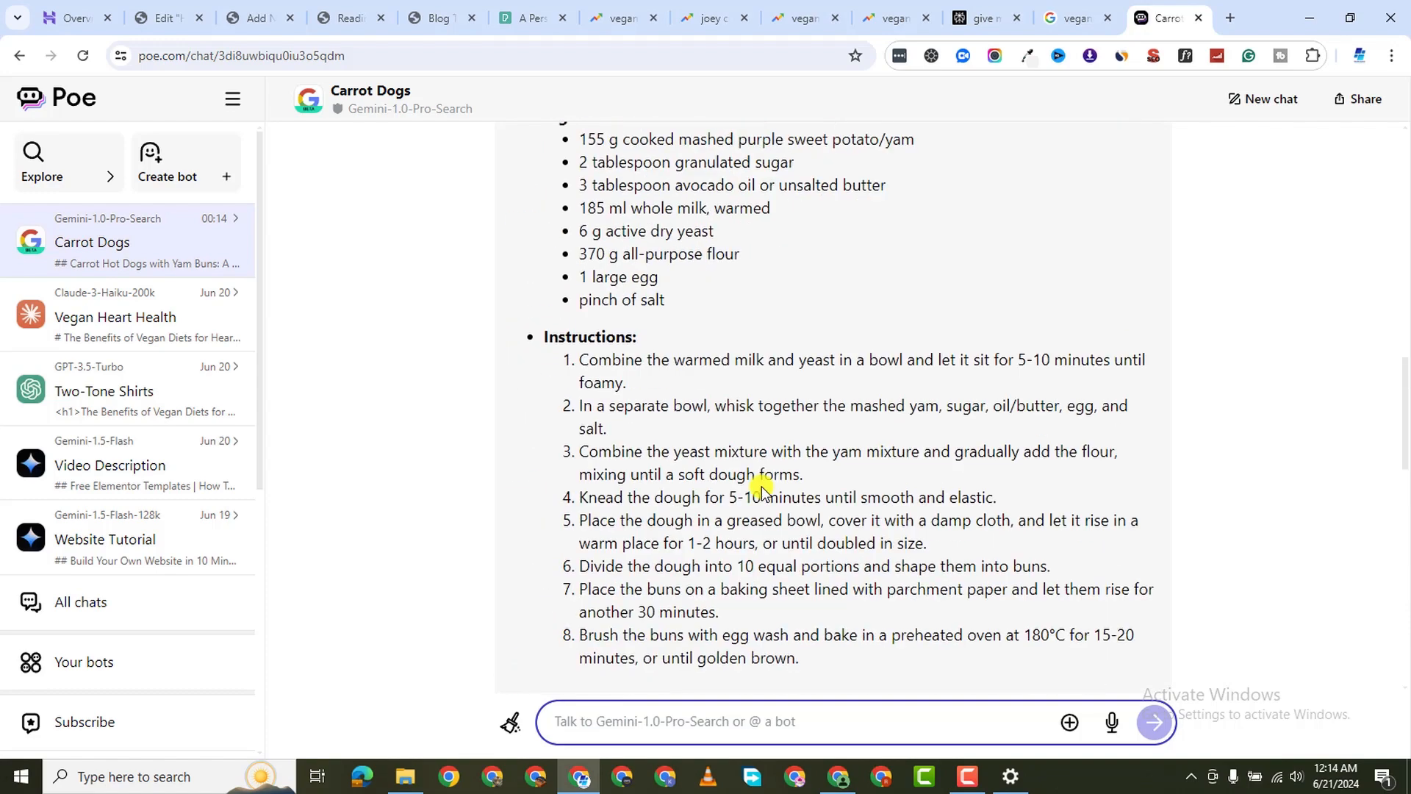
{"action": "scroll", "coordinate": [648, 539], "scroll_direction": "down", "scroll_amount": 6}
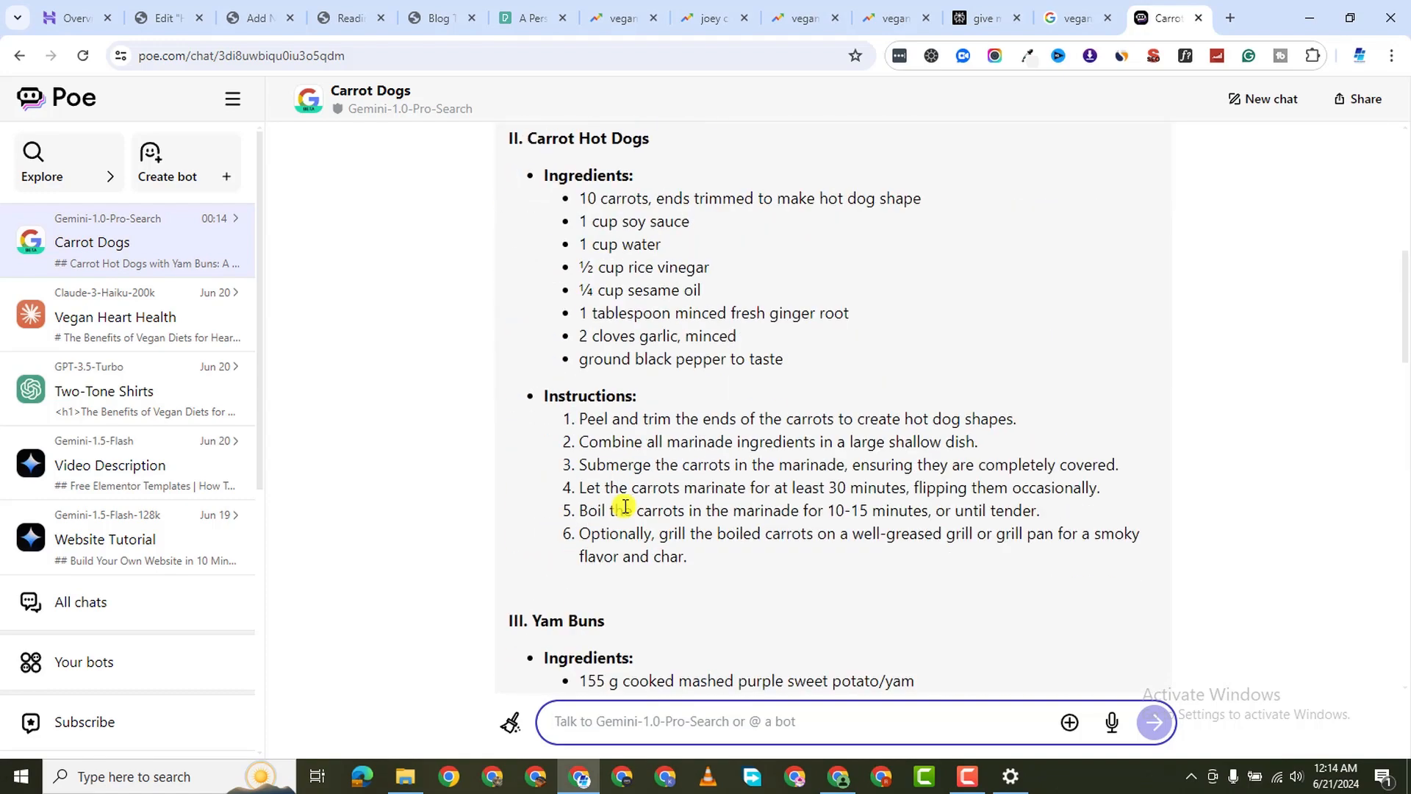
{"action": "scroll", "coordinate": [650, 426], "scroll_direction": "up", "scroll_amount": 6}
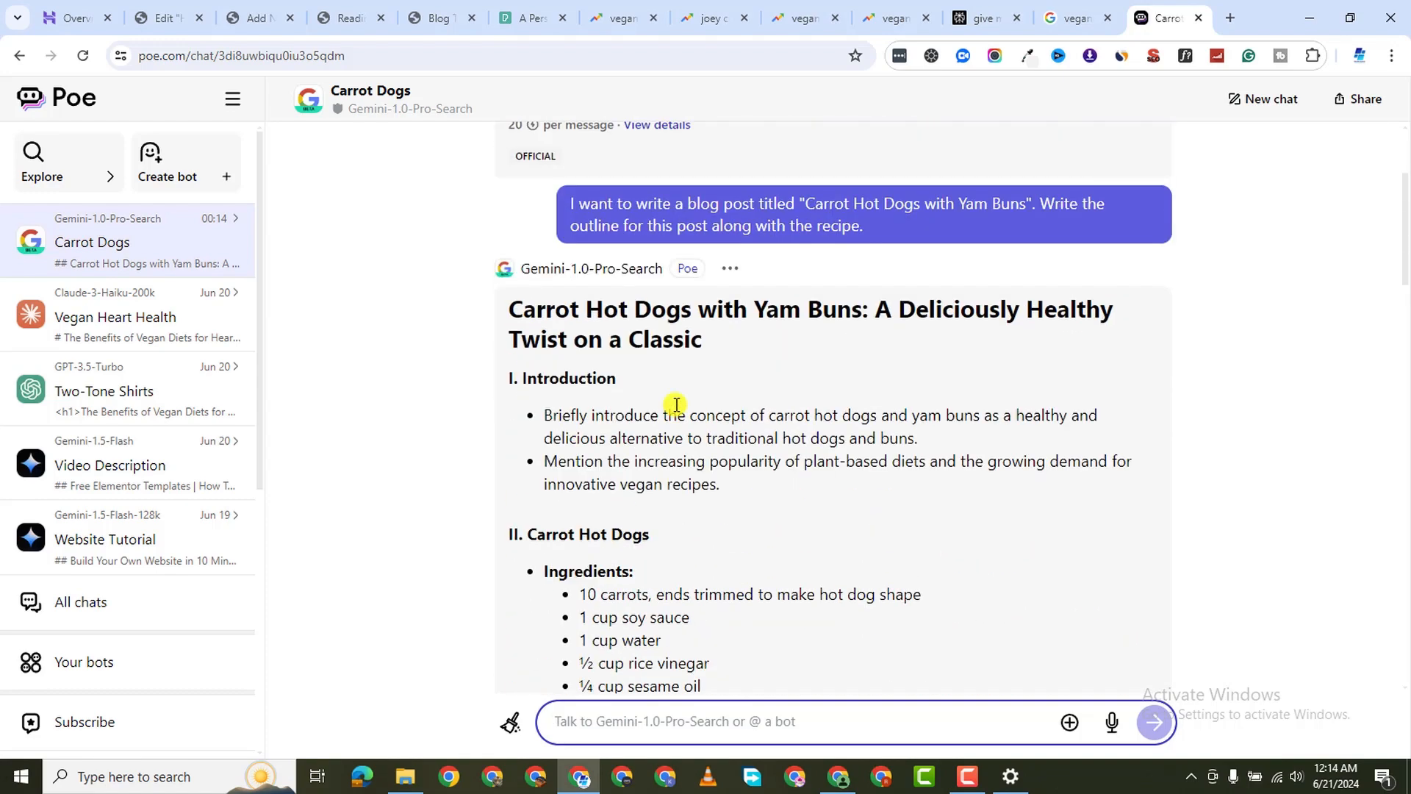
{"action": "left_click_drag", "start_coordinate": [513, 351], "coordinate": [977, 554]}
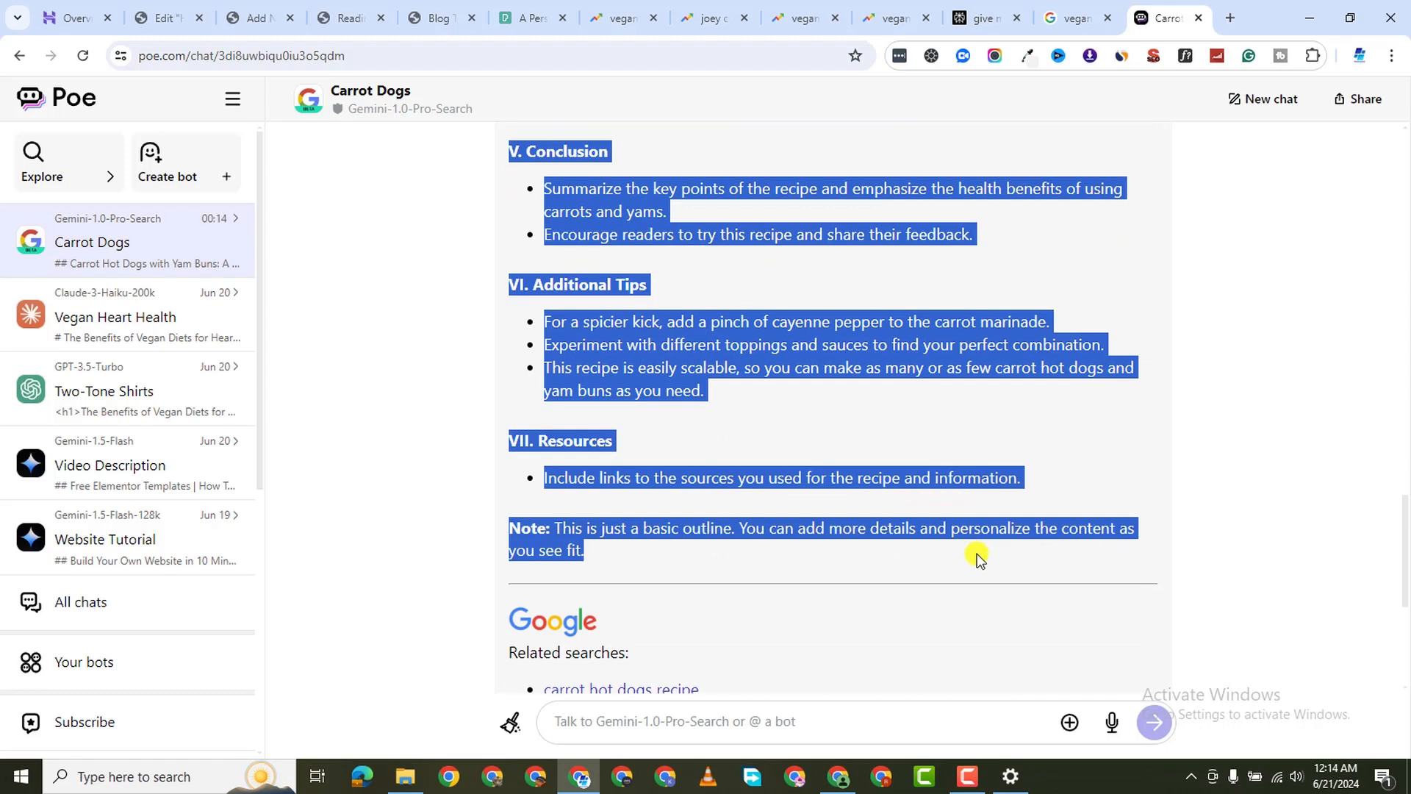
{"action": "right_click", "coordinate": [699, 485]}
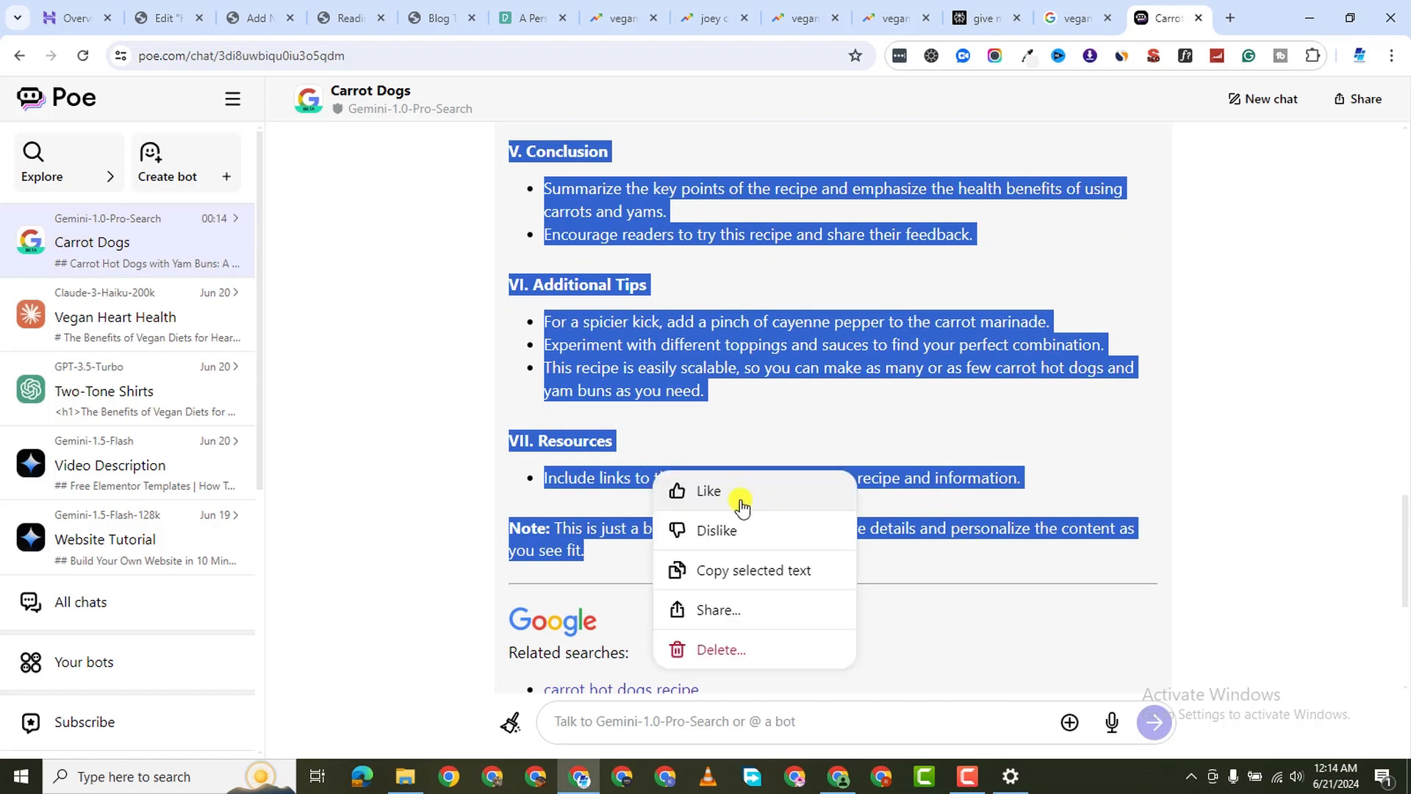
{"action": "left_click", "coordinate": [765, 579]}
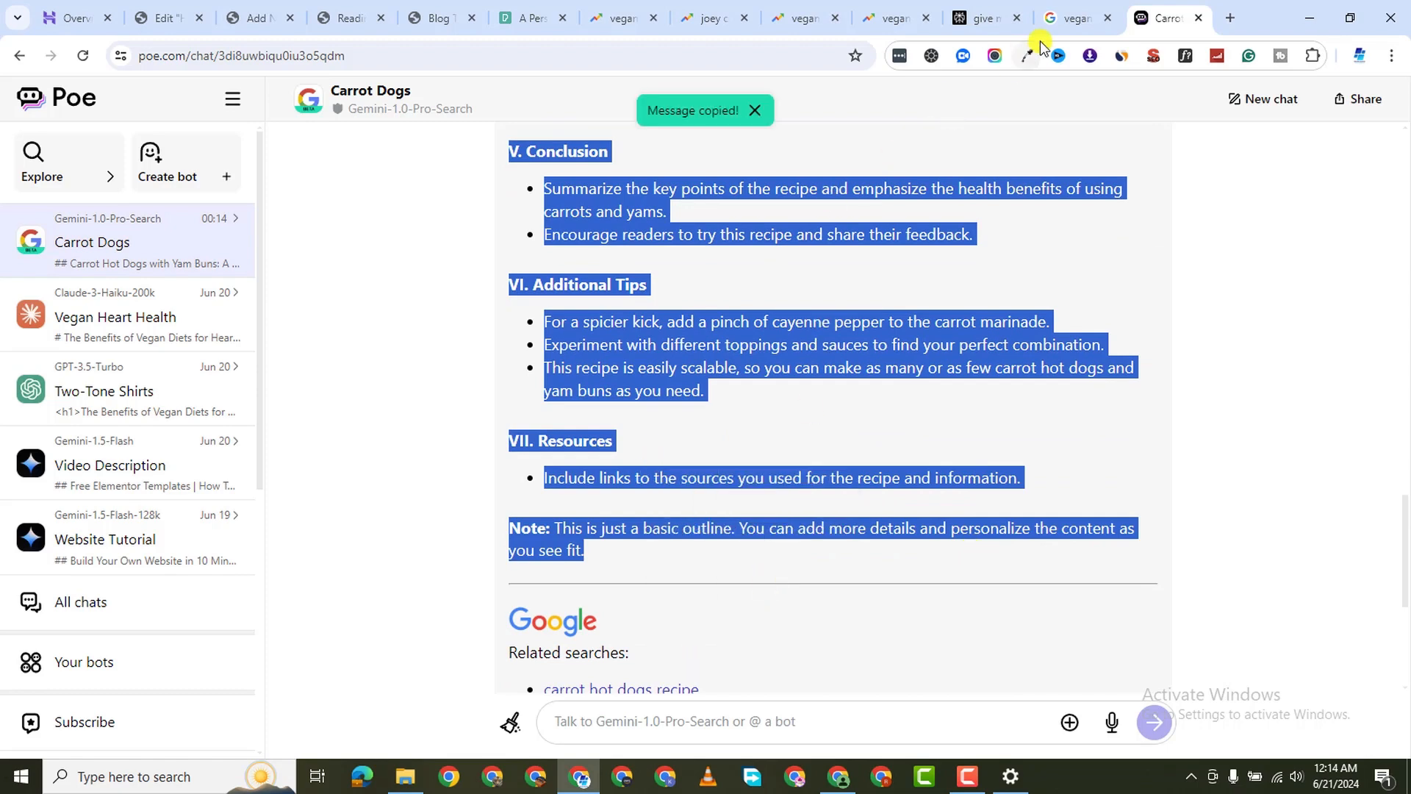
{"action": "left_click", "coordinate": [149, 335]}
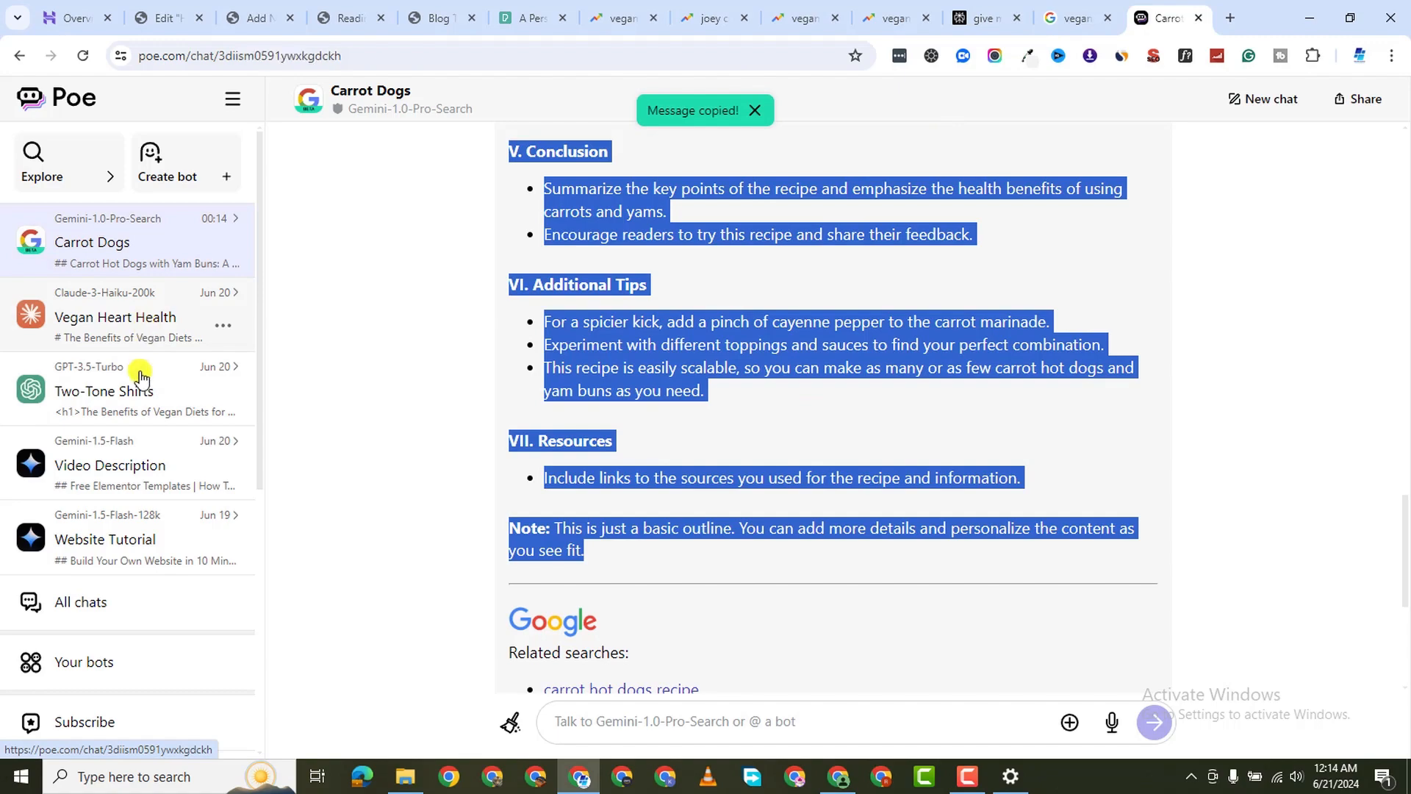
Scroll through Poe's Explore list of official bots
{"action": "left_click", "coordinate": [90, 184]}
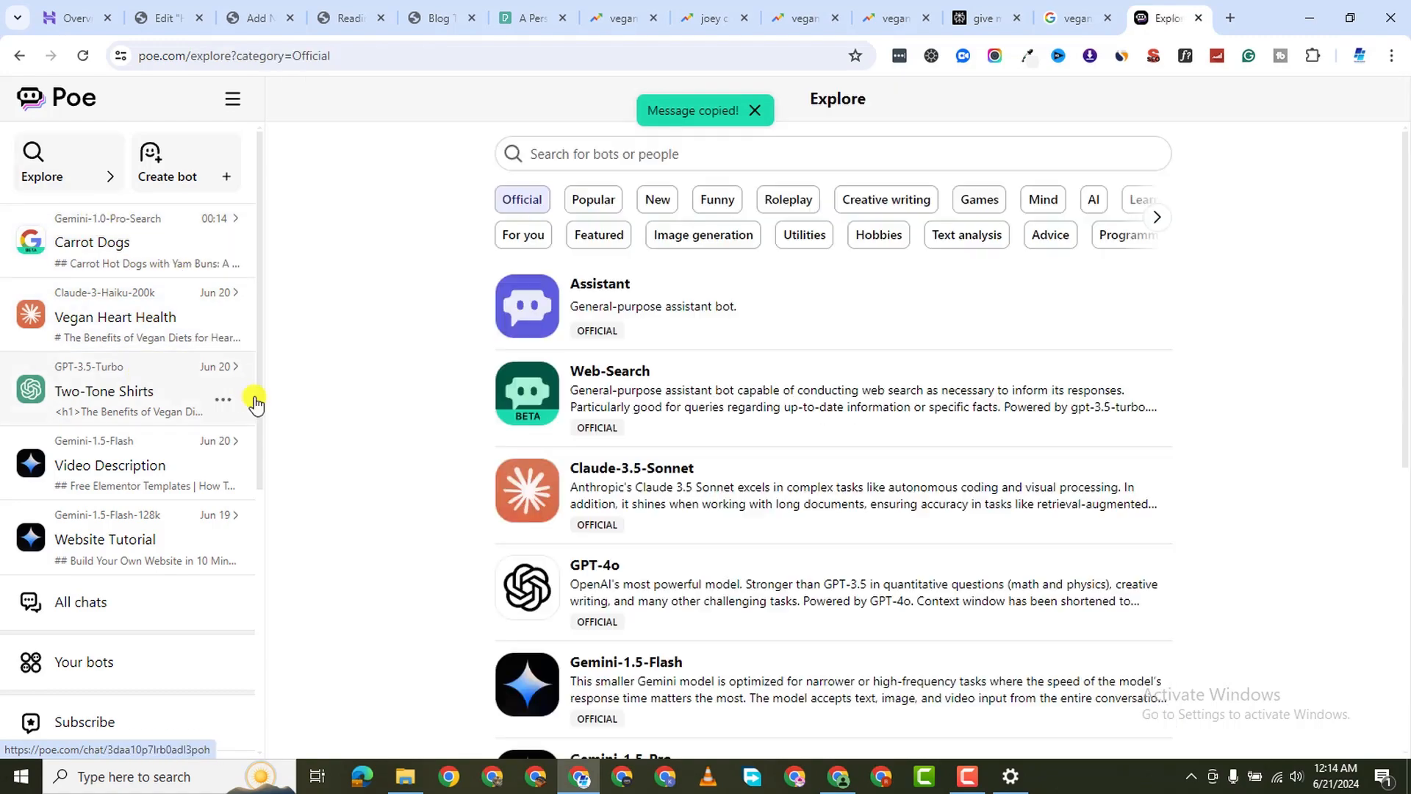
{"action": "scroll", "coordinate": [826, 520], "scroll_direction": "down", "scroll_amount": 2}
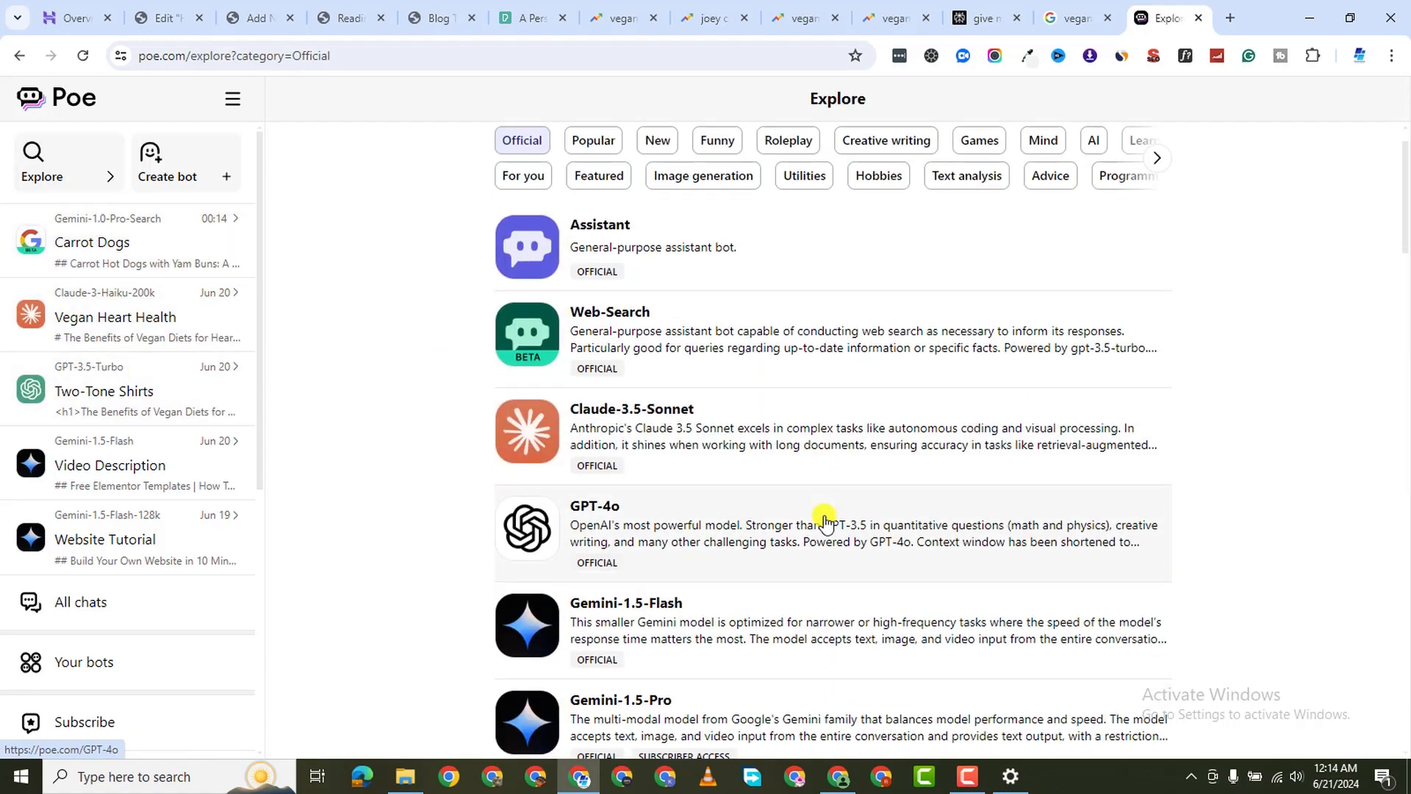
{"action": "scroll", "coordinate": [794, 410], "scroll_direction": "down", "scroll_amount": 20}
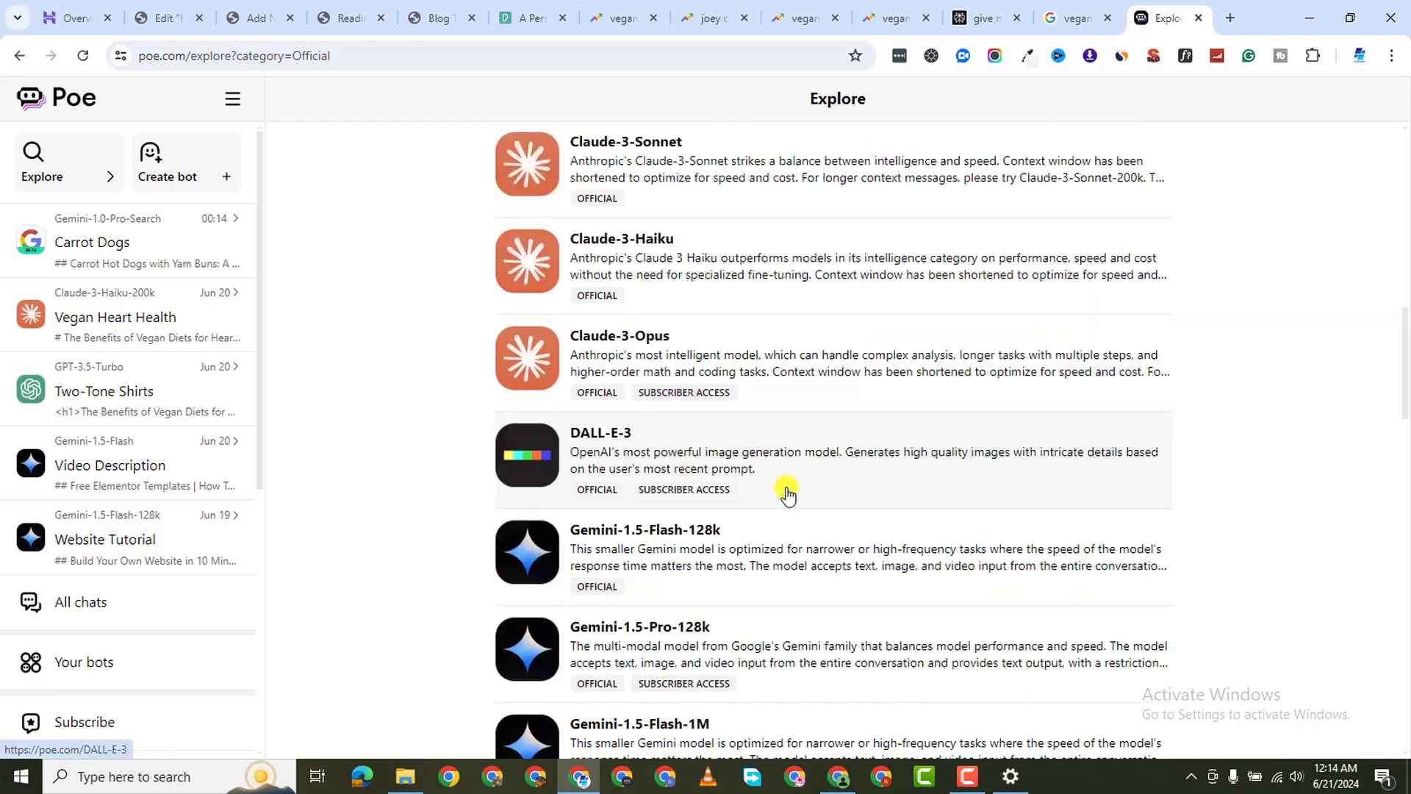
{"action": "scroll", "coordinate": [801, 522], "scroll_direction": "down", "scroll_amount": 20}
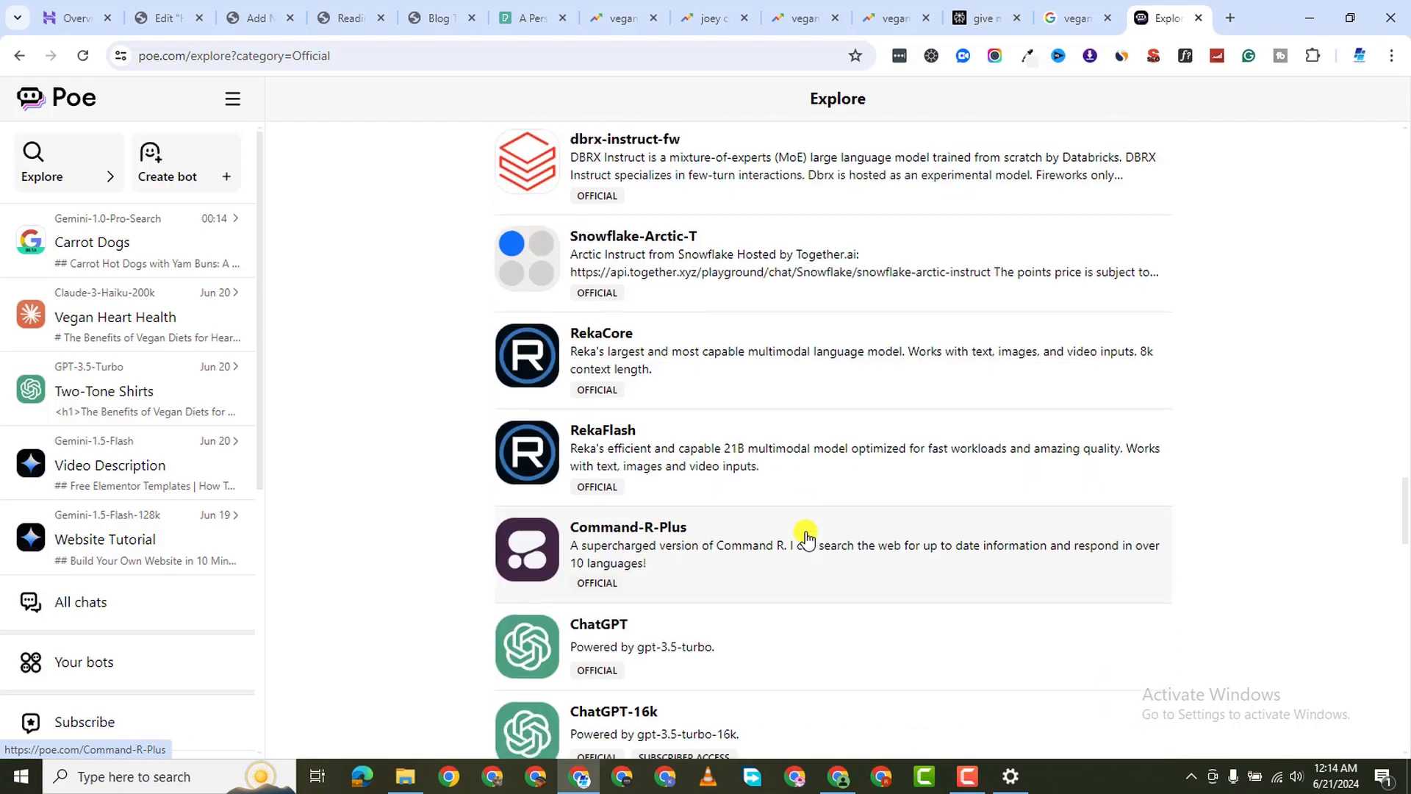
{"action": "scroll", "coordinate": [806, 538], "scroll_direction": "down", "scroll_amount": 11}
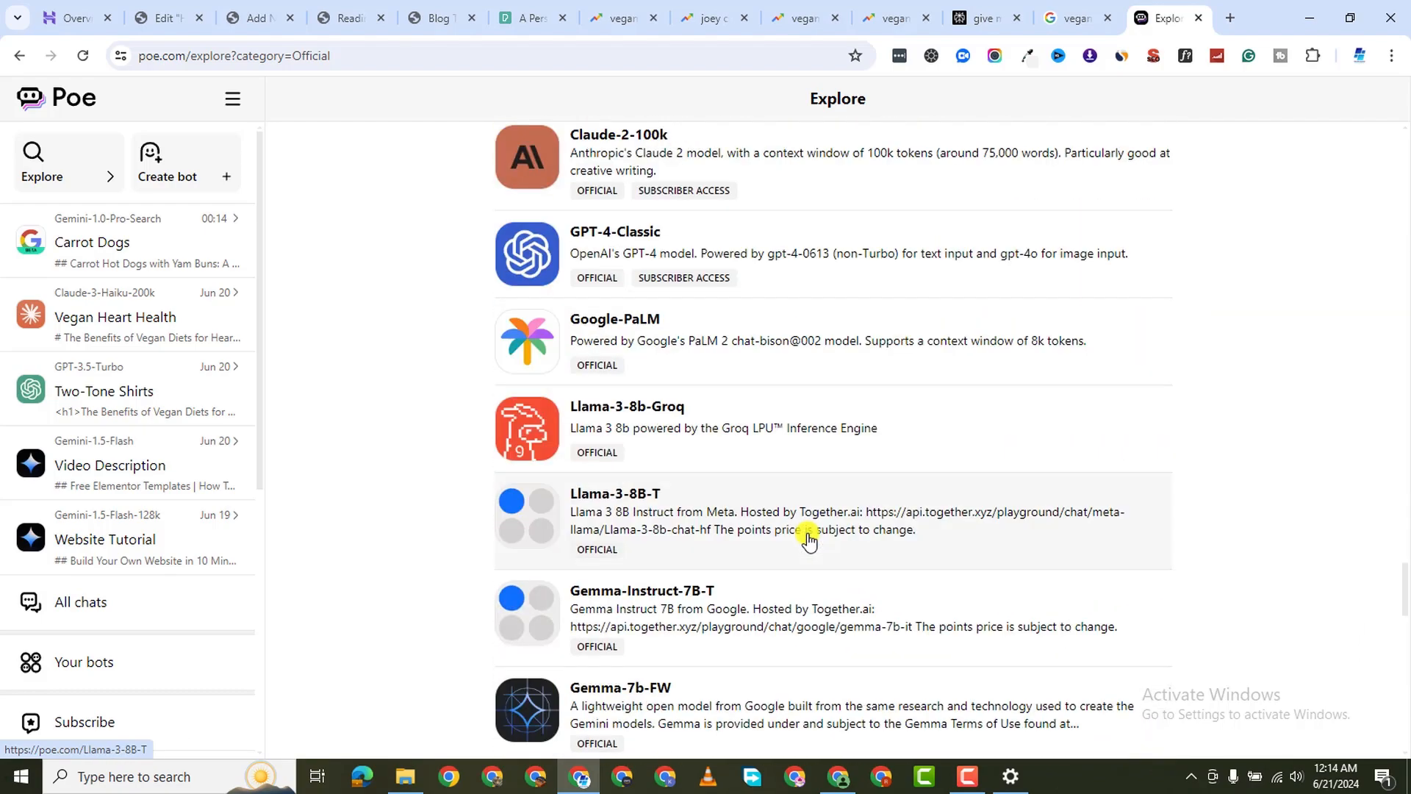
{"action": "scroll", "coordinate": [831, 397], "scroll_direction": "up", "scroll_amount": 3}
{"action": "scroll", "coordinate": [813, 536], "scroll_direction": "down", "scroll_amount": 20}
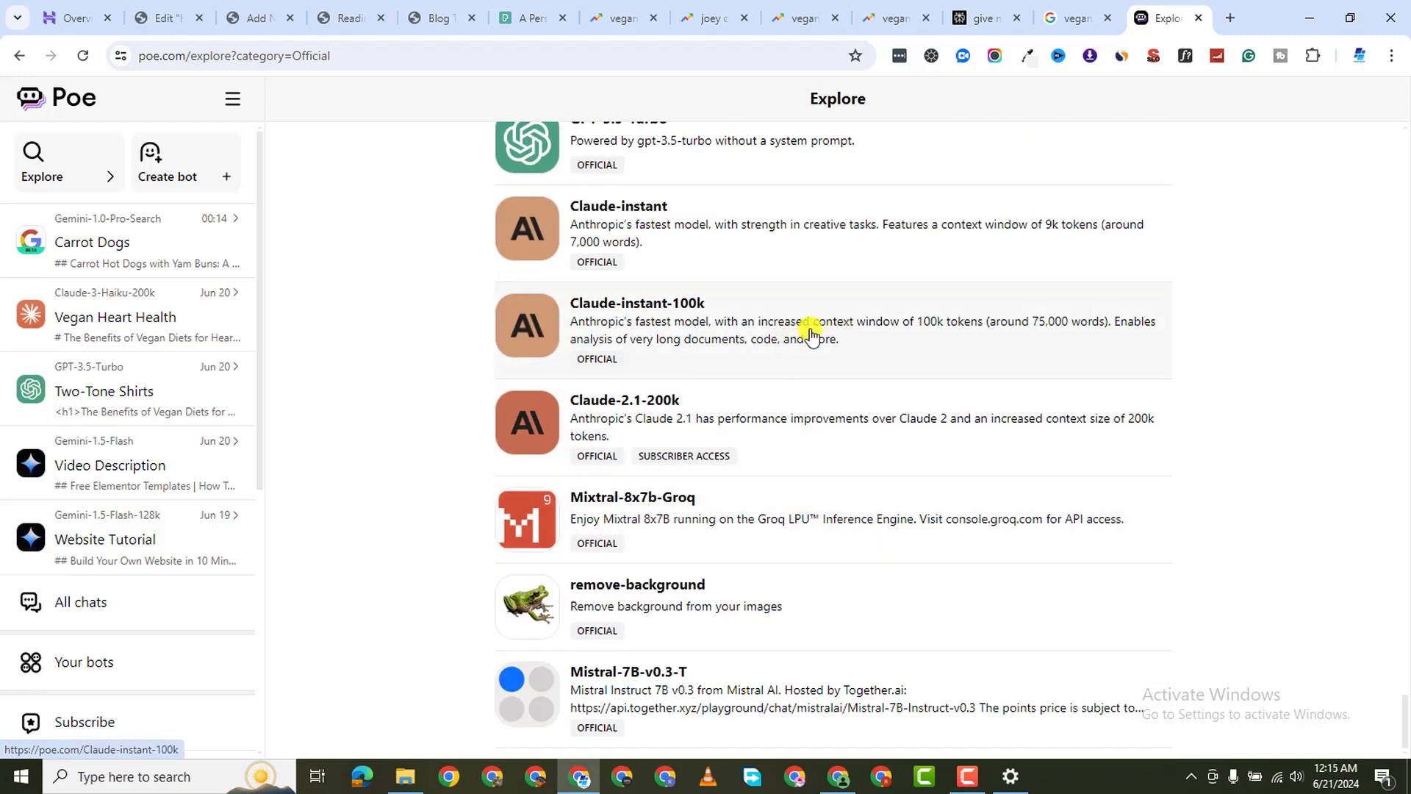
Ask Claude-instant-100k to expand the pasted outline into a 2500-word E-E-AT article with h1–h3 tags
{"action": "left_click", "coordinate": [809, 327]}
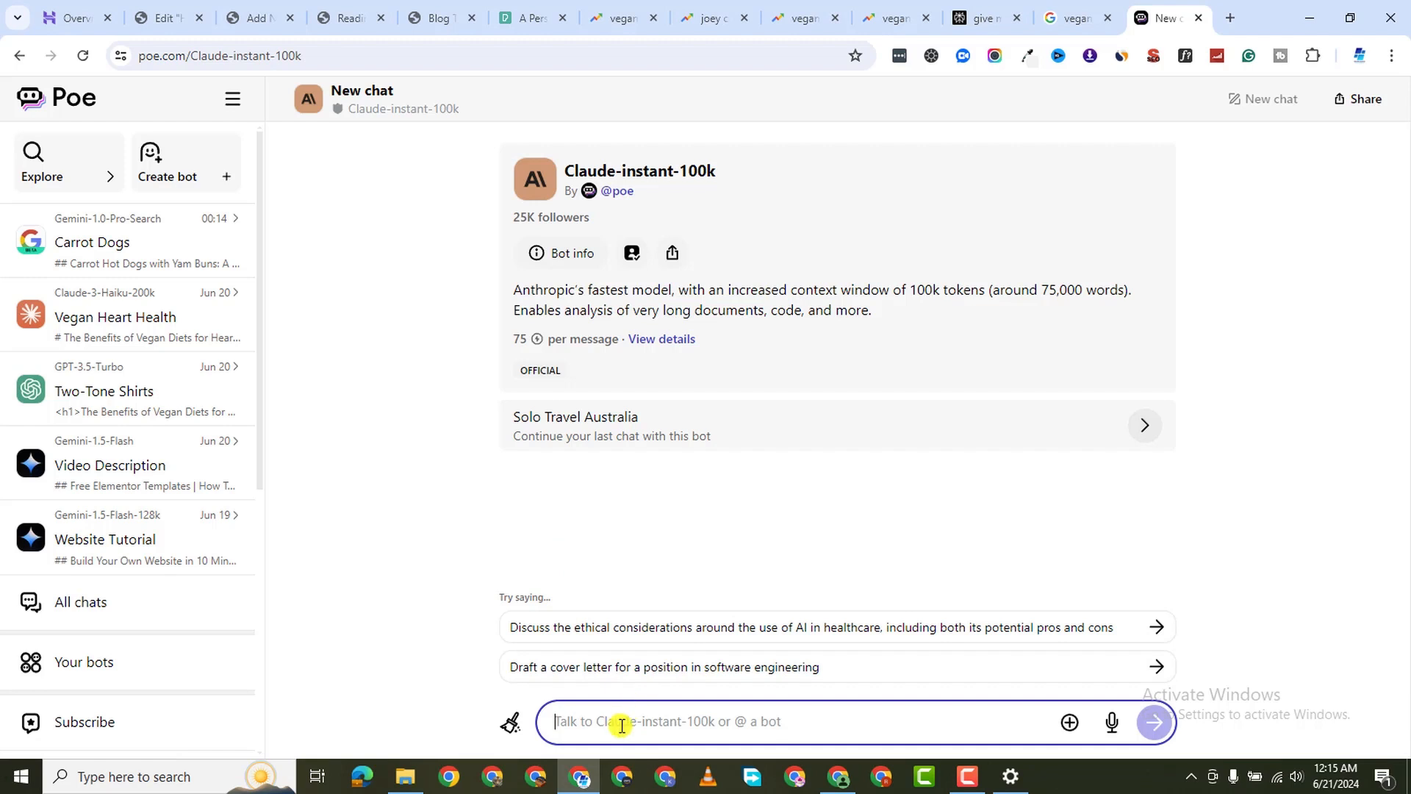
{"action": "type", "text": "'"}
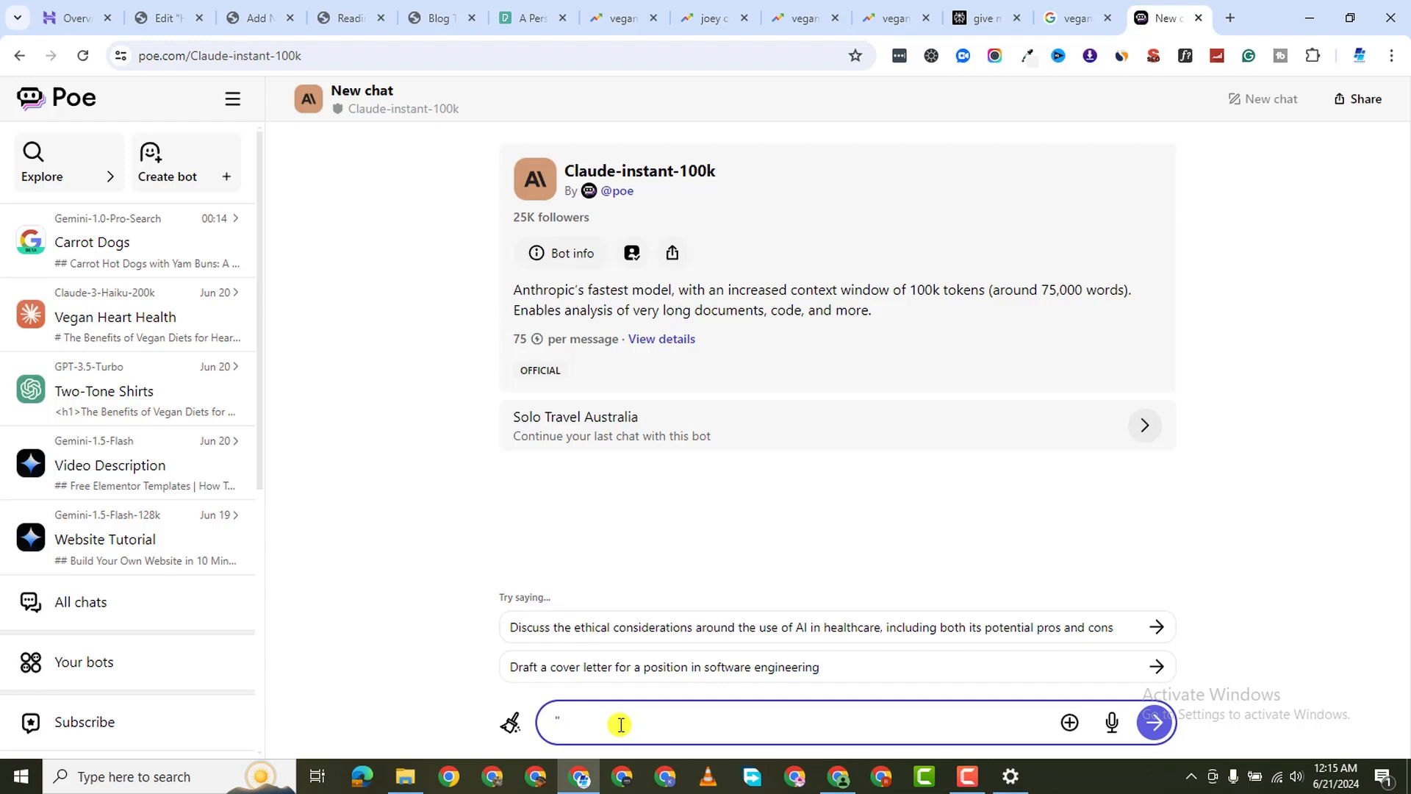
{"action": "key", "text": "ctrl+v"}
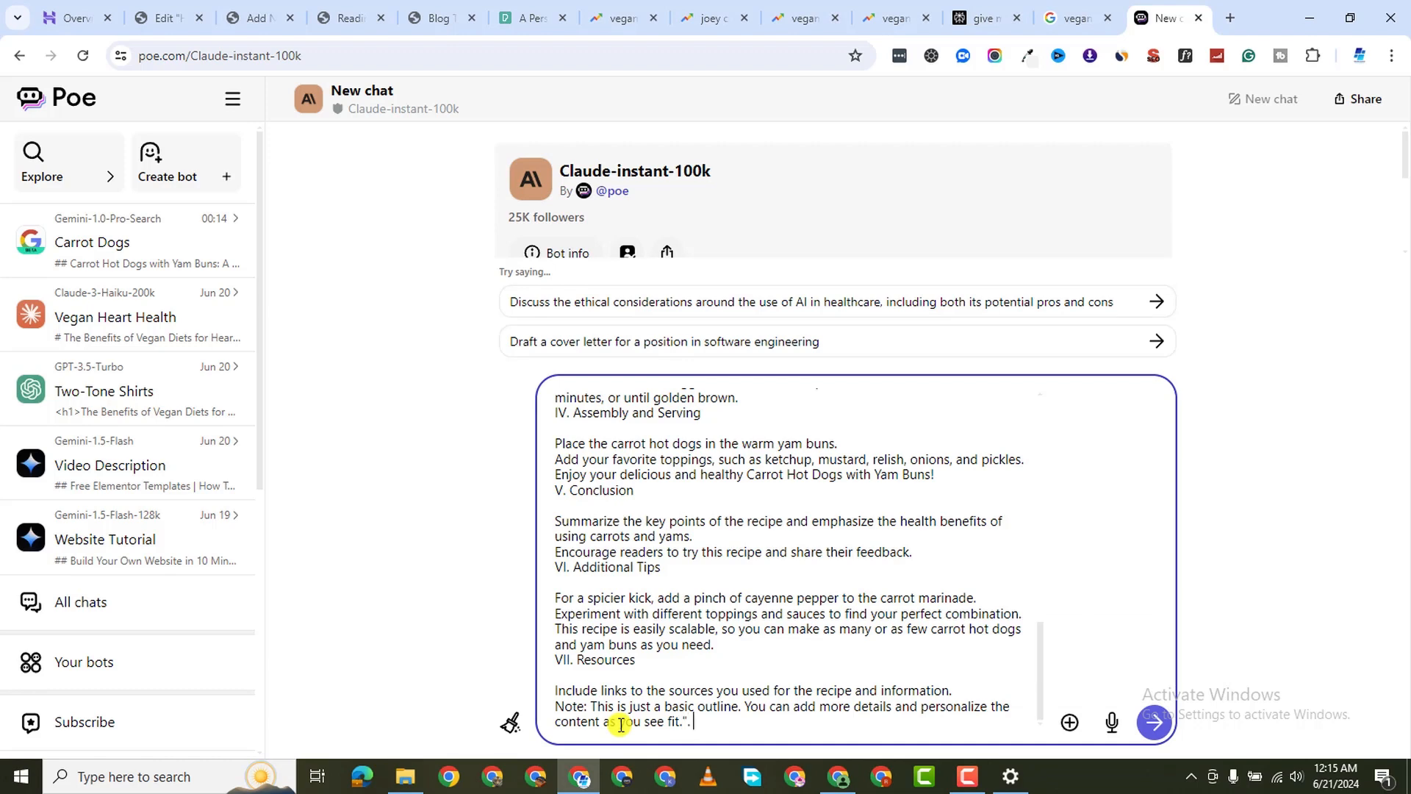
{"action": "type", "text": "his is the outline for a b"}
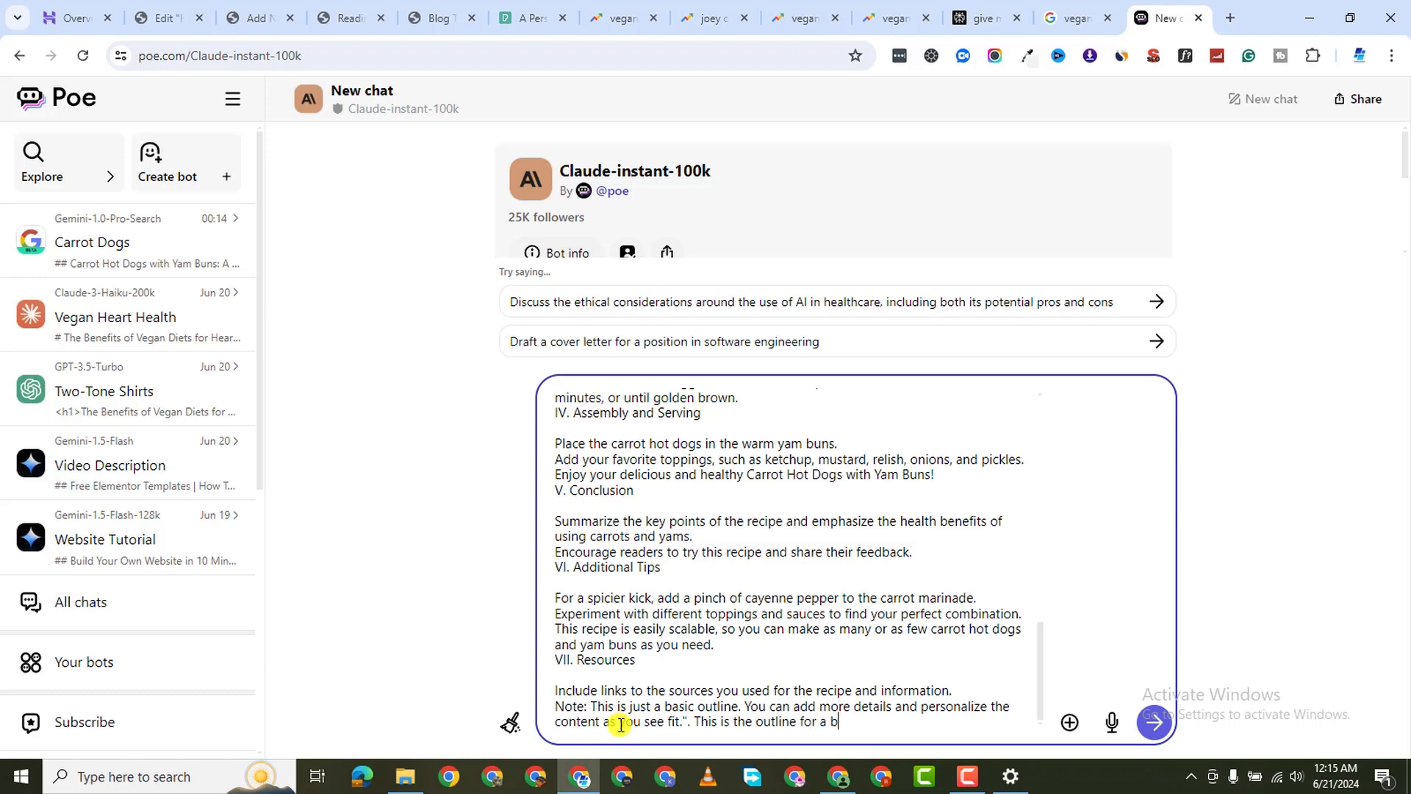
{"action": "type", "text": "log post. Using Google'"}
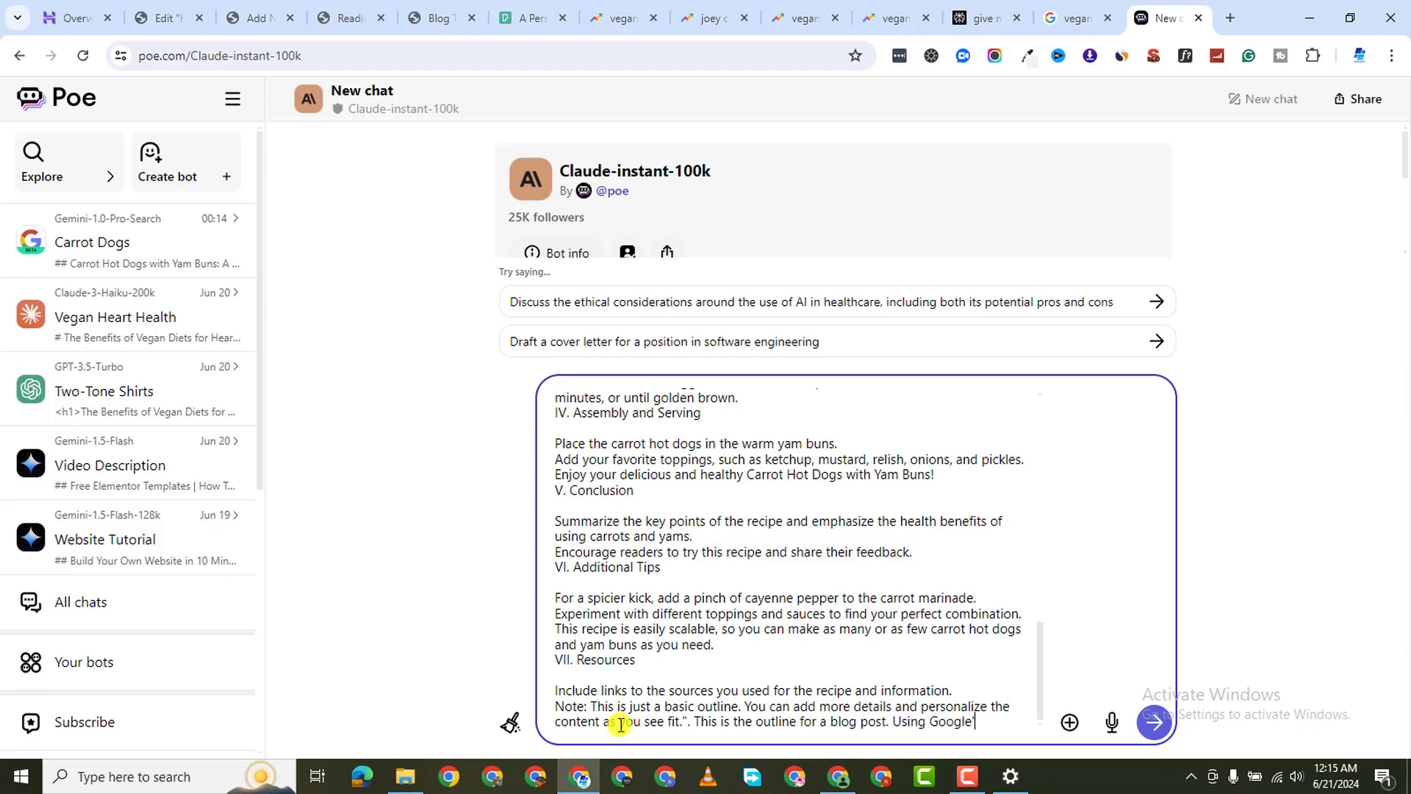
{"action": "type", "text": "s E-E-AT principle"}
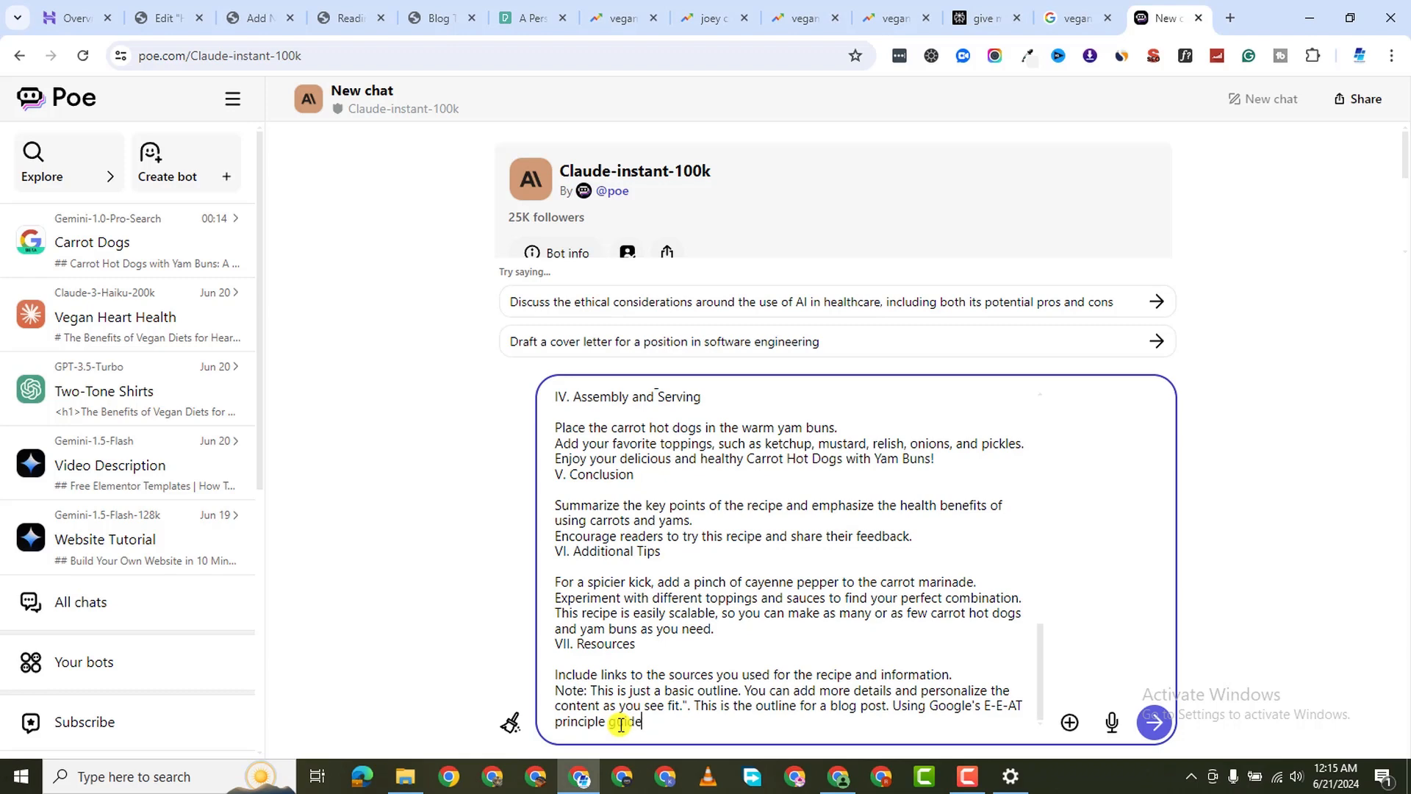
{"action": "type", "text": "guidelines, develop that outlin"}
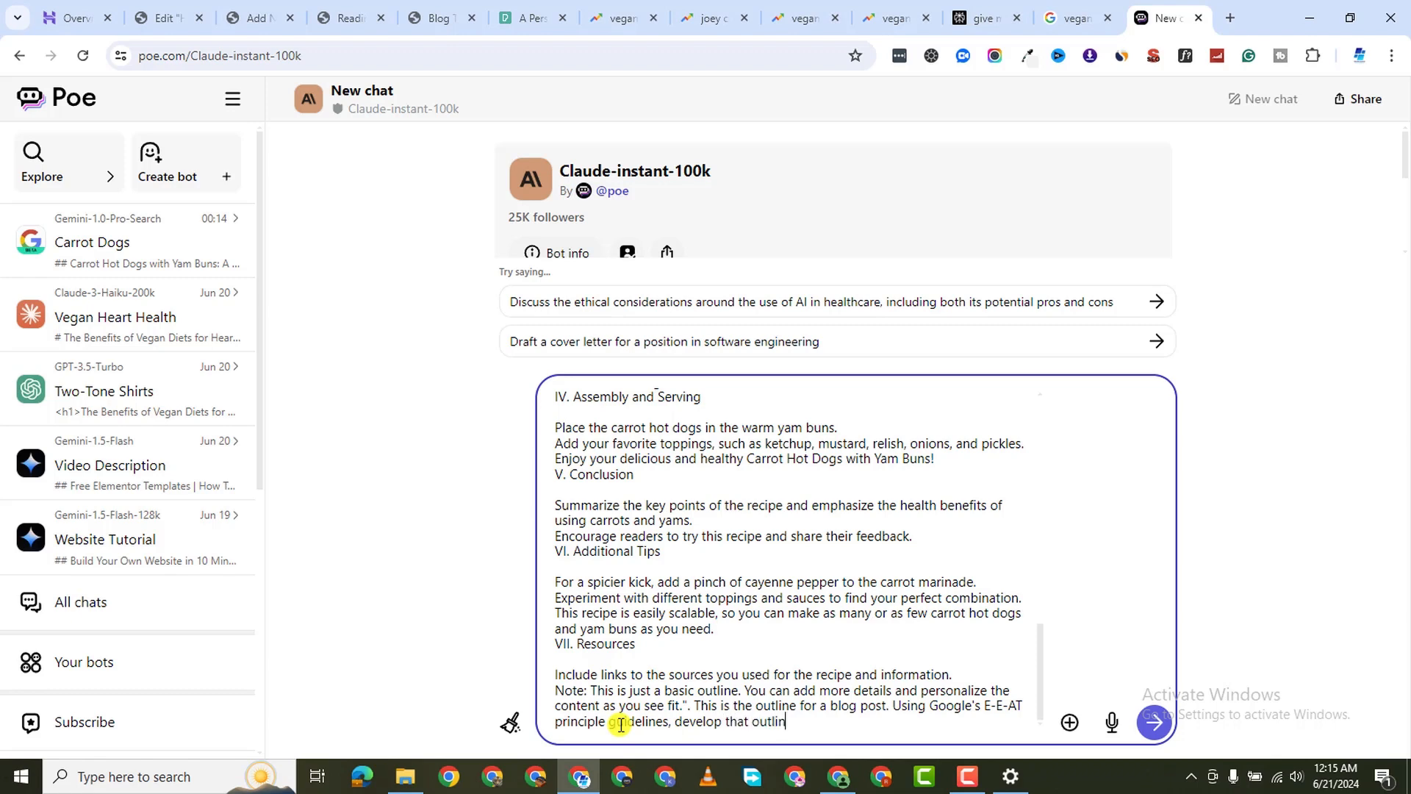
{"action": "type", "text": "e into a full article with the recipe. T"}
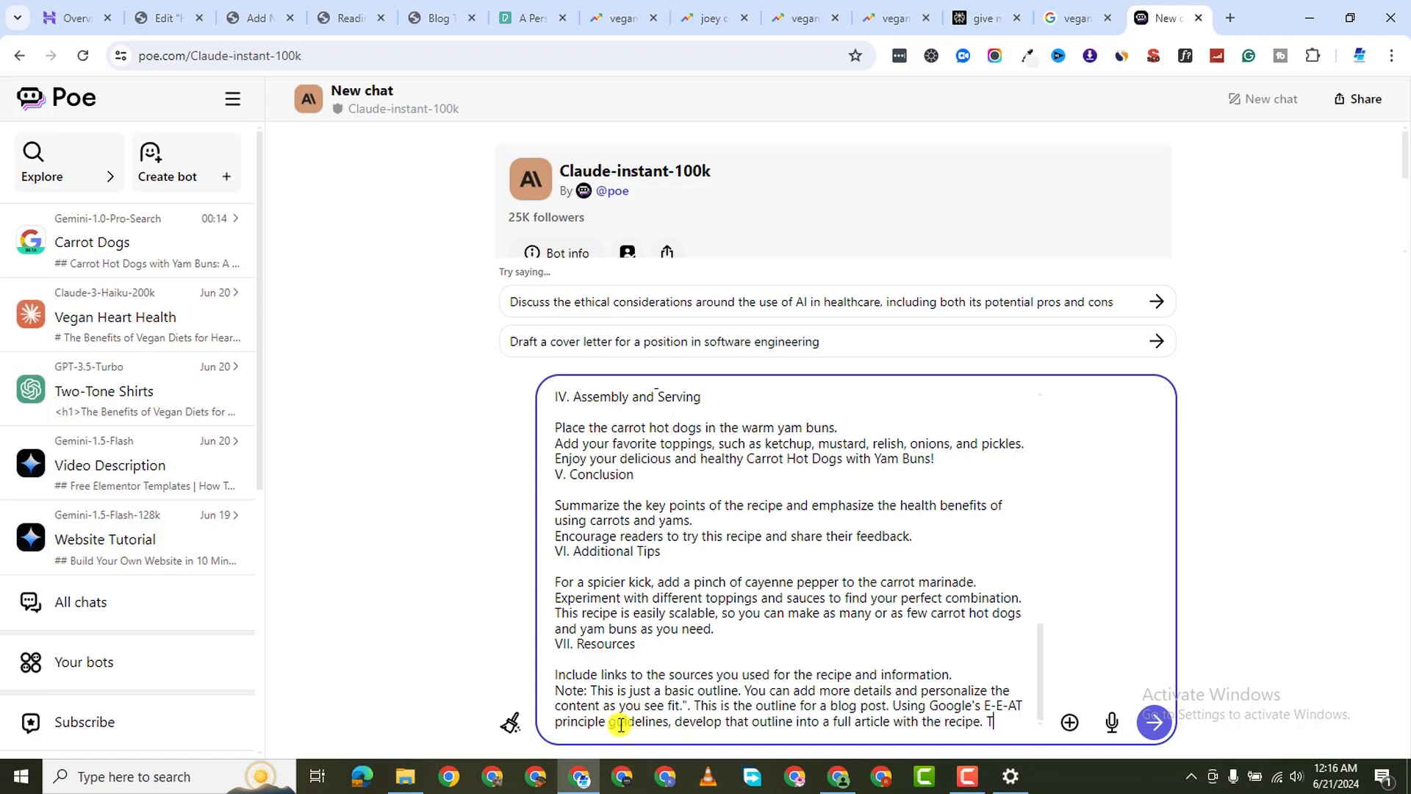
{"action": "type", "text": "he post sh"}
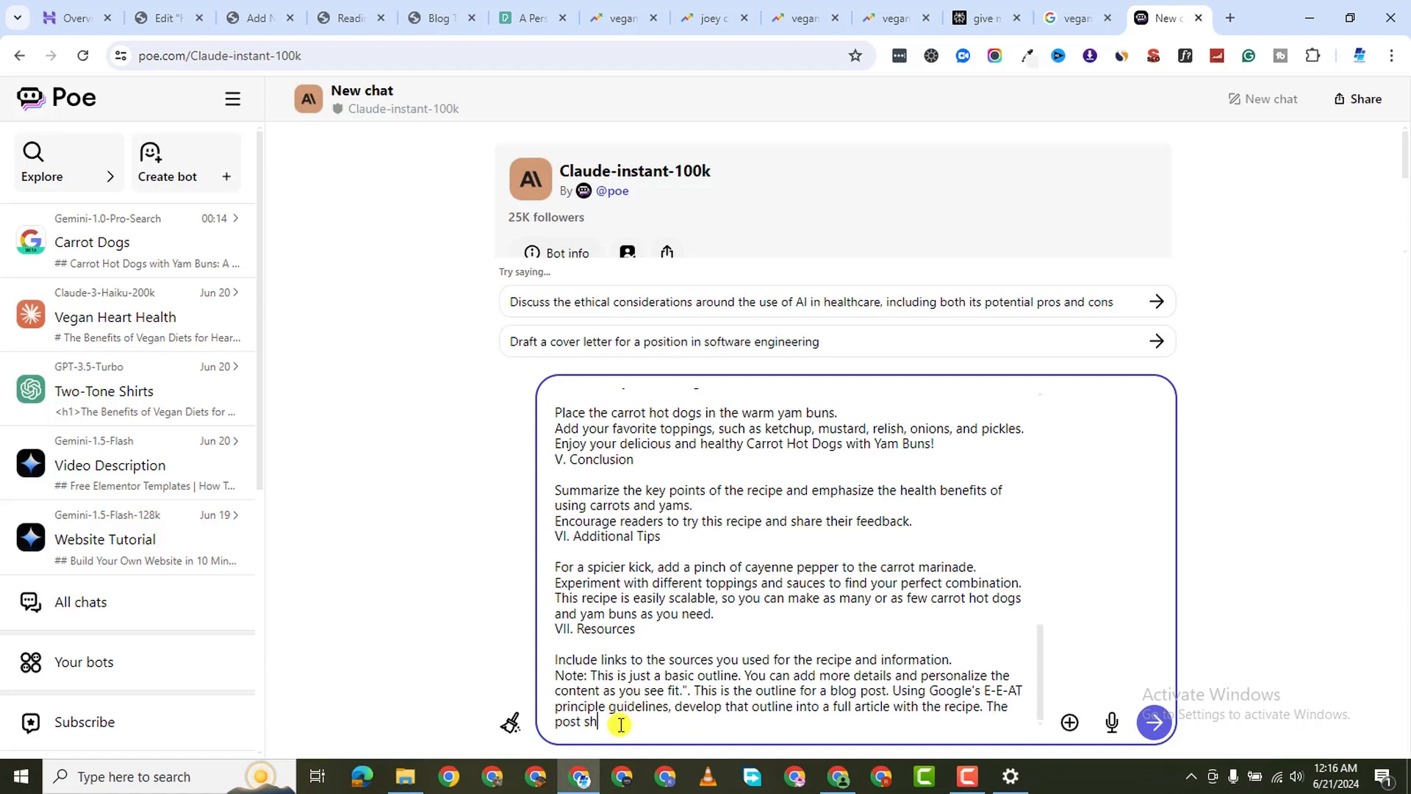
{"action": "type", "text": "ould be easy to read and"}
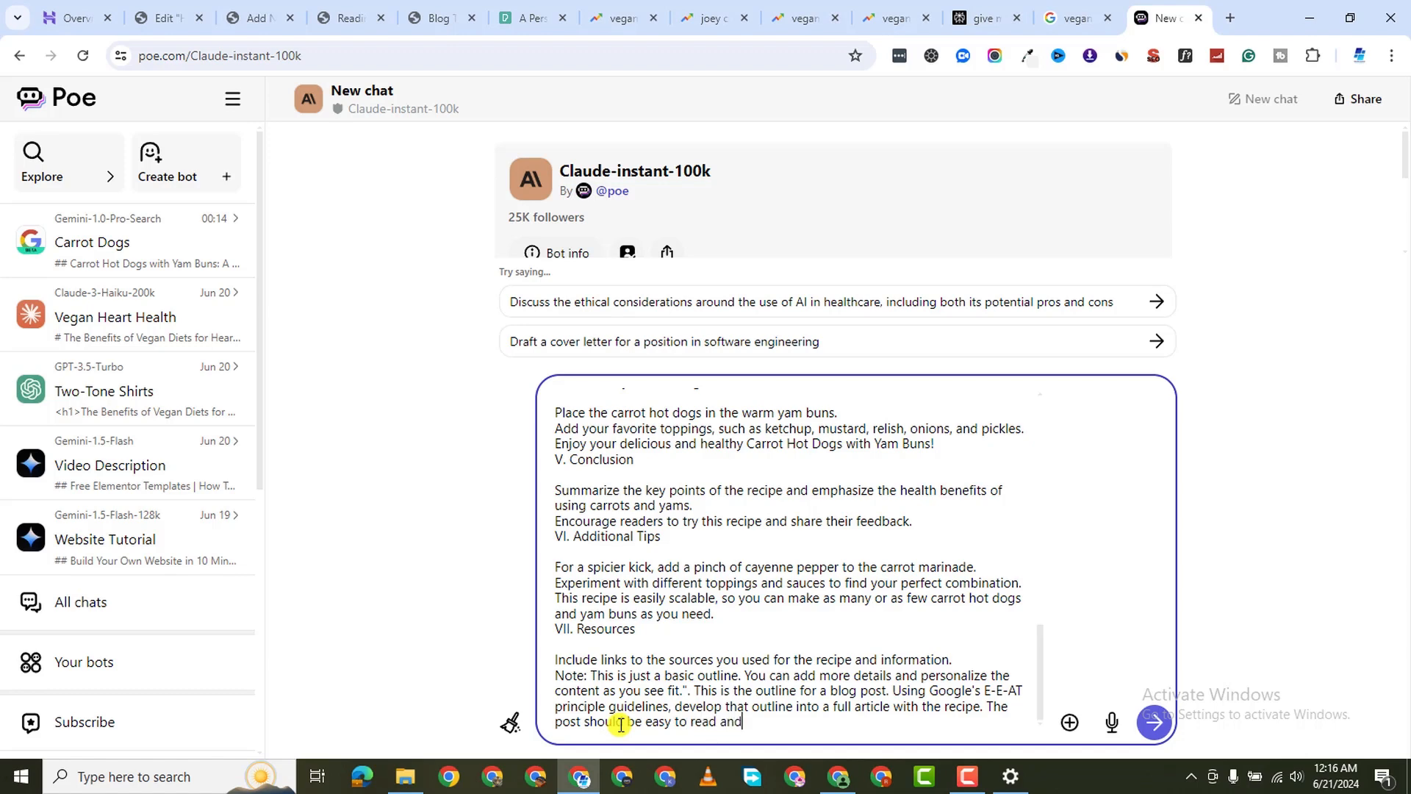
{"action": "type", "text": " understand and it should be at"}
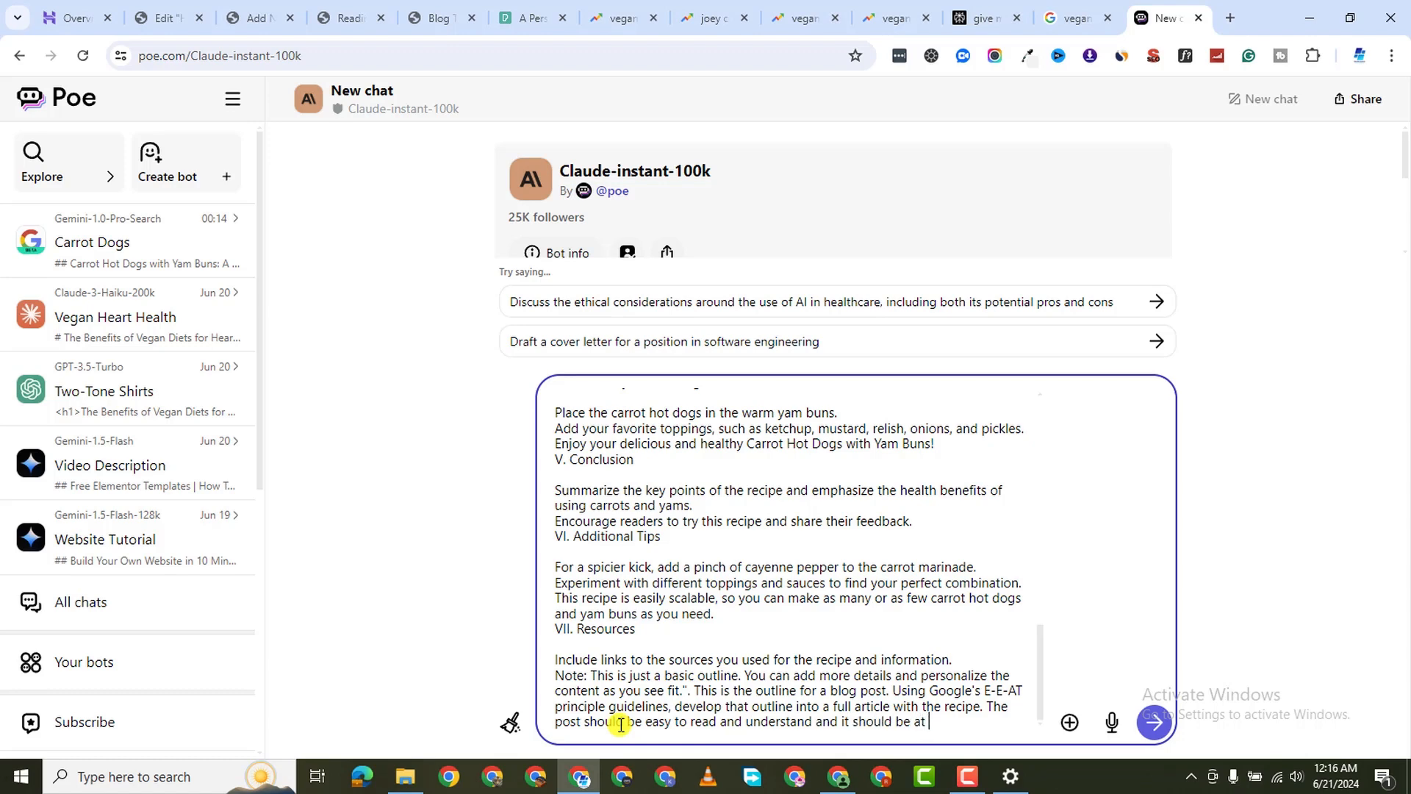
{"action": "type", "text": " least 2500 2"}
{"action": "type", "text": "ords."}
{"action": "key", "text": "shift+Return"}
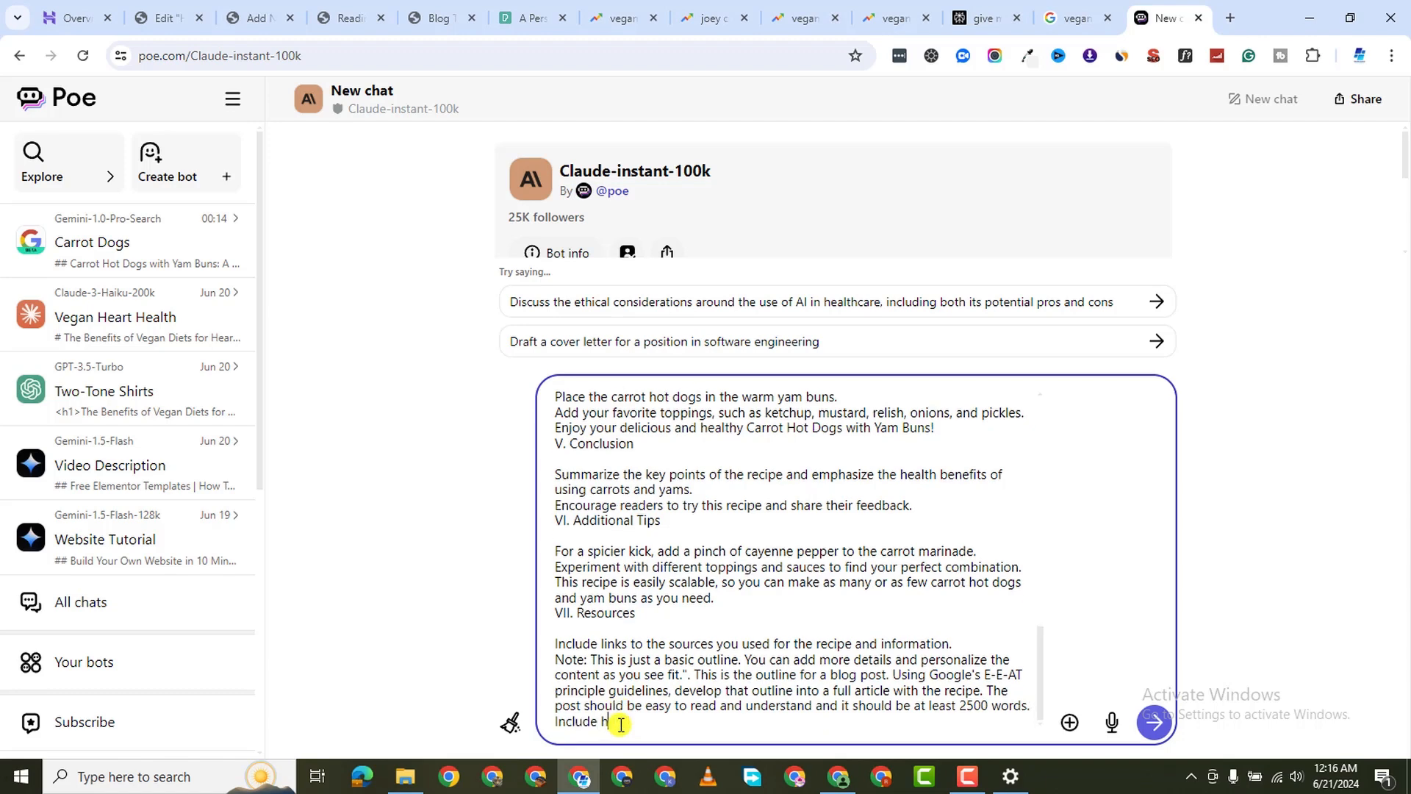
{"action": "type", "text": "Include h1, h2 and h3 tagd"}
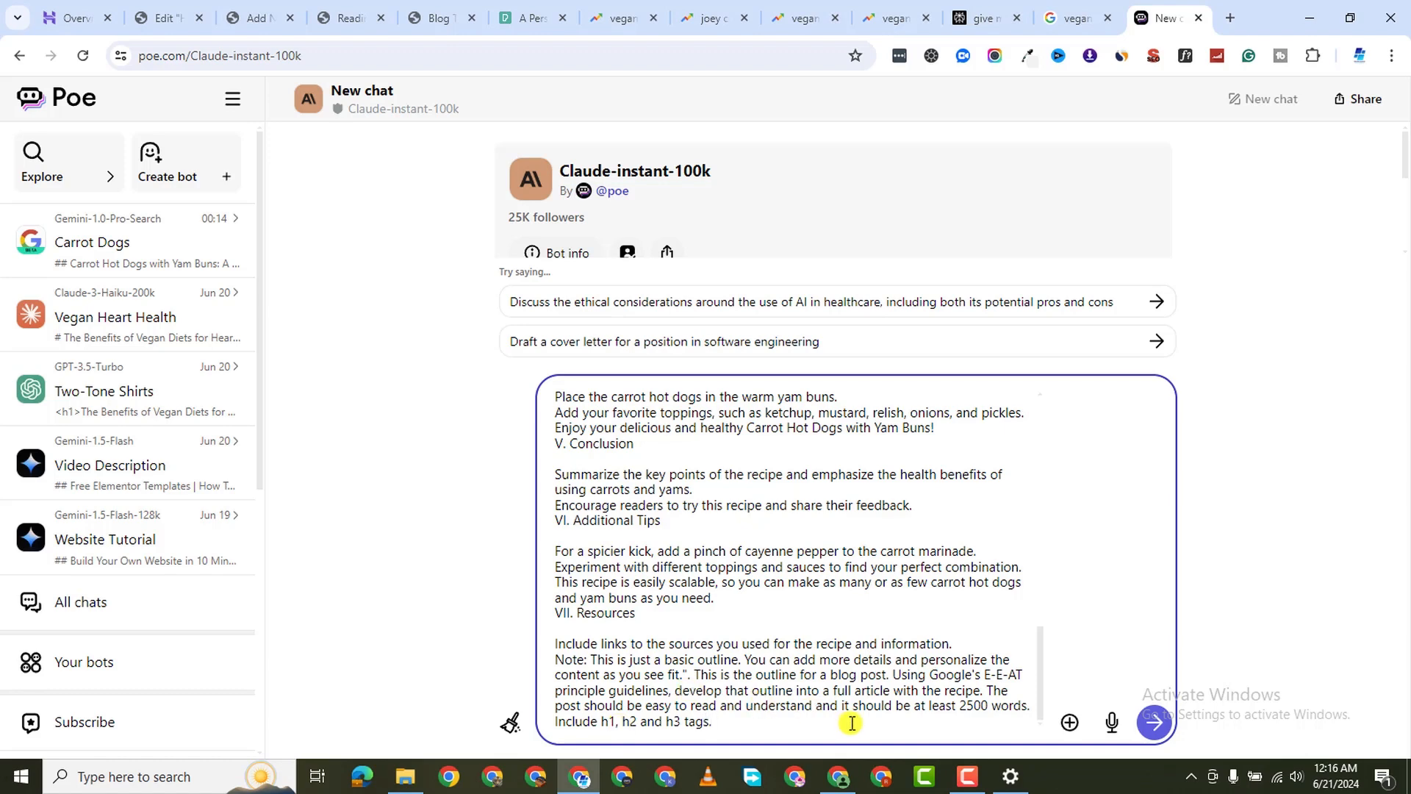
{"action": "key", "text": "Return"}
Scroll through Claude's generated article 'A Deliciously Healthy Twist on a Classic'
{"action": "scroll", "coordinate": [806, 536], "scroll_direction": "down", "scroll_amount": 2}
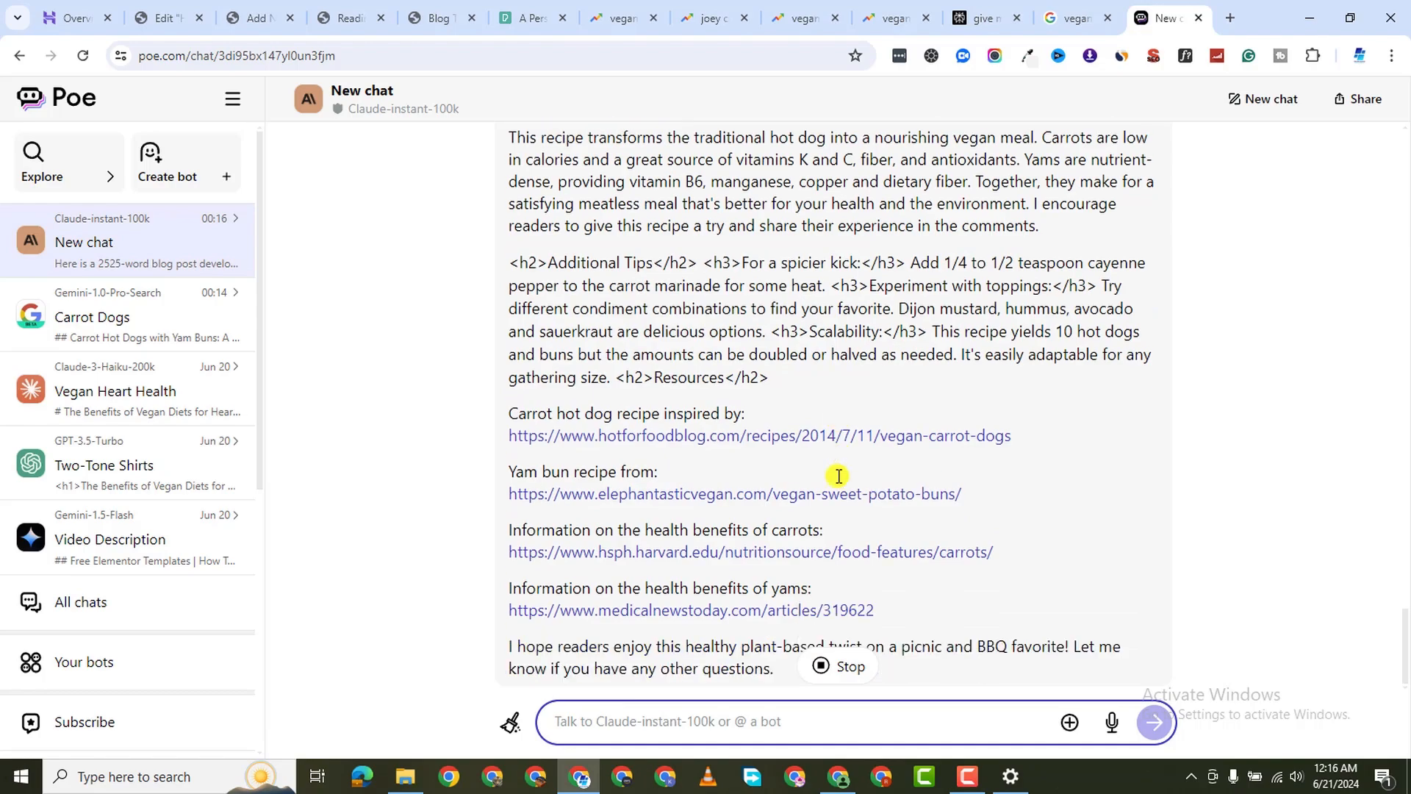
{"action": "scroll", "coordinate": [772, 374], "scroll_direction": "up", "scroll_amount": 4}
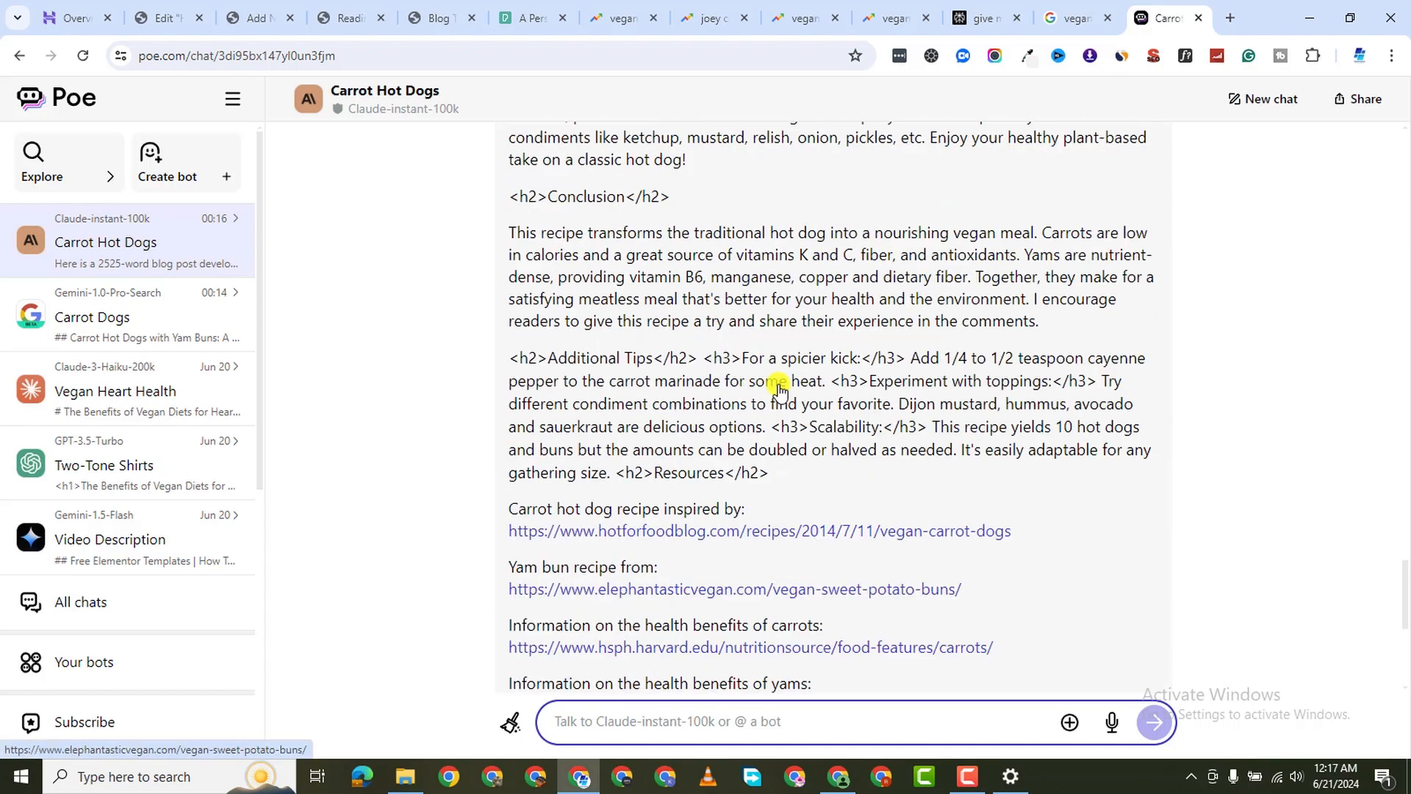
{"action": "scroll", "coordinate": [779, 389], "scroll_direction": "up", "scroll_amount": 20}
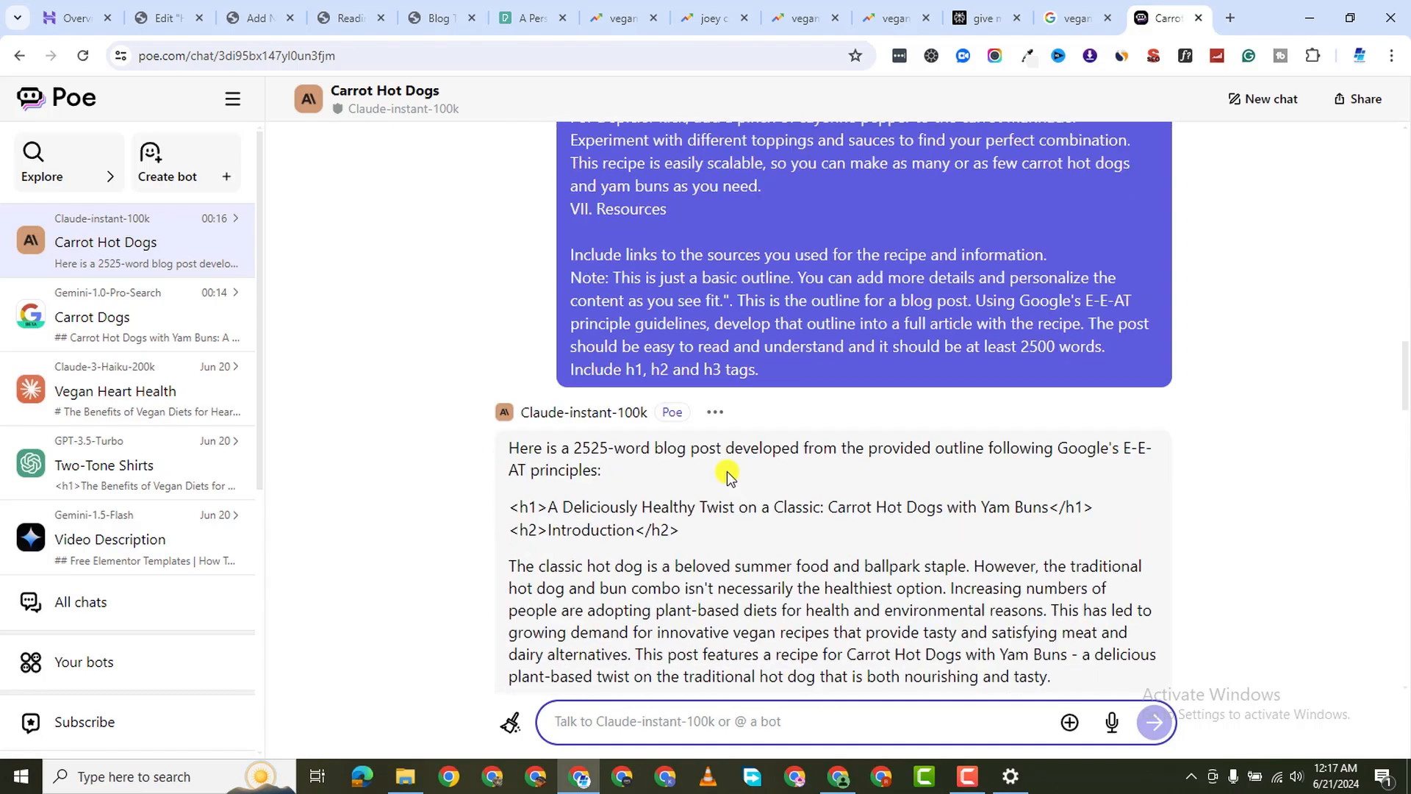
{"action": "scroll", "coordinate": [728, 474], "scroll_direction": "down", "scroll_amount": 3}
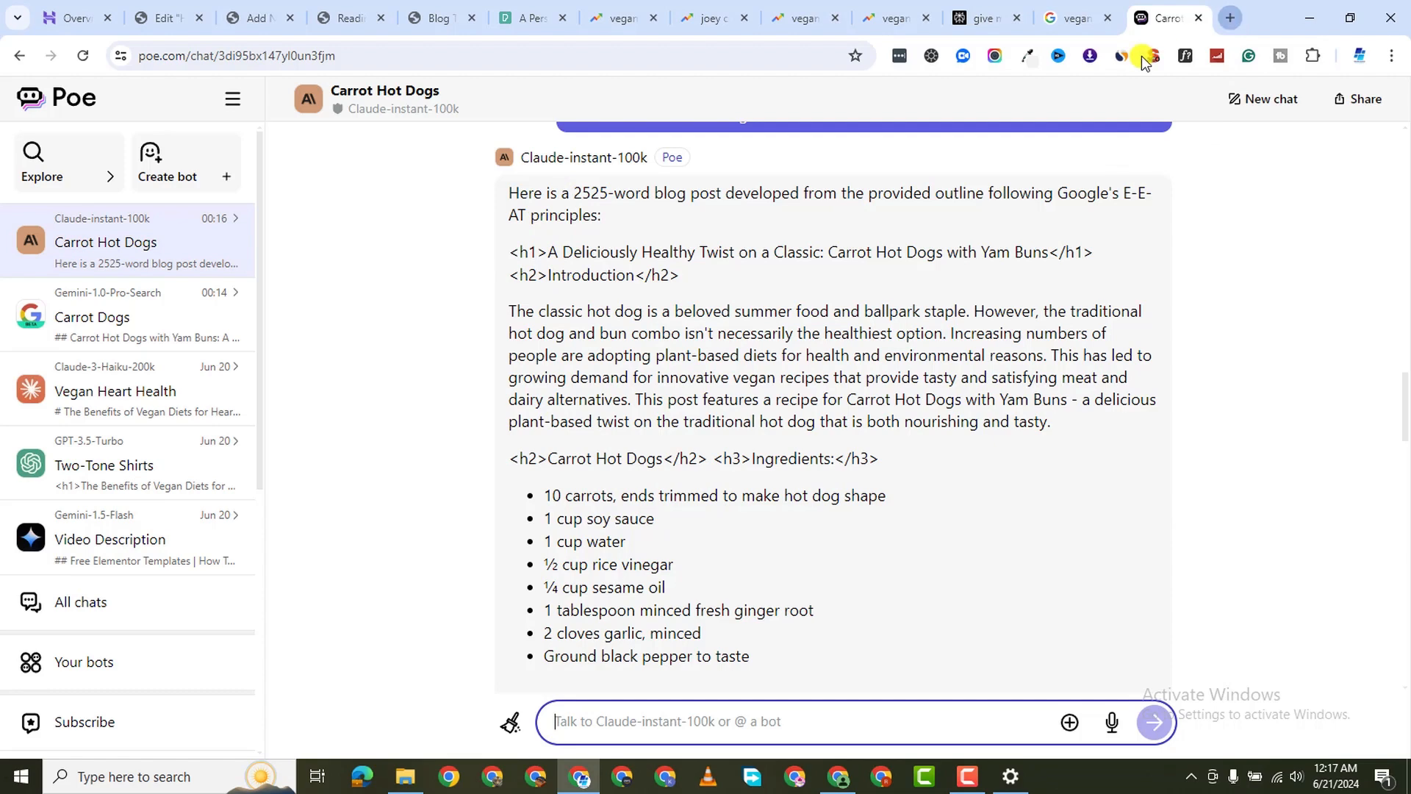
Search Google in a new tab for 'ai detector free'
{"action": "left_click", "coordinate": [1231, 21]}
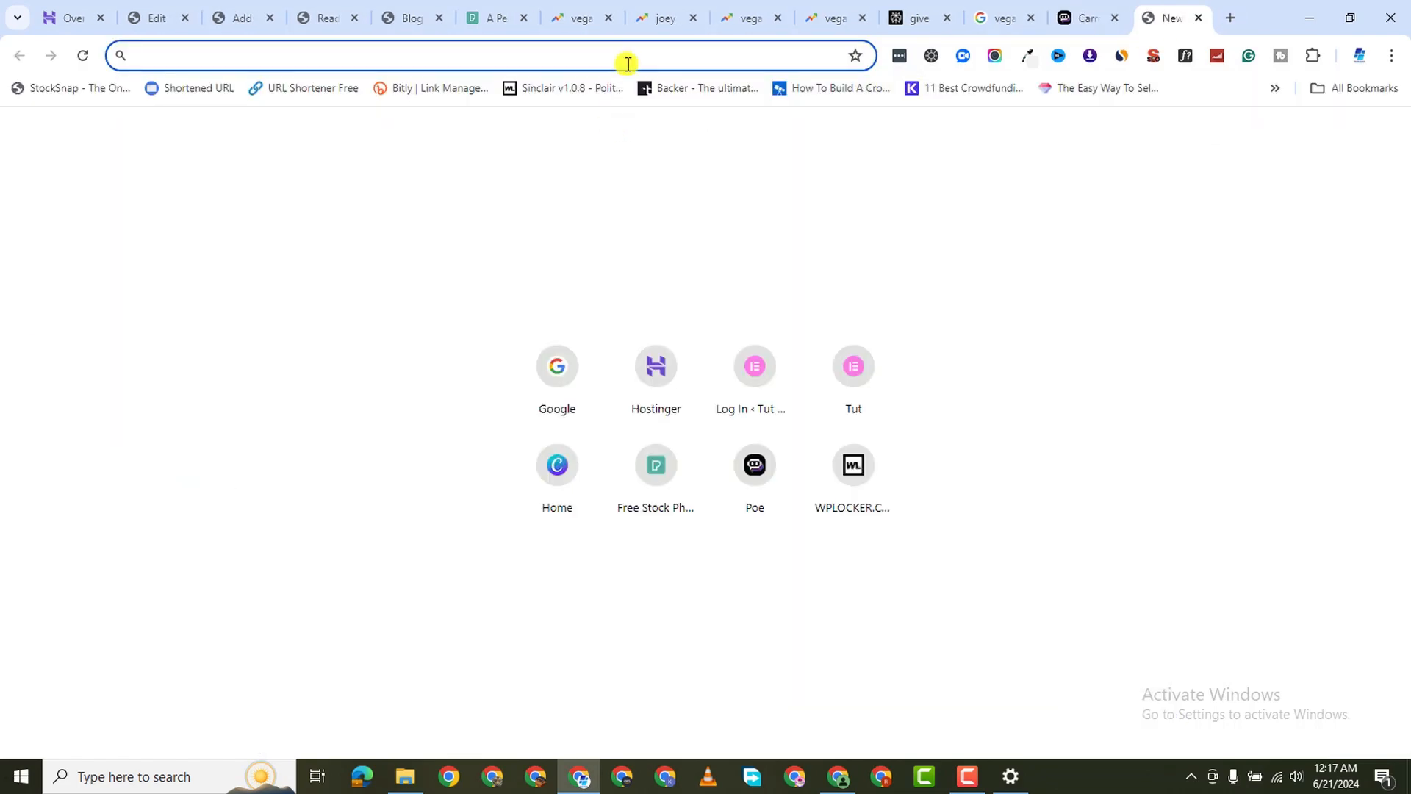
{"action": "type", "text": "ai dete"}
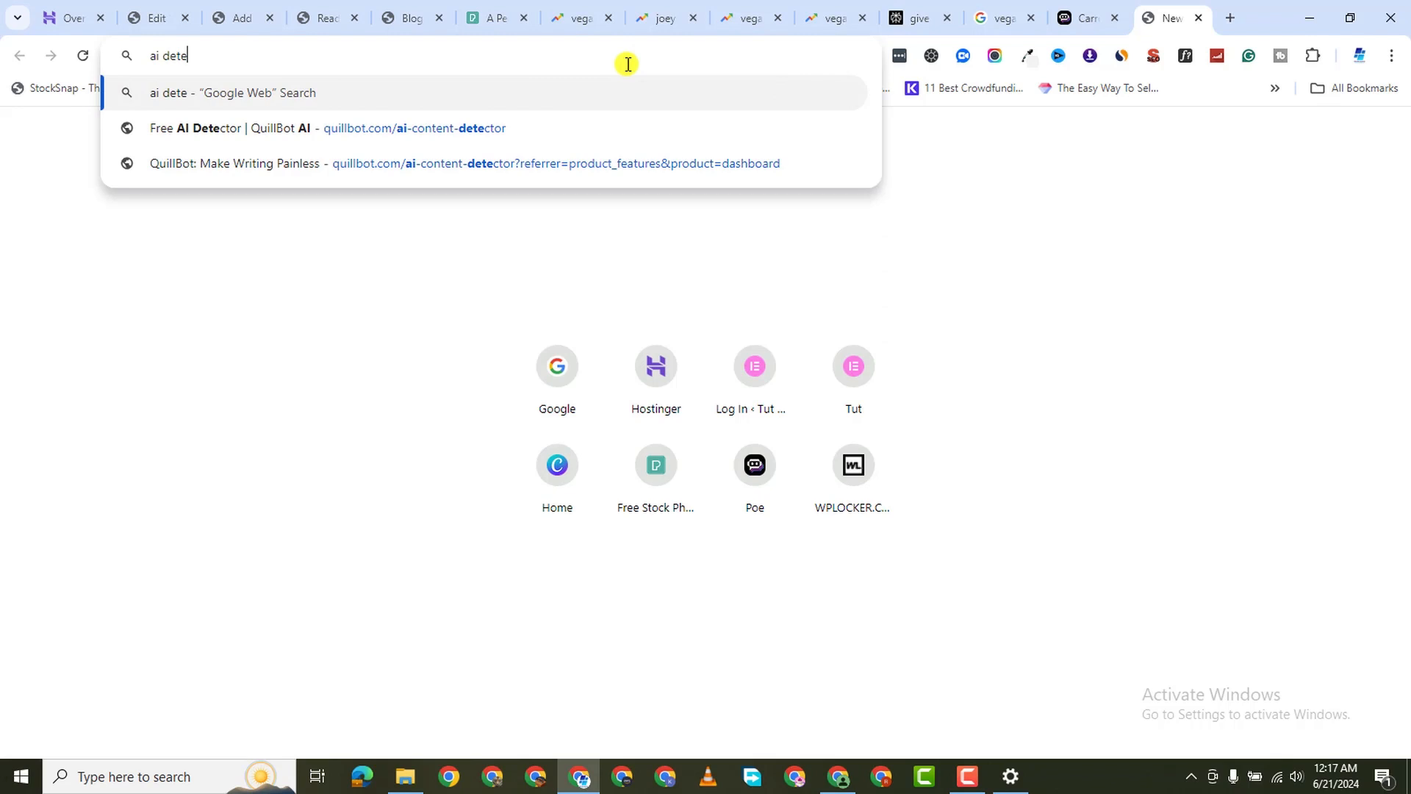
{"action": "left_click", "coordinate": [536, 403]}
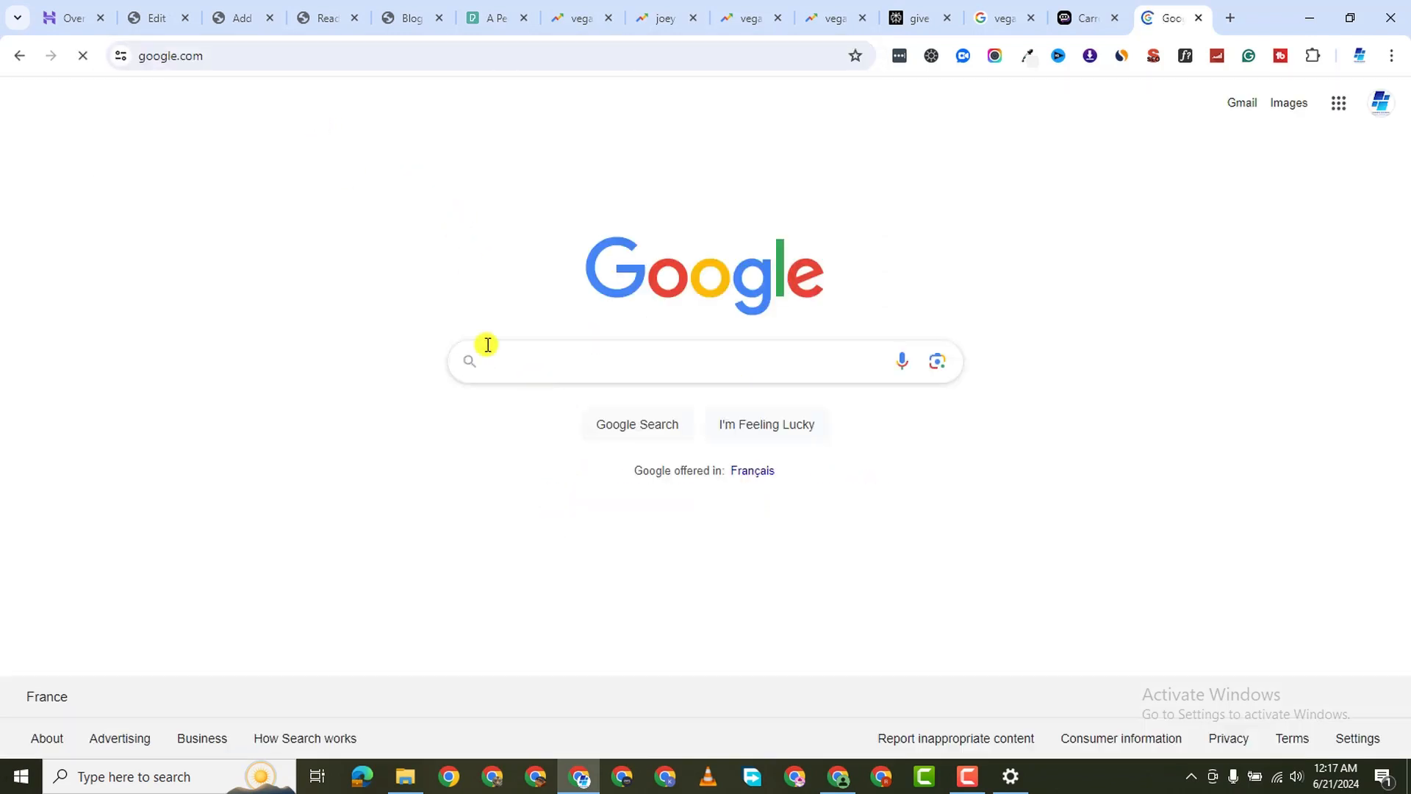
{"action": "type", "text": "ai detec"}
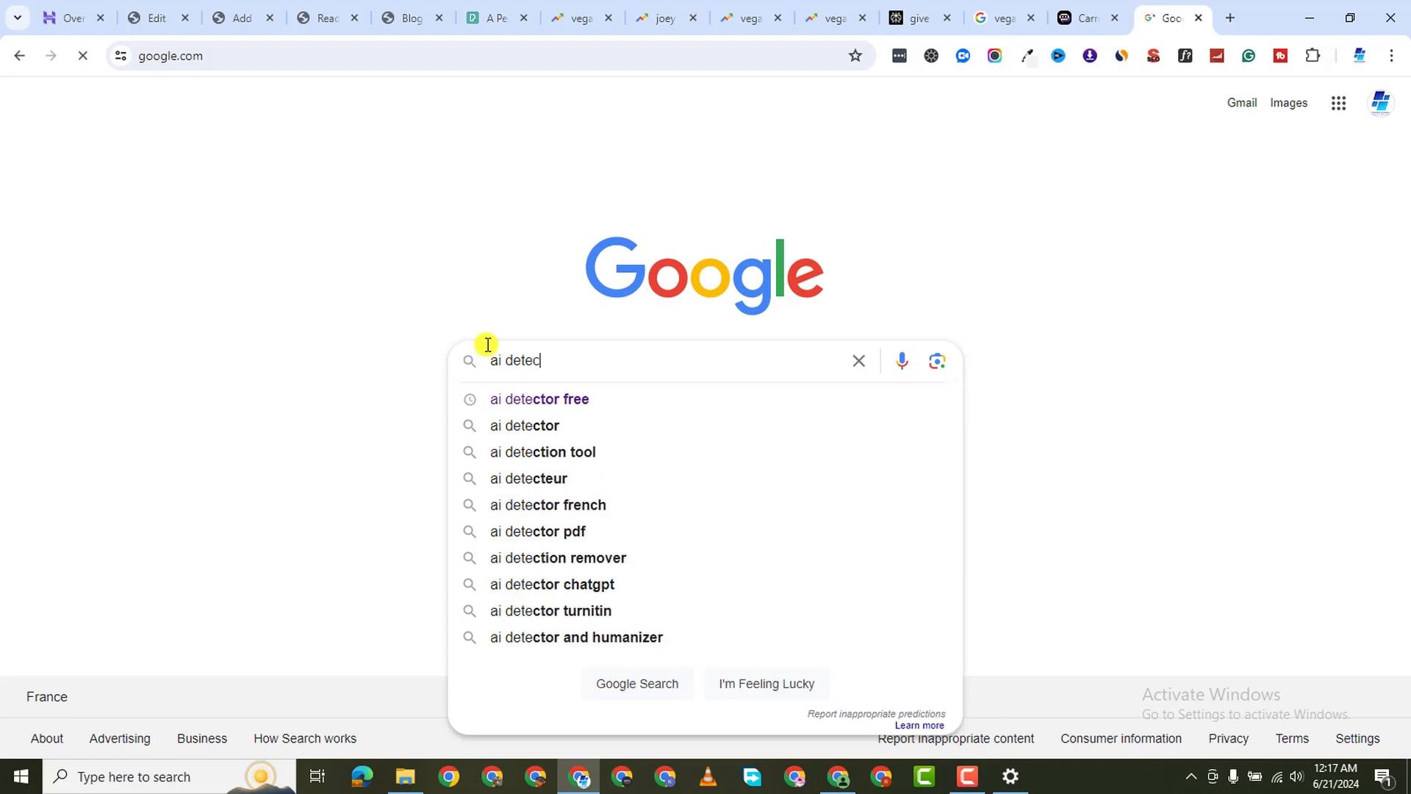
{"action": "type", "text": "t"}
{"action": "left_click", "coordinate": [569, 399]}
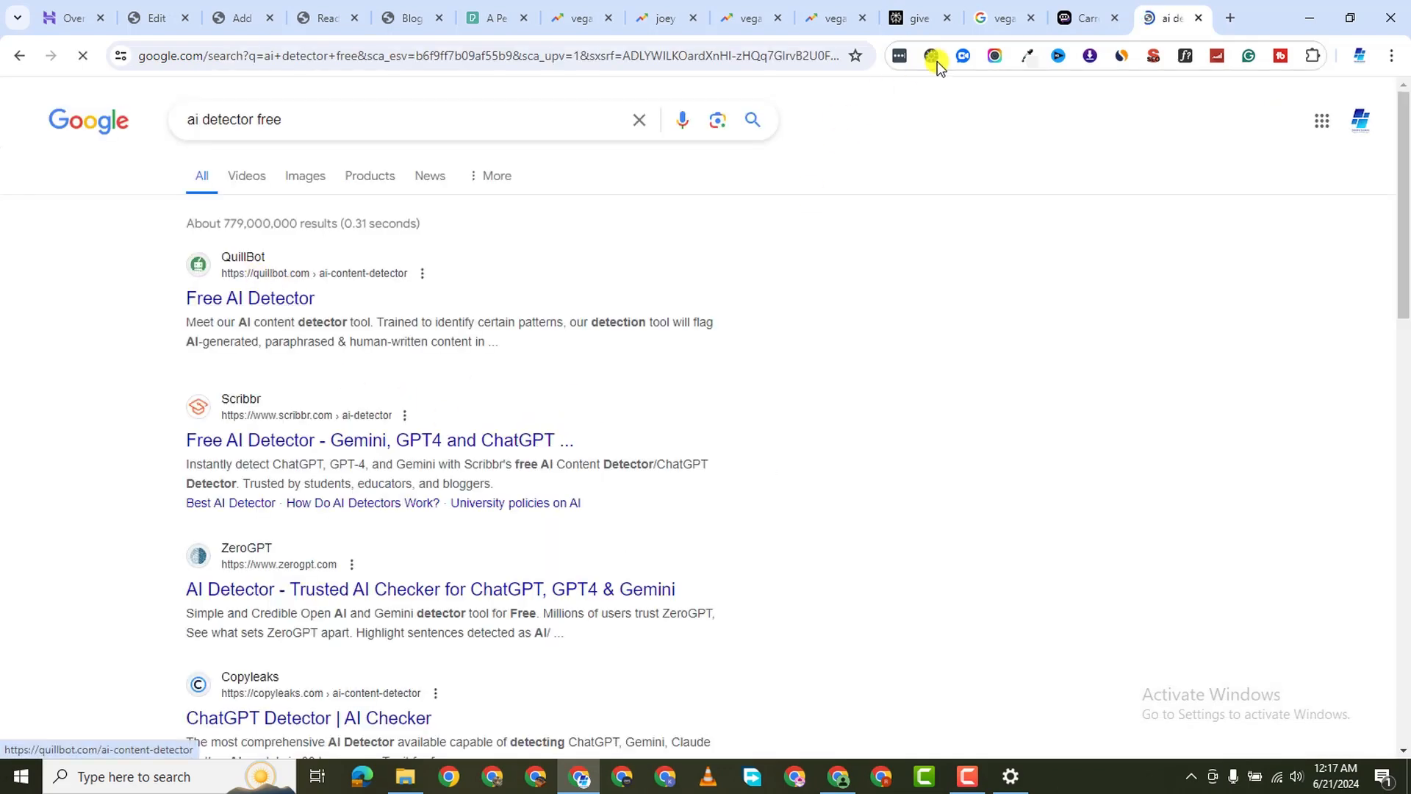
Copy Claude's full carrot hot dog article from the Carrot Hot Dogs chat
{"action": "left_click", "coordinate": [1086, 18]}
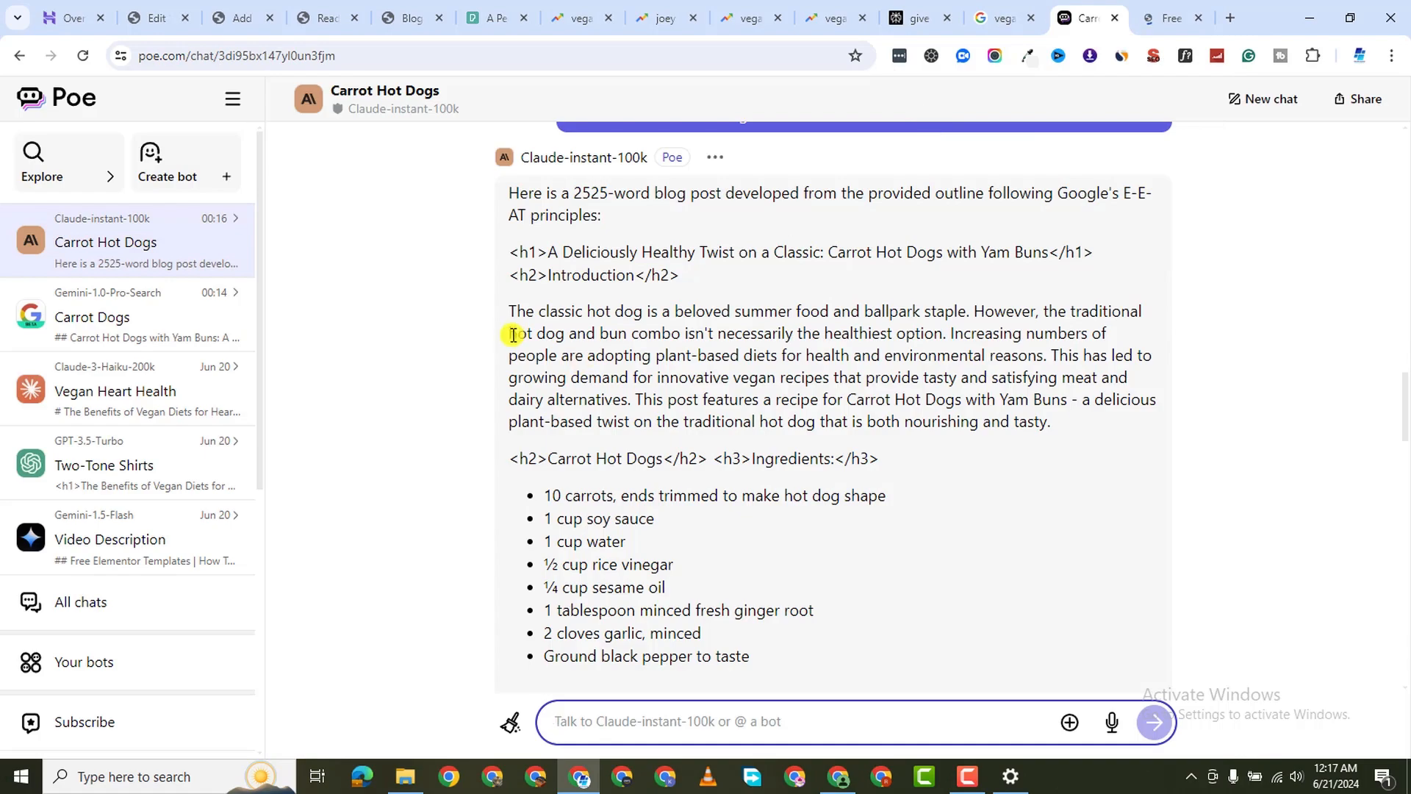
{"action": "left_click_drag", "start_coordinate": [510, 193], "coordinate": [917, 250]}
{"action": "scroll", "coordinate": [844, 576], "scroll_direction": "down", "scroll_amount": 6}
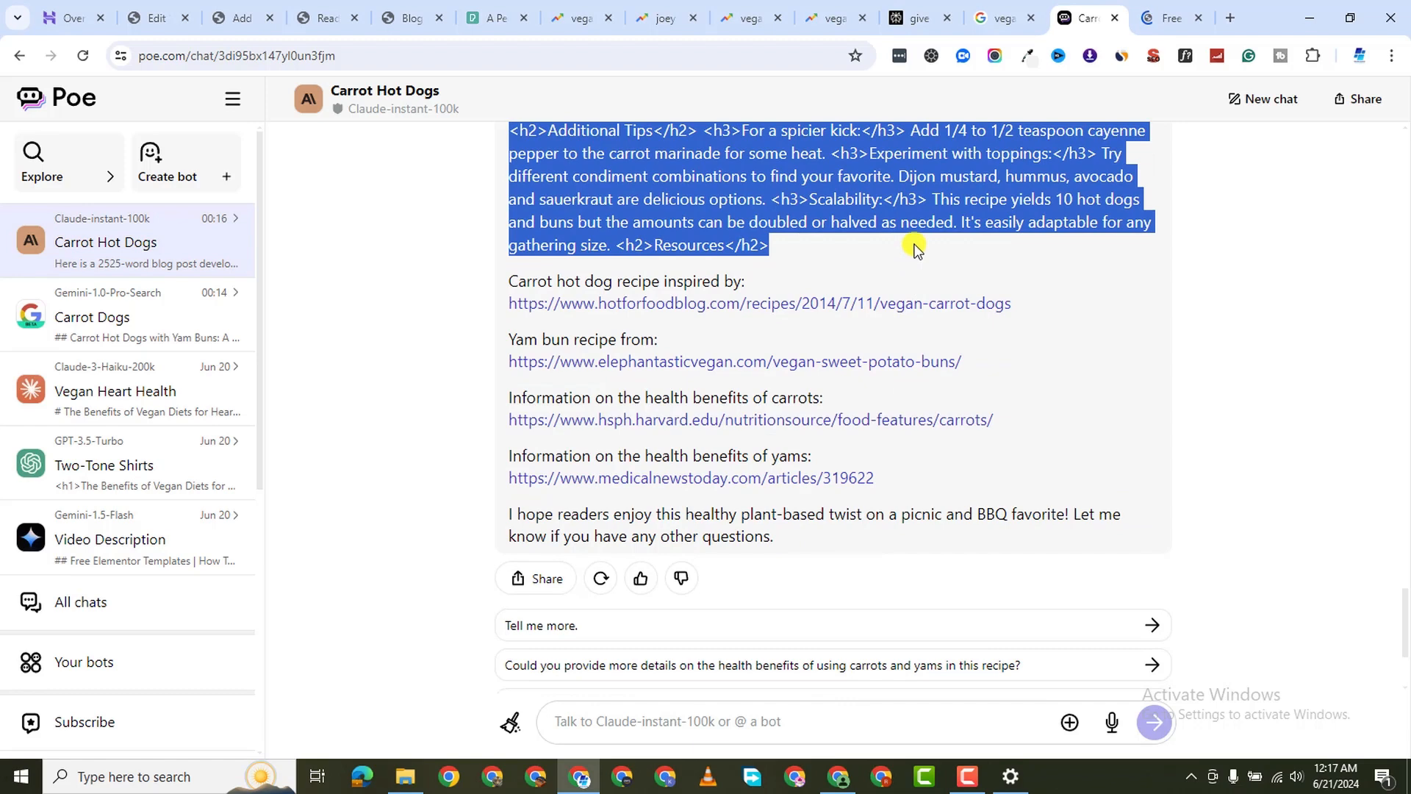
{"action": "right_click", "coordinate": [717, 222]}
{"action": "left_click", "coordinate": [816, 319]}
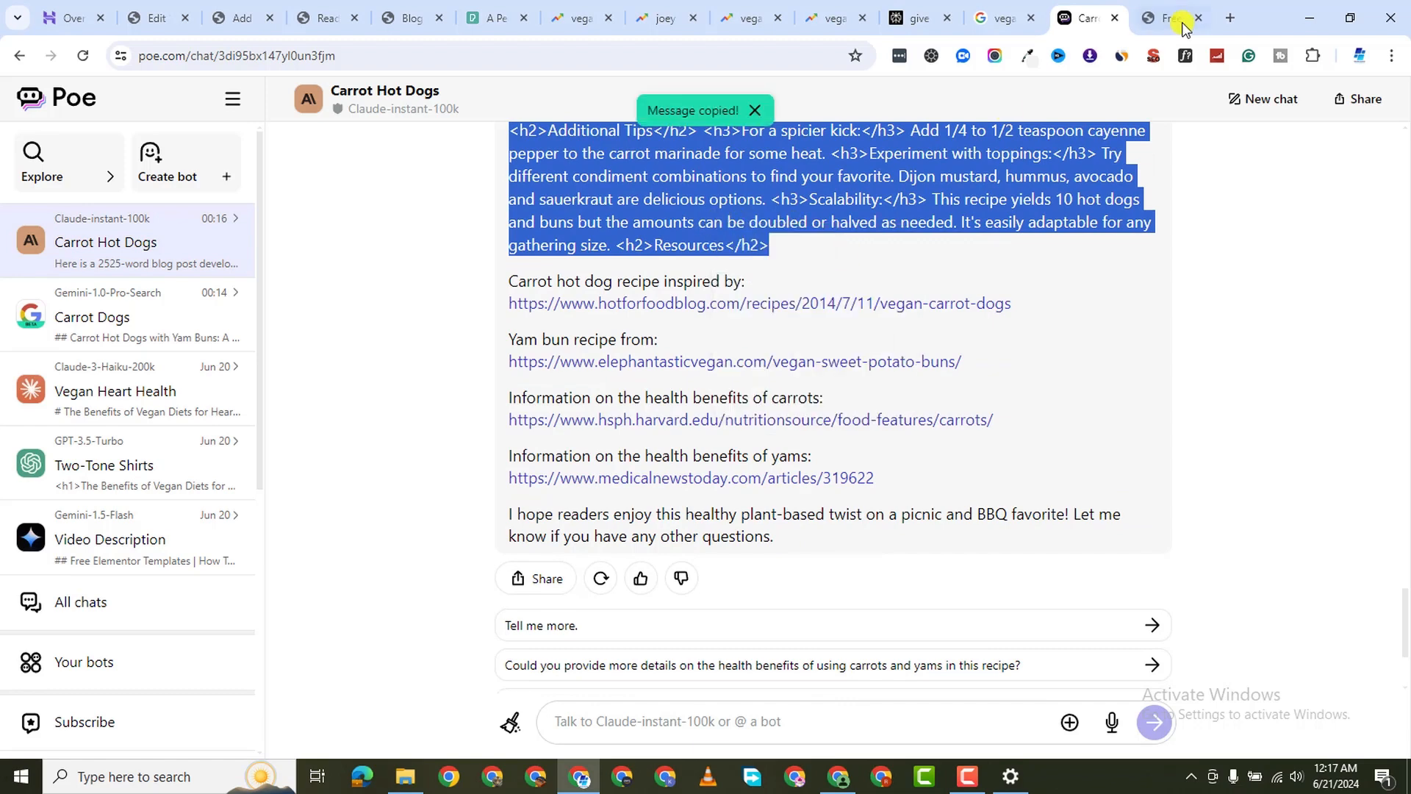
{"action": "left_click", "coordinate": [1176, 21]}
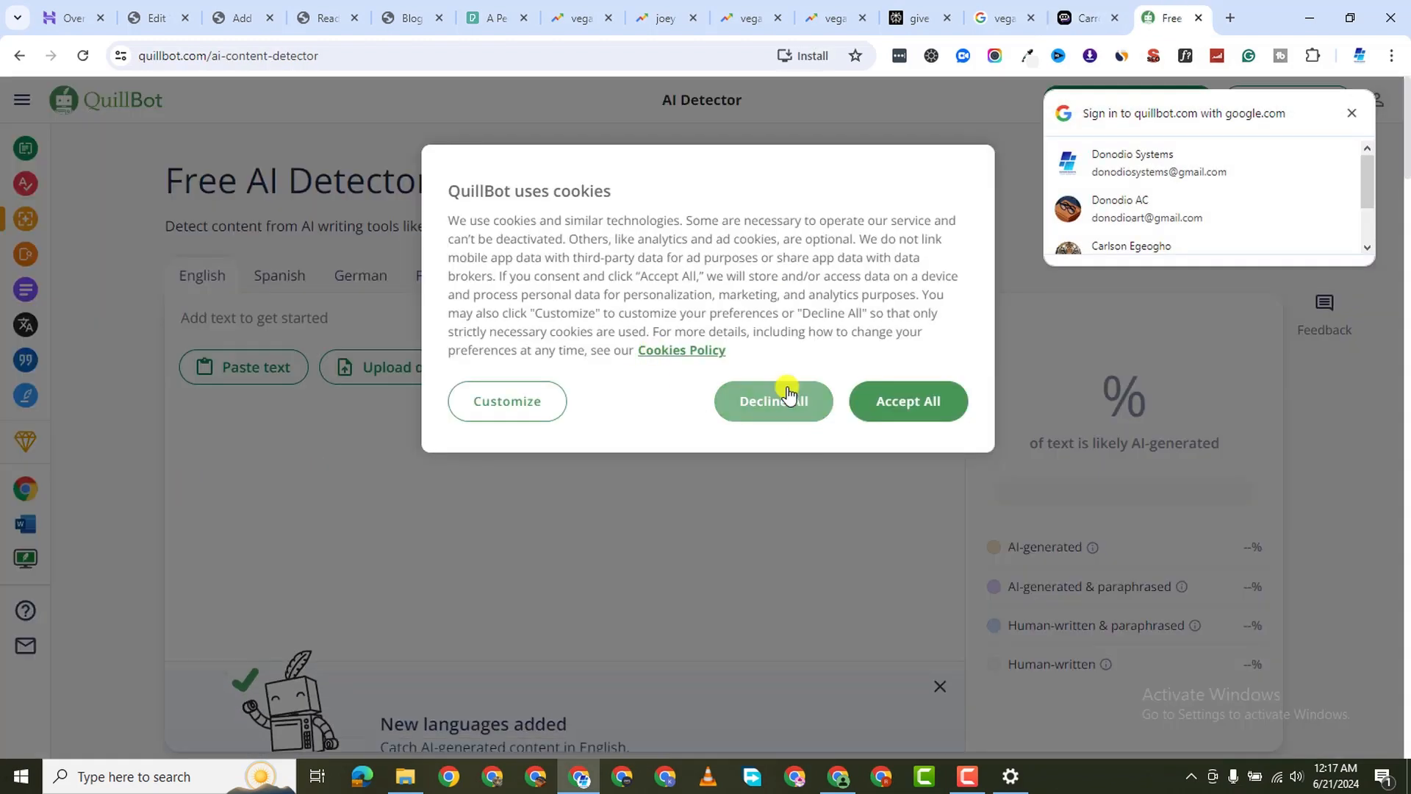
Paste the 678-word carrot hot dog post into QuillBot's AI Detector and analyze it: 94% AI-generated
{"action": "left_click", "coordinate": [788, 397]}
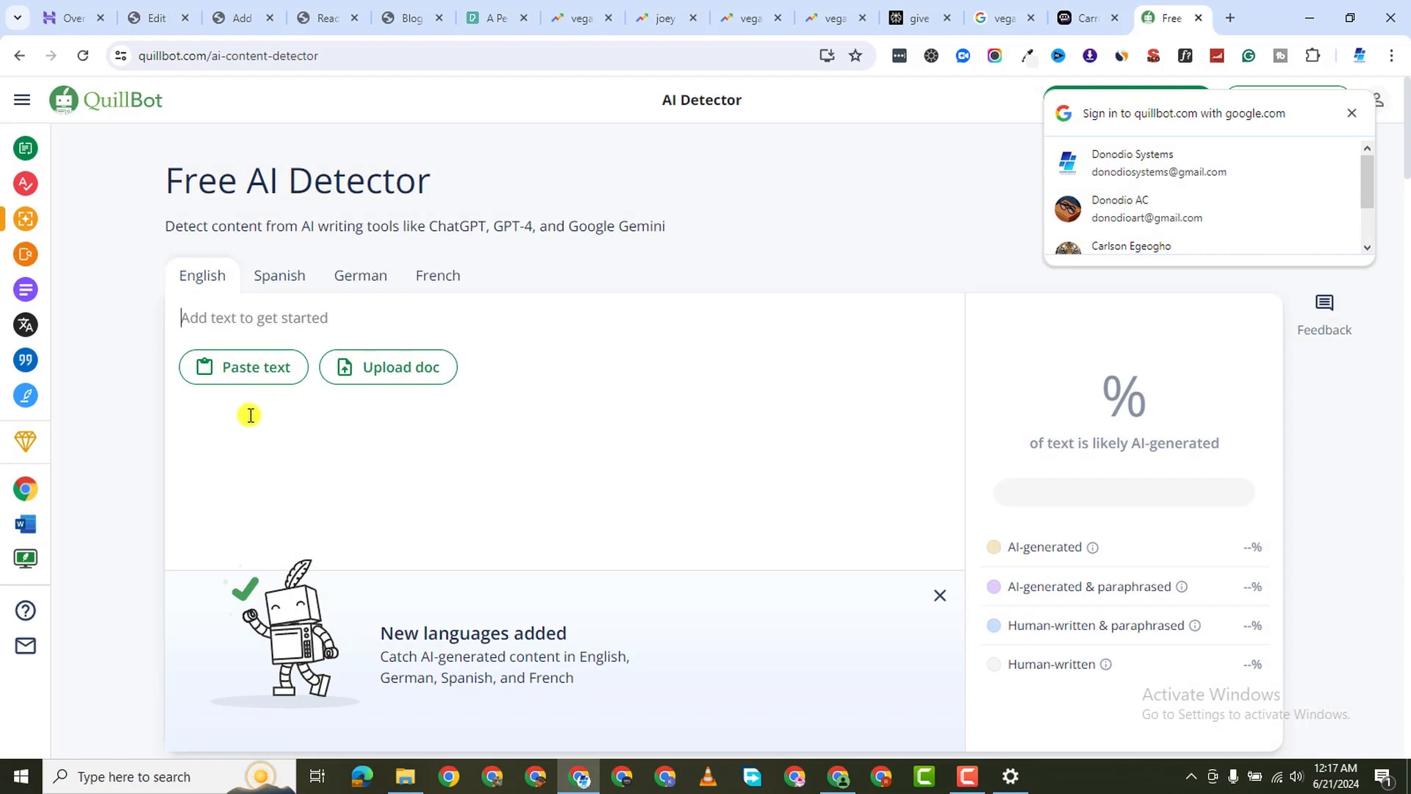
{"action": "right_click", "coordinate": [245, 317]}
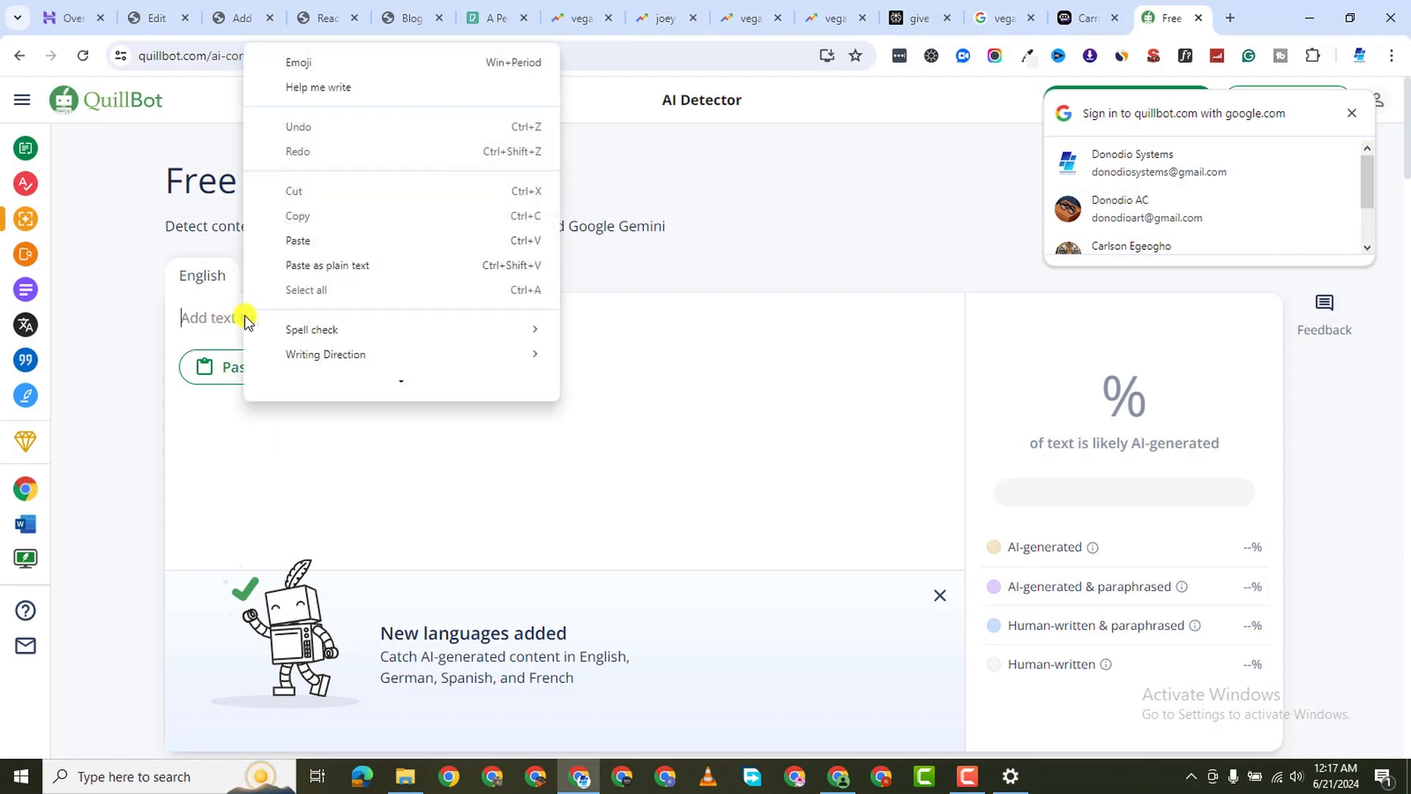
{"action": "left_click", "coordinate": [329, 241]}
{"action": "scroll", "coordinate": [505, 595], "scroll_direction": "down", "scroll_amount": 3}
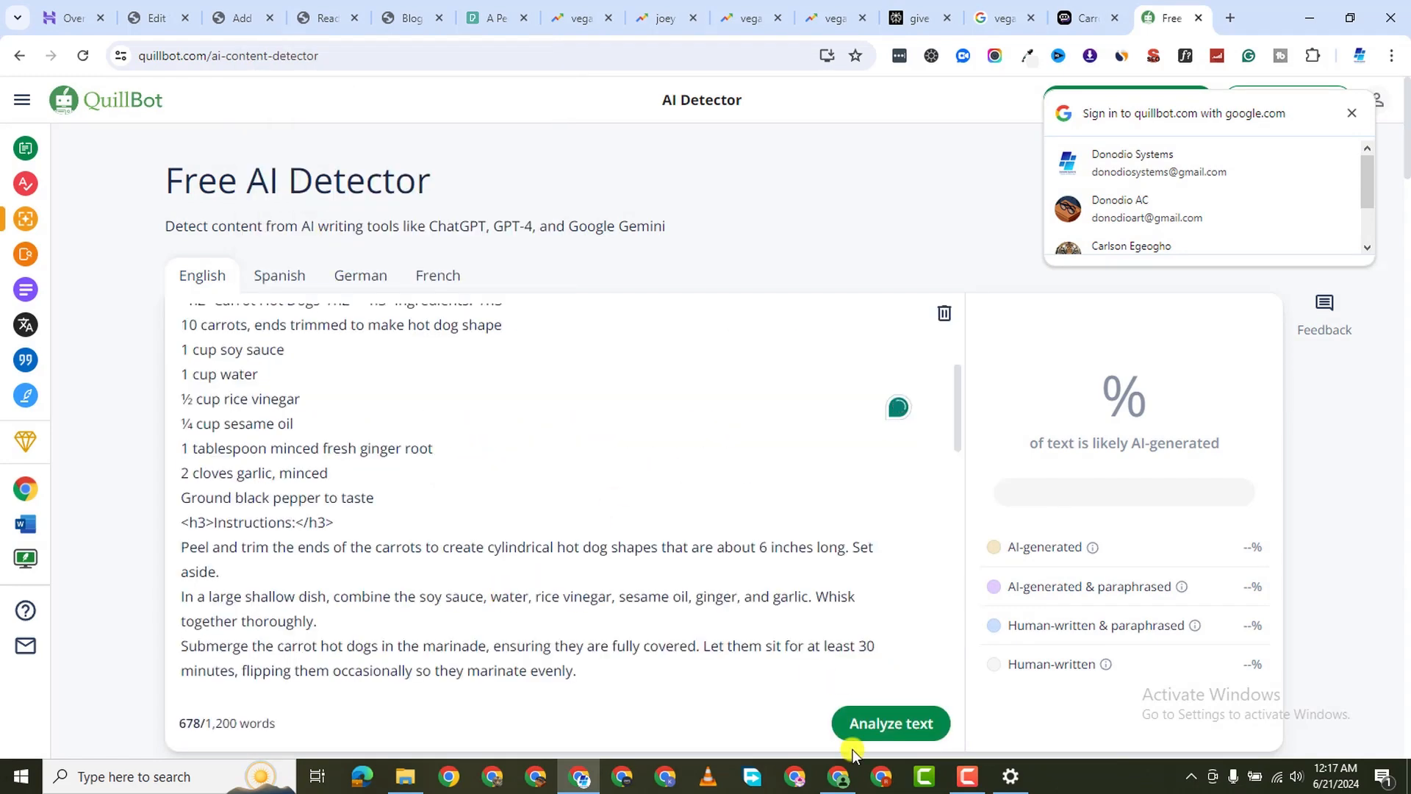
{"action": "scroll", "coordinate": [882, 728], "scroll_direction": "down", "scroll_amount": 1}
{"action": "left_click", "coordinate": [892, 722]}
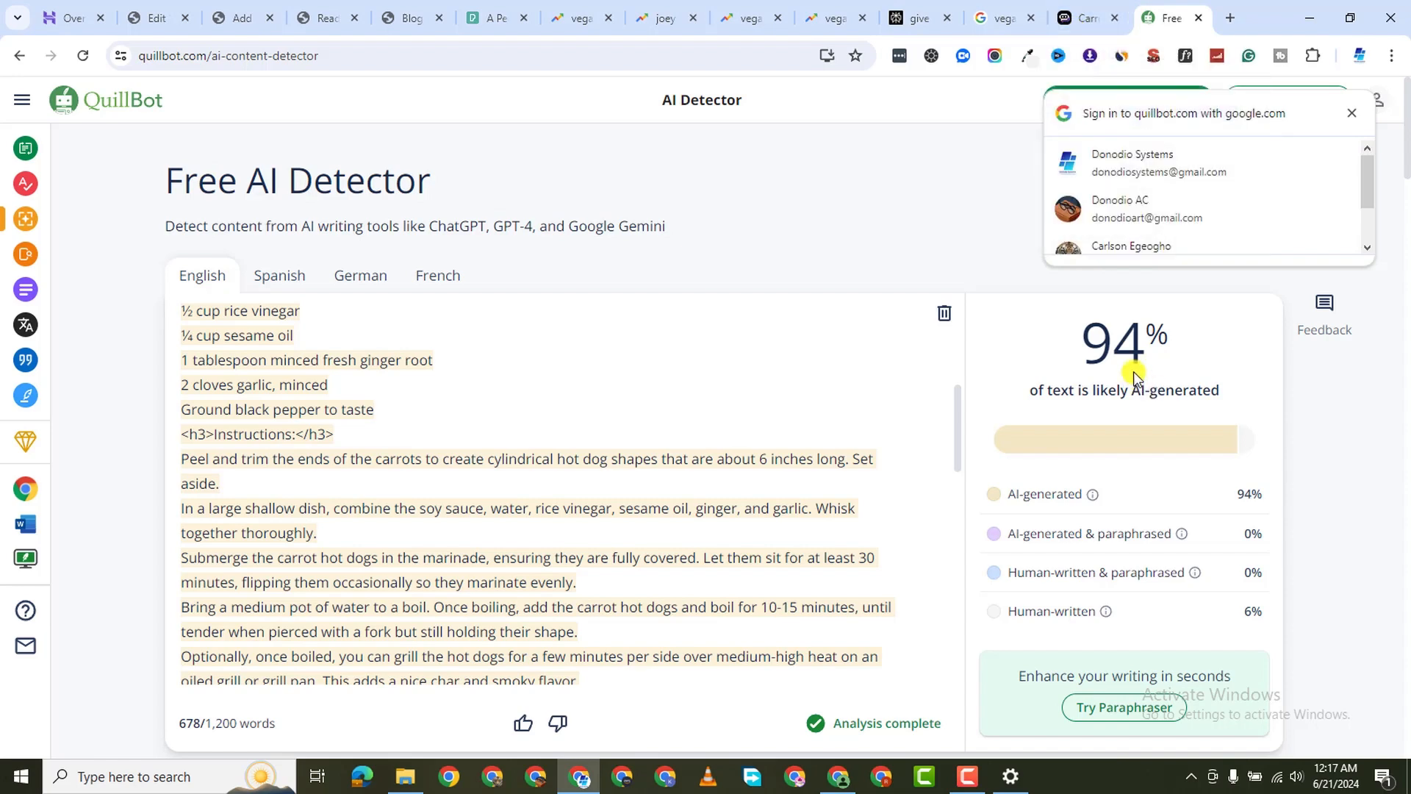
{"action": "left_click", "coordinate": [1089, 28]}
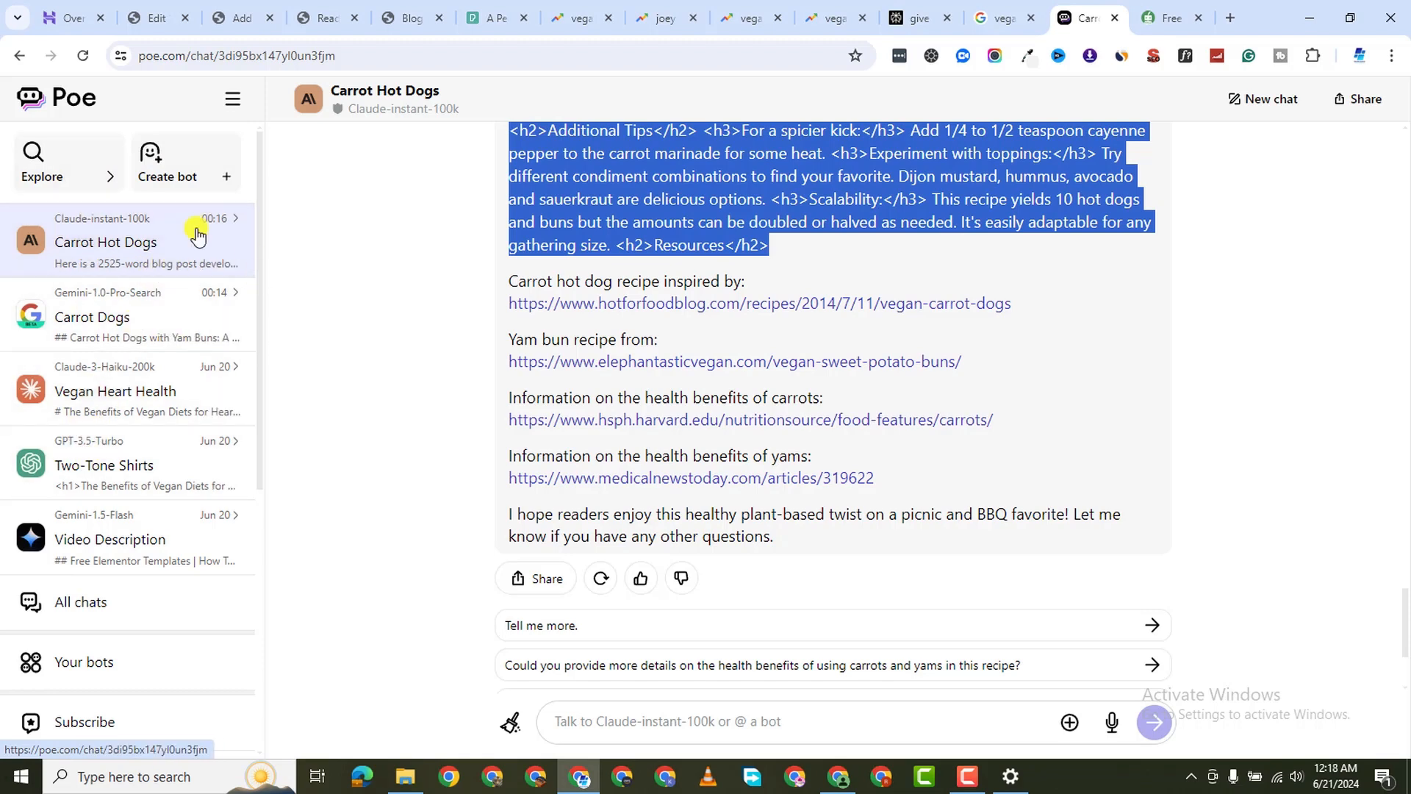
Reopen the Carrot Hot Dogs chat and copy the original 2500-word E-E-AT outline prompt
{"action": "left_click", "coordinate": [101, 157]}
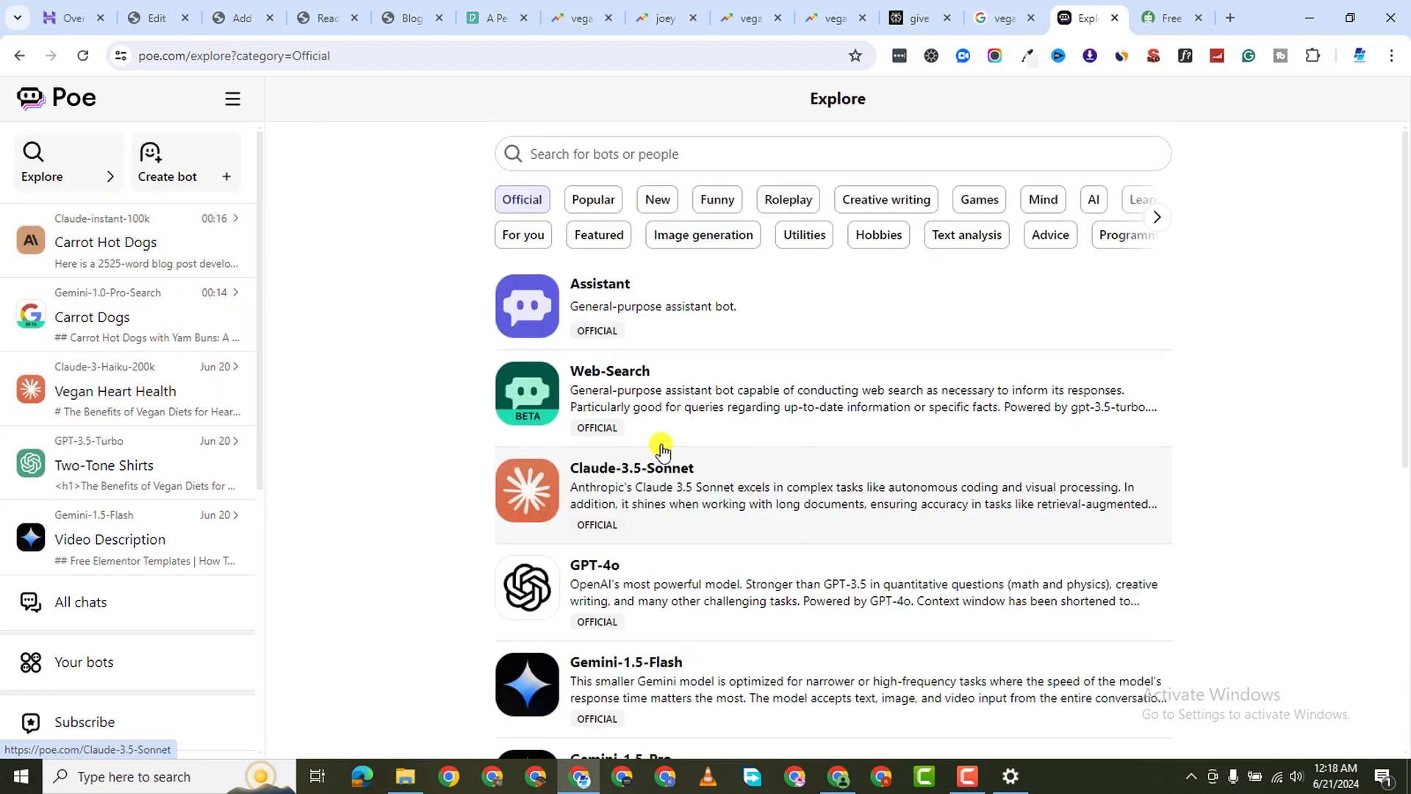
{"action": "left_click", "coordinate": [117, 240]}
{"action": "scroll", "coordinate": [791, 365], "scroll_direction": "up", "scroll_amount": 4}
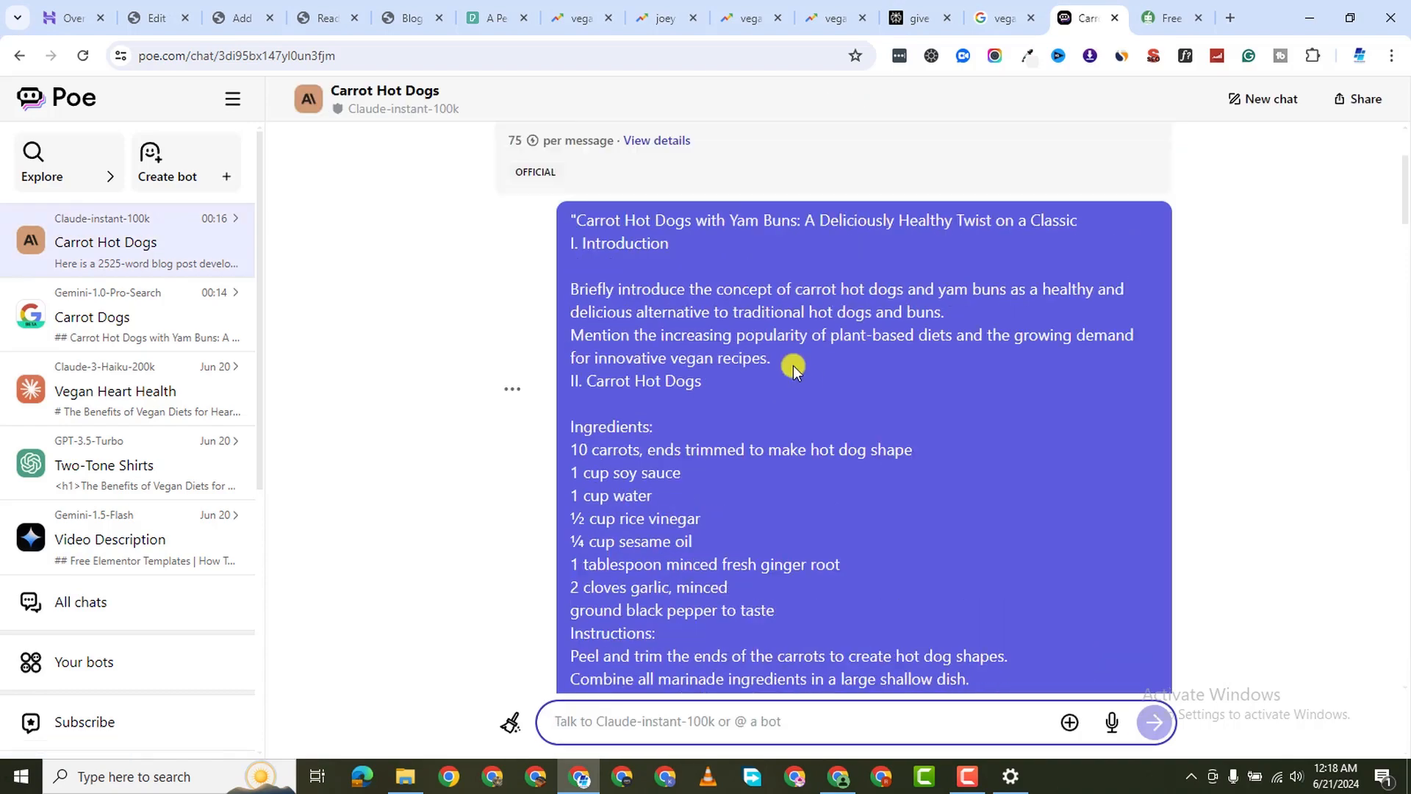
{"action": "scroll", "coordinate": [743, 419], "scroll_direction": "down", "scroll_amount": 3}
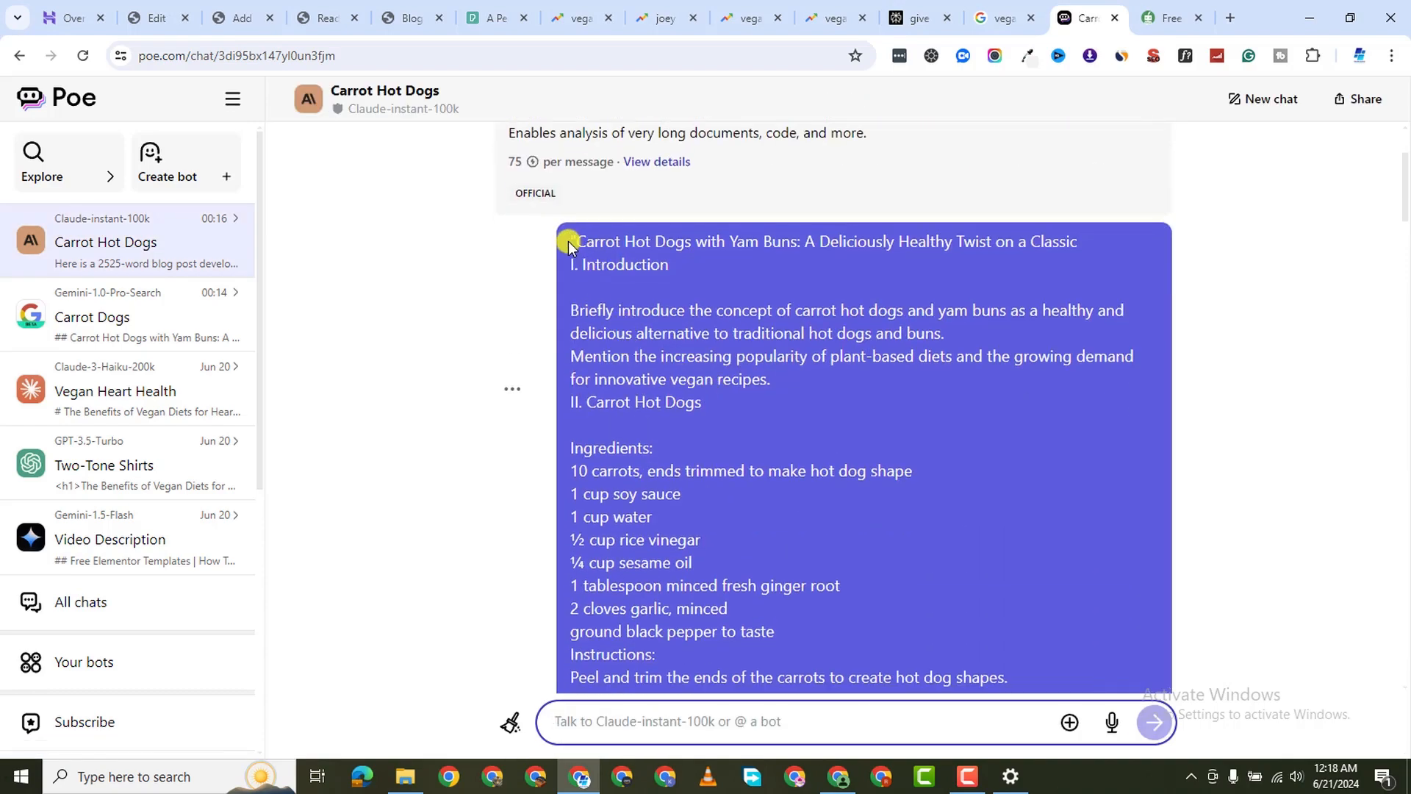
{"action": "left_click_drag", "start_coordinate": [570, 242], "coordinate": [987, 431]}
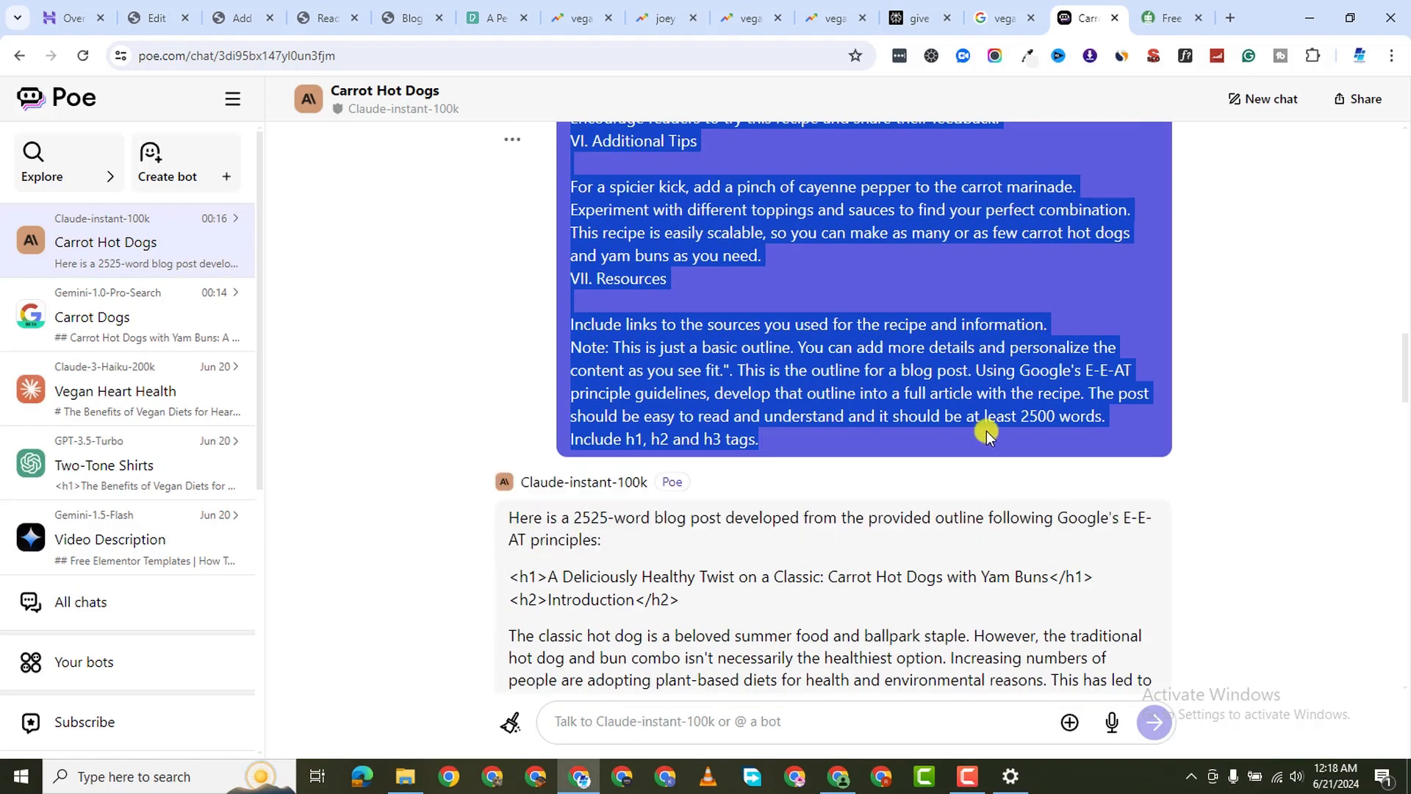
{"action": "right_click", "coordinate": [803, 368]}
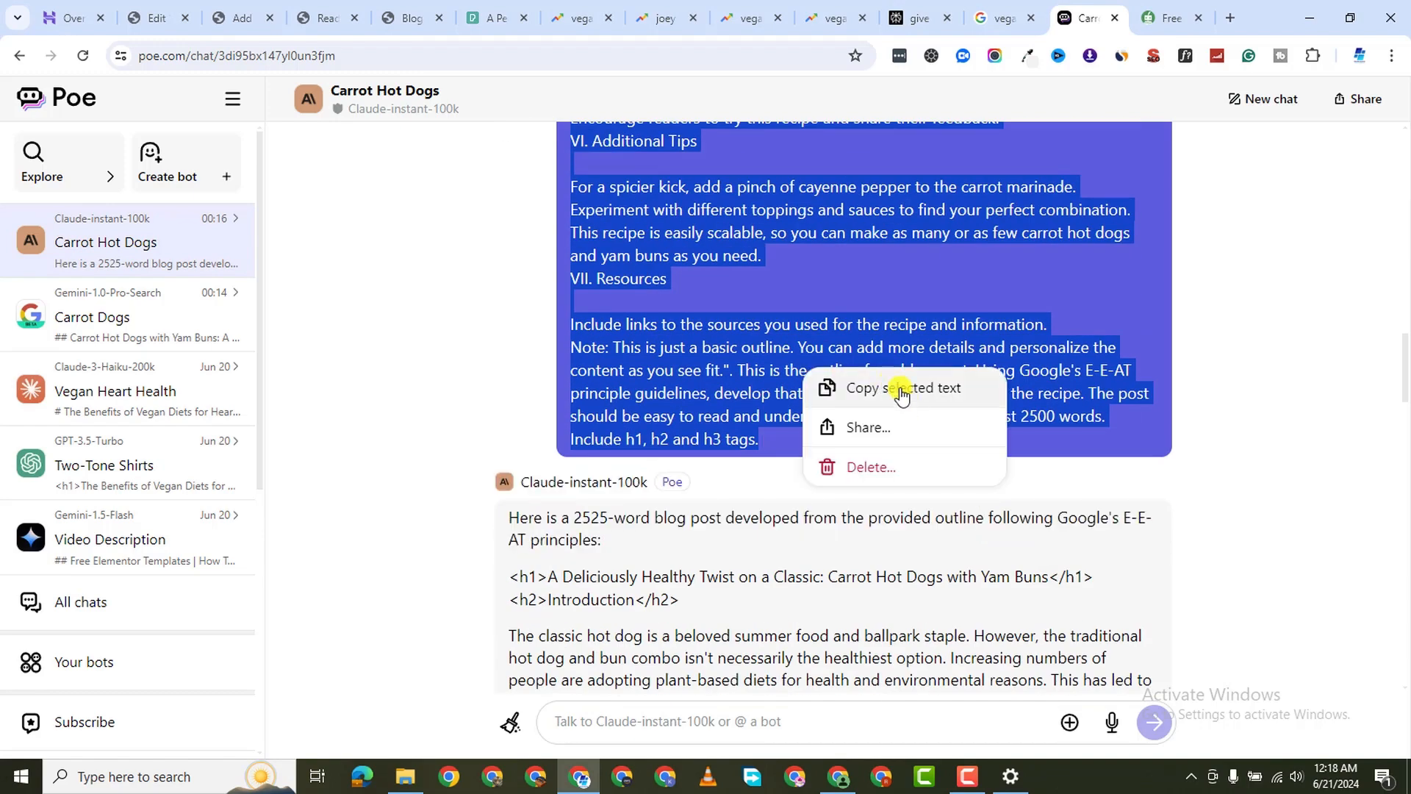
{"action": "left_click", "coordinate": [909, 398]}
Start a new chat with Claude-instant from the Explore bot list
{"action": "left_click", "coordinate": [92, 168]}
{"action": "scroll", "coordinate": [765, 507], "scroll_direction": "down", "scroll_amount": 20}
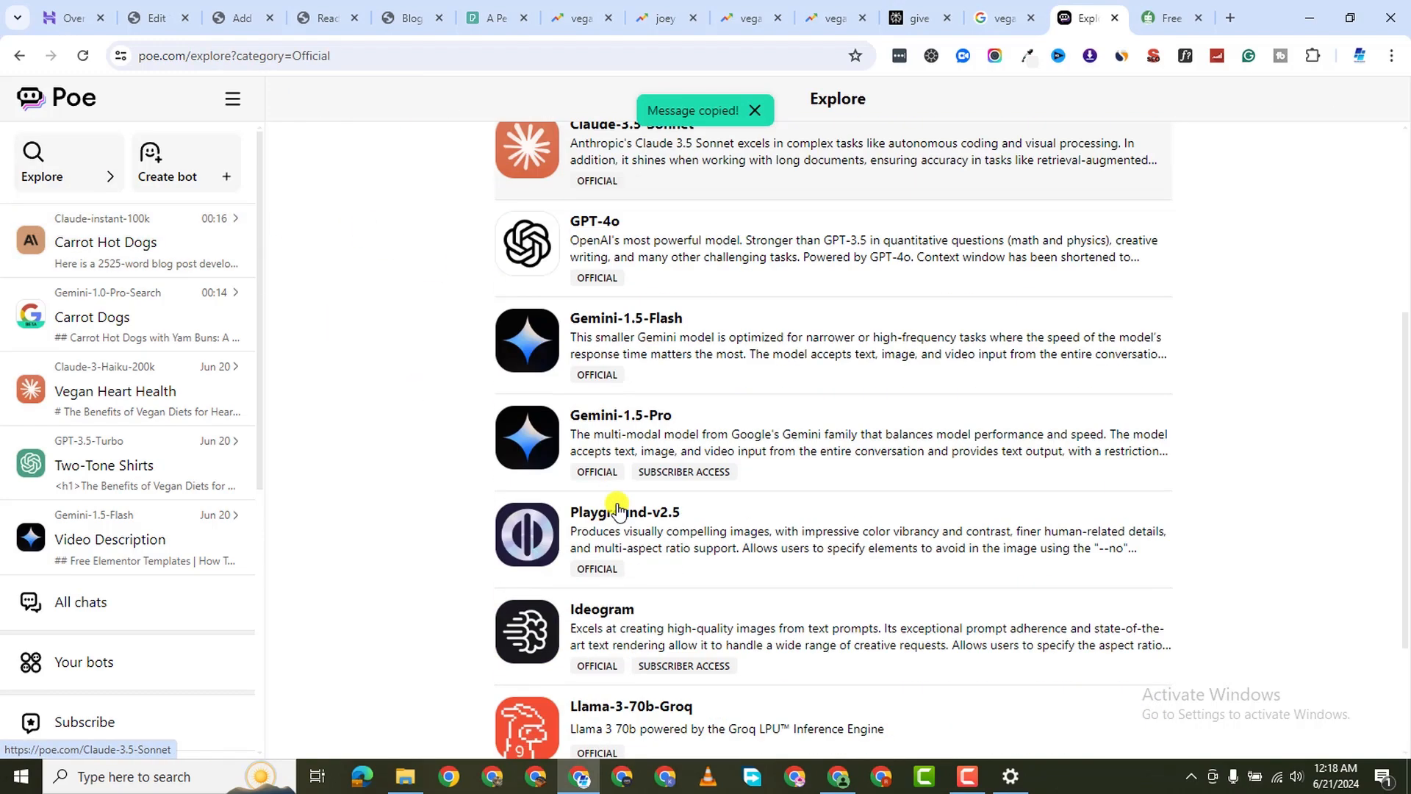
{"action": "scroll", "coordinate": [630, 529], "scroll_direction": "down", "scroll_amount": 20}
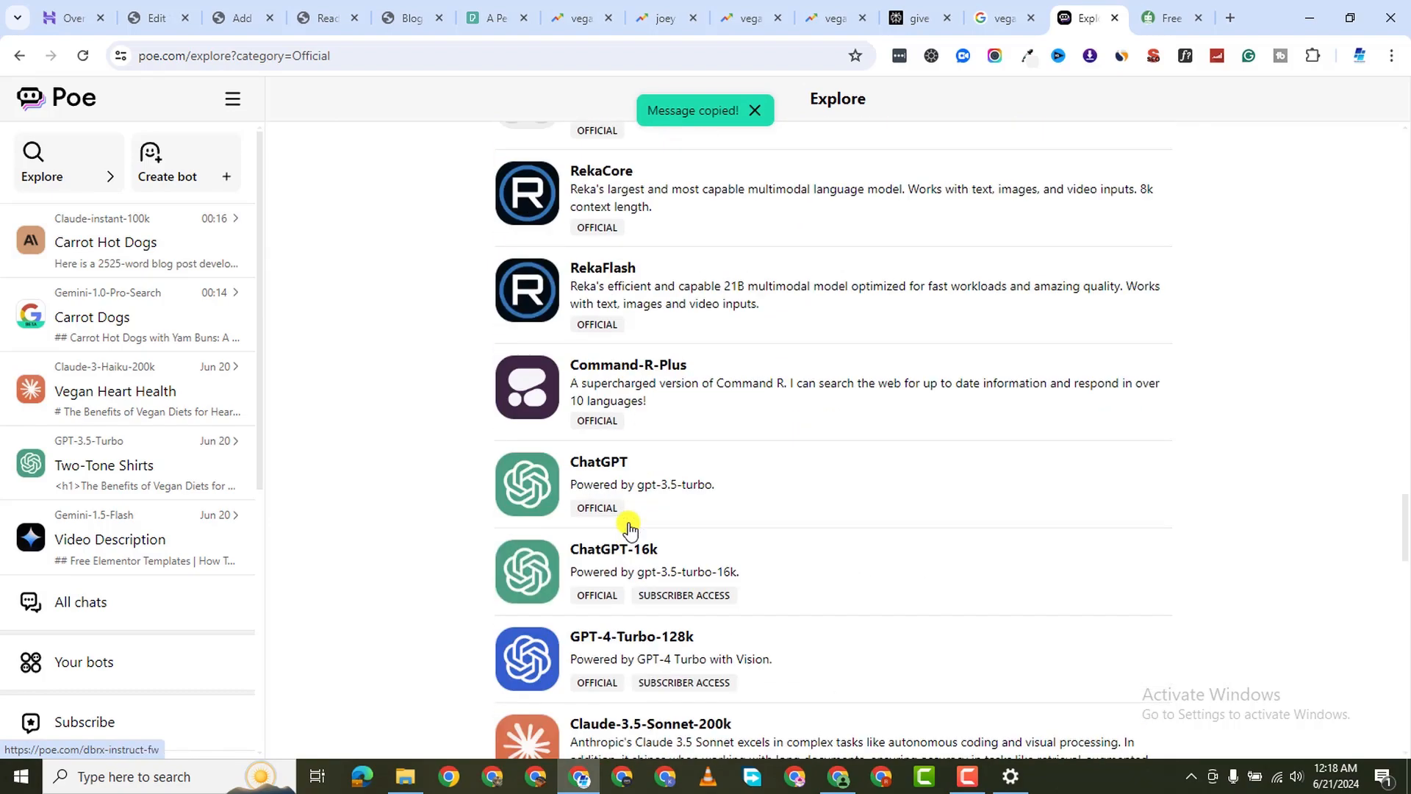
{"action": "scroll", "coordinate": [644, 552], "scroll_direction": "up", "scroll_amount": 7}
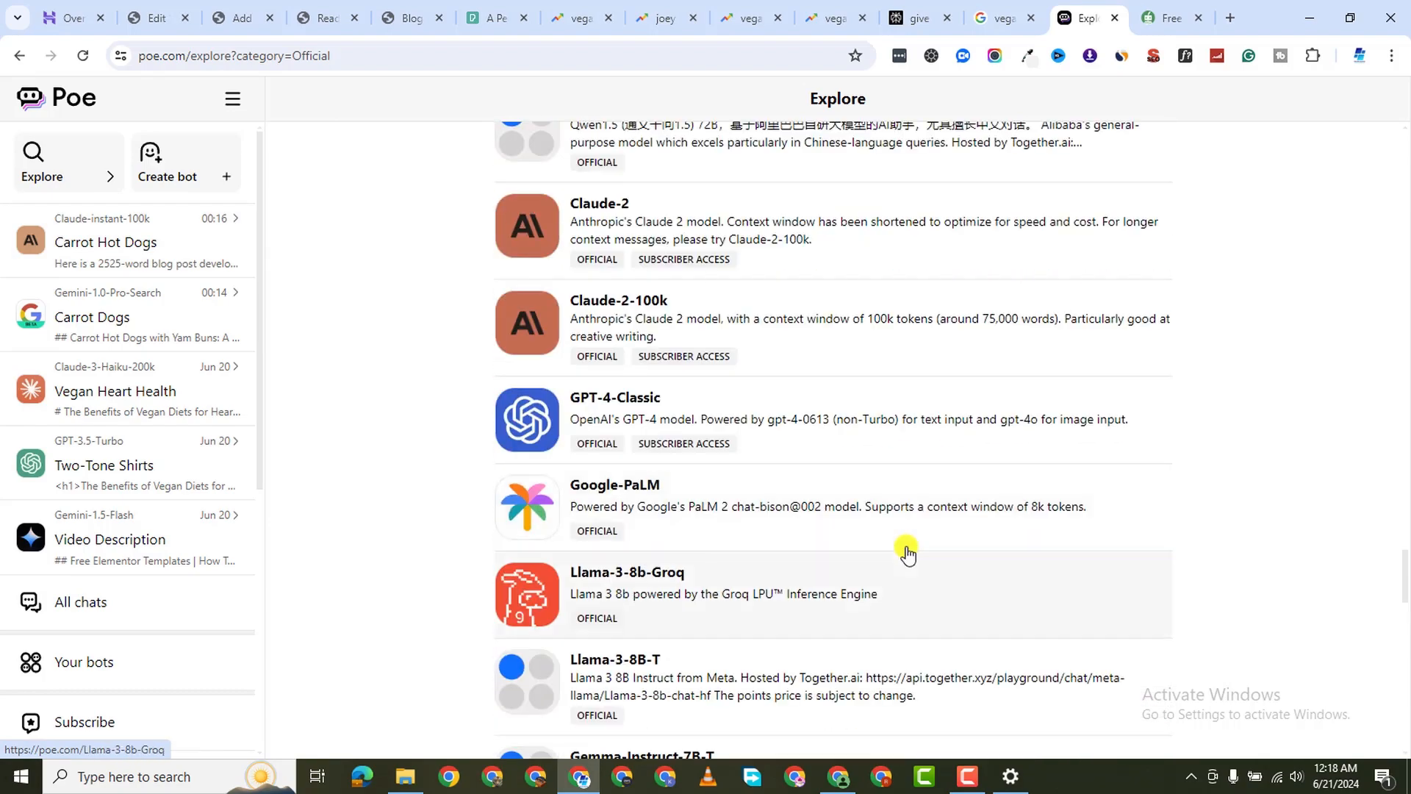
{"action": "scroll", "coordinate": [879, 592], "scroll_direction": "down", "scroll_amount": 20}
{"action": "scroll", "coordinate": [882, 600], "scroll_direction": "down", "scroll_amount": 5}
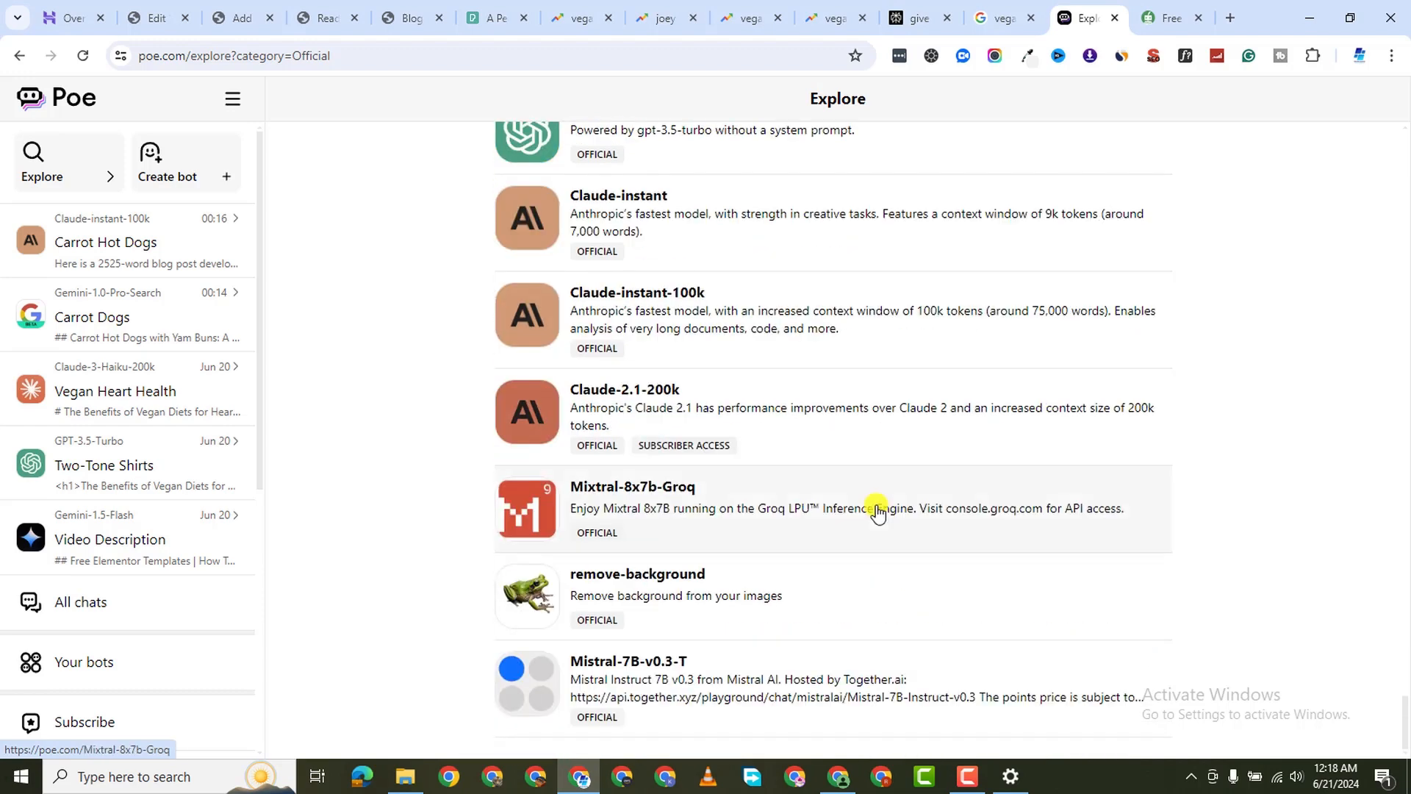
{"action": "left_click", "coordinate": [747, 235]}
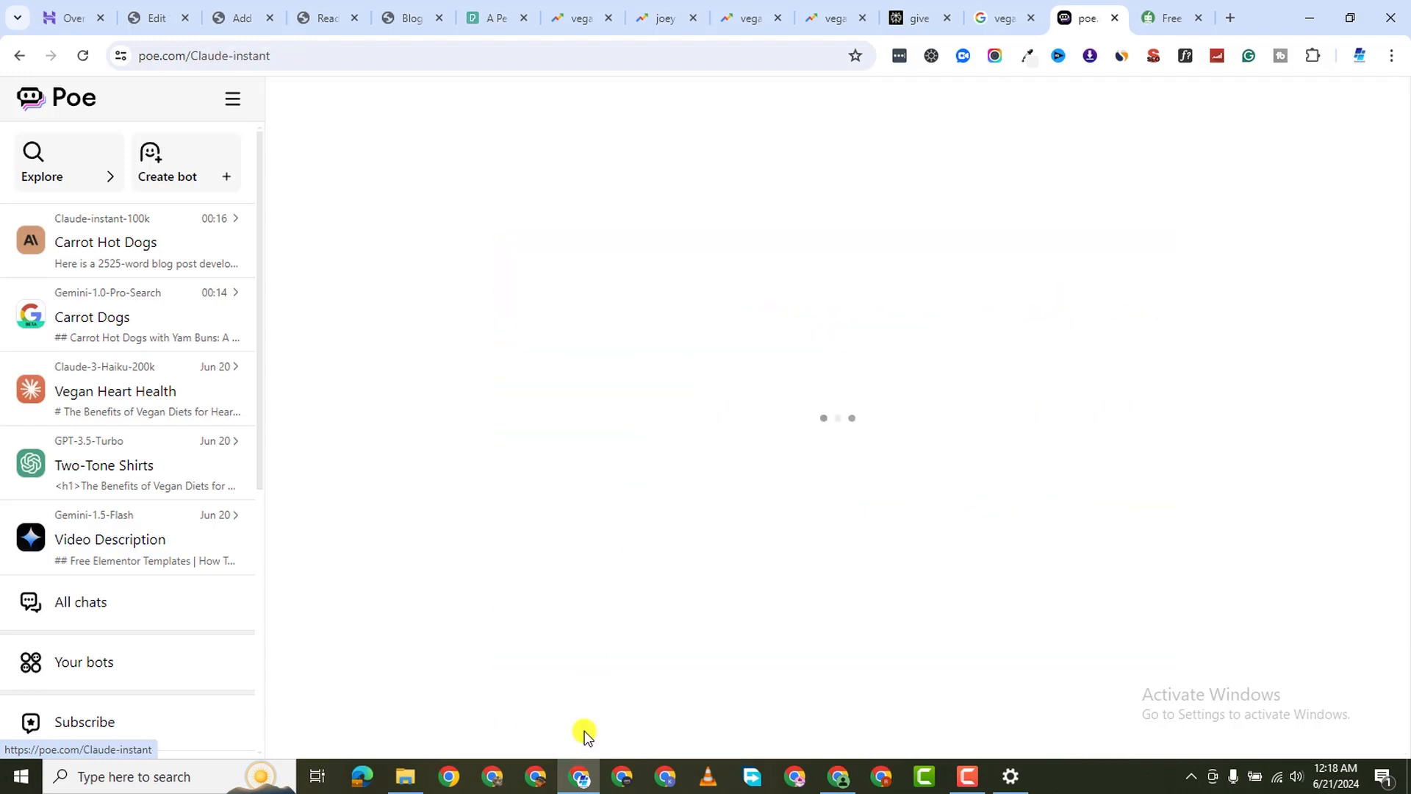
Paste the carrot hot dog outline prompt into the message box and send it
{"action": "right_click", "coordinate": [581, 717]}
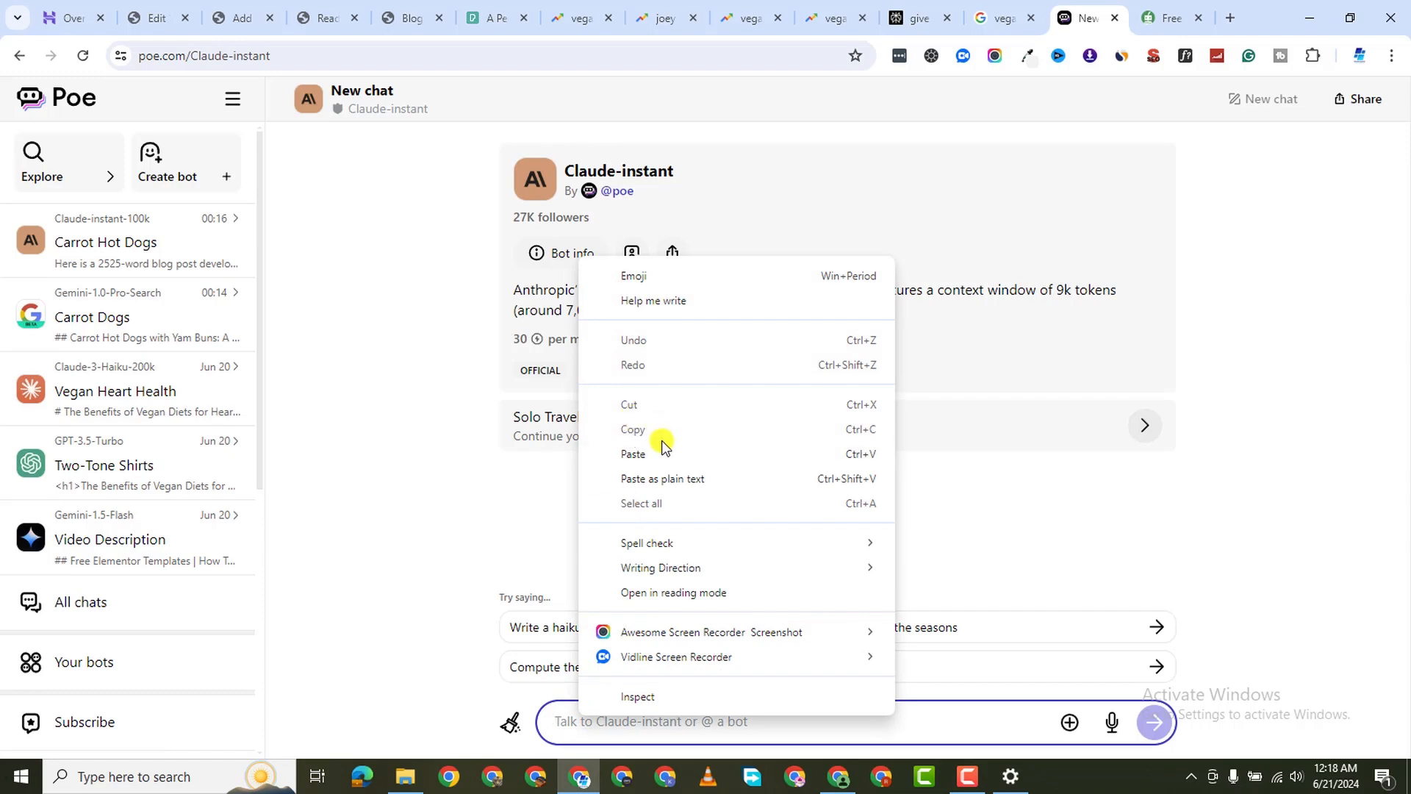
{"action": "left_click", "coordinate": [662, 450]}
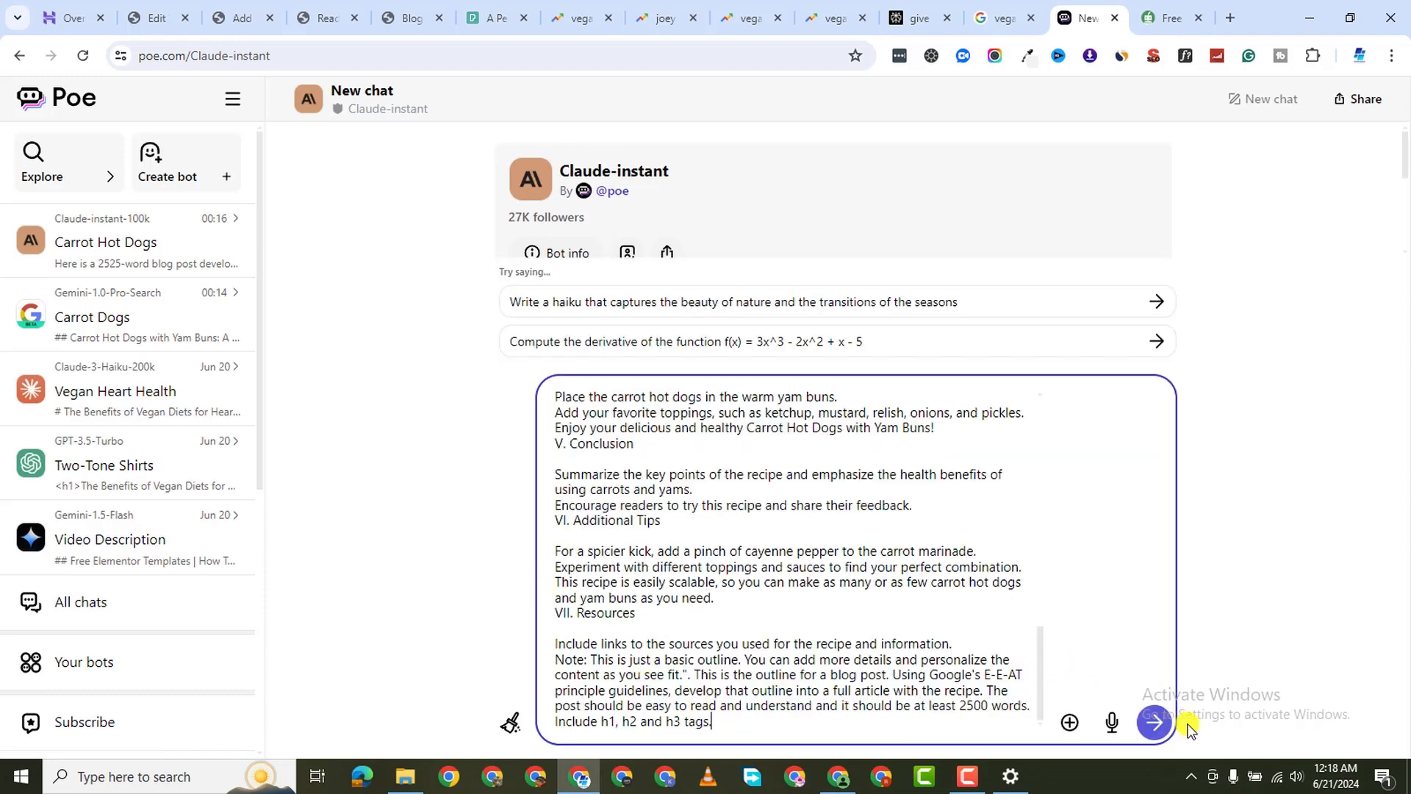
{"action": "left_click", "coordinate": [1157, 724]}
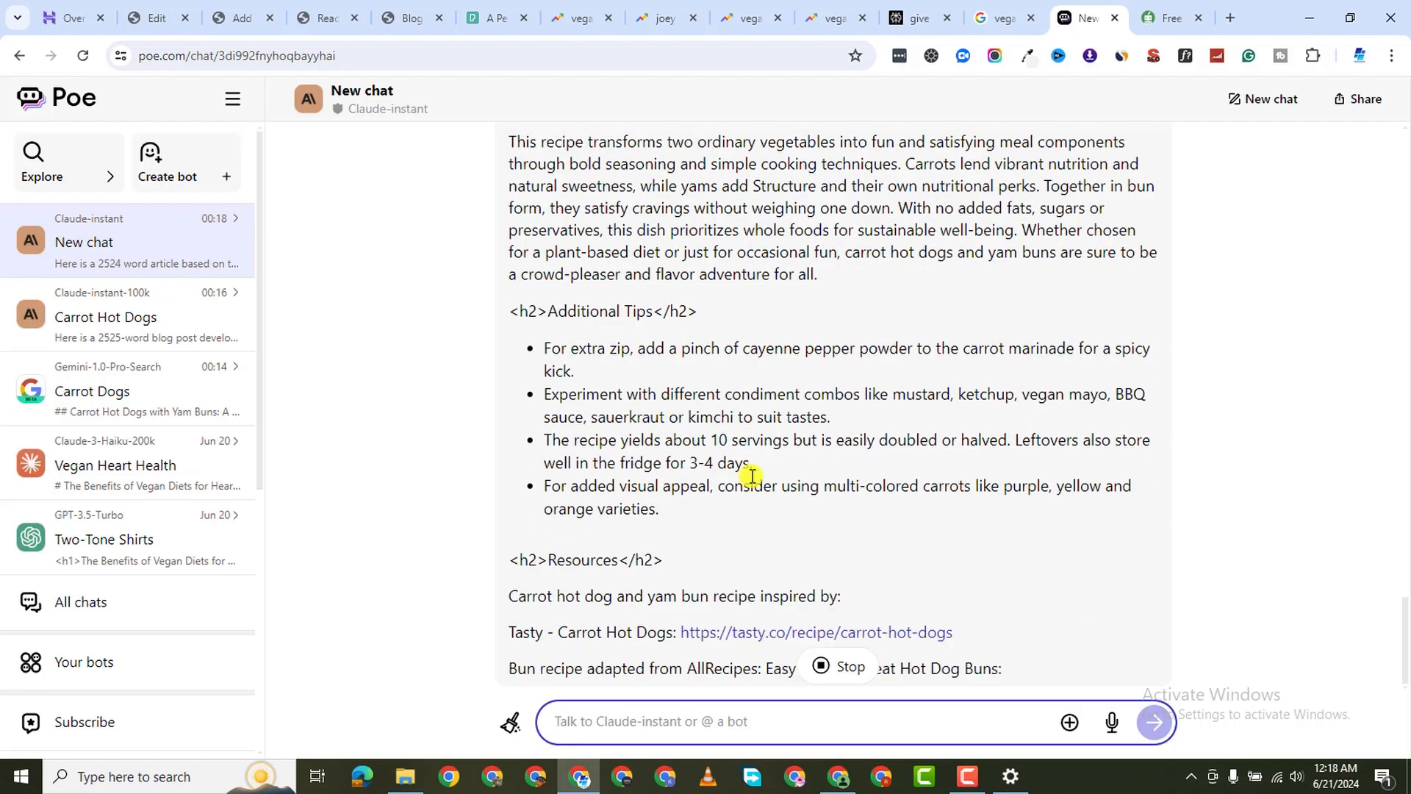
Copy Claude-instant's new 2524-word article from its h1 heading to the end
{"action": "scroll", "coordinate": [762, 348], "scroll_direction": "up", "scroll_amount": 20}
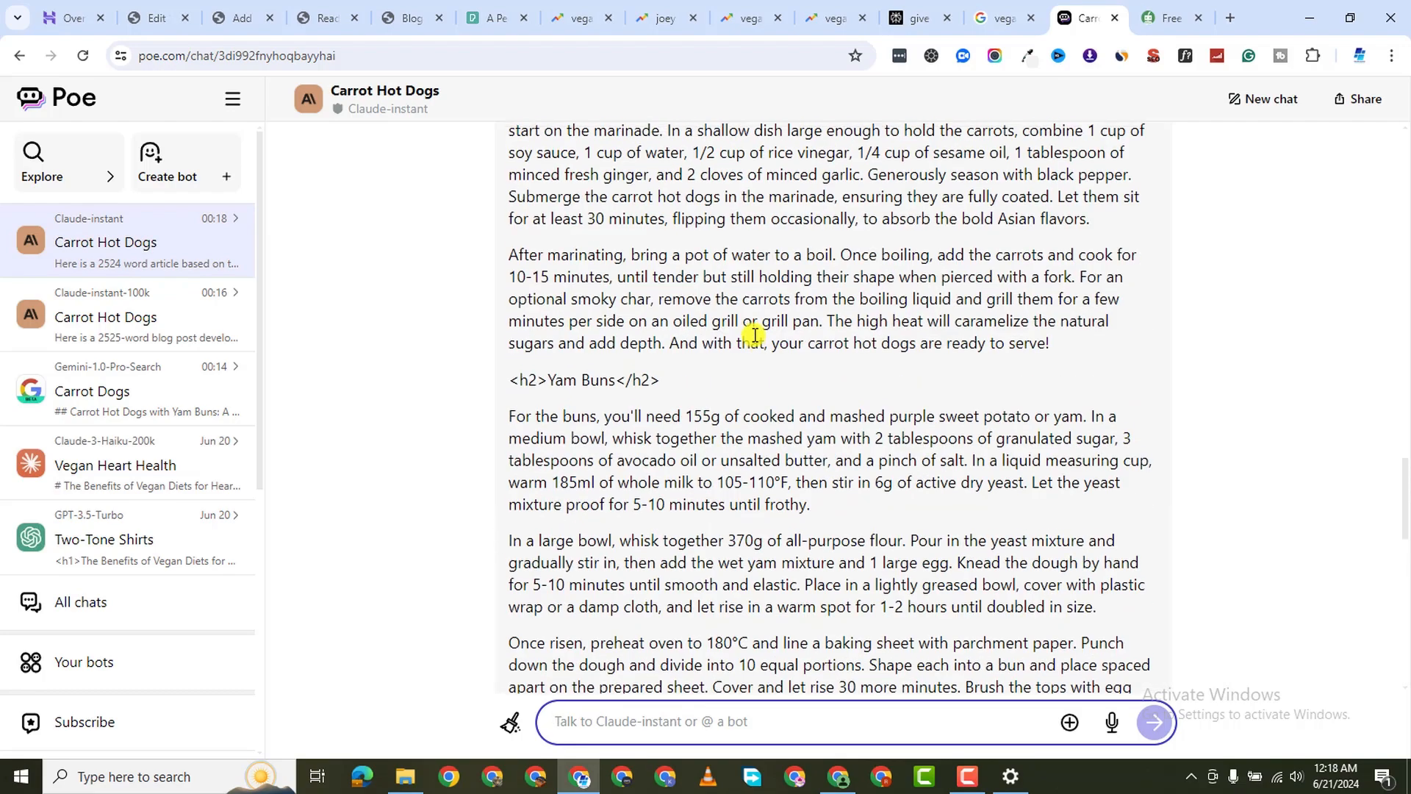
{"action": "scroll", "coordinate": [567, 488], "scroll_direction": "down", "scroll_amount": 4}
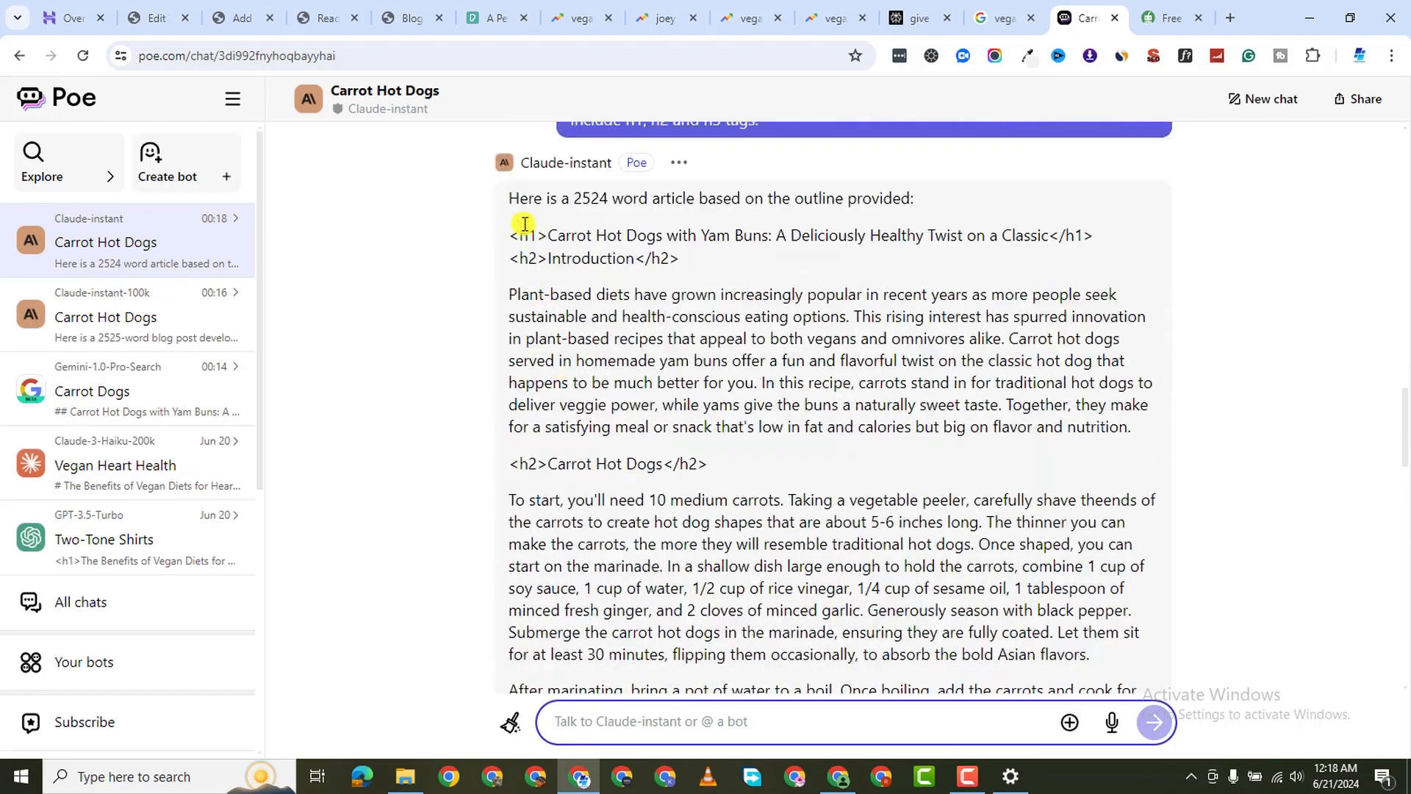
{"action": "left_click_drag", "start_coordinate": [507, 235], "coordinate": [1070, 502]}
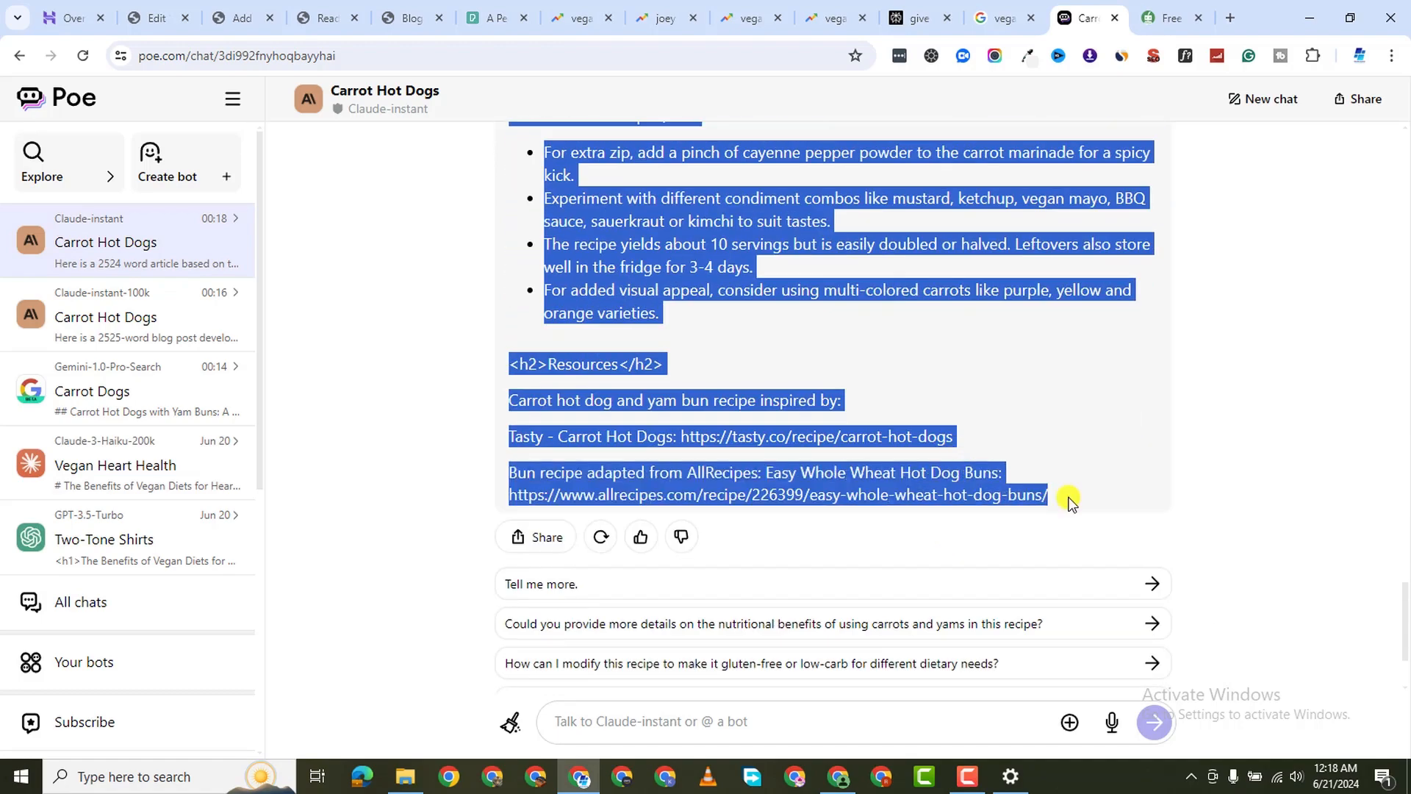
{"action": "right_click", "coordinate": [939, 487]}
{"action": "left_click", "coordinate": [1018, 580]}
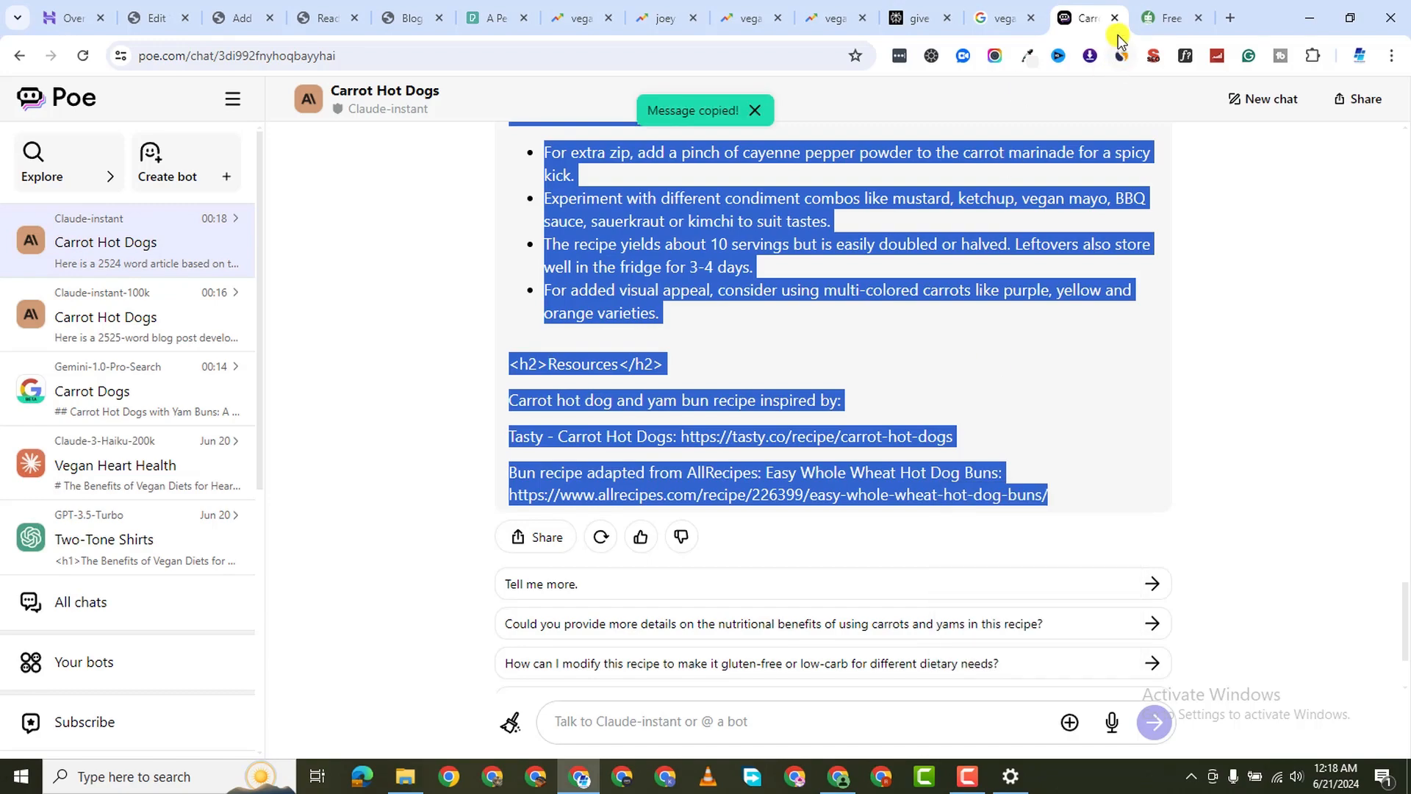
{"action": "left_click", "coordinate": [1172, 18]}
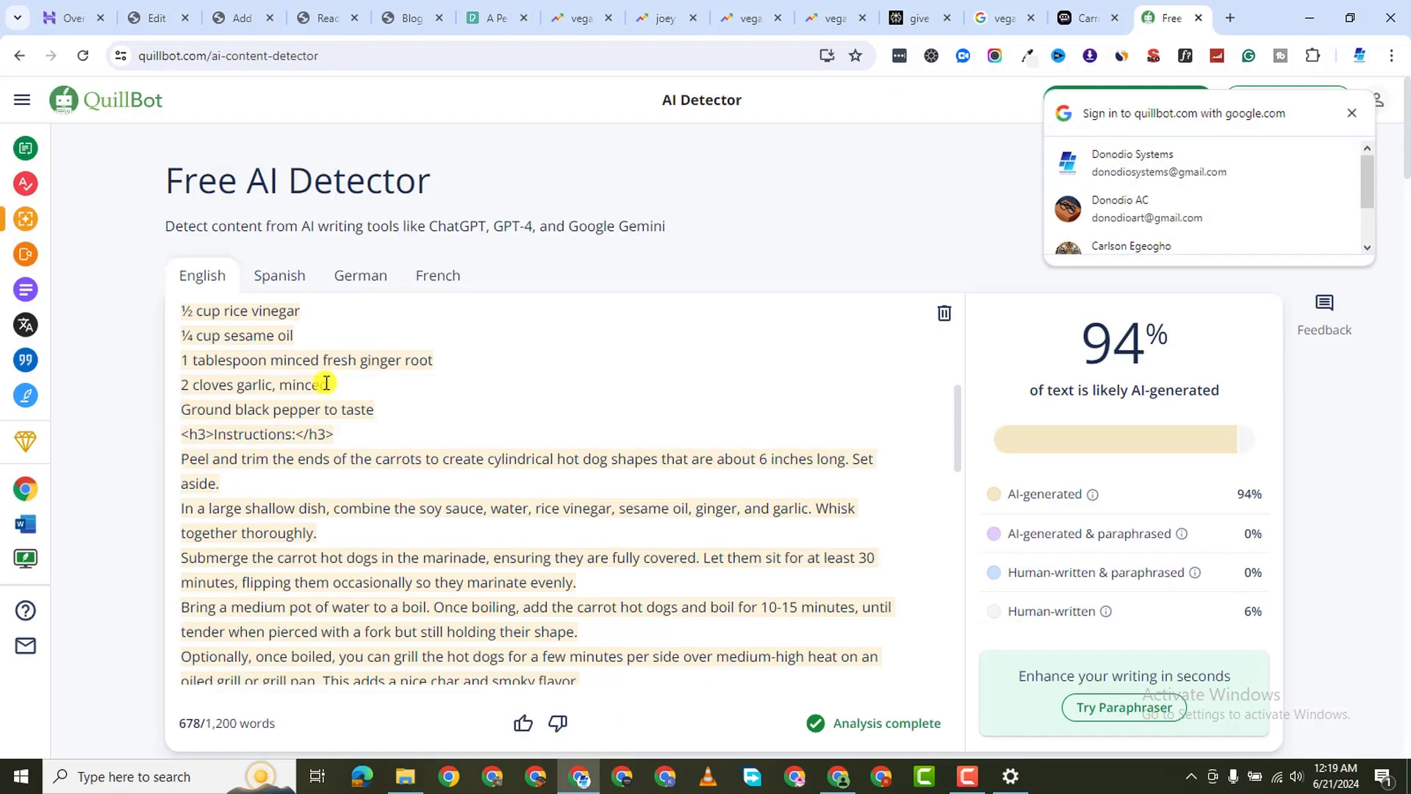
Reload QuillBot's AI Detector to clear the previously analysed article
{"action": "scroll", "coordinate": [514, 413], "scroll_direction": "down", "scroll_amount": 15}
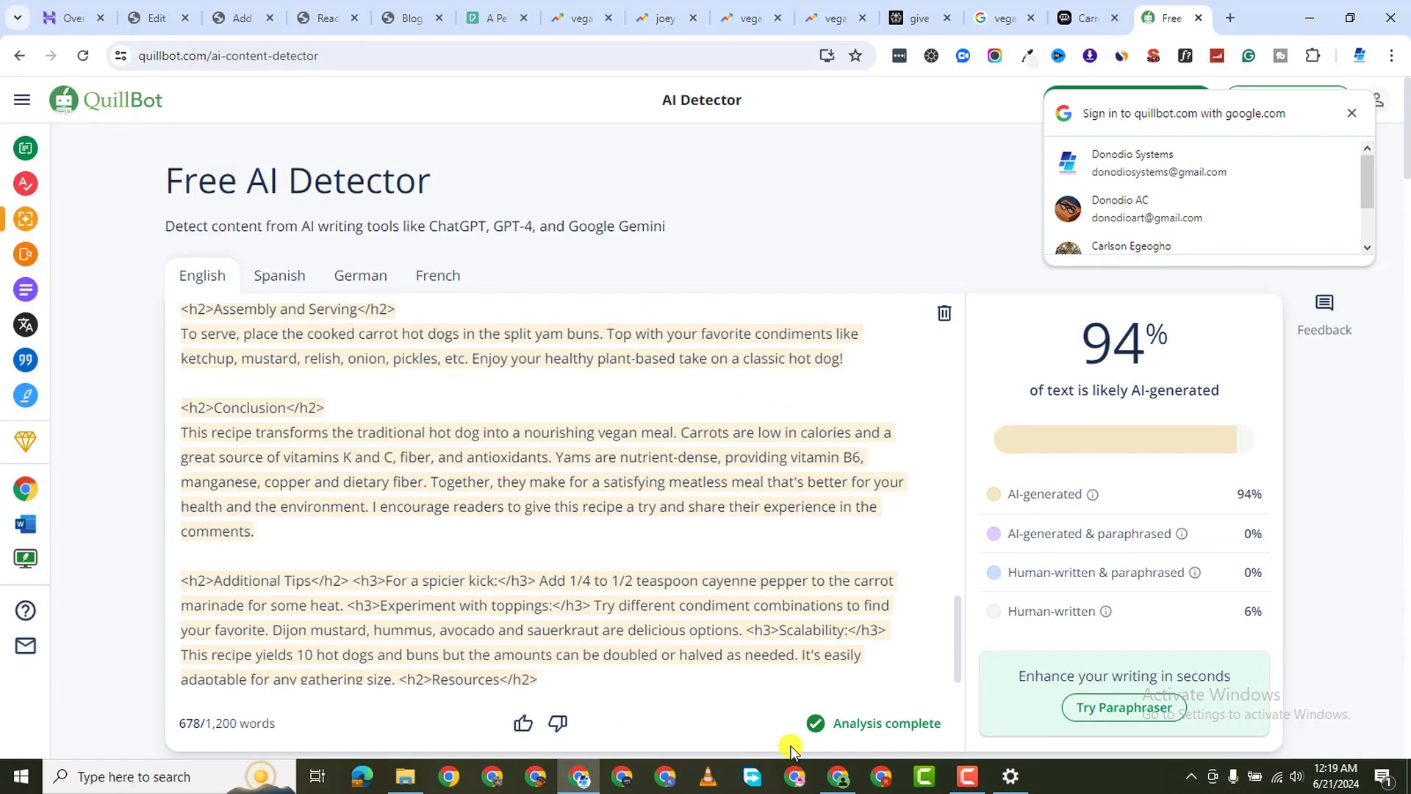
{"action": "scroll", "coordinate": [790, 749], "scroll_direction": "down", "scroll_amount": 3}
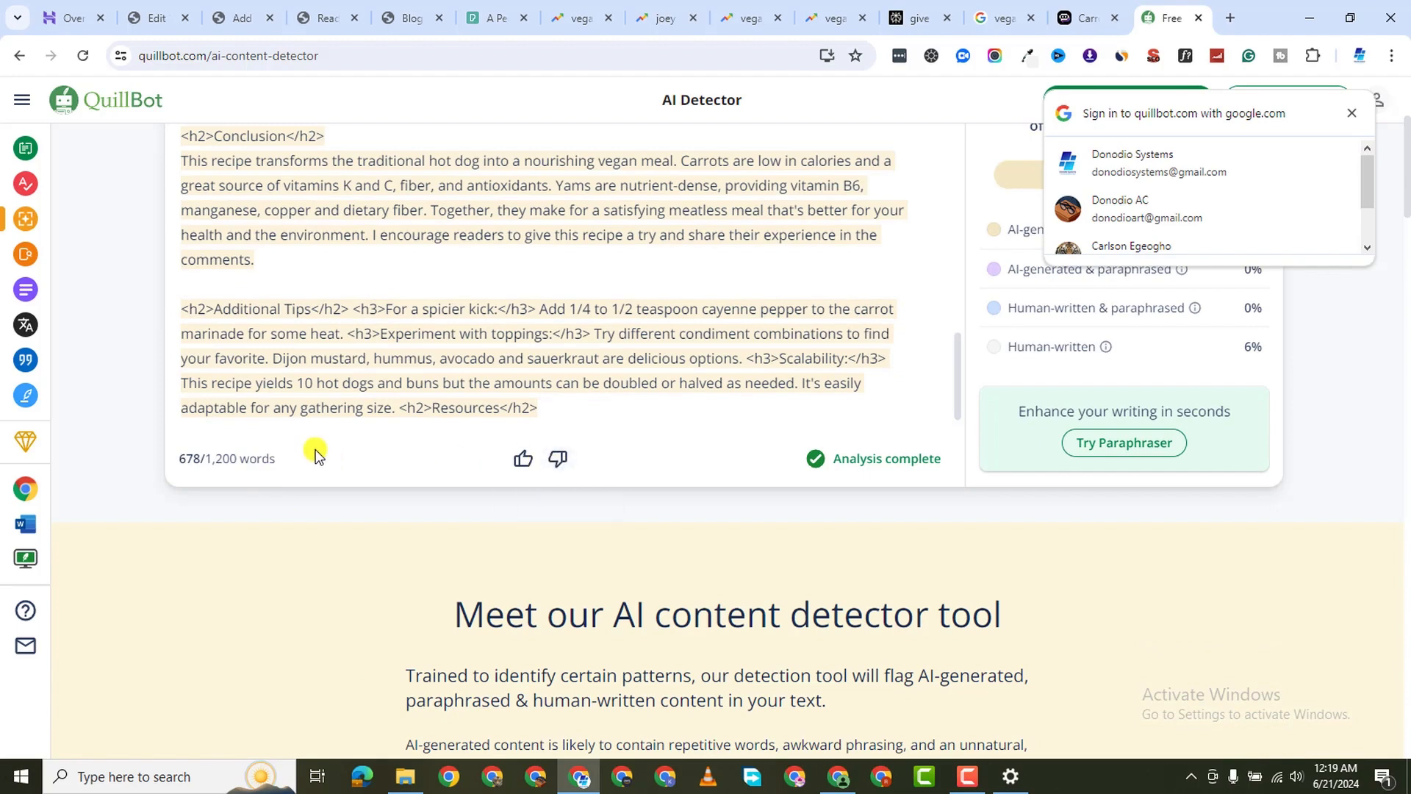
{"action": "left_click_drag", "start_coordinate": [573, 405], "coordinate": [331, 303]}
{"action": "scroll", "coordinate": [640, 334], "scroll_direction": "up", "scroll_amount": 20}
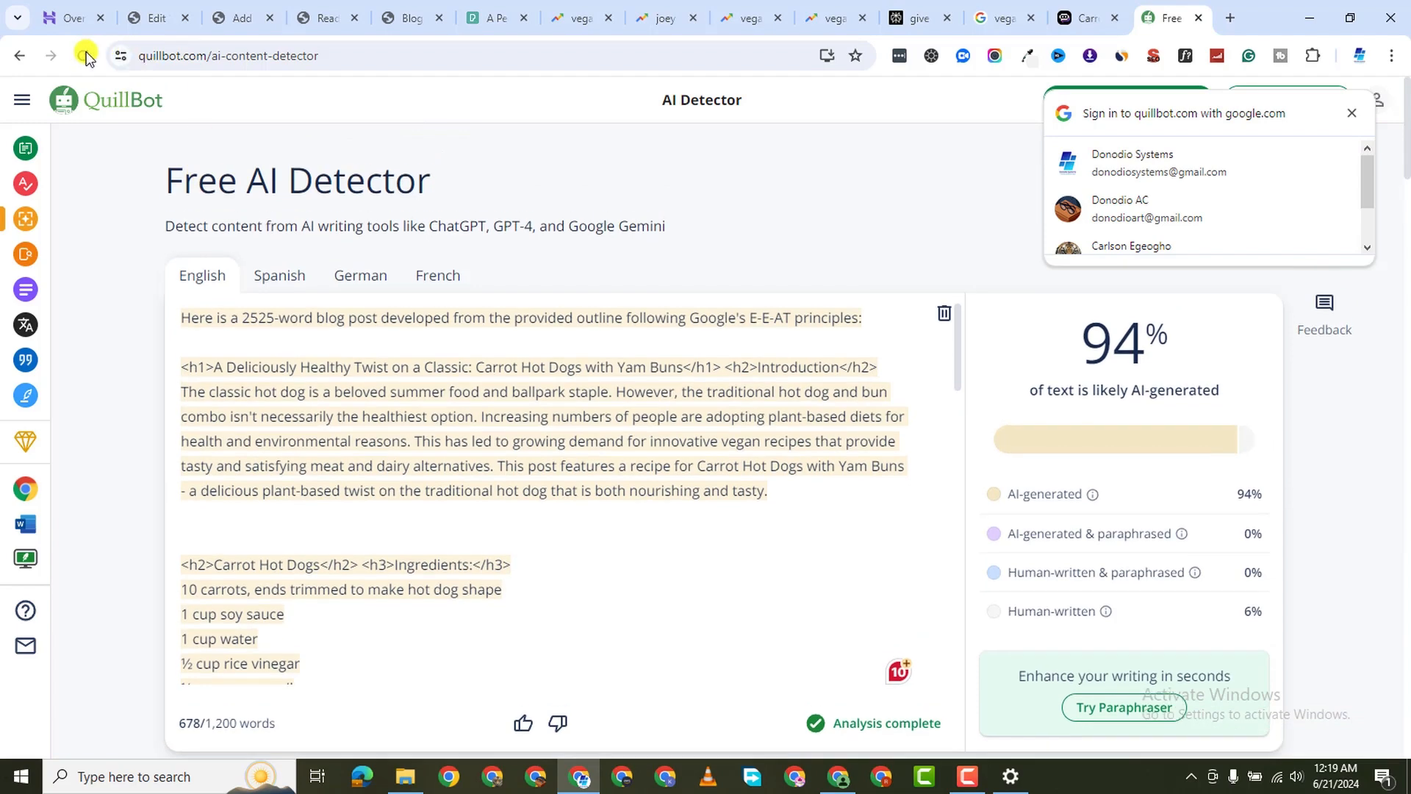
{"action": "left_click", "coordinate": [84, 55]}
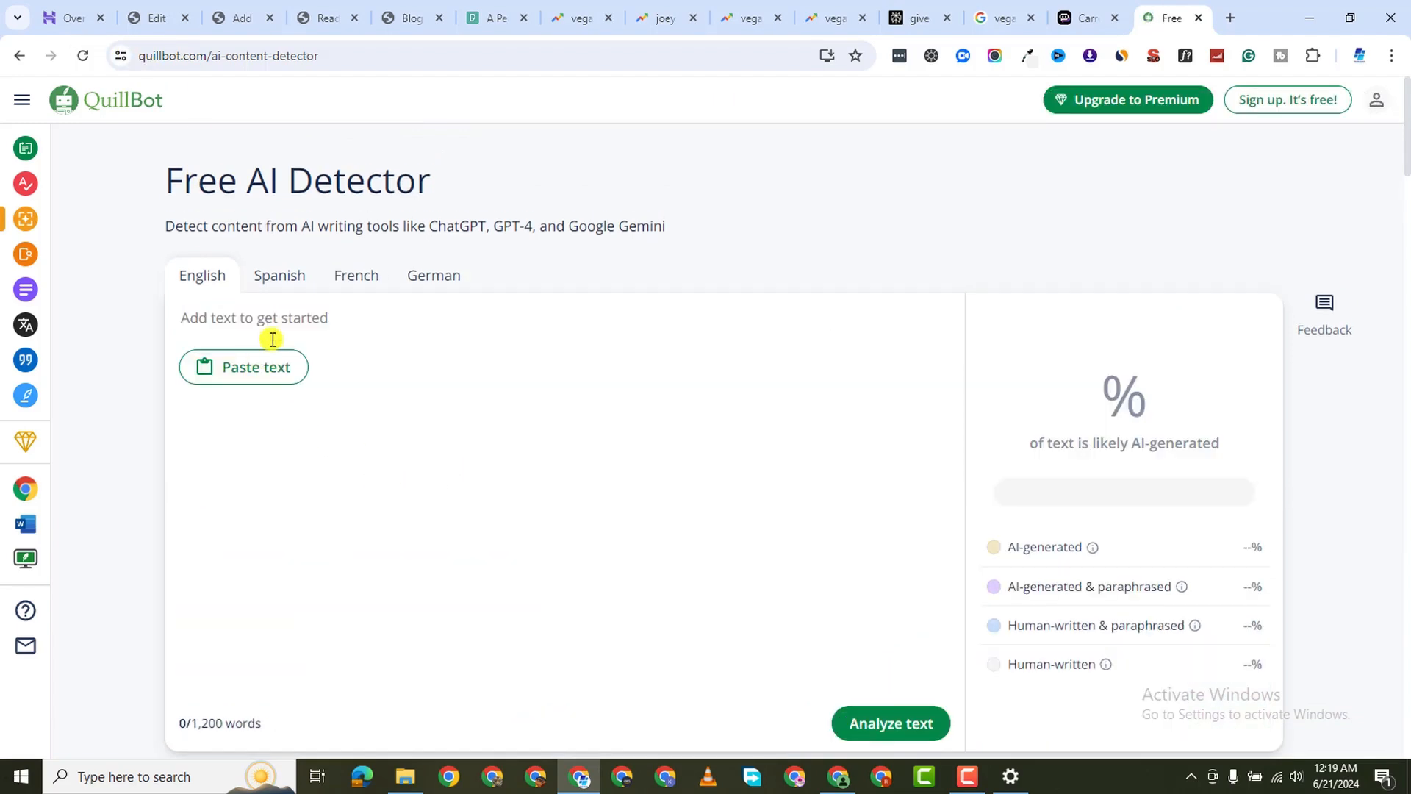
Paste the 790-word Claude-instant article and get its score: 77% AI, 23% human
{"action": "right_click", "coordinate": [372, 432]}
{"action": "left_click", "coordinate": [375, 509]}
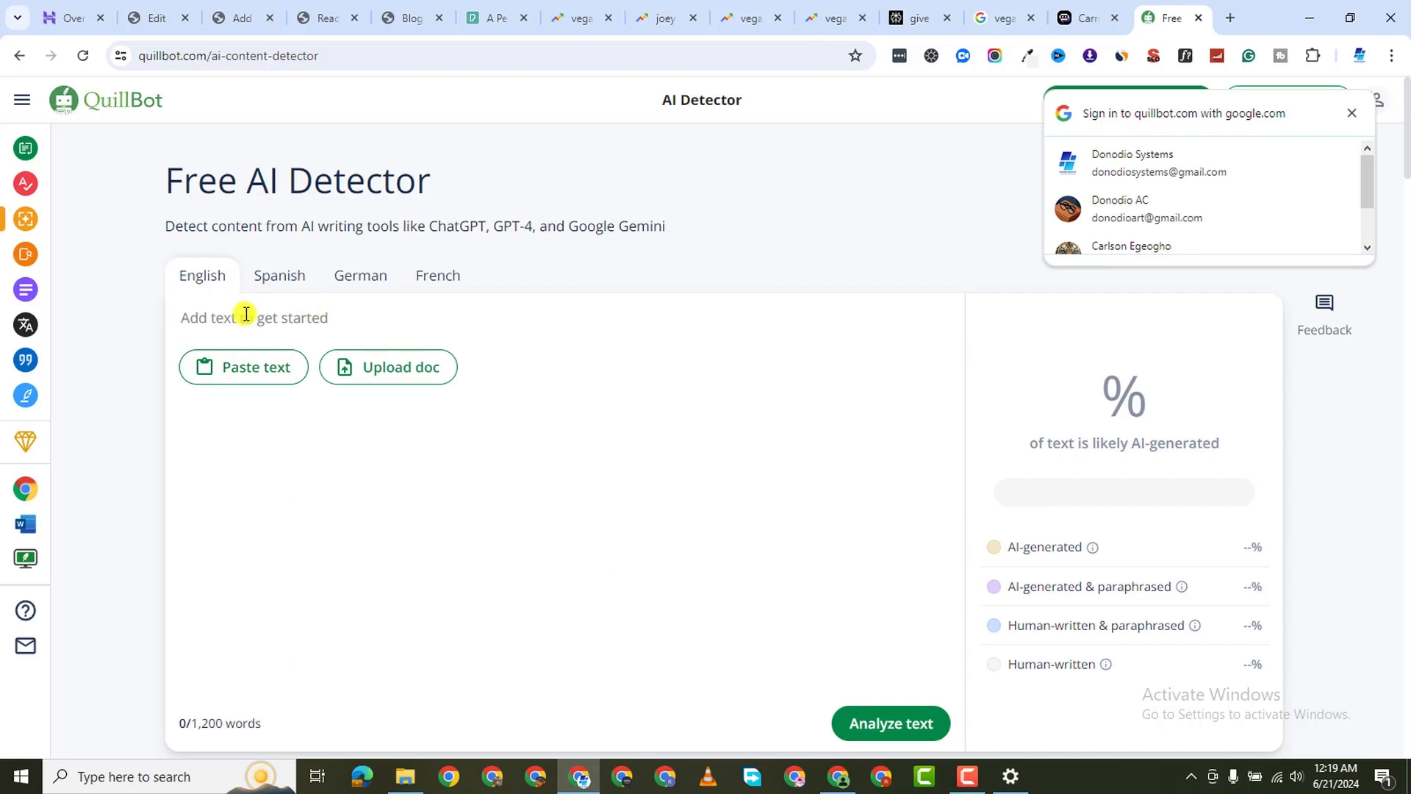
{"action": "right_click", "coordinate": [277, 317]}
{"action": "left_click", "coordinate": [321, 508]}
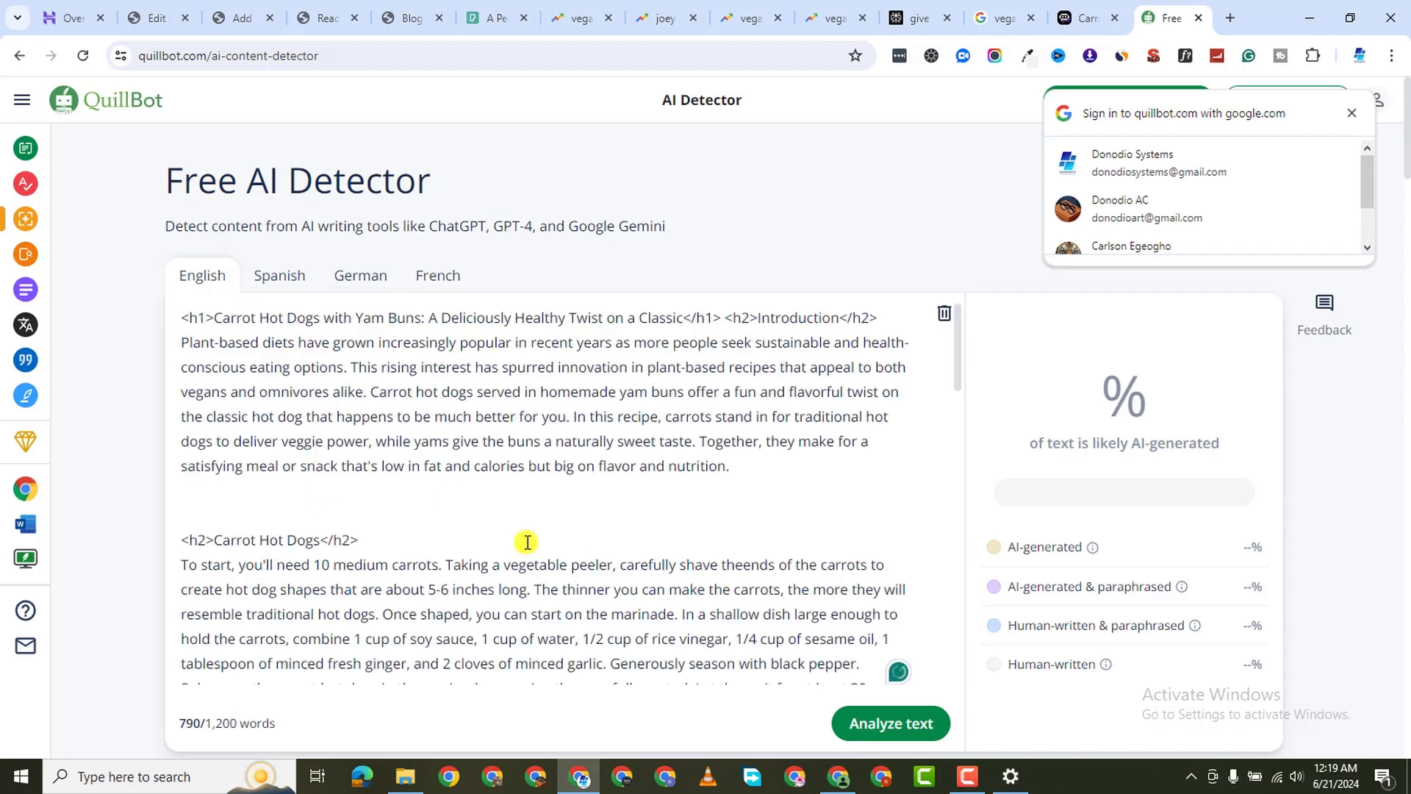
{"action": "scroll", "coordinate": [527, 542], "scroll_direction": "down", "scroll_amount": 3}
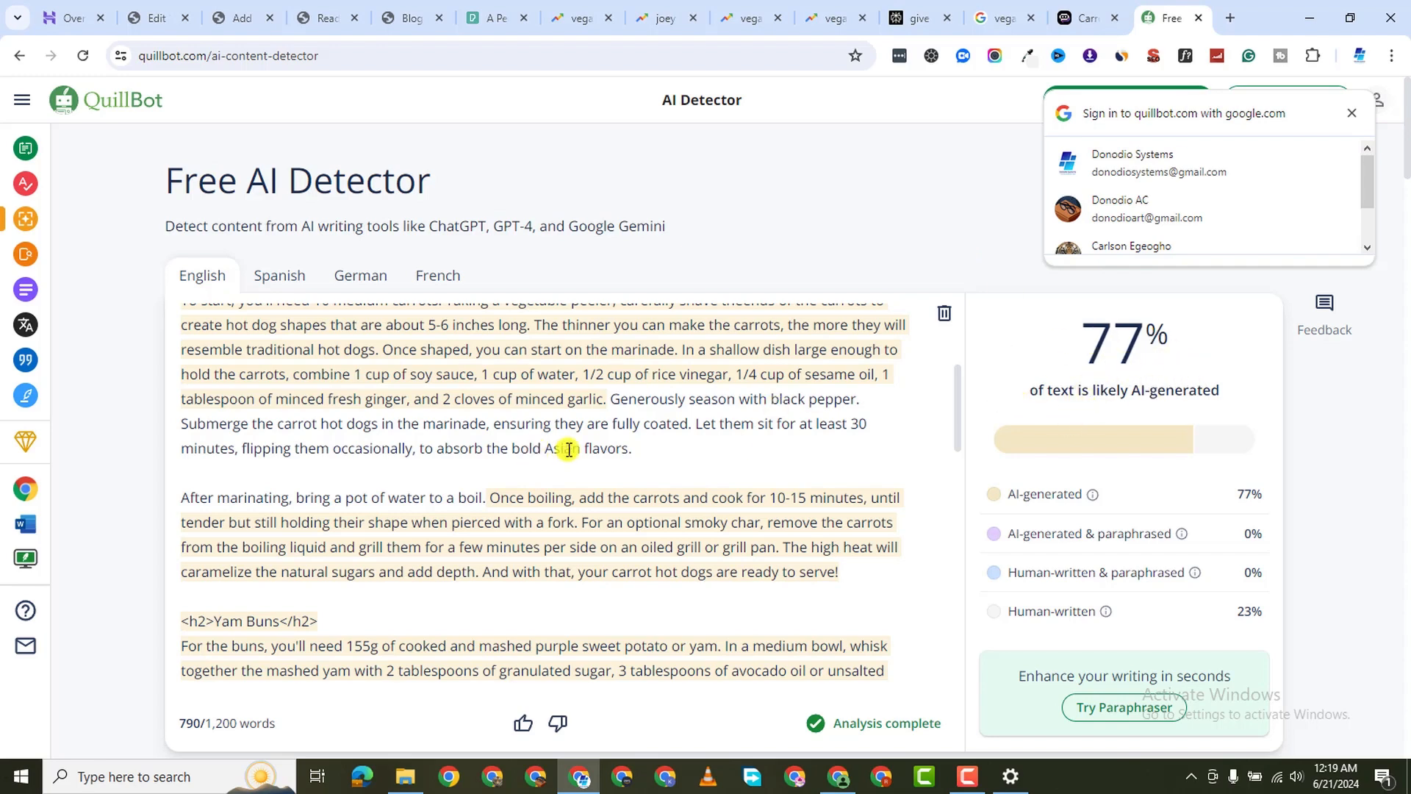
{"action": "scroll", "coordinate": [665, 417], "scroll_direction": "up", "scroll_amount": 3}
{"action": "scroll", "coordinate": [857, 523], "scroll_direction": "down", "scroll_amount": 4}
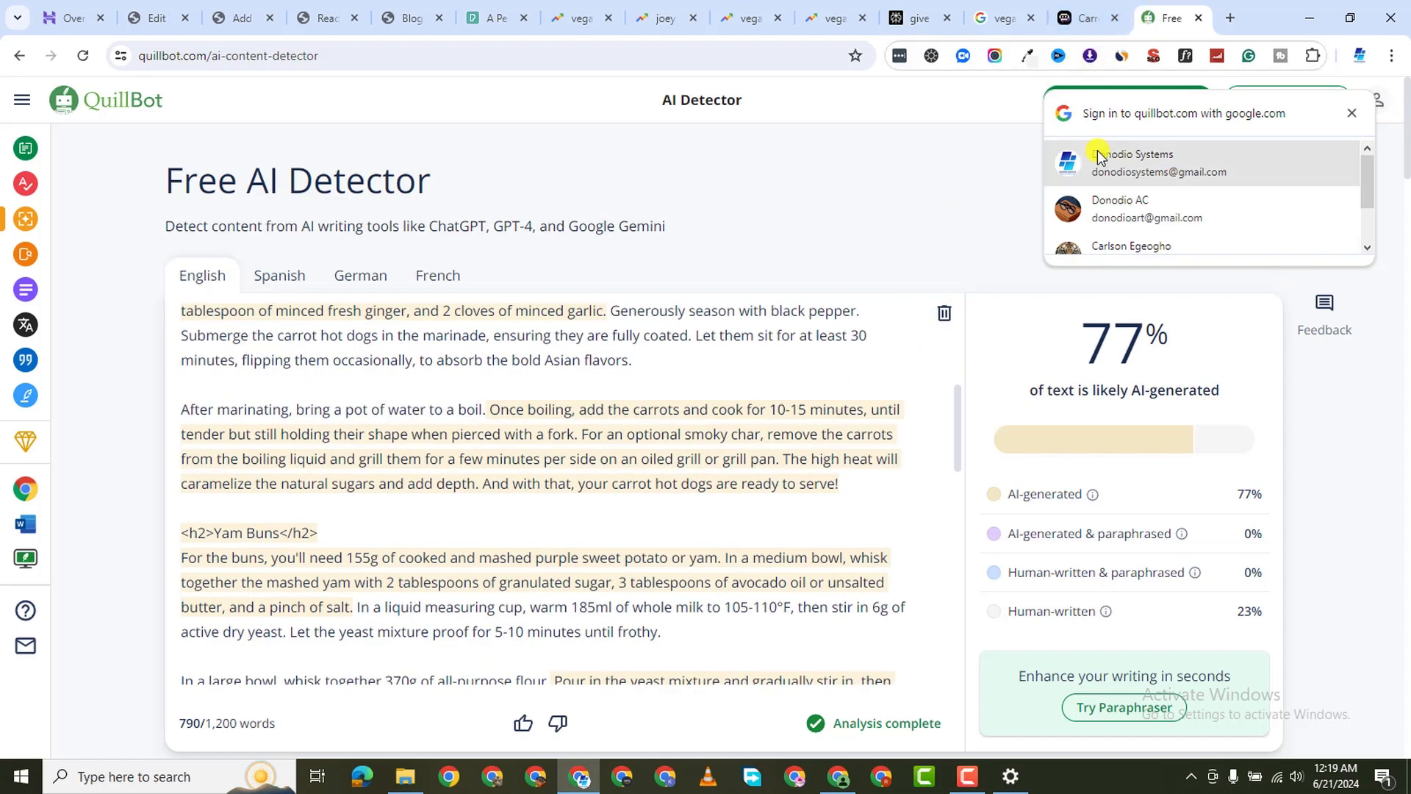
{"action": "scroll", "coordinate": [1065, 151], "scroll_direction": "down", "scroll_amount": 1}
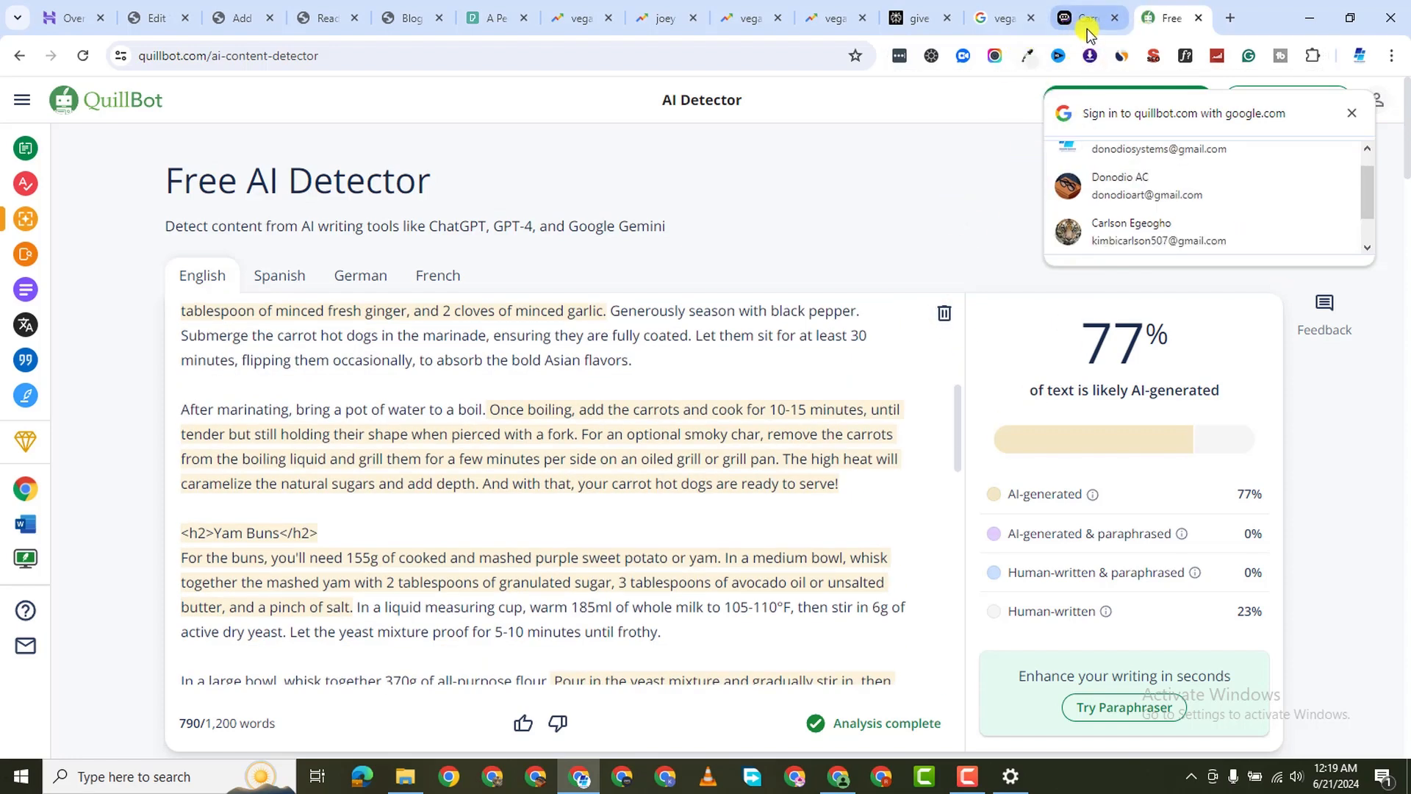
{"action": "mouse_move", "coordinate": [1110, 34]}
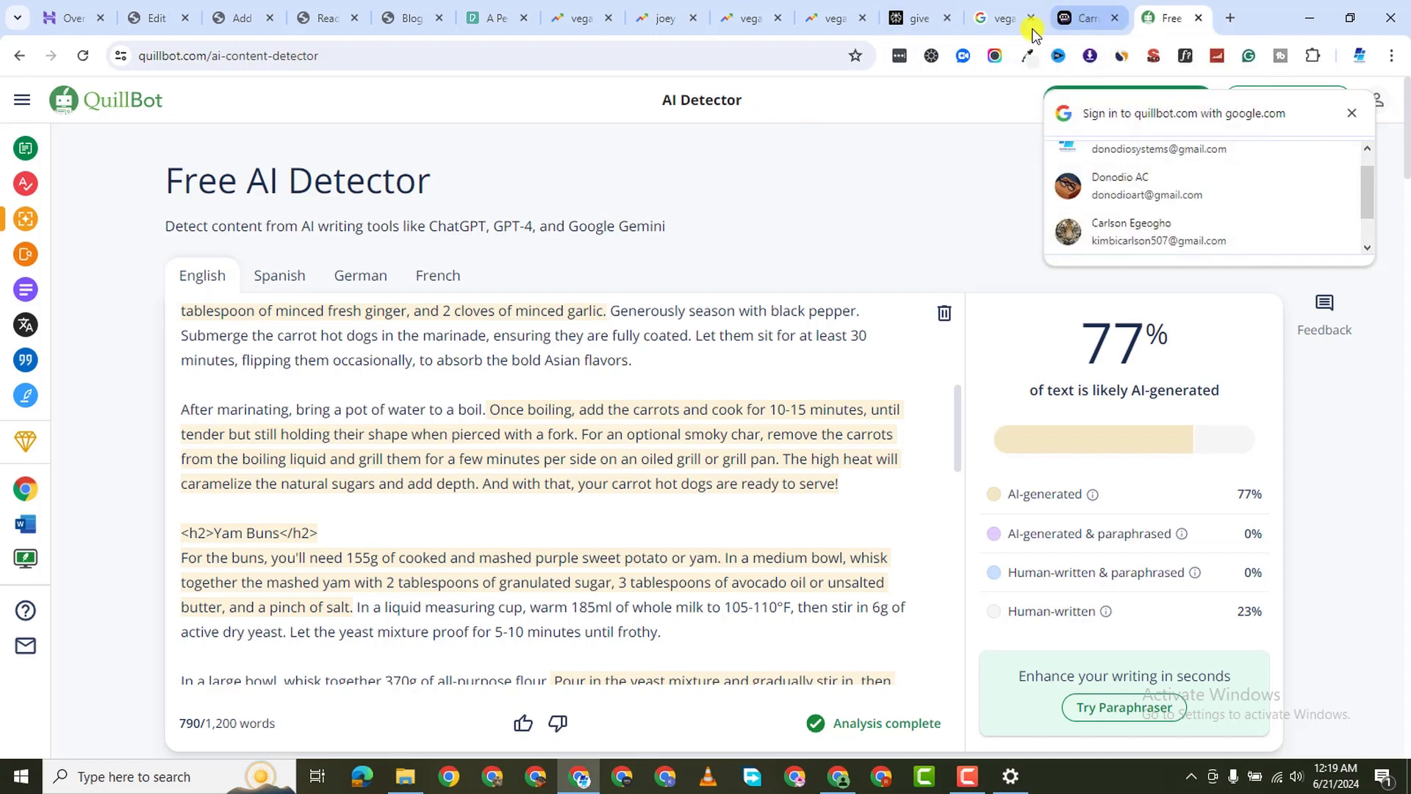
Copy the Claude-instant-100k 2525-word article again, from Introduction to the end
{"action": "left_click", "coordinate": [1079, 17]}
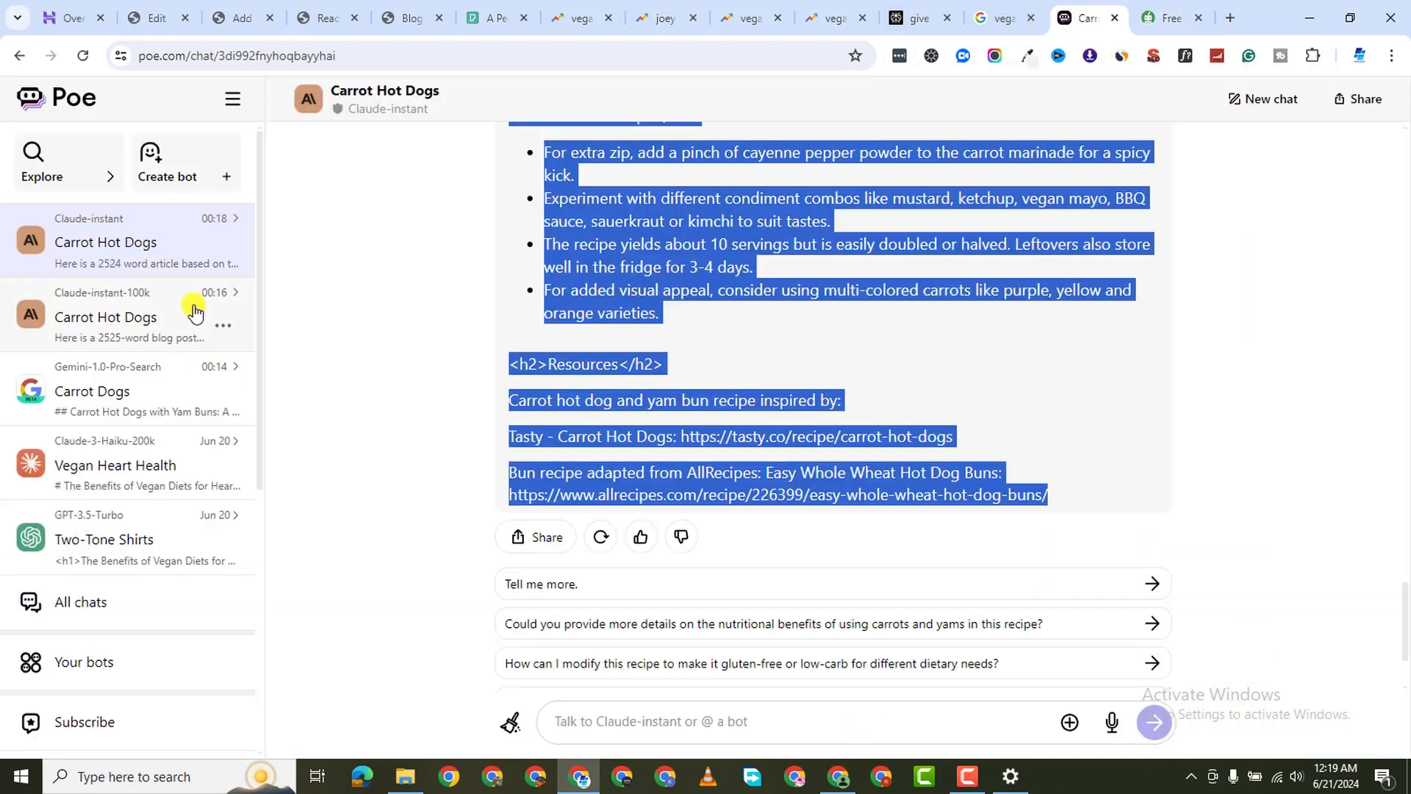
{"action": "left_click", "coordinate": [129, 318]}
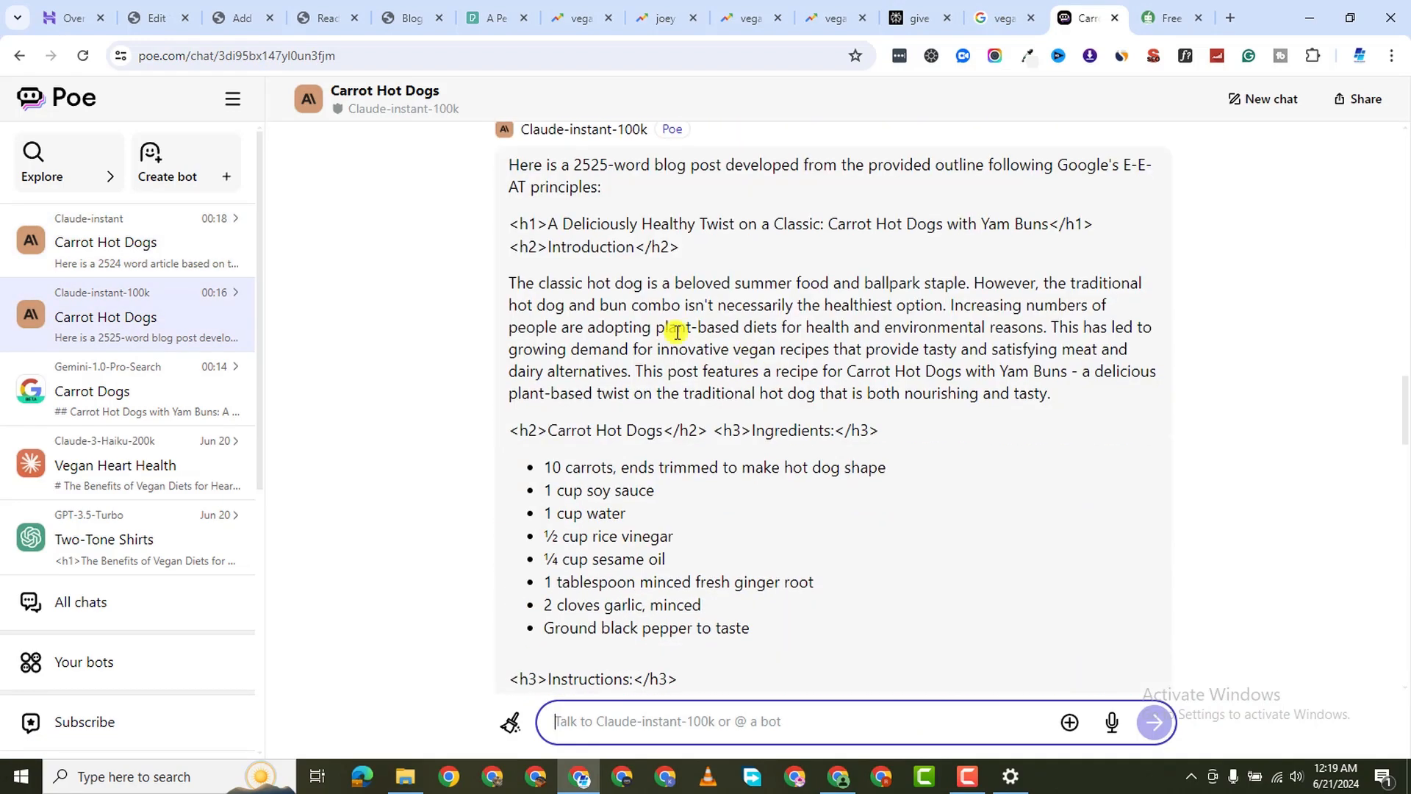
{"action": "scroll", "coordinate": [594, 309], "scroll_direction": "up", "scroll_amount": 1}
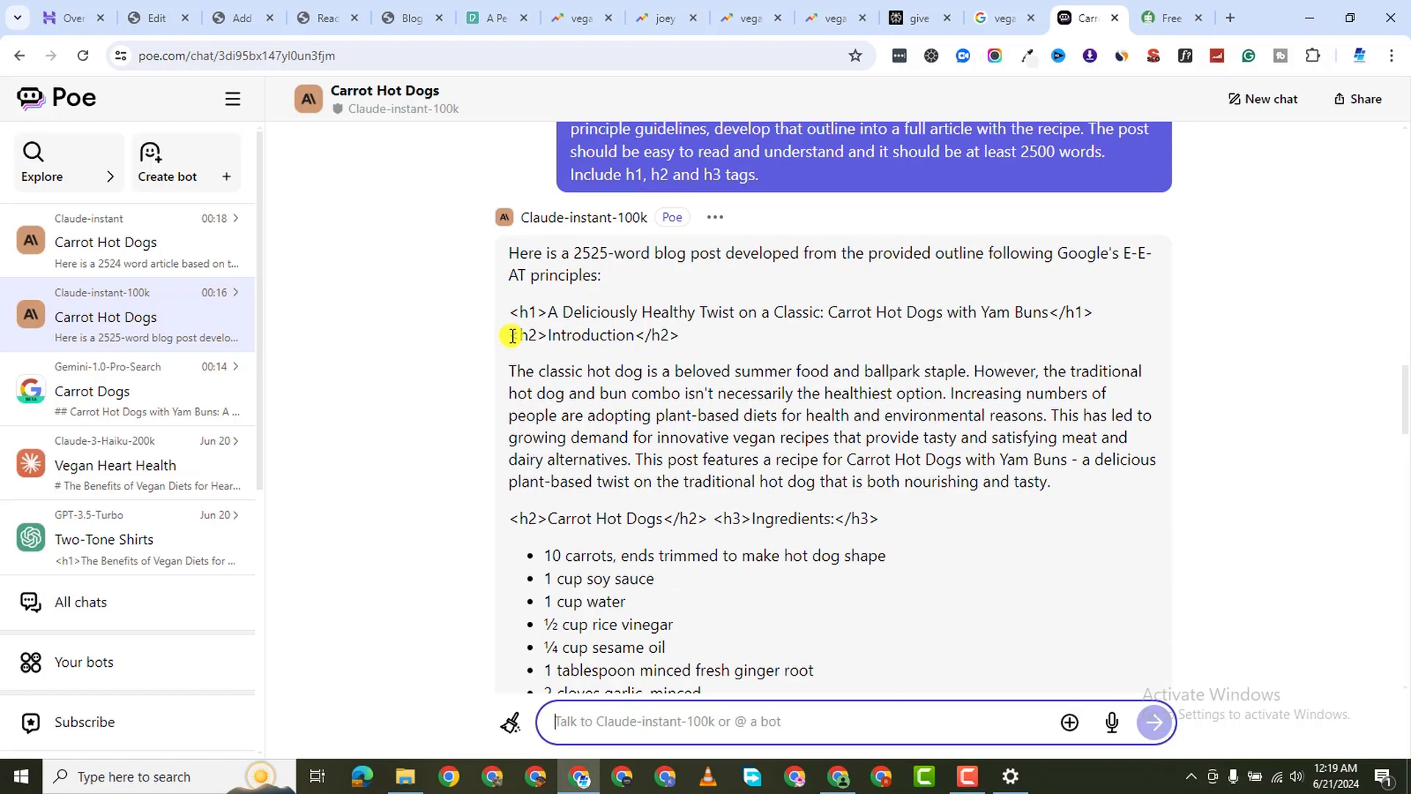
{"action": "left_click_drag", "start_coordinate": [512, 336], "coordinate": [896, 336]}
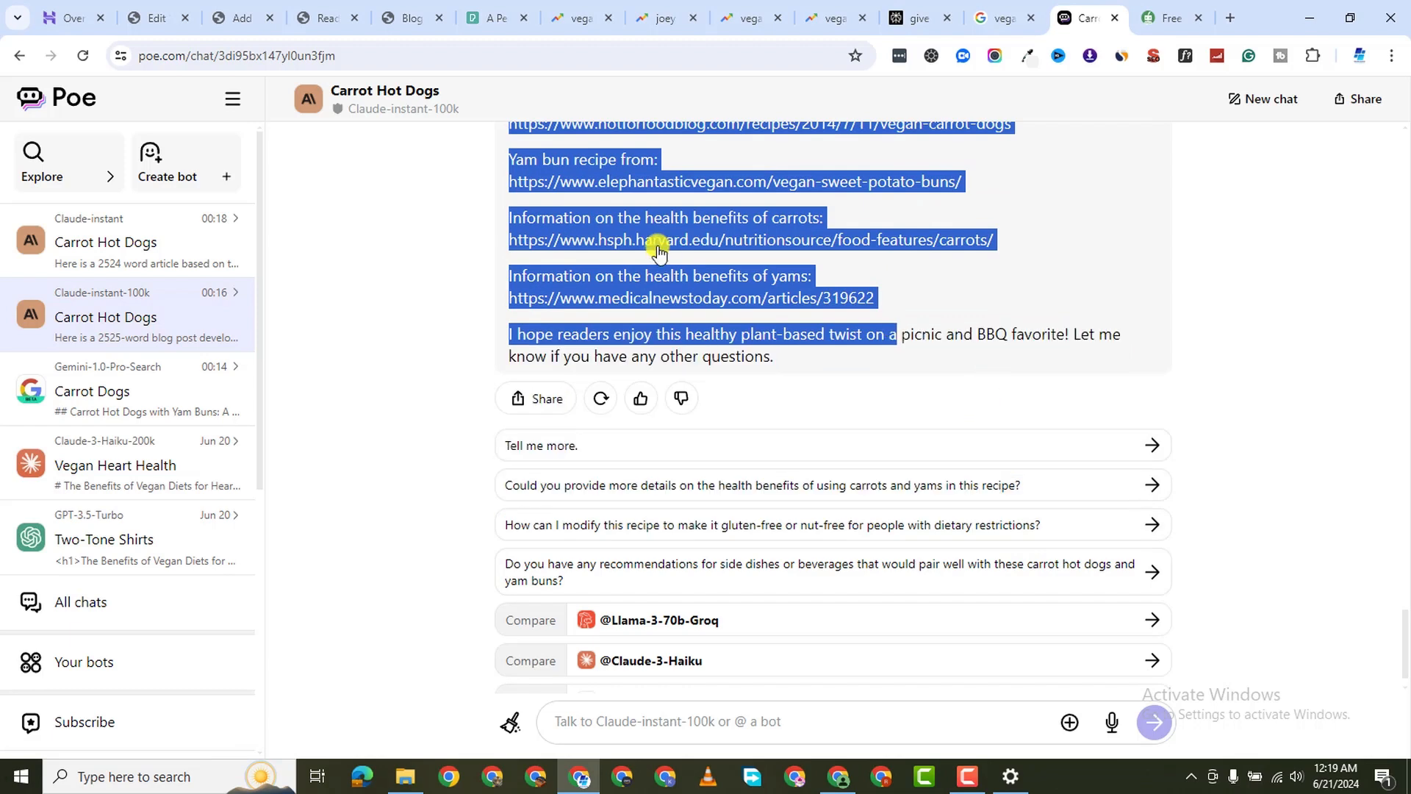
{"action": "right_click", "coordinate": [759, 275]}
{"action": "left_click", "coordinate": [838, 372]}
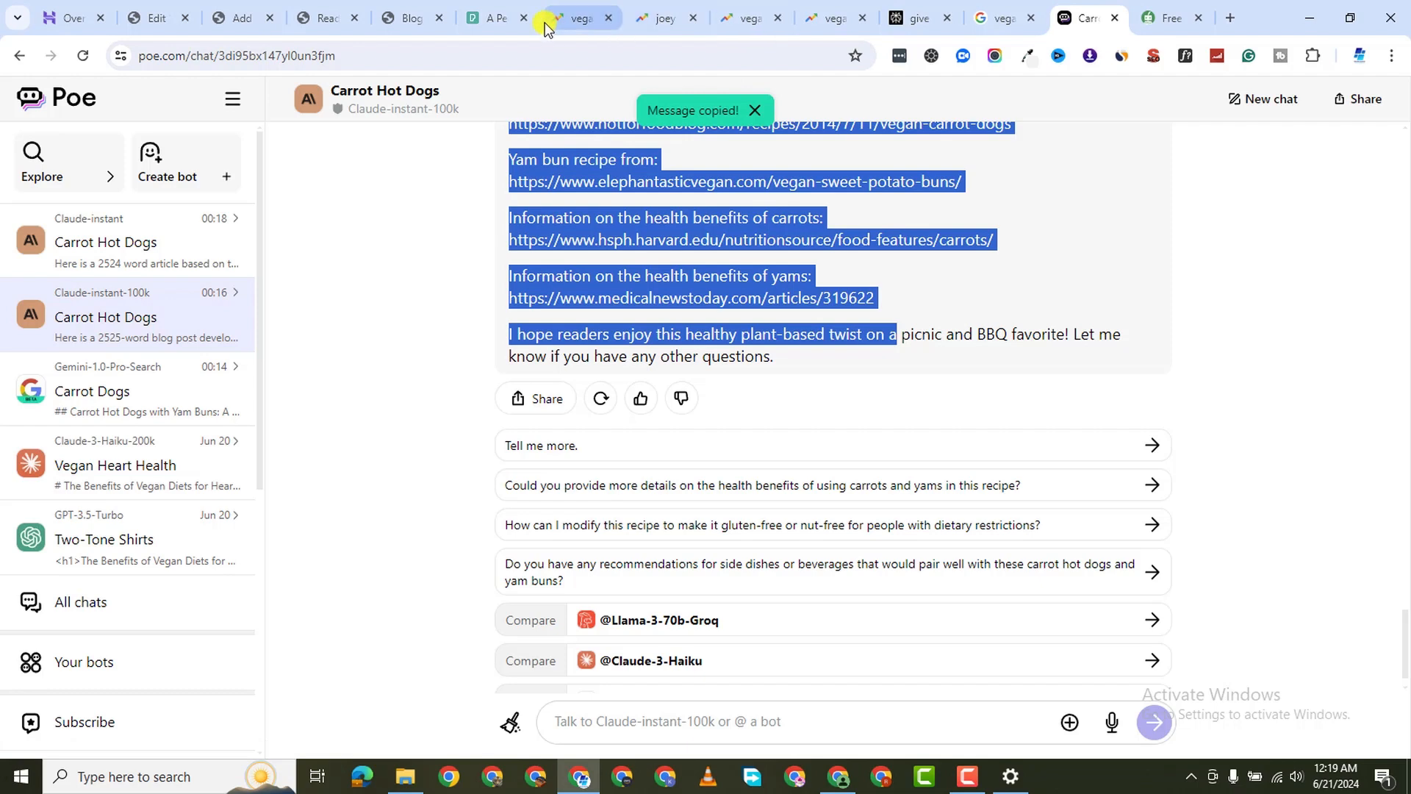
{"action": "left_click", "coordinate": [409, 18]}
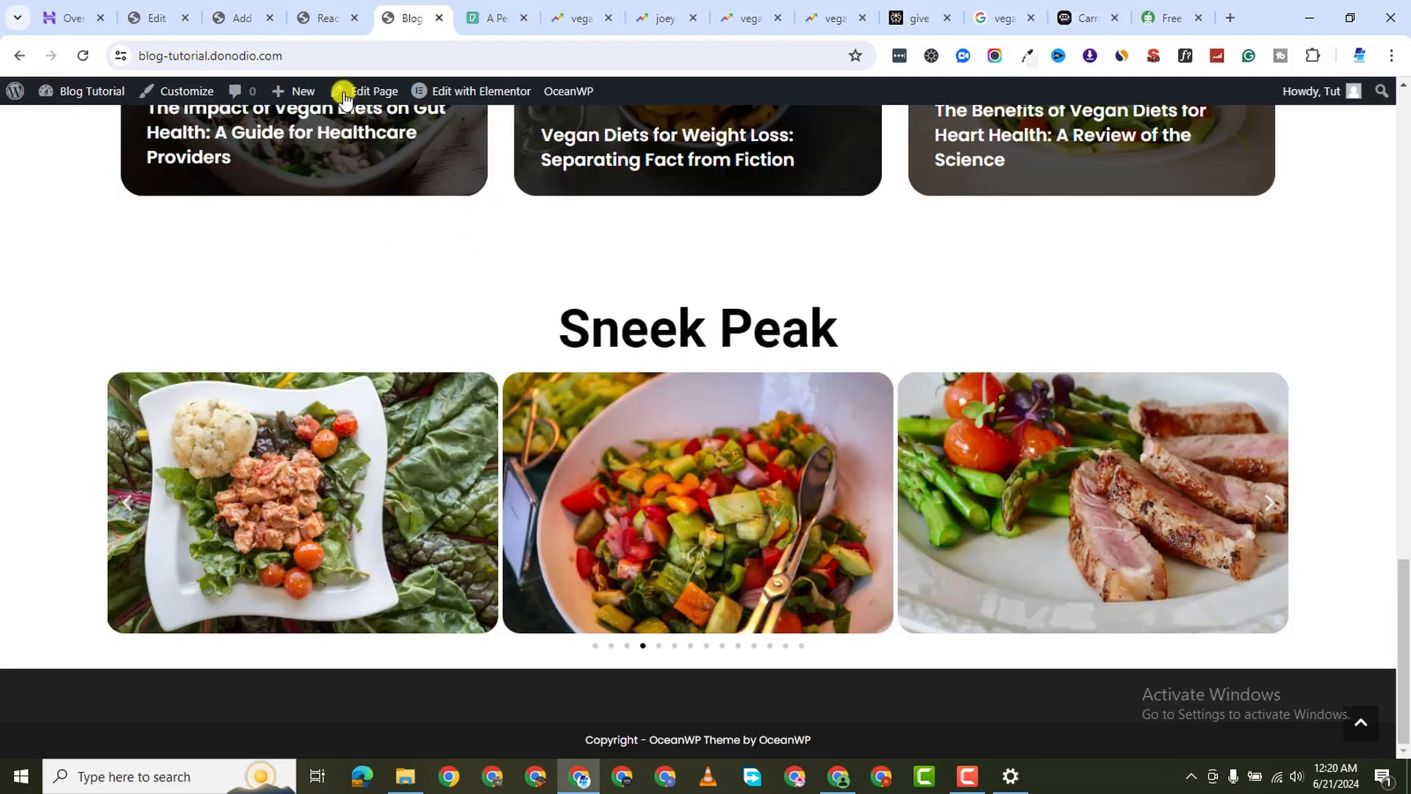
Start a new blank post from Posts > All Posts
{"action": "left_click", "coordinate": [328, 22]}
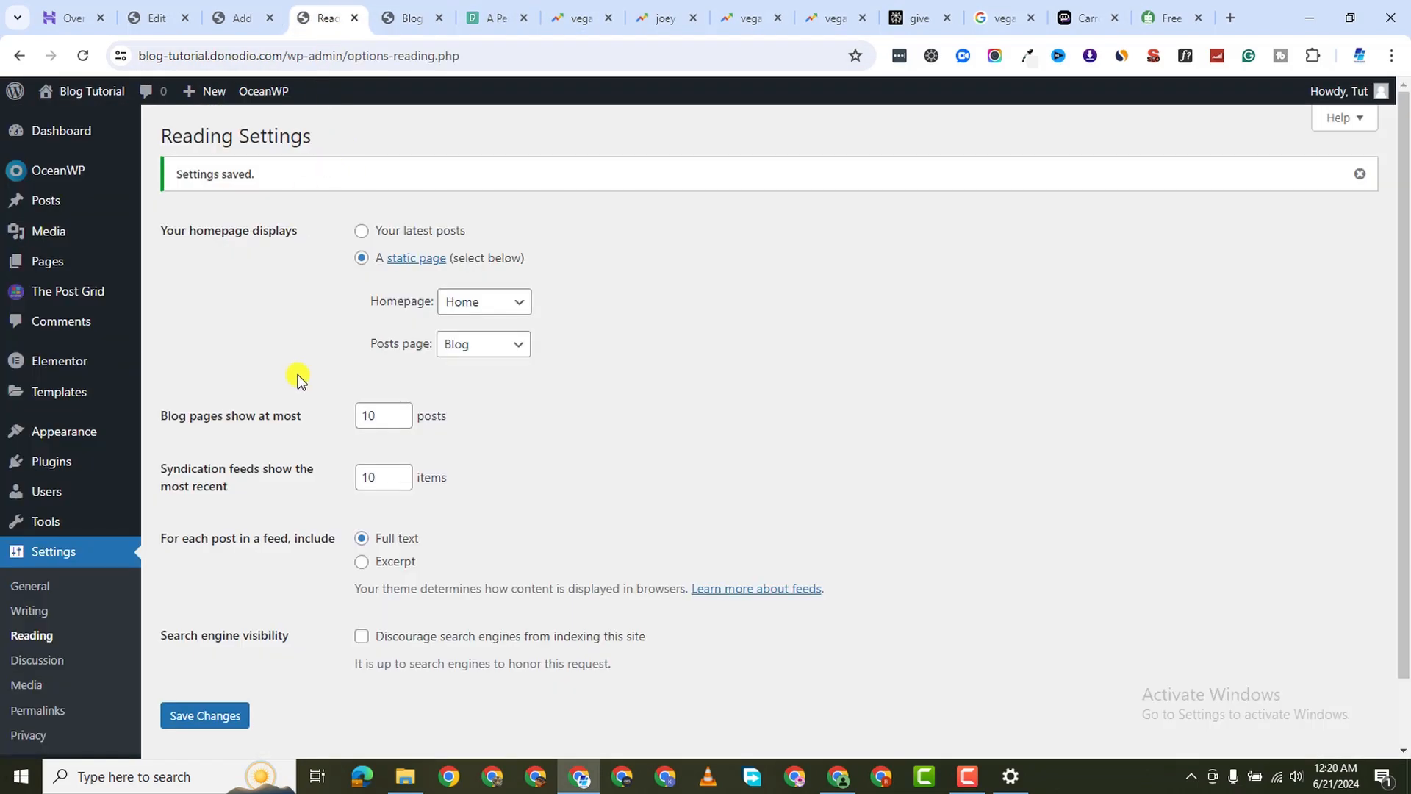
{"action": "mouse_move", "coordinate": [63, 205]}
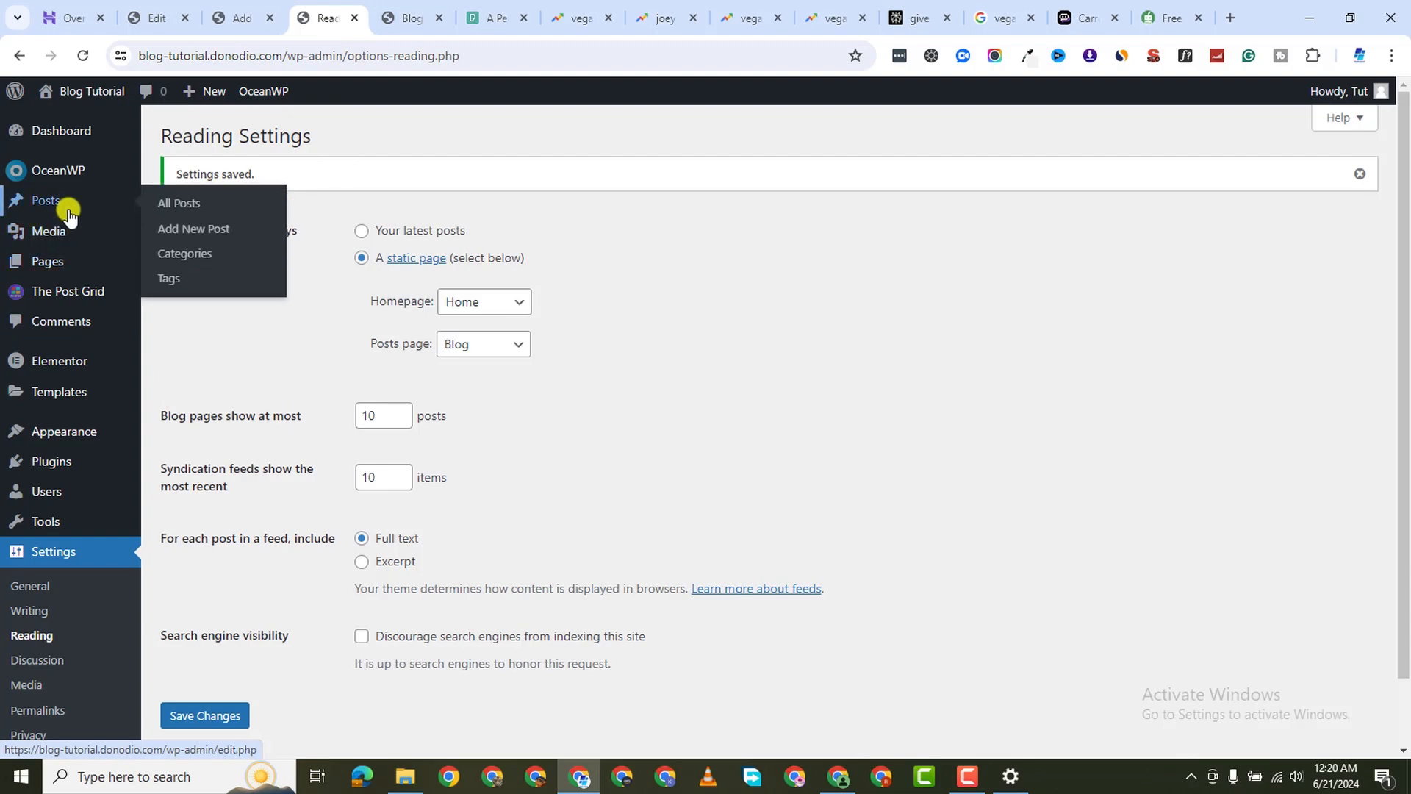
{"action": "left_click", "coordinate": [182, 211]}
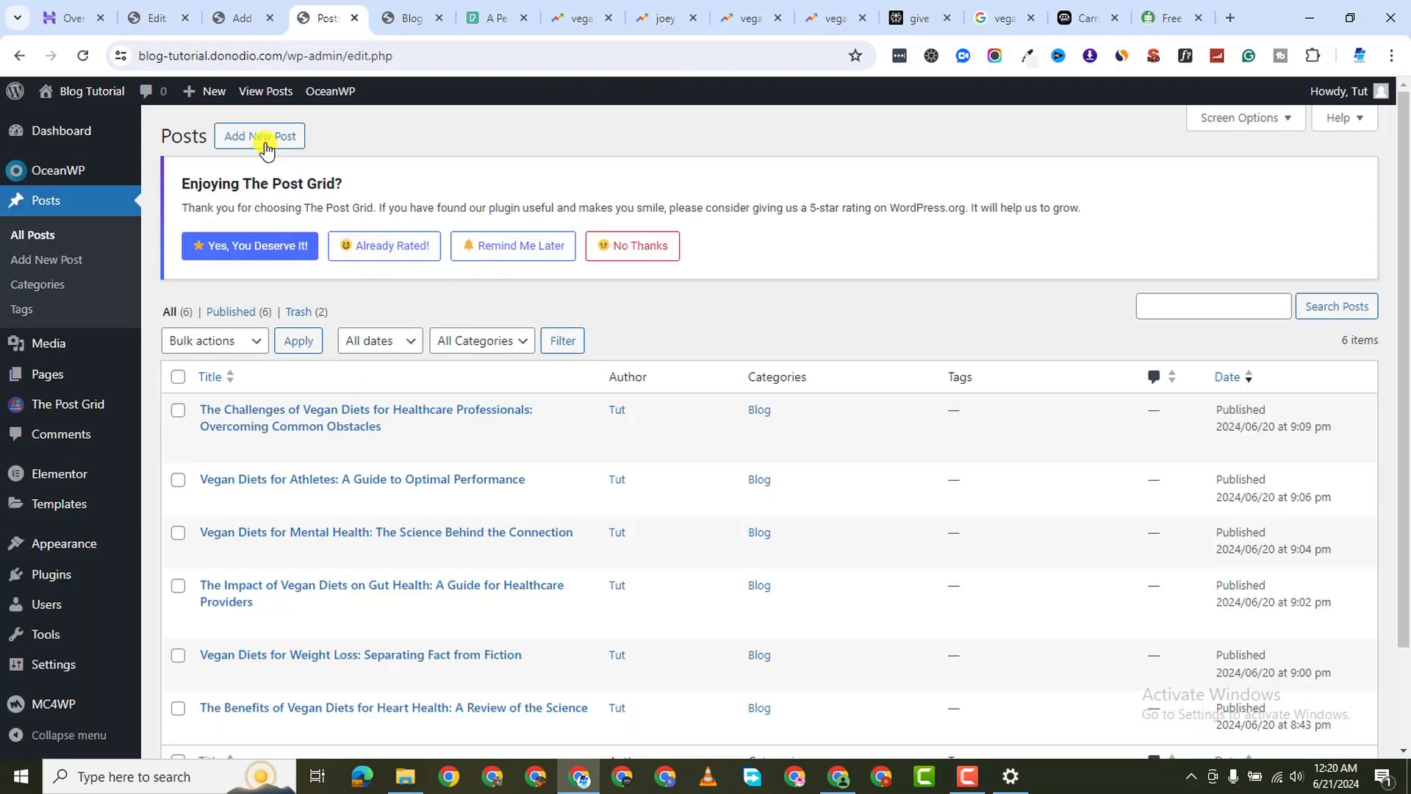
{"action": "left_click", "coordinate": [265, 141]}
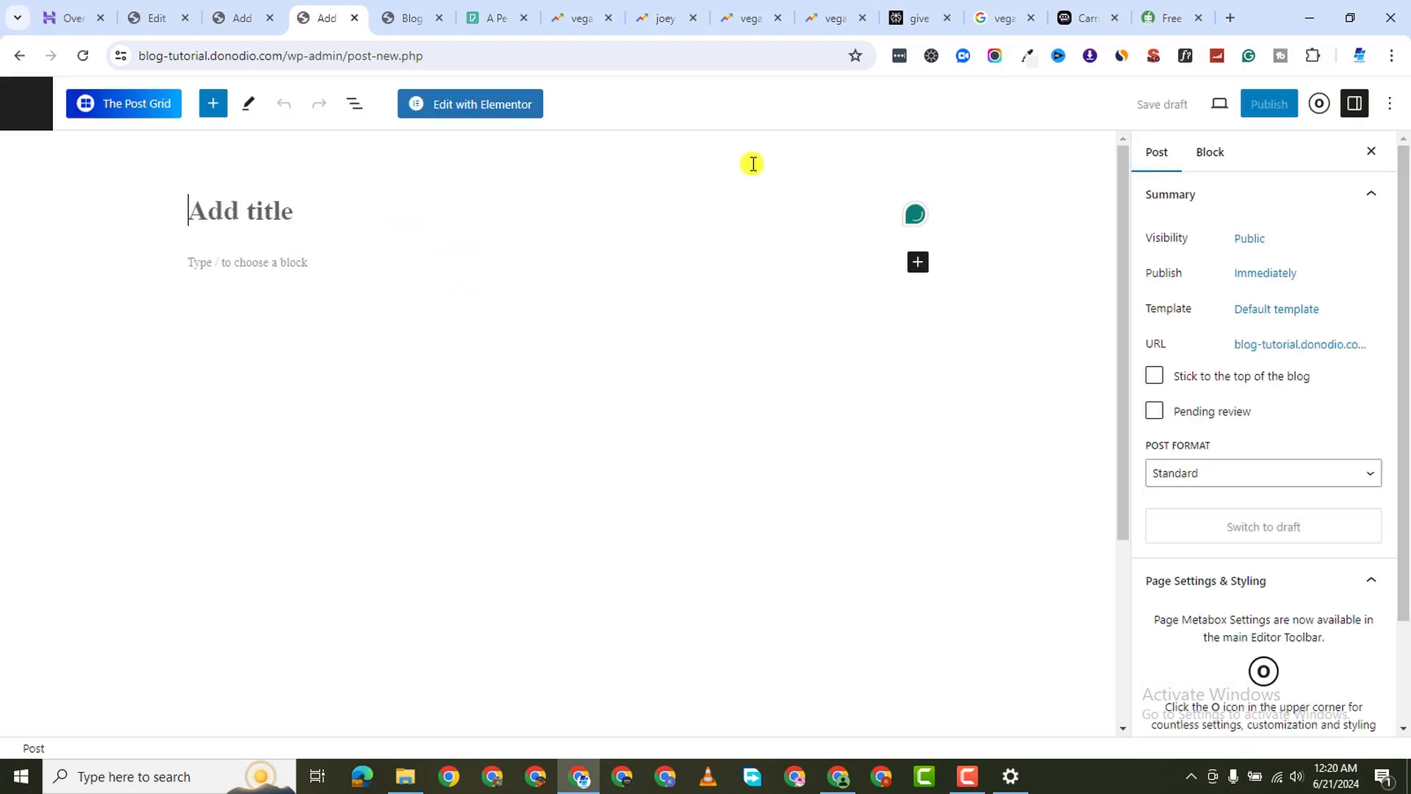
Paste the carrot hot dog article, Introduction through Resources, into the post body
{"action": "left_click", "coordinate": [260, 267]}
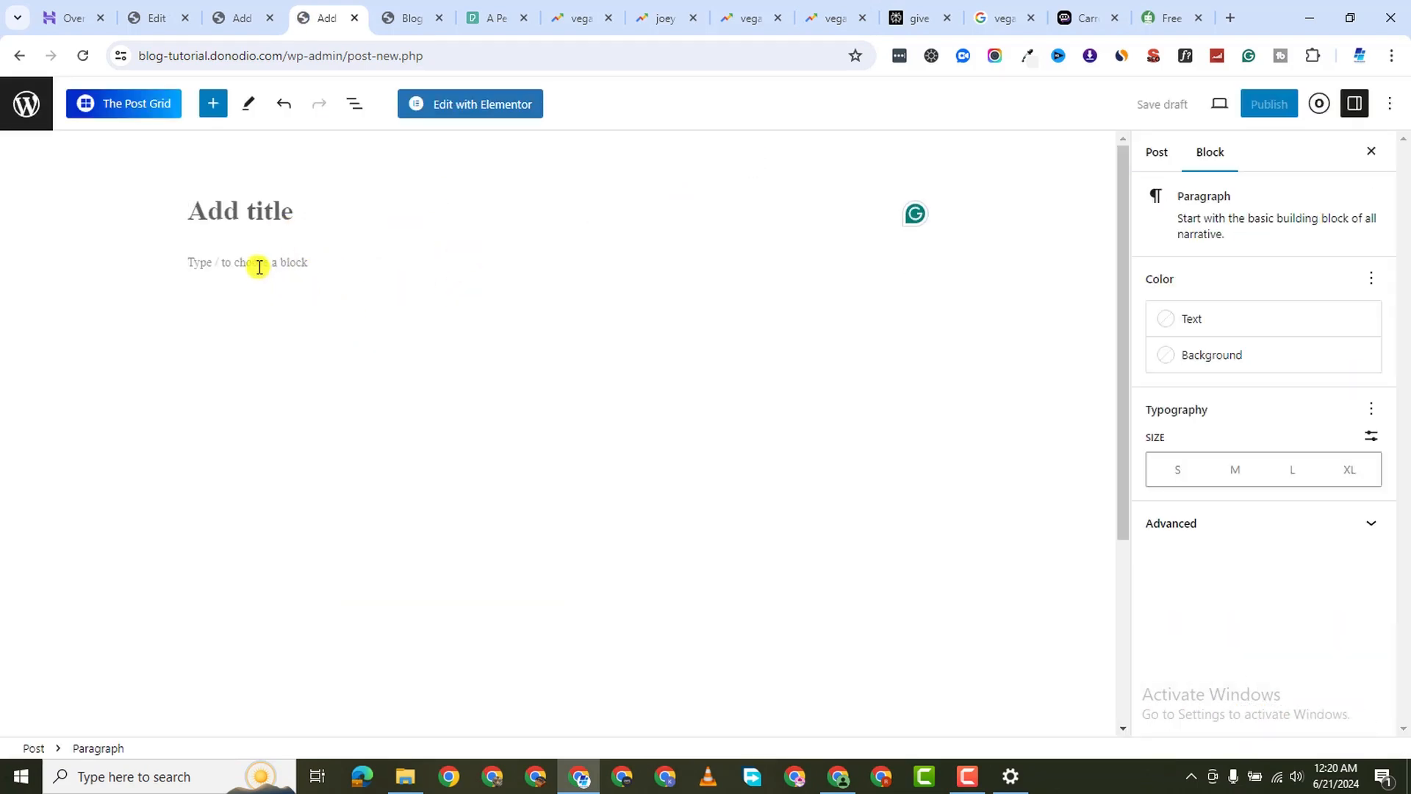
{"action": "right_click", "coordinate": [259, 266]}
{"action": "left_click", "coordinate": [362, 463]}
{"action": "scroll", "coordinate": [458, 363], "scroll_direction": "up", "scroll_amount": 15}
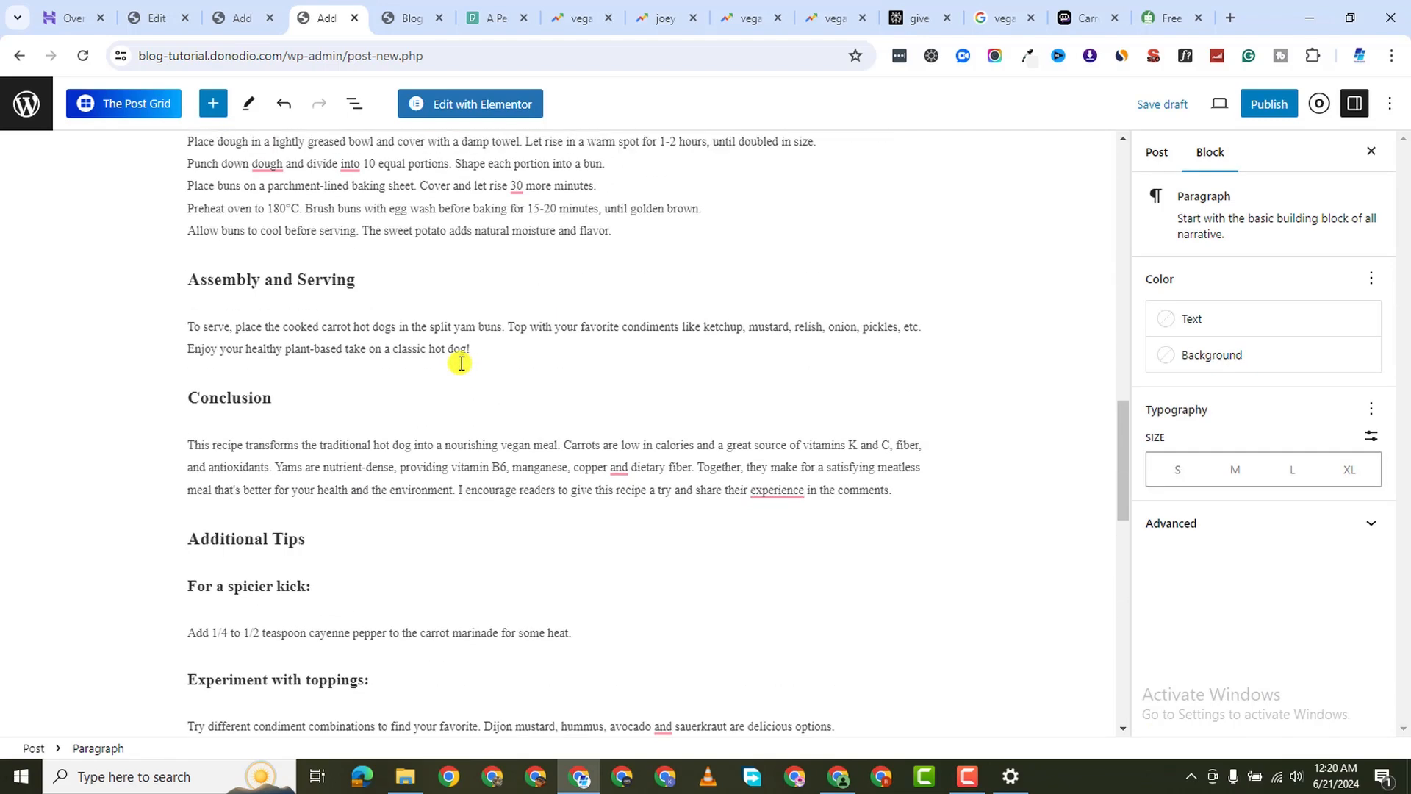
{"action": "scroll", "coordinate": [460, 363], "scroll_direction": "up", "scroll_amount": 20}
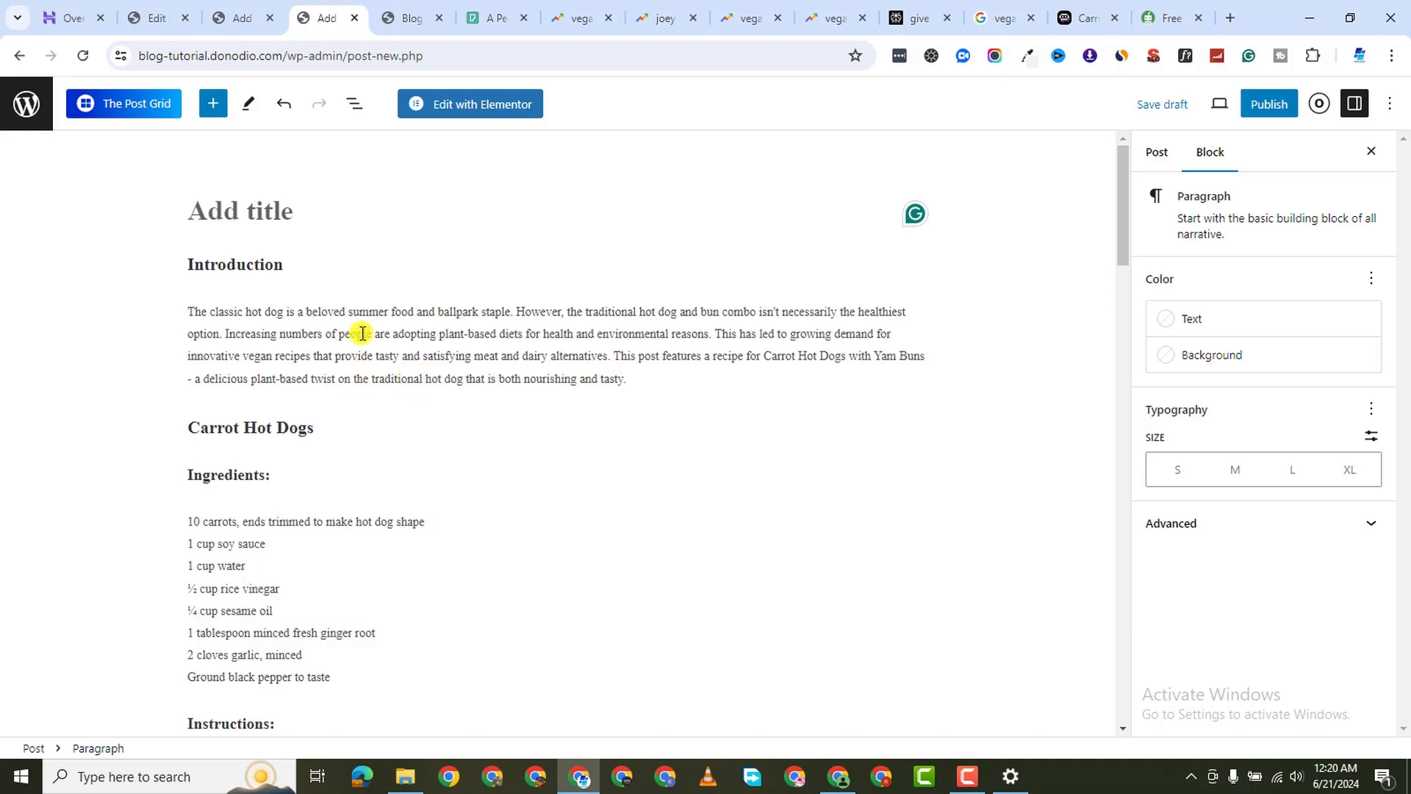
{"action": "scroll", "coordinate": [398, 469], "scroll_direction": "down", "scroll_amount": 10}
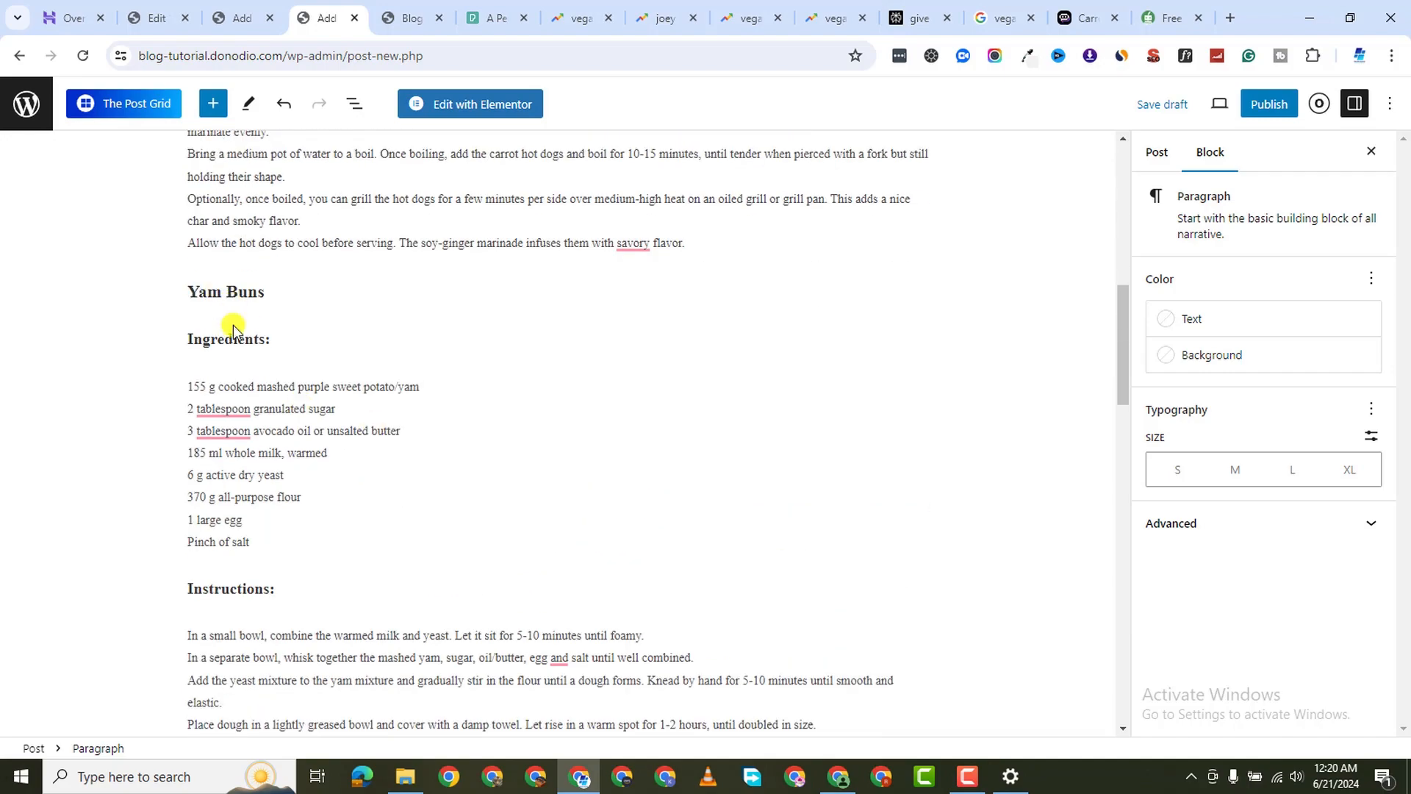
{"action": "scroll", "coordinate": [306, 340], "scroll_direction": "down", "scroll_amount": 15}
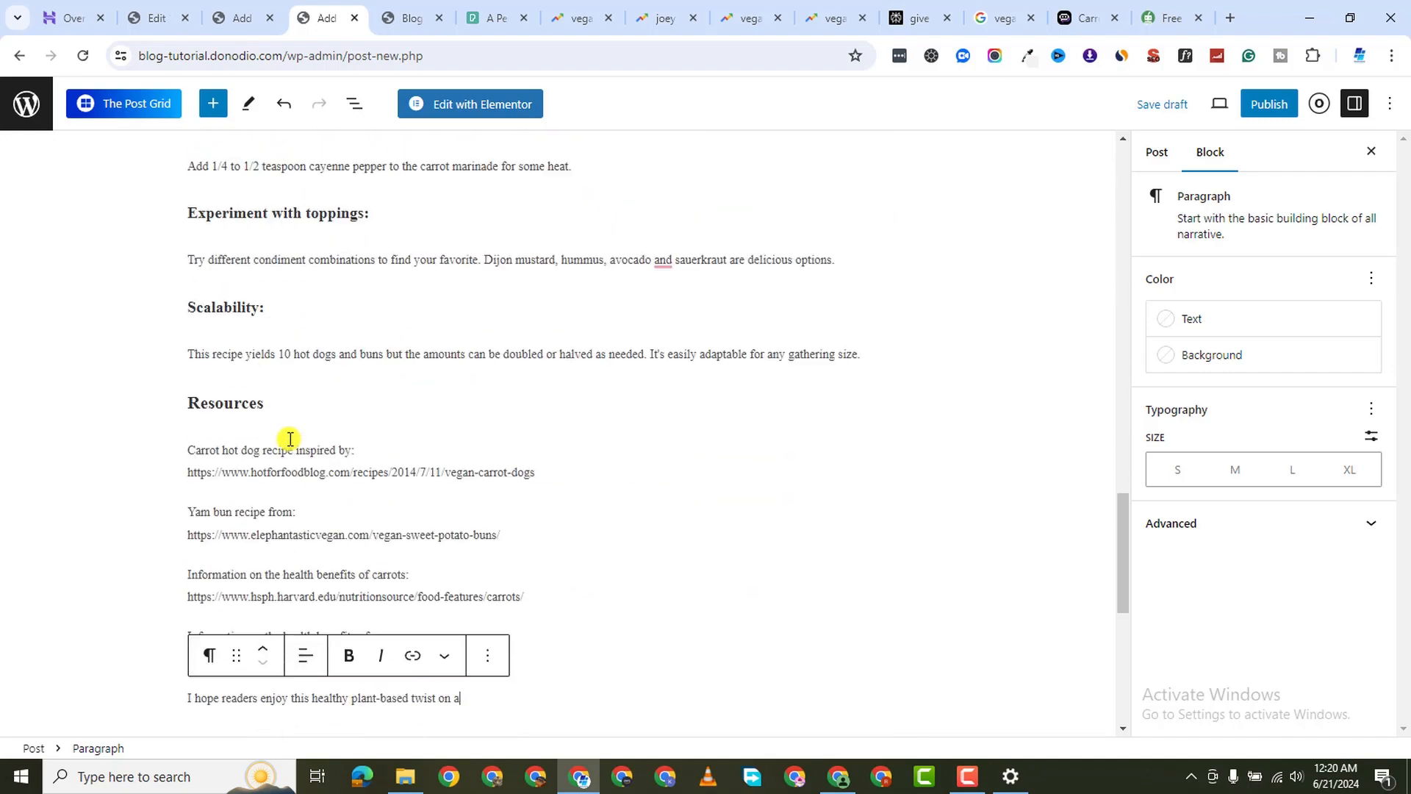
{"action": "scroll", "coordinate": [551, 351], "scroll_direction": "down", "scroll_amount": 5}
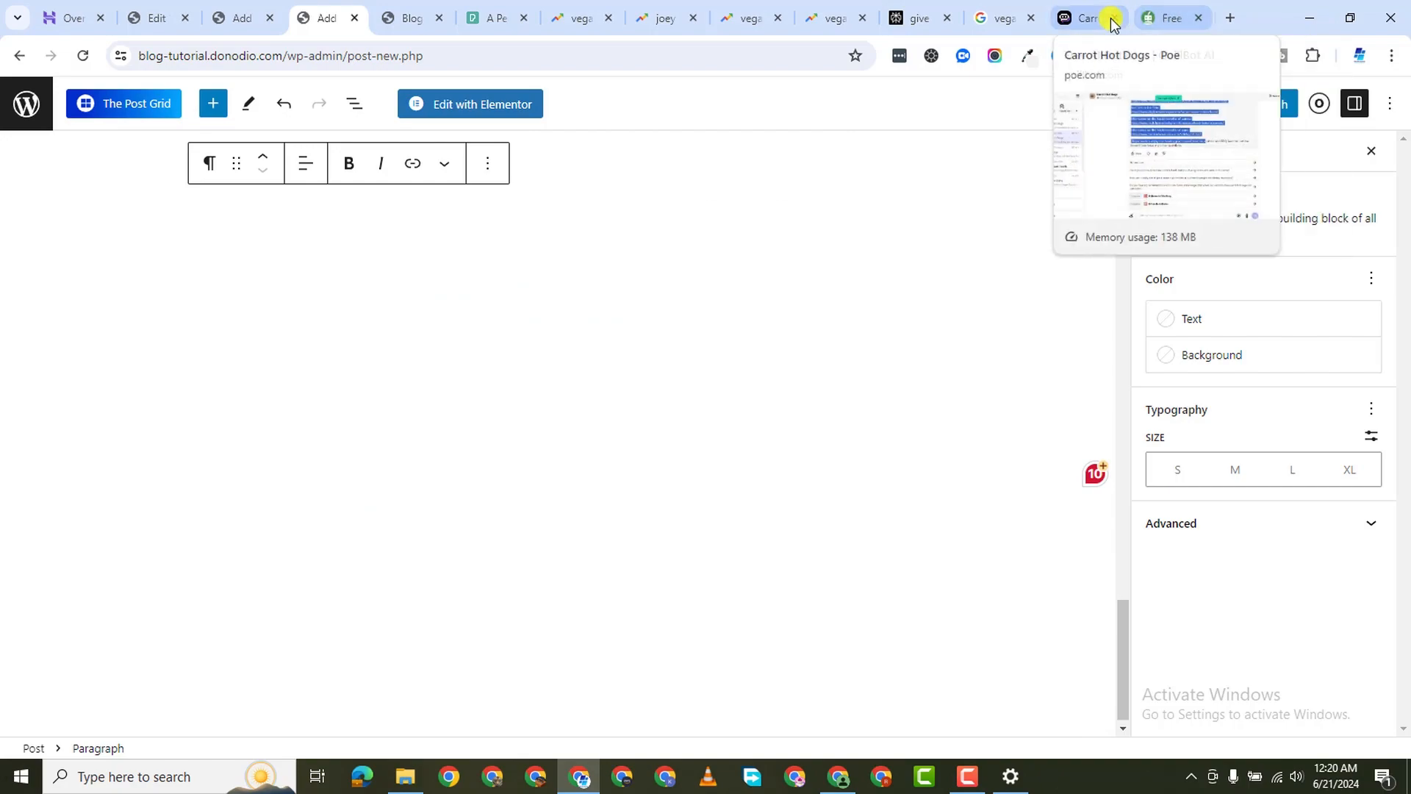
Copy the h1 headline 'A Deliciously Healthy Twist on a Classic: Carrot Hot Dogs with Yam Buns' from Poe
{"action": "left_click", "coordinate": [1061, 28]}
{"action": "scroll", "coordinate": [694, 303], "scroll_direction": "up", "scroll_amount": 20}
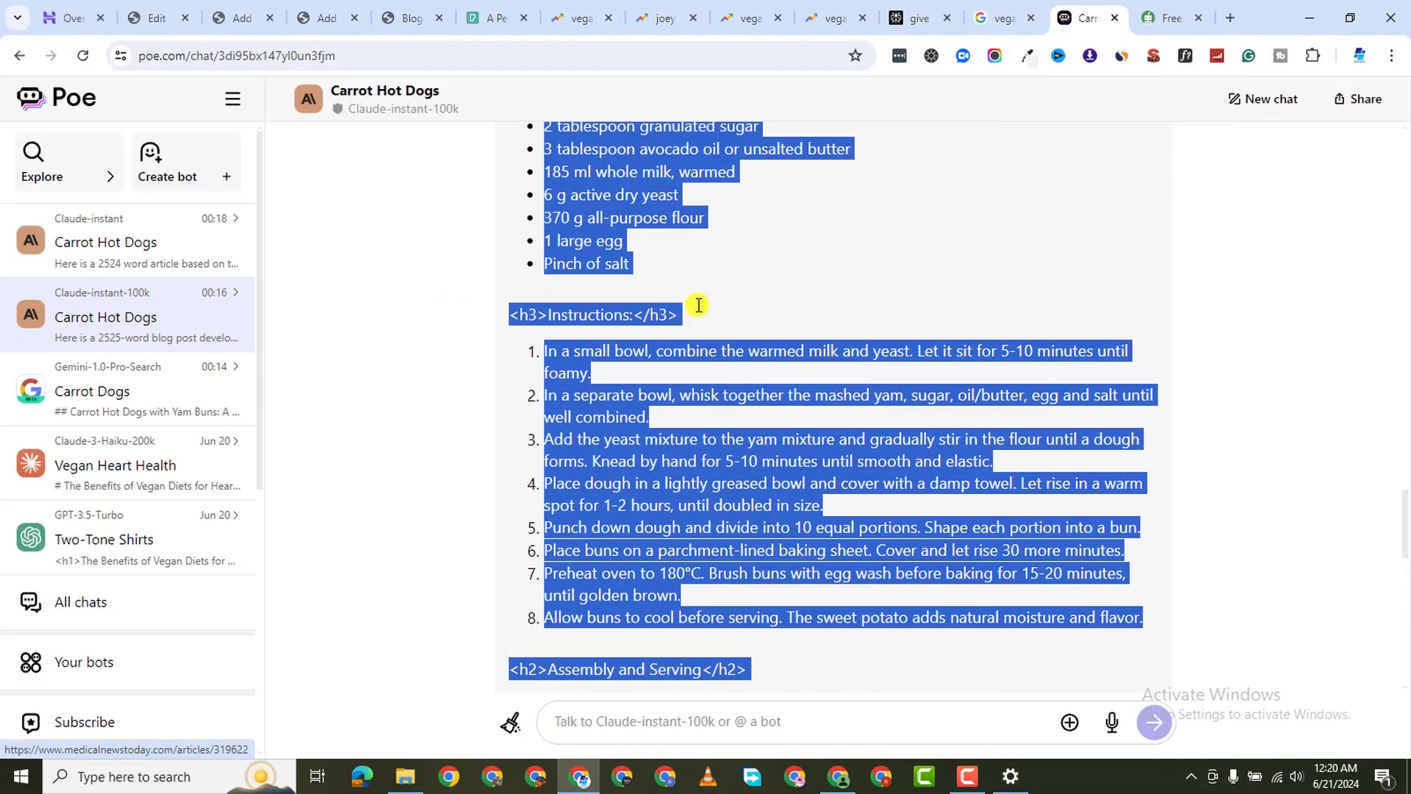
{"action": "scroll", "coordinate": [699, 304], "scroll_direction": "down", "scroll_amount": 6}
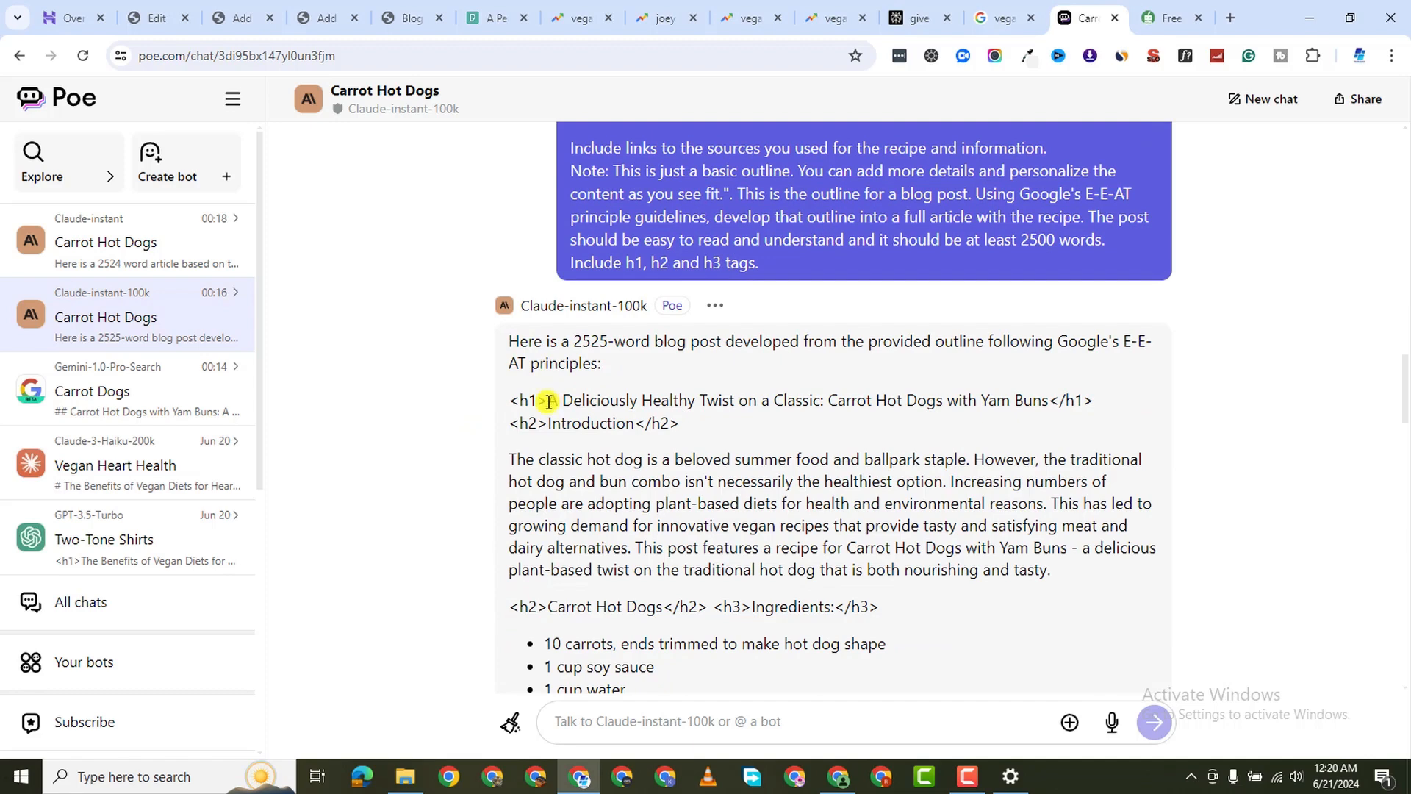
{"action": "mouse_move", "coordinate": [548, 401]}
{"action": "left_mouse_down"}
{"action": "mouse_move", "coordinate": [857, 416]}
{"action": "mouse_move", "coordinate": [1053, 402]}
{"action": "left_mouse_up"}
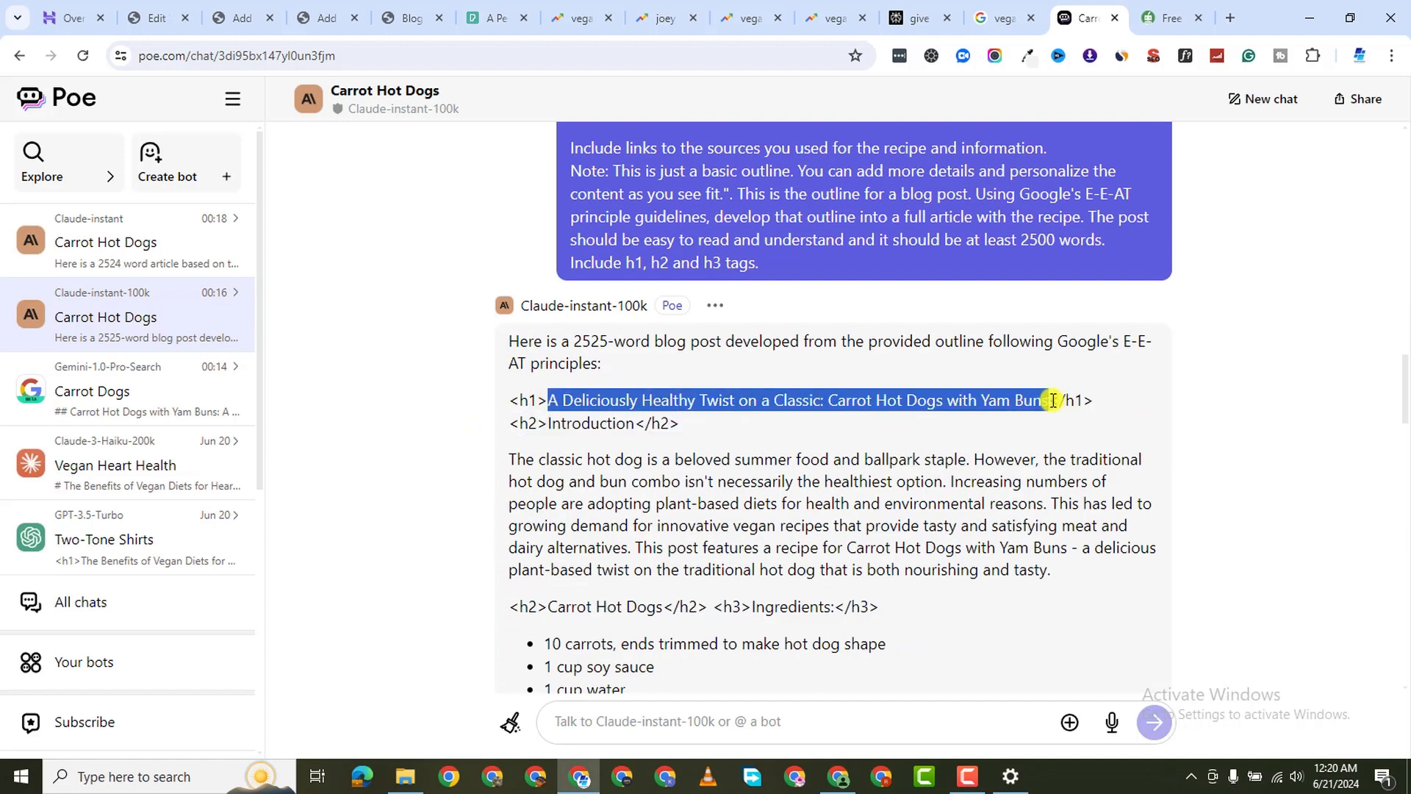
{"action": "right_click", "coordinate": [999, 401]}
{"action": "left_click", "coordinate": [1073, 500]}
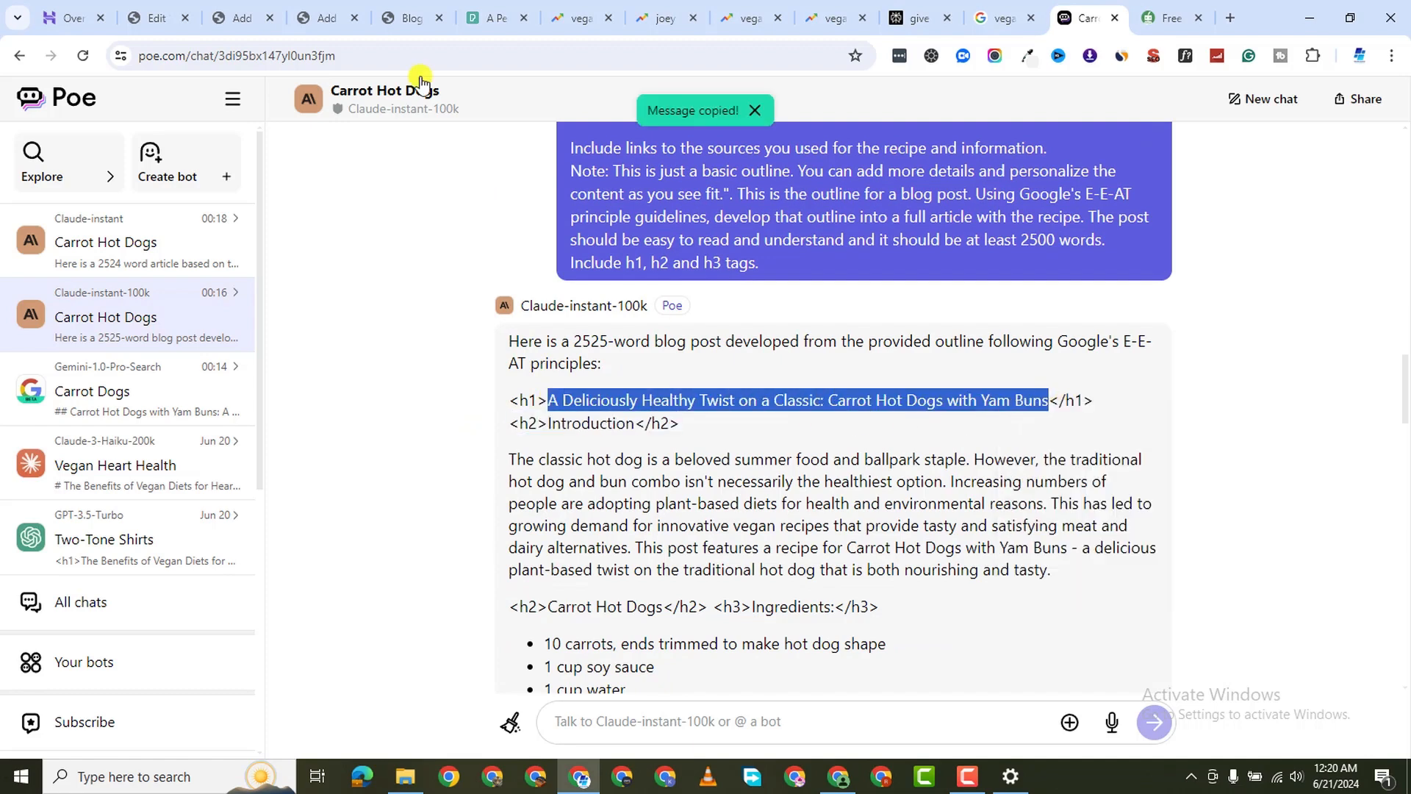
{"action": "left_click", "coordinate": [236, 18]}
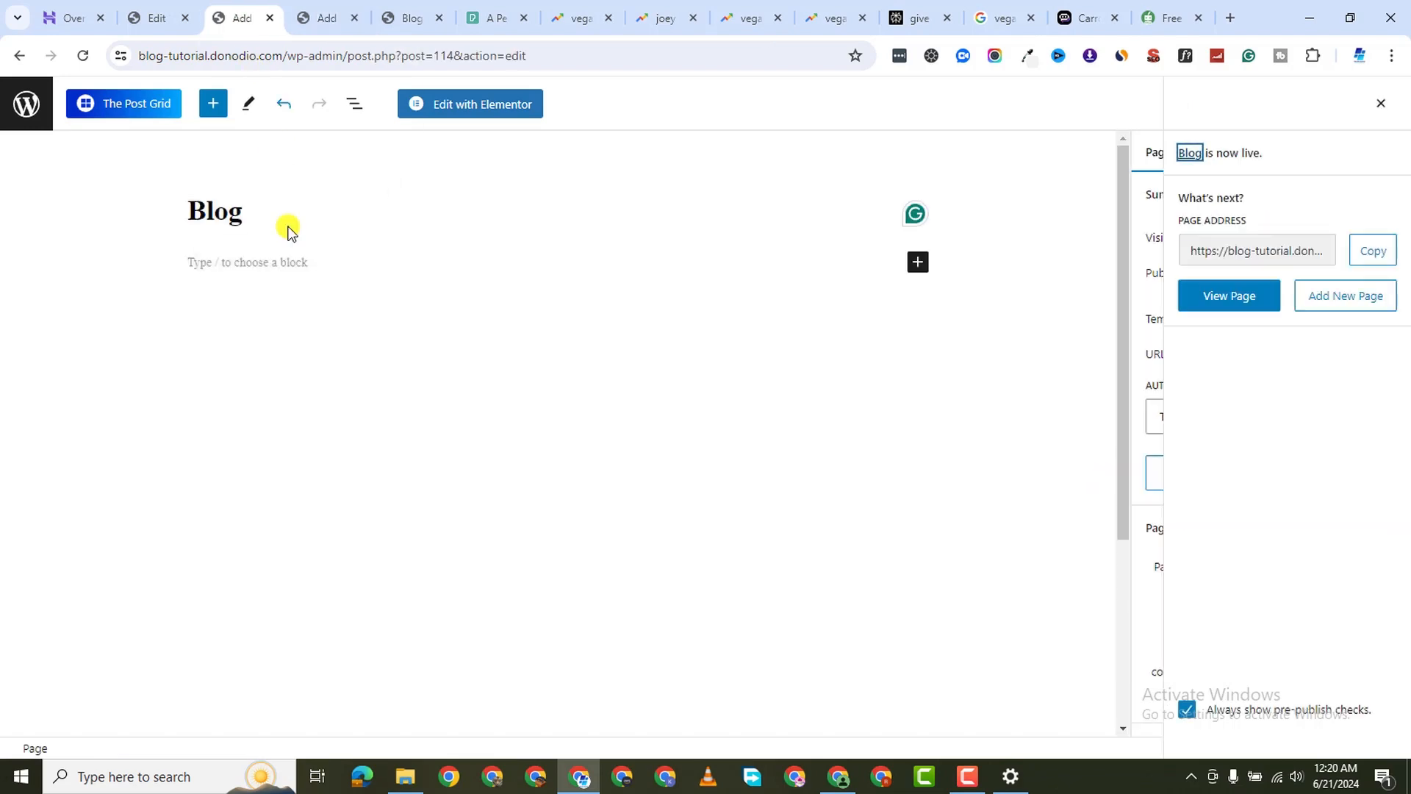
Paste the copied headline into the empty title field of the carrot hot dog draft
{"action": "left_click", "coordinate": [318, 18]}
{"action": "scroll", "coordinate": [399, 361], "scroll_direction": "up", "scroll_amount": 20}
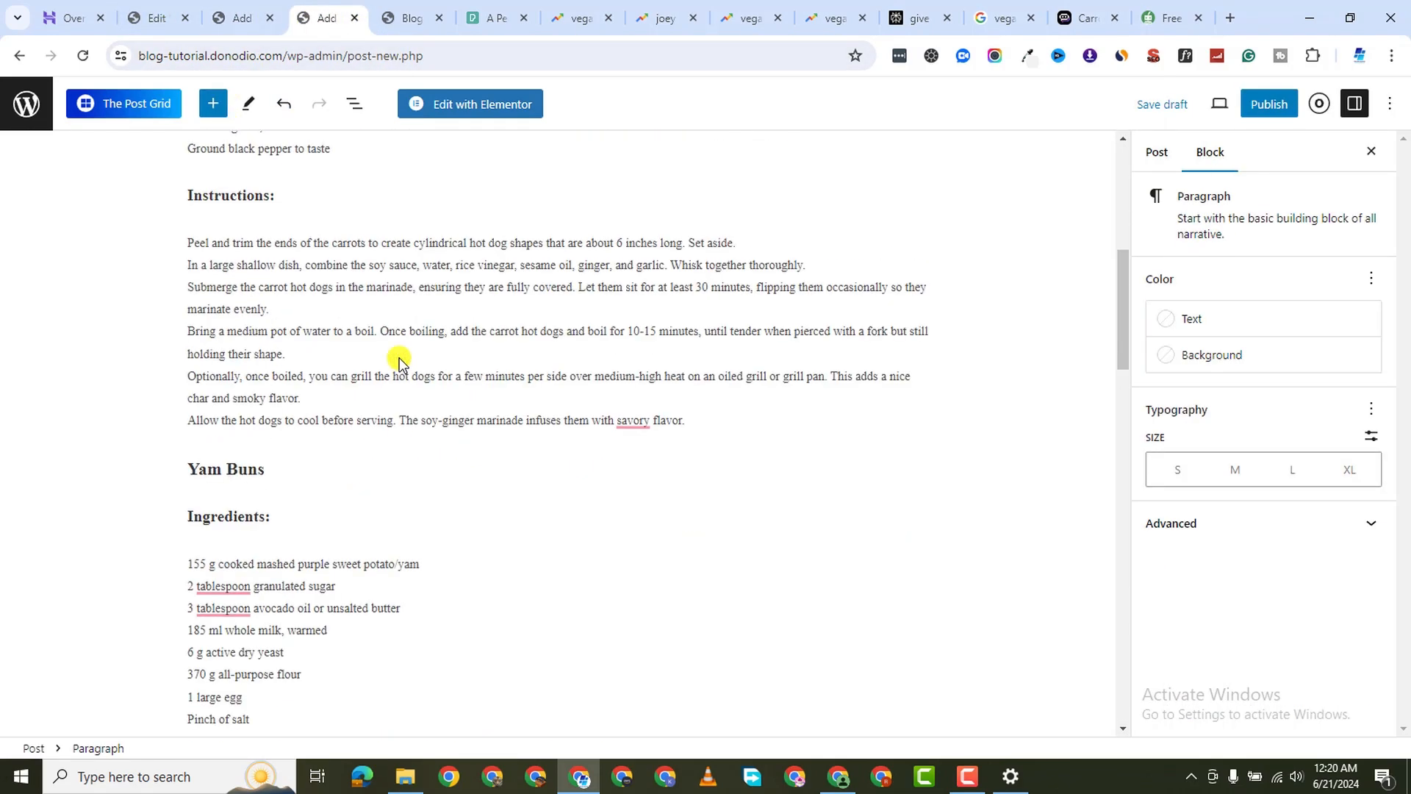
{"action": "left_click", "coordinate": [255, 200]}
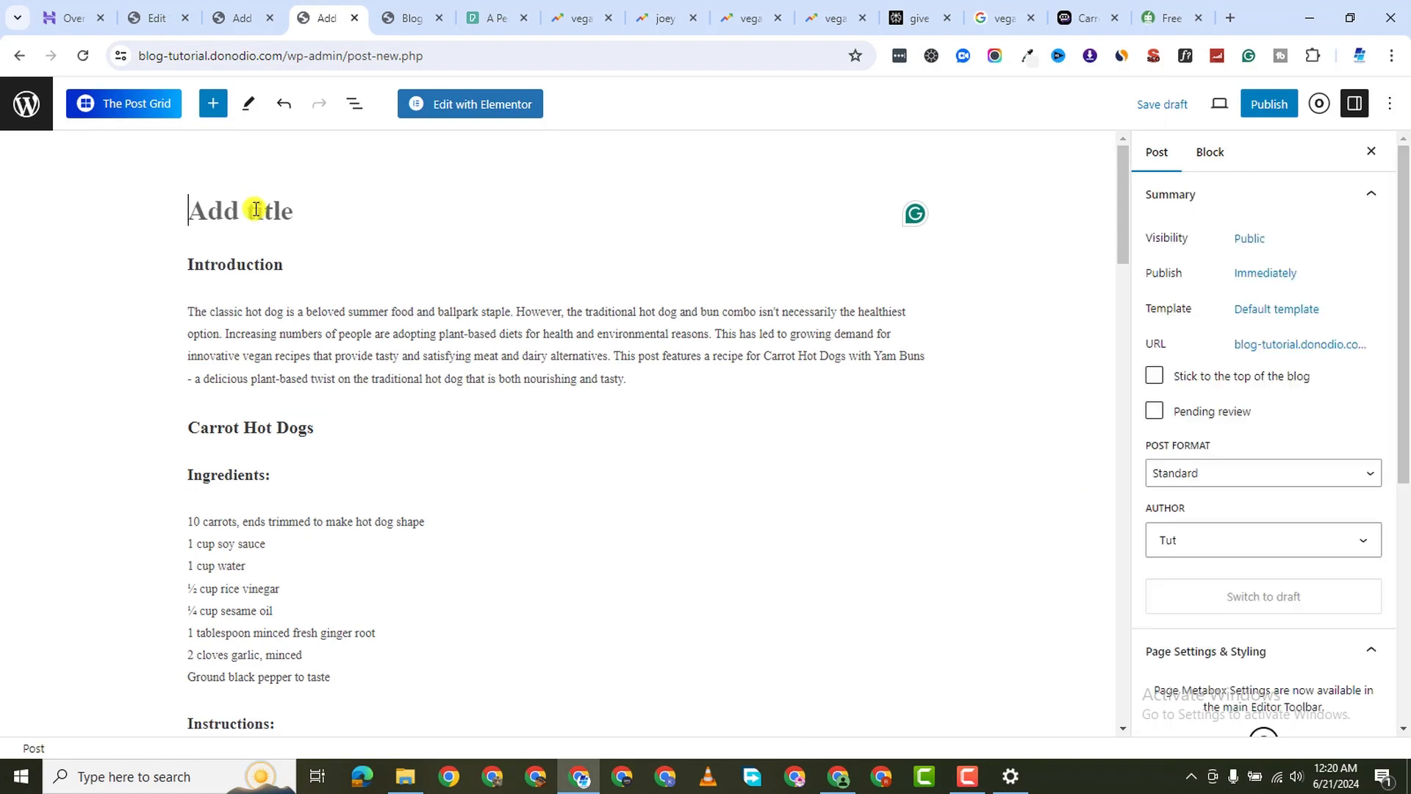
{"action": "right_click", "coordinate": [254, 213]}
{"action": "left_click", "coordinate": [308, 407]}
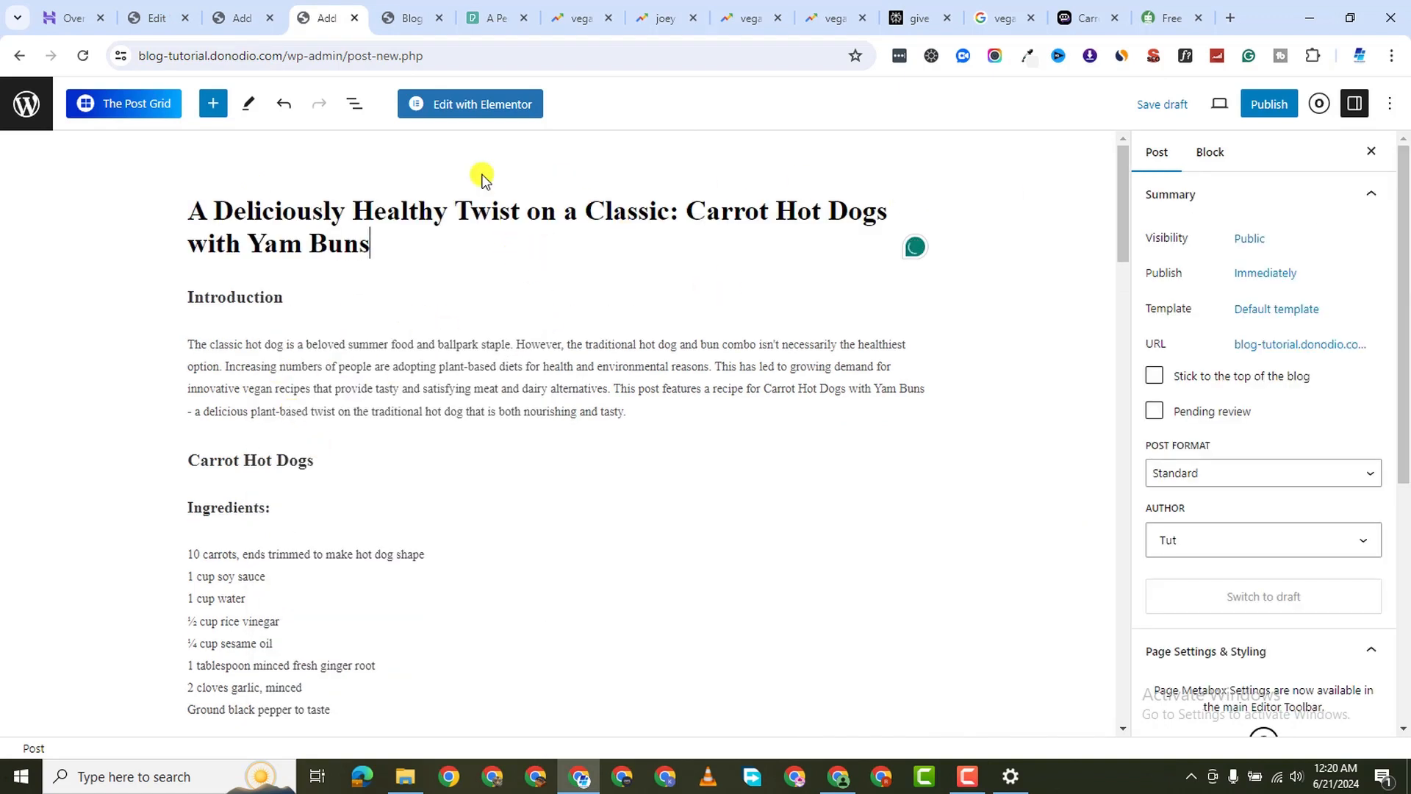
Publish the post, confirming in the pre-publish panel, then scroll through it to review
{"action": "left_click", "coordinate": [1268, 104]}
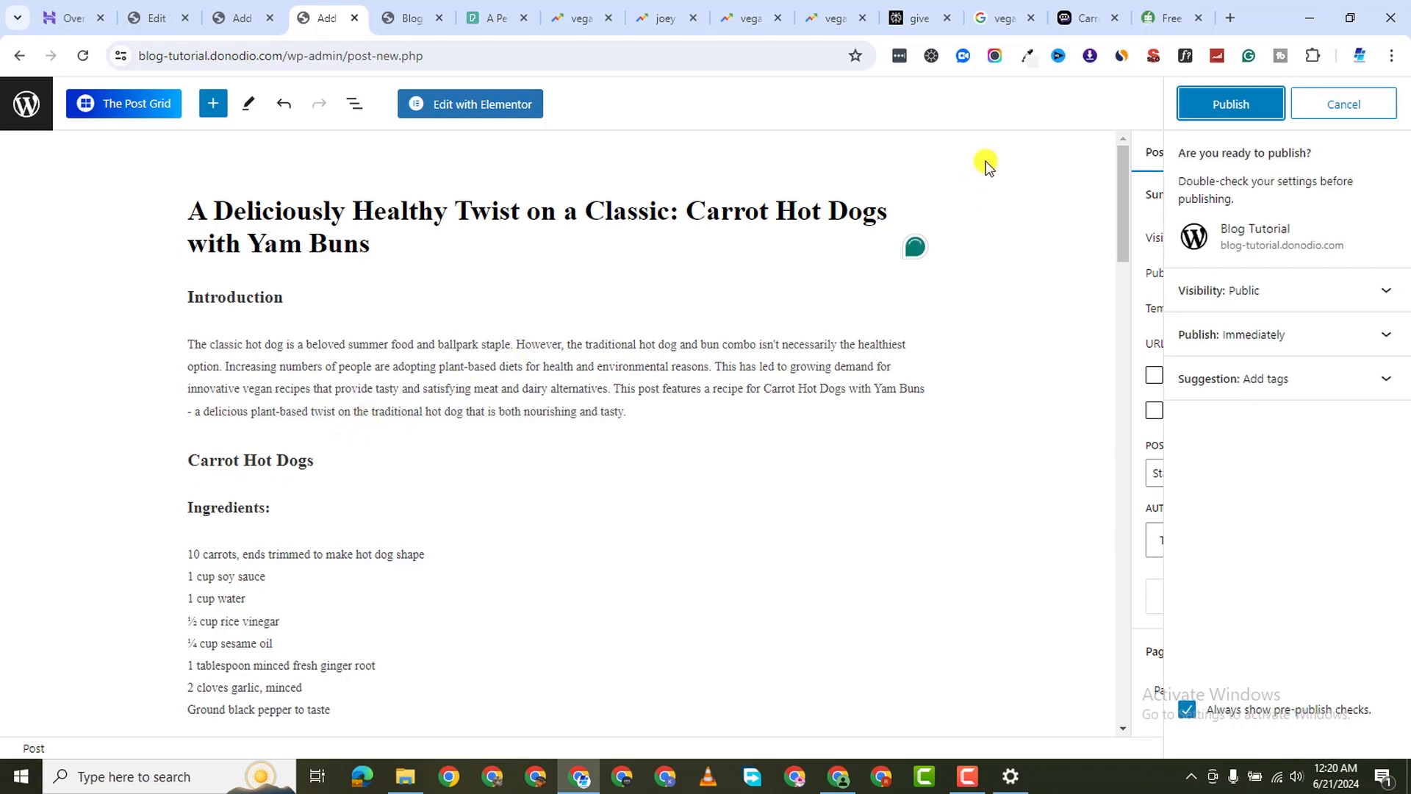
{"action": "left_click", "coordinate": [1239, 103]}
{"action": "scroll", "coordinate": [411, 470], "scroll_direction": "down", "scroll_amount": 10}
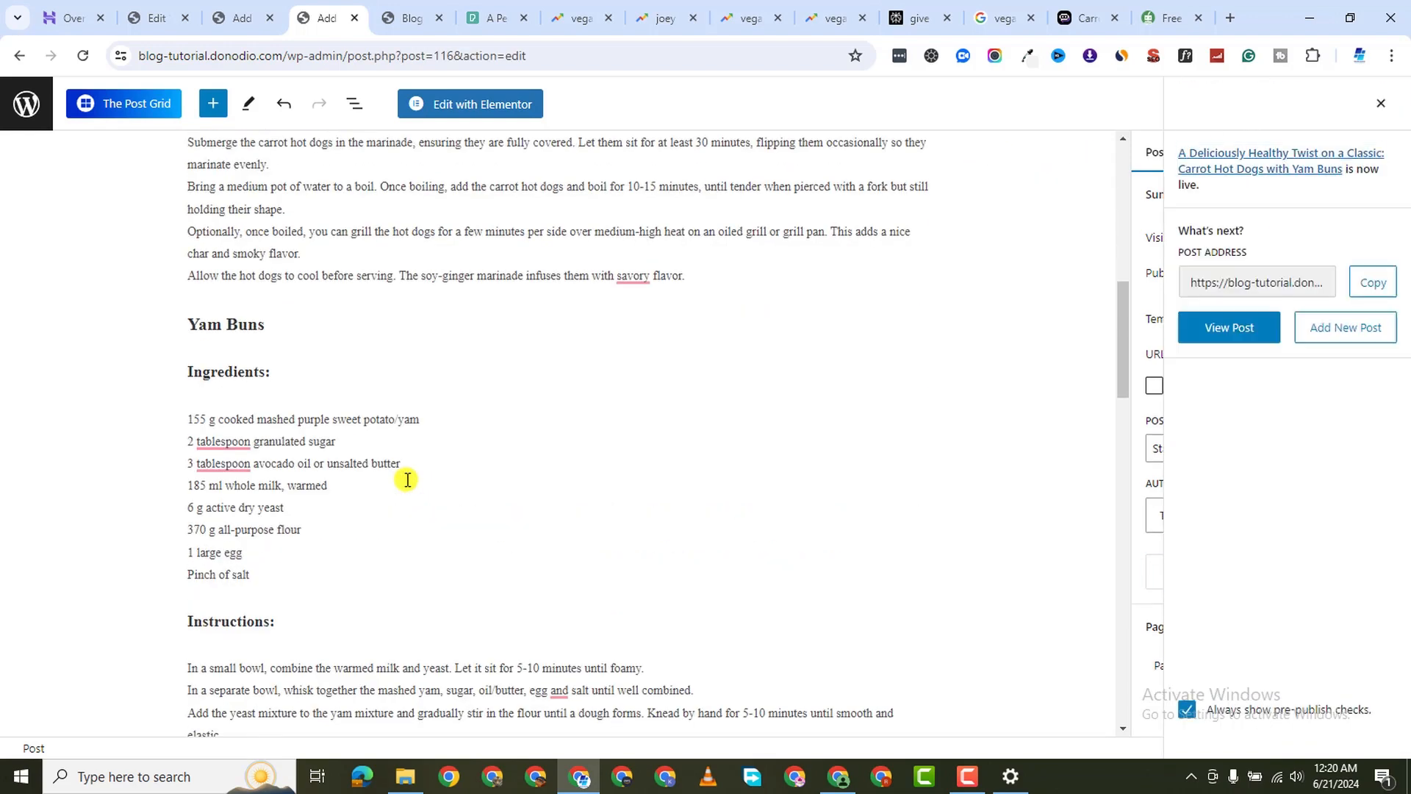
{"action": "scroll", "coordinate": [293, 469], "scroll_direction": "down", "scroll_amount": 4}
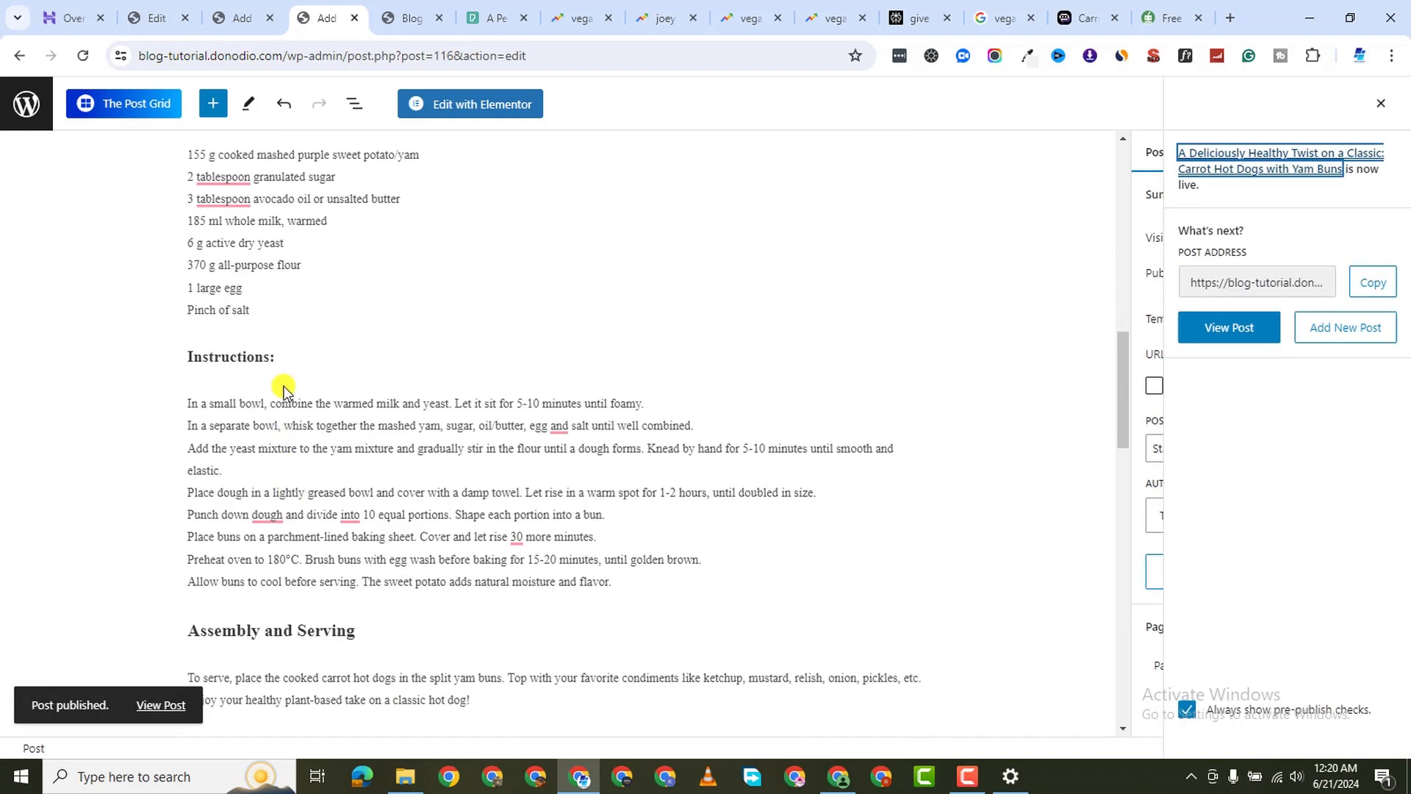
{"action": "scroll", "coordinate": [261, 395], "scroll_direction": "down", "scroll_amount": 5}
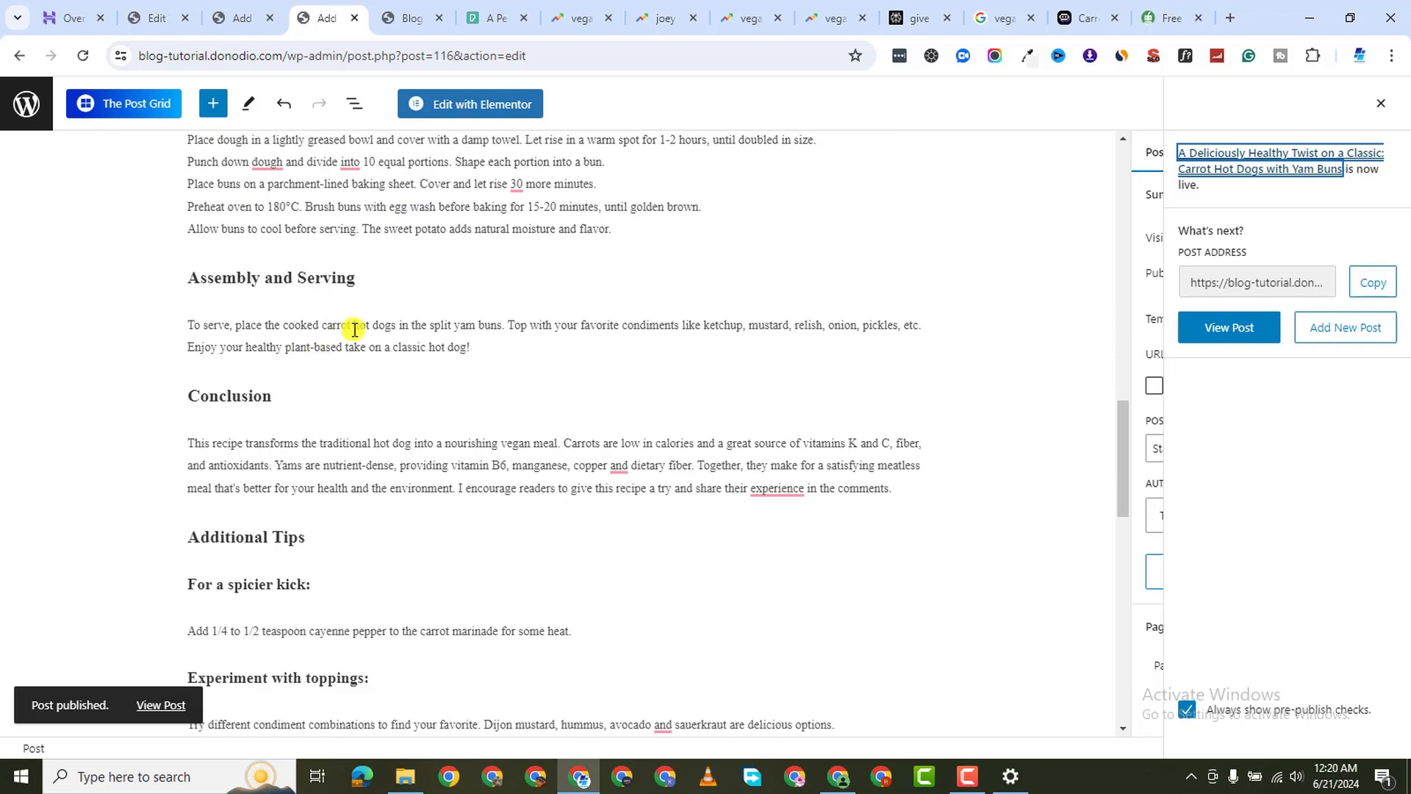
{"action": "scroll", "coordinate": [343, 313], "scroll_direction": "down", "scroll_amount": 4}
{"action": "scroll", "coordinate": [394, 441], "scroll_direction": "up", "scroll_amount": 20}
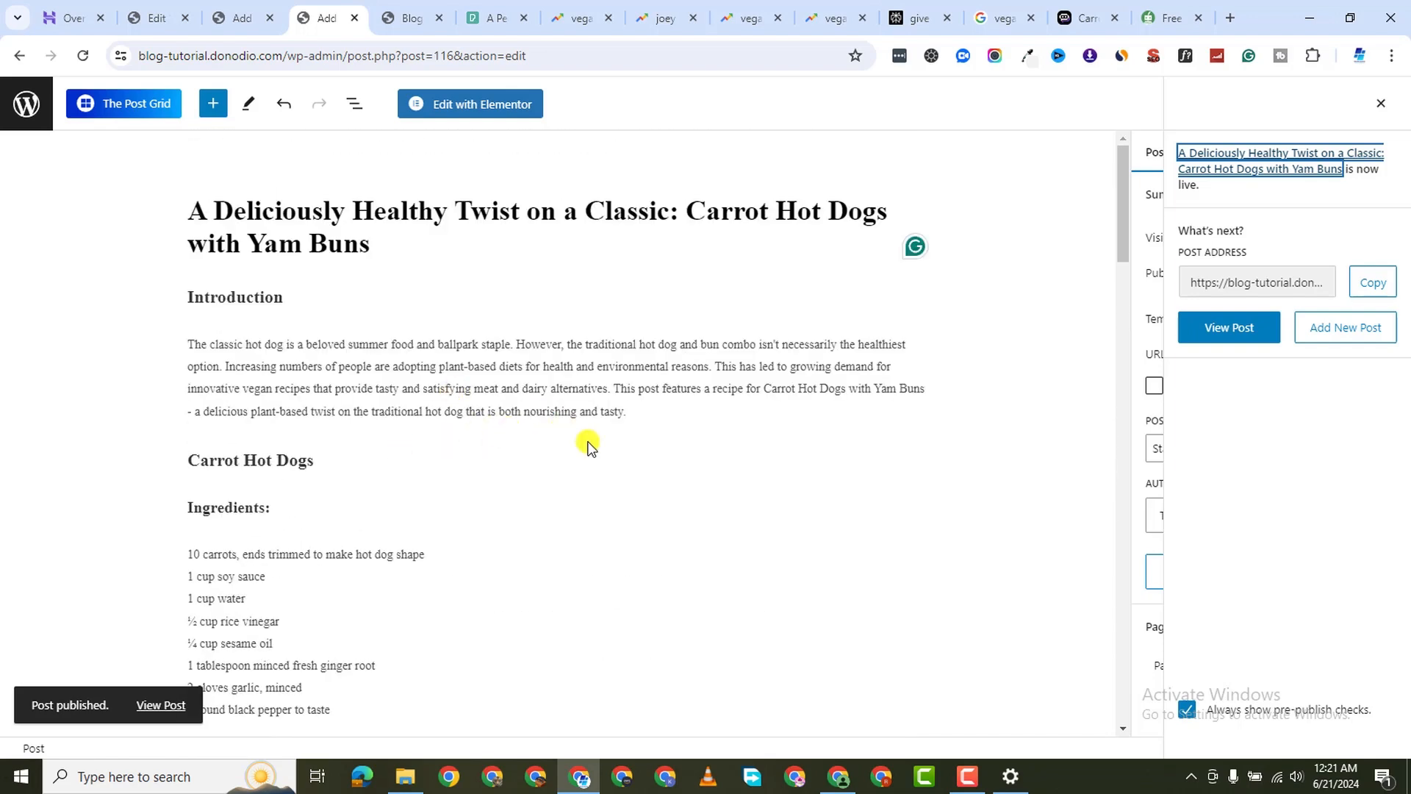
{"action": "mouse_move", "coordinate": [610, 436]}
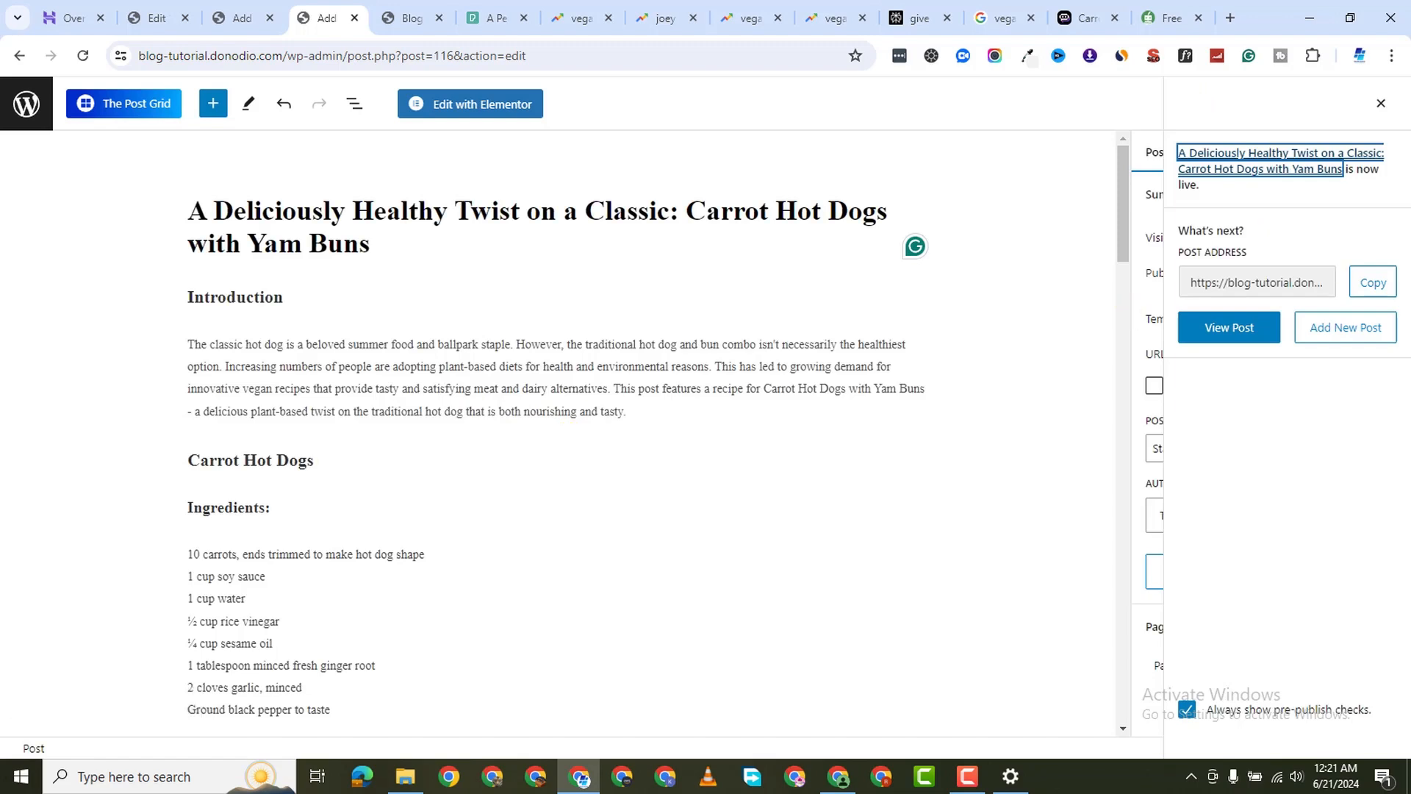
Close the publish summary and open the Featured image upload tab, cancelling the file picker
{"action": "left_click", "coordinate": [1381, 103]}
{"action": "scroll", "coordinate": [1260, 479], "scroll_direction": "down", "scroll_amount": 4}
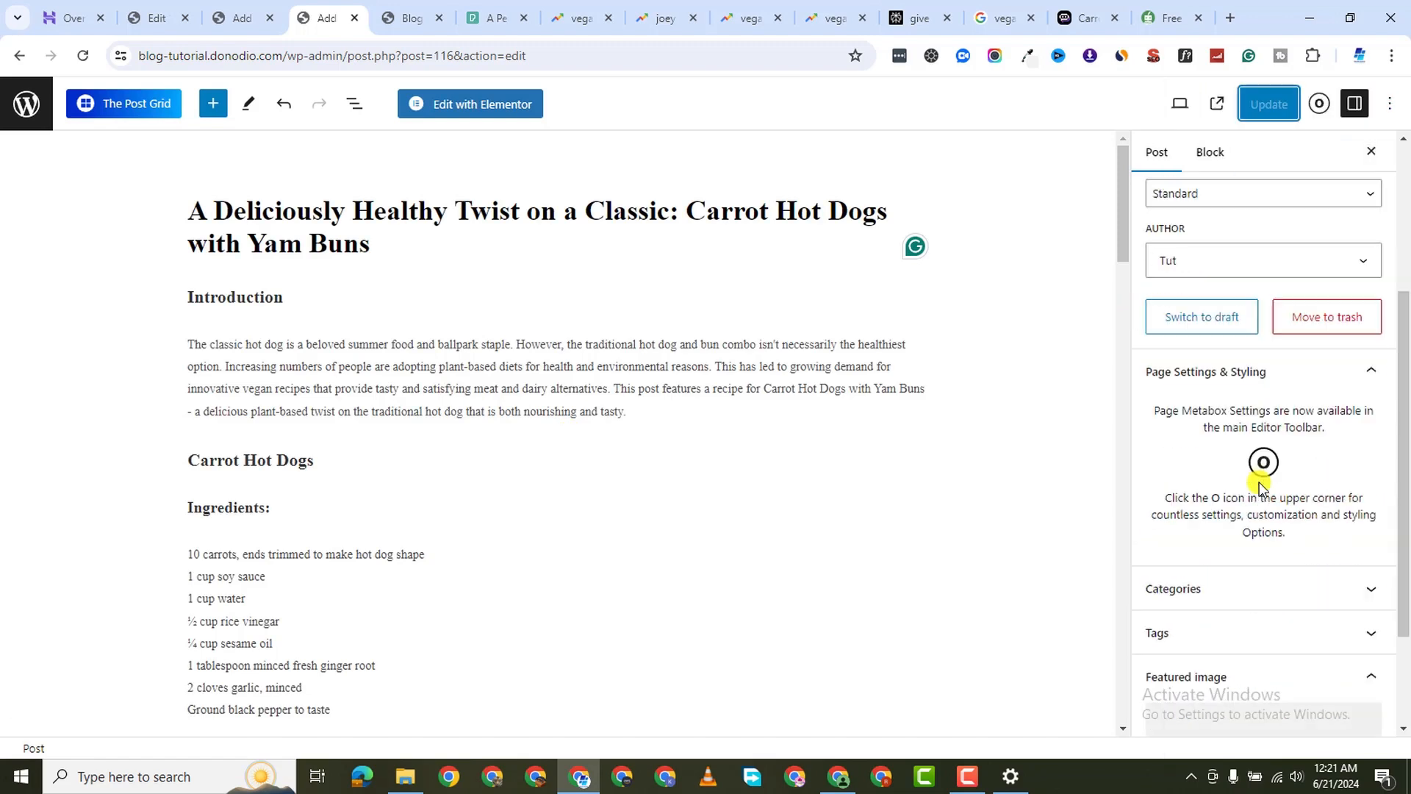
{"action": "scroll", "coordinate": [1259, 469], "scroll_direction": "up", "scroll_amount": 4}
{"action": "scroll", "coordinate": [1242, 411], "scroll_direction": "down", "scroll_amount": 5}
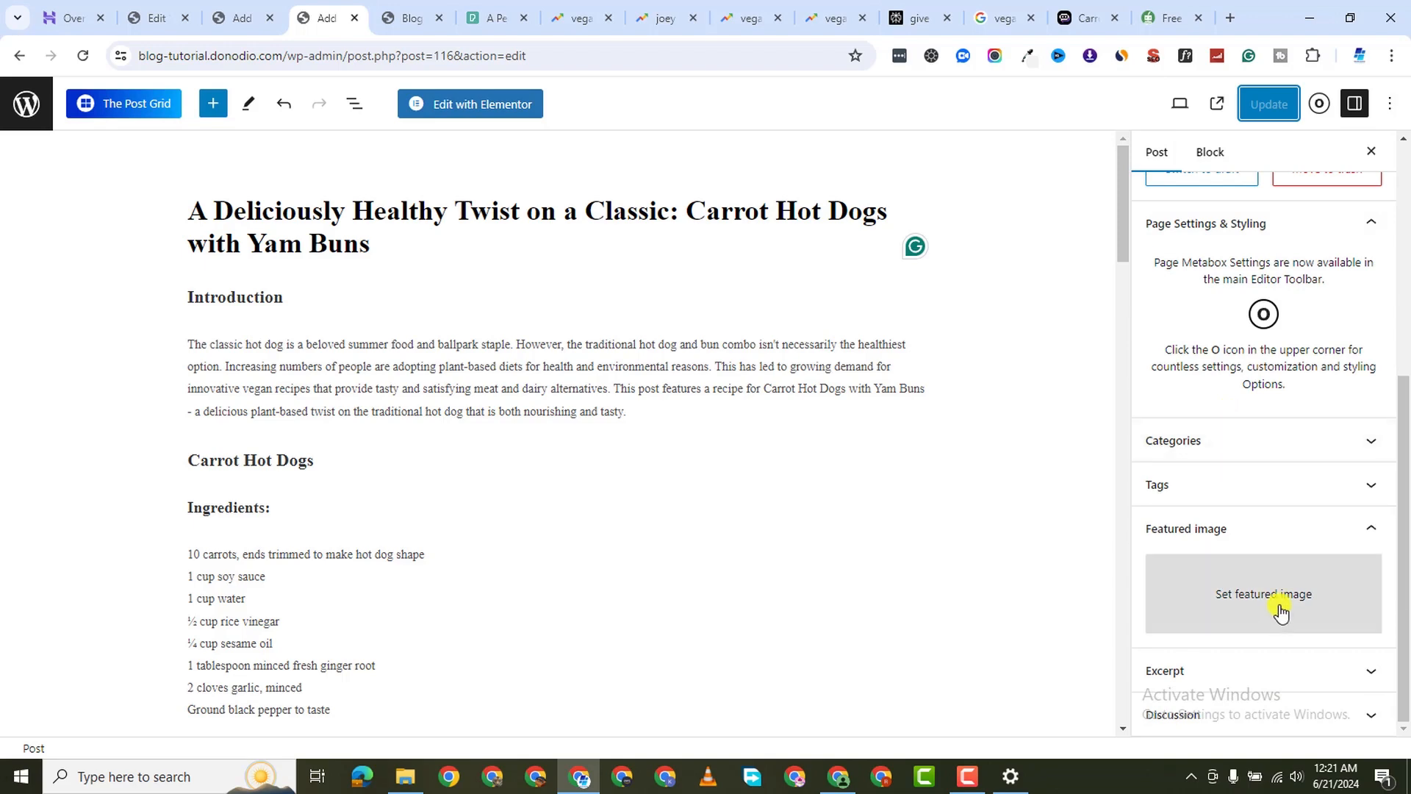
{"action": "left_click", "coordinate": [1280, 611]}
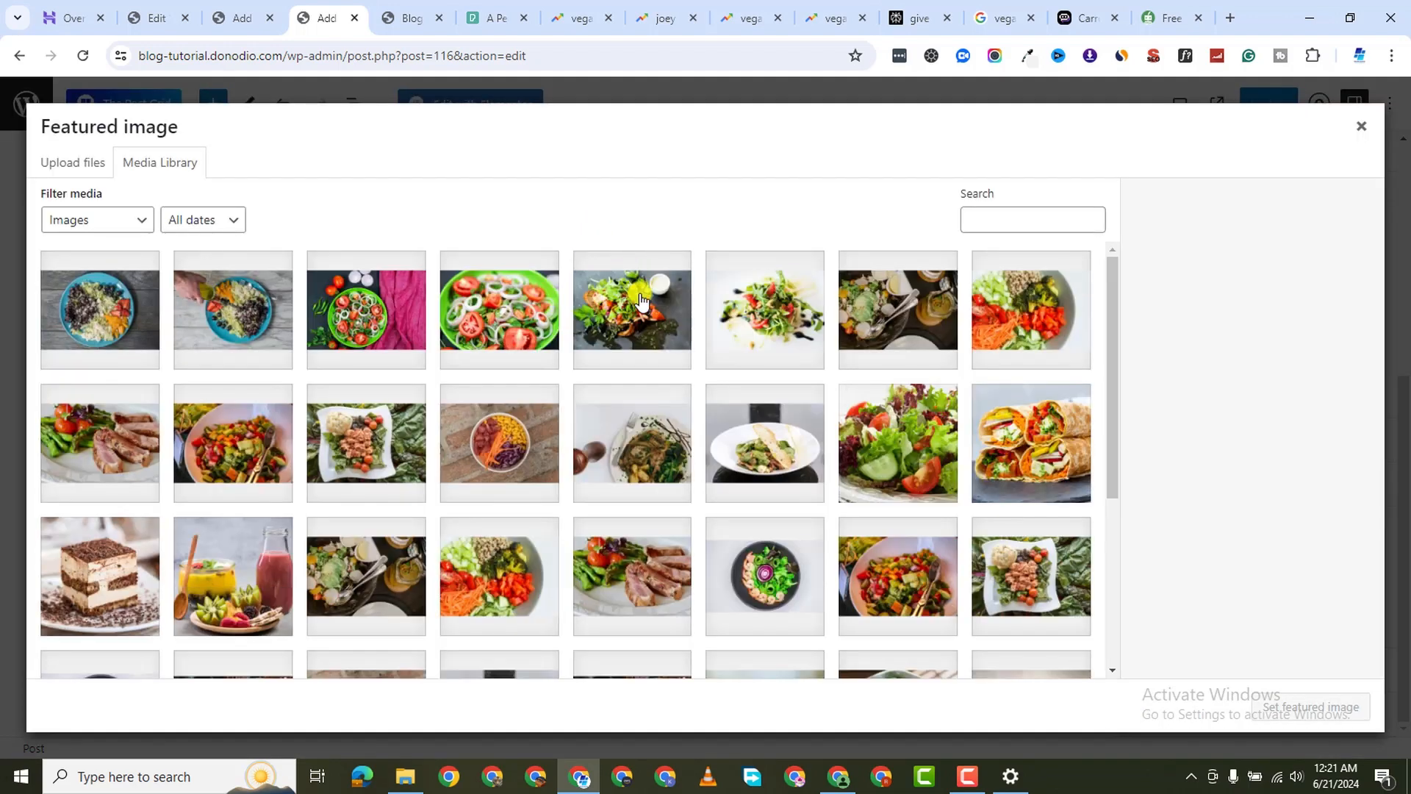
{"action": "left_click", "coordinate": [73, 162]}
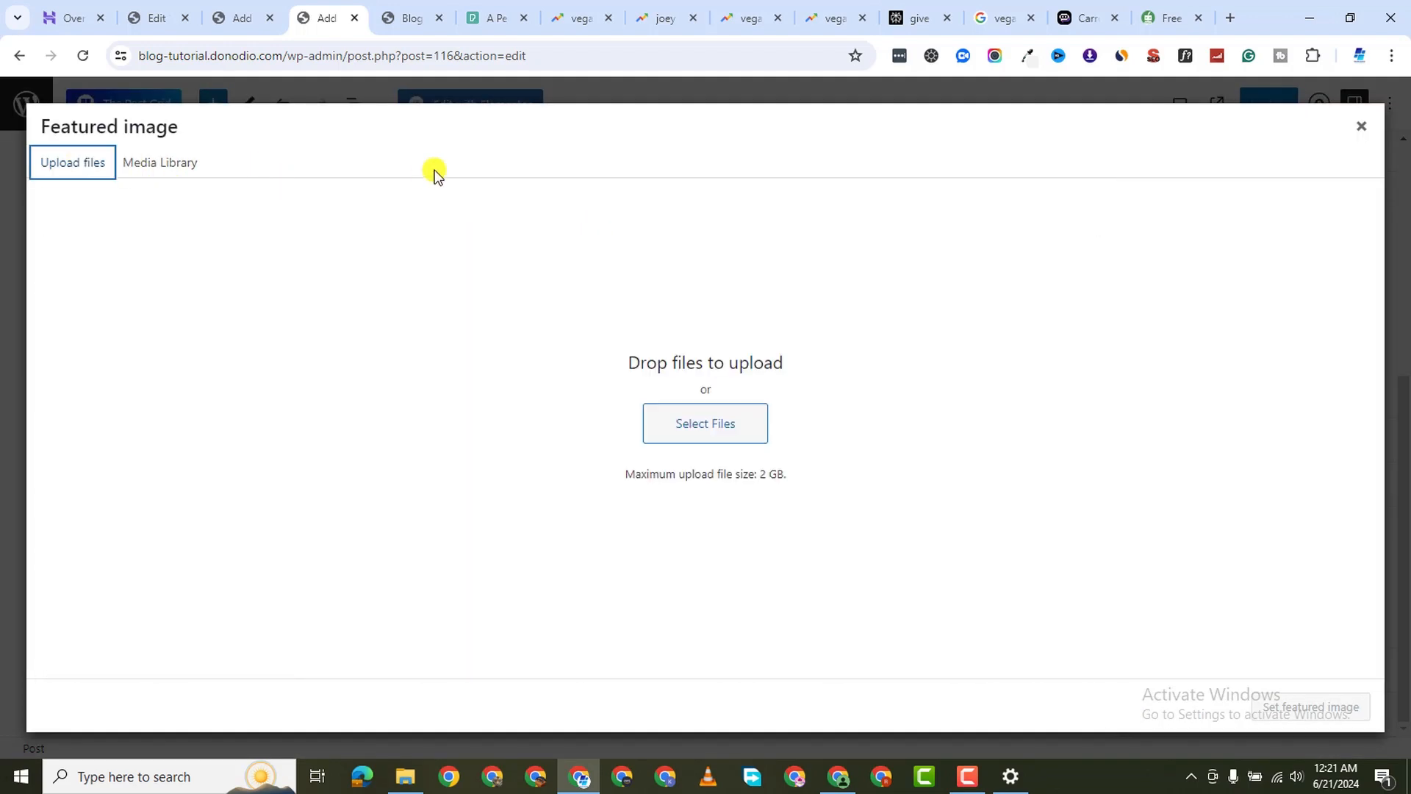
{"action": "left_click", "coordinate": [735, 416]}
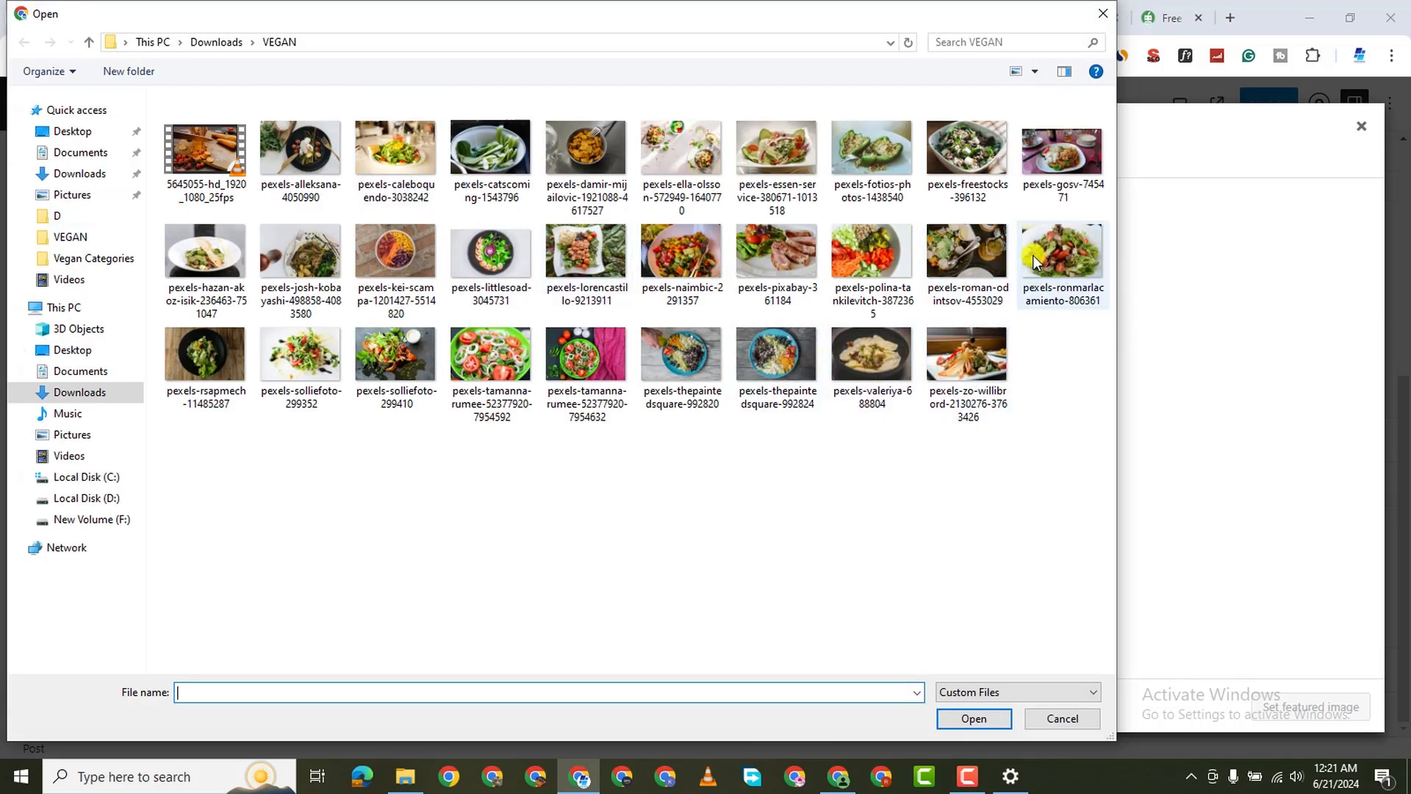
{"action": "left_click", "coordinate": [1061, 253]}
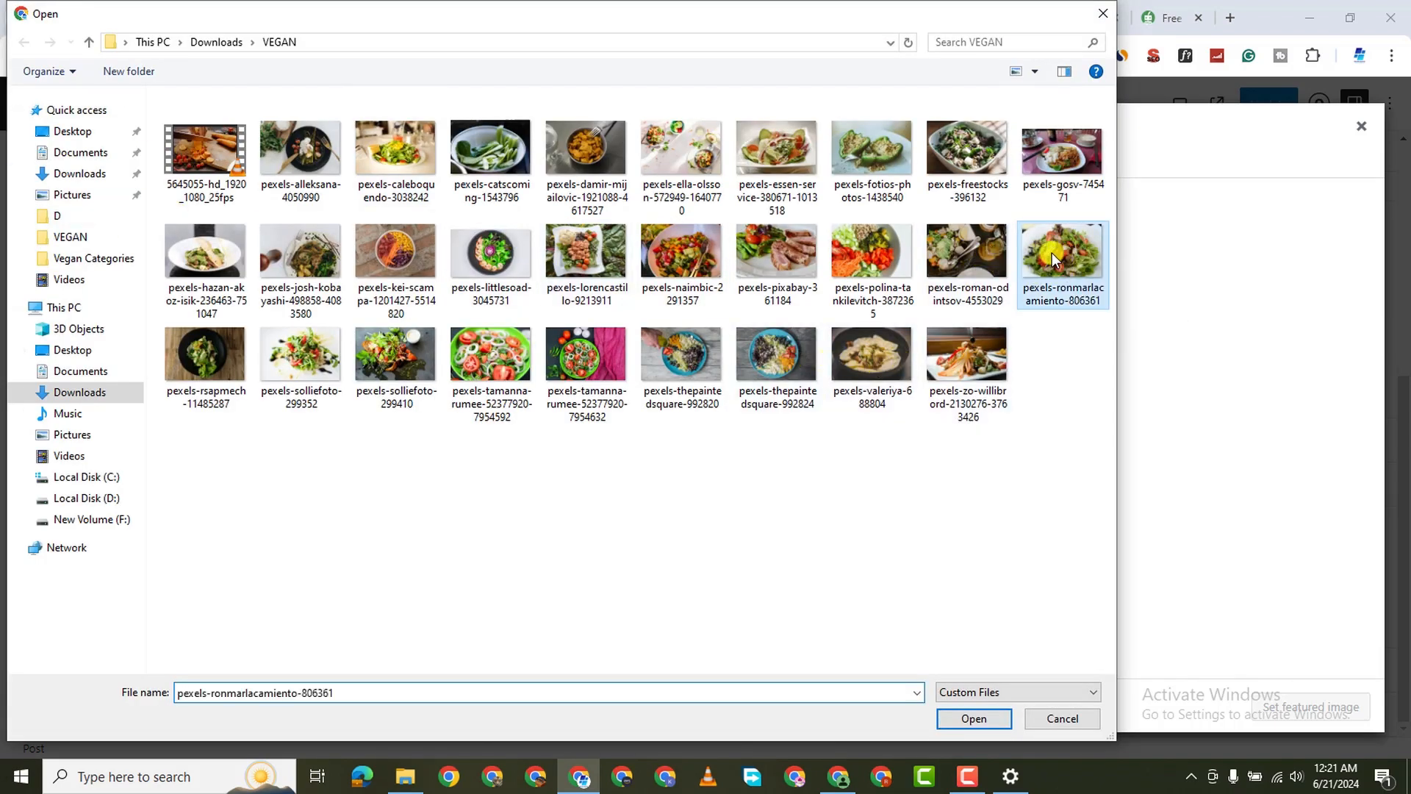
{"action": "left_click", "coordinate": [777, 470]}
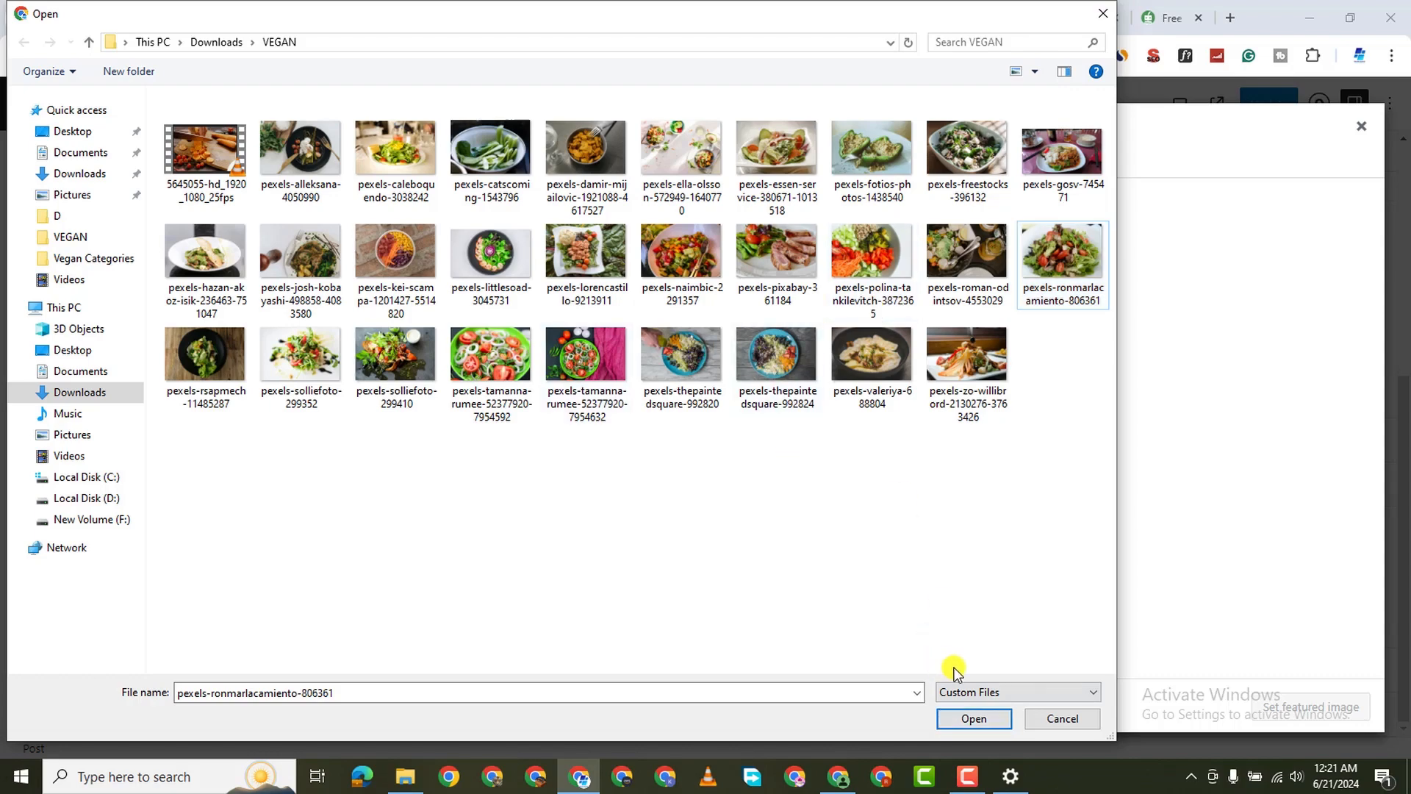
{"action": "left_click", "coordinate": [1088, 717]}
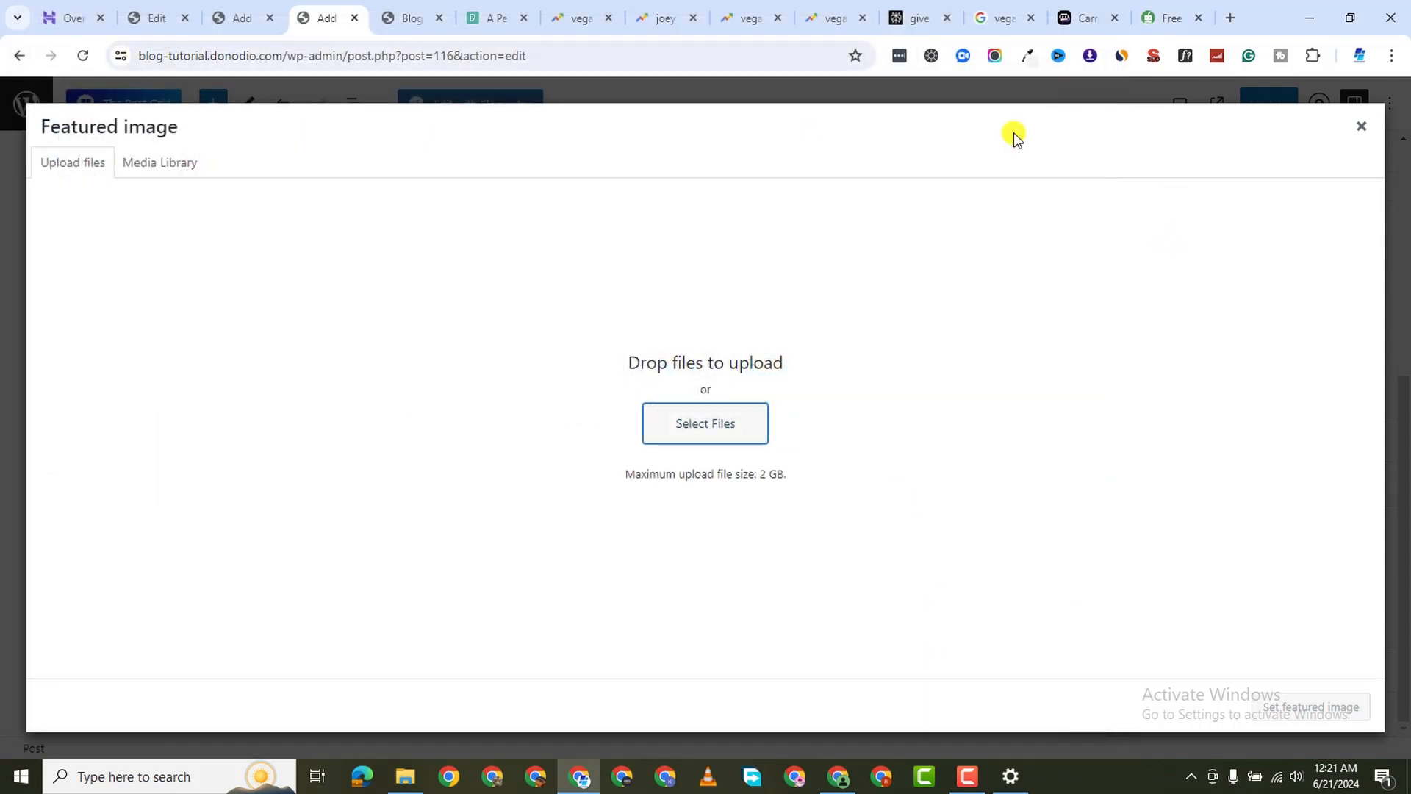
Dismiss the Pexels popups and search Photos for 'vegan hot dogs'
{"action": "left_click", "coordinate": [494, 21]}
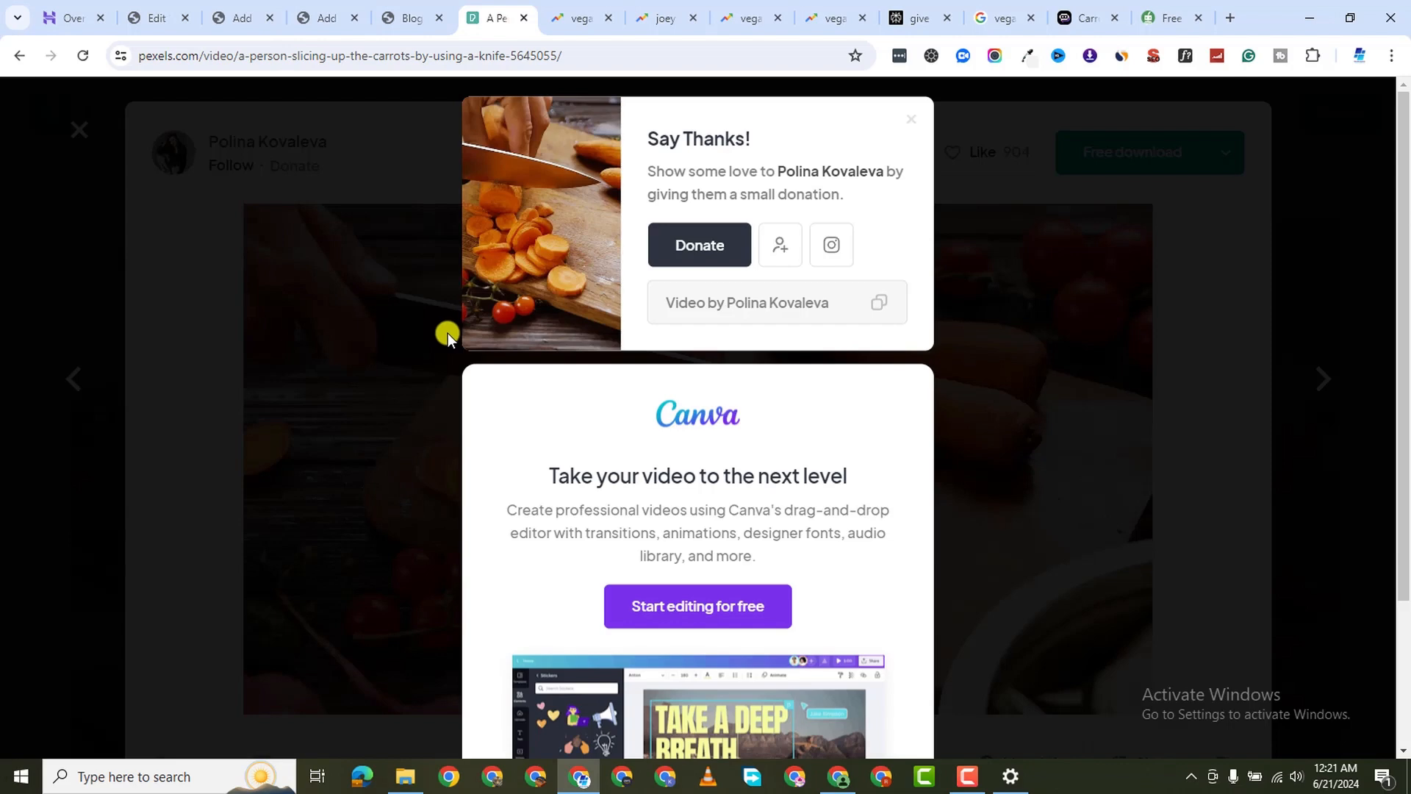
{"action": "left_click", "coordinate": [910, 118]}
{"action": "left_click", "coordinate": [81, 131]}
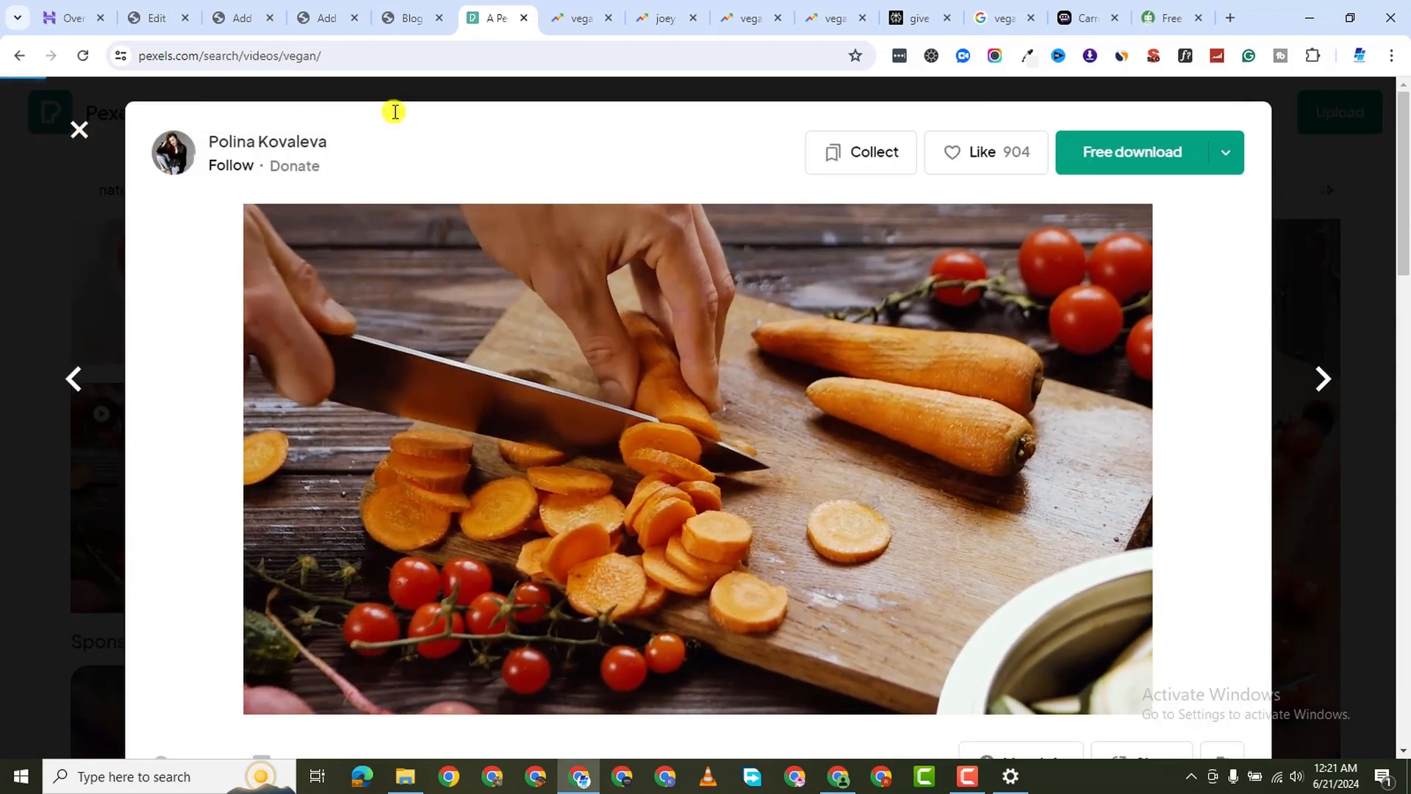
{"action": "double_click", "coordinate": [342, 116]}
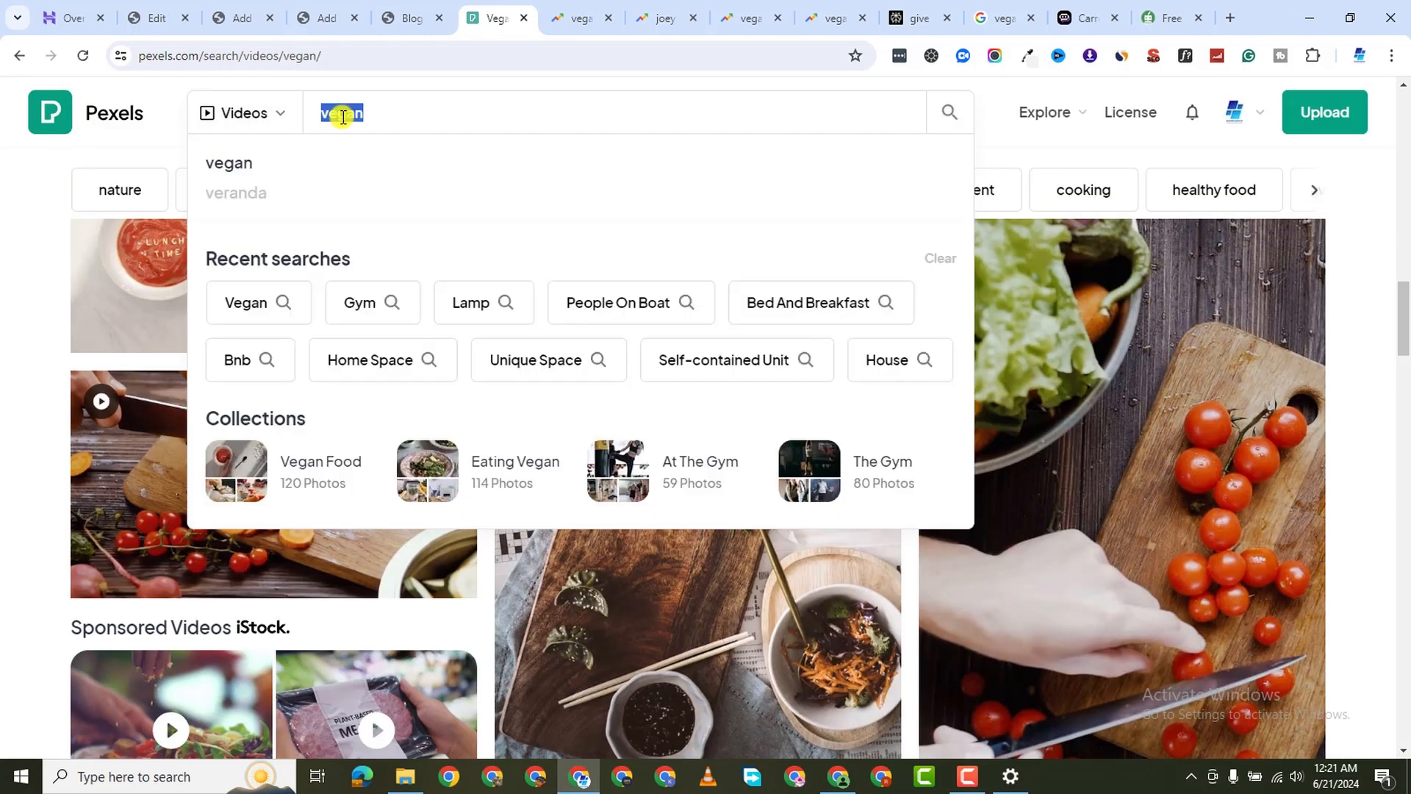
{"action": "type", "text": "vegan "}
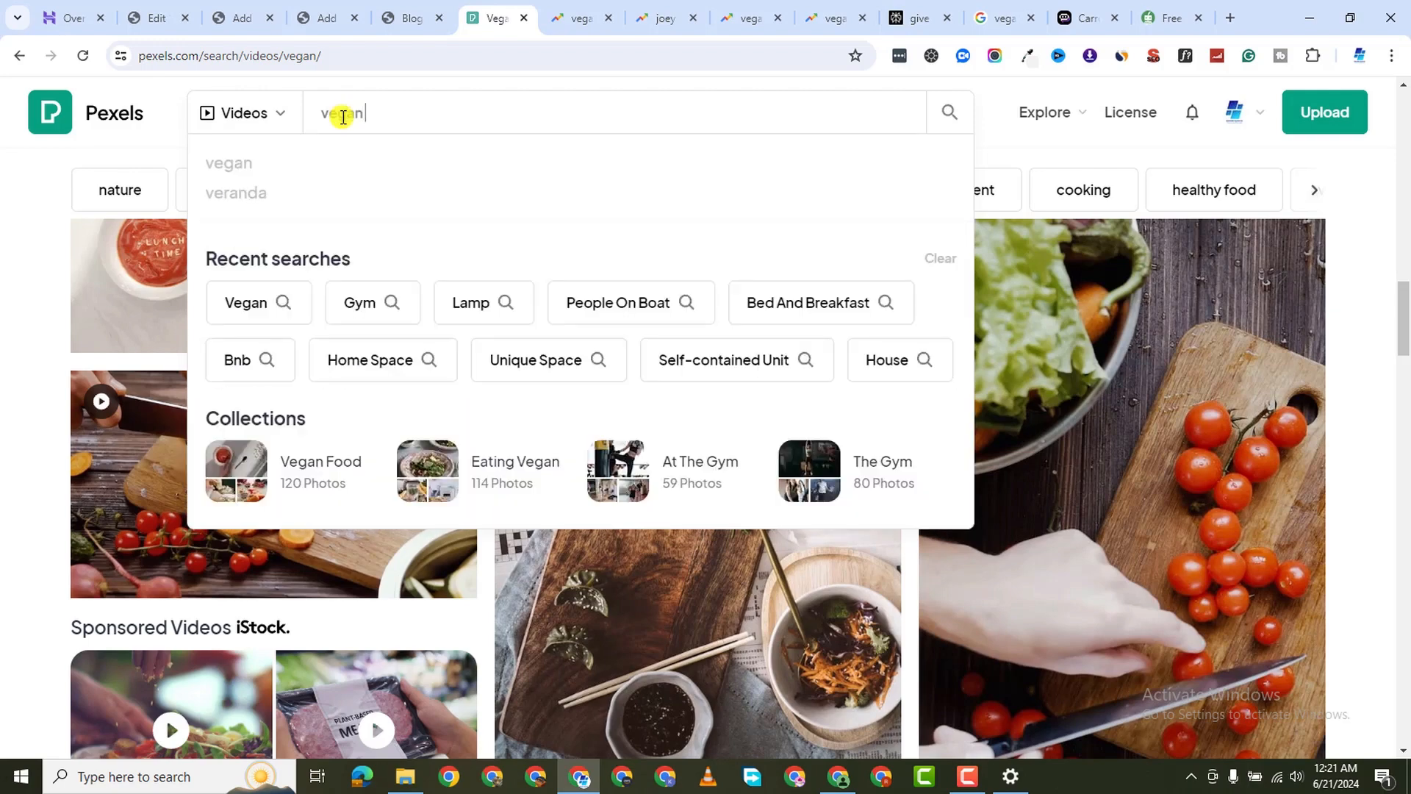
{"action": "type", "text": "hot dogs"}
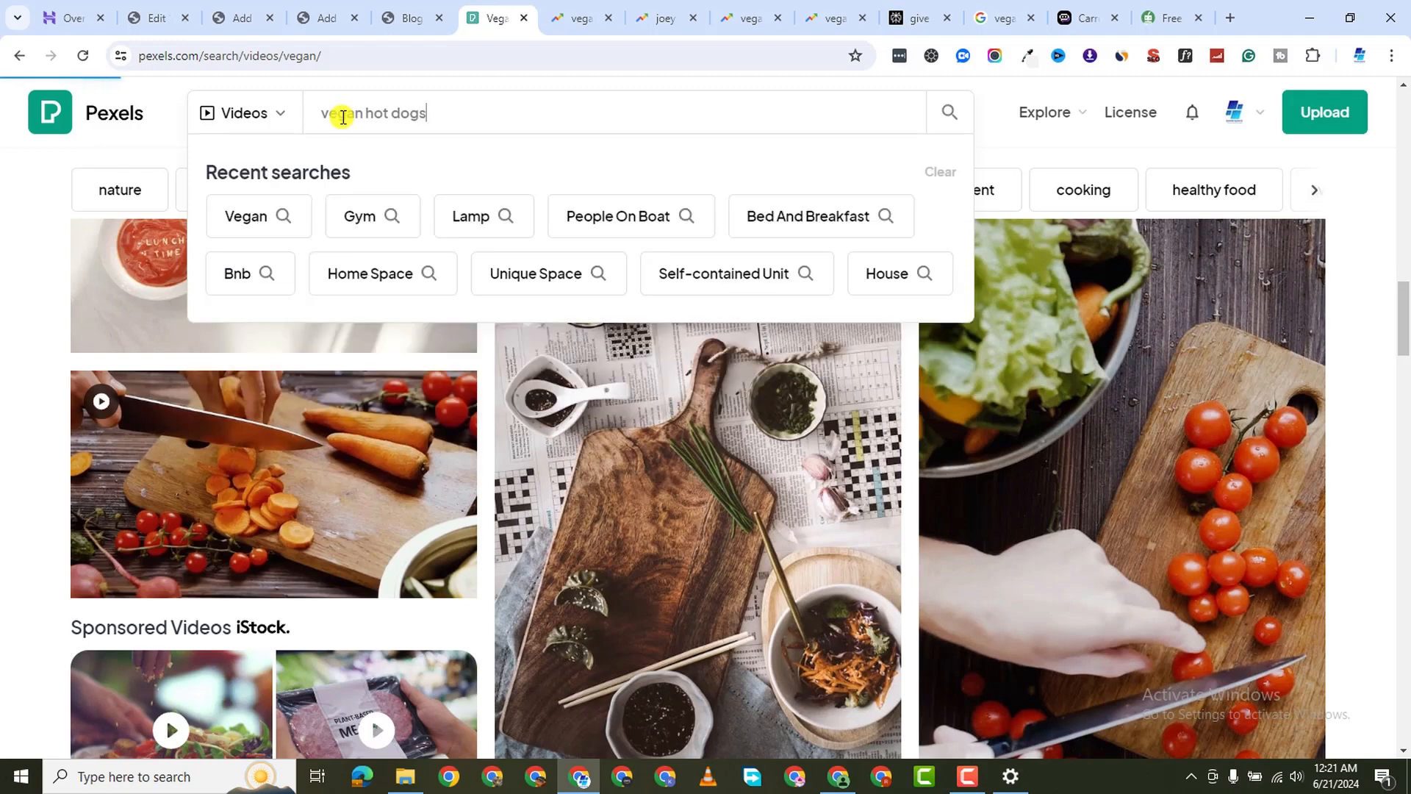
{"action": "key", "text": "Return"}
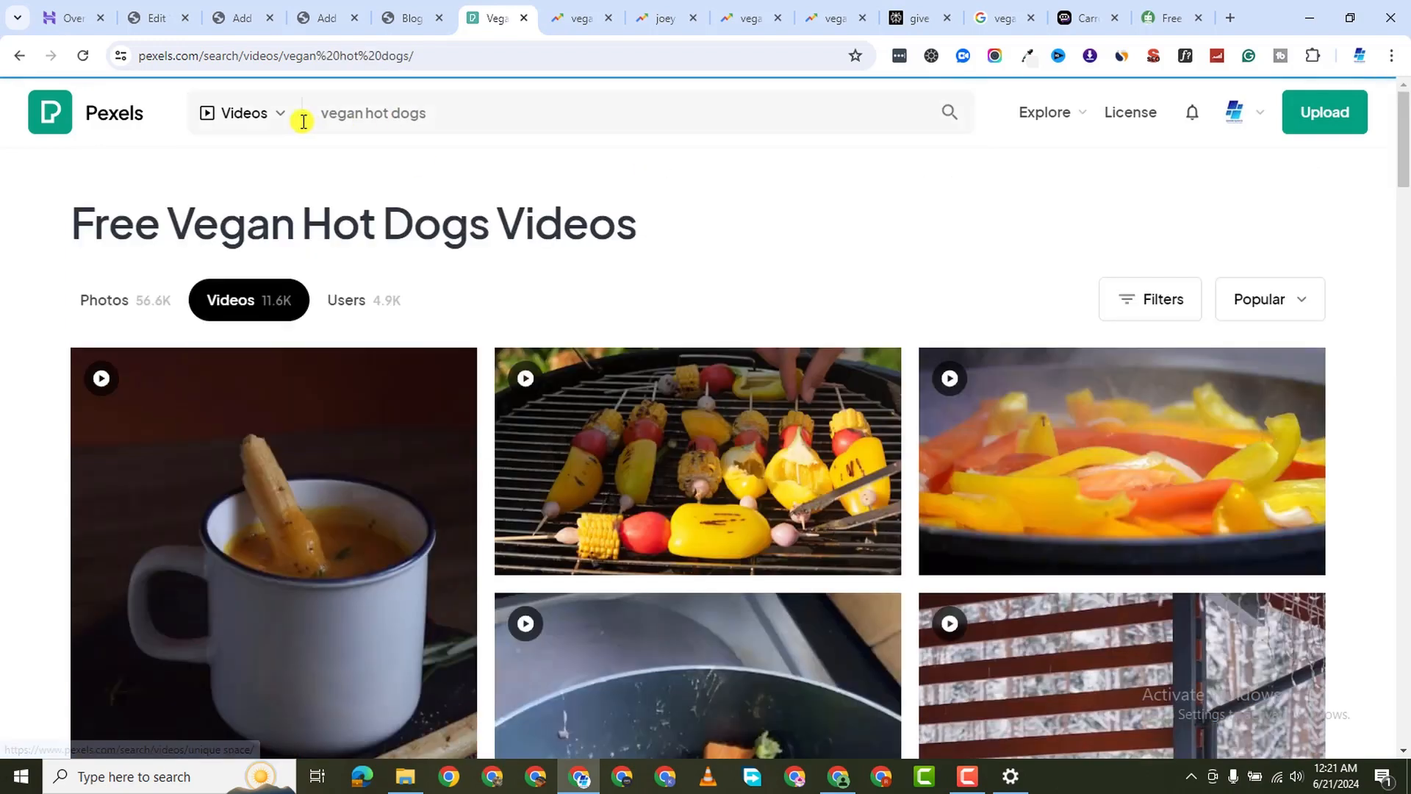
{"action": "left_click", "coordinate": [287, 124]}
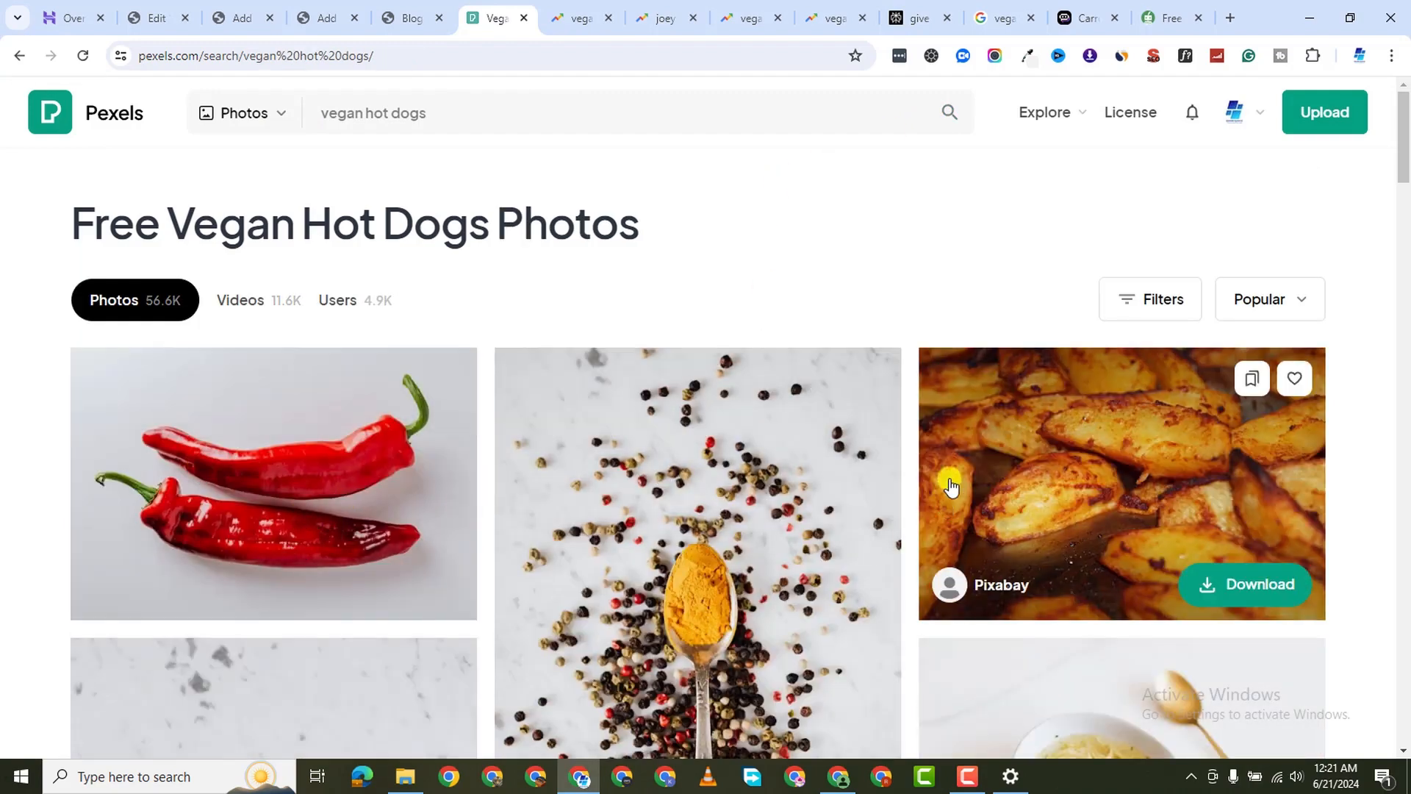
Browse the results, then change the search to 'hot dogs'
{"action": "scroll", "coordinate": [780, 500], "scroll_direction": "down", "scroll_amount": 5}
{"action": "scroll", "coordinate": [779, 498], "scroll_direction": "down", "scroll_amount": 12}
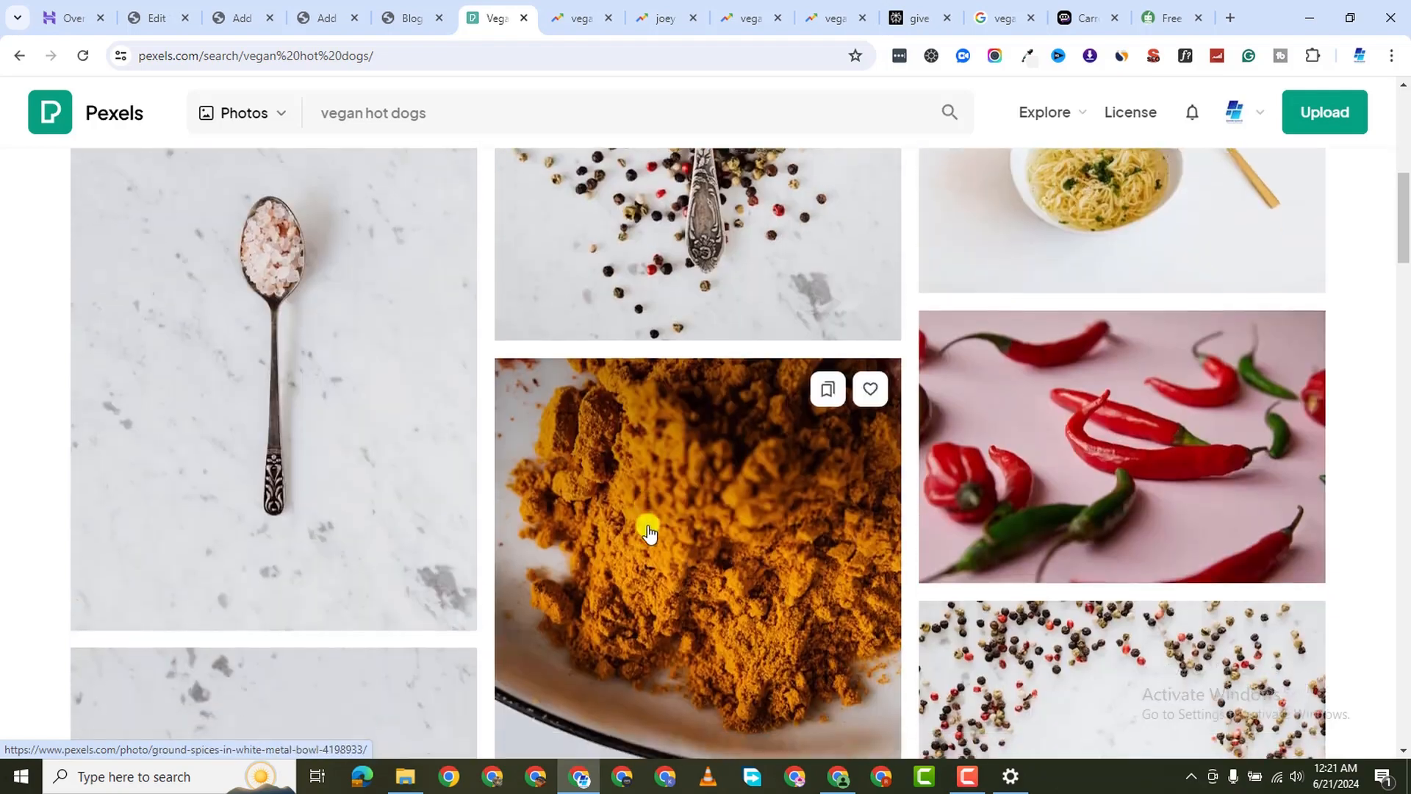
{"action": "scroll", "coordinate": [669, 528], "scroll_direction": "down", "scroll_amount": 8}
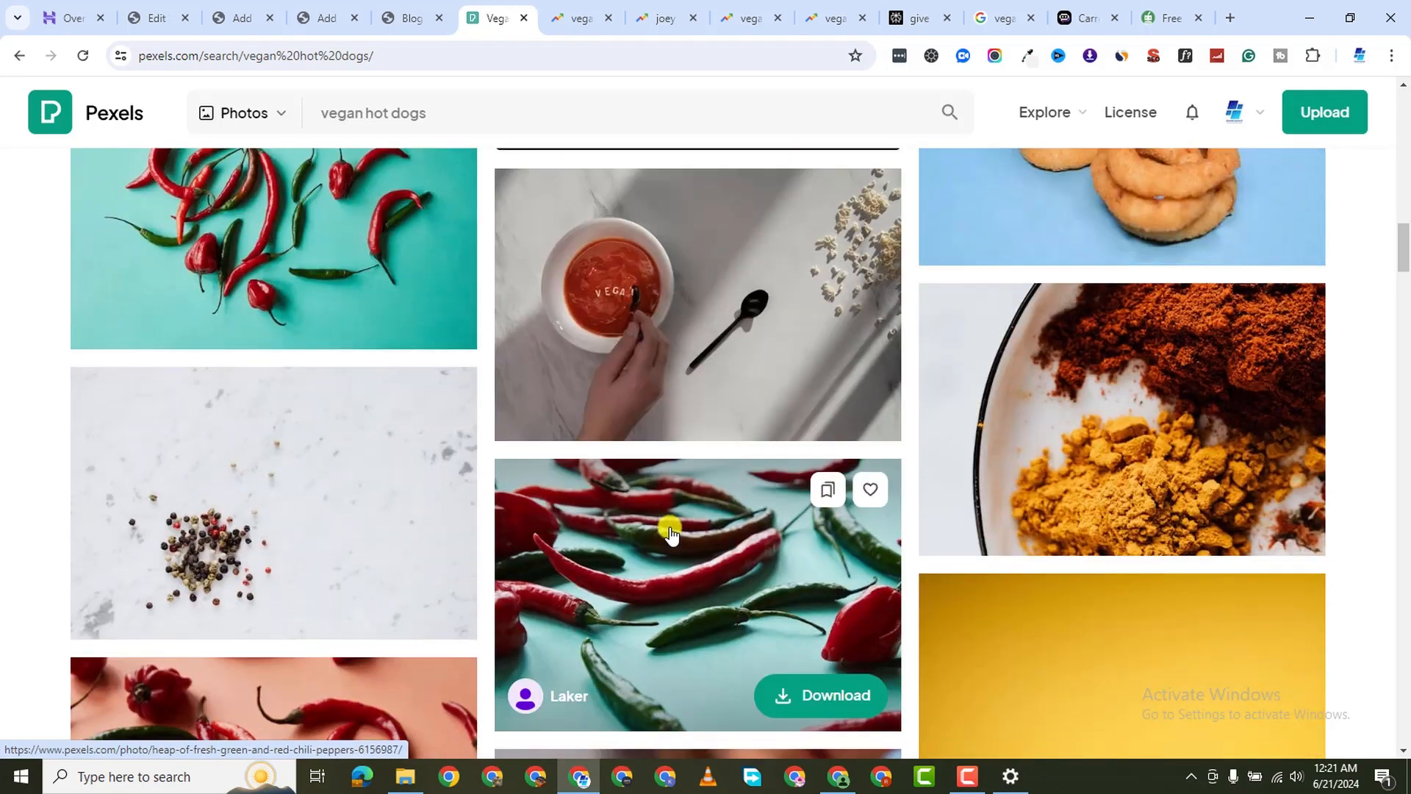
{"action": "scroll", "coordinate": [757, 529], "scroll_direction": "up", "scroll_amount": 17}
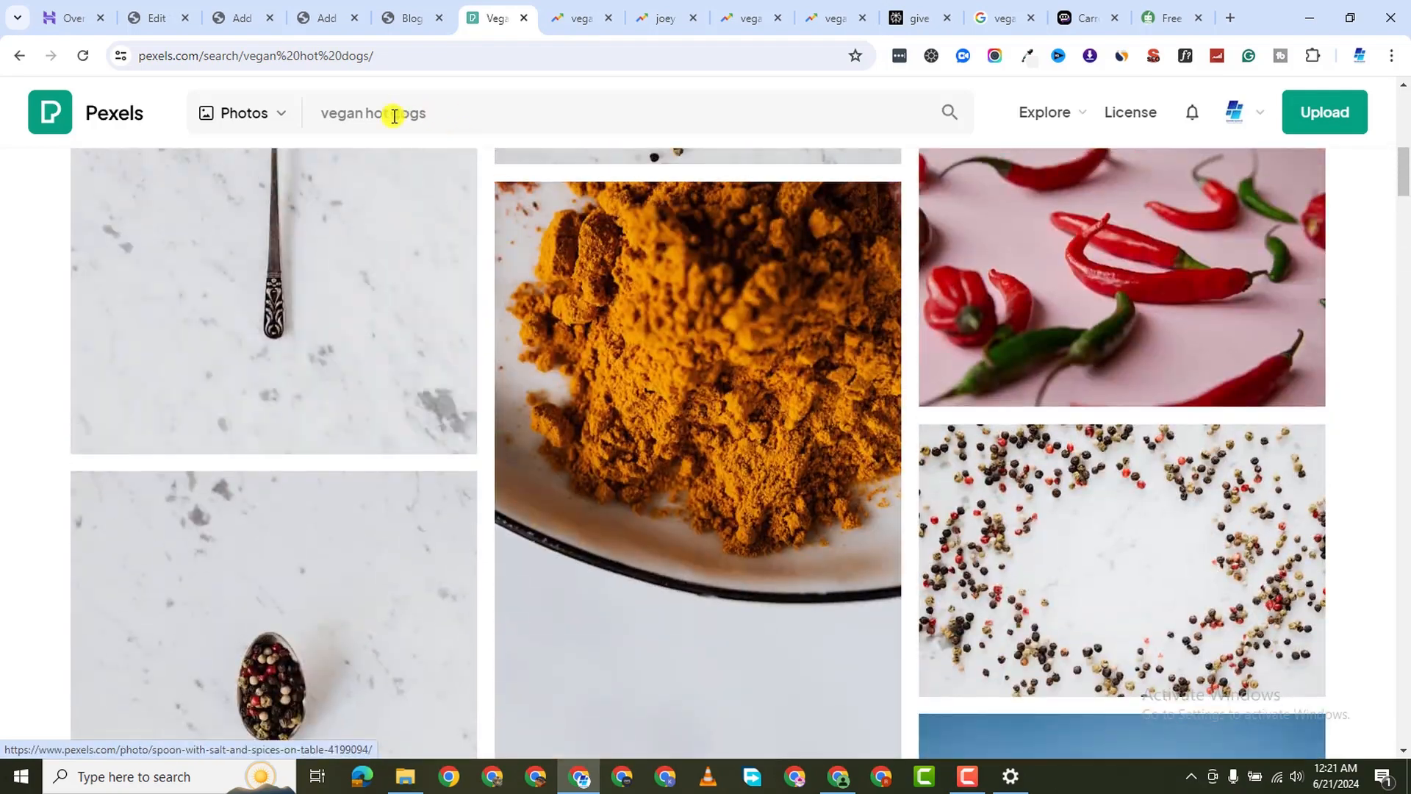
{"action": "left_click", "coordinate": [368, 122]}
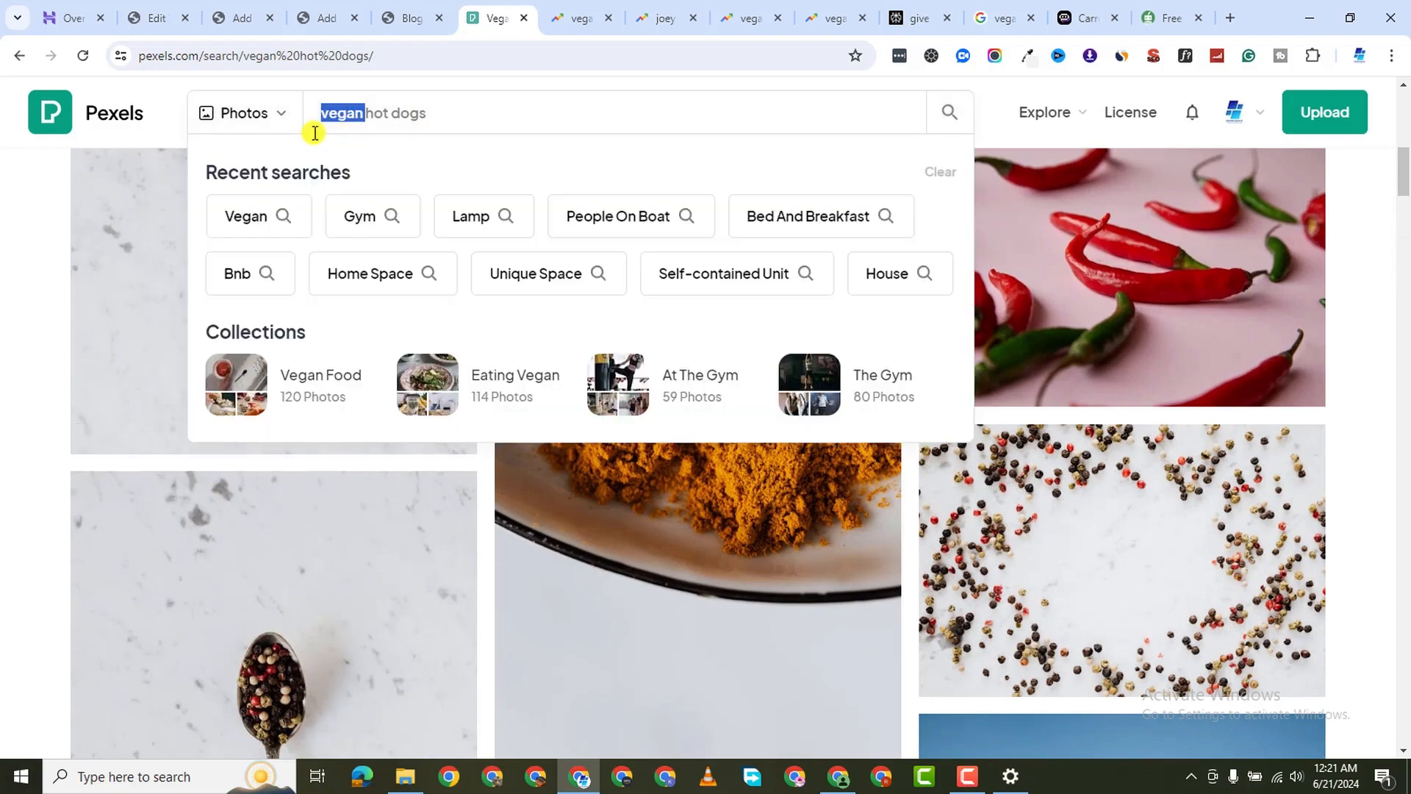
{"action": "key", "text": "BackSpace"}
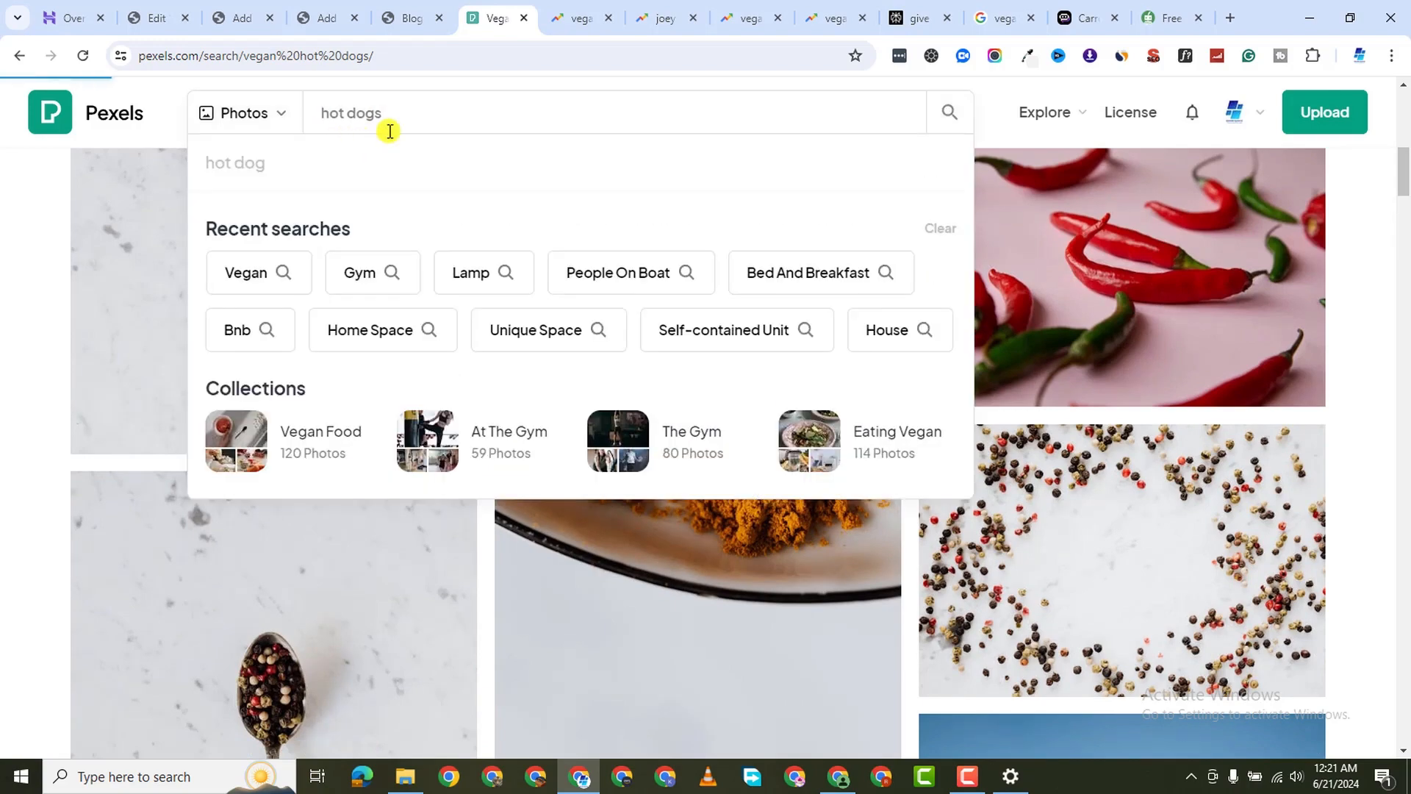
{"action": "key", "text": "Return"}
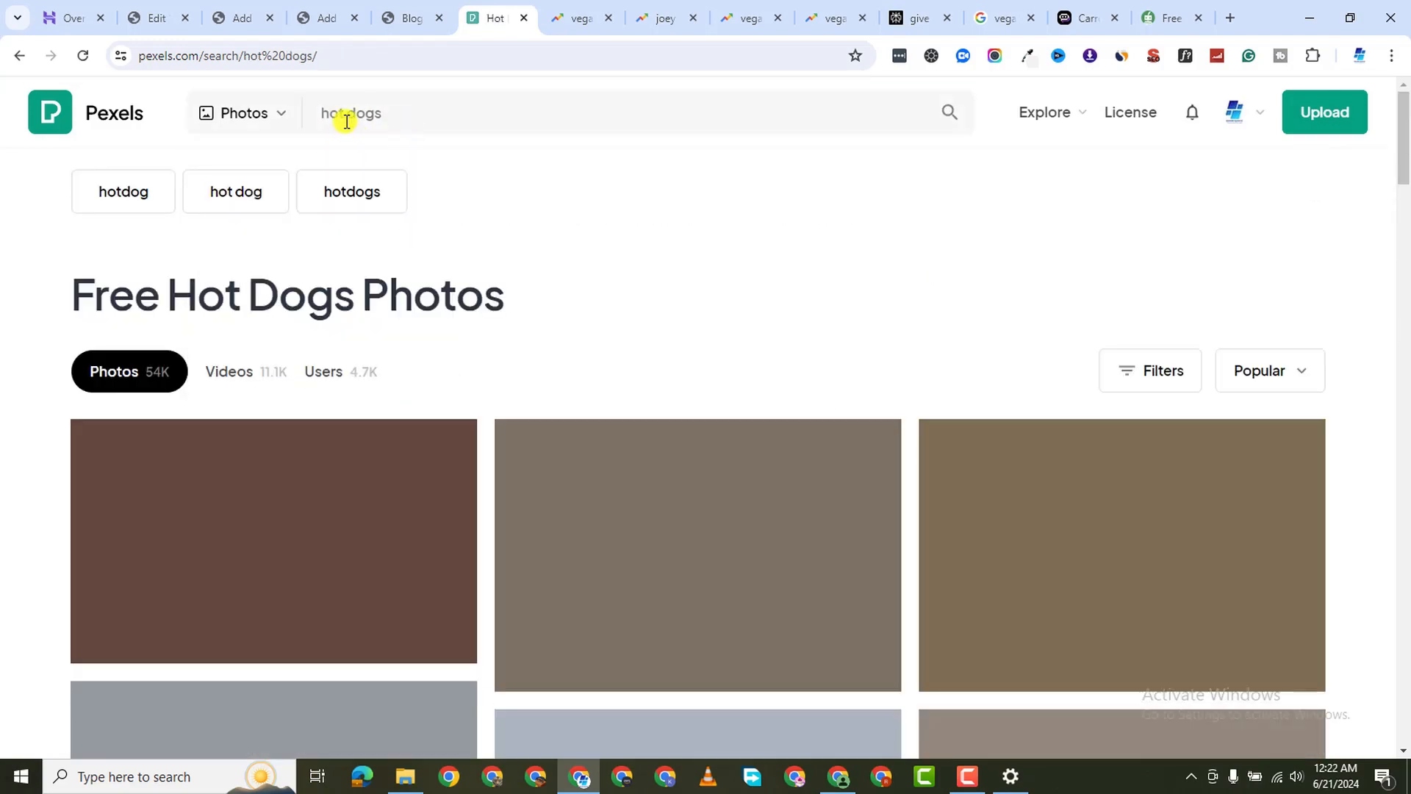
Open the hot dogs on a plate and close-up hot dog photos in new tabs
{"action": "scroll", "coordinate": [297, 531], "scroll_direction": "down", "scroll_amount": 1}
{"action": "scroll", "coordinate": [298, 531], "scroll_direction": "down", "scroll_amount": 4}
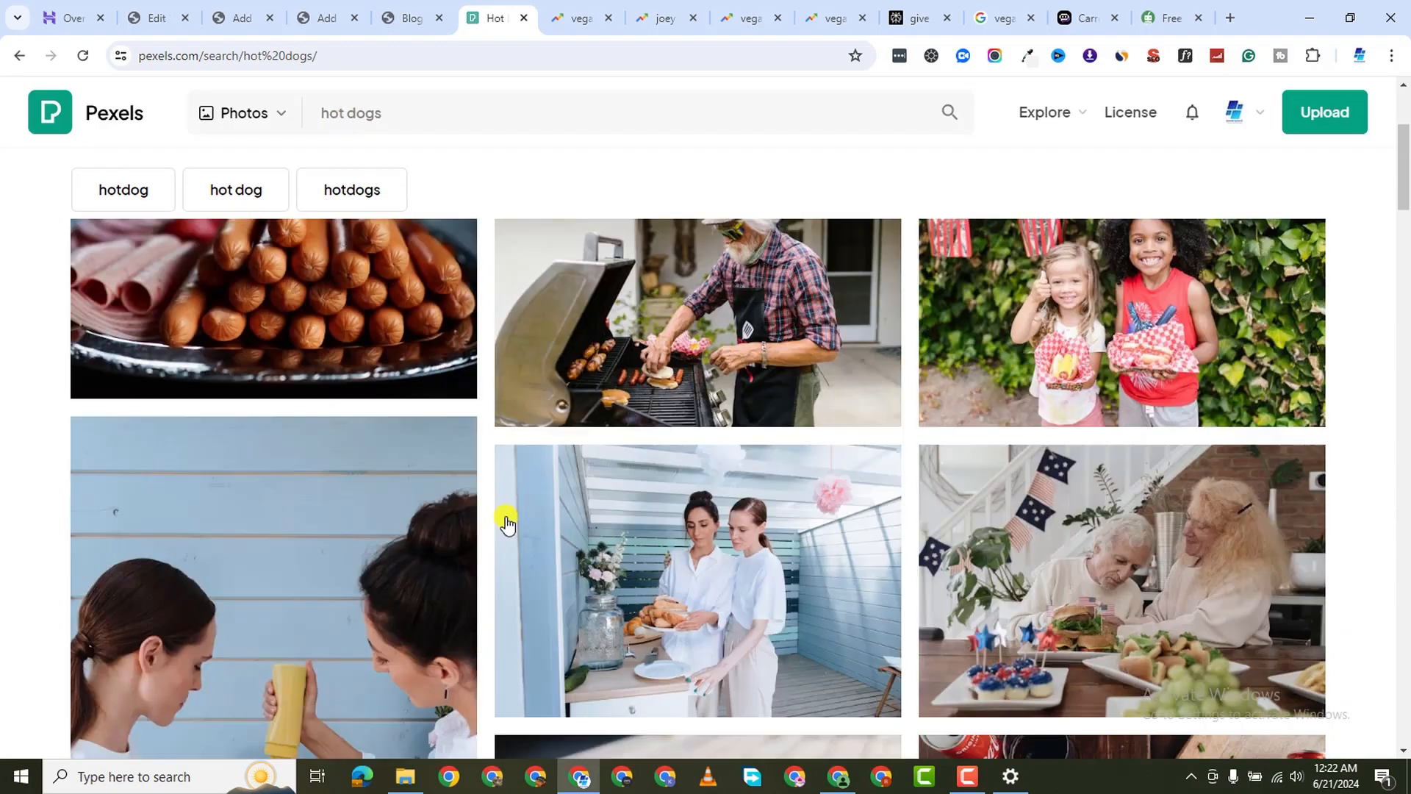
{"action": "scroll", "coordinate": [471, 559], "scroll_direction": "down", "scroll_amount": 7}
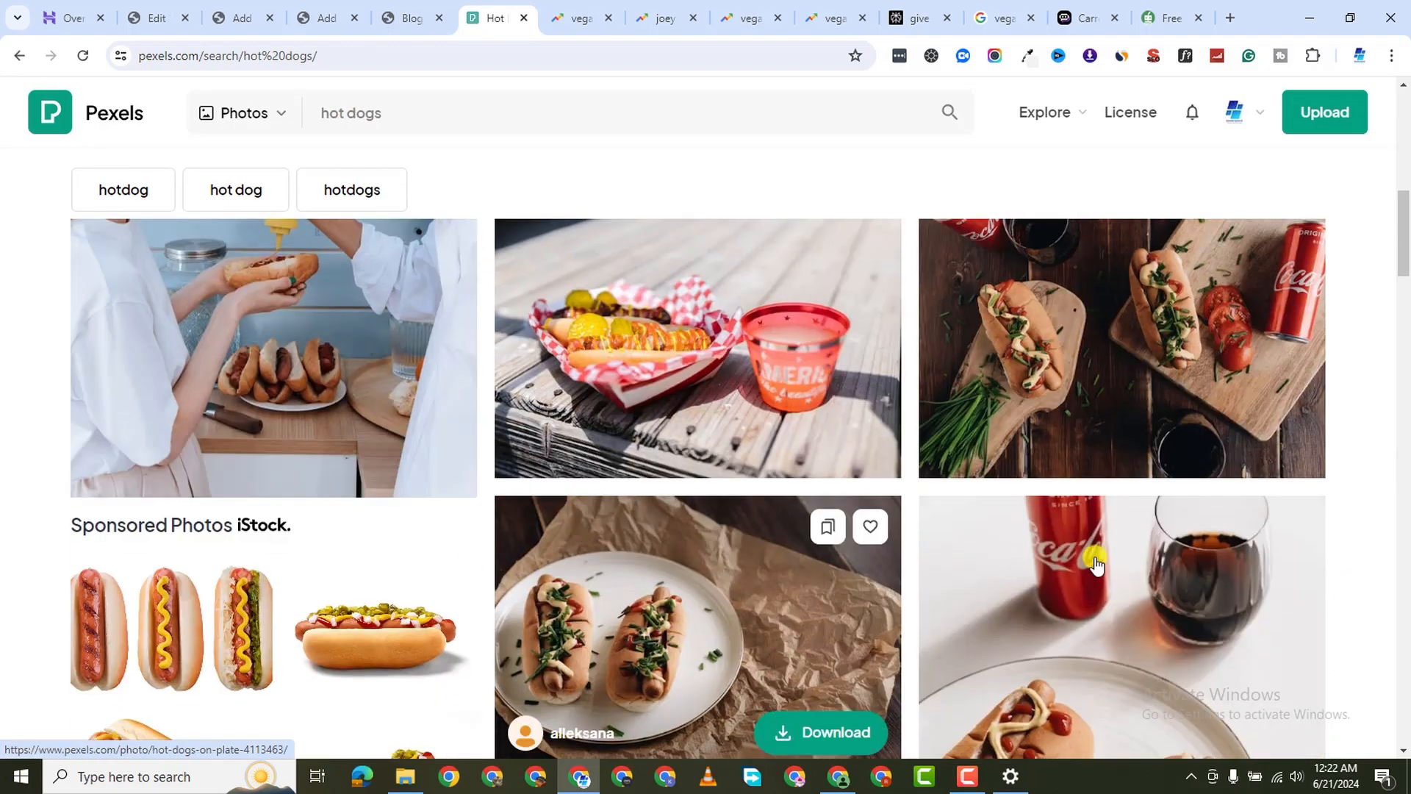
{"action": "scroll", "coordinate": [368, 471], "scroll_direction": "up", "scroll_amount": 2}
{"action": "scroll", "coordinate": [558, 400], "scroll_direction": "down", "scroll_amount": 1}
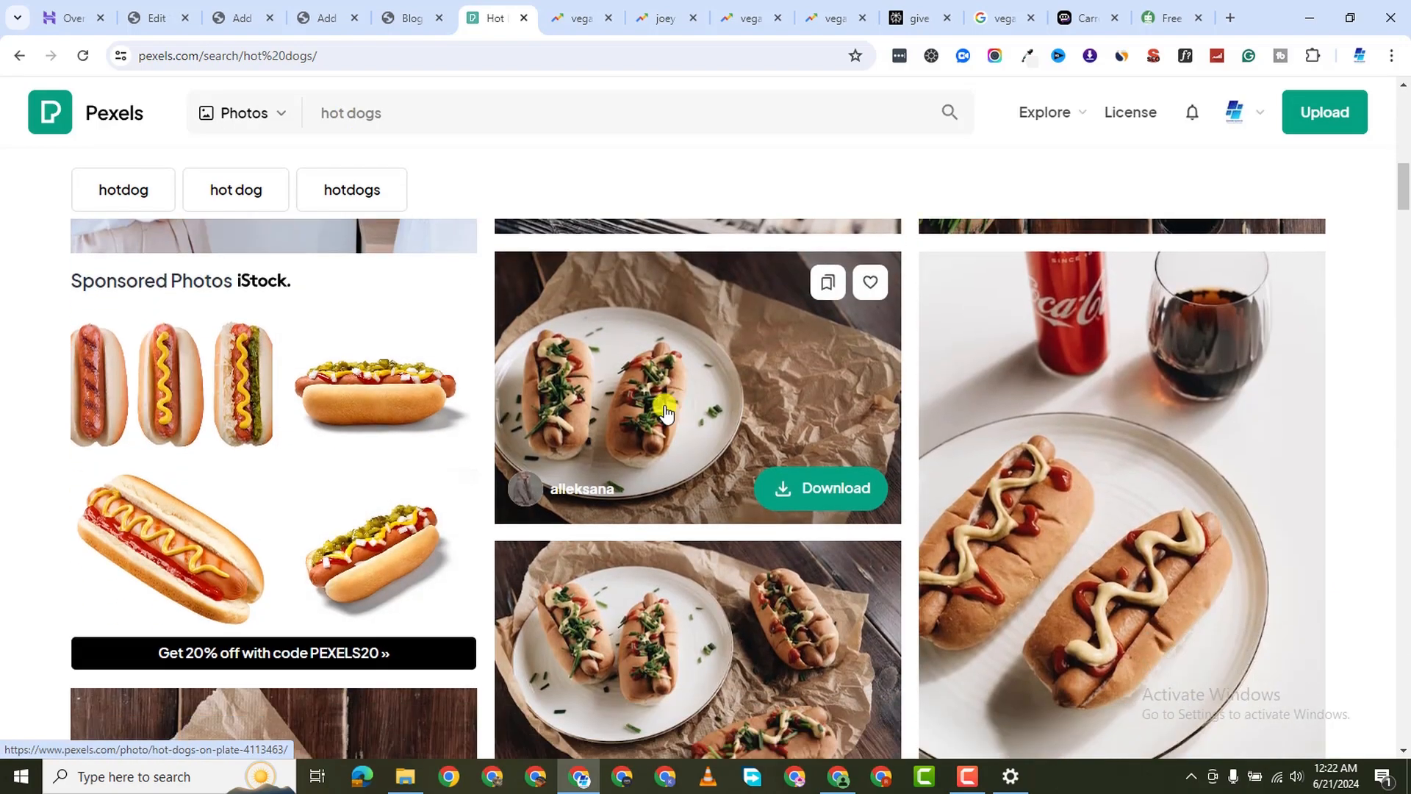
{"action": "right_click", "coordinate": [689, 353]}
{"action": "left_click", "coordinate": [809, 370]}
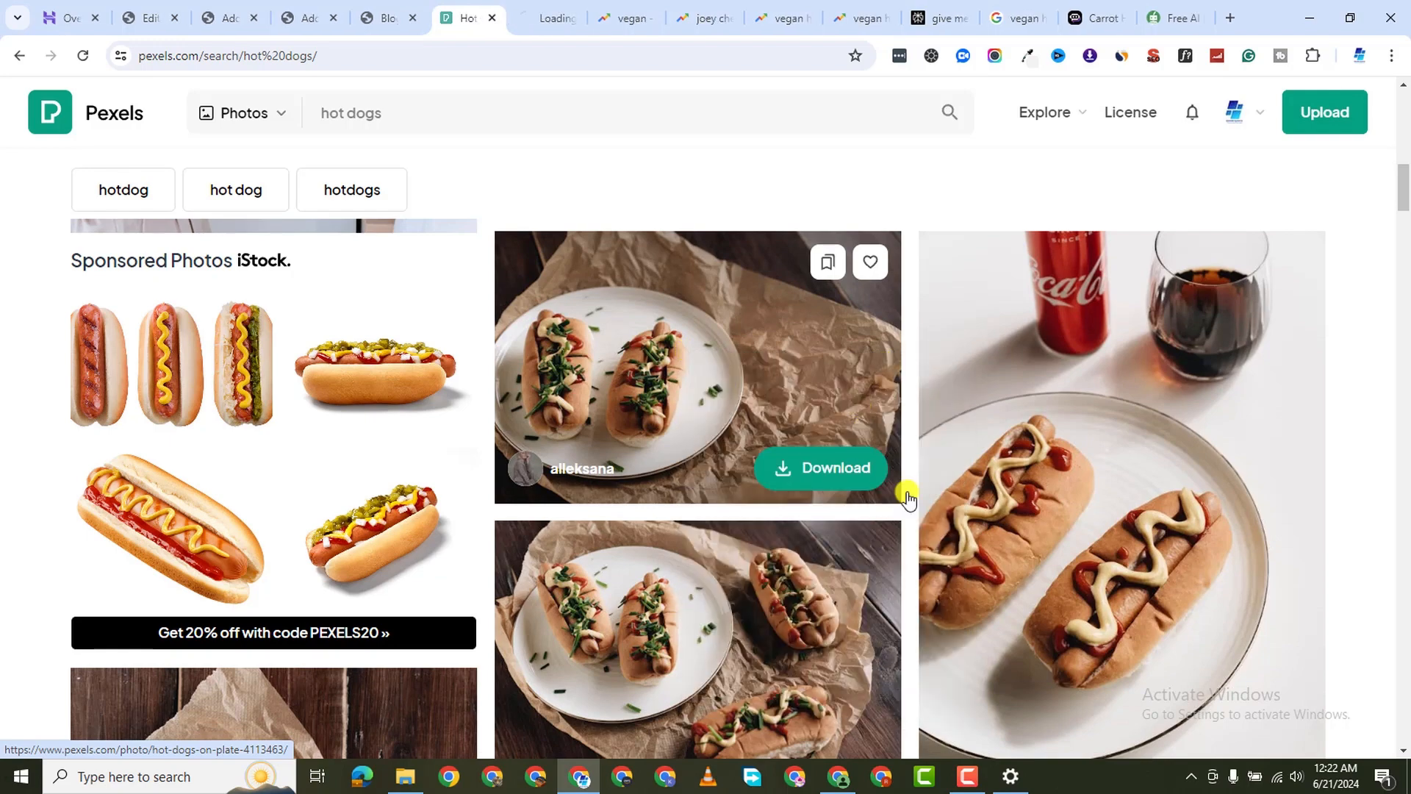
{"action": "scroll", "coordinate": [687, 474], "scroll_direction": "down", "scroll_amount": 2}
{"action": "scroll", "coordinate": [721, 488], "scroll_direction": "up", "scroll_amount": 2}
{"action": "scroll", "coordinate": [1140, 369], "scroll_direction": "down", "scroll_amount": 3}
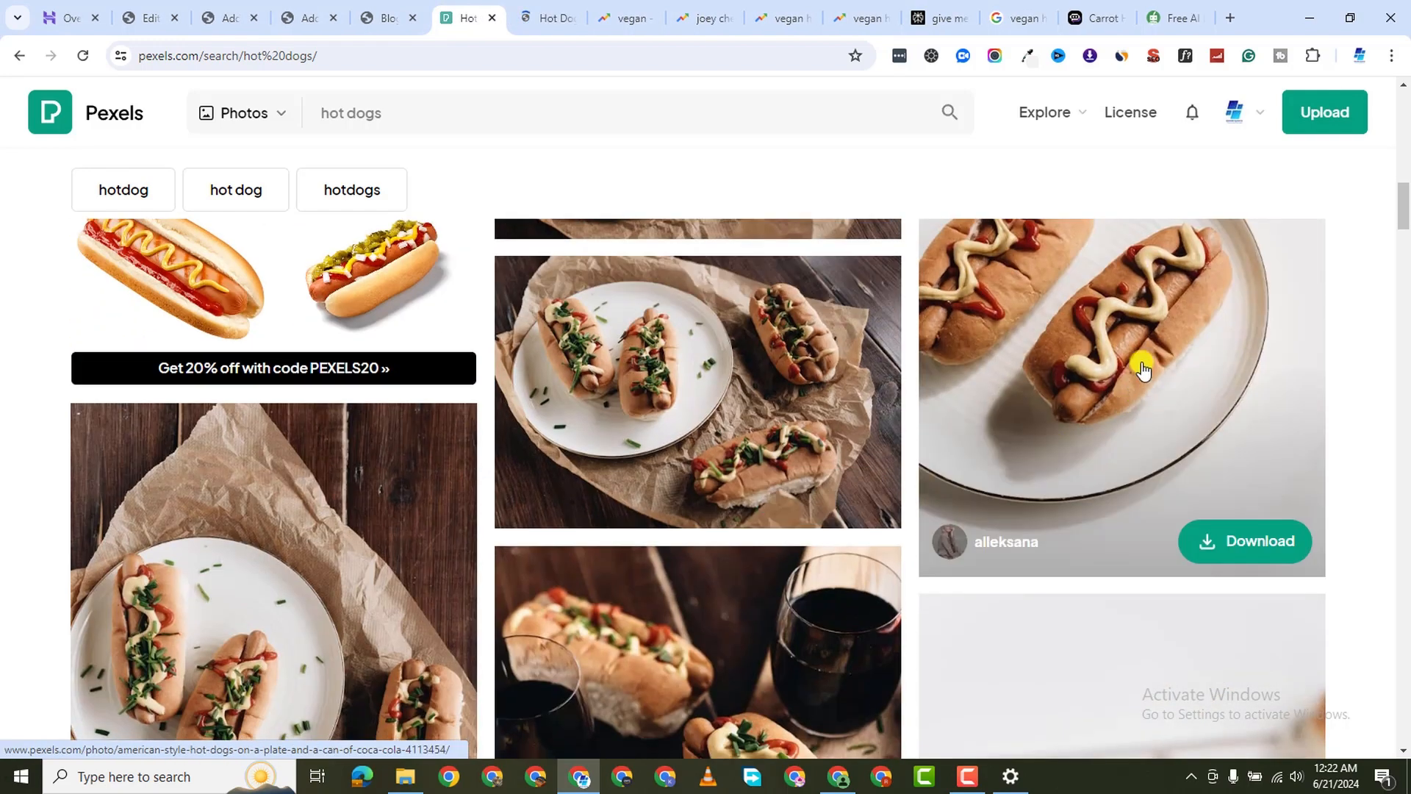
{"action": "scroll", "coordinate": [936, 478], "scroll_direction": "up", "scroll_amount": 2}
{"action": "scroll", "coordinate": [639, 454], "scroll_direction": "down", "scroll_amount": 1}
{"action": "right_click", "coordinate": [637, 434]}
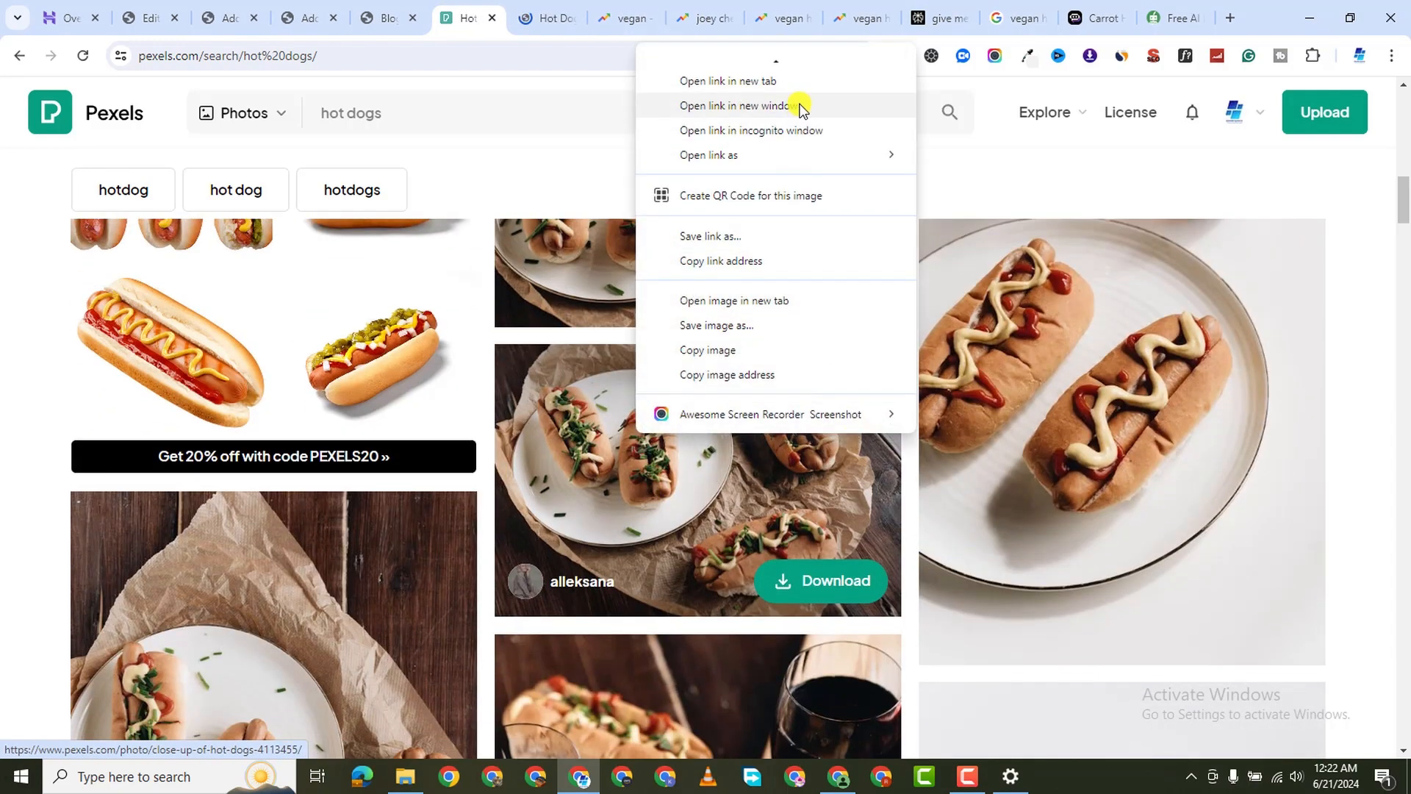
{"action": "left_click", "coordinate": [798, 63]}
Show 'hotdogs' results, open the fries and hotdogs photo in a new tab, then view the plate photo
{"action": "scroll", "coordinate": [787, 498], "scroll_direction": "down", "scroll_amount": 10}
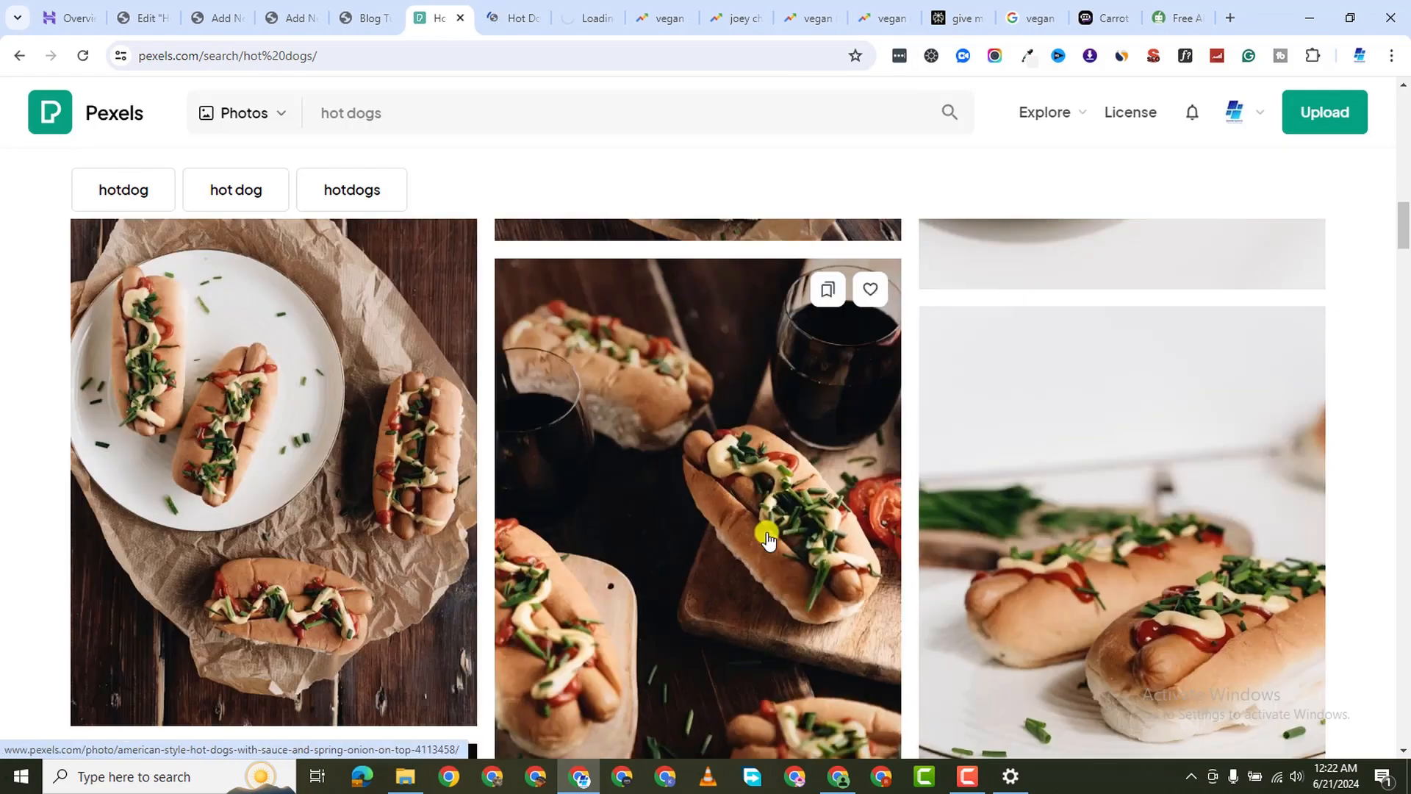
{"action": "scroll", "coordinate": [544, 505], "scroll_direction": "down", "scroll_amount": 12}
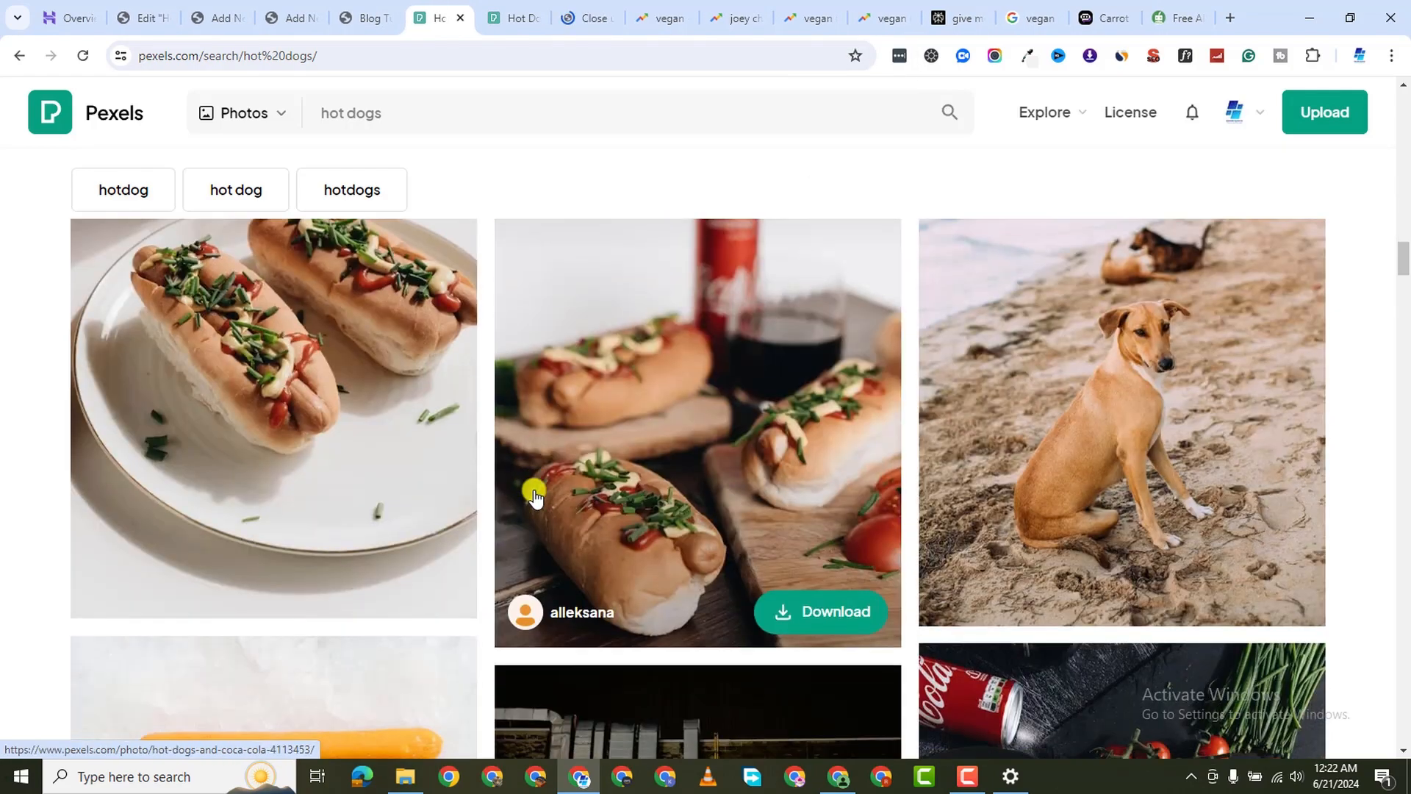
{"action": "scroll", "coordinate": [536, 494], "scroll_direction": "up", "scroll_amount": 2}
{"action": "scroll", "coordinate": [536, 495], "scroll_direction": "down", "scroll_amount": 4}
{"action": "scroll", "coordinate": [907, 533], "scroll_direction": "down", "scroll_amount": 8}
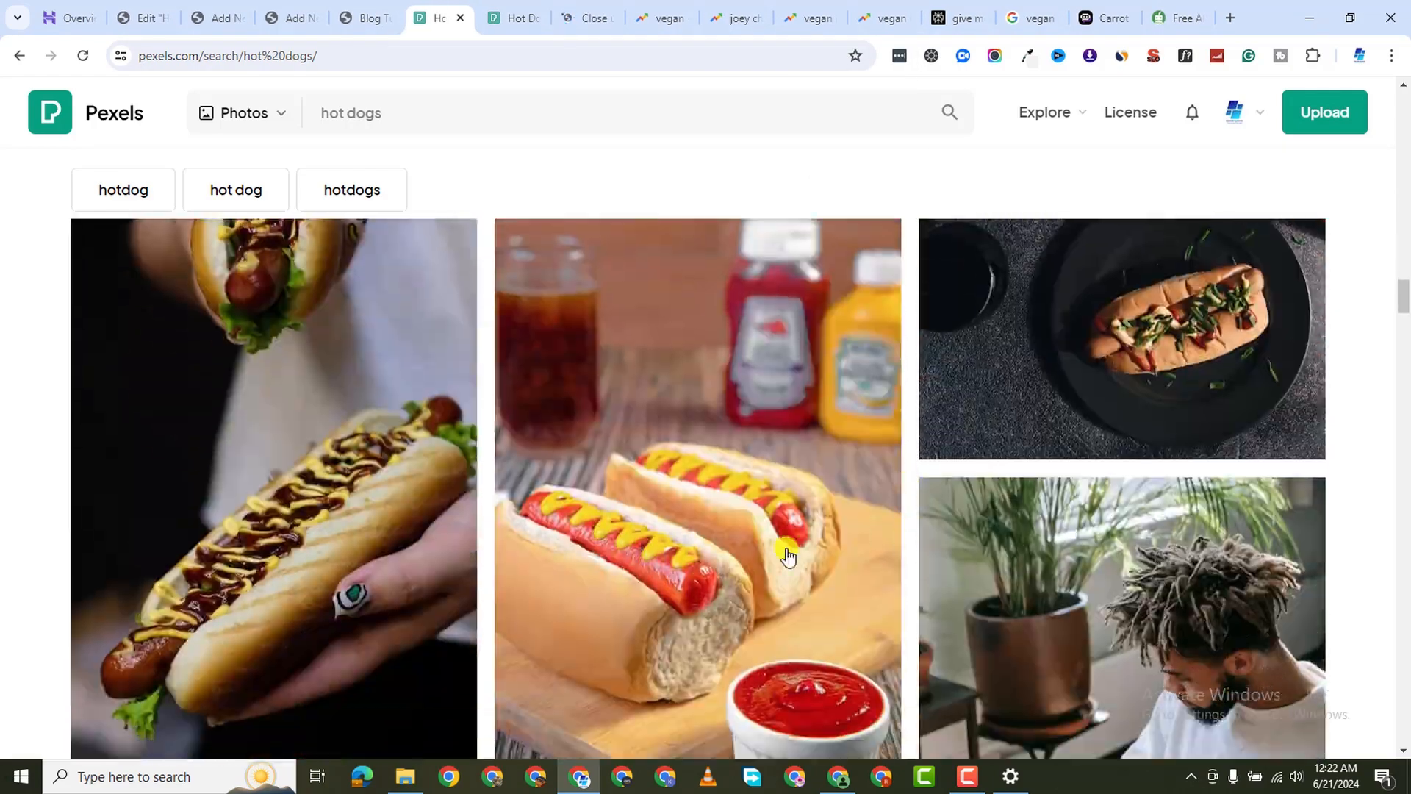
{"action": "scroll", "coordinate": [809, 514], "scroll_direction": "up", "scroll_amount": 4}
{"action": "scroll", "coordinate": [811, 520], "scroll_direction": "down", "scroll_amount": 10}
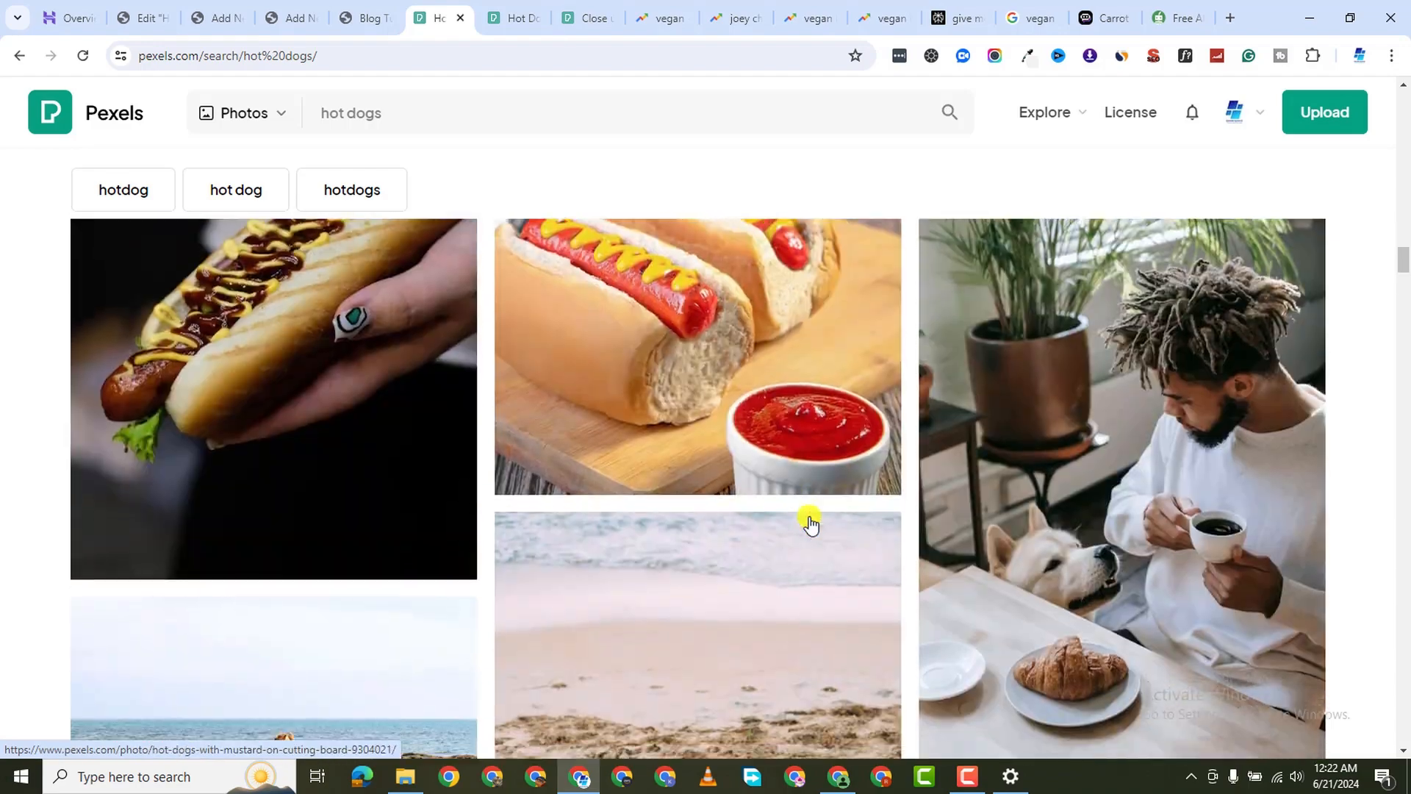
{"action": "scroll", "coordinate": [809, 516], "scroll_direction": "down", "scroll_amount": 3}
{"action": "scroll", "coordinate": [809, 516], "scroll_direction": "up", "scroll_amount": 10}
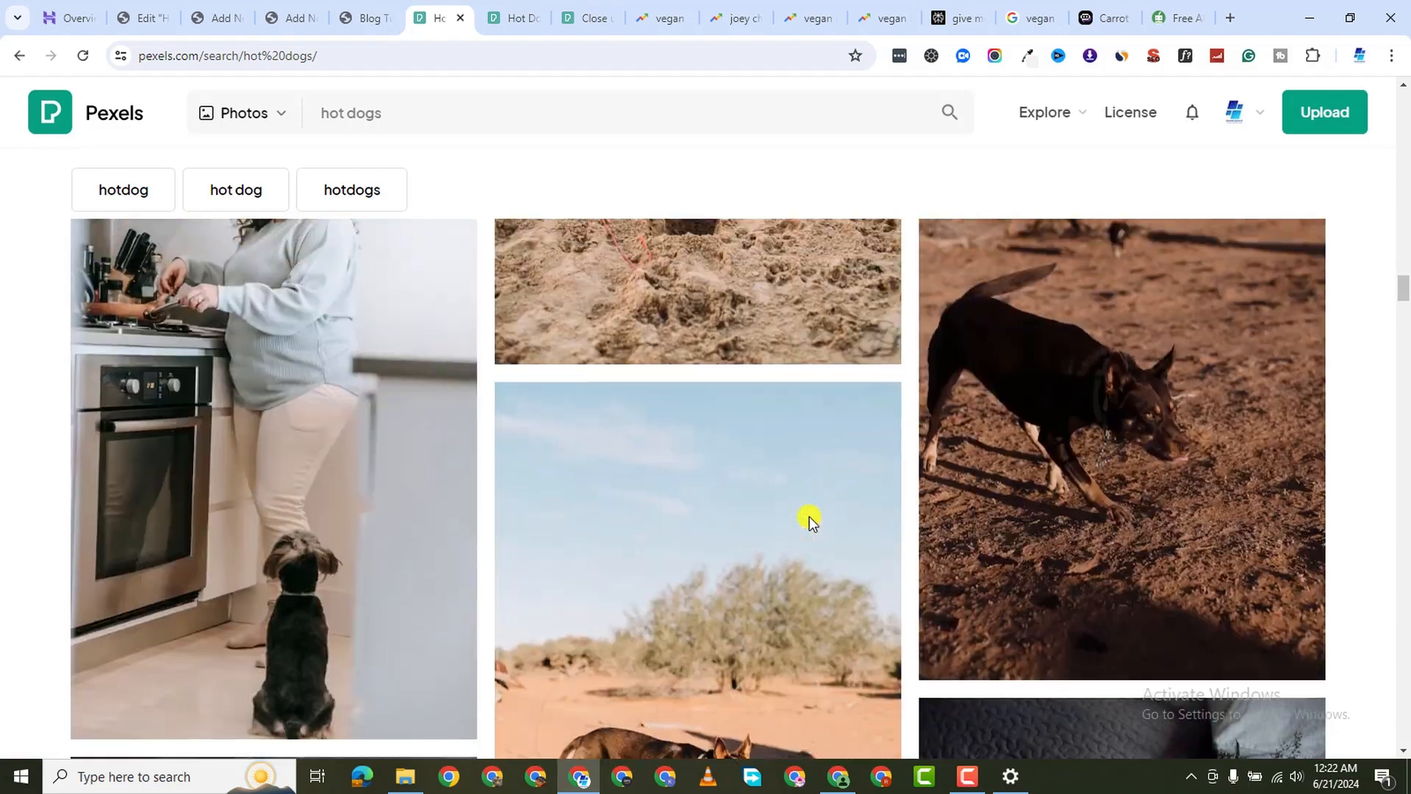
{"action": "scroll", "coordinate": [809, 516], "scroll_direction": "up", "scroll_amount": 5}
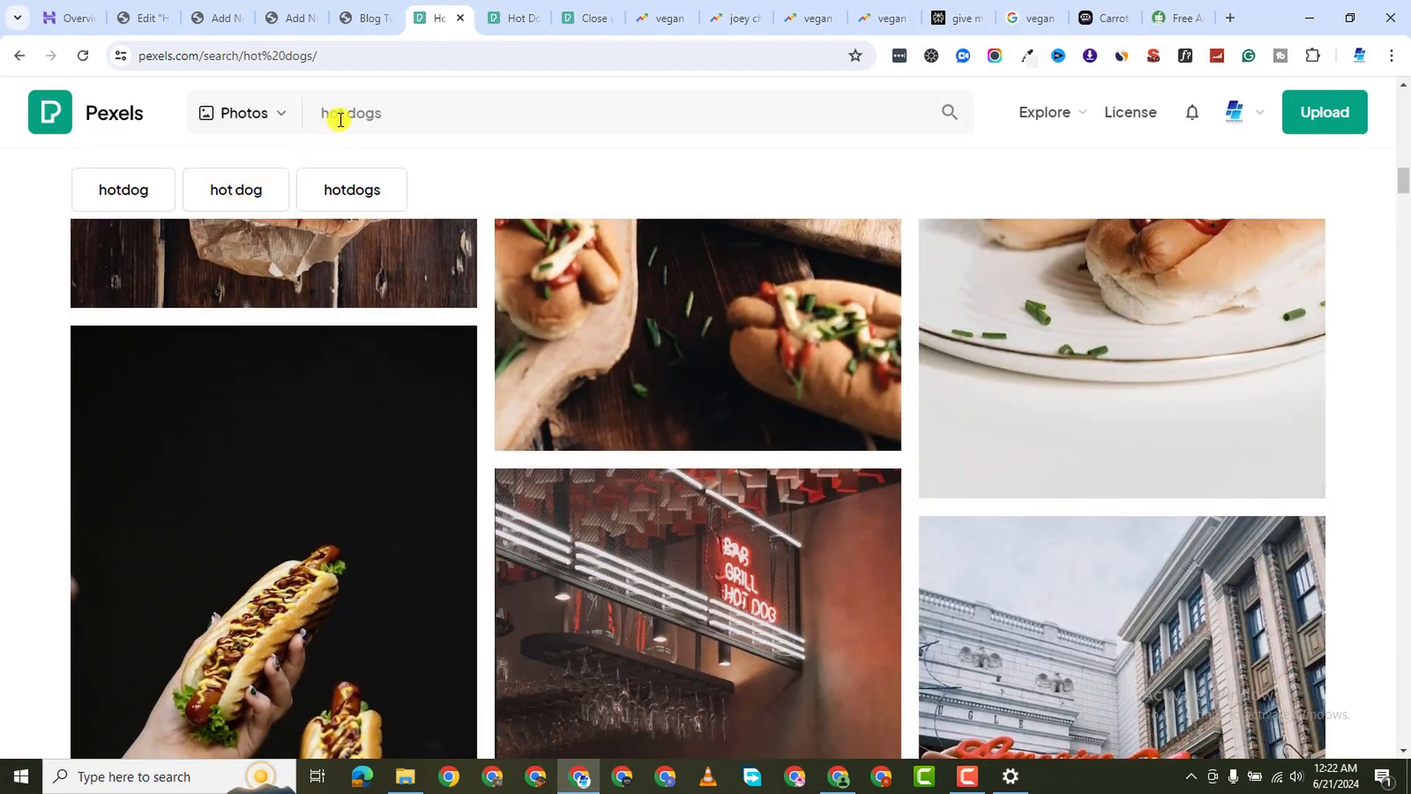
{"action": "left_click", "coordinate": [336, 215]}
{"action": "scroll", "coordinate": [644, 566], "scroll_direction": "down", "scroll_amount": 2}
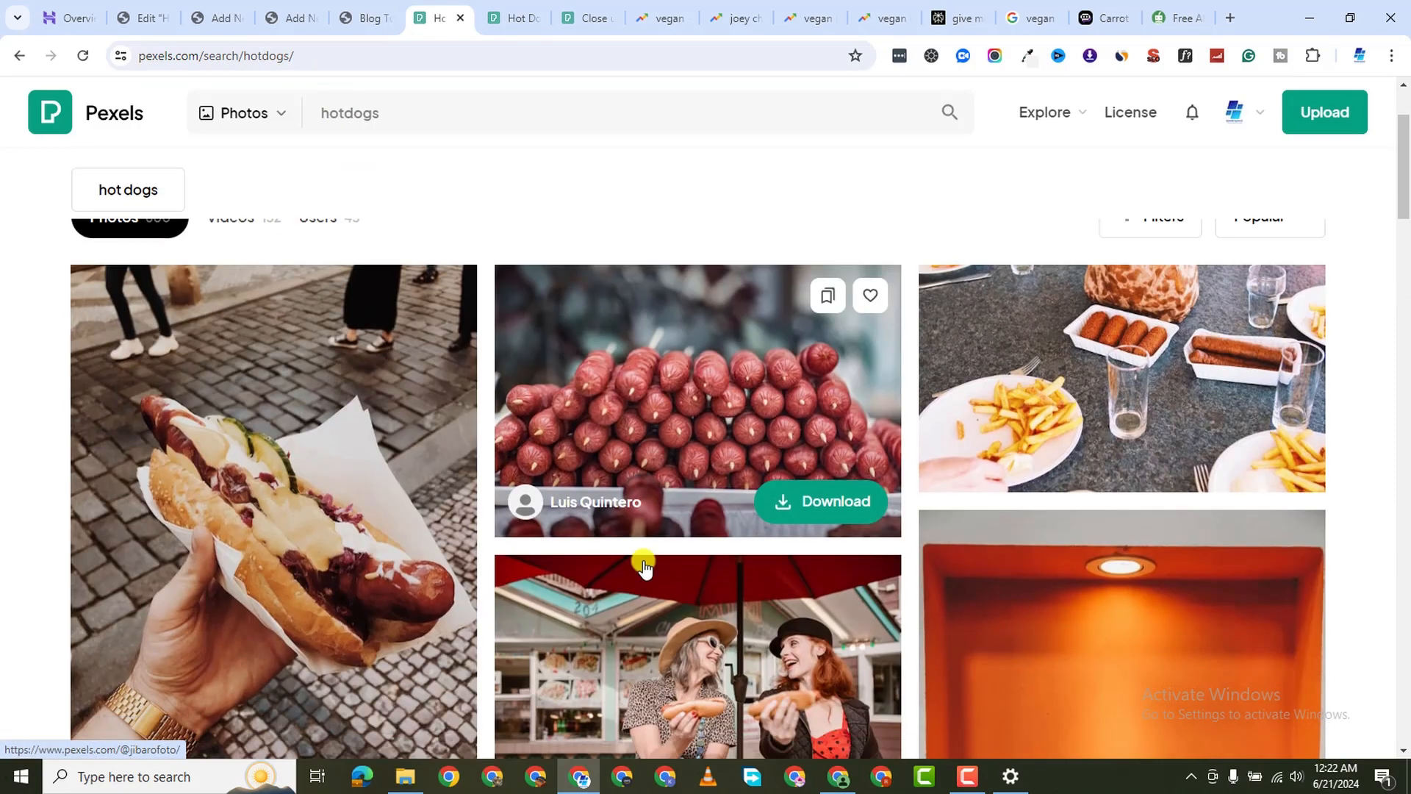
{"action": "scroll", "coordinate": [1264, 382], "scroll_direction": "down", "scroll_amount": 1}
{"action": "scroll", "coordinate": [1265, 380], "scroll_direction": "up", "scroll_amount": 2}
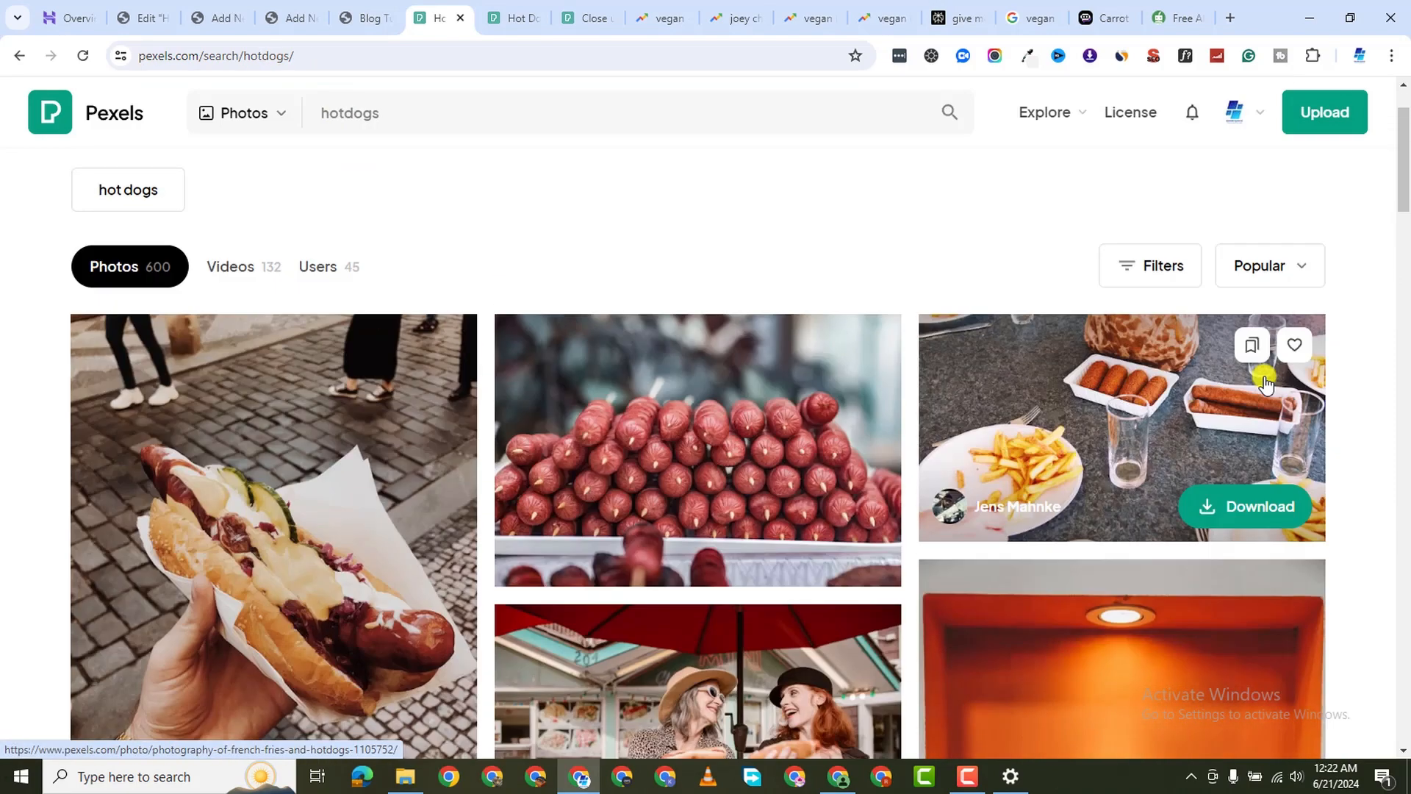
{"action": "scroll", "coordinate": [1264, 380], "scroll_direction": "down", "scroll_amount": 1}
{"action": "right_click", "coordinate": [1152, 375]}
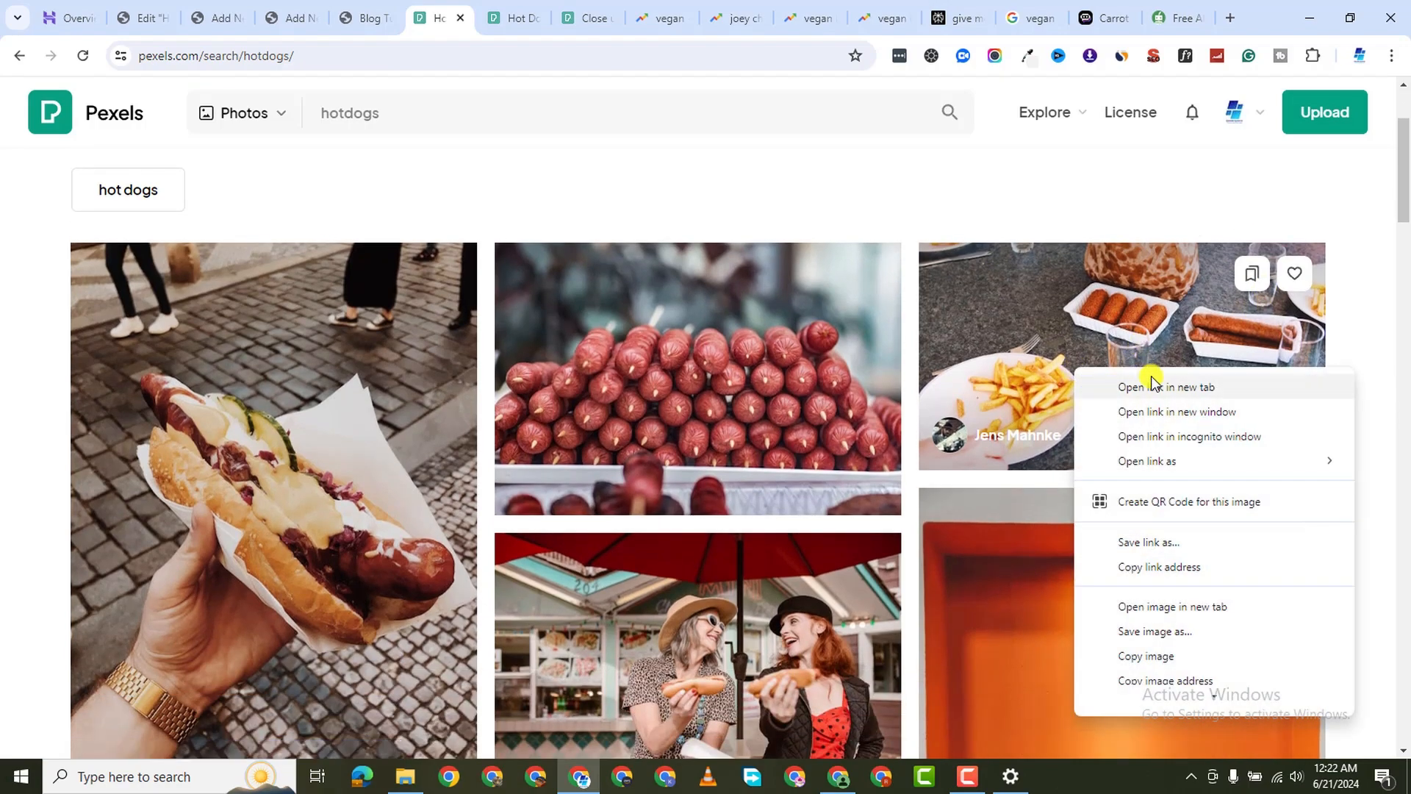
{"action": "left_click", "coordinate": [1155, 386]}
{"action": "scroll", "coordinate": [857, 529], "scroll_direction": "down", "scroll_amount": 15}
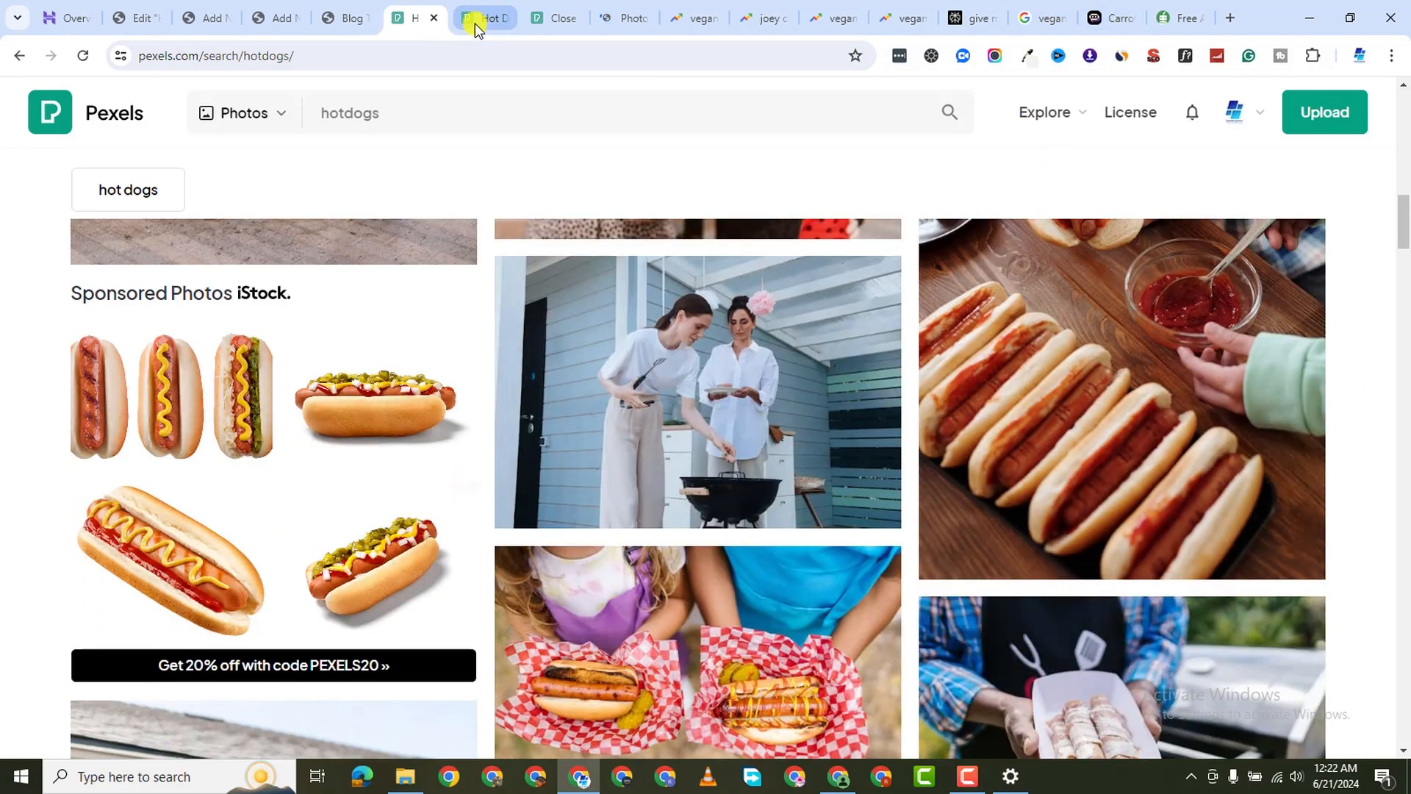
{"action": "left_click", "coordinate": [476, 19]}
Download the plated, close-up, and fries-and-hotdogs photos at Medium size
{"action": "left_click", "coordinate": [1347, 187]}
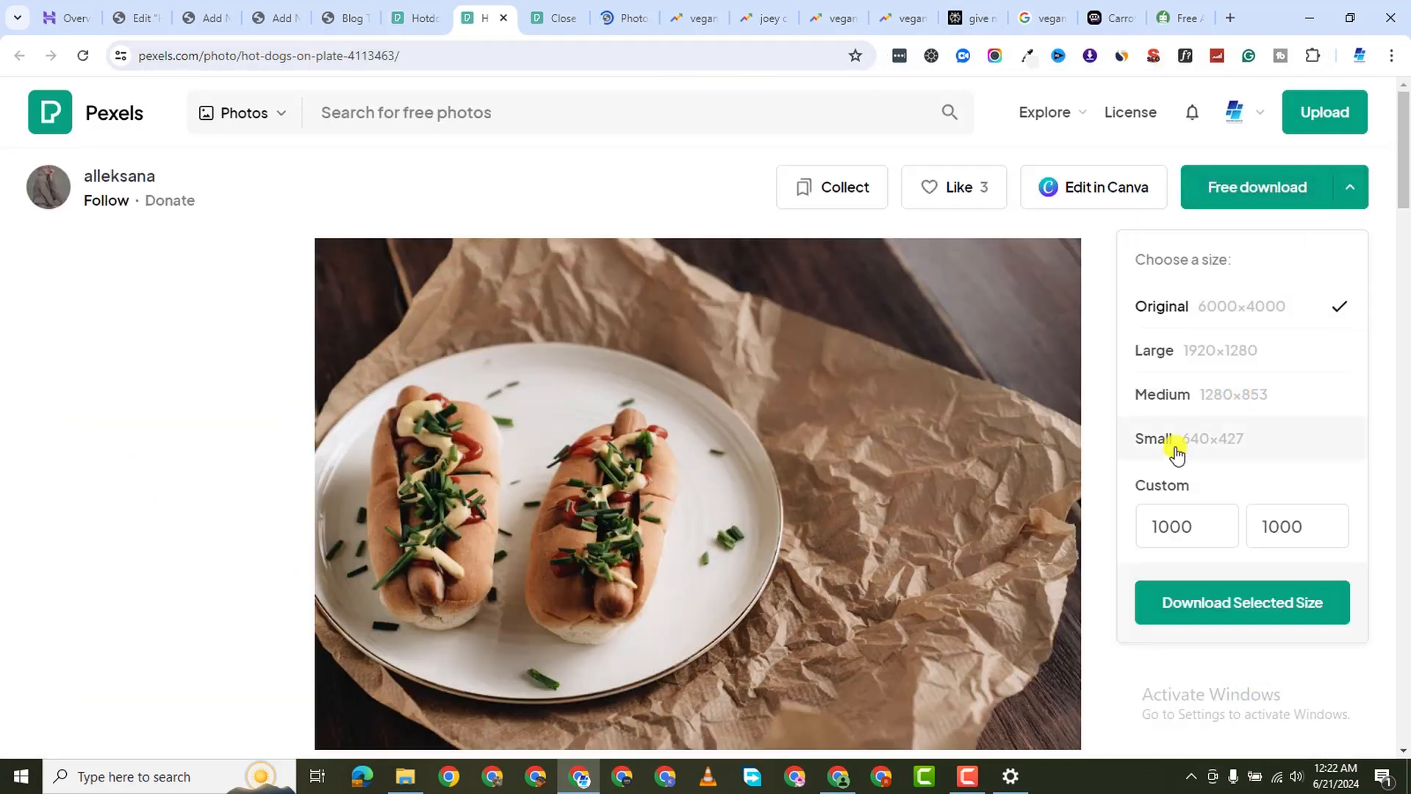
{"action": "left_click", "coordinate": [1249, 405]}
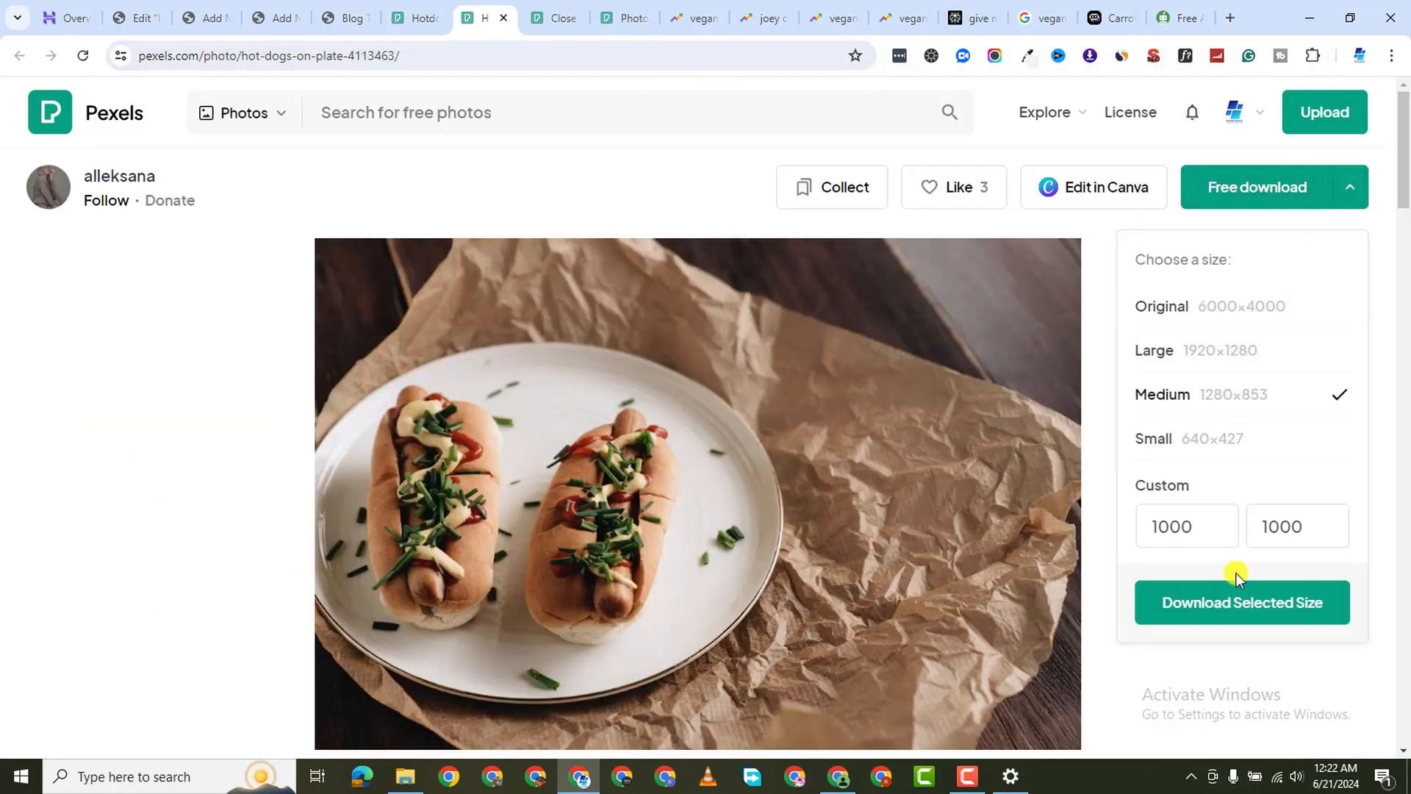
{"action": "left_click", "coordinate": [763, 336]}
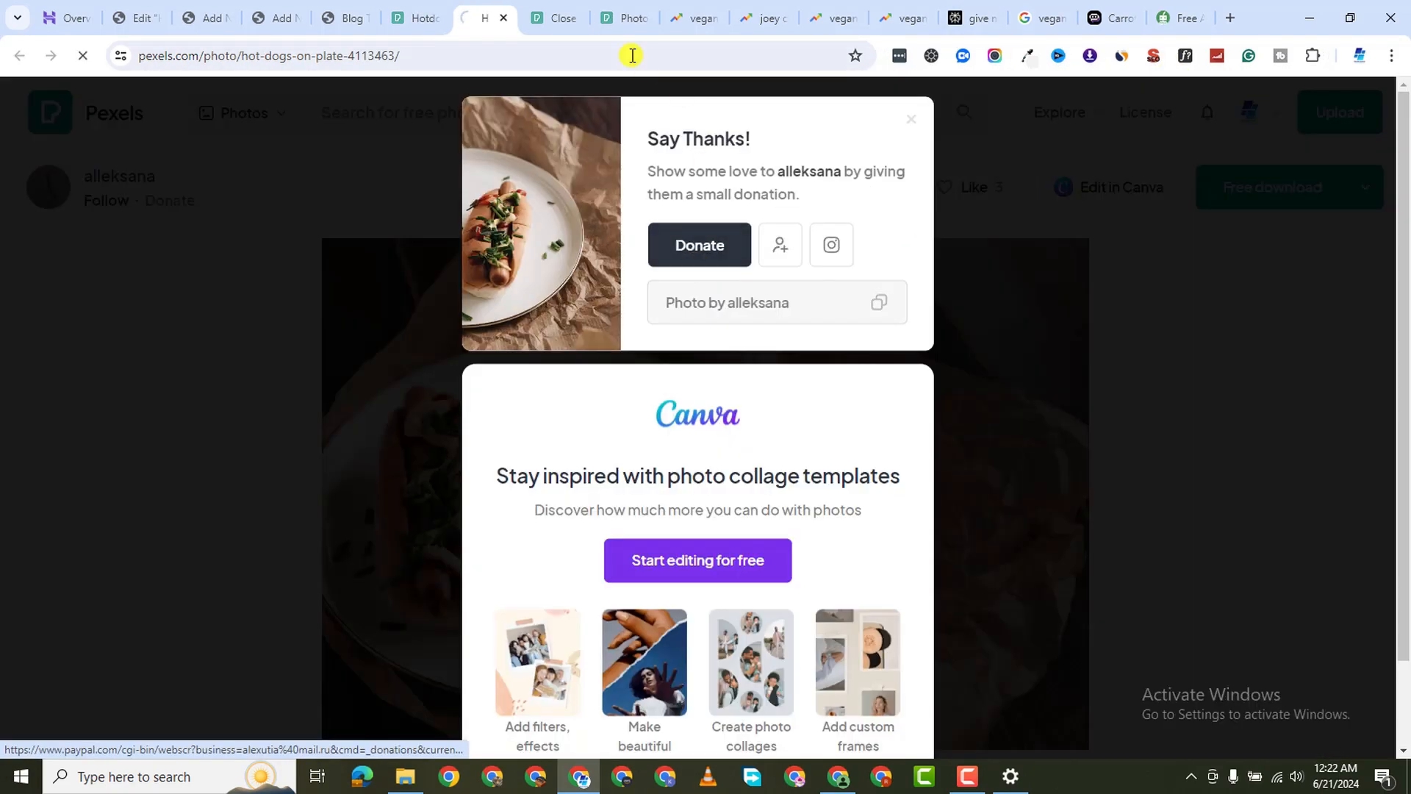
{"action": "left_click", "coordinate": [556, 20]}
{"action": "left_click", "coordinate": [1339, 208]}
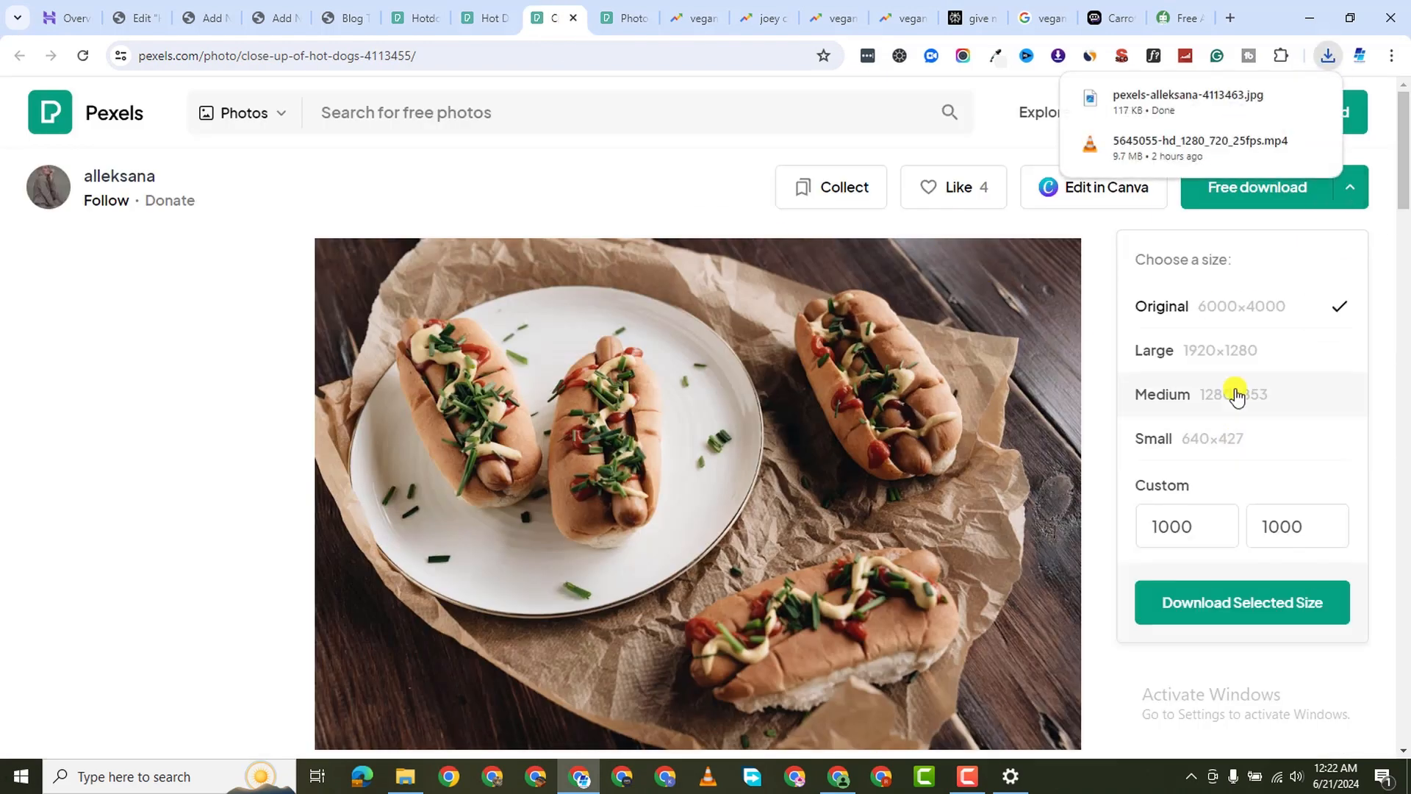
{"action": "left_click", "coordinate": [1238, 396]}
{"action": "left_click", "coordinate": [1184, 601]}
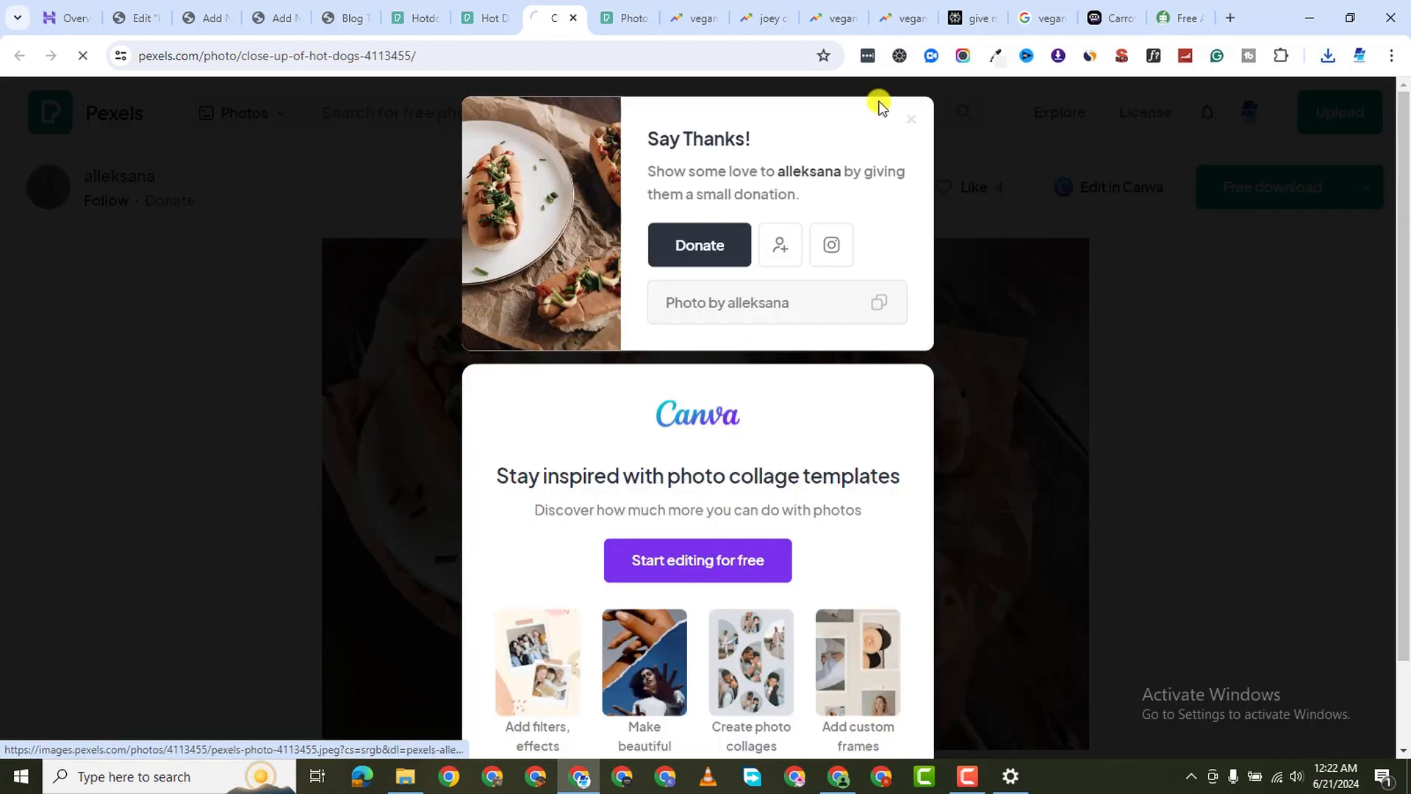
{"action": "left_click", "coordinate": [624, 17]}
{"action": "left_click", "coordinate": [1360, 200]}
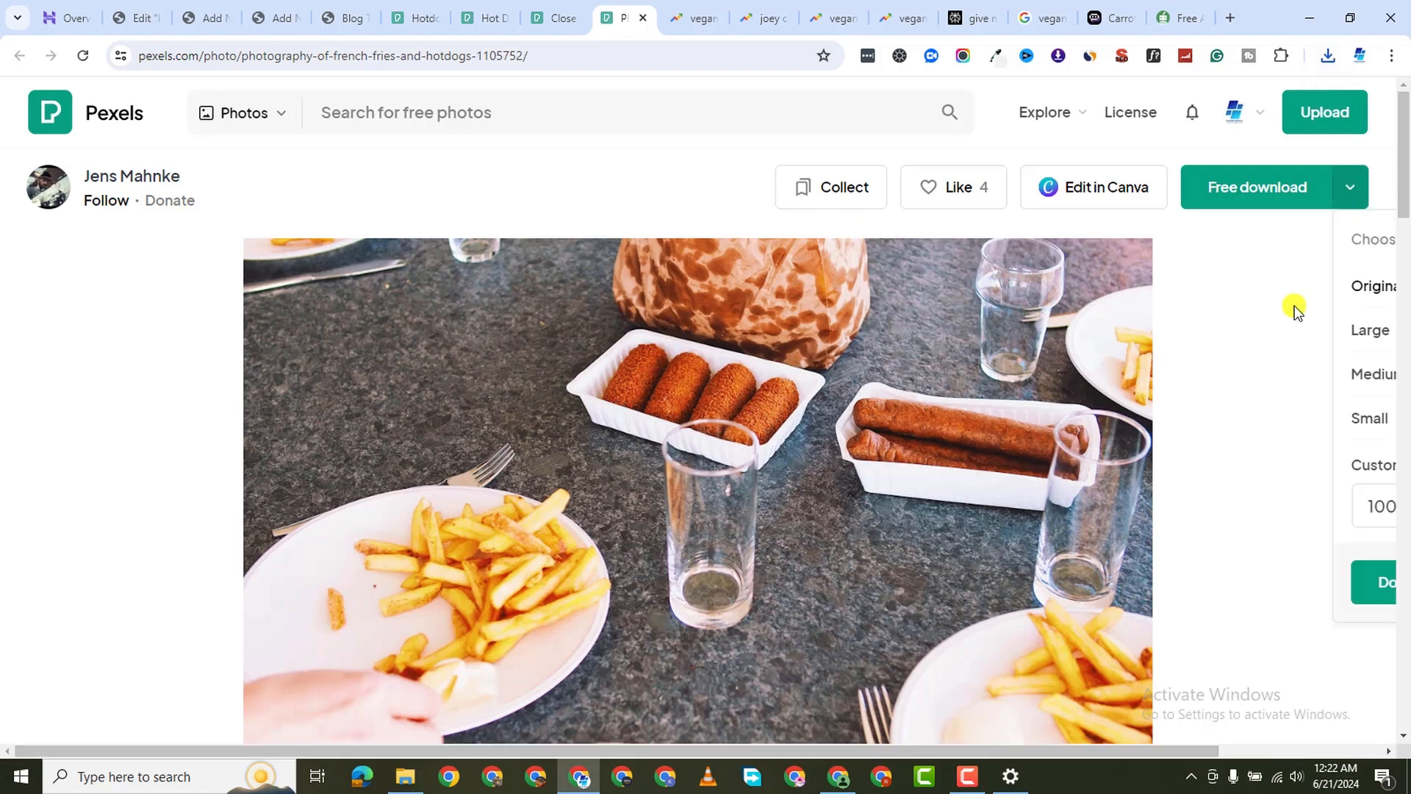
{"action": "left_click", "coordinate": [1253, 405]}
{"action": "left_click", "coordinate": [1280, 601]}
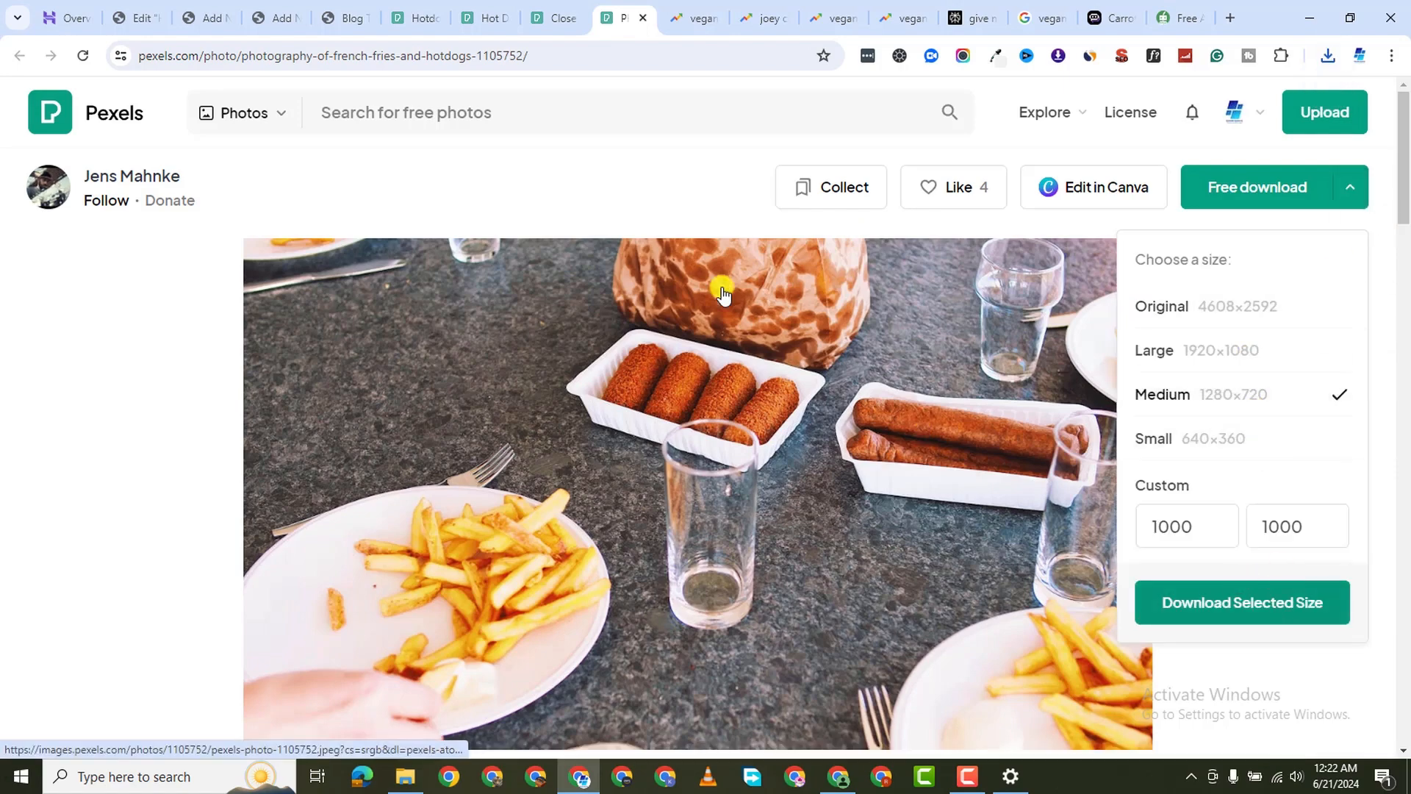
Close the three photo tabs and the four vegan hot dog Trends tabs
{"action": "left_click", "coordinate": [558, 21]}
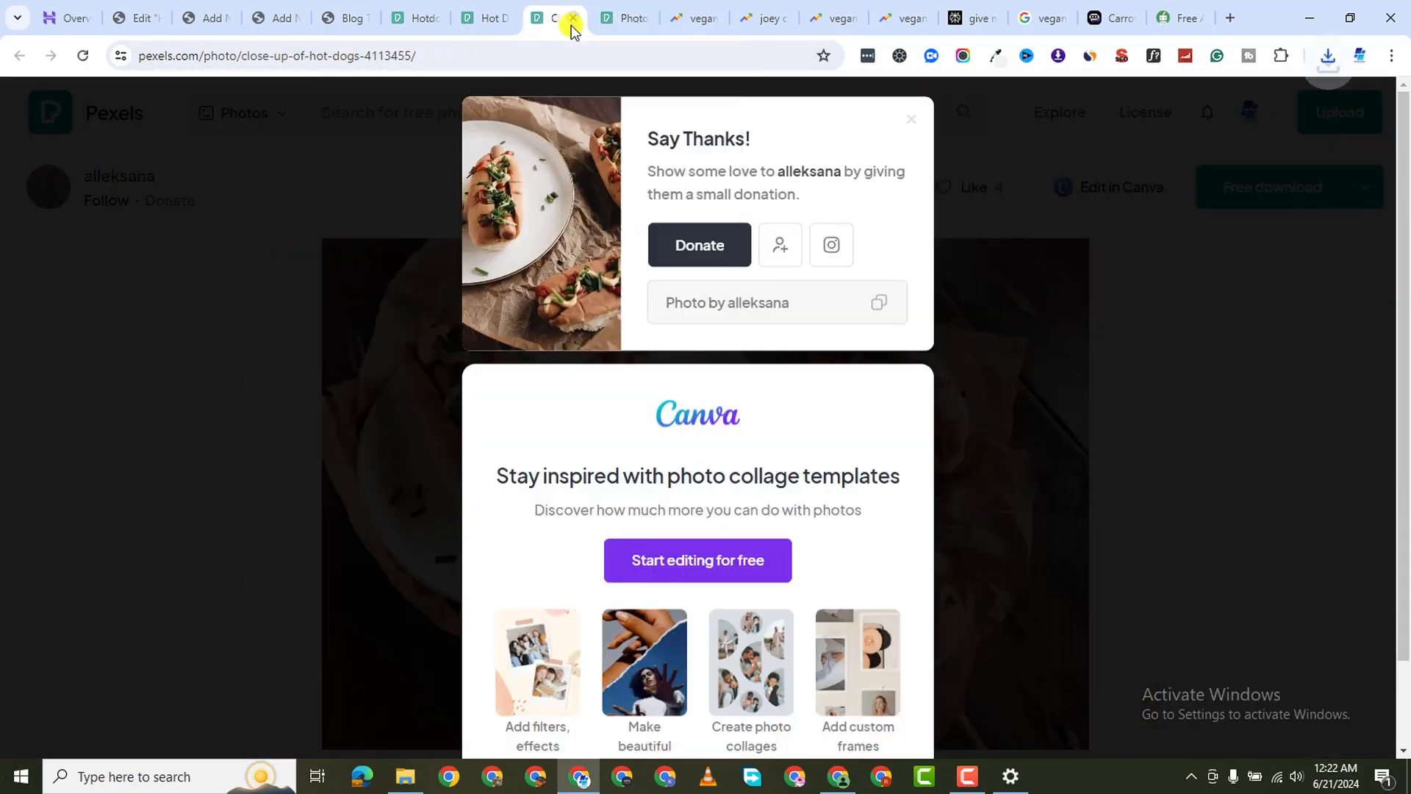
{"action": "left_click", "coordinate": [495, 24]}
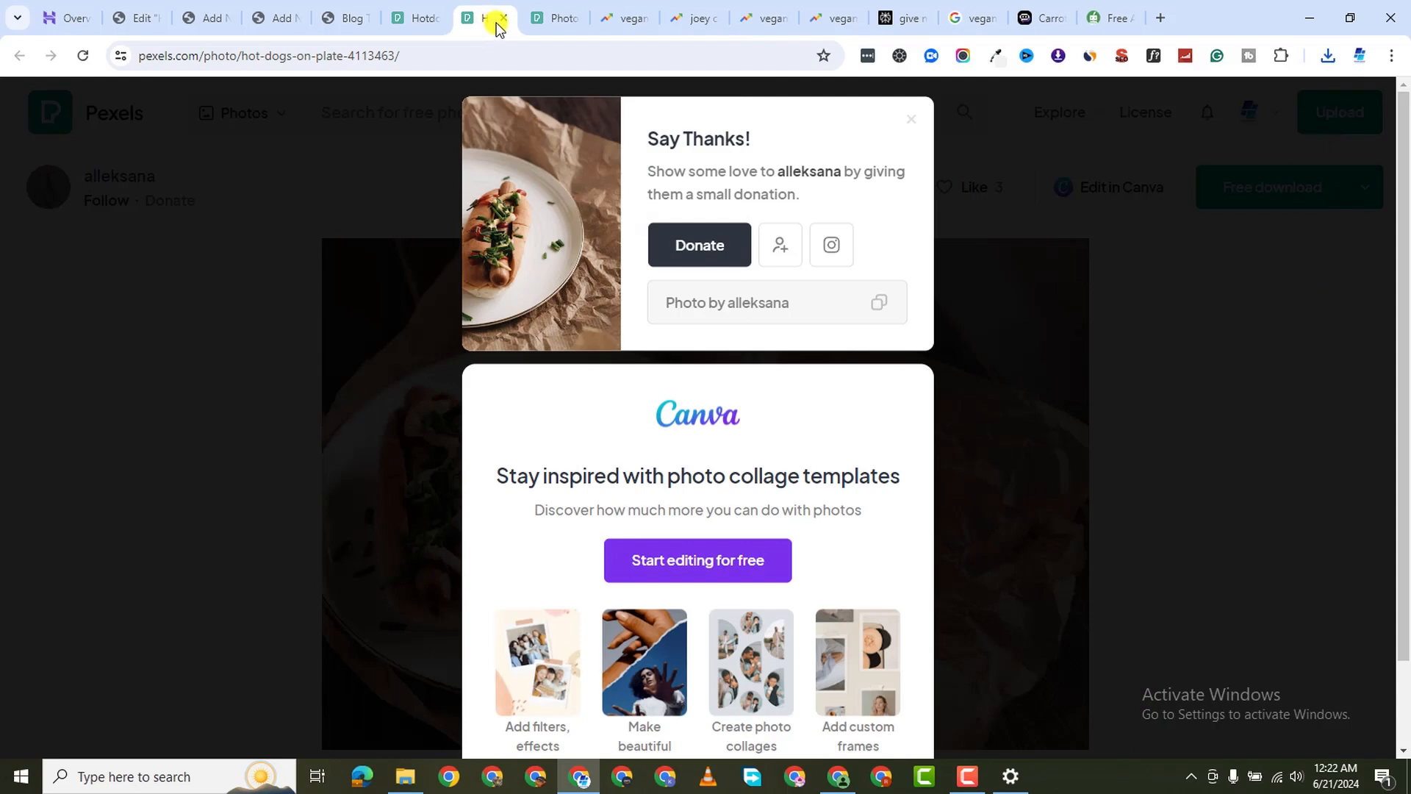
{"action": "left_click", "coordinate": [505, 19]}
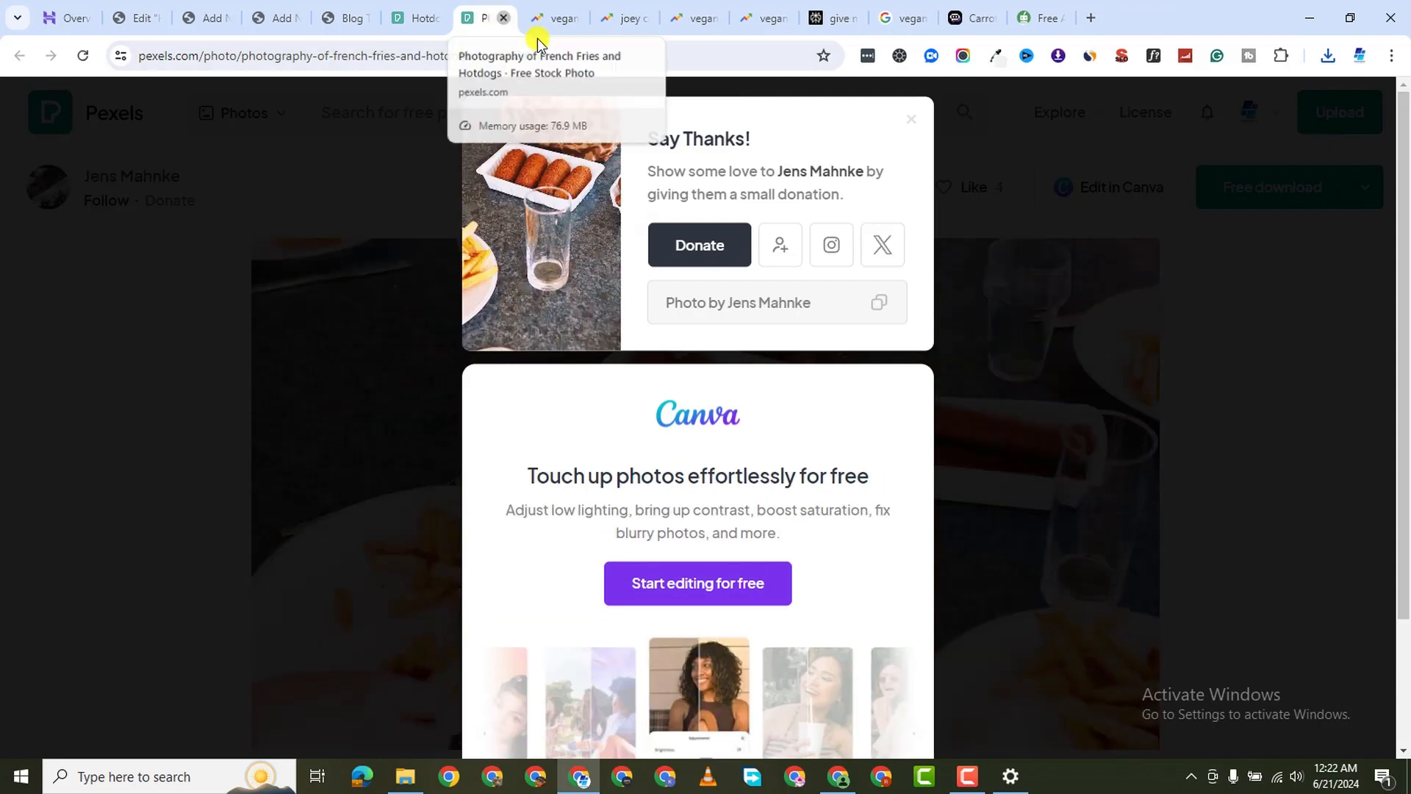
{"action": "left_click", "coordinate": [504, 19]}
{"action": "left_click", "coordinate": [485, 24]}
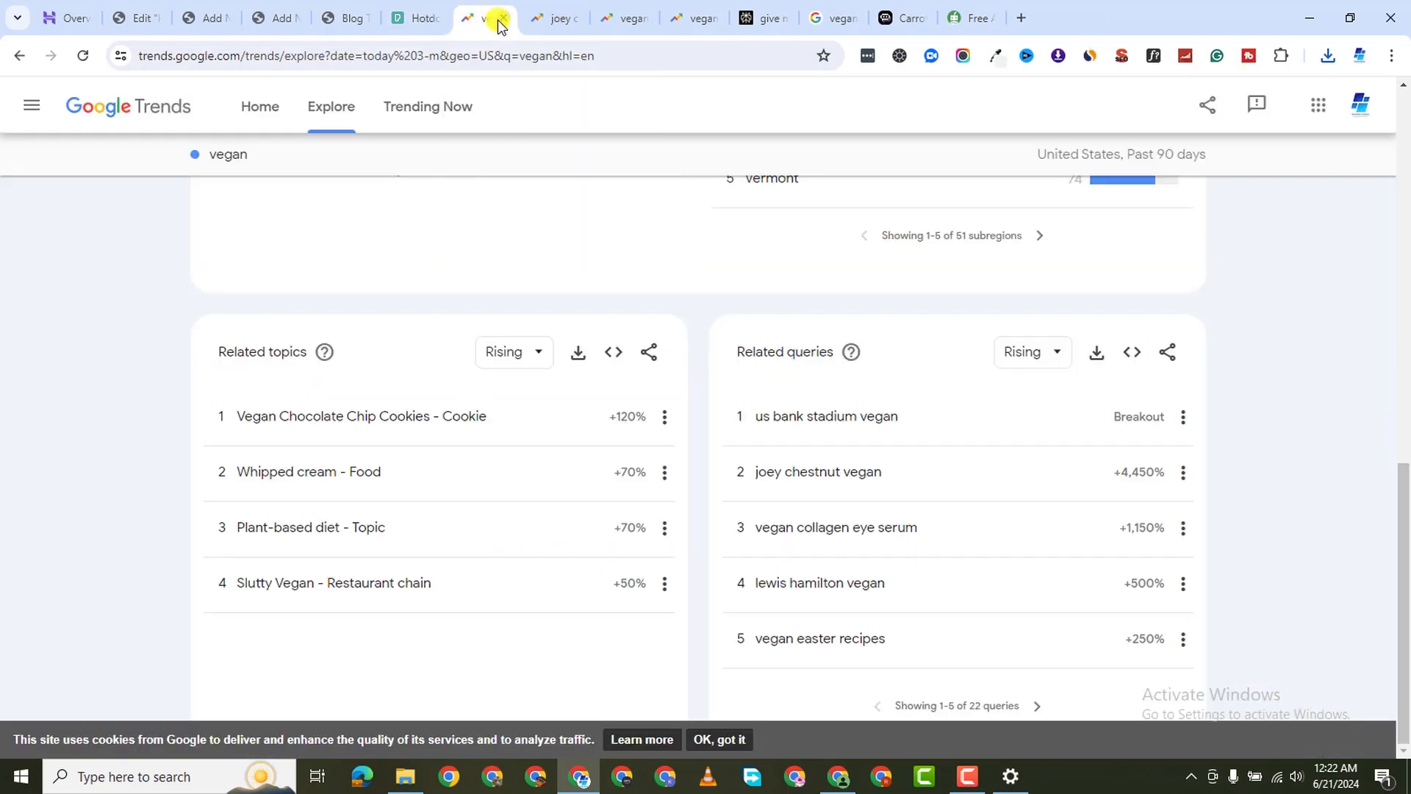
{"action": "left_click", "coordinate": [501, 20]}
{"action": "left_click", "coordinate": [504, 19]}
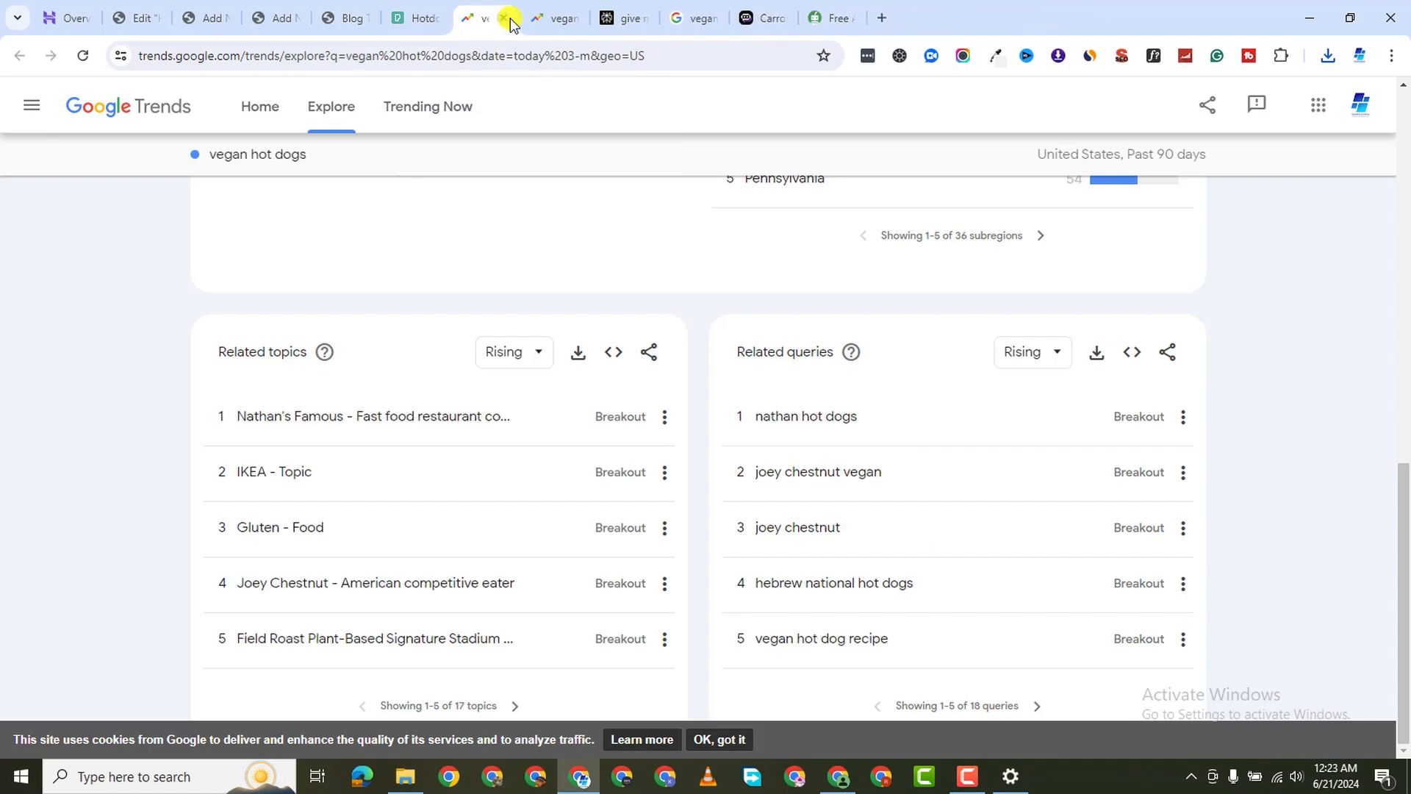
{"action": "left_click", "coordinate": [507, 19]}
{"action": "left_click", "coordinate": [503, 18]}
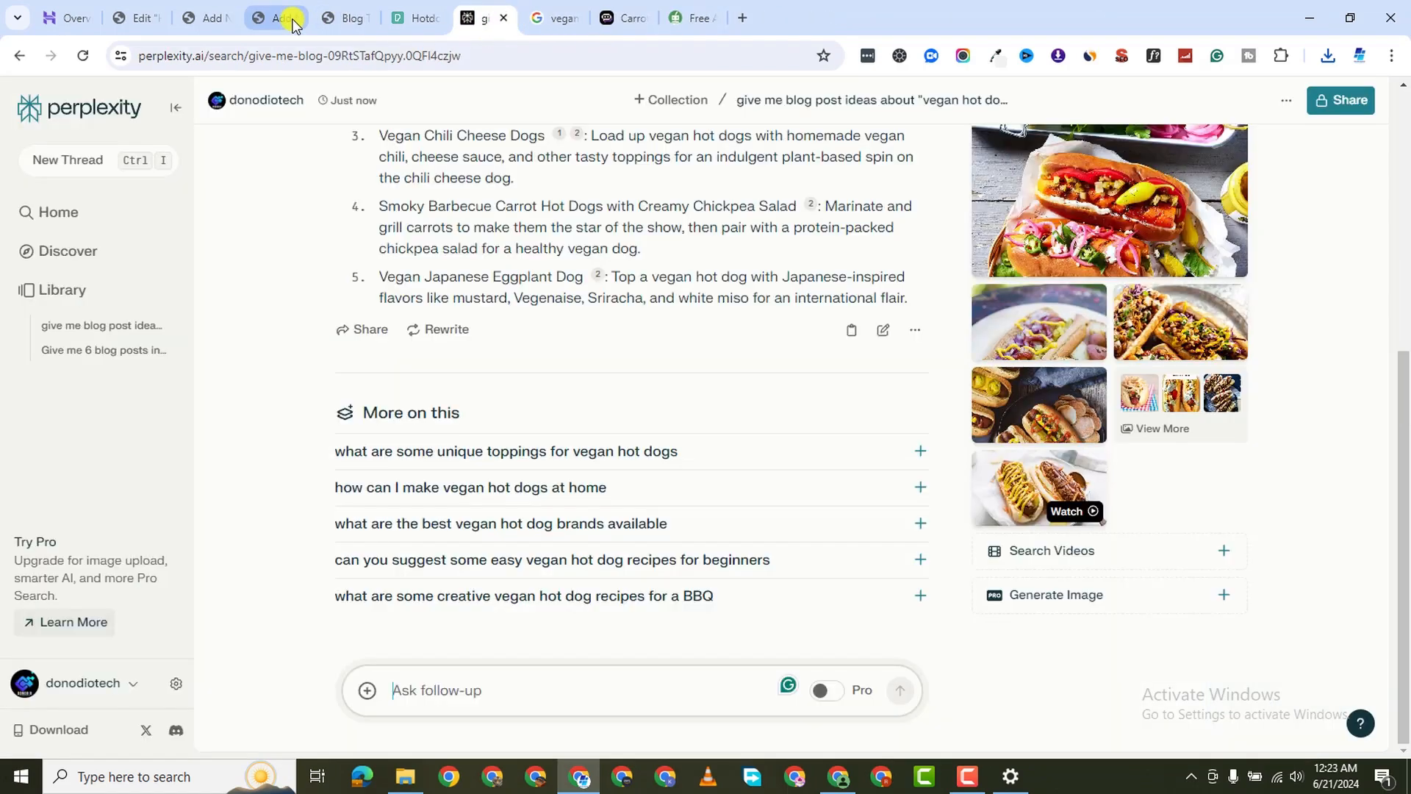
{"action": "left_click", "coordinate": [292, 18]}
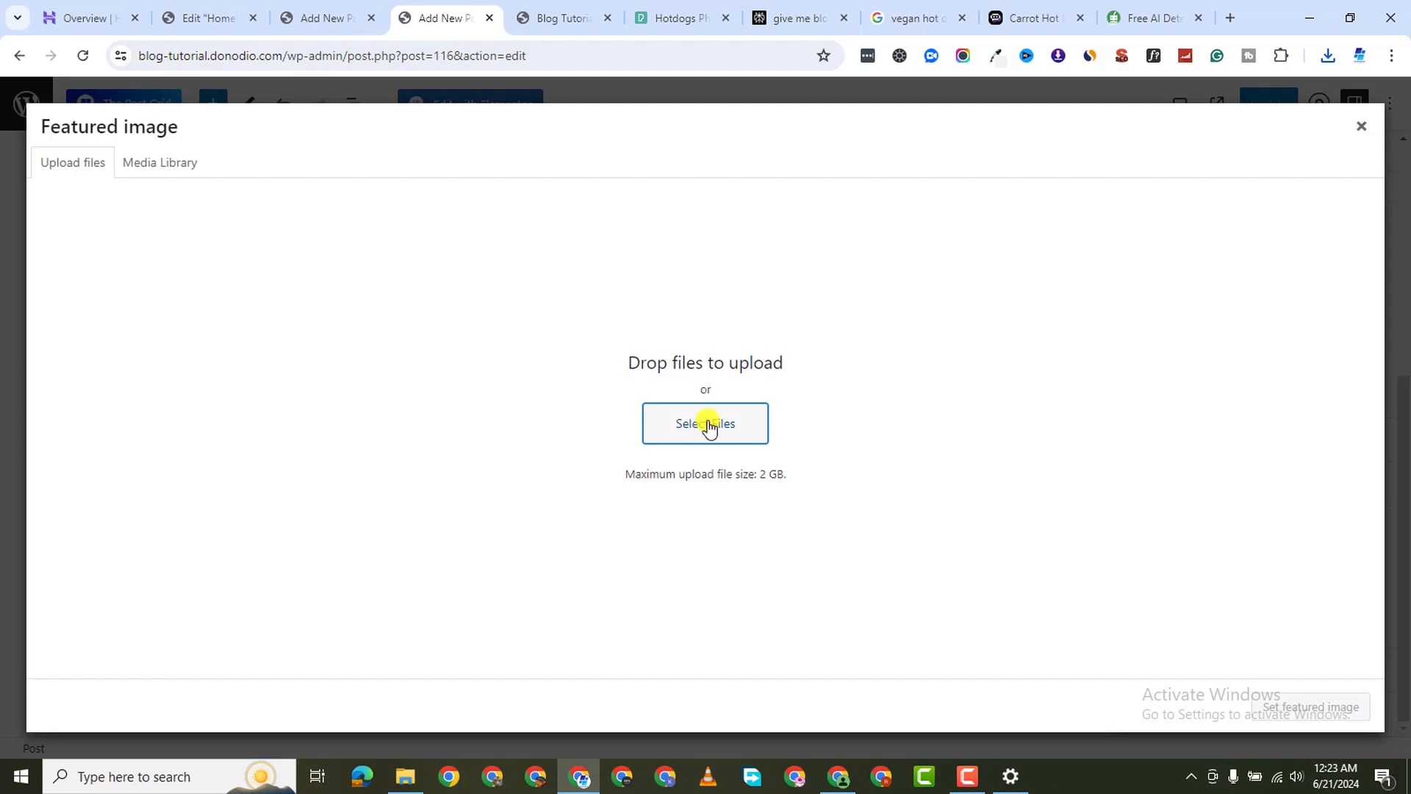
Upload the three hot dog photos from Downloads and pick the plated one as featured image
{"action": "left_click", "coordinate": [94, 319]}
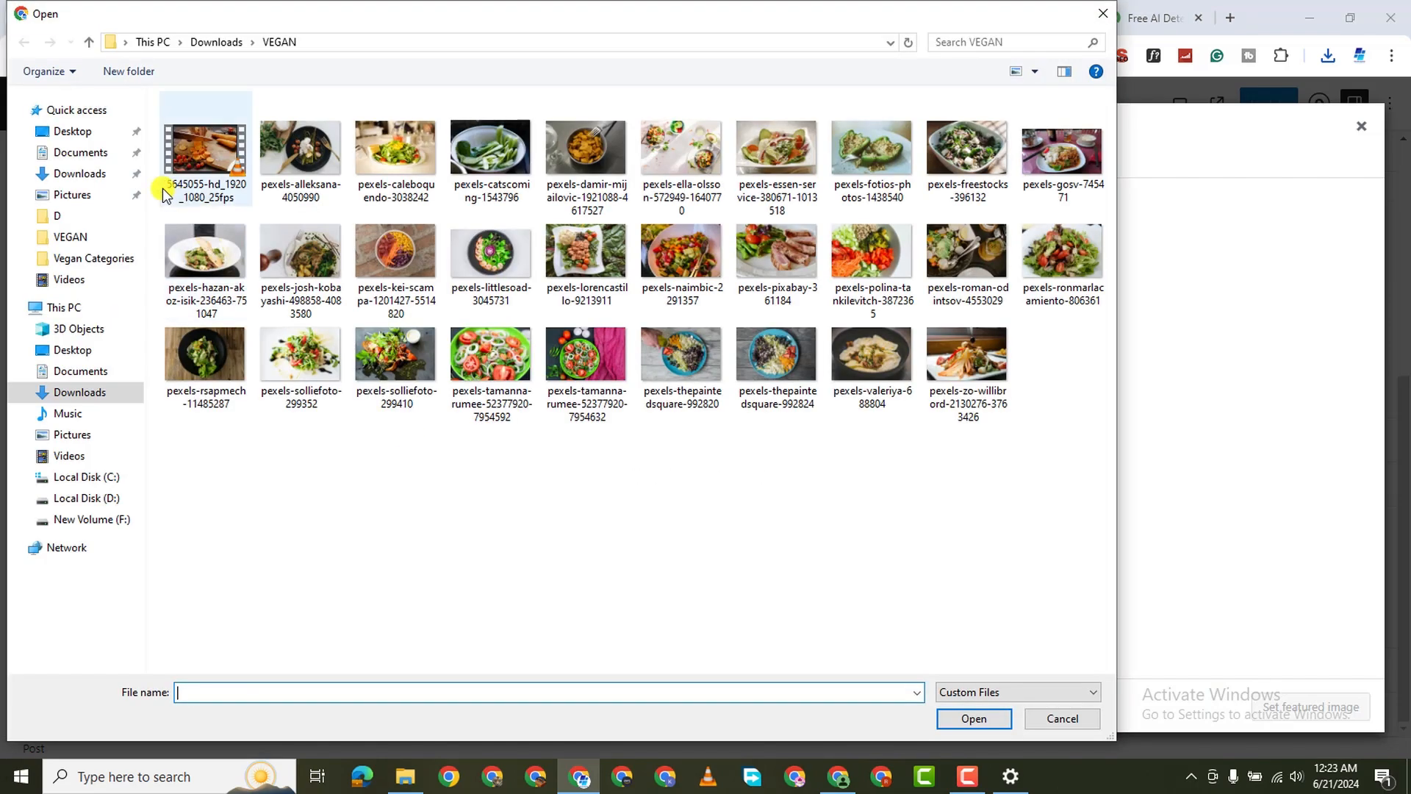
{"action": "left_click", "coordinate": [79, 174]}
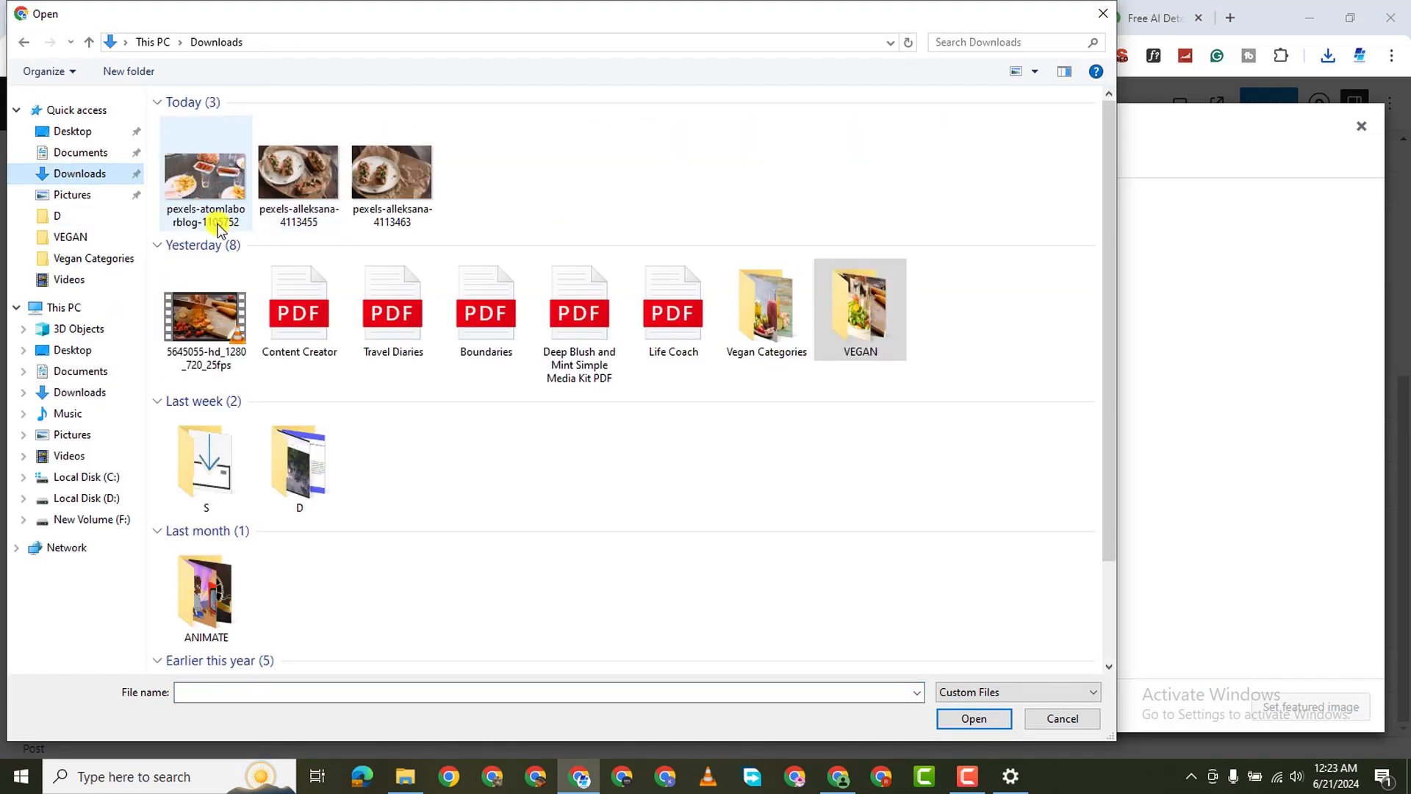
{"action": "left_click_drag", "start_coordinate": [522, 211], "coordinate": [204, 195]}
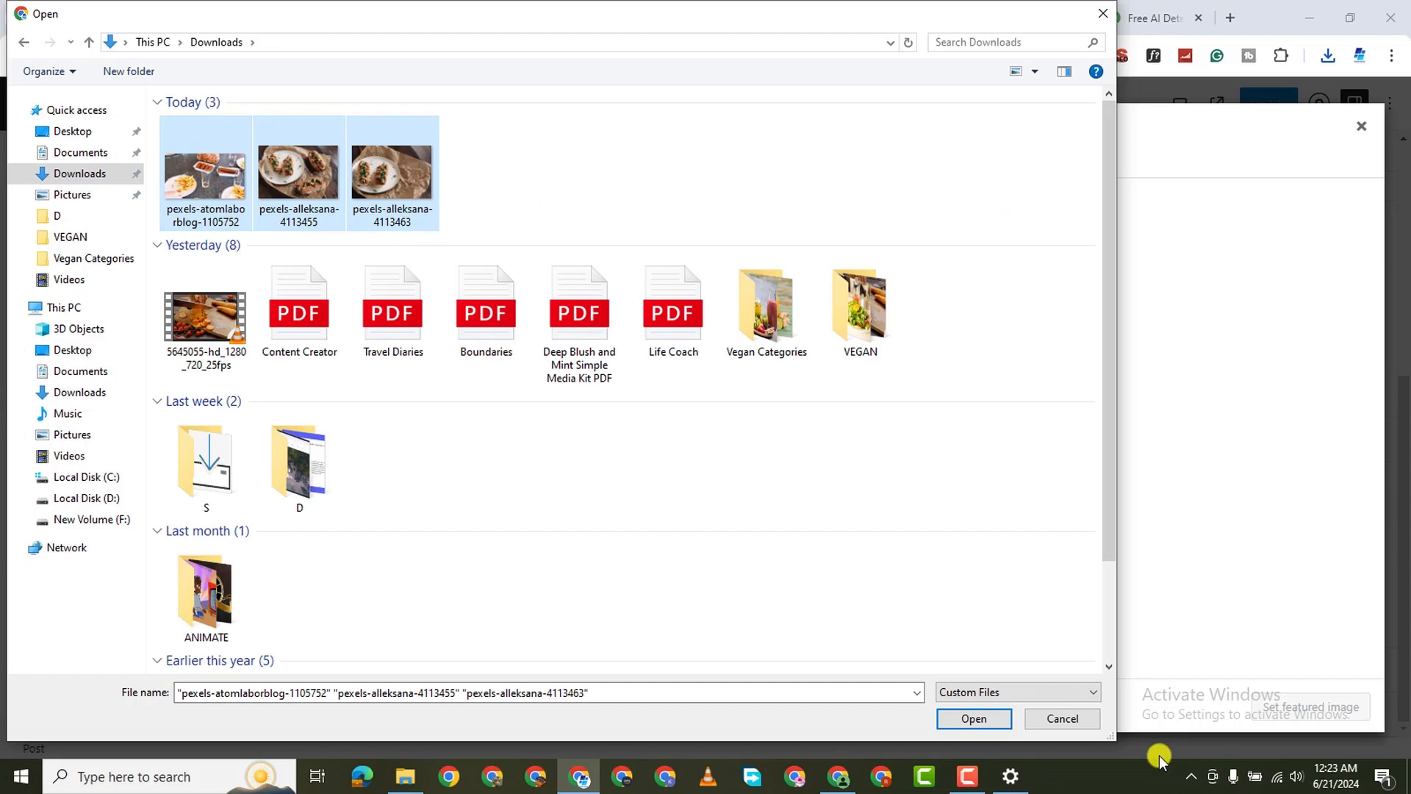
{"action": "left_click", "coordinate": [999, 724]}
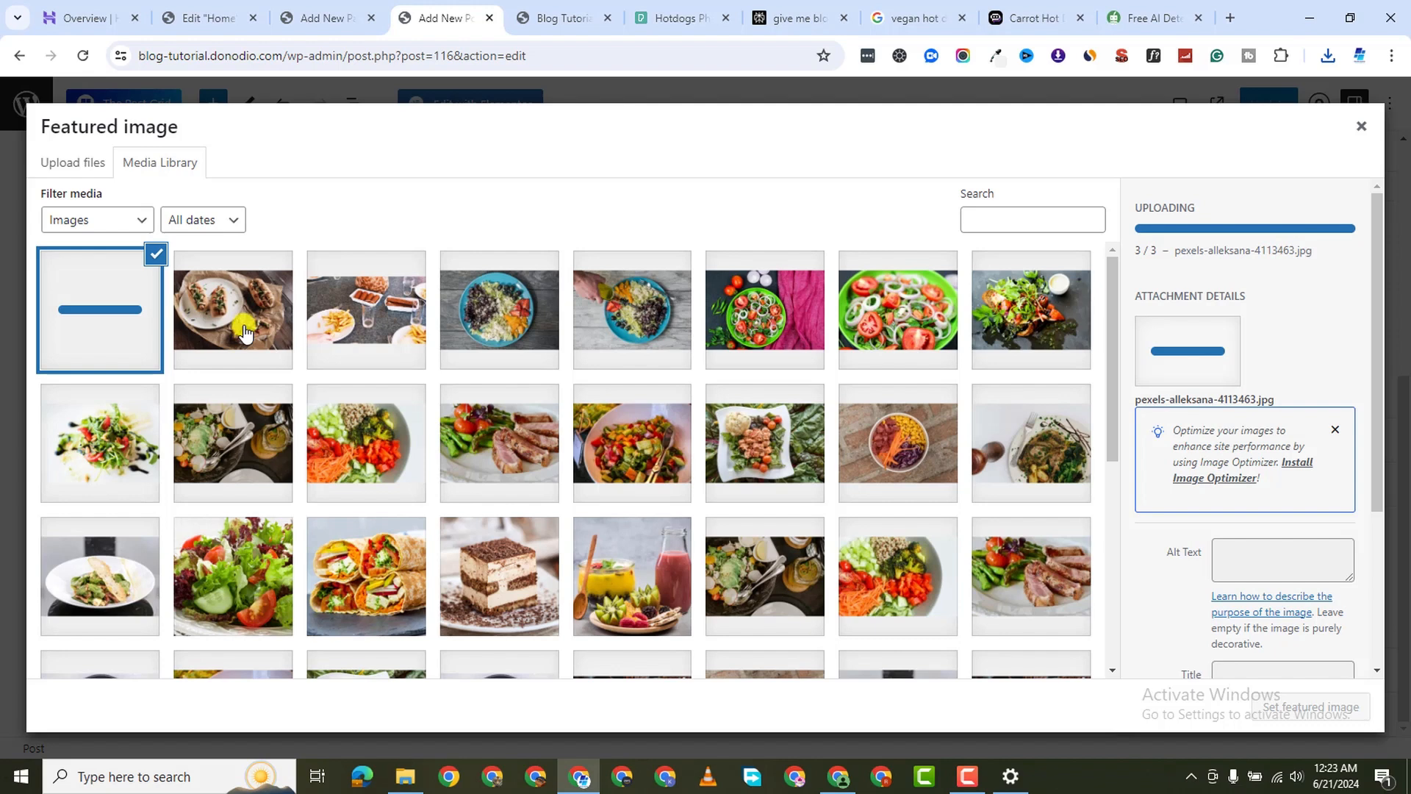
{"action": "left_click", "coordinate": [245, 332]}
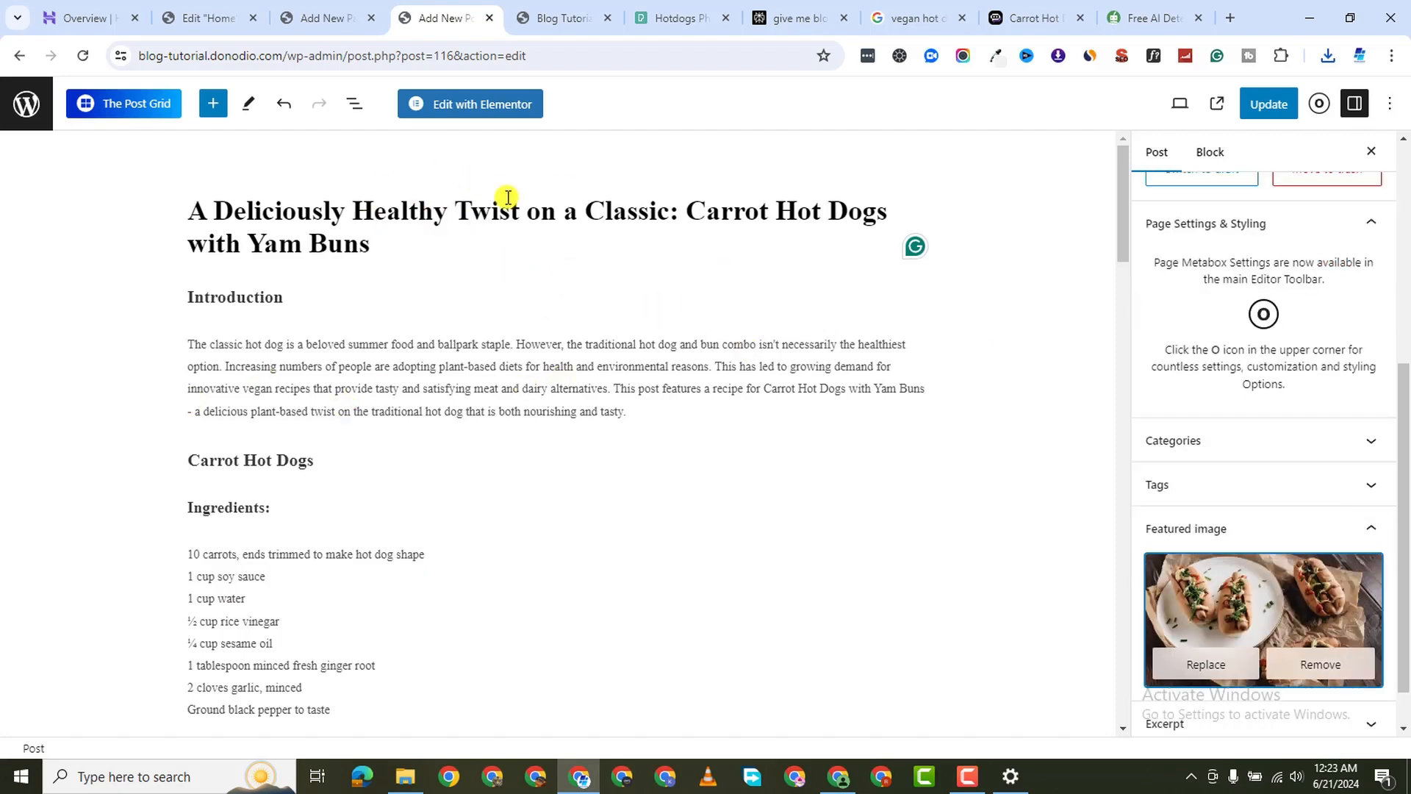
Add an image block below the ingredients with the pexels-atomlaborblog-1105752 photo from the Media Library
{"action": "scroll", "coordinate": [292, 540], "scroll_direction": "down", "scroll_amount": 5}
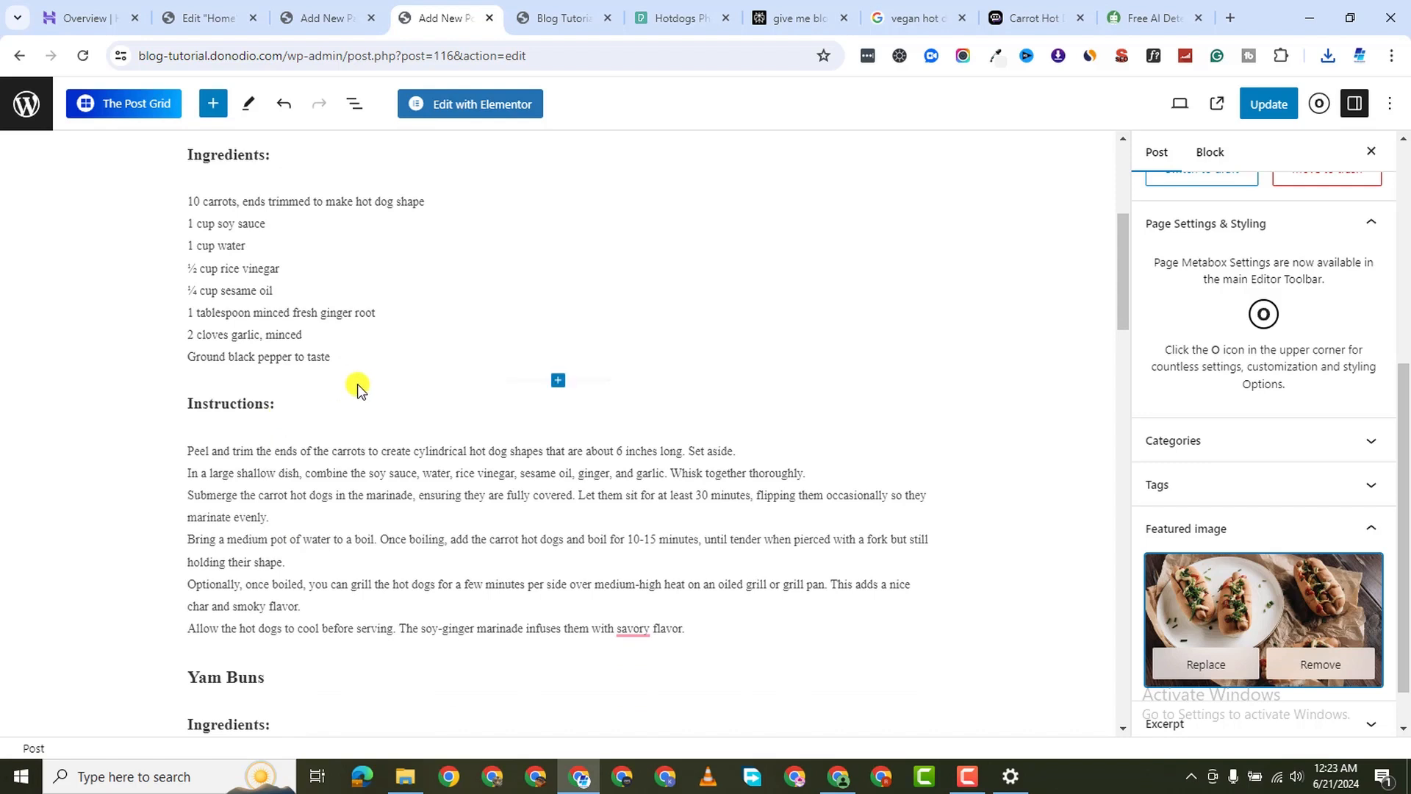
{"action": "left_click", "coordinate": [557, 380]}
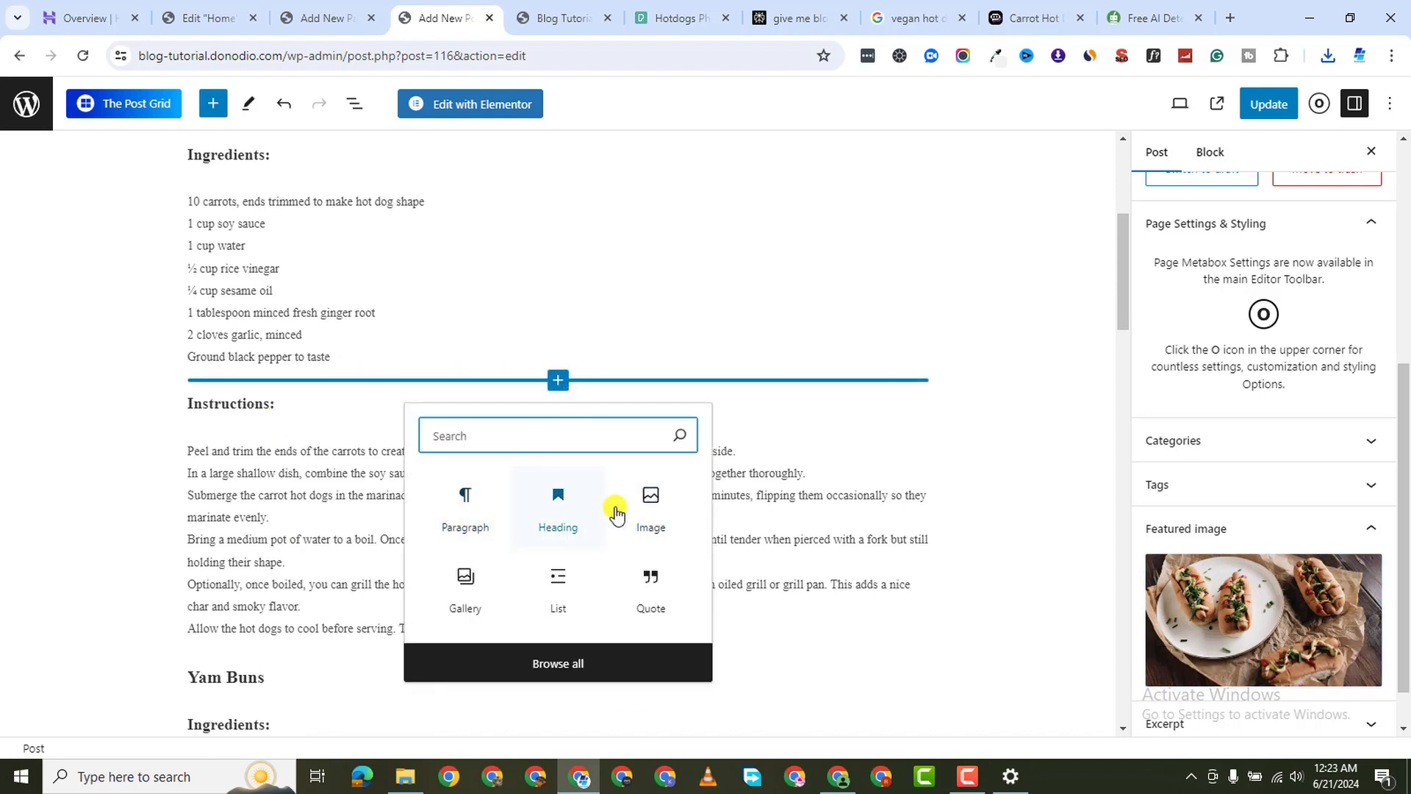
{"action": "left_click", "coordinate": [641, 513]}
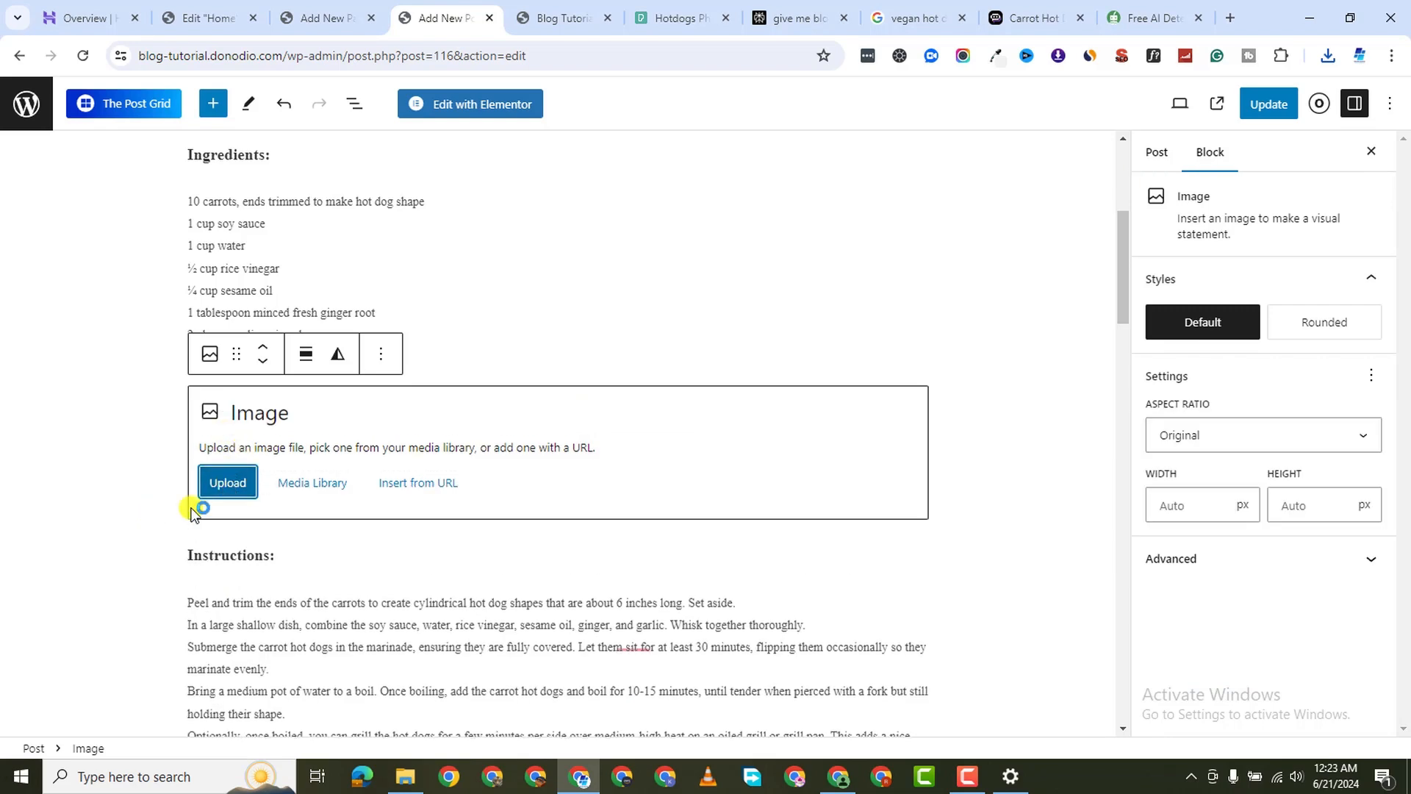
{"action": "left_click", "coordinate": [227, 482]}
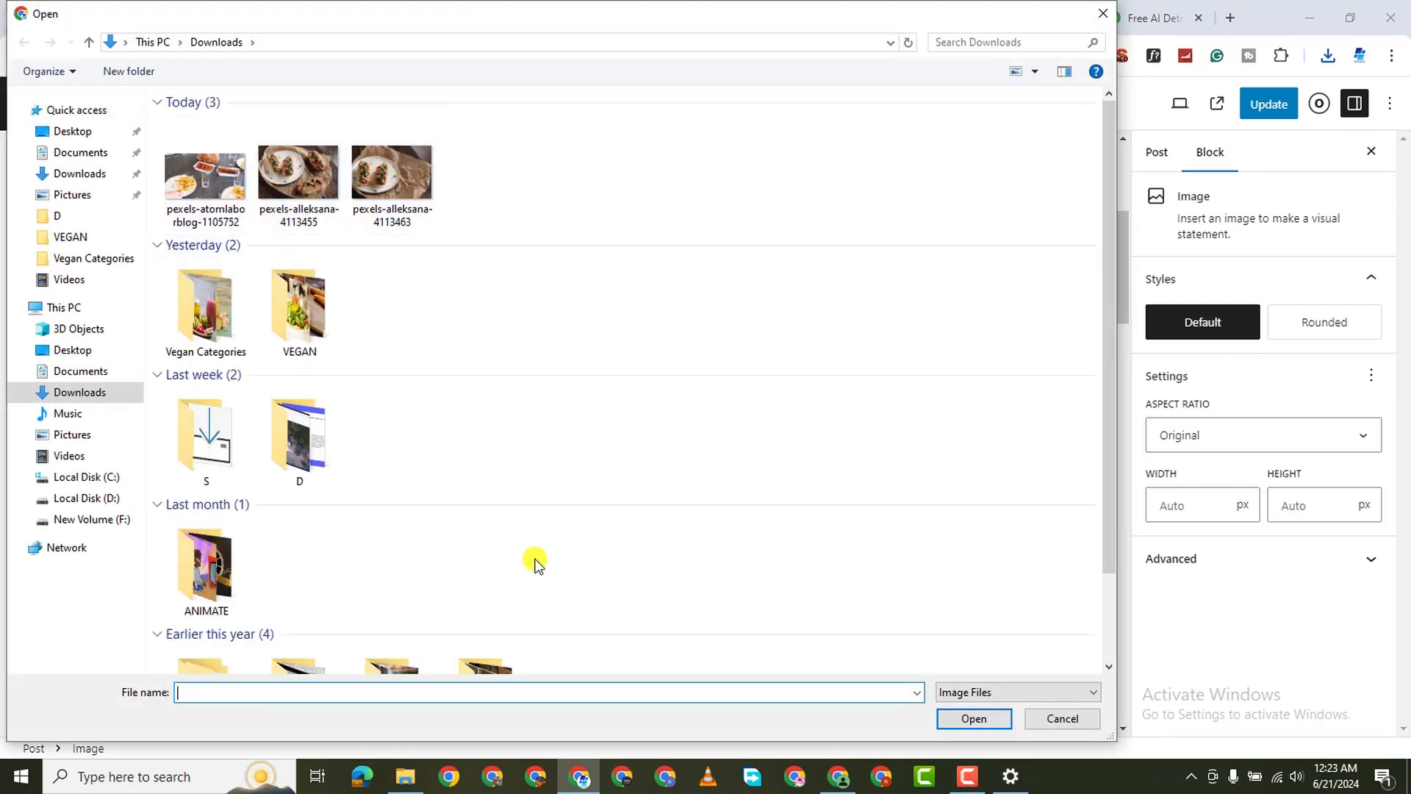
{"action": "left_click", "coordinate": [1042, 717]}
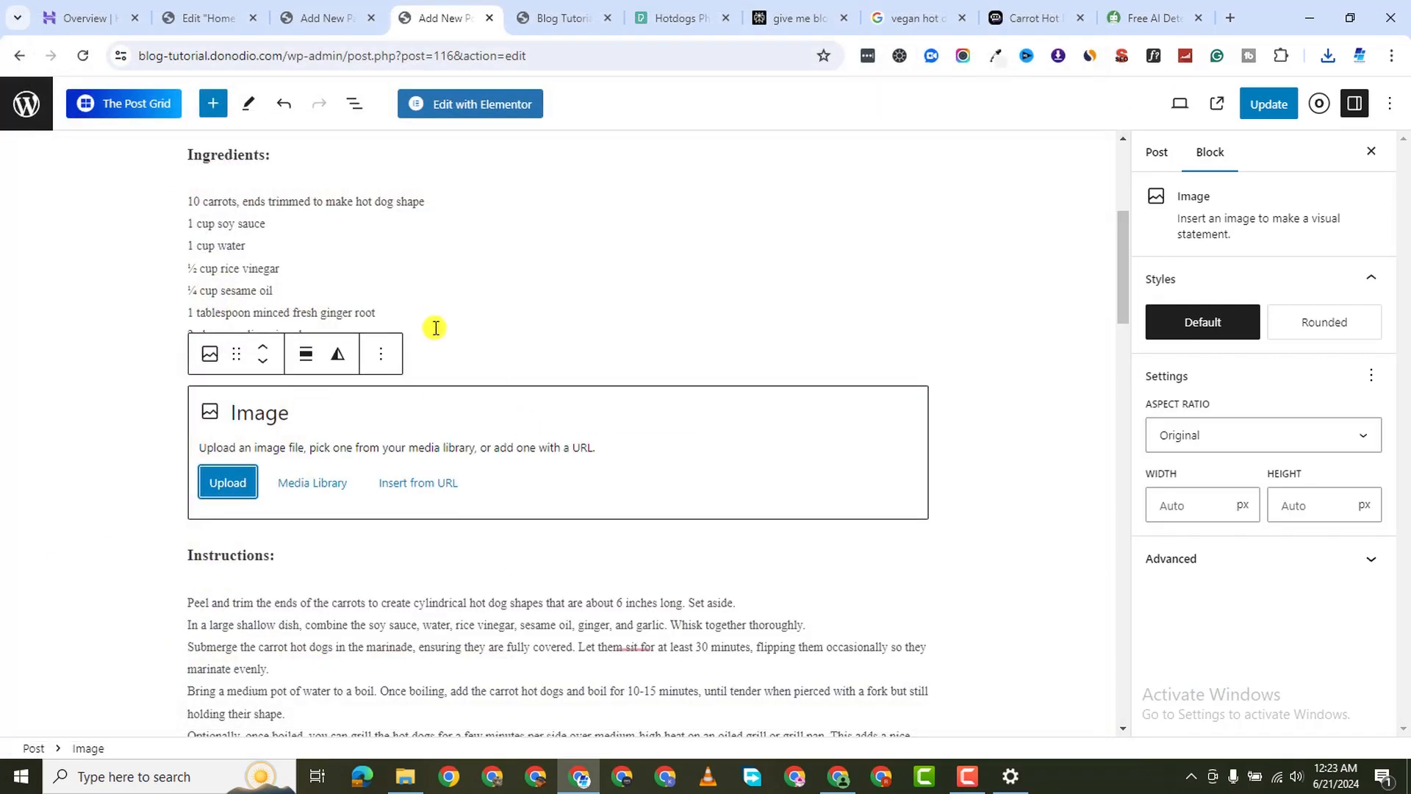
{"action": "left_click", "coordinate": [312, 482]}
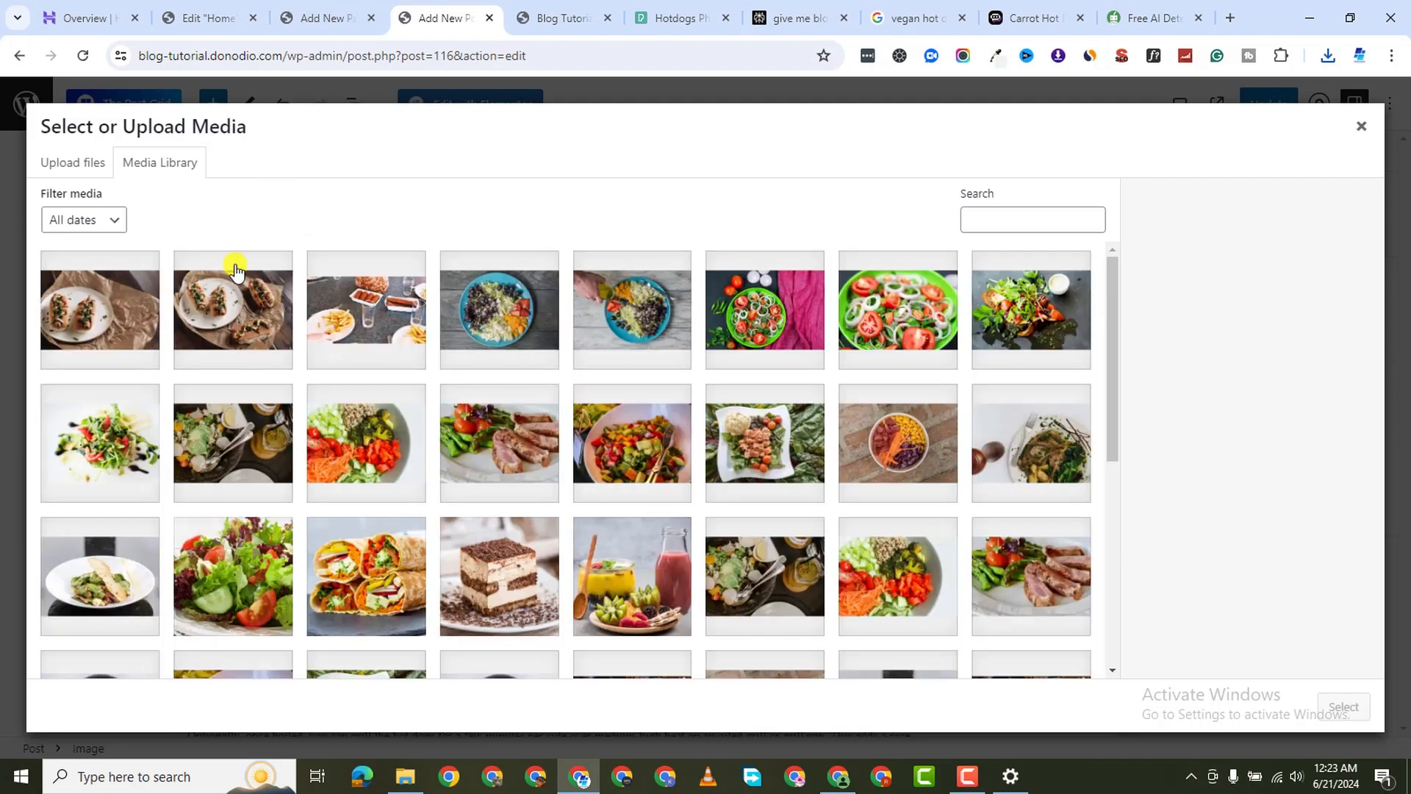
{"action": "left_click", "coordinate": [334, 328]}
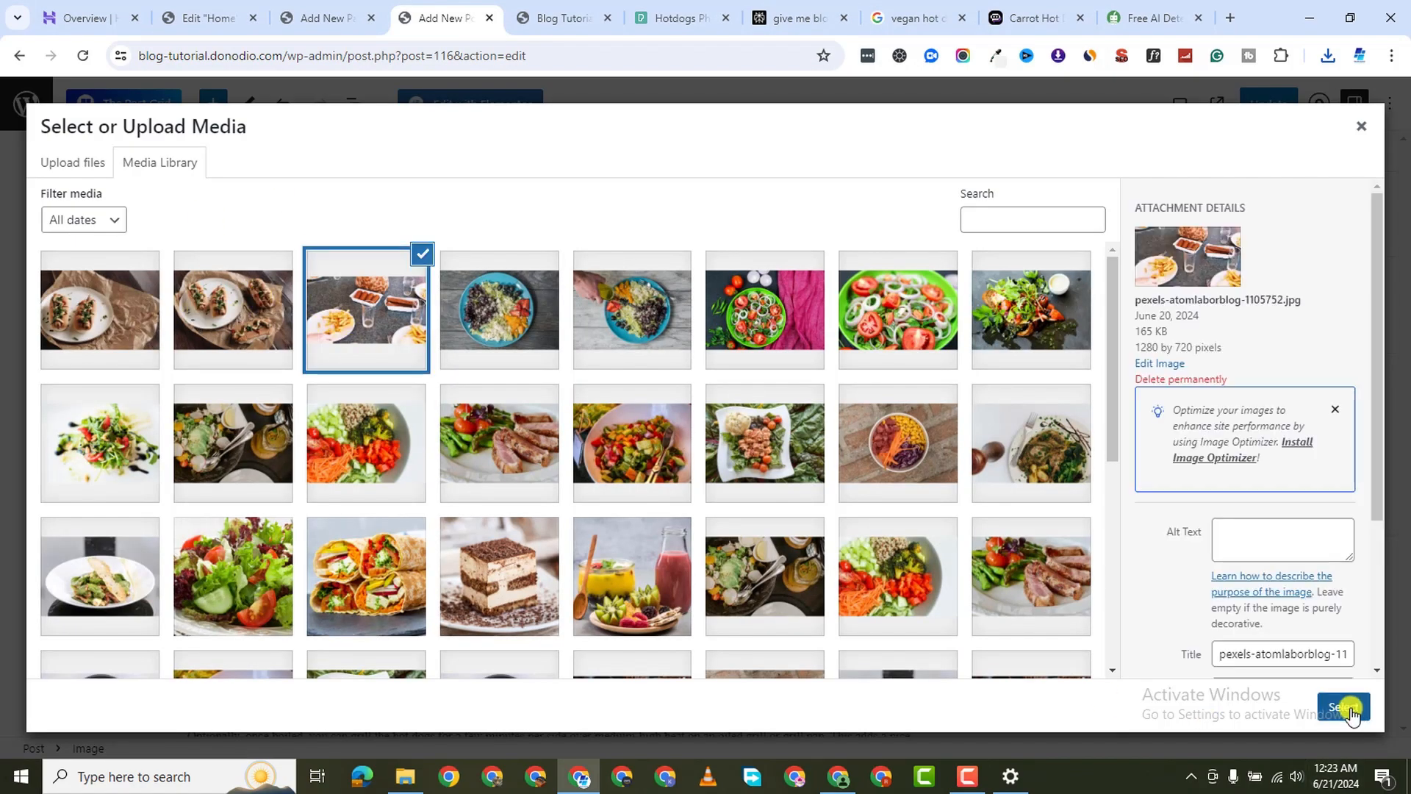
{"action": "left_click", "coordinate": [1344, 706]}
{"action": "scroll", "coordinate": [388, 503], "scroll_direction": "down", "scroll_amount": 10}
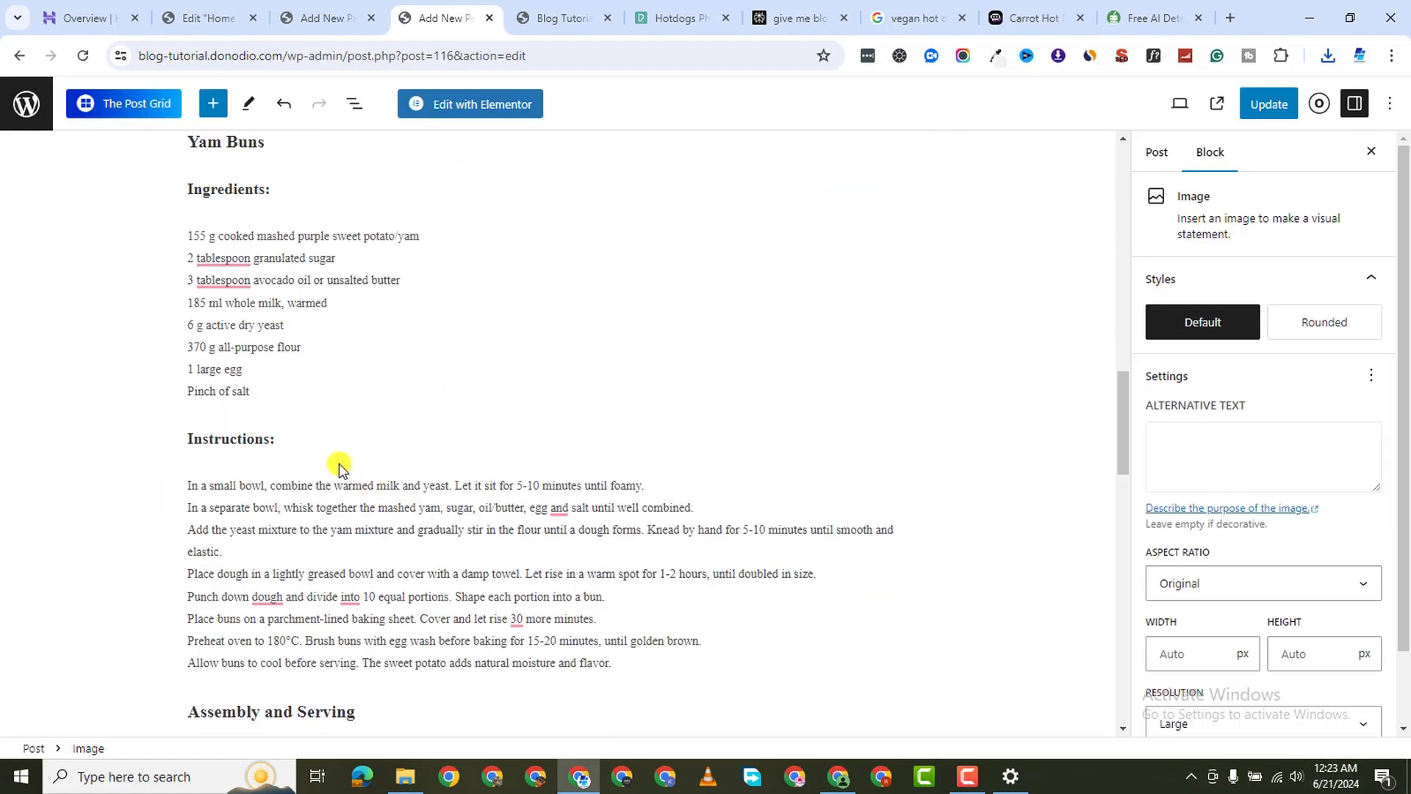
{"action": "scroll", "coordinate": [316, 424], "scroll_direction": "down", "scroll_amount": 15}
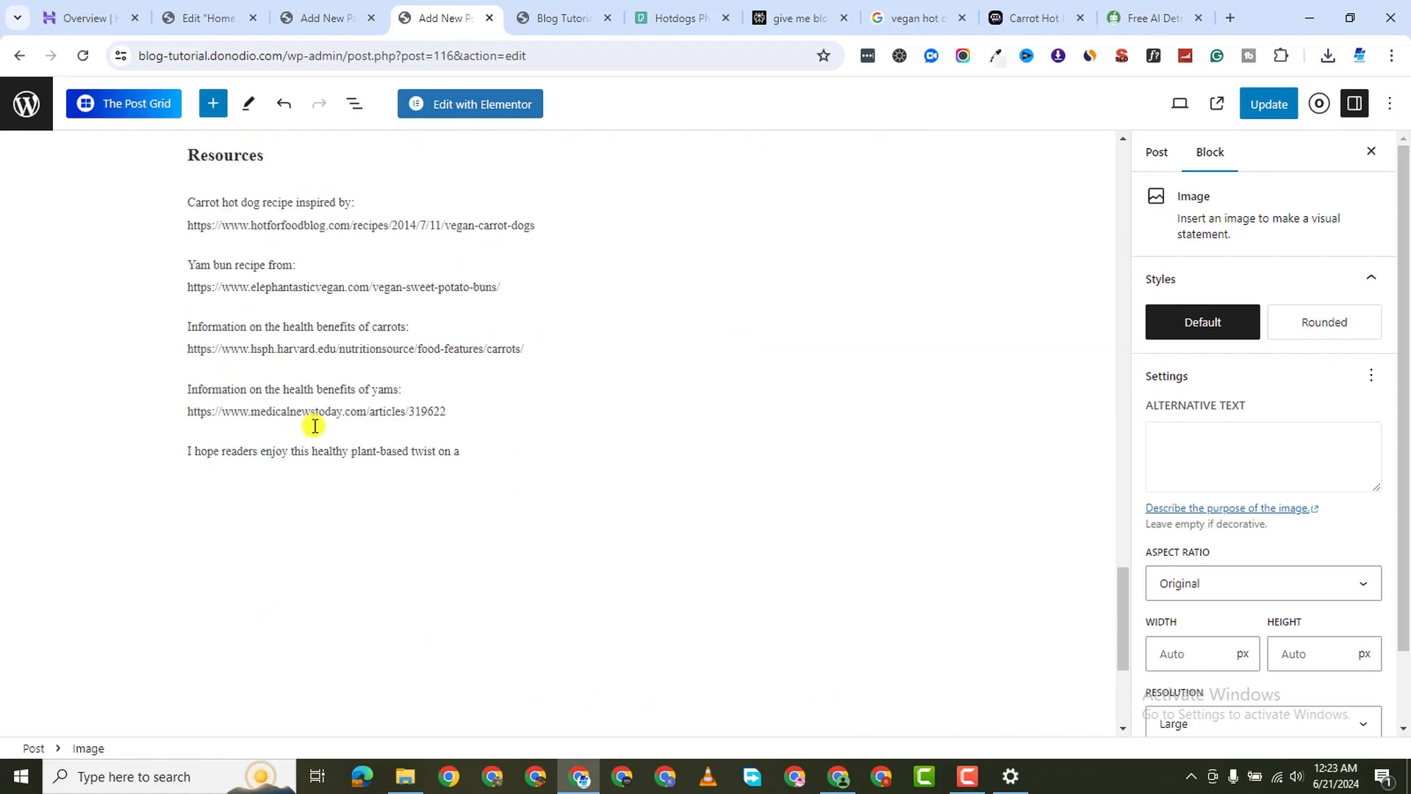
{"action": "scroll", "coordinate": [315, 426], "scroll_direction": "up", "scroll_amount": 15}
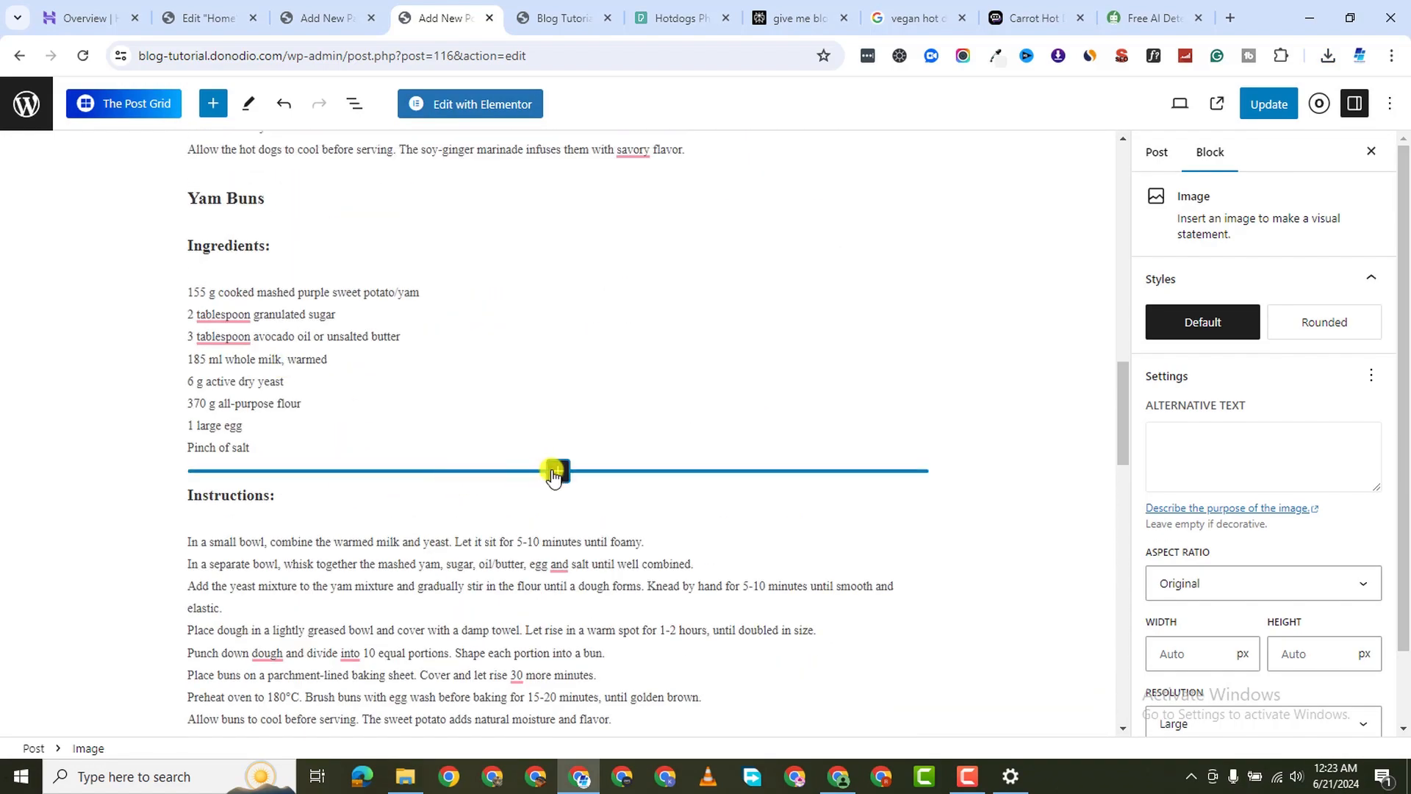
Insert an image block under the Yam Buns ingredients with uploaded pexels-alleksana-4113463
{"action": "left_click", "coordinate": [556, 471]}
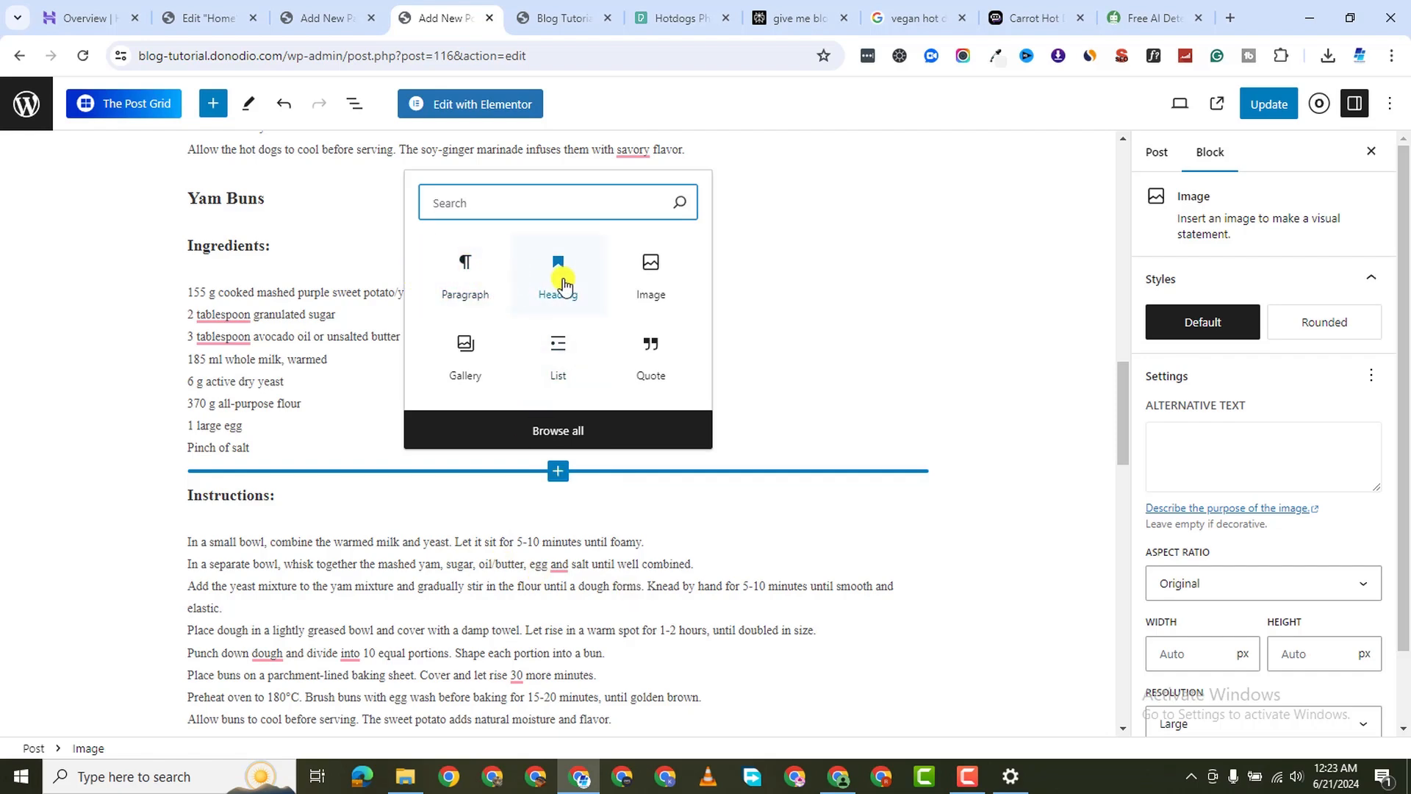
{"action": "left_click", "coordinate": [637, 286]}
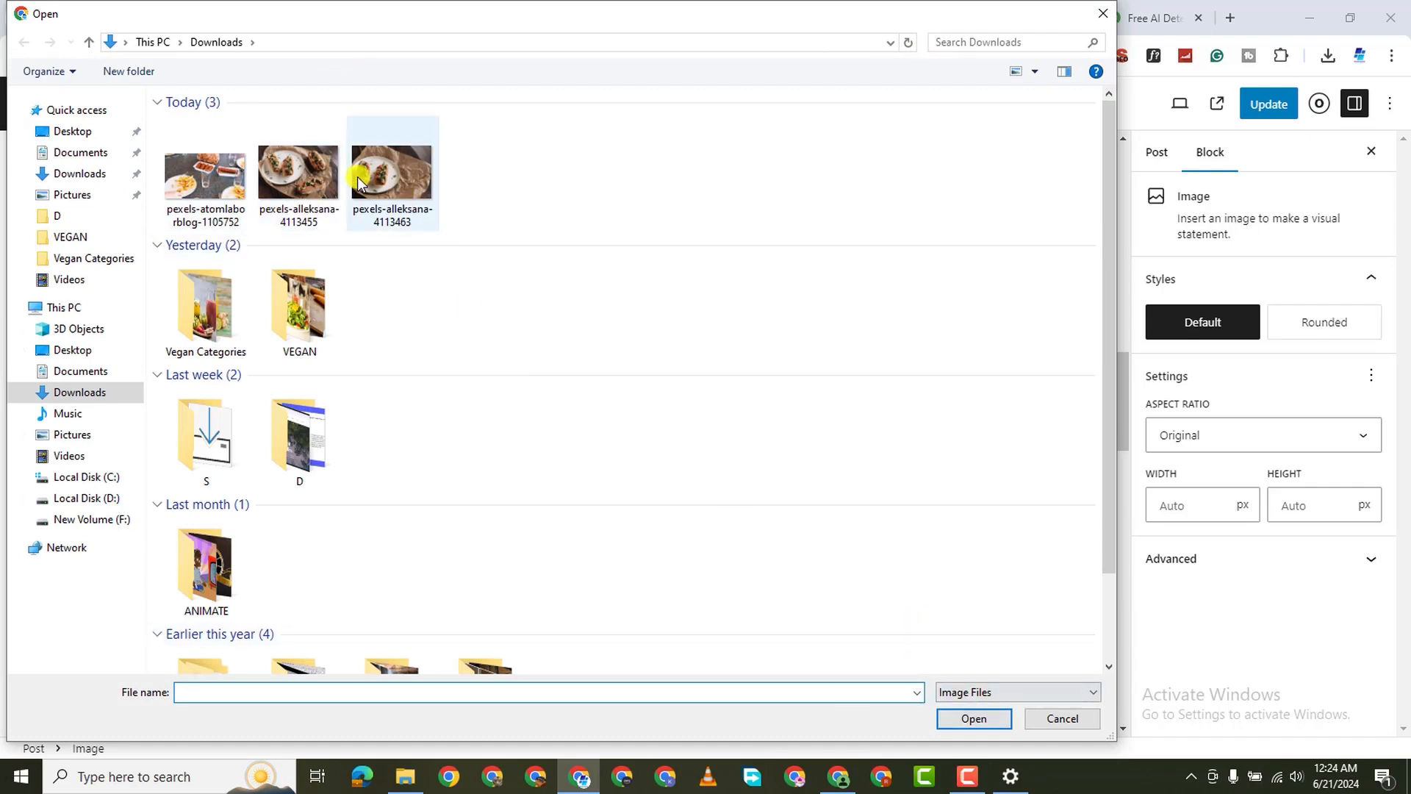
{"action": "left_click", "coordinate": [403, 213]}
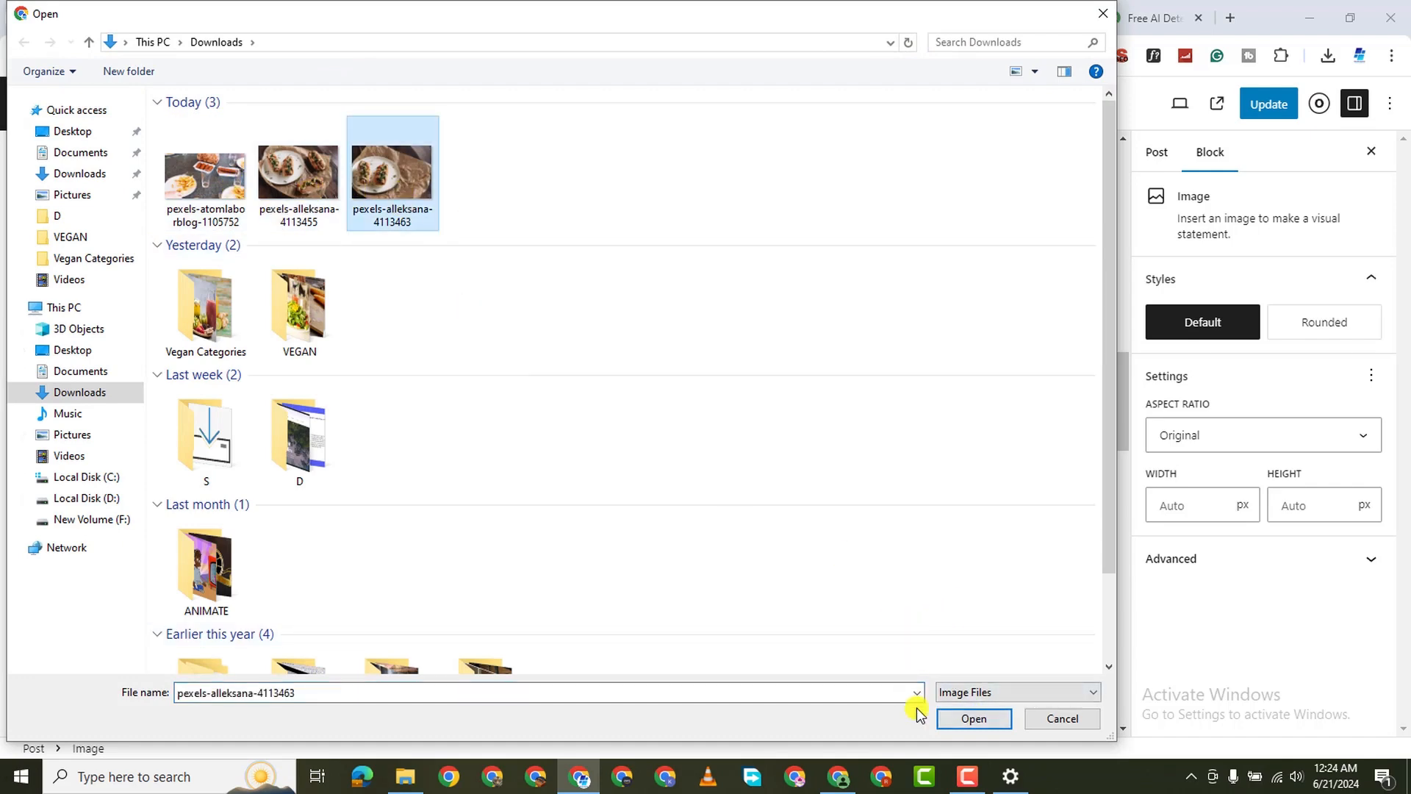
{"action": "left_click", "coordinate": [974, 719]}
Review the post body and save it with Update
{"action": "scroll", "coordinate": [627, 397], "scroll_direction": "down", "scroll_amount": 5}
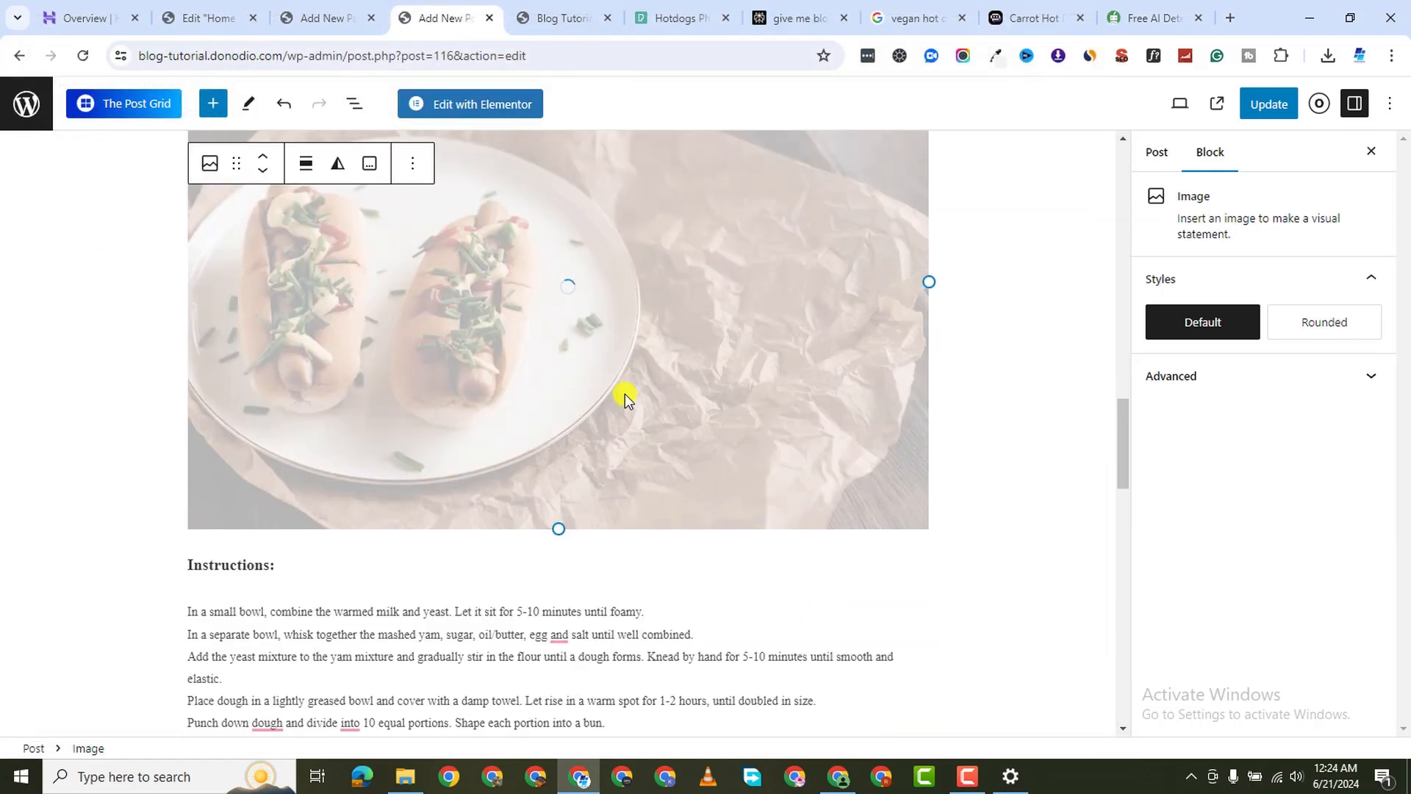
{"action": "scroll", "coordinate": [625, 394], "scroll_direction": "up", "scroll_amount": 5}
{"action": "scroll", "coordinate": [626, 397], "scroll_direction": "down", "scroll_amount": 6}
{"action": "scroll", "coordinate": [621, 390], "scroll_direction": "up", "scroll_amount": 6}
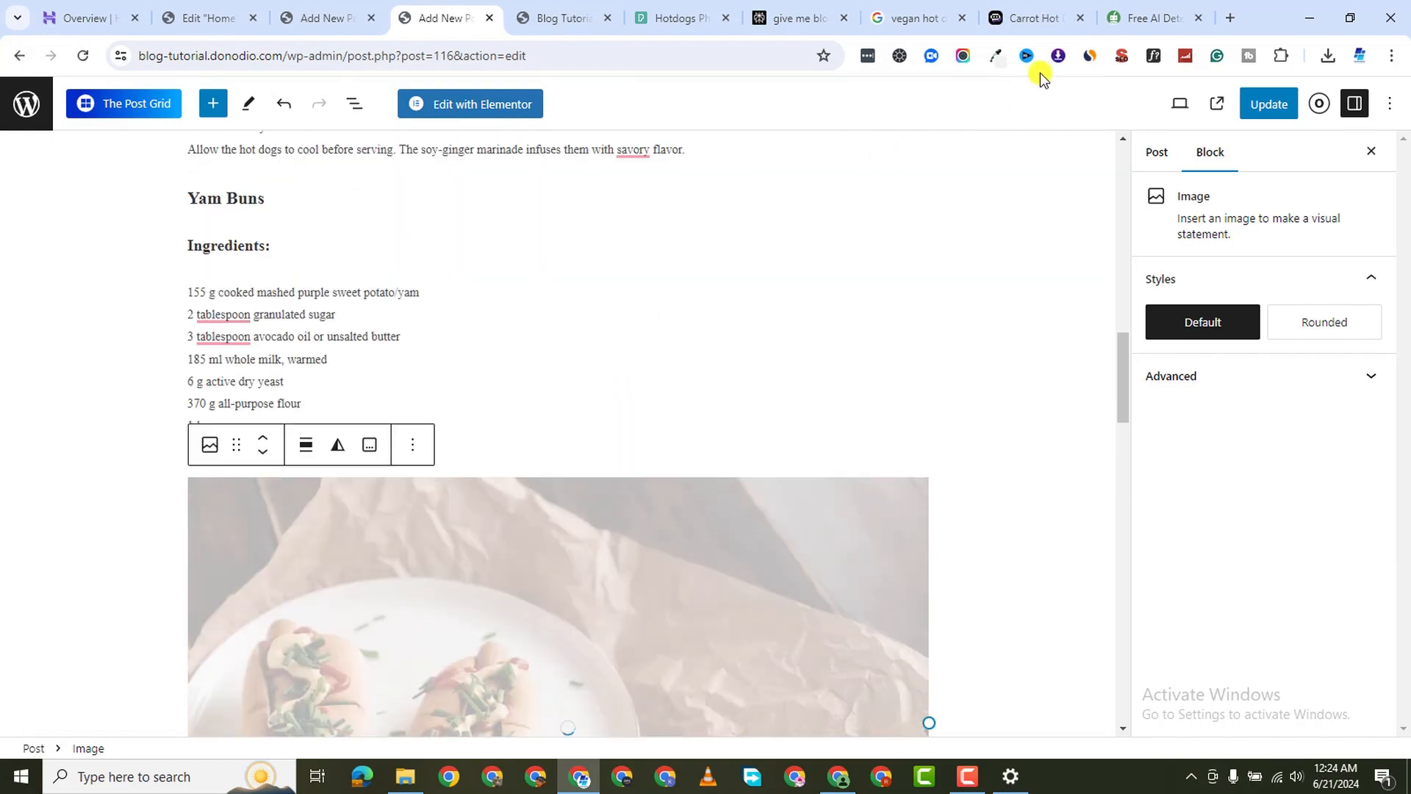
{"action": "scroll", "coordinate": [574, 356], "scroll_direction": "down", "scroll_amount": 20}
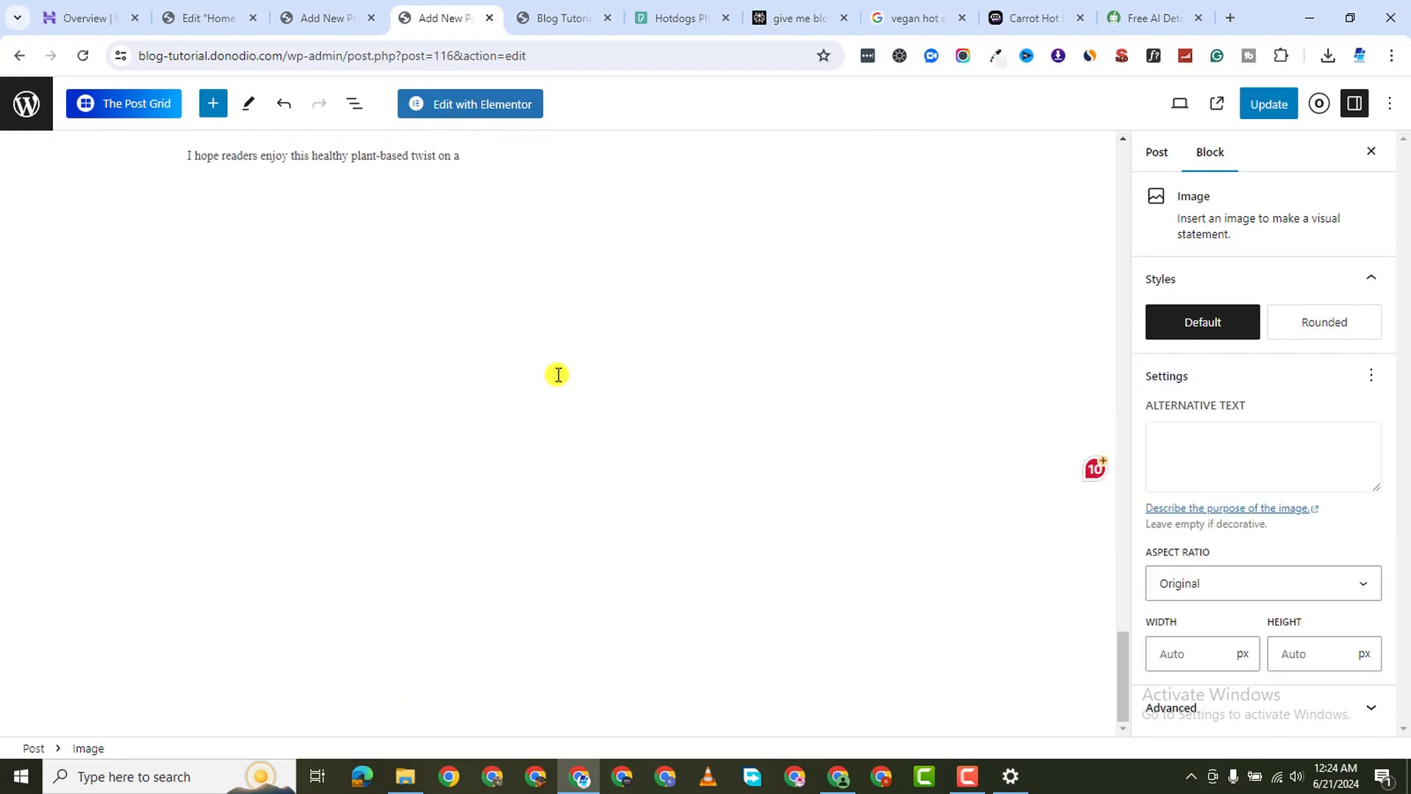
{"action": "scroll", "coordinate": [596, 356], "scroll_direction": "up", "scroll_amount": 15}
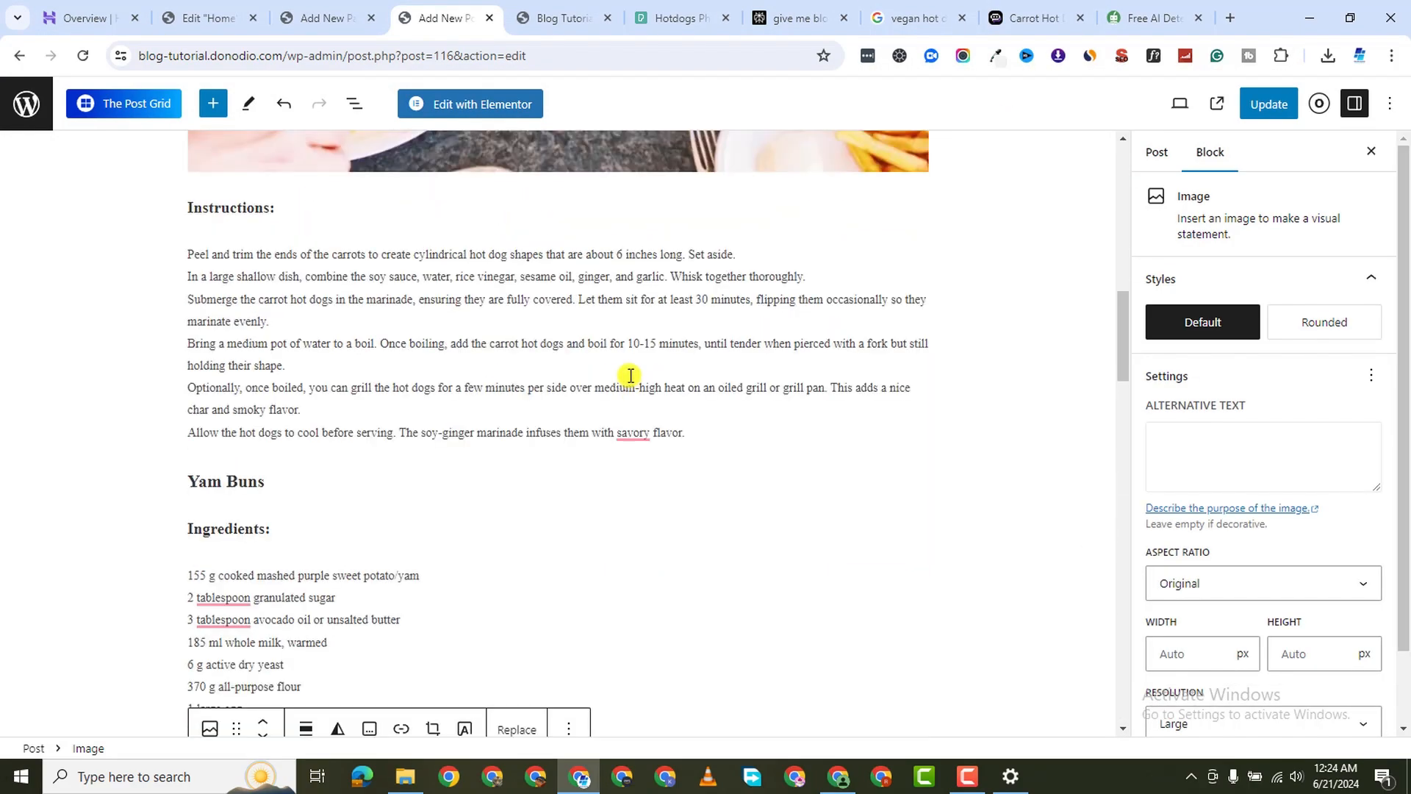
{"action": "scroll", "coordinate": [630, 360], "scroll_direction": "up", "scroll_amount": 5}
{"action": "scroll", "coordinate": [630, 360], "scroll_direction": "down", "scroll_amount": 7}
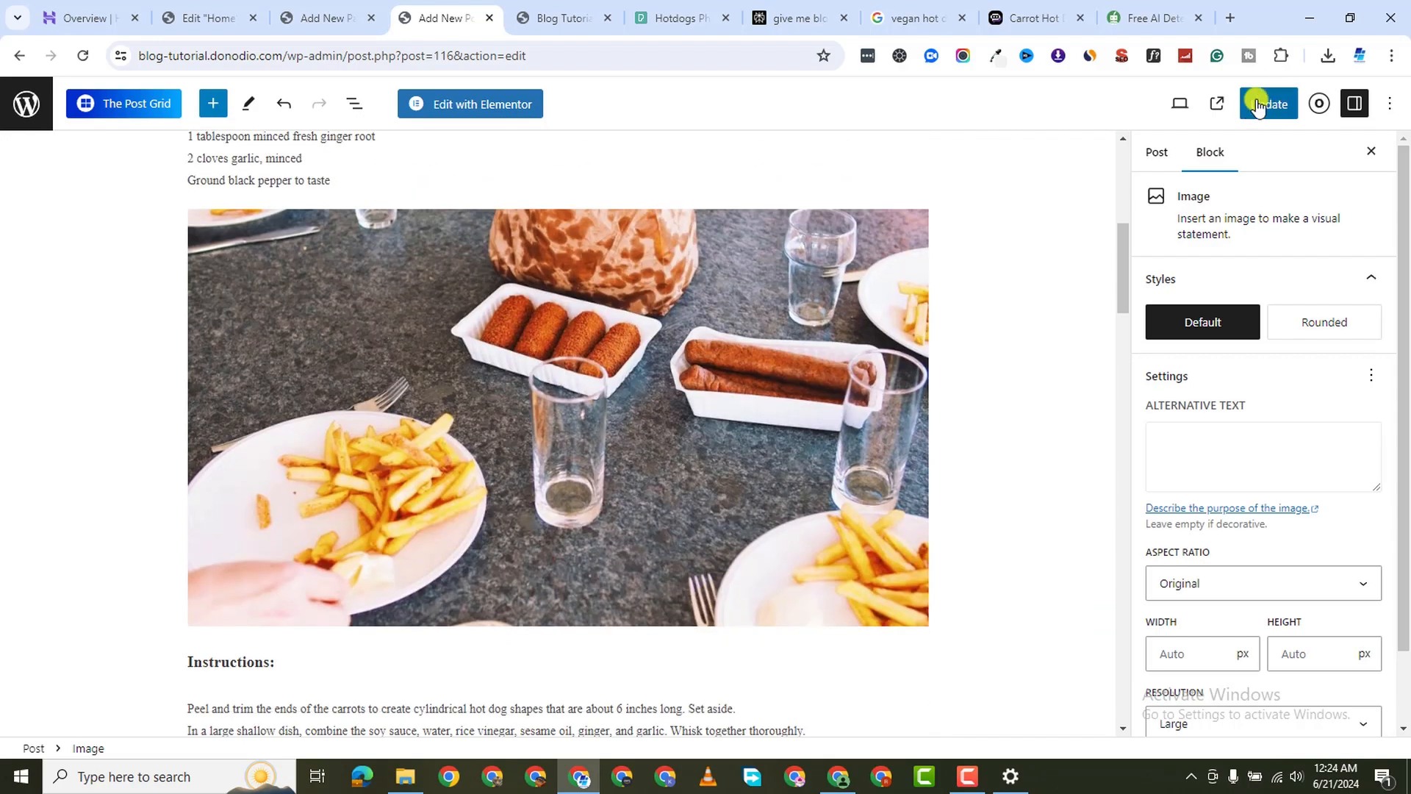
{"action": "left_click", "coordinate": [1259, 105]}
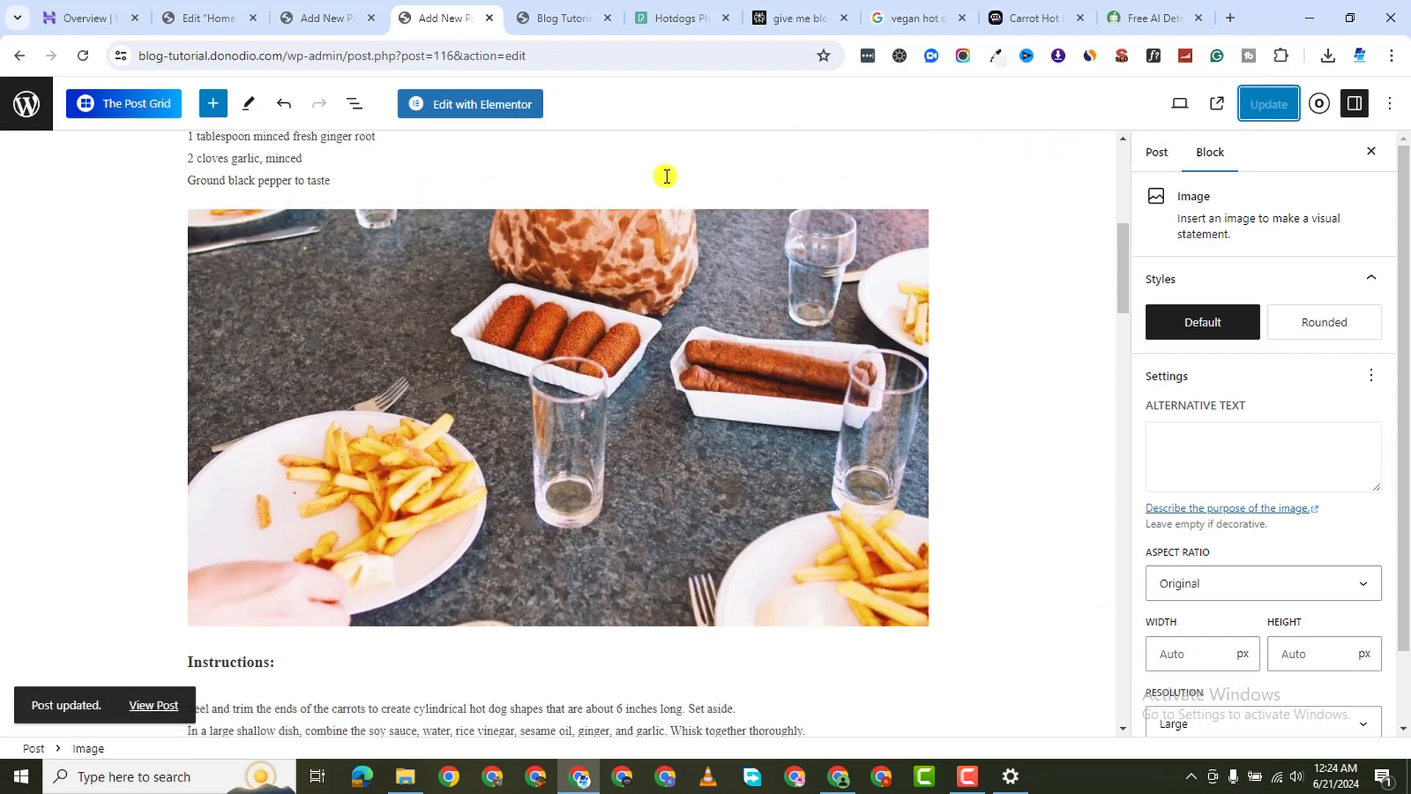
View the live carrot hot dog post in a new tab, scroll through it, and return to the editor
{"action": "right_click", "coordinate": [152, 706]}
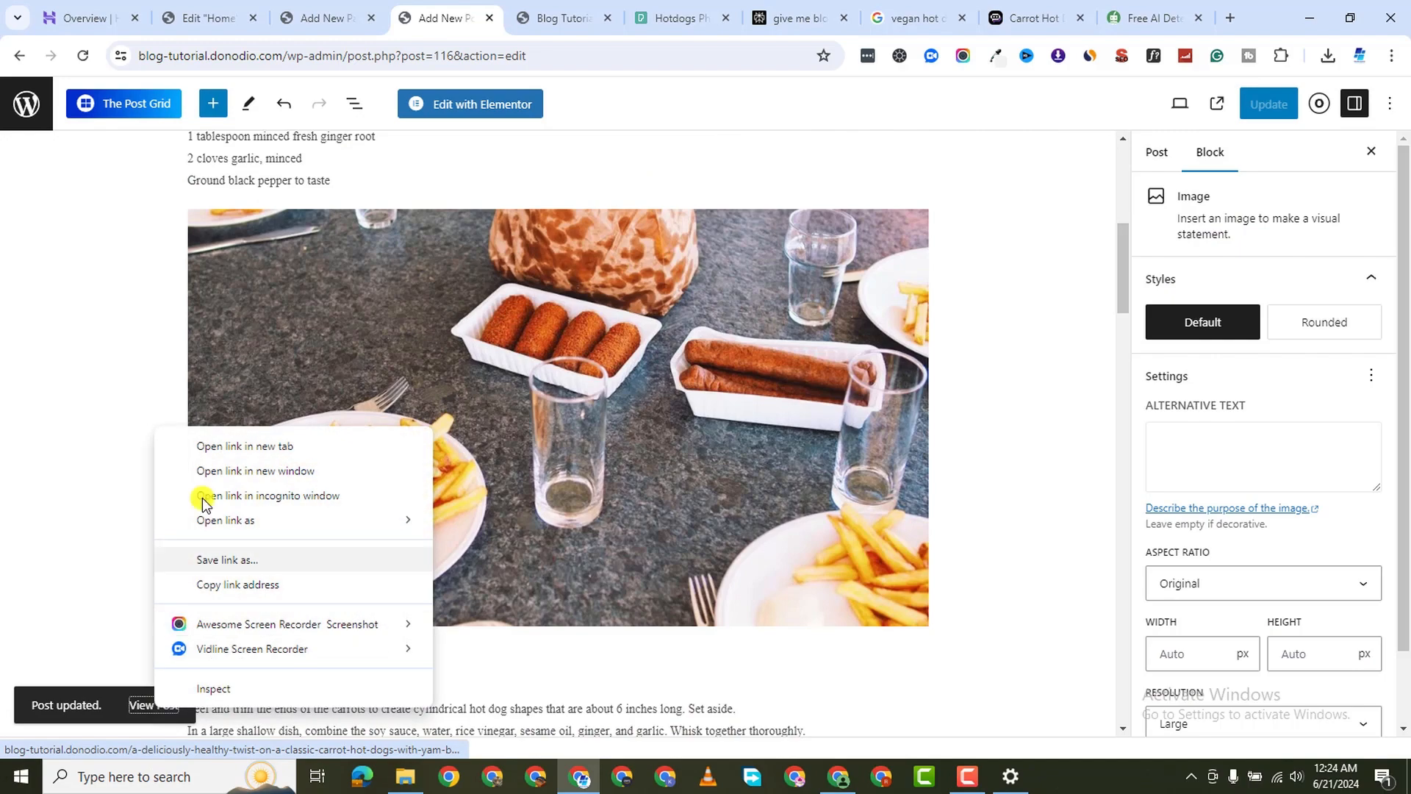
{"action": "left_click", "coordinate": [279, 446]}
{"action": "left_click", "coordinate": [470, 19]}
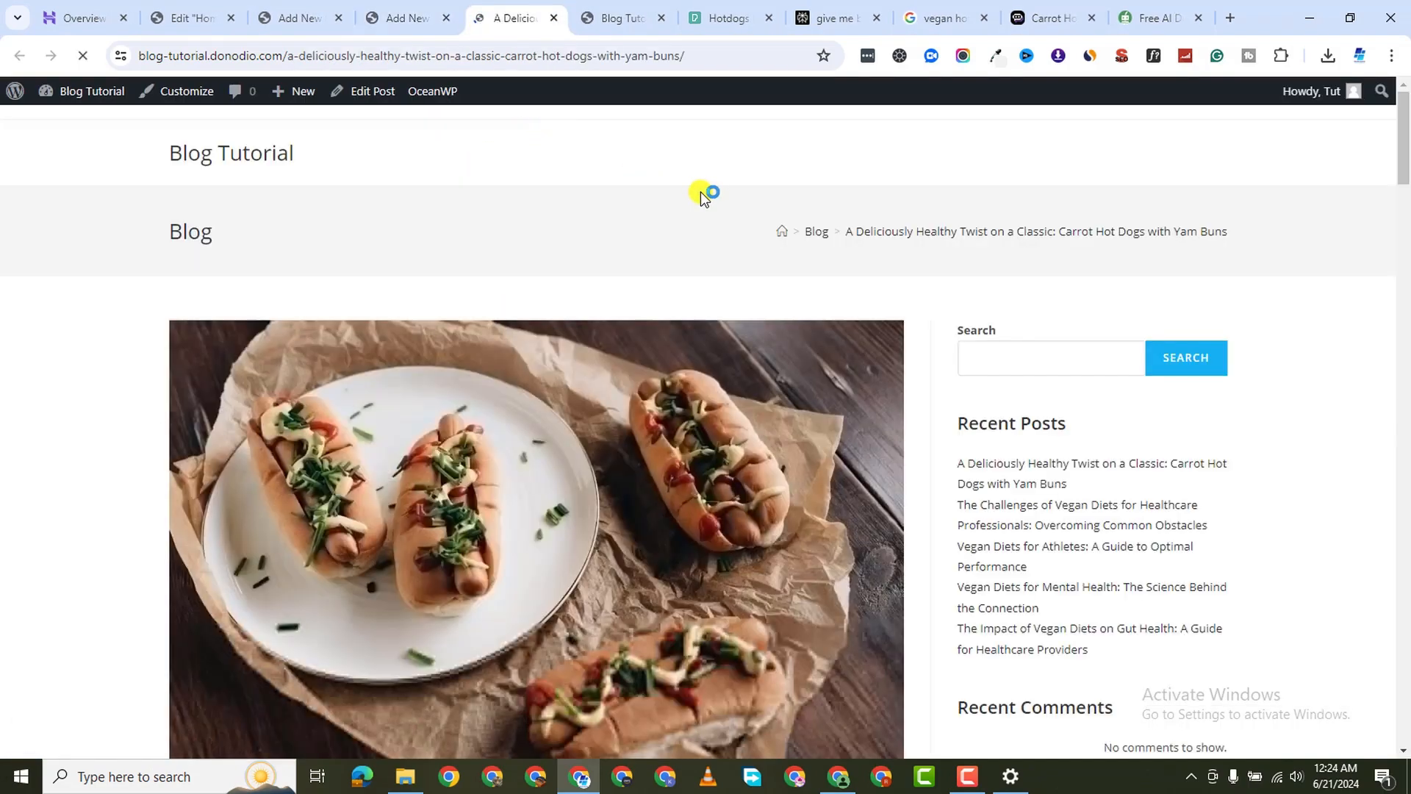
{"action": "scroll", "coordinate": [761, 438], "scroll_direction": "down", "scroll_amount": 10}
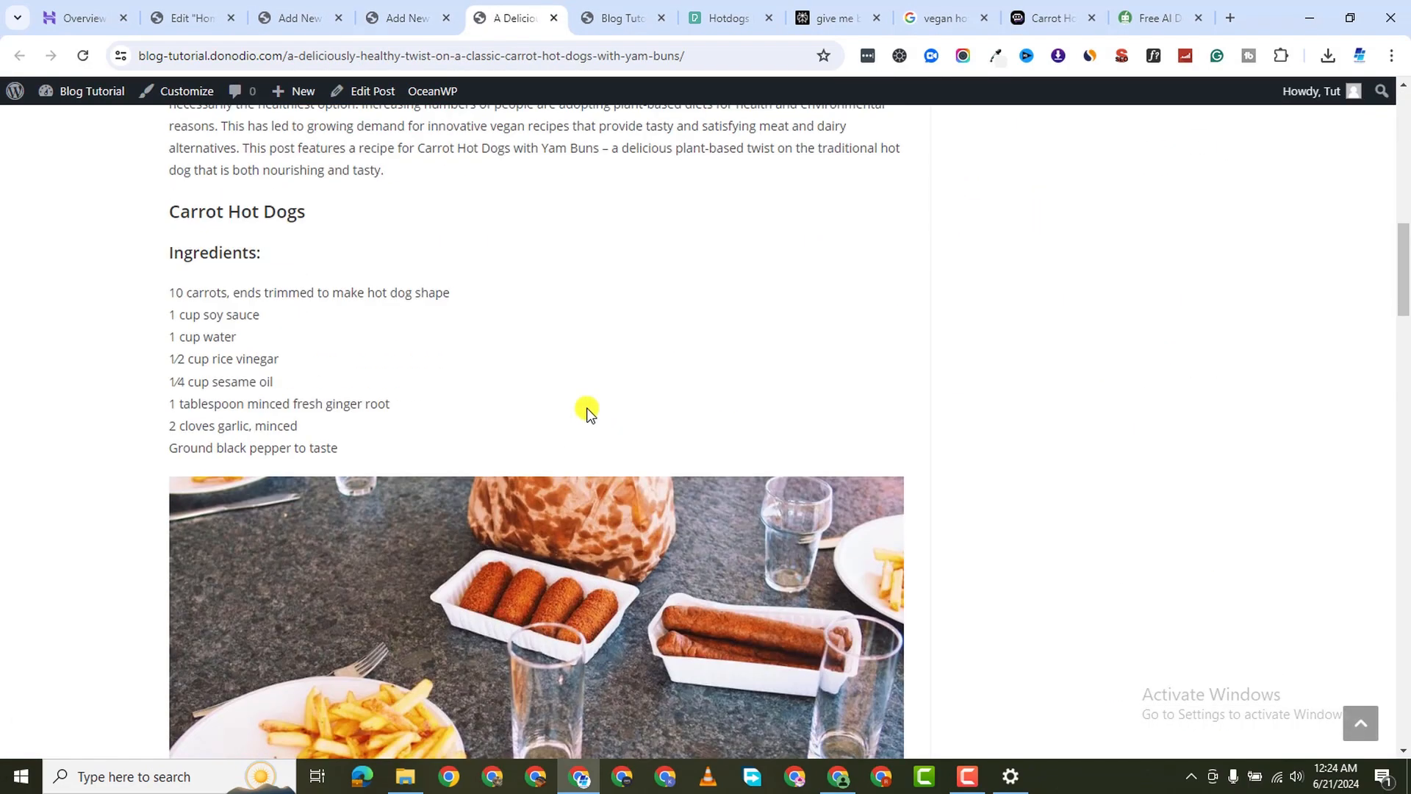
{"action": "scroll", "coordinate": [585, 413], "scroll_direction": "down", "scroll_amount": 20}
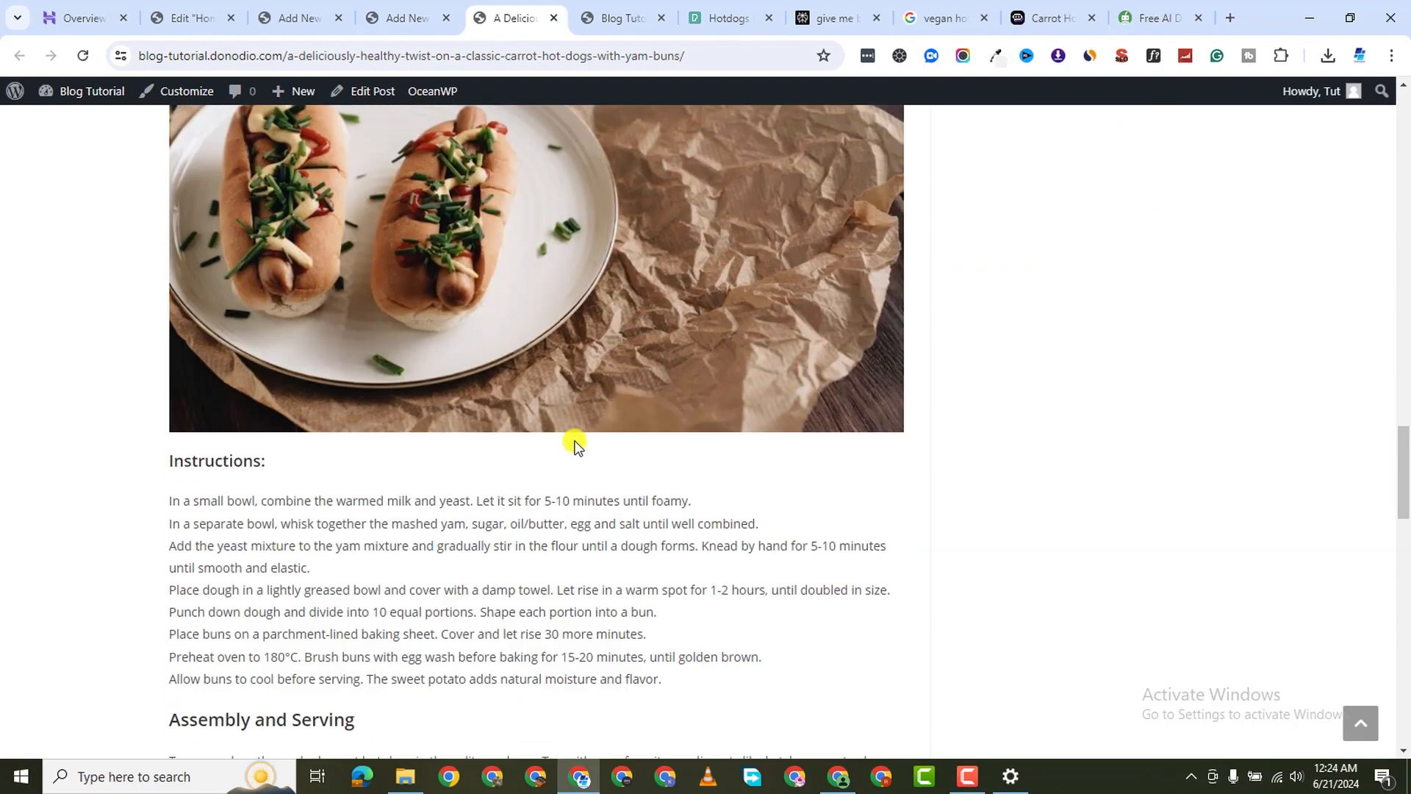
{"action": "scroll", "coordinate": [576, 442], "scroll_direction": "down", "scroll_amount": 12}
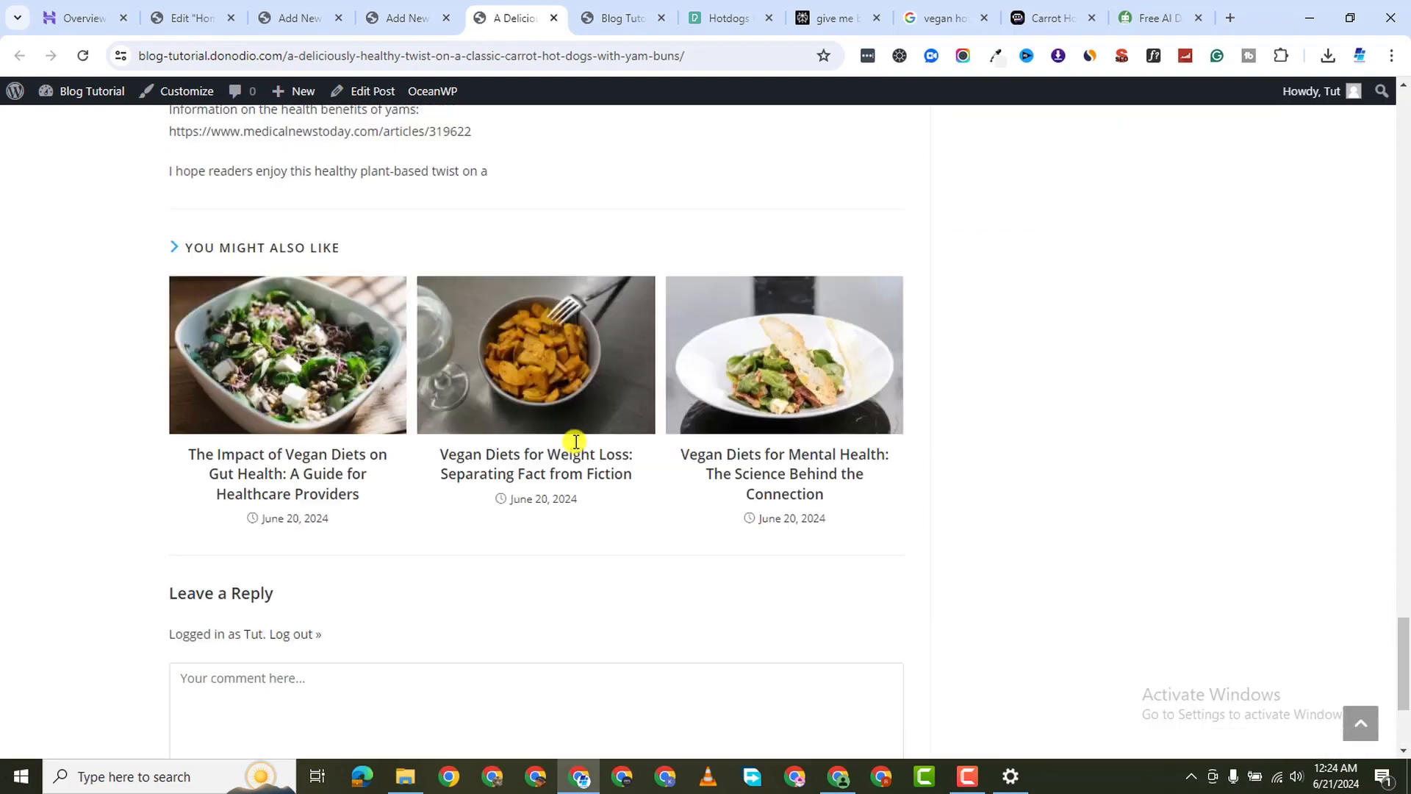
{"action": "scroll", "coordinate": [570, 456], "scroll_direction": "up", "scroll_amount": 14}
{"action": "scroll", "coordinate": [563, 468], "scroll_direction": "up", "scroll_amount": 20}
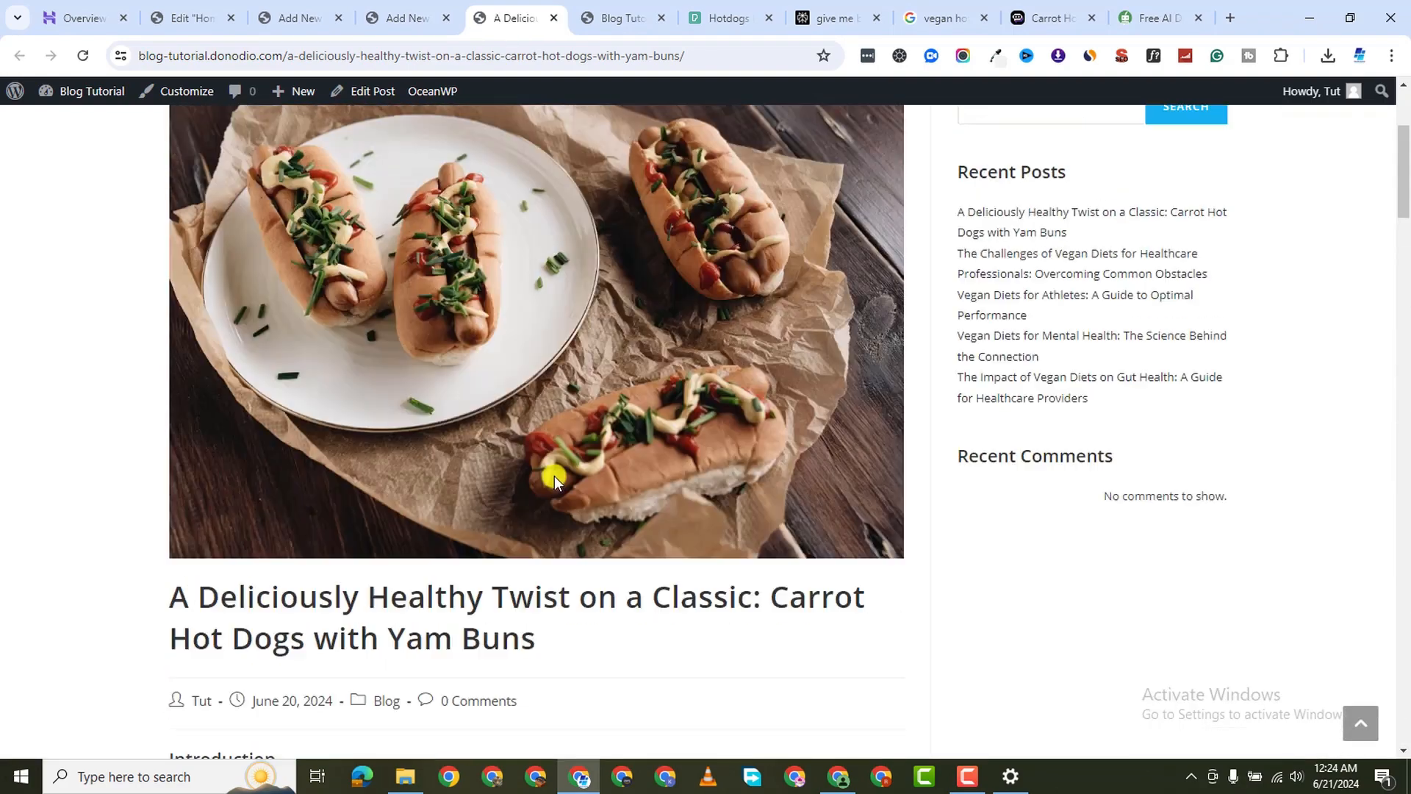
{"action": "scroll", "coordinate": [544, 499], "scroll_direction": "down", "scroll_amount": 12}
{"action": "scroll", "coordinate": [546, 505], "scroll_direction": "up", "scroll_amount": 5}
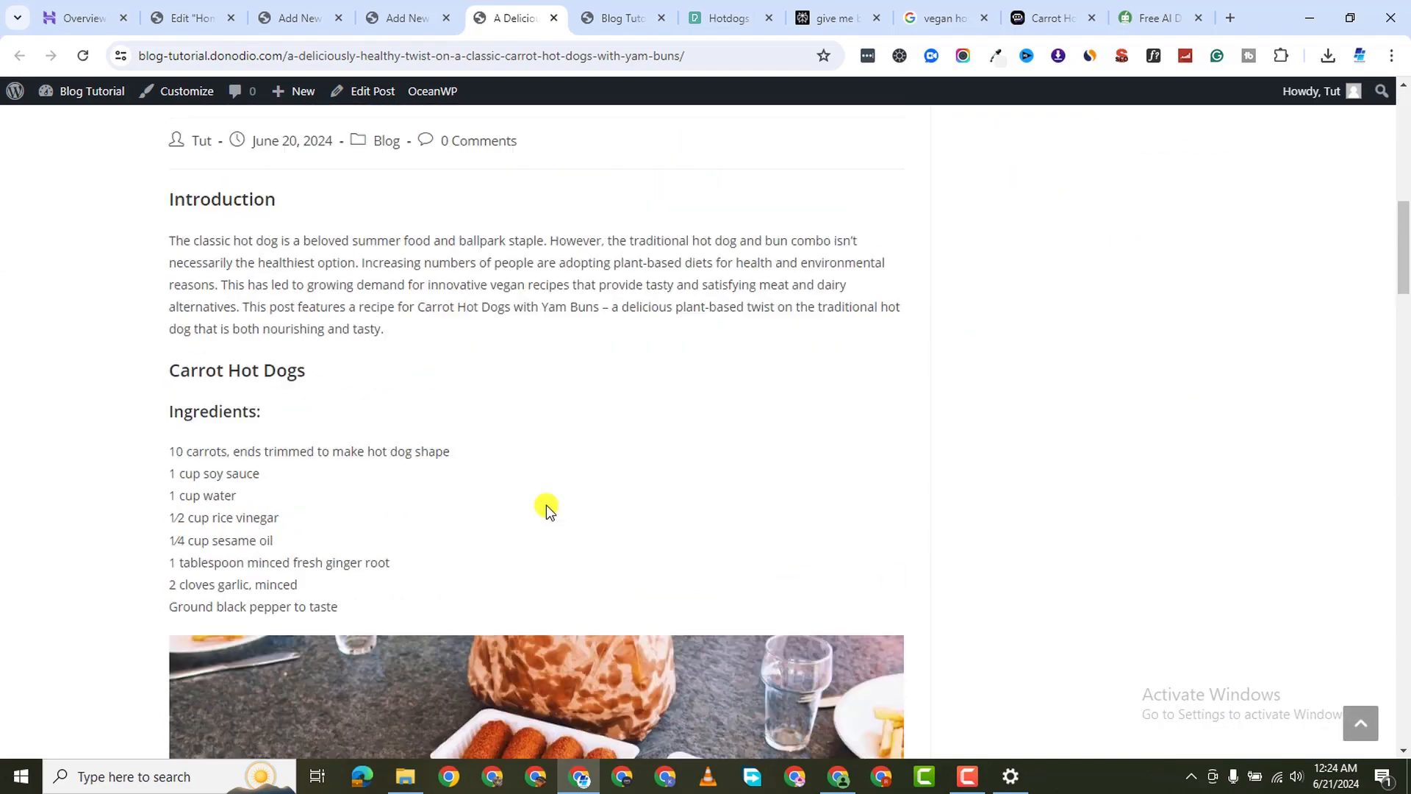
{"action": "scroll", "coordinate": [372, 473], "scroll_direction": "down", "scroll_amount": 7}
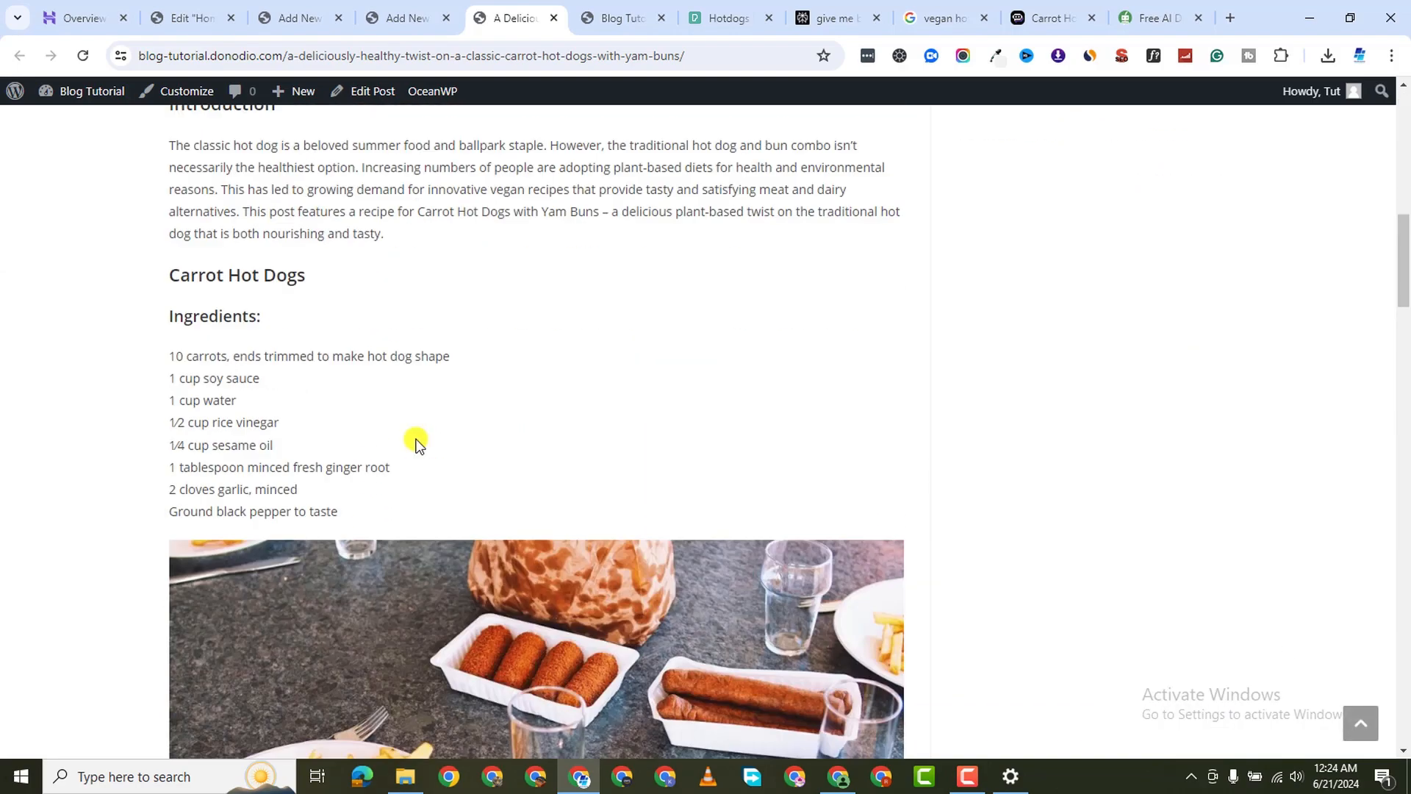
{"action": "scroll", "coordinate": [247, 283], "scroll_direction": "down", "scroll_amount": 20}
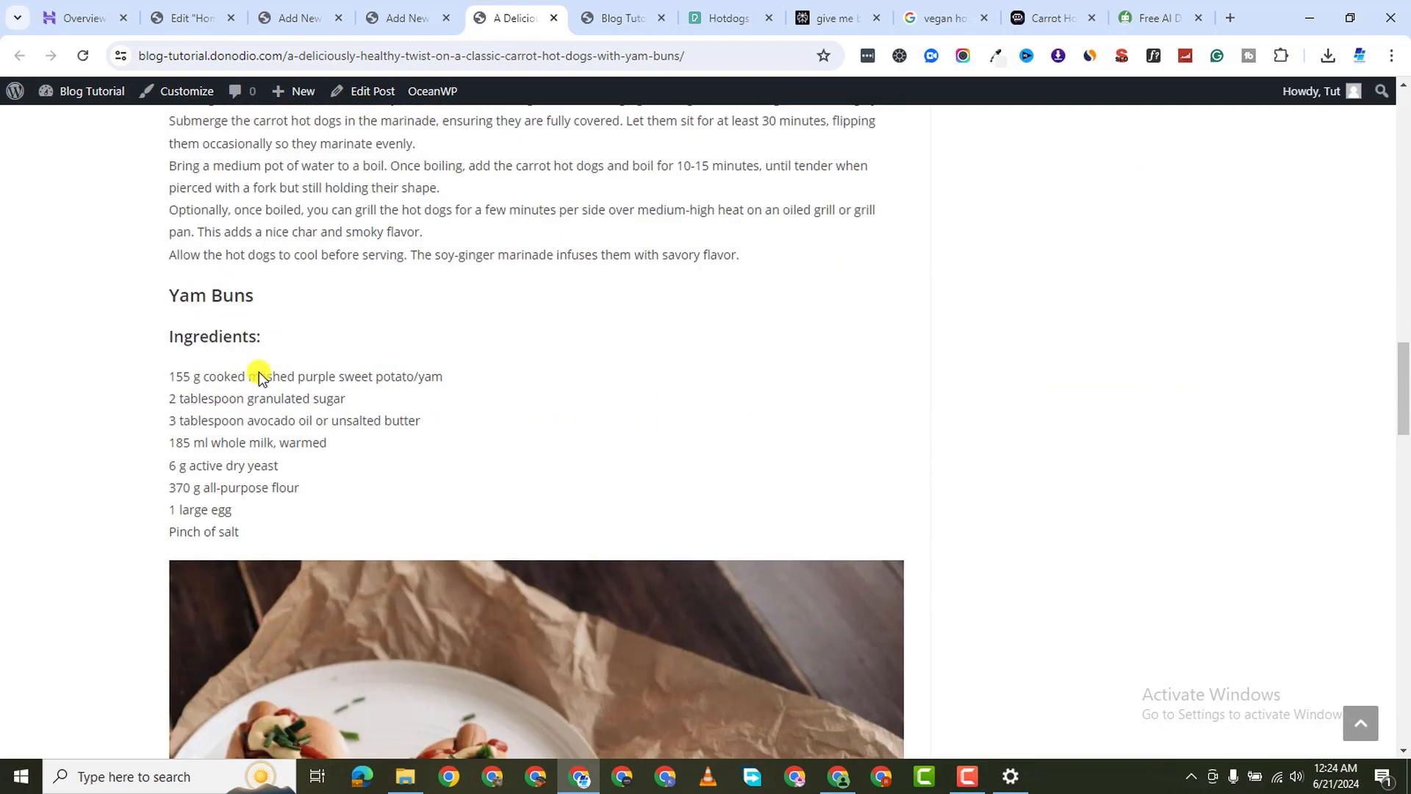
{"action": "scroll", "coordinate": [260, 371], "scroll_direction": "down", "scroll_amount": 10}
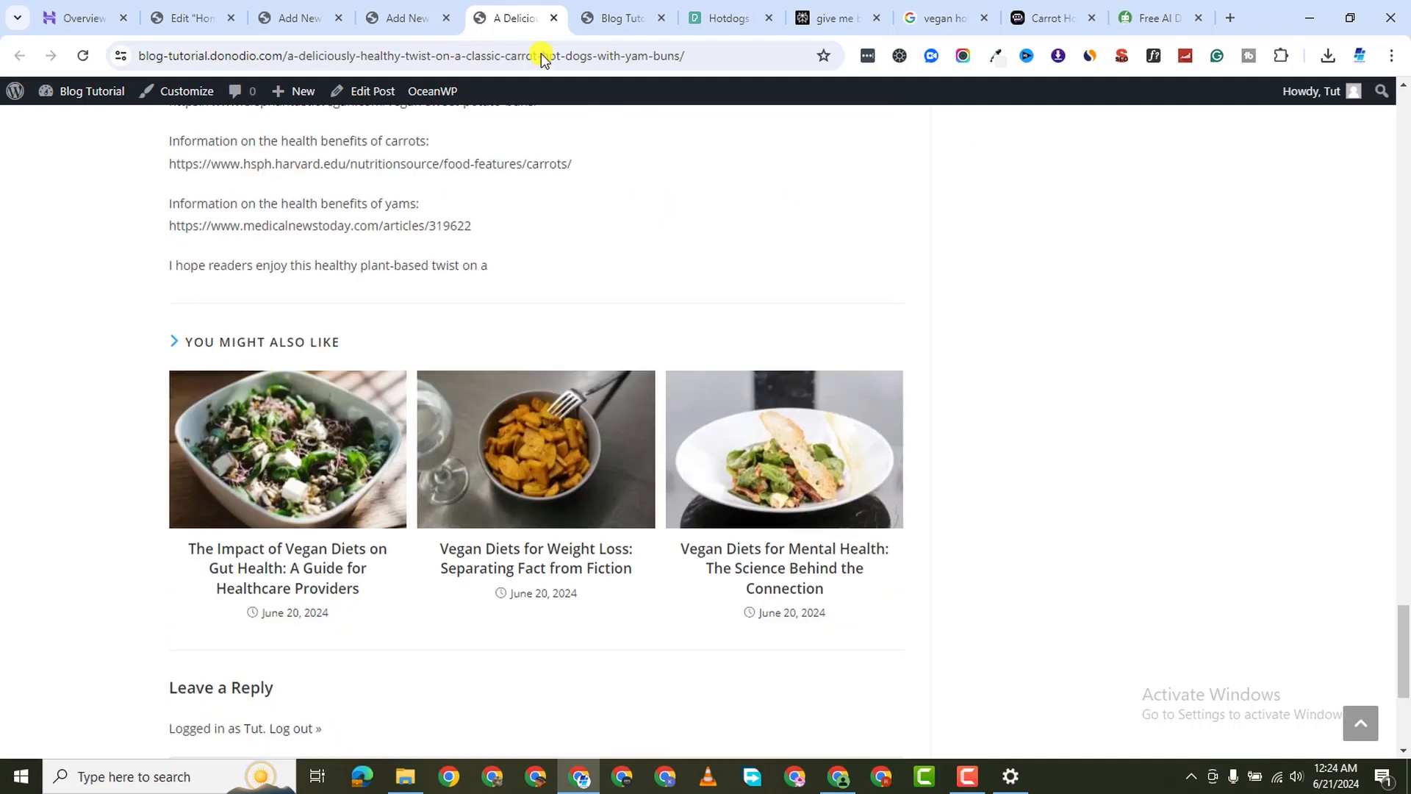
{"action": "left_click", "coordinate": [405, 17]}
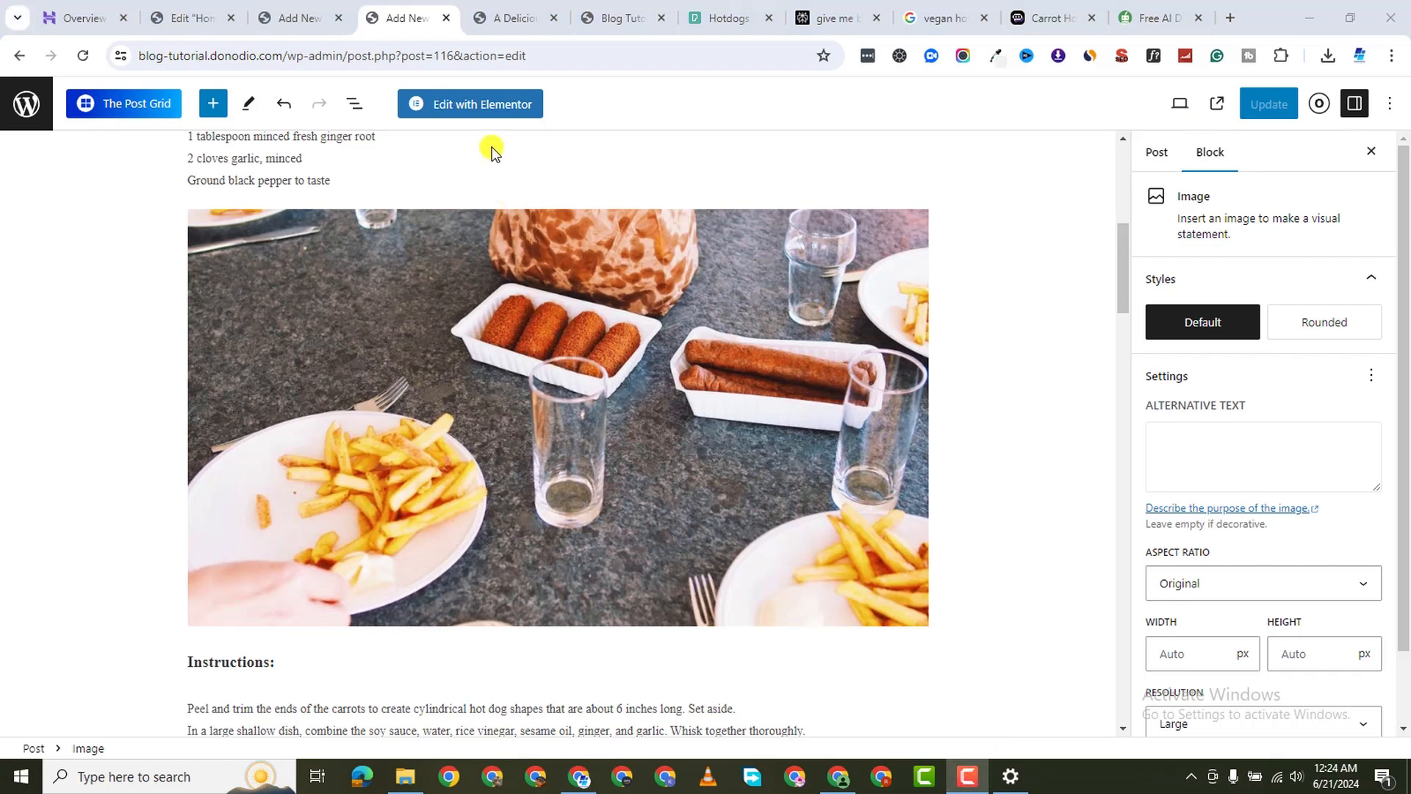
Dismiss the 'Blog is now live' notice, view the Blog page, and scroll through its posts
{"action": "left_click", "coordinate": [297, 28]}
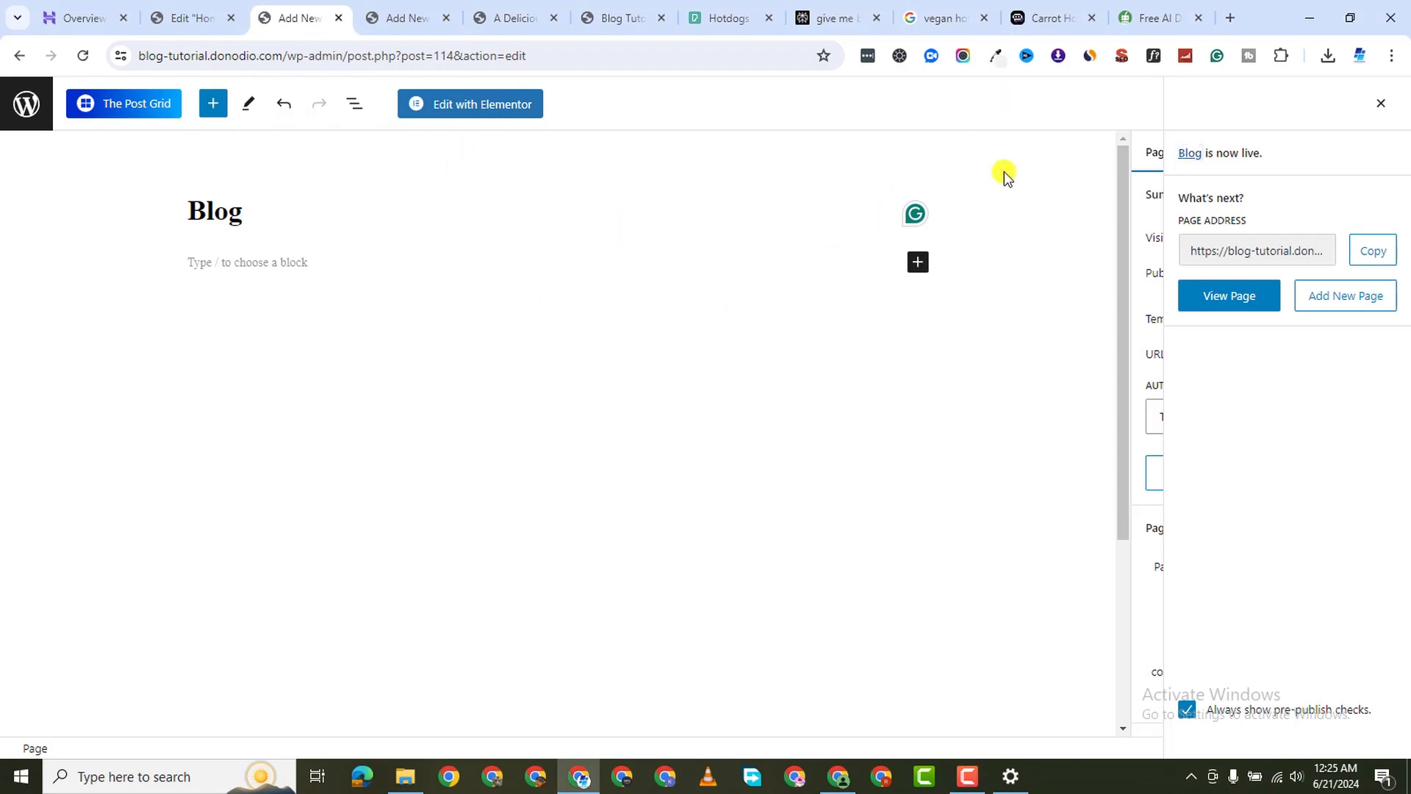
{"action": "left_click", "coordinate": [1379, 108]}
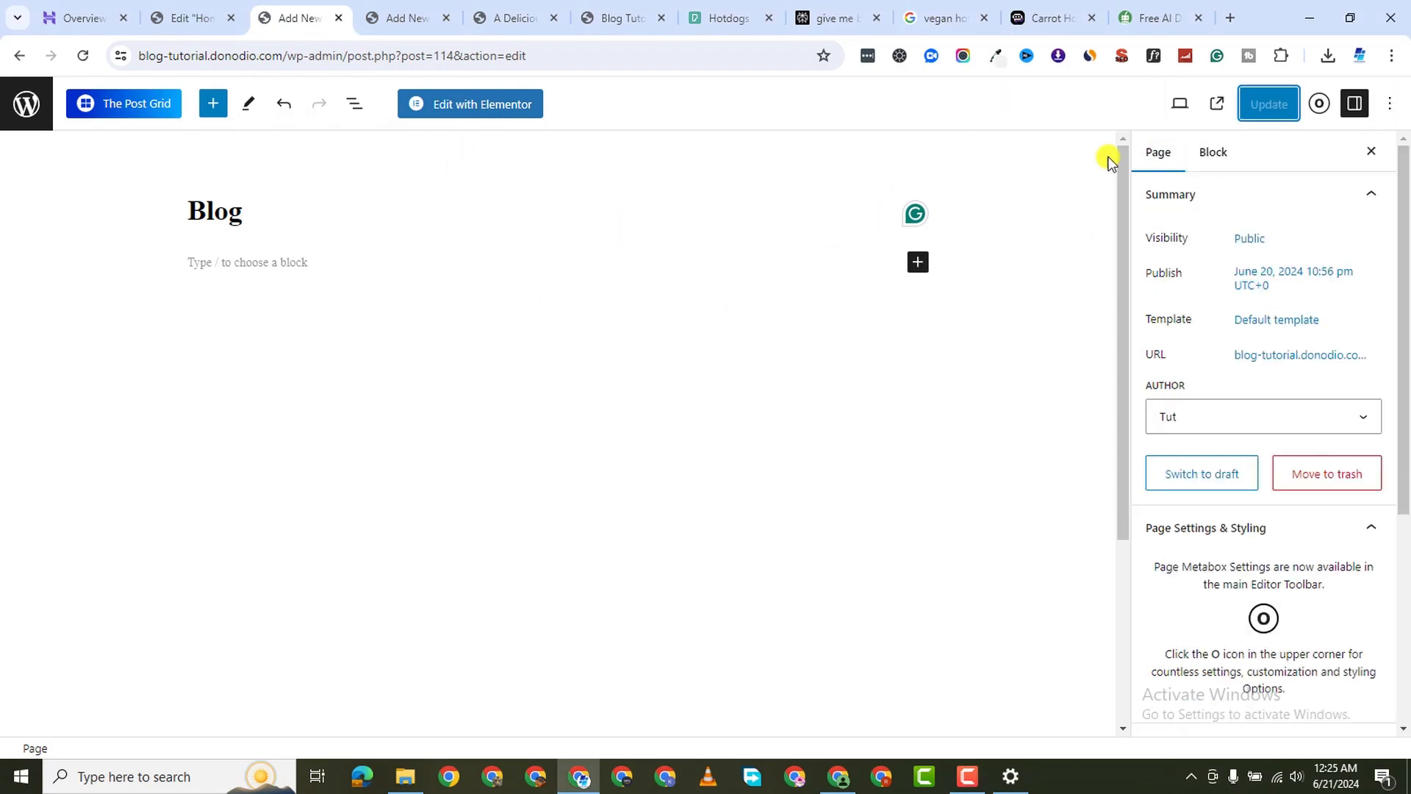
{"action": "left_click", "coordinate": [1213, 105]}
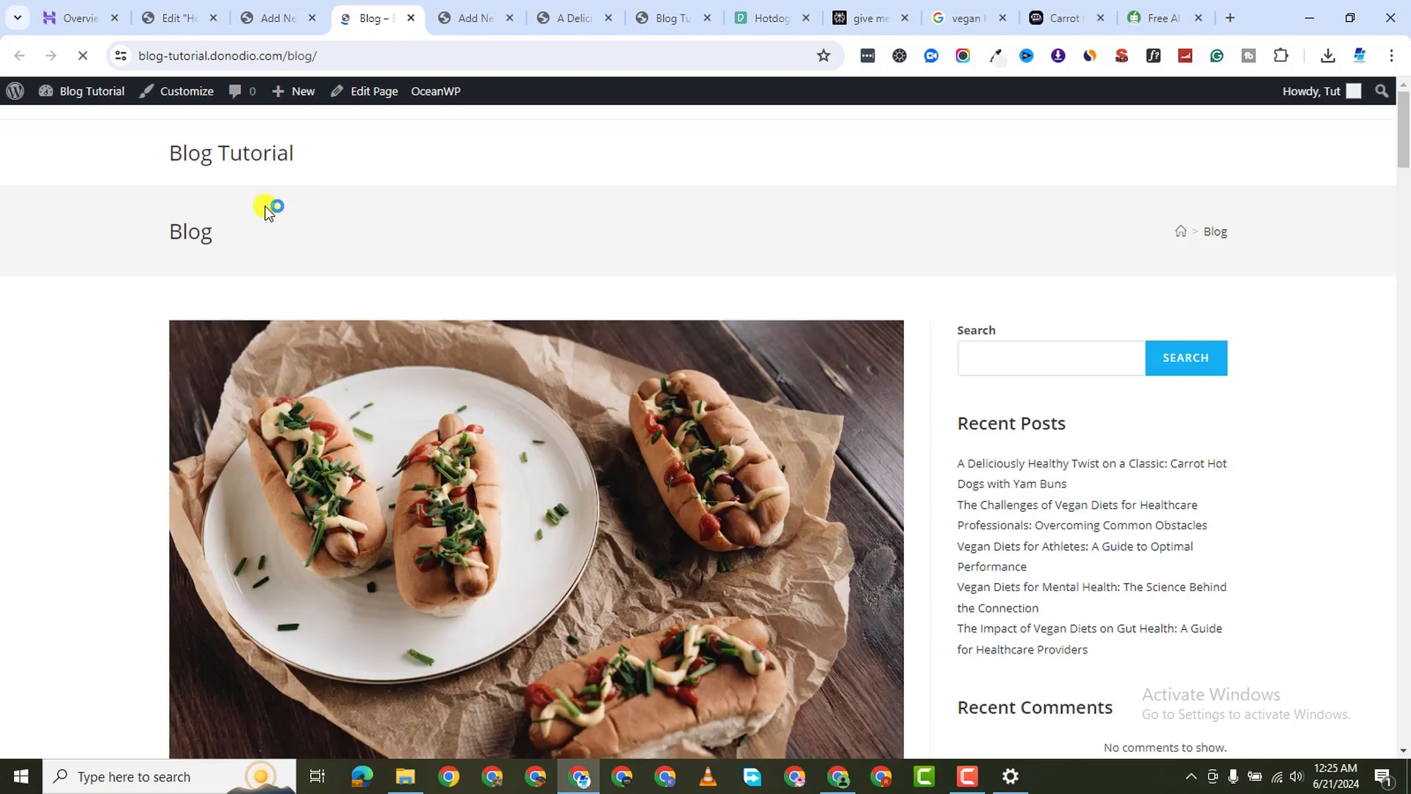
{"action": "scroll", "coordinate": [514, 500], "scroll_direction": "down", "scroll_amount": 6}
{"action": "scroll", "coordinate": [526, 483], "scroll_direction": "down", "scroll_amount": 20}
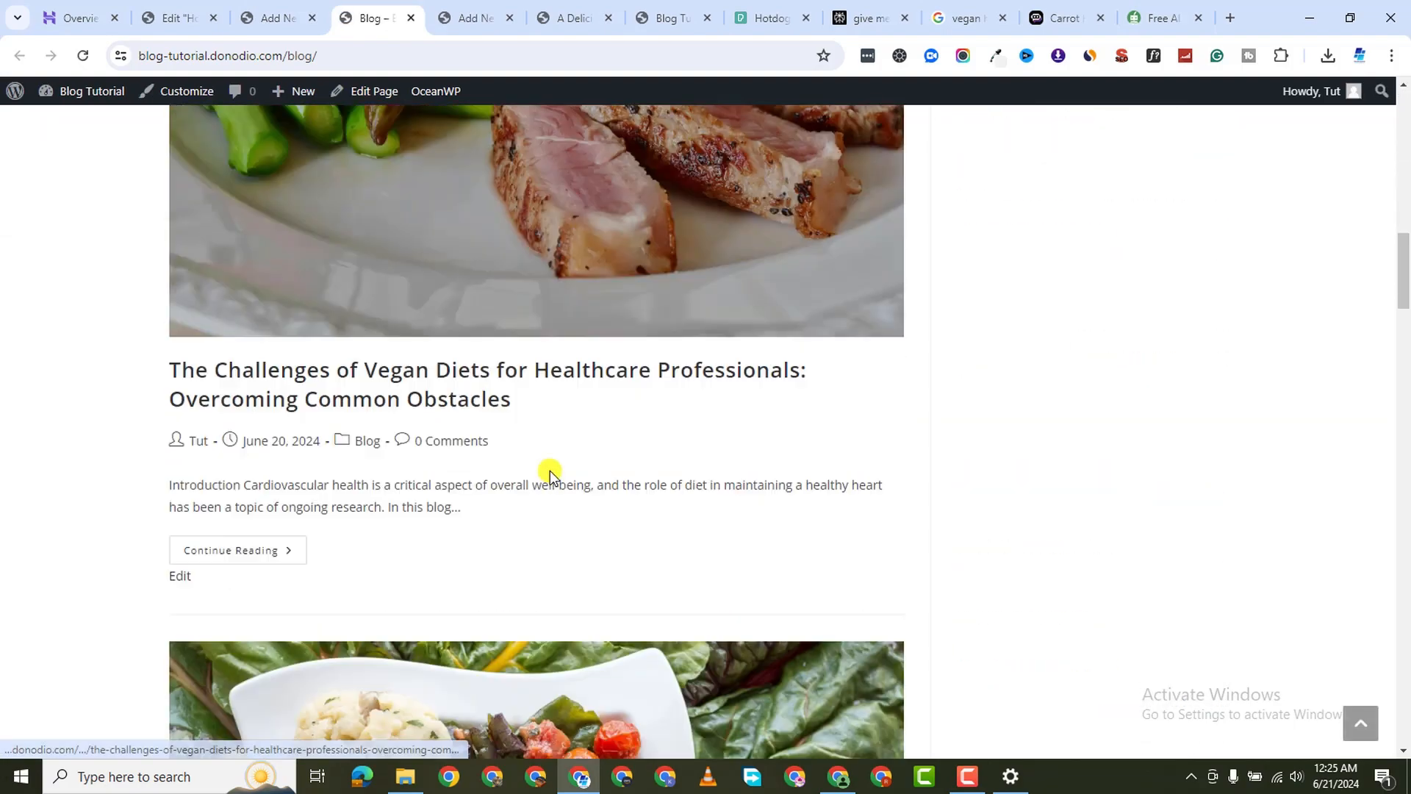
{"action": "scroll", "coordinate": [553, 474], "scroll_direction": "down", "scroll_amount": 15}
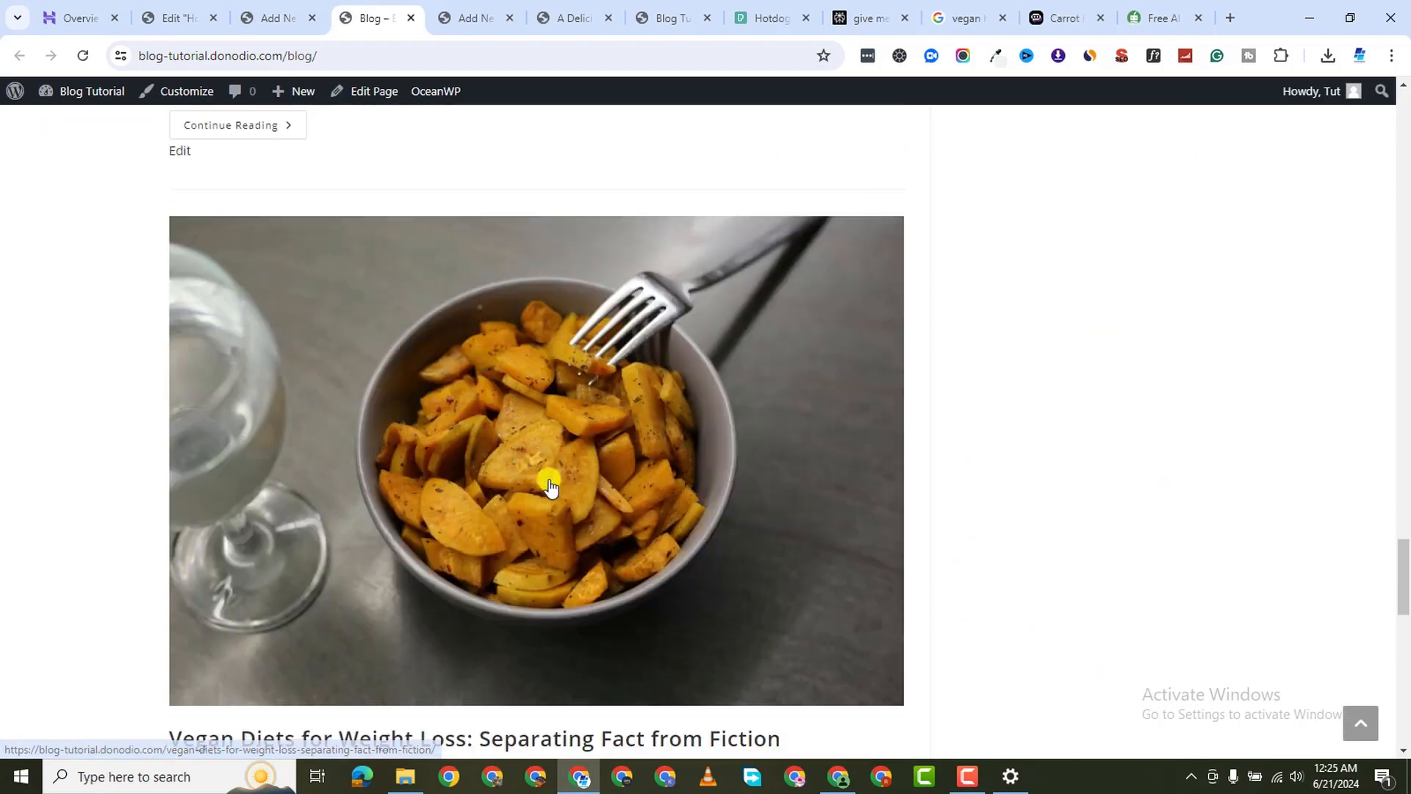
{"action": "scroll", "coordinate": [529, 468], "scroll_direction": "up", "scroll_amount": 20}
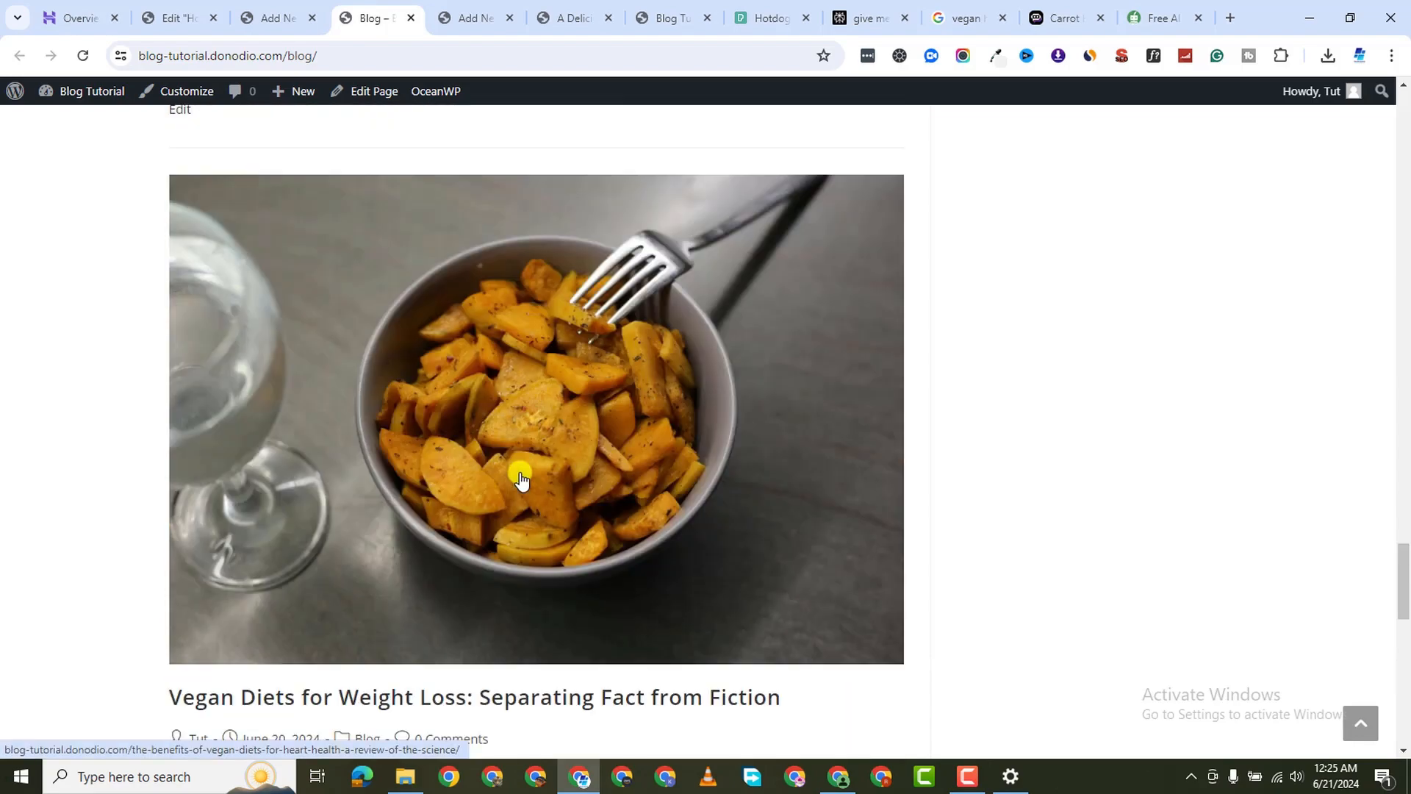
{"action": "scroll", "coordinate": [522, 459], "scroll_direction": "up", "scroll_amount": 18}
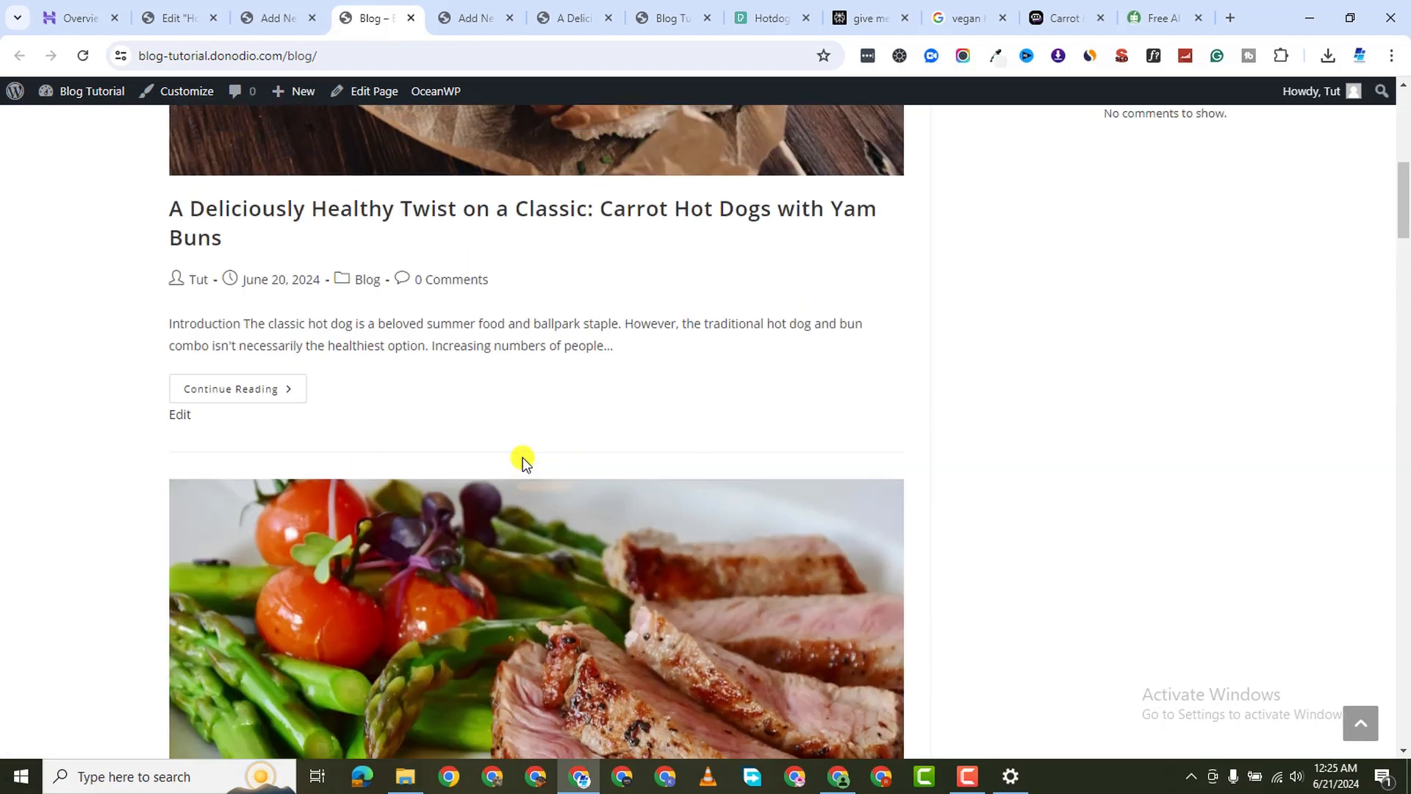
Open the Customizer's Blog > Blog Entries settings
{"action": "left_click", "coordinate": [183, 93]}
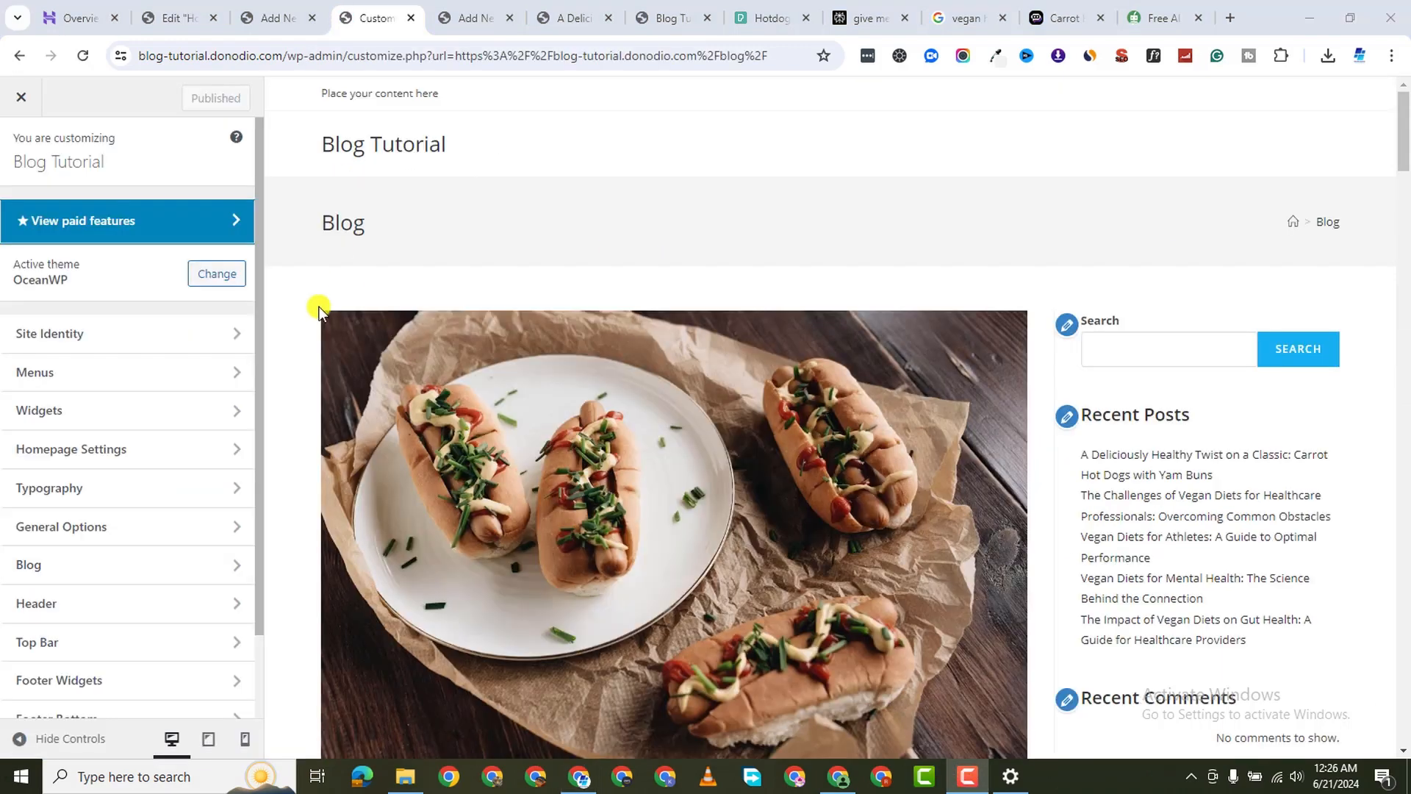
{"action": "left_click", "coordinate": [104, 562]}
{"action": "key", "text": "F9"}
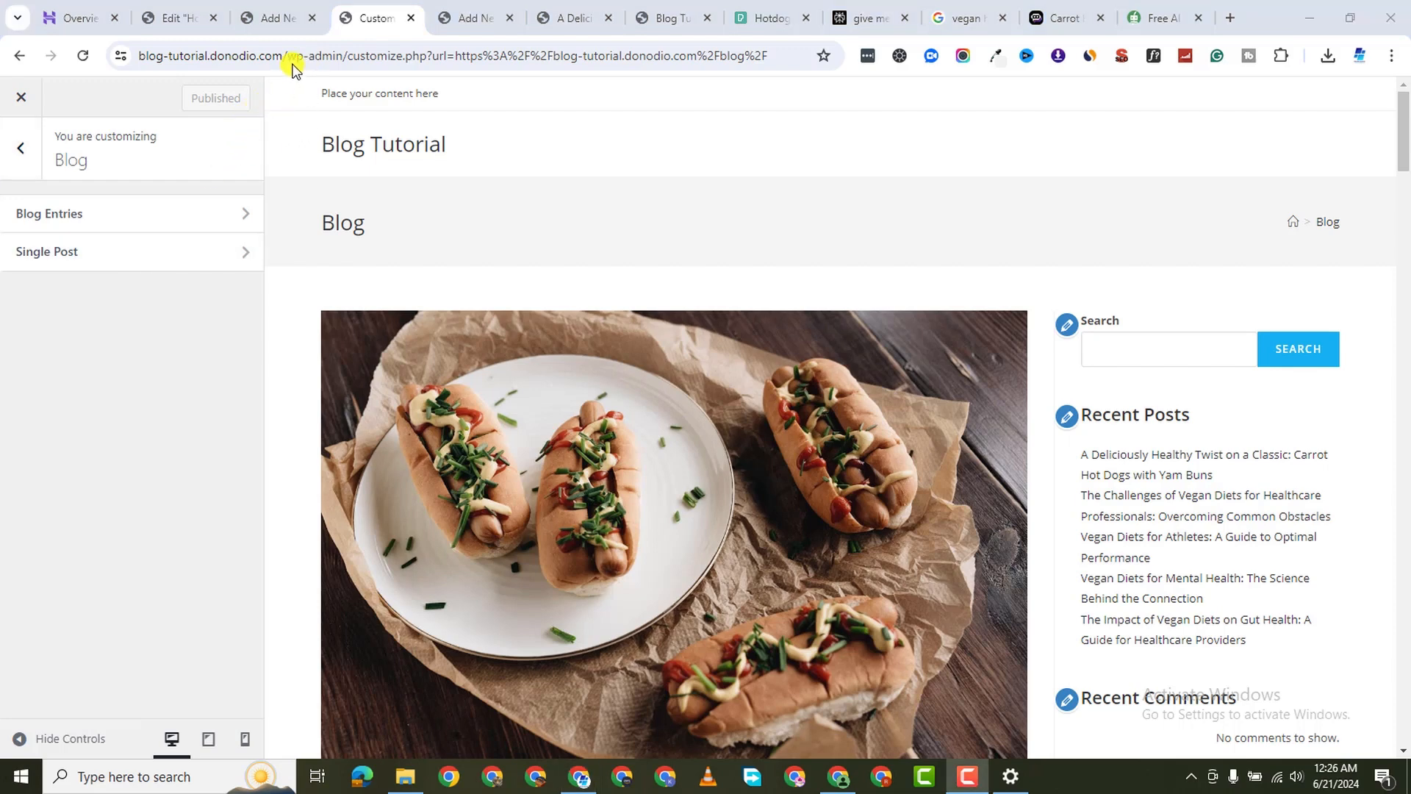
{"action": "left_click", "coordinate": [88, 217]}
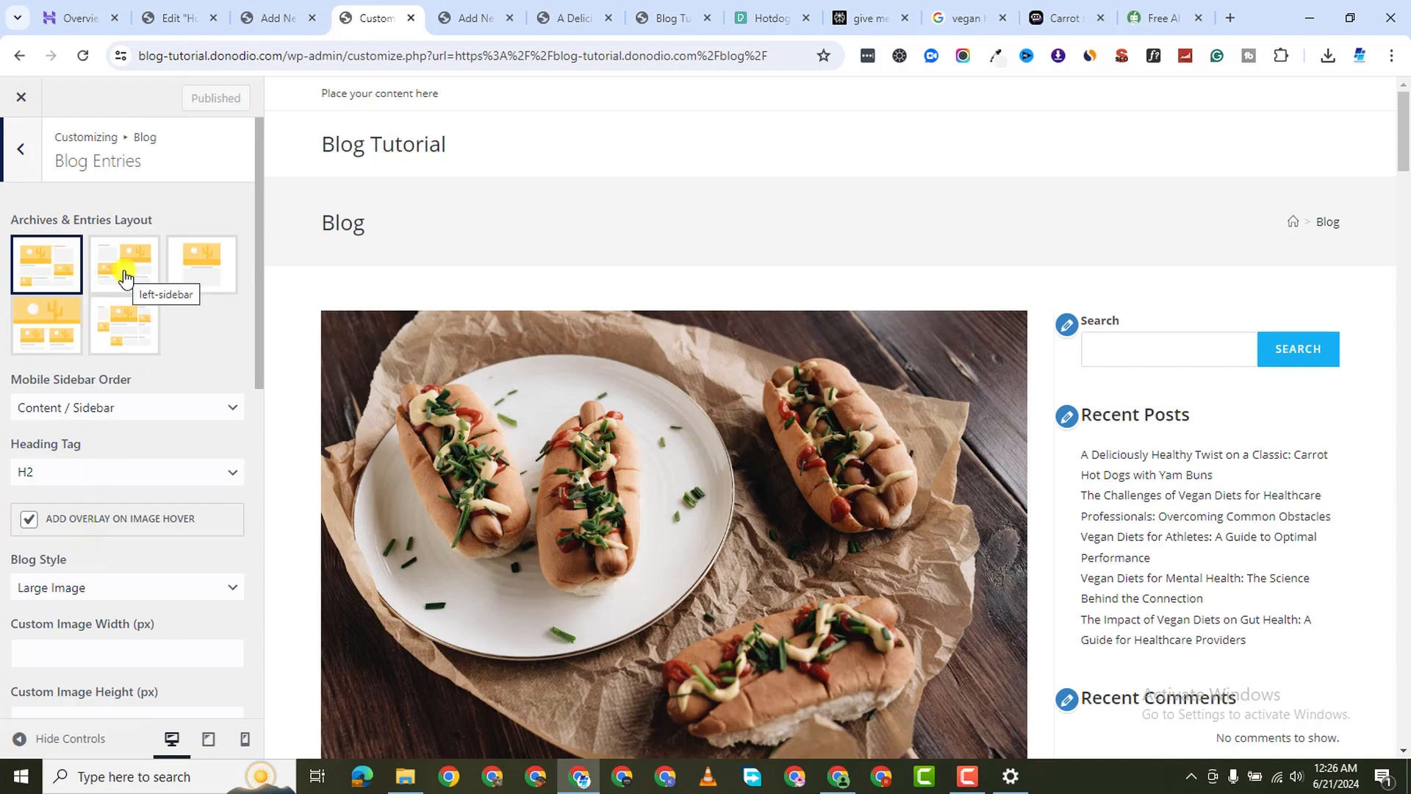
Try the left-sidebar and full-width layouts, then reselect the original sidebar layout
{"action": "left_click", "coordinate": [123, 276]}
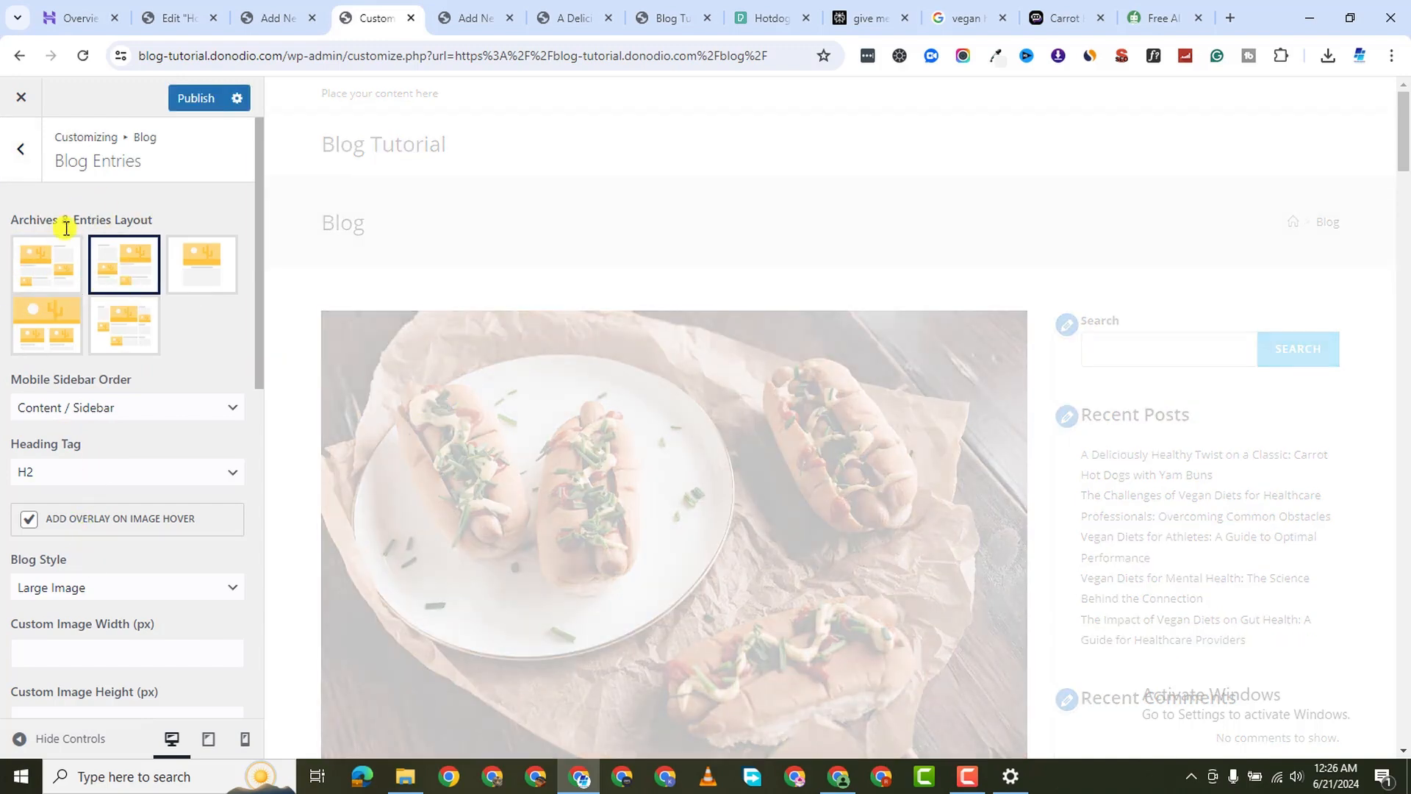
{"action": "scroll", "coordinate": [751, 498], "scroll_direction": "down", "scroll_amount": 7}
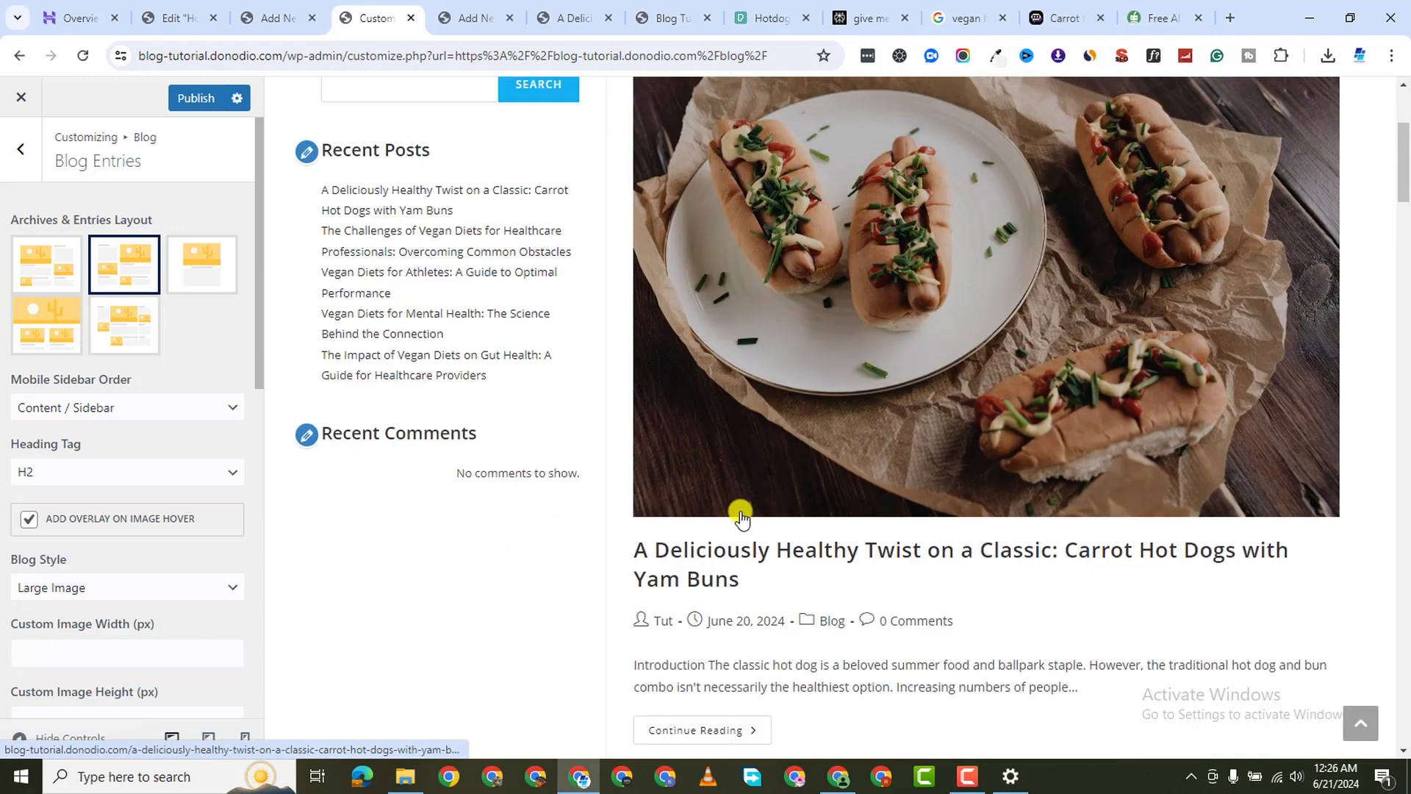
{"action": "scroll", "coordinate": [740, 488], "scroll_direction": "up", "scroll_amount": 5}
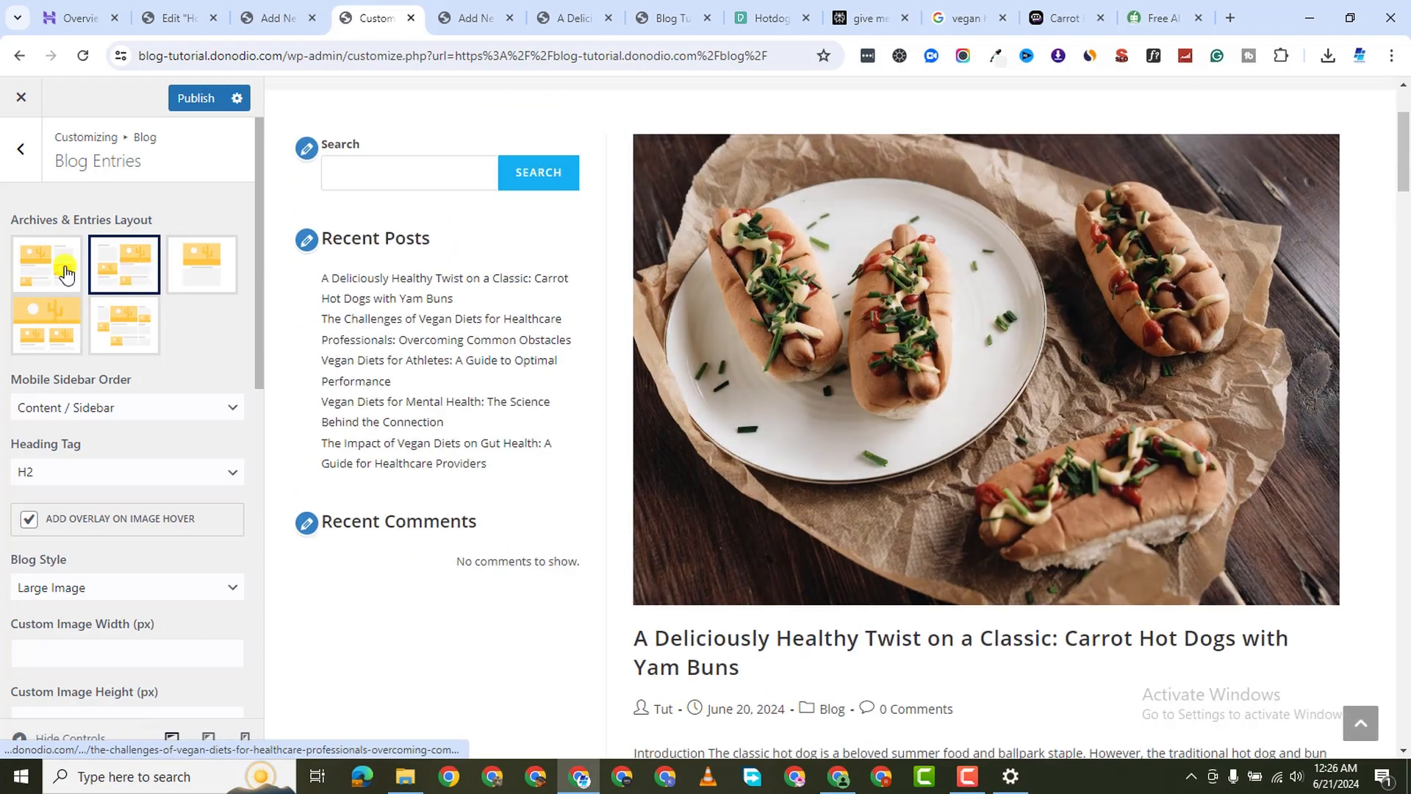
{"action": "left_click", "coordinate": [42, 333]}
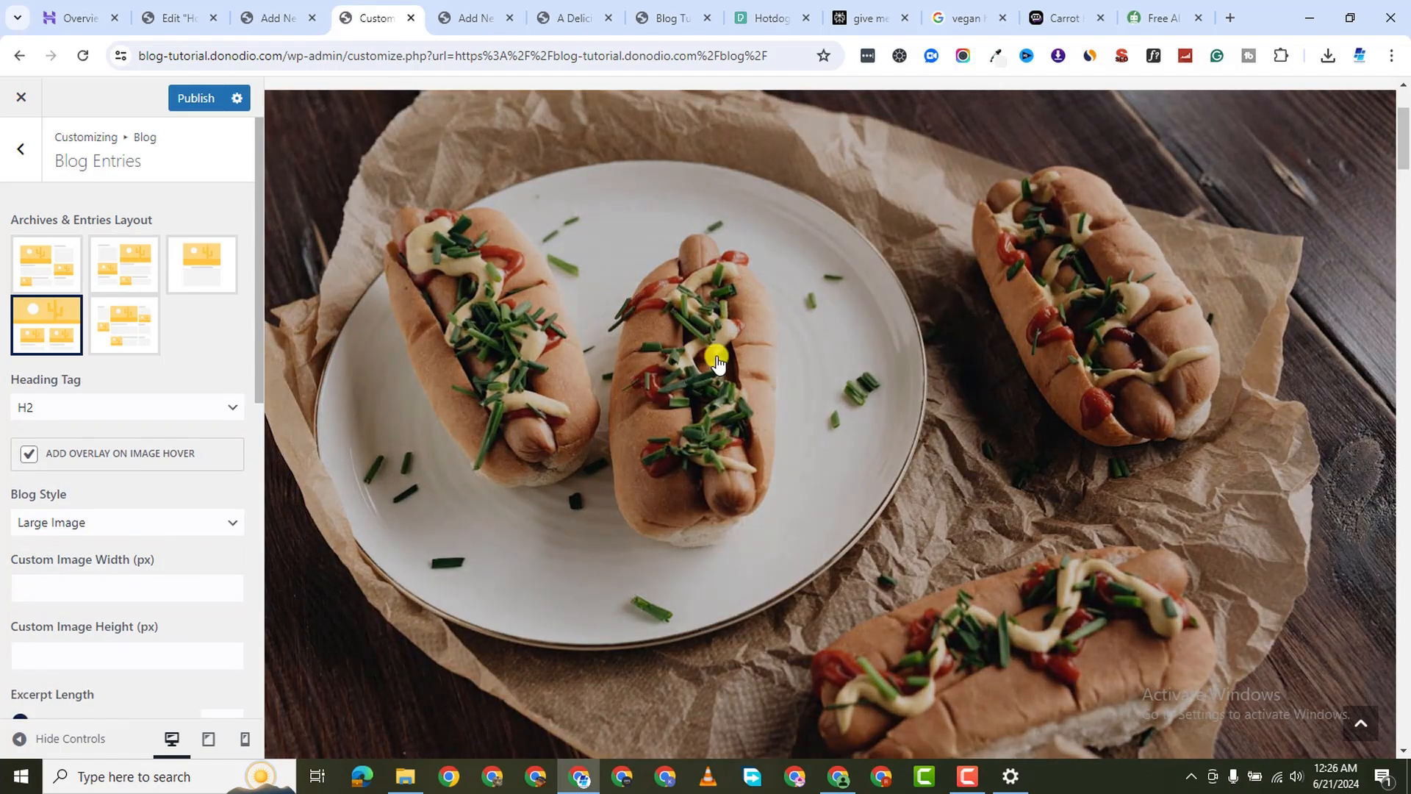
{"action": "scroll", "coordinate": [700, 359], "scroll_direction": "down", "scroll_amount": 12}
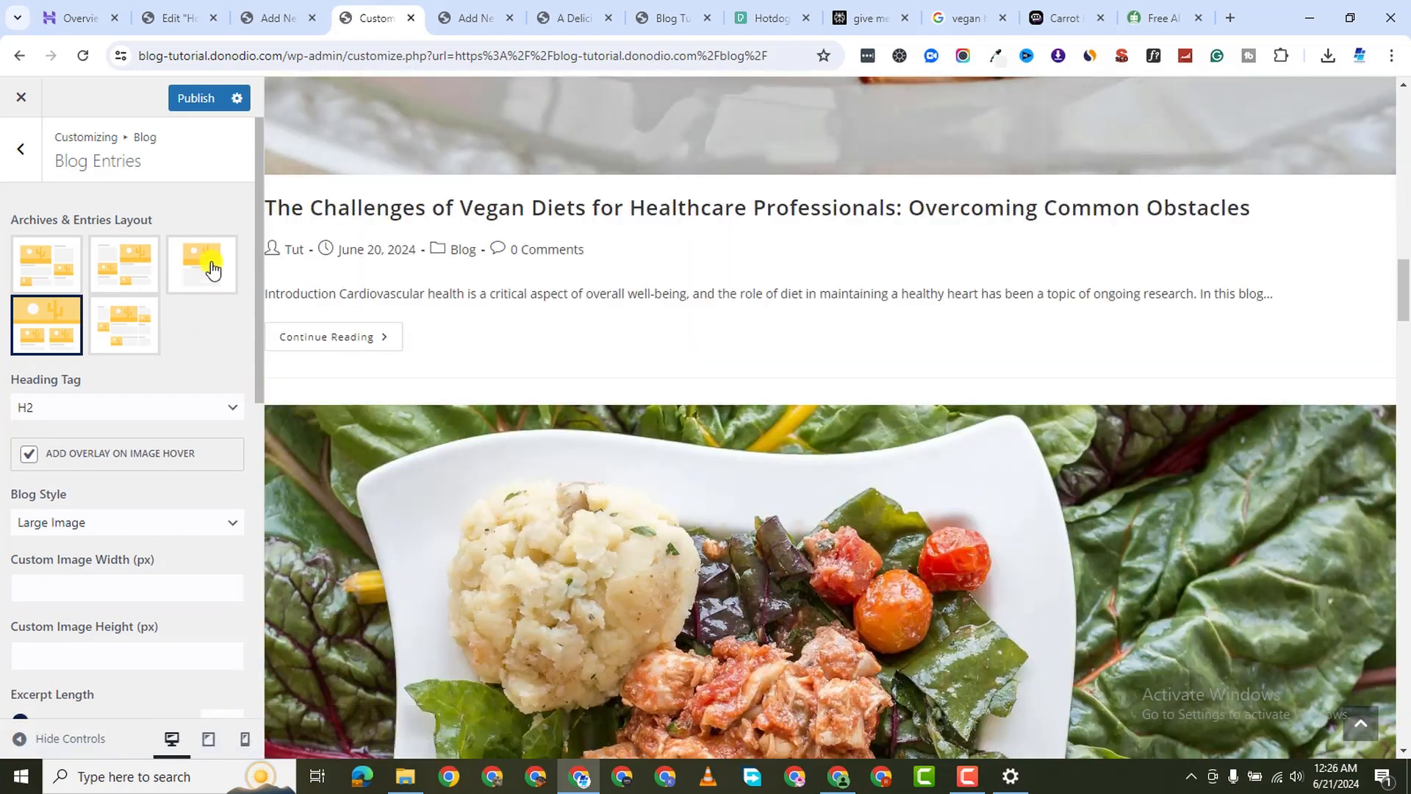
{"action": "left_click", "coordinate": [25, 270]}
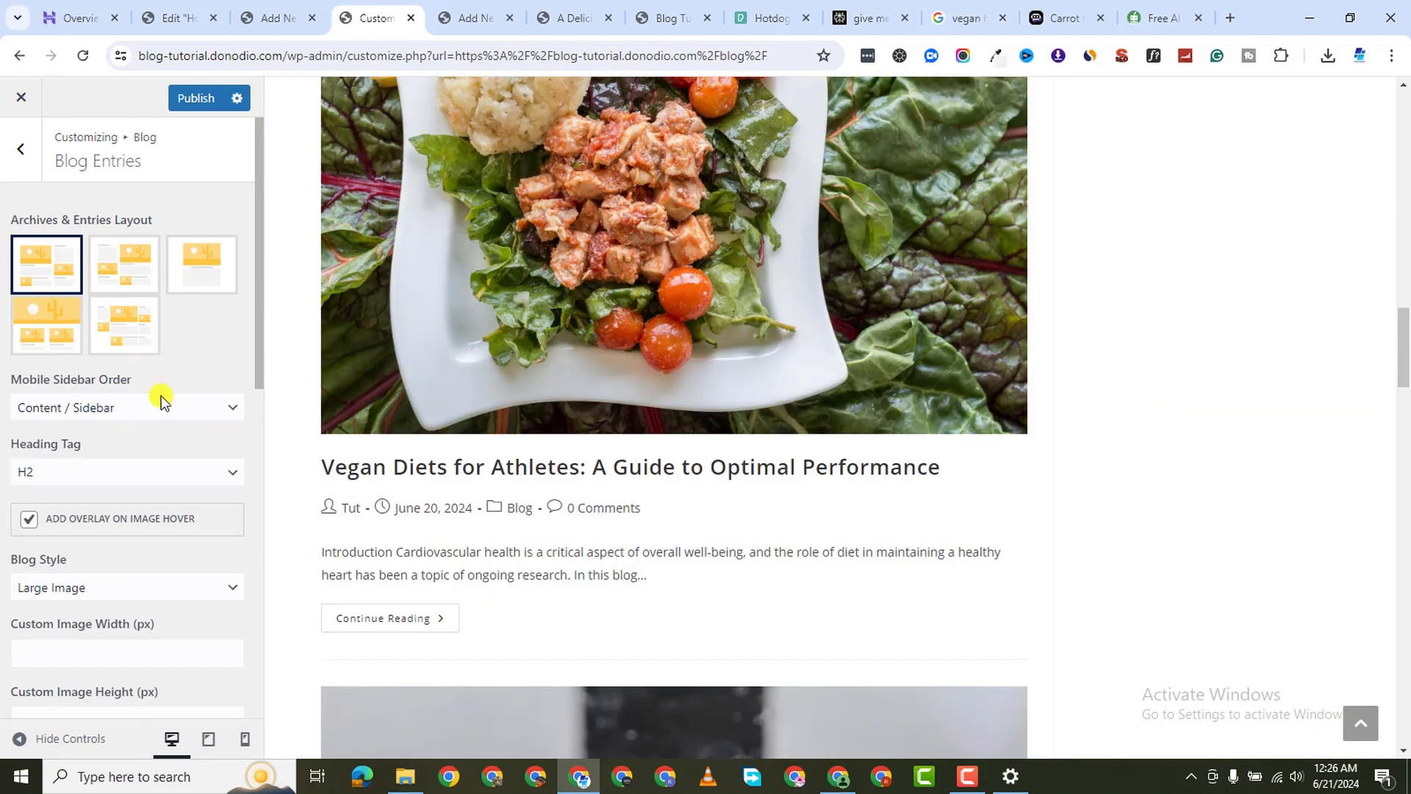
Change the Blog Style setting to Thumbnail
{"action": "scroll", "coordinate": [76, 478], "scroll_direction": "down", "scroll_amount": 3}
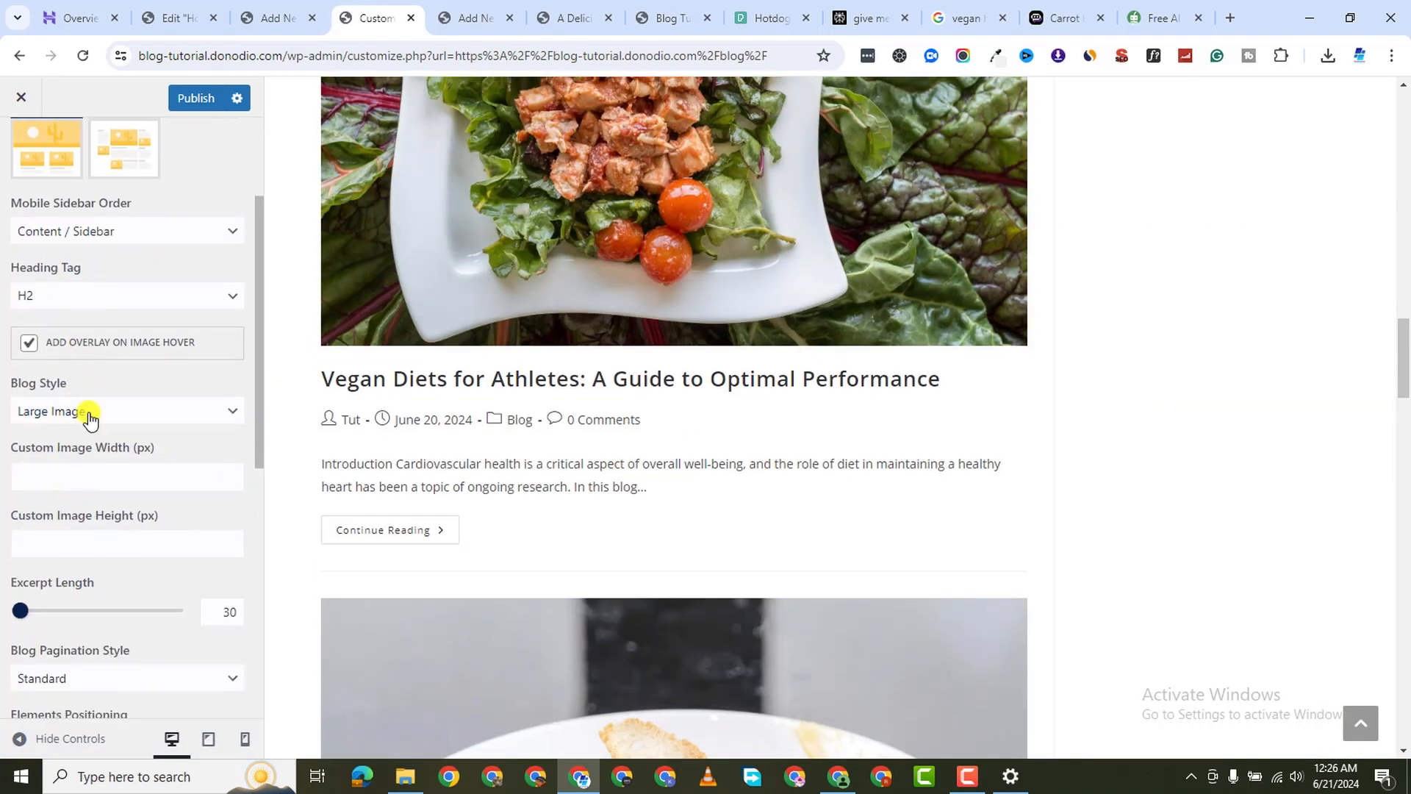
{"action": "left_click", "coordinate": [96, 413]}
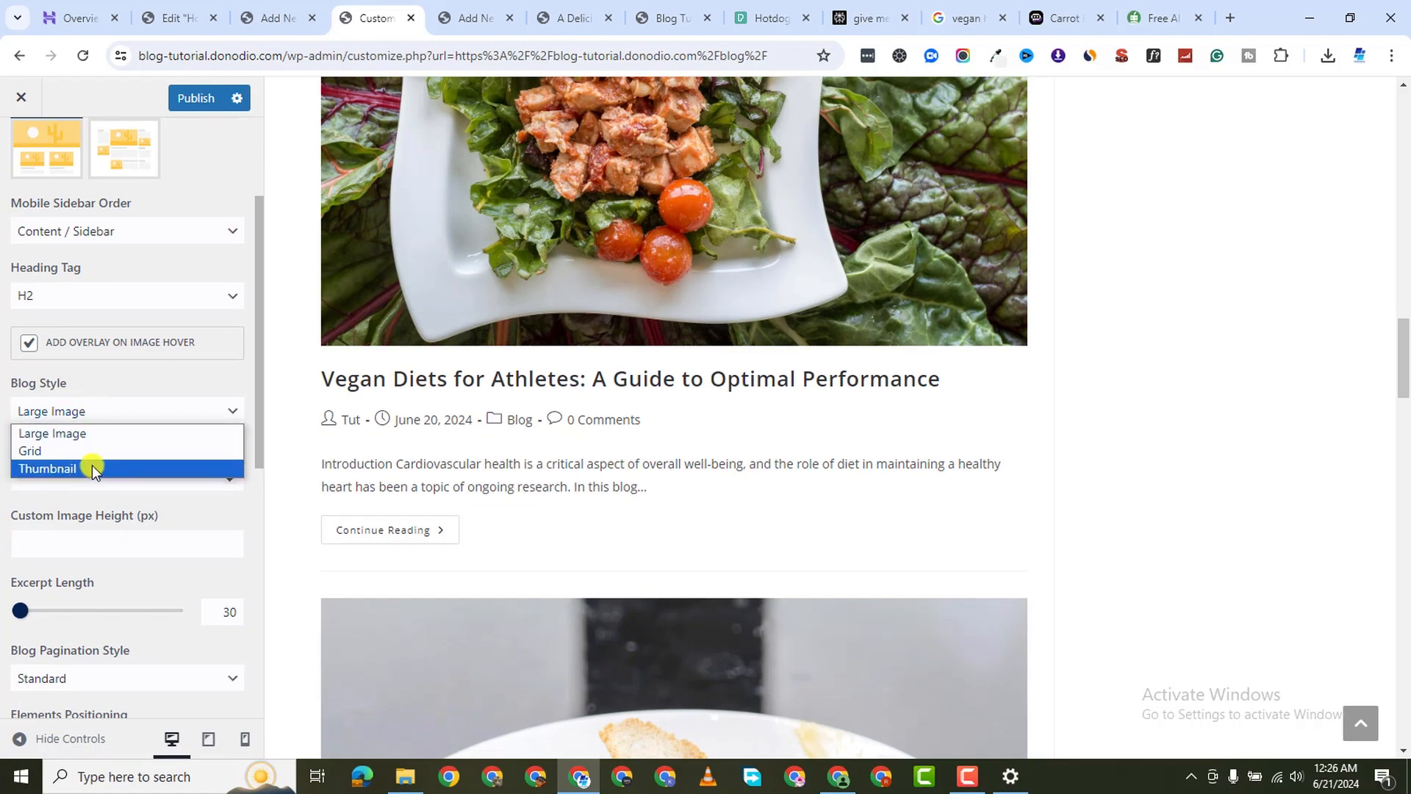
{"action": "left_click", "coordinate": [94, 469]}
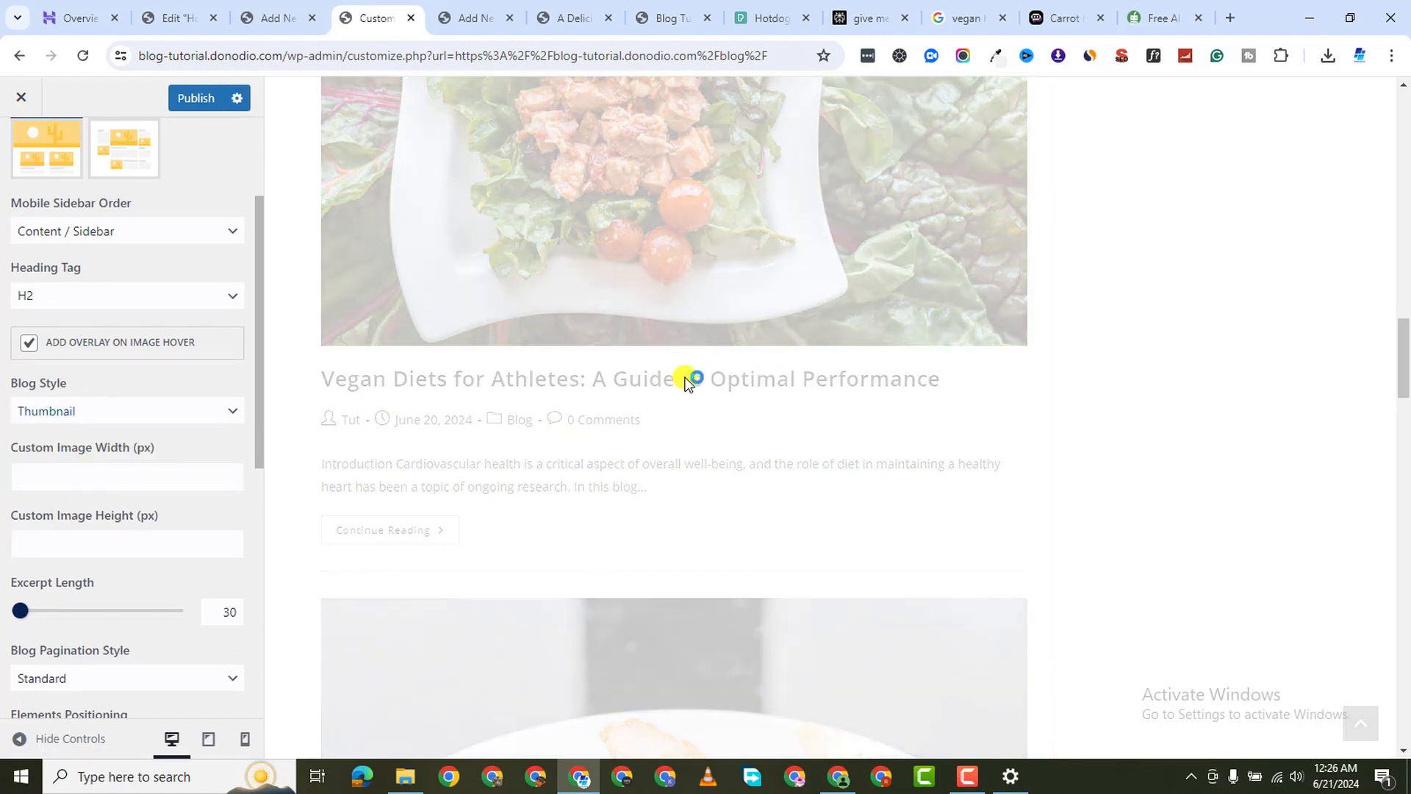
Check the Thumbnail layout in the preview, then return to the main Customizer menu
{"action": "scroll", "coordinate": [684, 375], "scroll_direction": "up", "scroll_amount": 15}
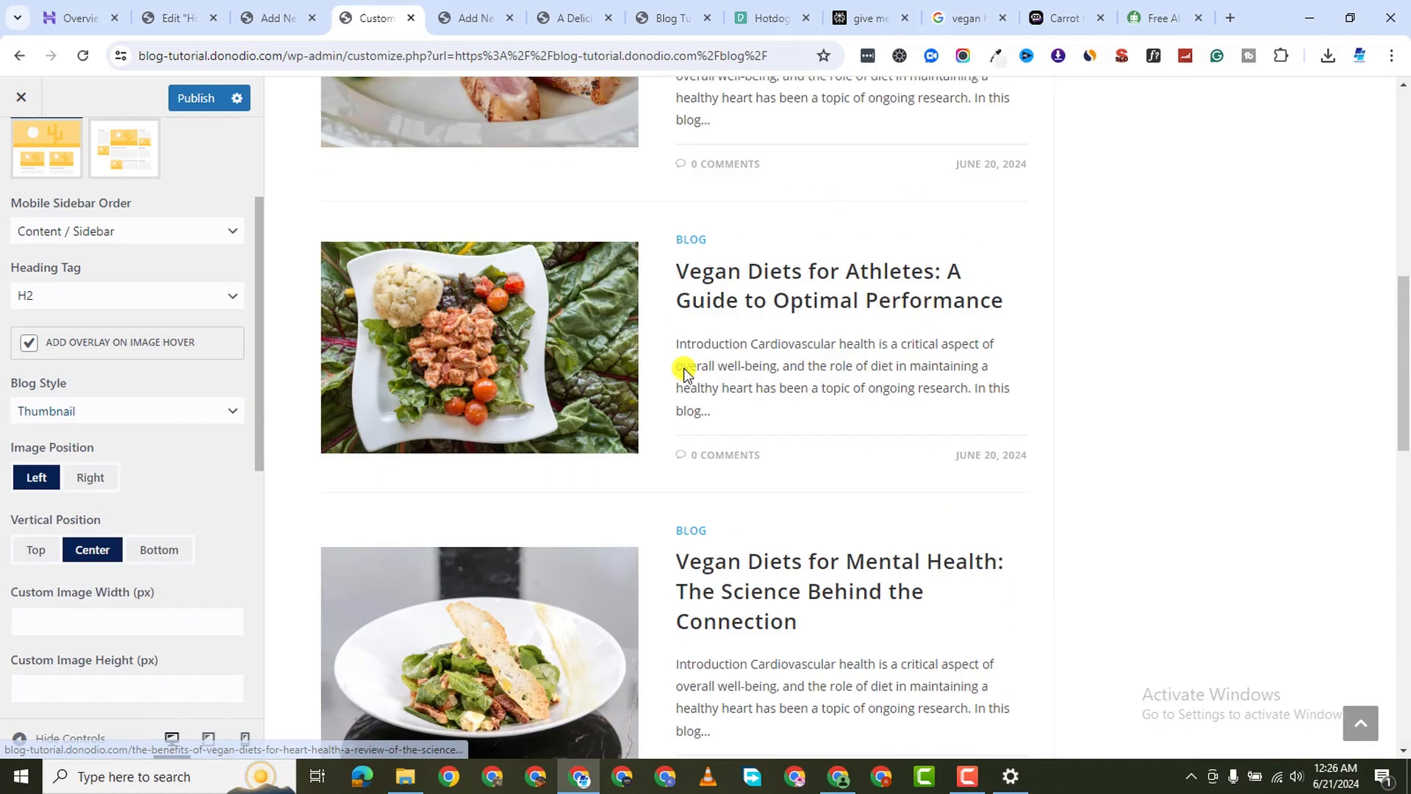
{"action": "scroll", "coordinate": [684, 372], "scroll_direction": "up", "scroll_amount": 10}
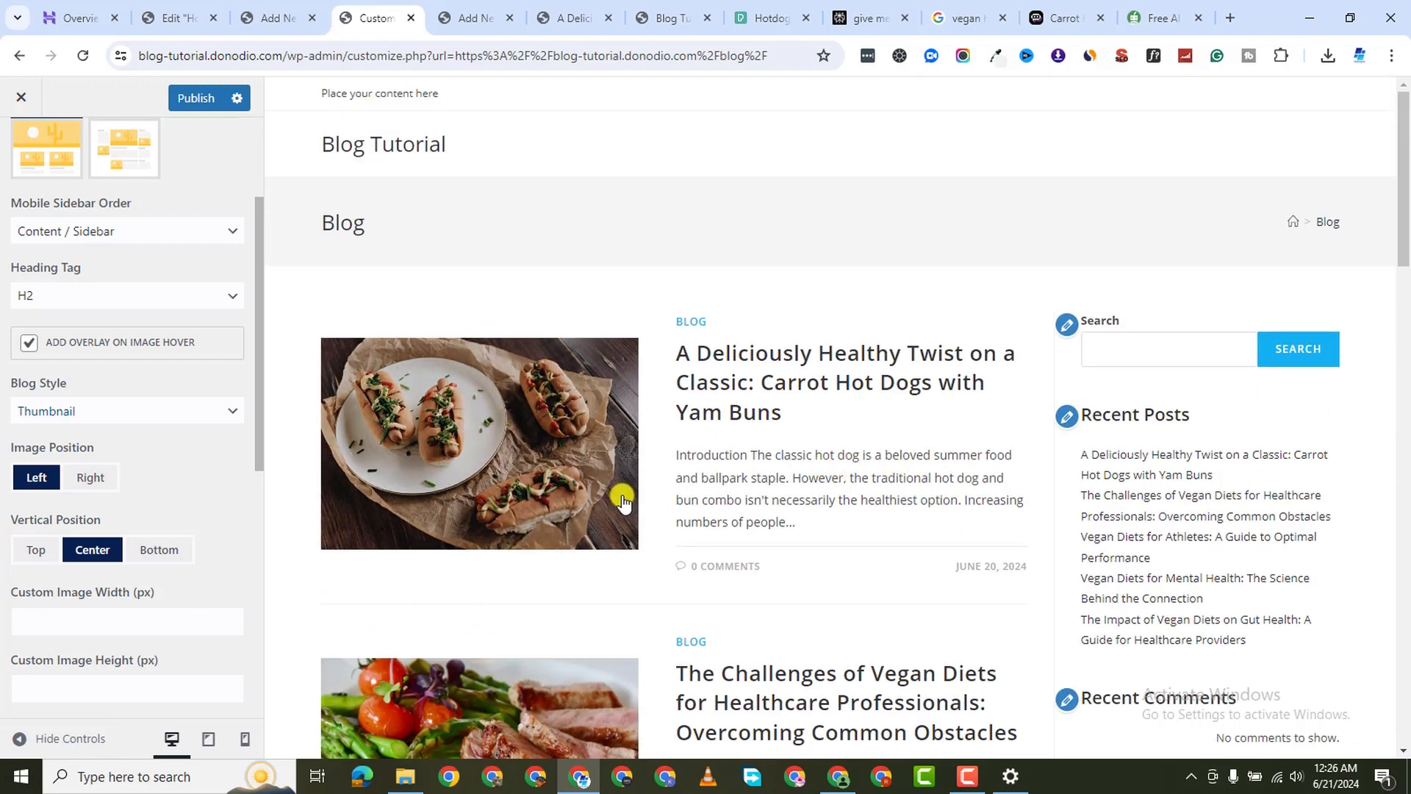
{"action": "scroll", "coordinate": [778, 397], "scroll_direction": "down", "scroll_amount": 5}
{"action": "scroll", "coordinate": [780, 364], "scroll_direction": "up", "scroll_amount": 4}
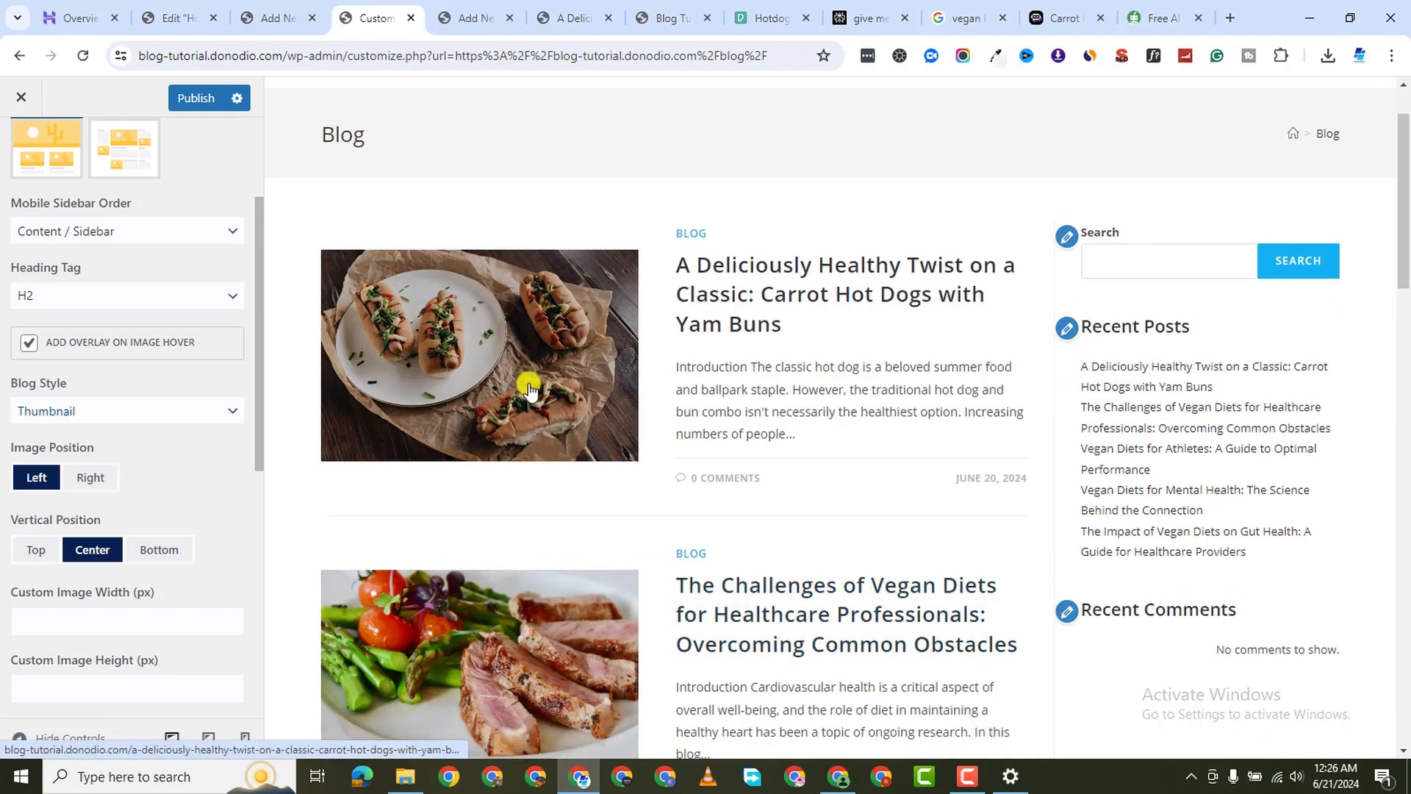
{"action": "scroll", "coordinate": [88, 447], "scroll_direction": "down", "scroll_amount": 3}
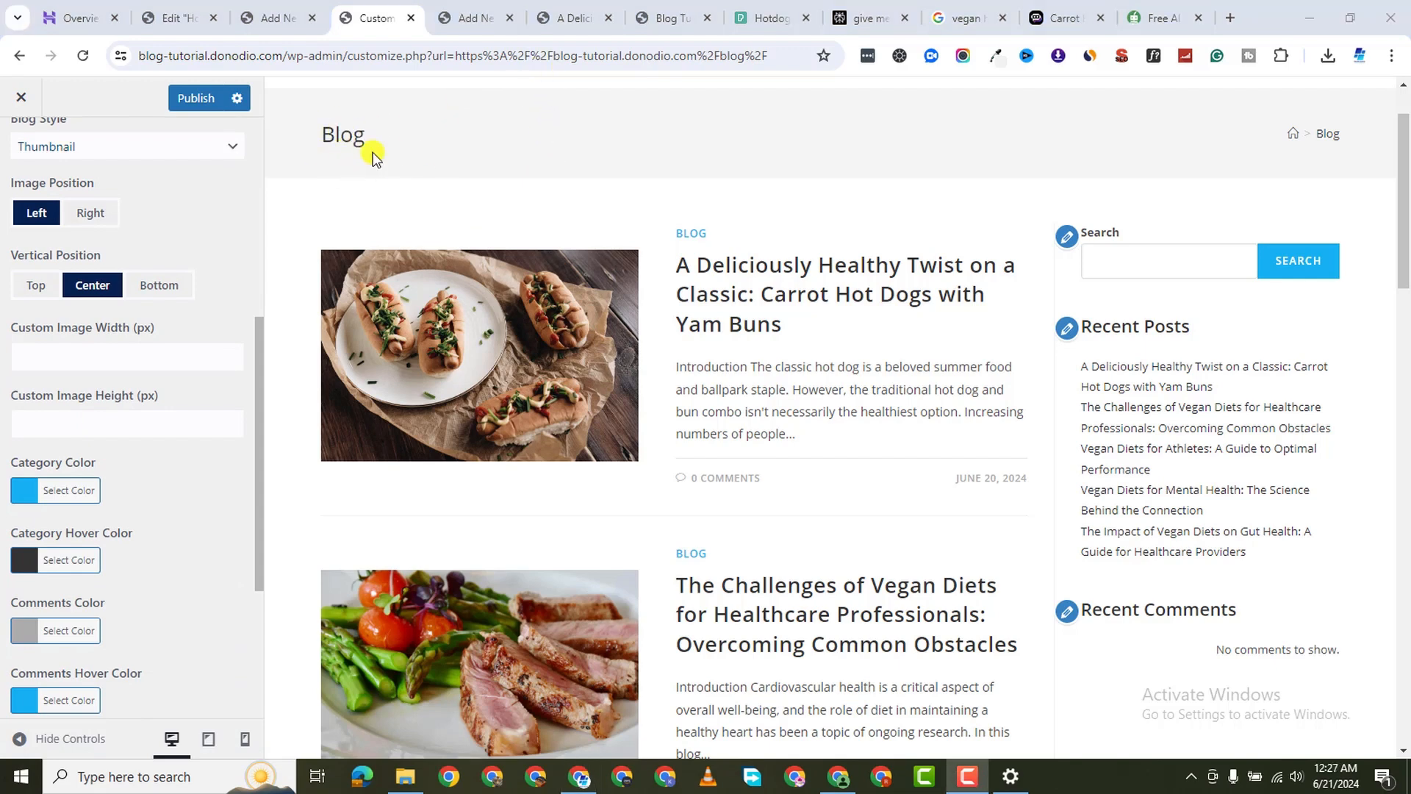
{"action": "scroll", "coordinate": [20, 229], "scroll_direction": "up", "scroll_amount": 5}
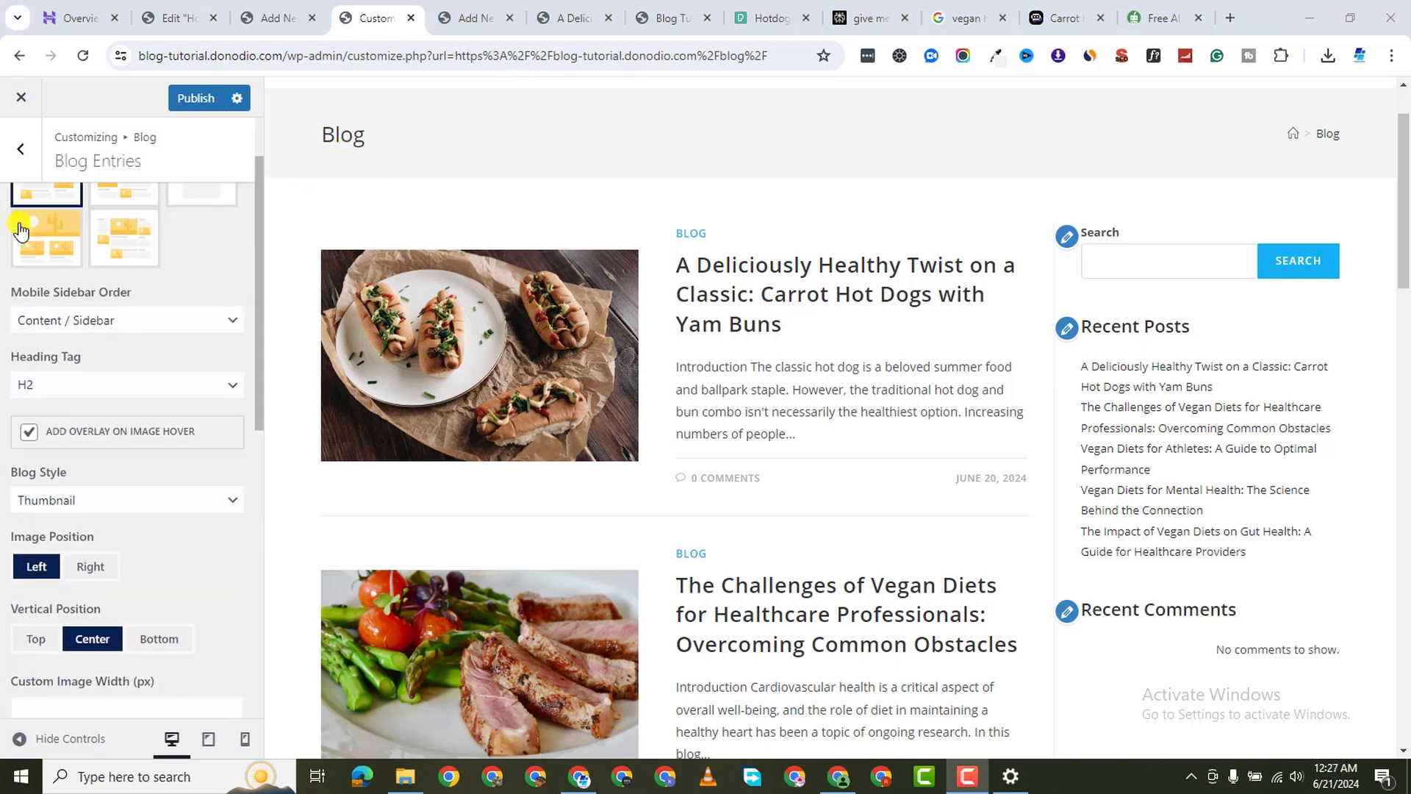
{"action": "left_click", "coordinate": [21, 148]}
{"action": "left_click", "coordinate": [20, 147]}
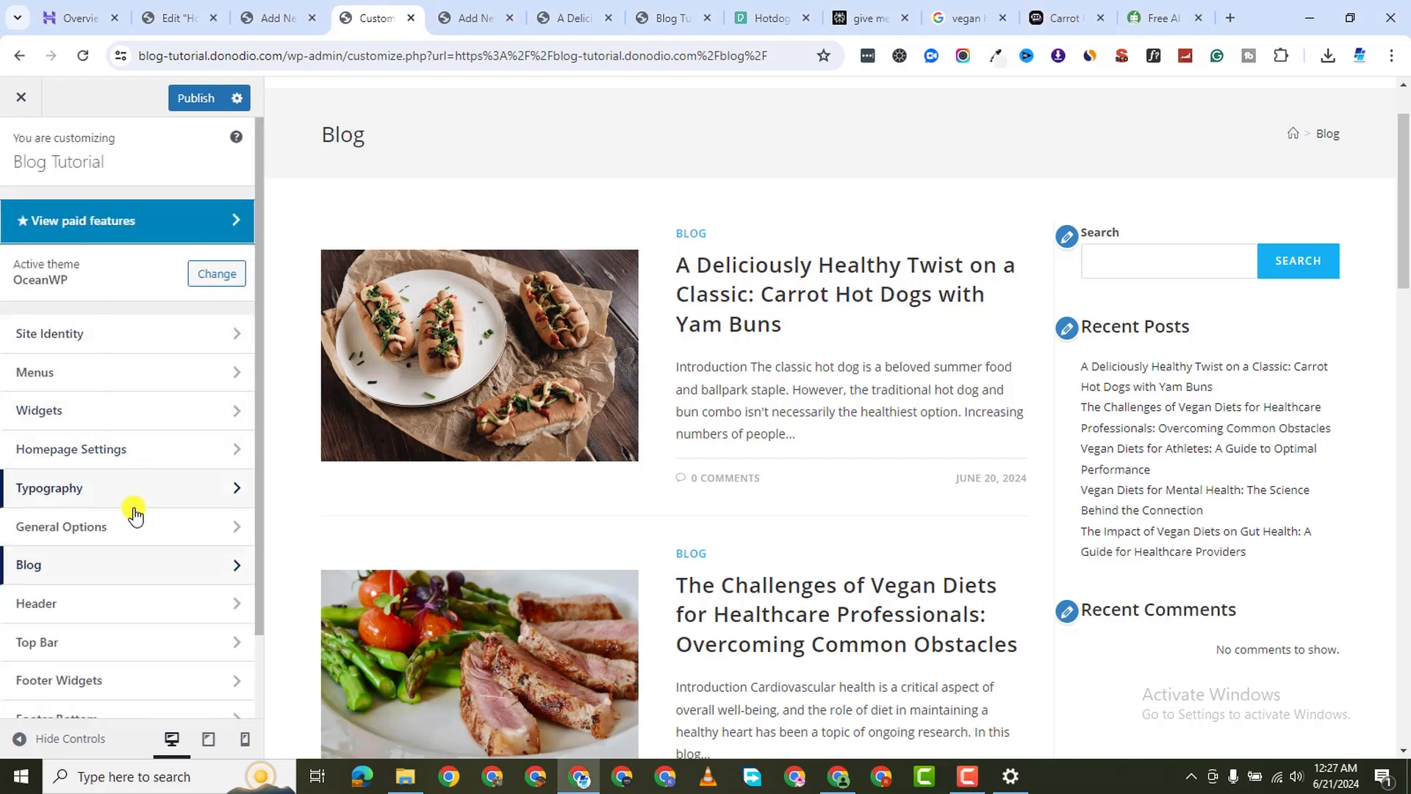
Set General Options > Page Title visibility to Hide On All Devices
{"action": "scroll", "coordinate": [118, 629], "scroll_direction": "down", "scroll_amount": 1}
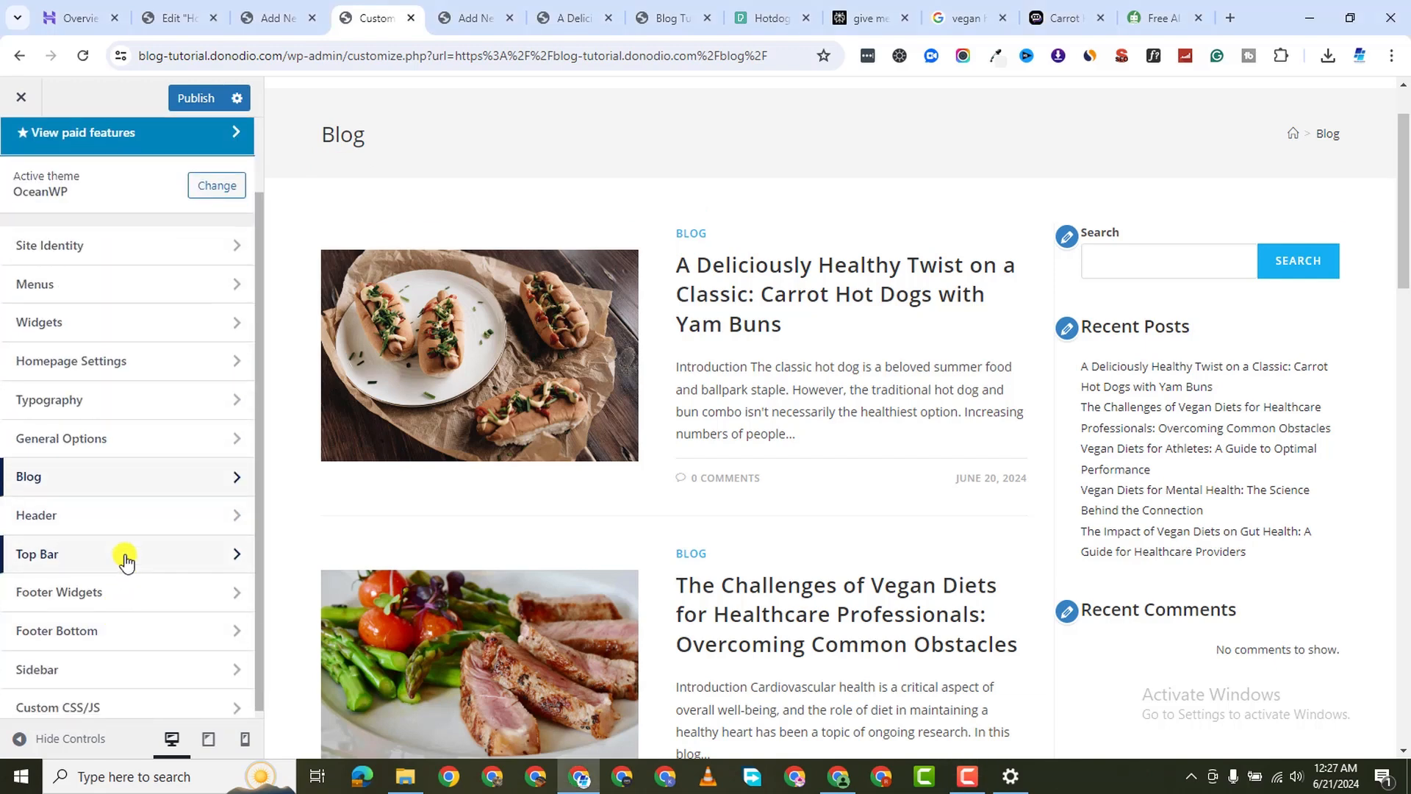
{"action": "left_click", "coordinate": [157, 444]}
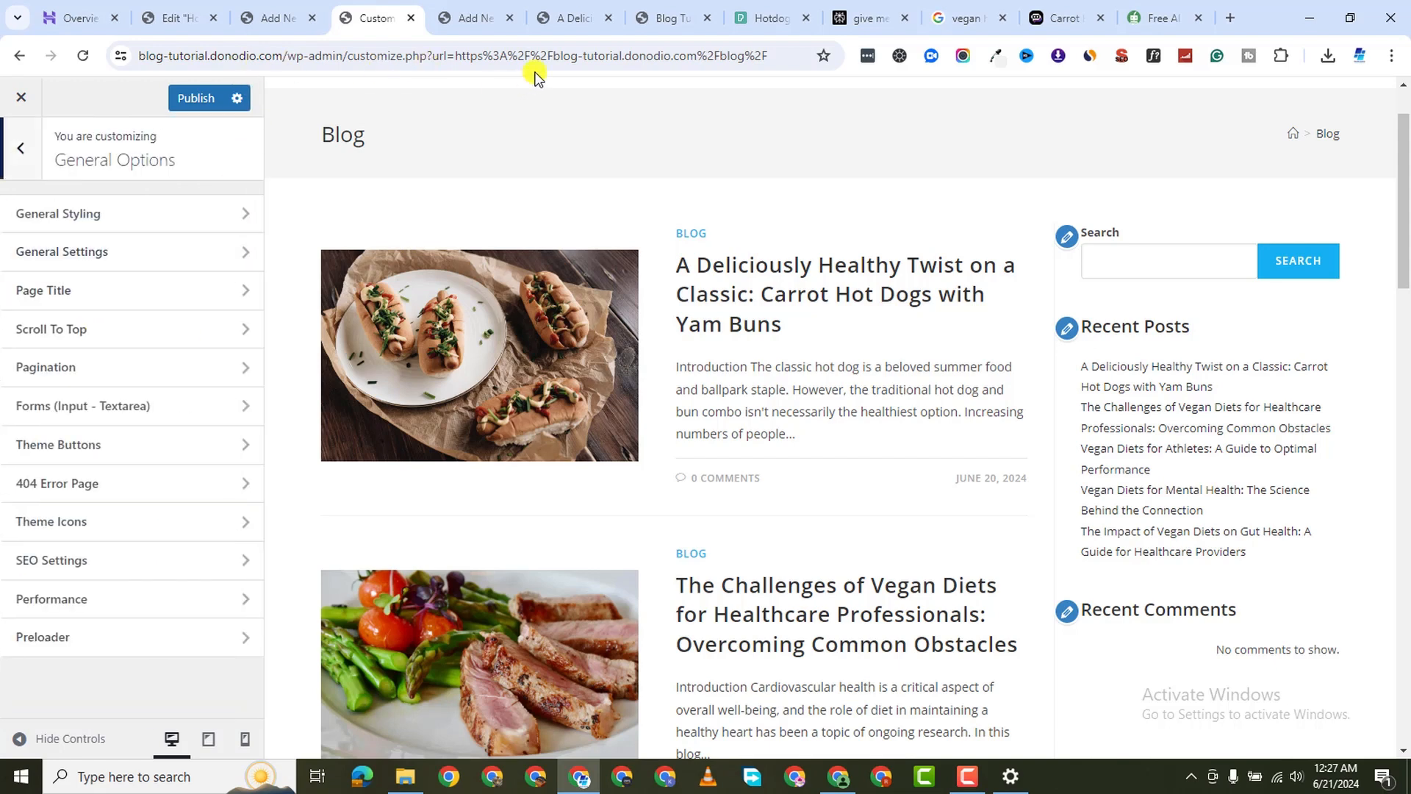
{"action": "left_click", "coordinate": [125, 298]}
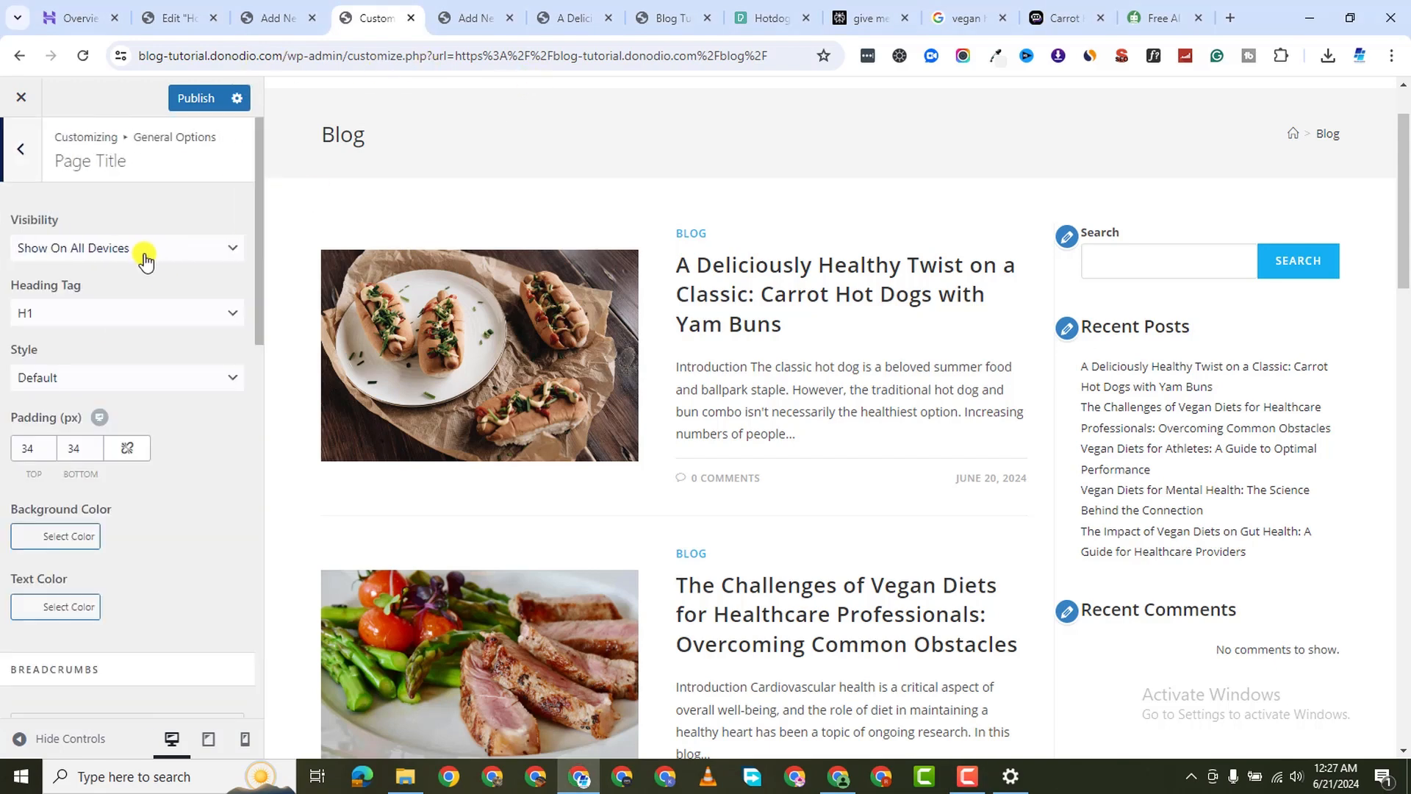
{"action": "left_click", "coordinate": [158, 250]}
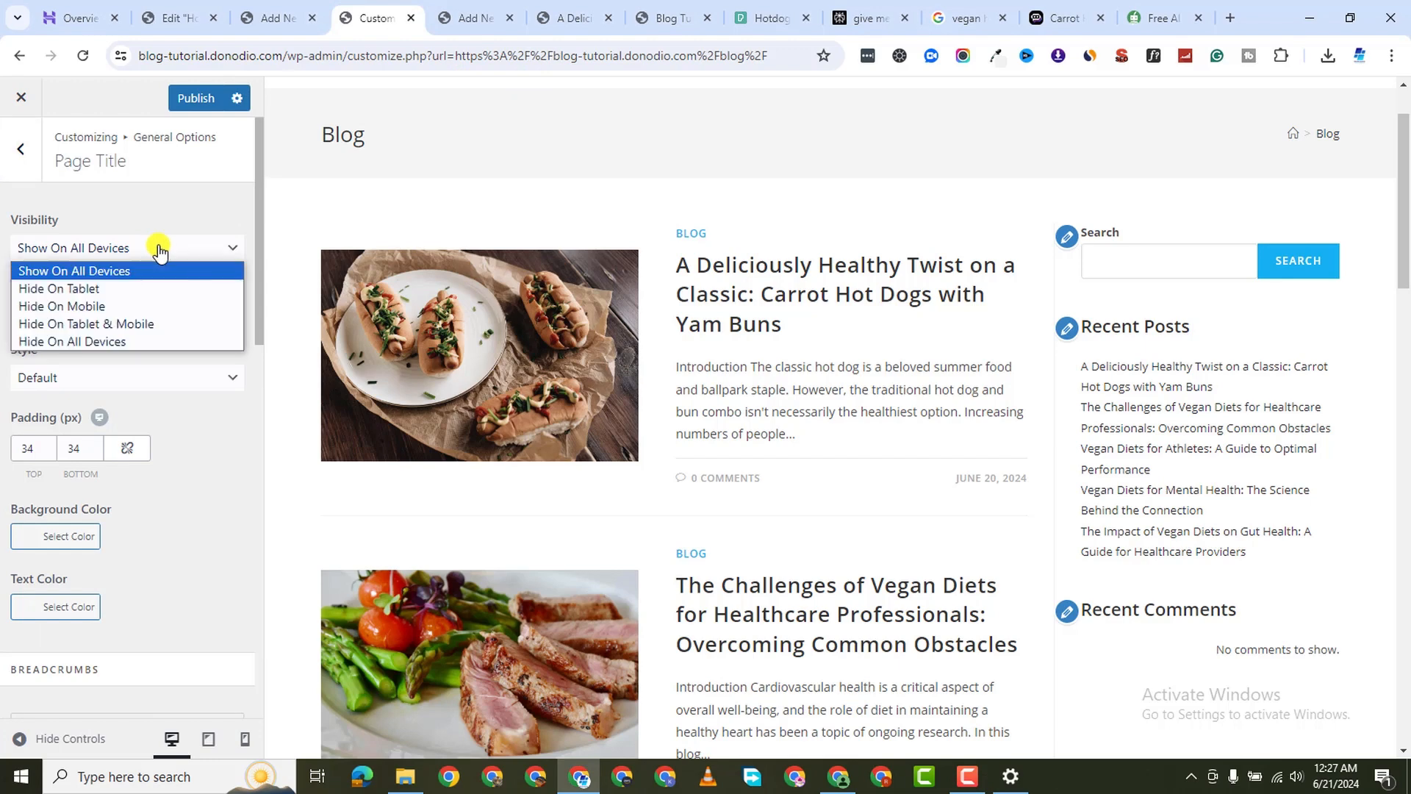
{"action": "left_click", "coordinate": [150, 342]}
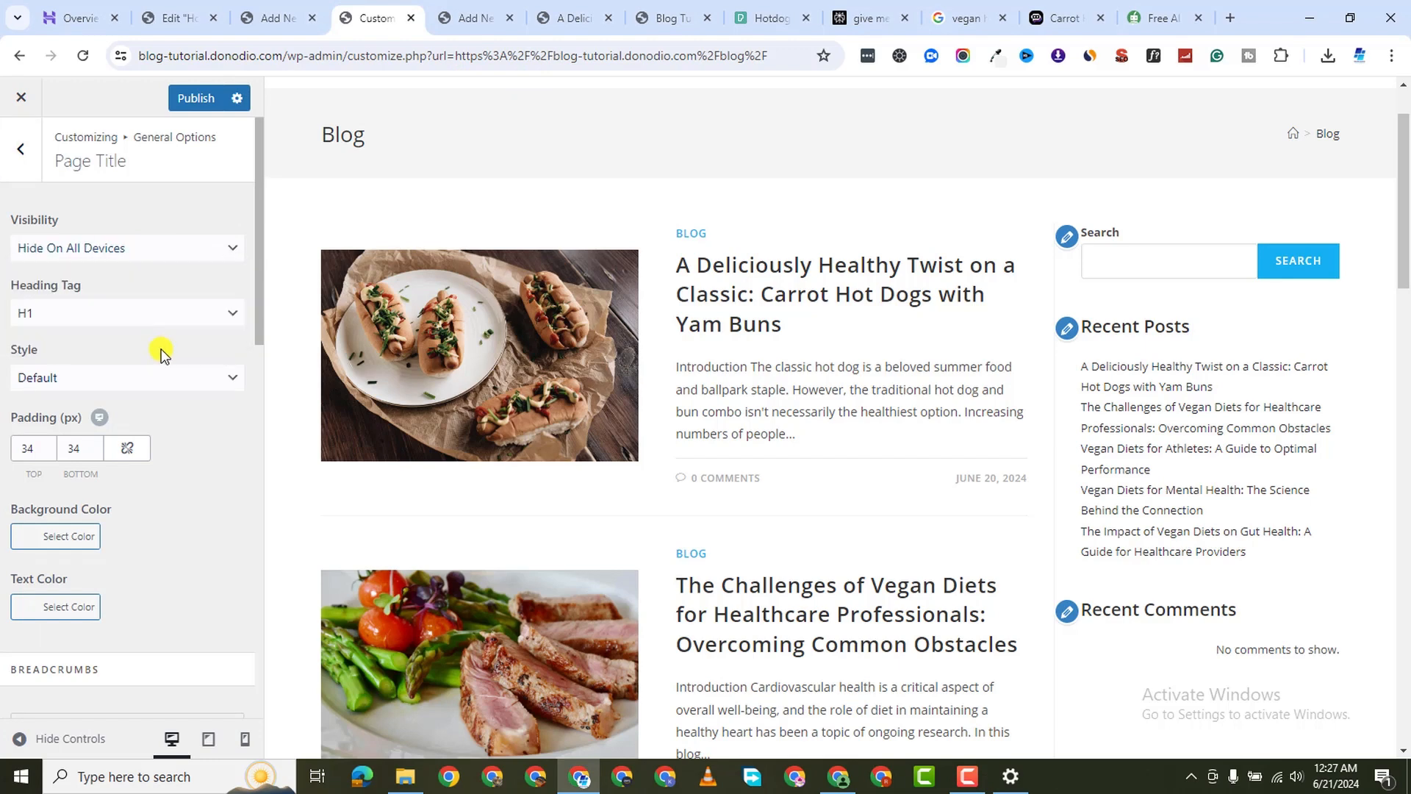
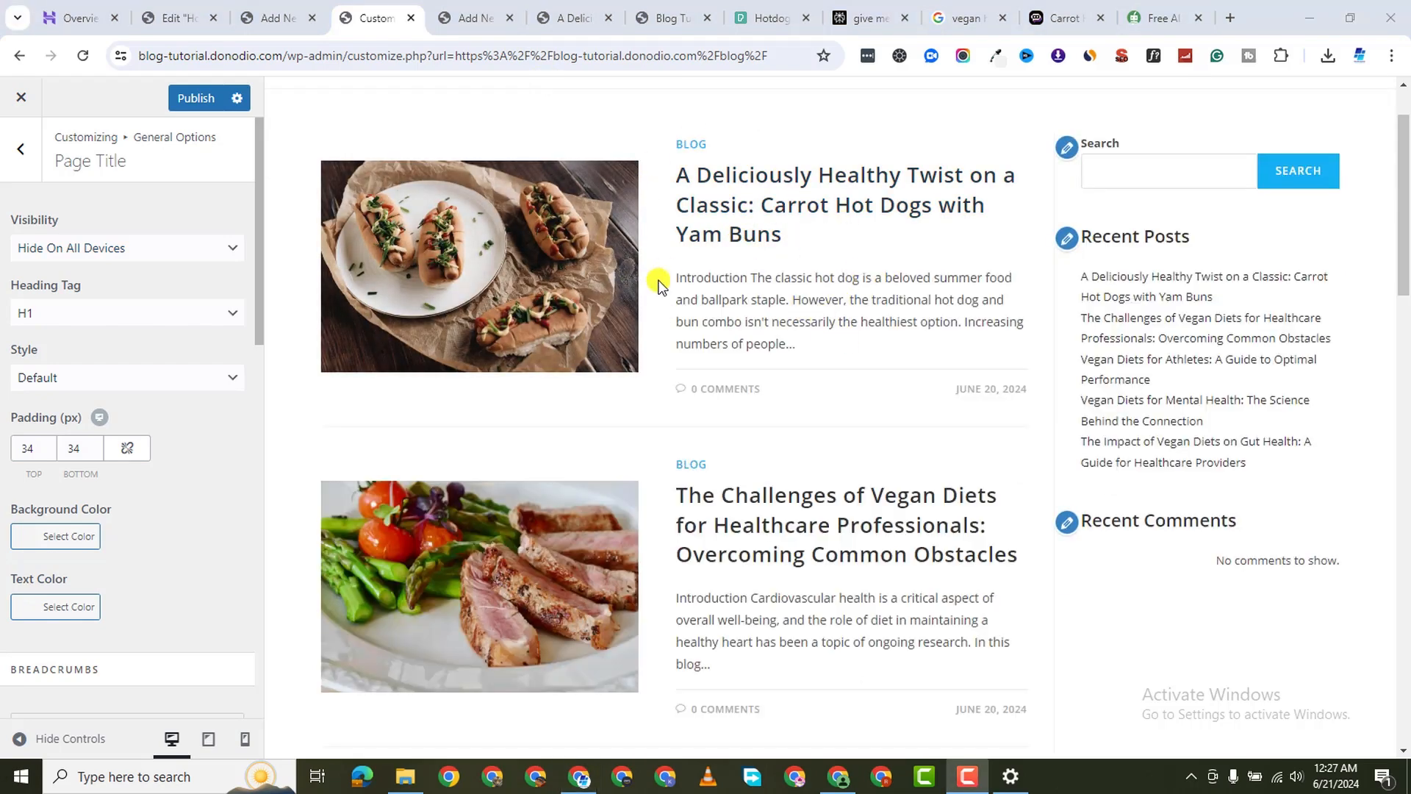
Go back from General Options to the main Customizer menu and open Typography
{"action": "left_click", "coordinate": [19, 150]}
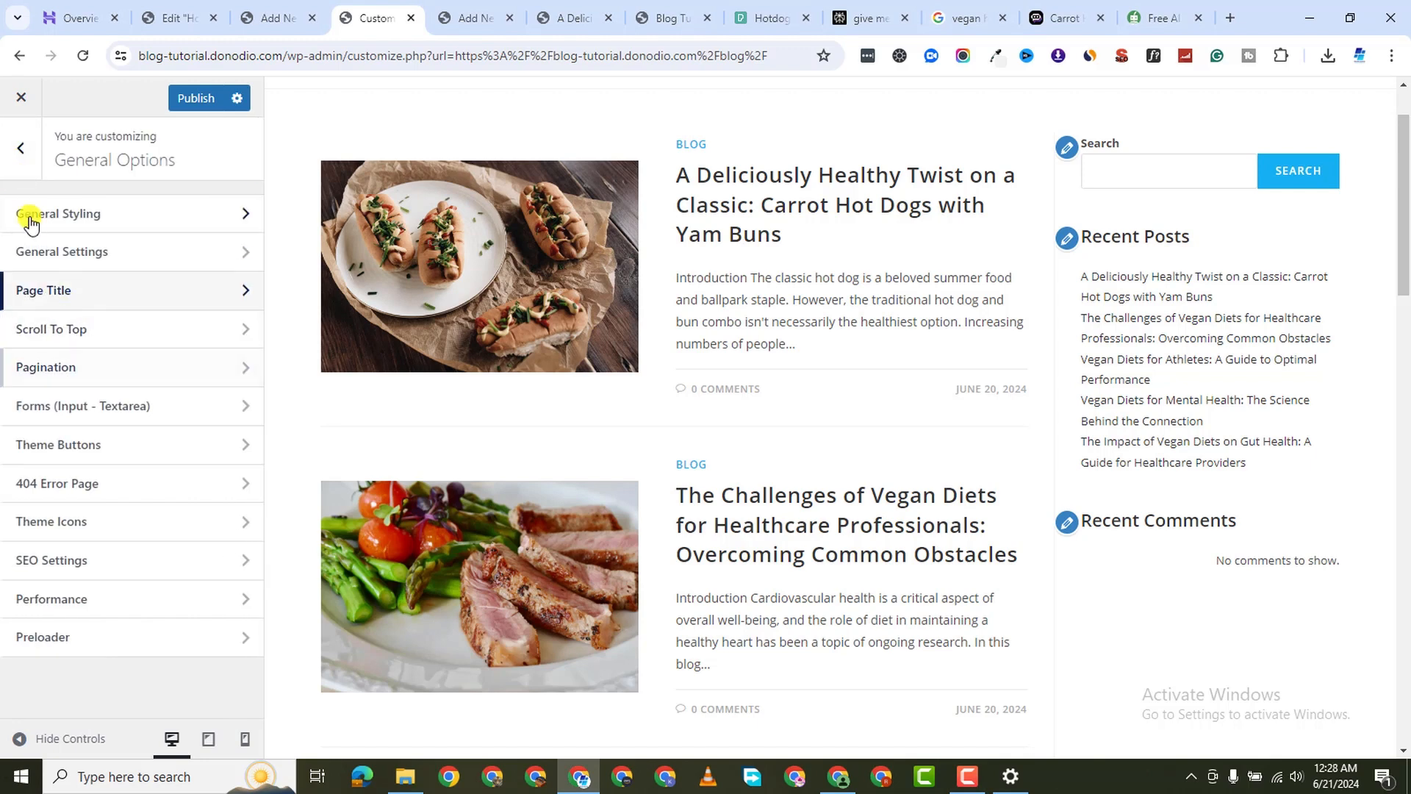
{"action": "left_click", "coordinate": [22, 158]}
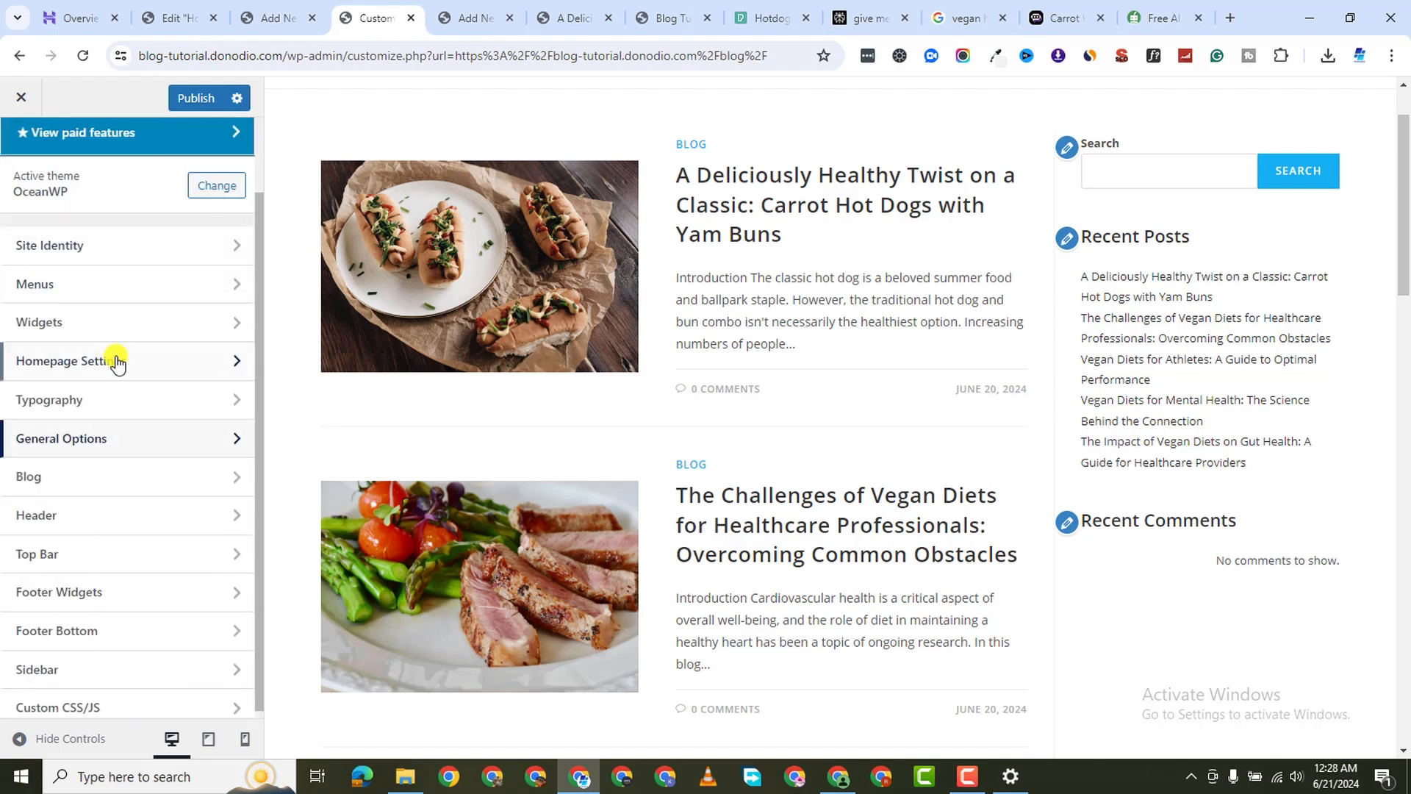
{"action": "left_click", "coordinate": [135, 411]}
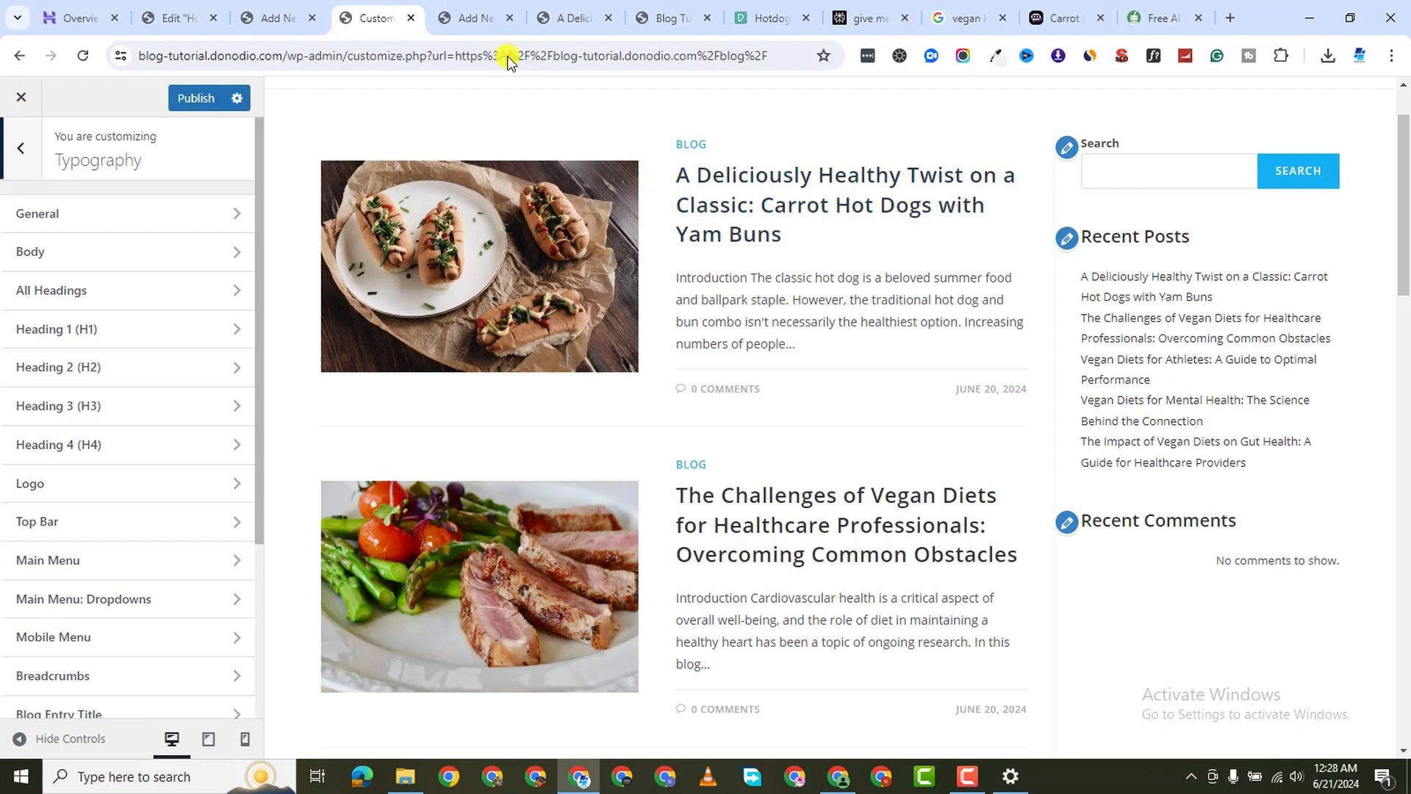
Set the Body font family to Poppins, keeping 14px size and 1.8 line height
{"action": "left_click", "coordinate": [63, 253]}
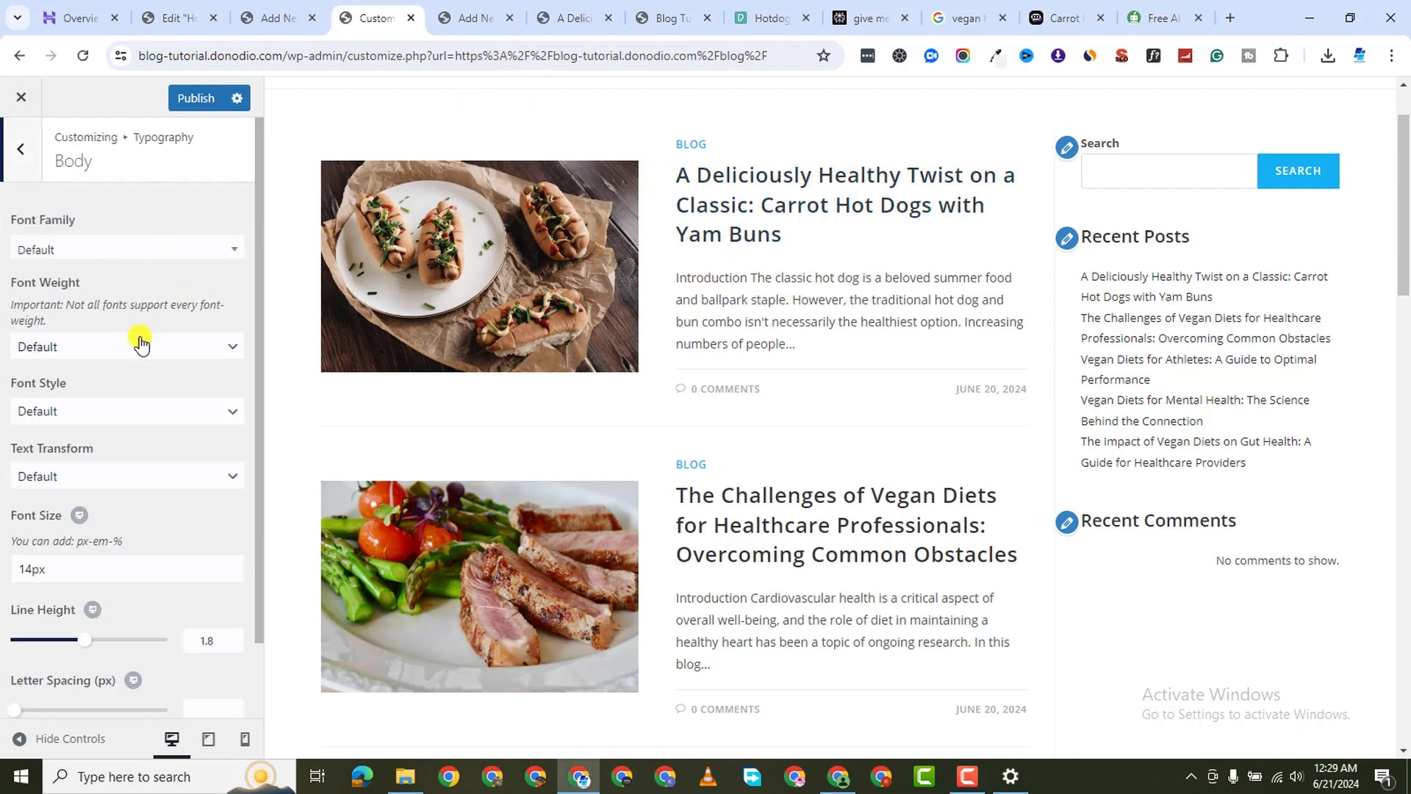
{"action": "left_click", "coordinate": [155, 253]}
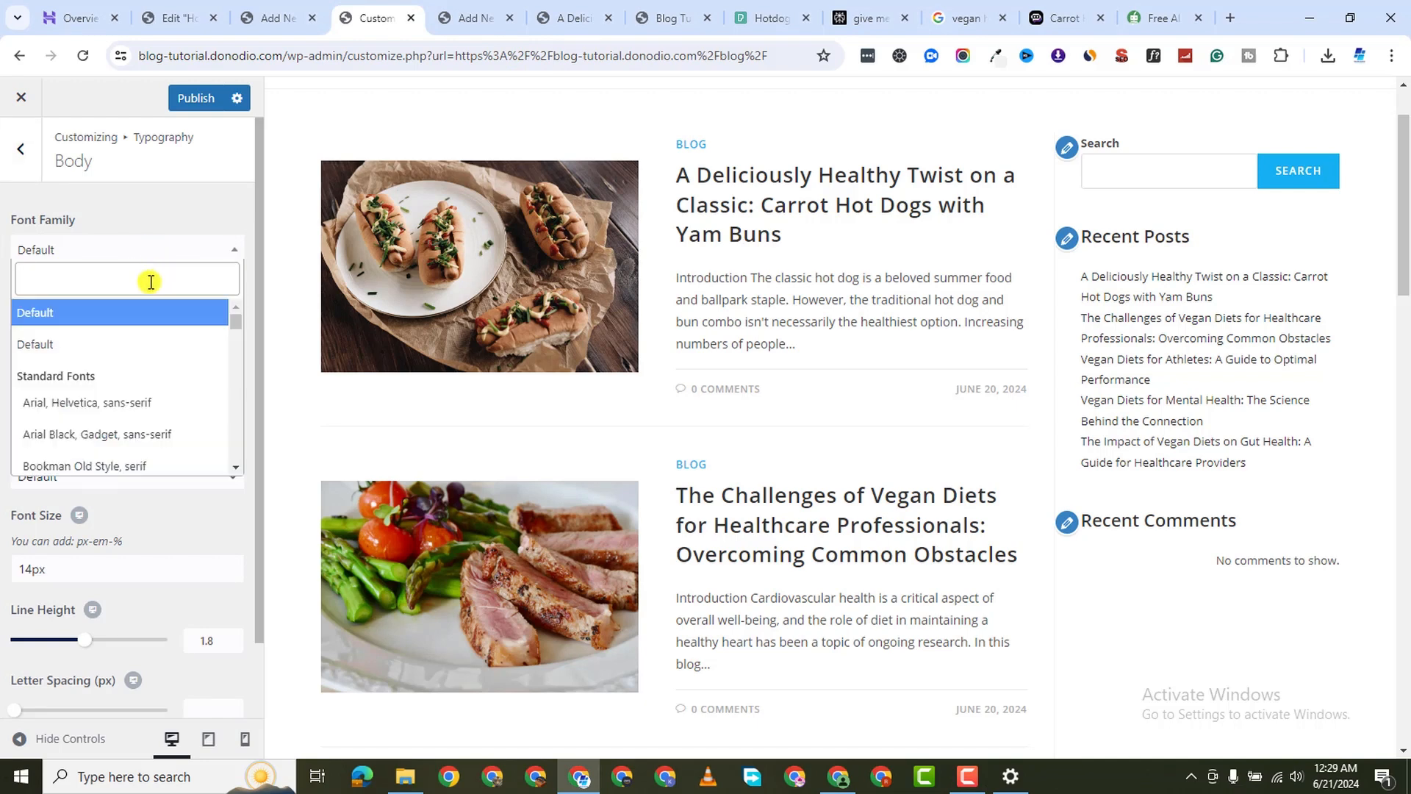
{"action": "type", "text": "popp"}
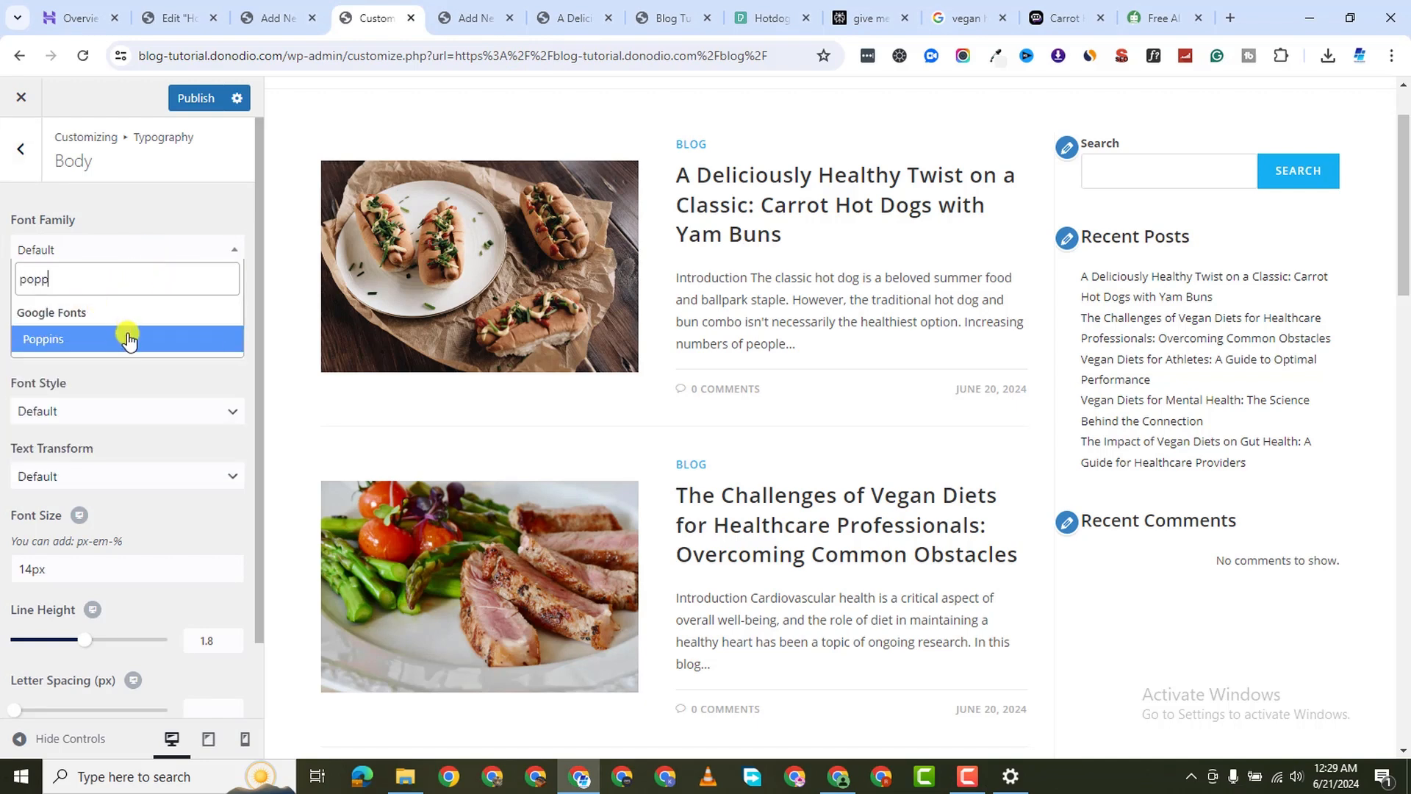
{"action": "left_click", "coordinate": [129, 339]}
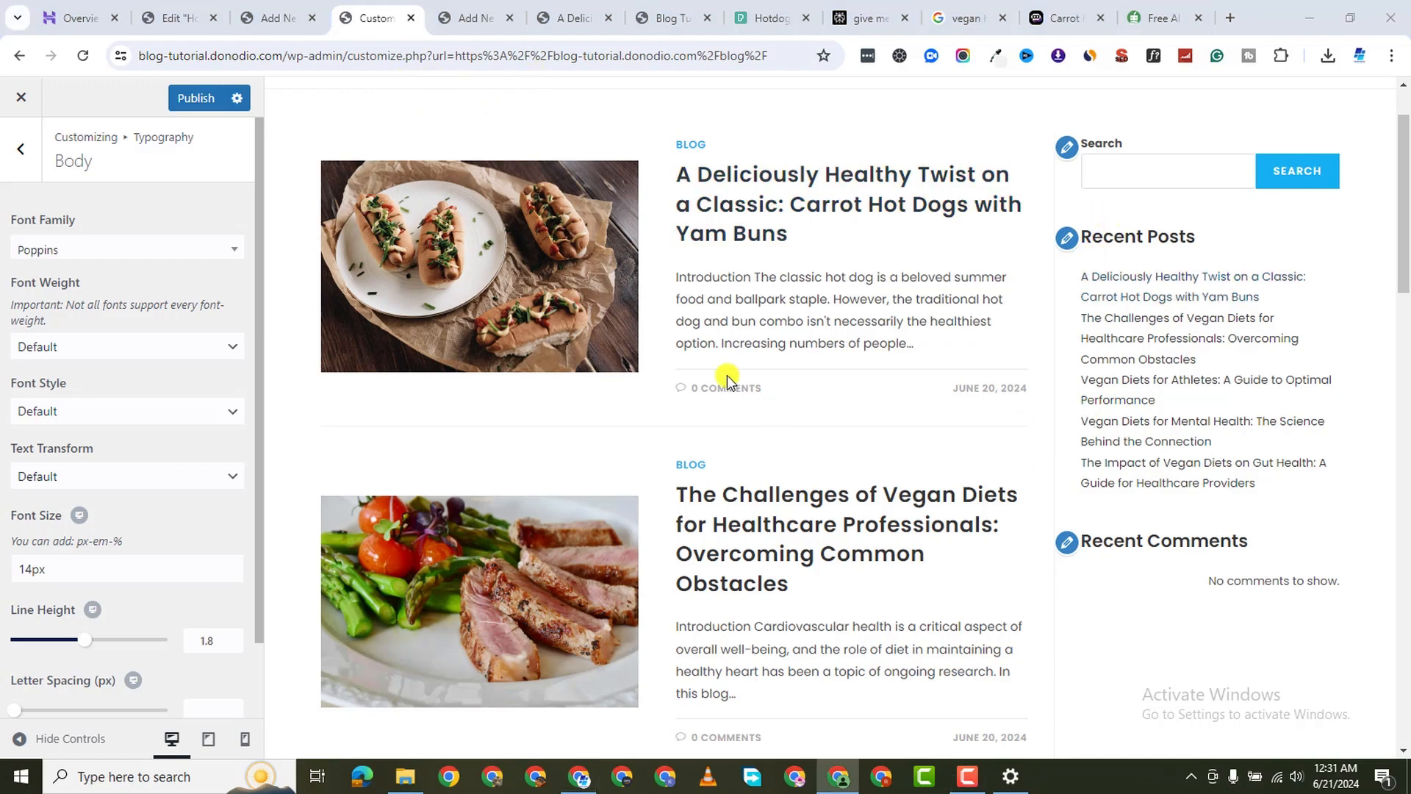
{"action": "scroll", "coordinate": [726, 376], "scroll_direction": "down", "scroll_amount": 12}
{"action": "scroll", "coordinate": [792, 409], "scroll_direction": "down", "scroll_amount": 12}
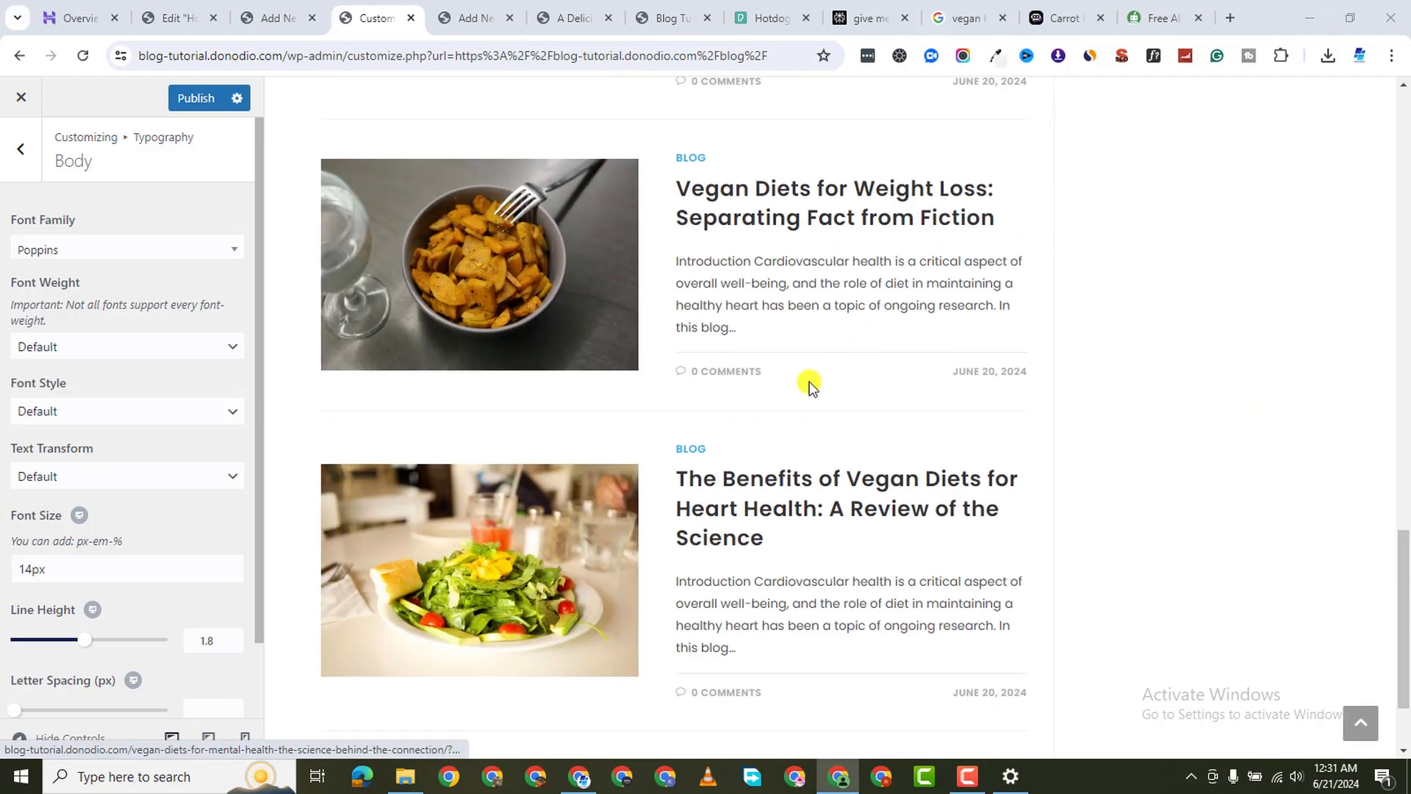
{"action": "scroll", "coordinate": [873, 356], "scroll_direction": "up", "scroll_amount": 16}
{"action": "scroll", "coordinate": [1213, 294], "scroll_direction": "up", "scroll_amount": 10}
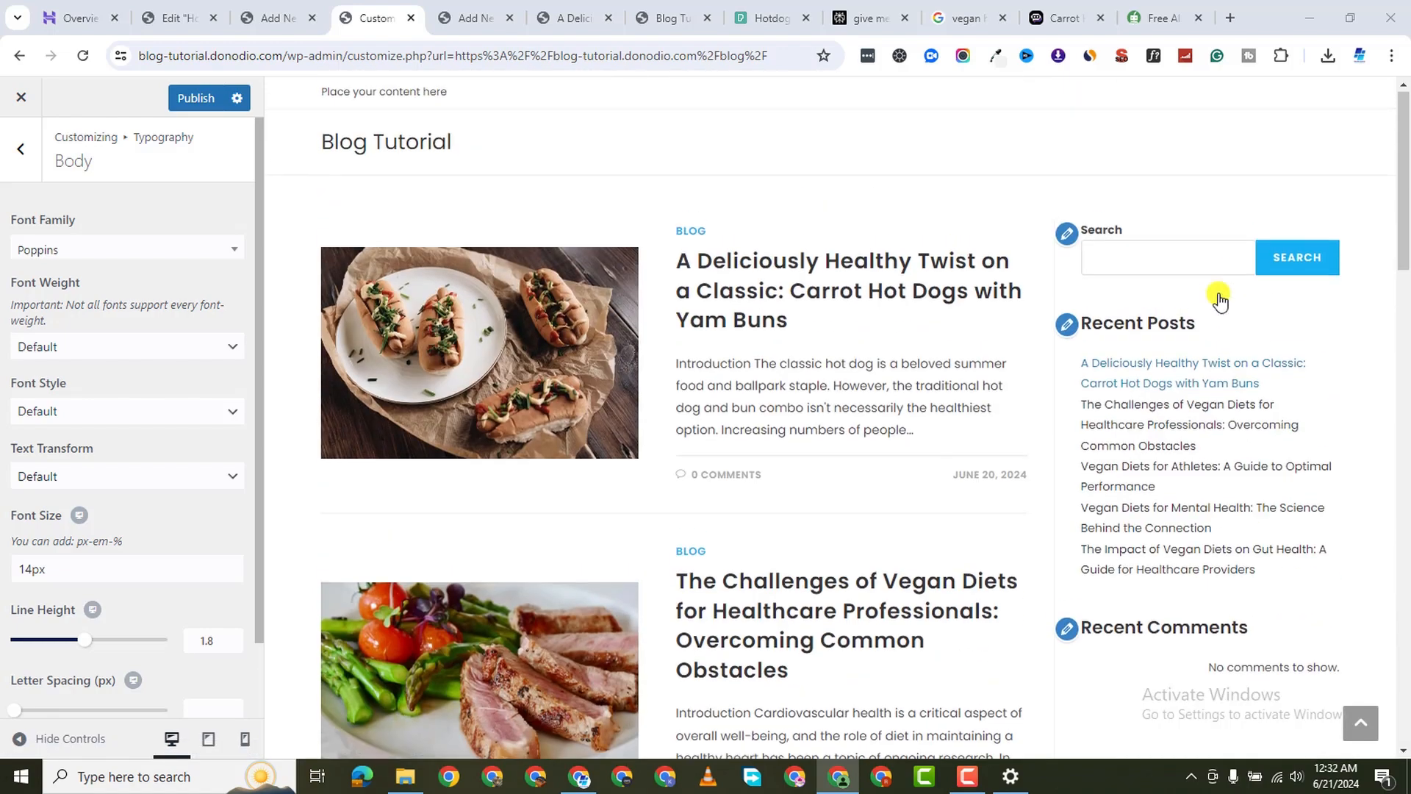
{"action": "left_click", "coordinate": [971, 779]}
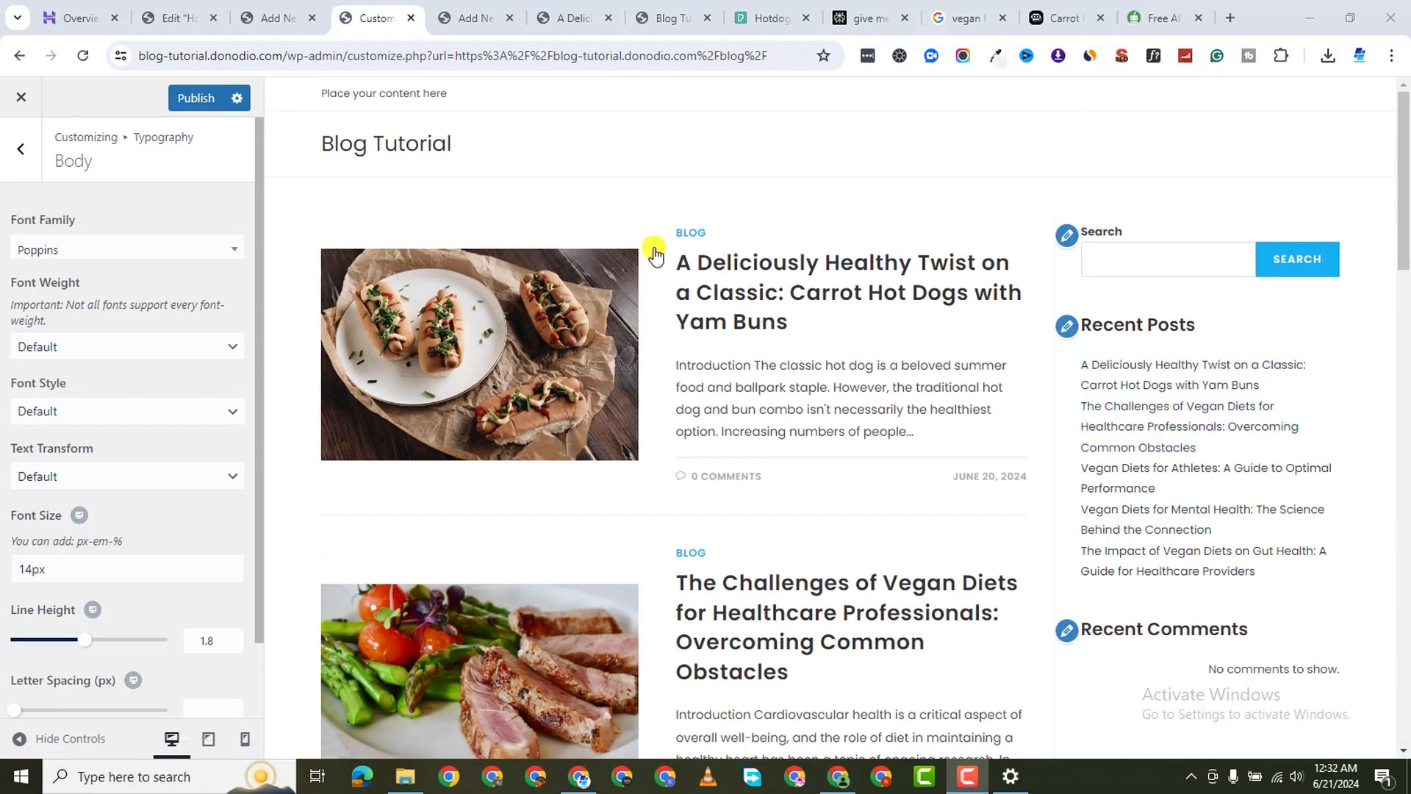
Review the Sidebar Widget Heading typography panel, then return to the main Customizer list
{"action": "left_click", "coordinate": [22, 149]}
{"action": "scroll", "coordinate": [73, 485], "scroll_direction": "down", "scroll_amount": 3}
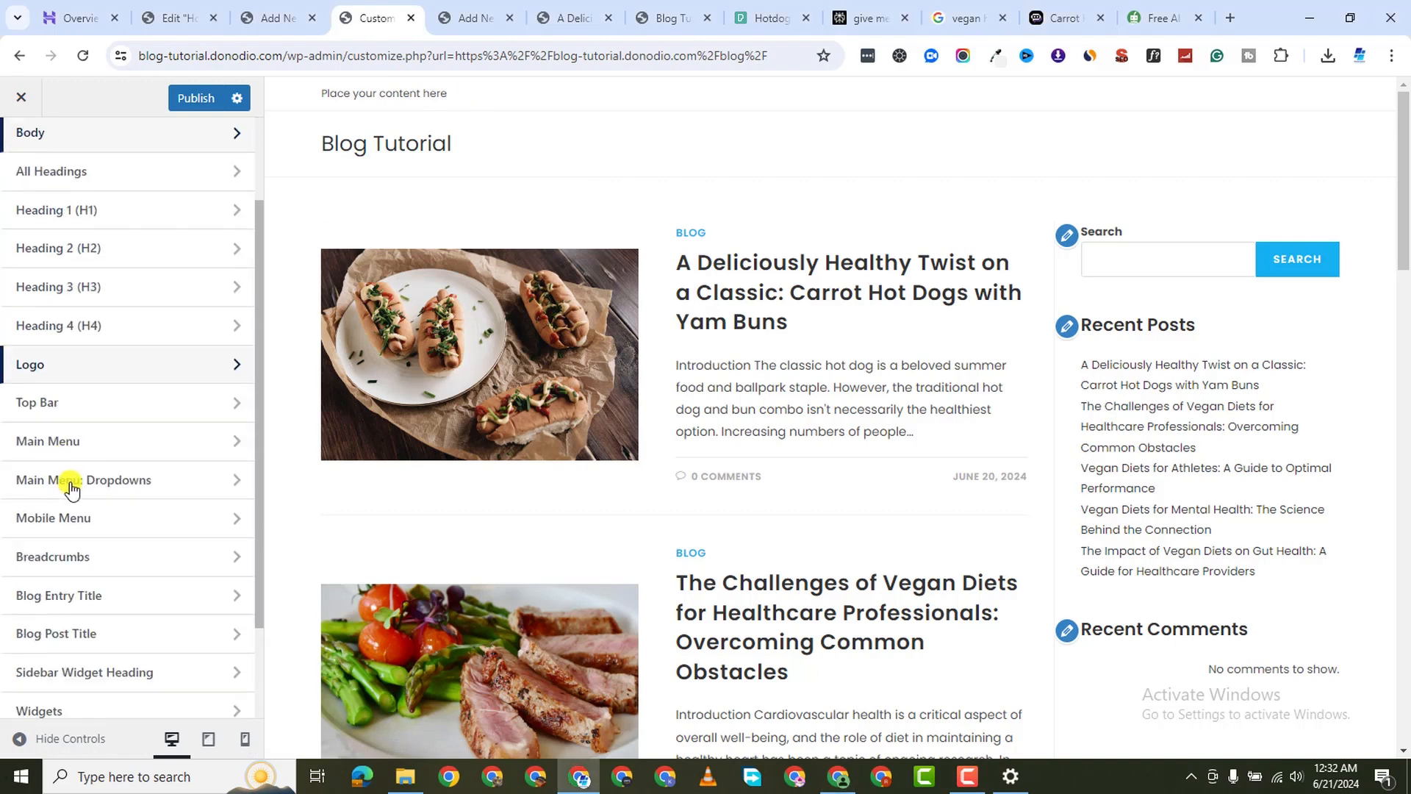
{"action": "scroll", "coordinate": [101, 485], "scroll_direction": "down", "scroll_amount": 1}
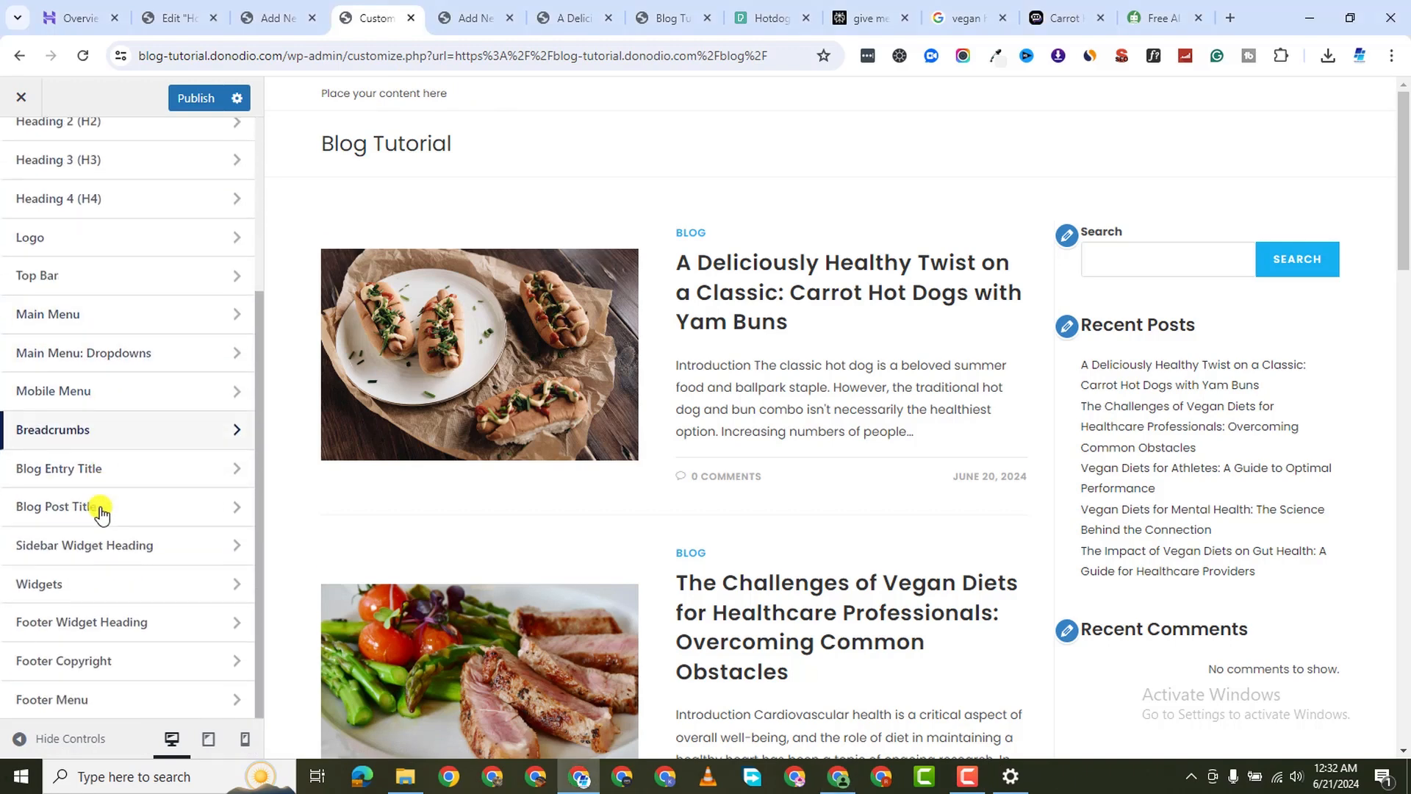
{"action": "left_click", "coordinate": [122, 557]}
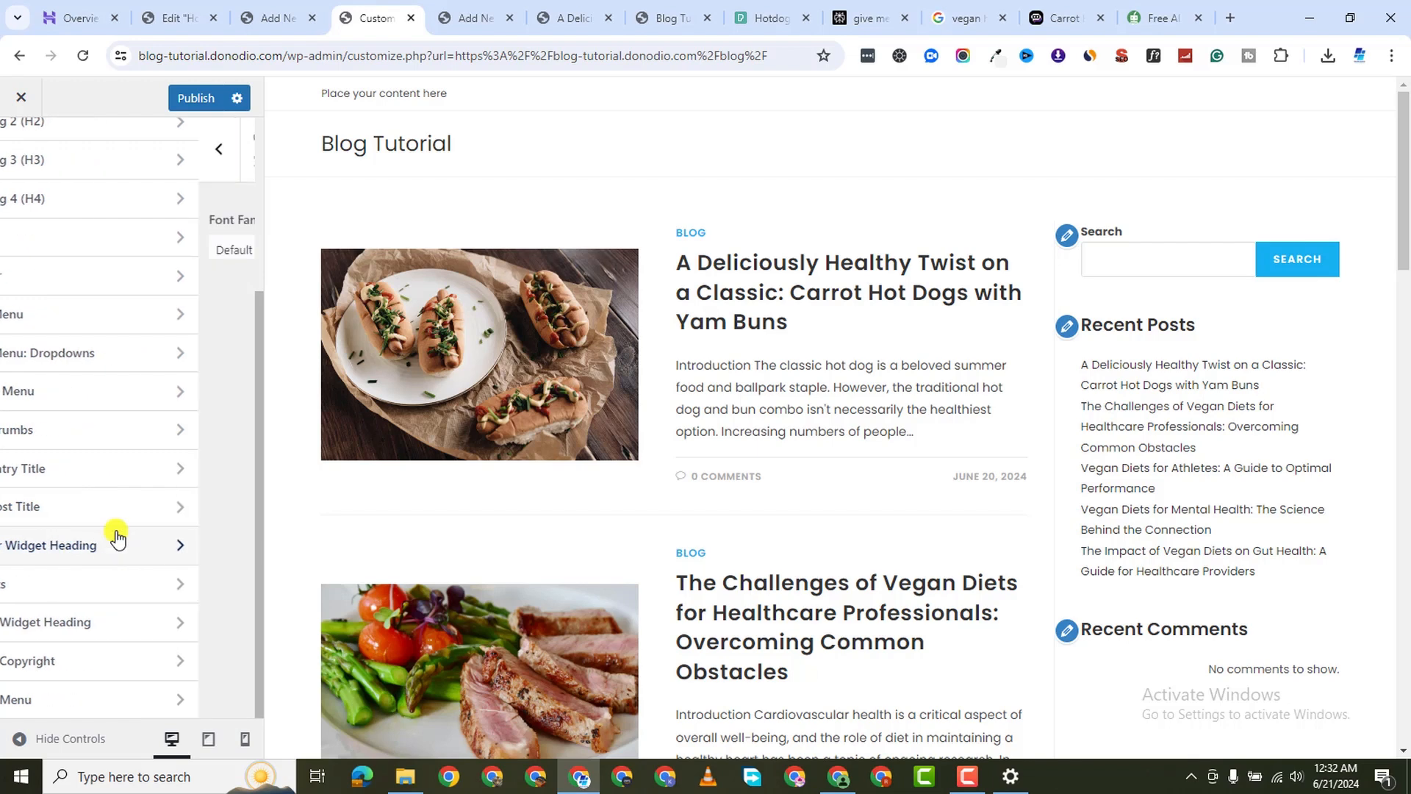
{"action": "left_click", "coordinate": [32, 163]}
{"action": "left_click", "coordinate": [32, 163]}
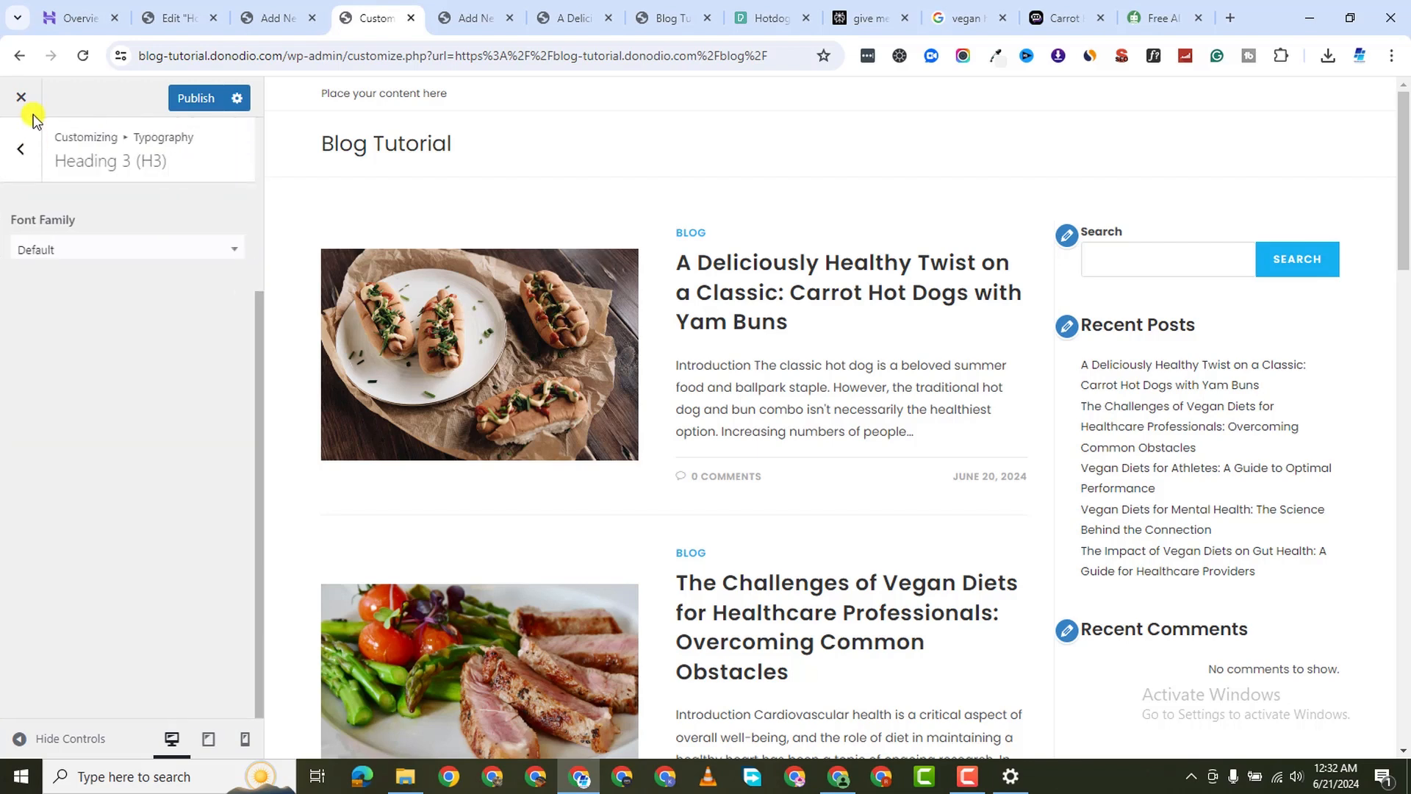
{"action": "left_click", "coordinate": [22, 145]}
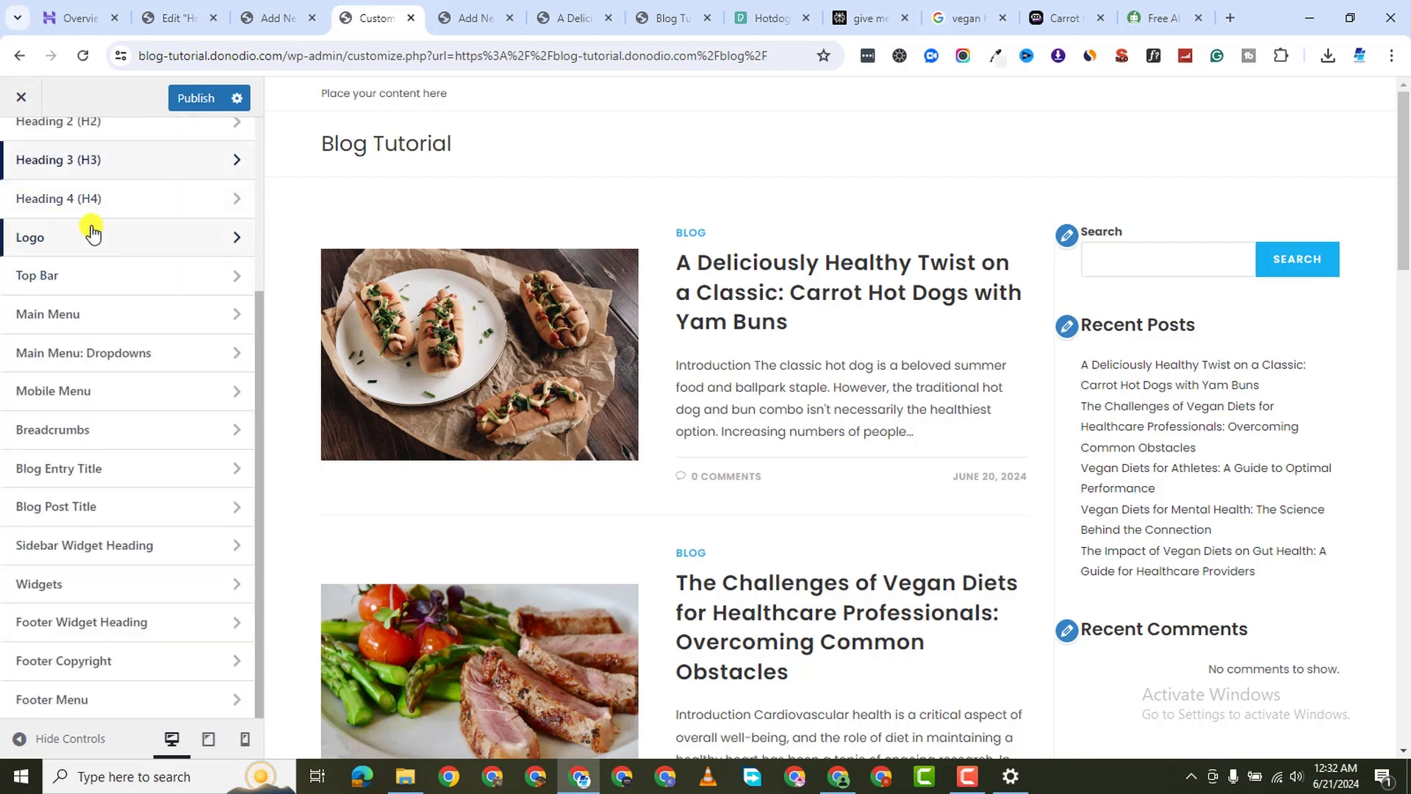
{"action": "scroll", "coordinate": [88, 227], "scroll_direction": "up", "scroll_amount": 3}
{"action": "left_click", "coordinate": [15, 170]}
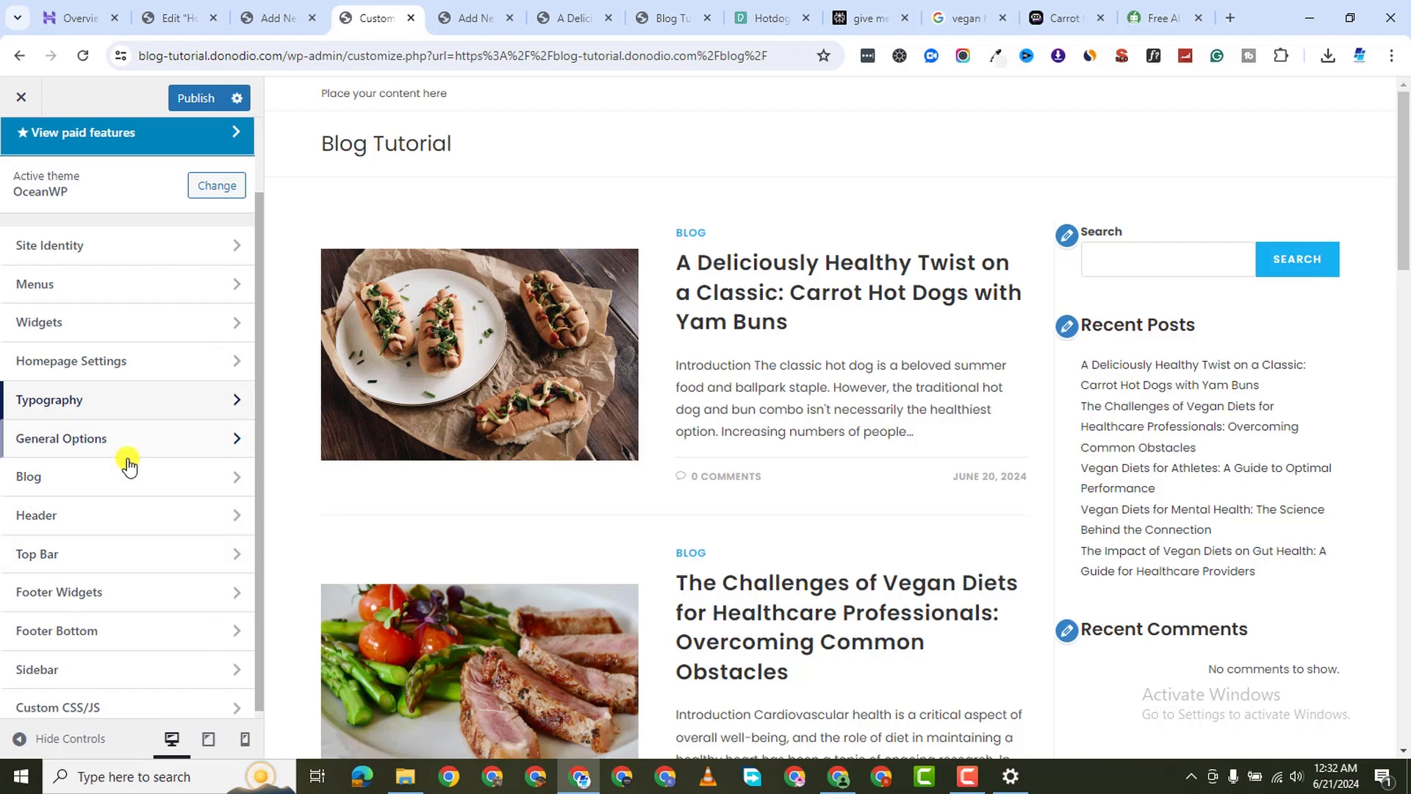
Look over the Sidebar layout settings and return to the main Customizer list
{"action": "scroll", "coordinate": [130, 647], "scroll_direction": "down", "scroll_amount": 1}
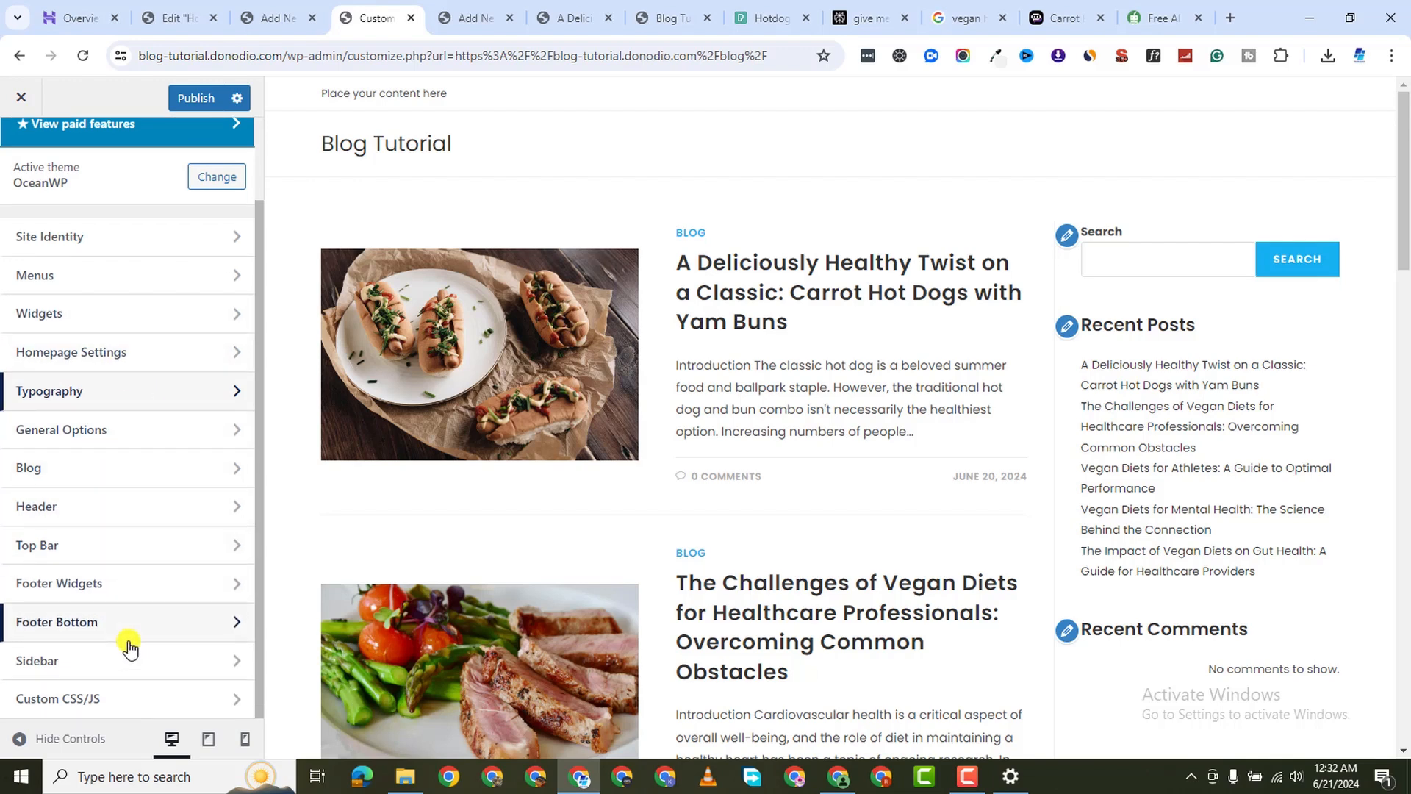
{"action": "left_click", "coordinate": [131, 659]}
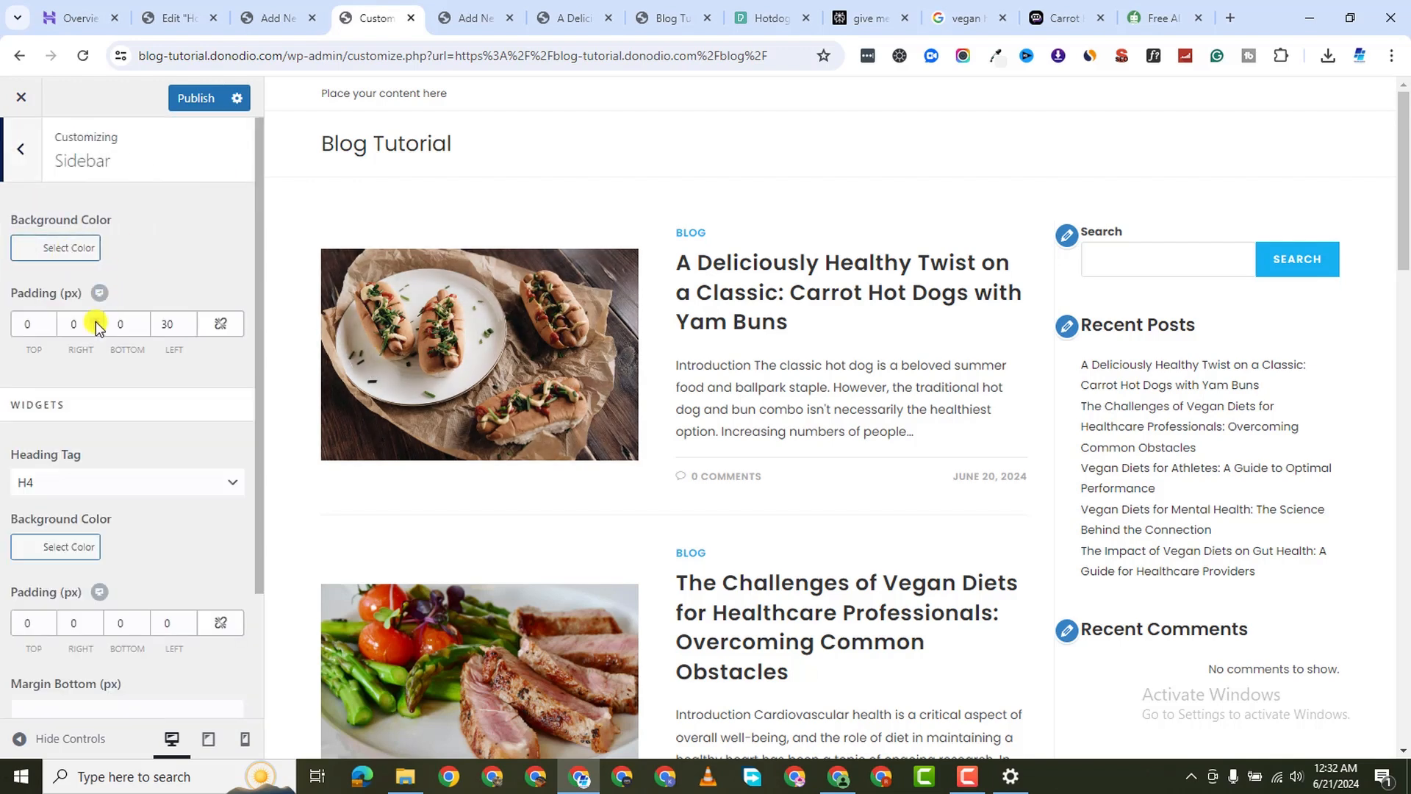
{"action": "scroll", "coordinate": [132, 415], "scroll_direction": "down", "scroll_amount": 2}
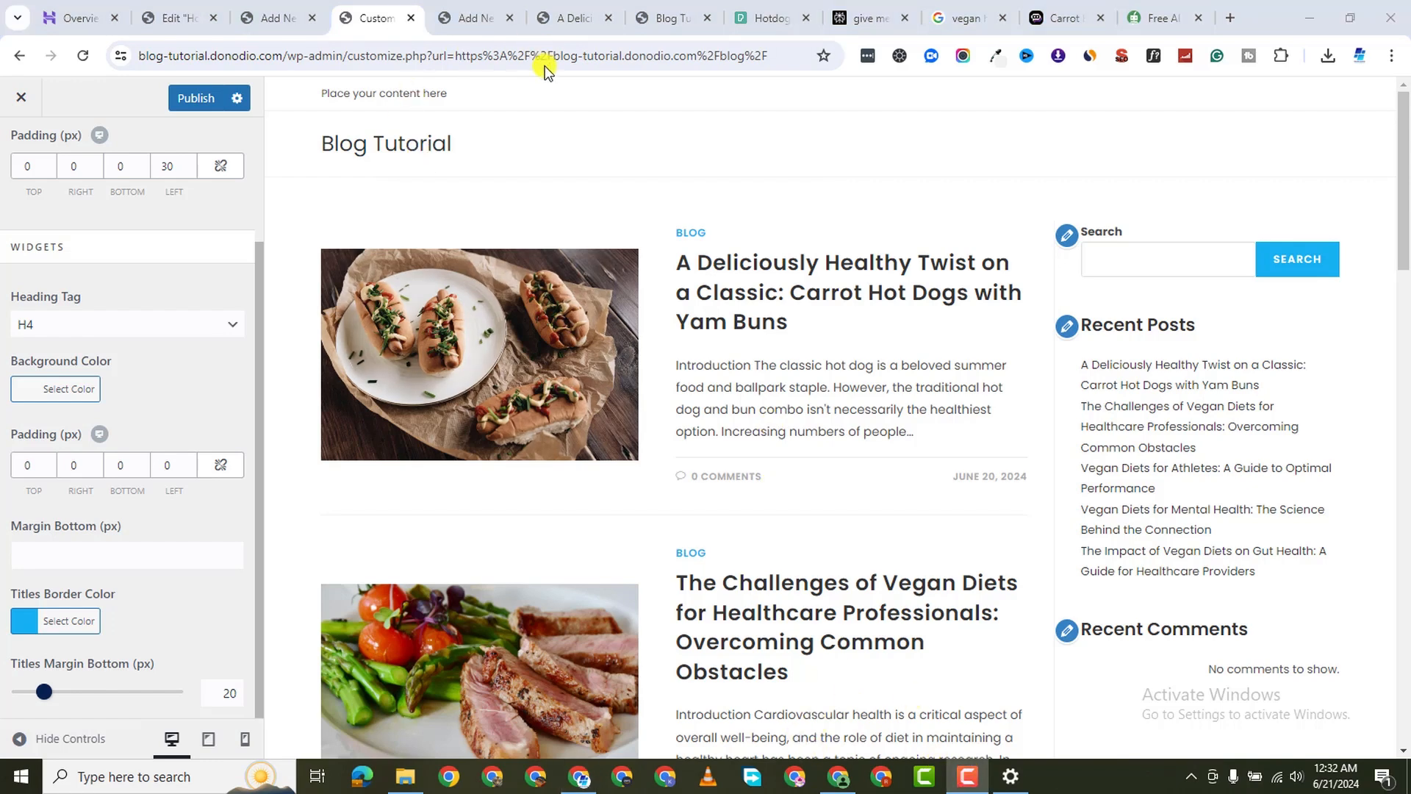
{"action": "scroll", "coordinate": [113, 217], "scroll_direction": "up", "scroll_amount": 2}
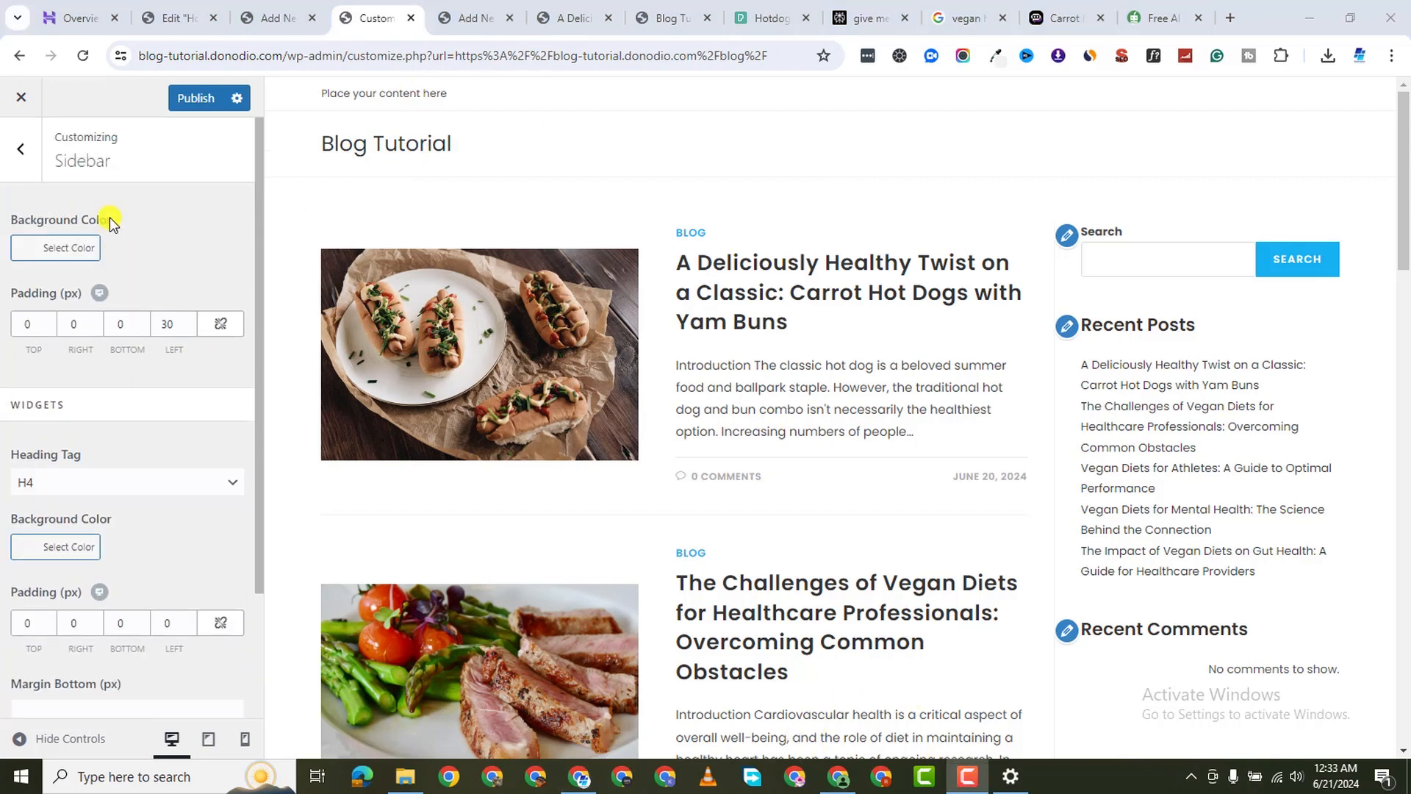
{"action": "left_click", "coordinate": [22, 151]}
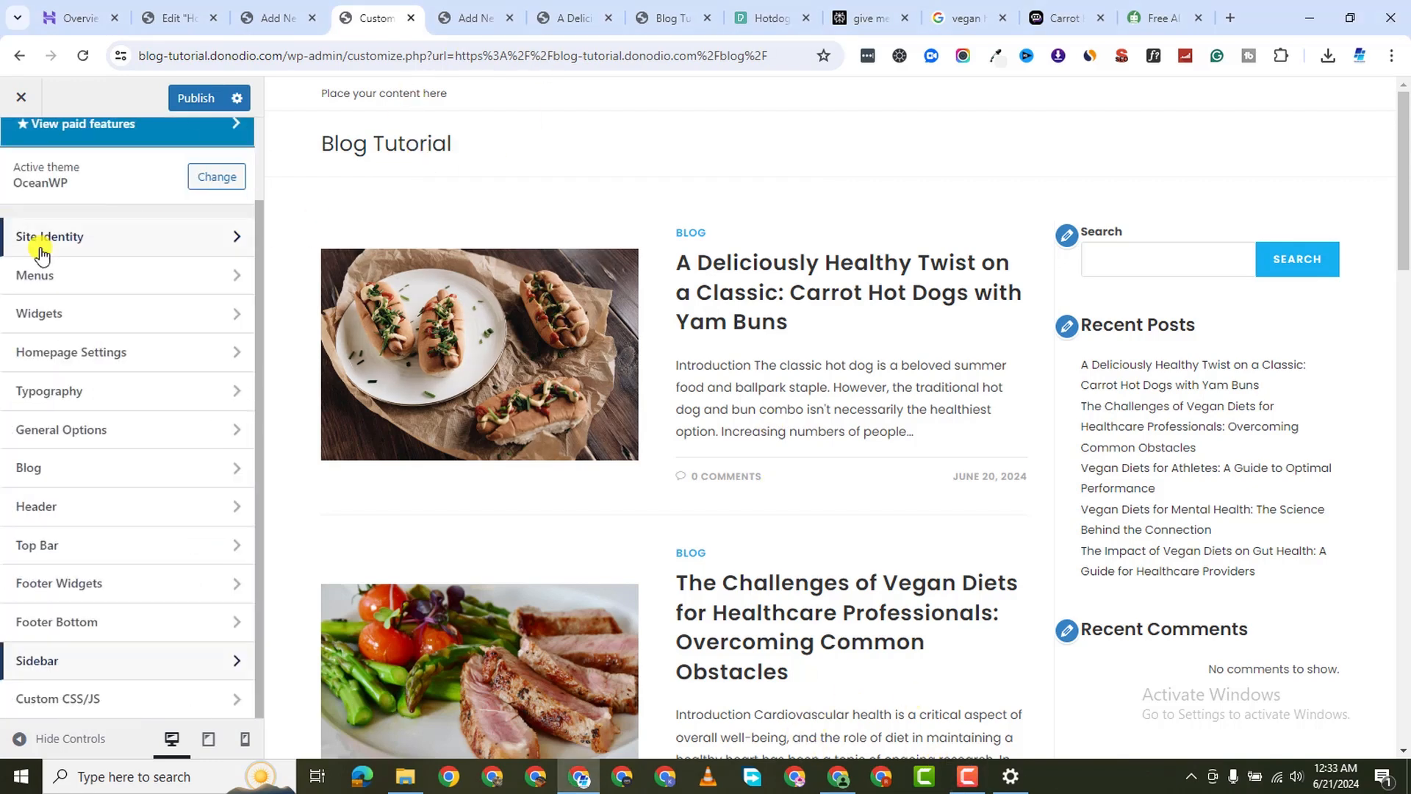
Open the Default Sidebar widgets and dismiss the block widgets welcome notice
{"action": "left_click", "coordinate": [111, 313]}
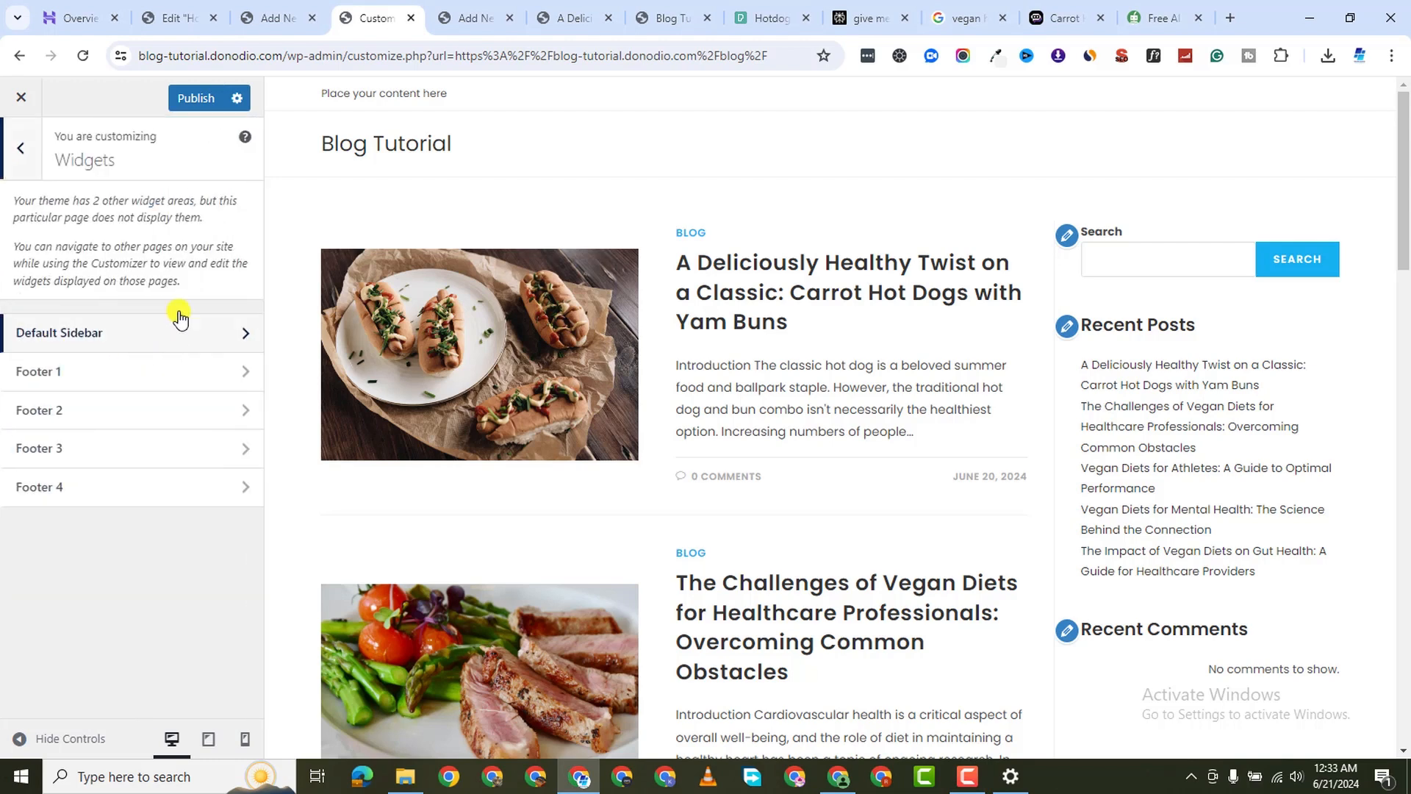
{"action": "left_click", "coordinate": [193, 340]}
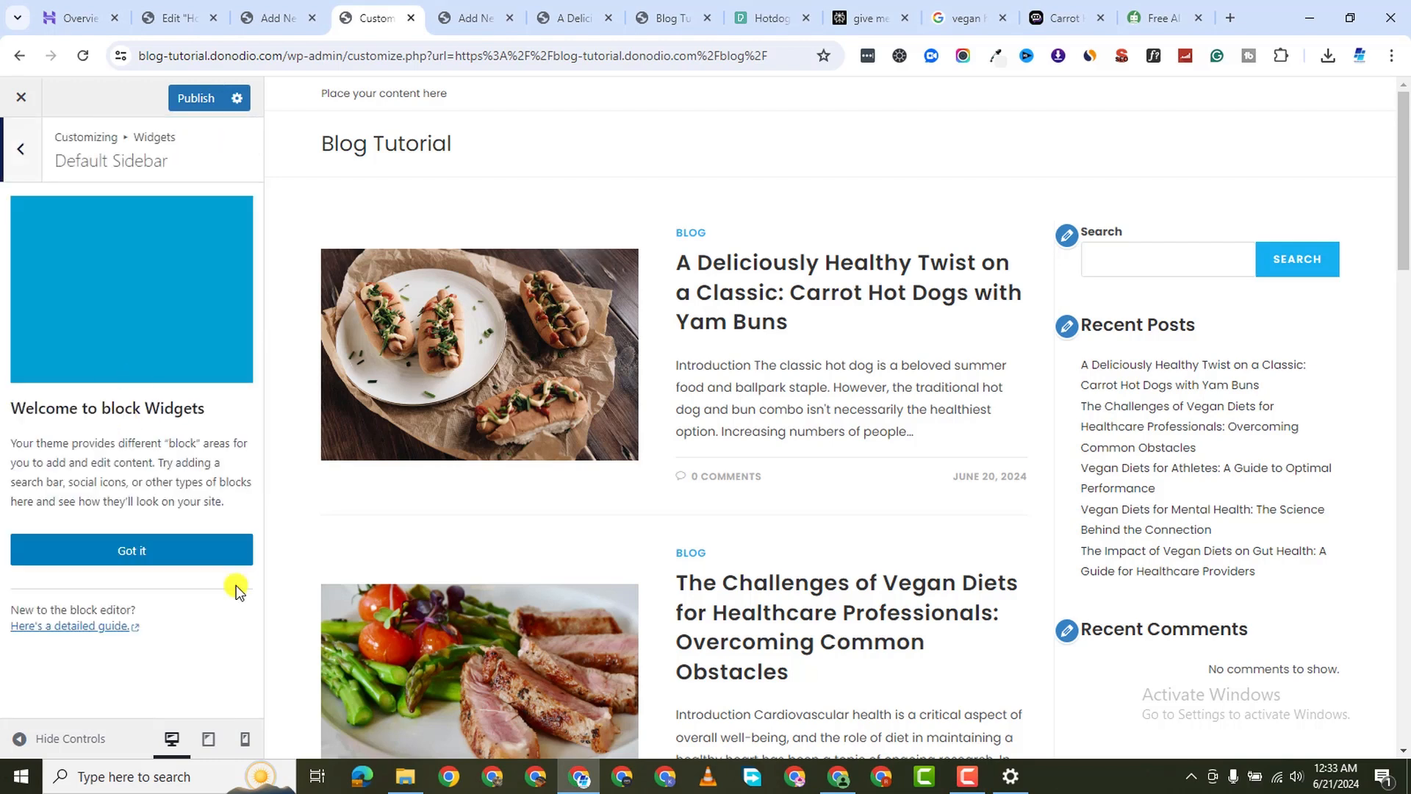
{"action": "left_click", "coordinate": [157, 549]}
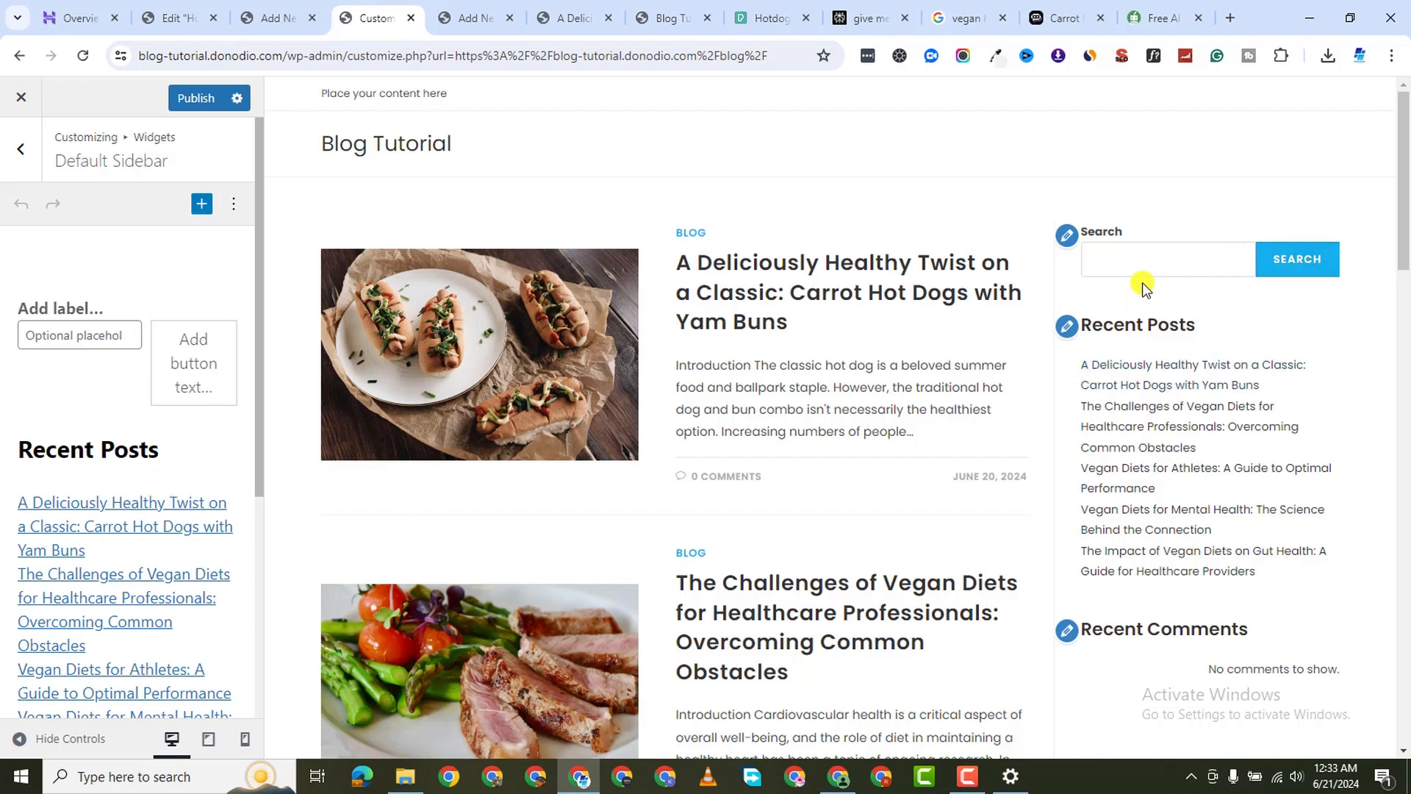
{"action": "scroll", "coordinate": [434, 509], "scroll_direction": "down", "scroll_amount": 2}
{"action": "scroll", "coordinate": [144, 510], "scroll_direction": "down", "scroll_amount": 2}
{"action": "scroll", "coordinate": [144, 510], "scroll_direction": "down", "scroll_amount": 2}
{"action": "scroll", "coordinate": [148, 495], "scroll_direction": "up", "scroll_amount": 2}
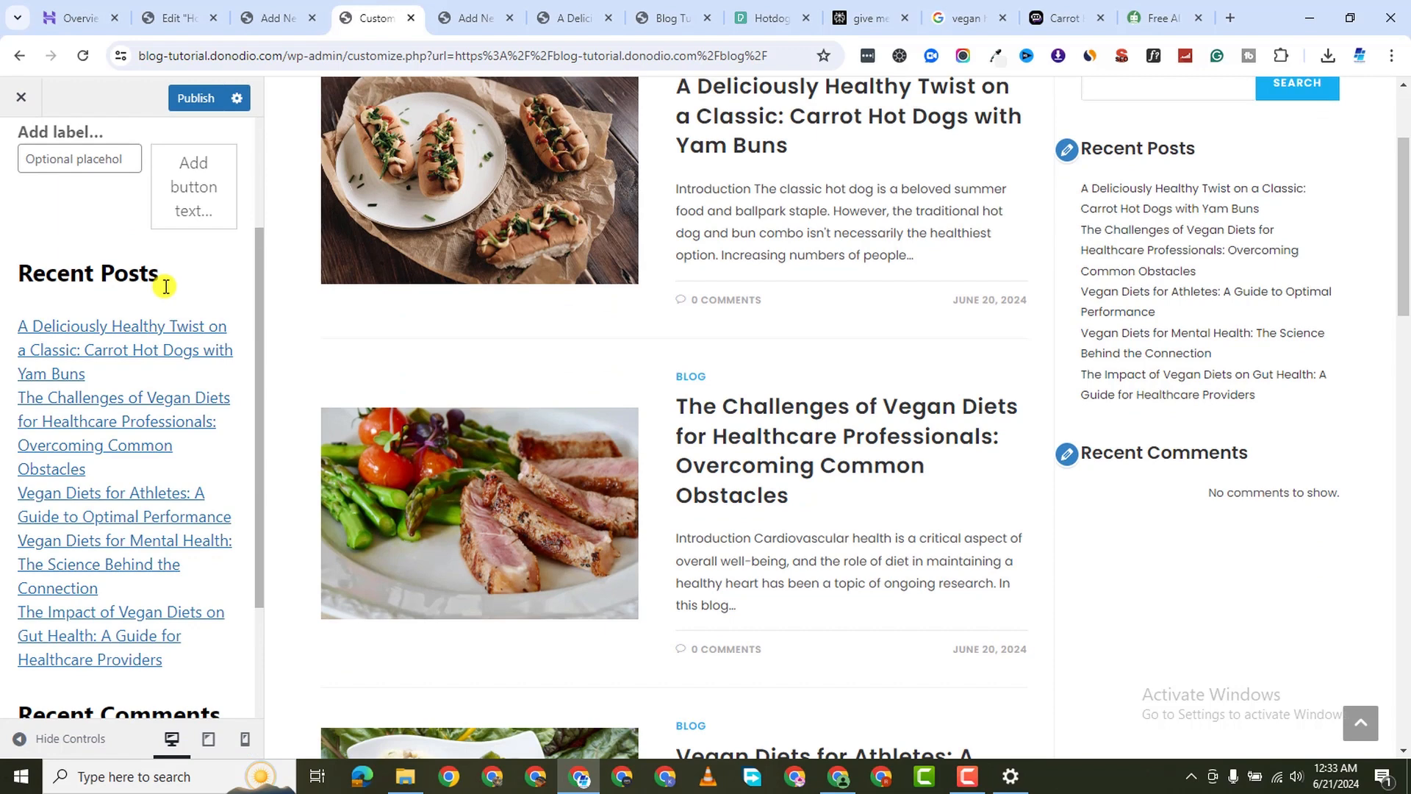
Delete the recent posts list and the search block from the sidebar
{"action": "left_click", "coordinate": [9, 293]}
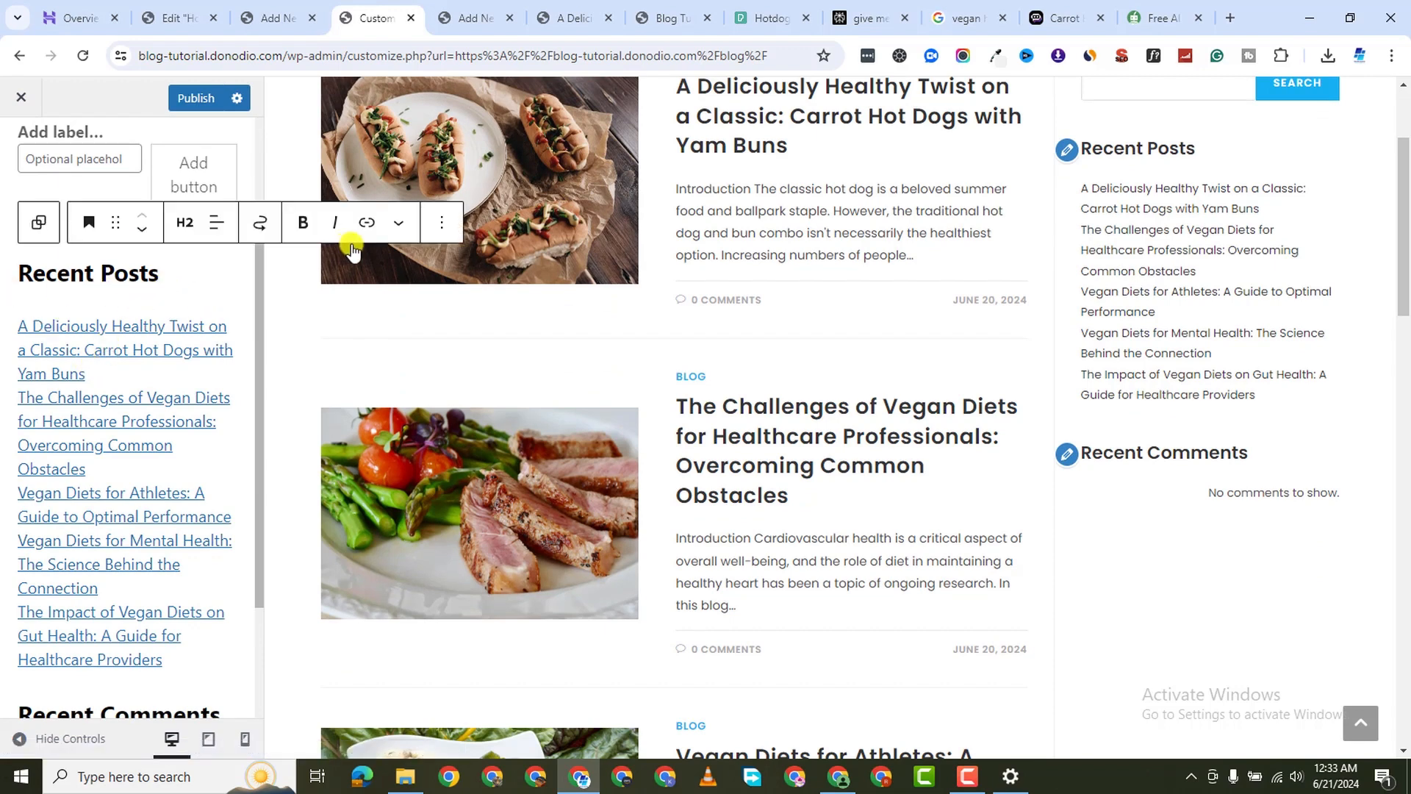
{"action": "left_click", "coordinate": [441, 222]}
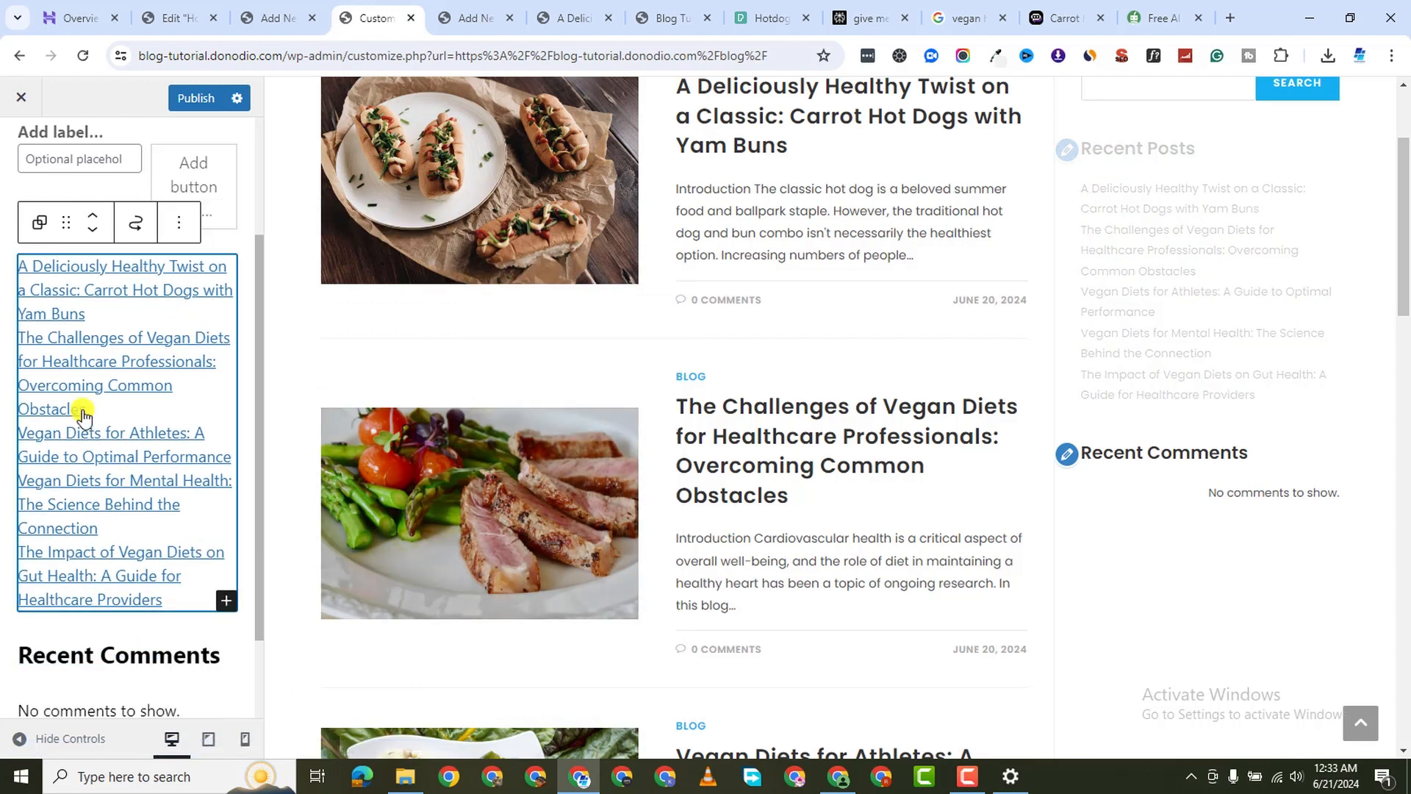
{"action": "left_click", "coordinate": [183, 215]}
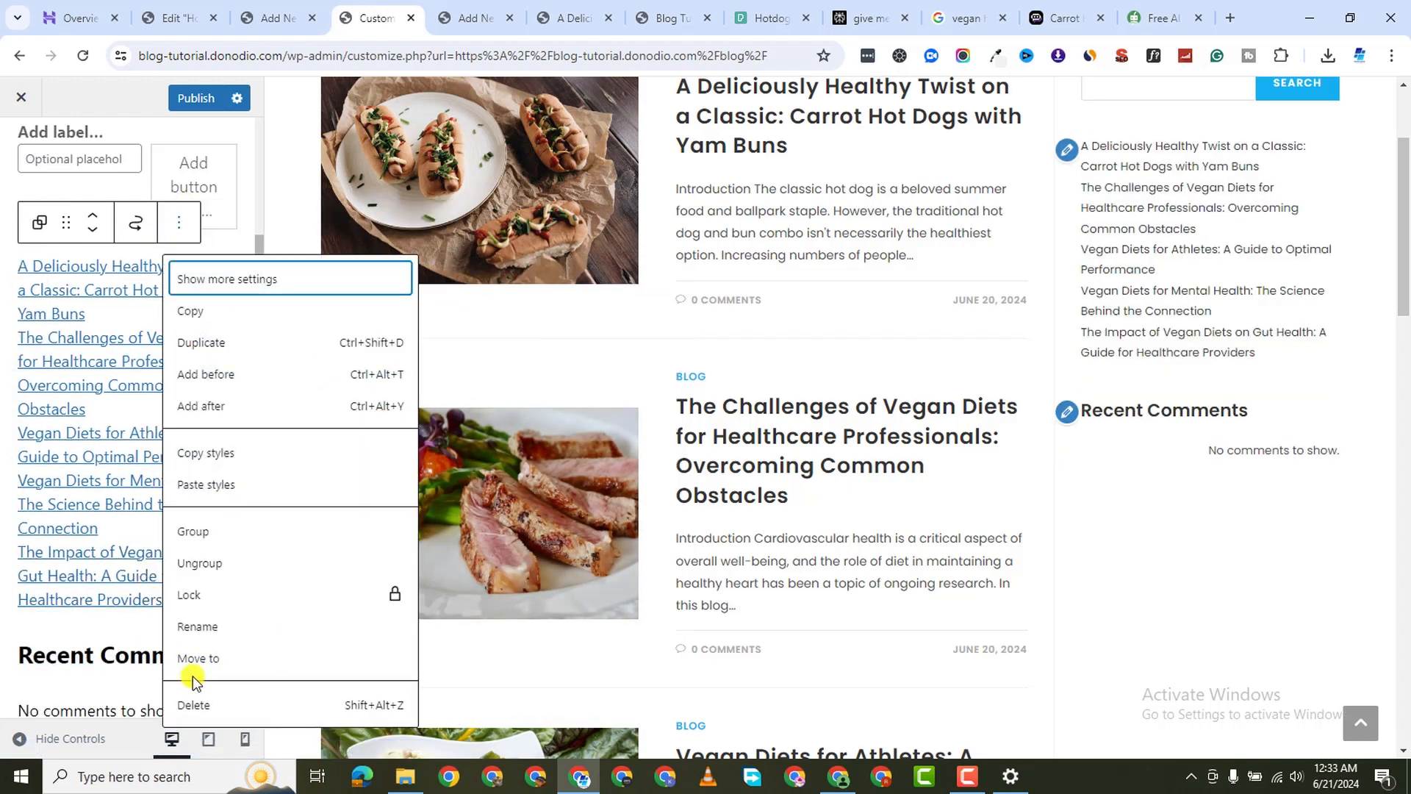
{"action": "key", "text": "Return"}
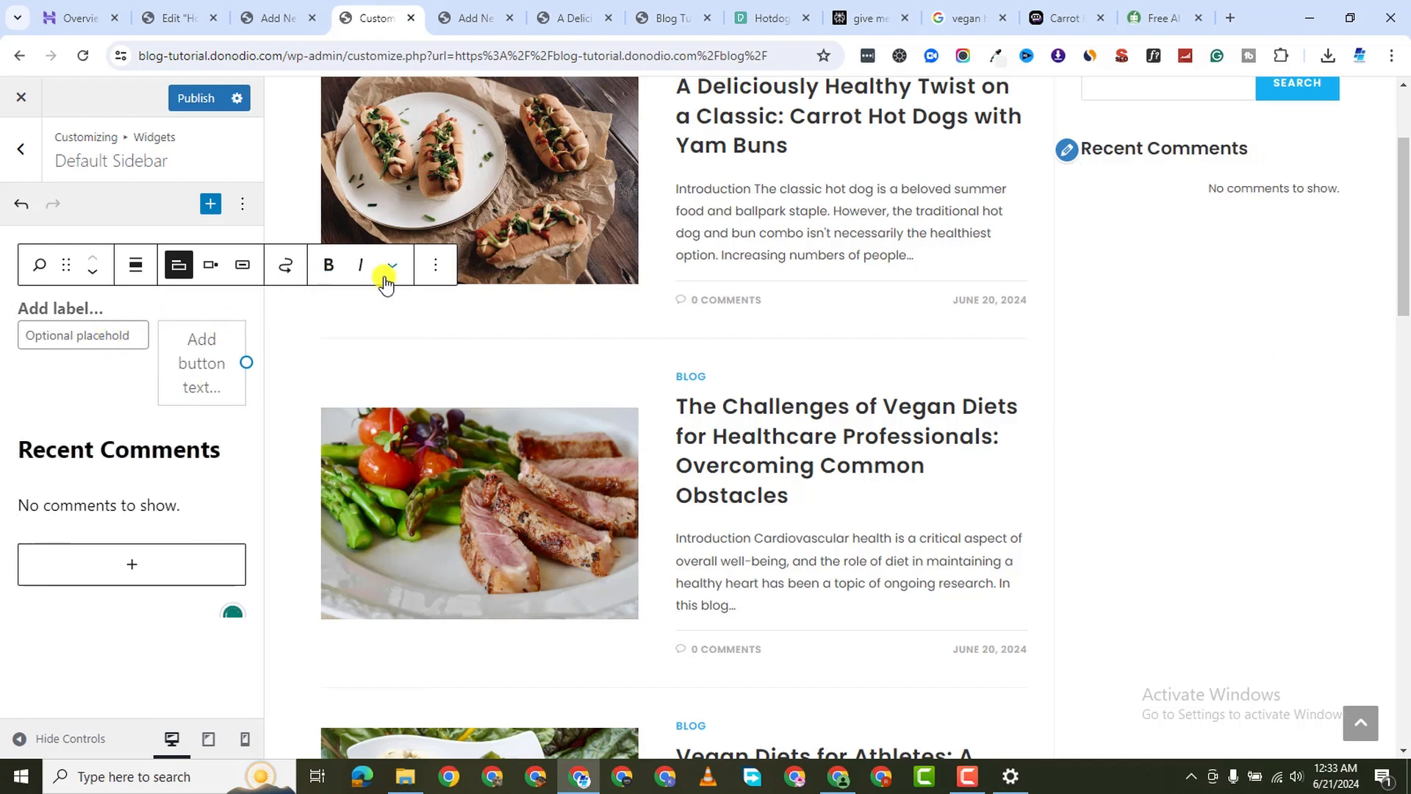
{"action": "left_click", "coordinate": [436, 265]}
{"action": "left_click", "coordinate": [443, 714]}
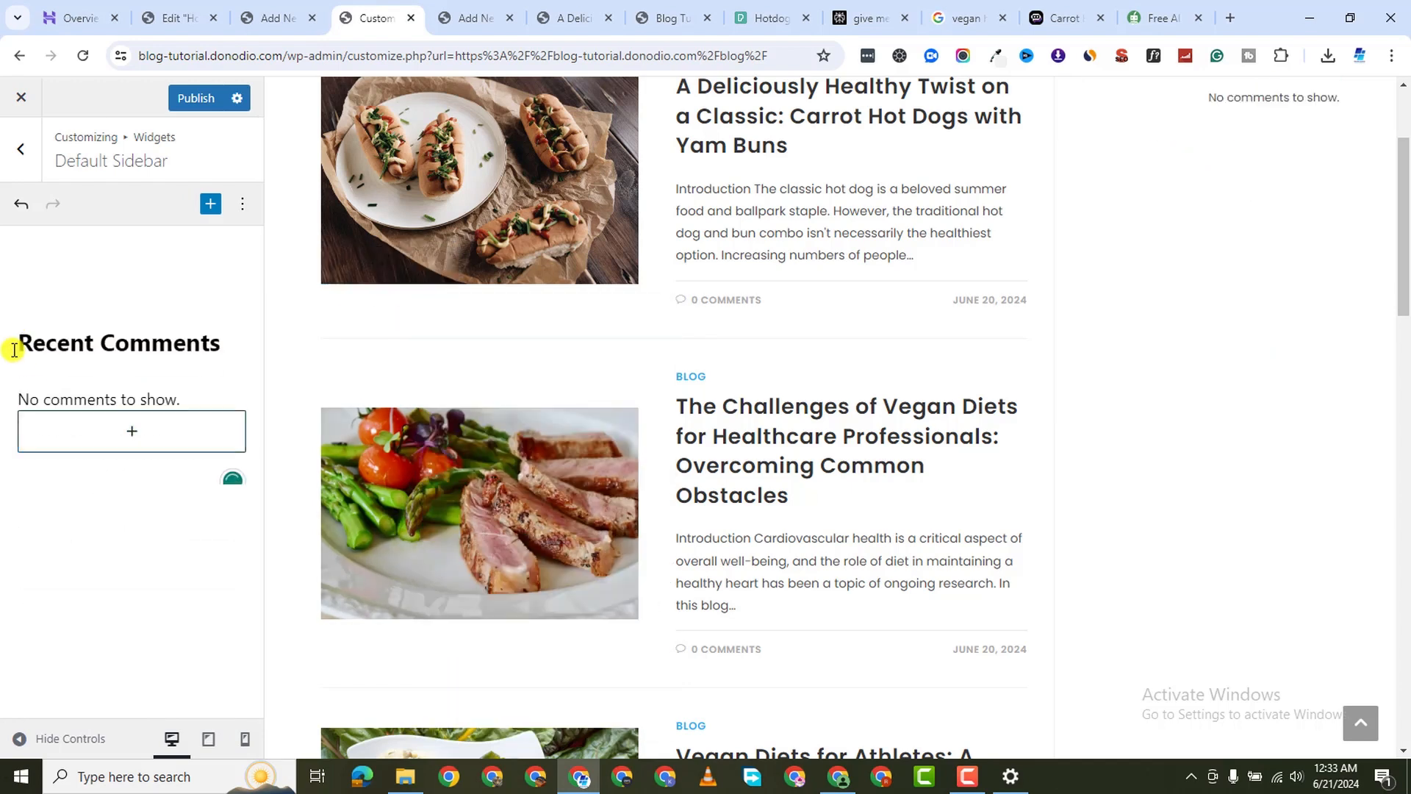
Delete the Recent Comments heading and the comments block, leaving the sidebar empty
{"action": "left_click", "coordinate": [124, 331]}
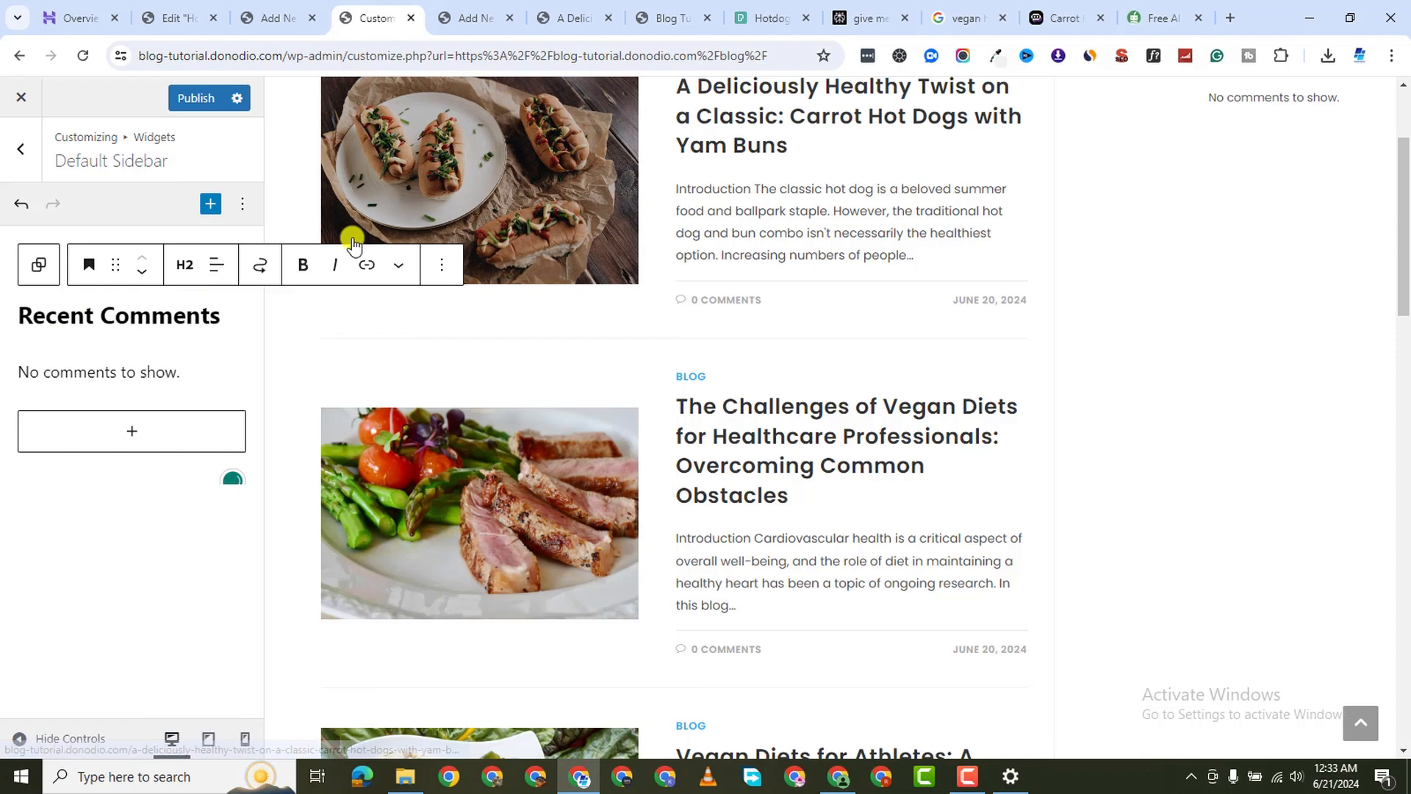
{"action": "left_click", "coordinate": [442, 266]}
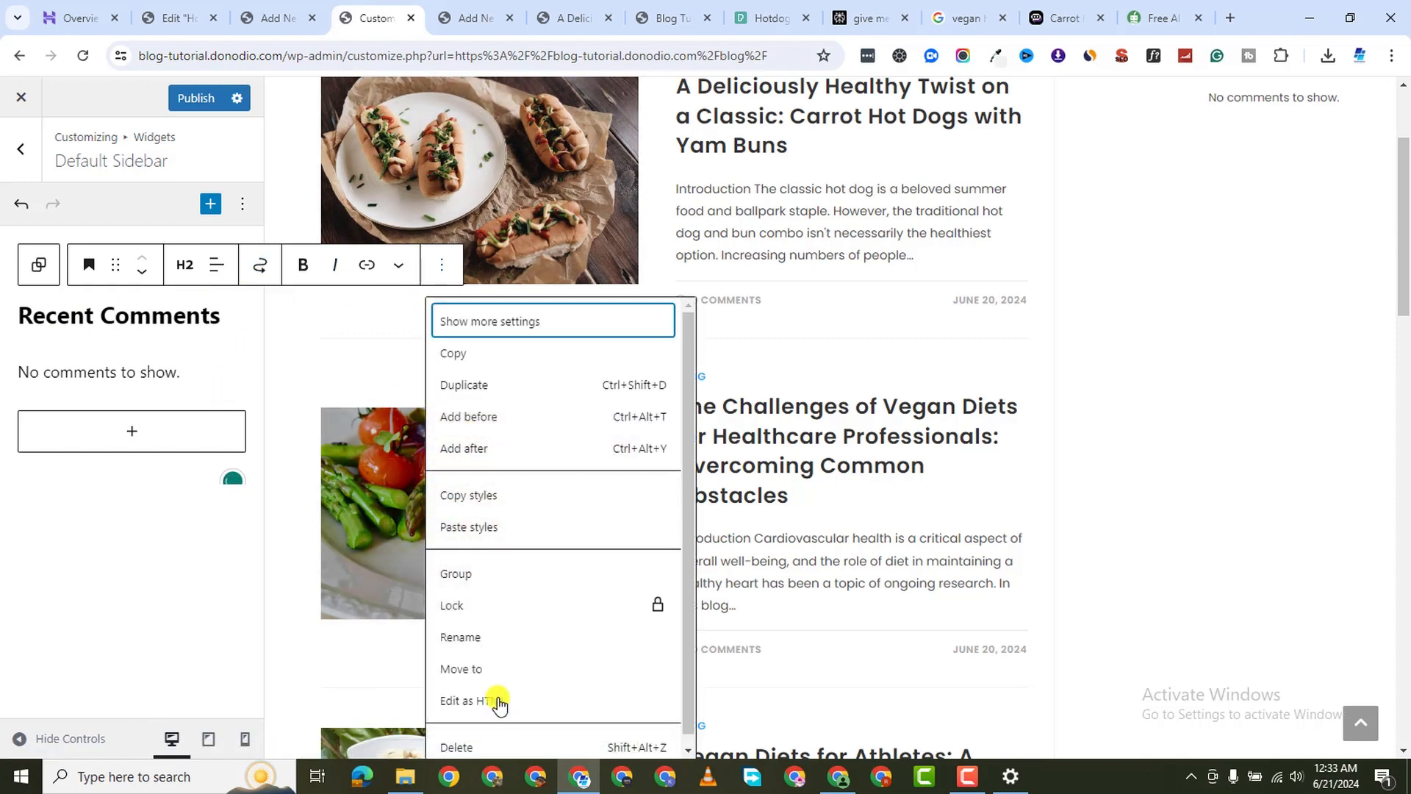
{"action": "key", "text": "Return"}
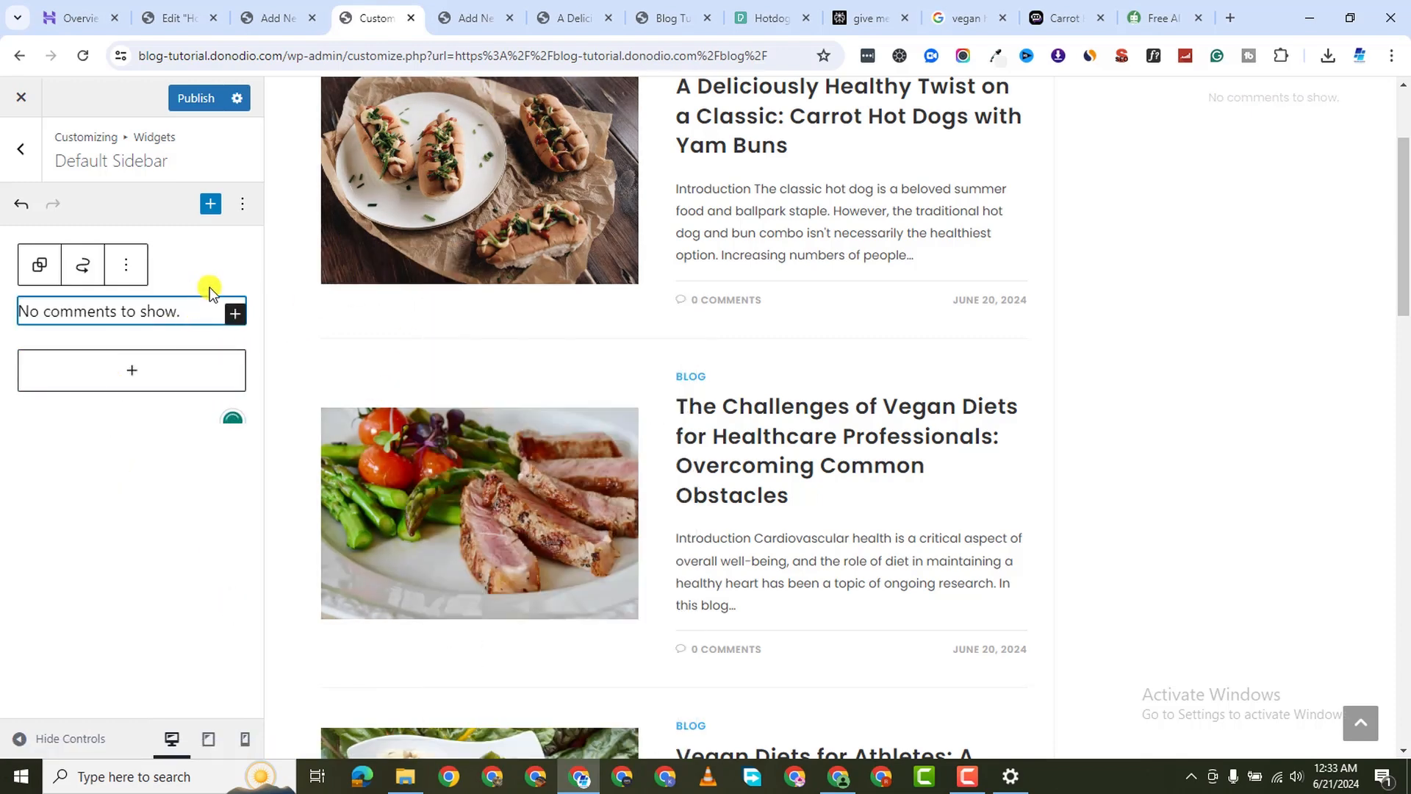
{"action": "left_click", "coordinate": [126, 266]}
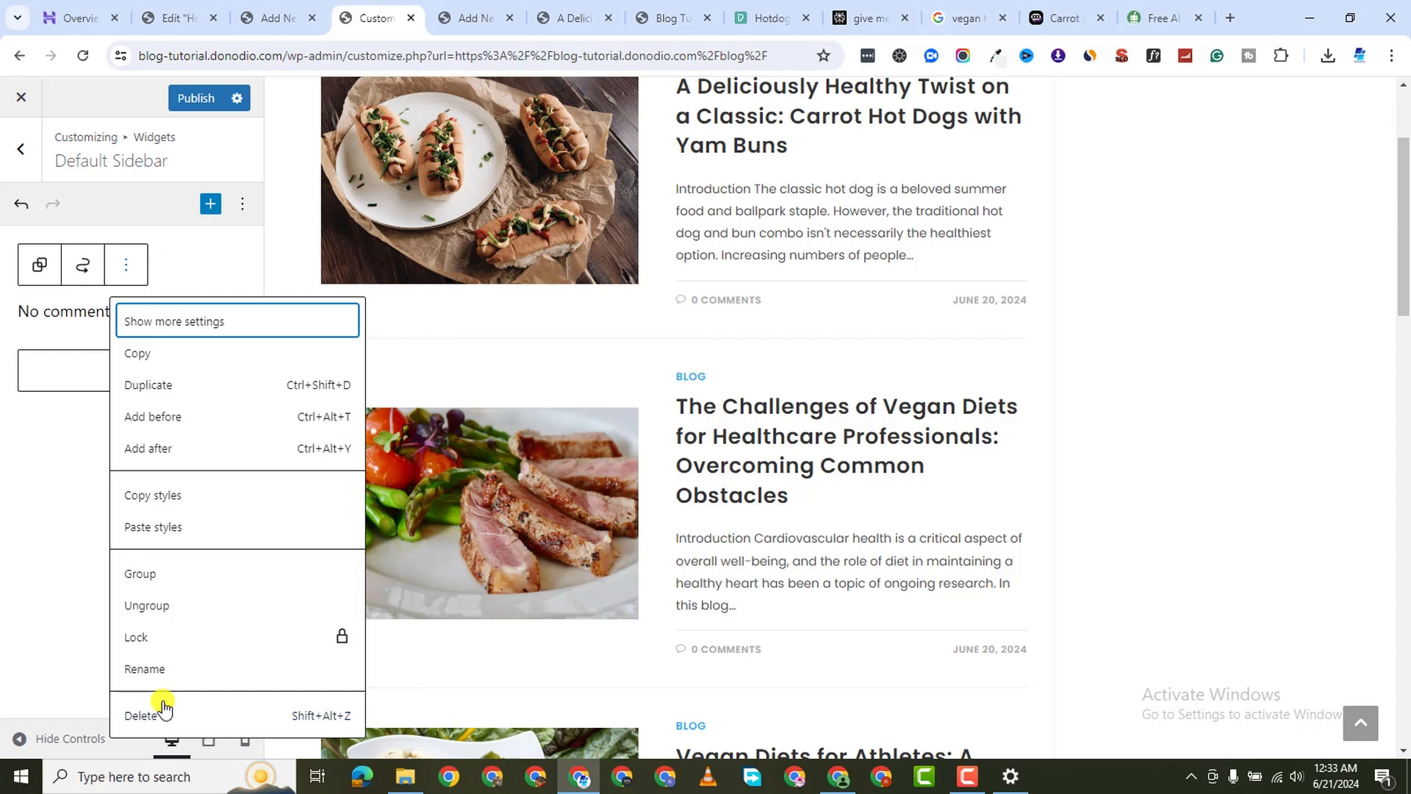
{"action": "left_click", "coordinate": [161, 707]}
{"action": "left_click", "coordinate": [170, 316]}
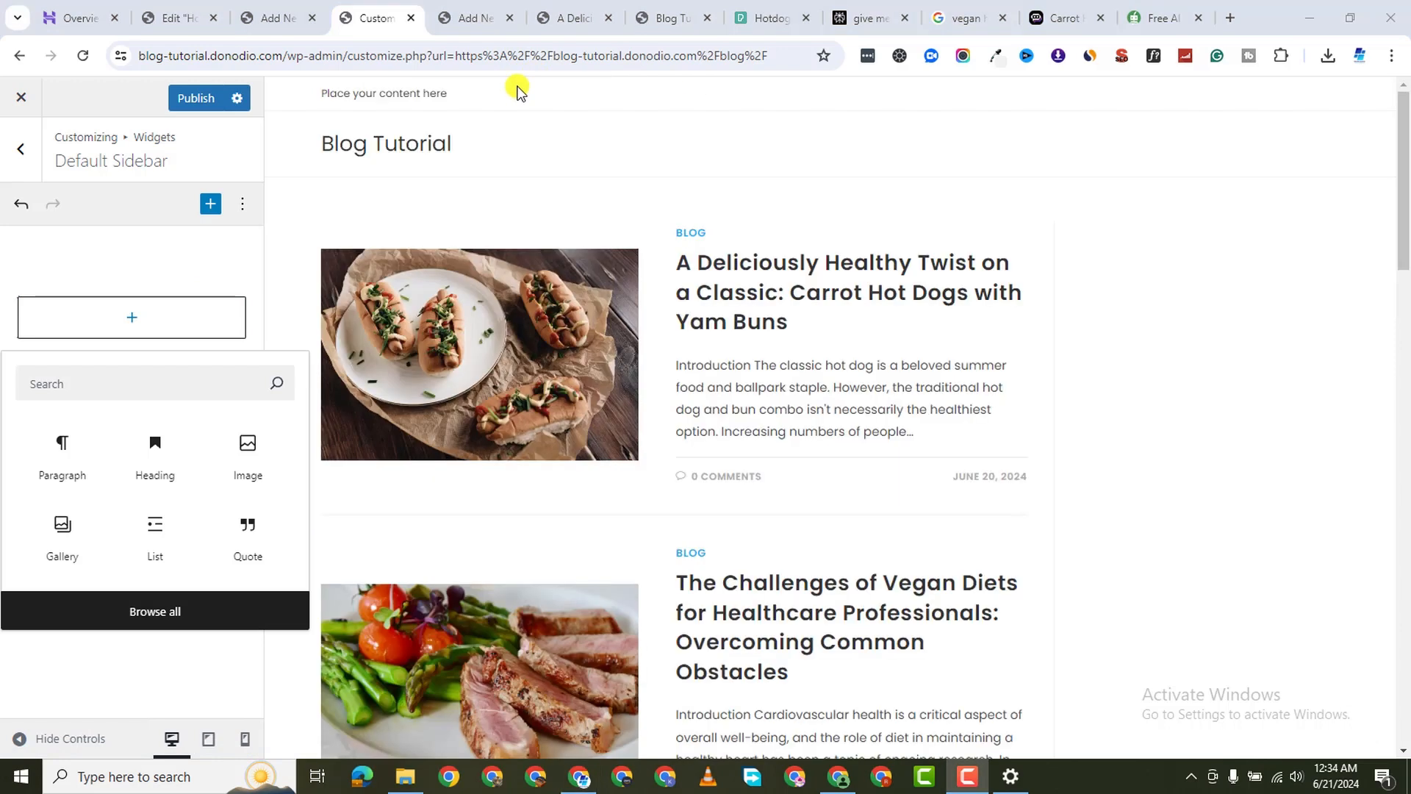
Insert a Search block into the Default Sidebar
{"action": "left_click", "coordinate": [1319, 289]}
{"action": "scroll", "coordinate": [1364, 266], "scroll_direction": "down", "scroll_amount": 2}
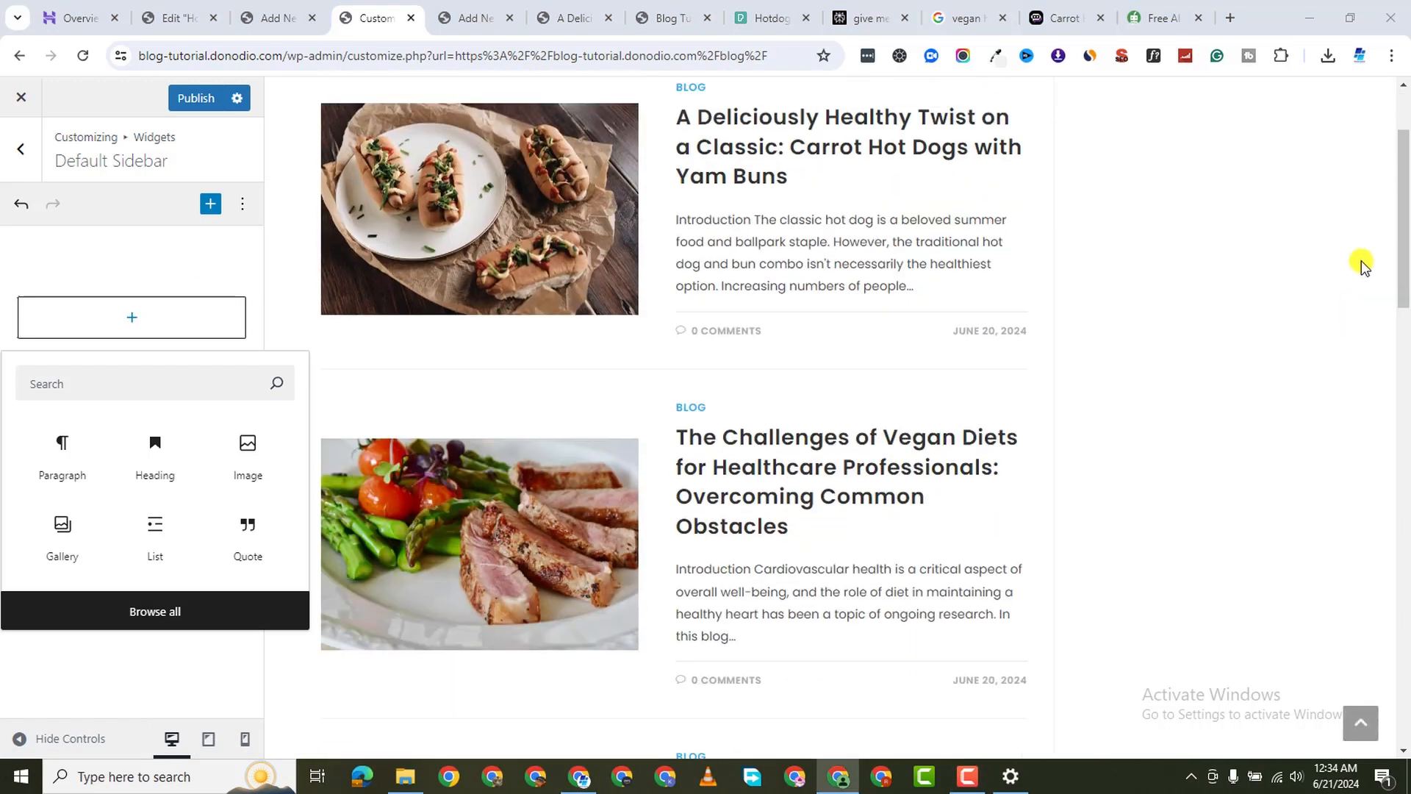
{"action": "scroll", "coordinate": [1356, 259], "scroll_direction": "up", "scroll_amount": 2}
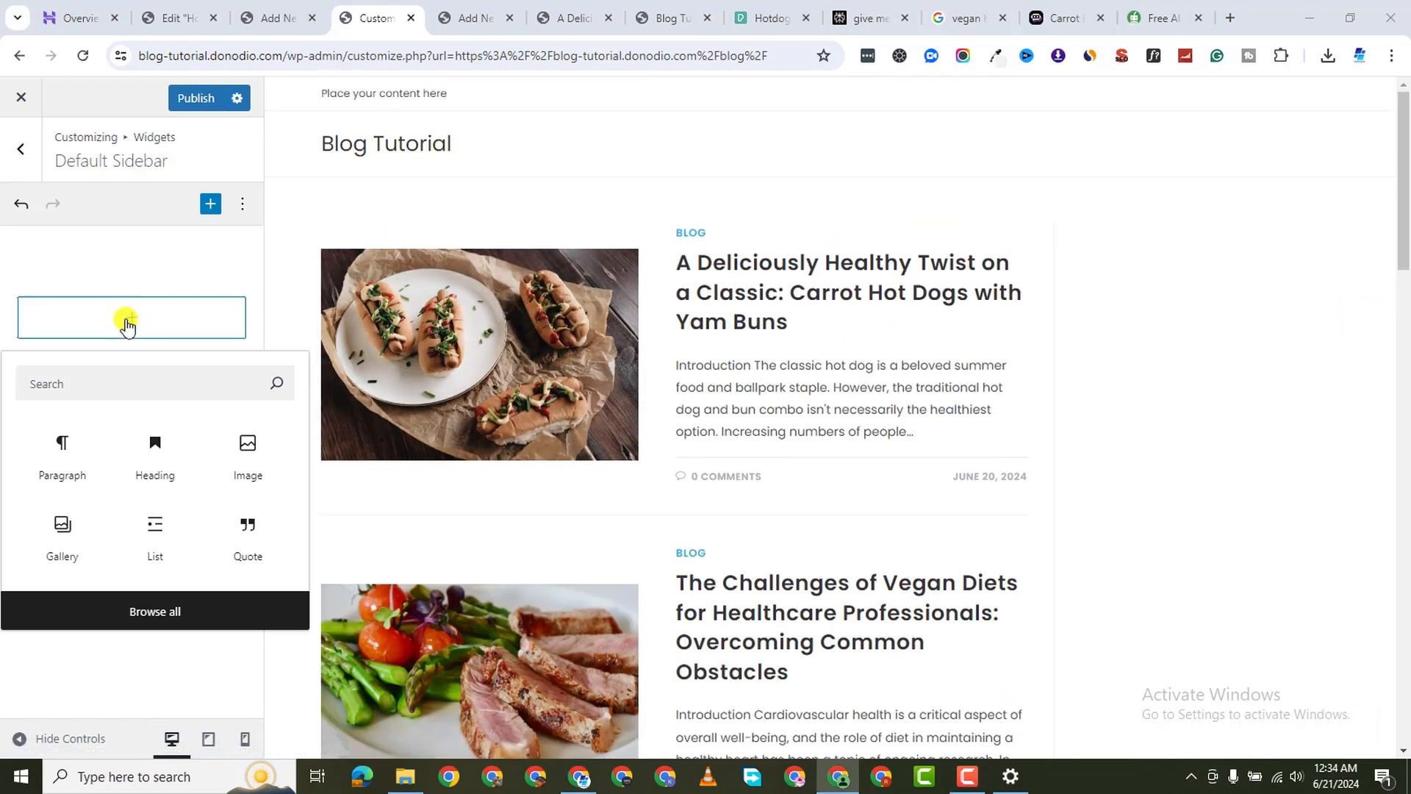
{"action": "left_click", "coordinate": [124, 390]}
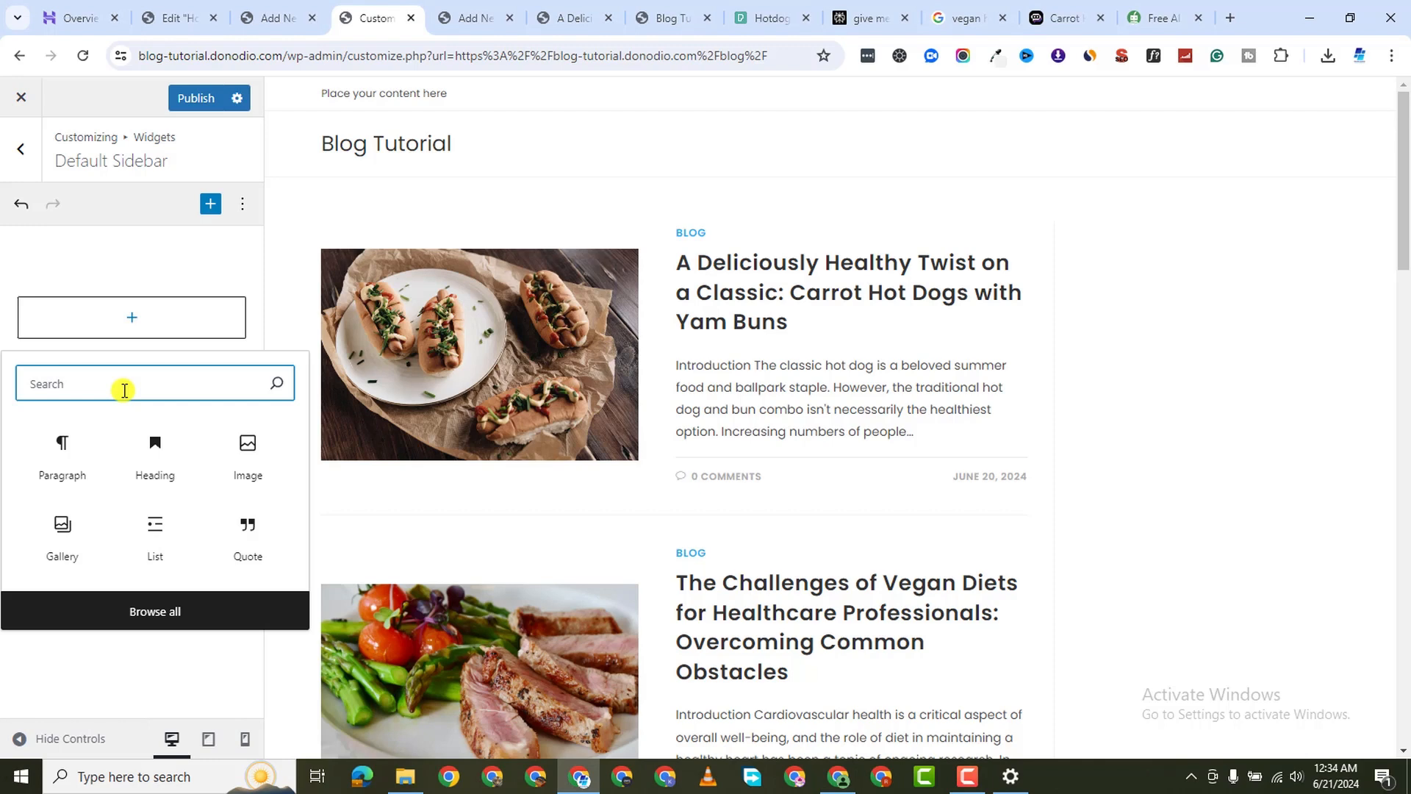
{"action": "type", "text": "searc"}
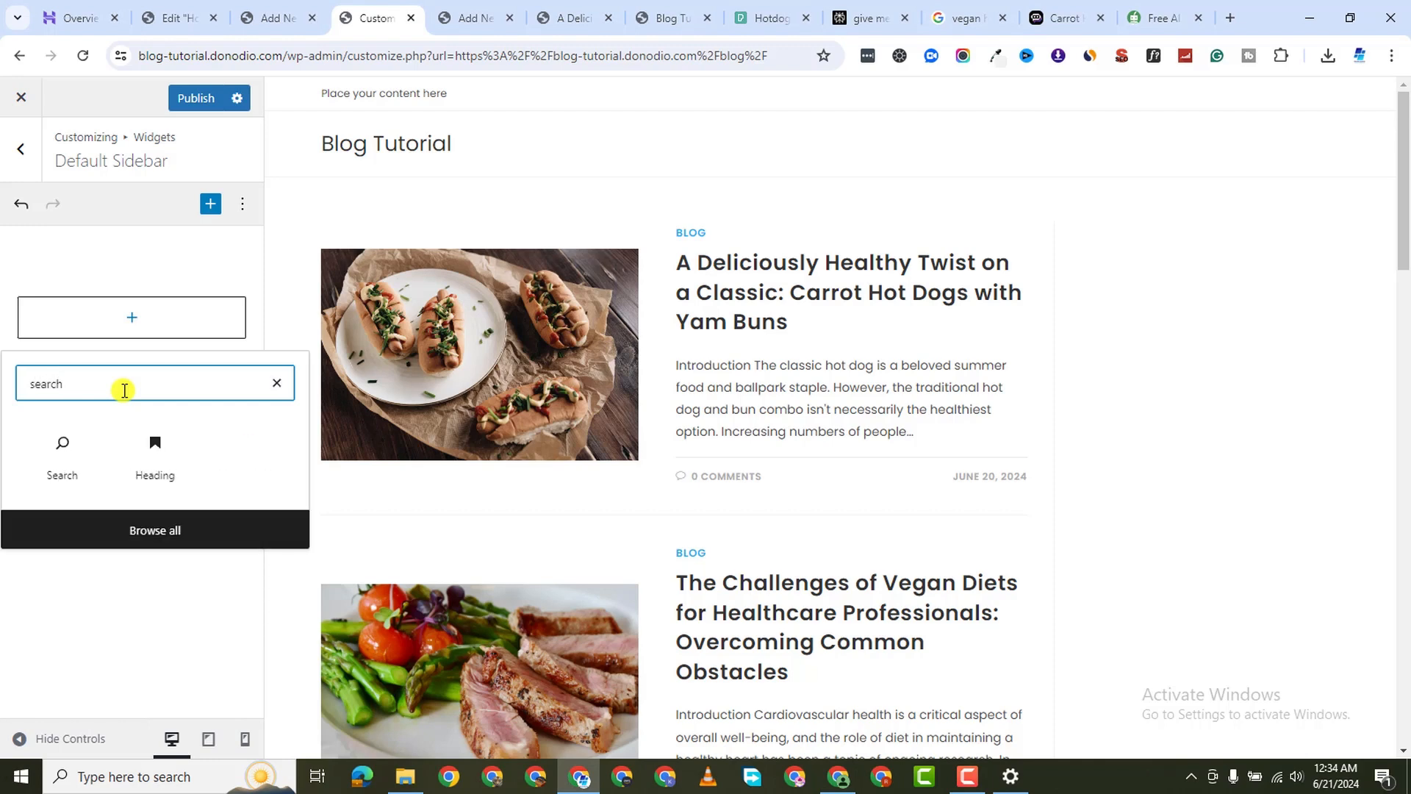
{"action": "type", "text": "h"}
{"action": "left_click", "coordinate": [85, 476]}
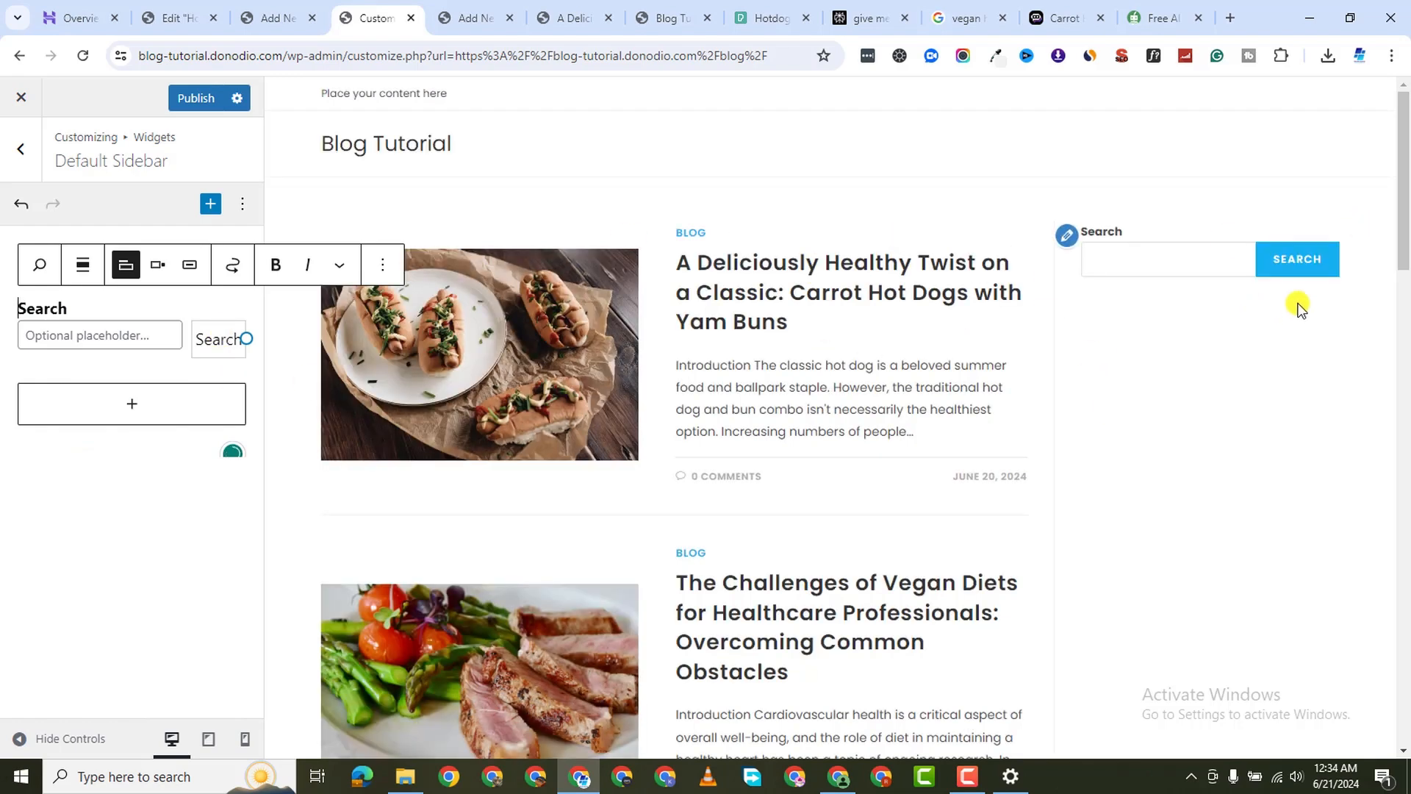
Insert the About Me widget into the Default Sidebar
{"action": "left_click", "coordinate": [78, 418]}
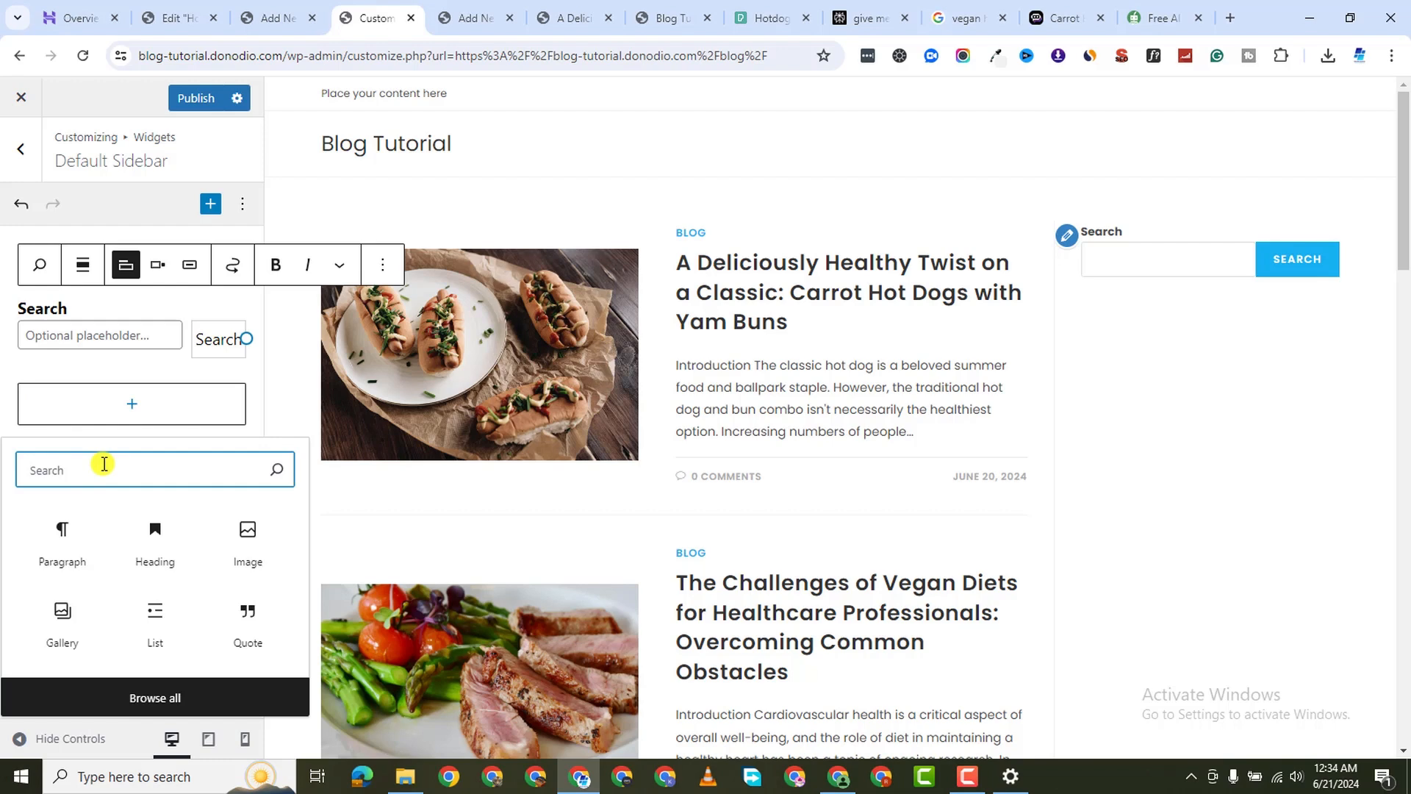
{"action": "type", "text": "author"}
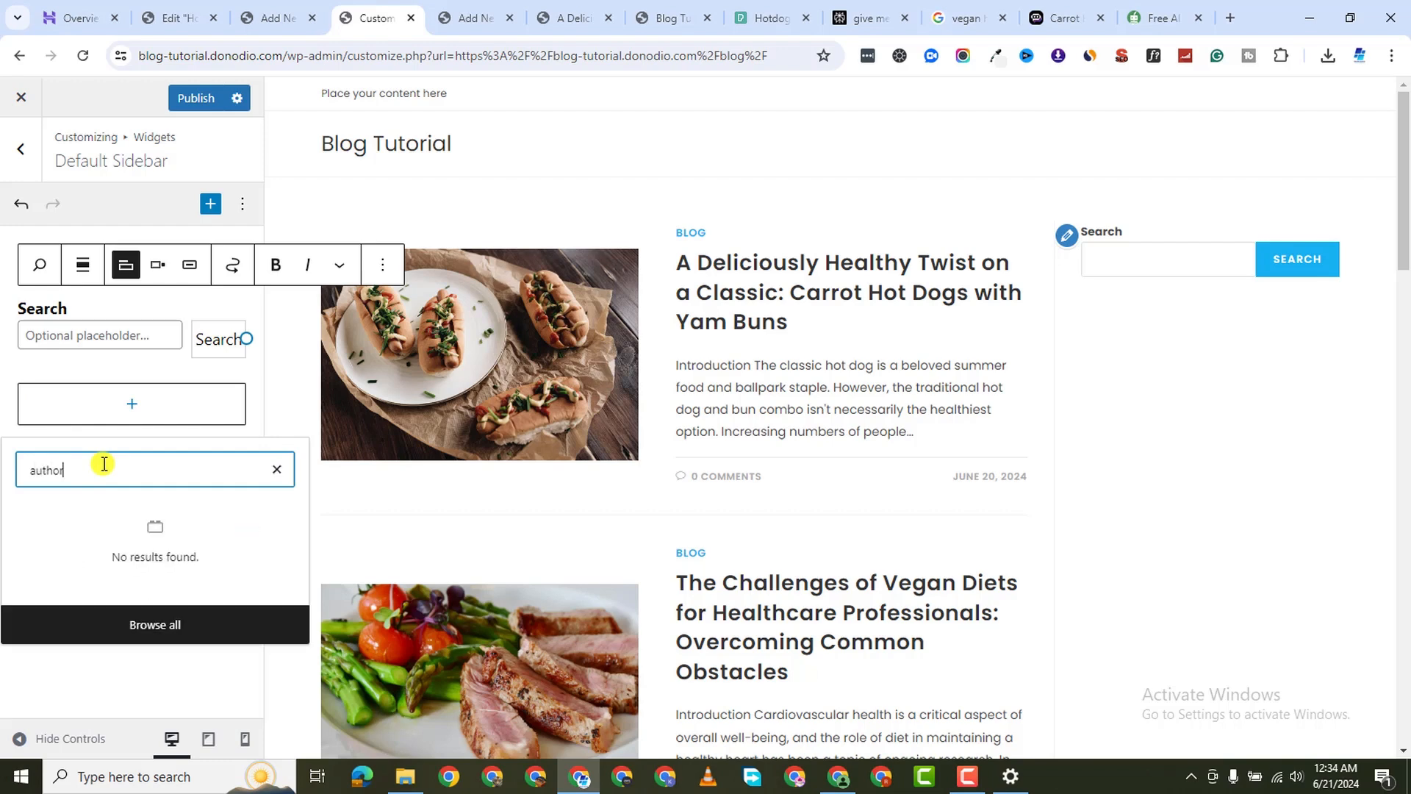
{"action": "key", "text": "BackSpace"}
{"action": "key", "text": "BackSpace"}
{"action": "key", "text": "BackSpace"}
{"action": "key", "text": "BackSpace"}
{"action": "type", "text": "a"}
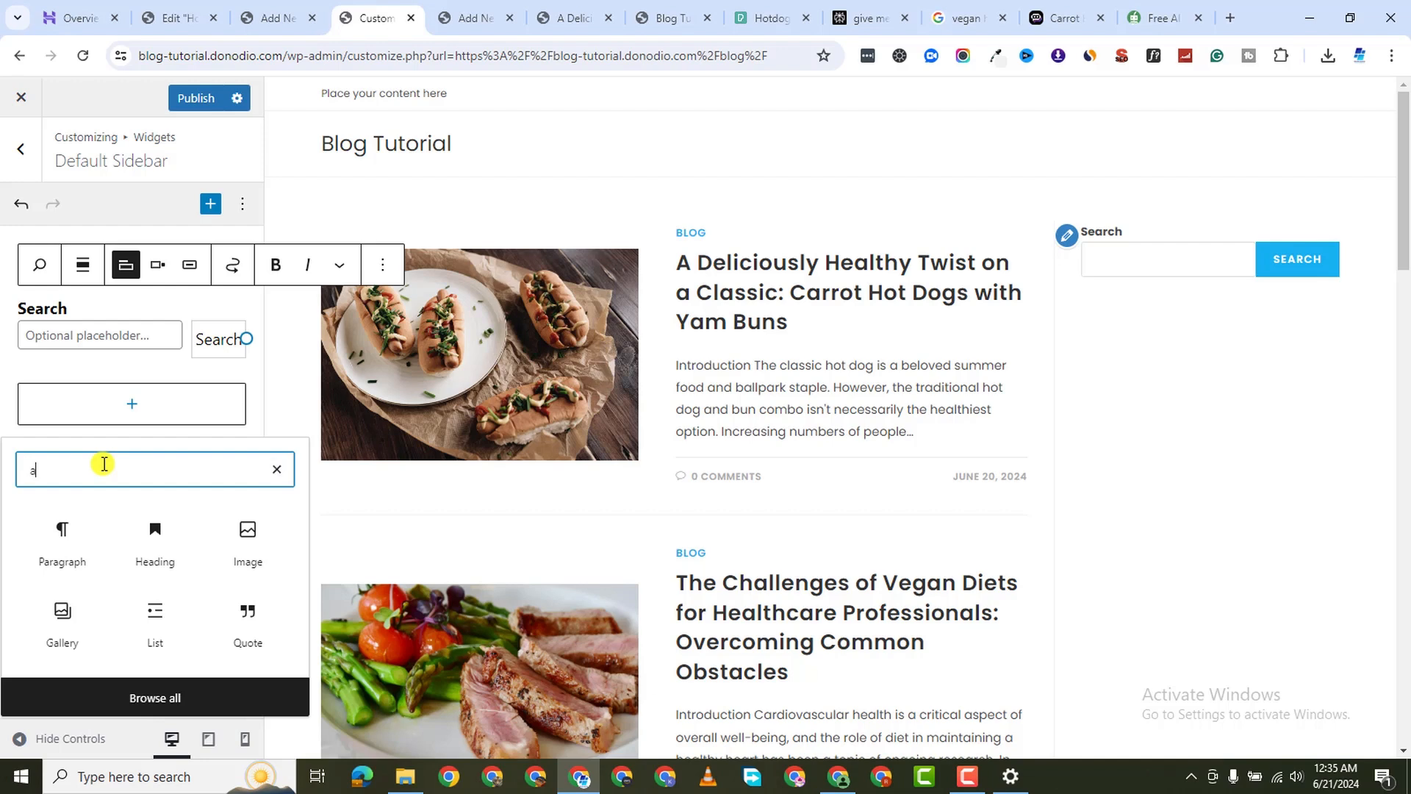
{"action": "type", "text": "bc"}
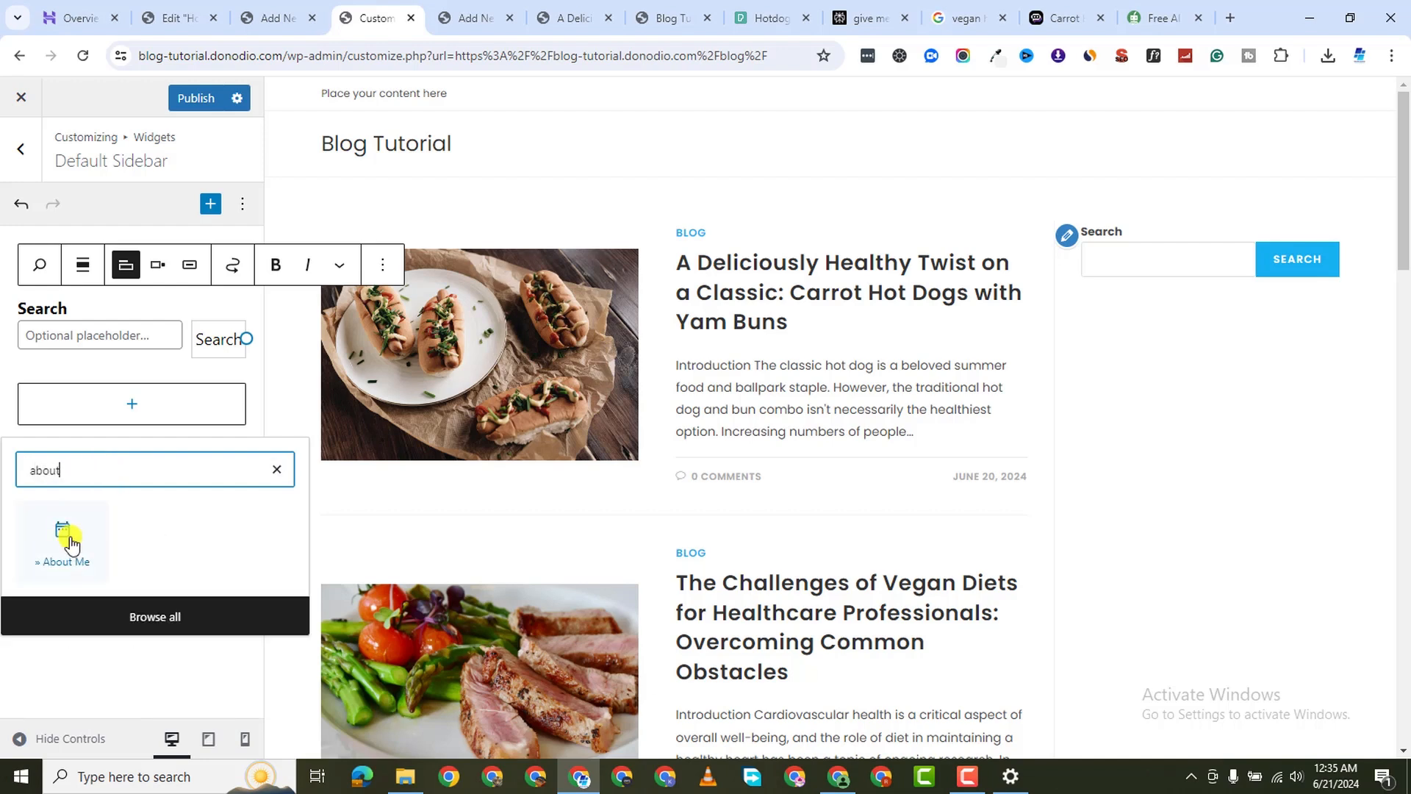
{"action": "left_click", "coordinate": [65, 542]}
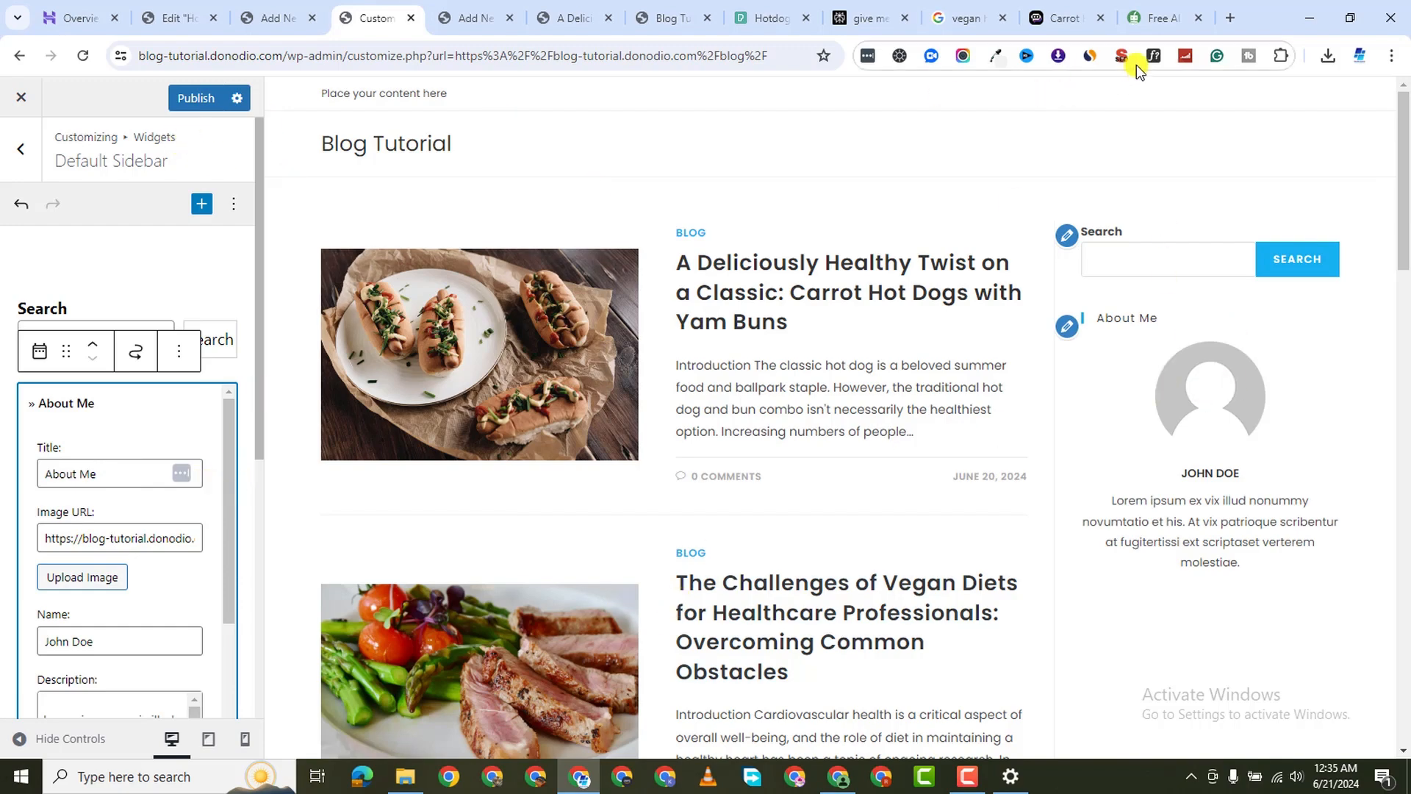
{"action": "left_click", "coordinate": [1161, 18]}
Search Pexels for 'woman' photos and browse the results
{"action": "left_click", "coordinate": [1198, 18]}
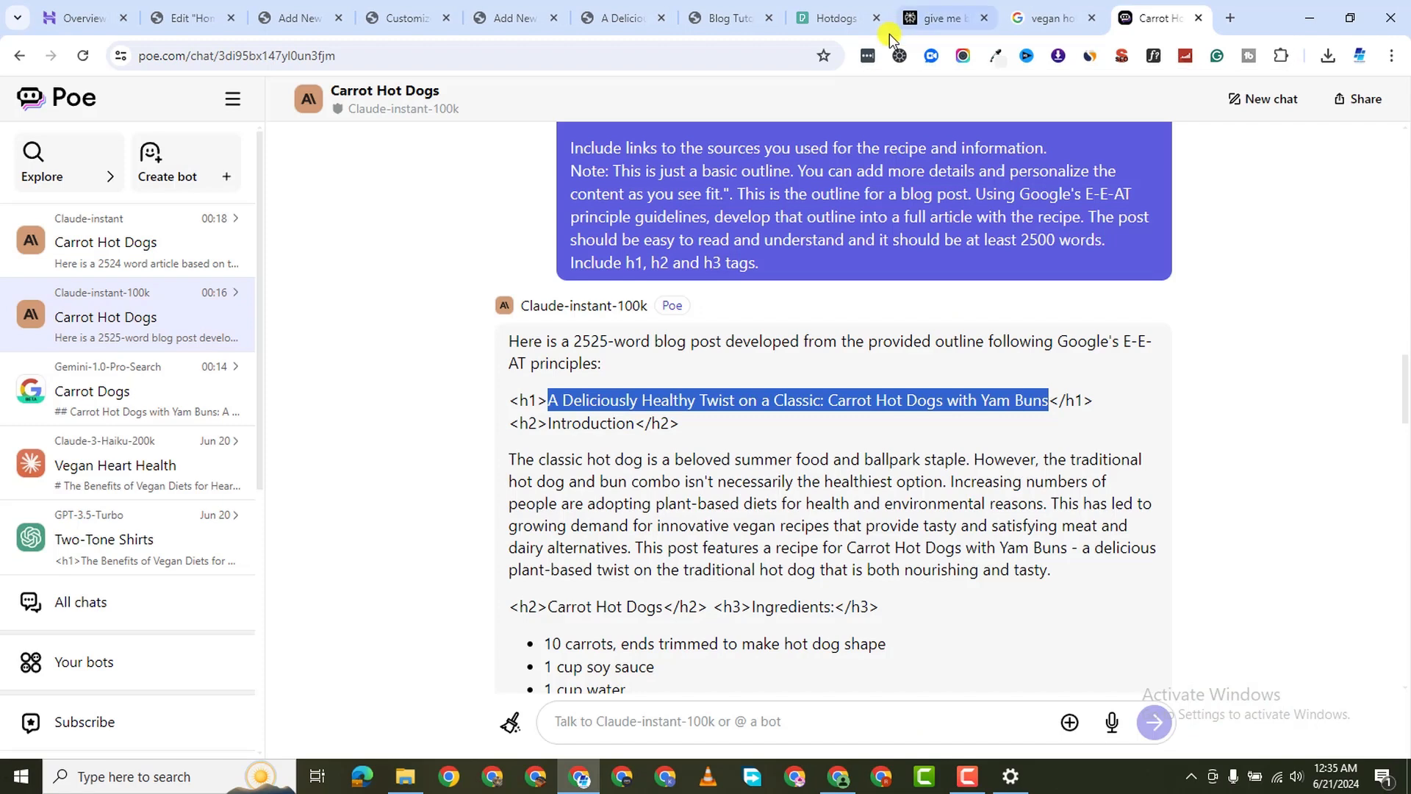
{"action": "left_click", "coordinate": [829, 20]}
{"action": "left_click", "coordinate": [405, 129]}
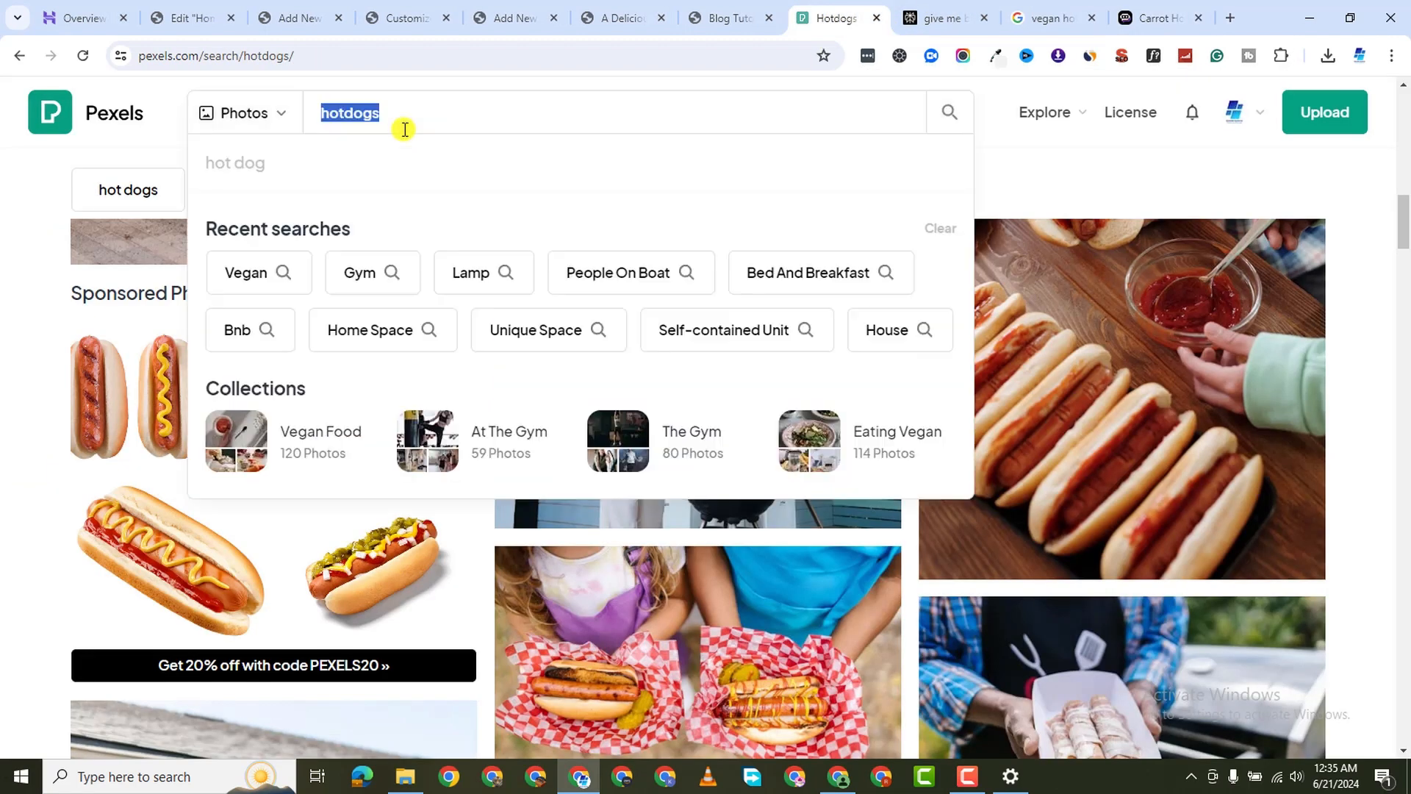
{"action": "type", "text": "woman"}
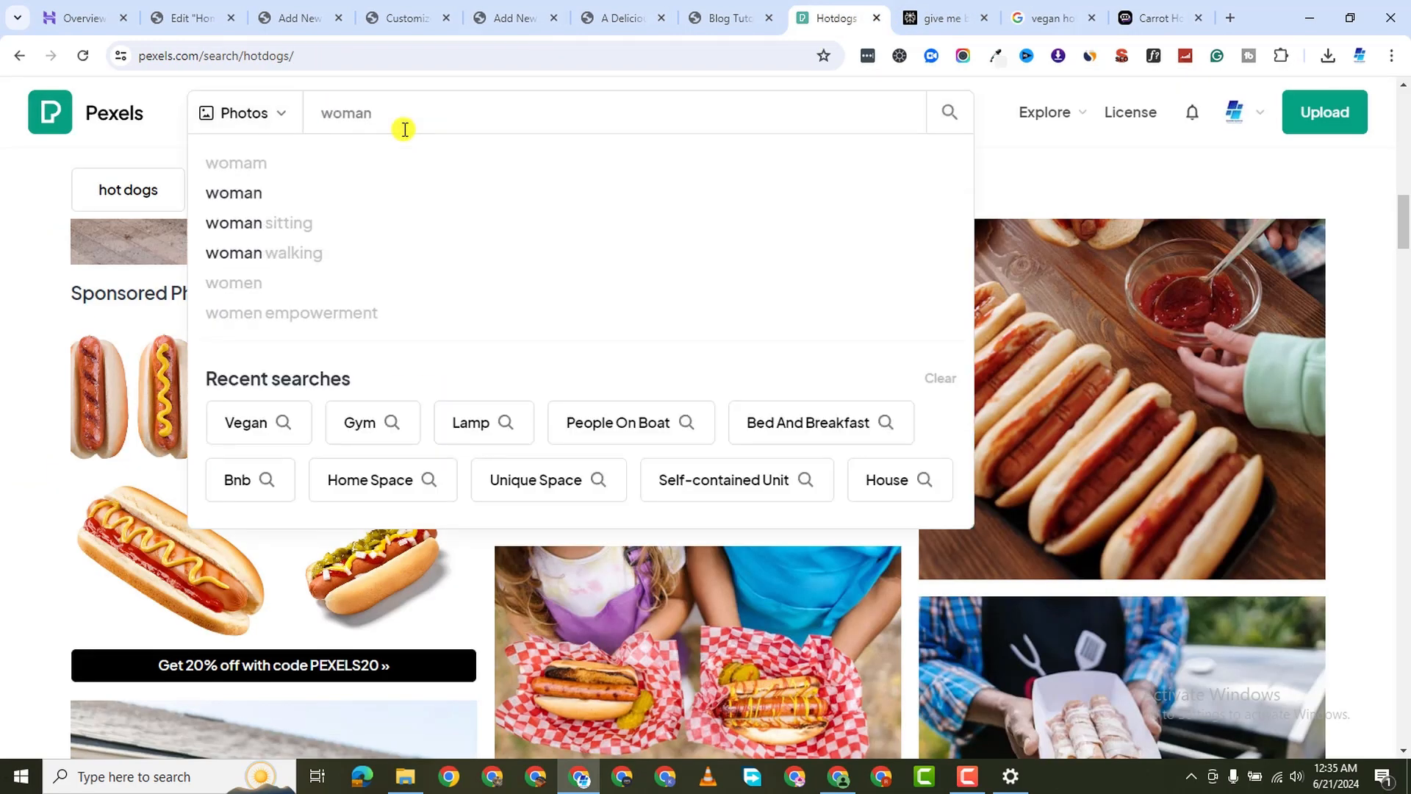
{"action": "key", "text": "Return"}
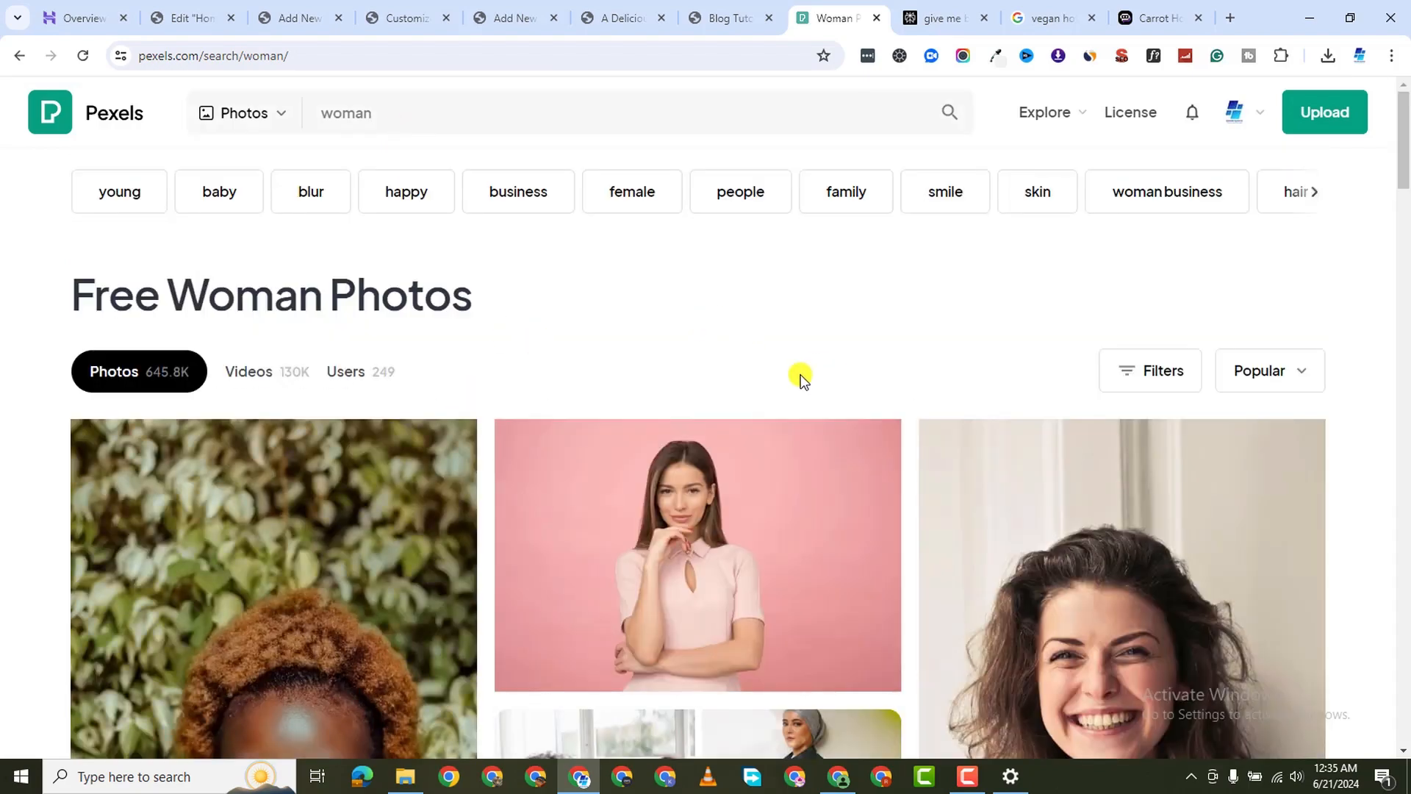
{"action": "scroll", "coordinate": [737, 447], "scroll_direction": "down", "scroll_amount": 3}
{"action": "scroll", "coordinate": [380, 500], "scroll_direction": "down", "scroll_amount": 10}
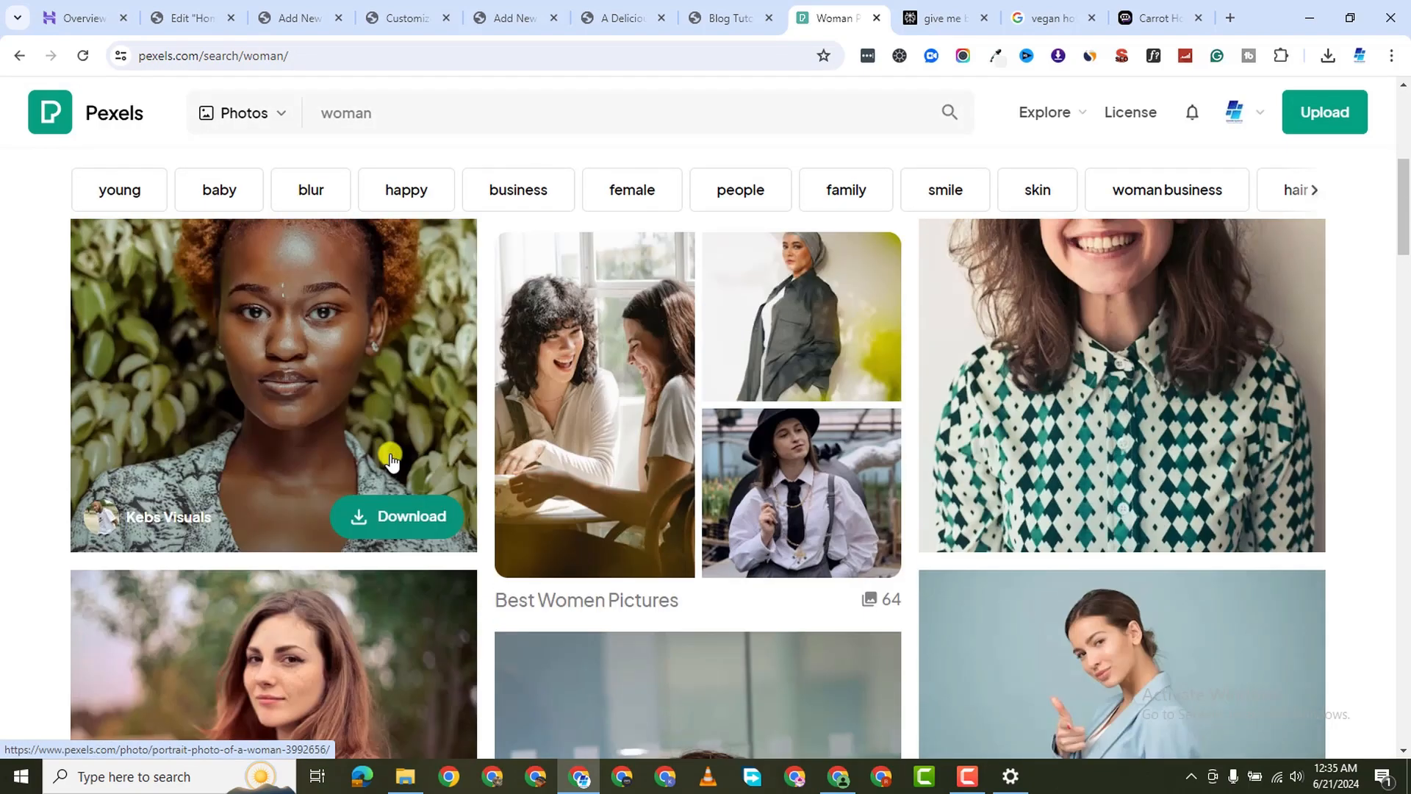
{"action": "scroll", "coordinate": [413, 476], "scroll_direction": "up", "scroll_amount": 10}
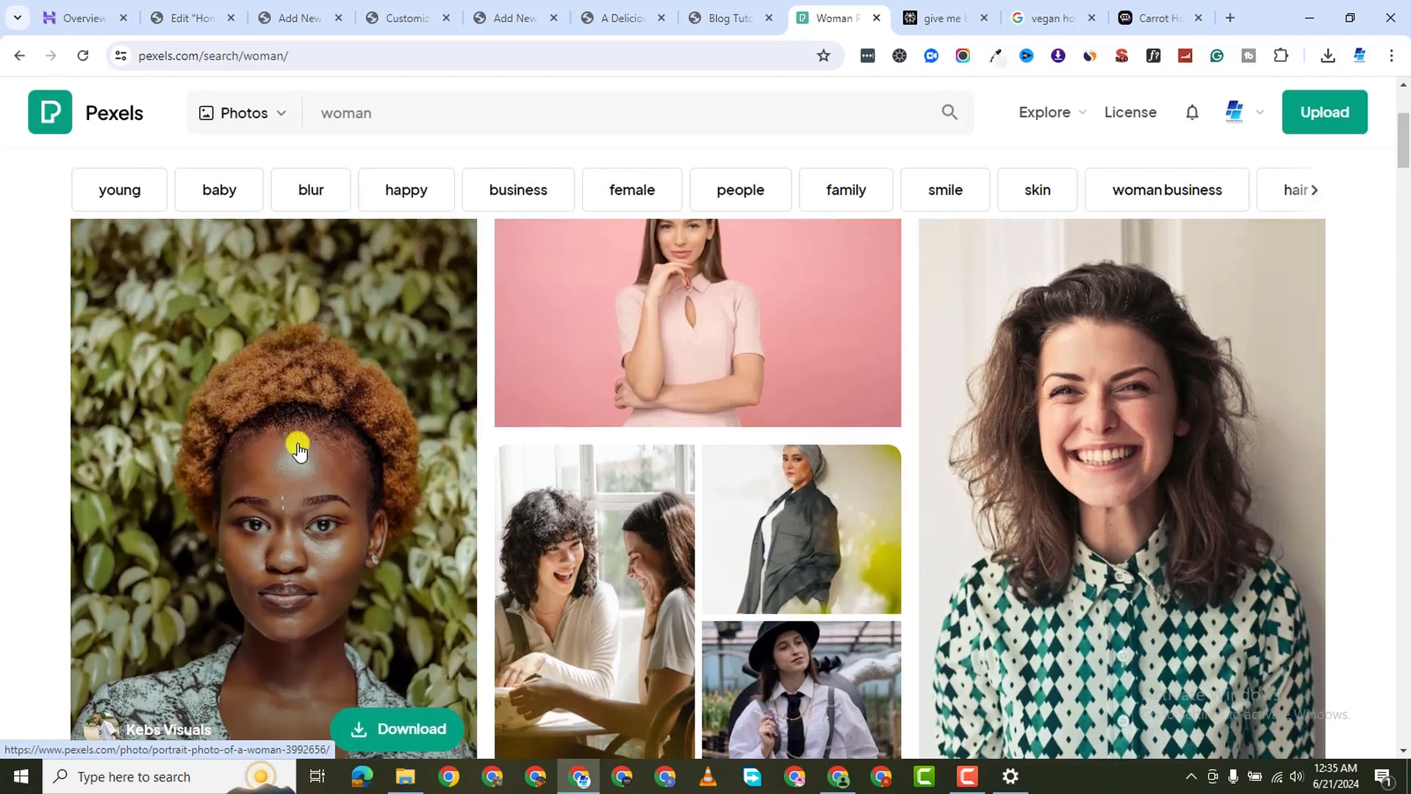
{"action": "scroll", "coordinate": [299, 444], "scroll_direction": "down", "scroll_amount": 4}
{"action": "scroll", "coordinate": [299, 448], "scroll_direction": "down", "scroll_amount": 14}
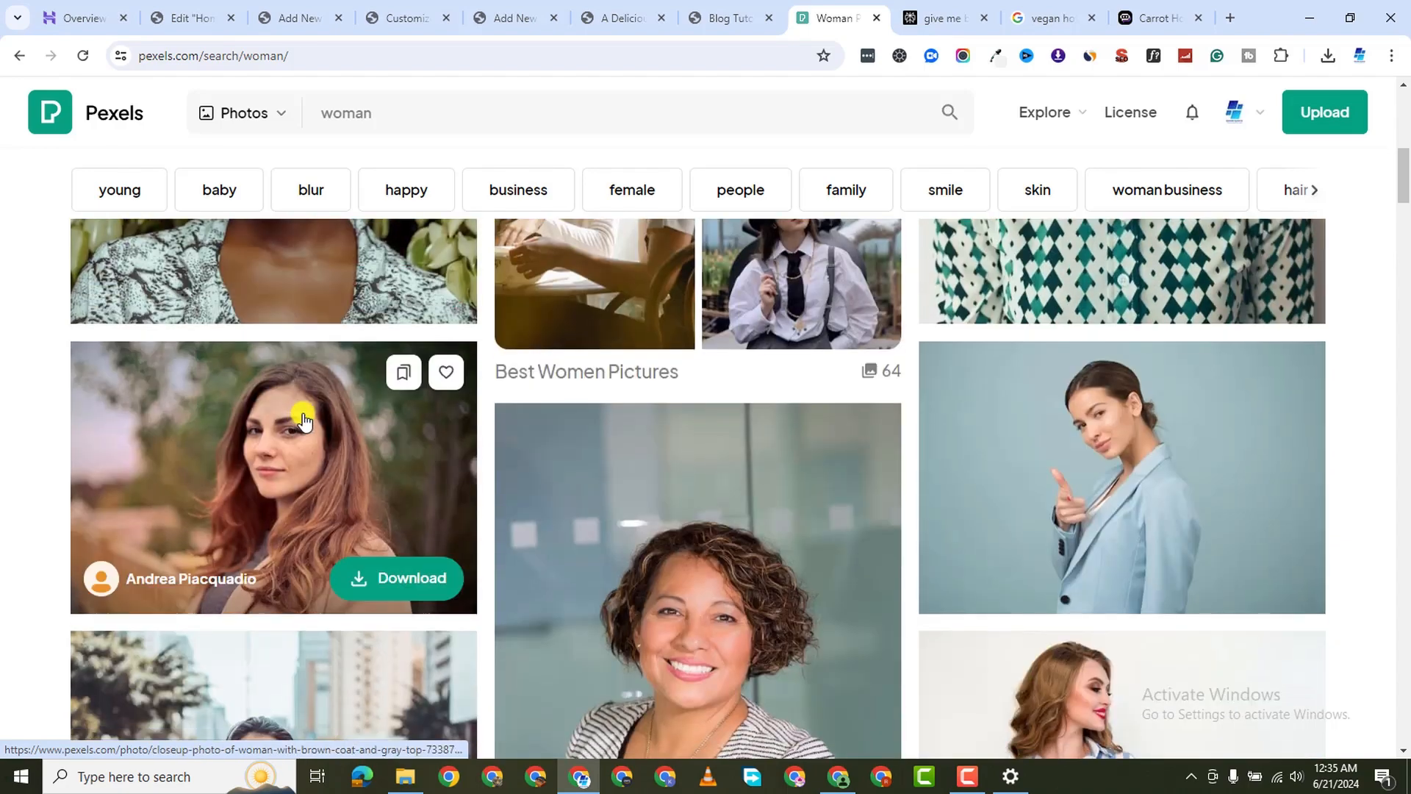
{"action": "scroll", "coordinate": [305, 421], "scroll_direction": "down", "scroll_amount": 10}
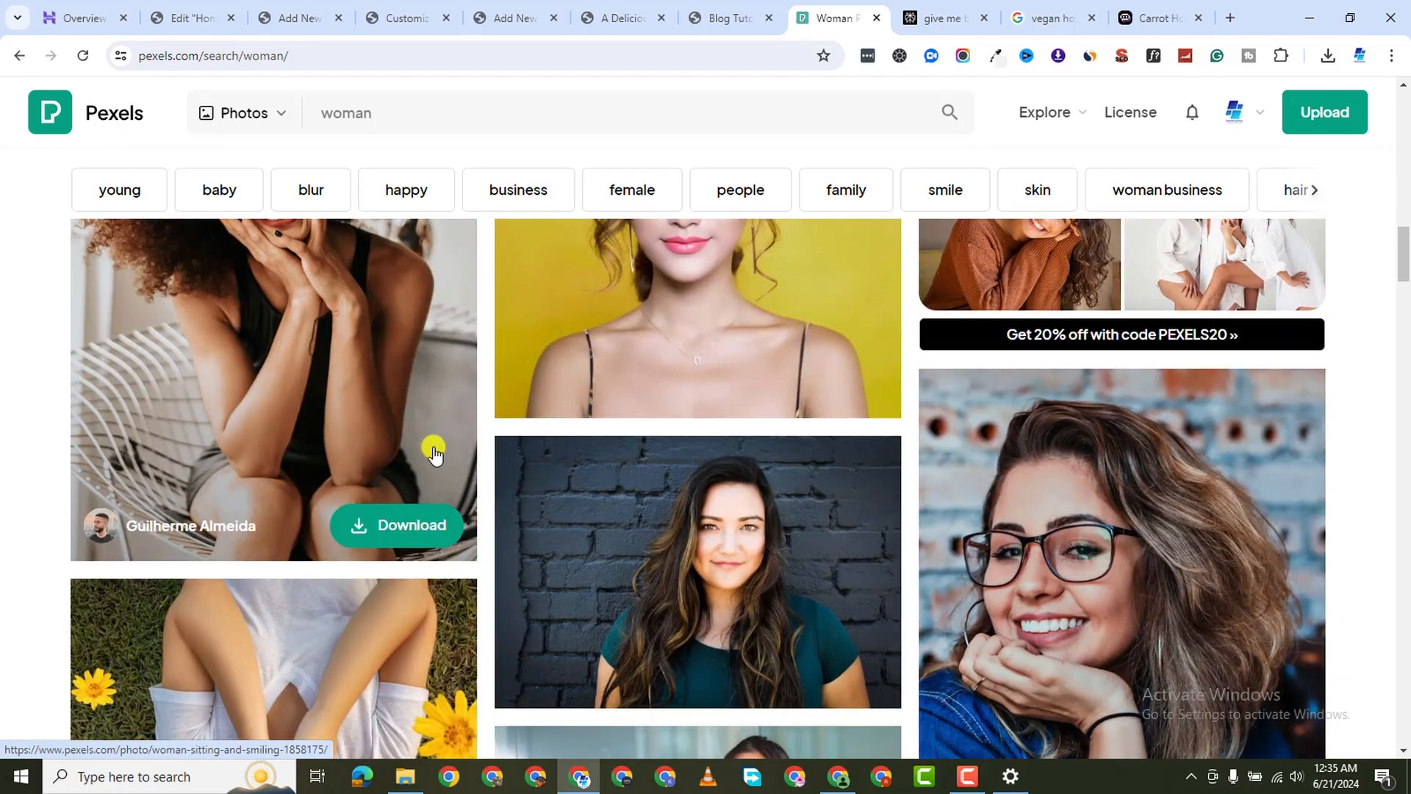
{"action": "scroll", "coordinate": [494, 444], "scroll_direction": "down", "scroll_amount": 10}
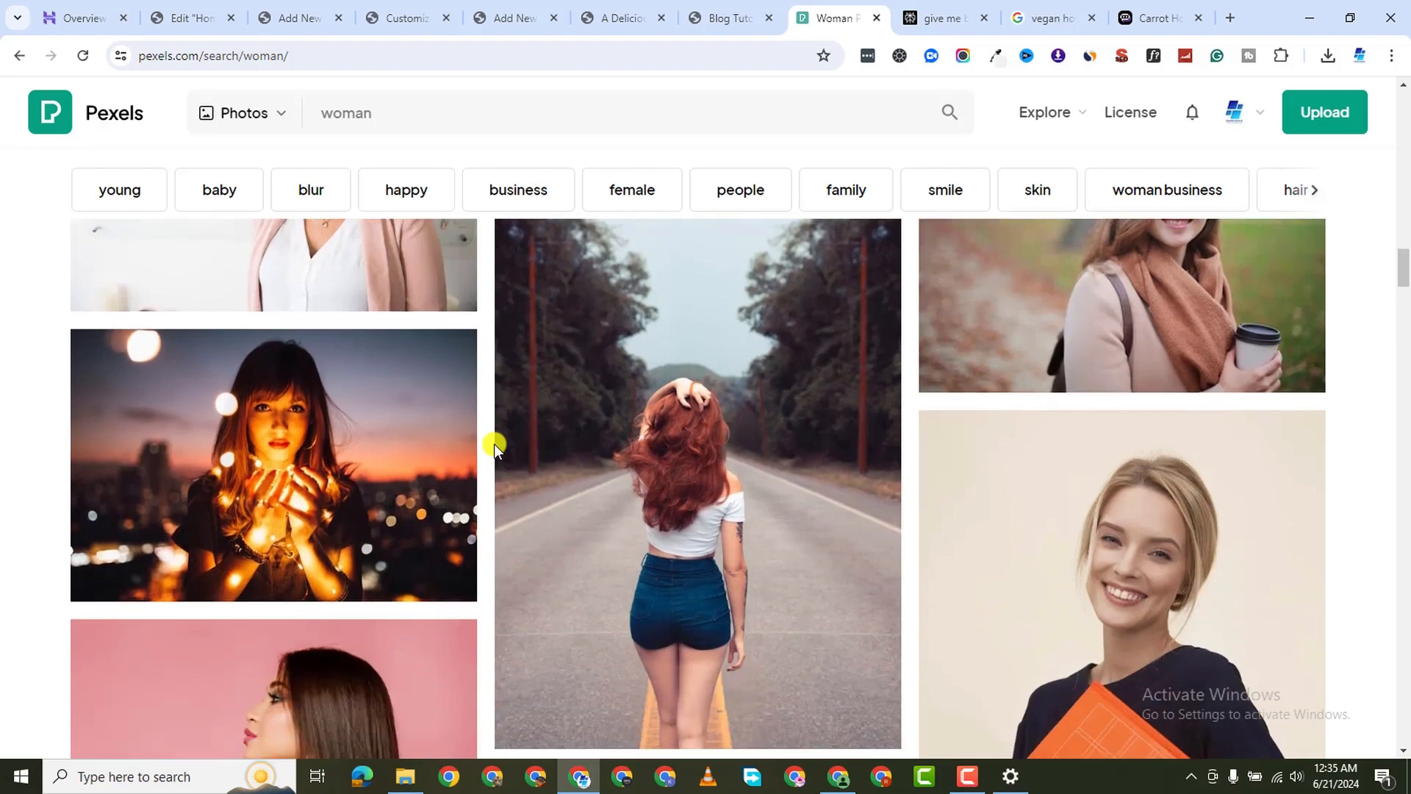
{"action": "scroll", "coordinate": [494, 444], "scroll_direction": "down", "scroll_amount": 10}
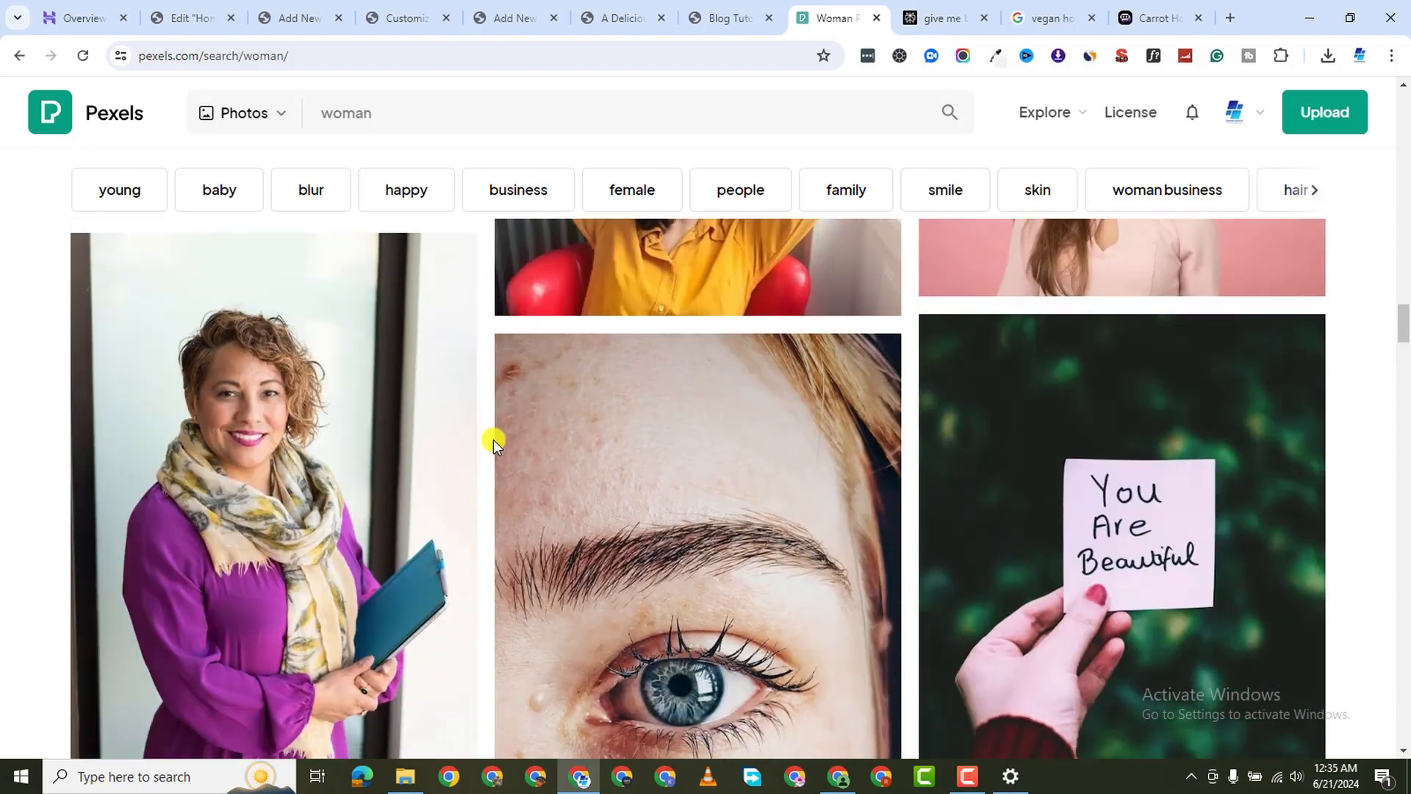
{"action": "scroll", "coordinate": [462, 461], "scroll_direction": "down", "scroll_amount": 10}
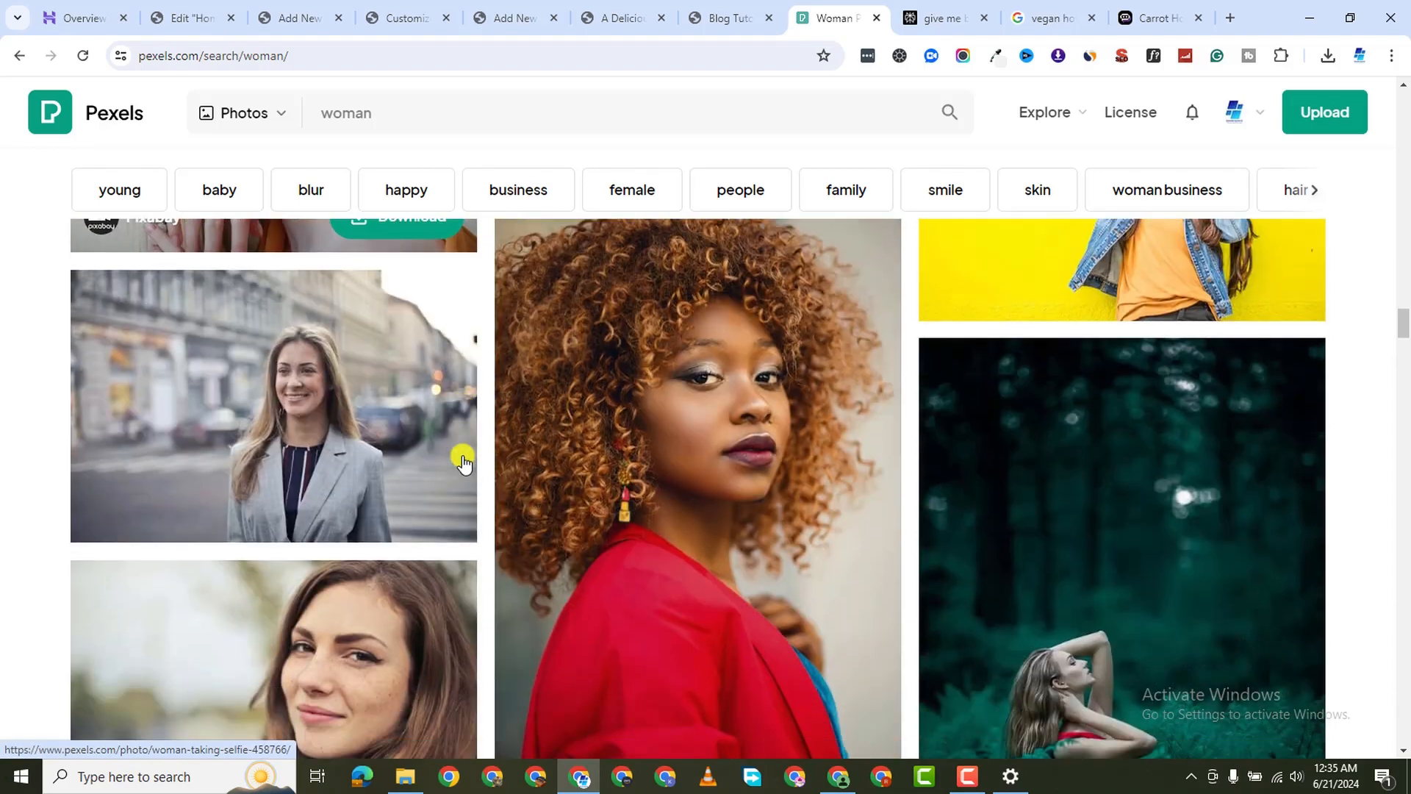
{"action": "scroll", "coordinate": [483, 440], "scroll_direction": "up", "scroll_amount": 7}
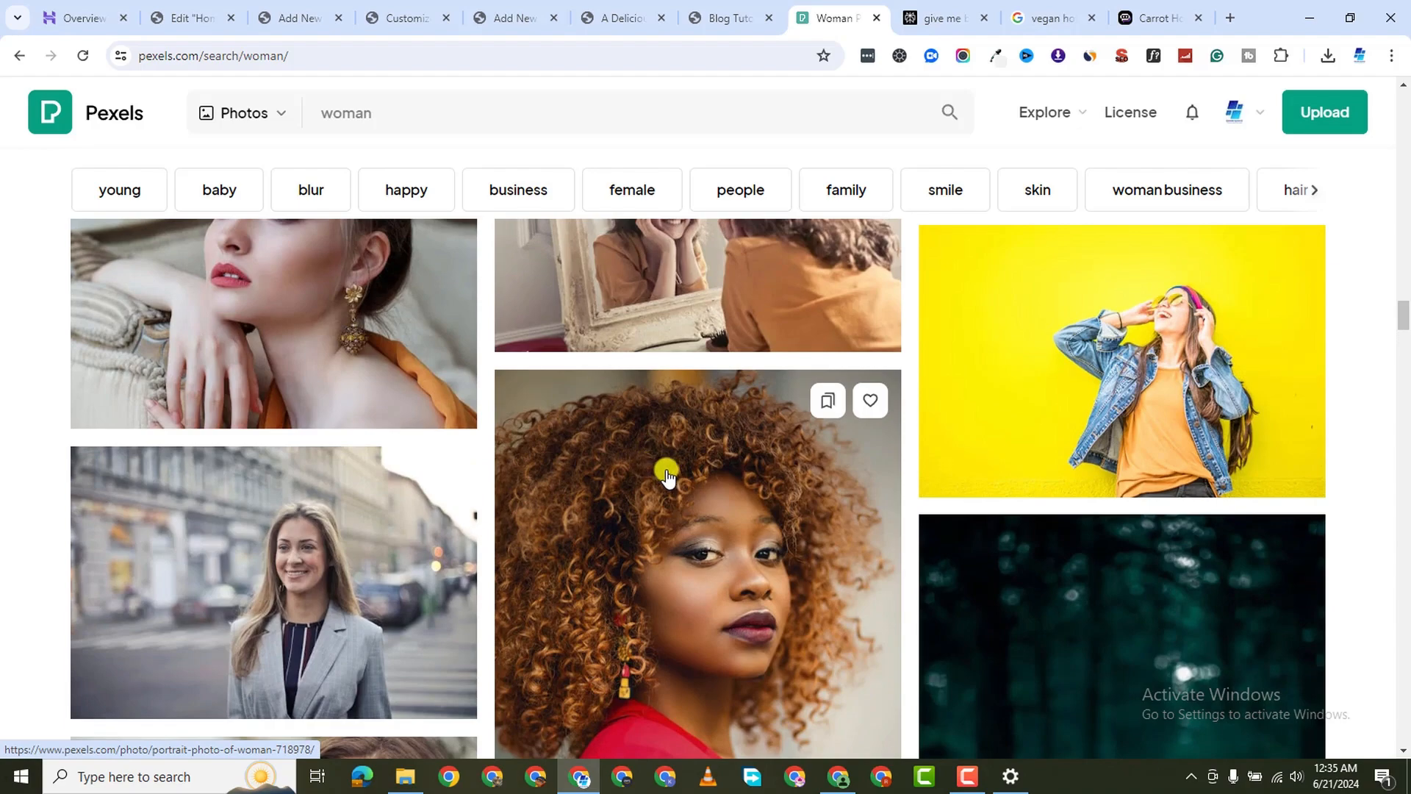
{"action": "scroll", "coordinate": [526, 510], "scroll_direction": "down", "scroll_amount": 8}
{"action": "scroll", "coordinate": [517, 506], "scroll_direction": "down", "scroll_amount": 11}
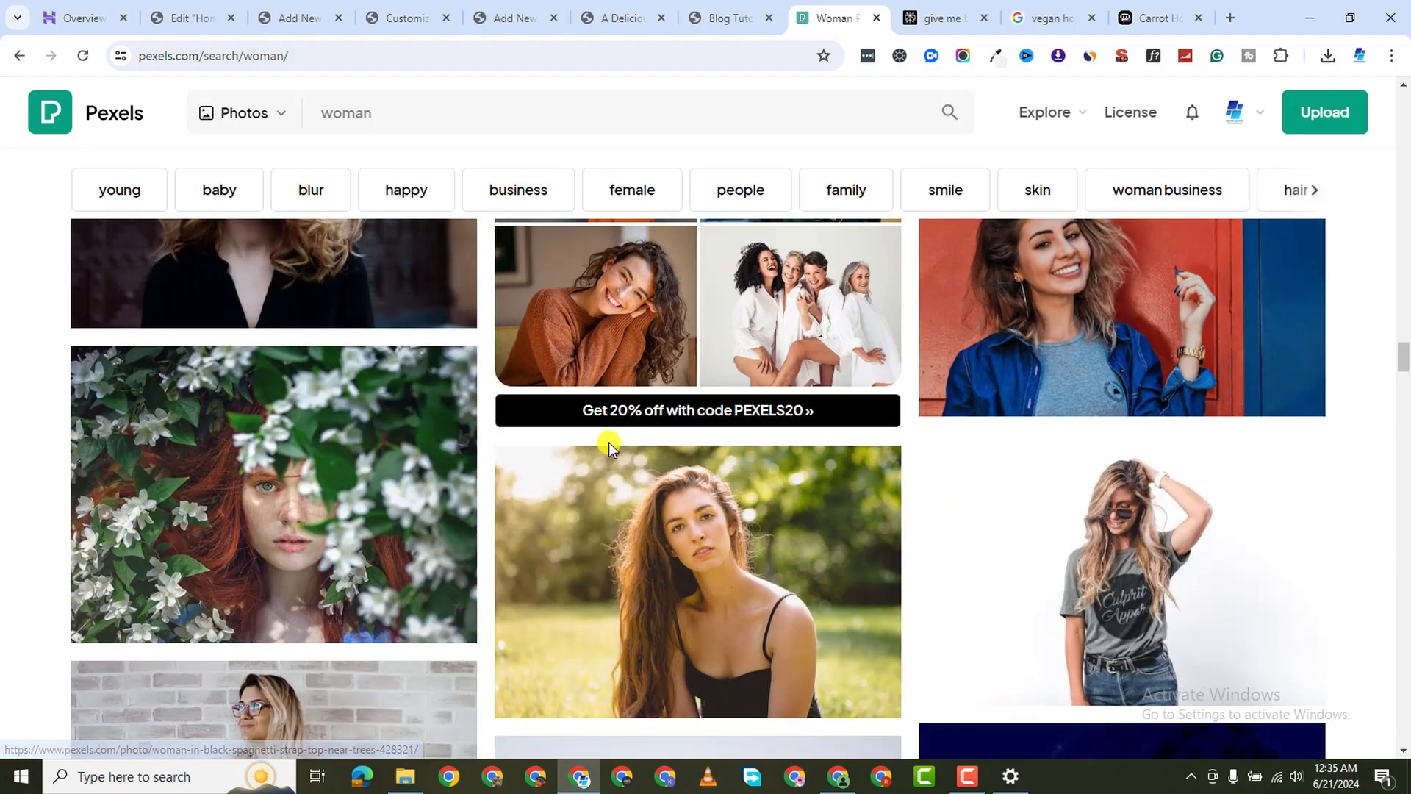
{"action": "scroll", "coordinate": [618, 527], "scroll_direction": "down", "scroll_amount": 5}
{"action": "scroll", "coordinate": [618, 515], "scroll_direction": "up", "scroll_amount": 4}
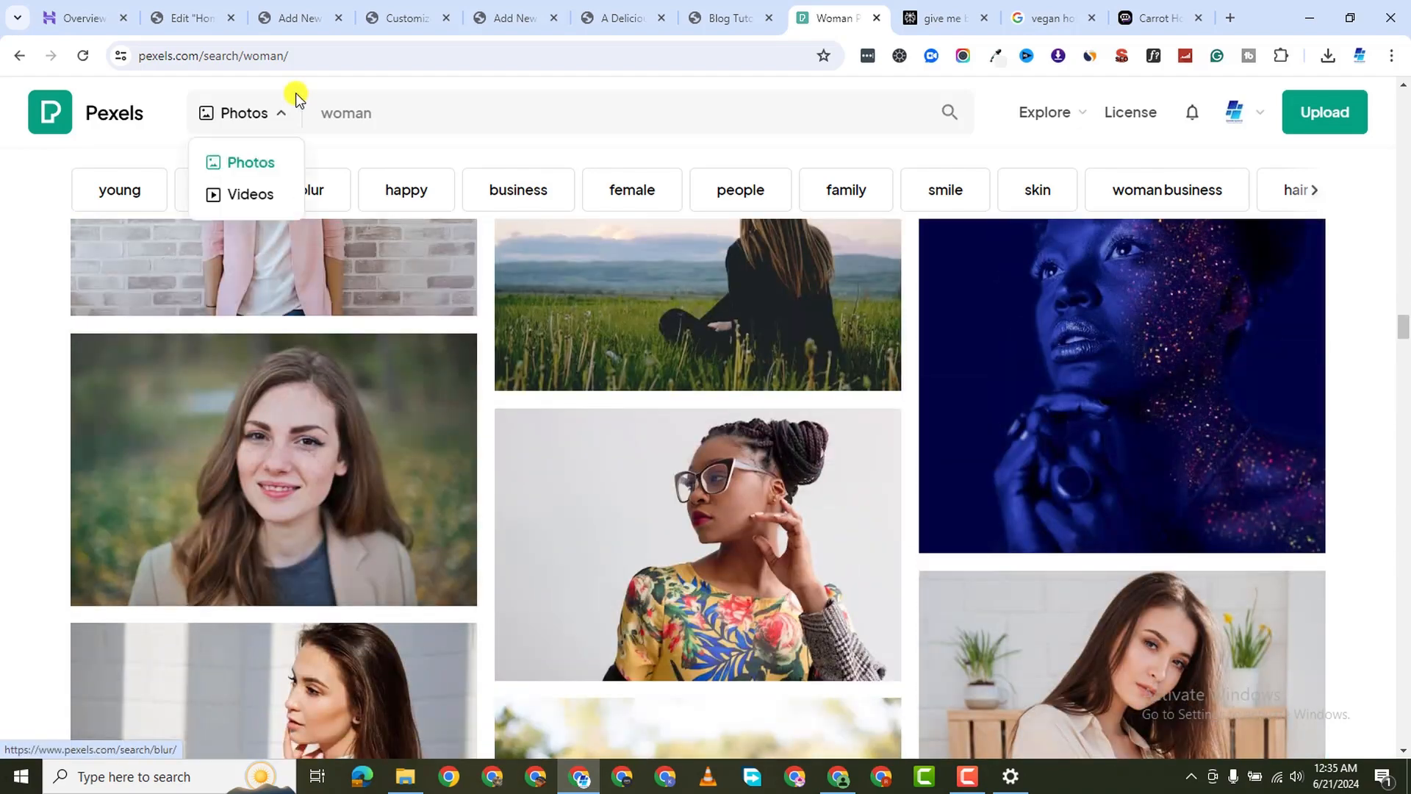
Refine the search to 'black woman' and open the headscarf photo in a new tab
{"action": "left_click", "coordinate": [314, 110]}
{"action": "type", "text": "black"}
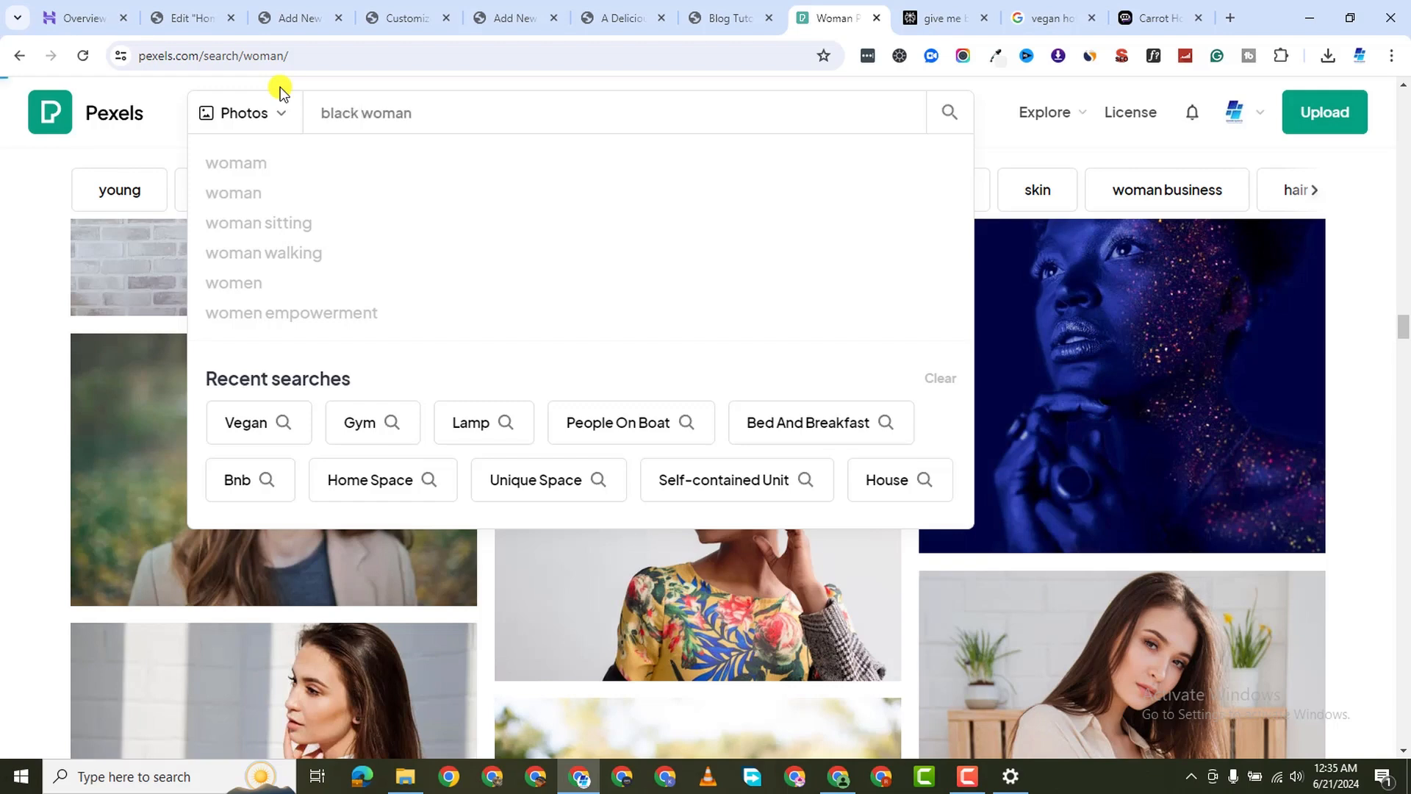
{"action": "key", "text": "Return"}
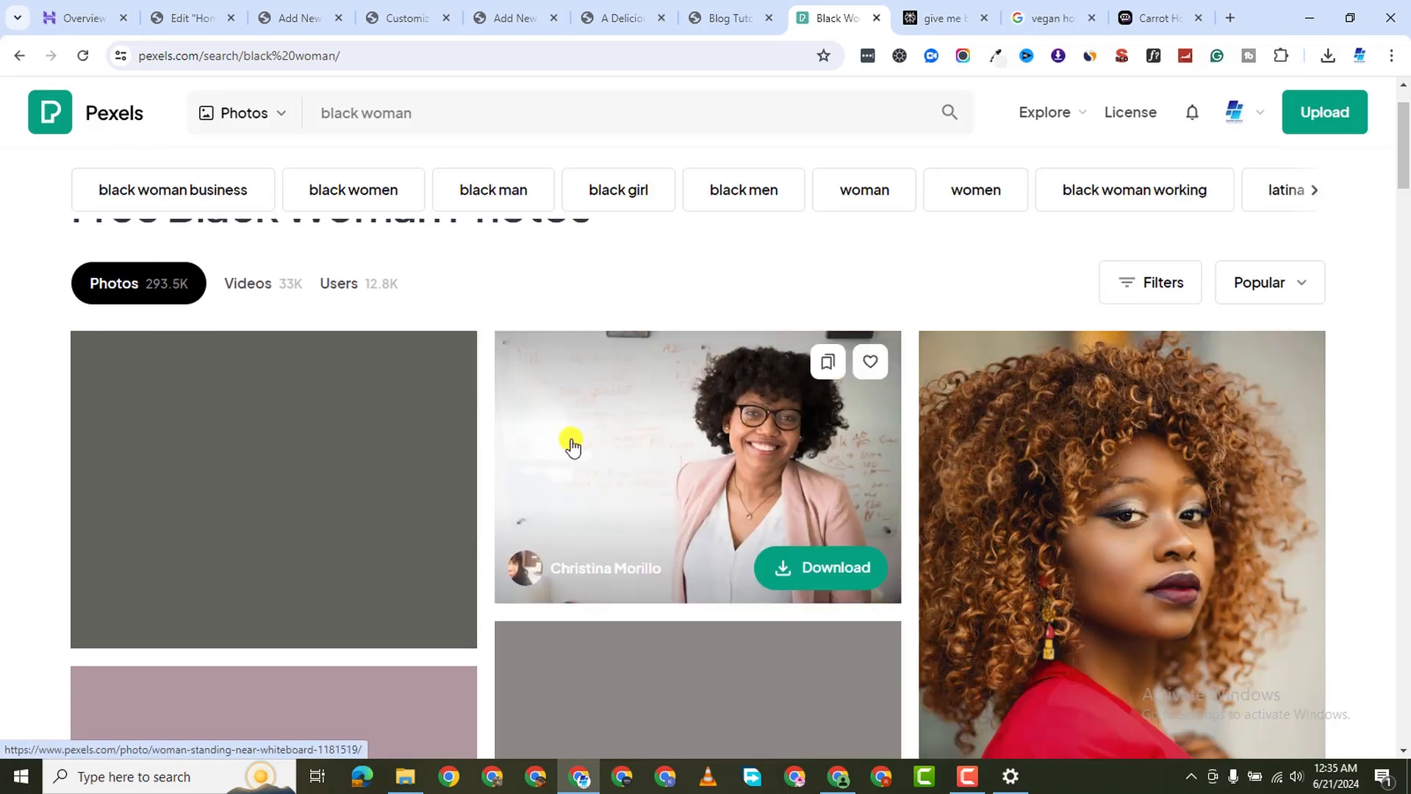
{"action": "scroll", "coordinate": [588, 456], "scroll_direction": "down", "scroll_amount": 5}
{"action": "scroll", "coordinate": [623, 463], "scroll_direction": "down", "scroll_amount": 1}
{"action": "scroll", "coordinate": [647, 444], "scroll_direction": "up", "scroll_amount": 3}
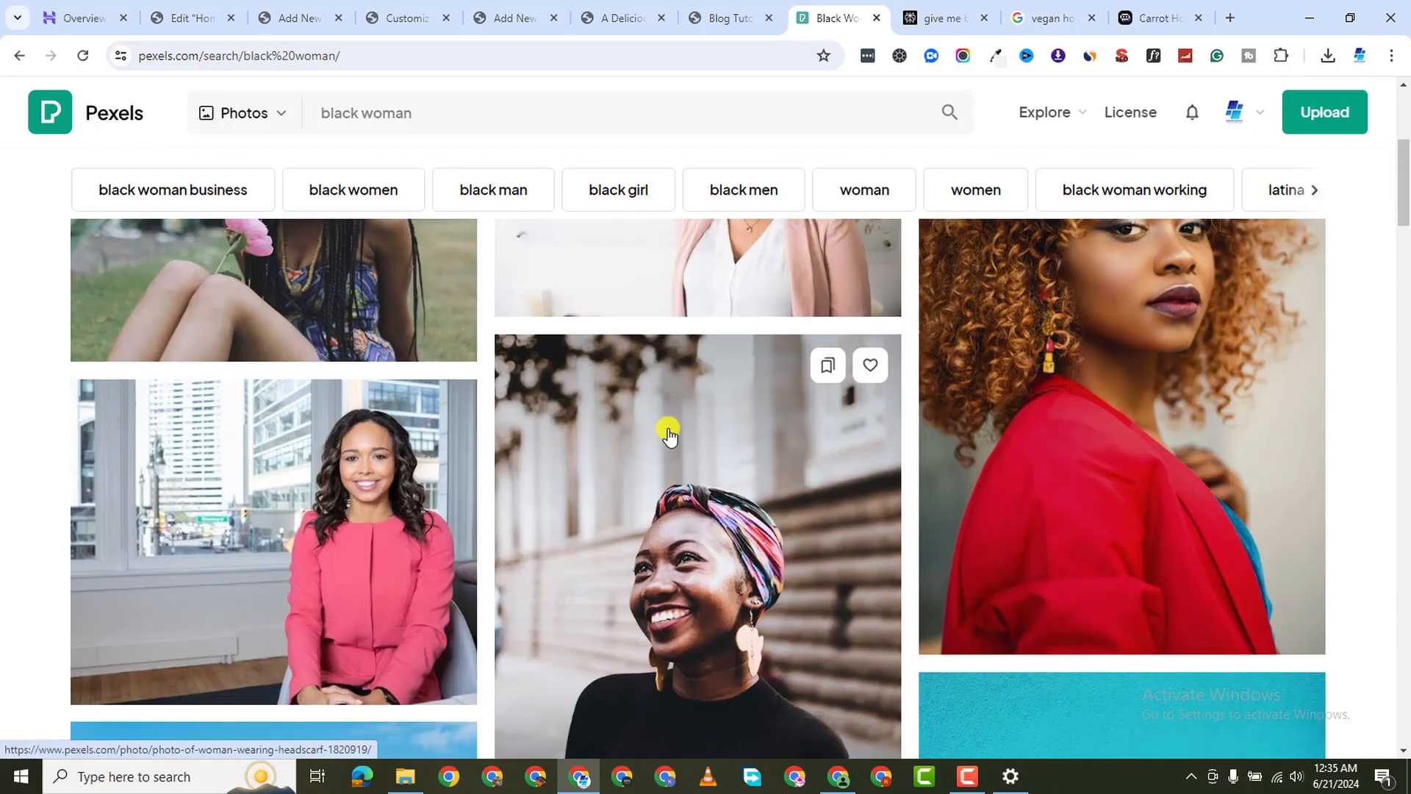
{"action": "scroll", "coordinate": [691, 449], "scroll_direction": "down", "scroll_amount": 2}
{"action": "right_click", "coordinate": [621, 360]}
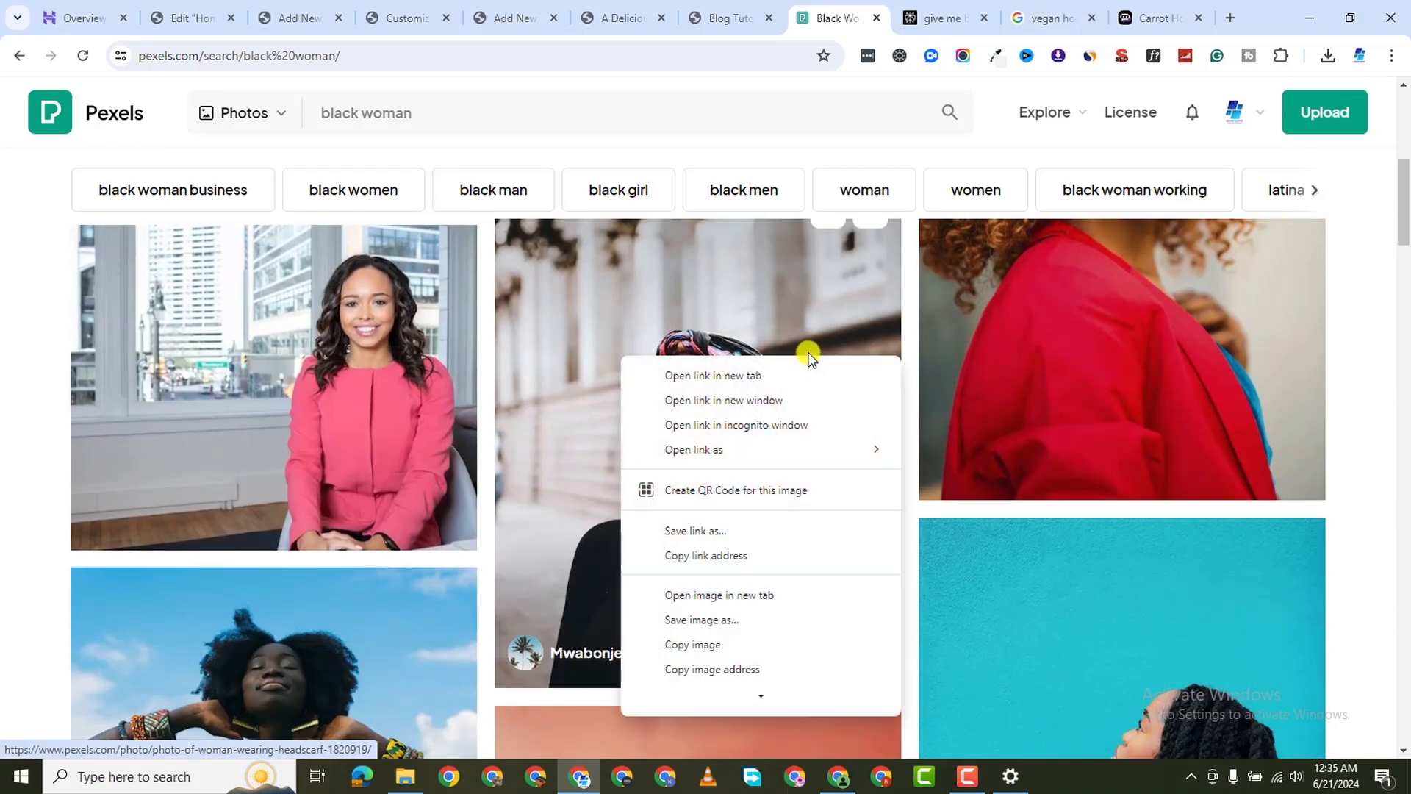
{"action": "left_click", "coordinate": [812, 371]}
{"action": "scroll", "coordinate": [765, 500], "scroll_direction": "down", "scroll_amount": 5}
{"action": "scroll", "coordinate": [786, 496], "scroll_direction": "down", "scroll_amount": 10}
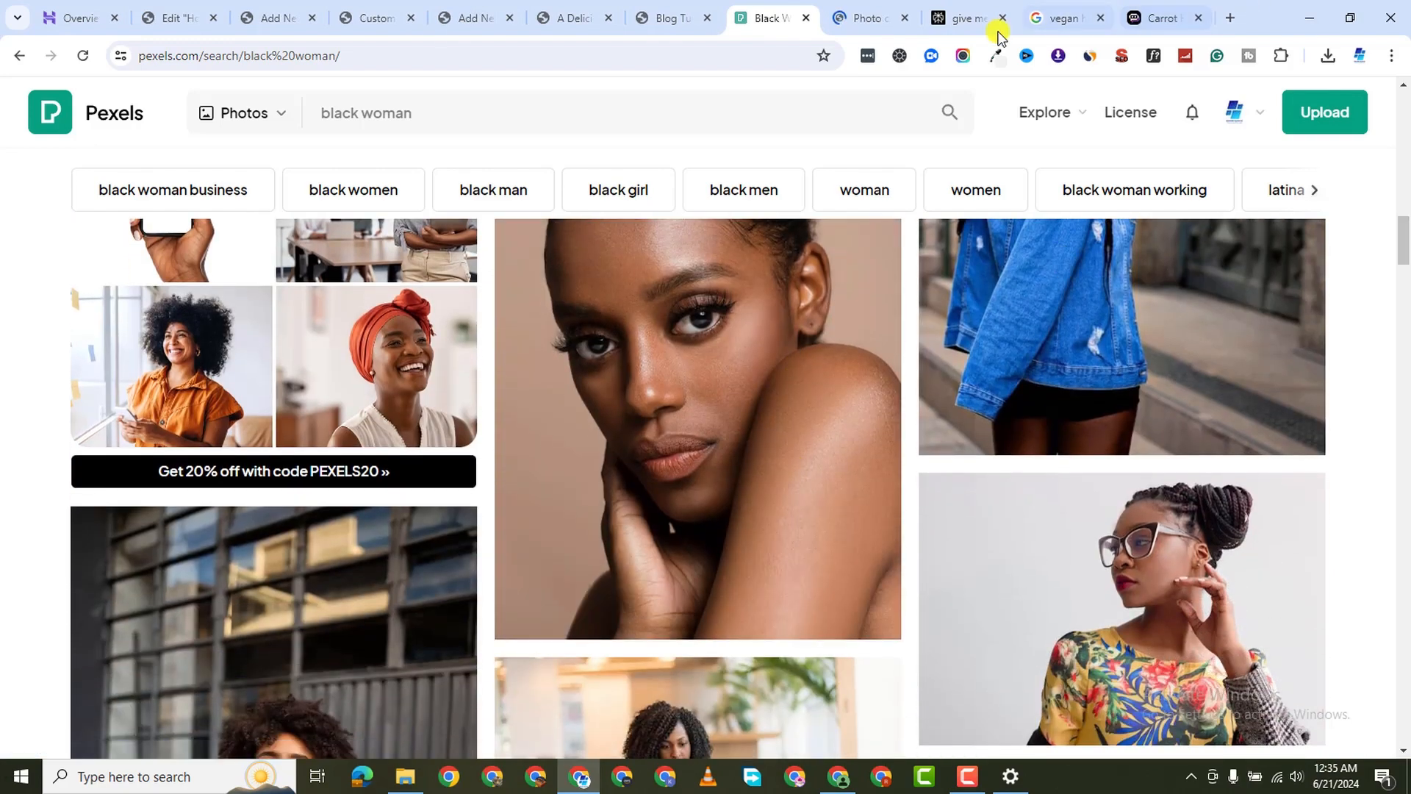
Download the headscarf photo at Medium size
{"action": "left_click", "coordinate": [847, 18]}
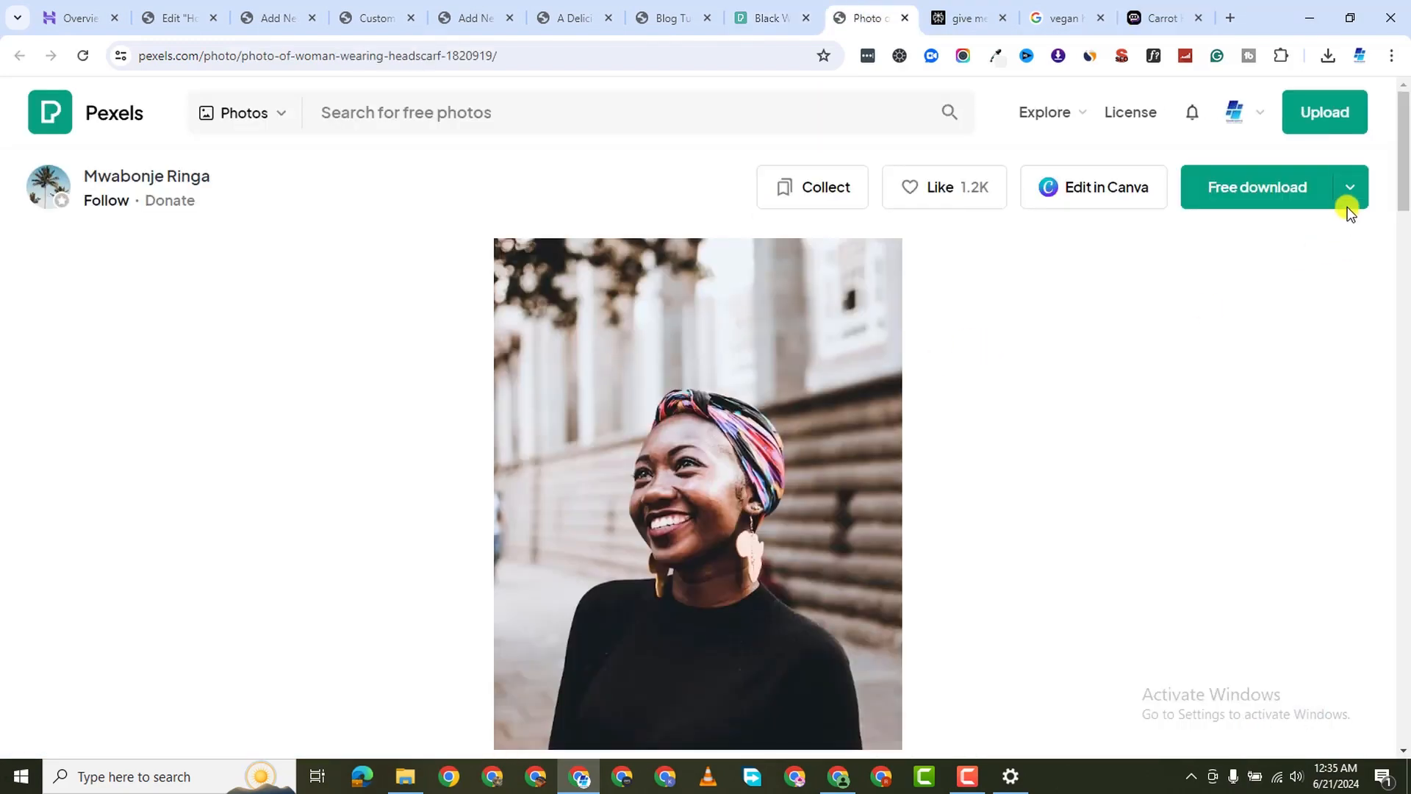
{"action": "left_click", "coordinate": [1350, 188]}
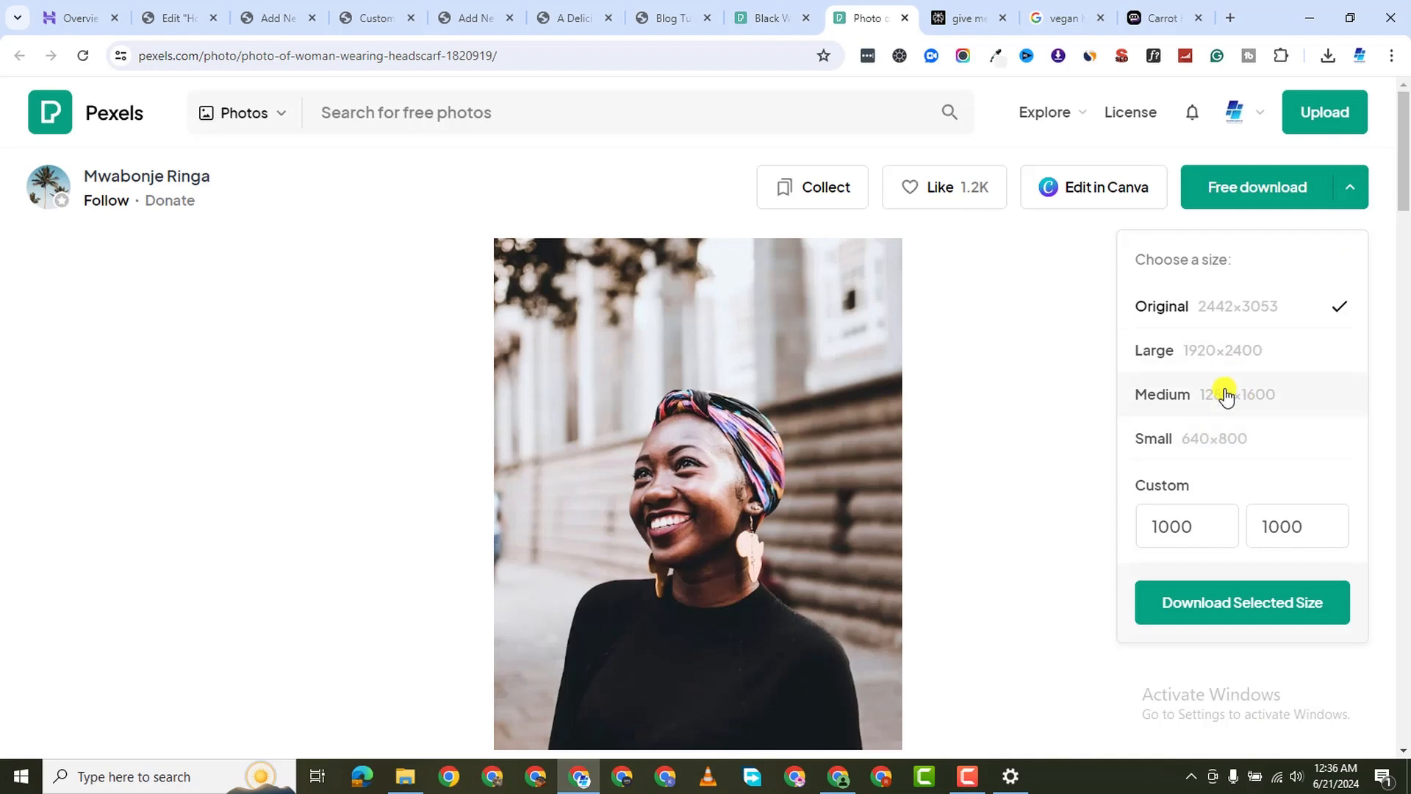
{"action": "left_click", "coordinate": [1225, 394]}
{"action": "left_click", "coordinate": [1252, 602]}
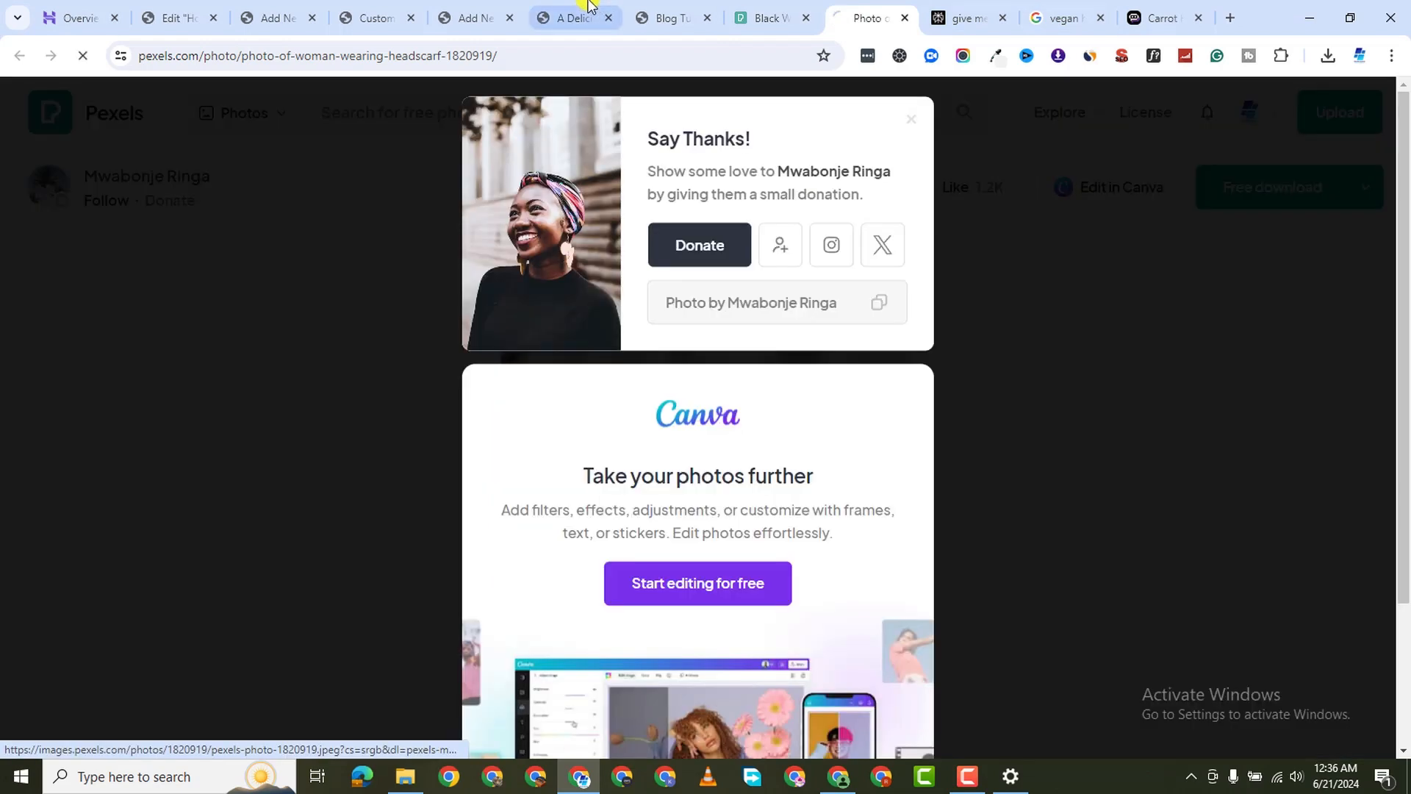
Load the WordPress admin dashboard by trimming the post editor's address
{"action": "left_click", "coordinate": [661, 22]}
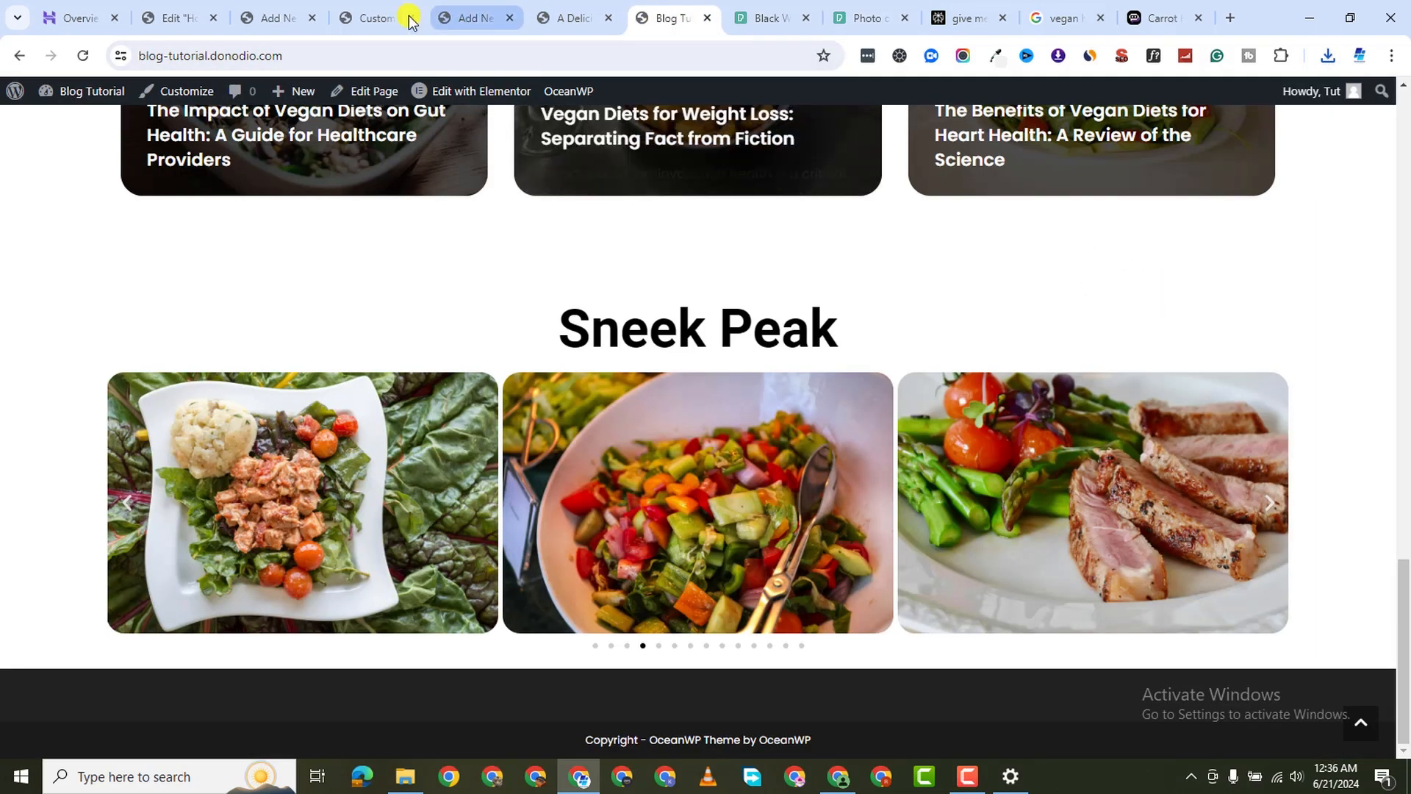
{"action": "left_click", "coordinate": [277, 16]}
{"action": "left_click", "coordinate": [194, 20]}
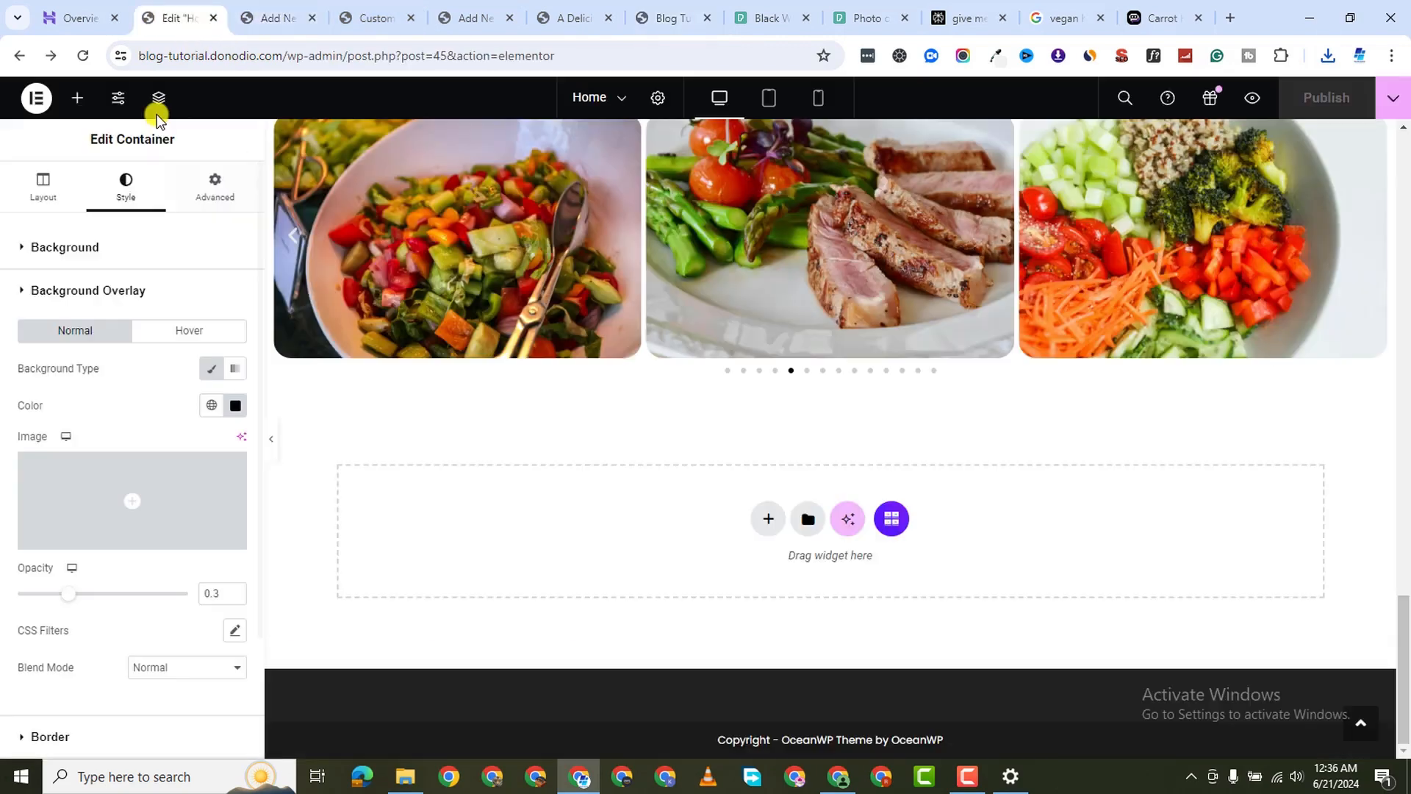
{"action": "left_click", "coordinate": [280, 17]}
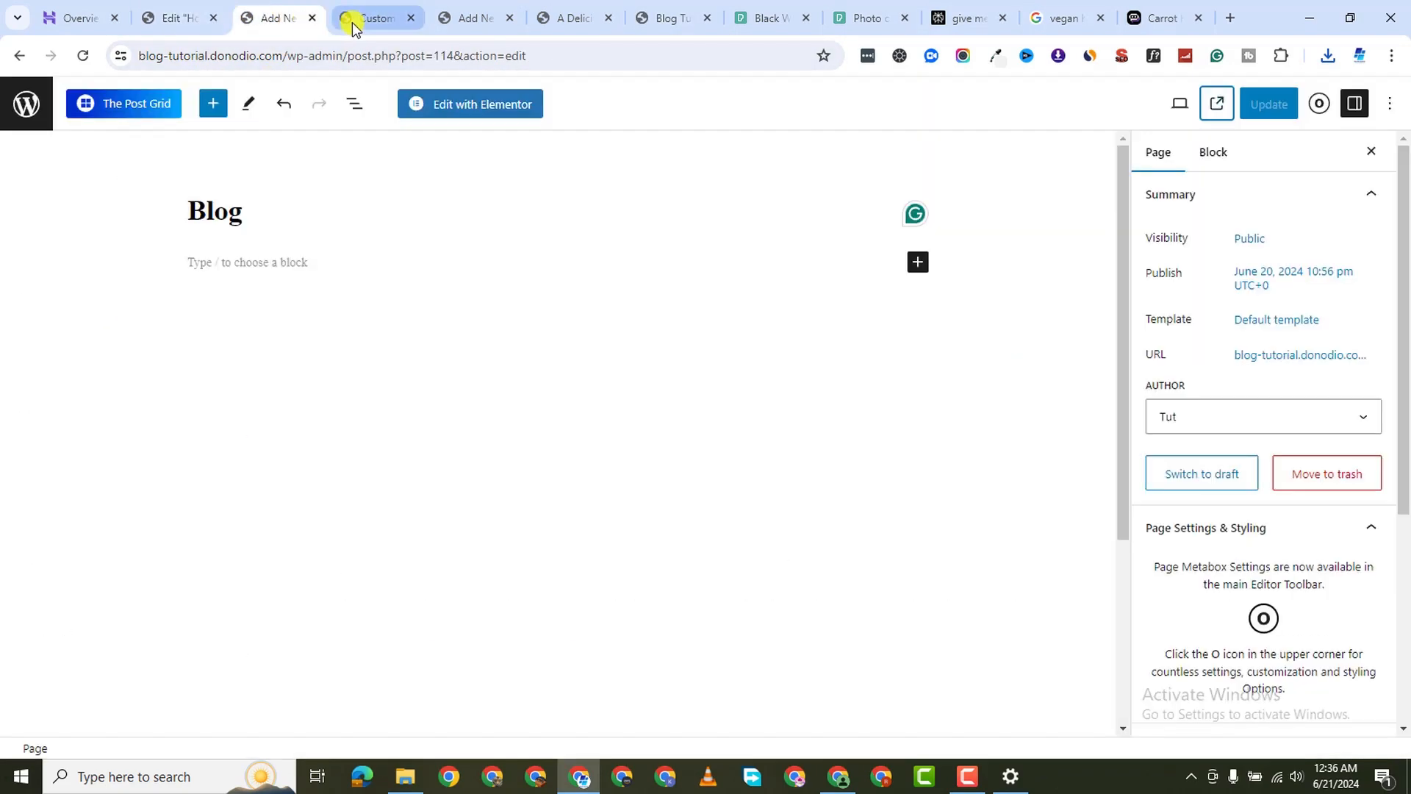
{"action": "left_click", "coordinate": [353, 27]}
{"action": "left_click", "coordinate": [483, 28]}
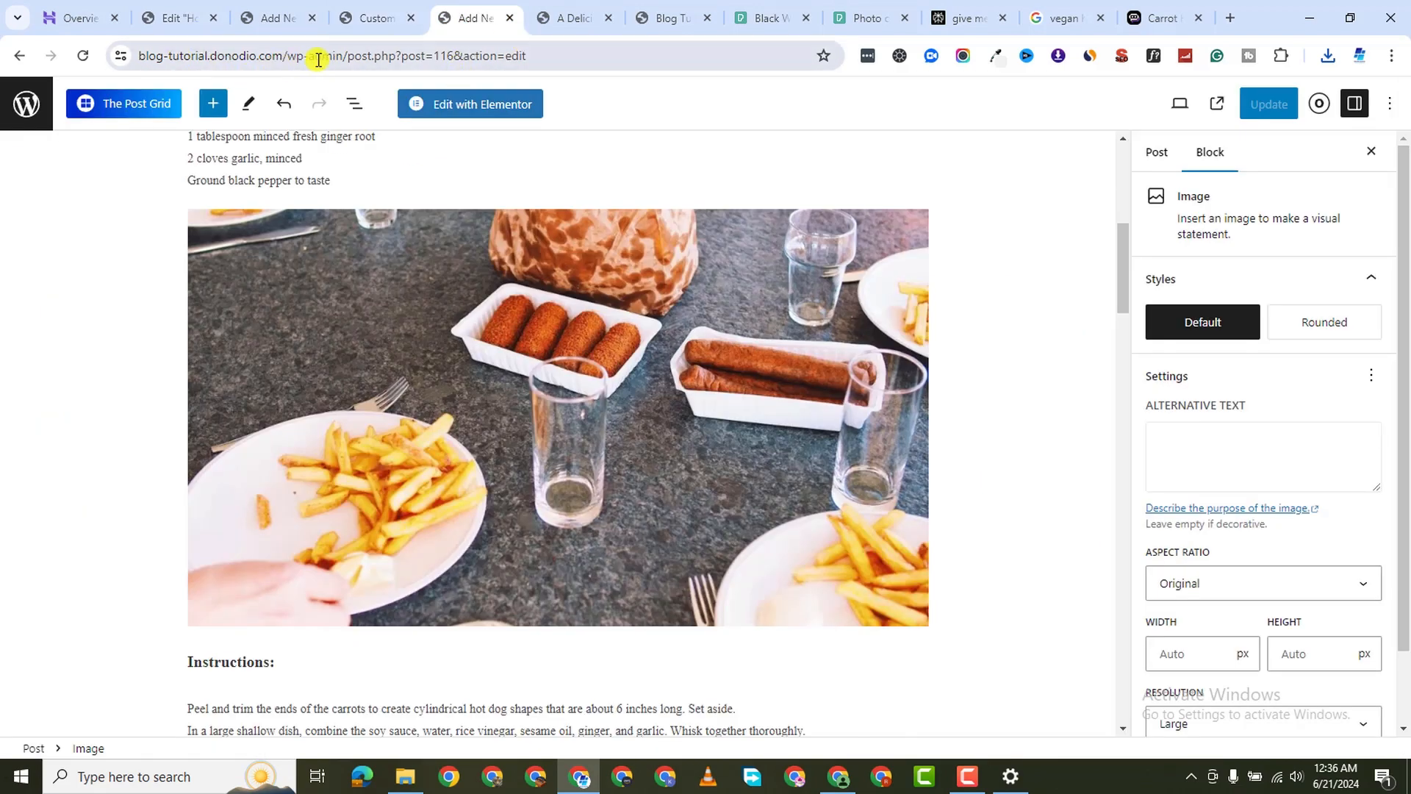
{"action": "left_click_drag", "start_coordinate": [346, 56], "coordinate": [1087, 147]}
{"action": "key", "text": "BackSpace"}
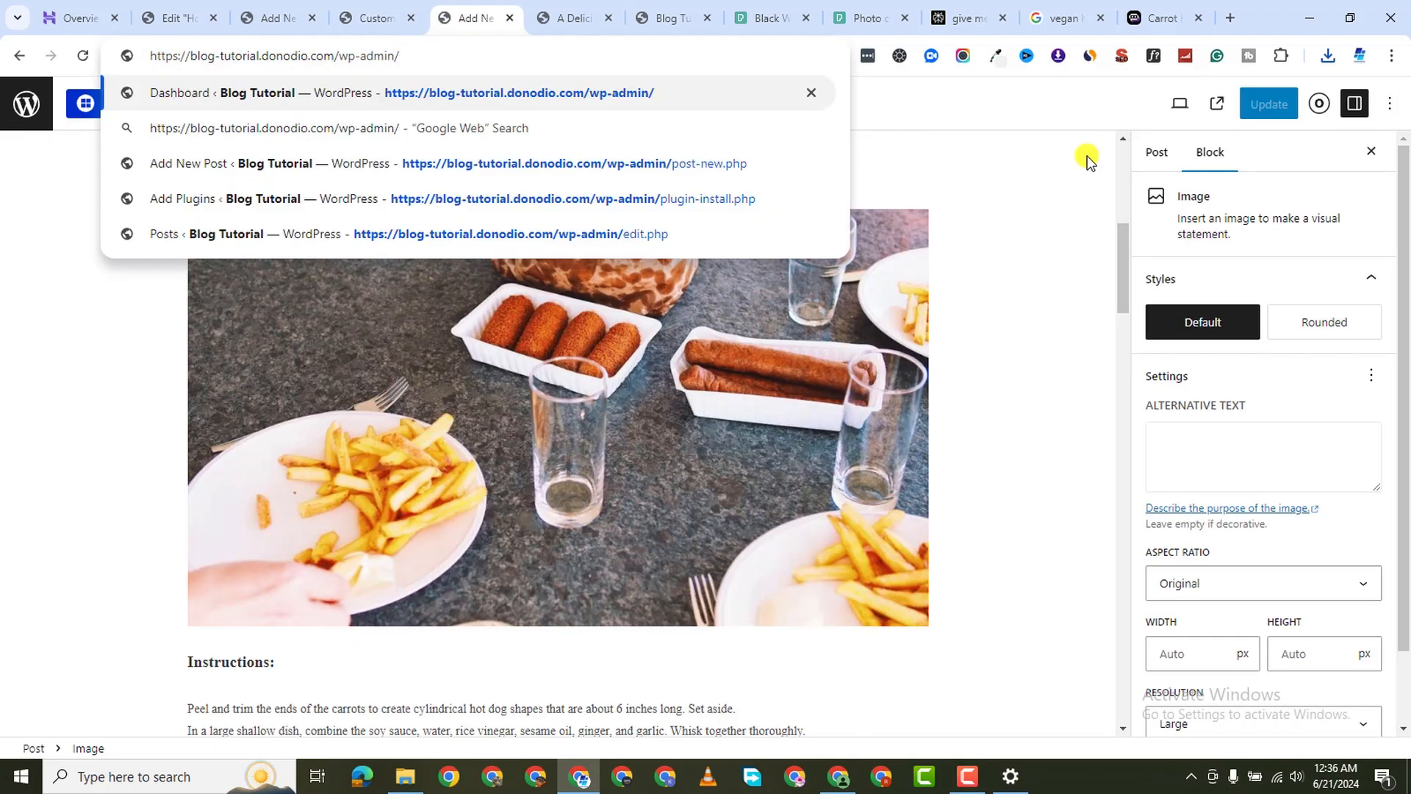
{"action": "key", "text": "Return"}
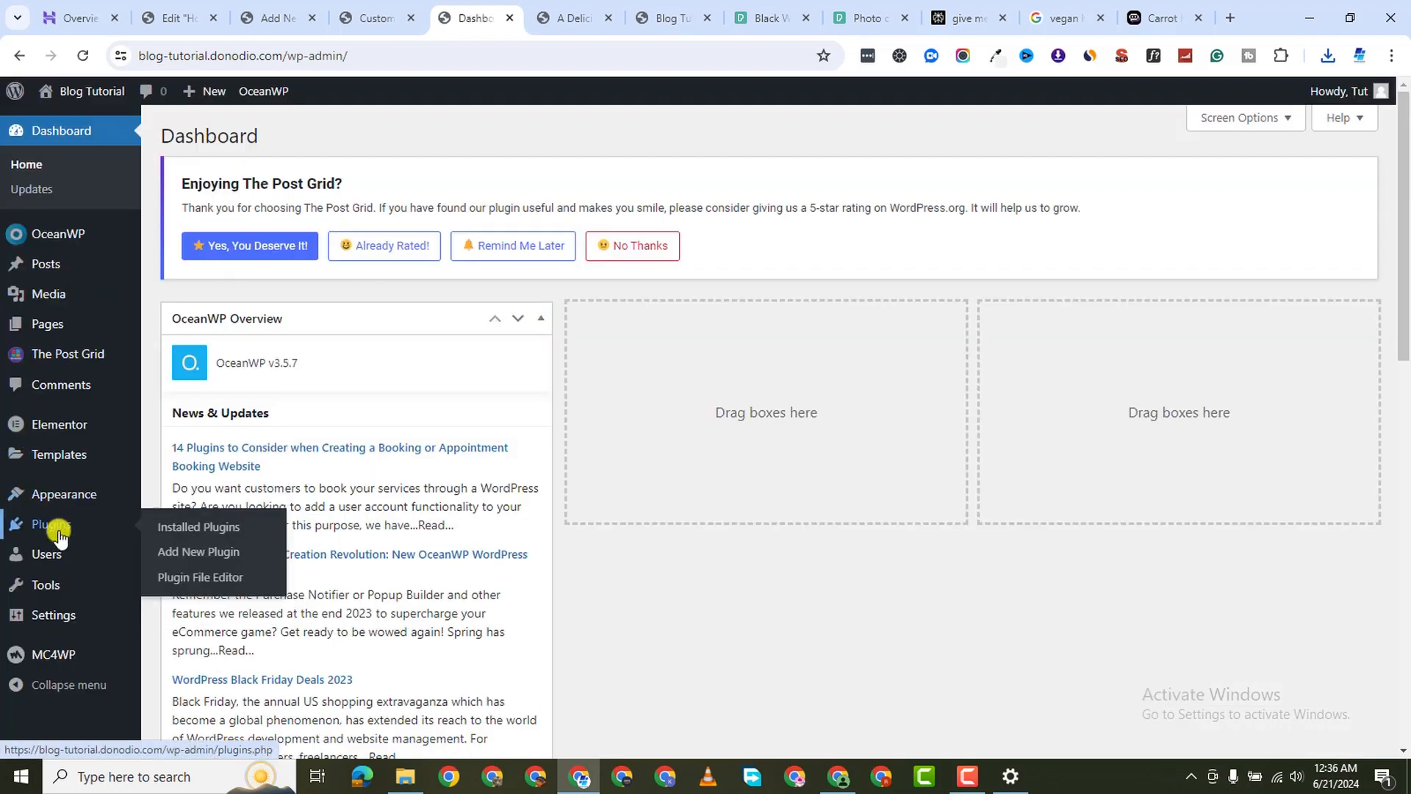
Upload pexels-mwabonje-1820919.jpg via Media > Add New and copy its URL
{"action": "mouse_move", "coordinate": [50, 294]}
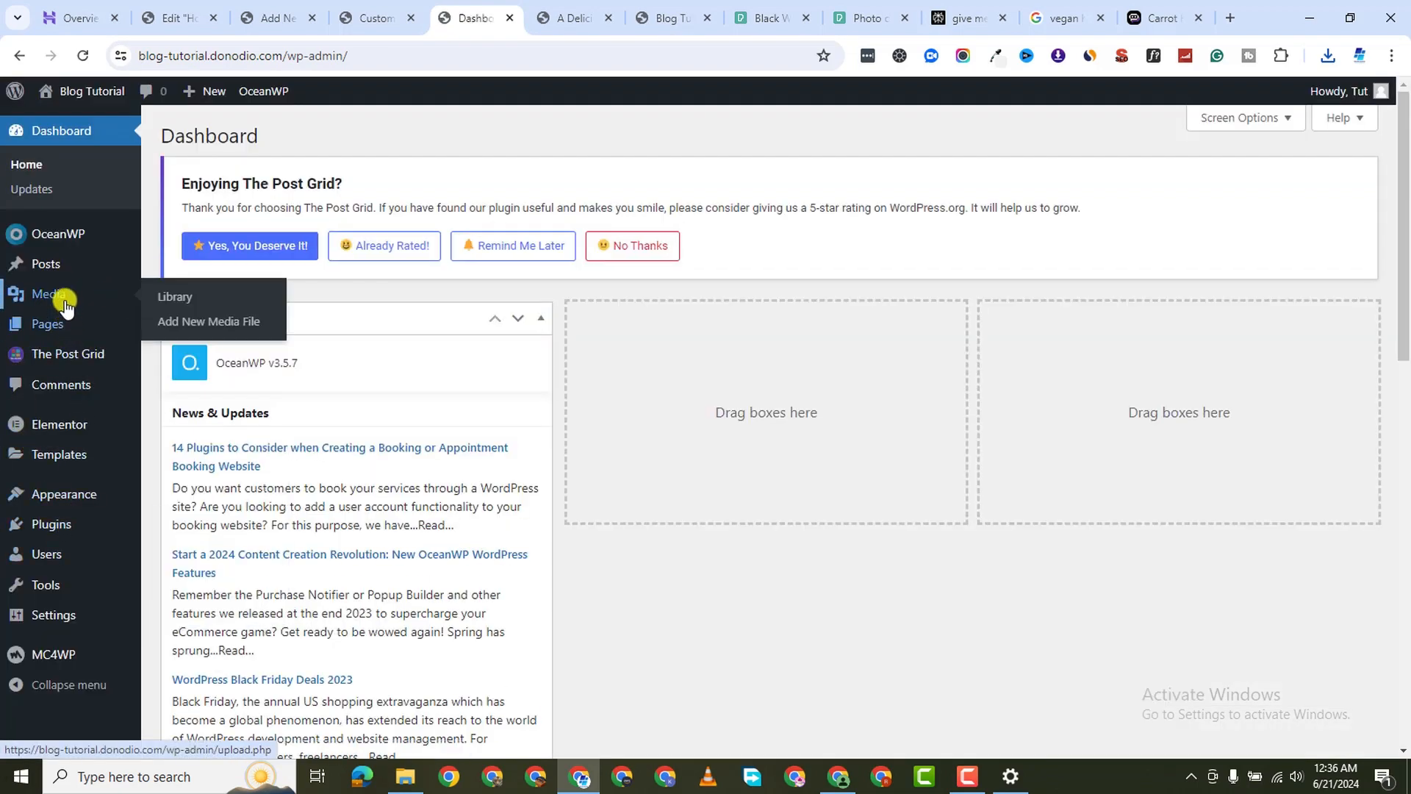
{"action": "left_click", "coordinate": [214, 328]}
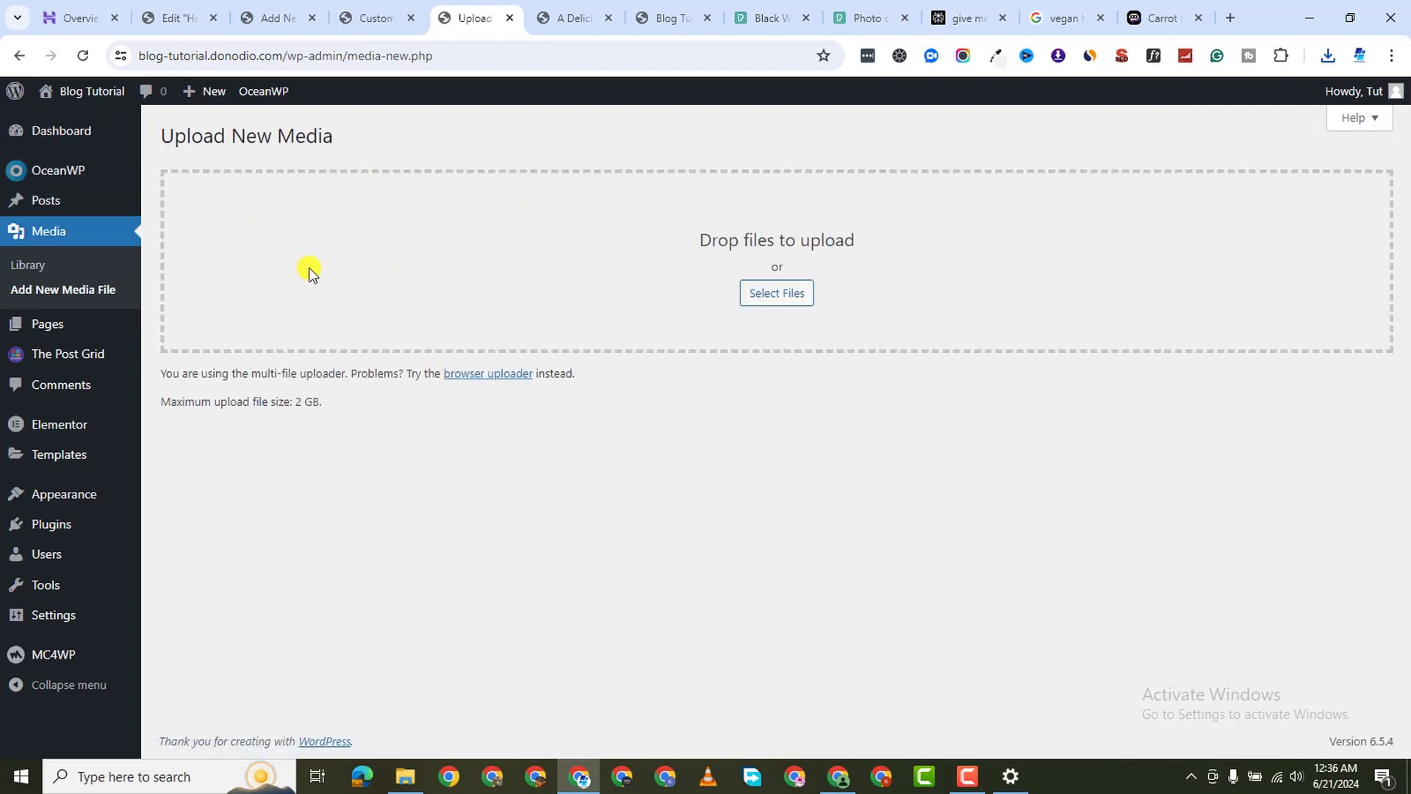
{"action": "left_click", "coordinate": [743, 292]}
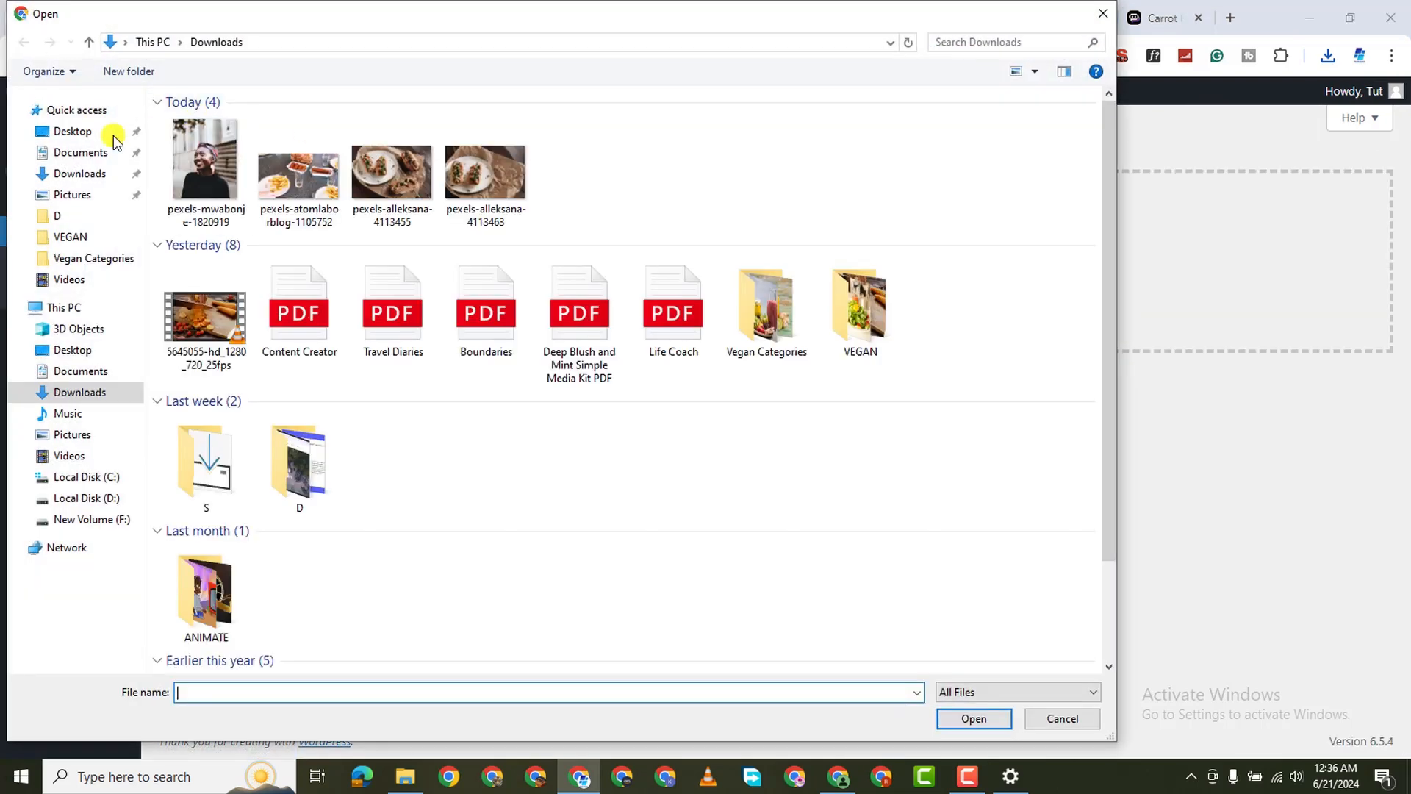
{"action": "double_click", "coordinate": [201, 152]}
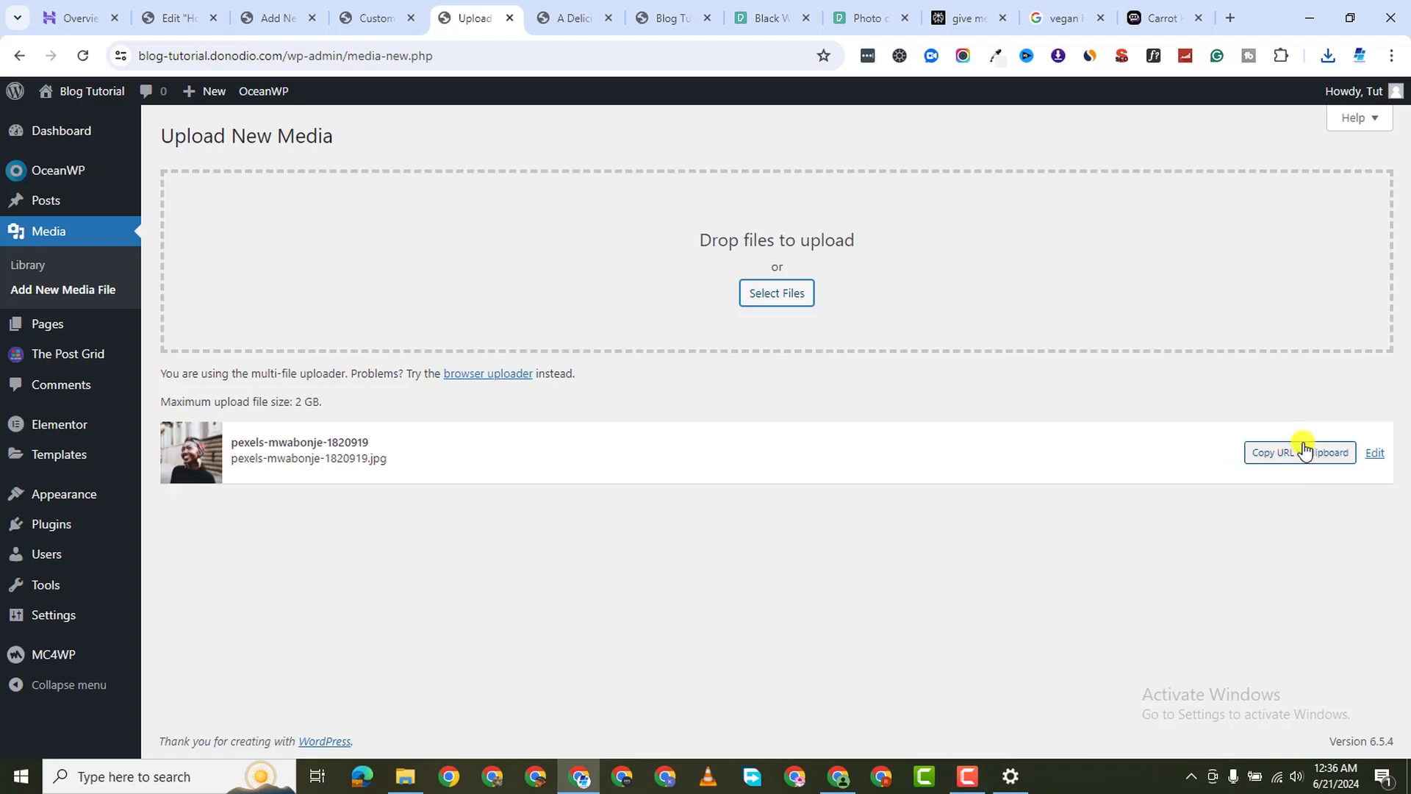
{"action": "left_click", "coordinate": [1256, 452]}
{"action": "left_click", "coordinate": [376, 19]}
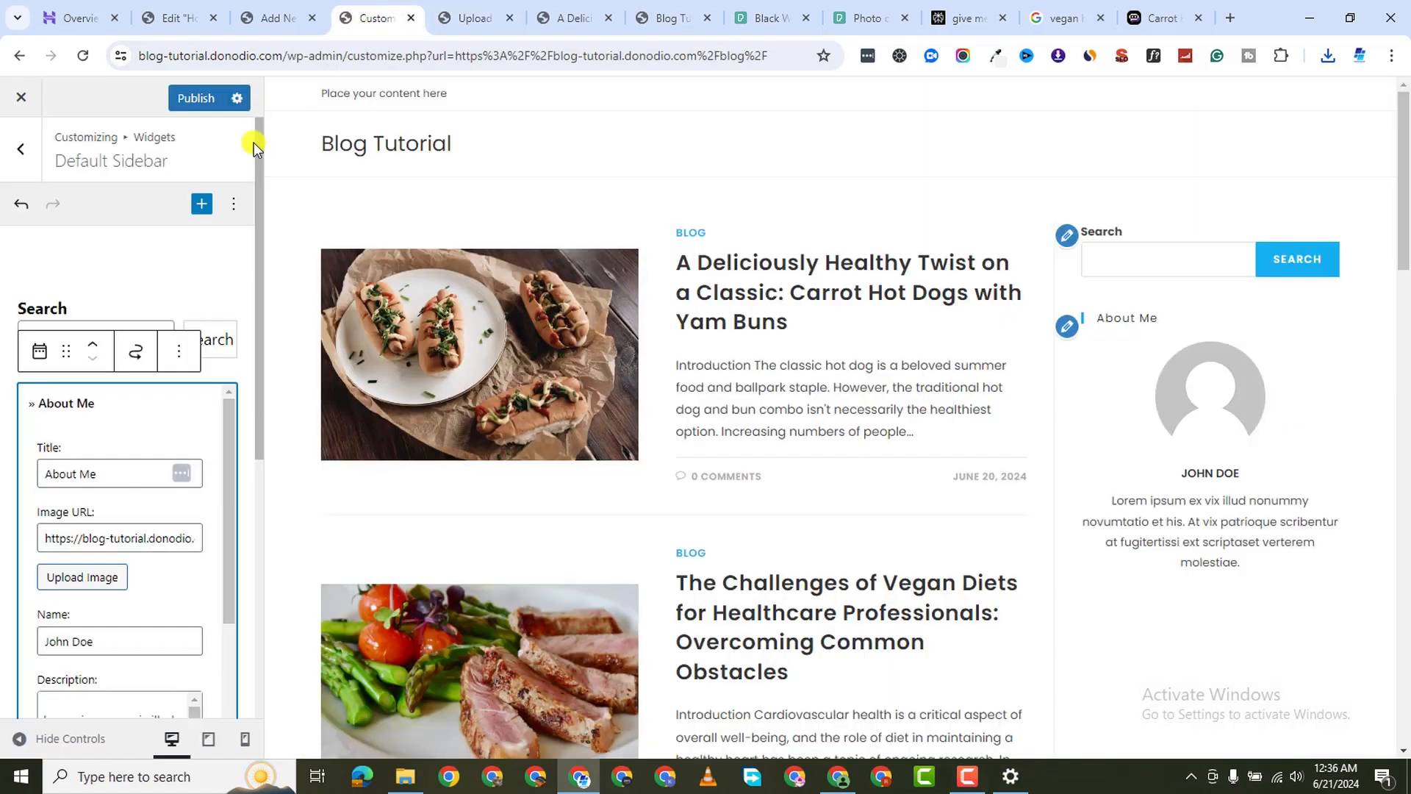
Paste the uploaded photo's URL into the About Me Image URL field
{"action": "triple_click", "coordinate": [113, 544]}
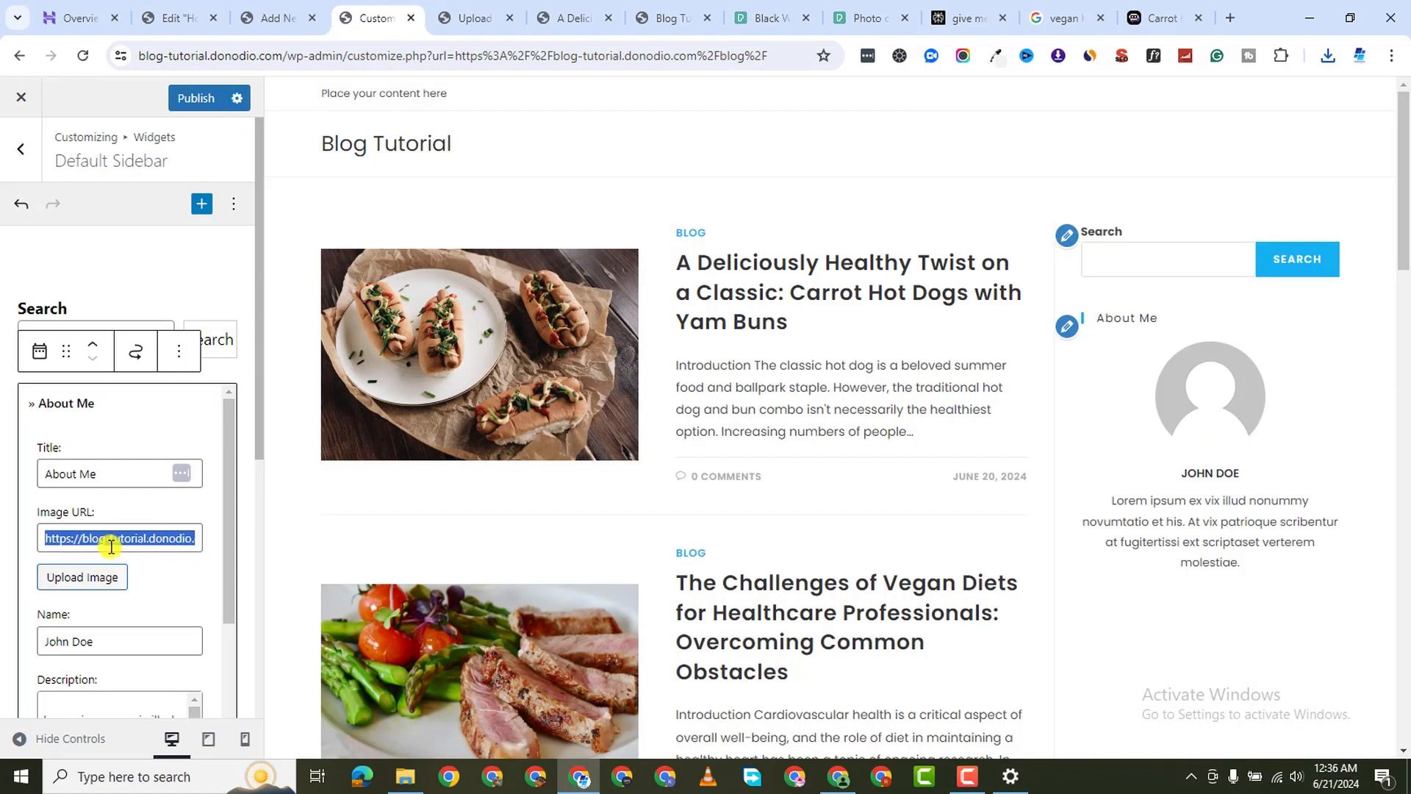
{"action": "right_click", "coordinate": [113, 546]}
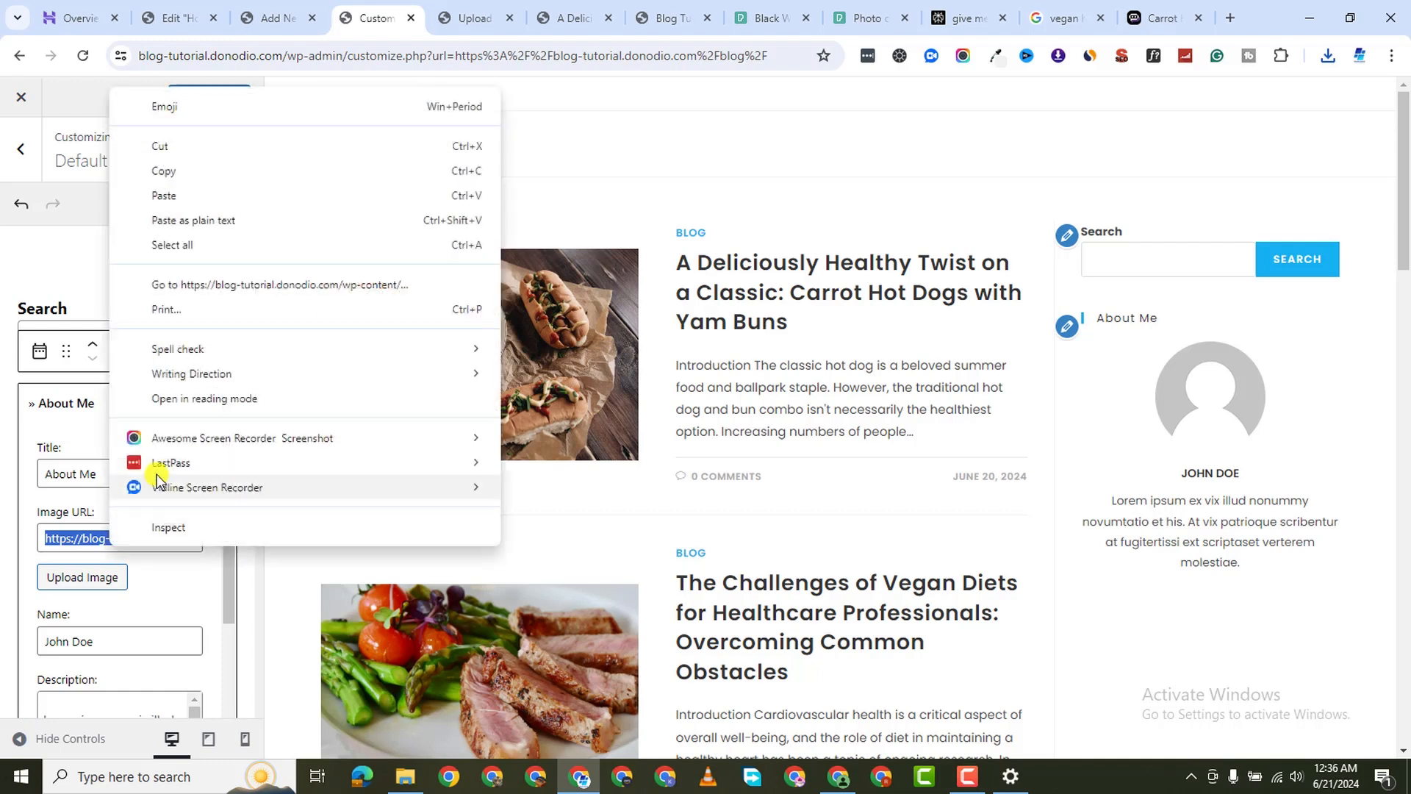
{"action": "left_click", "coordinate": [190, 196]}
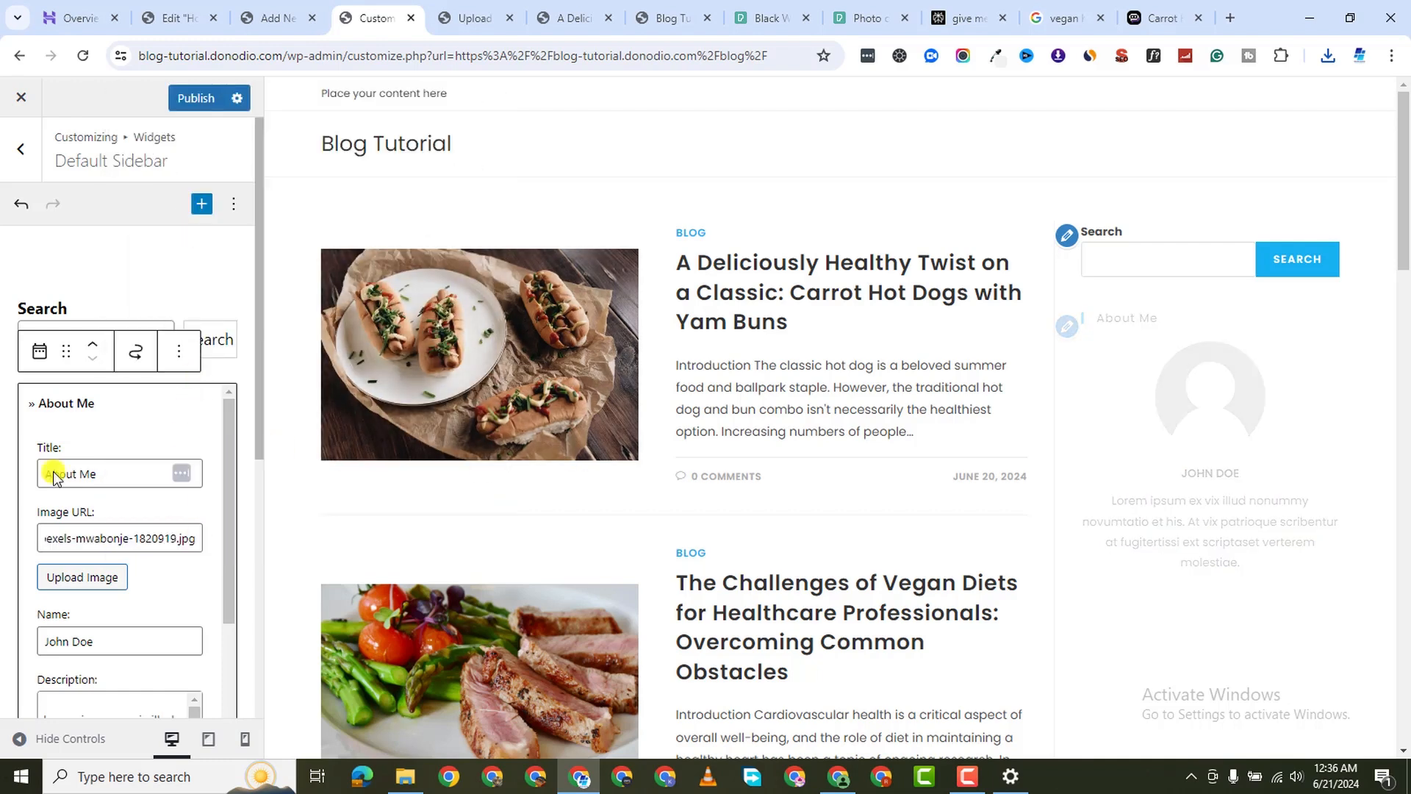
Replace the About Me widget's placeholder name with a new author name
{"action": "scroll", "coordinate": [1311, 512], "scroll_direction": "down", "scroll_amount": 2}
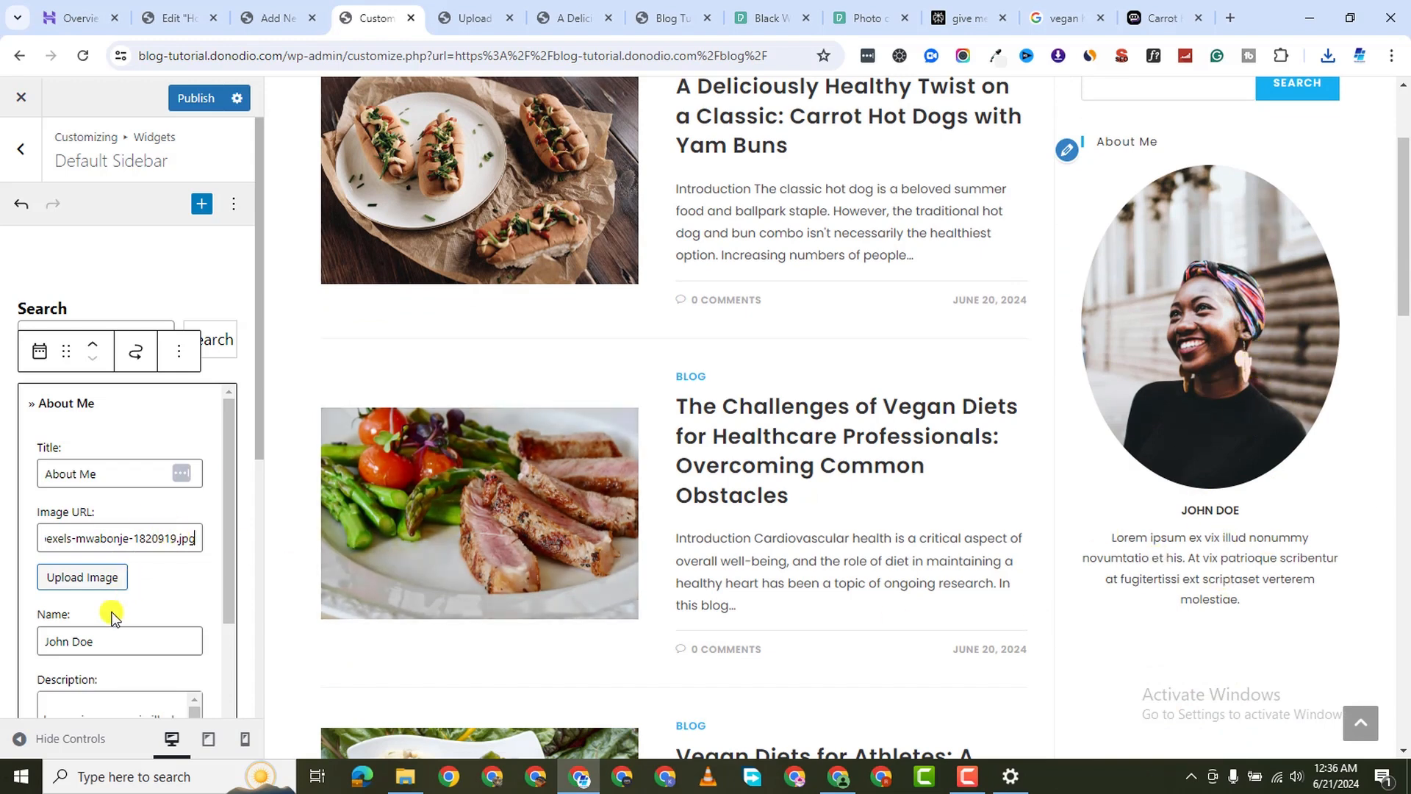
{"action": "scroll", "coordinate": [111, 616], "scroll_direction": "down", "scroll_amount": 1}
{"action": "left_click", "coordinate": [88, 556]}
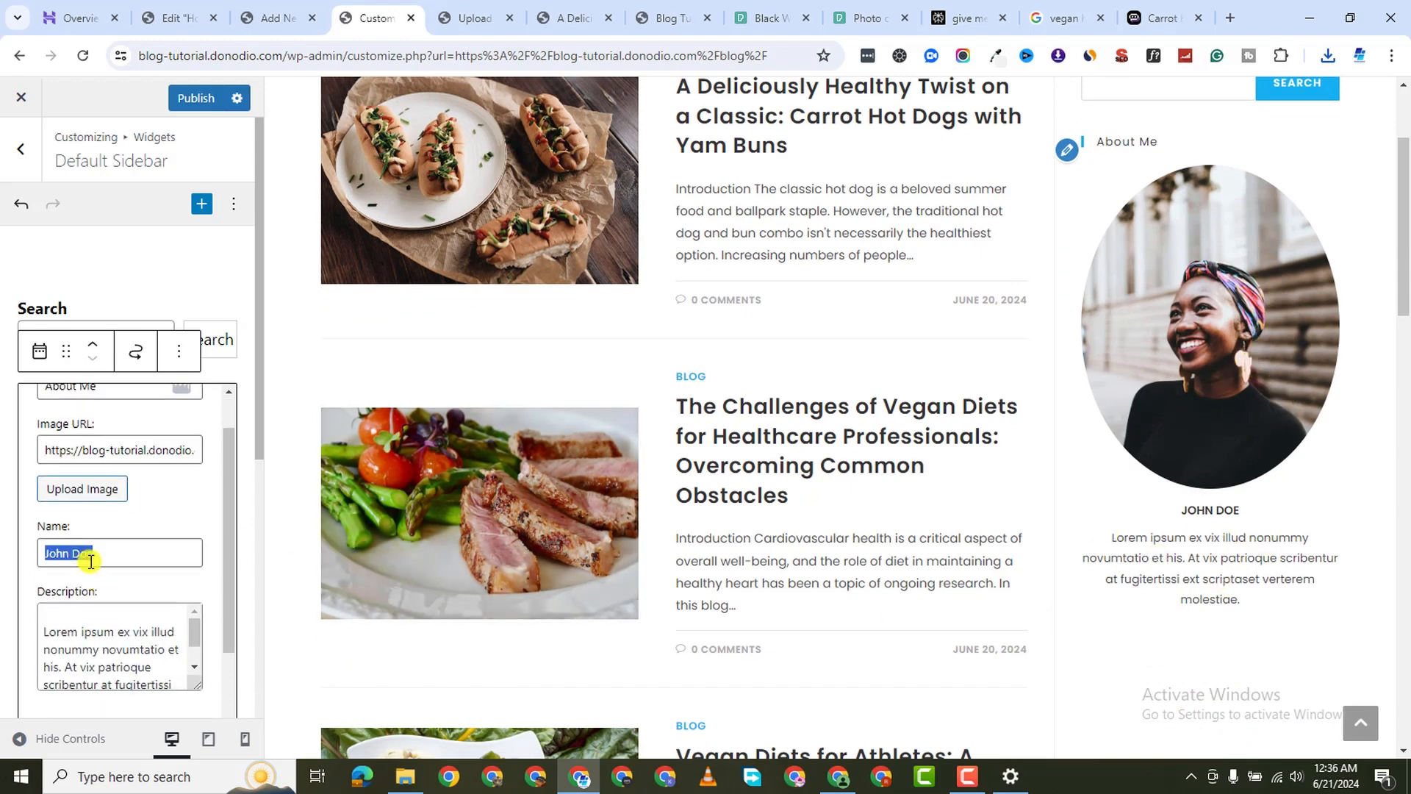
{"action": "type", "text": "Jane D"}
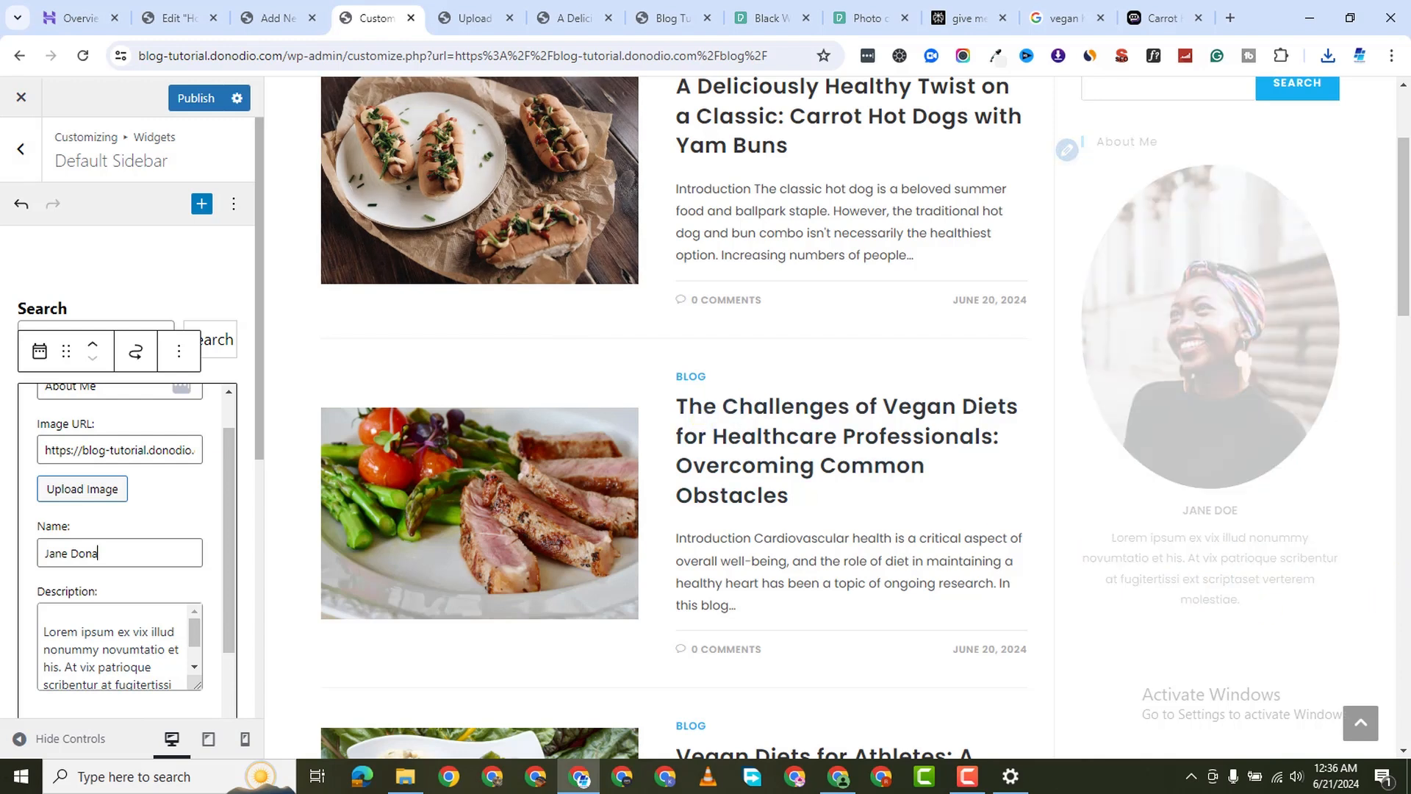
{"action": "left_click", "coordinate": [5, 354]}
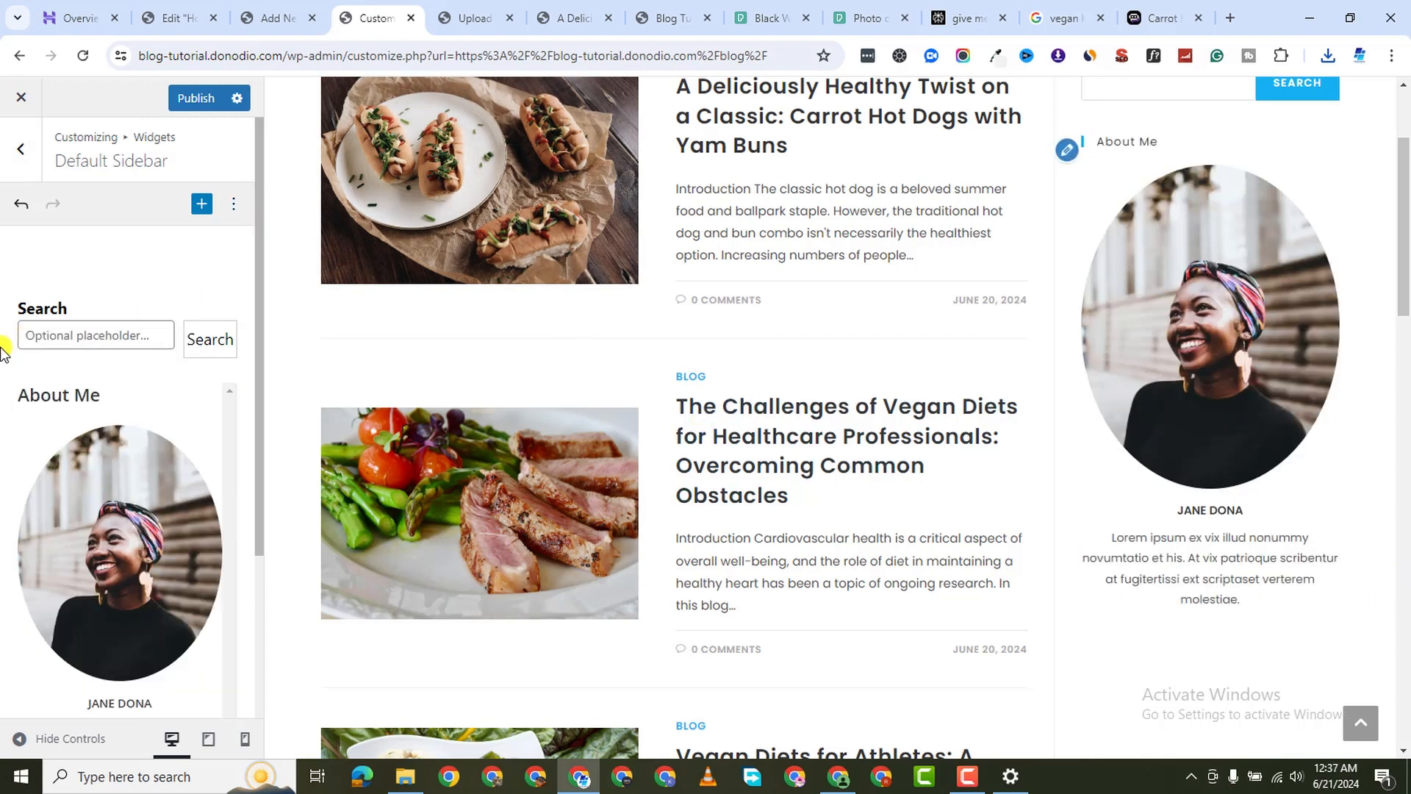
{"action": "scroll", "coordinate": [61, 506], "scroll_direction": "down", "scroll_amount": 2}
{"action": "scroll", "coordinate": [61, 506], "scroll_direction": "down", "scroll_amount": 2}
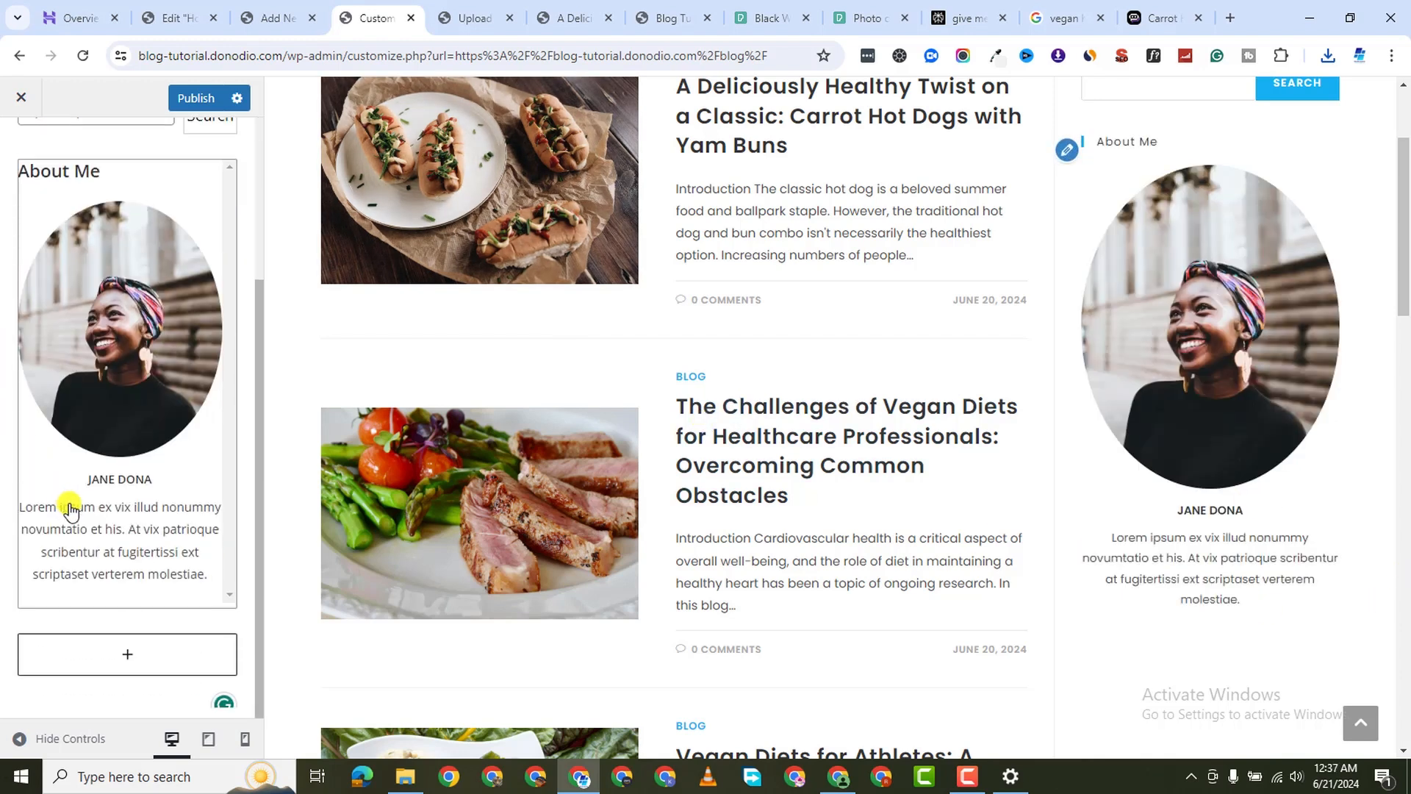
{"action": "left_click", "coordinate": [125, 653]}
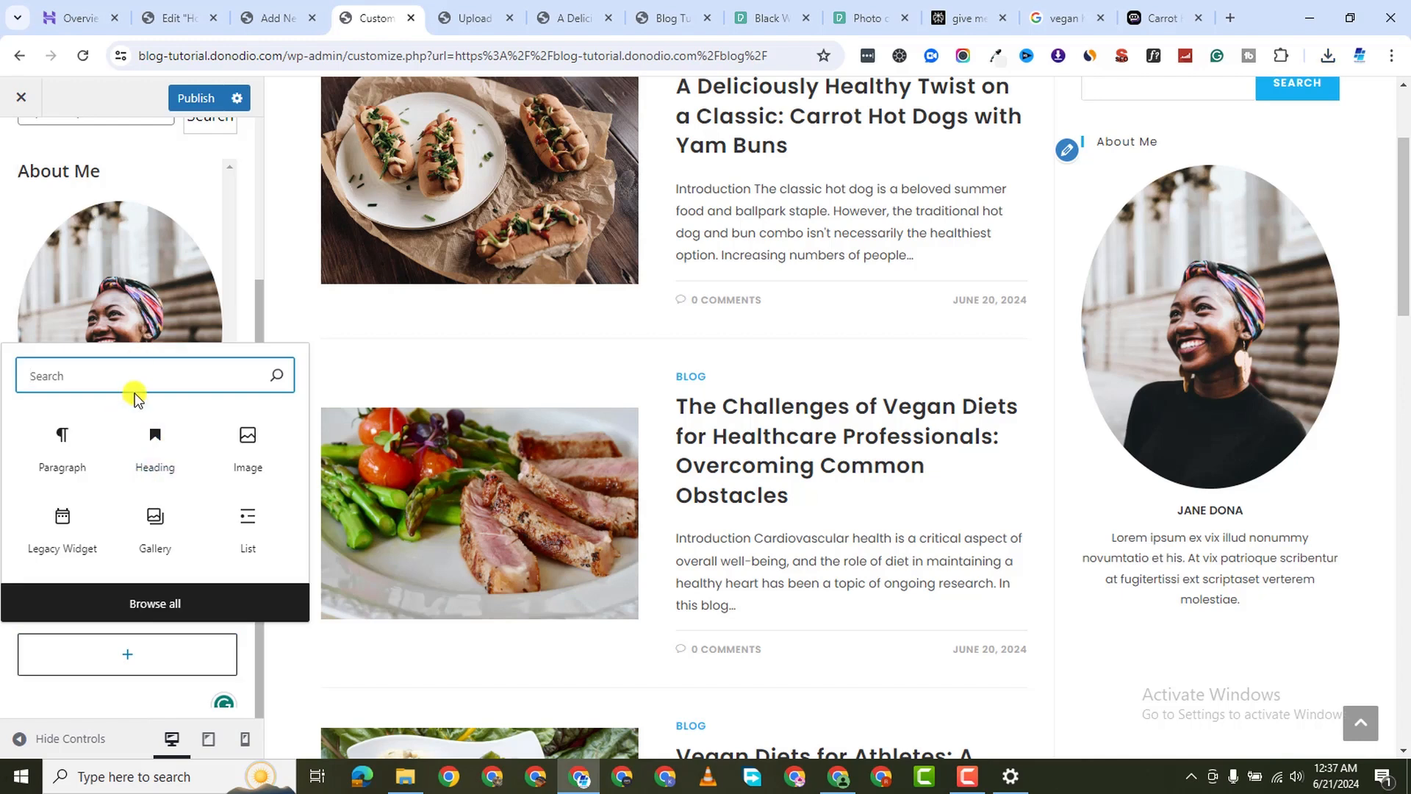
{"action": "type", "text": "recent"}
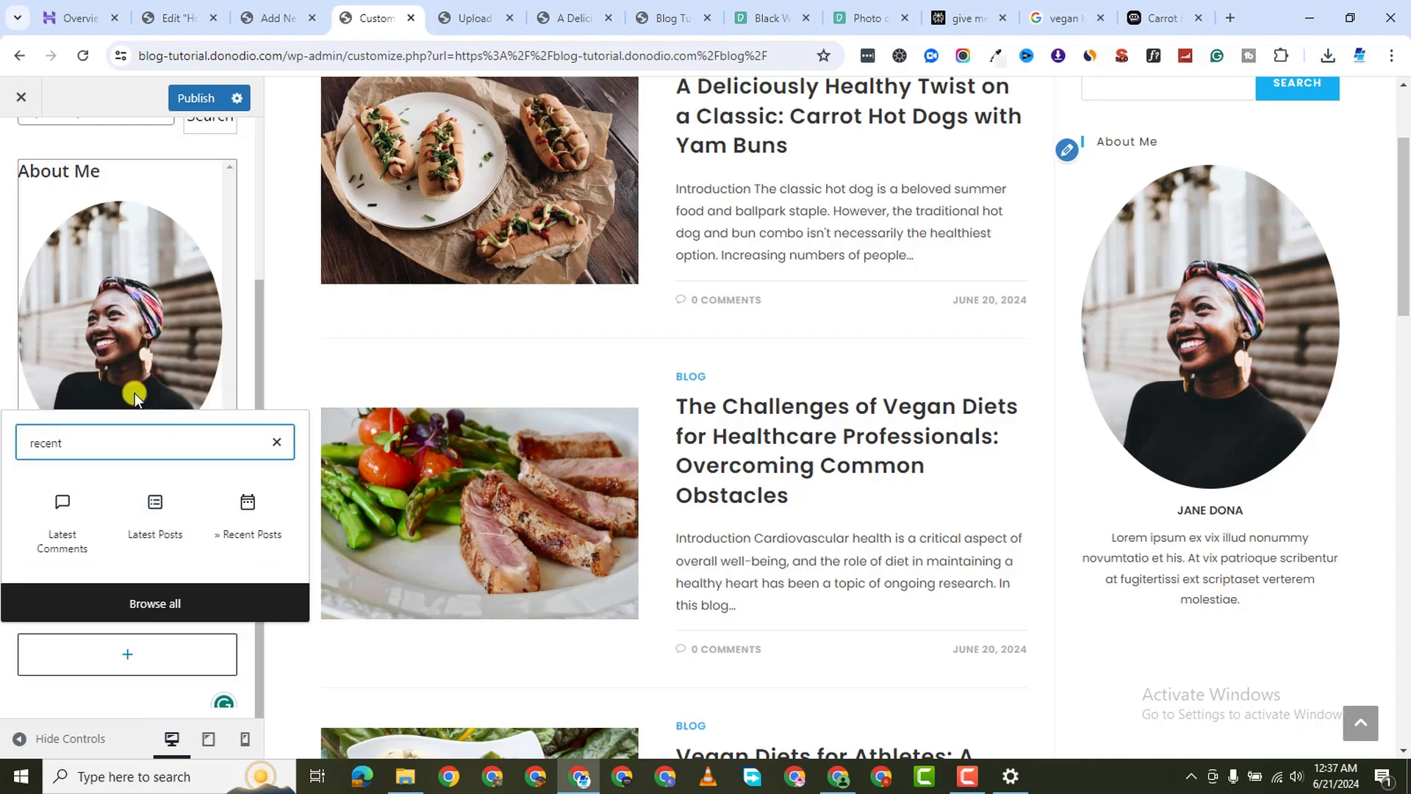
{"action": "left_click", "coordinate": [158, 511]}
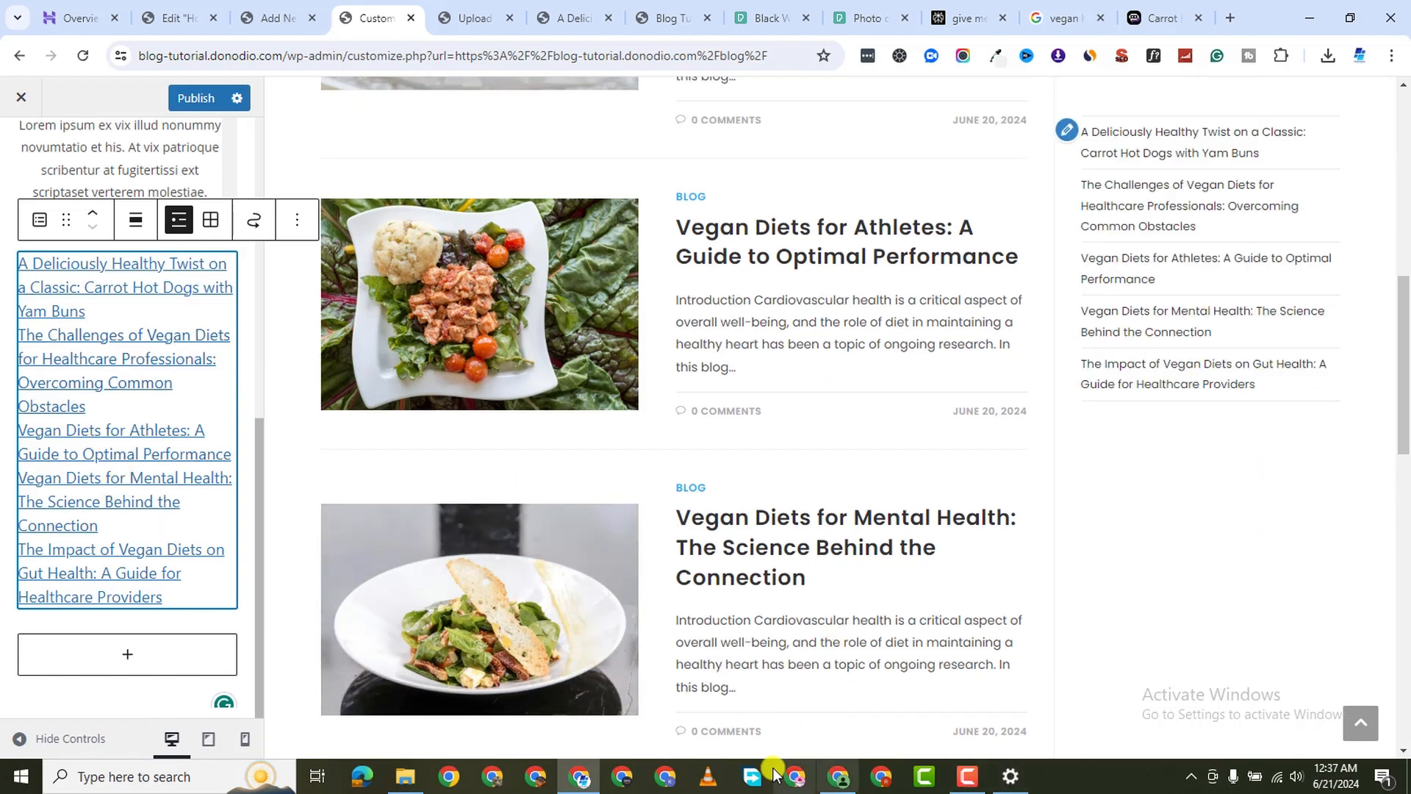
{"action": "left_click", "coordinate": [967, 776]}
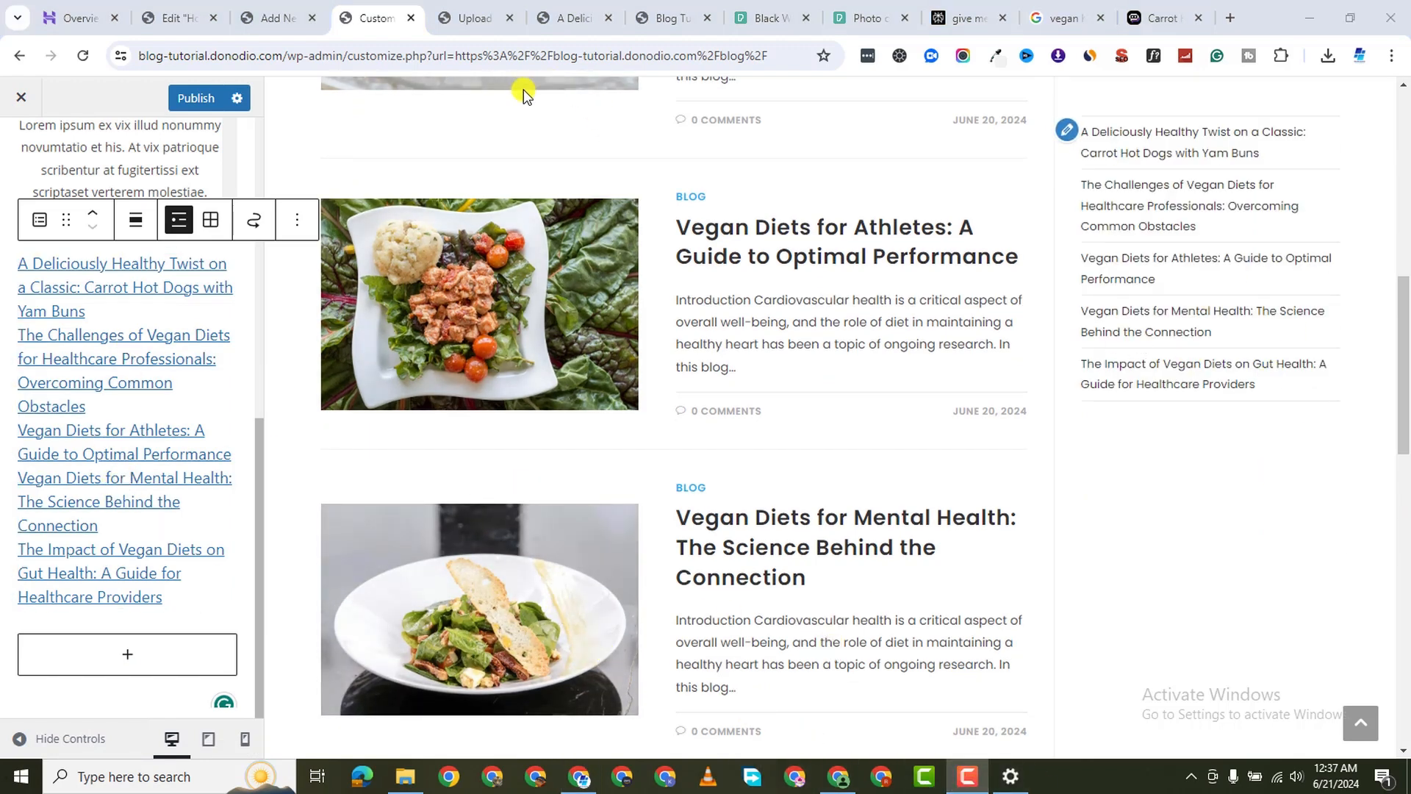
{"action": "left_click", "coordinate": [152, 295]}
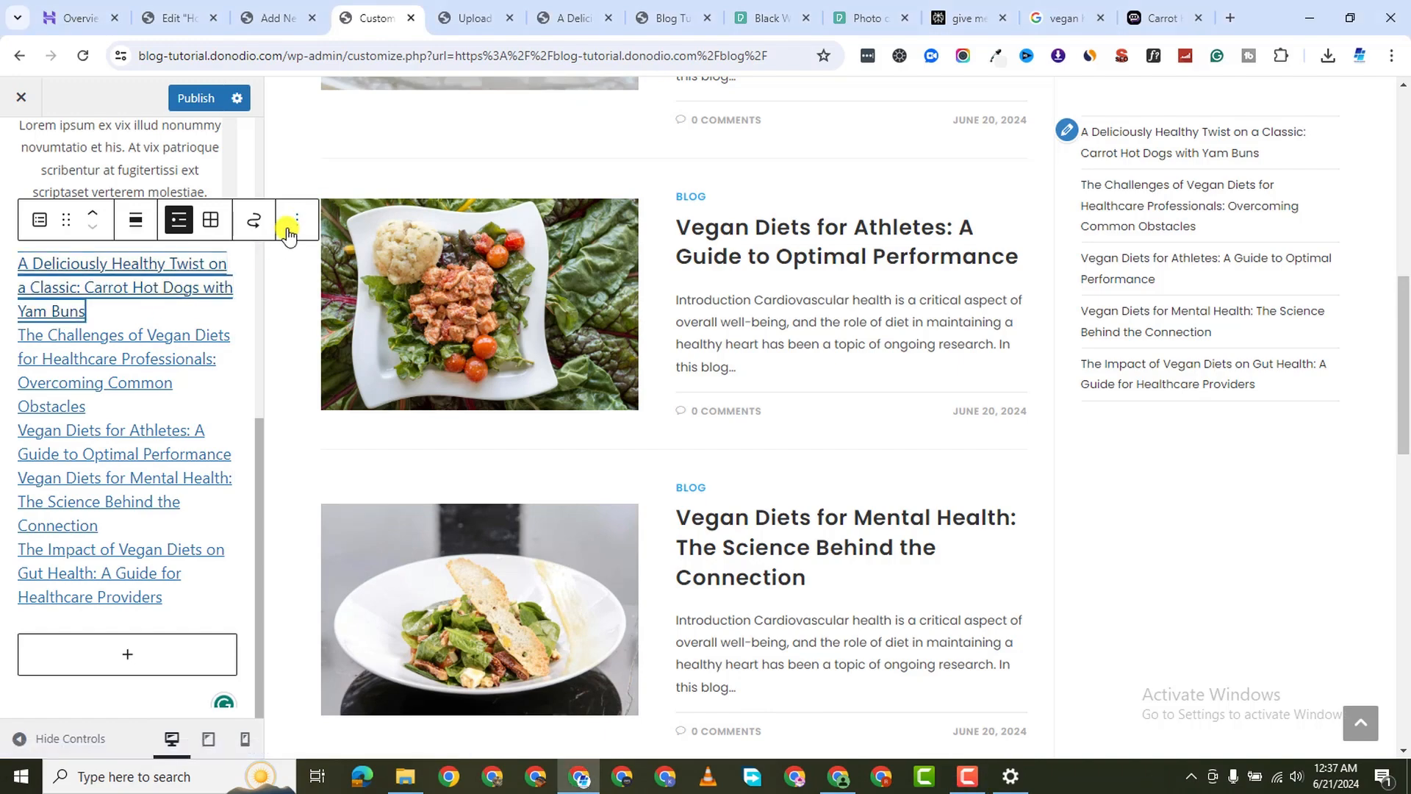
{"action": "left_click", "coordinate": [292, 229]}
{"action": "left_click", "coordinate": [320, 670]}
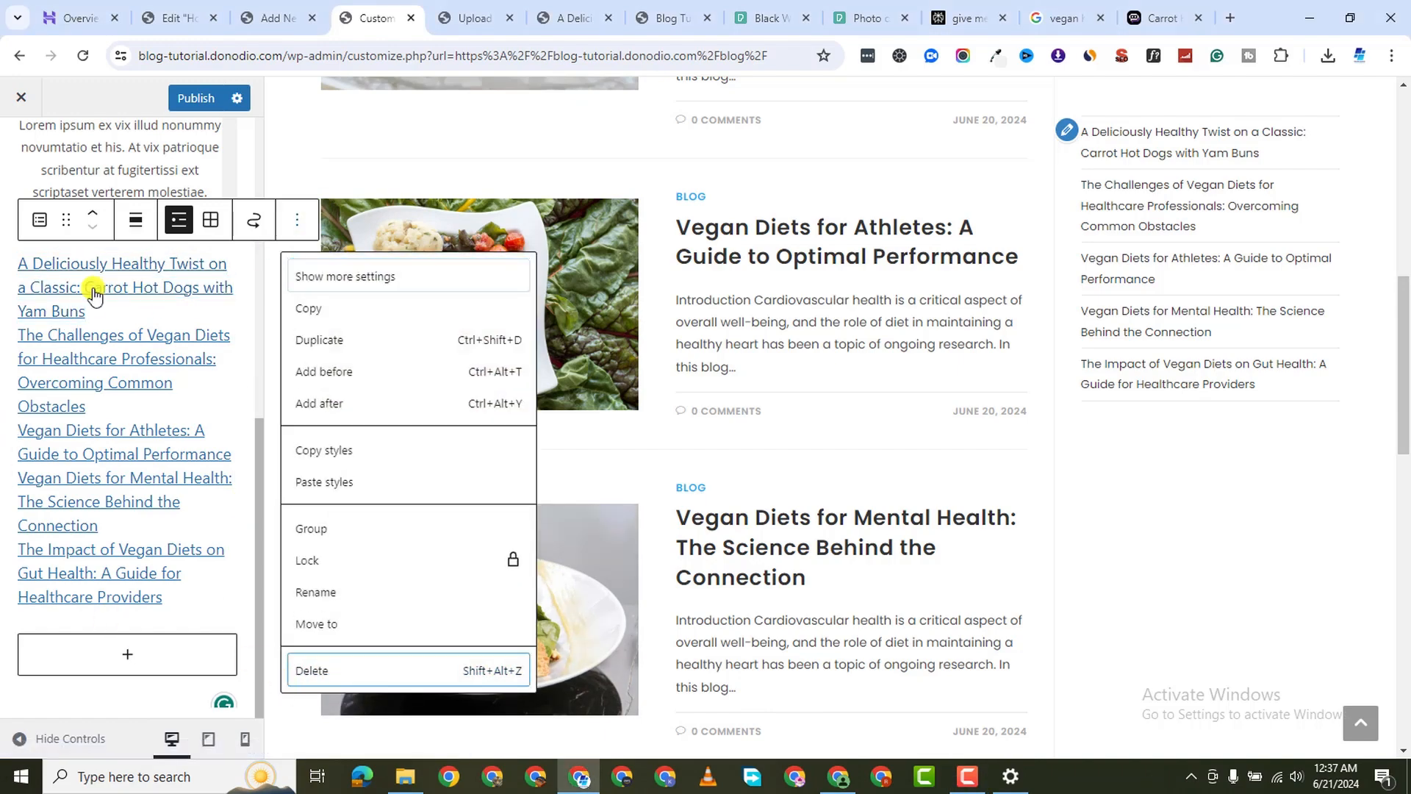
{"action": "scroll", "coordinate": [136, 467], "scroll_direction": "down", "scroll_amount": 5}
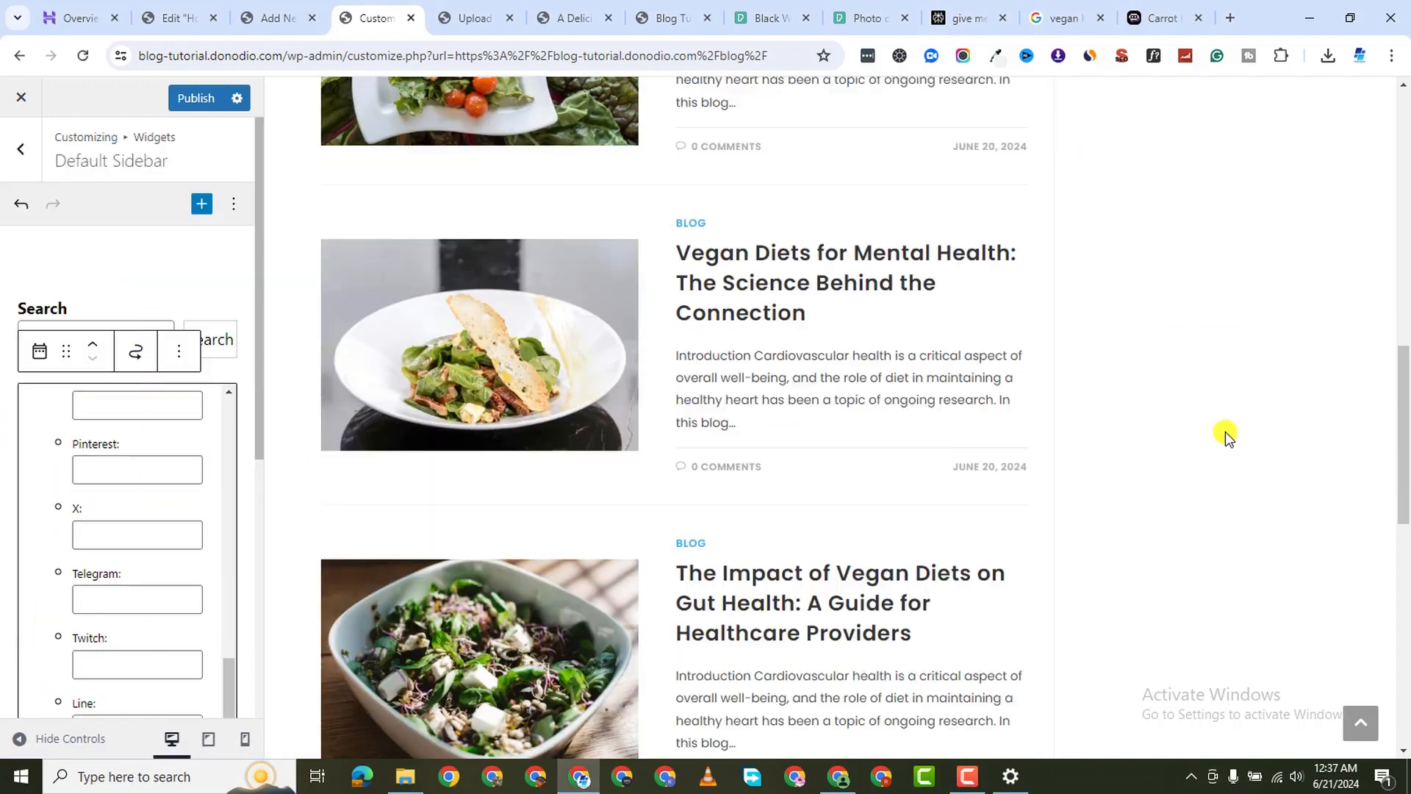
Insert the Recent Posts widget into the Default Sidebar
{"action": "scroll", "coordinate": [93, 537], "scroll_direction": "up", "scroll_amount": 6}
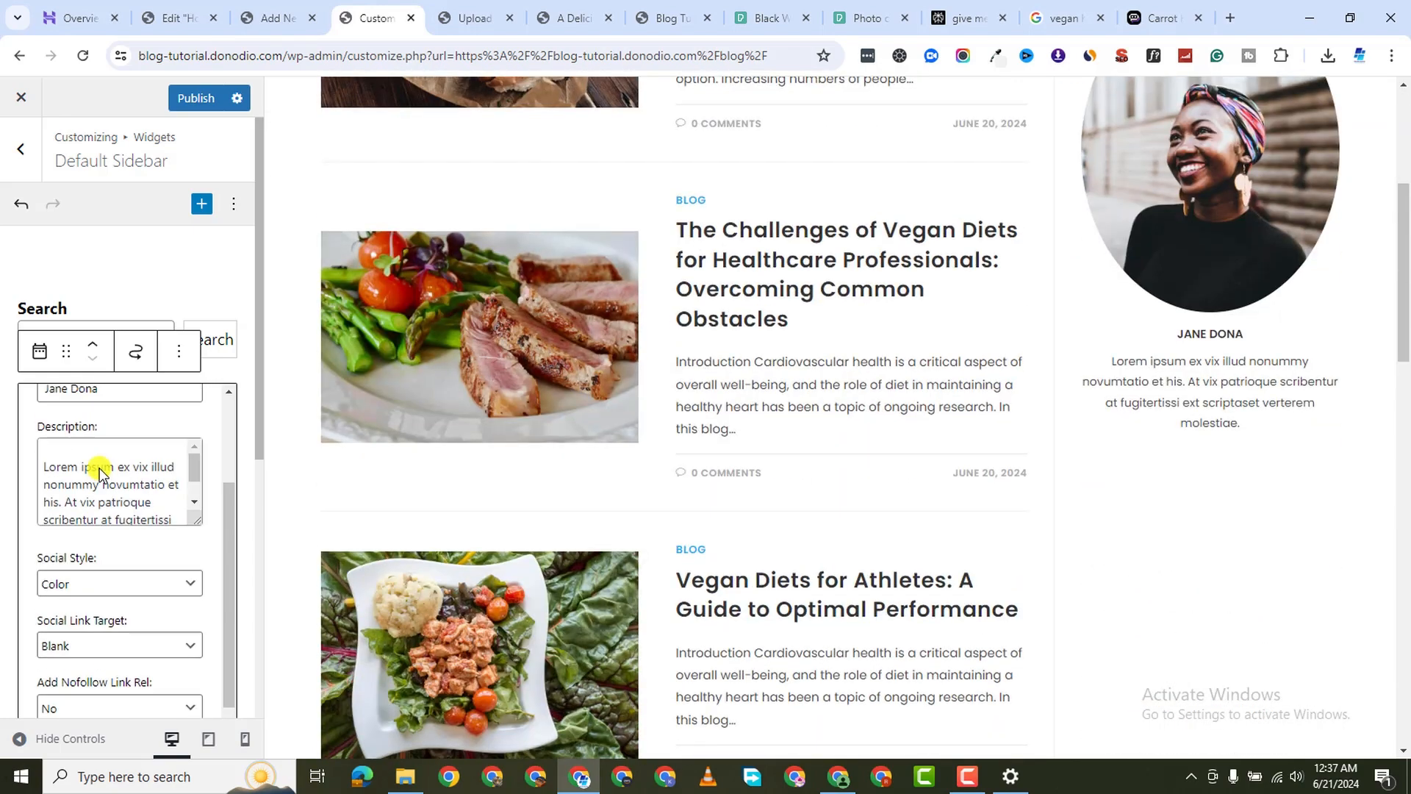
{"action": "scroll", "coordinate": [30, 519], "scroll_direction": "down", "scroll_amount": 10}
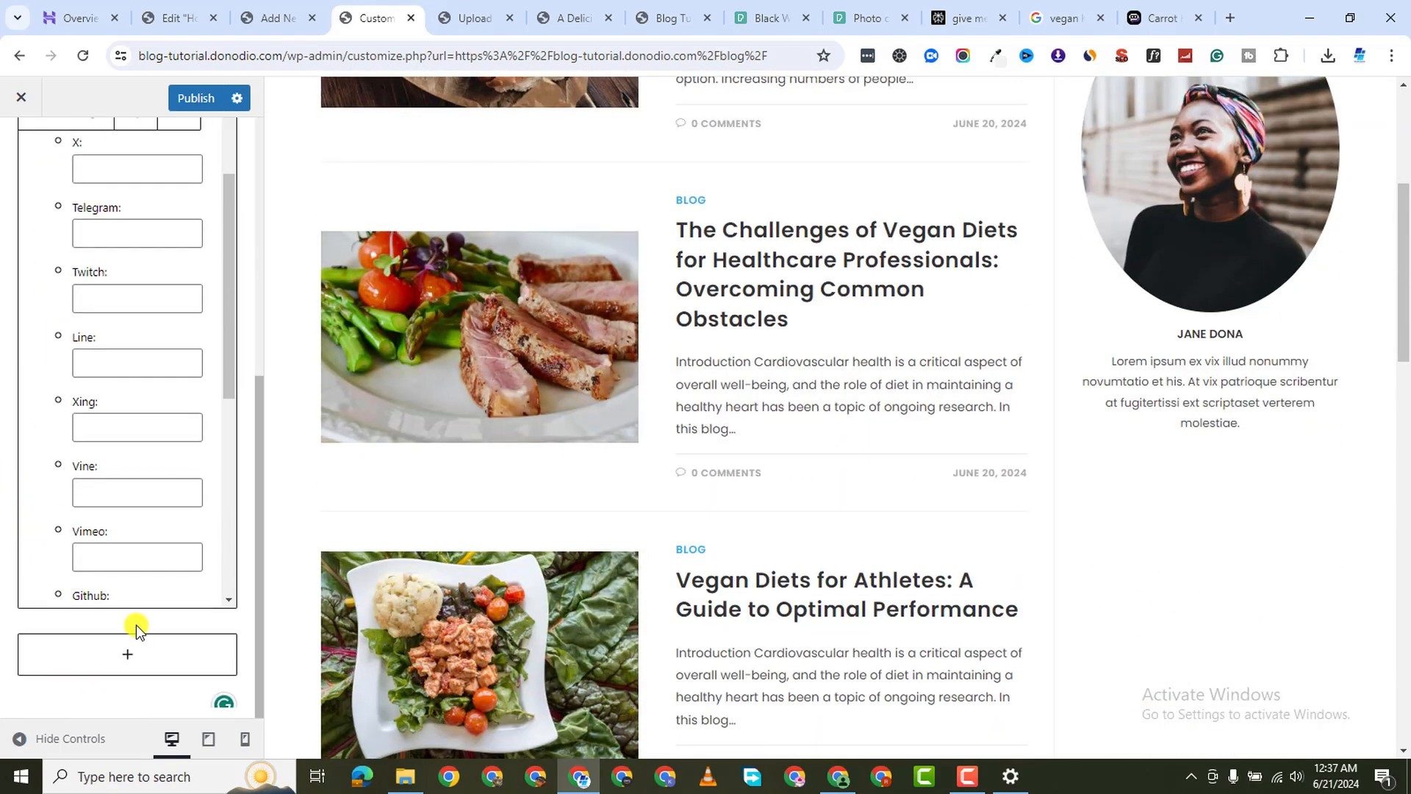
{"action": "left_click", "coordinate": [132, 660]}
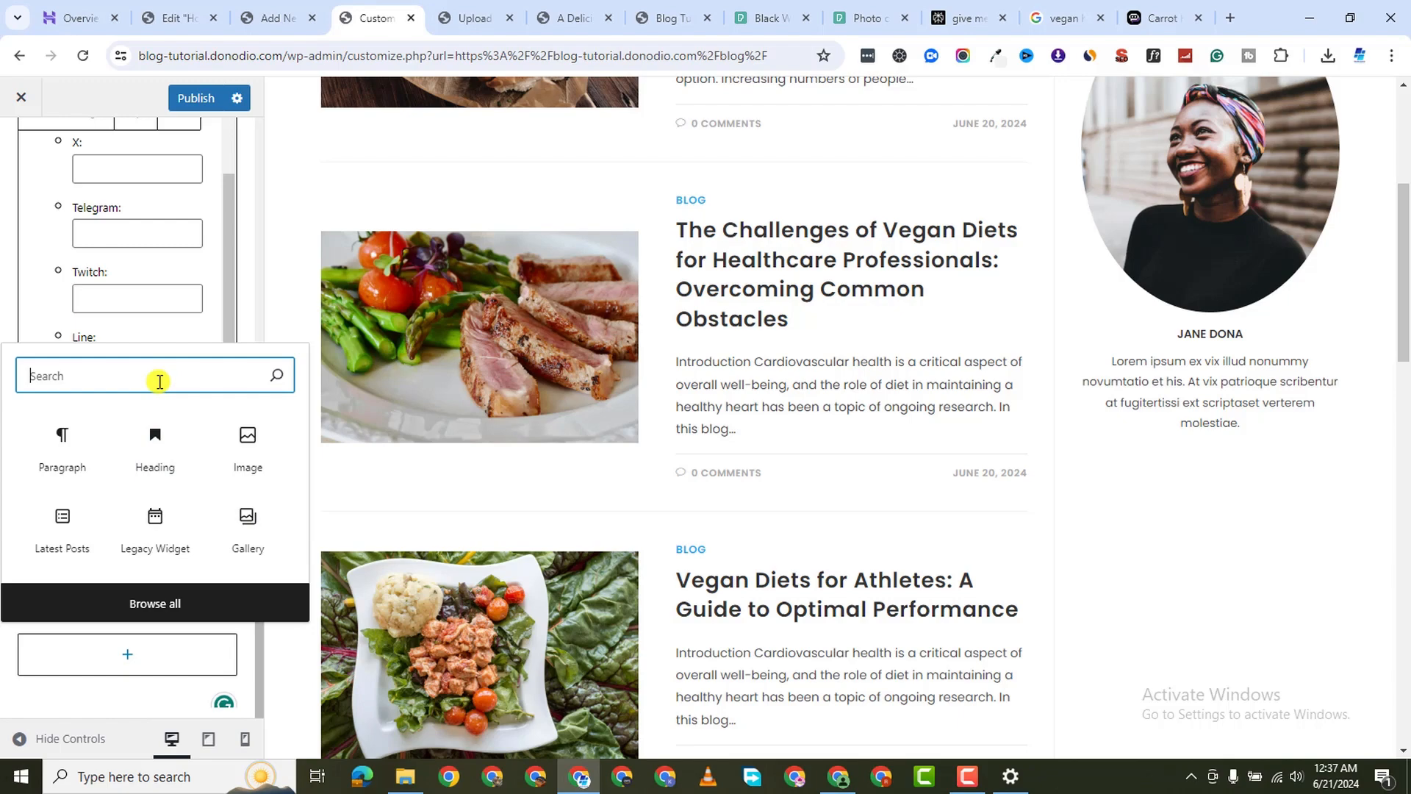
{"action": "type", "text": "recent"}
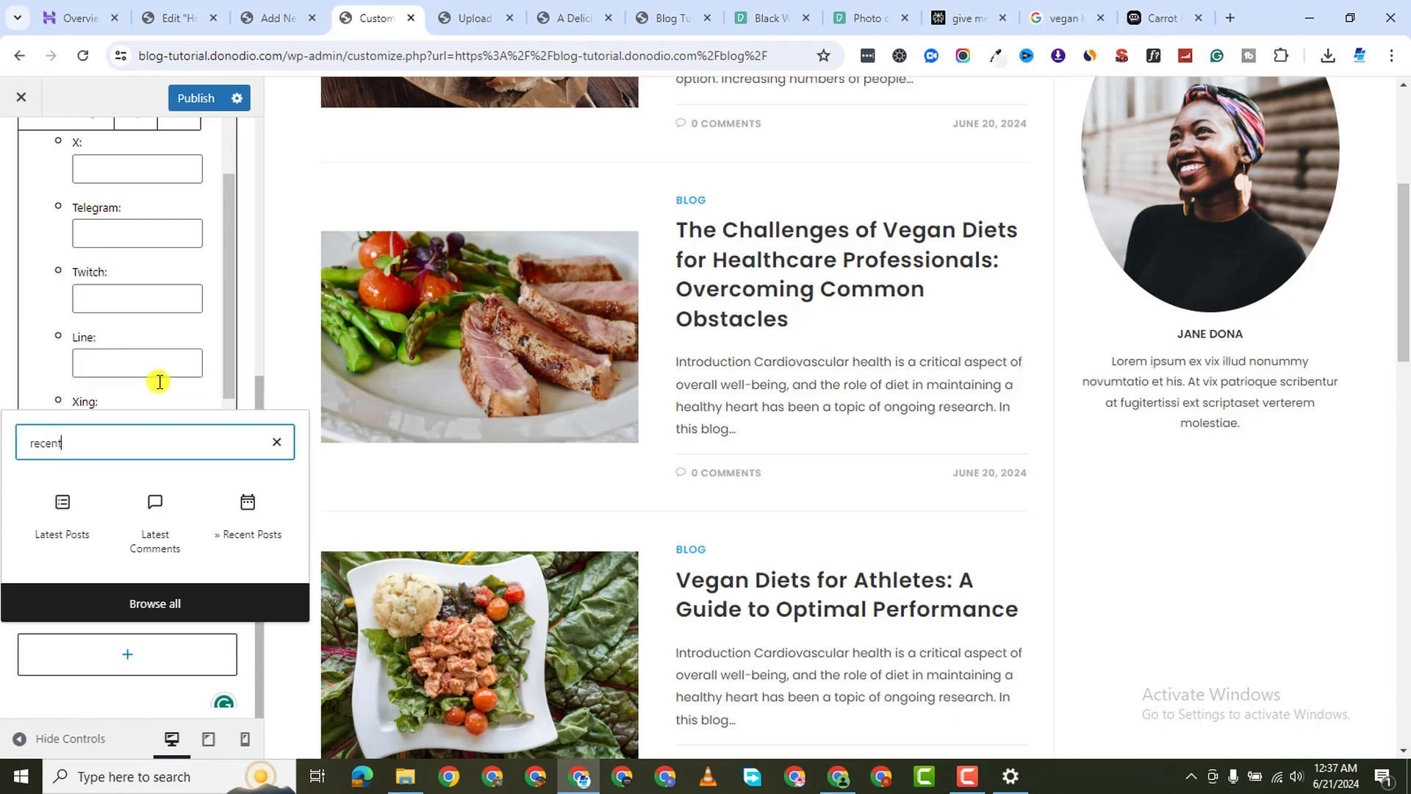
{"action": "left_click", "coordinate": [248, 503]}
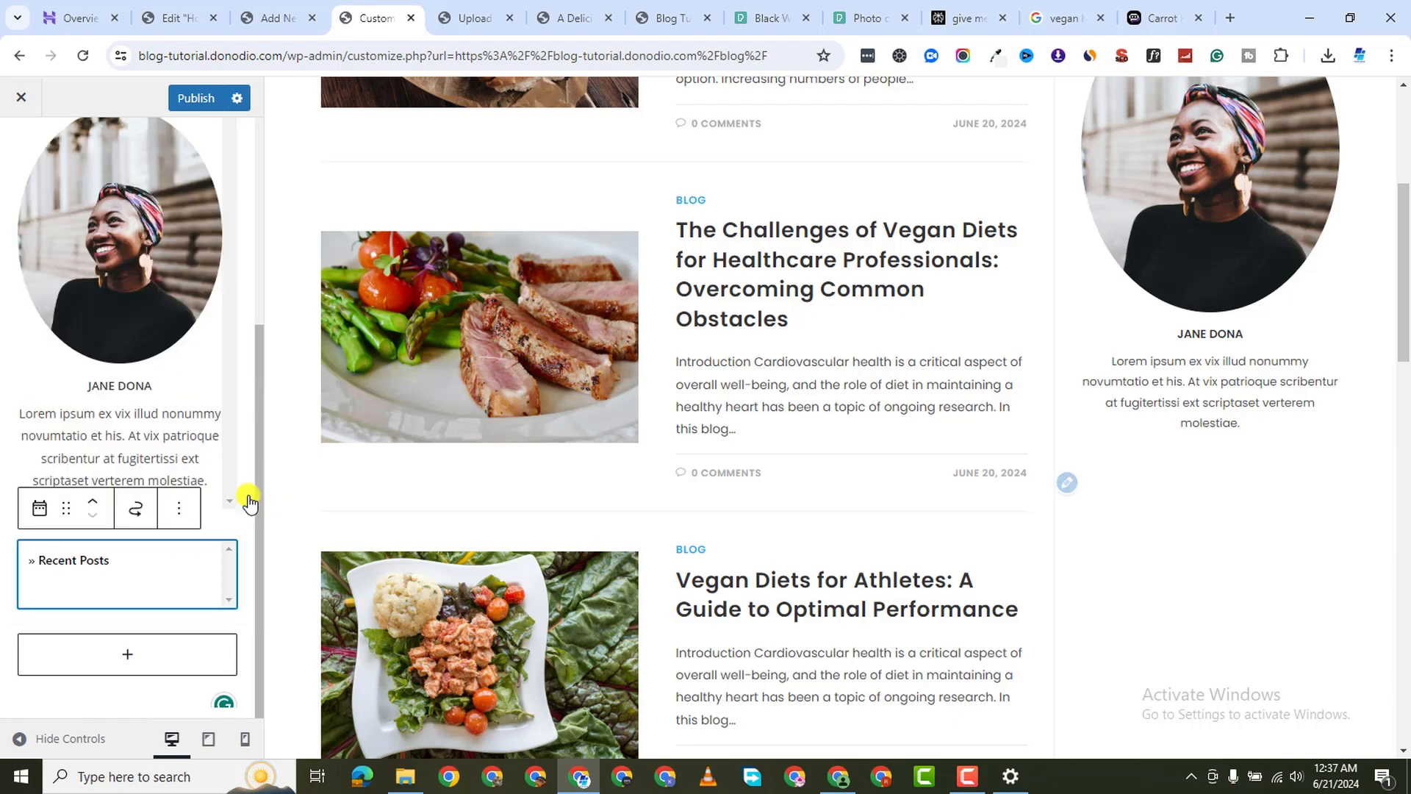
{"action": "scroll", "coordinate": [1119, 514], "scroll_direction": "down", "scroll_amount": 5}
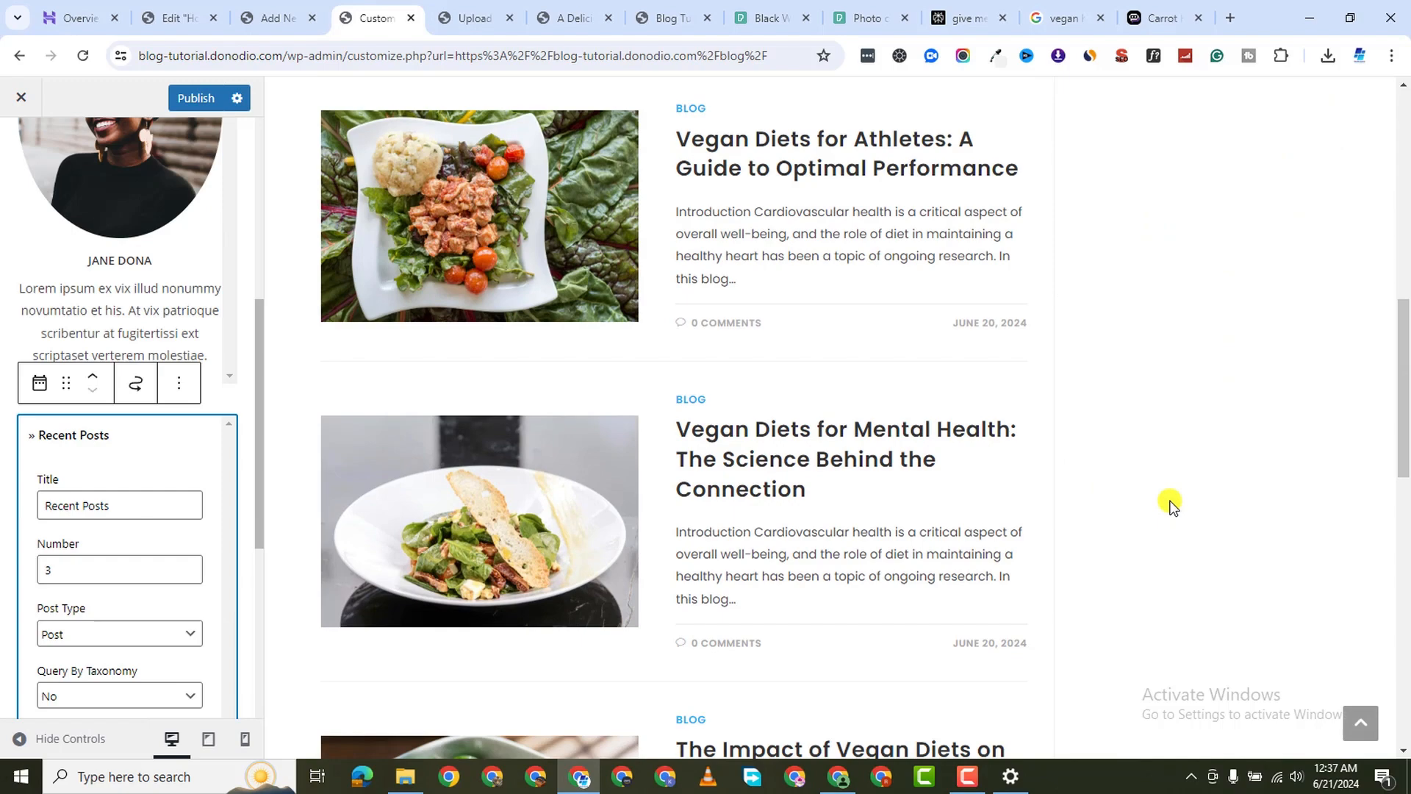
{"action": "scroll", "coordinate": [1171, 463], "scroll_direction": "up", "scroll_amount": 3}
{"action": "scroll", "coordinate": [1171, 462], "scroll_direction": "up", "scroll_amount": 2}
{"action": "scroll", "coordinate": [796, 438], "scroll_direction": "down", "scroll_amount": 3}
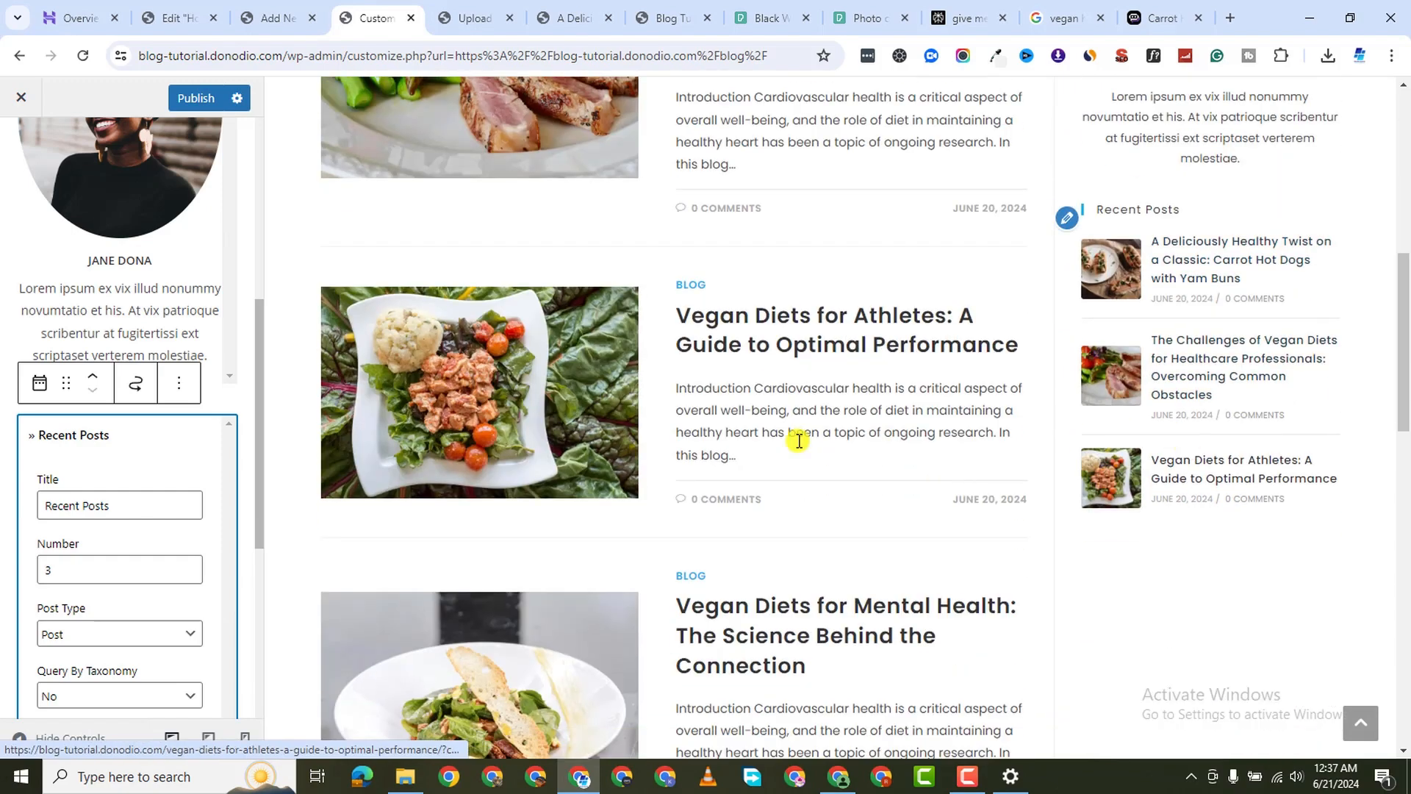
{"action": "scroll", "coordinate": [69, 494], "scroll_direction": "down", "scroll_amount": 1}
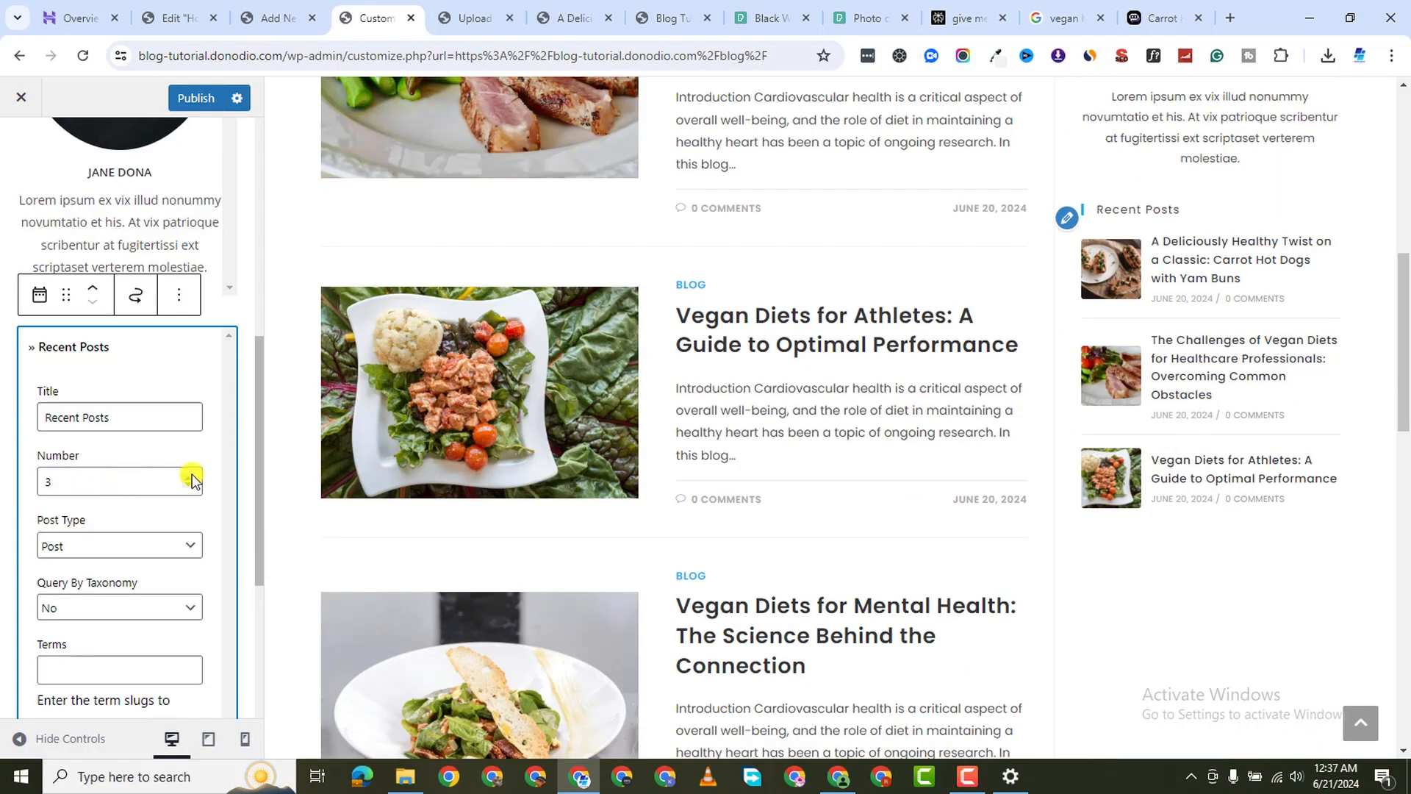
Raise the Recent Posts count from 3 to 5
{"action": "left_click", "coordinate": [189, 475]}
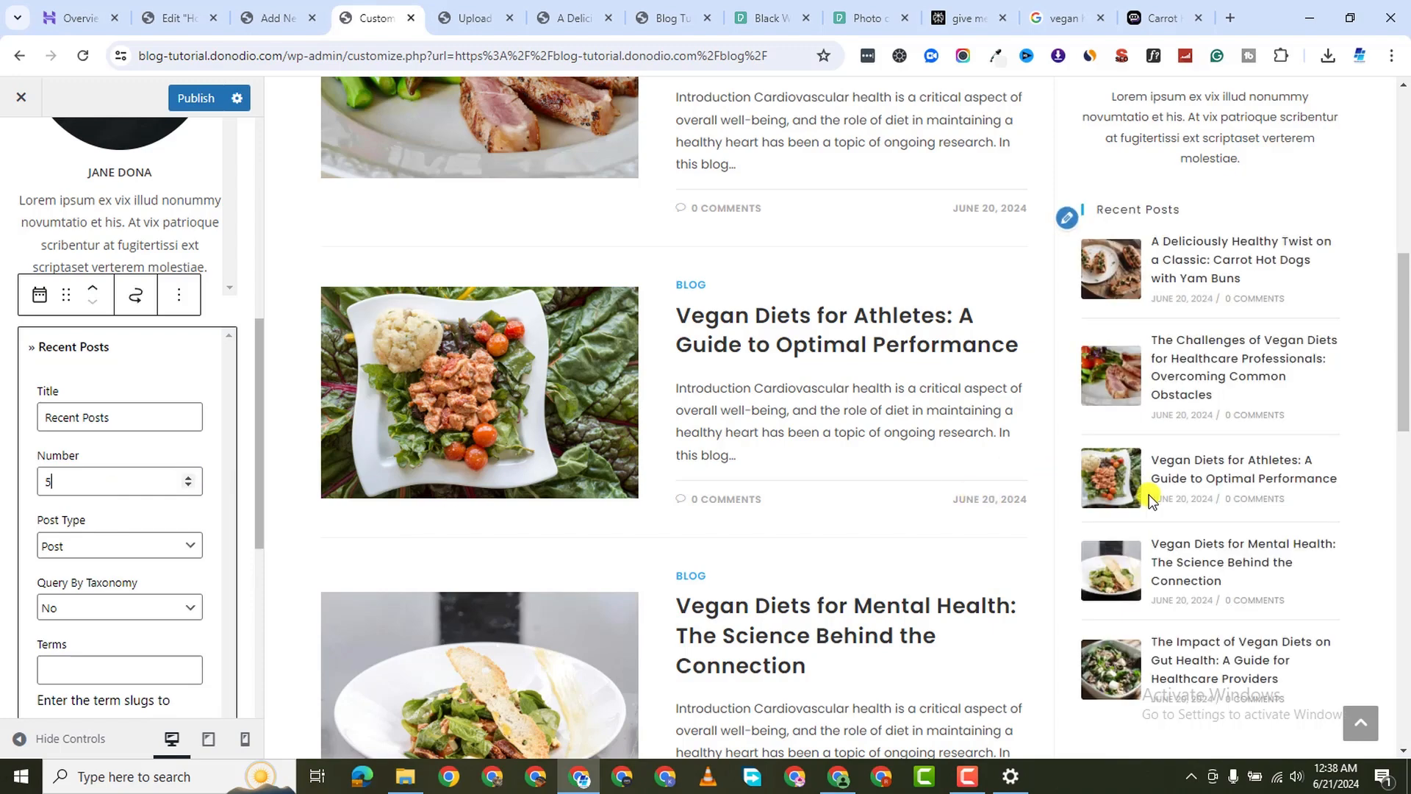
{"action": "scroll", "coordinate": [1154, 510], "scroll_direction": "down", "scroll_amount": 3}
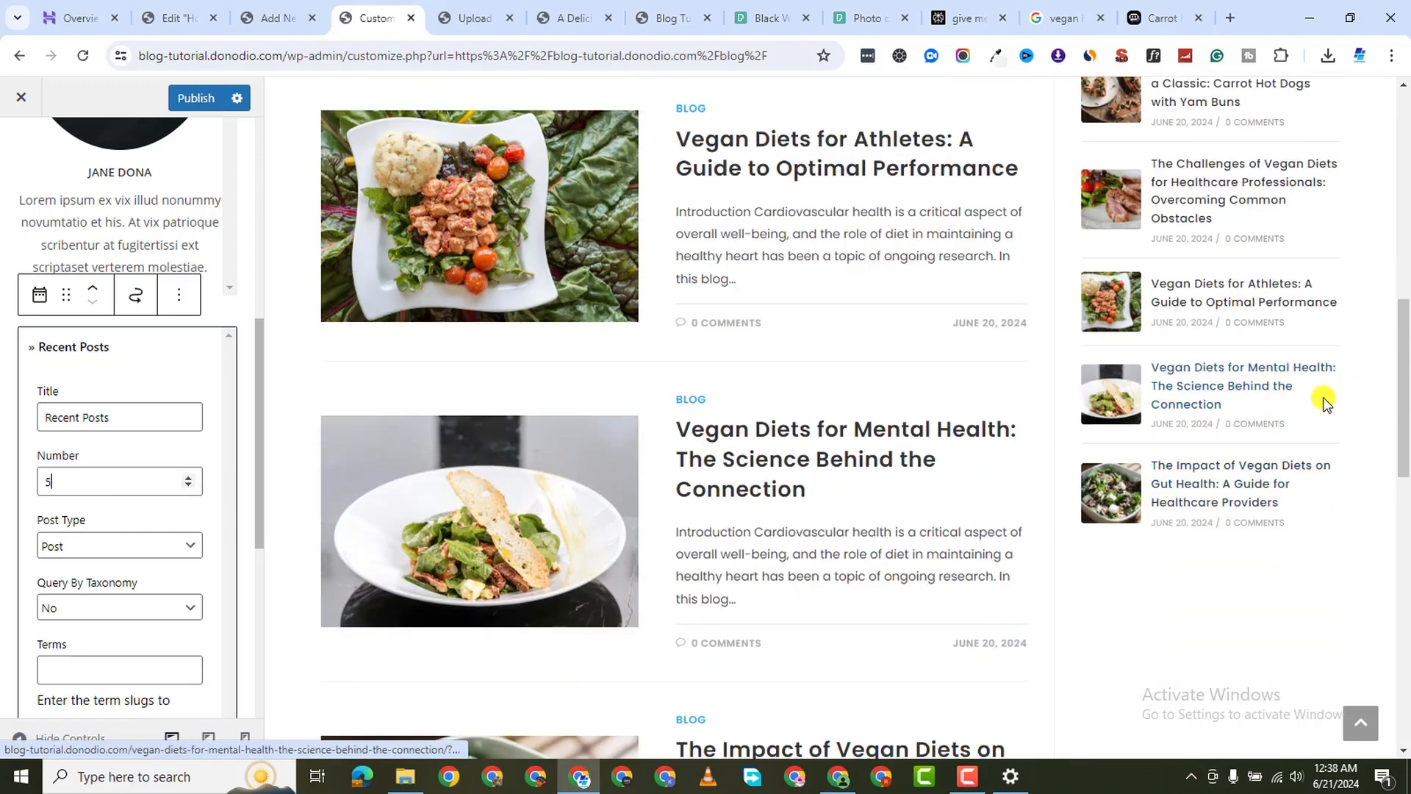
{"action": "scroll", "coordinate": [1206, 419], "scroll_direction": "up", "scroll_amount": 6}
{"action": "scroll", "coordinate": [1191, 435], "scroll_direction": "up", "scroll_amount": 5}
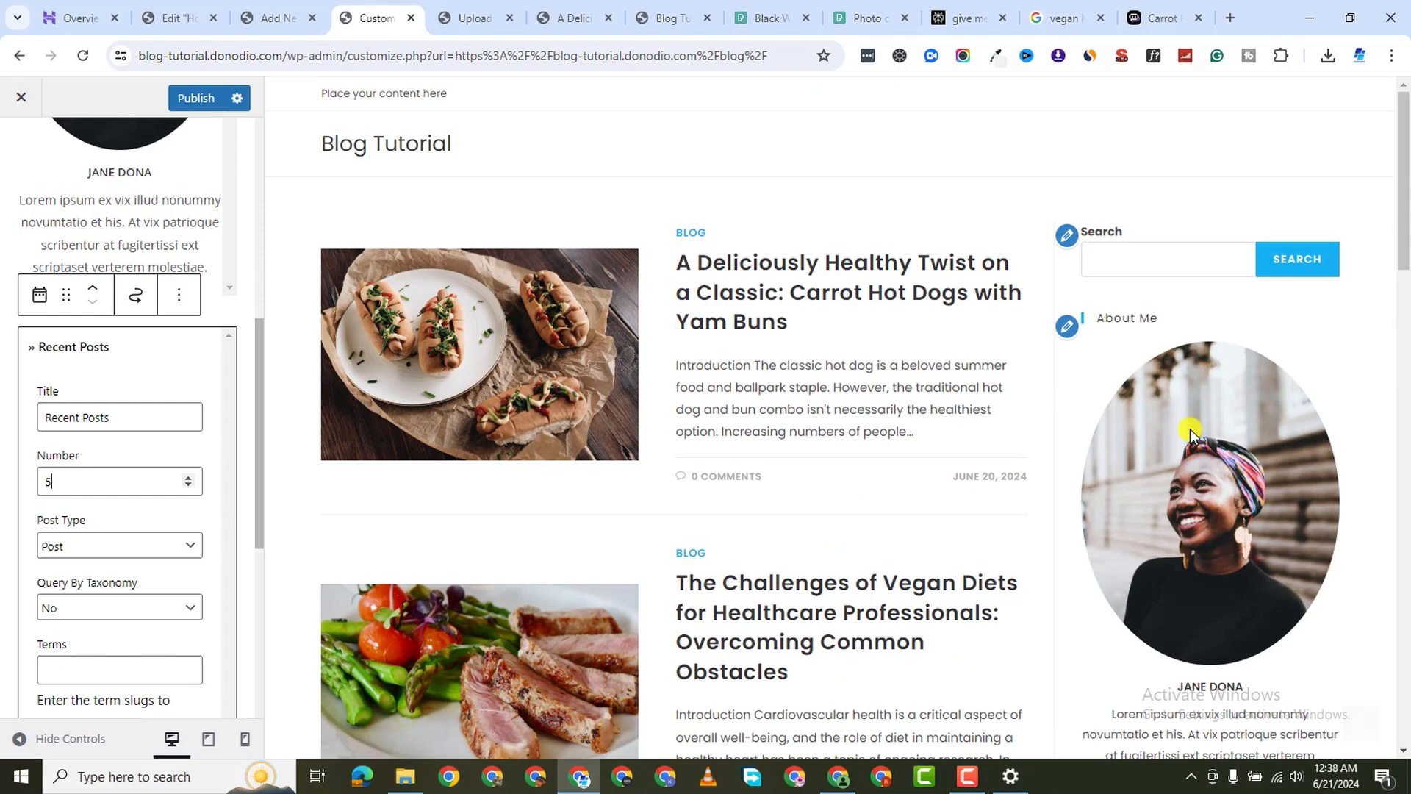
{"action": "key", "text": "F9"}
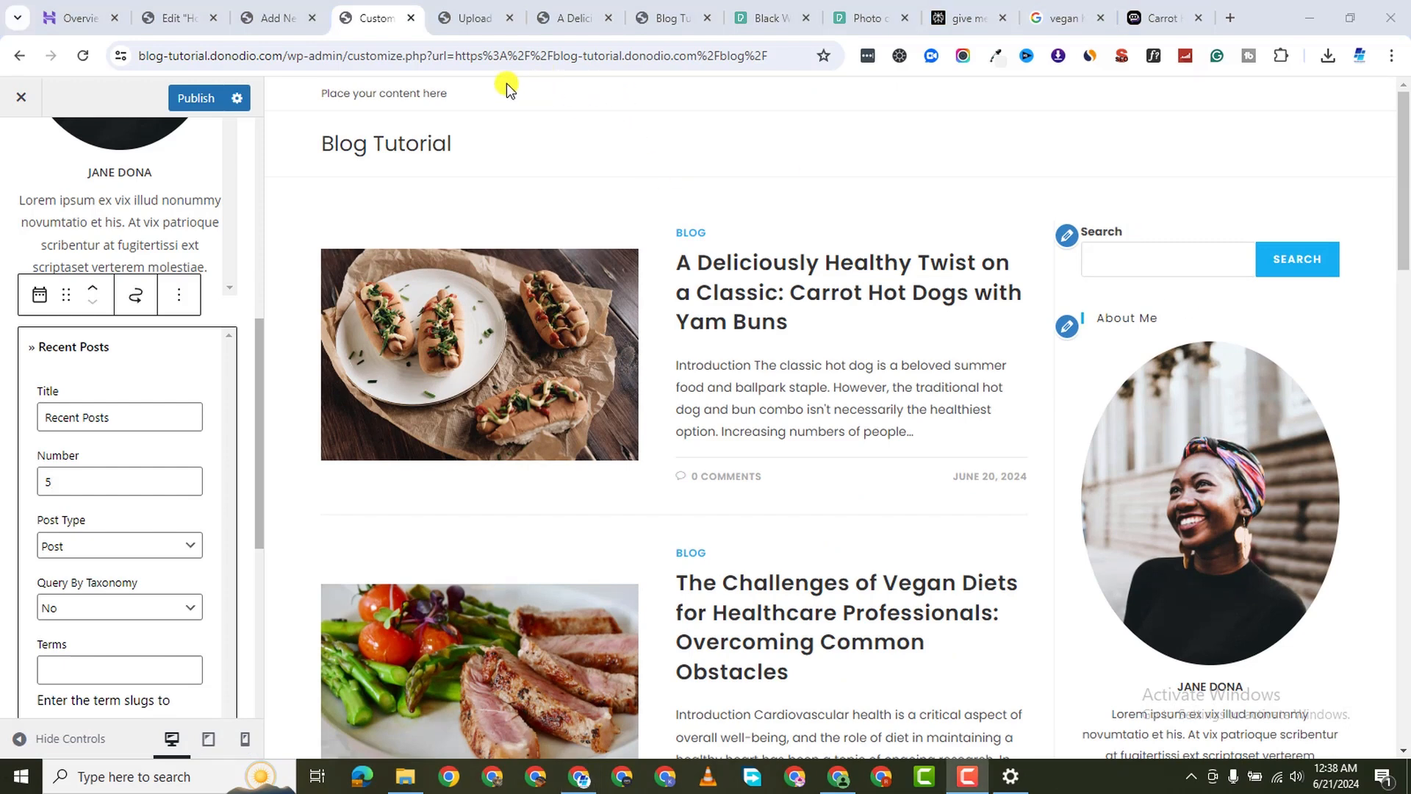
{"action": "scroll", "coordinate": [20, 611], "scroll_direction": "down", "scroll_amount": 6}
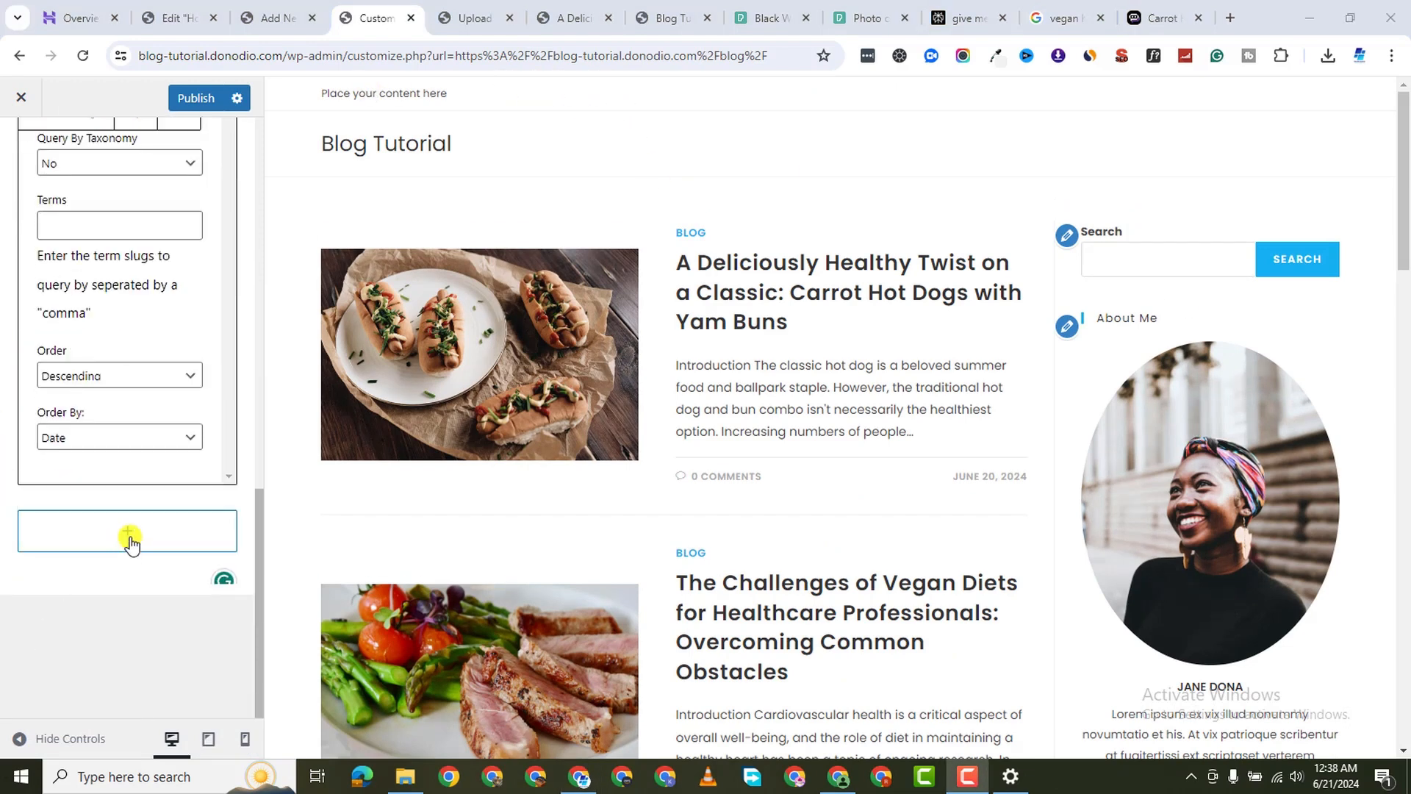
Insert a Social Icons block below Recent Posts in the sidebar
{"action": "left_click", "coordinate": [126, 540]}
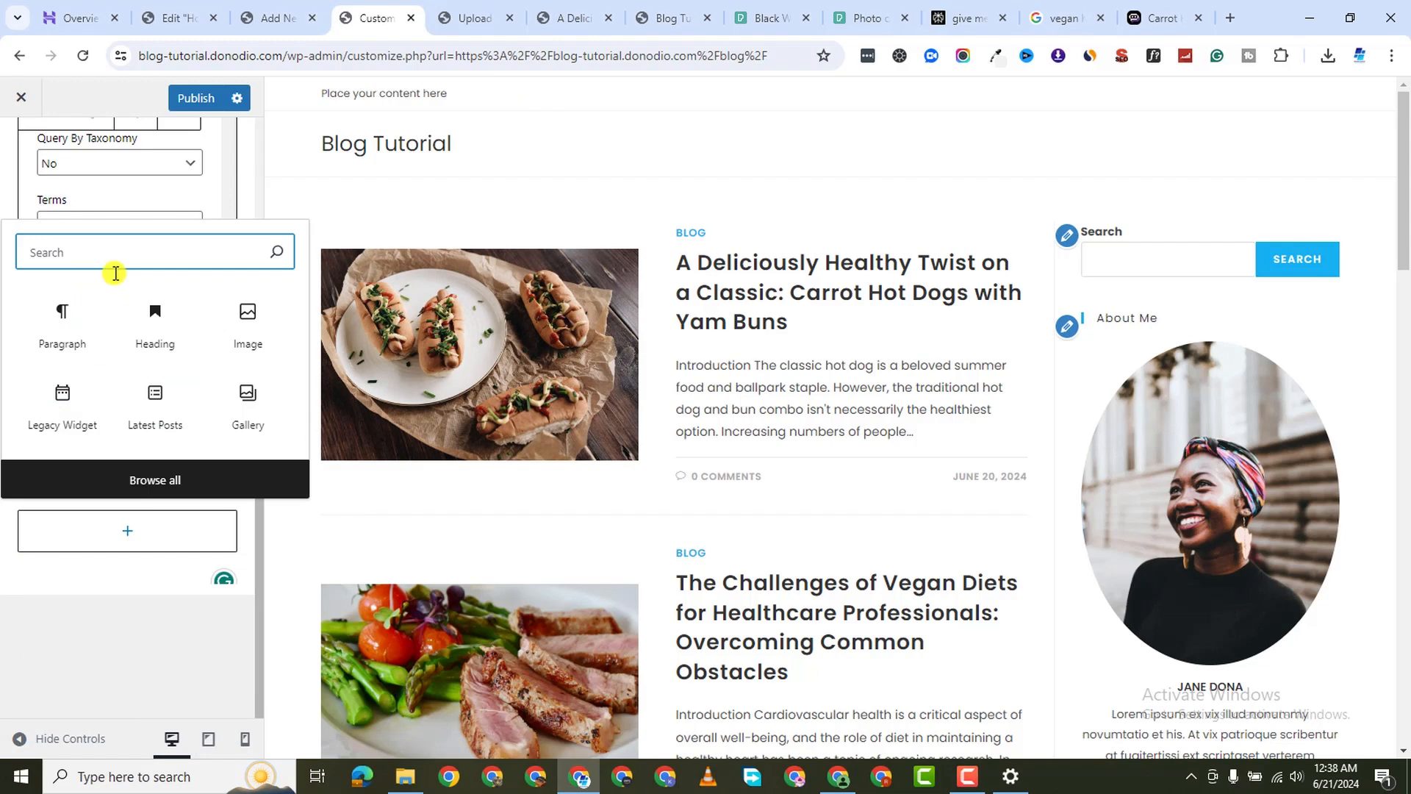
{"action": "type", "text": "social"}
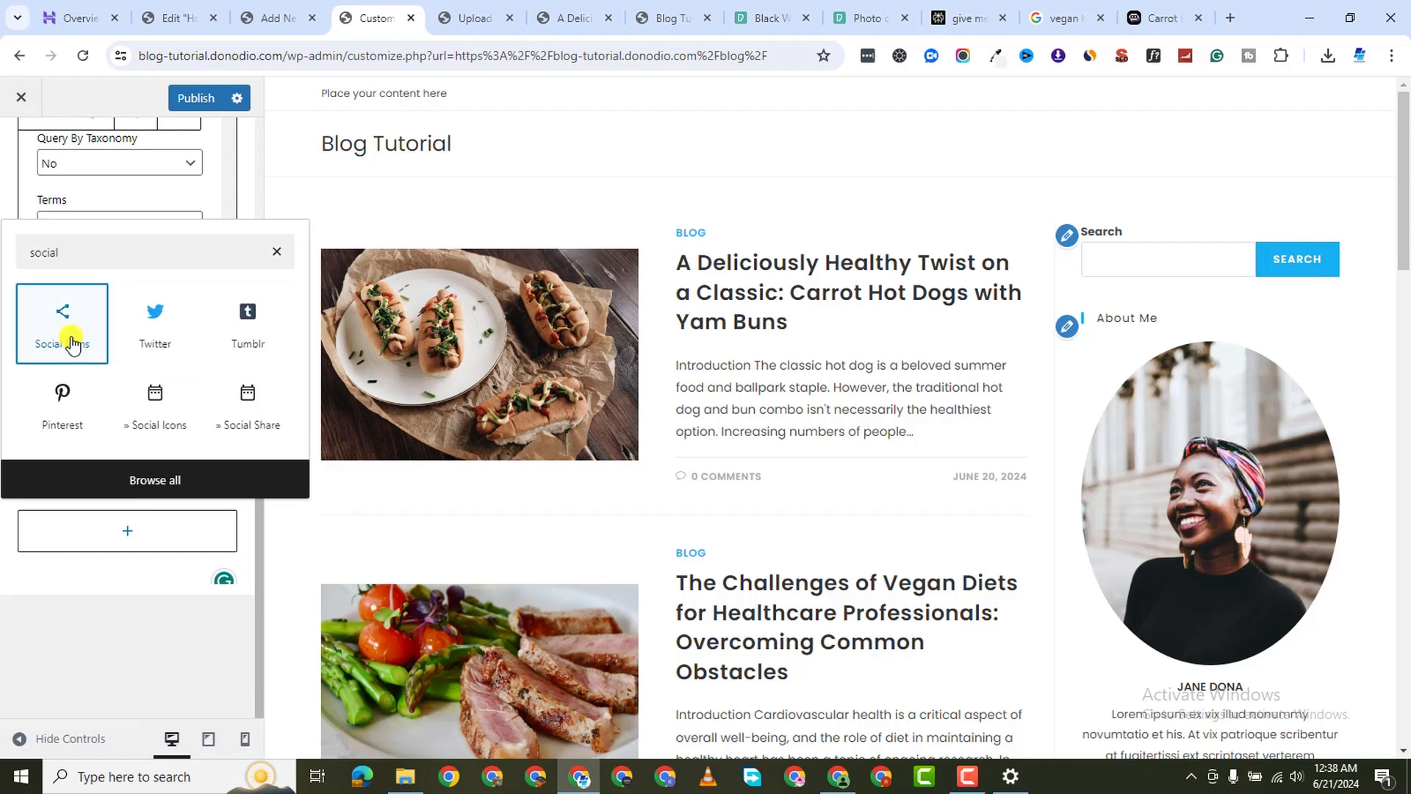
{"action": "left_click", "coordinate": [87, 358]}
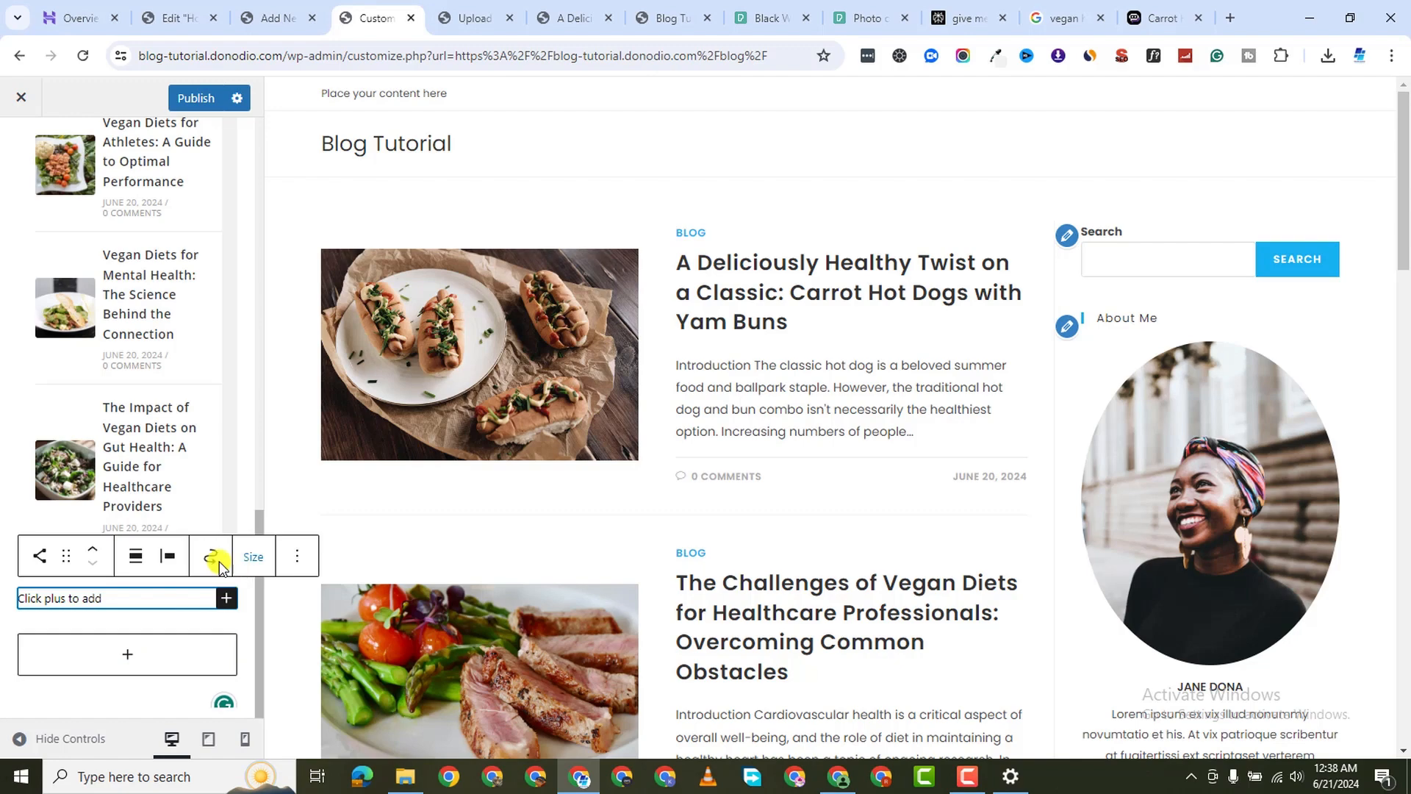
{"action": "scroll", "coordinate": [1107, 470], "scroll_direction": "down", "scroll_amount": 15}
{"action": "scroll", "coordinate": [1137, 433], "scroll_direction": "up", "scroll_amount": 3}
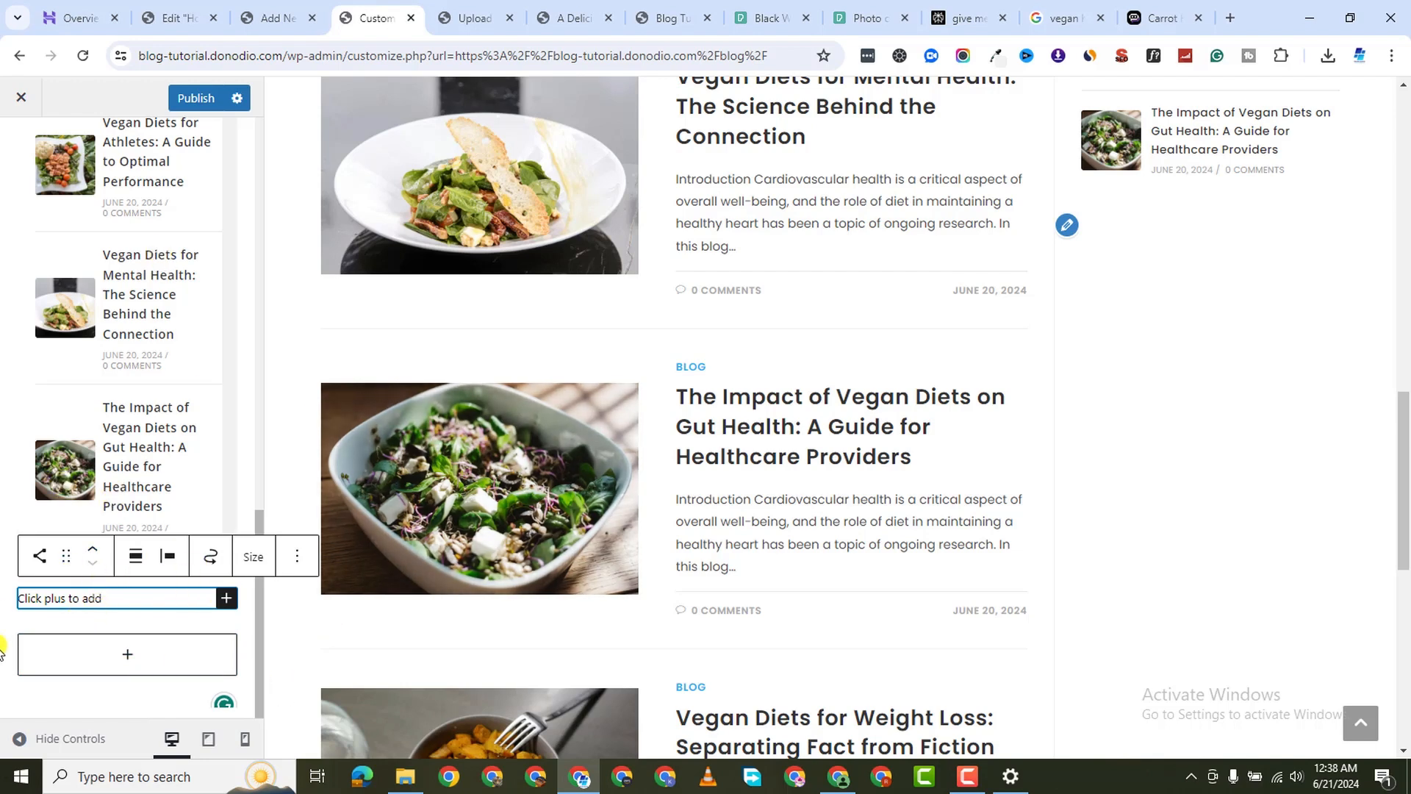
{"action": "left_click", "coordinate": [3, 617]}
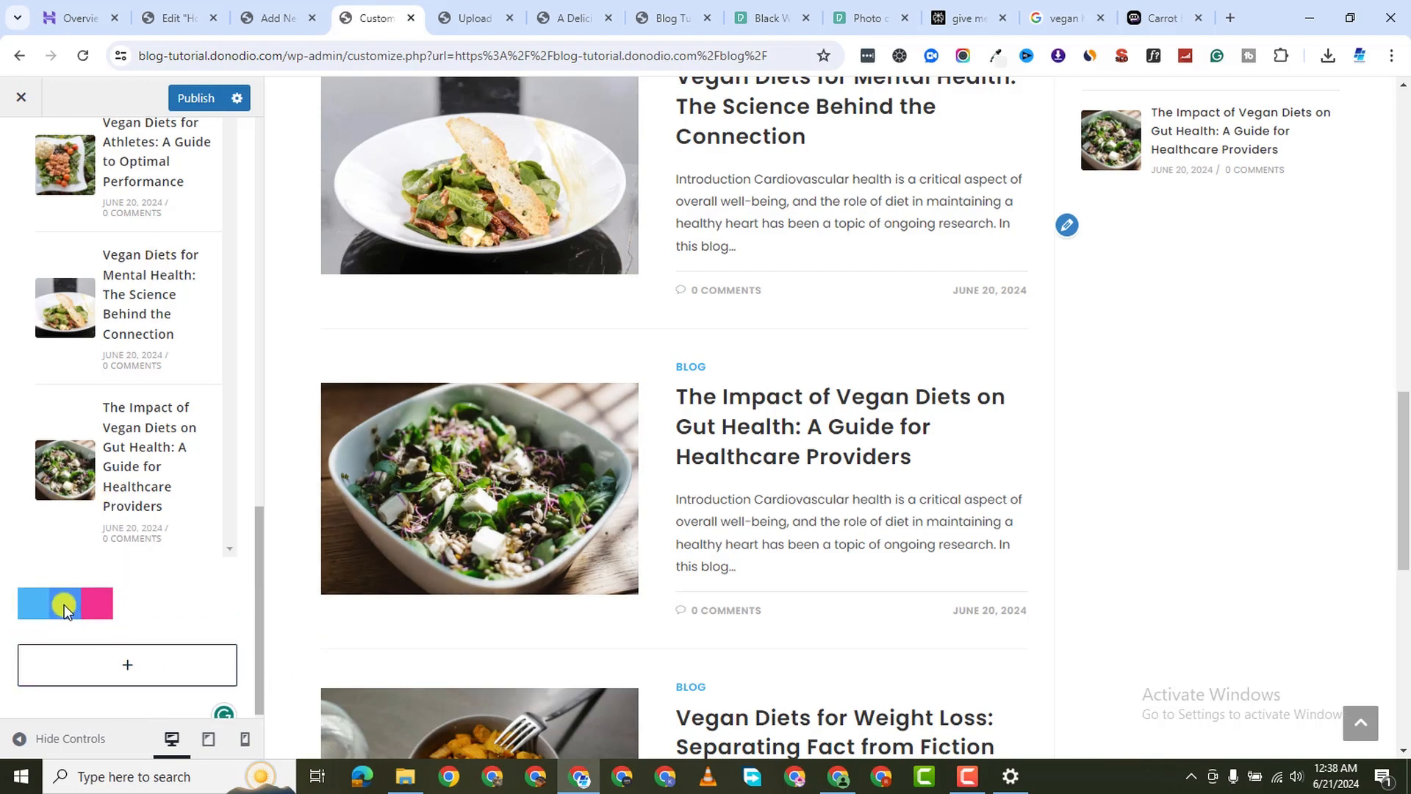
{"action": "left_click", "coordinate": [87, 613]}
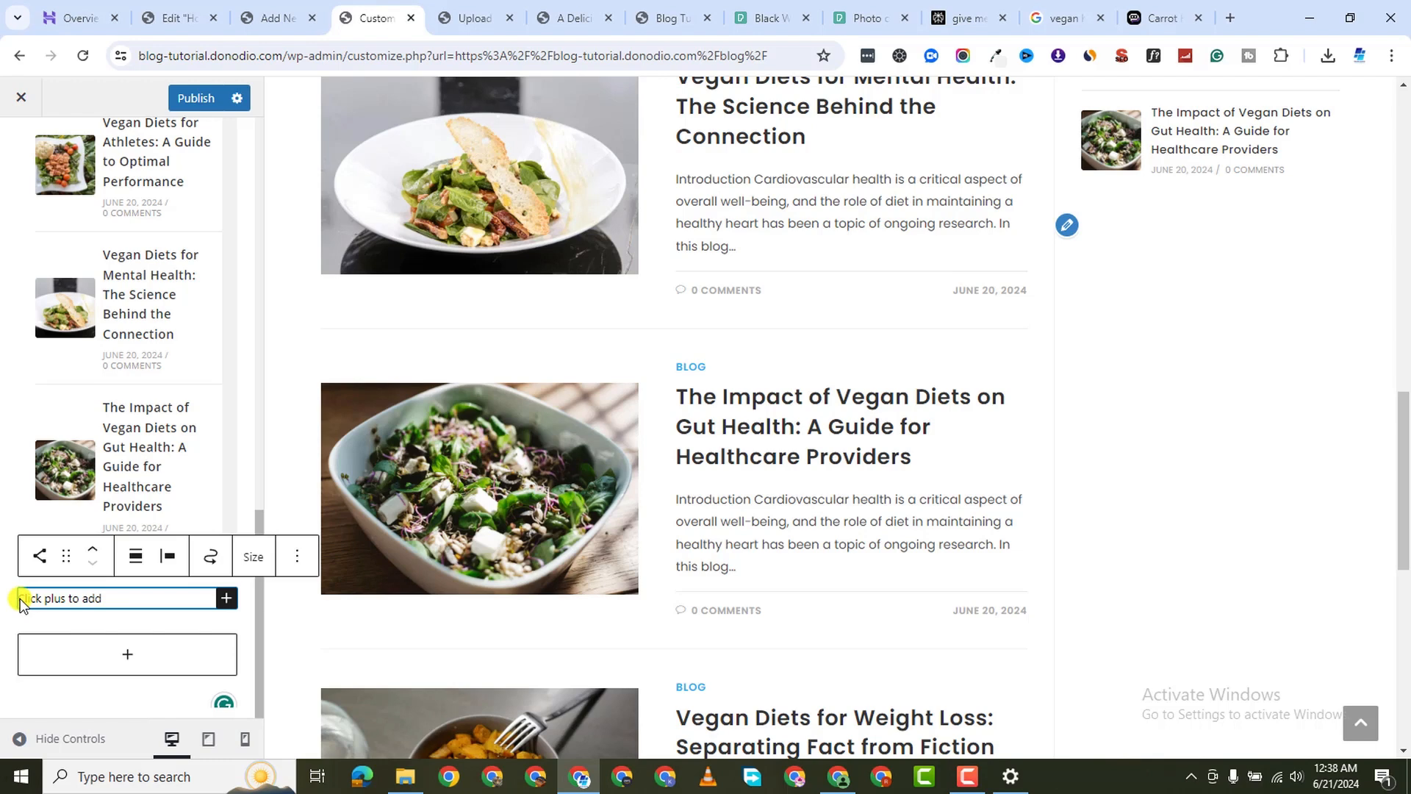
Add a Twitter icon to the Social Icons block
{"action": "left_click", "coordinate": [205, 605]}
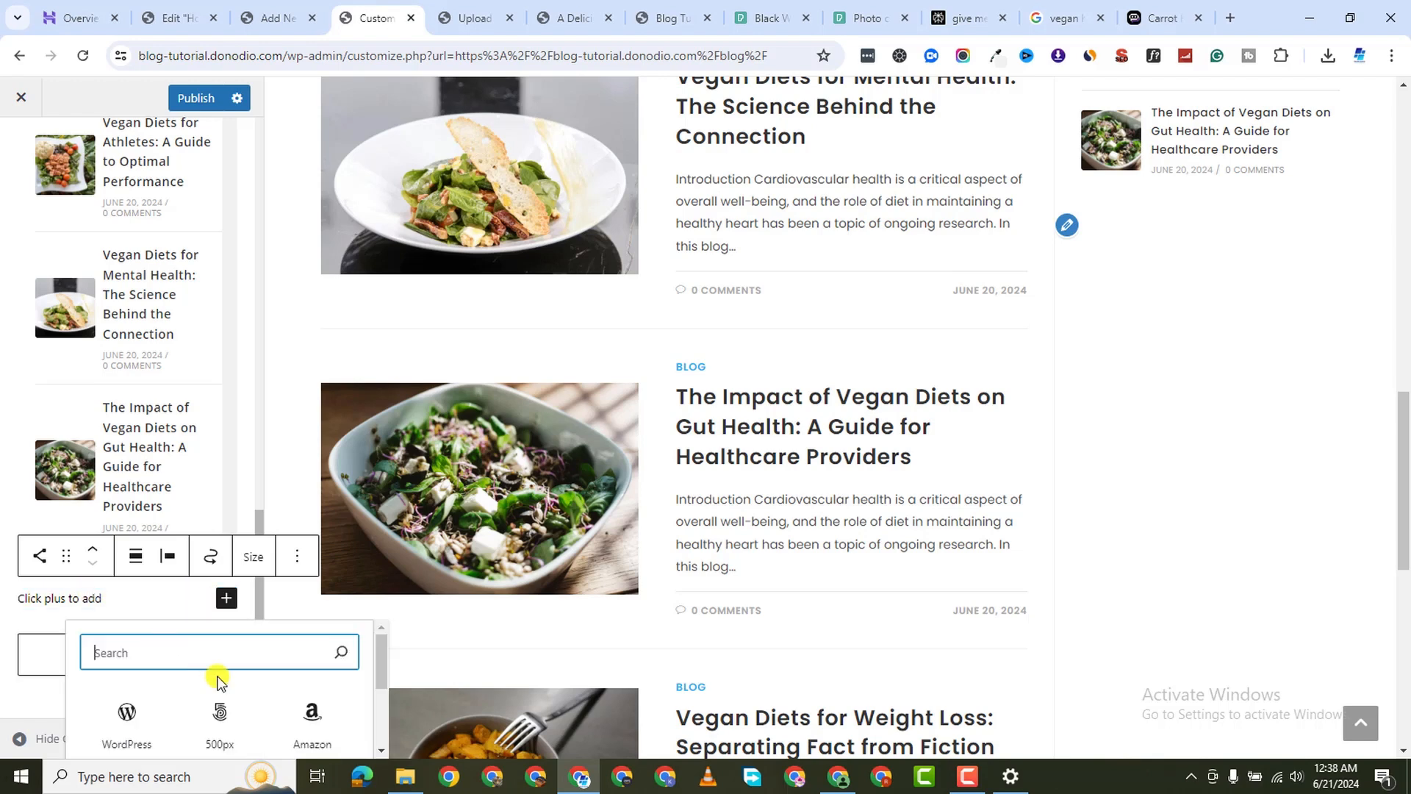
{"action": "scroll", "coordinate": [197, 663], "scroll_direction": "down", "scroll_amount": 1}
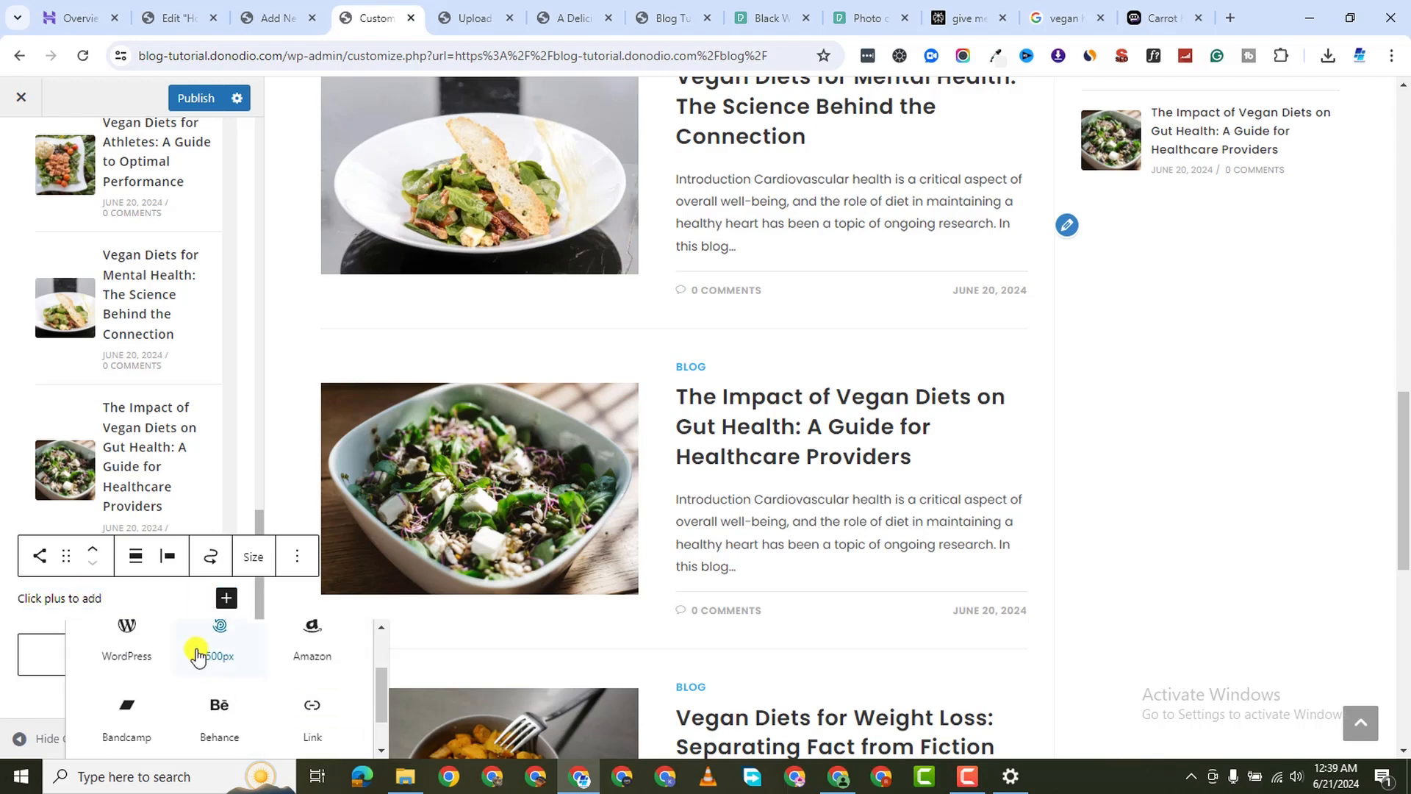
{"action": "scroll", "coordinate": [199, 658], "scroll_direction": "down", "scroll_amount": 1}
{"action": "scroll", "coordinate": [189, 676], "scroll_direction": "up", "scroll_amount": 2}
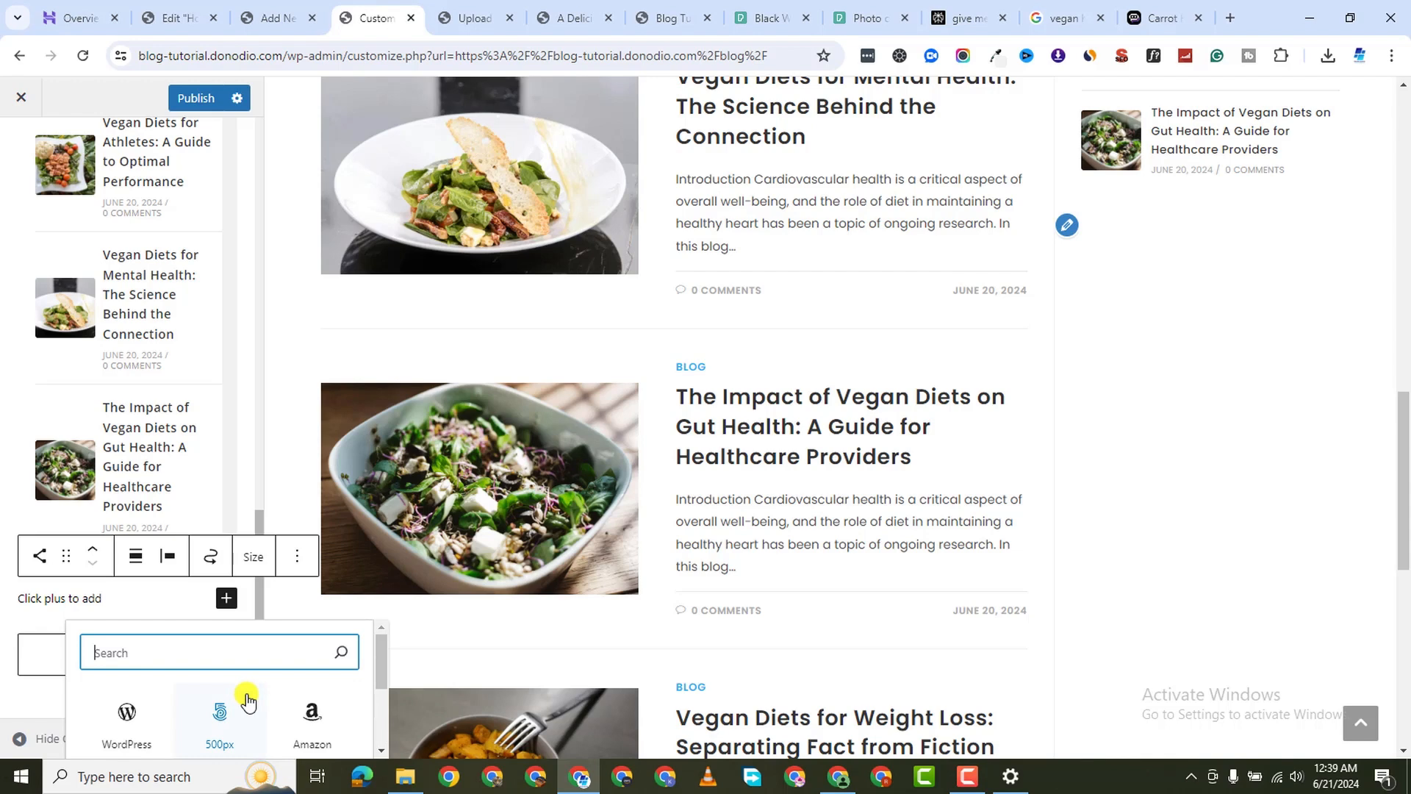
{"action": "type", "text": "twit"}
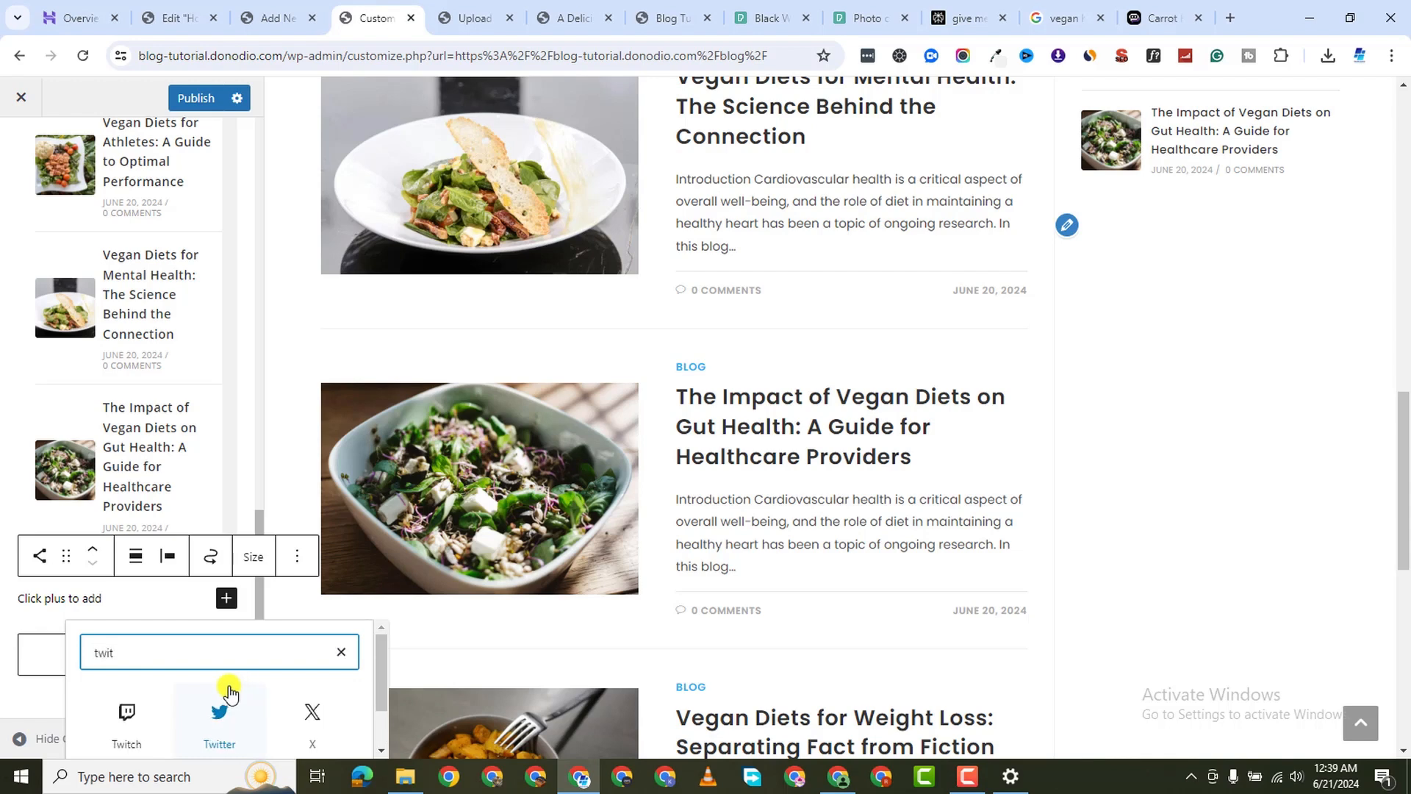
{"action": "left_click", "coordinate": [225, 704]}
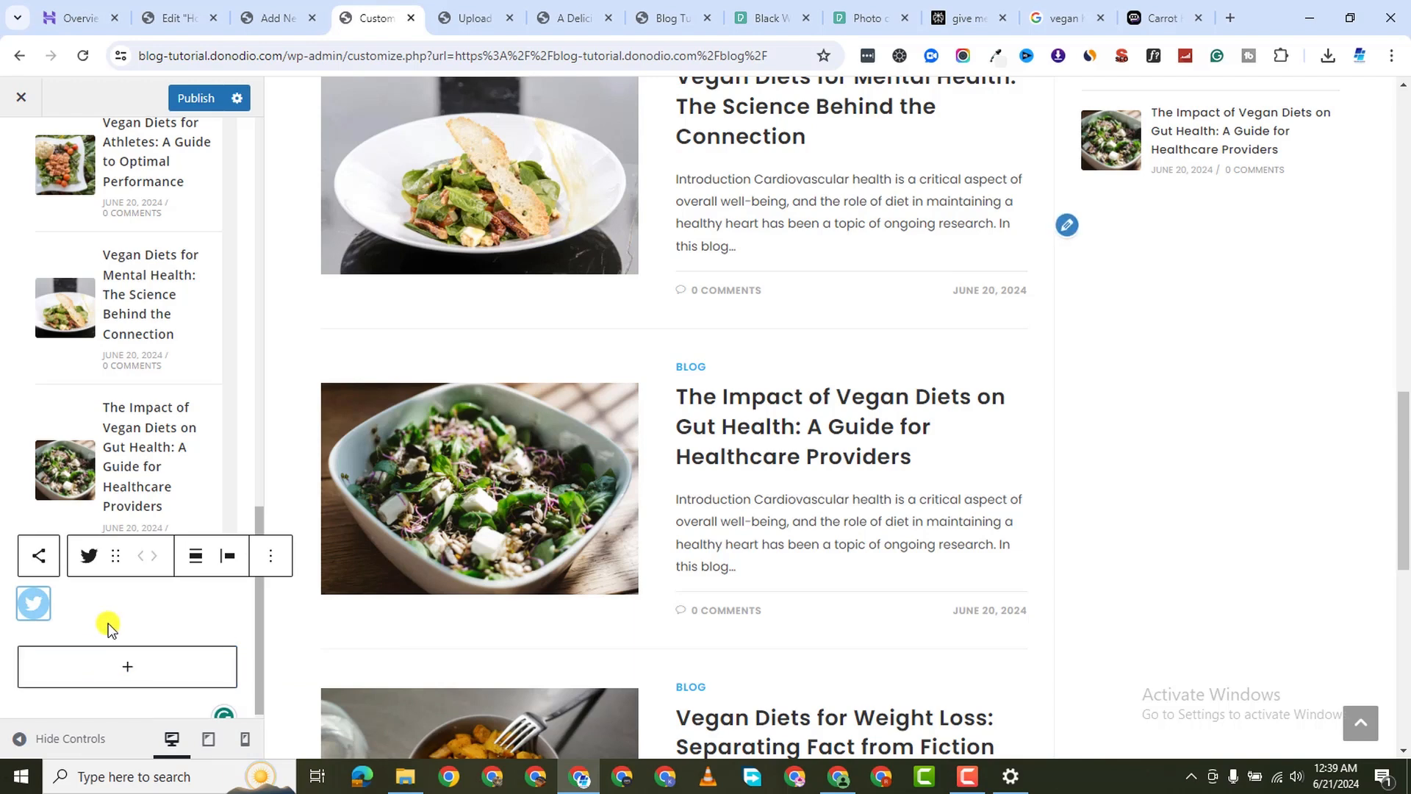
{"action": "left_click", "coordinate": [116, 669]}
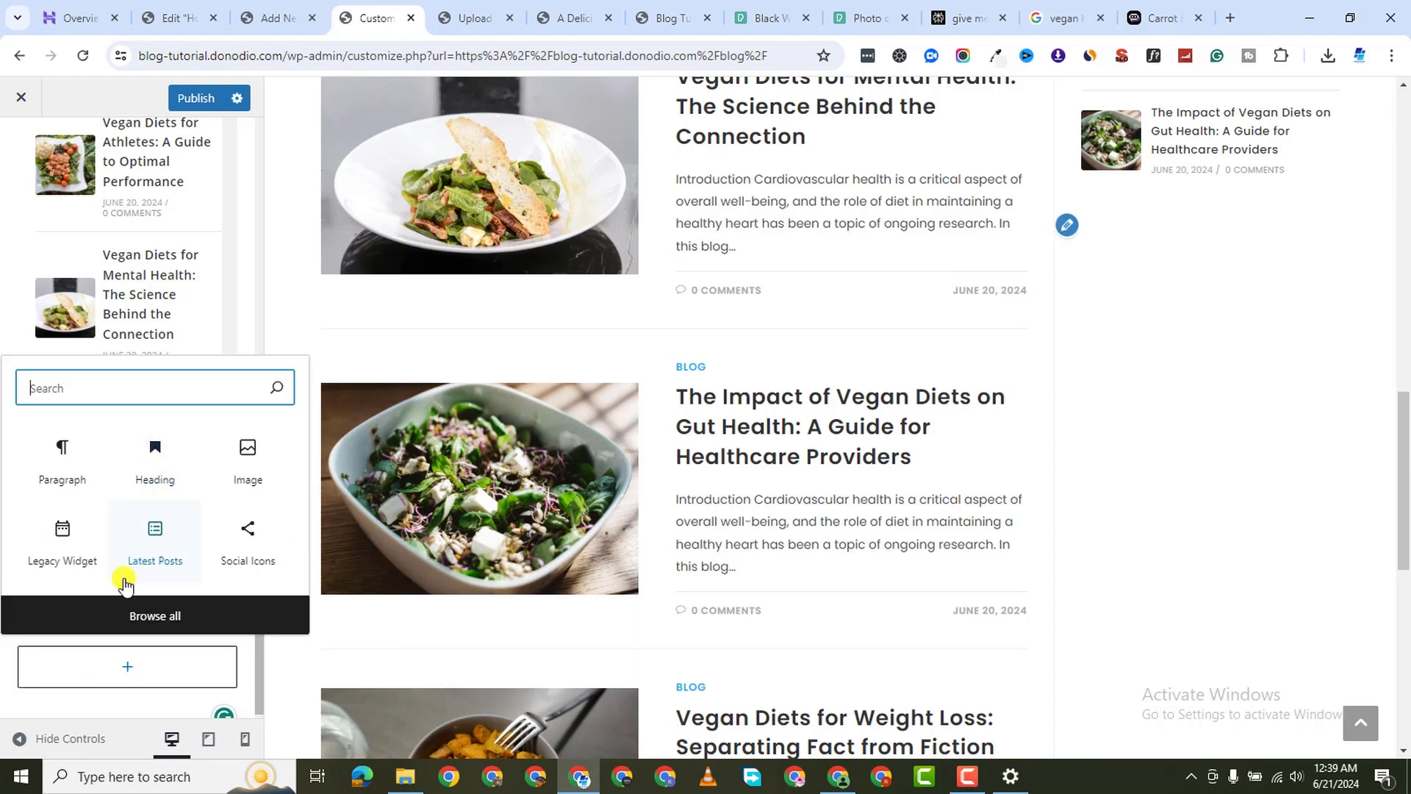
{"action": "left_click", "coordinate": [34, 639]}
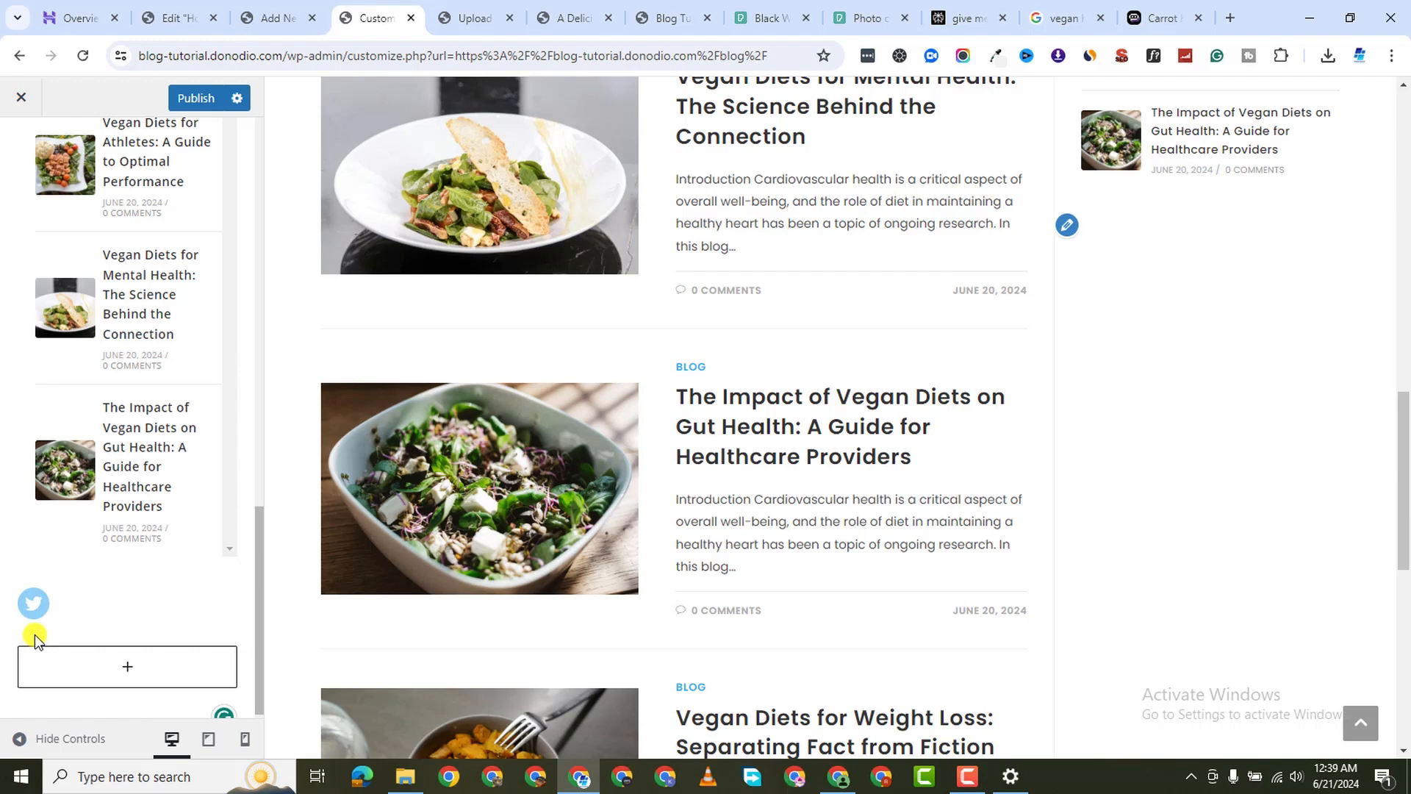
Add Instagram and TikTok icons after Twitter
{"action": "left_click", "coordinate": [67, 607]}
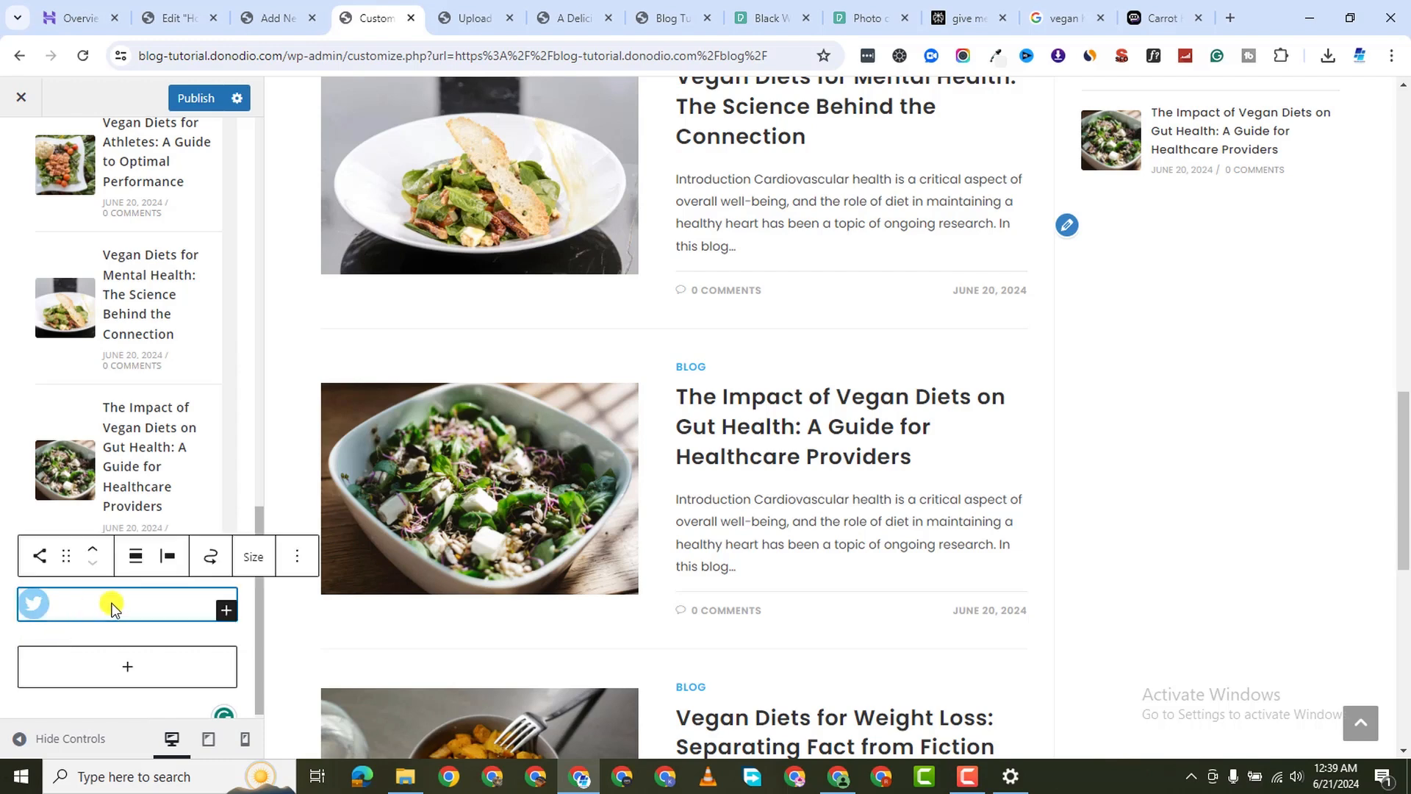
{"action": "left_click", "coordinate": [220, 607]}
{"action": "type", "text": "instag"}
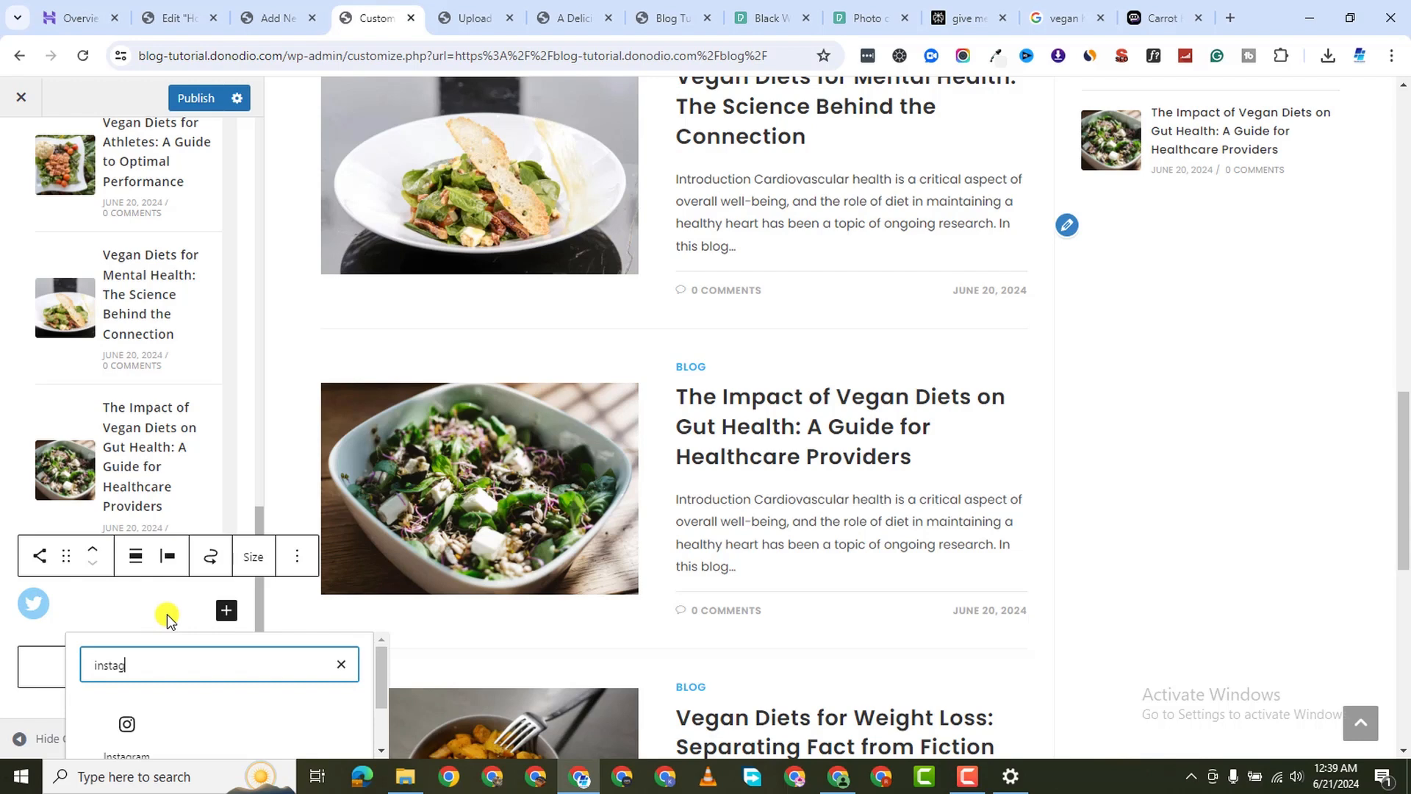
{"action": "left_click", "coordinate": [132, 717]}
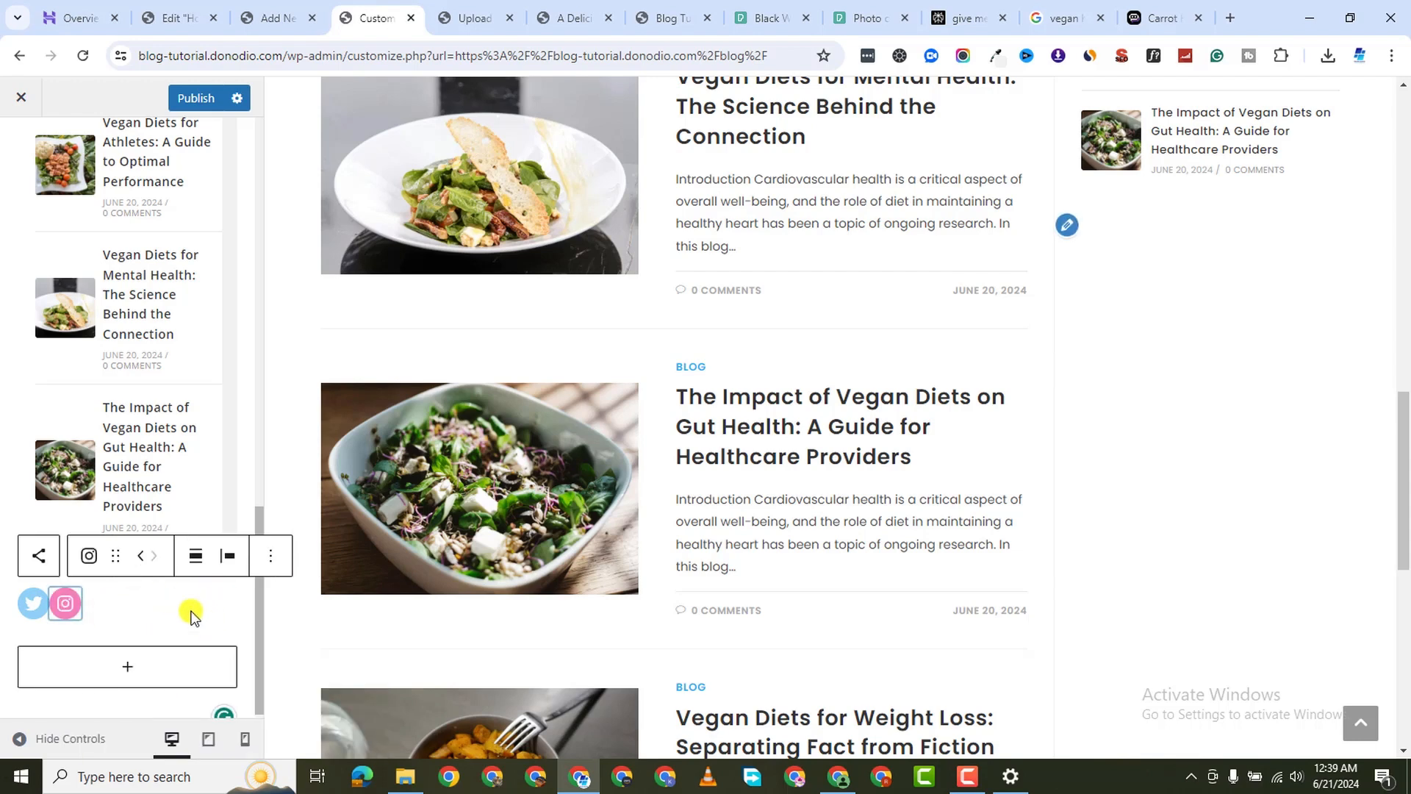
{"action": "left_click", "coordinate": [197, 624]}
{"action": "left_click", "coordinate": [226, 610]}
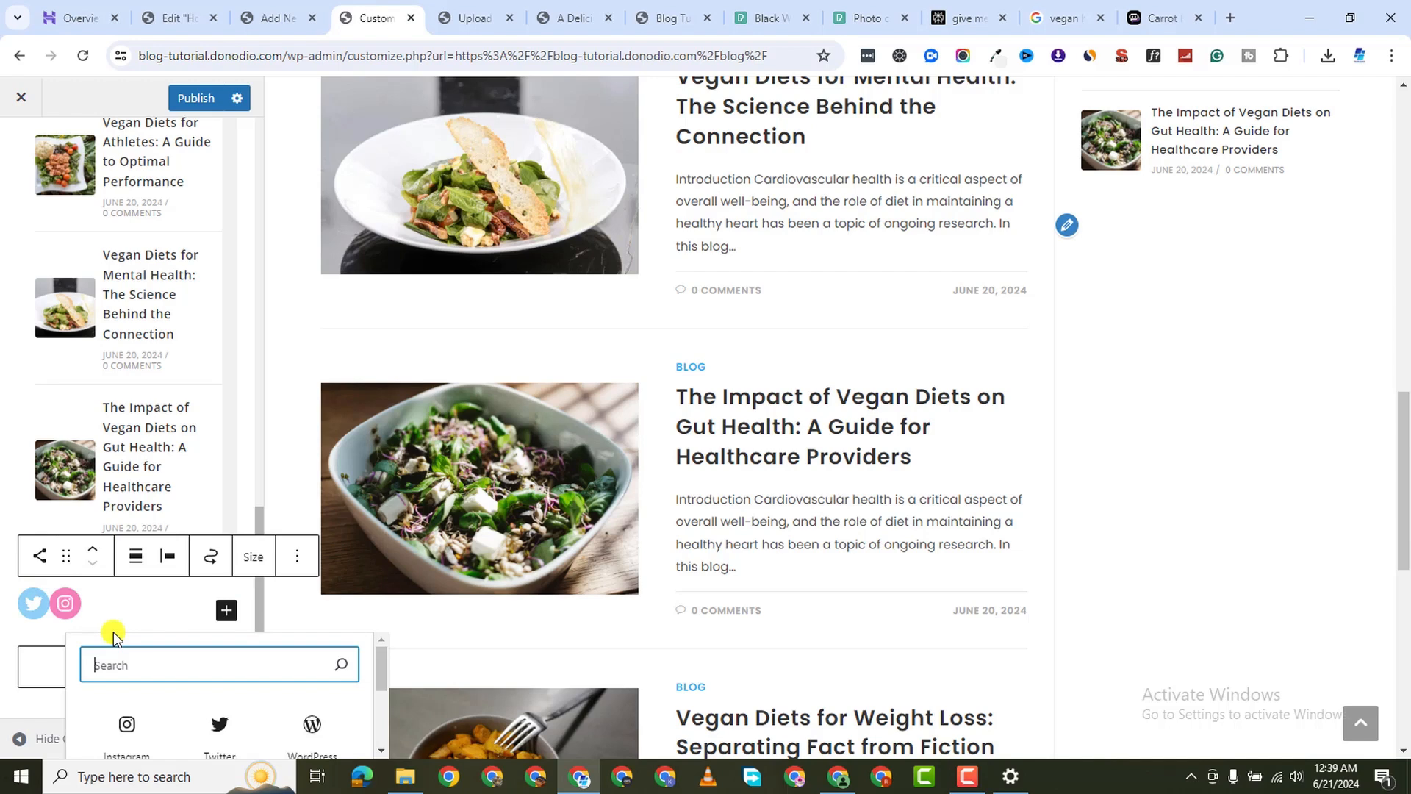
{"action": "type", "text": "tiktok"}
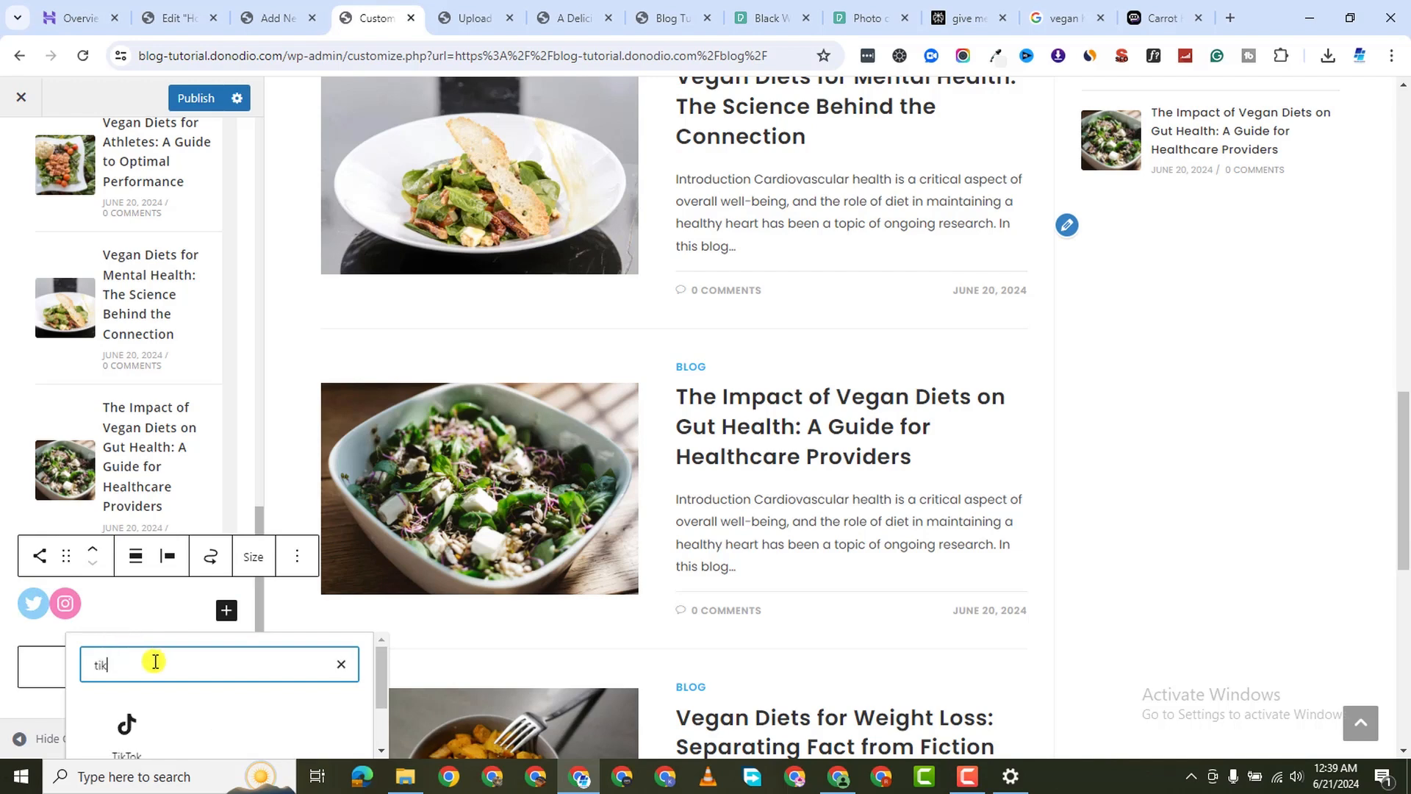
{"action": "left_click", "coordinate": [138, 722]}
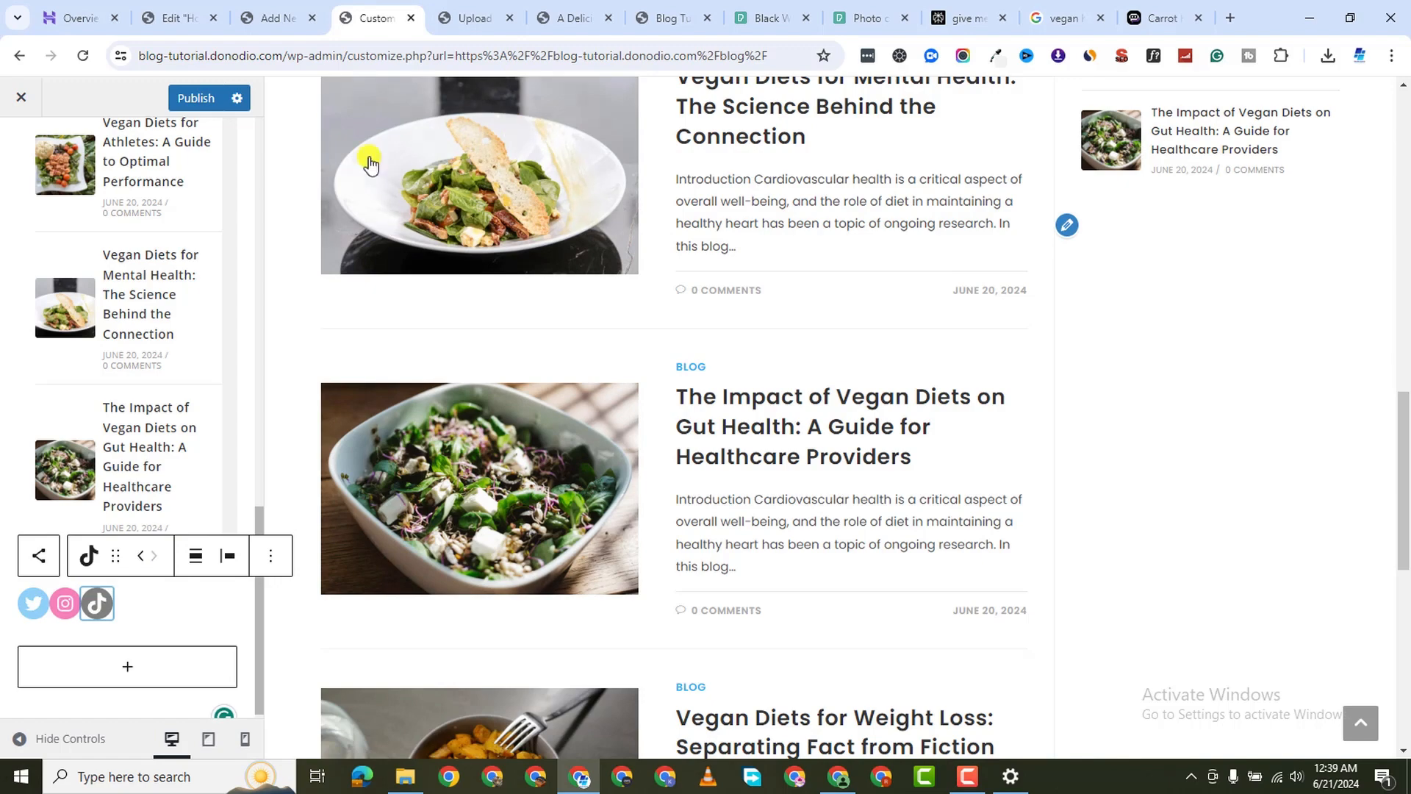
{"action": "scroll", "coordinate": [135, 363], "scroll_direction": "up", "scroll_amount": 3}
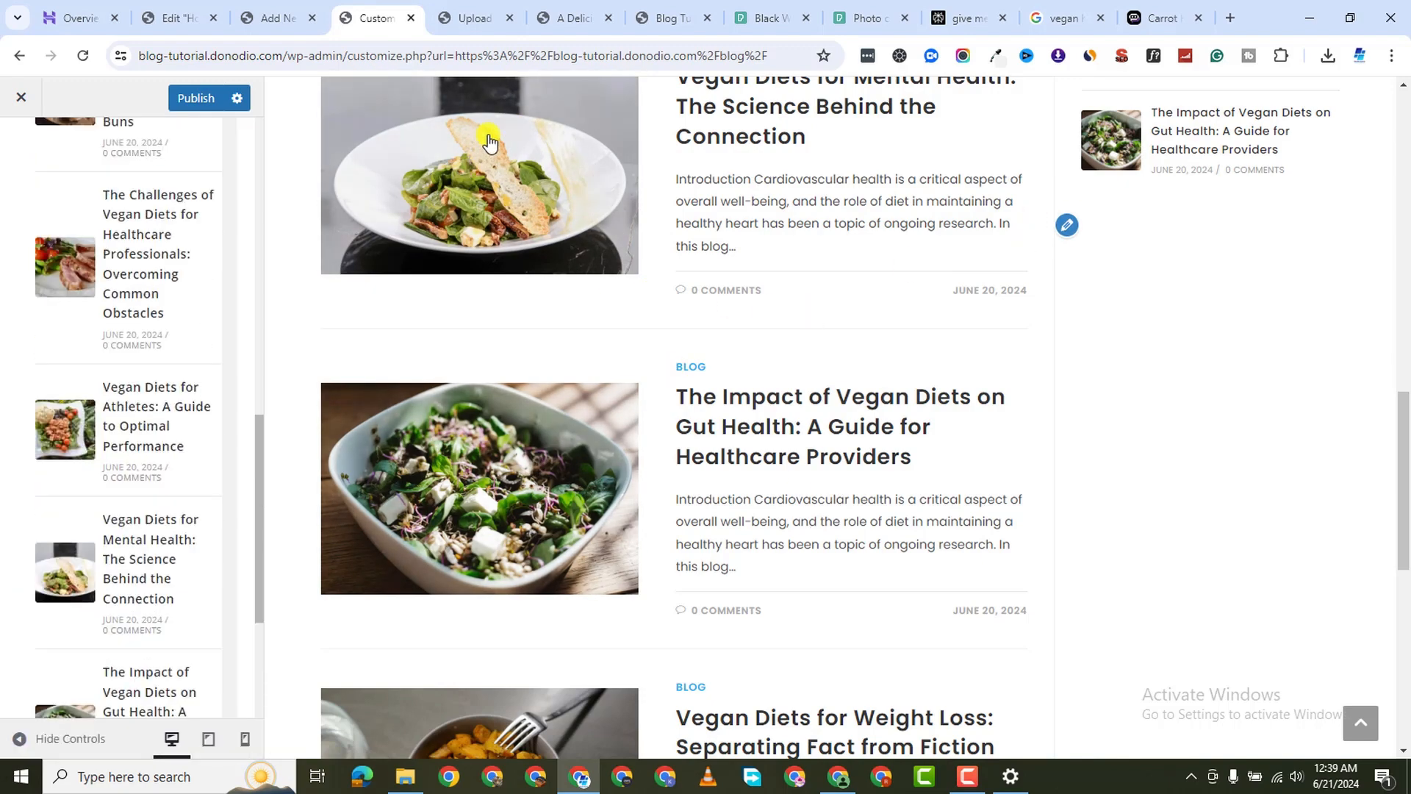
{"action": "left_click", "coordinate": [197, 97]}
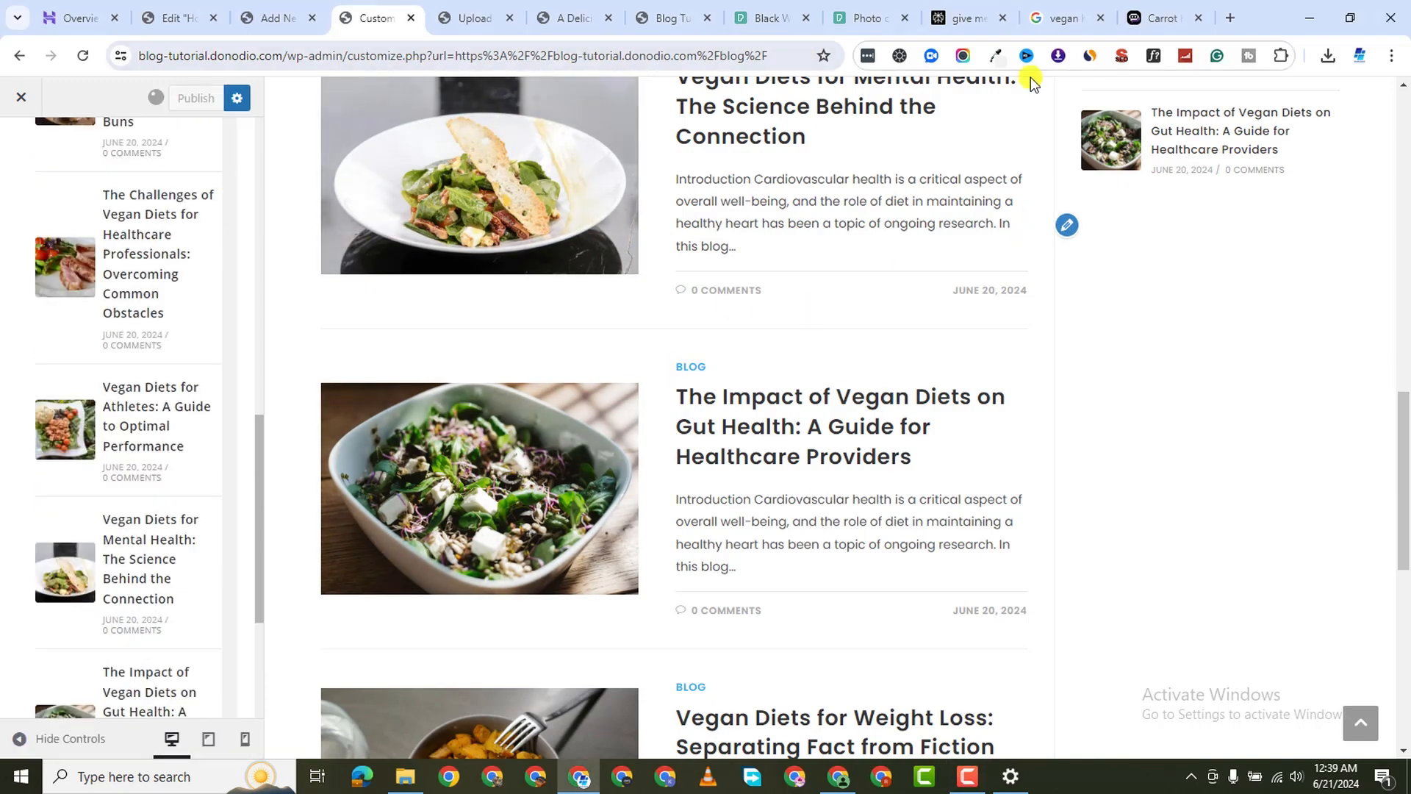
{"action": "scroll", "coordinate": [772, 280], "scroll_direction": "down", "scroll_amount": 2}
{"action": "scroll", "coordinate": [919, 243], "scroll_direction": "up", "scroll_amount": 6}
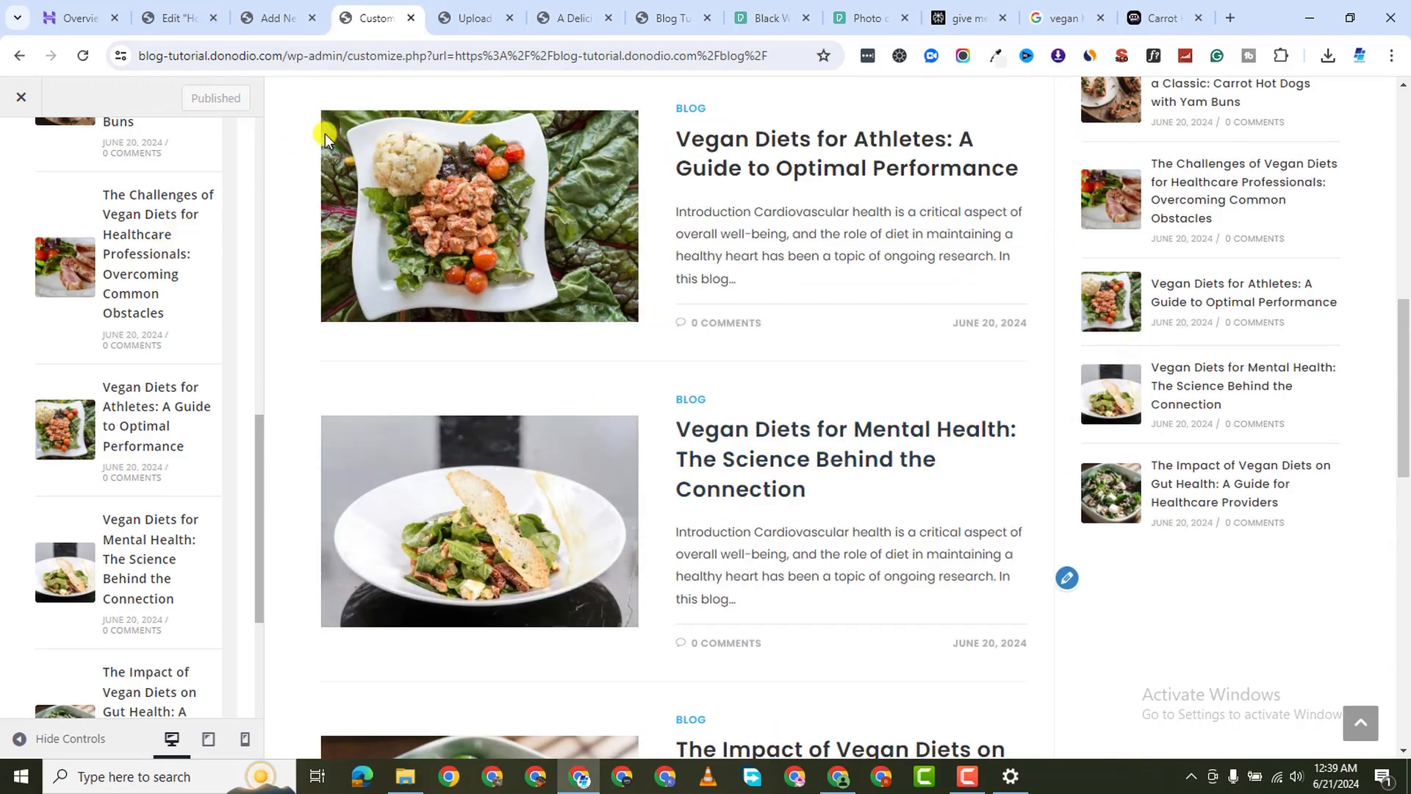
{"action": "scroll", "coordinate": [779, 101], "scroll_direction": "up", "scroll_amount": 8}
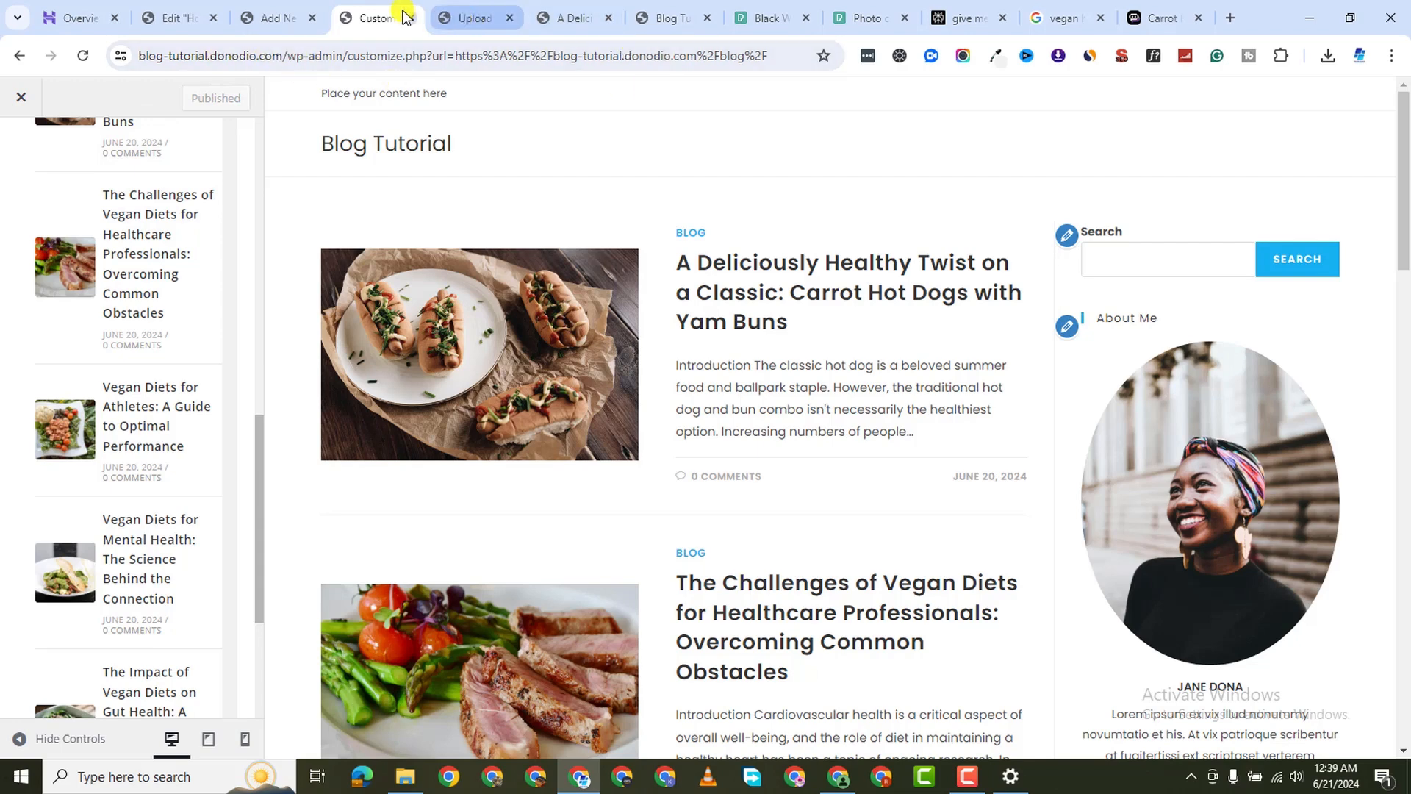
From the admin Pages list, open the Blog page in a new browser tab
{"action": "left_click", "coordinate": [460, 22]}
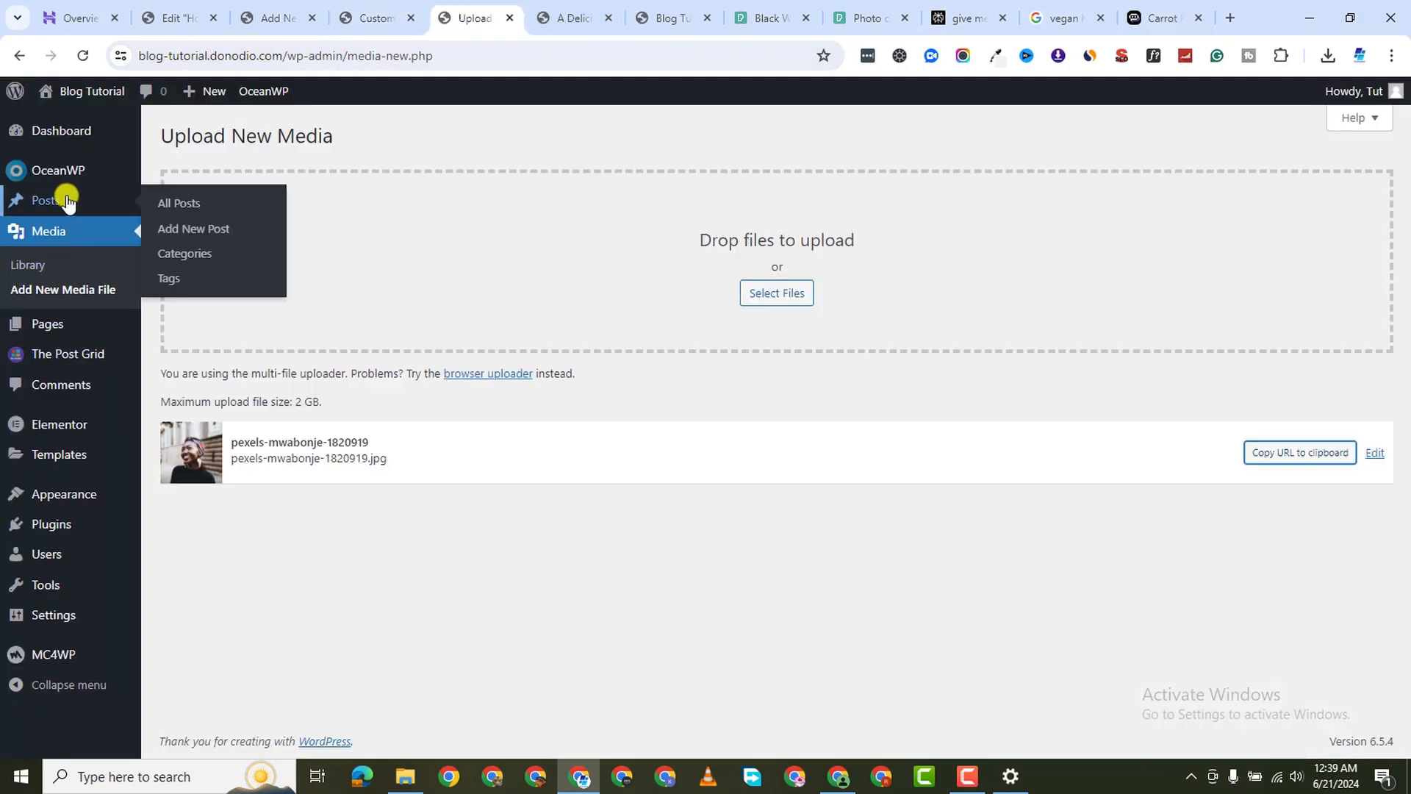
{"action": "mouse_move", "coordinate": [59, 327]}
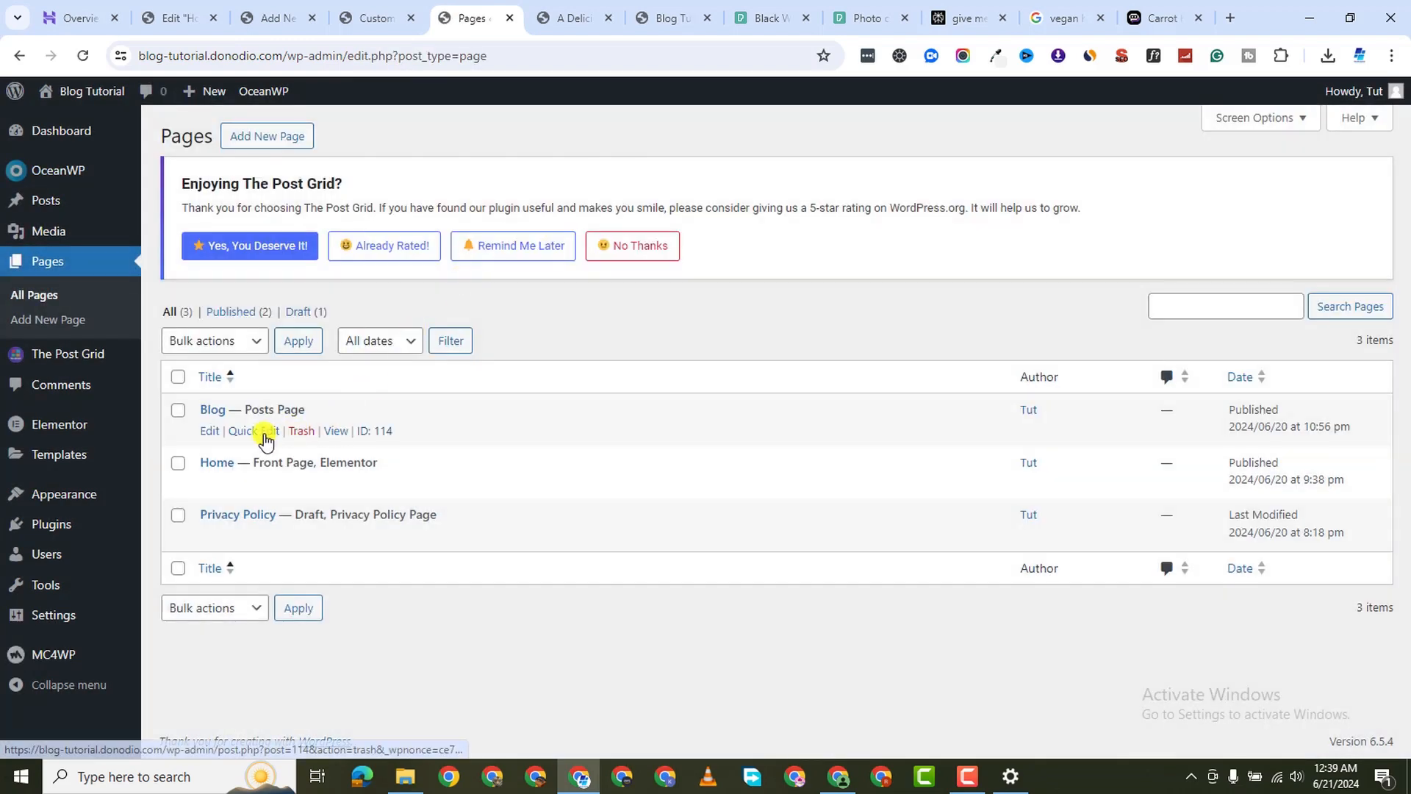
{"action": "right_click", "coordinate": [330, 431]}
{"action": "left_click", "coordinate": [408, 145]}
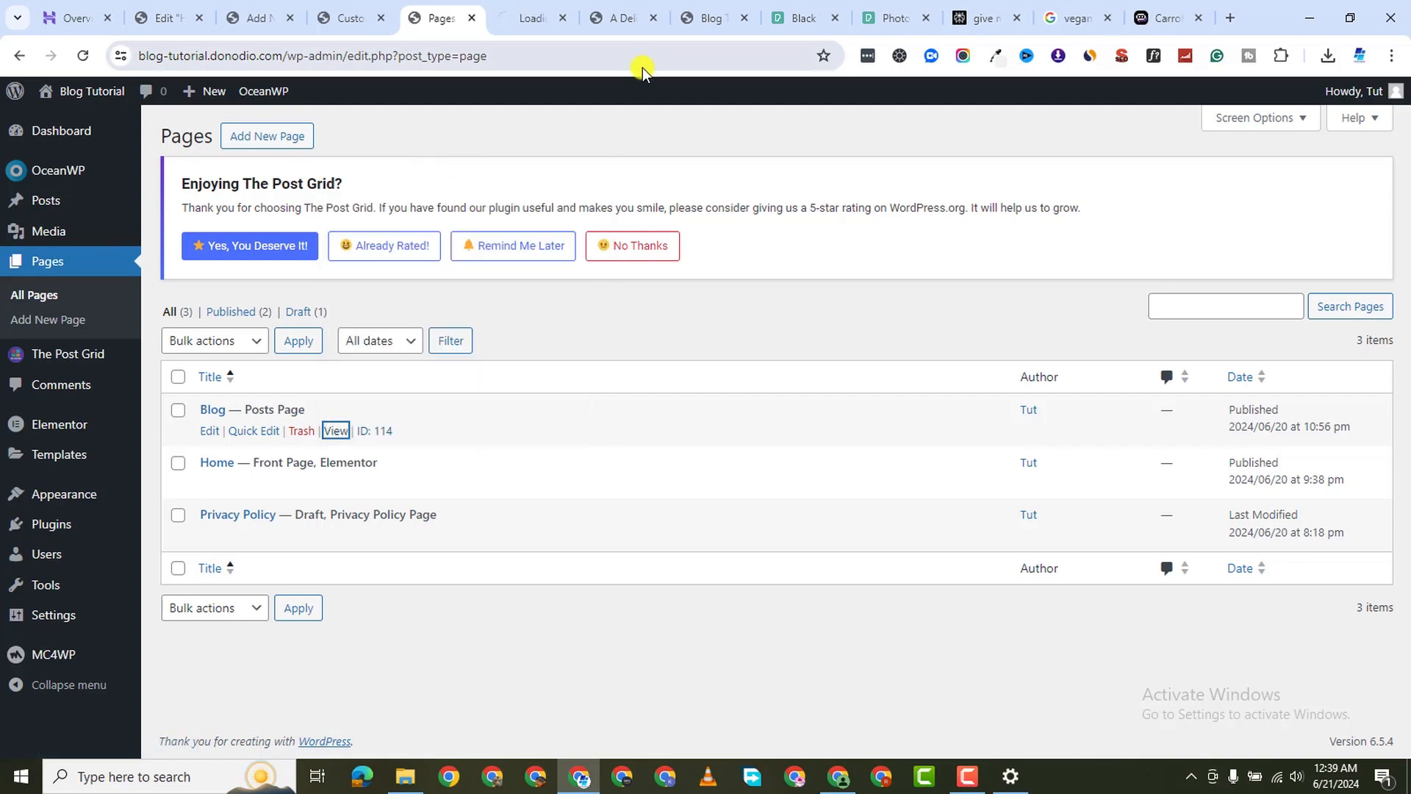
{"action": "left_click", "coordinate": [528, 16]}
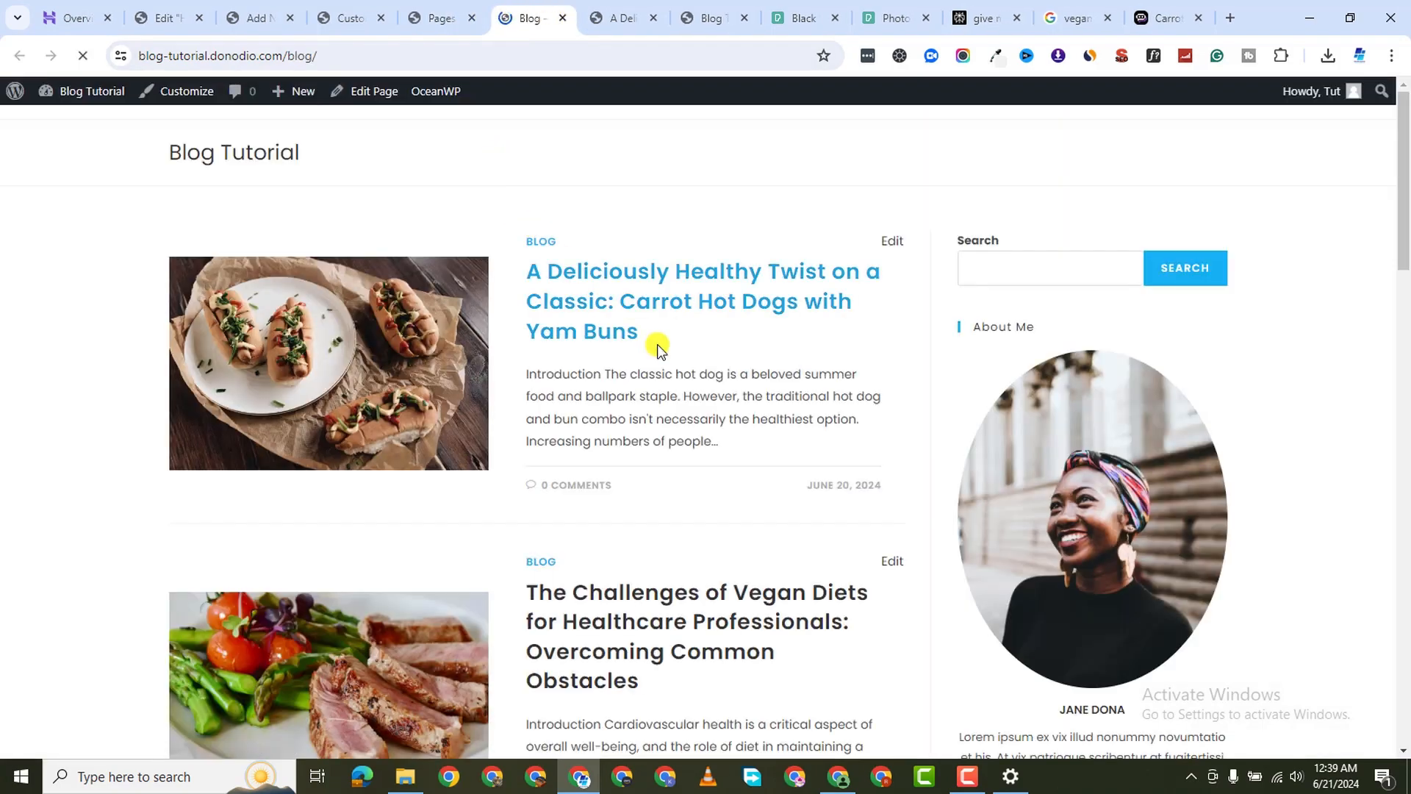
Scroll through the live Blog posts and sidebar, then return to the admin Pages list
{"action": "scroll", "coordinate": [917, 309], "scroll_direction": "down", "scroll_amount": 20}
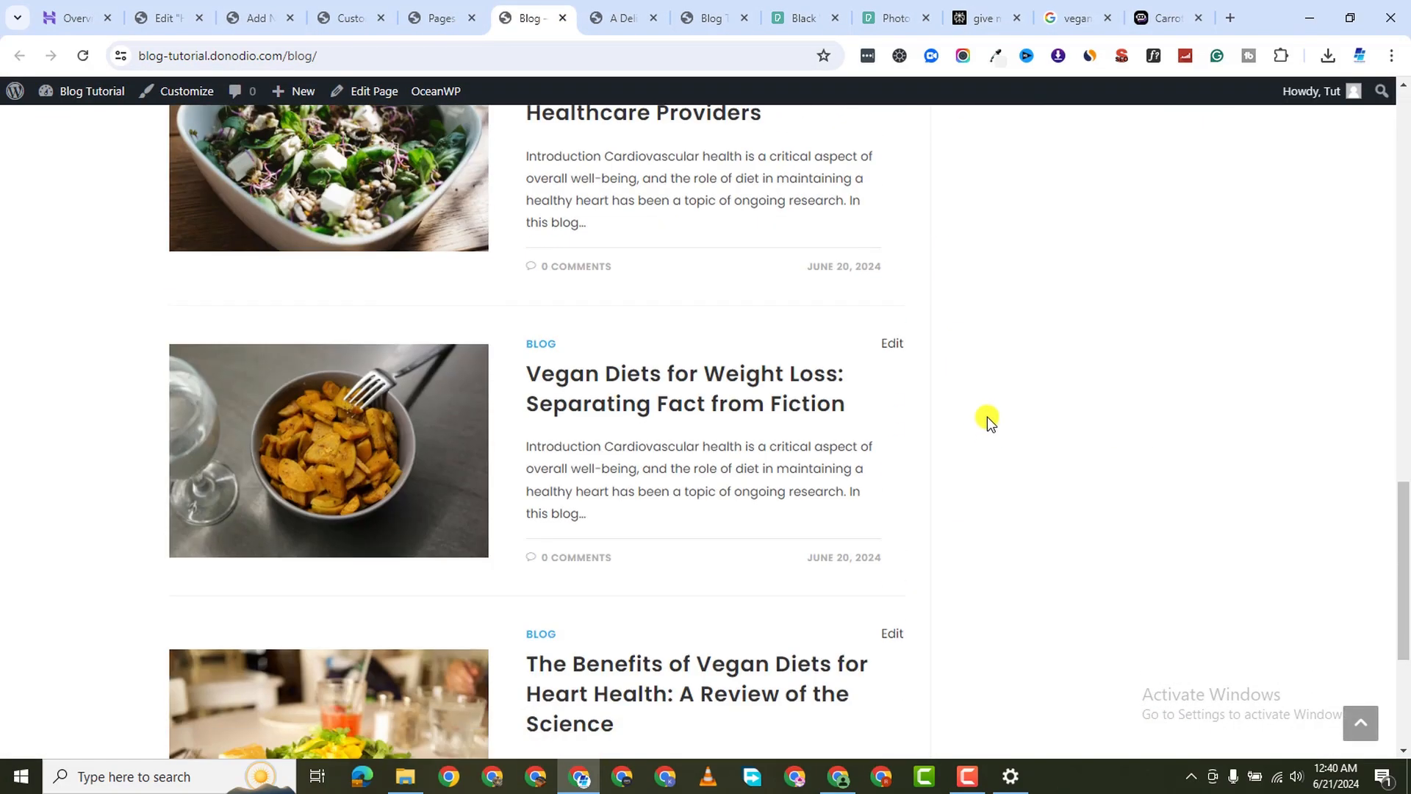
{"action": "scroll", "coordinate": [996, 403], "scroll_direction": "up", "scroll_amount": 10}
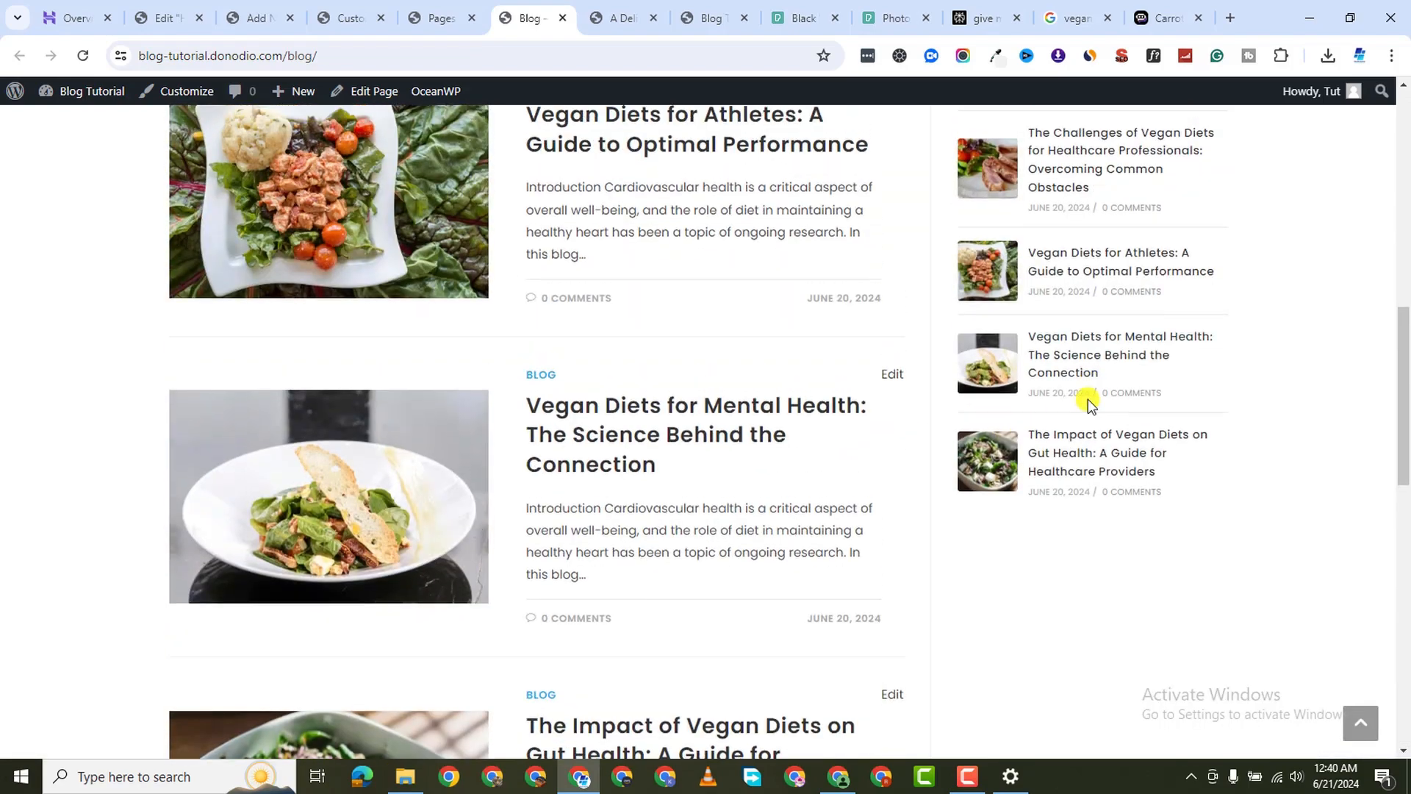
{"action": "scroll", "coordinate": [1026, 488], "scroll_direction": "up", "scroll_amount": 2}
{"action": "scroll", "coordinate": [1087, 515], "scroll_direction": "down", "scroll_amount": 8}
{"action": "scroll", "coordinate": [1088, 508], "scroll_direction": "up", "scroll_amount": 9}
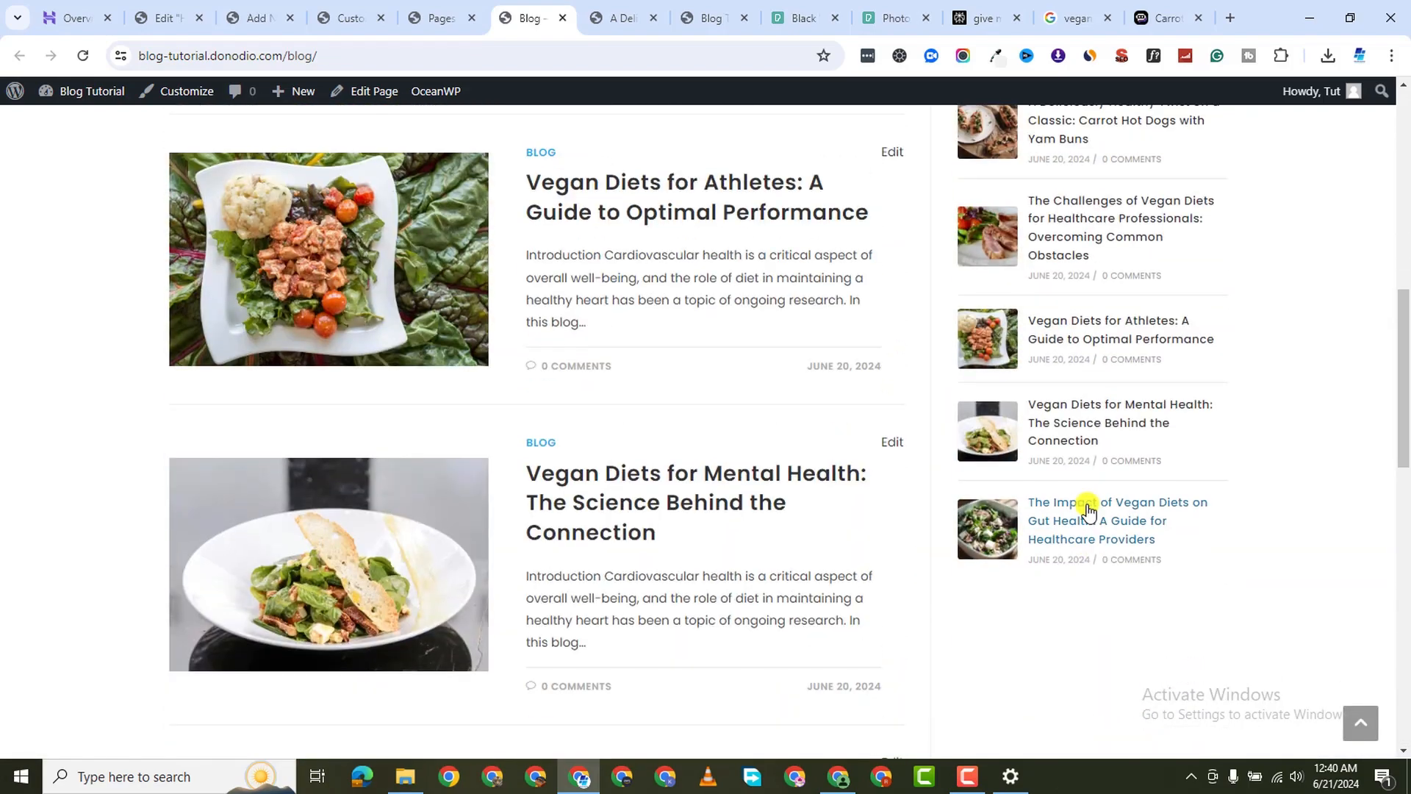
{"action": "scroll", "coordinate": [1095, 500], "scroll_direction": "up", "scroll_amount": 5}
{"action": "scroll", "coordinate": [871, 373], "scroll_direction": "down", "scroll_amount": 16}
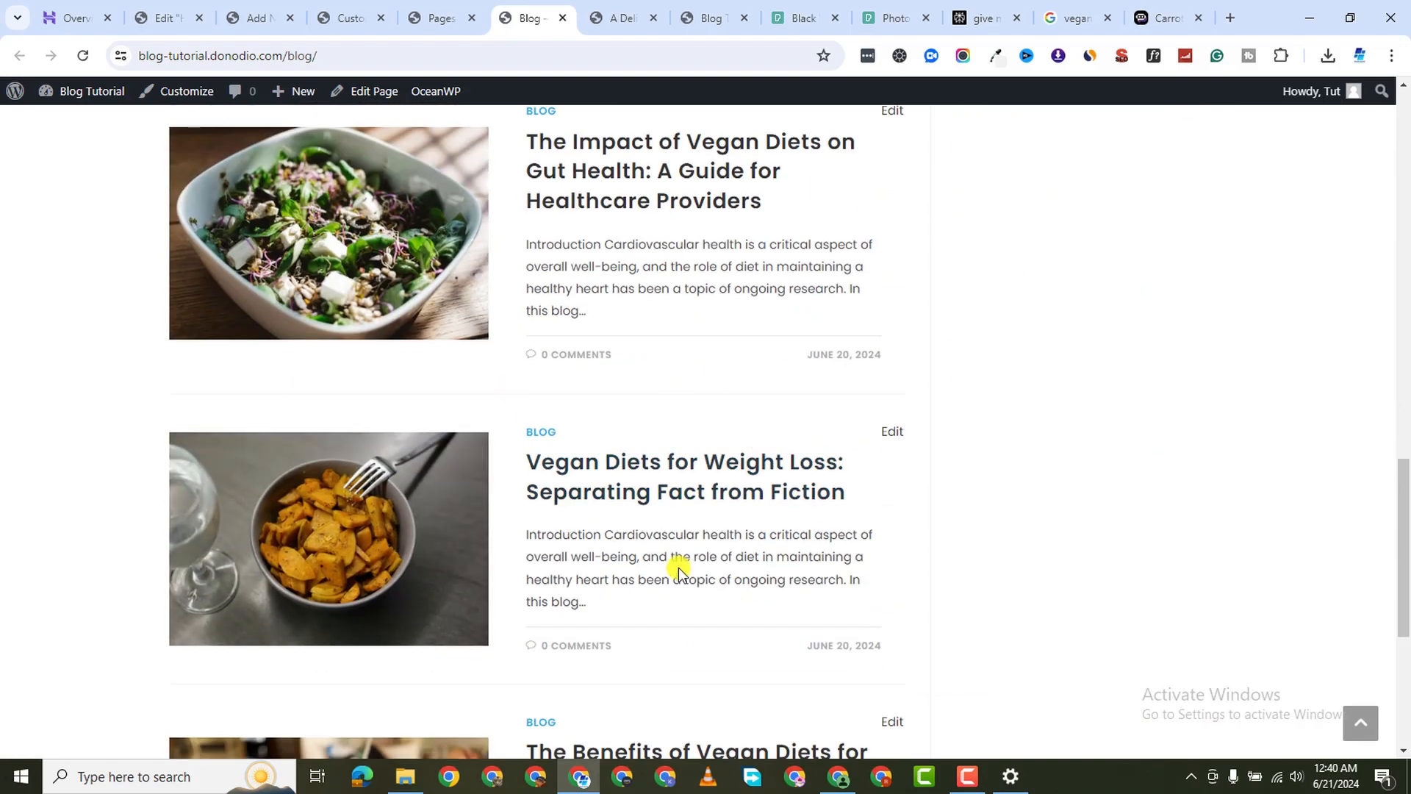
{"action": "scroll", "coordinate": [574, 343], "scroll_direction": "up", "scroll_amount": 5}
{"action": "scroll", "coordinate": [574, 343], "scroll_direction": "up", "scroll_amount": 14}
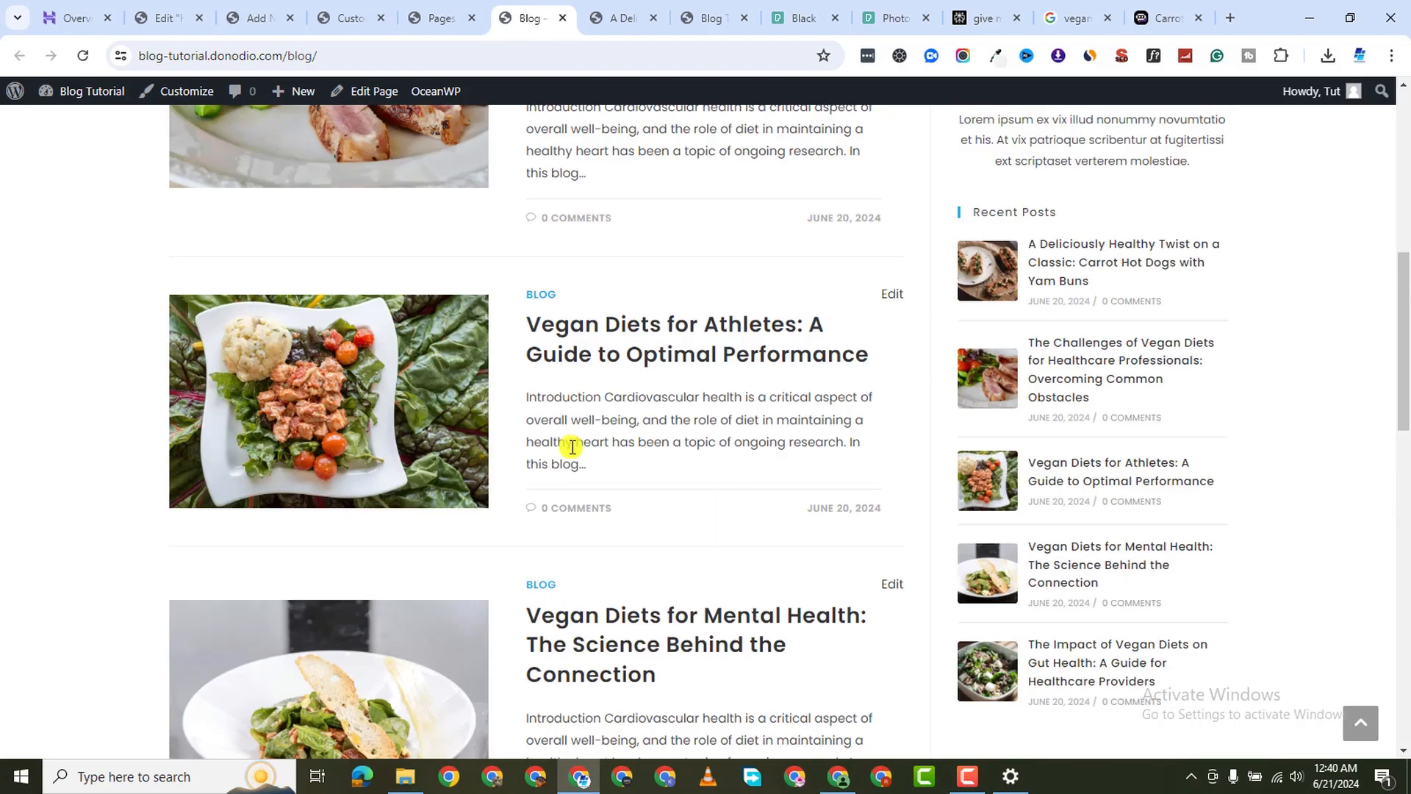
{"action": "scroll", "coordinate": [581, 394], "scroll_direction": "down", "scroll_amount": 7}
{"action": "scroll", "coordinate": [588, 397], "scroll_direction": "down", "scroll_amount": 14}
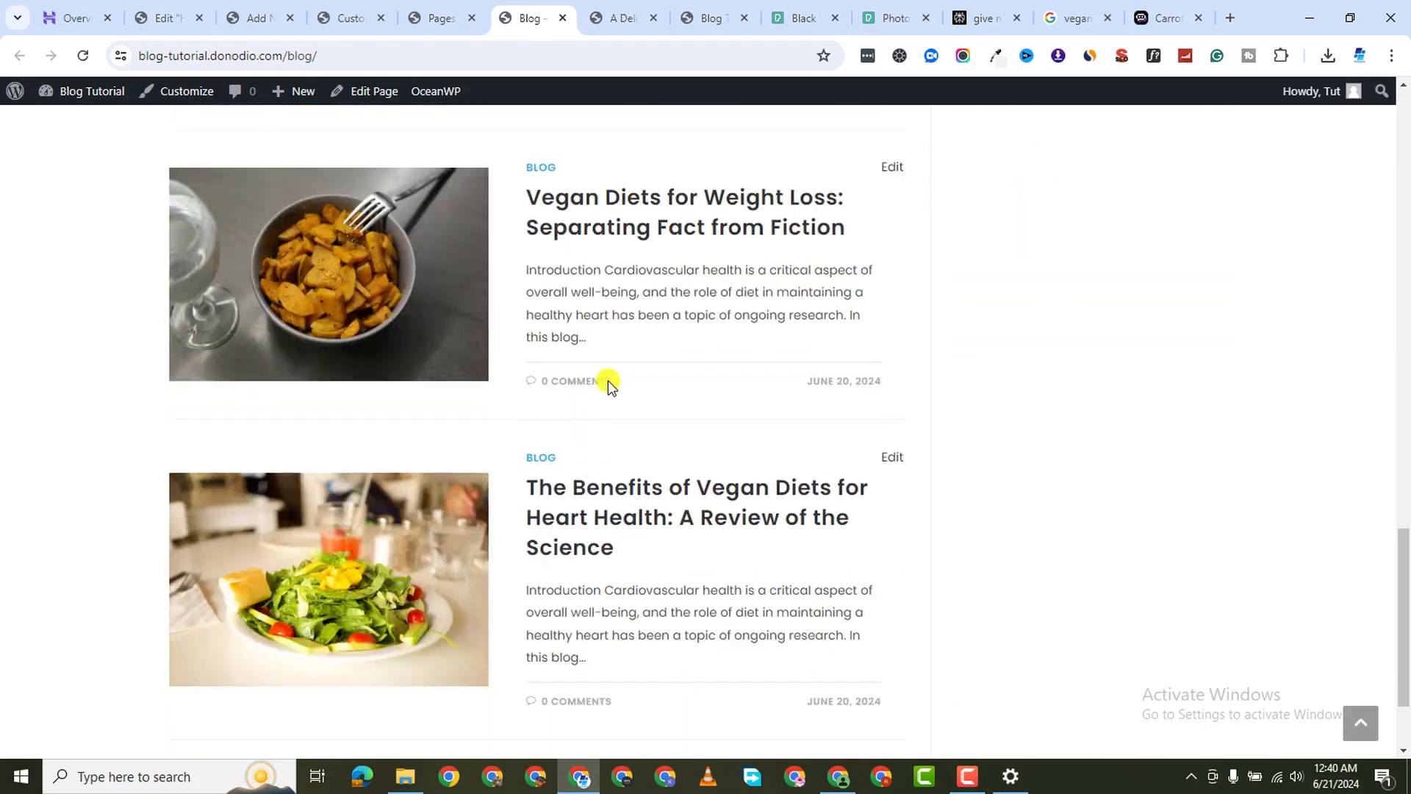
{"action": "left_click", "coordinate": [975, 779]}
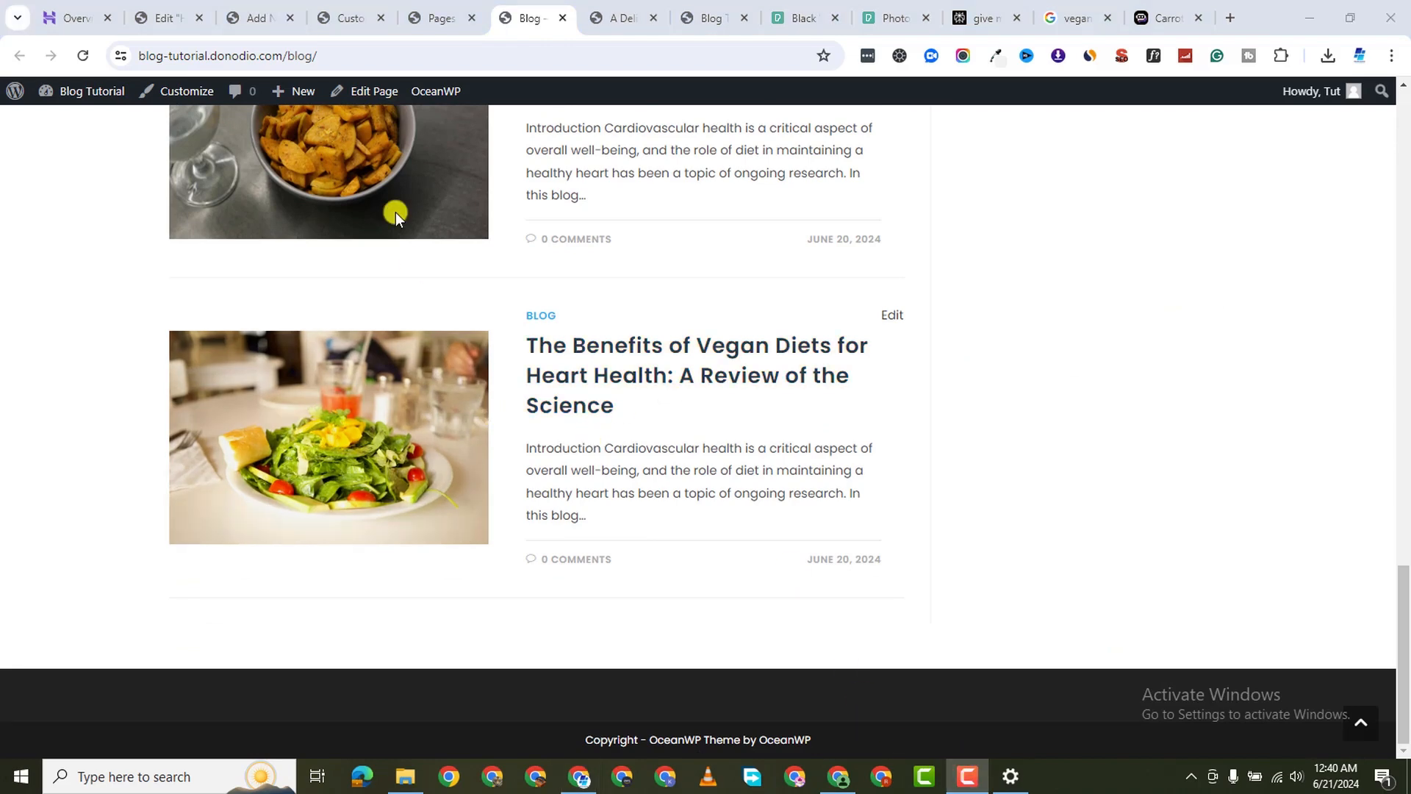
{"action": "left_click", "coordinate": [416, 19]}
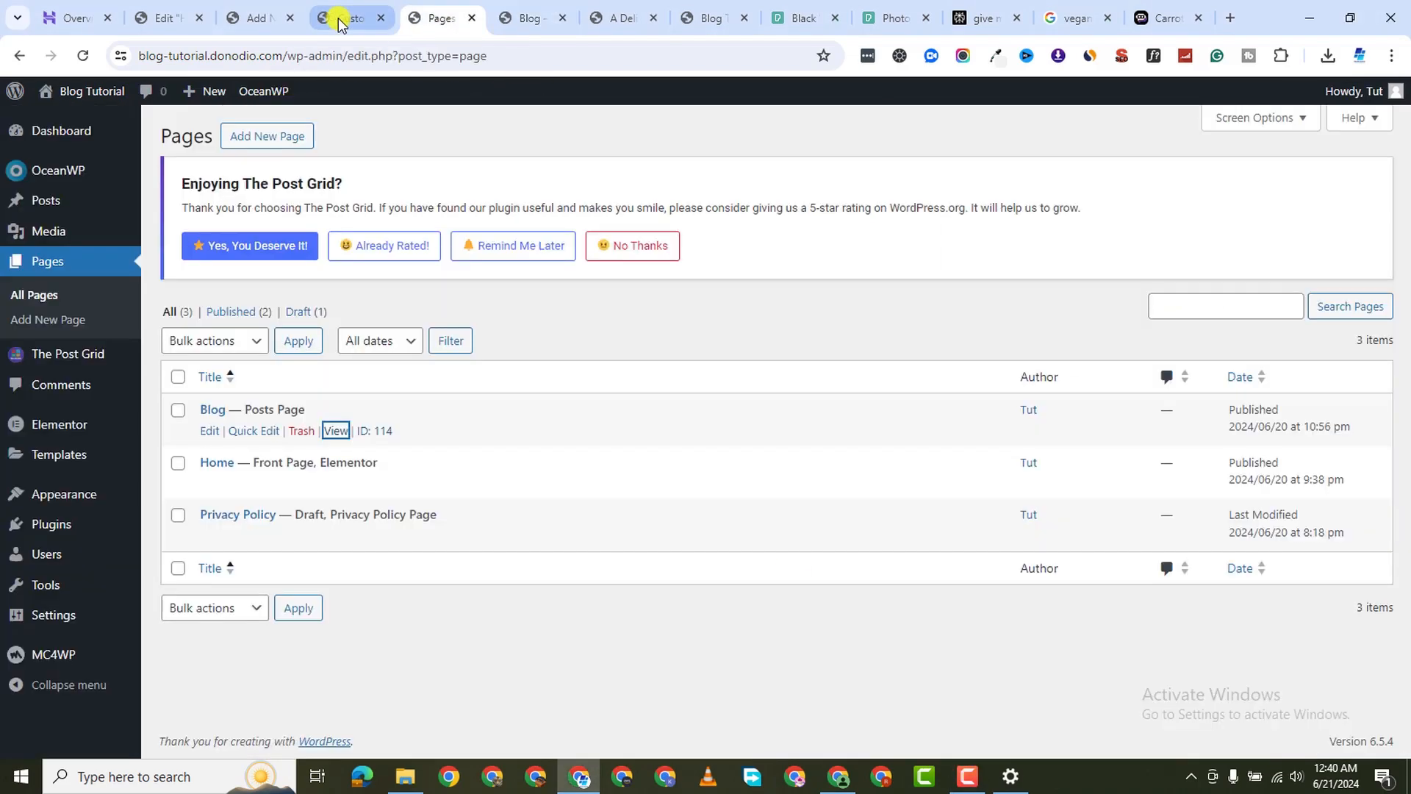
Back in the Customizer, clean up the About Me widget's Facebook link
{"action": "left_click", "coordinate": [338, 18]}
{"action": "scroll", "coordinate": [142, 449], "scroll_direction": "up", "scroll_amount": 3}
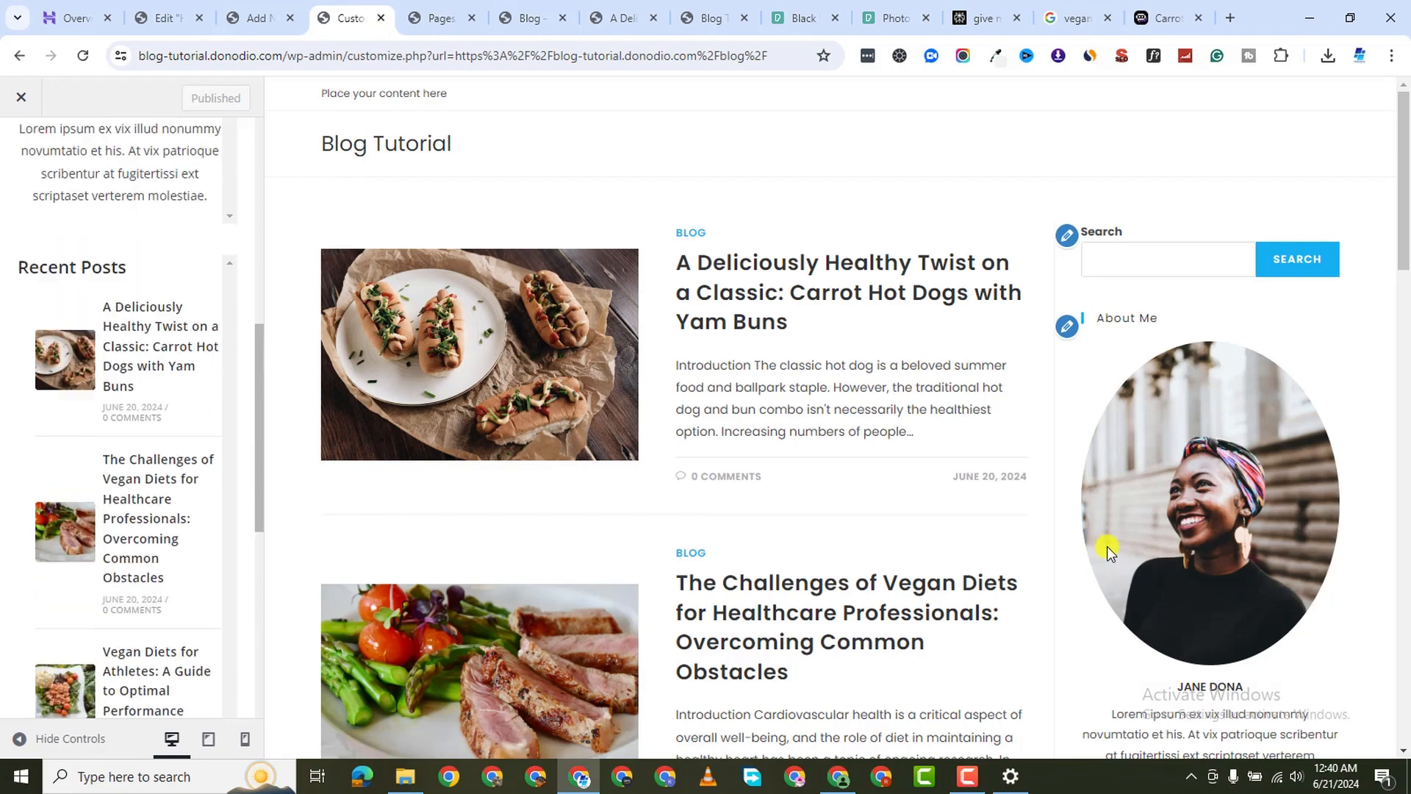
{"action": "scroll", "coordinate": [1140, 616], "scroll_direction": "down", "scroll_amount": 5}
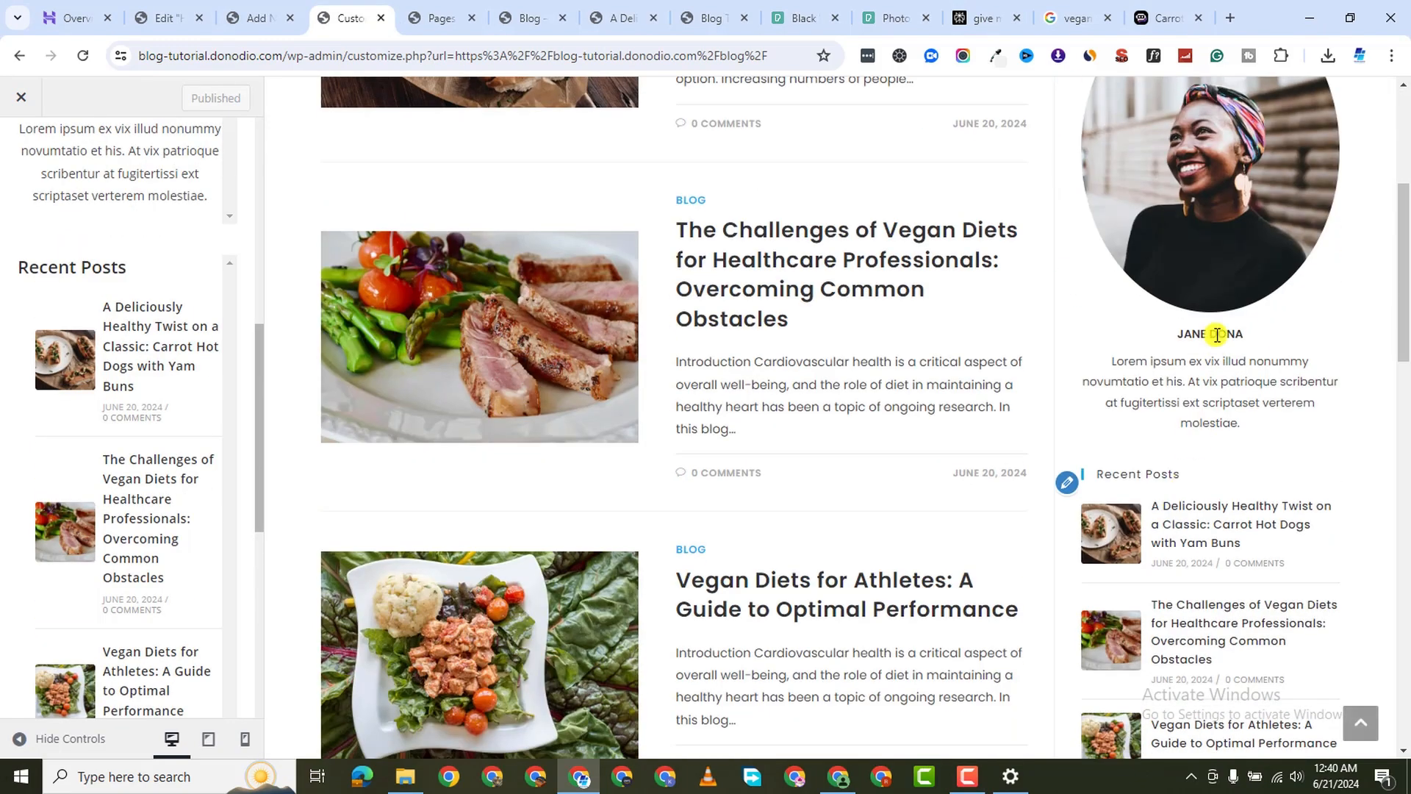
{"action": "scroll", "coordinate": [1224, 289], "scroll_direction": "up", "scroll_amount": 4}
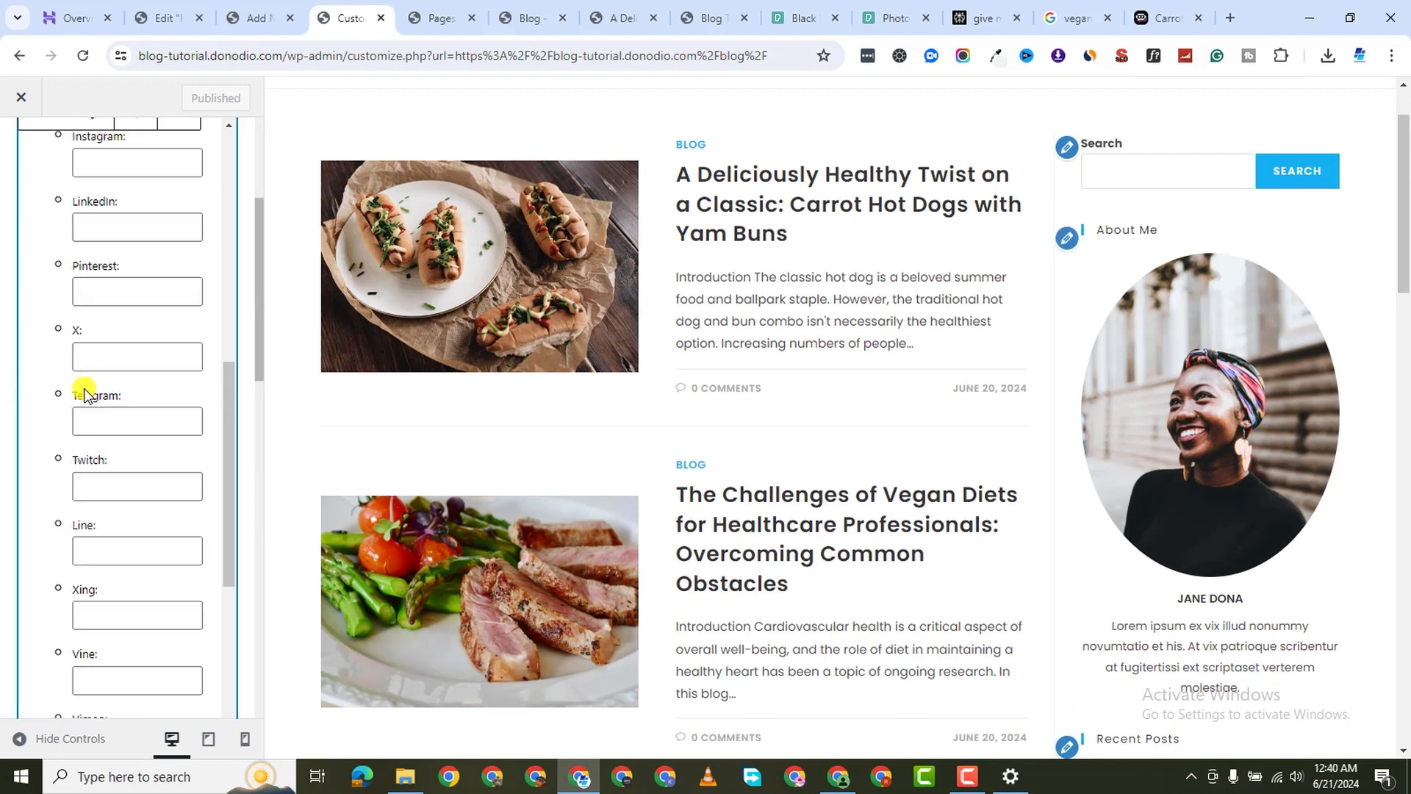
{"action": "scroll", "coordinate": [125, 419], "scroll_direction": "down", "scroll_amount": 2}
{"action": "scroll", "coordinate": [140, 429], "scroll_direction": "up", "scroll_amount": 5}
{"action": "left_click", "coordinate": [118, 364]}
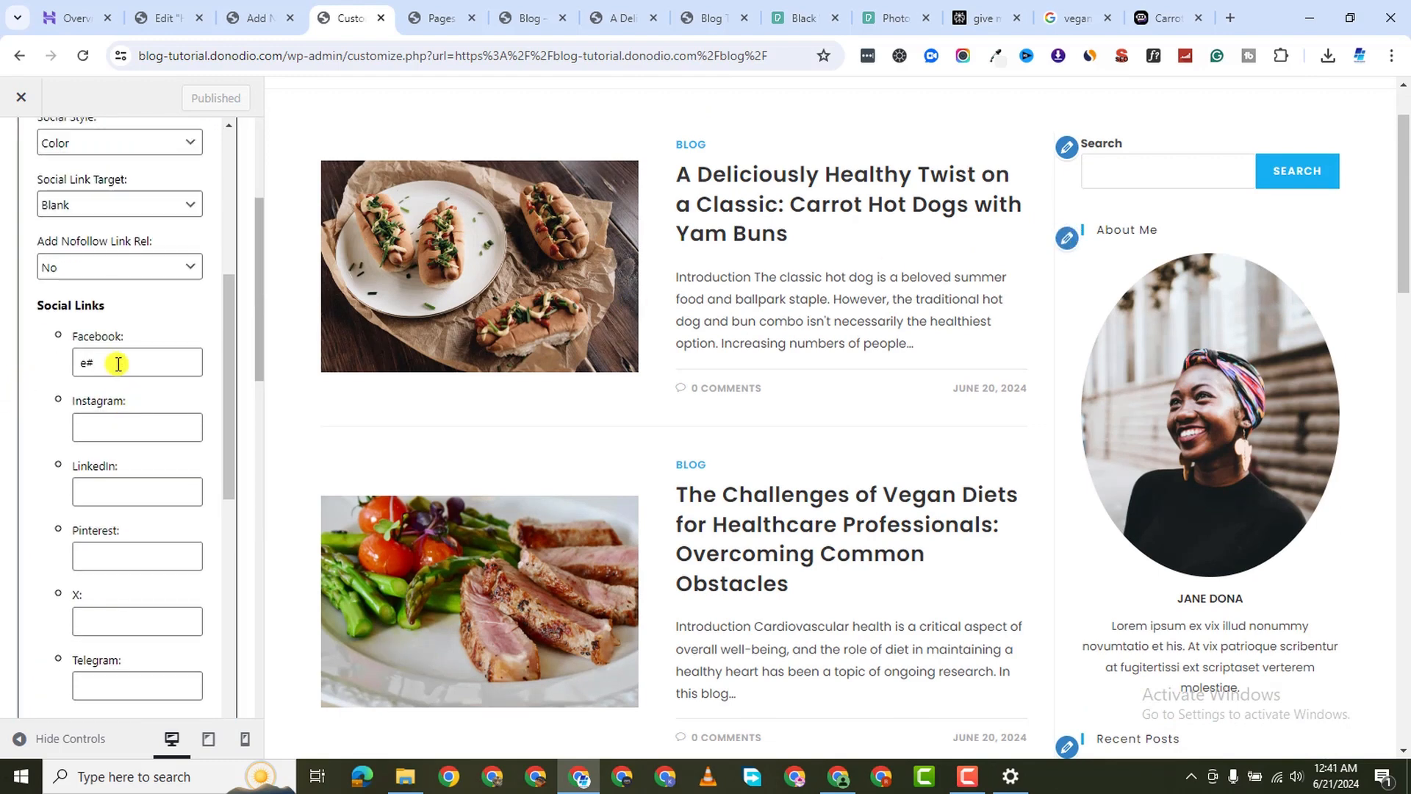
{"action": "key", "text": "BackSpace"}
{"action": "key", "text": "BackSpace"}
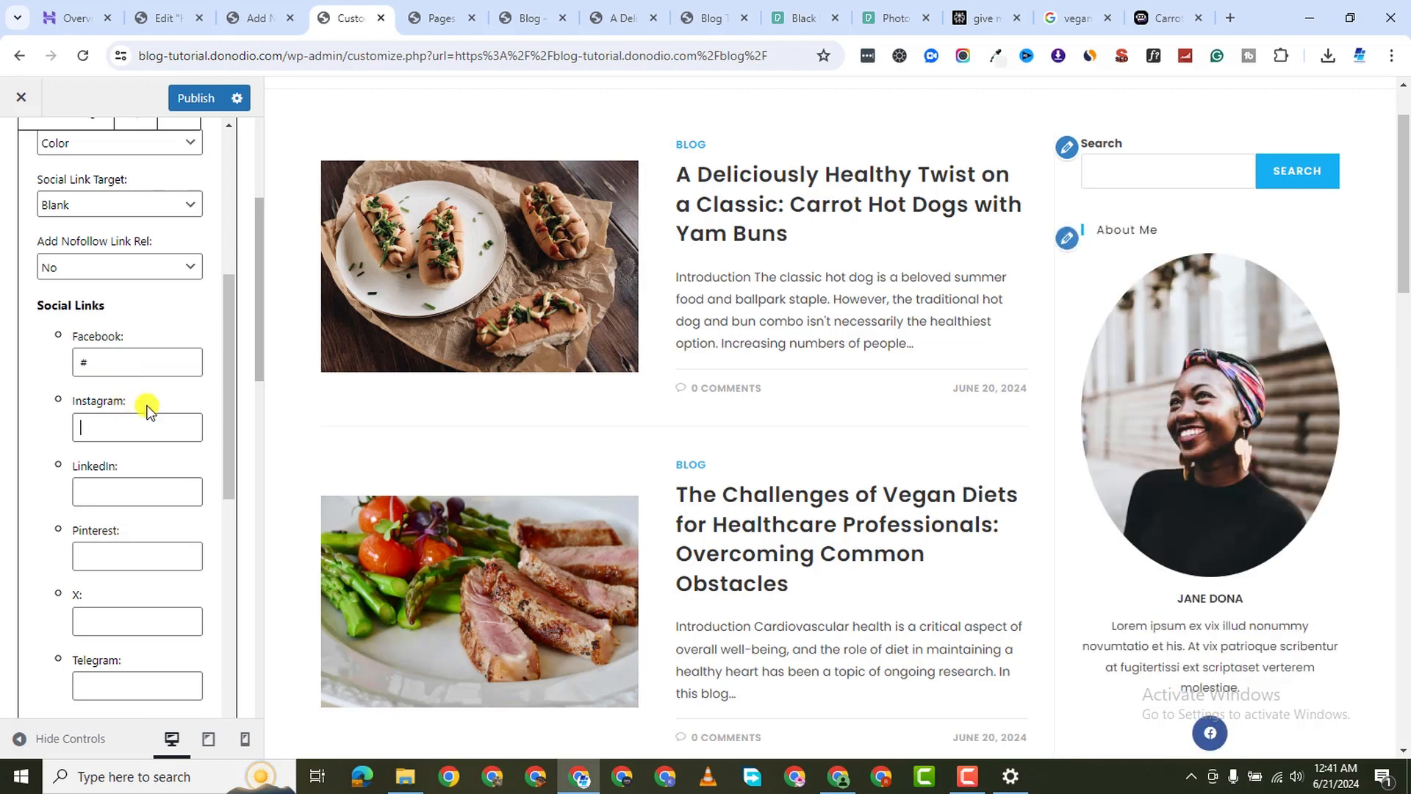
Enter '#' for the LinkedIn, Pinterest and X social links
{"action": "left_click", "coordinate": [129, 491]}
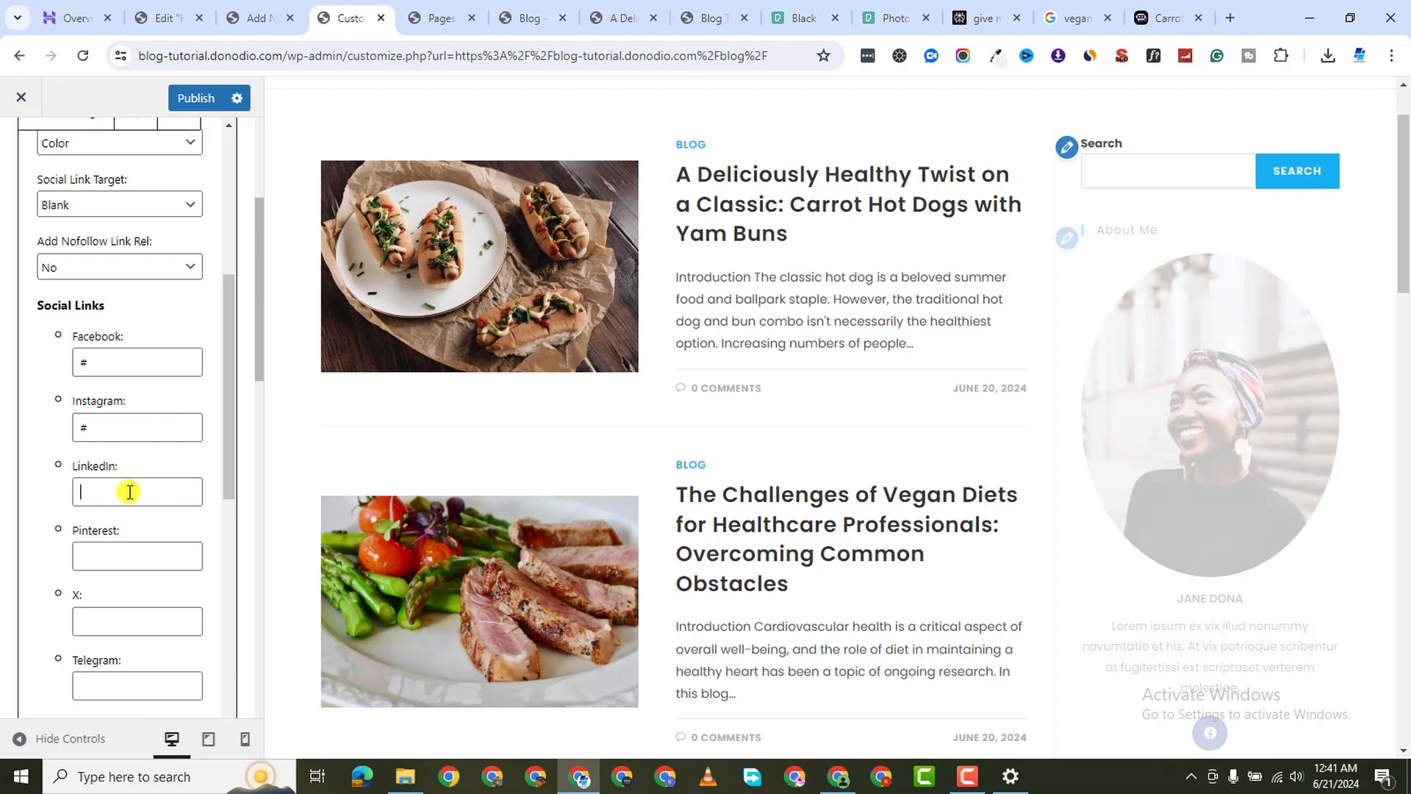
{"action": "type", "text": "#"}
{"action": "left_click", "coordinate": [98, 552]}
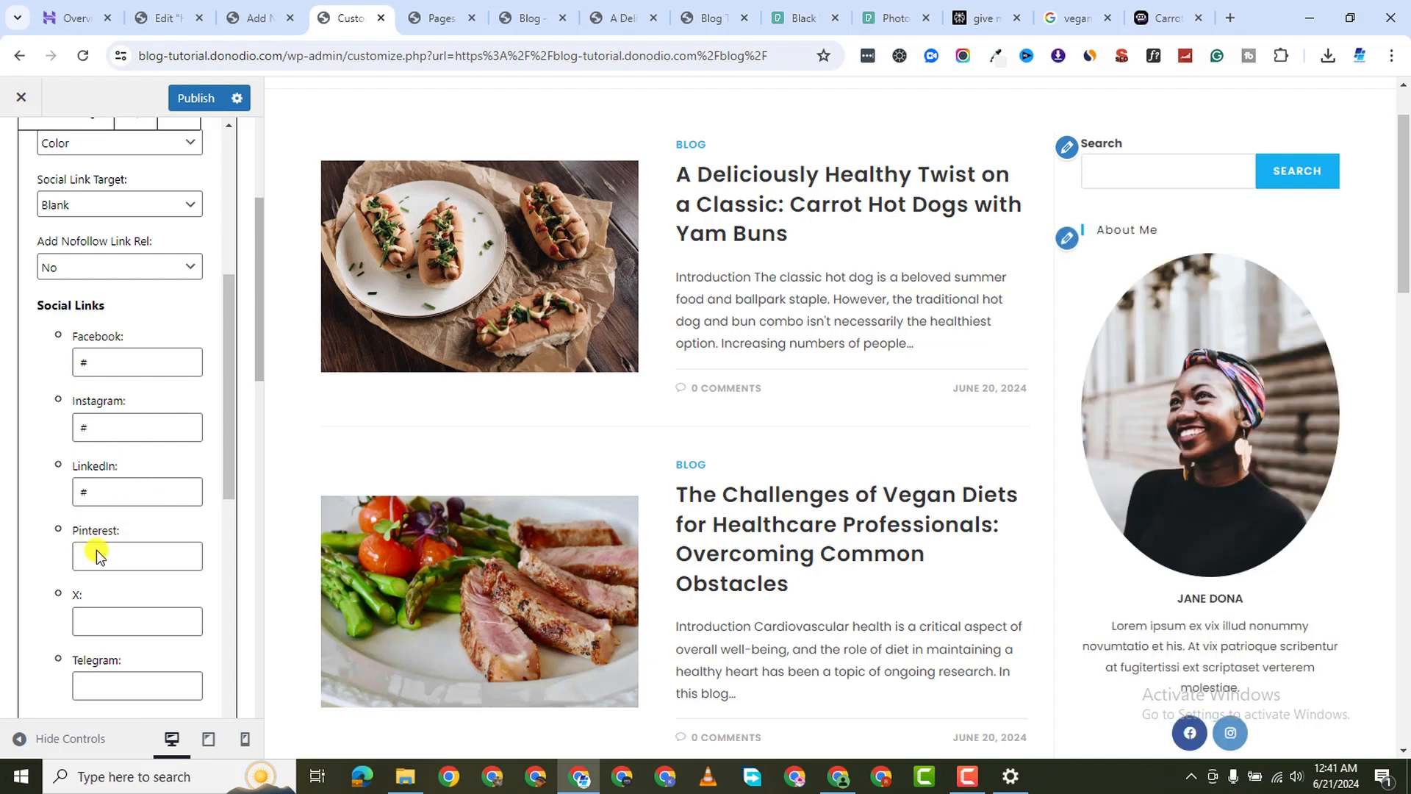
{"action": "type", "text": "#"}
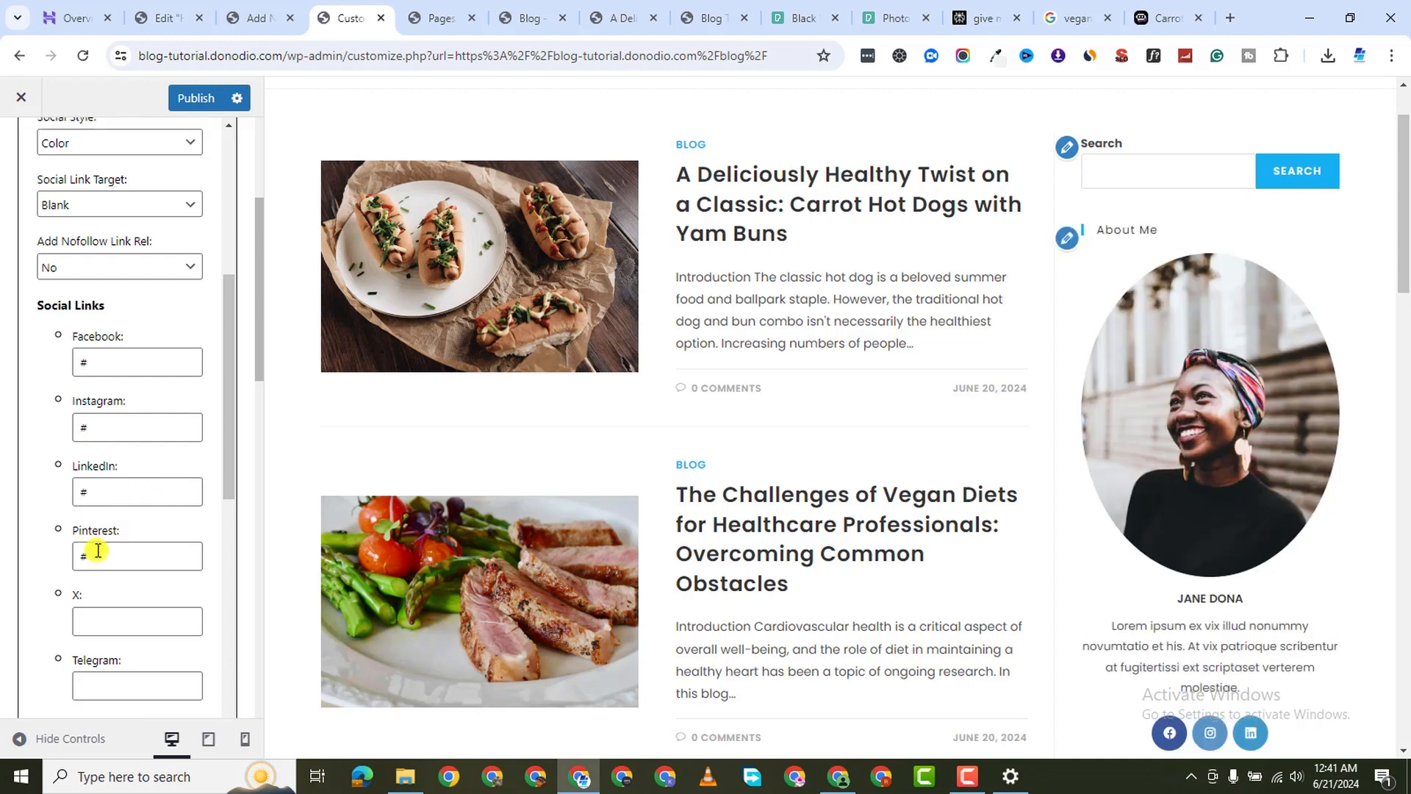
{"action": "left_click", "coordinate": [139, 614]}
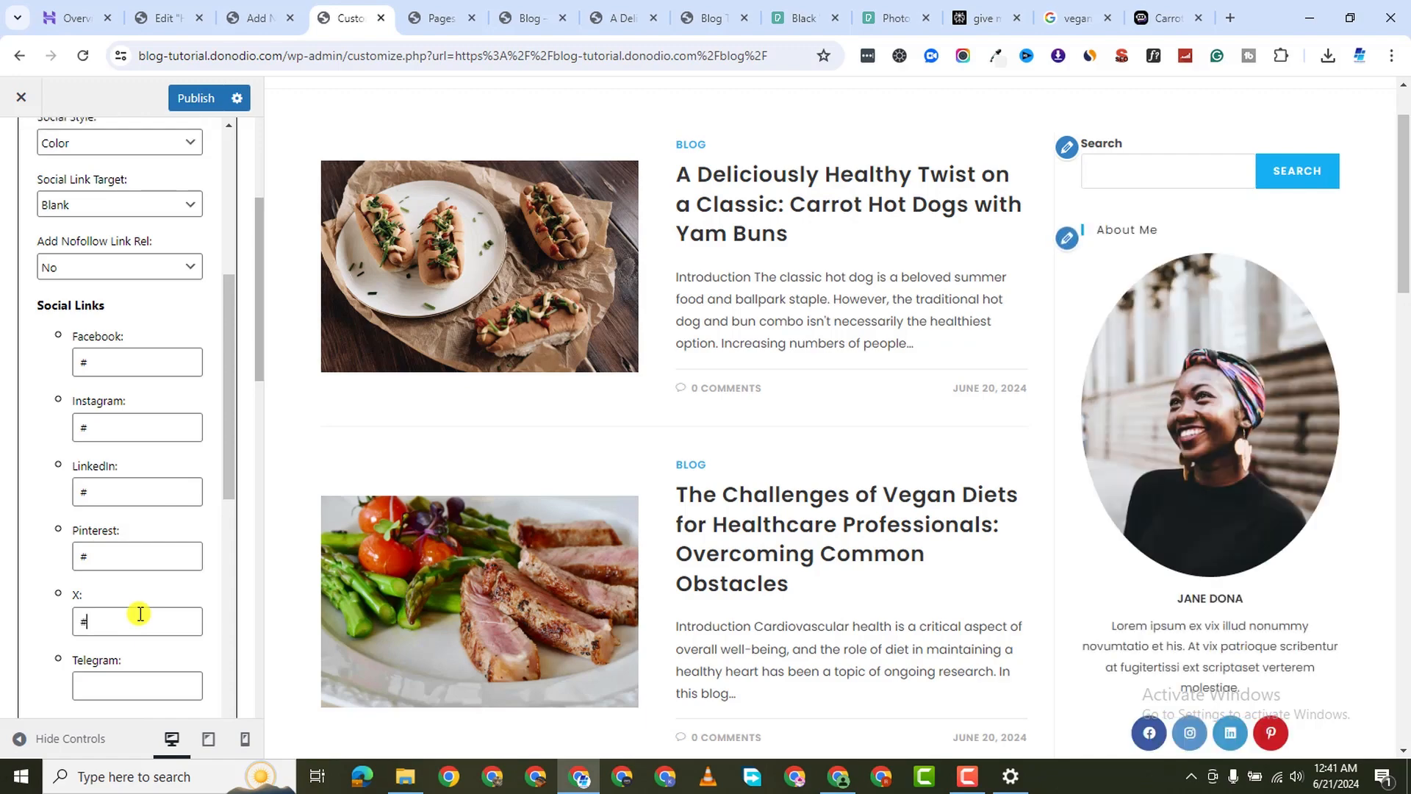
{"action": "scroll", "coordinate": [1286, 486], "scroll_direction": "down", "scroll_amount": 3}
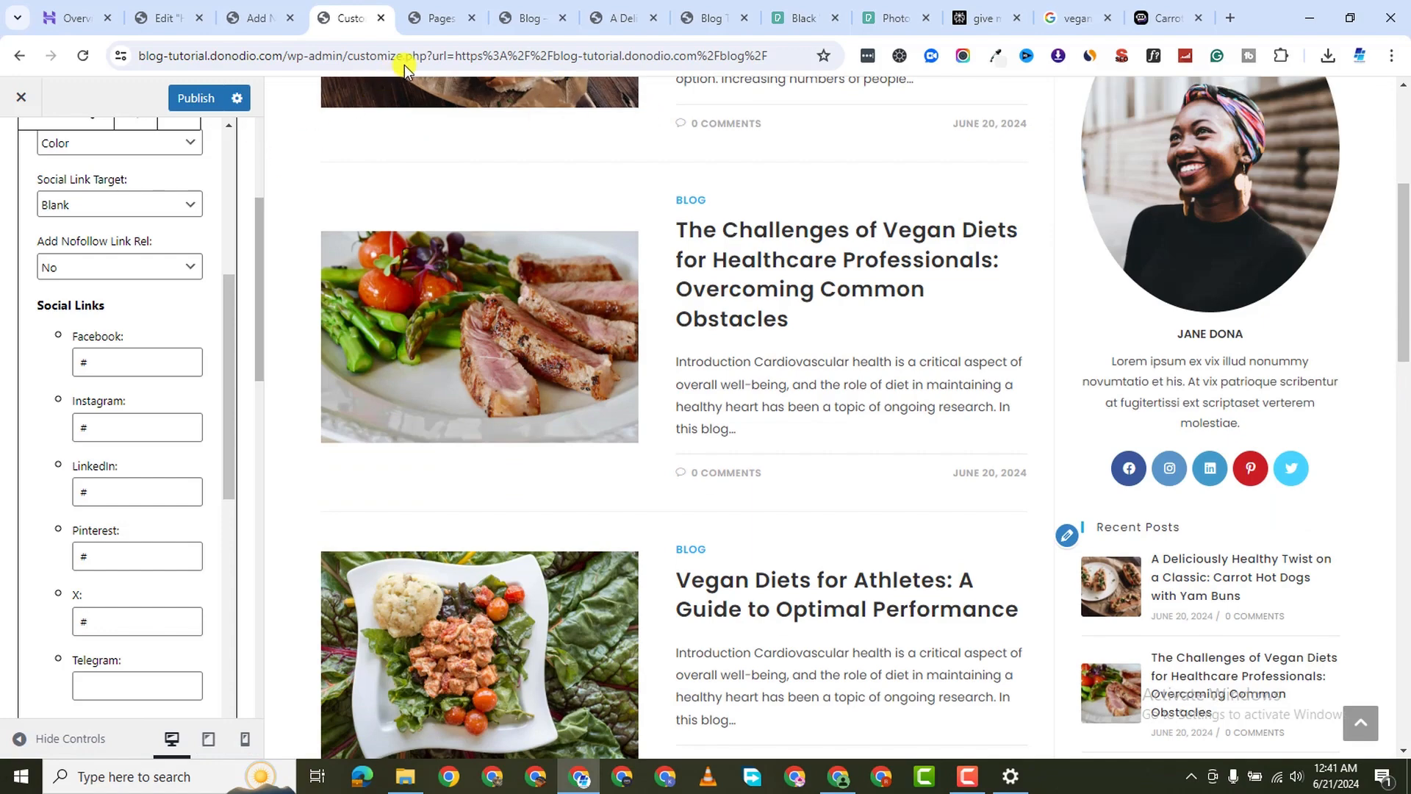
{"action": "left_click", "coordinate": [433, 17]}
{"action": "left_click", "coordinate": [506, 21]}
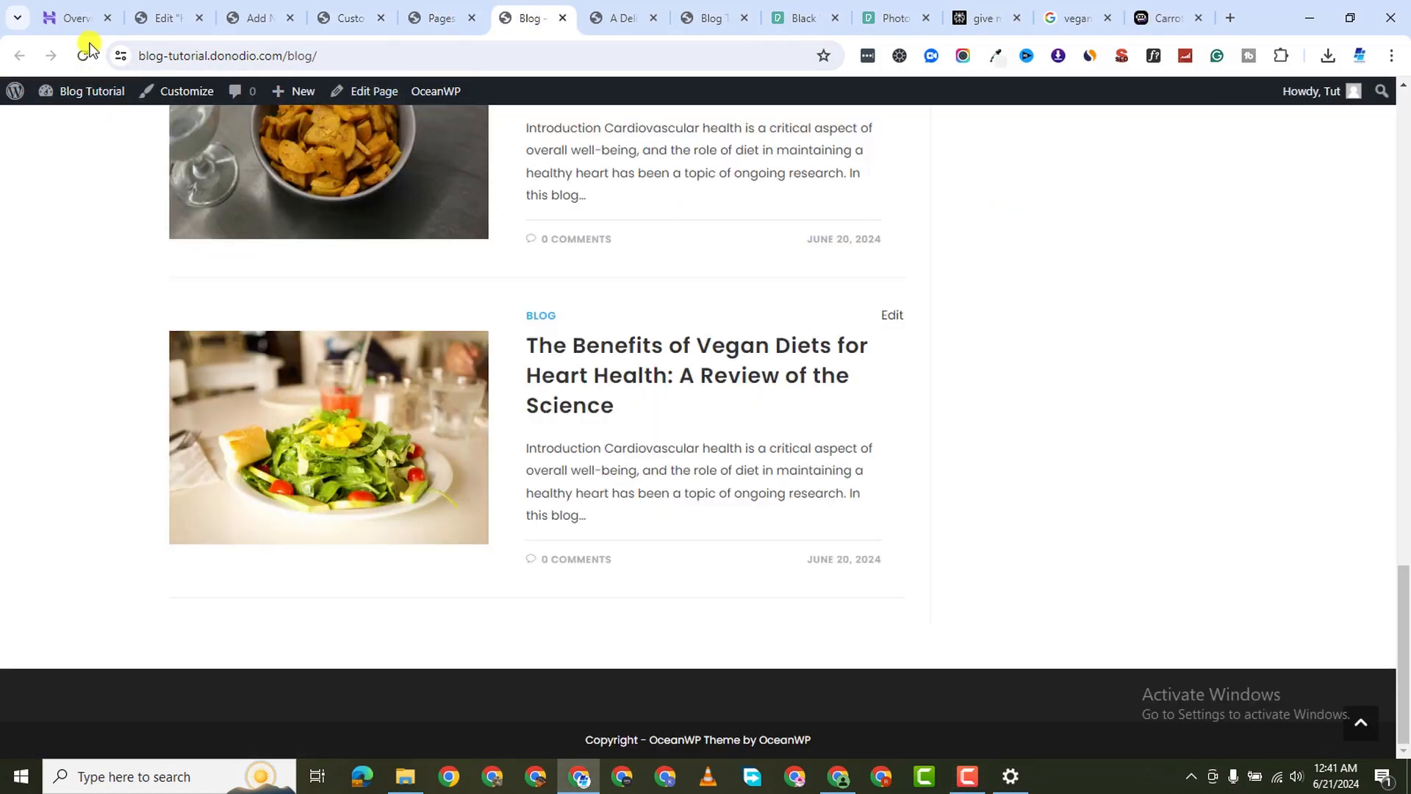
{"action": "scroll", "coordinate": [909, 393], "scroll_direction": "up", "scroll_amount": 6}
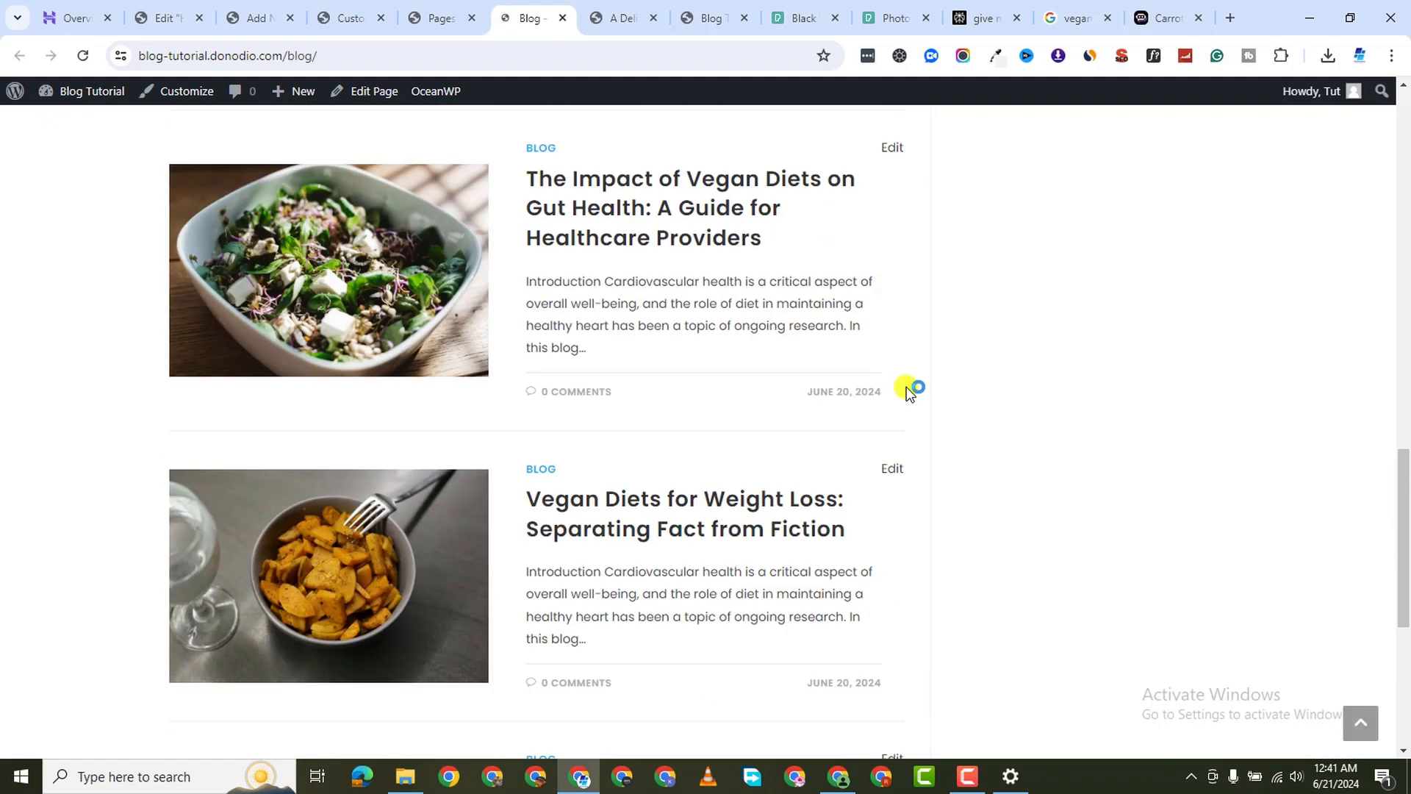
{"action": "scroll", "coordinate": [924, 390], "scroll_direction": "up", "scroll_amount": 12}
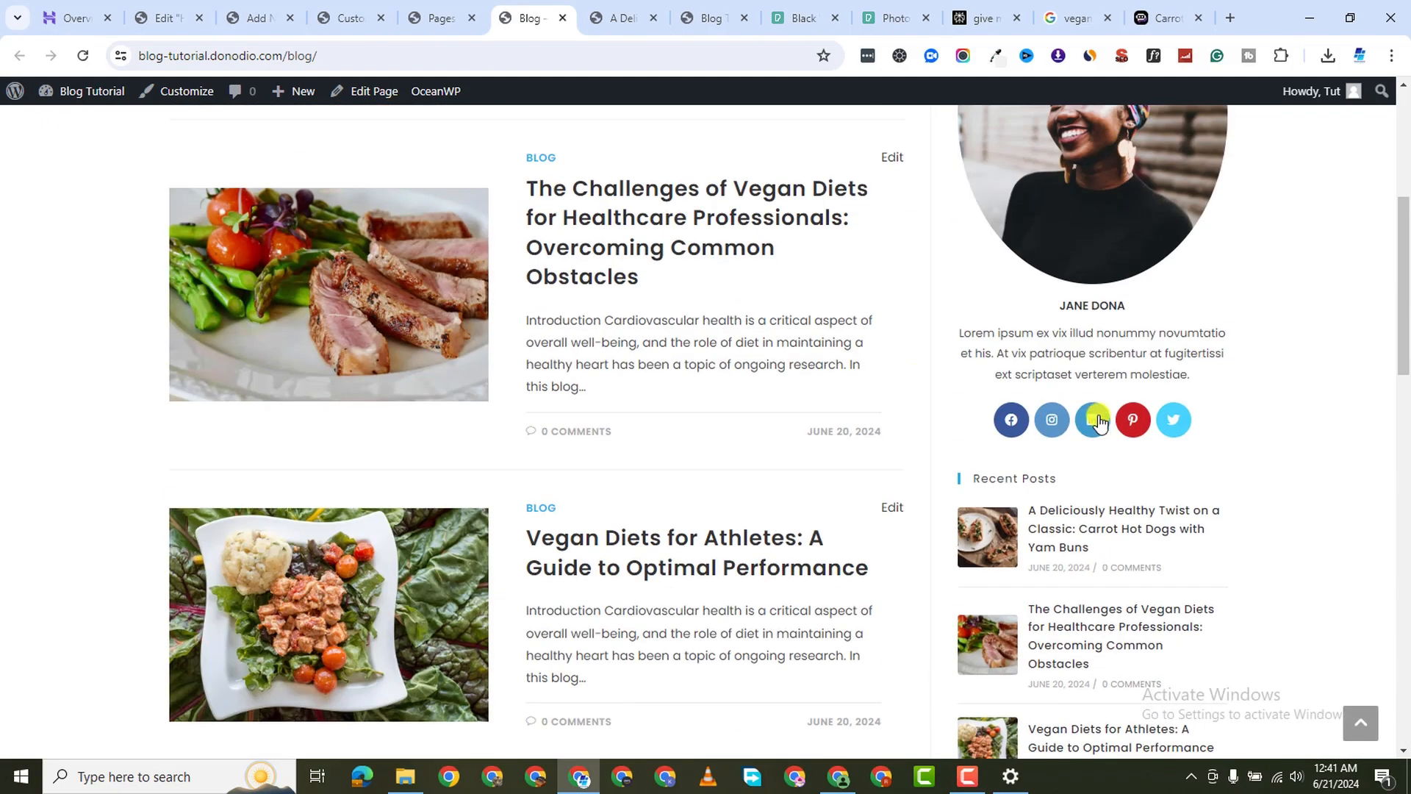
{"action": "scroll", "coordinate": [1066, 395], "scroll_direction": "up", "scroll_amount": 8}
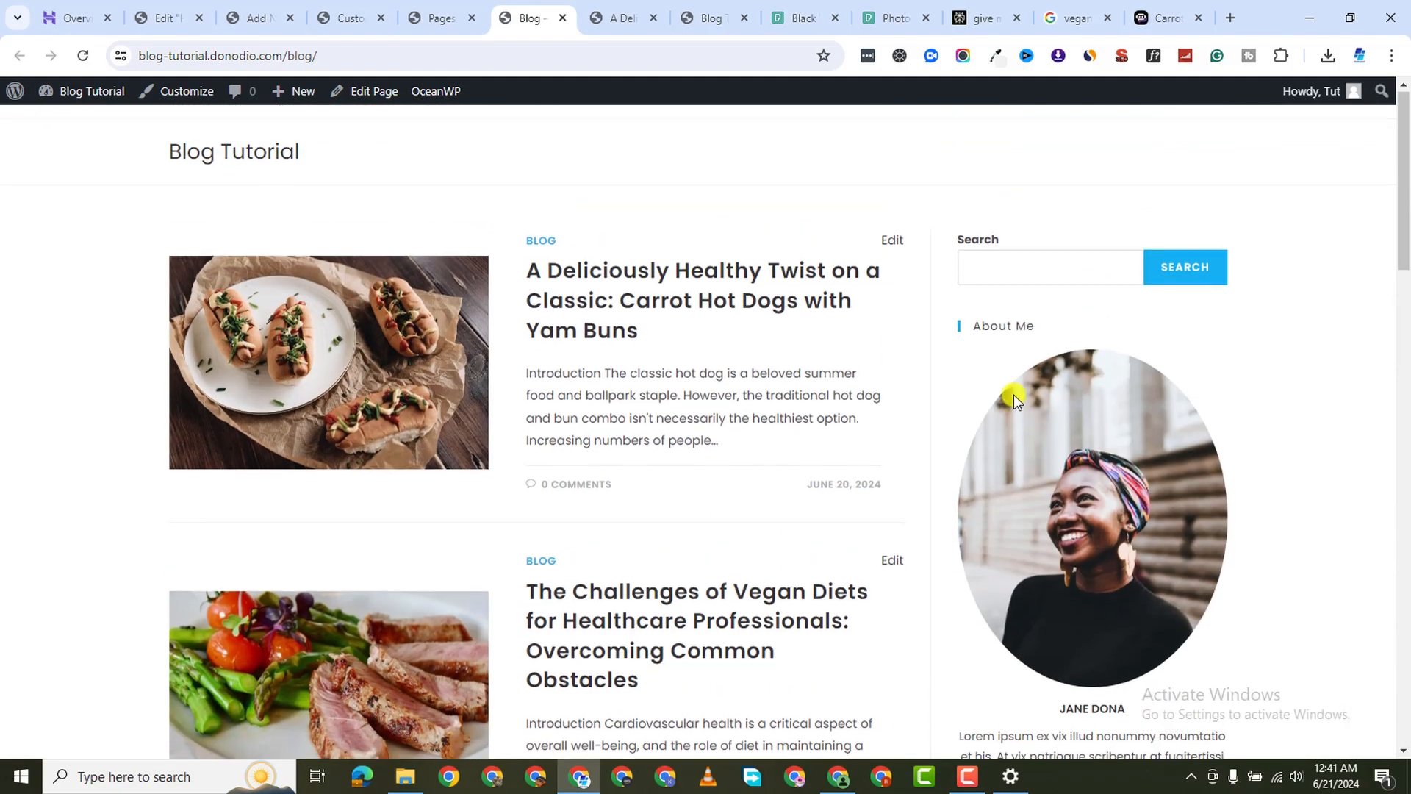
{"action": "scroll", "coordinate": [1013, 395], "scroll_direction": "down", "scroll_amount": 3}
{"action": "scroll", "coordinate": [934, 283], "scroll_direction": "up", "scroll_amount": 1}
{"action": "left_click", "coordinate": [1019, 189]}
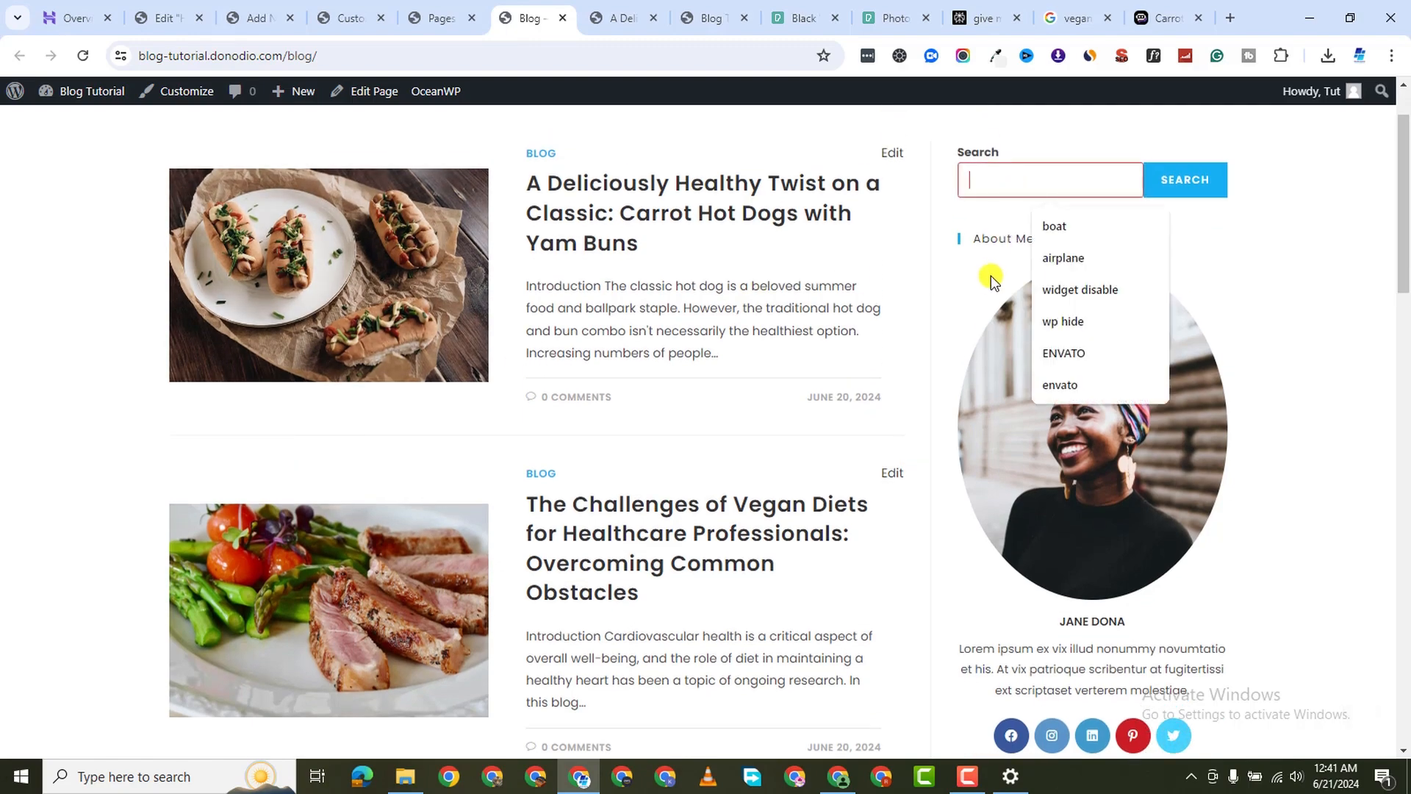
{"action": "left_click", "coordinate": [1330, 263]}
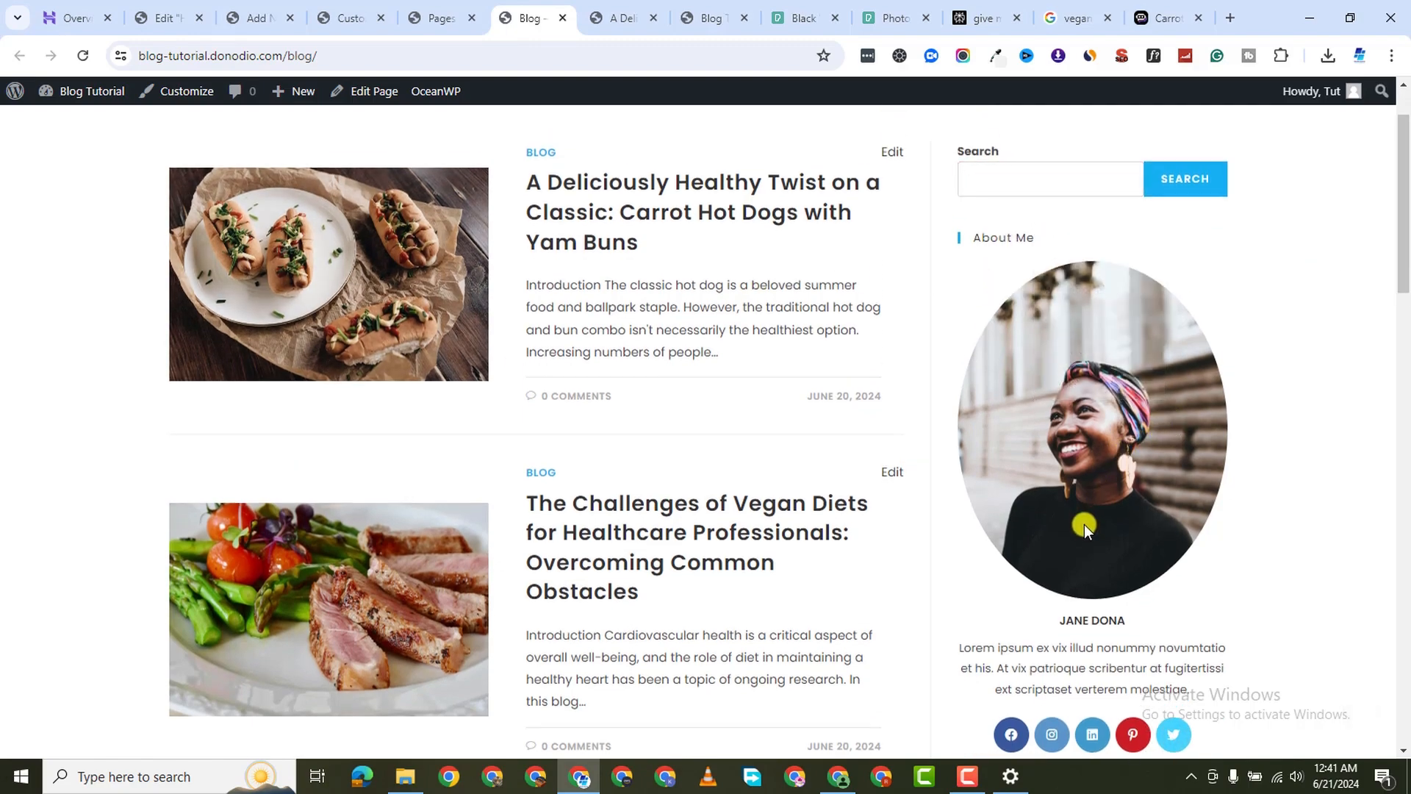
{"action": "scroll", "coordinate": [1172, 228], "scroll_direction": "down", "scroll_amount": 4}
{"action": "scroll", "coordinate": [1096, 394], "scroll_direction": "up", "scroll_amount": 2}
{"action": "scroll", "coordinate": [1112, 379], "scroll_direction": "down", "scroll_amount": 4}
{"action": "scroll", "coordinate": [1112, 379], "scroll_direction": "down", "scroll_amount": 7}
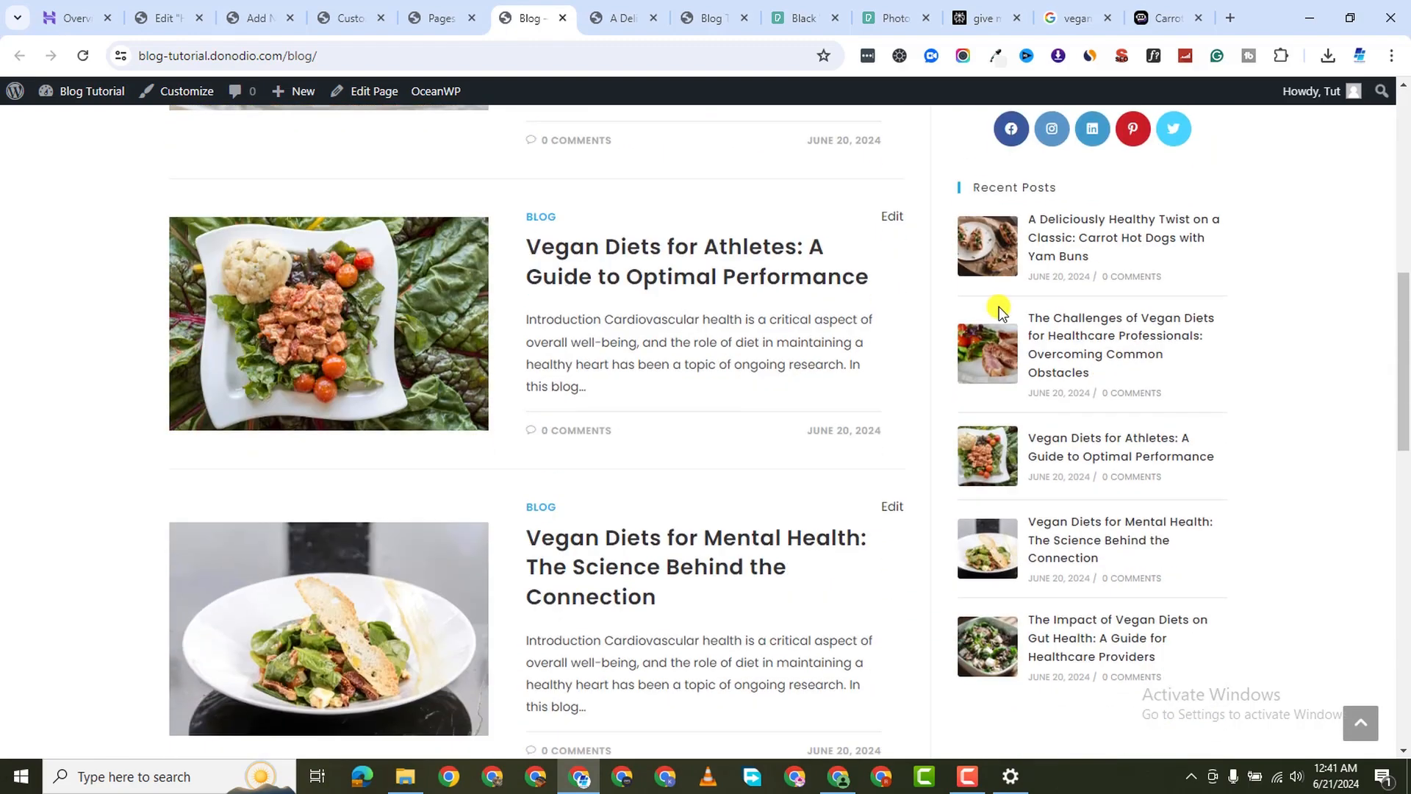
{"action": "scroll", "coordinate": [504, 356], "scroll_direction": "down", "scroll_amount": 6}
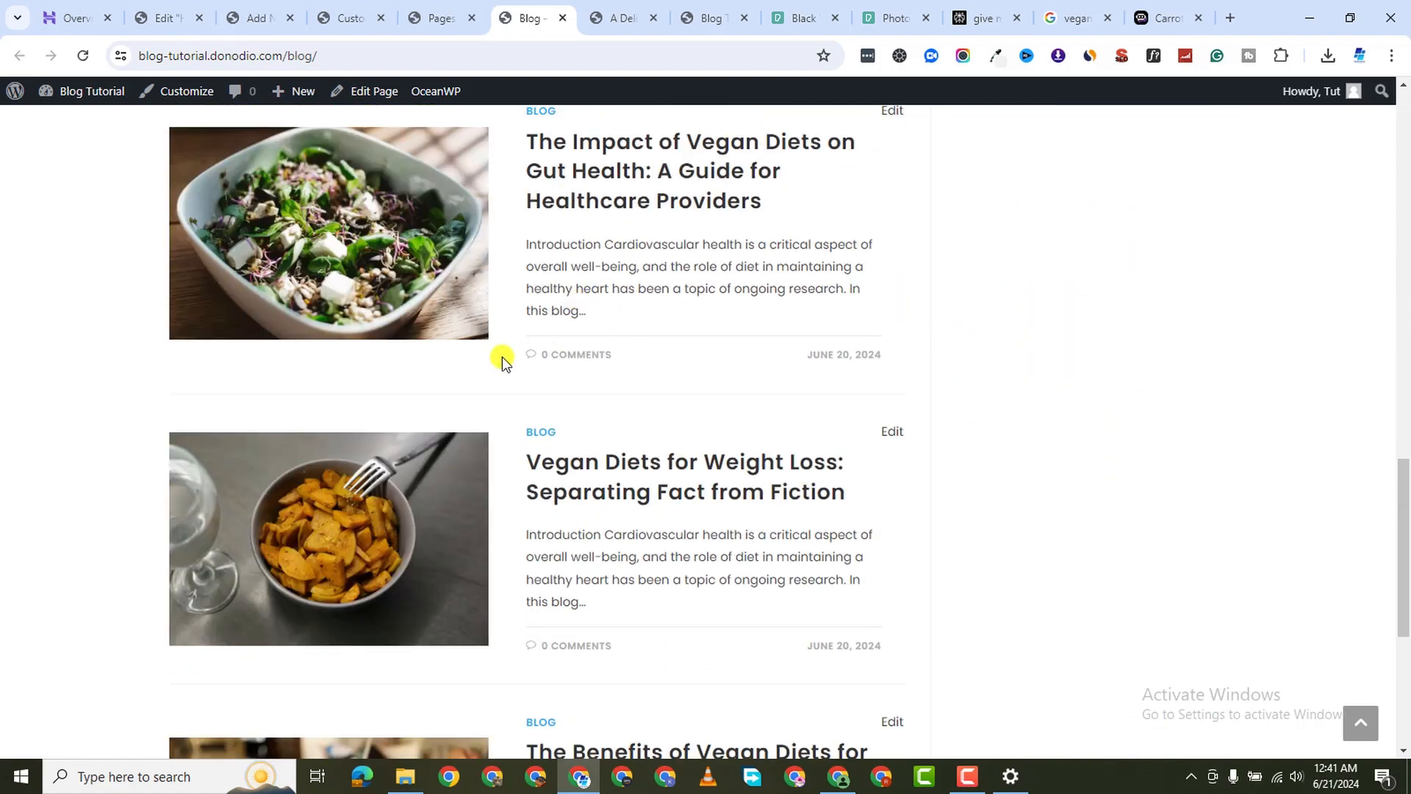
{"action": "scroll", "coordinate": [1088, 346], "scroll_direction": "up", "scroll_amount": 10}
{"action": "scroll", "coordinate": [1088, 344], "scroll_direction": "up", "scroll_amount": 1}
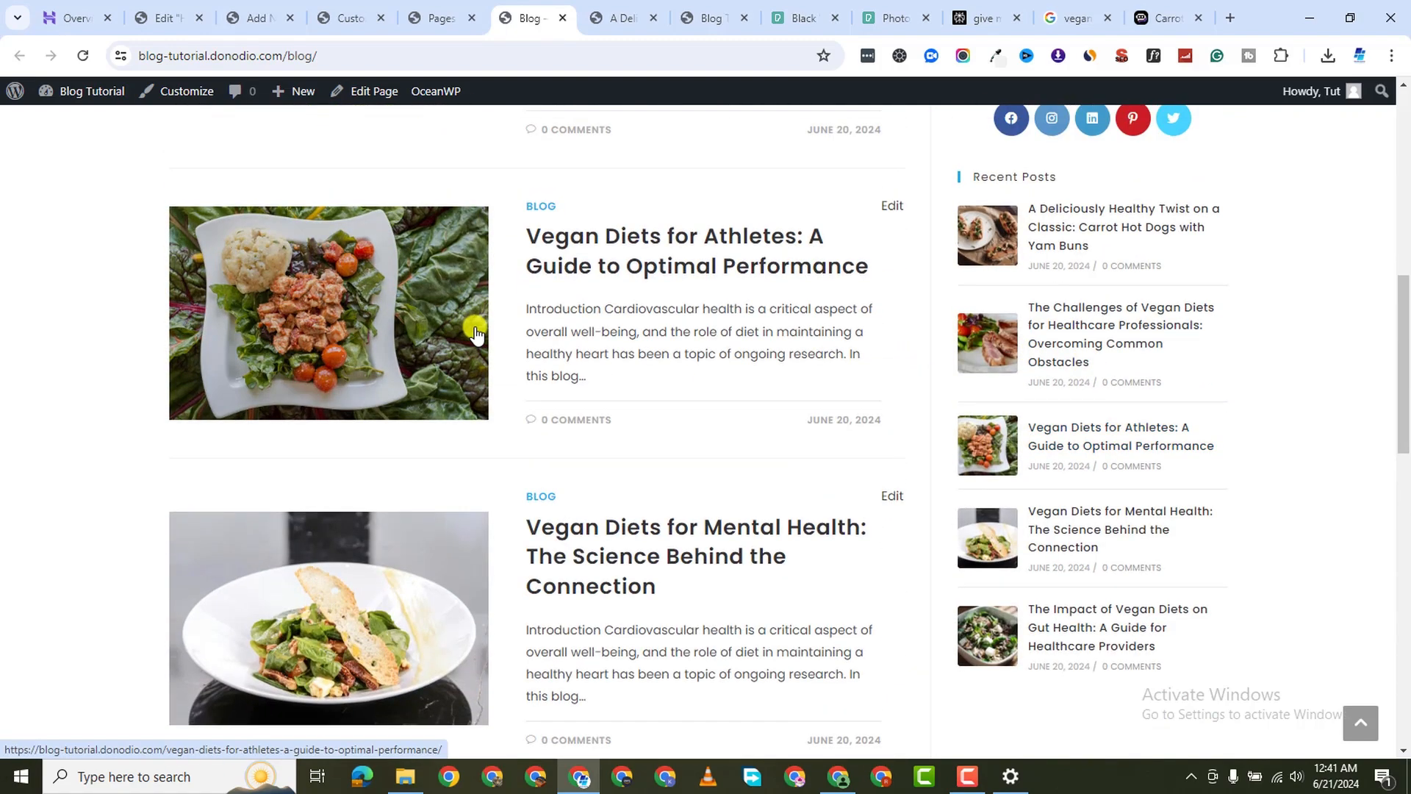
{"action": "scroll", "coordinate": [547, 329], "scroll_direction": "down", "scroll_amount": 1}
{"action": "scroll", "coordinate": [526, 404], "scroll_direction": "down", "scroll_amount": 10}
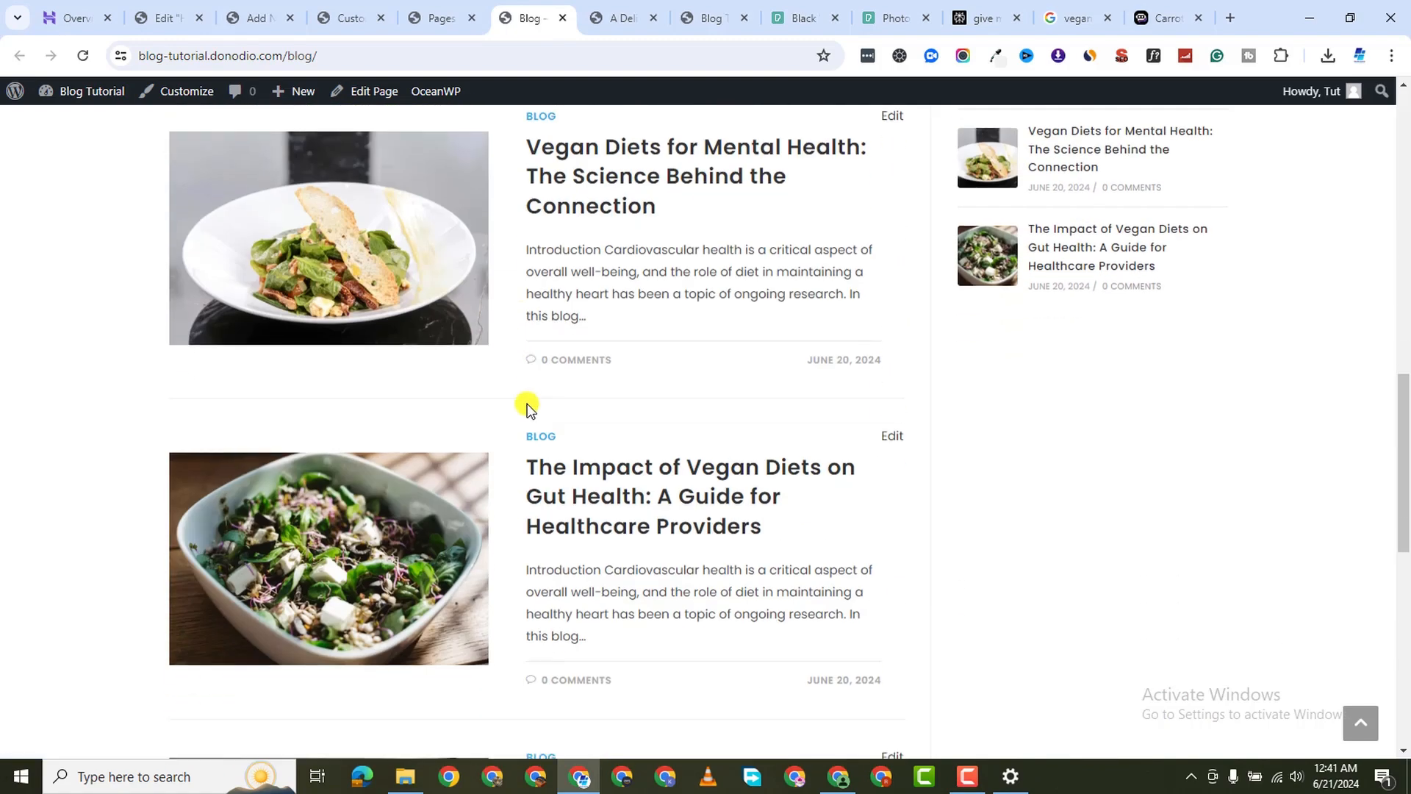
{"action": "left_click", "coordinate": [967, 776]}
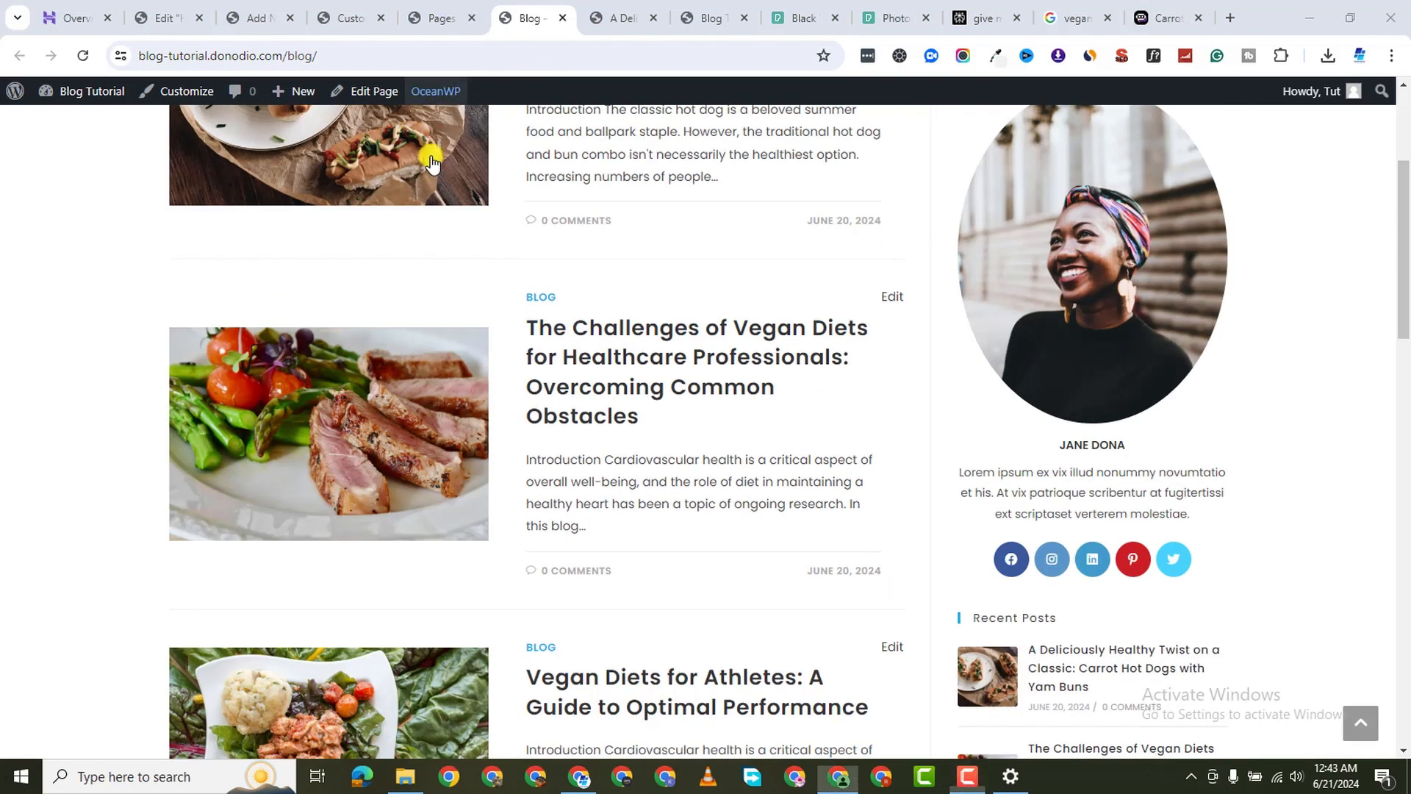
{"action": "scroll", "coordinate": [744, 470], "scroll_direction": "up", "scroll_amount": 4}
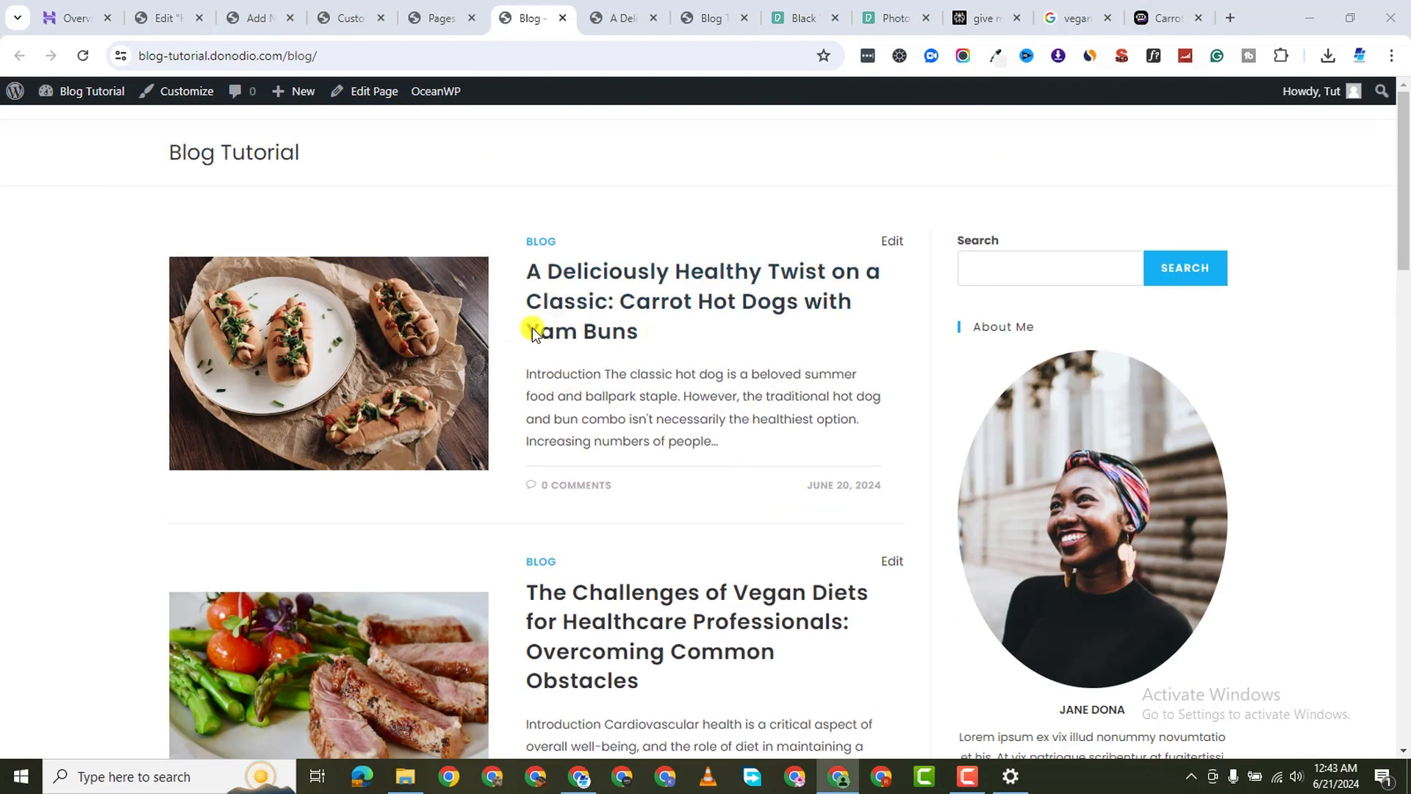
Open the Carrot Hot Dogs with Yam Buns post in a new tab and scroll through it
{"action": "right_click", "coordinate": [689, 277]}
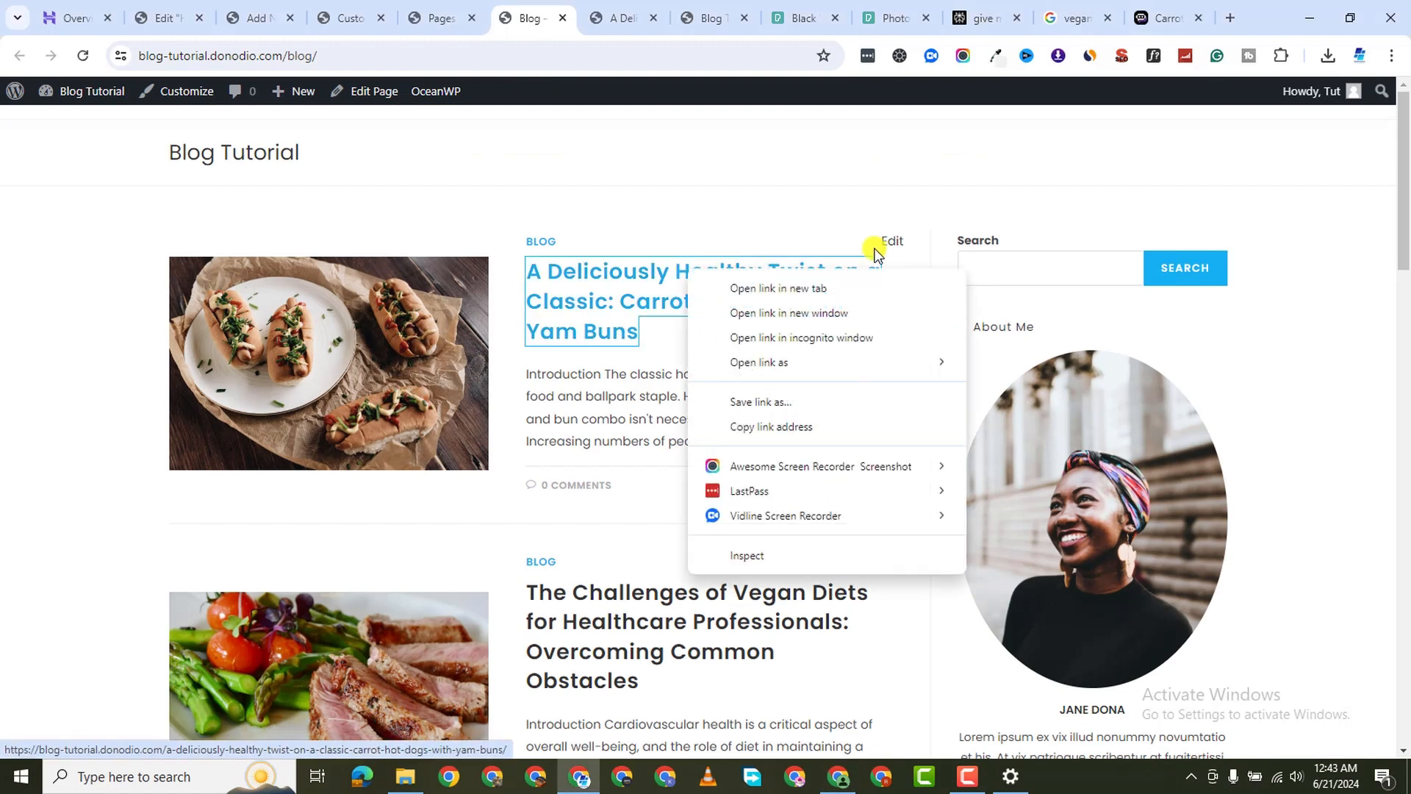
{"action": "left_click", "coordinate": [829, 294]}
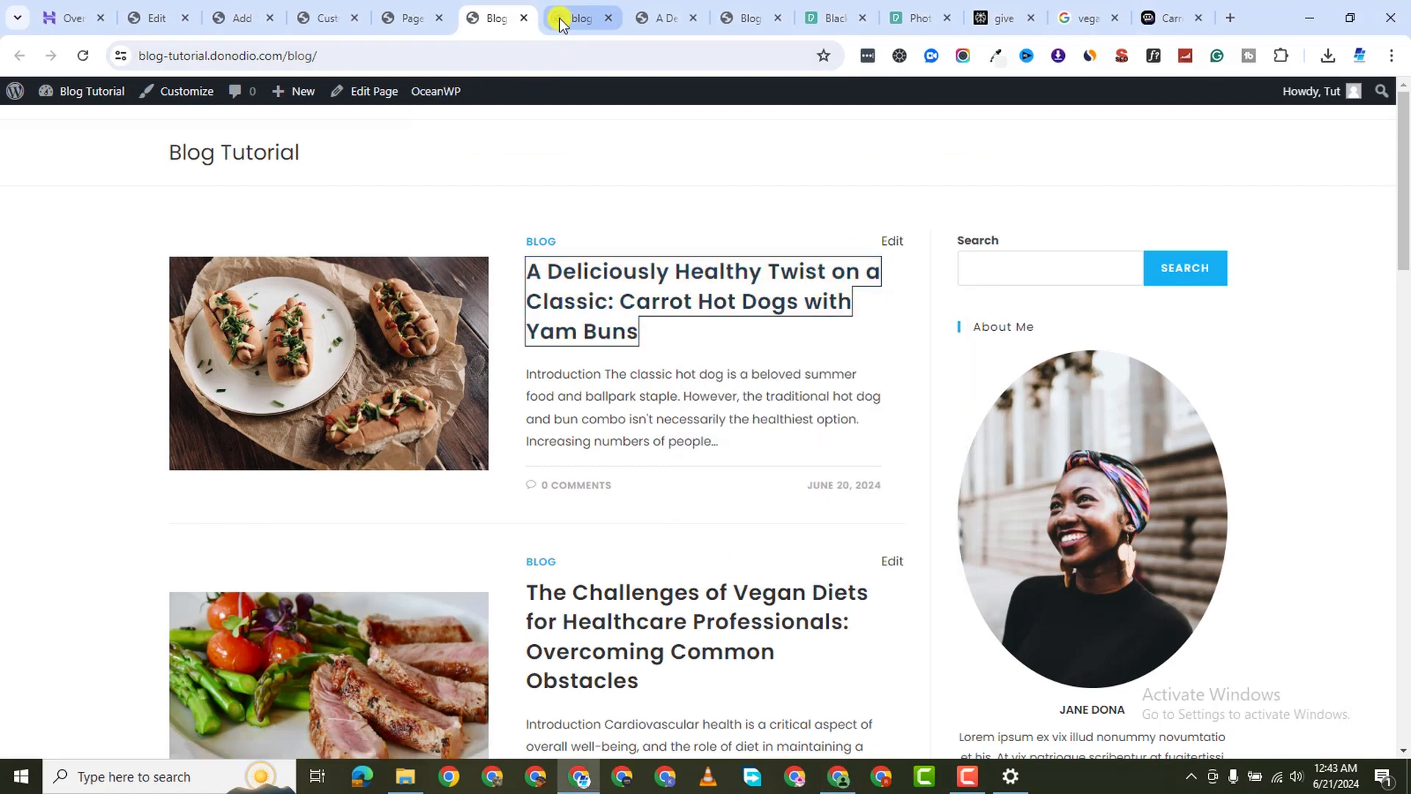
{"action": "left_click", "coordinate": [559, 18]}
{"action": "scroll", "coordinate": [669, 409], "scroll_direction": "down", "scroll_amount": 3}
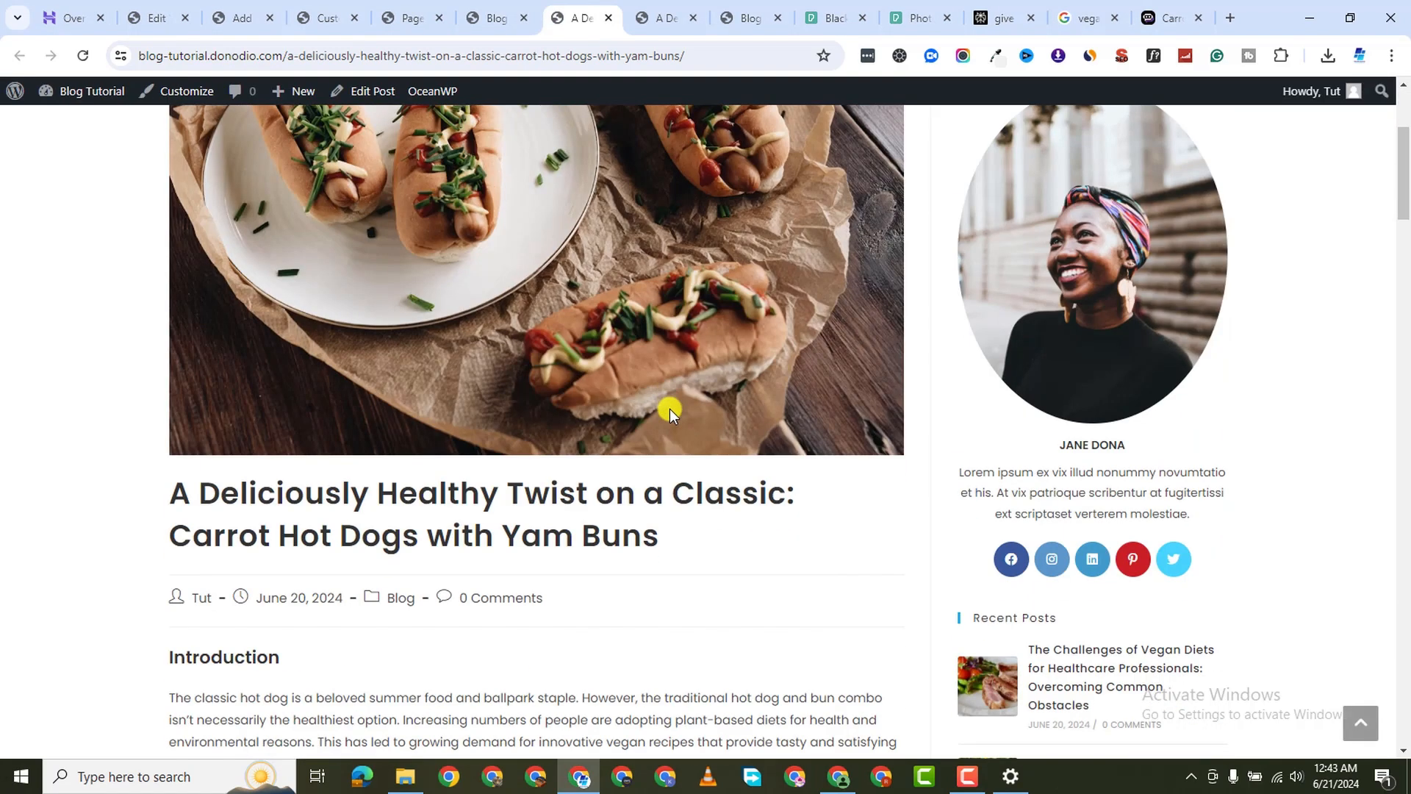
{"action": "scroll", "coordinate": [669, 408], "scroll_direction": "down", "scroll_amount": 1}
{"action": "scroll", "coordinate": [669, 409], "scroll_direction": "down", "scroll_amount": 5}
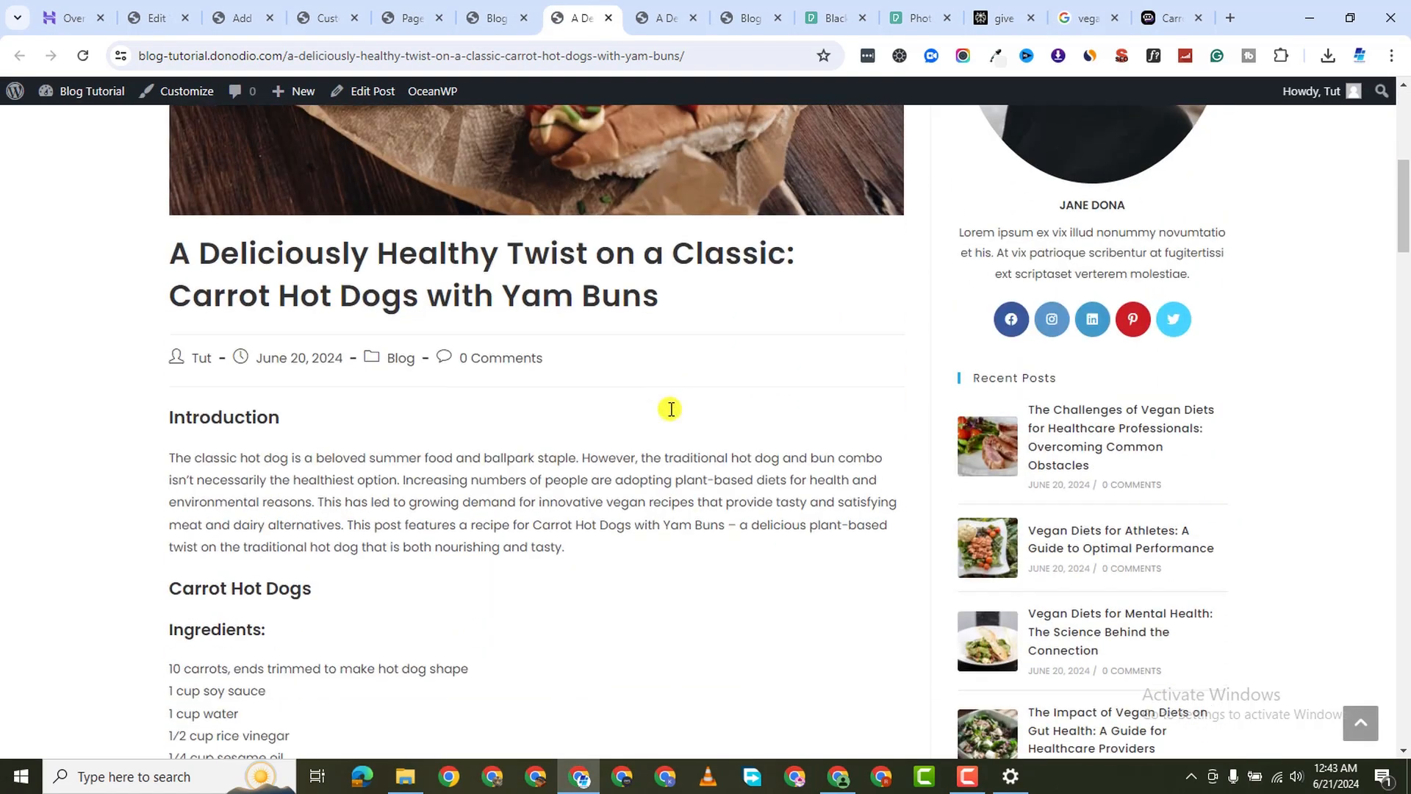
{"action": "scroll", "coordinate": [671, 409], "scroll_direction": "down", "scroll_amount": 3}
{"action": "scroll", "coordinate": [670, 408], "scroll_direction": "up", "scroll_amount": 10}
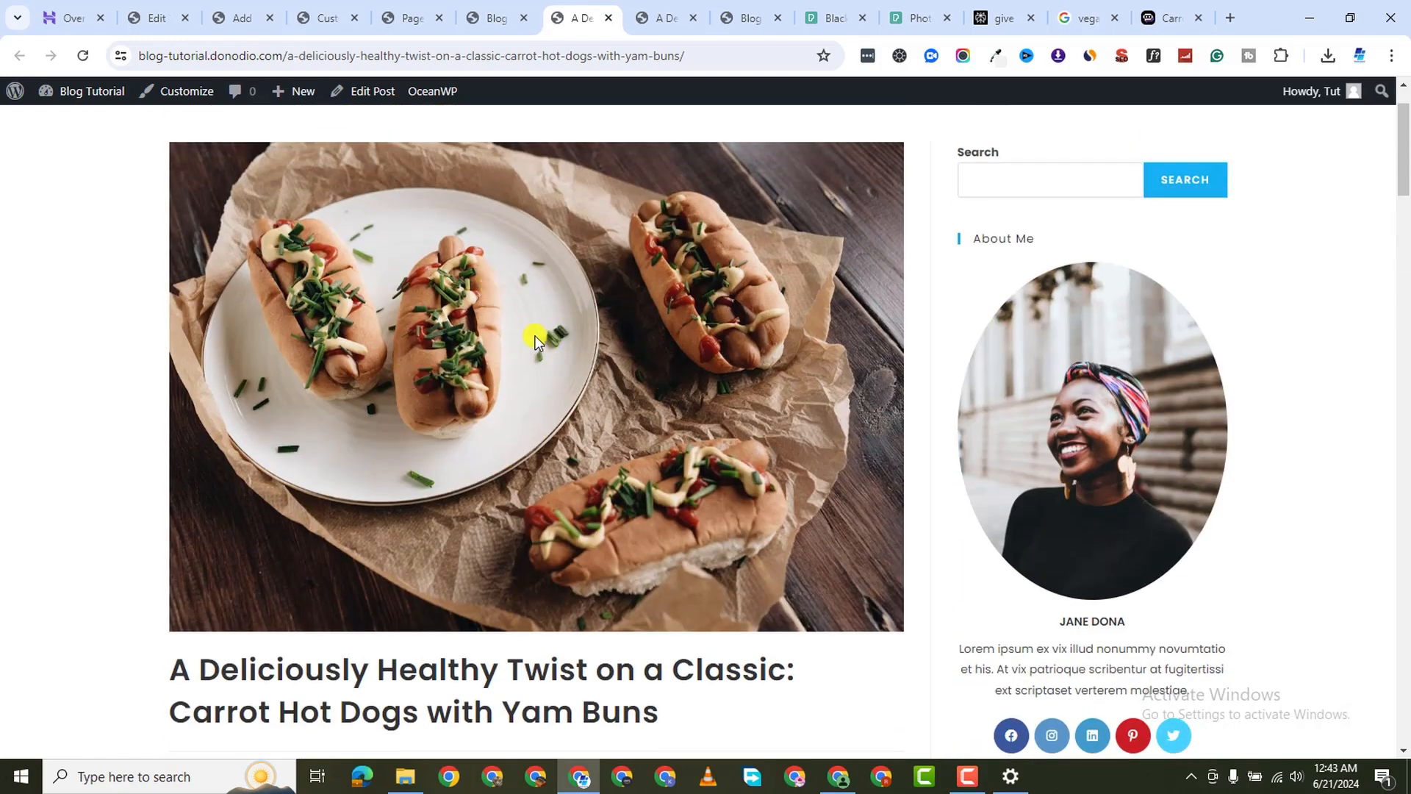
{"action": "scroll", "coordinate": [432, 478], "scroll_direction": "down", "scroll_amount": 4}
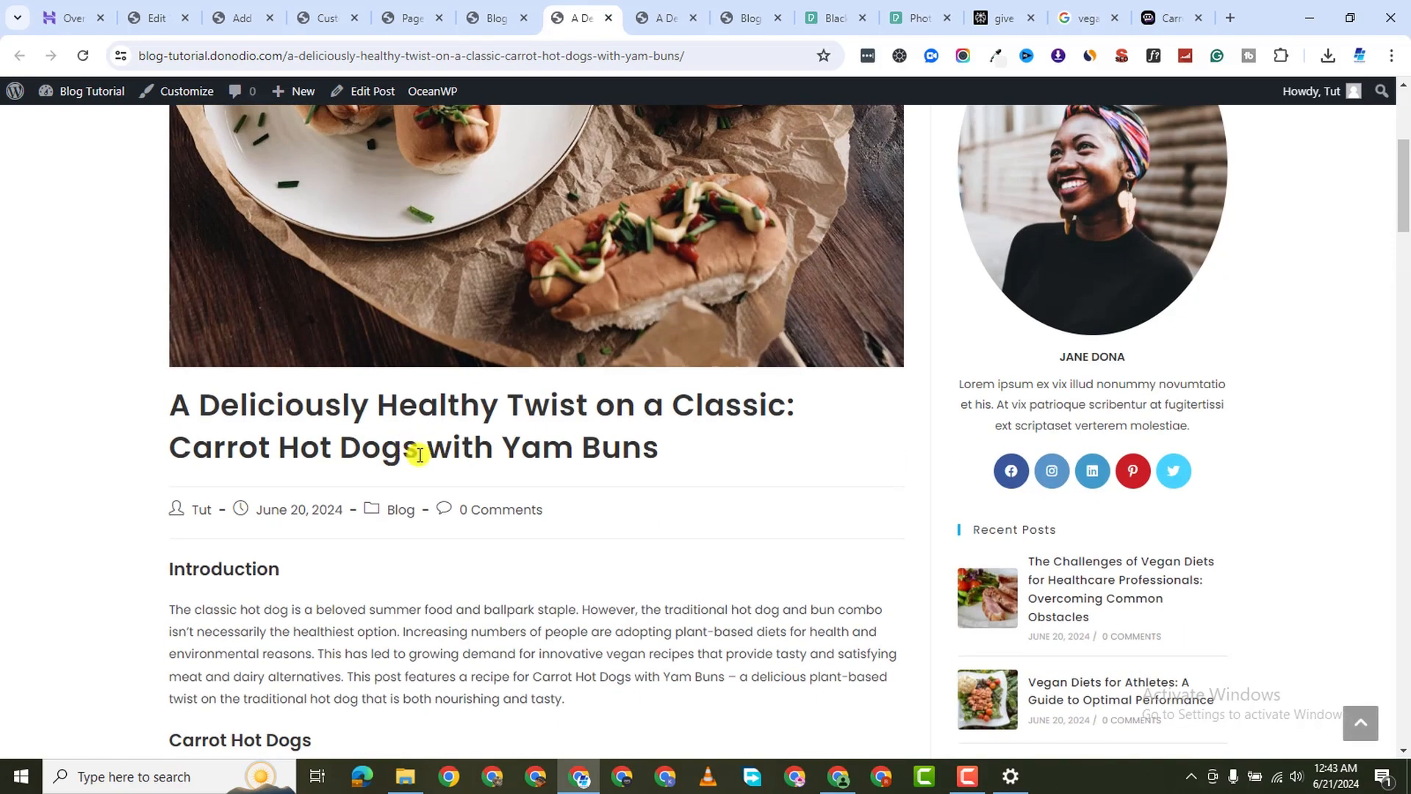
{"action": "scroll", "coordinate": [474, 408], "scroll_direction": "down", "scroll_amount": 3}
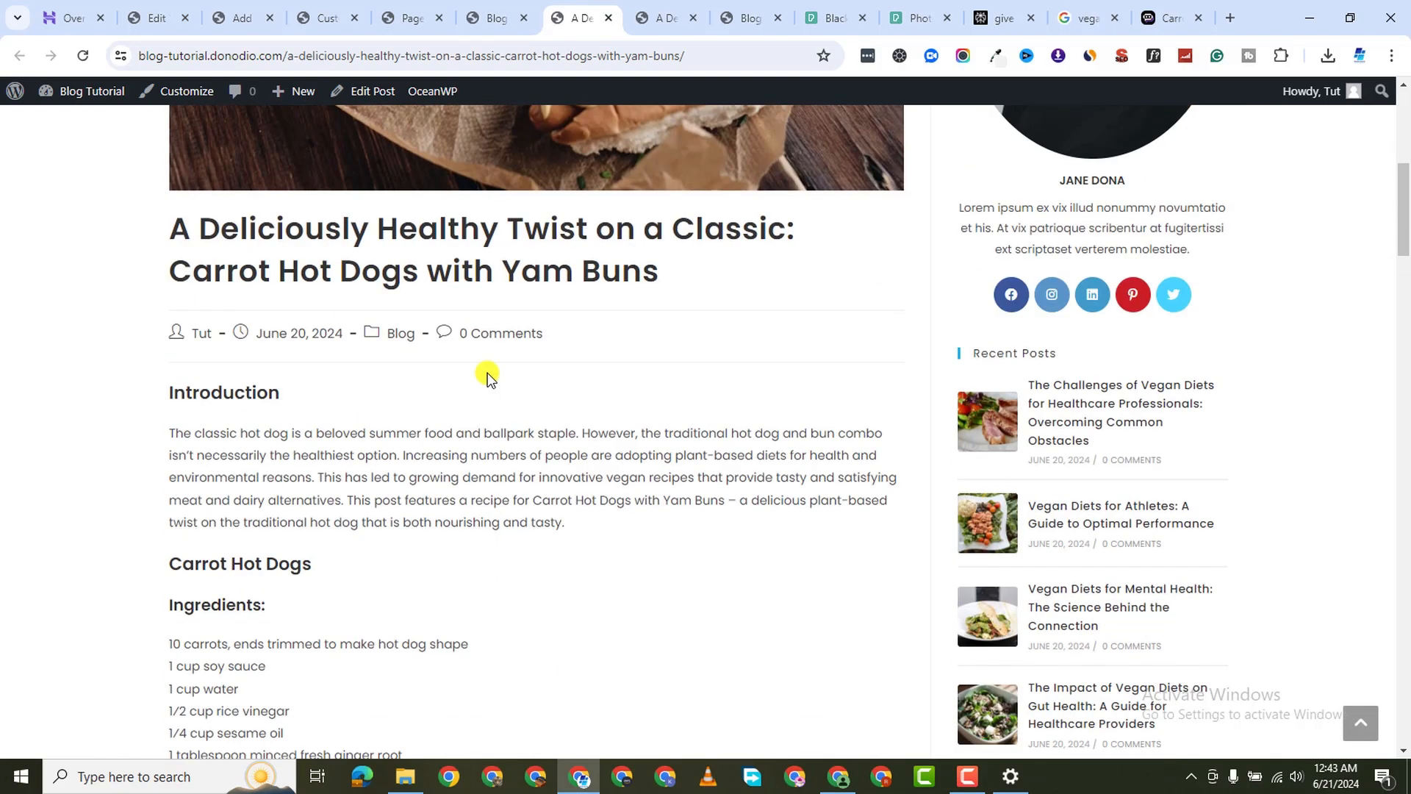
{"action": "scroll", "coordinate": [353, 440], "scroll_direction": "down", "scroll_amount": 4}
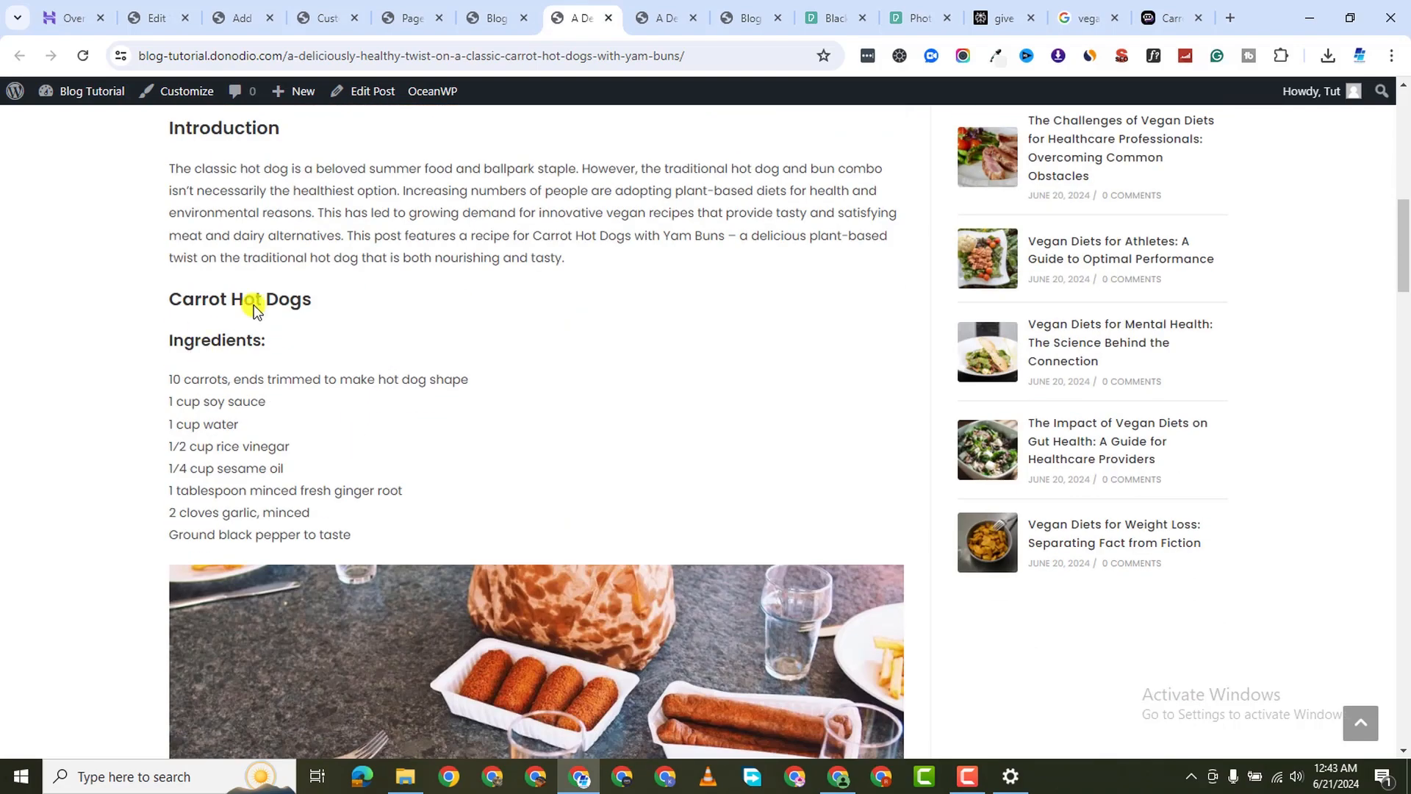
{"action": "scroll", "coordinate": [272, 372], "scroll_direction": "down", "scroll_amount": 1}
{"action": "scroll", "coordinate": [247, 447], "scroll_direction": "up", "scroll_amount": 2}
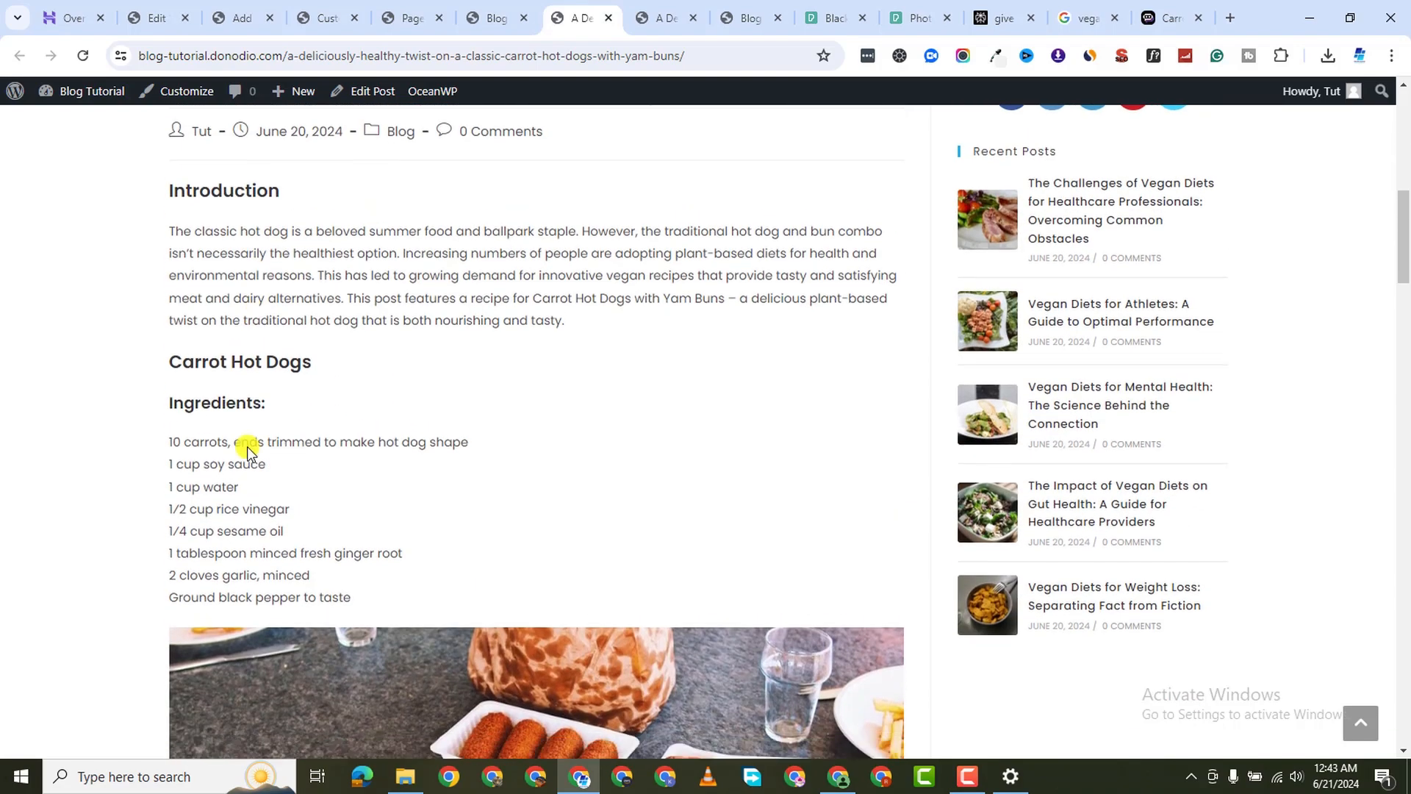
{"action": "scroll", "coordinate": [325, 483], "scroll_direction": "down", "scroll_amount": 12}
{"action": "scroll", "coordinate": [333, 482], "scroll_direction": "down", "scroll_amount": 20}
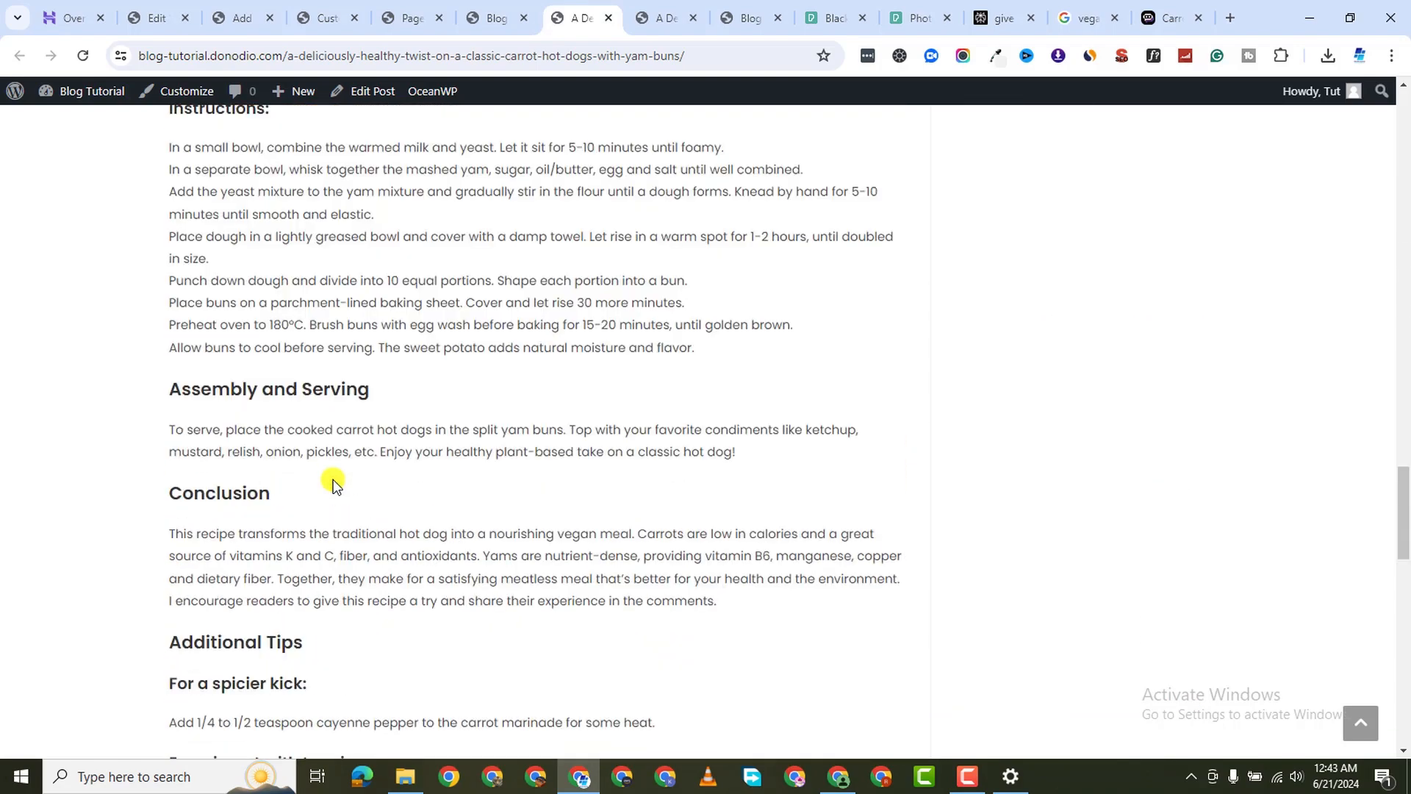
{"action": "scroll", "coordinate": [333, 480], "scroll_direction": "down", "scroll_amount": 2}
{"action": "scroll", "coordinate": [369, 386], "scroll_direction": "up", "scroll_amount": 20}
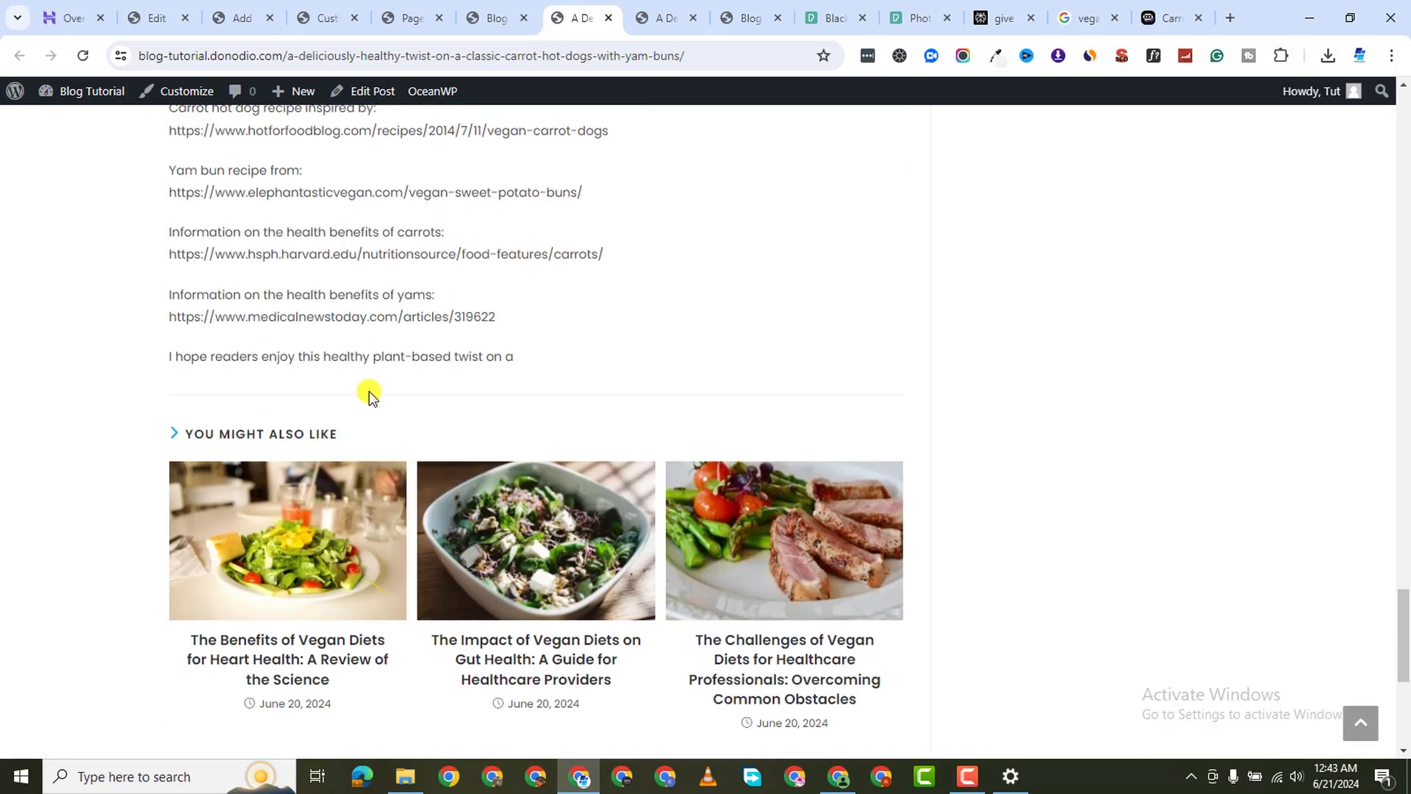
{"action": "scroll", "coordinate": [391, 406], "scroll_direction": "down", "scroll_amount": 20}
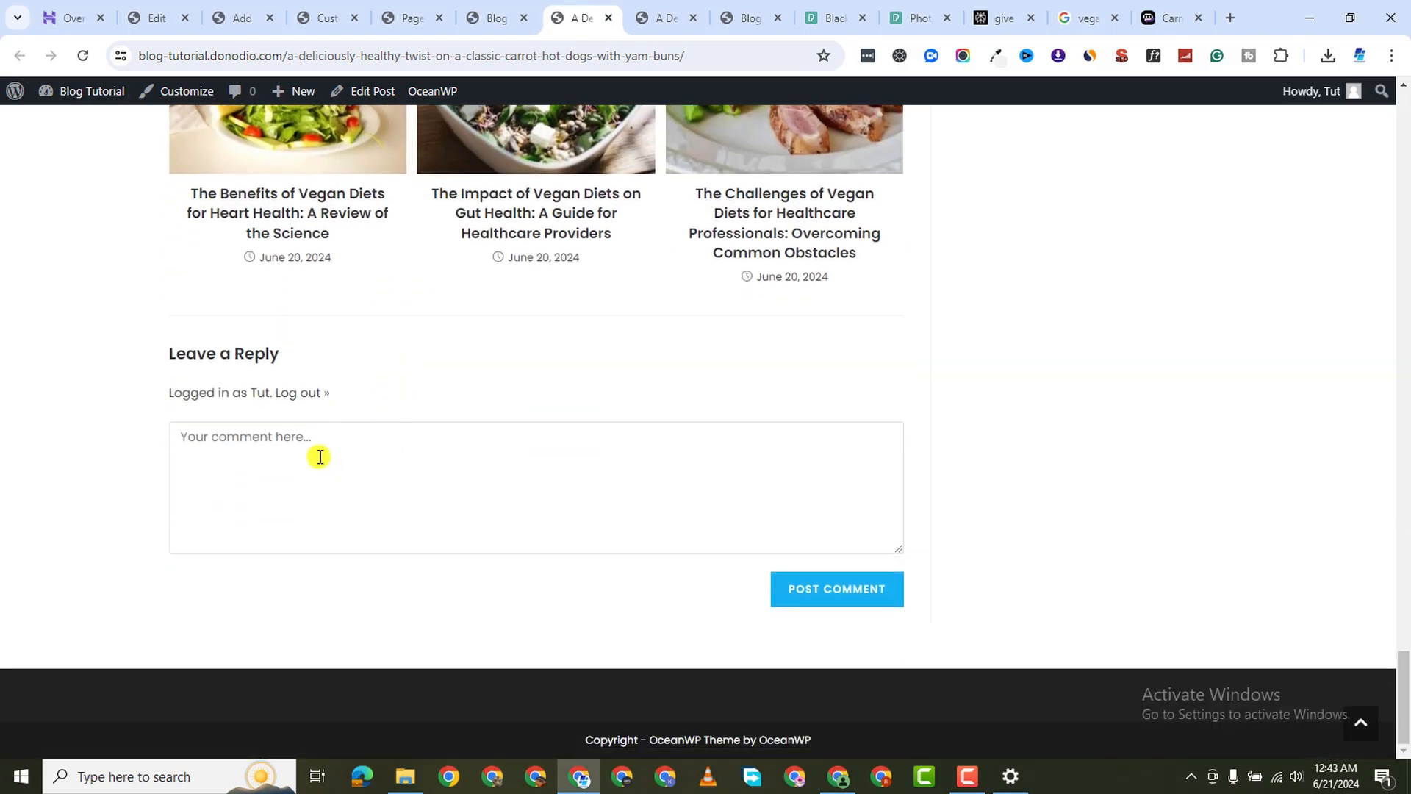
{"action": "left_click", "coordinate": [320, 457]}
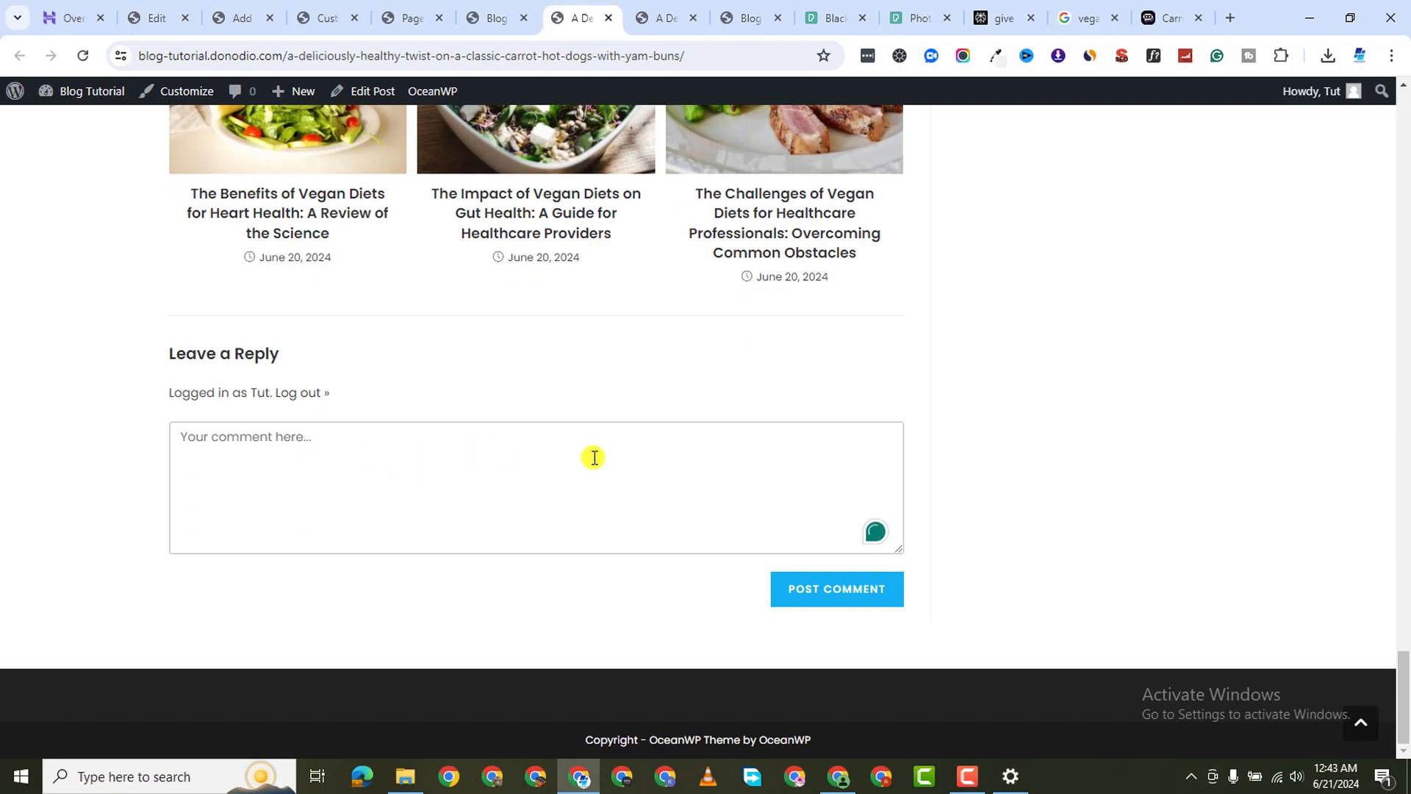
{"action": "scroll", "coordinate": [546, 312], "scroll_direction": "up", "scroll_amount": 7}
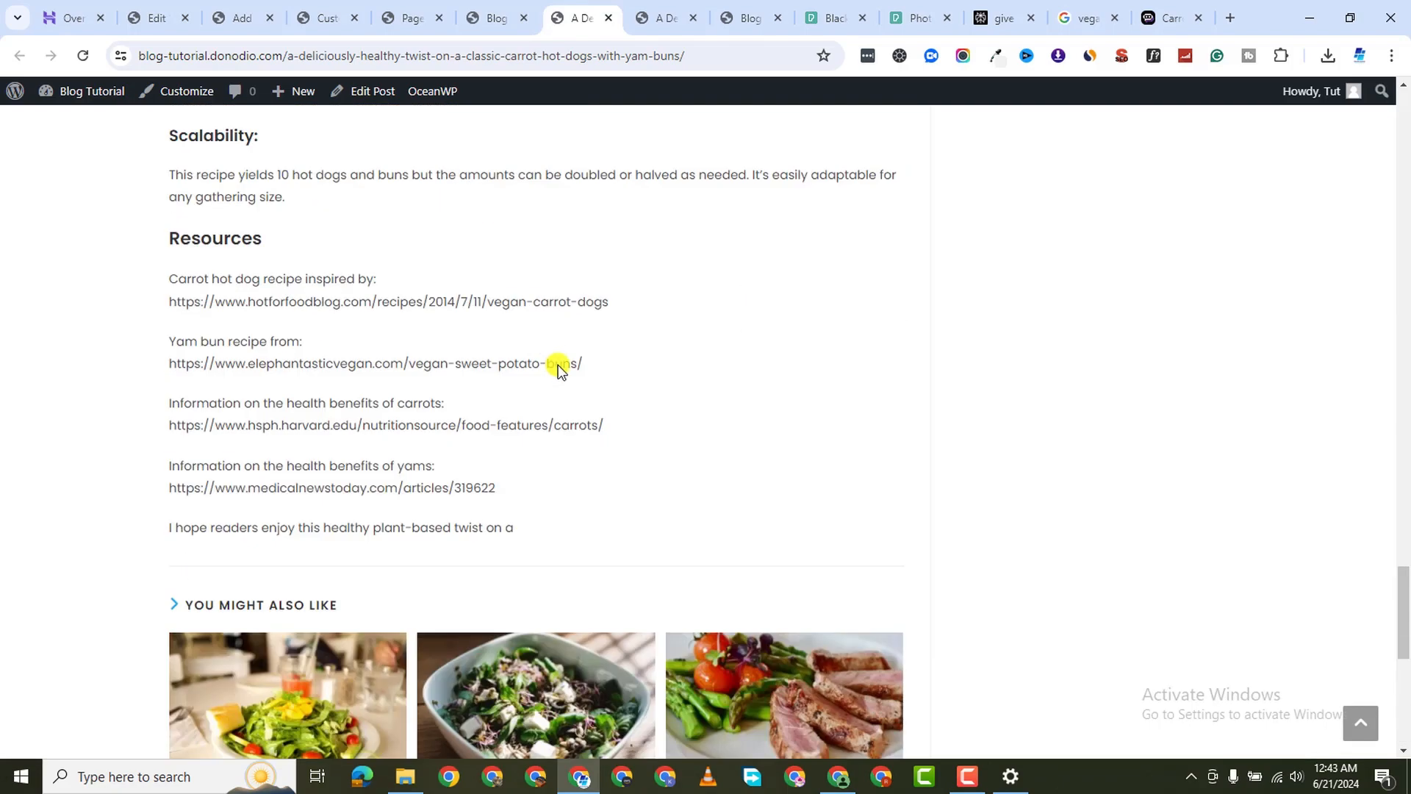
{"action": "scroll", "coordinate": [559, 367], "scroll_direction": "up", "scroll_amount": 15}
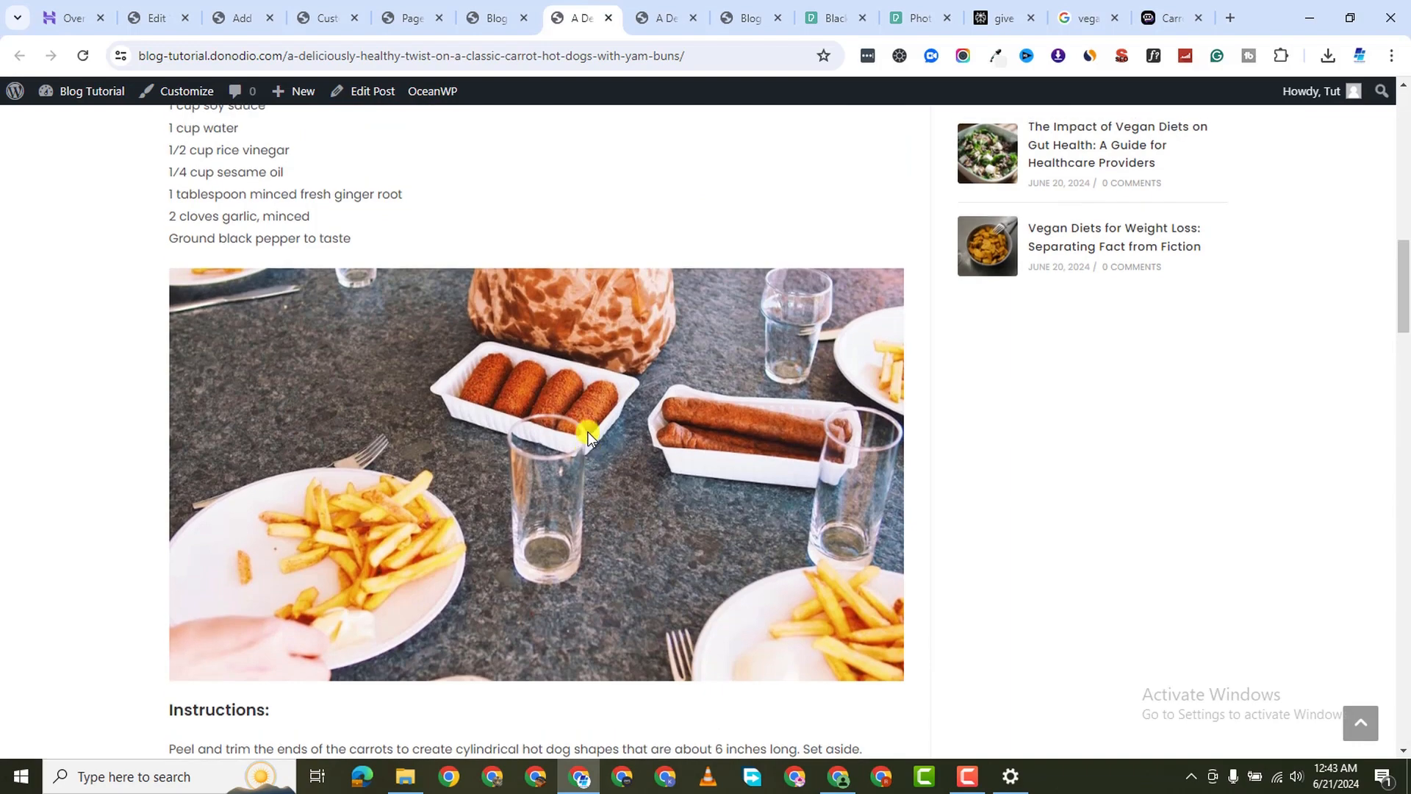
{"action": "scroll", "coordinate": [588, 435], "scroll_direction": "up", "scroll_amount": 15}
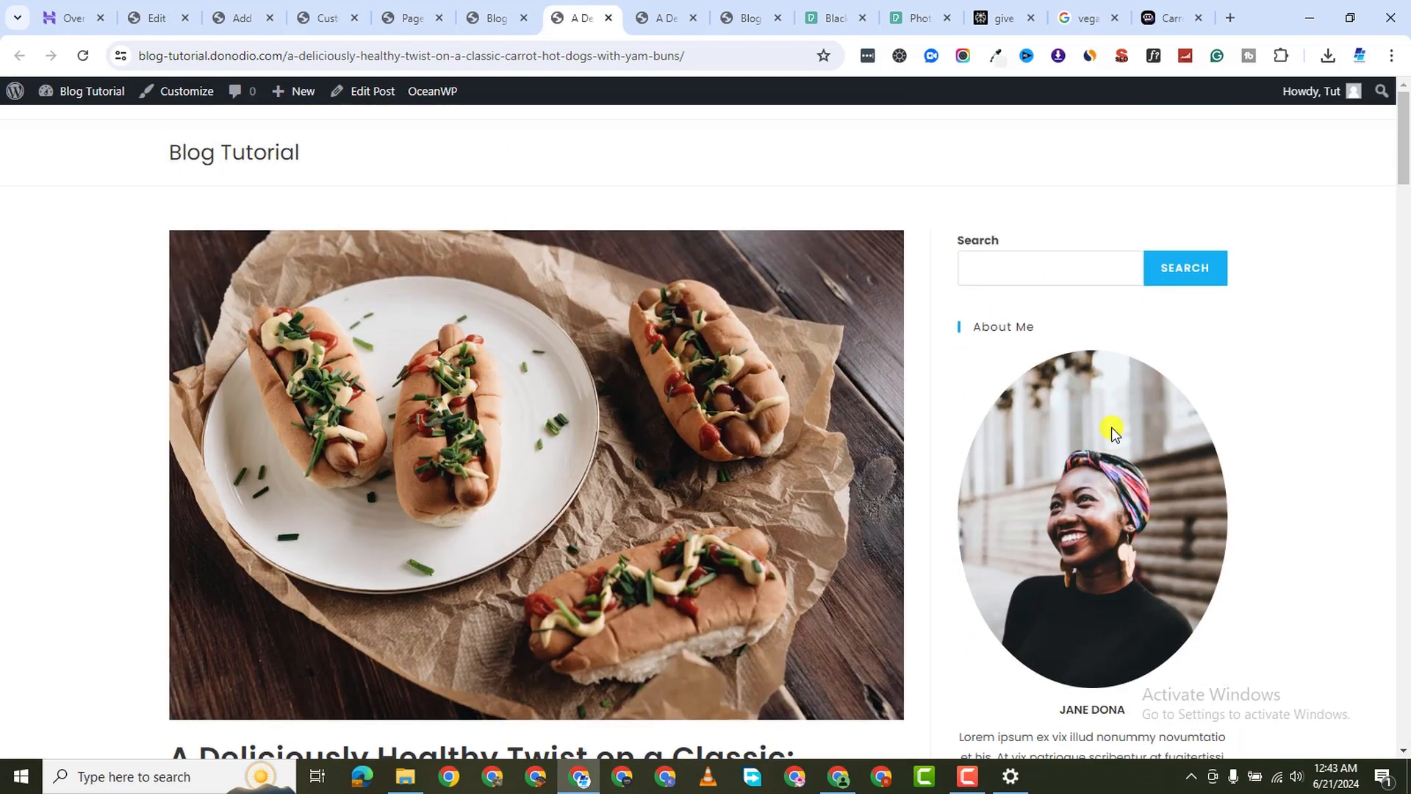
{"action": "left_click", "coordinate": [968, 774]}
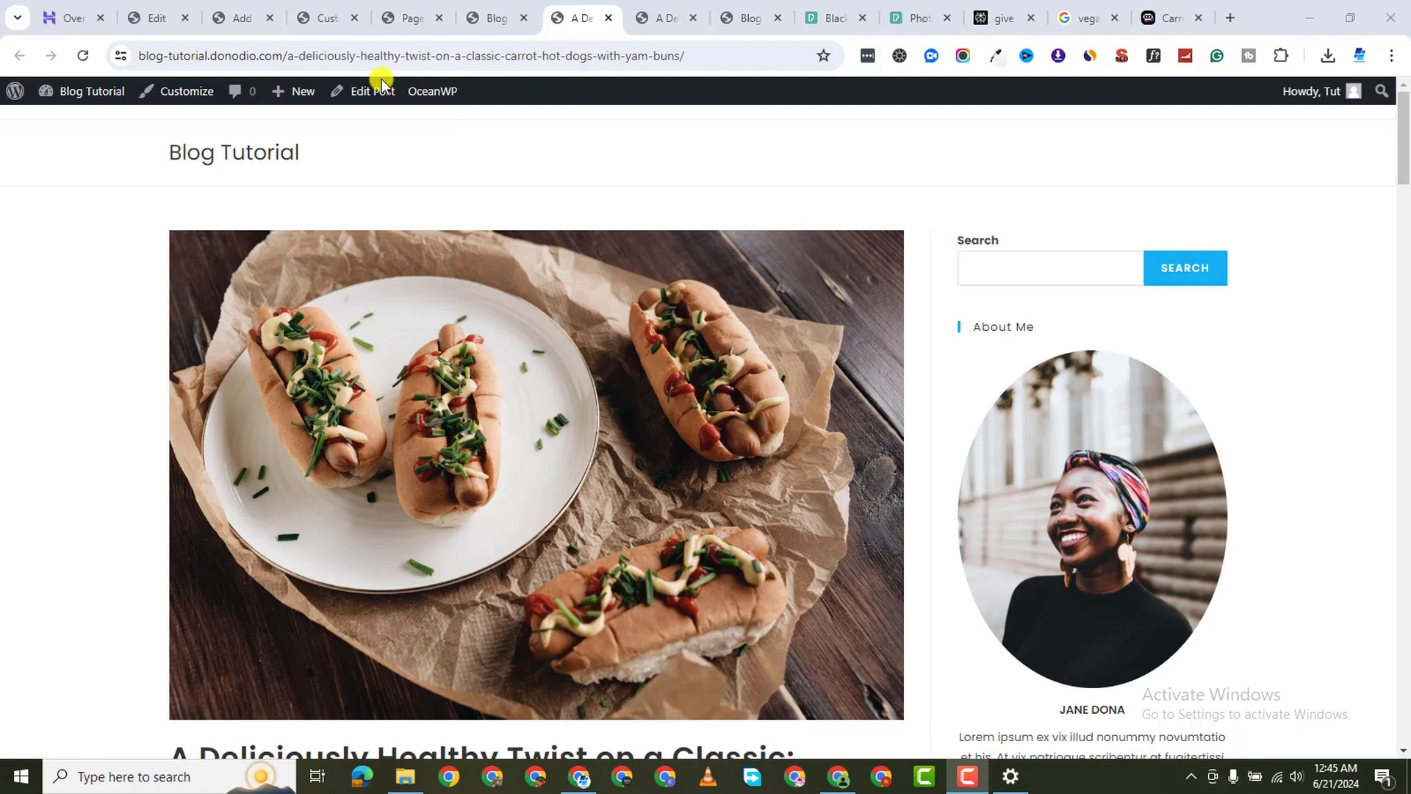
Close the Blog listing tab and start a new page from the Pages admin list
{"action": "left_click", "coordinate": [504, 18]}
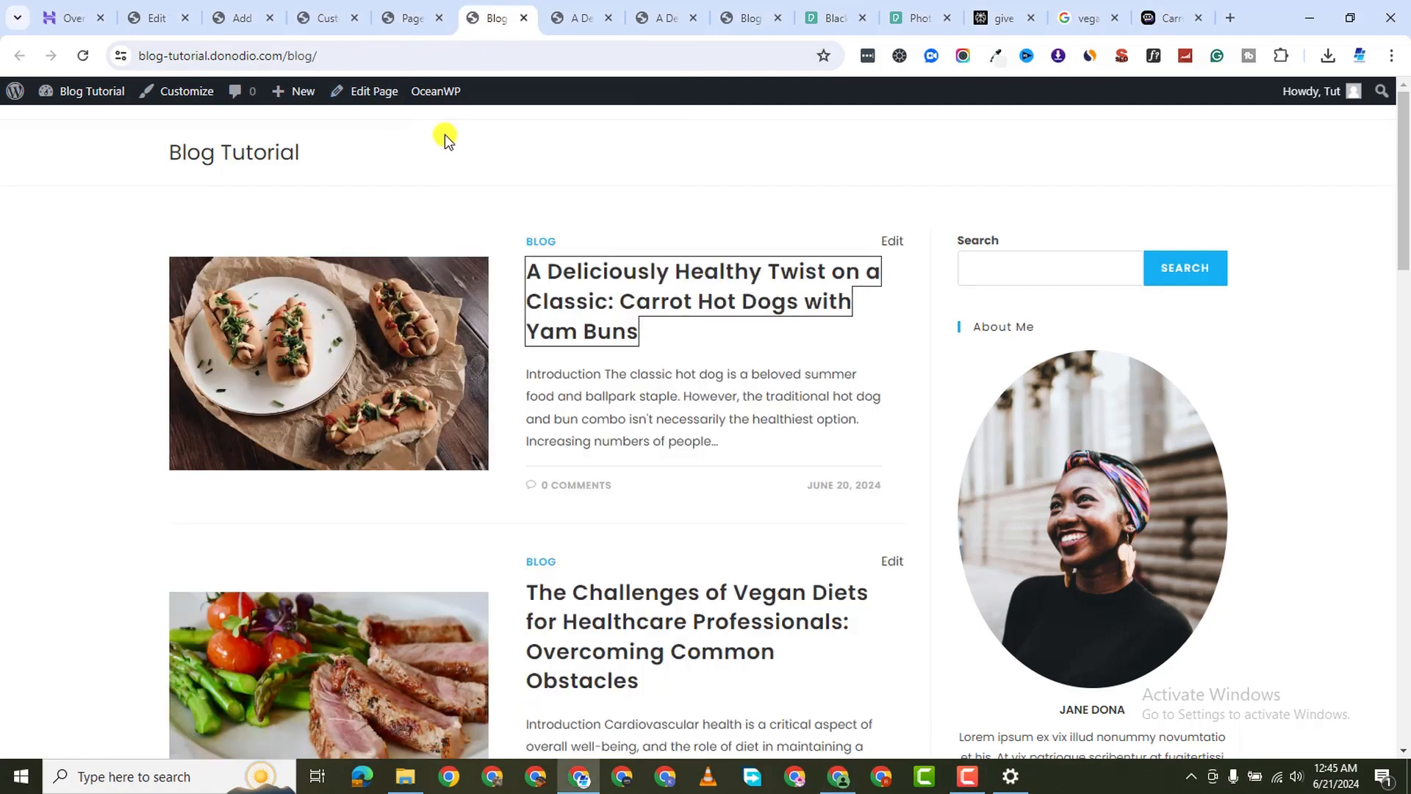
{"action": "left_click", "coordinate": [488, 19]}
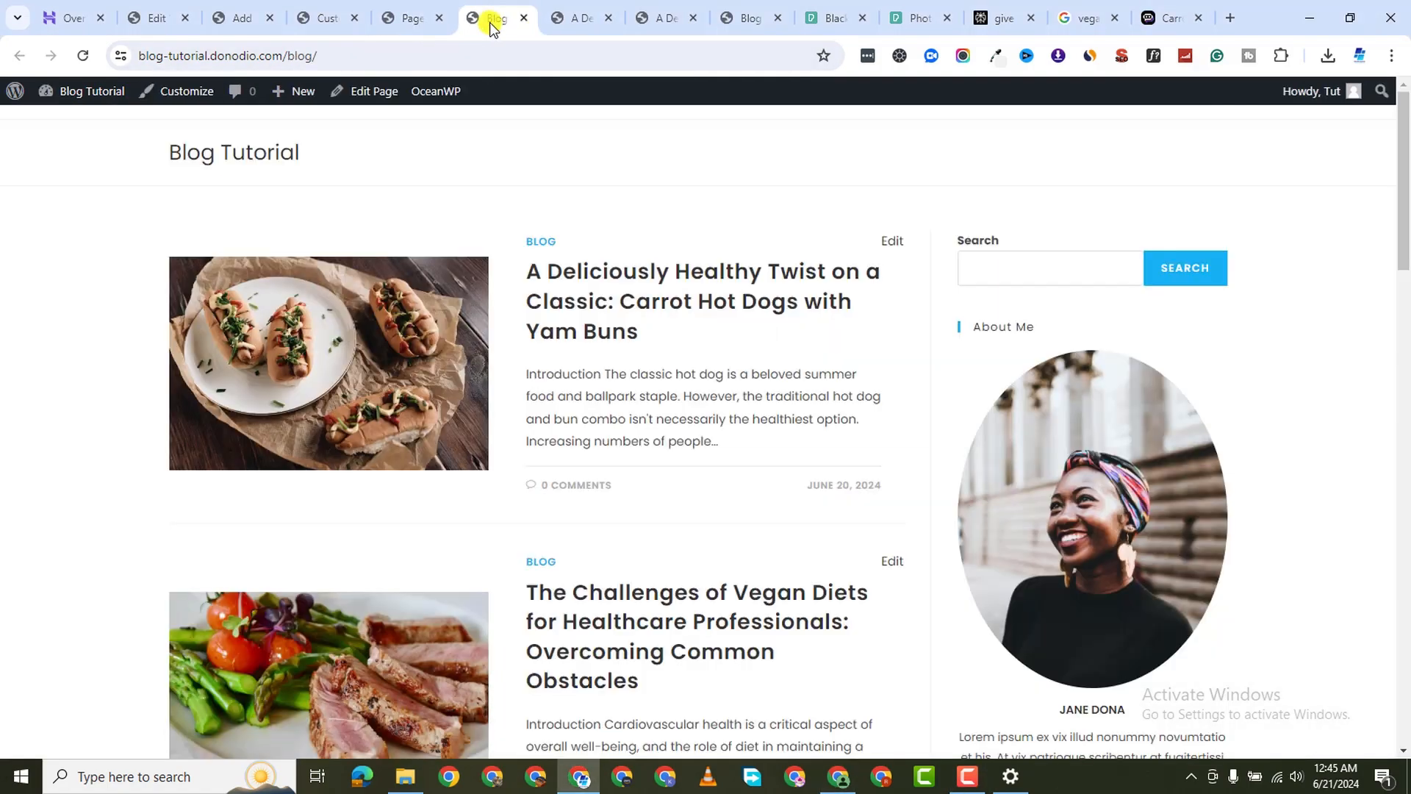
{"action": "middle_click", "coordinate": [488, 21]}
{"action": "left_click", "coordinate": [413, 20]}
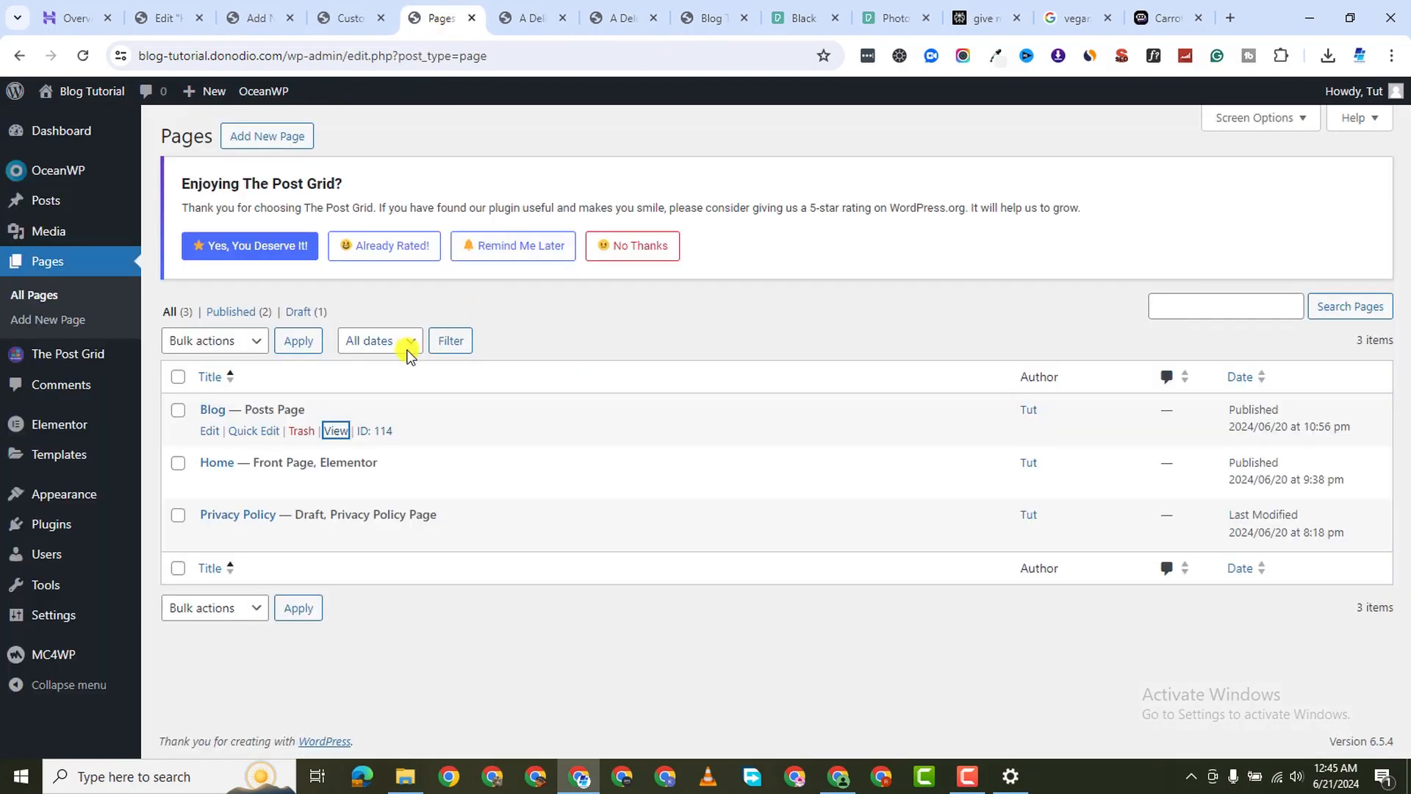
{"action": "left_click", "coordinate": [283, 136]}
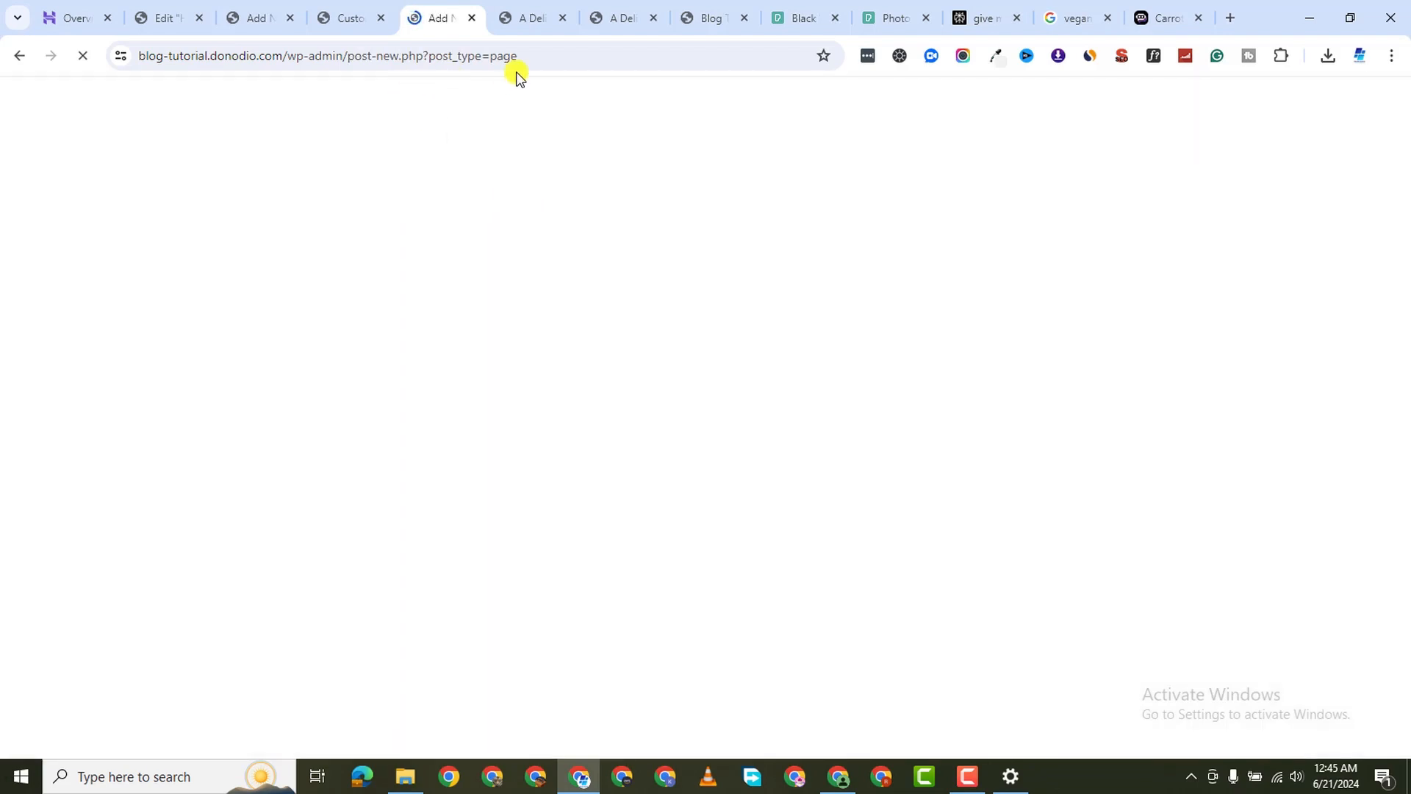
Title the new page About Us and set its content layout to 100% Full Width
{"action": "type", "text": "About Us"}
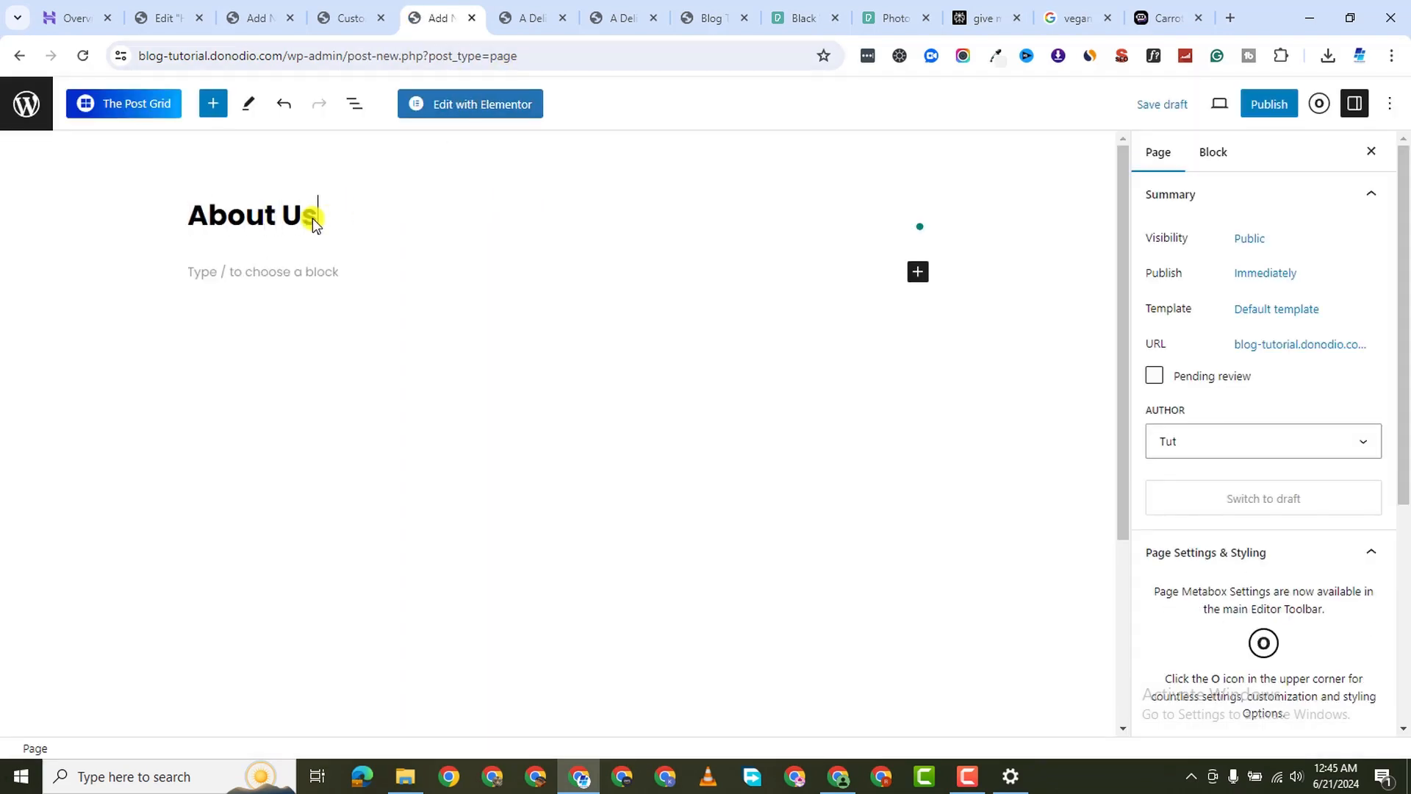
{"action": "left_click", "coordinate": [1320, 106]}
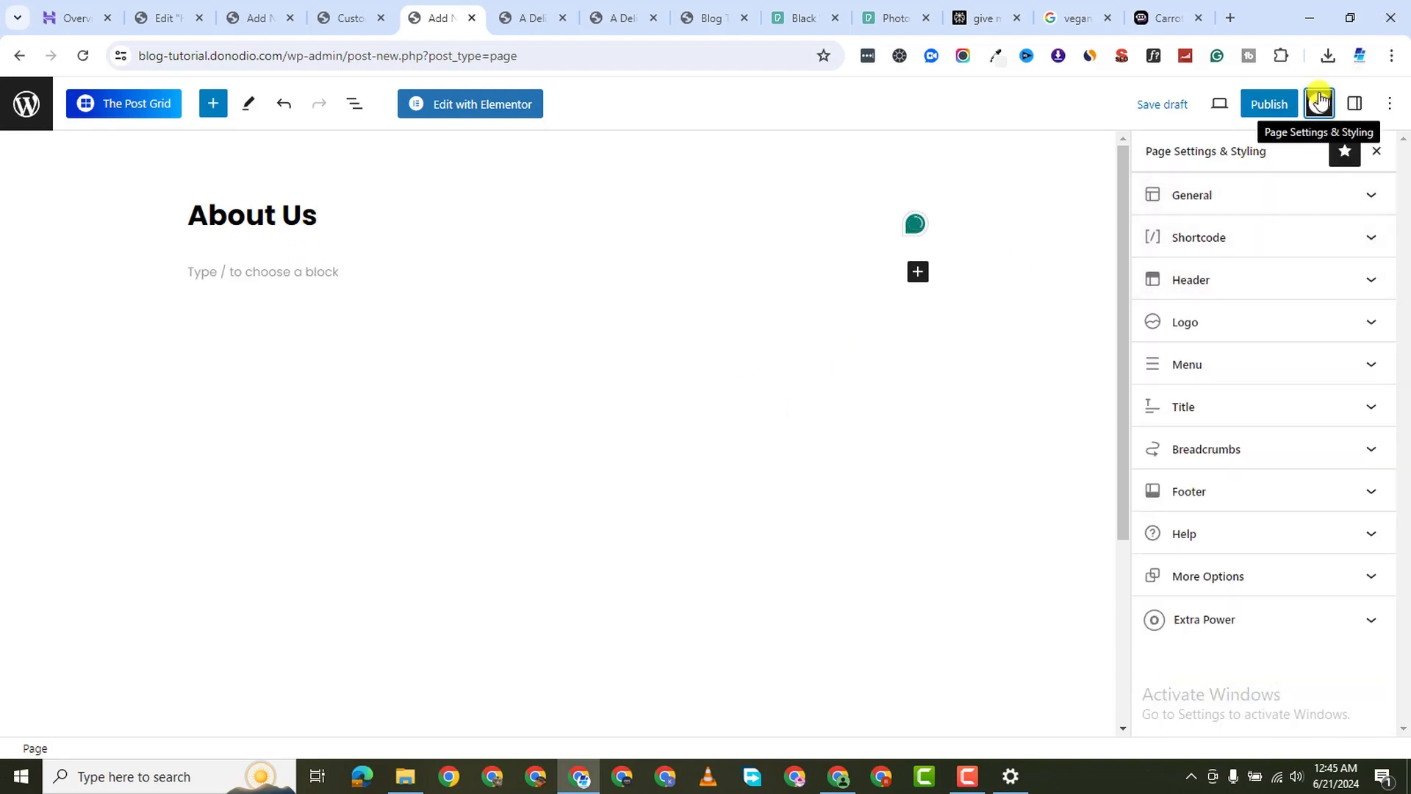
{"action": "left_click", "coordinate": [1288, 194]}
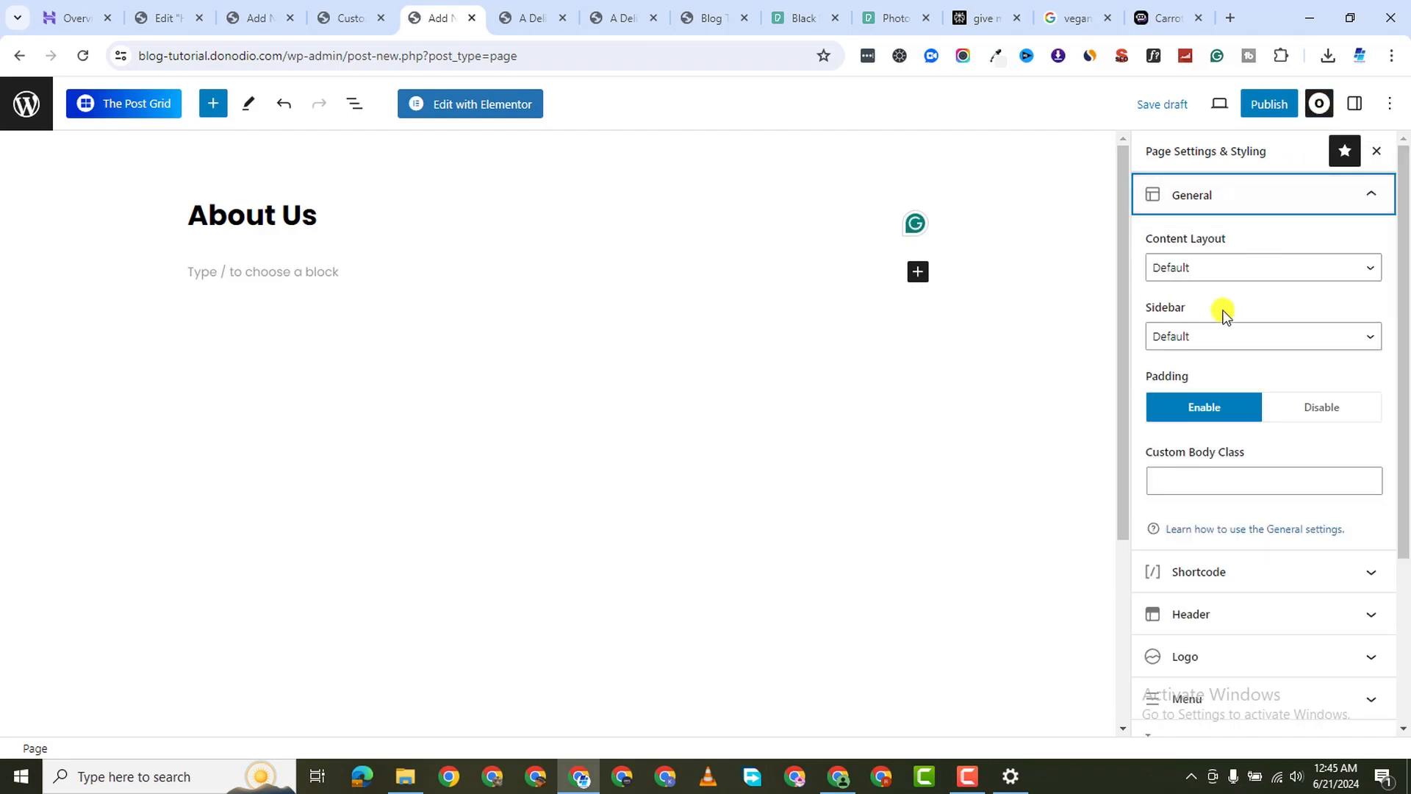
{"action": "left_click", "coordinate": [1245, 266]}
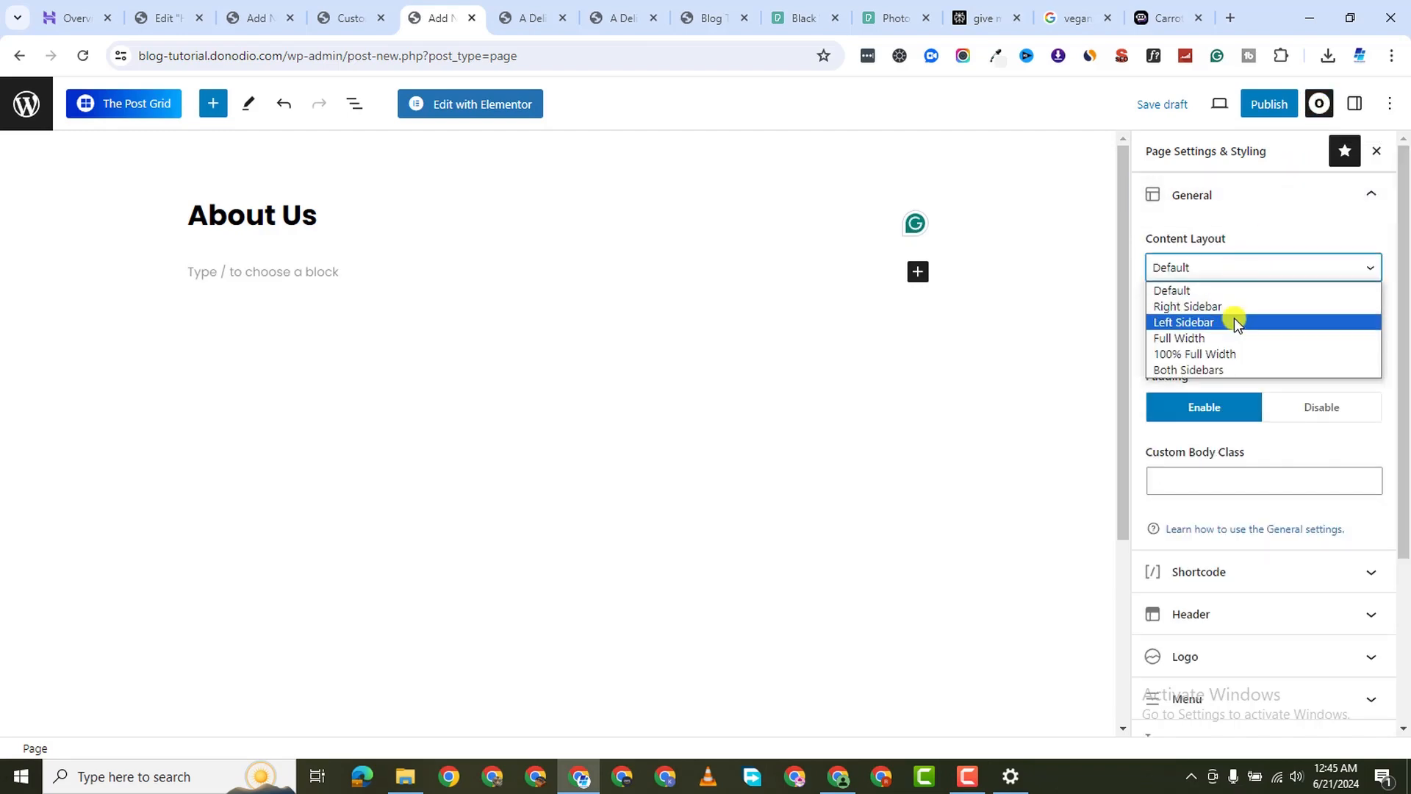
{"action": "left_click", "coordinate": [1242, 354]}
Disable the page title display and publish the About Us page
{"action": "scroll", "coordinate": [1248, 535], "scroll_direction": "down", "scroll_amount": 3}
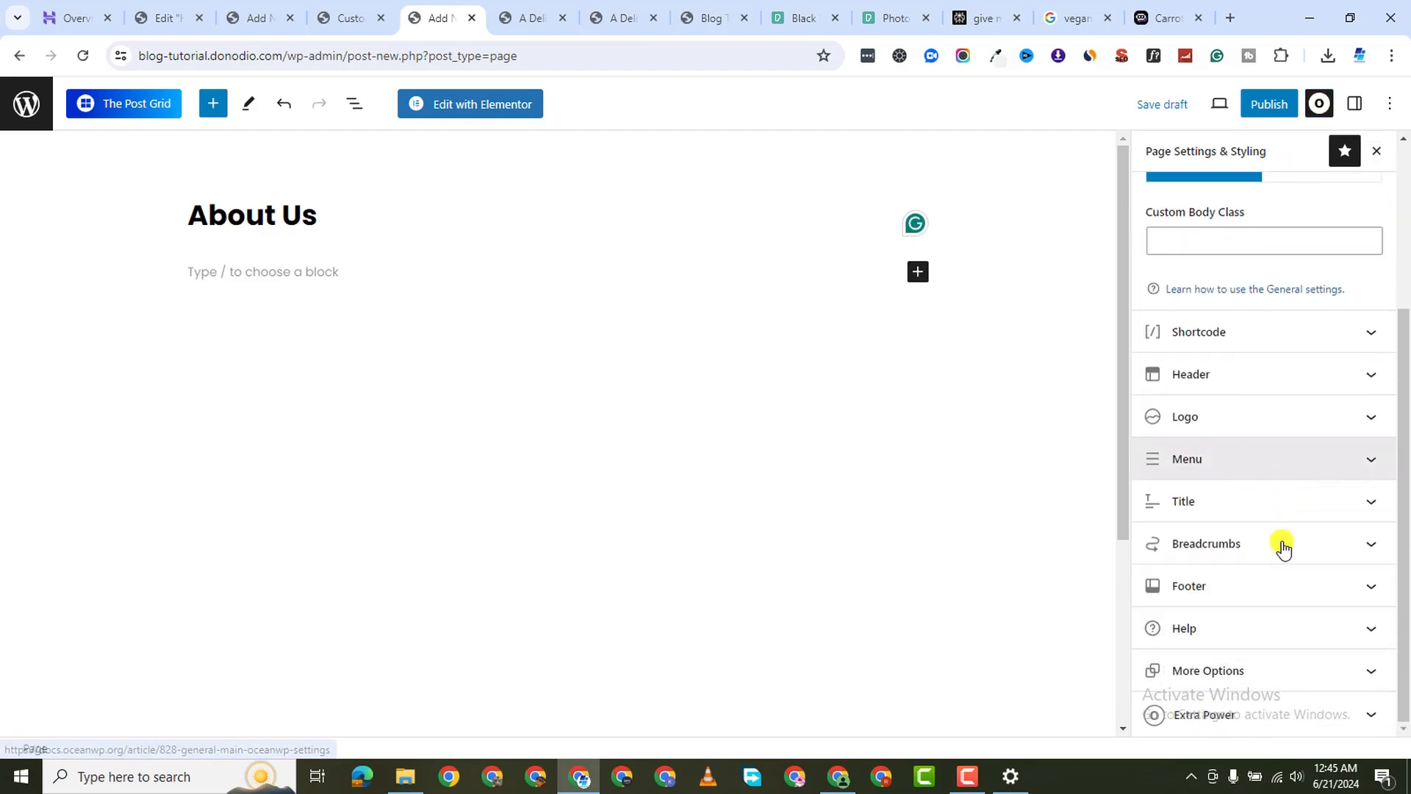
{"action": "left_click", "coordinate": [1292, 500]}
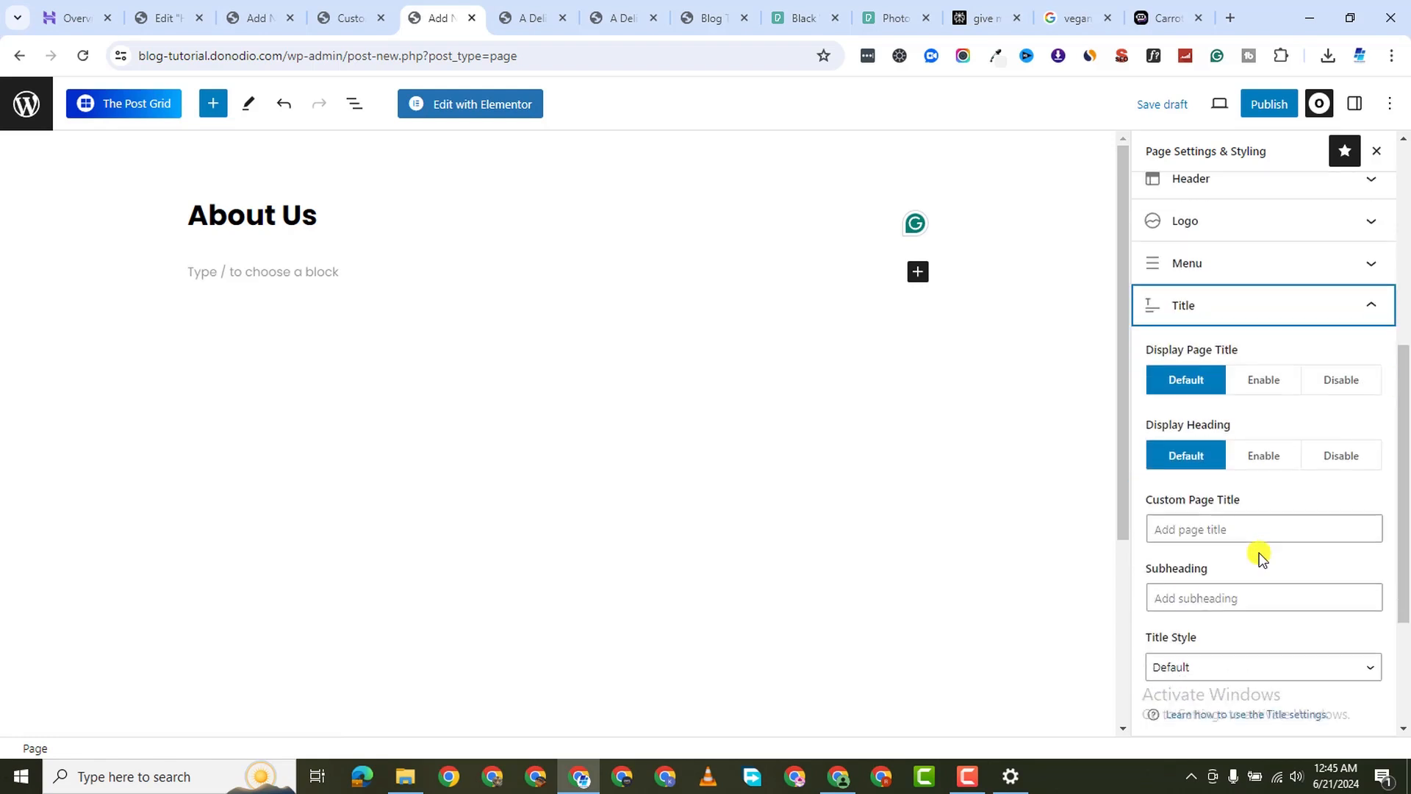
{"action": "left_click", "coordinate": [1344, 382]}
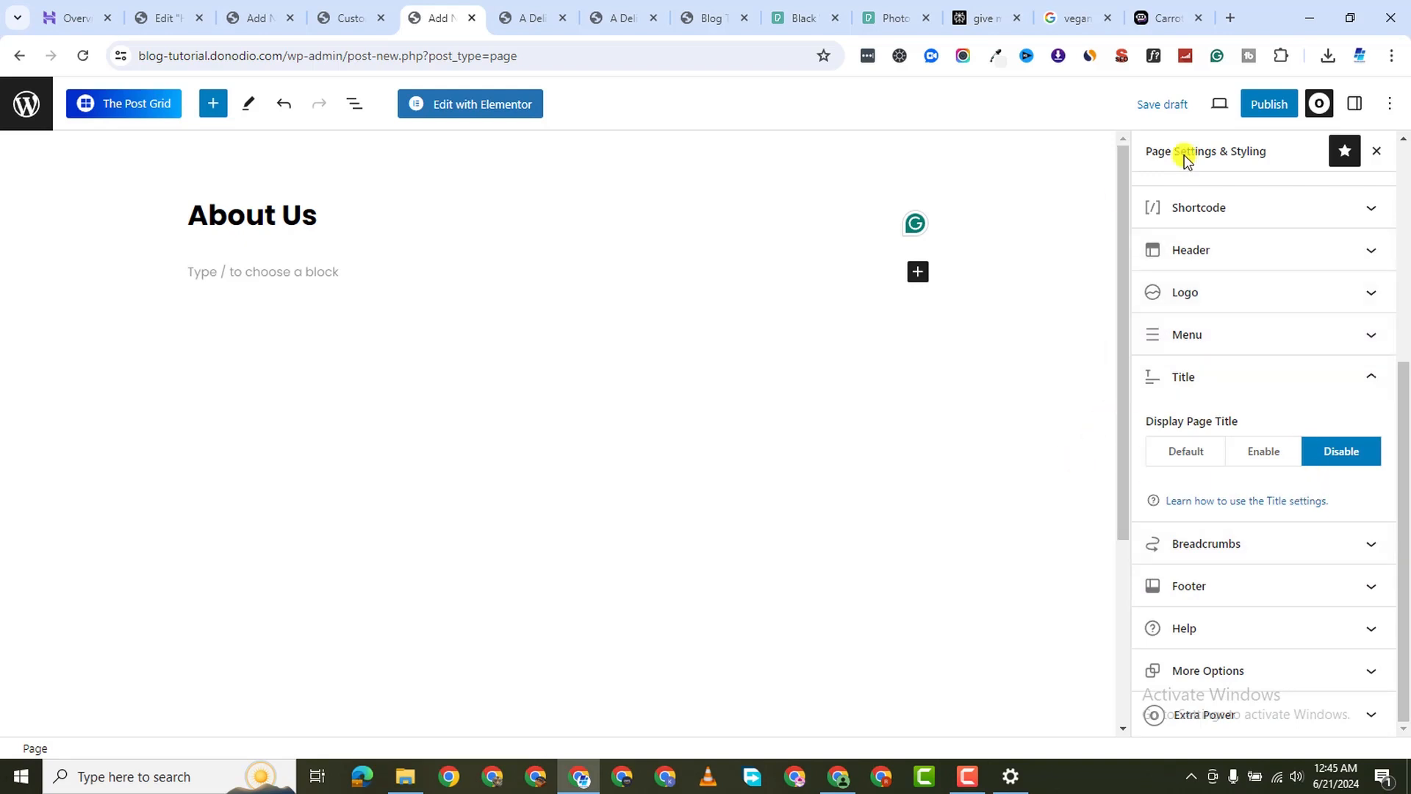
{"action": "left_click", "coordinate": [1268, 105]}
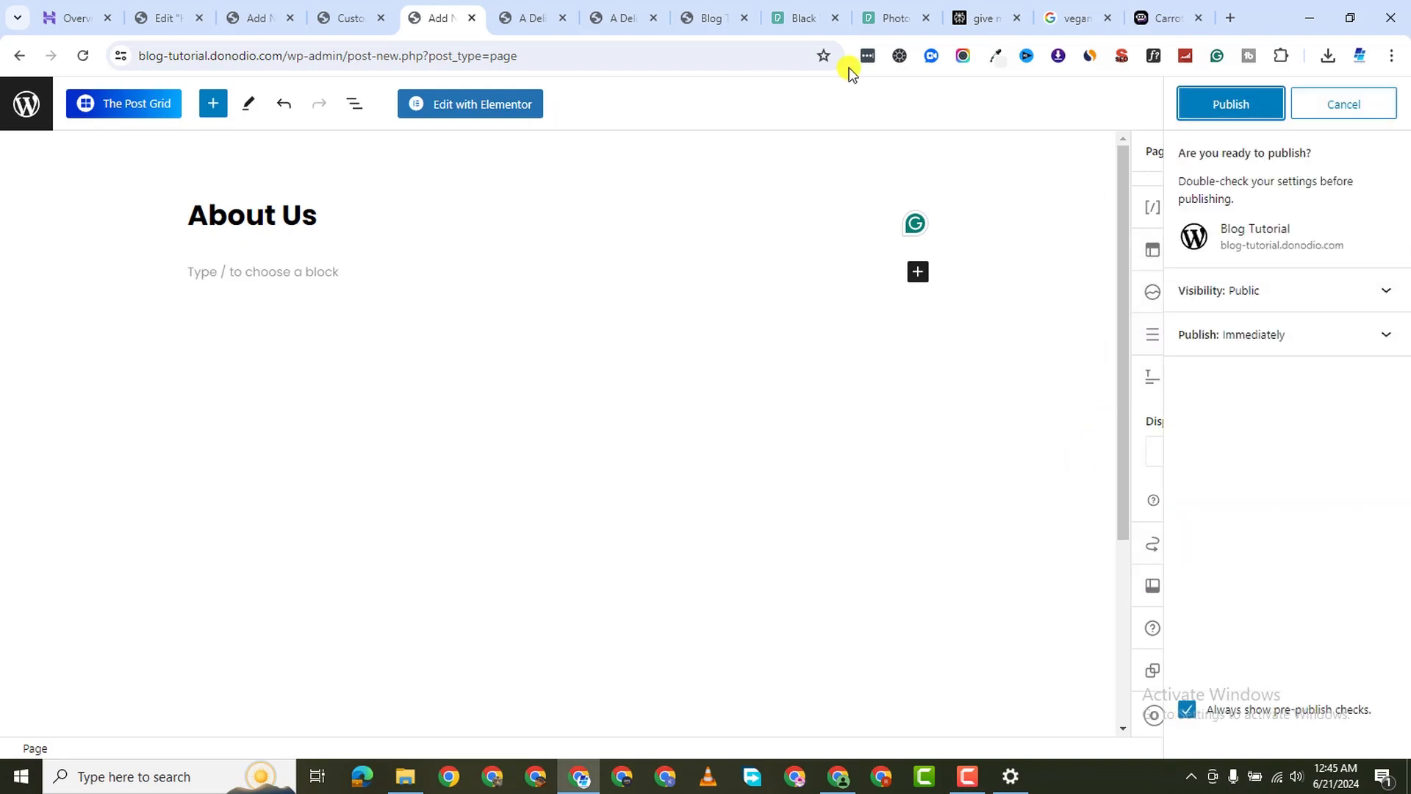
{"action": "left_click", "coordinate": [1223, 104]}
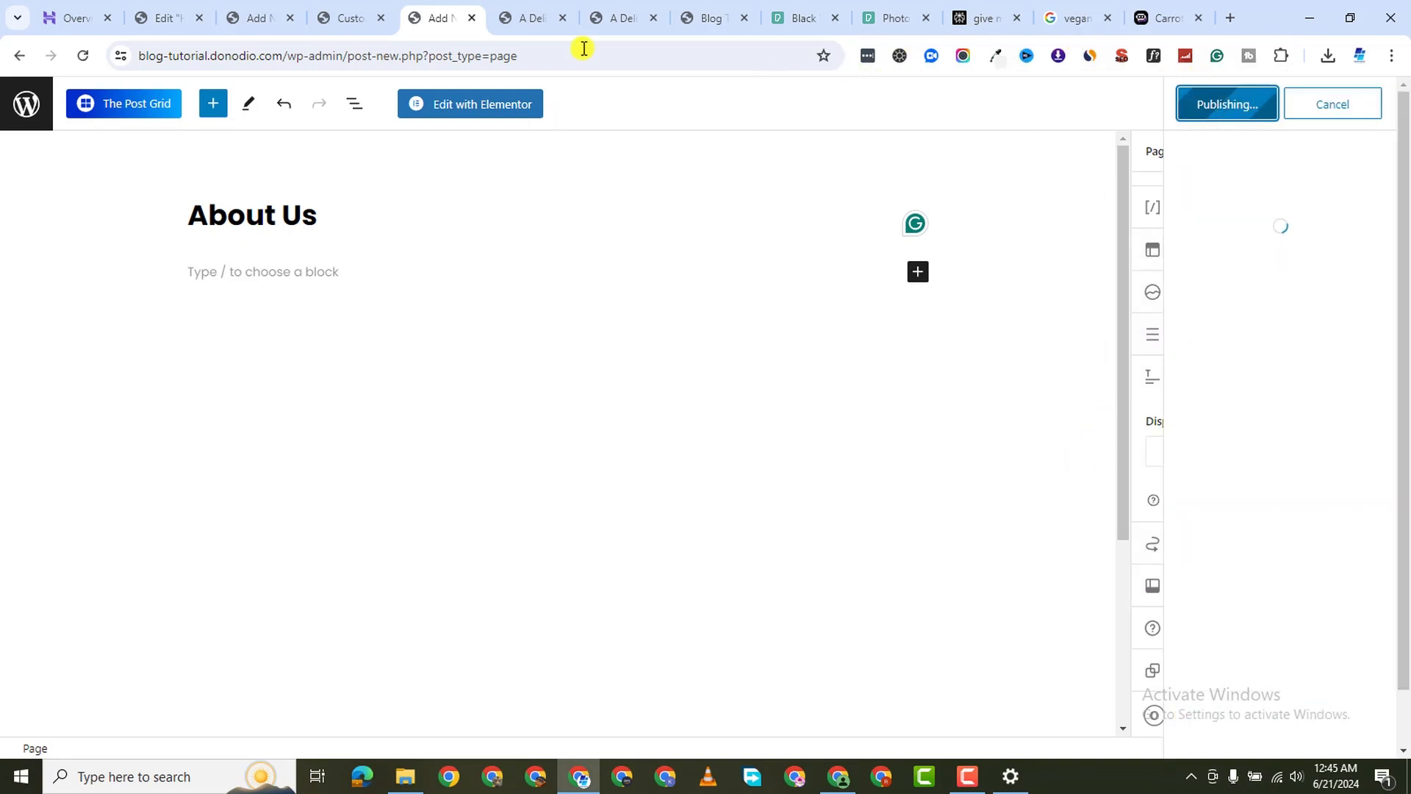
Open About Us in Elementor, toggle Hide Title on, and add a single-column Flexbox container
{"action": "left_click", "coordinate": [497, 108]}
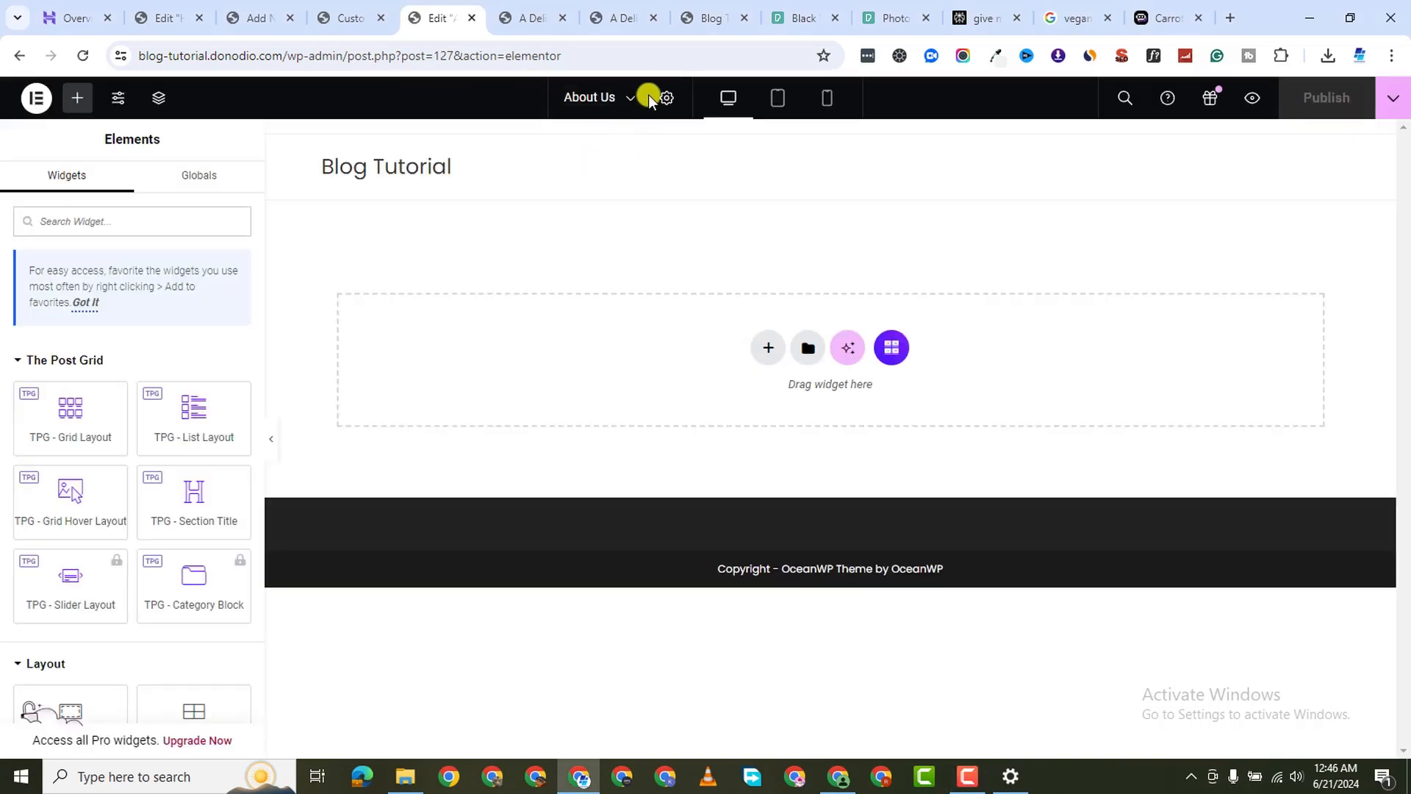
{"action": "left_click", "coordinate": [667, 98]}
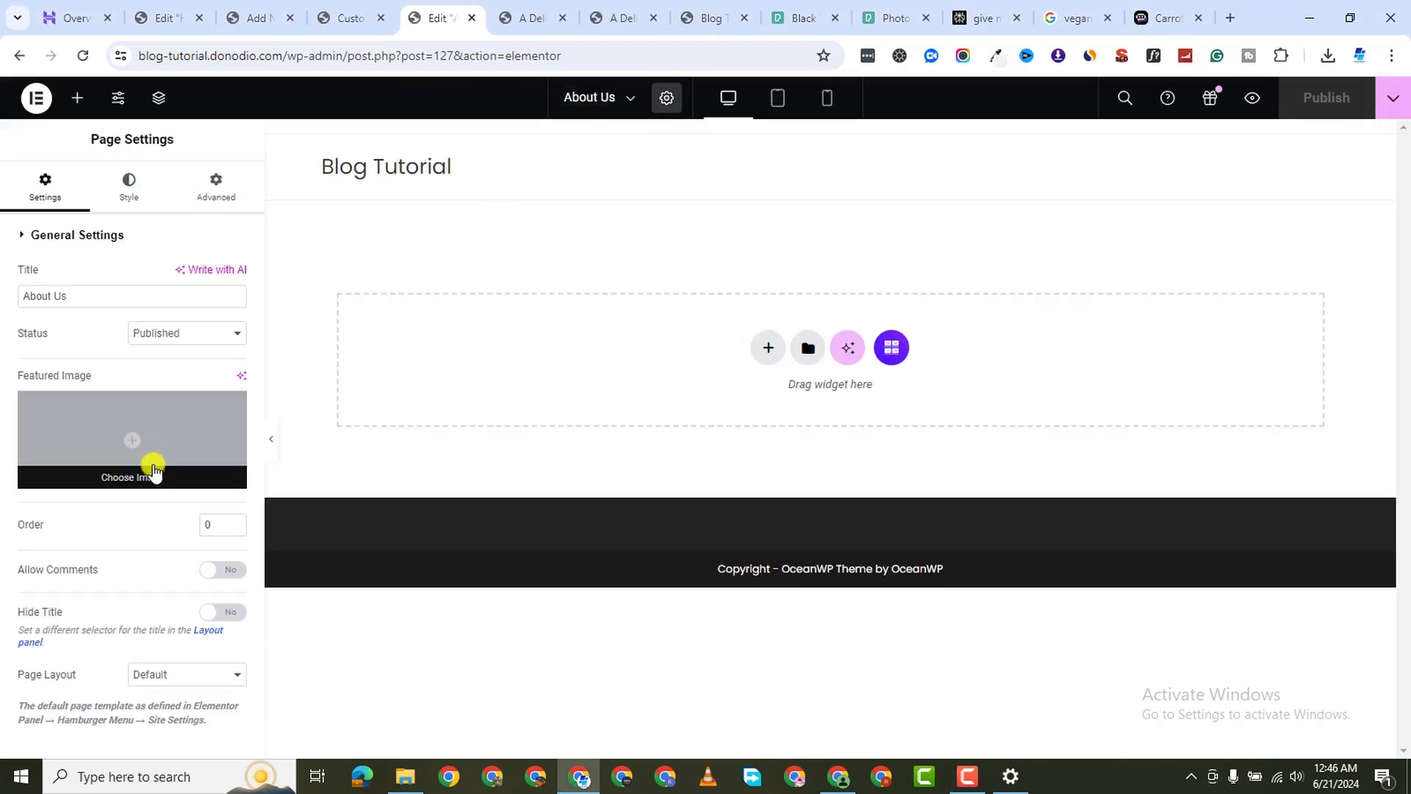
{"action": "left_click", "coordinate": [239, 613]}
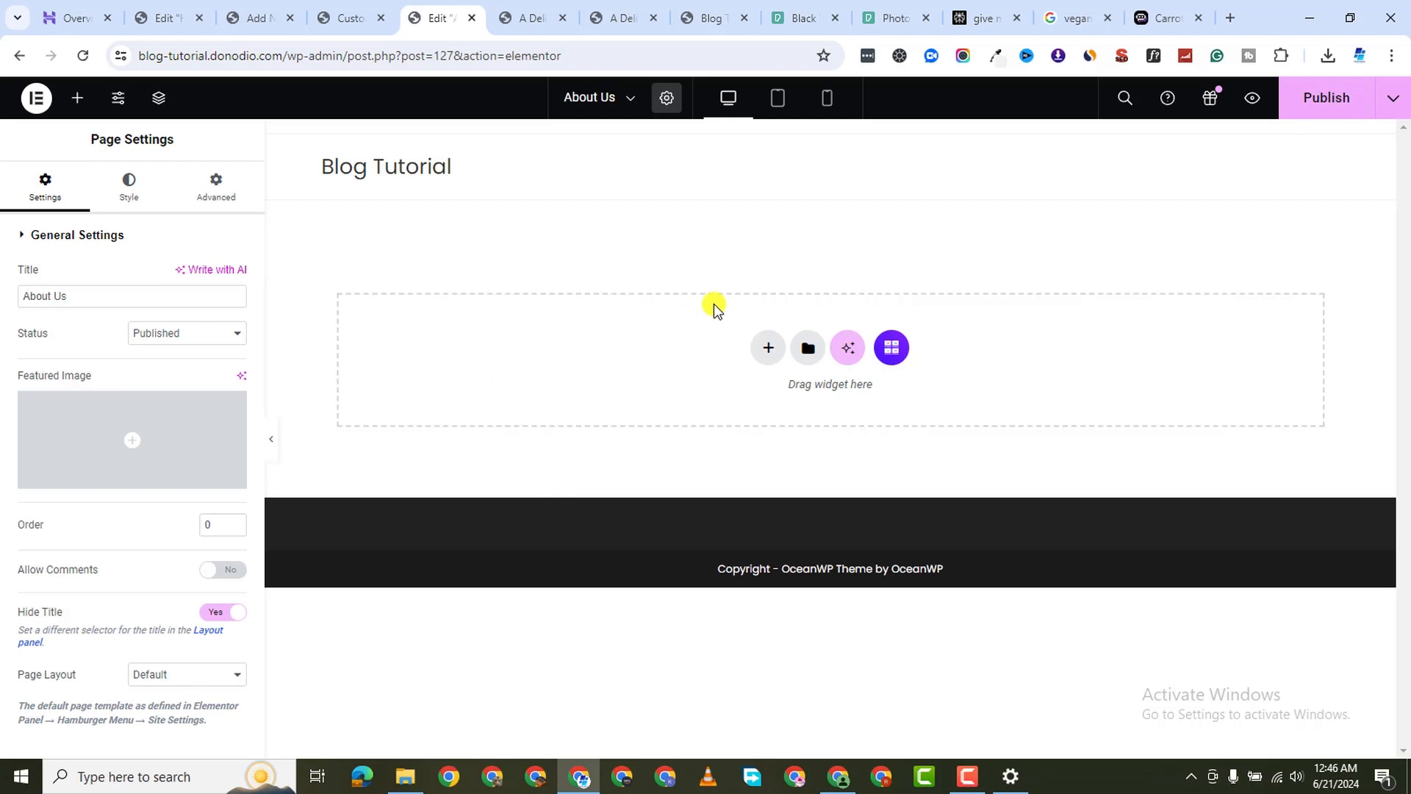
{"action": "left_click", "coordinate": [761, 347]}
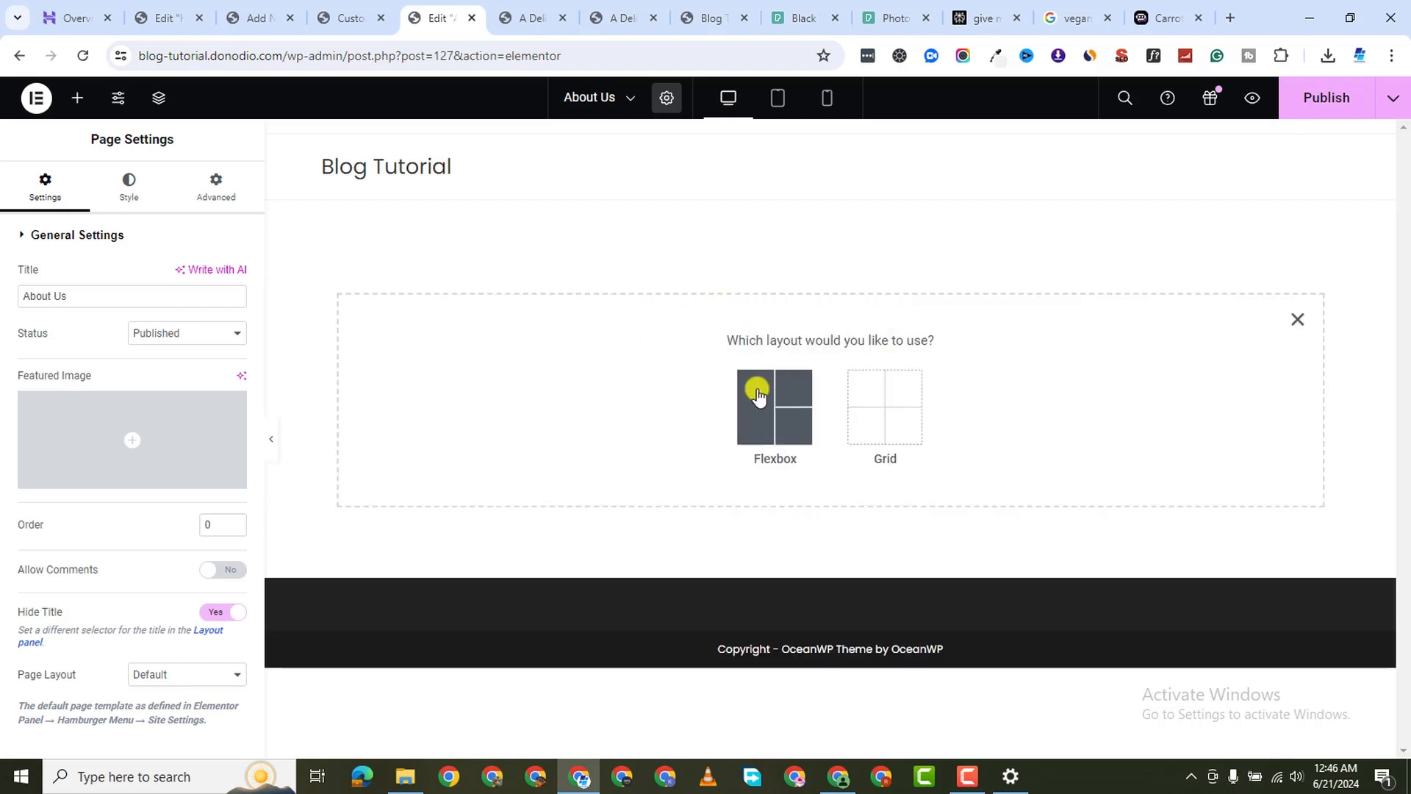
{"action": "left_click", "coordinate": [756, 392]}
{"action": "left_click", "coordinate": [587, 396]}
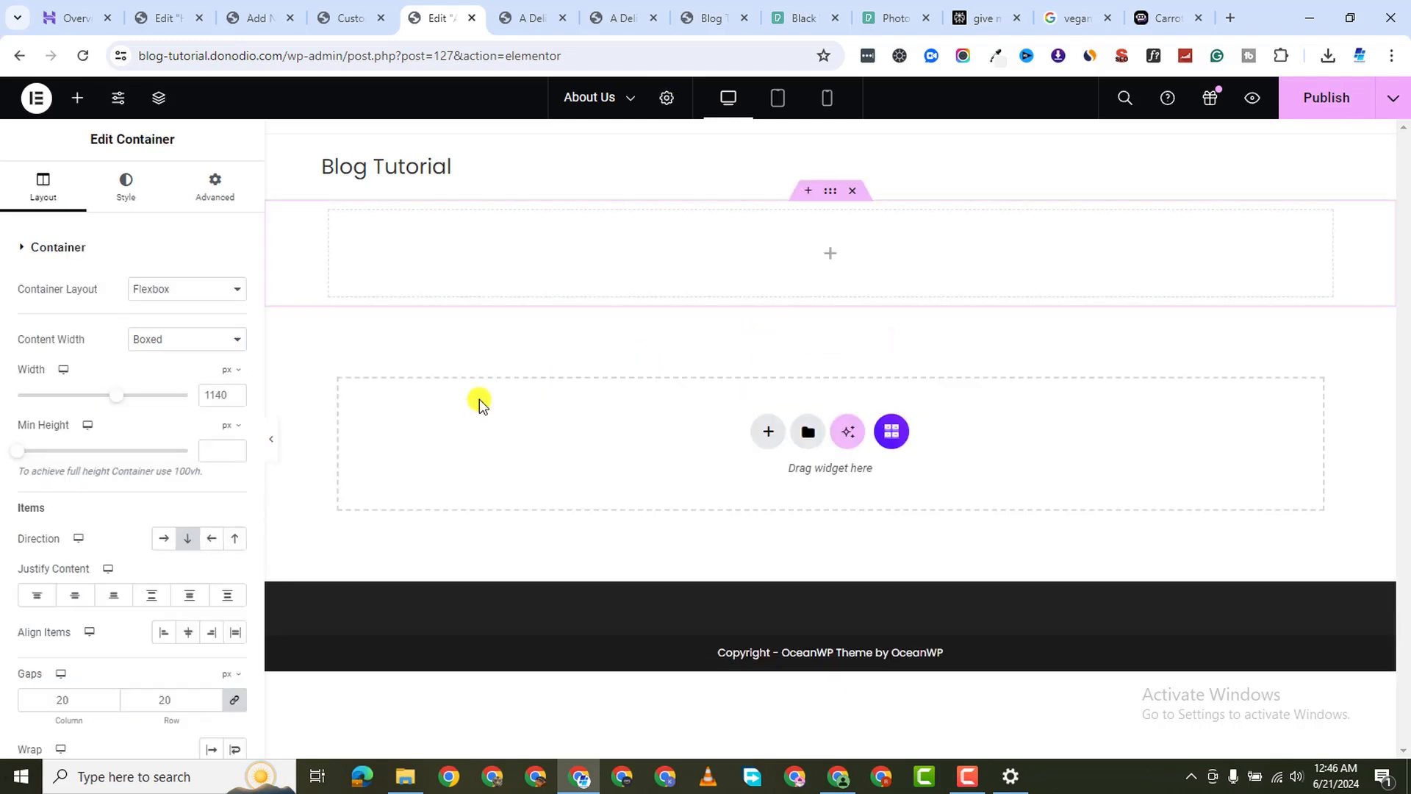
Remove a trial Section Title widget and place a Heading widget in the container
{"action": "left_click", "coordinate": [87, 101]}
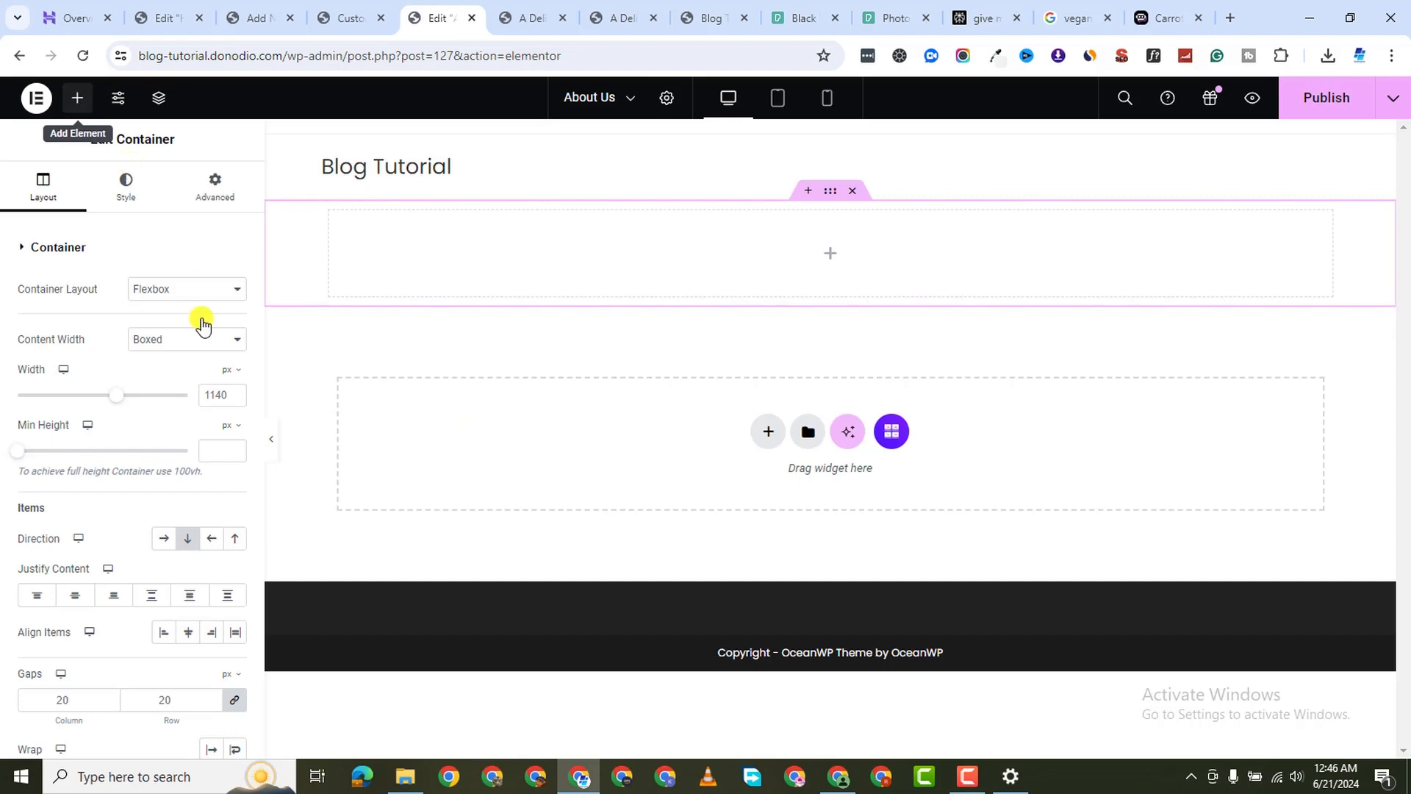
{"action": "scroll", "coordinate": [71, 515], "scroll_direction": "down", "scroll_amount": 2}
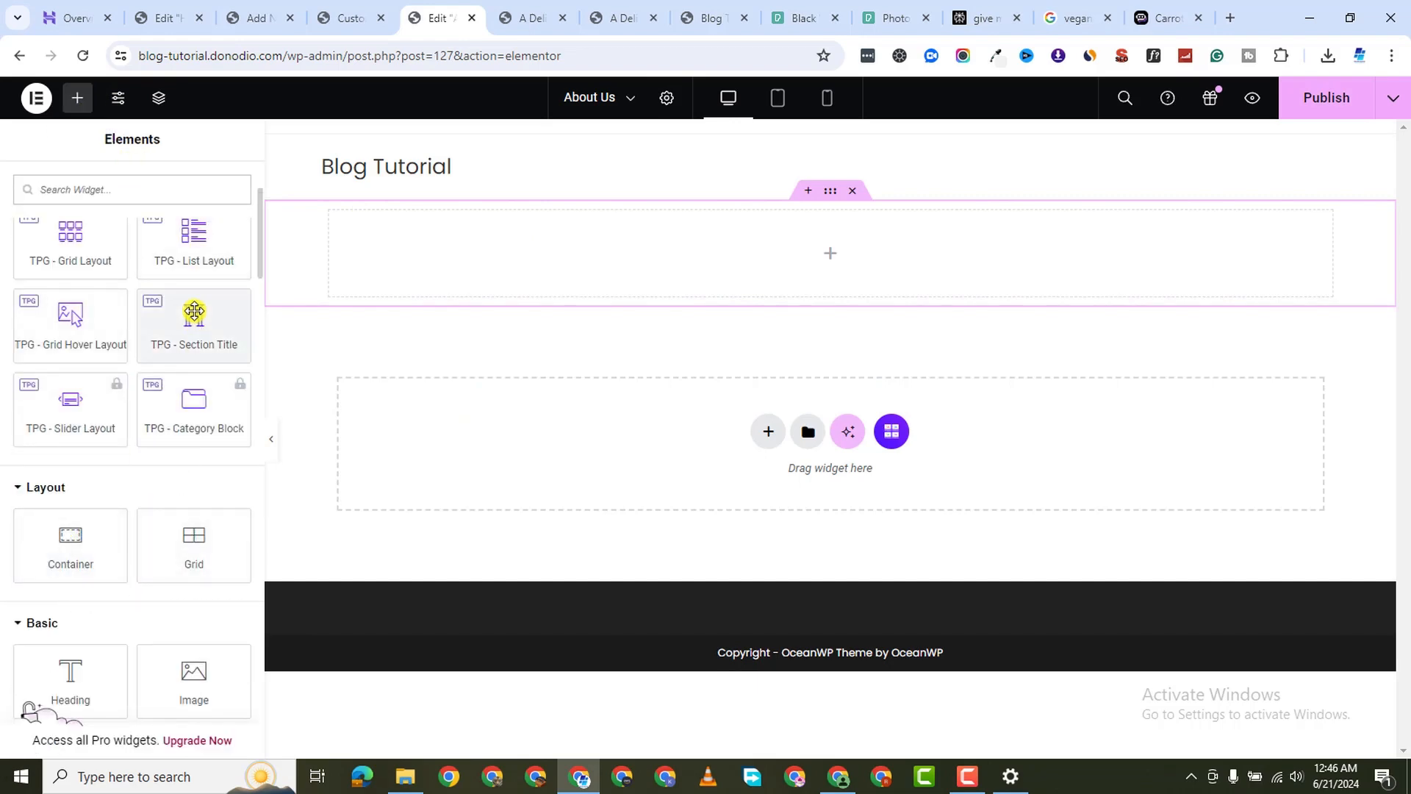
{"action": "left_click_drag", "start_coordinate": [191, 321], "coordinate": [904, 224]}
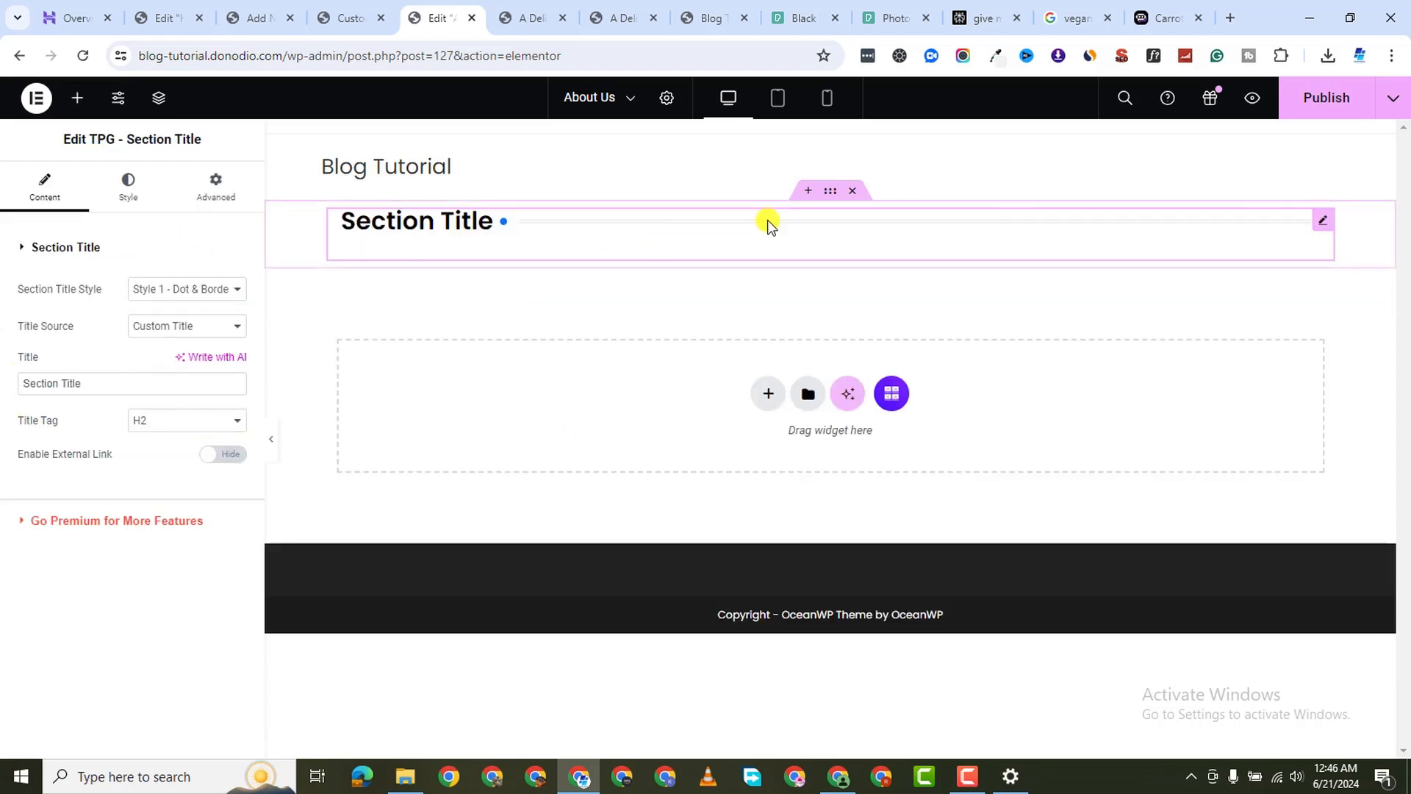
{"action": "right_click", "coordinate": [1323, 220]}
{"action": "left_click", "coordinate": [1264, 620]}
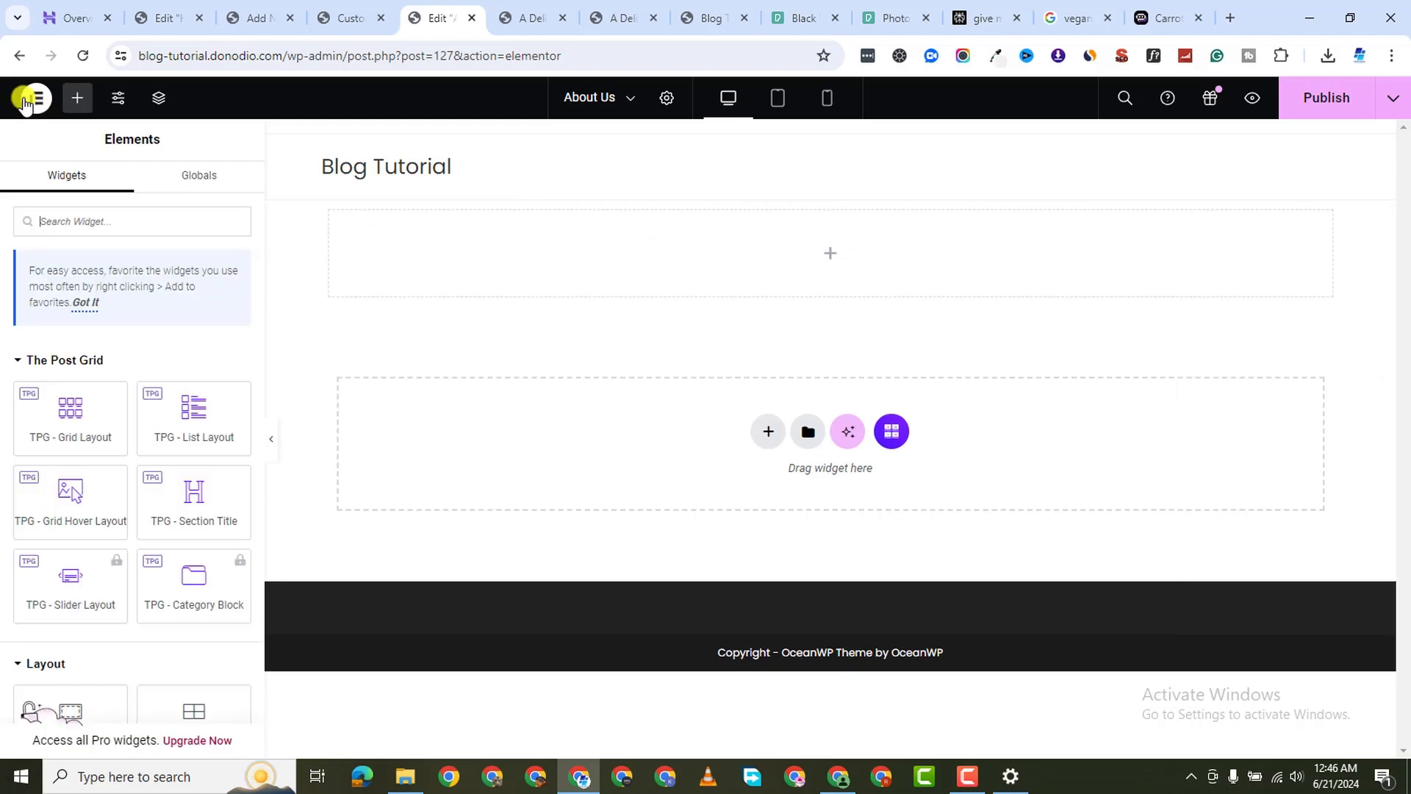
{"action": "scroll", "coordinate": [111, 552], "scroll_direction": "down", "scroll_amount": 3}
{"action": "left_click_drag", "start_coordinate": [84, 597], "coordinate": [838, 274]}
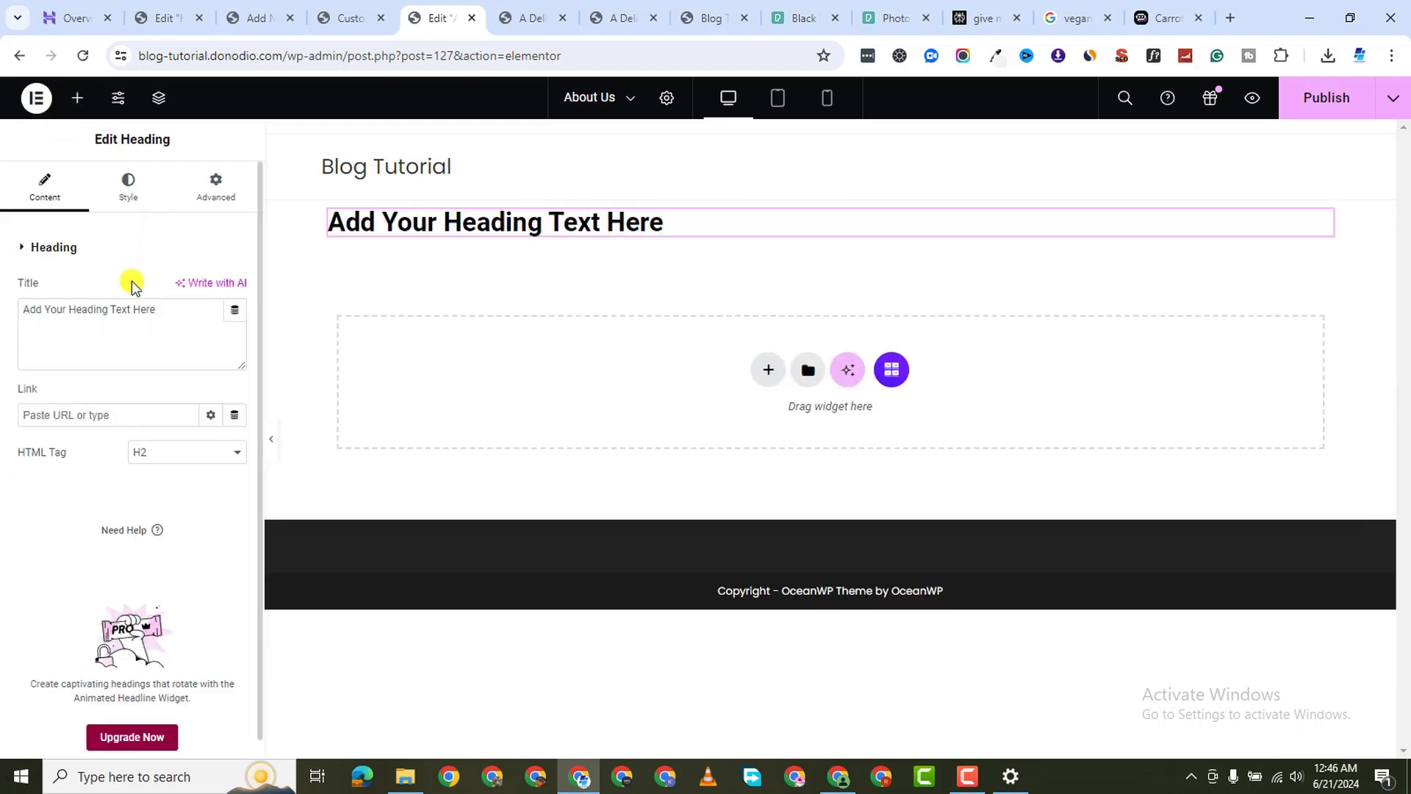
Change the heading text to 'About Us', set it in Poppins and centre it
{"action": "triple_click", "coordinate": [107, 316]}
{"action": "type", "text": "A"}
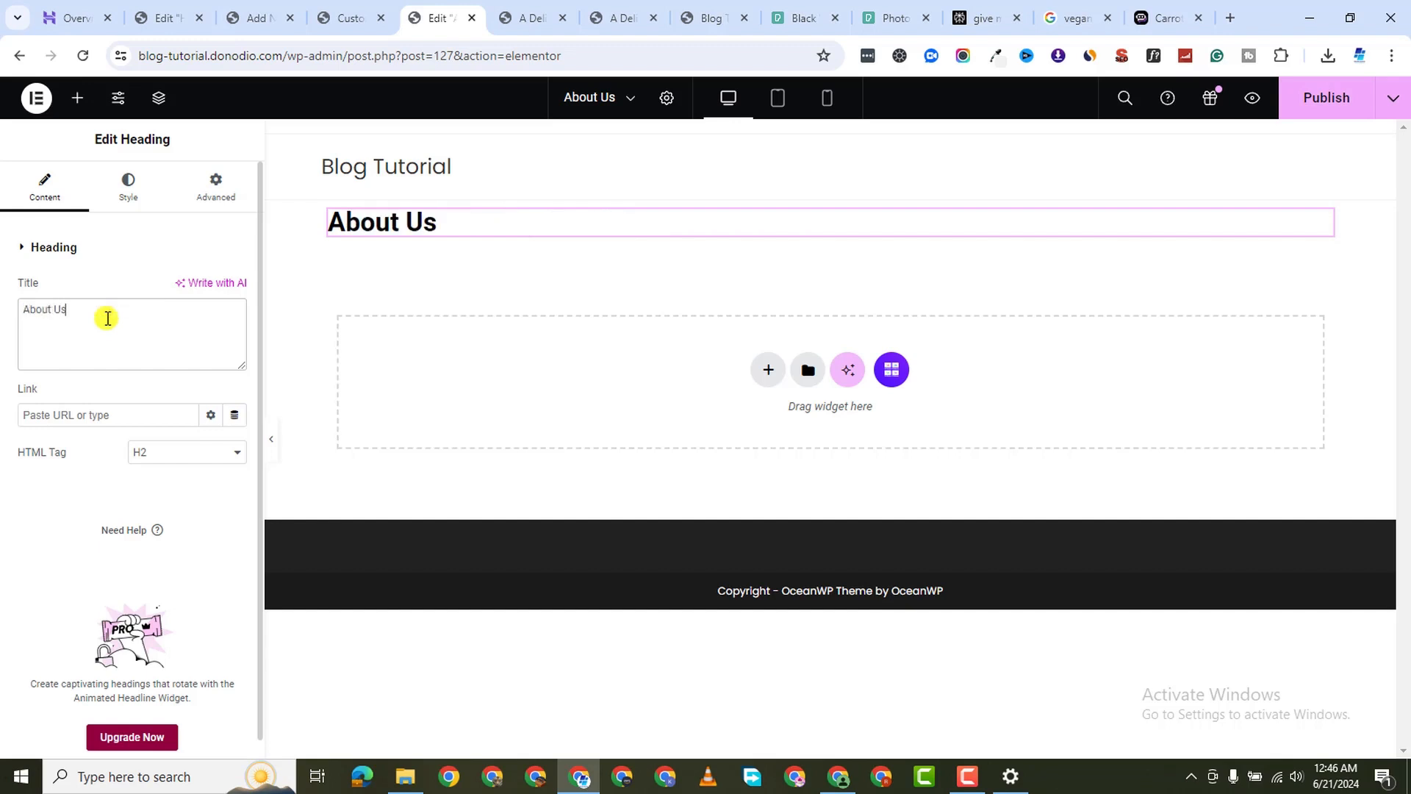
{"action": "type", "text": "bout Us"}
{"action": "left_click", "coordinate": [128, 187]}
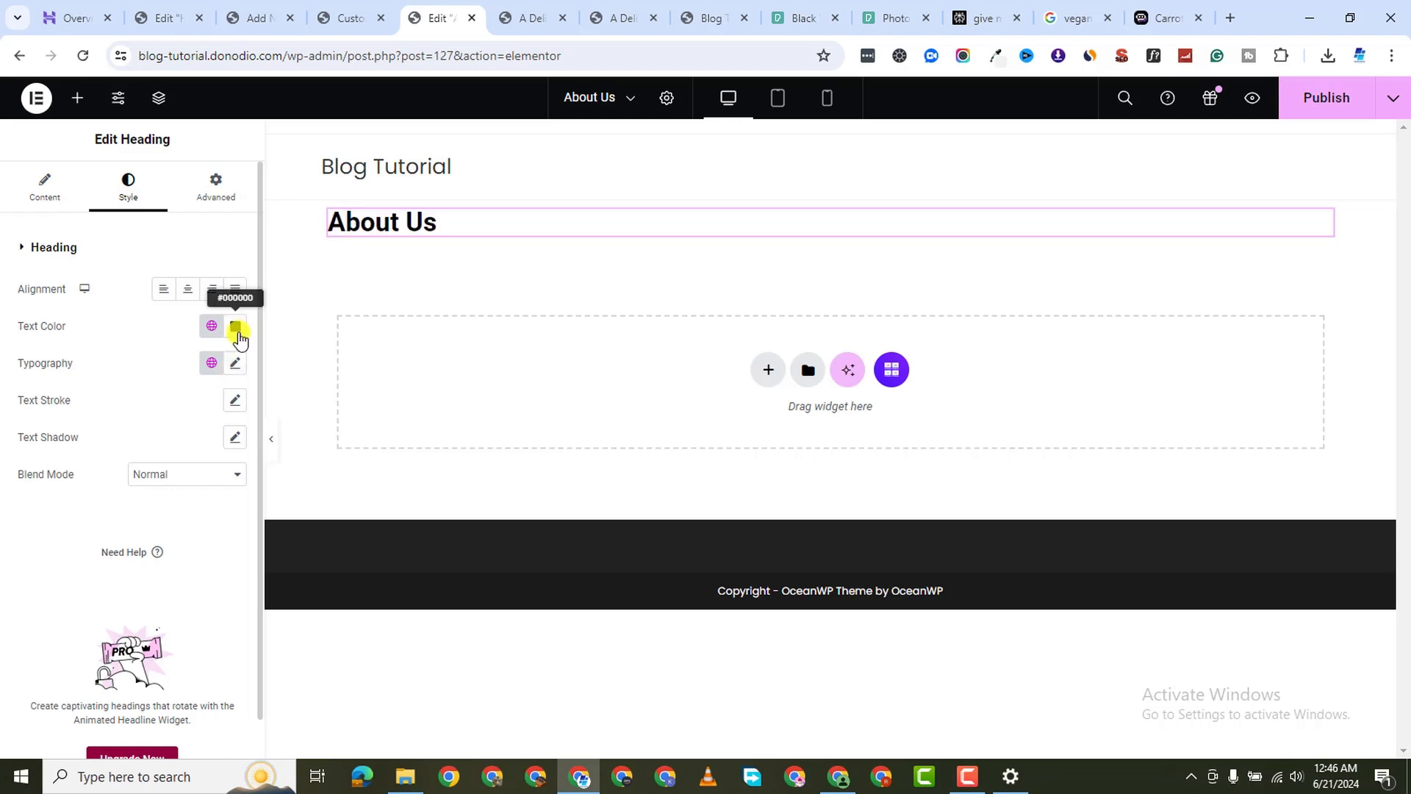
{"action": "left_click", "coordinate": [236, 363]}
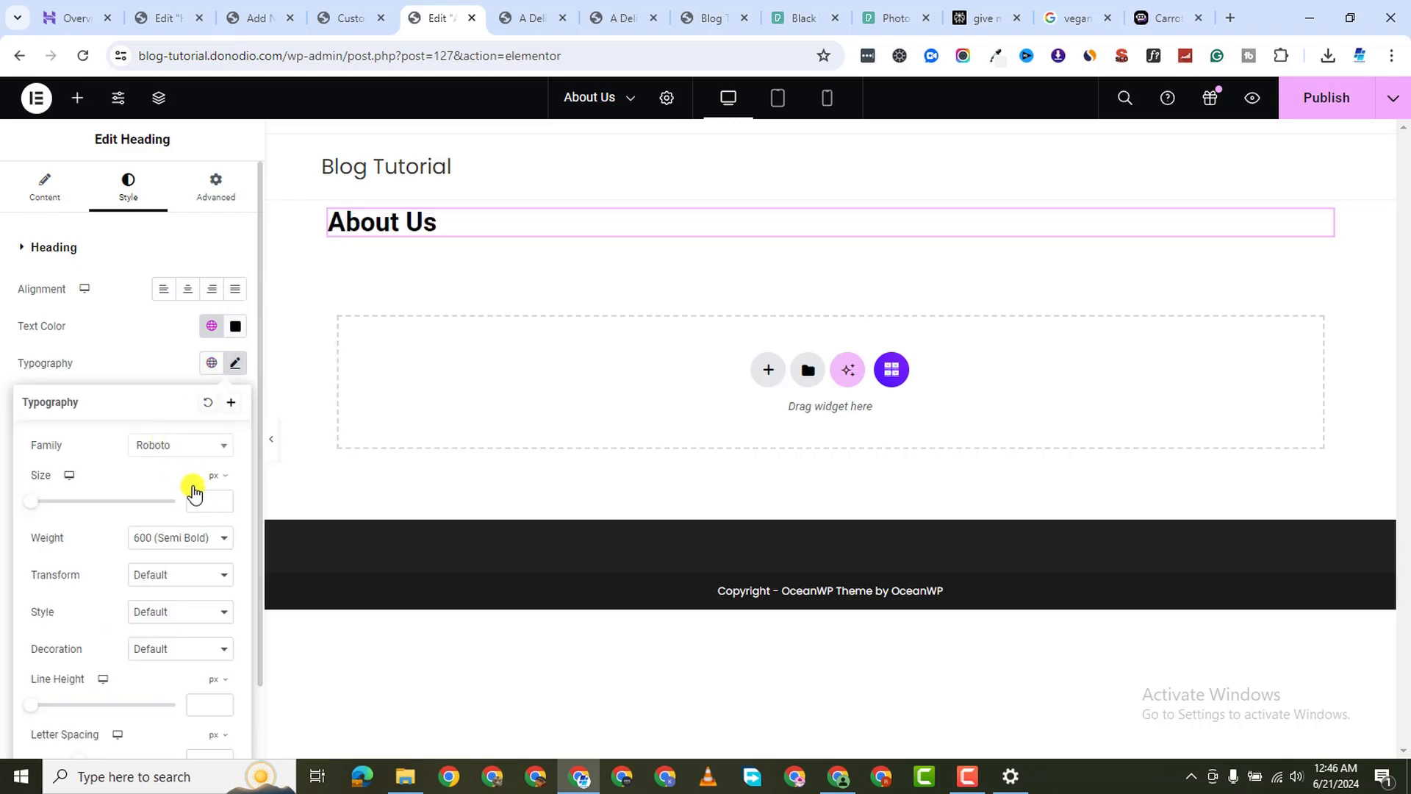
{"action": "left_click", "coordinate": [173, 446]}
{"action": "type", "text": "pop"}
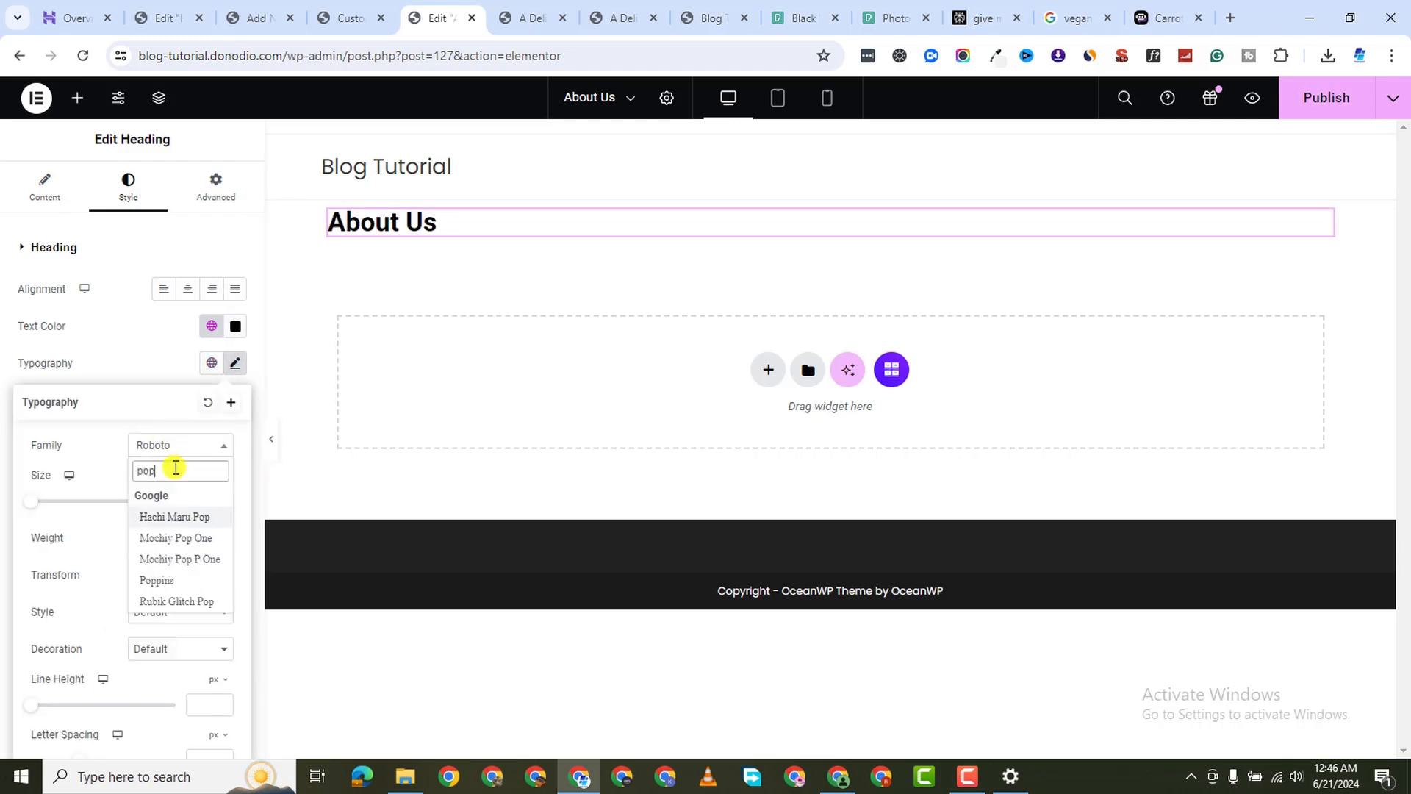
{"action": "type", "text": "p"}
{"action": "left_click", "coordinate": [172, 515]}
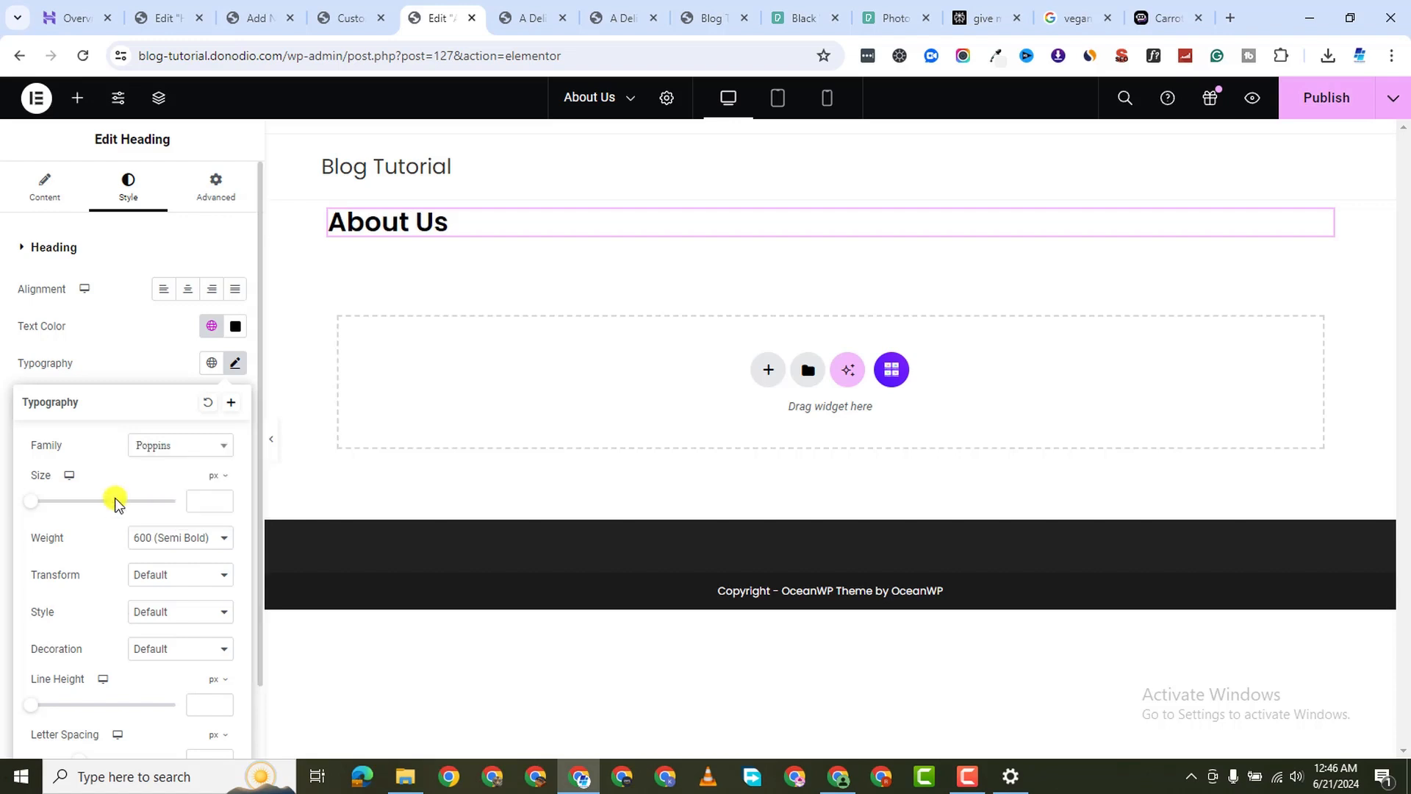
{"action": "left_click", "coordinate": [188, 290]}
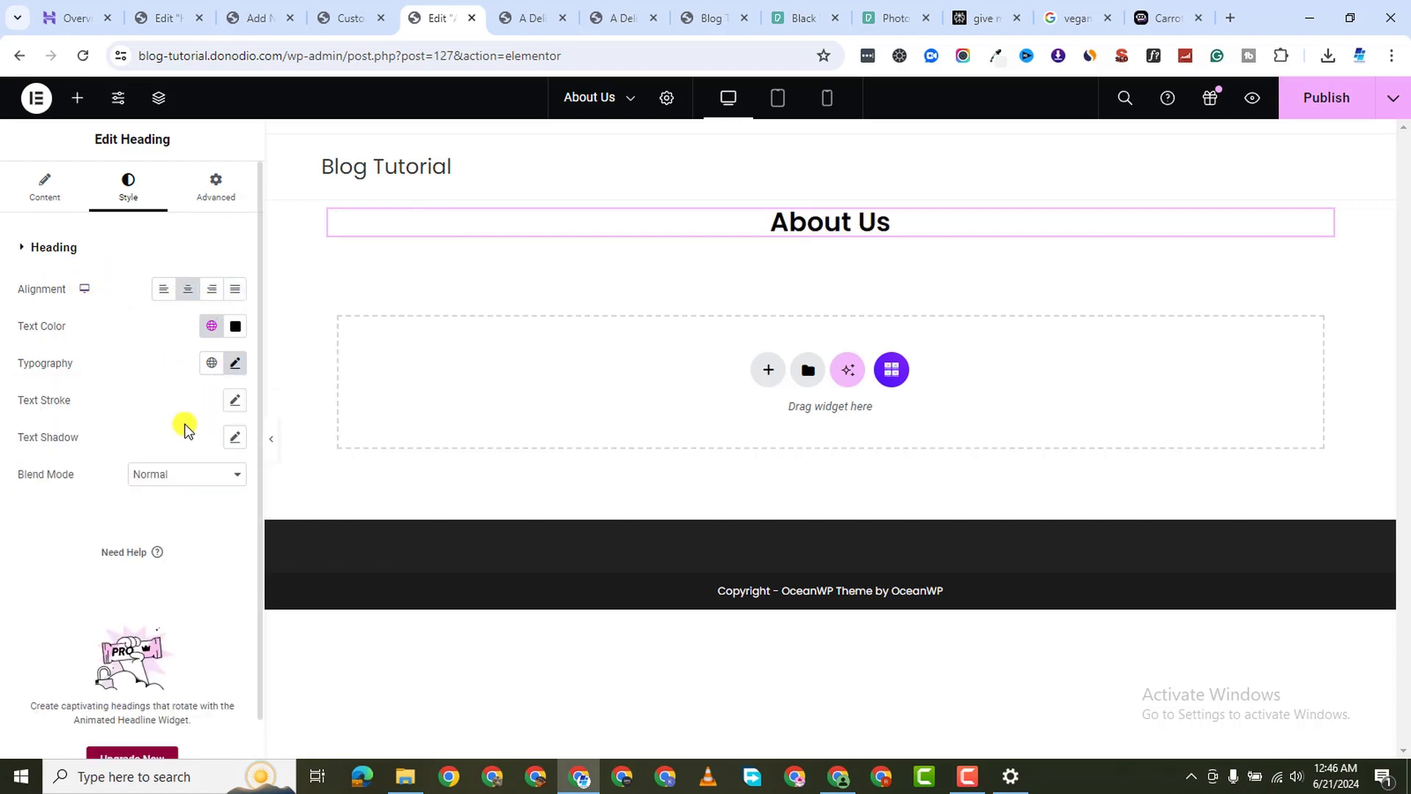
Set the heading font size to about 51px and make the text white
{"action": "left_click", "coordinate": [236, 364]}
{"action": "left_click", "coordinate": [222, 498]}
{"action": "type", "text": "1"}
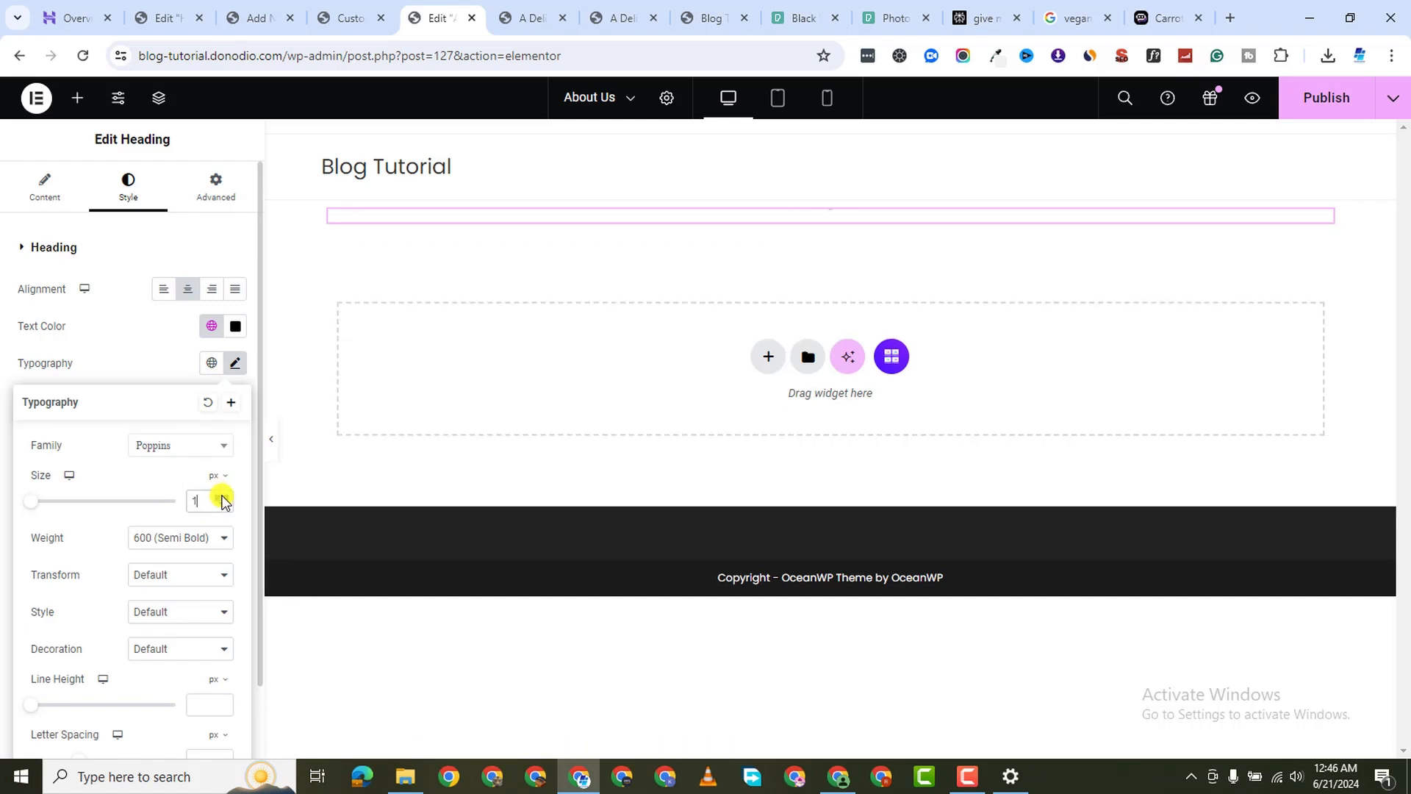
{"action": "key", "text": "Up"}
{"action": "key", "text": "Up"}
{"action": "key", "text": "Up"}
{"action": "key", "text": "Up"}
{"action": "key", "text": "Up"}
{"action": "key", "text": "Up"}
{"action": "key", "text": "Up"}
{"action": "key", "text": "Up"}
{"action": "key", "text": "Up"}
{"action": "key", "text": "Up"}
{"action": "key", "text": "Up"}
{"action": "key", "text": "Up"}
{"action": "key", "text": "Up"}
{"action": "key", "text": "Up"}
{"action": "key", "text": "Up"}
{"action": "key", "text": "Up"}
{"action": "key", "text": "Up"}
{"action": "key", "text": "Up"}
{"action": "key", "text": "Up"}
{"action": "key", "text": "Up"}
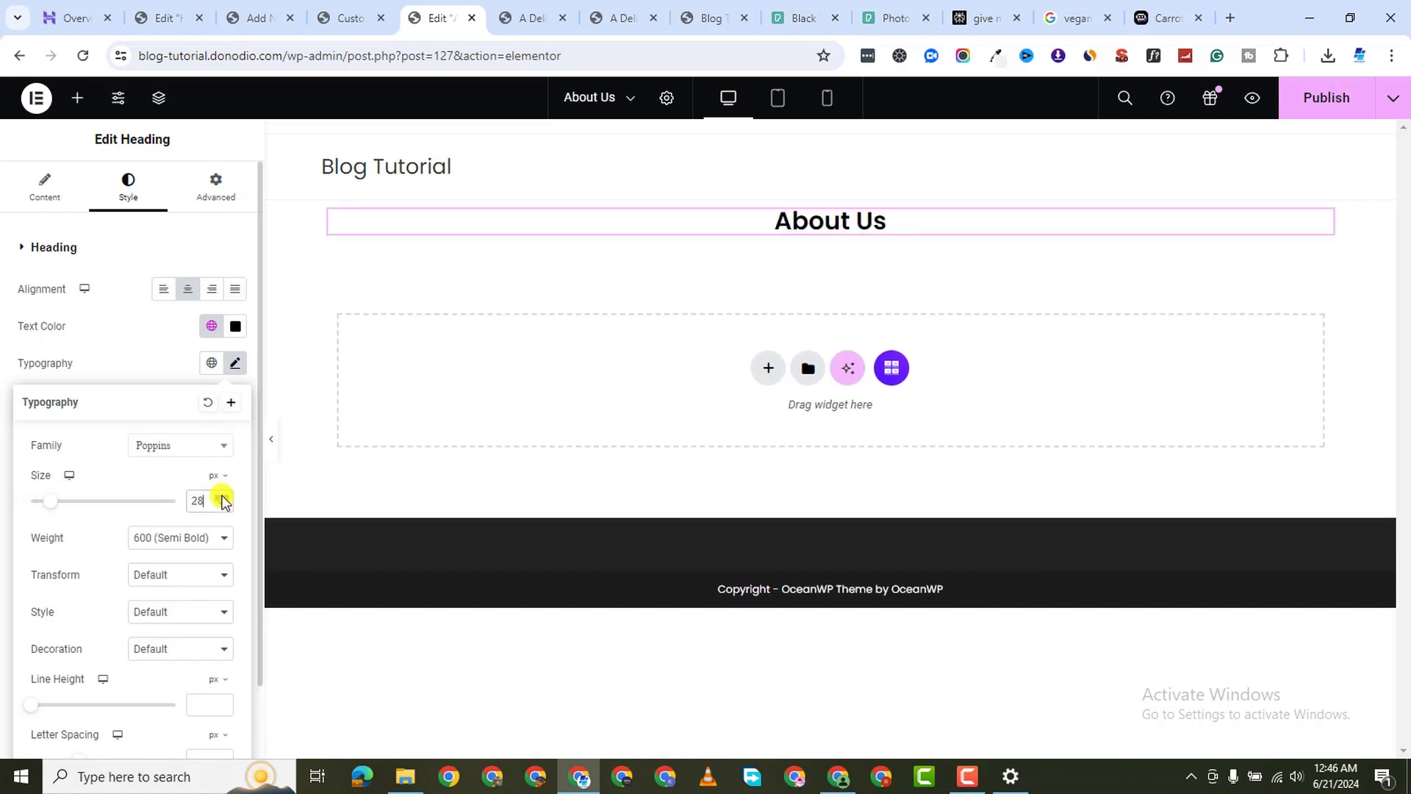
{"action": "key", "text": "Up"}
{"action": "key", "text": "Up"}
{"action": "key", "text": "Up"}
{"action": "key", "text": "Up"}
{"action": "key", "text": "Up"}
{"action": "key", "text": "Up"}
{"action": "key", "text": "Up"}
{"action": "key", "text": "Up"}
{"action": "key", "text": "Up"}
{"action": "key", "text": "Up"}
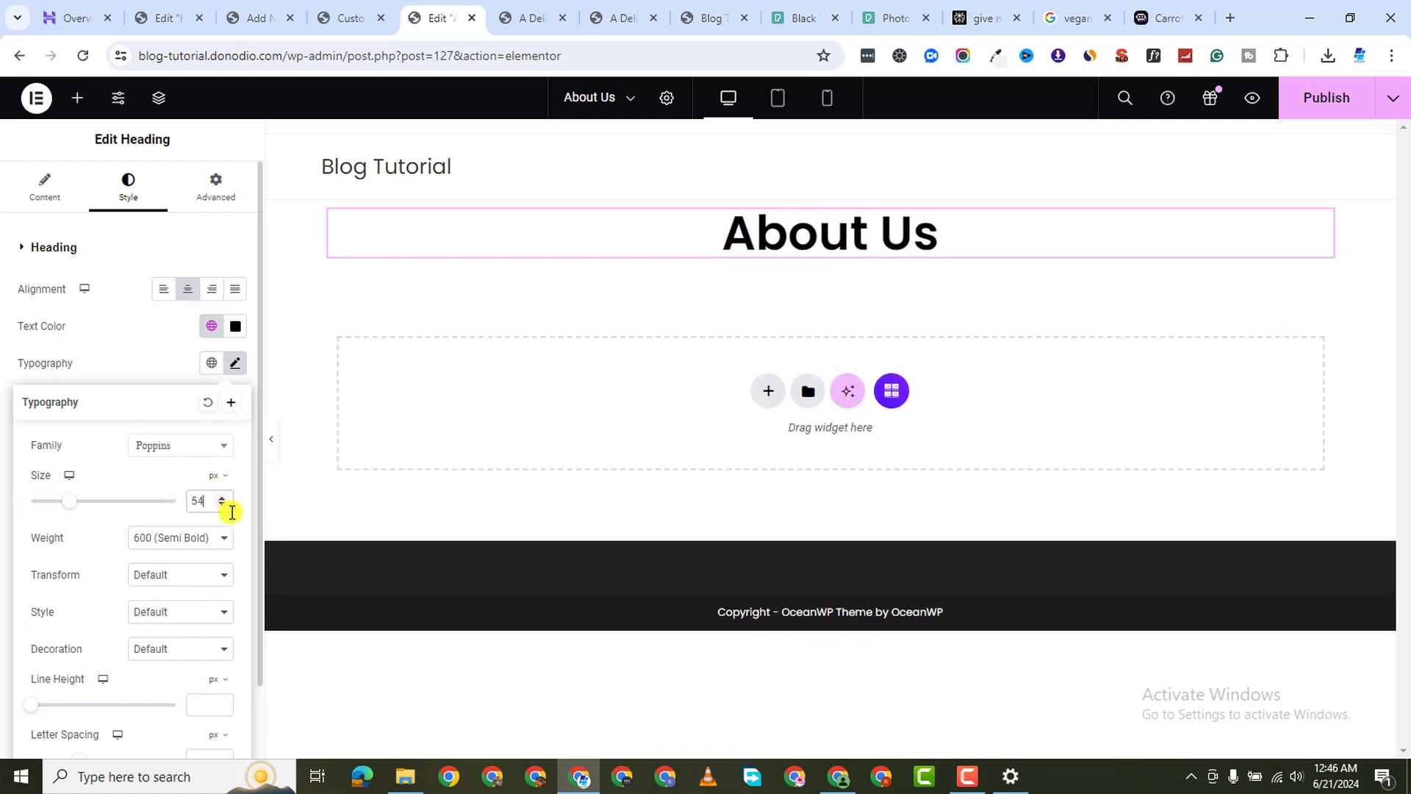
{"action": "left_click", "coordinate": [224, 506]}
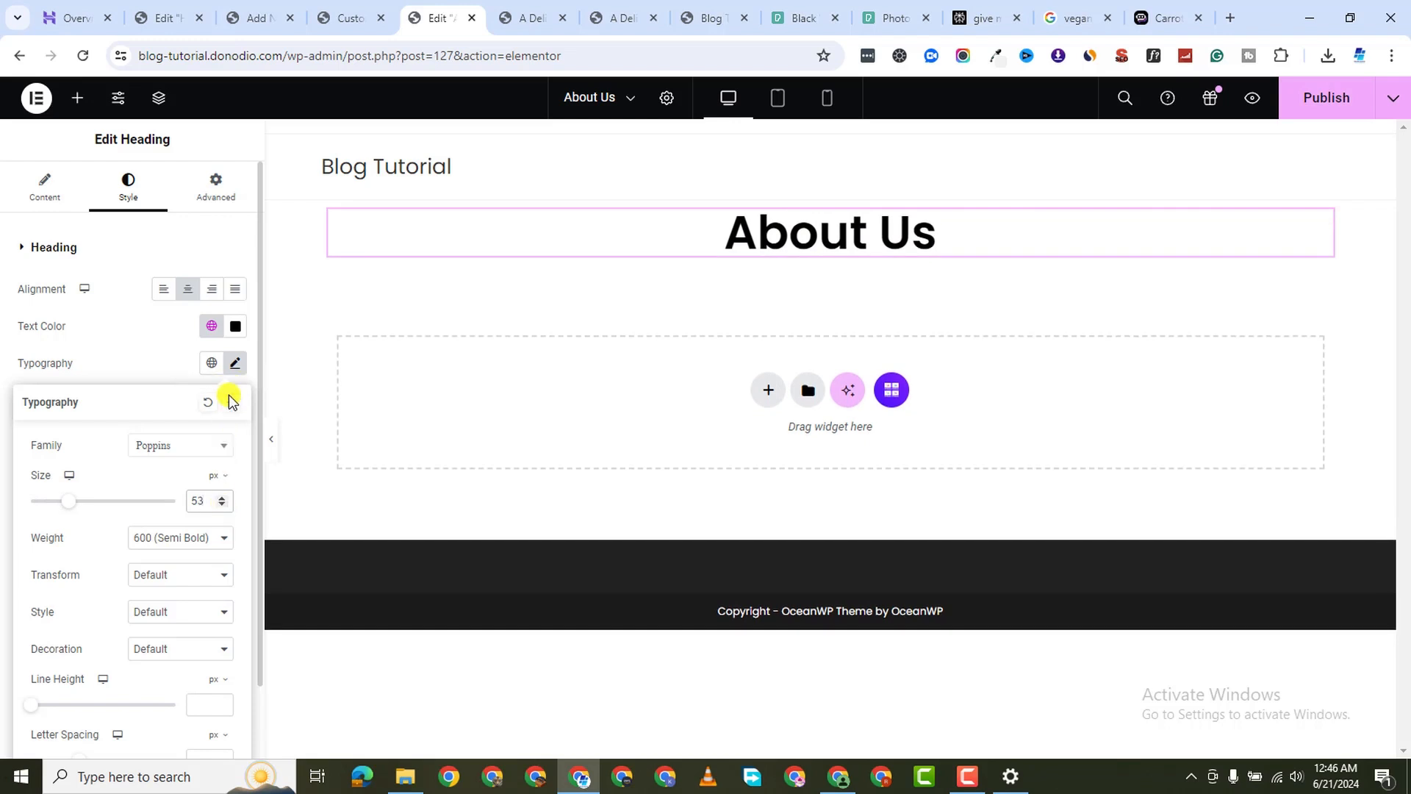
{"action": "left_click", "coordinate": [225, 506]}
{"action": "left_click", "coordinate": [225, 506]}
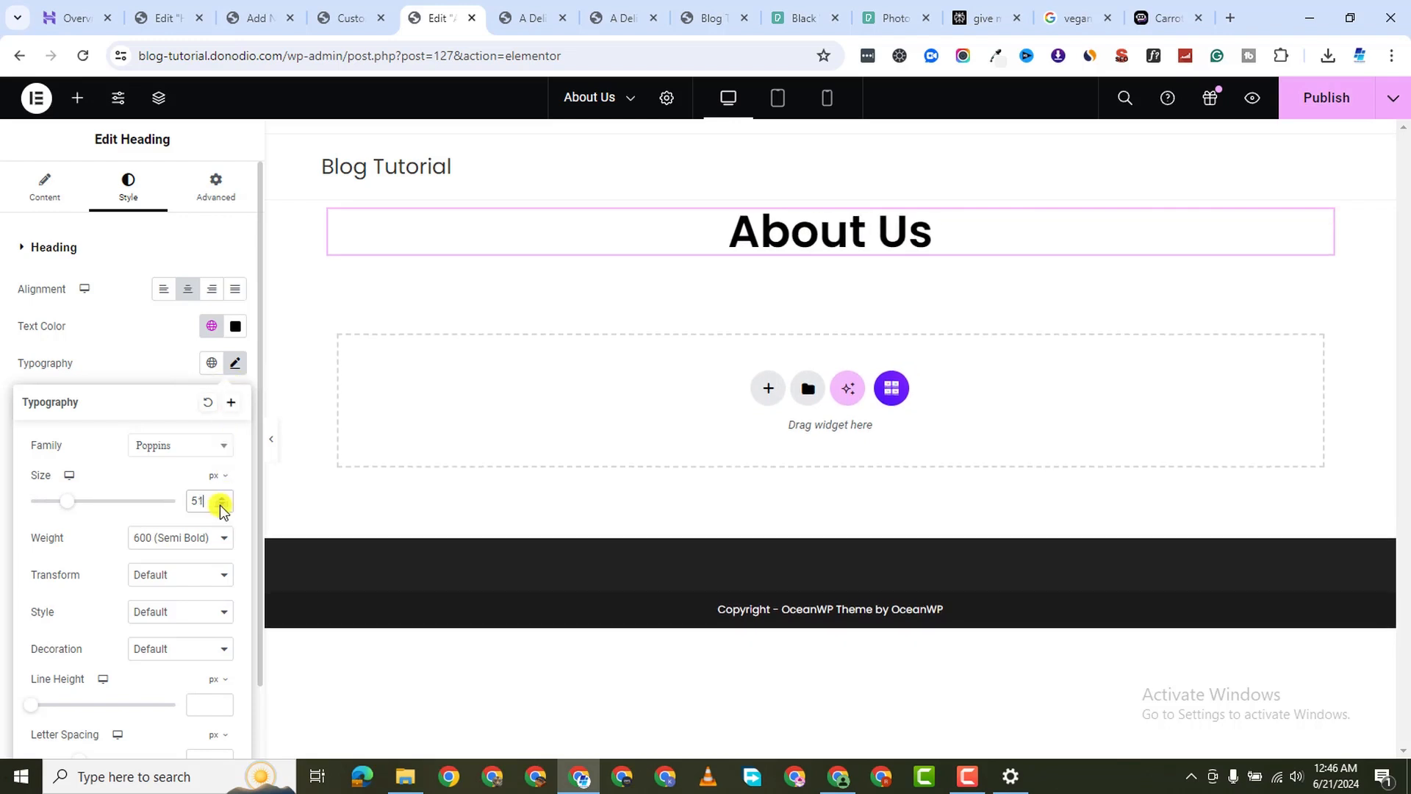
{"action": "left_click", "coordinate": [225, 506]}
{"action": "left_click", "coordinate": [228, 328]}
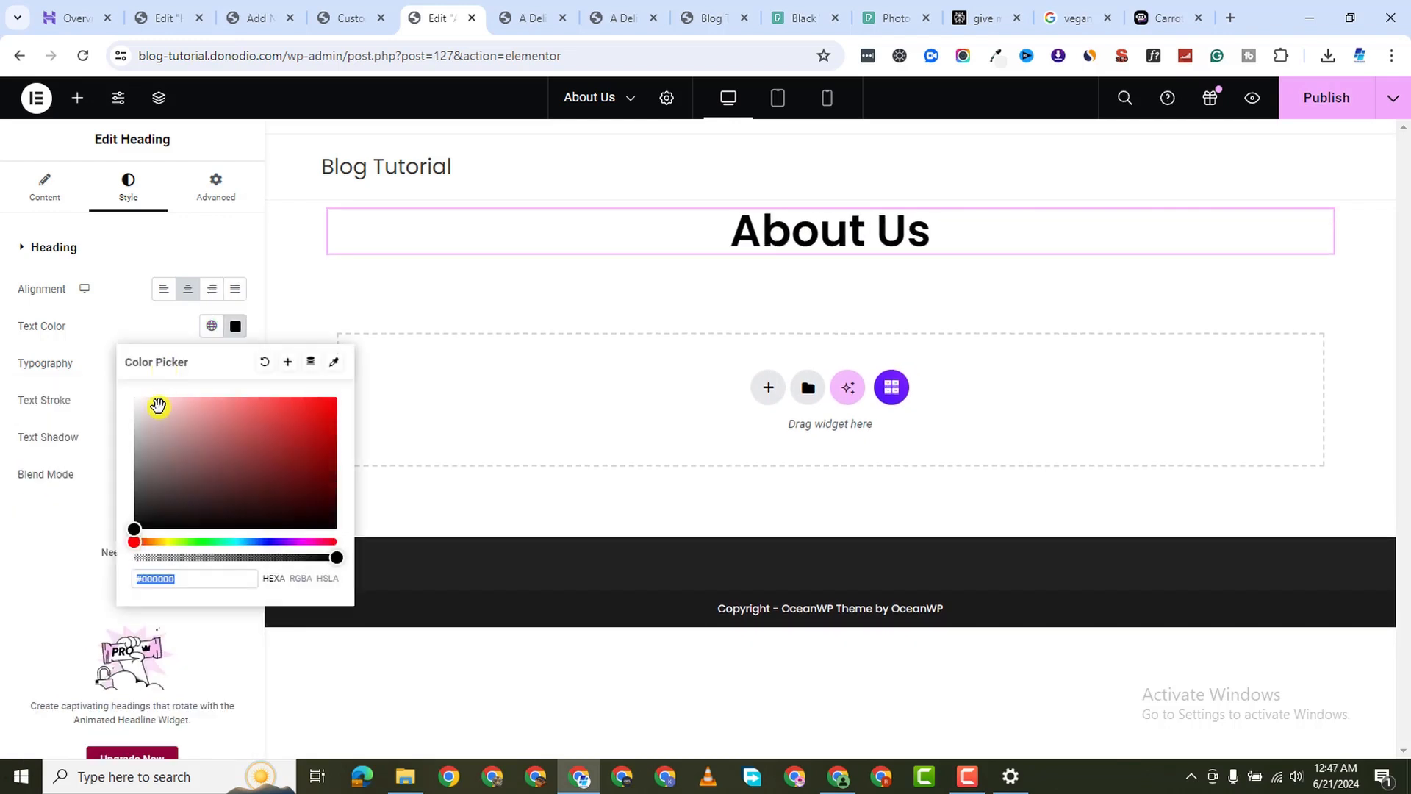
{"action": "left_click_drag", "start_coordinate": [157, 410], "coordinate": [117, 388]}
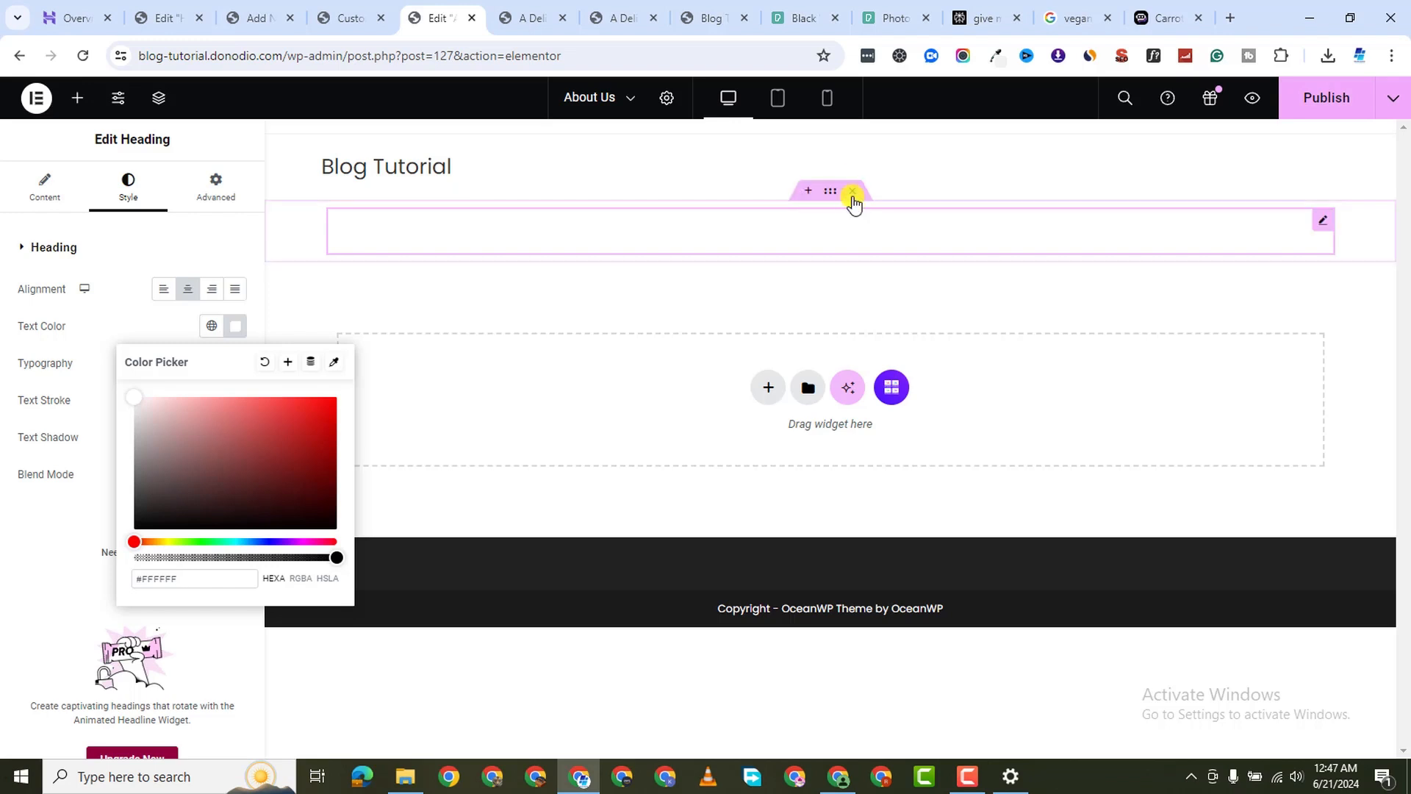
Give the top container a Classic background using the bok choy photo pexels-catscoming-1543796.jpg
{"action": "left_click", "coordinate": [829, 192]}
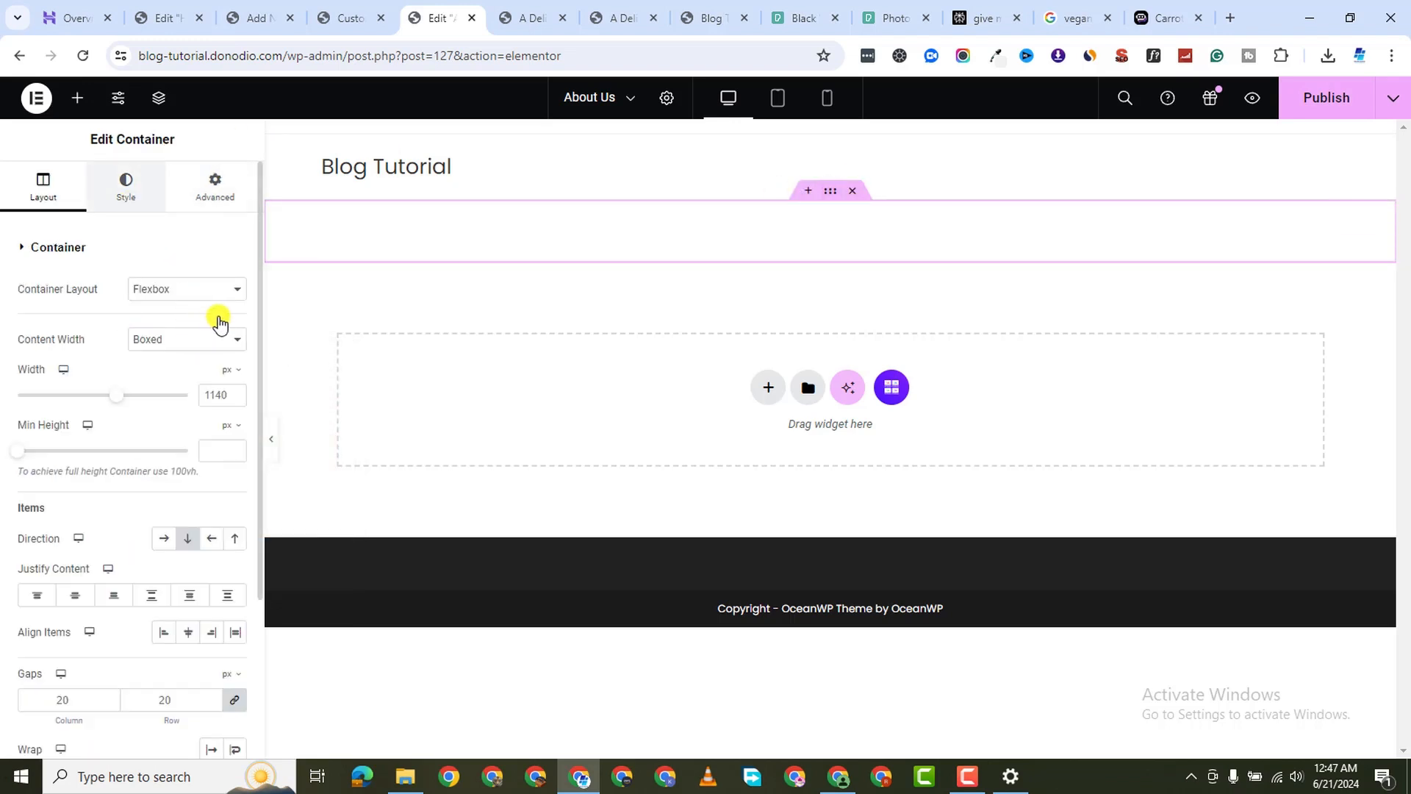
{"action": "left_click", "coordinate": [188, 326]}
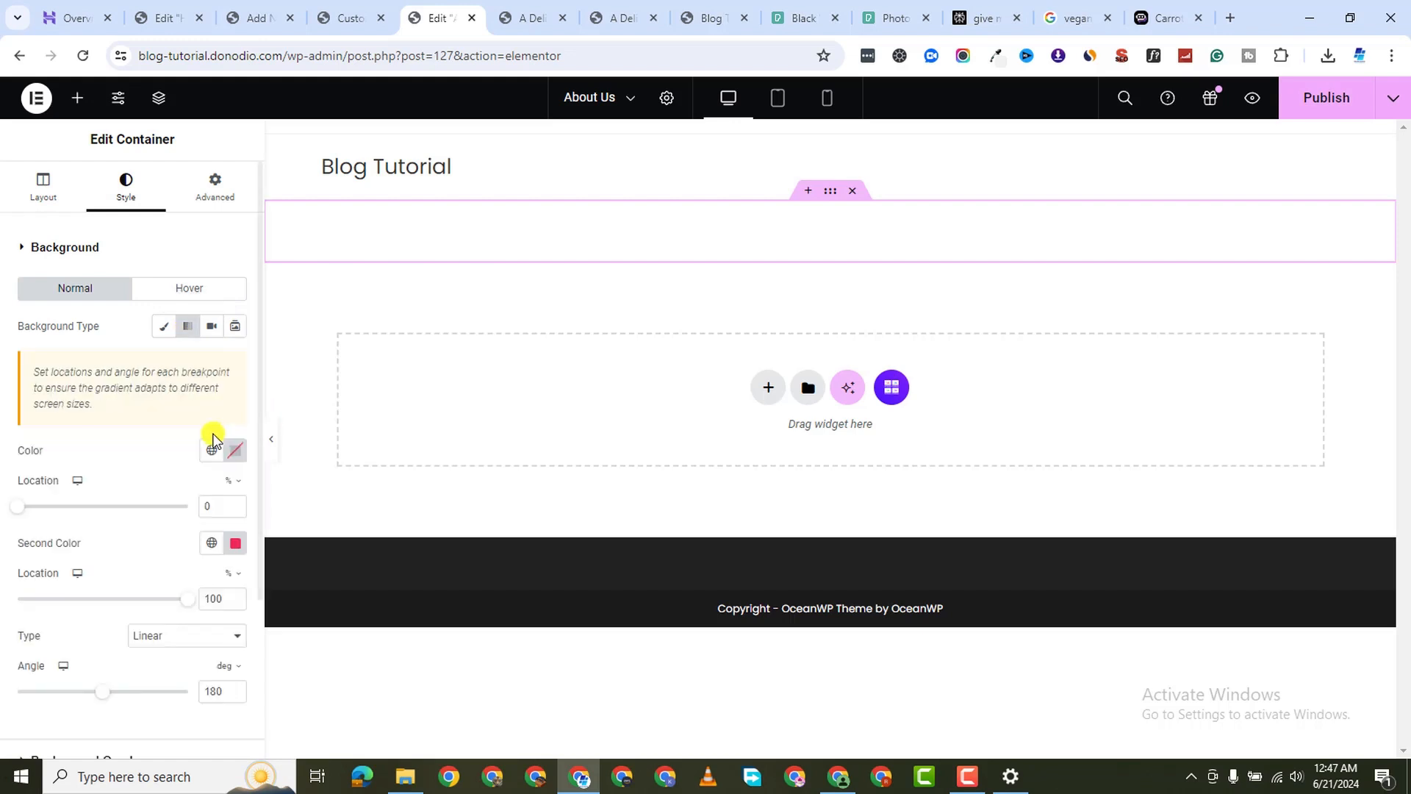
{"action": "left_click", "coordinate": [164, 329]}
{"action": "left_click", "coordinate": [179, 463]}
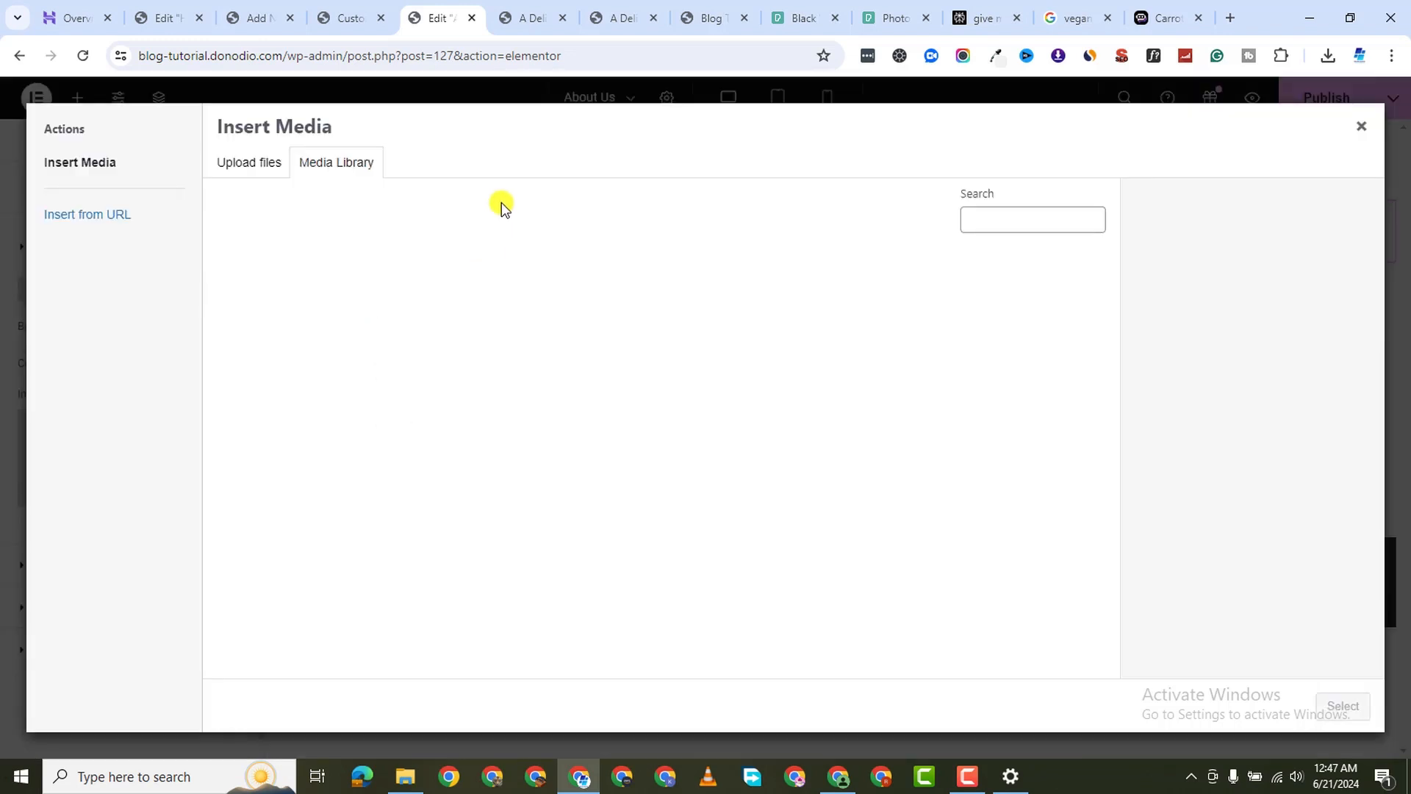
{"action": "scroll", "coordinate": [674, 488], "scroll_direction": "down", "scroll_amount": 7}
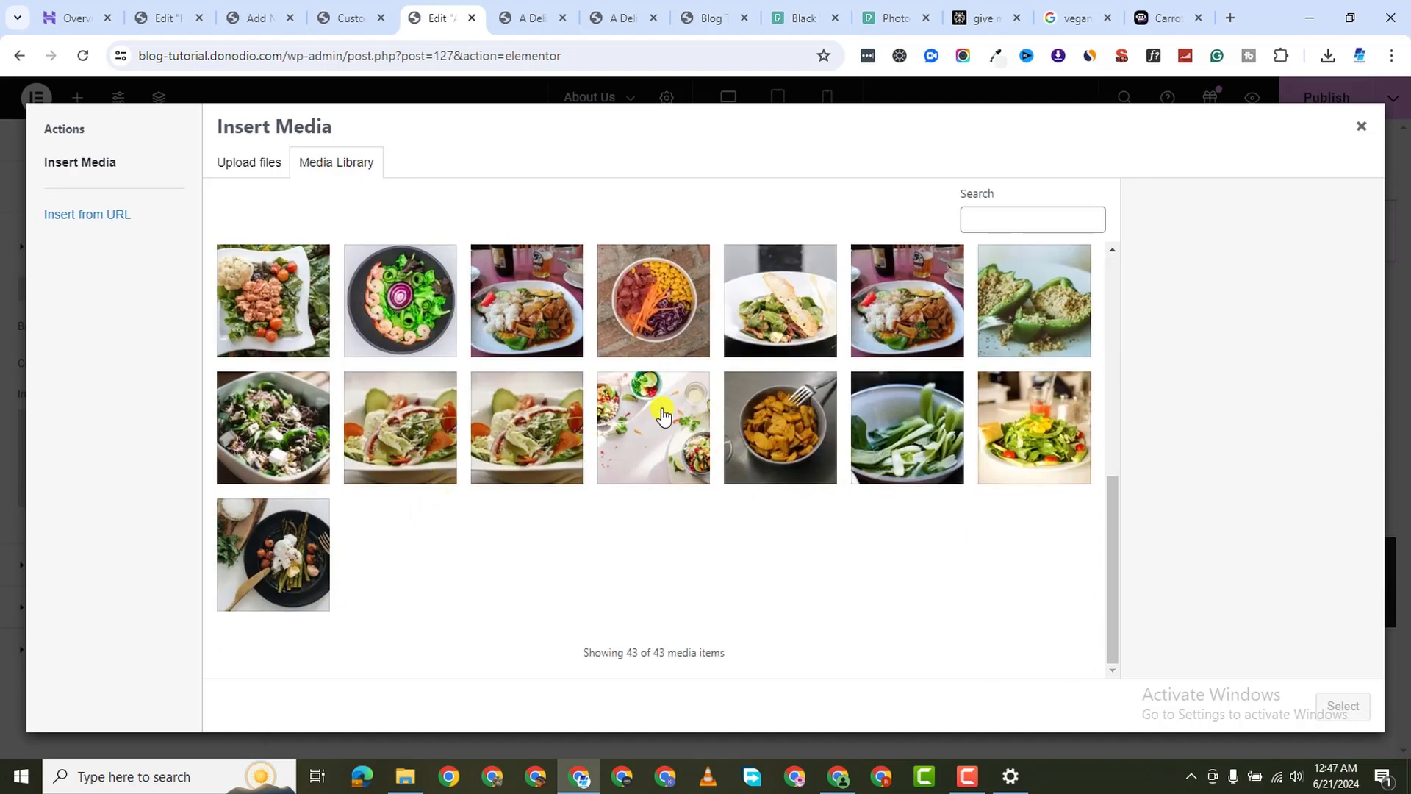
{"action": "left_click", "coordinate": [799, 424]}
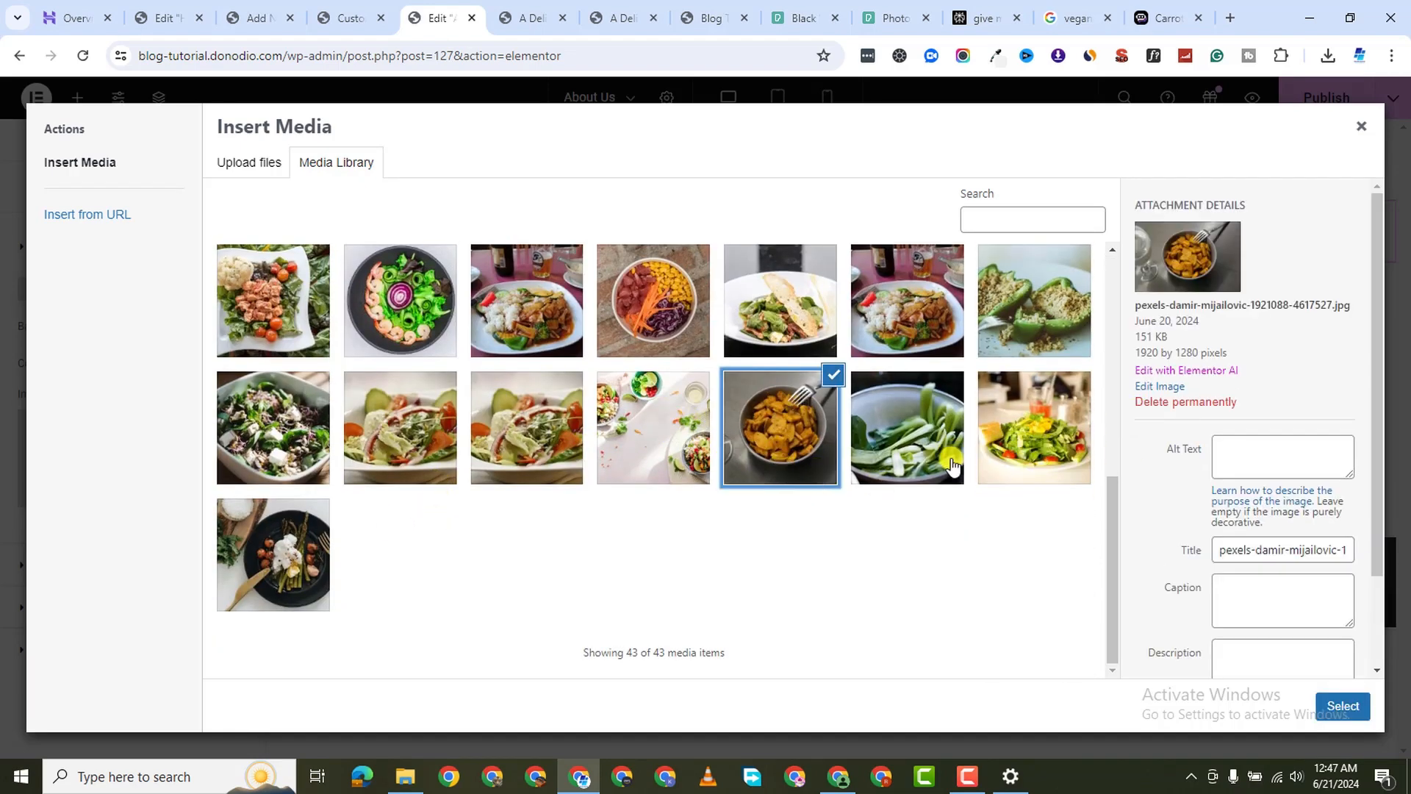
{"action": "left_click", "coordinate": [951, 465]}
{"action": "left_click", "coordinate": [829, 441]}
{"action": "left_click", "coordinate": [875, 456]}
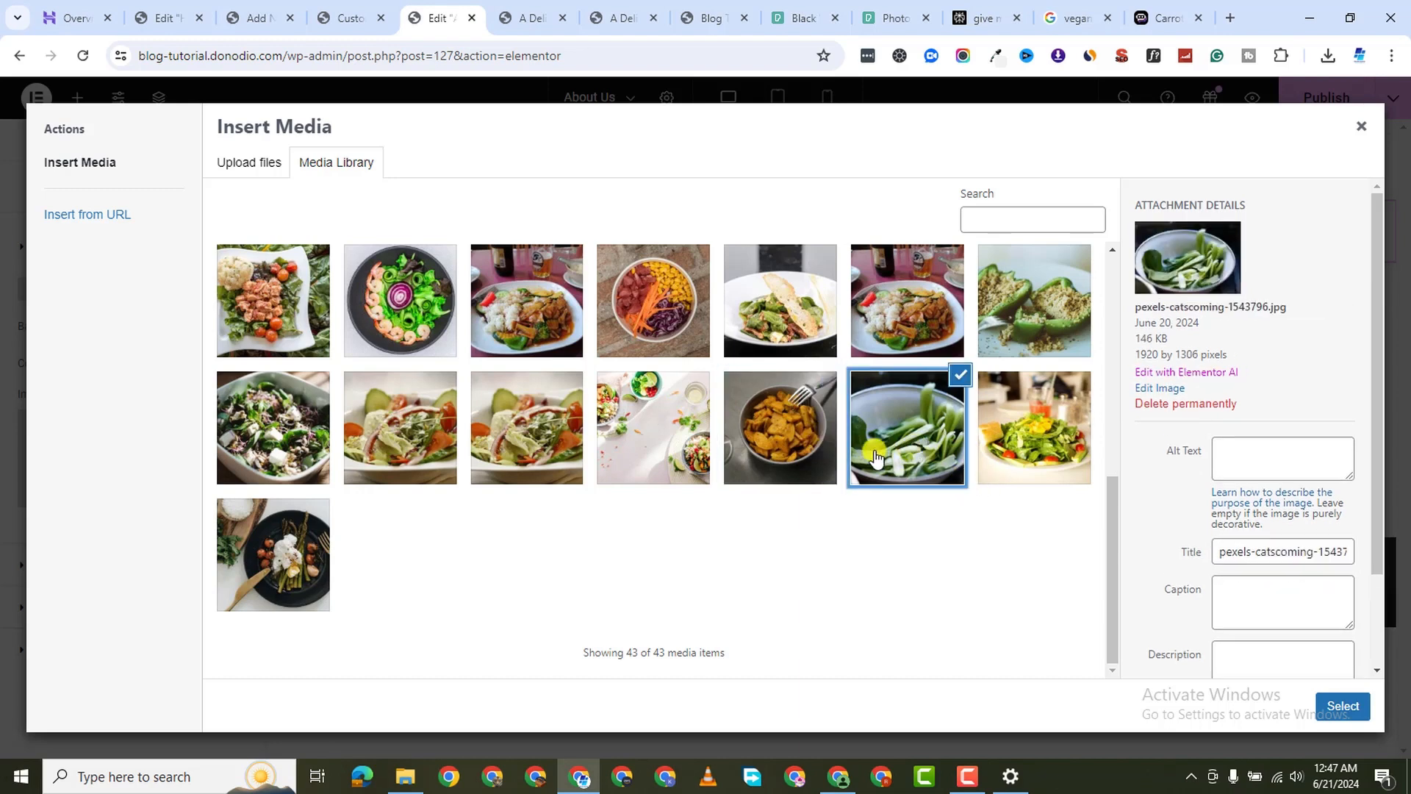
{"action": "left_click", "coordinate": [827, 448]}
{"action": "left_click", "coordinate": [956, 473]}
{"action": "left_click", "coordinate": [1323, 707]}
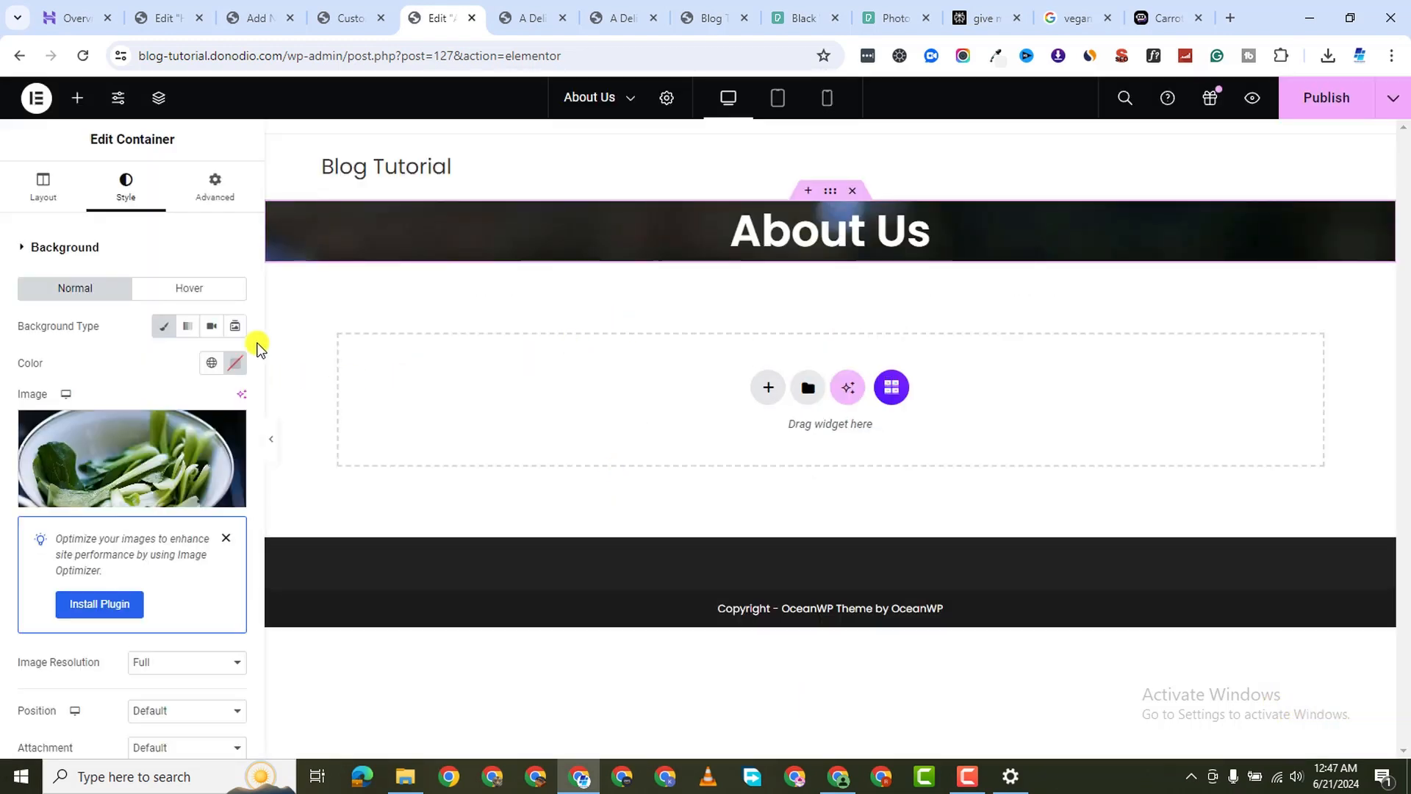
Keep the background image at Full resolution and position it Center Center
{"action": "scroll", "coordinate": [143, 620], "scroll_direction": "down", "scroll_amount": 3}
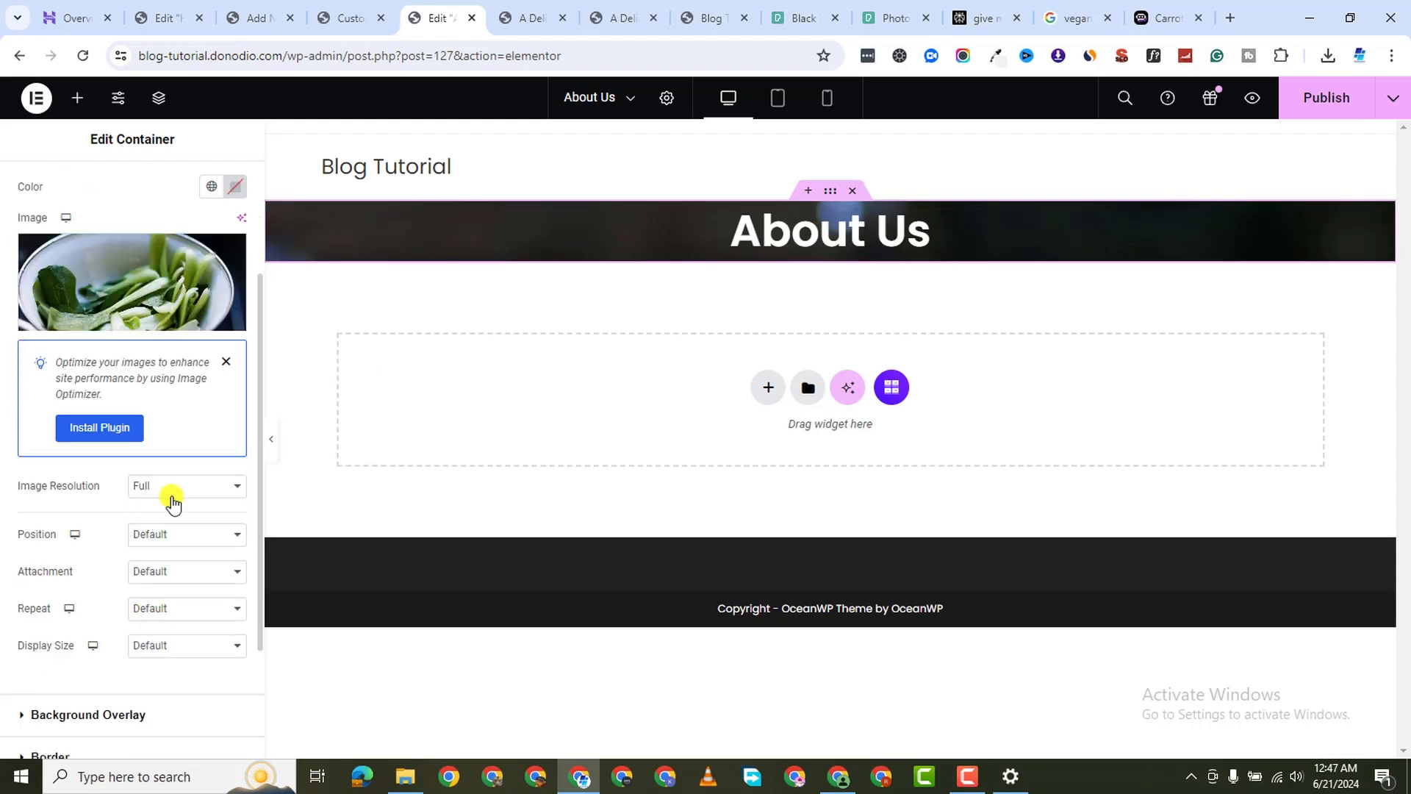
{"action": "left_click", "coordinate": [176, 488]}
{"action": "left_click", "coordinate": [42, 514]}
{"action": "left_click", "coordinate": [174, 541]}
{"action": "left_click", "coordinate": [194, 567]}
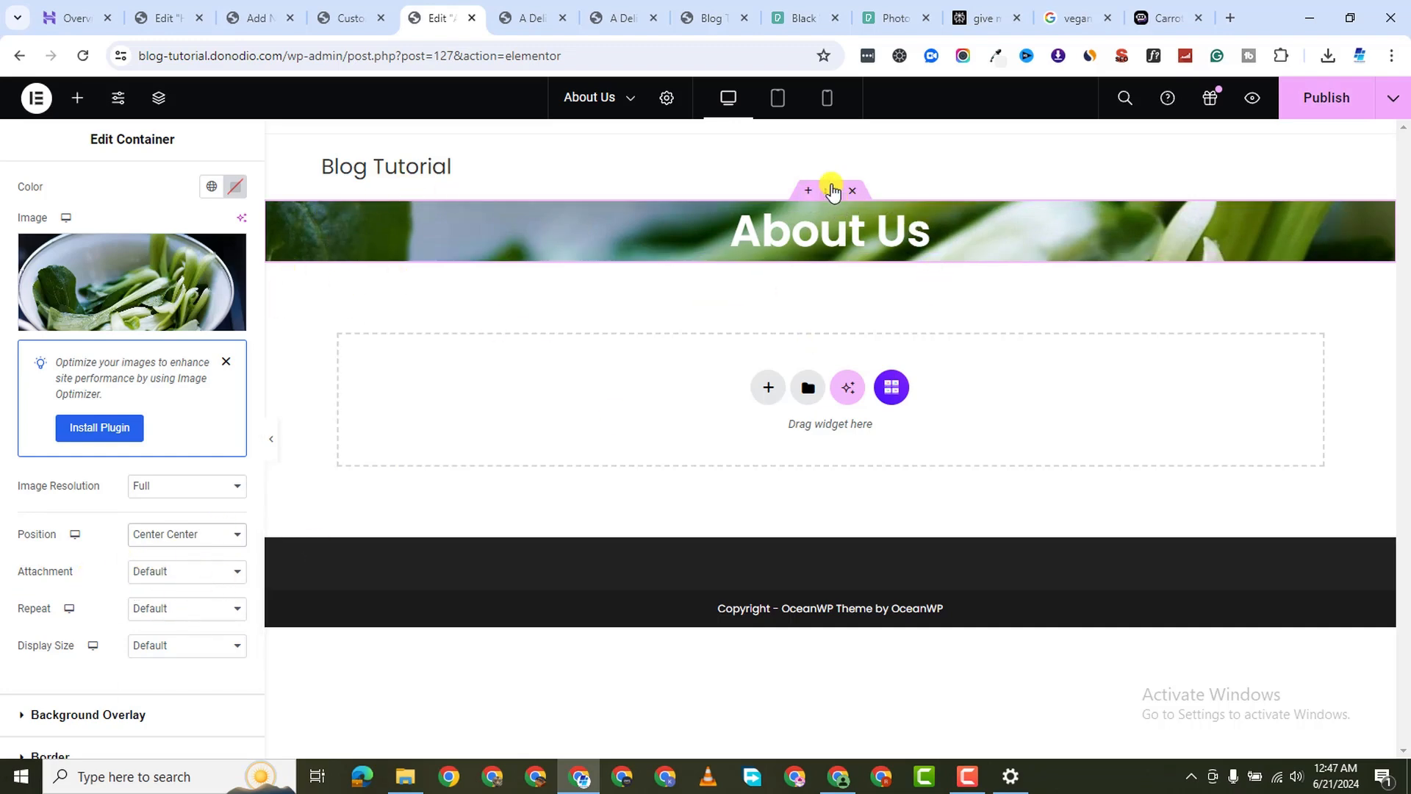
Unlink the container's padding and set separate top and bottom padding for a taller banner
{"action": "scroll", "coordinate": [198, 294], "scroll_direction": "down", "scroll_amount": 3}
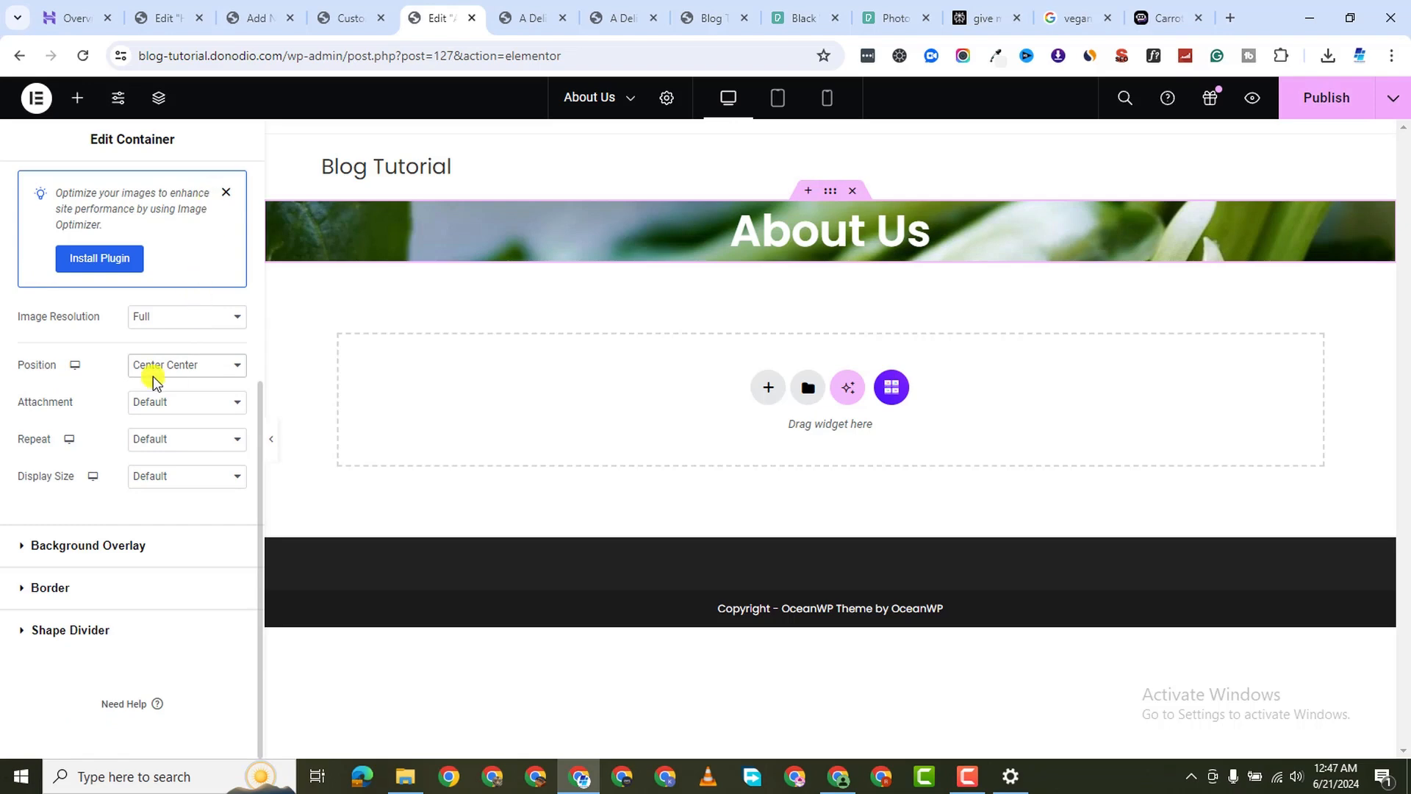
{"action": "scroll", "coordinate": [153, 377], "scroll_direction": "up", "scroll_amount": 6}
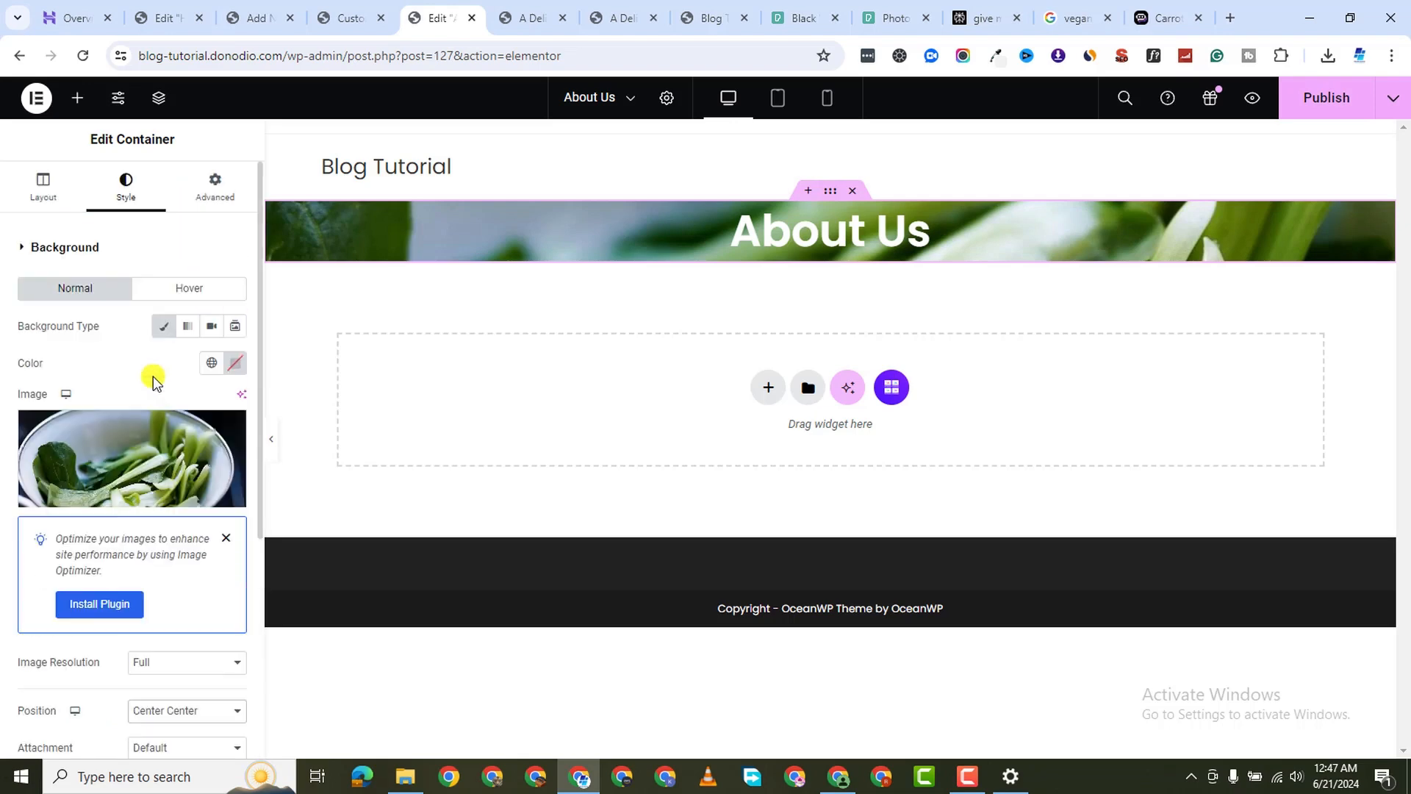
{"action": "left_click", "coordinate": [215, 188]}
{"action": "left_click", "coordinate": [234, 377]}
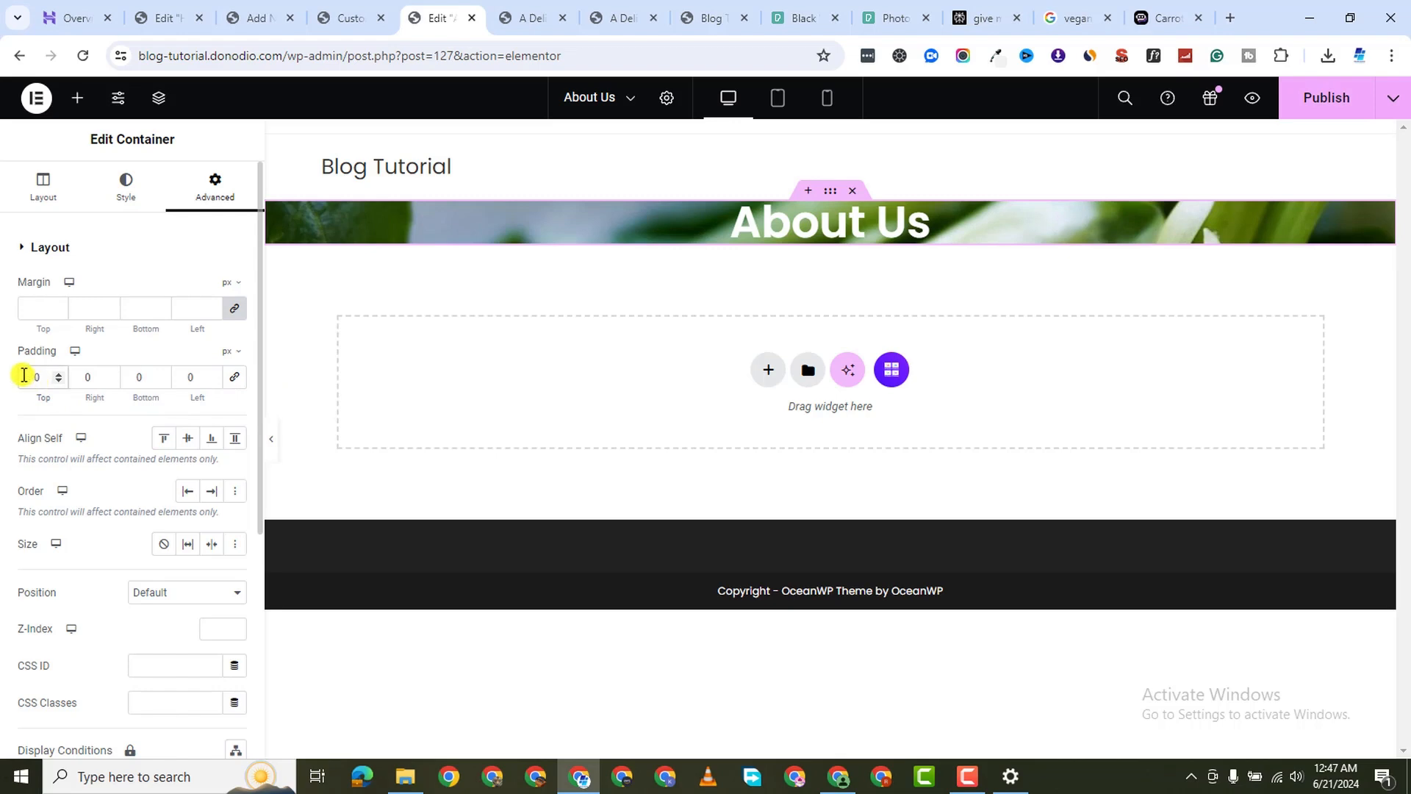
{"action": "type", "text": "5"}
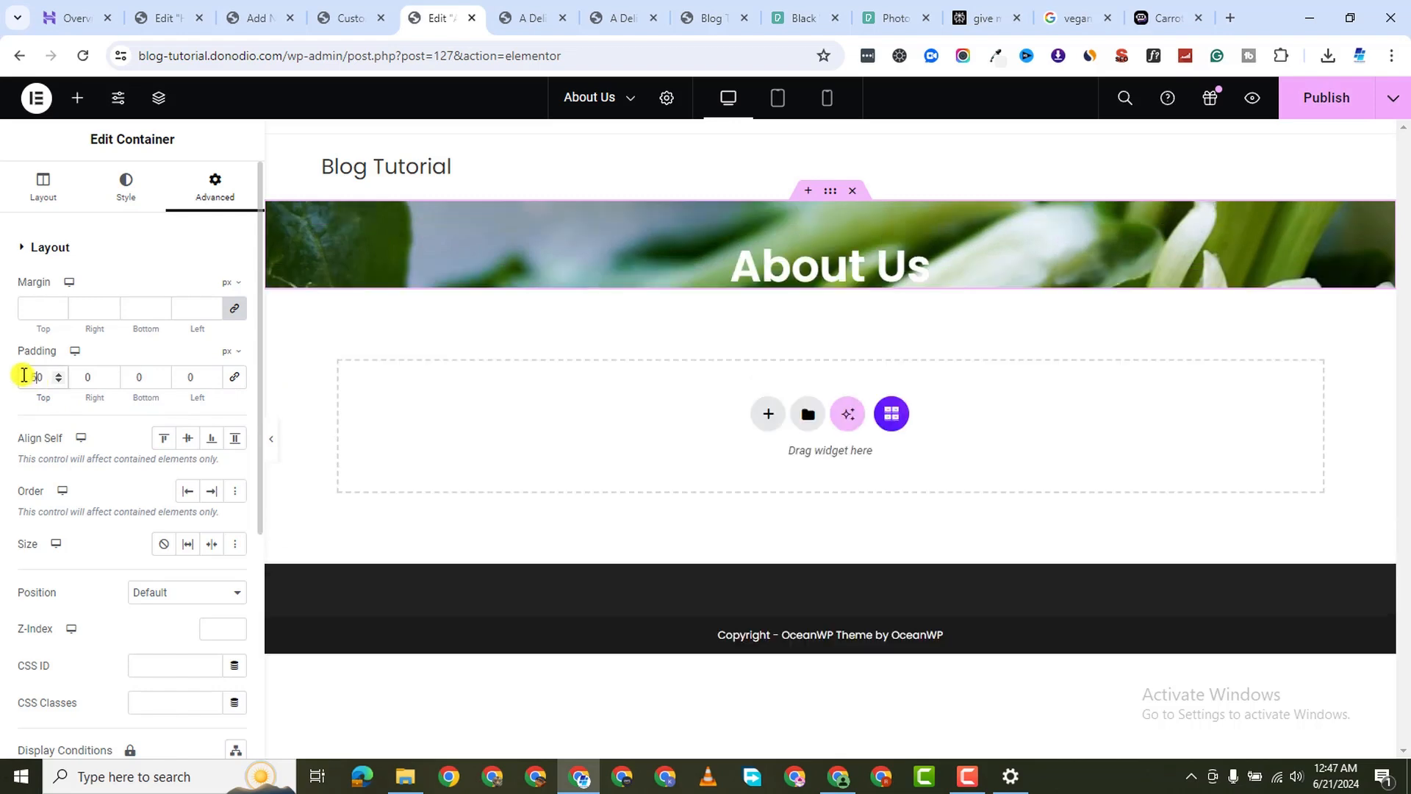
{"action": "left_click", "coordinate": [130, 385]}
{"action": "type", "text": "5"}
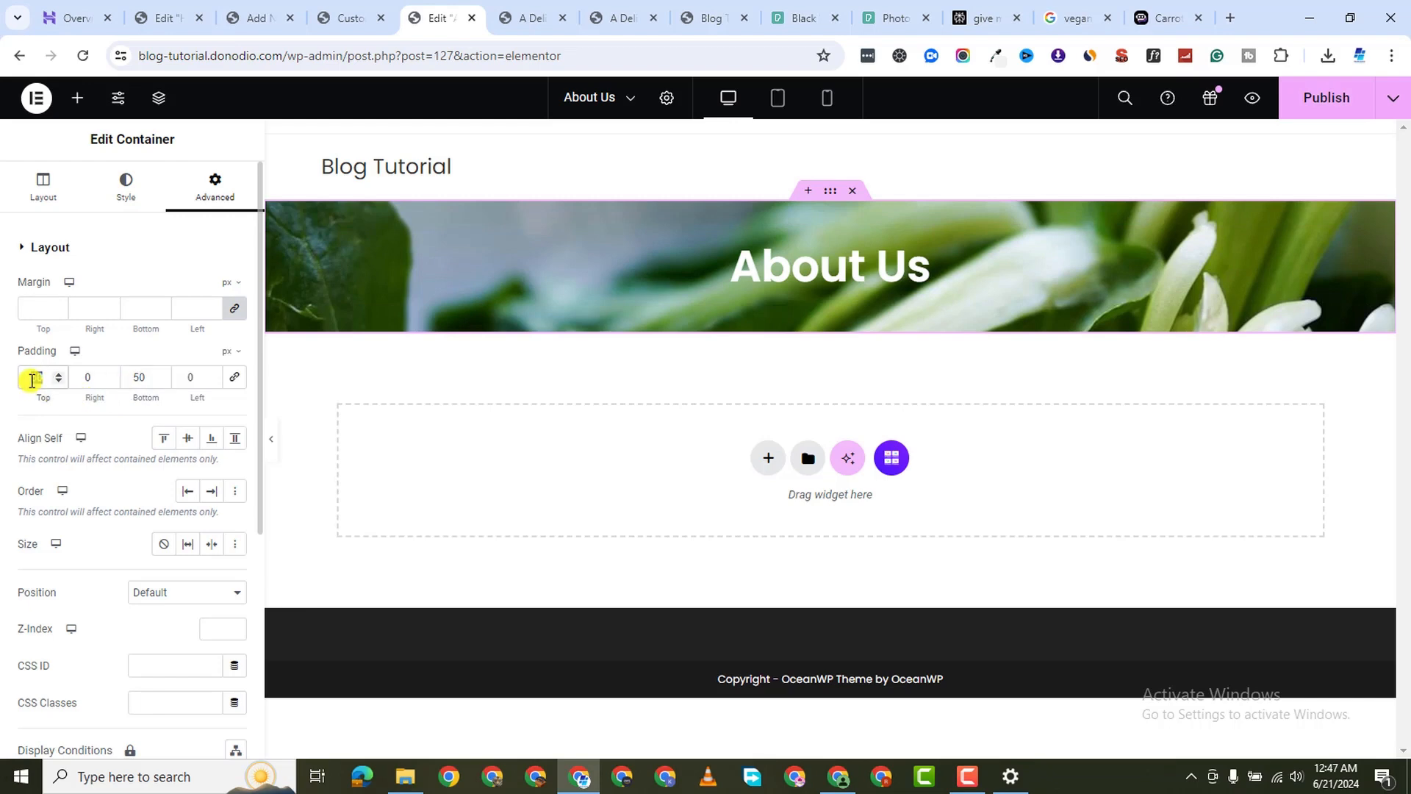
{"action": "type", "text": "120"}
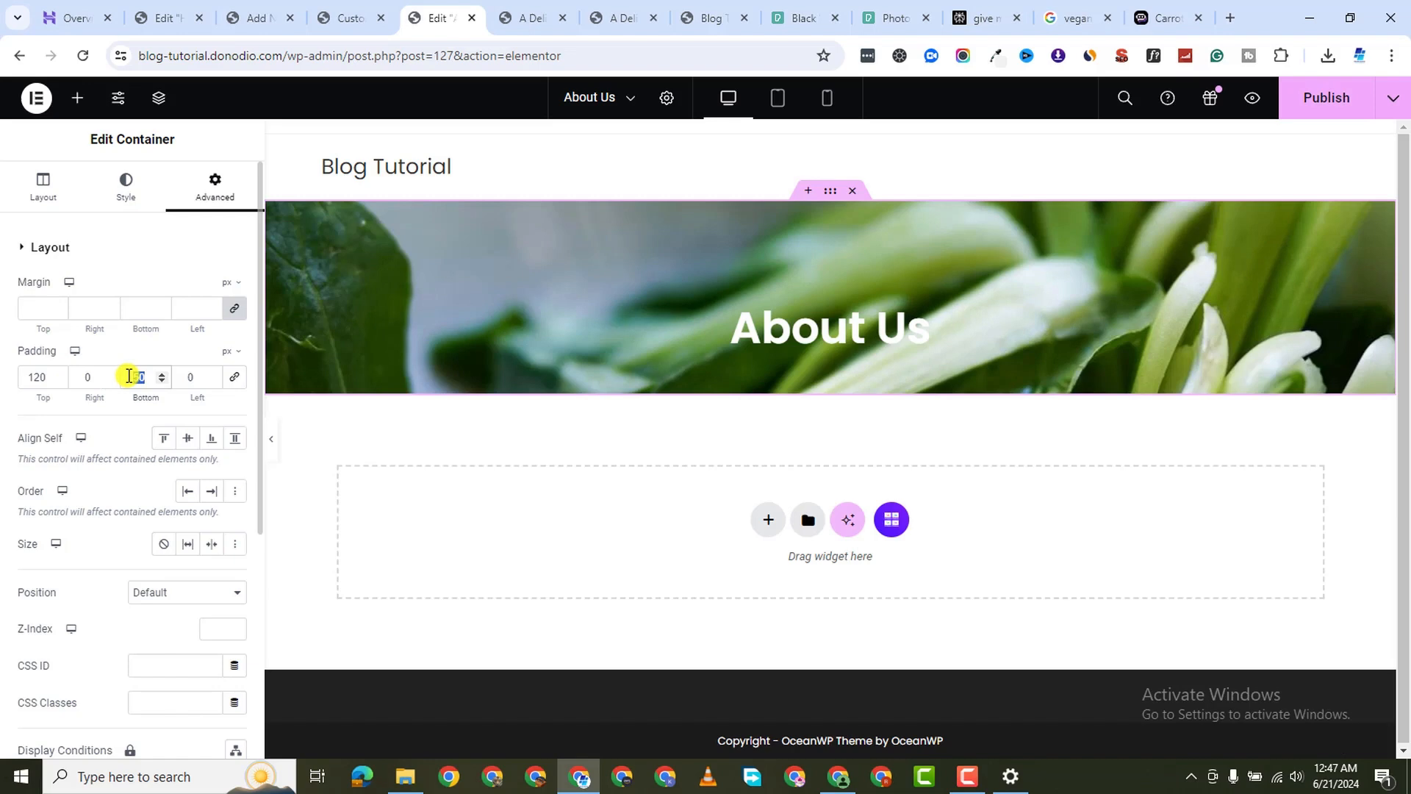
{"action": "type", "text": "120"}
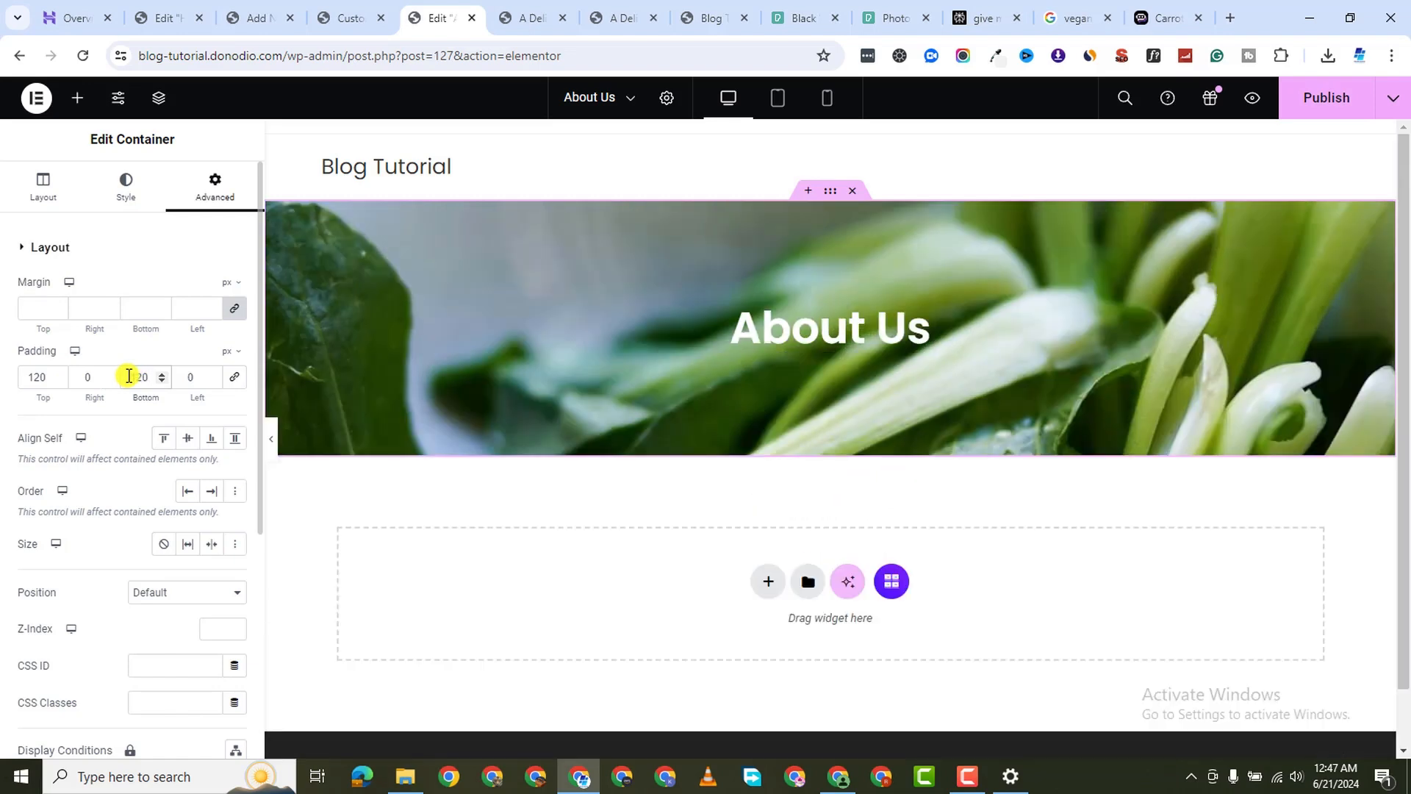
Set the About Us heading's typography size to 60 px
{"action": "left_click", "coordinate": [613, 309]}
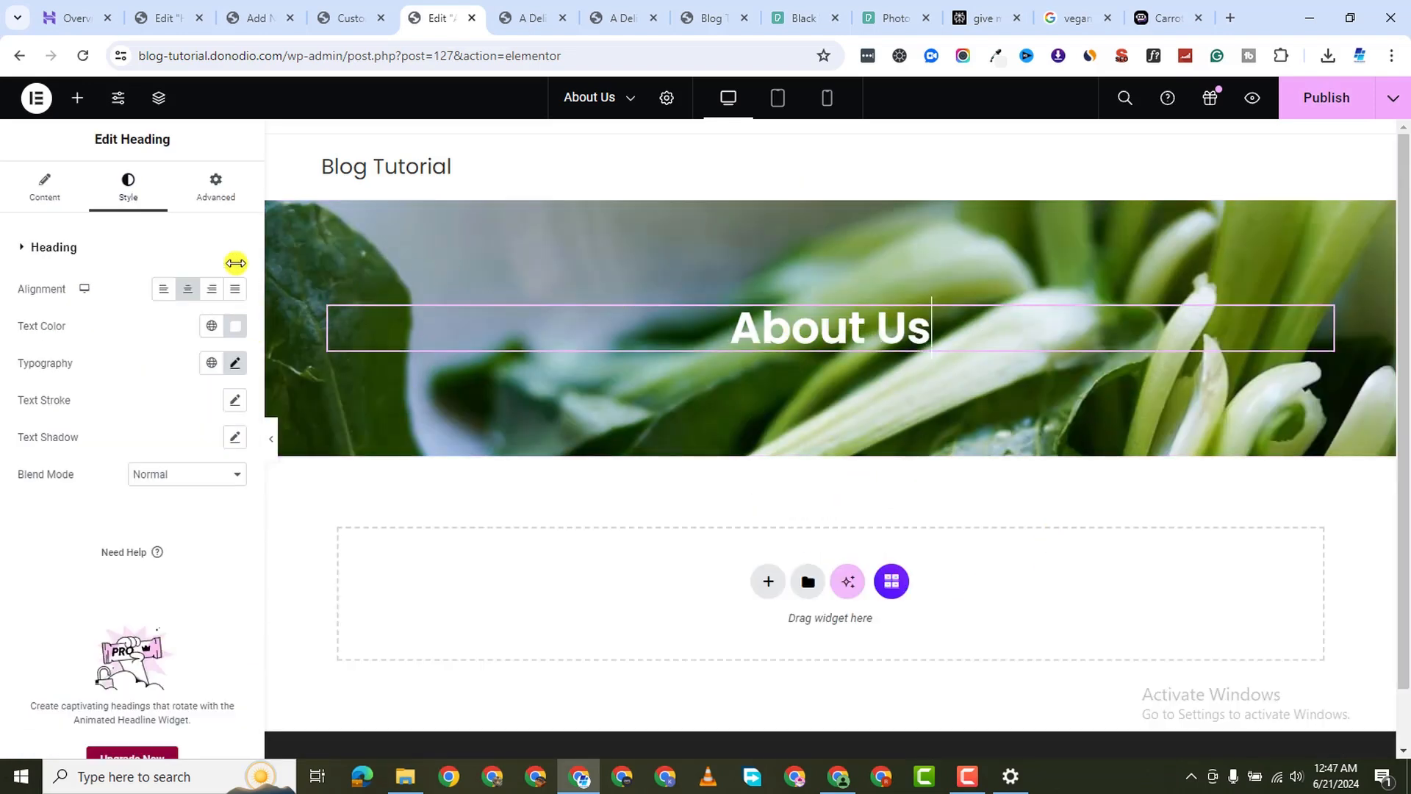
{"action": "left_click", "coordinate": [235, 363]}
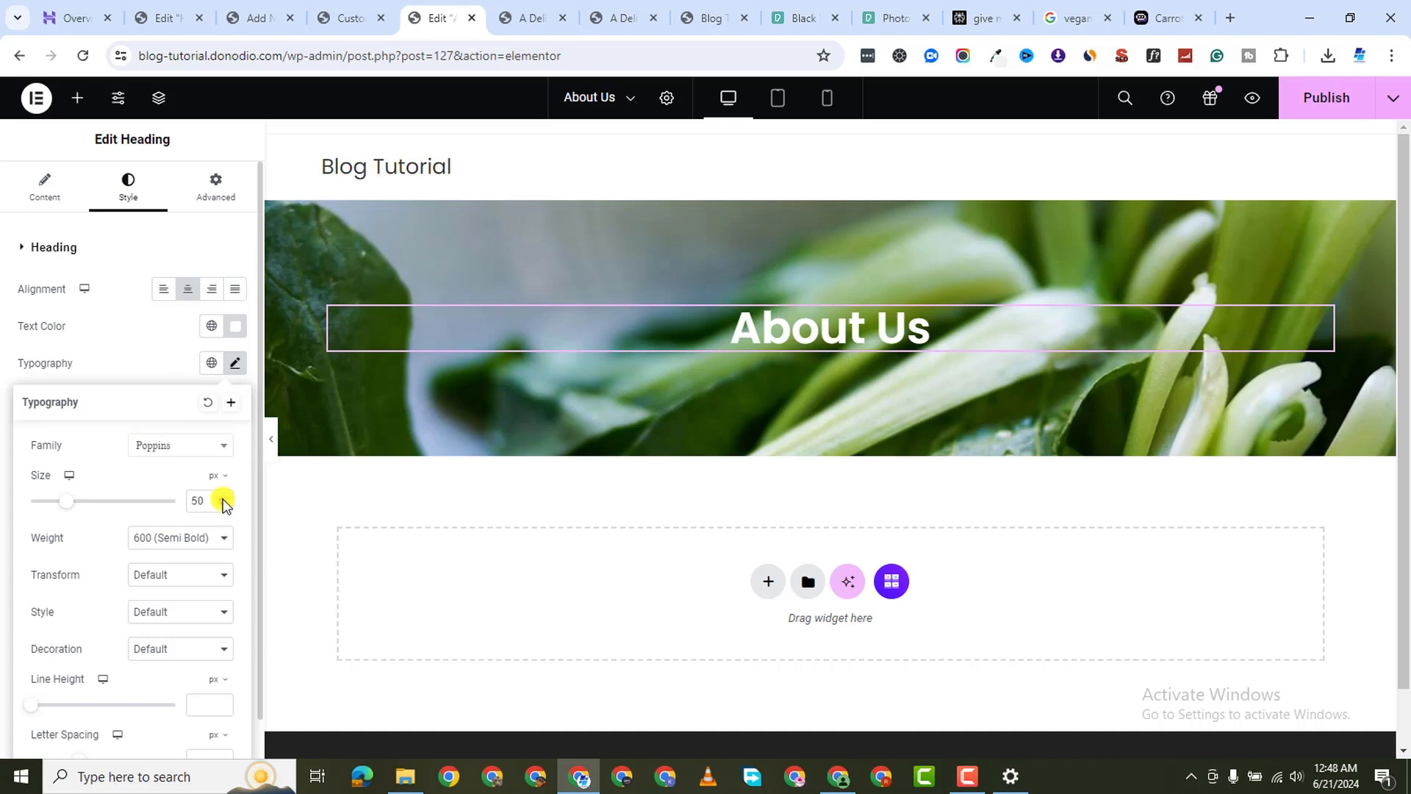
{"action": "left_click", "coordinate": [223, 499]}
{"action": "left_click", "coordinate": [223, 499]}
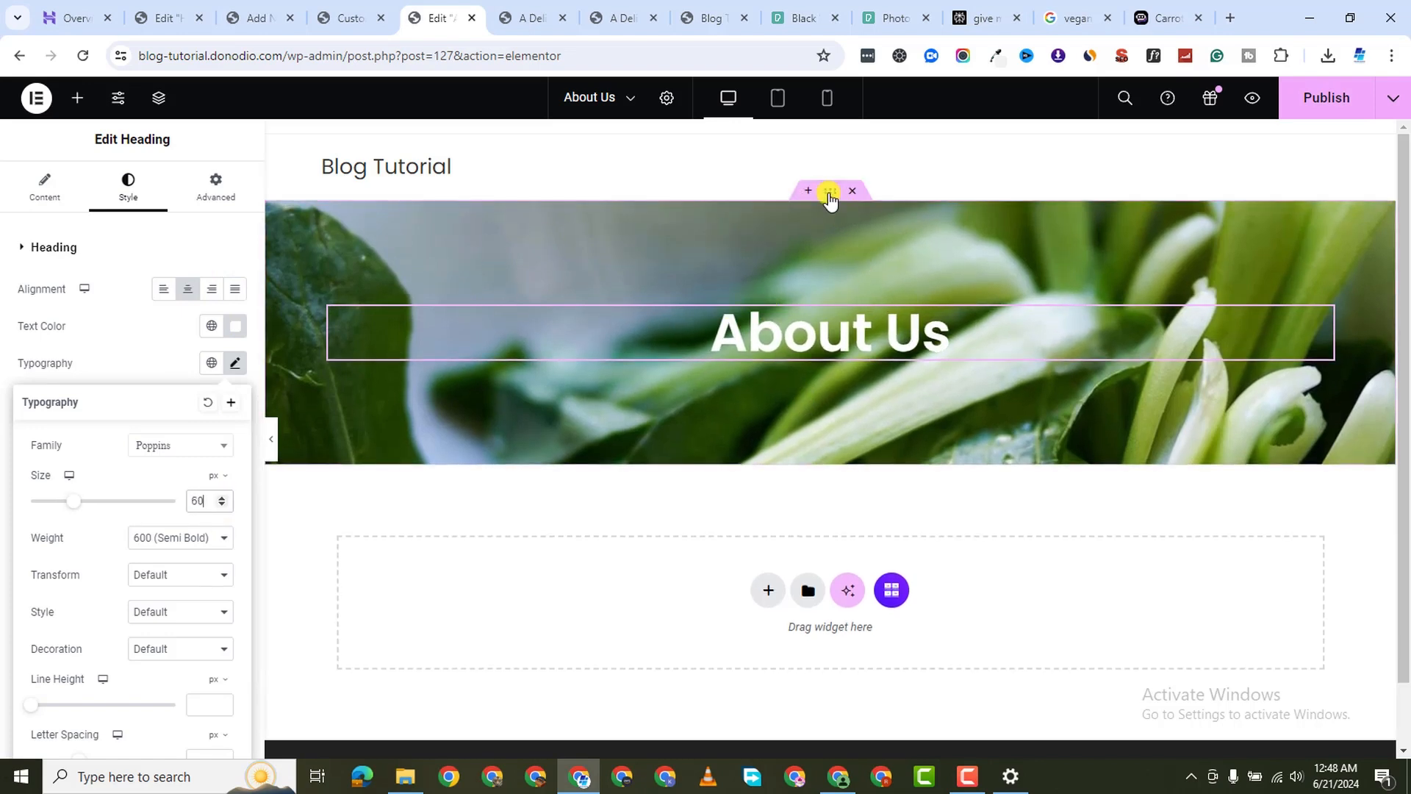
Set the banner container's background display size to Cover
{"action": "left_click", "coordinate": [684, 258]}
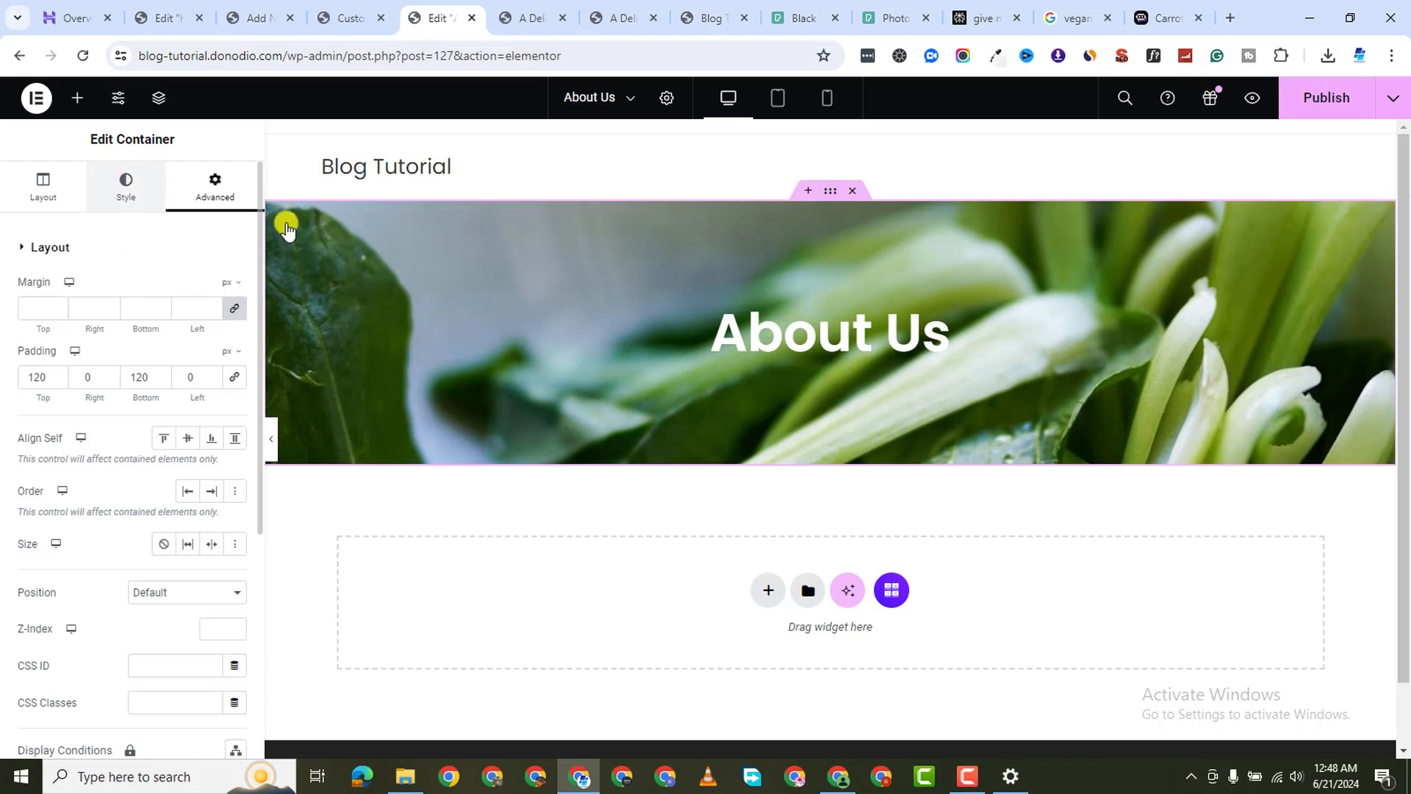
{"action": "left_click", "coordinate": [125, 183]}
{"action": "scroll", "coordinate": [162, 529], "scroll_direction": "down", "scroll_amount": 2}
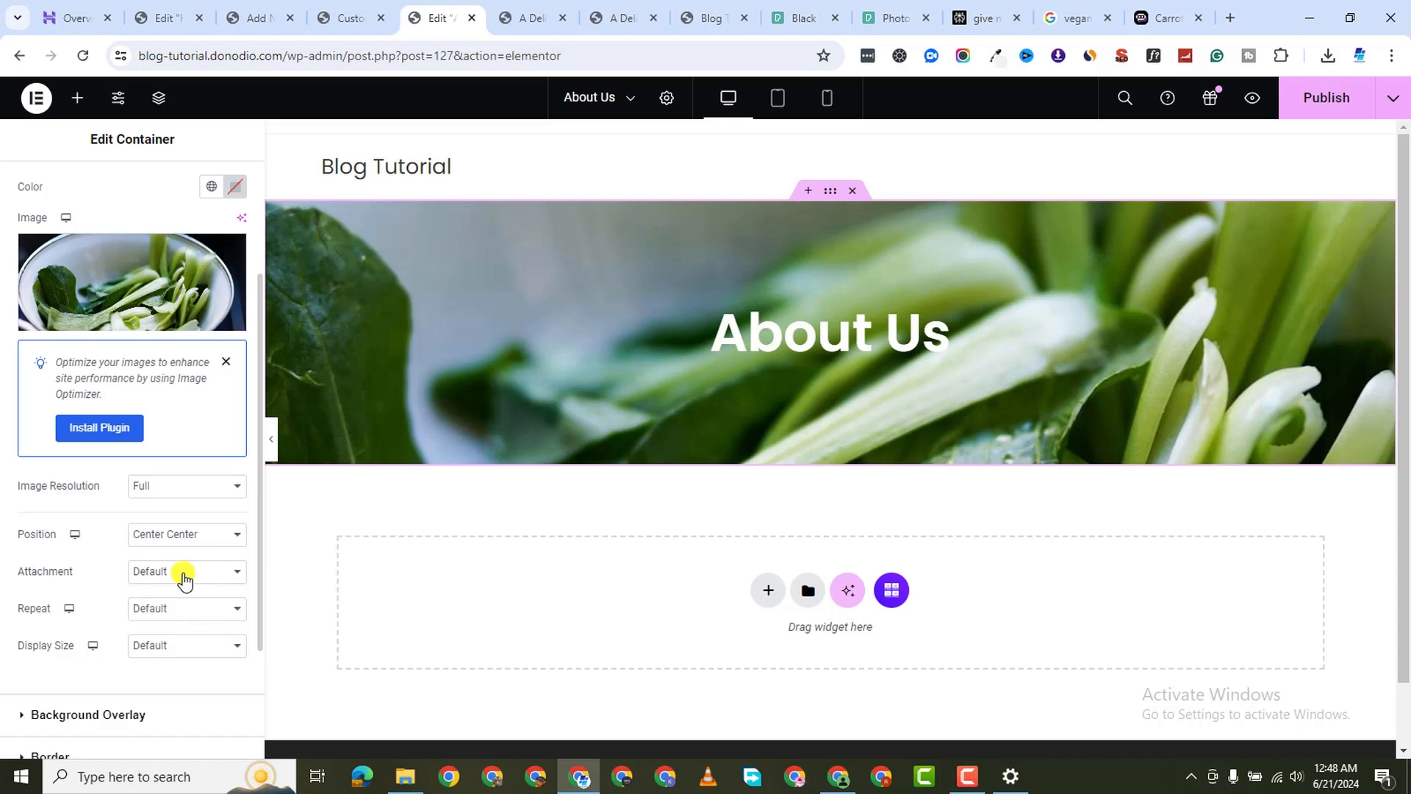
{"action": "left_click", "coordinate": [190, 651]}
{"action": "left_click", "coordinate": [198, 693]}
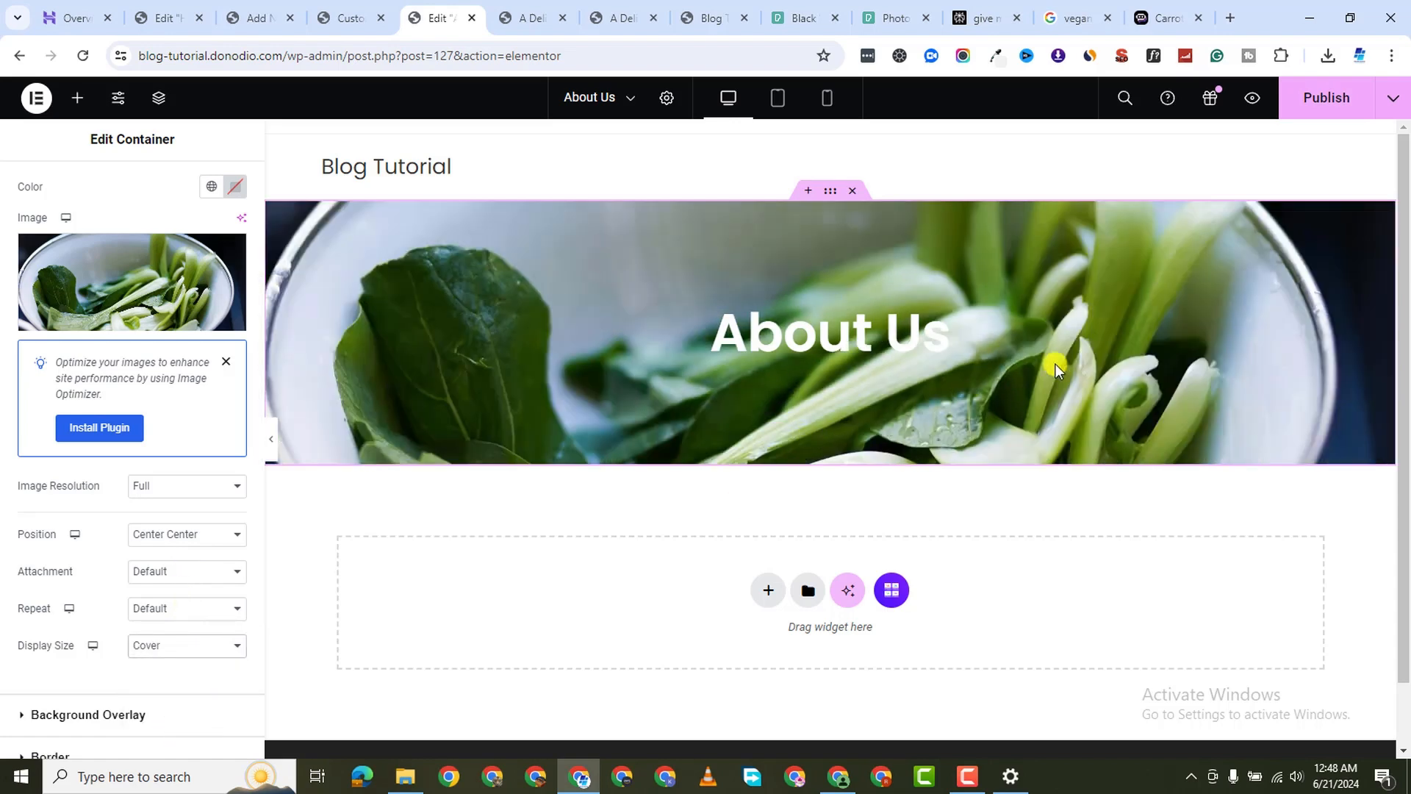
{"action": "scroll", "coordinate": [22, 588], "scroll_direction": "down", "scroll_amount": 2}
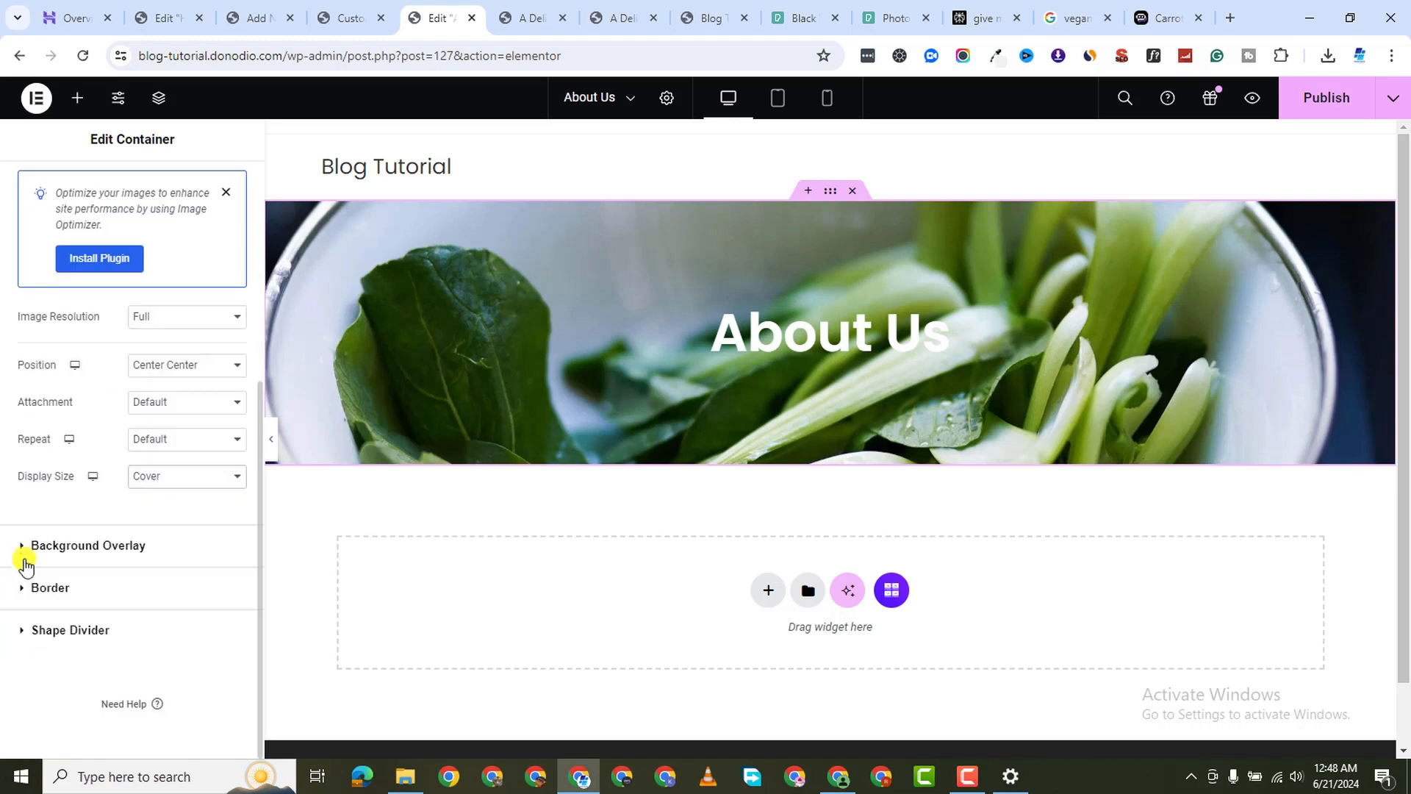
Add a classic black background overlay to the banner
{"action": "left_click", "coordinate": [126, 545]}
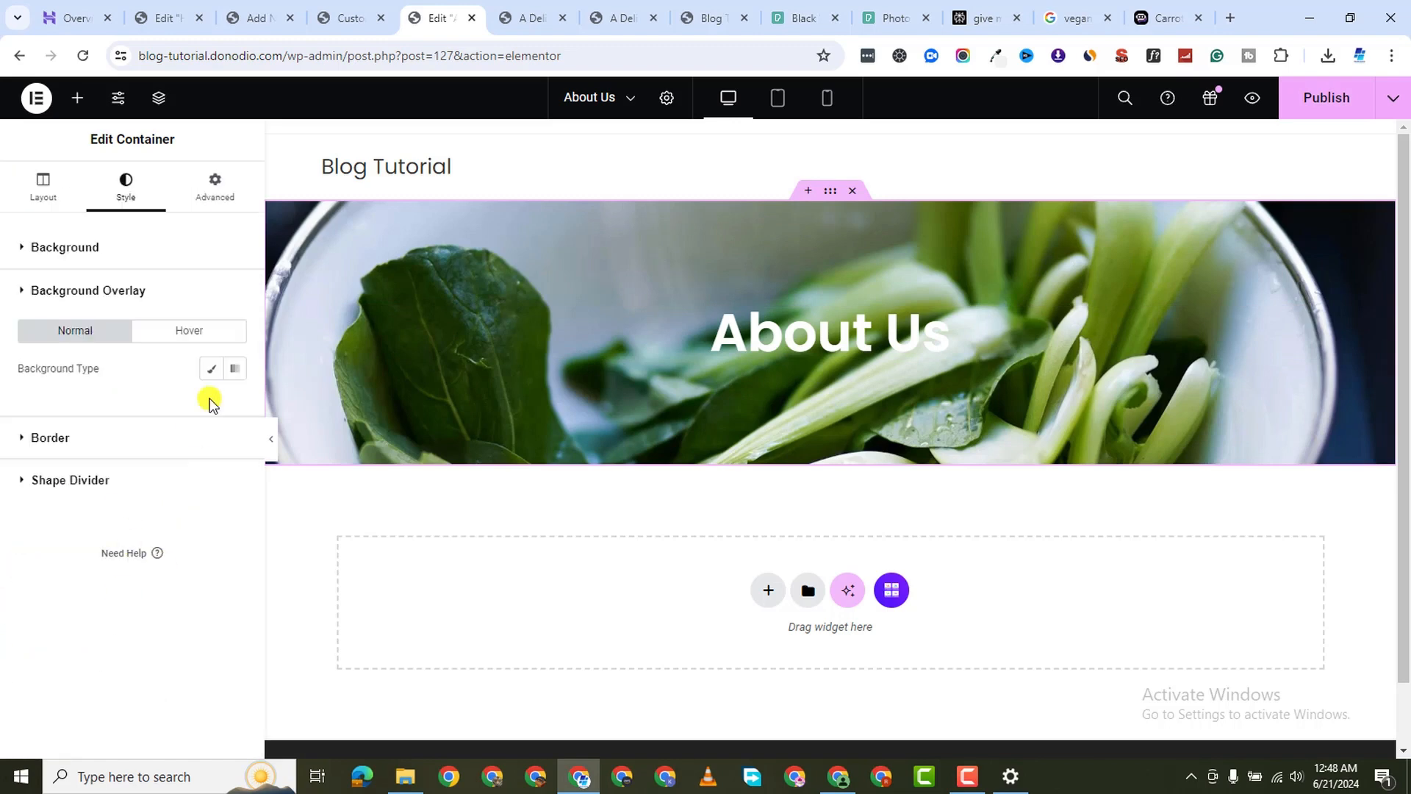
{"action": "left_click", "coordinate": [211, 369]}
{"action": "left_click", "coordinate": [233, 409]}
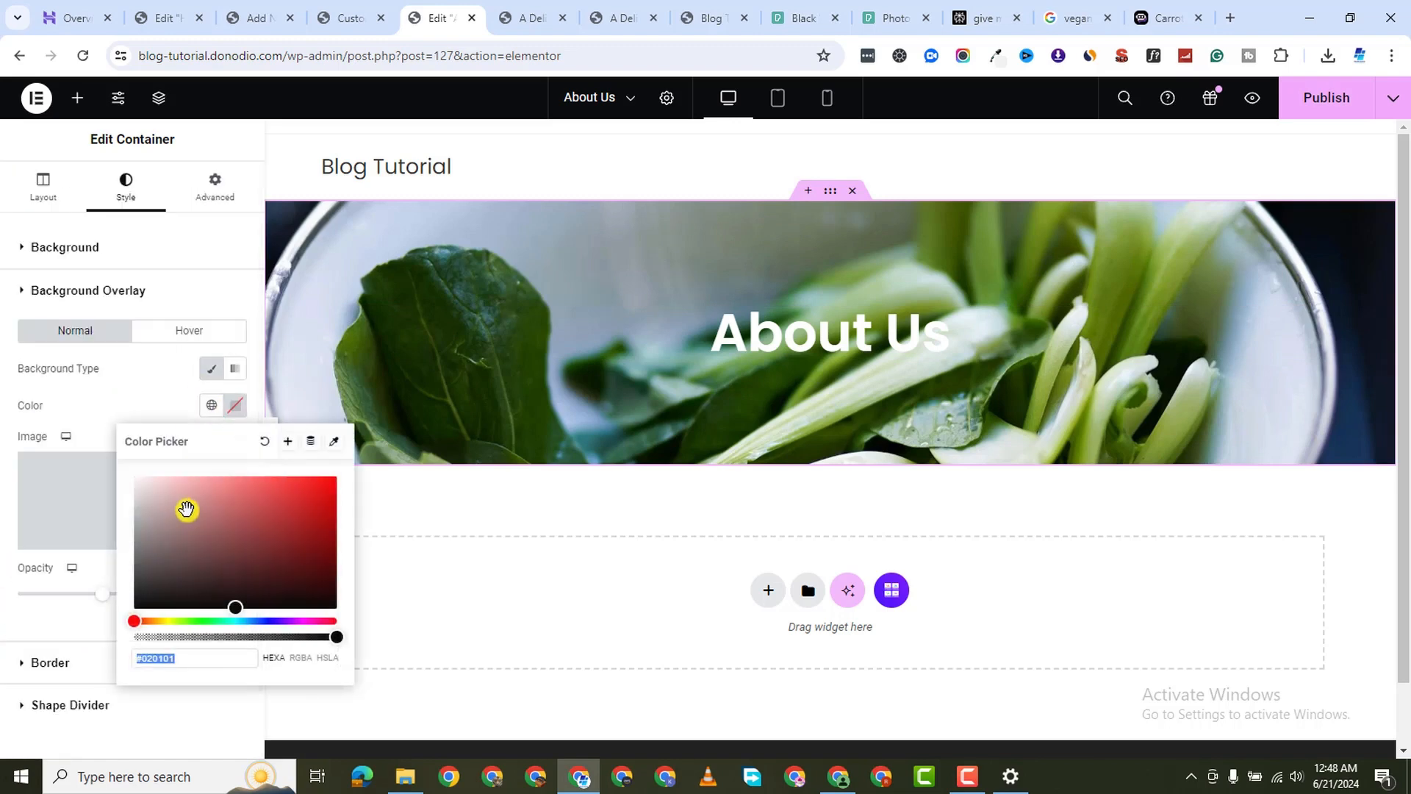
{"action": "left_click_drag", "start_coordinate": [186, 507], "coordinate": [92, 629]}
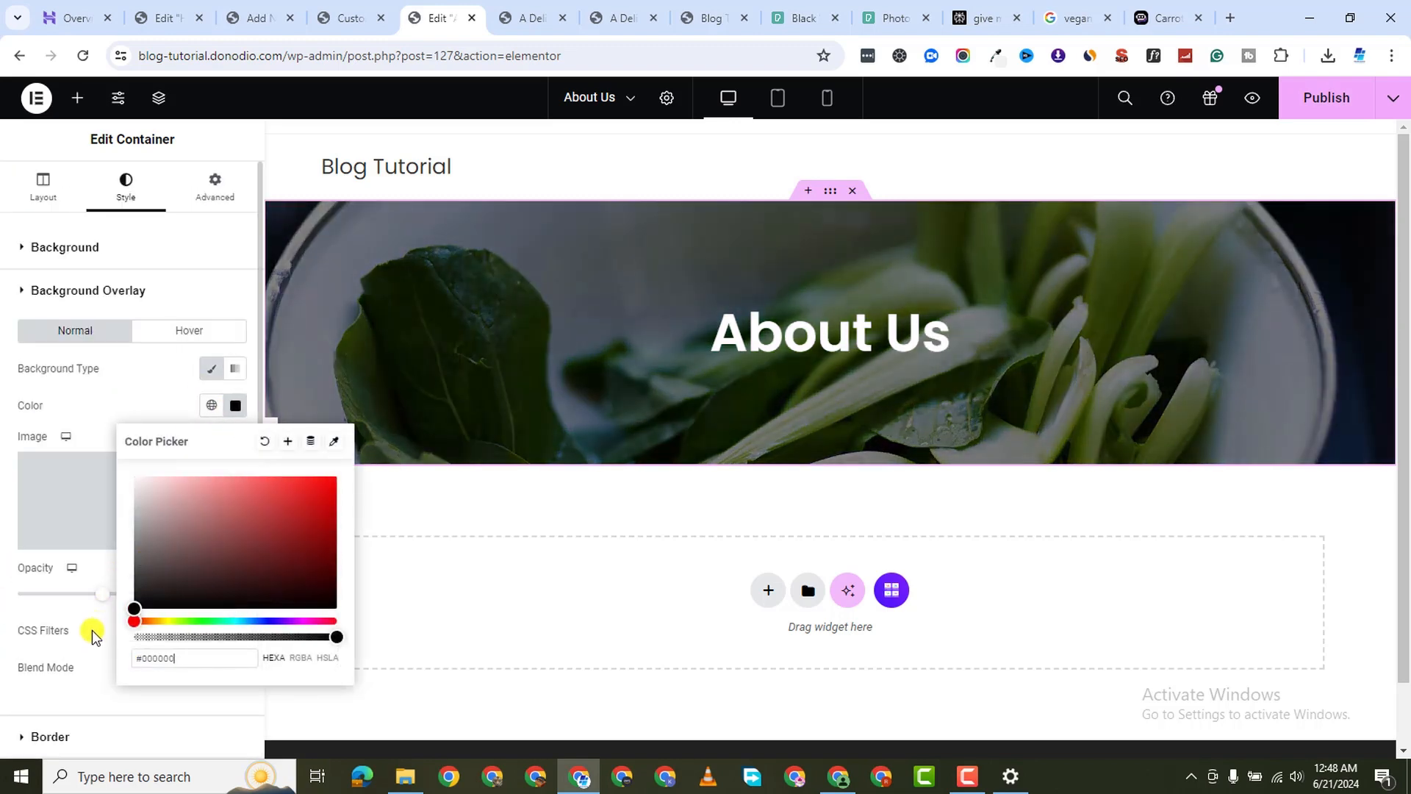
{"action": "left_click", "coordinate": [501, 536]}
Add a new Flexbox two-column container below the banner
{"action": "scroll", "coordinate": [574, 507], "scroll_direction": "down", "scroll_amount": 2}
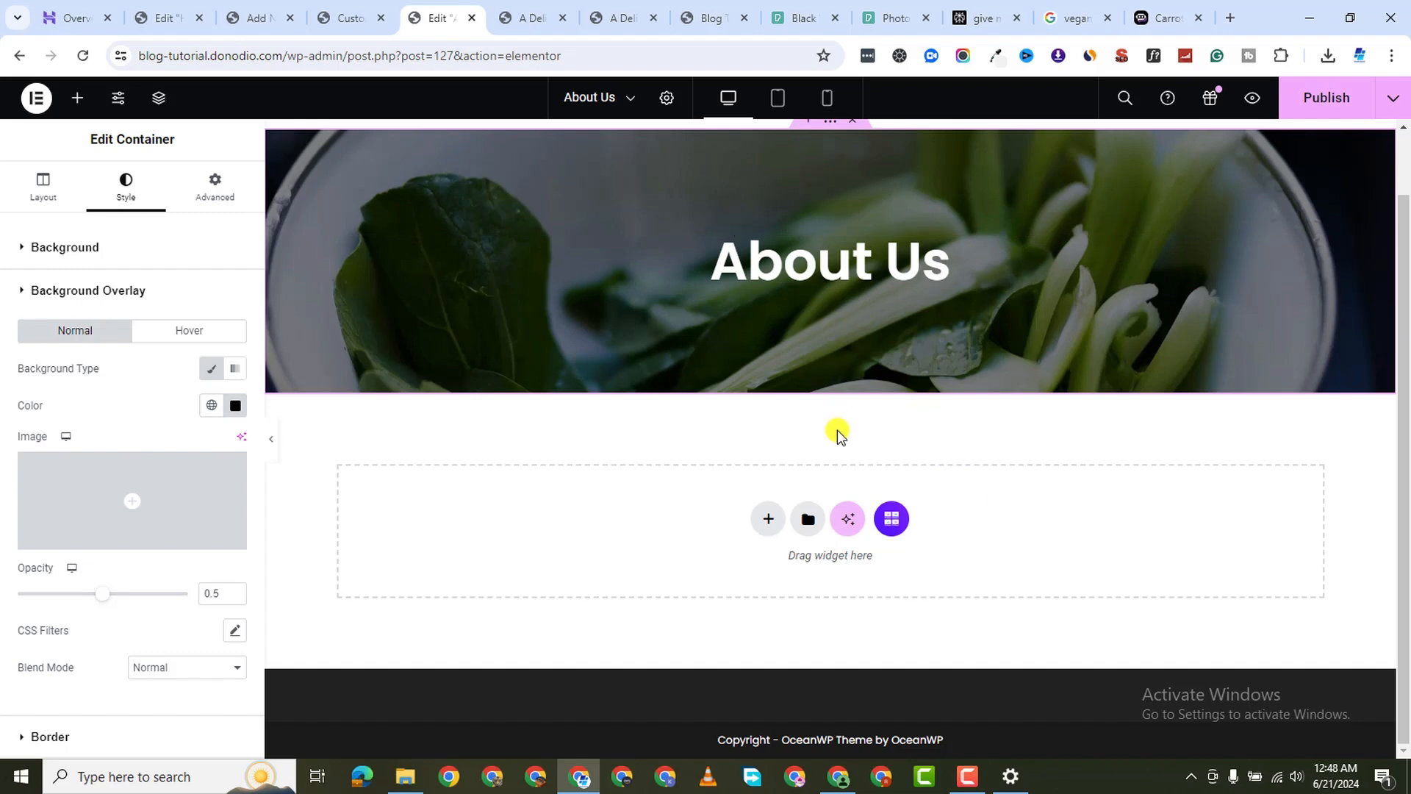
{"action": "left_click", "coordinate": [768, 521]}
{"action": "left_click", "coordinate": [766, 592]}
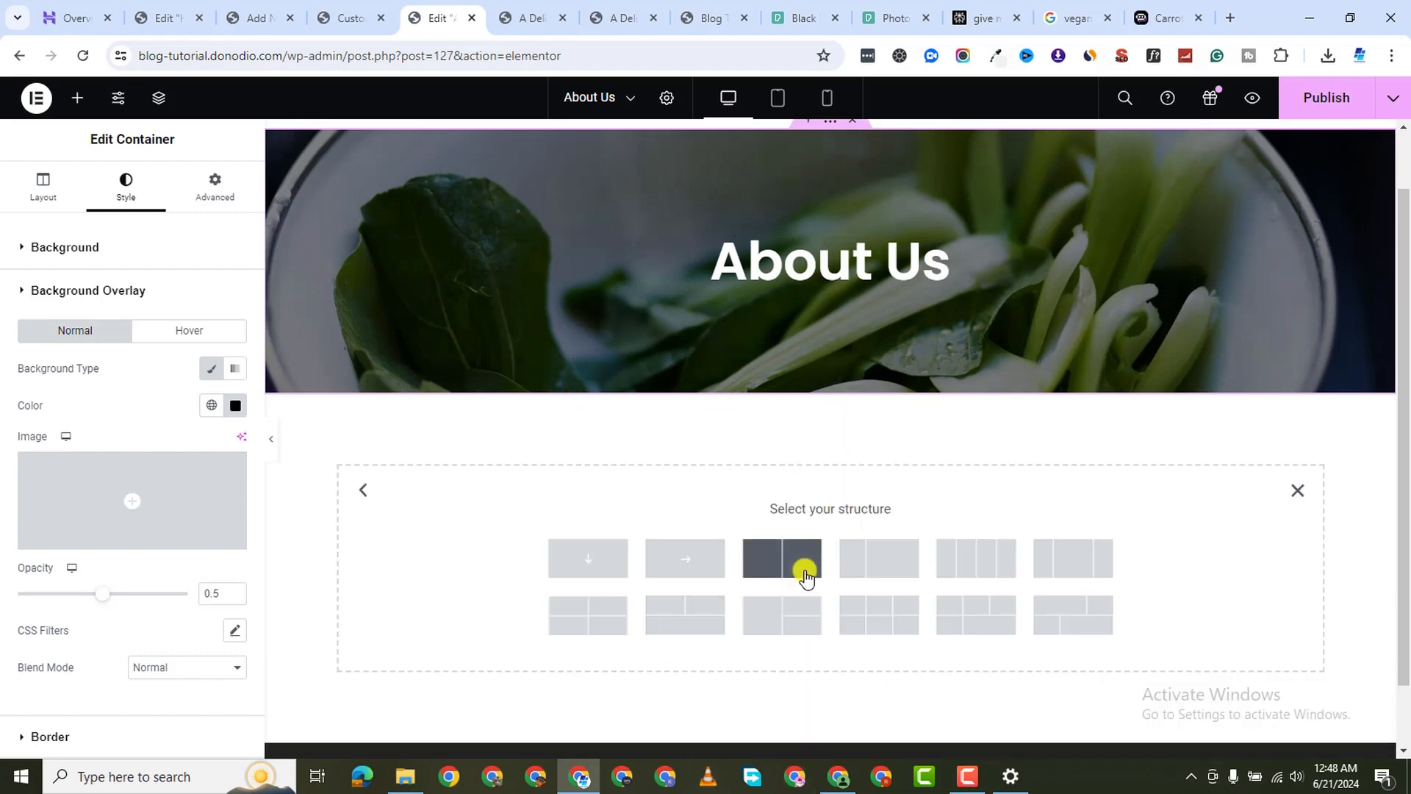
{"action": "left_click", "coordinate": [782, 558]}
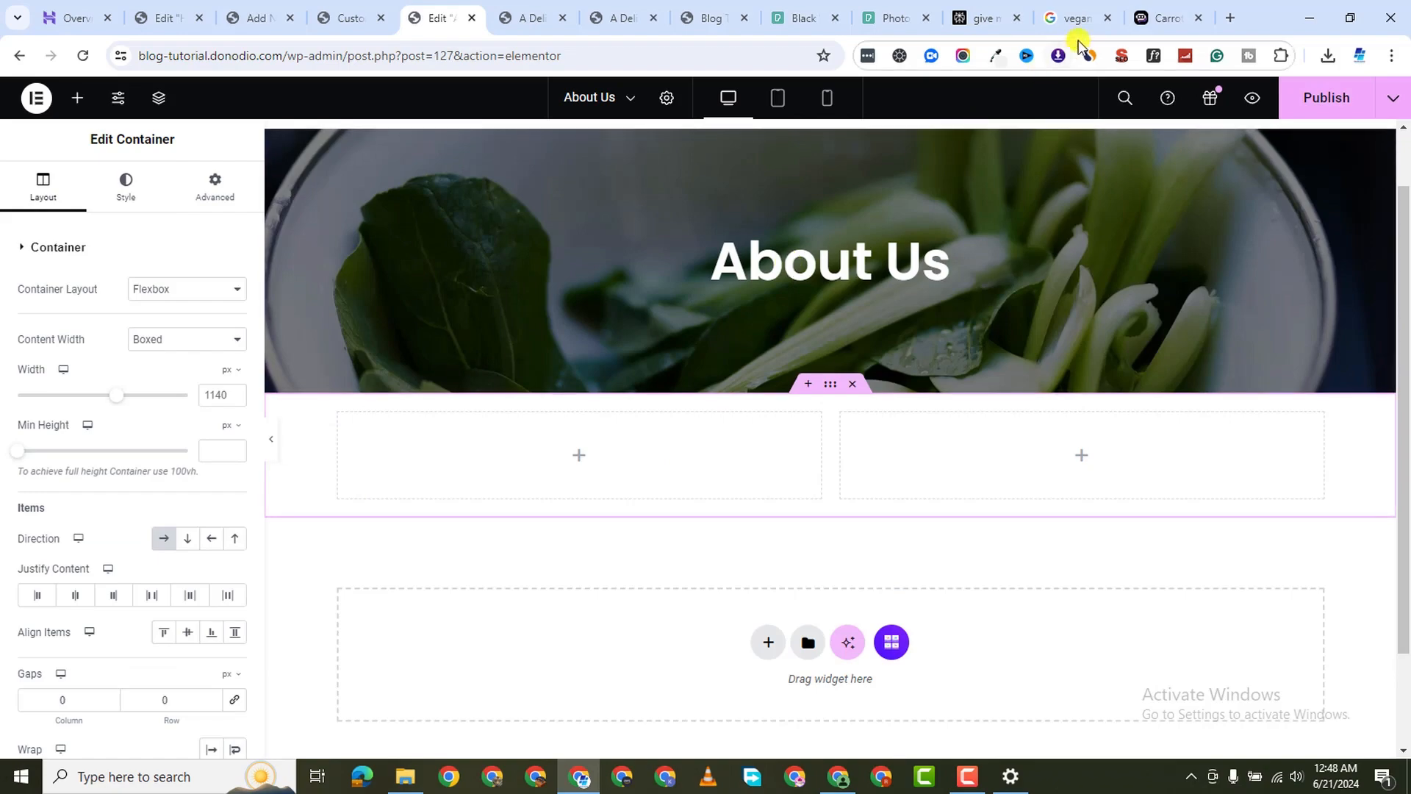
In the Poe Carrot Hot Dogs chat, start typing a new prompt in the message box
{"action": "left_click", "coordinate": [1138, 18]}
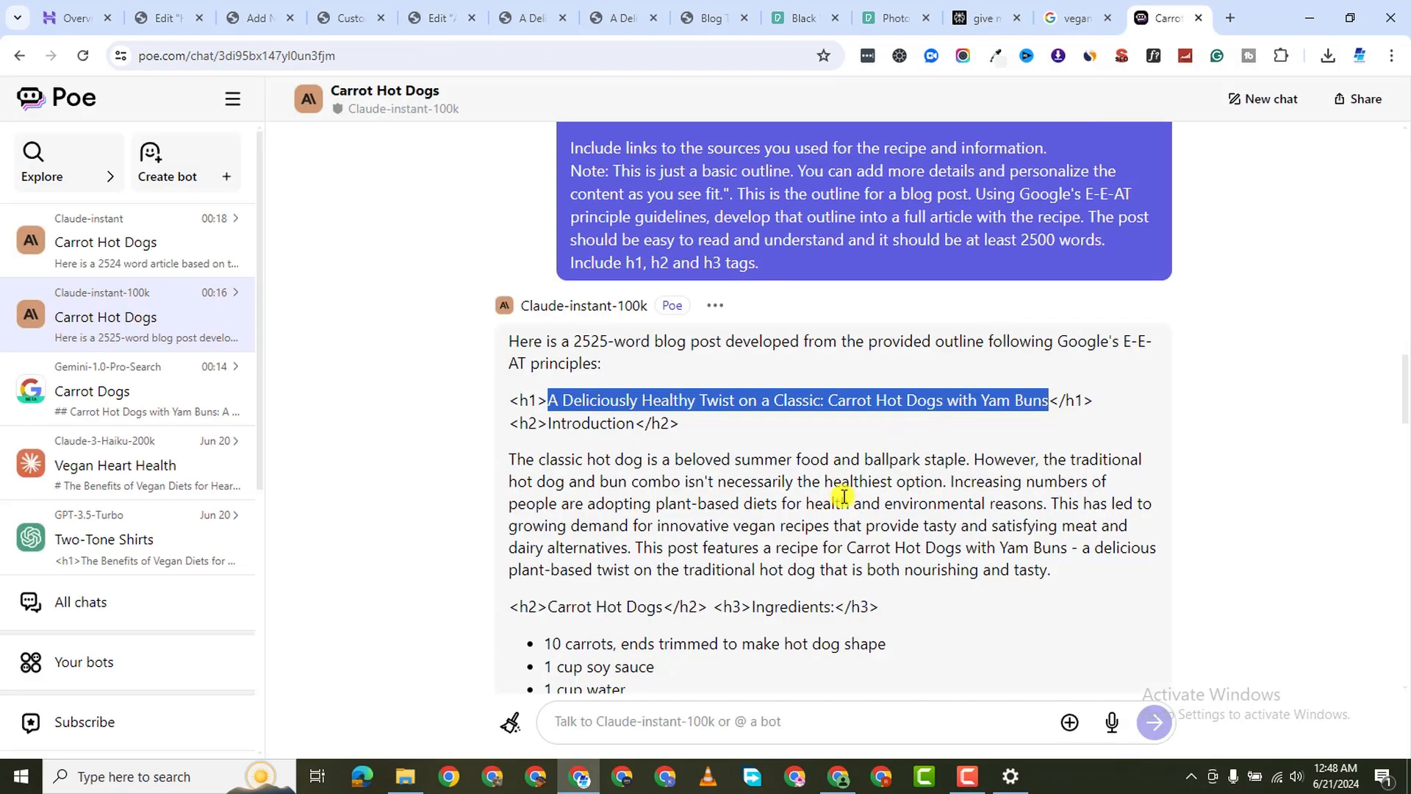
{"action": "scroll", "coordinate": [852, 500], "scroll_direction": "down", "scroll_amount": 20}
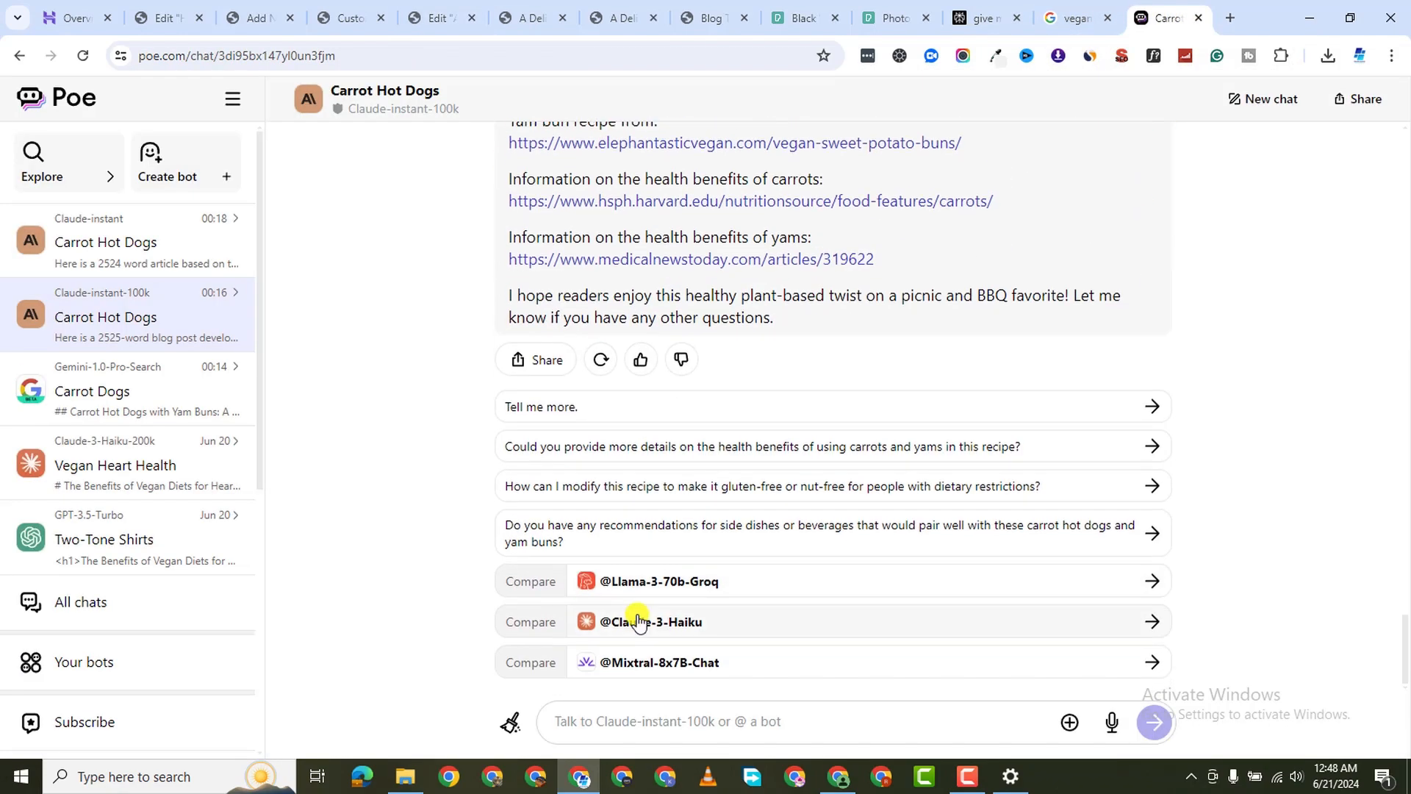
{"action": "left_click", "coordinate": [658, 721]}
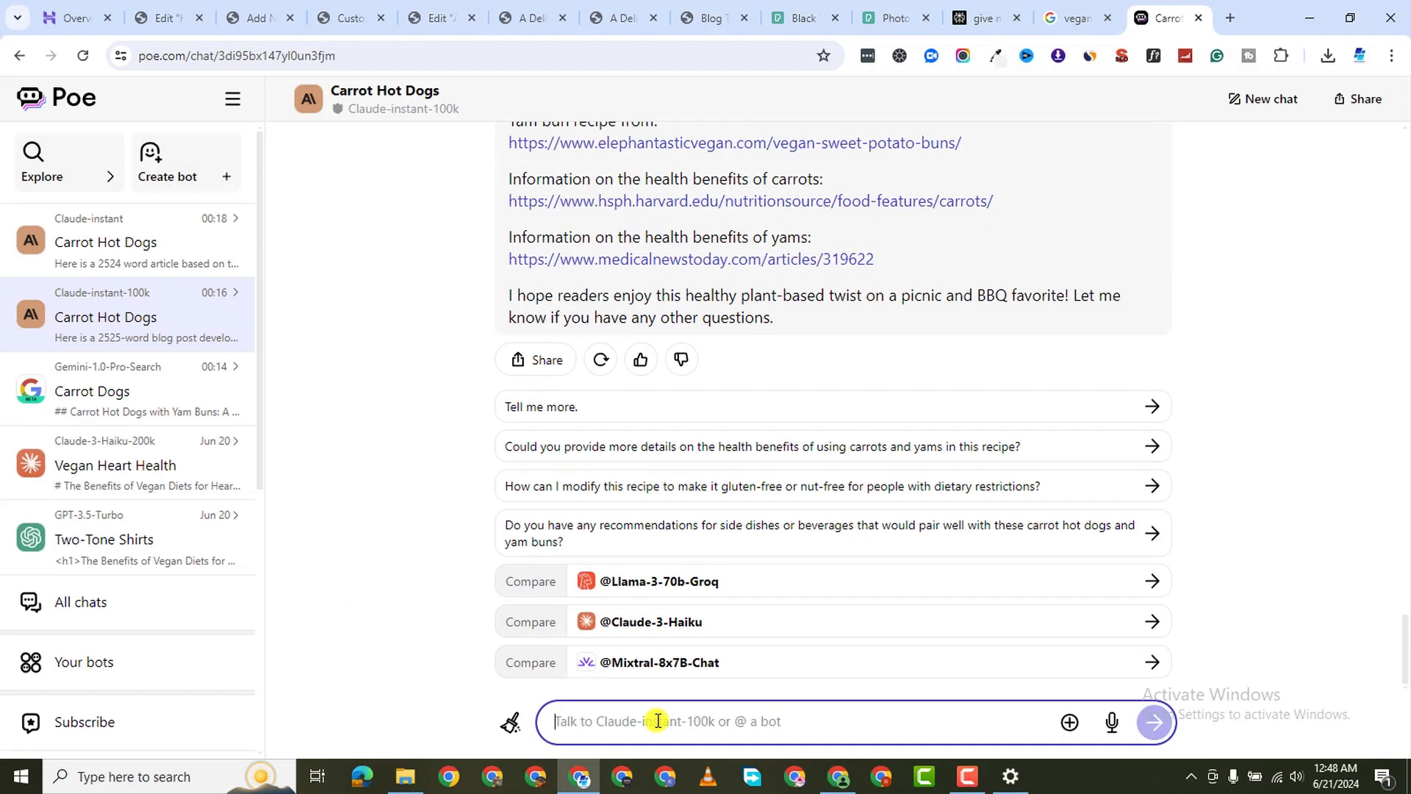
{"action": "type", "text": "W"}
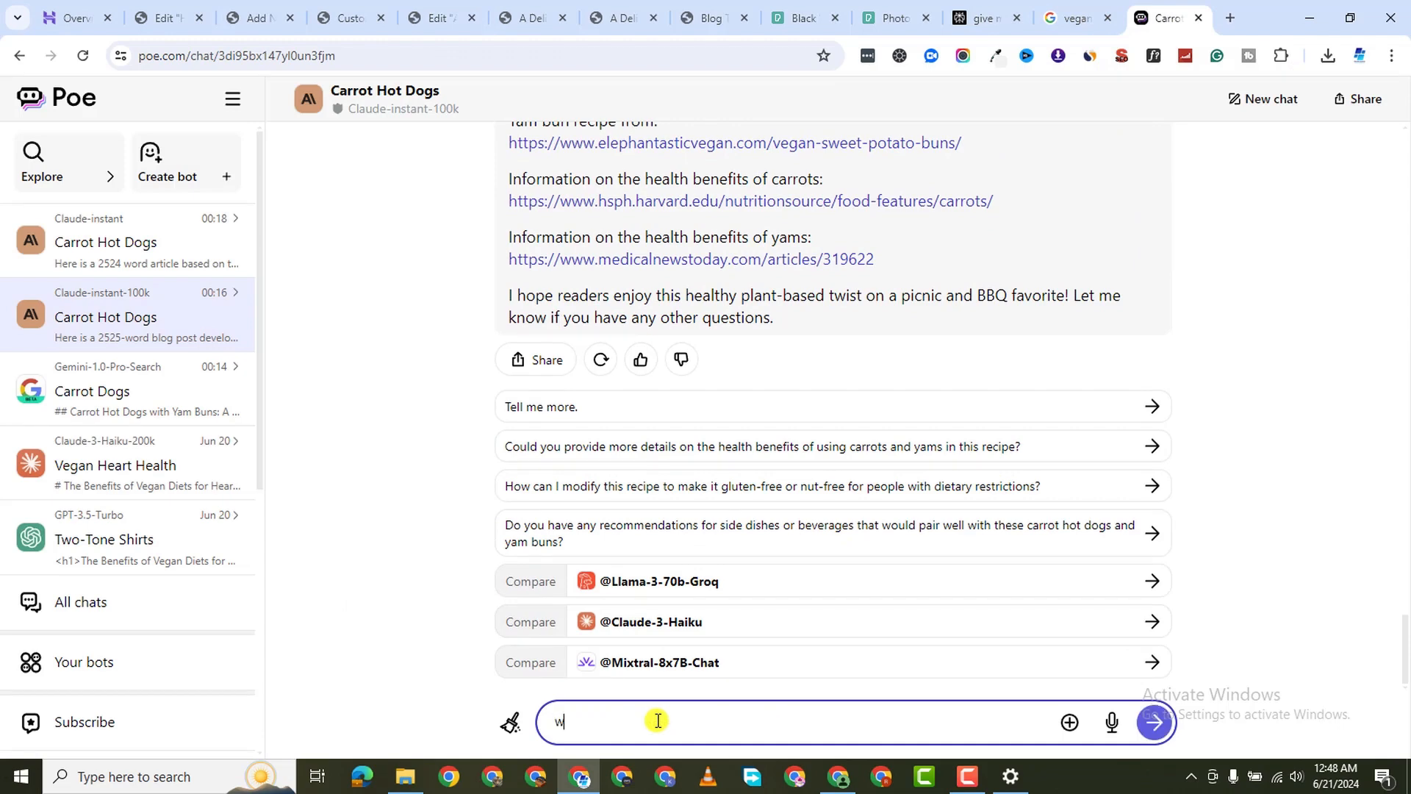
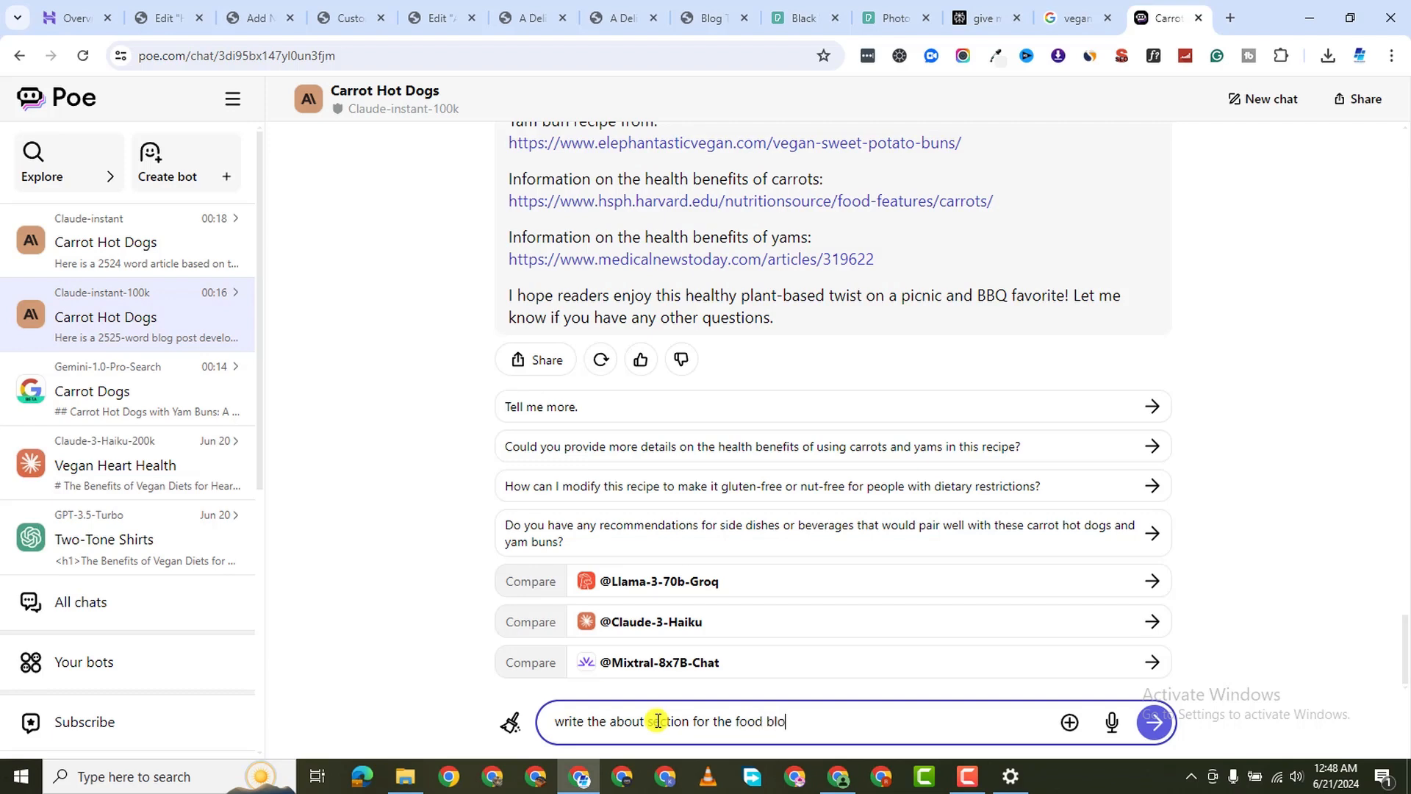
Send Poe the food-blogger About request, copy the reply text, and close the blog post tab
{"action": "key", "text": "Return"}
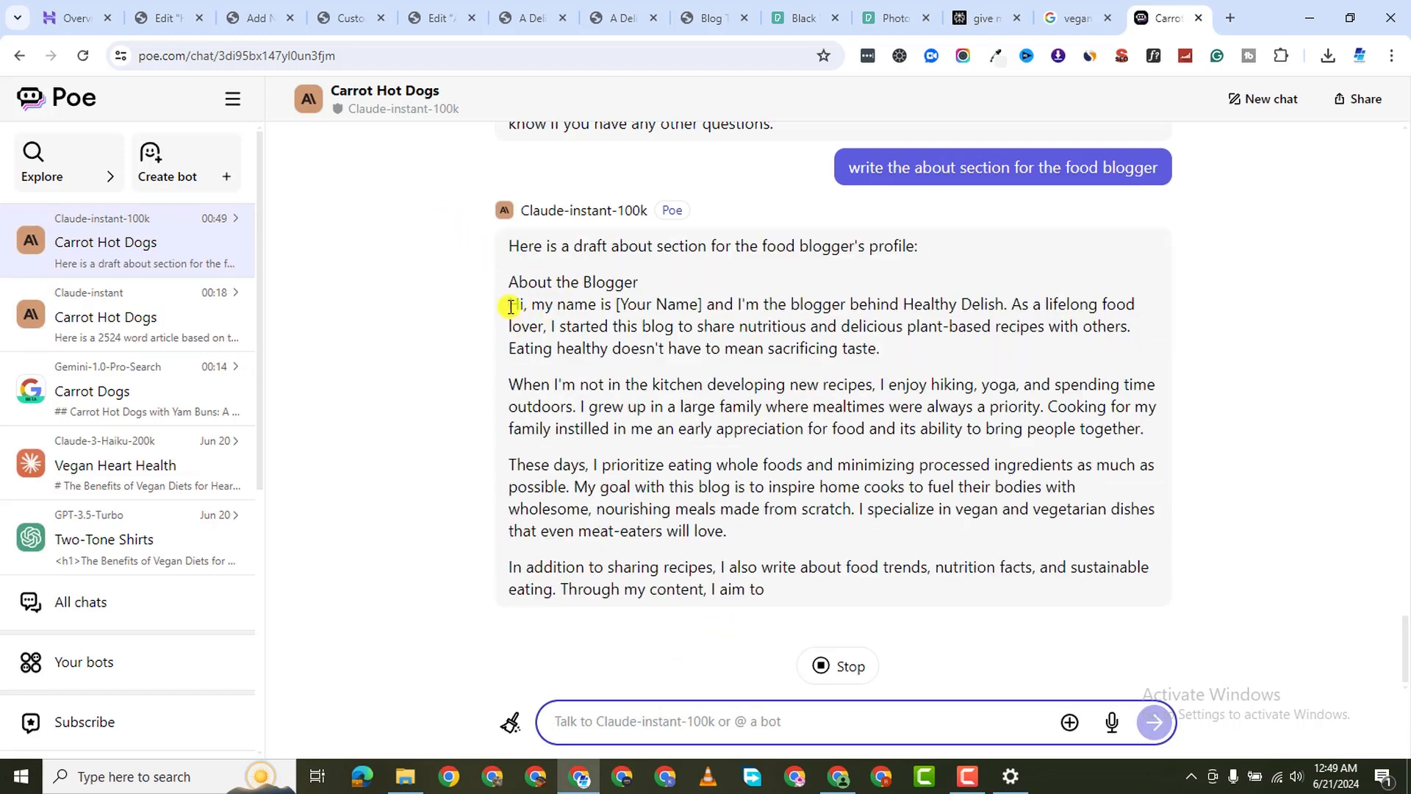
{"action": "left_click_drag", "start_coordinate": [510, 305], "coordinate": [1013, 569]}
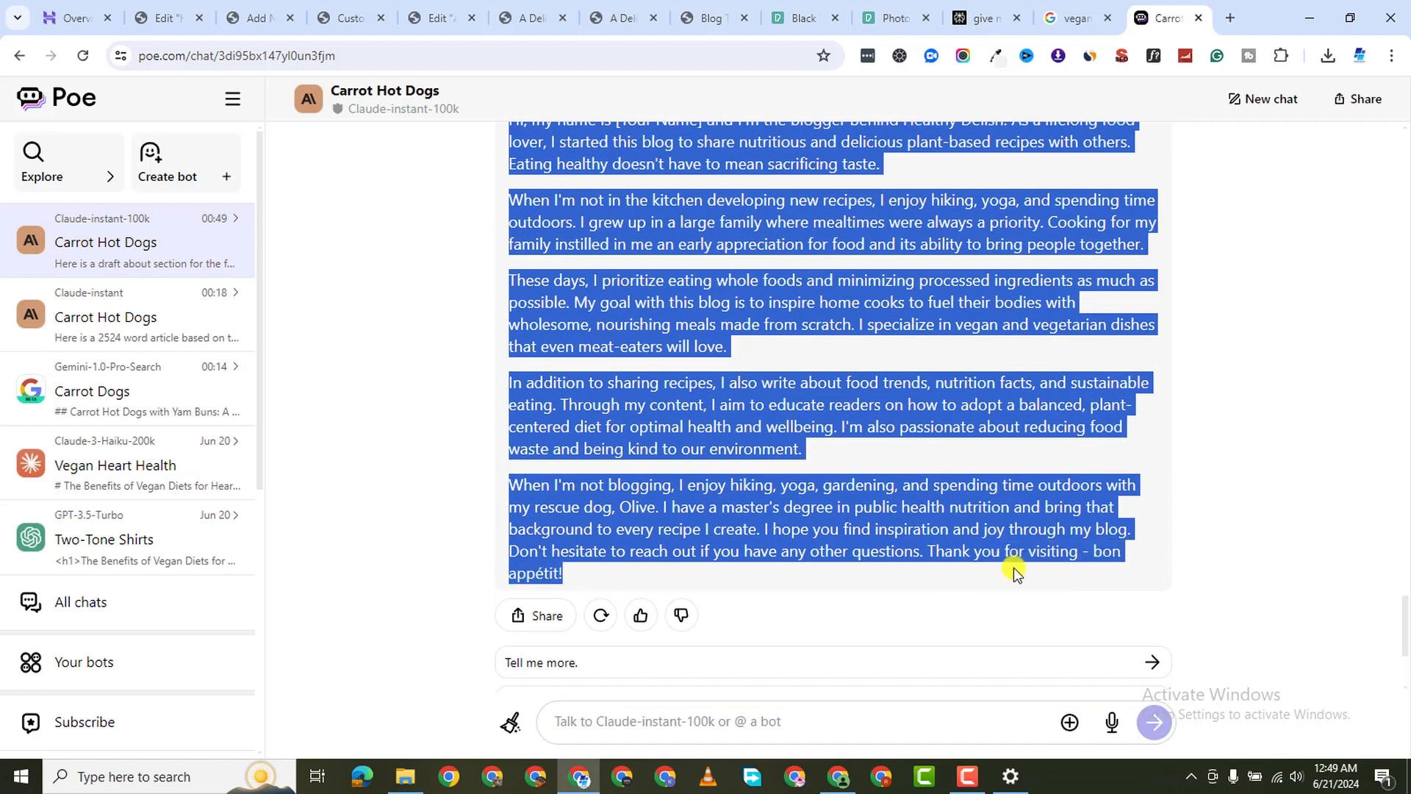
{"action": "right_click", "coordinate": [756, 273]}
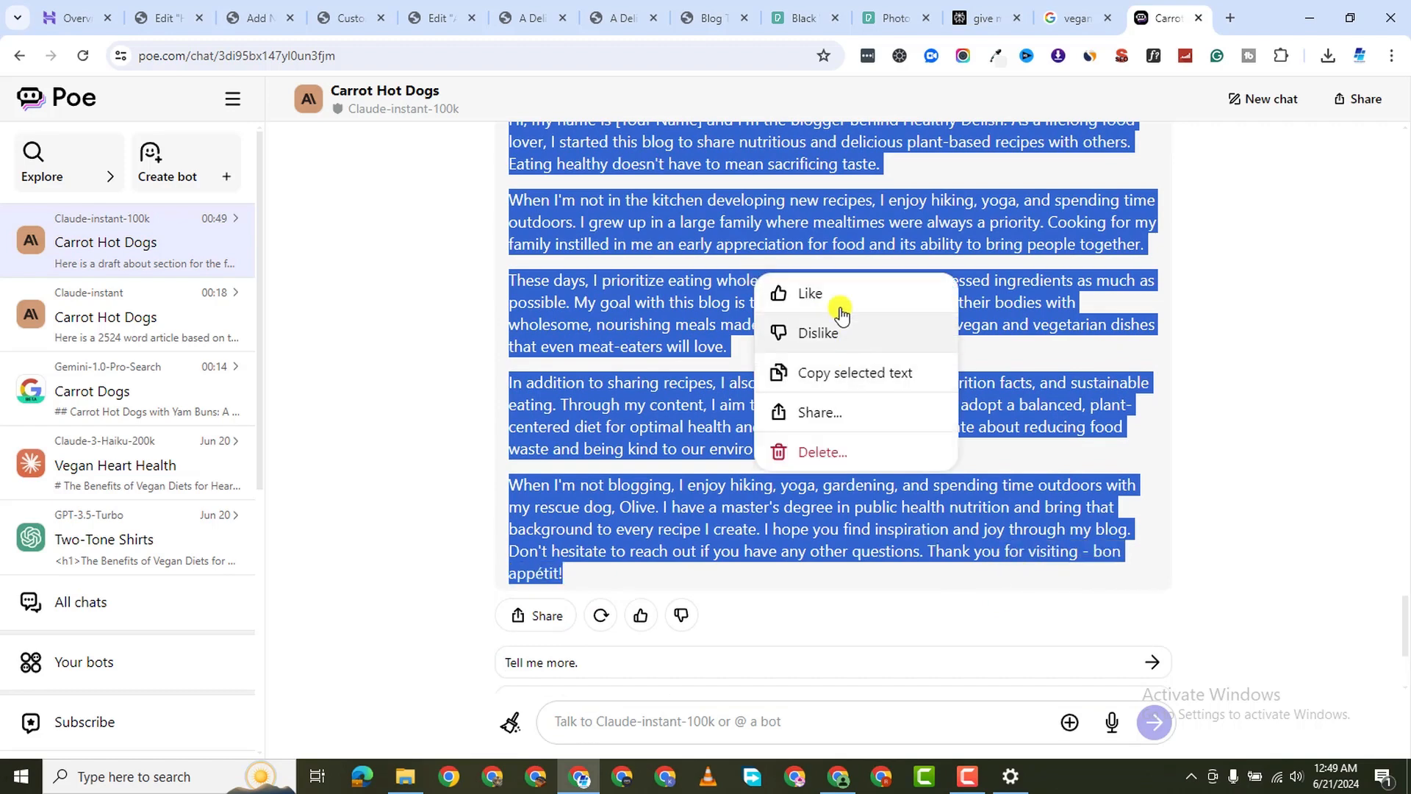
{"action": "left_click", "coordinate": [842, 375]}
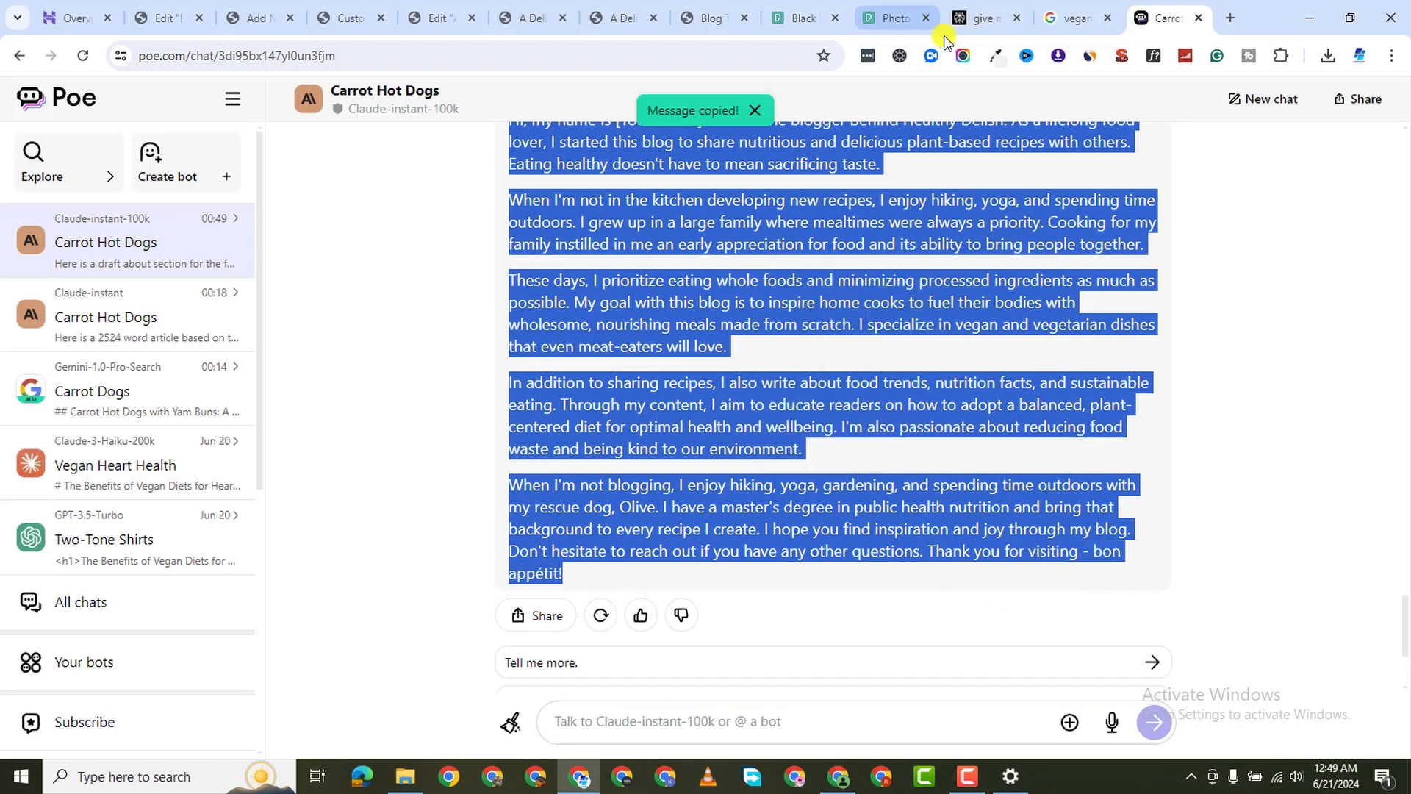
{"action": "left_click", "coordinate": [532, 22]}
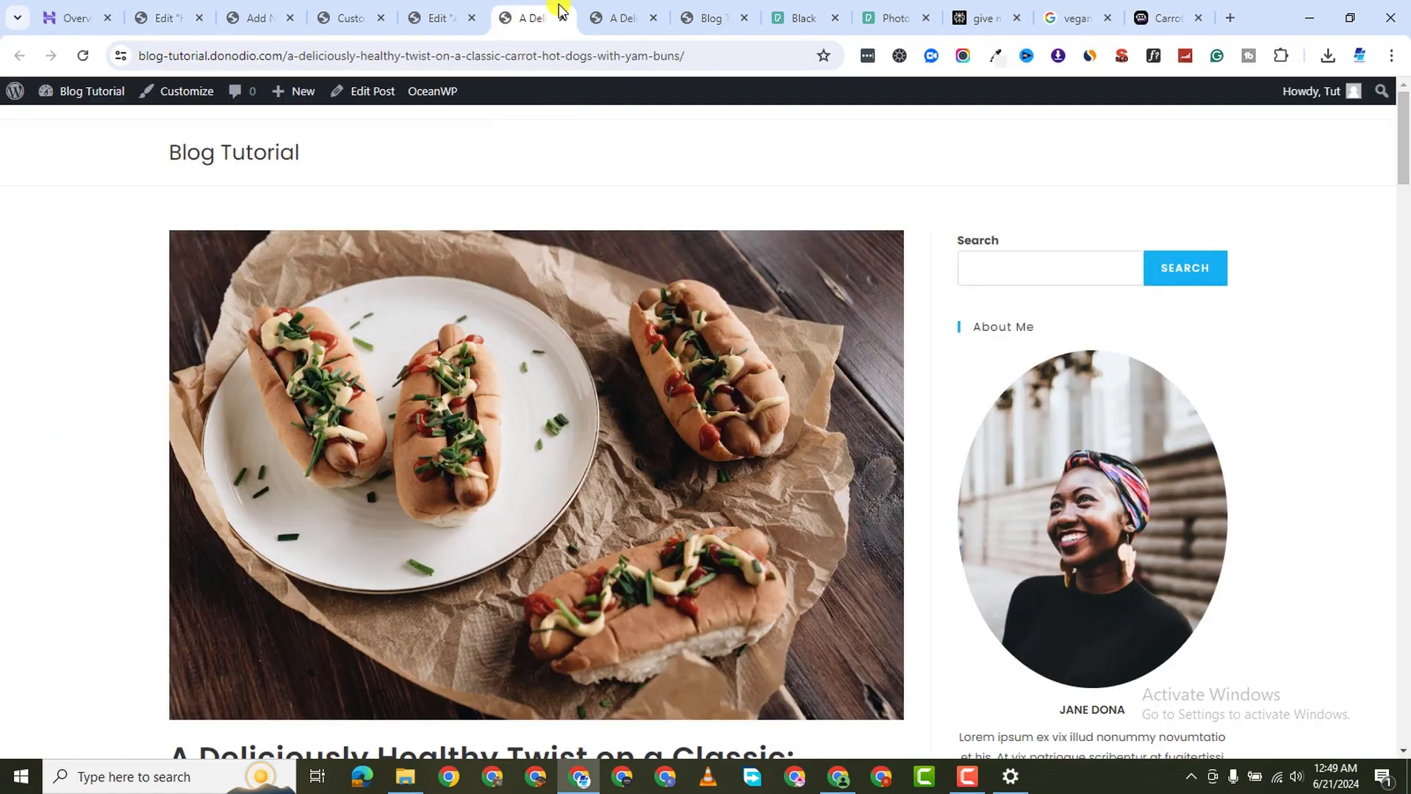
{"action": "key", "text": "ctrl+w"}
Add a Text Editor widget to the left column and paste the About the Blogger text over the lorem placeholder
{"action": "left_click", "coordinate": [456, 19]}
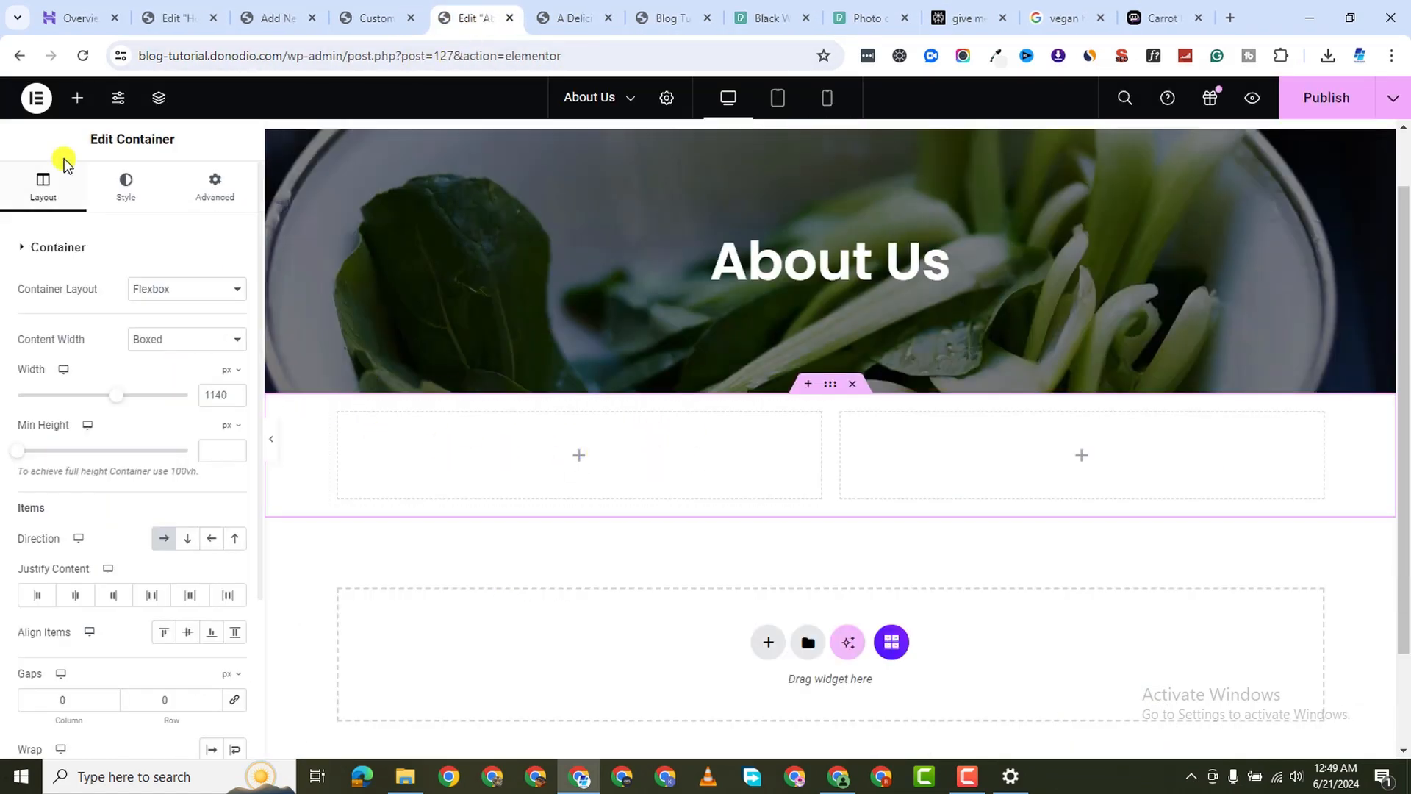
{"action": "left_click", "coordinate": [78, 98]}
{"action": "scroll", "coordinate": [89, 625], "scroll_direction": "down", "scroll_amount": 5}
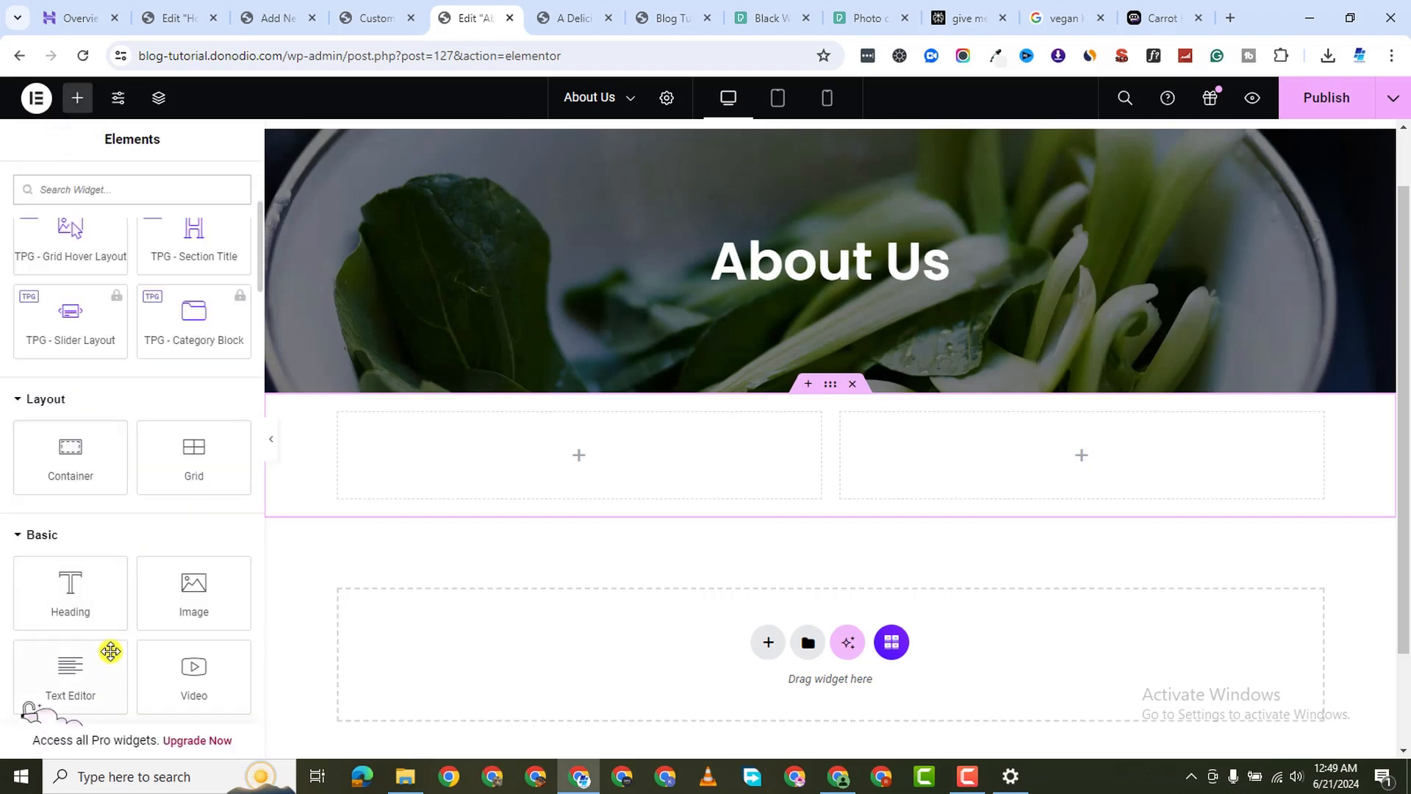
{"action": "left_click_drag", "start_coordinate": [88, 588], "coordinate": [477, 496]}
{"action": "triple_click", "coordinate": [117, 425]}
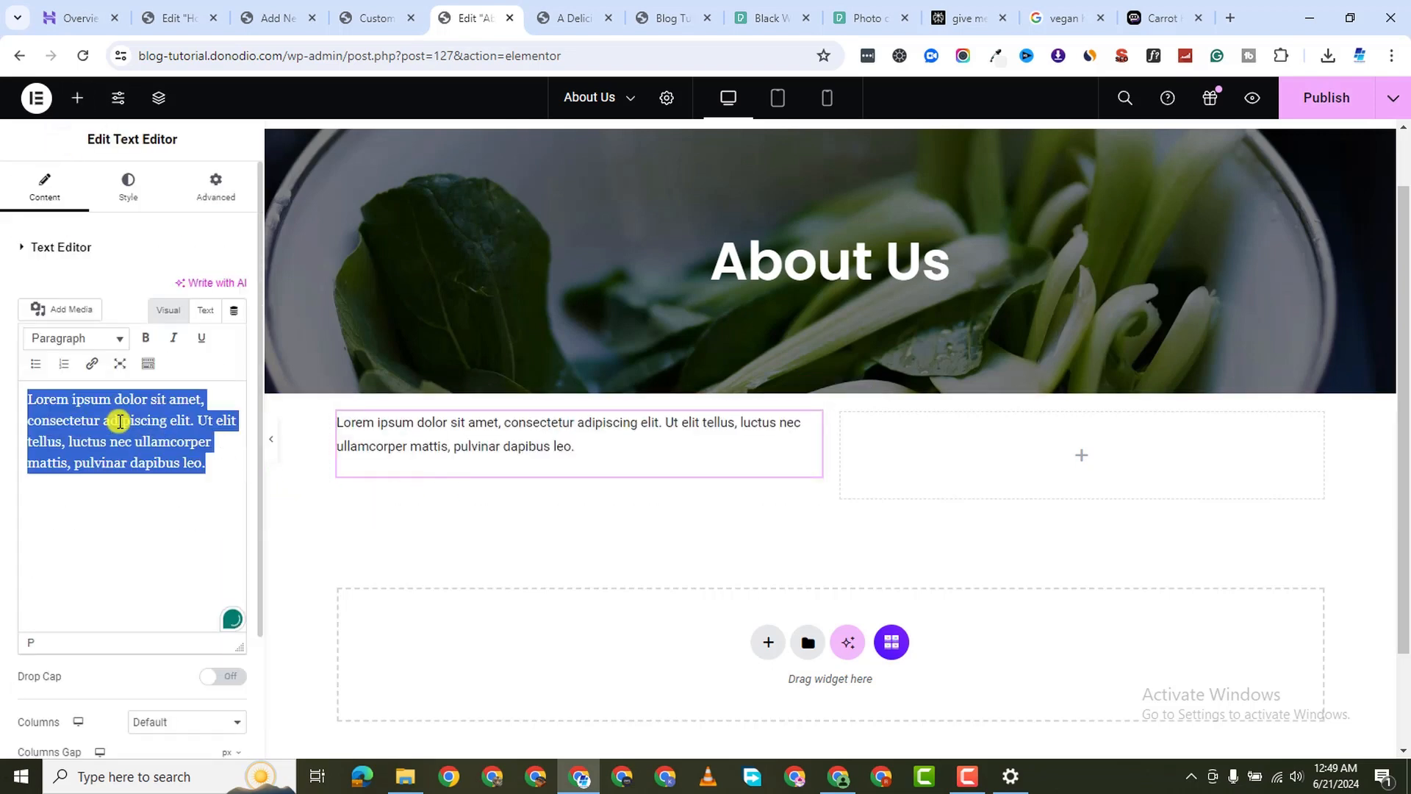
{"action": "right_click", "coordinate": [117, 425]}
{"action": "left_click", "coordinate": [225, 198]}
{"action": "scroll", "coordinate": [662, 526], "scroll_direction": "down", "scroll_amount": 8}
{"action": "scroll", "coordinate": [666, 514], "scroll_direction": "up", "scroll_amount": 5}
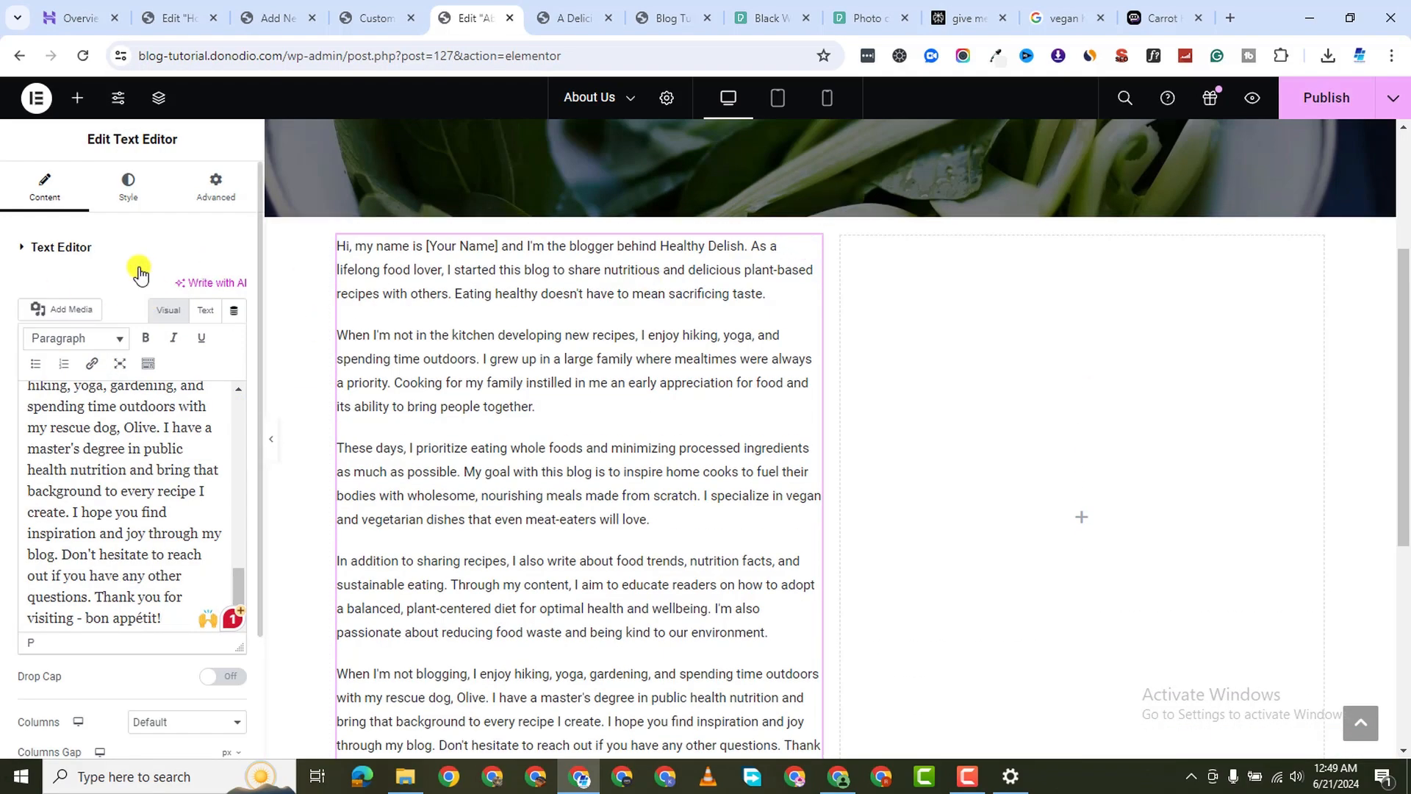
{"action": "left_click", "coordinate": [131, 188]}
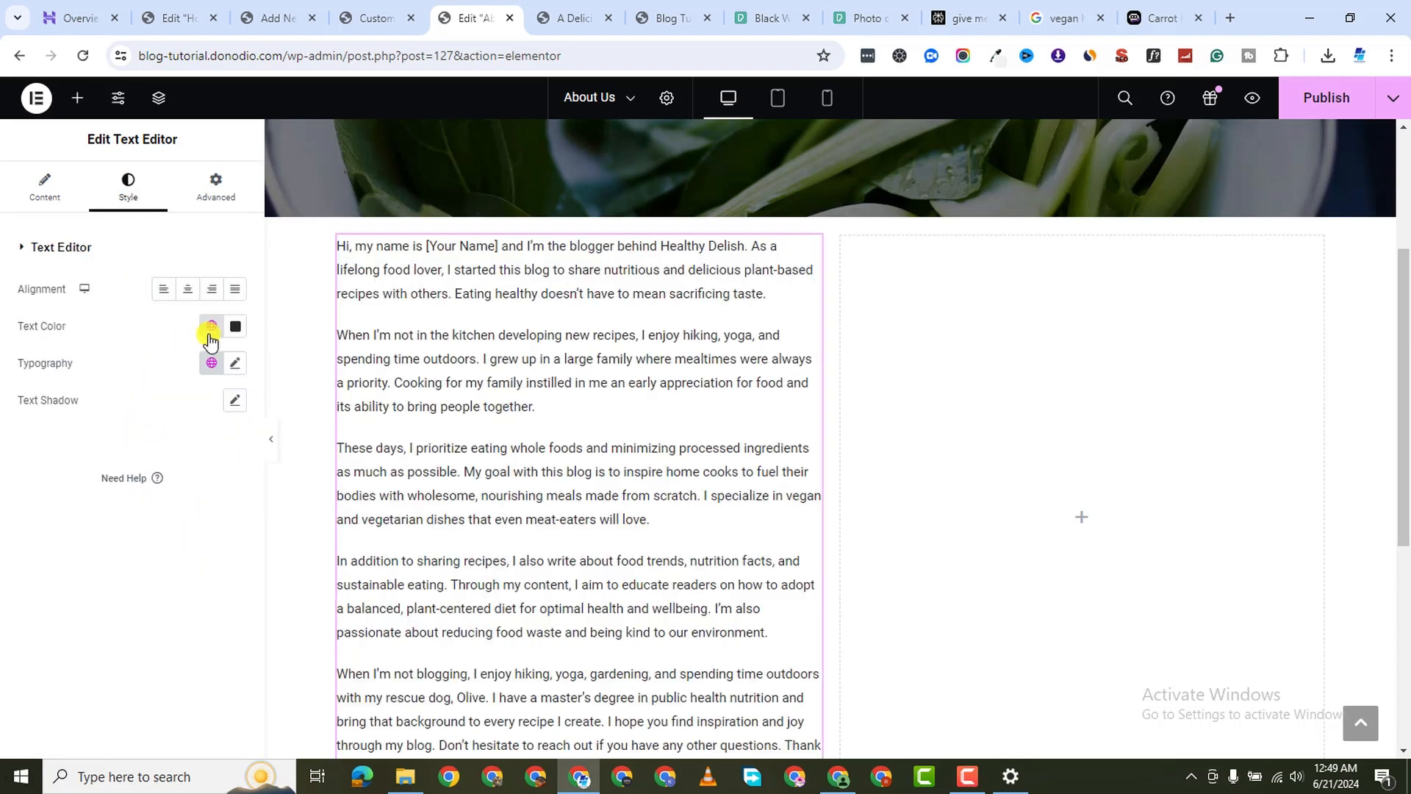
In the text's Typography, choose Poppins as the family and raise the line height to 35 px
{"action": "left_click", "coordinate": [235, 364]}
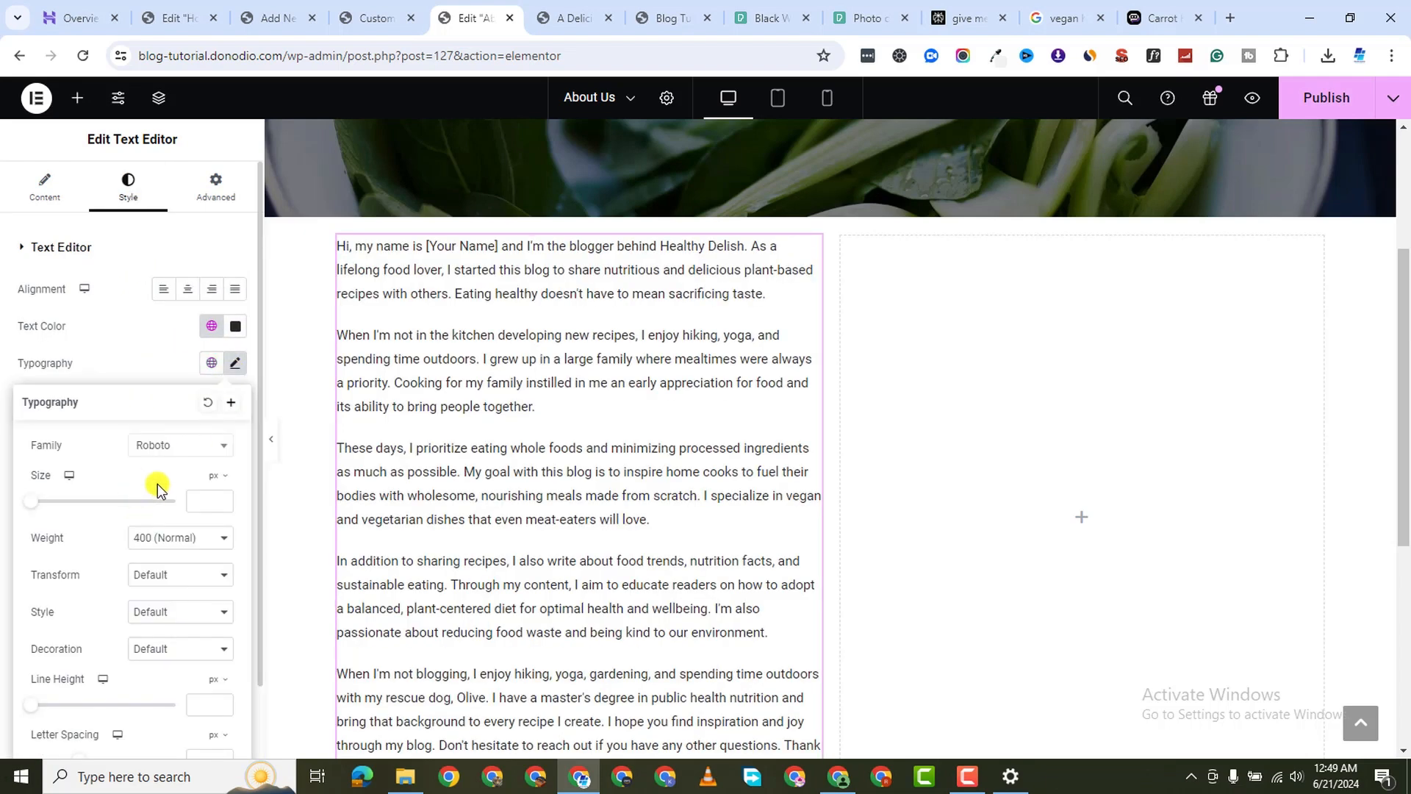
{"action": "left_click", "coordinate": [157, 447]}
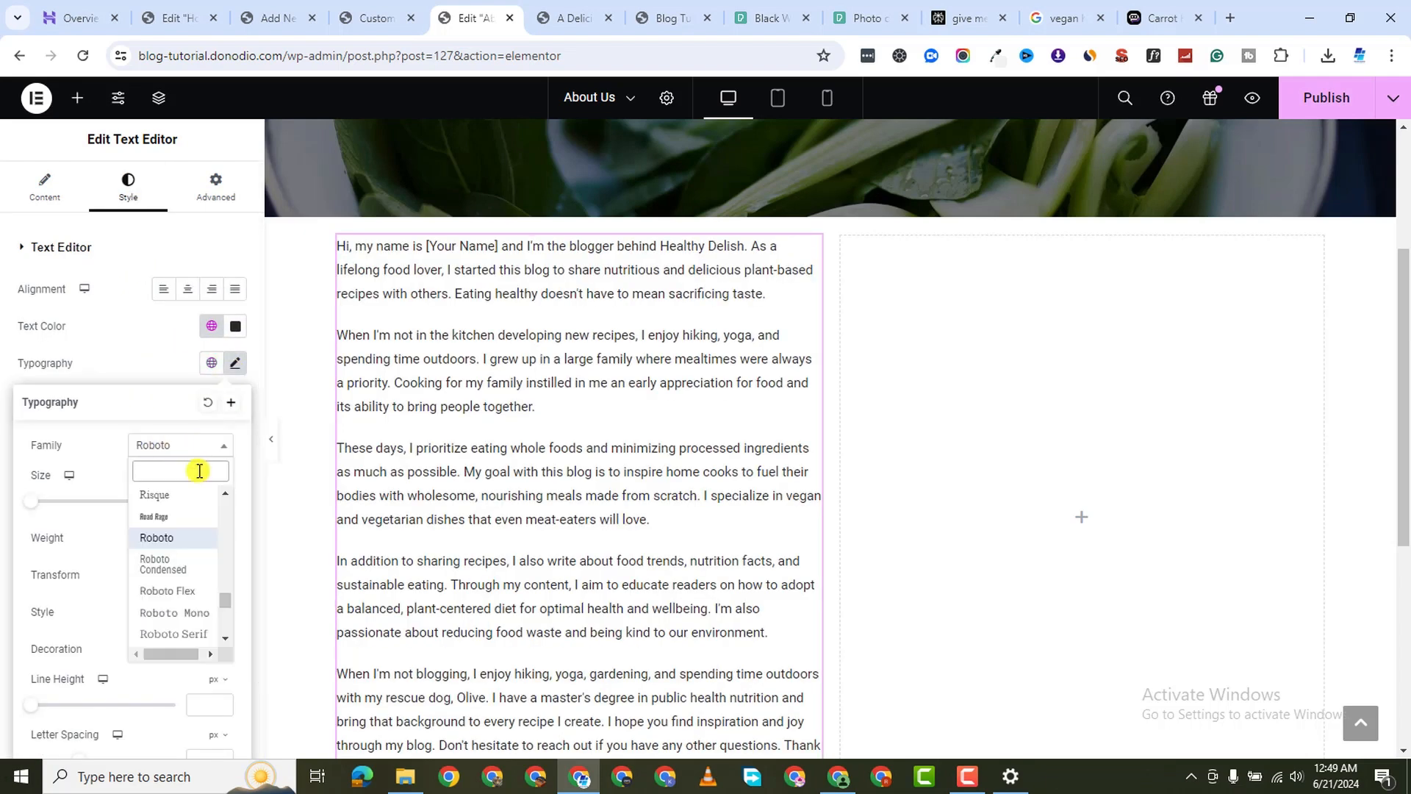
{"action": "type", "text": "popp"}
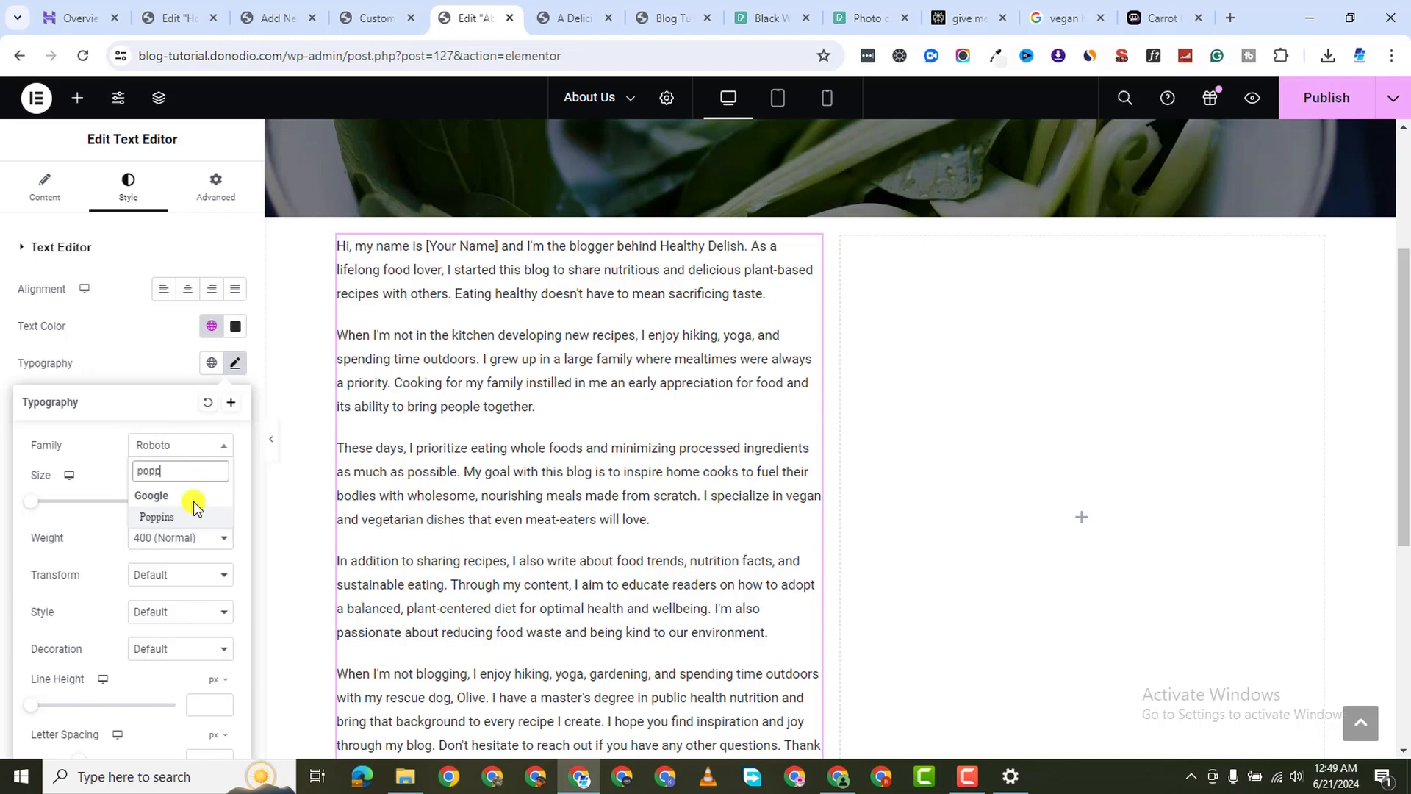
{"action": "left_click", "coordinate": [190, 518]}
{"action": "scroll", "coordinate": [261, 466], "scroll_direction": "down", "scroll_amount": 1}
{"action": "scroll", "coordinate": [372, 473], "scroll_direction": "down", "scroll_amount": 1}
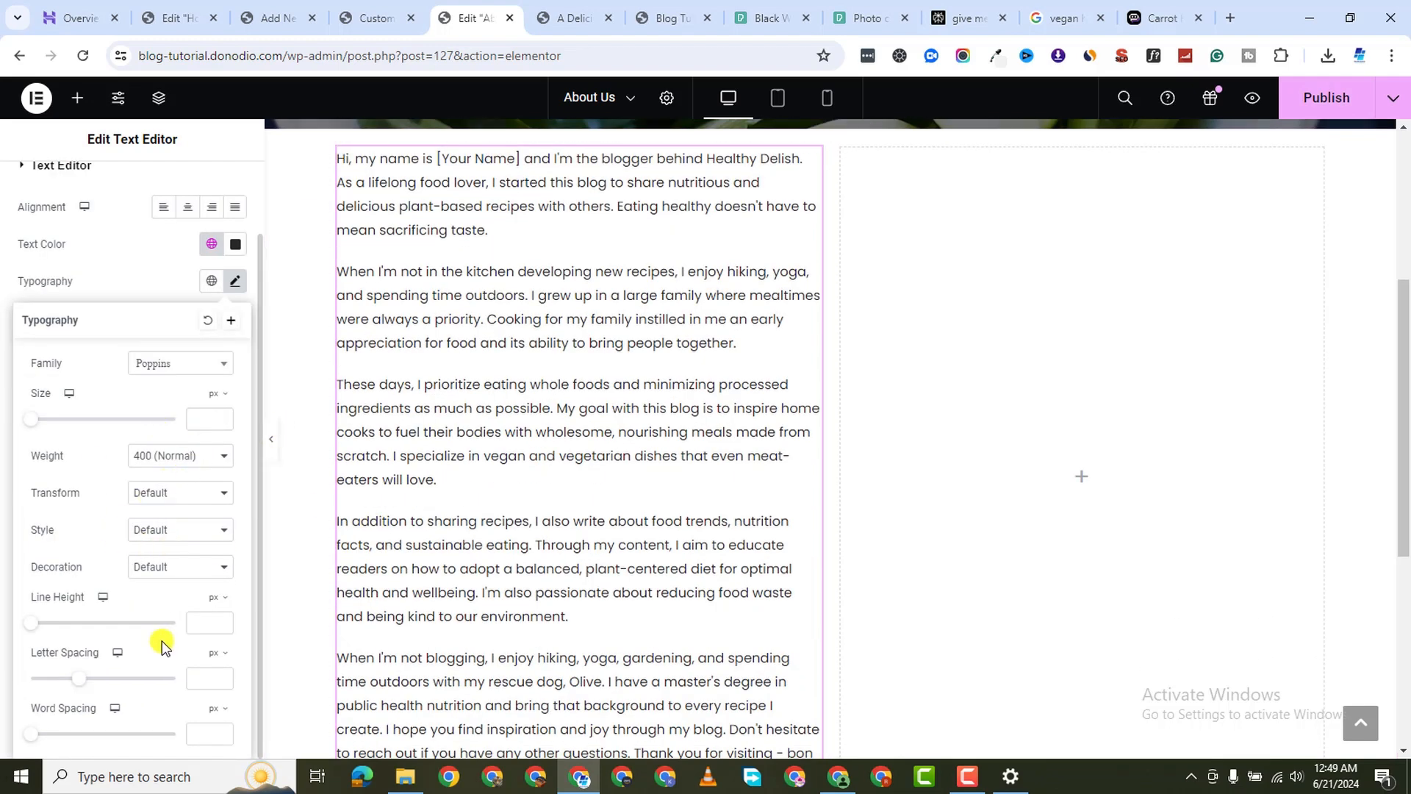
{"action": "left_click_drag", "start_coordinate": [34, 624], "coordinate": [80, 634]}
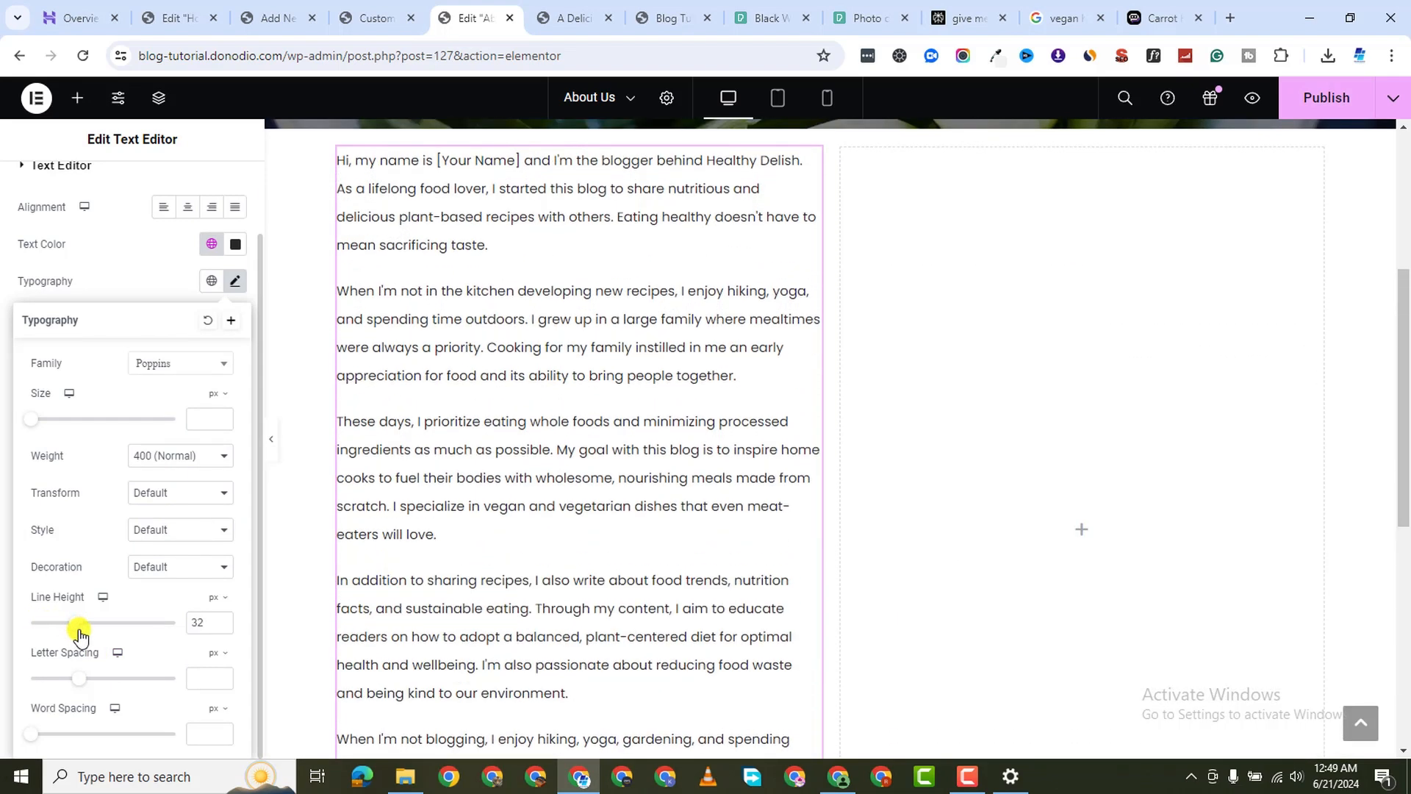
{"action": "left_click", "coordinate": [225, 616]}
{"action": "left_click", "coordinate": [225, 616]}
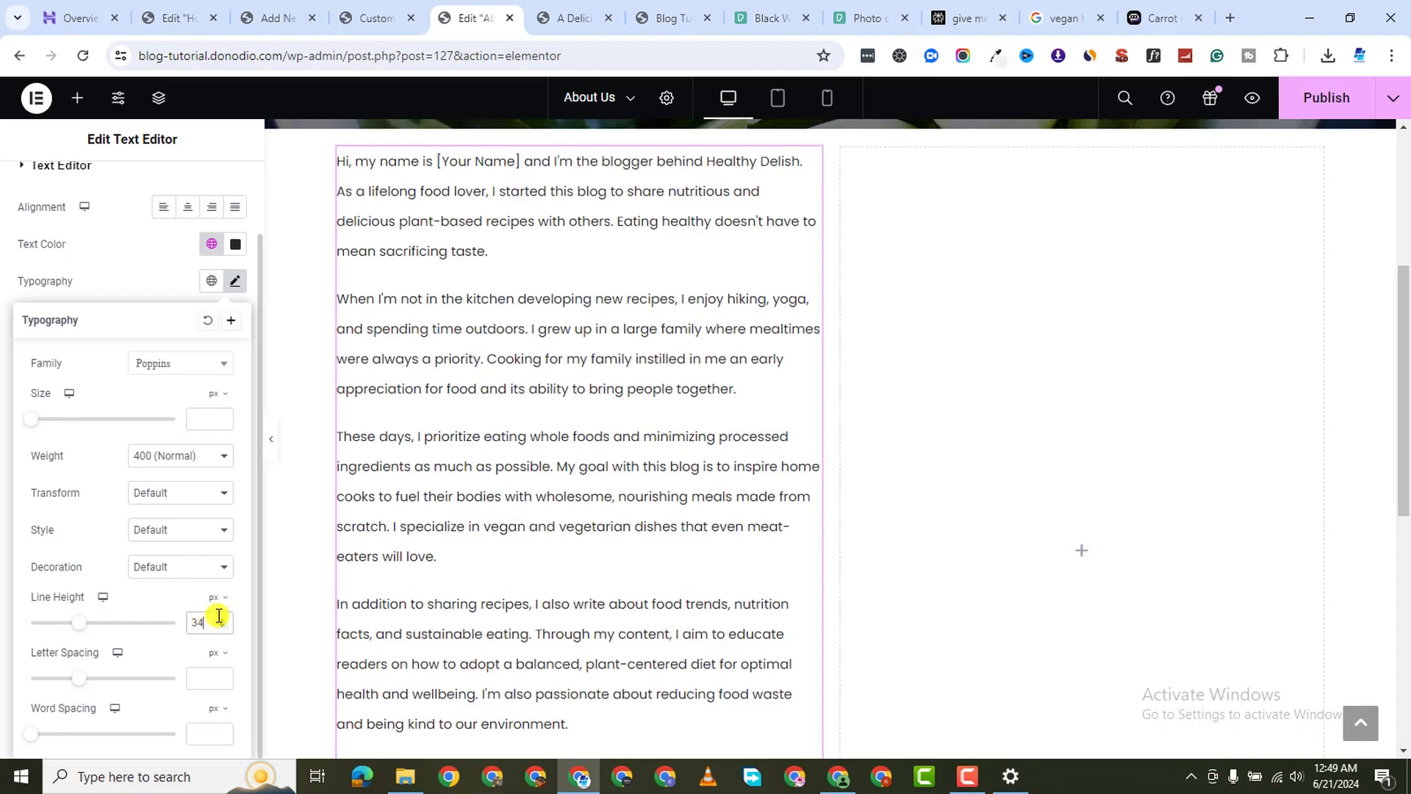
{"action": "left_click", "coordinate": [225, 616]}
{"action": "scroll", "coordinate": [492, 570], "scroll_direction": "down", "scroll_amount": 8}
{"action": "scroll", "coordinate": [561, 495], "scroll_direction": "up", "scroll_amount": 10}
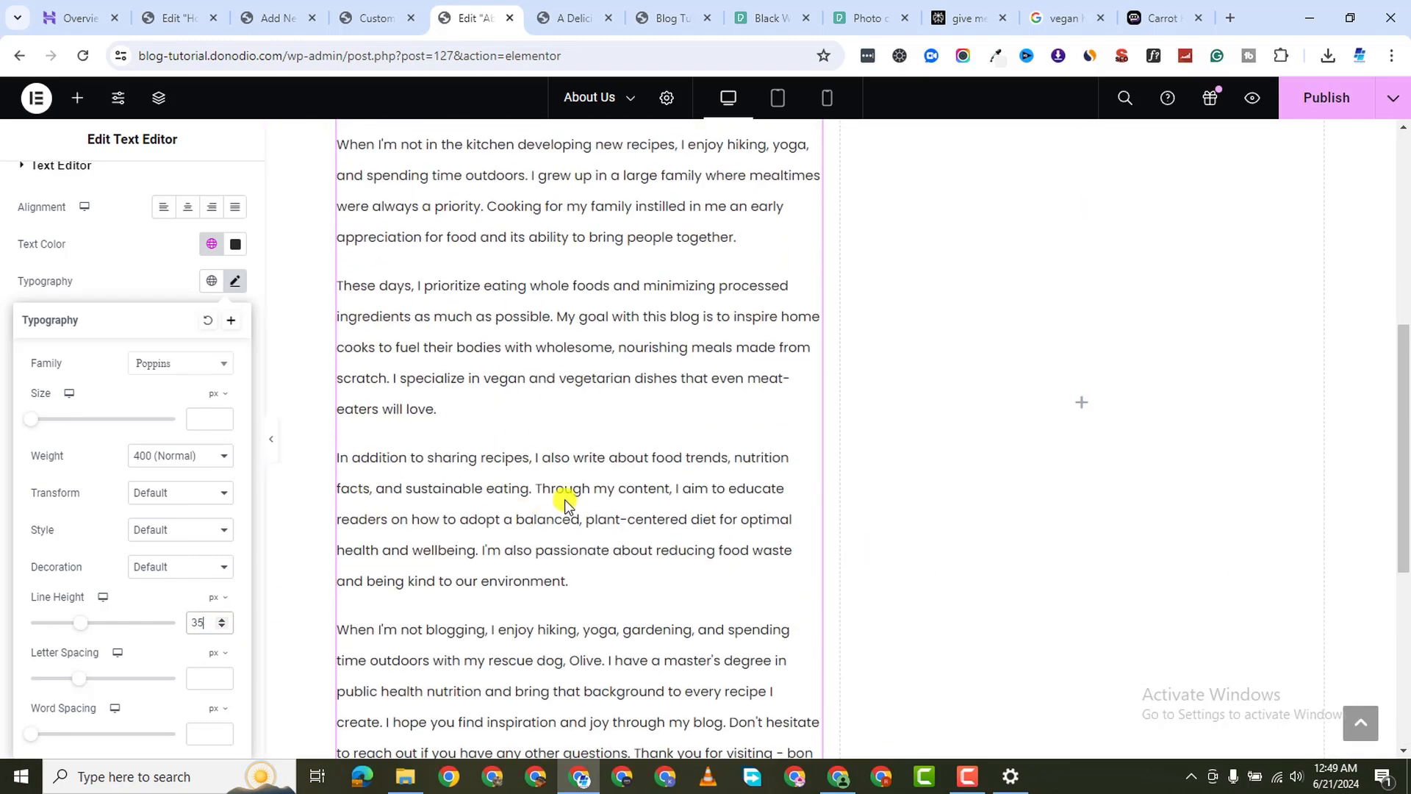
{"action": "scroll", "coordinate": [566, 497], "scroll_direction": "down", "scroll_amount": 7}
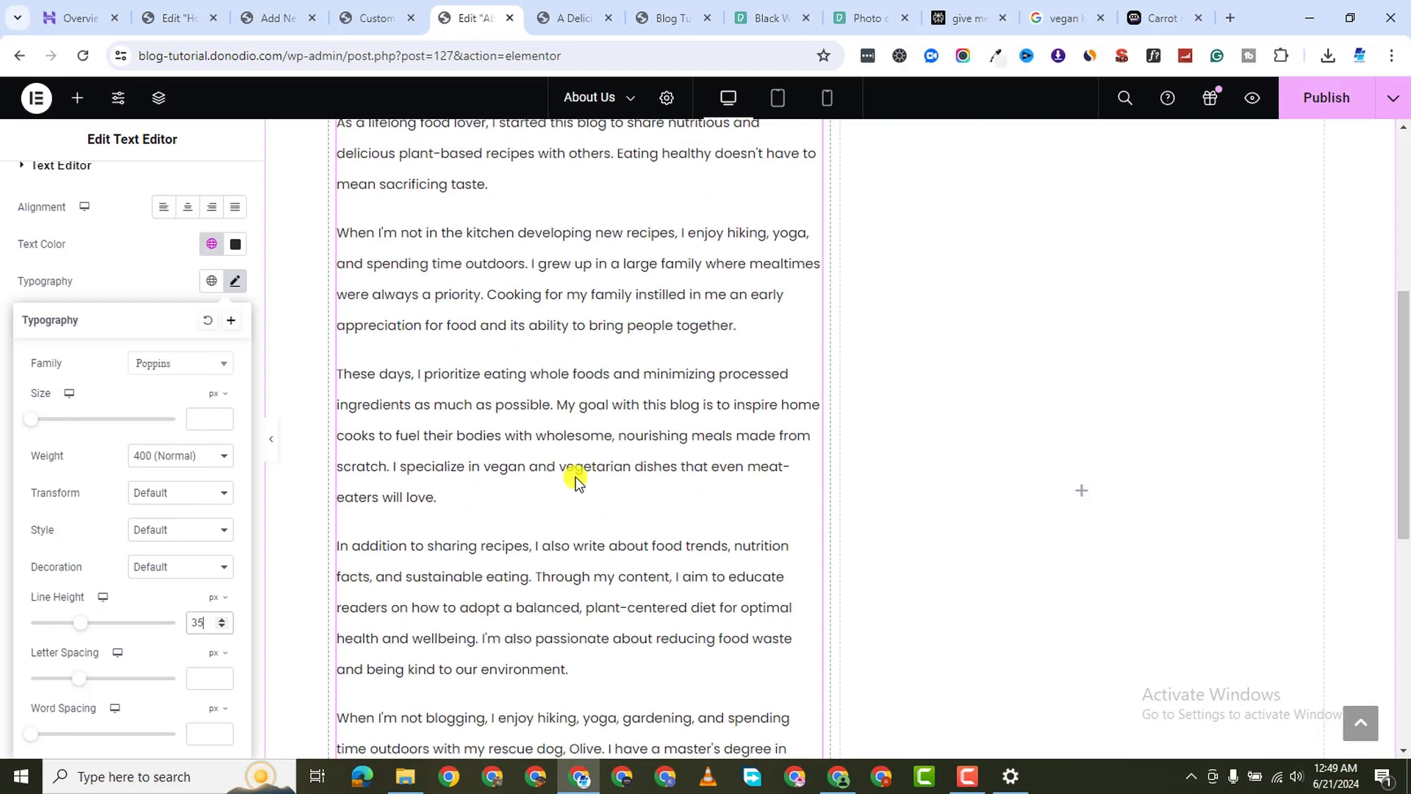
{"action": "scroll", "coordinate": [572, 480], "scroll_direction": "up", "scroll_amount": 6}
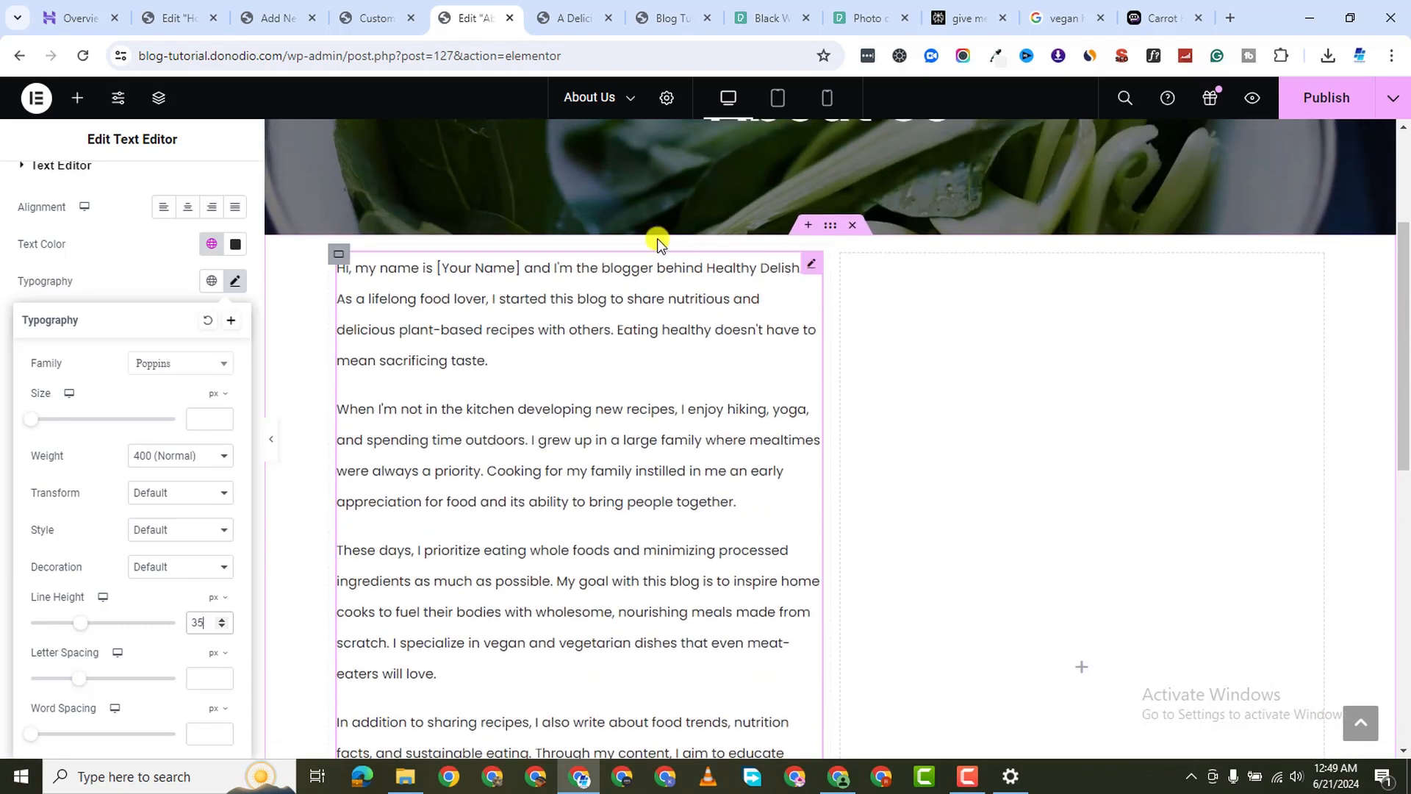
{"action": "left_click", "coordinate": [54, 116]}
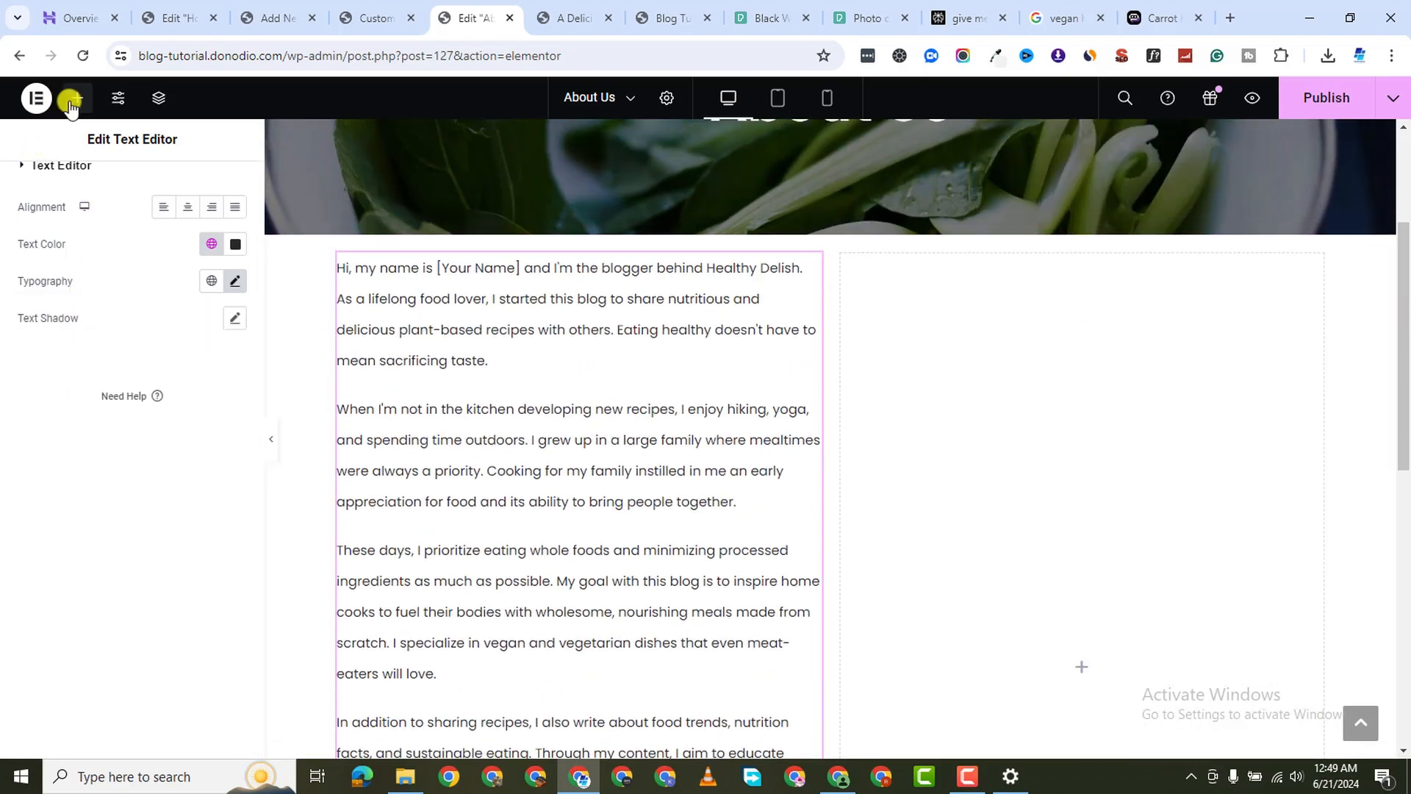
Add an Image widget to the right column showing the pexels-mwabonje-1820919.jpg portrait
{"action": "left_click", "coordinate": [73, 100]}
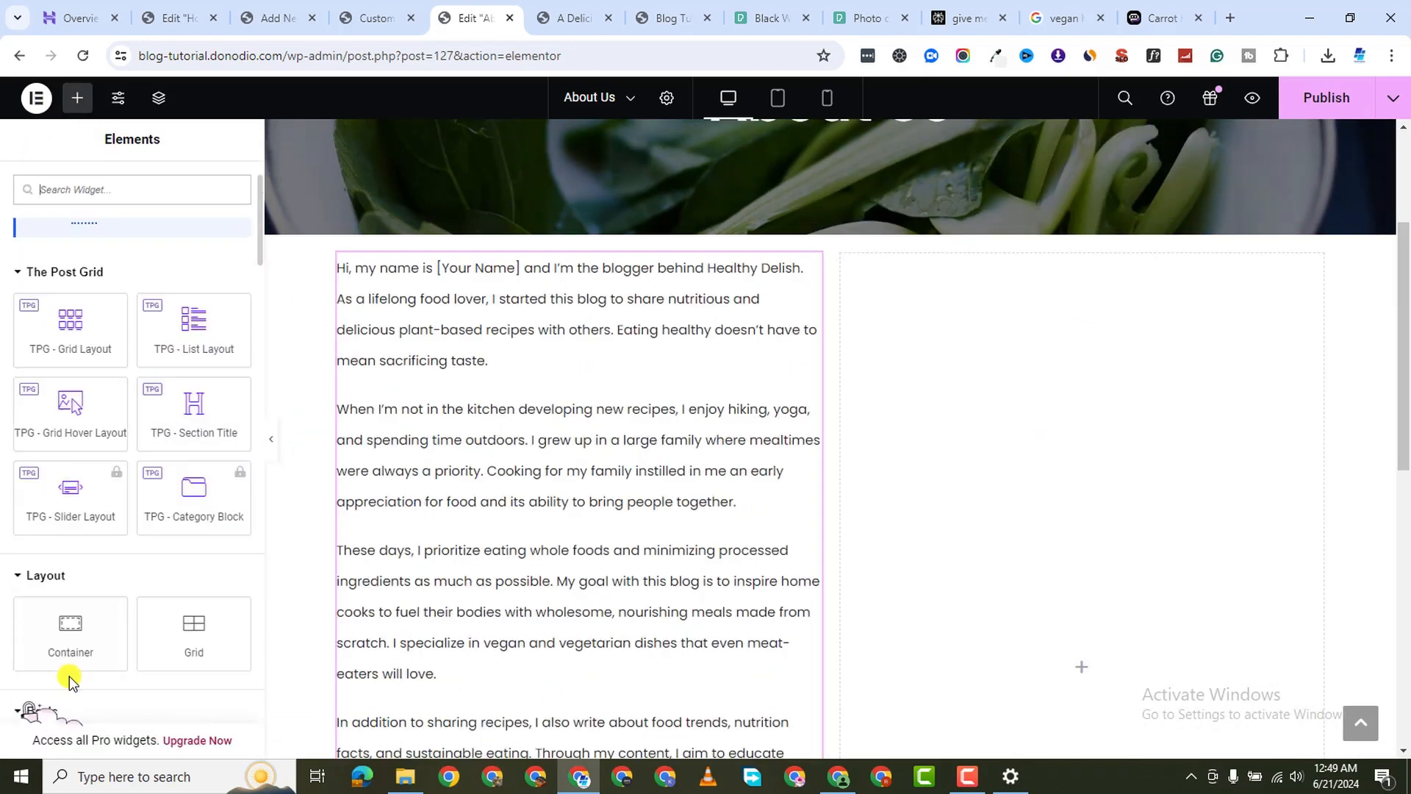
{"action": "scroll", "coordinate": [80, 625], "scroll_direction": "down", "scroll_amount": 1}
{"action": "scroll", "coordinate": [147, 573], "scroll_direction": "down", "scroll_amount": 2}
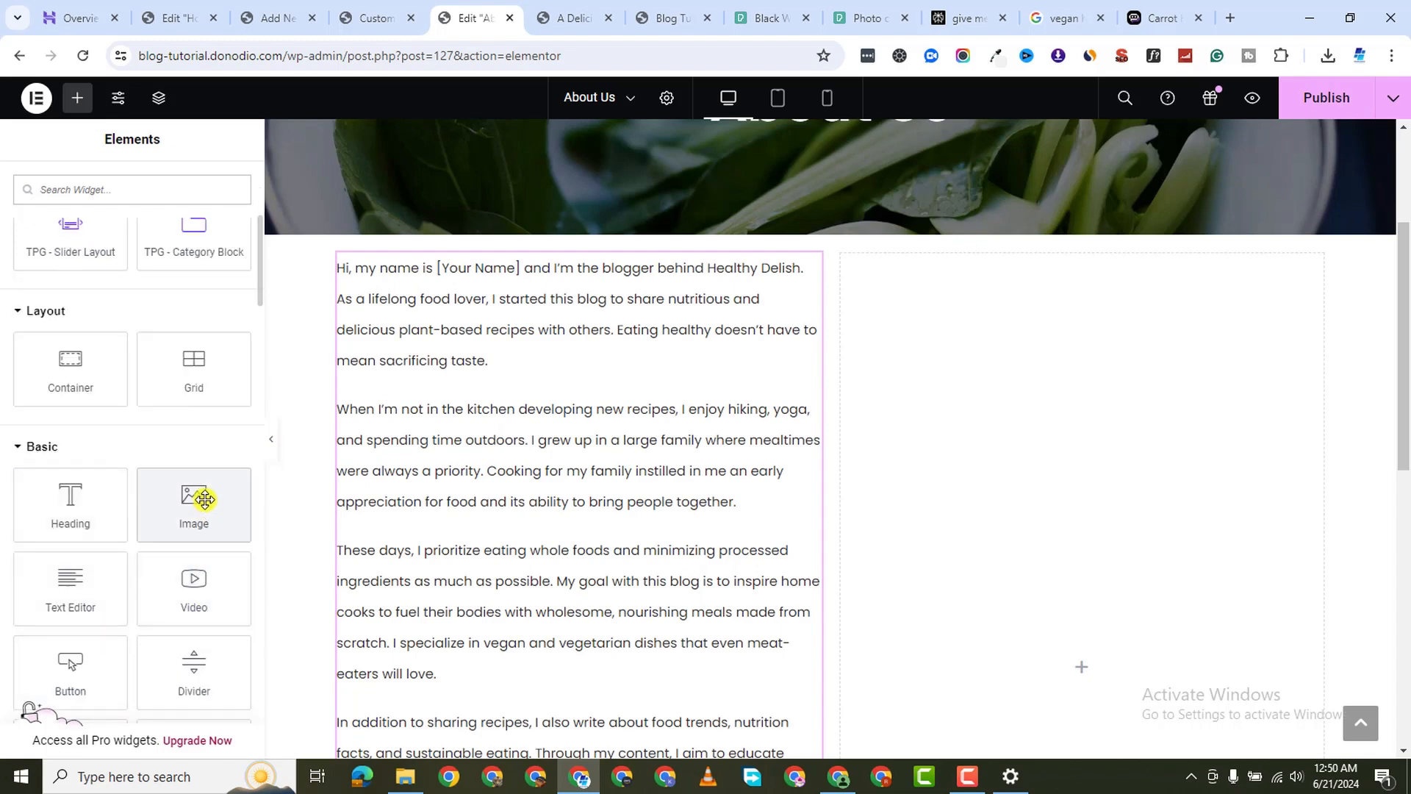
{"action": "left_click_drag", "start_coordinate": [204, 500], "coordinate": [1135, 445]}
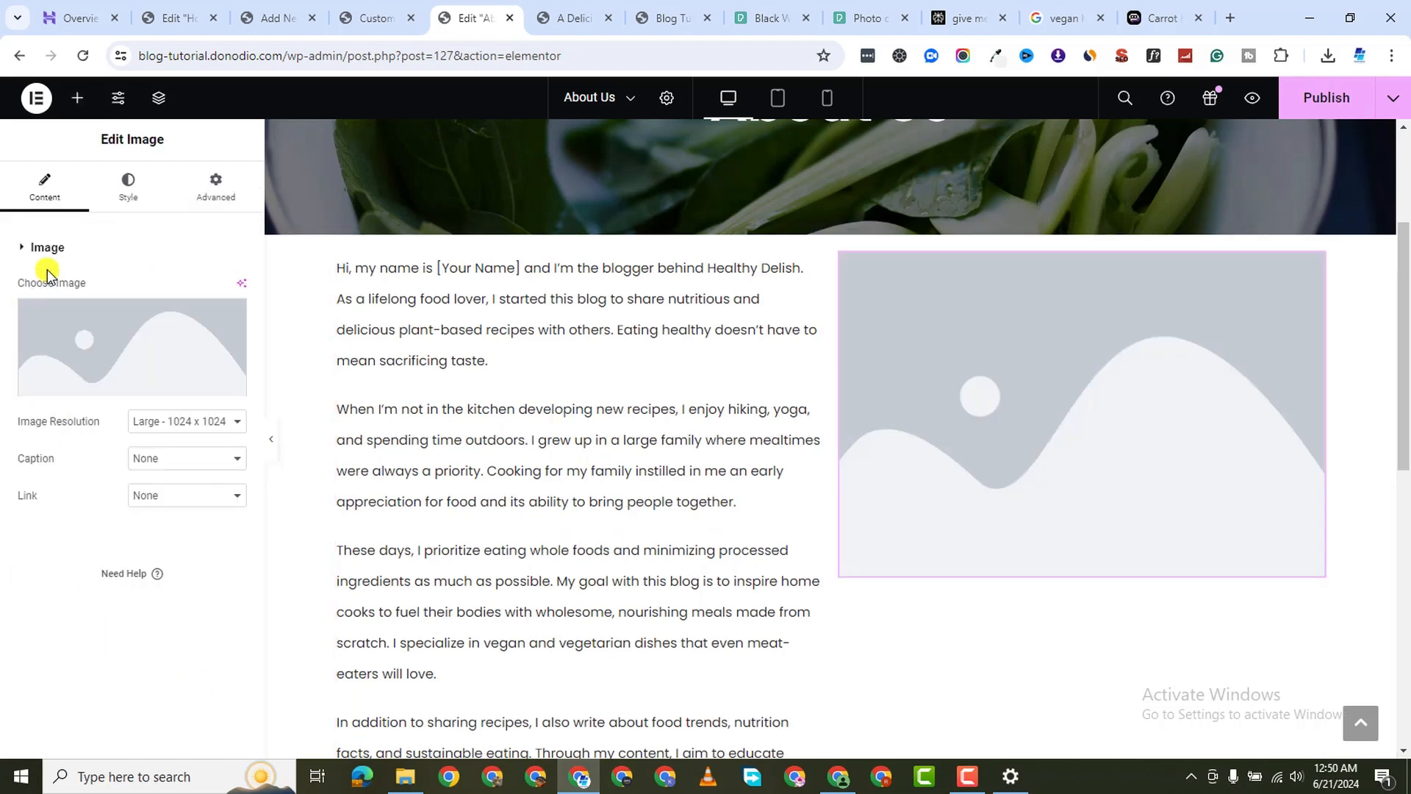
{"action": "left_click", "coordinate": [120, 335]}
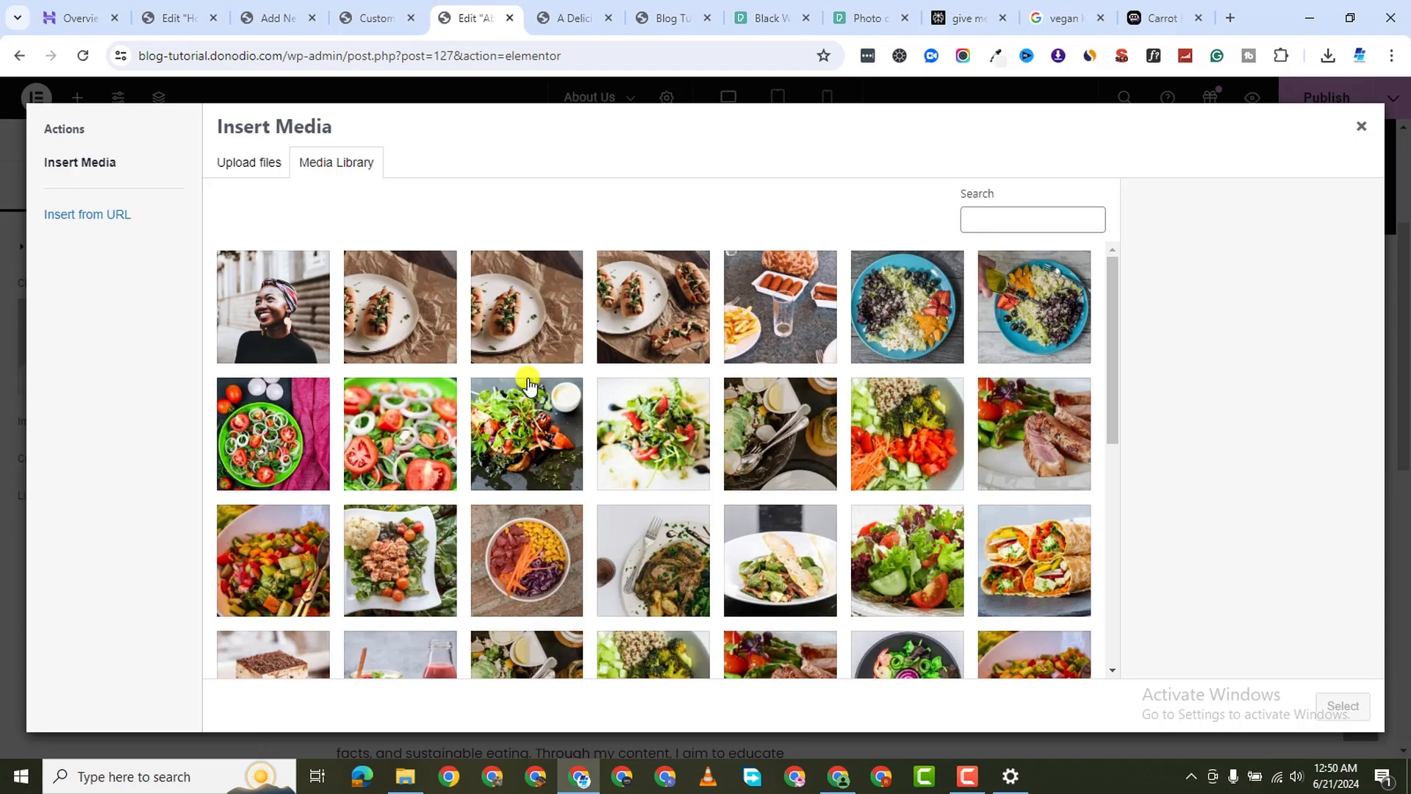
{"action": "left_click", "coordinate": [245, 305]}
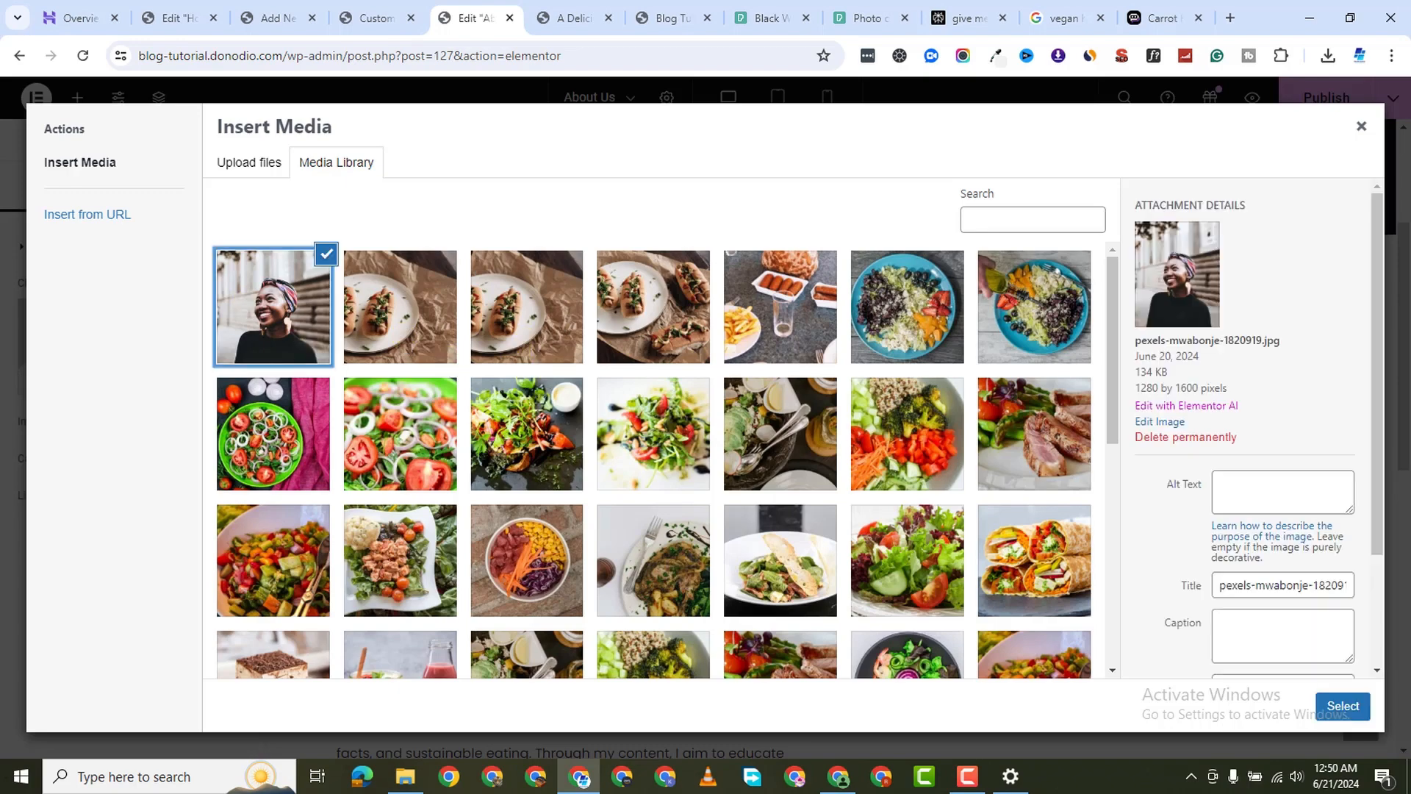
{"action": "left_click", "coordinate": [1343, 706]}
Publish the About Us page and open its preview
{"action": "scroll", "coordinate": [1166, 573], "scroll_direction": "down", "scroll_amount": 4}
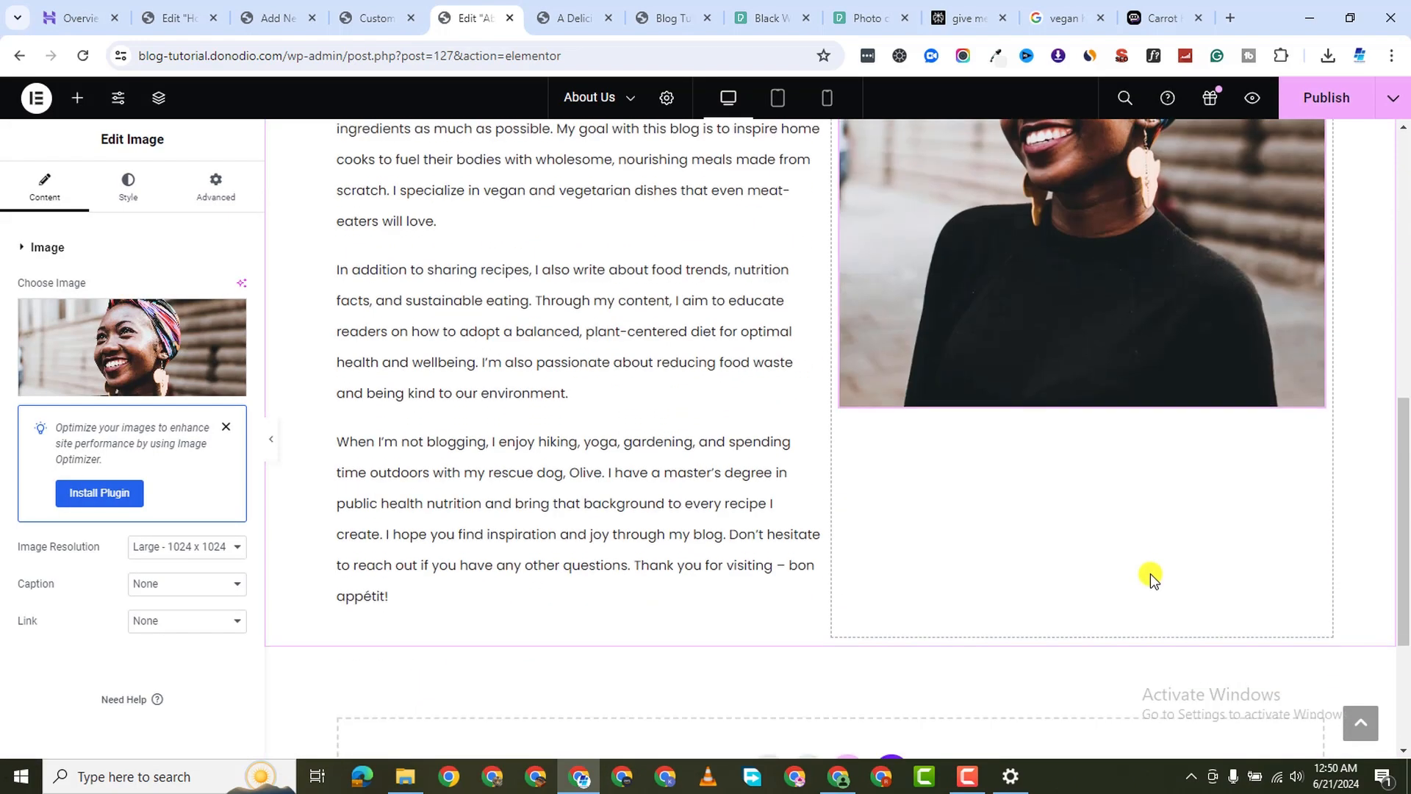
{"action": "scroll", "coordinate": [1150, 573], "scroll_direction": "up", "scroll_amount": 5}
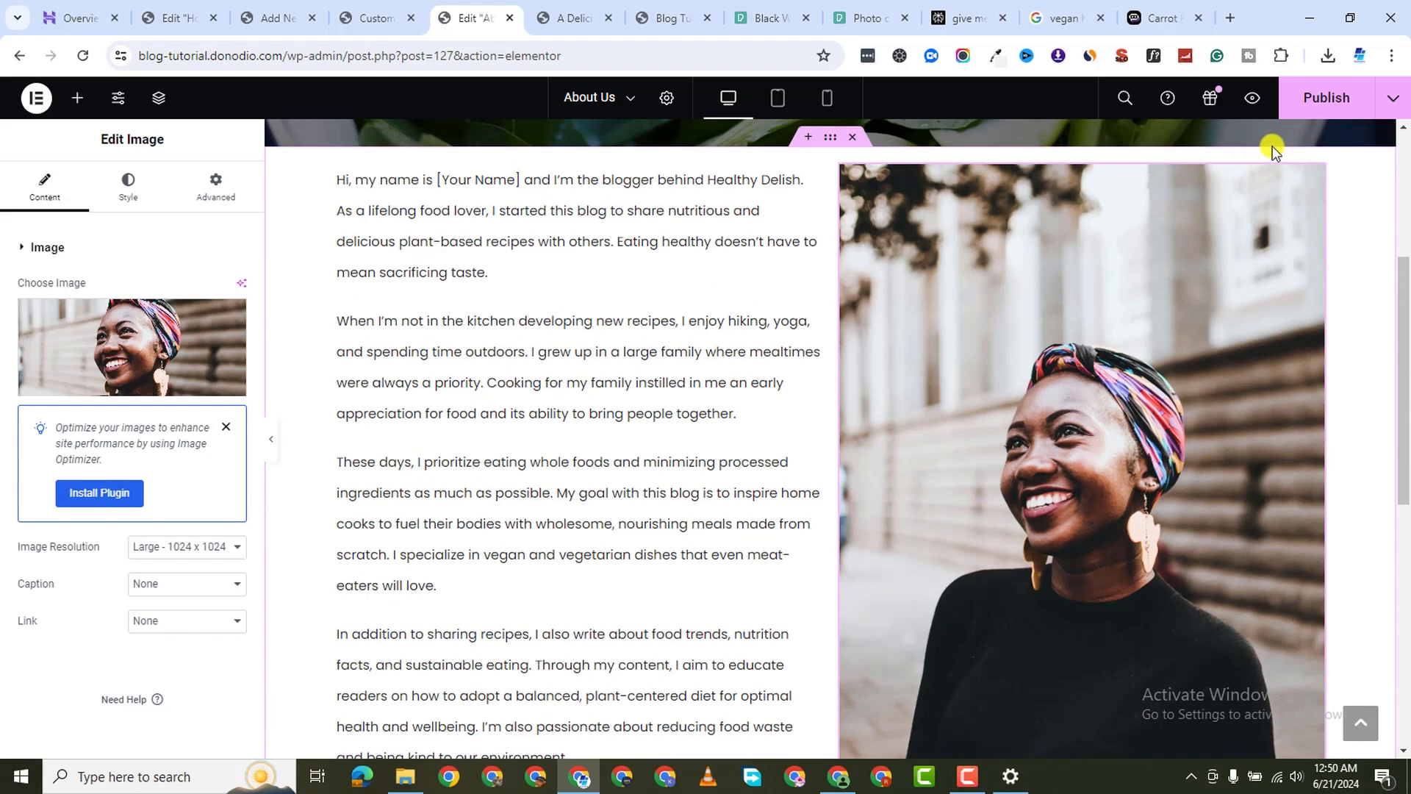
{"action": "left_click", "coordinate": [1327, 97]}
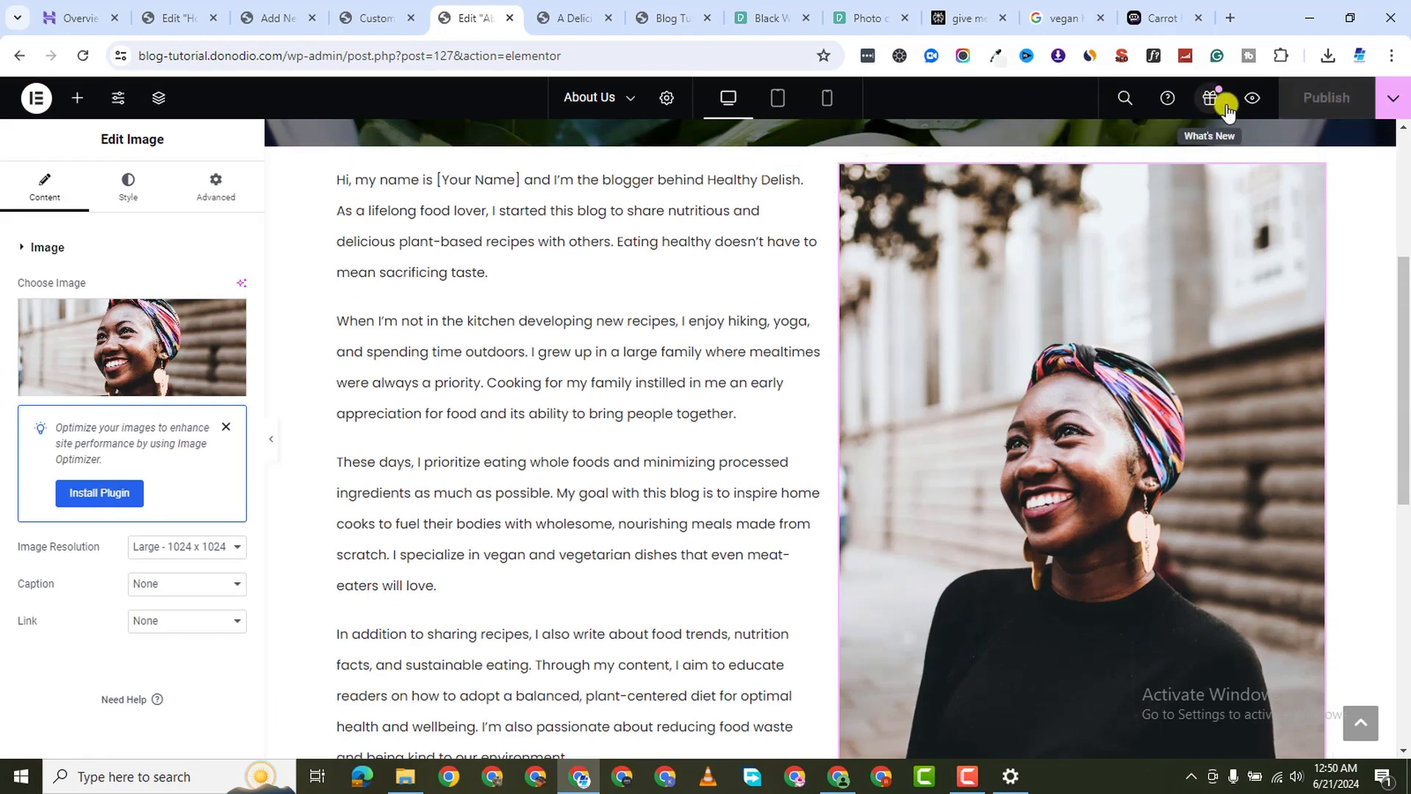
{"action": "left_click", "coordinate": [1252, 98]}
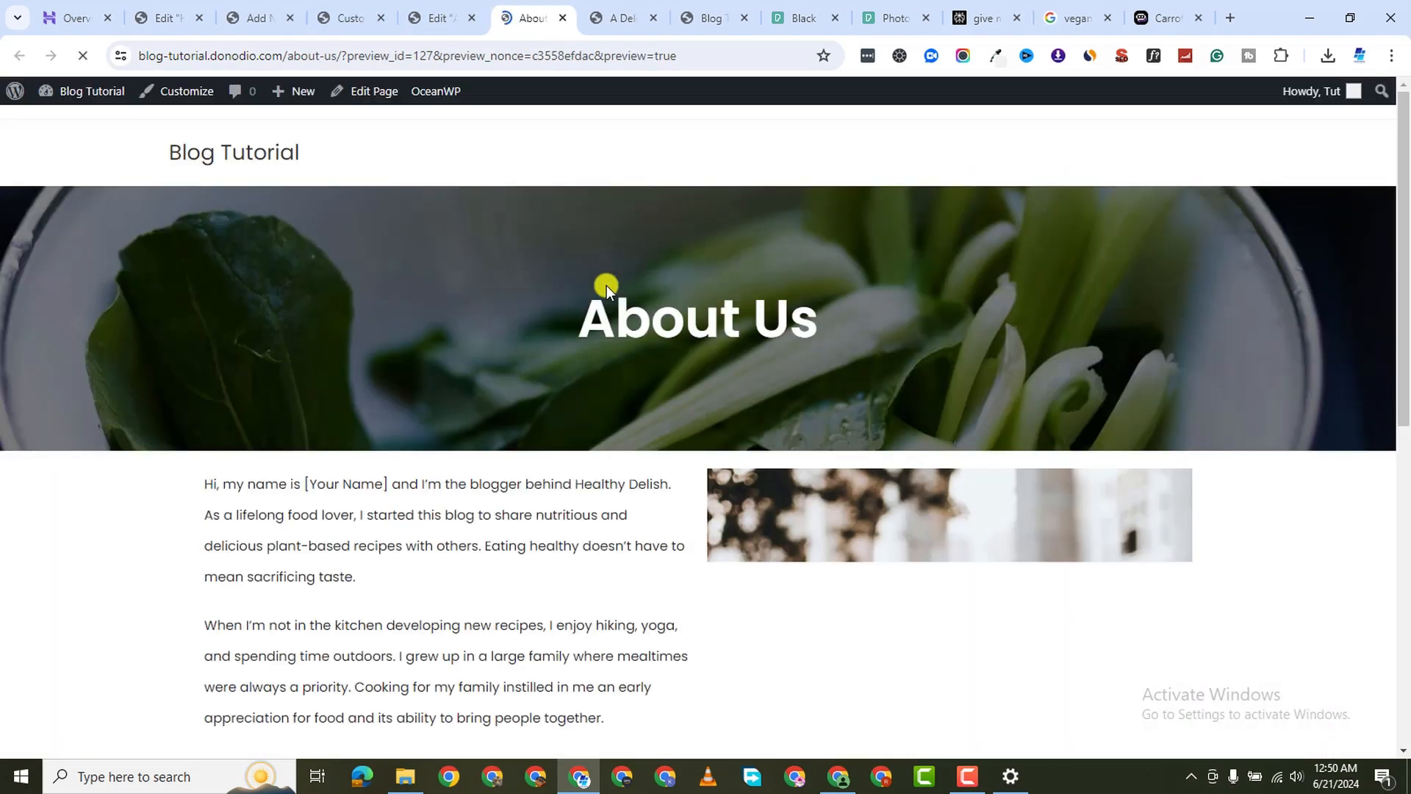
Scroll through the About Us preview, then return to the Elementor editor tab
{"action": "scroll", "coordinate": [838, 447], "scroll_direction": "down", "scroll_amount": 10}
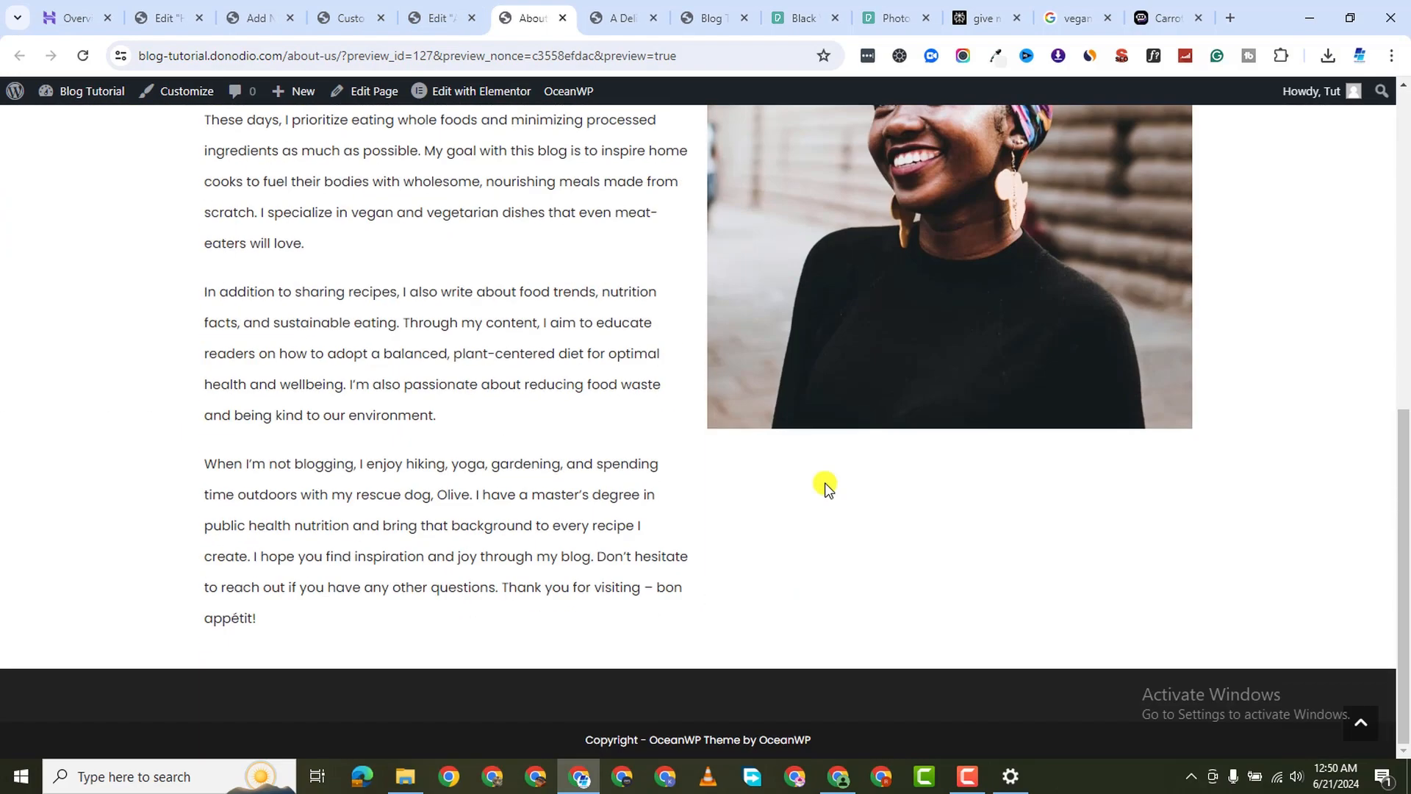
{"action": "scroll", "coordinate": [829, 474], "scroll_direction": "up", "scroll_amount": 8}
{"action": "scroll", "coordinate": [831, 474], "scroll_direction": "down", "scroll_amount": 3}
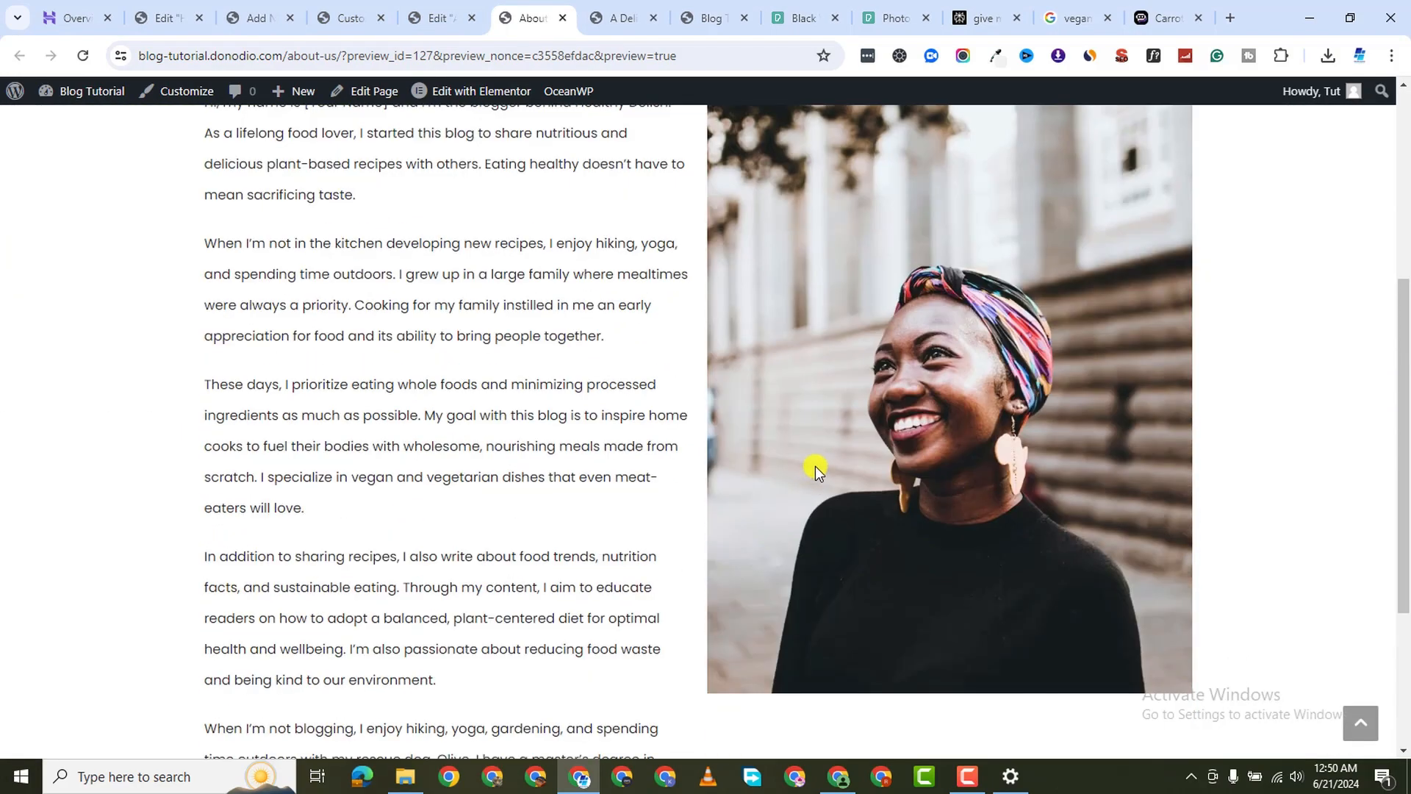
{"action": "scroll", "coordinate": [814, 465], "scroll_direction": "up", "scroll_amount": 2}
{"action": "scroll", "coordinate": [812, 465], "scroll_direction": "down", "scroll_amount": 5}
{"action": "scroll", "coordinate": [808, 460], "scroll_direction": "up", "scroll_amount": 4}
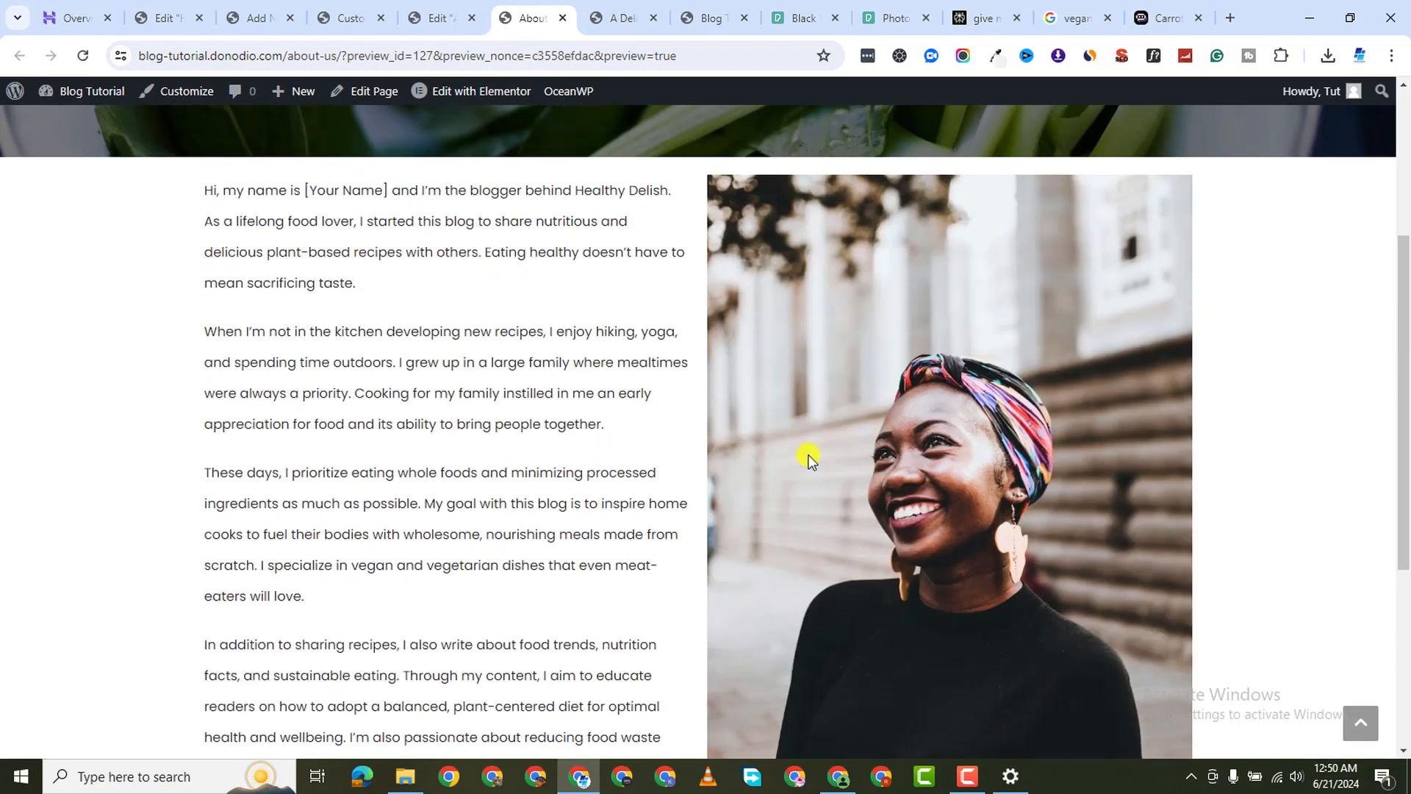
{"action": "scroll", "coordinate": [809, 451], "scroll_direction": "up", "scroll_amount": 4}
{"action": "scroll", "coordinate": [810, 454], "scroll_direction": "down", "scroll_amount": 8}
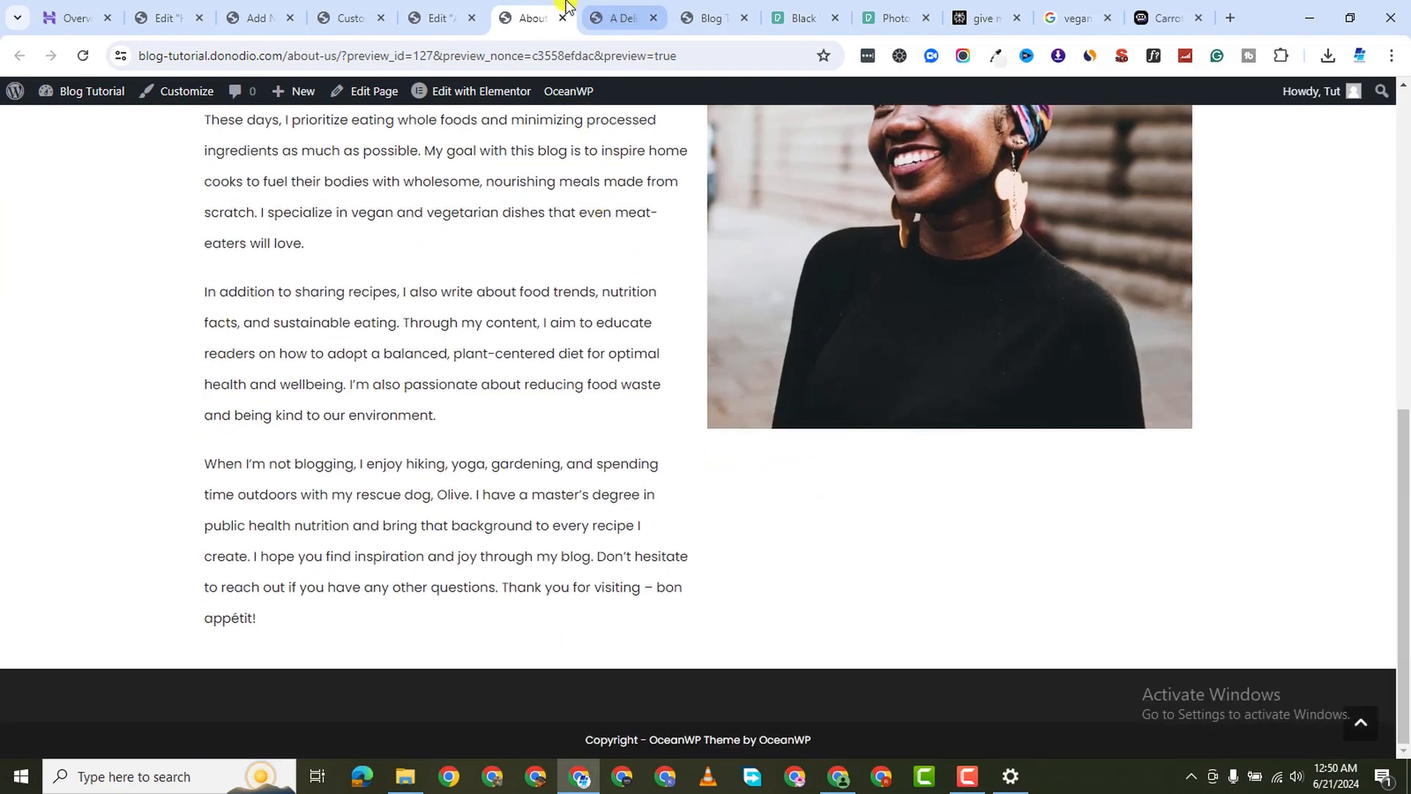
{"action": "left_click", "coordinate": [425, 16]}
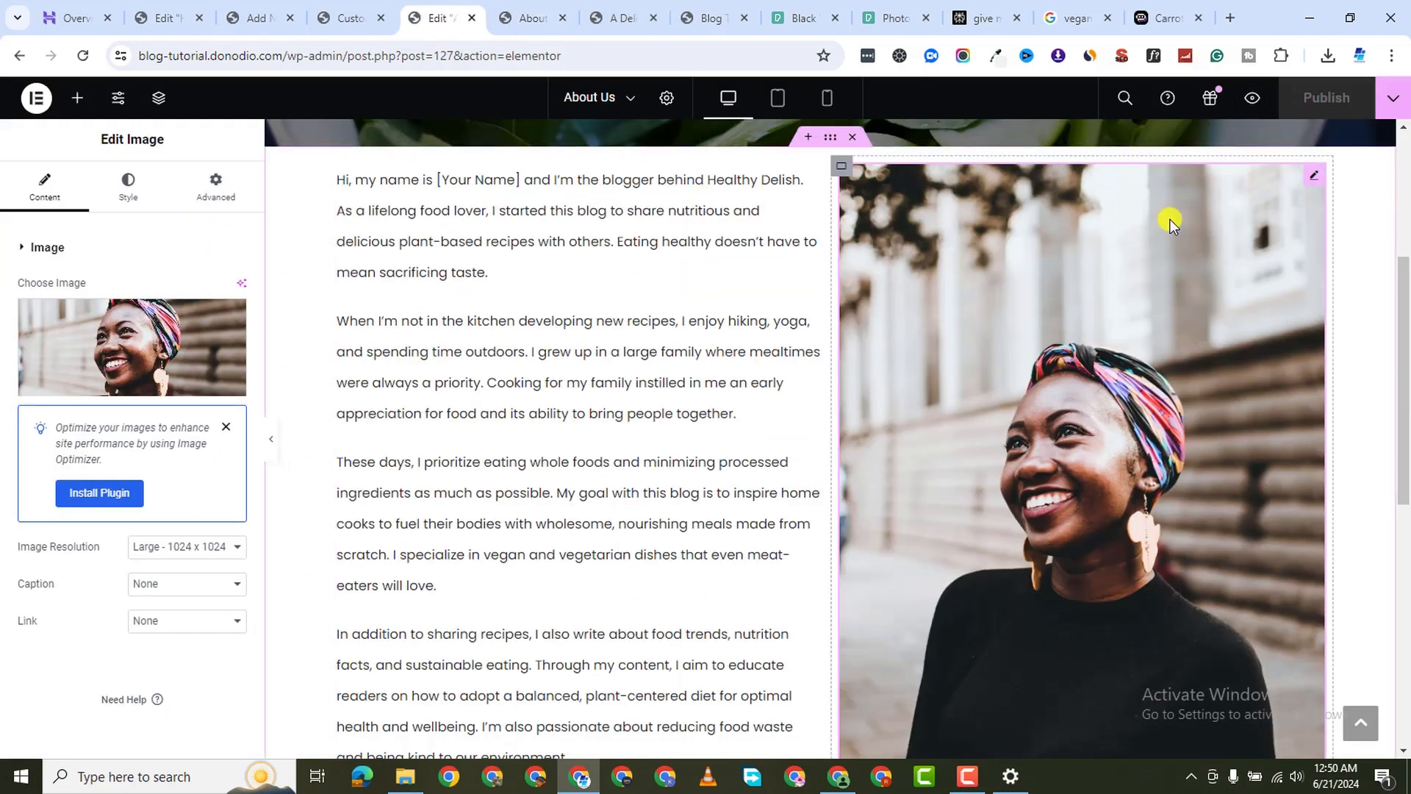
Delete the portrait photo and copy the full story text from the text block
{"action": "right_click", "coordinate": [842, 179]}
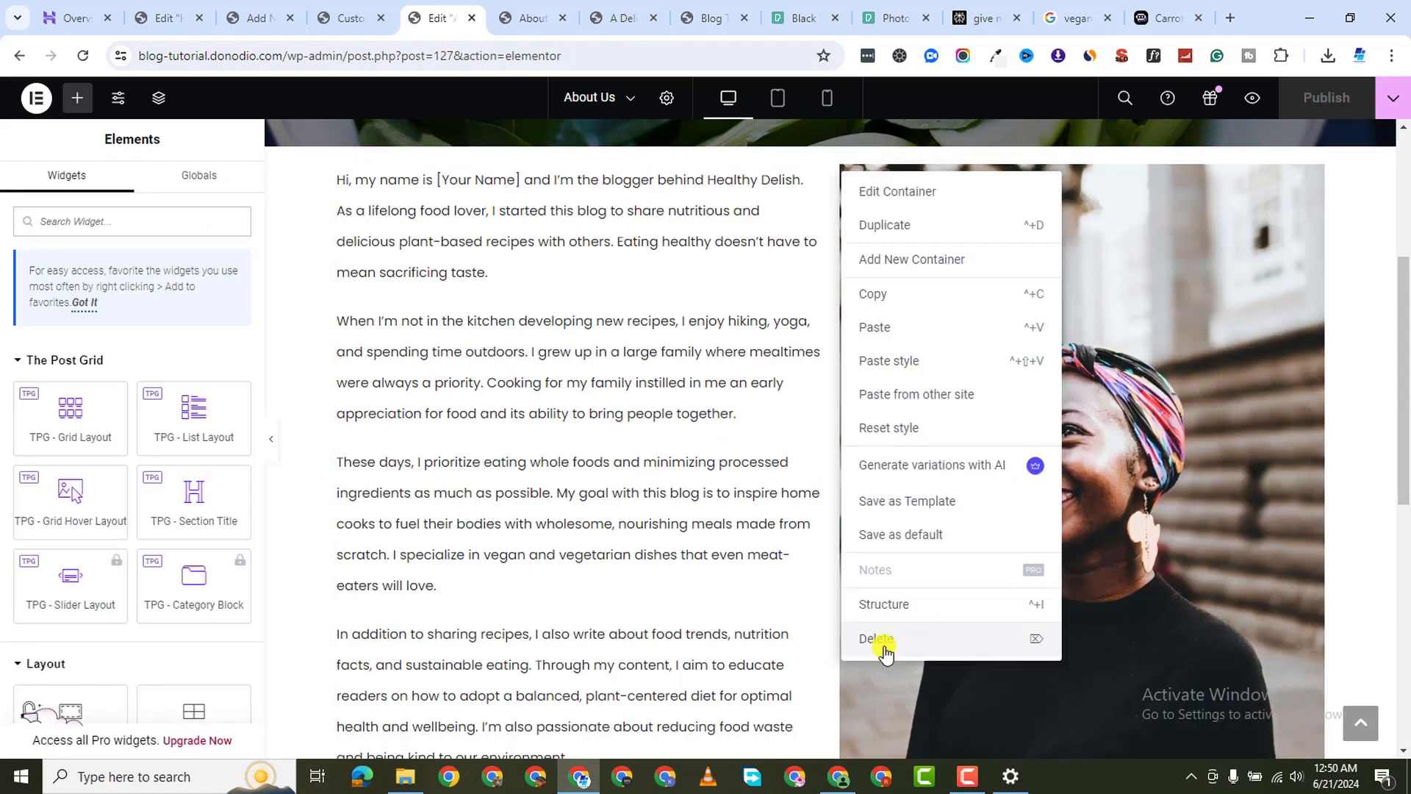
{"action": "left_click", "coordinate": [885, 647]}
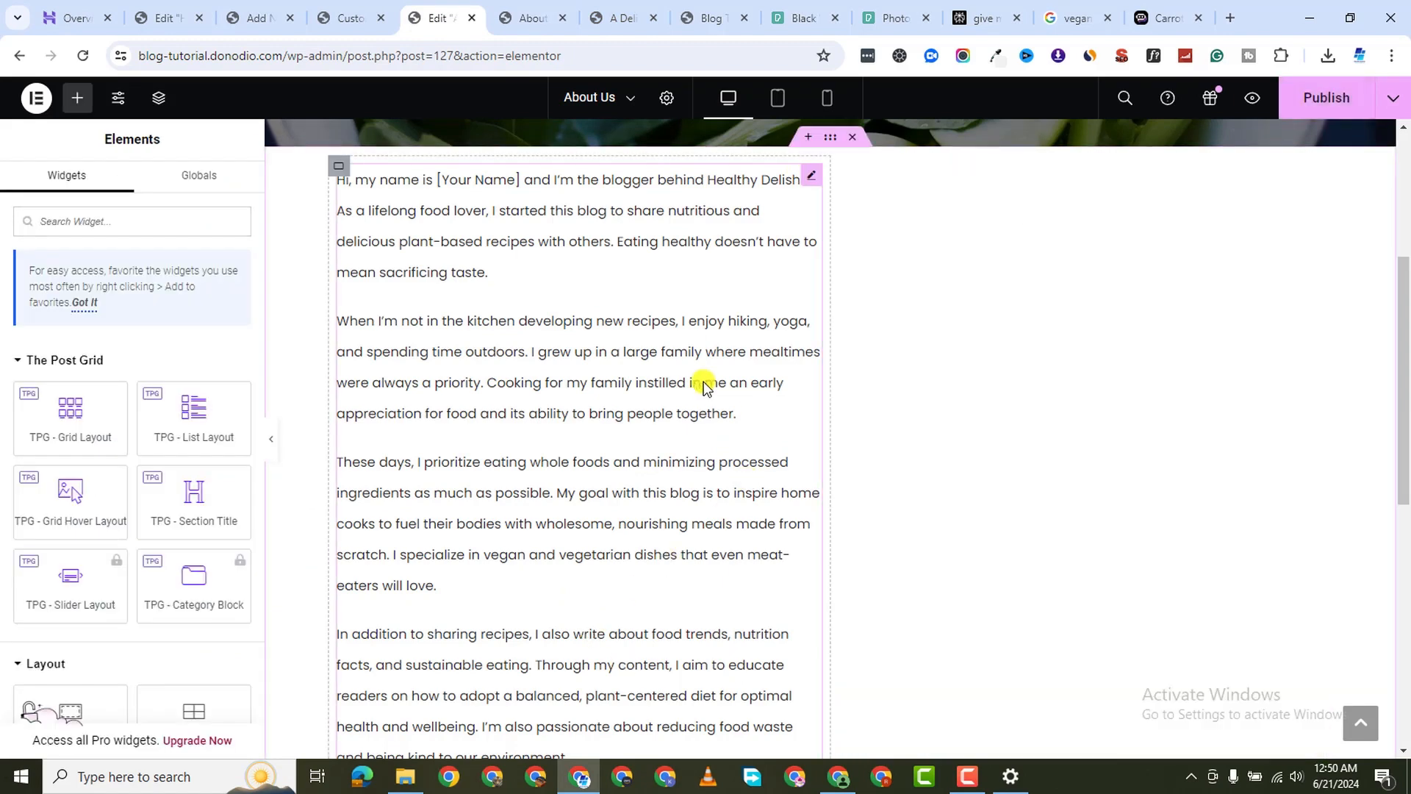
{"action": "right_click", "coordinate": [811, 178]}
{"action": "left_click", "coordinate": [517, 246]}
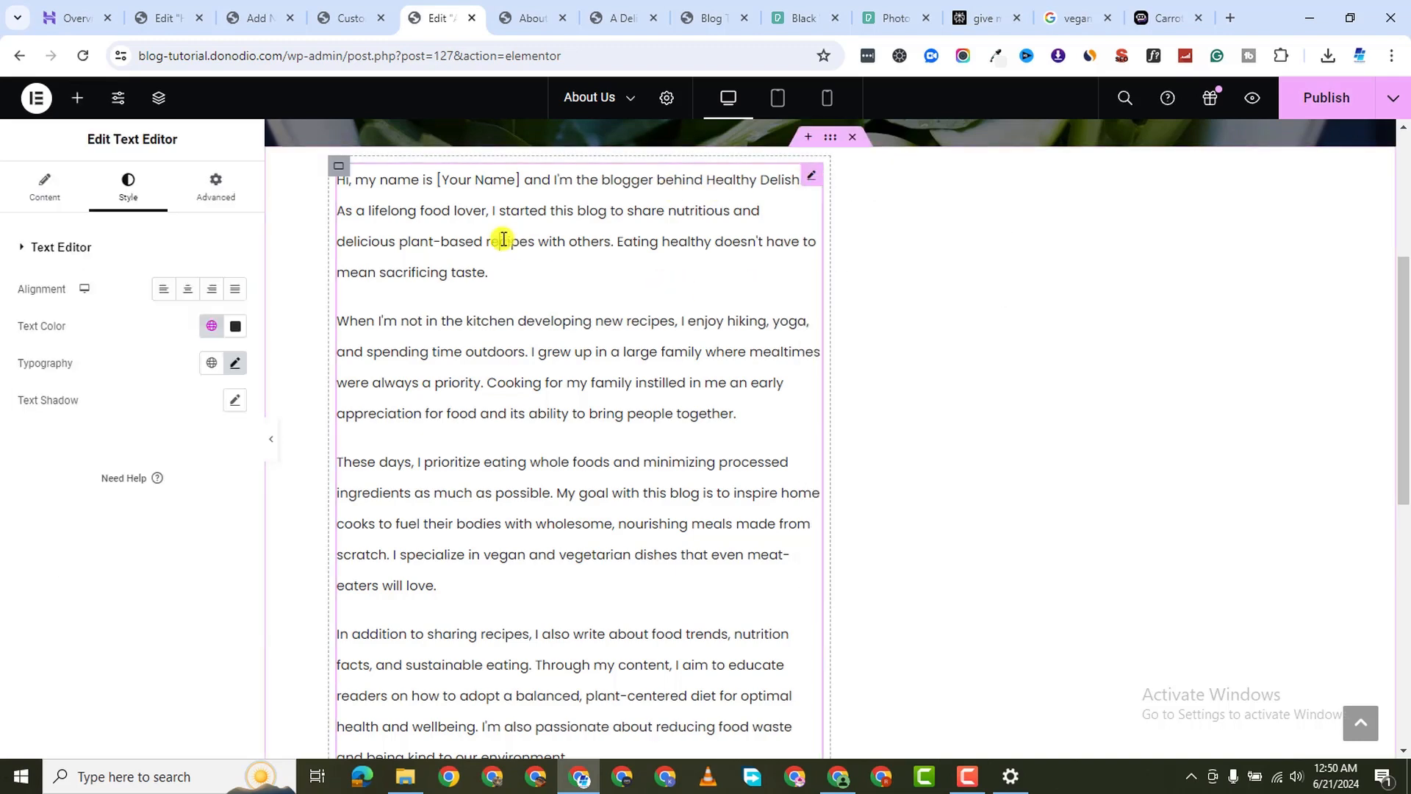
{"action": "triple_click", "coordinate": [496, 242]}
{"action": "left_click", "coordinate": [486, 241]}
{"action": "left_click", "coordinate": [416, 211]}
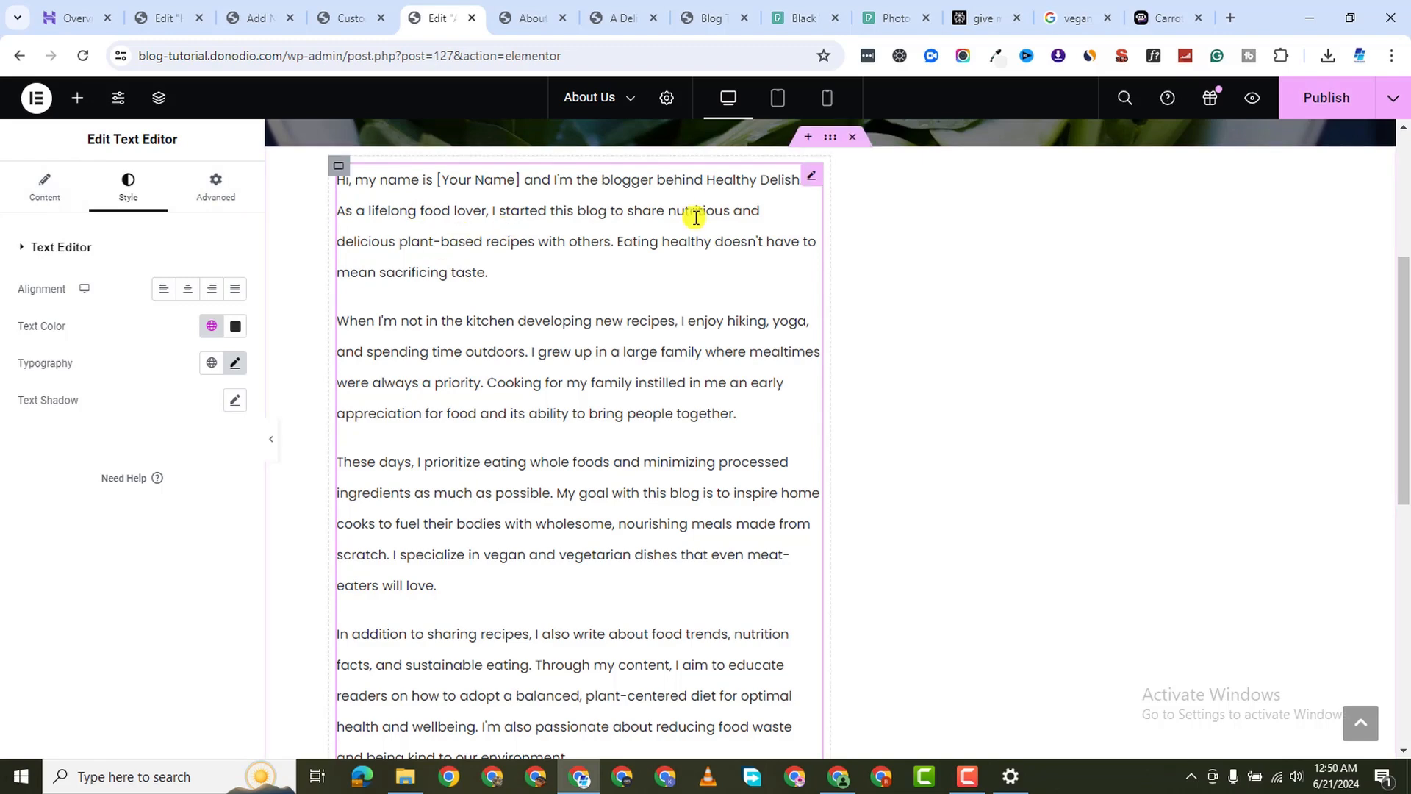
{"action": "left_click", "coordinate": [50, 189]}
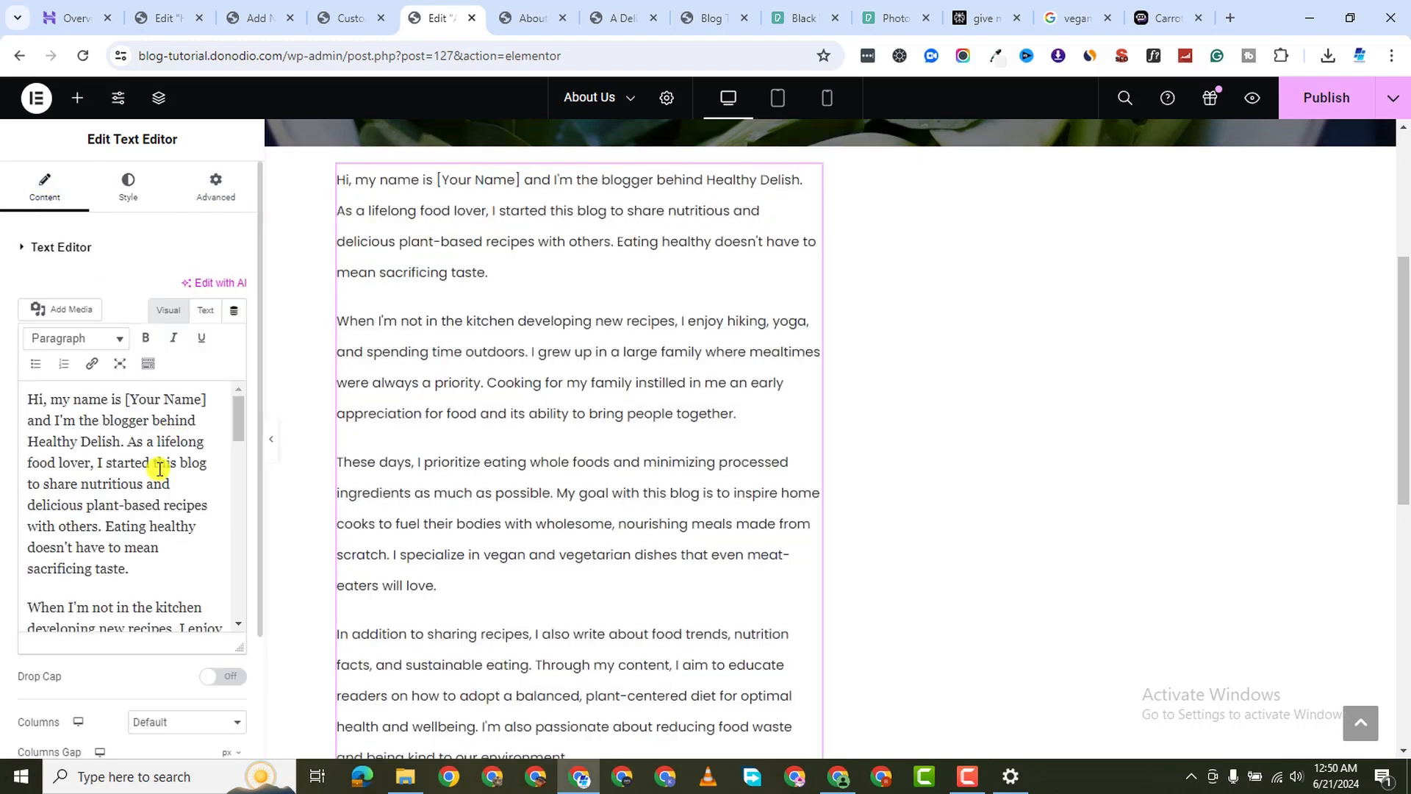
{"action": "left_click_drag", "start_coordinate": [28, 400], "coordinate": [182, 619]}
{"action": "right_click", "coordinate": [105, 572]}
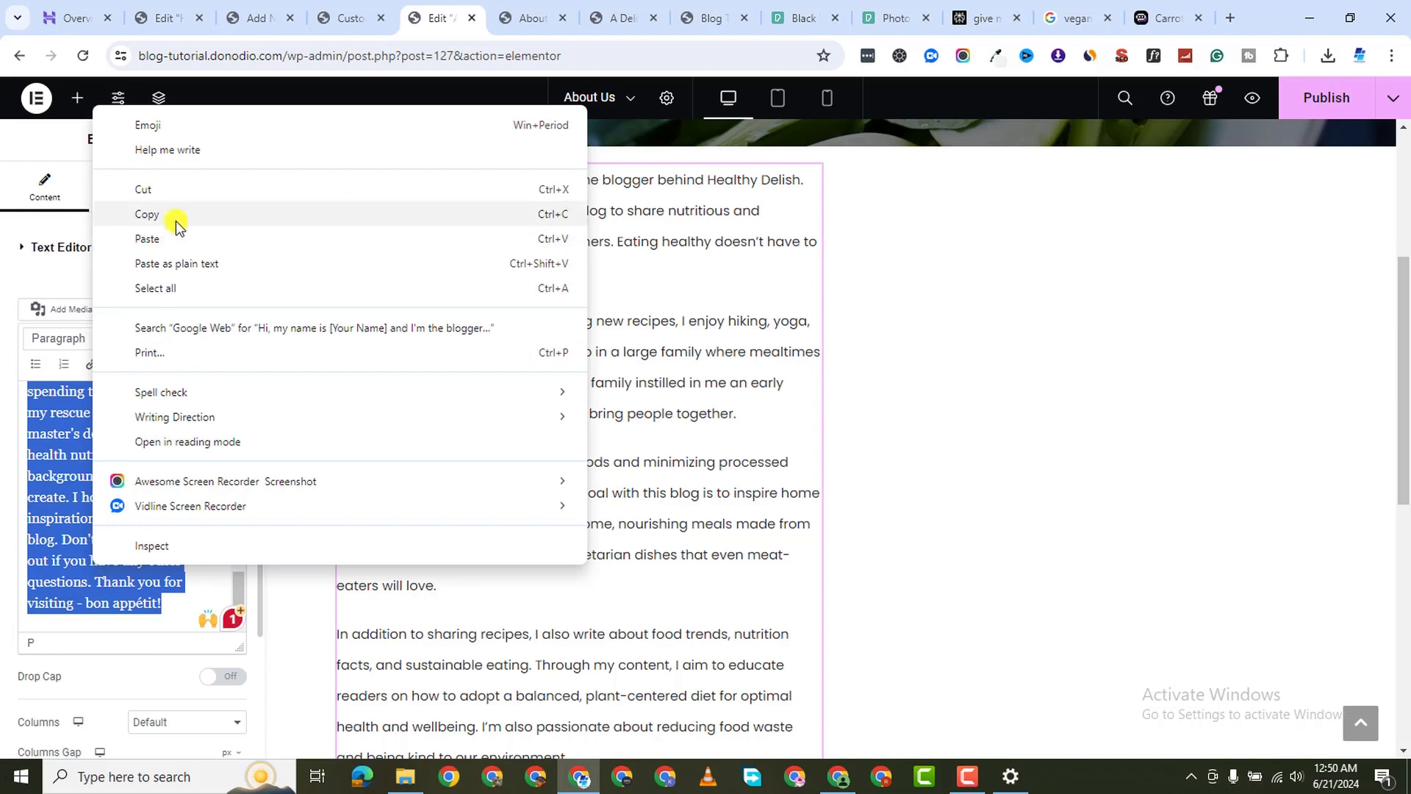
{"action": "left_click", "coordinate": [177, 214]}
Replace the old section with a Flexbox container holding a Text Editor widget with the pasted story
{"action": "left_click", "coordinate": [850, 139]}
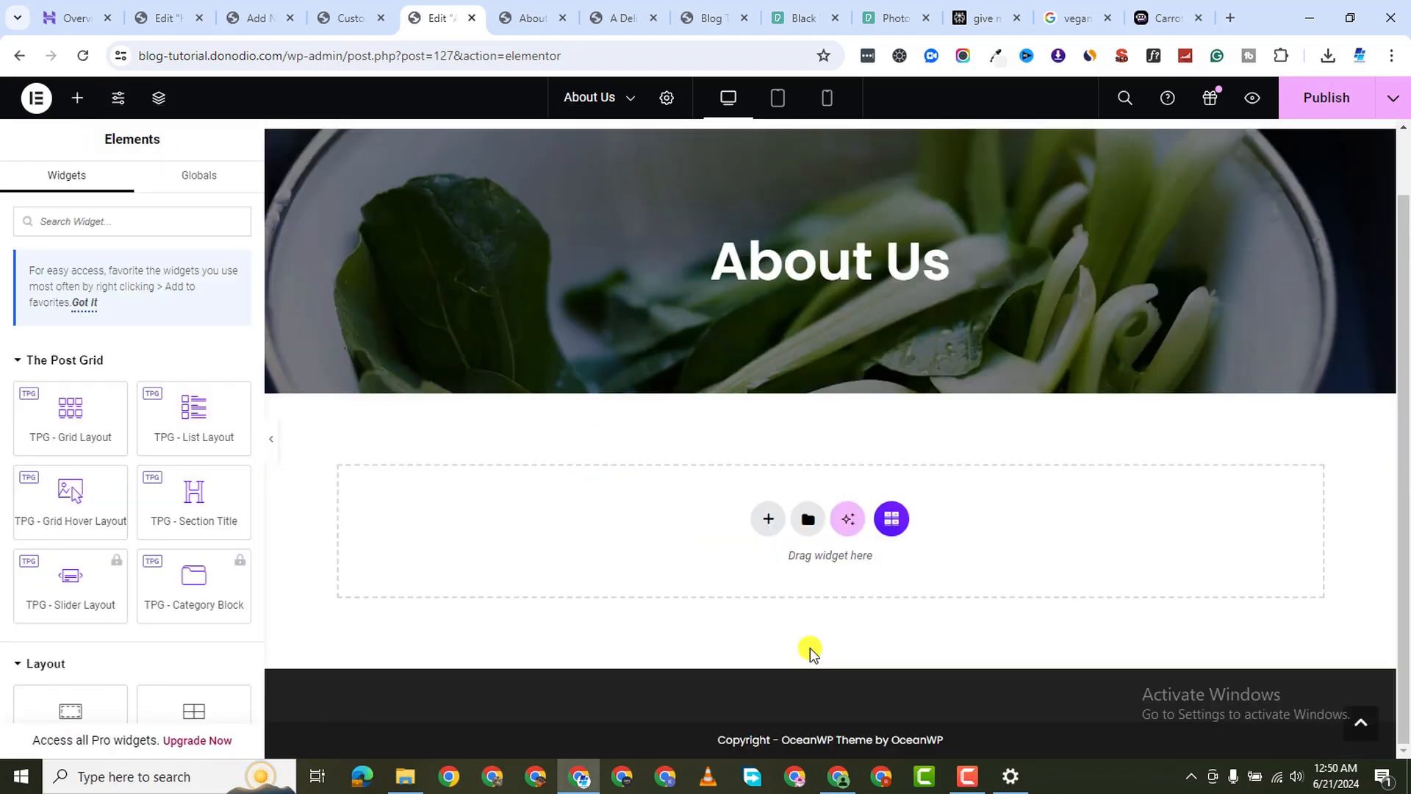
{"action": "left_click", "coordinate": [768, 519]}
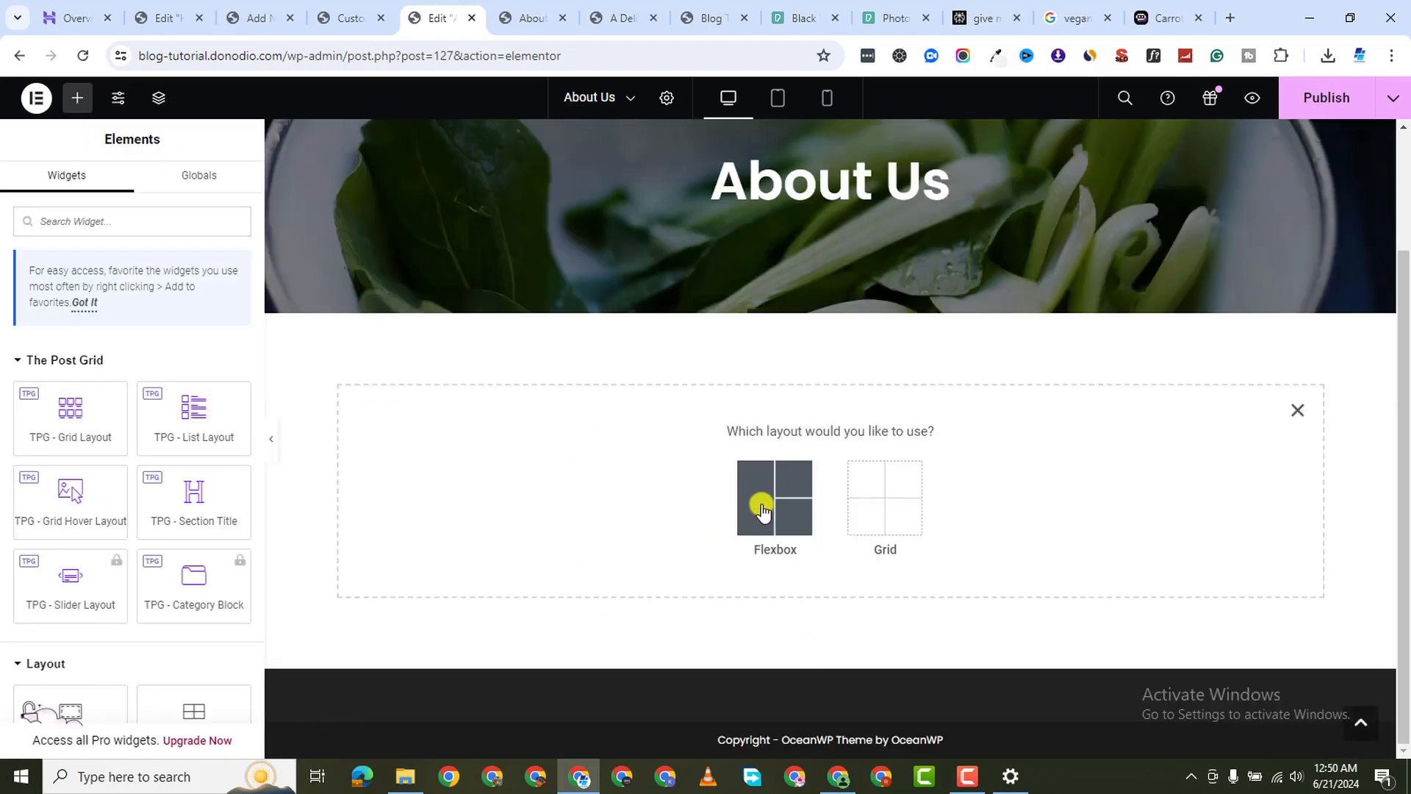
{"action": "left_click", "coordinate": [762, 497]}
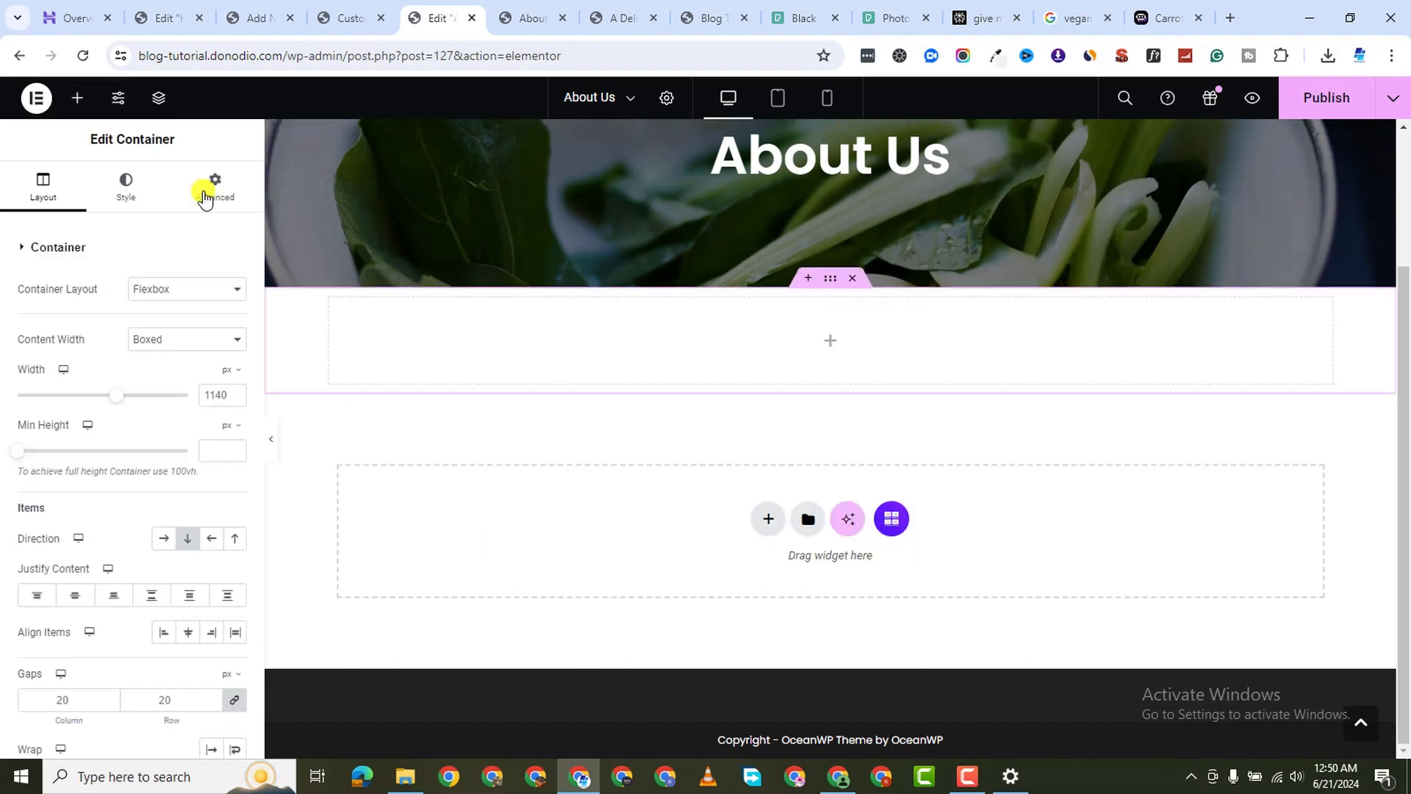
{"action": "left_click", "coordinate": [77, 97]}
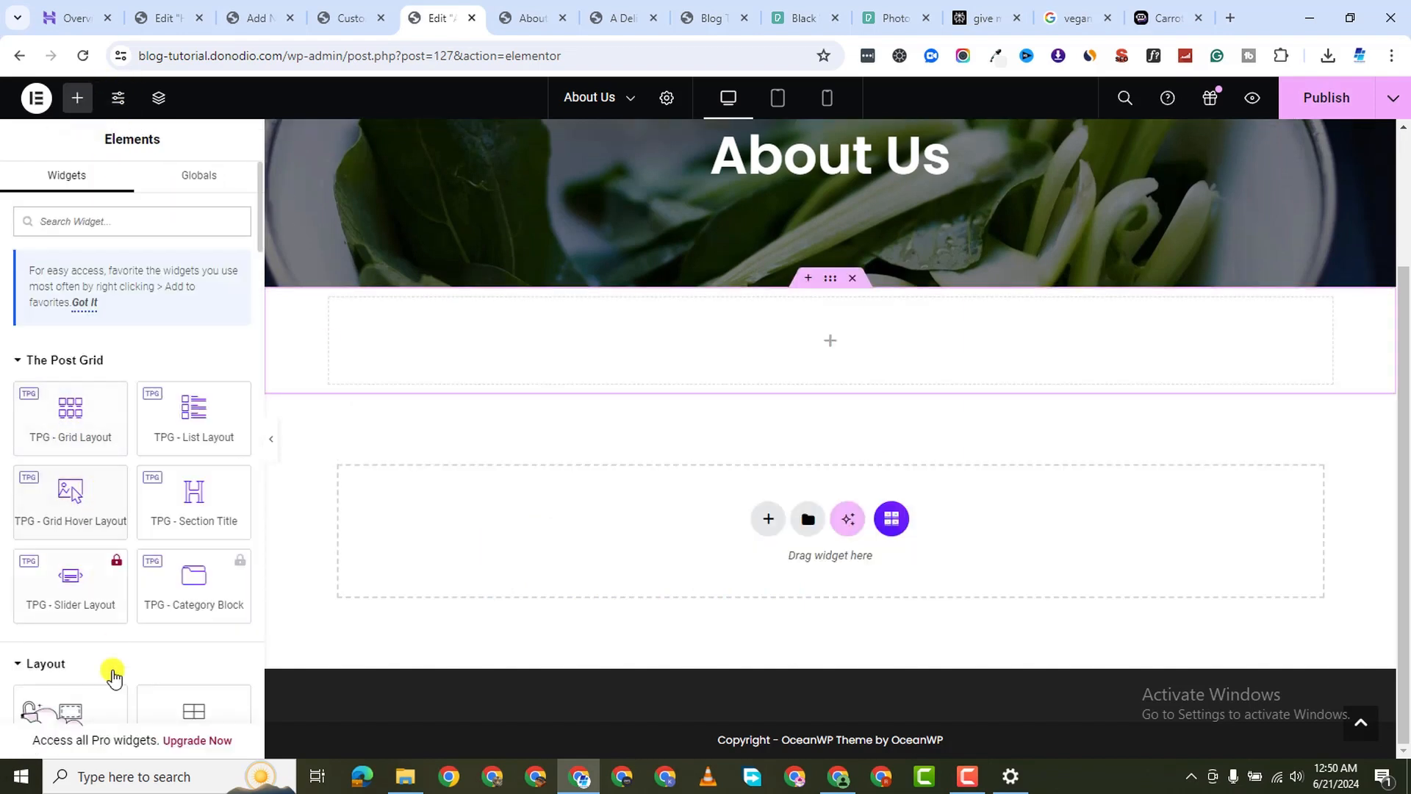
{"action": "scroll", "coordinate": [106, 672], "scroll_direction": "down", "scroll_amount": 5}
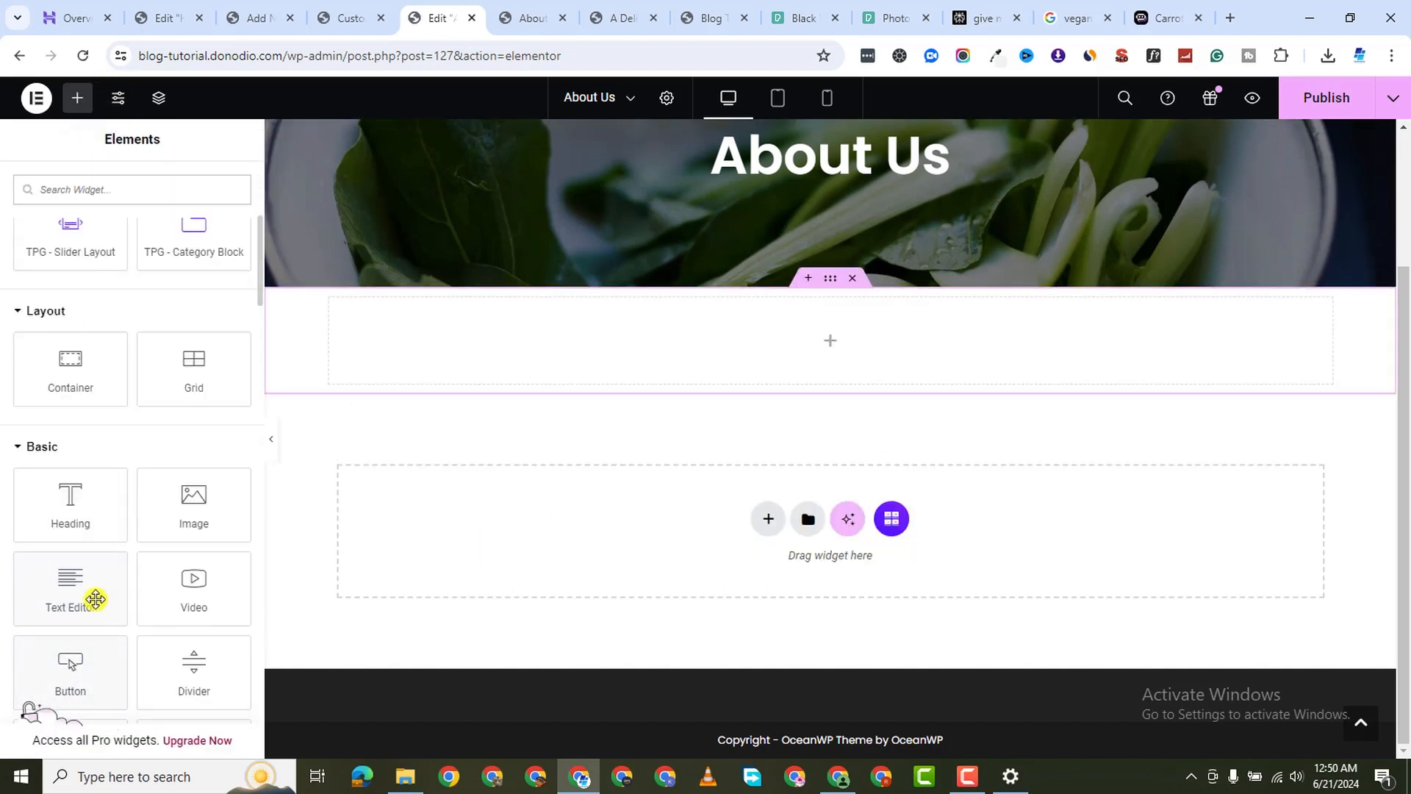
{"action": "left_click_drag", "start_coordinate": [95, 599], "coordinate": [868, 384]}
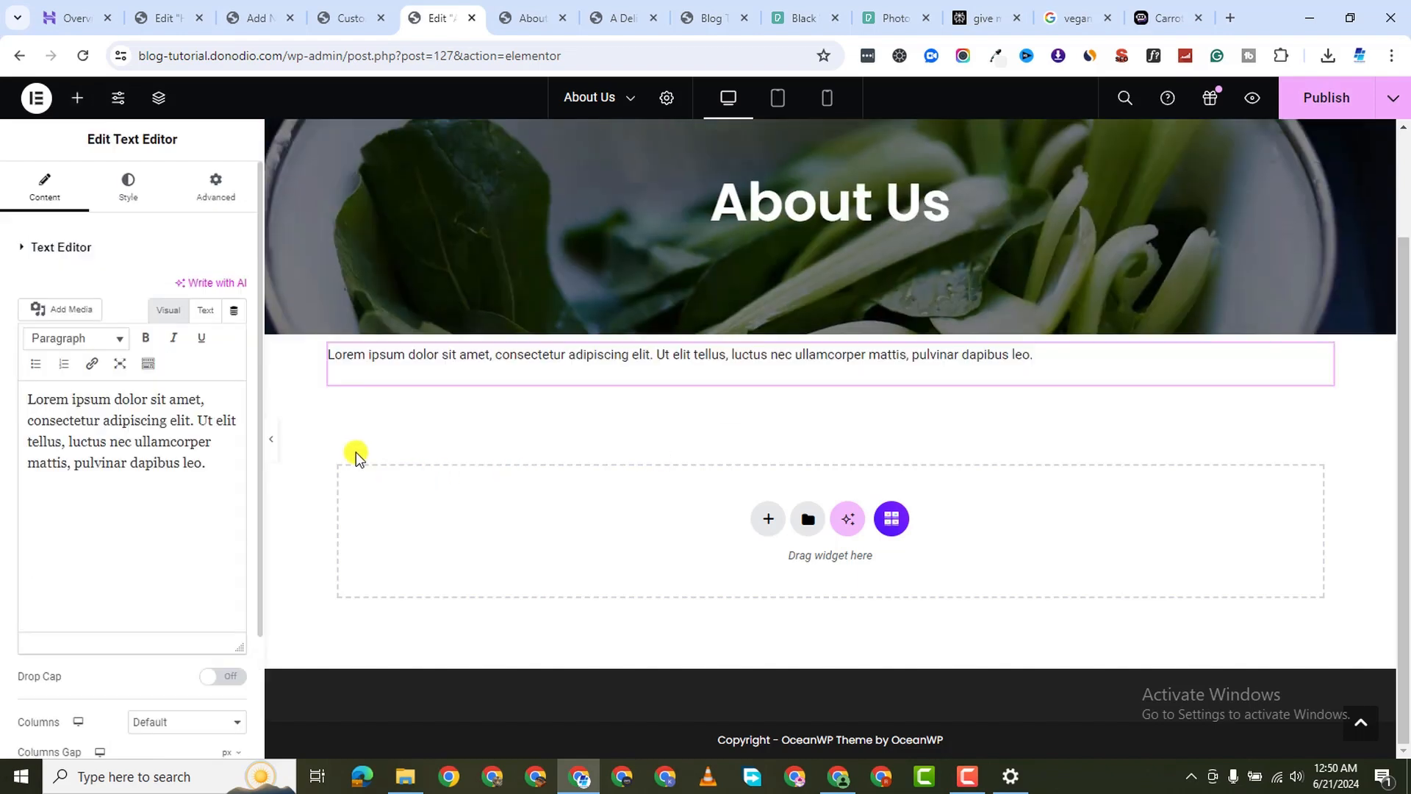
{"action": "key", "text": "ctrl+a"}
{"action": "right_click", "coordinate": [156, 440]}
{"action": "left_click", "coordinate": [243, 190]}
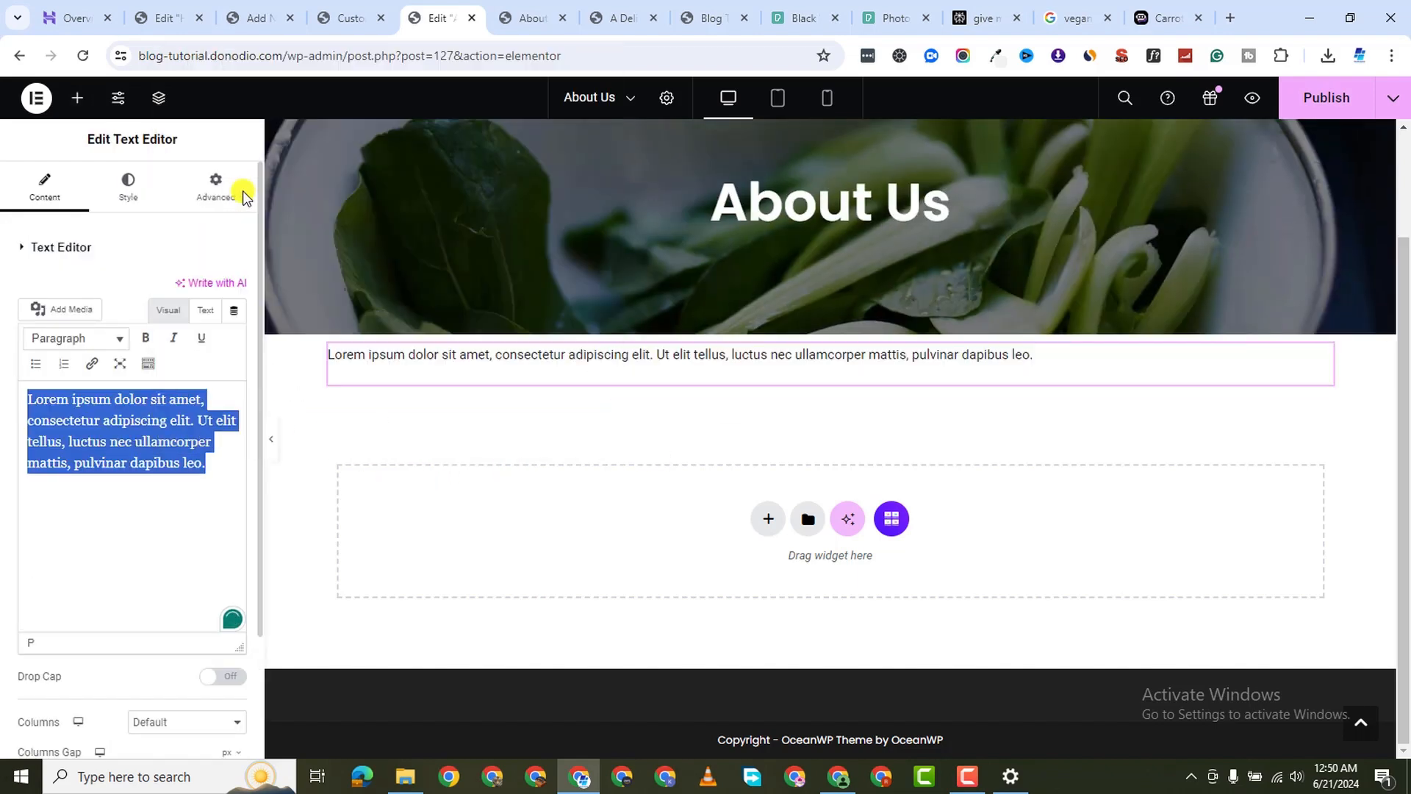
Set the new story text's font family to Poppins
{"action": "left_click", "coordinate": [128, 187]}
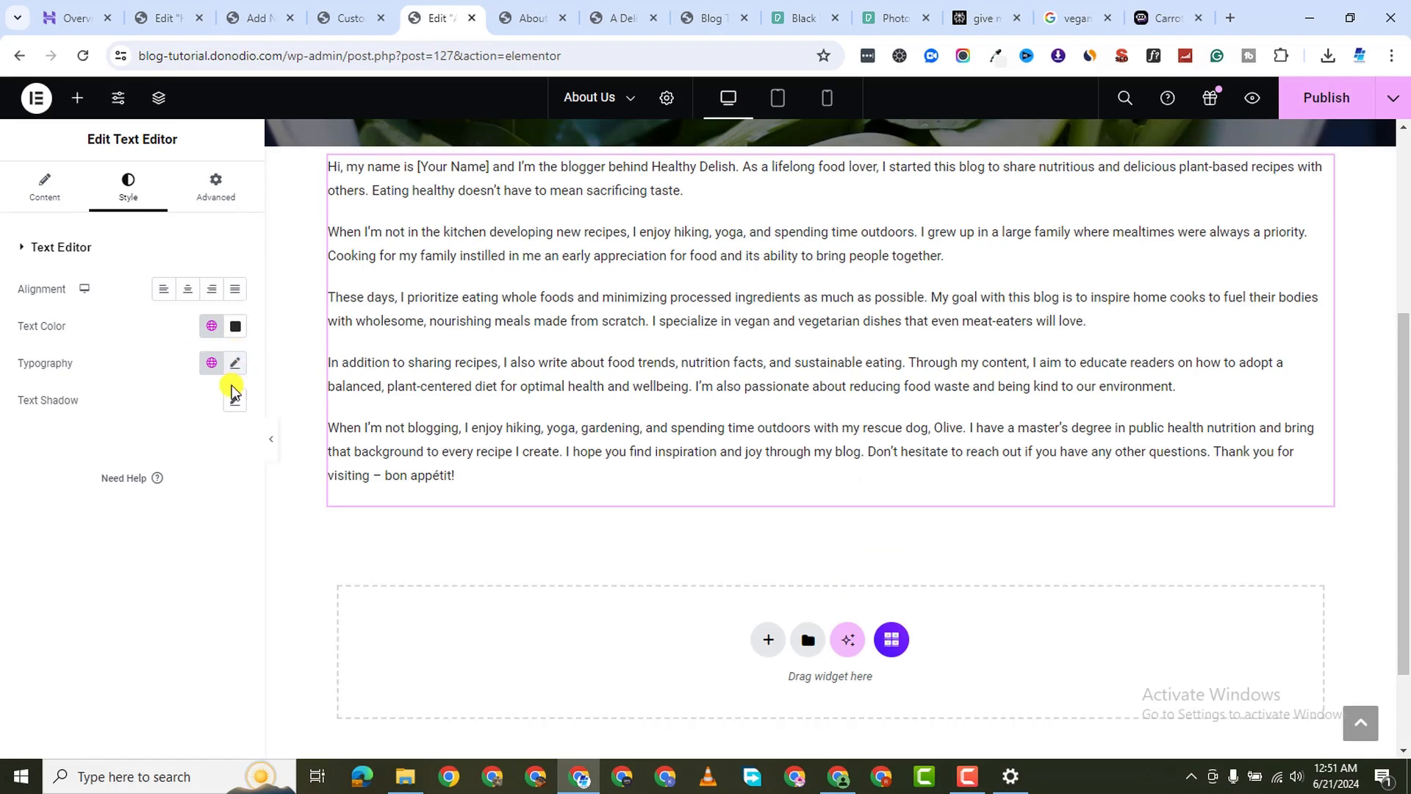
{"action": "left_click", "coordinate": [235, 362]}
{"action": "left_click", "coordinate": [177, 447]}
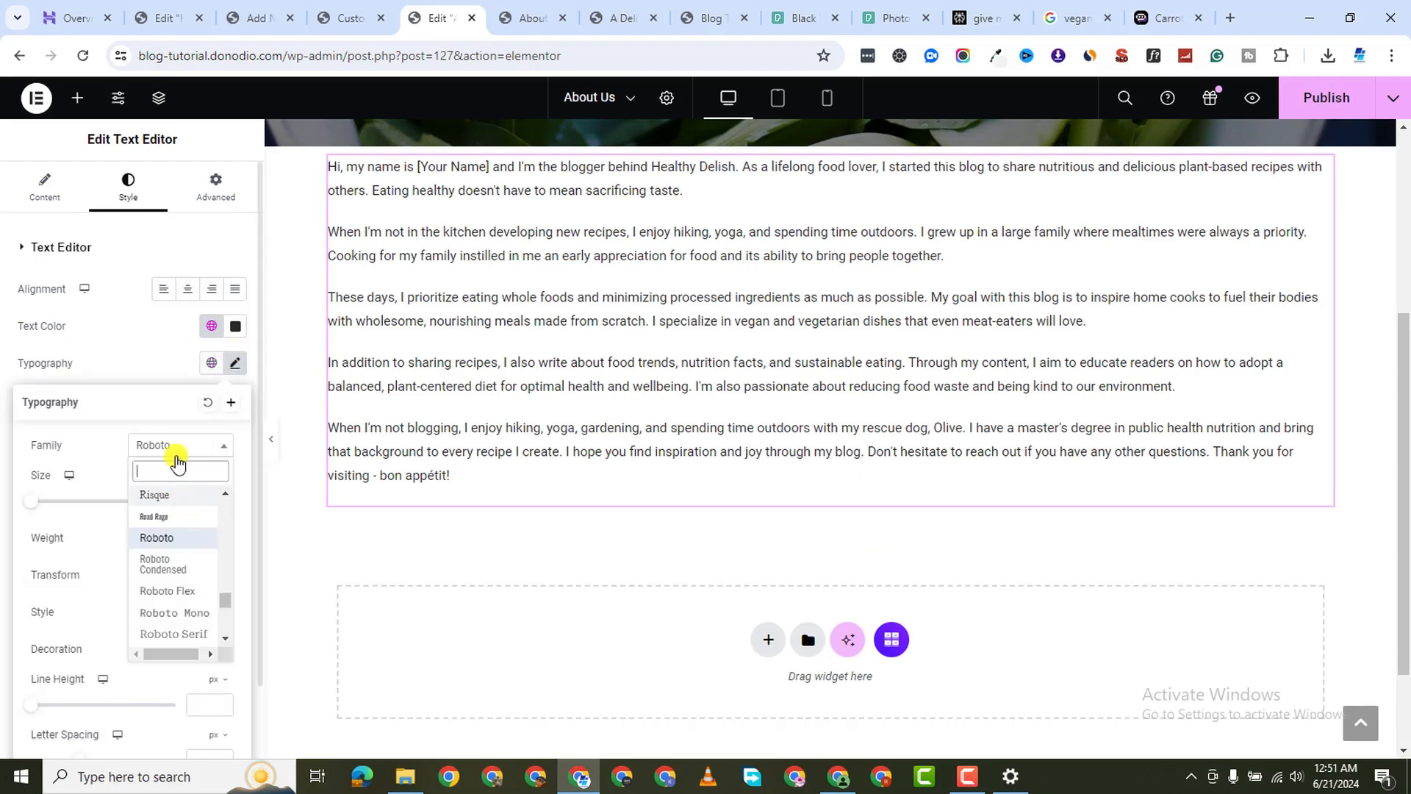
{"action": "type", "text": "popp"}
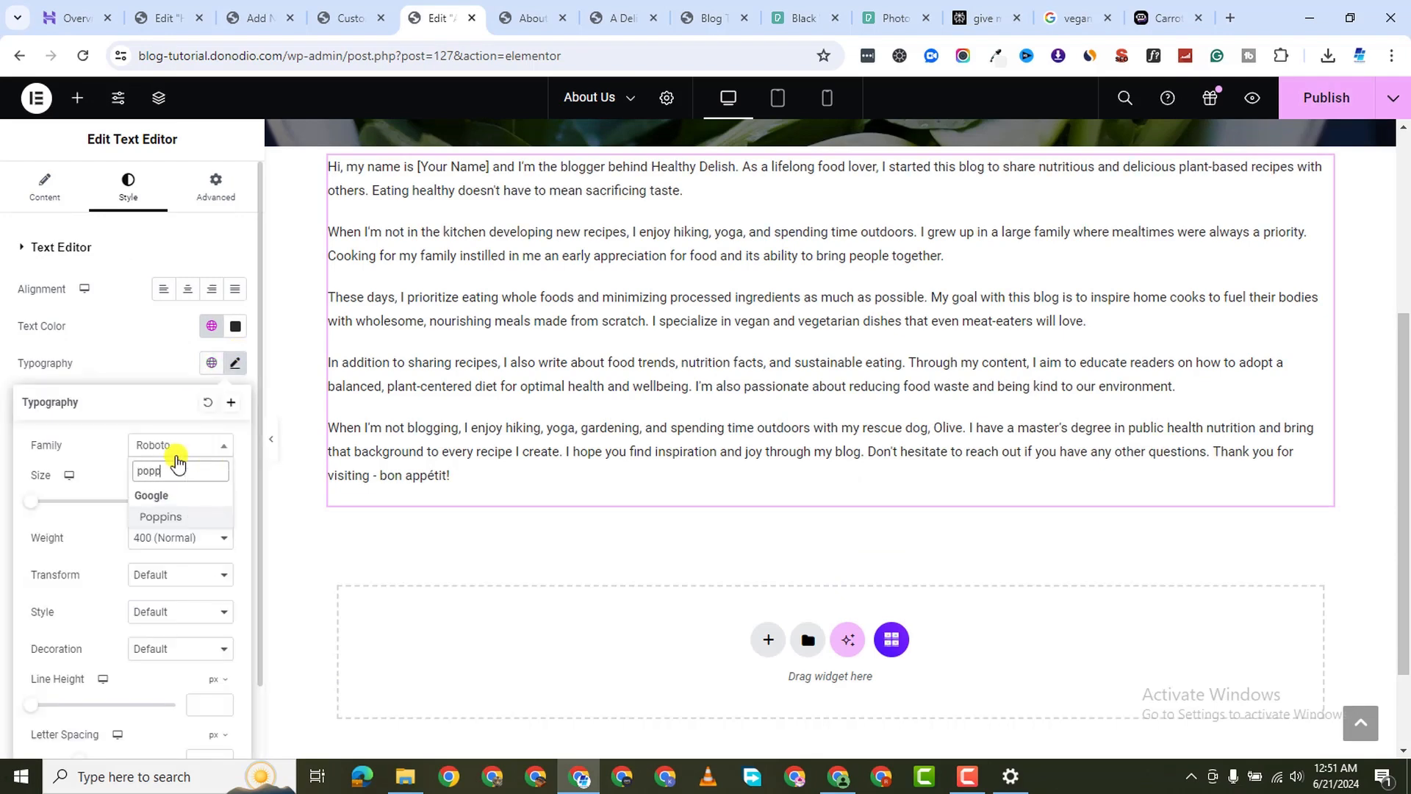
{"action": "left_click", "coordinate": [176, 518]}
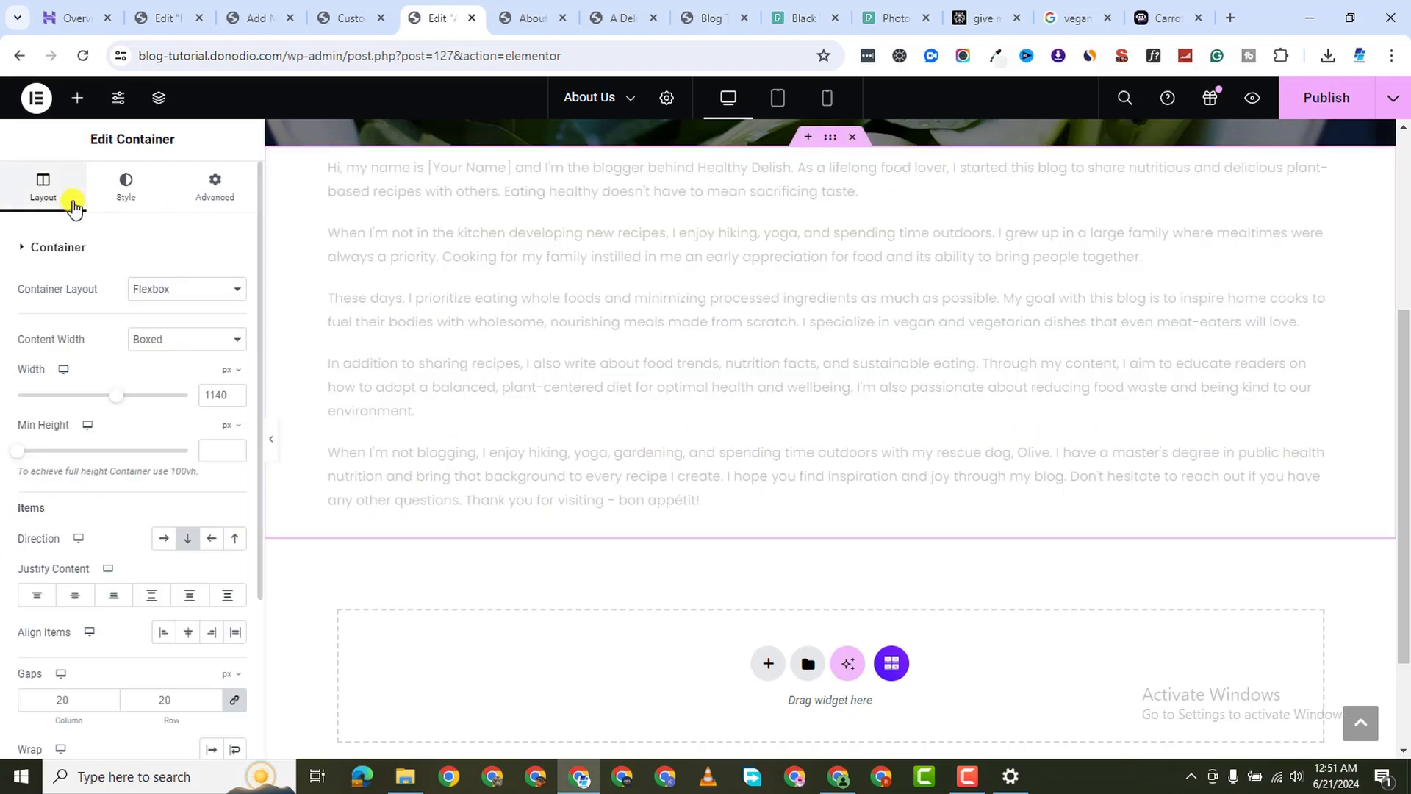
Set the text container's width to 750 px
{"action": "left_click_drag", "start_coordinate": [116, 397], "coordinate": [50, 422]}
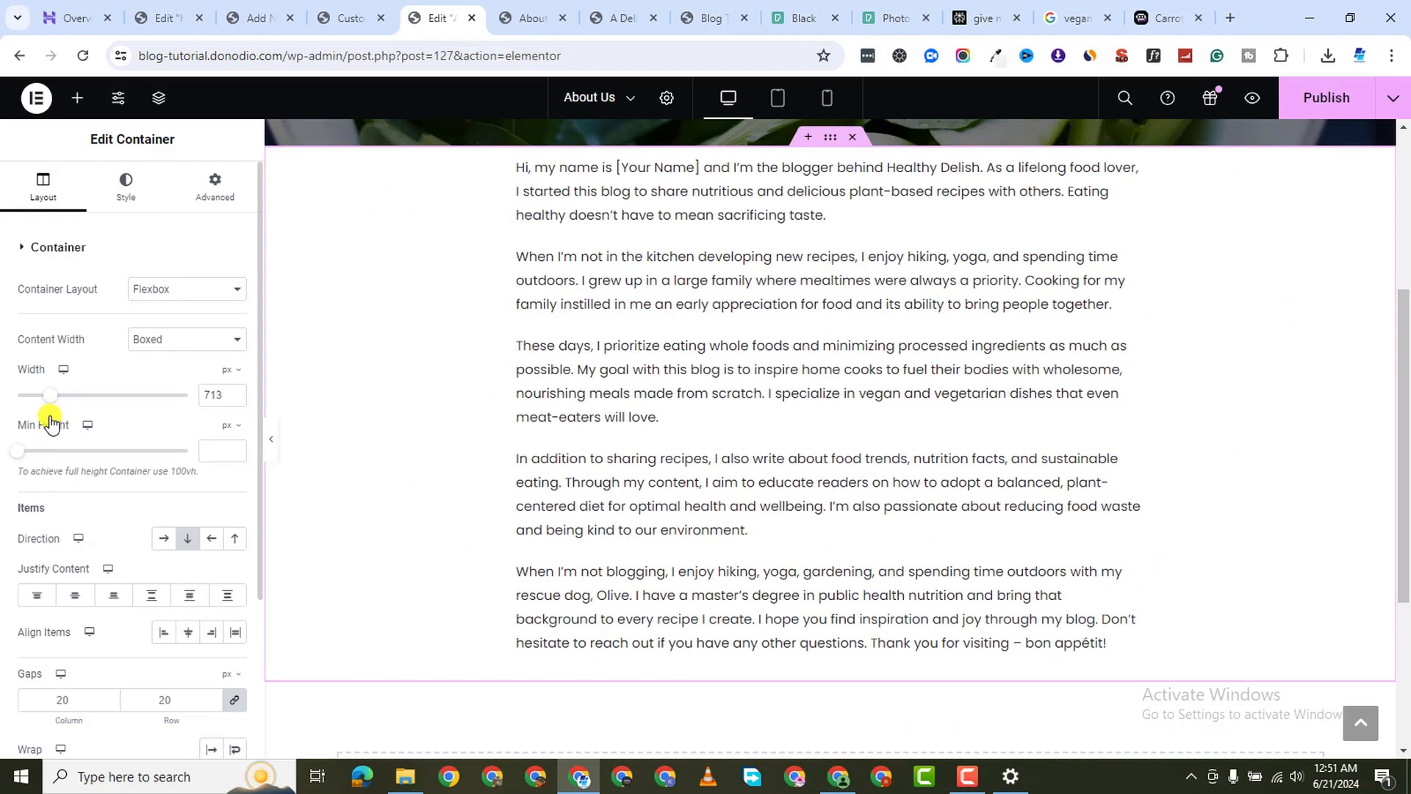
{"action": "left_click", "coordinate": [233, 391]}
{"action": "left_click", "coordinate": [234, 391]}
{"action": "left_click", "coordinate": [234, 391]}
{"action": "left_click", "coordinate": [234, 391]}
{"action": "left_click", "coordinate": [234, 391]}
{"action": "left_click", "coordinate": [234, 391]}
{"action": "left_click", "coordinate": [234, 391]}
{"action": "left_click", "coordinate": [234, 391]}
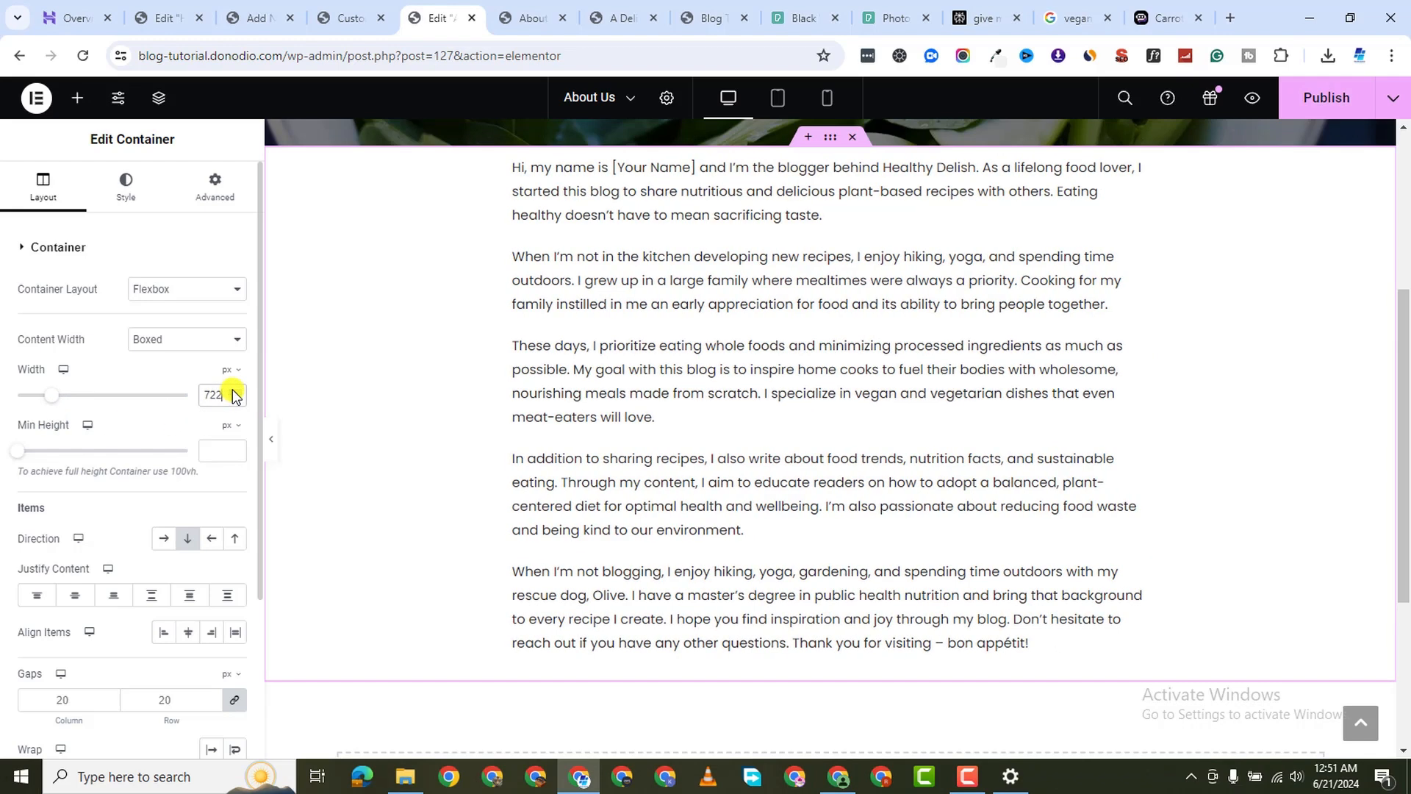
{"action": "left_click", "coordinate": [234, 391]}
{"action": "left_click", "coordinate": [234, 391]}
{"action": "left_click", "coordinate": [234, 391]}
{"action": "left_click", "coordinate": [234, 391]}
{"action": "left_click", "coordinate": [234, 391]}
{"action": "left_click", "coordinate": [234, 391]}
{"action": "left_click", "coordinate": [234, 391]}
{"action": "left_click", "coordinate": [233, 391]}
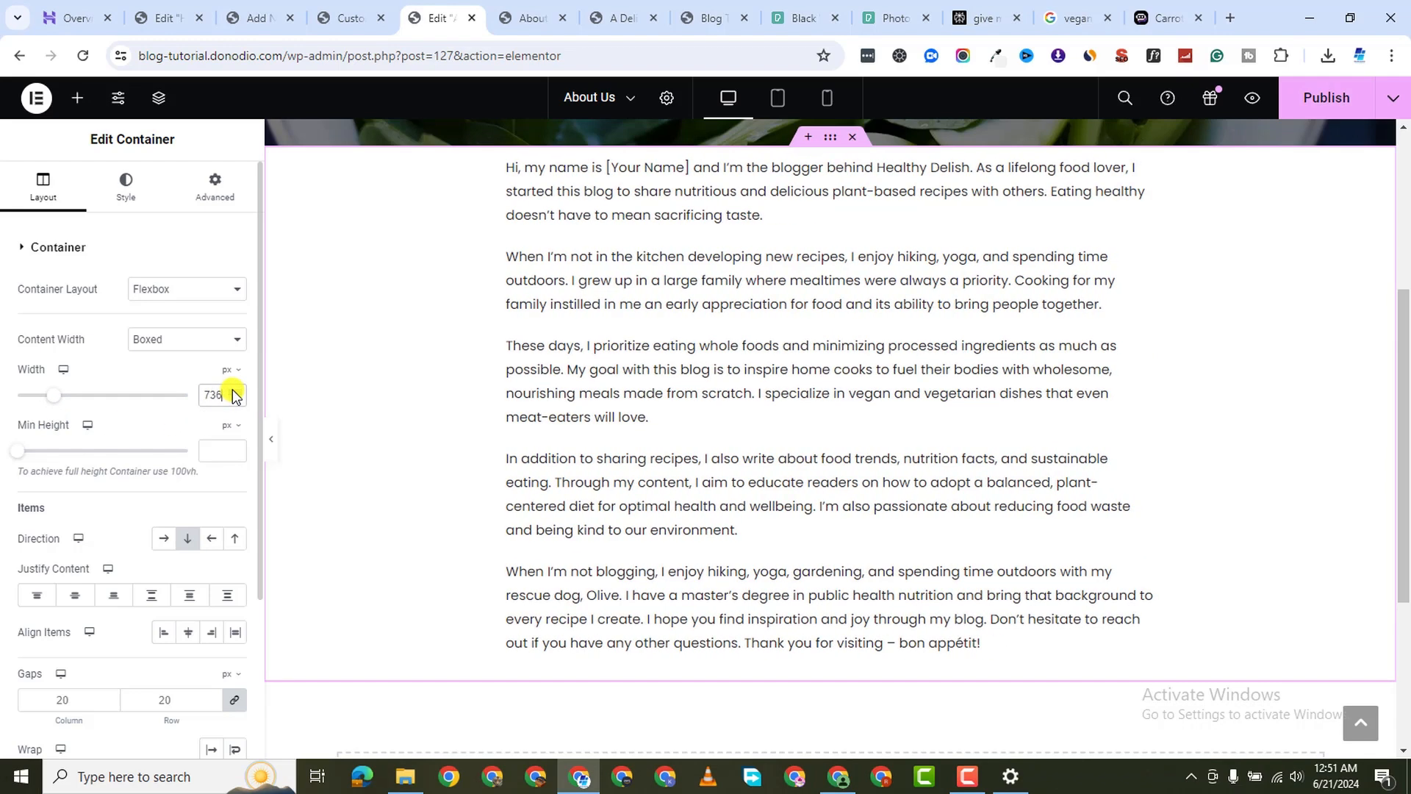
{"action": "left_click", "coordinate": [234, 391]}
{"action": "left_click", "coordinate": [234, 391]}
{"action": "left_click", "coordinate": [234, 392]}
{"action": "left_click", "coordinate": [234, 391]}
{"action": "left_click", "coordinate": [234, 391]}
{"action": "left_click", "coordinate": [234, 391]}
{"action": "left_click", "coordinate": [234, 391]}
{"action": "left_click", "coordinate": [234, 391]}
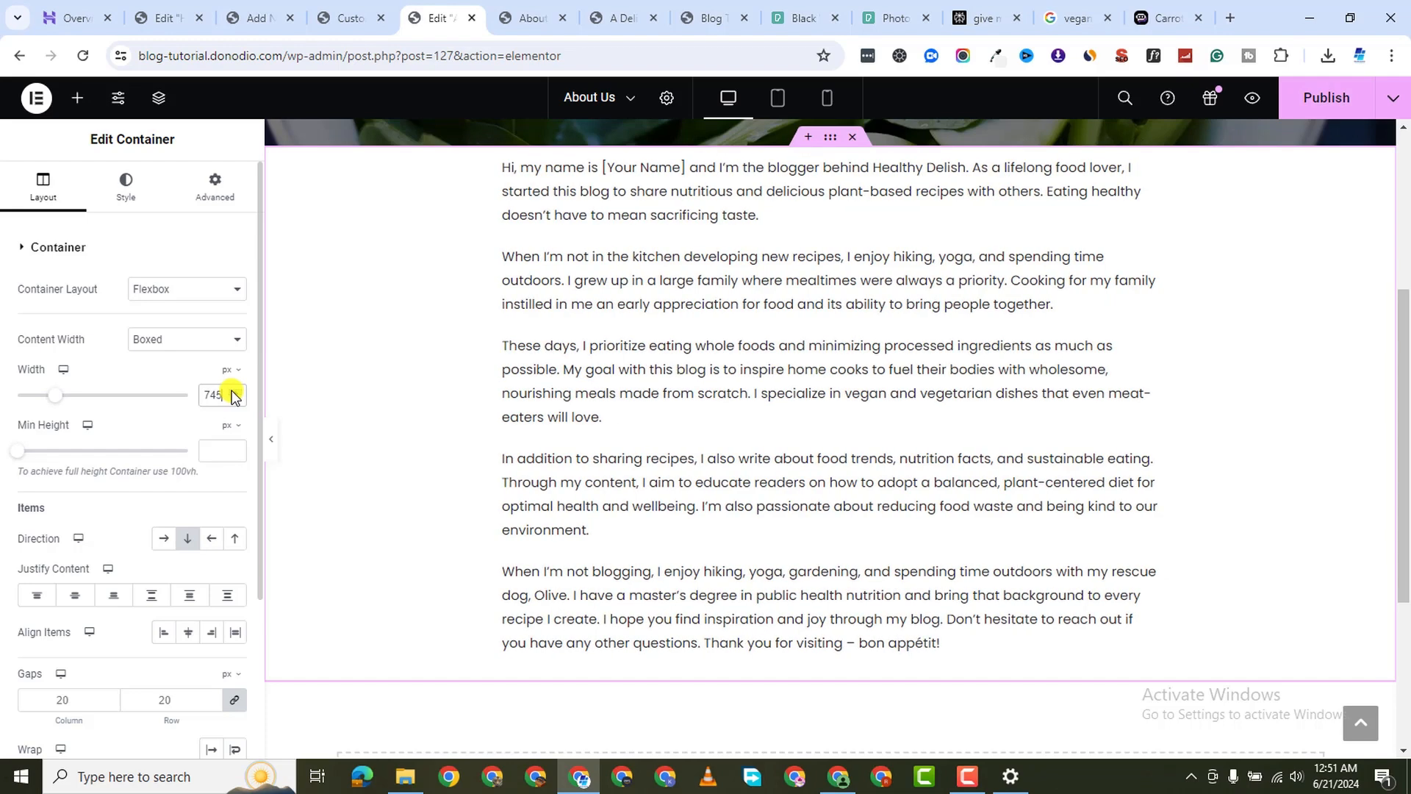
{"action": "left_click", "coordinate": [234, 391]}
{"action": "left_click", "coordinate": [234, 391]}
{"action": "left_click", "coordinate": [234, 391]}
{"action": "left_click", "coordinate": [234, 391]}
{"action": "left_click", "coordinate": [234, 391]}
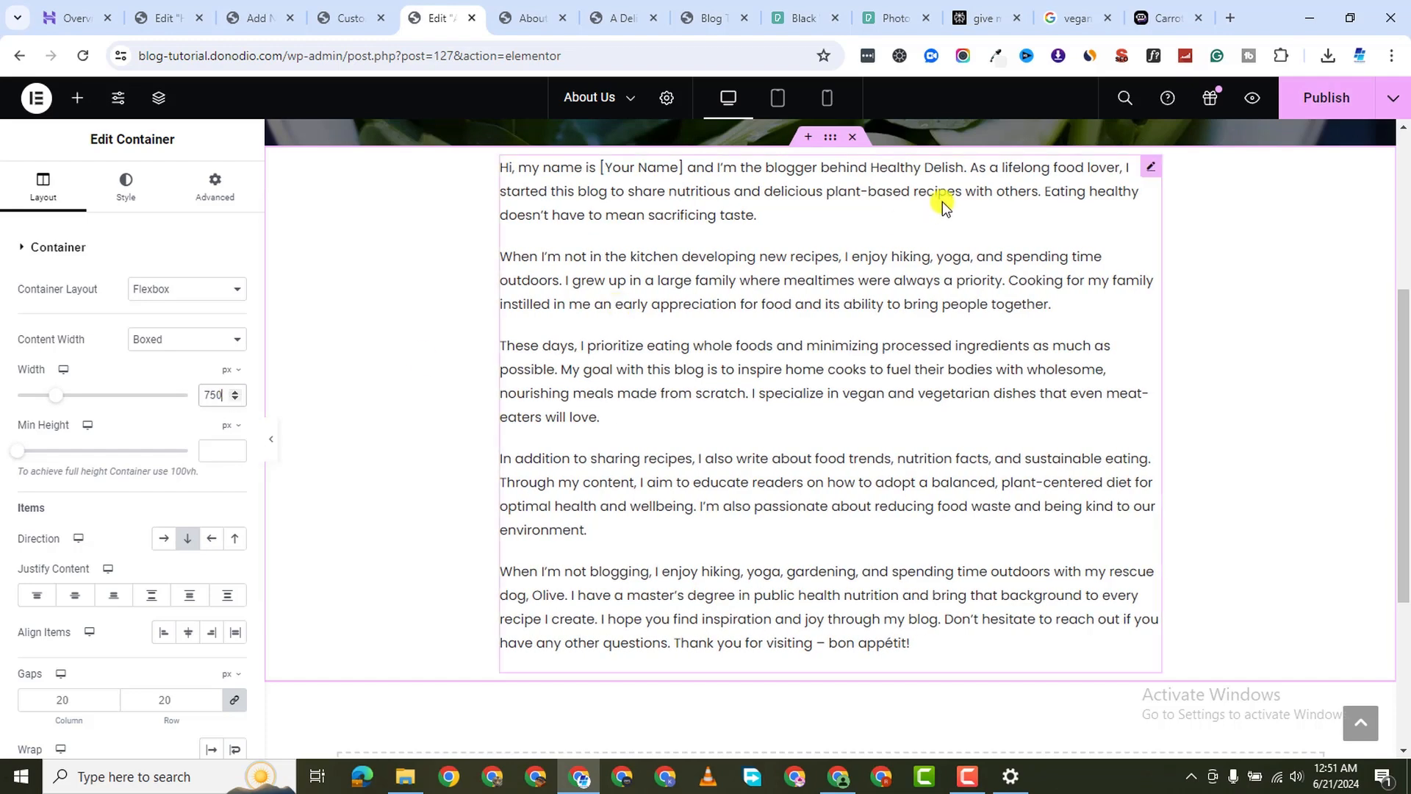
Publish the About Us page with the narrower container
{"action": "left_click", "coordinate": [1330, 97]}
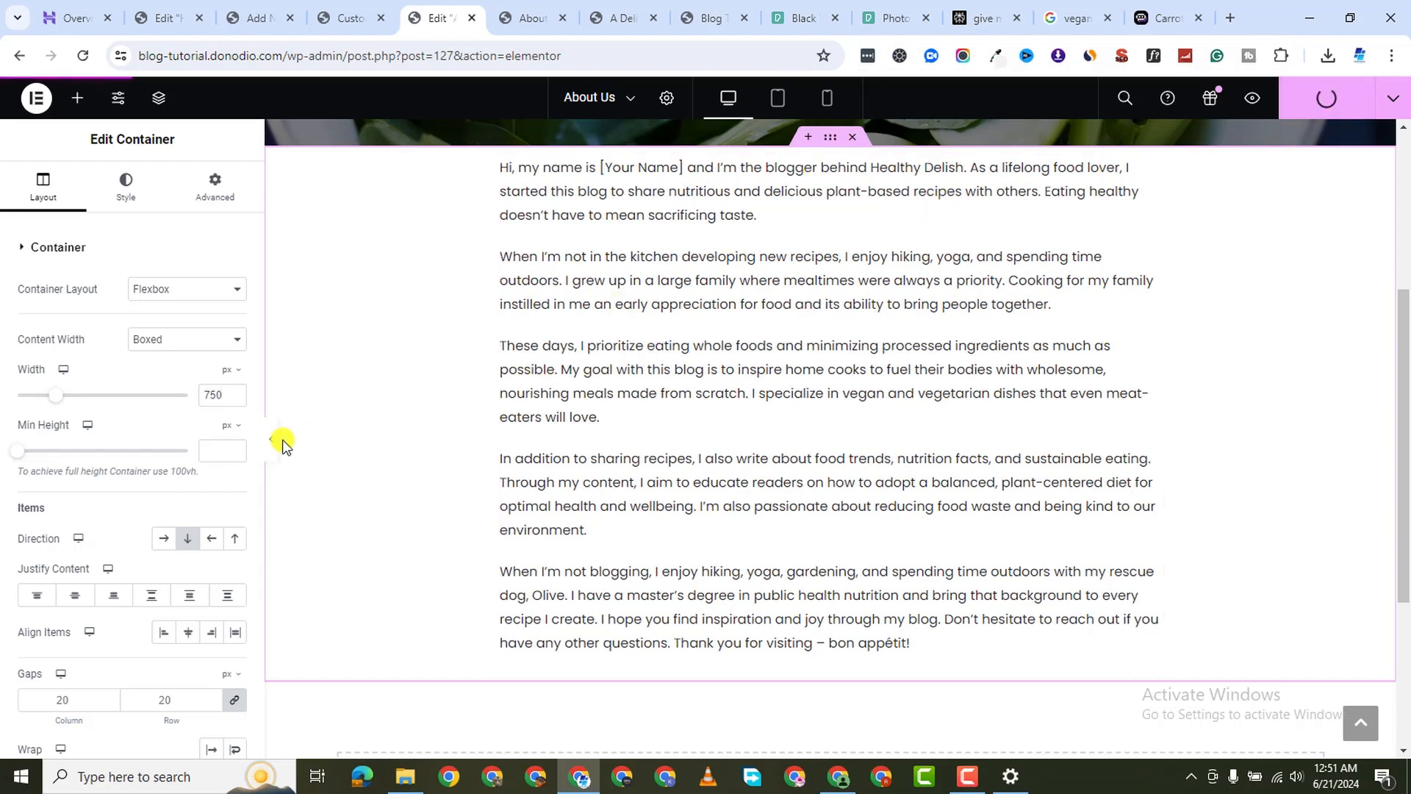
{"action": "scroll", "coordinate": [155, 529], "scroll_direction": "down", "scroll_amount": 3}
{"action": "scroll", "coordinate": [136, 300], "scroll_direction": "up", "scroll_amount": 3}
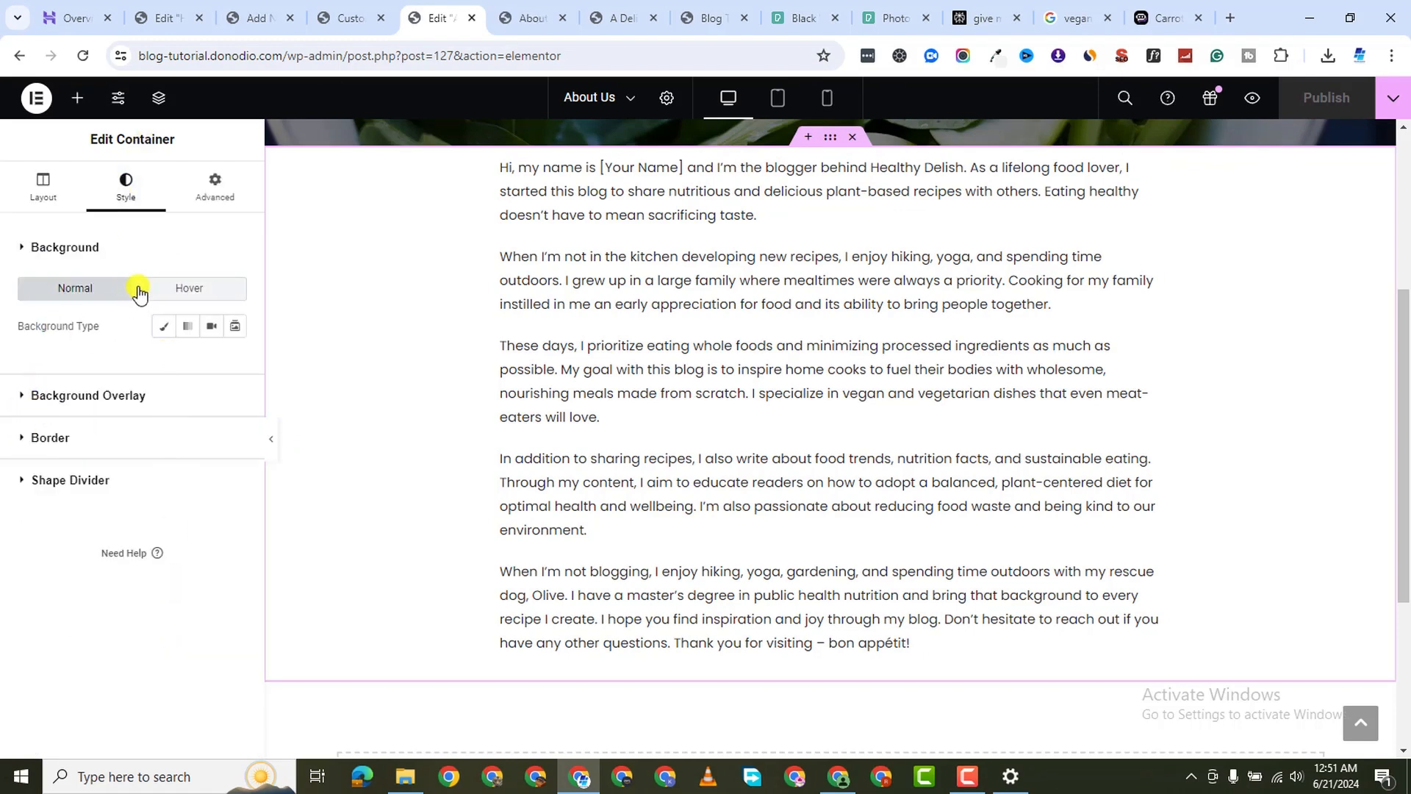
Give the bio text a 16 px font size and 33 px line height, then publish
{"action": "left_click", "coordinate": [1146, 167]}
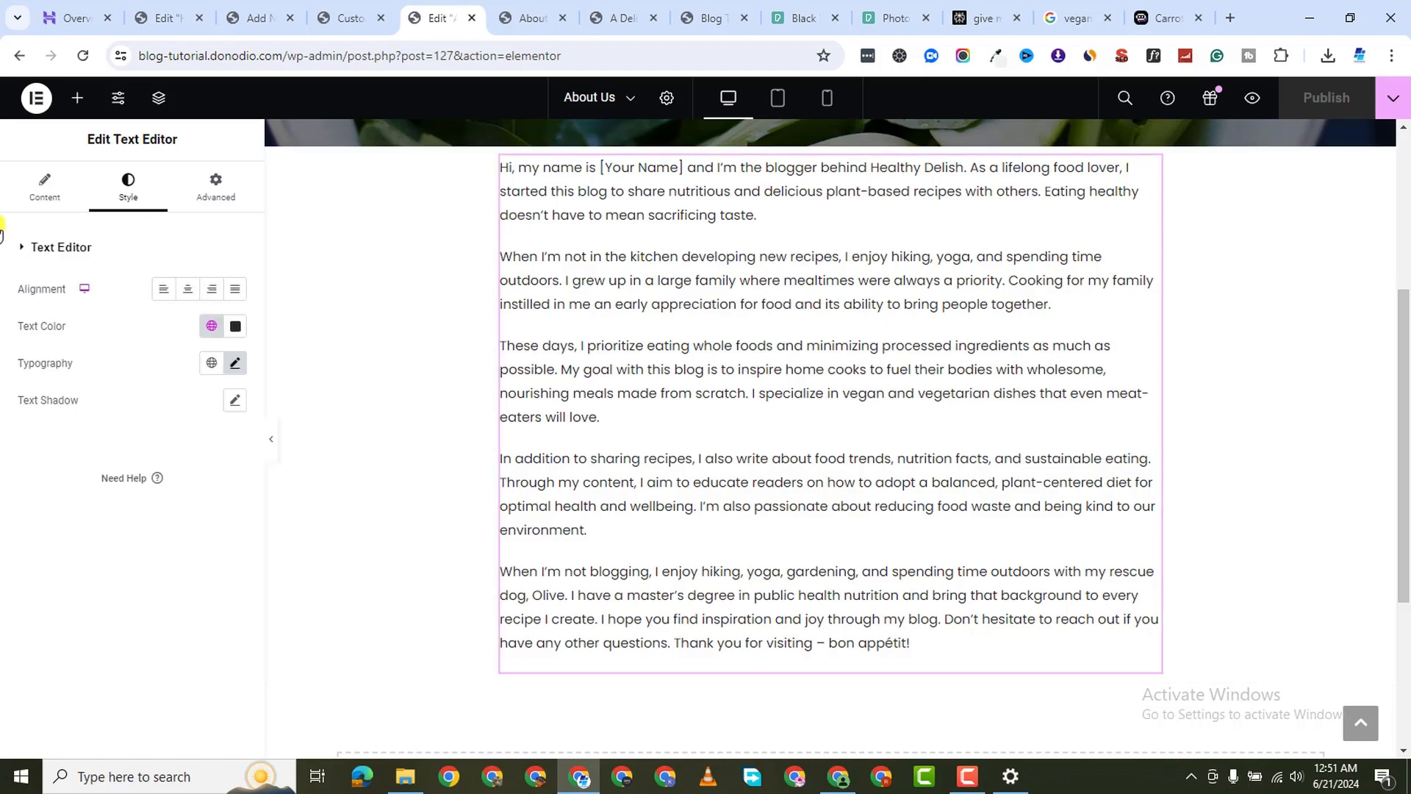
{"action": "left_click", "coordinate": [234, 363]}
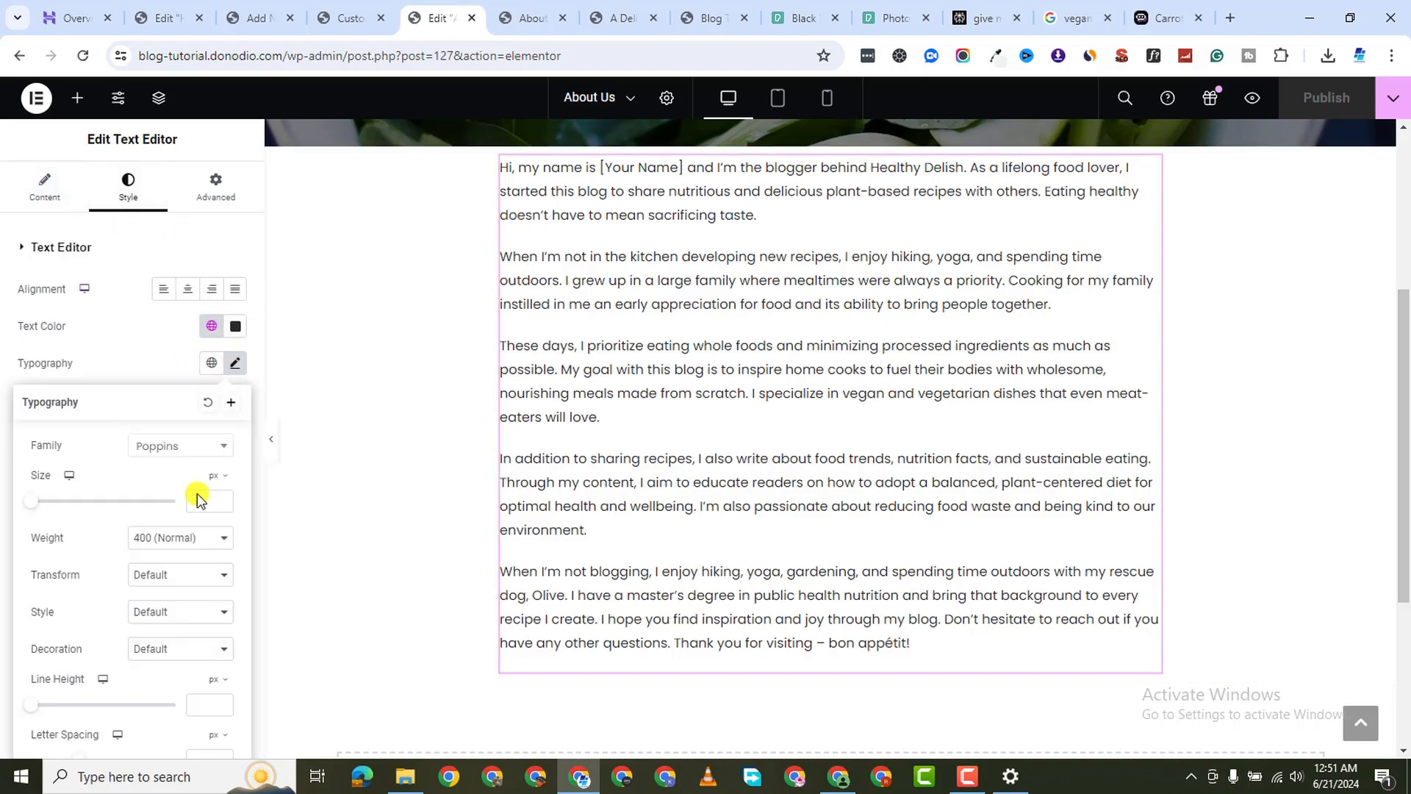
{"action": "left_click", "coordinate": [209, 501]}
{"action": "type", "text": "16"}
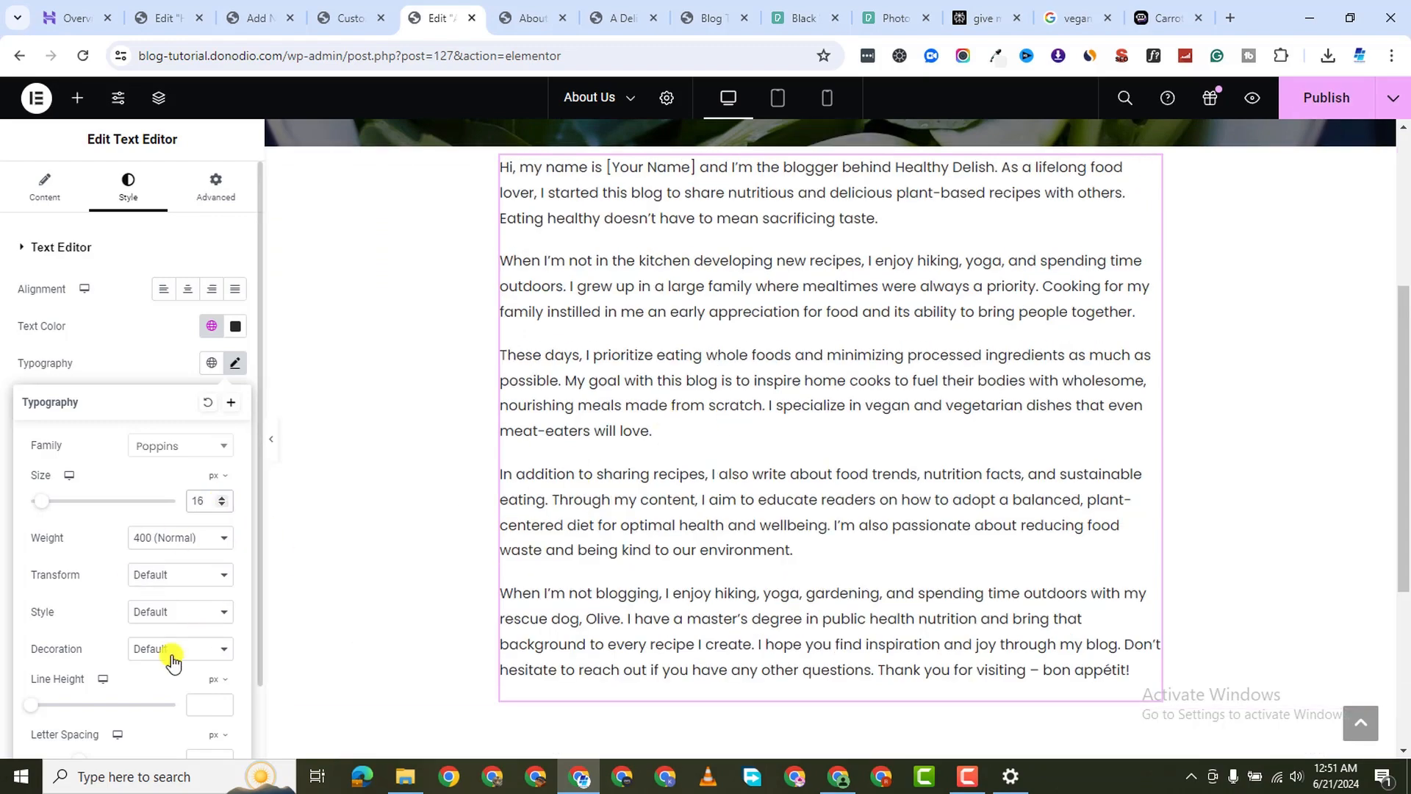
{"action": "left_click", "coordinate": [221, 704]}
{"action": "type", "text": "19"}
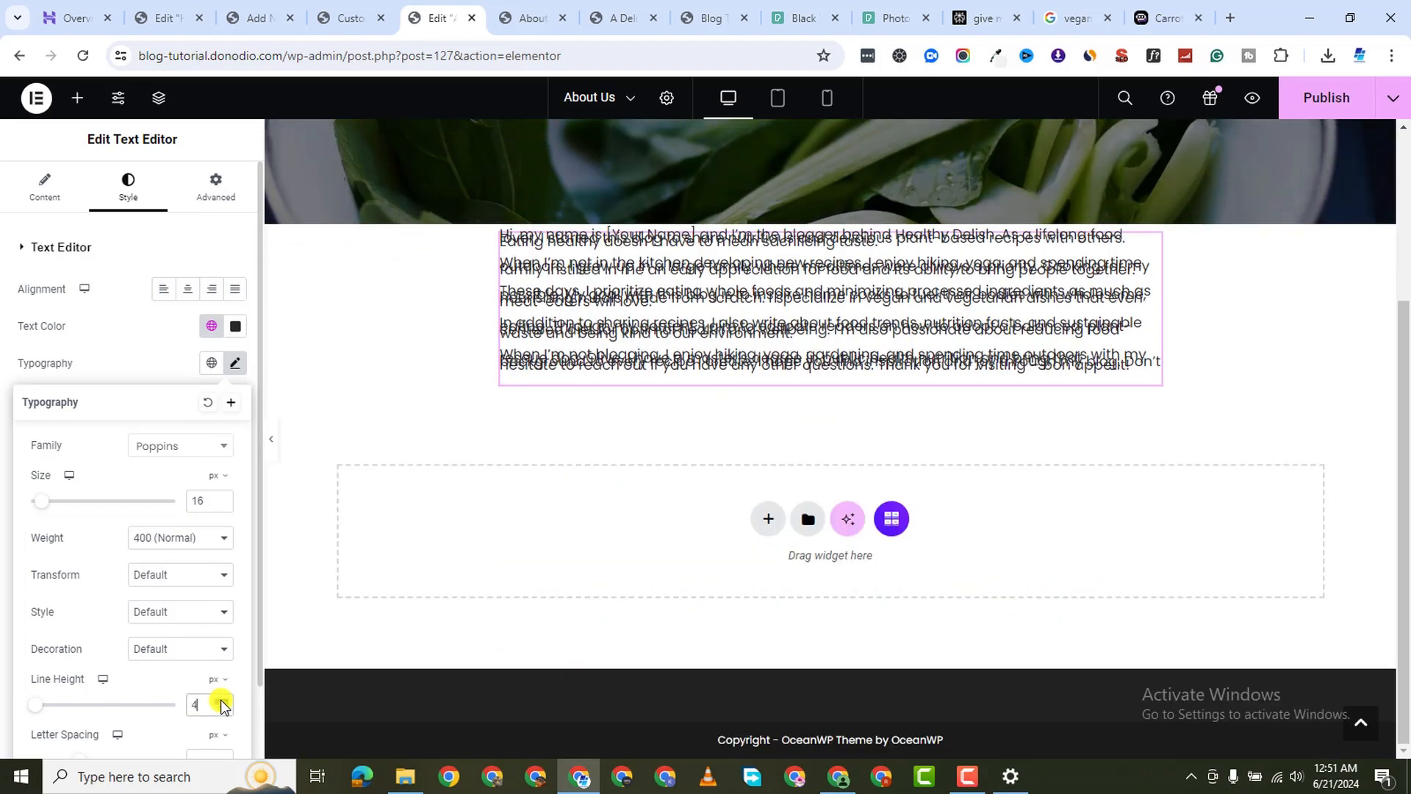
{"action": "left_click", "coordinate": [221, 701]}
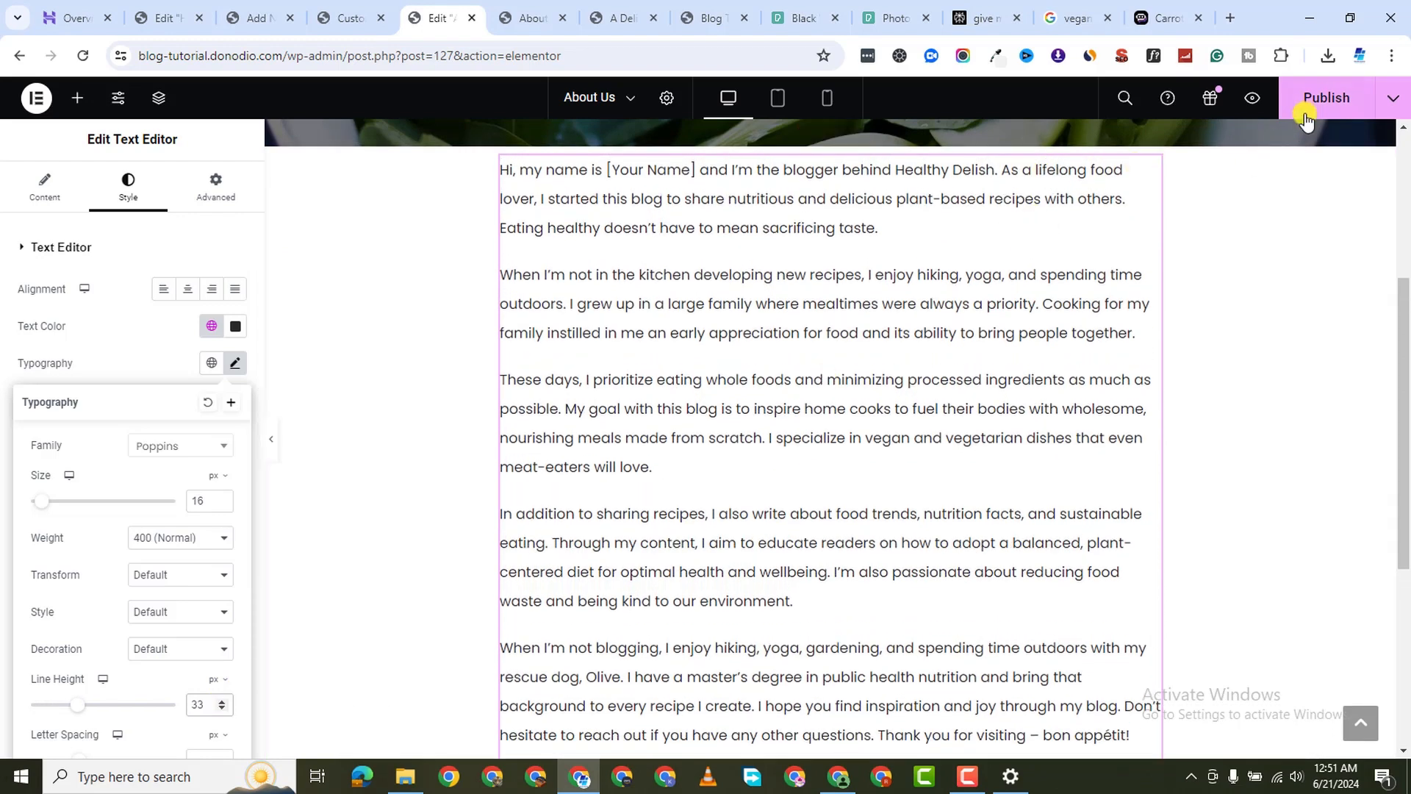
{"action": "left_click", "coordinate": [1327, 98]}
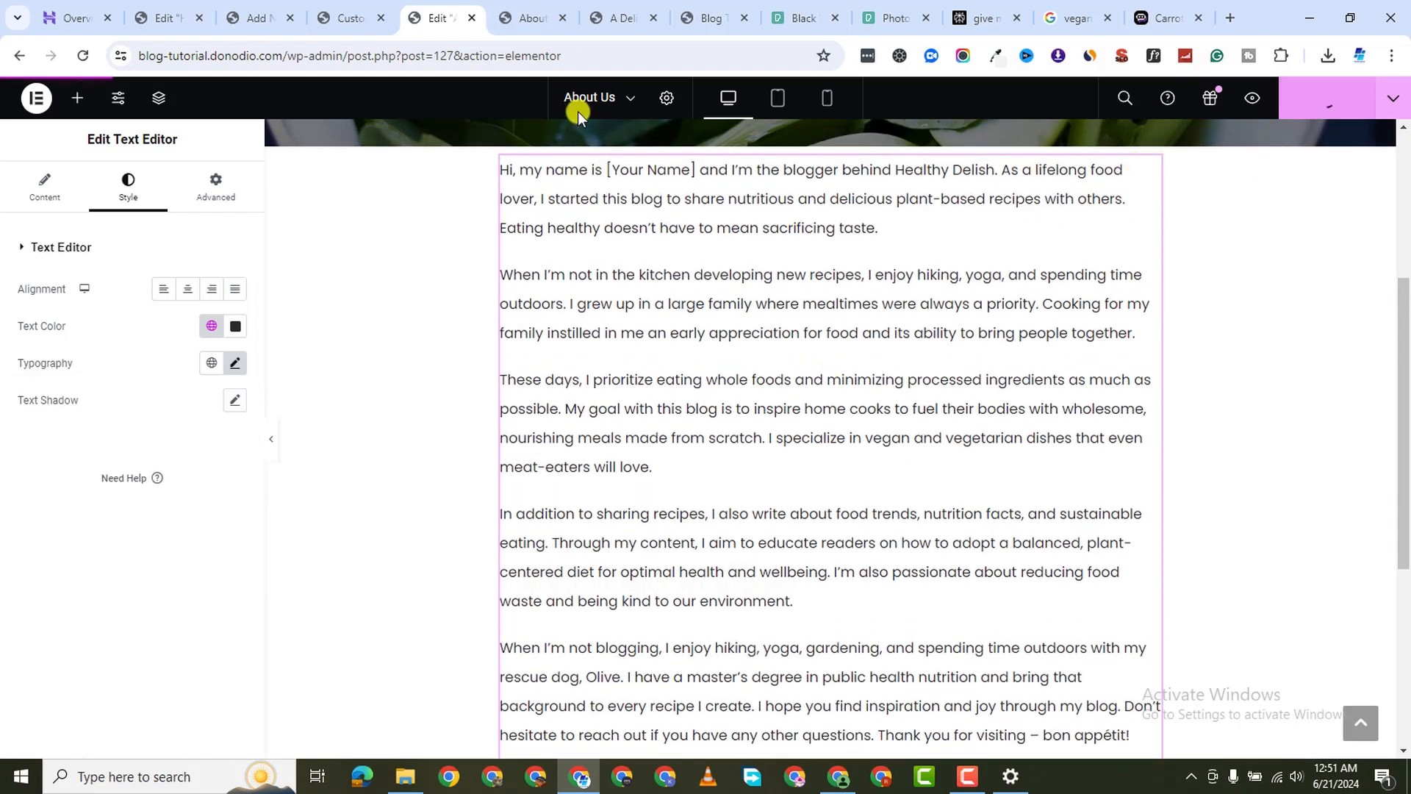
Check the published About Us page, then return to the editor
{"action": "left_click", "coordinate": [534, 19]}
{"action": "scroll", "coordinate": [626, 452], "scroll_direction": "down", "scroll_amount": 6}
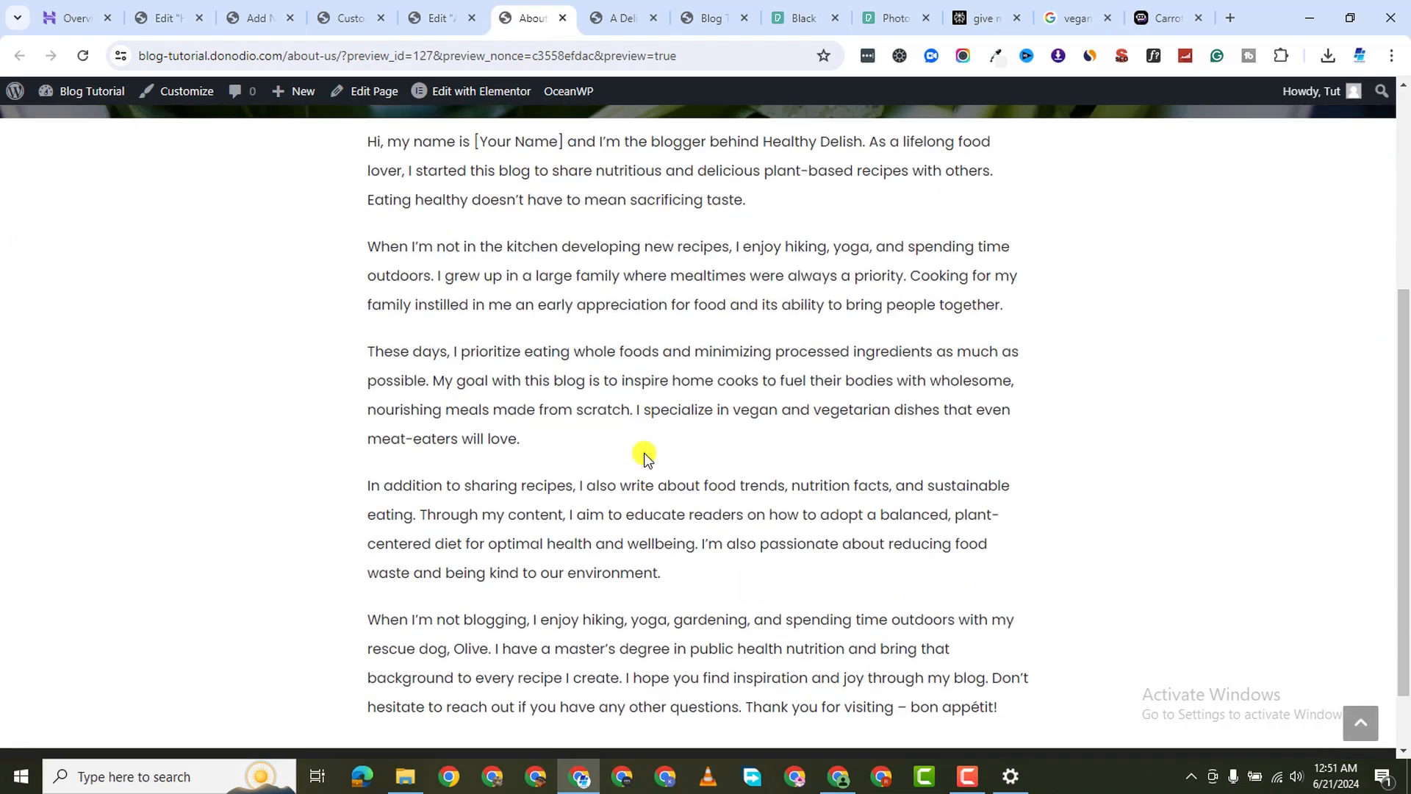
{"action": "scroll", "coordinate": [651, 427], "scroll_direction": "up", "scroll_amount": 6}
{"action": "scroll", "coordinate": [655, 412], "scroll_direction": "down", "scroll_amount": 3}
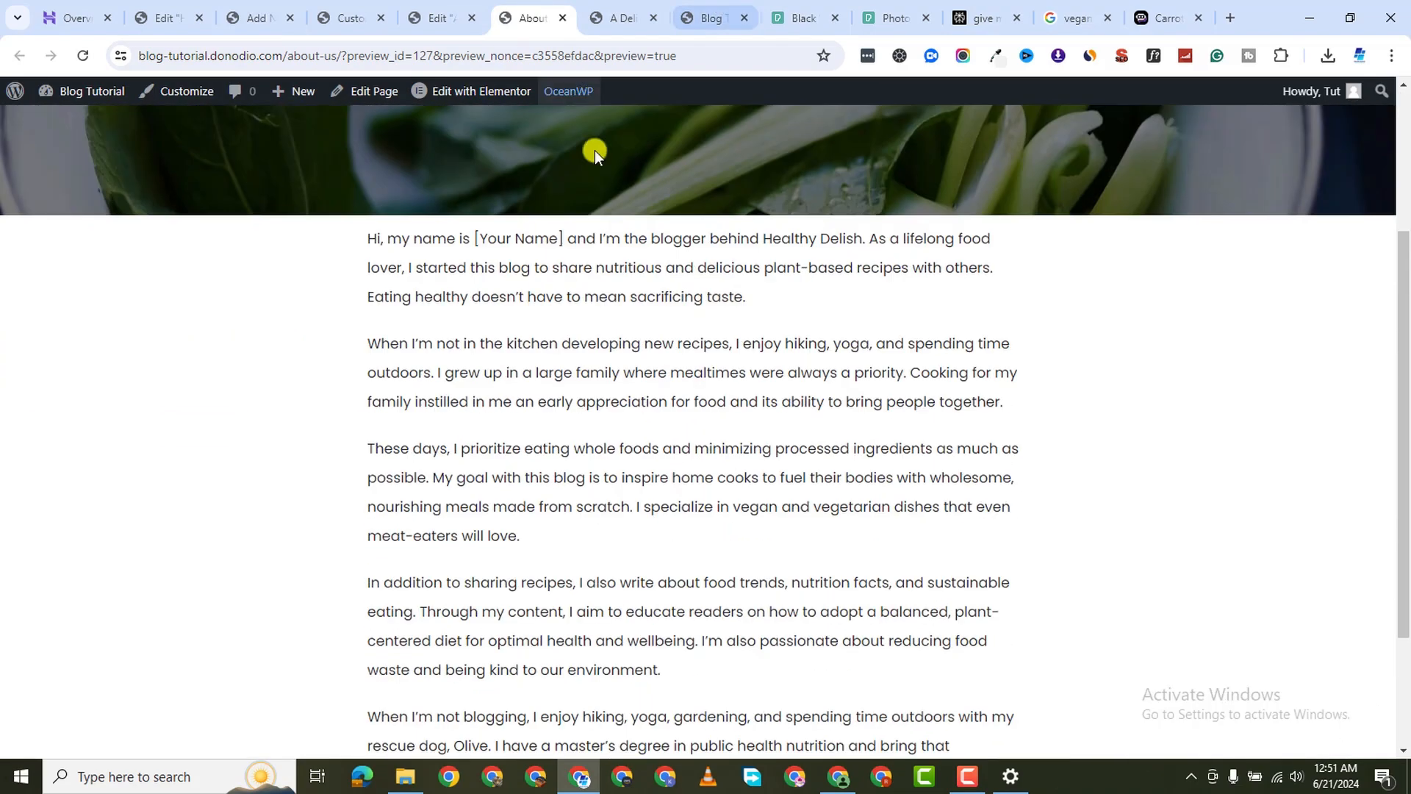
{"action": "left_click", "coordinate": [456, 19]}
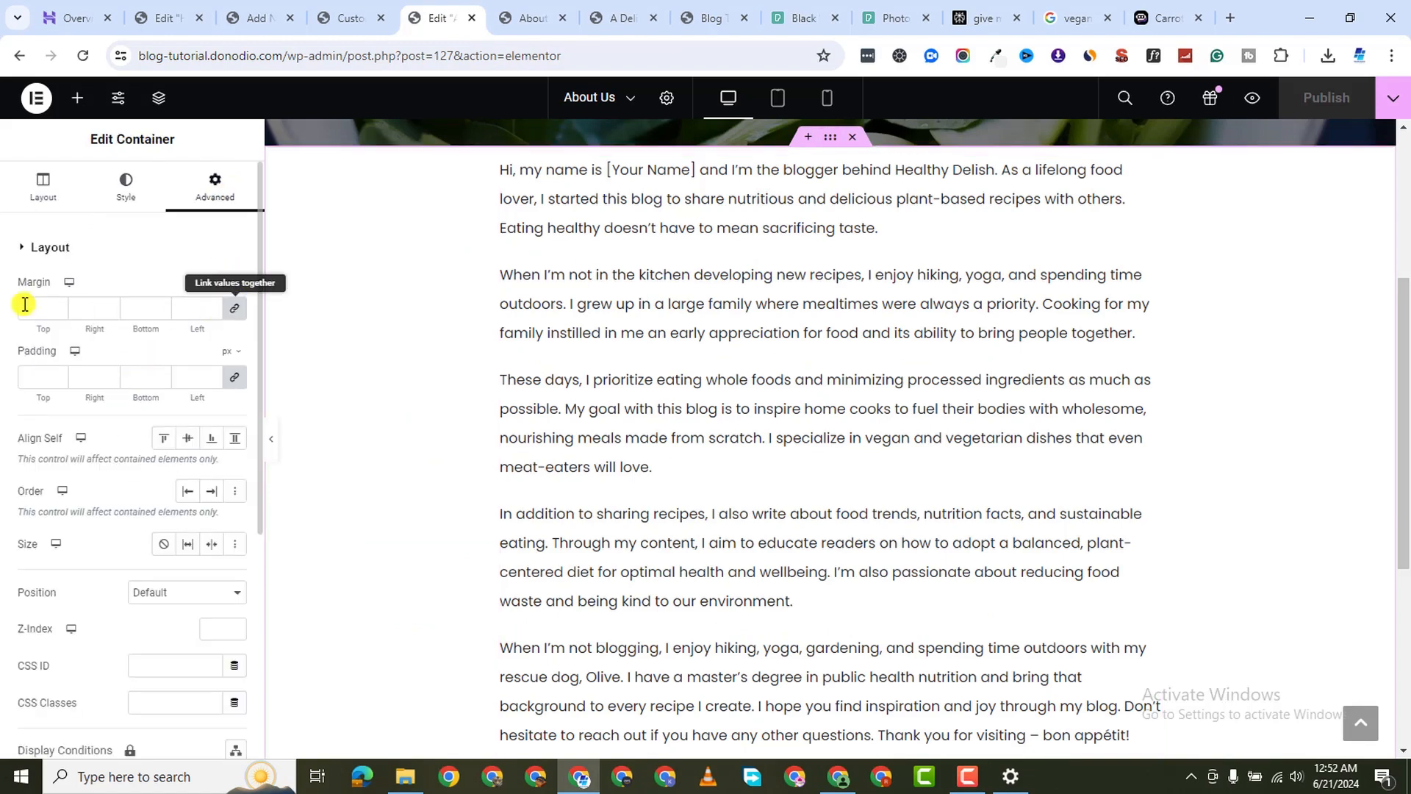
Set the story container's top margin to 40 px
{"action": "left_click", "coordinate": [24, 303]}
{"action": "type", "text": "0"}
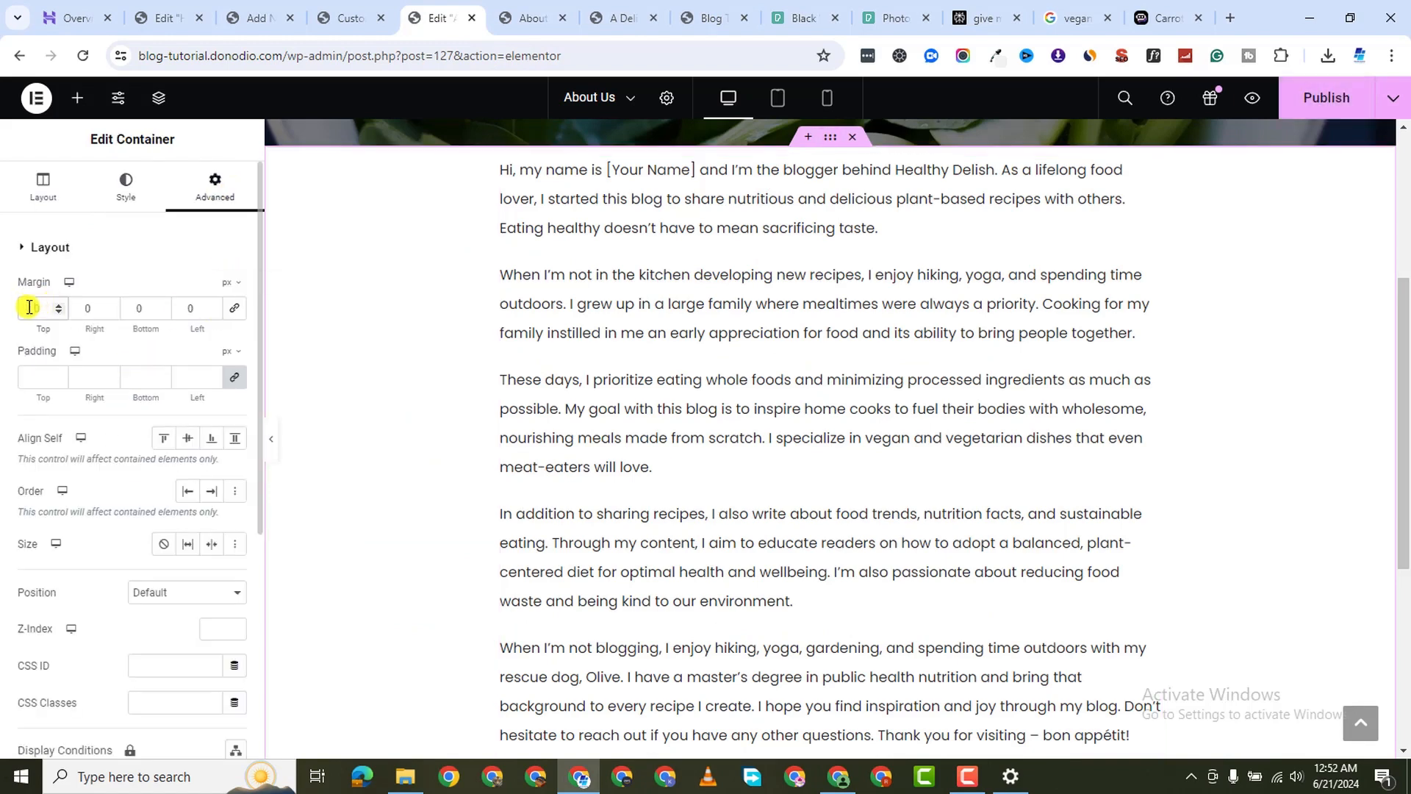
{"action": "type", "text": "4"}
{"action": "scroll", "coordinate": [826, 429], "scroll_direction": "down", "scroll_amount": 6}
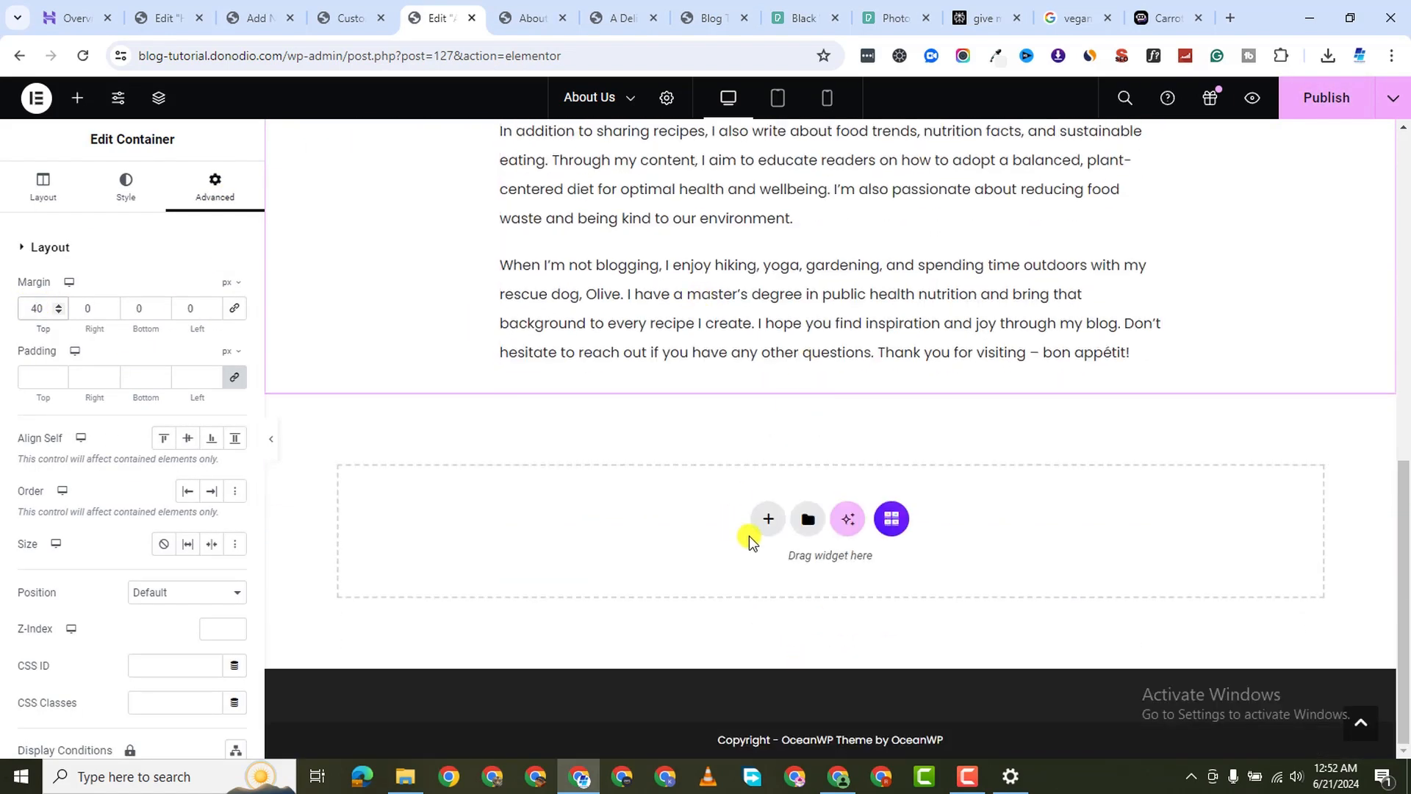
Add a Flexbox container below the text and duplicate the bio text container
{"action": "left_click", "coordinate": [761, 520]}
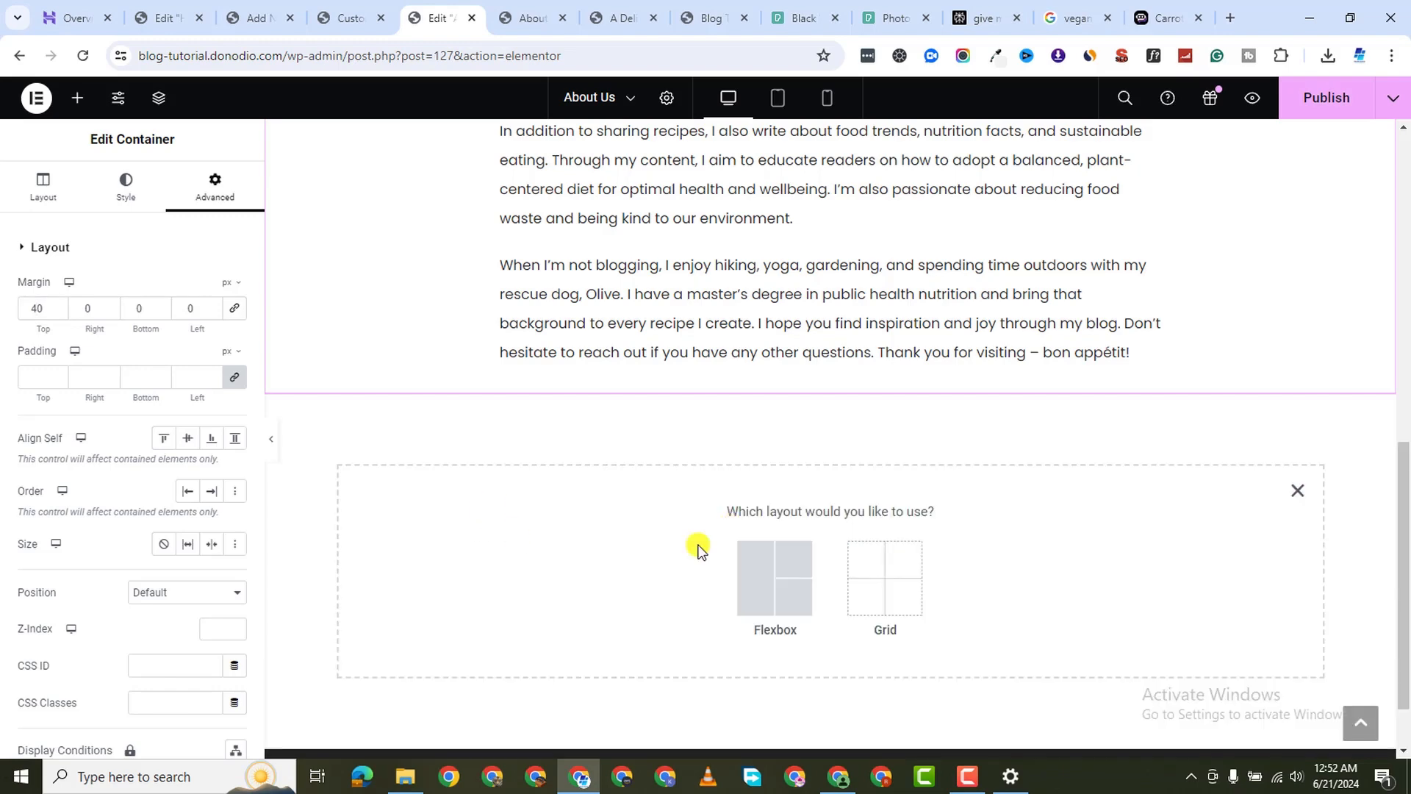
{"action": "left_click", "coordinate": [766, 585]}
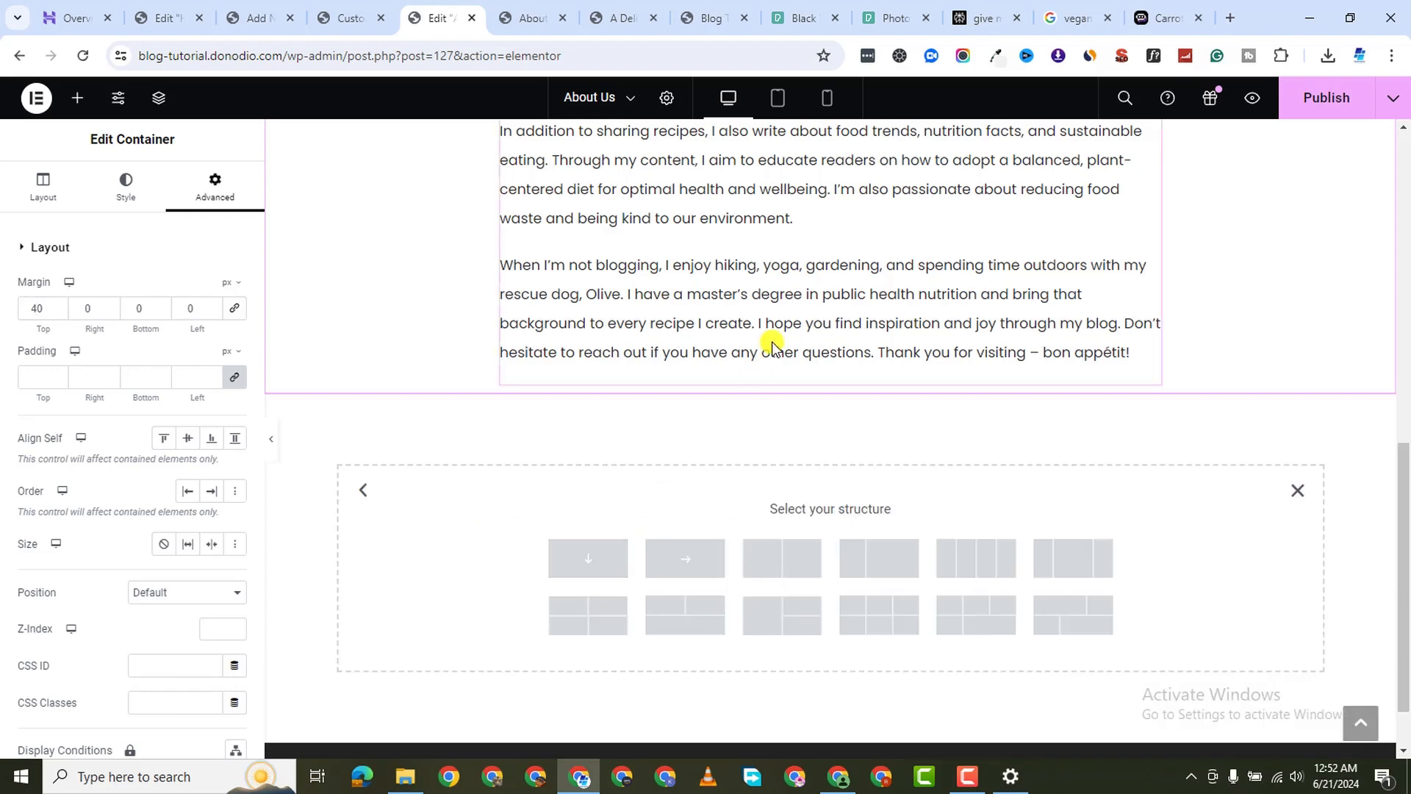
{"action": "scroll", "coordinate": [750, 330], "scroll_direction": "up", "scroll_amount": 7}
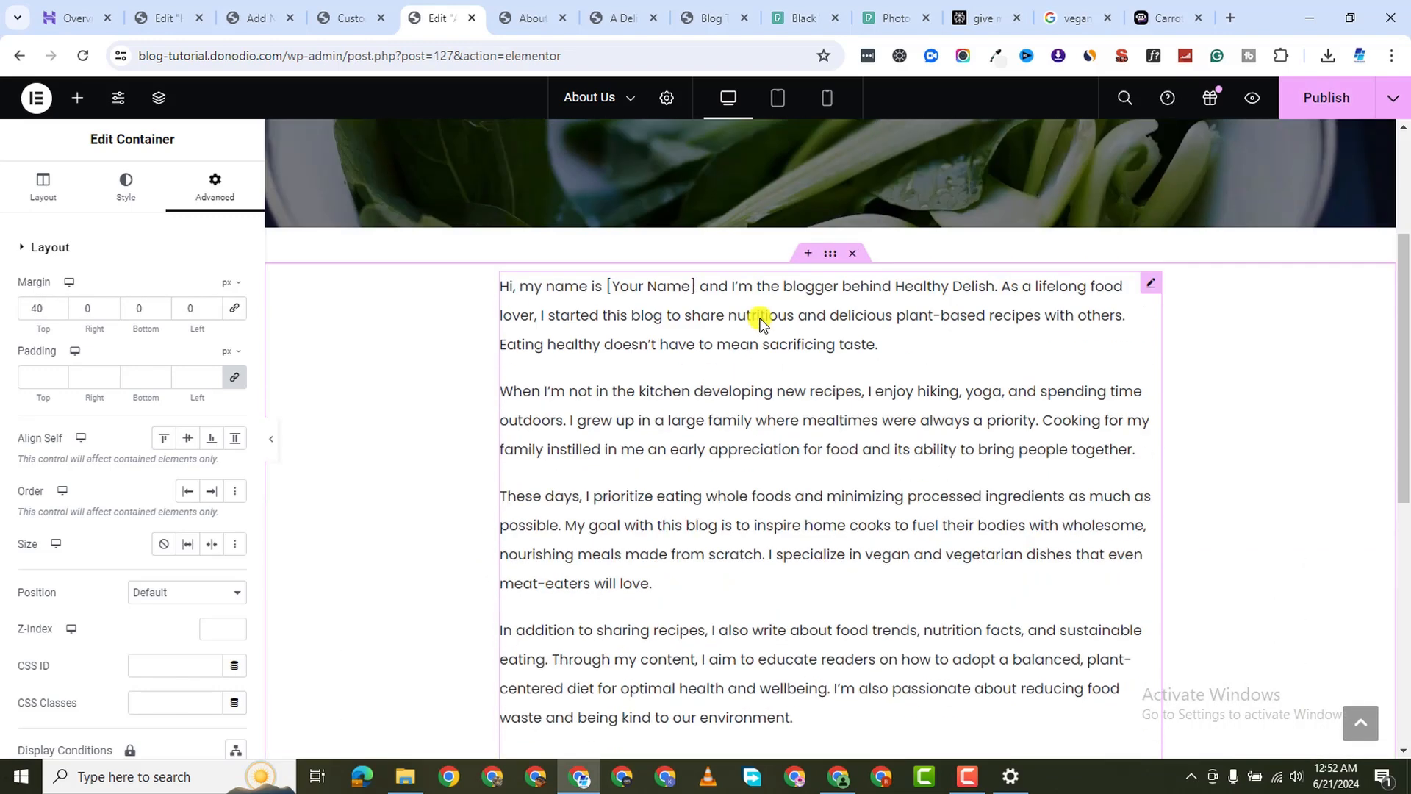
{"action": "right_click", "coordinate": [839, 289]}
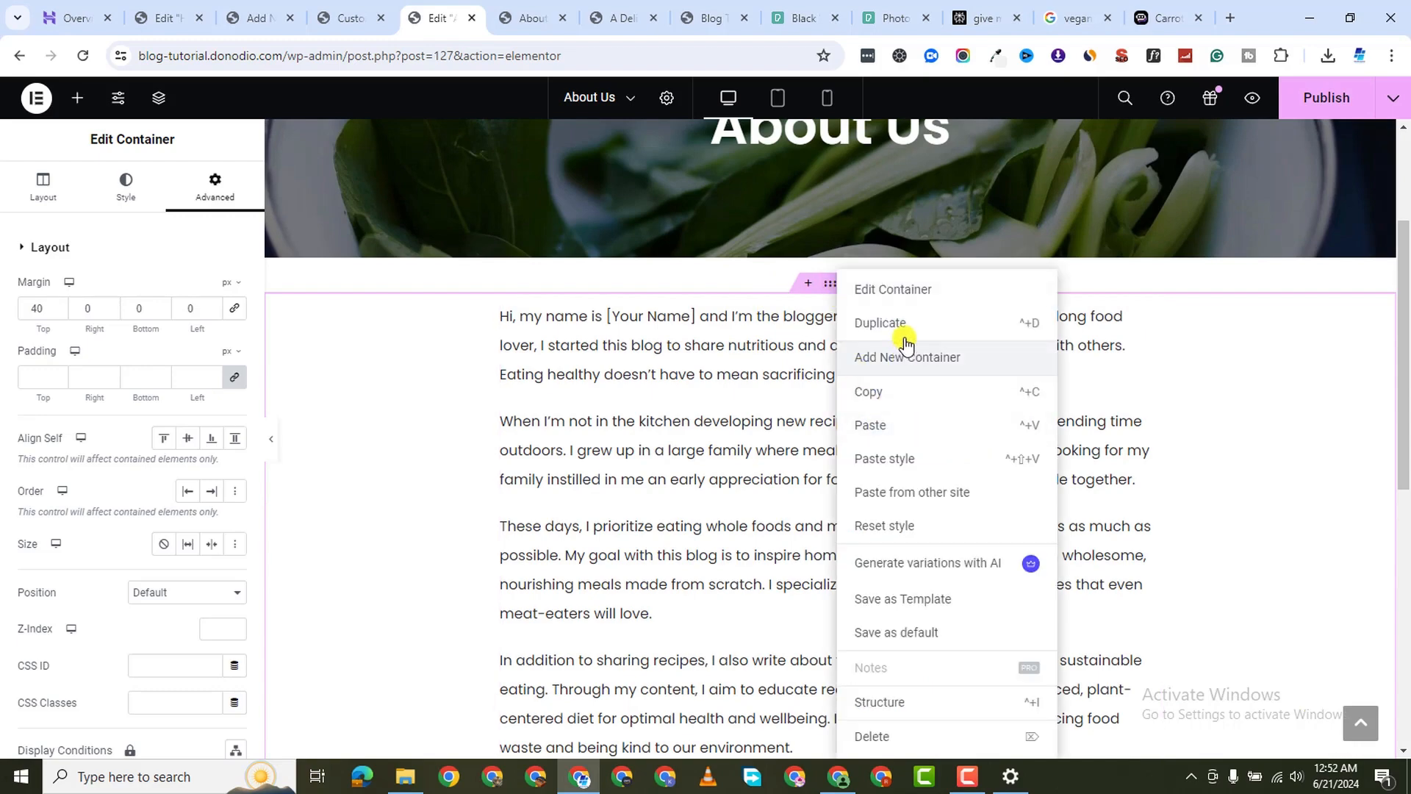
{"action": "left_click", "coordinate": [868, 521]}
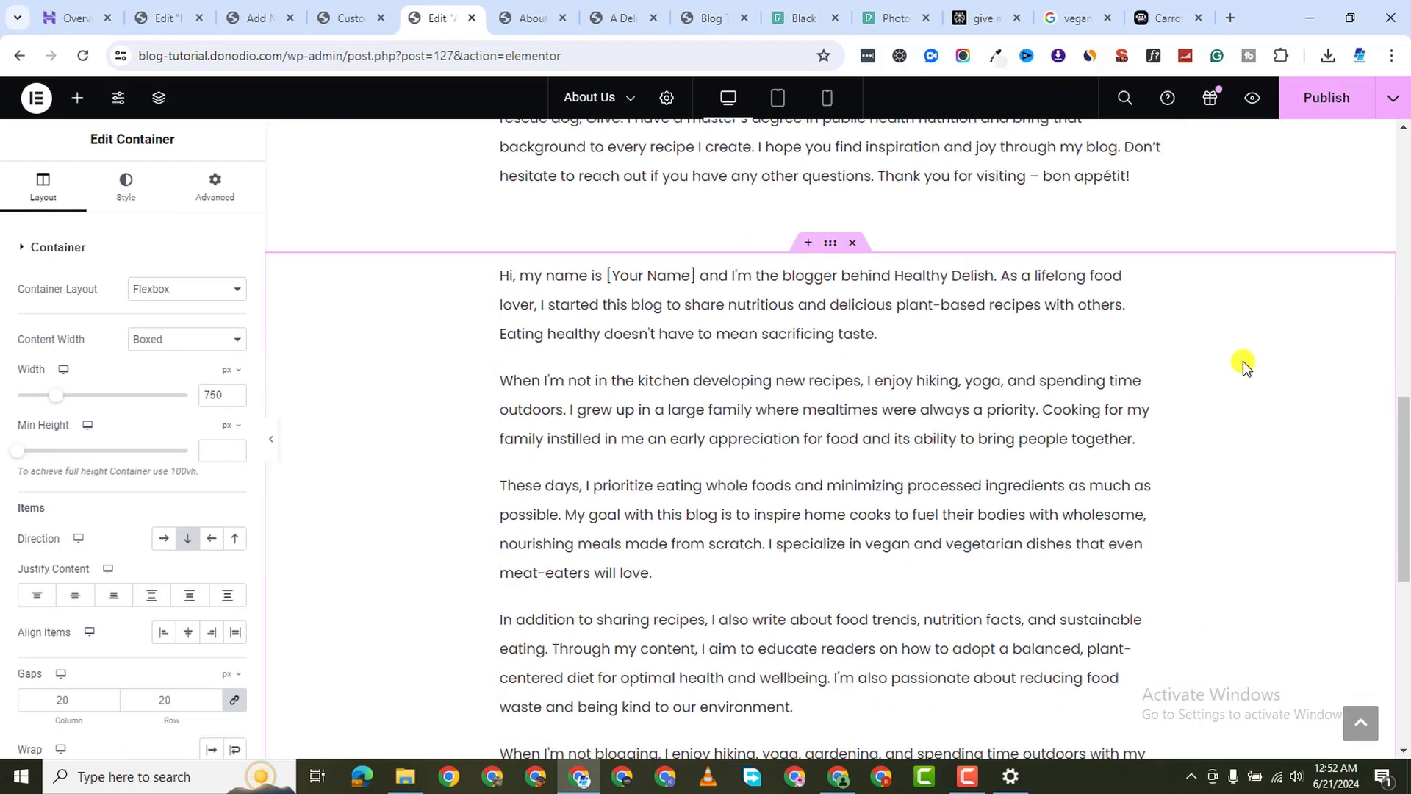
Drag an Image widget into the duplicate and delete its copied paragraph
{"action": "right_click", "coordinate": [1146, 270]}
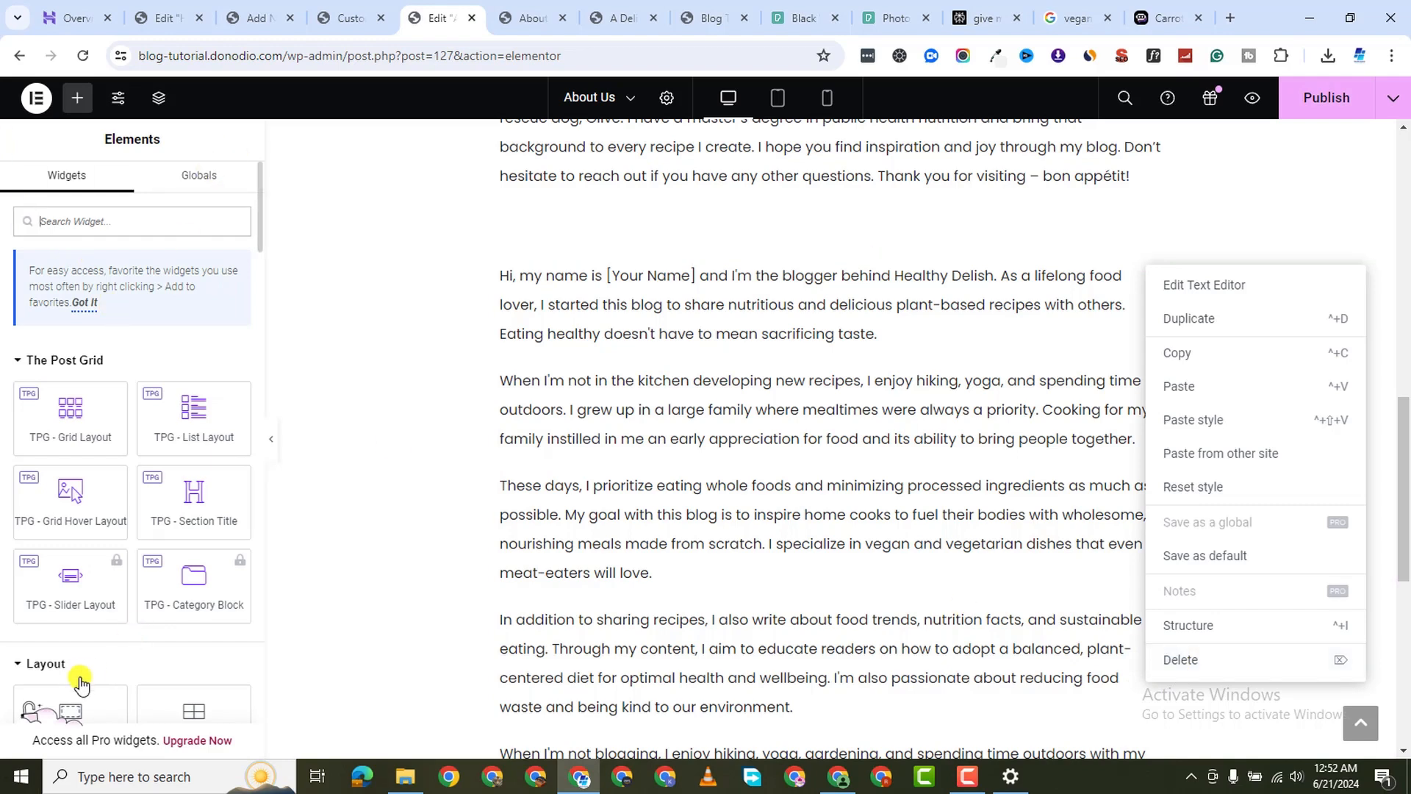
{"action": "scroll", "coordinate": [81, 683], "scroll_direction": "down", "scroll_amount": 3}
{"action": "left_click_drag", "start_coordinate": [183, 673], "coordinate": [739, 293]}
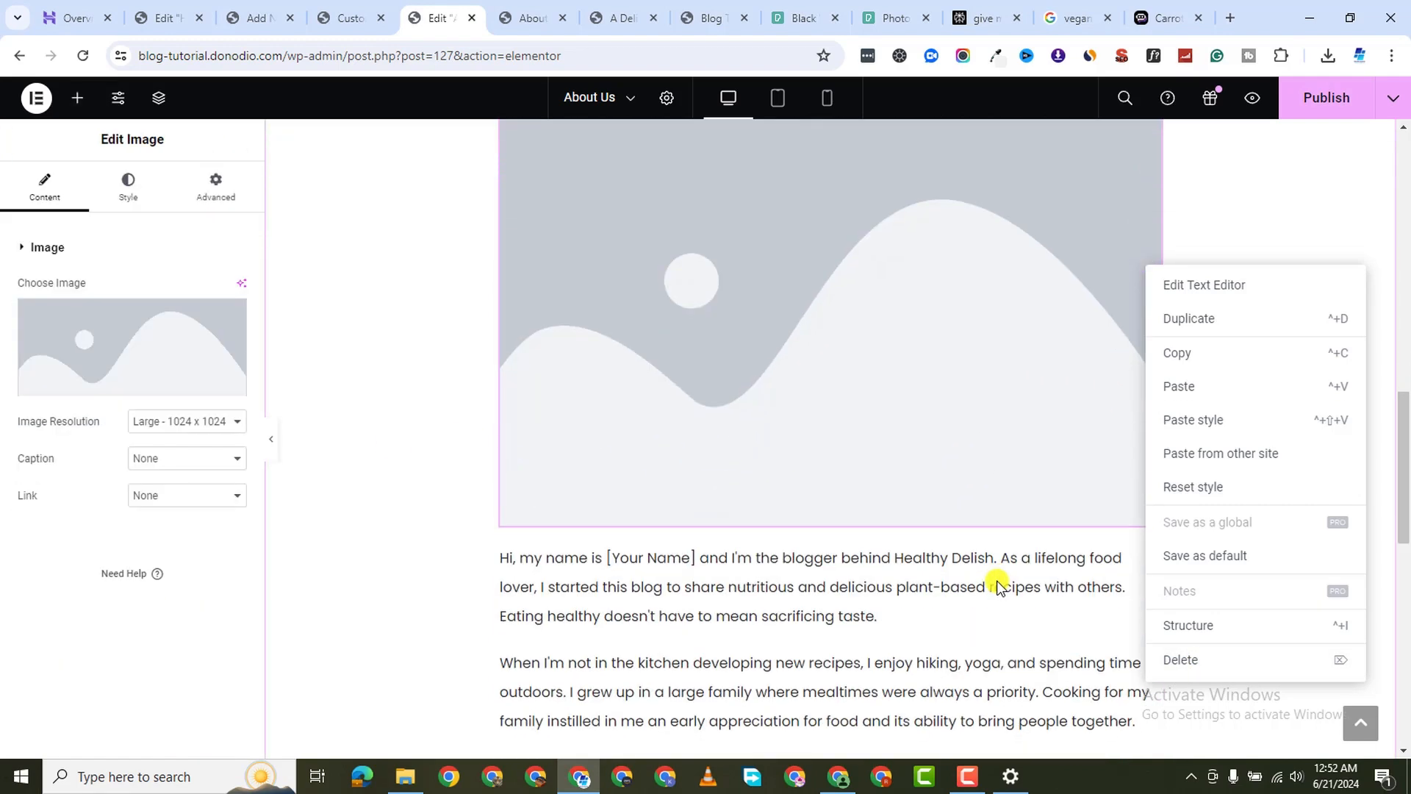
{"action": "scroll", "coordinate": [1000, 586], "scroll_direction": "down", "scroll_amount": 2}
{"action": "left_click", "coordinate": [1317, 252]}
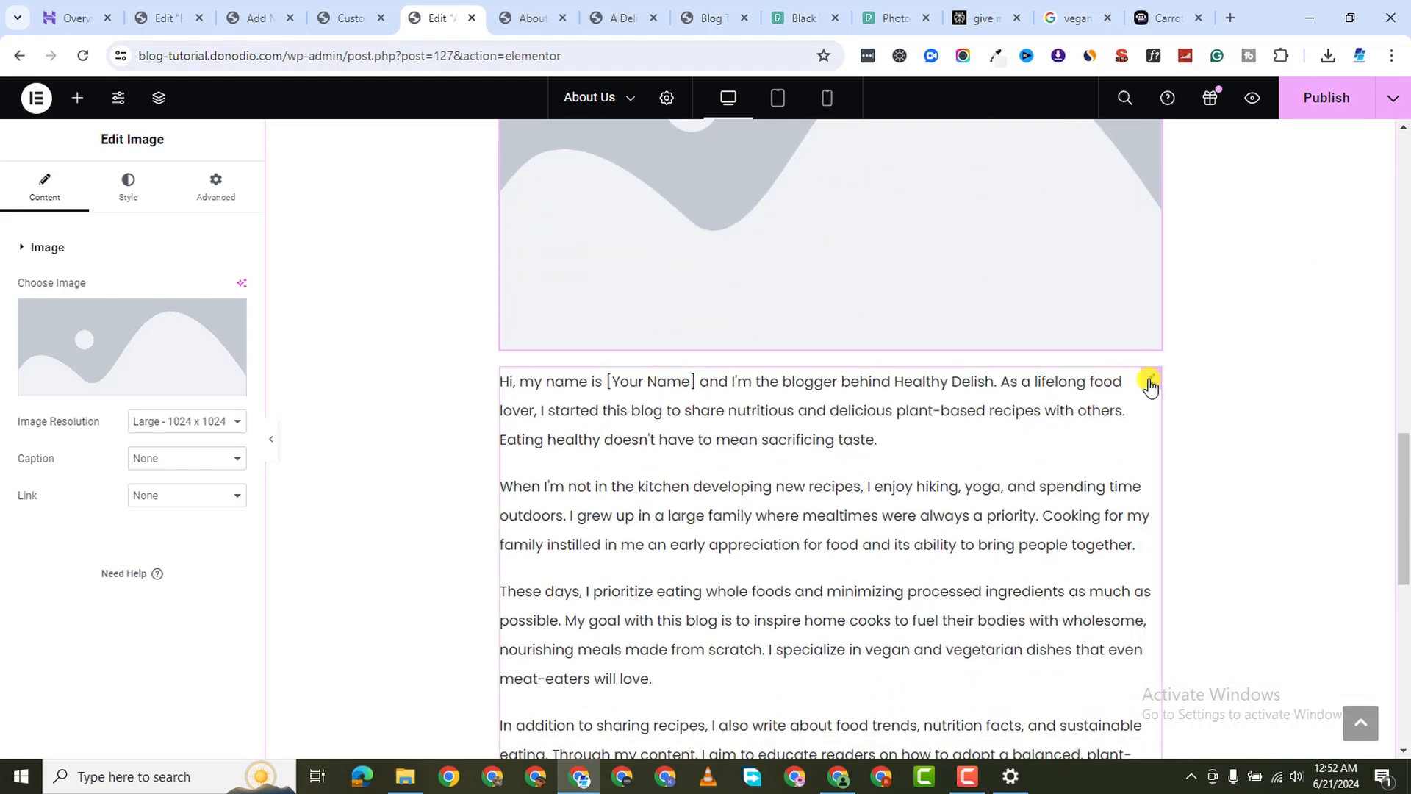
{"action": "right_click", "coordinate": [1085, 607]}
{"action": "left_click", "coordinate": [1202, 735]}
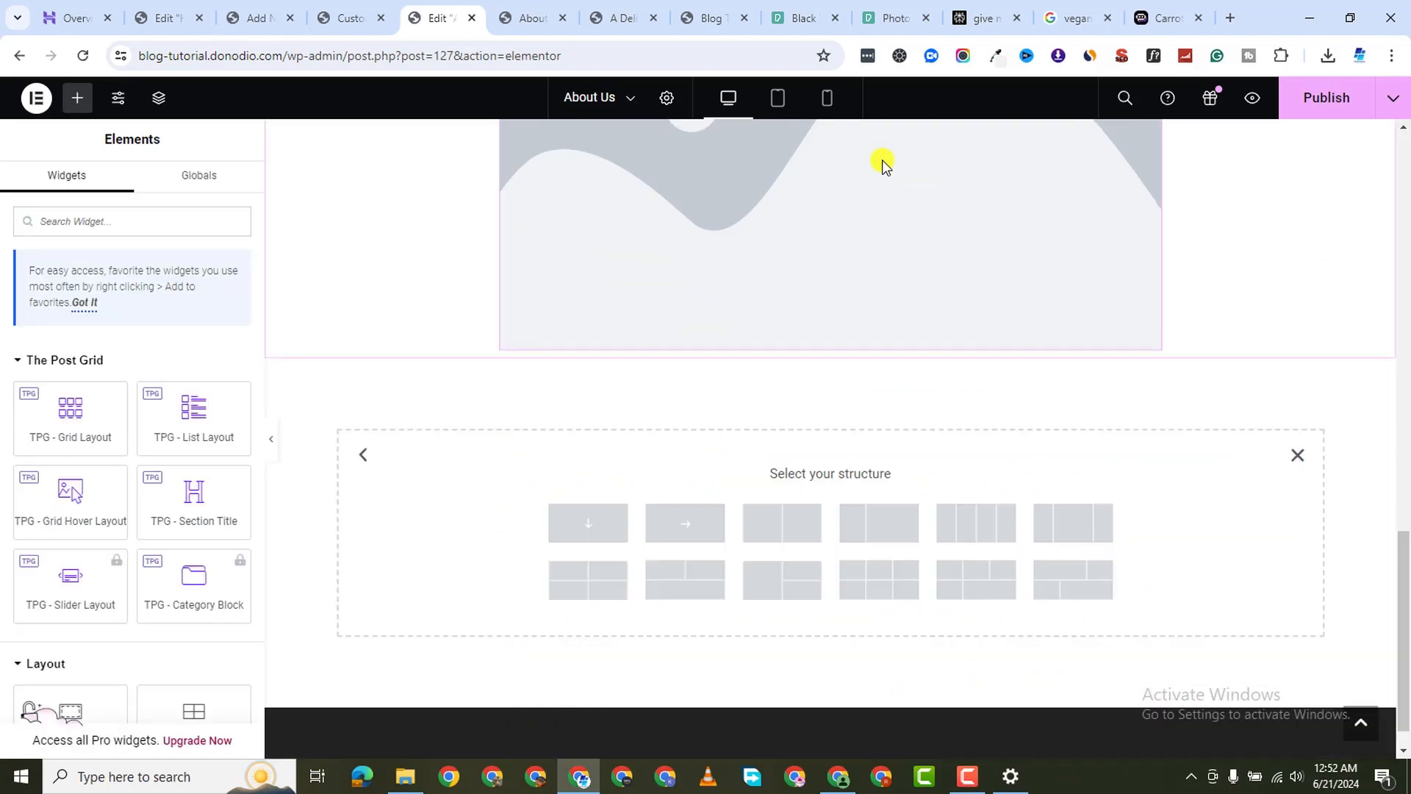
Set the image to the smiling-woman portrait from the Media Library
{"action": "left_click", "coordinate": [807, 232]}
{"action": "left_click", "coordinate": [153, 346]}
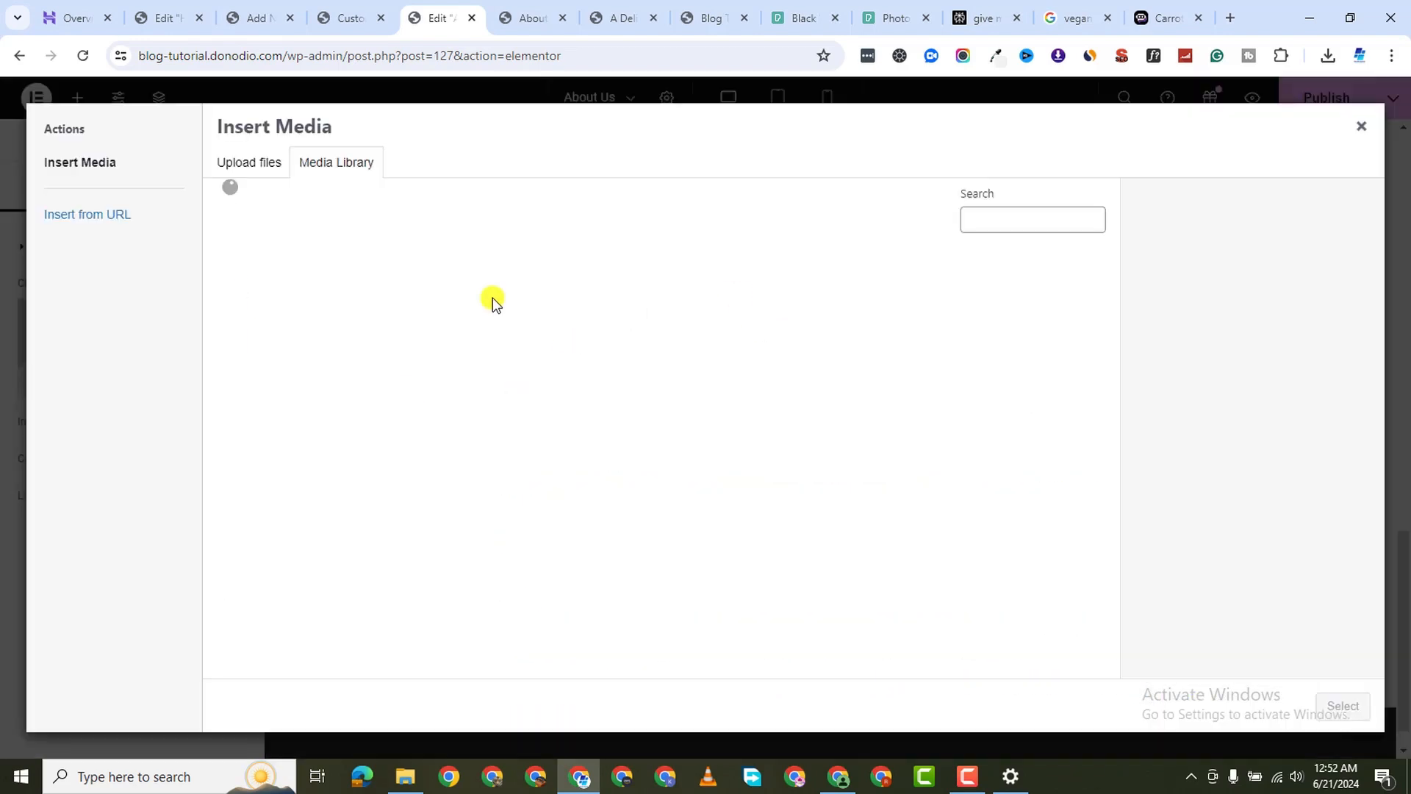
{"action": "left_click", "coordinate": [306, 280]}
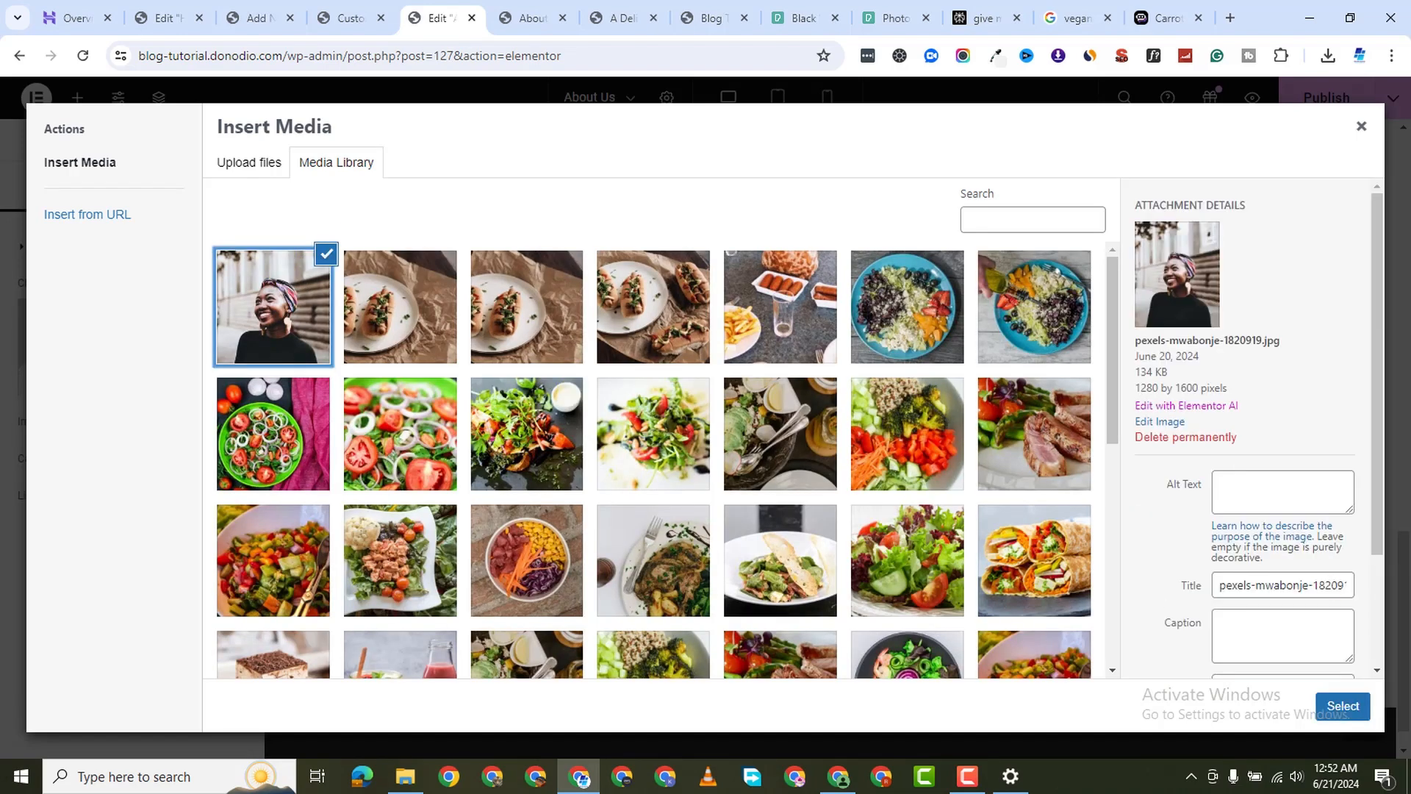
{"action": "left_click", "coordinate": [1343, 706]}
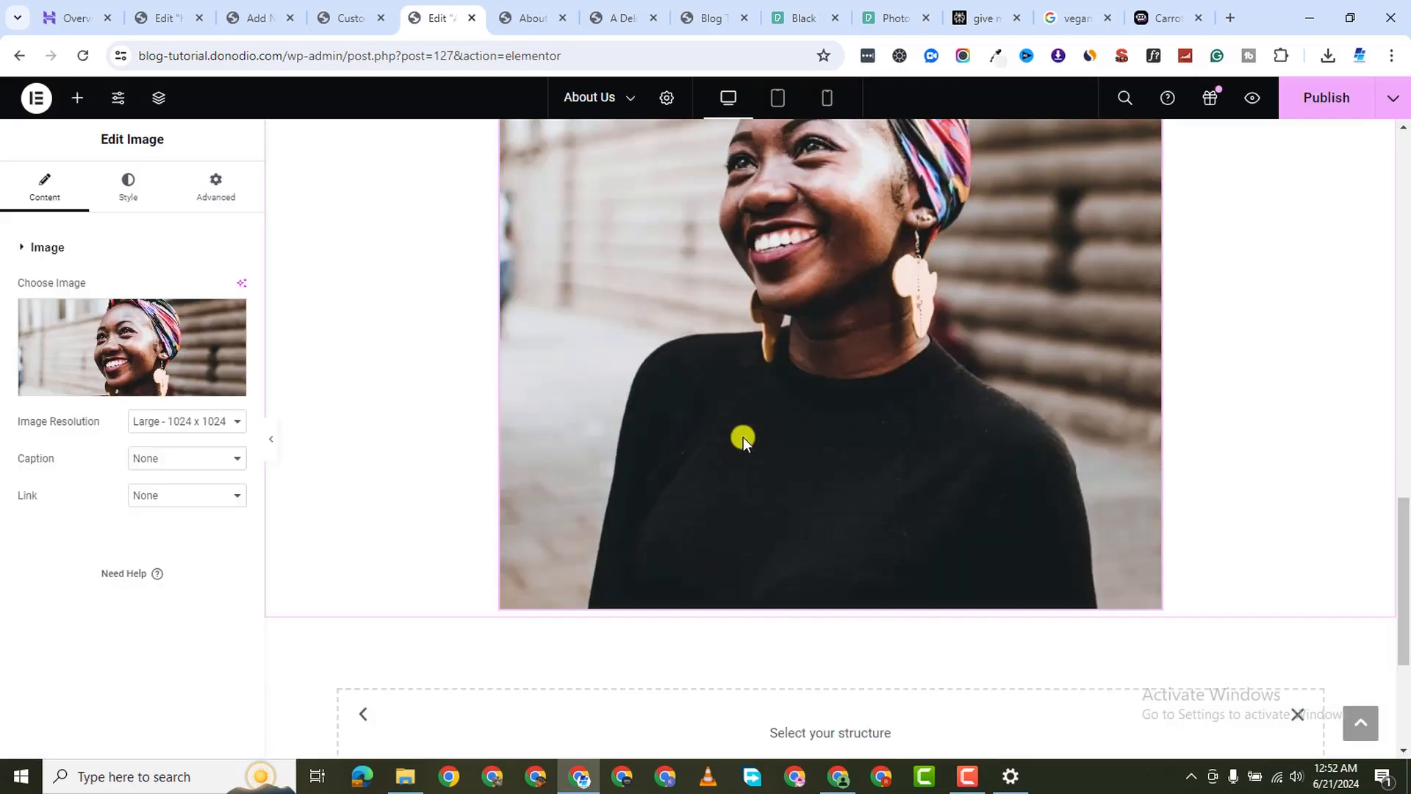
Republish the About Us page with the new portrait
{"action": "scroll", "coordinate": [743, 436], "scroll_direction": "up", "scroll_amount": 7}
{"action": "scroll", "coordinate": [744, 437], "scroll_direction": "down", "scroll_amount": 14}
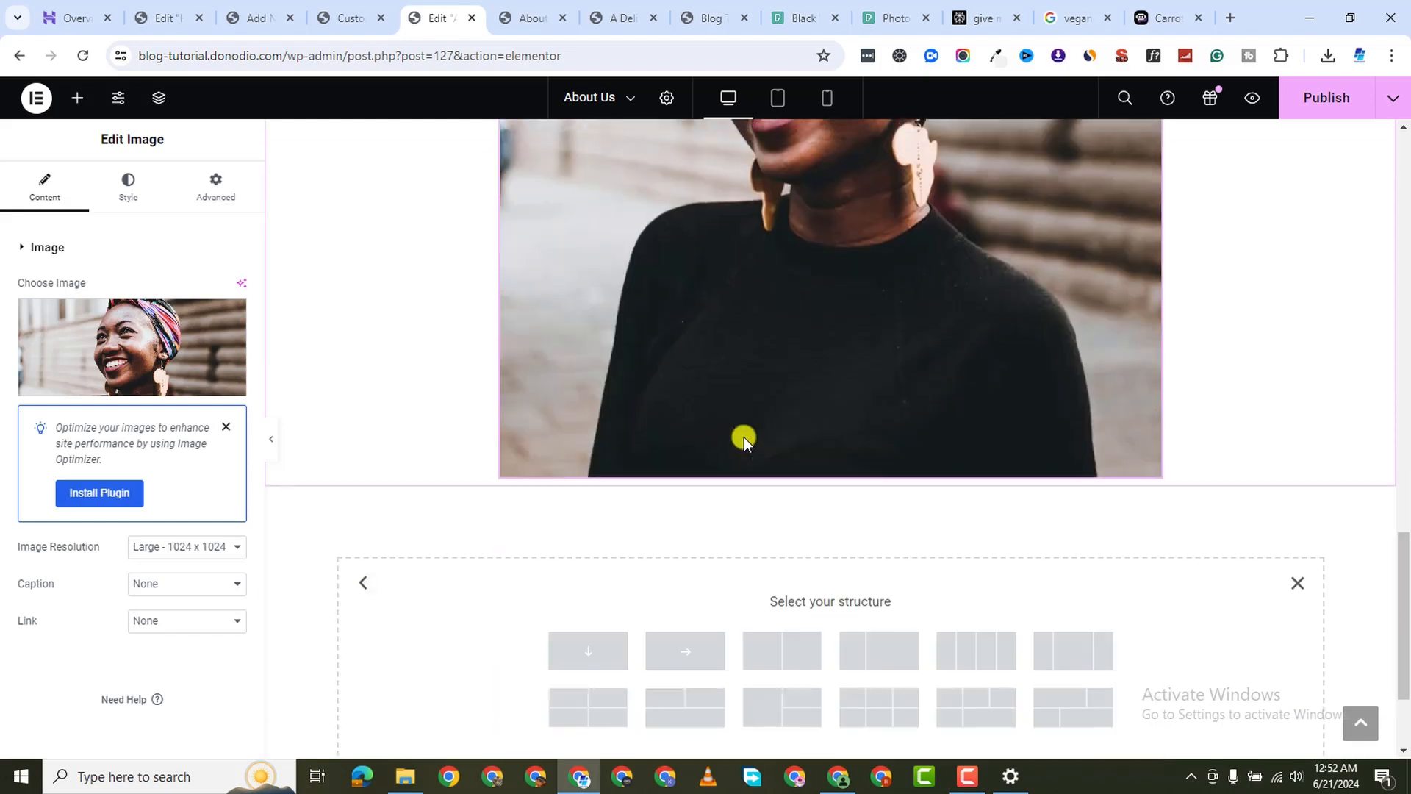
{"action": "scroll", "coordinate": [744, 436], "scroll_direction": "up", "scroll_amount": 15}
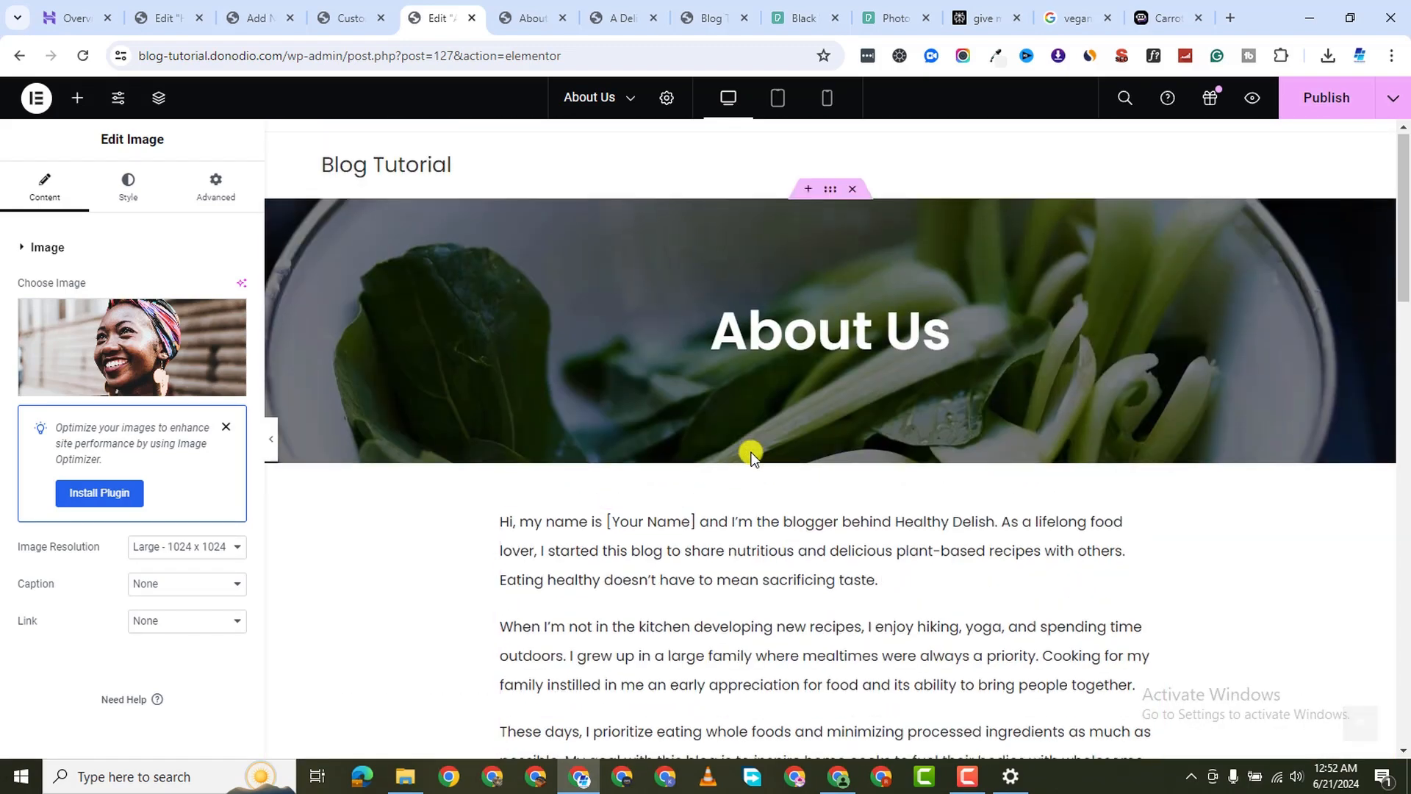
{"action": "scroll", "coordinate": [752, 452], "scroll_direction": "down", "scroll_amount": 7}
{"action": "scroll", "coordinate": [753, 452], "scroll_direction": "down", "scroll_amount": 1}
{"action": "left_click", "coordinate": [1327, 97]}
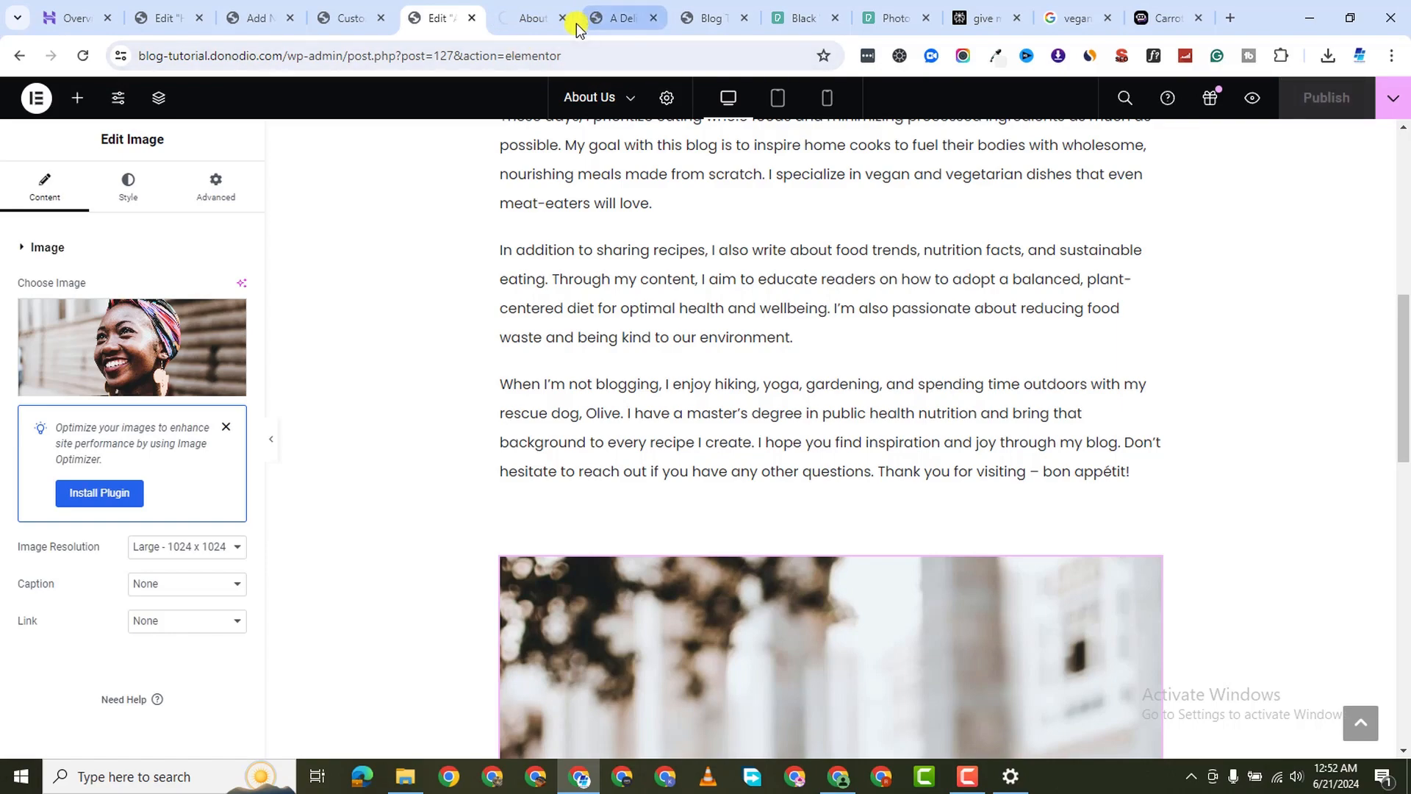
Scroll through the published About Us page and its portrait, then return to the blog Customizer
{"action": "left_click", "coordinate": [534, 18]}
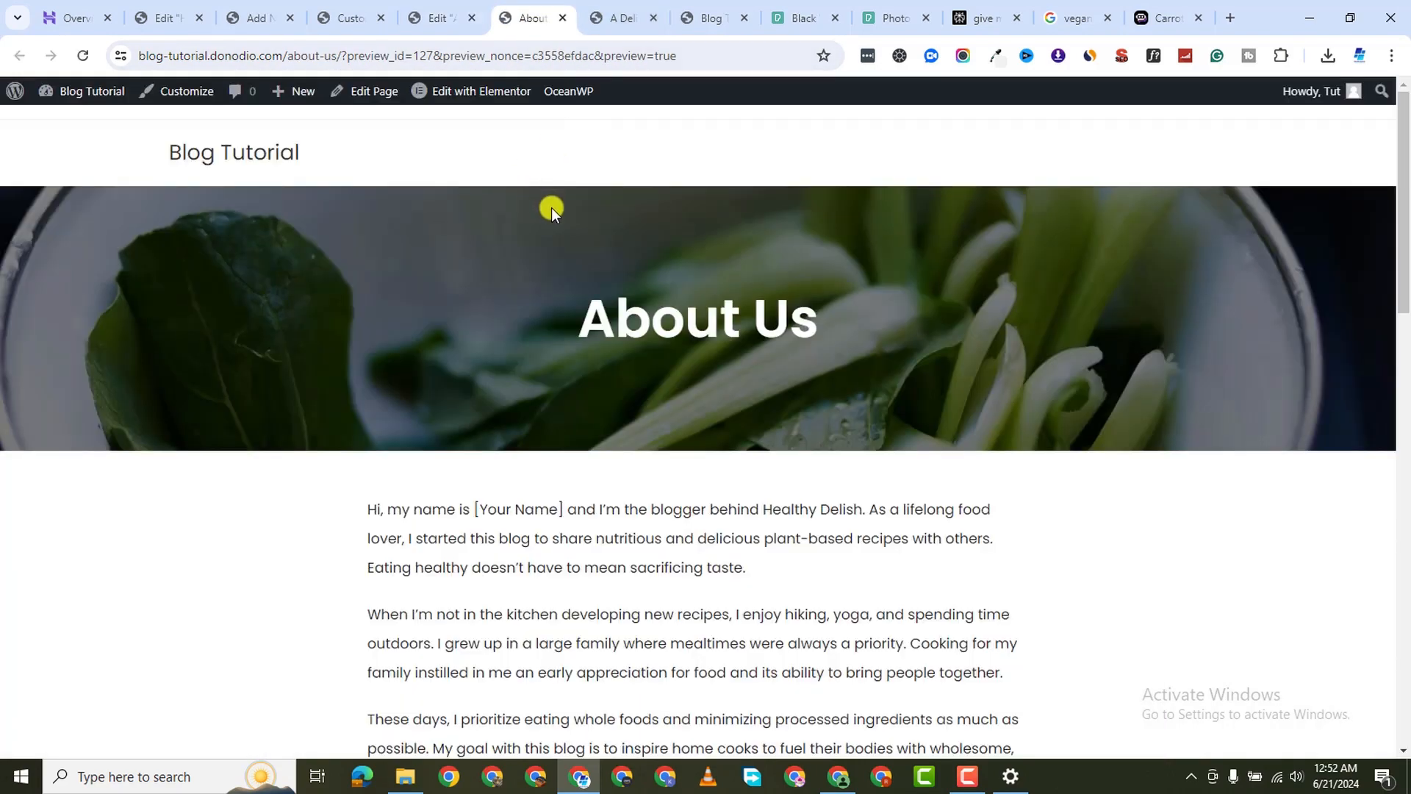
{"action": "scroll", "coordinate": [552, 207], "scroll_direction": "down", "scroll_amount": 15}
{"action": "scroll", "coordinate": [620, 248], "scroll_direction": "down", "scroll_amount": 3}
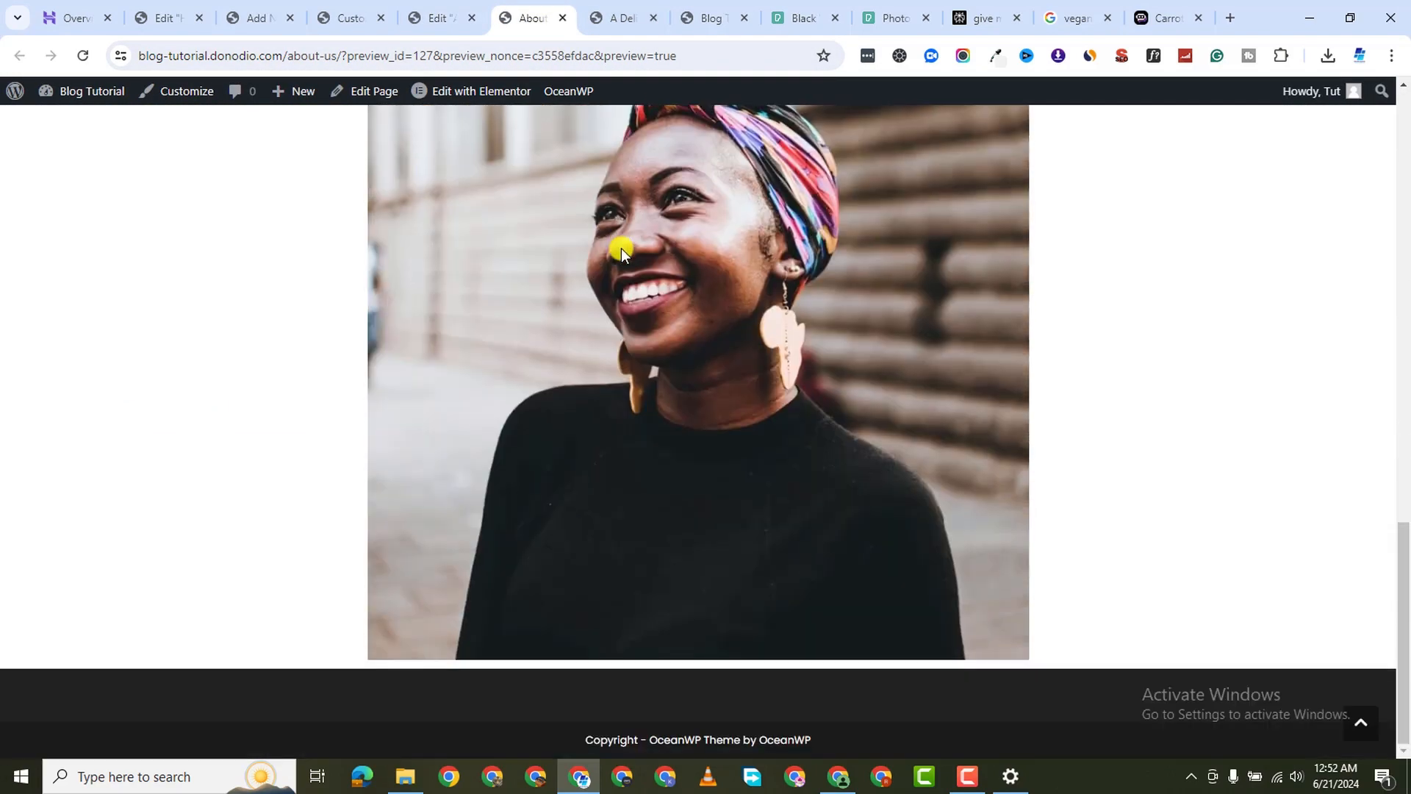
{"action": "scroll", "coordinate": [620, 248], "scroll_direction": "up", "scroll_amount": 14}
{"action": "scroll", "coordinate": [620, 248], "scroll_direction": "down", "scroll_amount": 9}
{"action": "scroll", "coordinate": [620, 250], "scroll_direction": "down", "scroll_amount": 3}
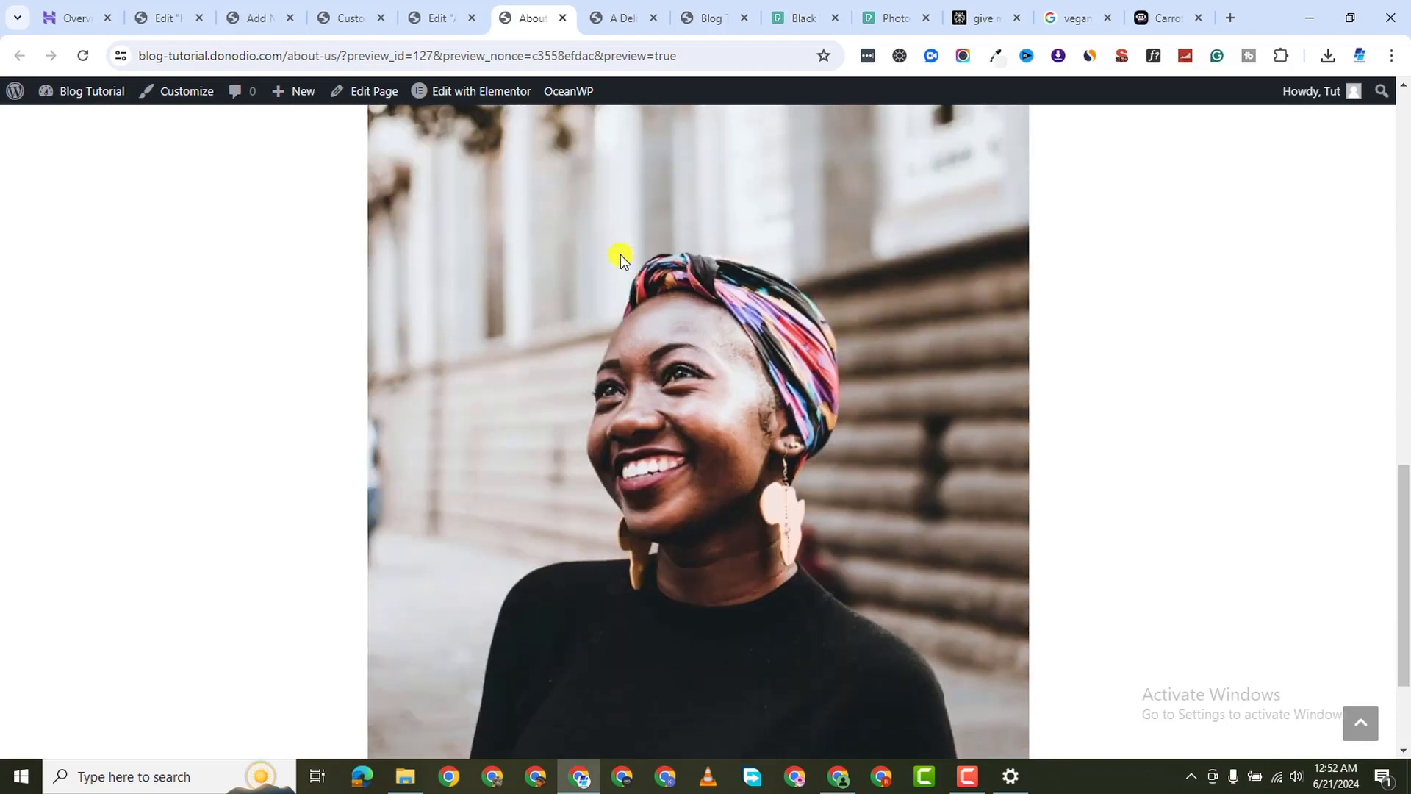
{"action": "scroll", "coordinate": [776, 399], "scroll_direction": "up", "scroll_amount": 12}
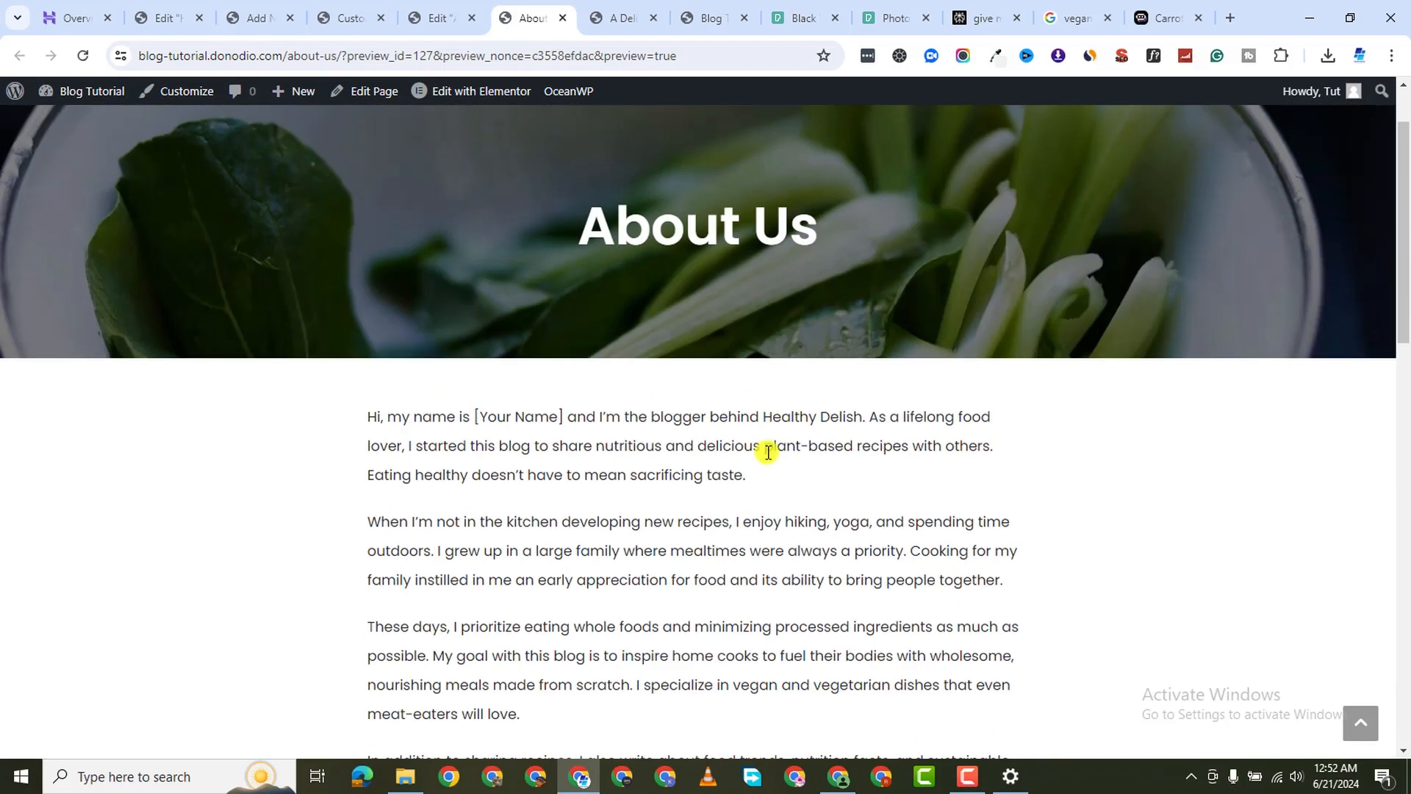
{"action": "scroll", "coordinate": [768, 451], "scroll_direction": "down", "scroll_amount": 6}
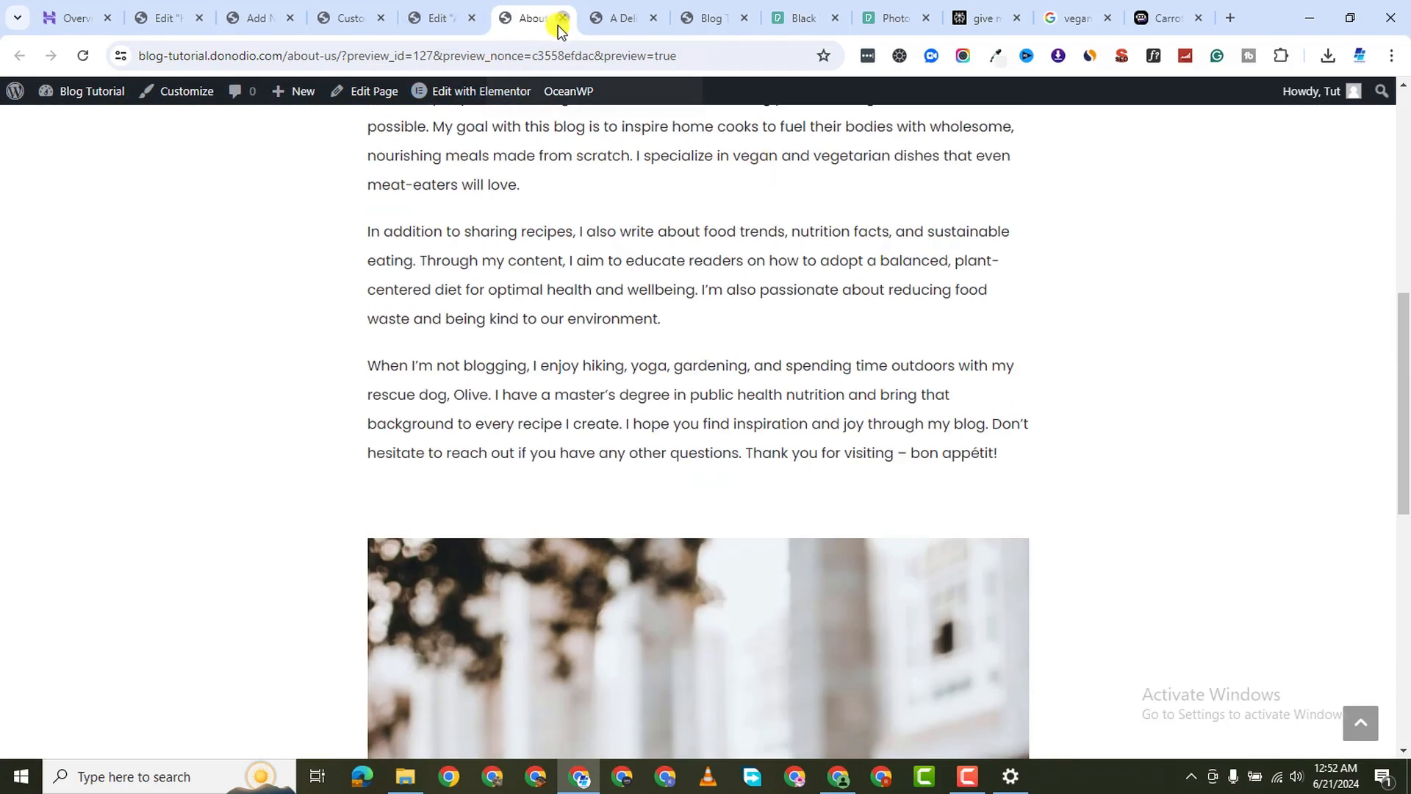
{"action": "left_click", "coordinate": [563, 17]}
{"action": "left_click", "coordinate": [365, 22]}
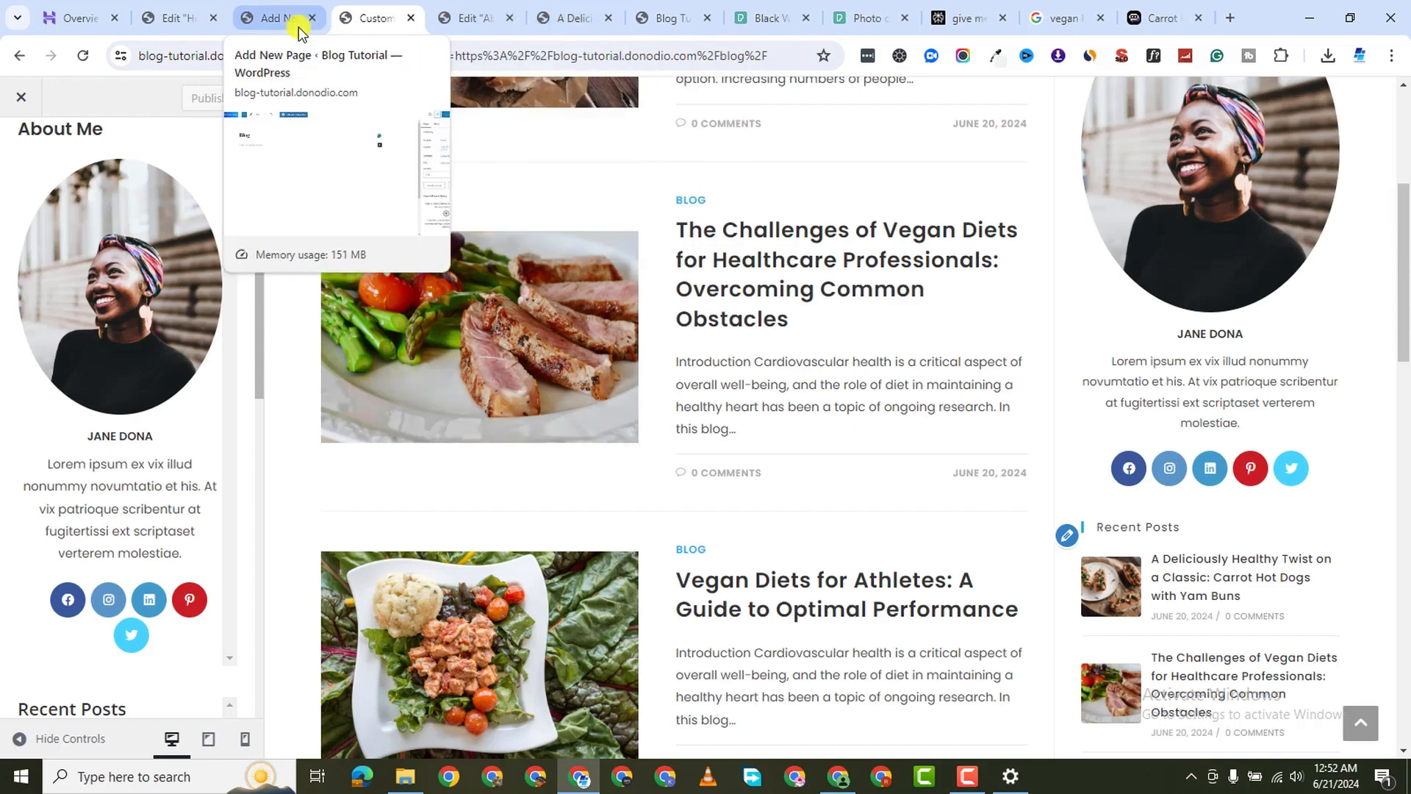
Close the home page, carrot hot dog post and Elementor editing tabs
{"action": "left_click", "coordinate": [278, 17]}
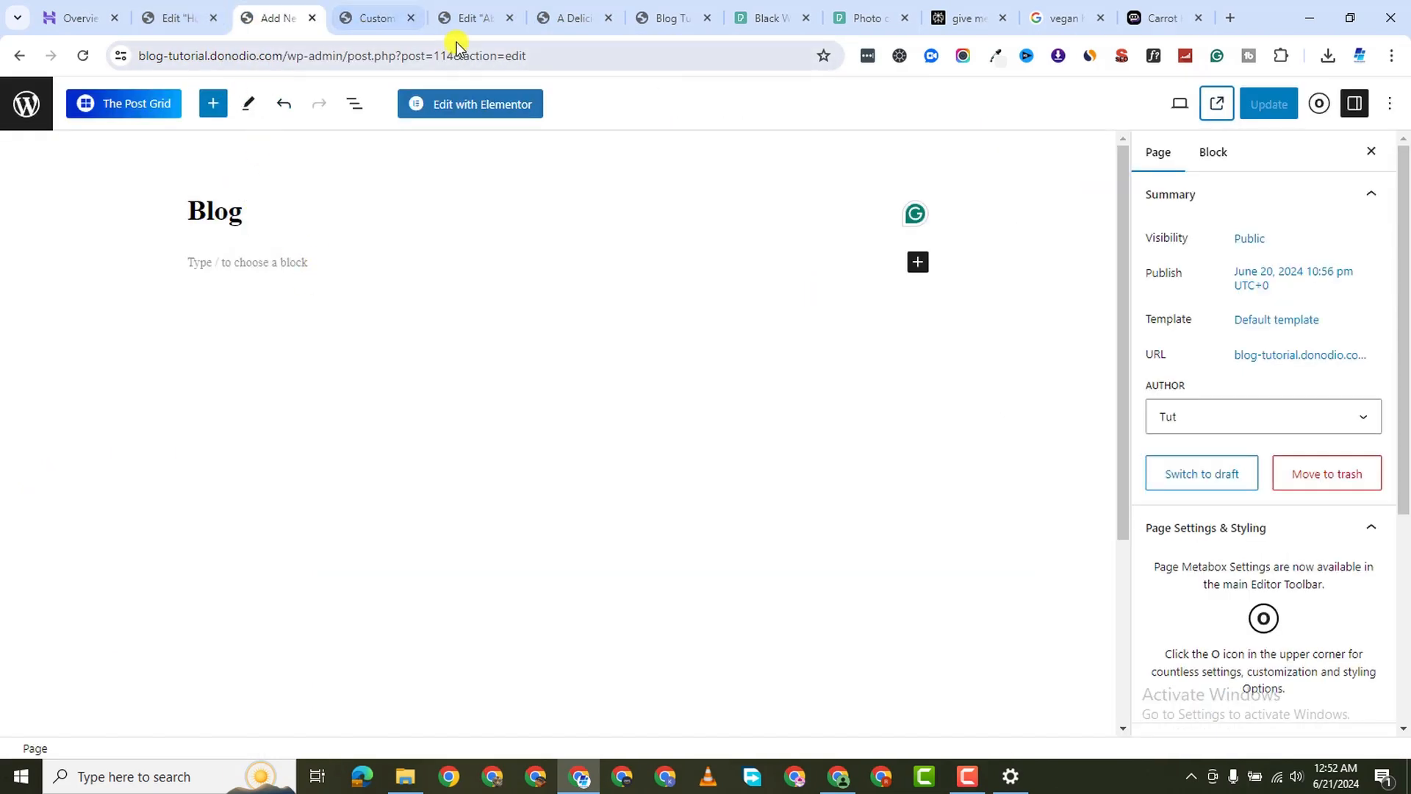
{"action": "left_click", "coordinate": [544, 22]}
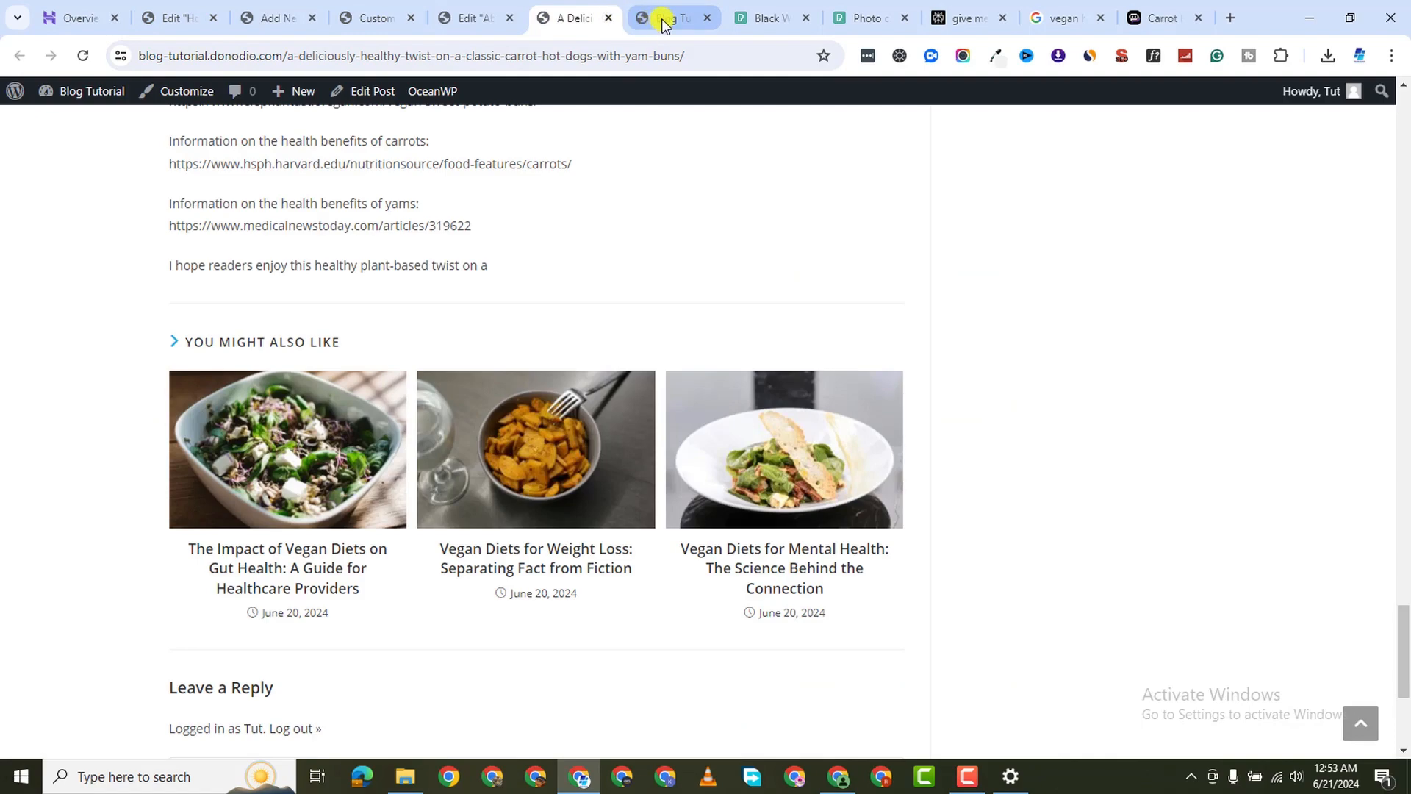
{"action": "left_click", "coordinate": [664, 23]}
{"action": "middle_click", "coordinate": [644, 24]}
{"action": "middle_click", "coordinate": [598, 25]}
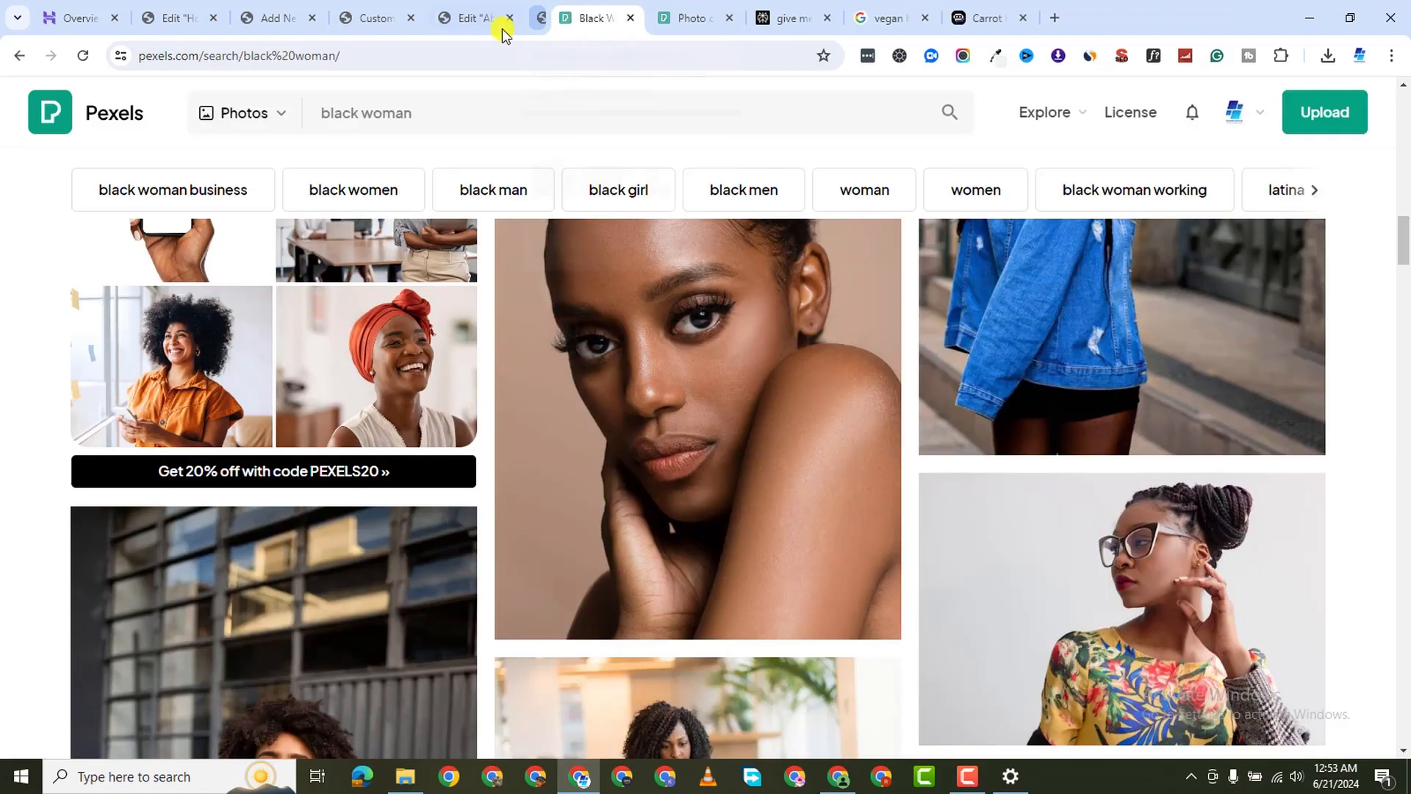
{"action": "left_click", "coordinate": [491, 28]}
{"action": "left_click", "coordinate": [510, 17]}
In the blog Customizer tab, cut the address back to the site's wp-admin URL
{"action": "left_click", "coordinate": [390, 18]}
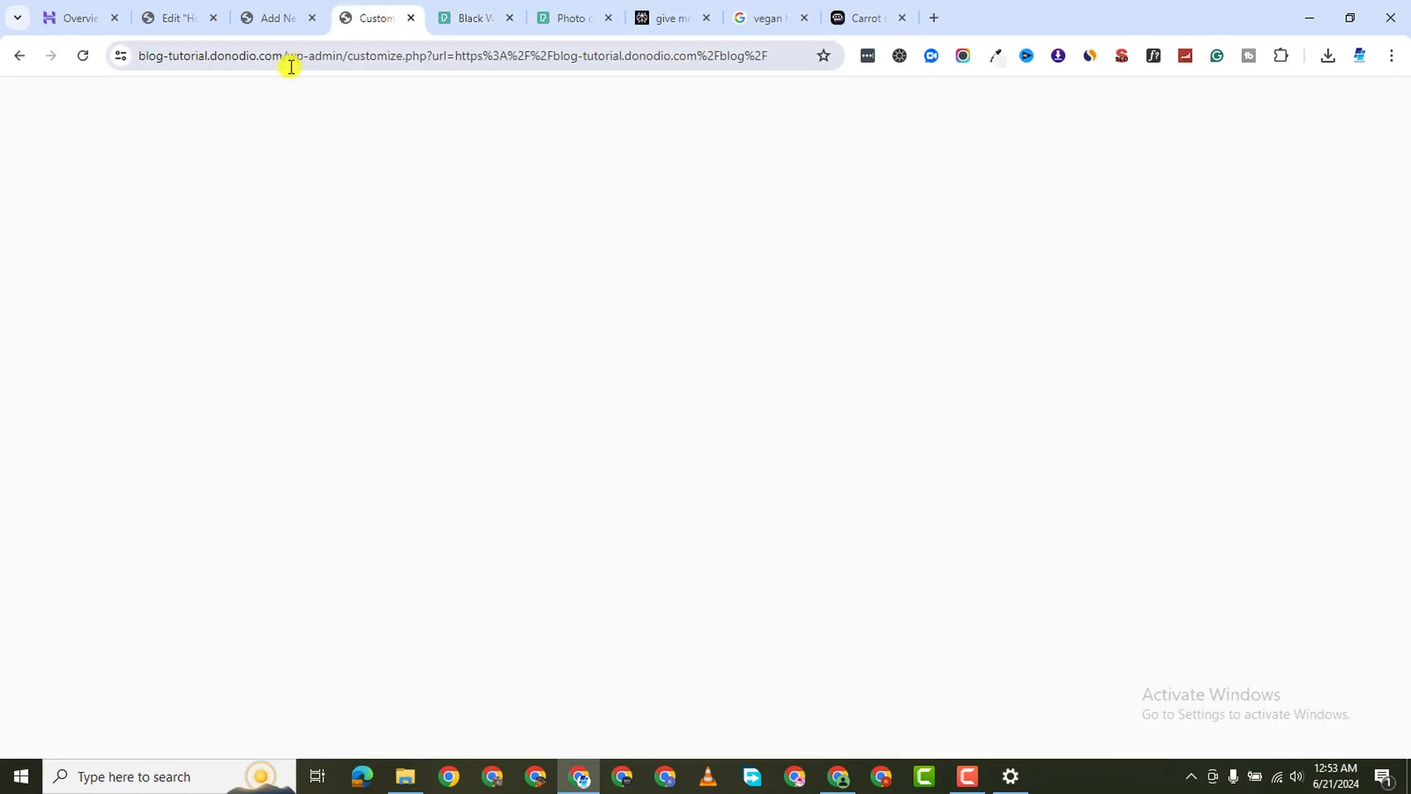
{"action": "left_click_drag", "start_coordinate": [336, 56], "coordinate": [838, 59]}
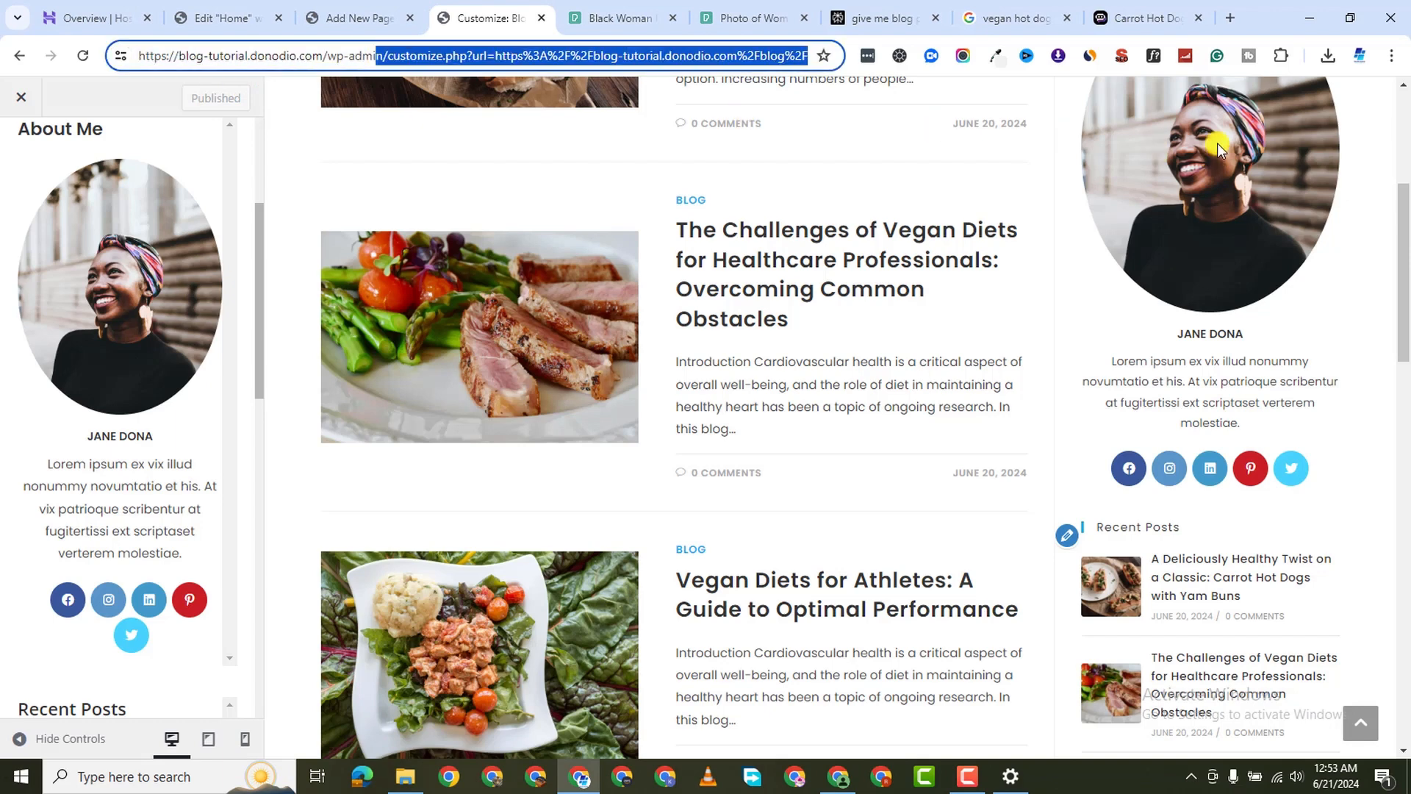
{"action": "key", "text": "Delete"}
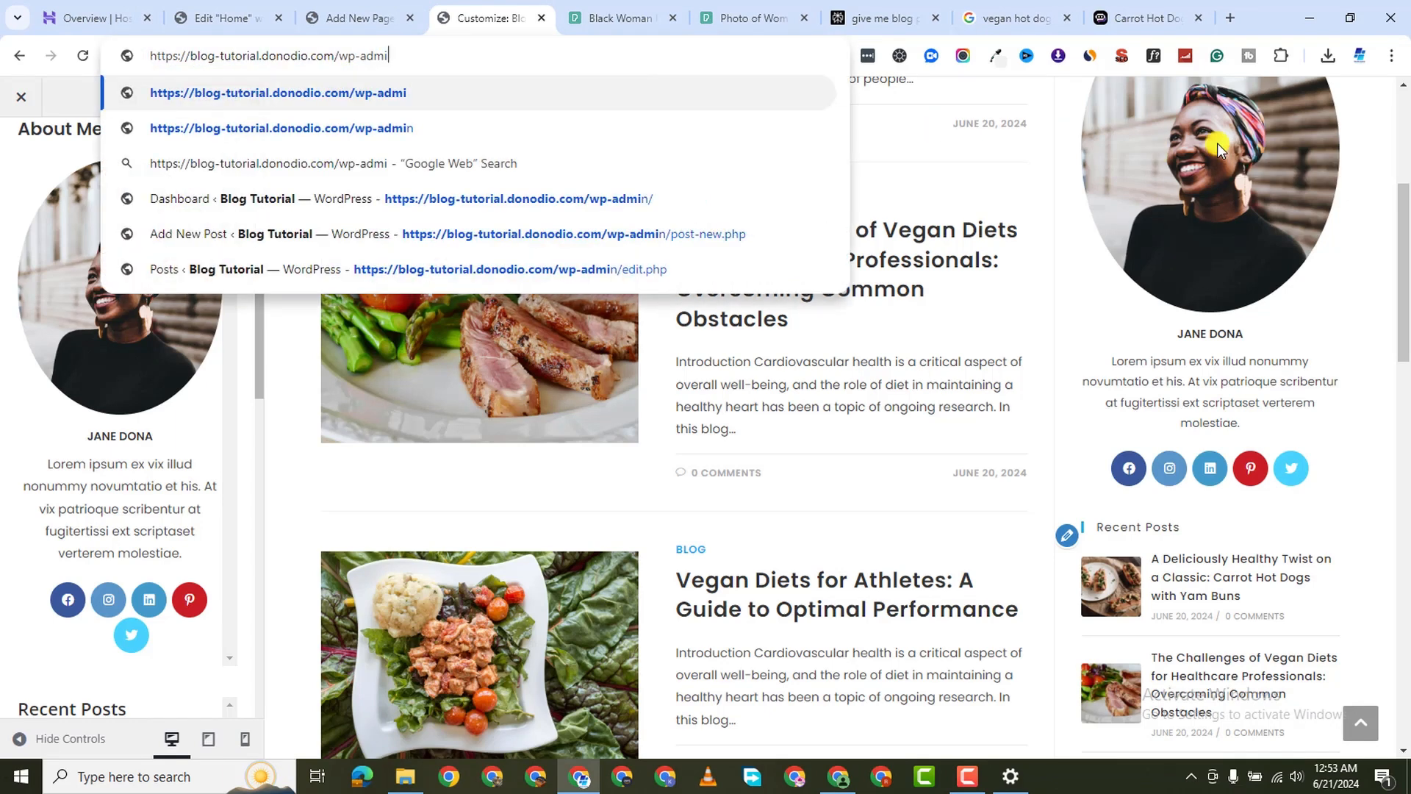
From the admin dashboard, add a new page titled 'Contact' and publish it
{"action": "left_click", "coordinate": [383, 128]}
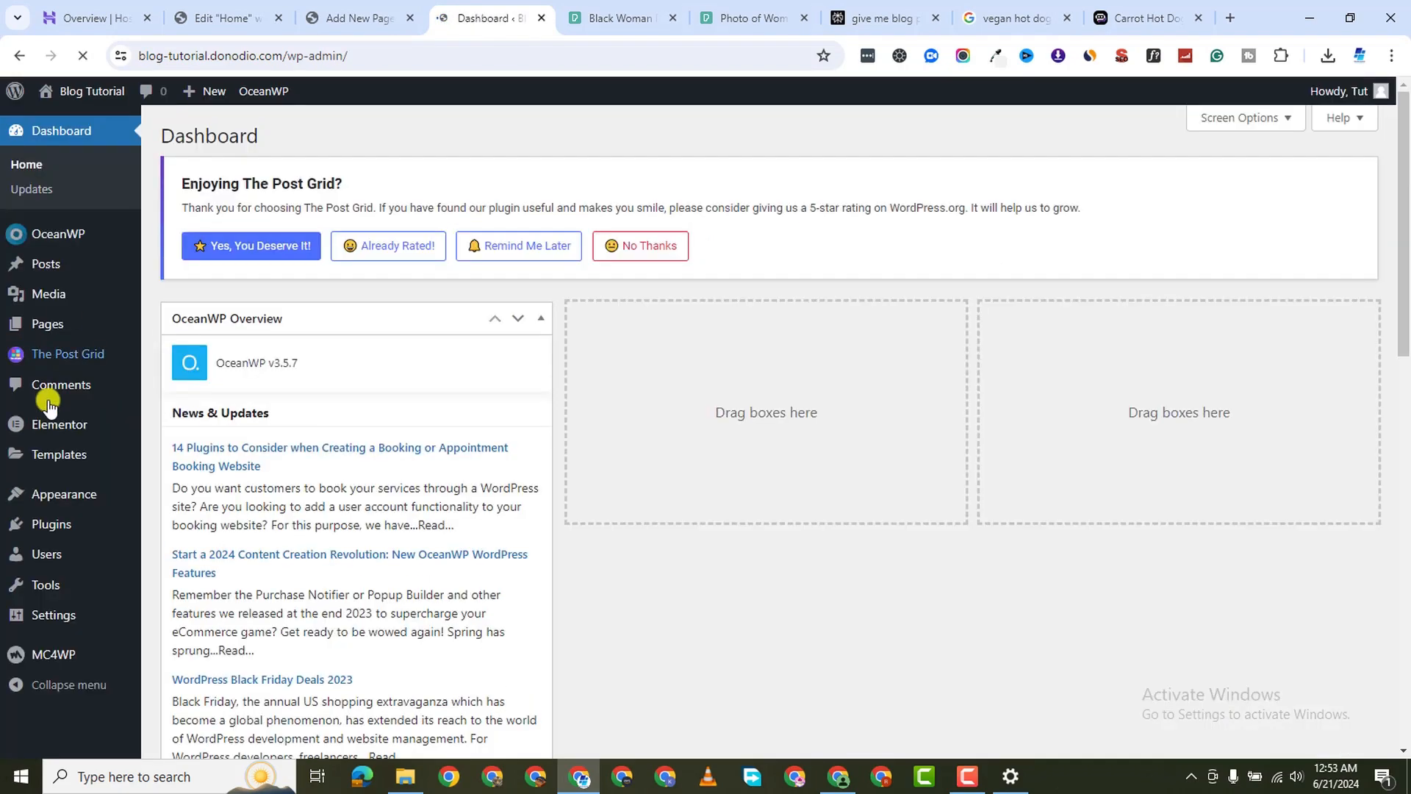
{"action": "mouse_move", "coordinate": [48, 323]}
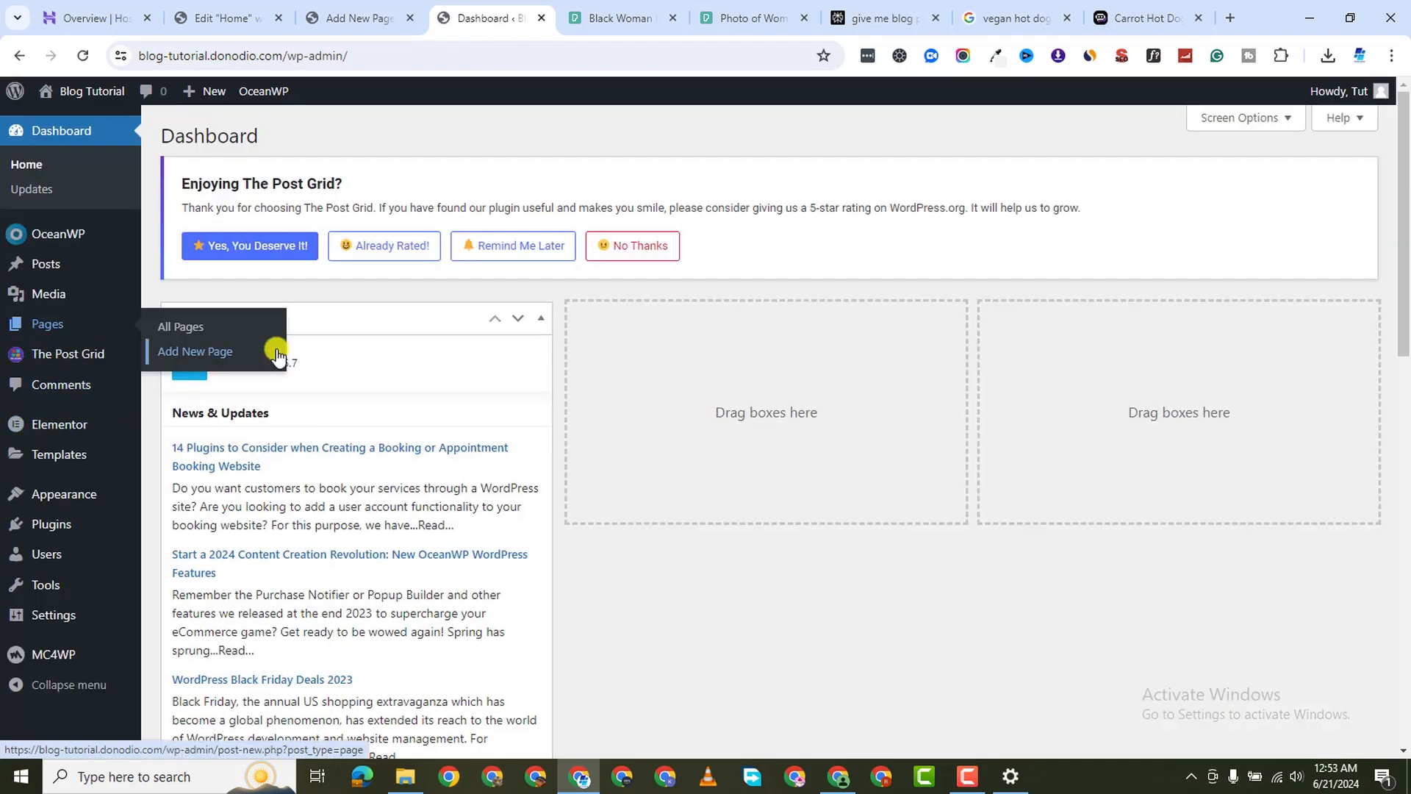
{"action": "left_click", "coordinate": [190, 353]}
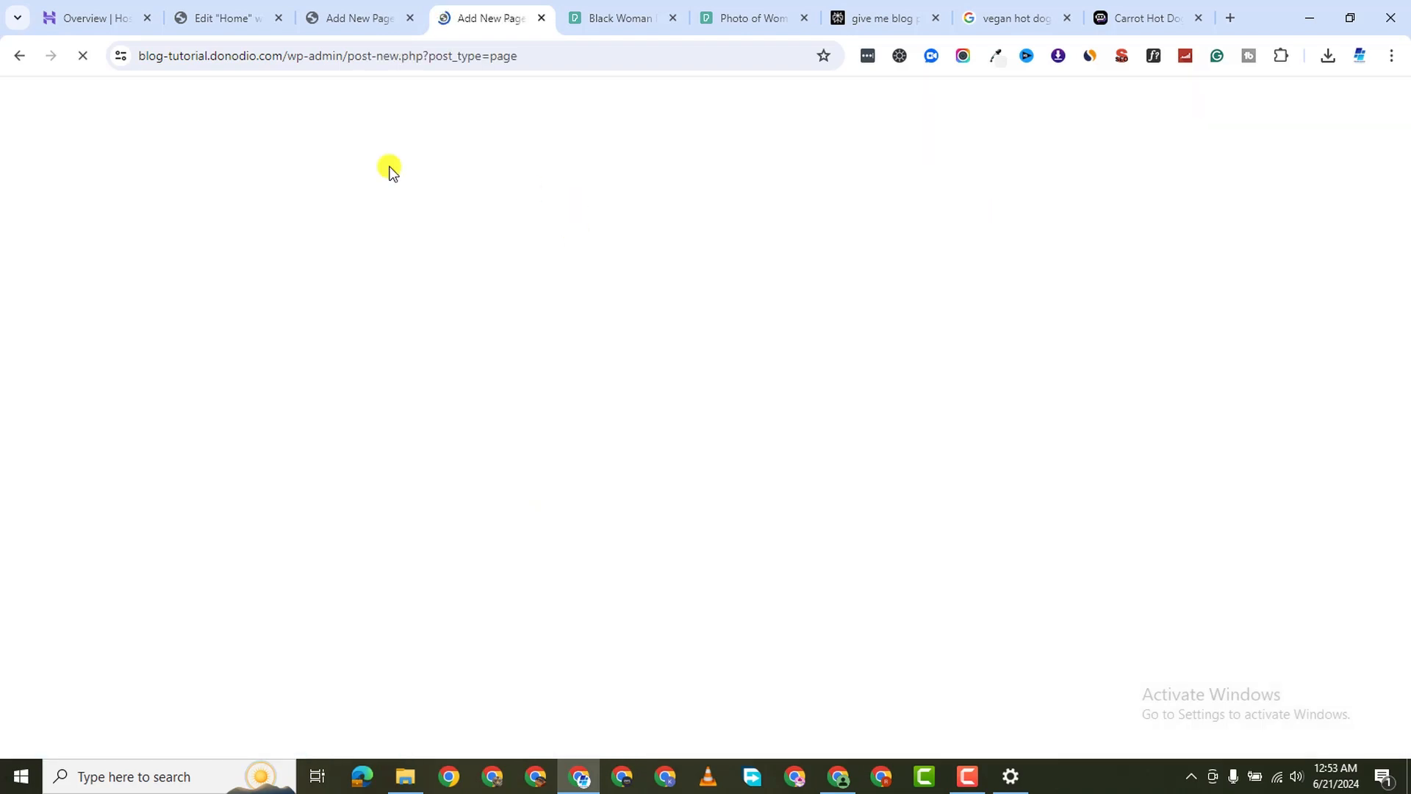
{"action": "type", "text": "C"}
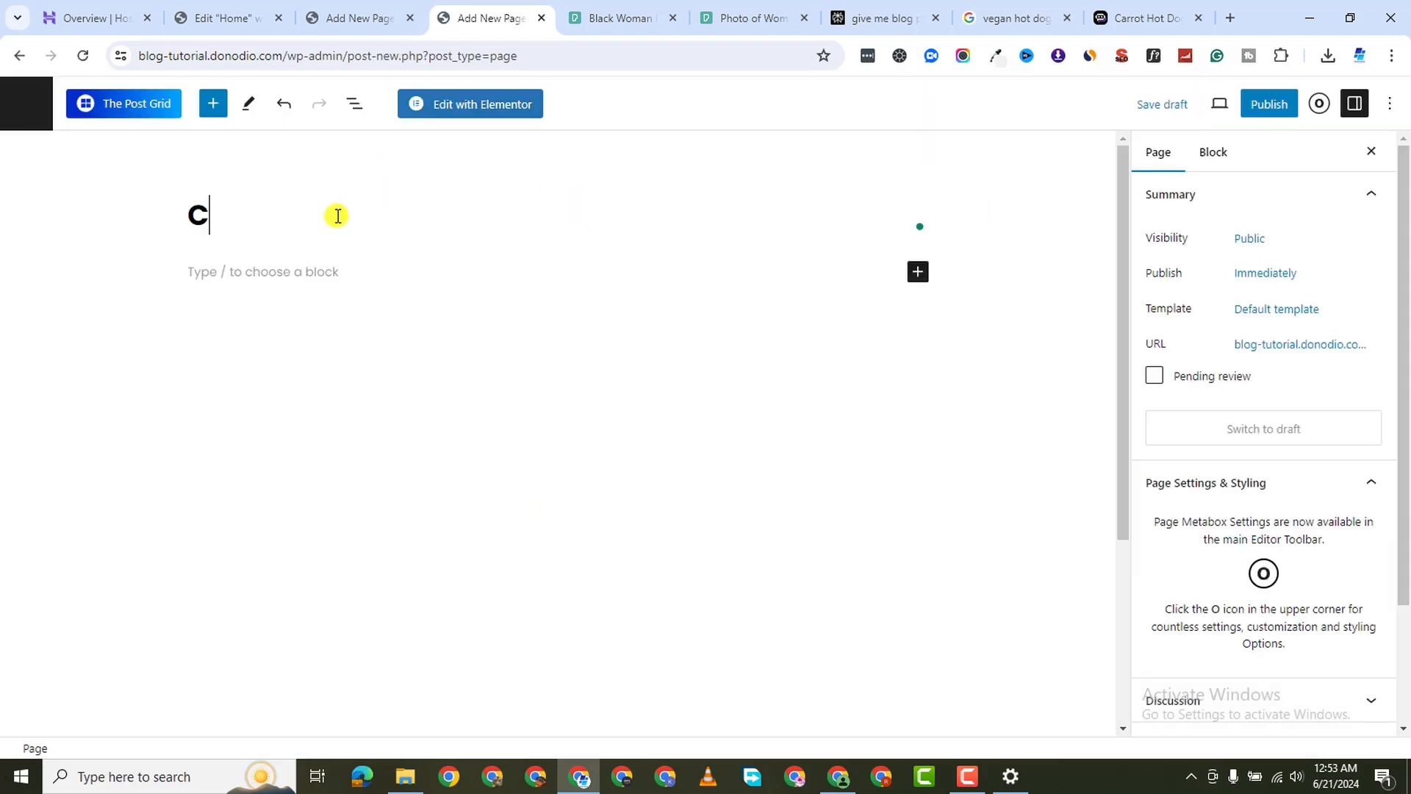
{"action": "type", "text": "ontact"}
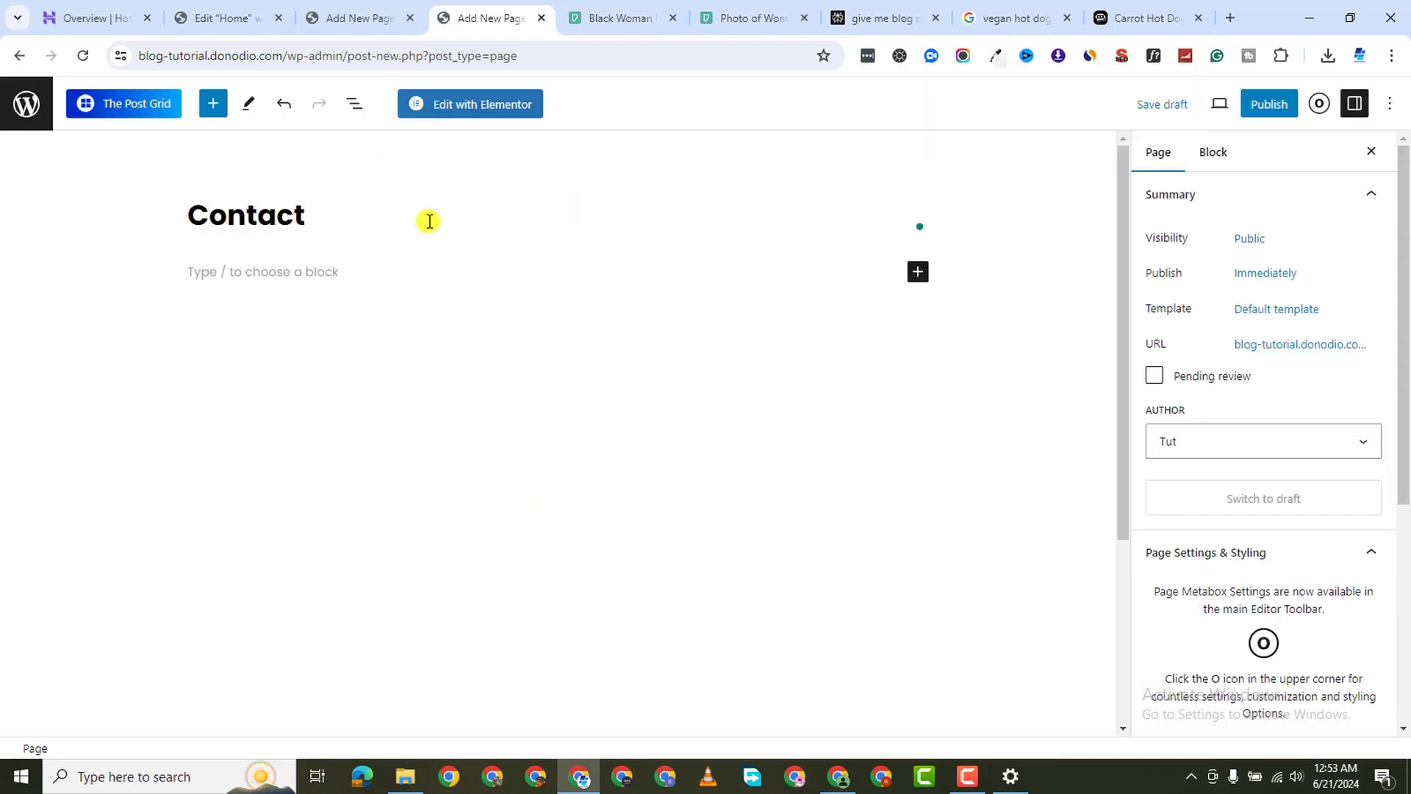
{"action": "left_click", "coordinate": [1266, 110]}
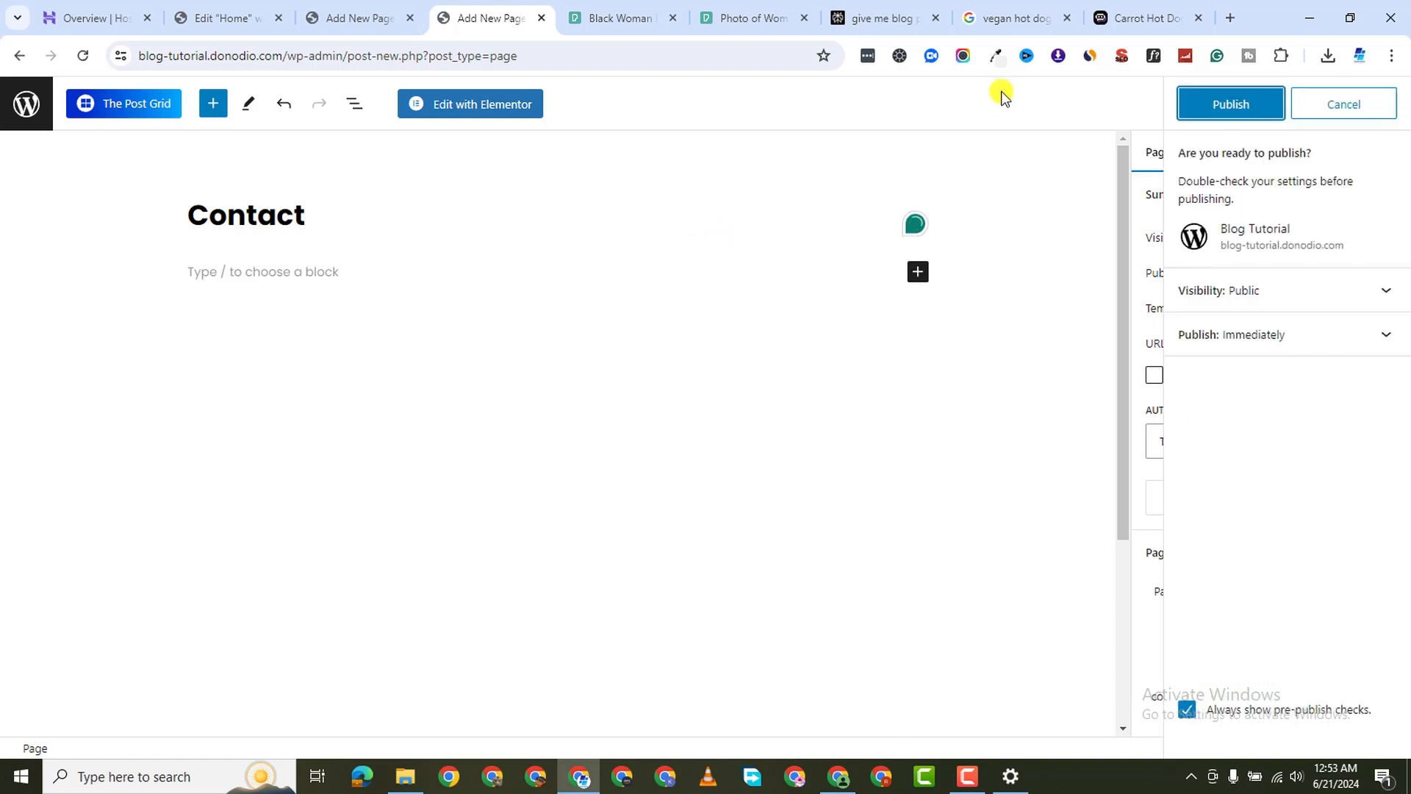
{"action": "left_click", "coordinate": [1226, 104]}
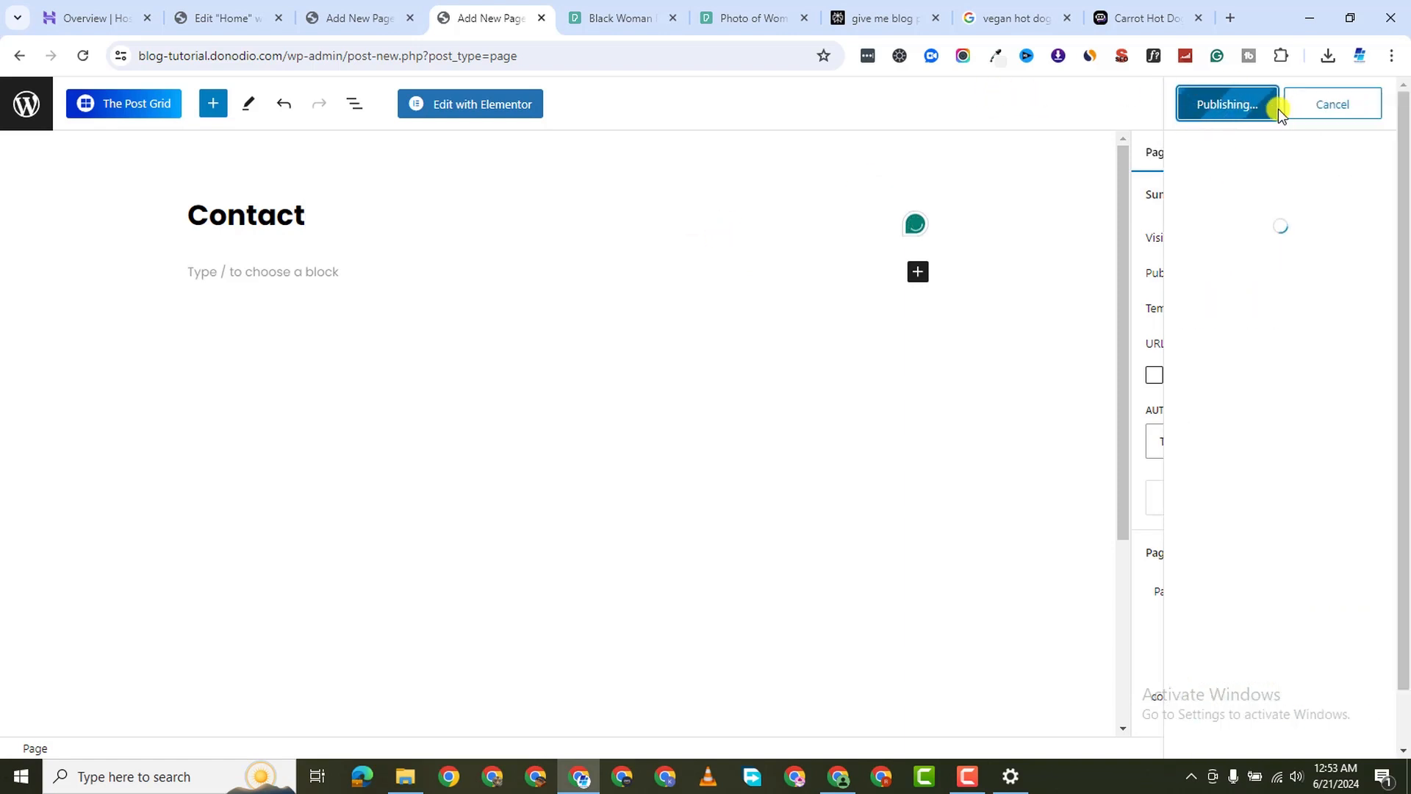
{"action": "left_click", "coordinate": [1379, 103]}
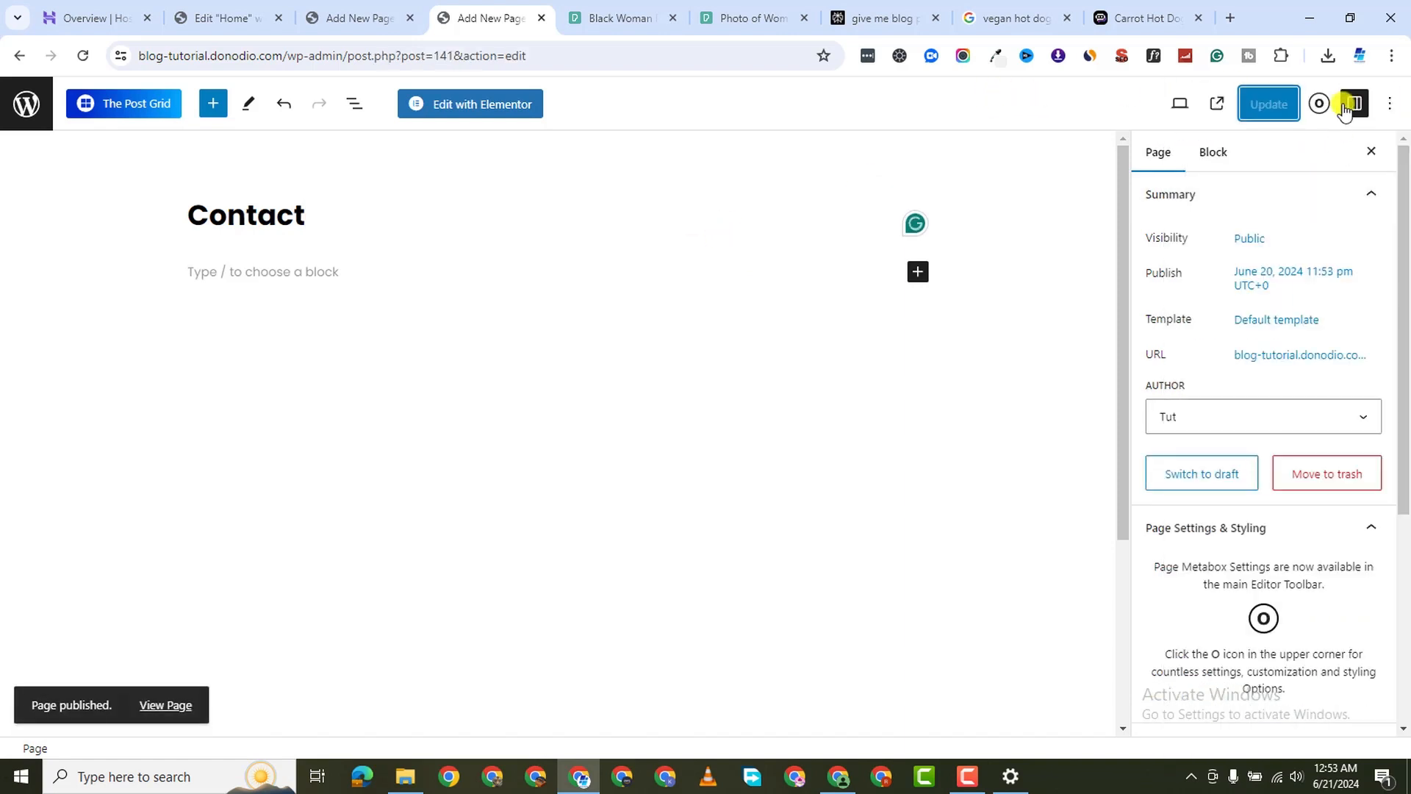
Set the Contact page's OceanWP content layout to 100% Full Width
{"action": "left_click", "coordinate": [1318, 105]}
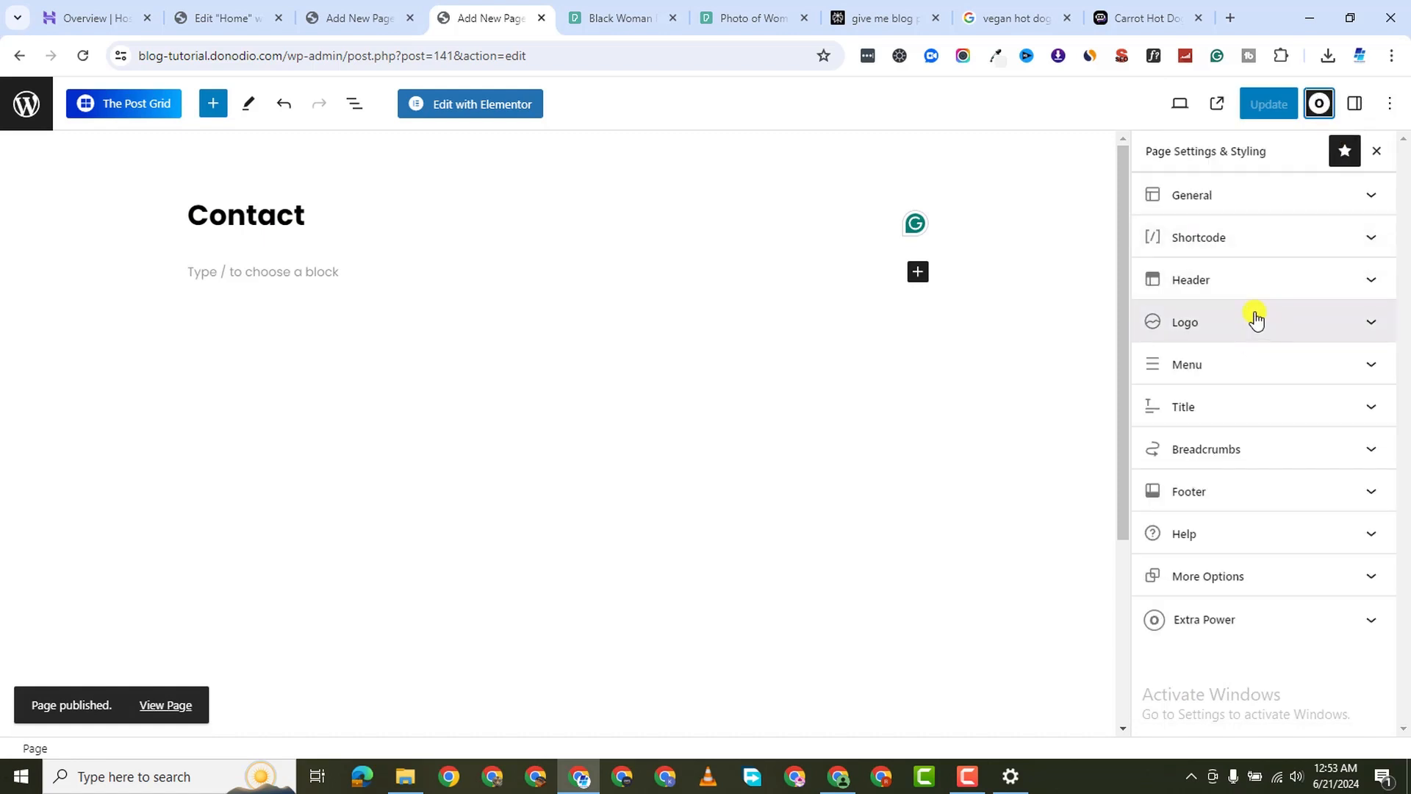
{"action": "left_click", "coordinate": [1234, 210]}
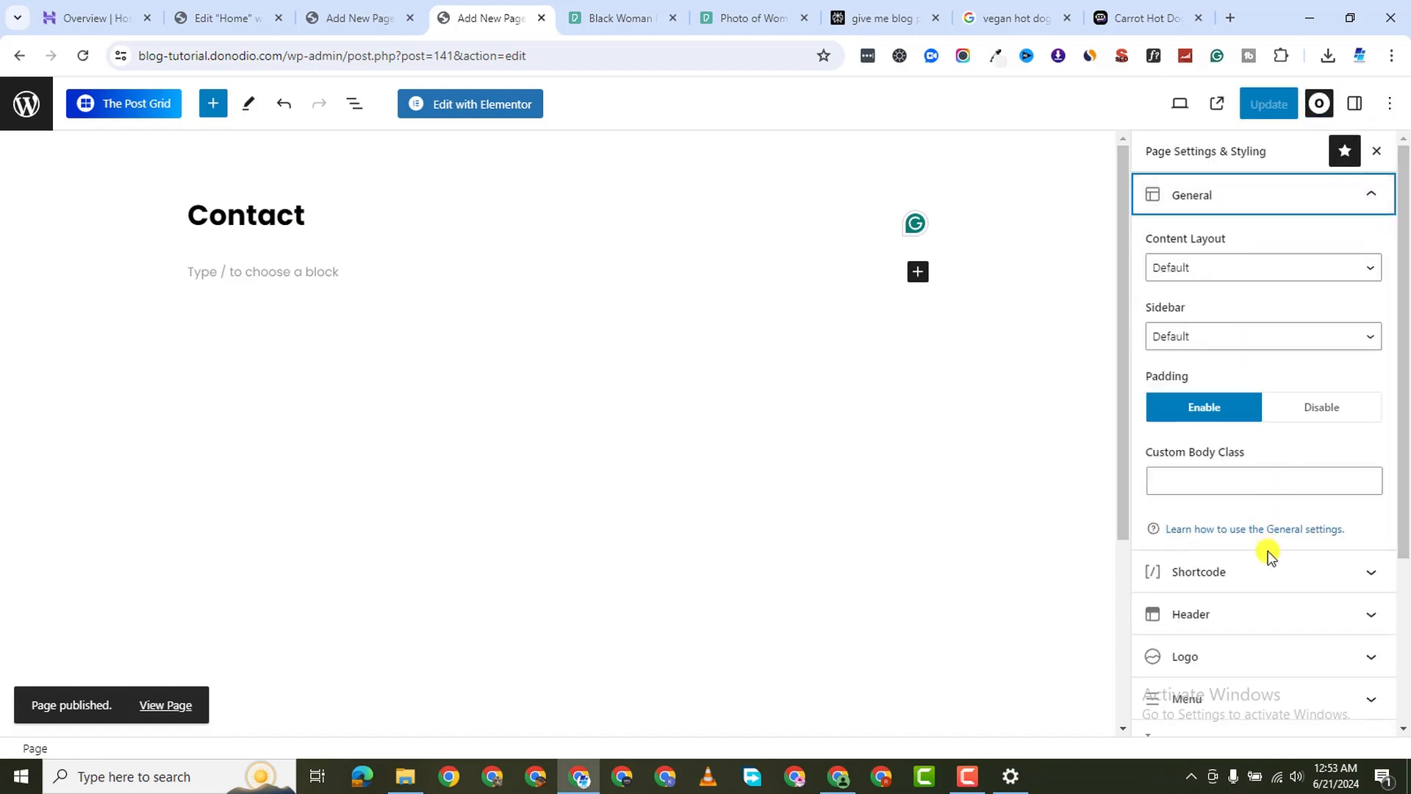
{"action": "scroll", "coordinate": [1254, 367], "scroll_direction": "down", "scroll_amount": 3}
{"action": "scroll", "coordinate": [1257, 265], "scroll_direction": "up", "scroll_amount": 1}
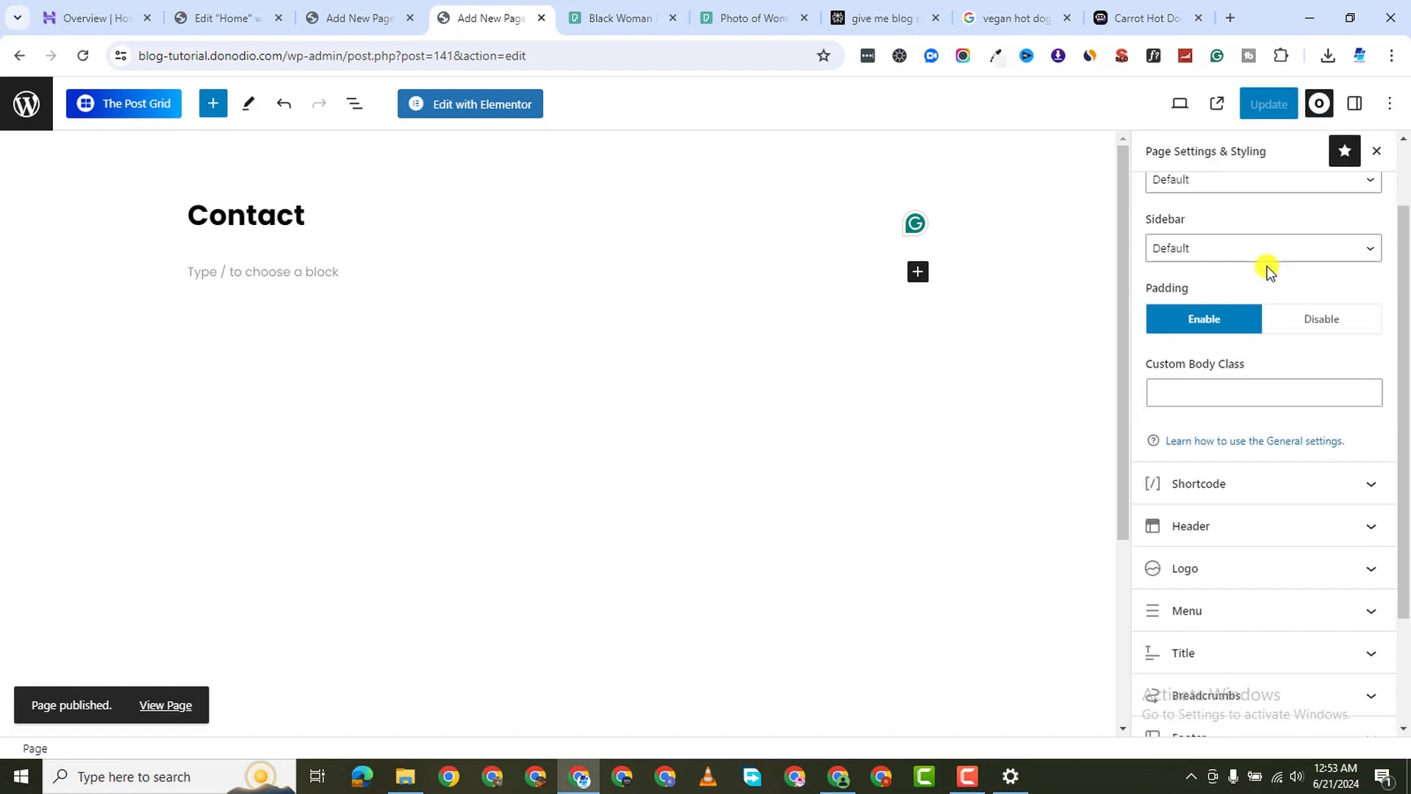
{"action": "scroll", "coordinate": [1252, 213], "scroll_direction": "up", "scroll_amount": 1}
{"action": "left_click", "coordinate": [1241, 272]}
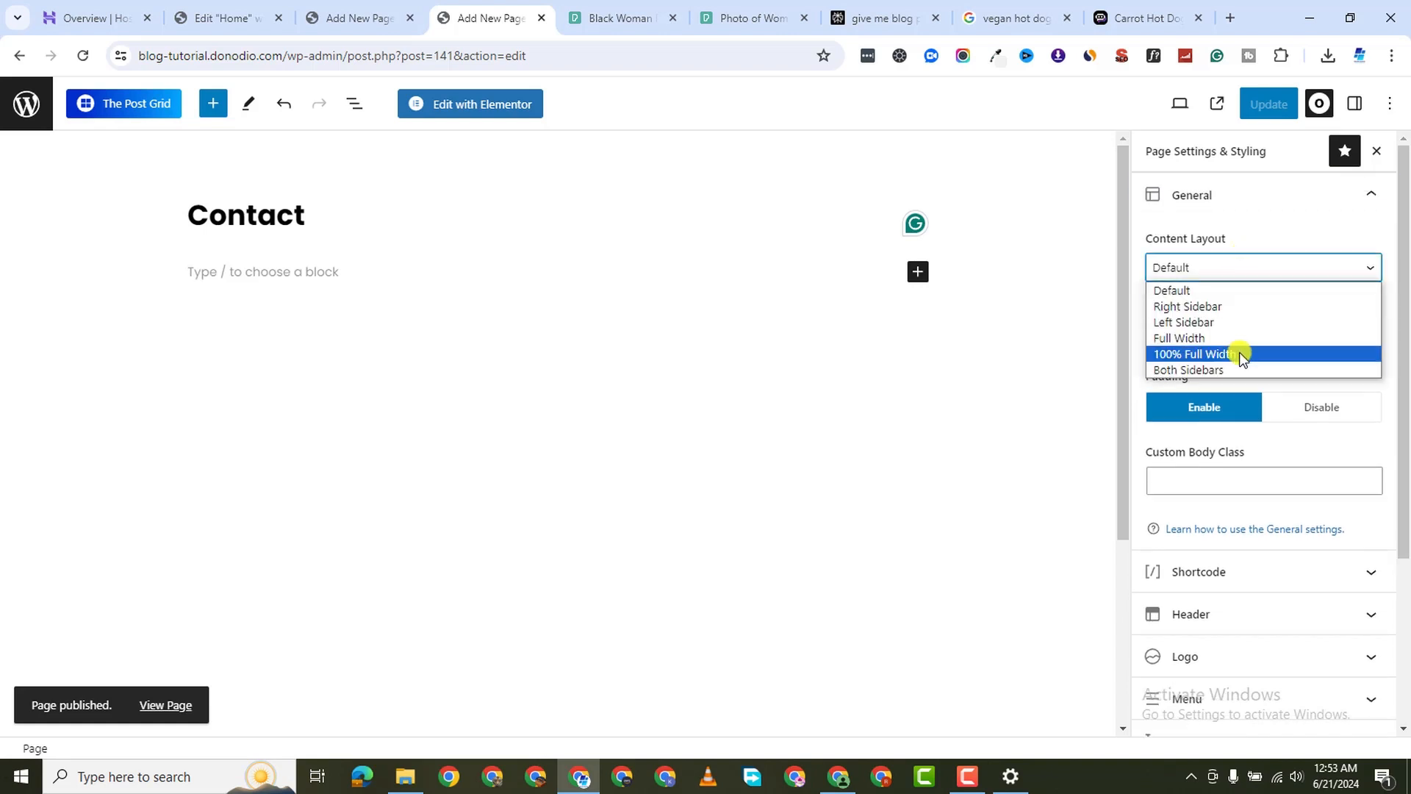
{"action": "left_click", "coordinate": [1241, 355]}
Disable the Contact page's title display, save the update, and open the page in Elementor
{"action": "scroll", "coordinate": [1246, 434], "scroll_direction": "down", "scroll_amount": 3}
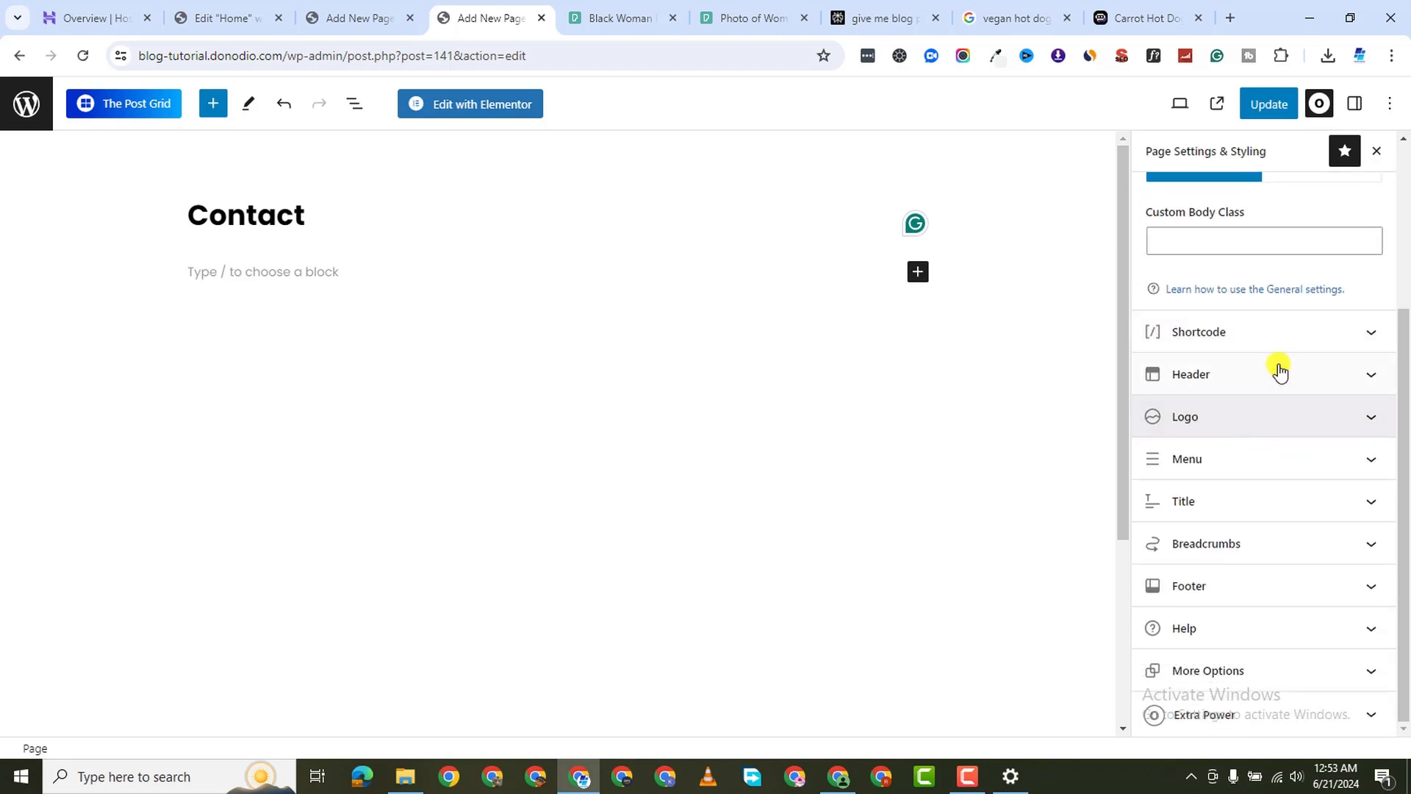
{"action": "left_click", "coordinate": [1254, 500]}
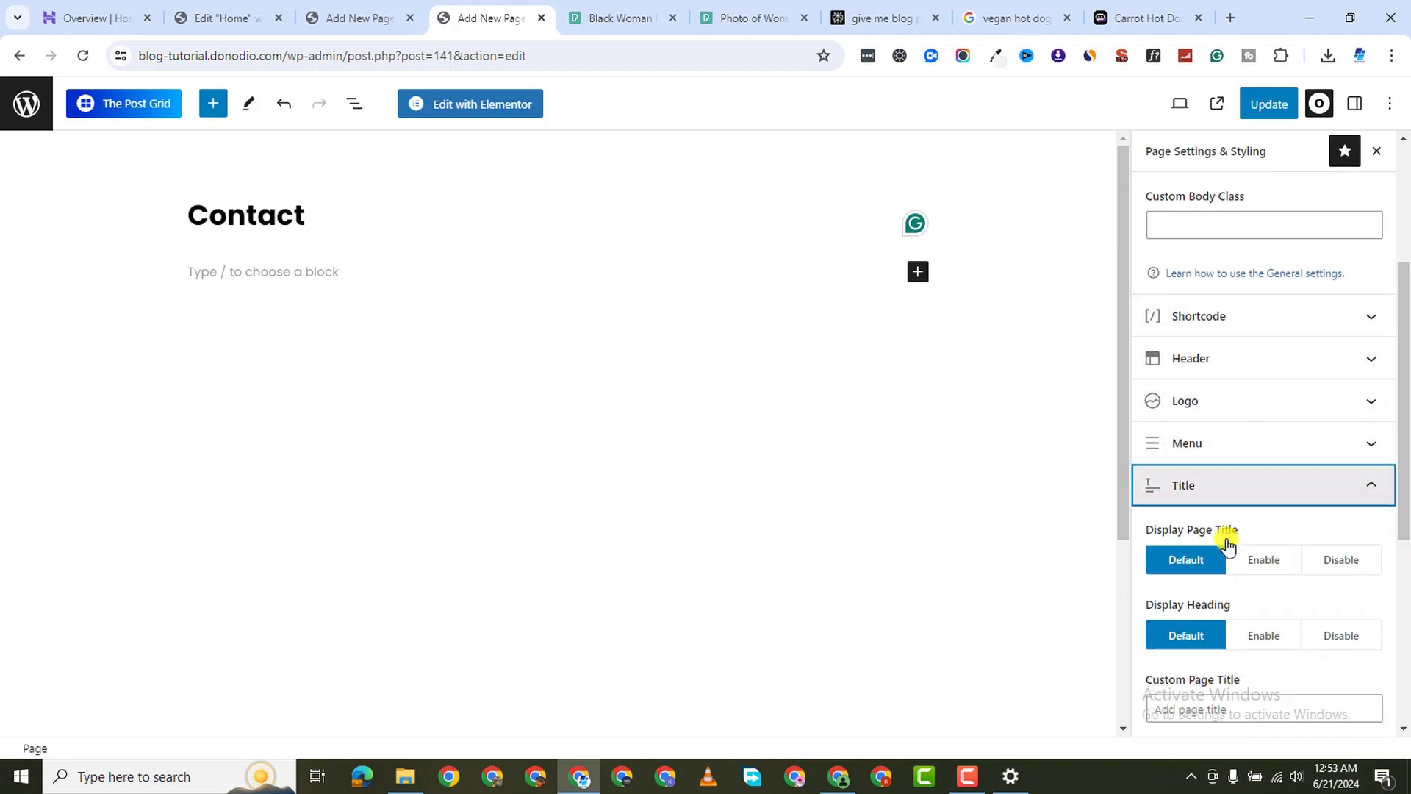
{"action": "scroll", "coordinate": [1294, 463], "scroll_direction": "down", "scroll_amount": 2}
{"action": "left_click", "coordinate": [1356, 388]}
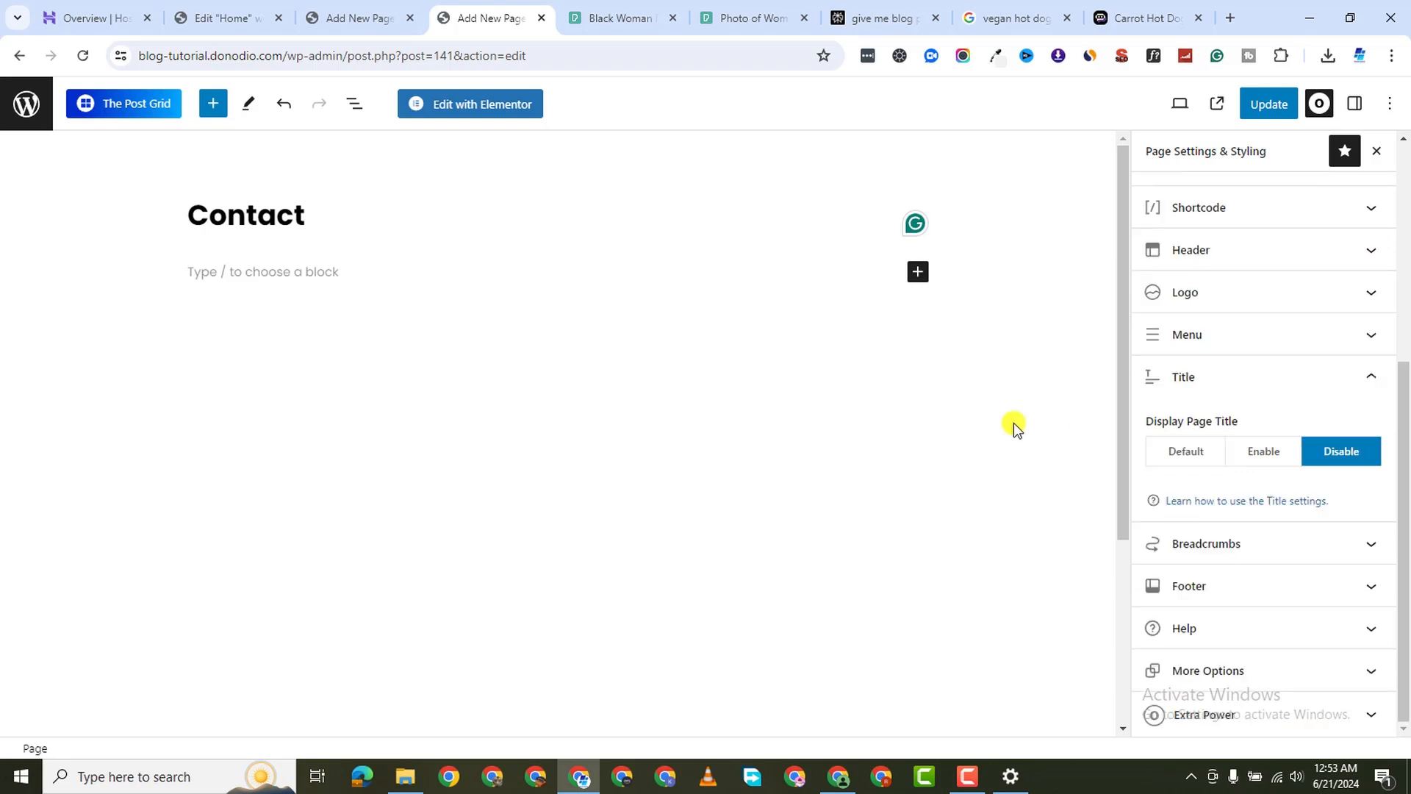
{"action": "left_click", "coordinate": [1276, 104]}
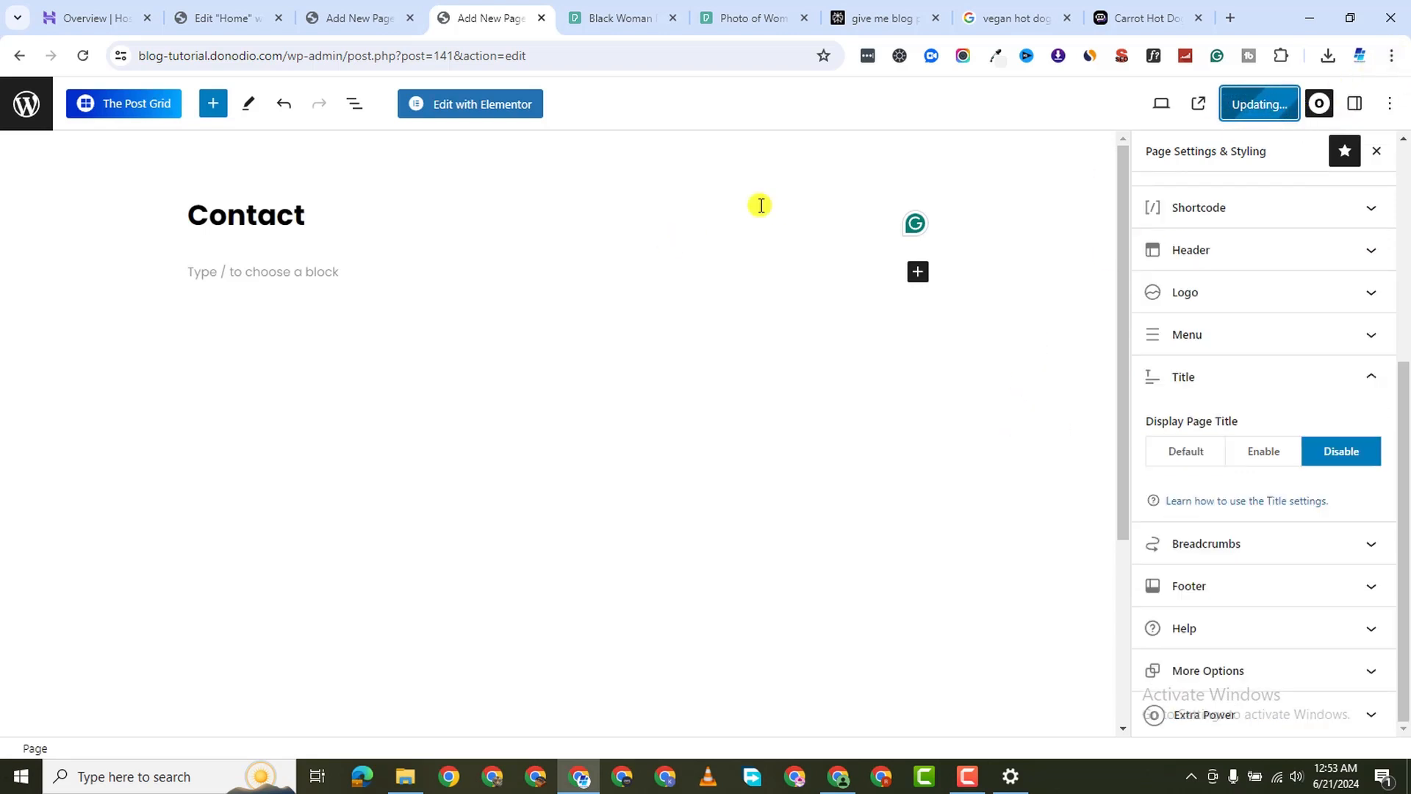
{"action": "left_click", "coordinate": [488, 110]}
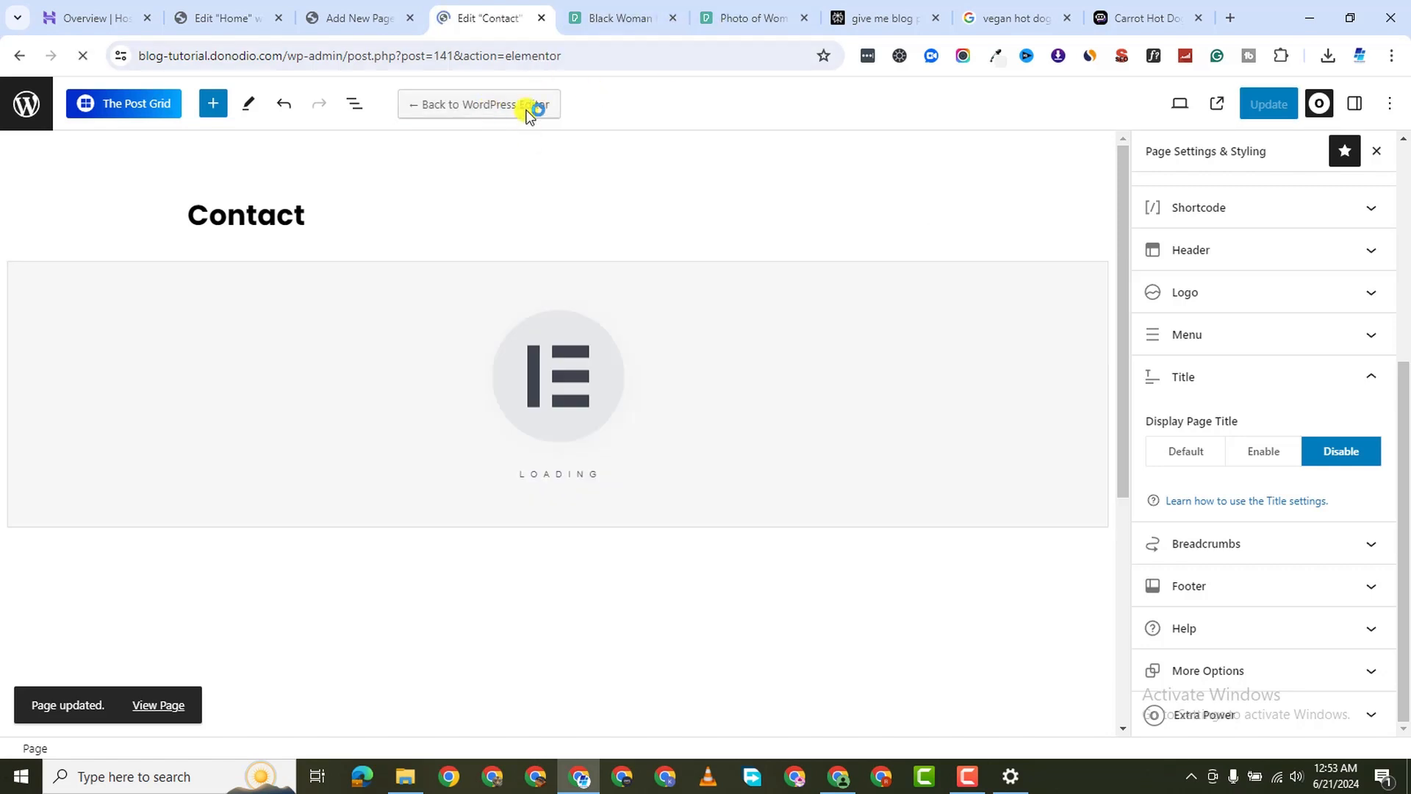
Trim the Home page Elementor tab's address to load the WordPress admin dashboard
{"action": "left_click", "coordinate": [355, 22]}
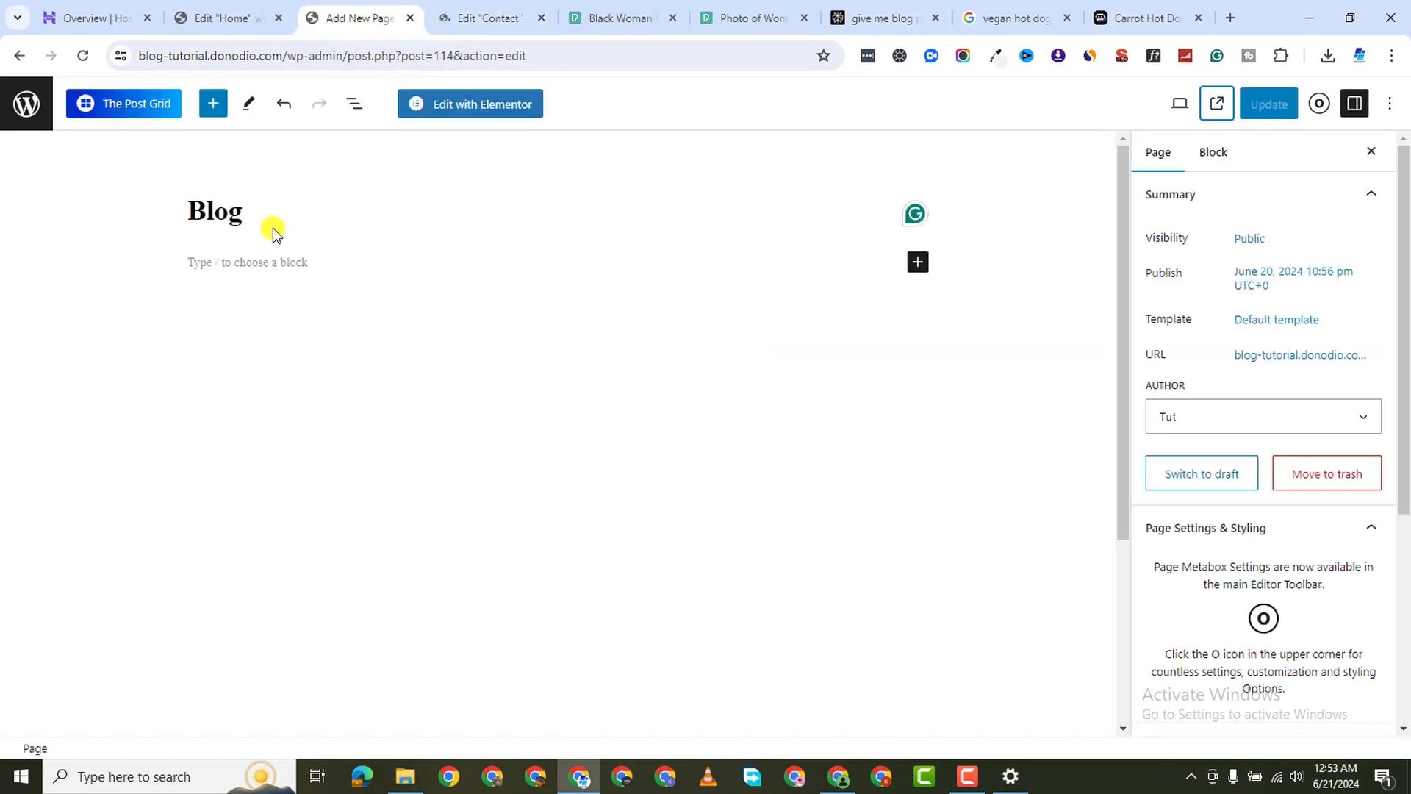
{"action": "left_click", "coordinate": [239, 22]}
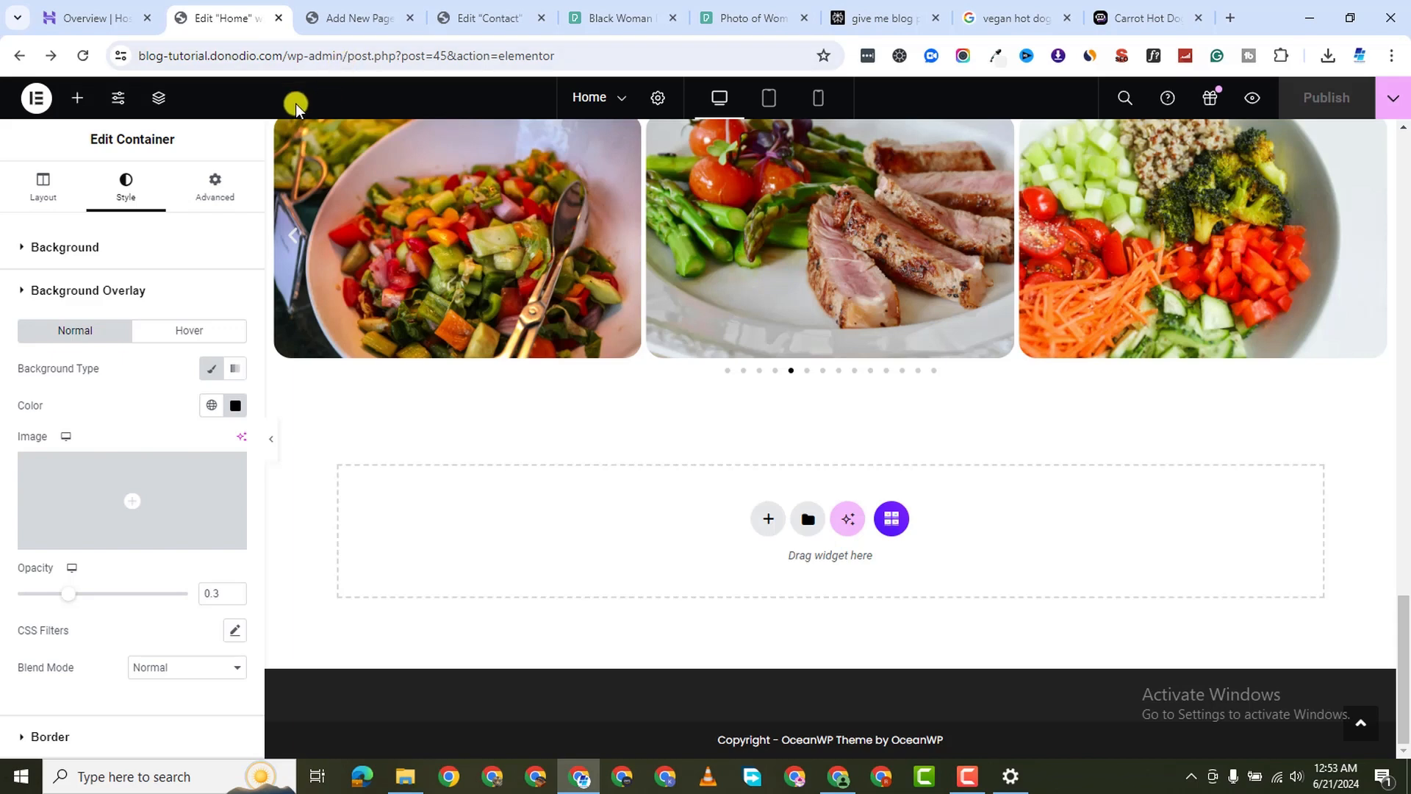
{"action": "left_click", "coordinate": [473, 22]}
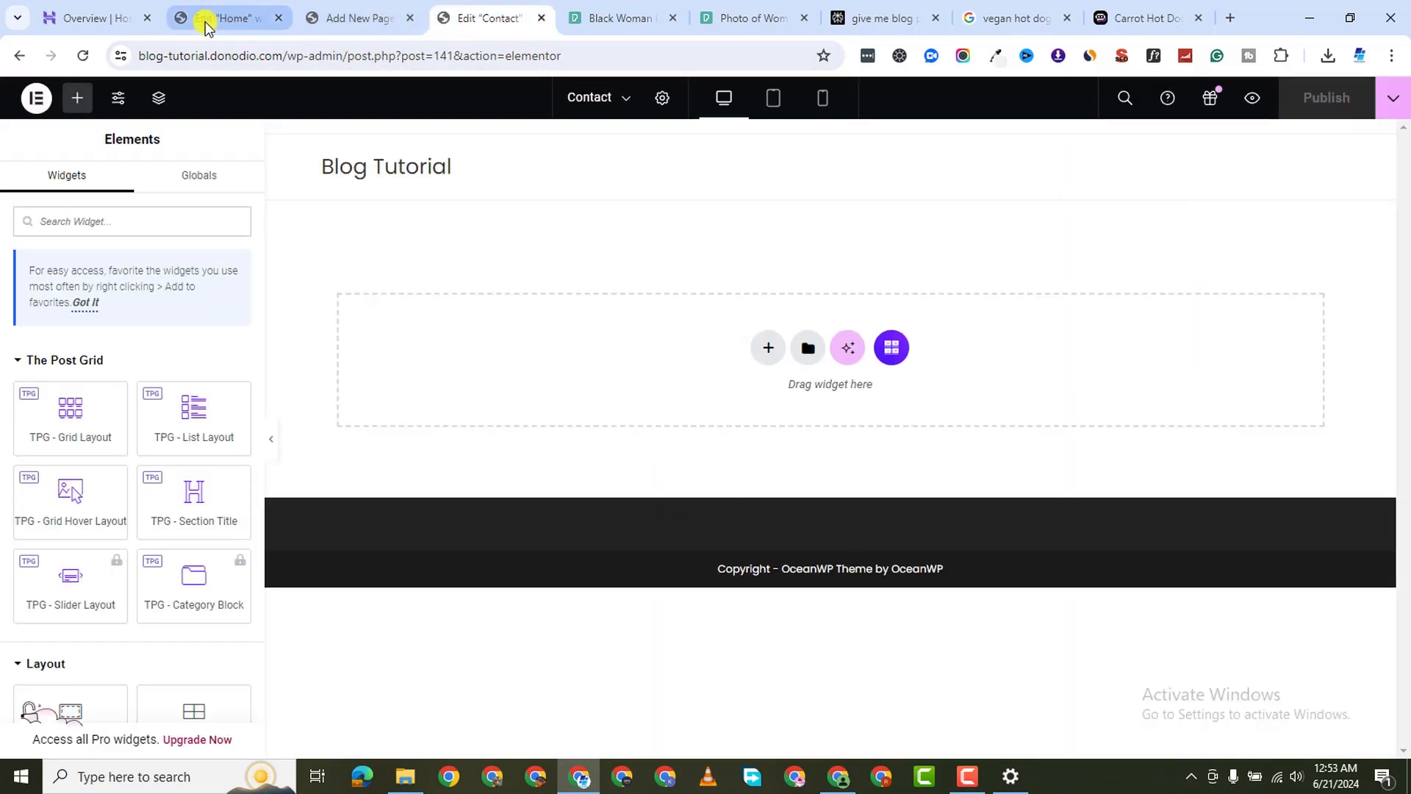
{"action": "left_click", "coordinate": [268, 22]}
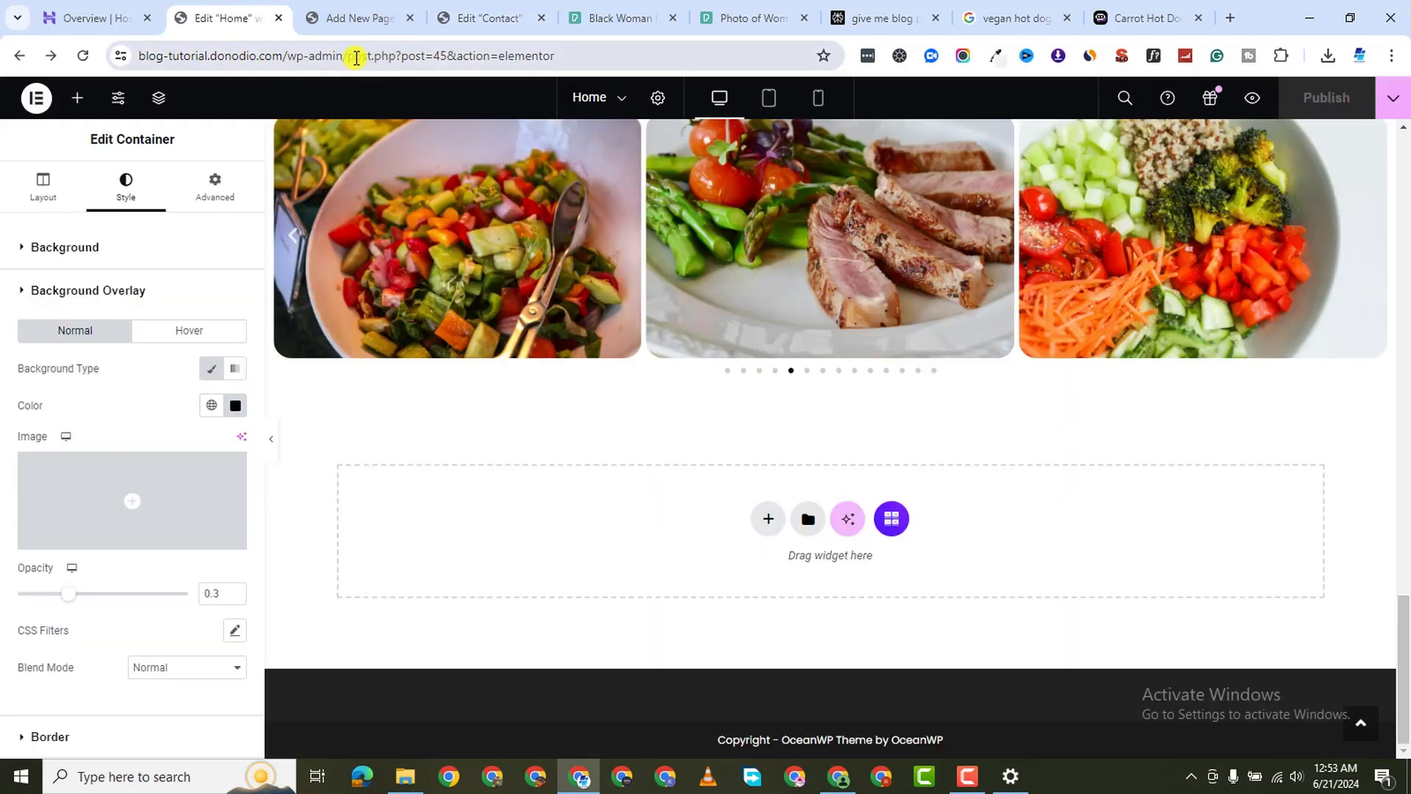
{"action": "left_click_drag", "start_coordinate": [356, 57], "coordinate": [1145, 141]}
{"action": "key", "text": "BackSpace"}
{"action": "key", "text": "BackSpace"}
{"action": "key", "text": "Return"}
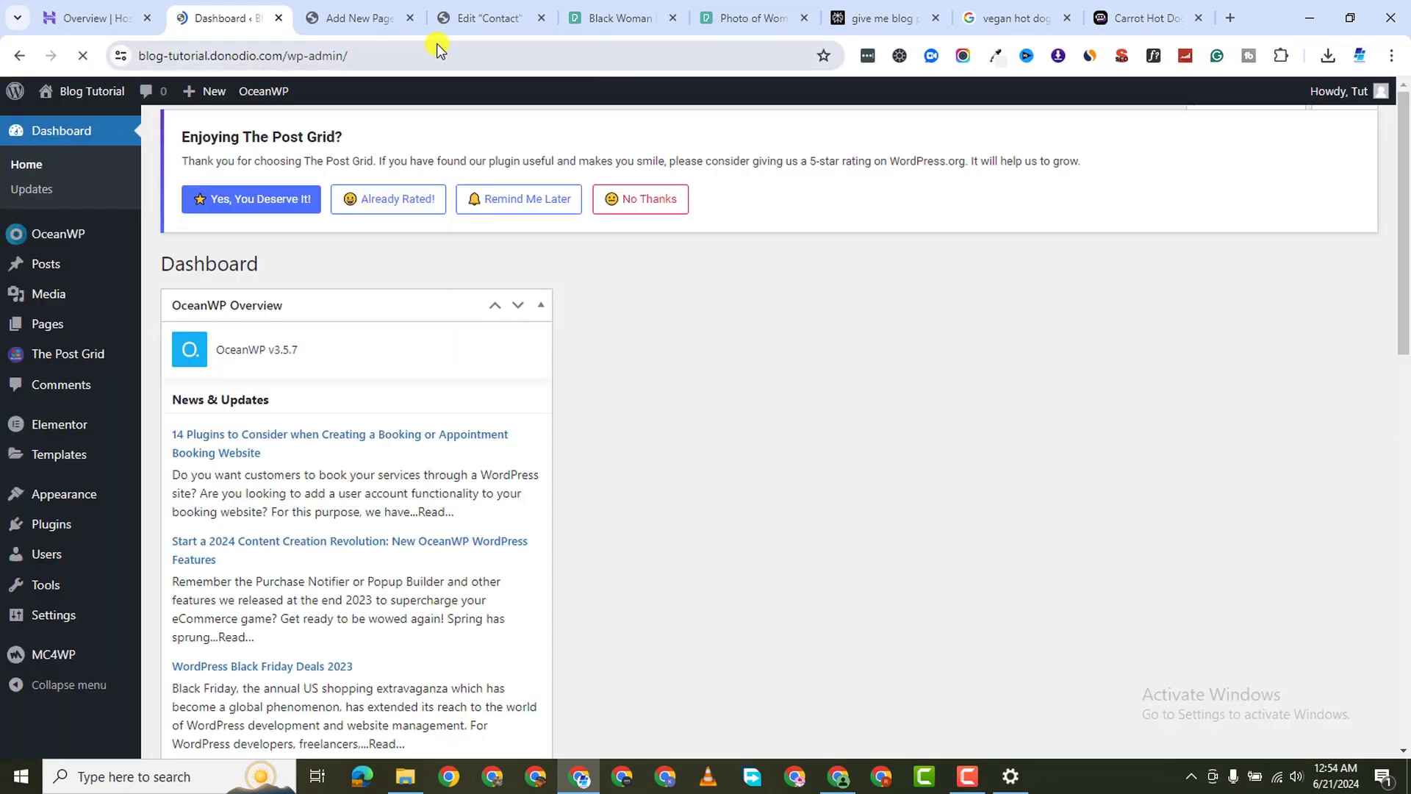
Close the Blog page editor tab and open All Pages in a new tab
{"action": "left_click", "coordinate": [381, 22]}
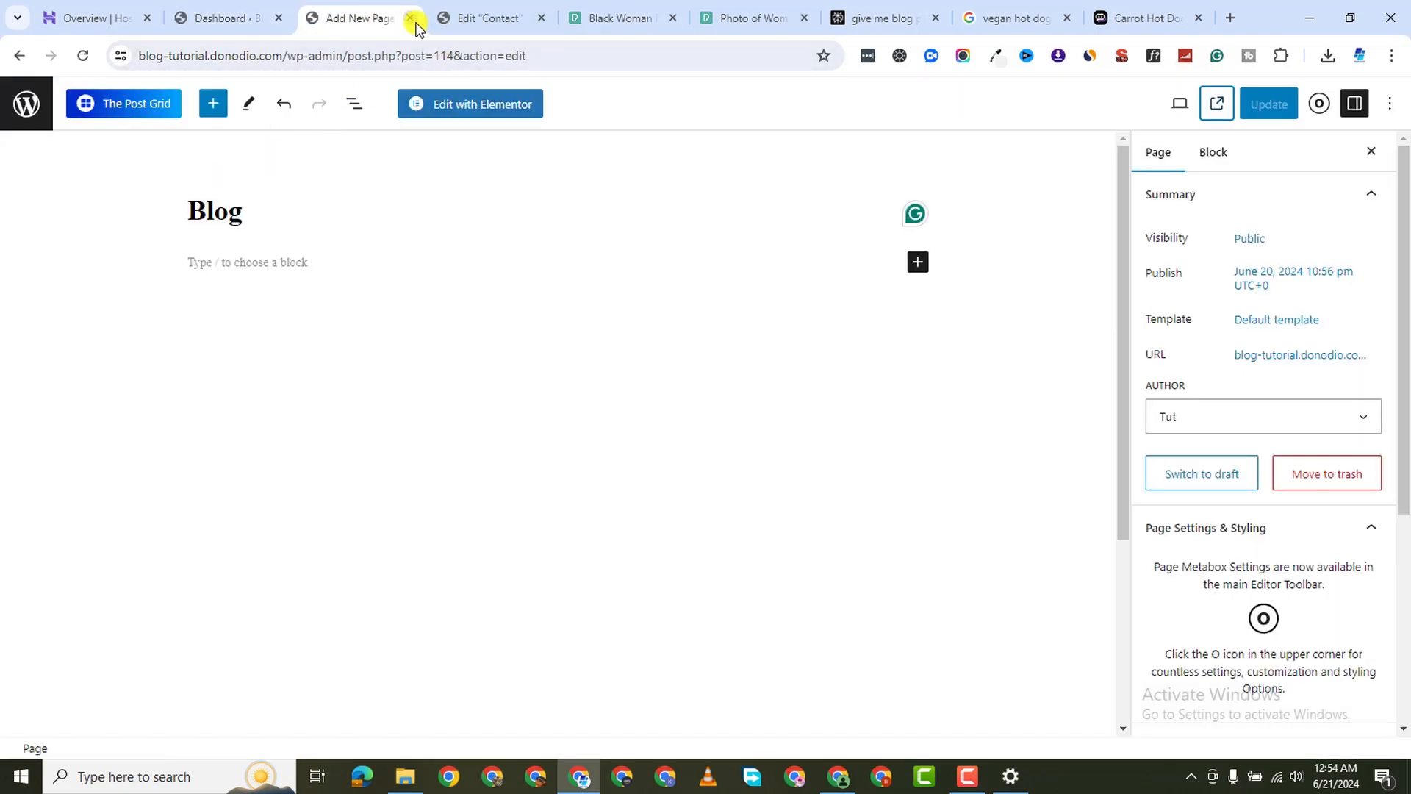
{"action": "left_click", "coordinate": [410, 18]}
{"action": "left_click", "coordinate": [230, 16]}
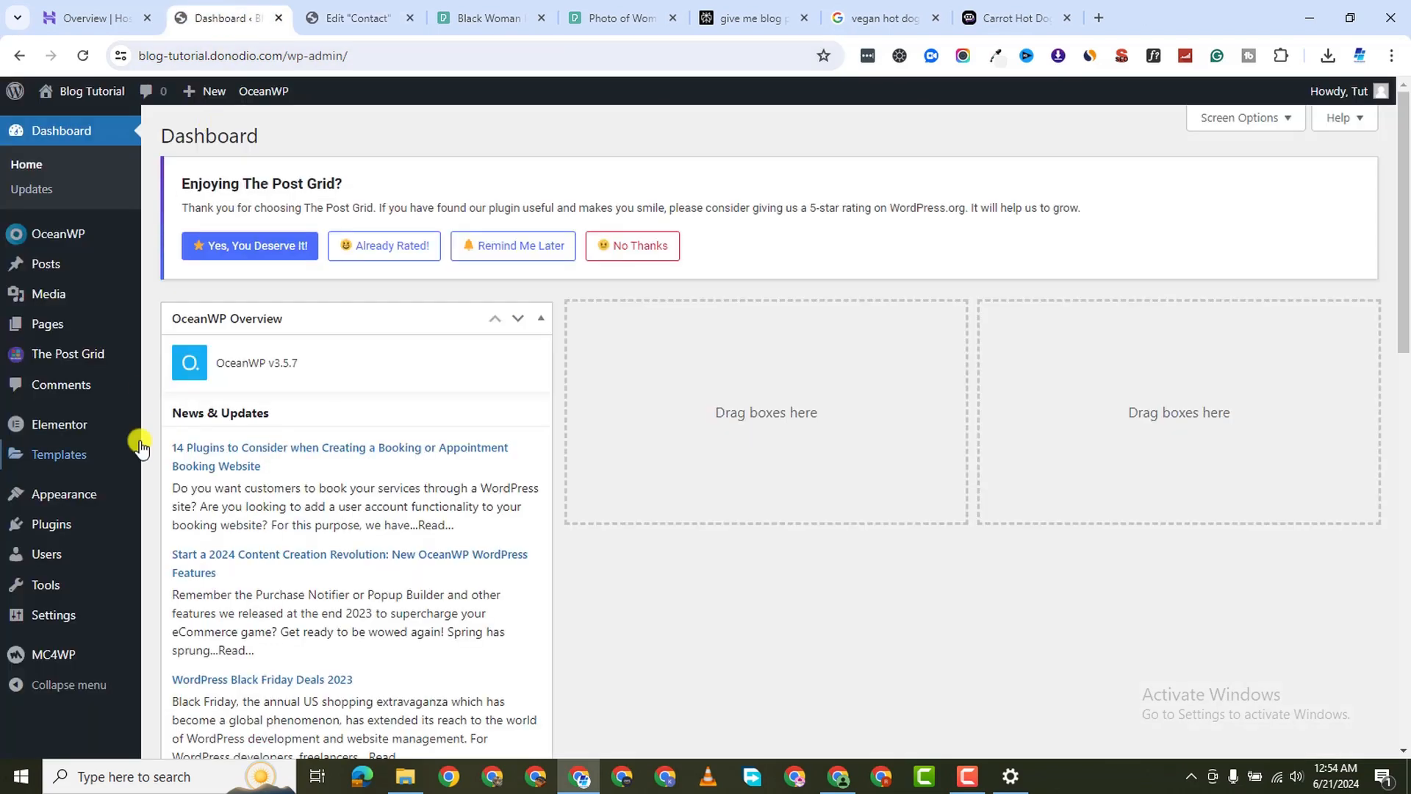
{"action": "mouse_move", "coordinate": [58, 325]}
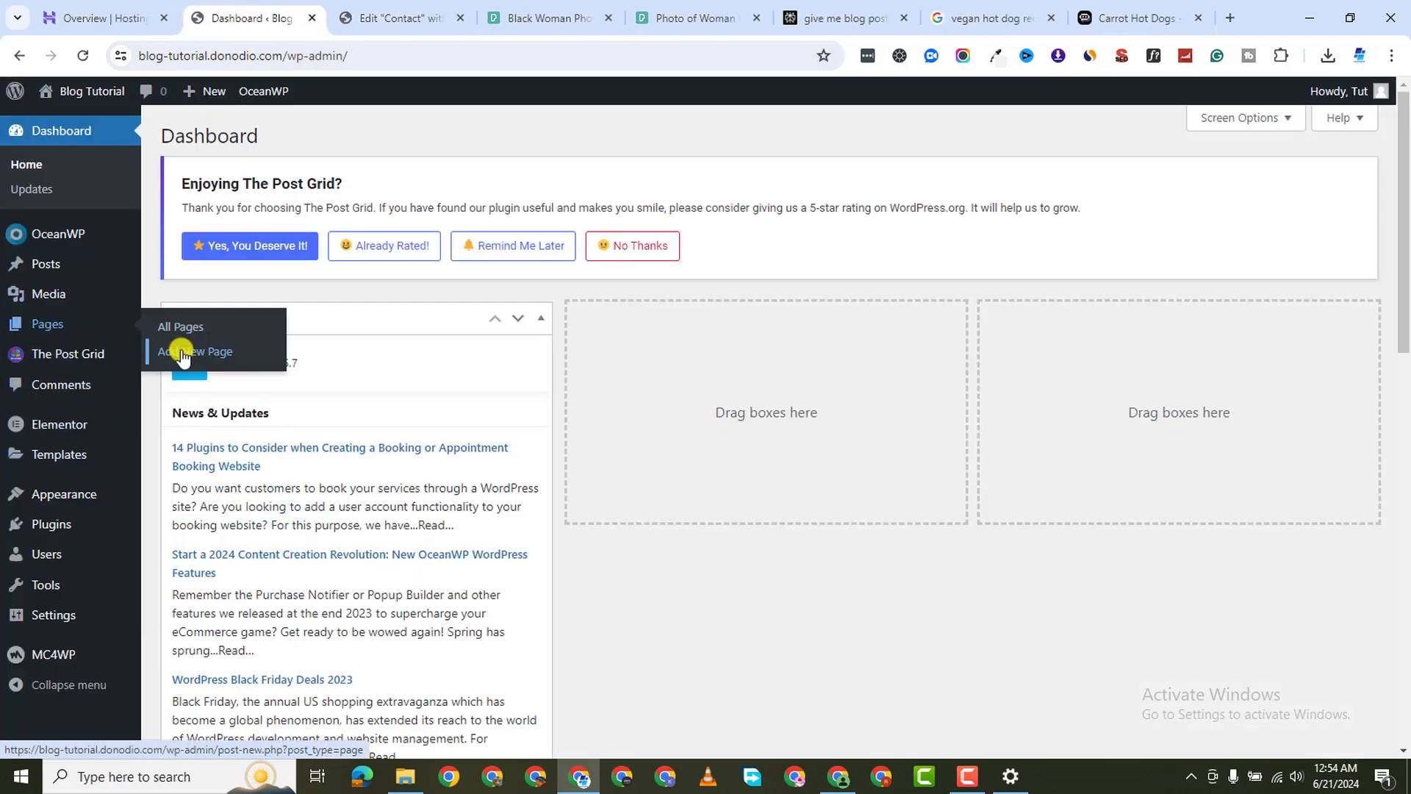
{"action": "right_click", "coordinate": [192, 324]}
{"action": "left_click", "coordinate": [289, 334]}
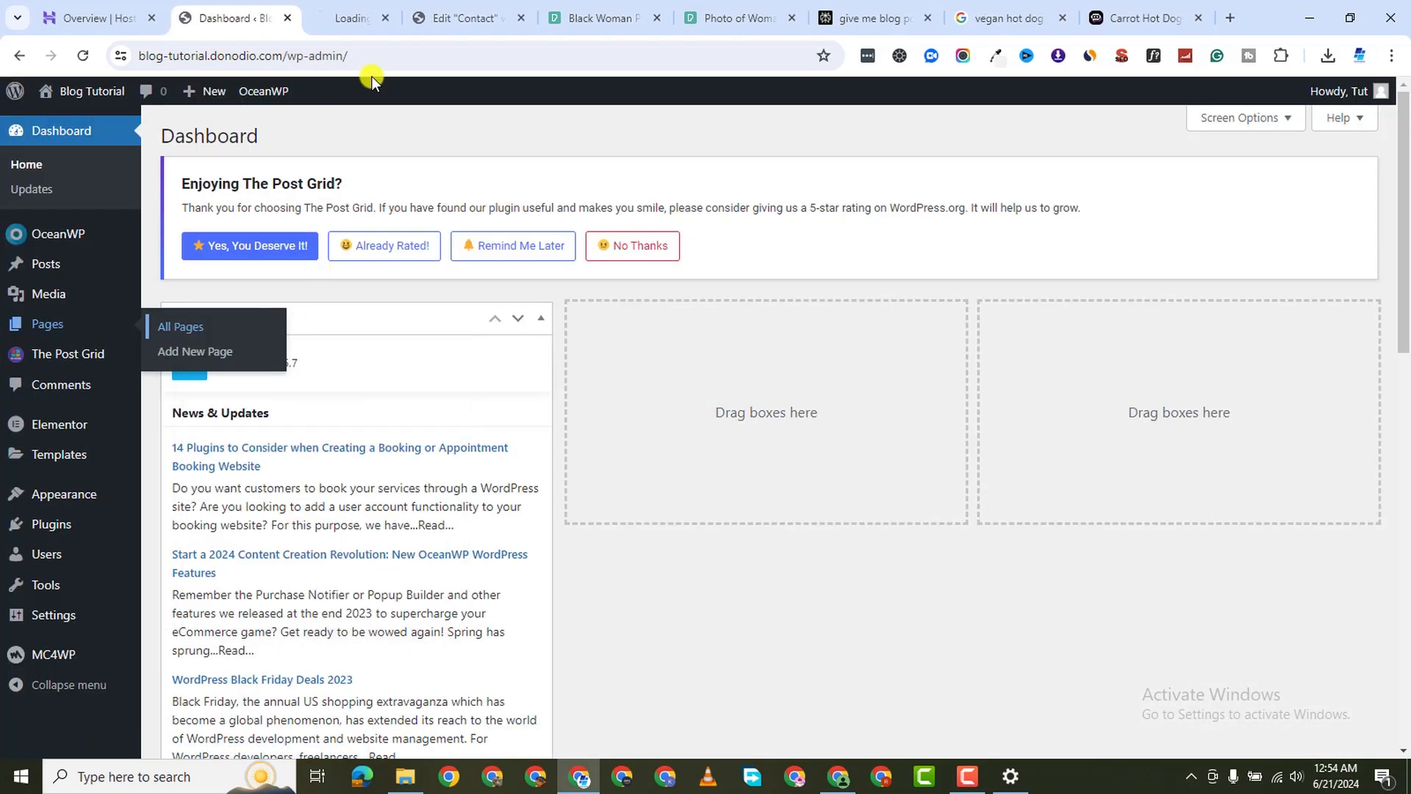
{"action": "left_click", "coordinate": [338, 22]}
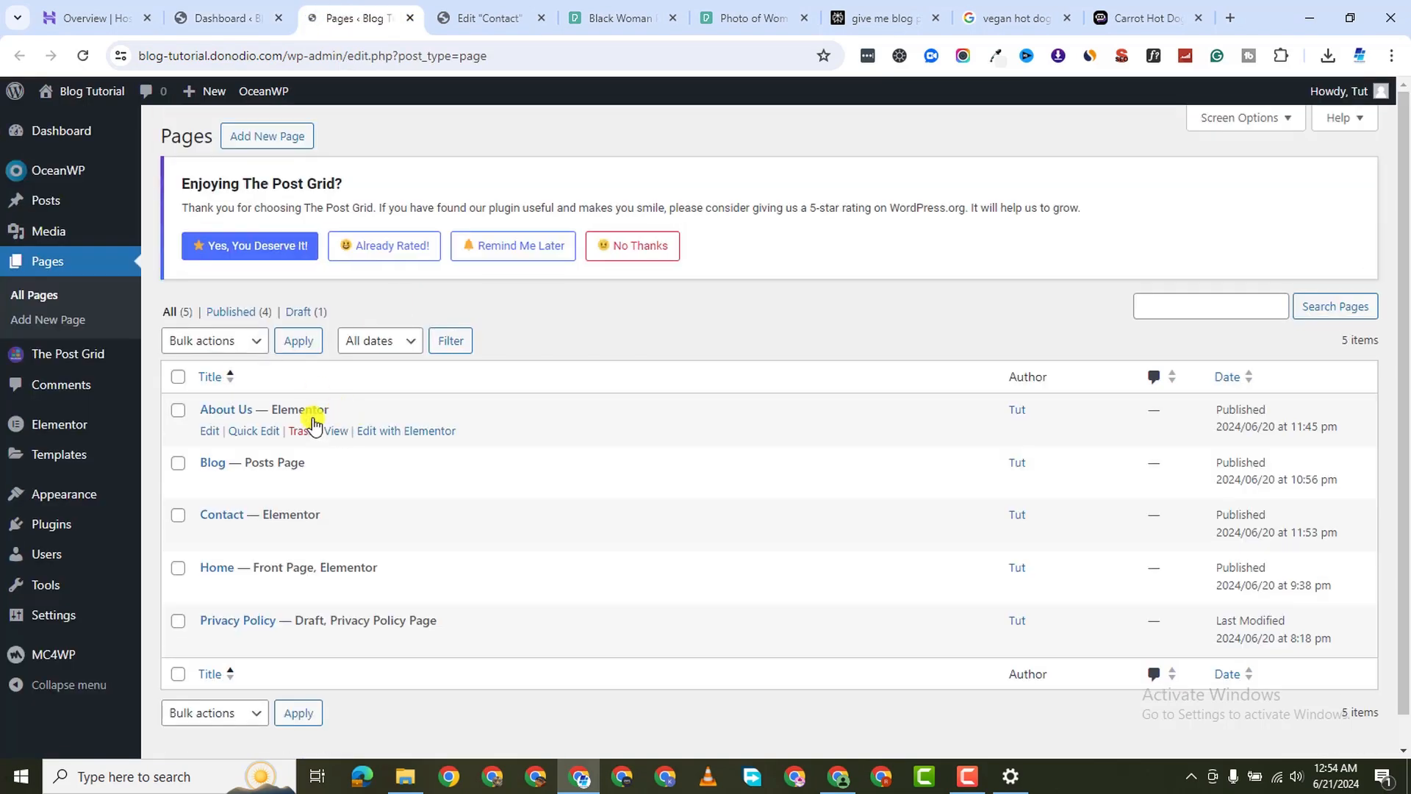
Open About Us in Elementor, then search 'metform' and install the MetForm plugin
{"action": "left_click", "coordinate": [388, 432]}
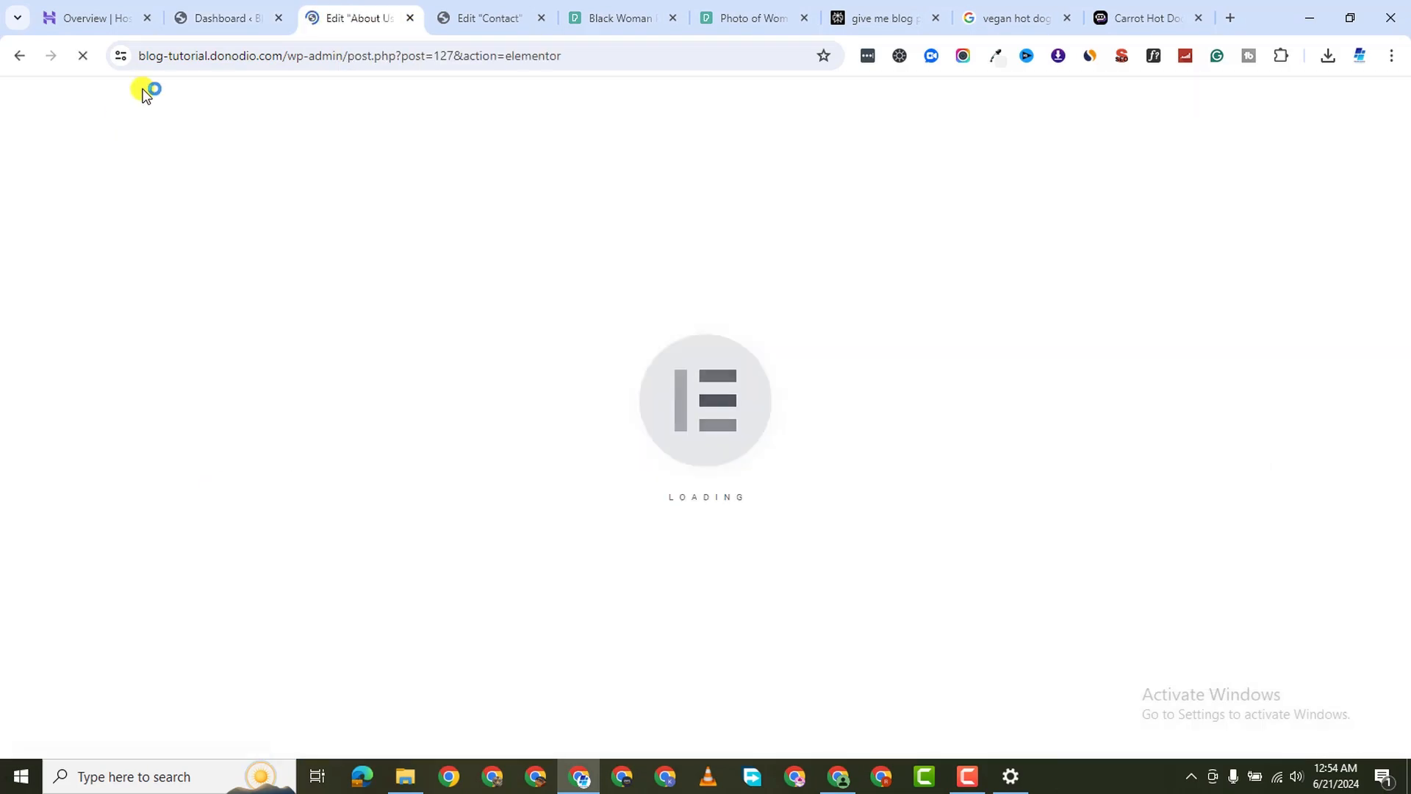
{"action": "left_click", "coordinate": [184, 22]}
{"action": "mouse_move", "coordinate": [103, 527]}
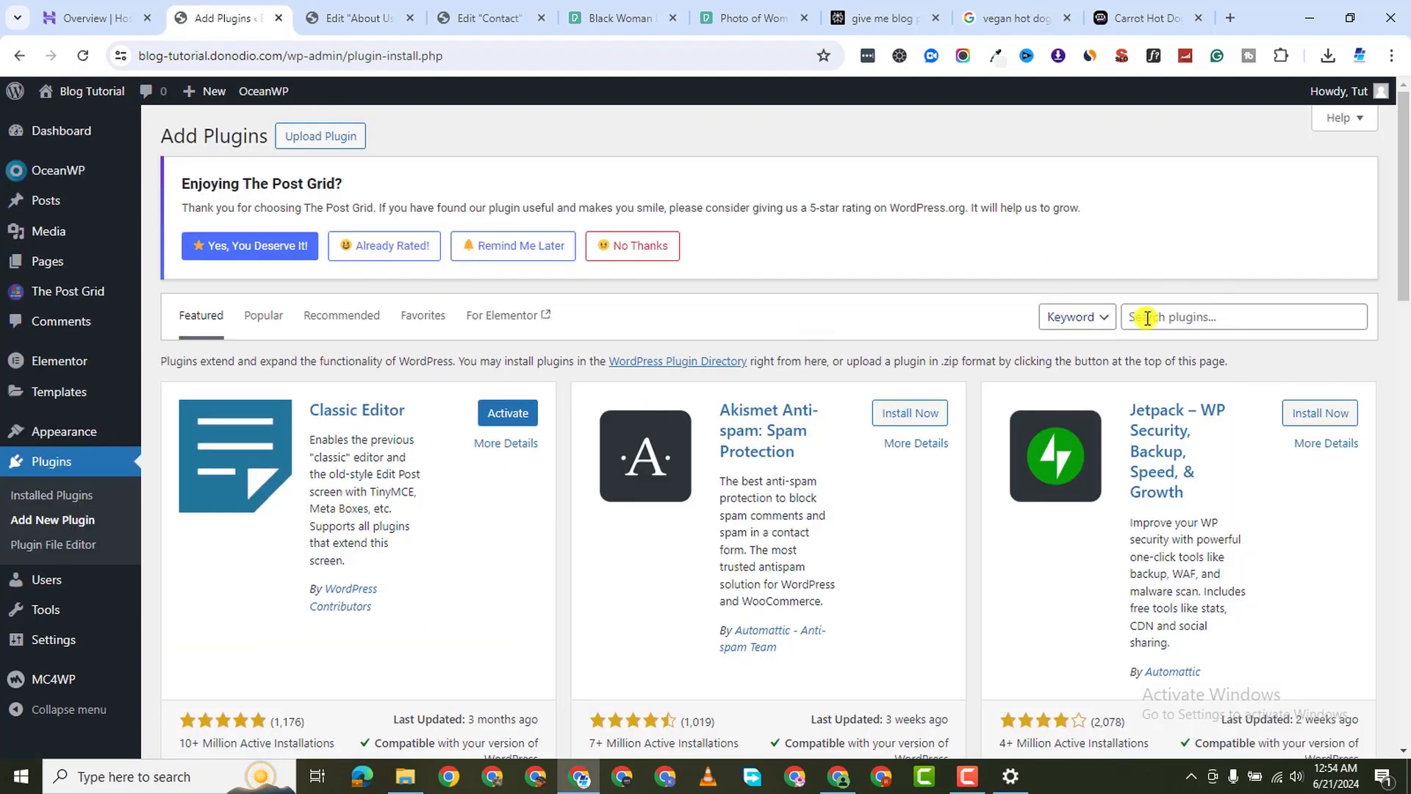
{"action": "left_click", "coordinate": [1154, 320]}
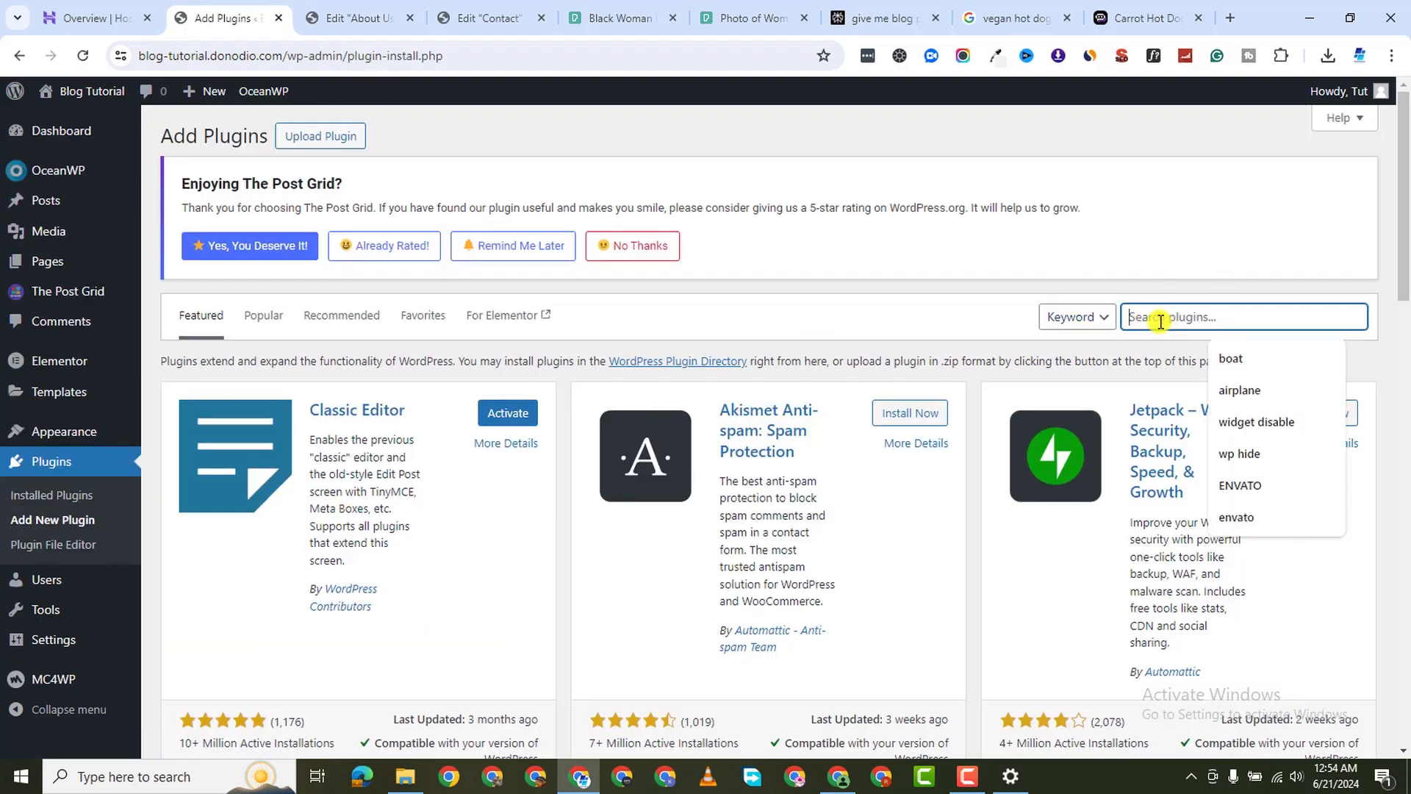
{"action": "type", "text": "metform"}
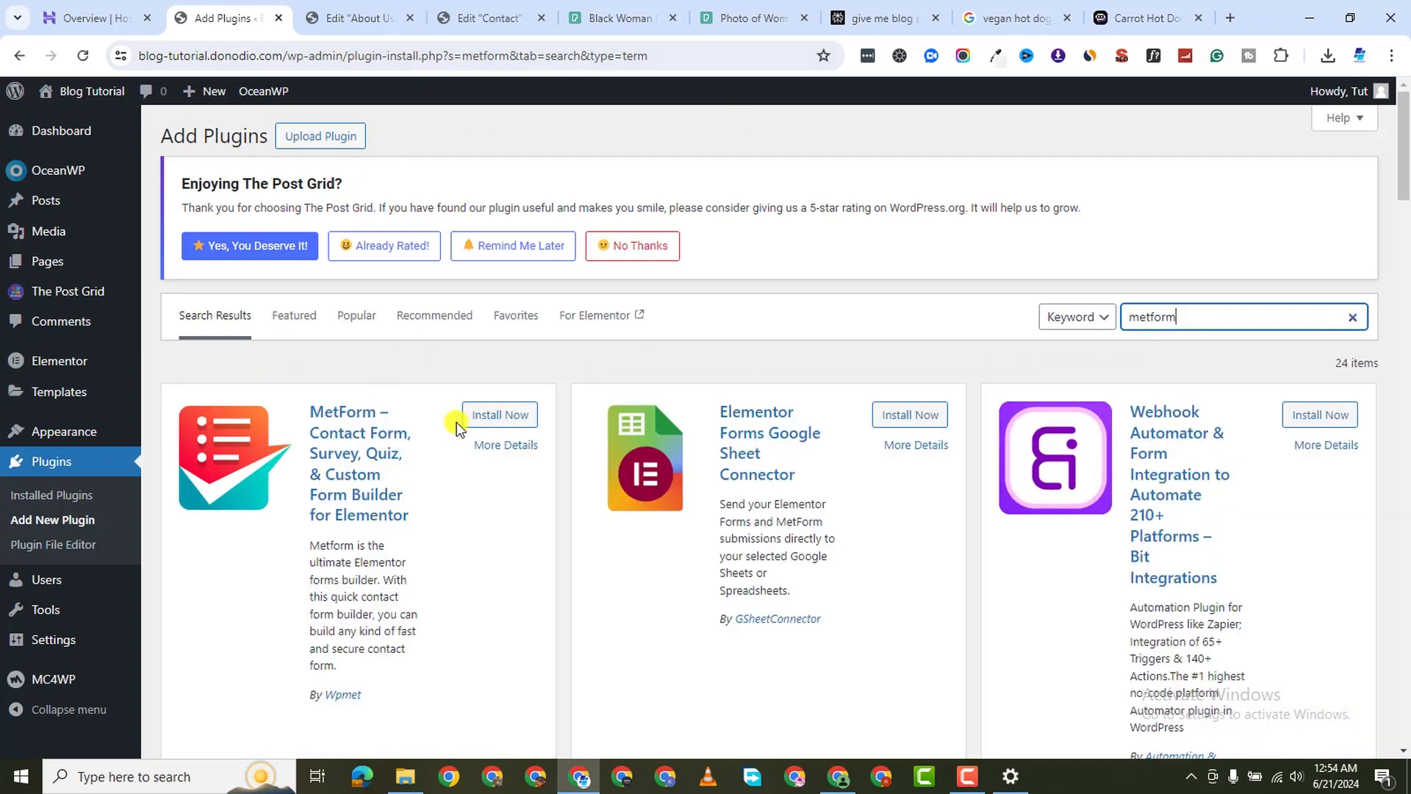
{"action": "left_click", "coordinate": [510, 415]}
{"action": "left_click", "coordinate": [360, 18]}
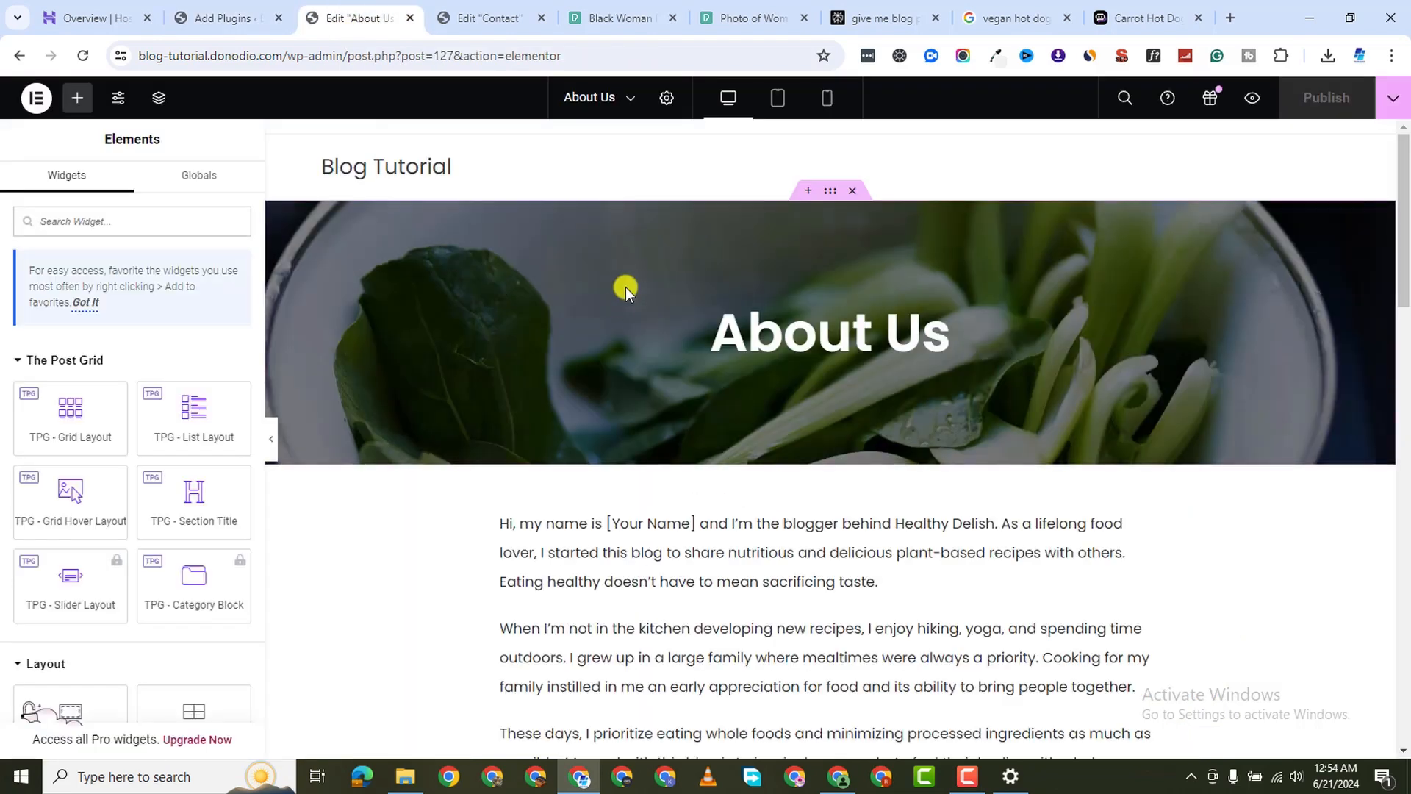
Copy the About Us hero section and set the Contact page's Hide Title to Yes
{"action": "right_click", "coordinate": [830, 195]}
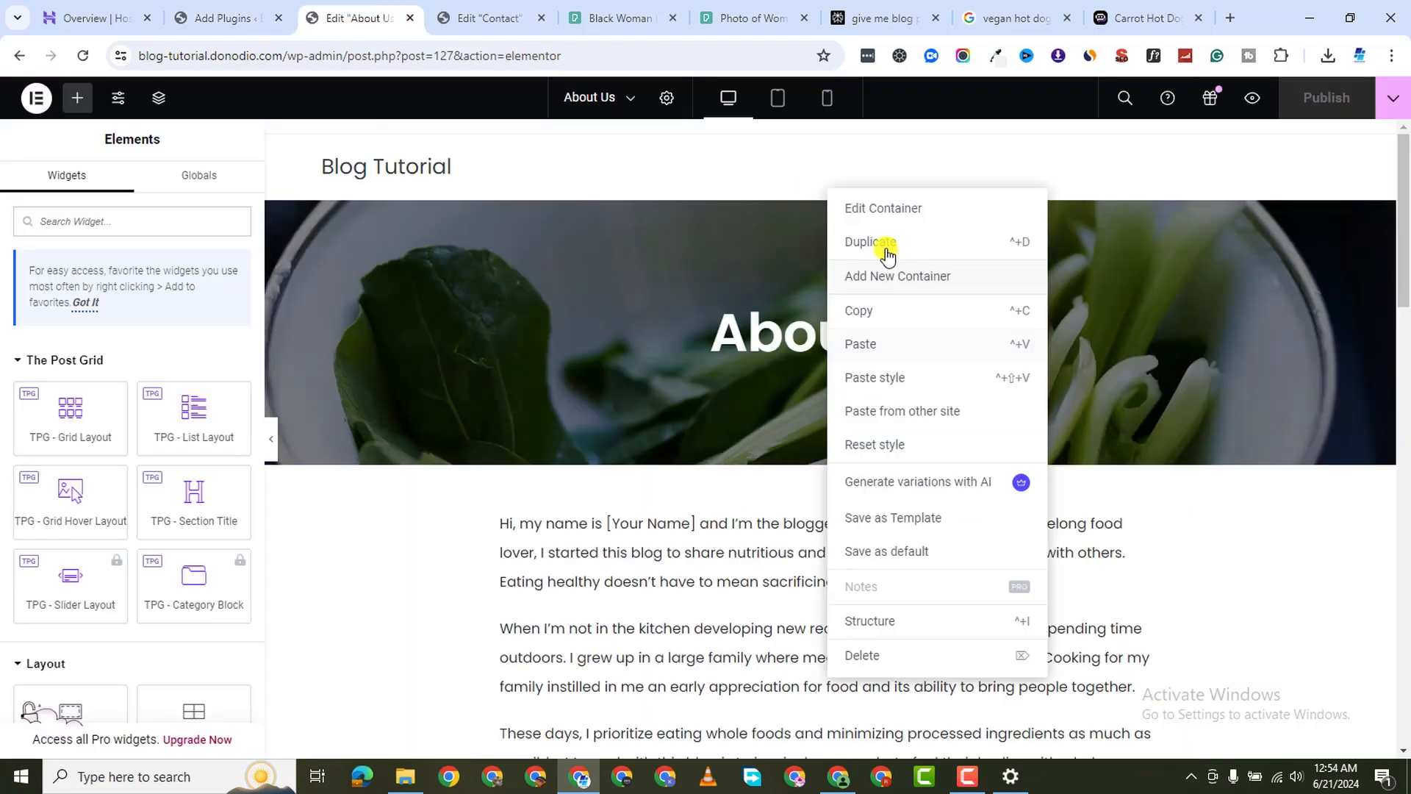
{"action": "left_click", "coordinate": [860, 314]}
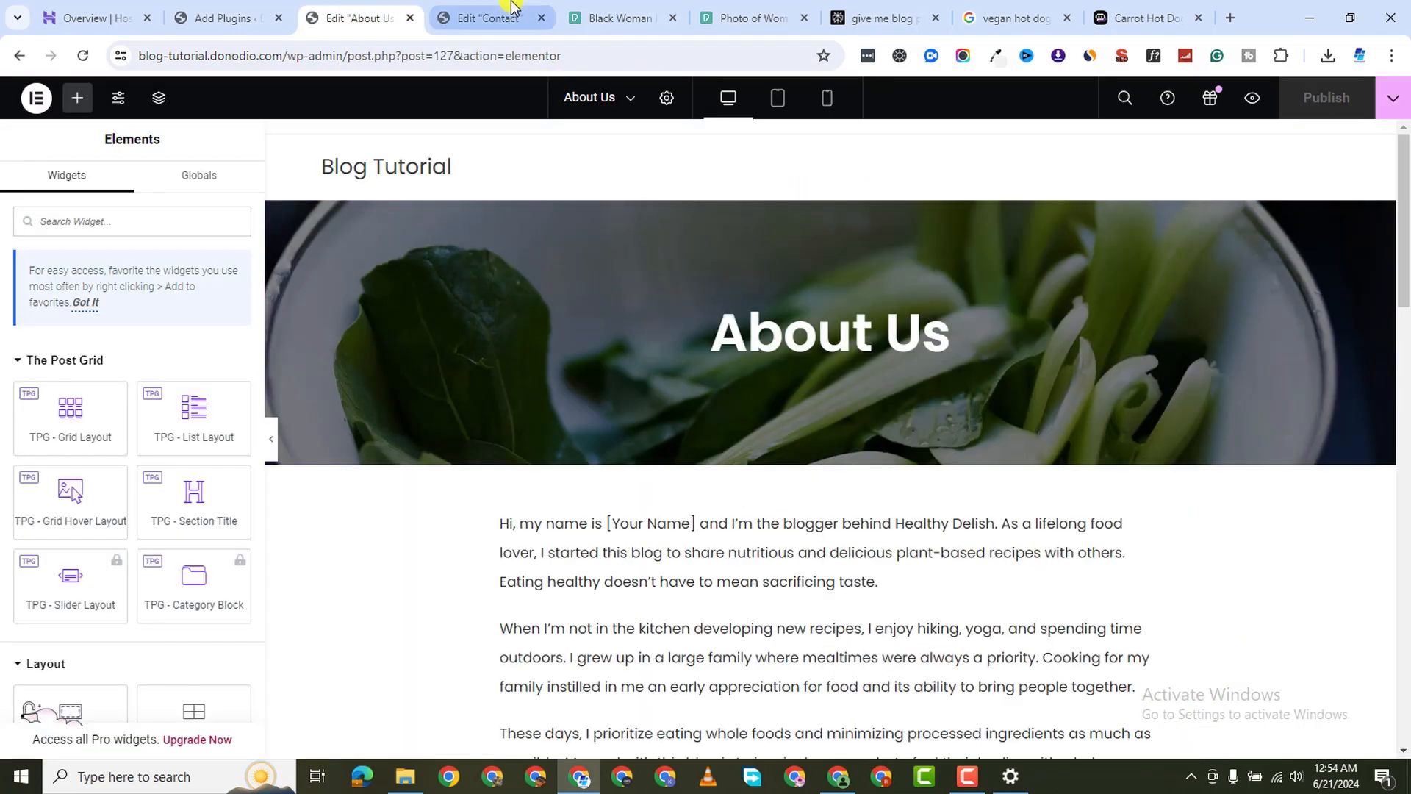
{"action": "left_click", "coordinate": [503, 21]}
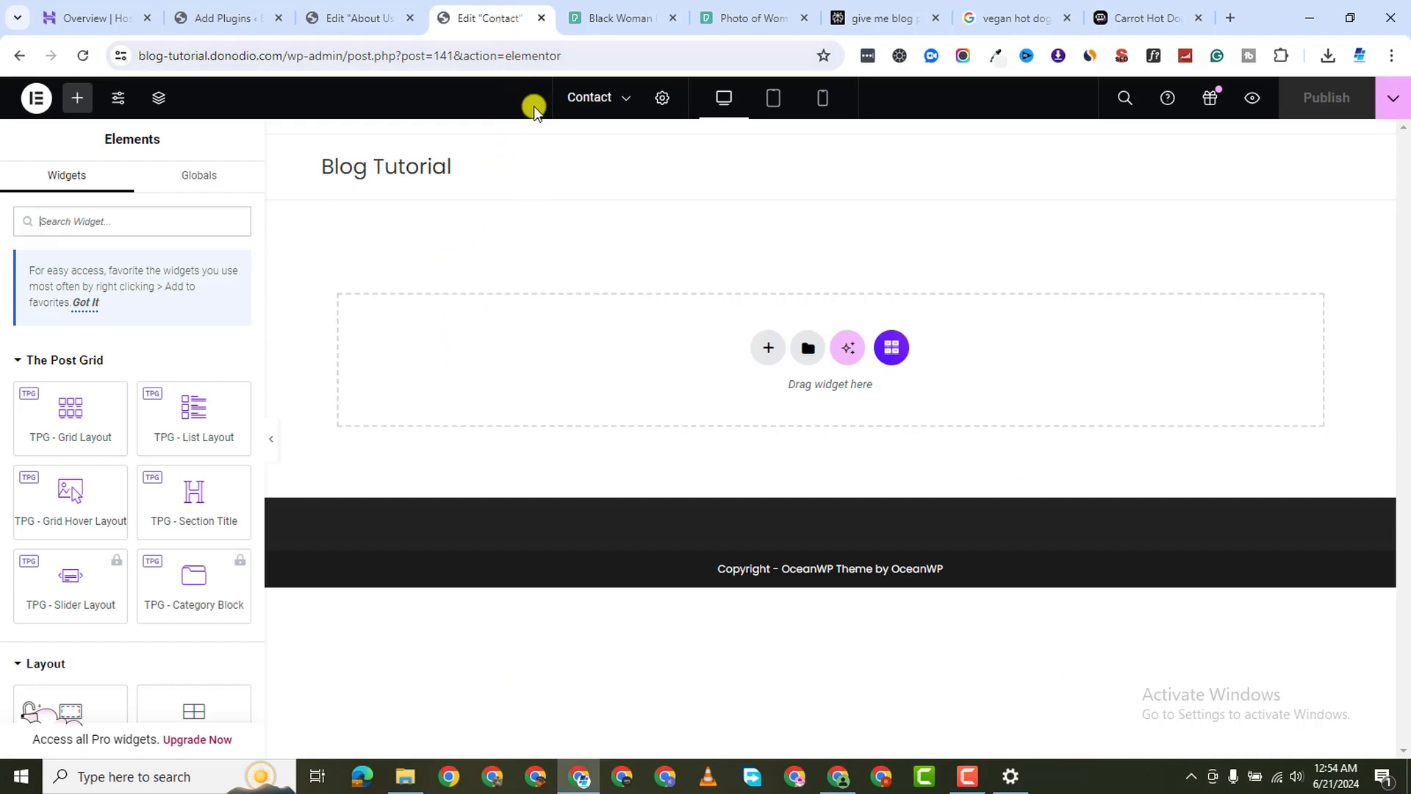
{"action": "left_click", "coordinate": [657, 105]}
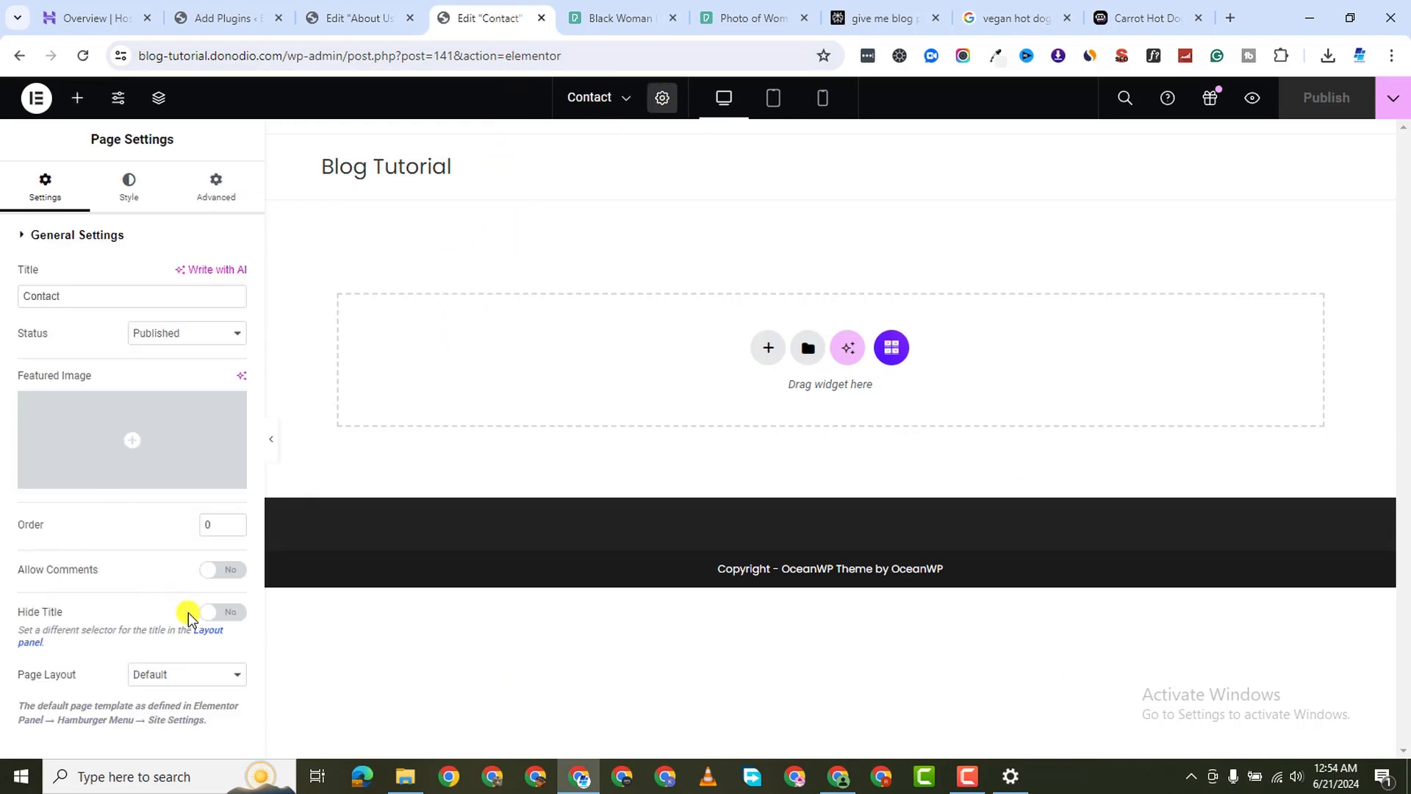
{"action": "left_click", "coordinate": [232, 613]}
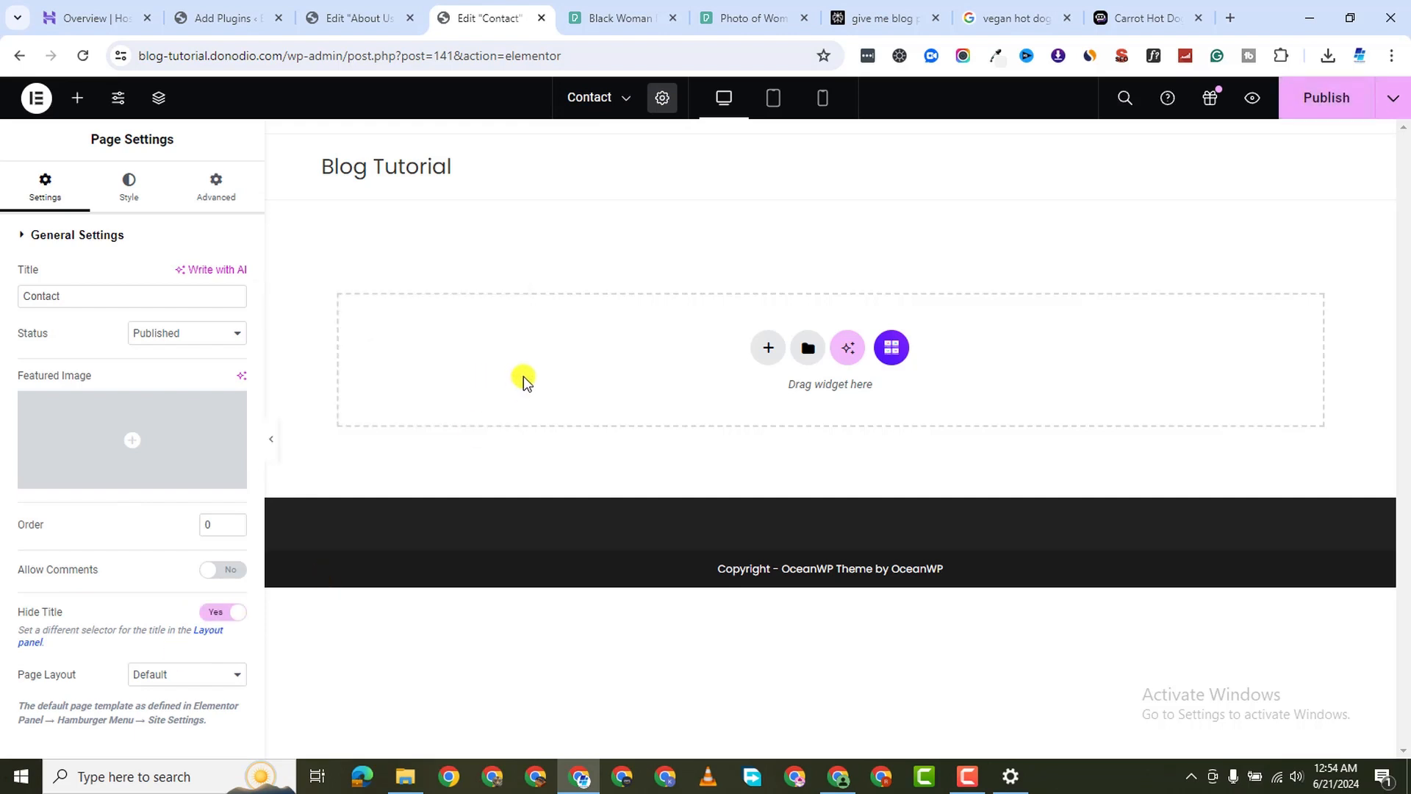
{"action": "right_click", "coordinate": [421, 353]}
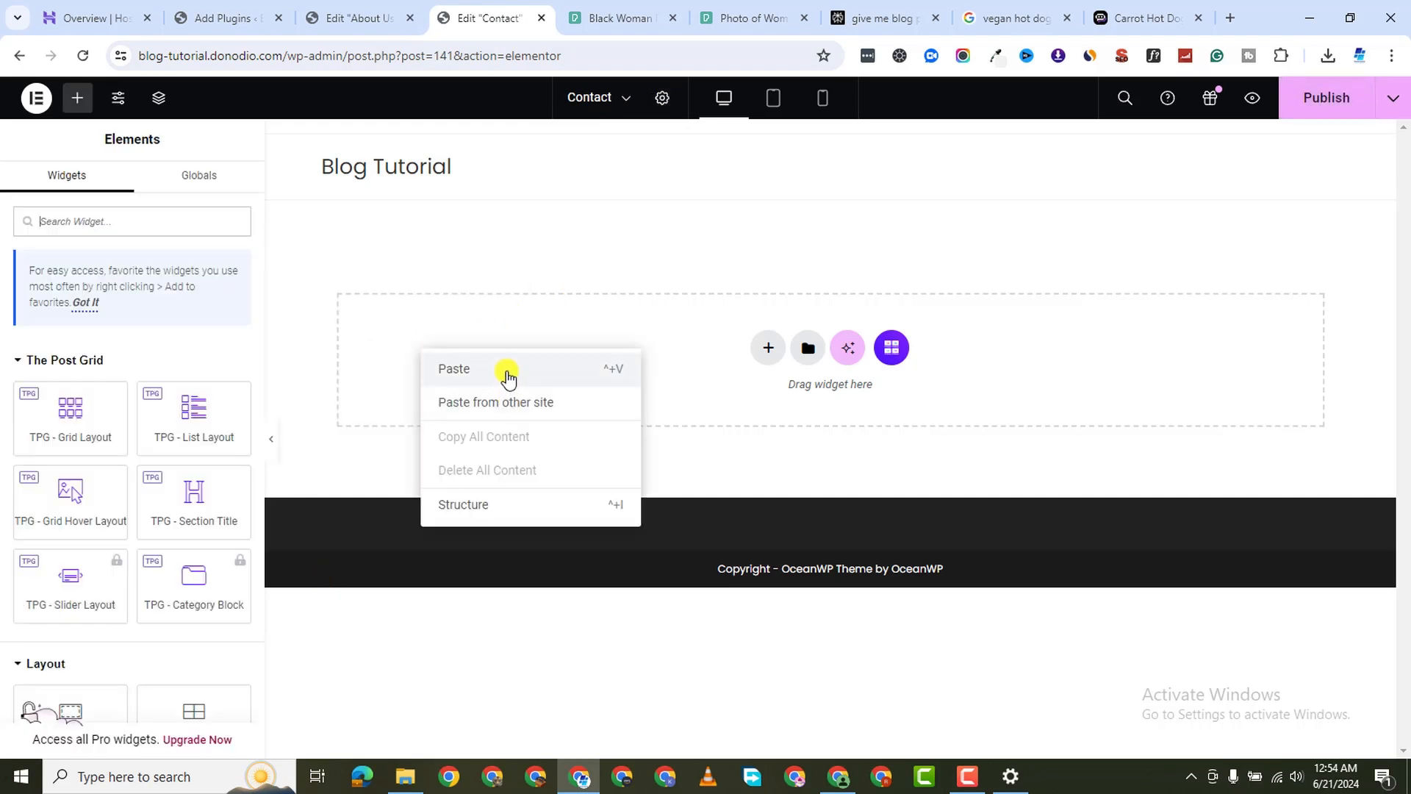
Paste the copied hero into the Contact page and retitle its heading 'Contact Us'
{"action": "left_click", "coordinate": [453, 368]}
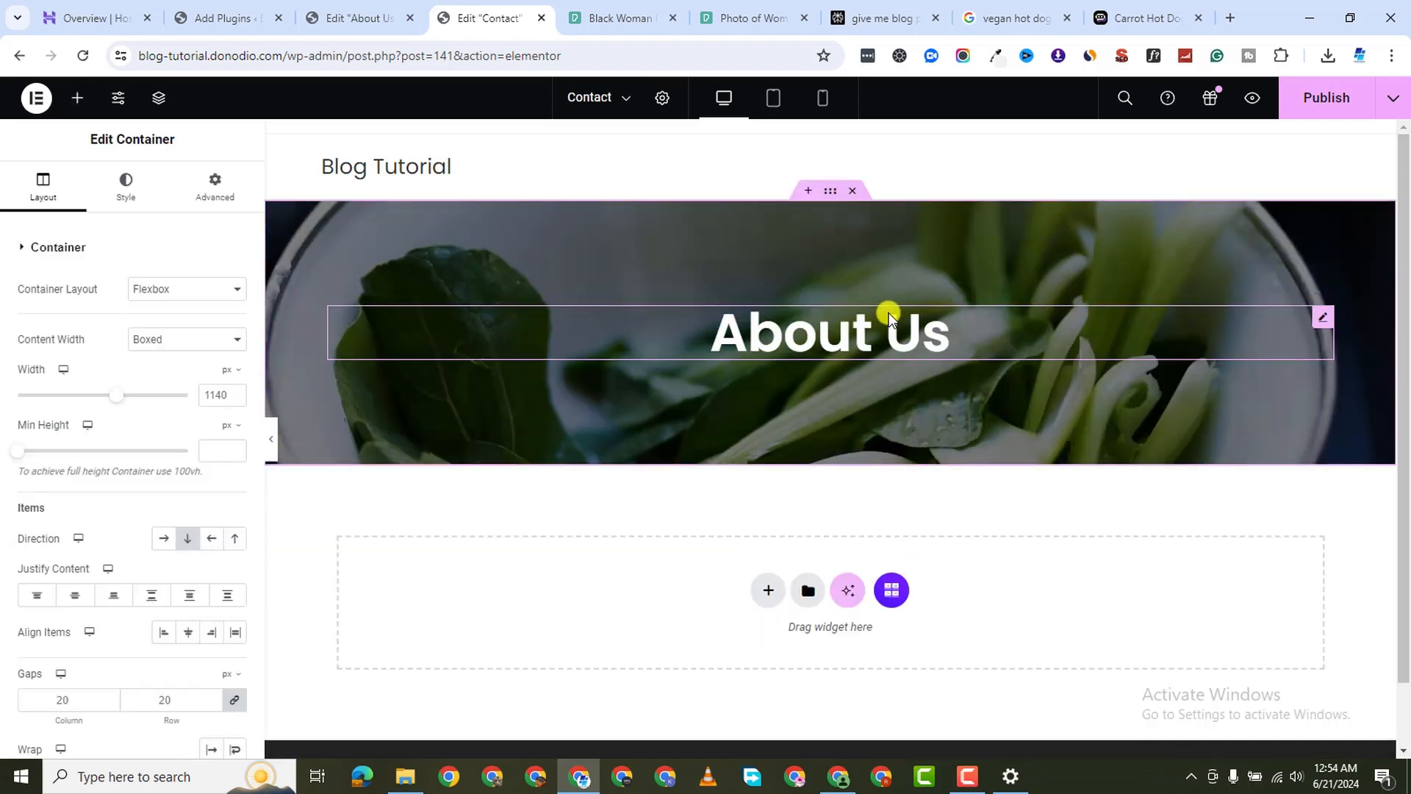
{"action": "left_click", "coordinate": [889, 312]}
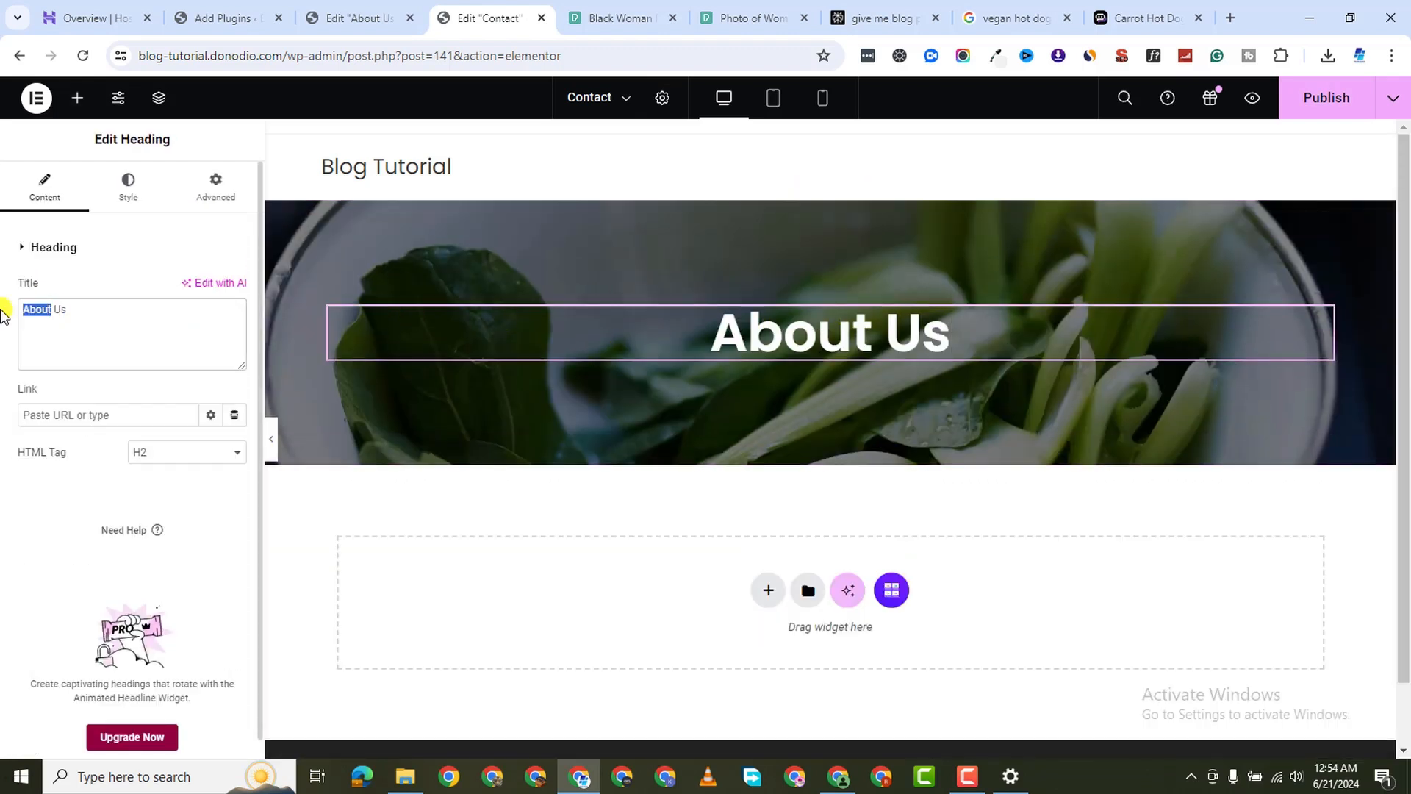
{"action": "type", "text": "Contact"}
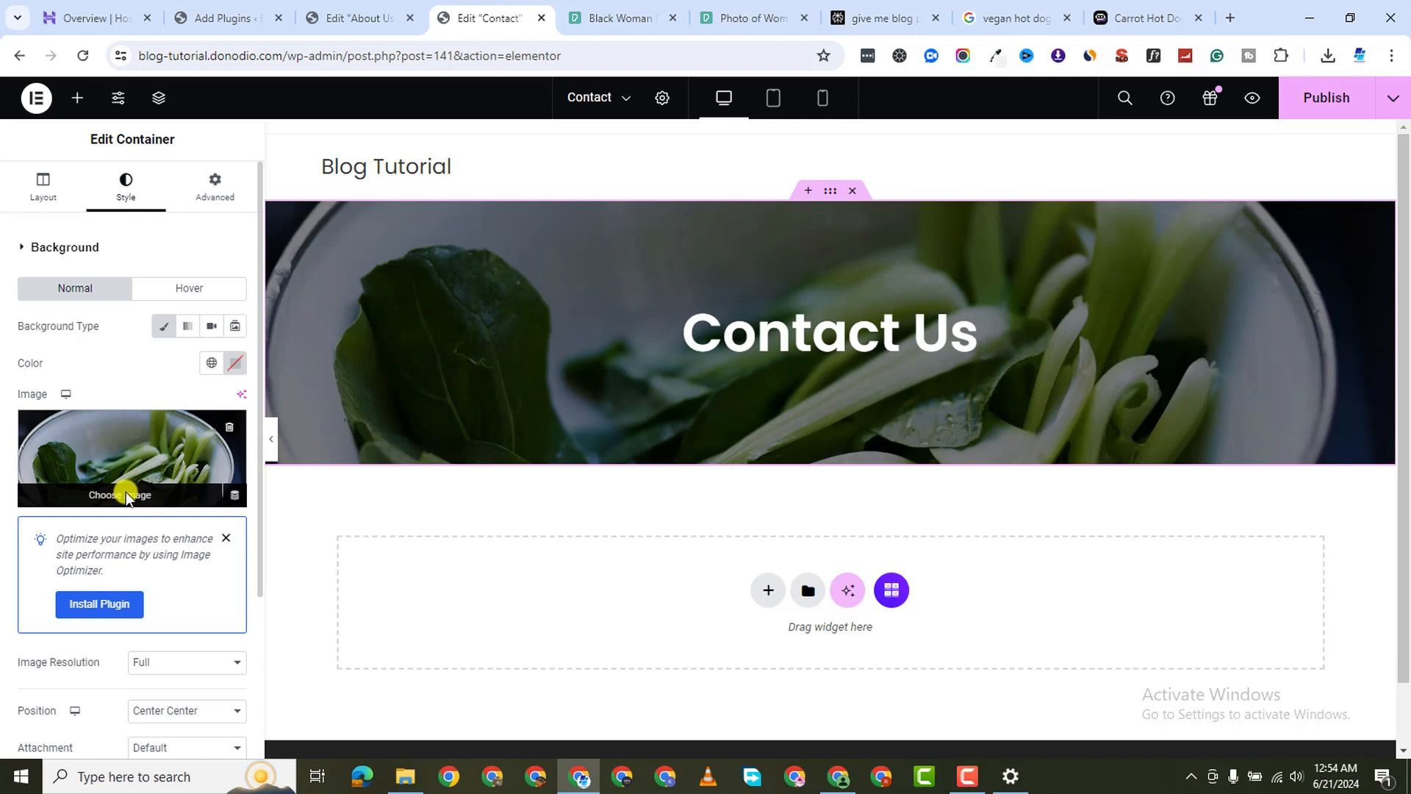
Set the hero's background image to the salad-on-white-plate photo
{"action": "left_click", "coordinate": [124, 485]}
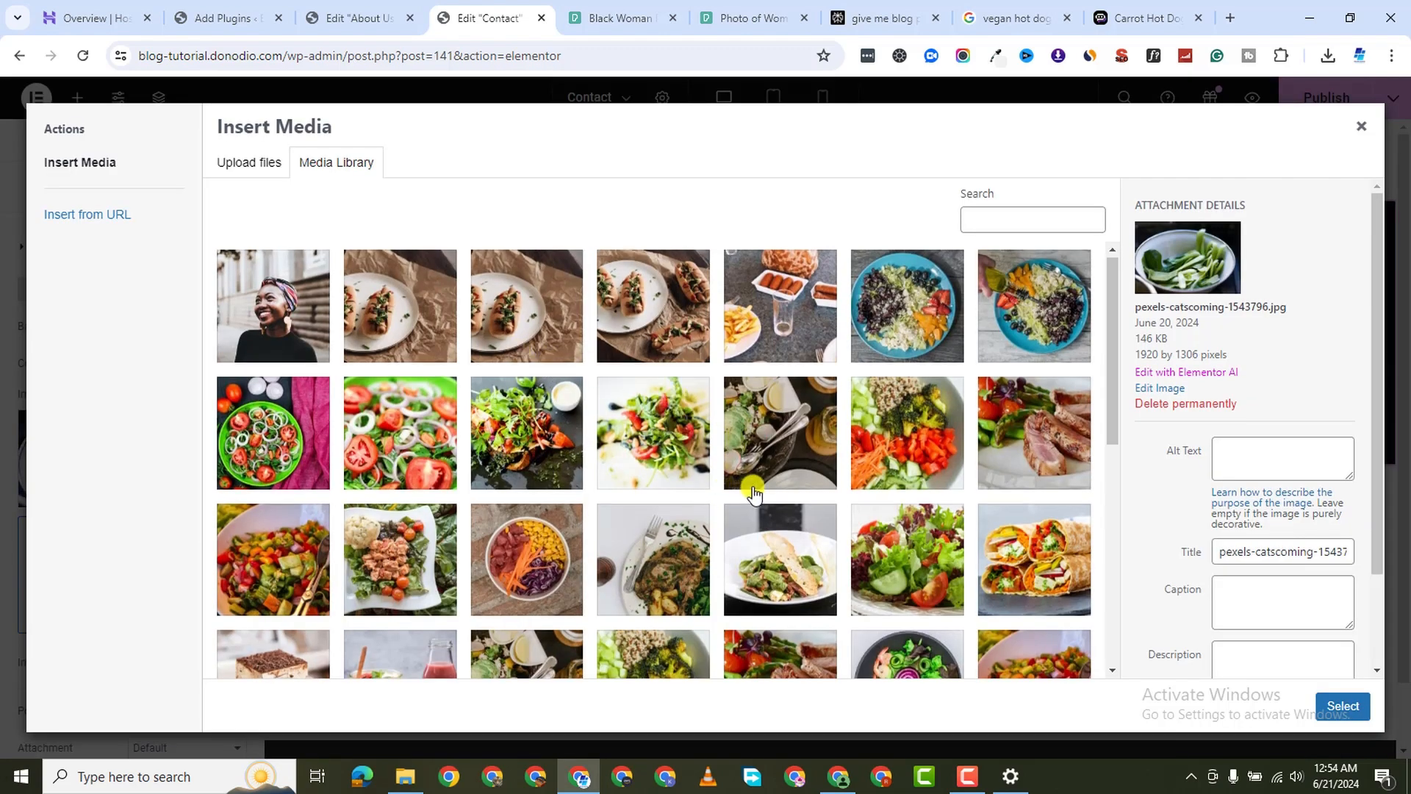
{"action": "scroll", "coordinate": [764, 430], "scroll_direction": "down", "scroll_amount": 3}
{"action": "left_click", "coordinate": [809, 432]}
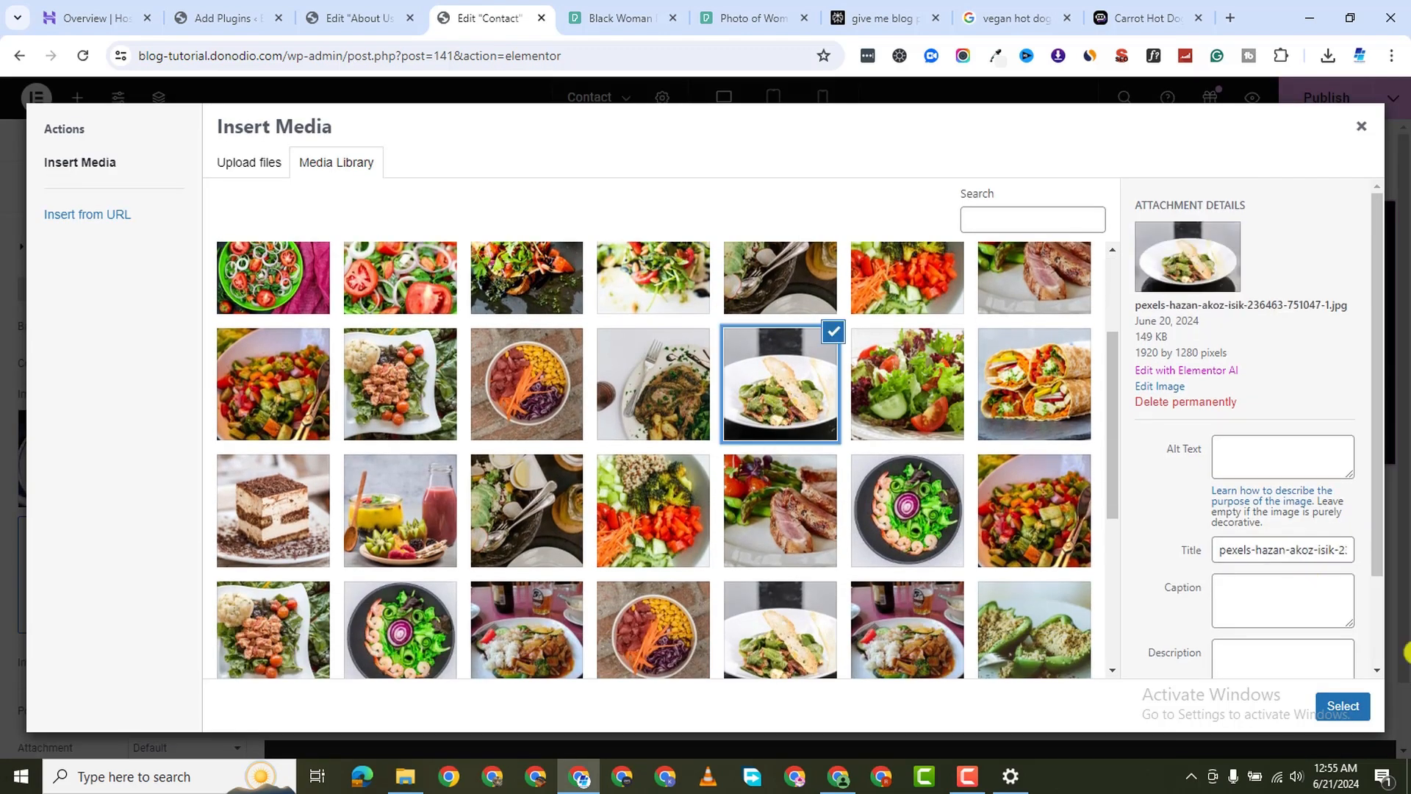
{"action": "left_click", "coordinate": [1349, 707]}
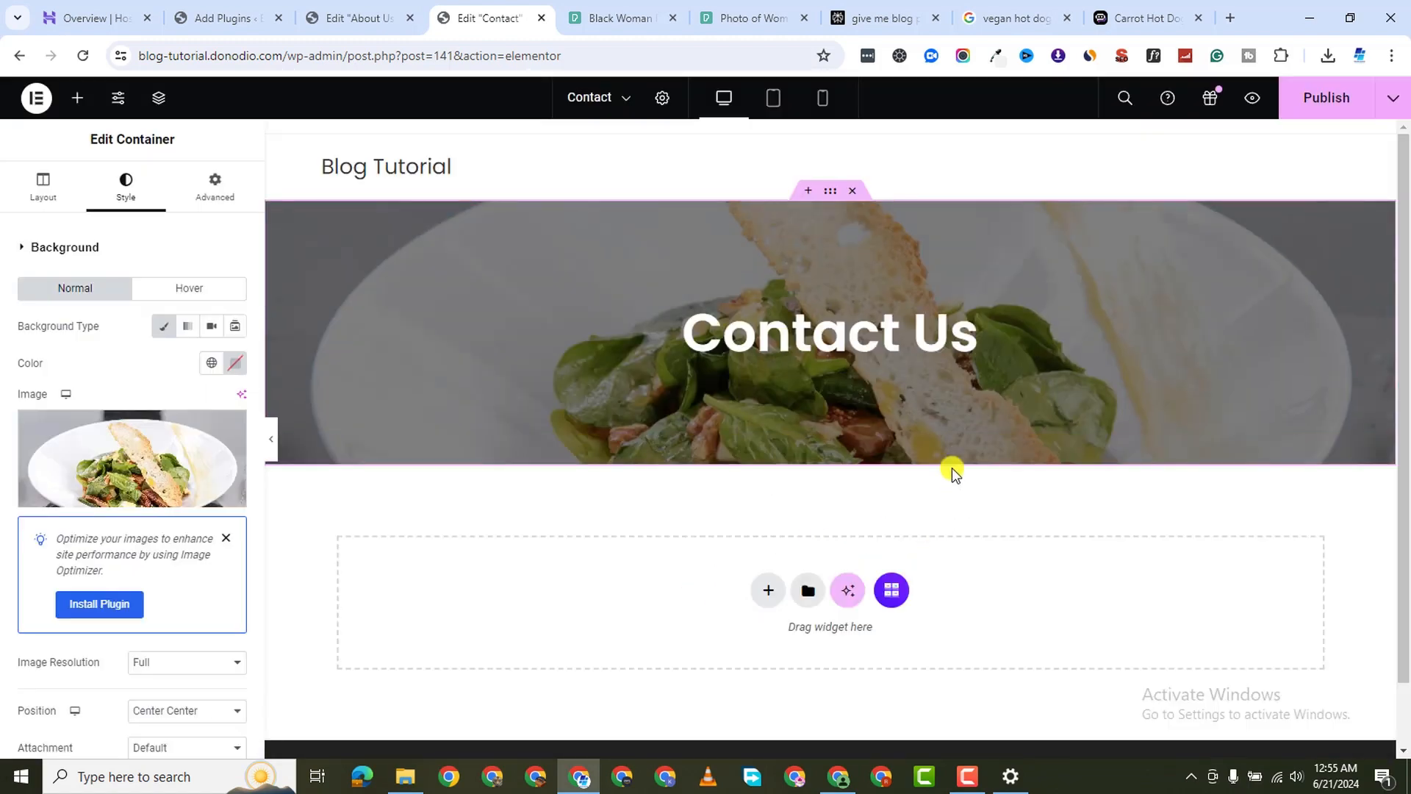
{"action": "scroll", "coordinate": [728, 537], "scroll_direction": "down", "scroll_amount": 1}
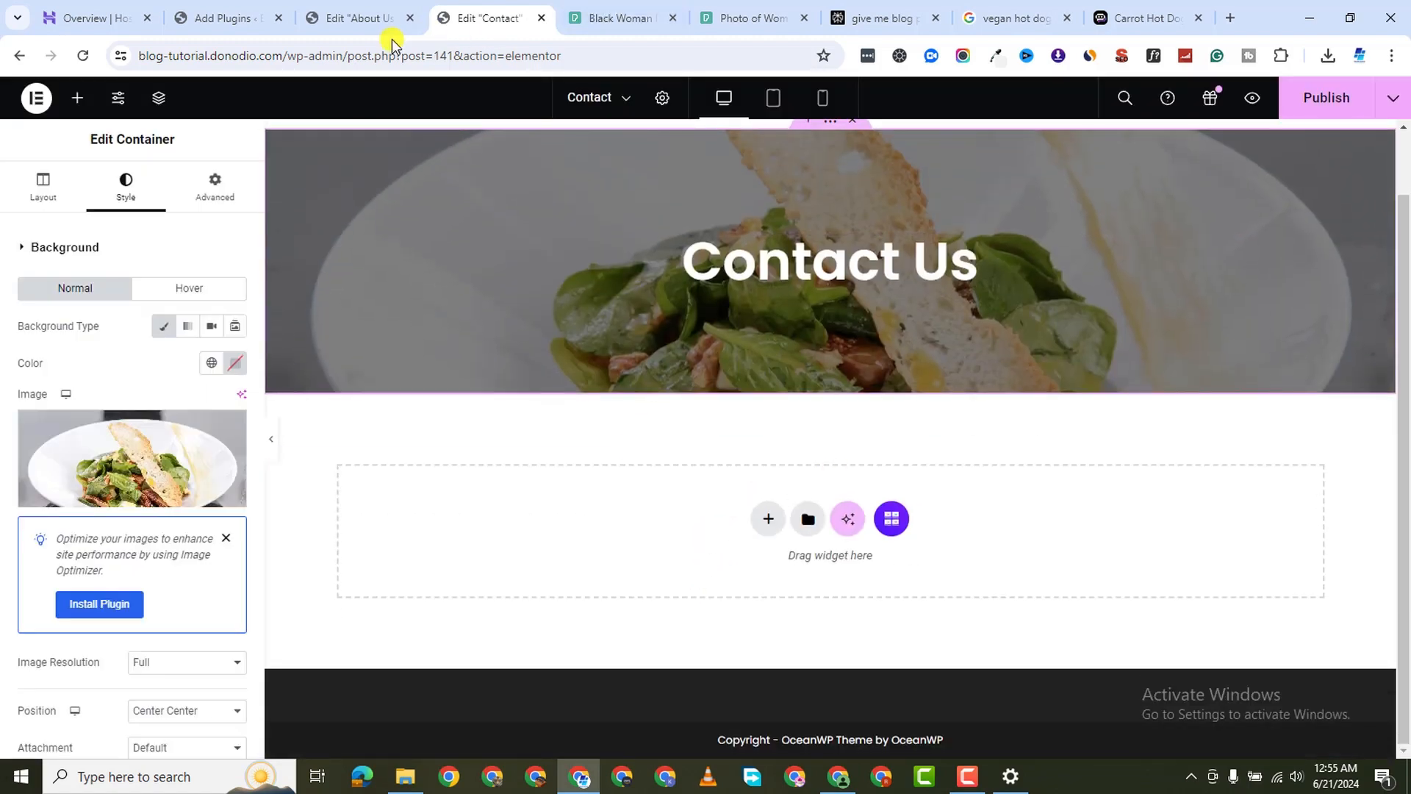
Publish the Contact page changes and activate the MetForm plugin
{"action": "left_click", "coordinate": [372, 20]}
{"action": "left_click", "coordinate": [453, 24]}
{"action": "left_click", "coordinate": [1282, 107]}
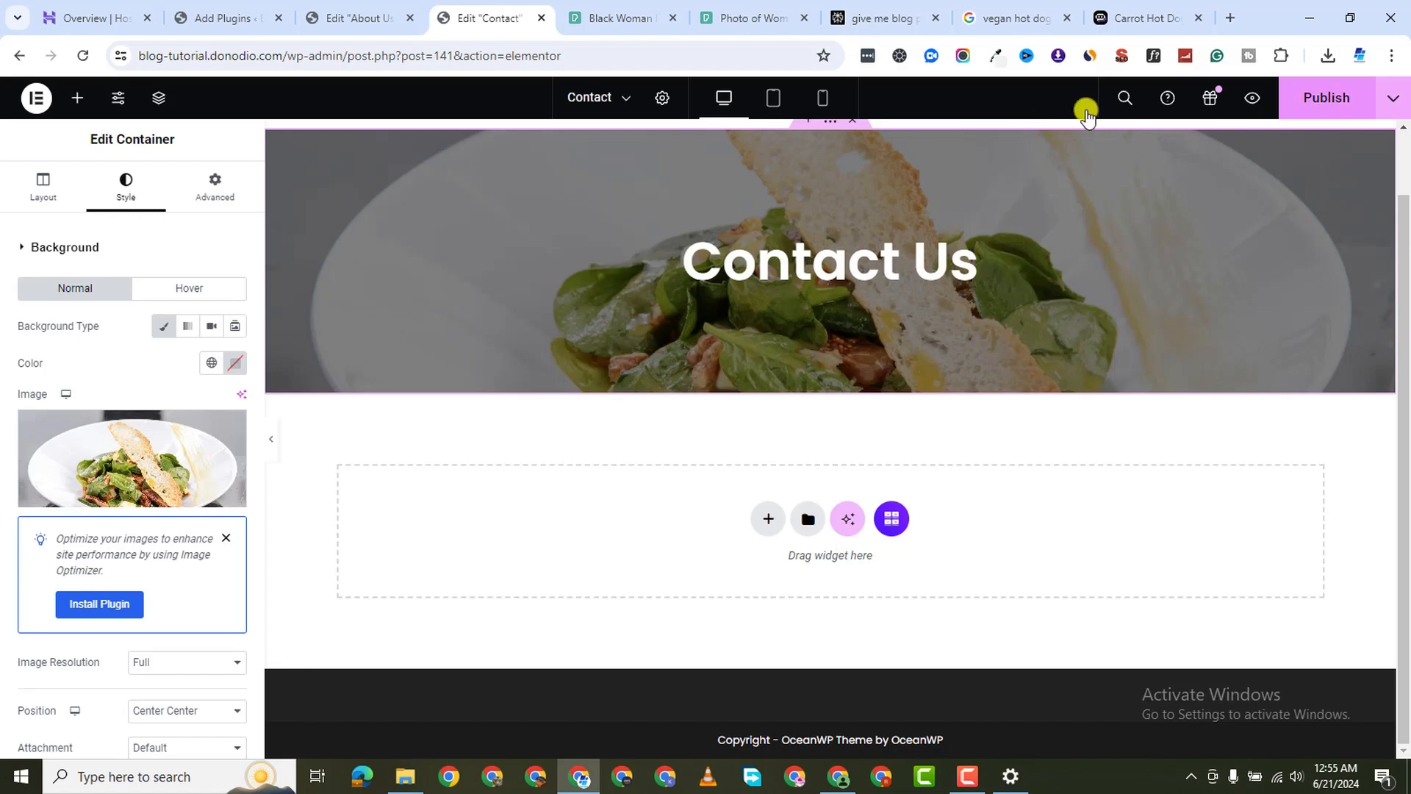
{"action": "left_click", "coordinate": [254, 21]}
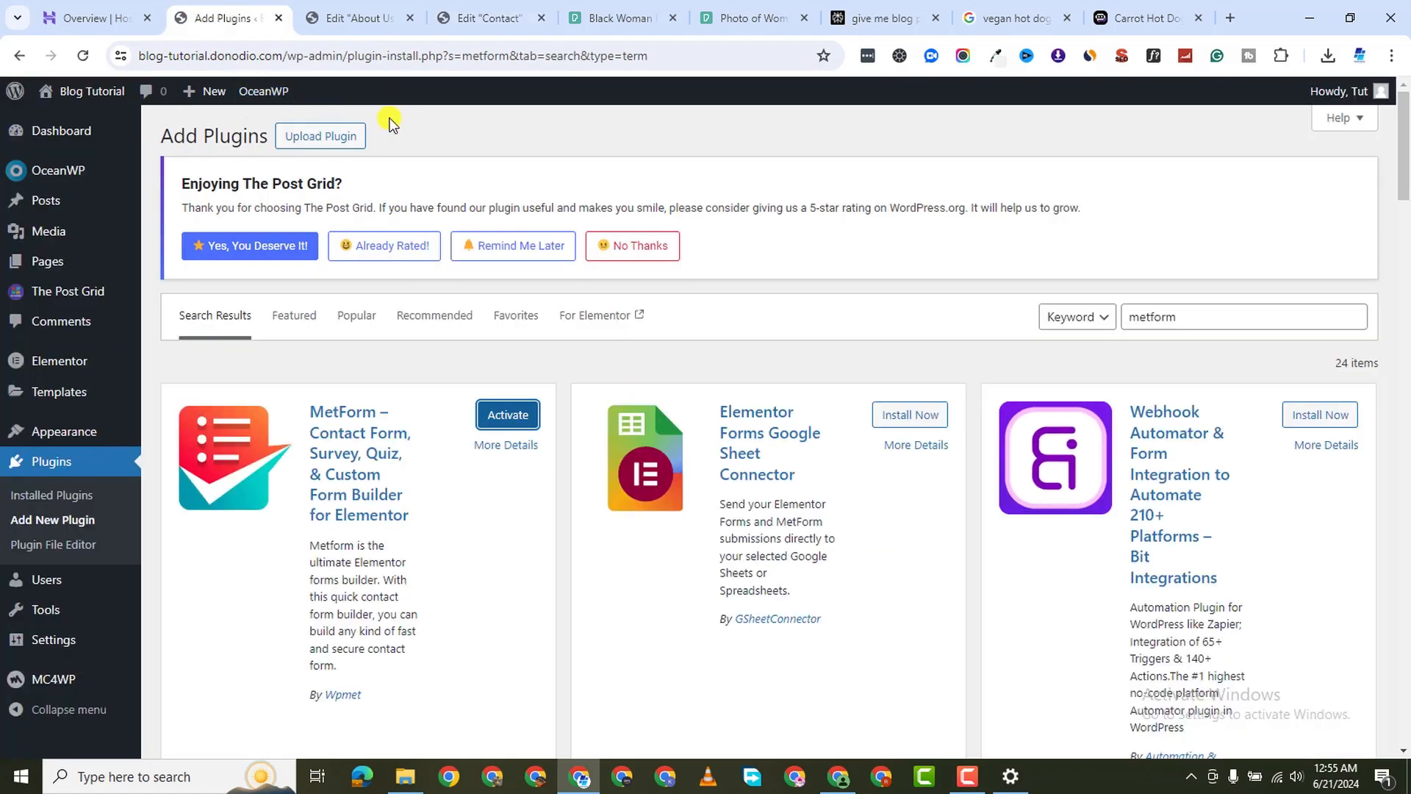
{"action": "left_click", "coordinate": [515, 416]}
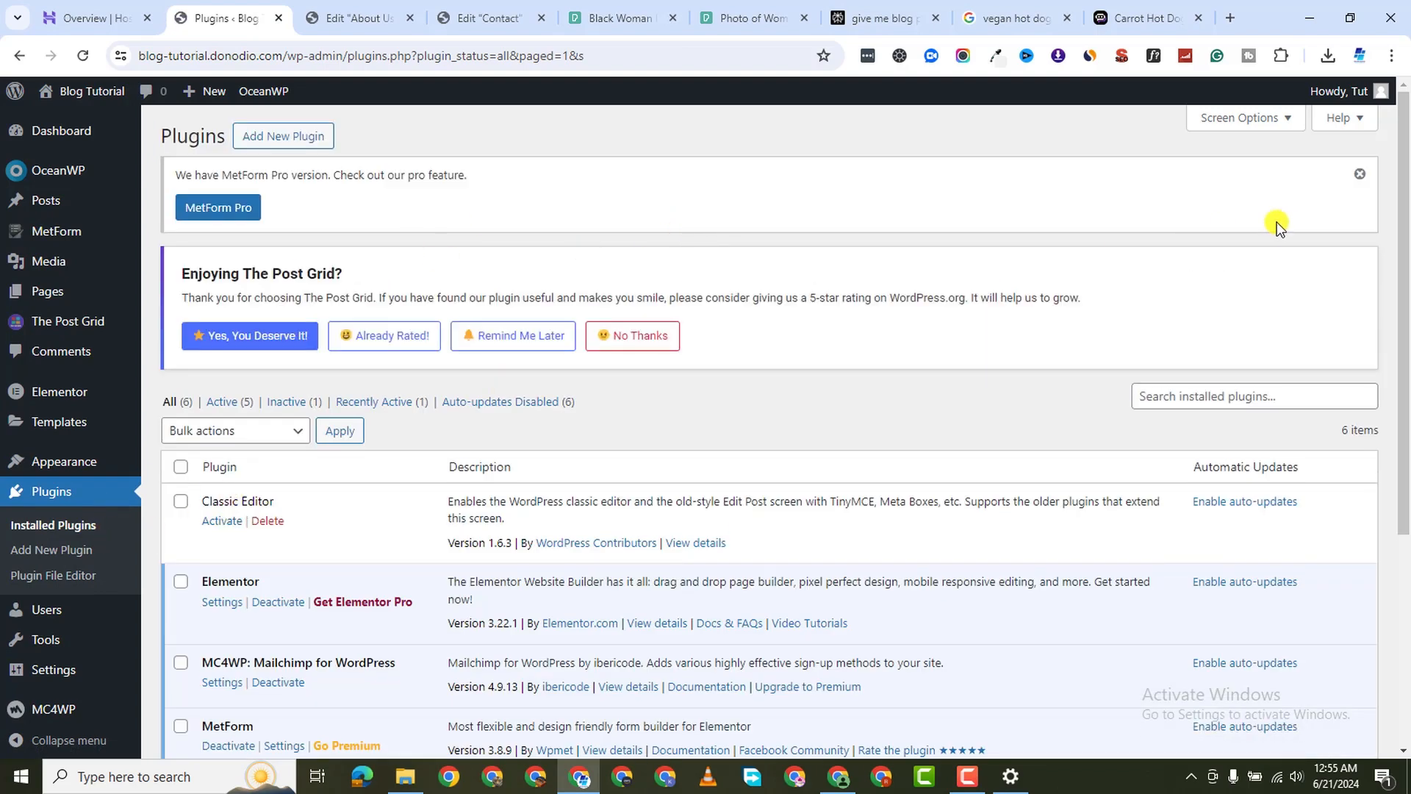
{"action": "scroll", "coordinate": [400, 441], "scroll_direction": "down", "scroll_amount": 2}
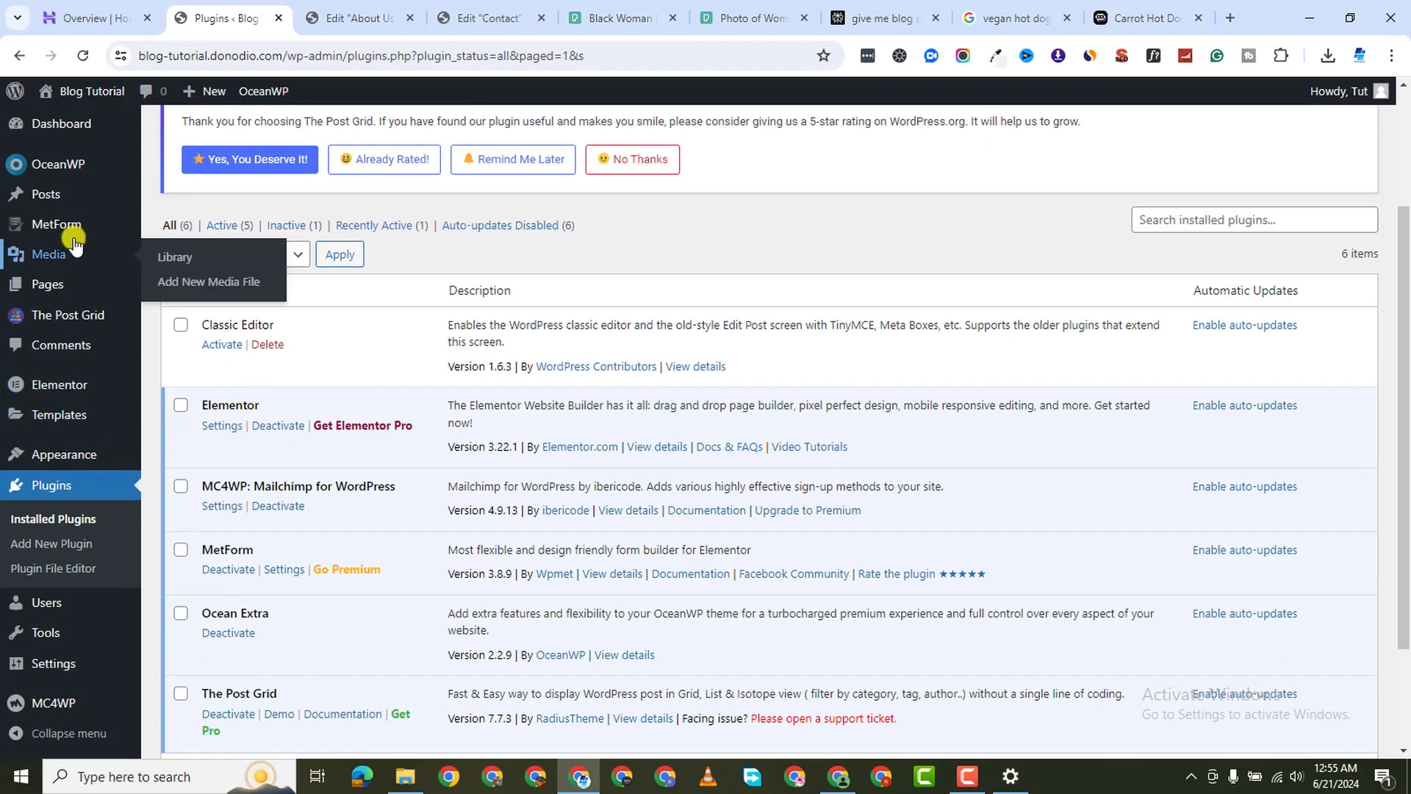
{"action": "mouse_move", "coordinate": [77, 225]}
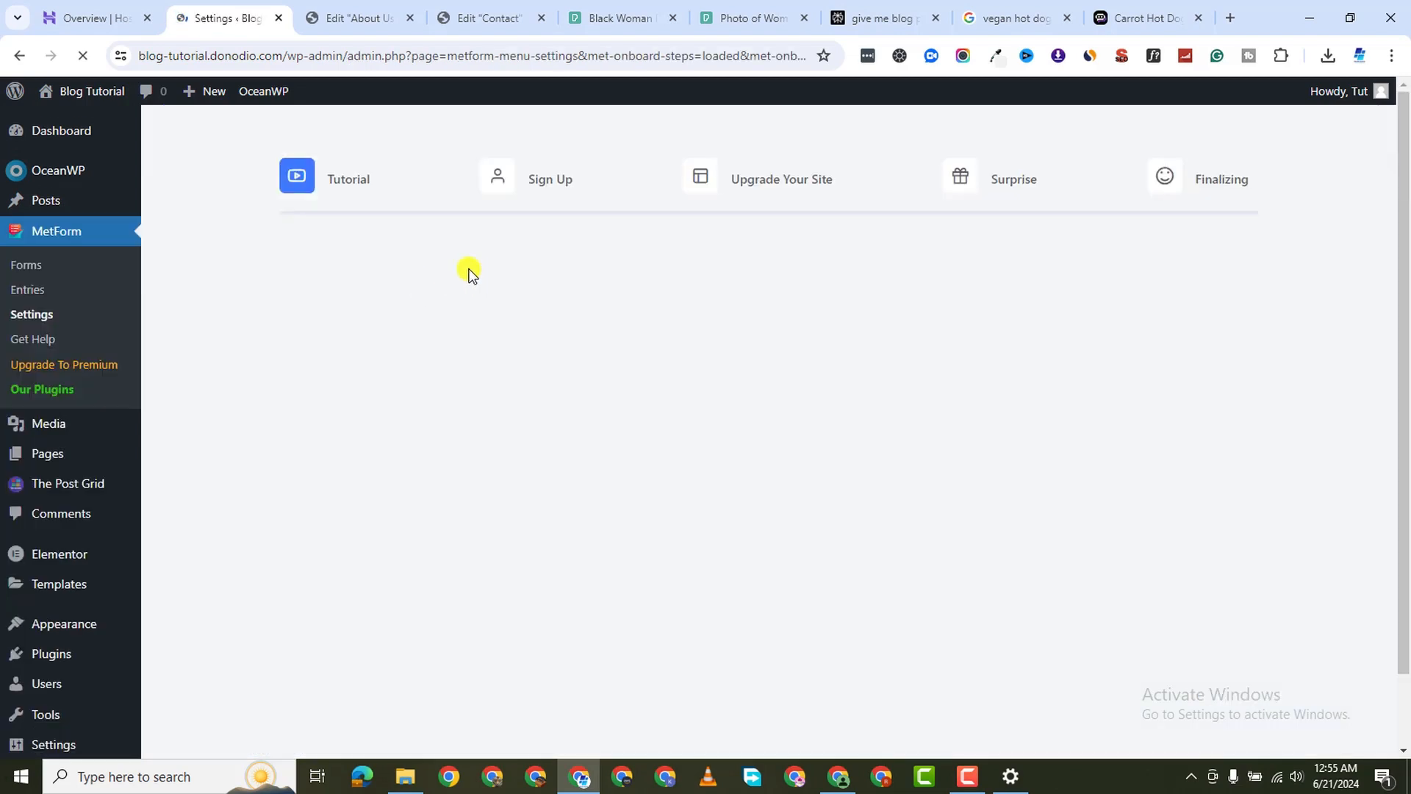
{"action": "scroll", "coordinate": [889, 492], "scroll_direction": "down", "scroll_amount": 3}
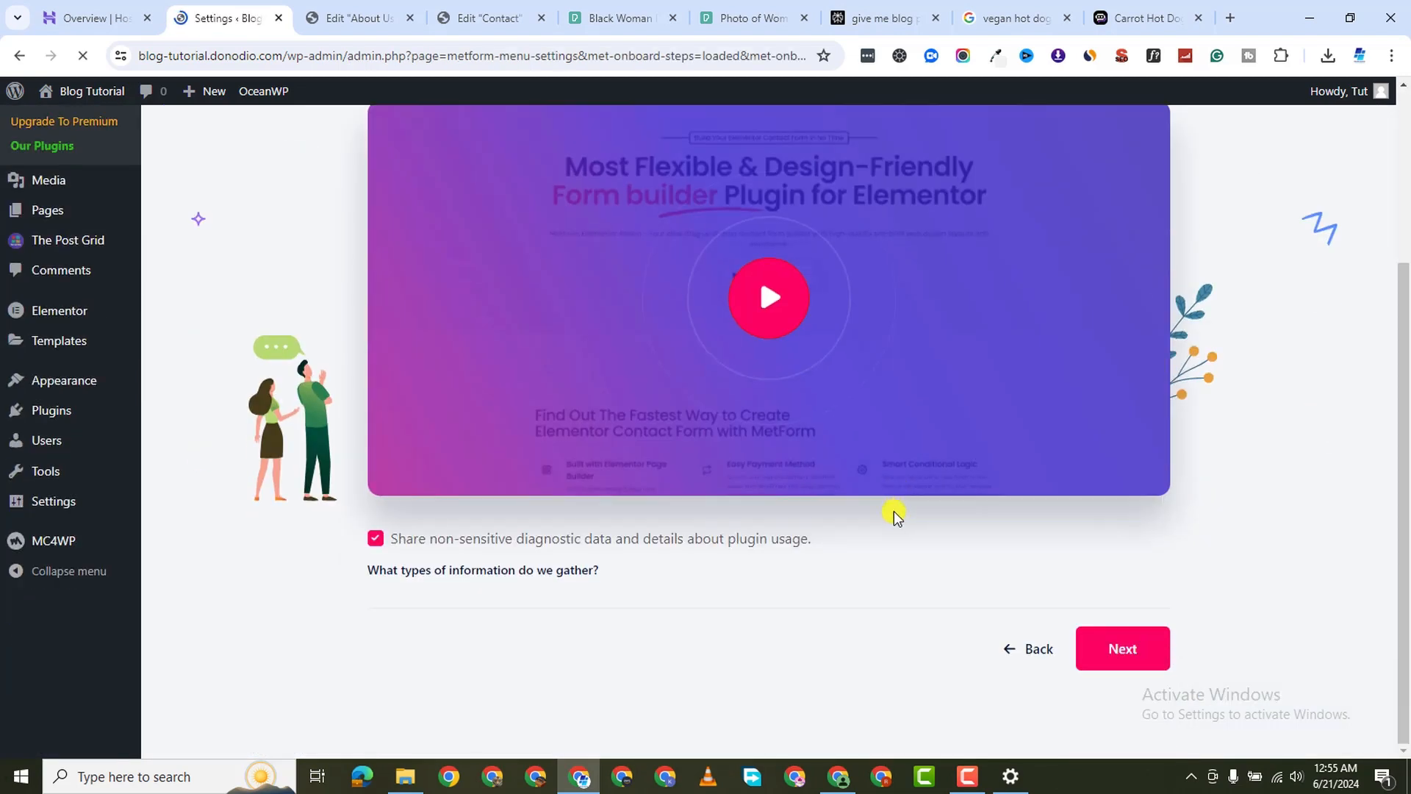
Step through MetForm onboarding past the tutorial, sign-up and upgrade offer, then save settings
{"action": "left_click", "coordinate": [1151, 664]}
{"action": "left_click", "coordinate": [1012, 685]}
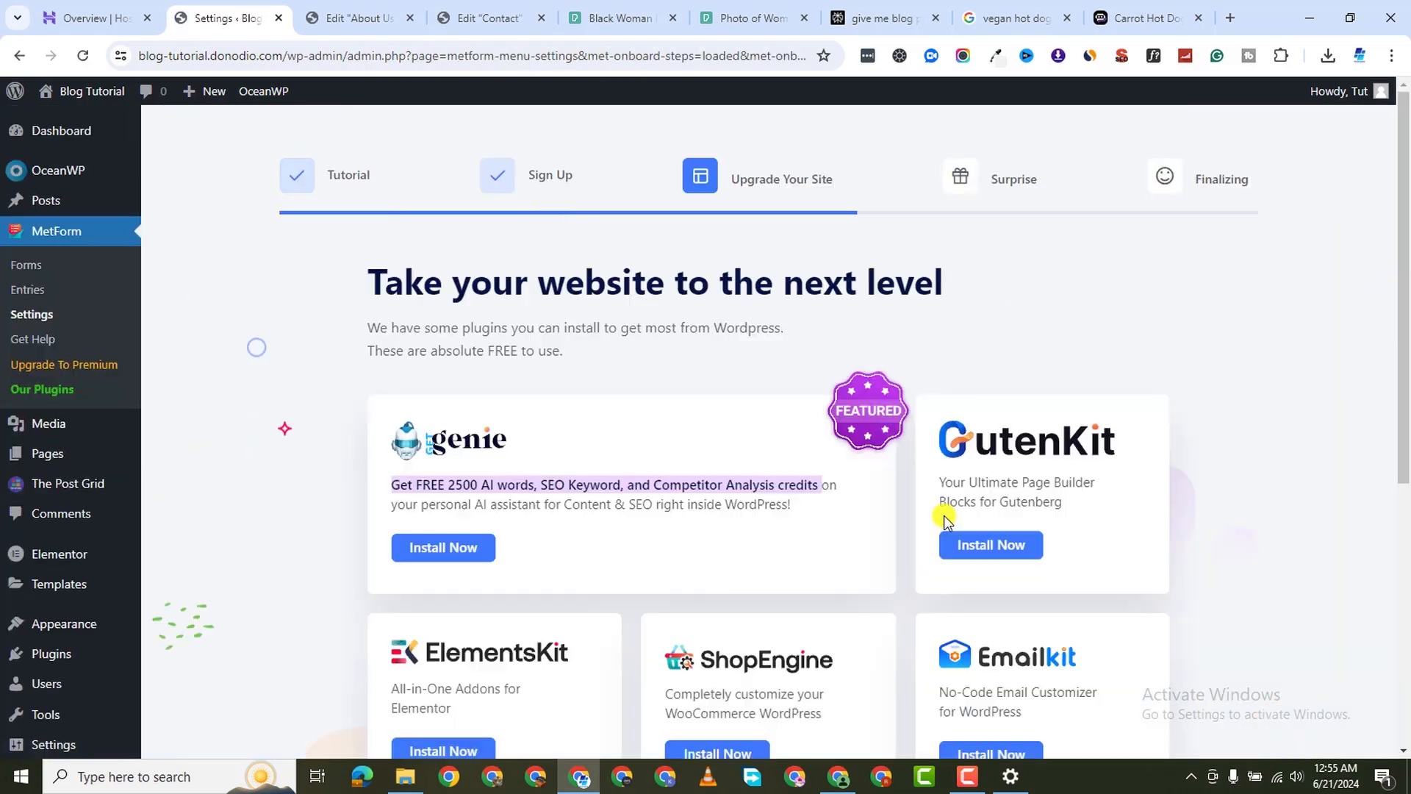
{"action": "scroll", "coordinate": [867, 478], "scroll_direction": "down", "scroll_amount": 5}
{"action": "left_click", "coordinate": [1153, 638]}
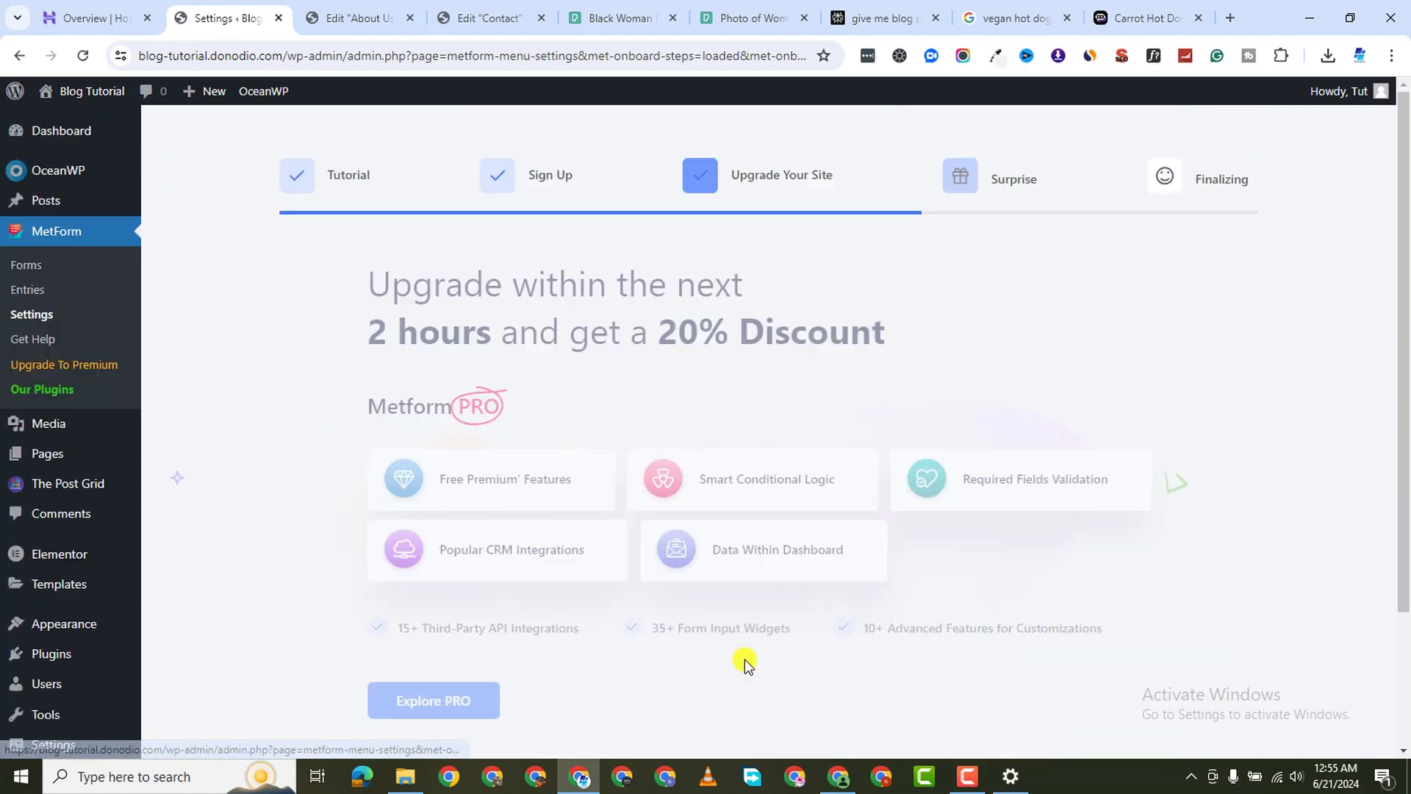
{"action": "scroll", "coordinate": [932, 523], "scroll_direction": "down", "scroll_amount": 3}
{"action": "left_click", "coordinate": [1087, 638]}
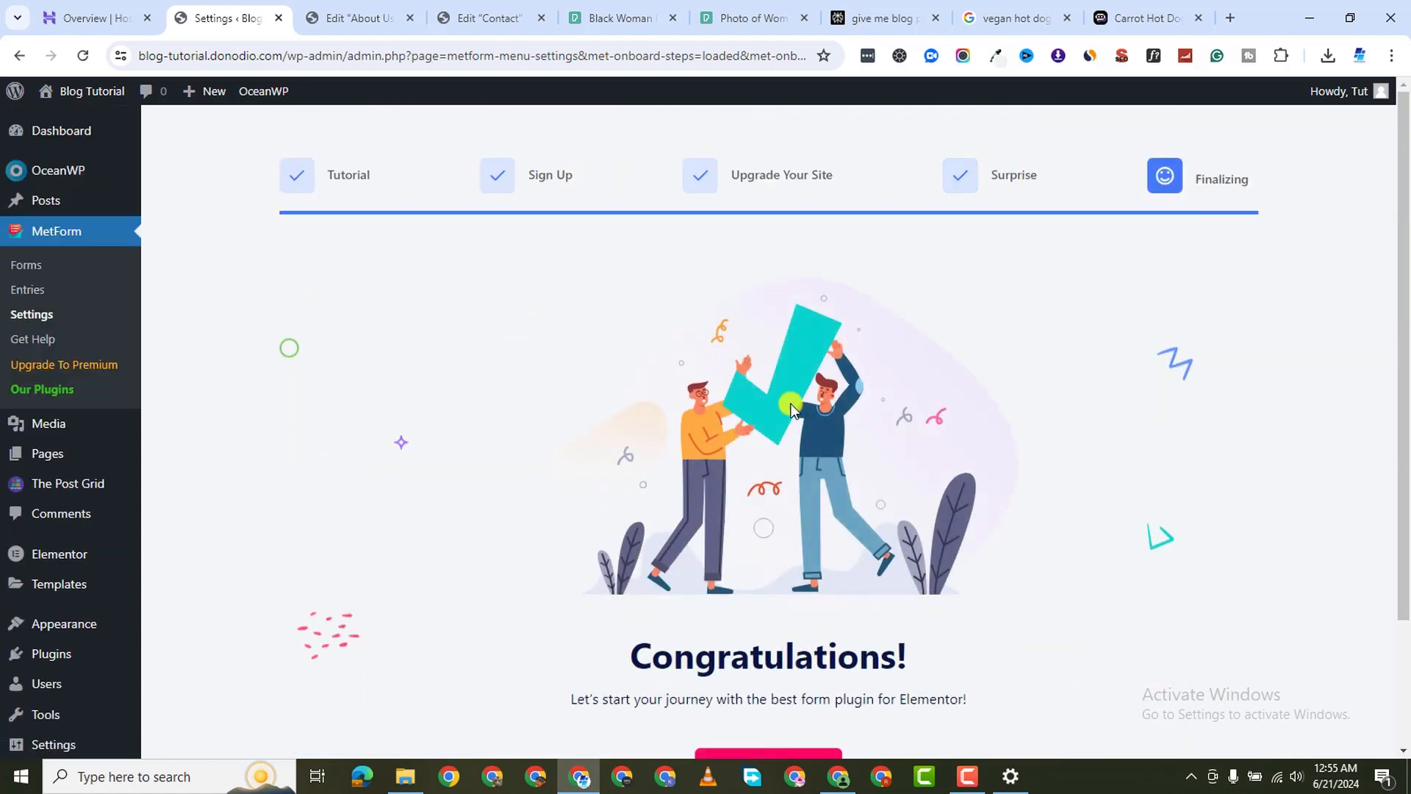
{"action": "scroll", "coordinate": [866, 550], "scroll_direction": "down", "scroll_amount": 3}
{"action": "left_click", "coordinate": [765, 607]}
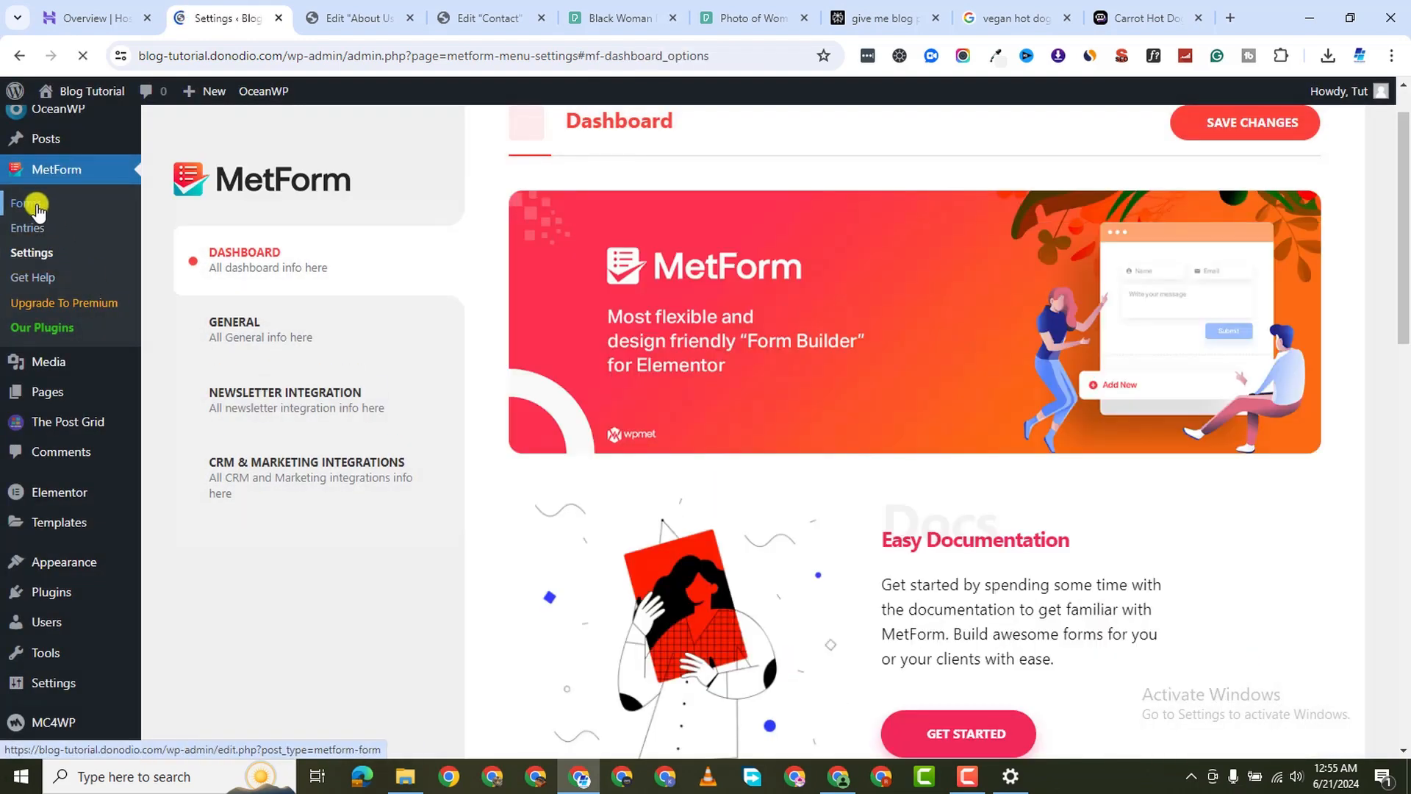
Open MetForm's Forms list and dismiss the GutenKit banner and Post Grid notice
{"action": "left_click", "coordinate": [29, 215]}
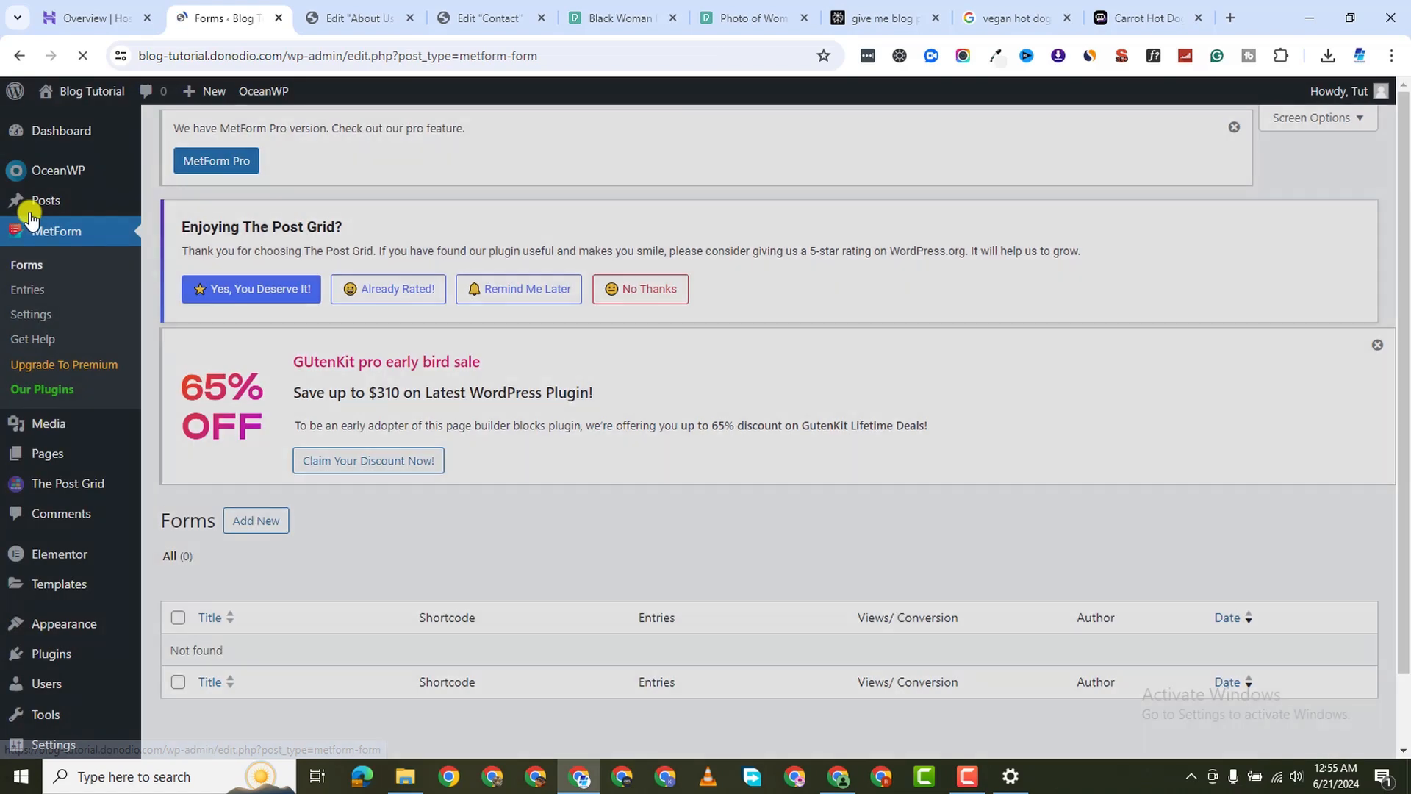
{"action": "scroll", "coordinate": [342, 471], "scroll_direction": "down", "scroll_amount": 1}
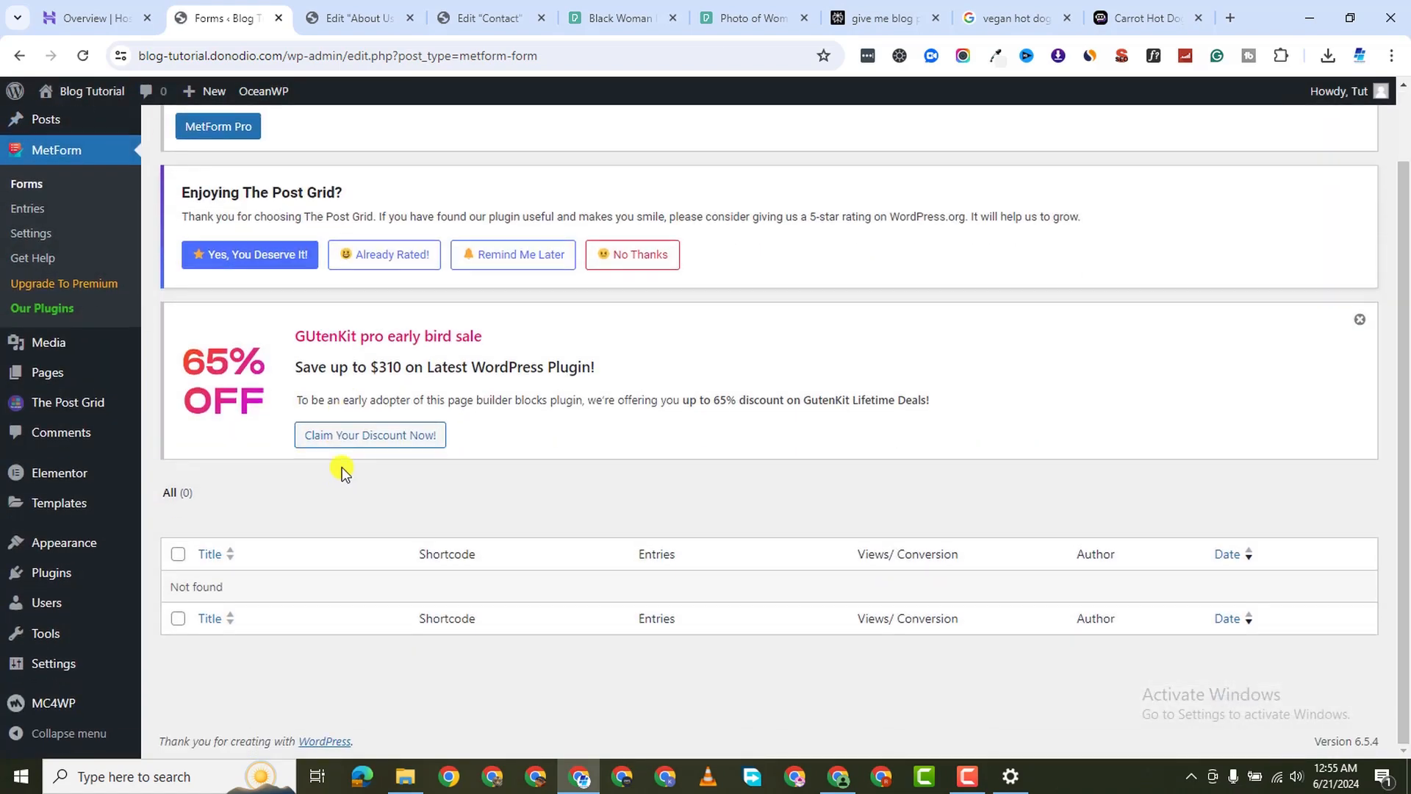
{"action": "left_click", "coordinate": [1355, 317]}
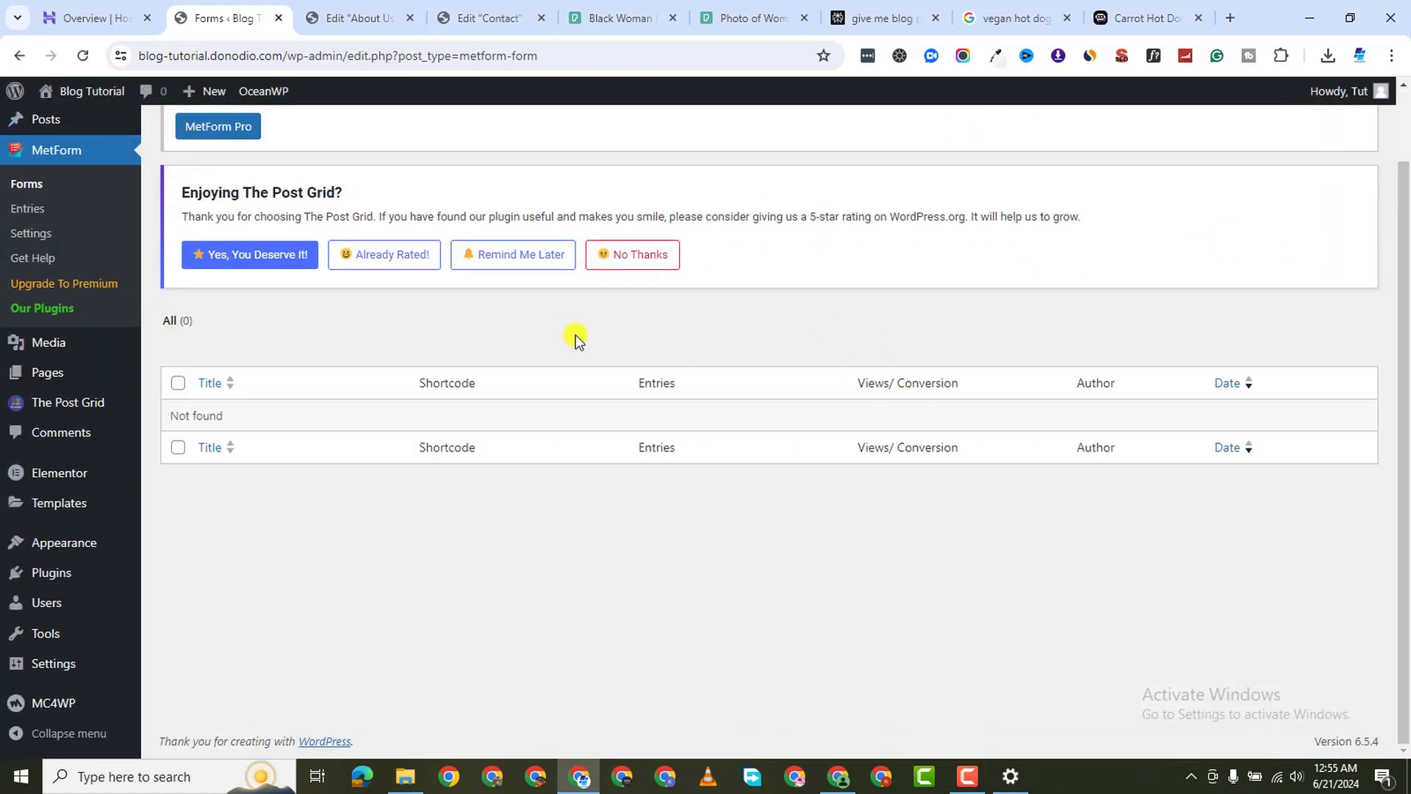
{"action": "left_click", "coordinate": [630, 271]}
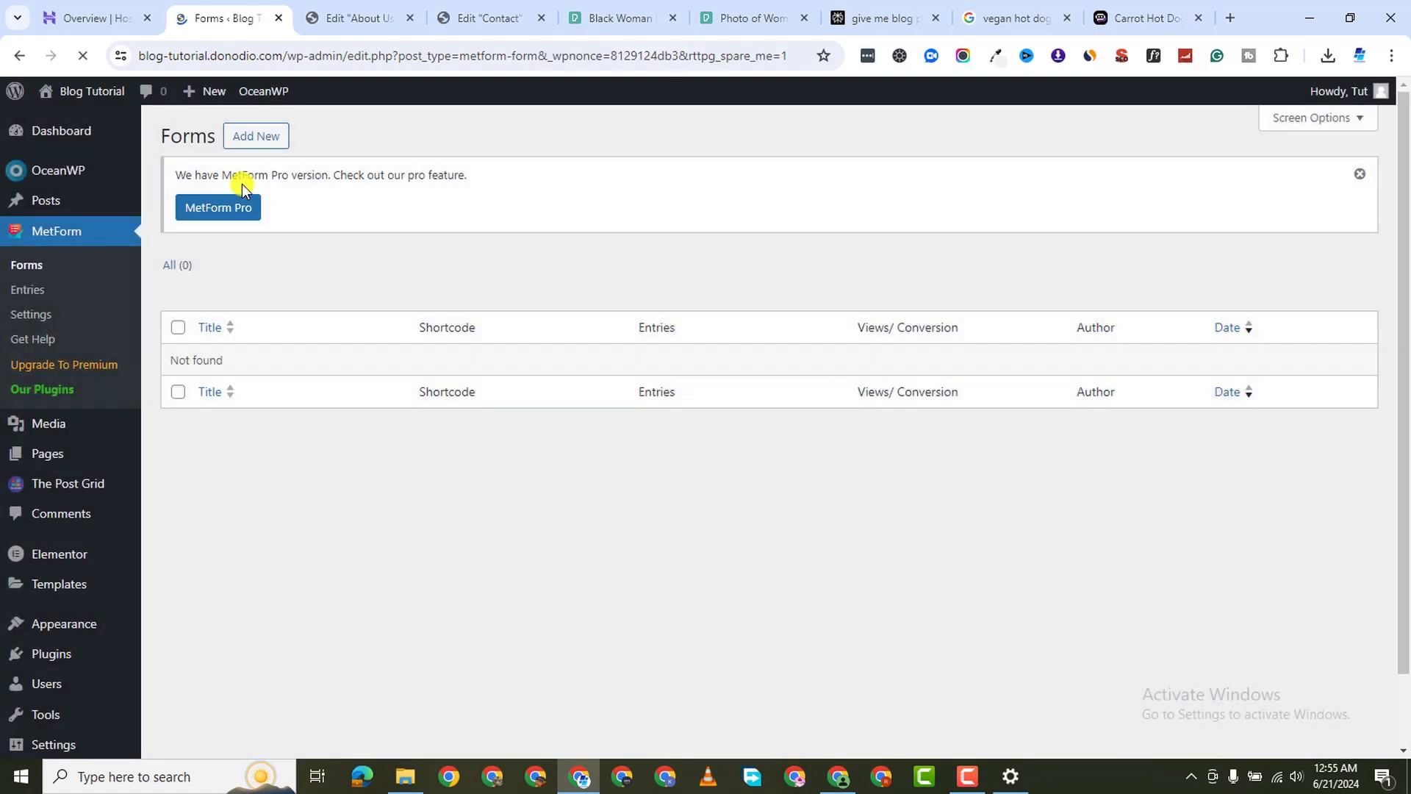
Start a new MetForm form in the Create Form dialog
{"action": "left_click", "coordinate": [259, 137]}
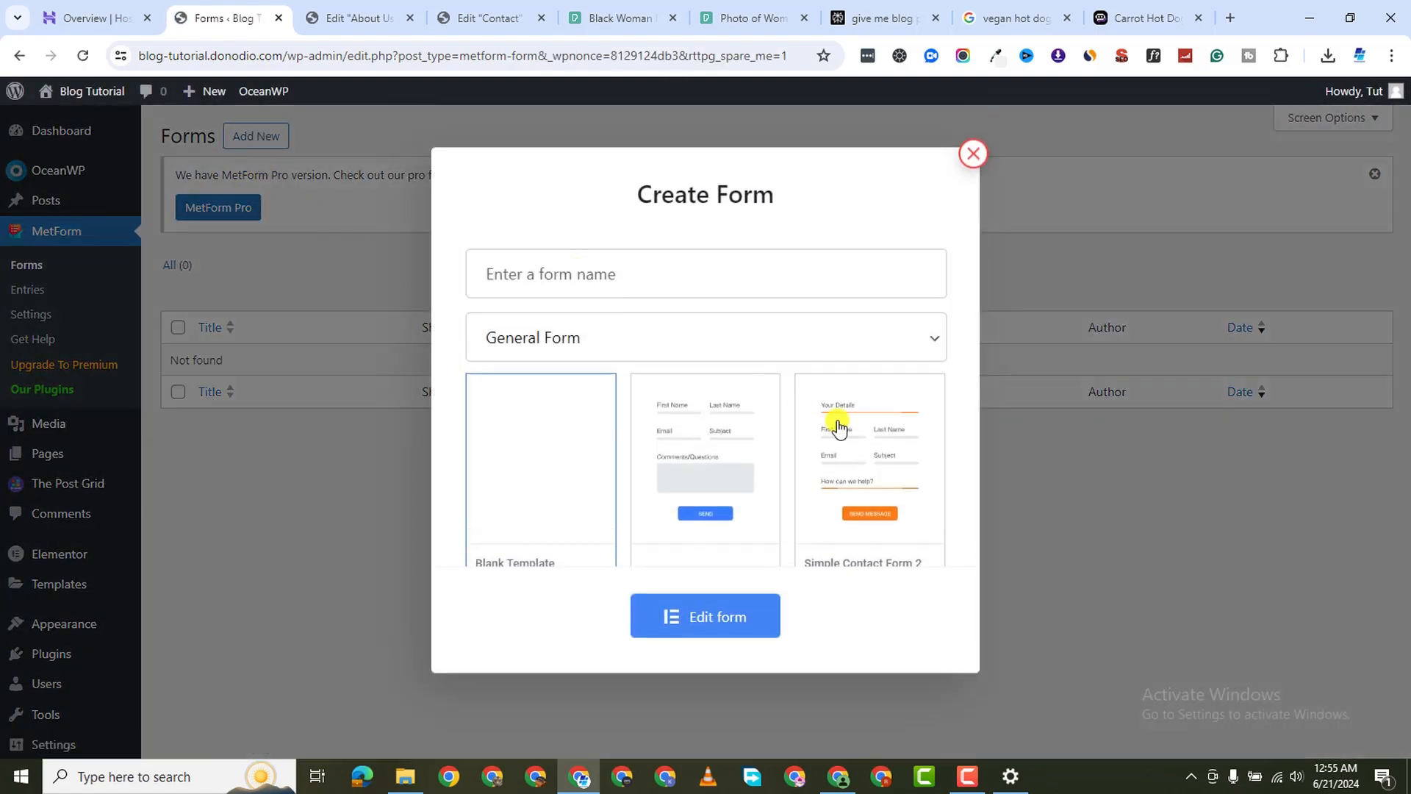
{"action": "left_click", "coordinate": [577, 275]}
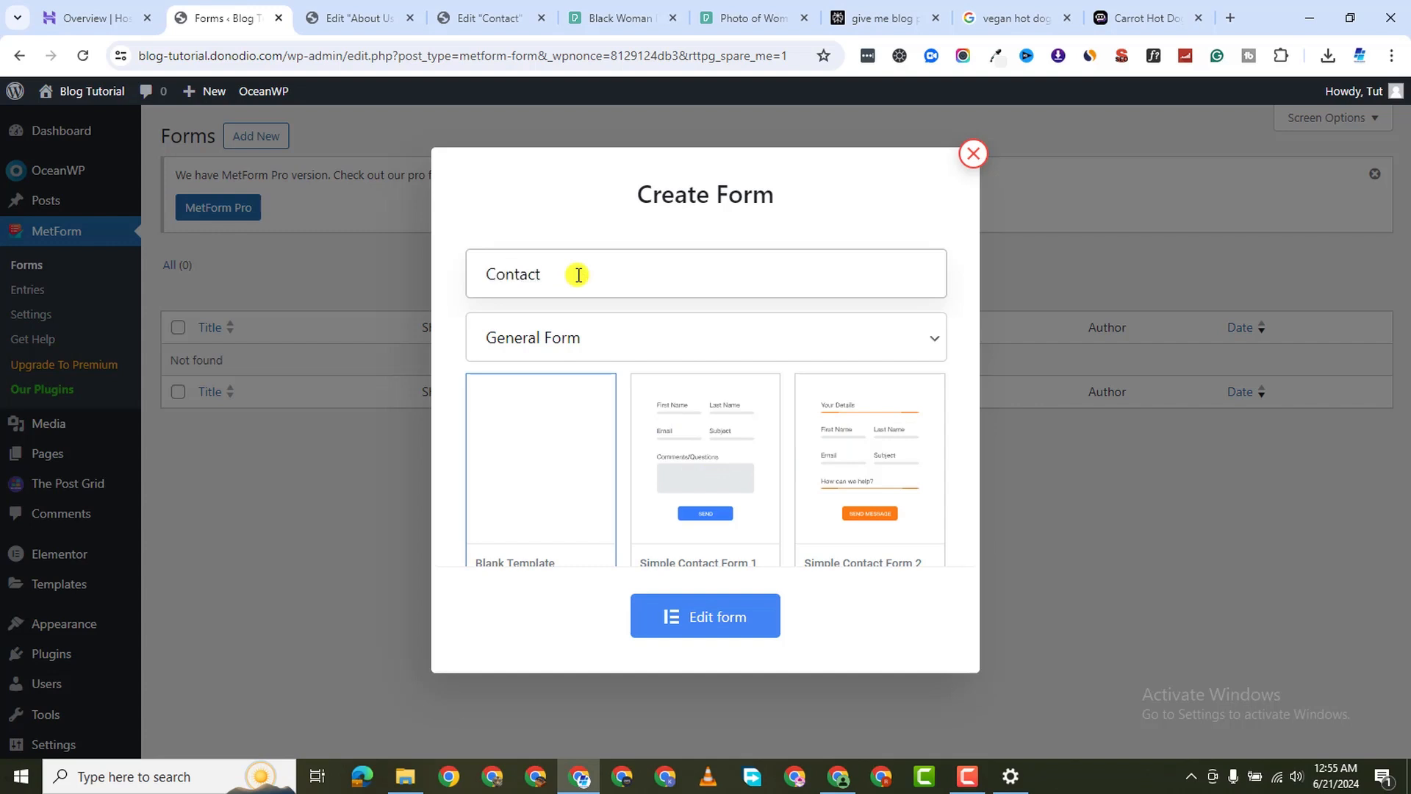
{"action": "scroll", "coordinate": [680, 461], "scroll_direction": "down", "scroll_amount": 2}
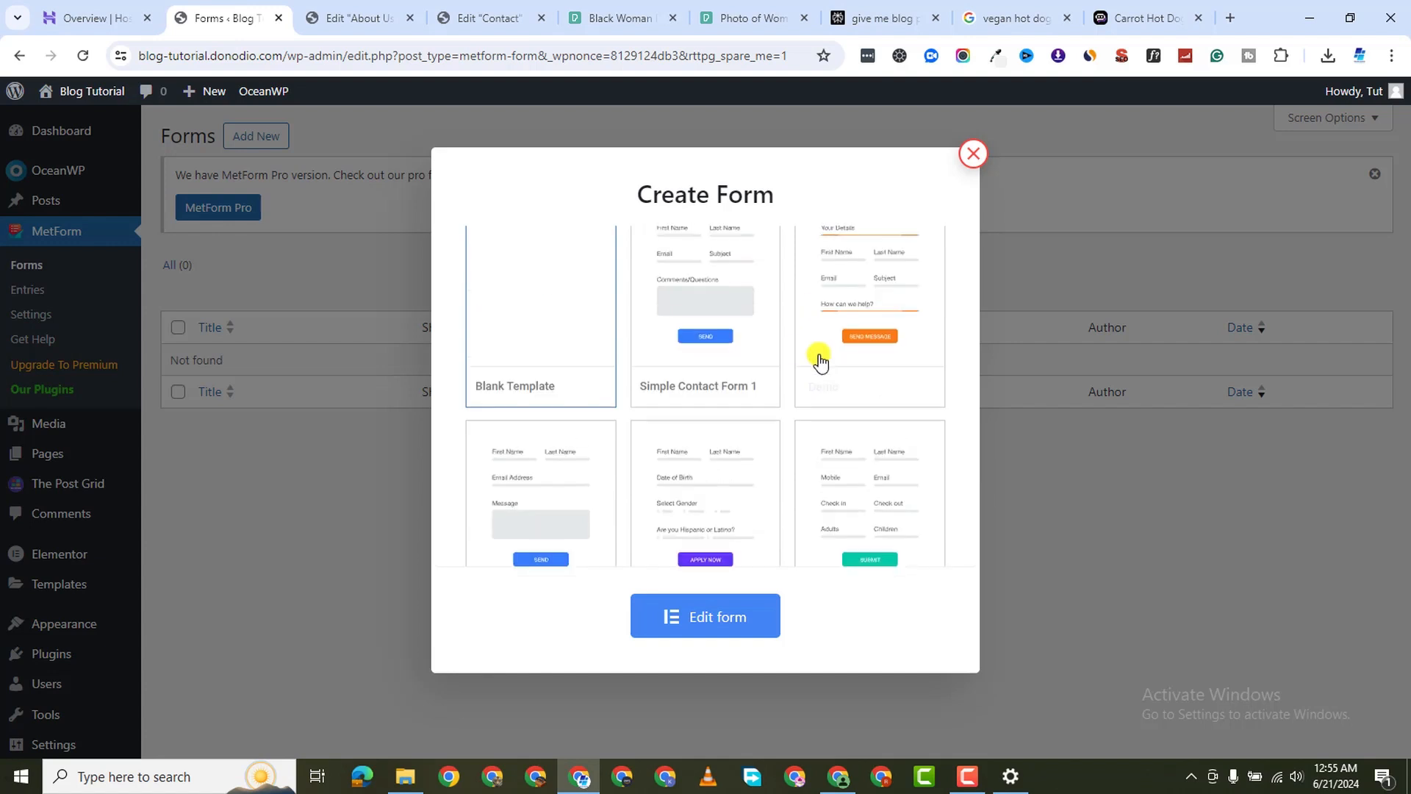
{"action": "scroll", "coordinate": [735, 345], "scroll_direction": "up", "scroll_amount": 1}
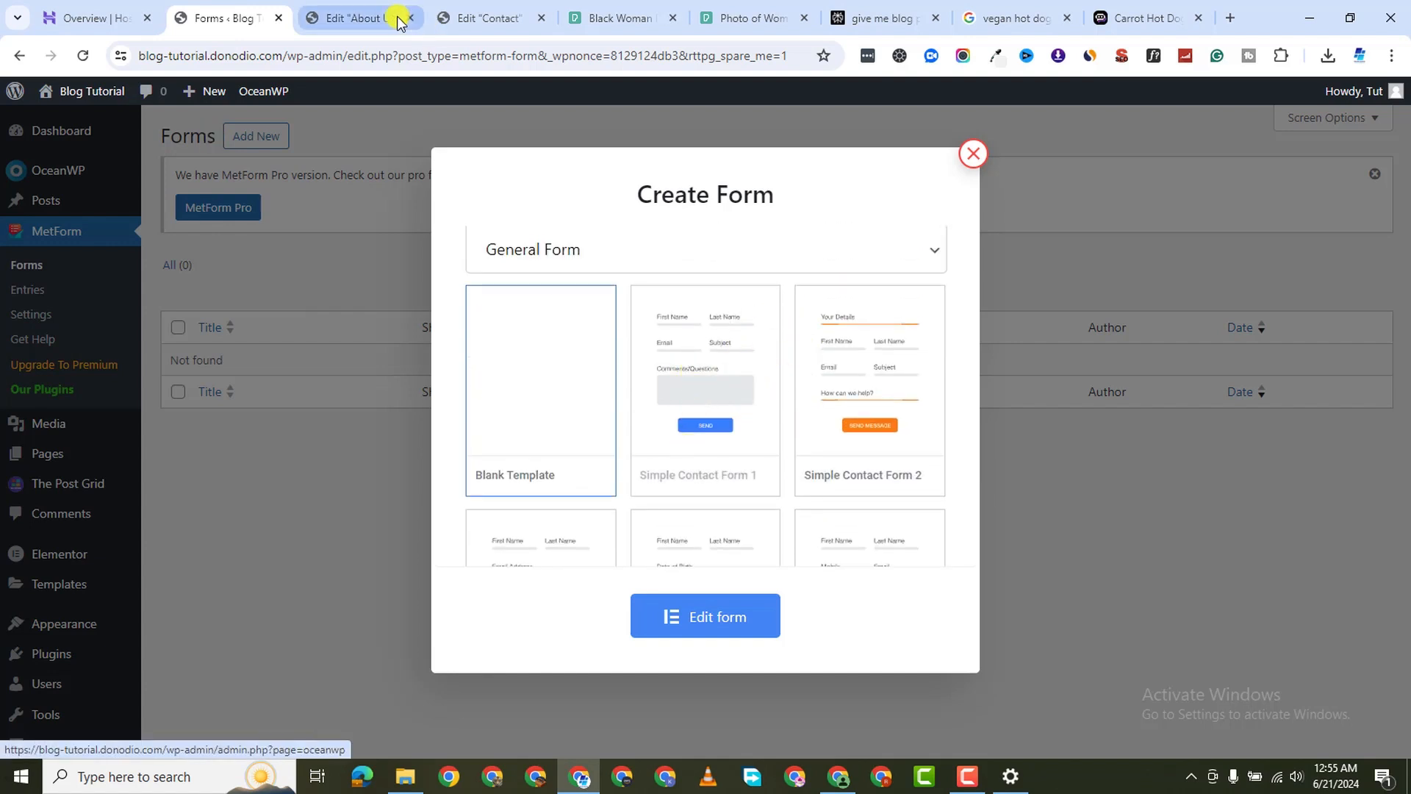
Preview the Simple Contact Form 1 template demo in a new tab
{"action": "right_click", "coordinate": [657, 479]}
{"action": "left_click", "coordinate": [731, 188]}
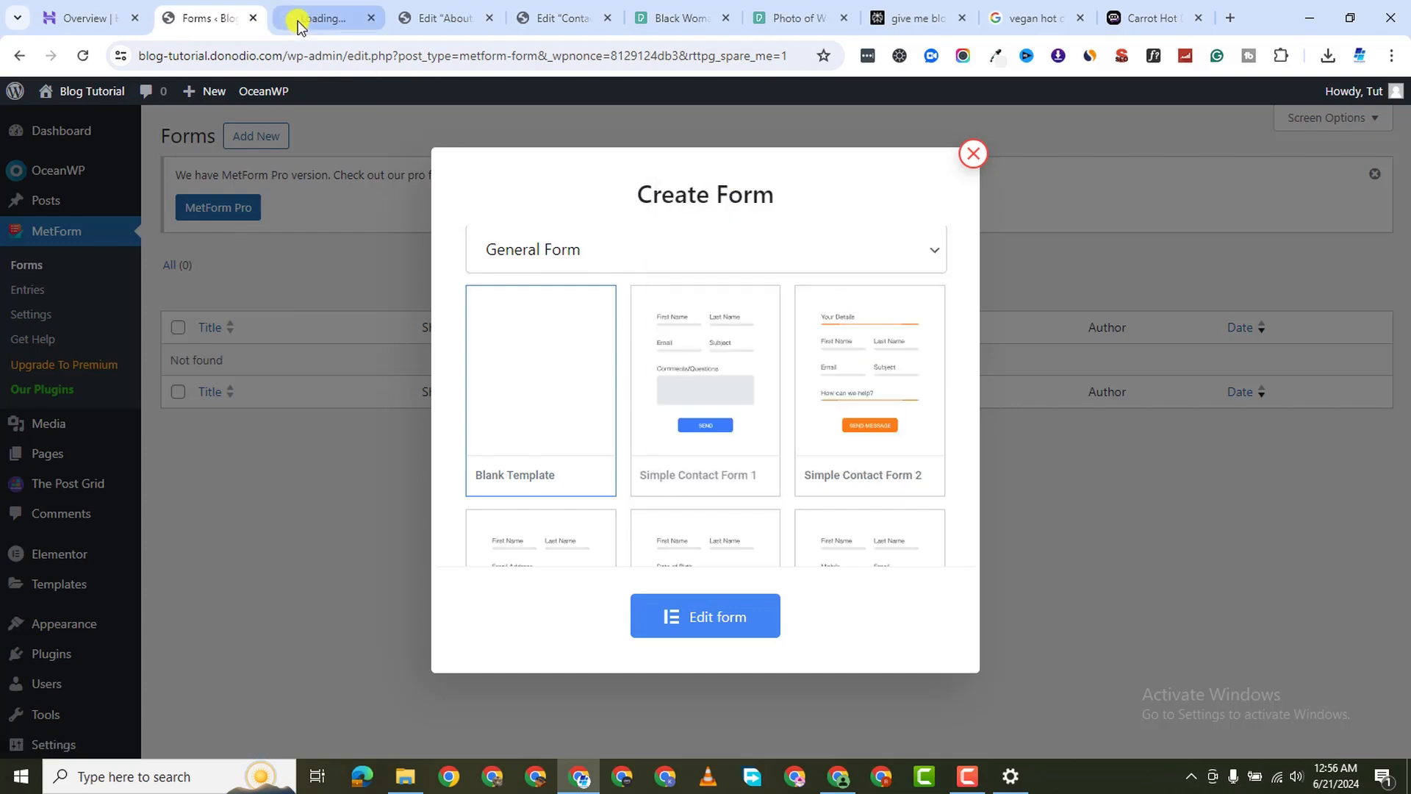
{"action": "left_click", "coordinate": [297, 23]}
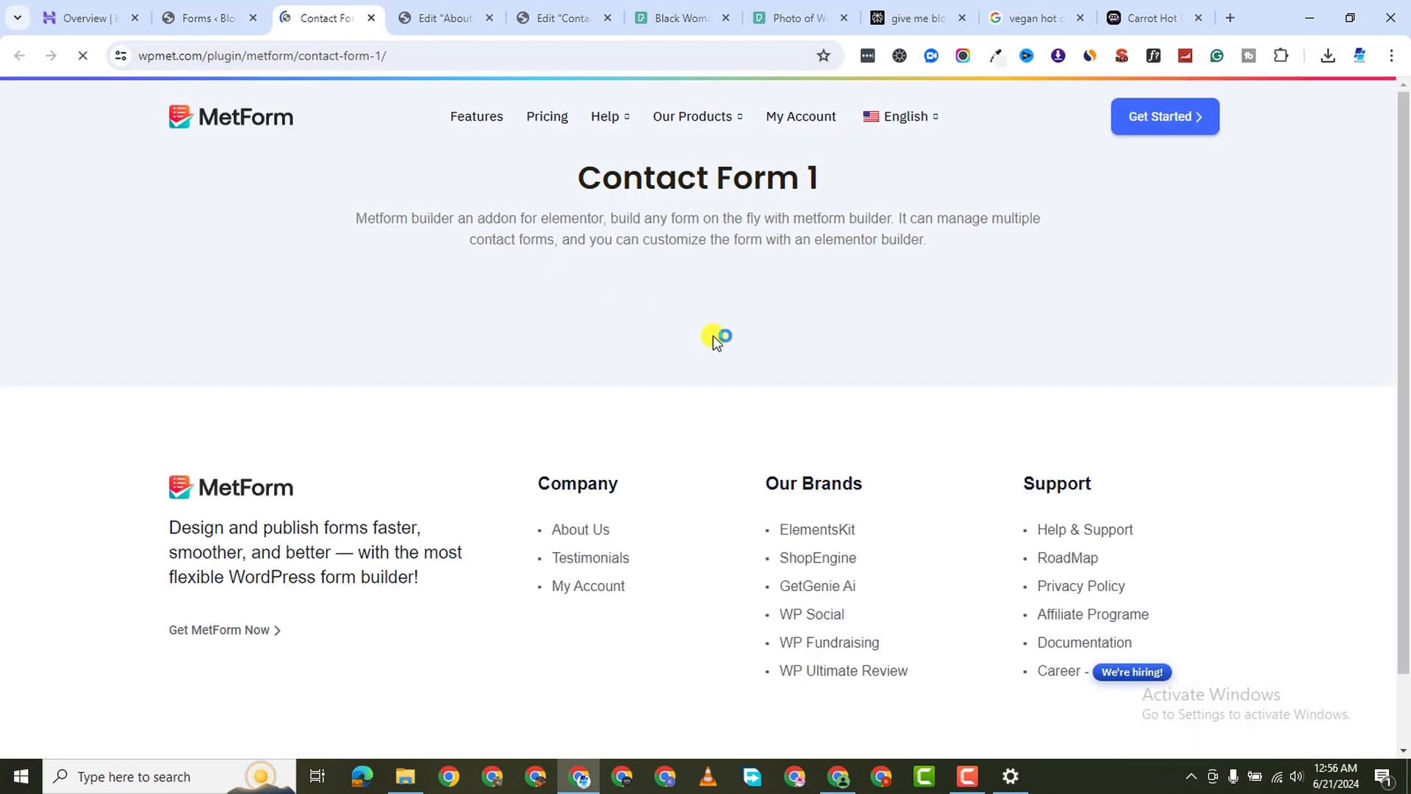
{"action": "scroll", "coordinate": [704, 344], "scroll_direction": "down", "scroll_amount": 1}
{"action": "scroll", "coordinate": [693, 301], "scroll_direction": "up", "scroll_amount": 1}
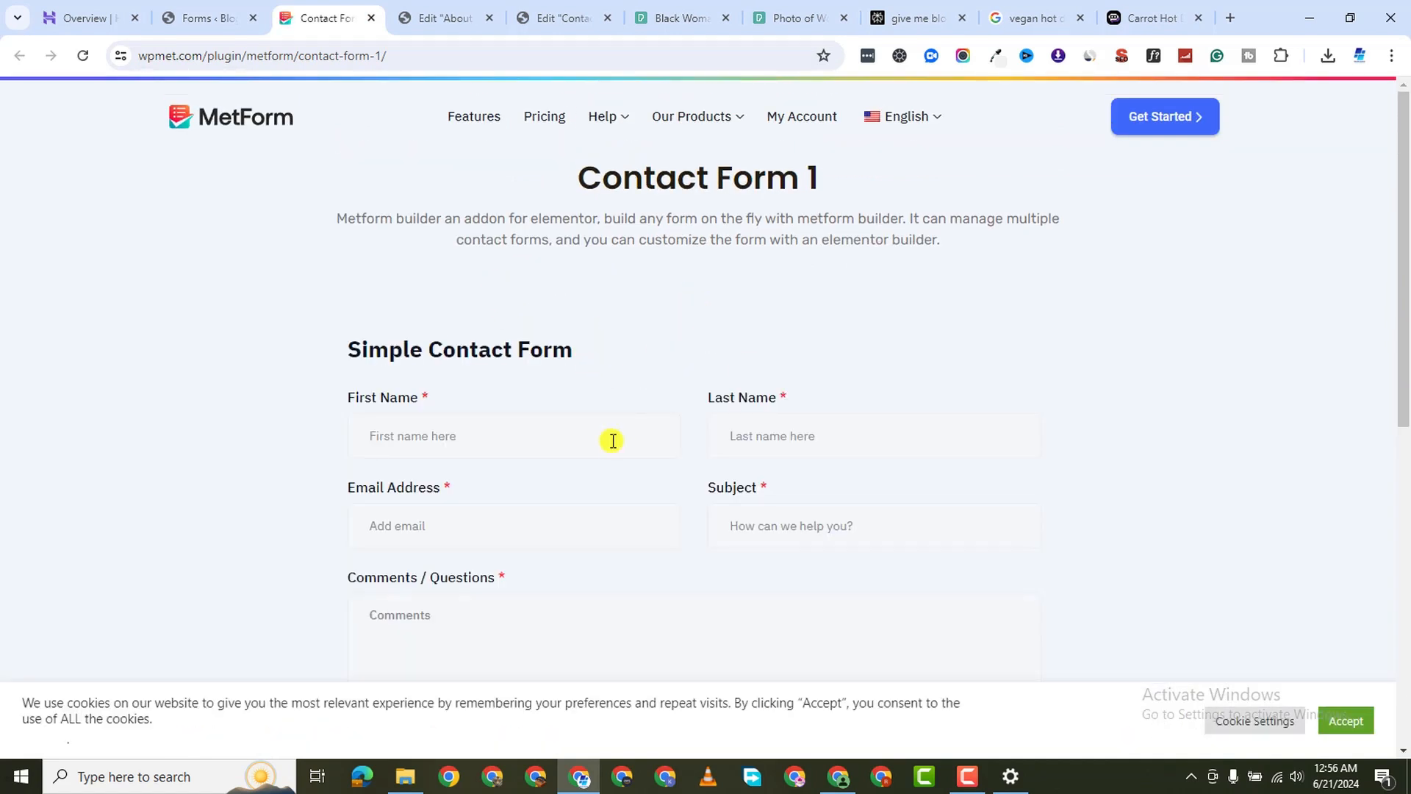
{"action": "scroll", "coordinate": [638, 420], "scroll_direction": "down", "scroll_amount": 2}
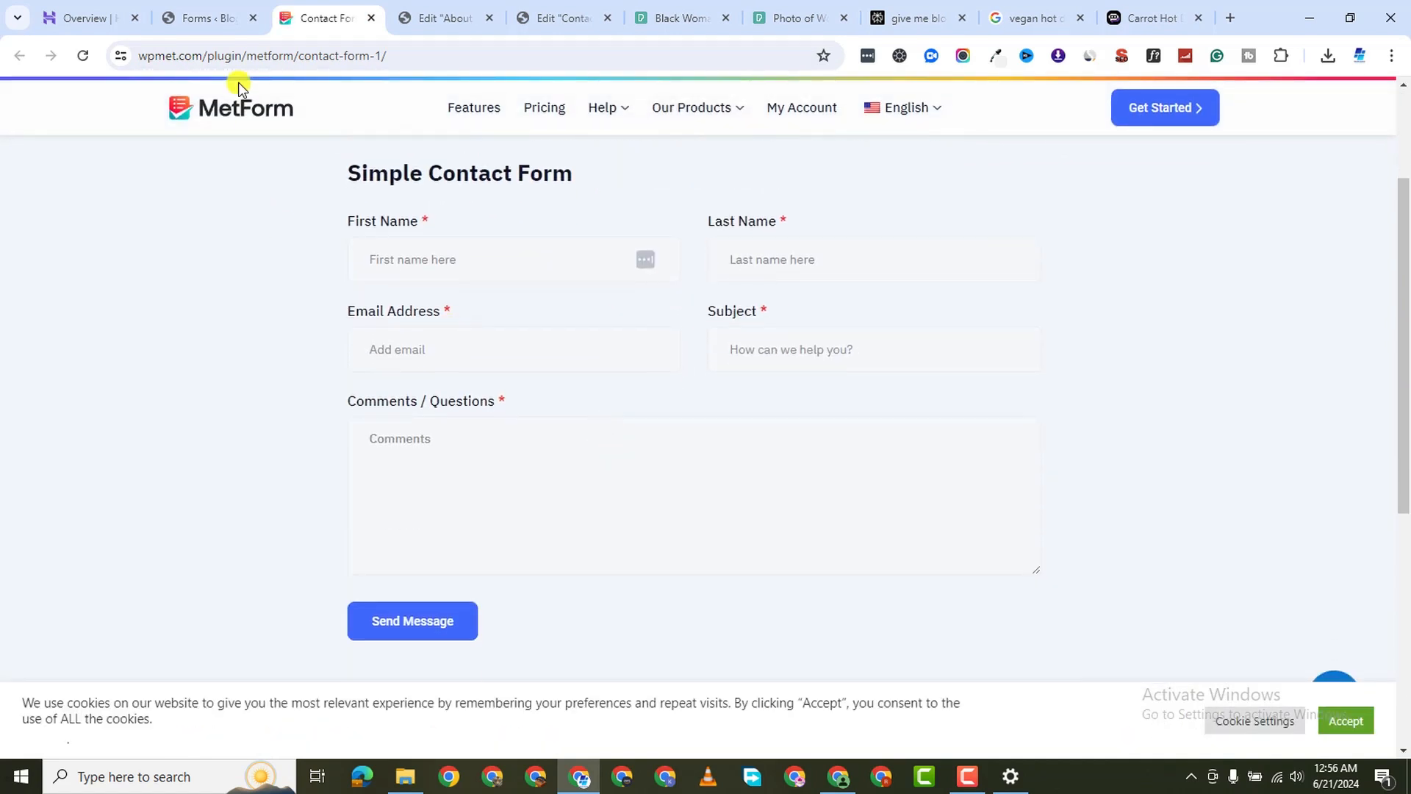
{"action": "left_click", "coordinate": [175, 10]}
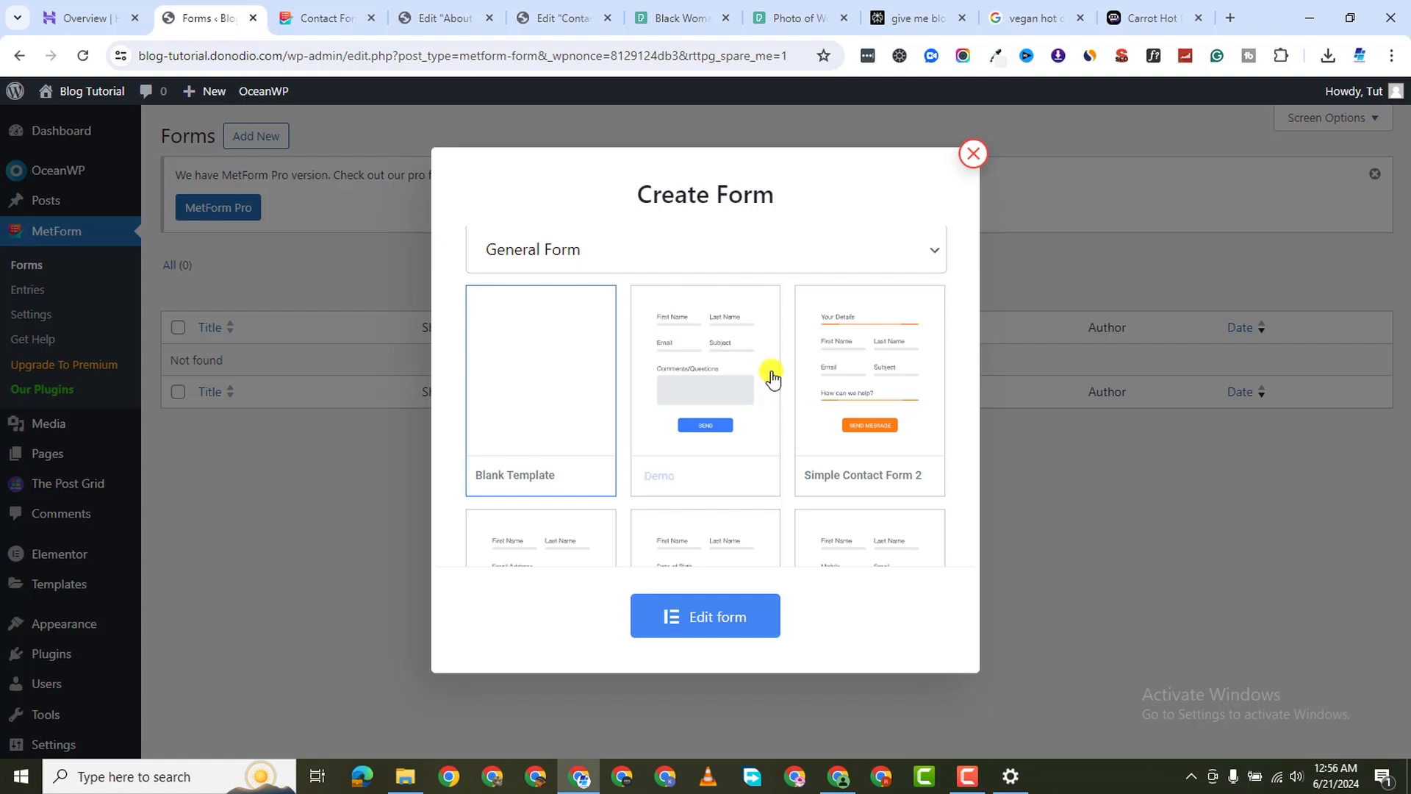
Open the Simple Contact Form 2 demo, close the Form 1 preview, and choose Simple Contact Form 1
{"action": "right_click", "coordinate": [824, 479]}
{"action": "left_click", "coordinate": [888, 189]}
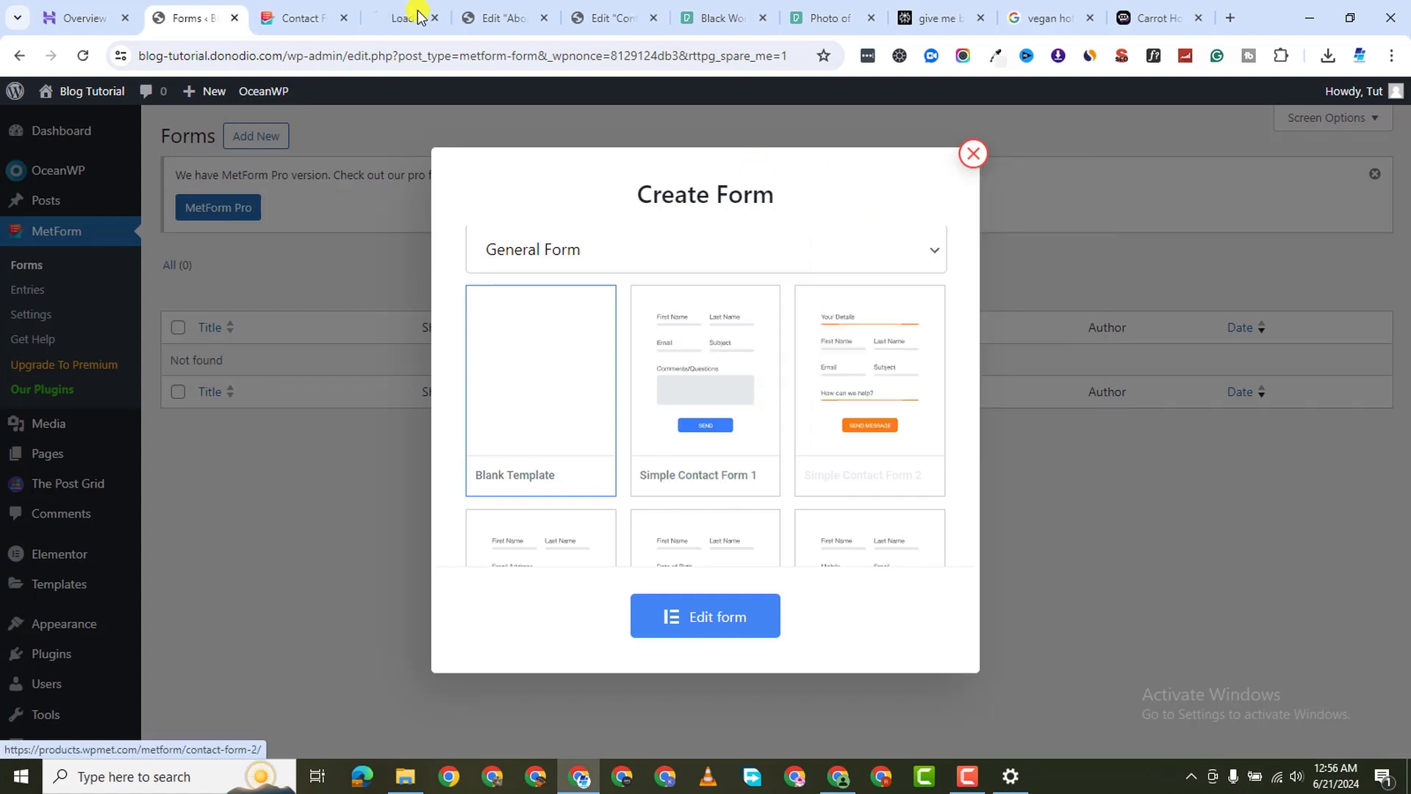
{"action": "left_click", "coordinate": [327, 22]}
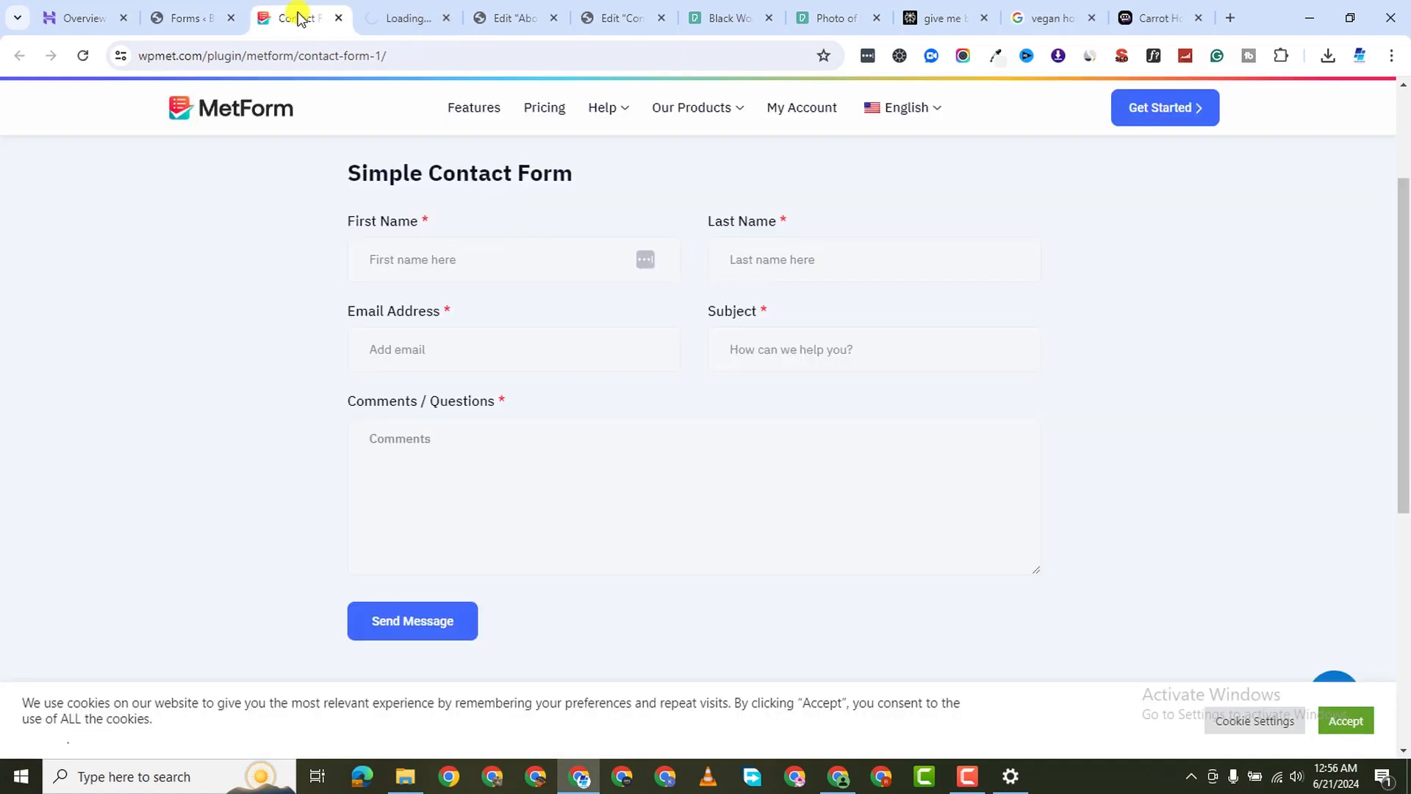
{"action": "left_click", "coordinate": [339, 18]}
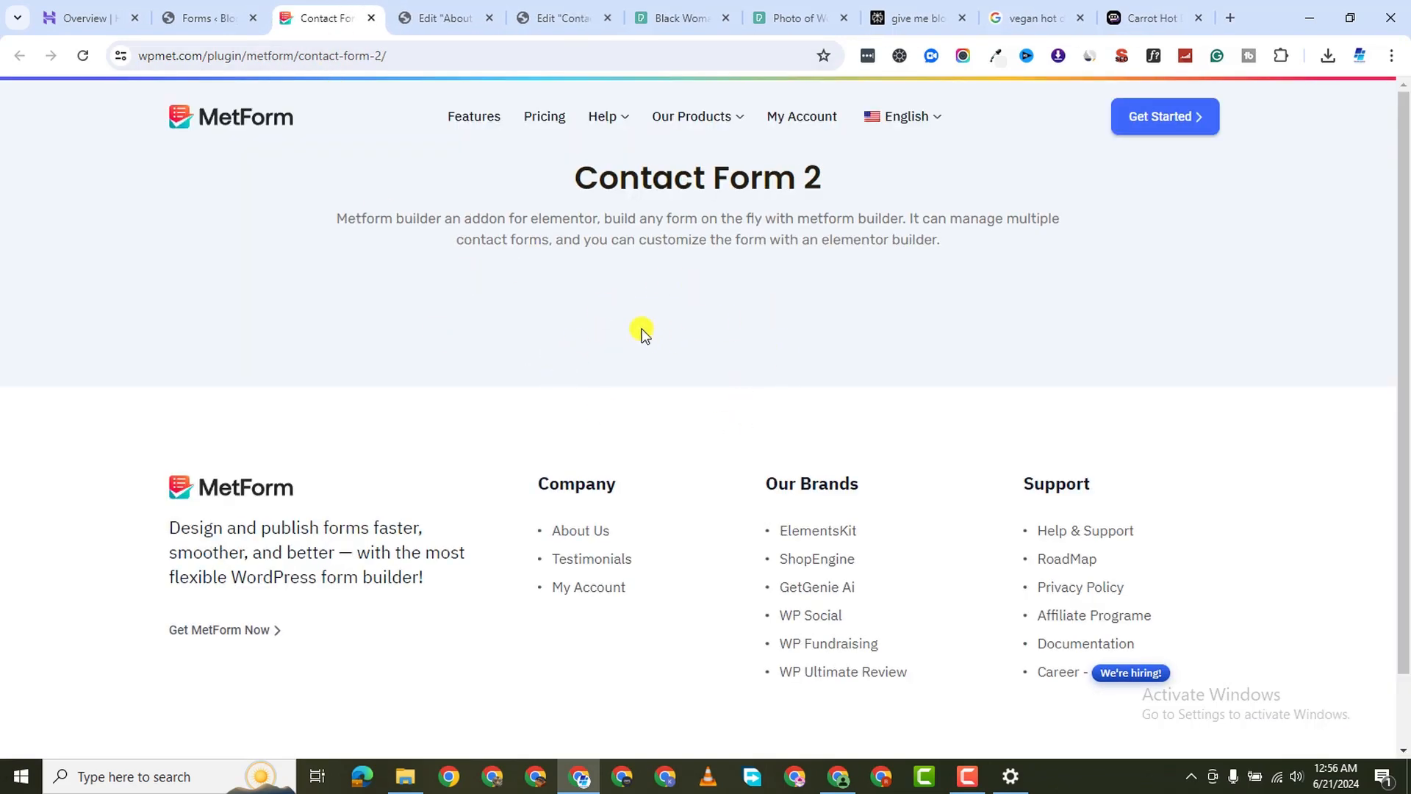
{"action": "scroll", "coordinate": [633, 378], "scroll_direction": "down", "scroll_amount": 3}
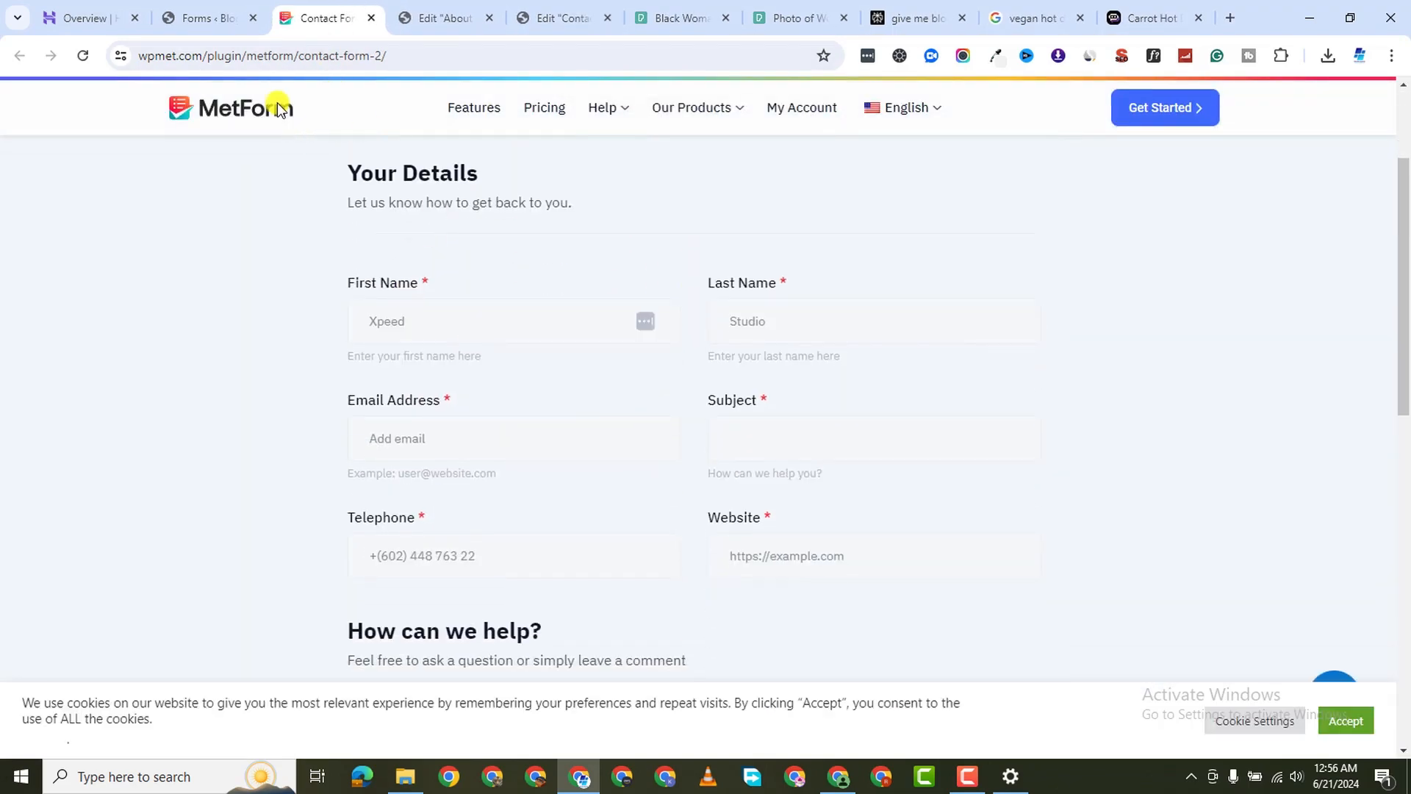
{"action": "left_click", "coordinate": [211, 22]}
{"action": "left_click", "coordinate": [720, 385]}
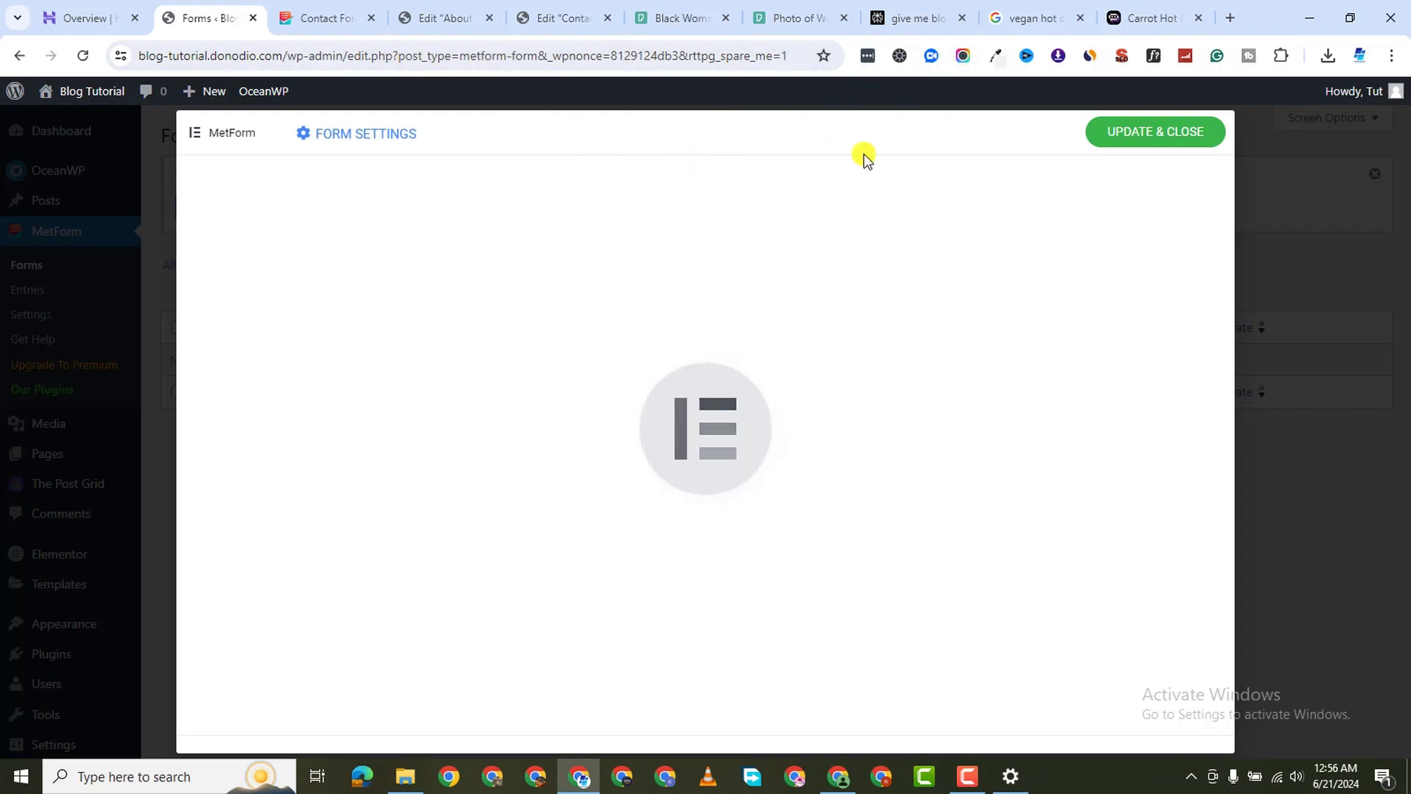
Copy the site's base URL and load the homepage in a new browser tab
{"action": "left_click", "coordinate": [566, 18]}
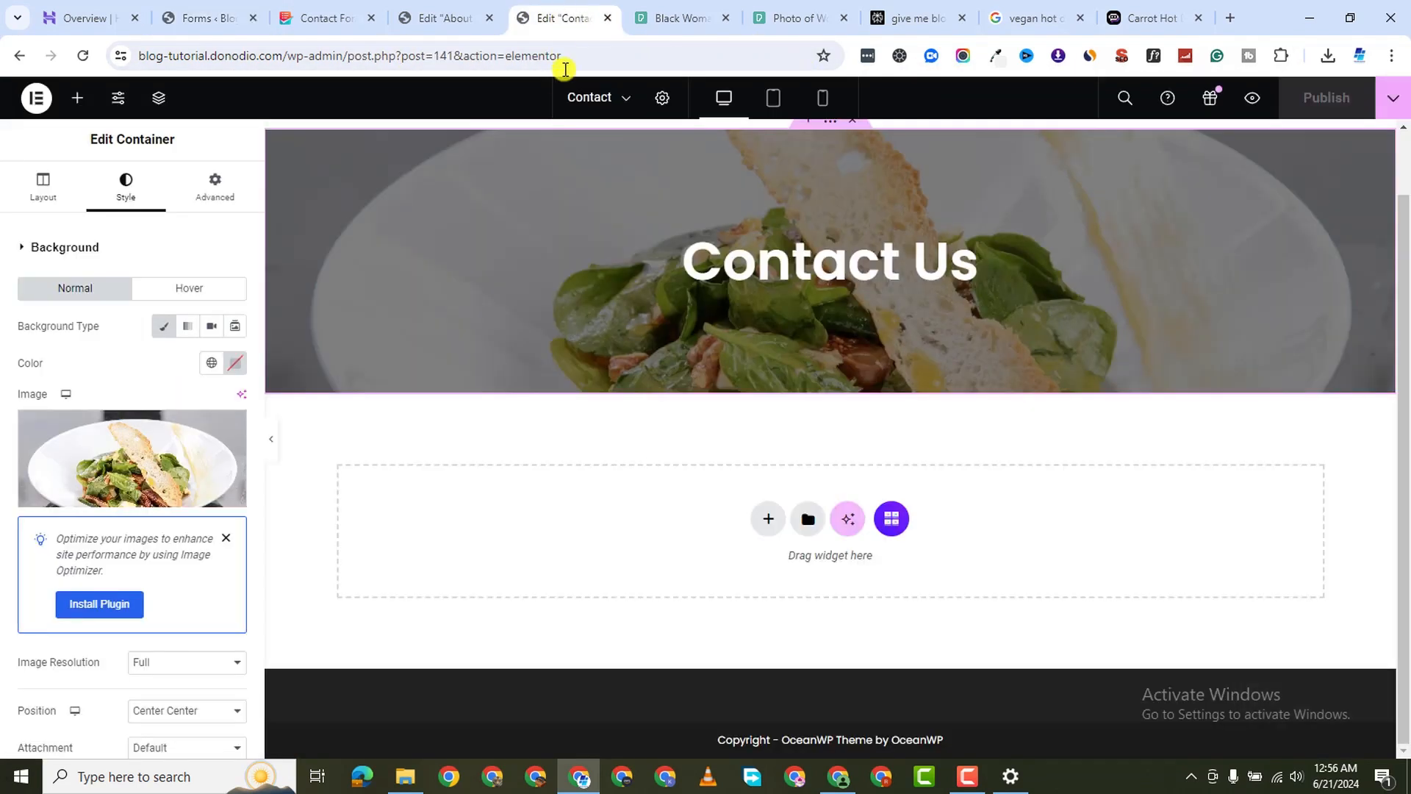
{"action": "left_click", "coordinate": [189, 18]}
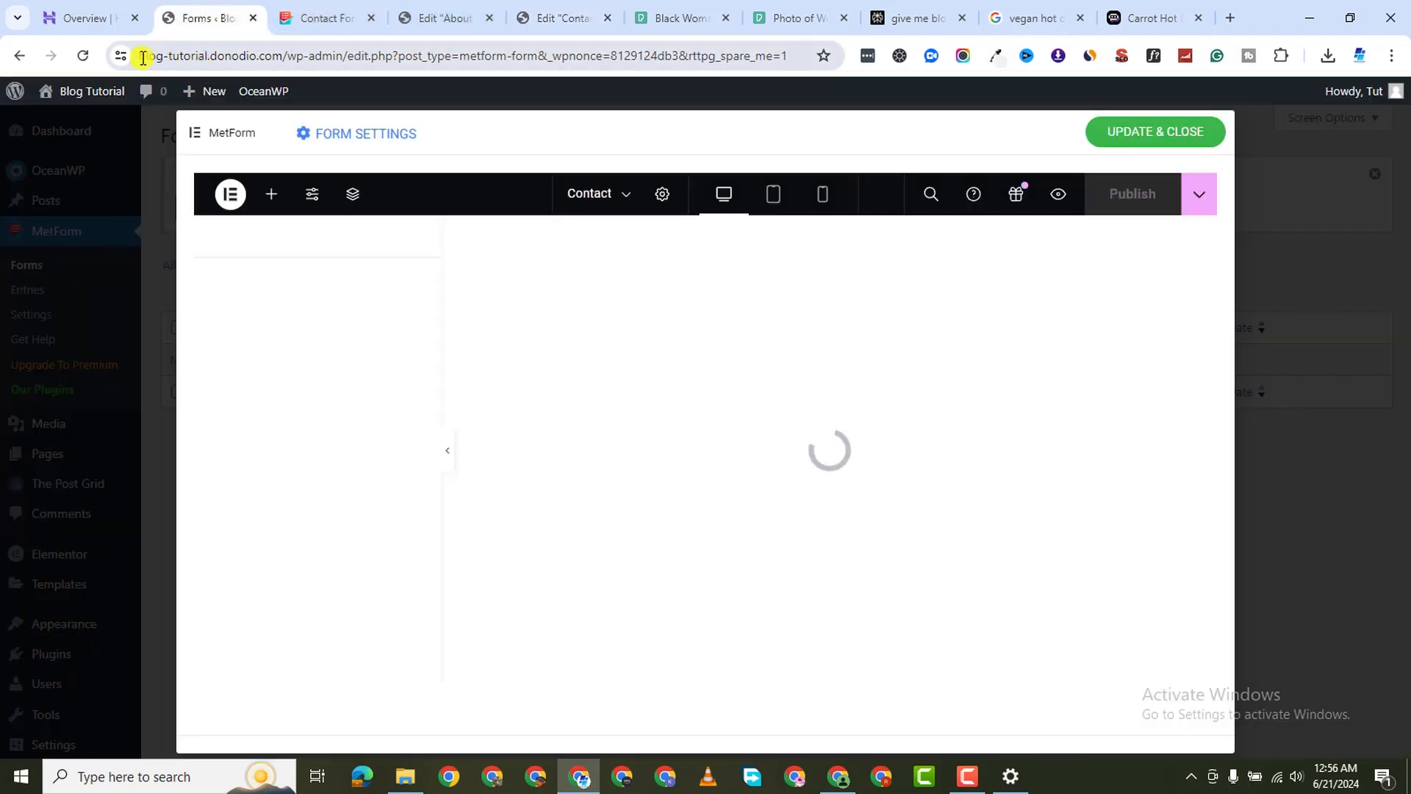
{"action": "left_click_drag", "start_coordinate": [142, 57], "coordinate": [262, 57]}
{"action": "right_click", "coordinate": [263, 59]}
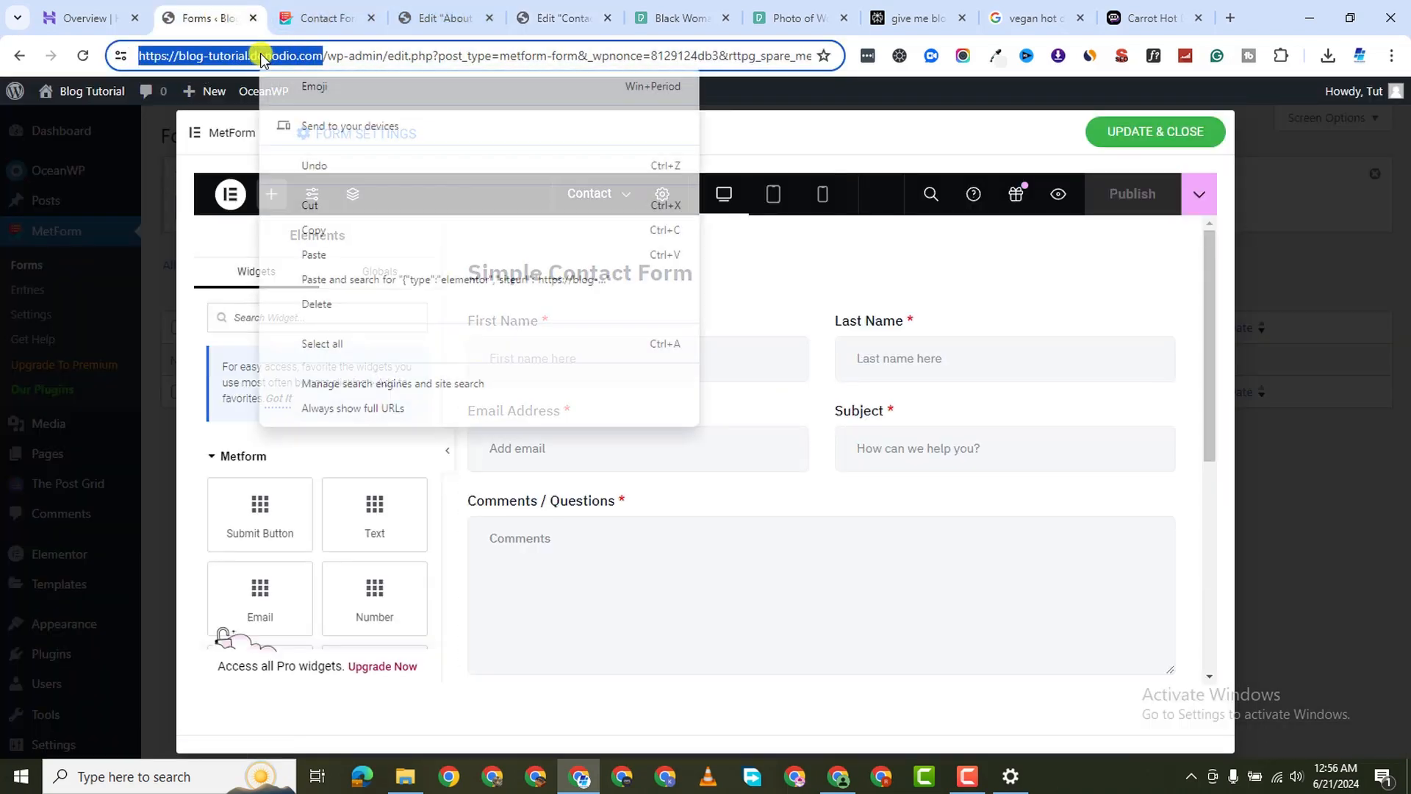
{"action": "left_click", "coordinate": [343, 214]}
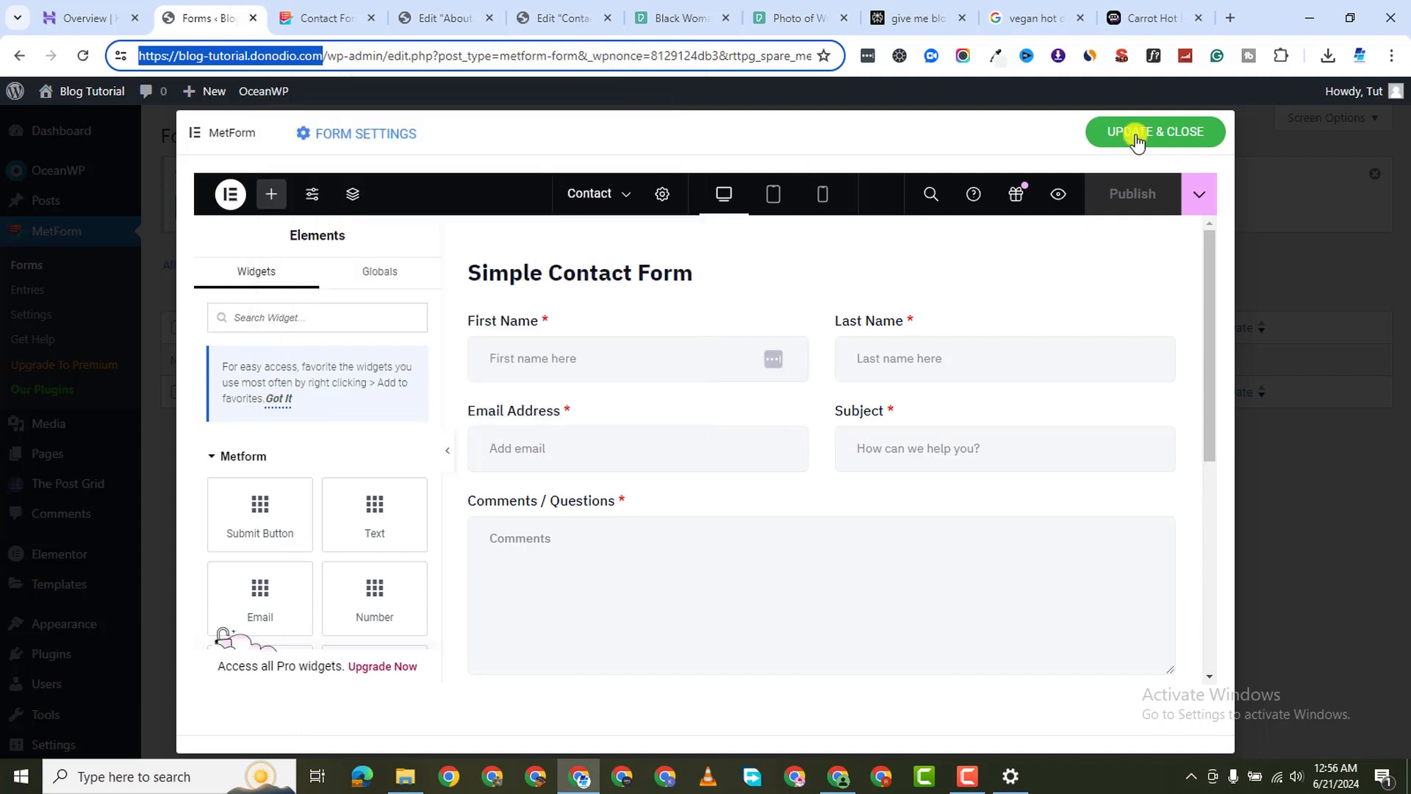
{"action": "left_click", "coordinate": [1229, 18]}
{"action": "right_click", "coordinate": [420, 55]}
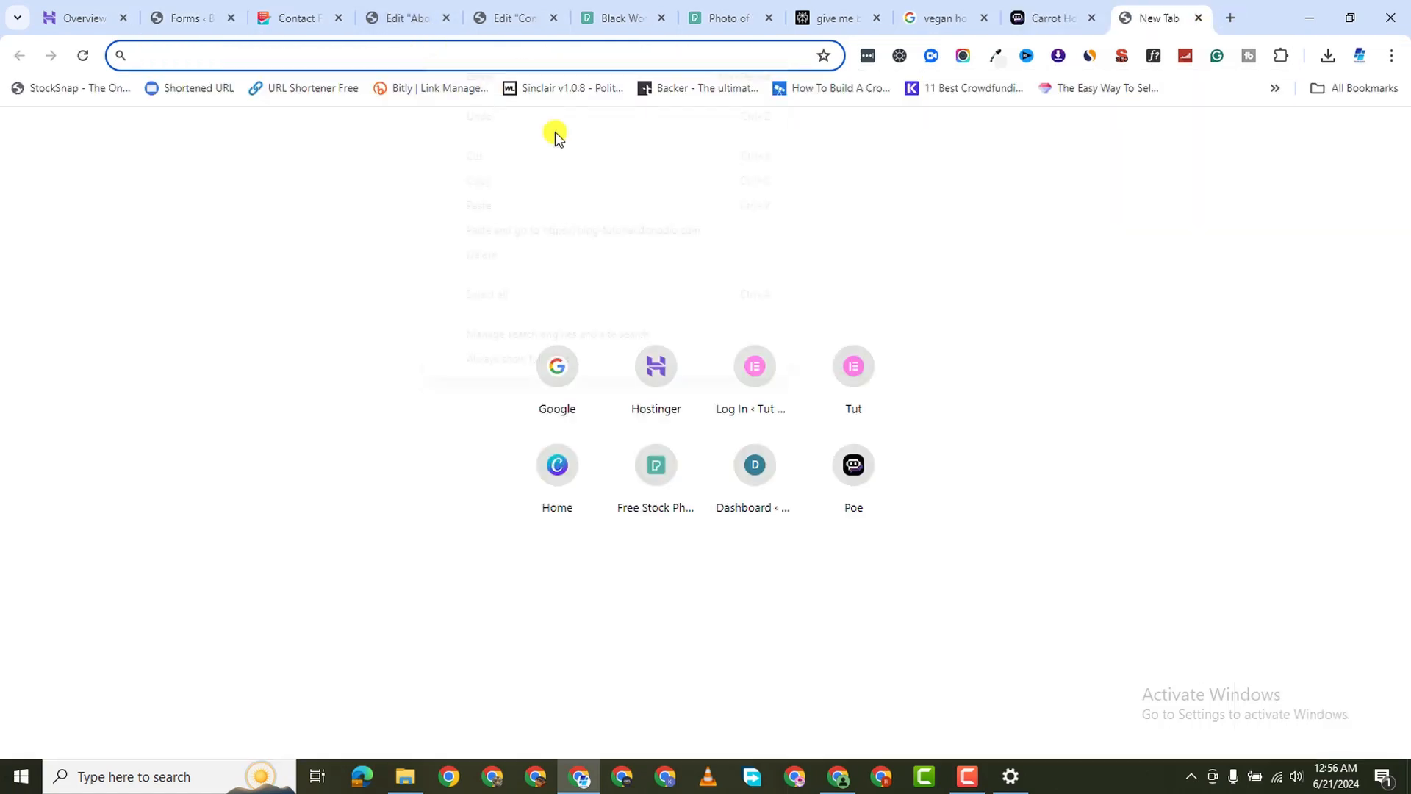
{"action": "left_click", "coordinate": [592, 232]}
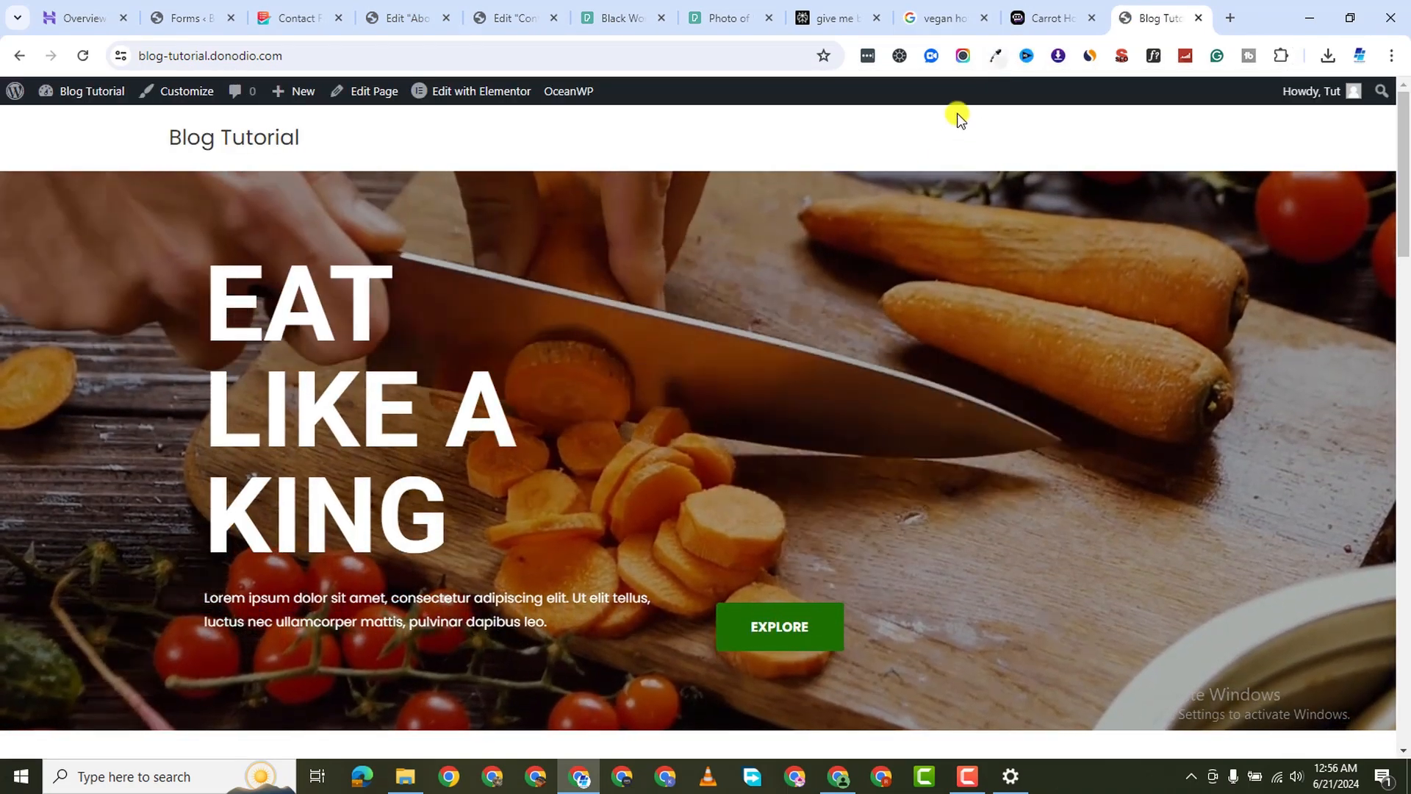
Sample the EXPLORE button's green with the Eye Dropper and copy its hex #1b7000
{"action": "left_click", "coordinate": [990, 62]}
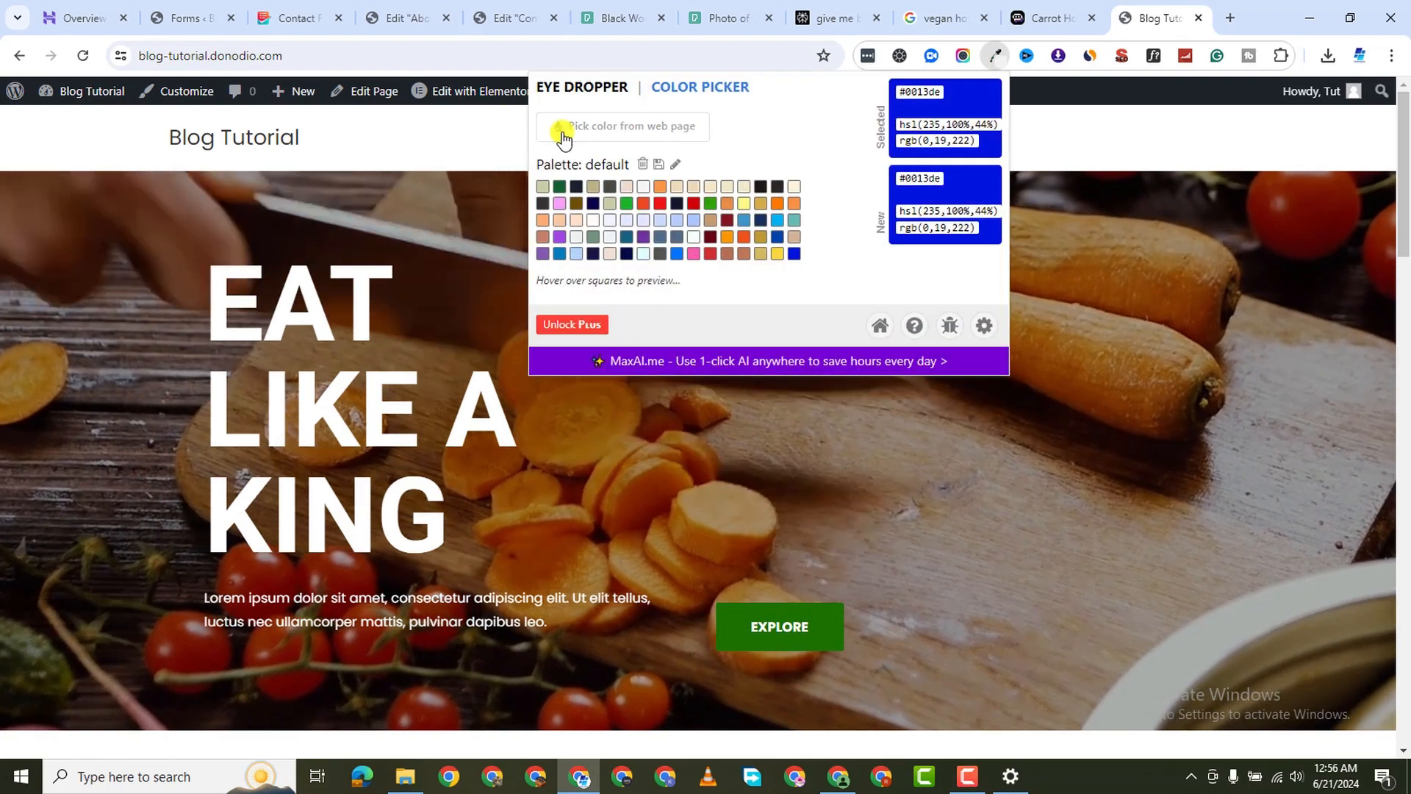
{"action": "left_click", "coordinate": [623, 123]}
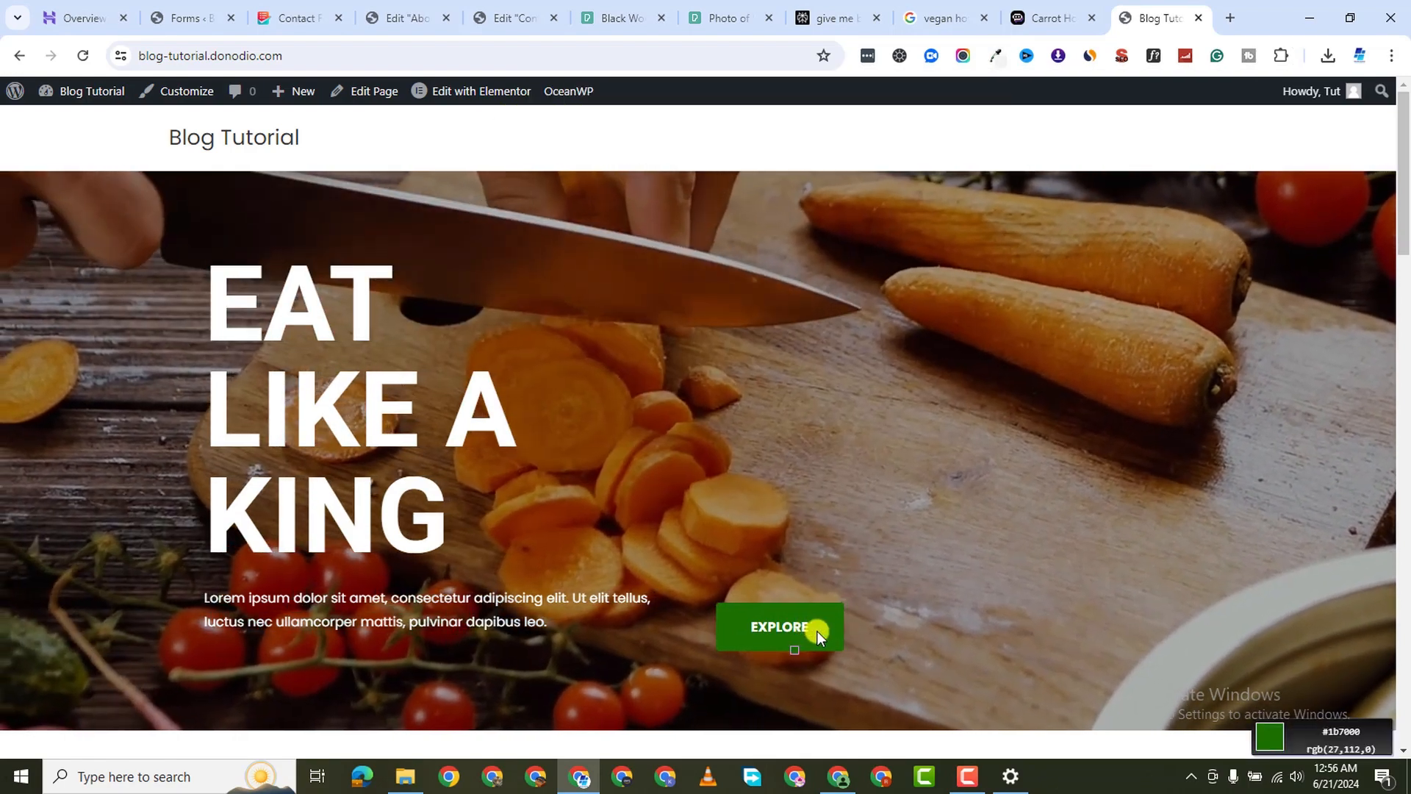
{"action": "left_click", "coordinate": [817, 630]}
{"action": "left_click", "coordinate": [992, 62]}
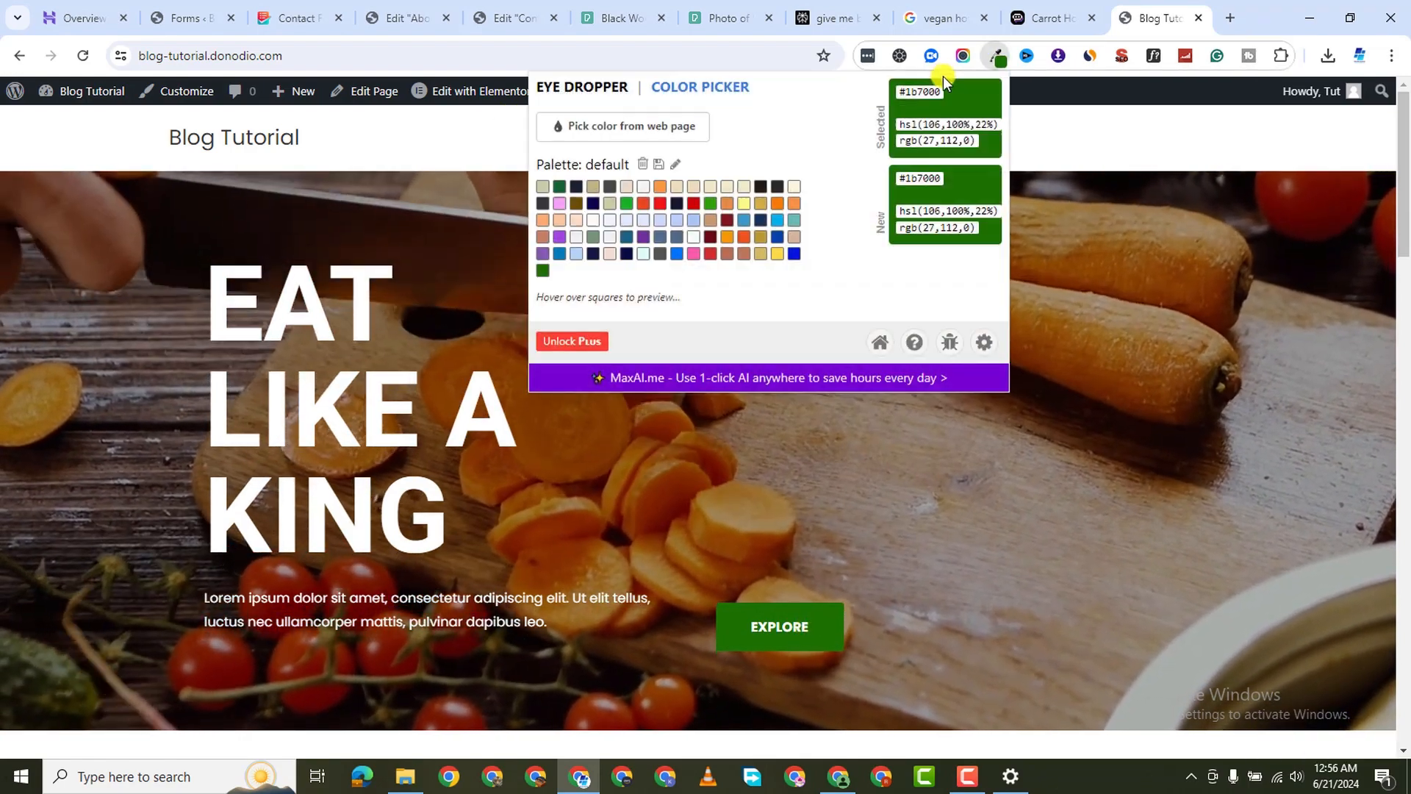
{"action": "double_click", "coordinate": [927, 89]}
{"action": "right_click", "coordinate": [940, 92]}
{"action": "left_click", "coordinate": [963, 109]}
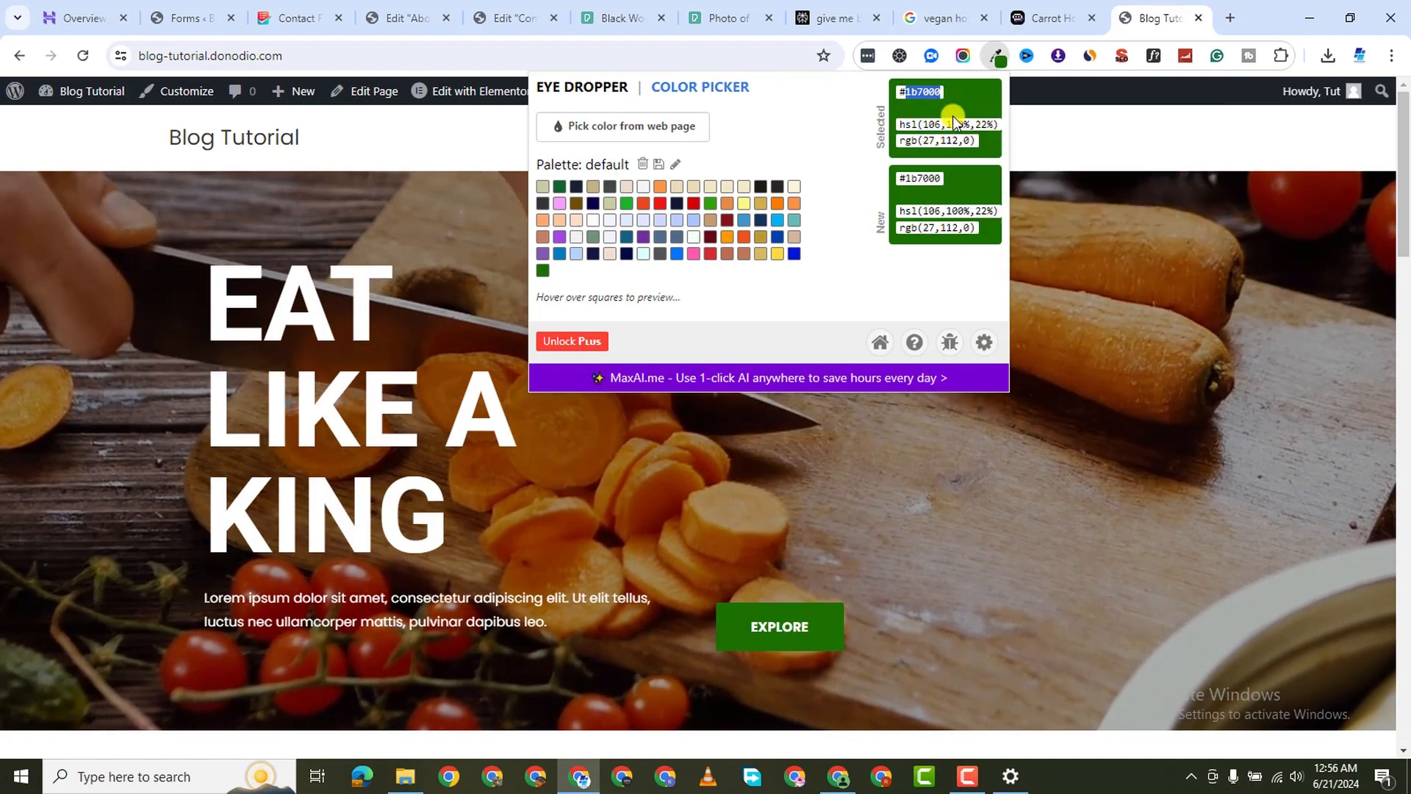
{"action": "left_click", "coordinate": [397, 19]}
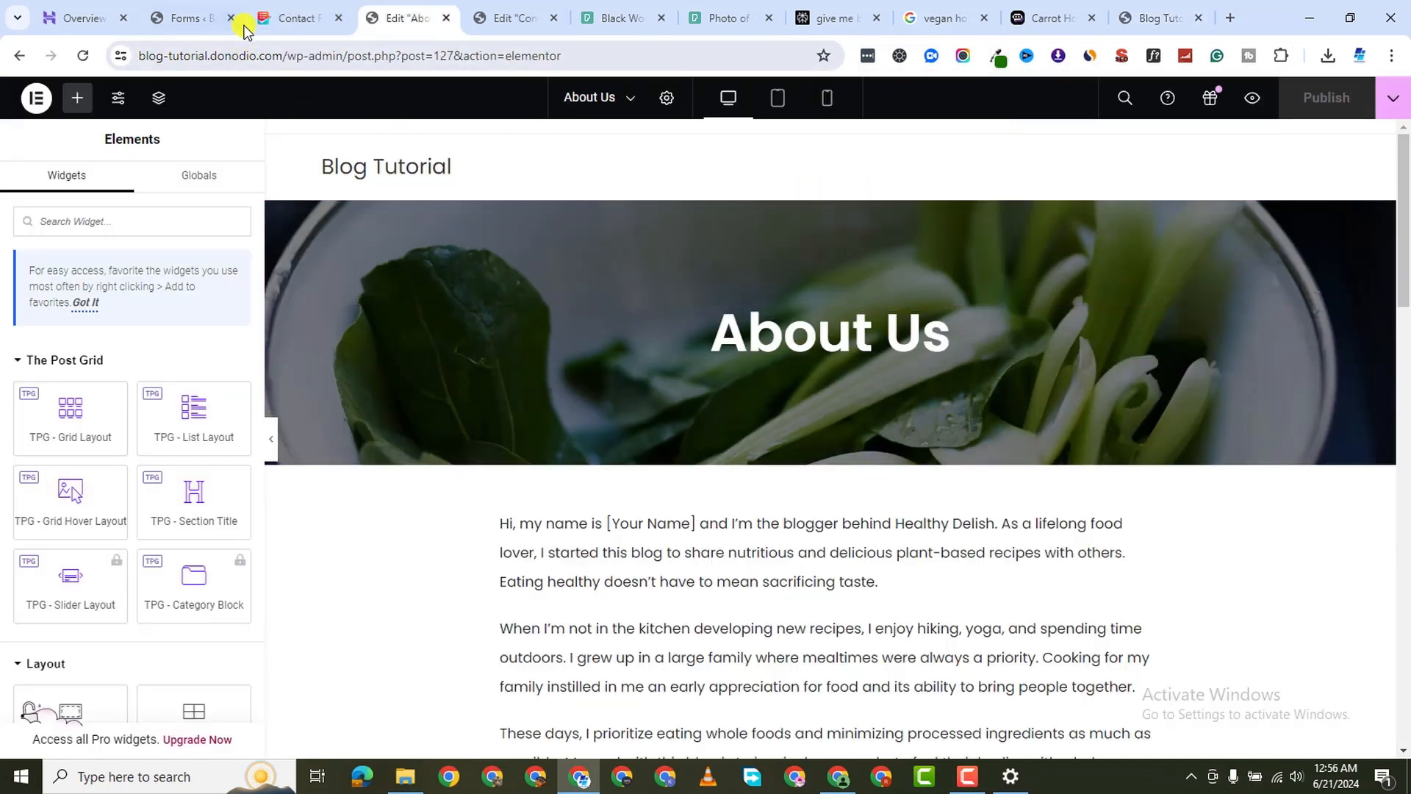
Set the SEND MESSAGE button's background colour to #1b7000
{"action": "left_click", "coordinate": [290, 18]}
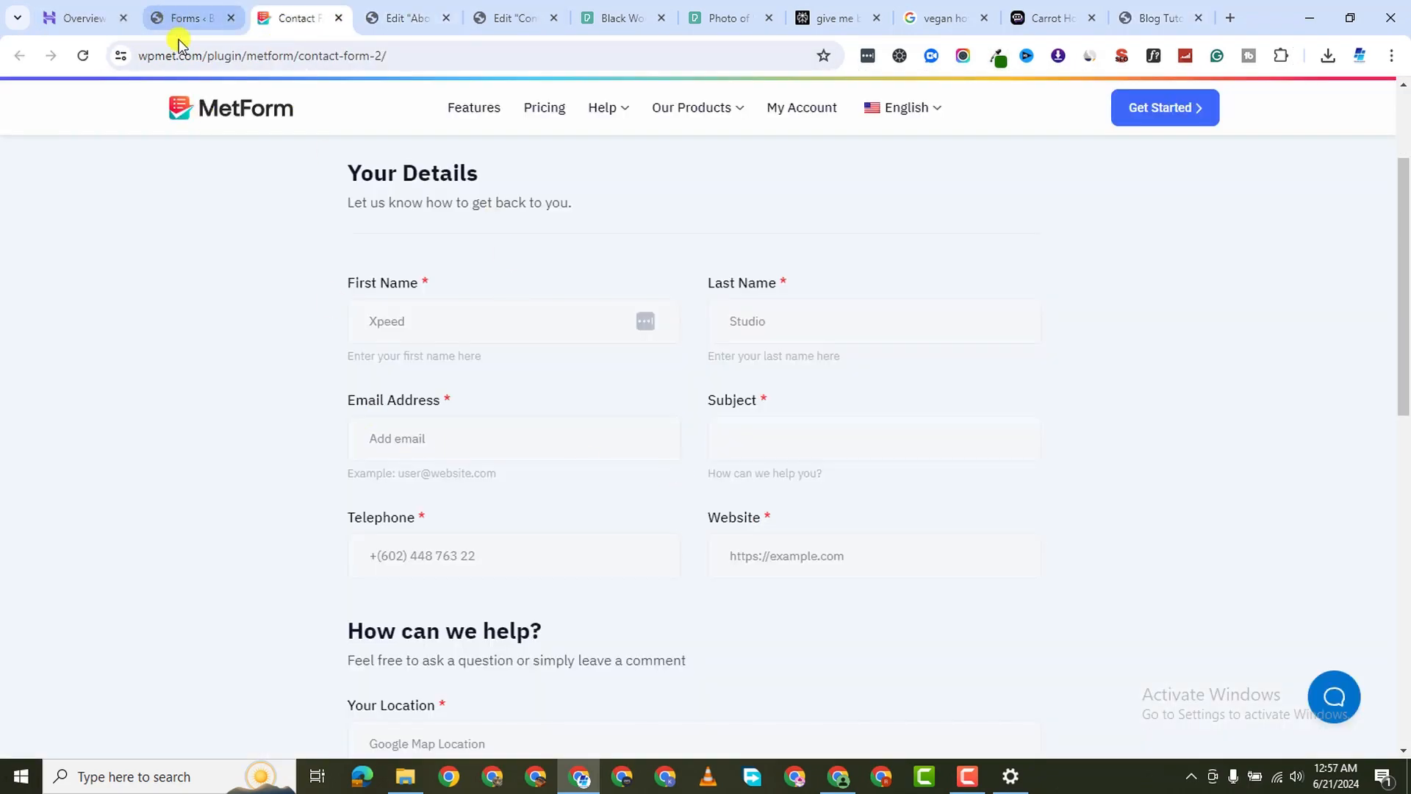
{"action": "left_click", "coordinate": [180, 17]}
{"action": "scroll", "coordinate": [691, 478], "scroll_direction": "down", "scroll_amount": 5}
{"action": "left_click", "coordinate": [704, 420]}
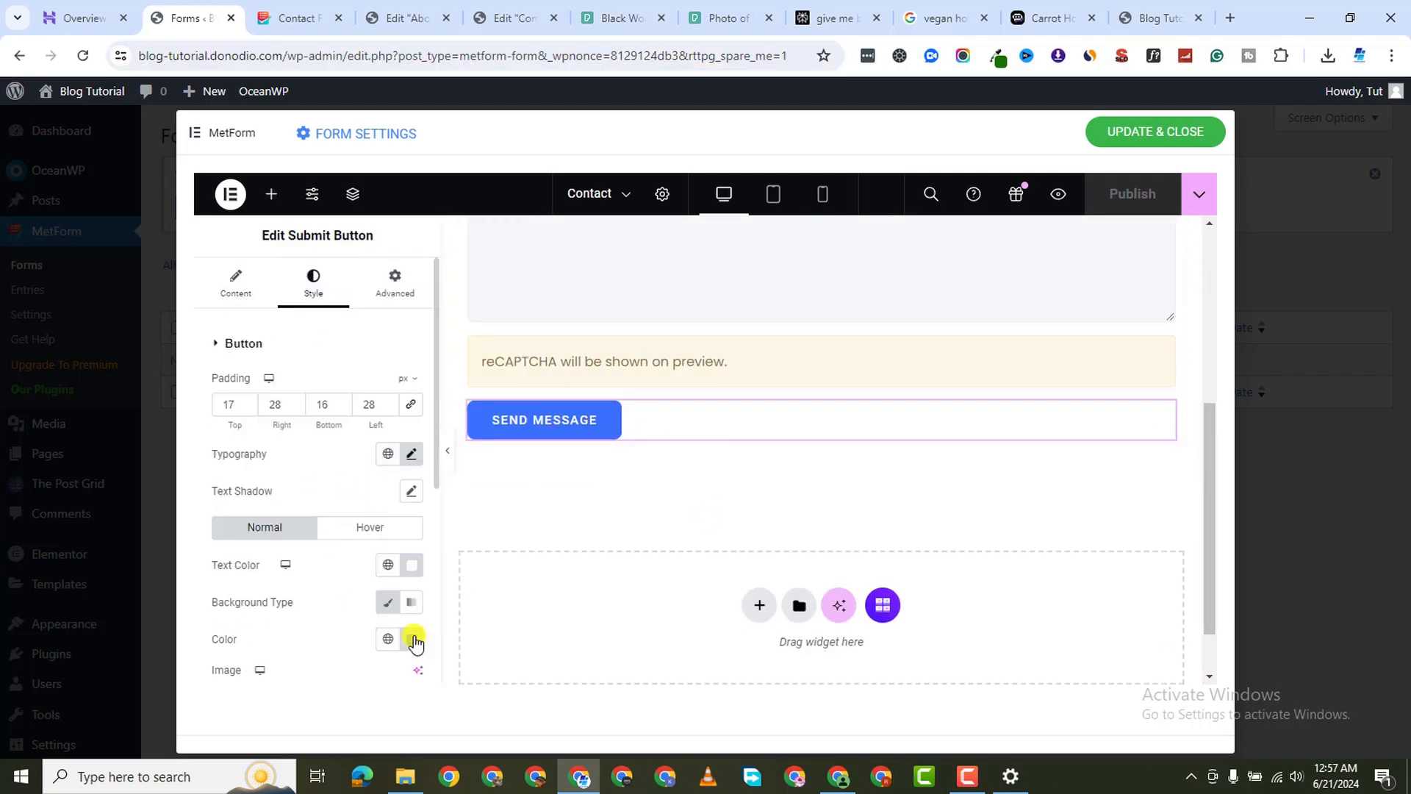
{"action": "left_click", "coordinate": [412, 638]}
{"action": "double_click", "coordinate": [346, 593]}
{"action": "right_click", "coordinate": [338, 594]}
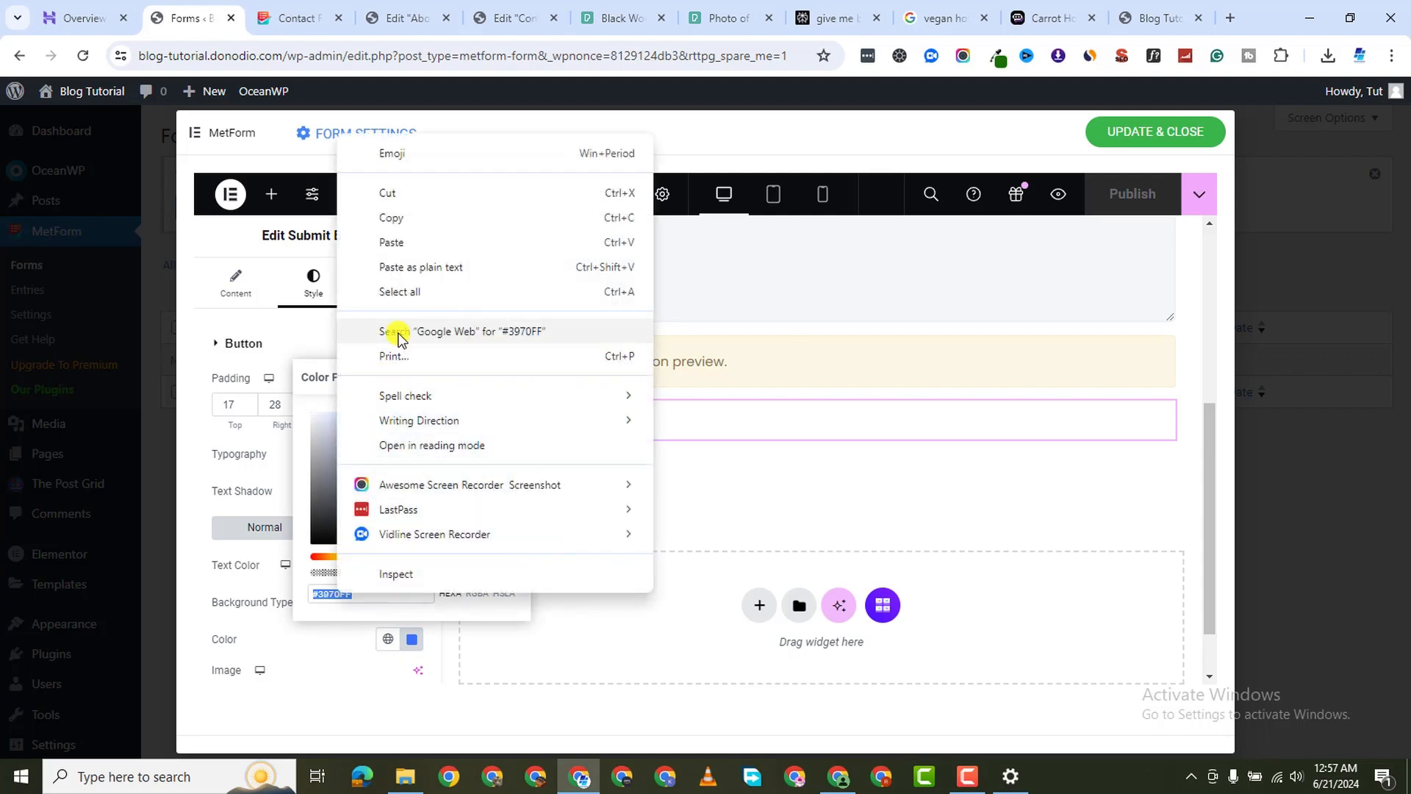
{"action": "left_click", "coordinate": [391, 237]}
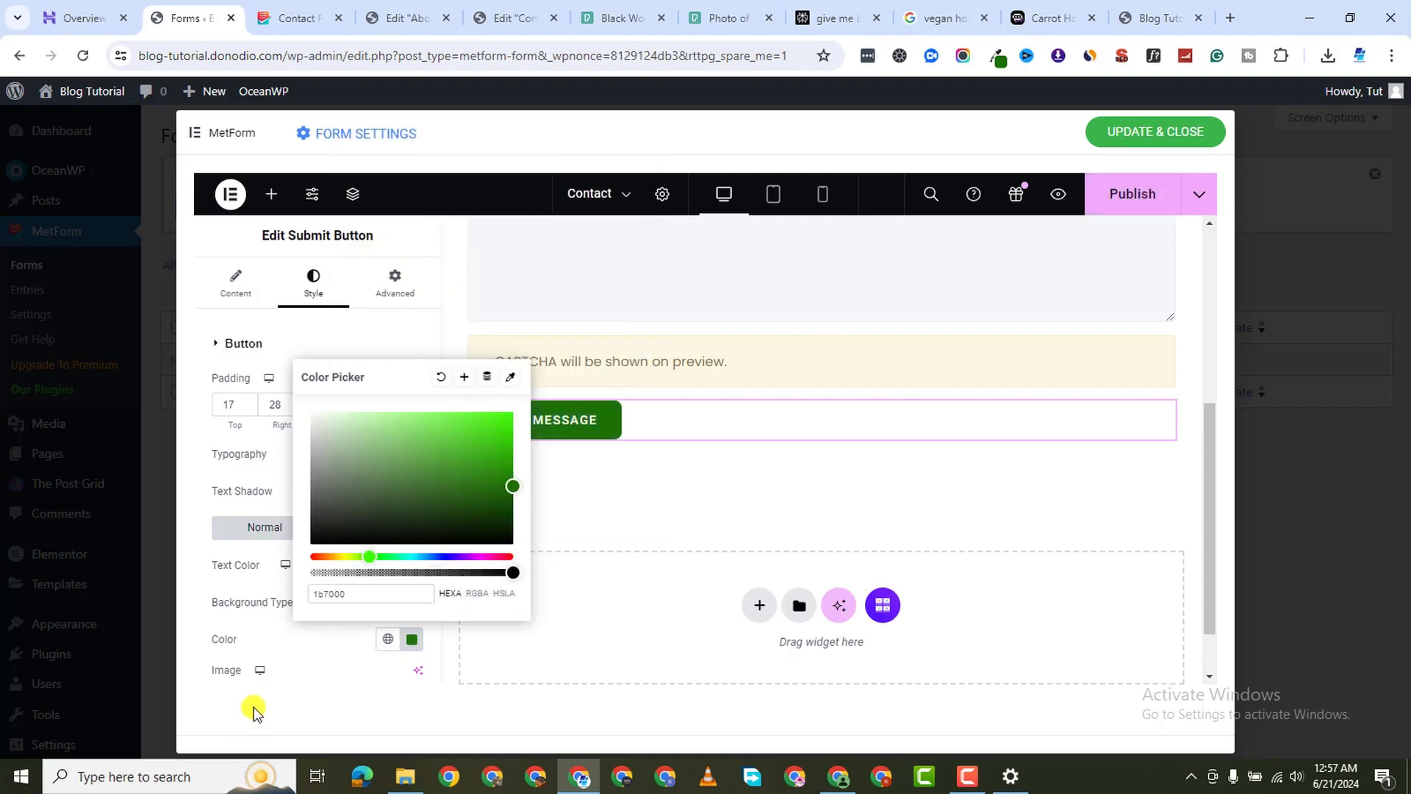
{"action": "left_click", "coordinate": [584, 487]}
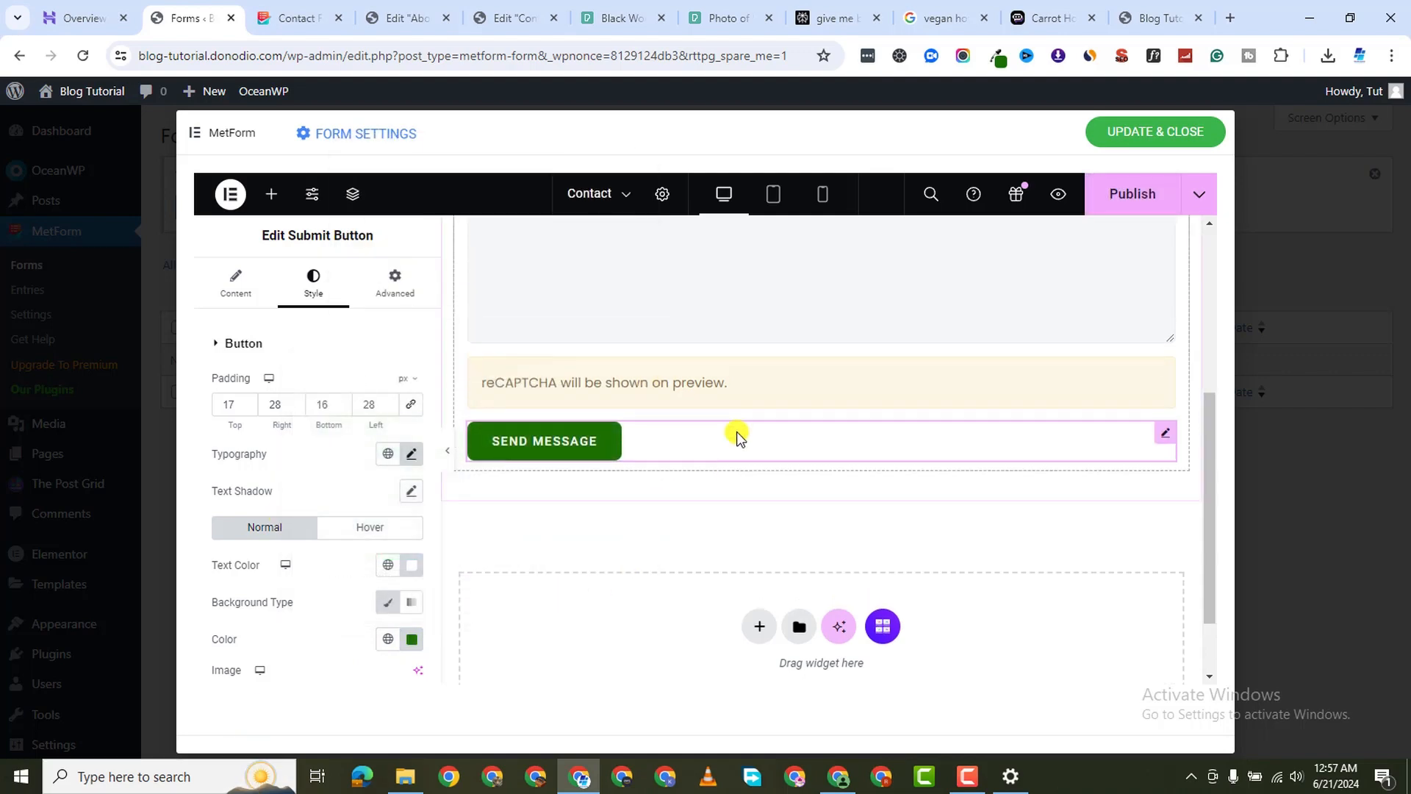
{"action": "scroll", "coordinate": [735, 412], "scroll_direction": "up", "scroll_amount": 5}
{"action": "scroll", "coordinate": [801, 419], "scroll_direction": "down", "scroll_amount": 3}
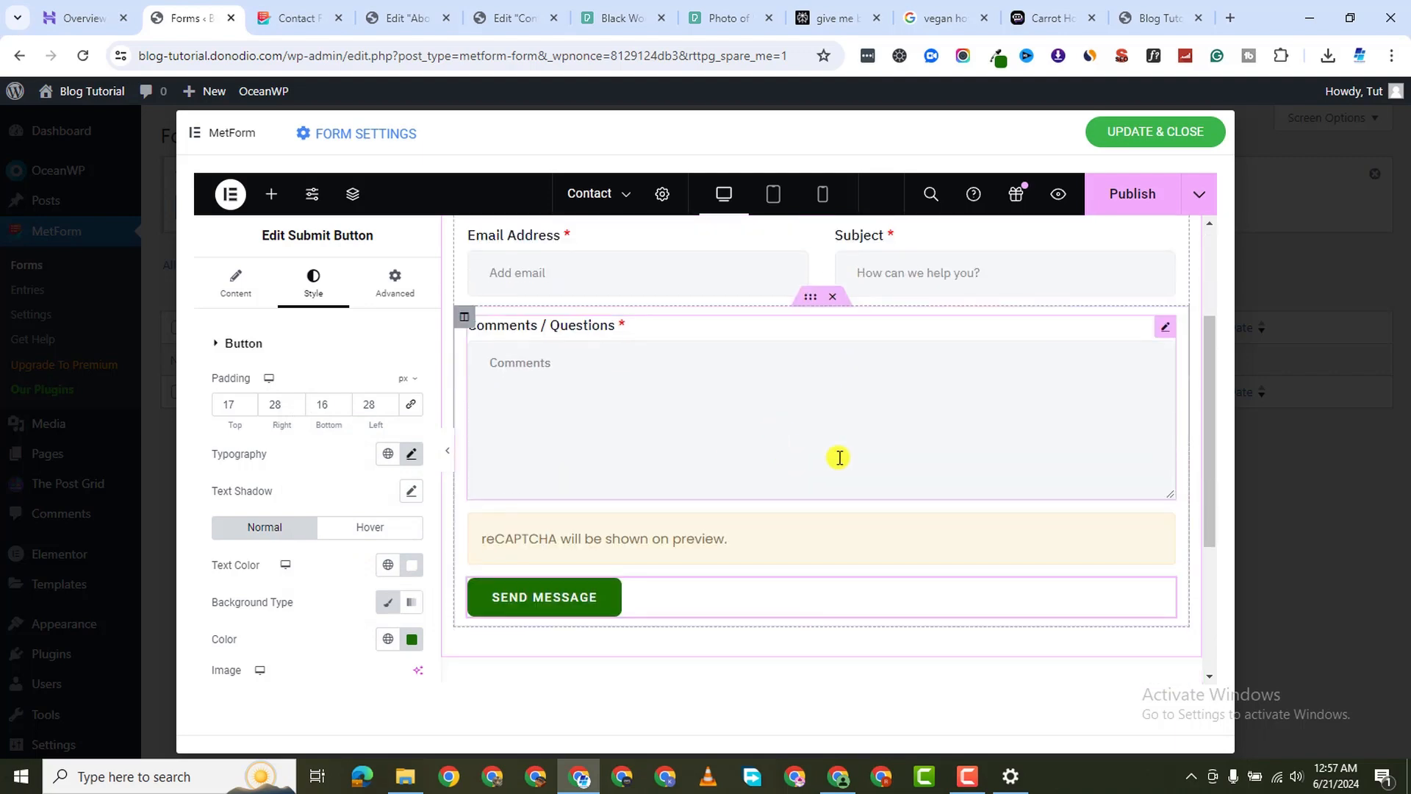
{"action": "scroll", "coordinate": [780, 478], "scroll_direction": "up", "scroll_amount": 3}
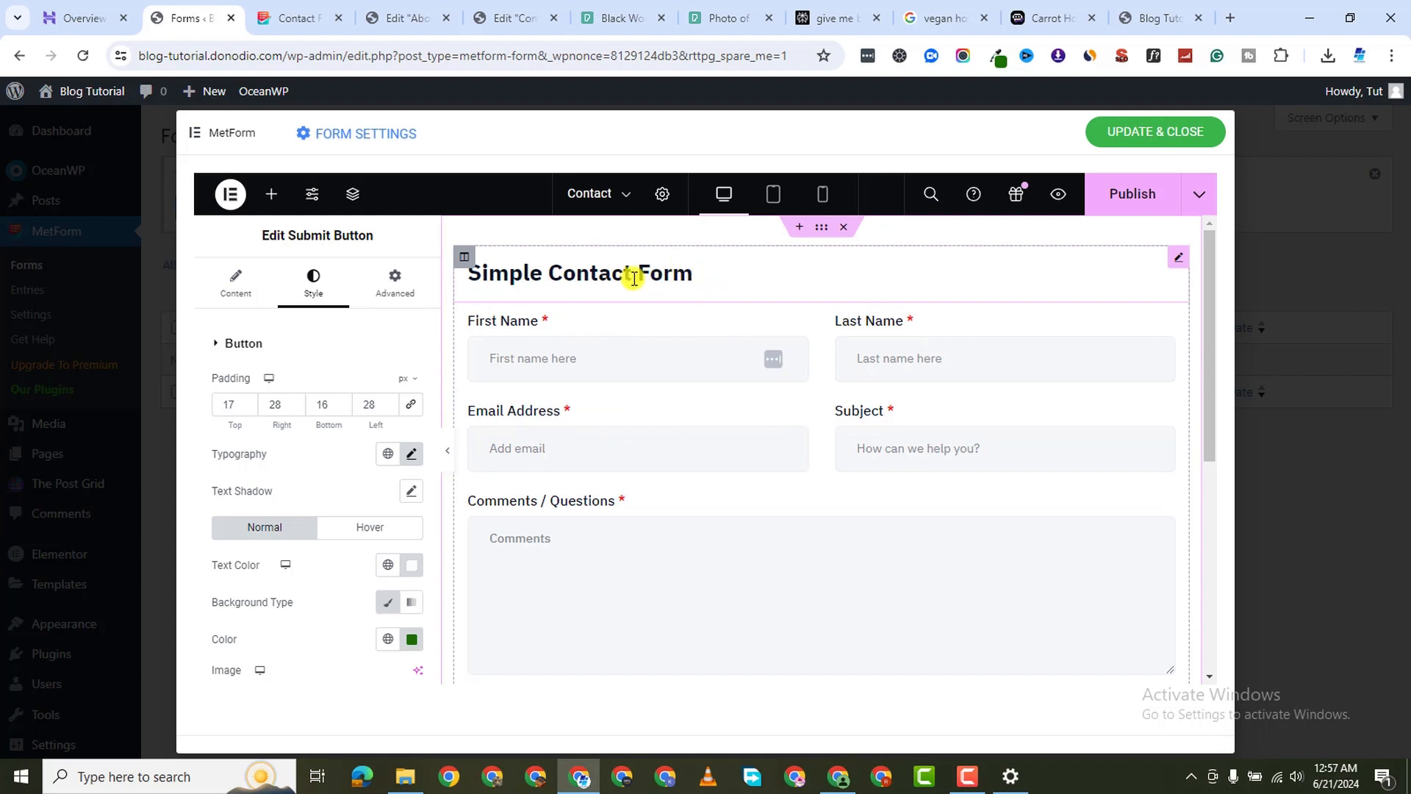
Delete the emptied Simple Contact Form heading, then publish and close the form
{"action": "left_click", "coordinate": [697, 273]}
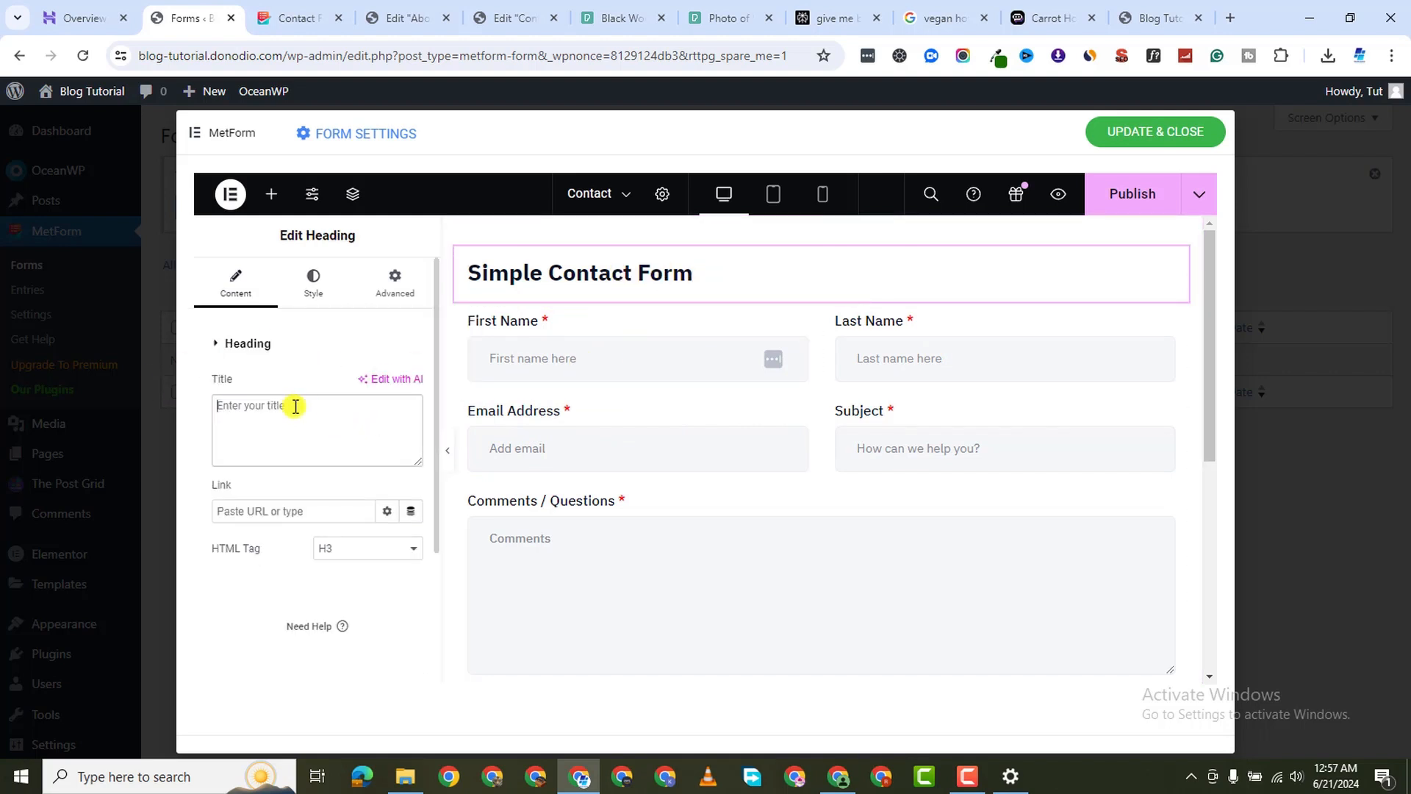
{"action": "right_click", "coordinate": [1175, 264]}
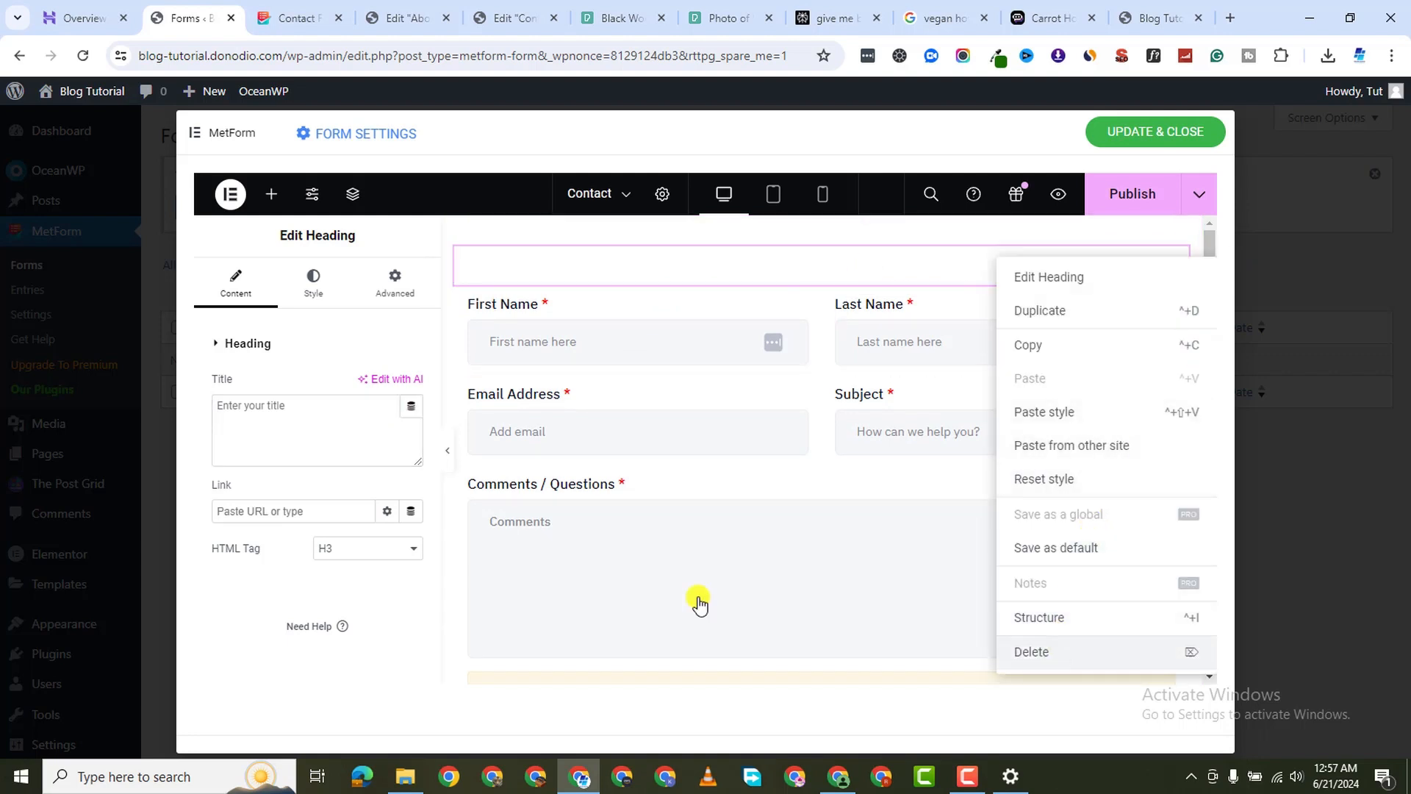
{"action": "key", "text": "Delete"}
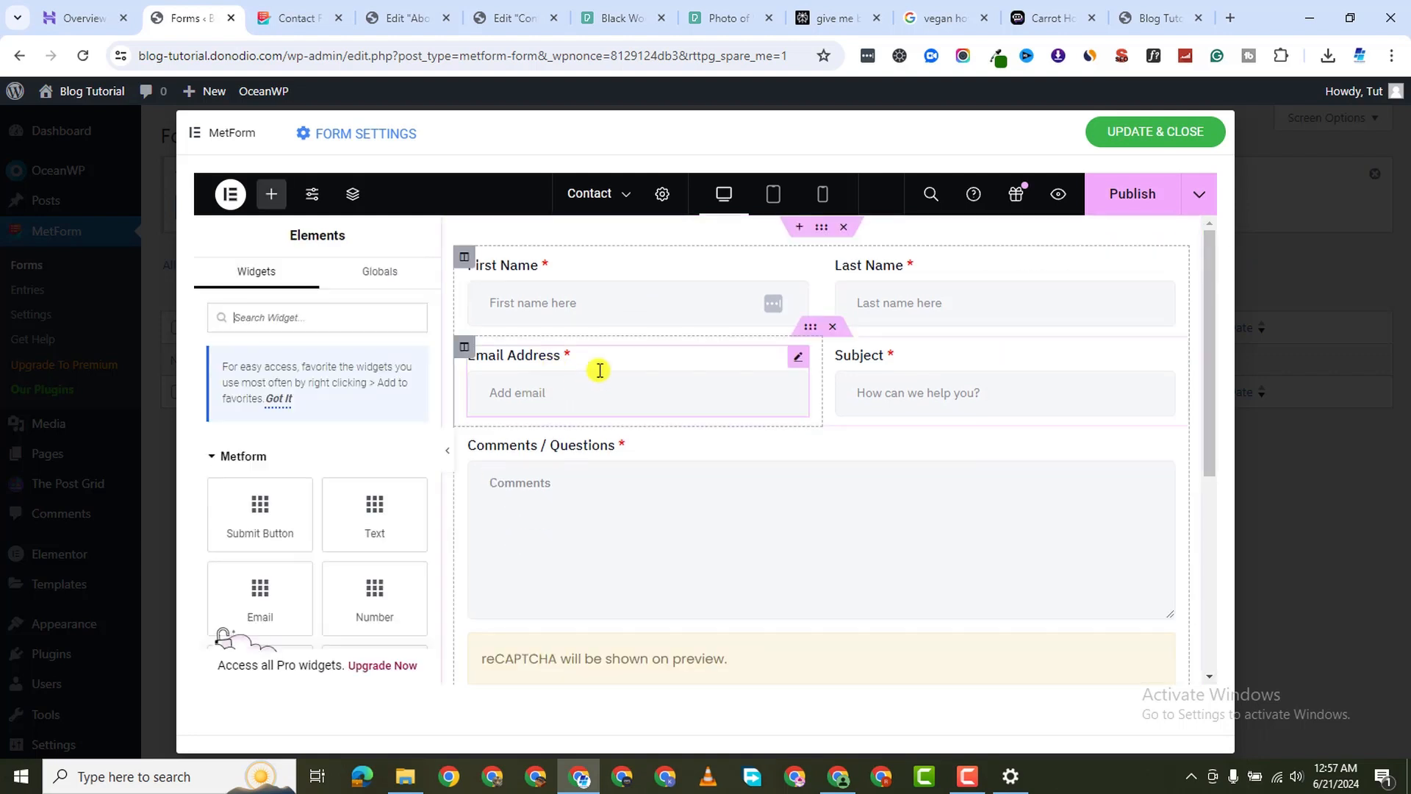
{"action": "left_click", "coordinate": [1145, 200]}
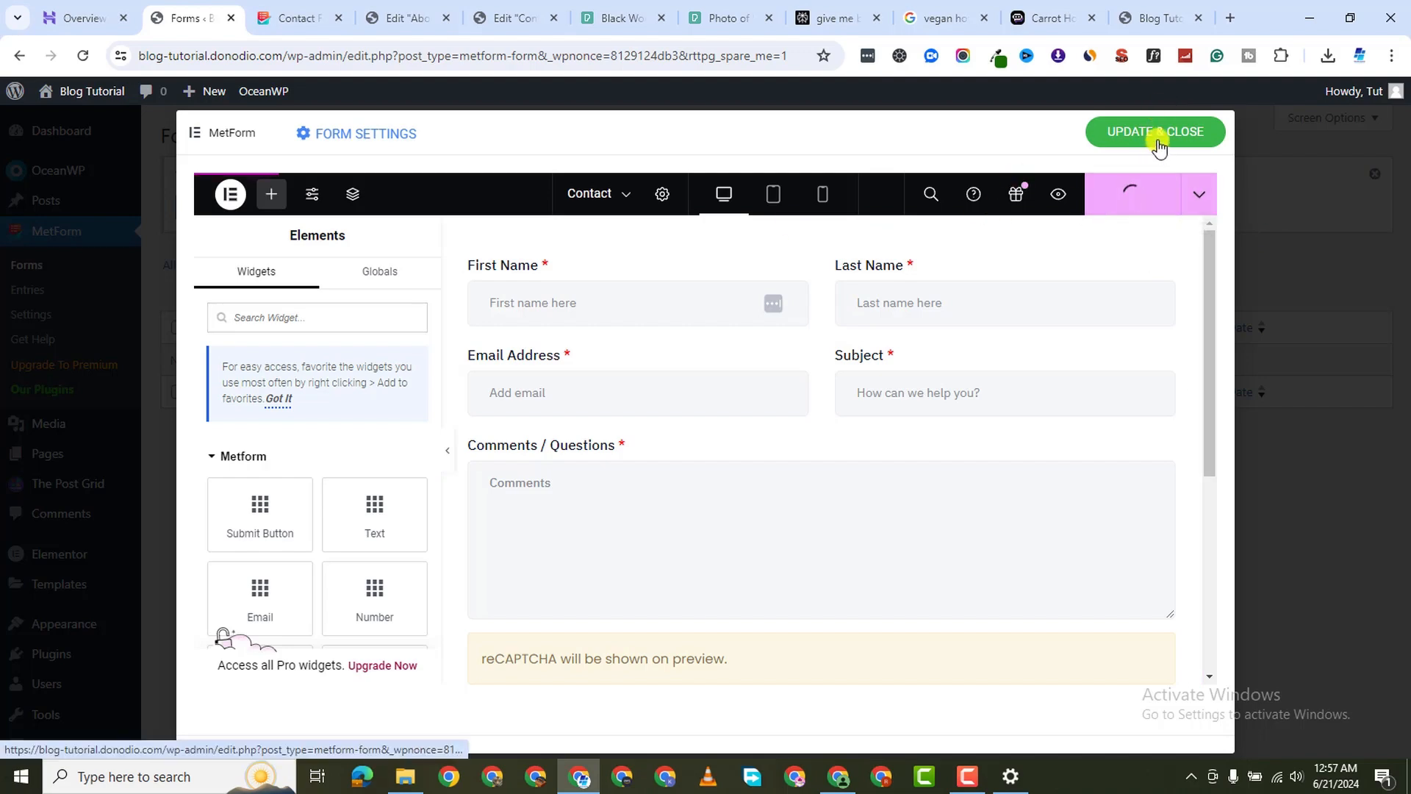
{"action": "left_click", "coordinate": [1159, 132]}
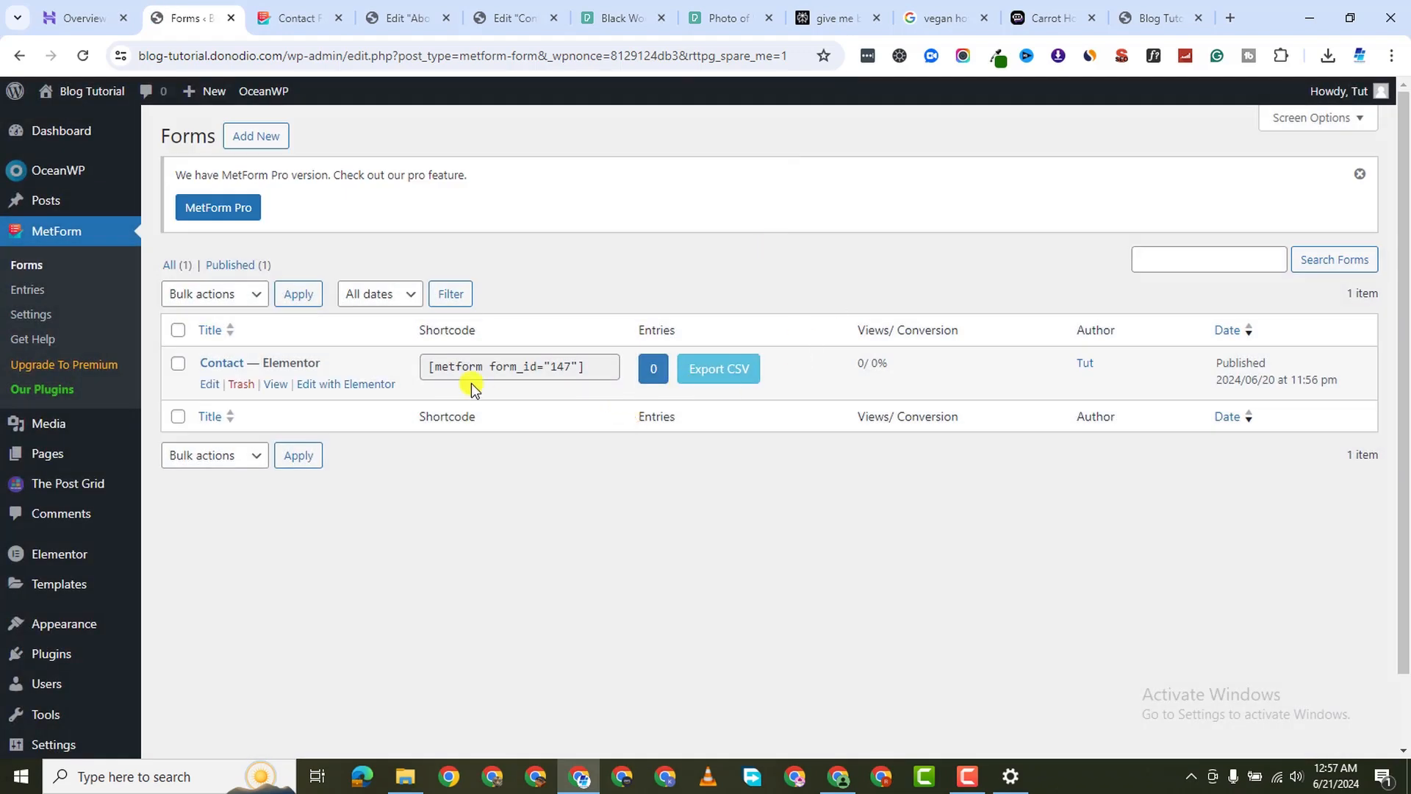
Copy the Contact form's shortcode [metform form_id="147"] from the Forms list
{"action": "left_click", "coordinate": [507, 368]}
{"action": "right_click", "coordinate": [523, 368]}
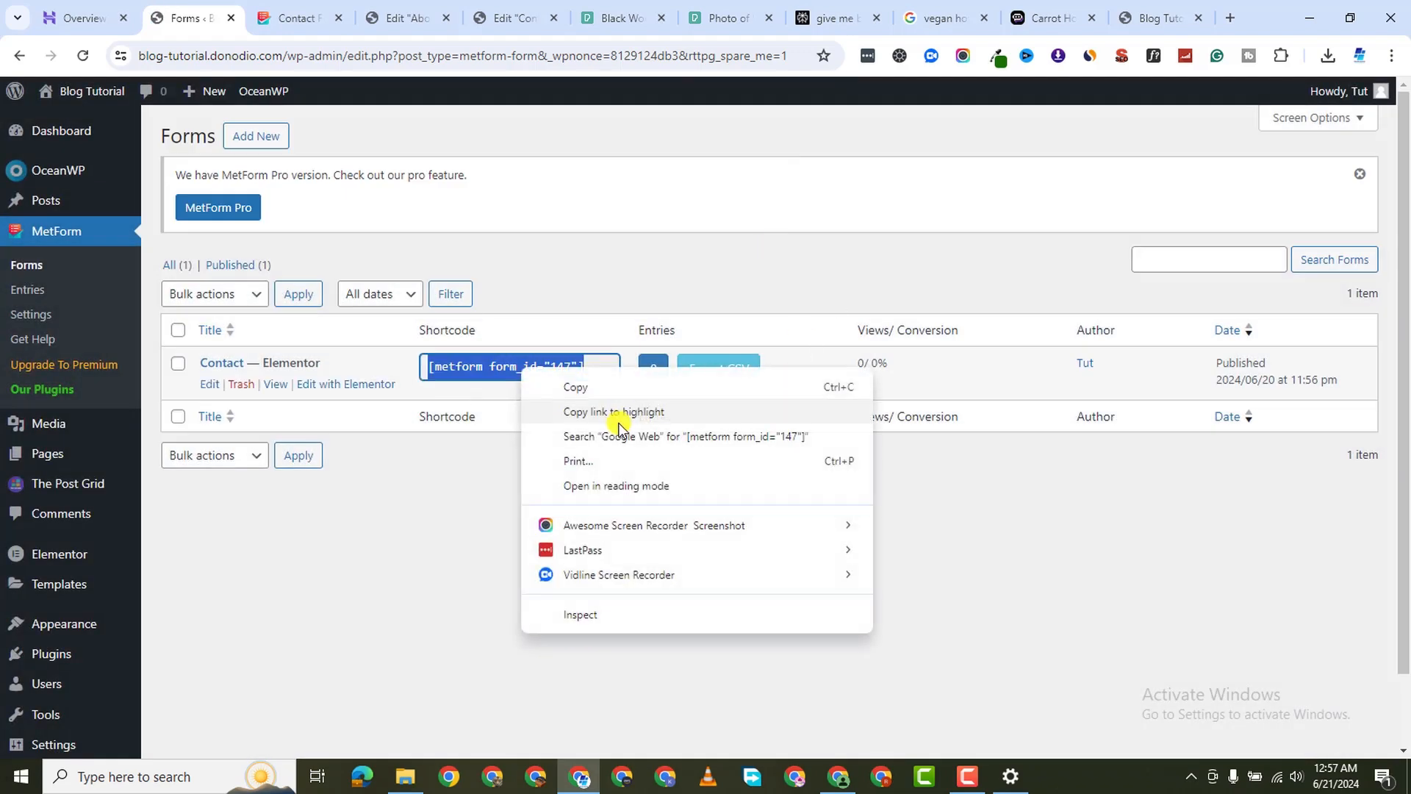
{"action": "left_click", "coordinate": [590, 381]}
{"action": "left_click", "coordinate": [395, 21]}
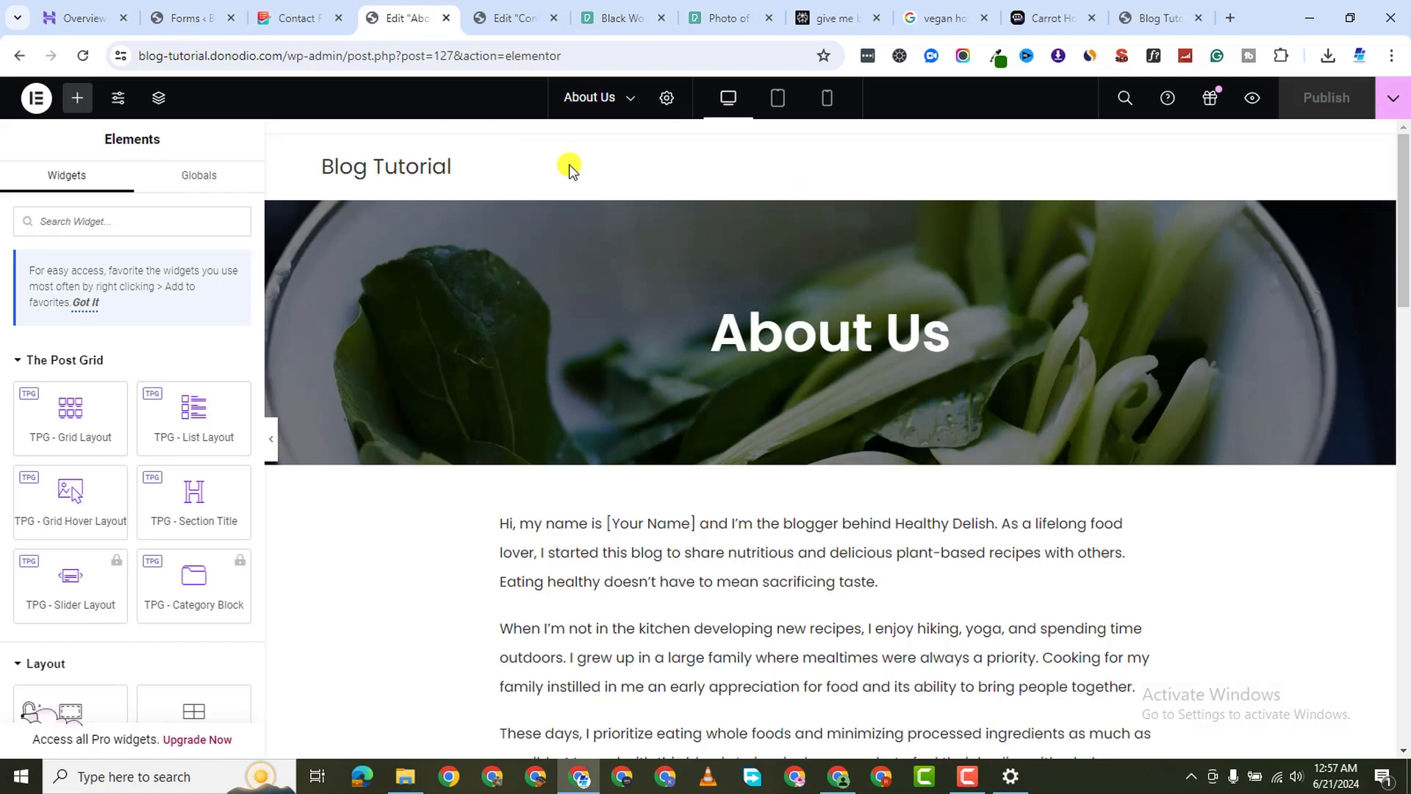
{"action": "left_click", "coordinate": [514, 19]}
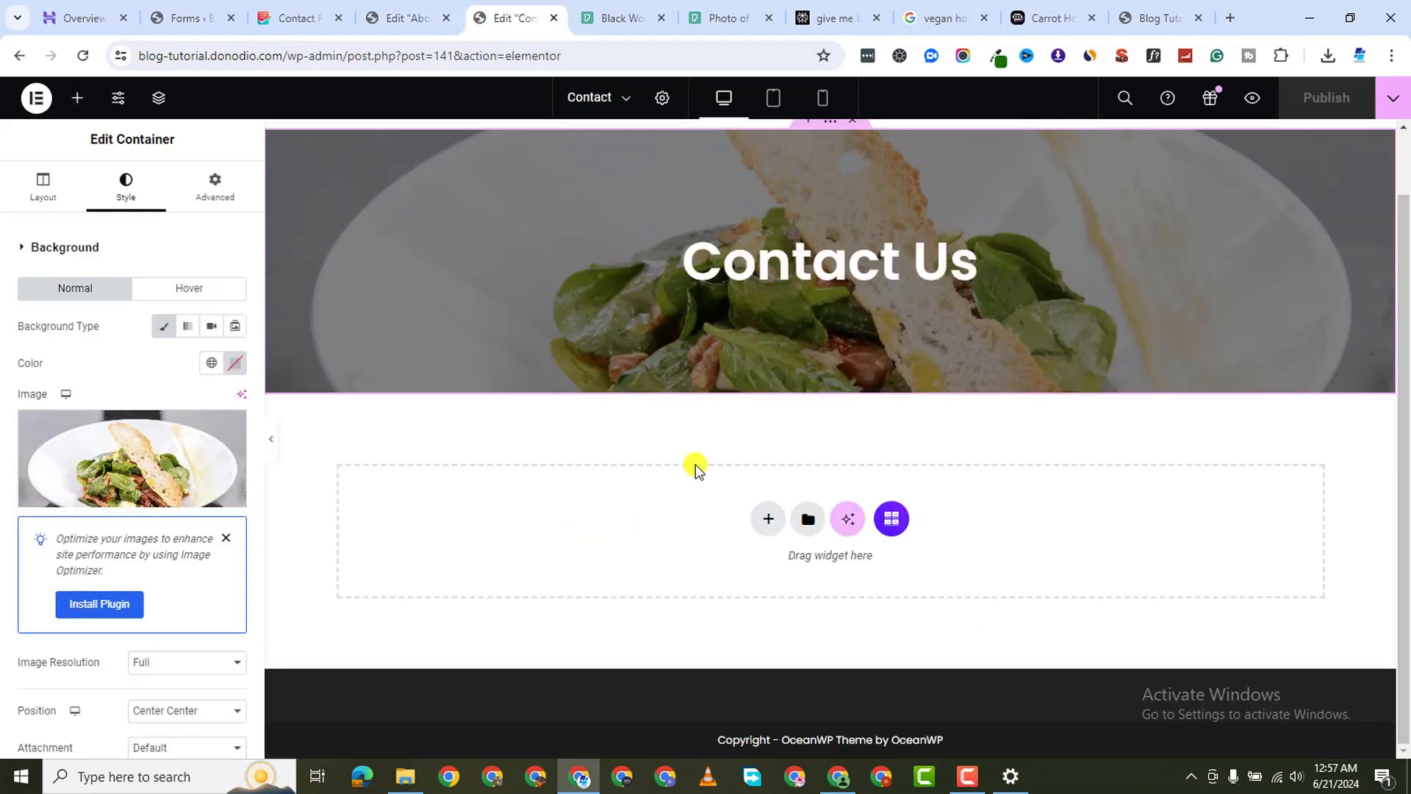
Below the banner, add a single-column flexbox container with a Shortcode widget holding the form shortcode
{"action": "left_click", "coordinate": [769, 520]}
{"action": "left_click", "coordinate": [749, 581]}
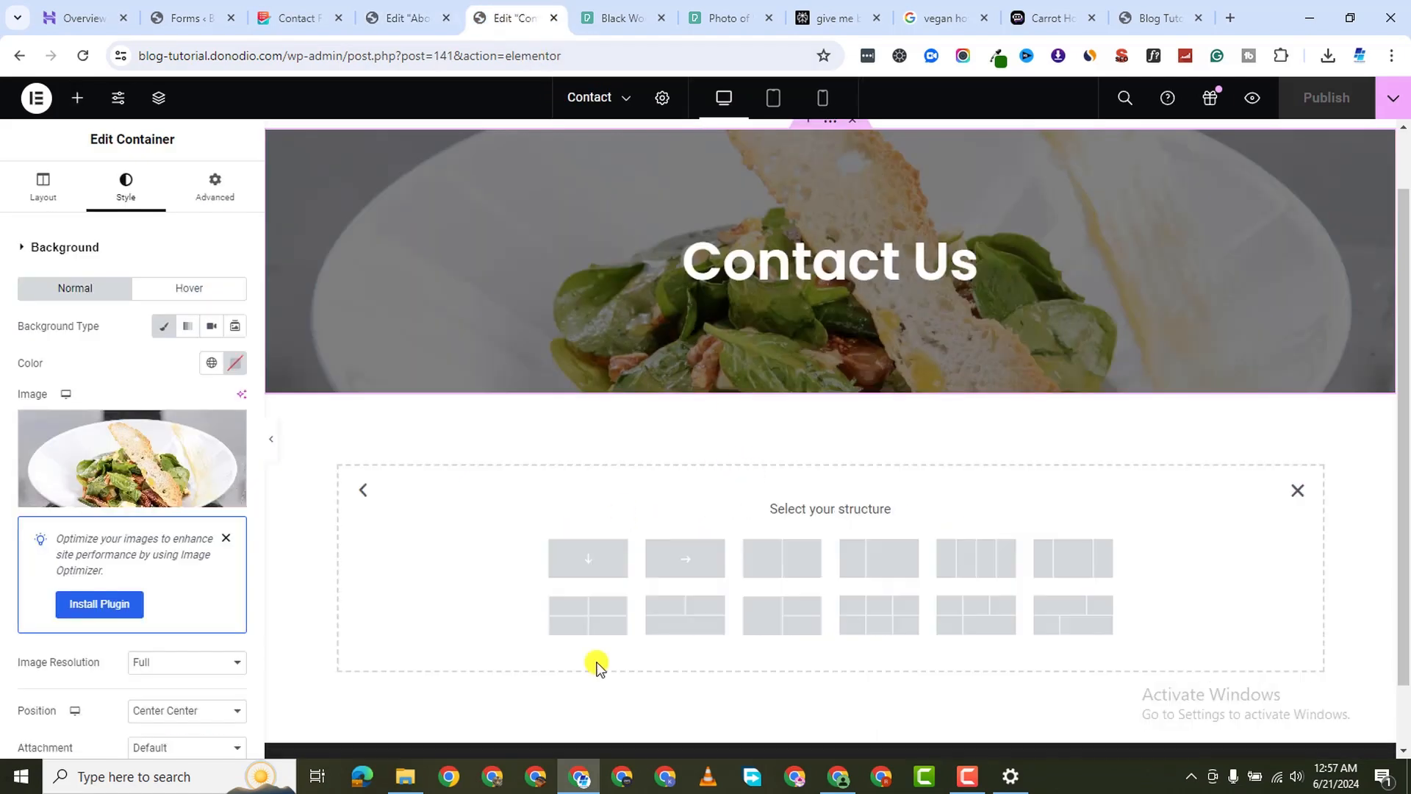
{"action": "left_click", "coordinate": [600, 570]}
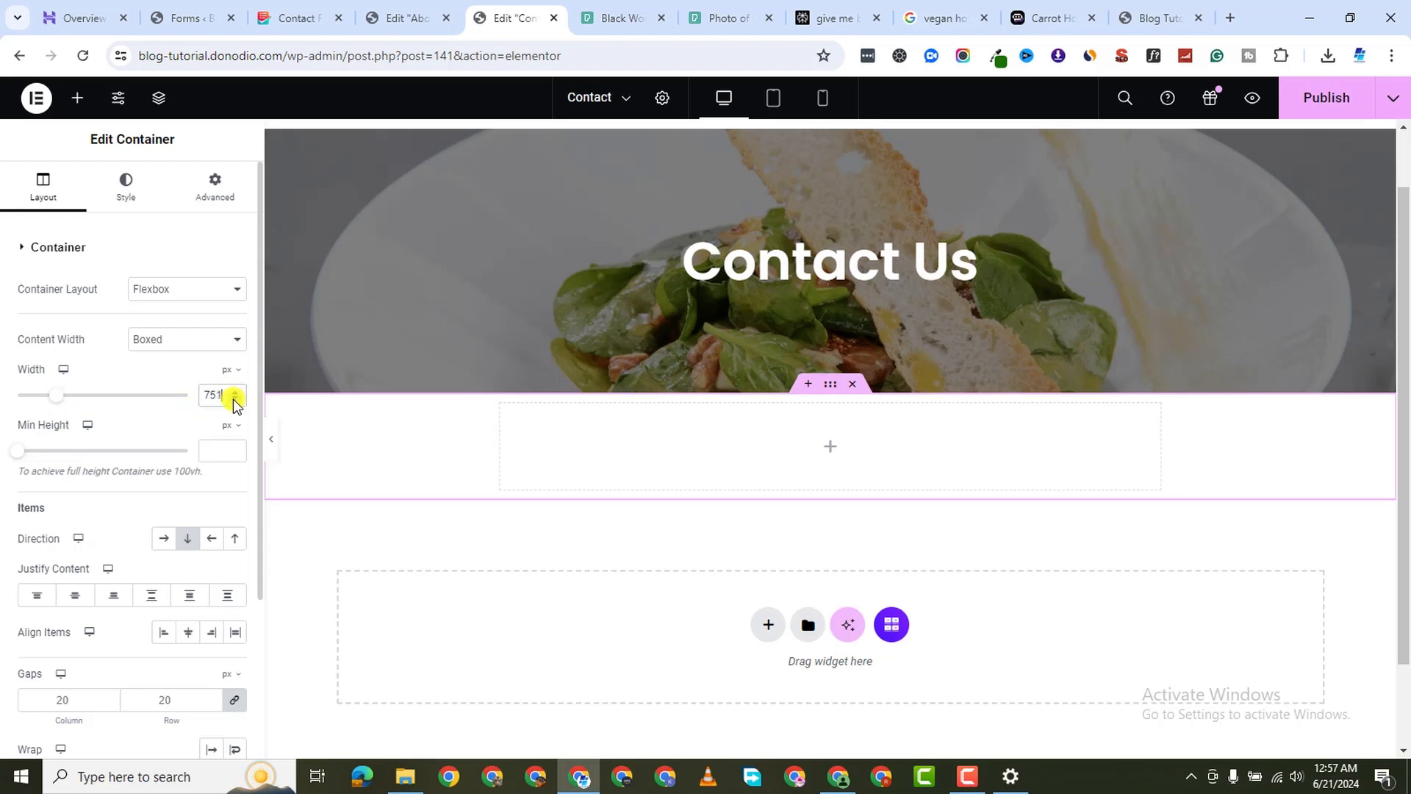
{"action": "left_click", "coordinate": [77, 98]}
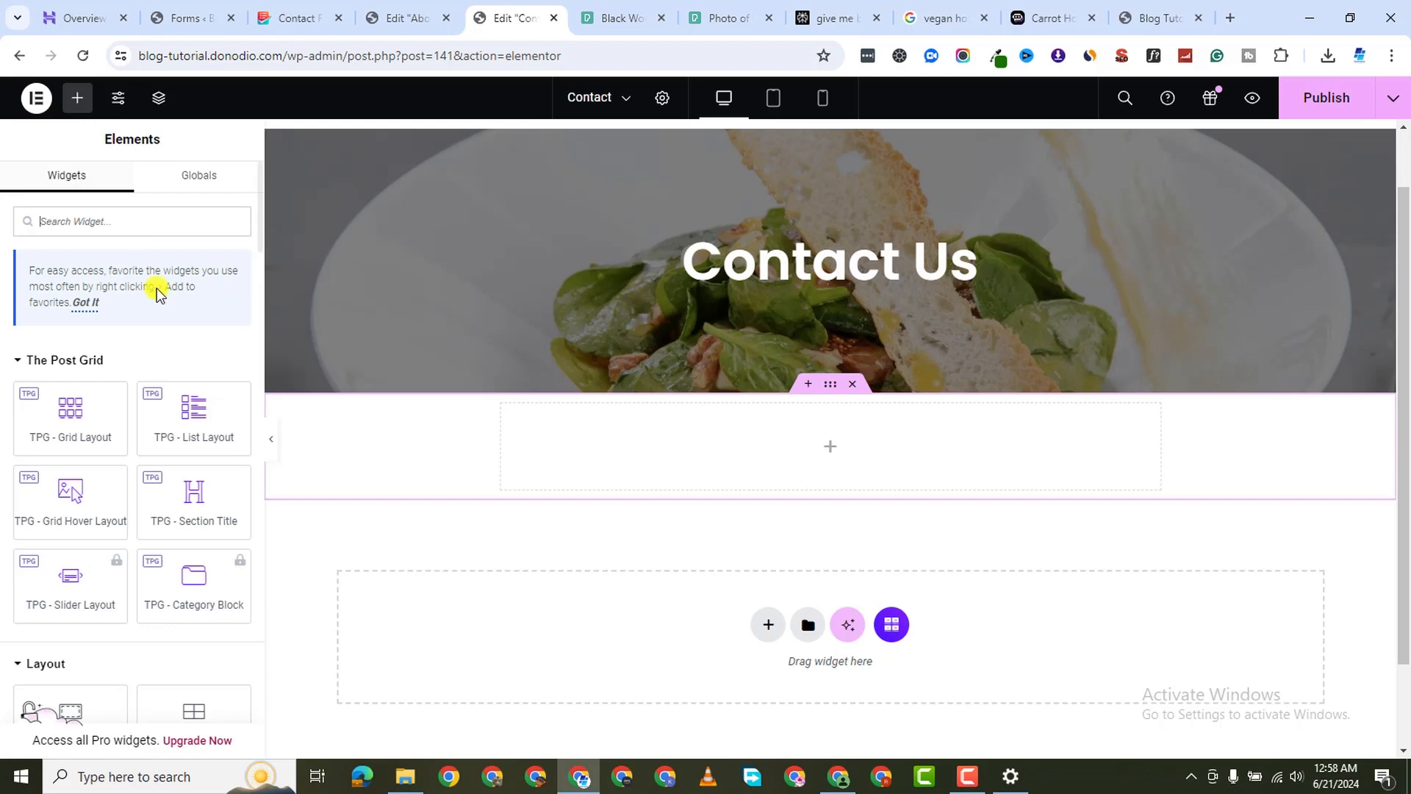
{"action": "left_click", "coordinate": [105, 225]}
{"action": "type", "text": "s"}
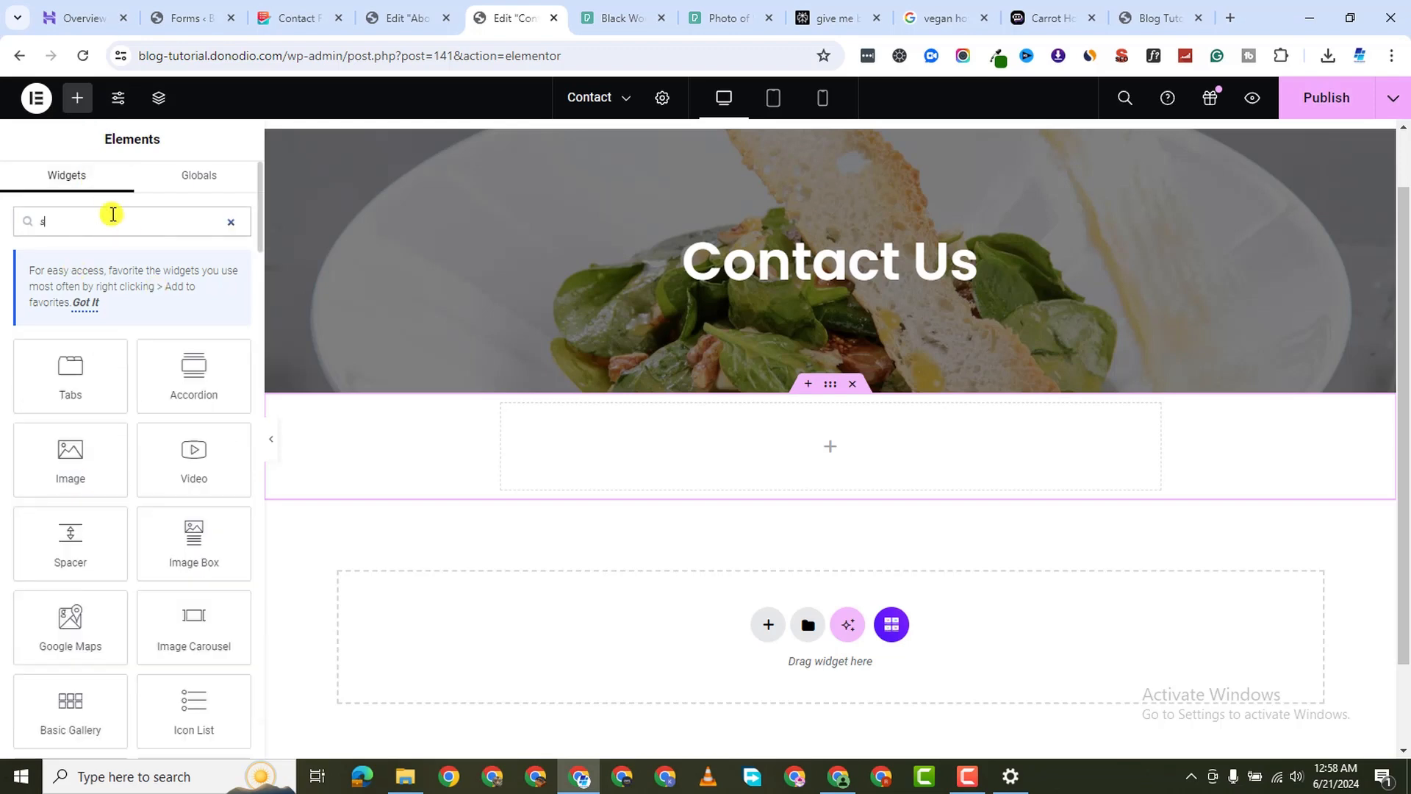
{"action": "type", "text": "hortcode"}
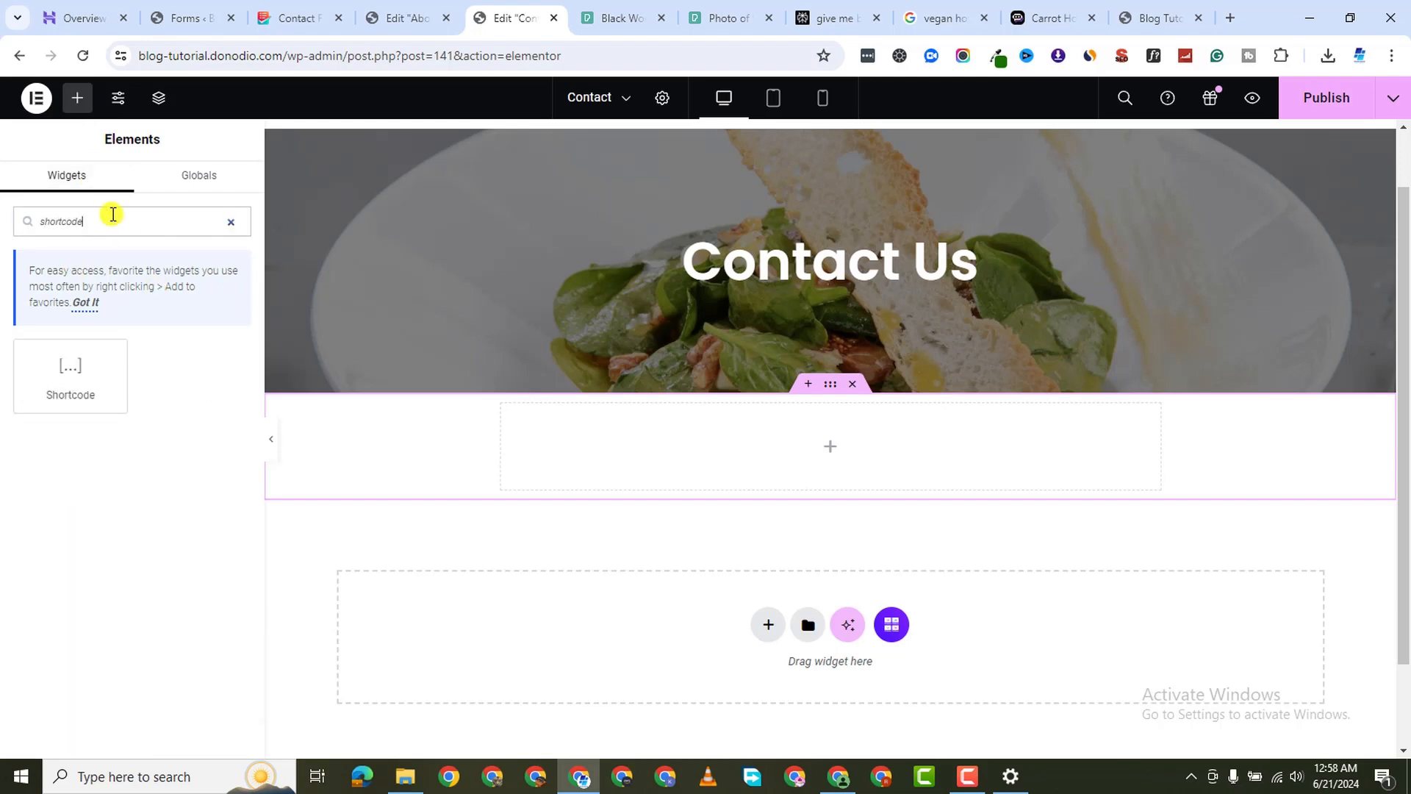
{"action": "left_click_drag", "start_coordinate": [86, 368], "coordinate": [647, 456]}
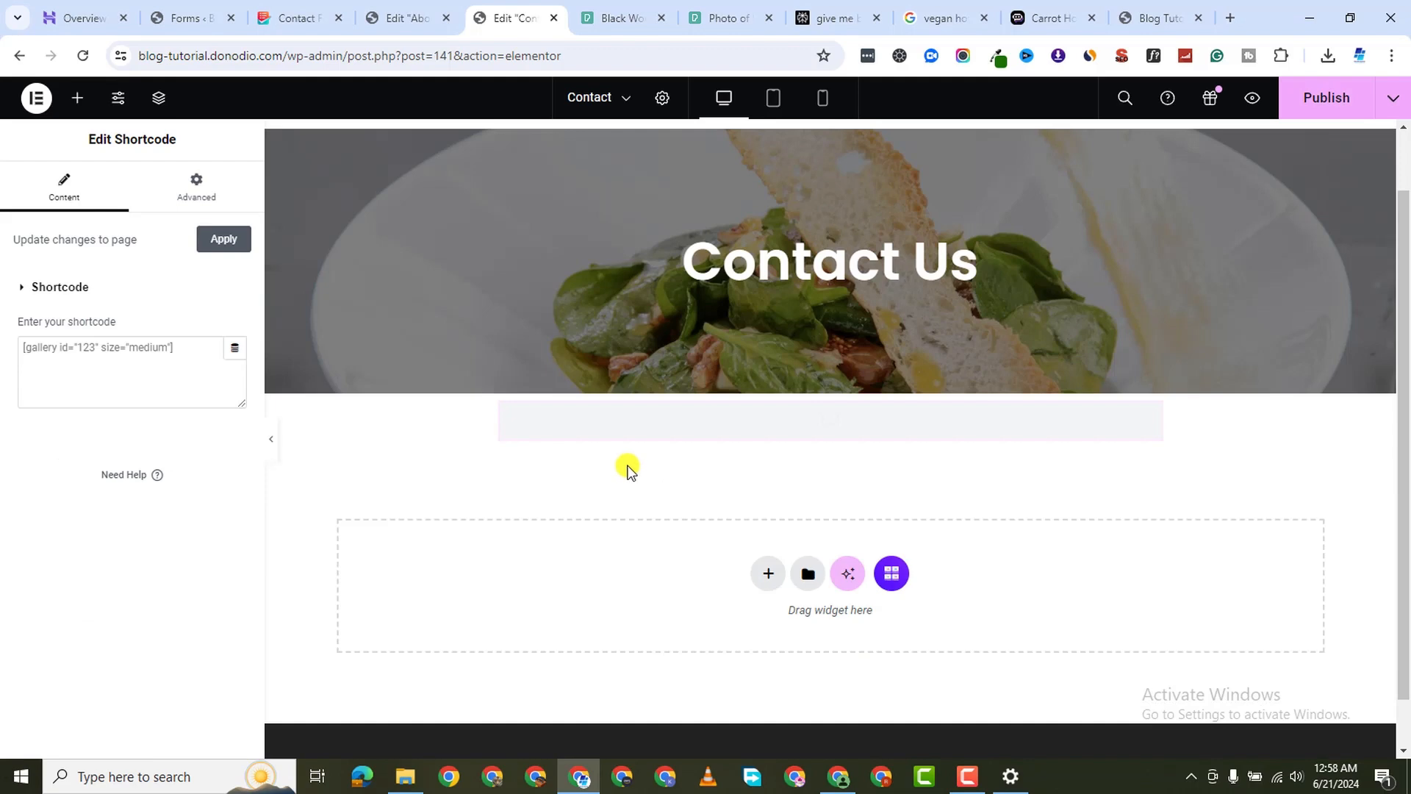
{"action": "right_click", "coordinate": [50, 348]}
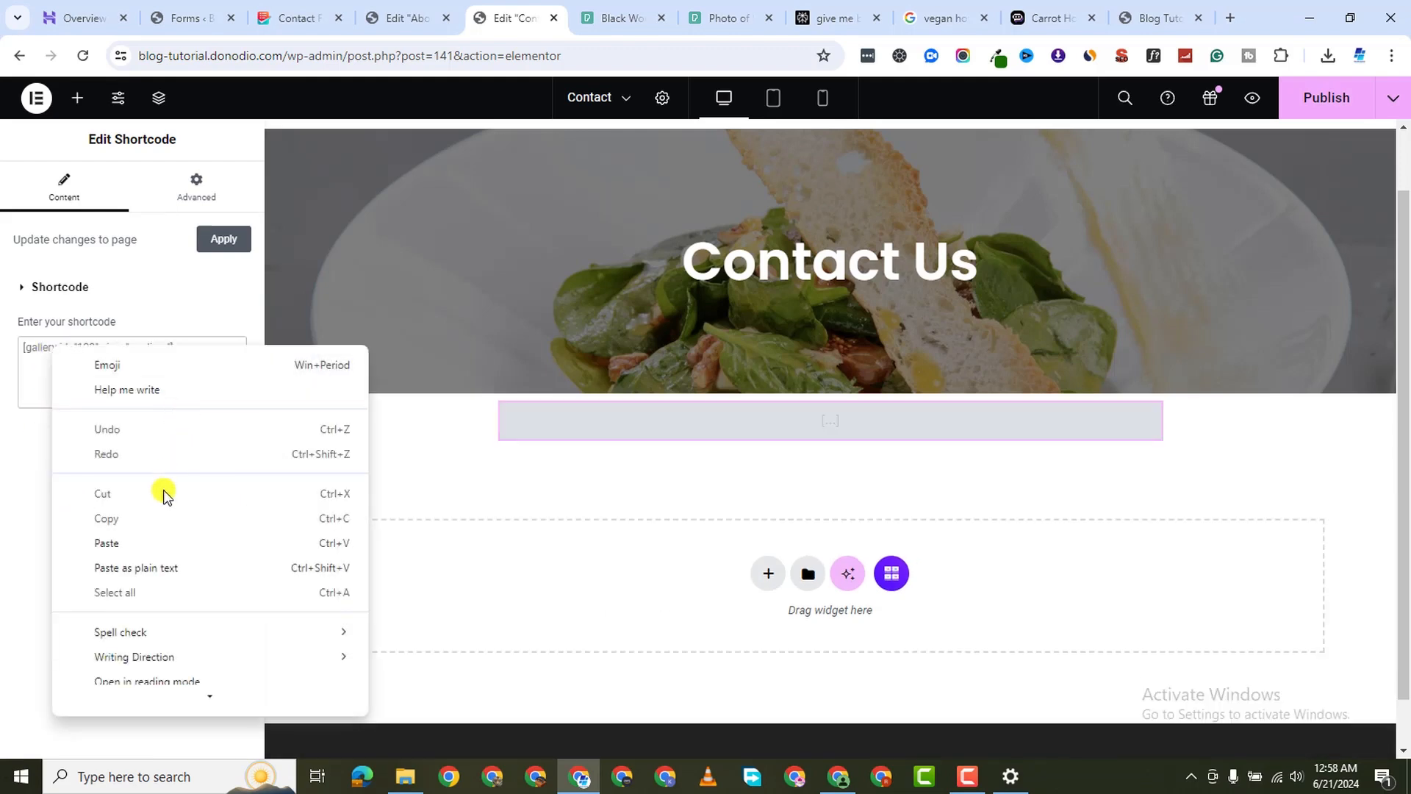
{"action": "left_click", "coordinate": [143, 542]}
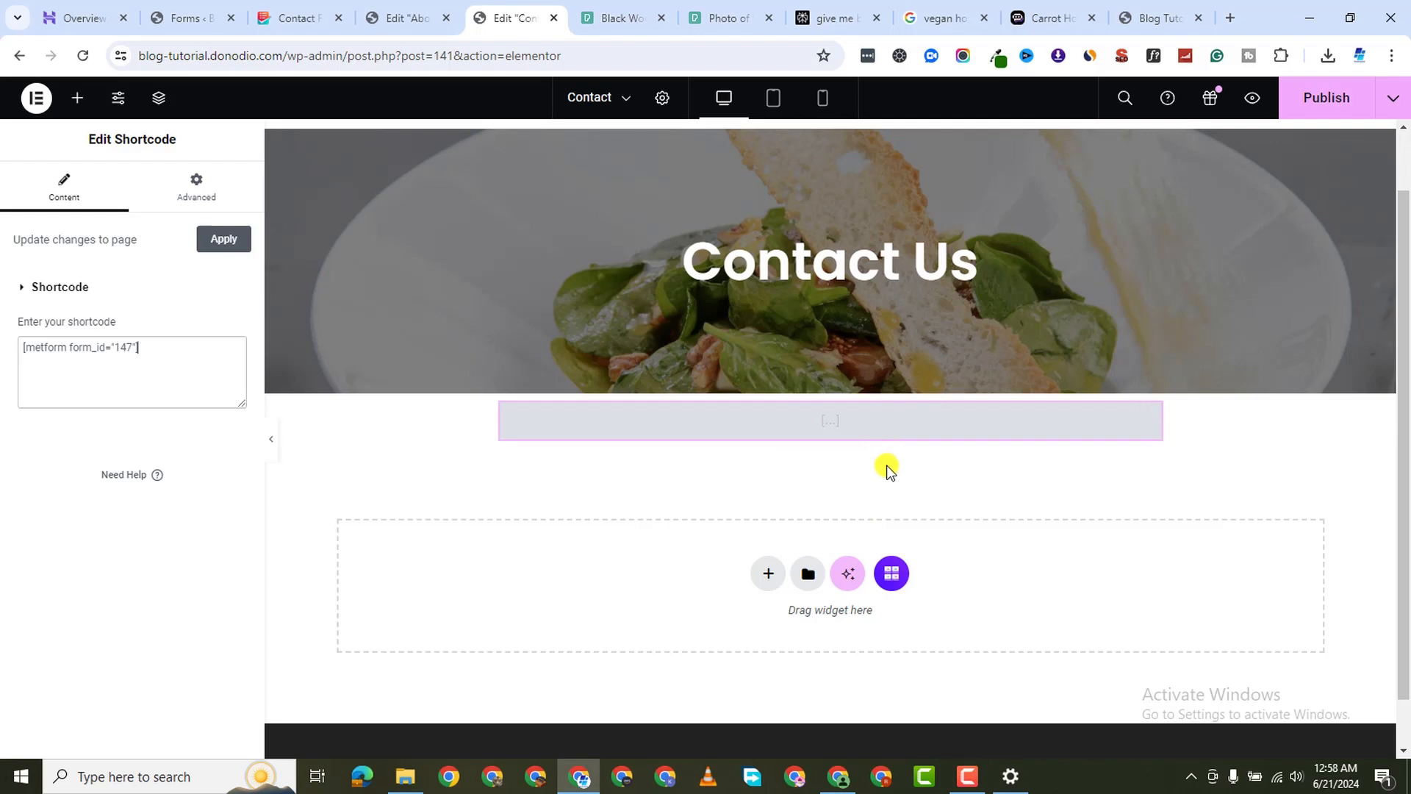
Publish the Contact page and check it in a preview tab
{"action": "left_click", "coordinate": [1327, 97]}
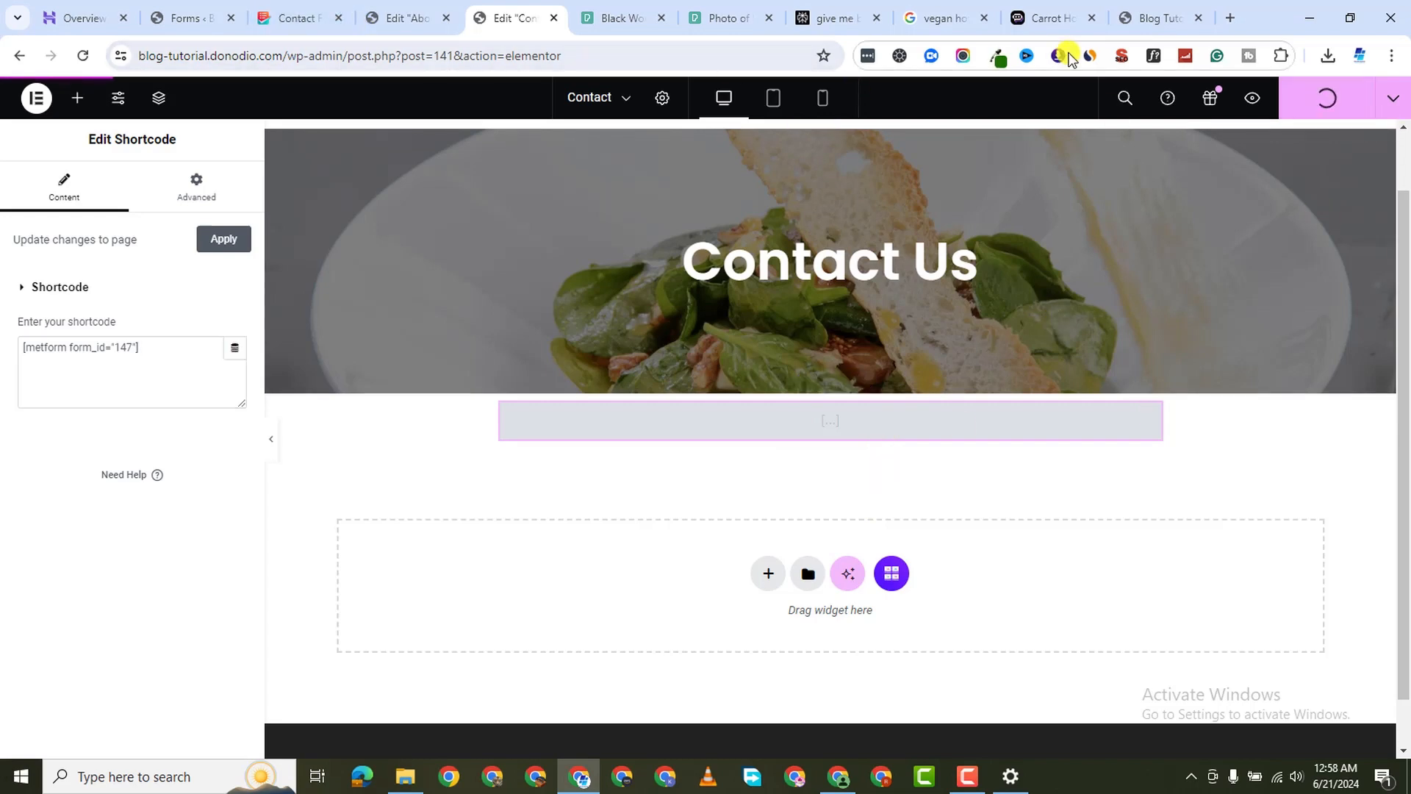
{"action": "left_click", "coordinate": [1252, 101]}
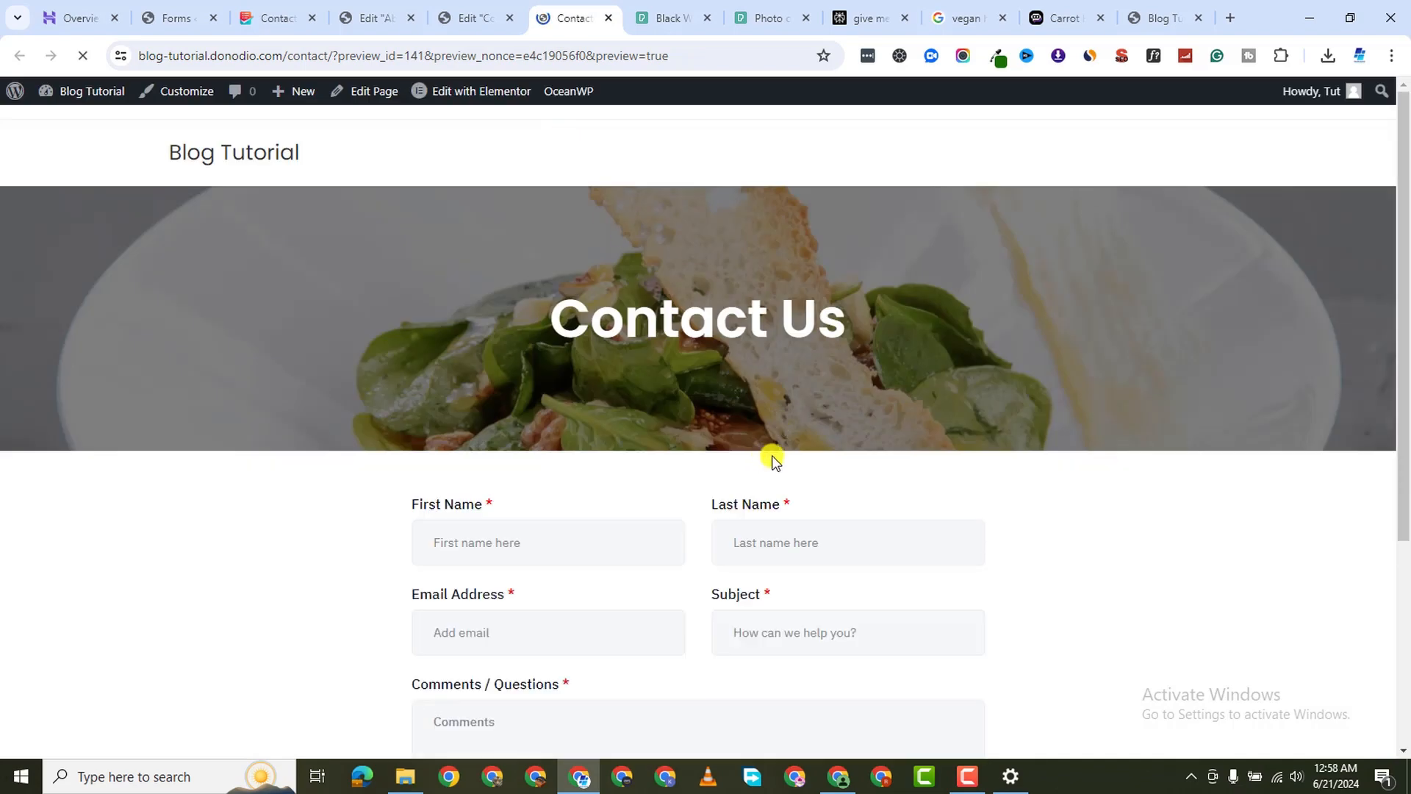
{"action": "scroll", "coordinate": [769, 456], "scroll_direction": "down", "scroll_amount": 4}
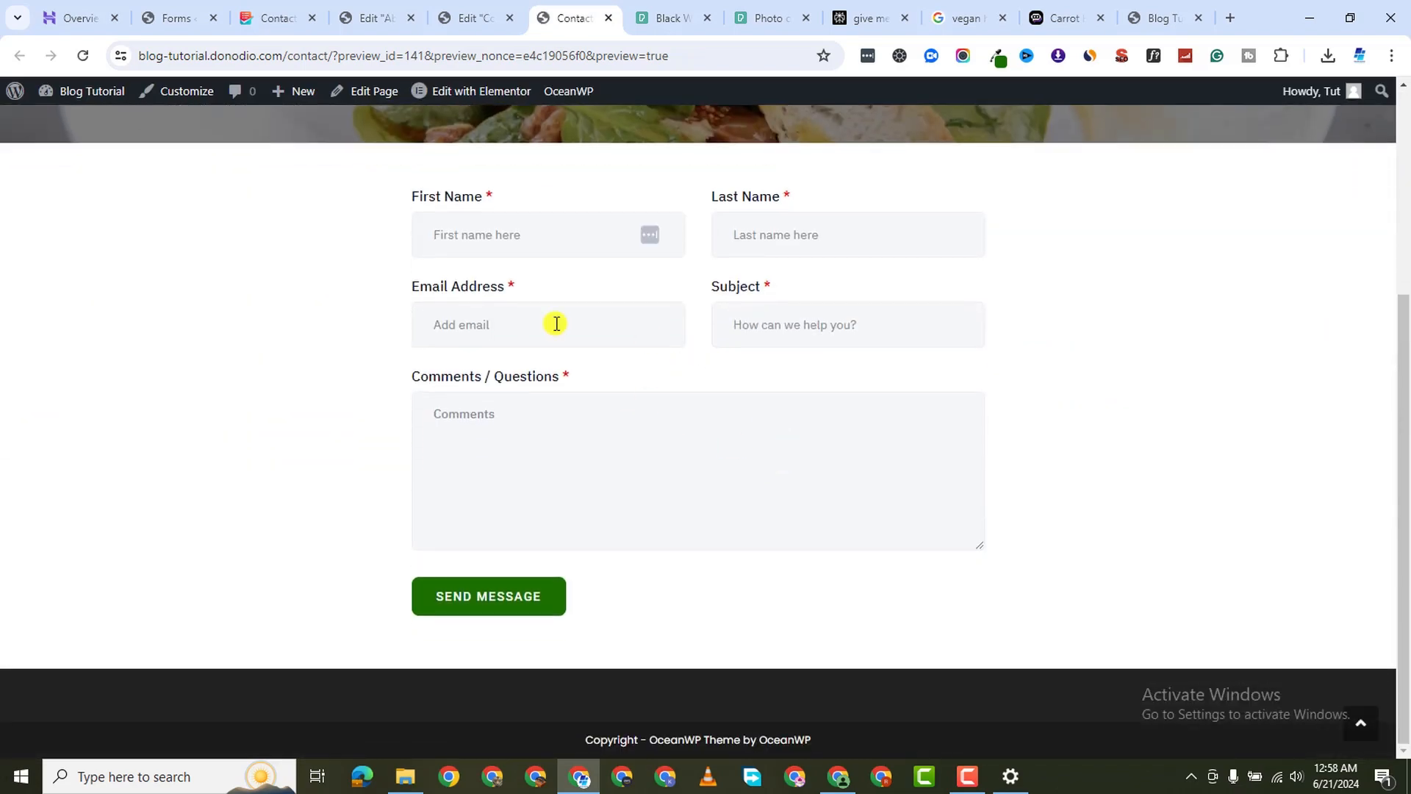
{"action": "left_click", "coordinate": [471, 18]}
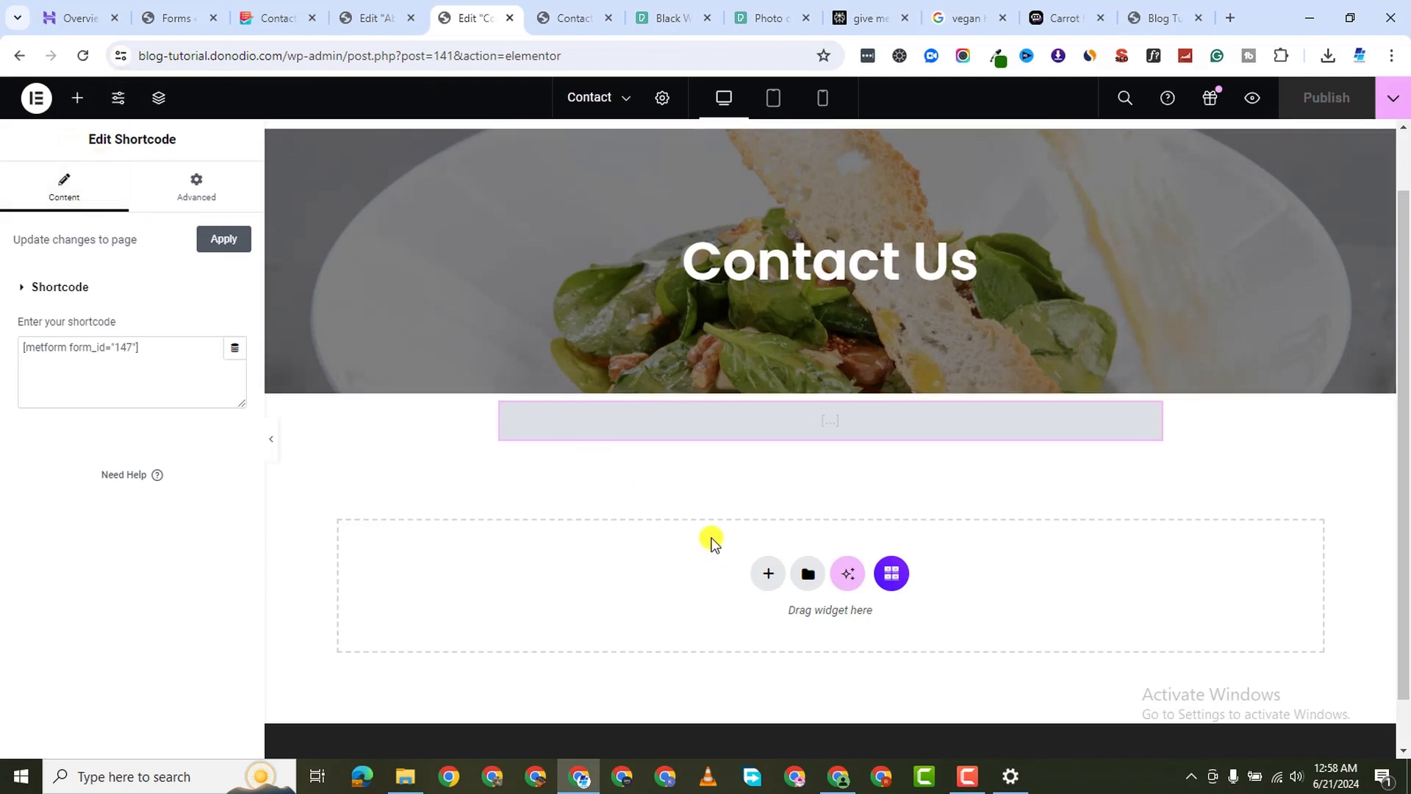
Add a full-width single-column container below the form with zero margin and padding
{"action": "left_click", "coordinate": [767, 574]}
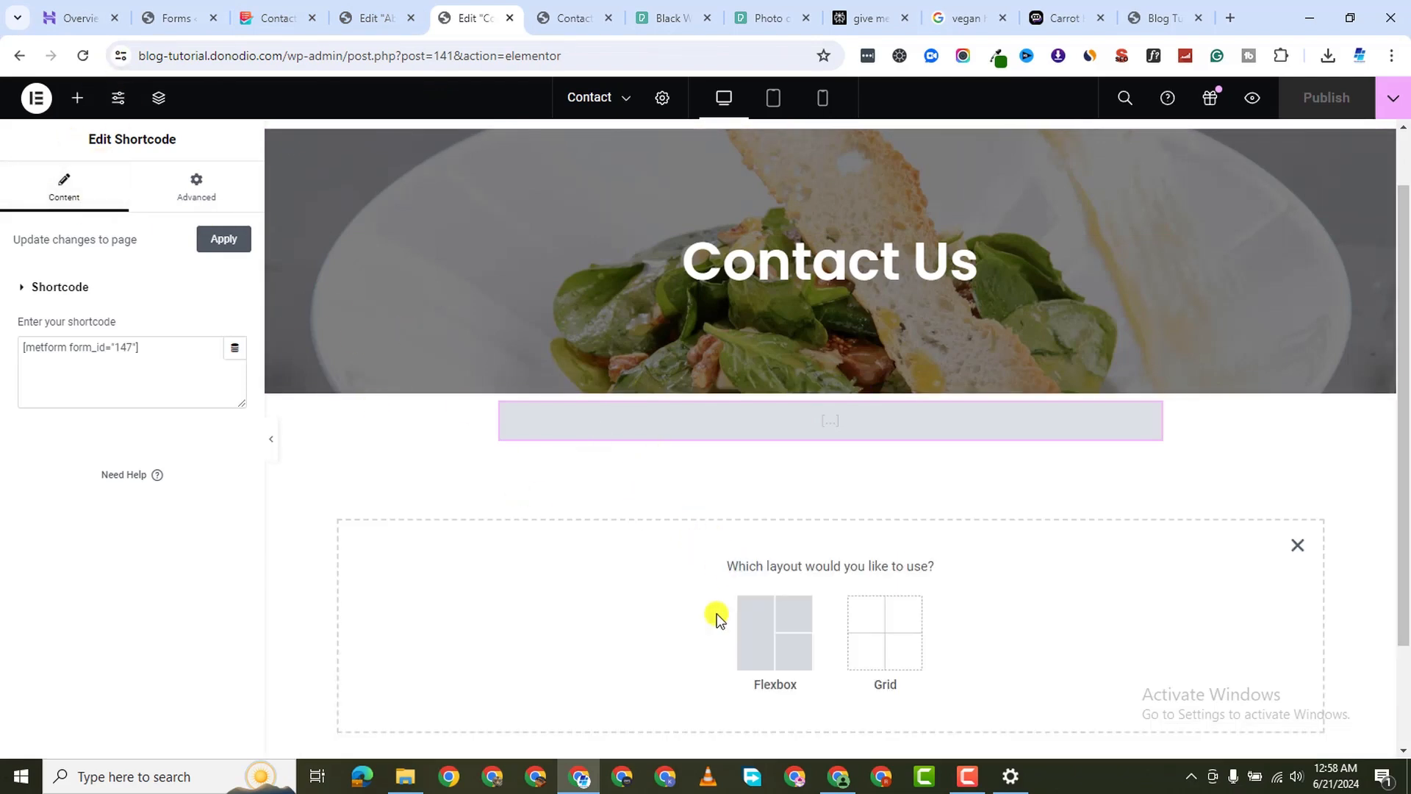
{"action": "left_click", "coordinate": [763, 661]}
{"action": "left_click", "coordinate": [572, 635]}
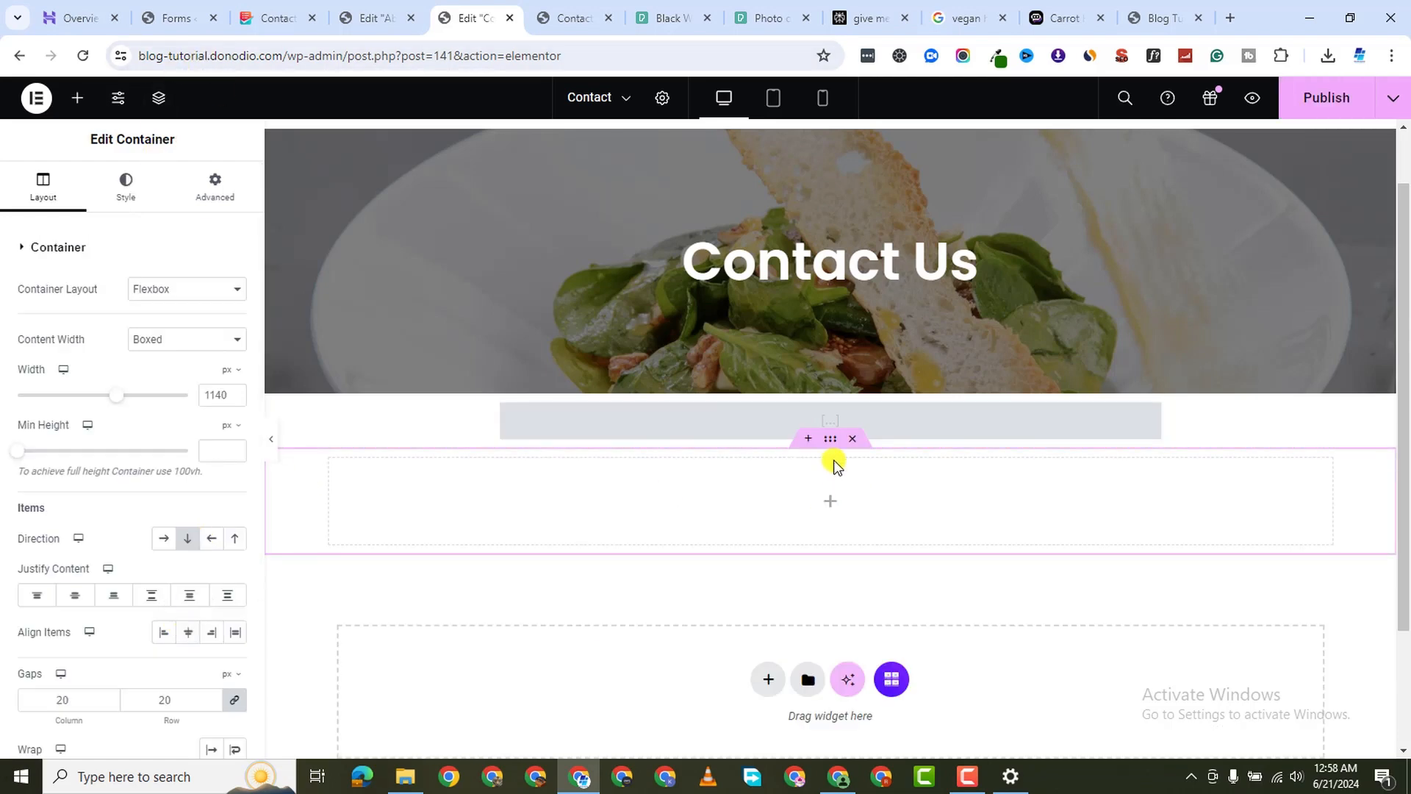
{"action": "left_click", "coordinate": [164, 340]}
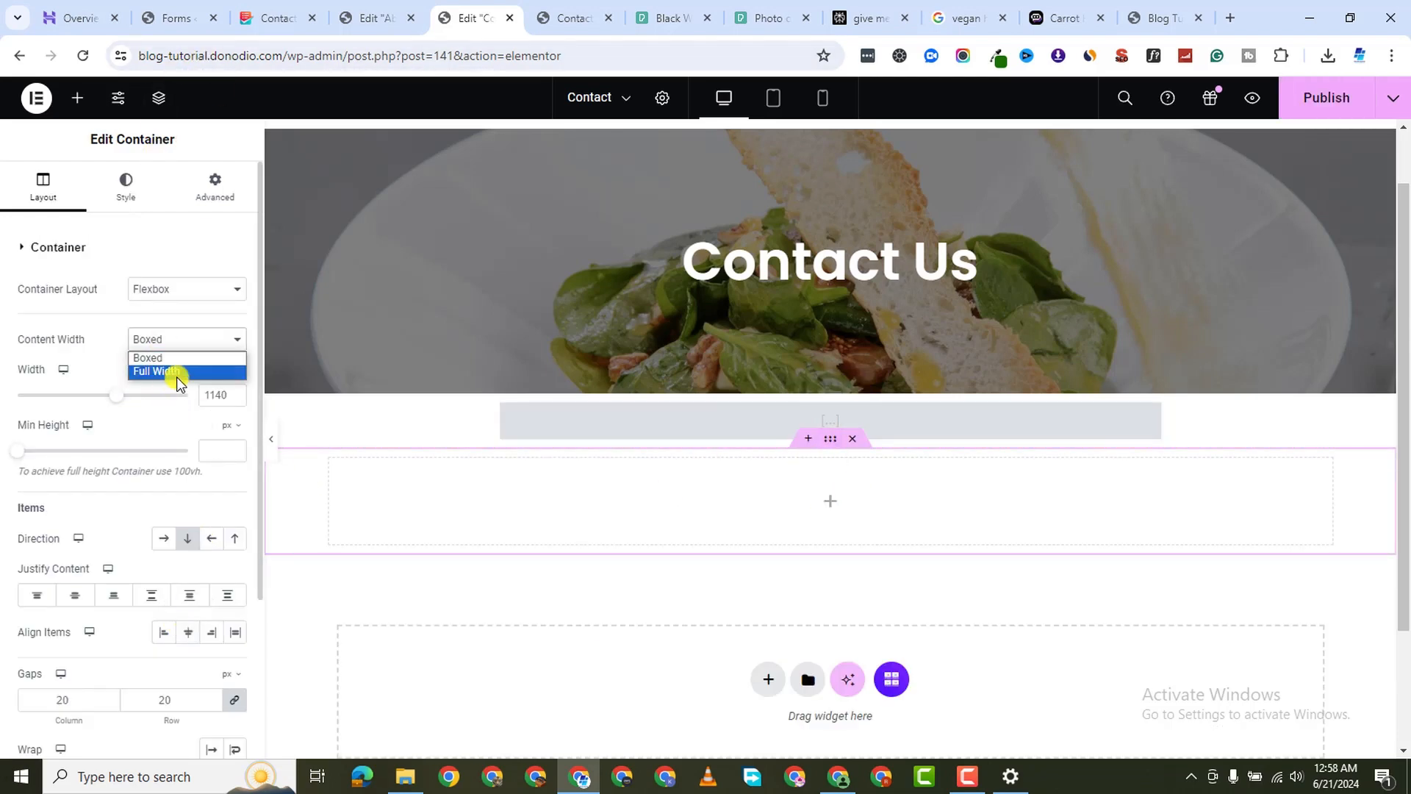
{"action": "left_click", "coordinate": [175, 373]}
{"action": "left_click", "coordinate": [210, 188]}
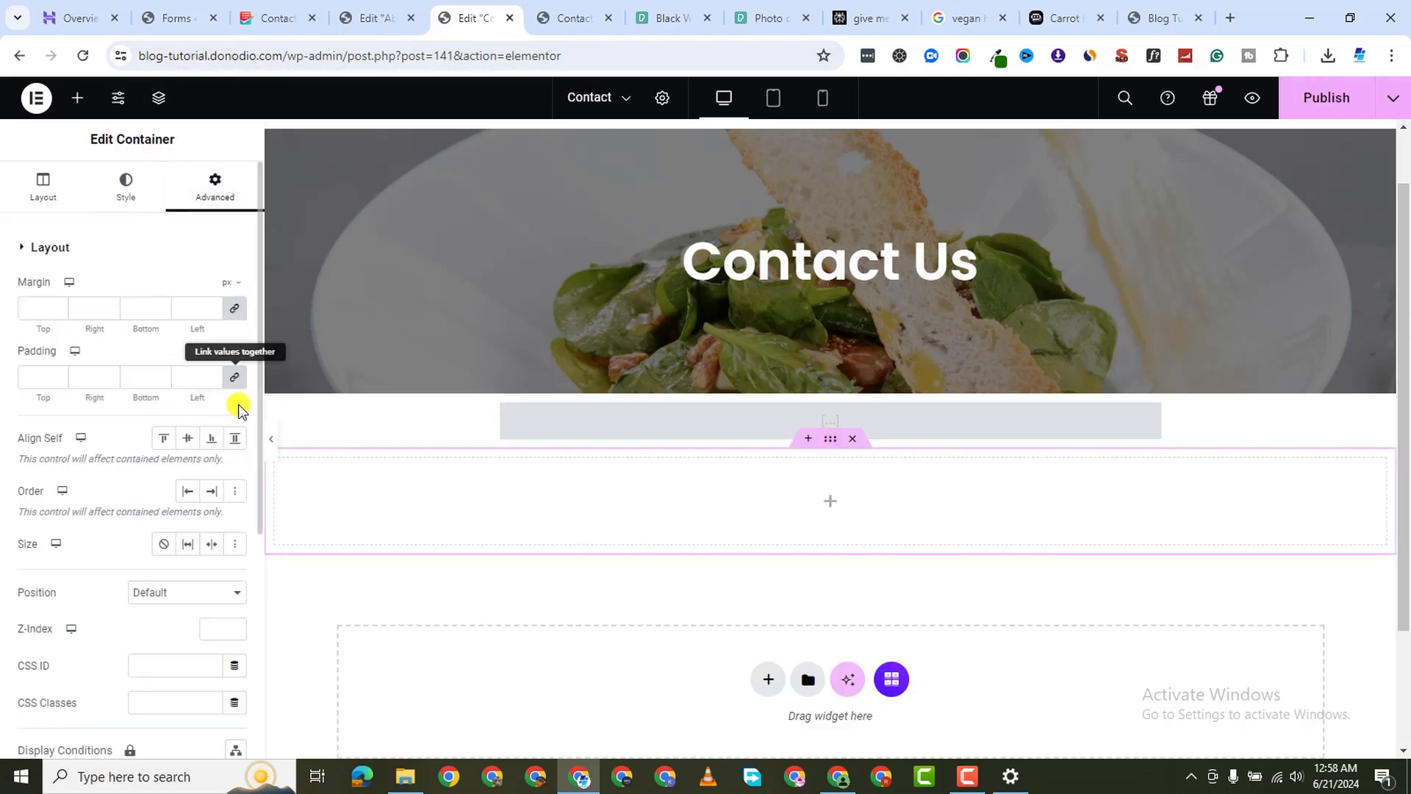
{"action": "left_click", "coordinate": [243, 309]}
{"action": "left_click", "coordinate": [230, 381]}
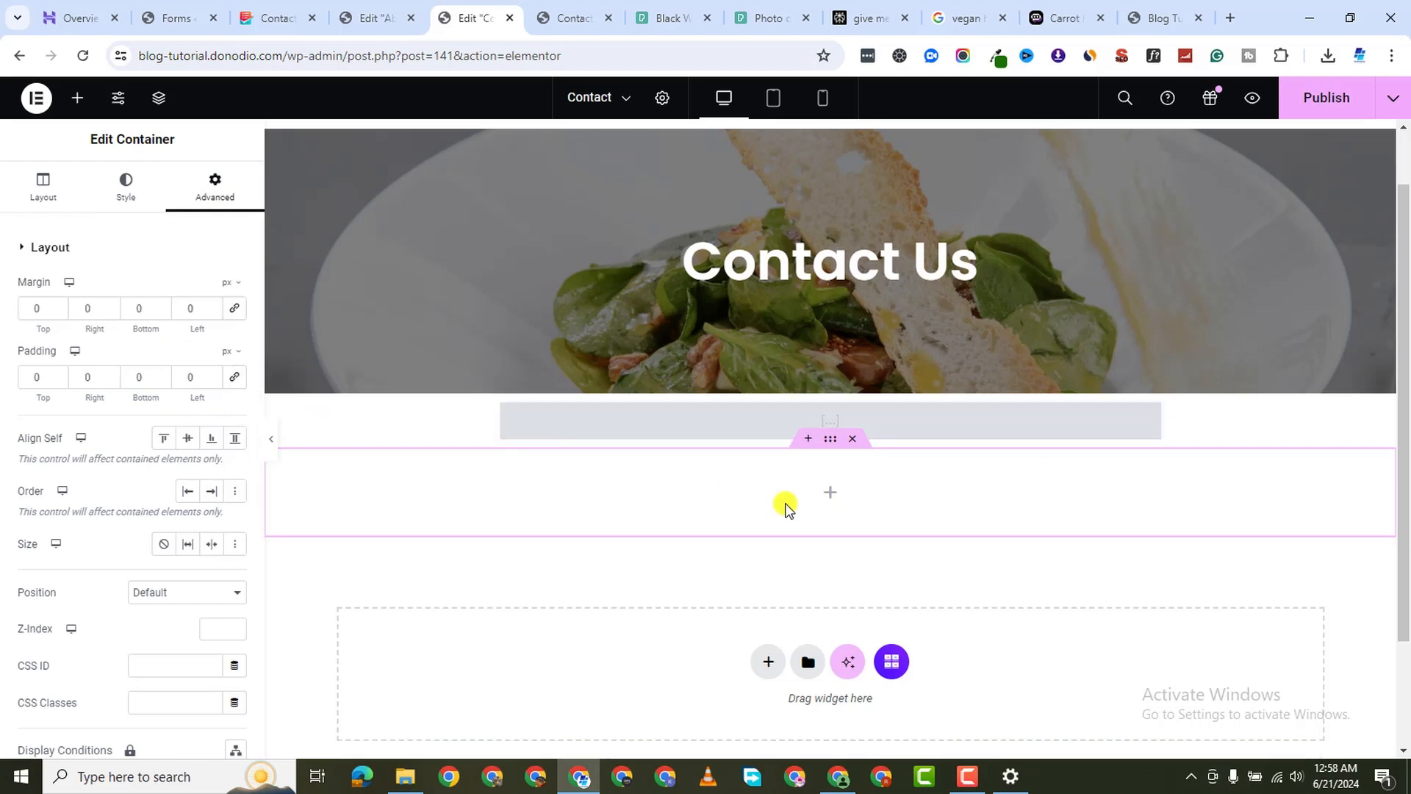
Place a Google Maps widget of London Eye in it, raise its height to 416 px, and publish
{"action": "left_click", "coordinate": [77, 97]}
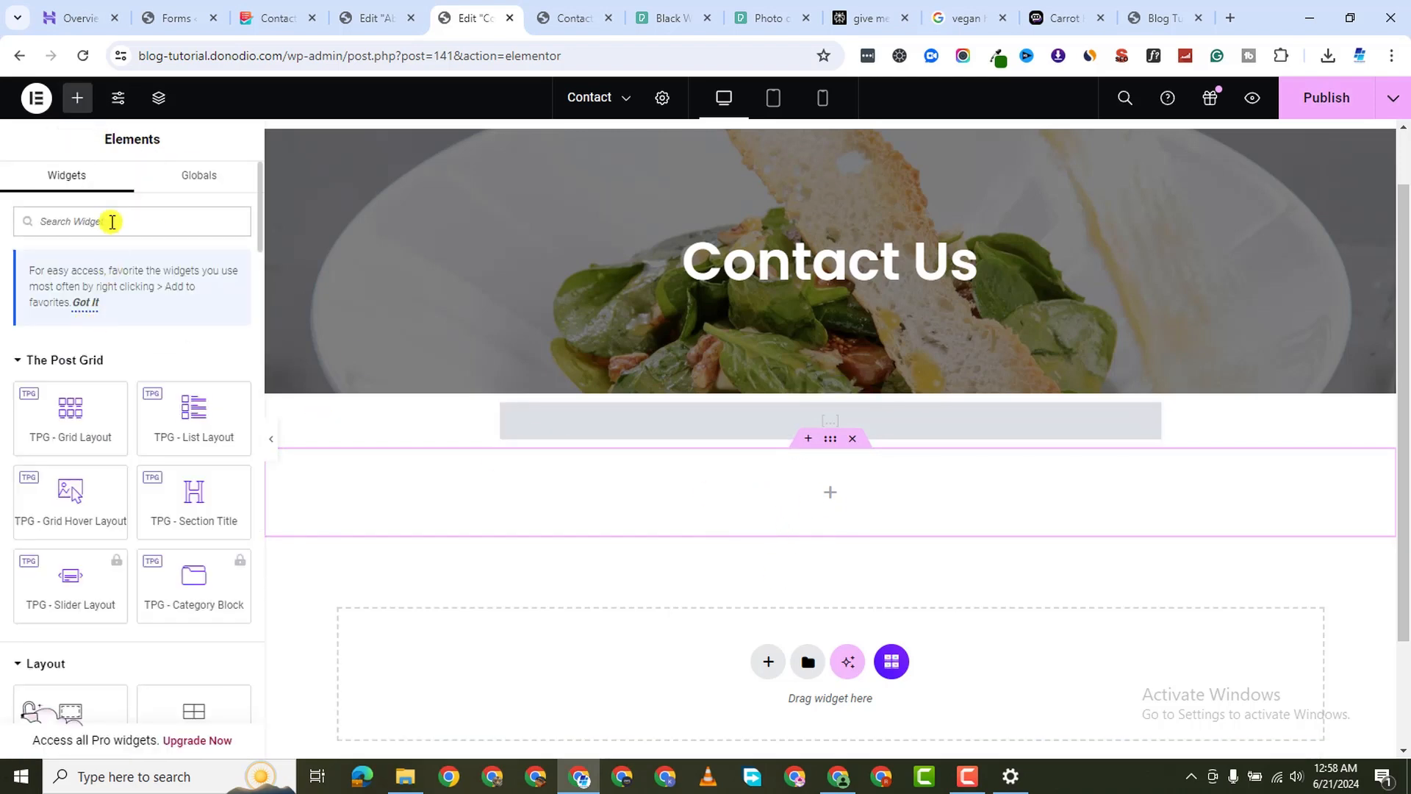
{"action": "type", "text": "map"}
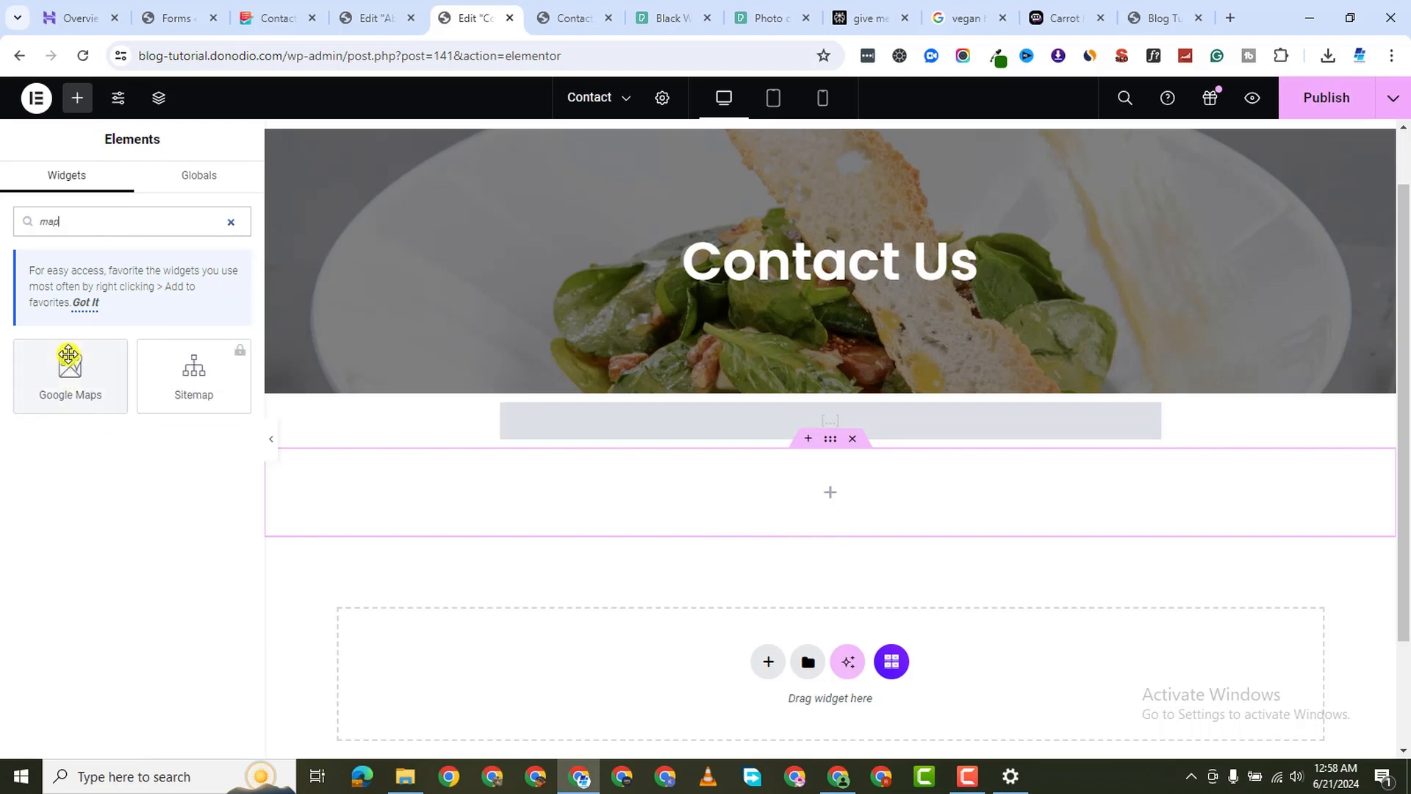
{"action": "left_click_drag", "start_coordinate": [791, 482], "coordinate": [713, 506]}
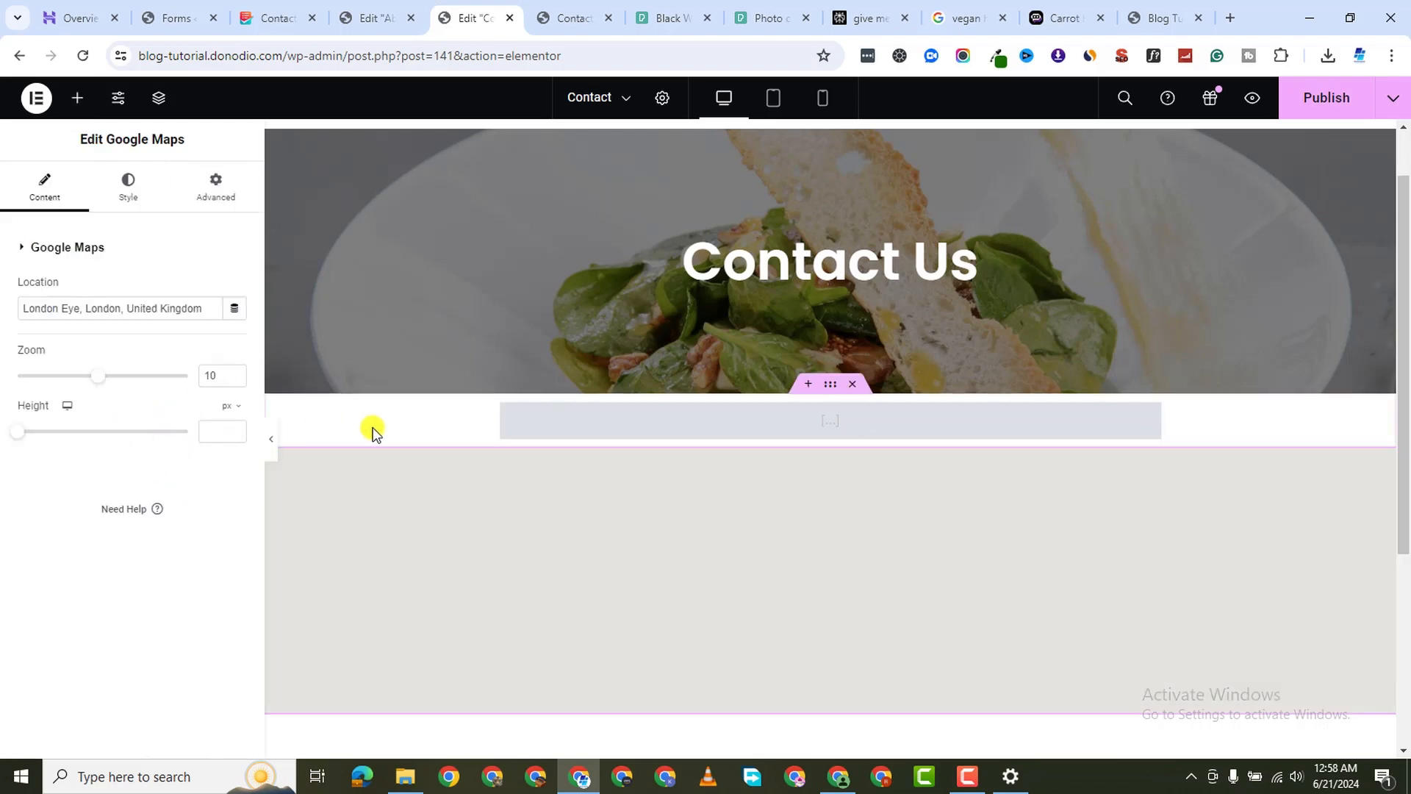
{"action": "scroll", "coordinate": [718, 593], "scroll_direction": "down", "scroll_amount": 3}
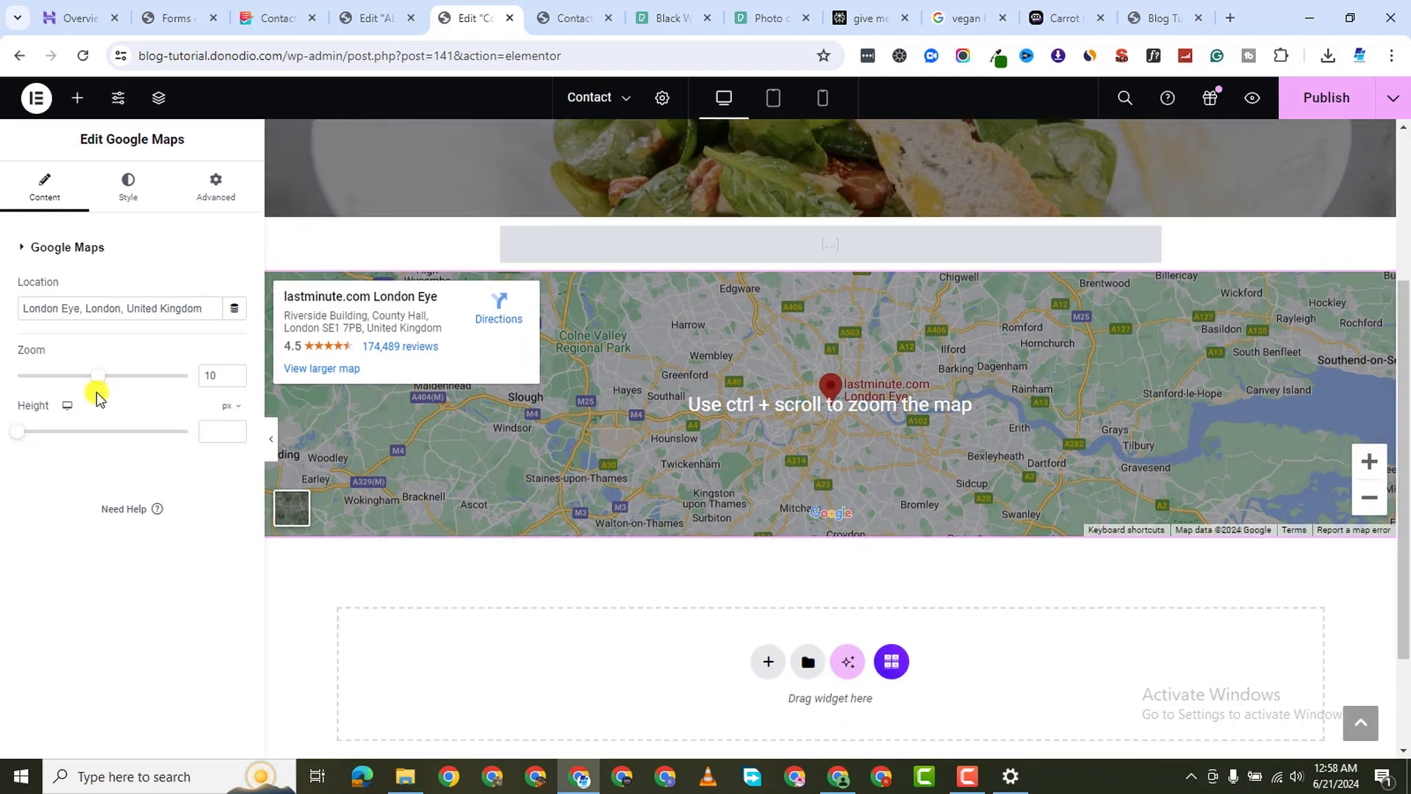
{"action": "left_click_drag", "start_coordinate": [20, 442], "coordinate": [67, 457]}
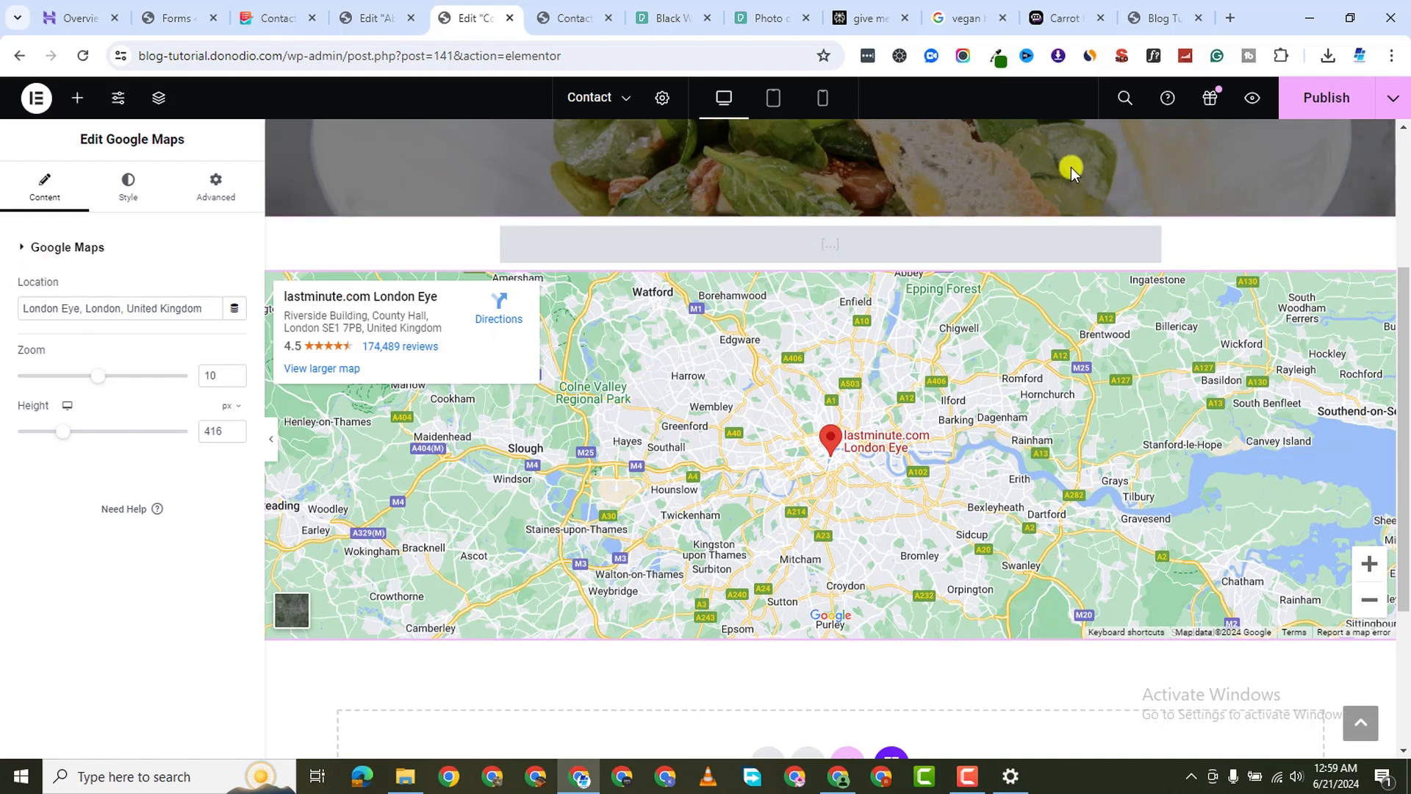
{"action": "left_click", "coordinate": [1300, 106]}
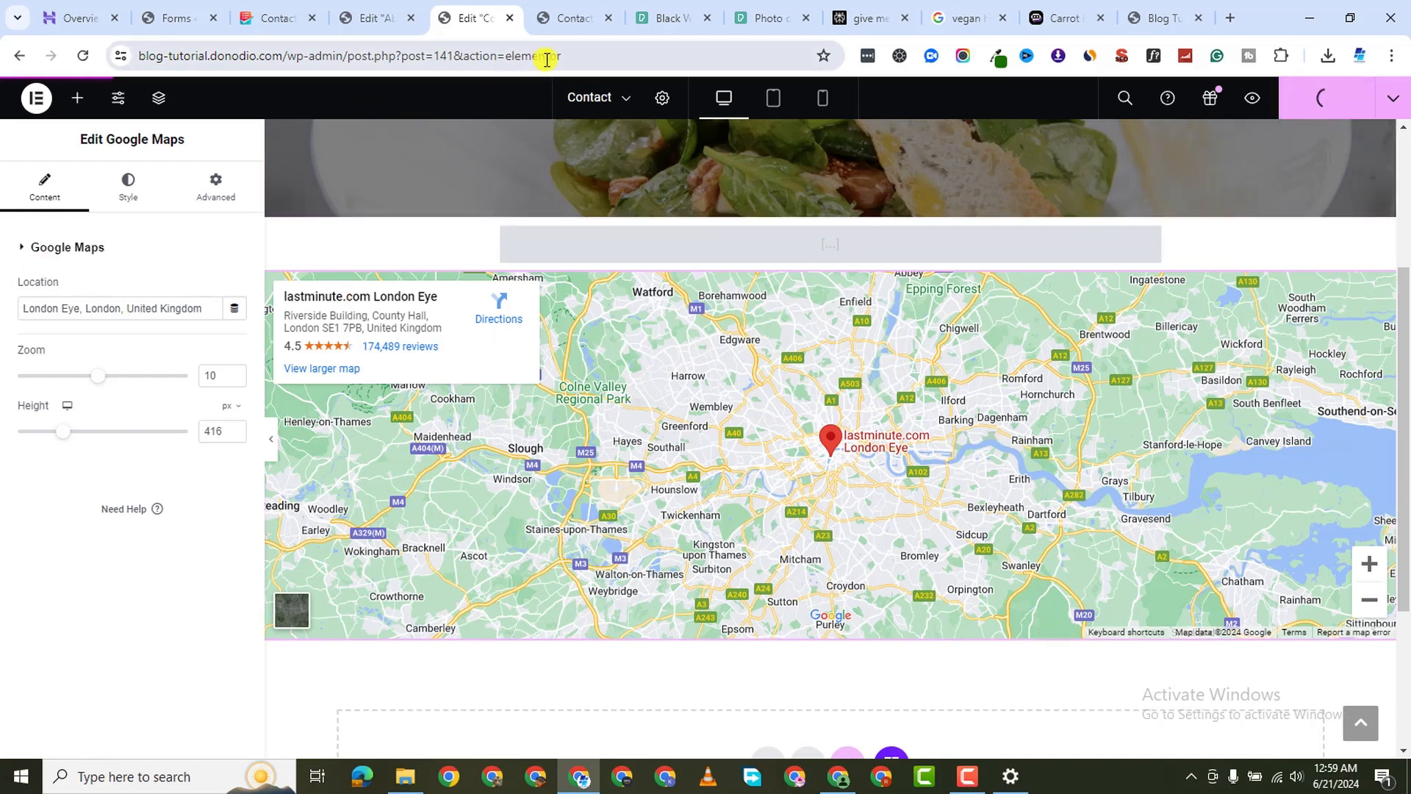
Reload the live Contact page and scroll through it to check the form and map
{"action": "left_click", "coordinate": [573, 22]}
{"action": "key", "text": "F5"}
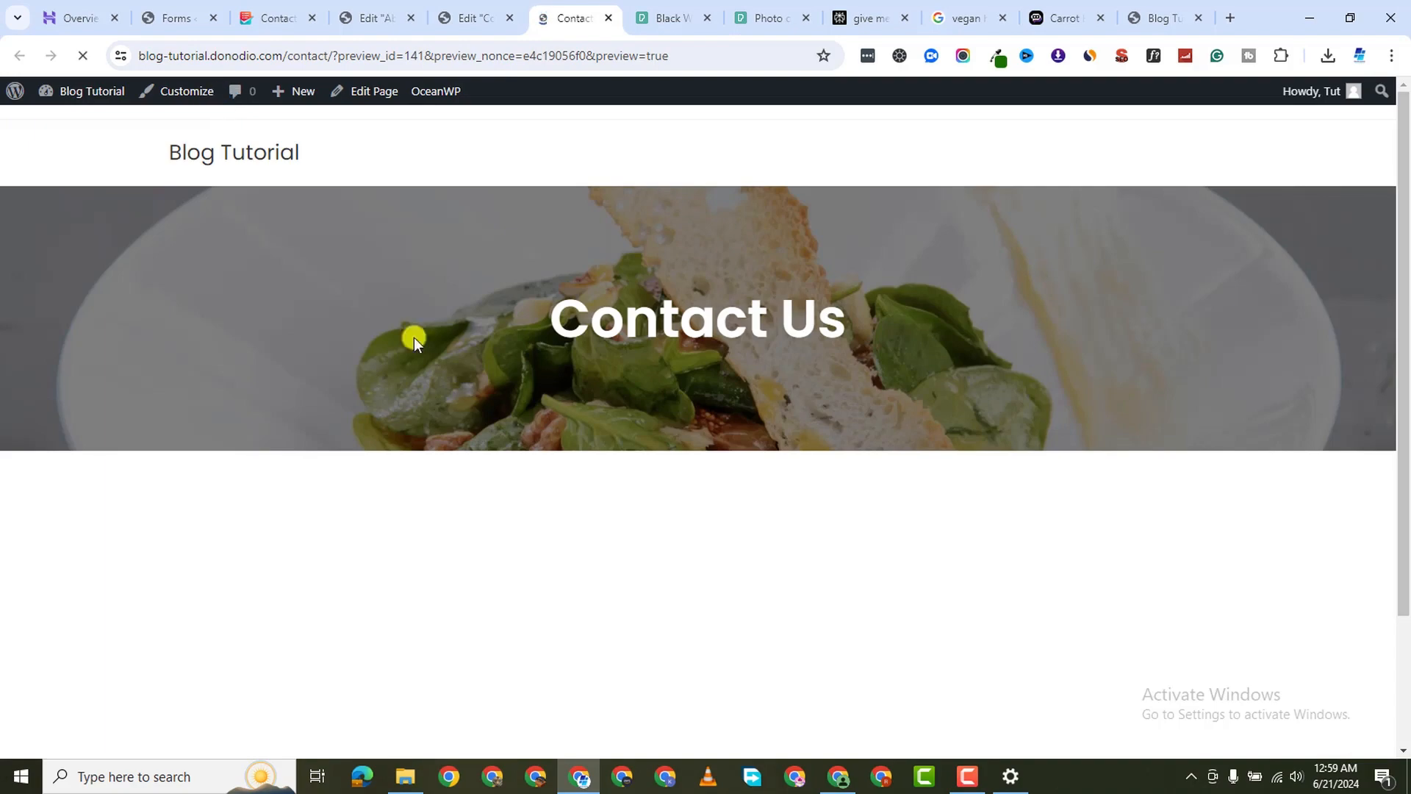
{"action": "scroll", "coordinate": [580, 448], "scroll_direction": "down", "scroll_amount": 9}
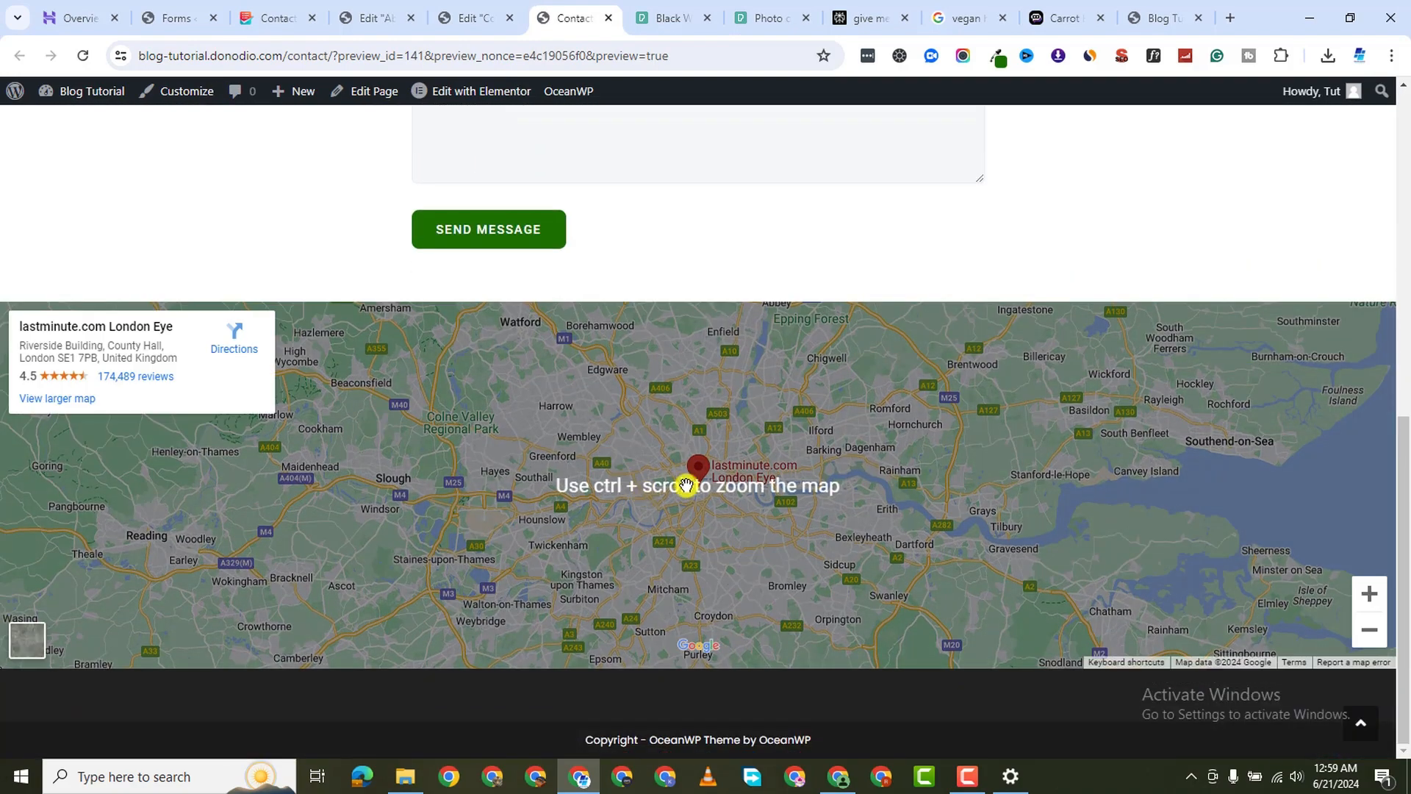
{"action": "scroll", "coordinate": [616, 508], "scroll_direction": "up", "scroll_amount": 9}
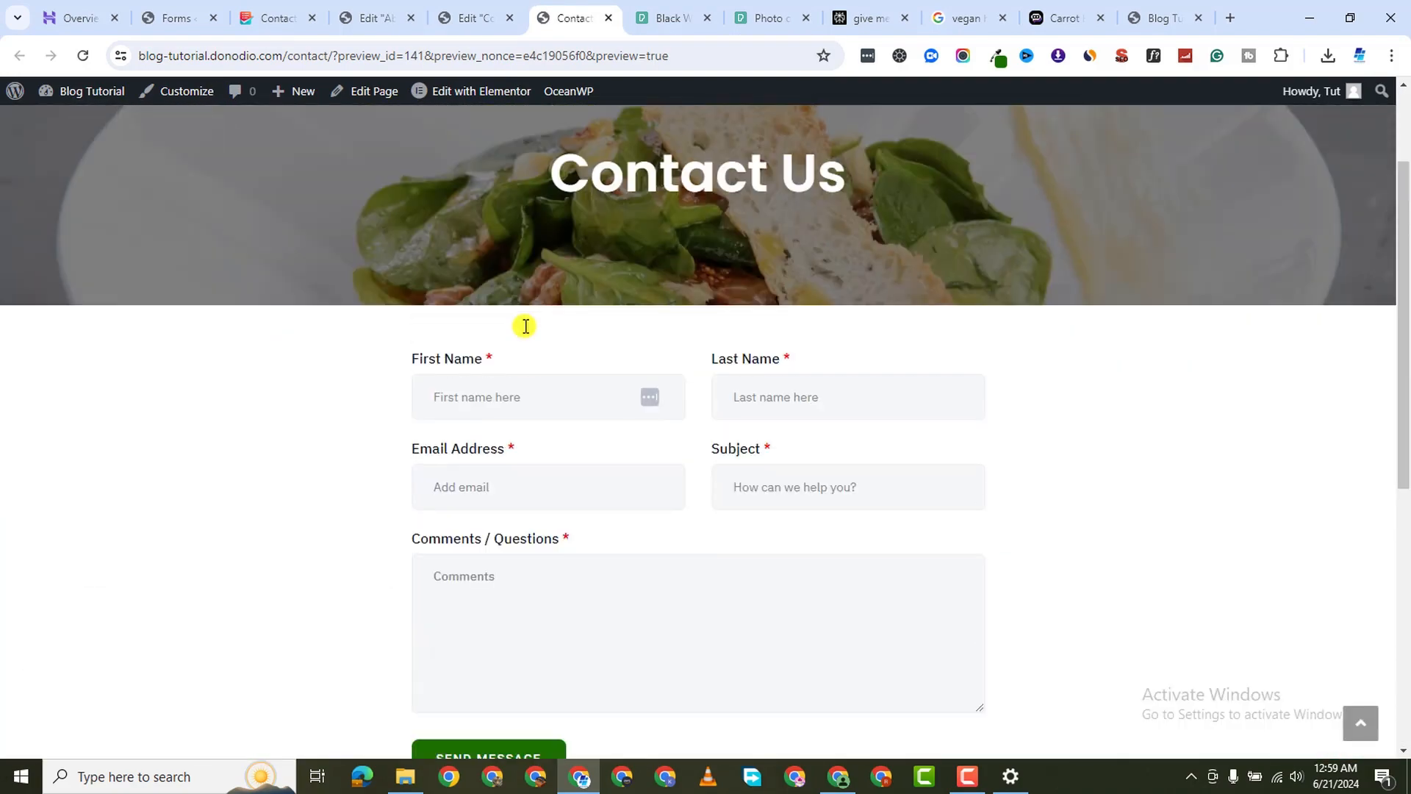
{"action": "scroll", "coordinate": [526, 324], "scroll_direction": "down", "scroll_amount": 8}
{"action": "scroll", "coordinate": [552, 594], "scroll_direction": "down", "scroll_amount": 2}
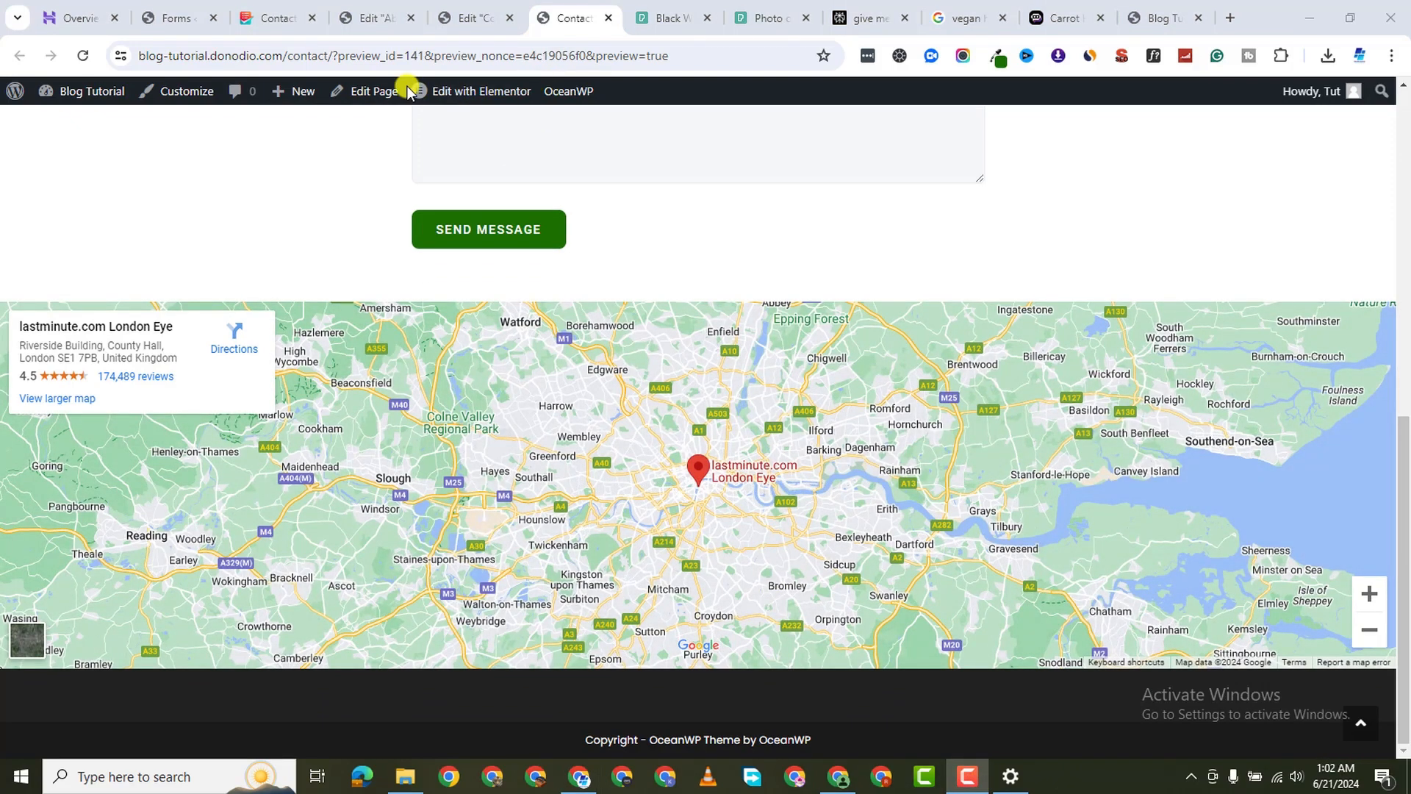
{"action": "scroll", "coordinate": [791, 279], "scroll_direction": "up", "scroll_amount": 9}
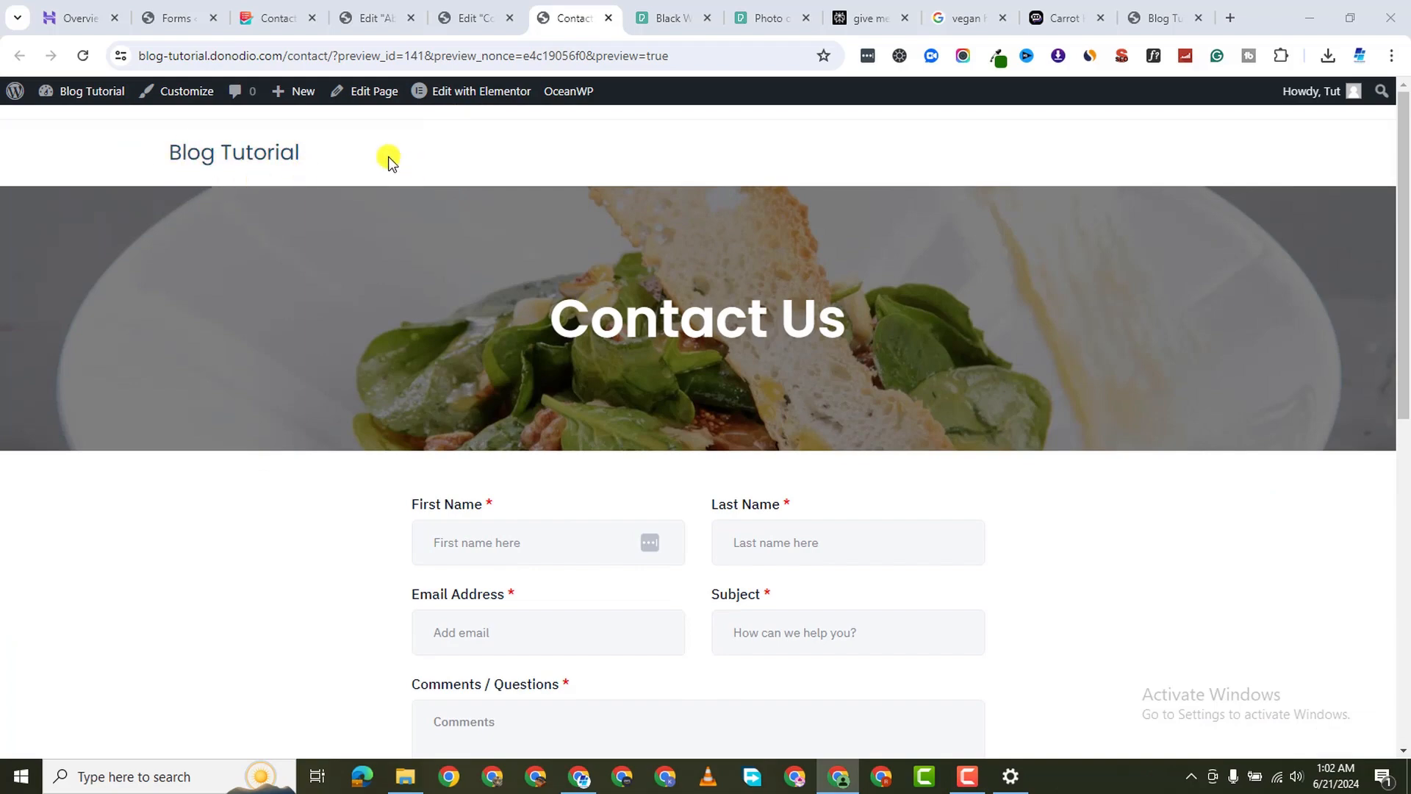
{"action": "scroll", "coordinate": [753, 363], "scroll_direction": "down", "scroll_amount": 9}
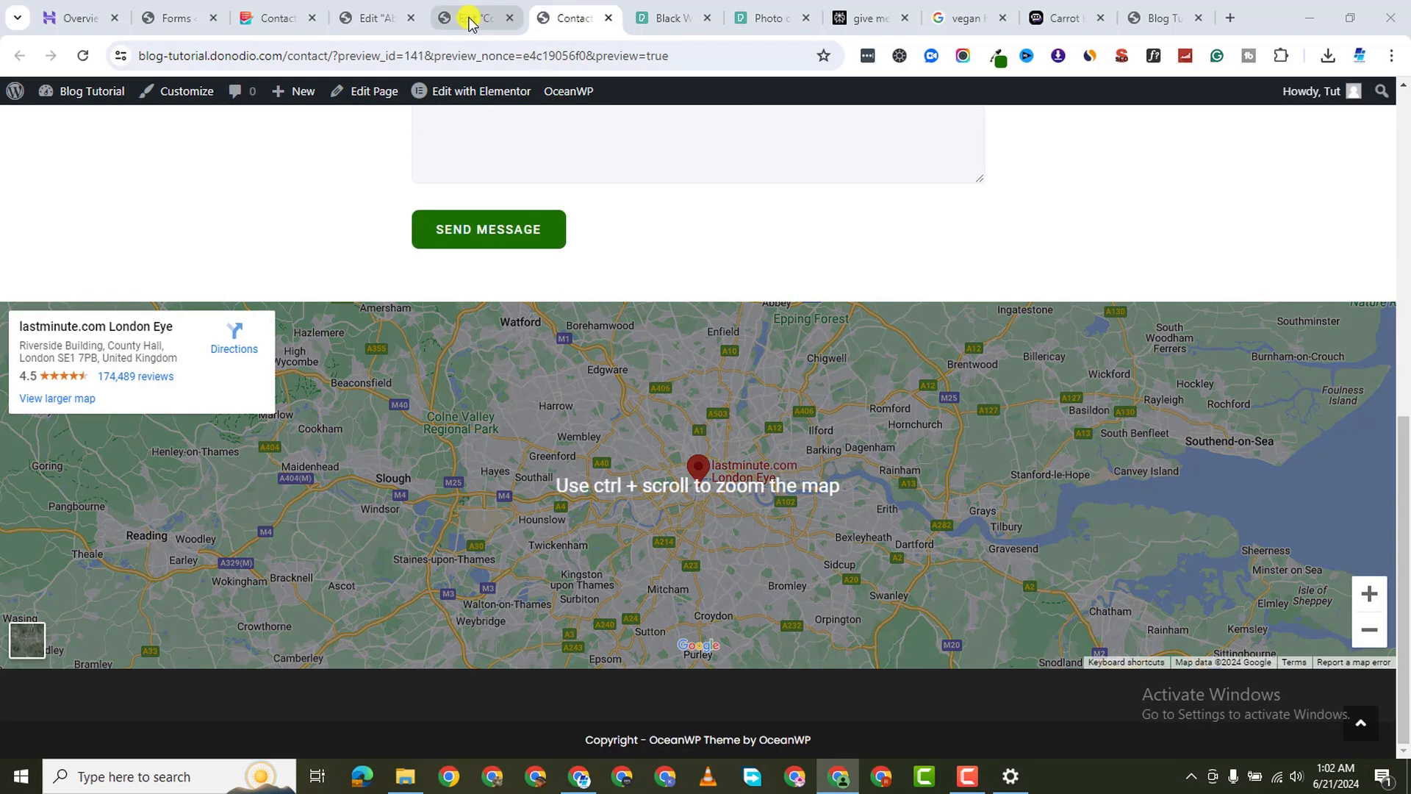
Close the Contact page editor tab and go to the MetForm forms list
{"action": "left_click", "coordinate": [470, 19]}
{"action": "left_click", "coordinate": [366, 22]}
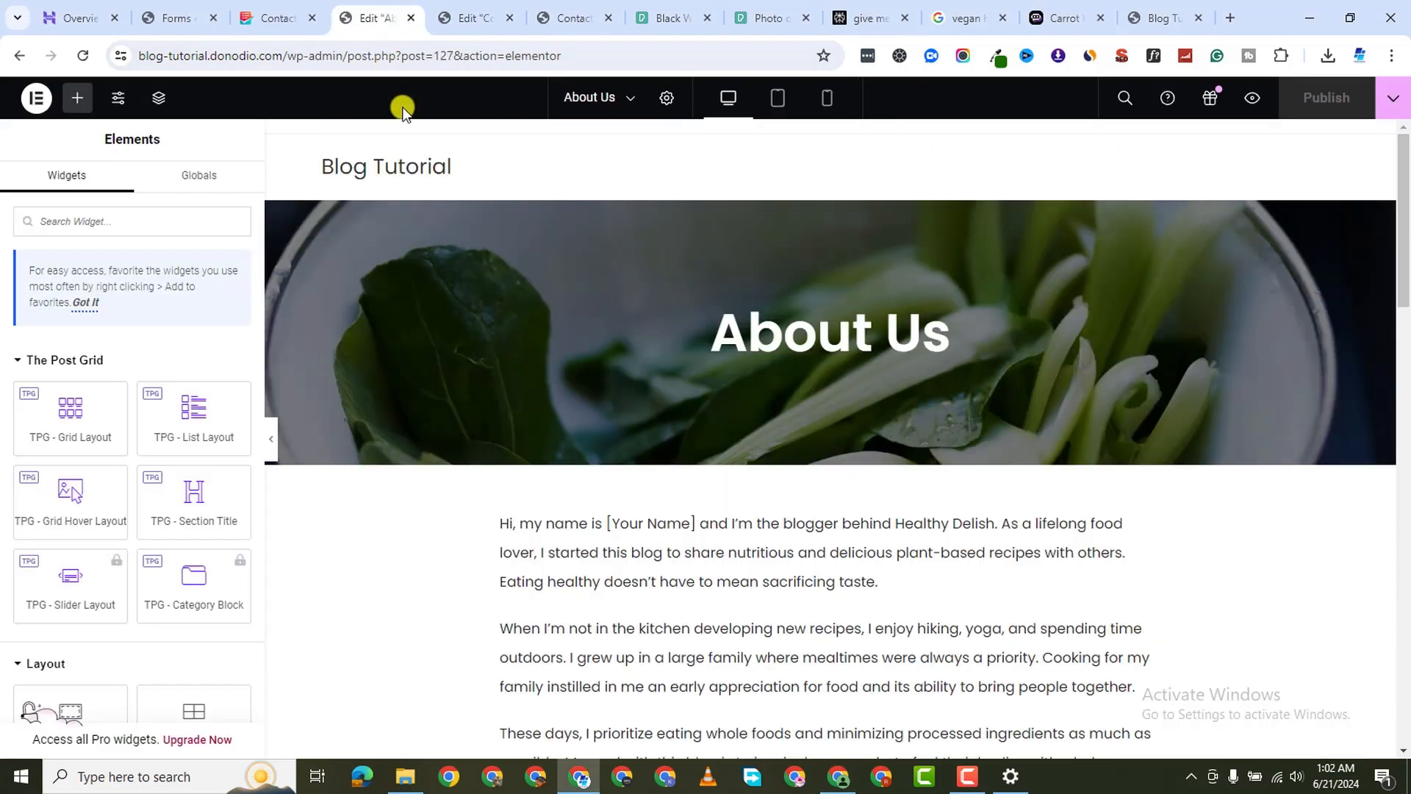
{"action": "left_click", "coordinate": [453, 32]}
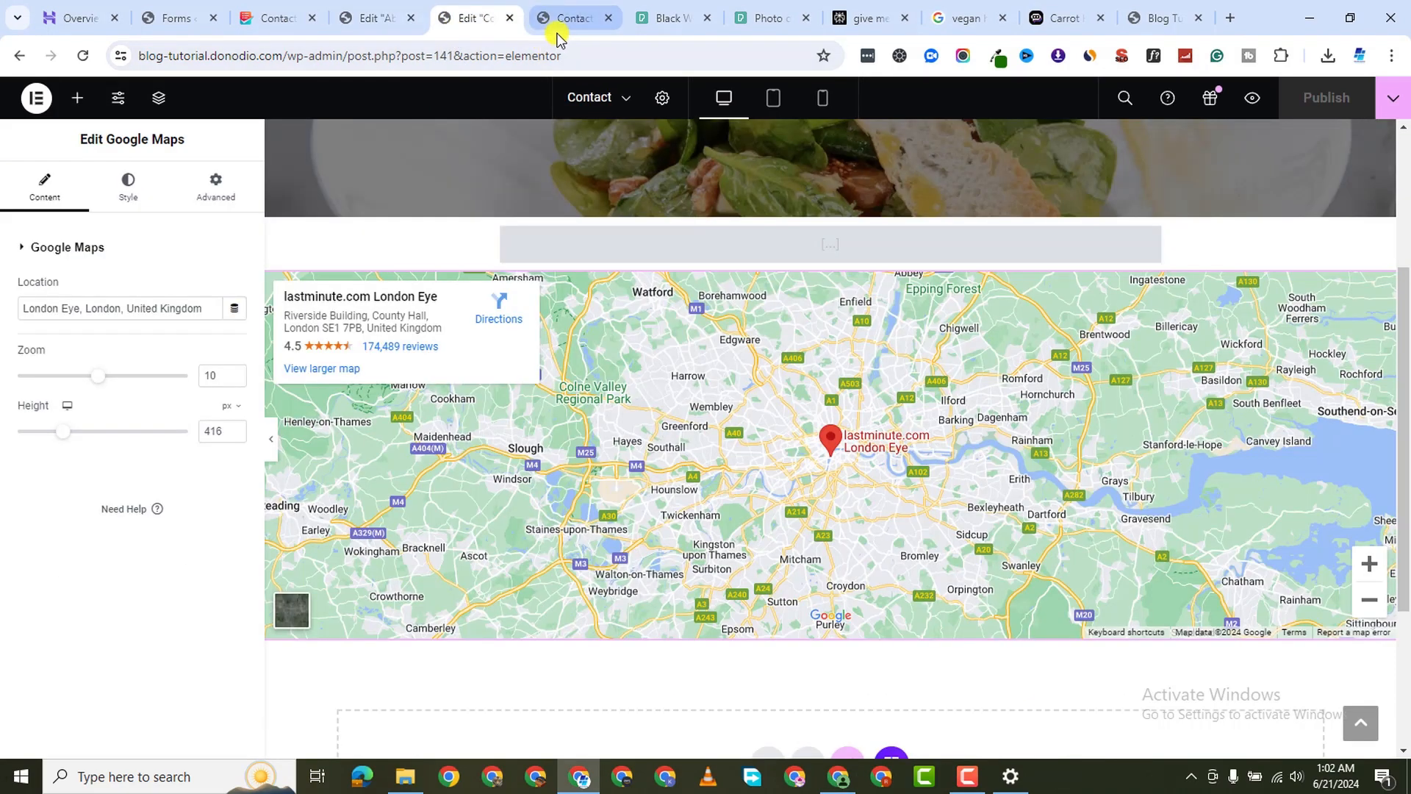
{"action": "left_click", "coordinate": [507, 20]}
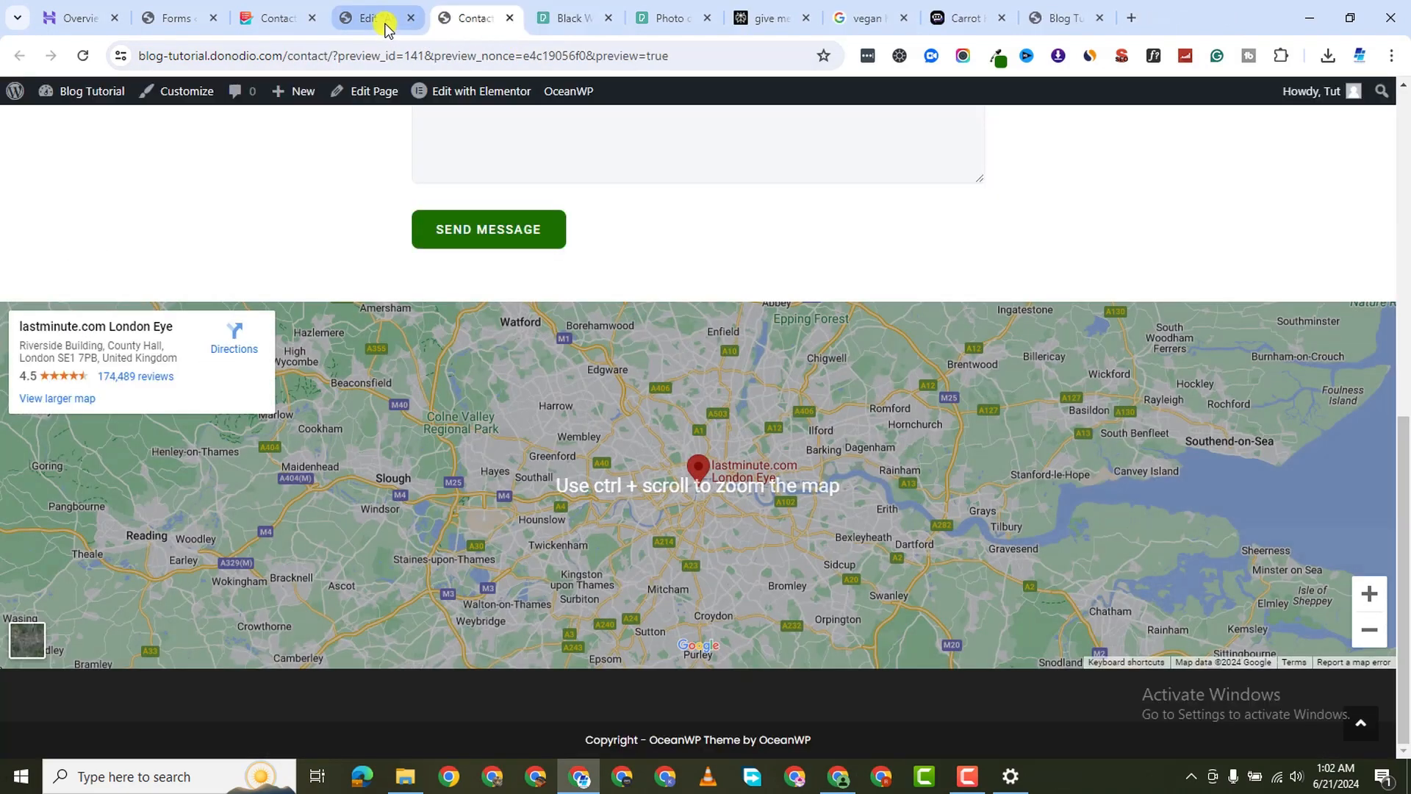
{"action": "left_click", "coordinate": [382, 22]}
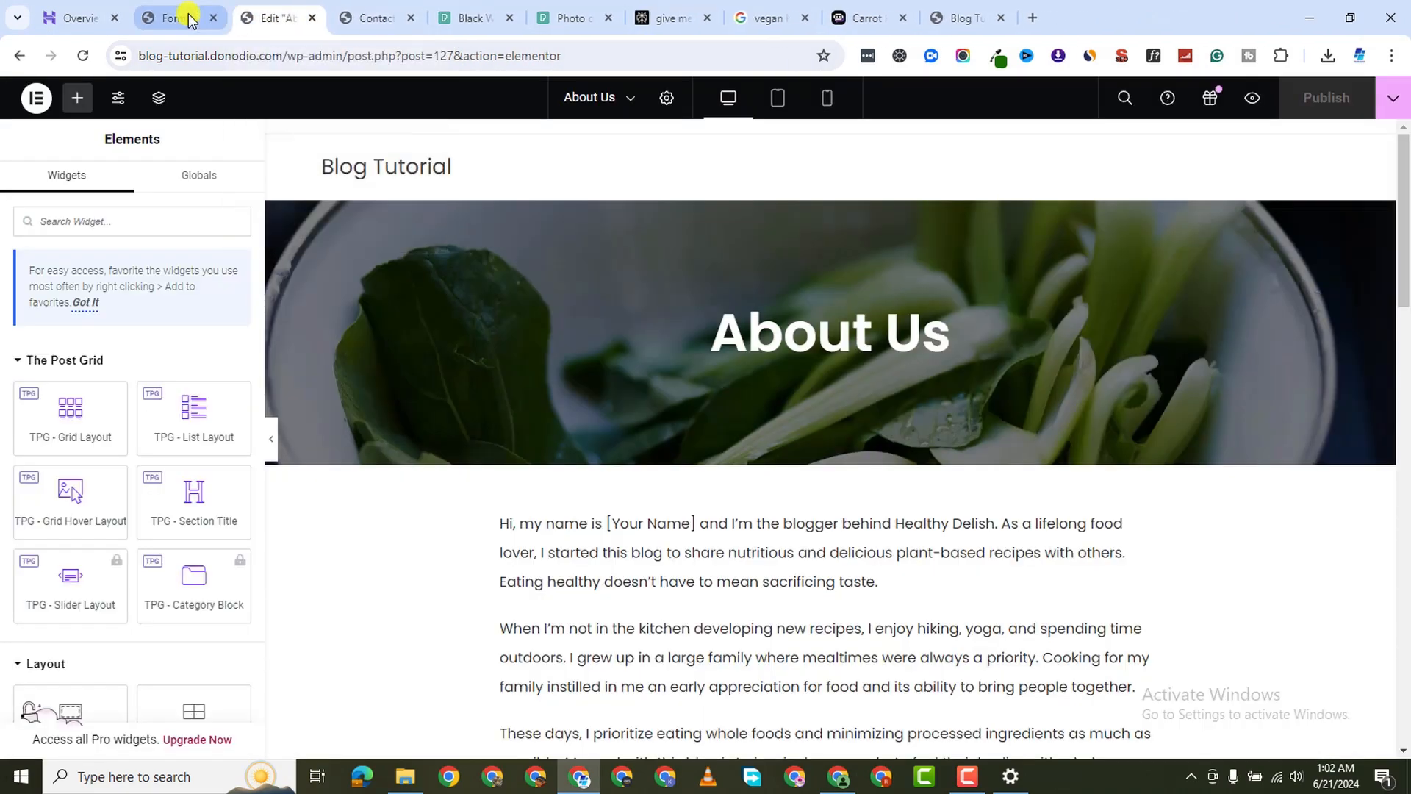
{"action": "left_click", "coordinate": [184, 18]}
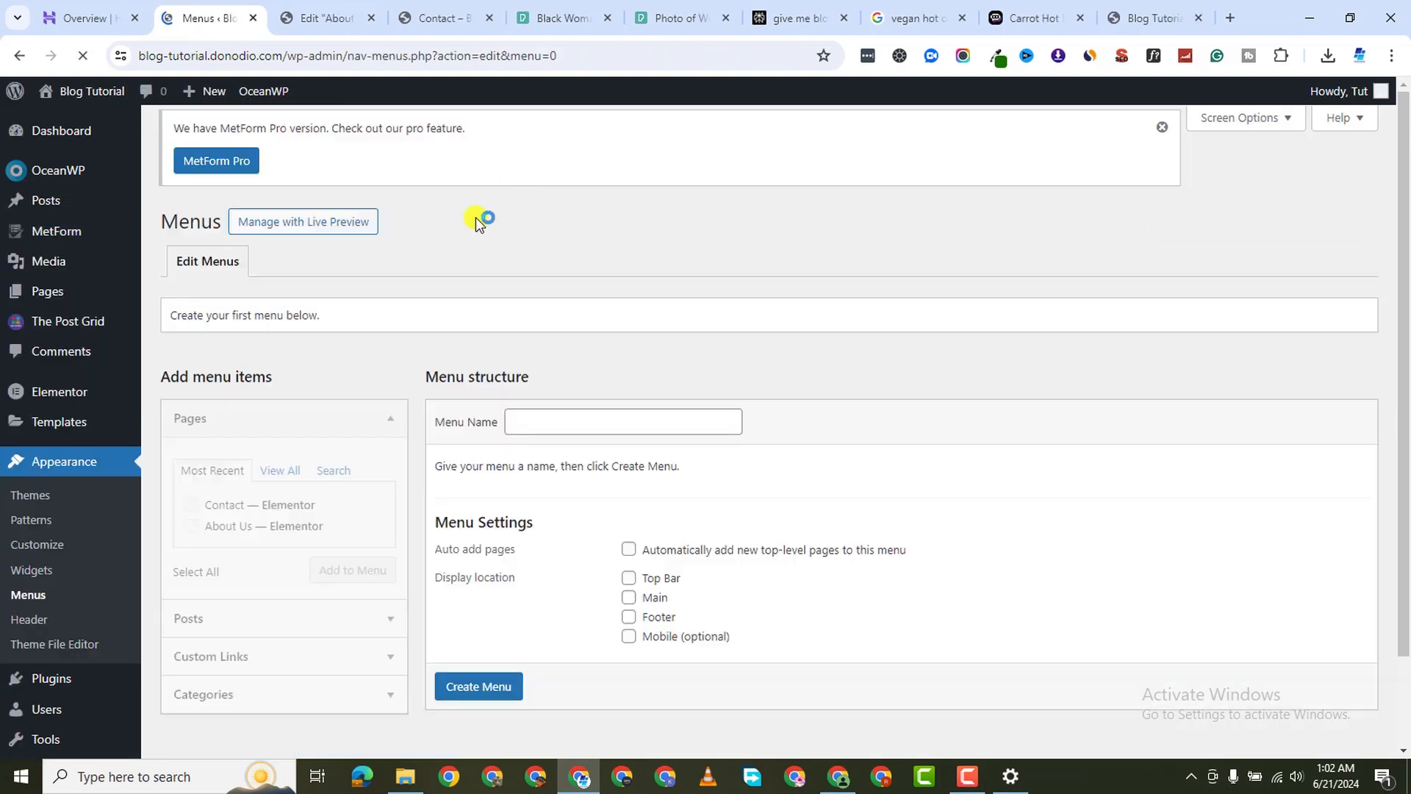
Create a menu named Main Menu assigned to the Main location
{"action": "left_click", "coordinate": [571, 432]}
{"action": "left_click", "coordinate": [634, 504]}
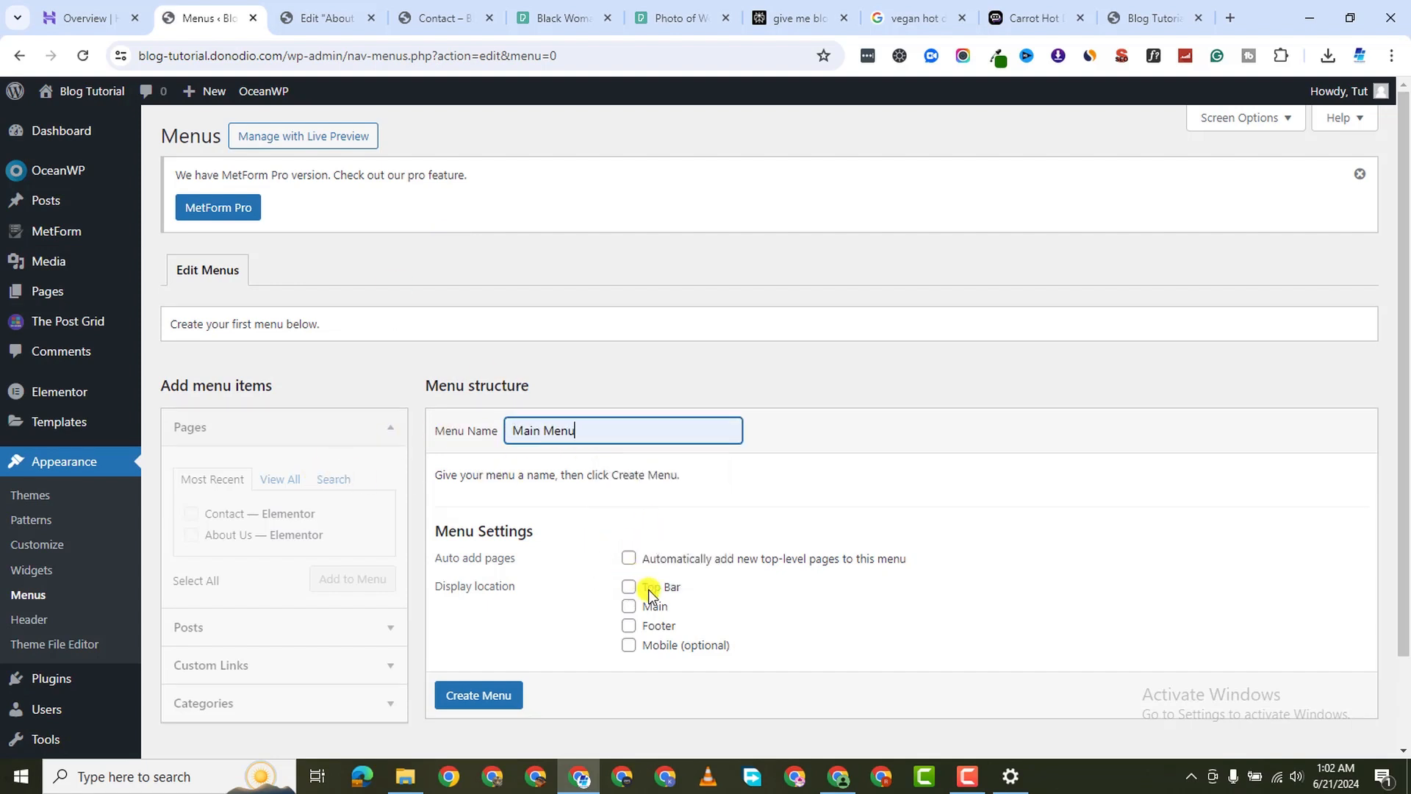
{"action": "left_click", "coordinate": [498, 695]}
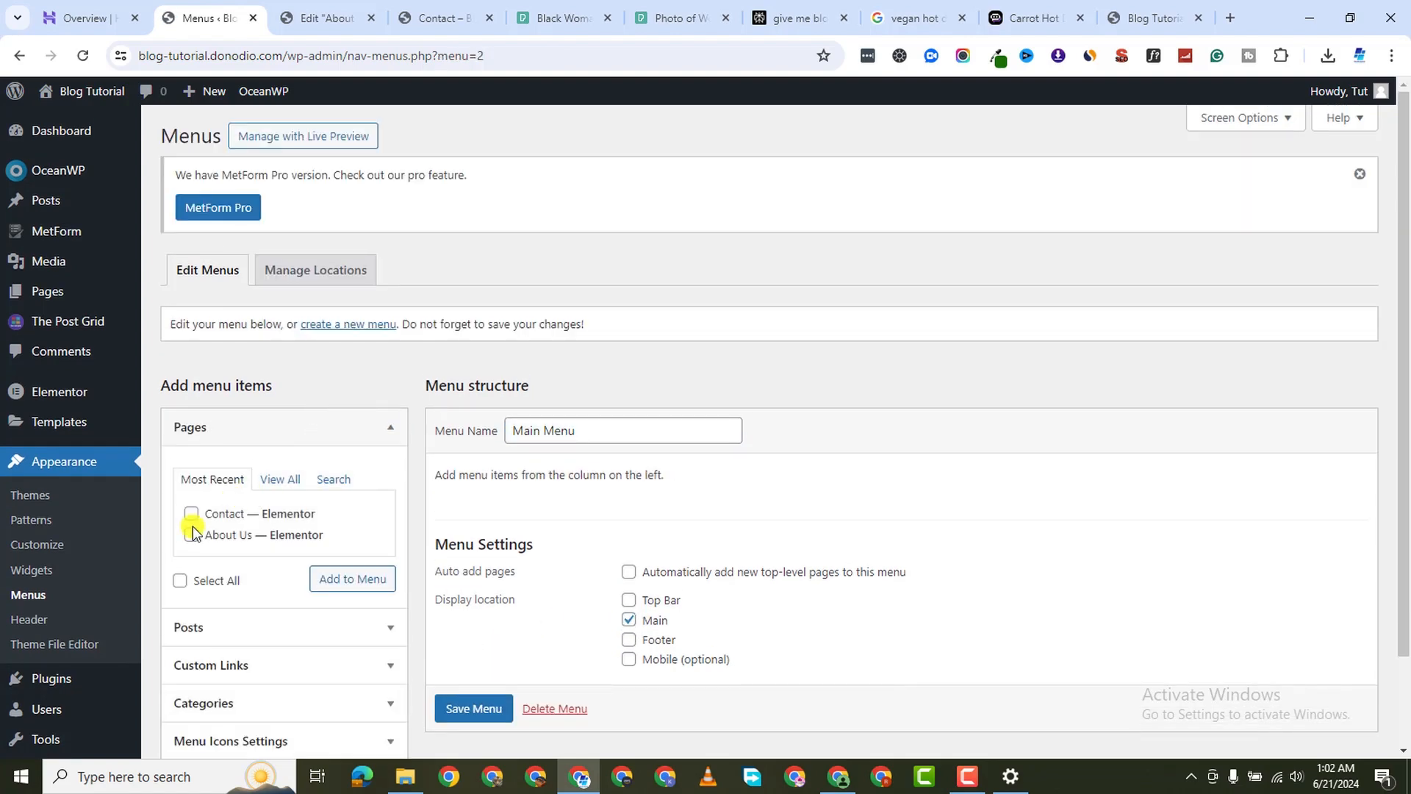
Add Home, Blog, About Us and Contact to Main Menu, save it, and return to the Contact preview
{"action": "left_click", "coordinate": [266, 482]}
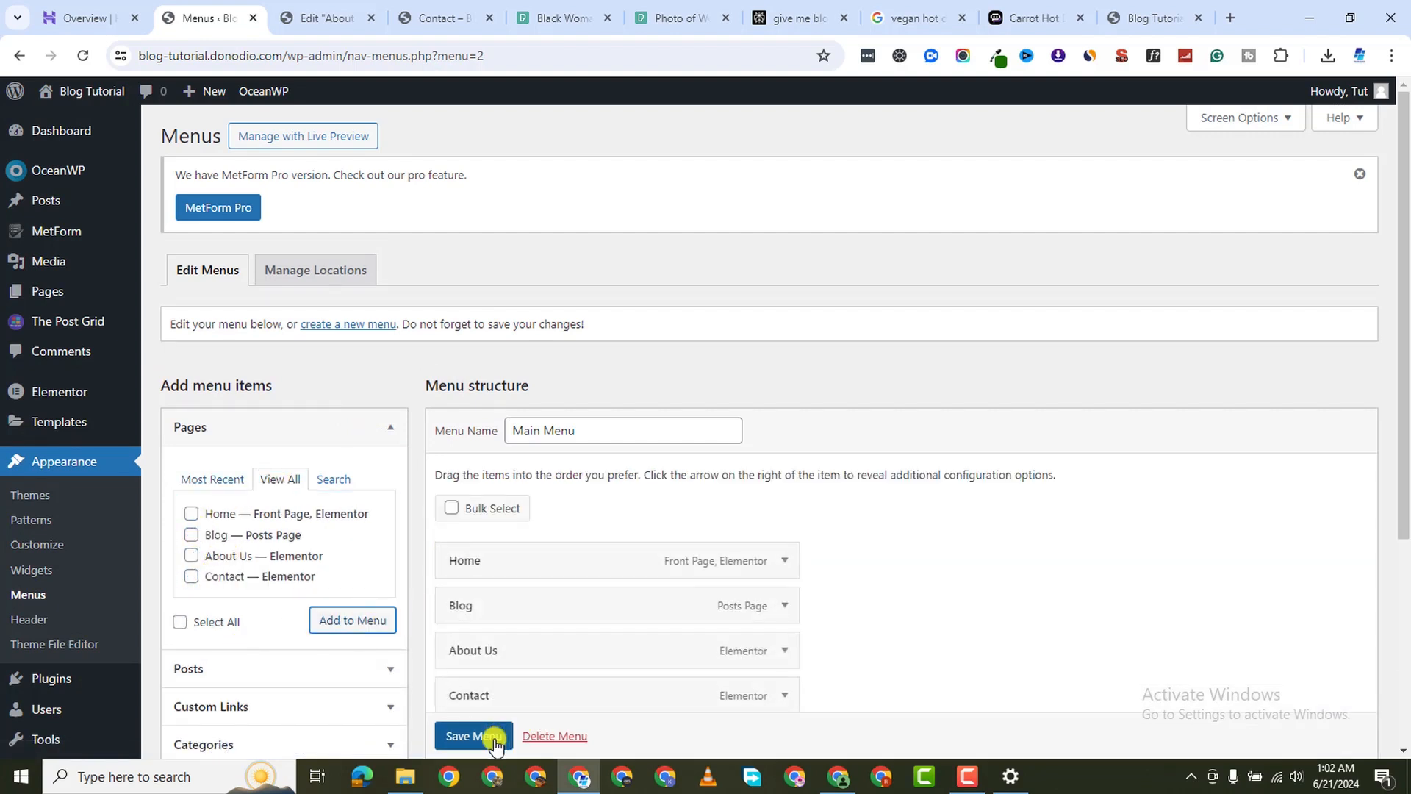
{"action": "left_click", "coordinate": [474, 736]}
{"action": "scroll", "coordinate": [677, 385], "scroll_direction": "down", "scroll_amount": 1}
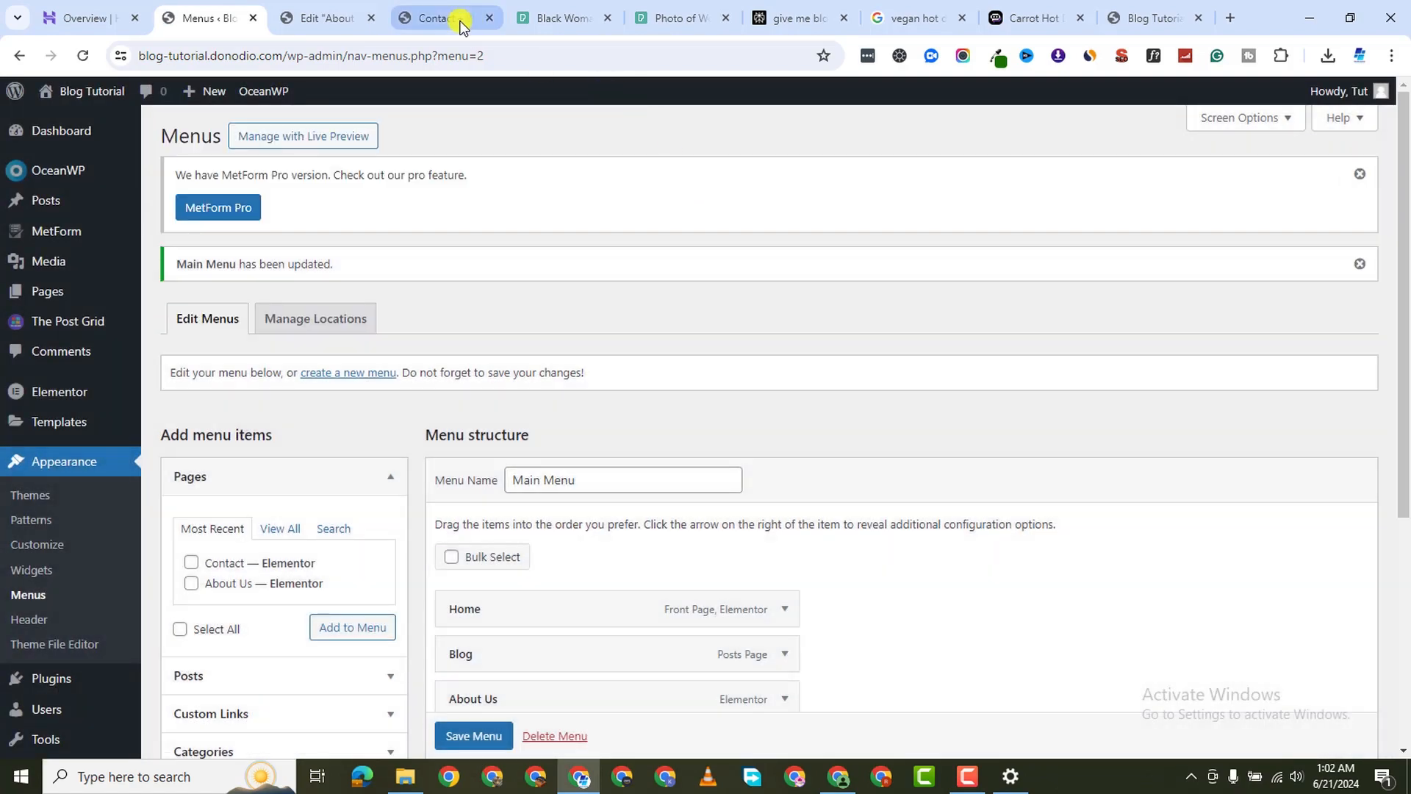
{"action": "left_click", "coordinate": [441, 17]}
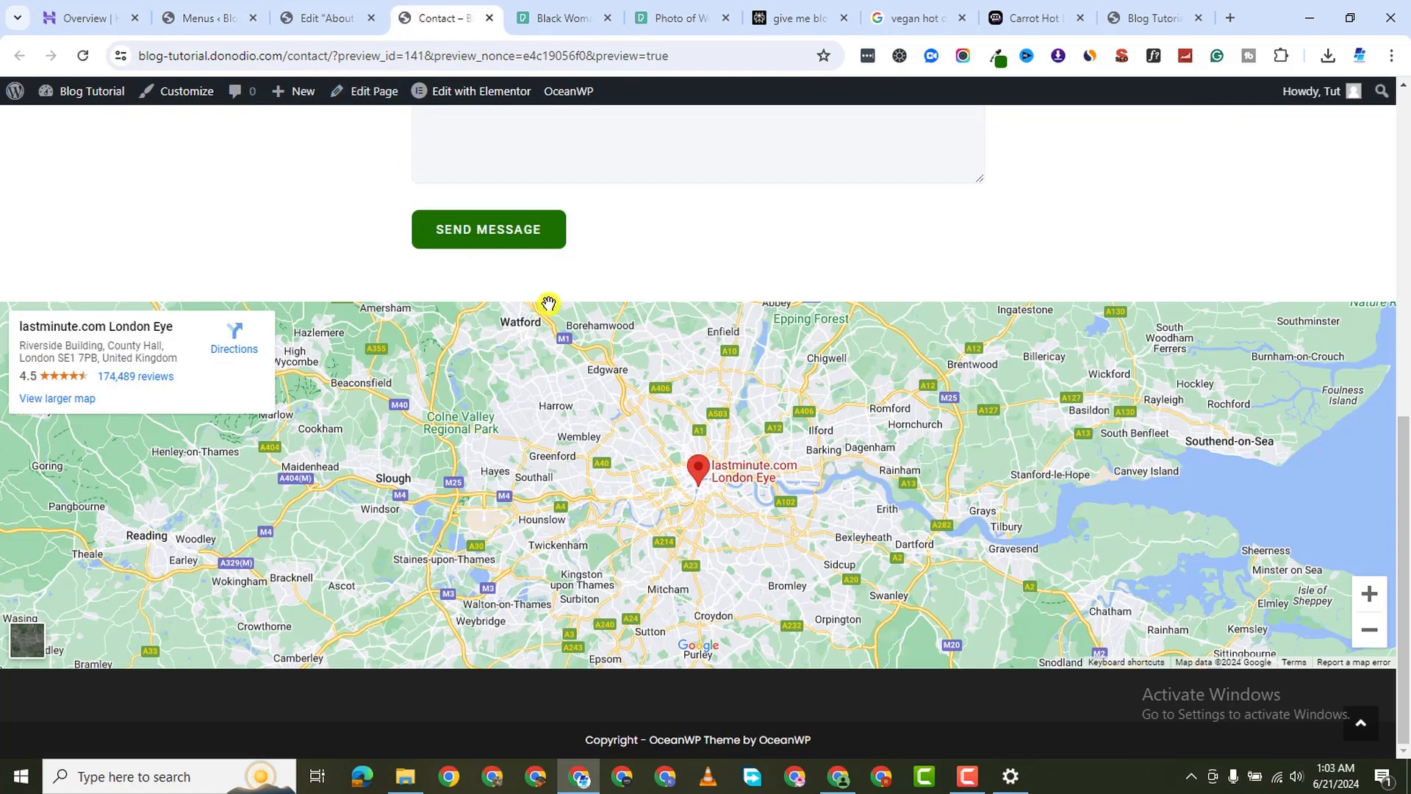
{"action": "scroll", "coordinate": [816, 338], "scroll_direction": "up", "scroll_amount": 10}
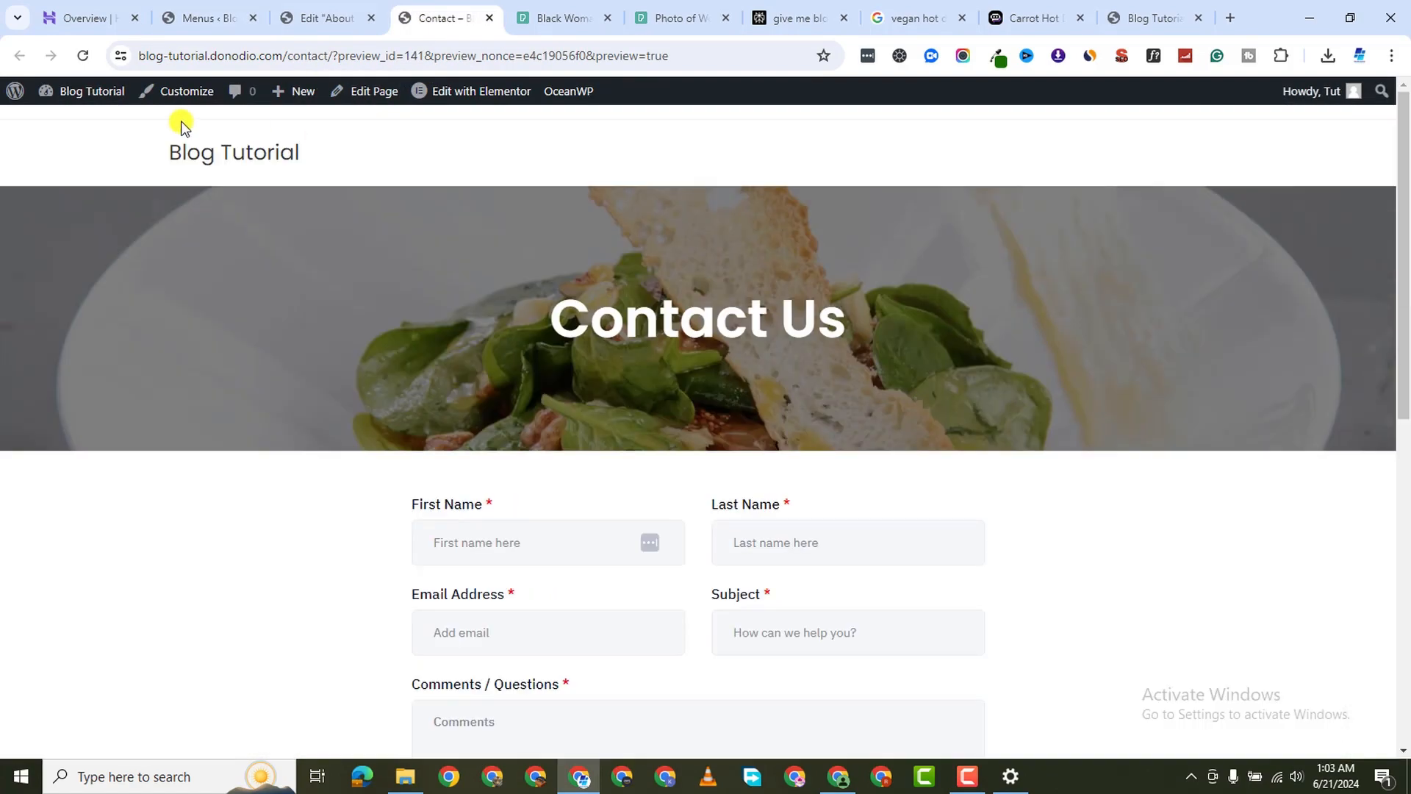
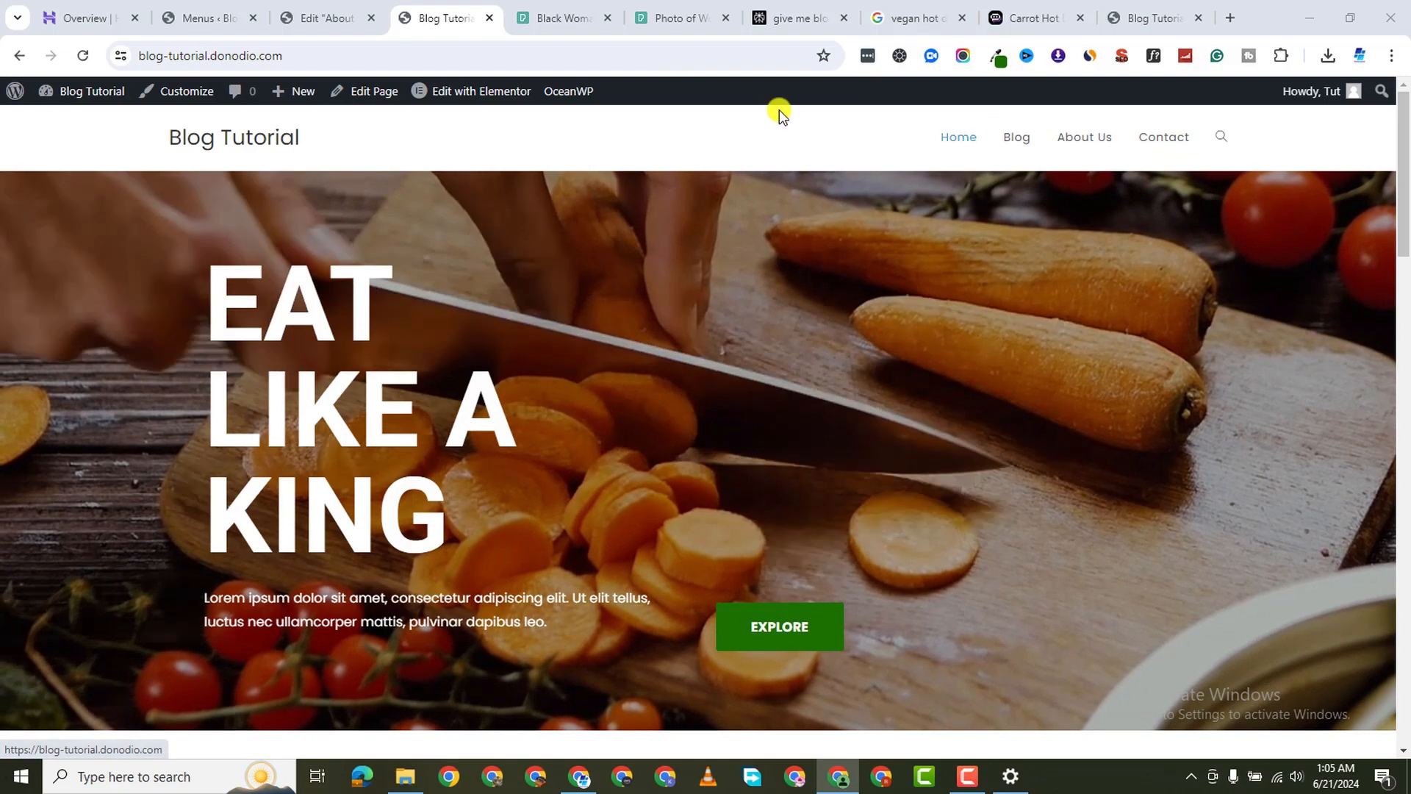
Leave the About Us editor, load the site's home page, and launch the Customizer
{"action": "left_click", "coordinate": [342, 22]}
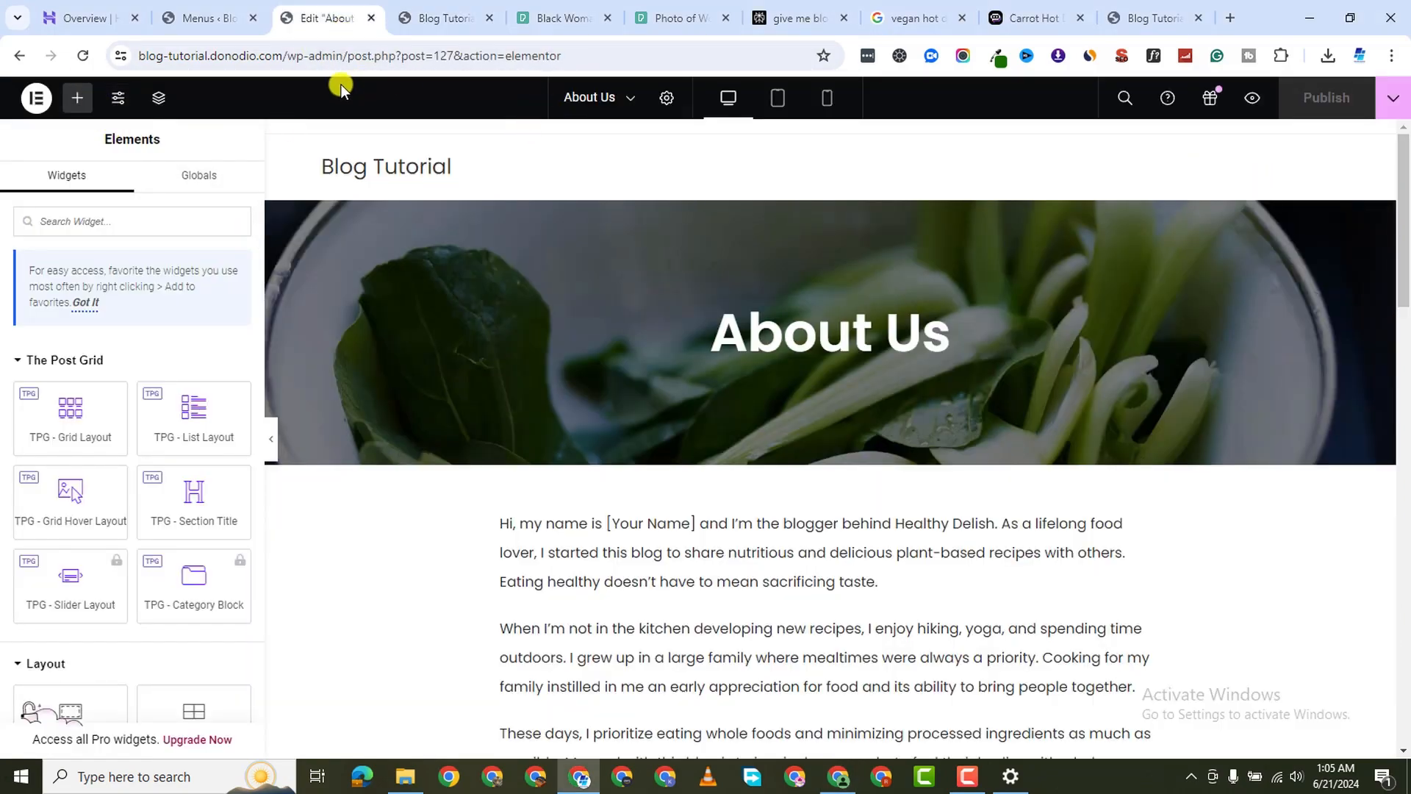
{"action": "left_click_drag", "start_coordinate": [287, 57], "coordinate": [1337, 203]}
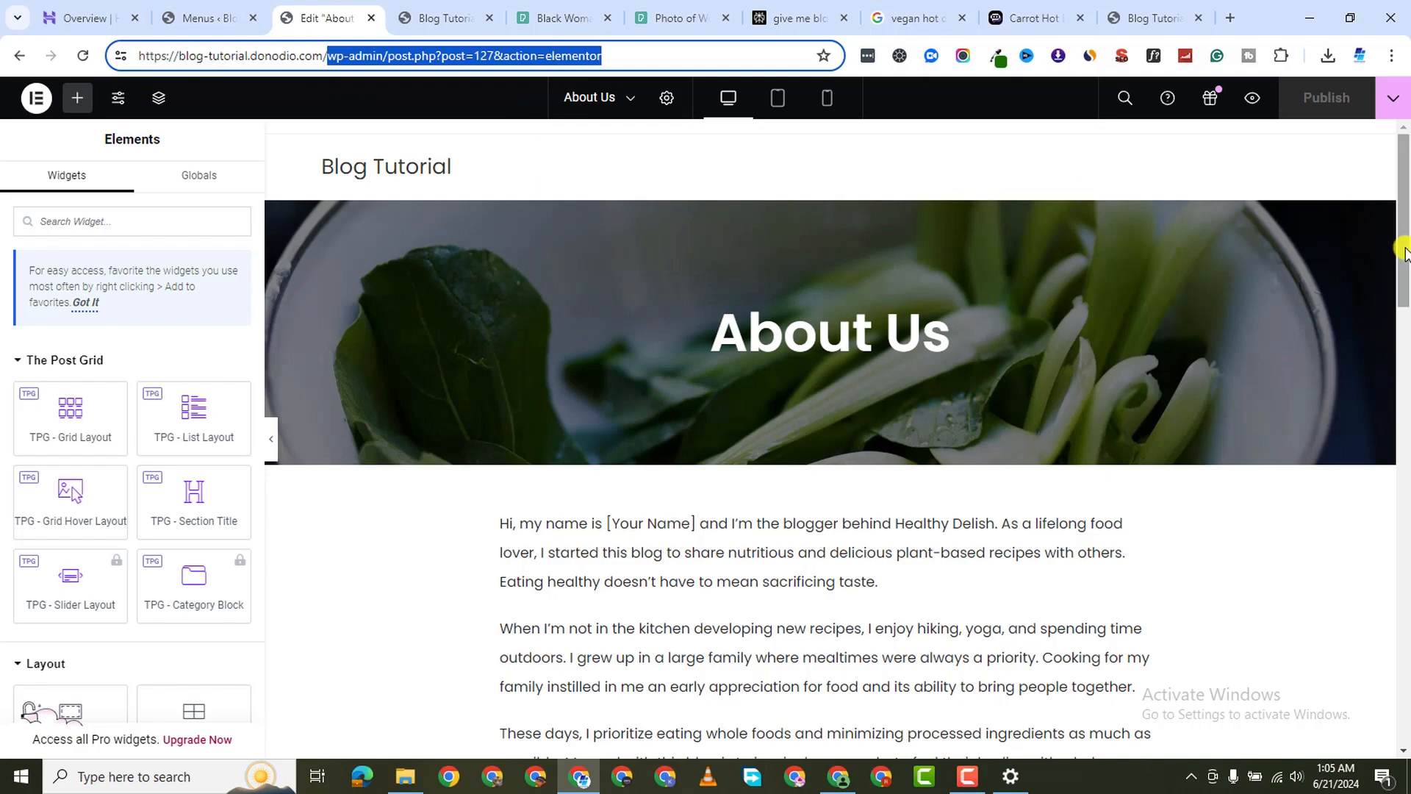
{"action": "key", "text": "BackSpace"}
{"action": "key", "text": "Return"}
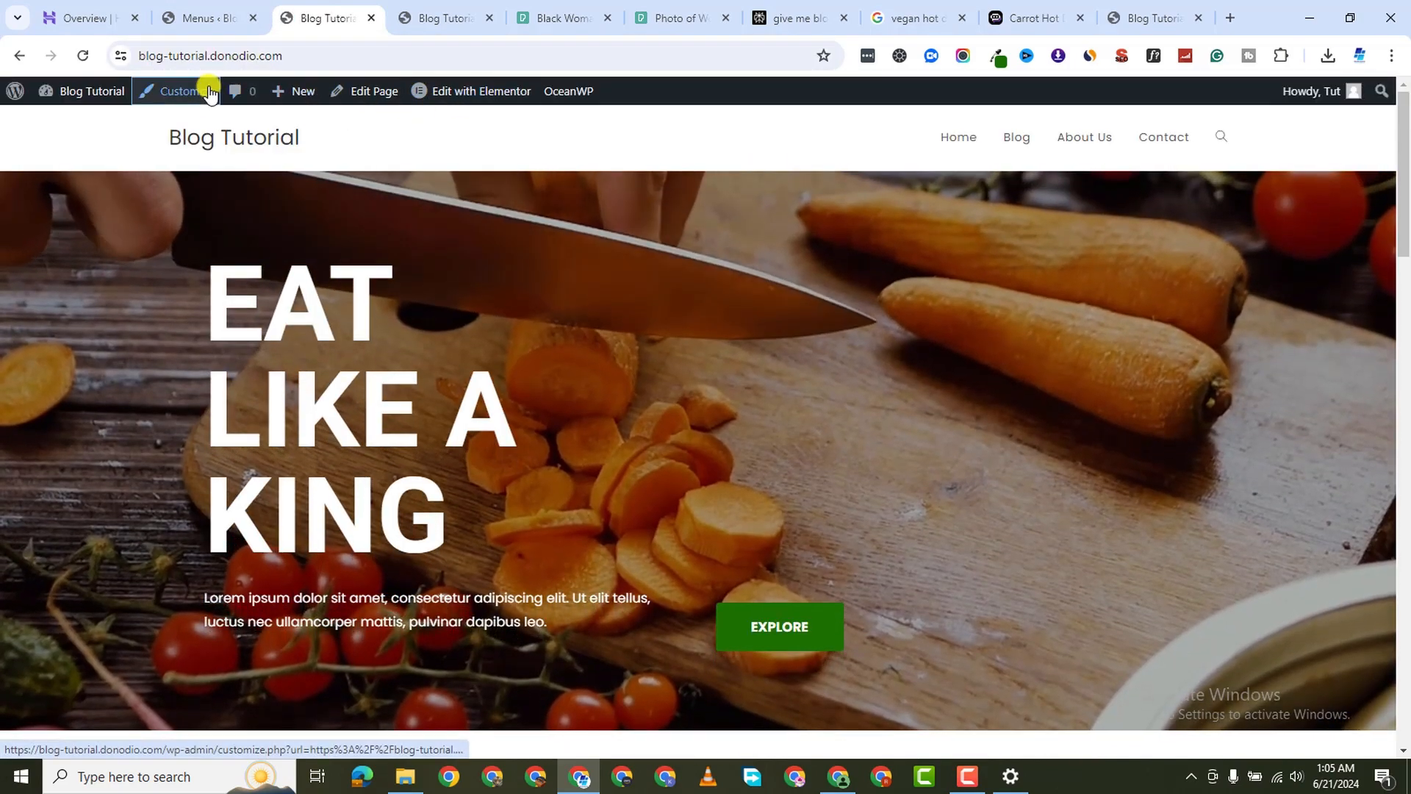
{"action": "left_click", "coordinate": [209, 91]}
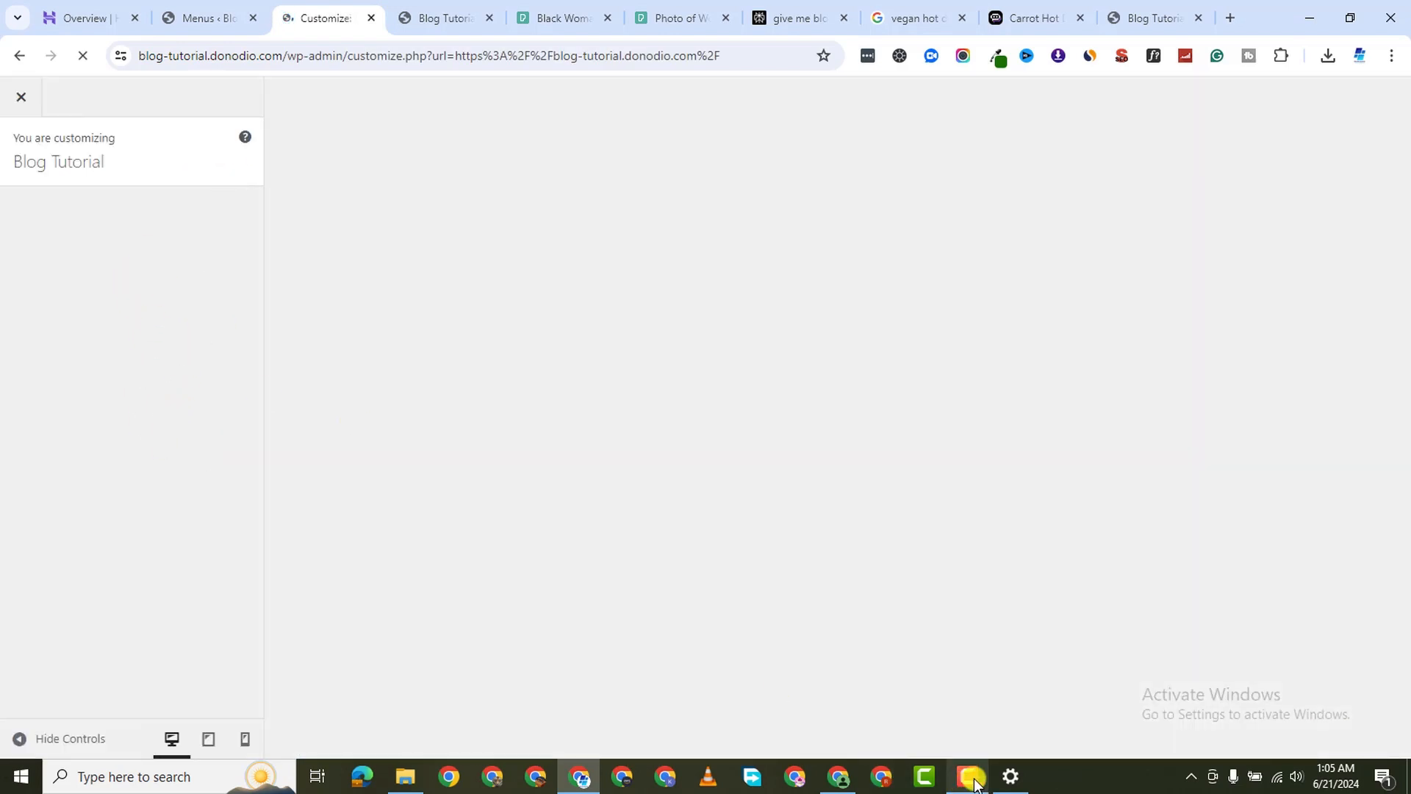
Set the Typography > Main Menu font family to Poppins
{"action": "left_click", "coordinate": [974, 784]}
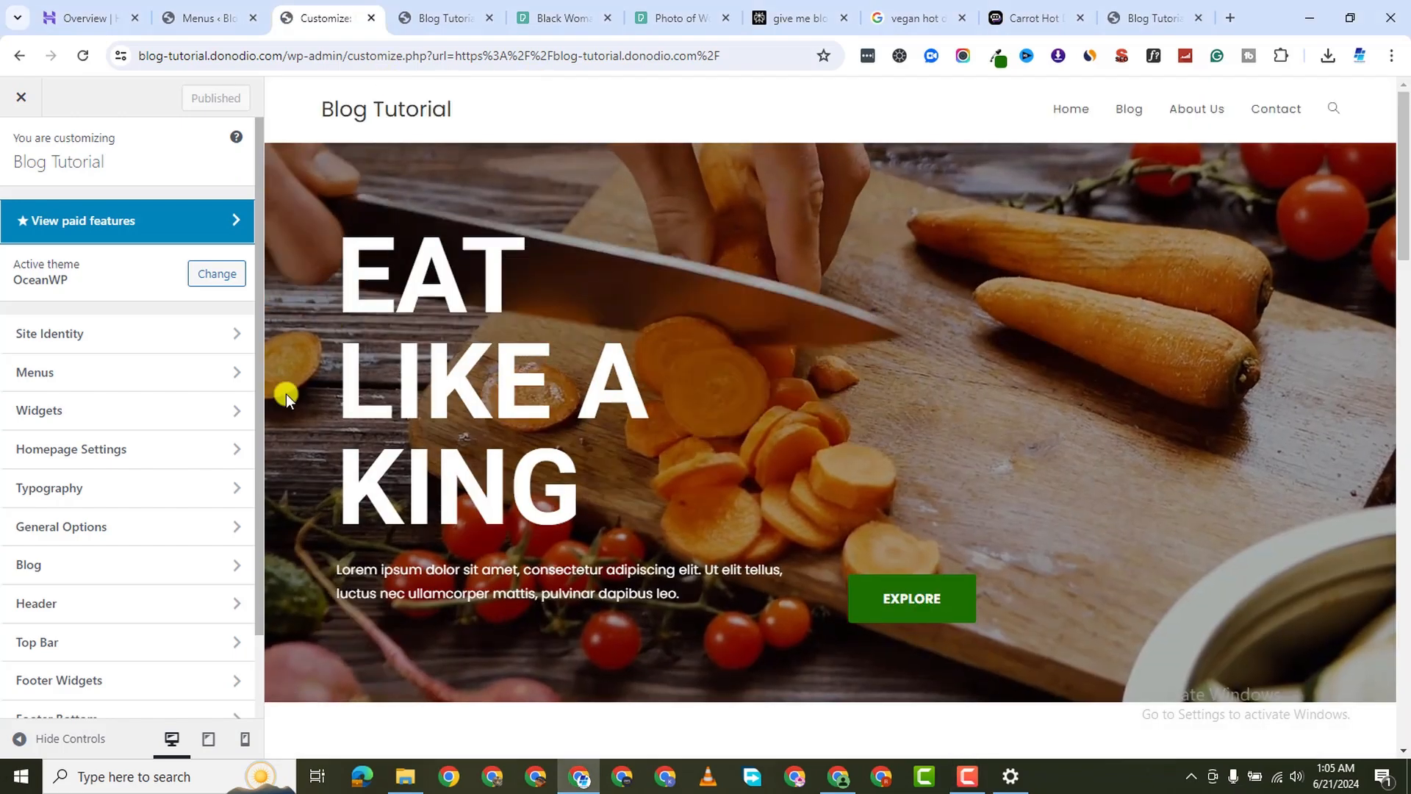
{"action": "scroll", "coordinate": [158, 501], "scroll_direction": "down", "scroll_amount": 1}
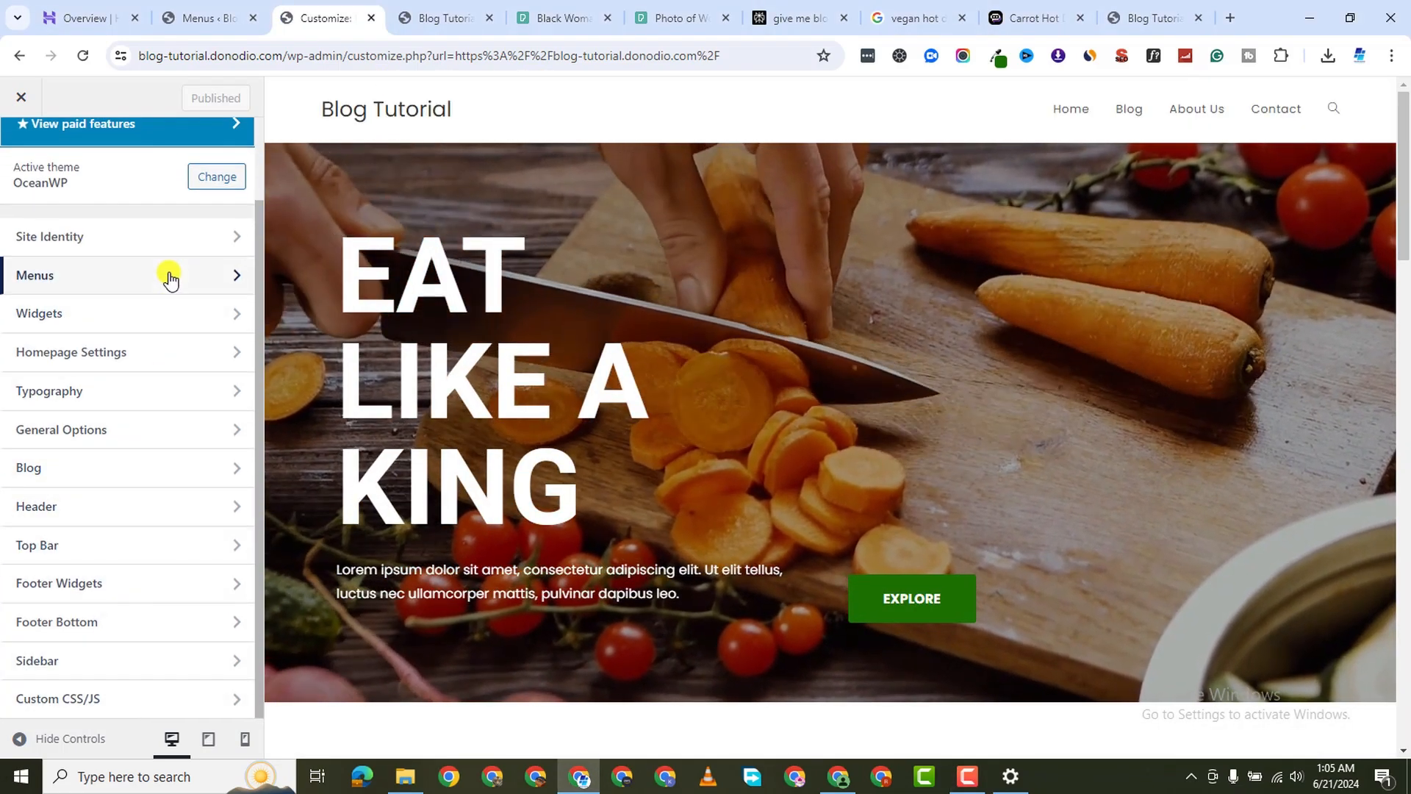
{"action": "scroll", "coordinate": [169, 492], "scroll_direction": "up", "scroll_amount": 1}
{"action": "left_click", "coordinate": [174, 484]}
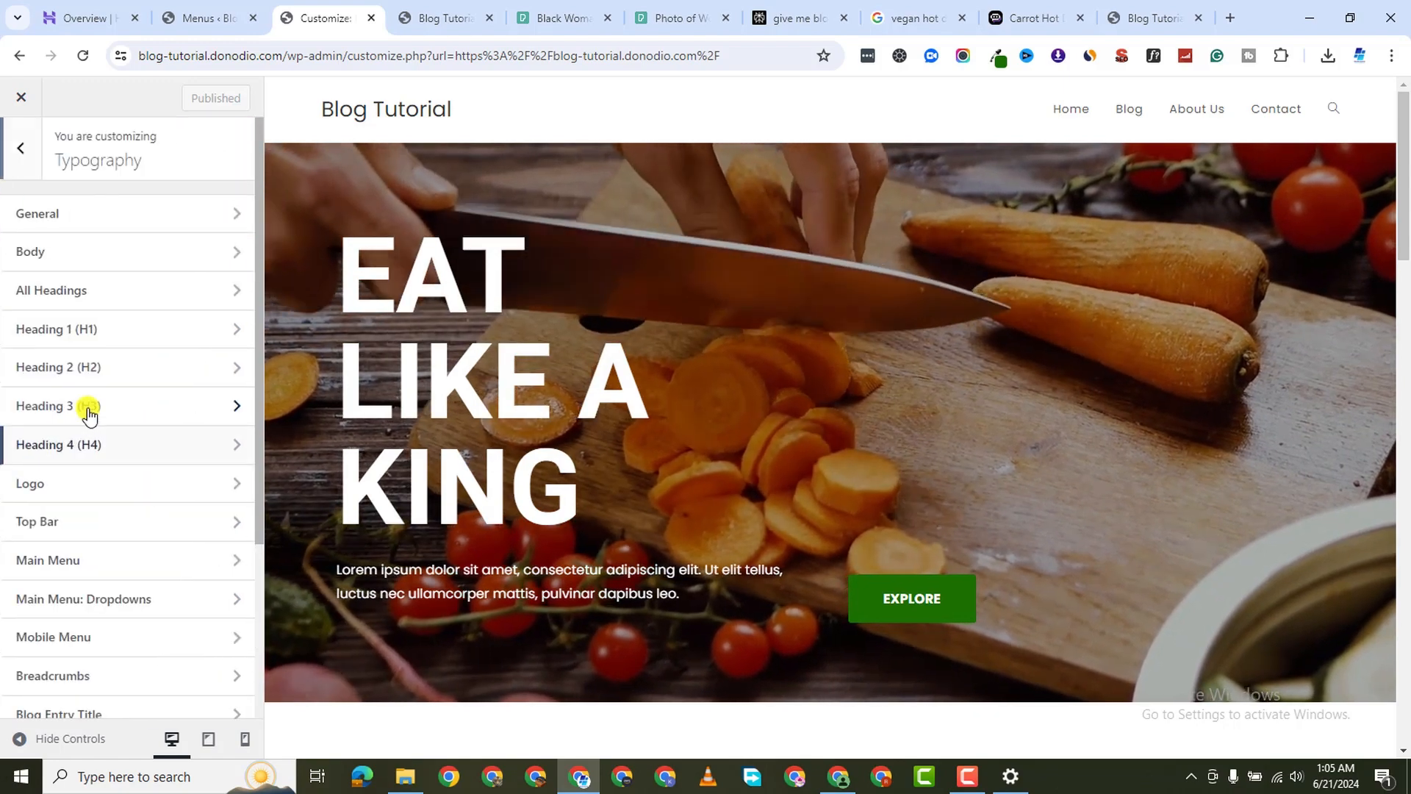
{"action": "left_click", "coordinate": [117, 566]}
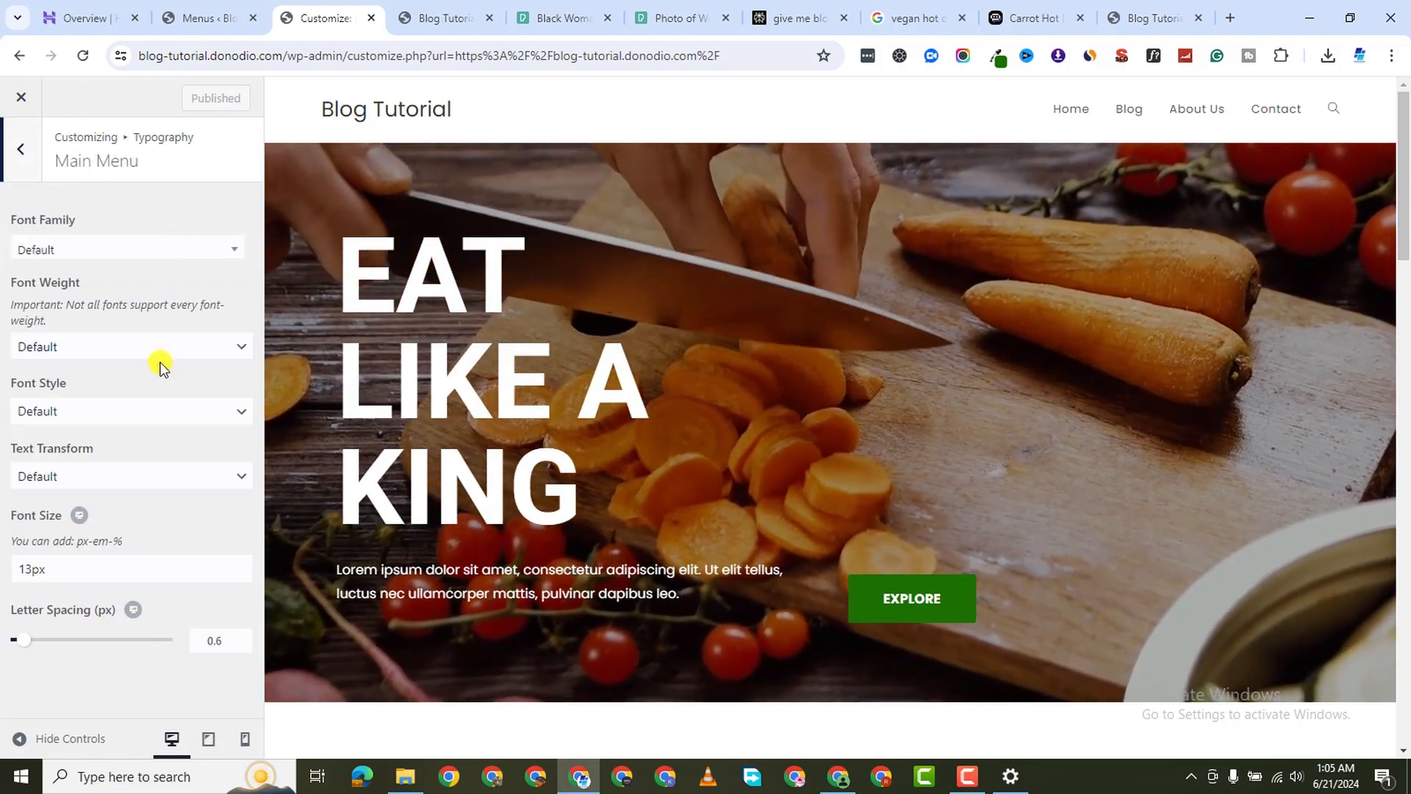
{"action": "left_click", "coordinate": [160, 252]}
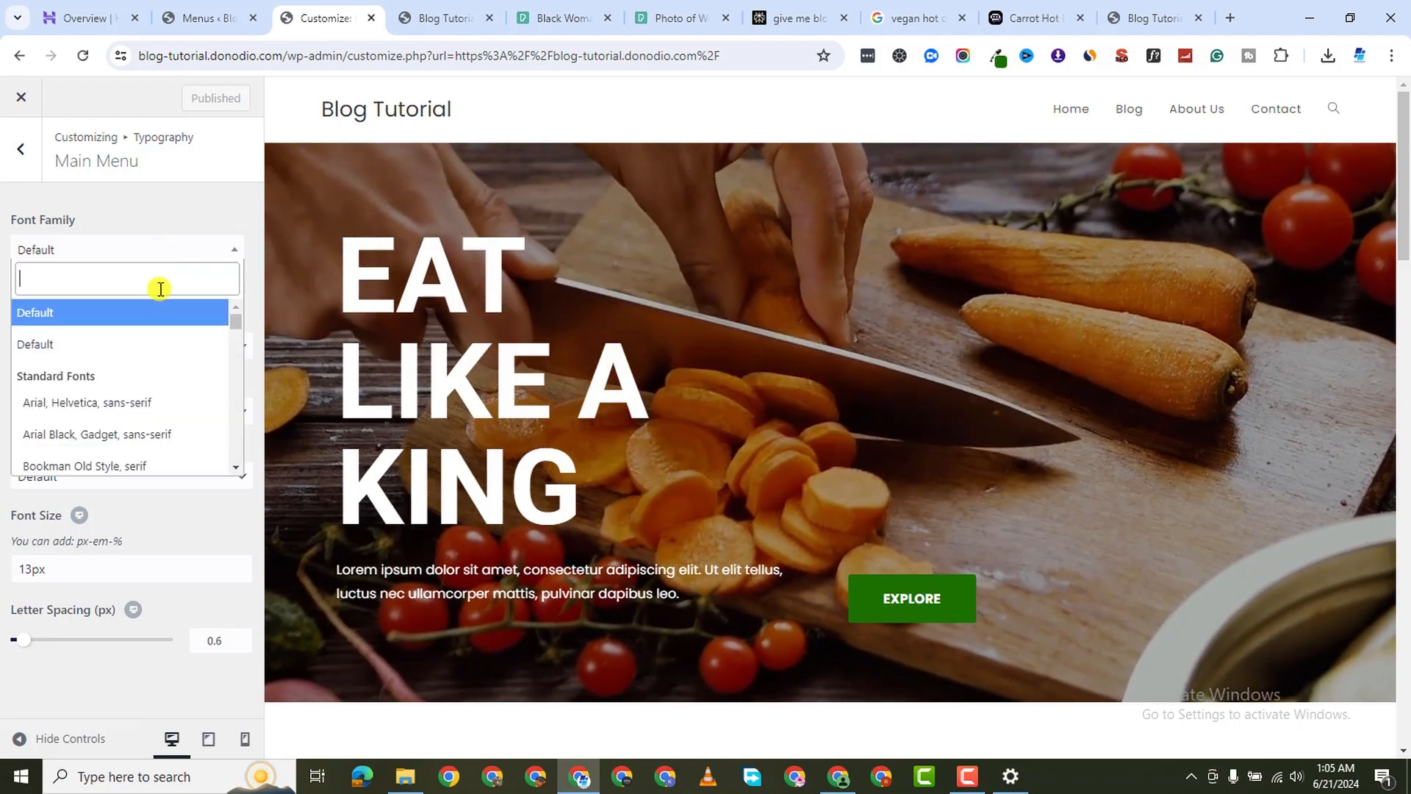
{"action": "type", "text": "popp"}
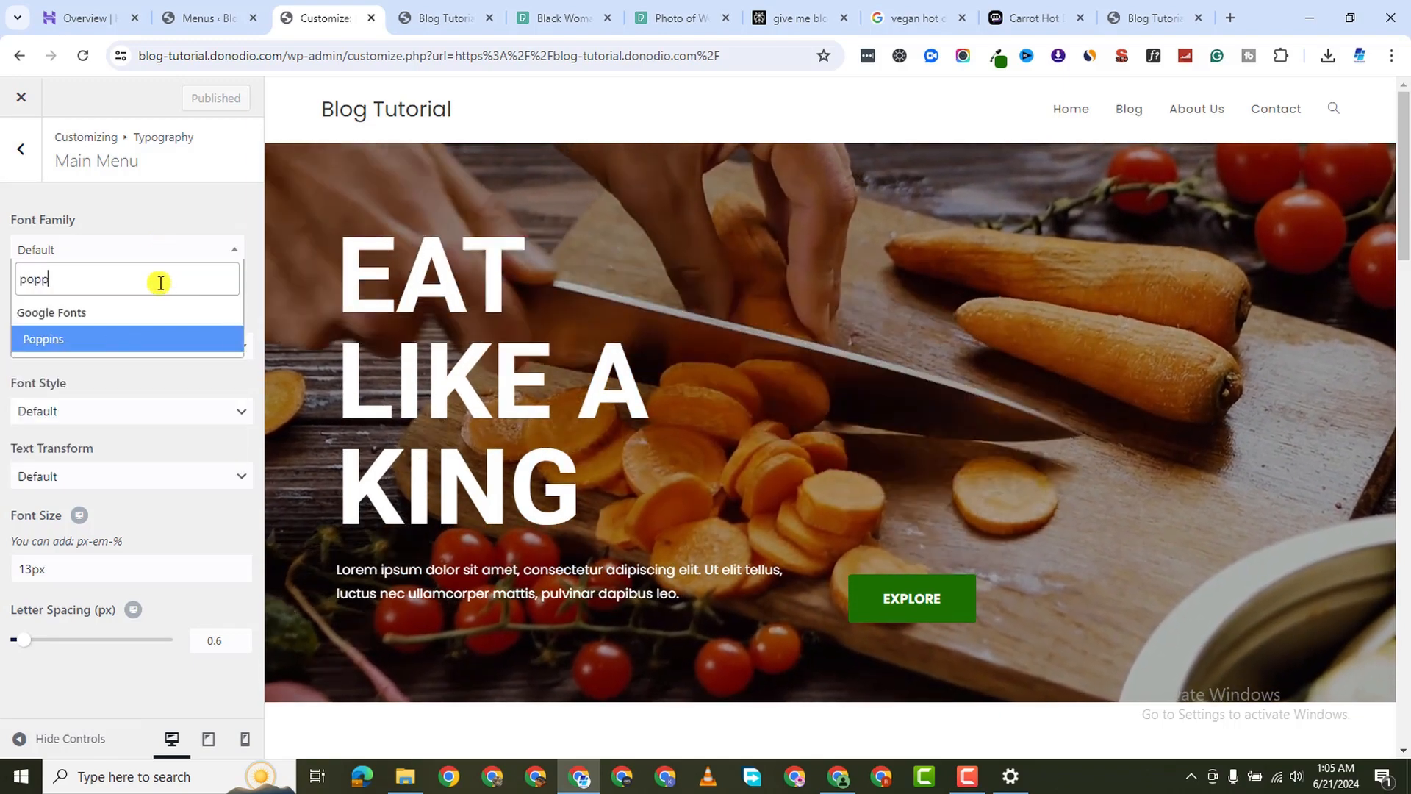
{"action": "left_click", "coordinate": [142, 337]}
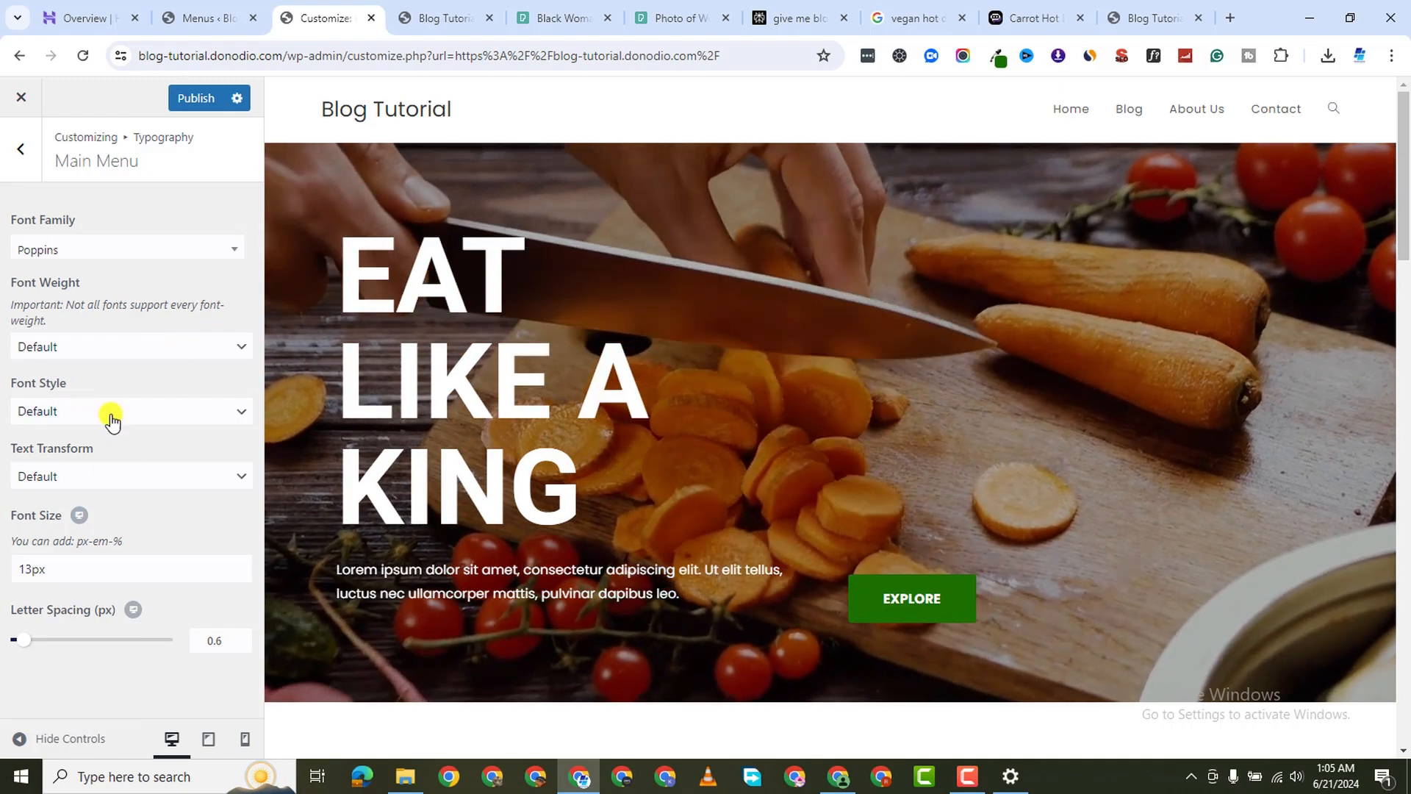
Keep the Default font style, change the menu font size to 15px, and publish
{"action": "left_click", "coordinate": [116, 413]}
{"action": "left_click", "coordinate": [16, 433]}
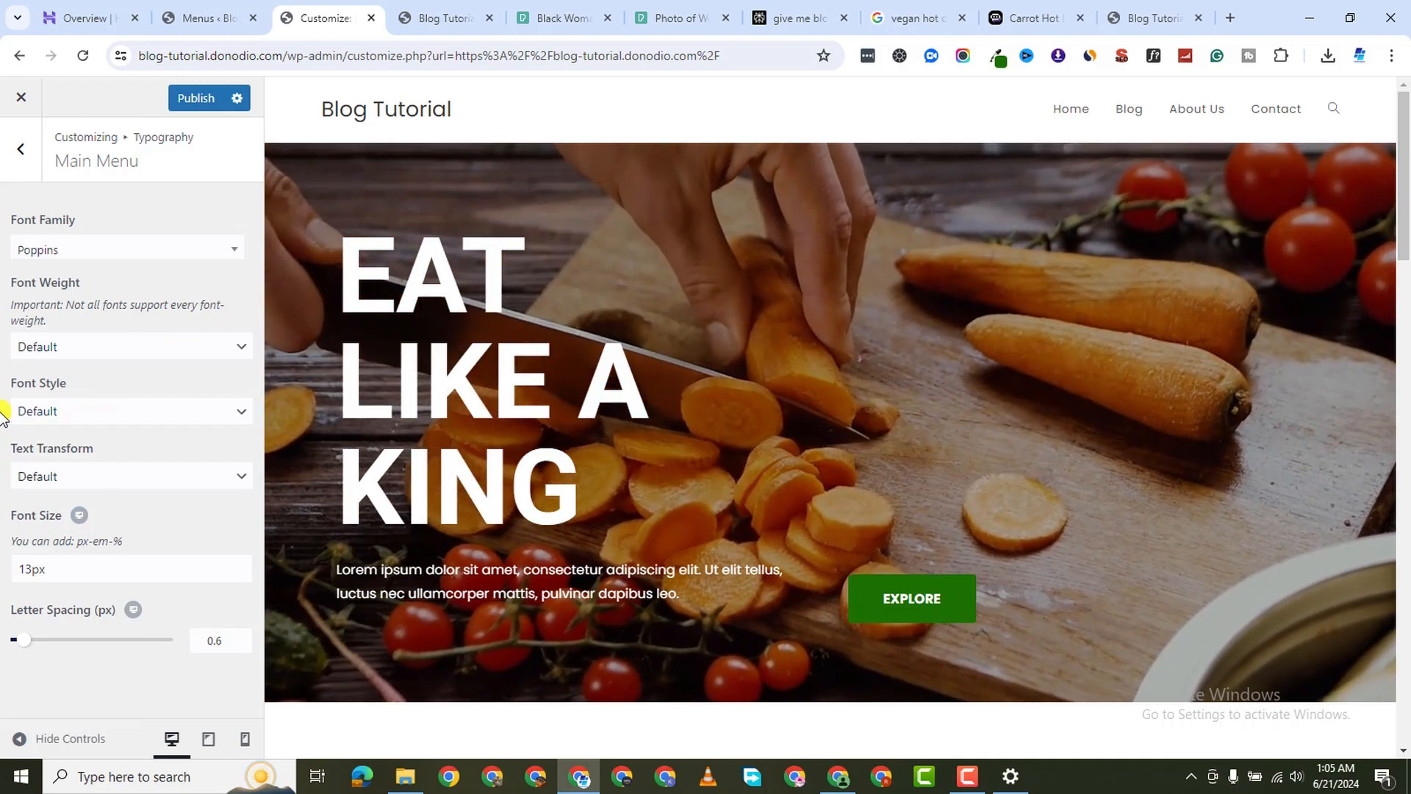
{"action": "left_click", "coordinate": [53, 570]}
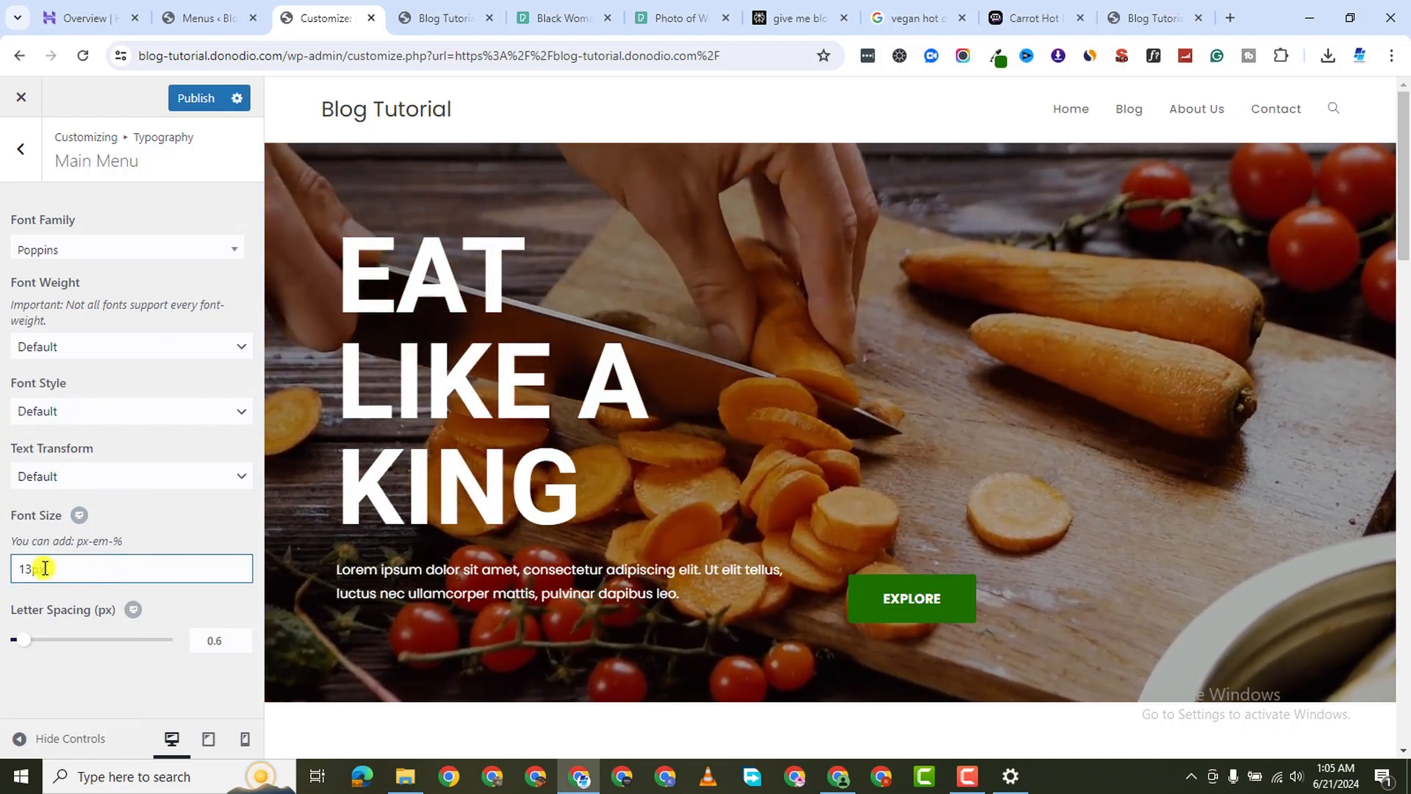
{"action": "left_click", "coordinate": [31, 570]}
{"action": "key", "text": "BackSpace"}
{"action": "type", "text": "5"}
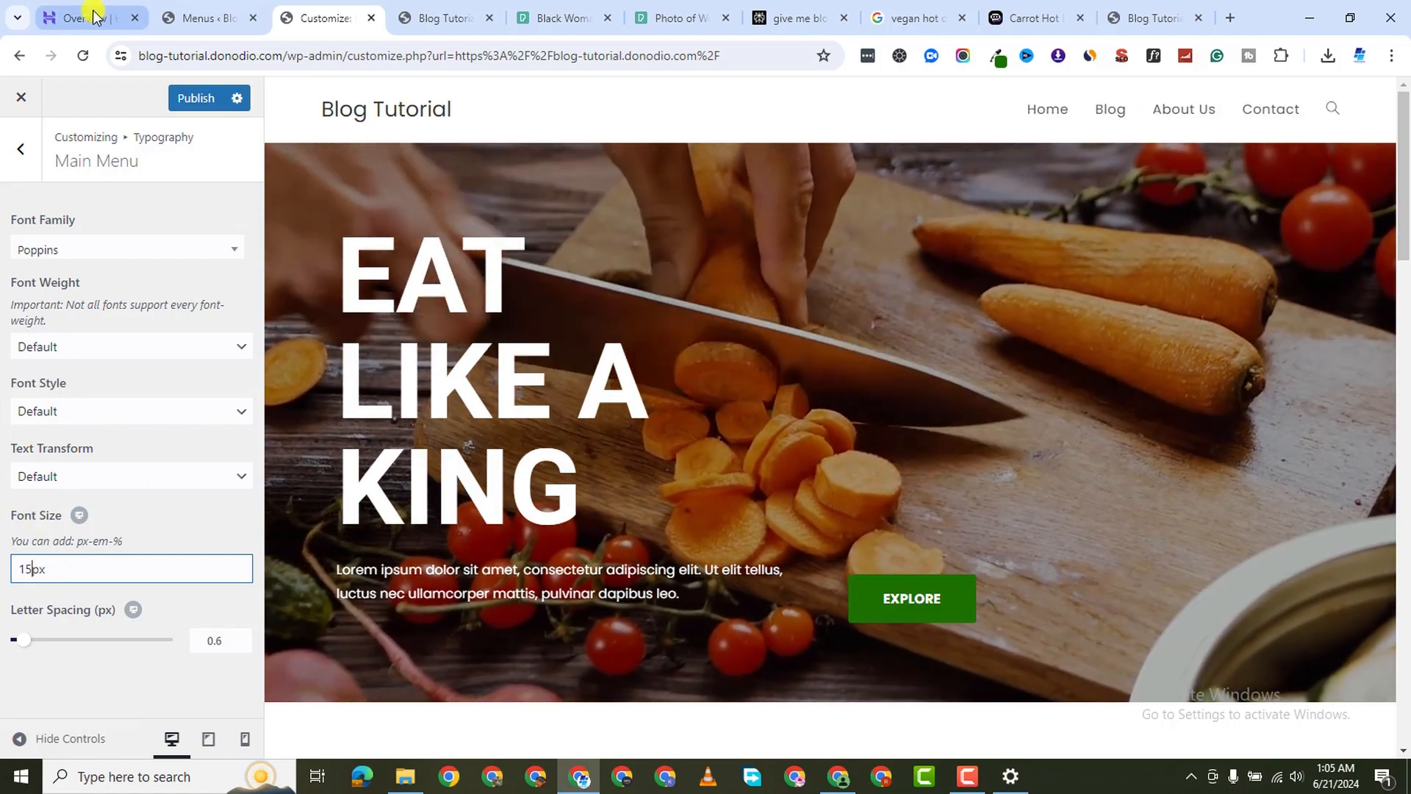
{"action": "left_click", "coordinate": [200, 101]}
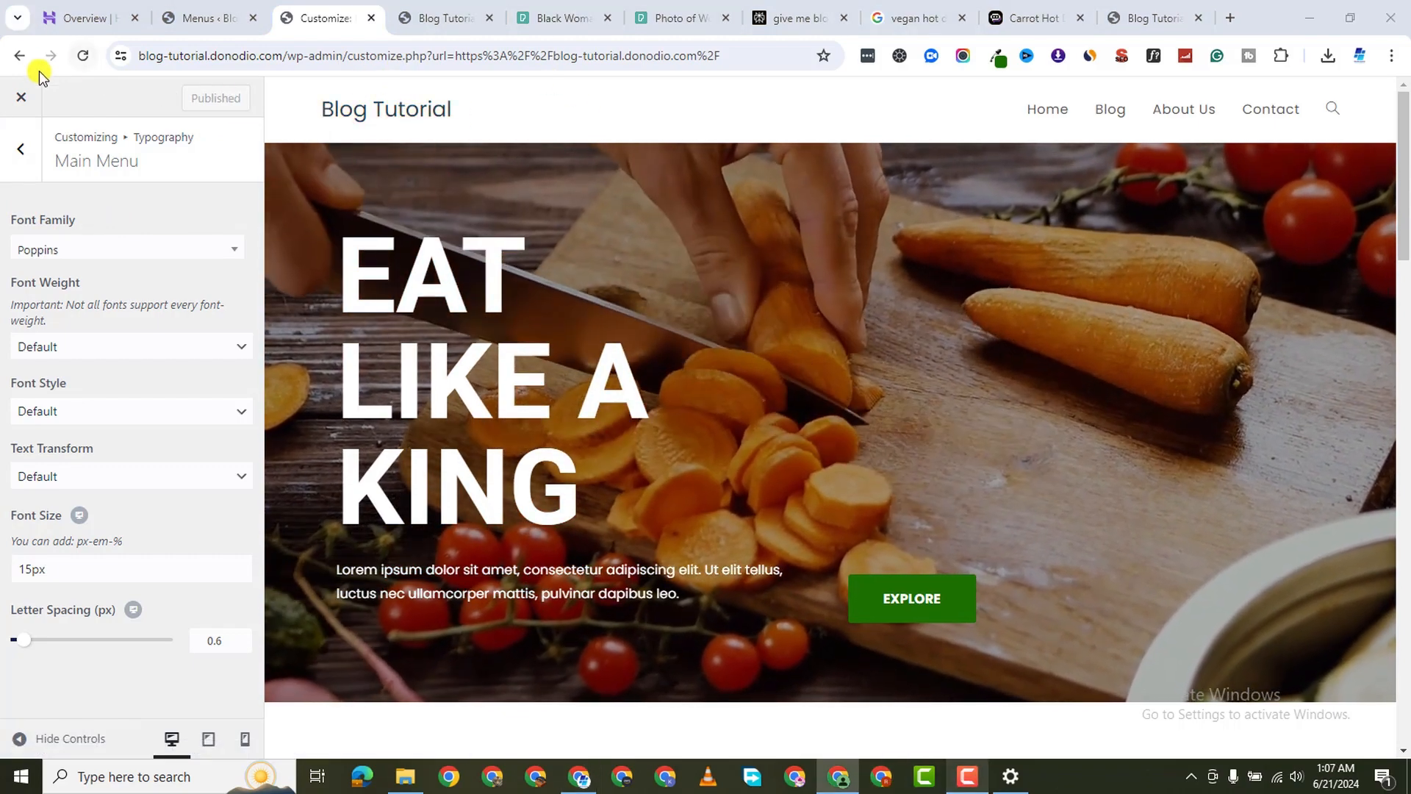
Review the Logo font settings in the Customizer's Typography section
{"action": "left_click", "coordinate": [16, 151]}
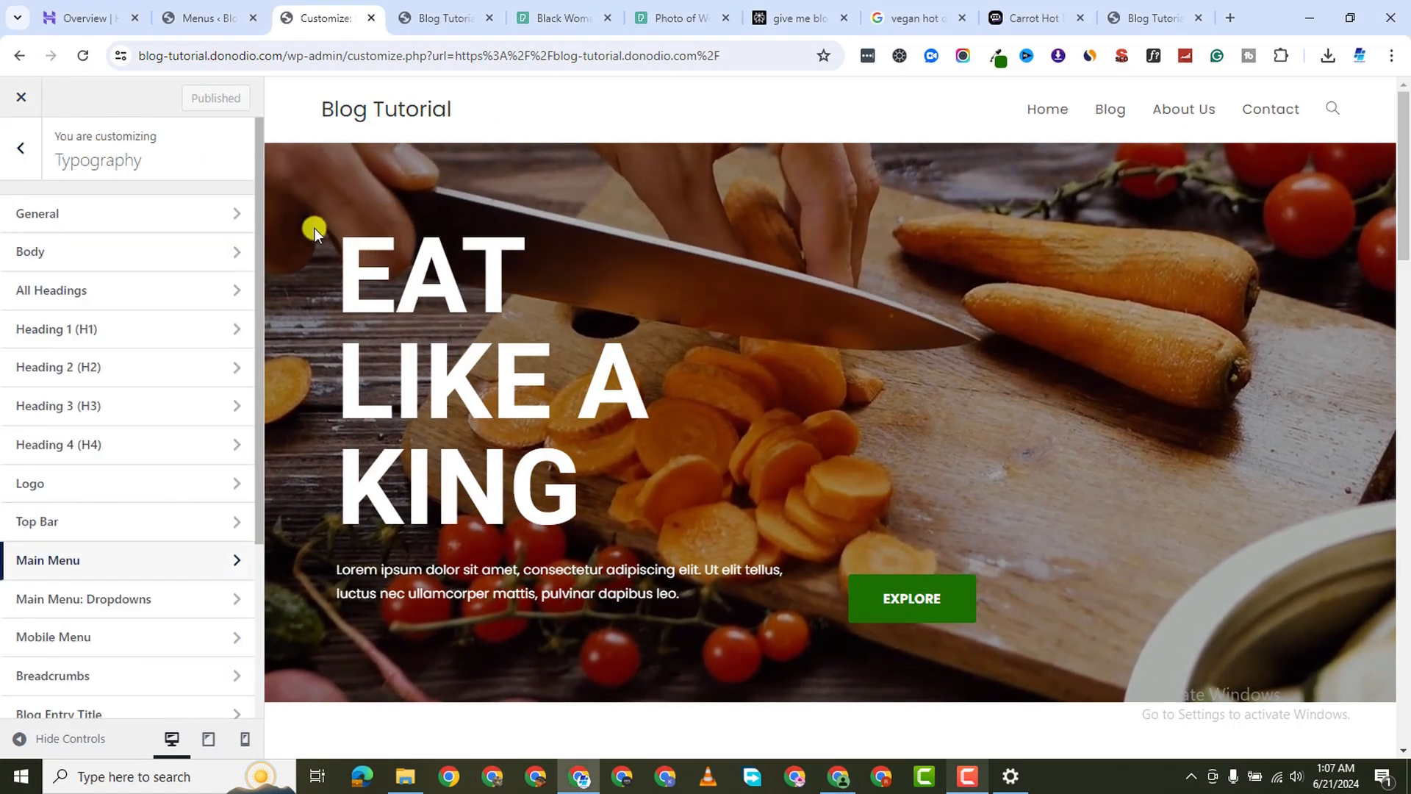
{"action": "scroll", "coordinate": [16, 396], "scroll_direction": "down", "scroll_amount": 1}
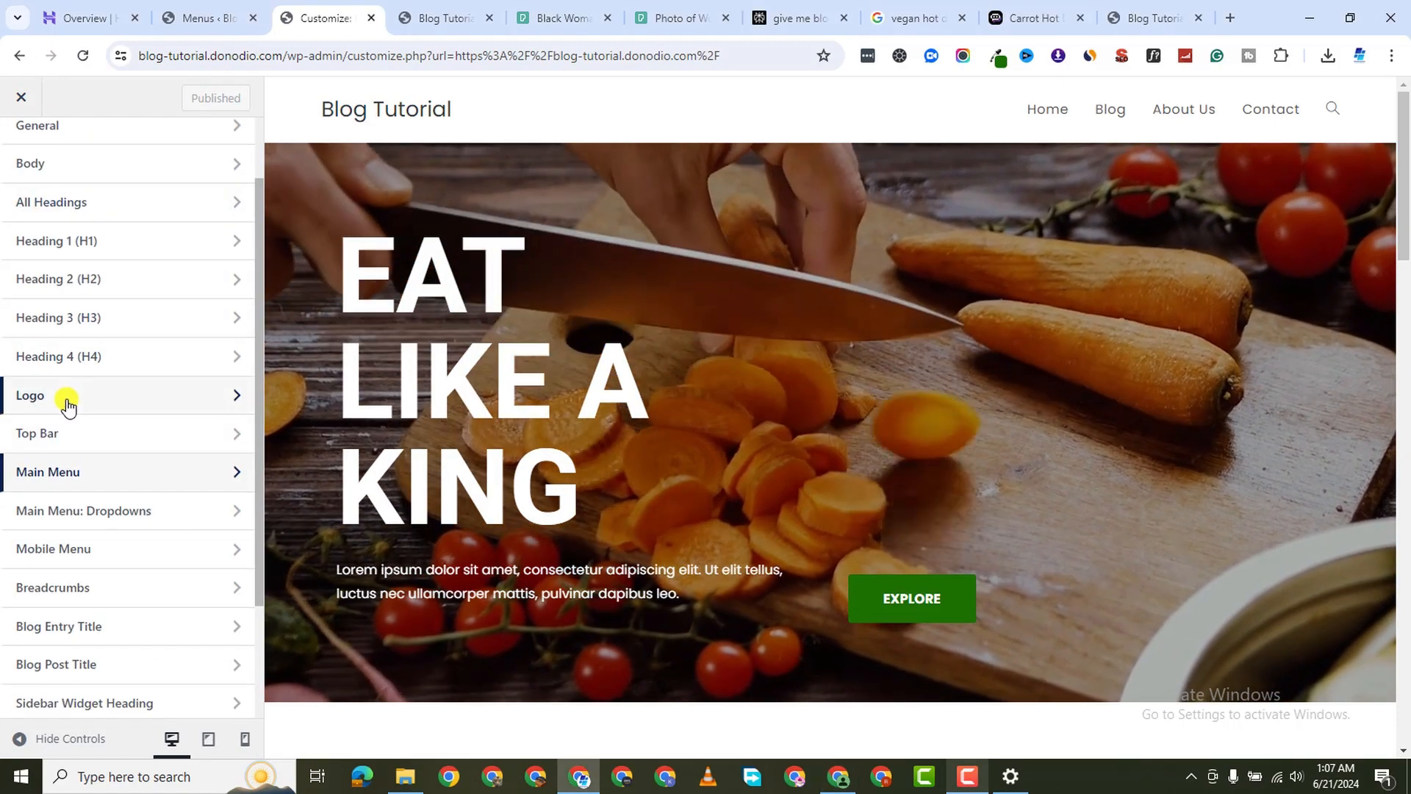
{"action": "left_click", "coordinate": [45, 397]}
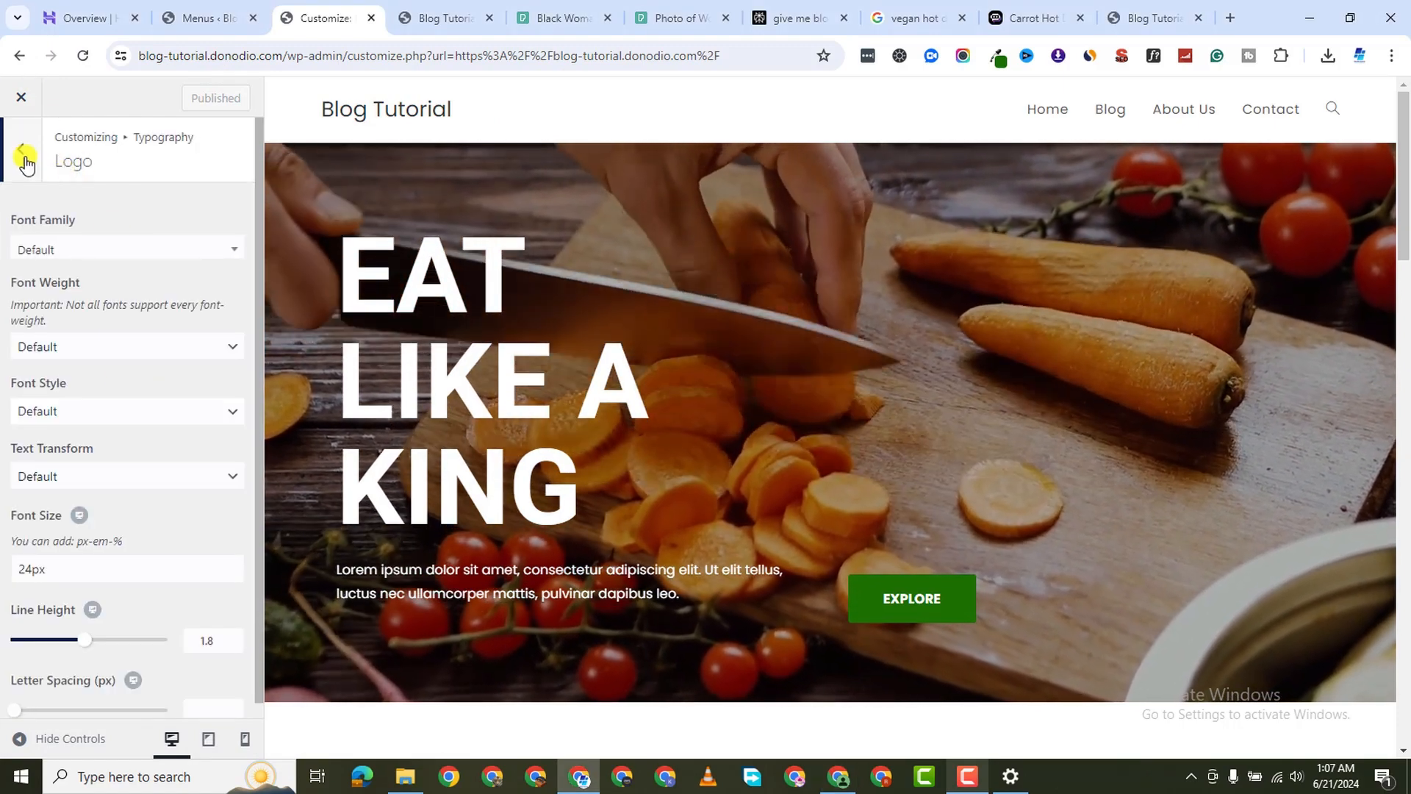
{"action": "left_click", "coordinate": [22, 153]}
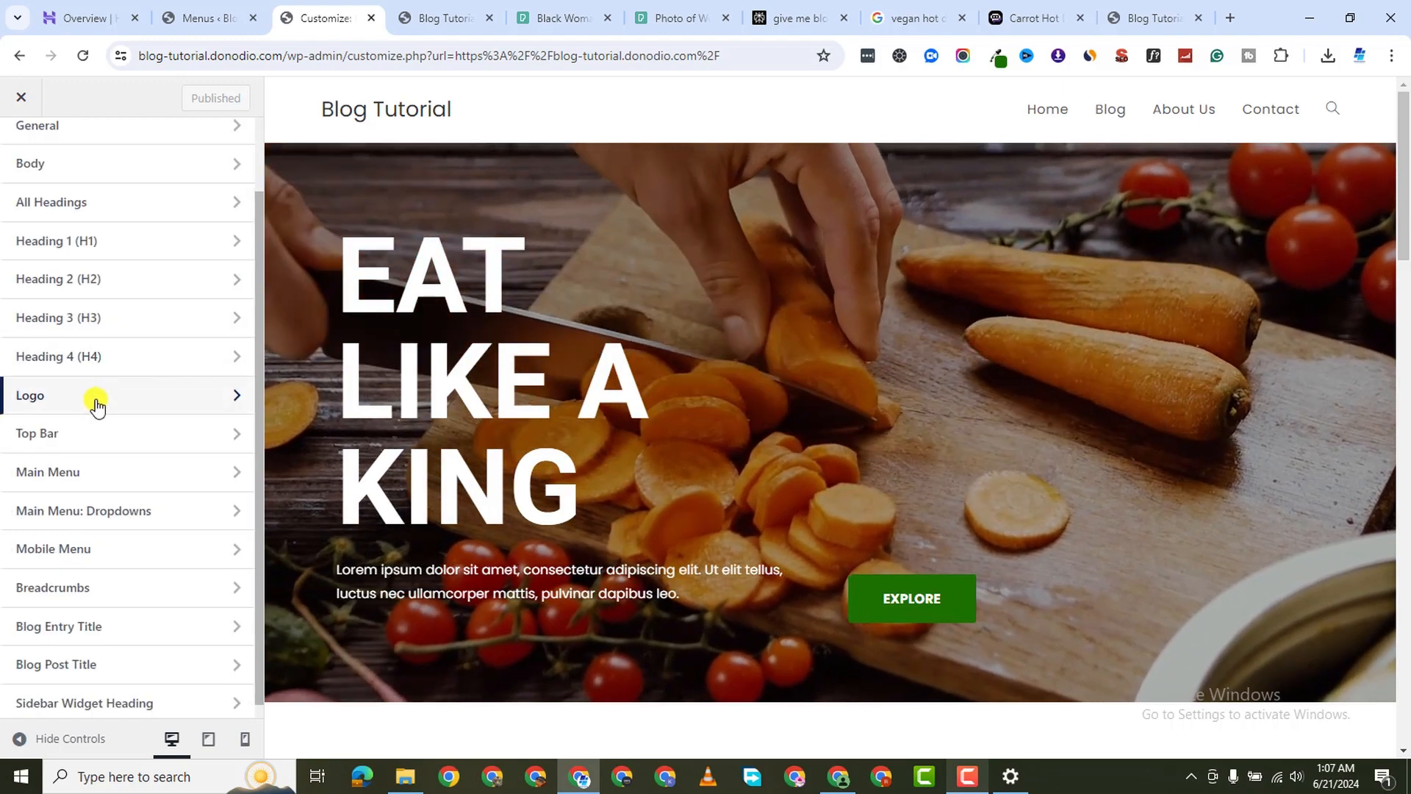
{"action": "left_click", "coordinate": [95, 403]}
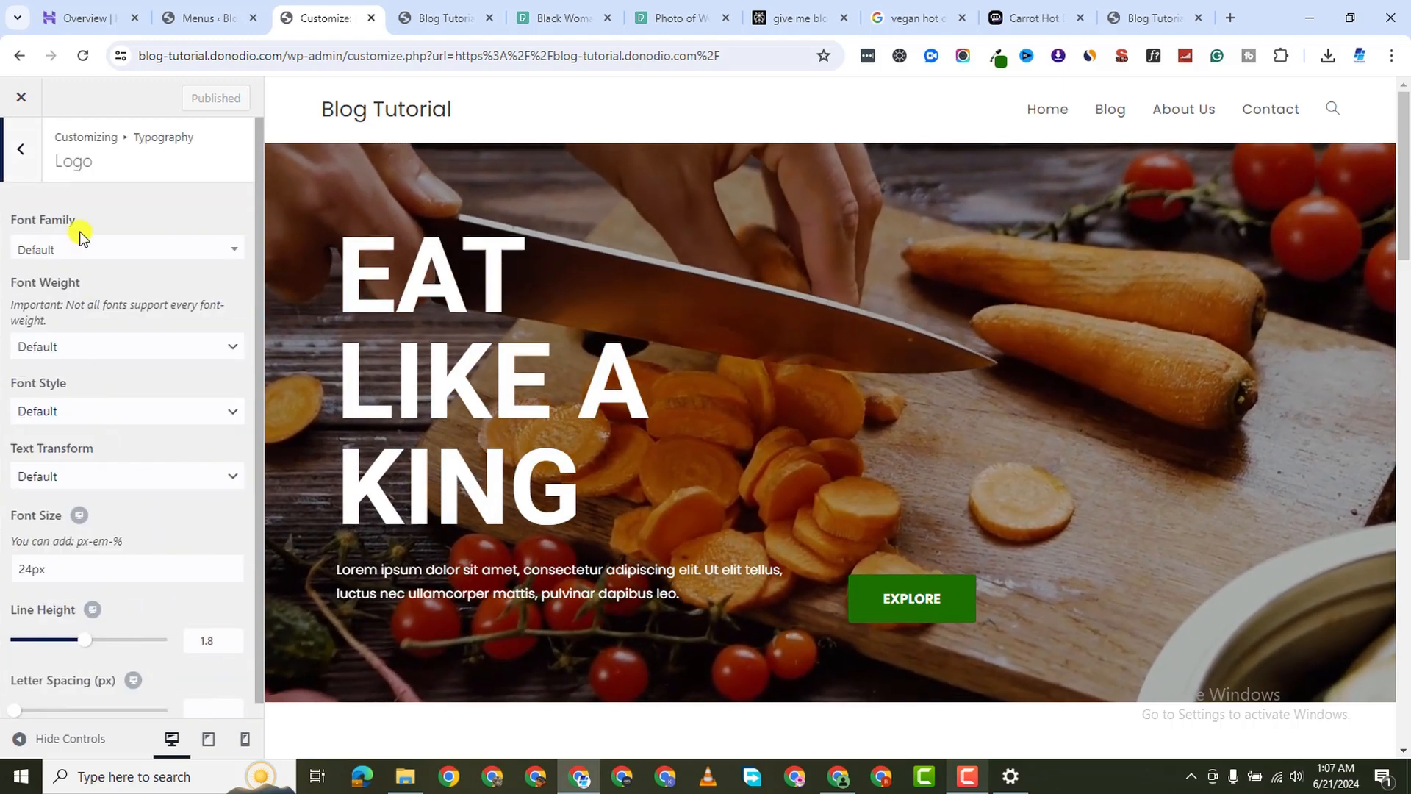
{"action": "scroll", "coordinate": [98, 302], "scroll_direction": "down", "scroll_amount": 1}
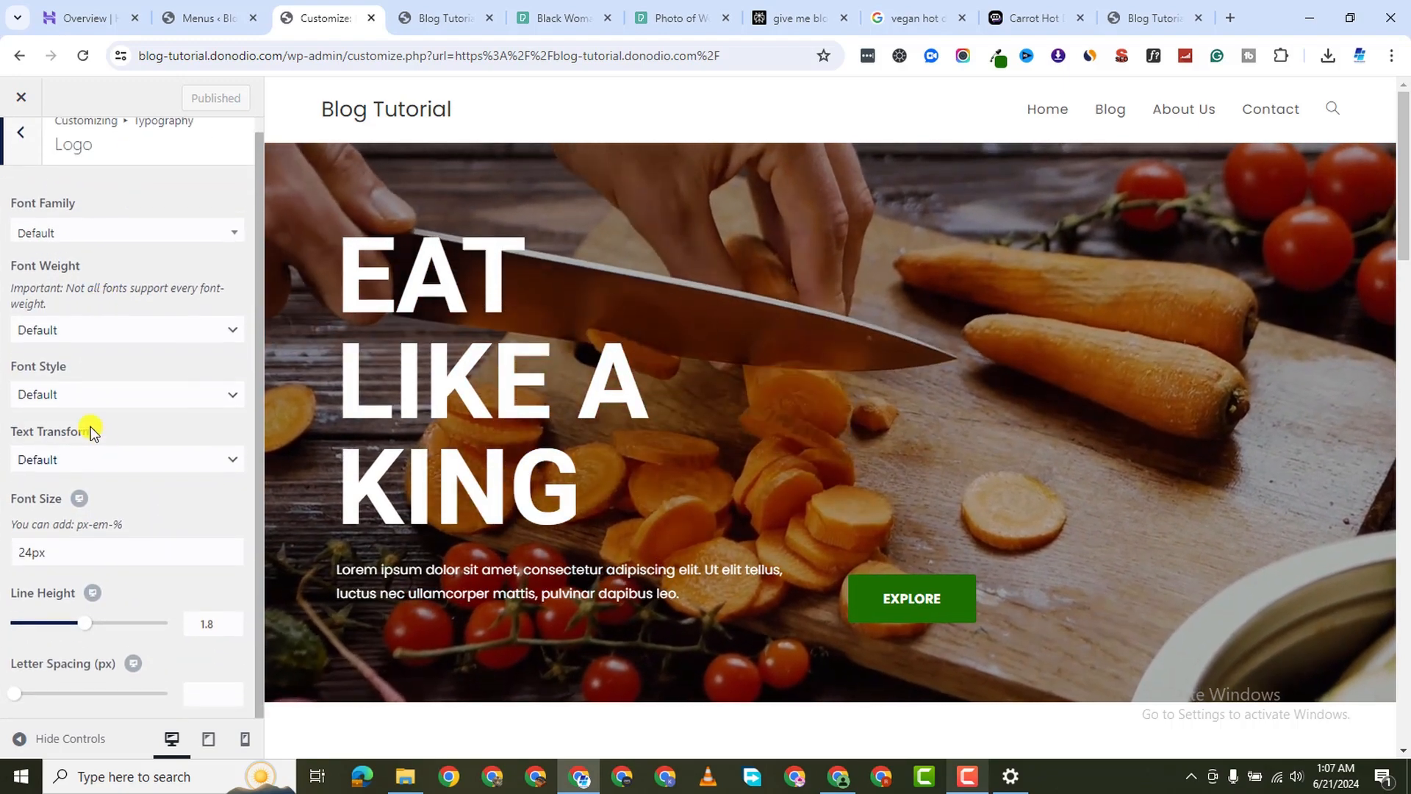
{"action": "scroll", "coordinate": [12, 180], "scroll_direction": "up", "scroll_amount": 1}
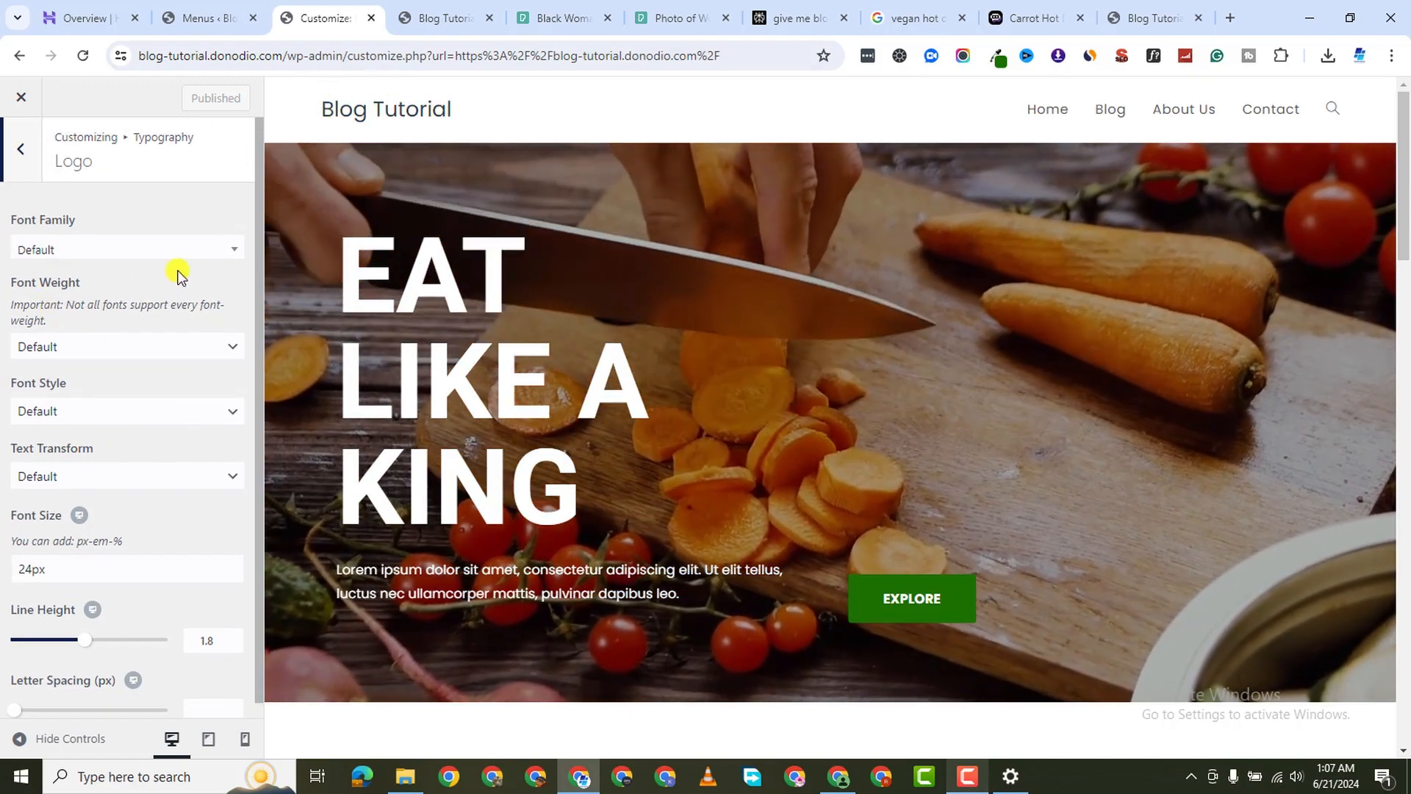
{"action": "left_click", "coordinate": [13, 153]}
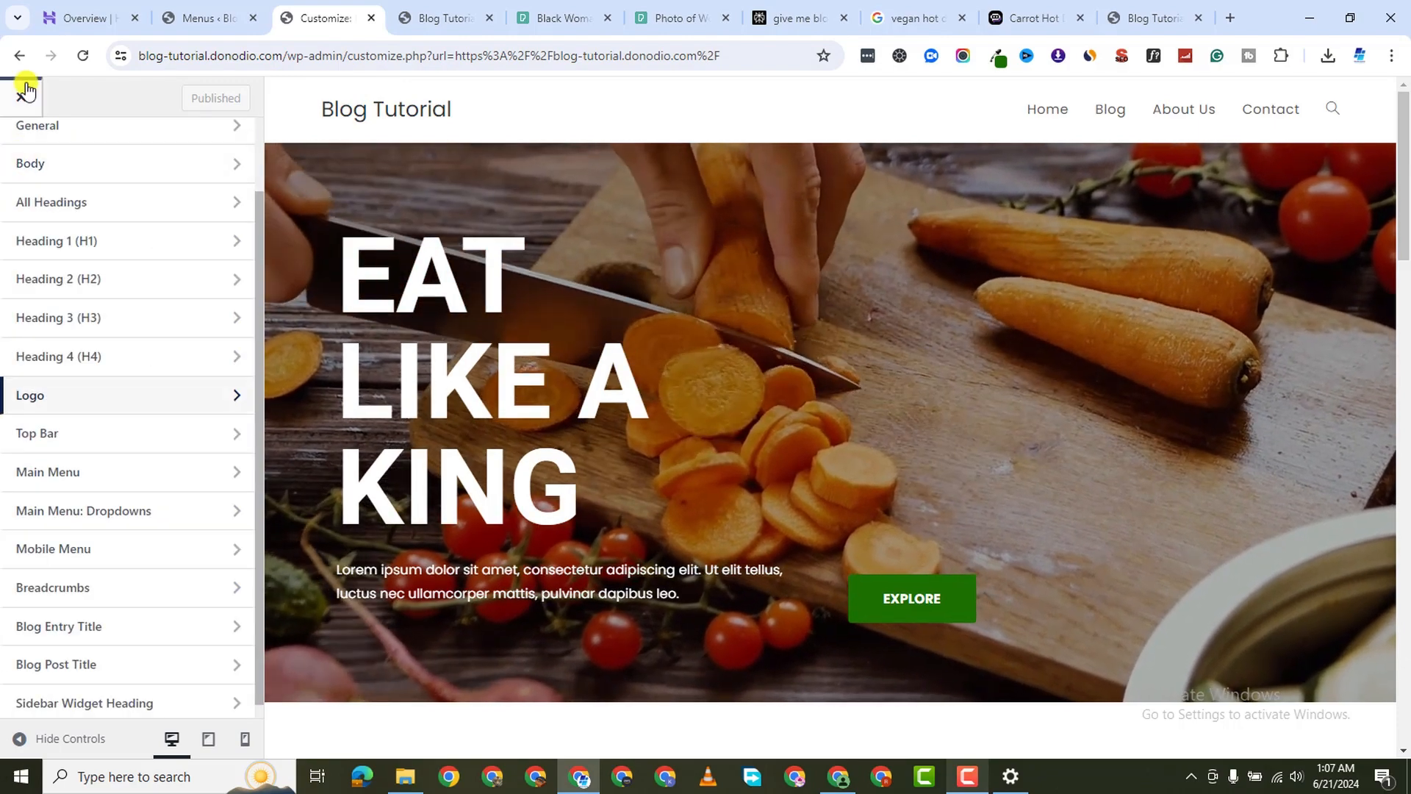
{"action": "scroll", "coordinate": [41, 220], "scroll_direction": "up", "scroll_amount": 2}
Go to Header > Logo in the Customizer, then start a new browser tab
{"action": "left_click", "coordinate": [14, 153]}
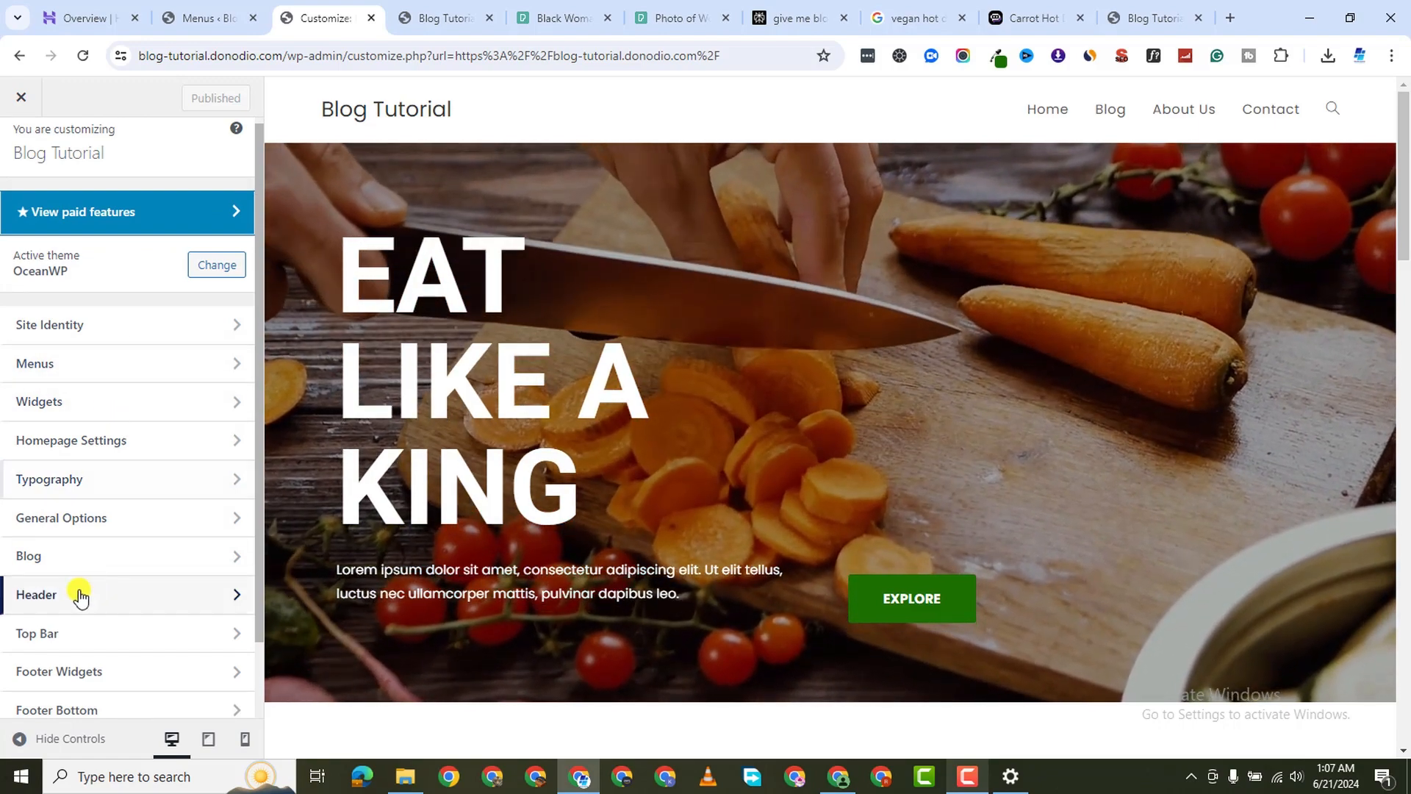
{"action": "left_click", "coordinate": [79, 594]}
{"action": "left_click", "coordinate": [123, 291]}
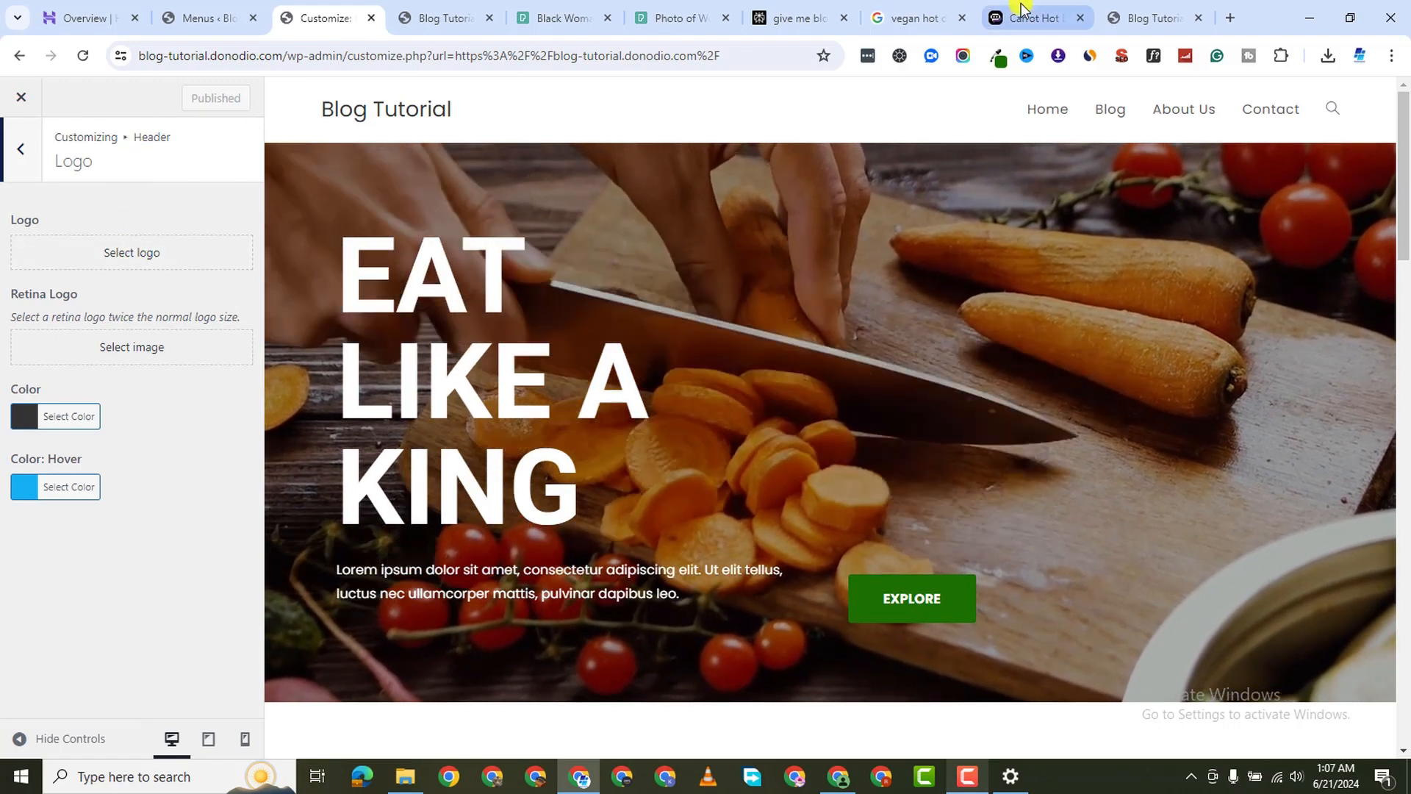
{"action": "left_click", "coordinate": [1231, 17]}
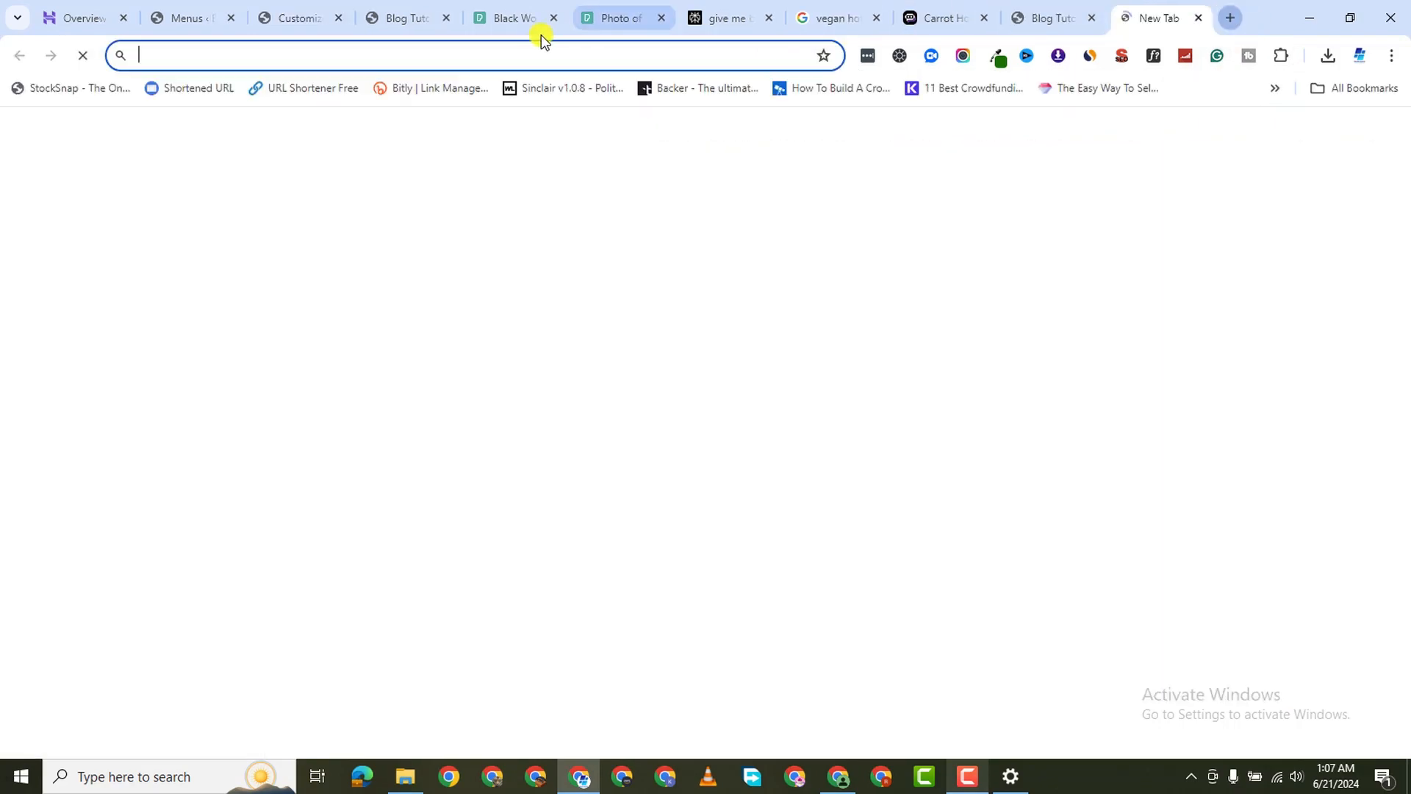
Go to canva.com and create a new 1200 × 200 px custom-size design
{"action": "type", "text": "canva"}
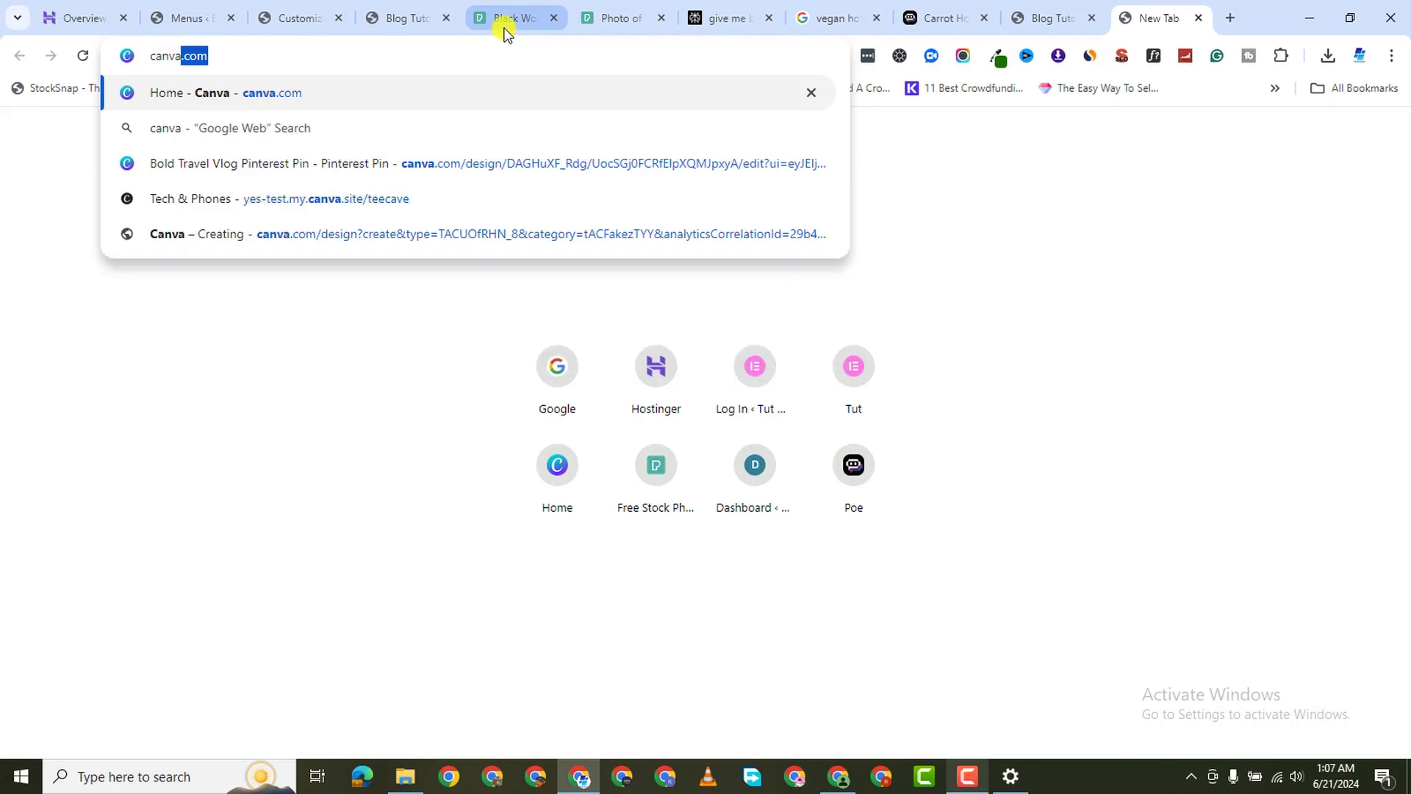
{"action": "key", "text": "Return"}
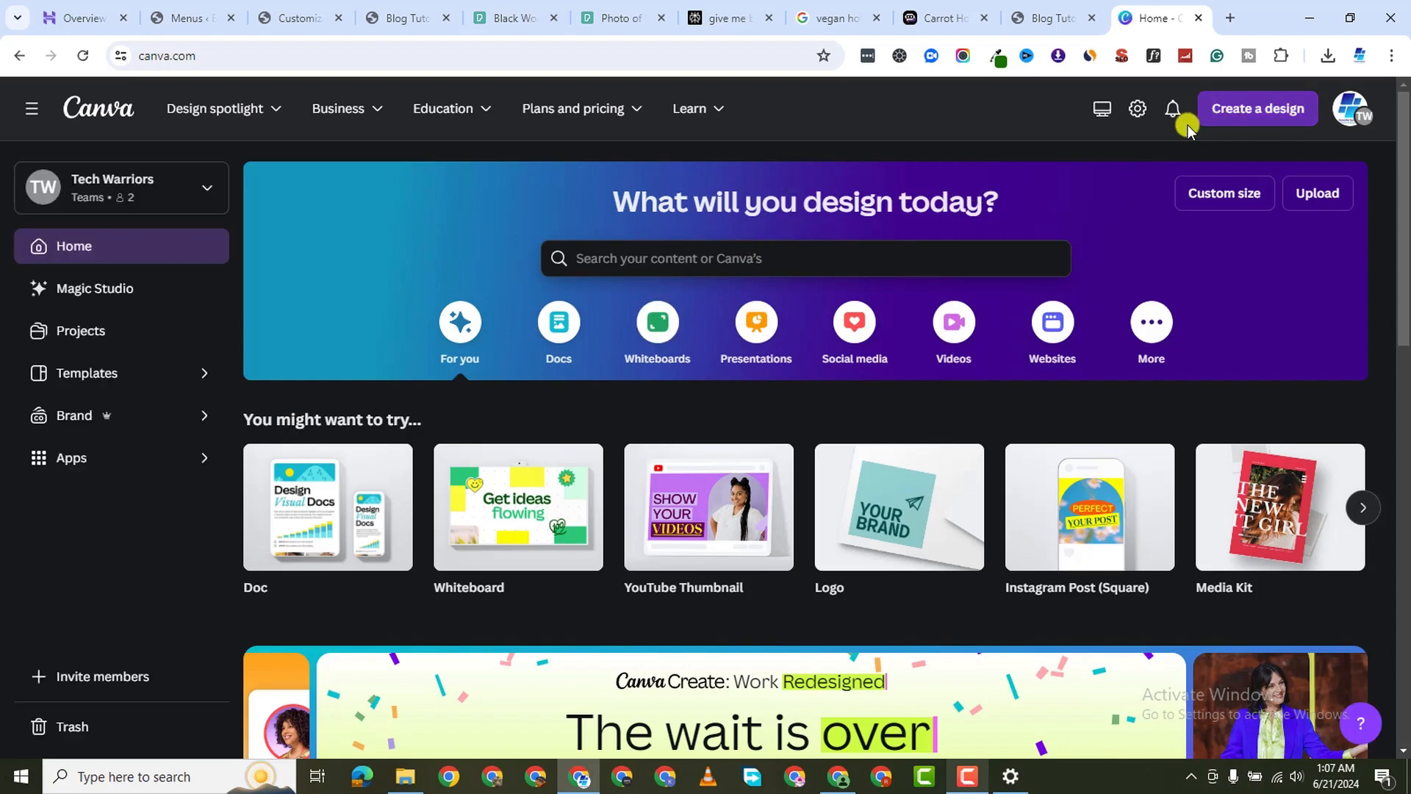
{"action": "left_click", "coordinate": [1254, 109]}
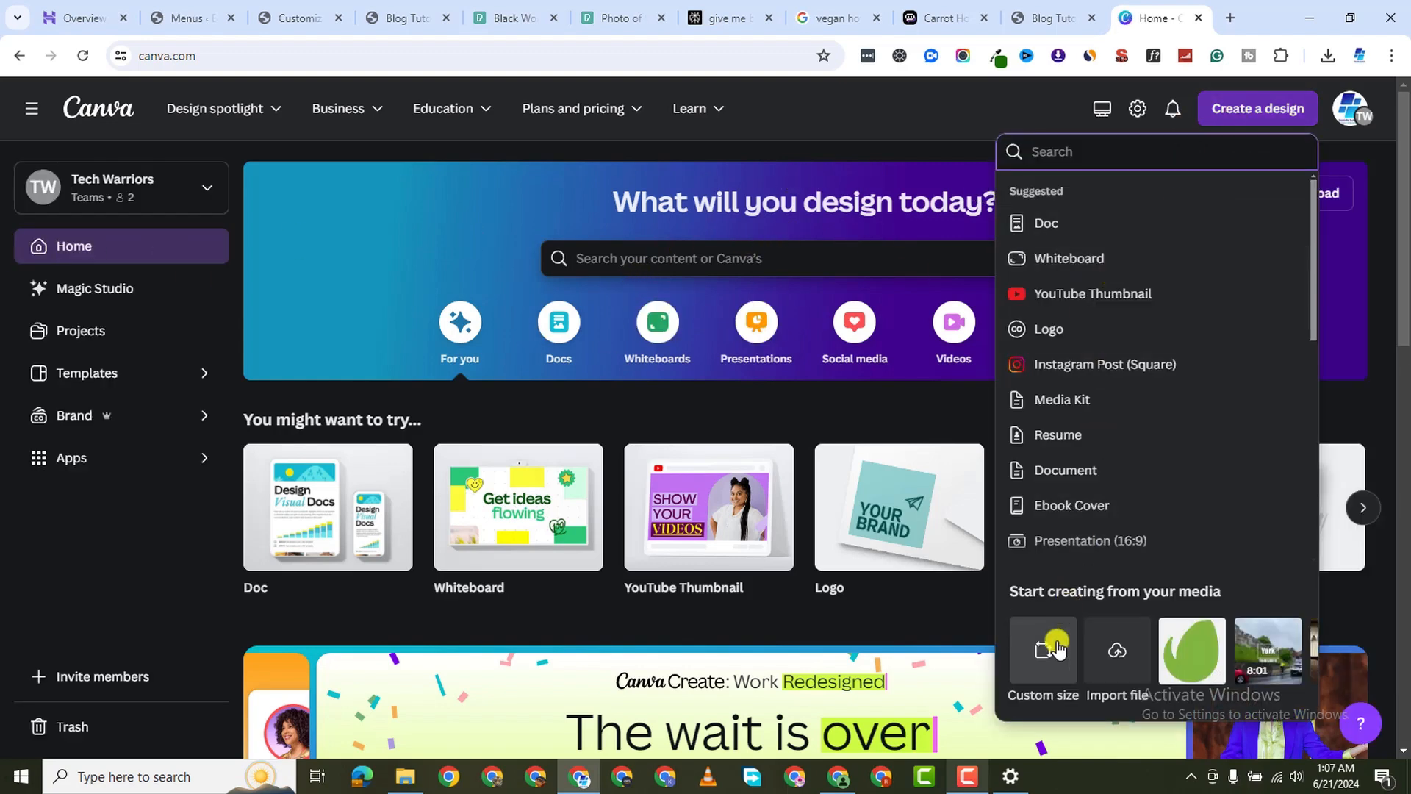
{"action": "left_click", "coordinate": [1056, 648]}
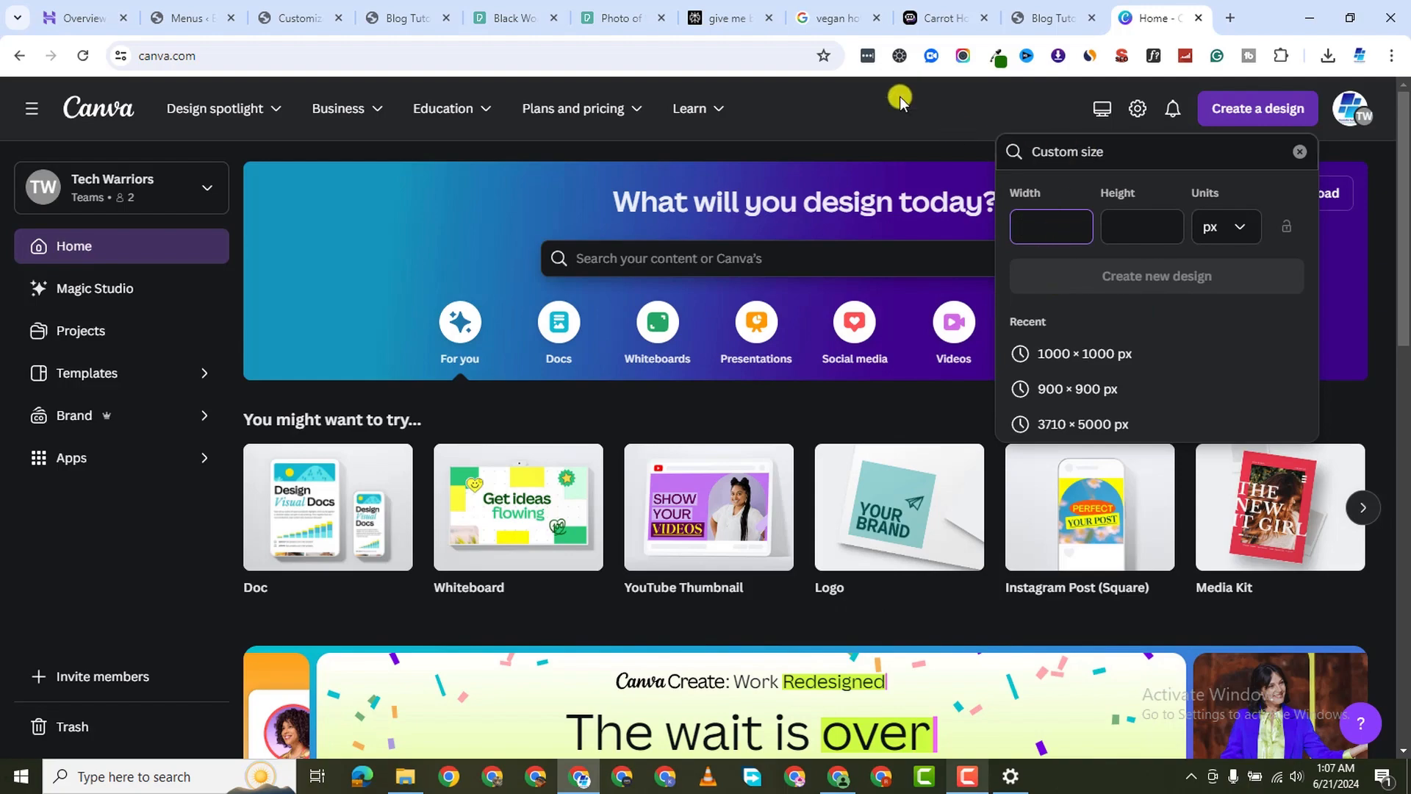
{"action": "left_click", "coordinate": [426, 20]}
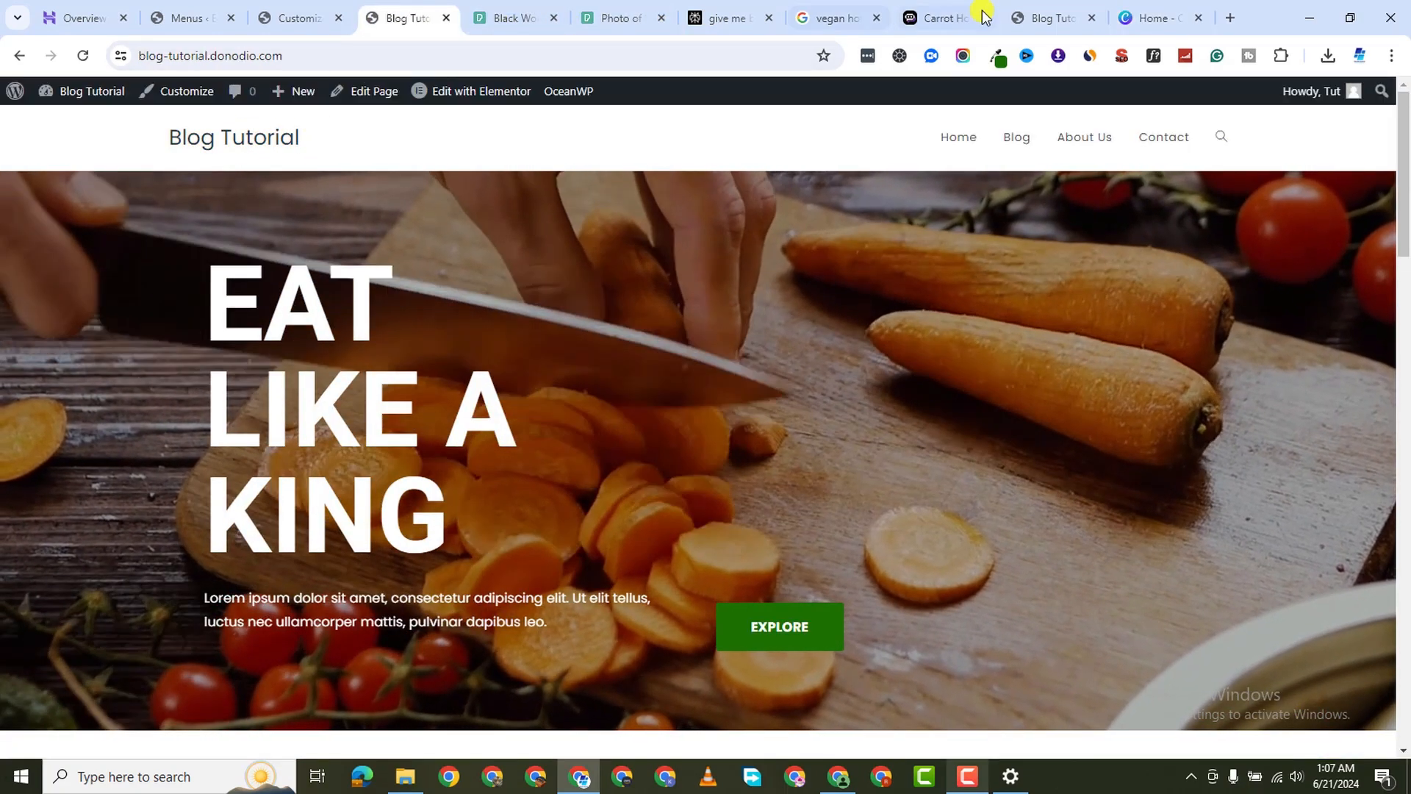
{"action": "left_click", "coordinate": [1153, 19]}
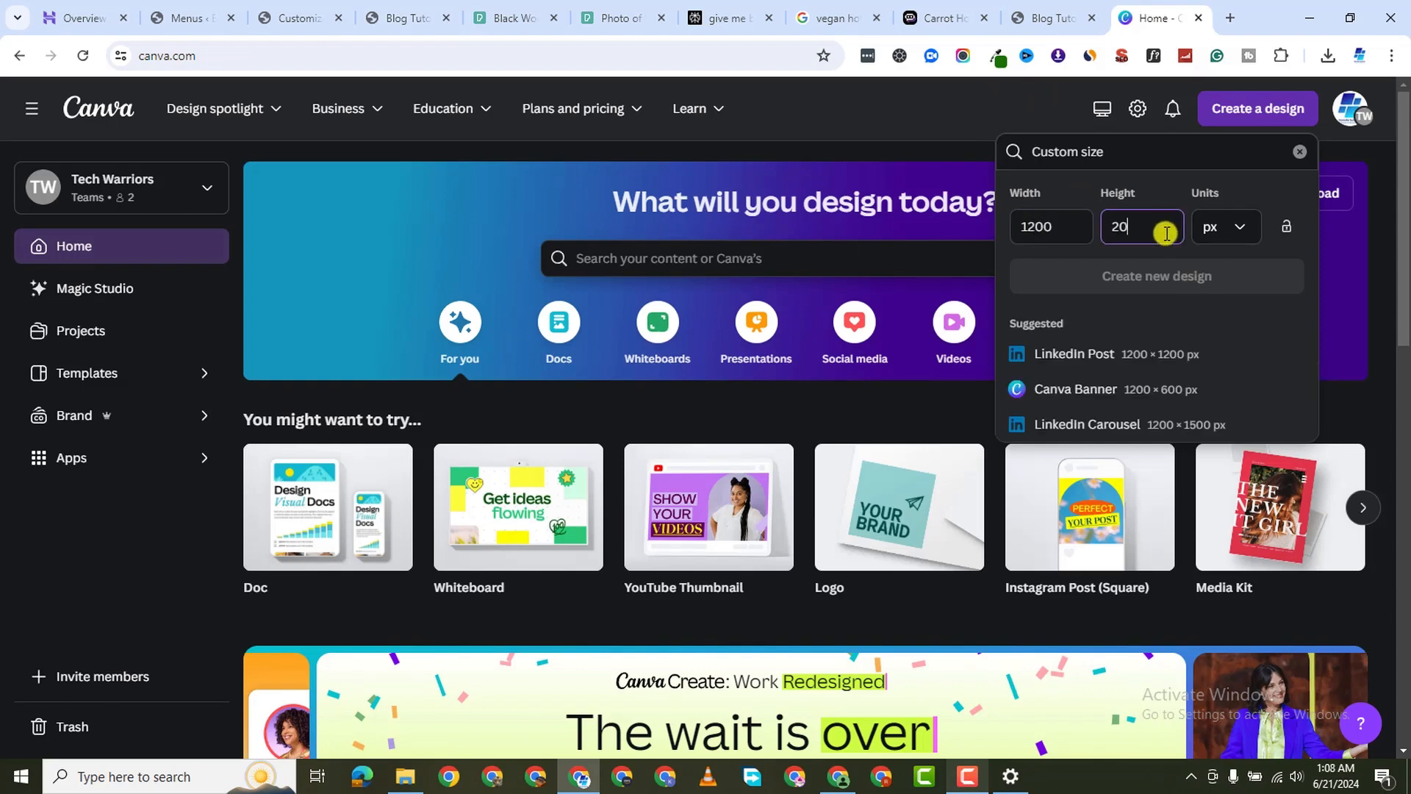
{"action": "left_click", "coordinate": [1179, 283]}
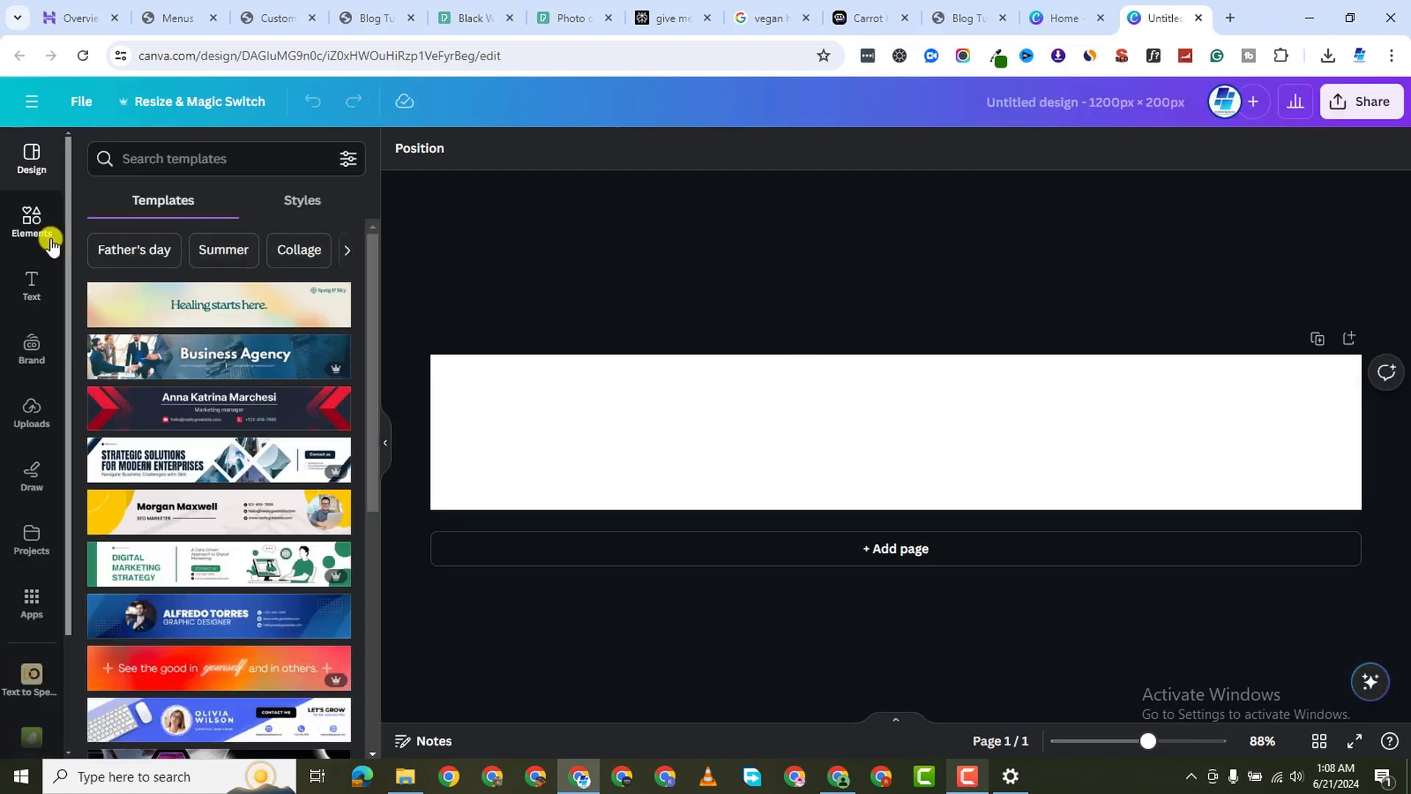
Add a heading reading 'Eat Like King' and set its font to Arimo Bold
{"action": "left_click", "coordinate": [32, 287]}
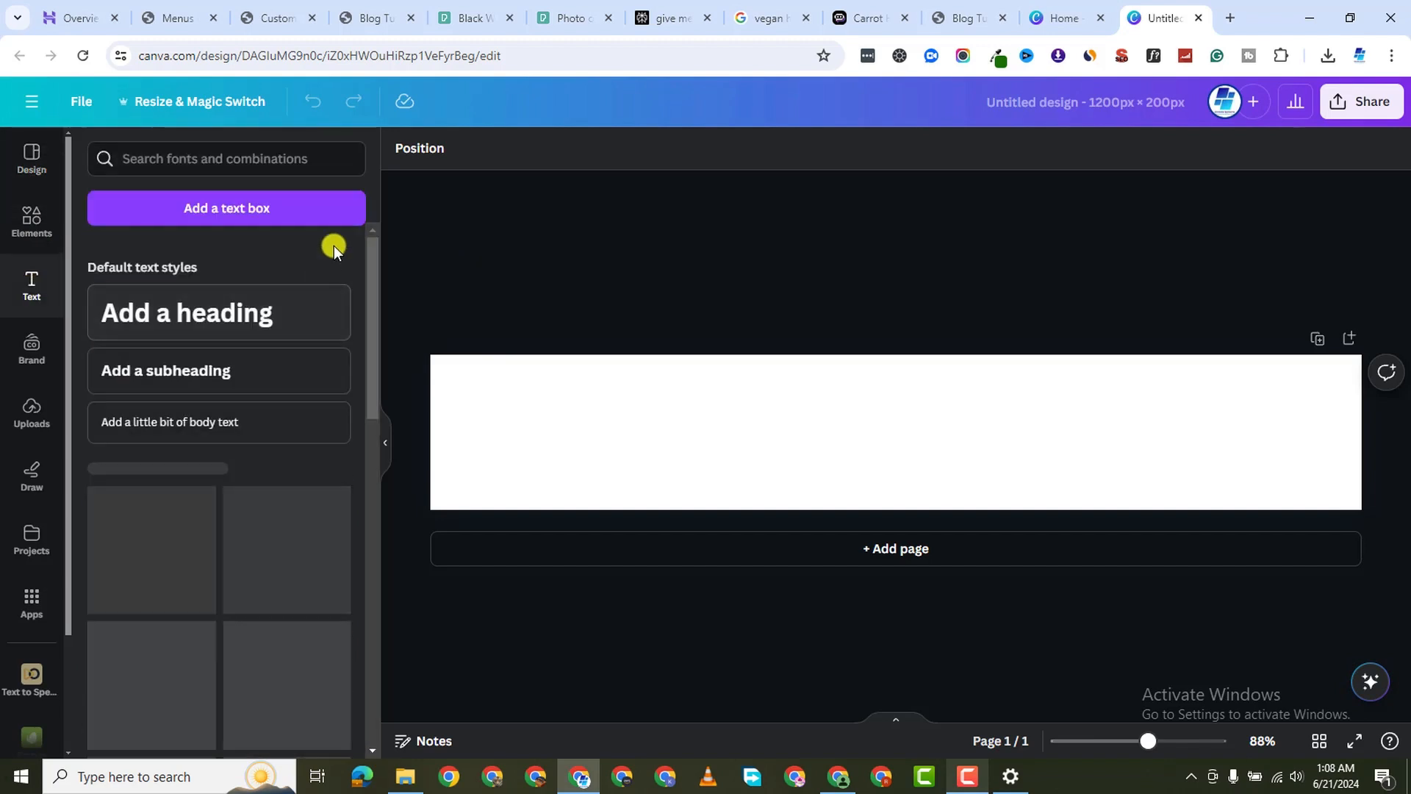
{"action": "left_click", "coordinate": [221, 309]}
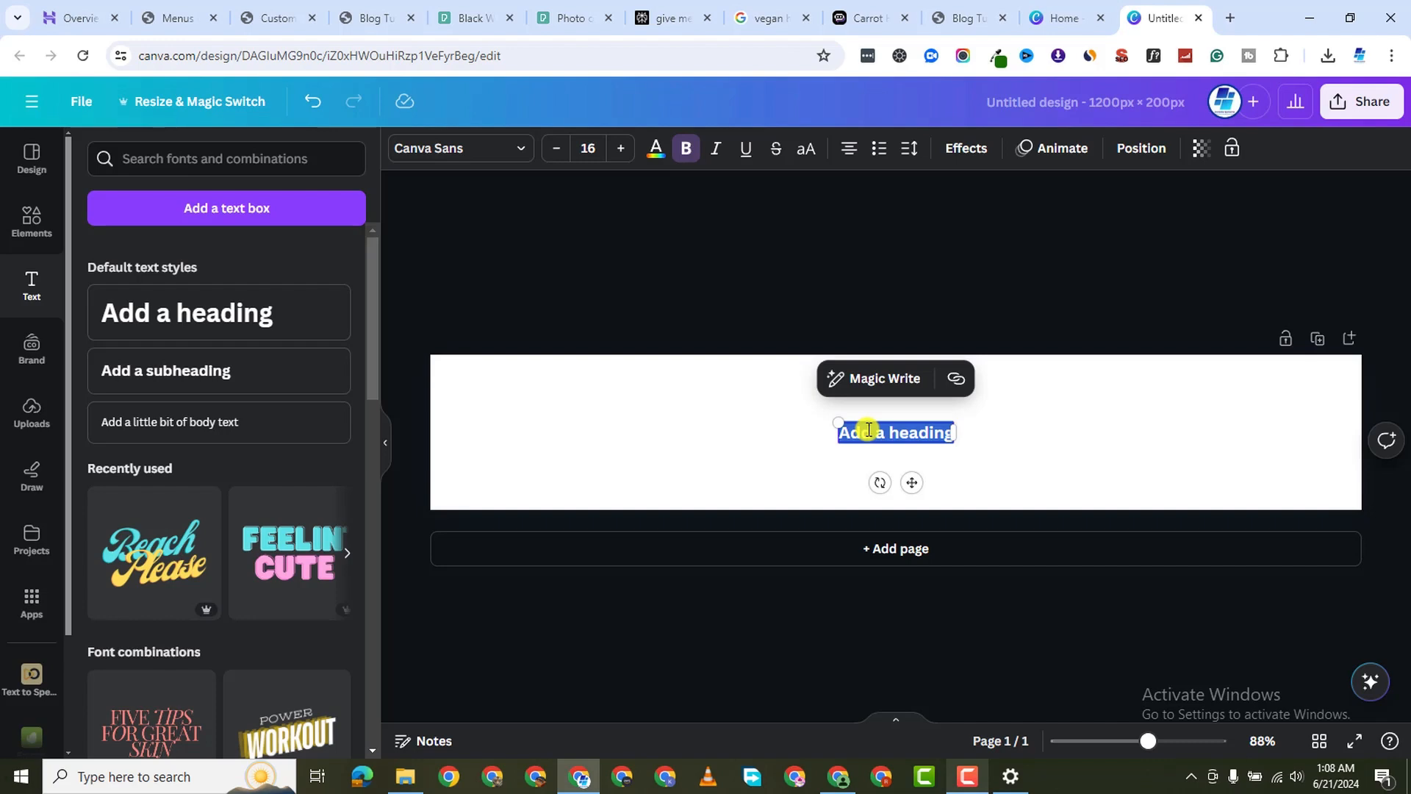
{"action": "type", "text": "Eat Like"}
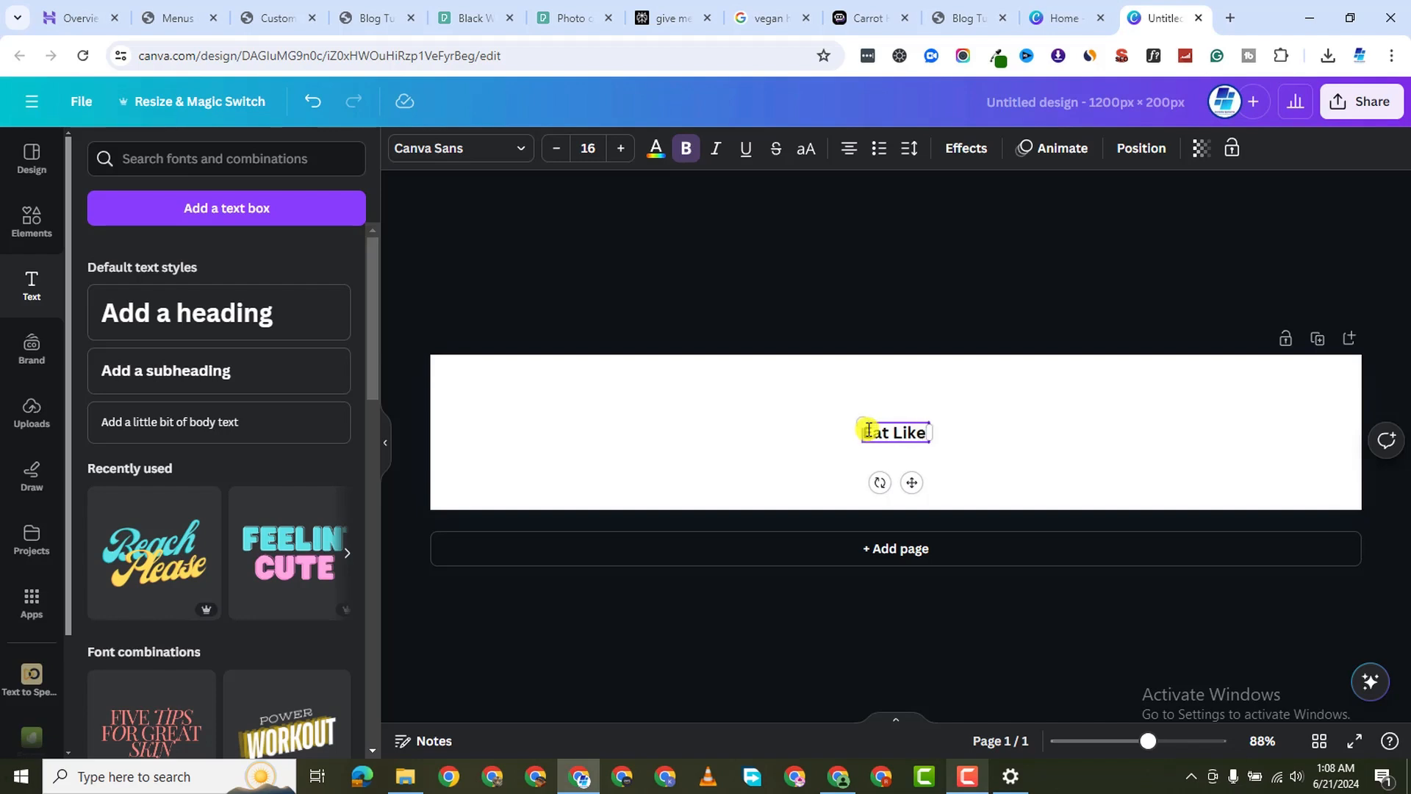
{"action": "type", "text": "King"}
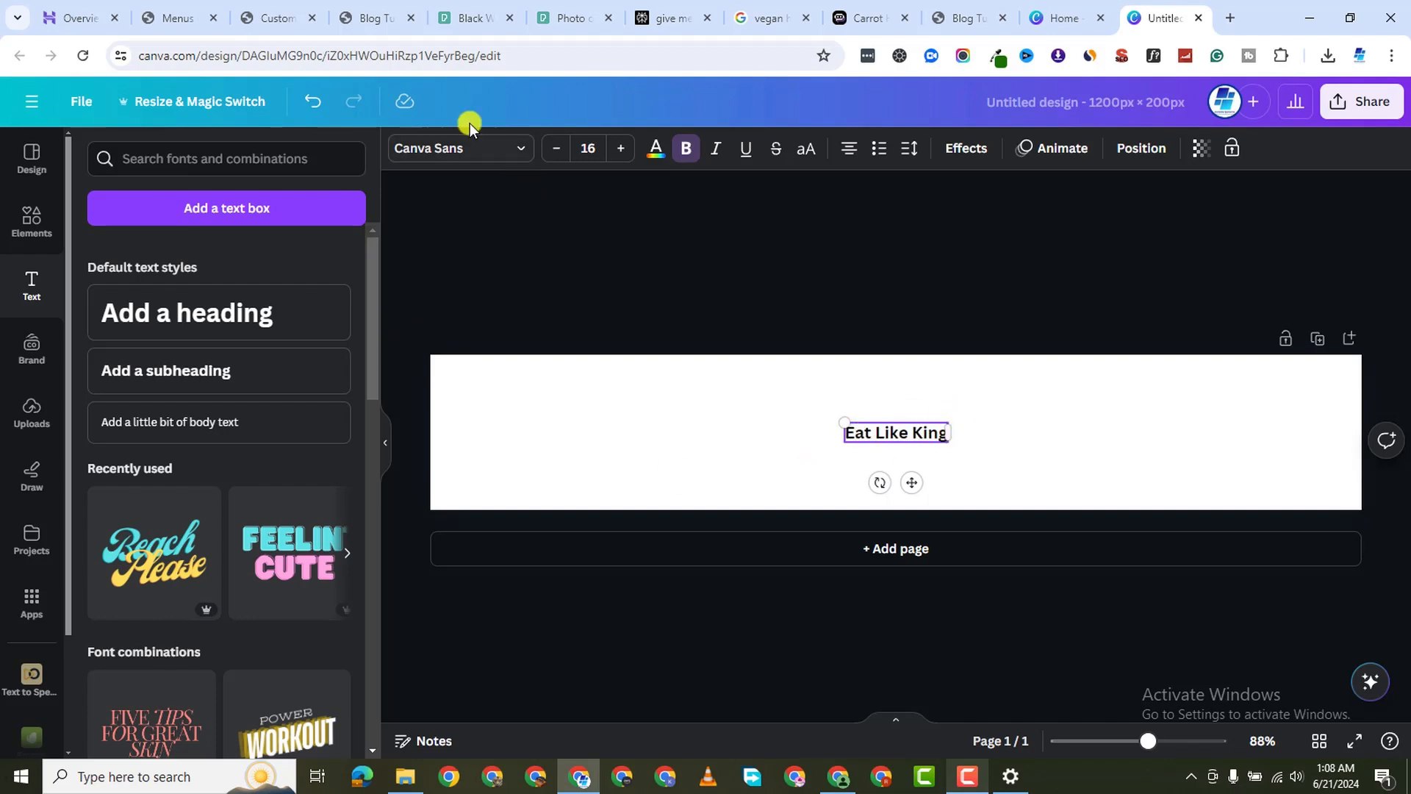
{"action": "key", "text": "ctrl+a"}
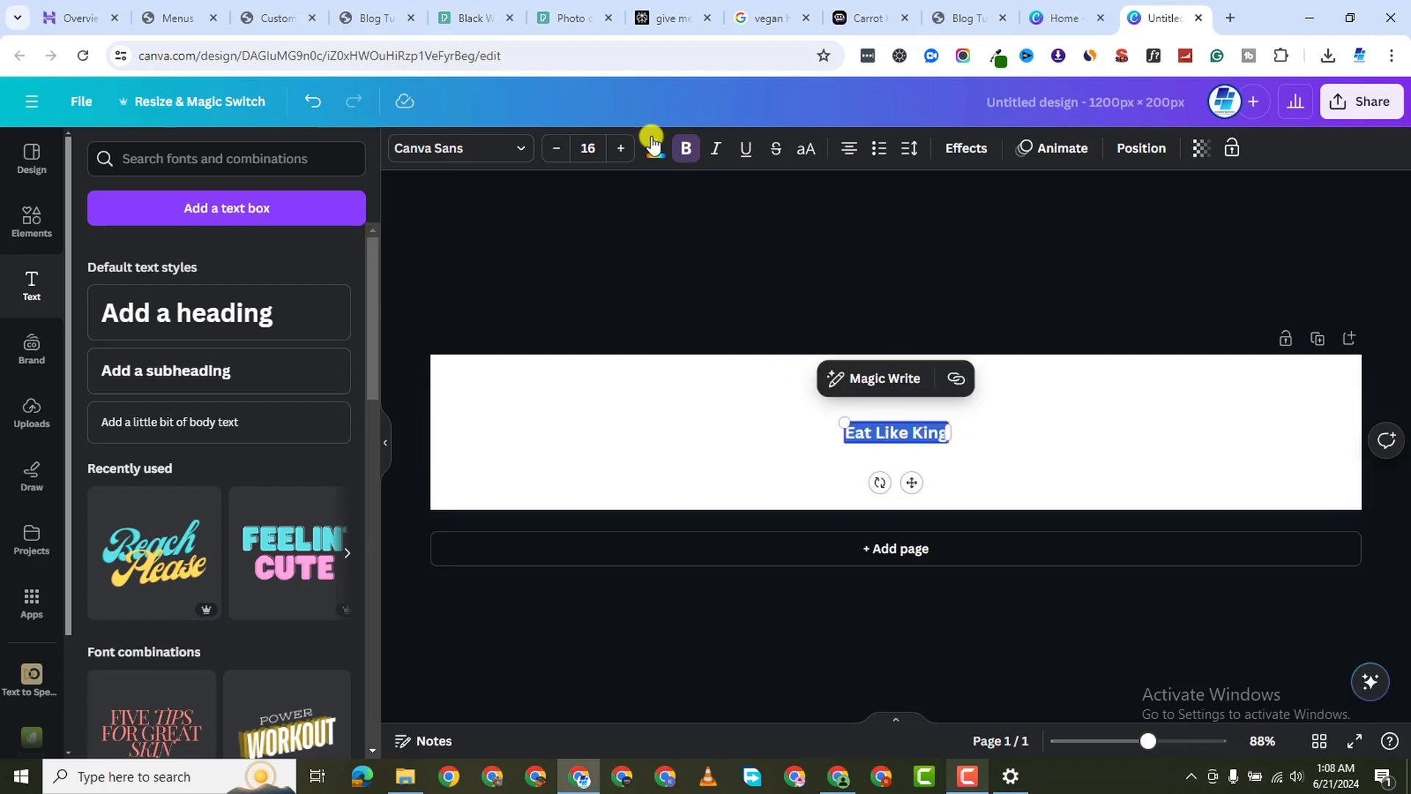
{"action": "left_click", "coordinate": [470, 148]}
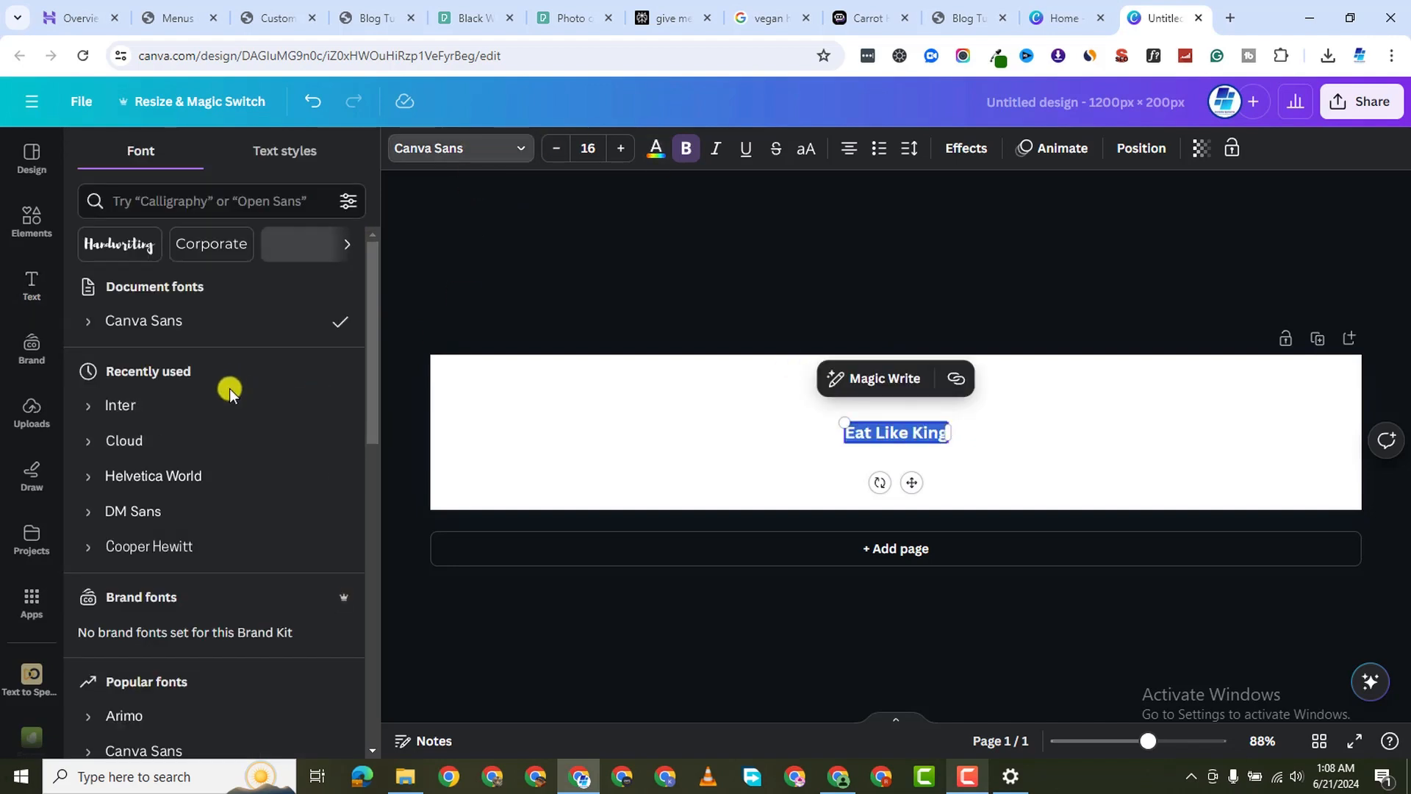
{"action": "left_click", "coordinate": [181, 516]}
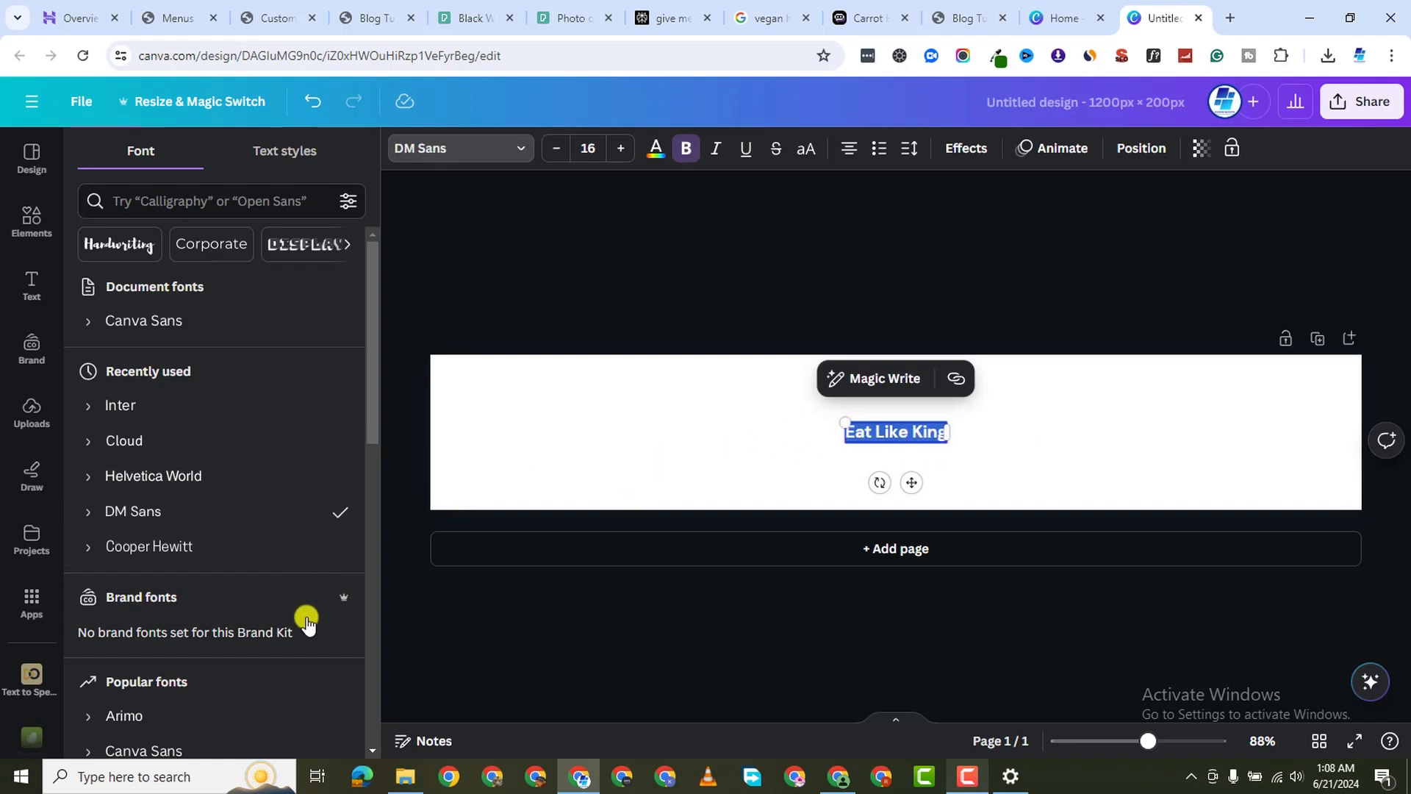
{"action": "scroll", "coordinate": [221, 630], "scroll_direction": "down", "scroll_amount": 2}
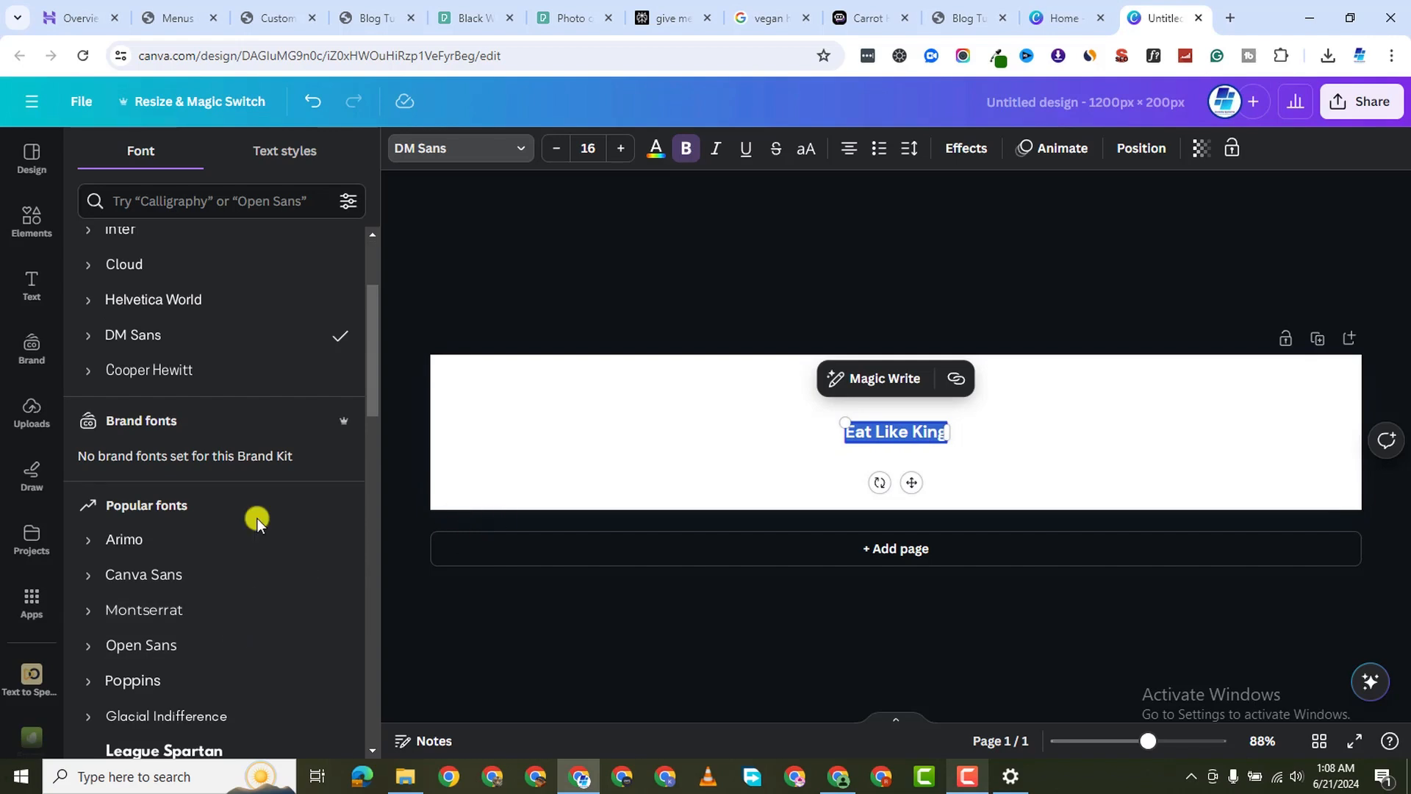
{"action": "left_click", "coordinate": [161, 533]}
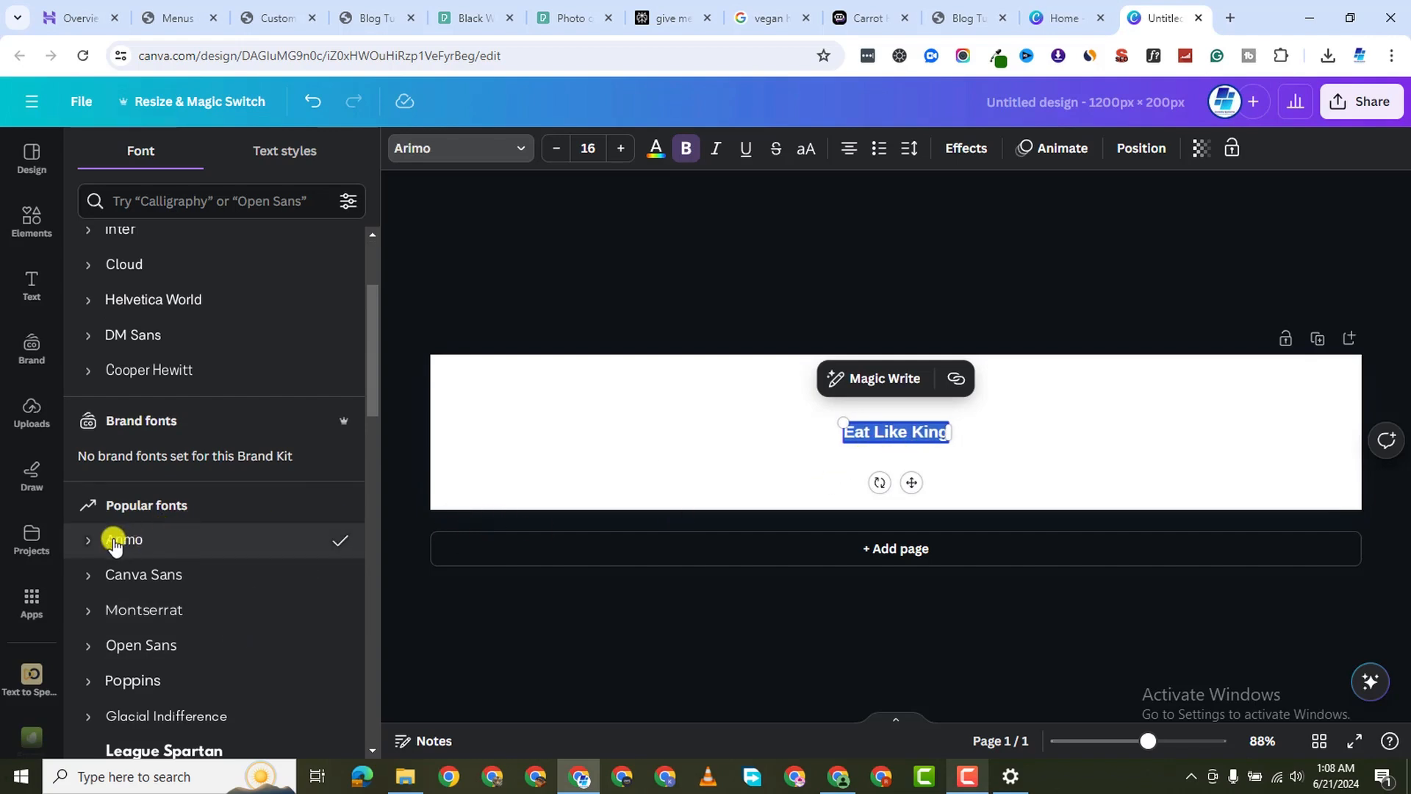
{"action": "left_click", "coordinate": [89, 542]}
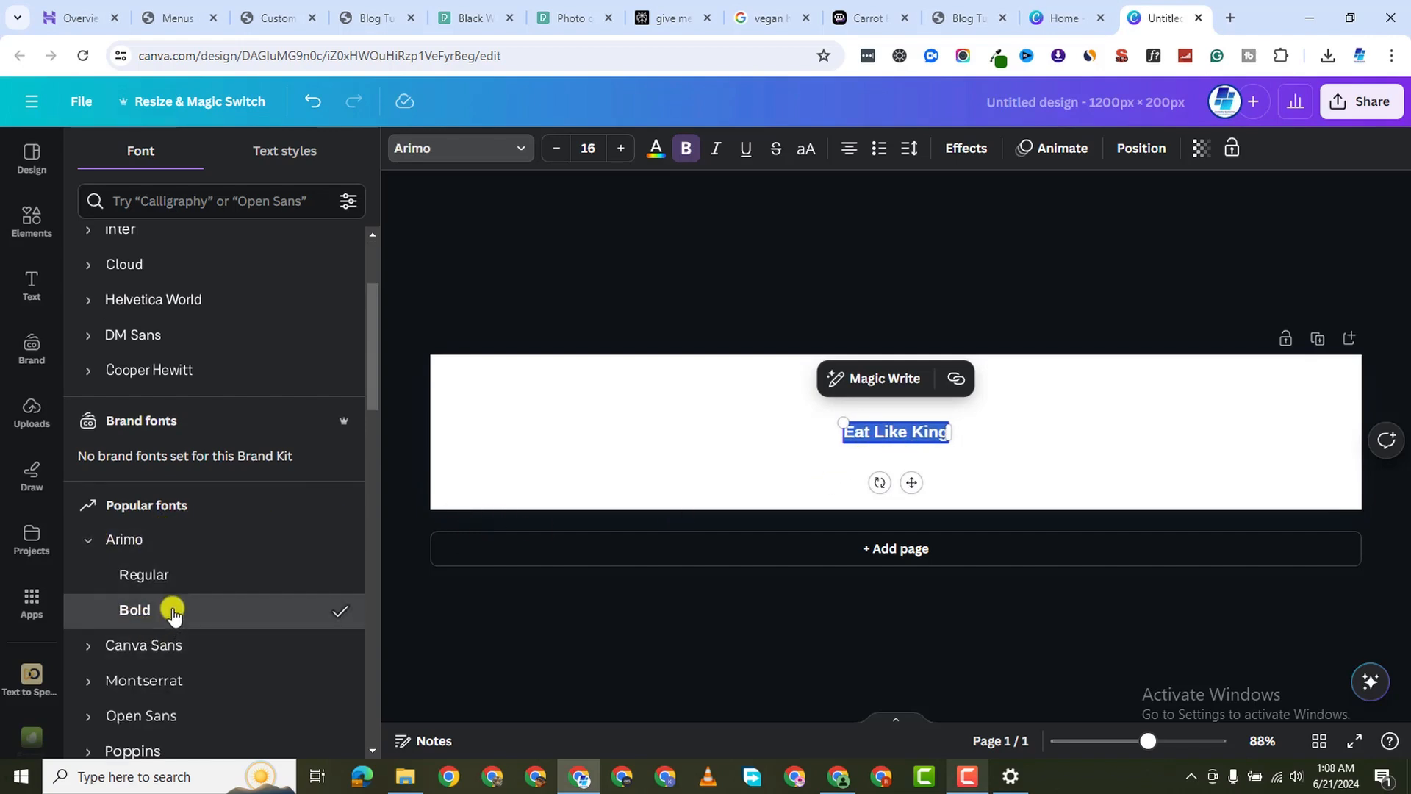
Enlarge the heading to size 118 and shift it toward the banner's right side
{"action": "left_click_drag", "start_coordinate": [845, 425], "coordinate": [597, 376]}
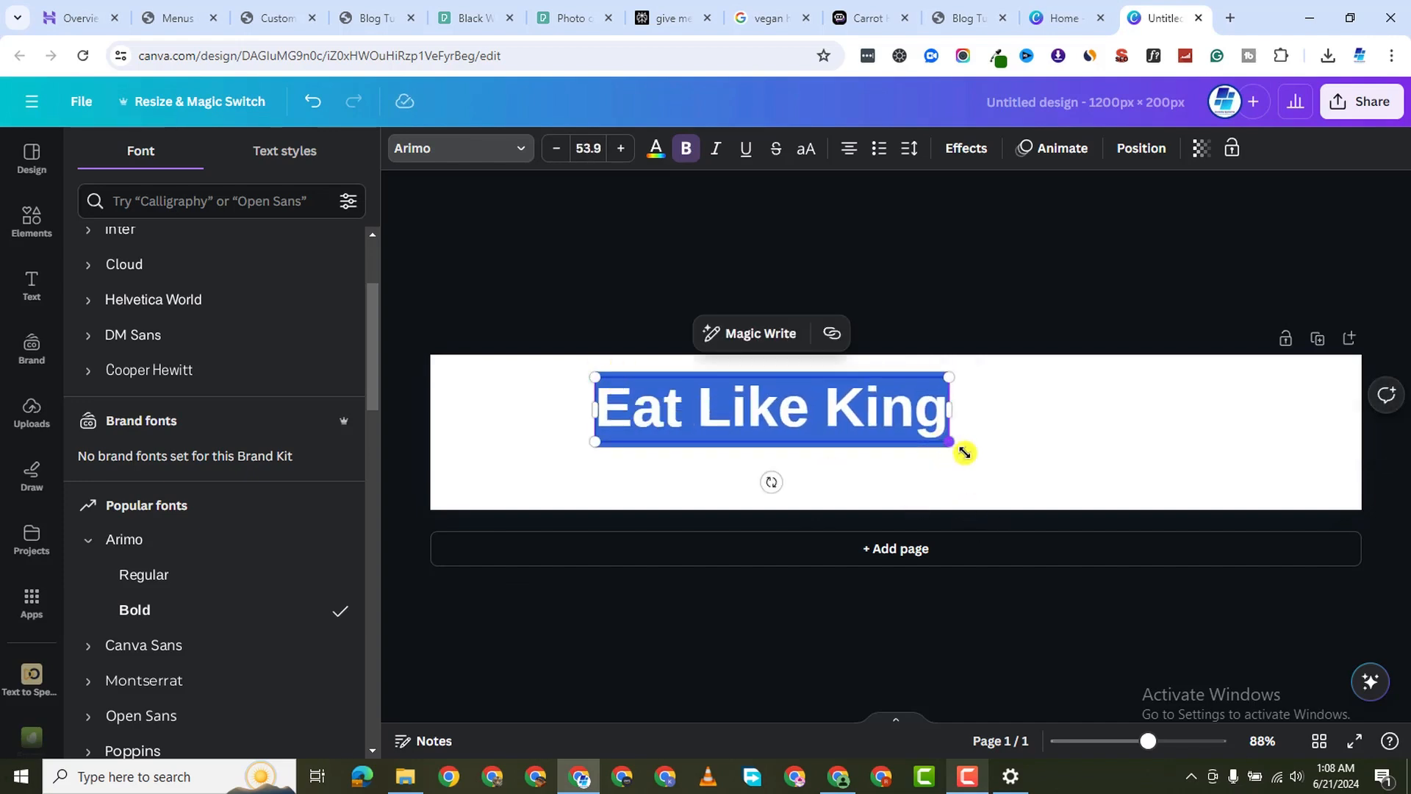
{"action": "left_click_drag", "start_coordinate": [964, 452], "coordinate": [1257, 533]}
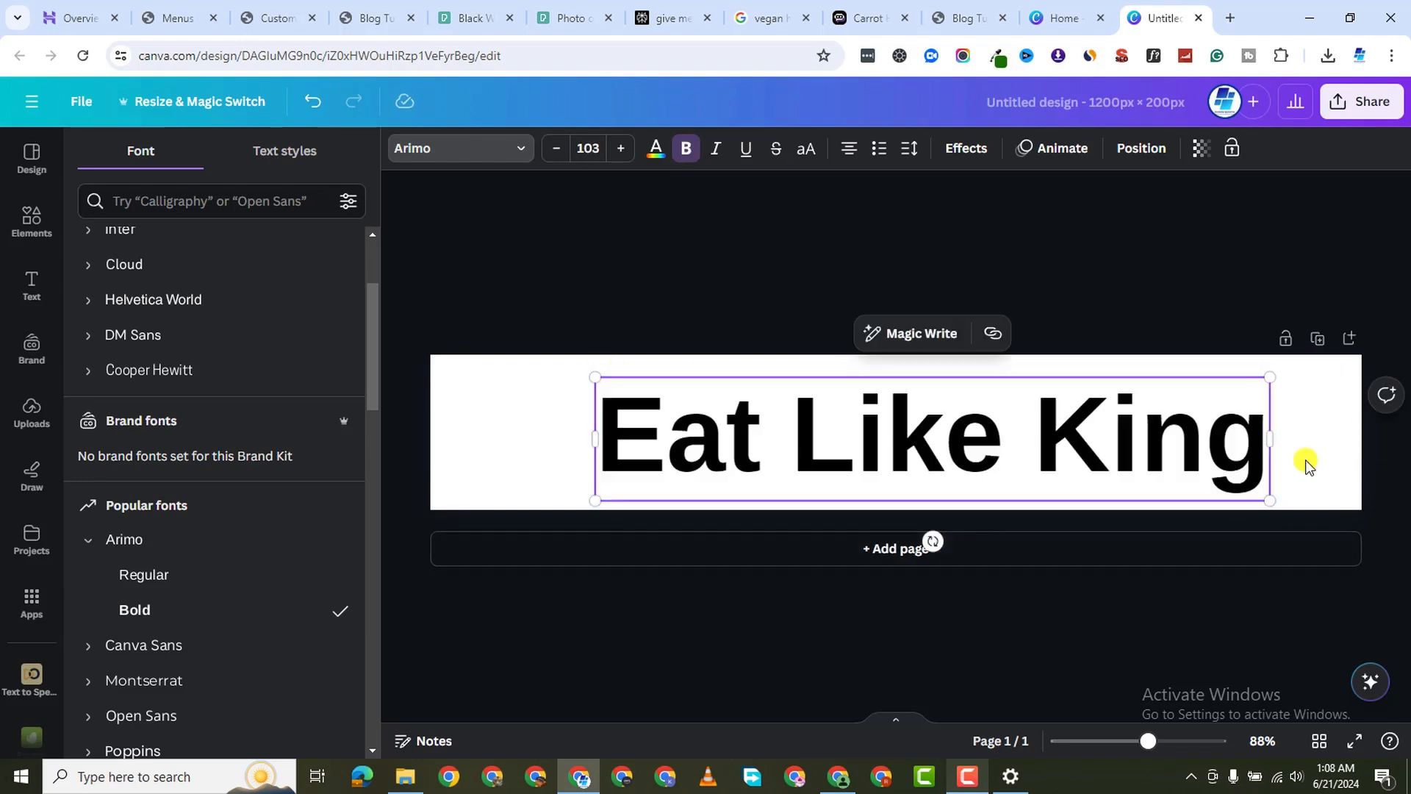
{"action": "left_click", "coordinate": [1307, 464]}
{"action": "left_click_drag", "start_coordinate": [1004, 441], "coordinate": [1078, 435]}
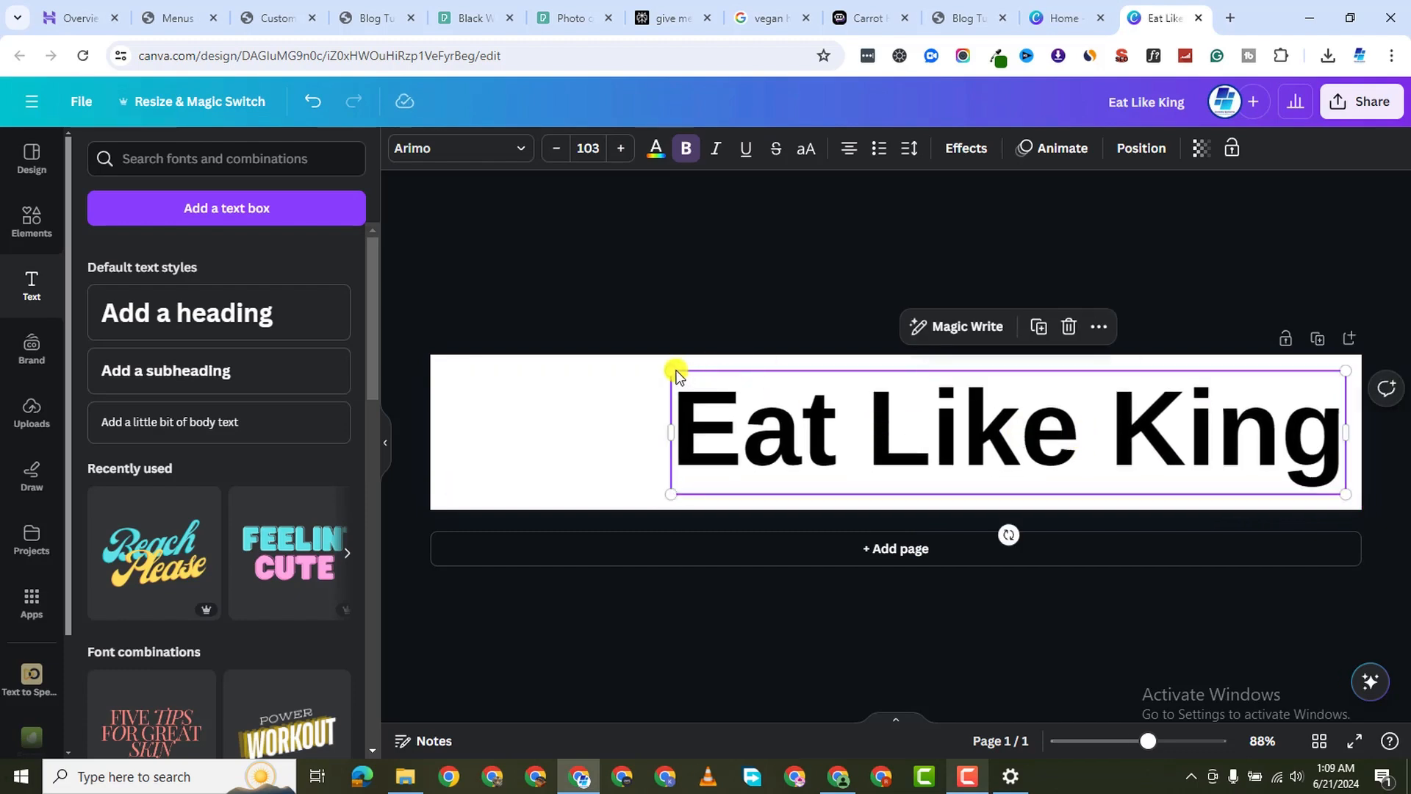
{"action": "left_click_drag", "start_coordinate": [672, 371], "coordinate": [625, 338]}
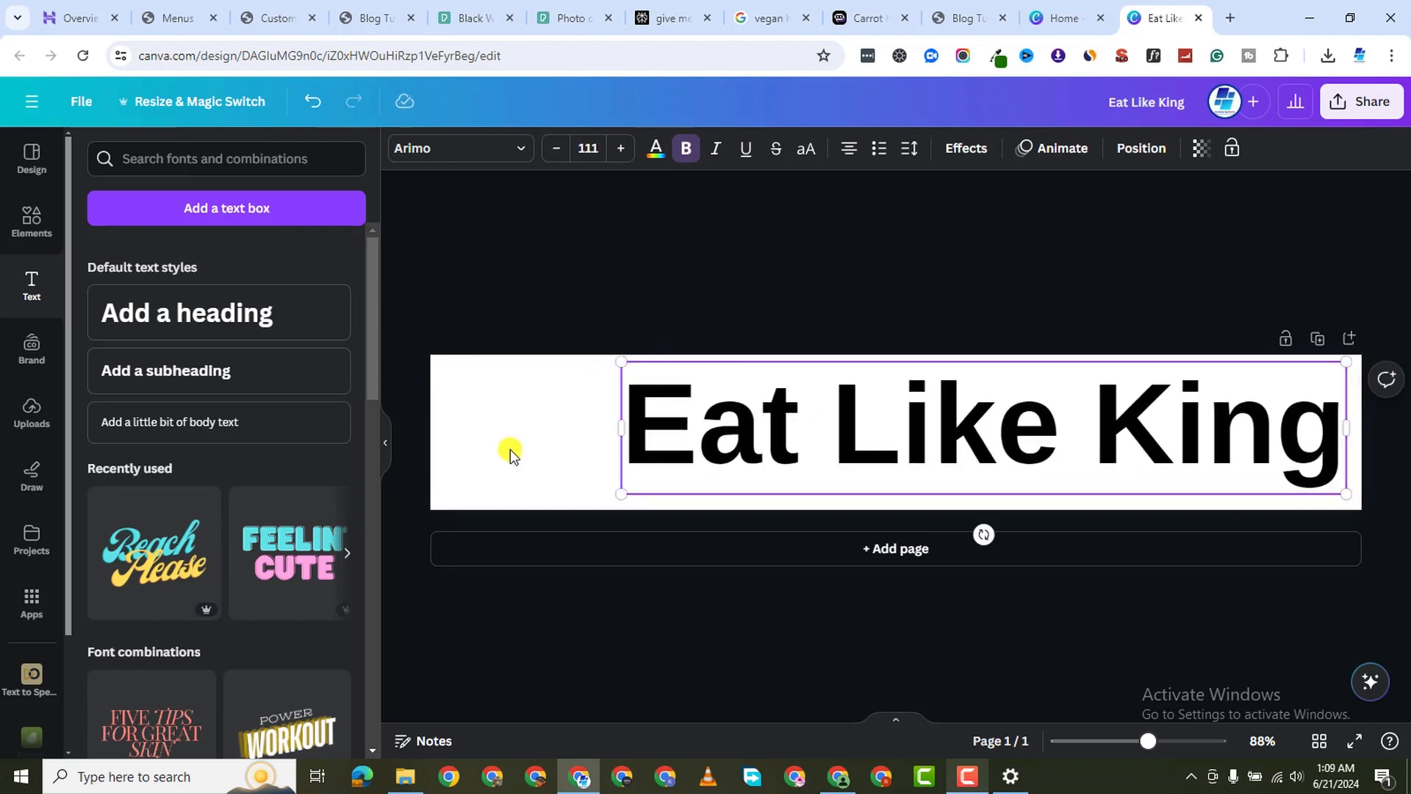
{"action": "left_click", "coordinate": [615, 488]}
{"action": "left_click", "coordinate": [618, 485]}
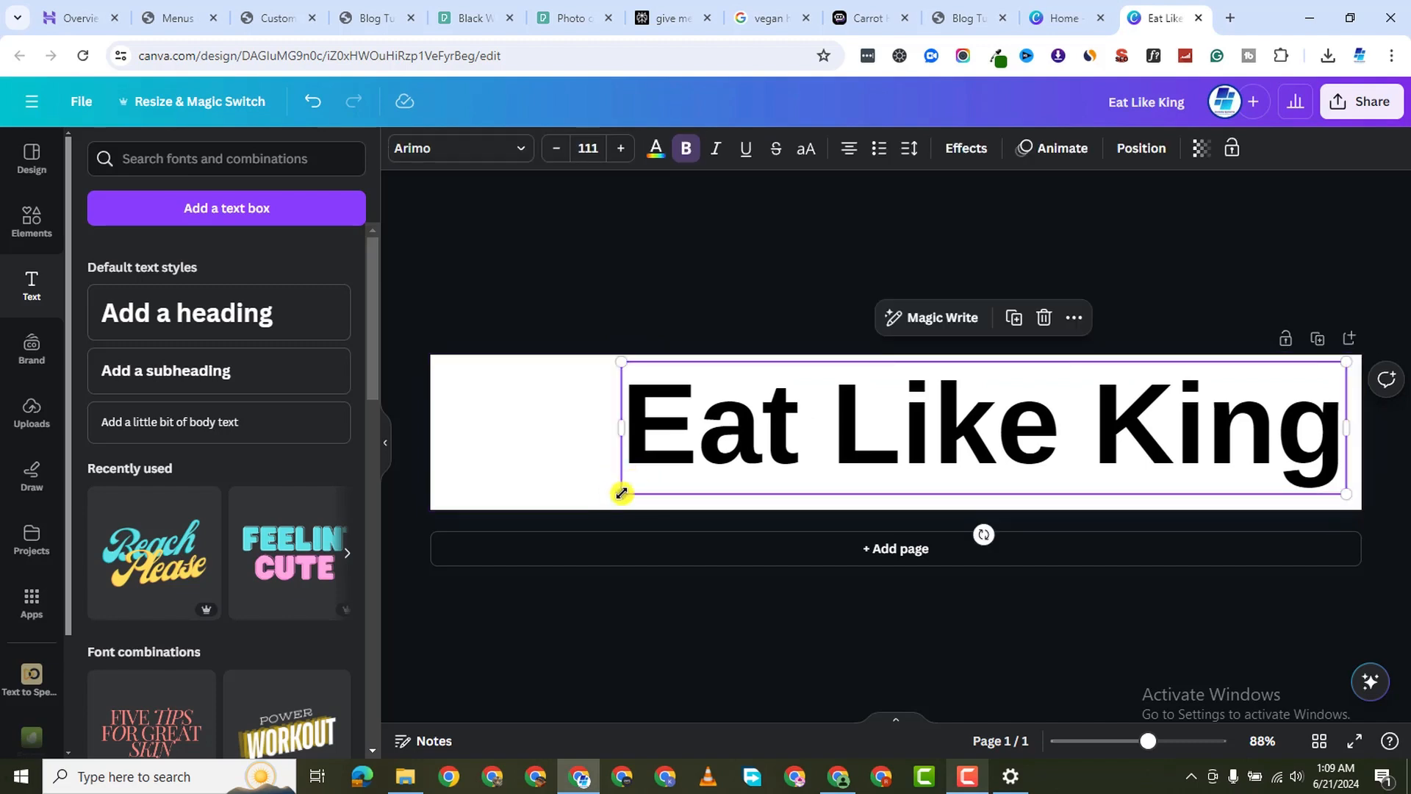
{"action": "left_click_drag", "start_coordinate": [621, 492], "coordinate": [573, 506]}
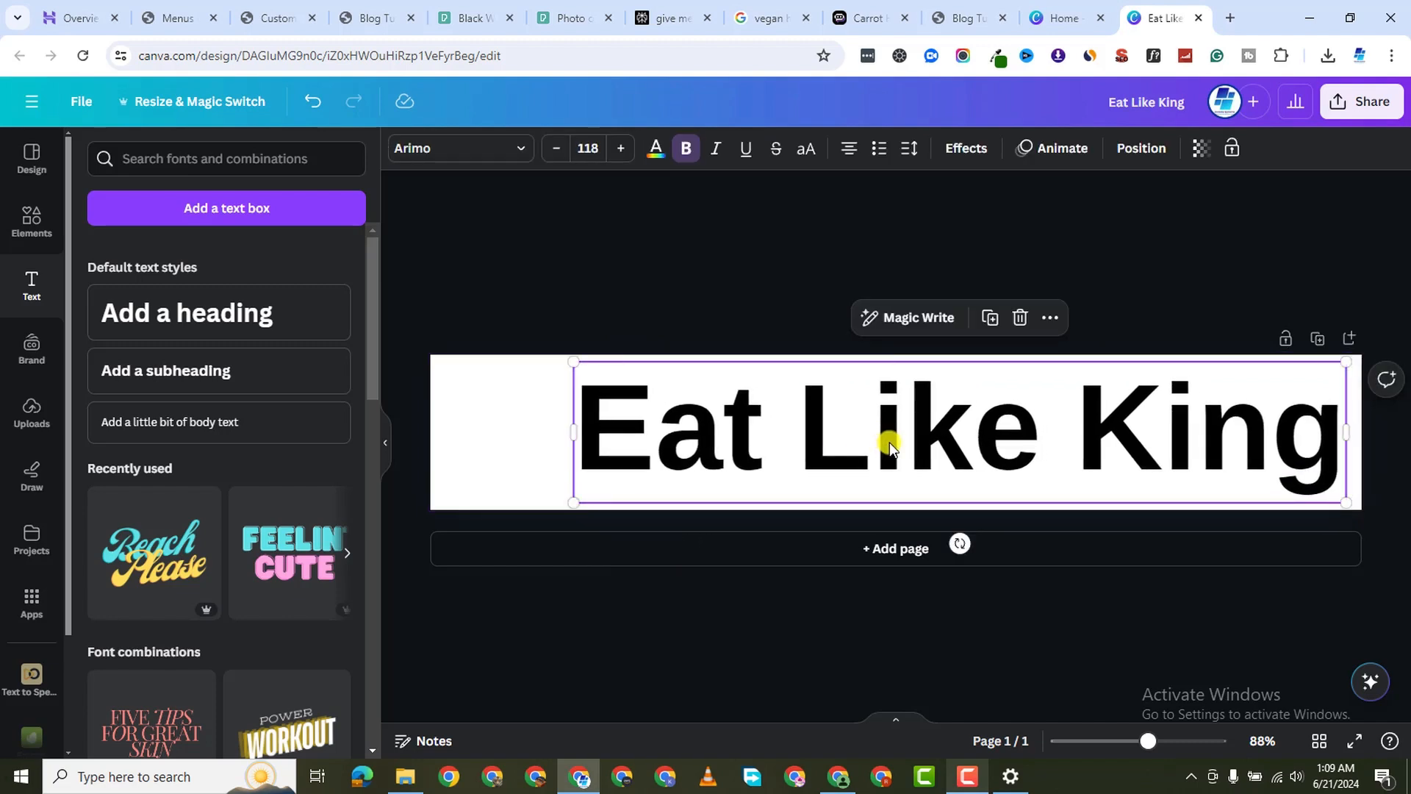
{"action": "left_click_drag", "start_coordinate": [890, 447], "coordinate": [898, 442]}
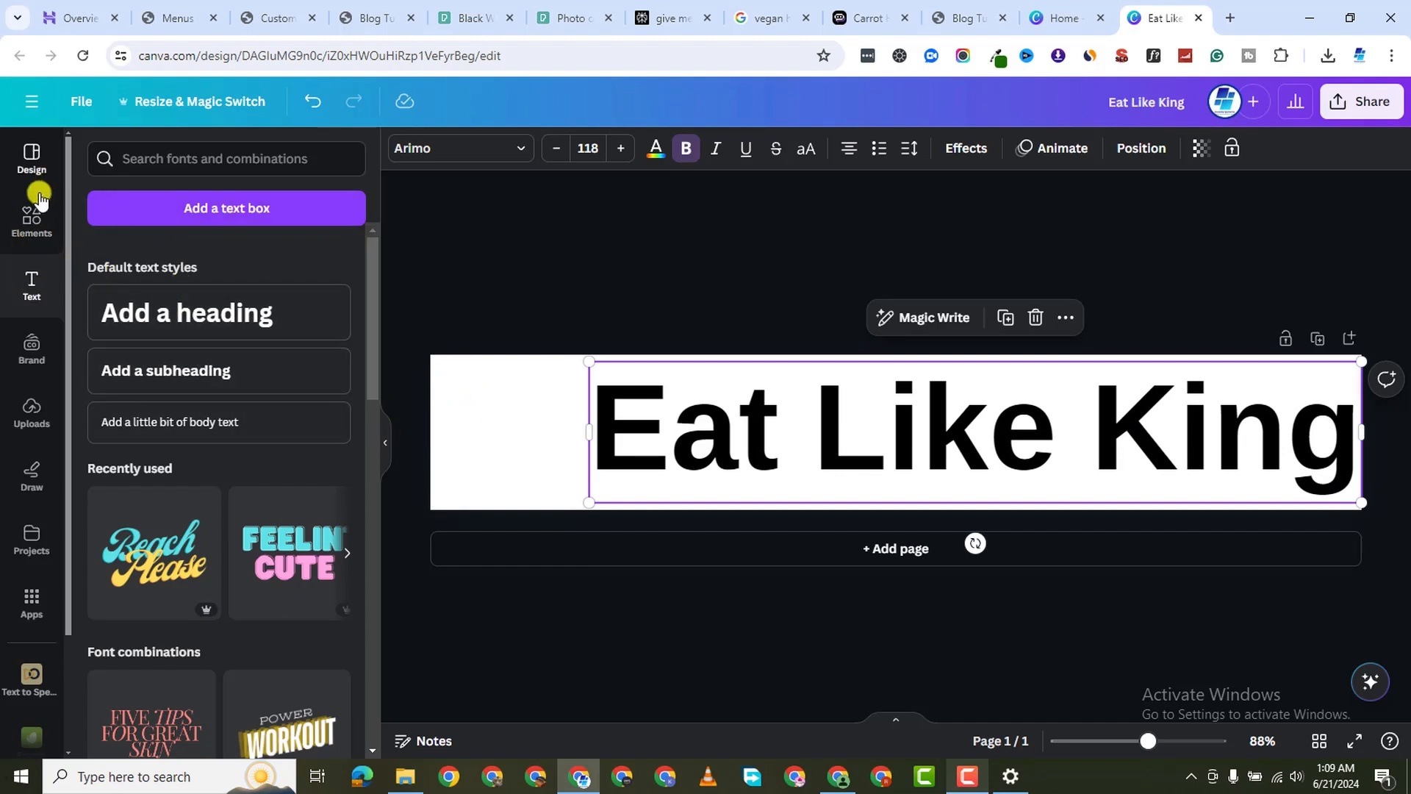
Search Elements for 'food', place a burger-and-fries graphic, then delete it
{"action": "left_click", "coordinate": [205, 161]}
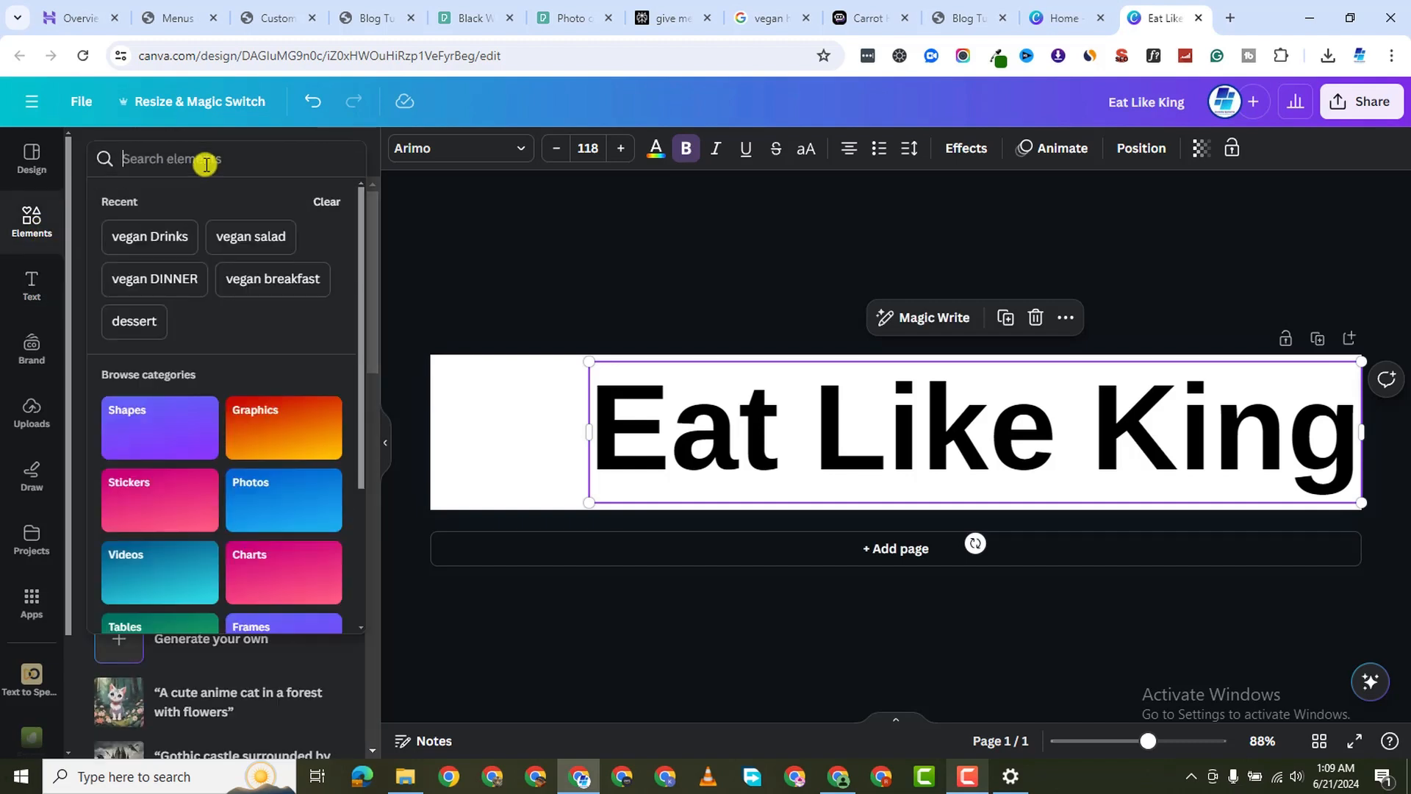
{"action": "type", "text": "g"}
{"action": "key", "text": "BackSpace"}
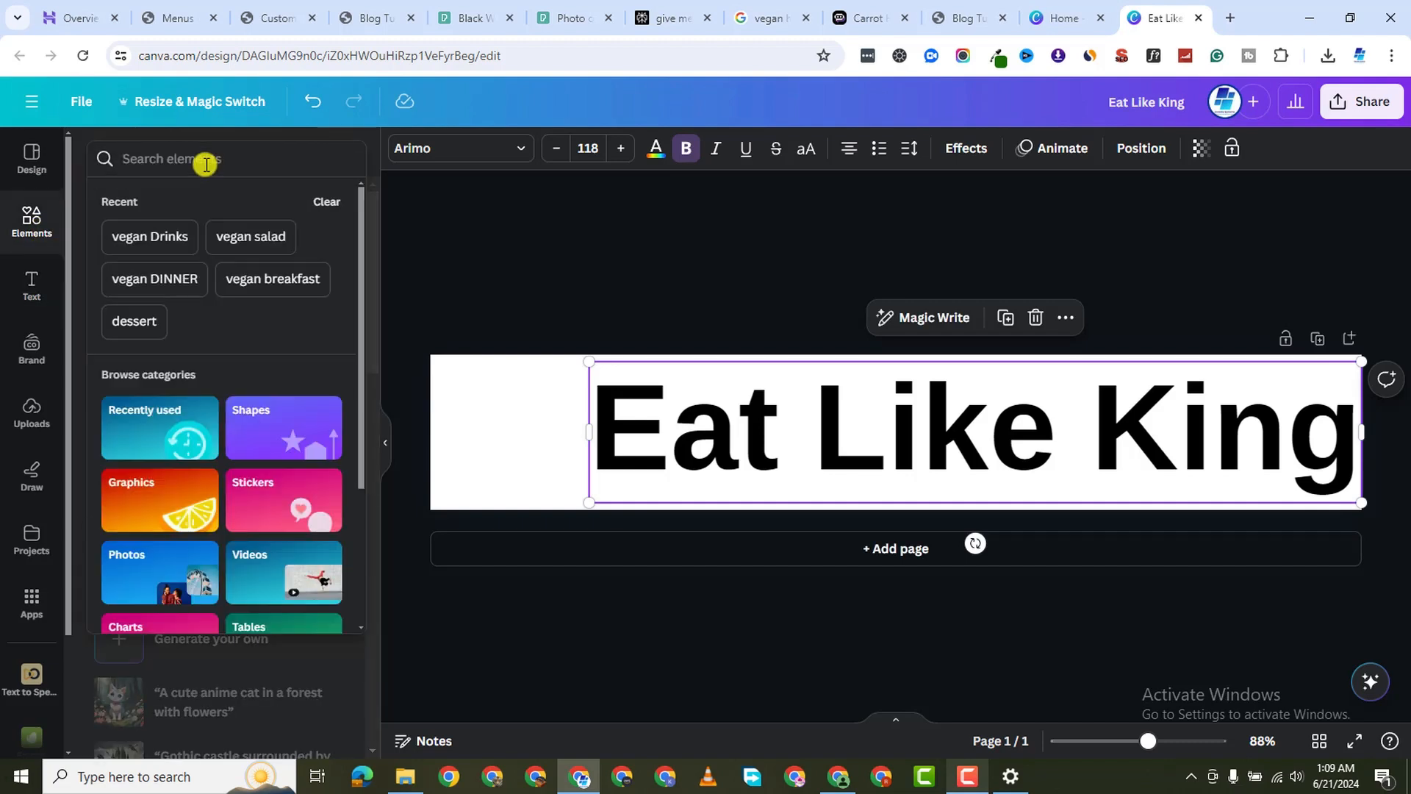
{"action": "type", "text": "food"}
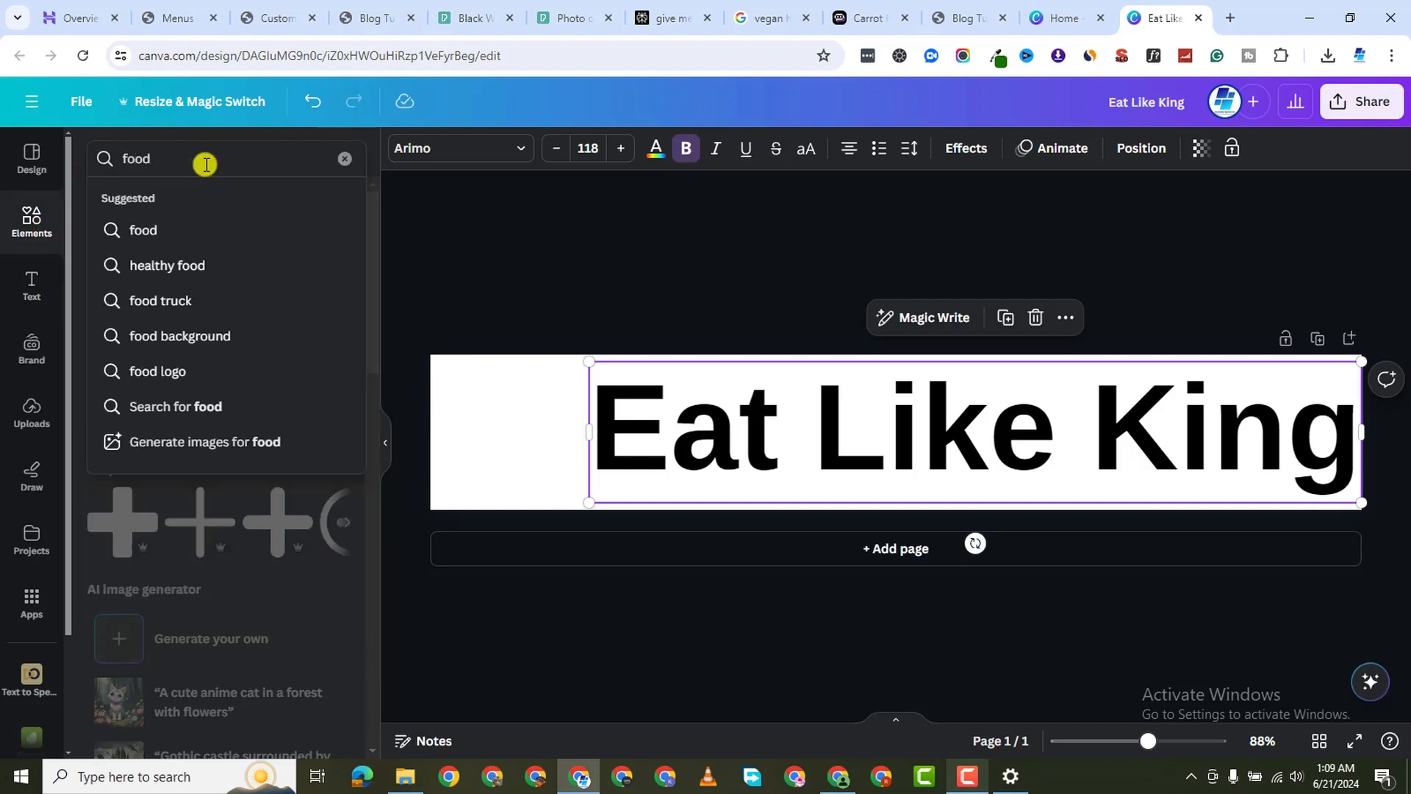
{"action": "key", "text": "Return"}
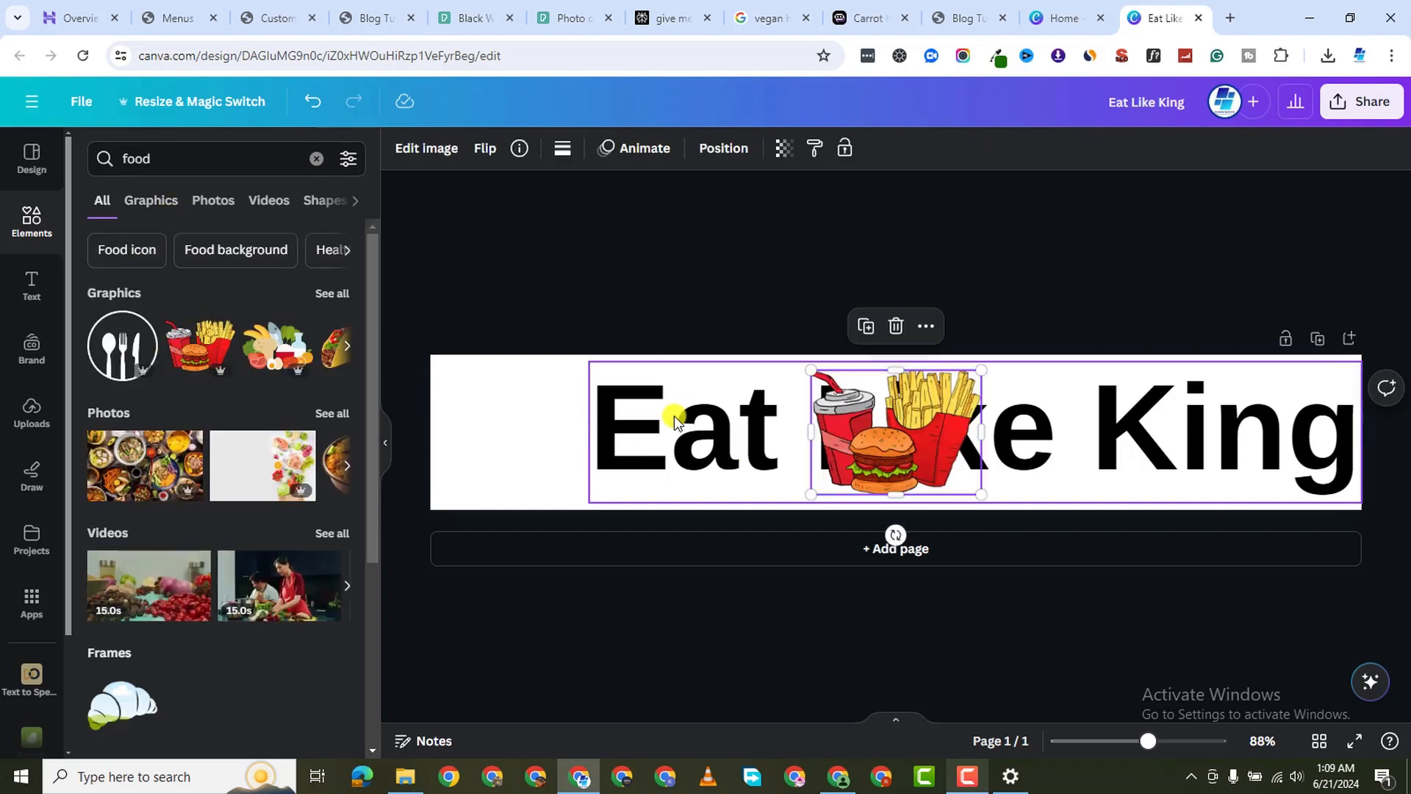
{"action": "left_click_drag", "start_coordinate": [851, 446], "coordinate": [518, 456]}
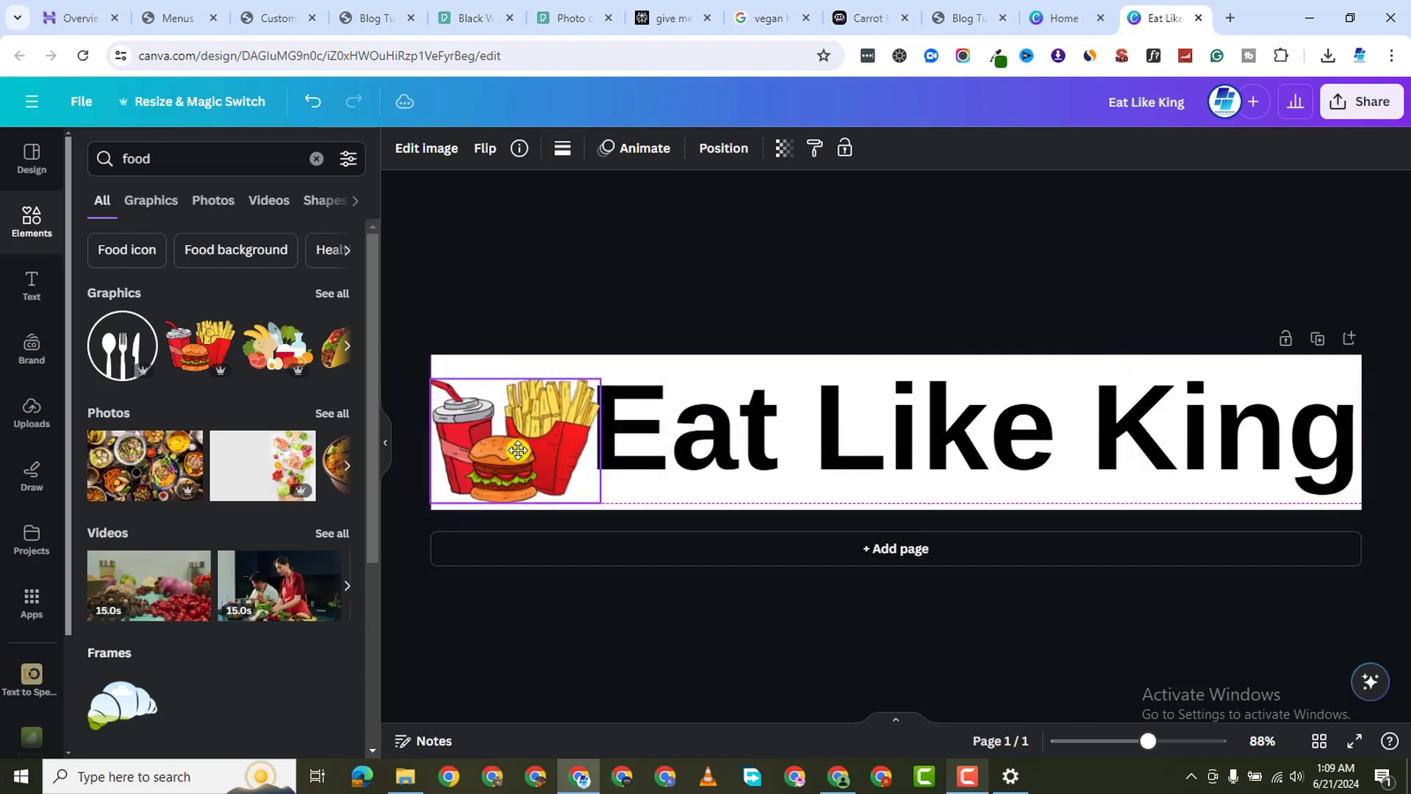
{"action": "left_click", "coordinate": [515, 335]}
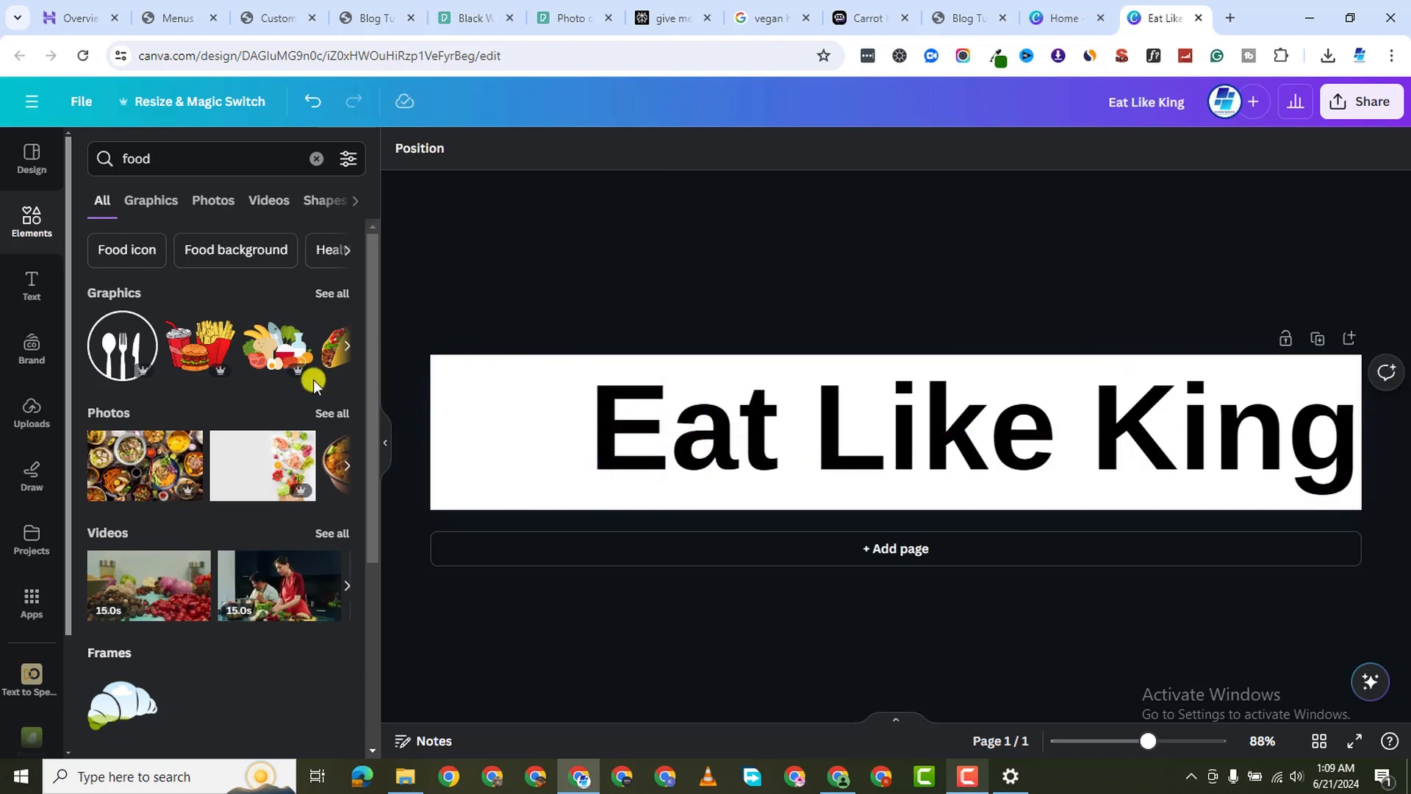
Browse all food graphic results, then search Elements for 'vegan' instead
{"action": "left_click", "coordinate": [331, 293]}
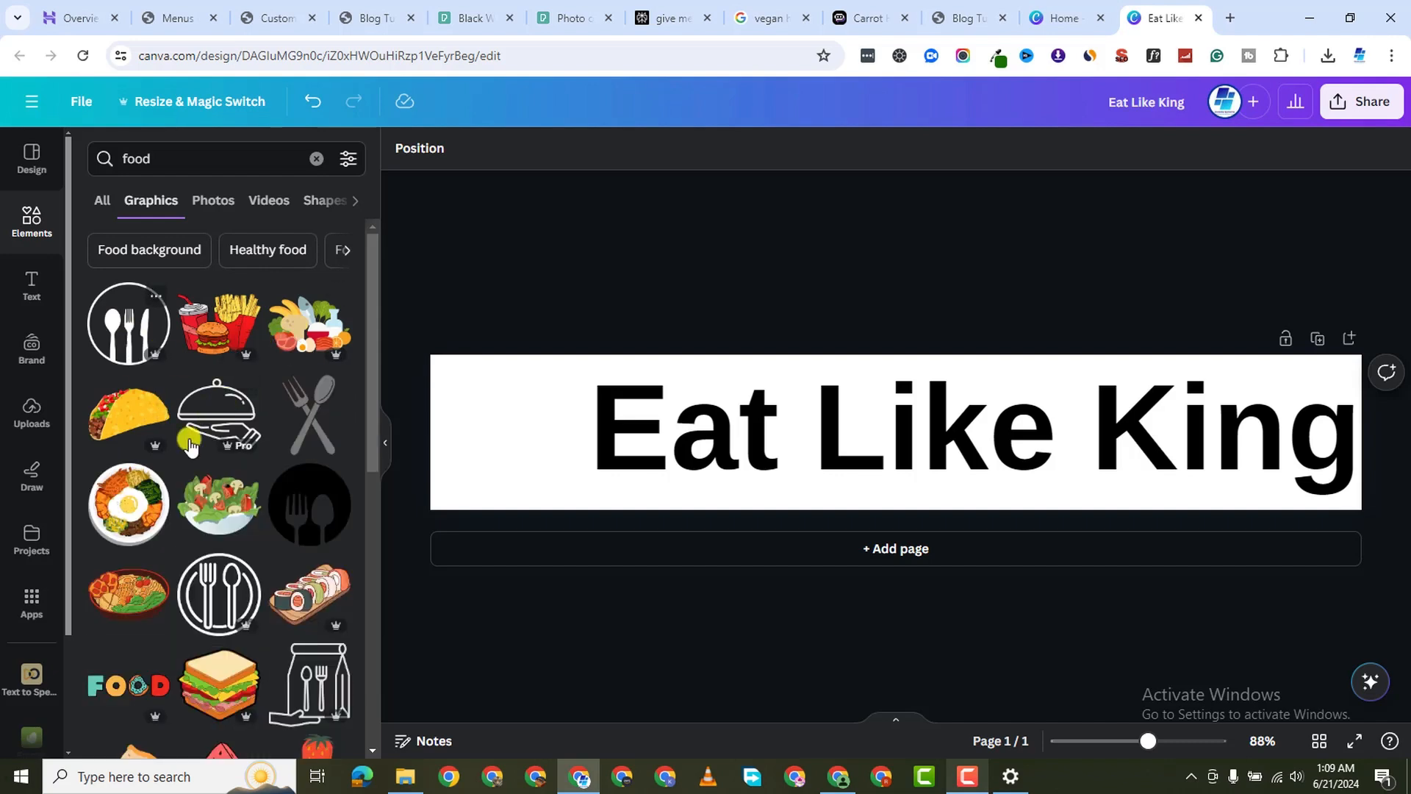
{"action": "scroll", "coordinate": [307, 485], "scroll_direction": "down", "scroll_amount": 5}
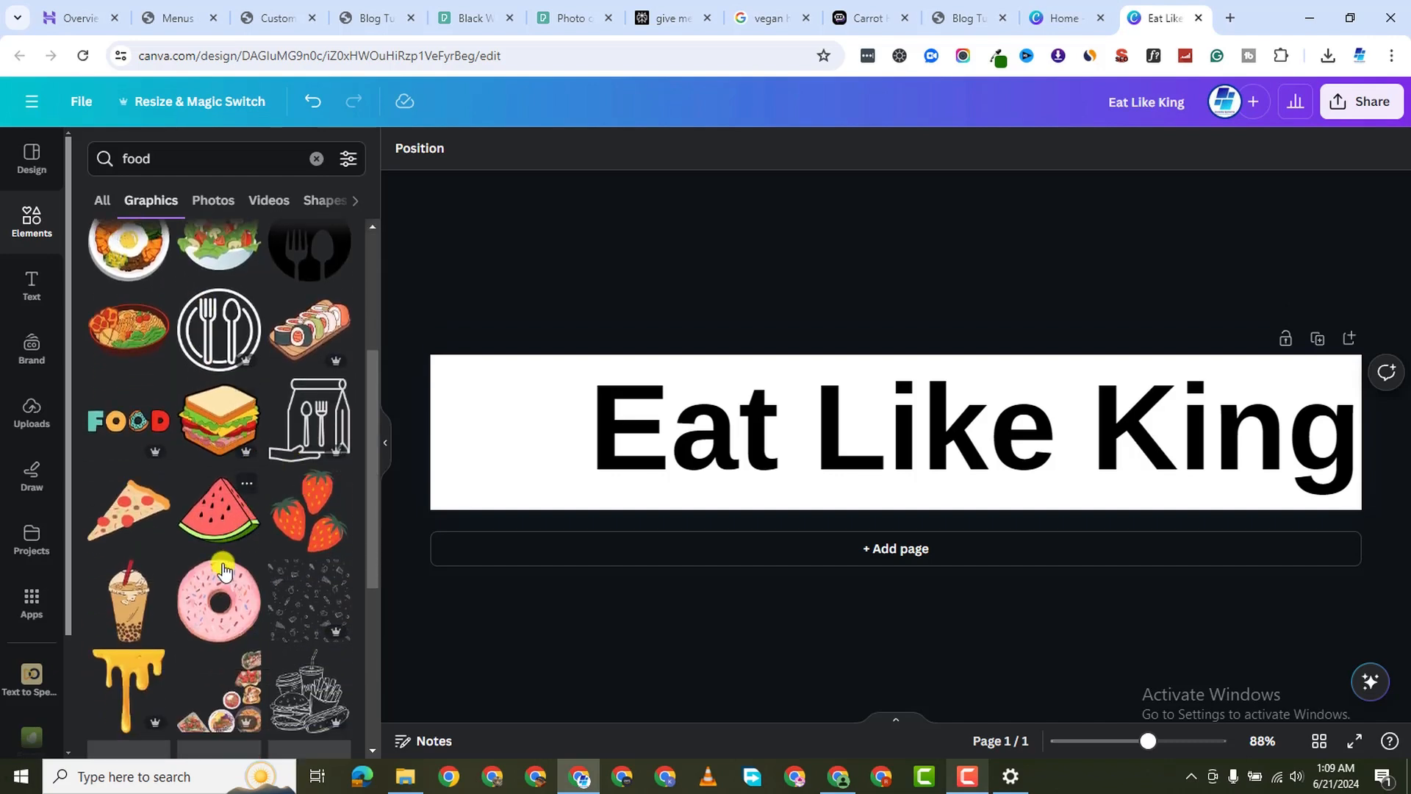
{"action": "scroll", "coordinate": [243, 555], "scroll_direction": "down", "scroll_amount": 5}
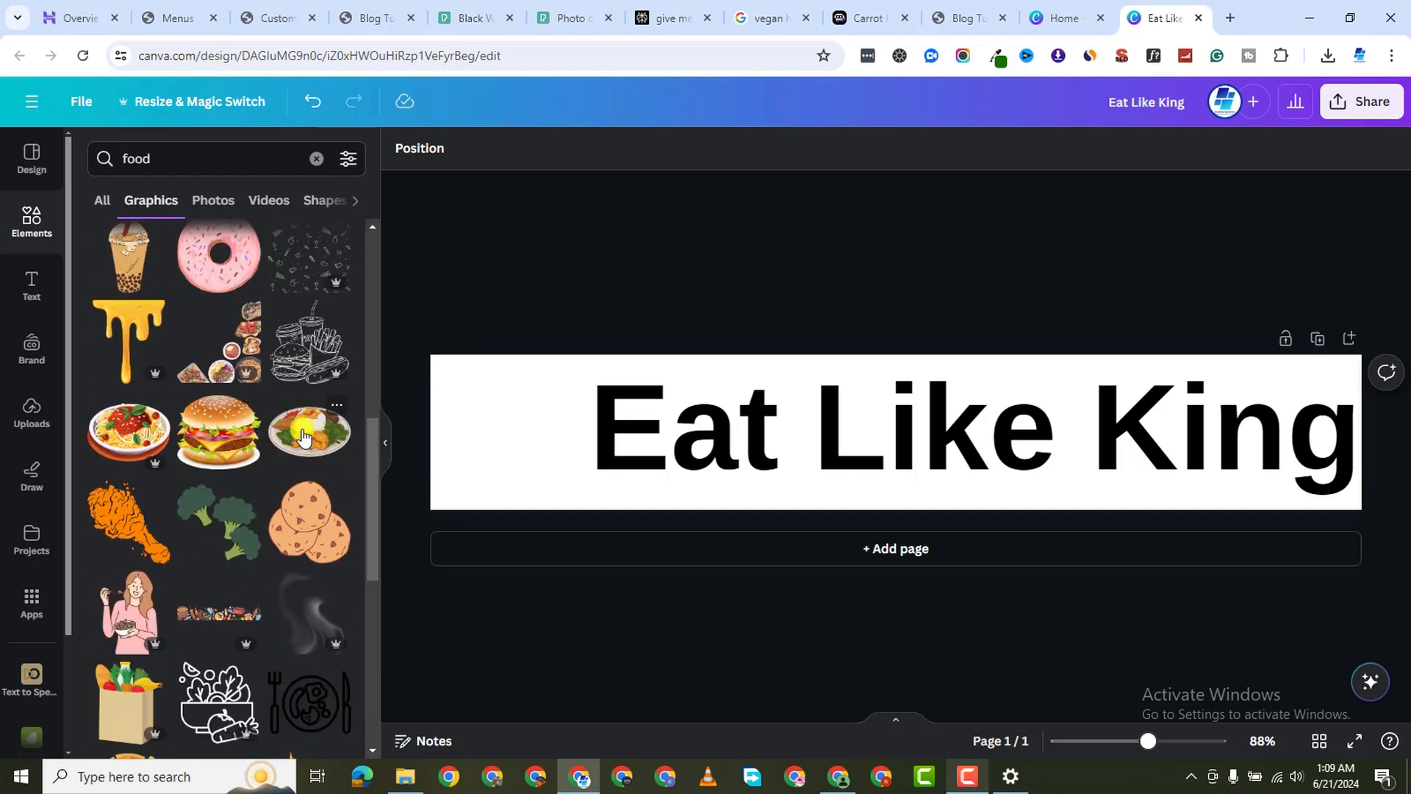
{"action": "scroll", "coordinate": [193, 556], "scroll_direction": "down", "scroll_amount": 5}
{"action": "scroll", "coordinate": [191, 556], "scroll_direction": "down", "scroll_amount": 2}
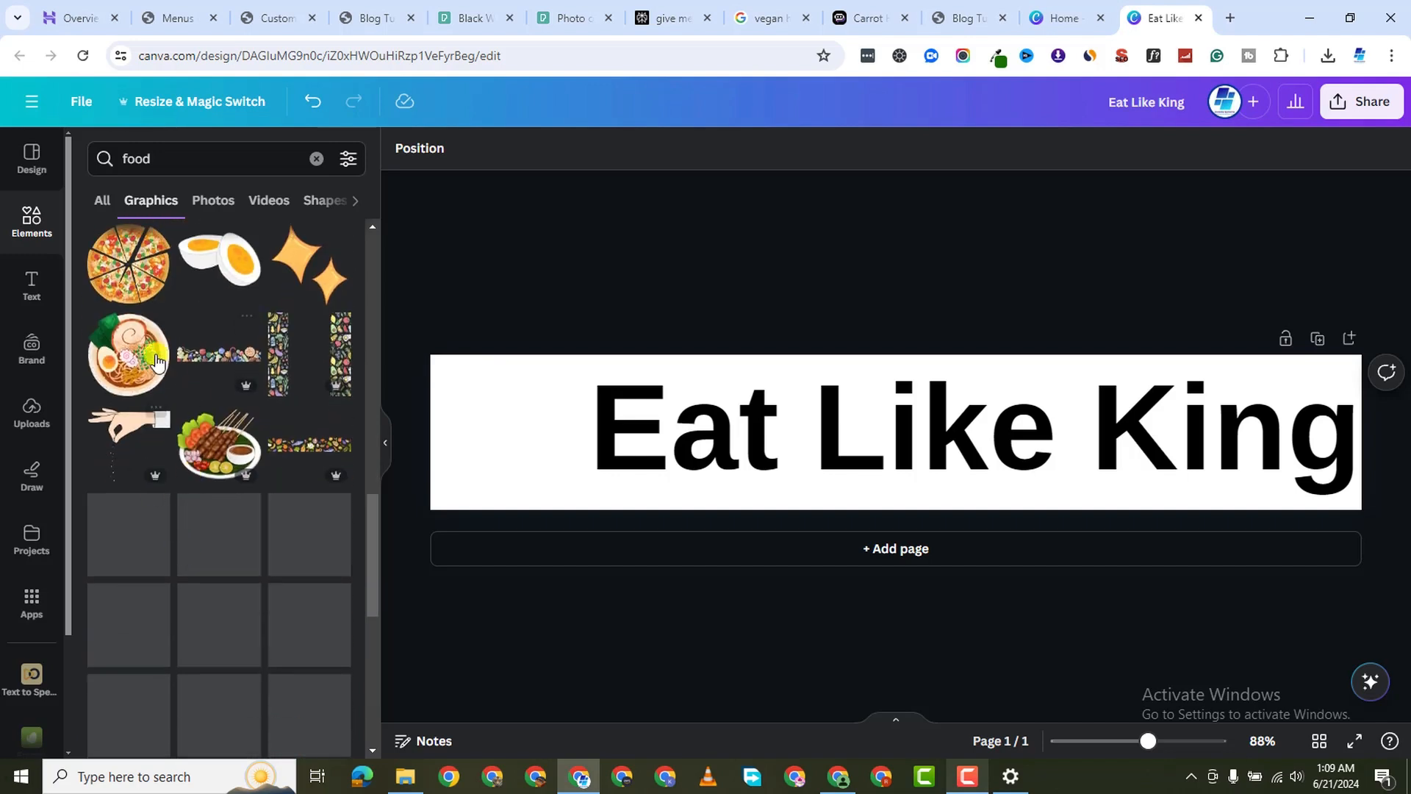
{"action": "left_click", "coordinate": [137, 157]}
{"action": "double_click", "coordinate": [137, 156]}
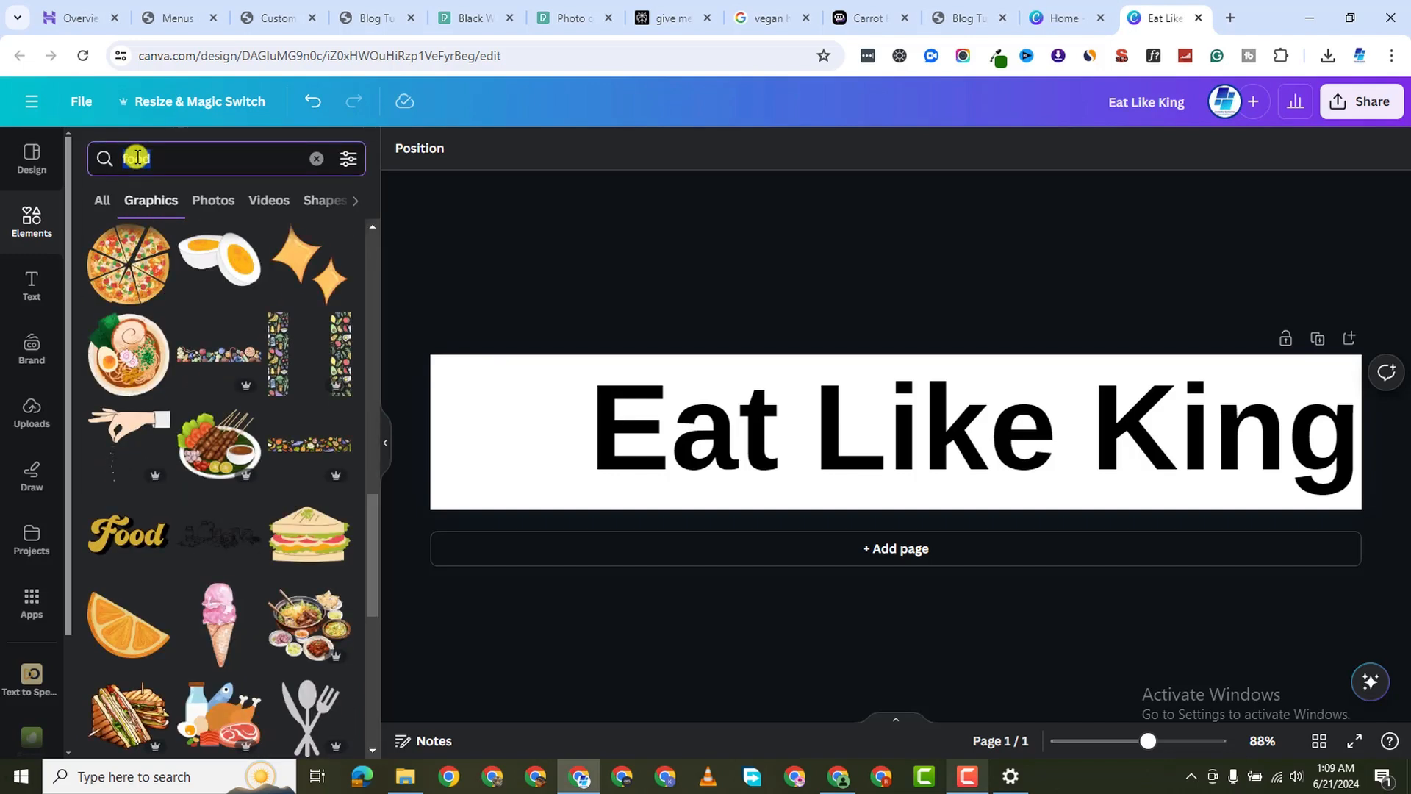
{"action": "type", "text": "vegan"}
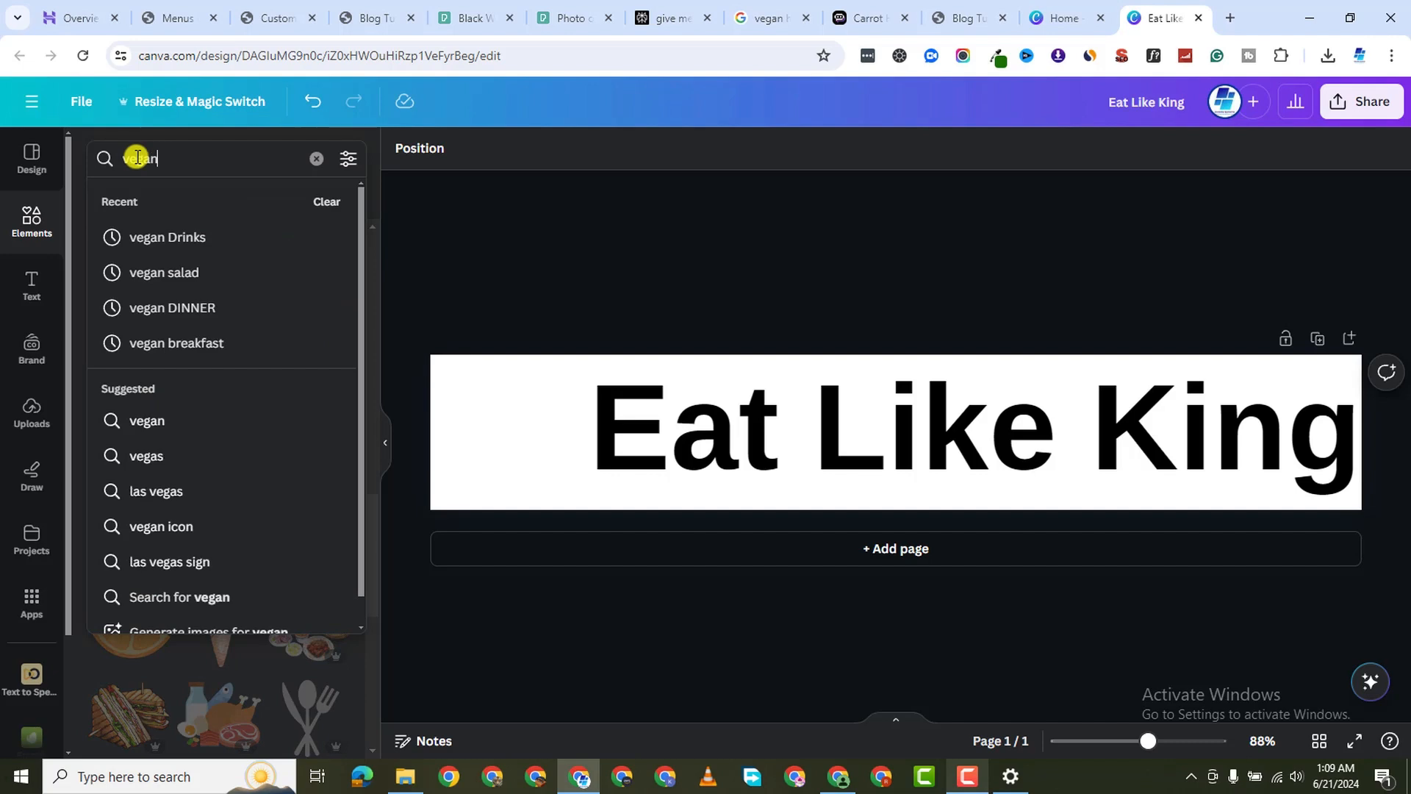
{"action": "key", "text": "Return"}
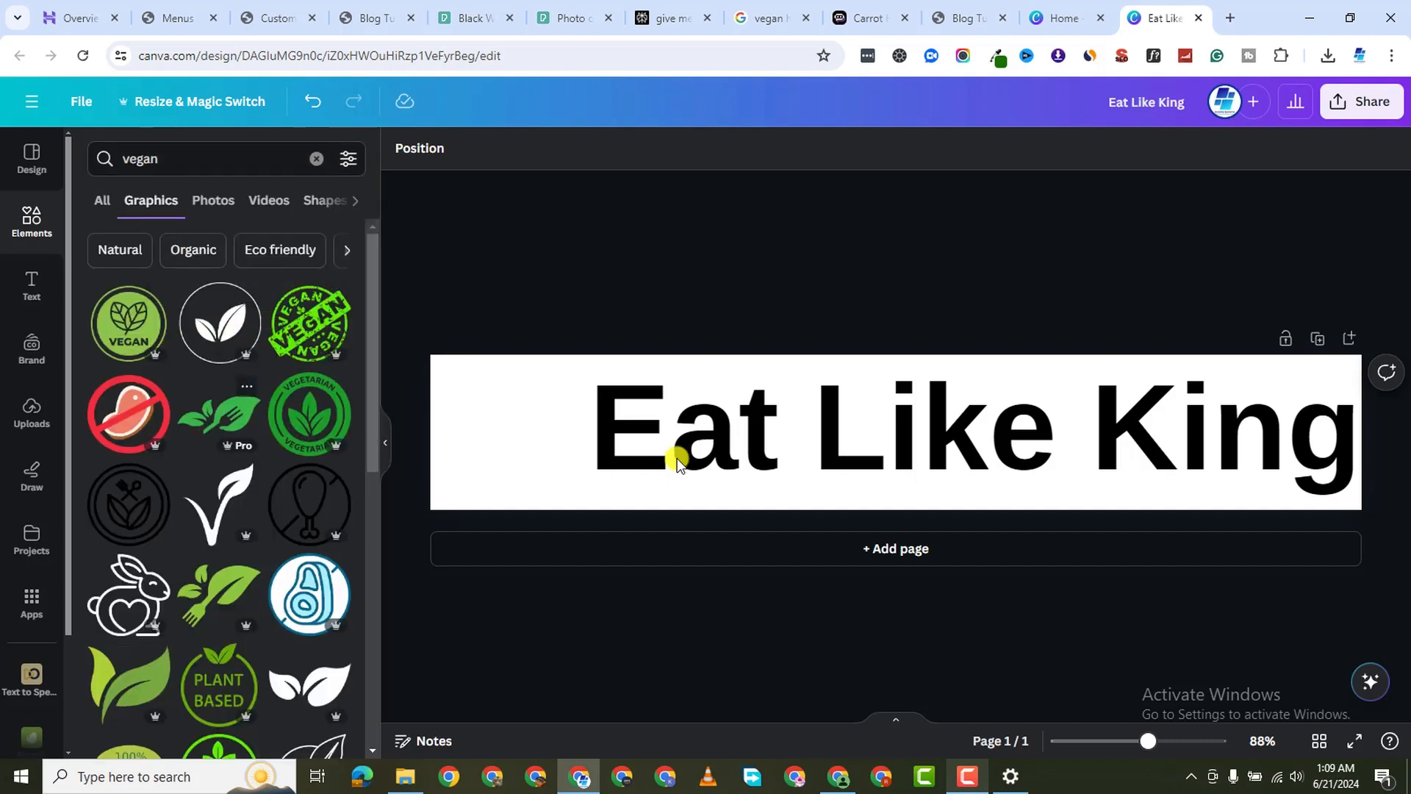
Place the leaf-and-fork graphic at the banner's left, enlarge it, and tilt it about -14°
{"action": "left_click_drag", "start_coordinate": [911, 434], "coordinate": [516, 458]}
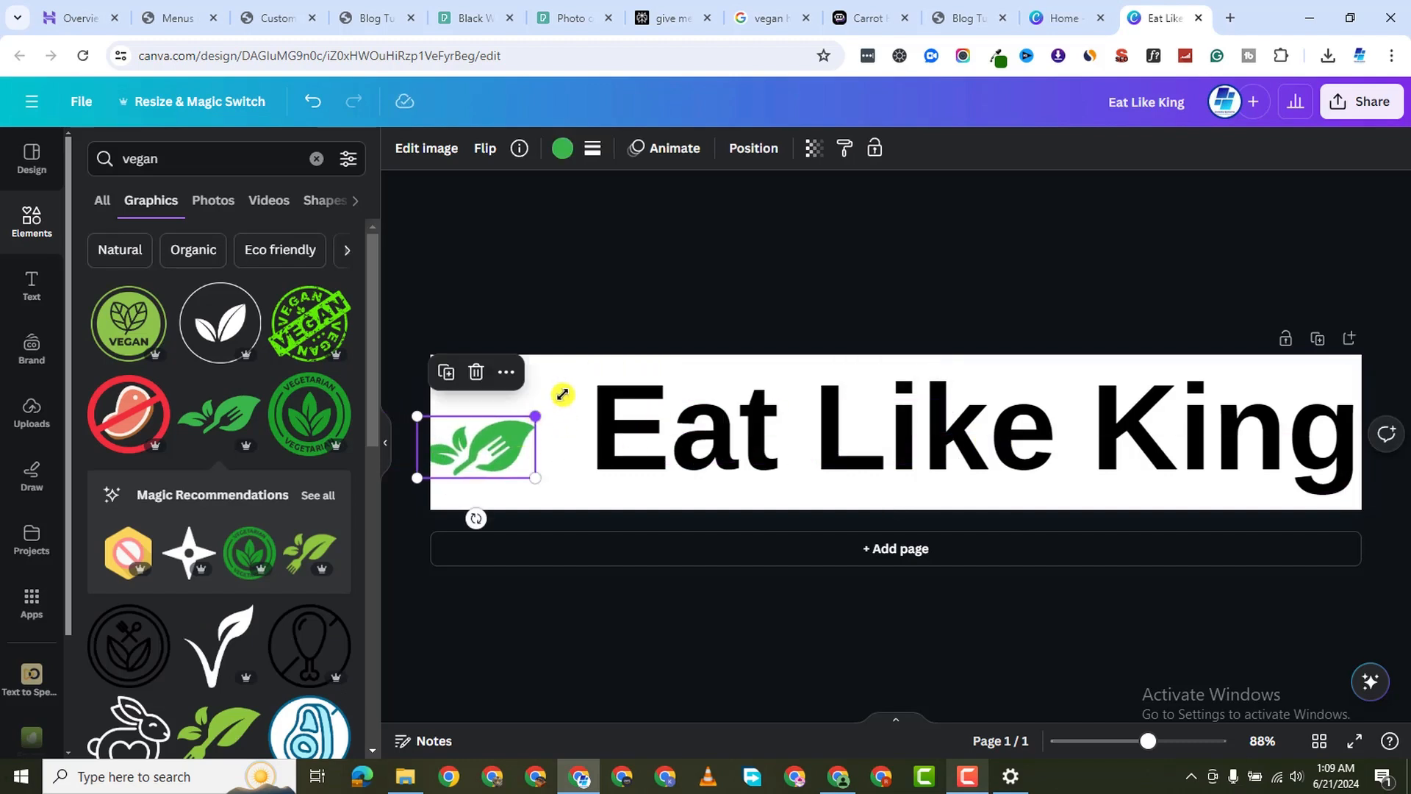
{"action": "left_click_drag", "start_coordinate": [562, 395], "coordinate": [614, 343]}
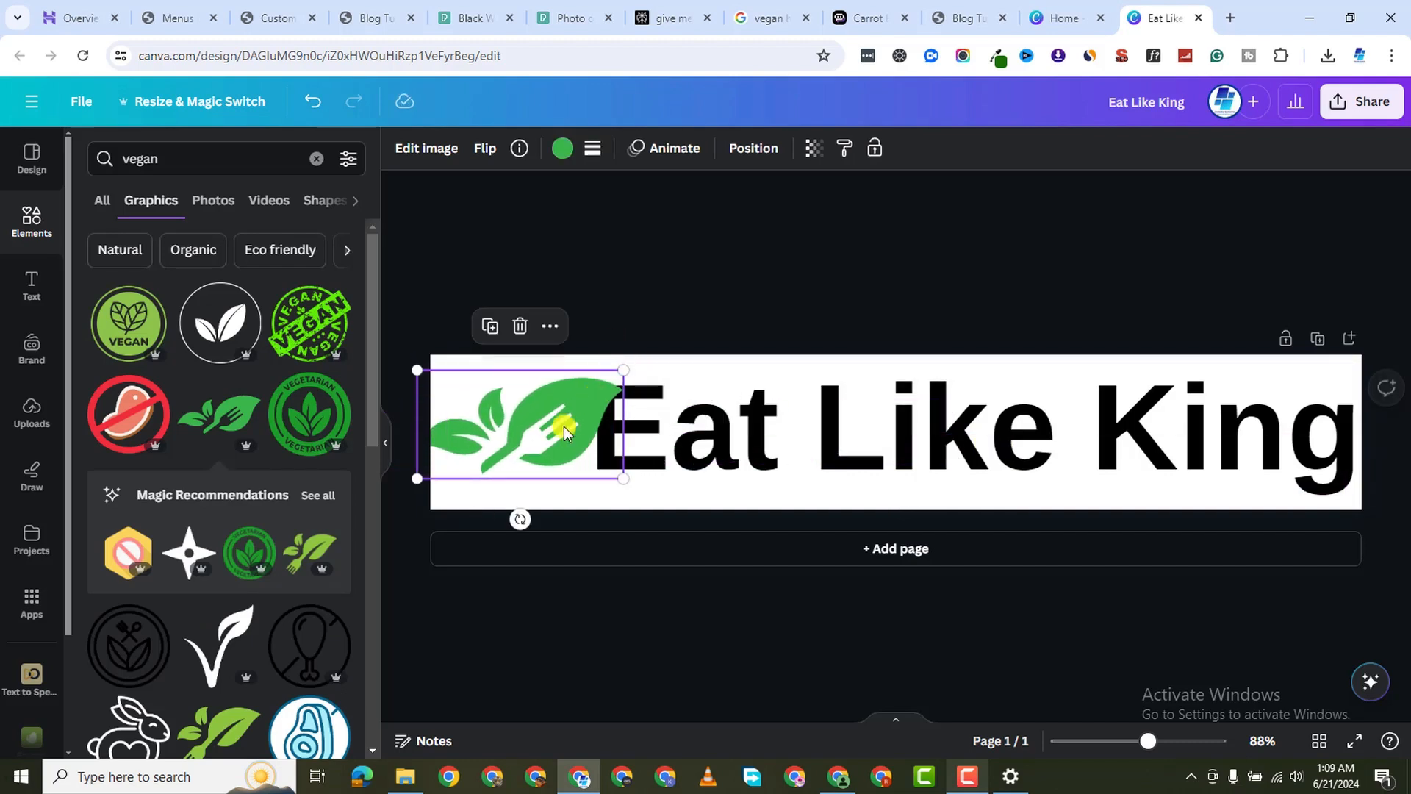
{"action": "mouse_move", "coordinate": [563, 427]}
{"action": "left_mouse_down"}
{"action": "mouse_move", "coordinate": [555, 448]}
{"action": "mouse_move", "coordinate": [588, 459]}
{"action": "mouse_move", "coordinate": [552, 450]}
{"action": "left_mouse_up"}
{"action": "left_click_drag", "start_coordinate": [537, 537], "coordinate": [556, 476]}
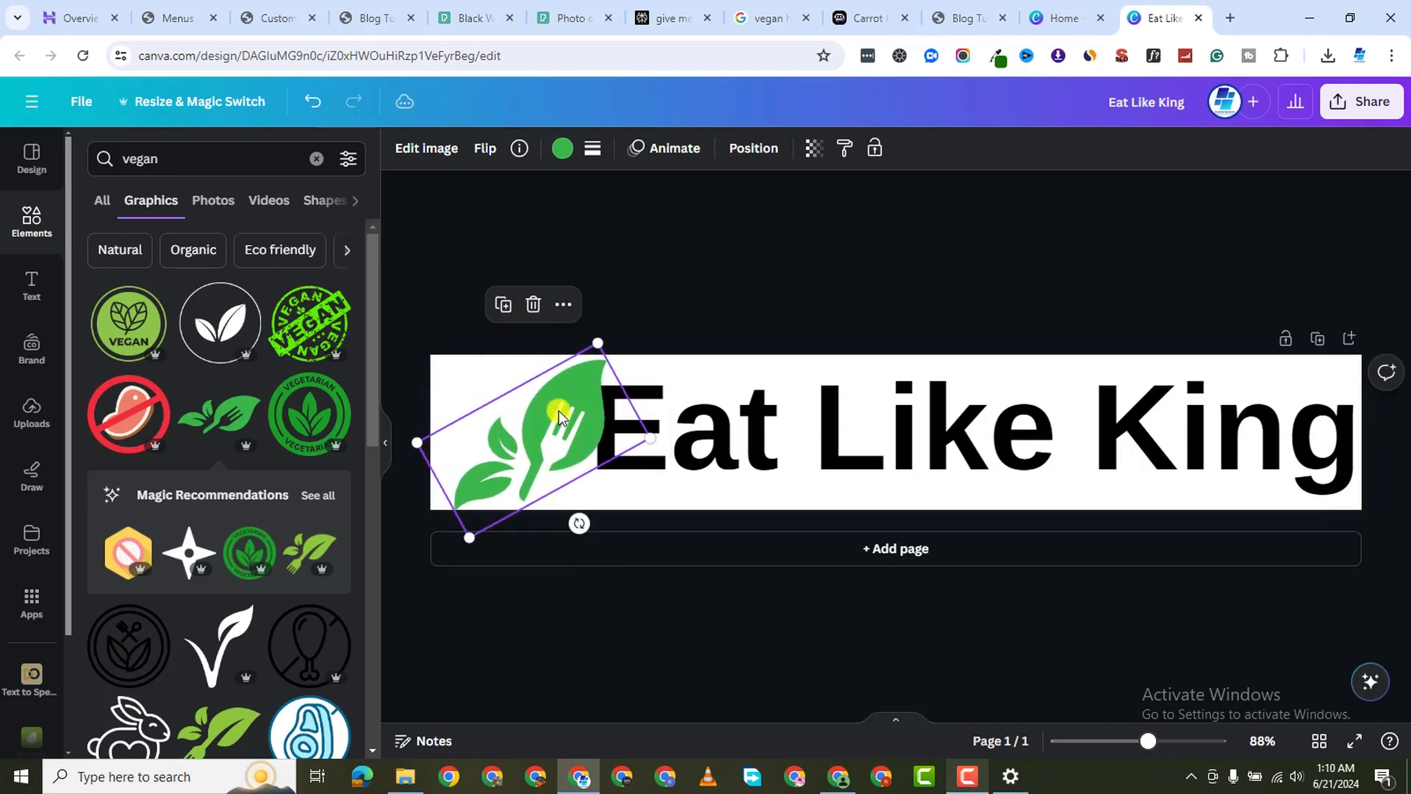
{"action": "left_click_drag", "start_coordinate": [559, 417], "coordinate": [545, 409]}
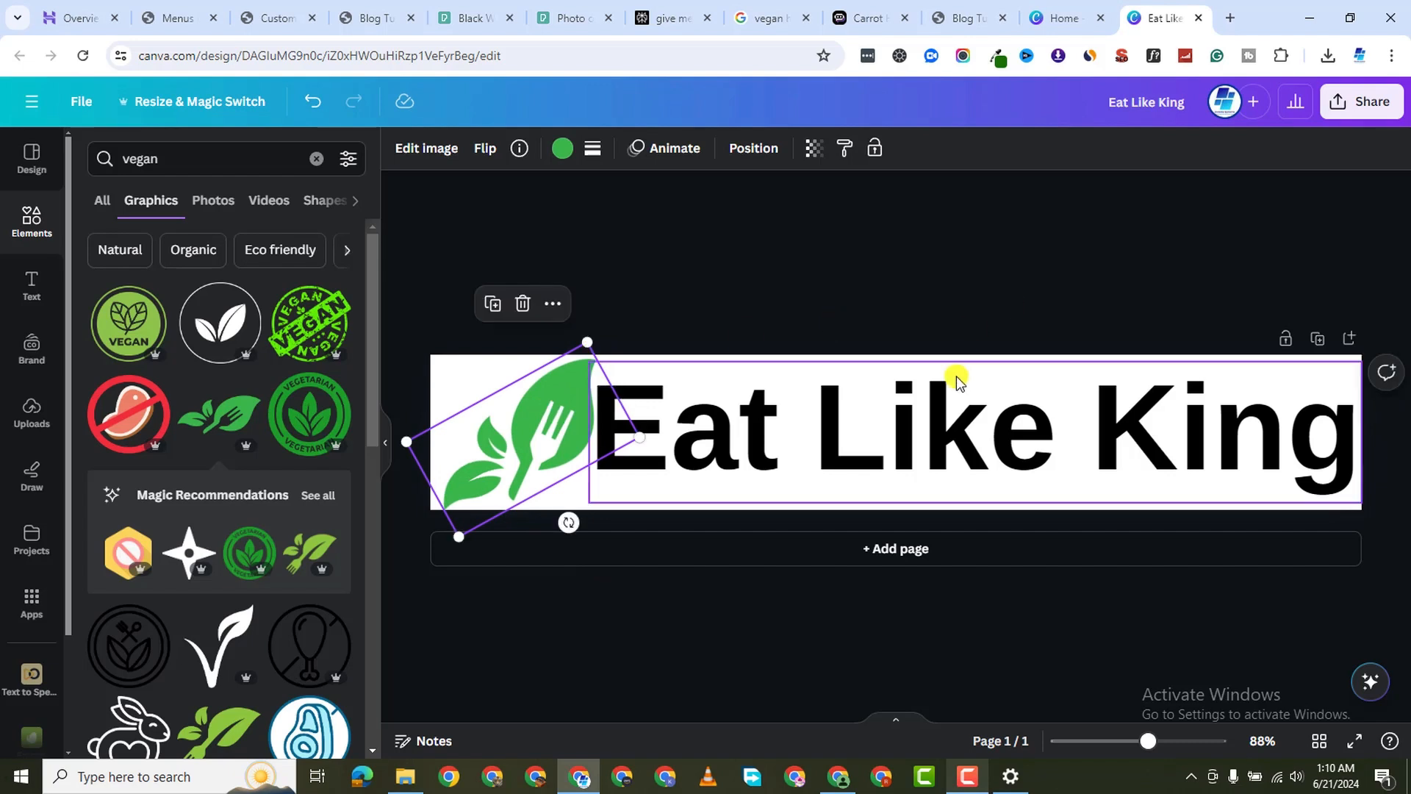
{"action": "left_click", "coordinate": [1026, 413]}
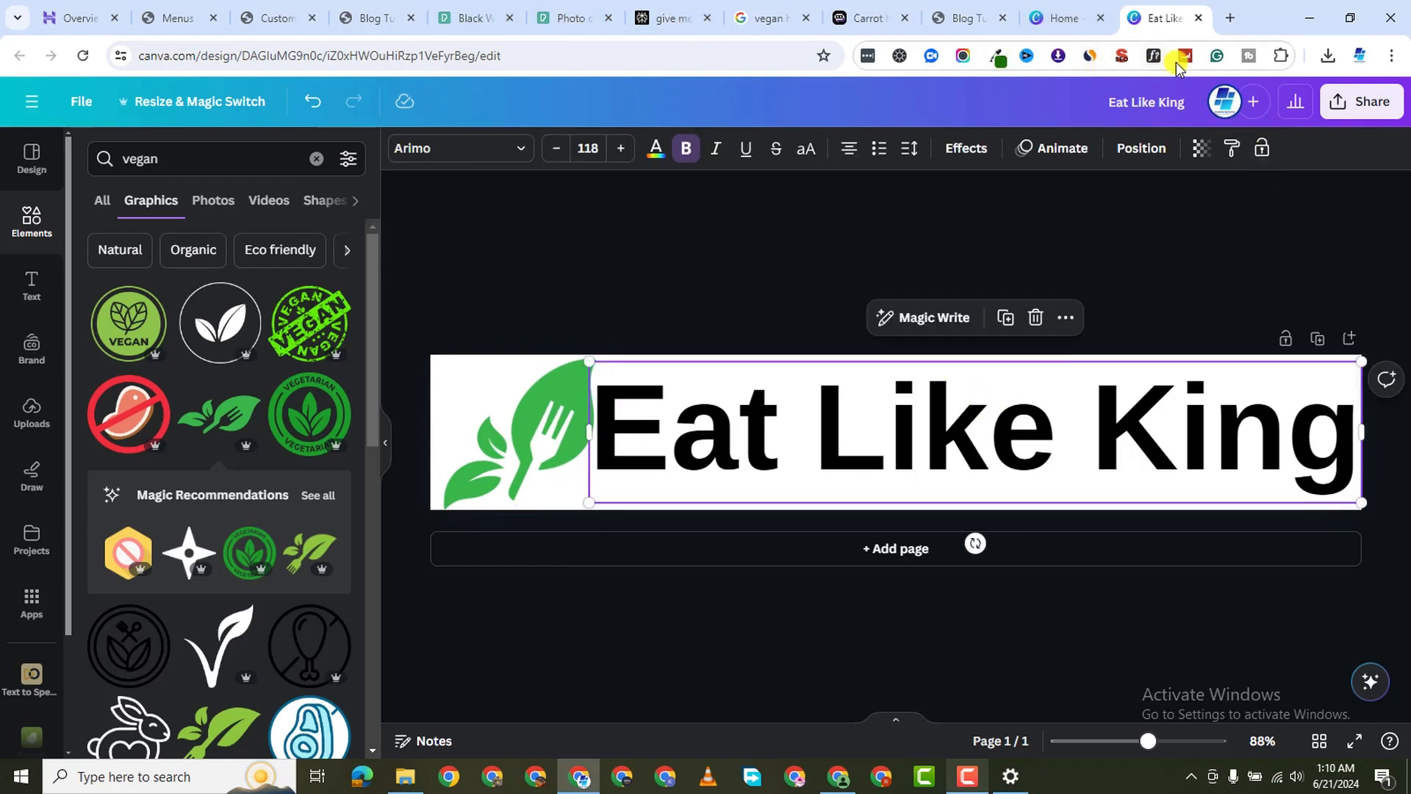
Copy hex #1B7000 from the eyedropper and apply it to the leaf-fork graphic
{"action": "left_click", "coordinate": [1000, 57]}
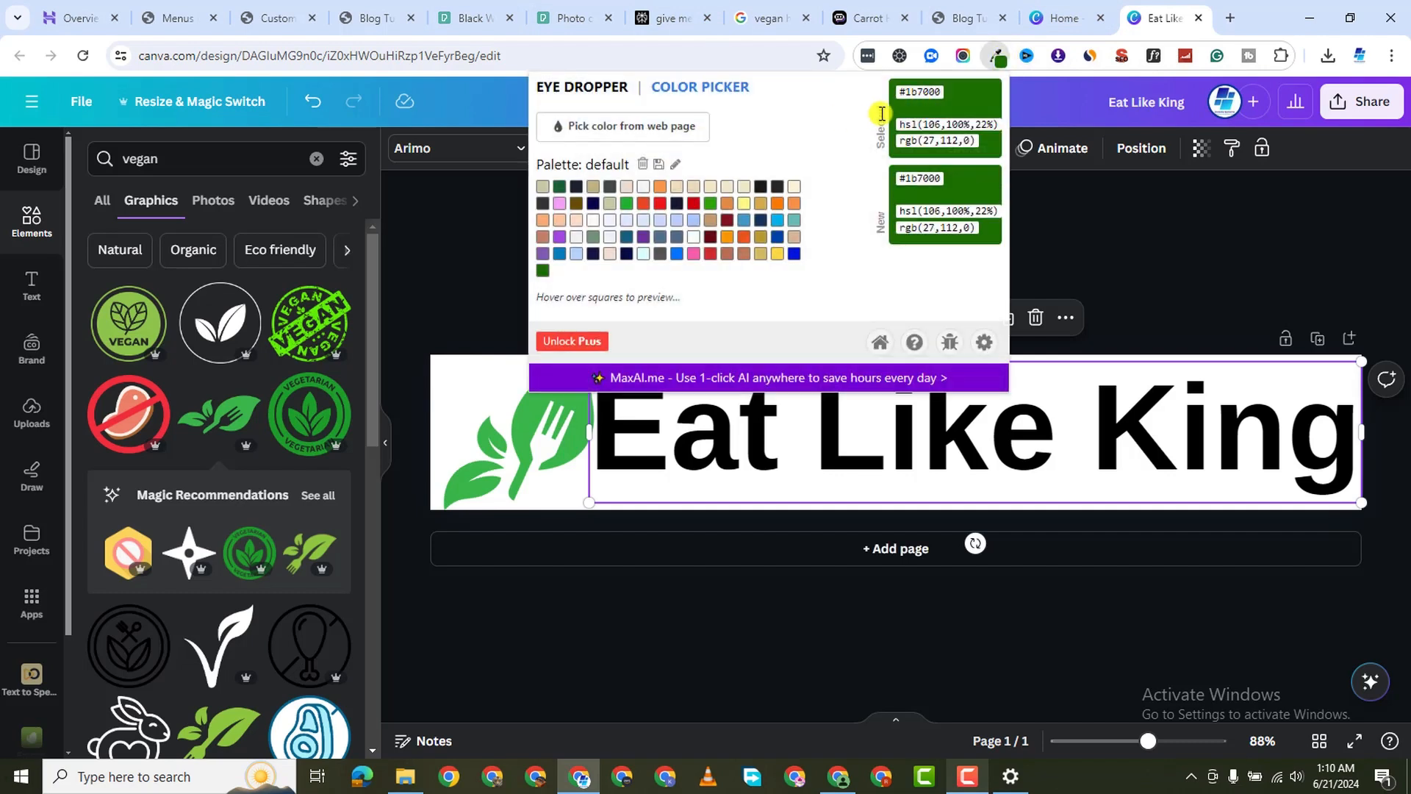
{"action": "right_click", "coordinate": [911, 91]}
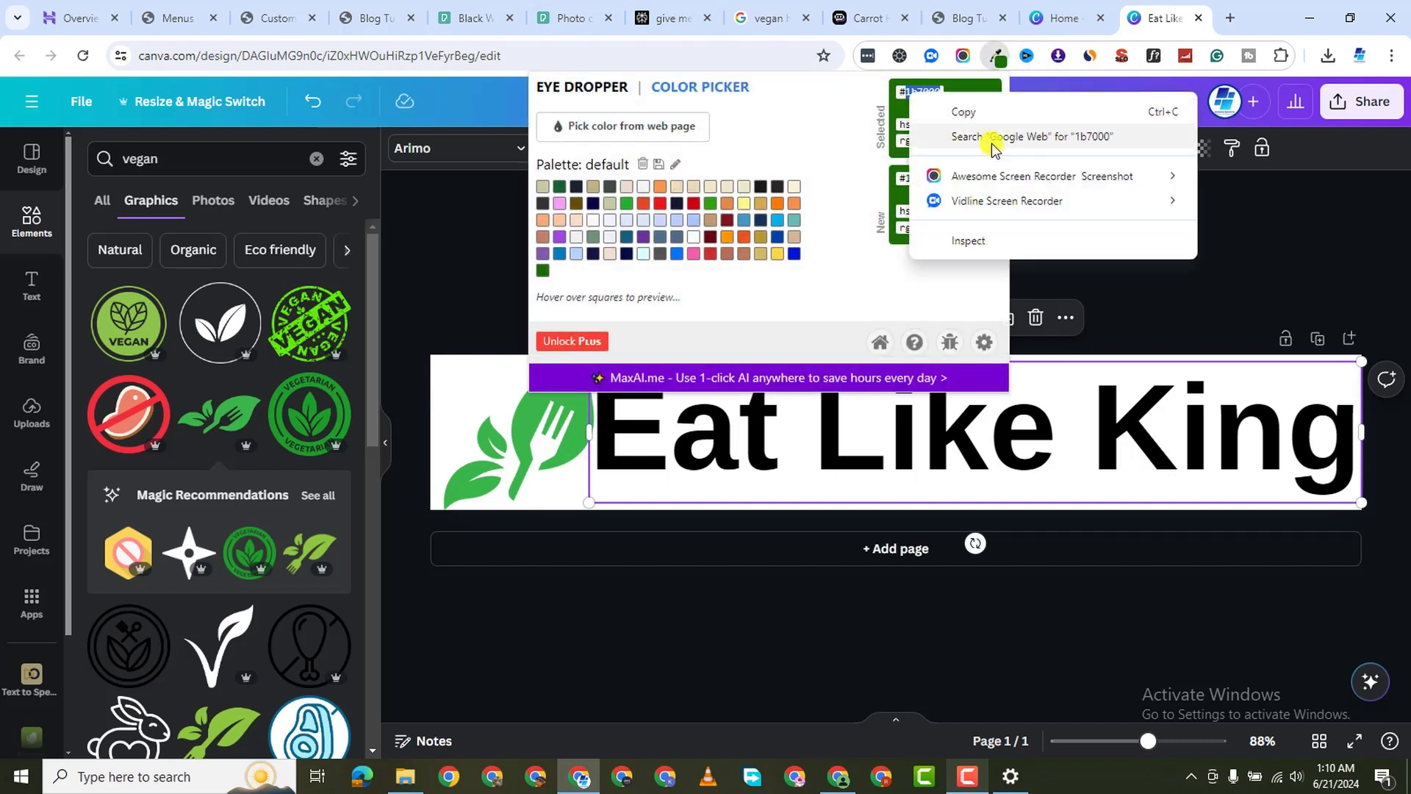
{"action": "left_click", "coordinate": [959, 111]}
{"action": "left_click", "coordinate": [580, 422]}
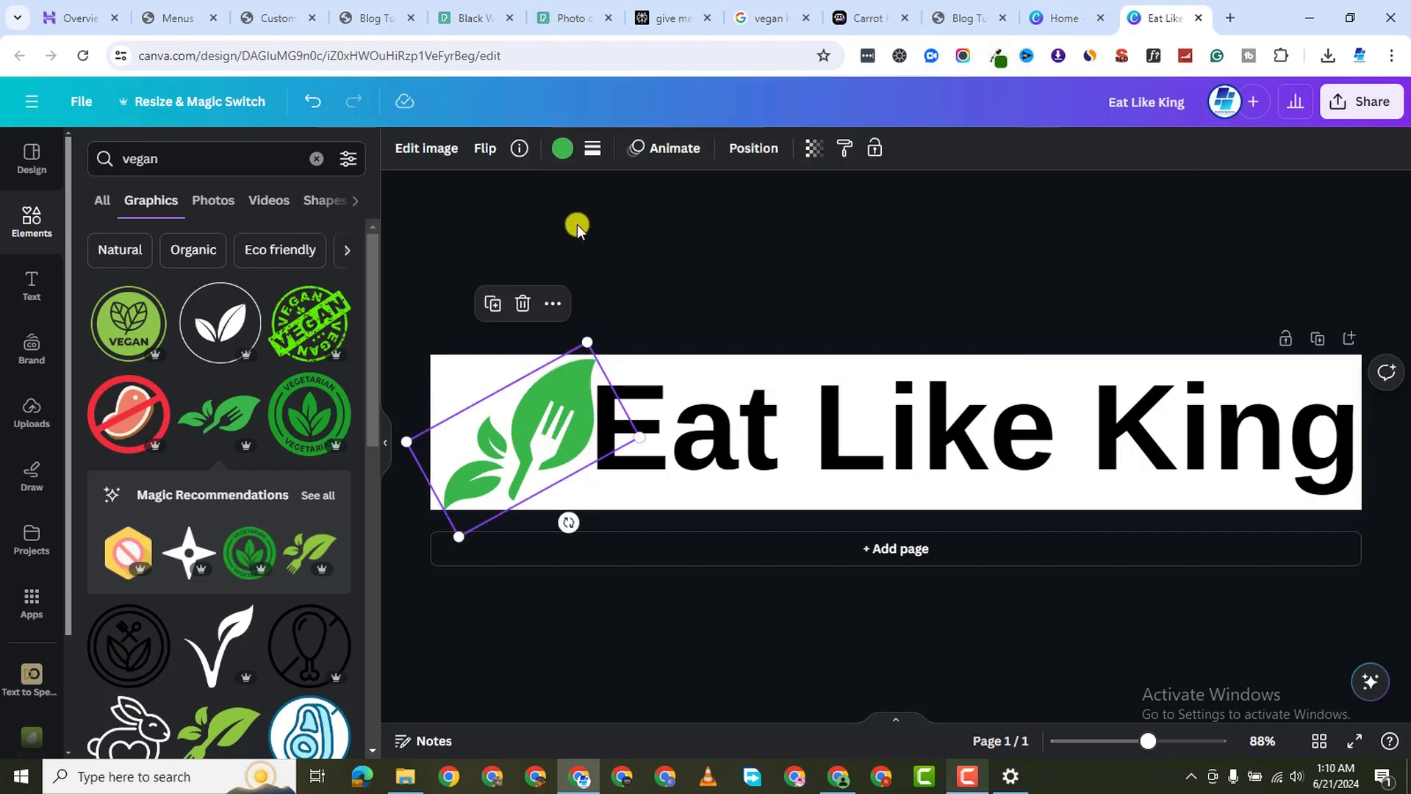
{"action": "left_click", "coordinate": [559, 151]}
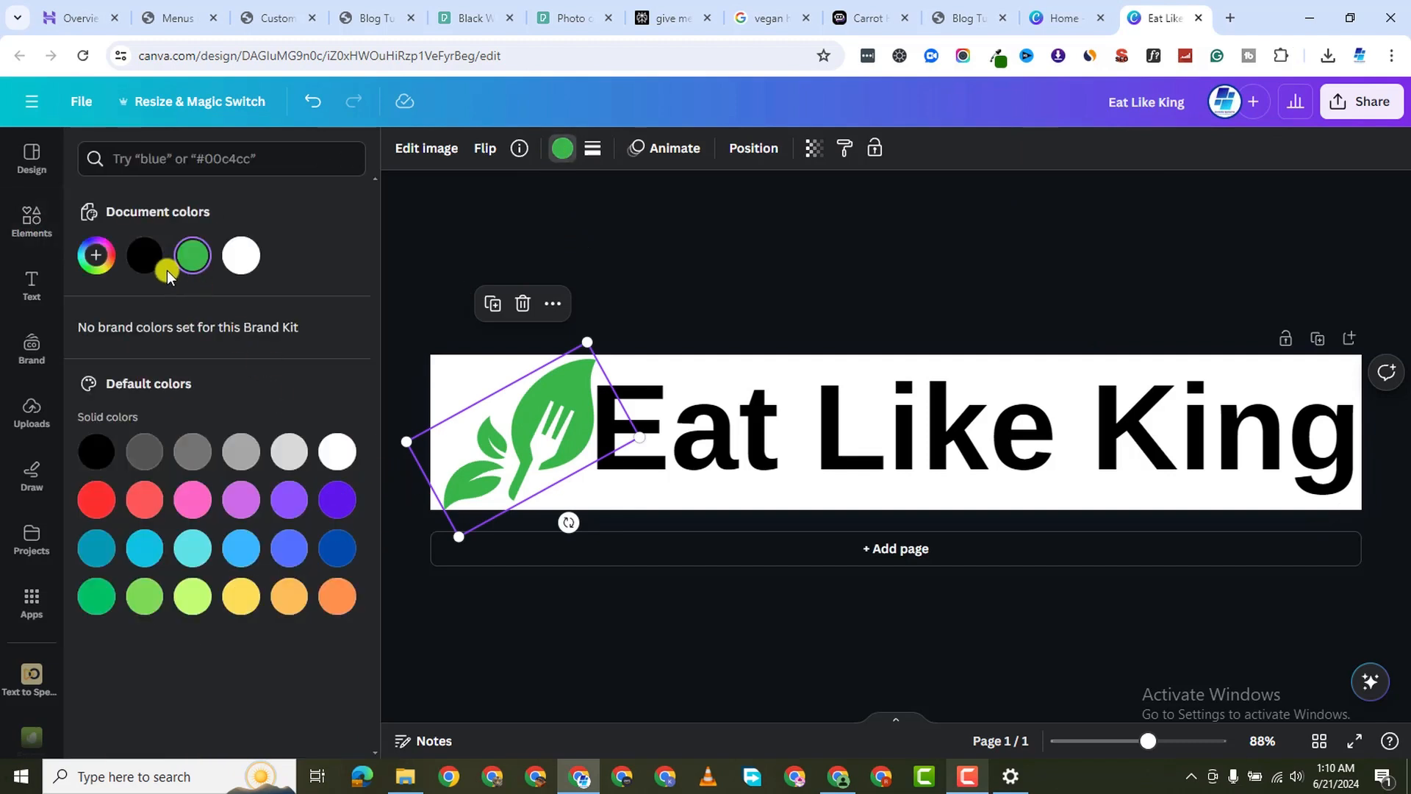
{"action": "left_click", "coordinate": [99, 262]}
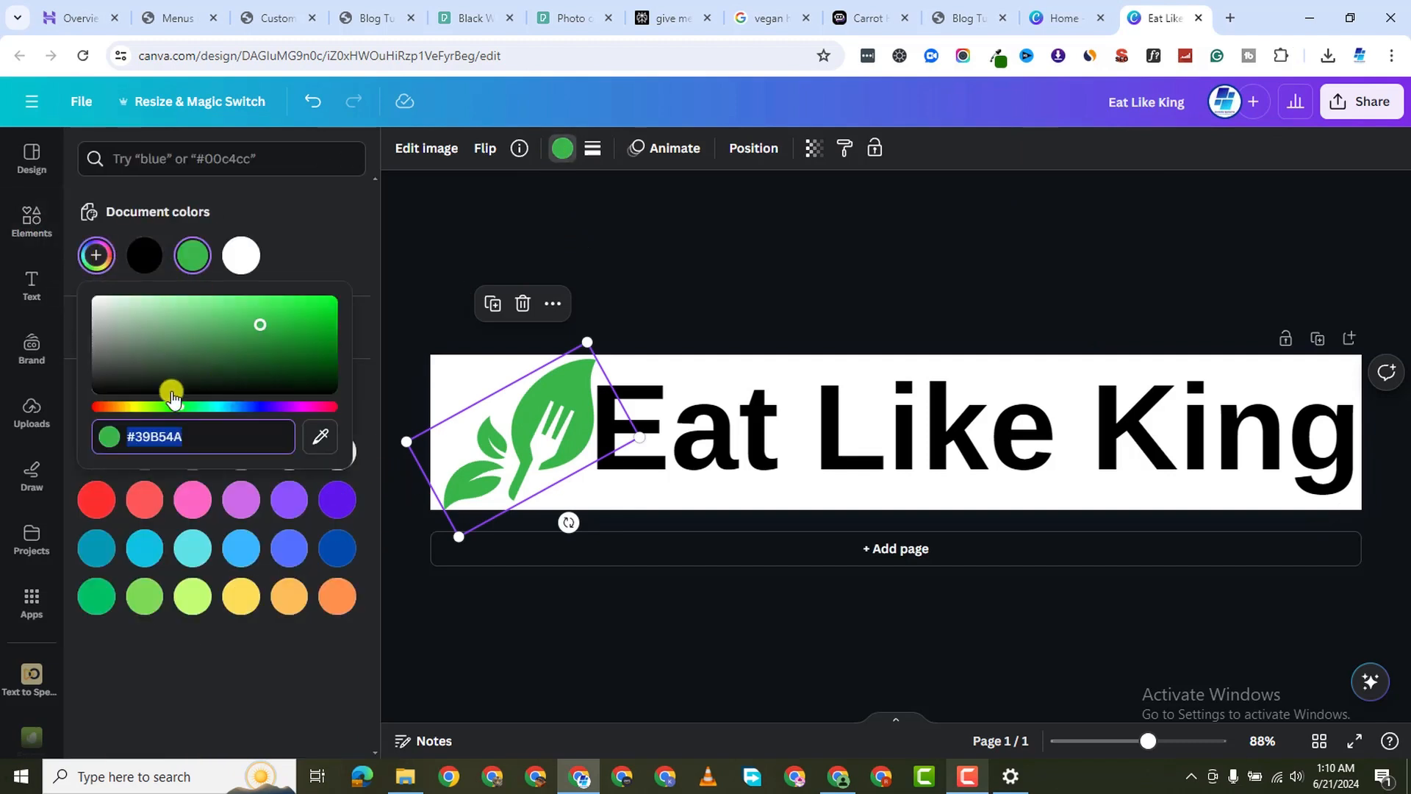
{"action": "right_click", "coordinate": [167, 437]}
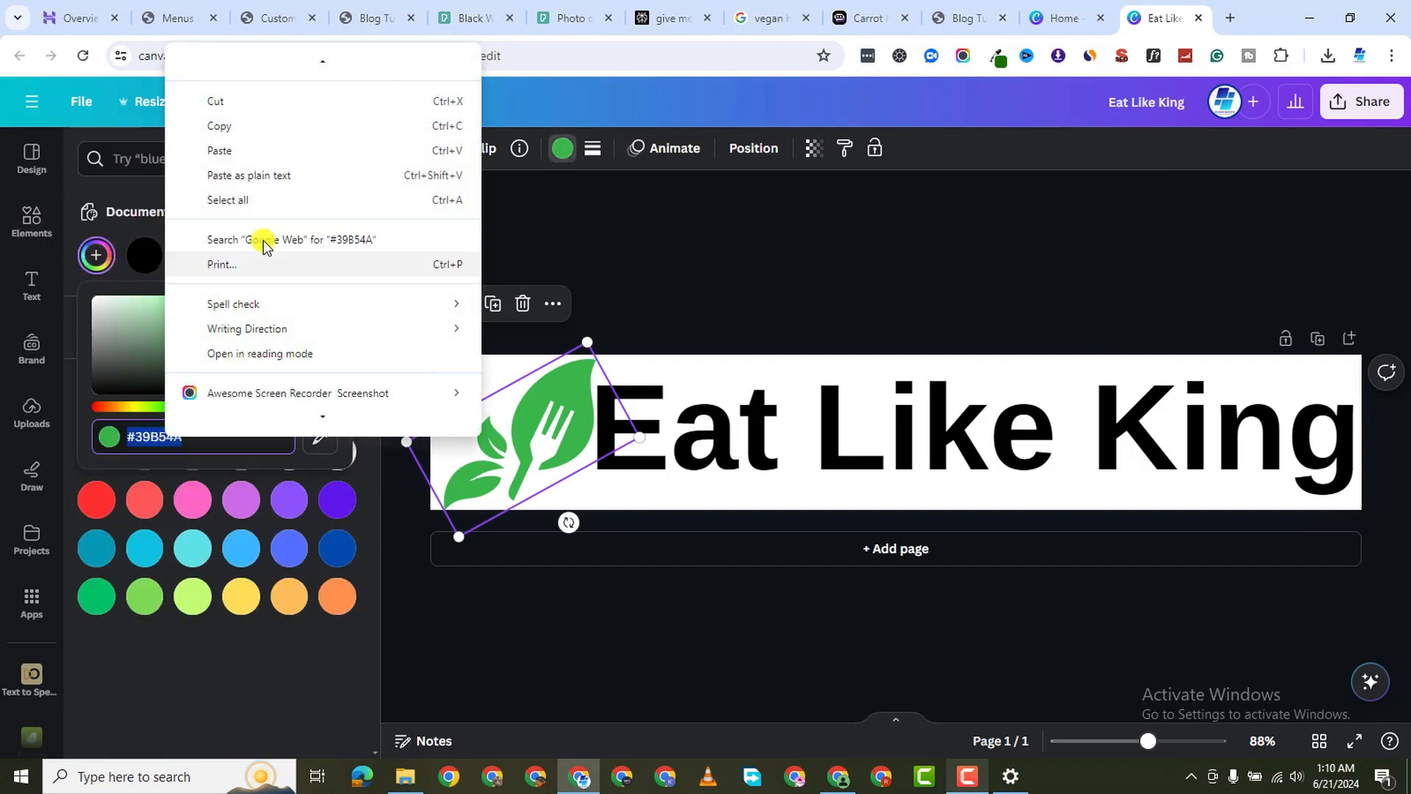
{"action": "left_click", "coordinate": [256, 156]}
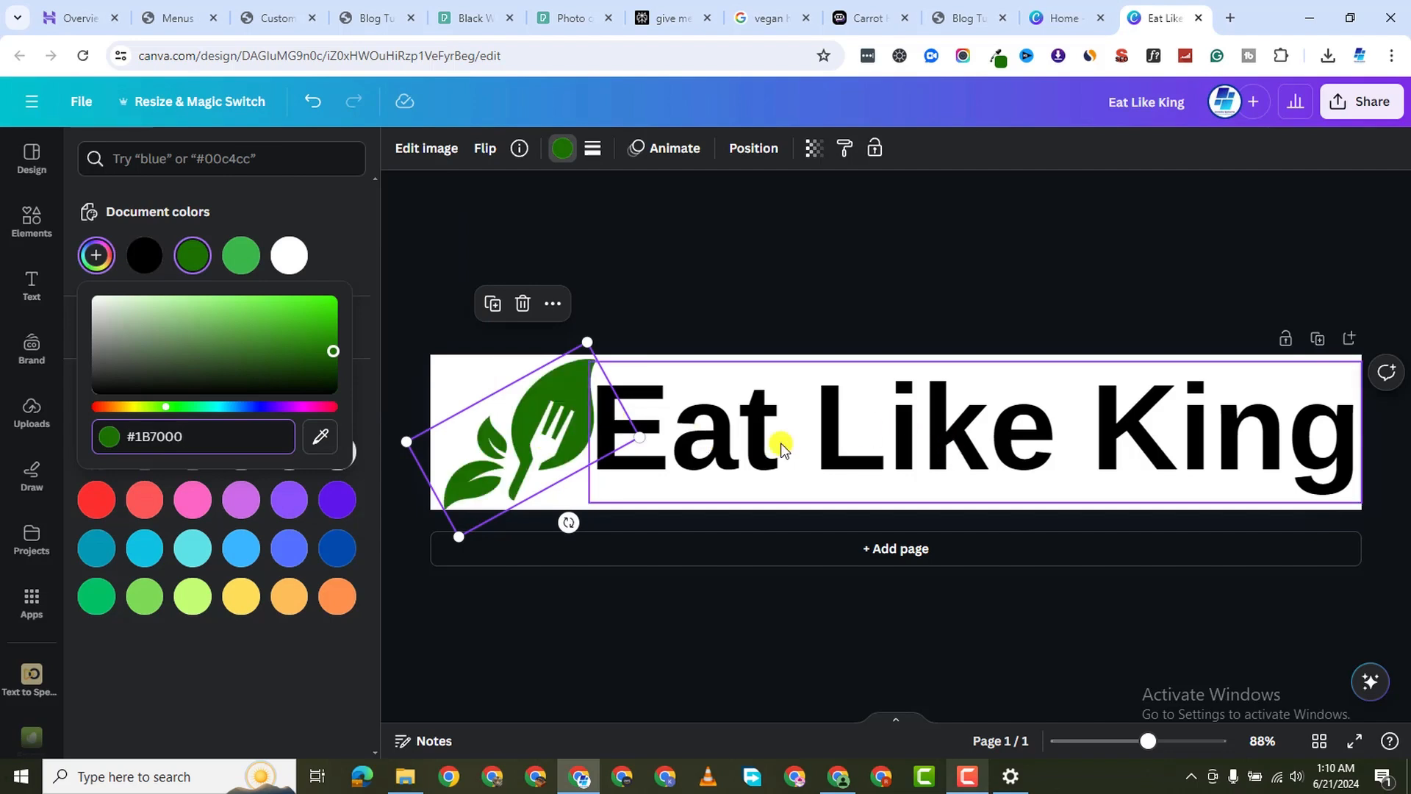
Colour the Eat Like King text the same dark green #1B7000
{"action": "left_click", "coordinate": [888, 428]}
{"action": "triple_click", "coordinate": [901, 422]}
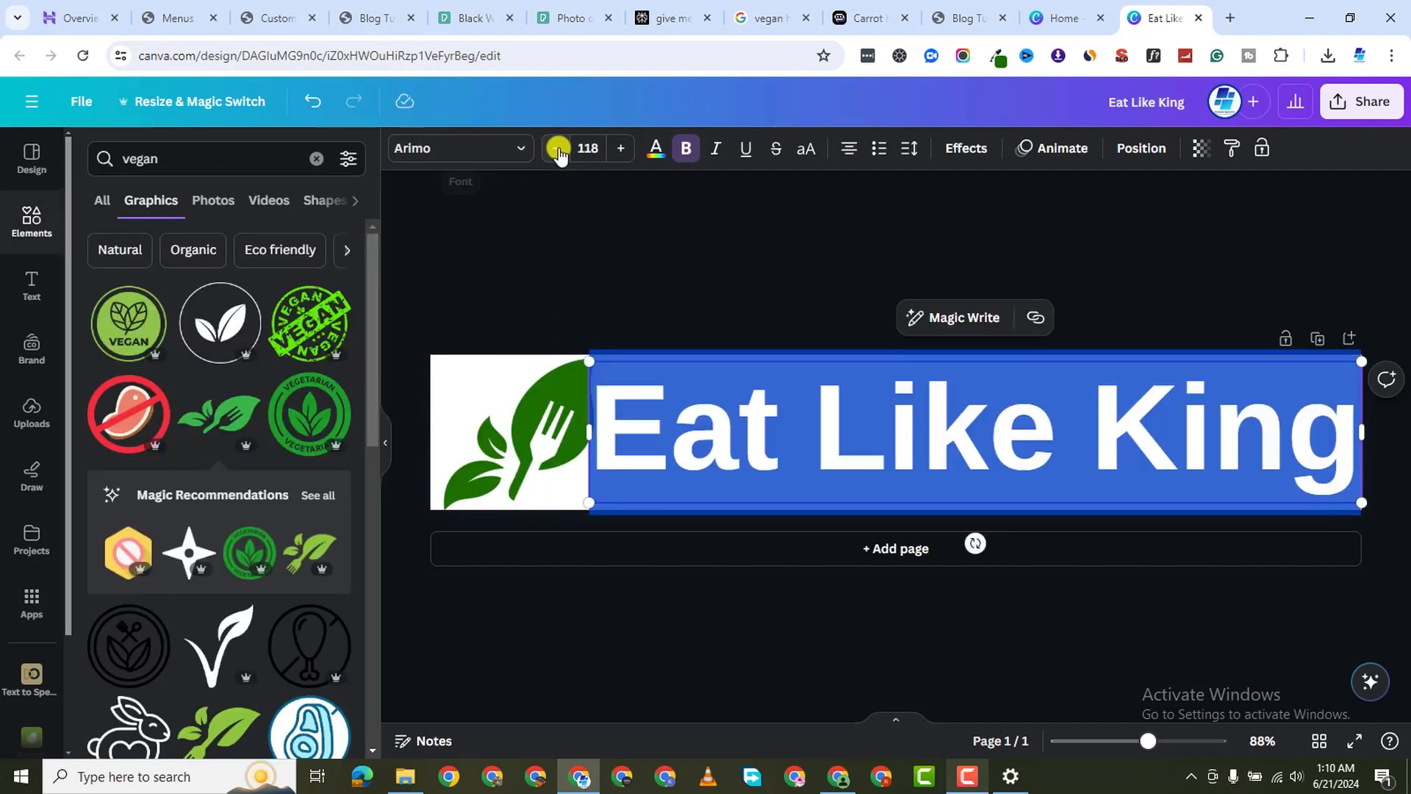
{"action": "left_click", "coordinate": [655, 150]}
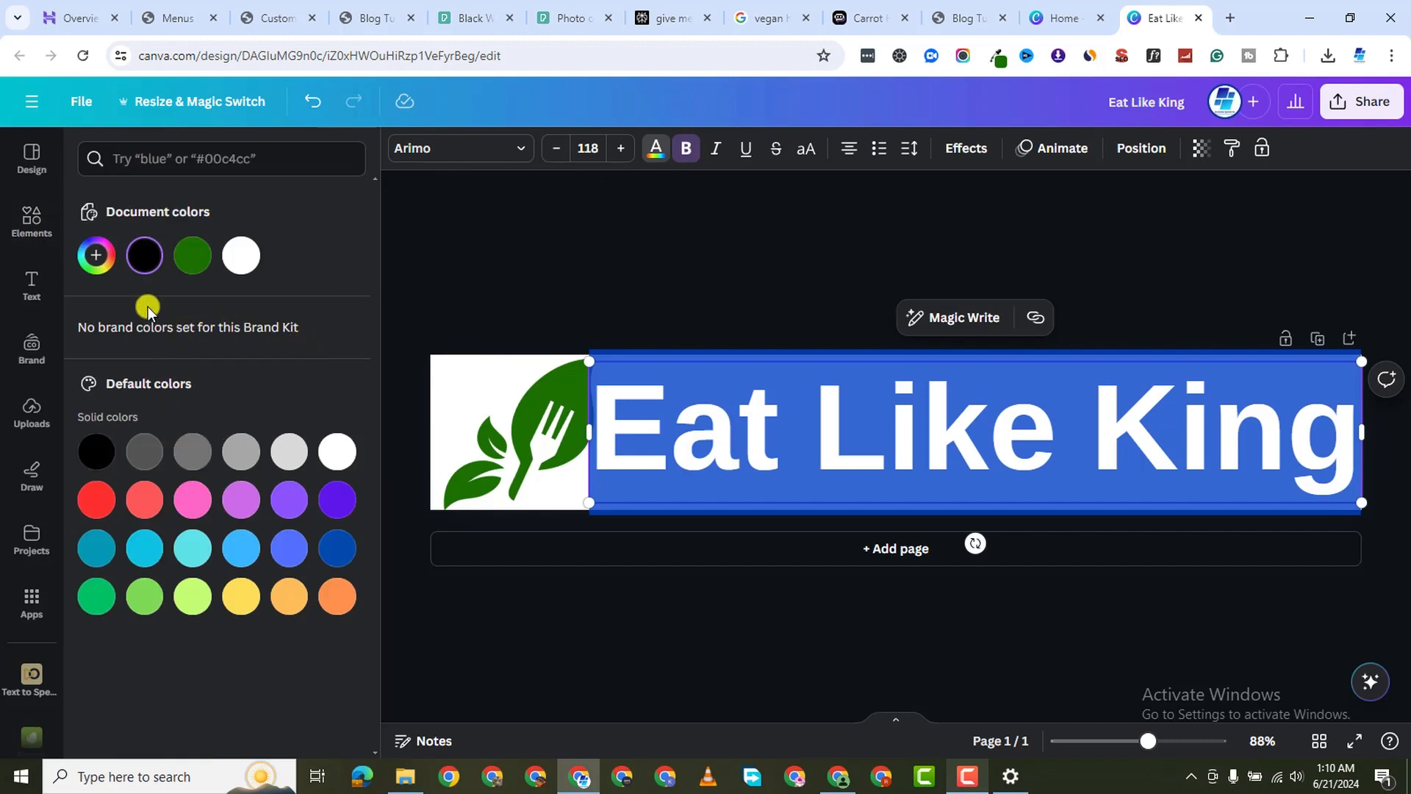
{"action": "left_click", "coordinate": [193, 257]}
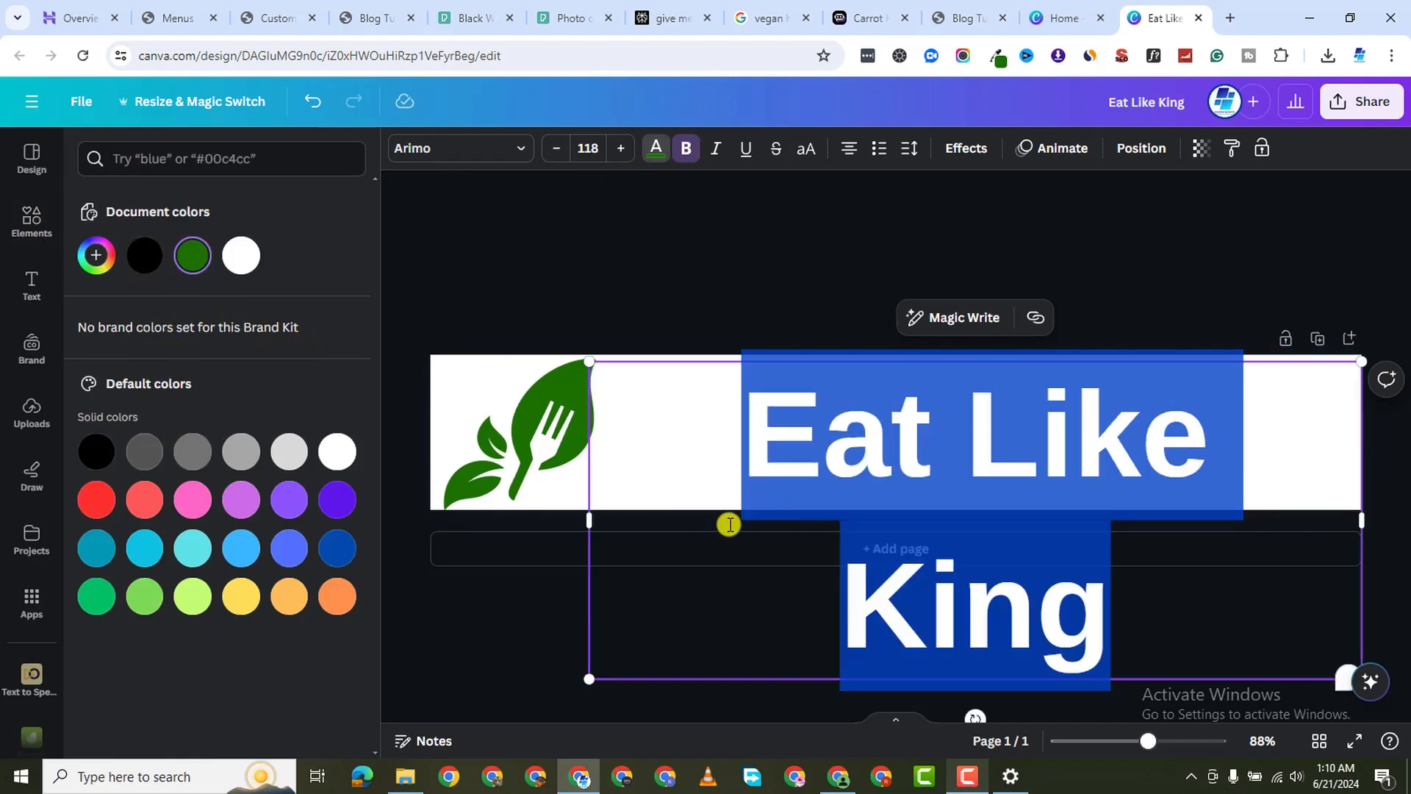
{"action": "left_click", "coordinate": [580, 275]}
{"action": "left_click", "coordinate": [675, 289]}
{"action": "left_click", "coordinate": [876, 428]}
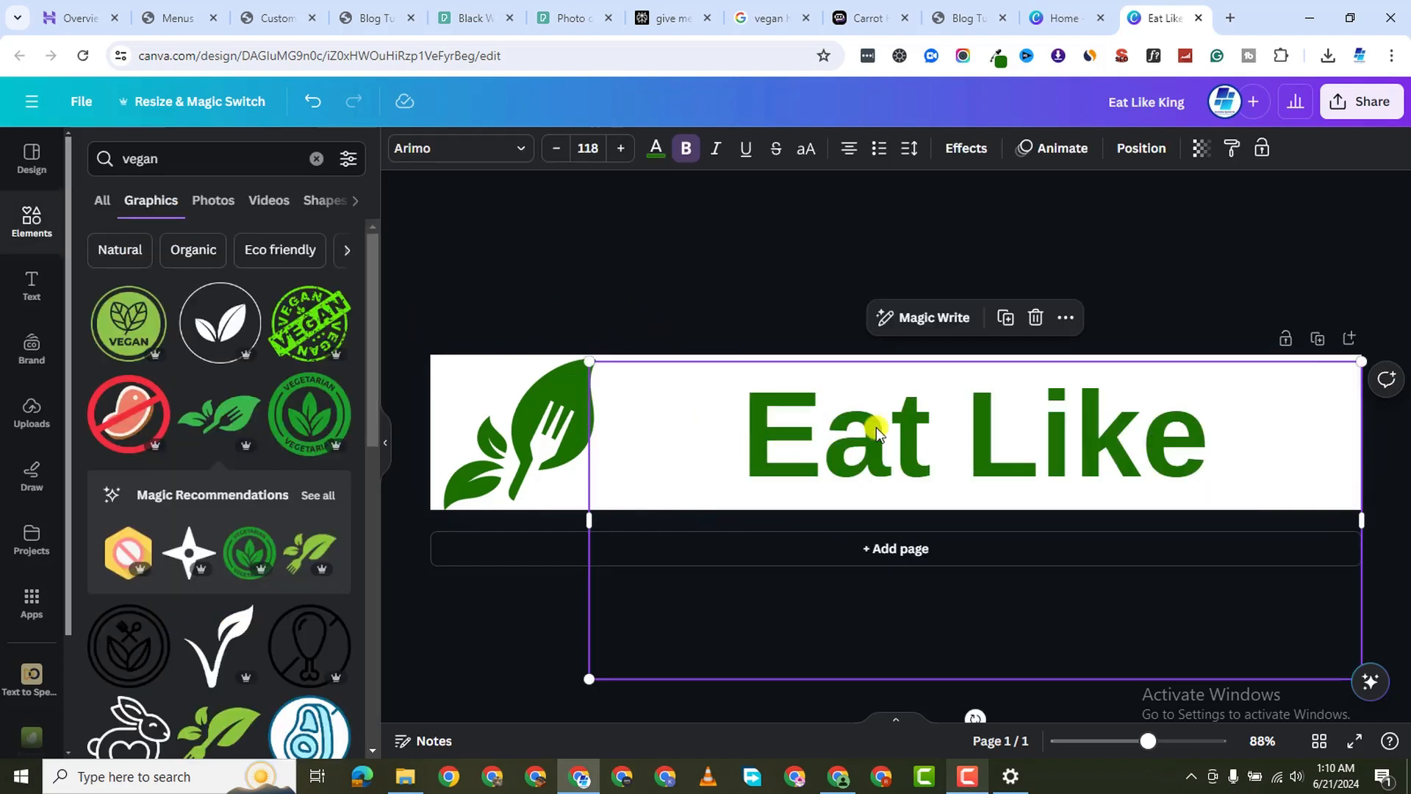
Widen the heading box to fit one line and tighten its letter spacing to -15
{"action": "mouse_move", "coordinate": [575, 521]}
{"action": "left_mouse_down"}
{"action": "mouse_move", "coordinate": [554, 515]}
{"action": "mouse_move", "coordinate": [579, 521]}
{"action": "left_mouse_up"}
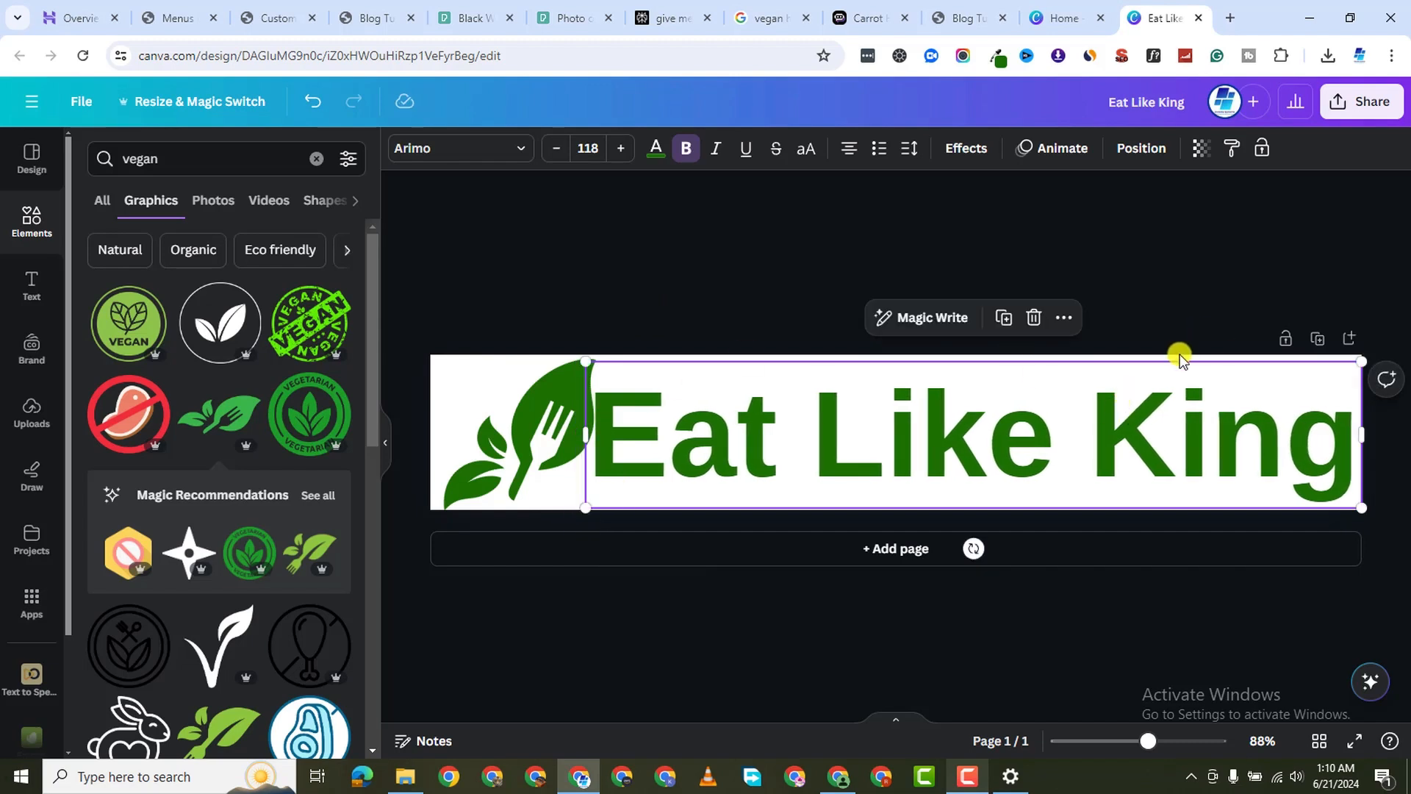
{"action": "left_click", "coordinate": [616, 250]}
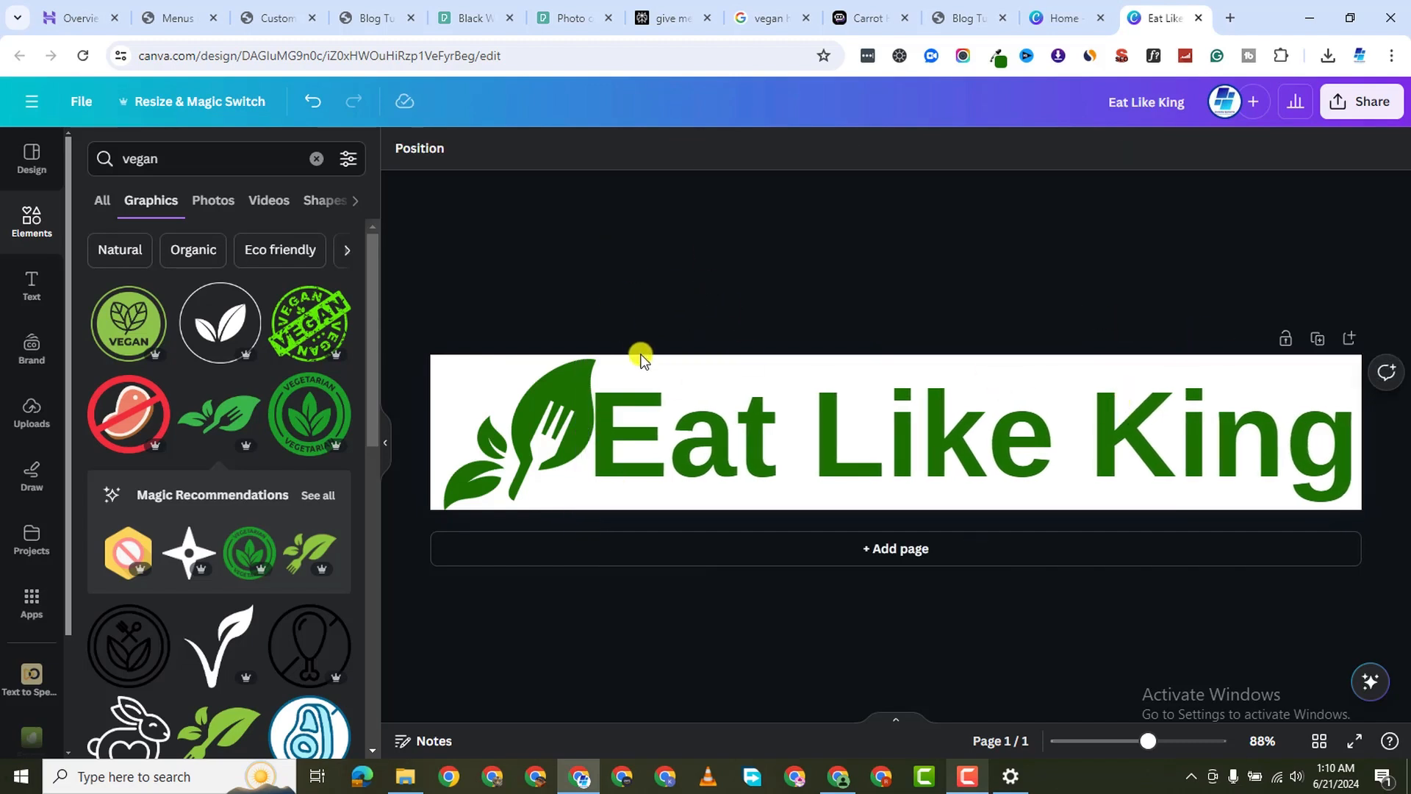
{"action": "left_click", "coordinate": [673, 417]}
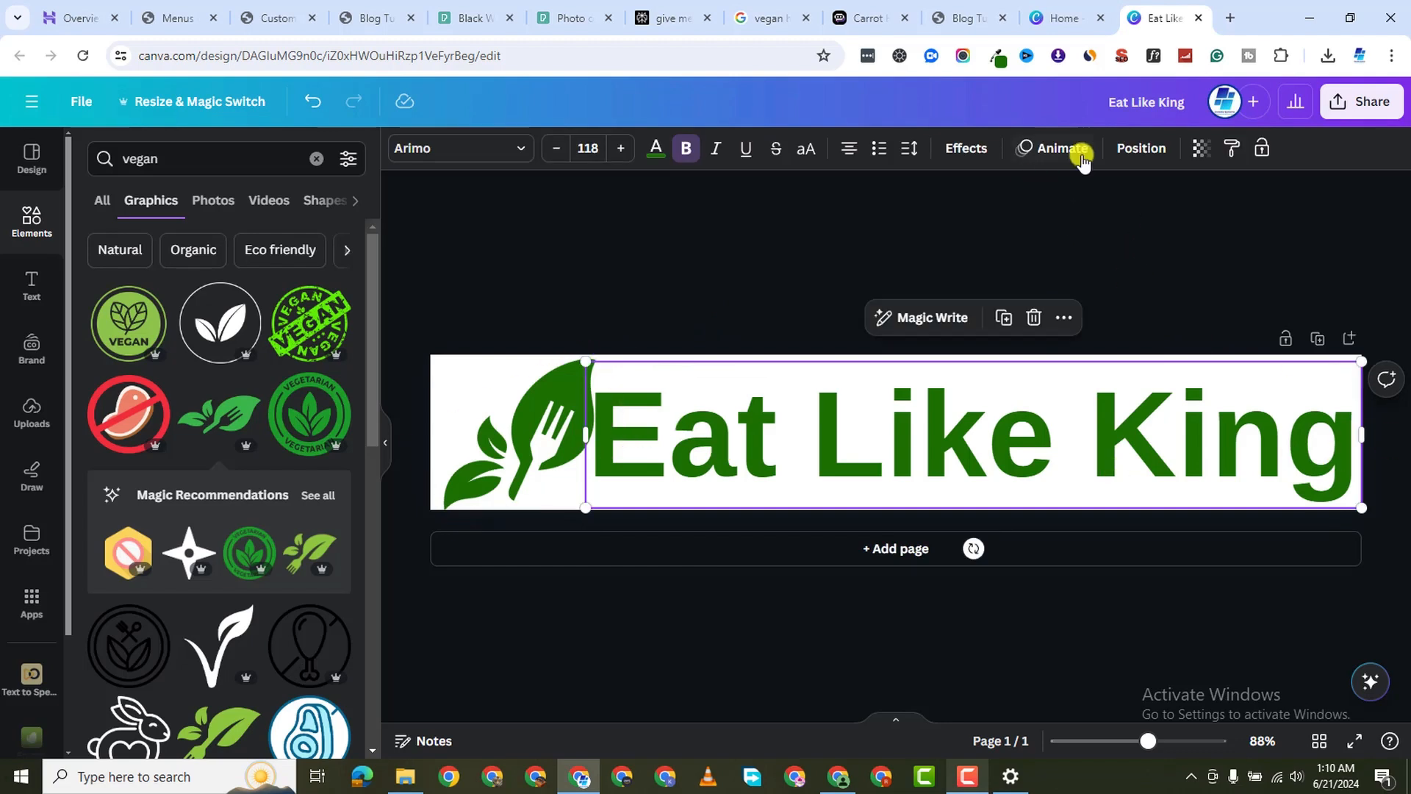
{"action": "left_click", "coordinate": [916, 150]}
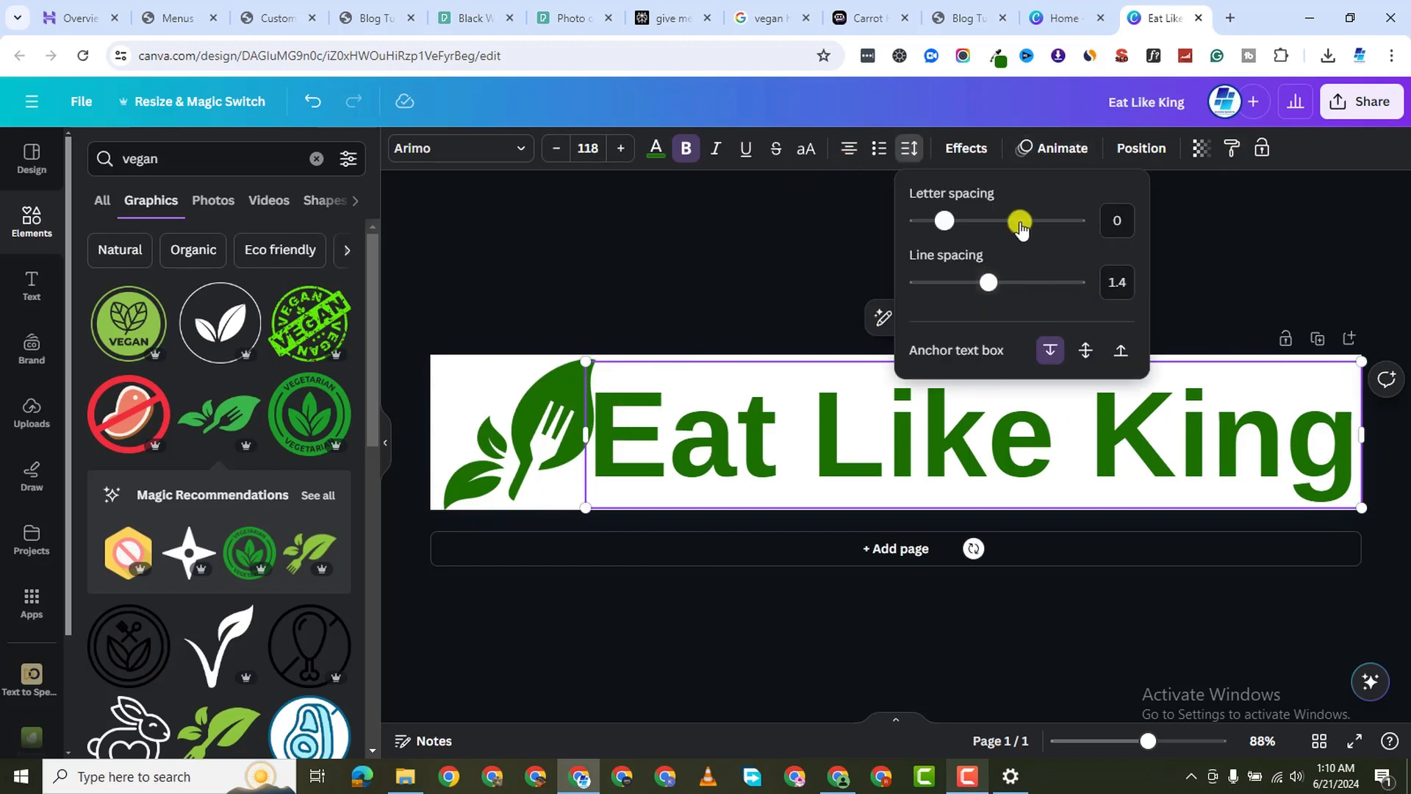
{"action": "left_click_drag", "start_coordinate": [947, 224], "coordinate": [944, 225]}
{"action": "left_click", "coordinate": [408, 244]}
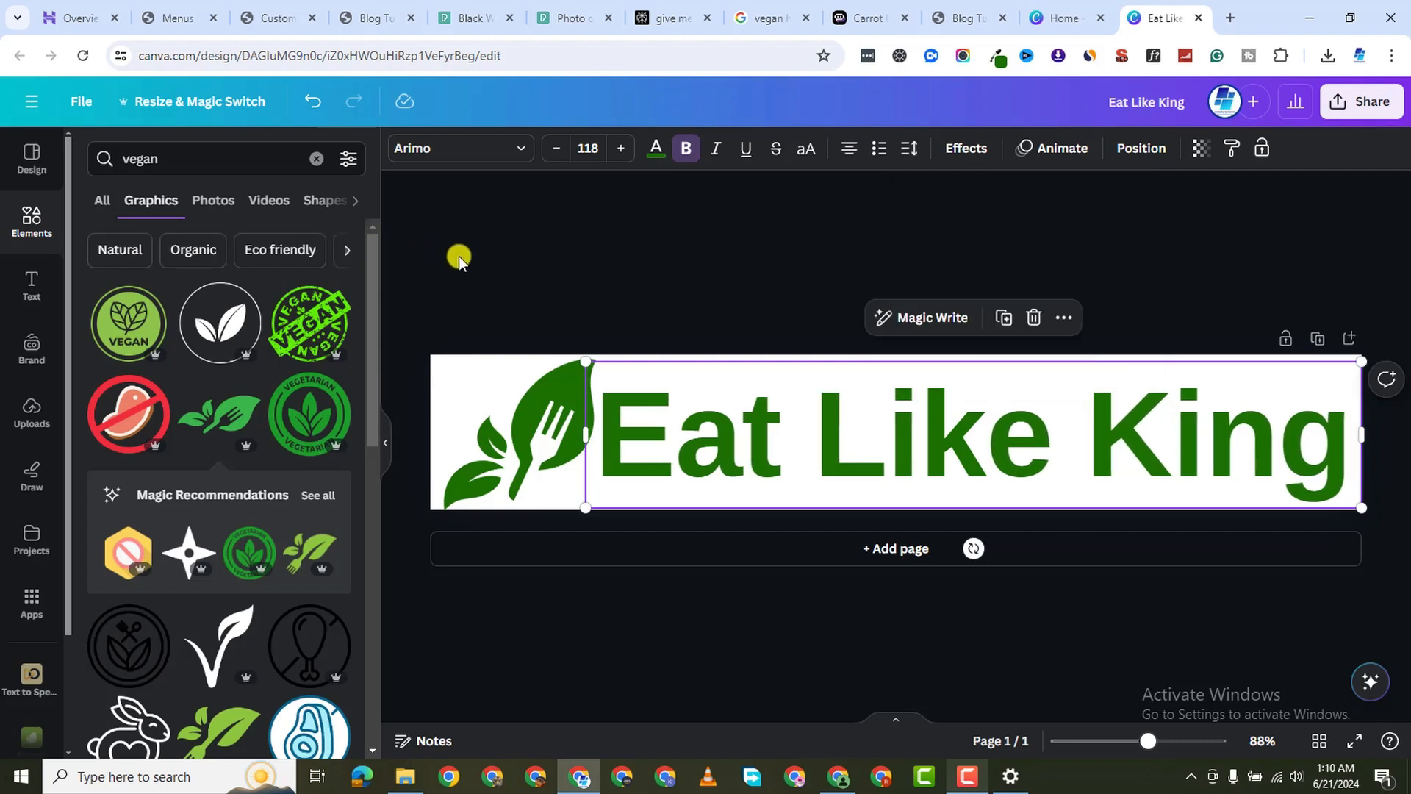
{"action": "left_click", "coordinate": [748, 323]}
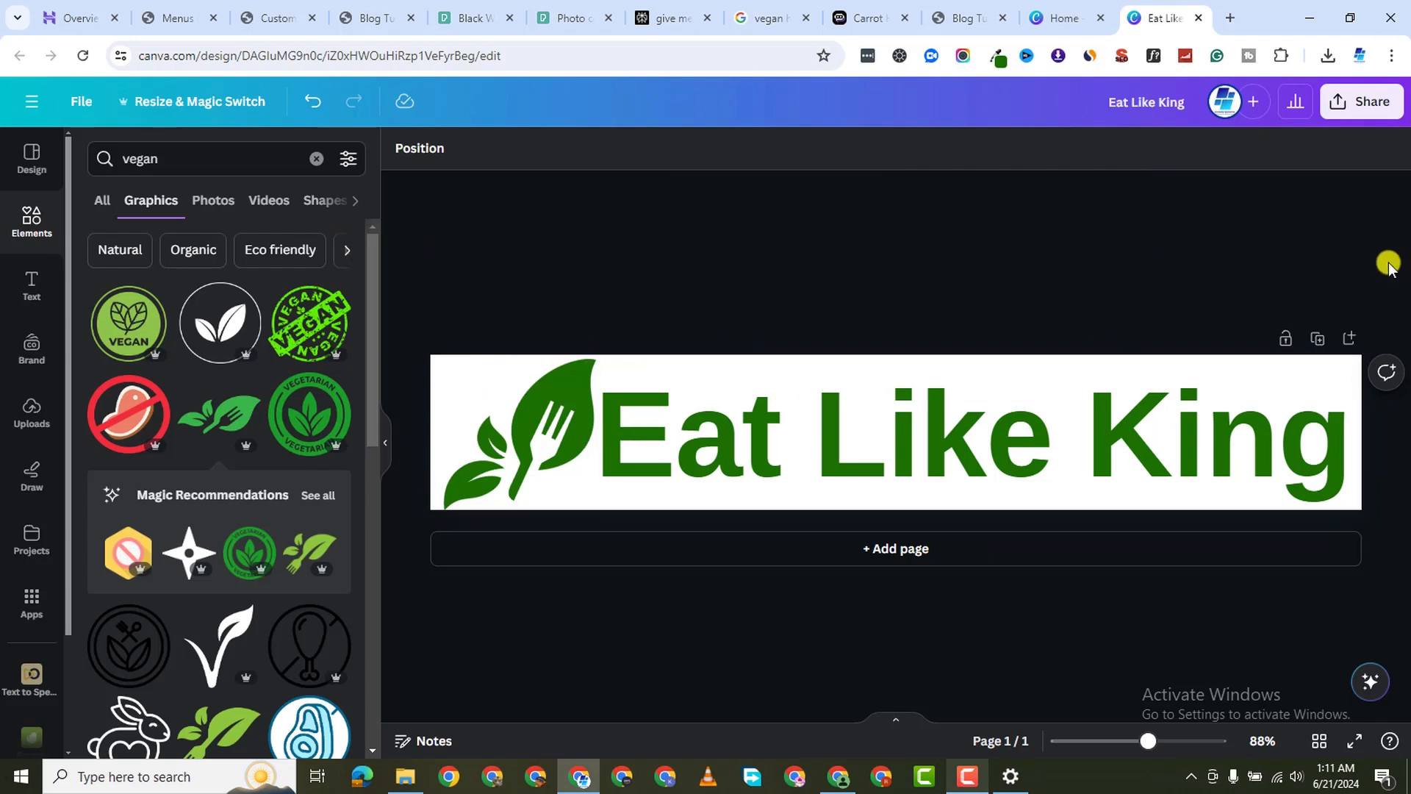
Download the banner as Eat Like King.png and return to the WordPress Customizer tab
{"action": "left_click", "coordinate": [1367, 106]}
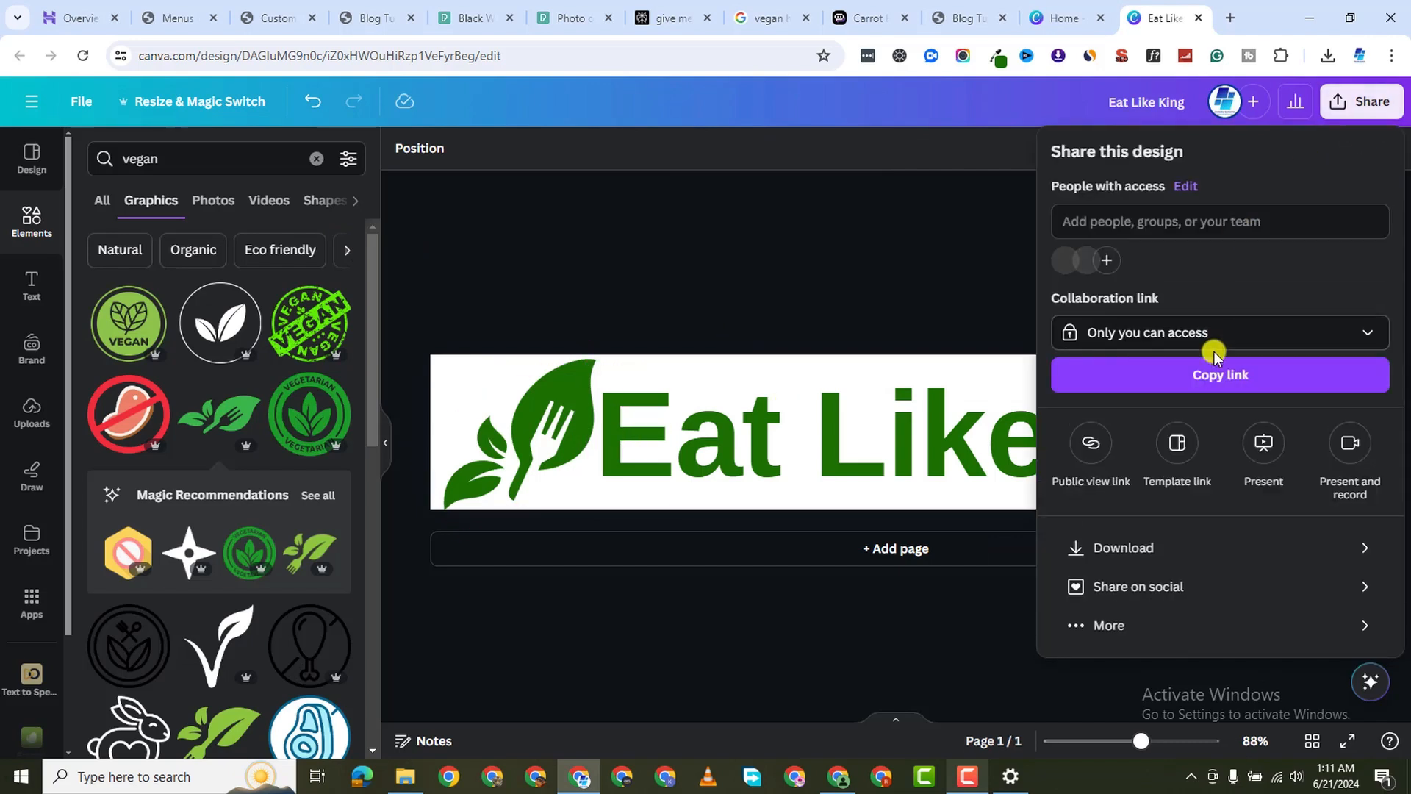
{"action": "left_click", "coordinate": [1146, 547]}
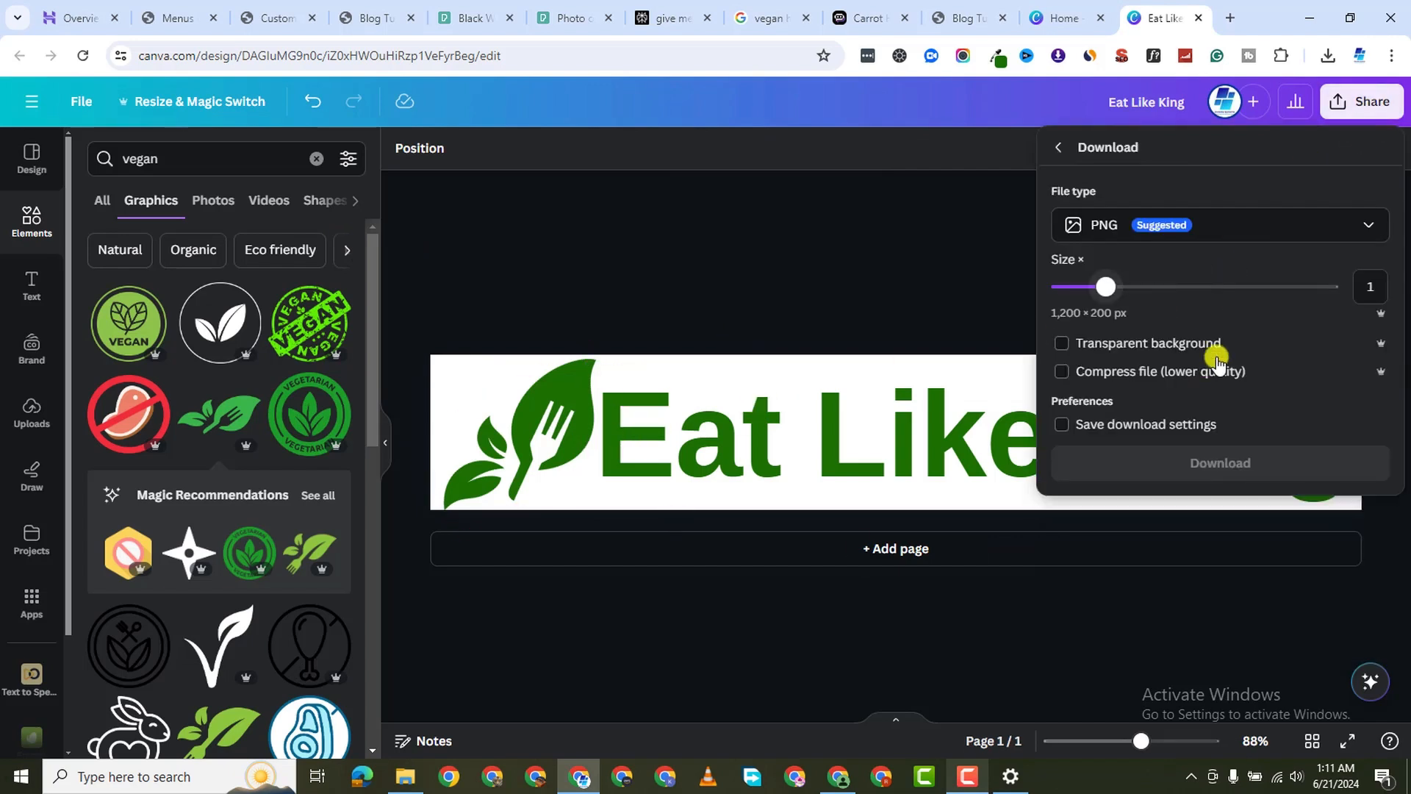
{"action": "left_click", "coordinate": [1207, 461]}
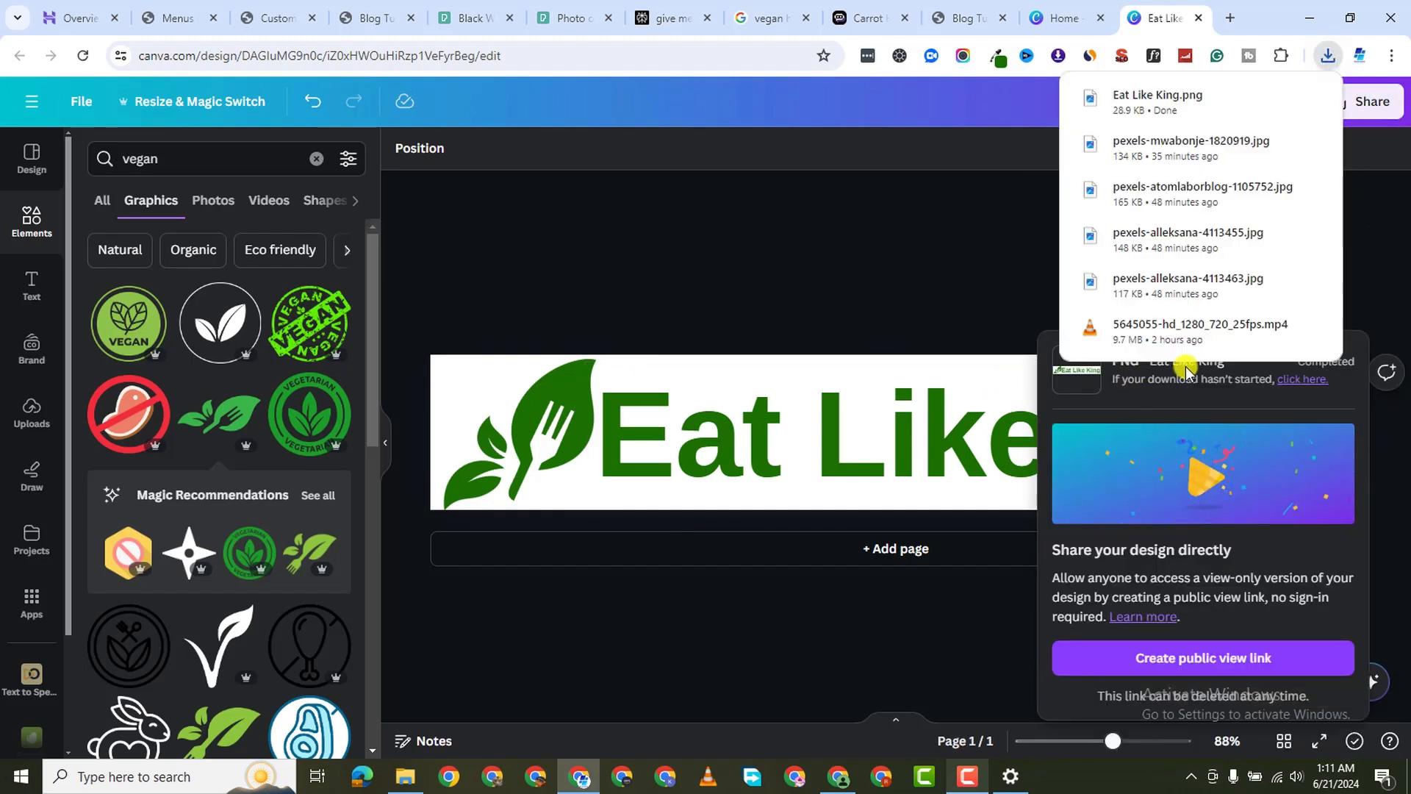
{"action": "left_click", "coordinate": [378, 20]}
{"action": "left_click", "coordinate": [257, 17]}
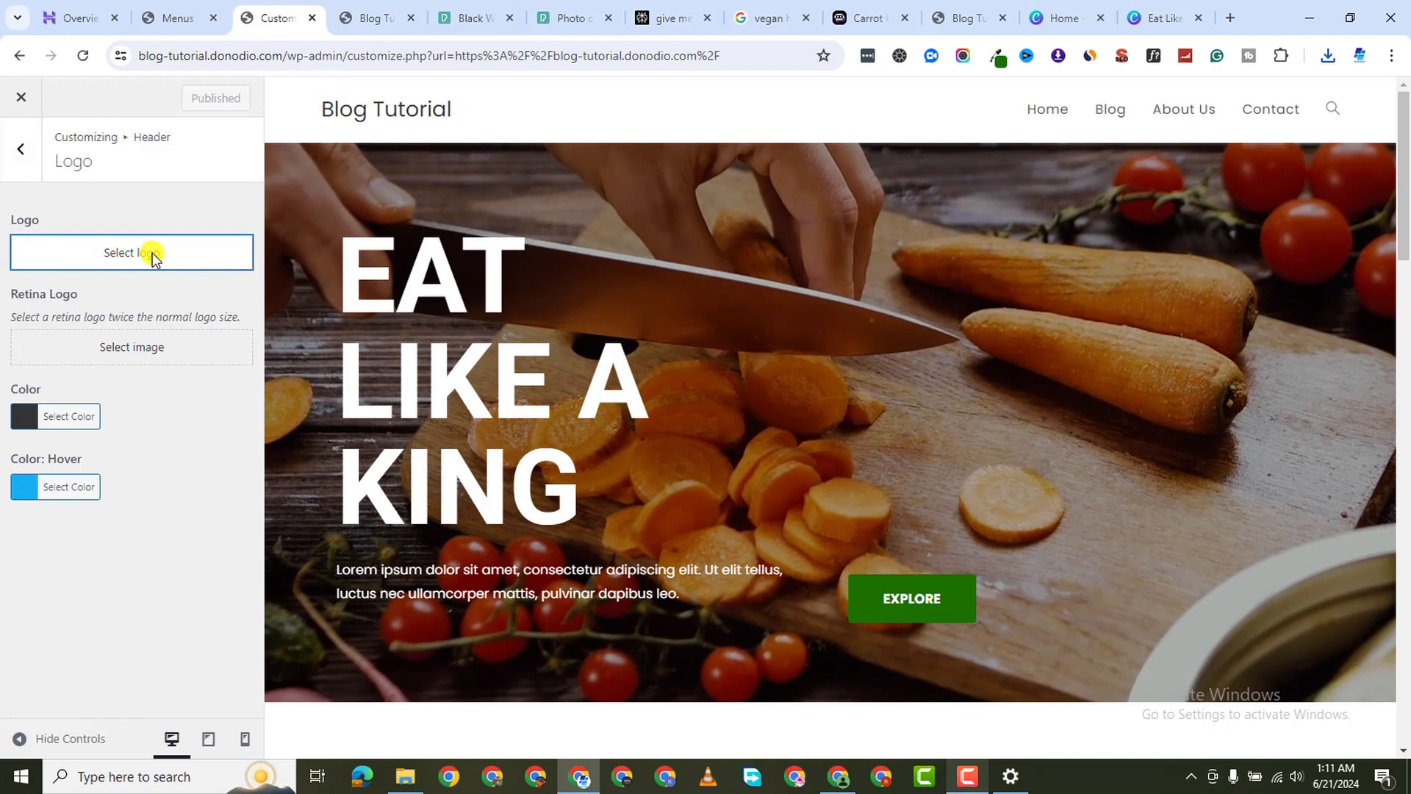
Upload Eat Like King.png as the uncropped site logo and set its maximum width to 201 px
{"action": "left_click", "coordinate": [148, 253]}
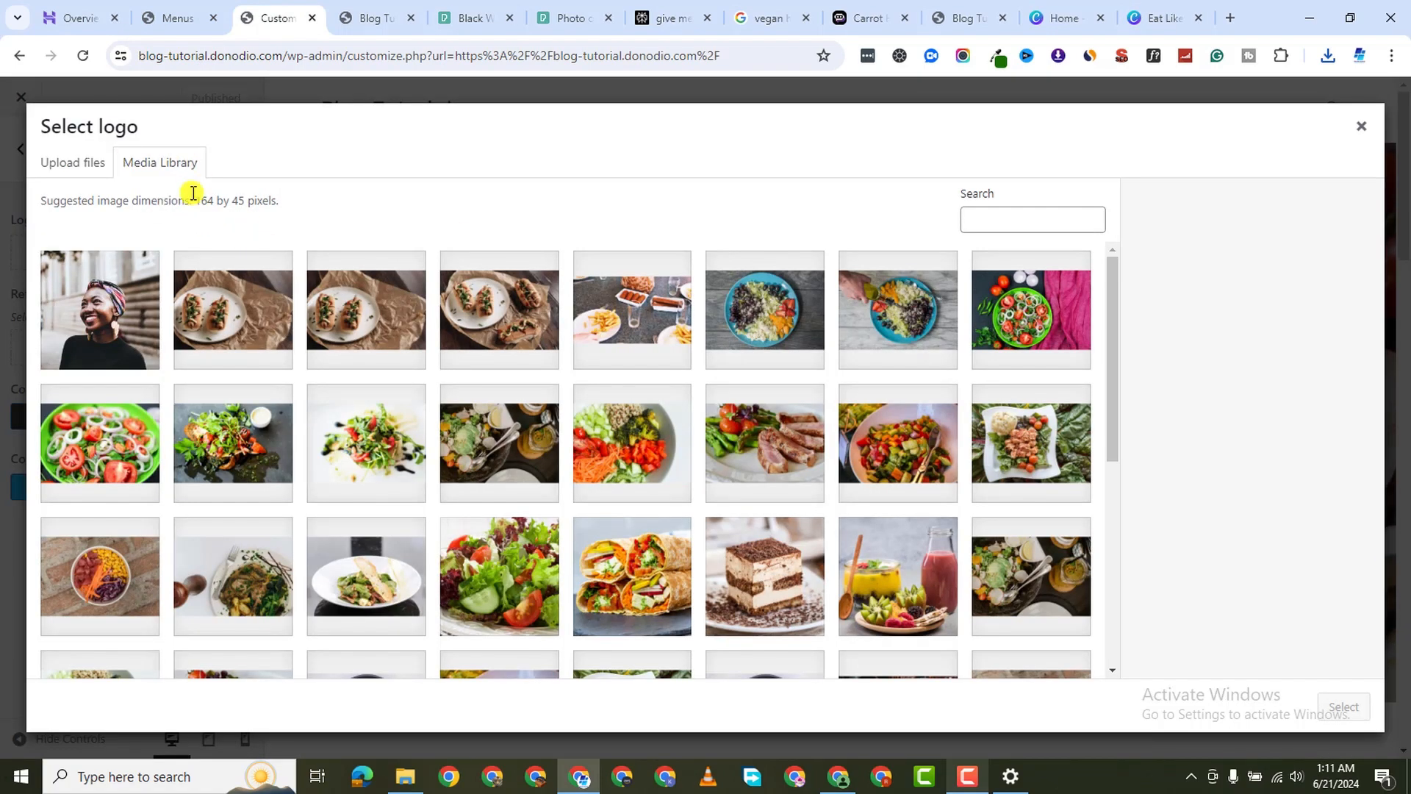
{"action": "left_click", "coordinate": [99, 169]}
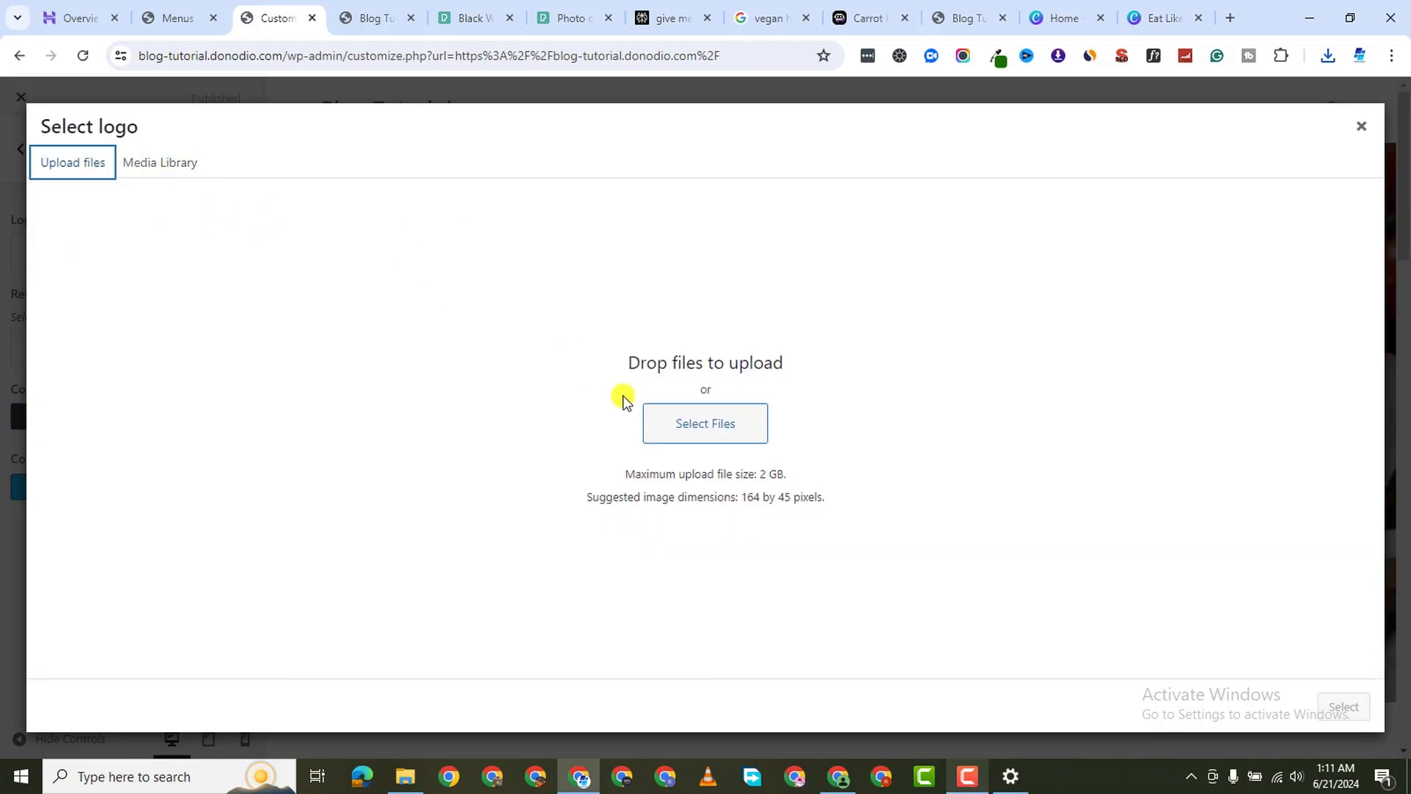
{"action": "left_click", "coordinate": [700, 422]}
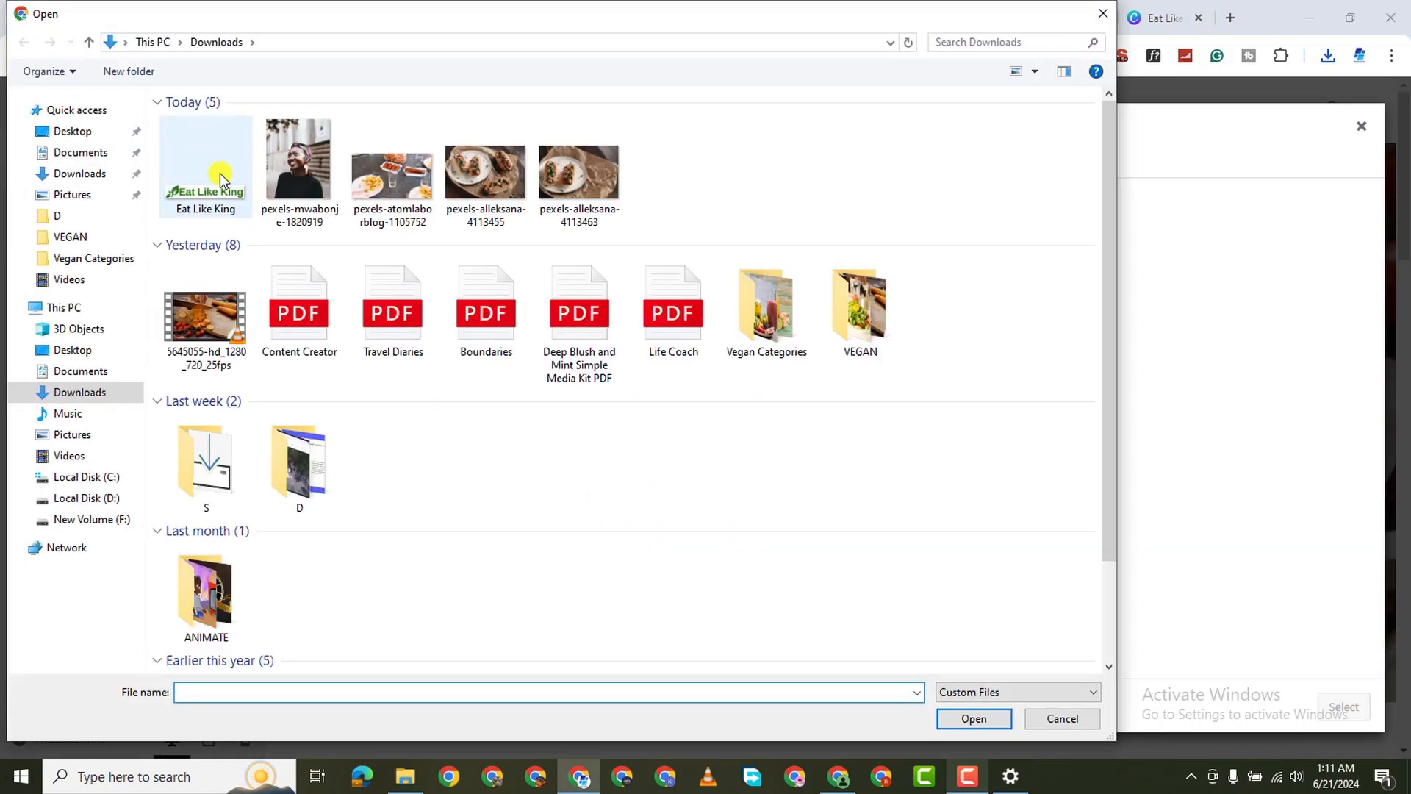
{"action": "double_click", "coordinate": [209, 177]}
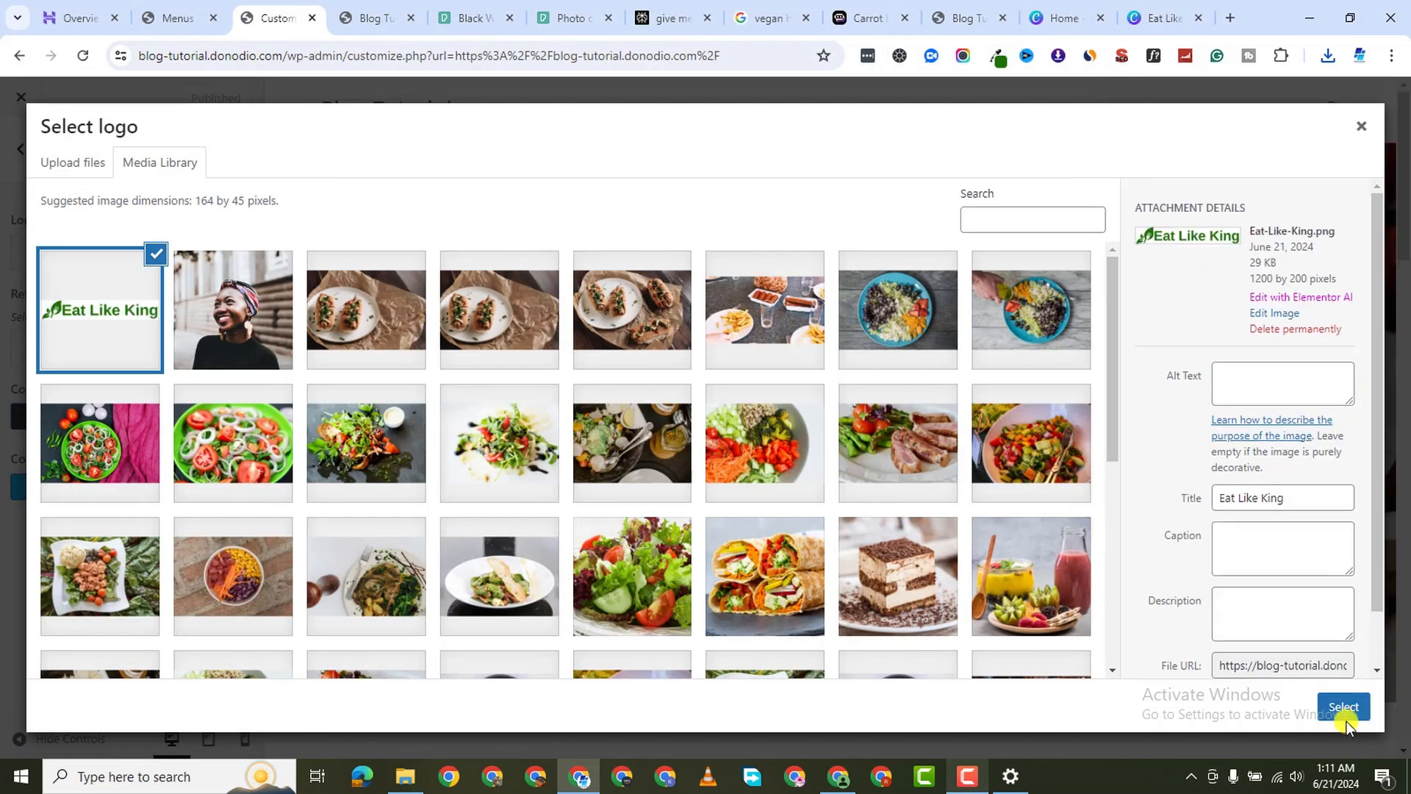
{"action": "left_click", "coordinate": [1345, 719]}
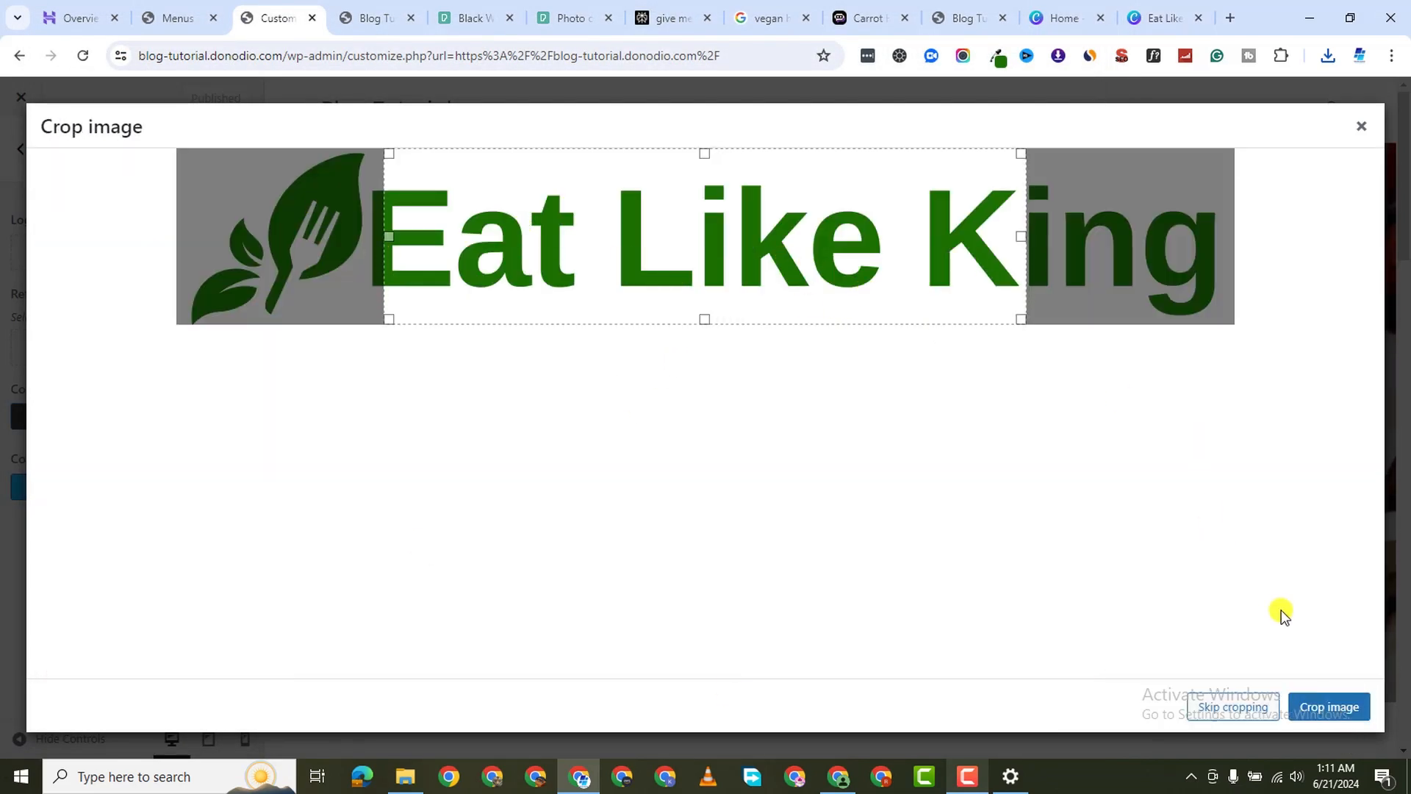
{"action": "left_click", "coordinate": [1232, 710]}
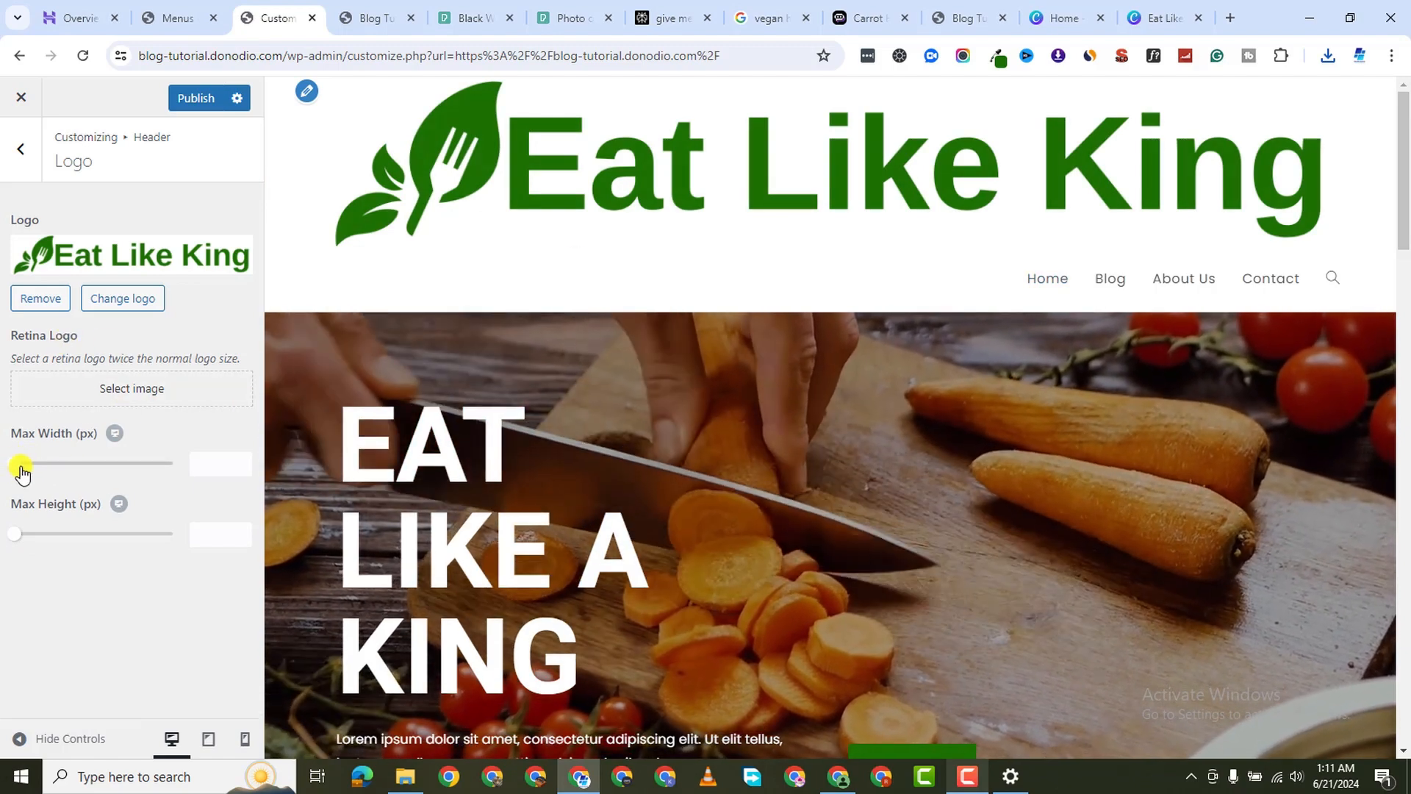
{"action": "left_click_drag", "start_coordinate": [17, 469], "coordinate": [78, 483]}
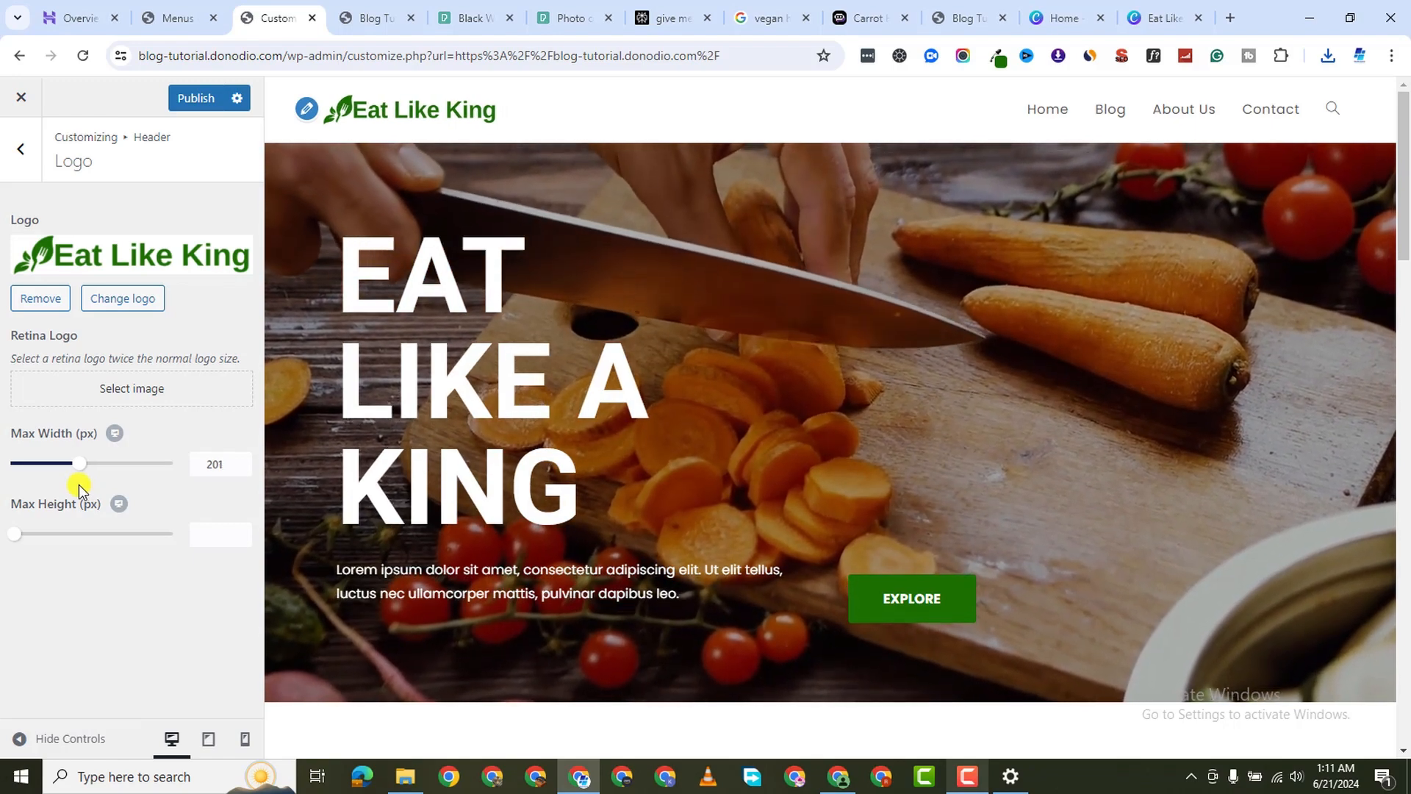
Publish the new logo width in the Customizer and scroll through the live homepage to check it
{"action": "left_click", "coordinate": [177, 96]}
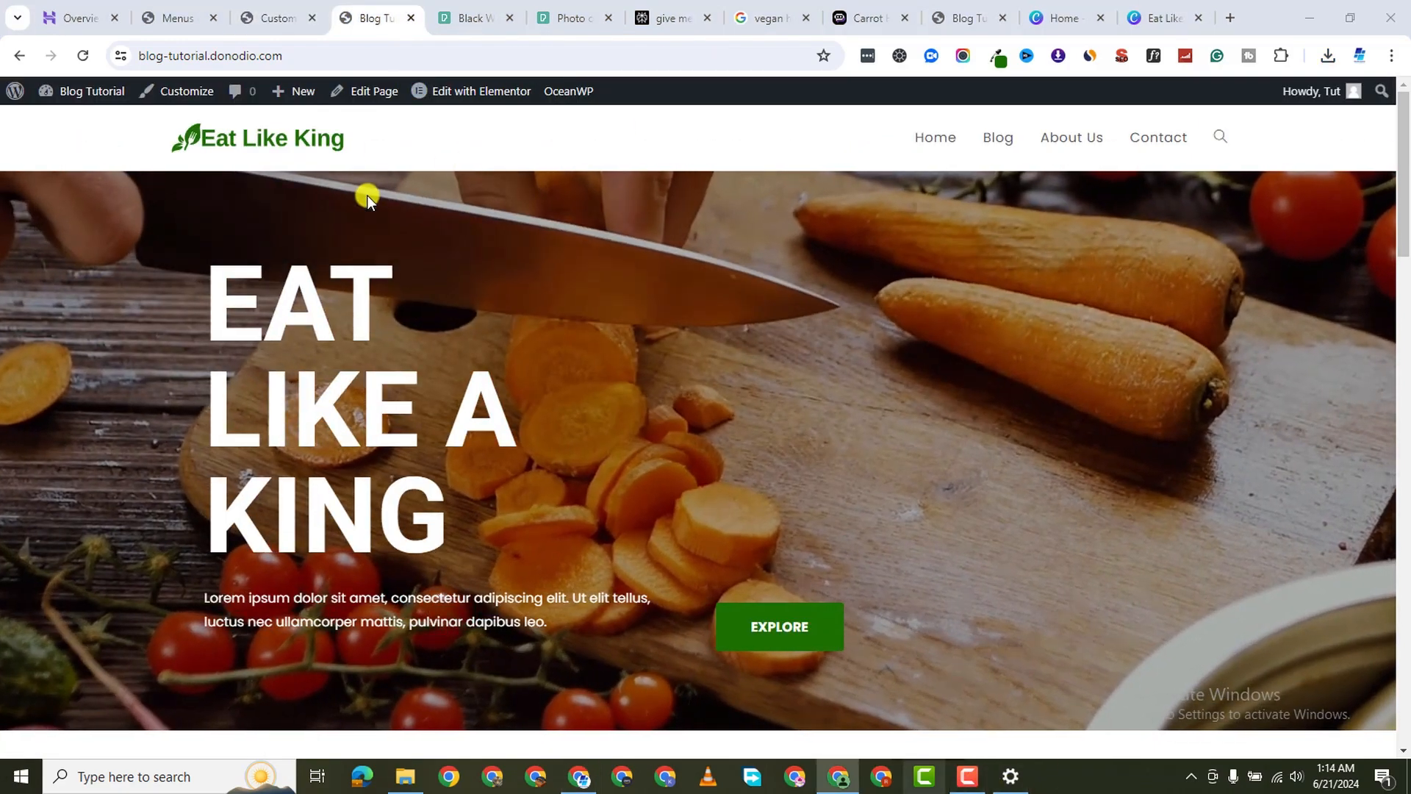
{"action": "scroll", "coordinate": [368, 196], "scroll_direction": "down", "scroll_amount": 10}
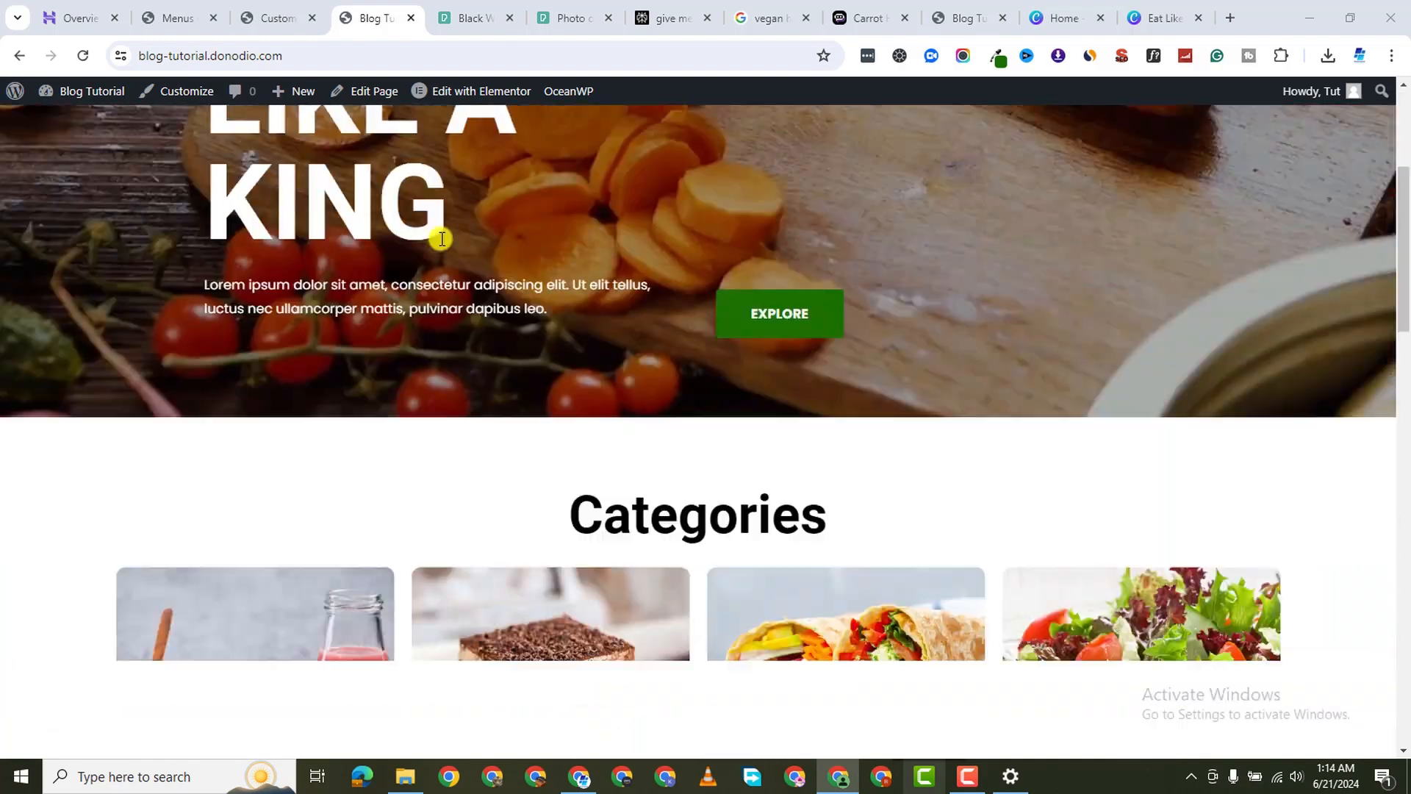
{"action": "scroll", "coordinate": [439, 246], "scroll_direction": "up", "scroll_amount": 5}
{"action": "scroll", "coordinate": [232, 417], "scroll_direction": "down", "scroll_amount": 1}
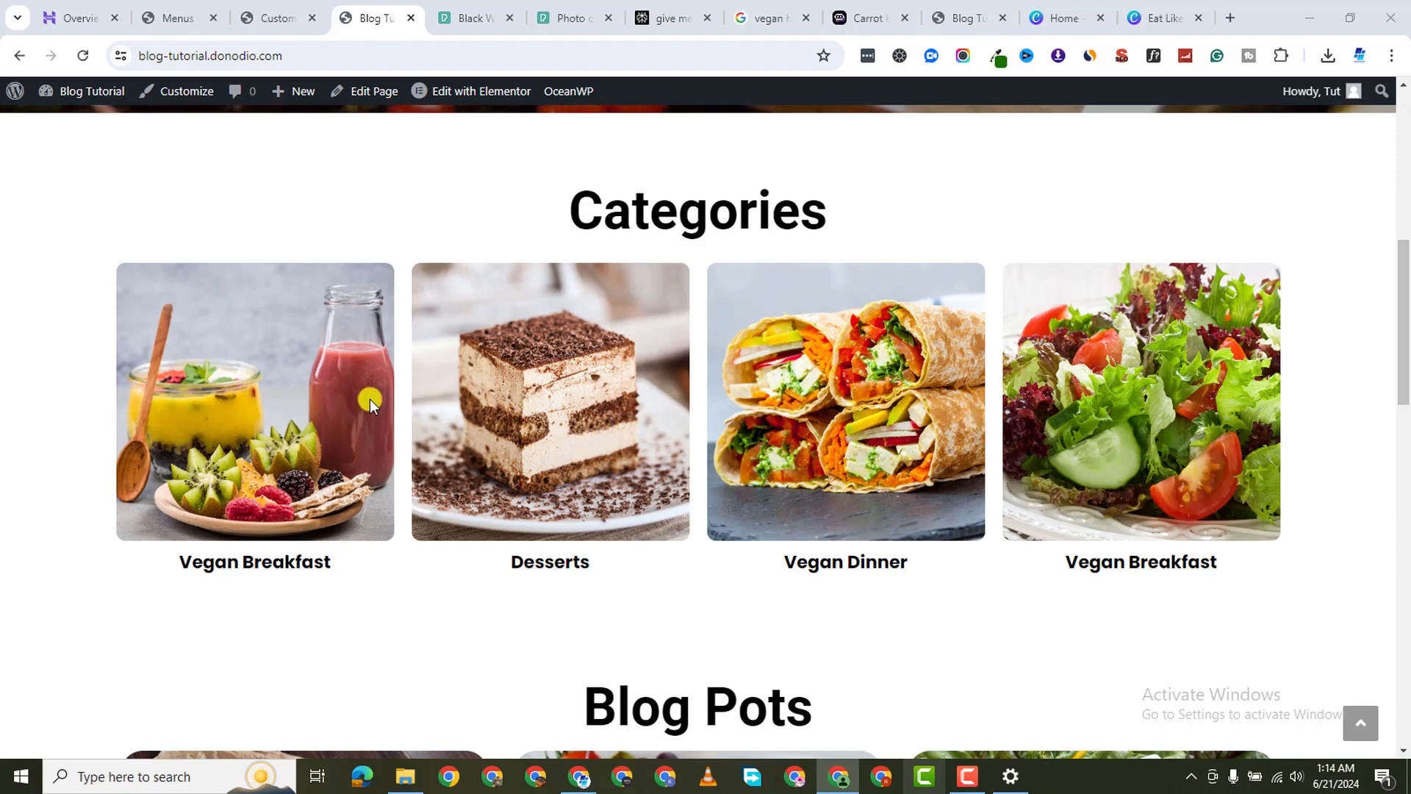
Bring up All Posts, listing the site's seven published vegan-diet posts
{"action": "left_click", "coordinate": [203, 21]}
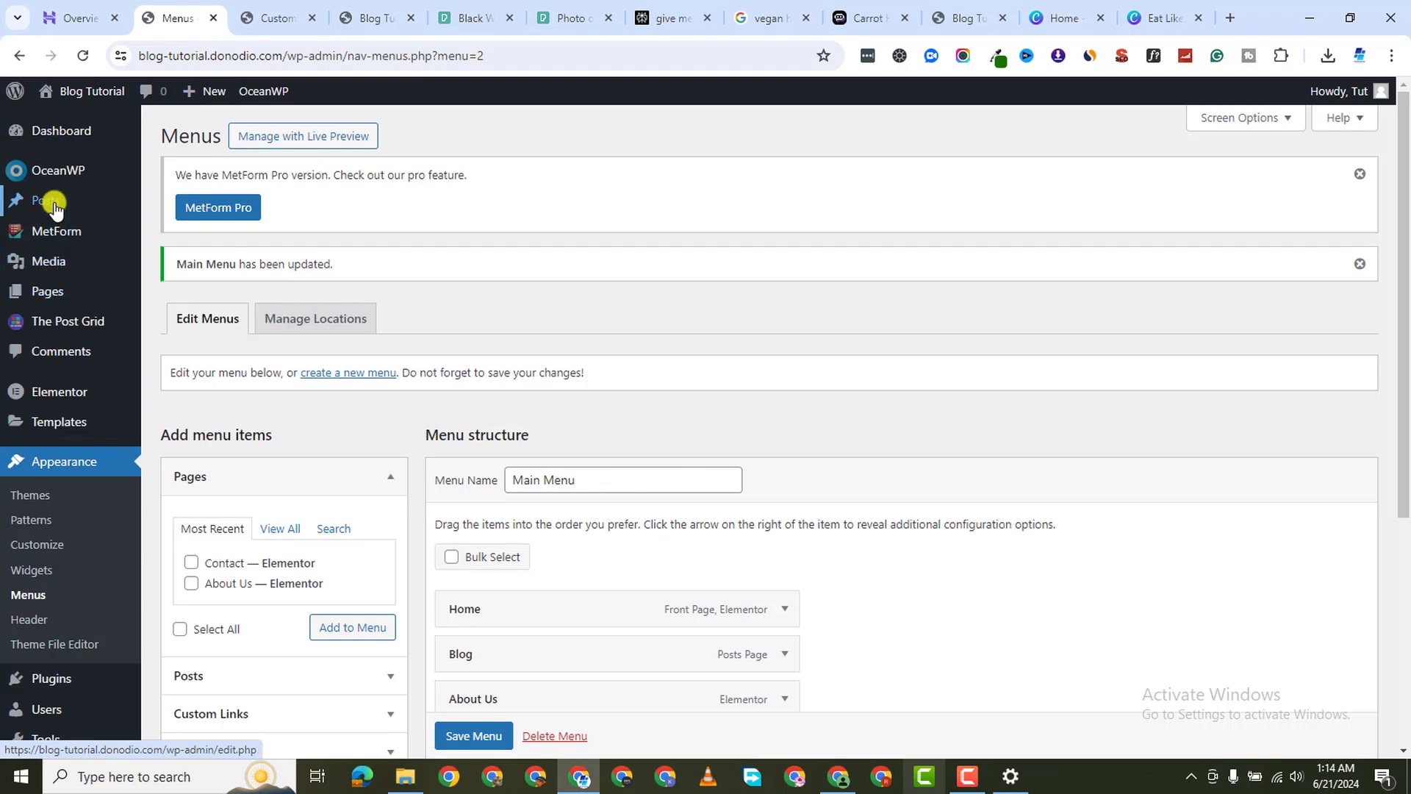
{"action": "left_click", "coordinate": [165, 229]}
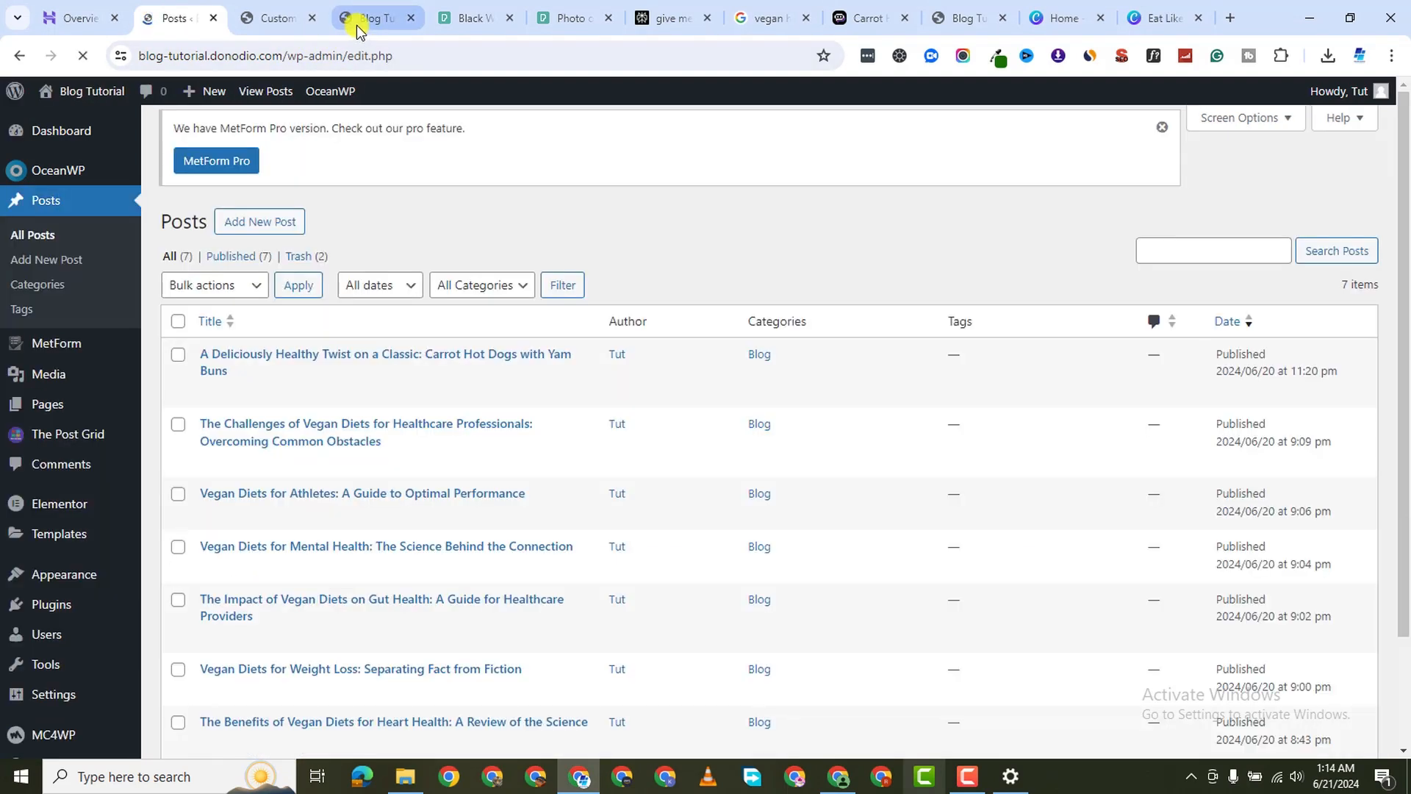
{"action": "left_click", "coordinate": [356, 20]}
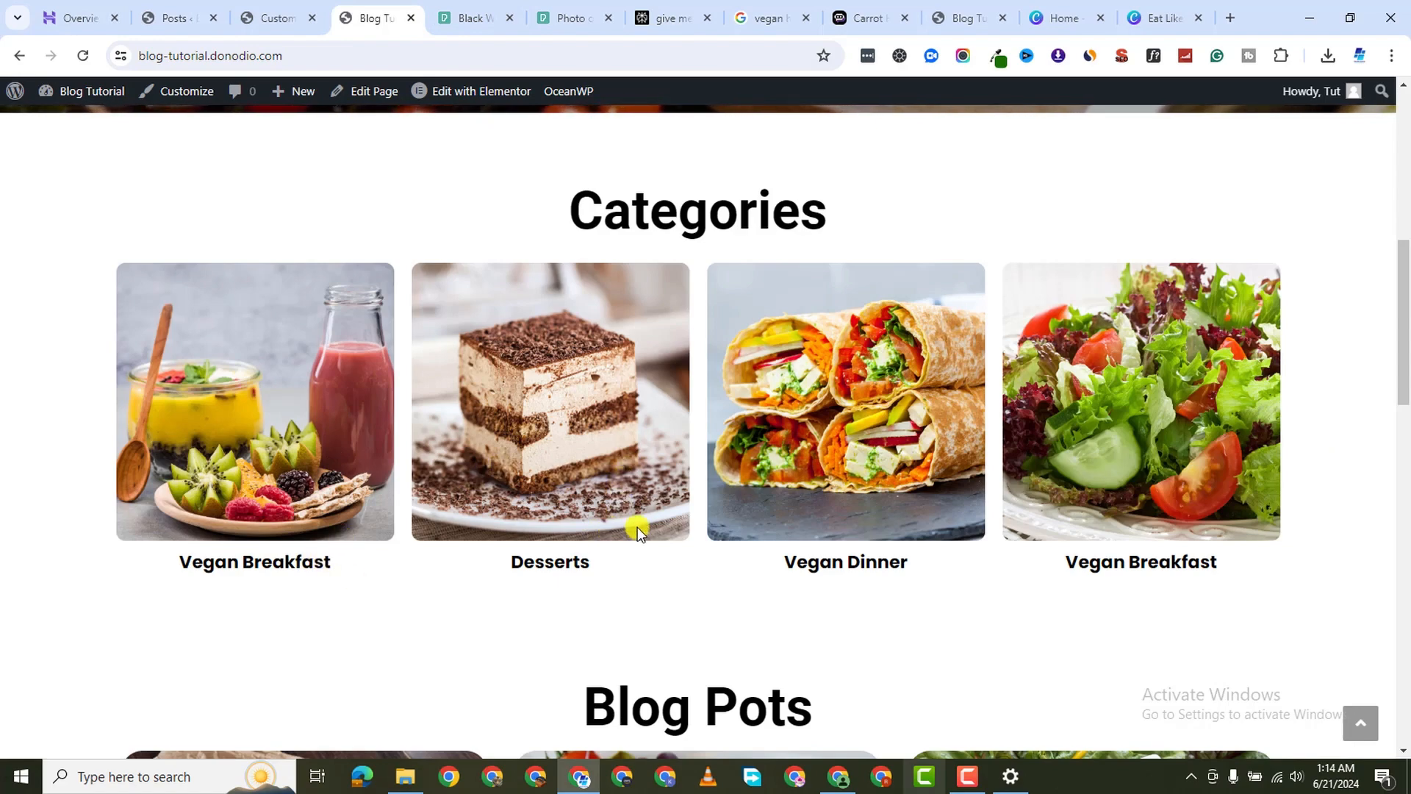
{"action": "left_click", "coordinate": [265, 24]}
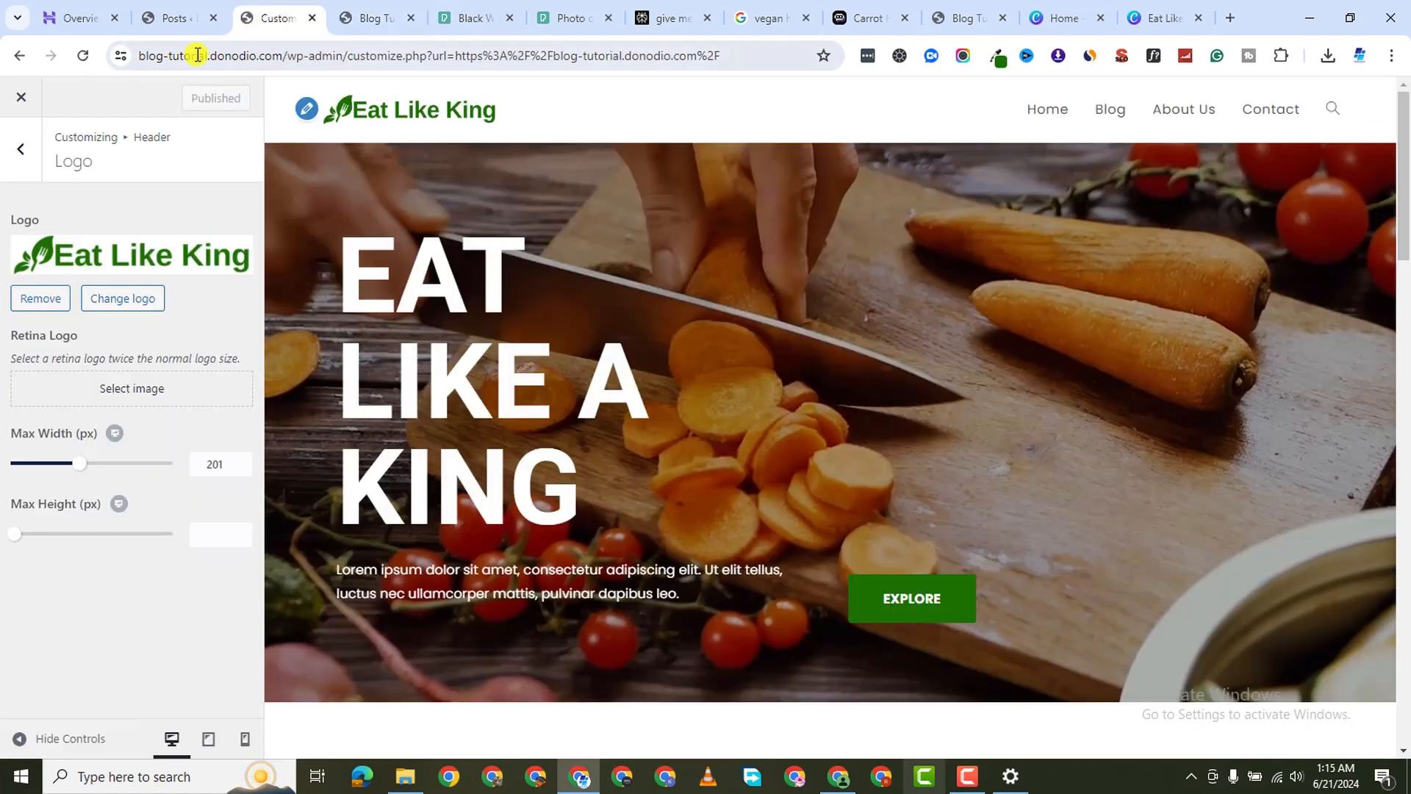
{"action": "left_click", "coordinate": [188, 28]}
{"action": "scroll", "coordinate": [162, 272], "scroll_direction": "down", "scroll_amount": 1}
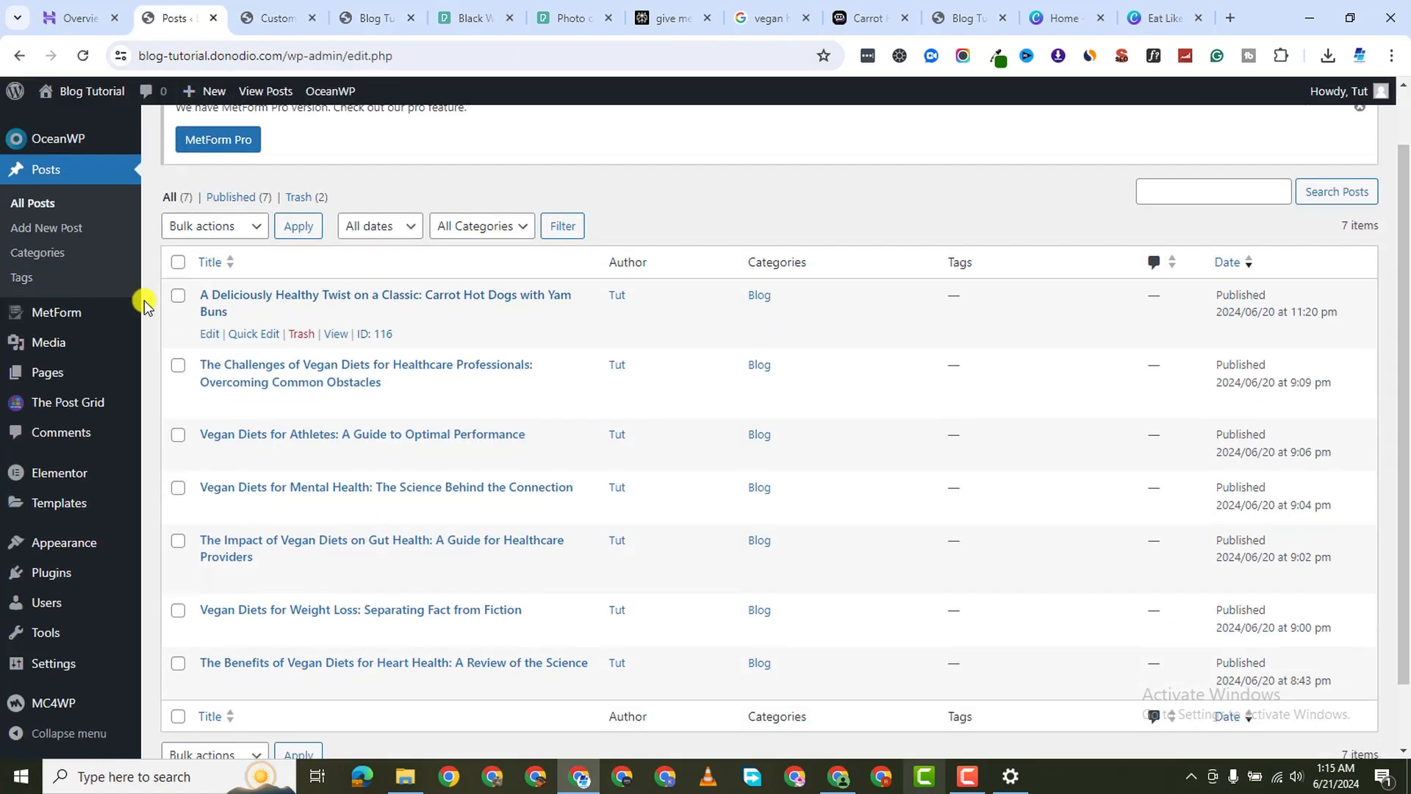
{"action": "mouse_move", "coordinate": [69, 504]}
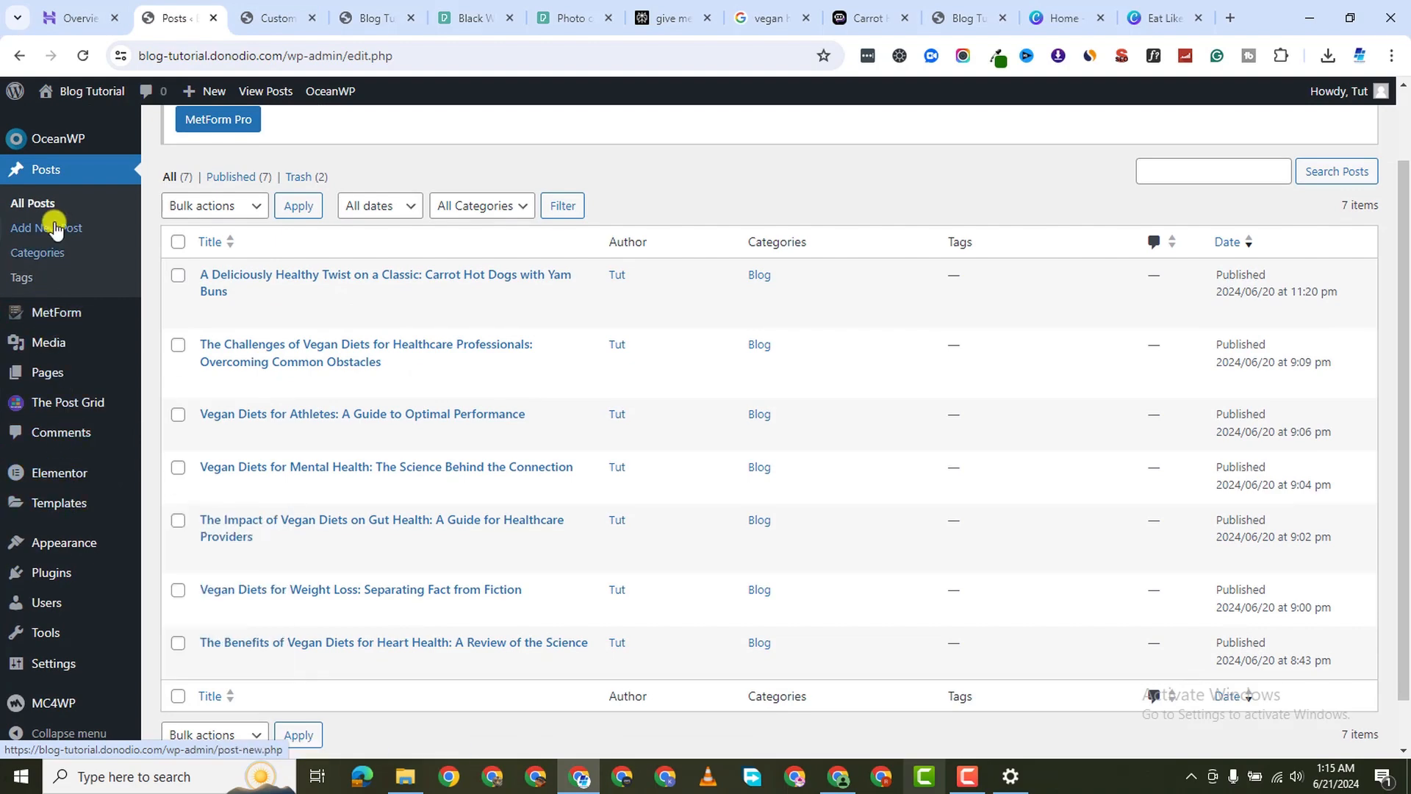
On the Post Categories page, add Breakfast and Dessert as new categories
{"action": "left_click", "coordinate": [46, 253]}
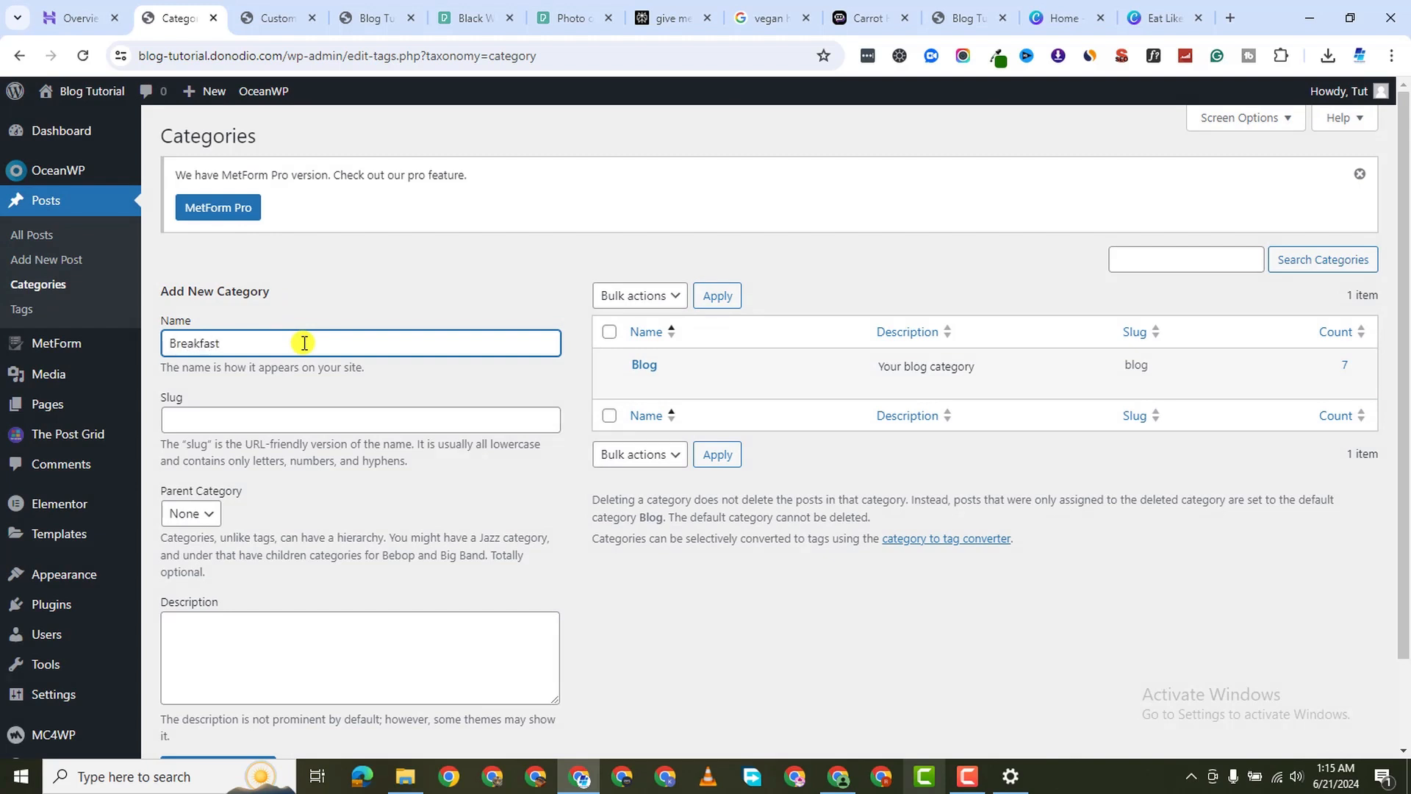
{"action": "left_click", "coordinate": [304, 344]}
{"action": "type", "text": "Breakfast"}
{"action": "scroll", "coordinate": [308, 390], "scroll_direction": "down", "scroll_amount": 3}
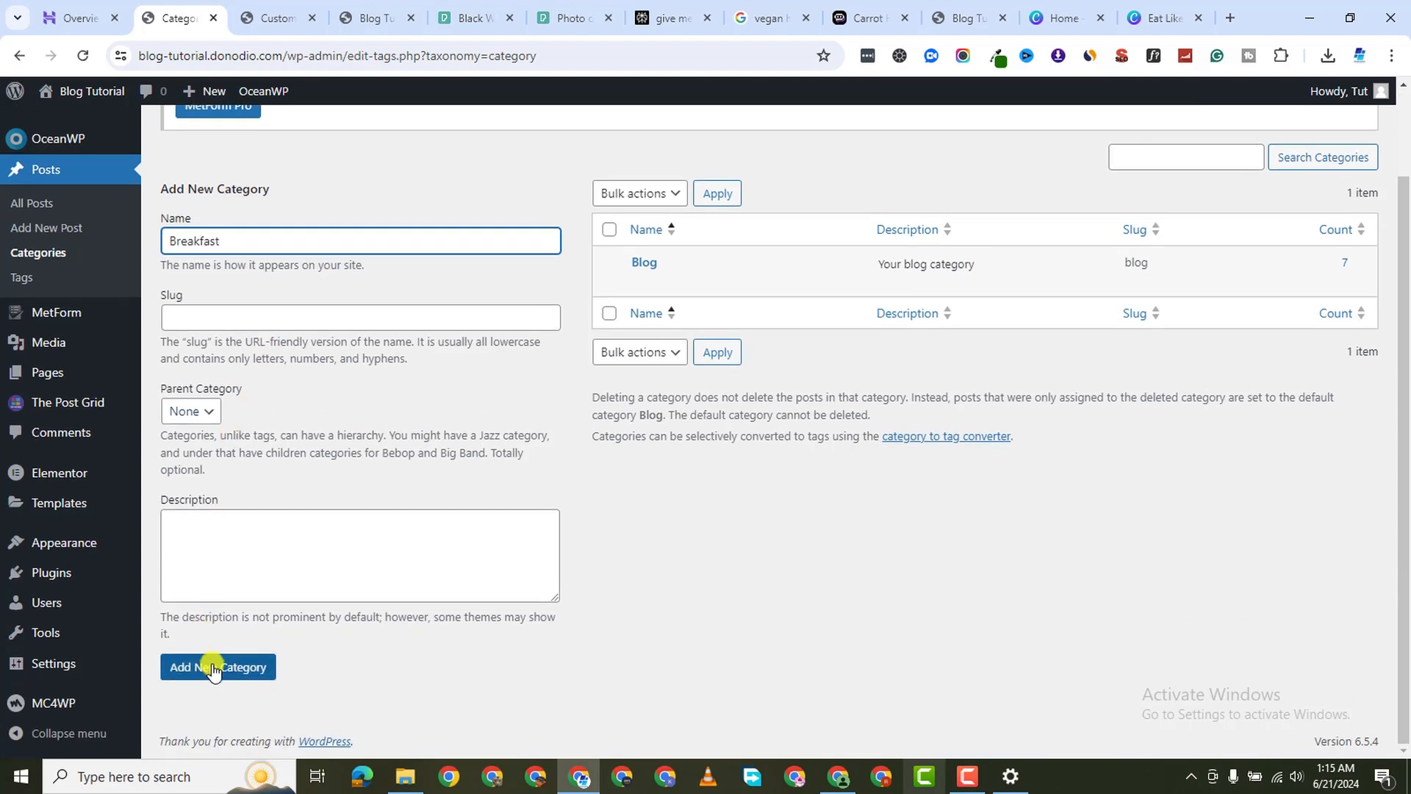
{"action": "left_click", "coordinate": [218, 667]}
{"action": "left_click", "coordinate": [218, 285]}
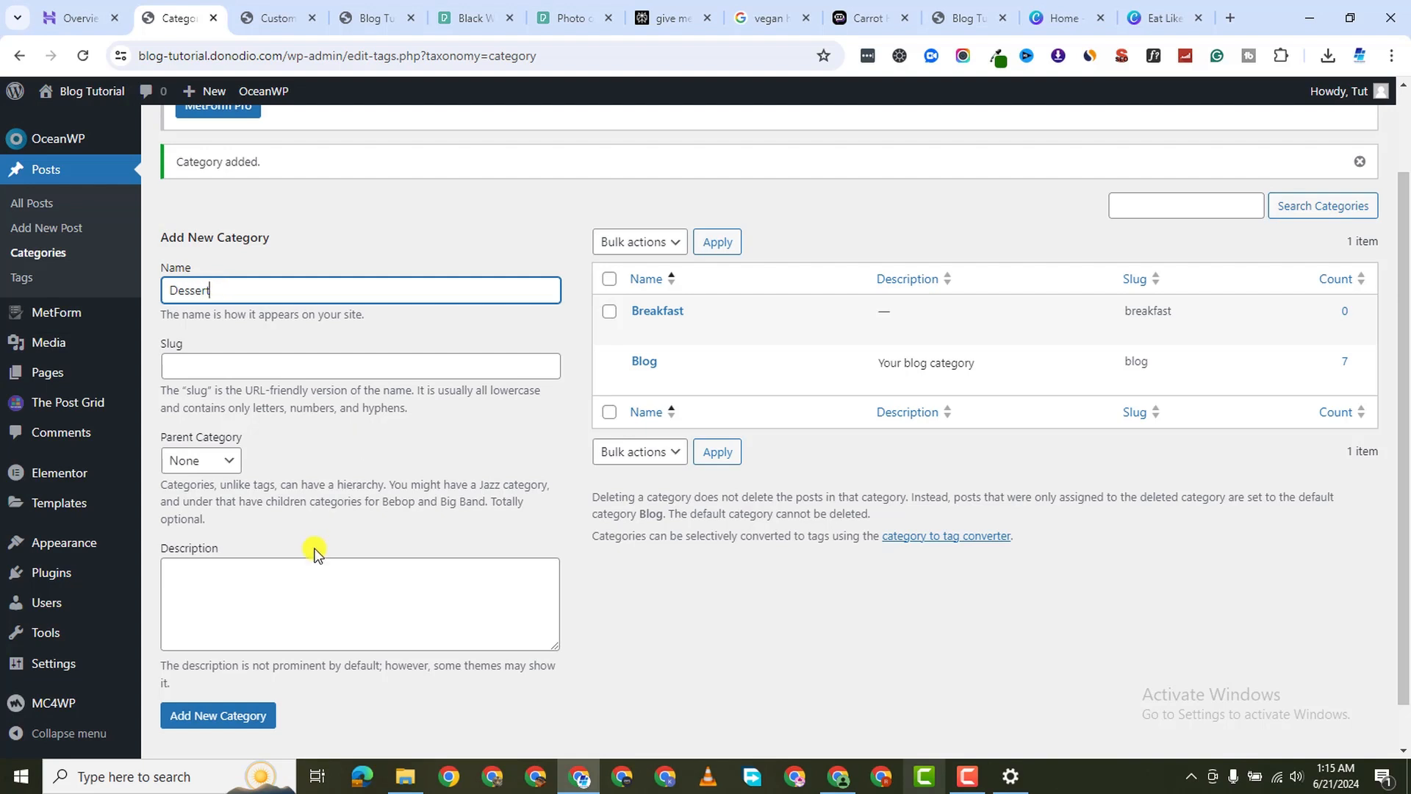
{"action": "left_click", "coordinate": [218, 715]}
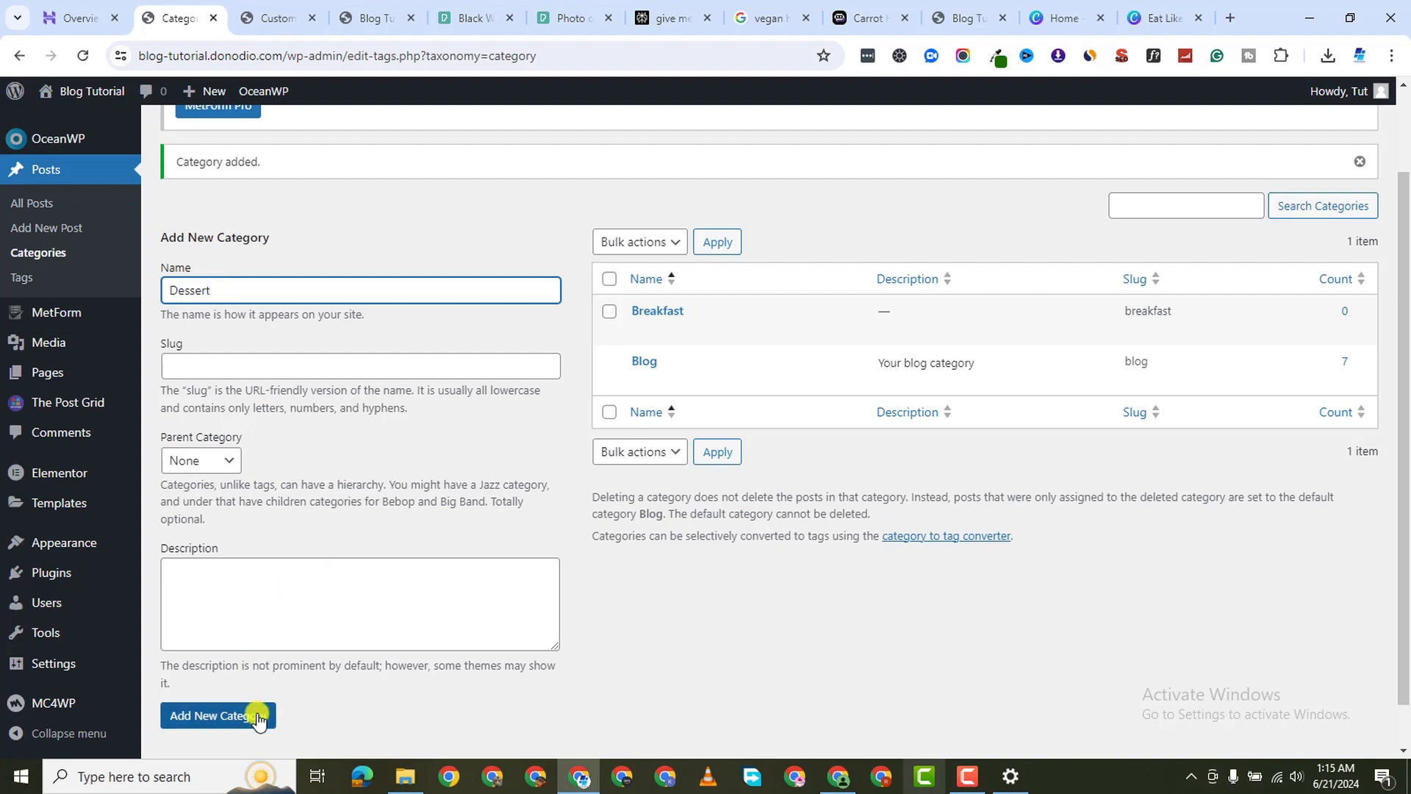
Add Dinner and Salads as categories, then go back to All Posts
{"action": "left_click", "coordinate": [236, 290]}
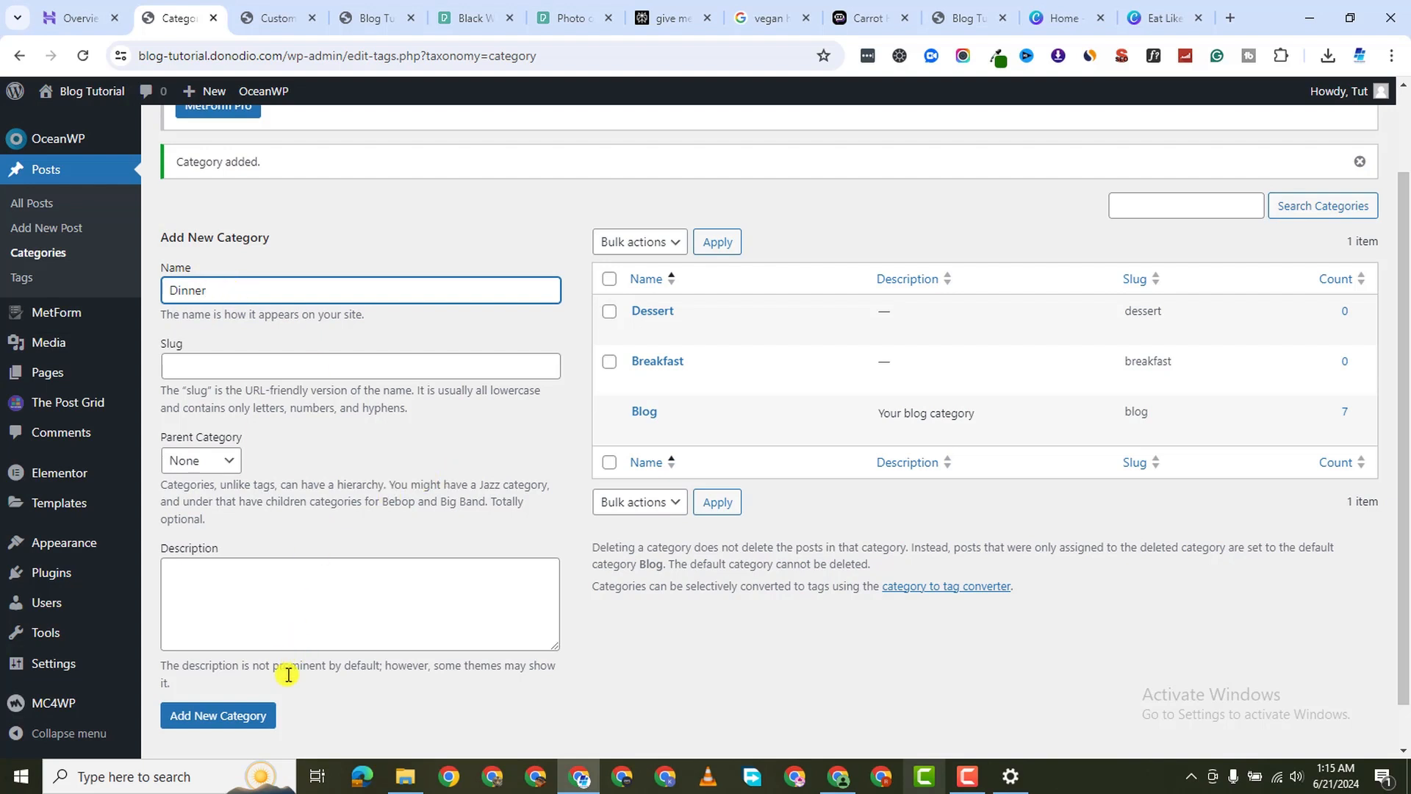
{"action": "left_click", "coordinate": [263, 714]}
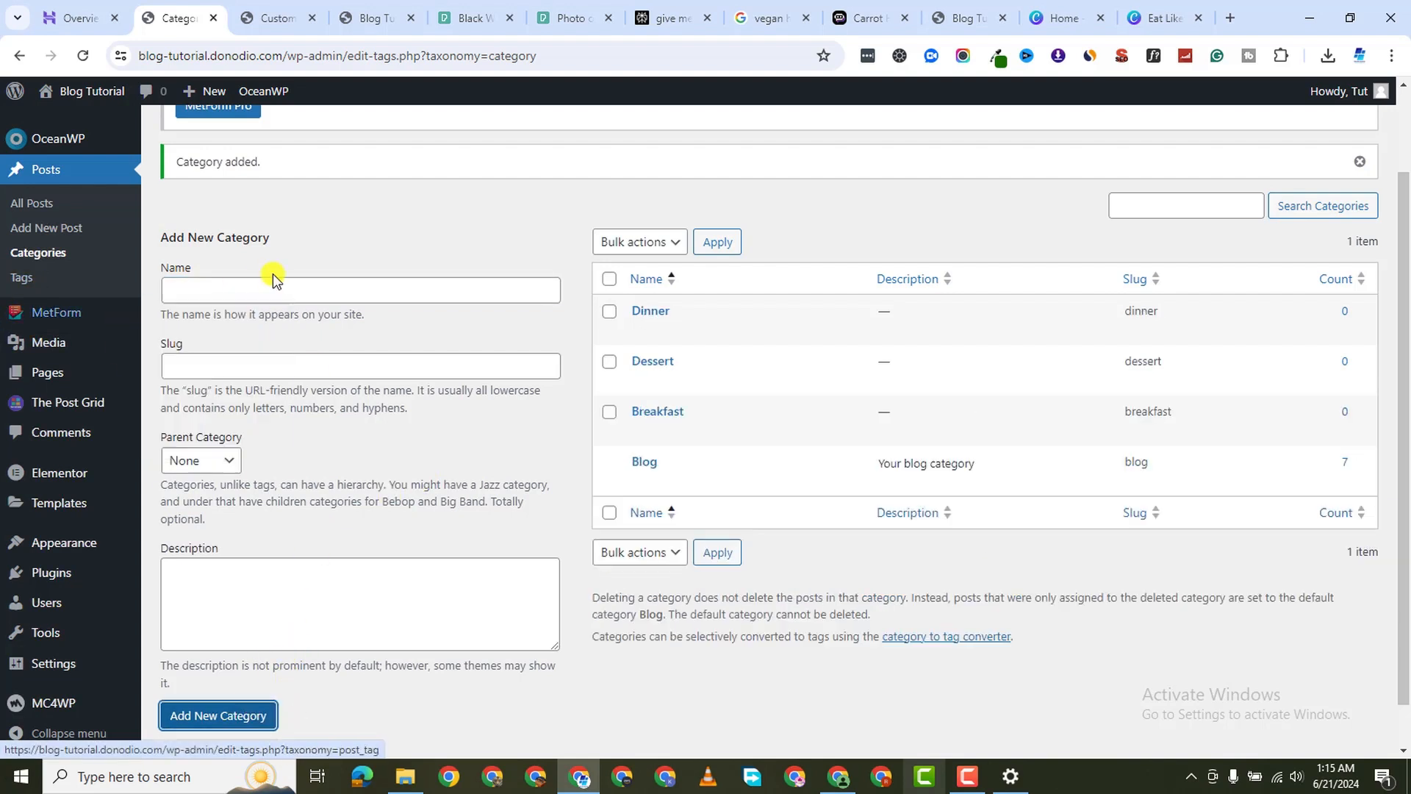
{"action": "left_click", "coordinate": [297, 289]}
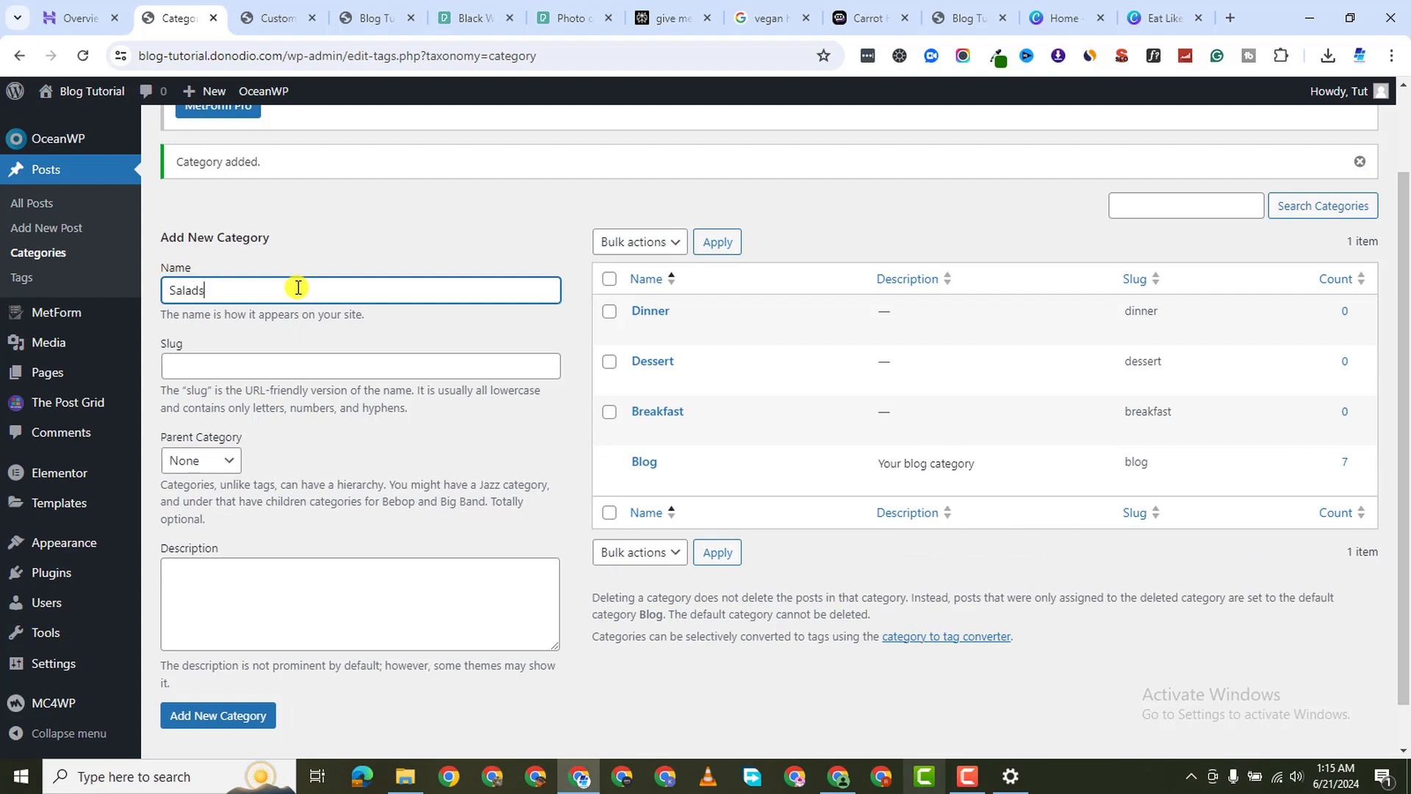
{"action": "type", "text": "Salads"}
{"action": "left_click", "coordinate": [177, 715]}
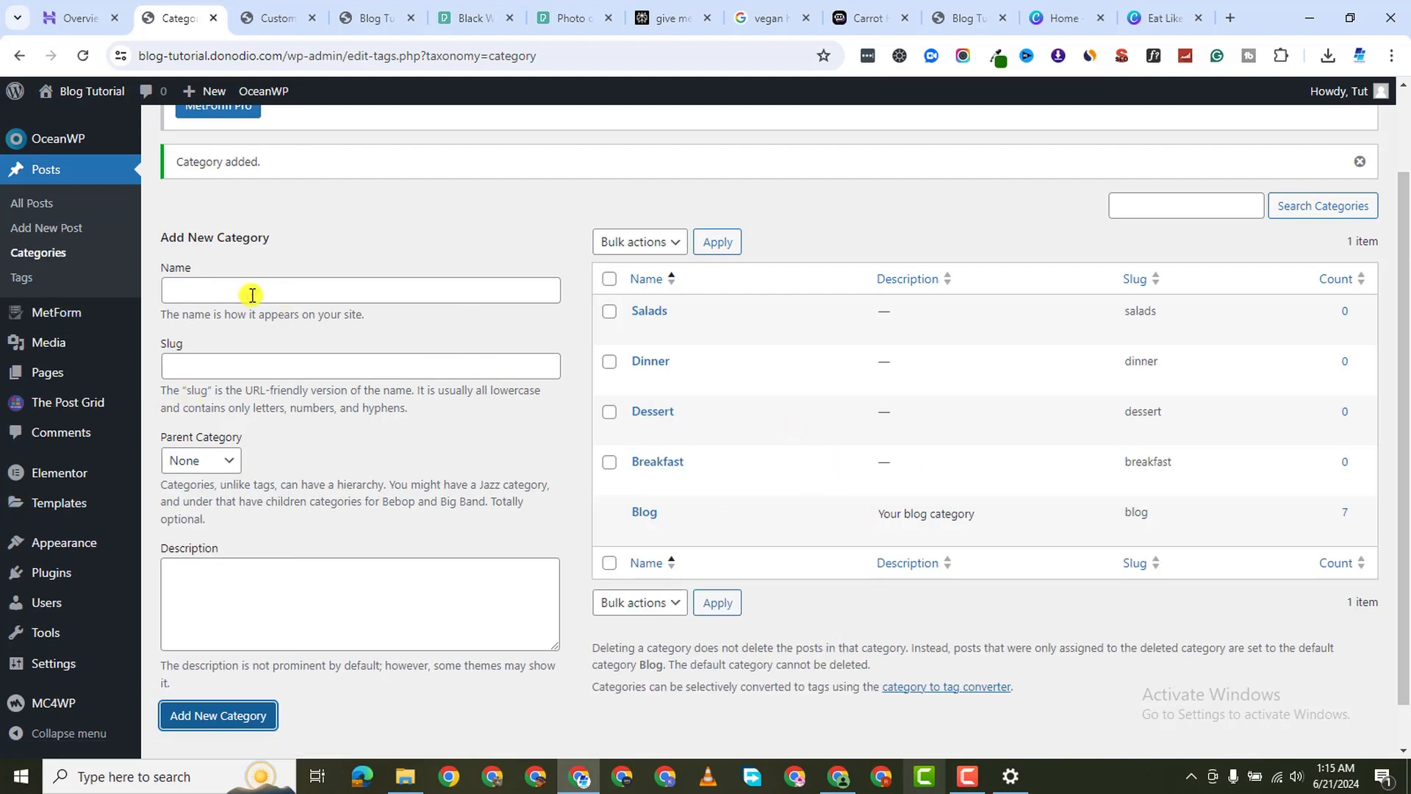
{"action": "left_click", "coordinate": [30, 202]}
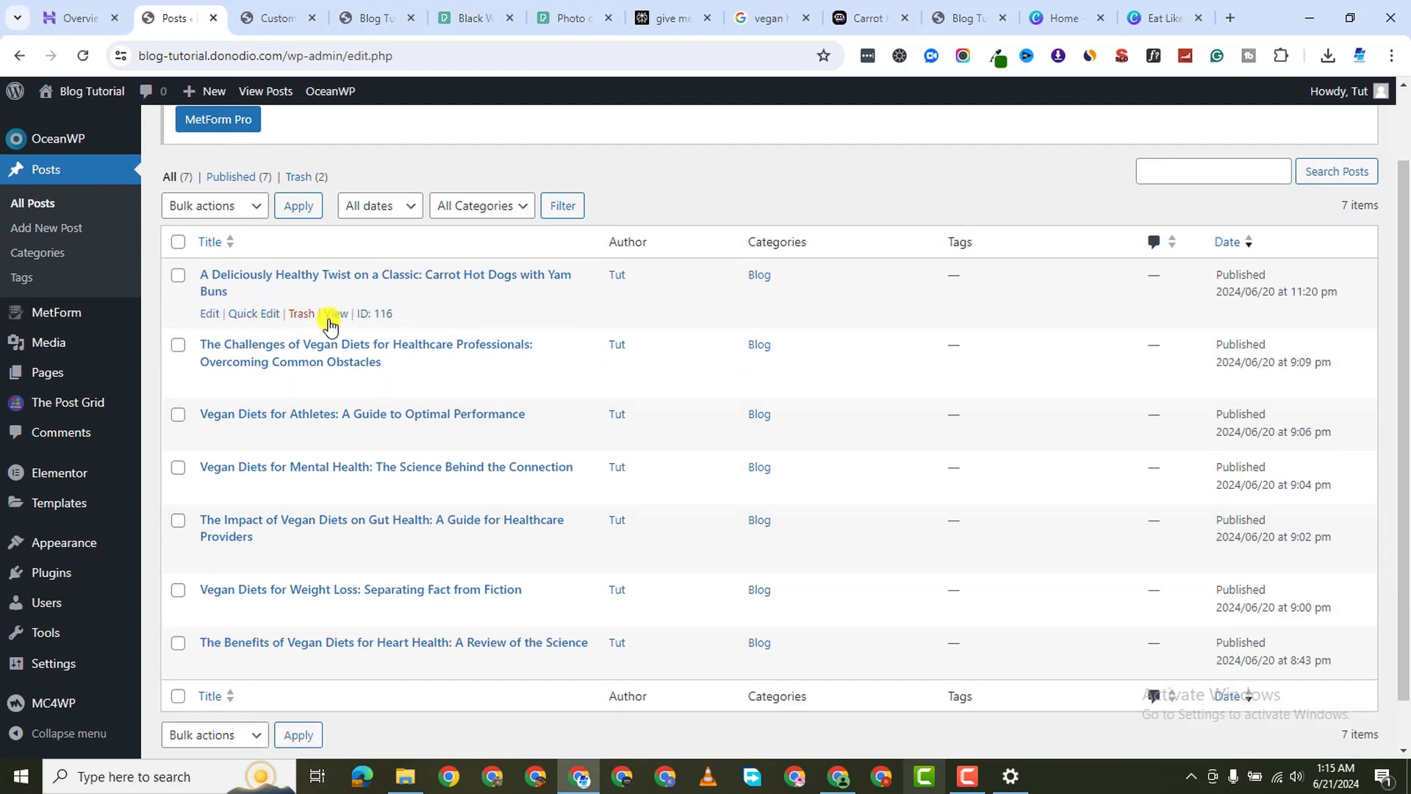
Move the carrot hot dog post from Blog to Breakfast and re-categorize the healthcare professionals post
{"action": "left_click", "coordinate": [250, 314]}
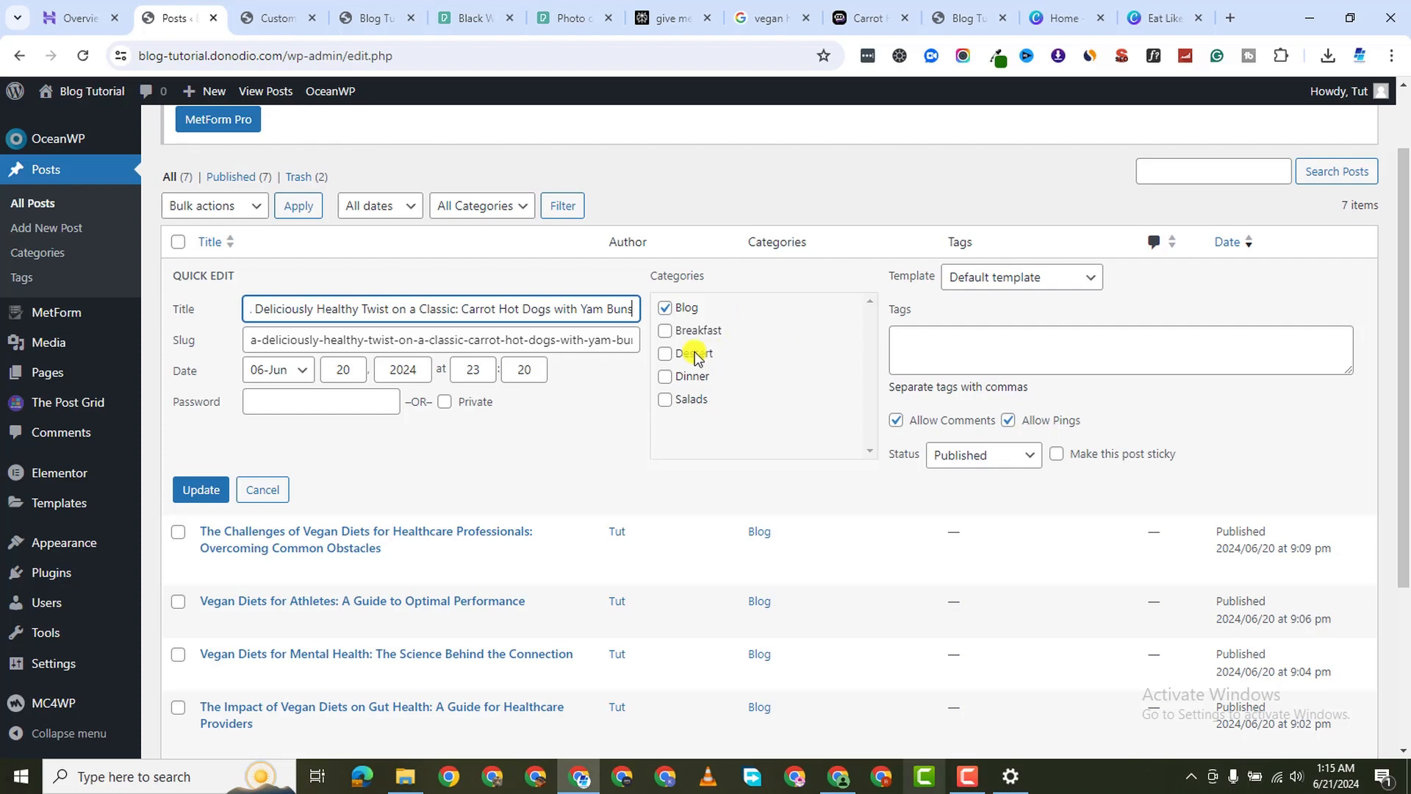
{"action": "left_click", "coordinate": [666, 309]}
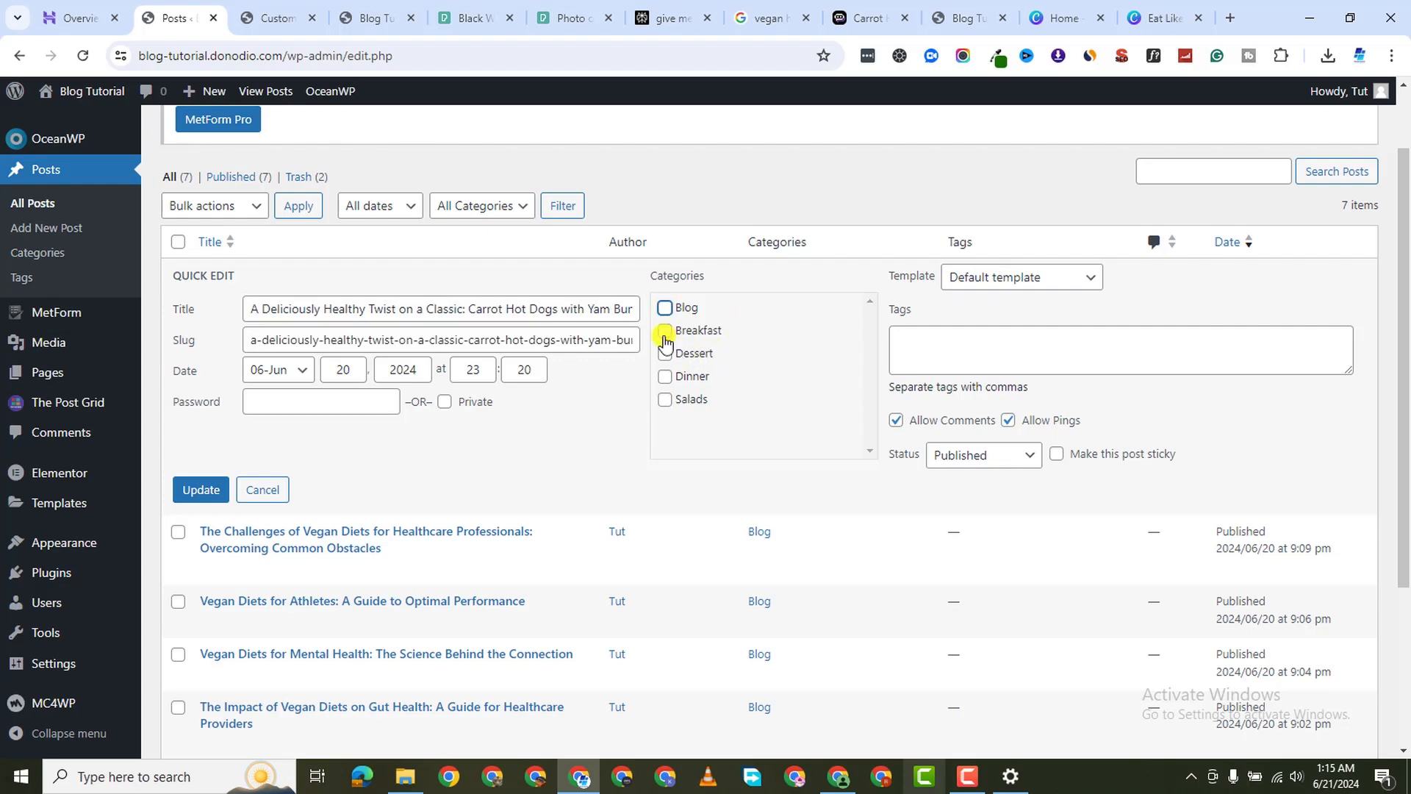
{"action": "left_click", "coordinate": [197, 487]}
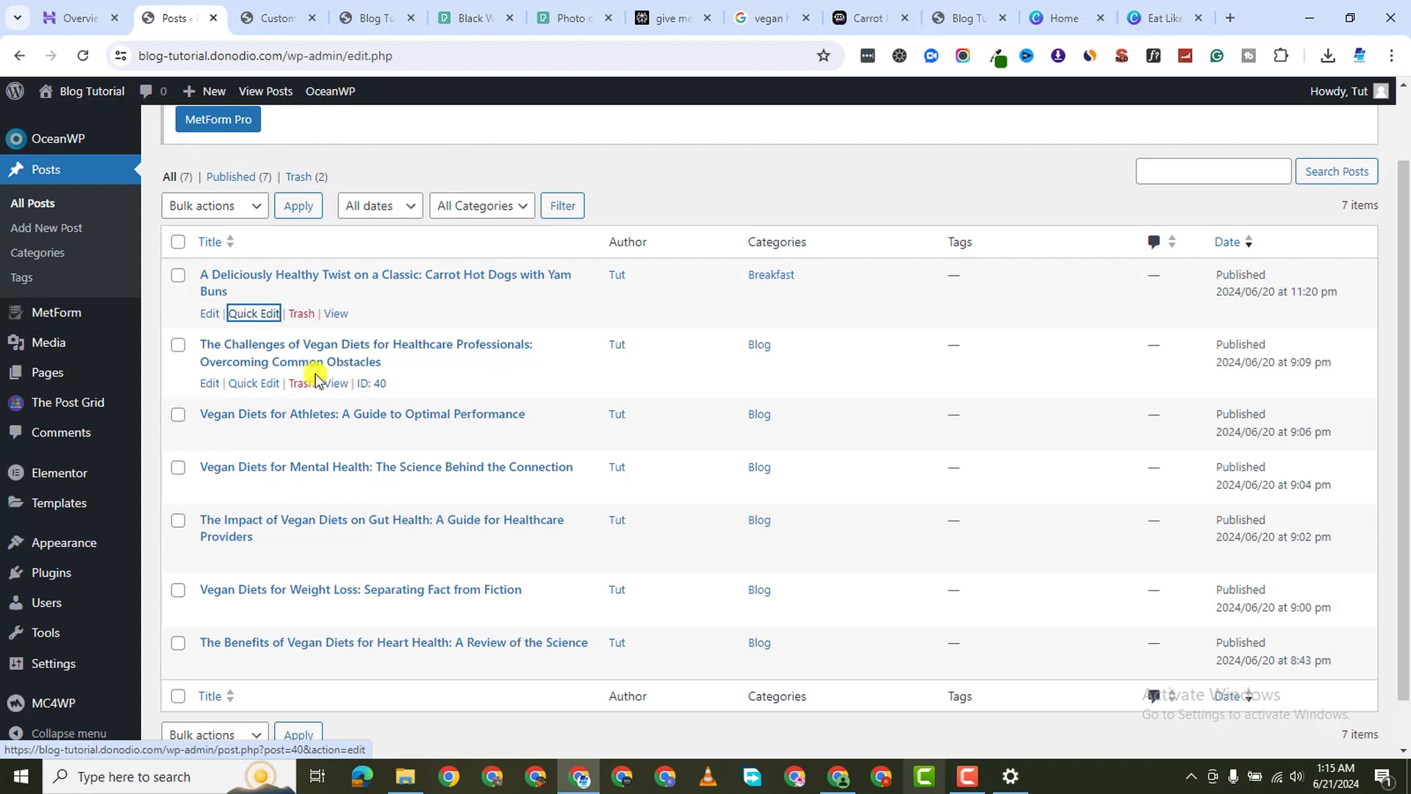
{"action": "left_click", "coordinate": [254, 383]}
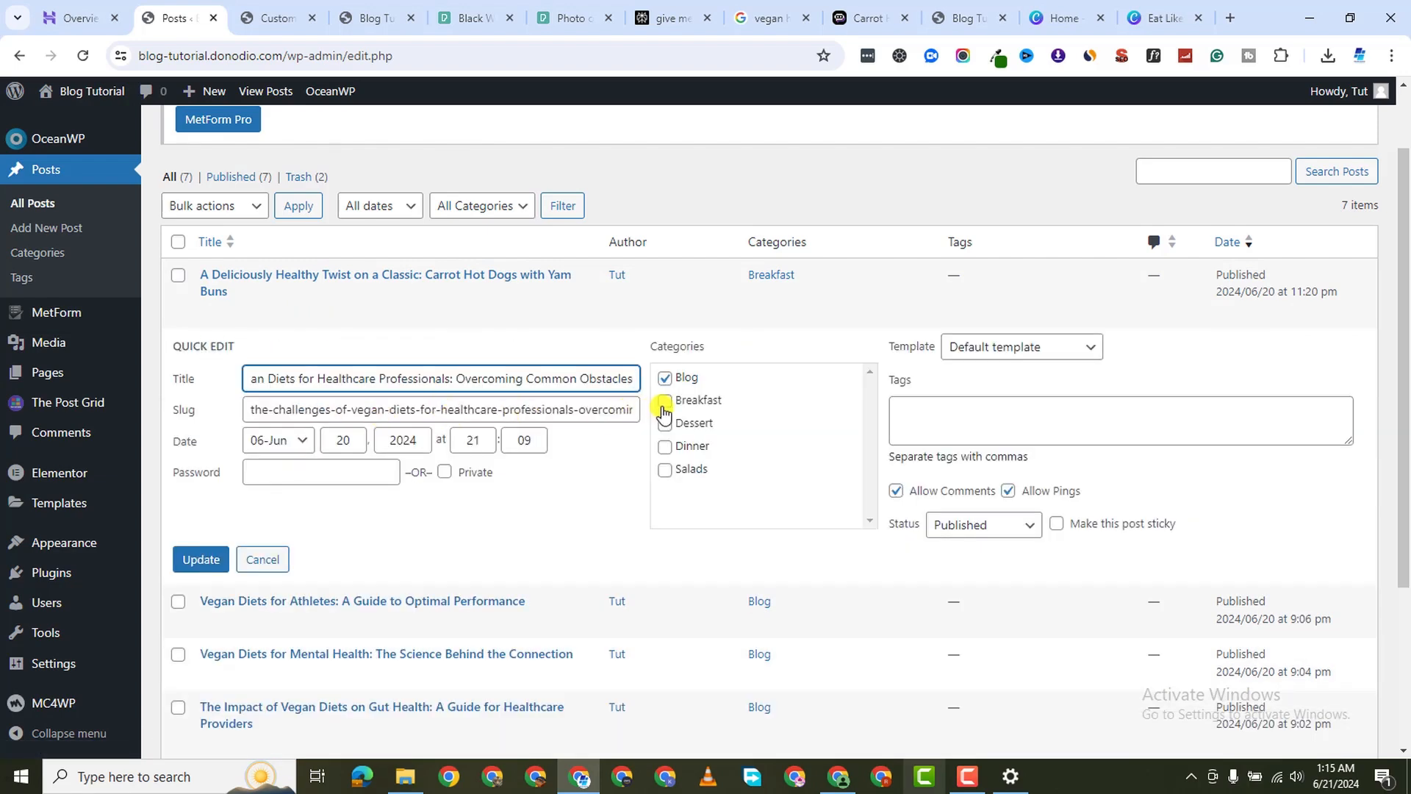
{"action": "left_click", "coordinate": [666, 401]}
{"action": "left_click", "coordinate": [665, 379]}
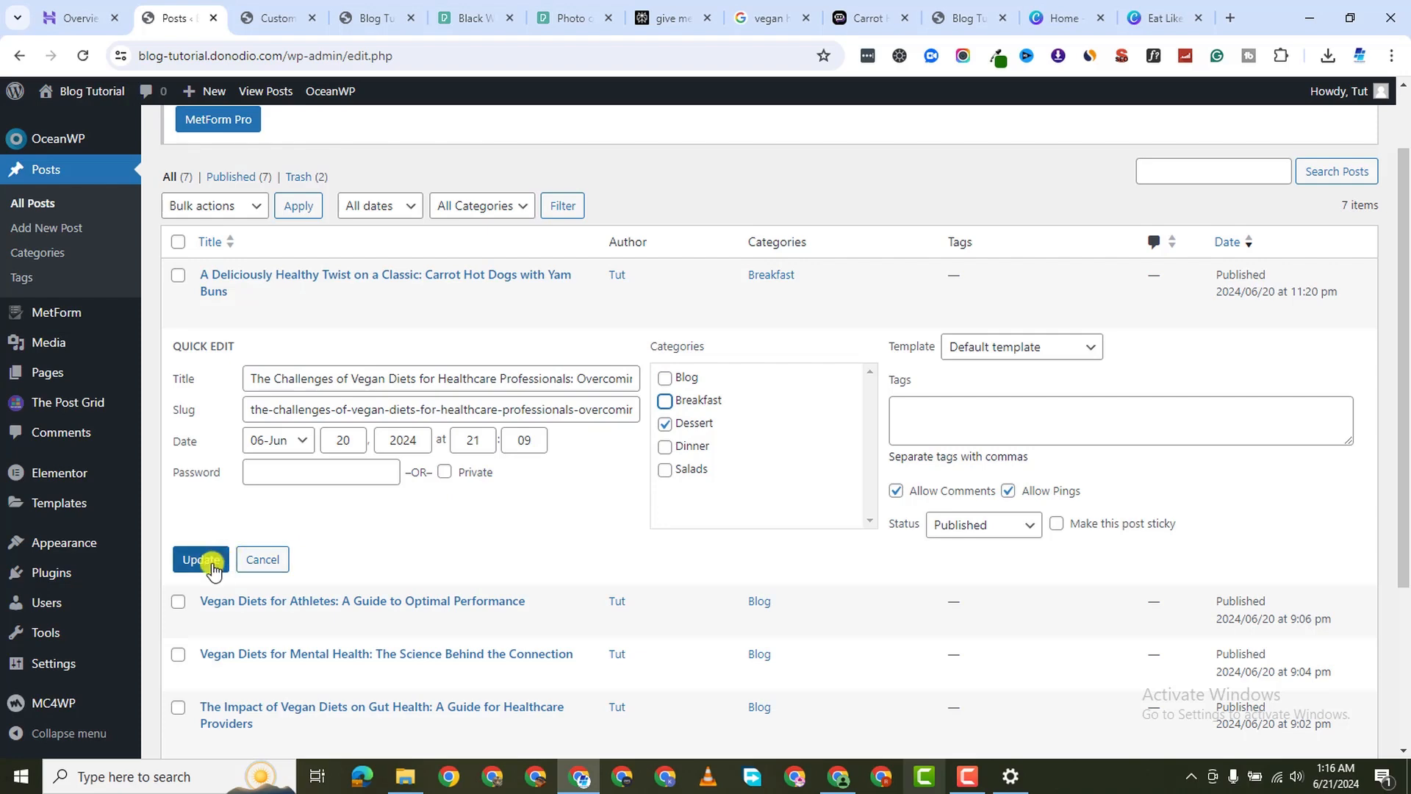
{"action": "scroll", "coordinate": [378, 589], "scroll_direction": "down", "scroll_amount": 1}
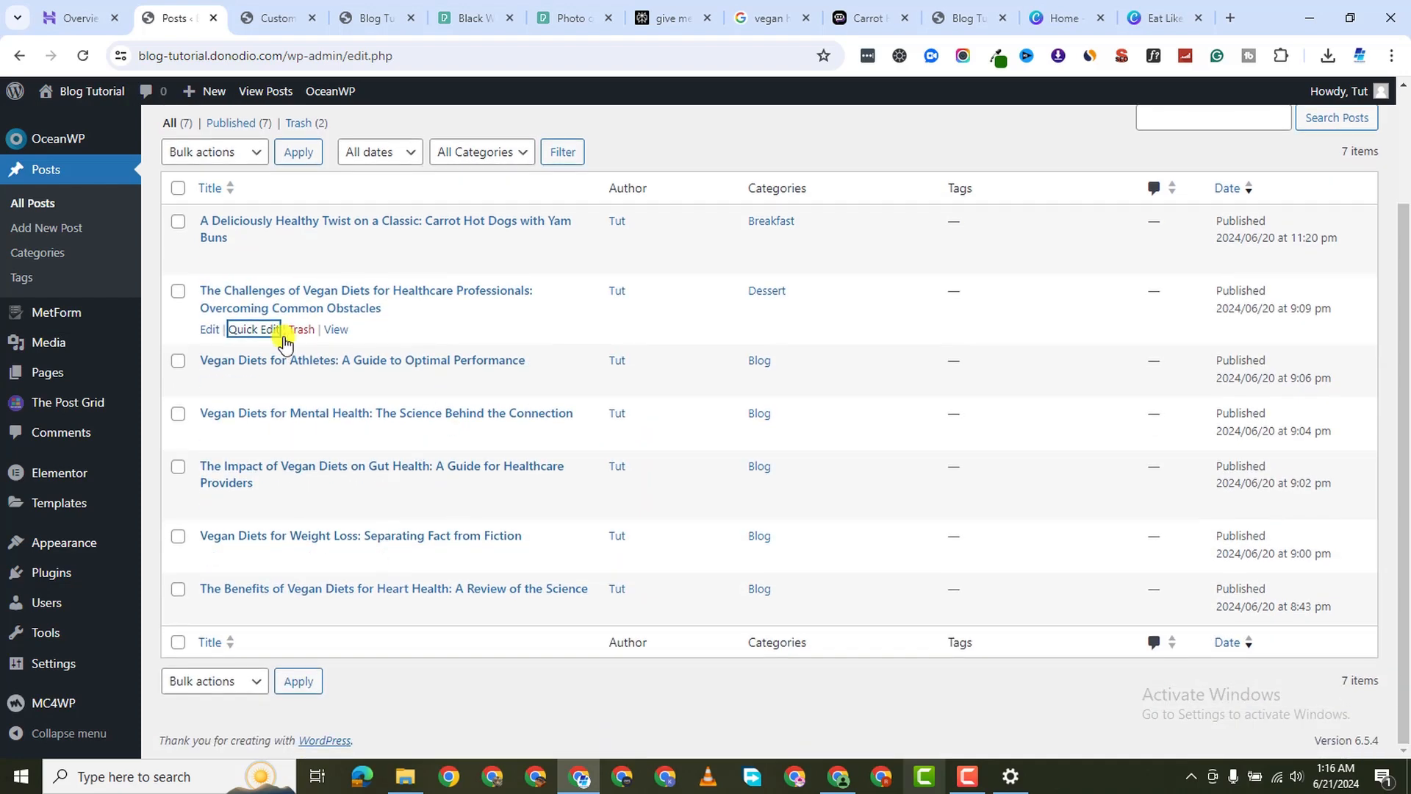
Put the athletes post in Dinner and the mental health post in Salads, unticking Blog
{"action": "left_click", "coordinate": [264, 382]}
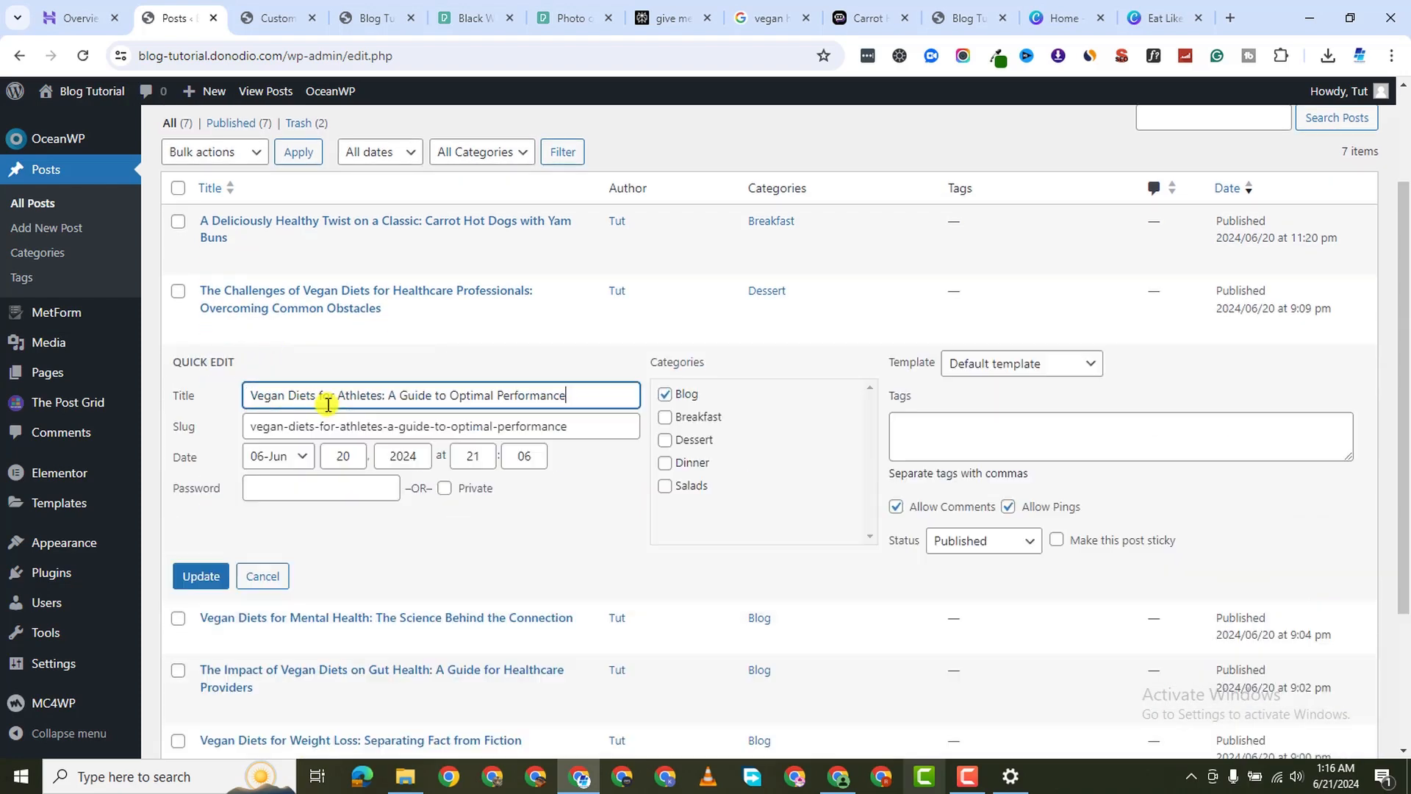
{"action": "left_click", "coordinate": [664, 396]}
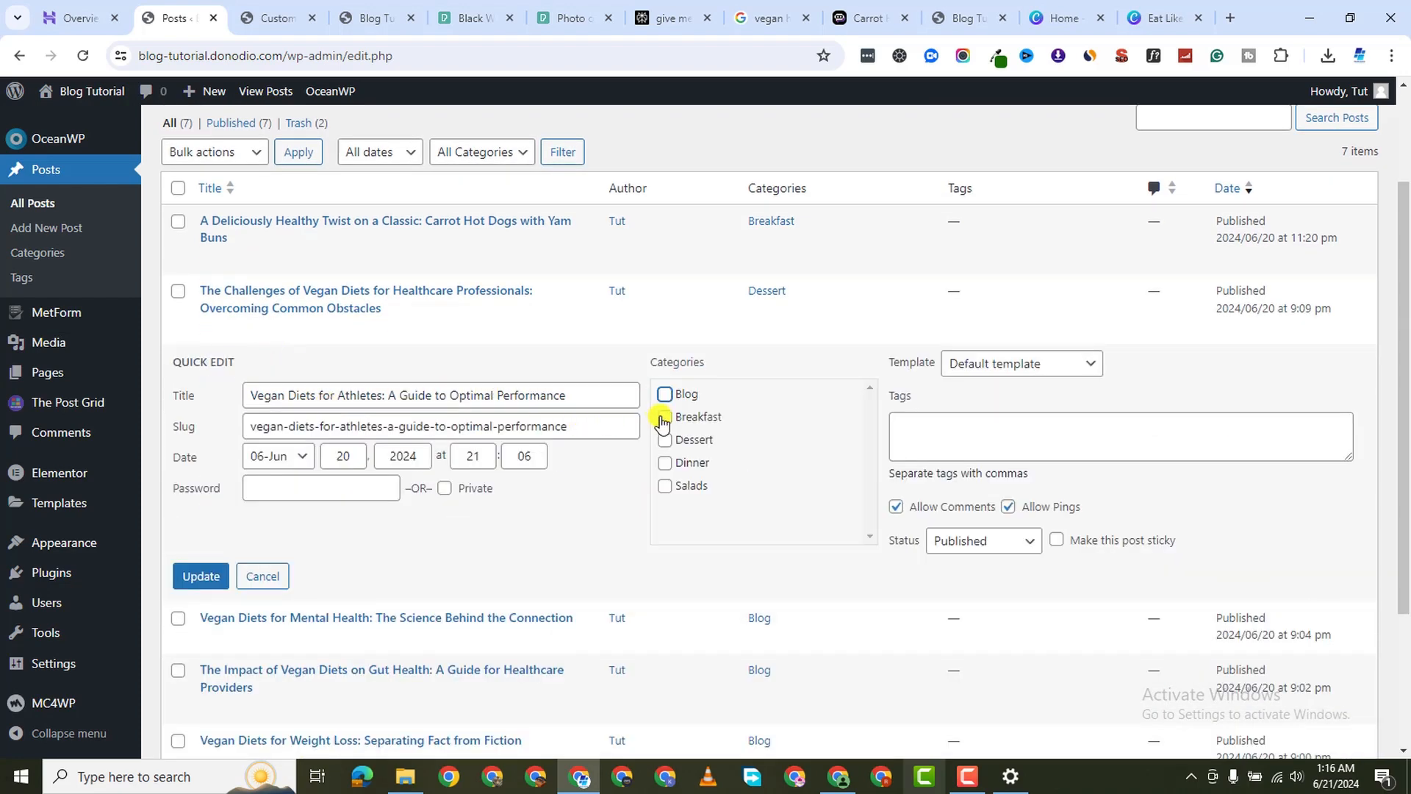
{"action": "left_click", "coordinate": [221, 577]}
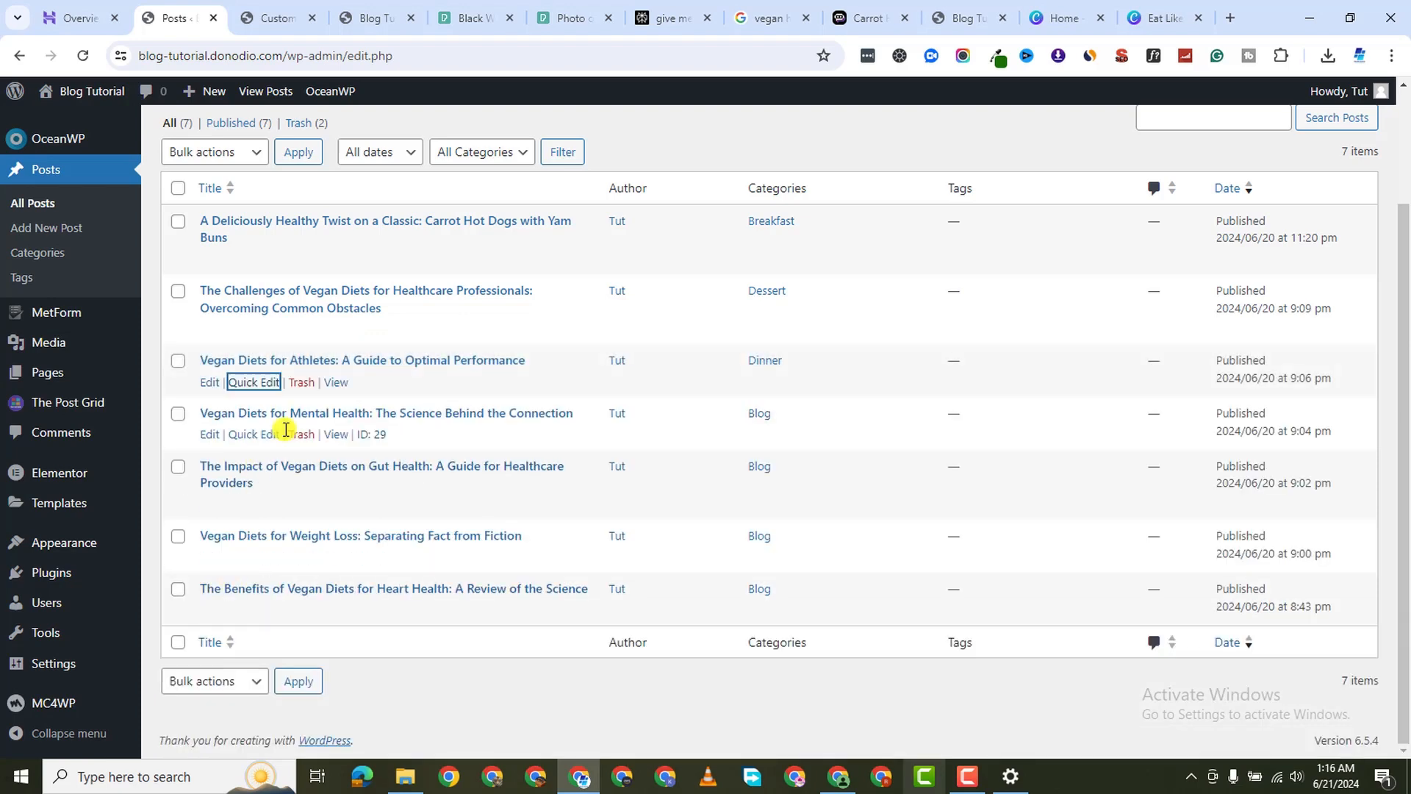
{"action": "left_click", "coordinate": [253, 435]}
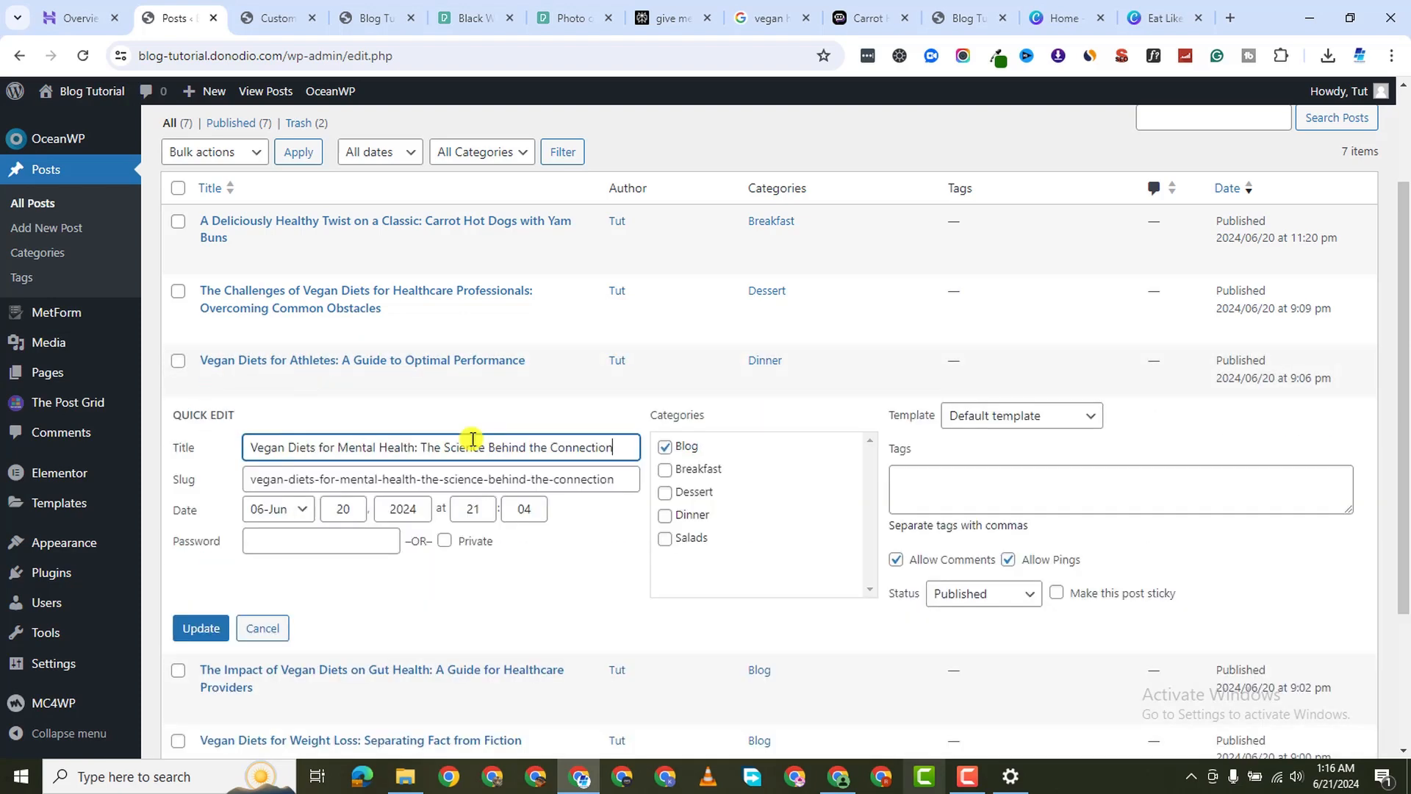
{"action": "left_click", "coordinate": [664, 447]}
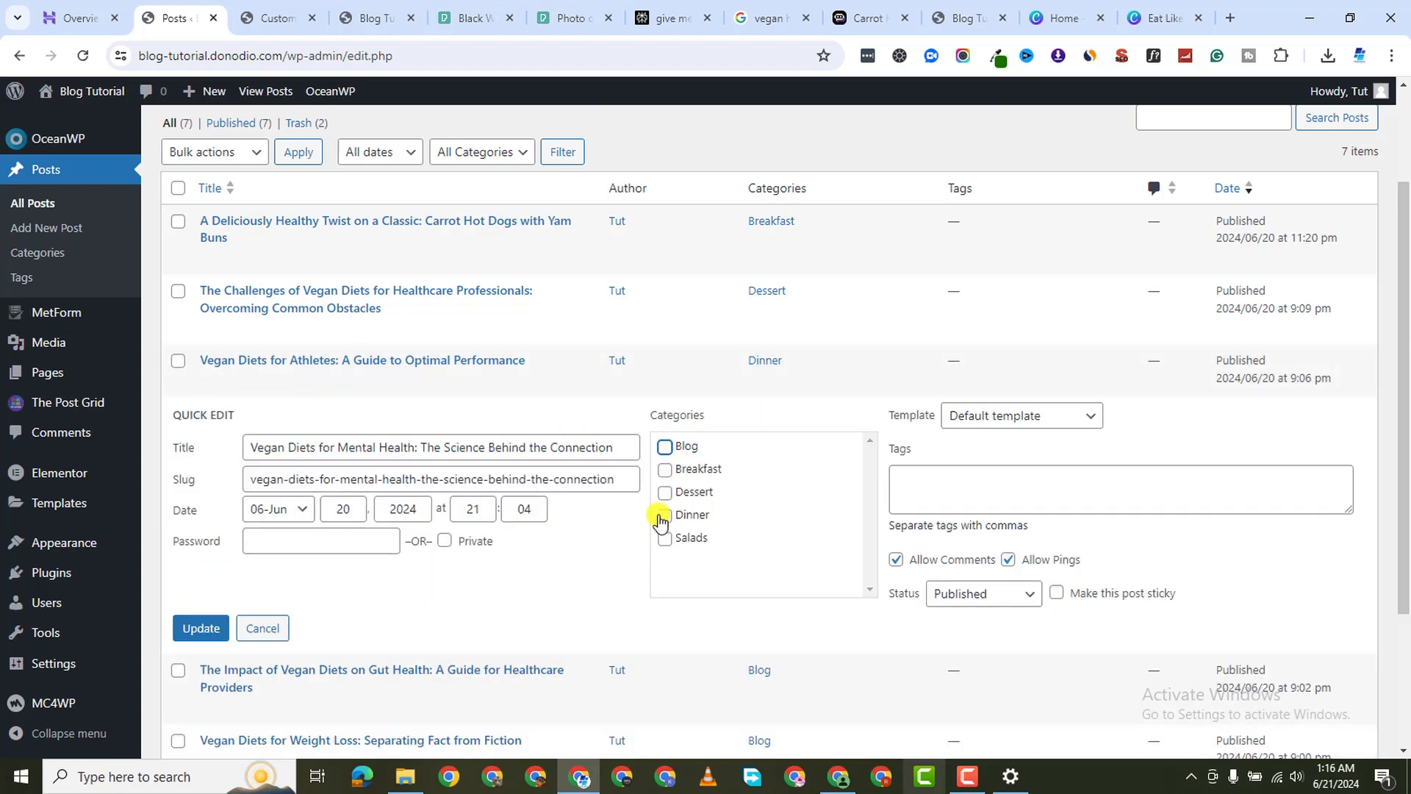
{"action": "left_click", "coordinate": [200, 628]}
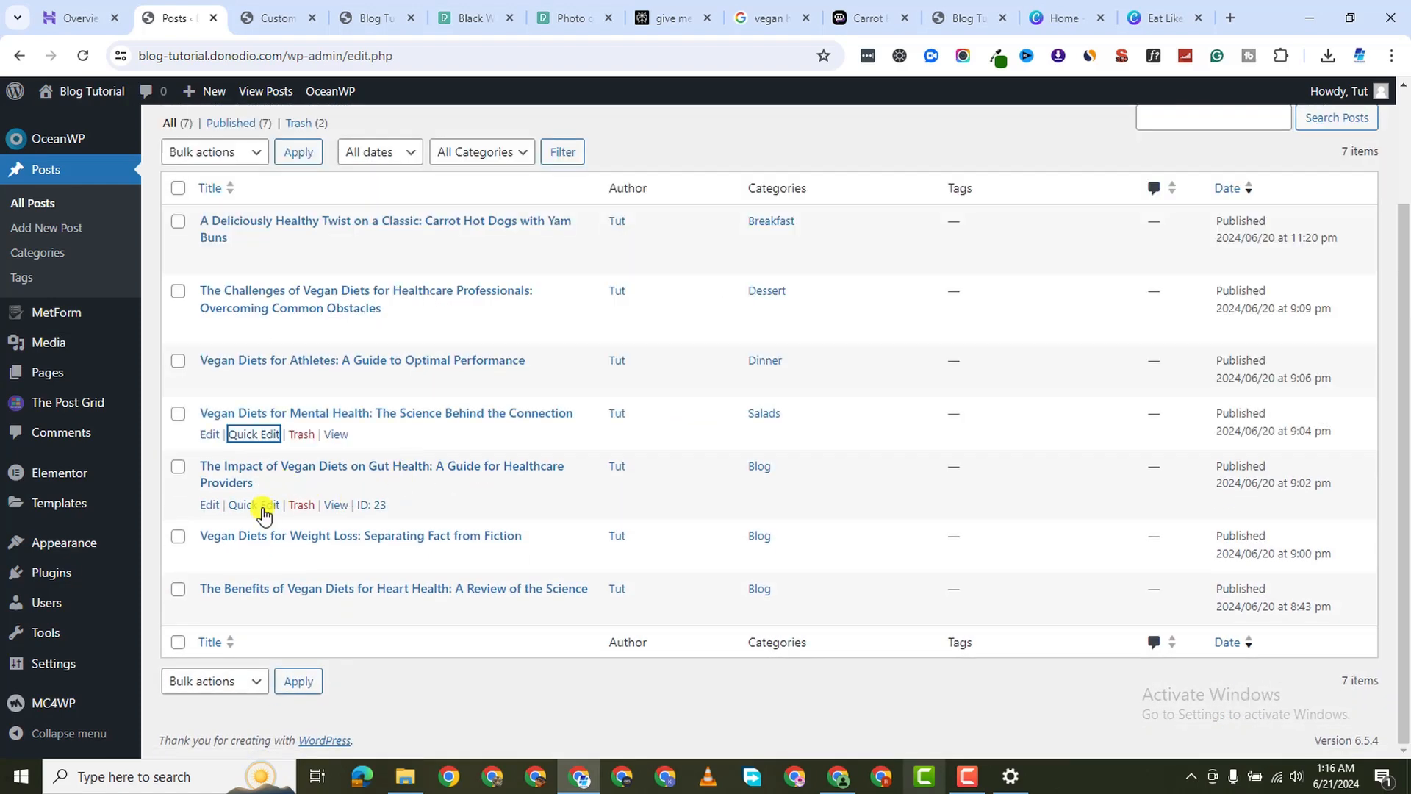
Move the Gut Health post from Blog to Breakfast and update it
{"action": "left_click", "coordinate": [261, 506]}
{"action": "scroll", "coordinate": [748, 475], "scroll_direction": "down", "scroll_amount": 1}
{"action": "left_click", "coordinate": [664, 414]}
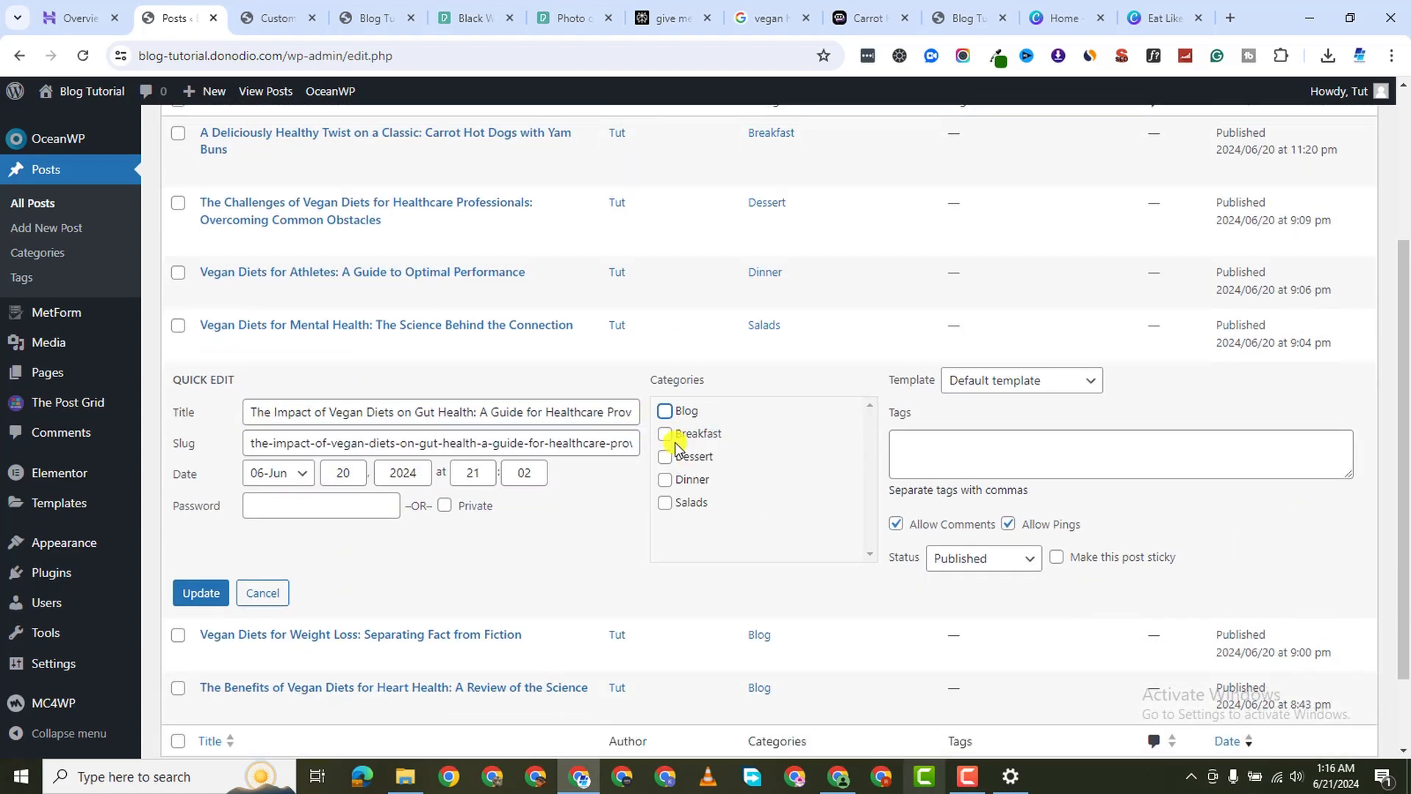
{"action": "left_click", "coordinate": [206, 592]}
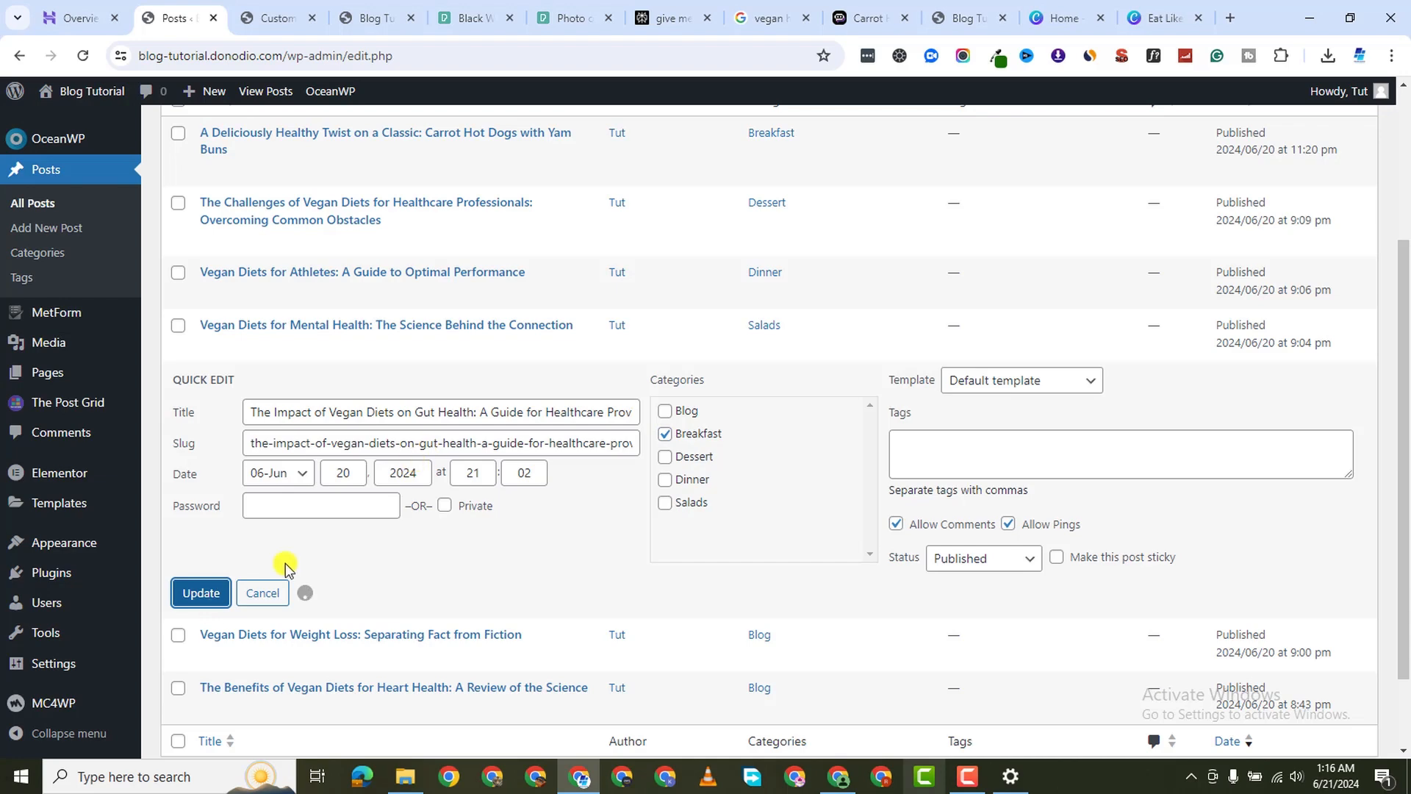
Move the Weight Loss post from Blog to Dessert and update it
{"action": "left_click", "coordinate": [243, 558]}
{"action": "scroll", "coordinate": [510, 520], "scroll_direction": "down", "scroll_amount": 1}
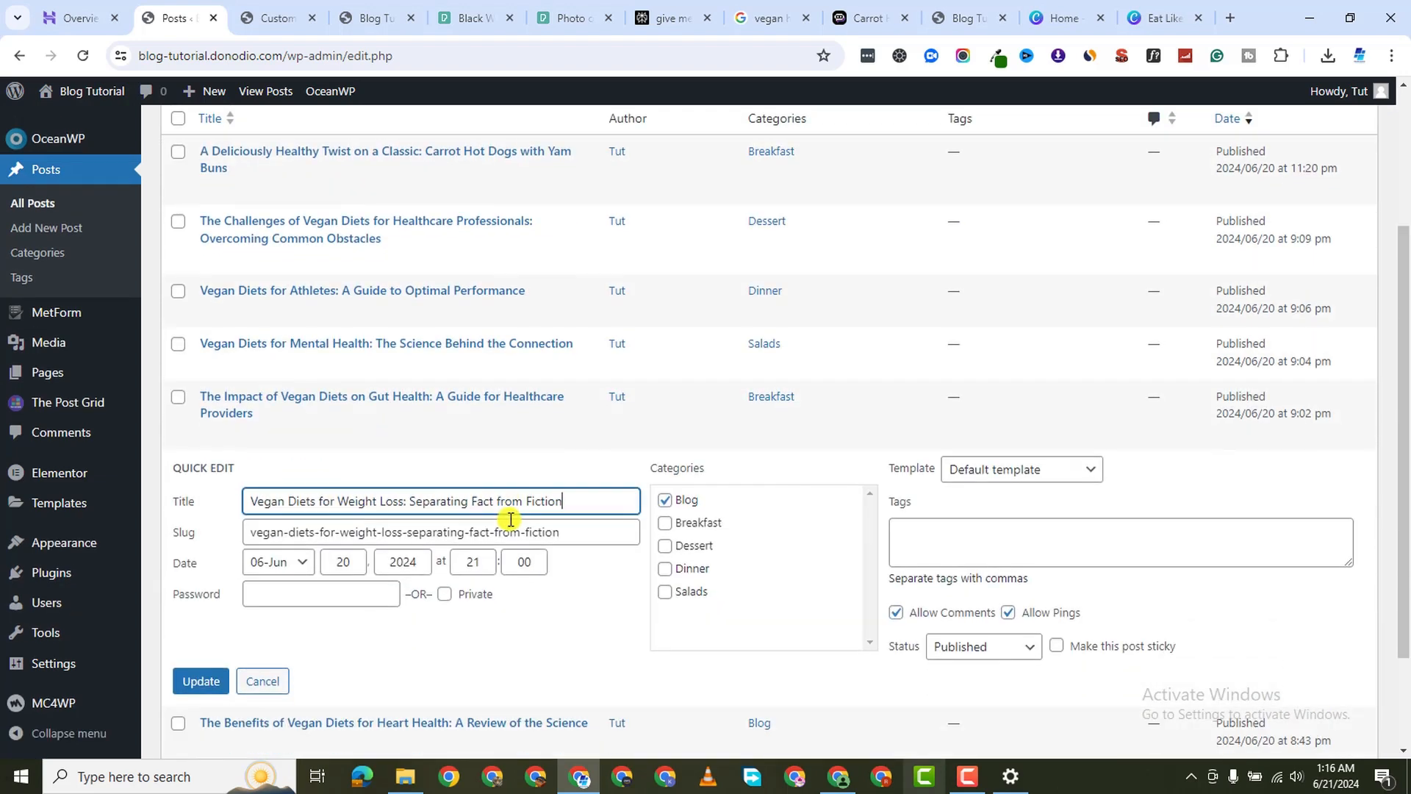
{"action": "scroll", "coordinate": [695, 417], "scroll_direction": "down", "scroll_amount": 2}
{"action": "left_click", "coordinate": [665, 395]}
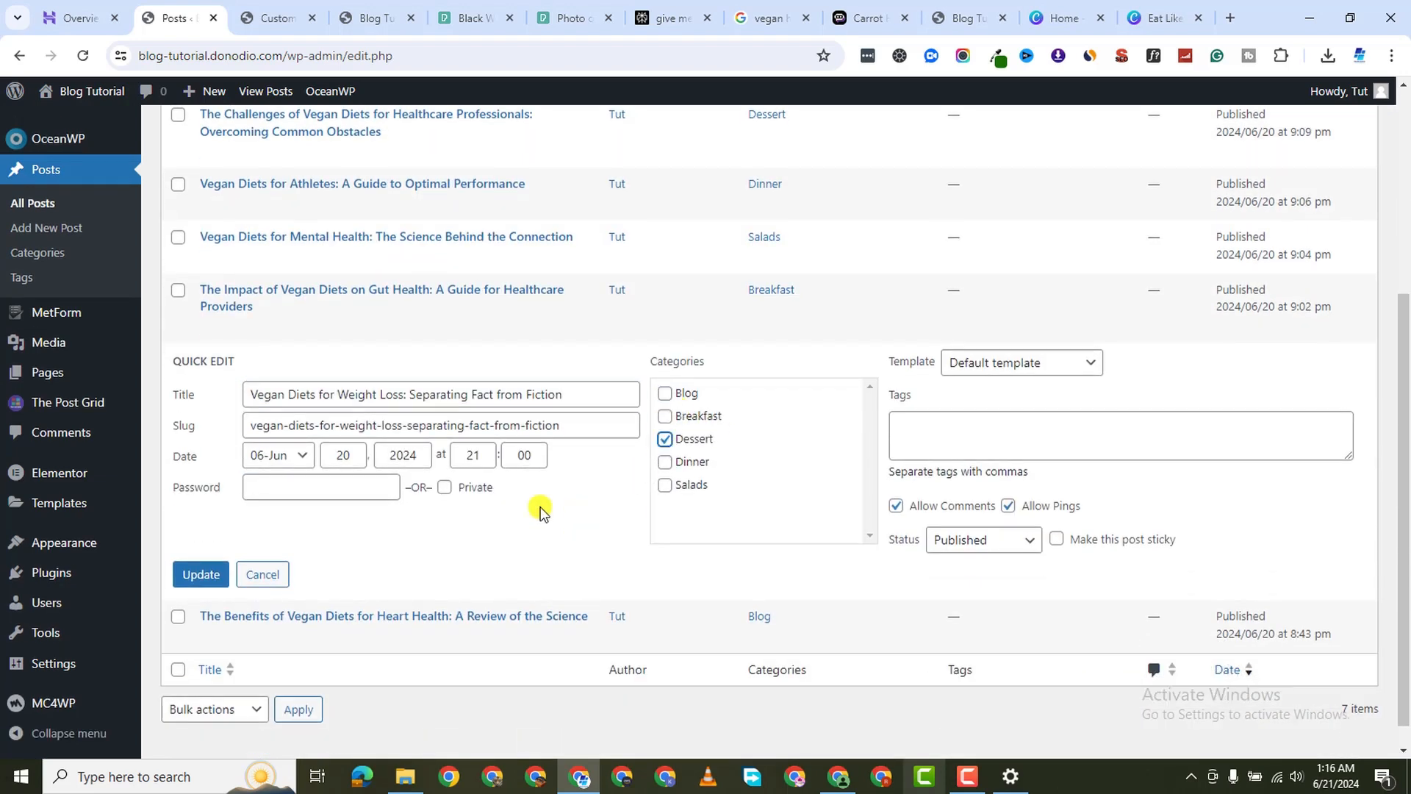
{"action": "left_click", "coordinate": [230, 580]}
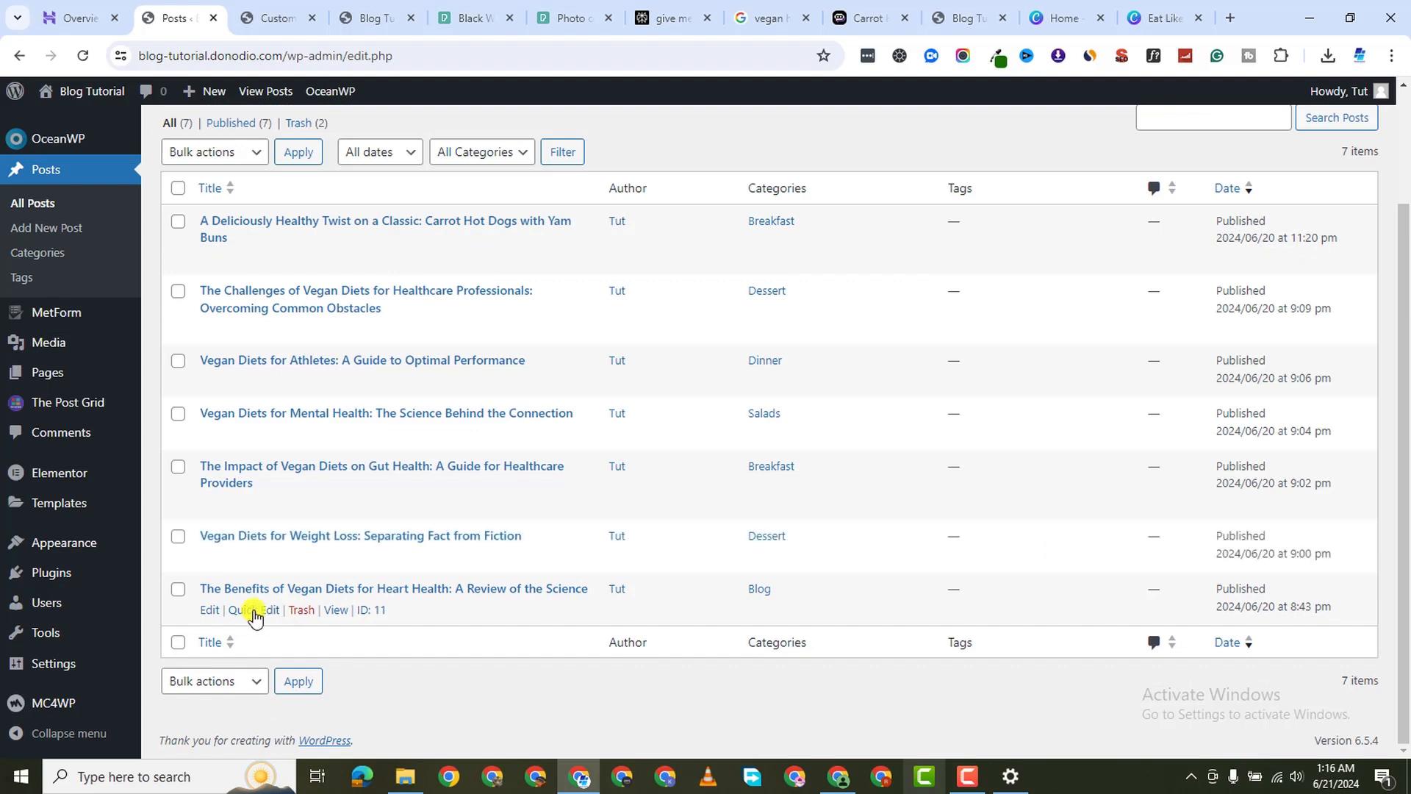
Put the Heart Health post in Dinner and update it
{"action": "left_click", "coordinate": [266, 614]}
{"action": "scroll", "coordinate": [696, 519], "scroll_direction": "down", "scroll_amount": 2}
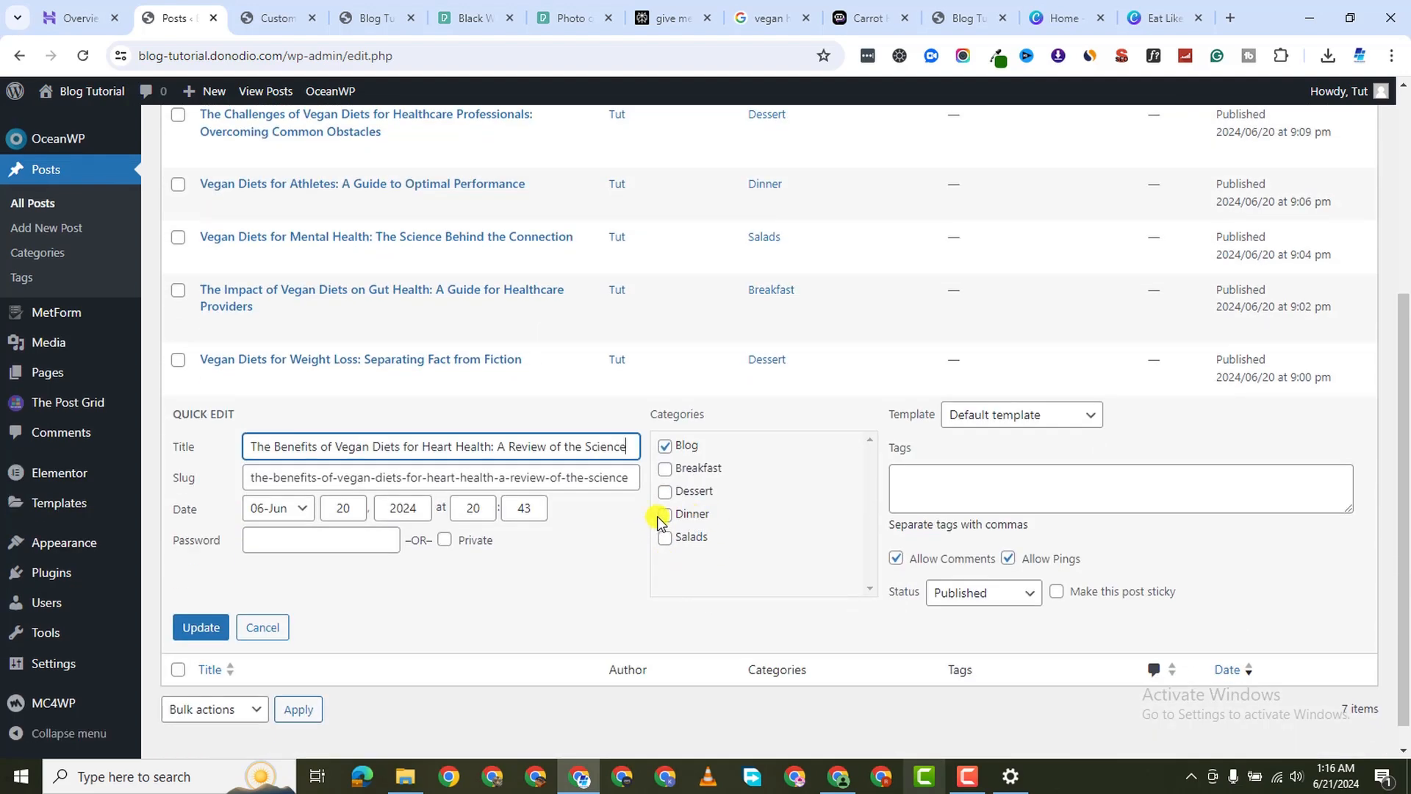
{"action": "left_click", "coordinate": [663, 515]}
{"action": "left_click", "coordinate": [197, 627]}
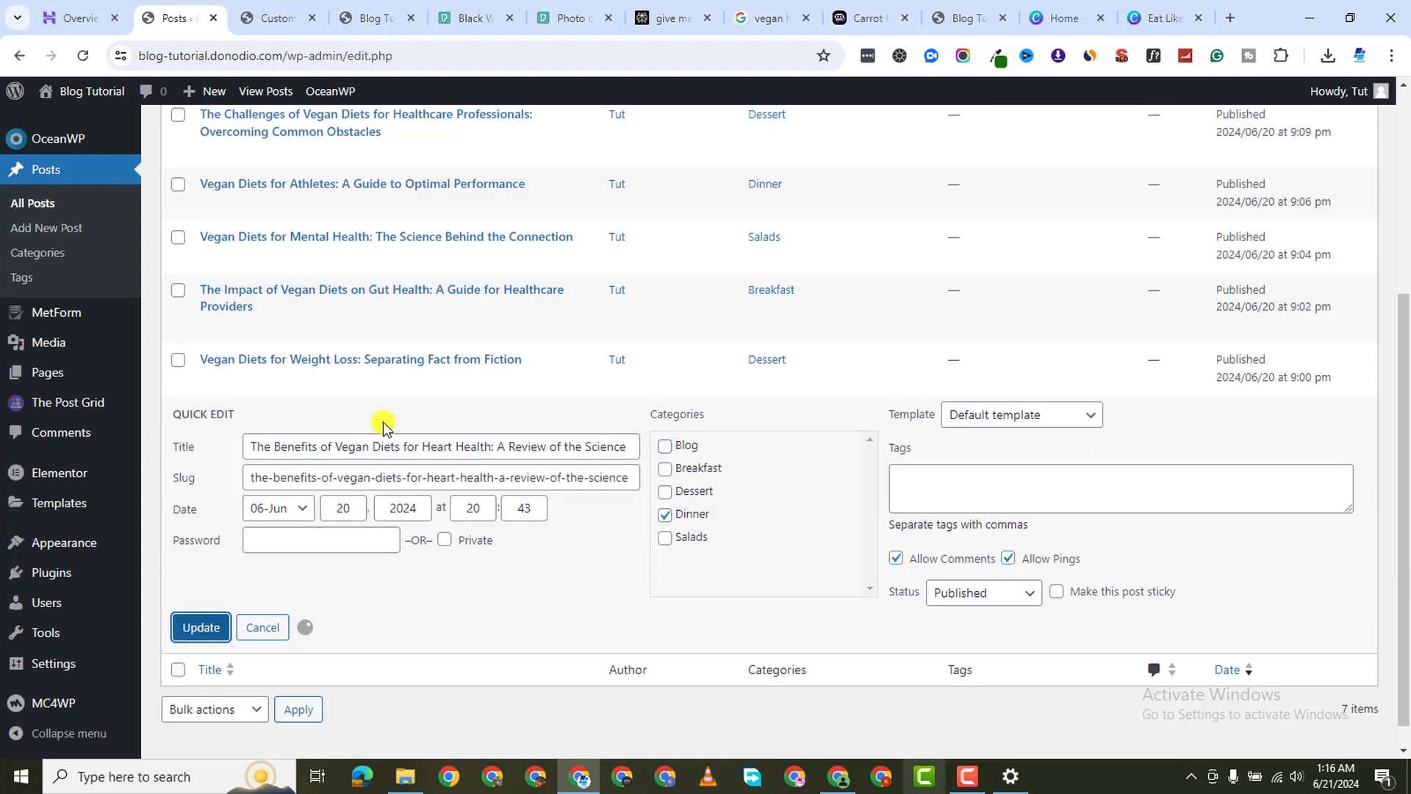
From Posts > Categories, view the Blog category page in a new tab, then close it
{"action": "left_click", "coordinate": [280, 19]}
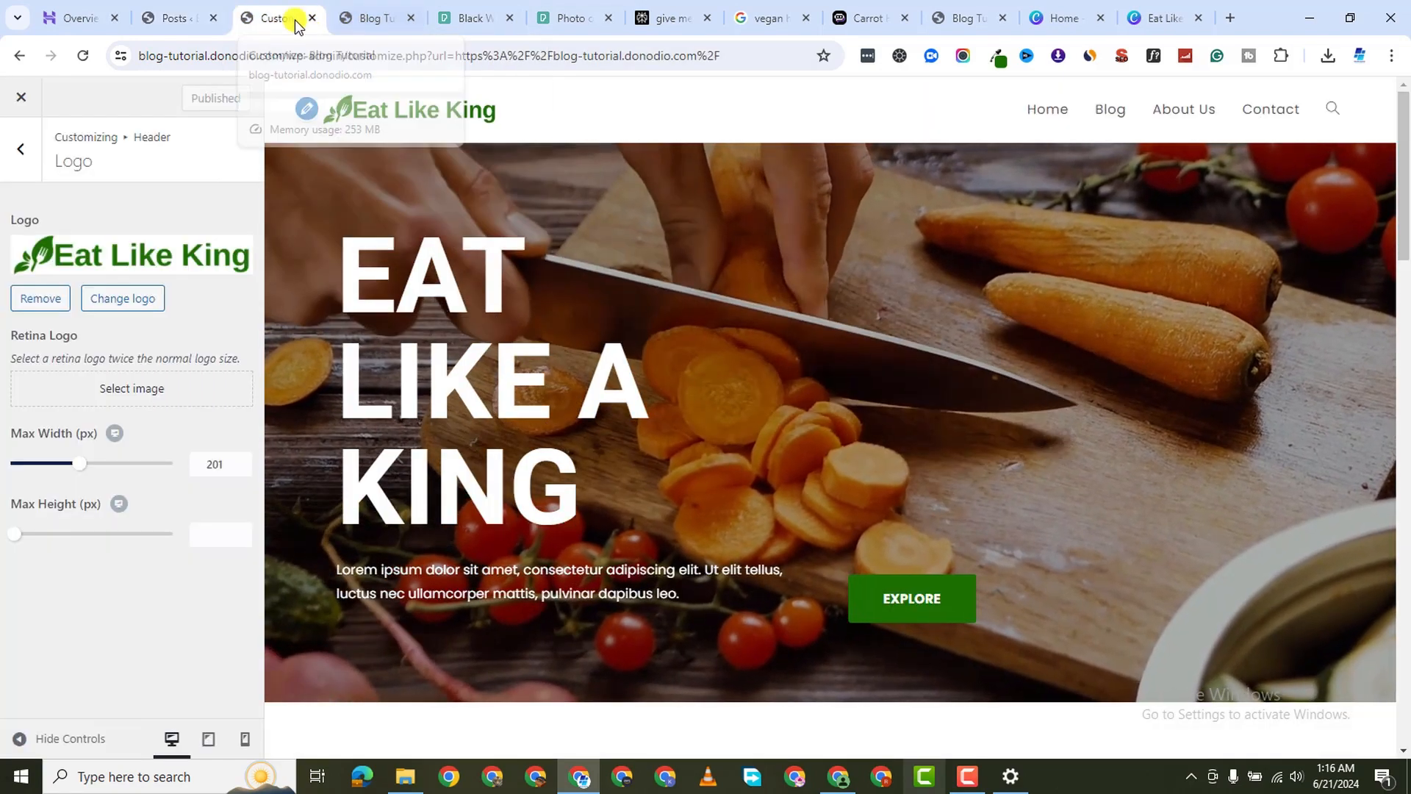
{"action": "left_click", "coordinate": [177, 17]}
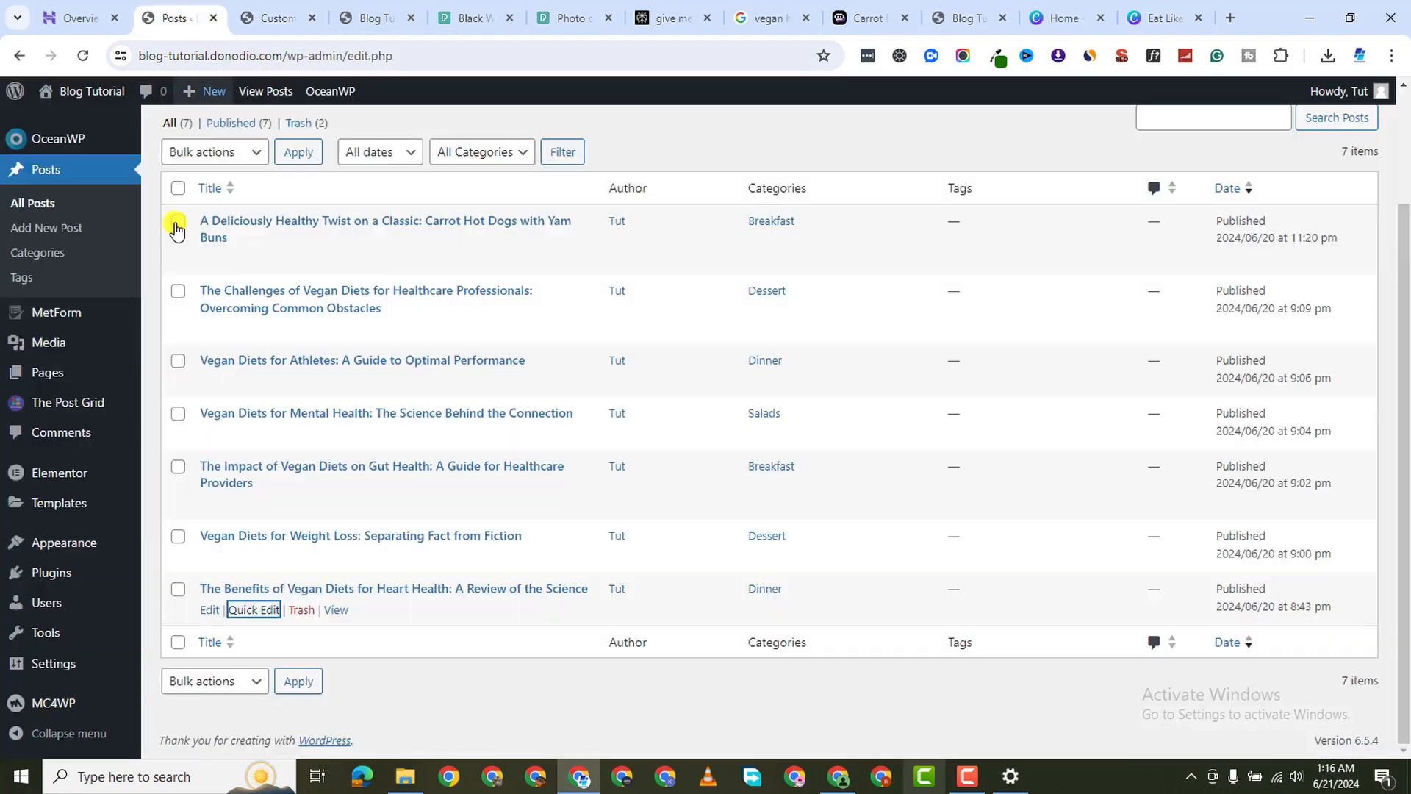
{"action": "left_click", "coordinate": [33, 204]}
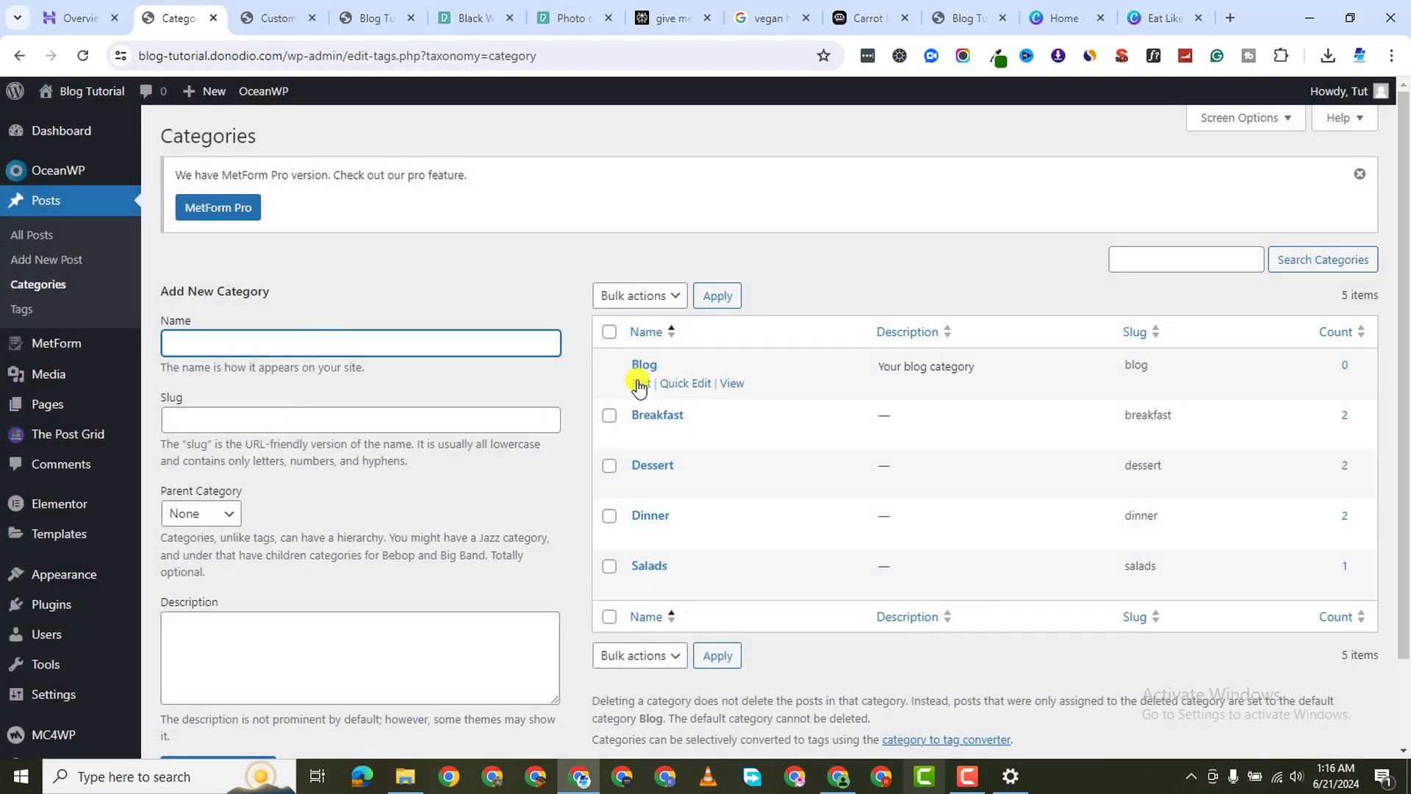
{"action": "right_click", "coordinate": [732, 383]}
{"action": "left_click", "coordinate": [765, 400]}
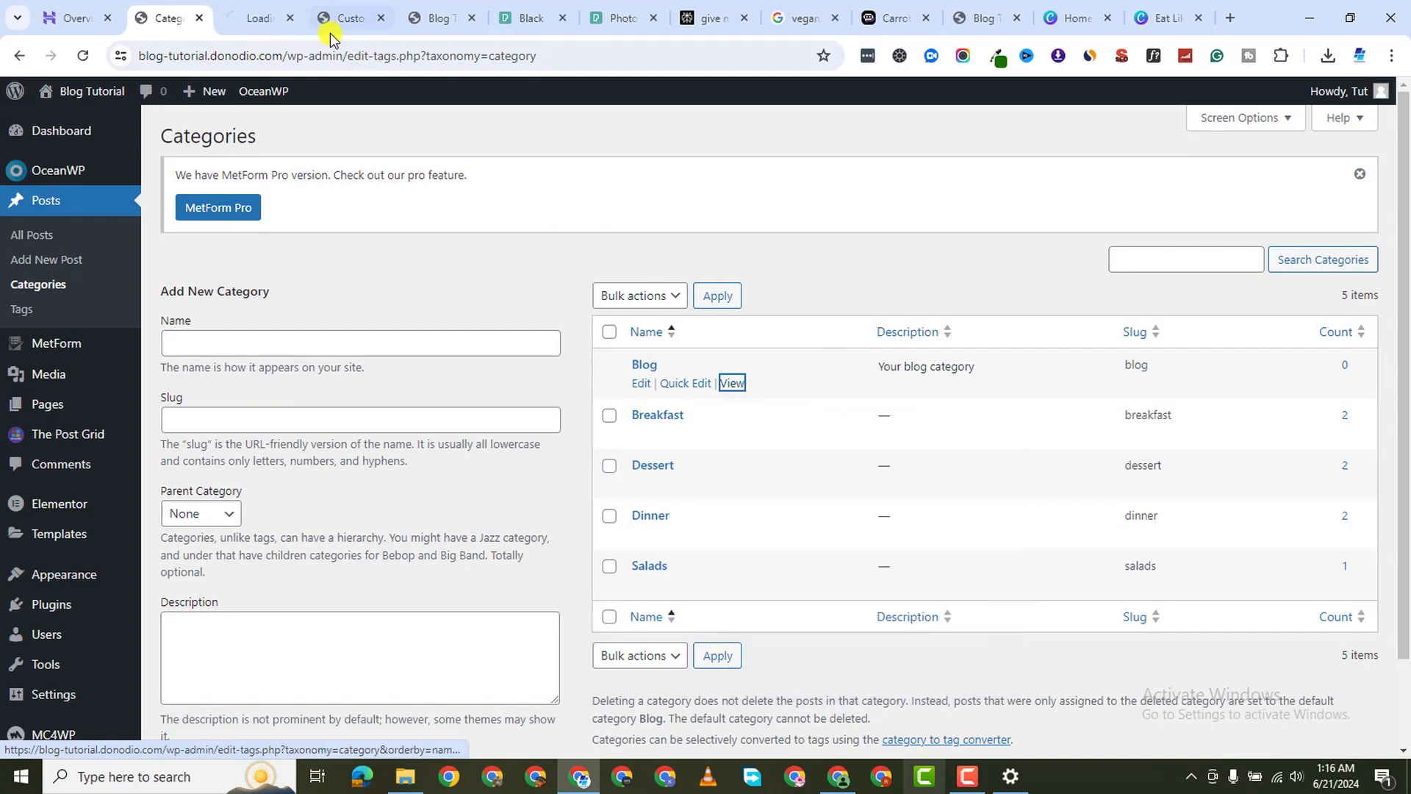
{"action": "left_click", "coordinate": [250, 18]}
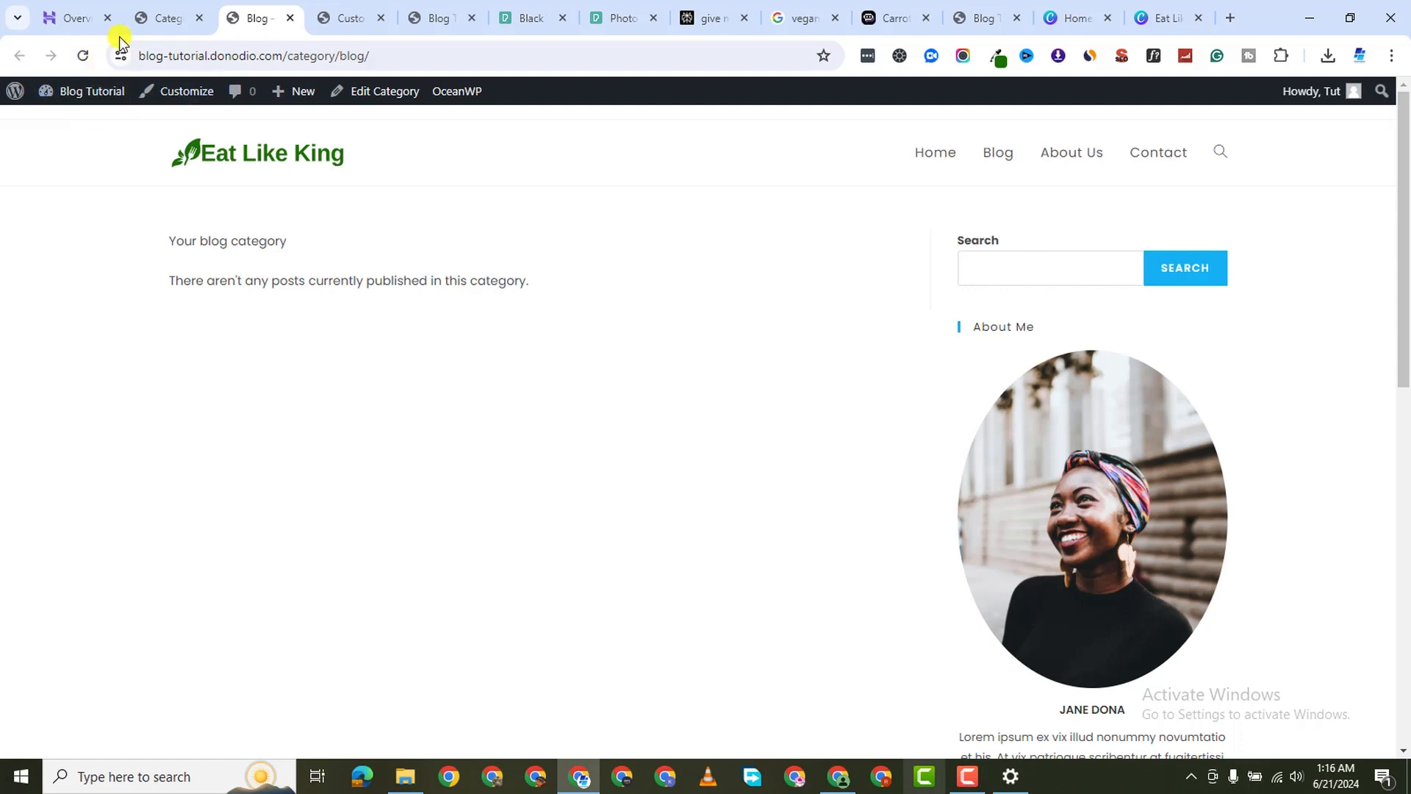
{"action": "left_click", "coordinate": [148, 15]}
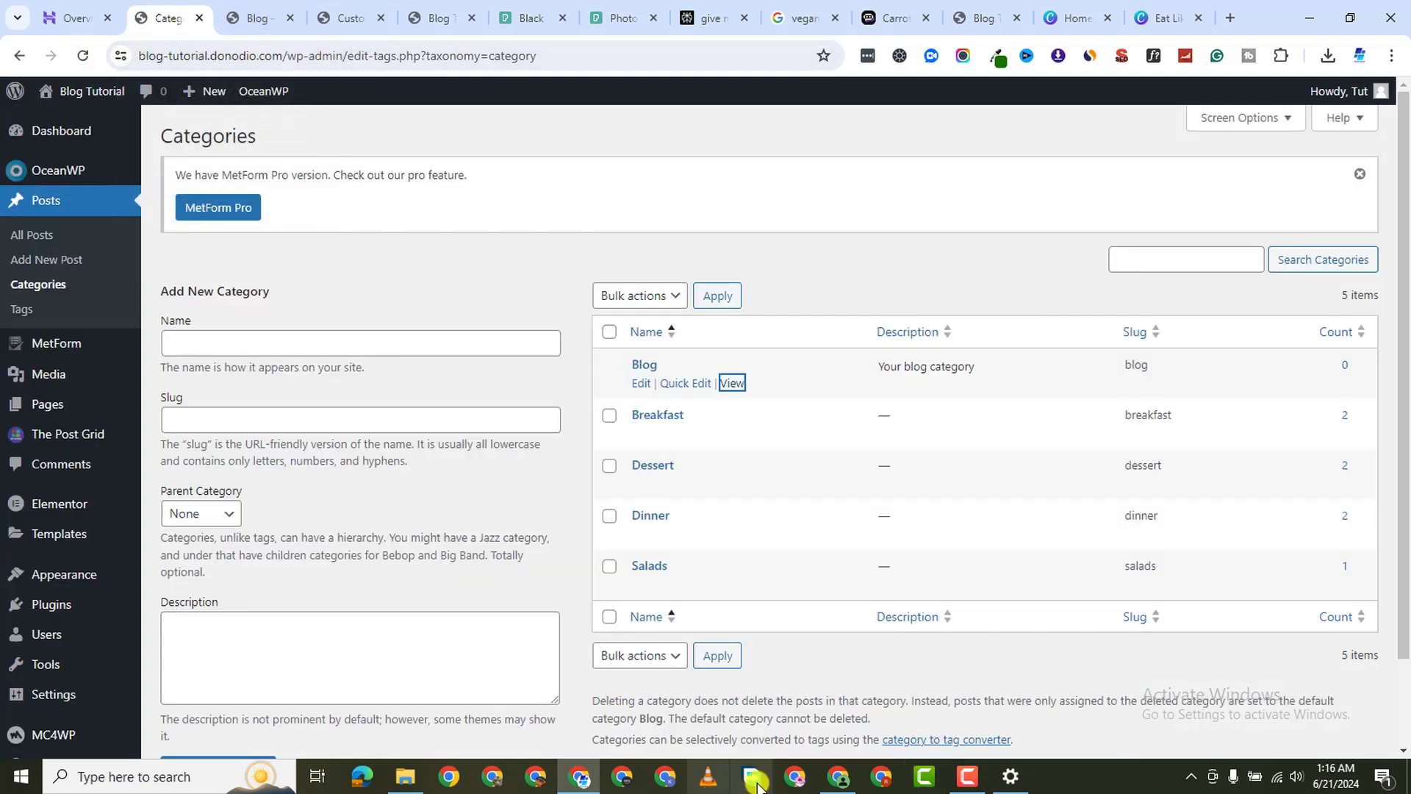
{"action": "left_click", "coordinate": [950, 781]}
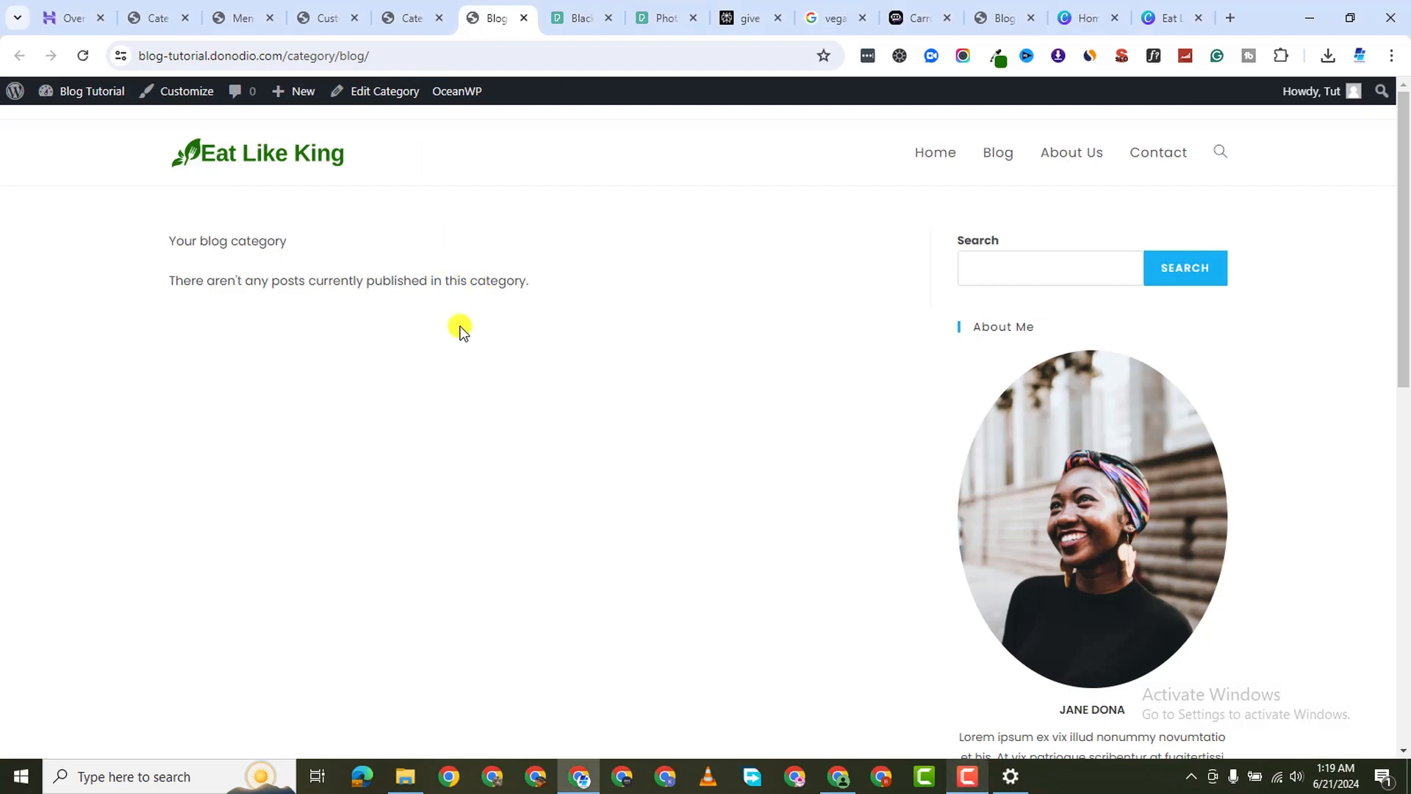
{"action": "left_click", "coordinate": [431, 29]}
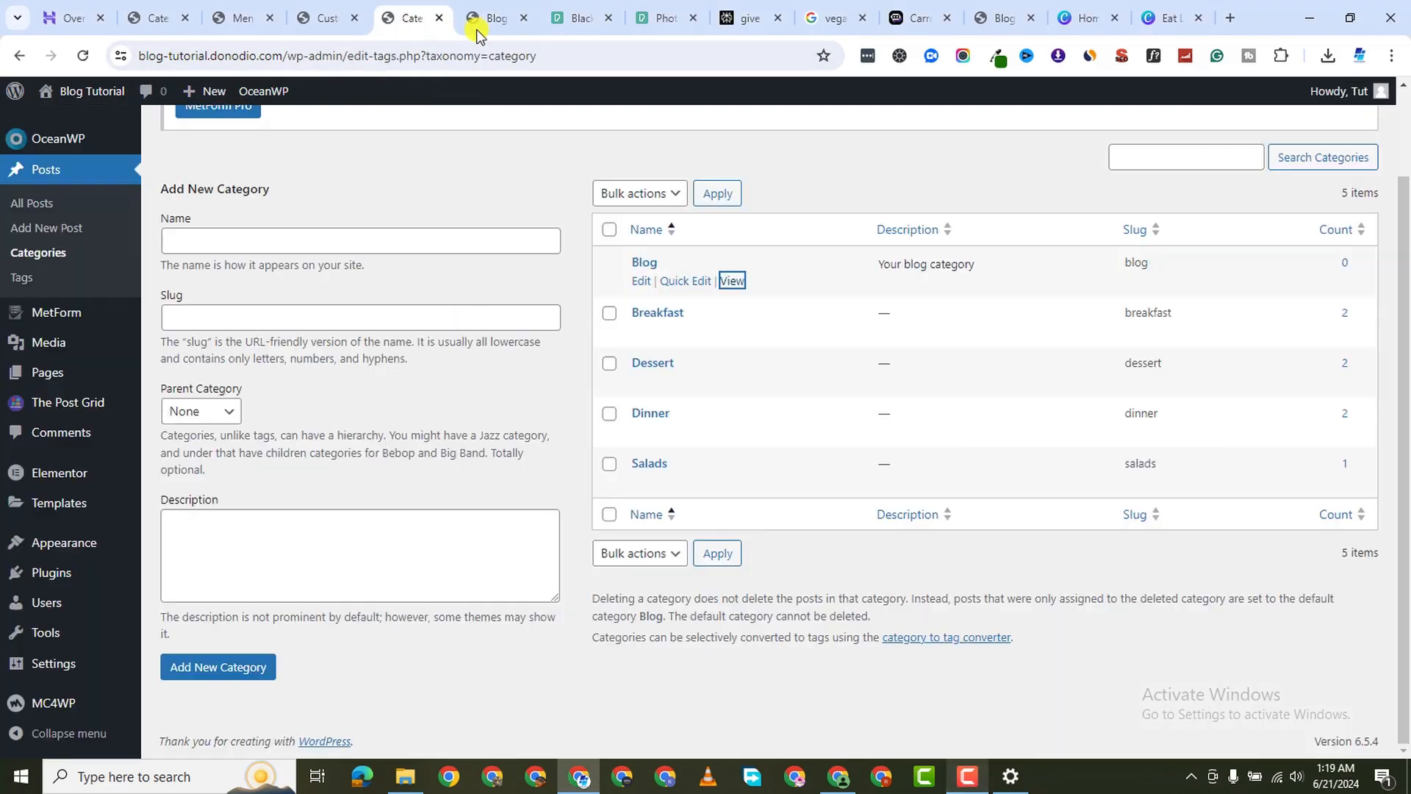
{"action": "left_click", "coordinate": [492, 22]}
{"action": "left_click", "coordinate": [522, 20]}
{"action": "left_click", "coordinate": [429, 27]}
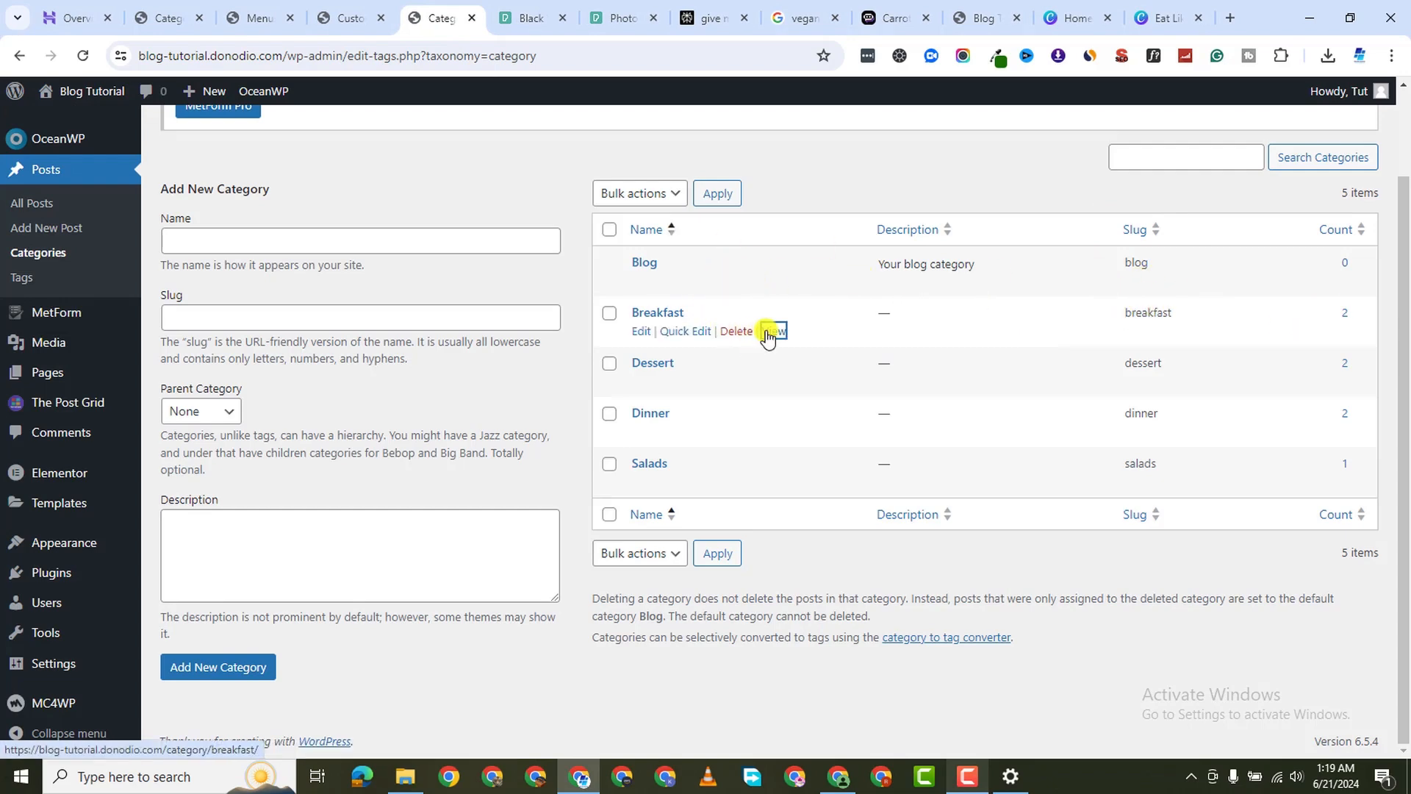
Review the Breakfast category archive in a new tab, then close it
{"action": "right_click", "coordinate": [772, 332]}
{"action": "left_click", "coordinate": [856, 351]}
{"action": "left_click", "coordinate": [473, 16]}
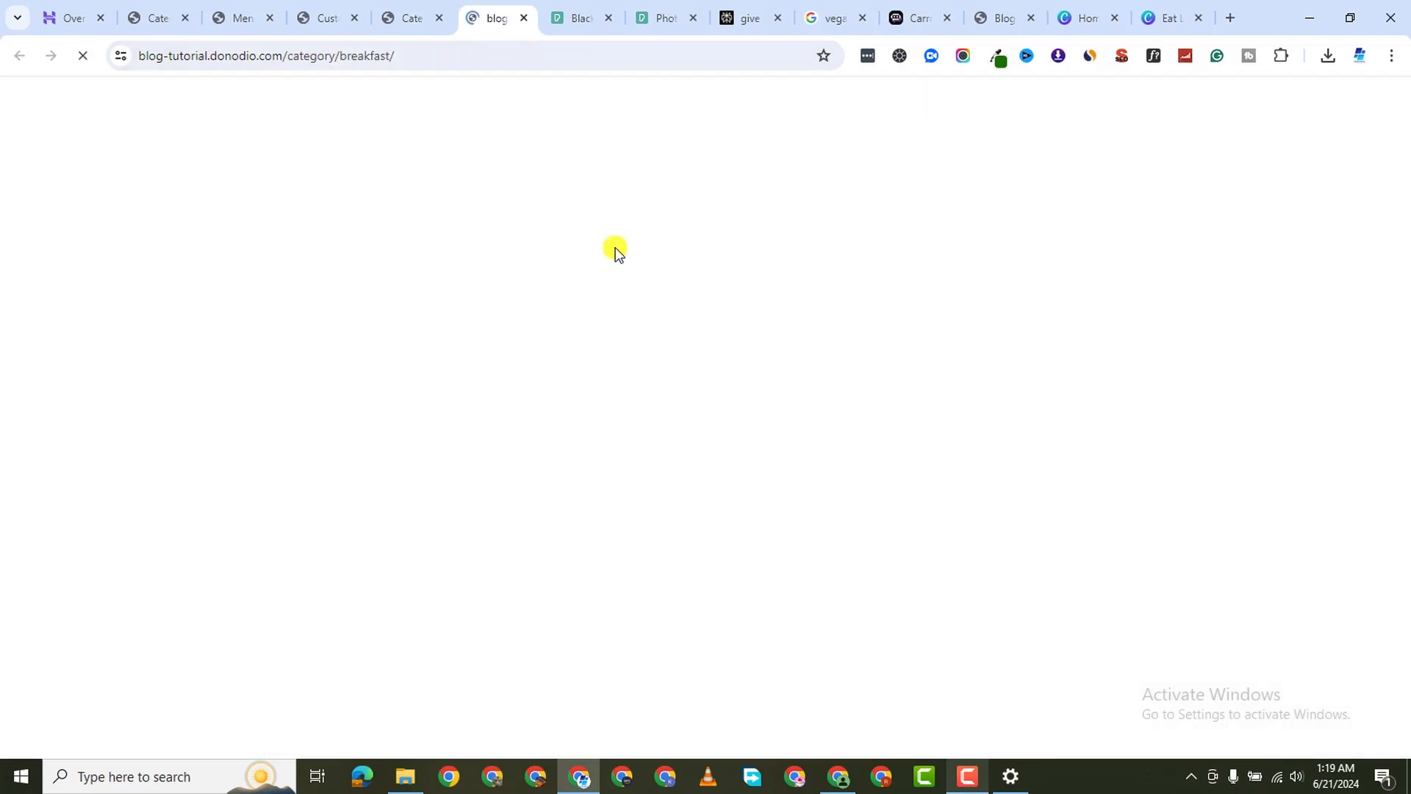
{"action": "scroll", "coordinate": [580, 307], "scroll_direction": "down", "scroll_amount": 8}
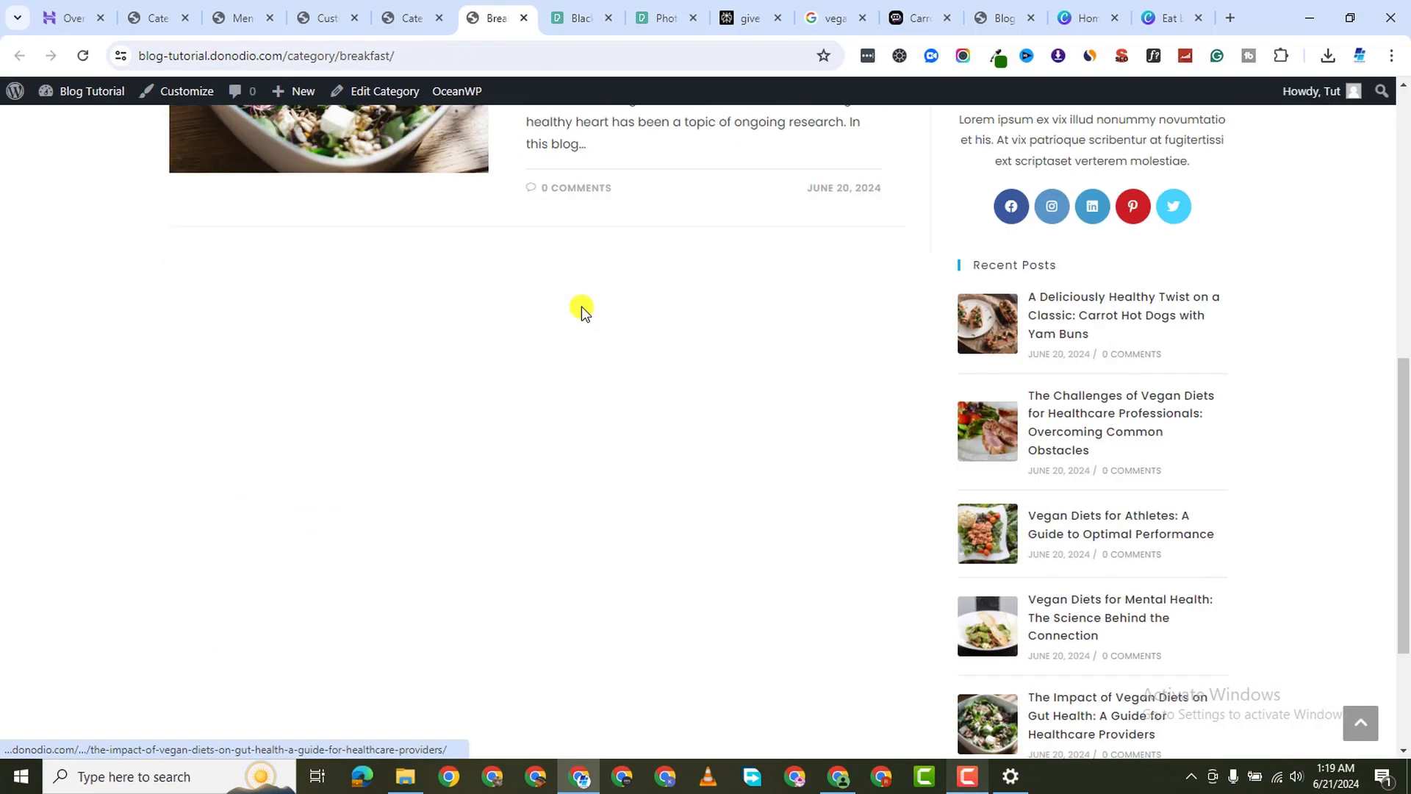
{"action": "scroll", "coordinate": [582, 305], "scroll_direction": "up", "scroll_amount": 8}
{"action": "scroll", "coordinate": [583, 305], "scroll_direction": "down", "scroll_amount": 8}
{"action": "scroll", "coordinate": [583, 306], "scroll_direction": "up", "scroll_amount": 2}
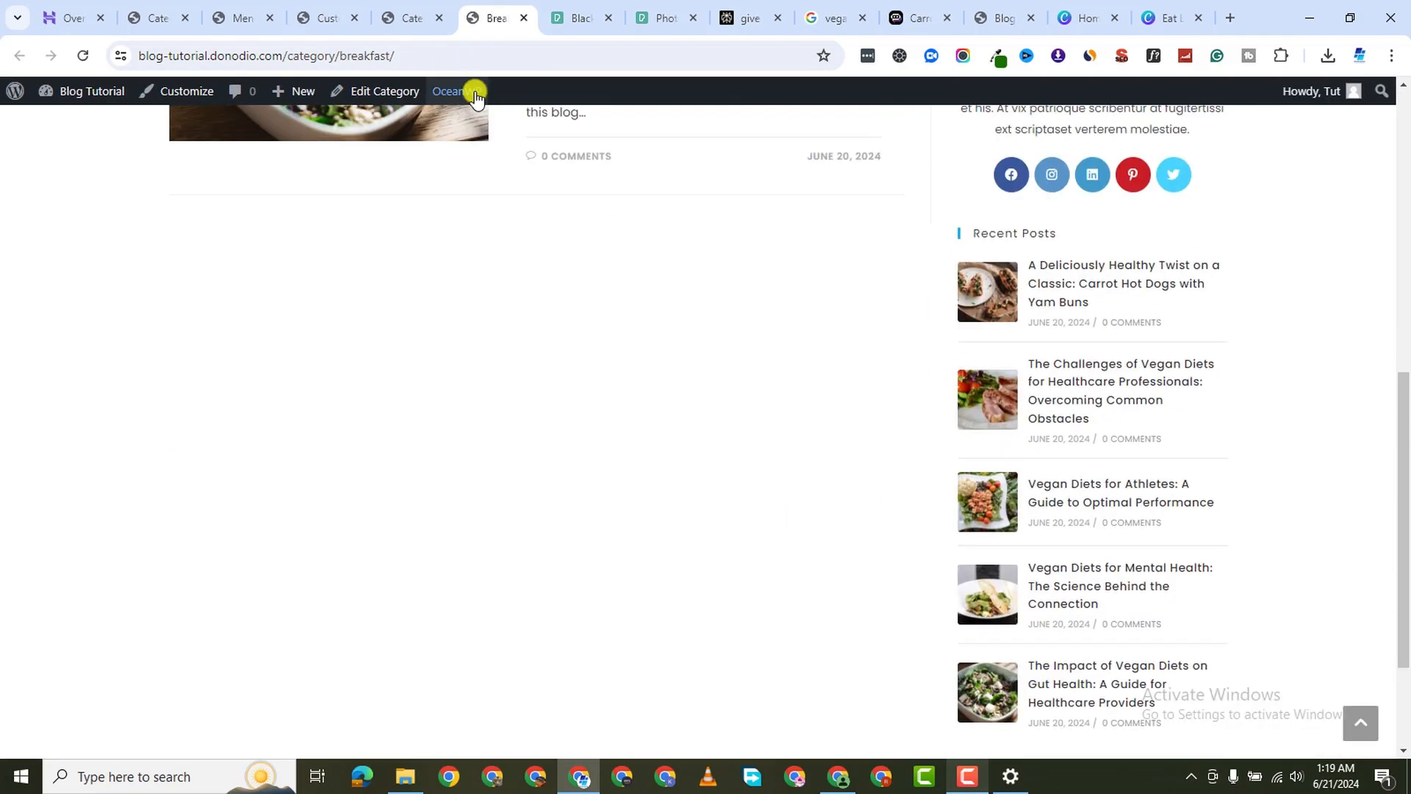
{"action": "left_click", "coordinate": [522, 18]}
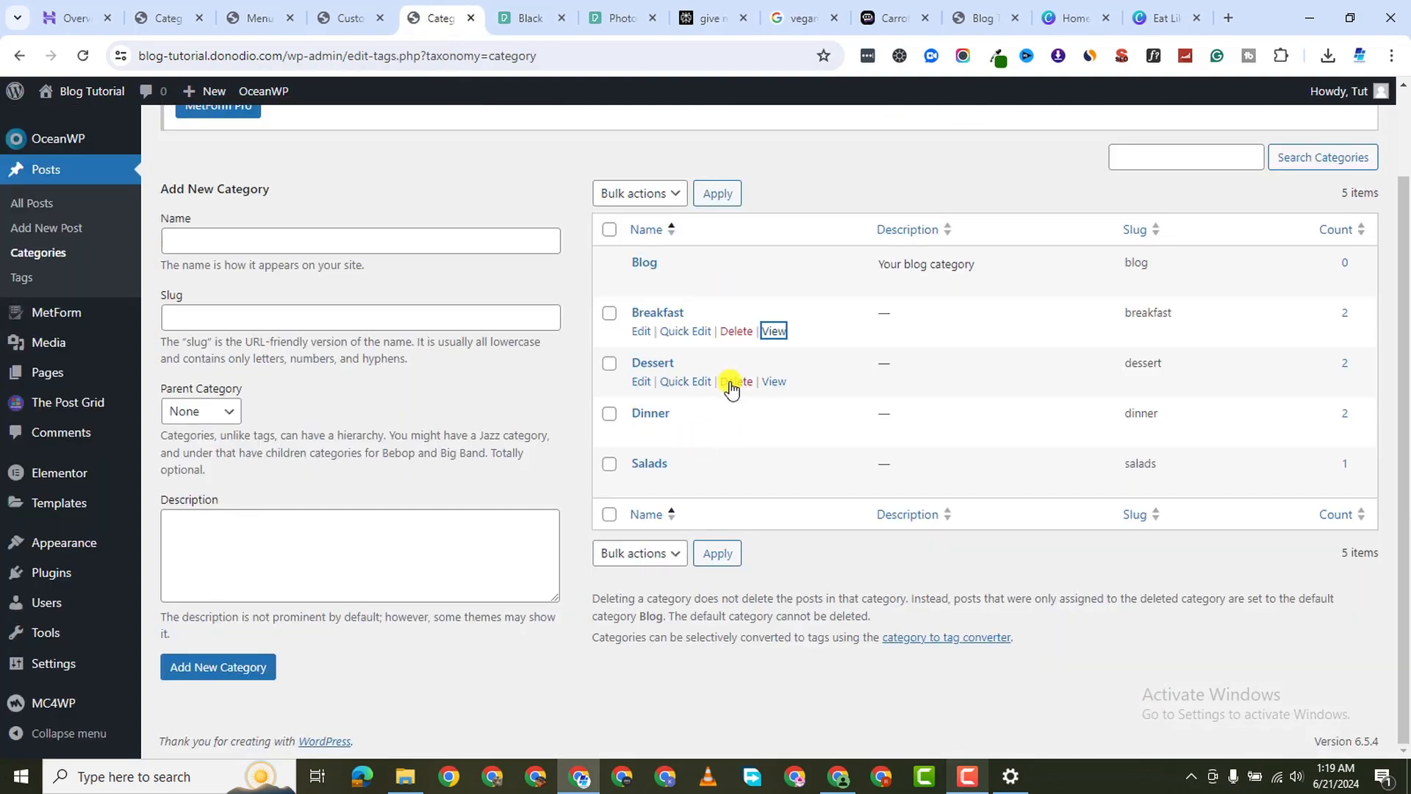
Review the Dessert category archive in a new tab, then close it
{"action": "right_click", "coordinate": [766, 381]}
{"action": "left_click", "coordinate": [852, 396]}
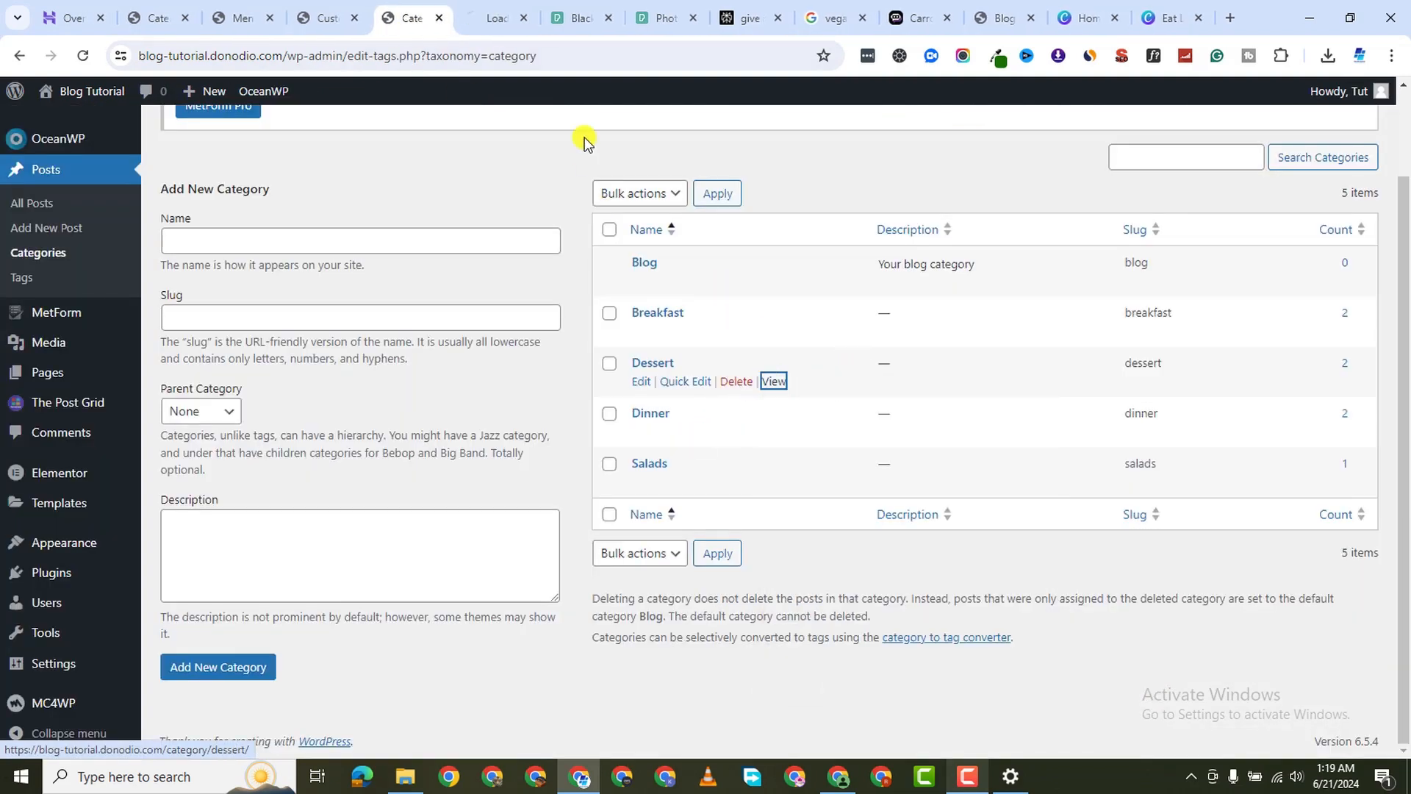
{"action": "left_click", "coordinate": [489, 28]}
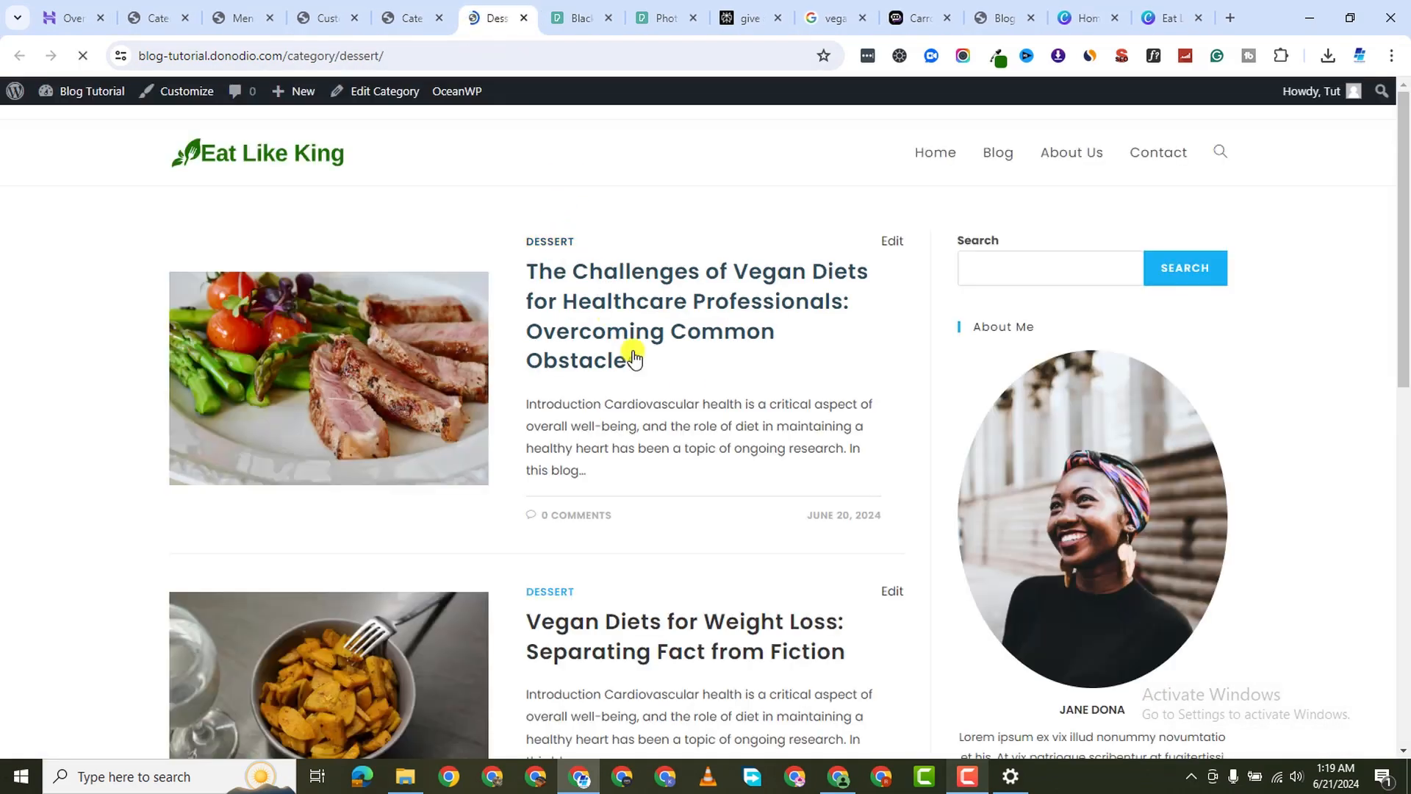
{"action": "scroll", "coordinate": [691, 396], "scroll_direction": "down", "scroll_amount": 1}
{"action": "scroll", "coordinate": [542, 167], "scroll_direction": "down", "scroll_amount": 10}
{"action": "scroll", "coordinate": [542, 167], "scroll_direction": "up", "scroll_amount": 6}
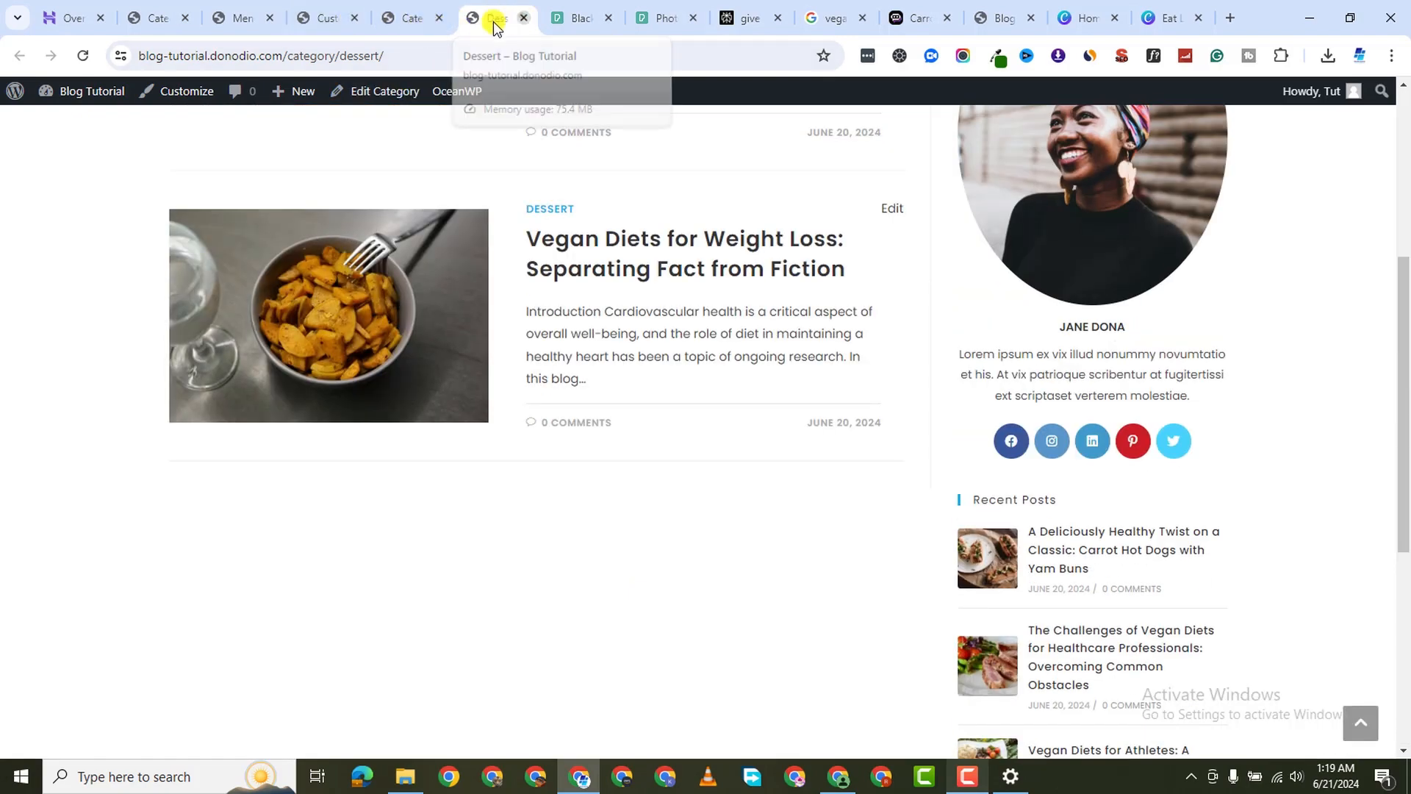
{"action": "left_click", "coordinate": [523, 18]}
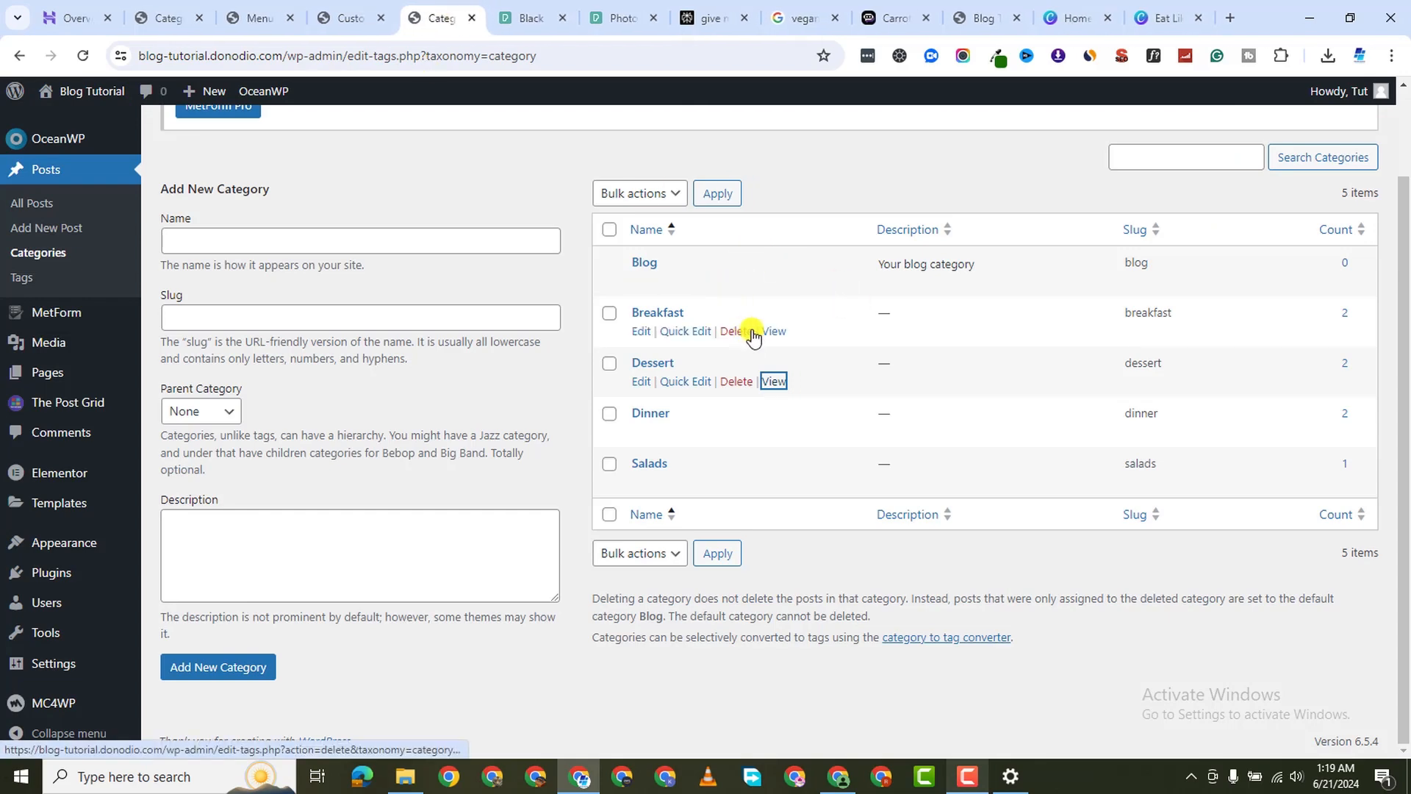
Reopen the Breakfast category archive and select its URL in the address bar
{"action": "right_click", "coordinate": [772, 335]}
{"action": "left_click", "coordinate": [864, 349]}
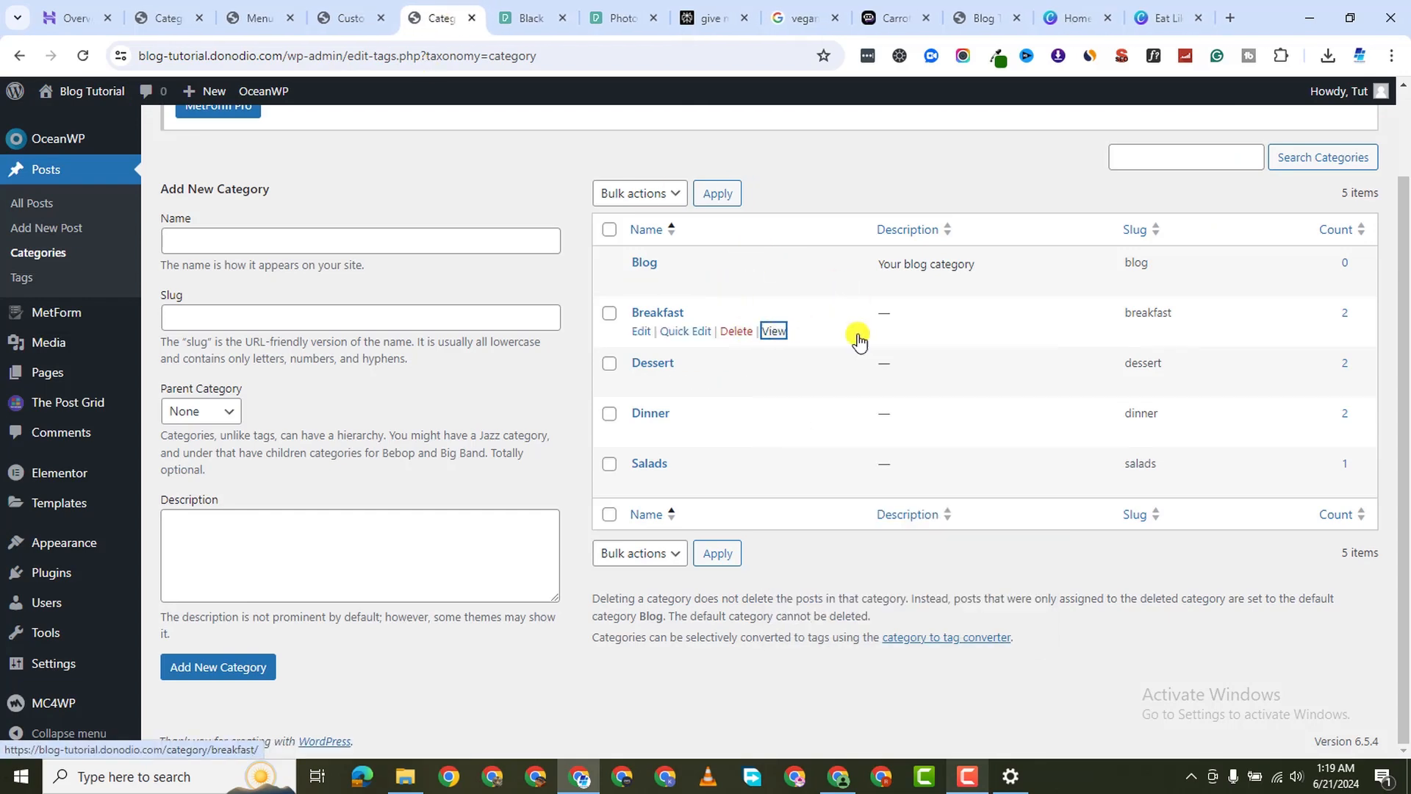
{"action": "left_click", "coordinate": [479, 30]}
{"action": "left_click", "coordinate": [391, 55]}
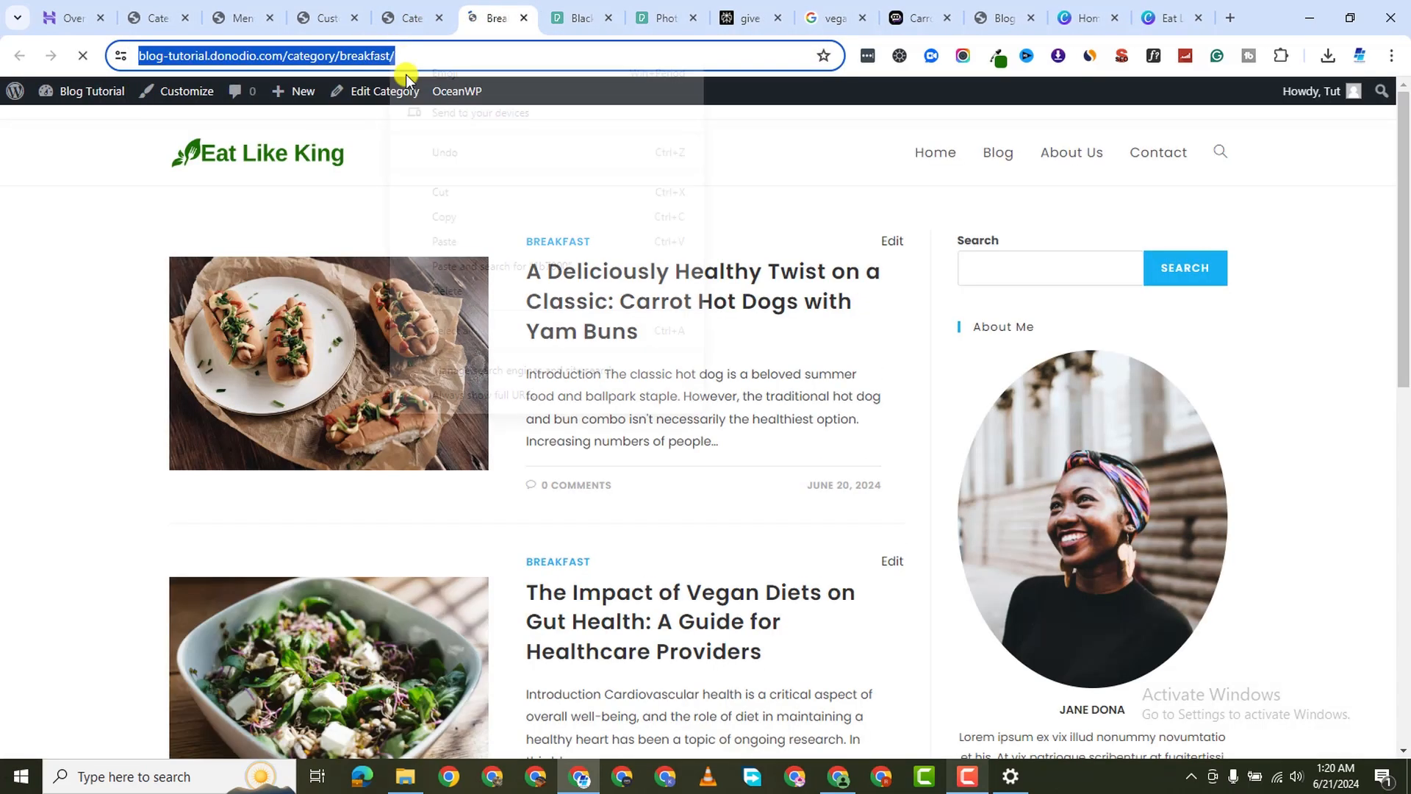
Copy the Breakfast category URL and open the live site in a new tab
{"action": "right_click", "coordinate": [388, 54]}
{"action": "left_click", "coordinate": [473, 218]}
{"action": "left_click", "coordinate": [299, 19]}
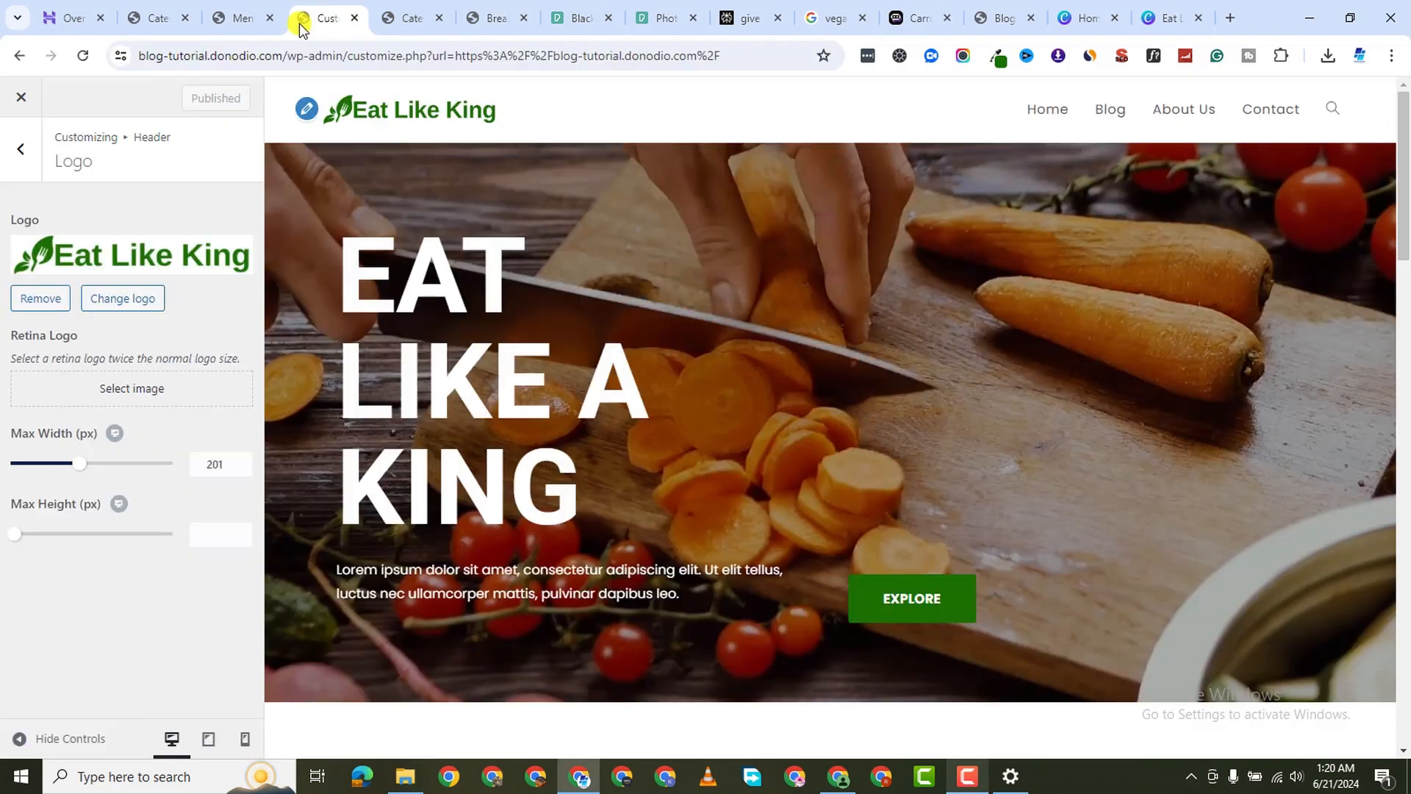
{"action": "left_click", "coordinate": [233, 19]}
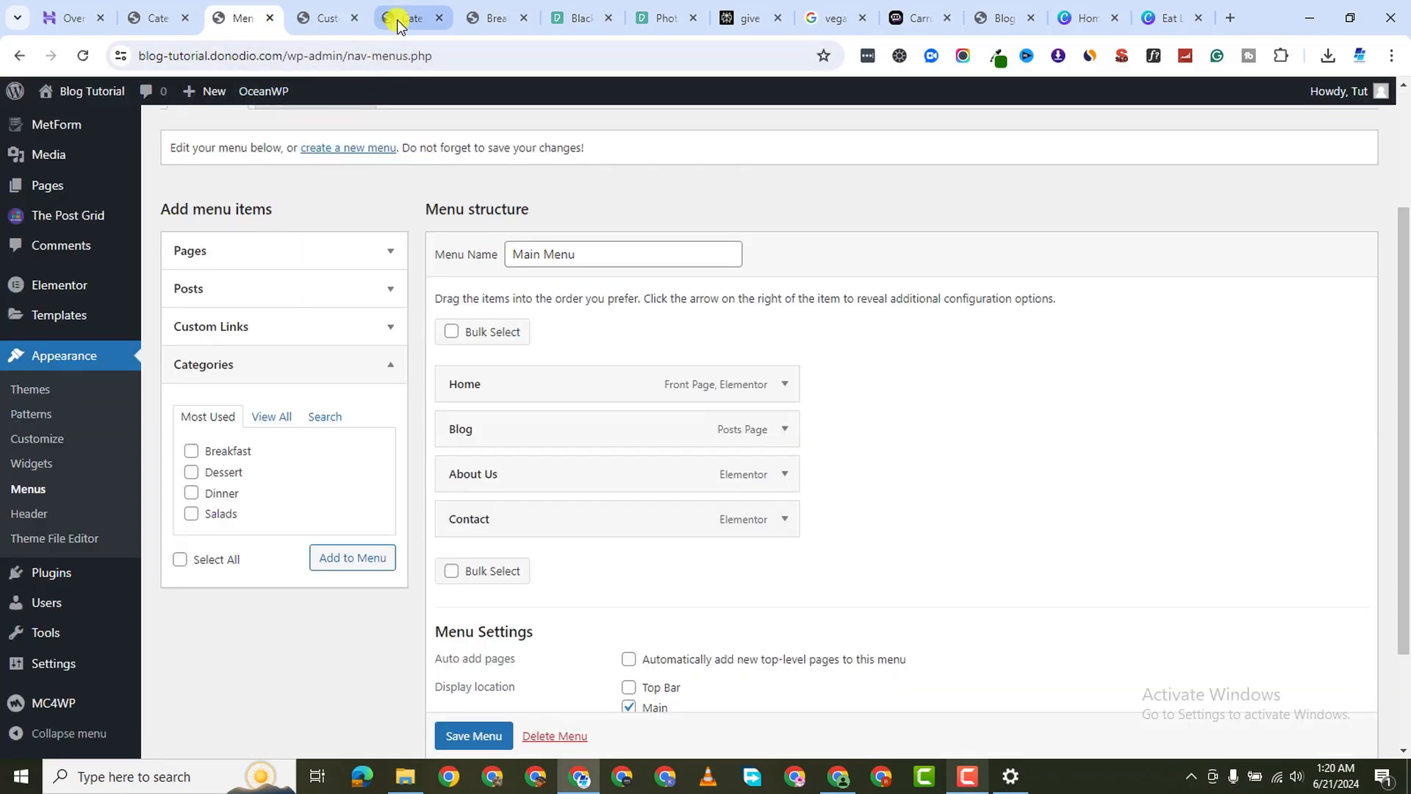
{"action": "left_click", "coordinate": [158, 19]}
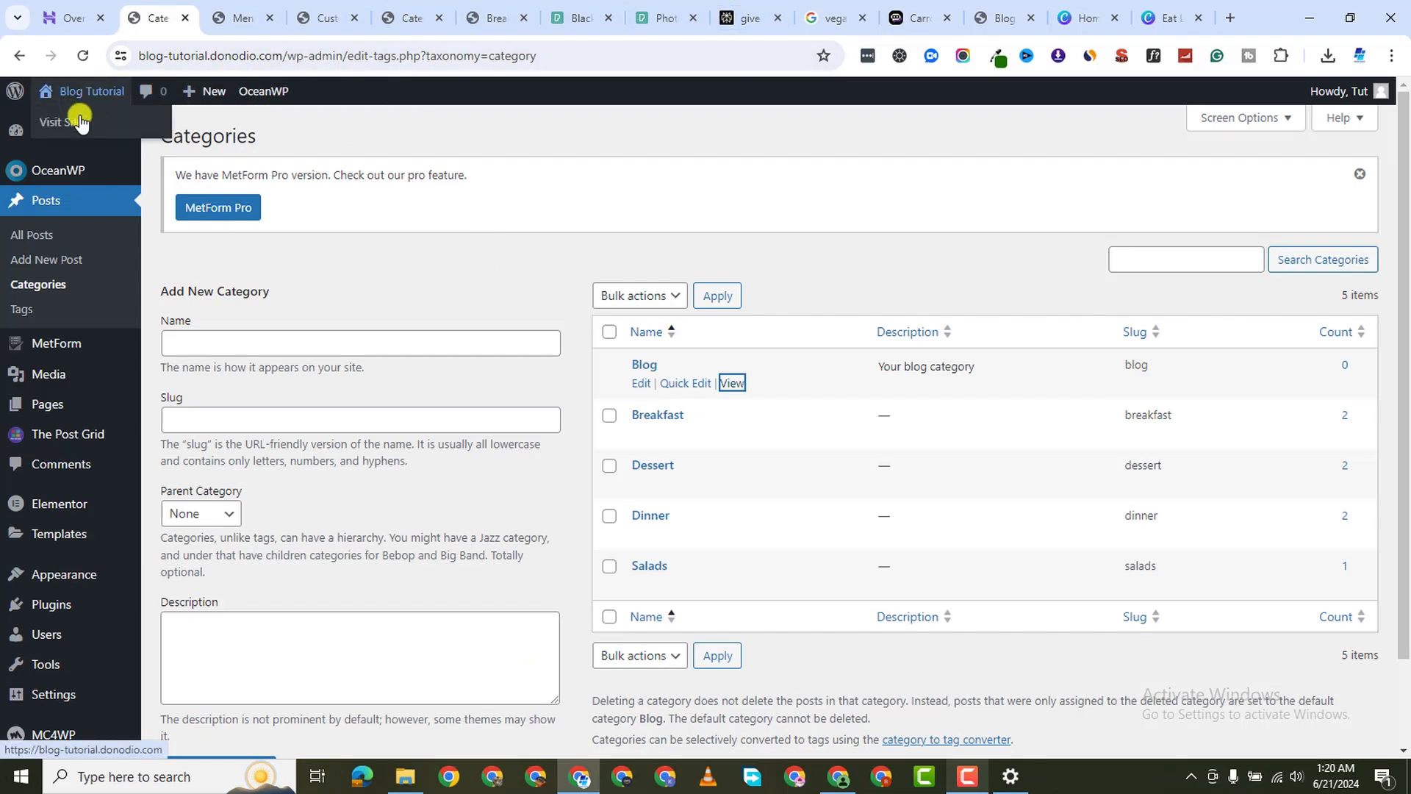
{"action": "right_click", "coordinate": [119, 123]}
{"action": "left_click", "coordinate": [206, 139]}
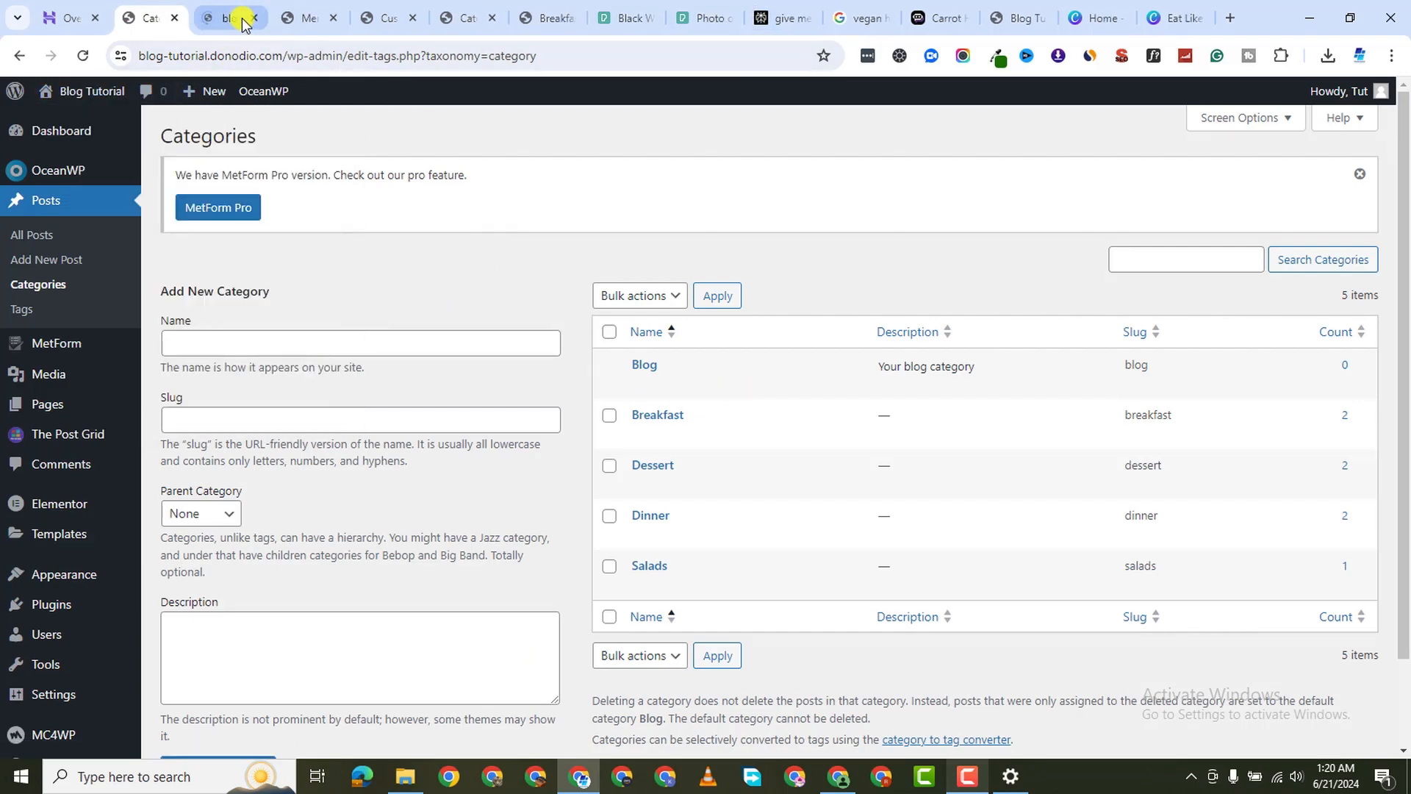
{"action": "left_click", "coordinate": [220, 18]}
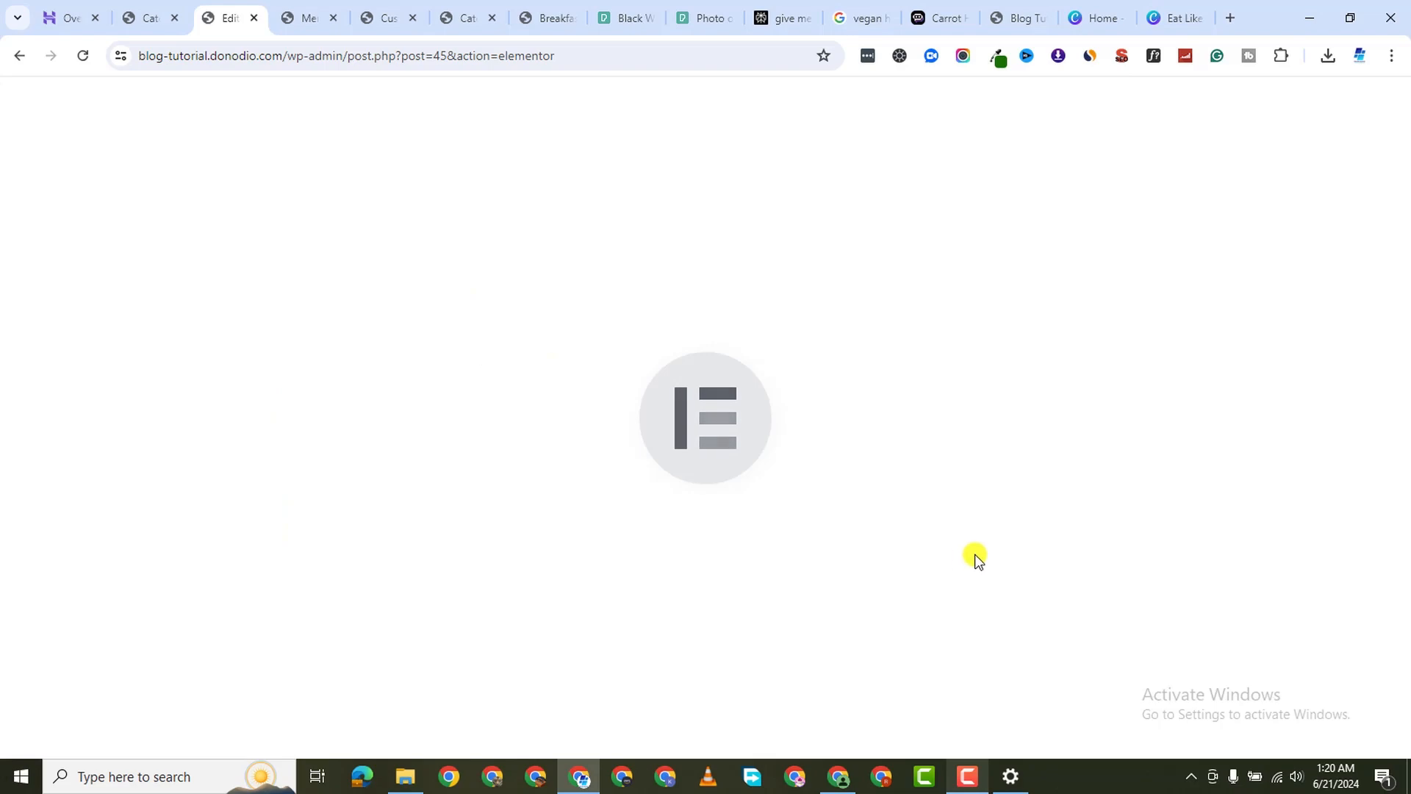
In Elementor, paste the Breakfast category URL into the Vegan Breakfast image box's Link field
{"action": "left_click", "coordinate": [976, 779]}
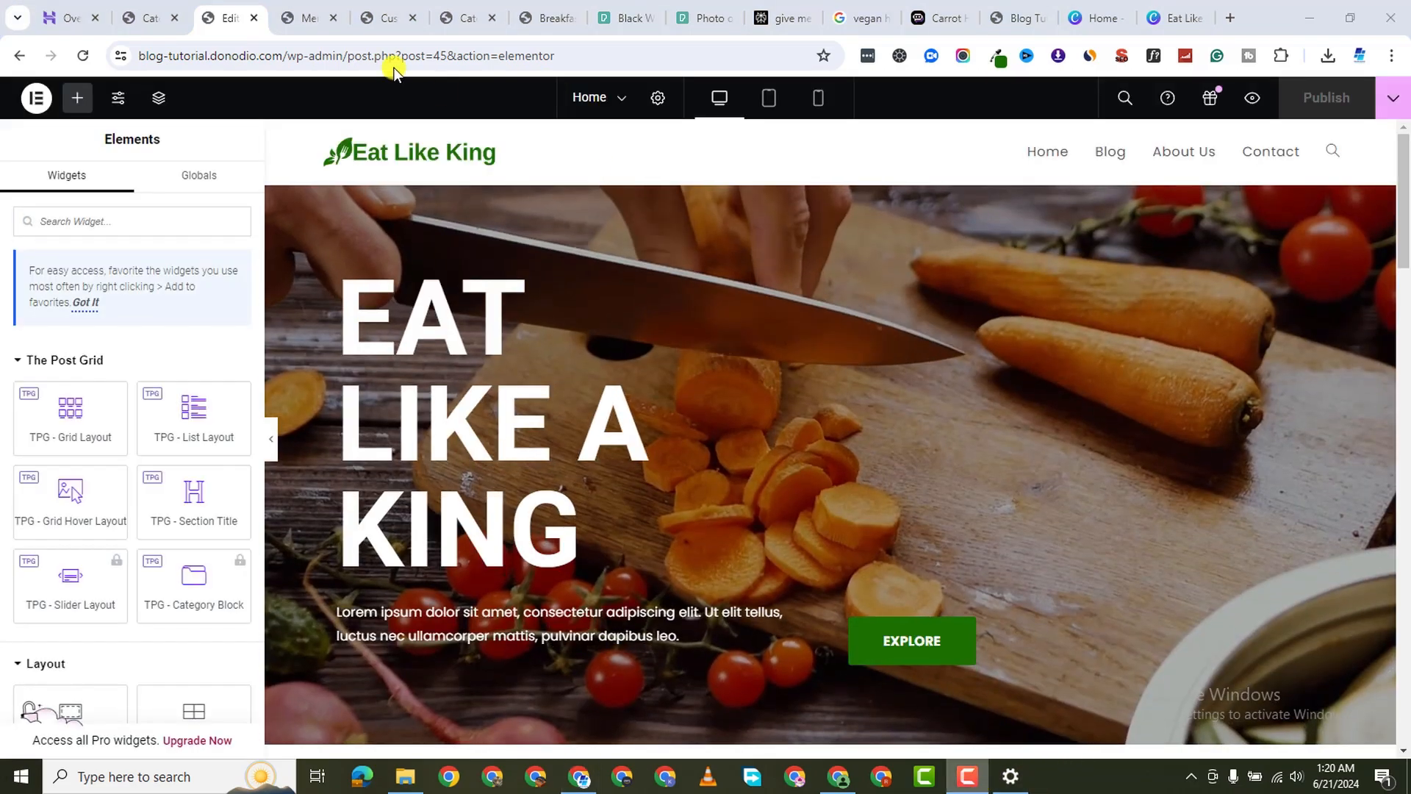
{"action": "scroll", "coordinate": [607, 369], "scroll_direction": "down", "scroll_amount": 10}
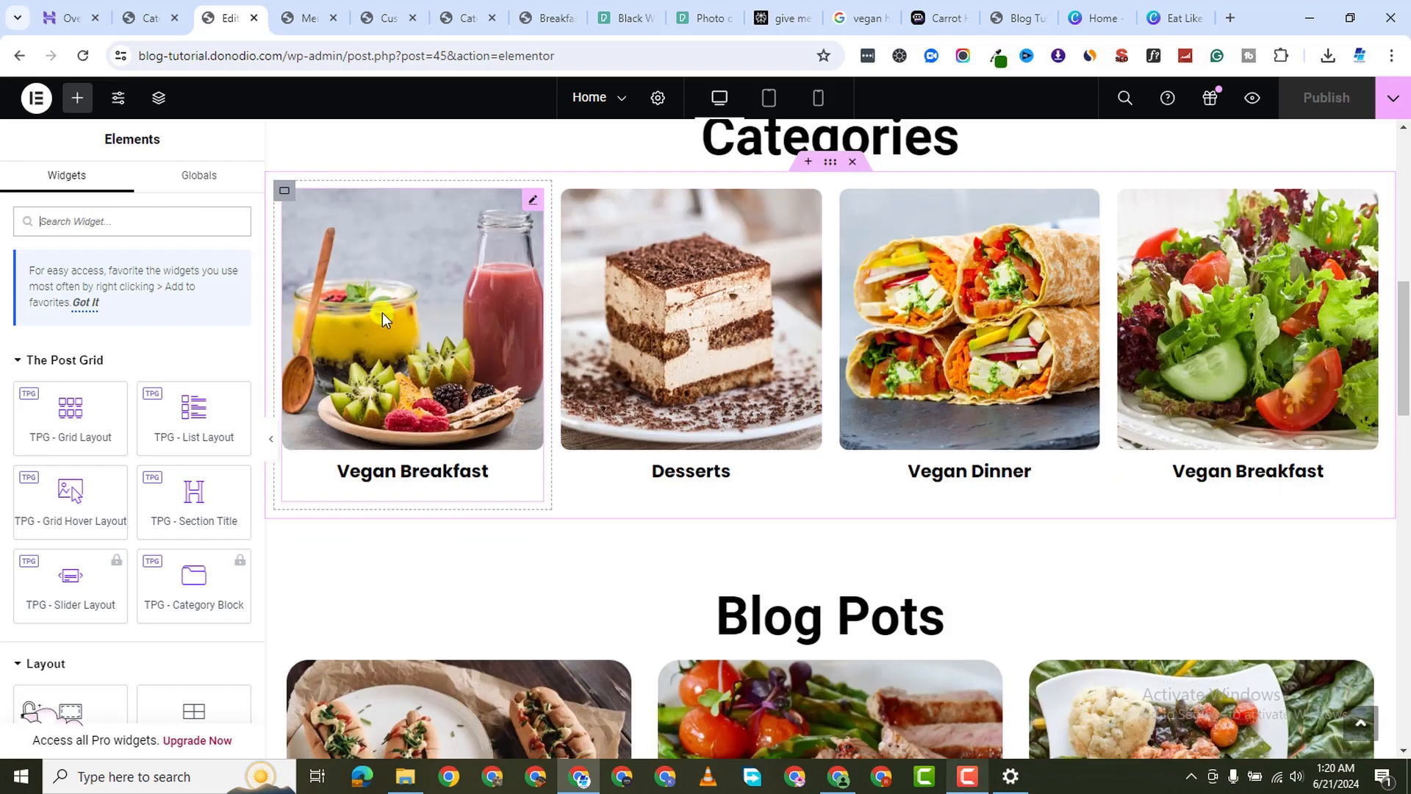
{"action": "left_click", "coordinate": [375, 285]}
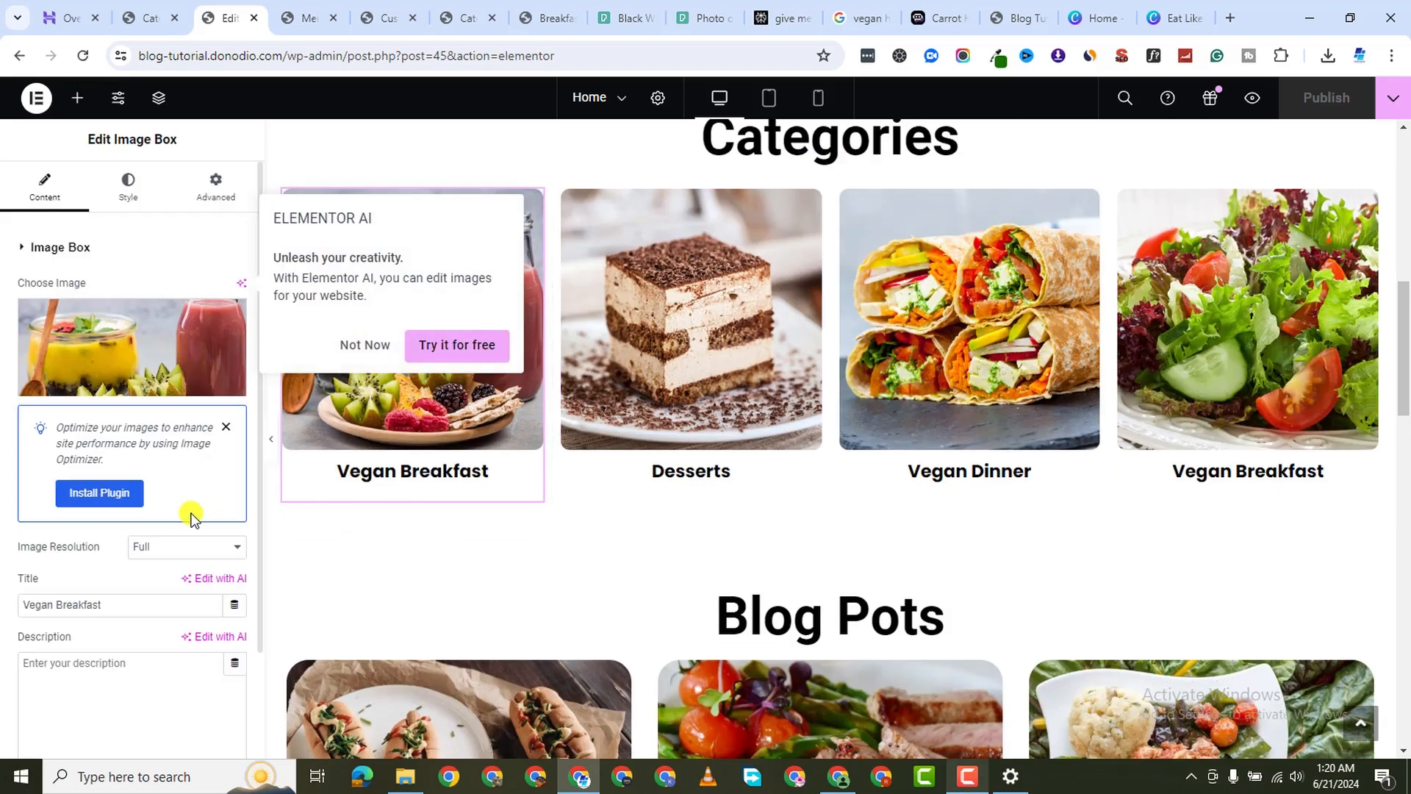
{"action": "scroll", "coordinate": [107, 509], "scroll_direction": "down", "scroll_amount": 2}
{"action": "scroll", "coordinate": [104, 571], "scroll_direction": "down", "scroll_amount": 1}
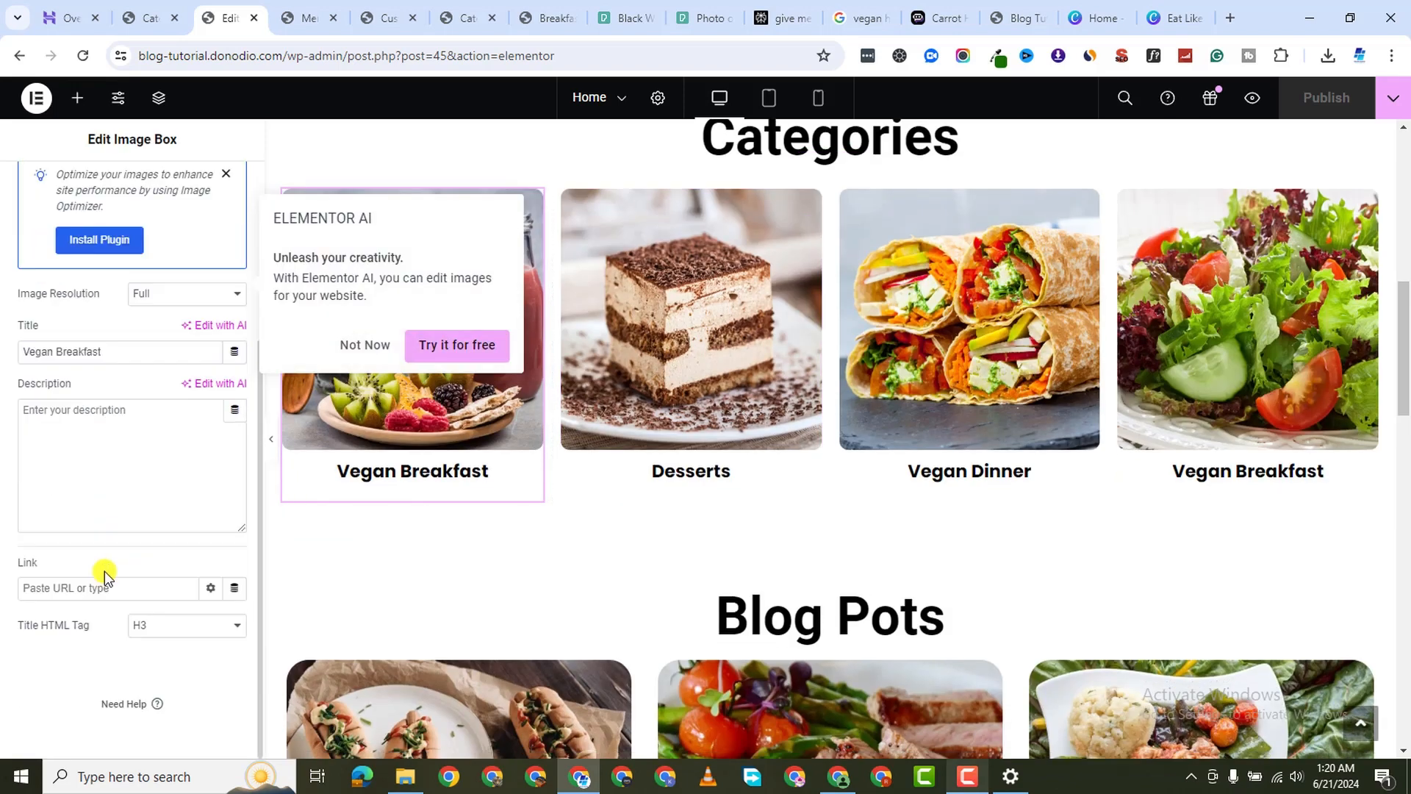
{"action": "right_click", "coordinate": [69, 597]}
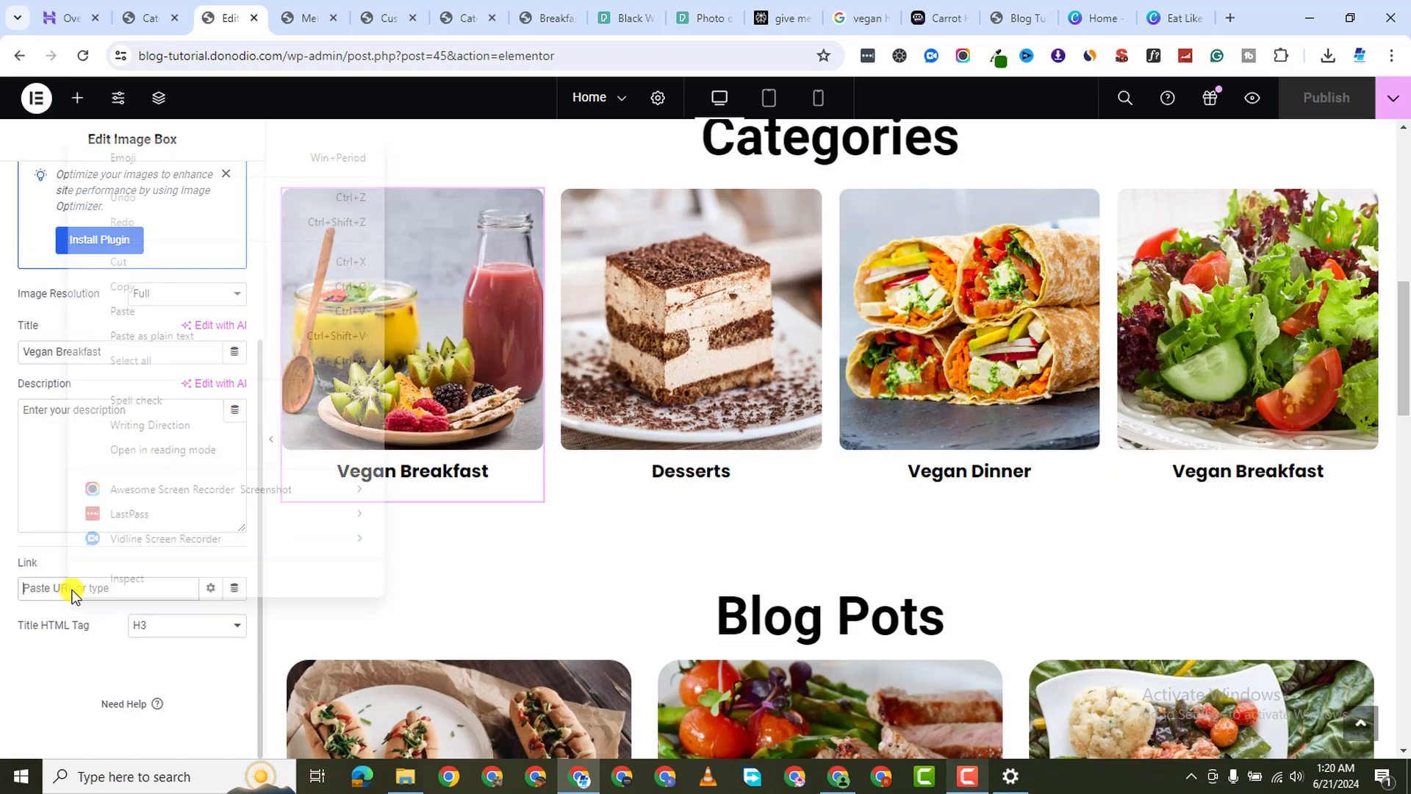
{"action": "left_click", "coordinate": [147, 313]}
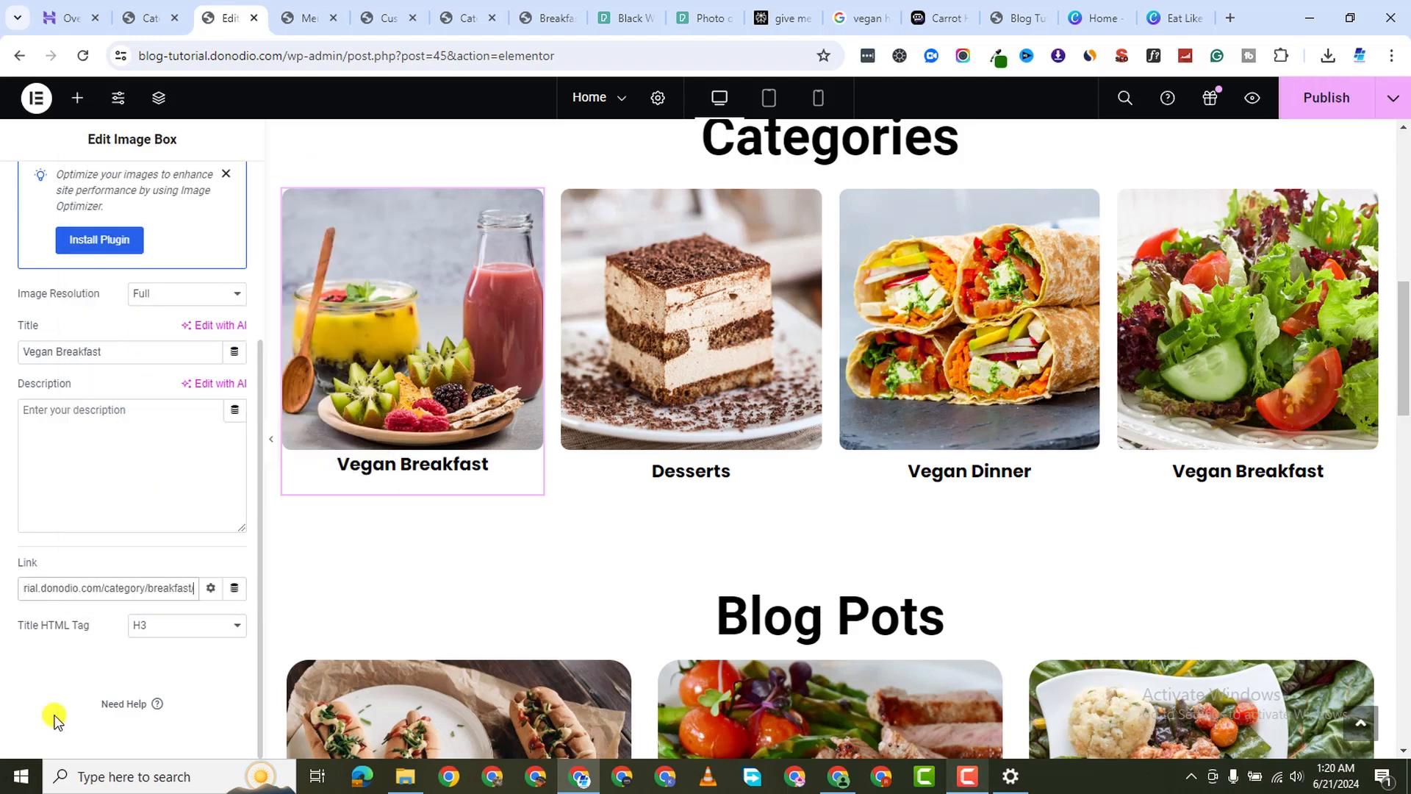
{"action": "left_click", "coordinate": [395, 468]}
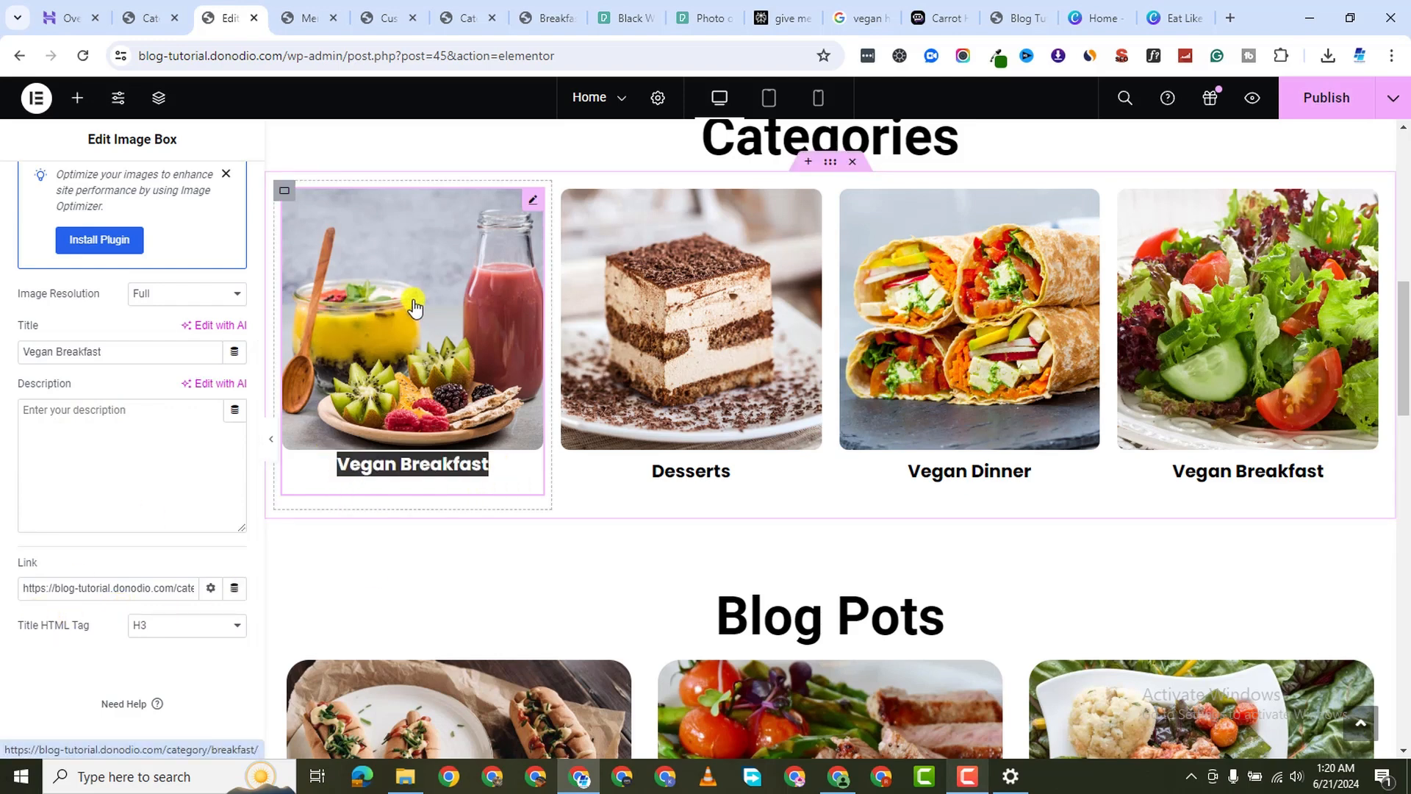
{"action": "left_click", "coordinate": [457, 214]}
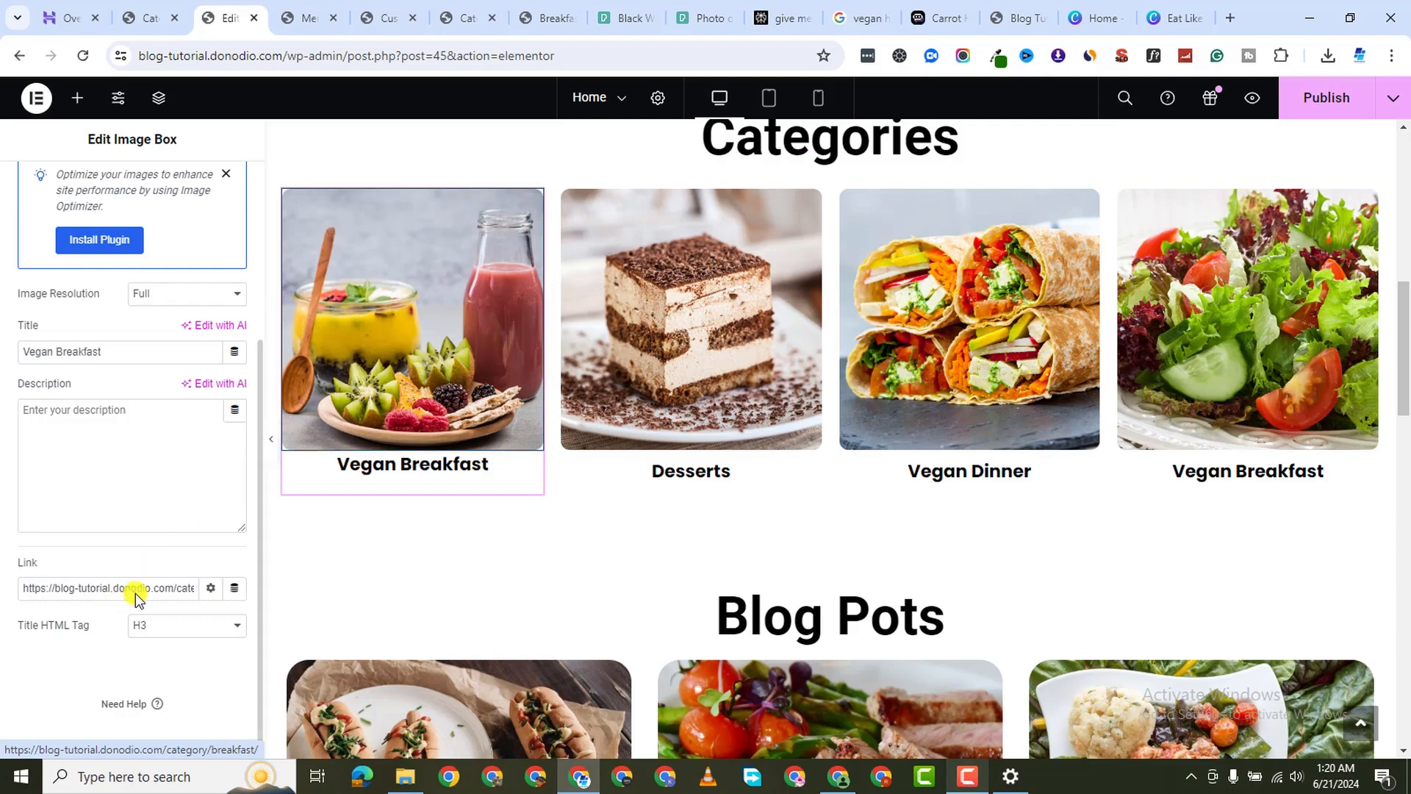
{"action": "left_click", "coordinate": [284, 194]}
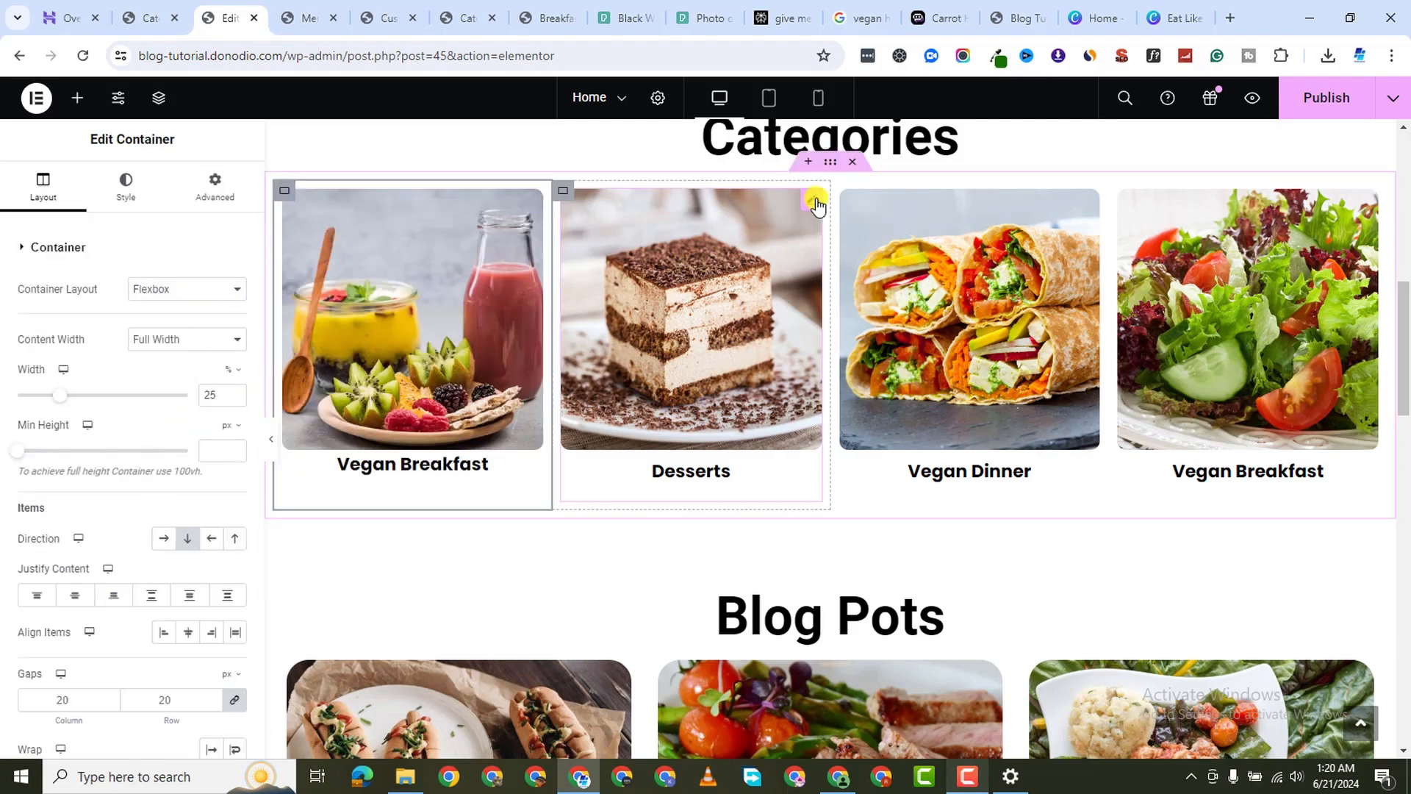
Open the Dessert category archive in a new tab and copy its URL
{"action": "left_click", "coordinate": [713, 337]}
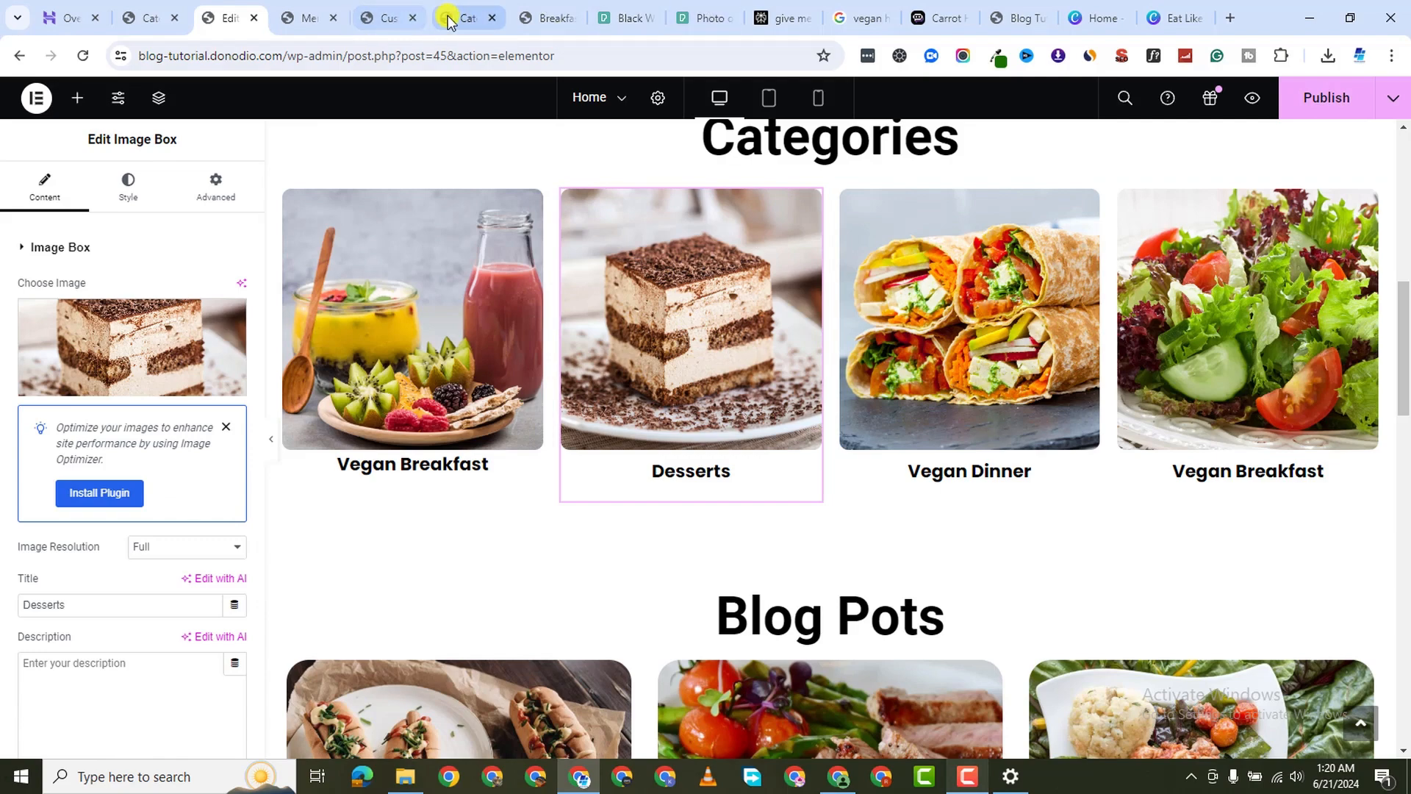
{"action": "left_click", "coordinate": [450, 20]}
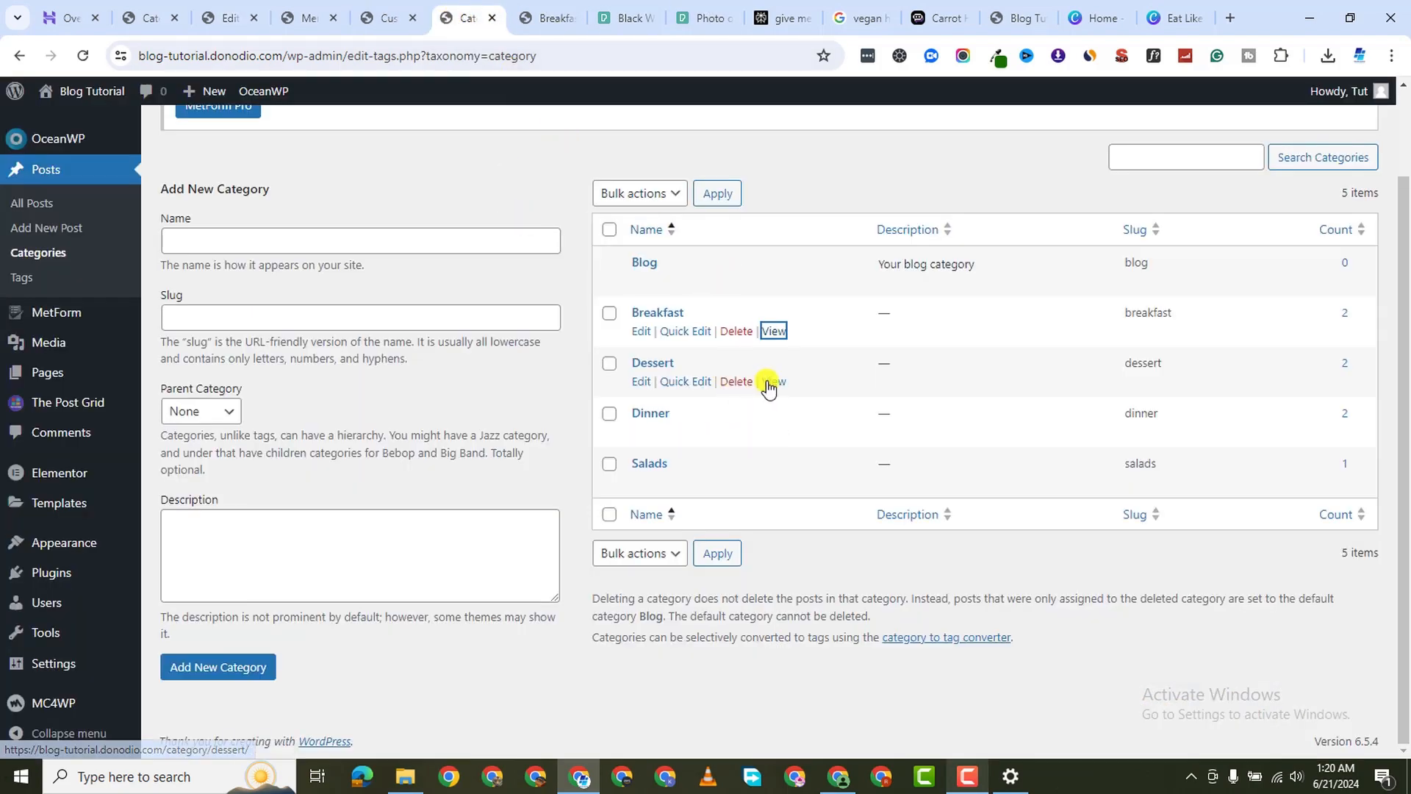
{"action": "right_click", "coordinate": [773, 381]}
{"action": "left_click", "coordinate": [846, 397]}
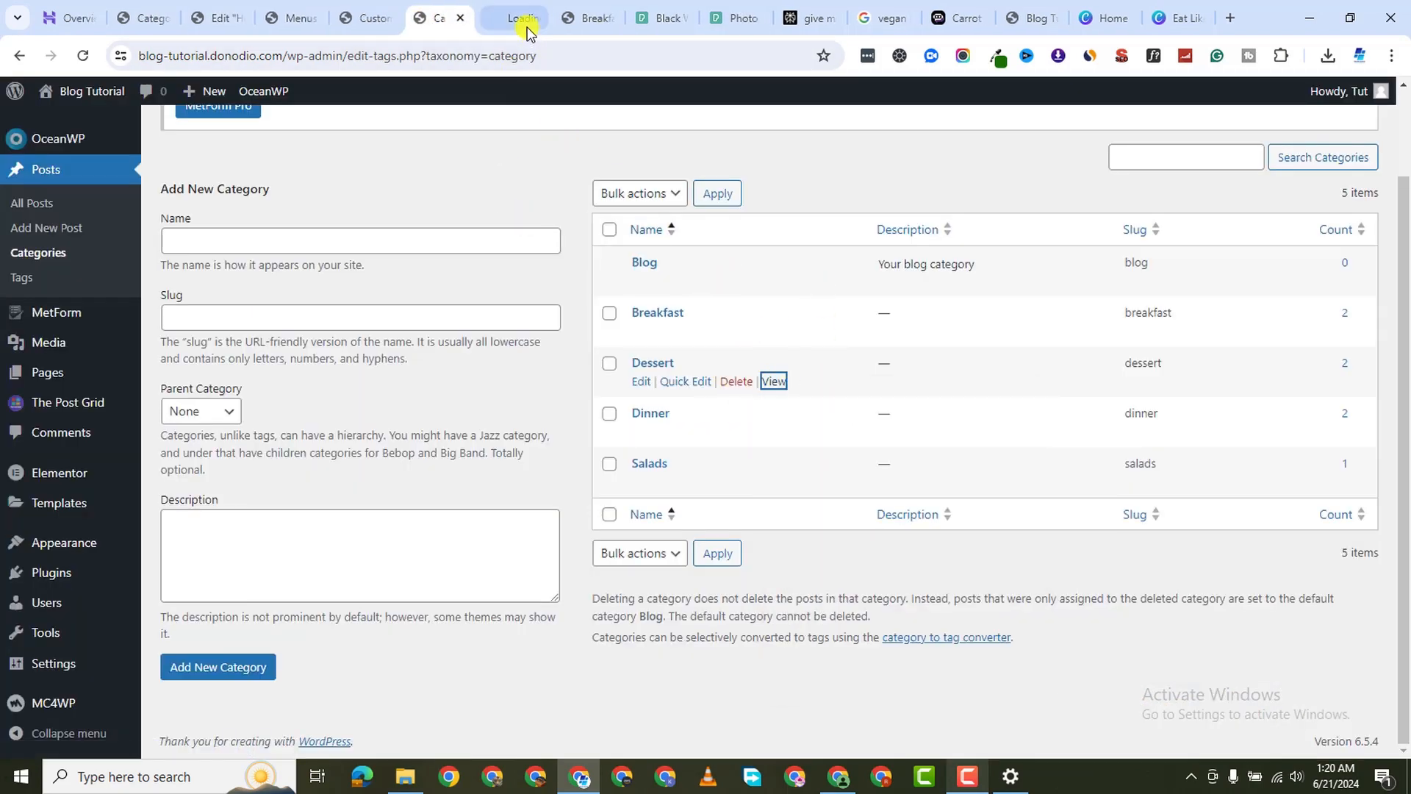
{"action": "left_click", "coordinate": [519, 16]}
{"action": "left_click", "coordinate": [583, 17]}
{"action": "left_click", "coordinate": [609, 17]}
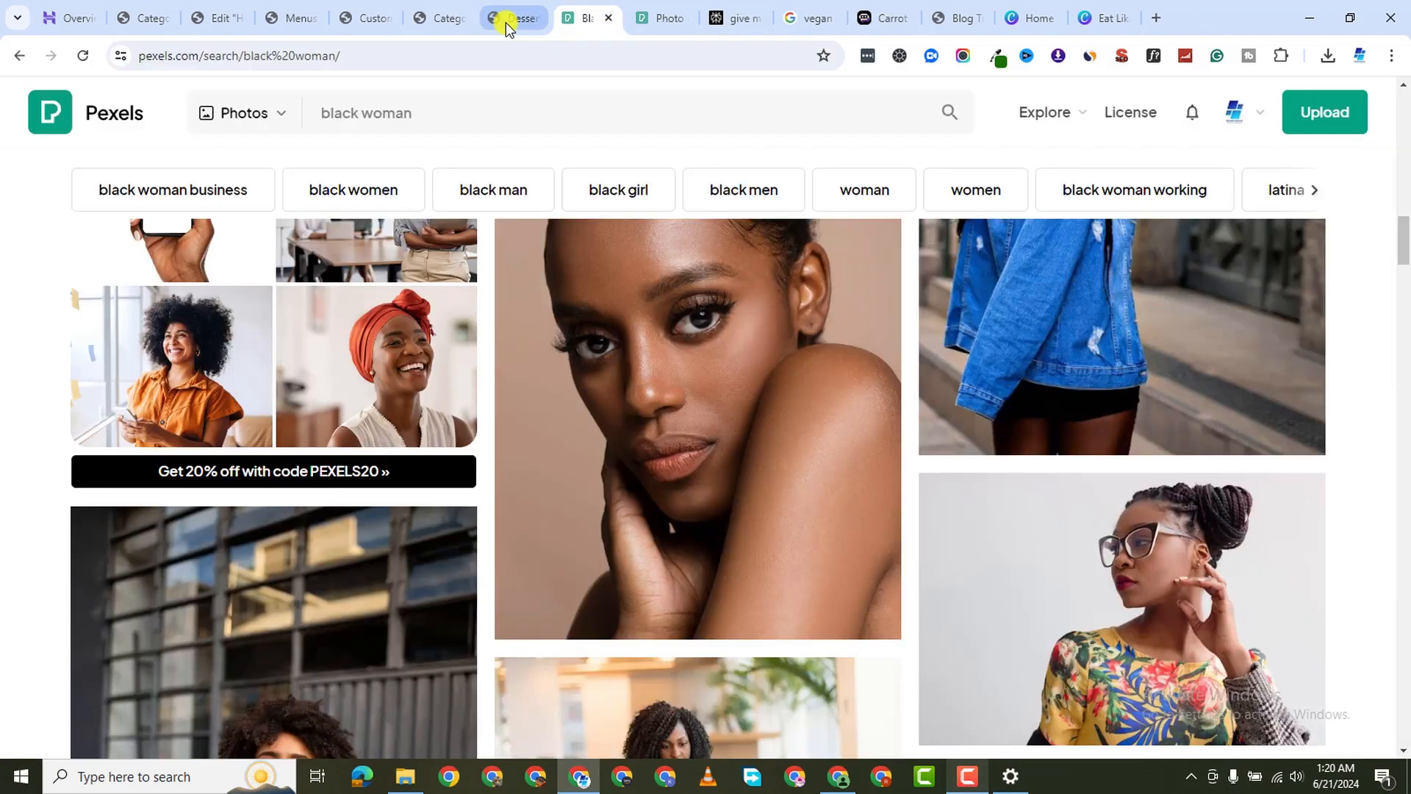
{"action": "left_click", "coordinate": [519, 18]}
{"action": "left_click", "coordinate": [465, 51]}
{"action": "right_click", "coordinate": [465, 51]}
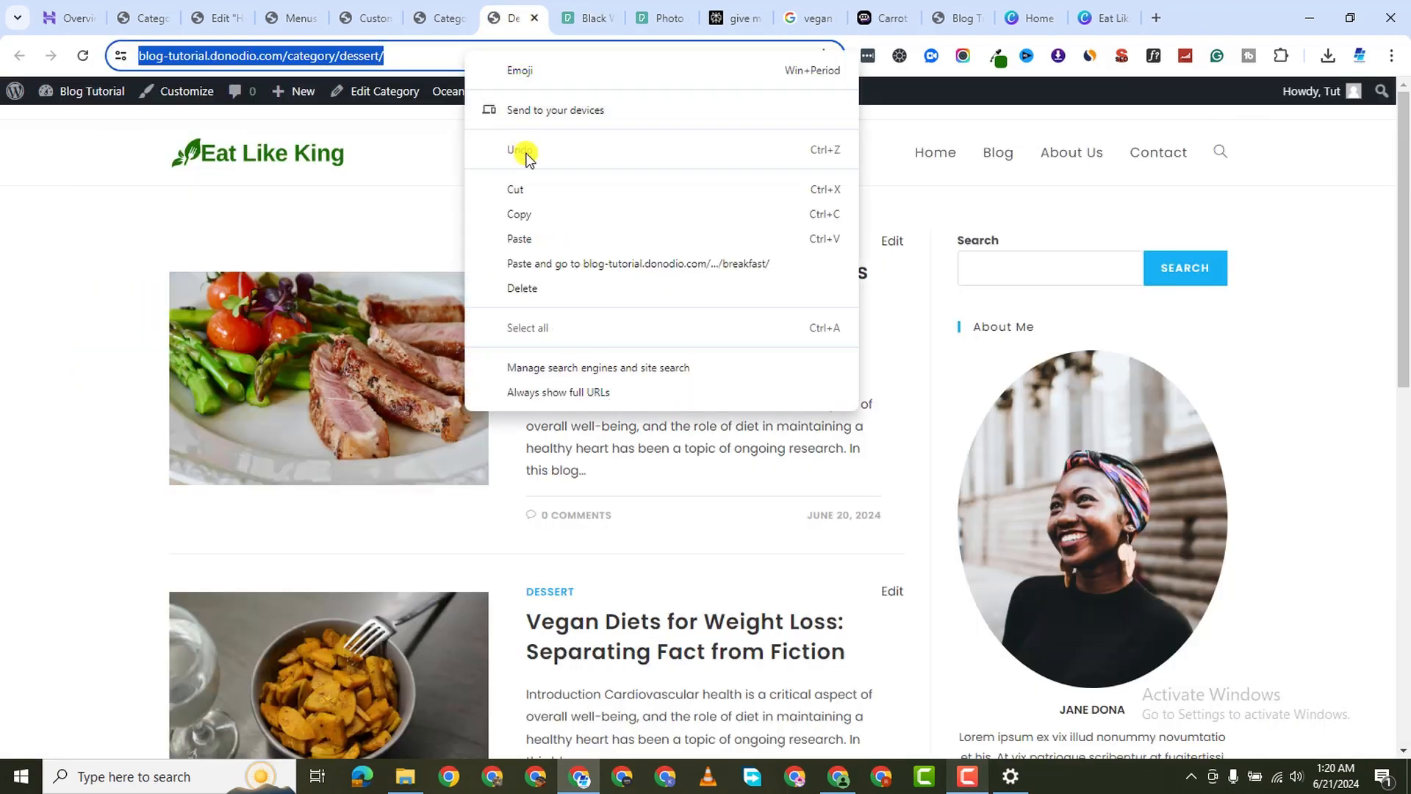
{"action": "left_click", "coordinate": [523, 213]}
Paste the dessert category URL into the Desserts box's Link field
{"action": "left_click", "coordinate": [230, 24]}
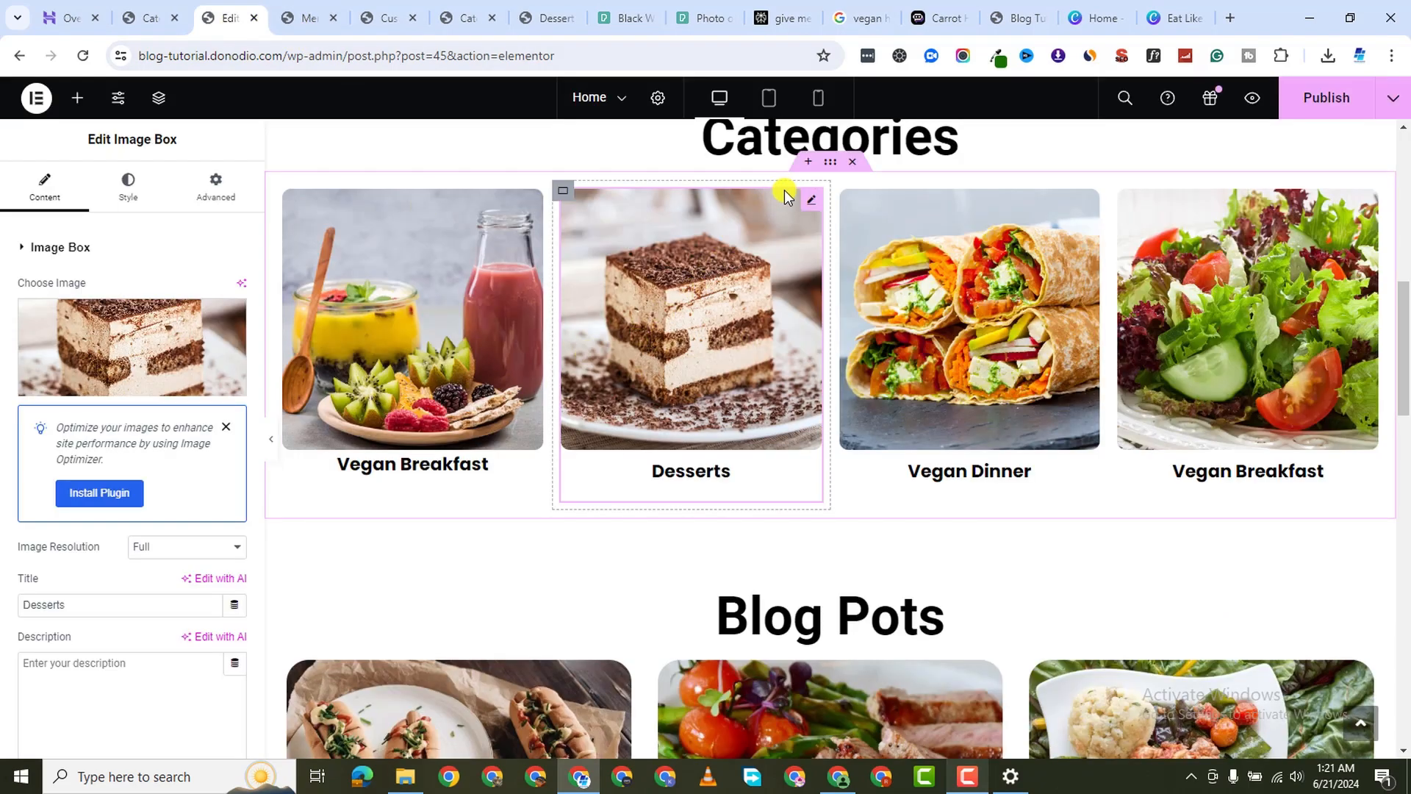
{"action": "scroll", "coordinate": [89, 598], "scroll_direction": "down", "scroll_amount": 2}
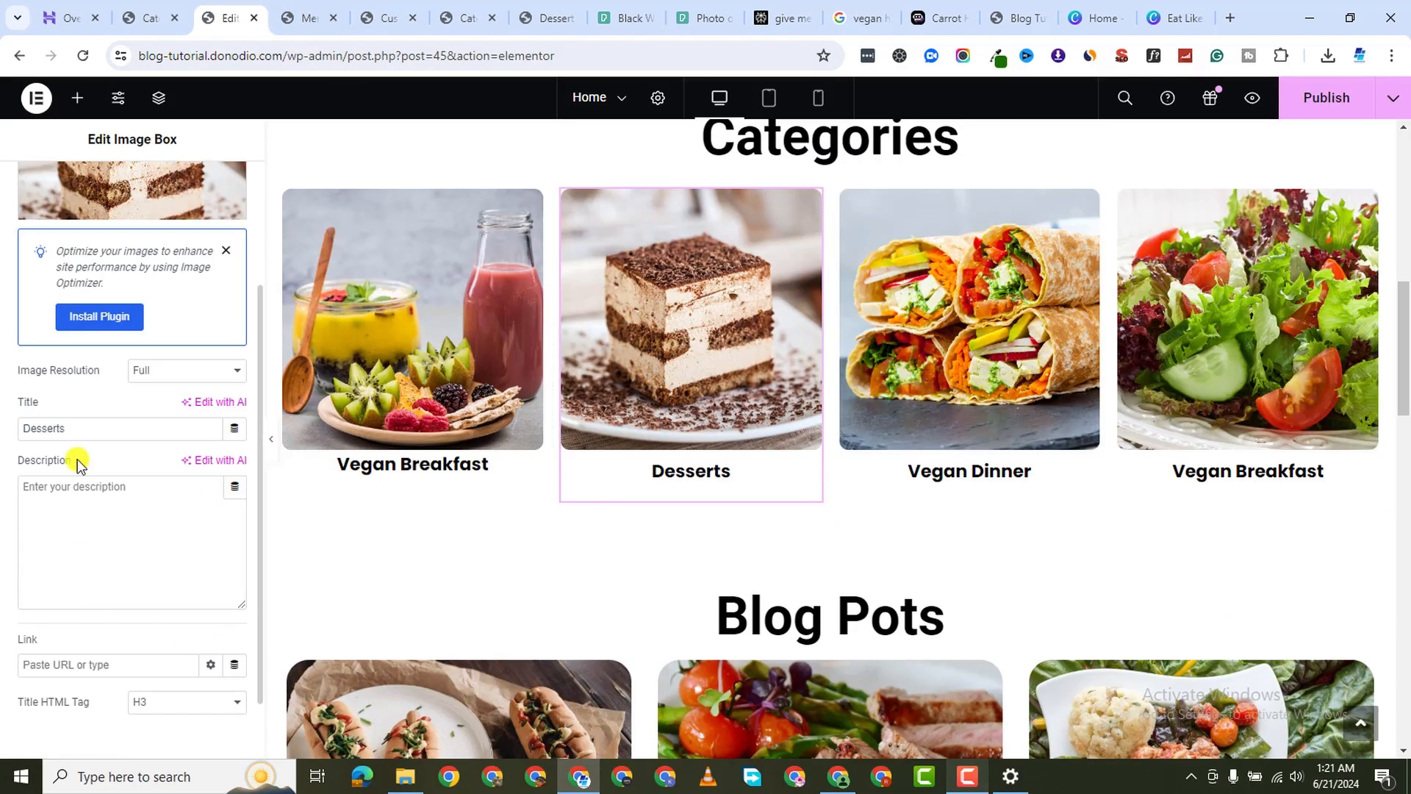
{"action": "scroll", "coordinate": [84, 557], "scroll_direction": "down", "scroll_amount": 1}
{"action": "right_click", "coordinate": [57, 589]}
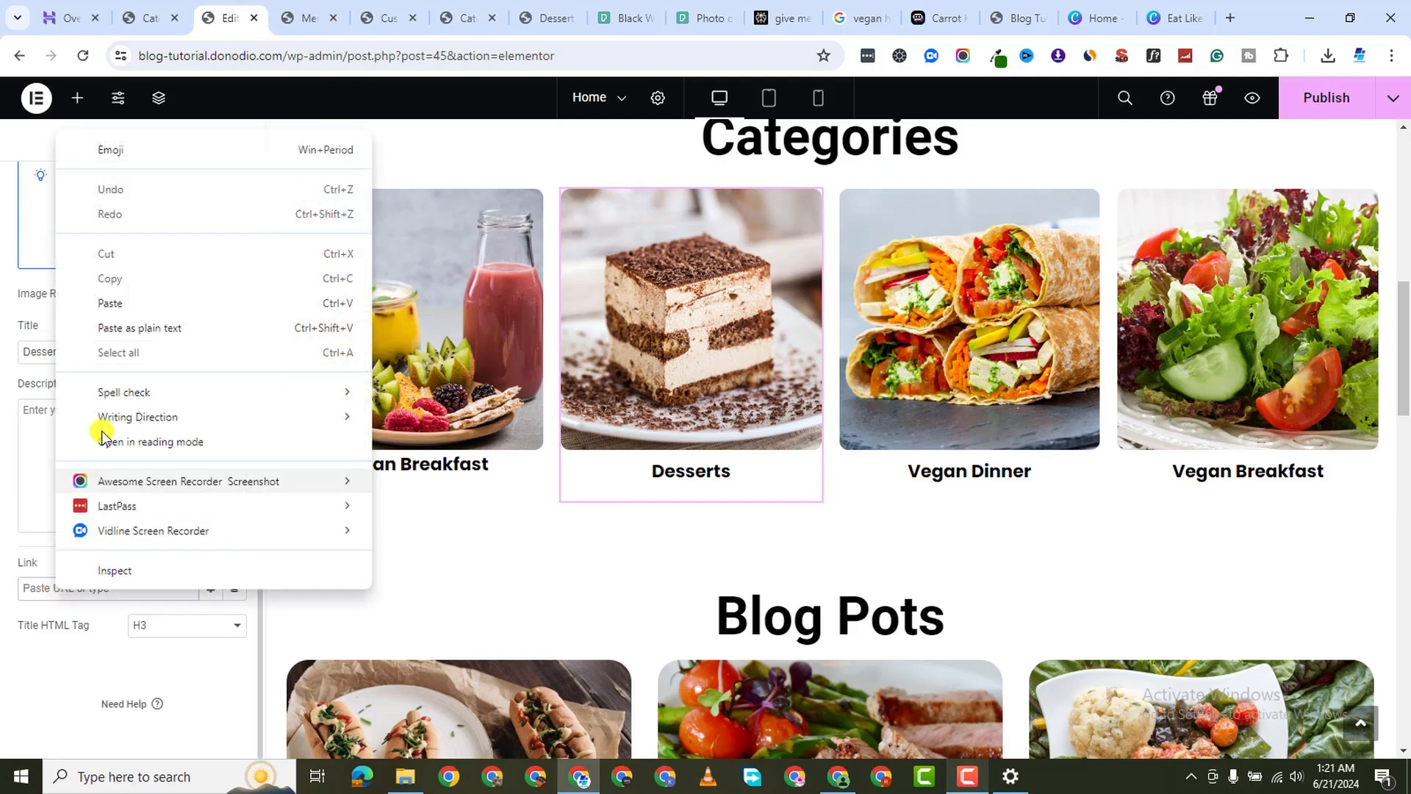
{"action": "left_click", "coordinate": [136, 302]}
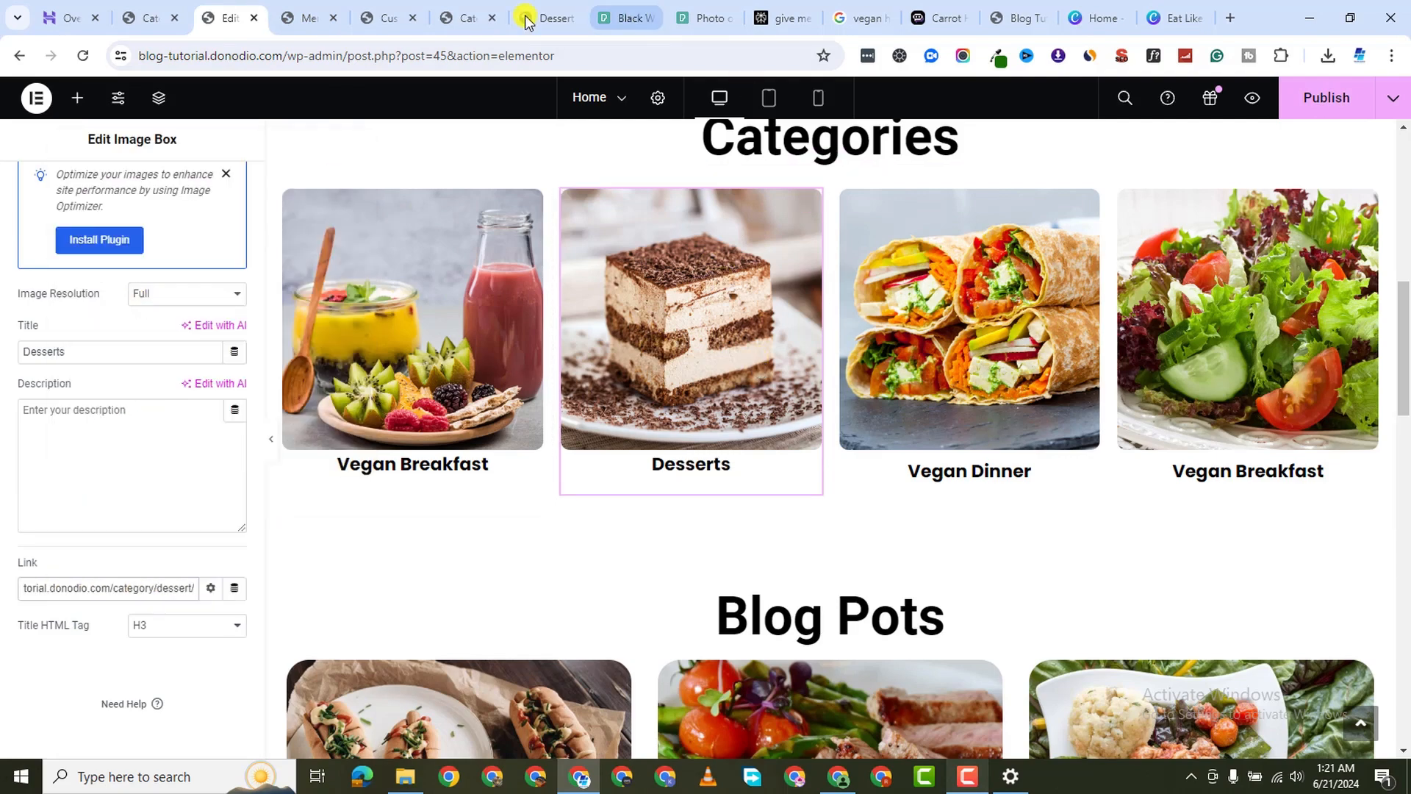
Open the Dinner category archive in its own tab, copy its URL, and return to the editor
{"action": "left_click", "coordinate": [460, 18]}
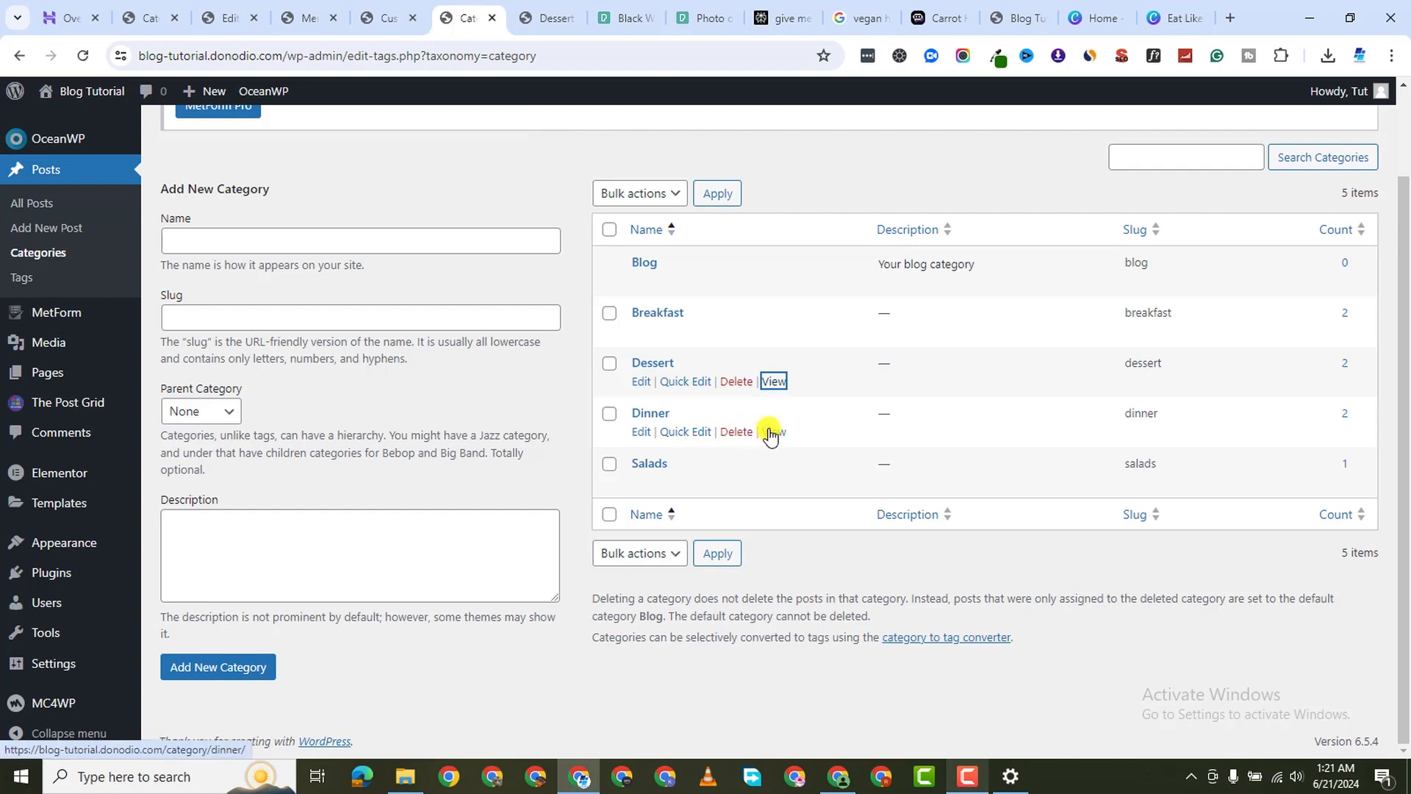
{"action": "right_click", "coordinate": [774, 432]}
{"action": "left_click", "coordinate": [821, 139]}
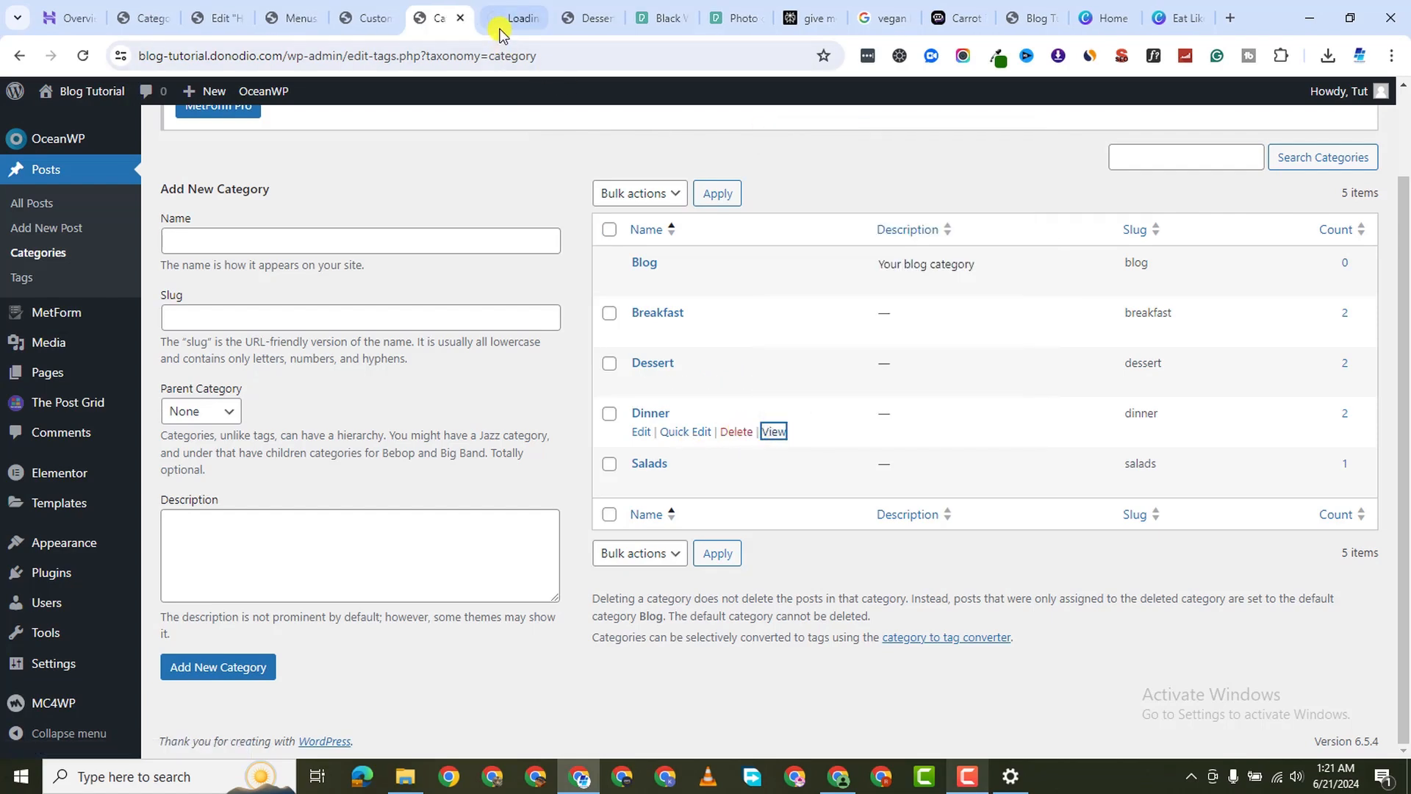
{"action": "left_click", "coordinate": [492, 19]}
{"action": "left_click", "coordinate": [336, 58]}
{"action": "right_click", "coordinate": [336, 59]}
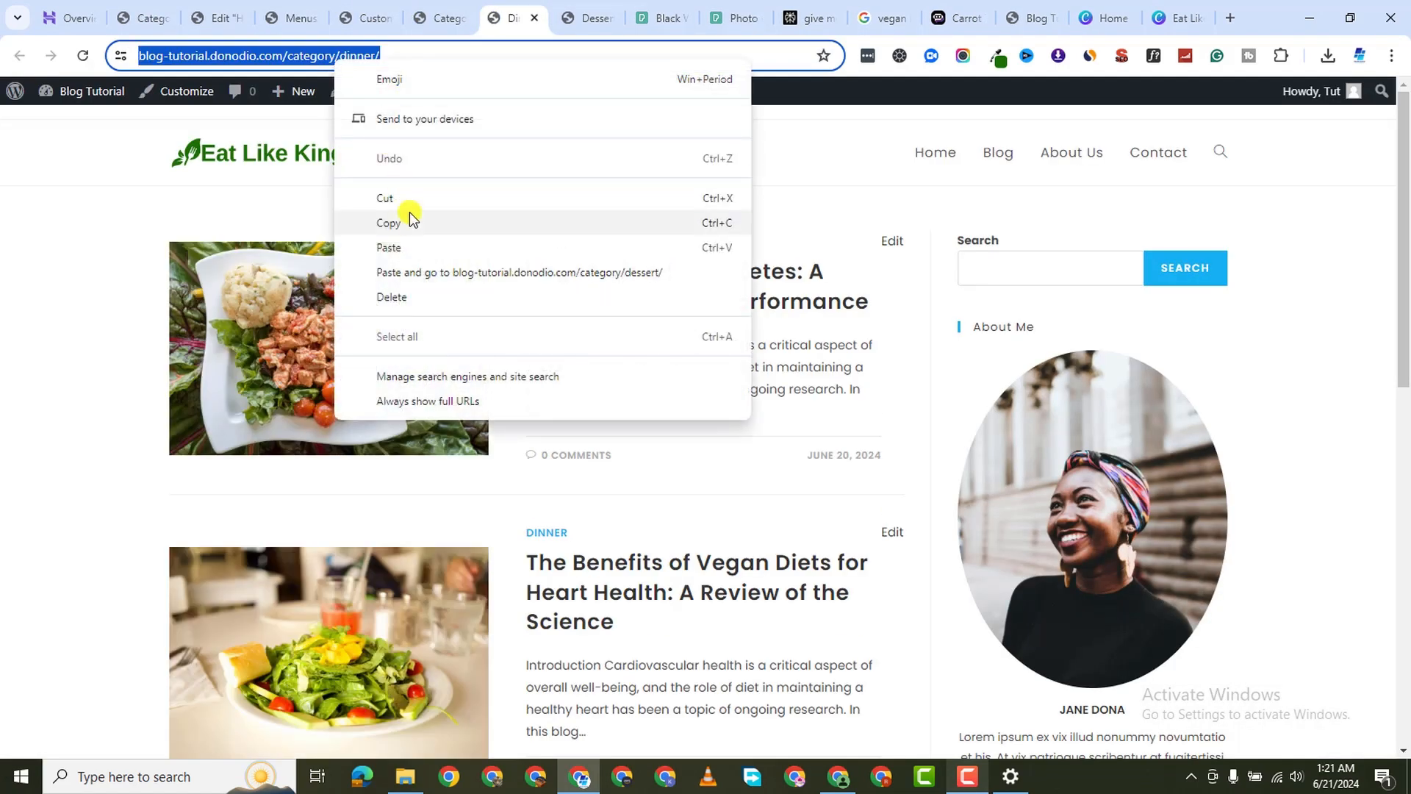
{"action": "left_click", "coordinate": [408, 220]}
{"action": "left_click", "coordinate": [290, 17]}
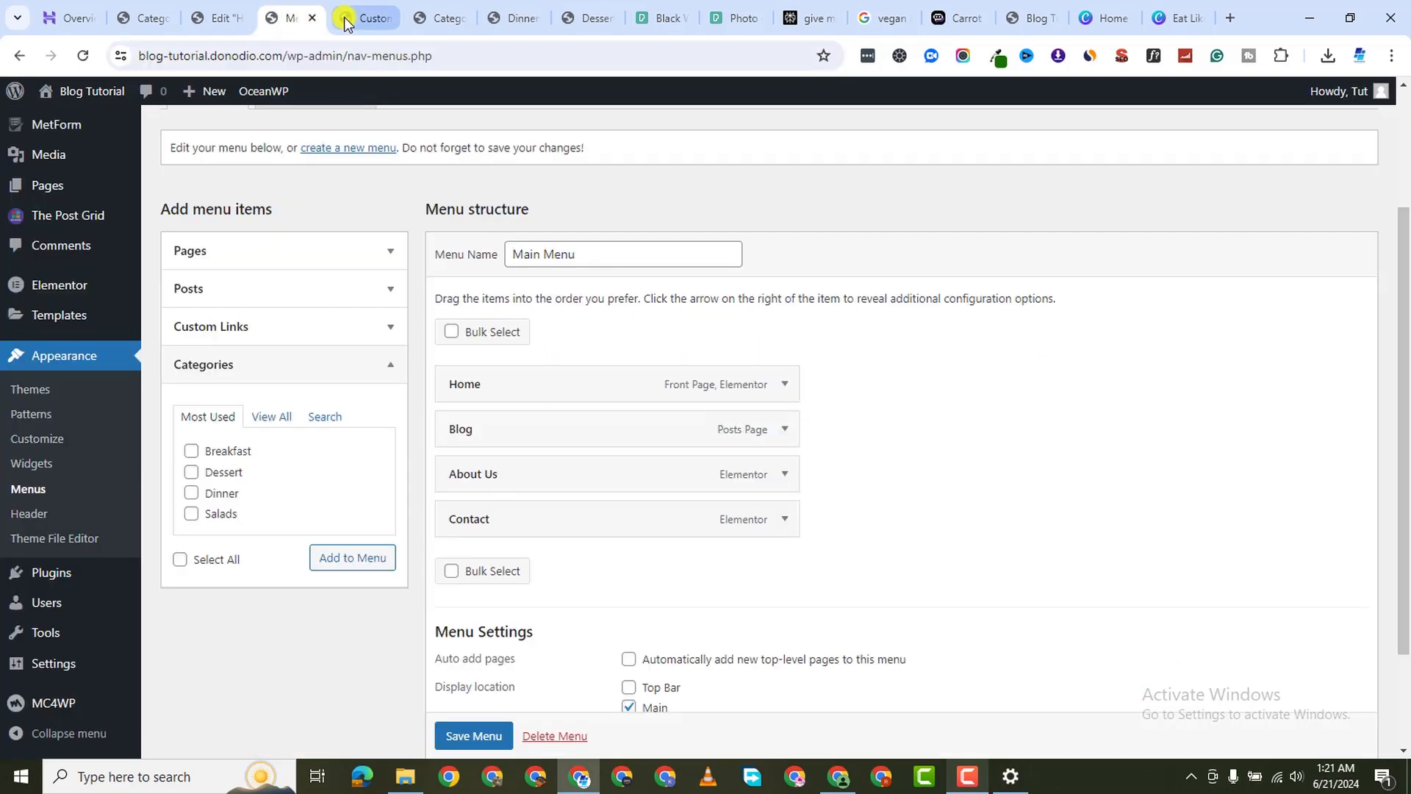
{"action": "left_click", "coordinate": [379, 22]}
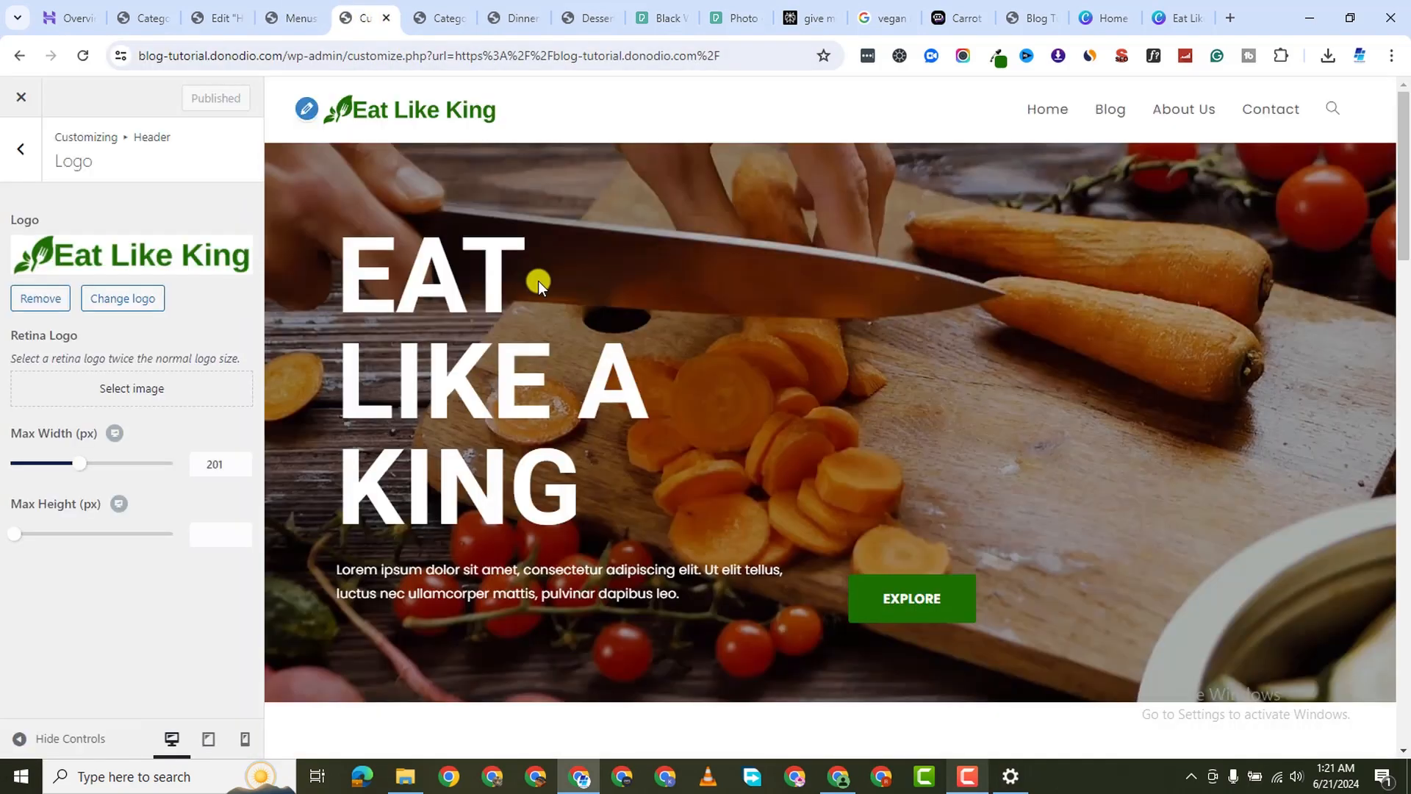
{"action": "left_click", "coordinate": [439, 18]}
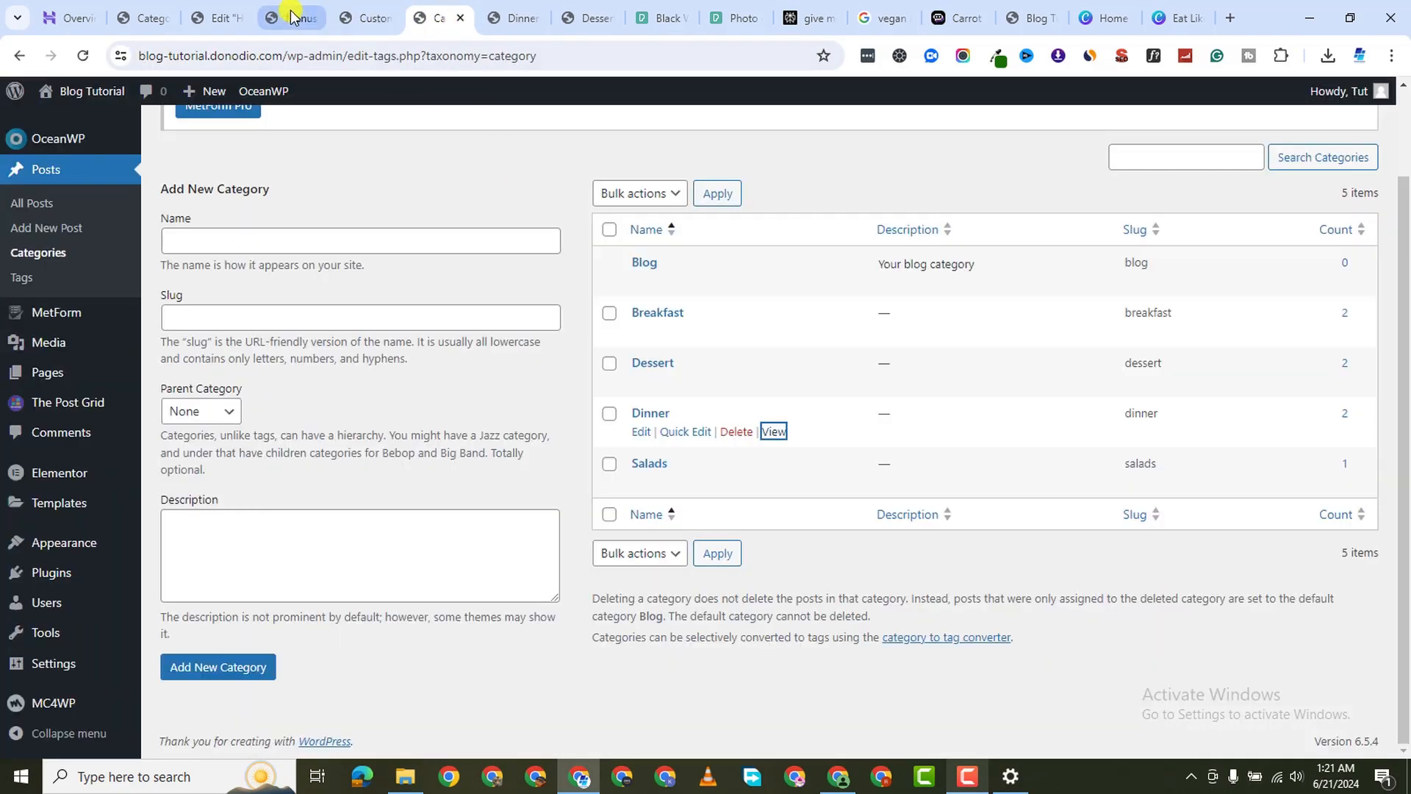
{"action": "left_click", "coordinate": [215, 18]}
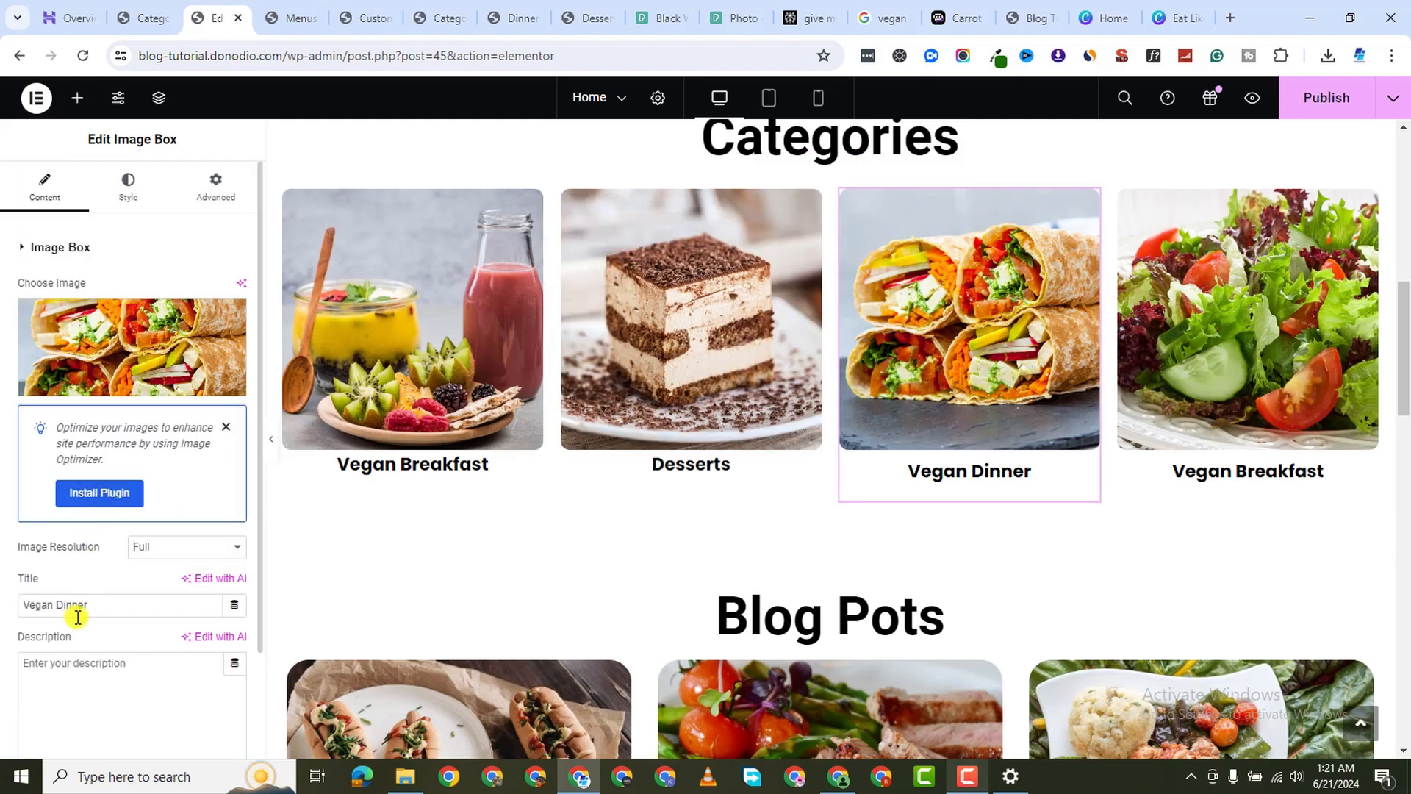
Paste the dinner category address into the Vegan Dinner box link
{"action": "scroll", "coordinate": [83, 662], "scroll_direction": "down", "scroll_amount": 2}
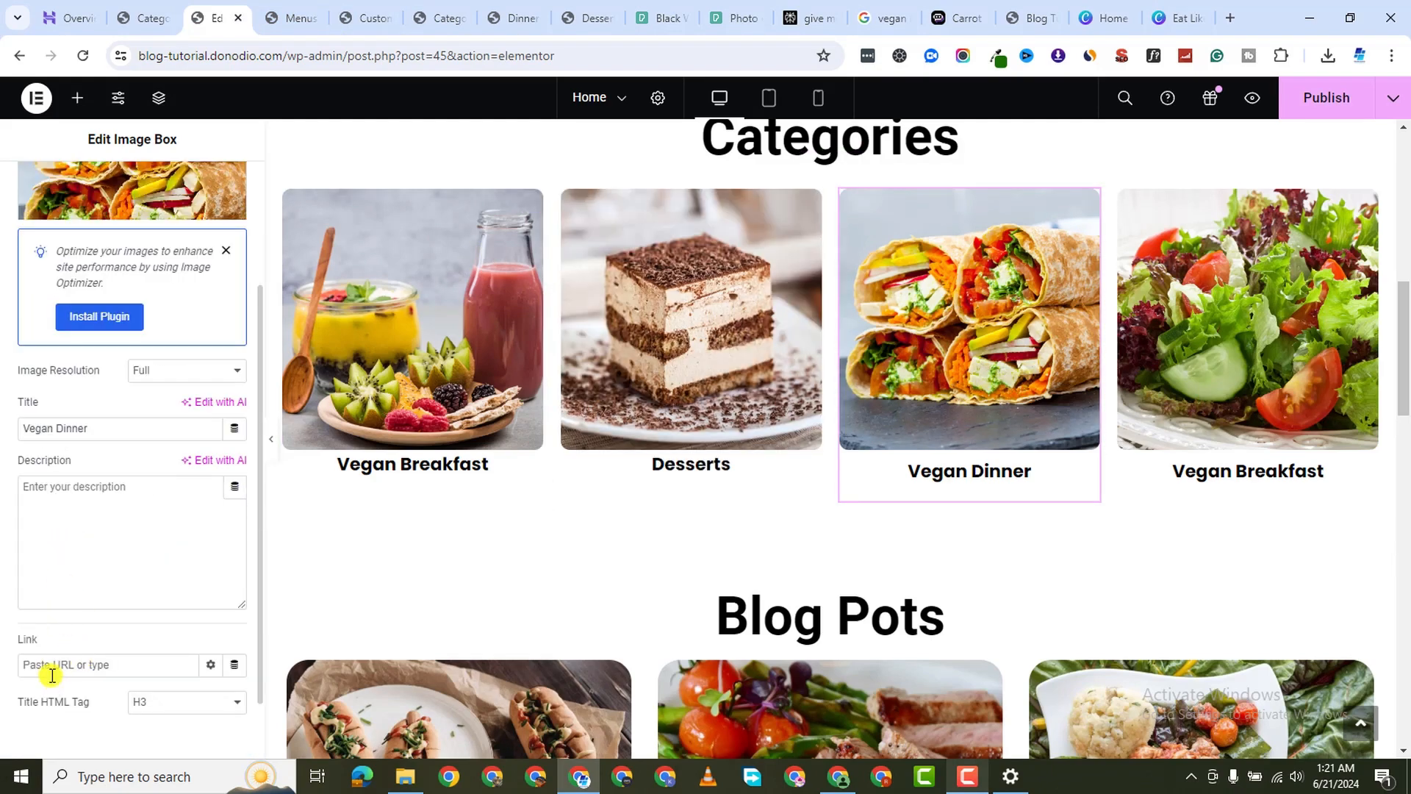
{"action": "right_click", "coordinate": [48, 668]}
{"action": "left_click", "coordinate": [119, 370]}
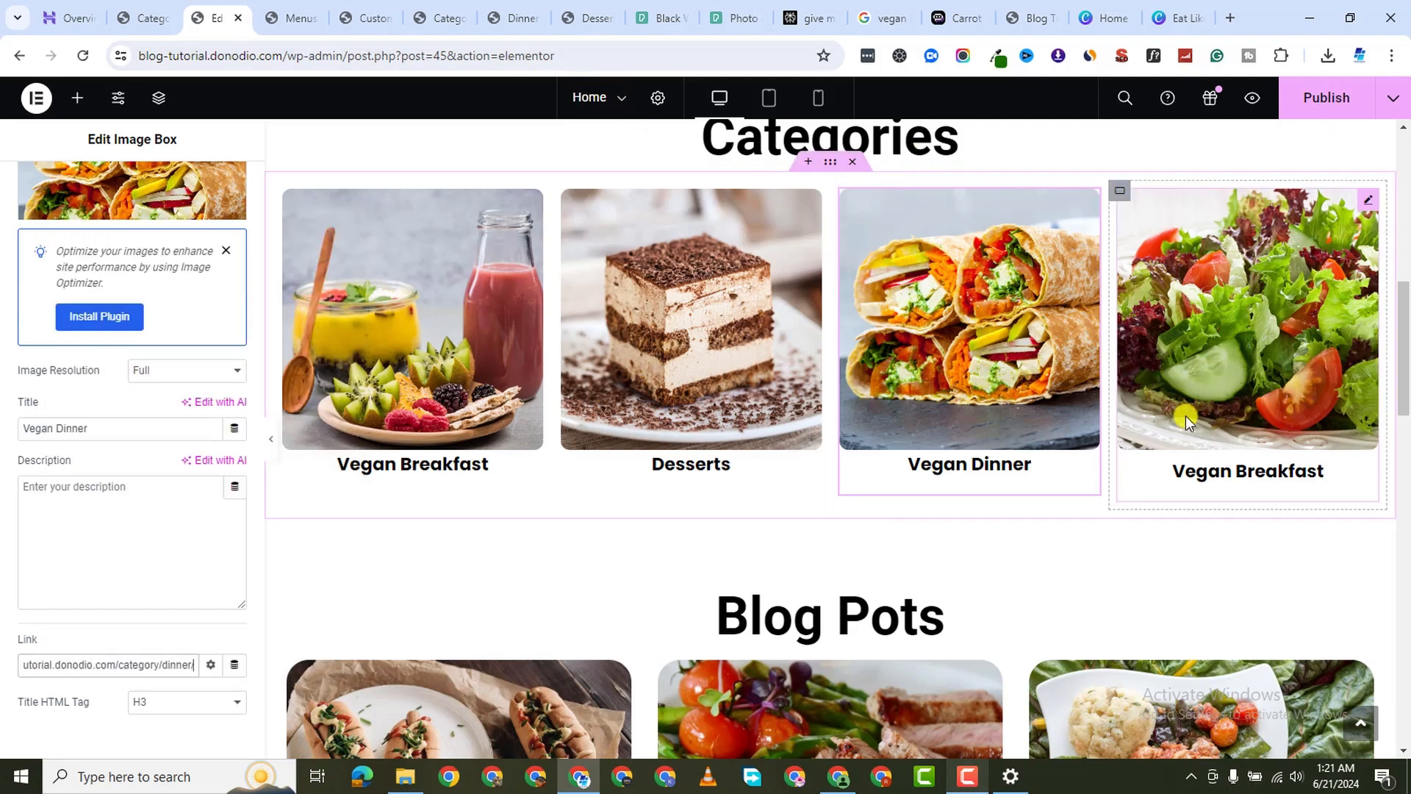
Select the fourth, Vegan Salads box and close the dessert and dinner category tabs
{"action": "left_click", "coordinate": [1323, 473]}
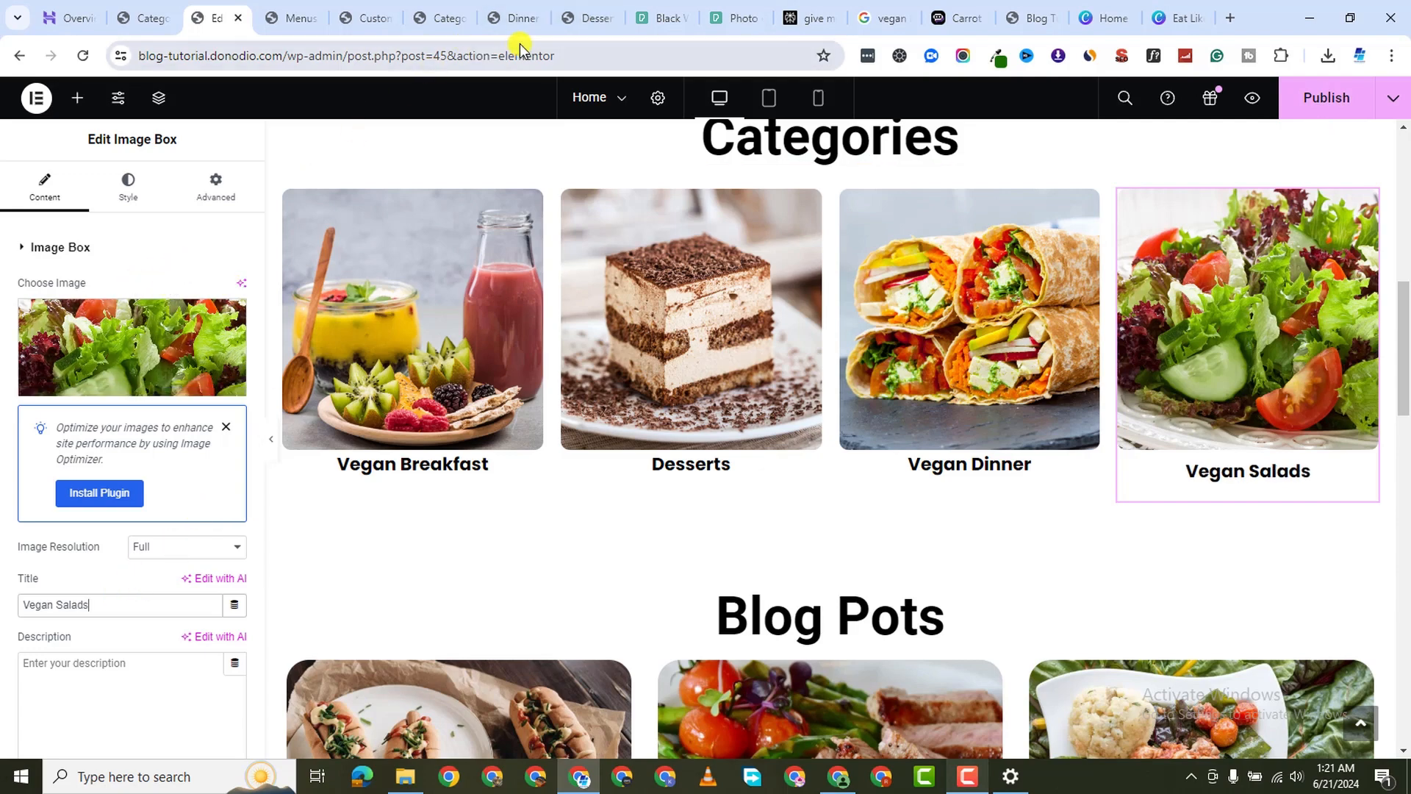
{"action": "left_click", "coordinate": [572, 30]}
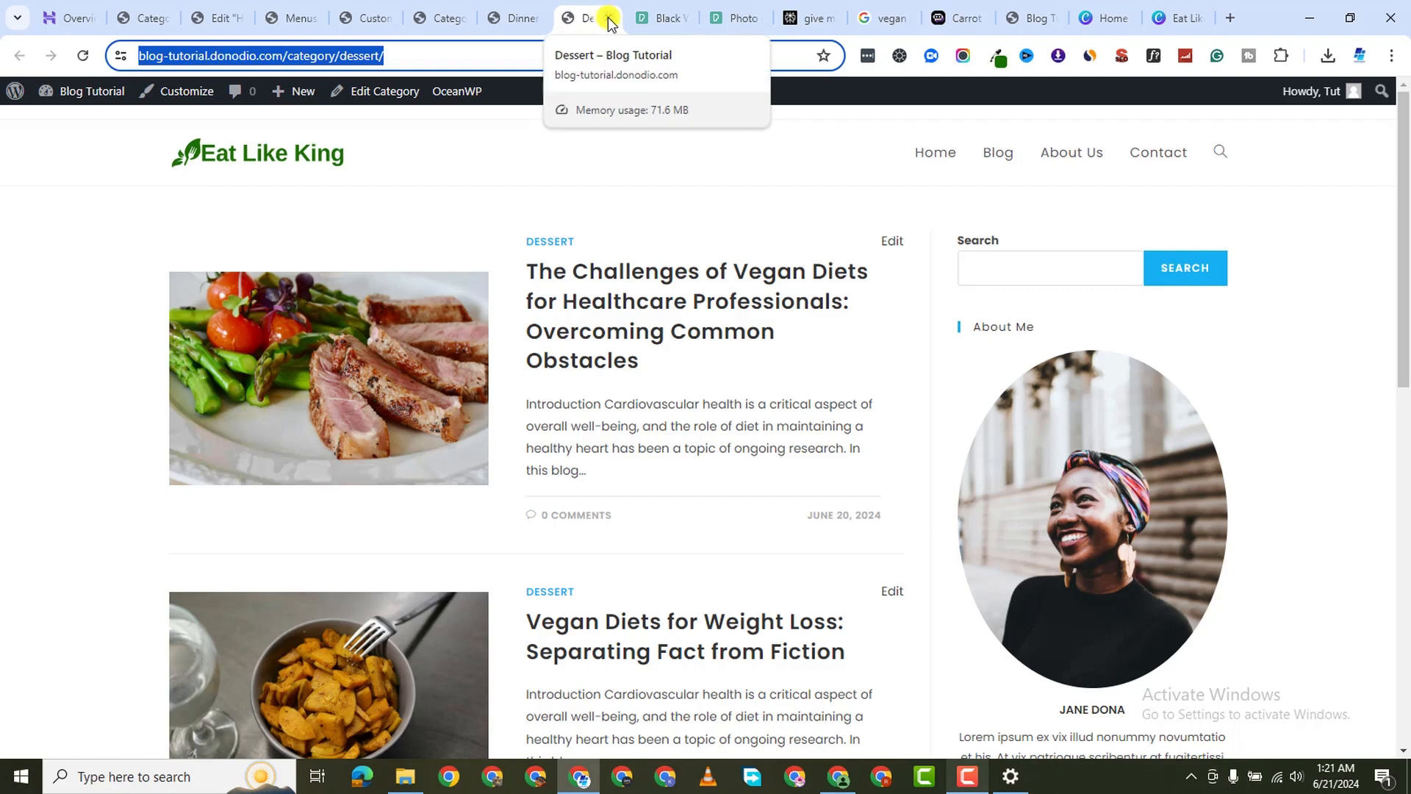
{"action": "left_click", "coordinate": [608, 18]}
{"action": "left_click", "coordinate": [533, 17]}
{"action": "left_click", "coordinate": [539, 18]}
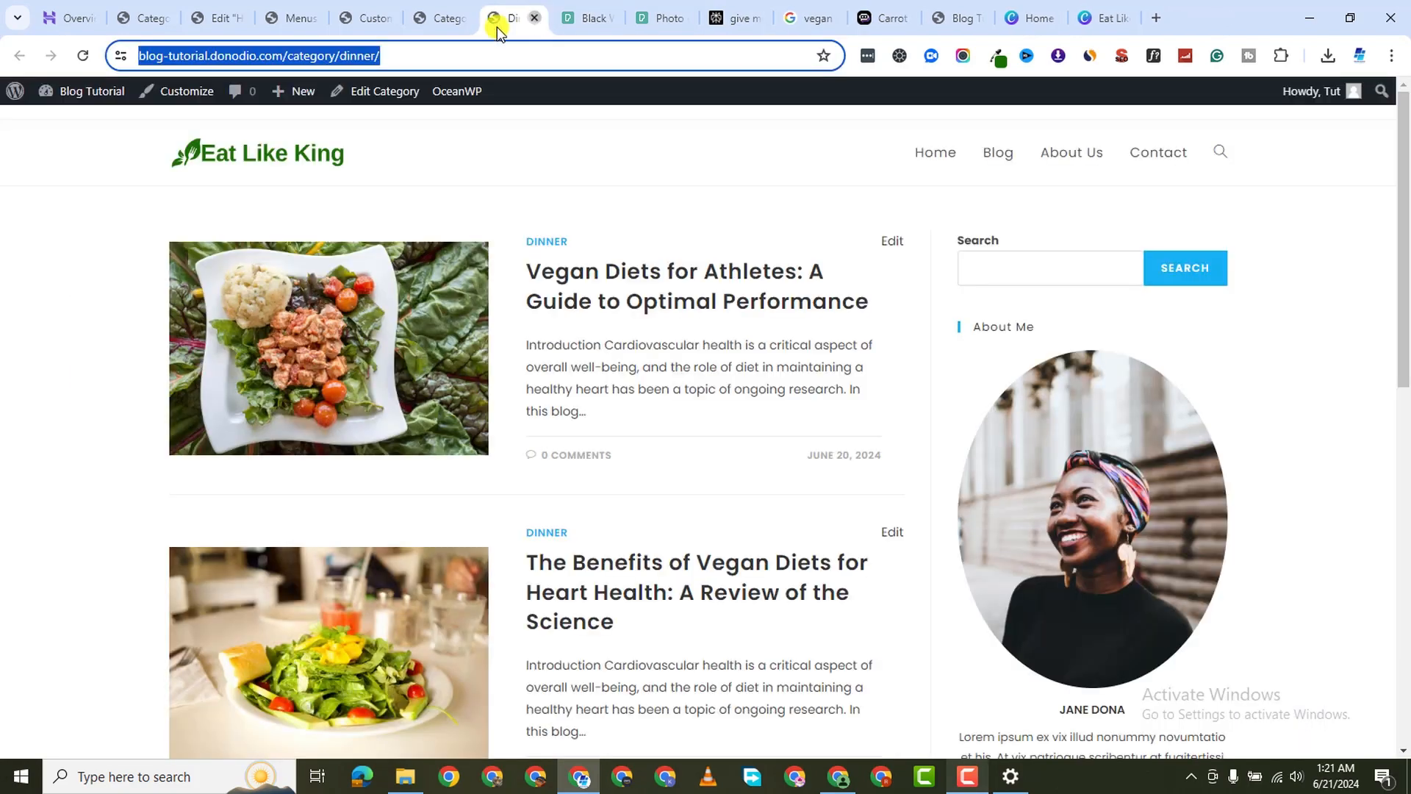
{"action": "left_click", "coordinate": [444, 19]}
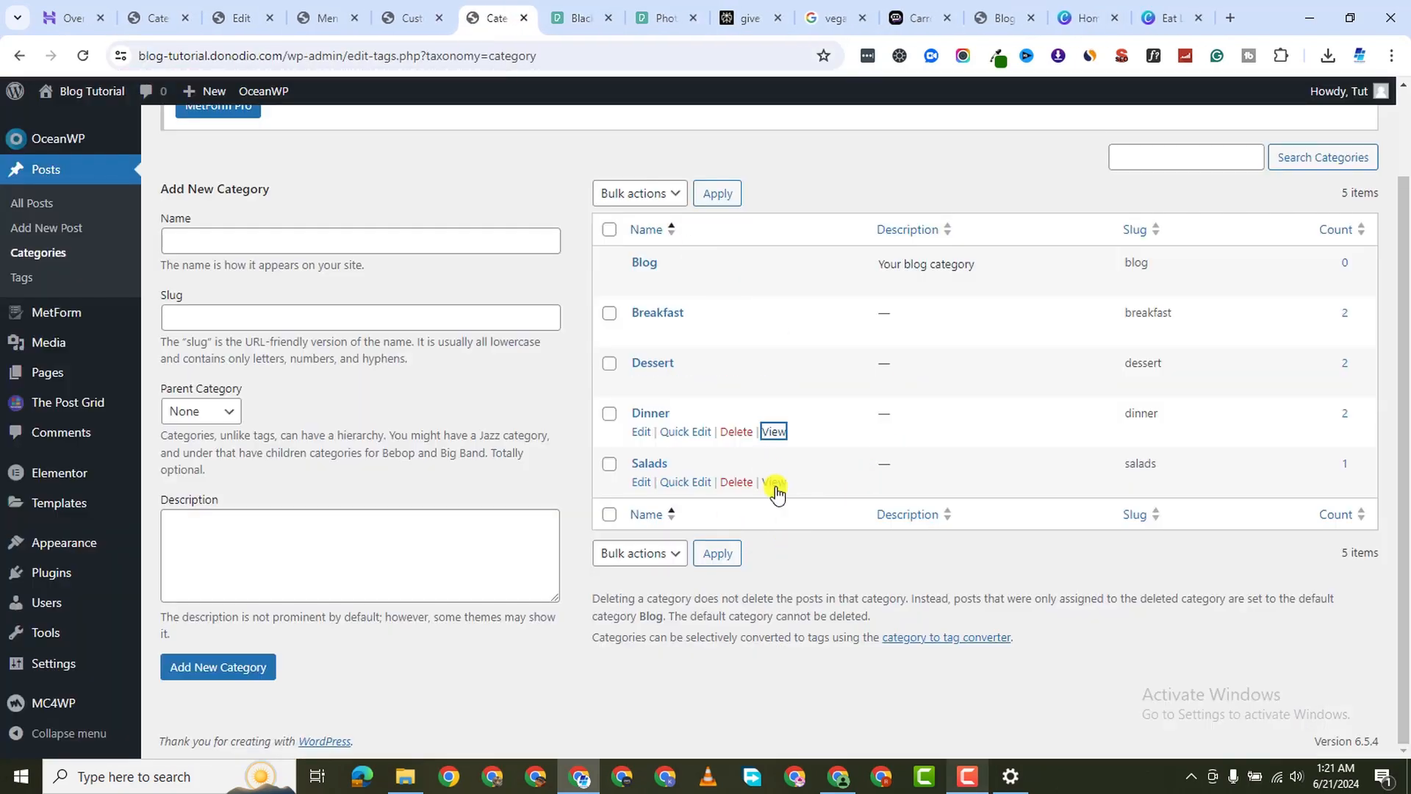
Open the Salads category page in a new tab and copy its web address
{"action": "right_click", "coordinate": [772, 486]}
{"action": "right_click", "coordinate": [775, 483]}
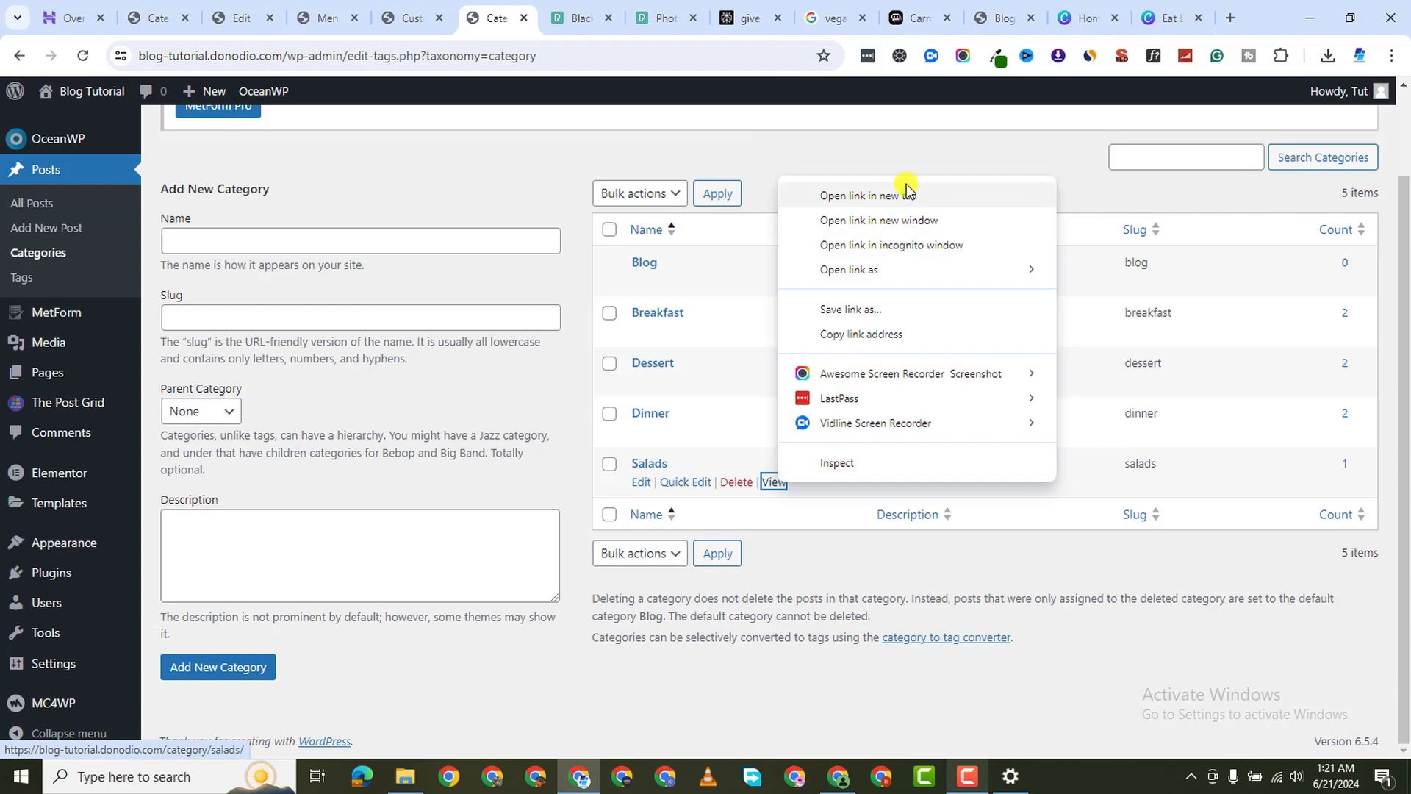
{"action": "left_click", "coordinate": [858, 195]}
{"action": "left_click", "coordinate": [544, 18]}
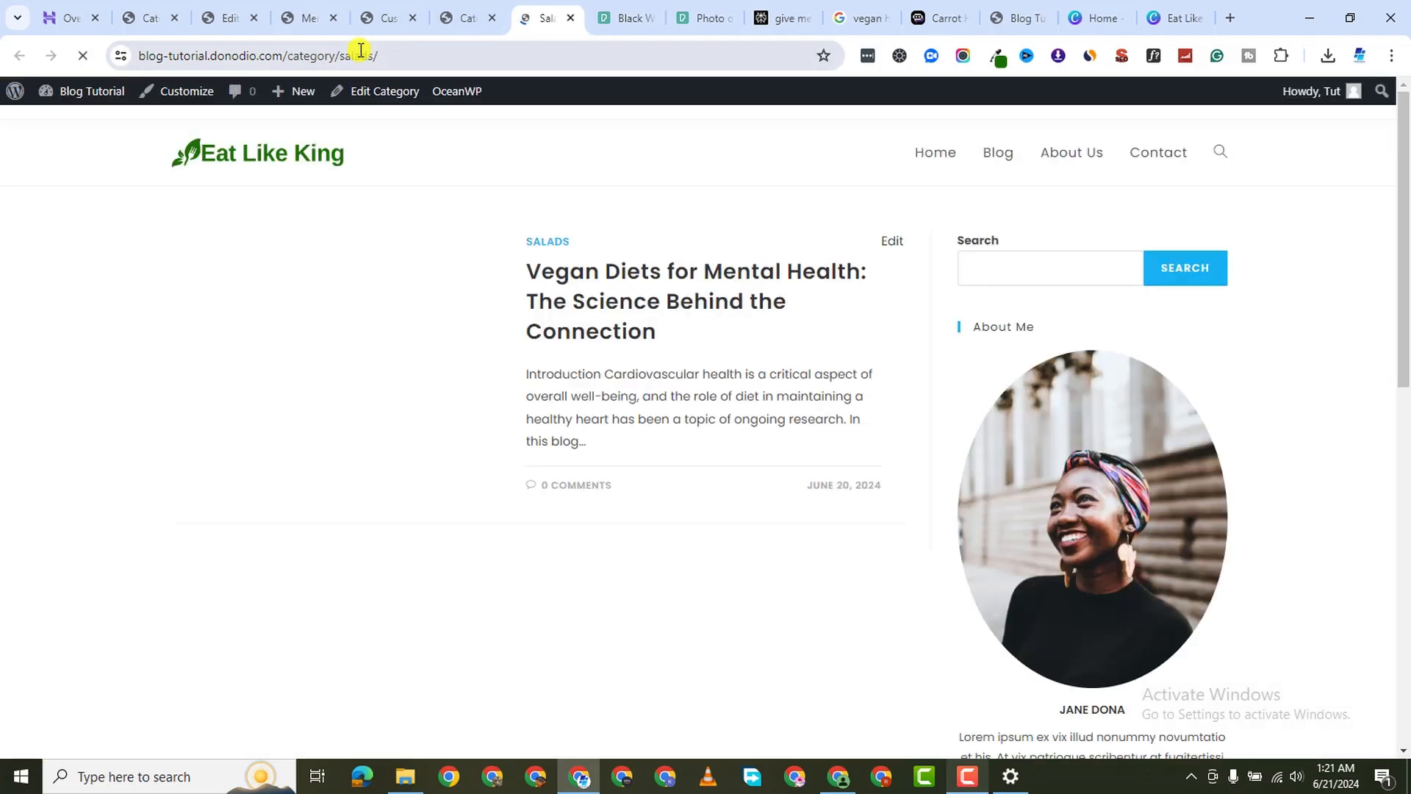
{"action": "left_click", "coordinate": [361, 50]}
{"action": "right_click", "coordinate": [358, 51]}
{"action": "left_click", "coordinate": [444, 211]}
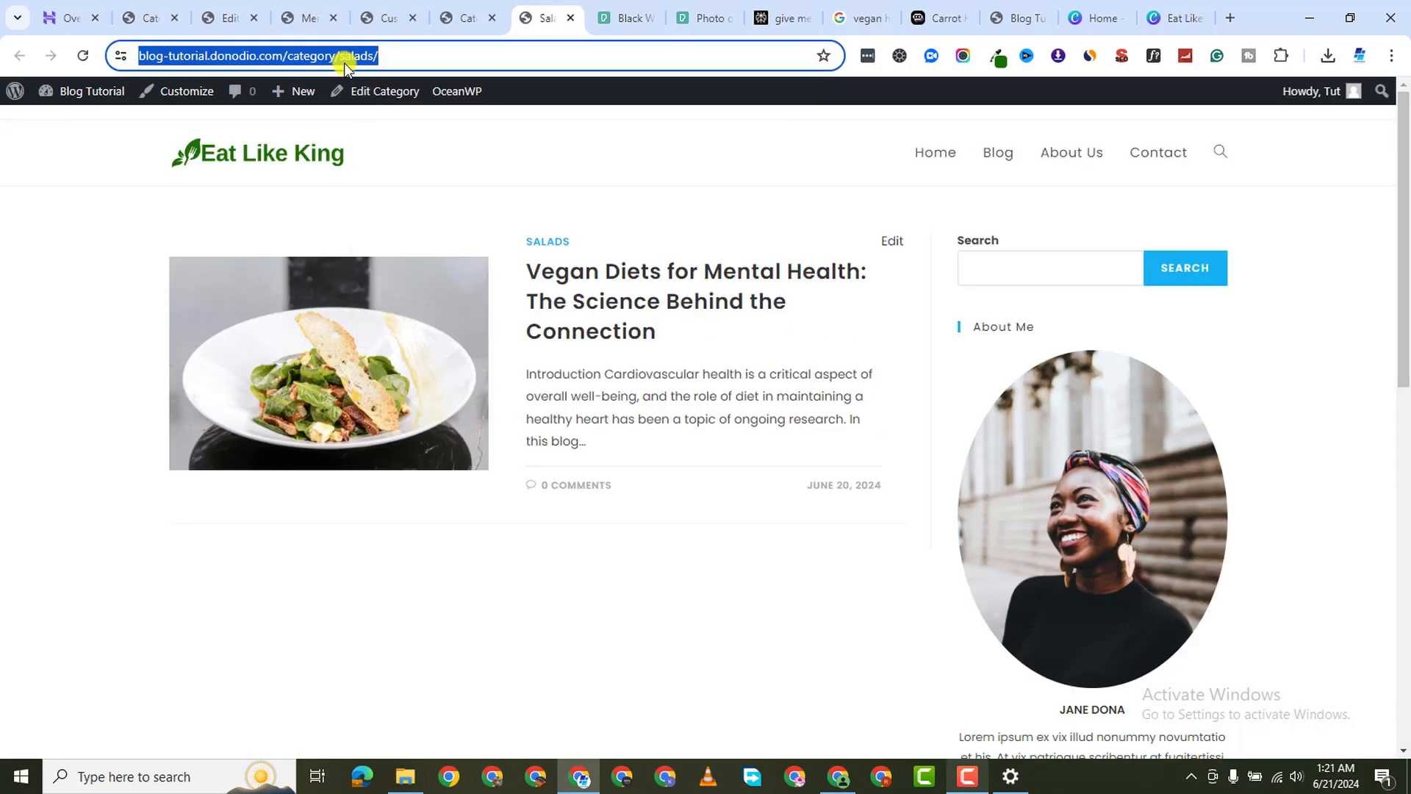
Paste the salads URL into the Vegan Salads box link, publish the home page, and preview it
{"action": "left_click", "coordinate": [294, 19]}
{"action": "left_click", "coordinate": [230, 17]}
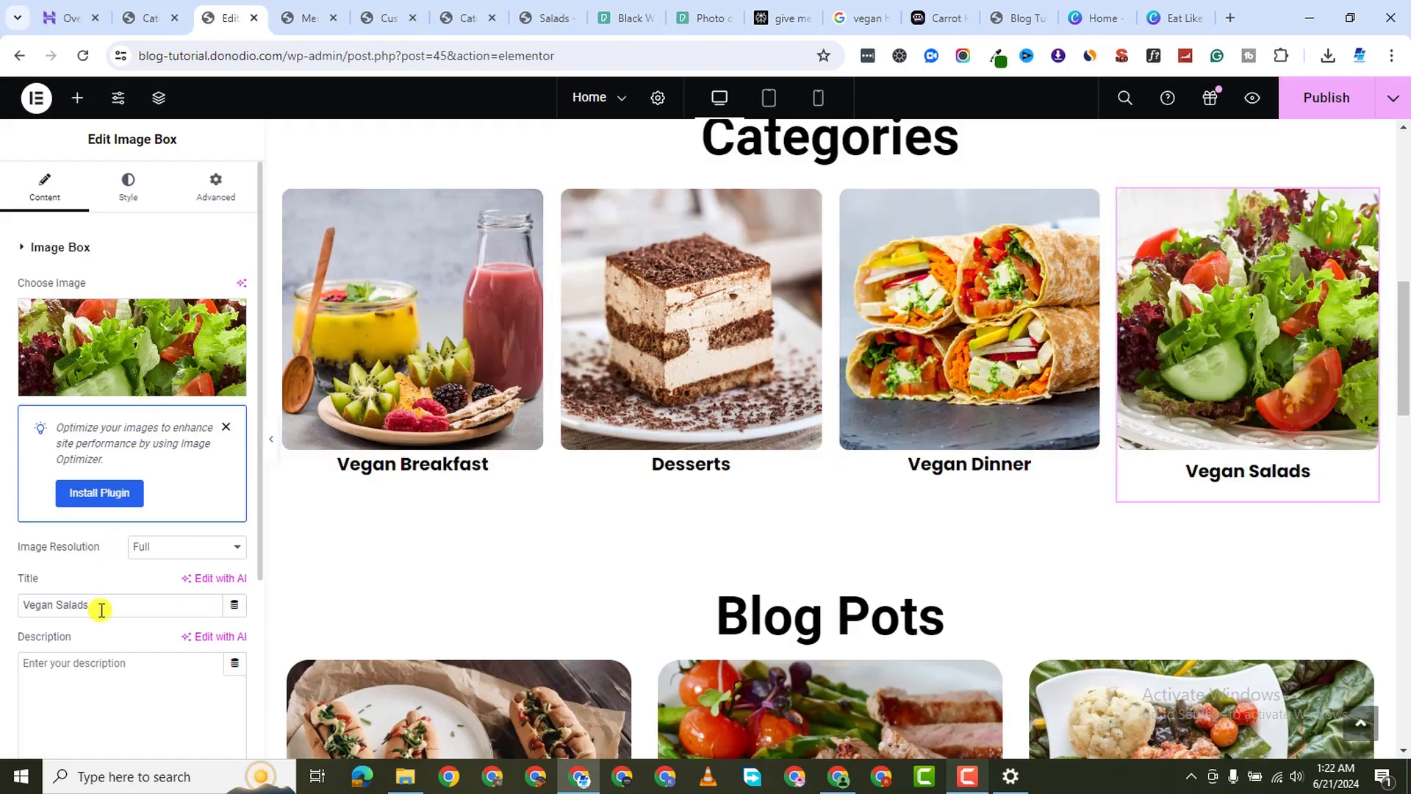
{"action": "scroll", "coordinate": [103, 612], "scroll_direction": "down", "scroll_amount": 1}
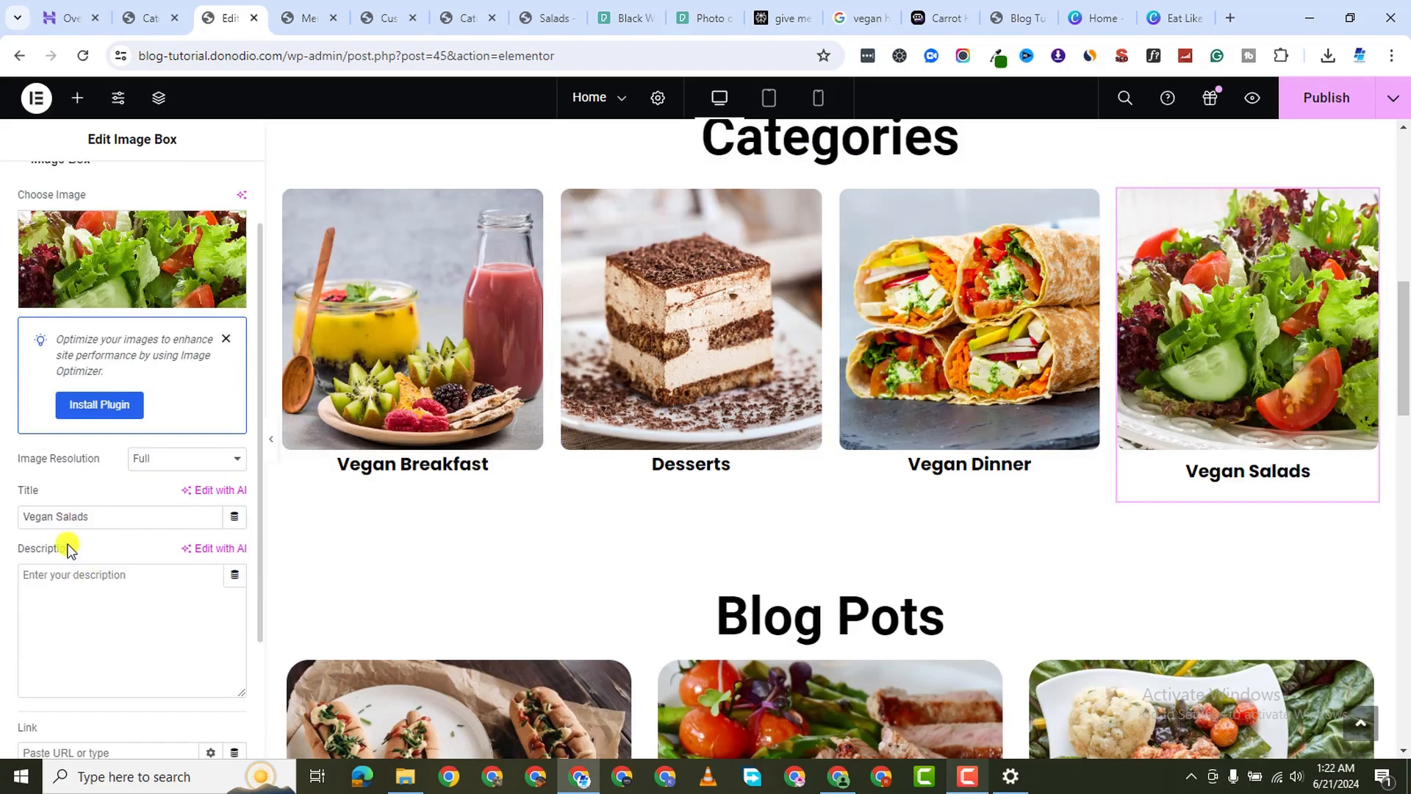
{"action": "scroll", "coordinate": [68, 667], "scroll_direction": "down", "scroll_amount": 2}
{"action": "right_click", "coordinate": [69, 589]}
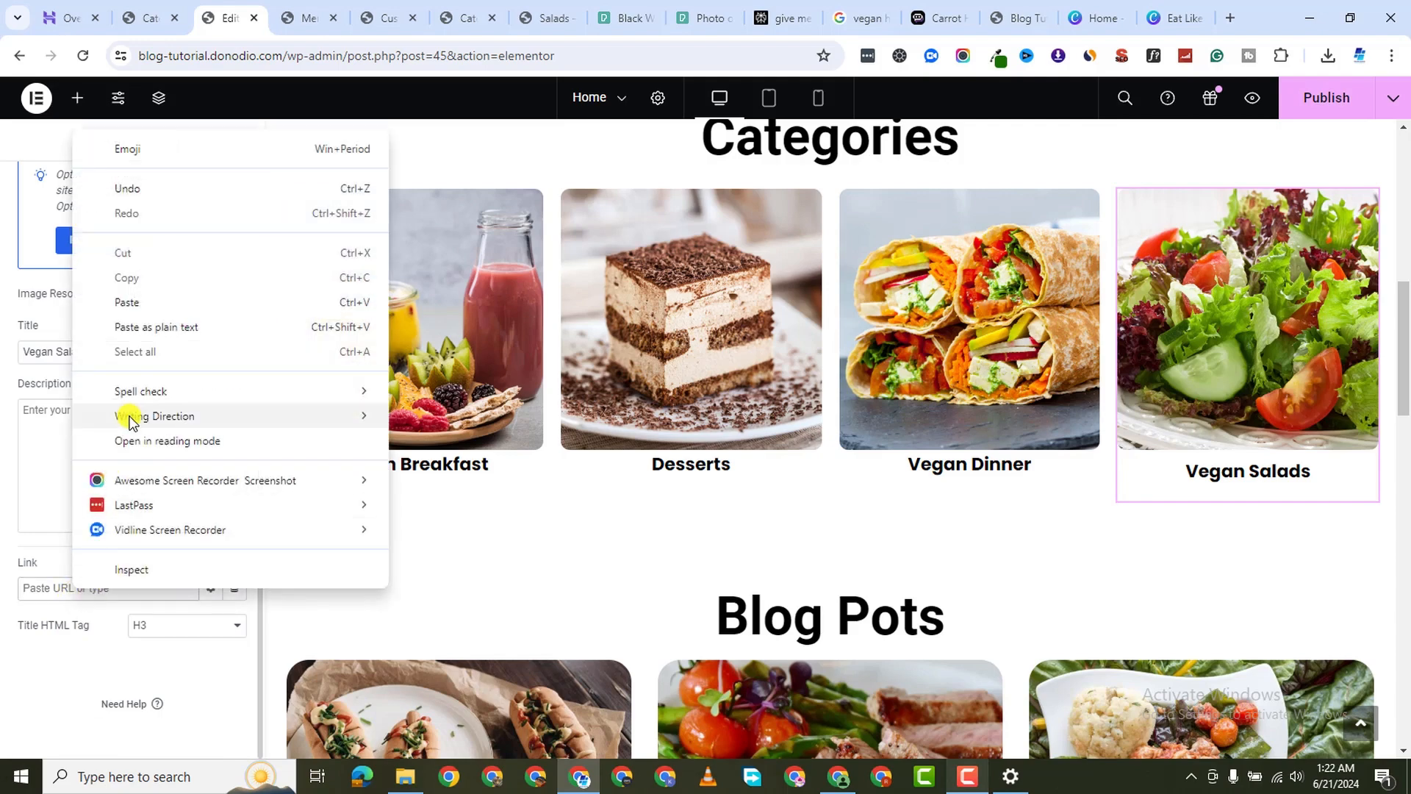
{"action": "left_click", "coordinate": [152, 300]}
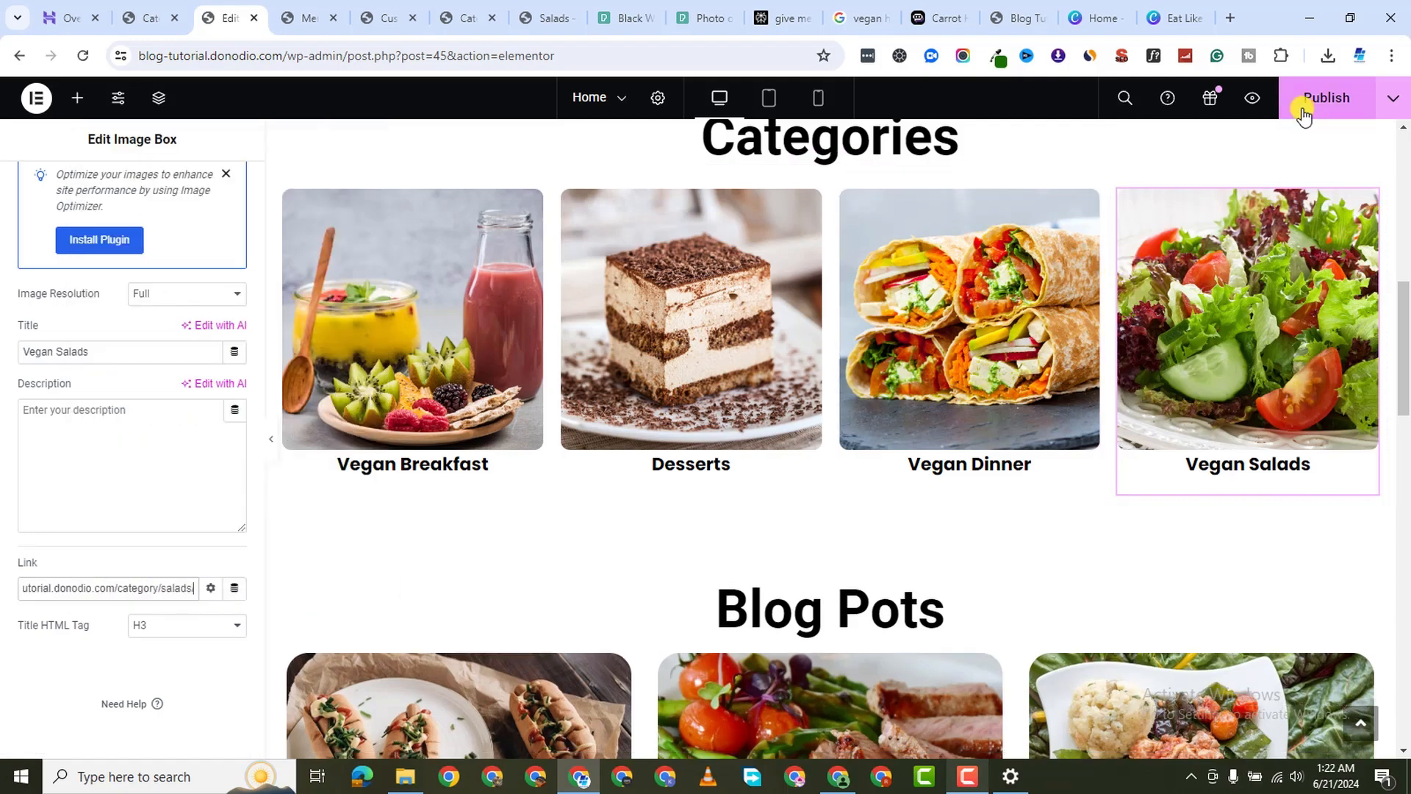
{"action": "left_click", "coordinate": [1327, 97]}
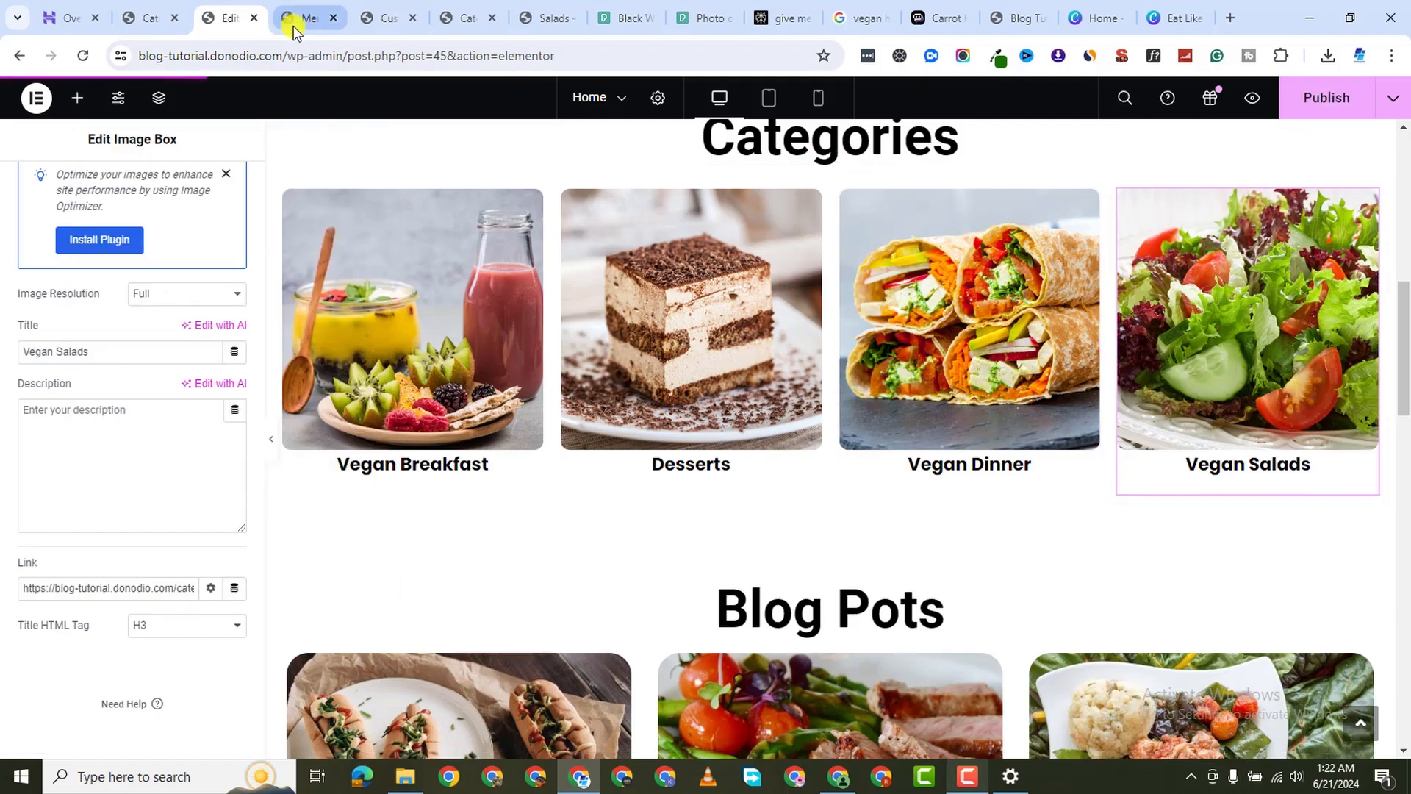
{"action": "left_click", "coordinate": [1252, 97]}
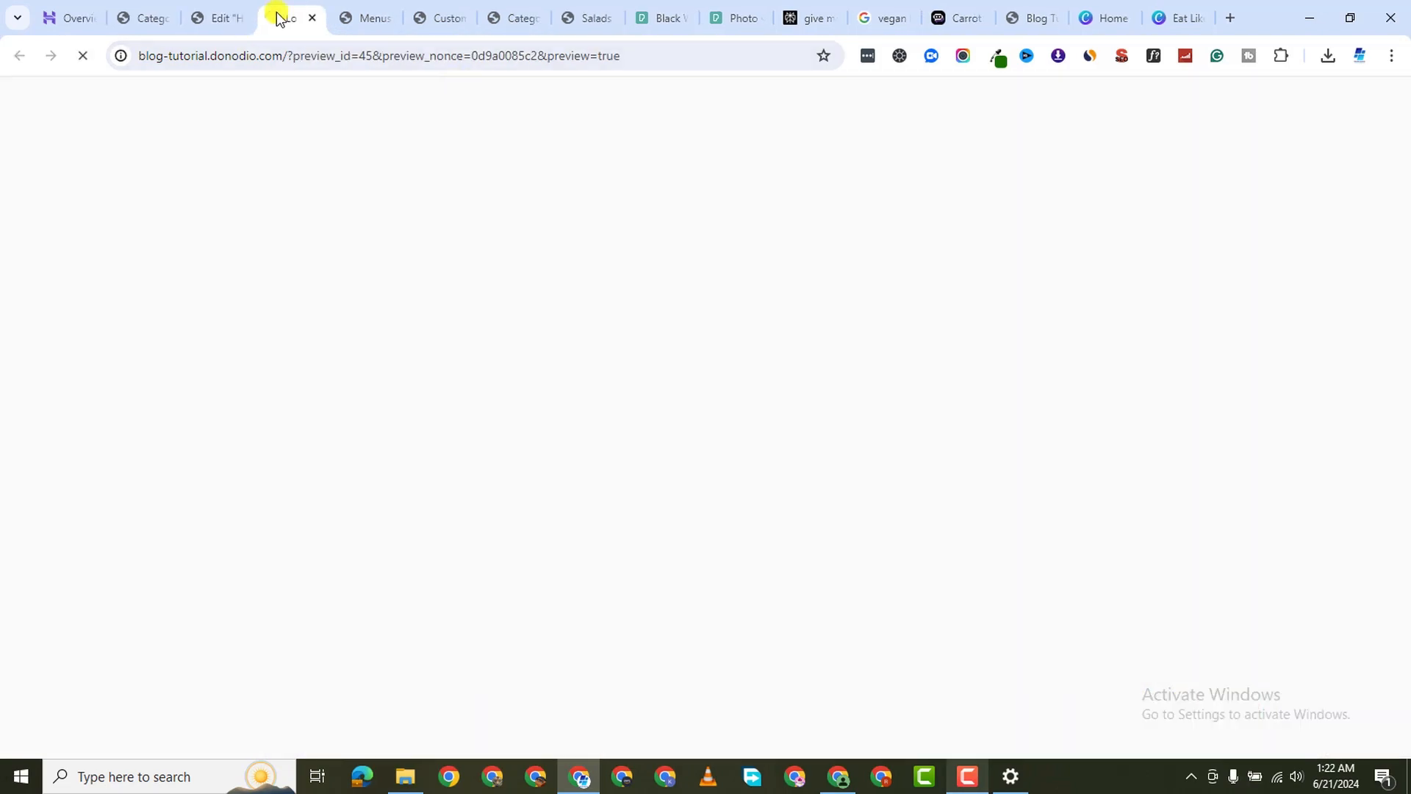
Close the spare menus, customizer and categories tabs, returning to the home page preview
{"action": "left_click", "coordinate": [365, 28]}
{"action": "left_click", "coordinate": [391, 18]}
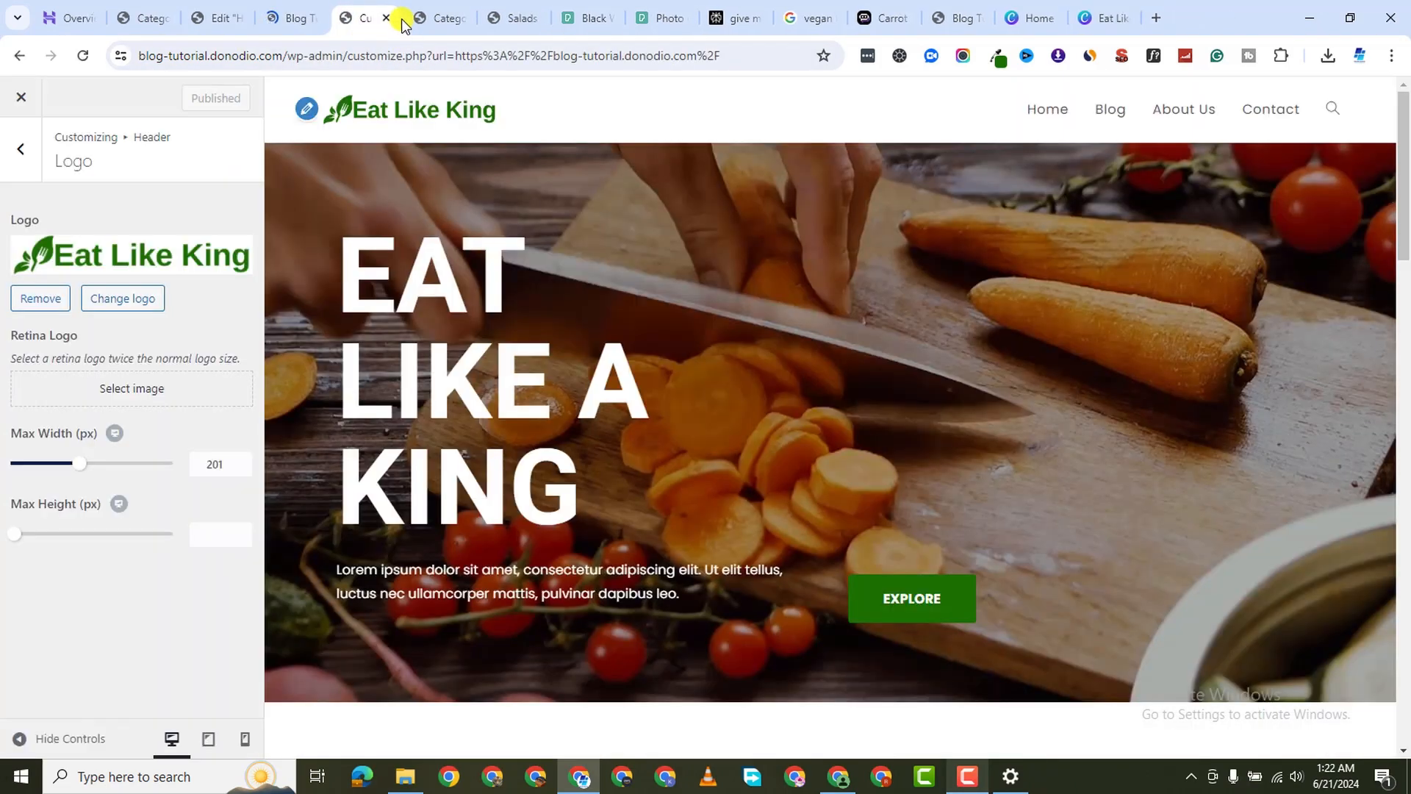
{"action": "left_click", "coordinate": [388, 18]}
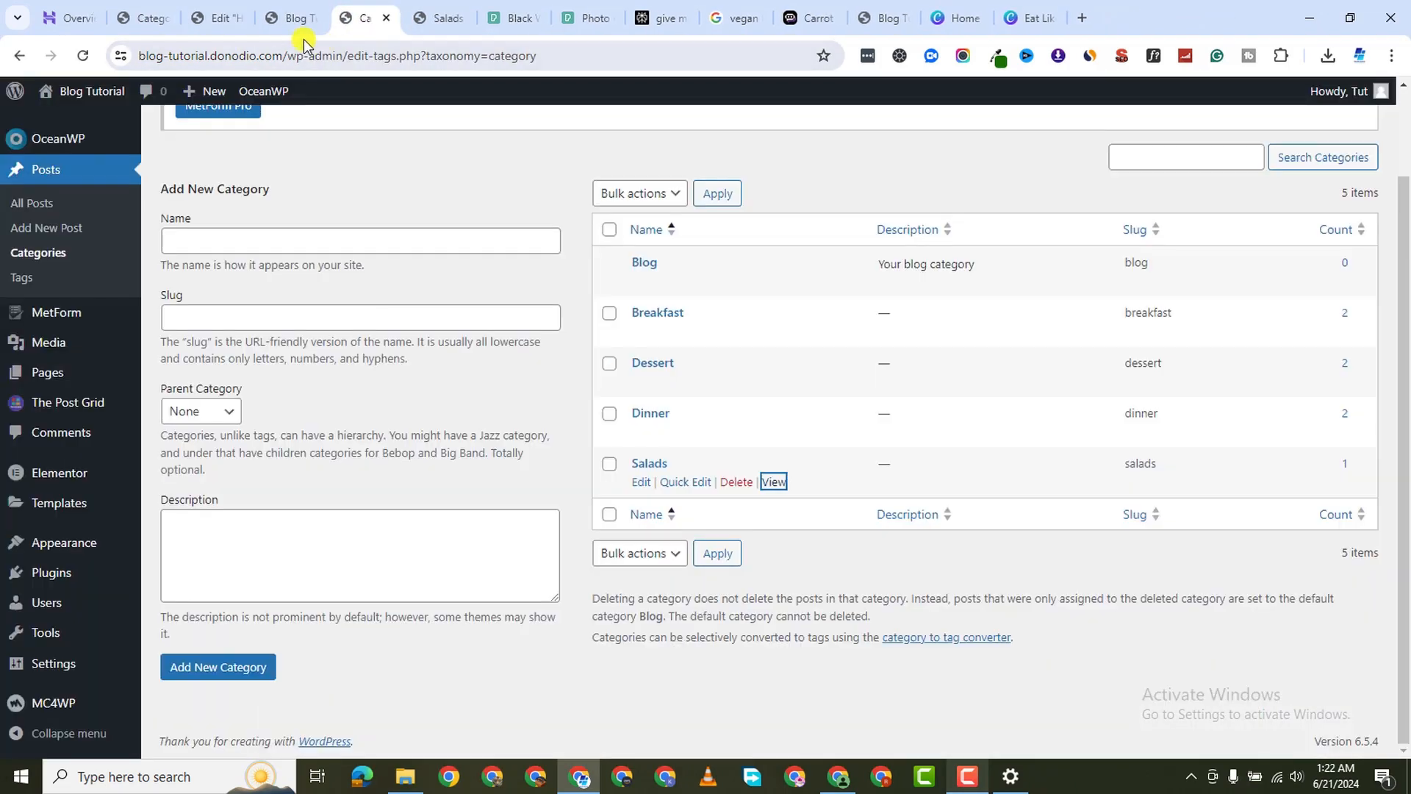
{"action": "left_click", "coordinate": [382, 21]}
{"action": "left_click", "coordinate": [291, 19]}
Test the Vegan Breakfast box link by opening its category page, then go back
{"action": "scroll", "coordinate": [706, 424], "scroll_direction": "down", "scroll_amount": 8}
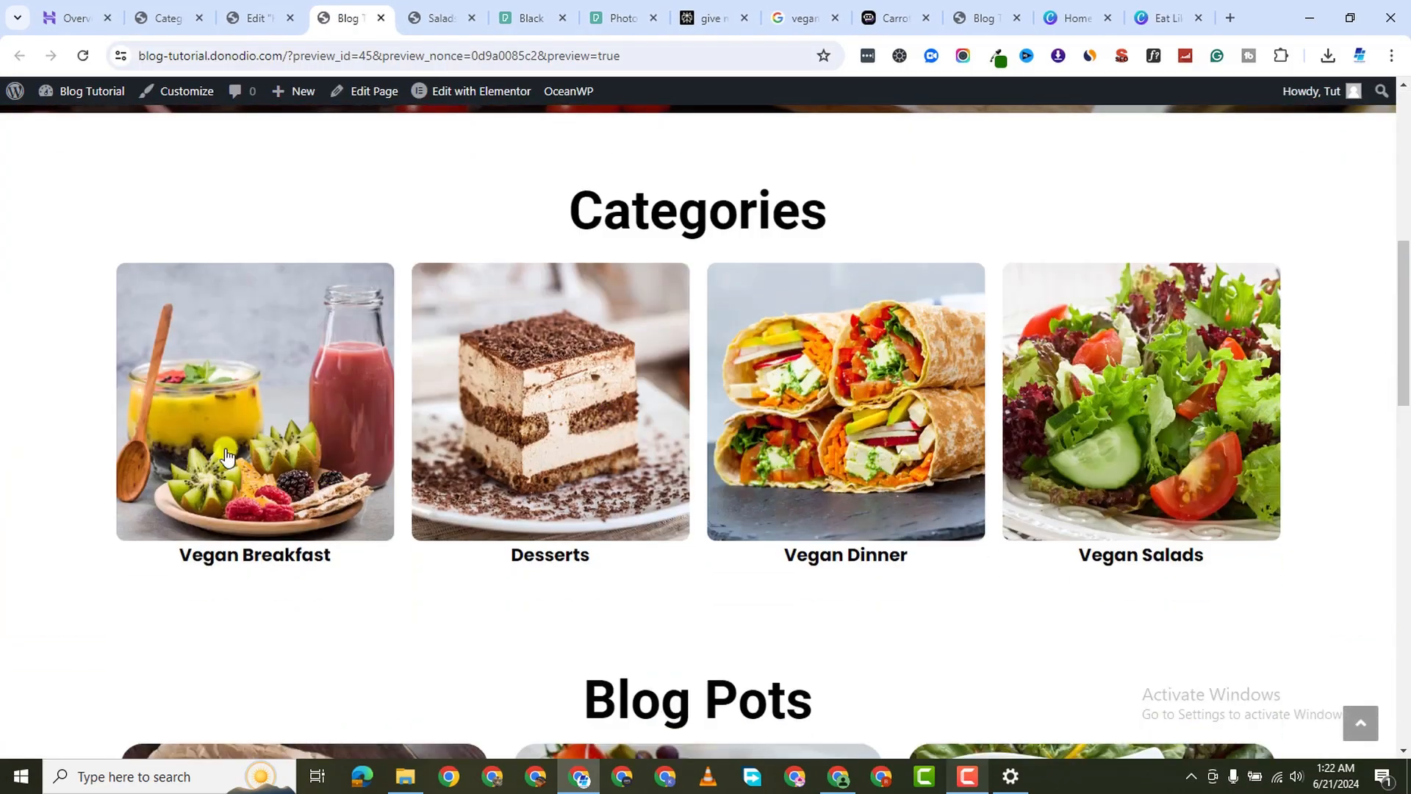
{"action": "left_click", "coordinate": [184, 445]}
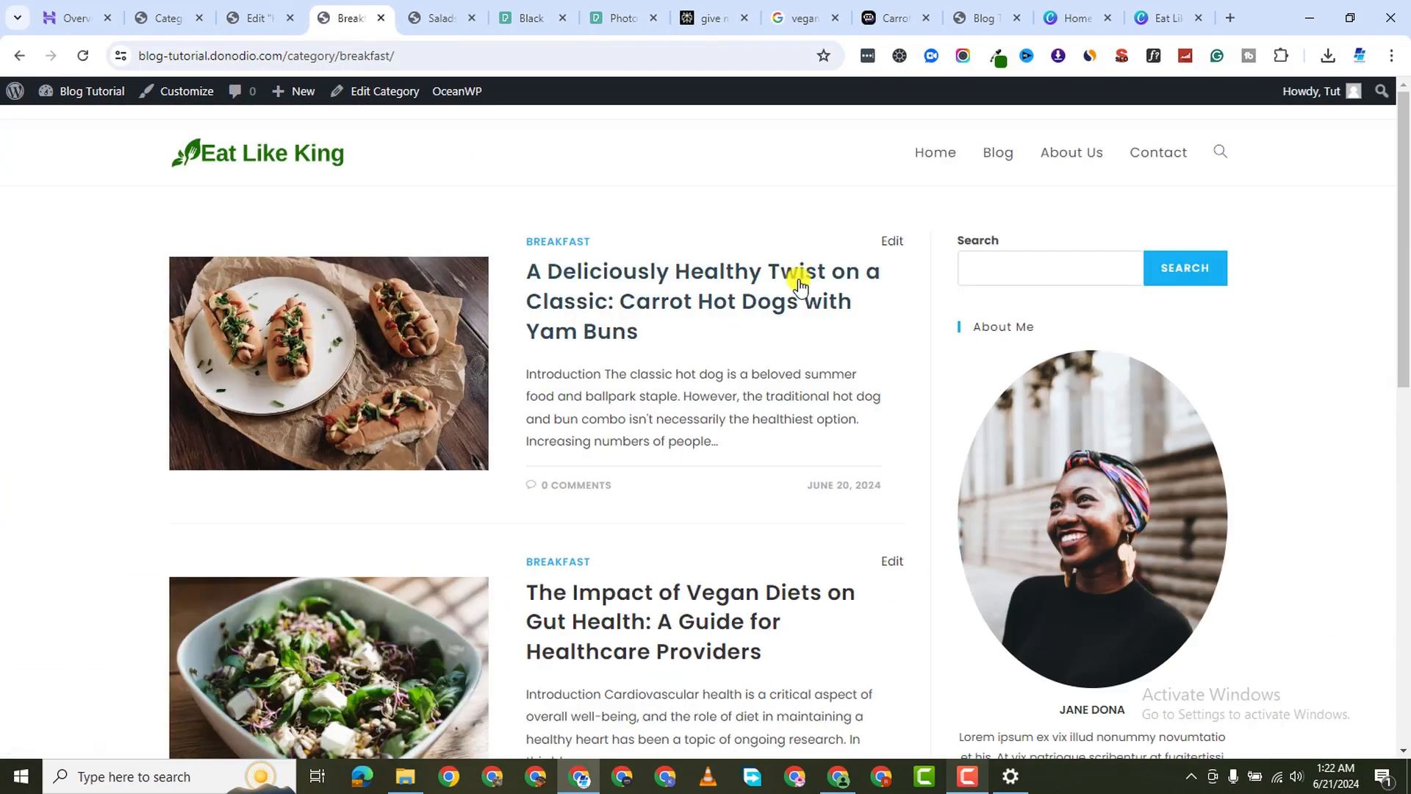
{"action": "scroll", "coordinate": [746, 447], "scroll_direction": "down", "scroll_amount": 8}
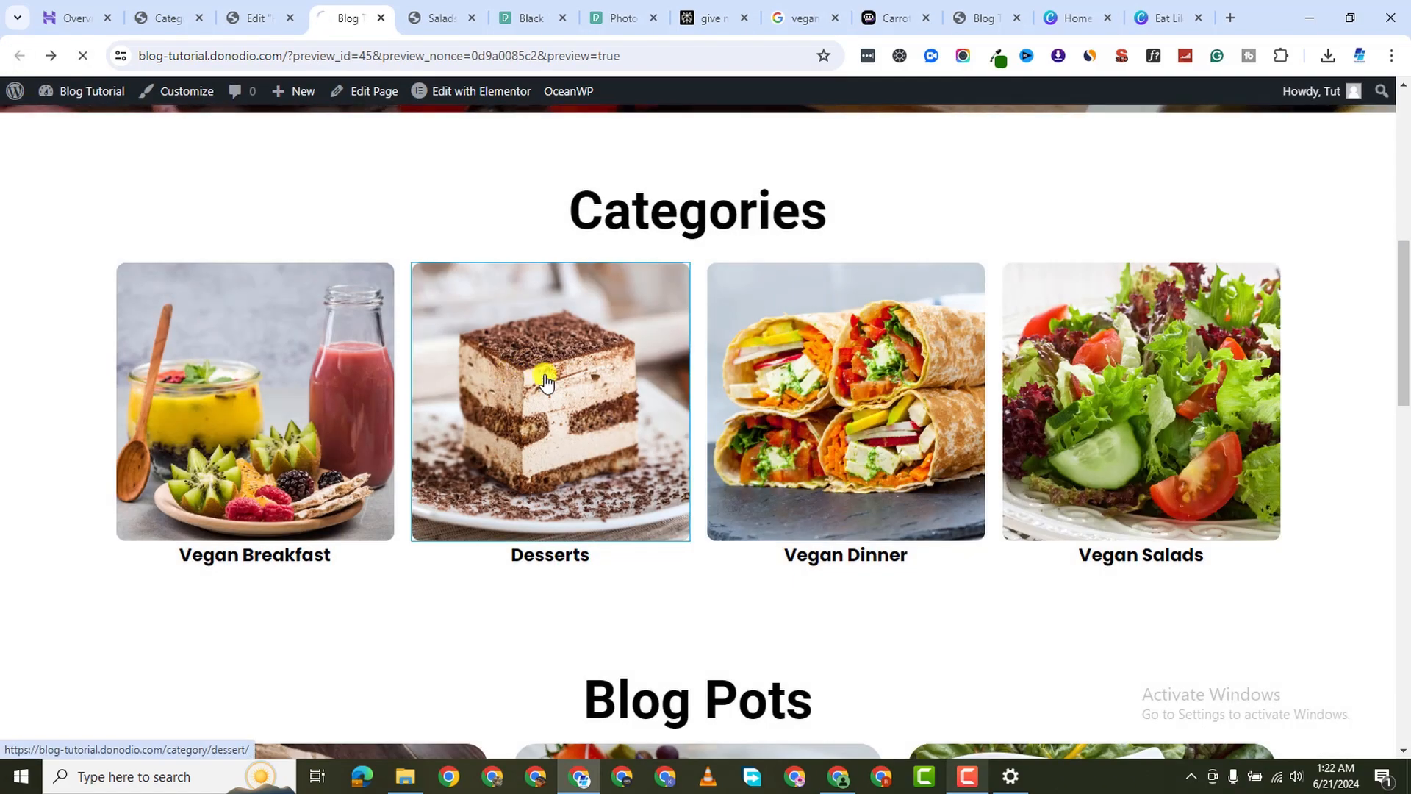
{"action": "scroll", "coordinate": [622, 272], "scroll_direction": "down", "scroll_amount": 9}
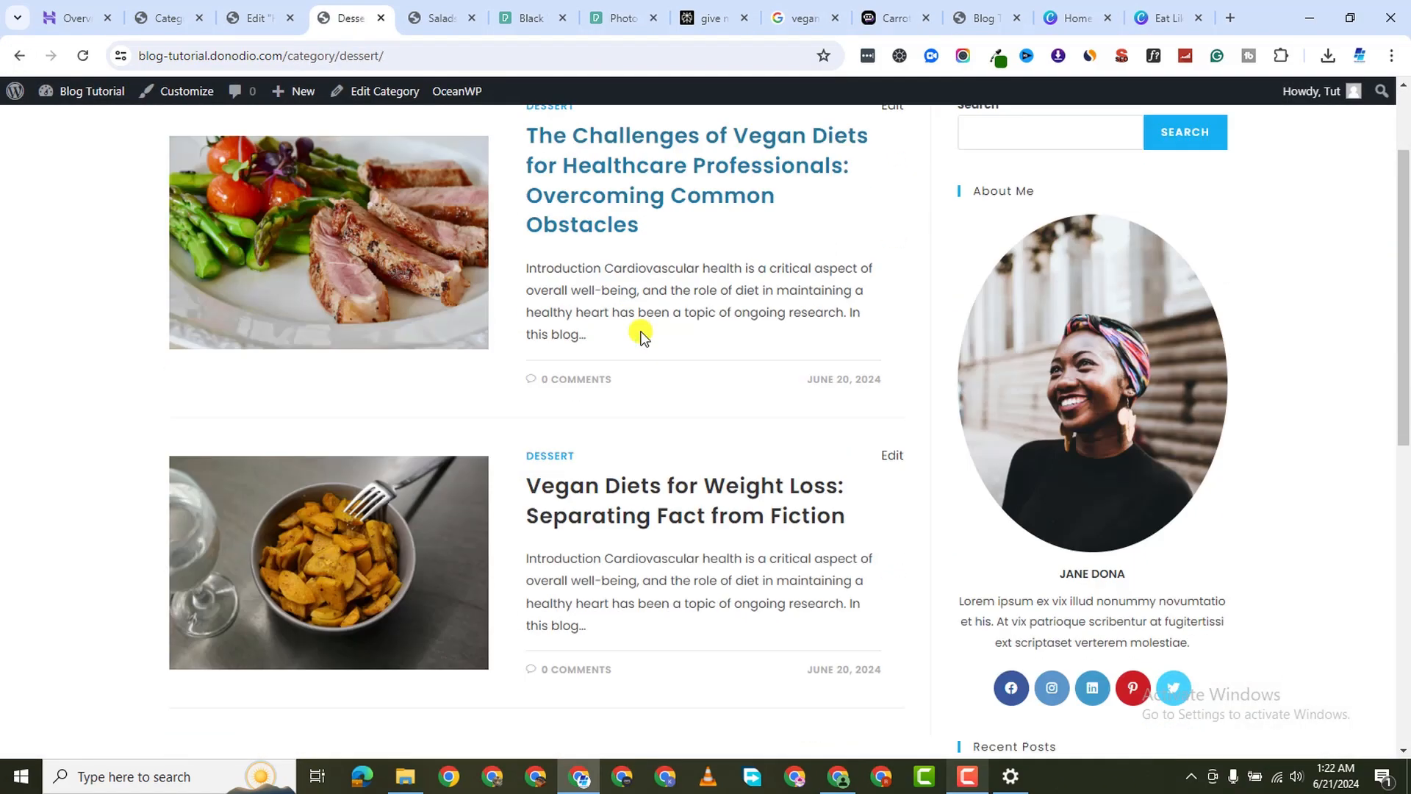
{"action": "scroll", "coordinate": [717, 397], "scroll_direction": "down", "scroll_amount": 2}
{"action": "scroll", "coordinate": [640, 397], "scroll_direction": "up", "scroll_amount": 8}
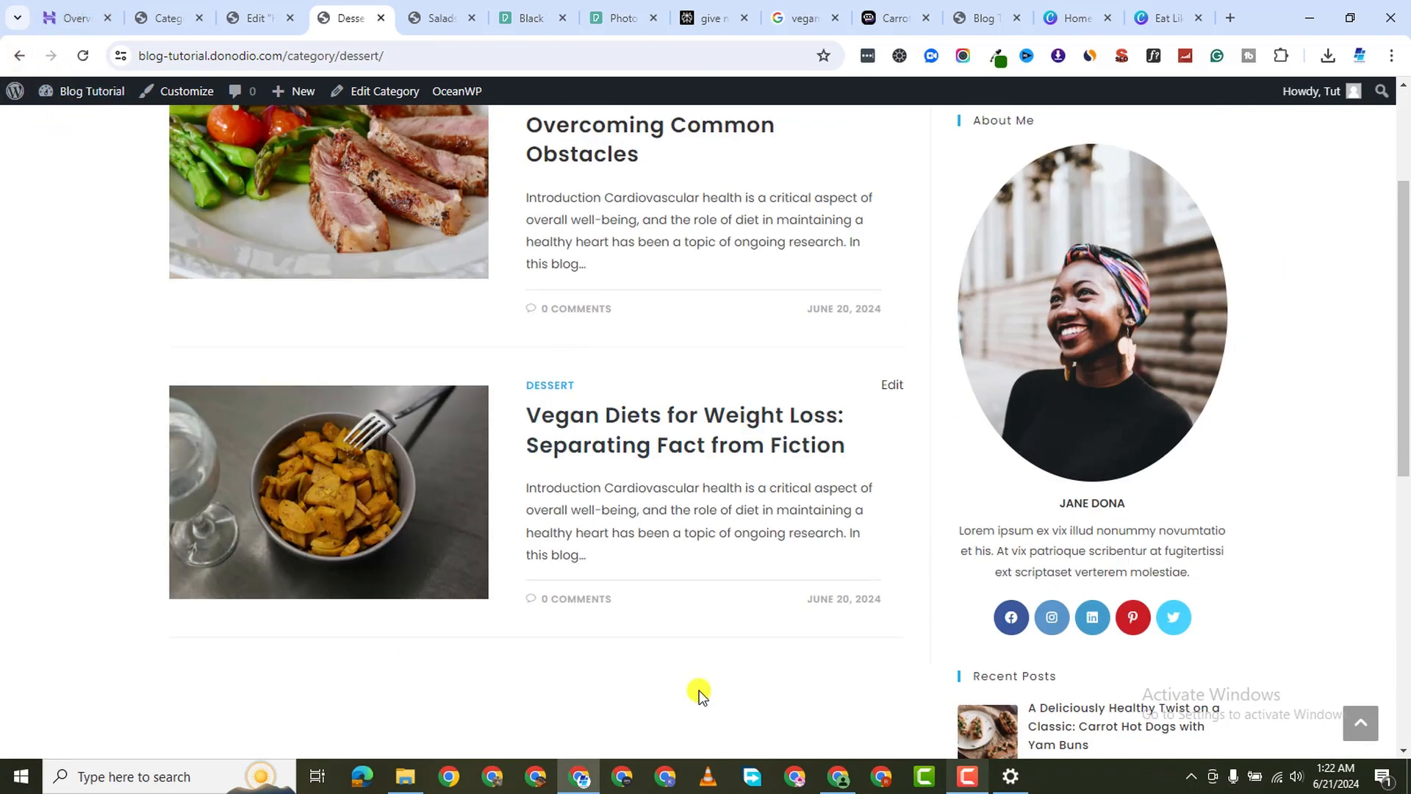
{"action": "scroll", "coordinate": [514, 360], "scroll_direction": "up", "scroll_amount": 3}
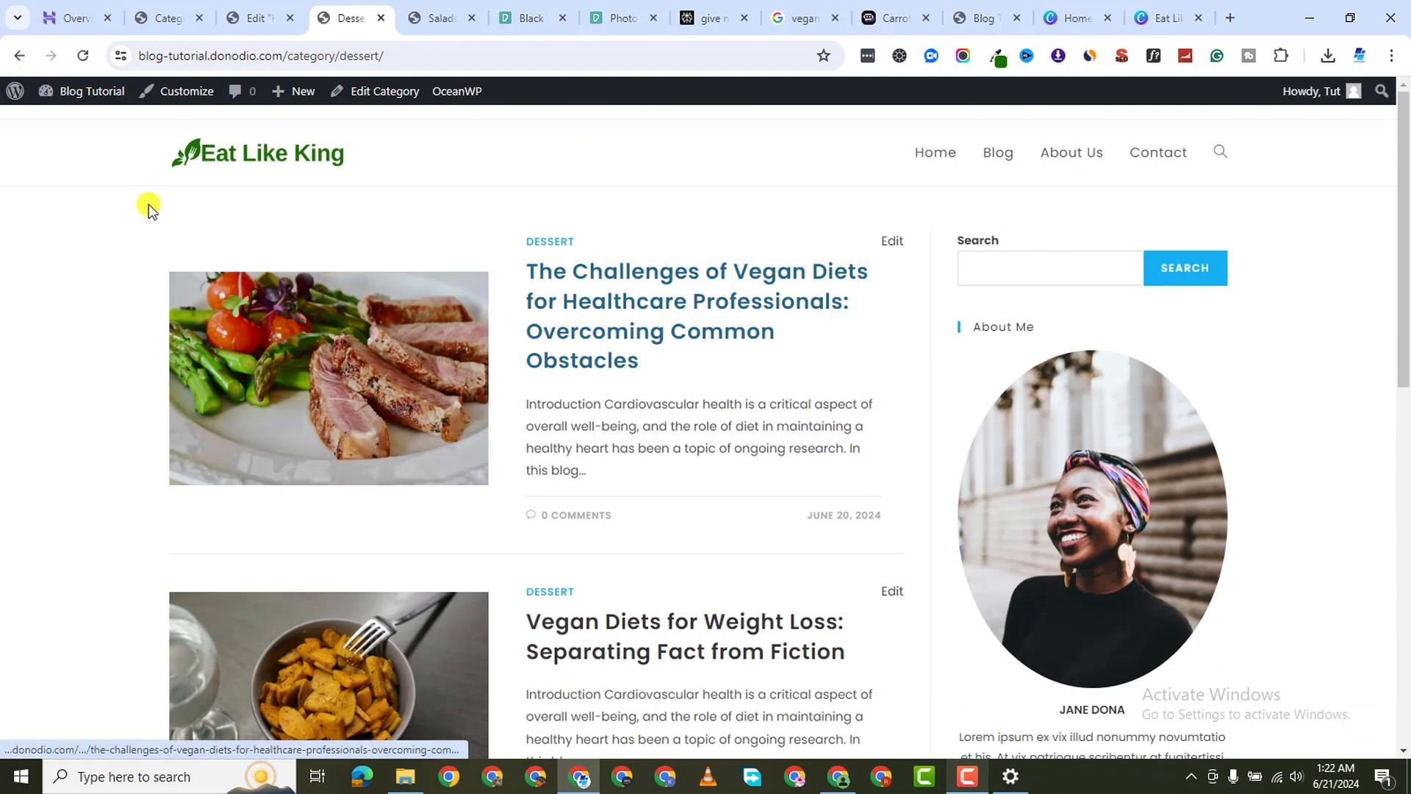
{"action": "left_click", "coordinate": [19, 55]}
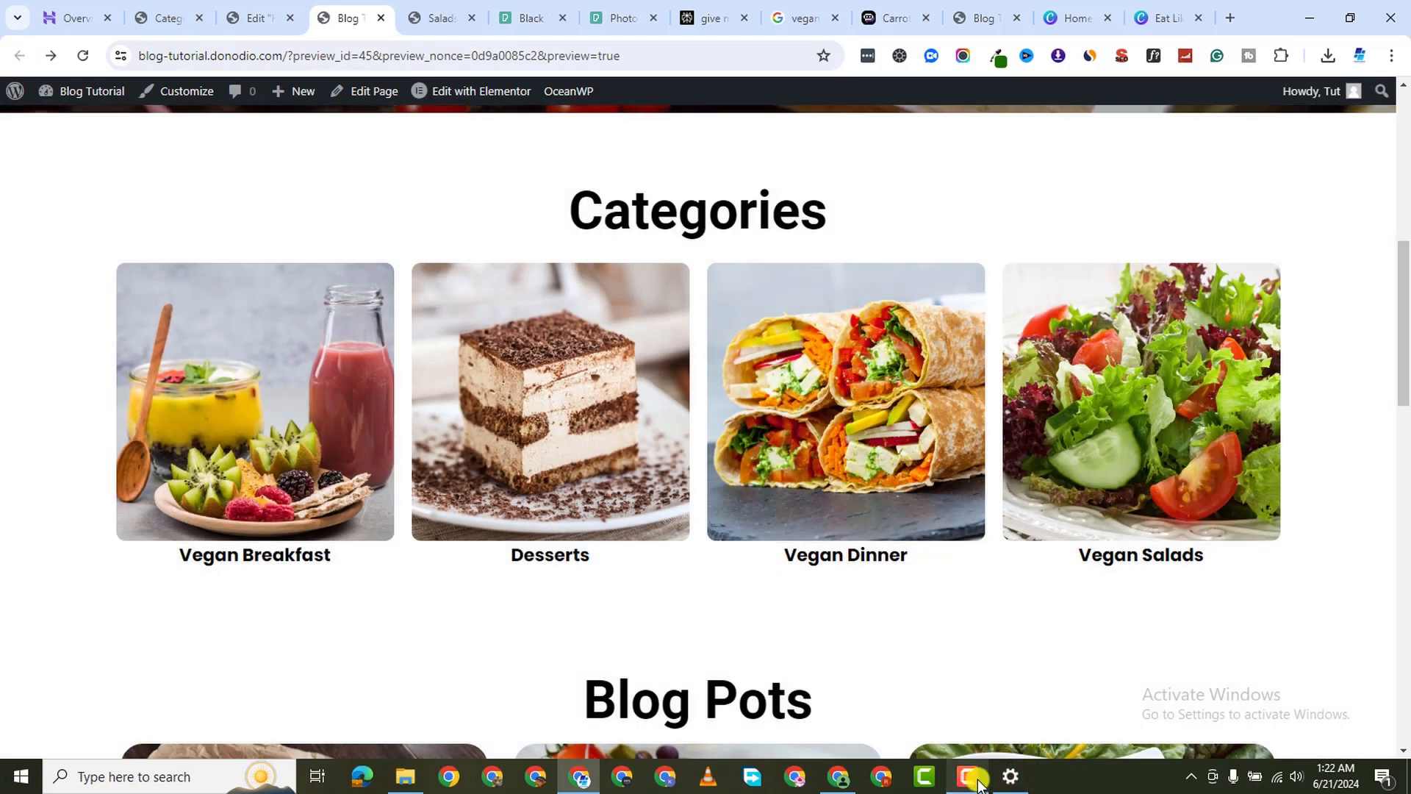
Close the page editor tab and launch the Customizer from the home page preview
{"action": "left_click", "coordinate": [977, 782]}
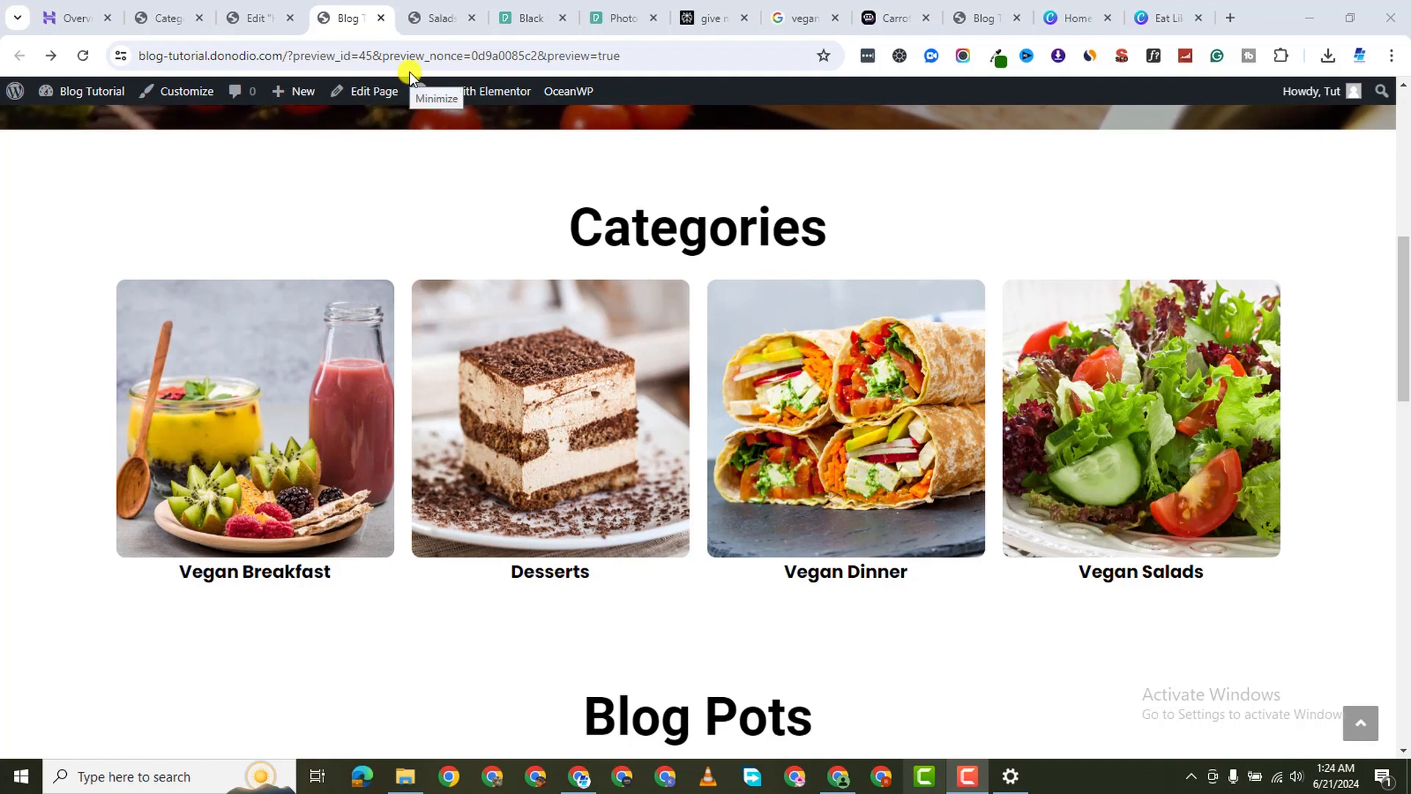
{"action": "left_click", "coordinate": [409, 72]}
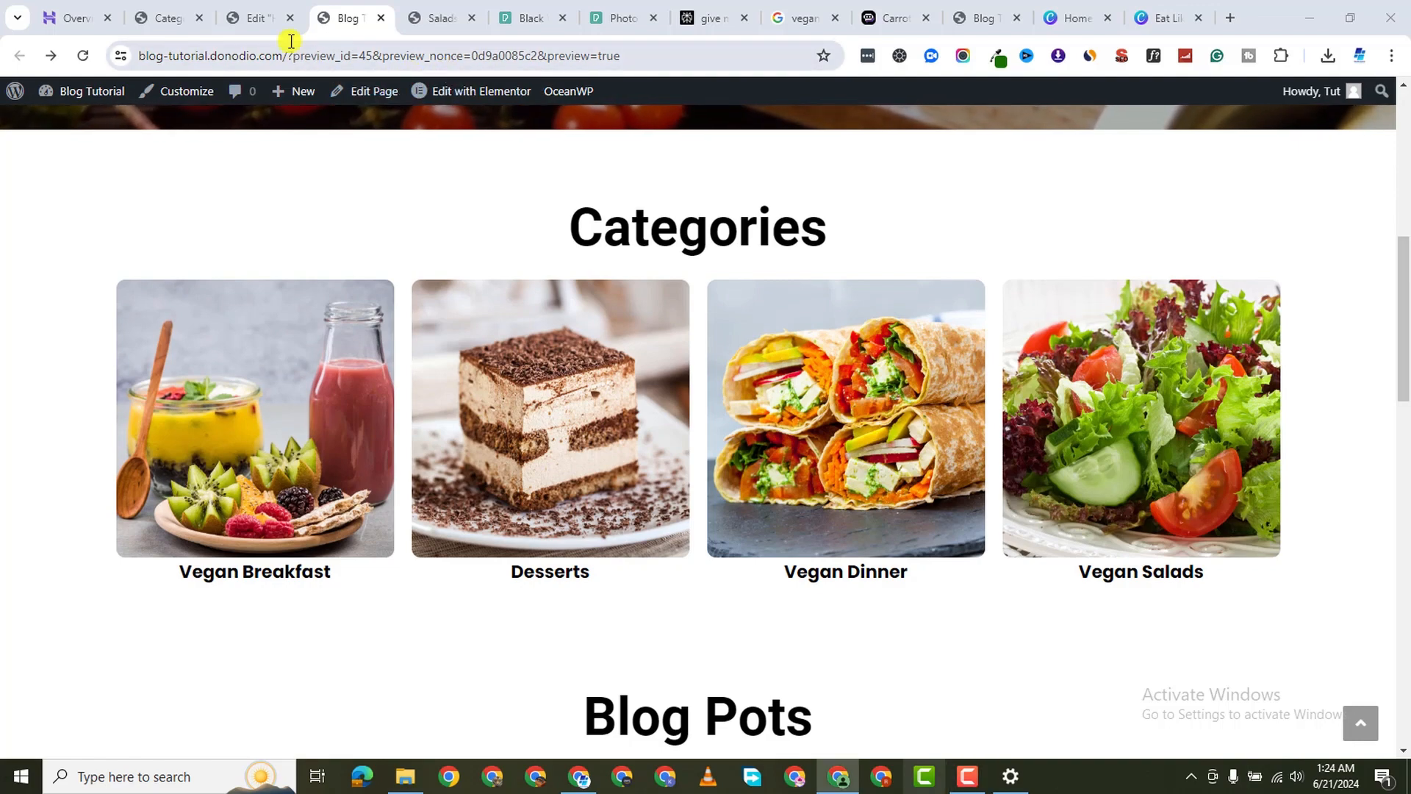
{"action": "left_click", "coordinate": [209, 28]}
{"action": "left_click", "coordinate": [290, 18]}
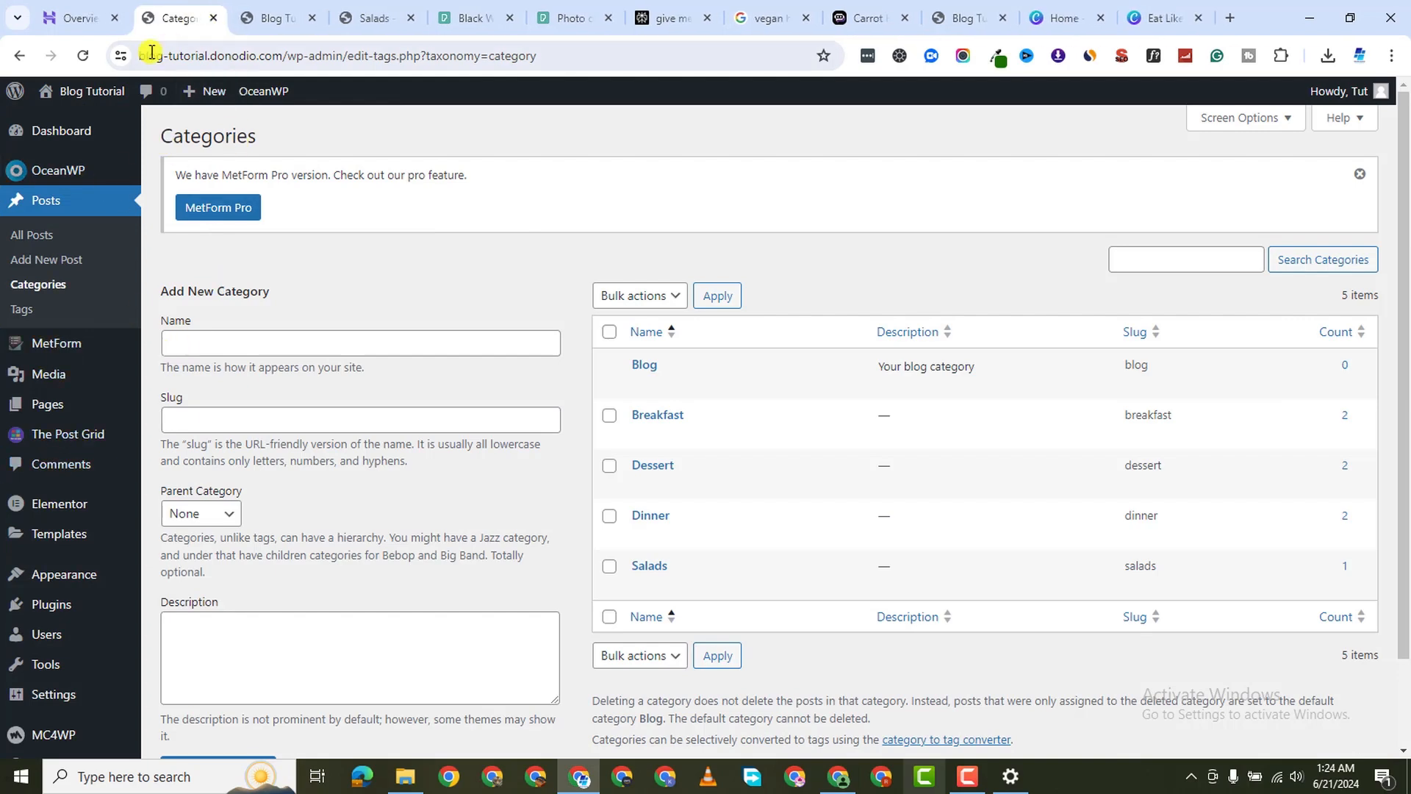
{"action": "left_click", "coordinate": [268, 19]}
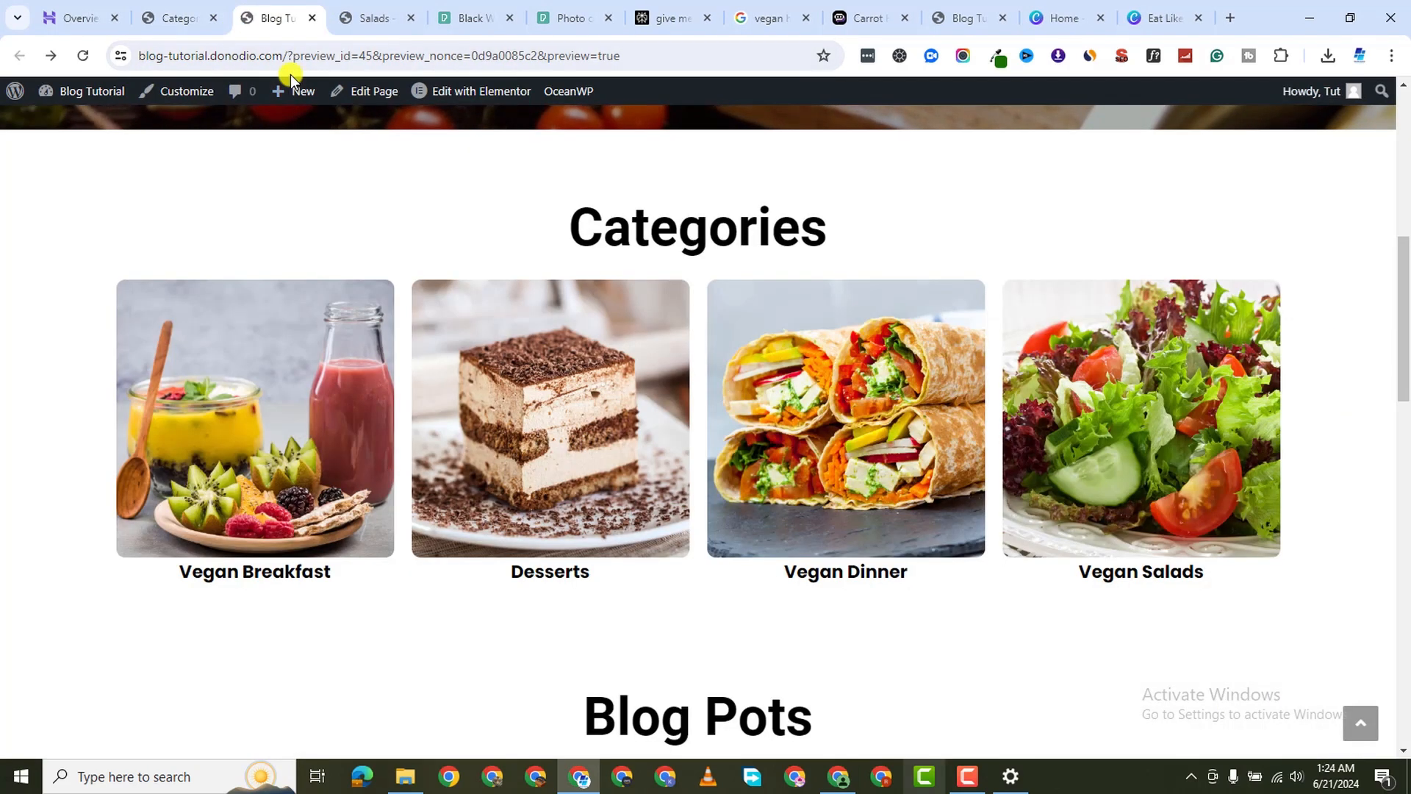
{"action": "left_click", "coordinate": [190, 94]}
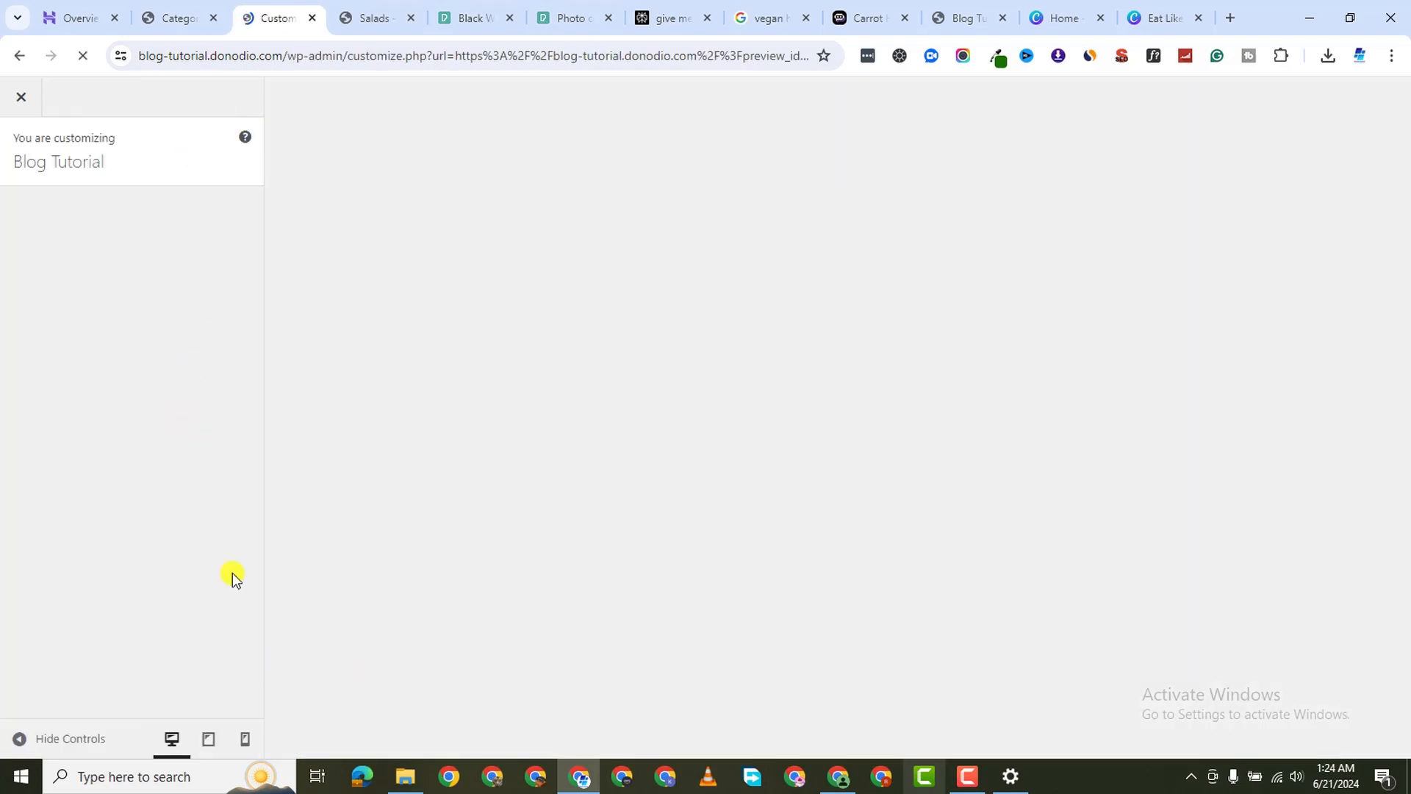
In Footer Widgets, drag the Columns slider from 4 to 2 and view the footer in the preview
{"action": "scroll", "coordinate": [134, 514], "scroll_direction": "down", "scroll_amount": 2}
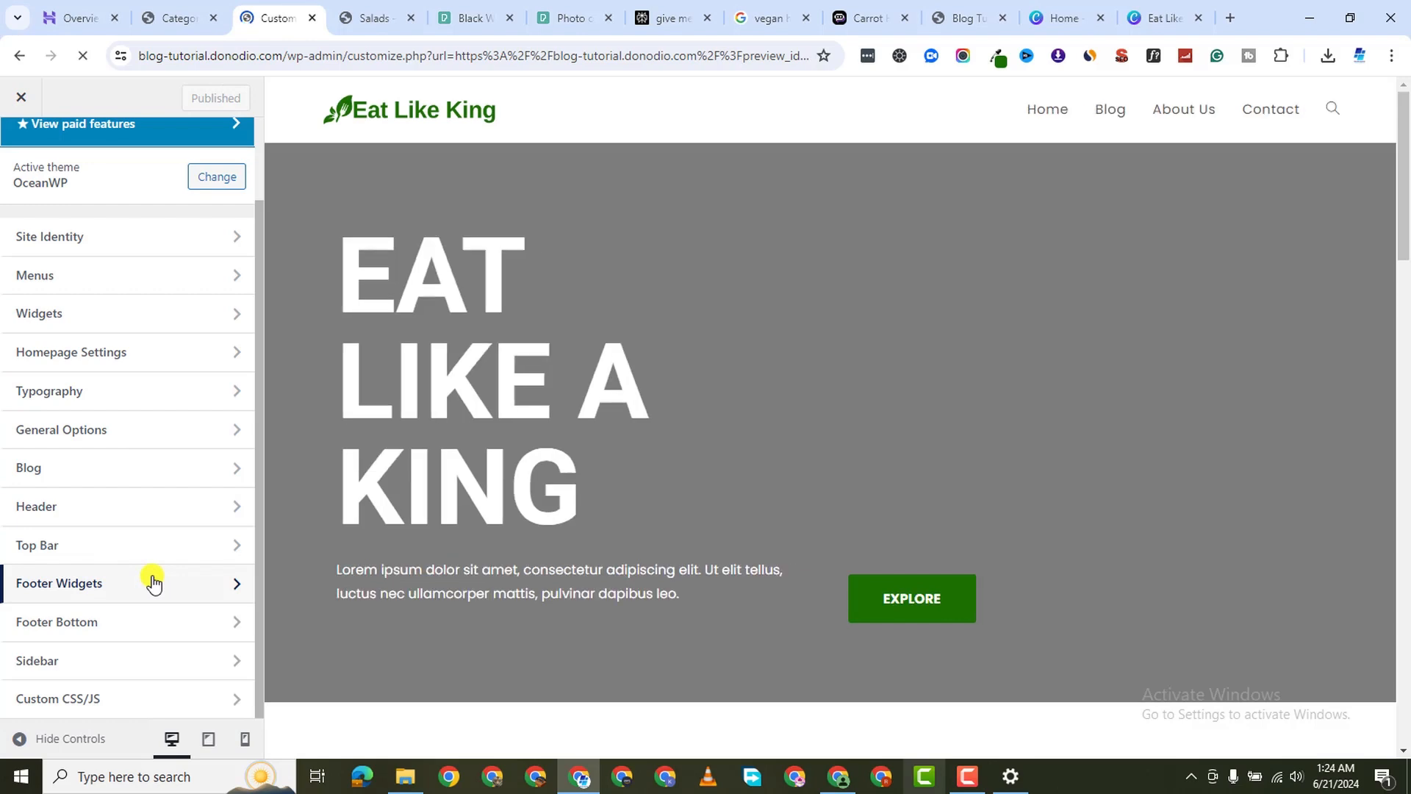
{"action": "left_click", "coordinate": [152, 583]}
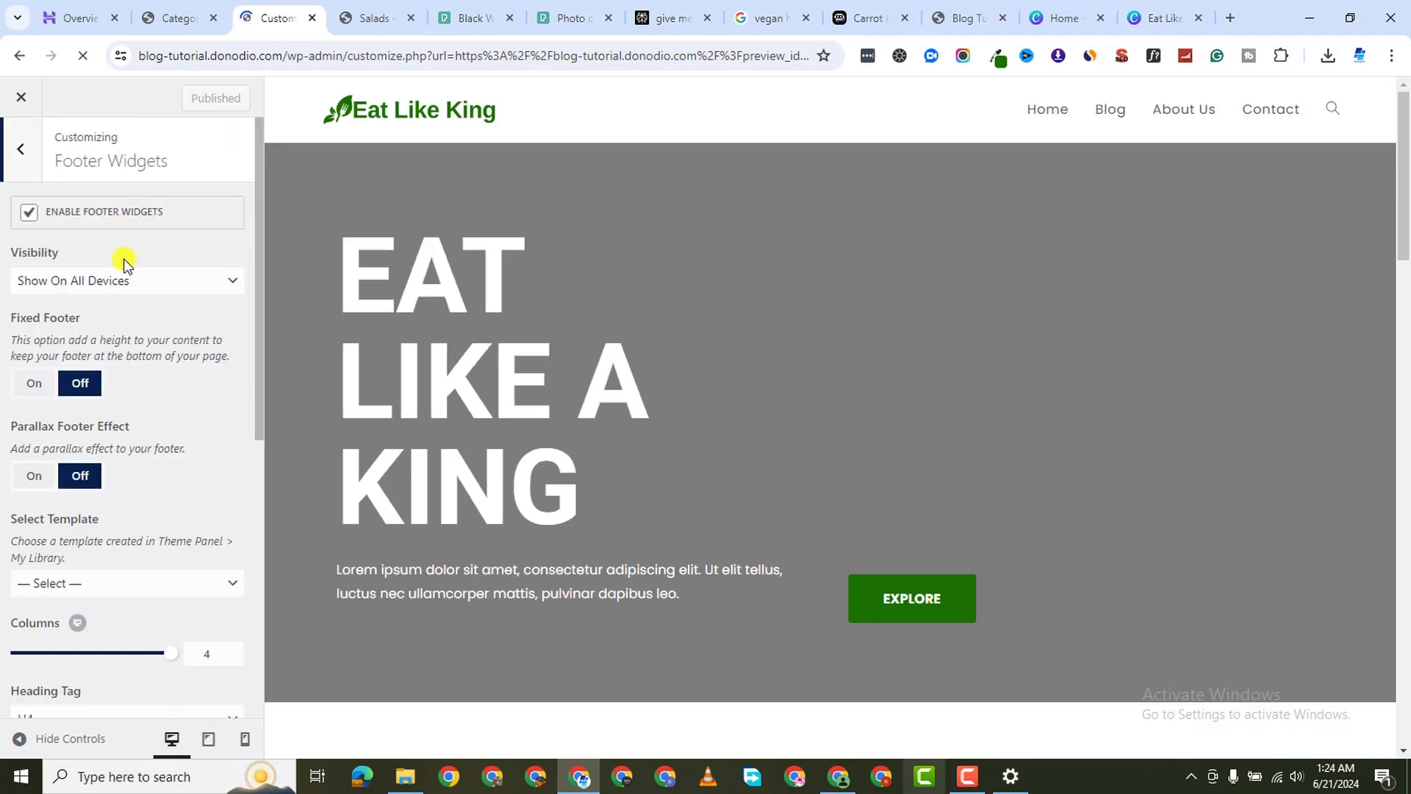
{"action": "scroll", "coordinate": [147, 533], "scroll_direction": "down", "scroll_amount": 2}
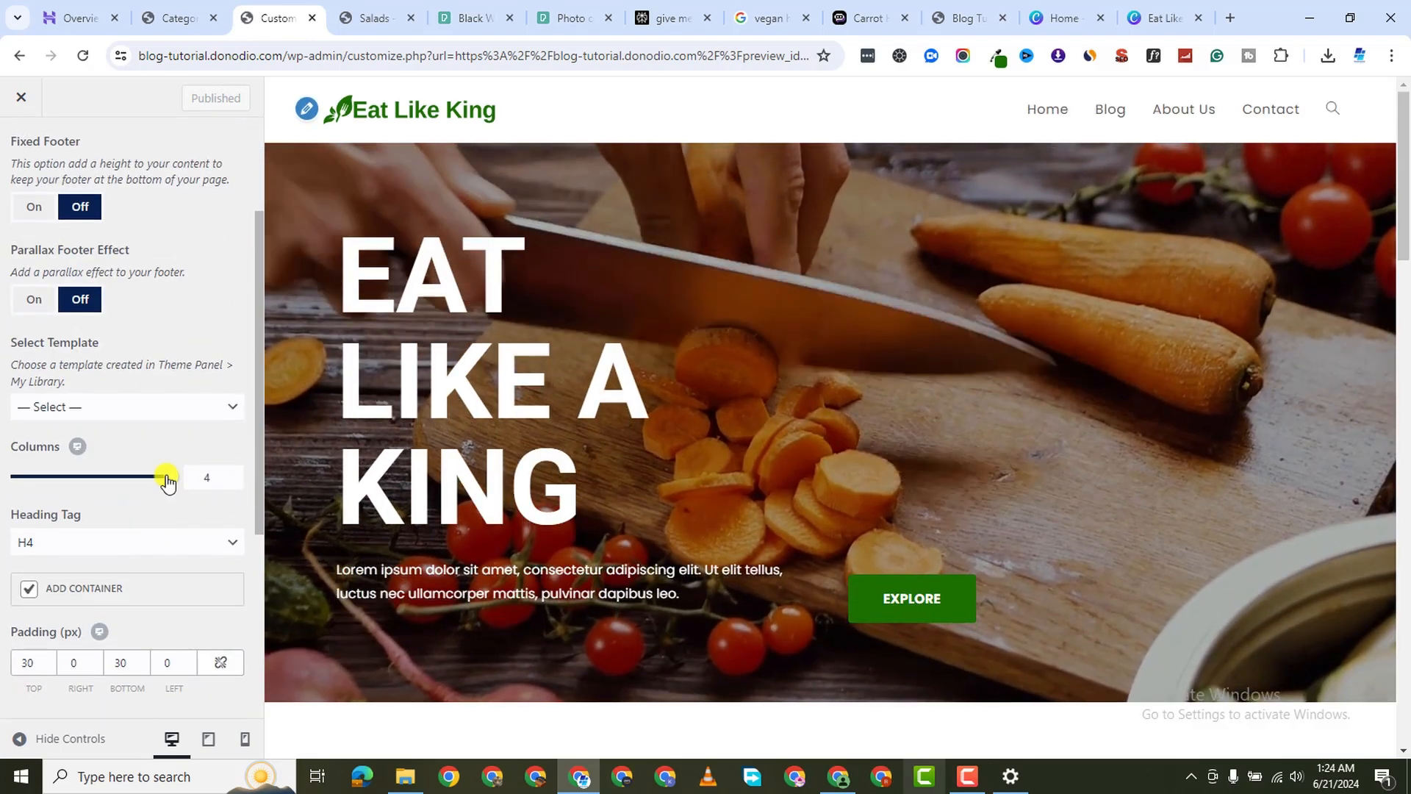
{"action": "left_click_drag", "start_coordinate": [166, 478], "coordinate": [81, 474]}
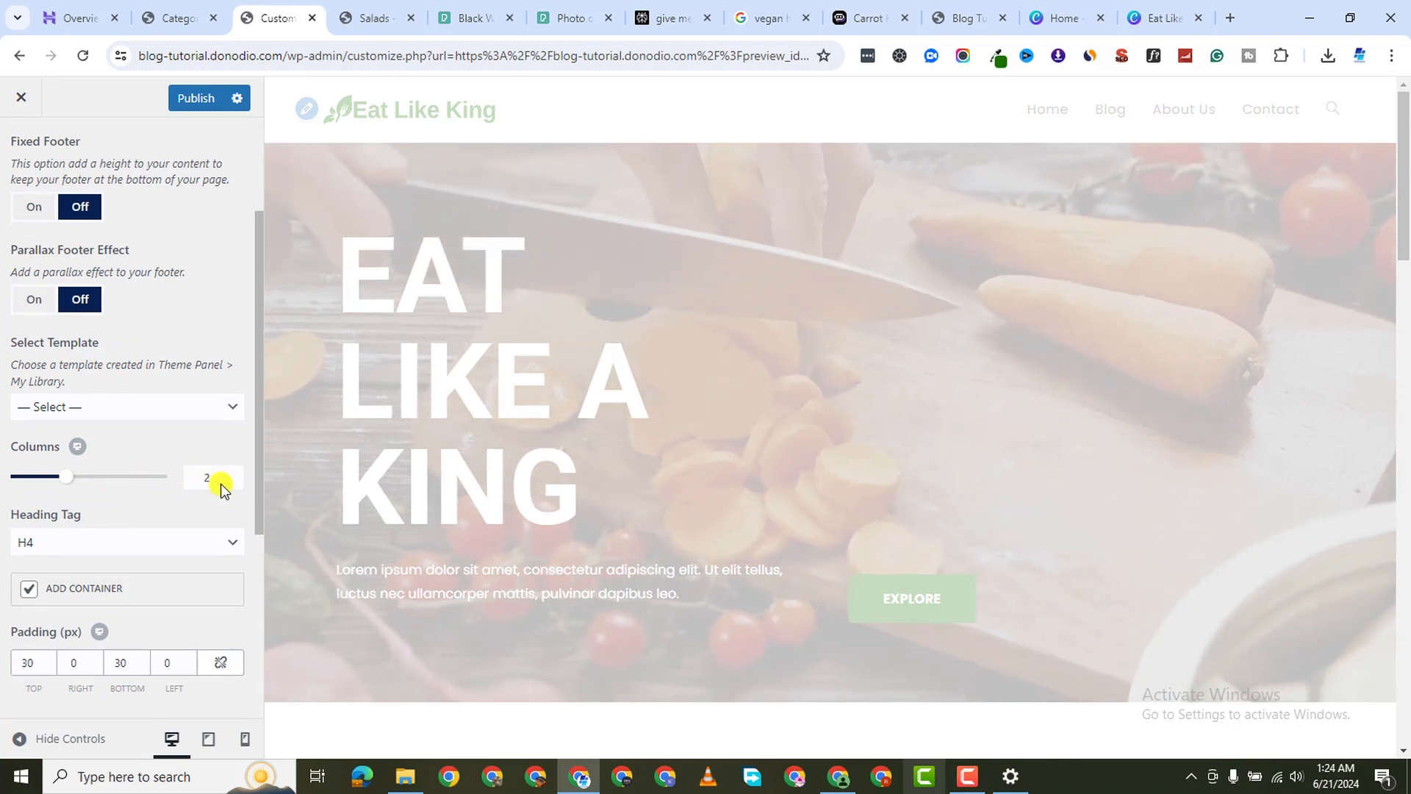
{"action": "scroll", "coordinate": [844, 662], "scroll_direction": "down", "scroll_amount": 10}
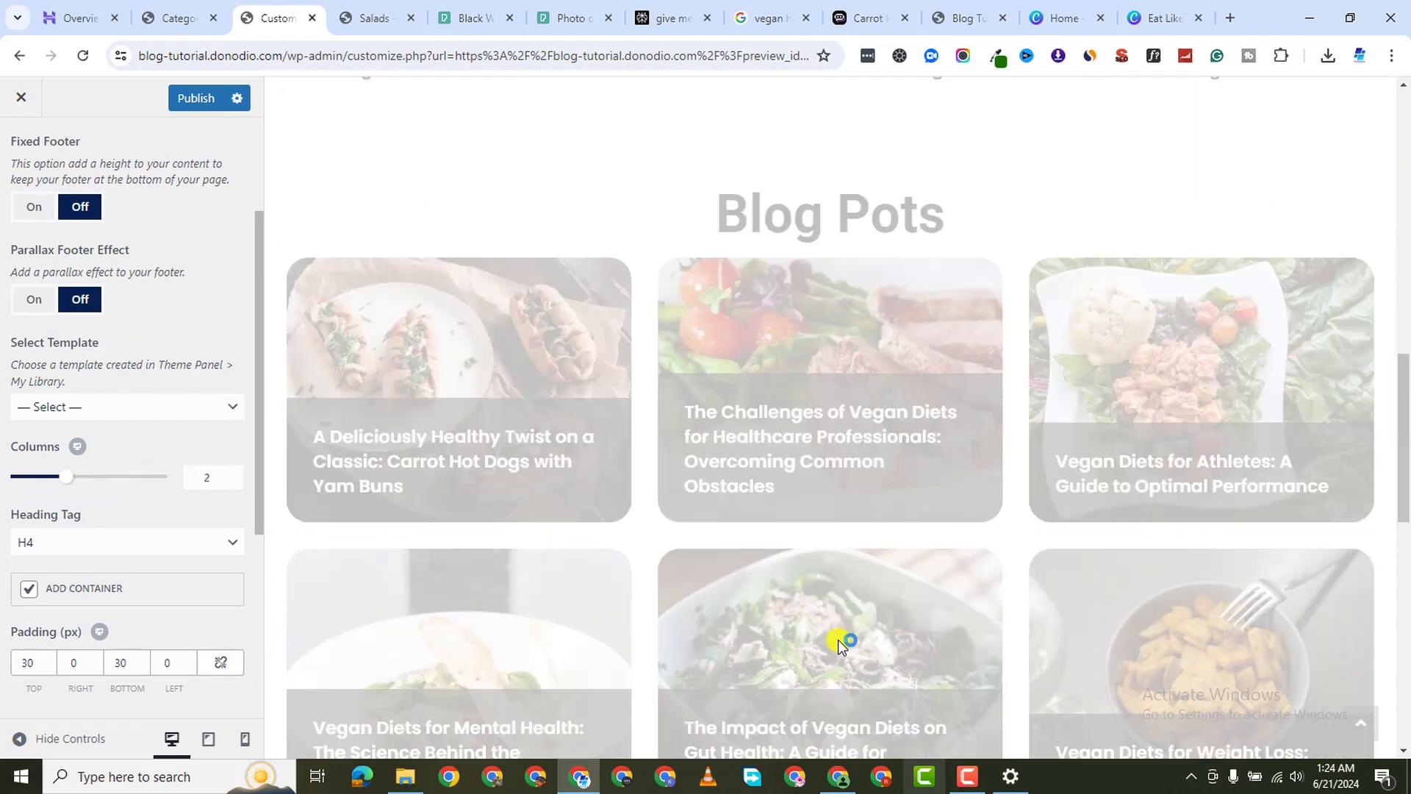
{"action": "scroll", "coordinate": [838, 639], "scroll_direction": "down", "scroll_amount": 10}
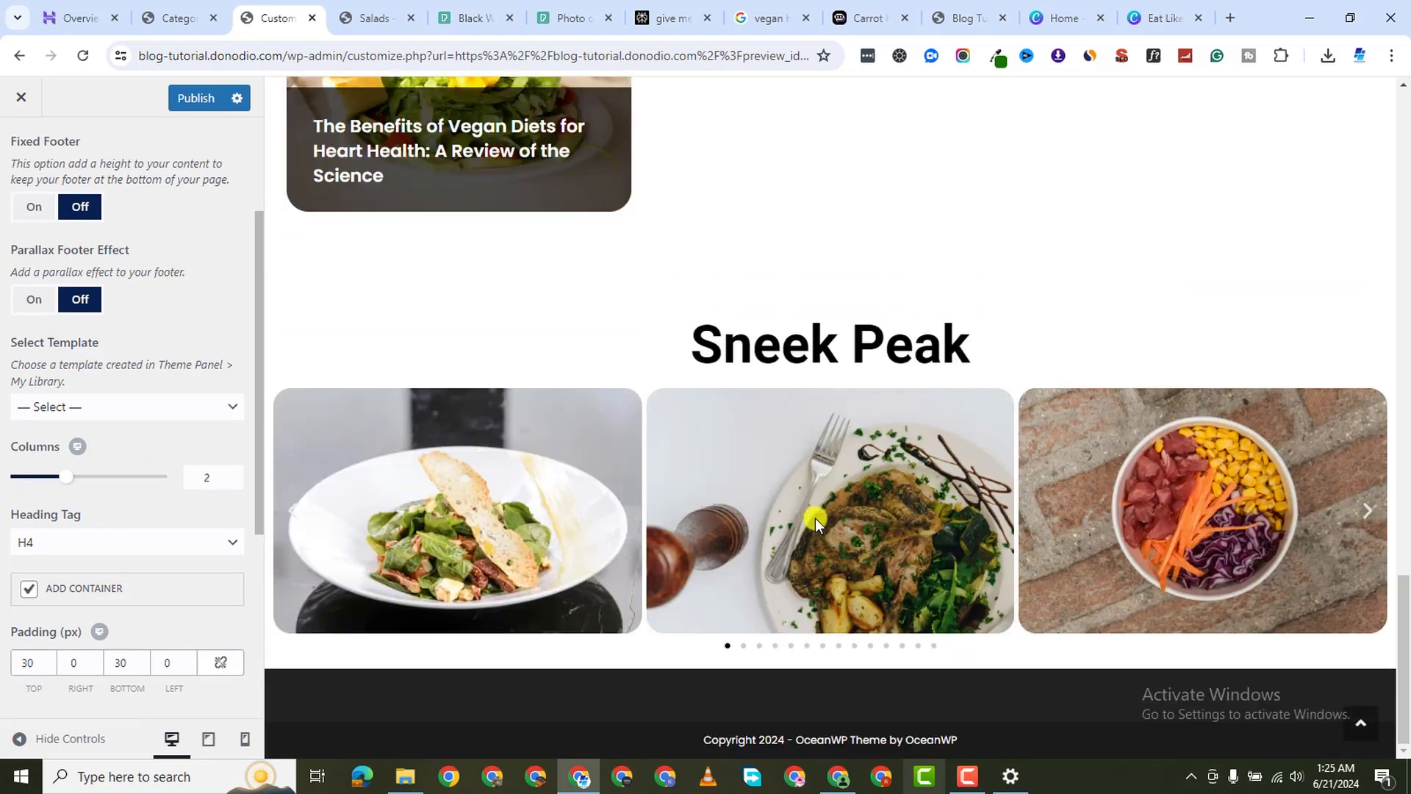
{"action": "left_click", "coordinate": [1135, 18]}
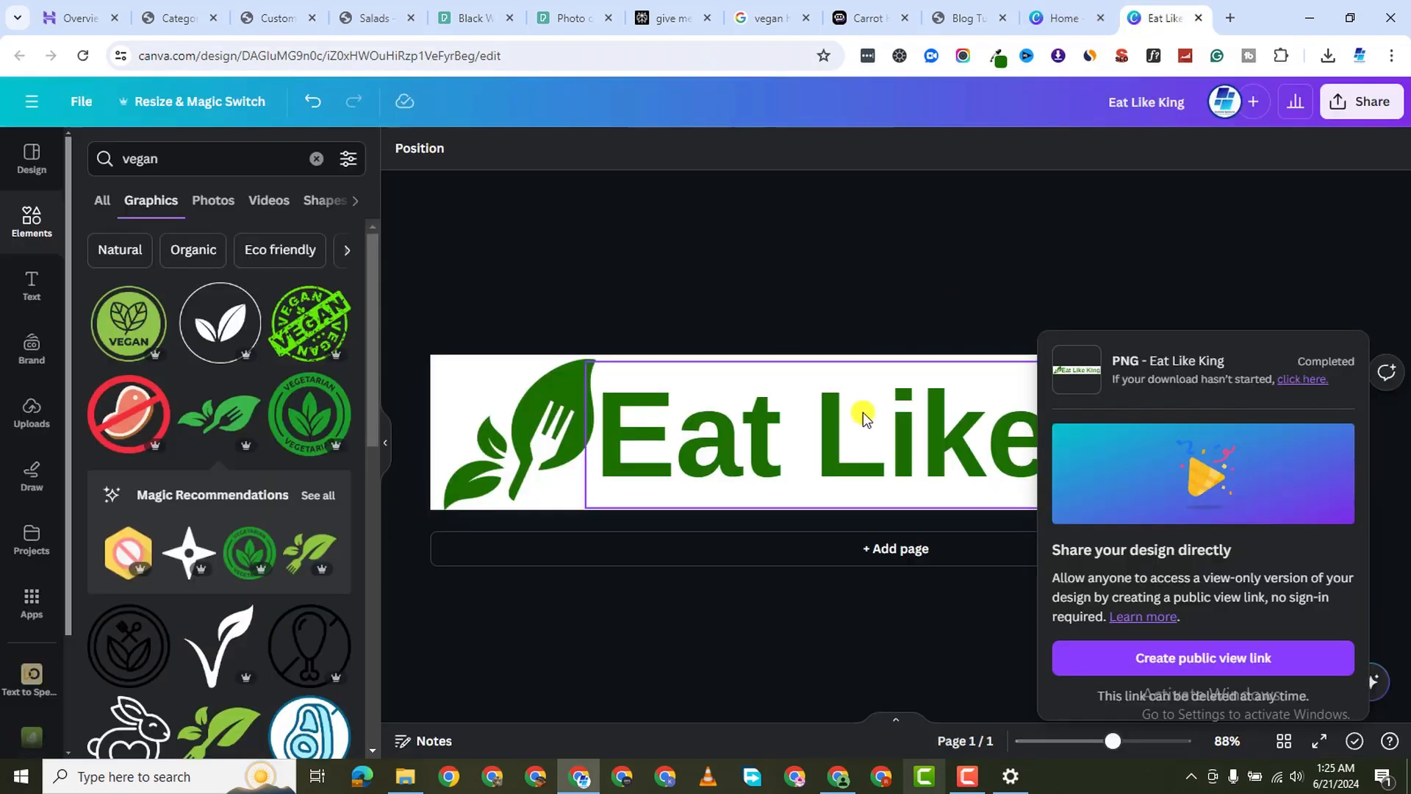
Make the Eat Like King text white
{"action": "left_click", "coordinate": [864, 416]}
{"action": "double_click", "coordinate": [1110, 434]}
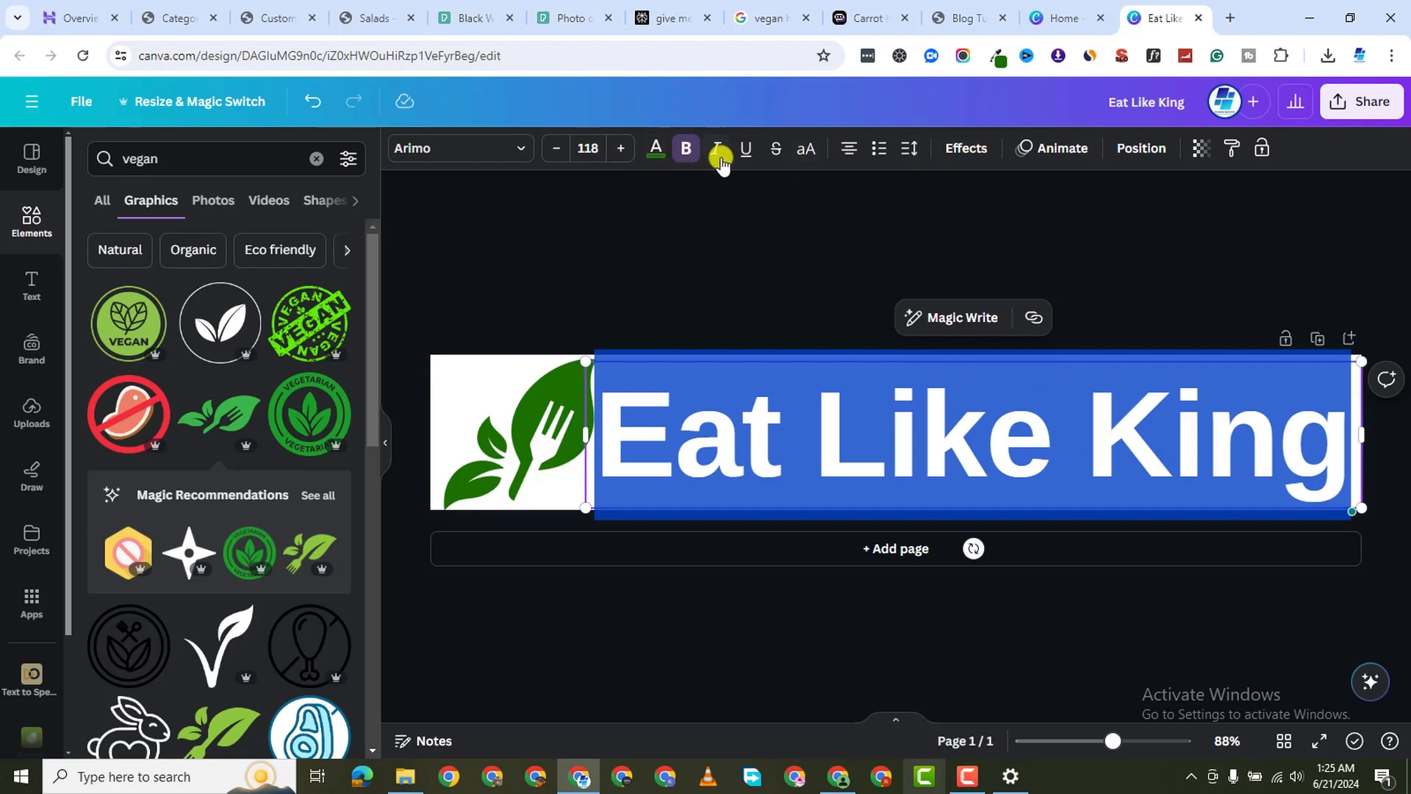
{"action": "left_click", "coordinate": [656, 148]}
{"action": "left_click", "coordinate": [183, 241]}
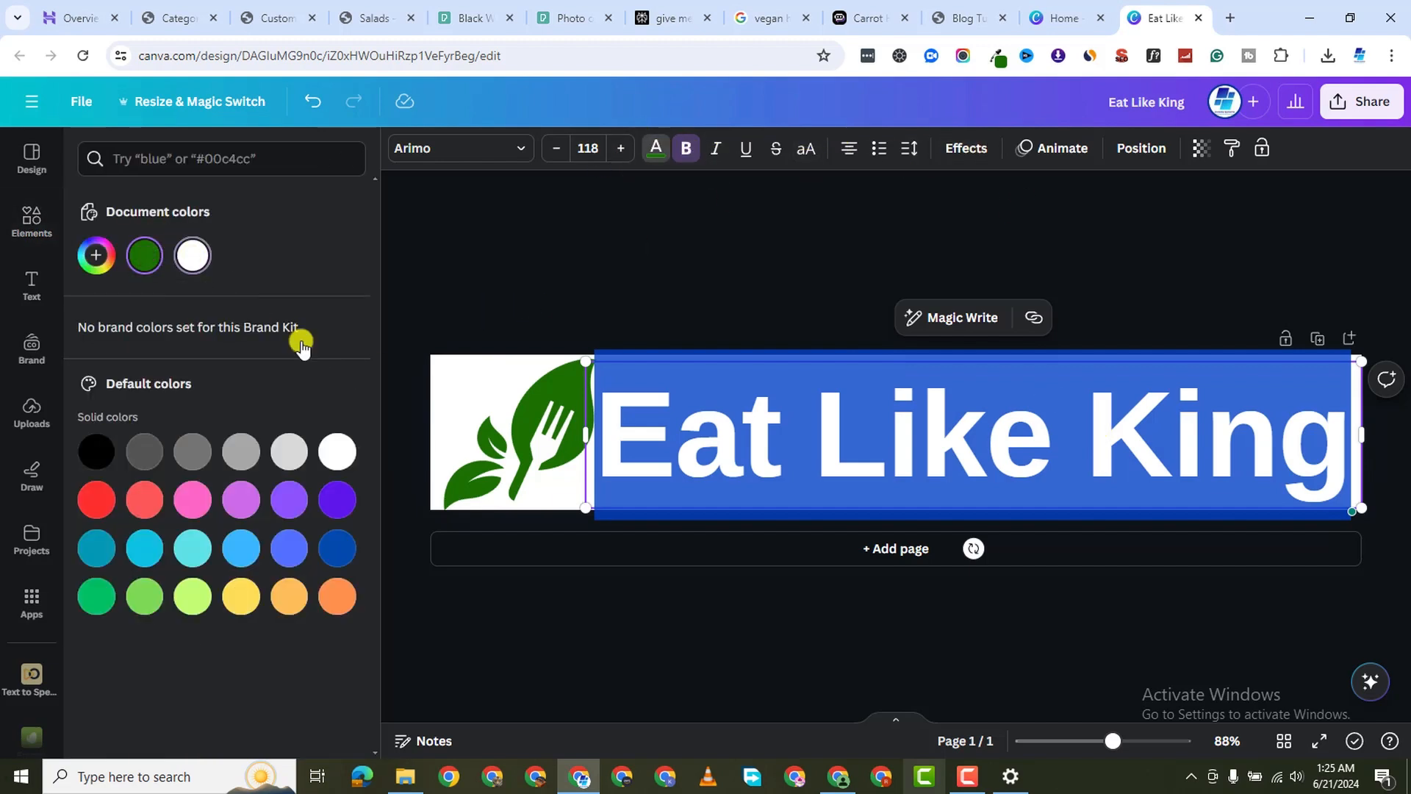
Recolour the leaf-and-fork logo graphic white
{"action": "left_click", "coordinate": [515, 440]}
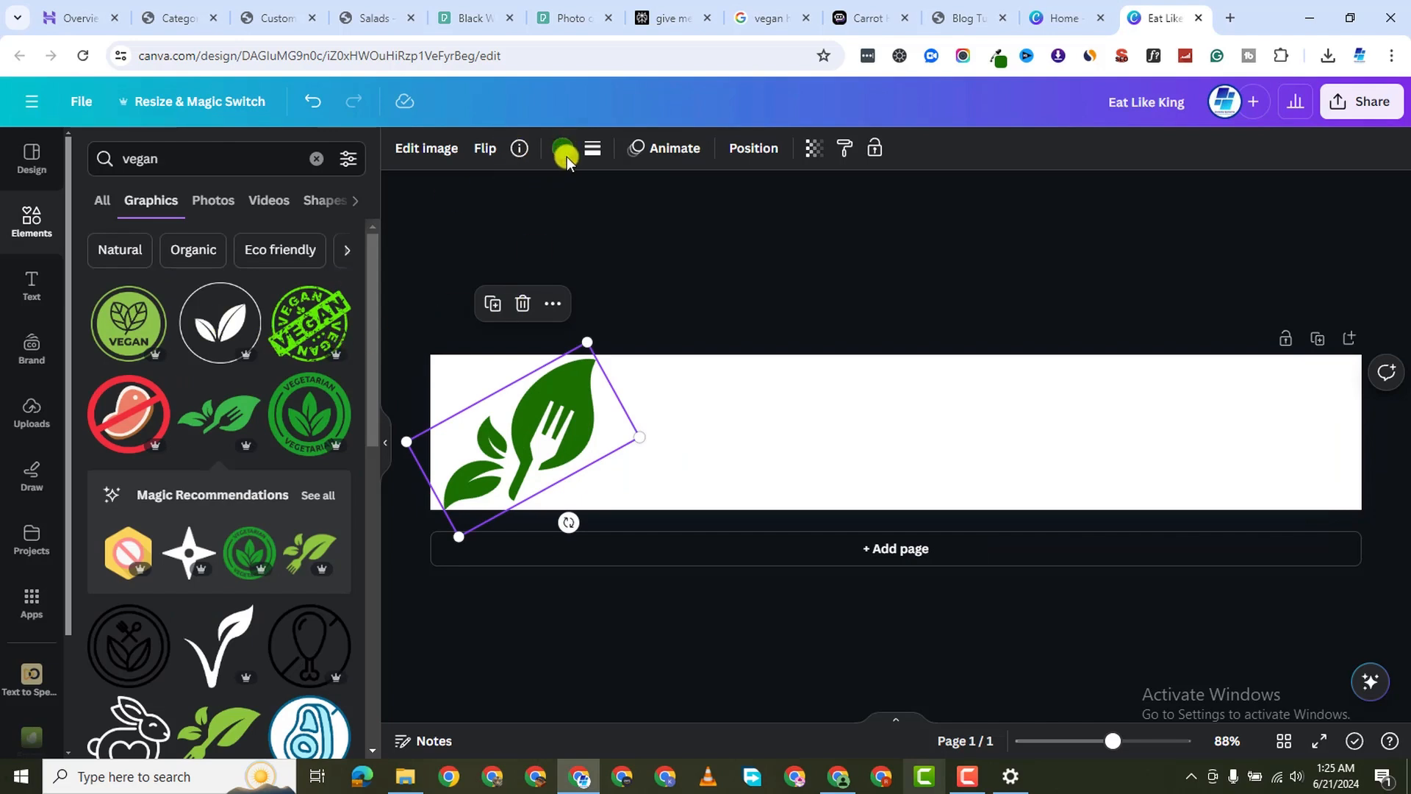
{"action": "left_click", "coordinate": [427, 147]}
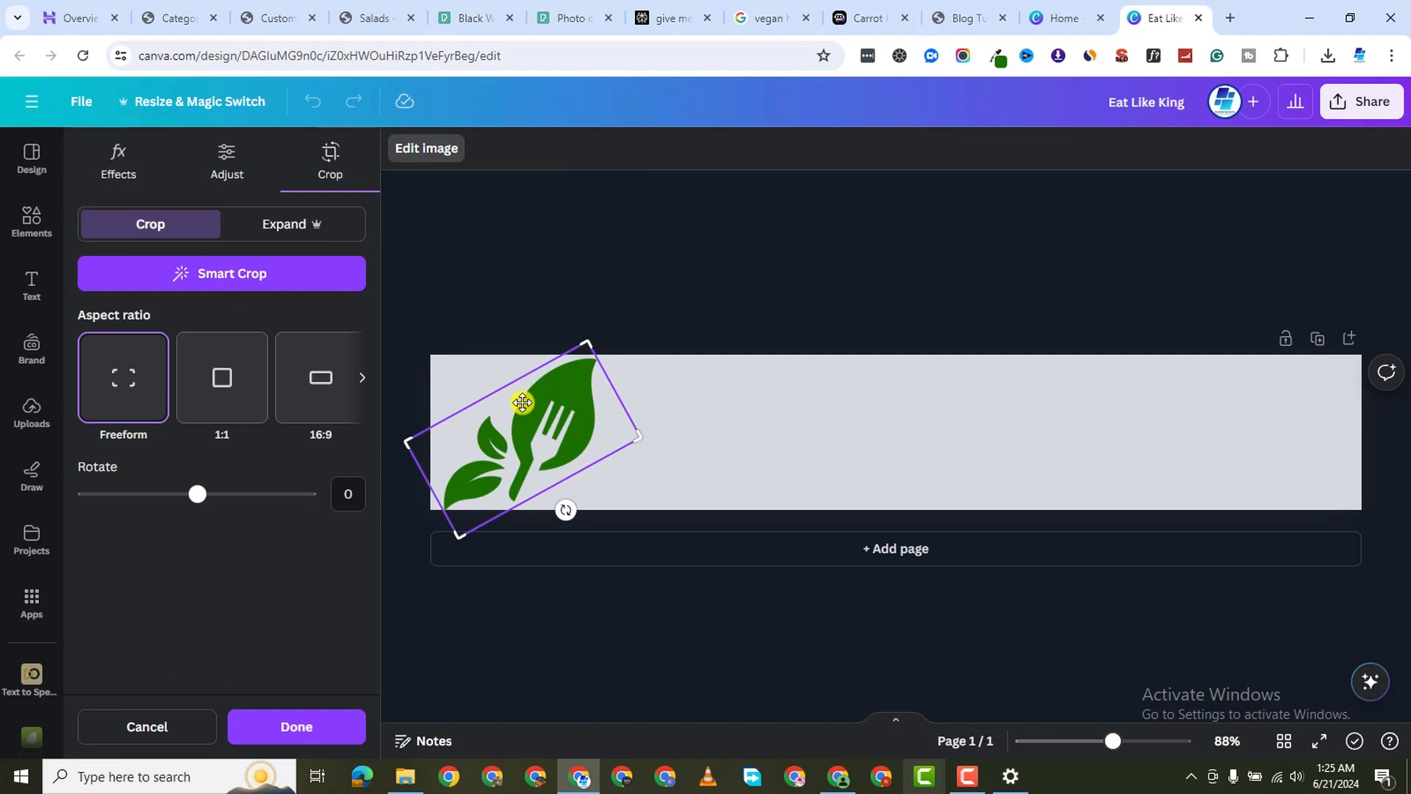
{"action": "left_click", "coordinate": [488, 232]}
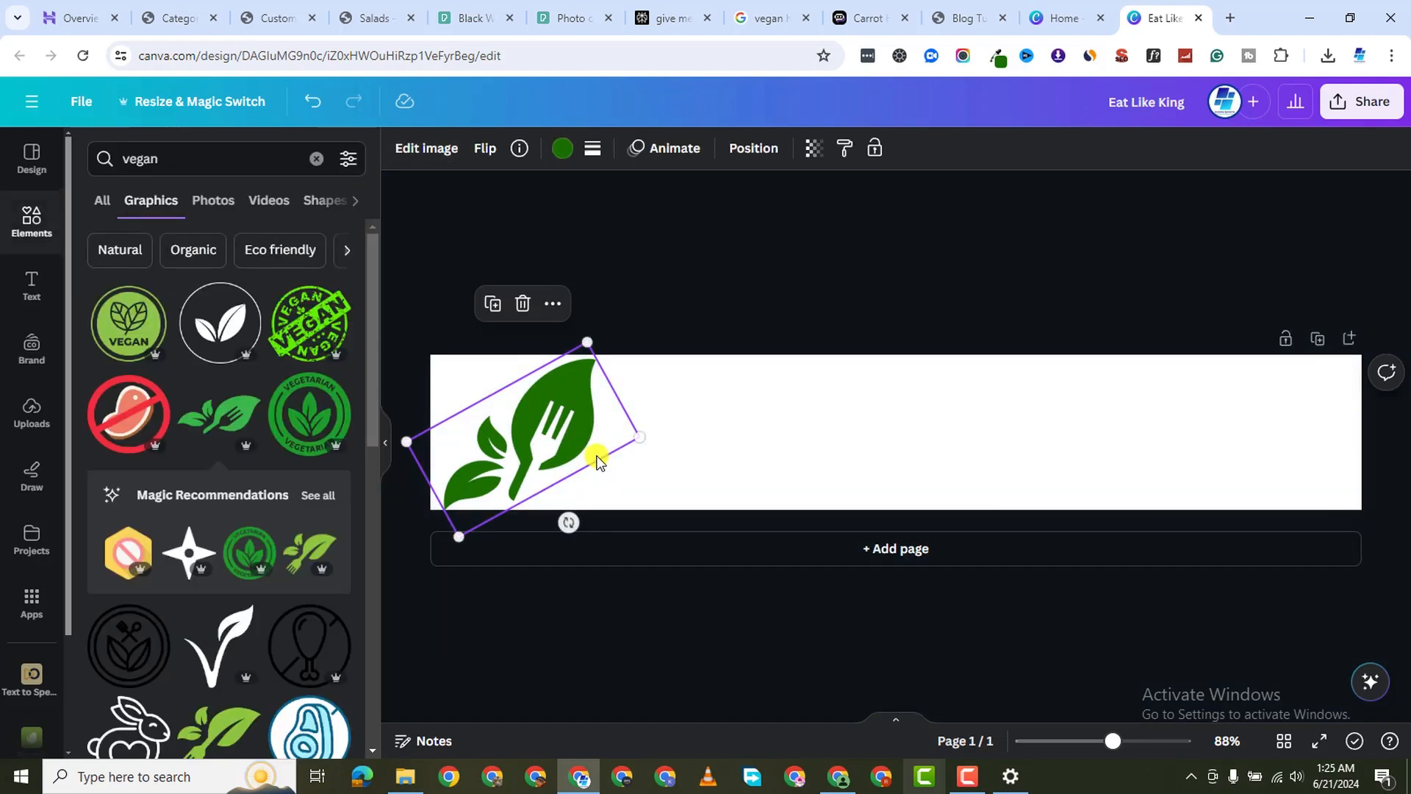
{"action": "left_click", "coordinate": [563, 147]}
{"action": "left_click", "coordinate": [196, 257]}
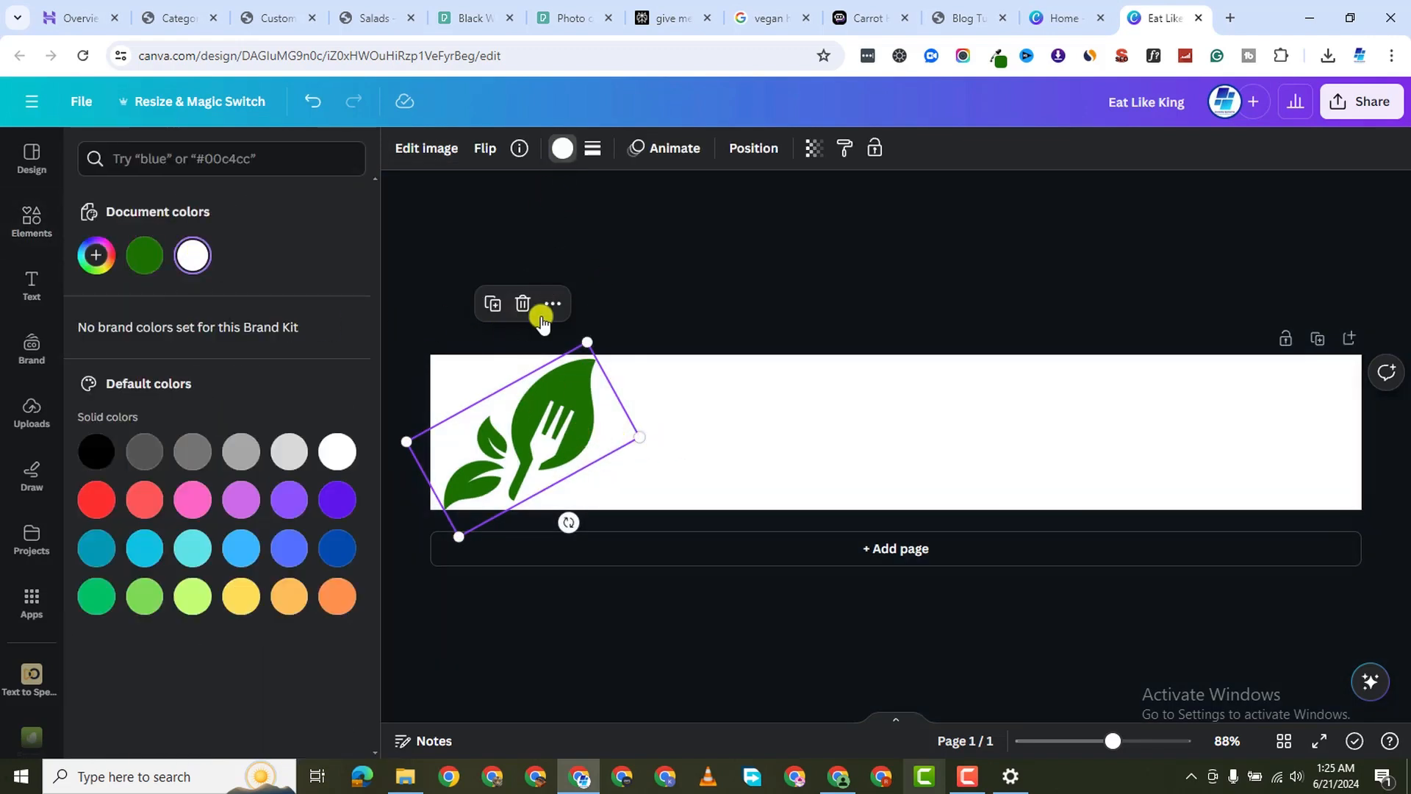
Download the design as a PNG file, Eat Like King (1).png
{"action": "left_click", "coordinate": [1369, 101]}
{"action": "left_click", "coordinate": [1207, 555]}
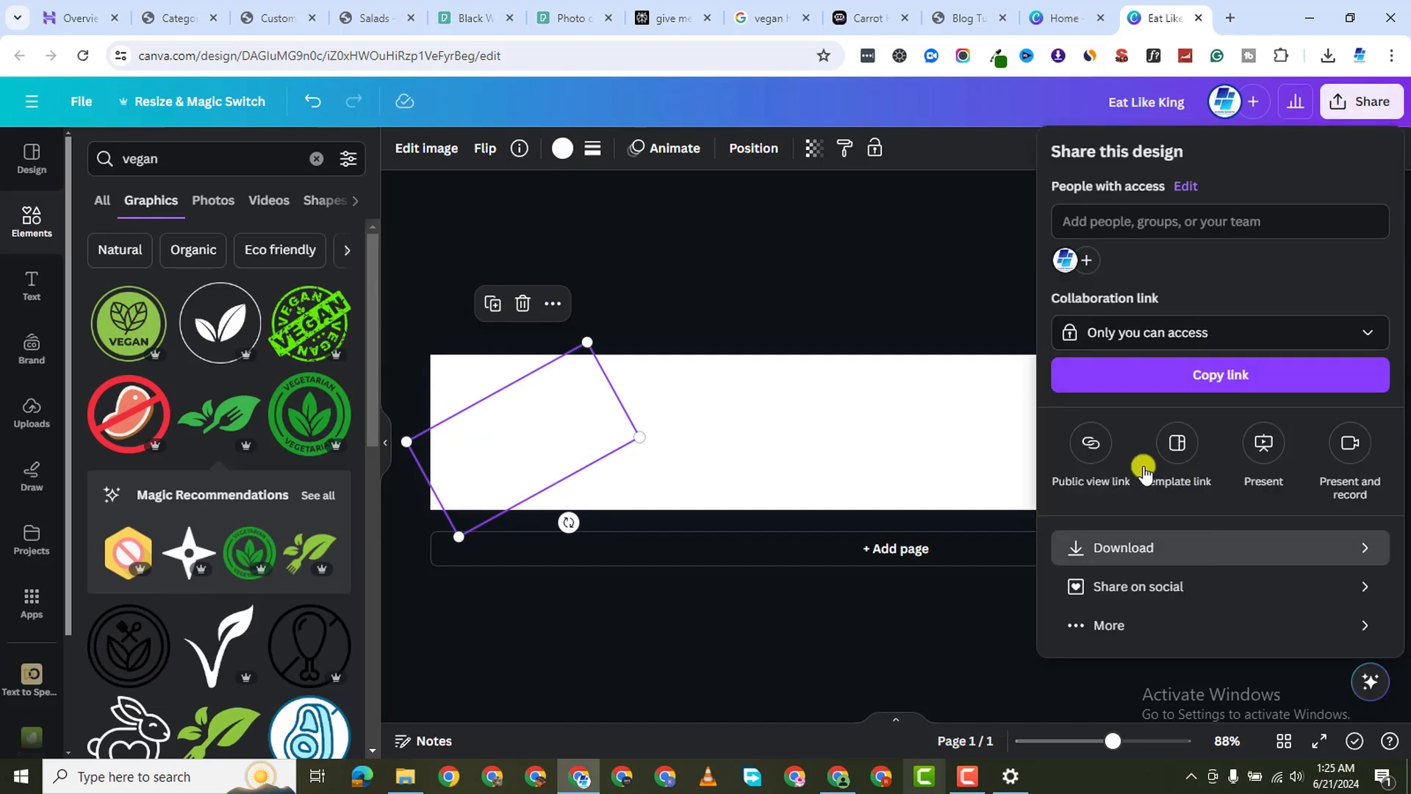
{"action": "left_click", "coordinate": [1242, 463]}
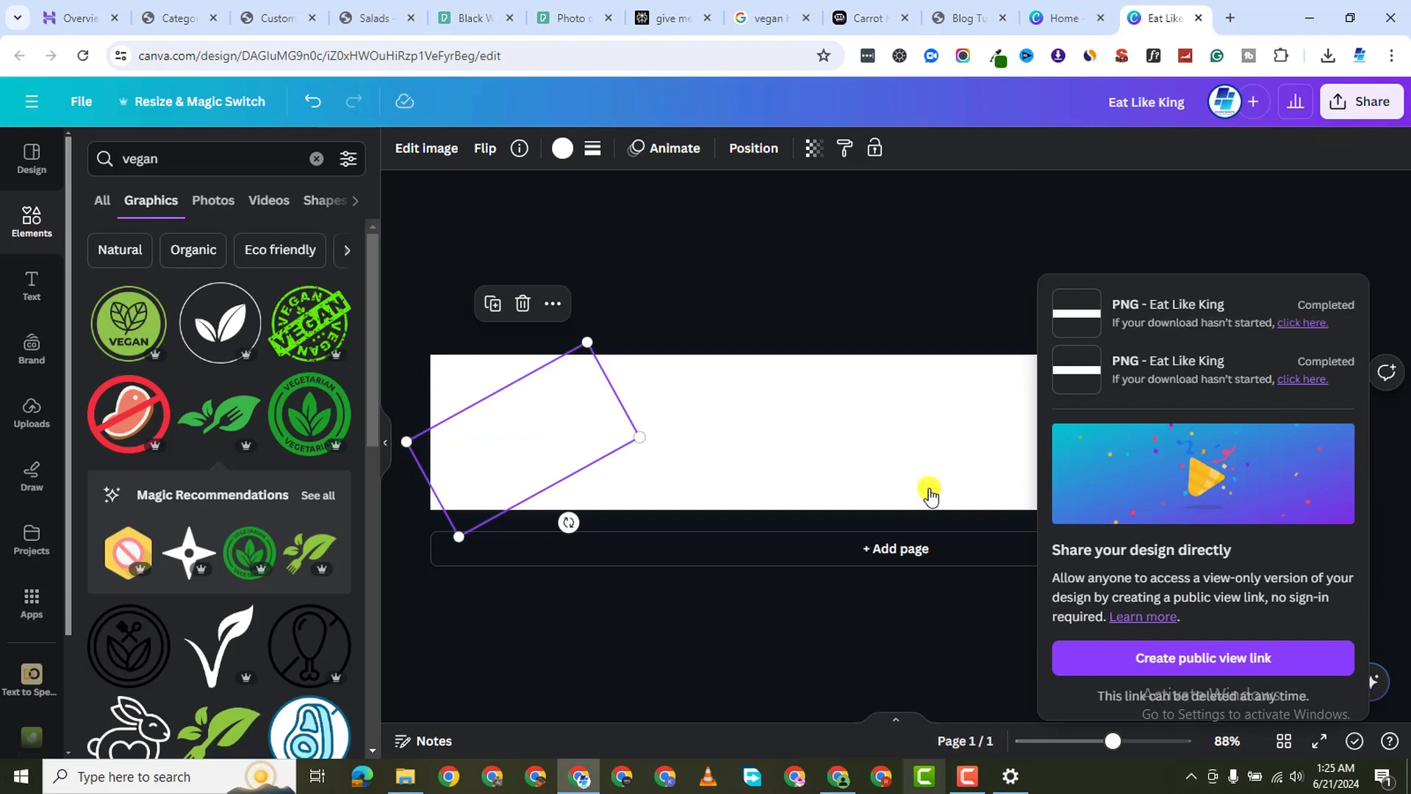
{"action": "left_click", "coordinate": [954, 785]}
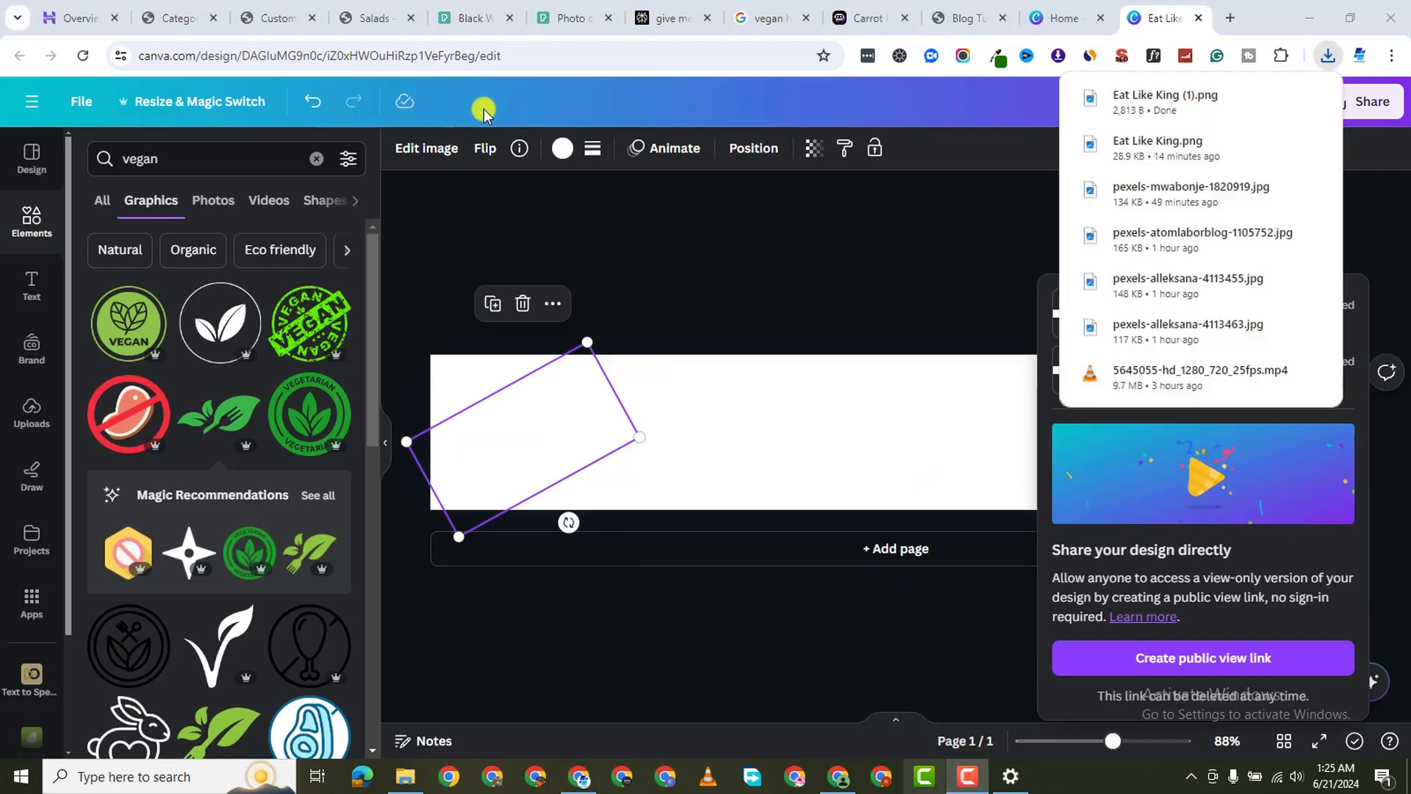
Publish the 2-column footer widget settings in the Customizer
{"action": "left_click", "coordinate": [282, 16]}
{"action": "scroll", "coordinate": [111, 394], "scroll_direction": "down", "scroll_amount": 5}
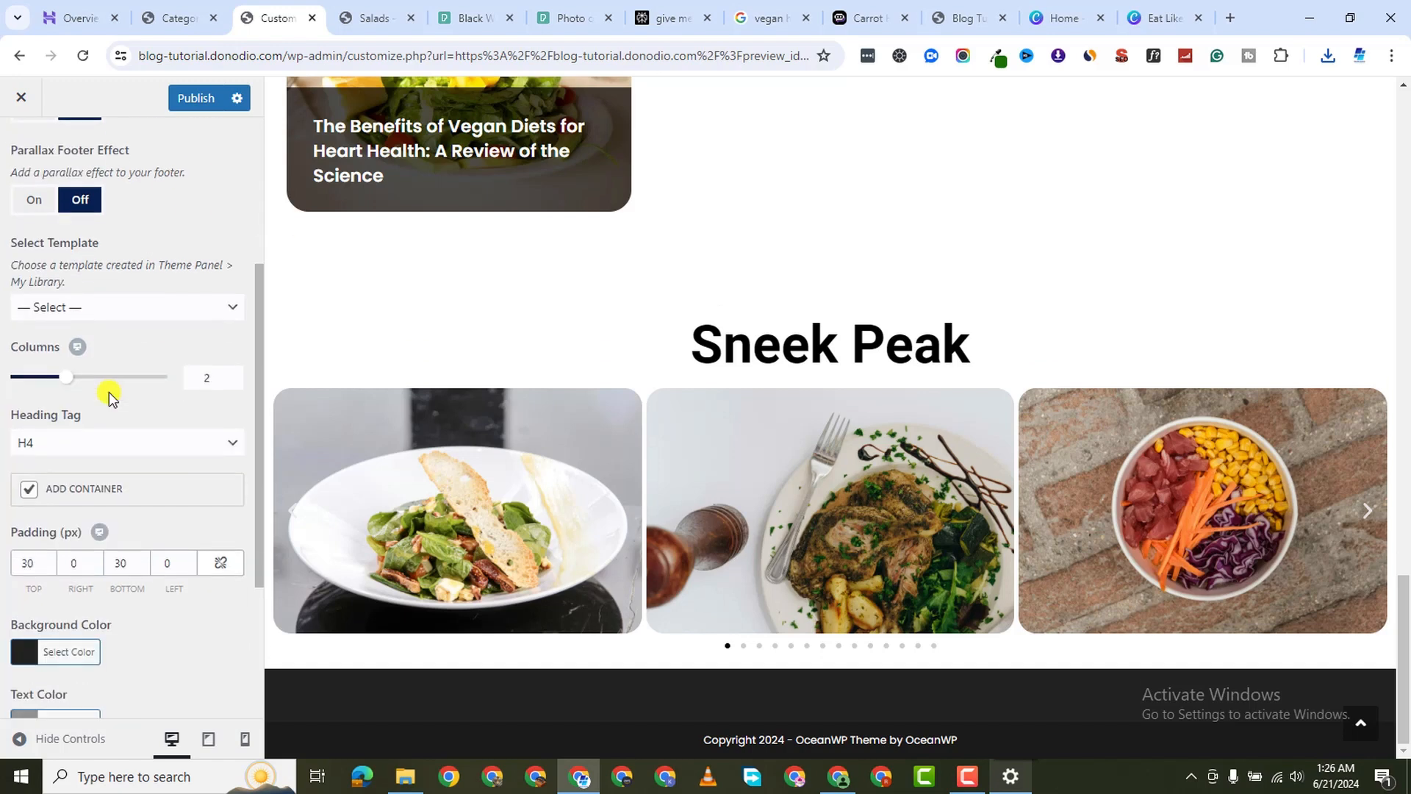
{"action": "scroll", "coordinate": [116, 368], "scroll_direction": "up", "scroll_amount": 7}
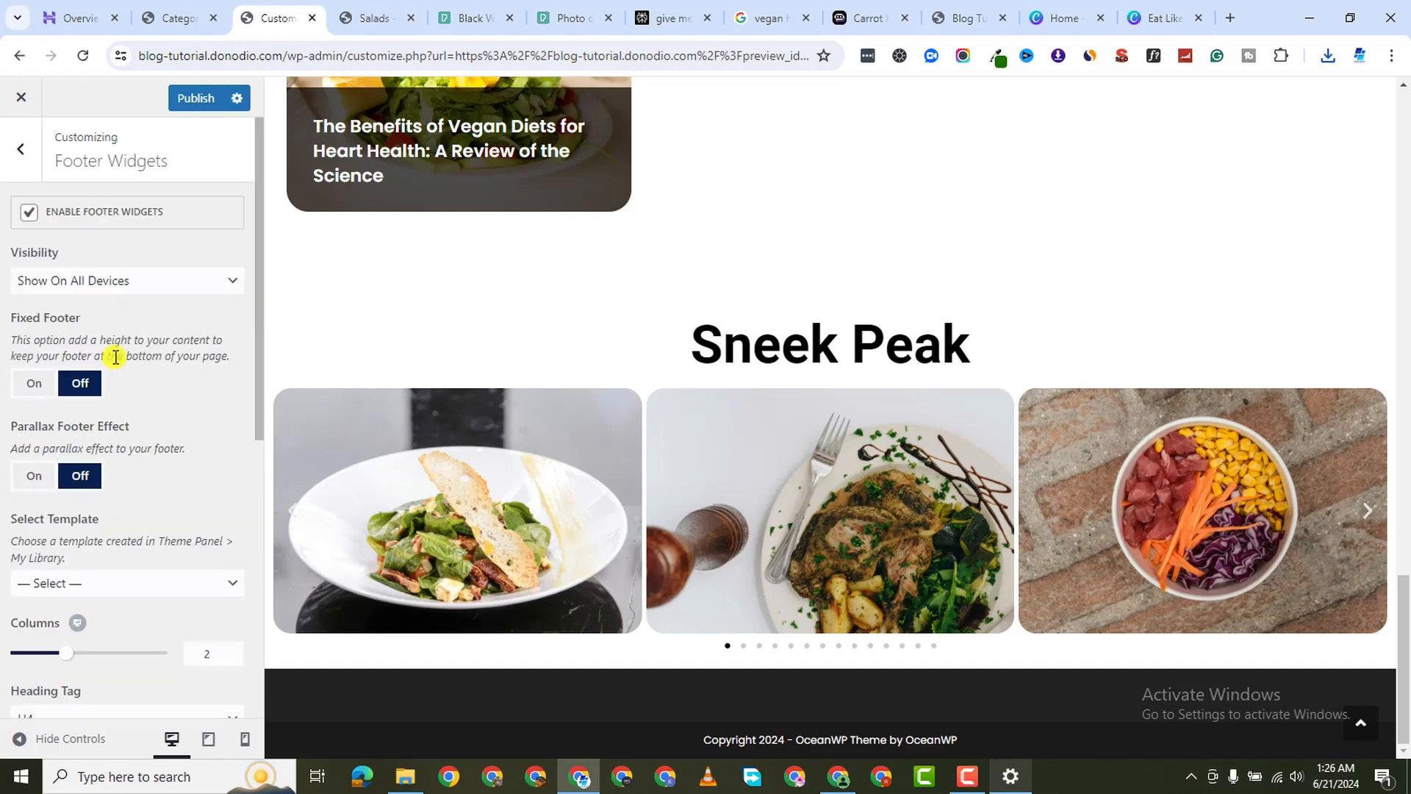
{"action": "scroll", "coordinate": [114, 309], "scroll_direction": "down", "scroll_amount": 7}
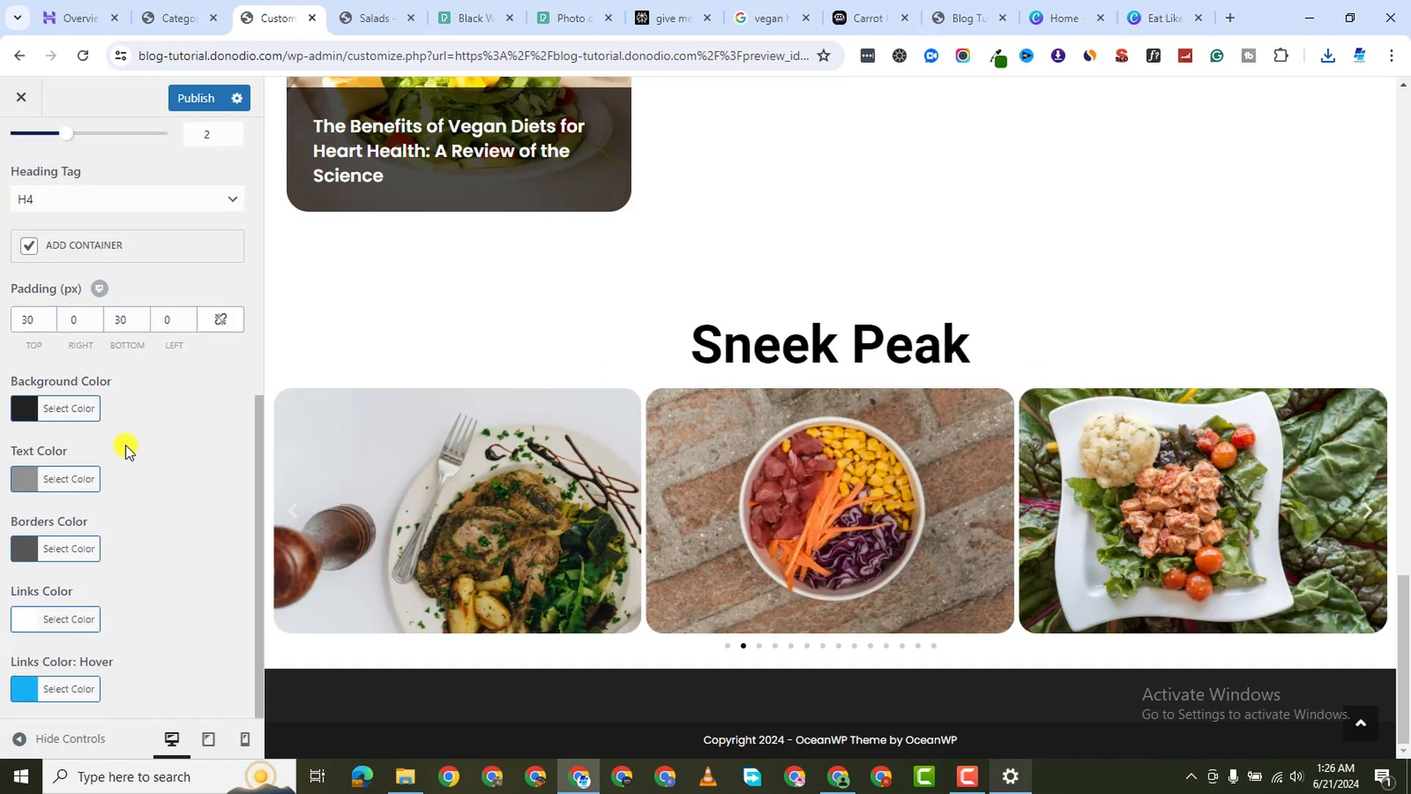
{"action": "scroll", "coordinate": [125, 447], "scroll_direction": "up", "scroll_amount": 7}
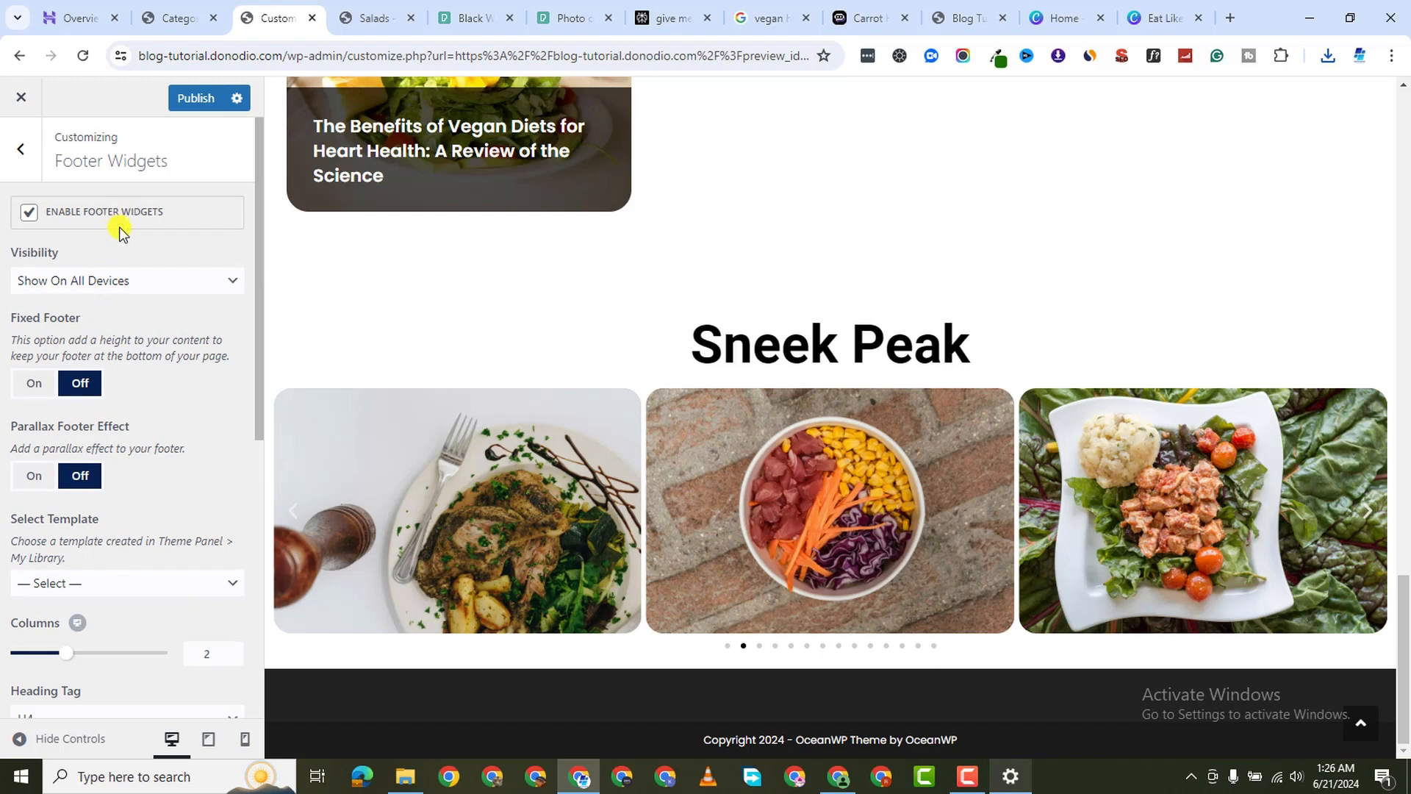
{"action": "scroll", "coordinate": [115, 412], "scroll_direction": "down", "scroll_amount": 3}
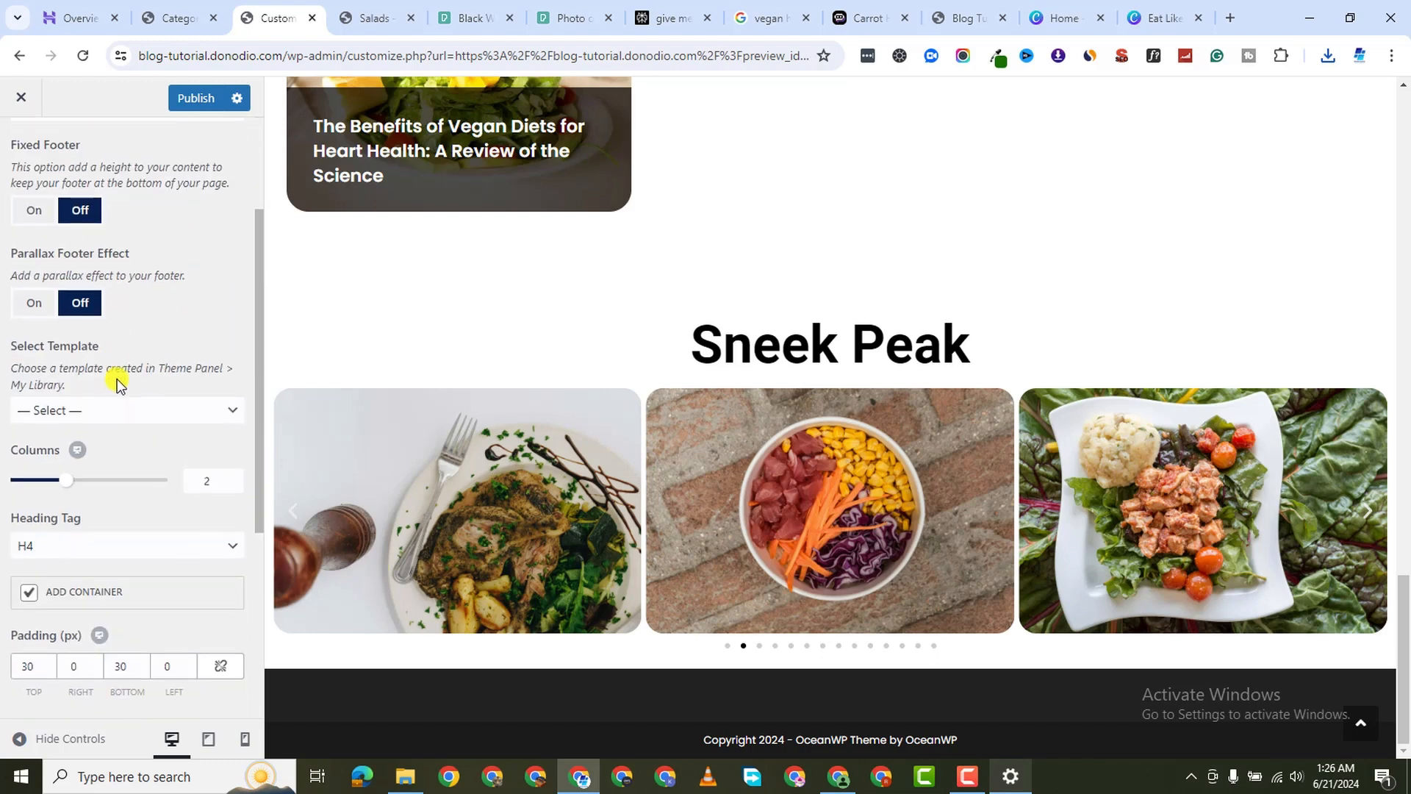
{"action": "scroll", "coordinate": [128, 254], "scroll_direction": "up", "scroll_amount": 3}
{"action": "left_click", "coordinate": [195, 98]}
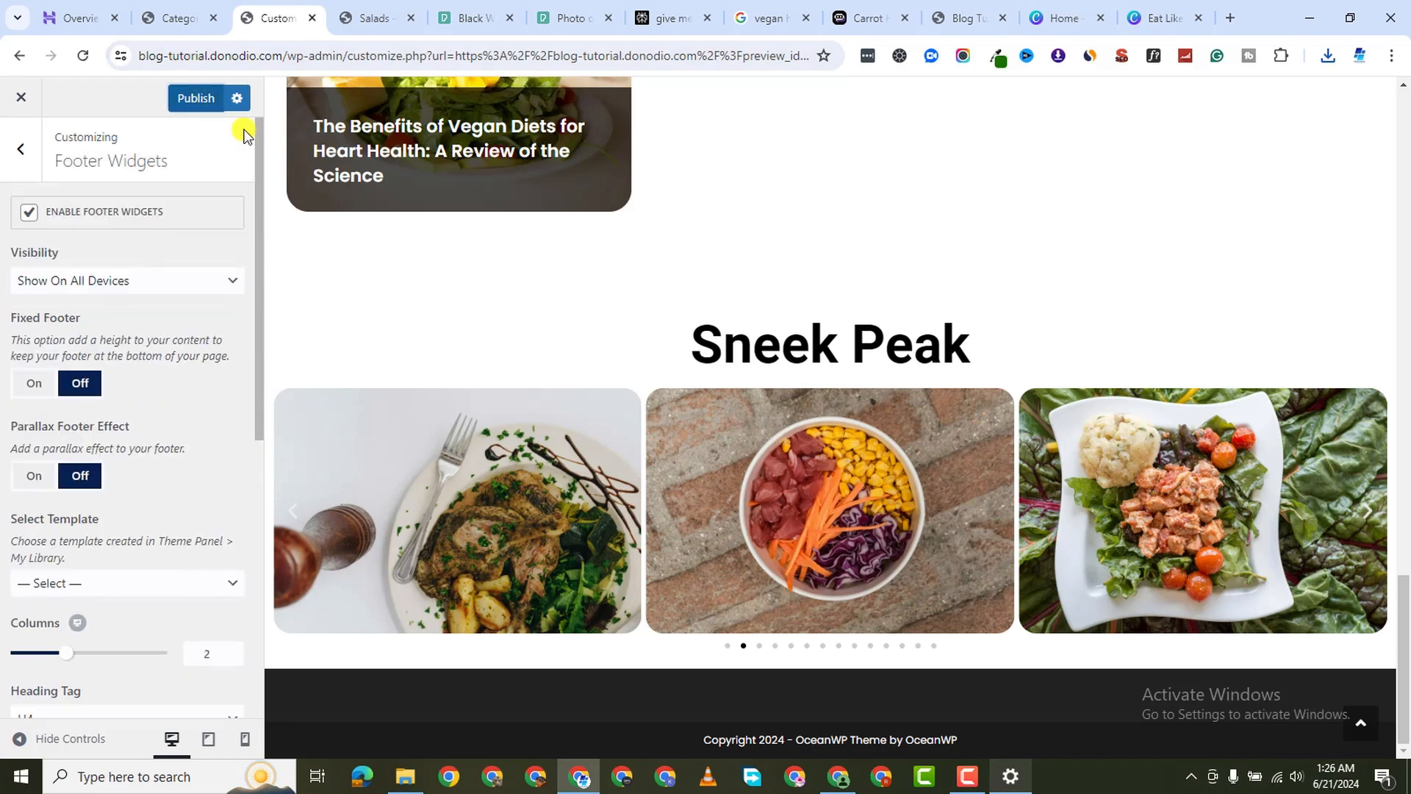
{"action": "left_click", "coordinate": [967, 777]}
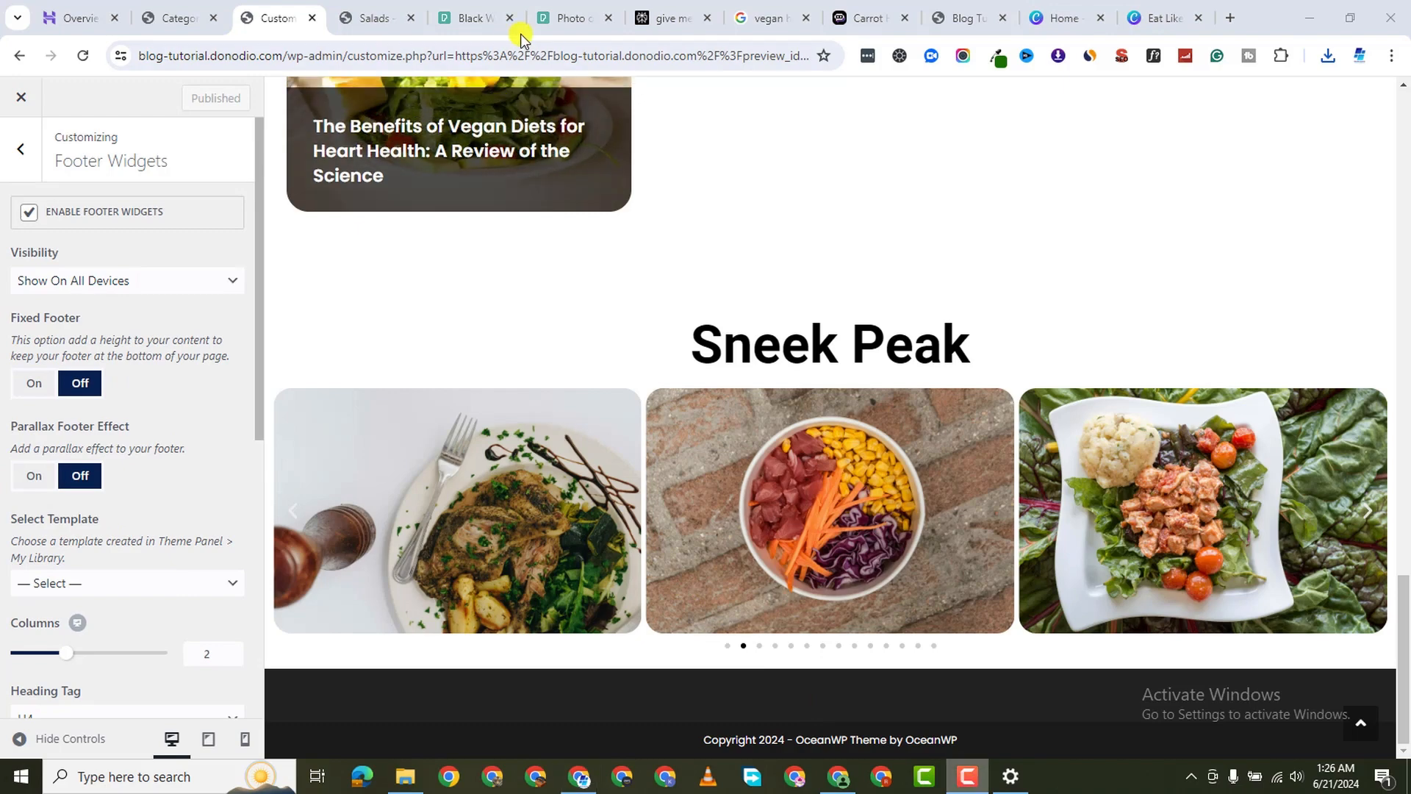
Add an Image block to Footer 1 and upload Eat Like King (1) into it
{"action": "left_click", "coordinate": [21, 149]}
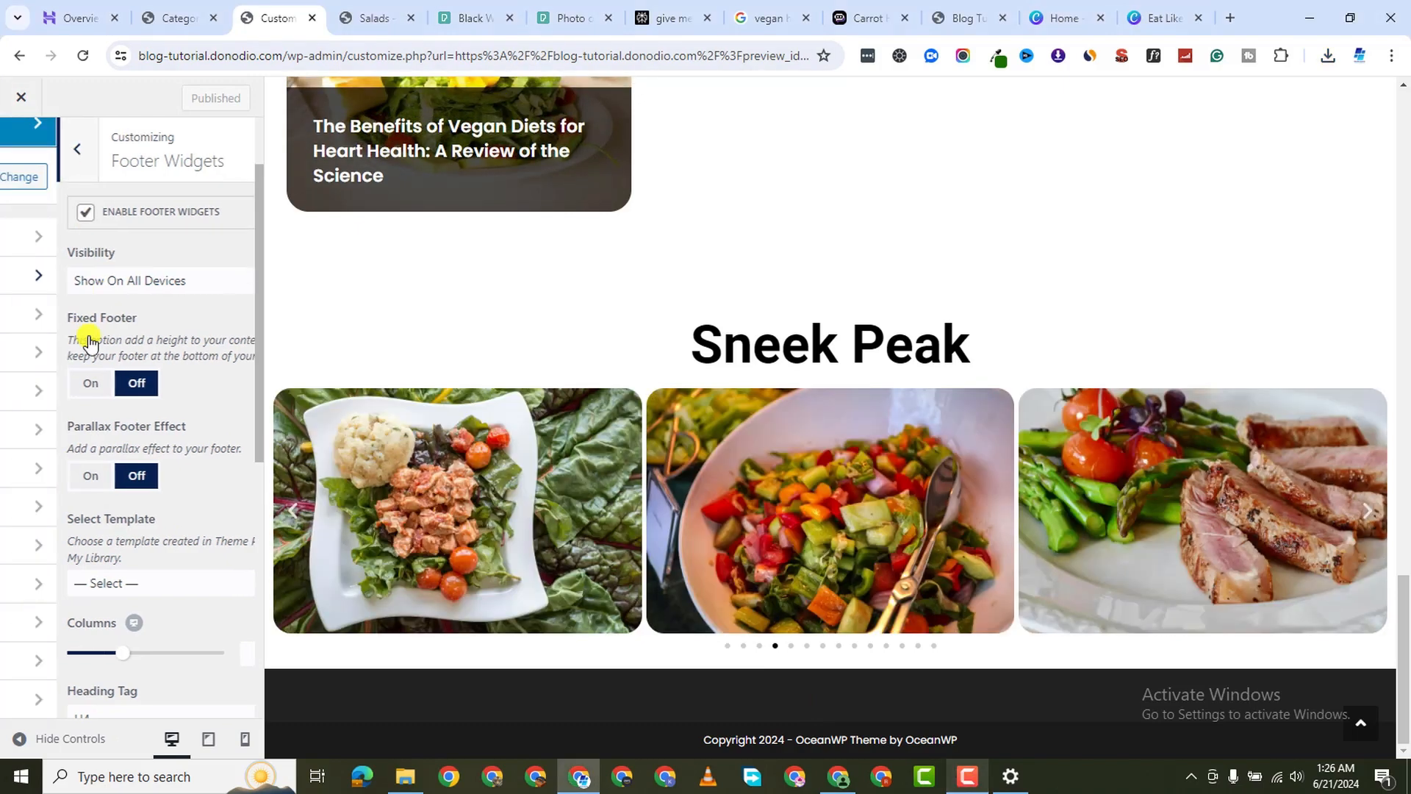
{"action": "left_click", "coordinate": [112, 318]}
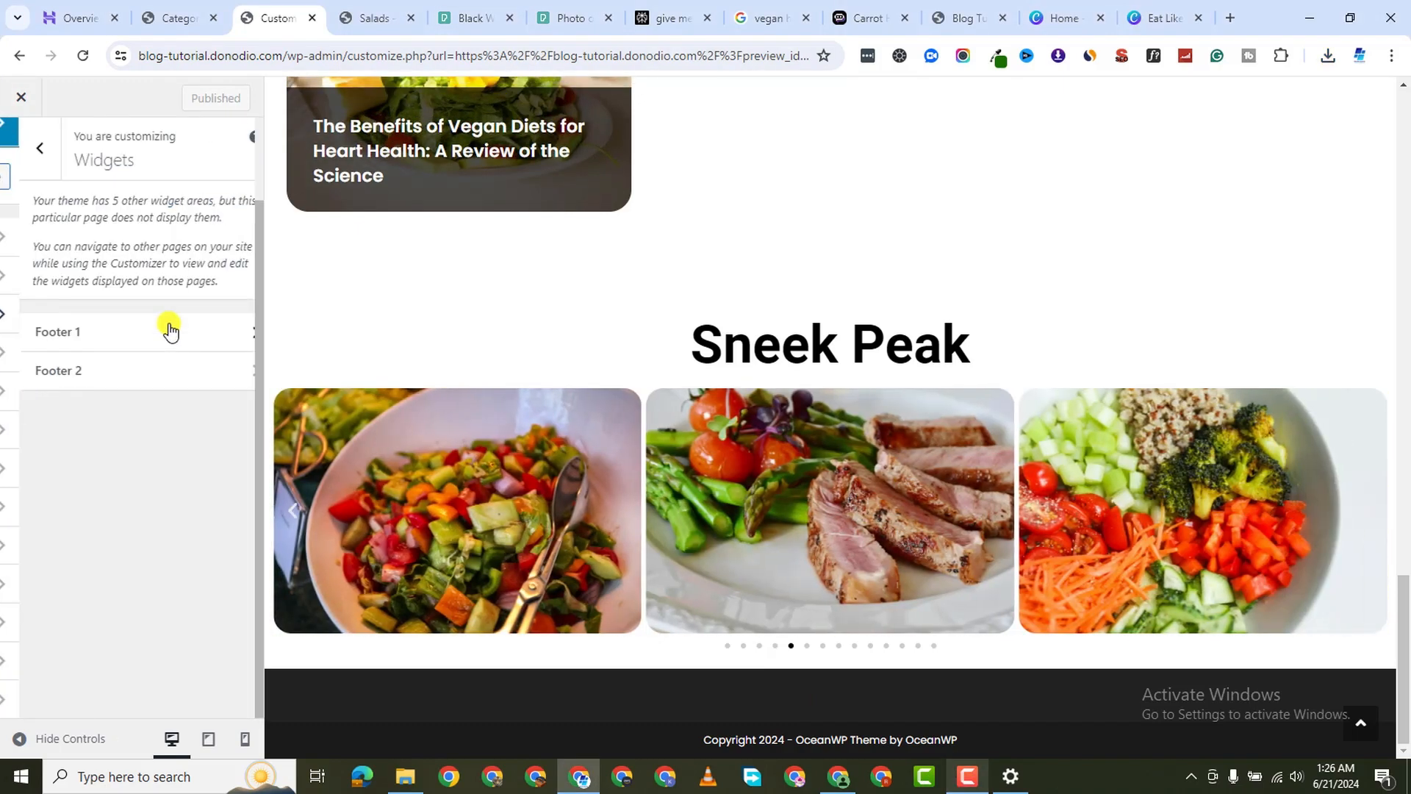
{"action": "left_click", "coordinate": [114, 333]}
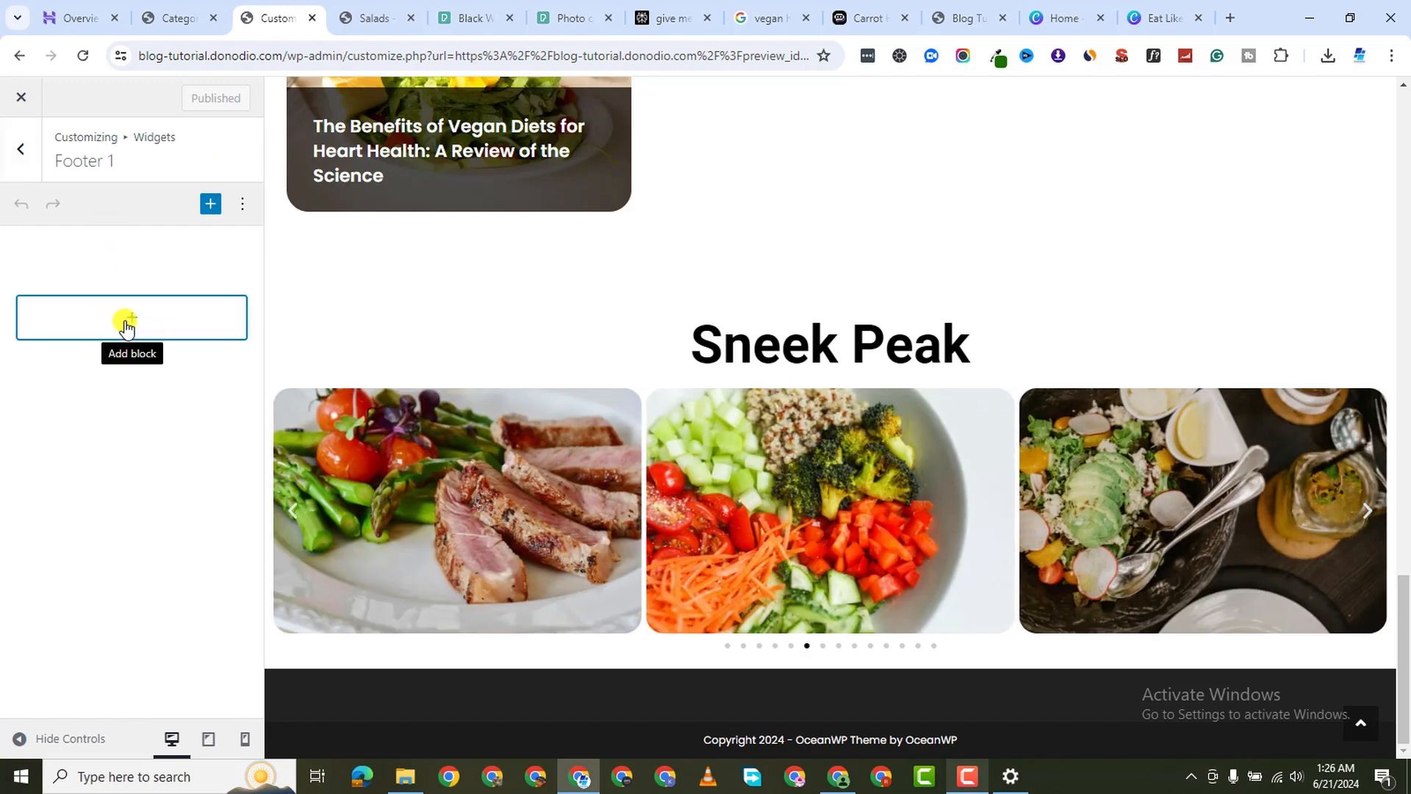
{"action": "left_click", "coordinate": [126, 325]}
{"action": "left_click", "coordinate": [262, 446]}
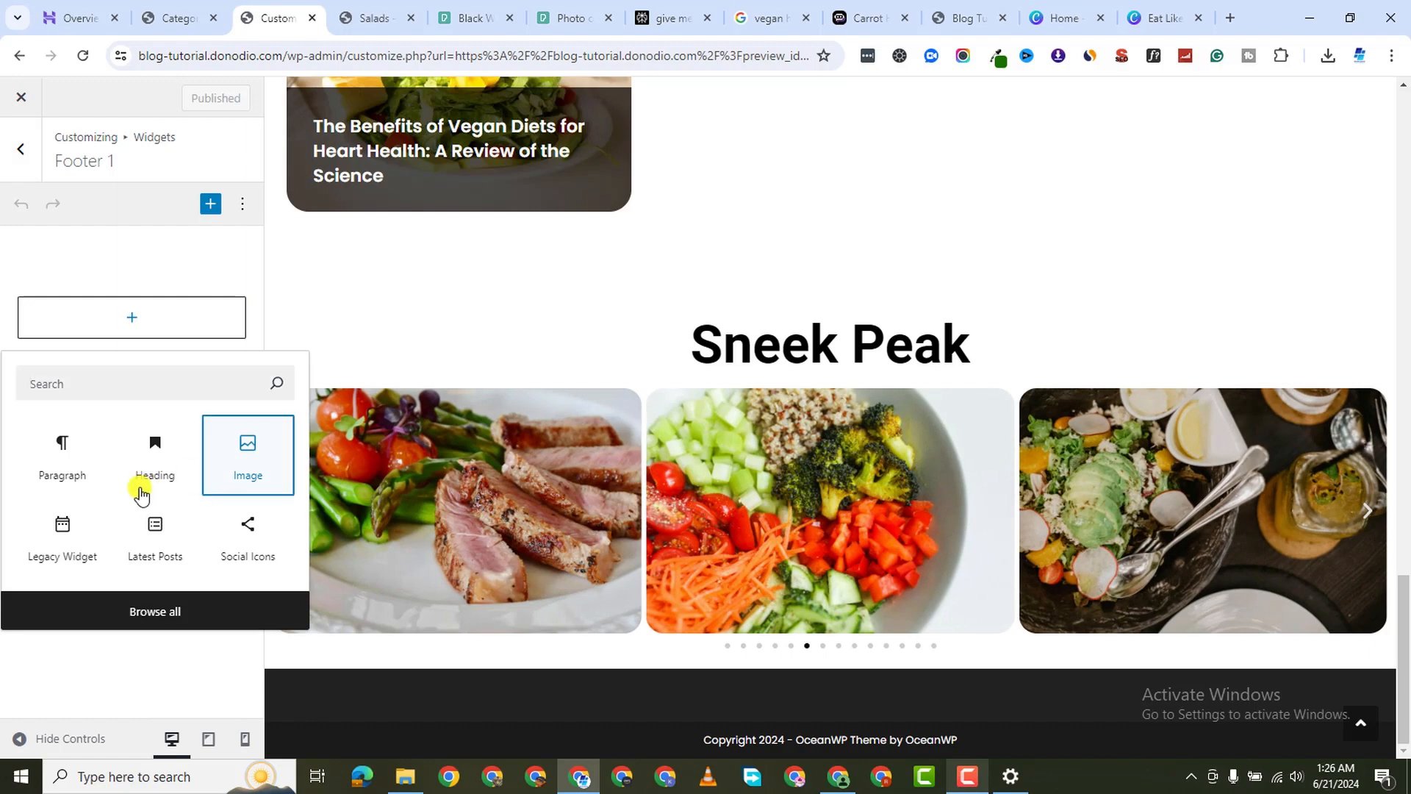
{"action": "left_click", "coordinate": [65, 337]}
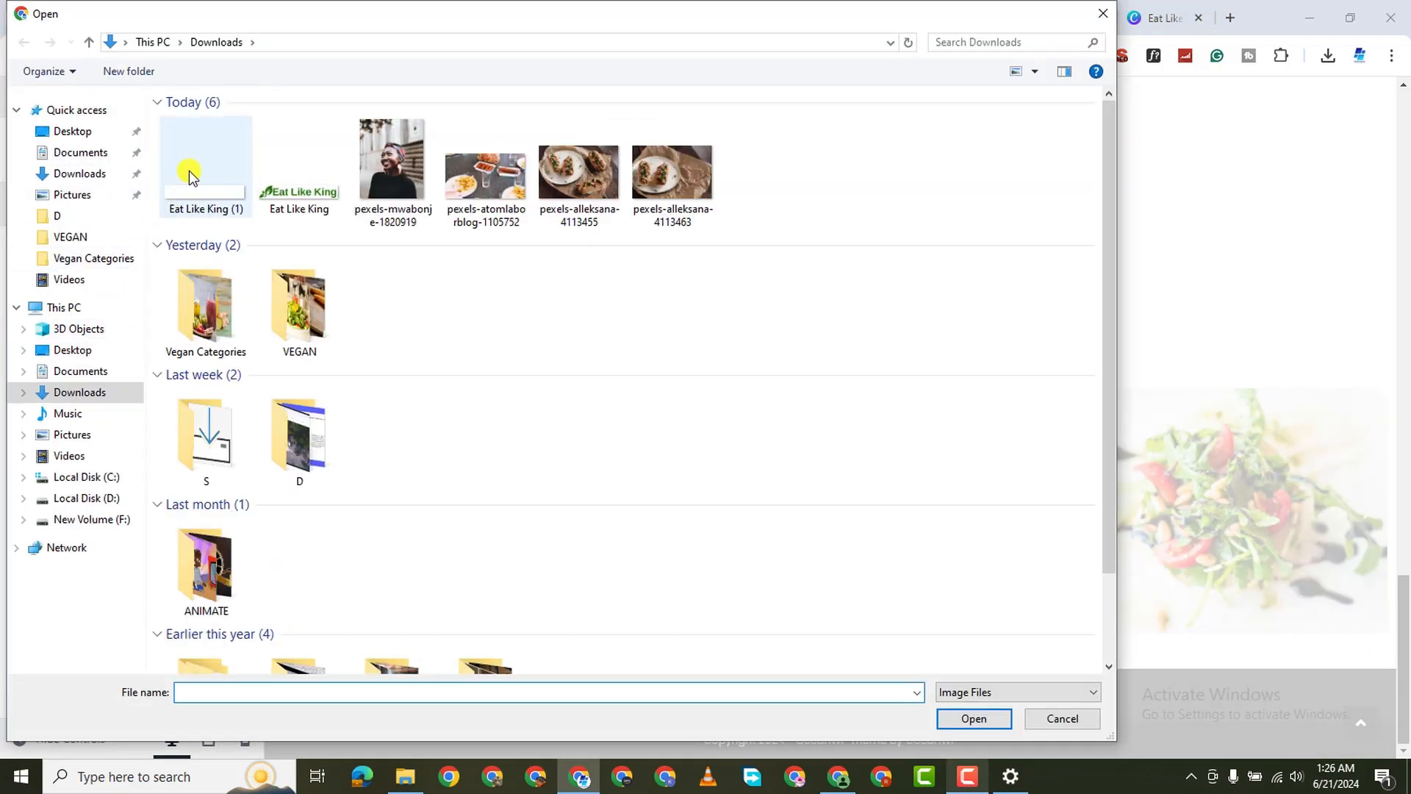
{"action": "left_click", "coordinate": [229, 215]}
{"action": "left_click", "coordinate": [974, 718]}
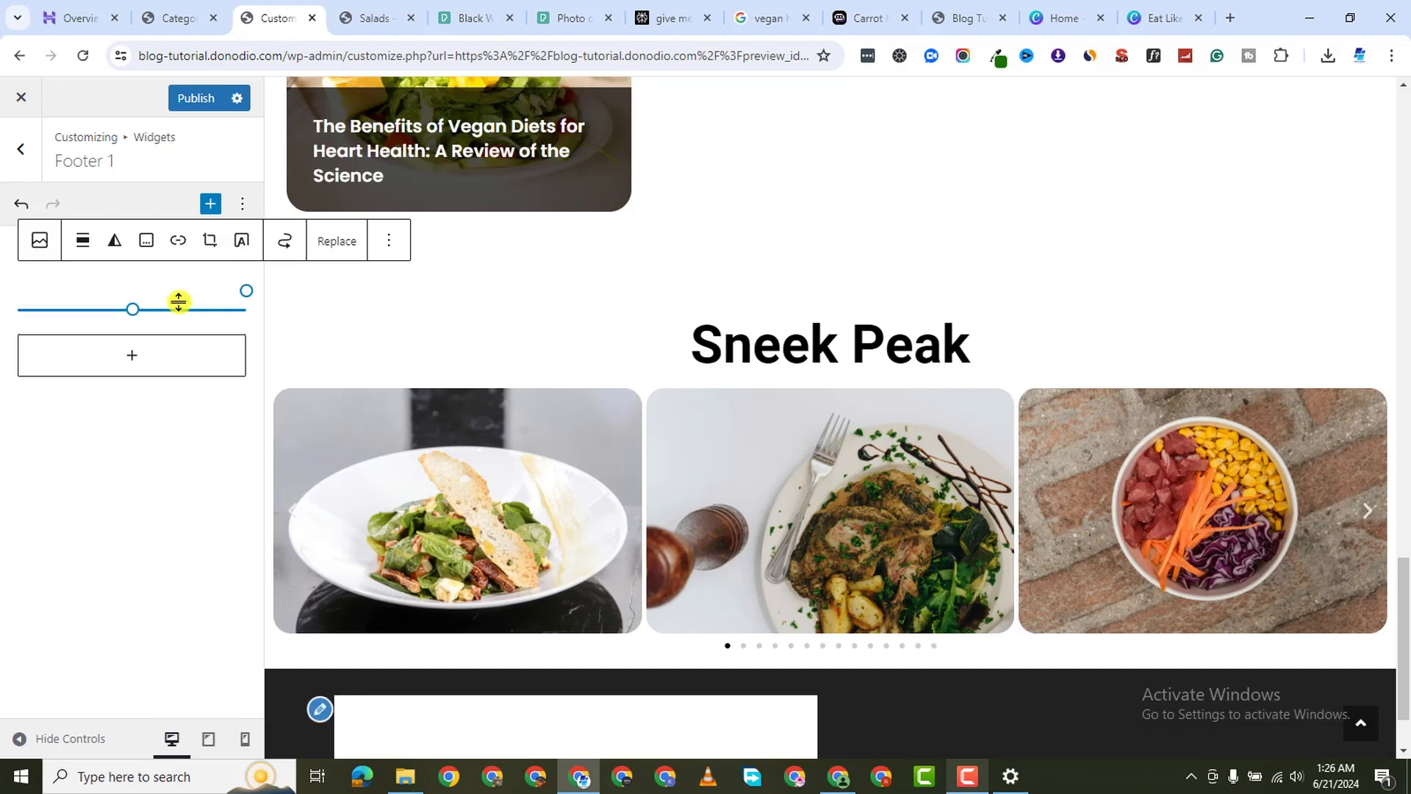
{"action": "scroll", "coordinate": [373, 576], "scroll_direction": "down", "scroll_amount": 1}
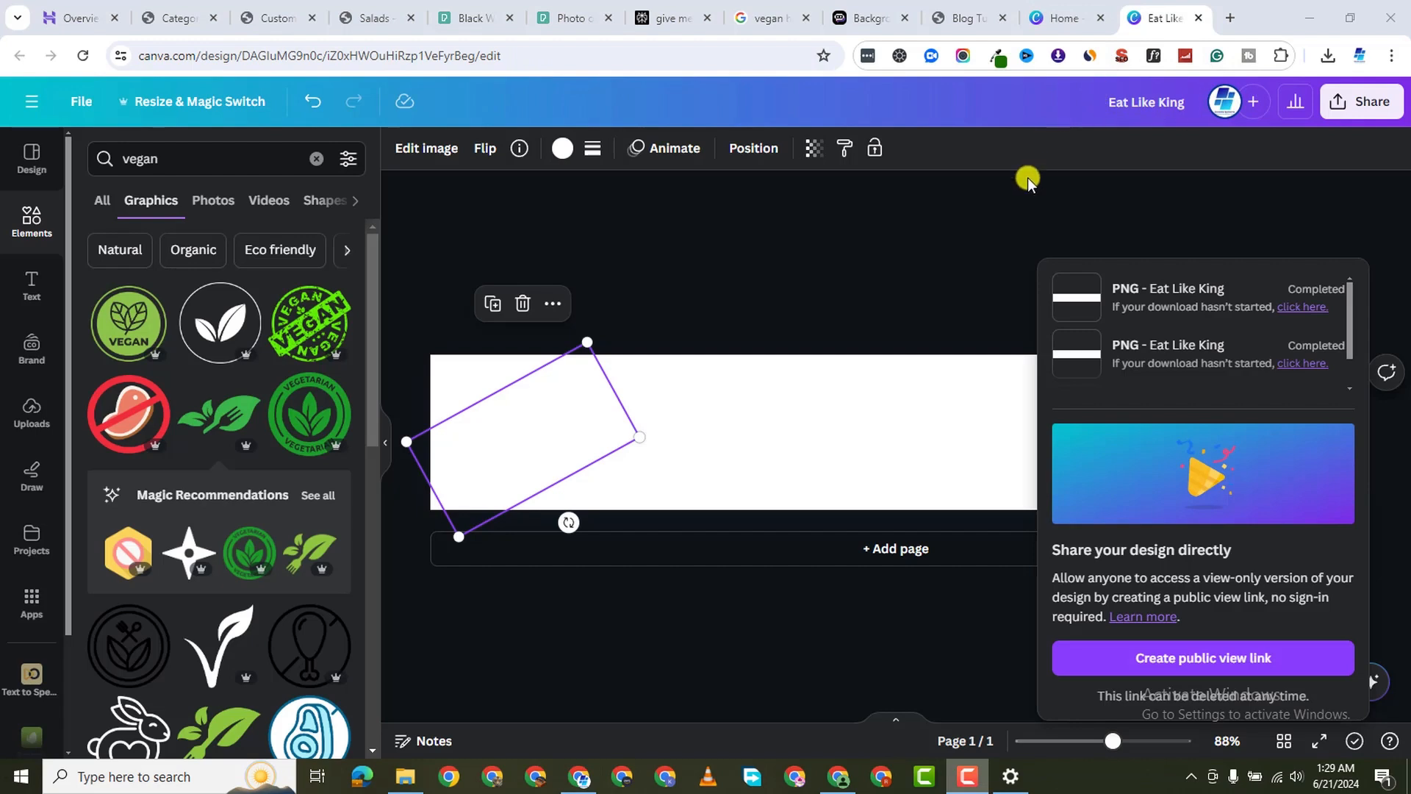
Download the design as a transparent-background PNG, Eat Like King (3).png
{"action": "left_click", "coordinate": [995, 262]}
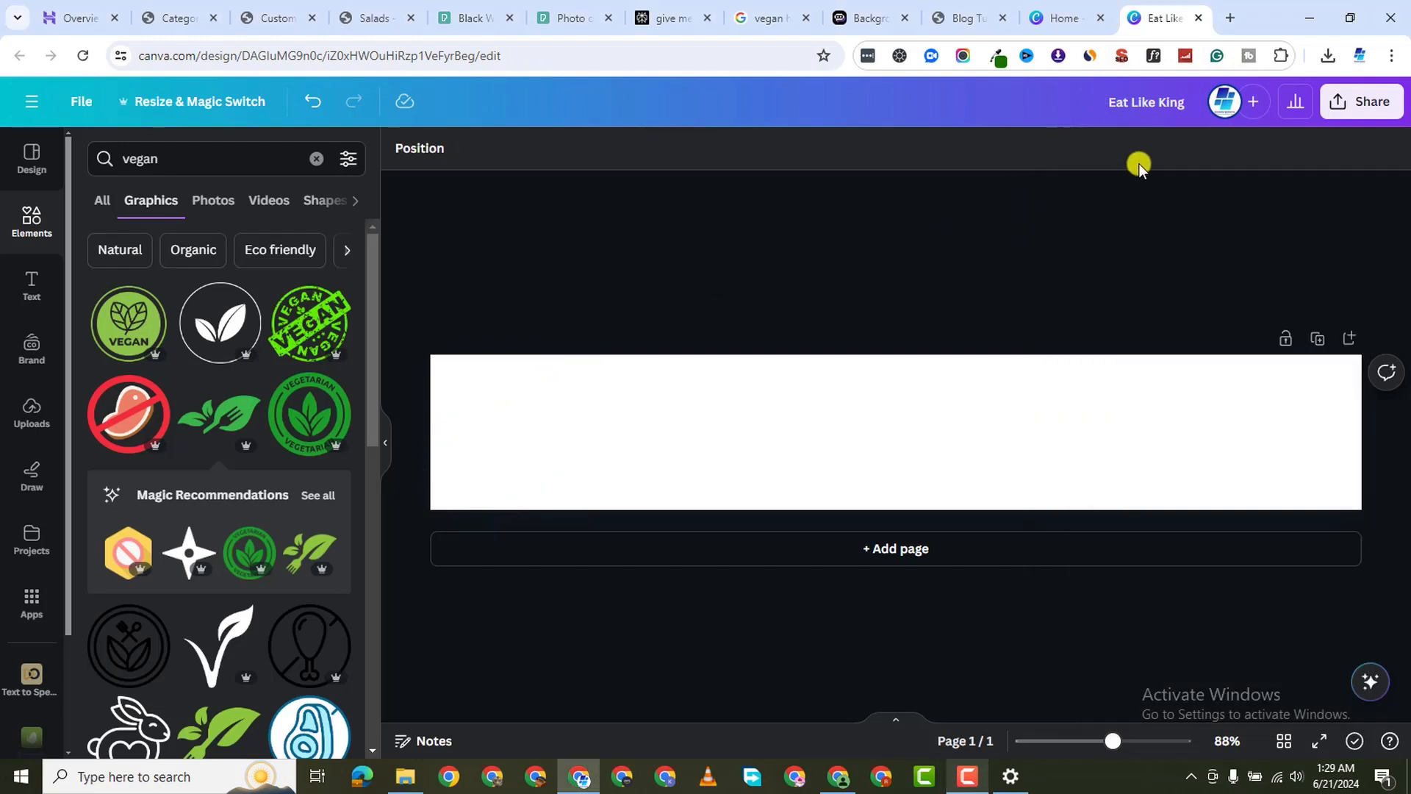
{"action": "left_click", "coordinate": [1355, 104]}
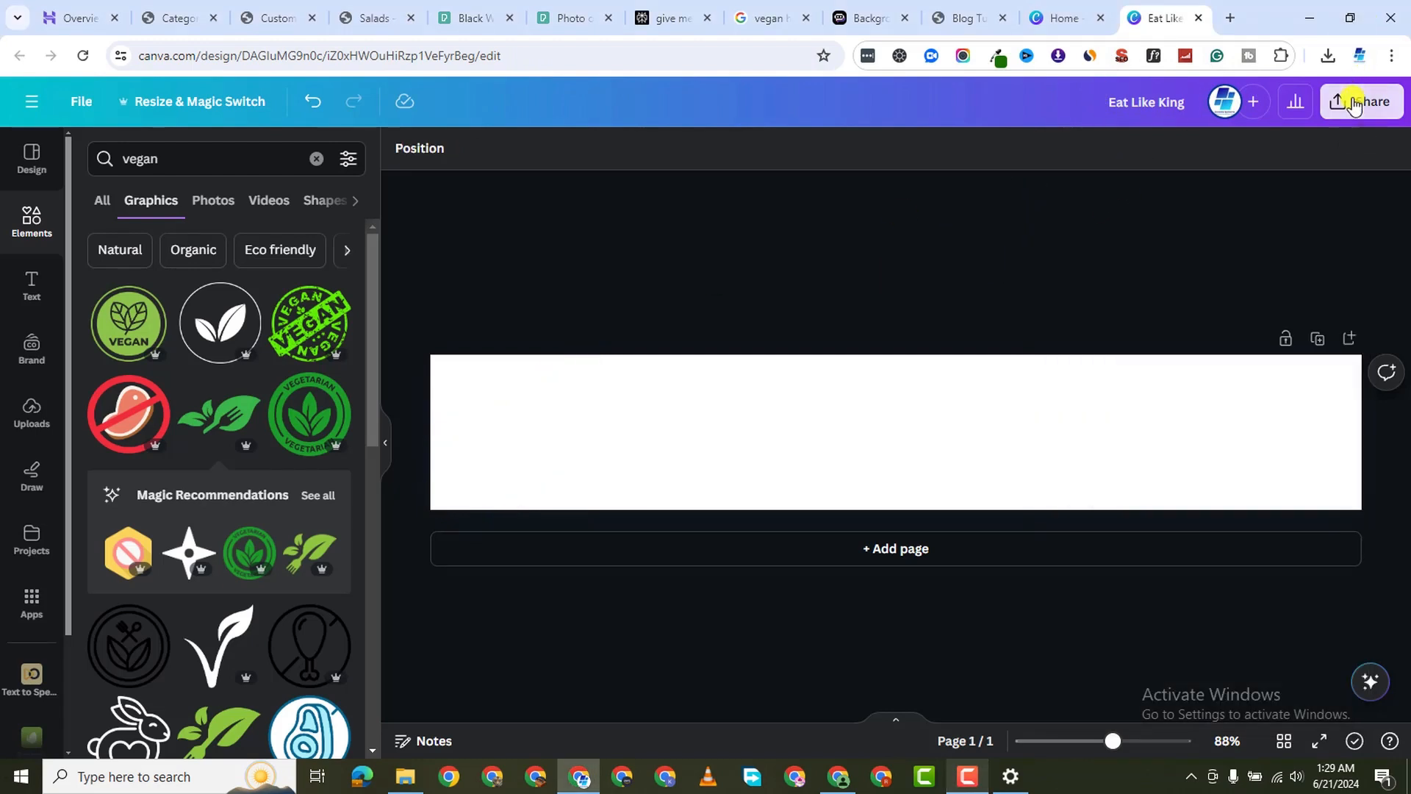
{"action": "left_click", "coordinate": [1253, 548]}
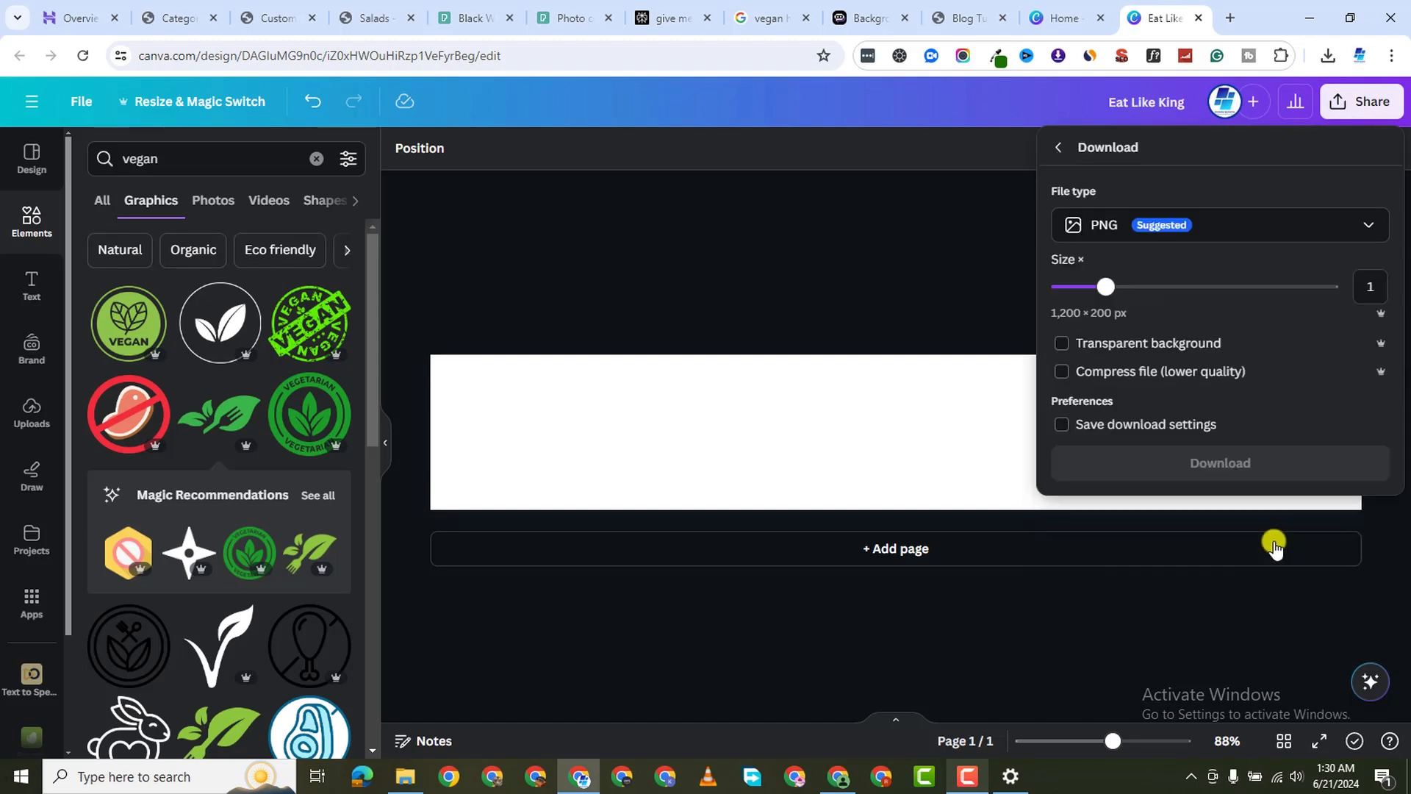
{"action": "left_click", "coordinate": [1061, 343]}
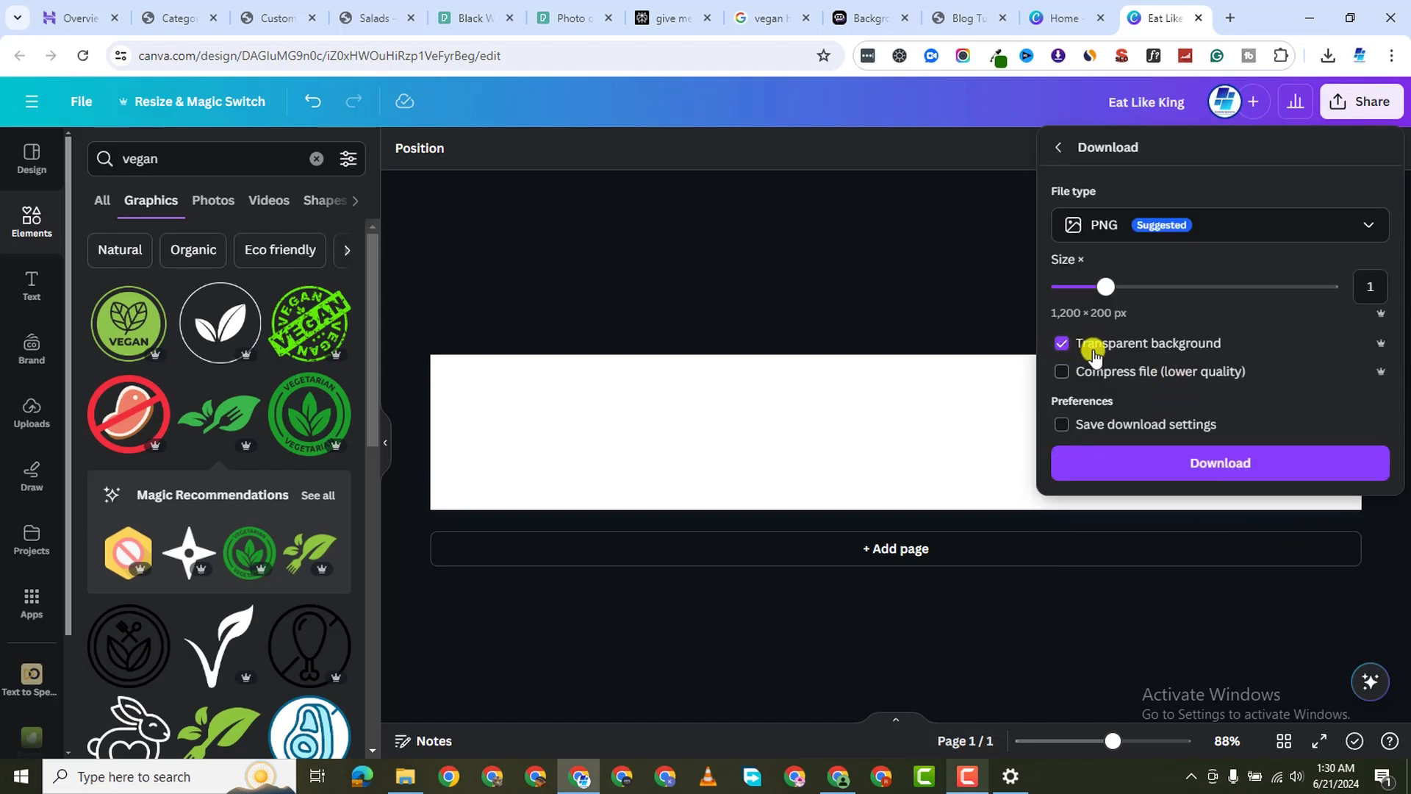
{"action": "left_click", "coordinate": [1201, 468]}
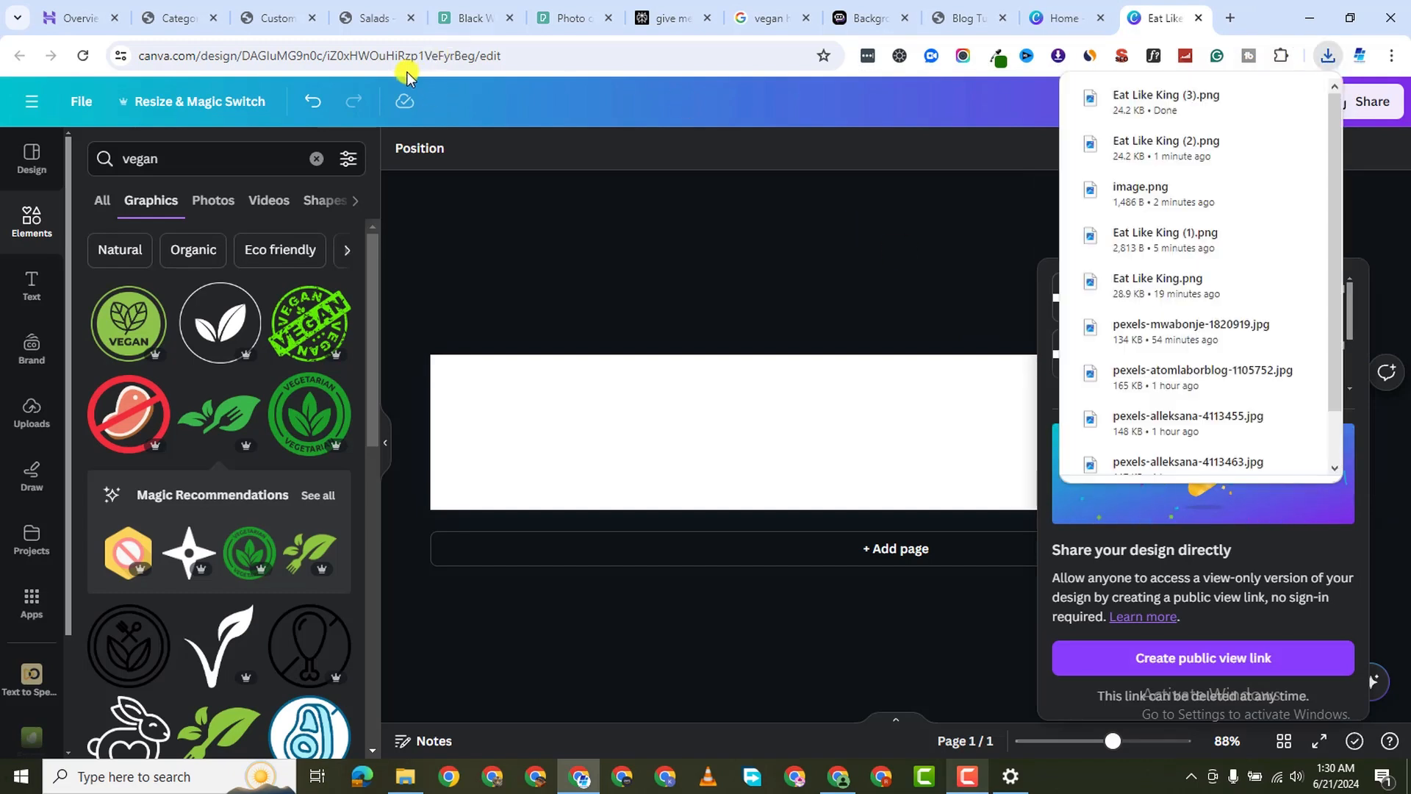
{"action": "left_click", "coordinate": [280, 19]}
Replace the Footer 1 image block with a new one holding the transparent Eat Like King (3) logo
{"action": "left_click", "coordinate": [389, 240]}
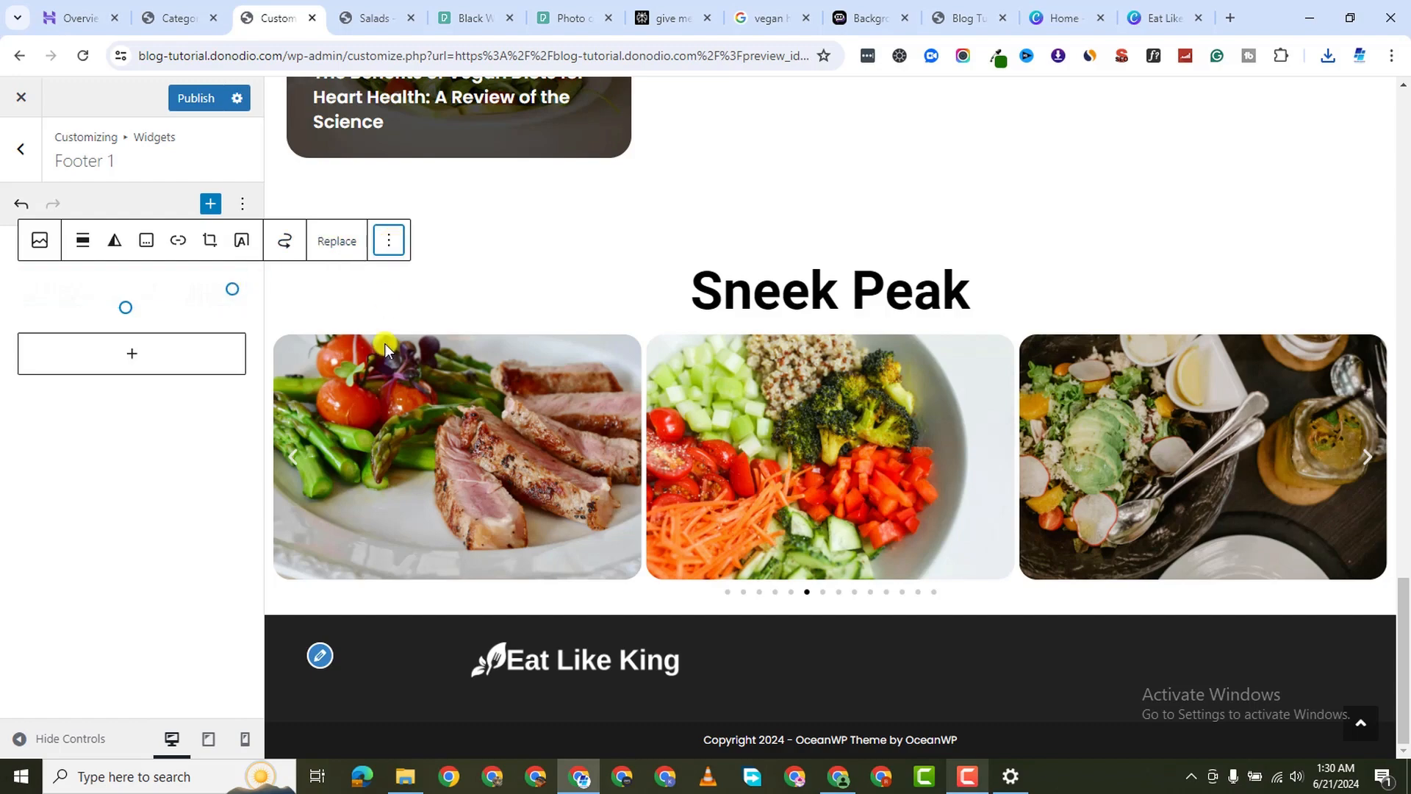
{"action": "left_click", "coordinate": [436, 698]}
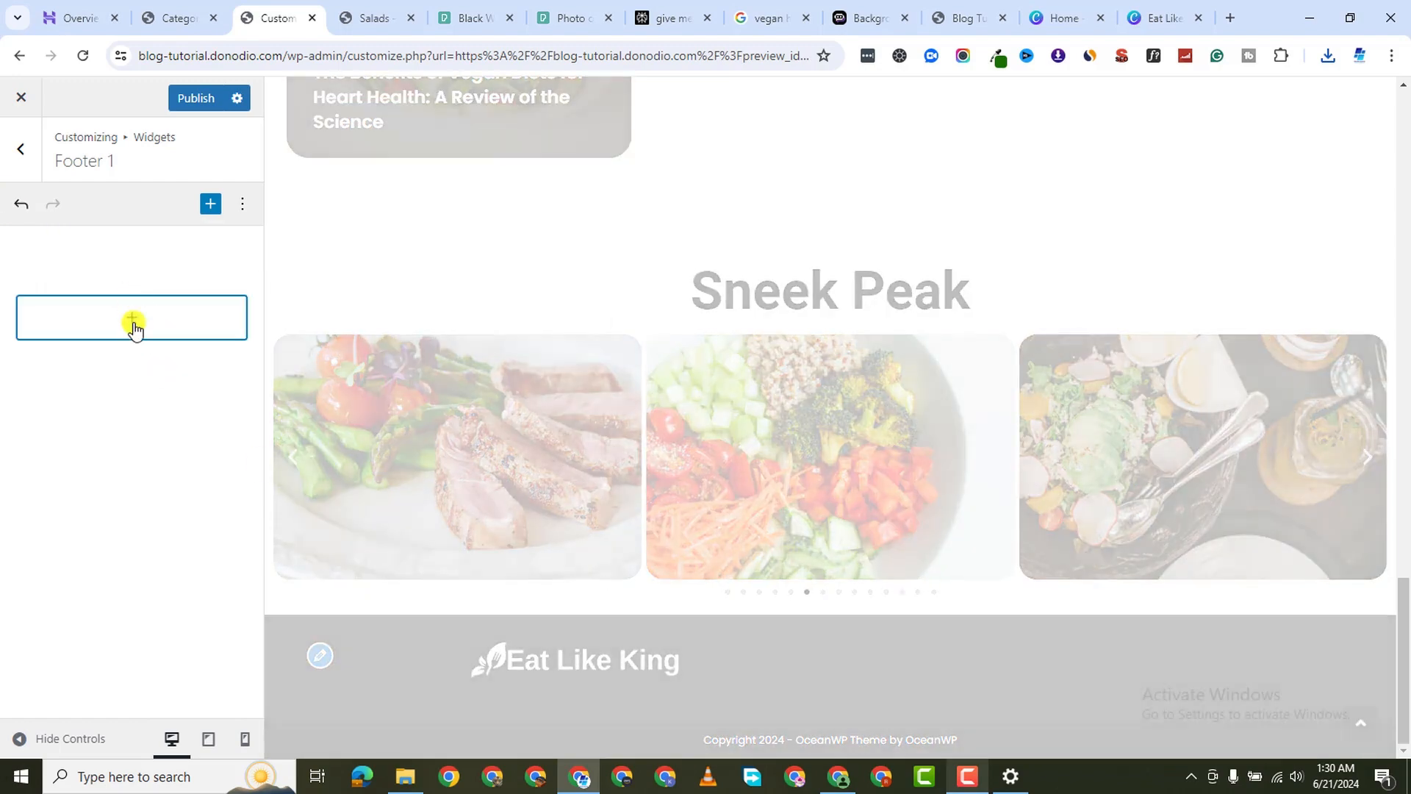
{"action": "left_click", "coordinate": [133, 329]}
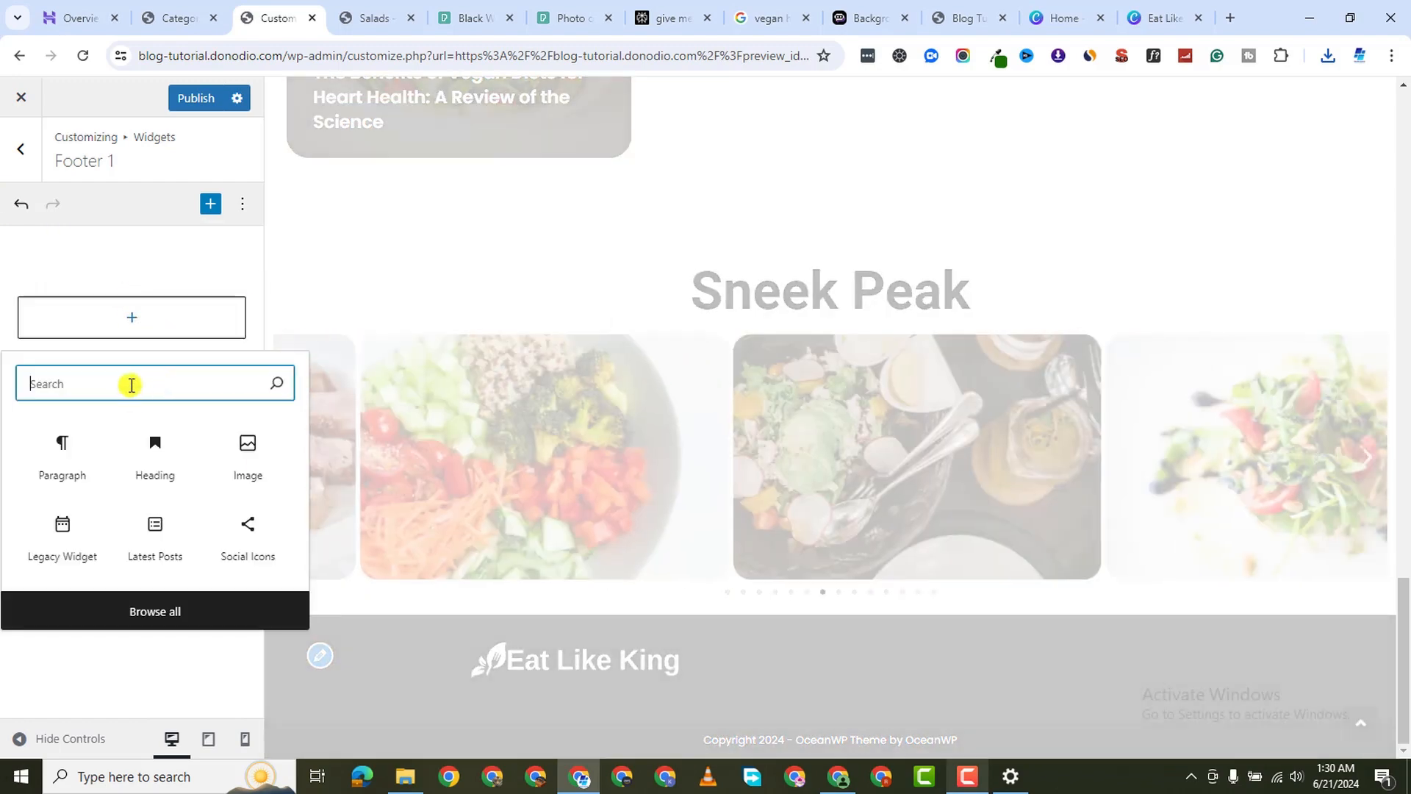
{"action": "left_click", "coordinate": [245, 470]}
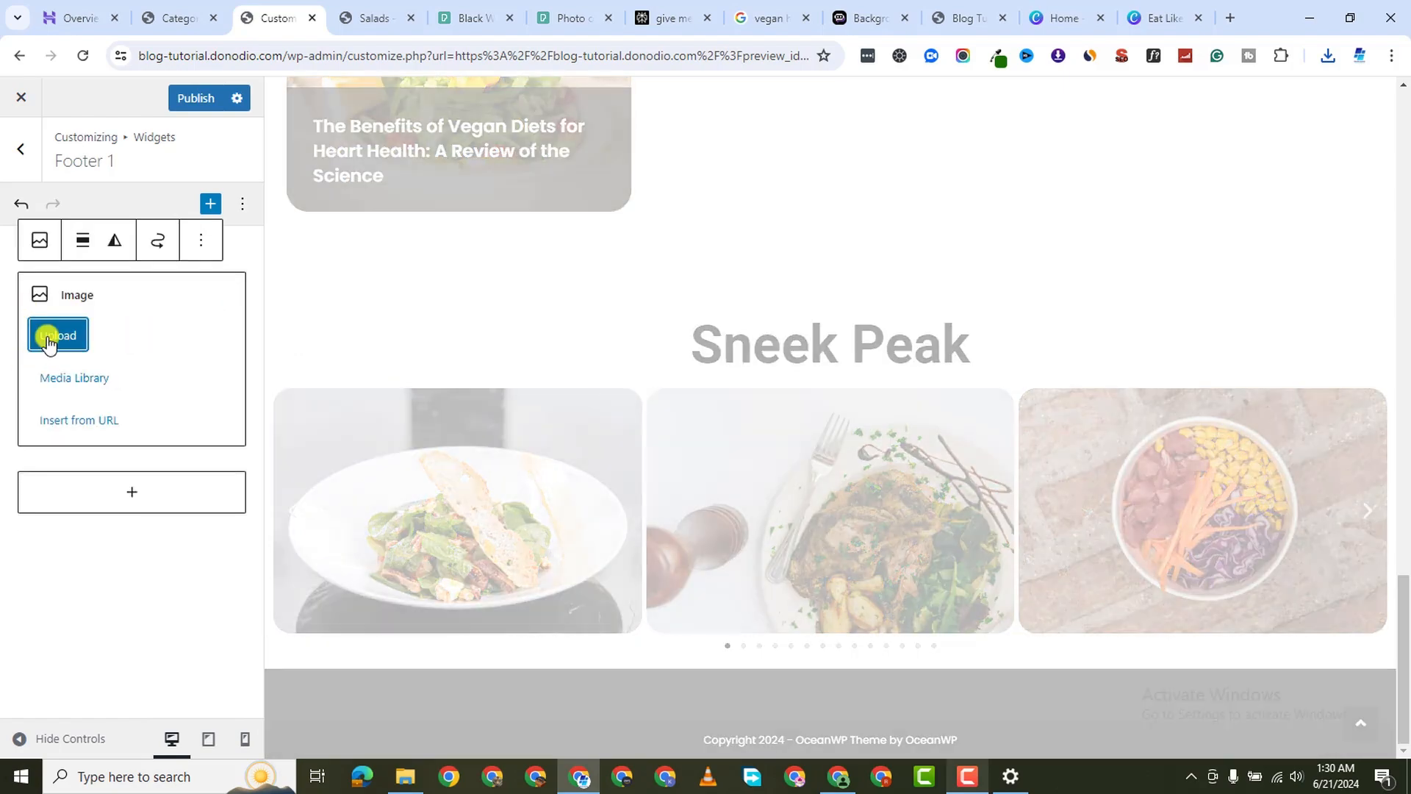
{"action": "left_click", "coordinate": [83, 342]}
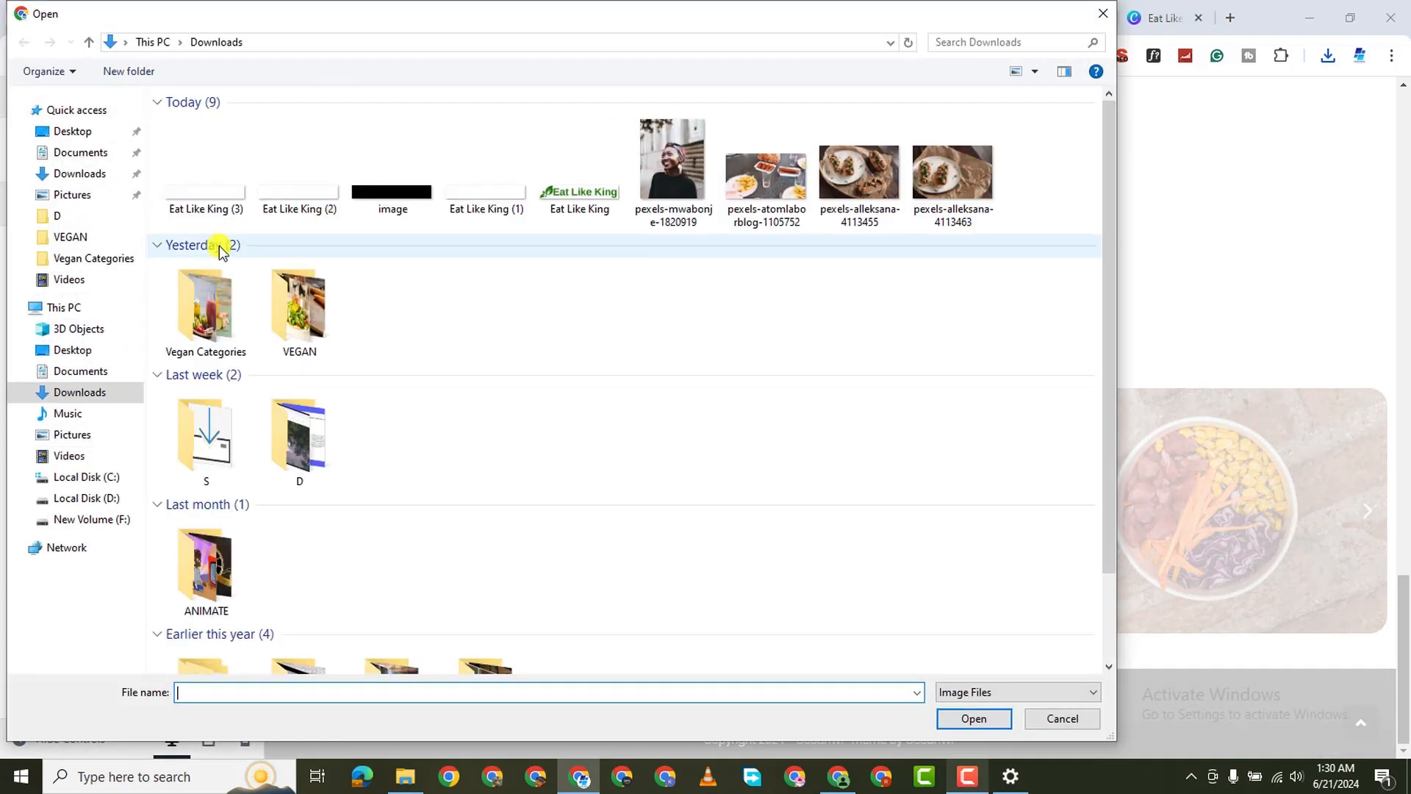
{"action": "left_click", "coordinate": [203, 188]}
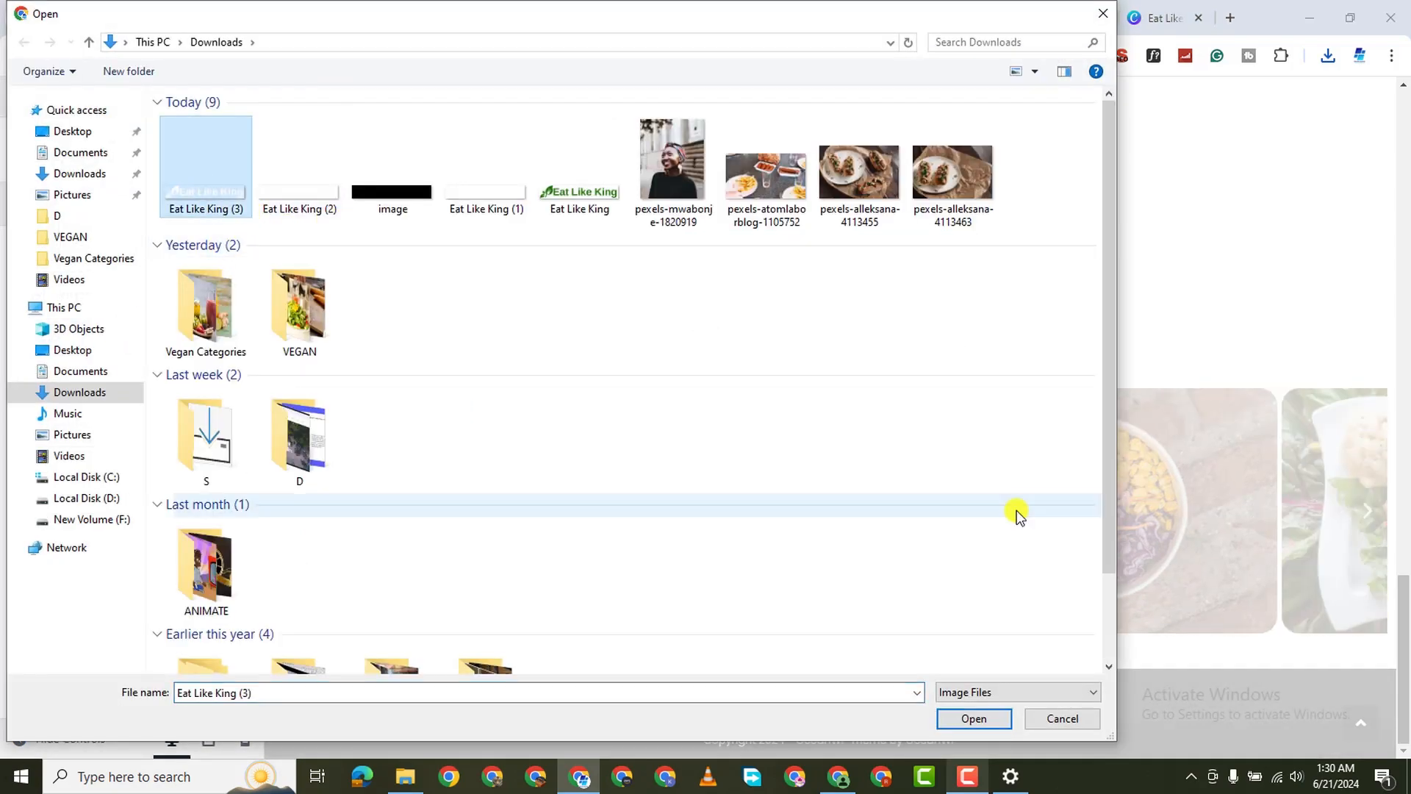
{"action": "left_click", "coordinate": [975, 718]}
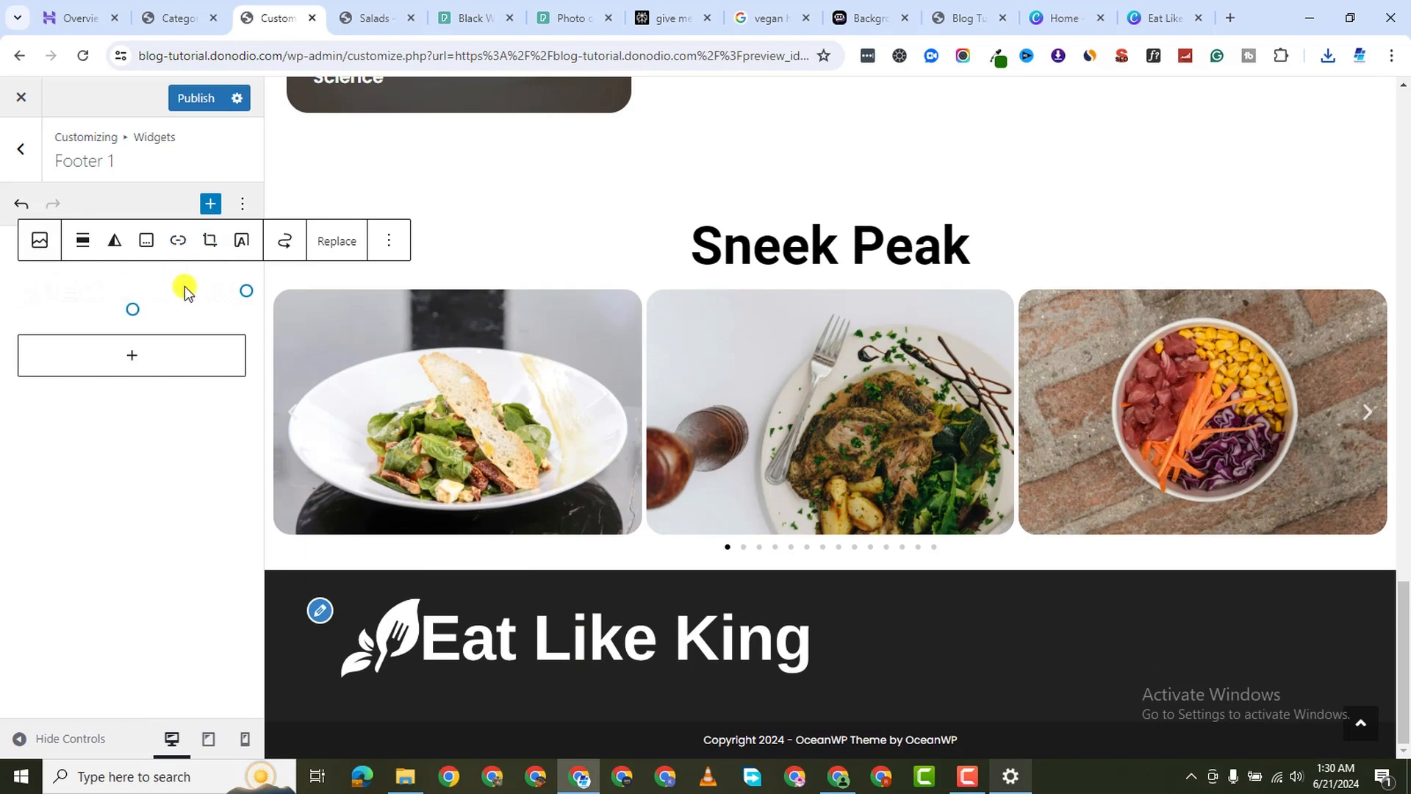
Make the footer logo slightly narrower, publish, and set it to Align left
{"action": "left_click_drag", "start_coordinate": [240, 289], "coordinate": [231, 288]}
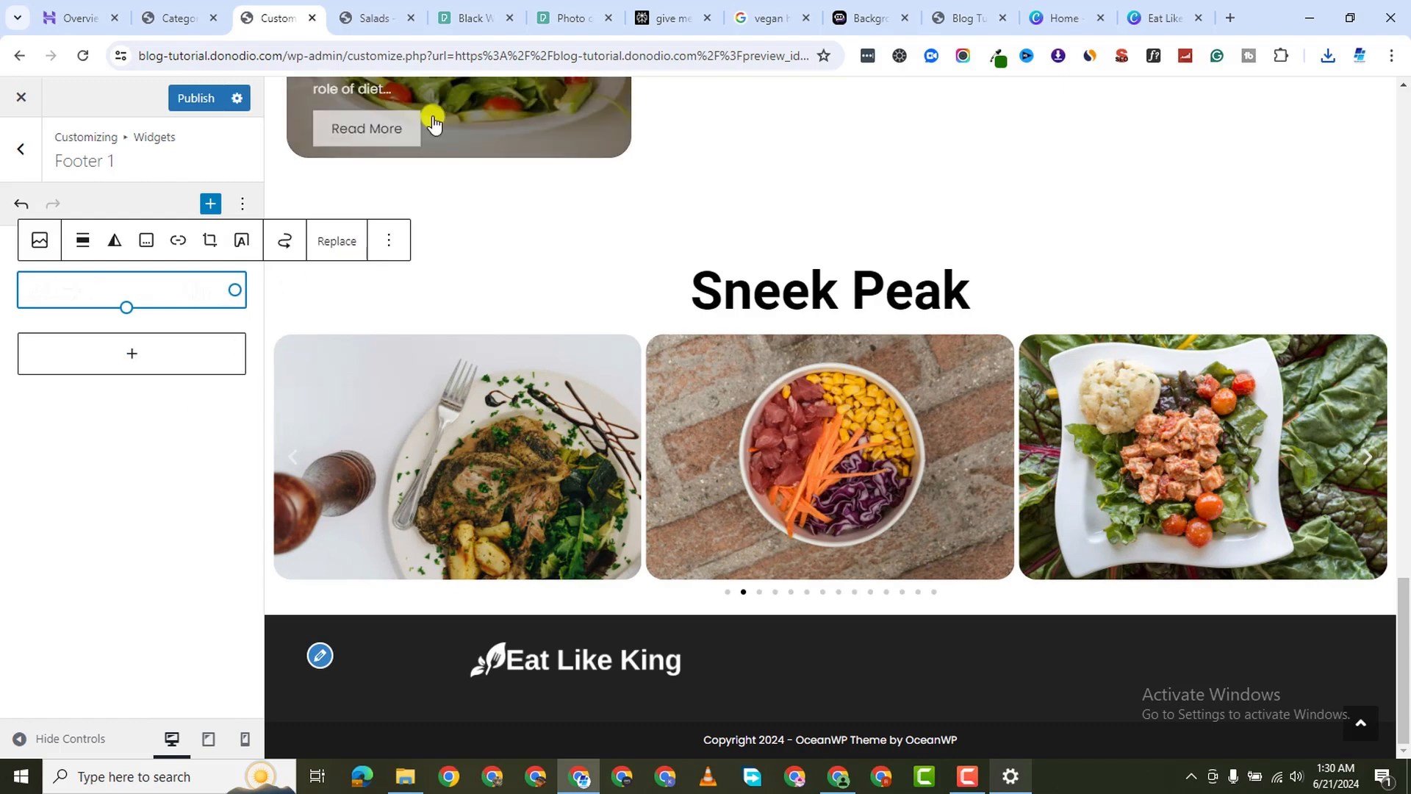
{"action": "left_click", "coordinate": [211, 98]}
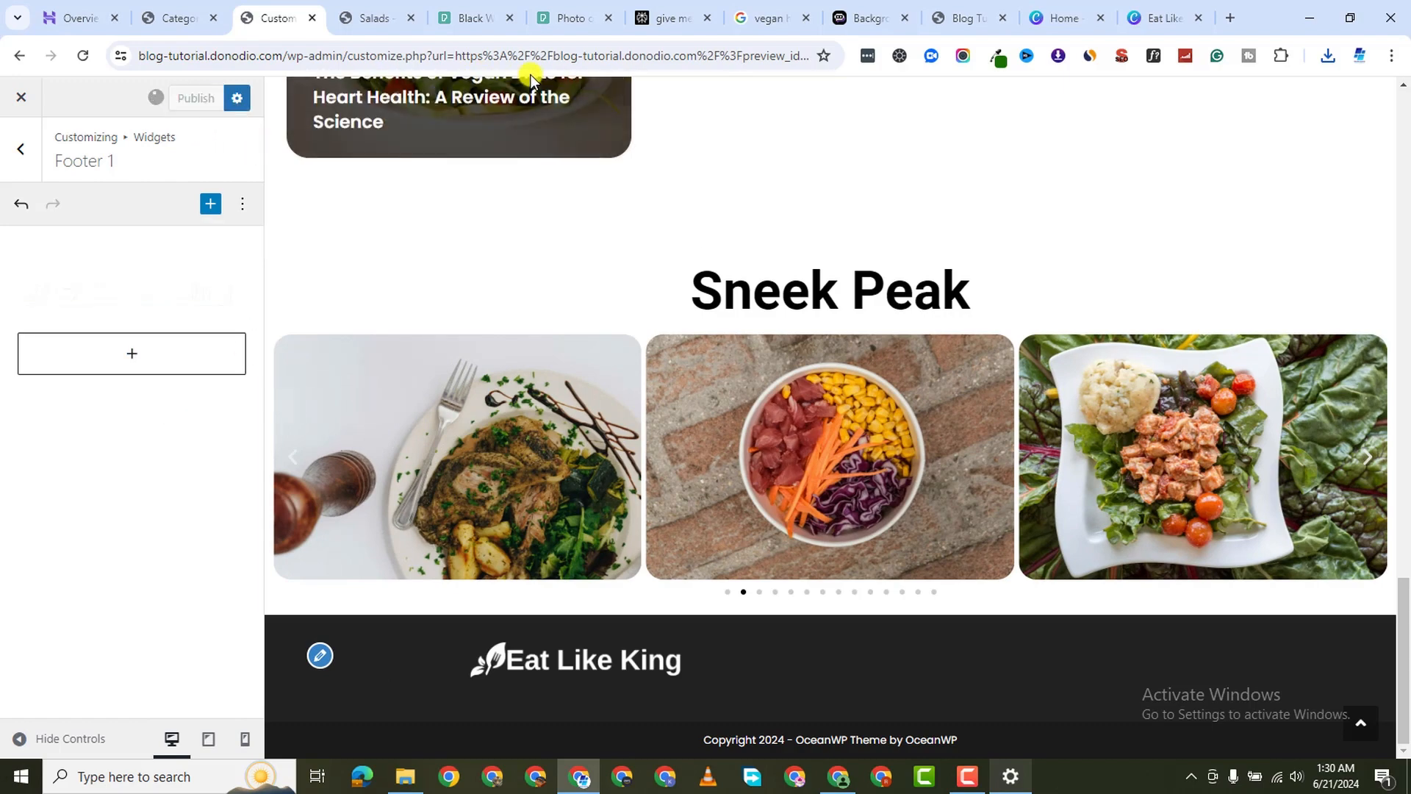
{"action": "left_click", "coordinate": [132, 285]}
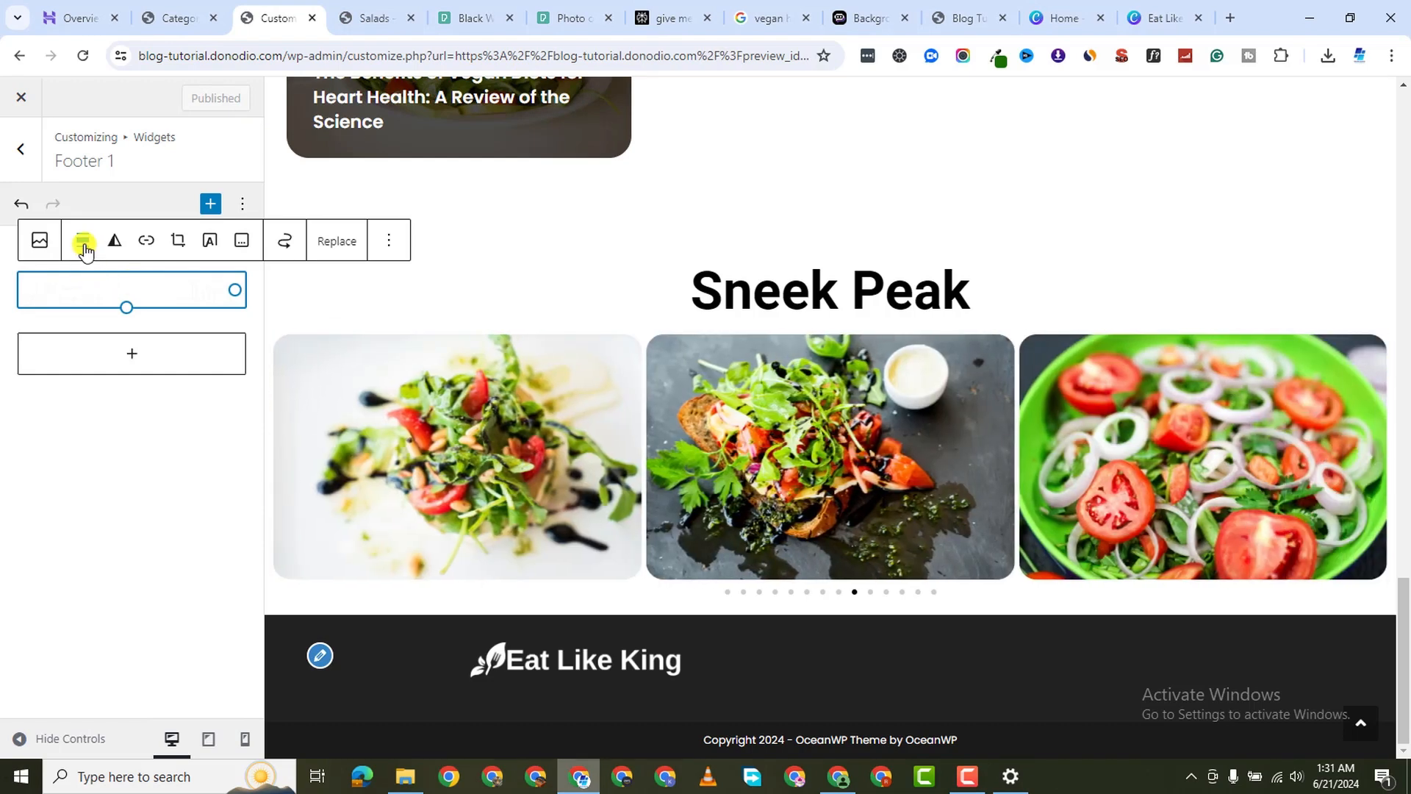
{"action": "left_click", "coordinate": [83, 243]}
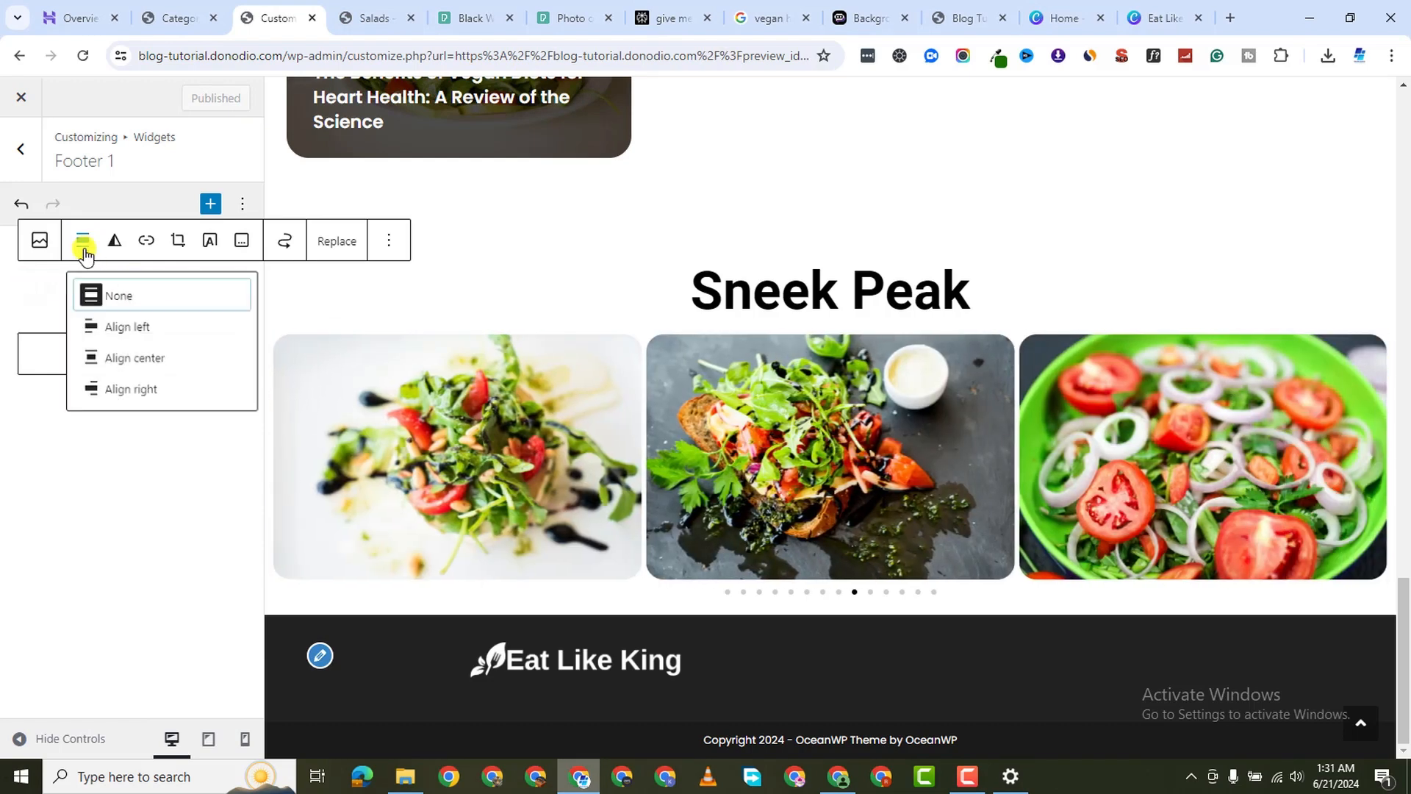
{"action": "left_click", "coordinate": [129, 330]}
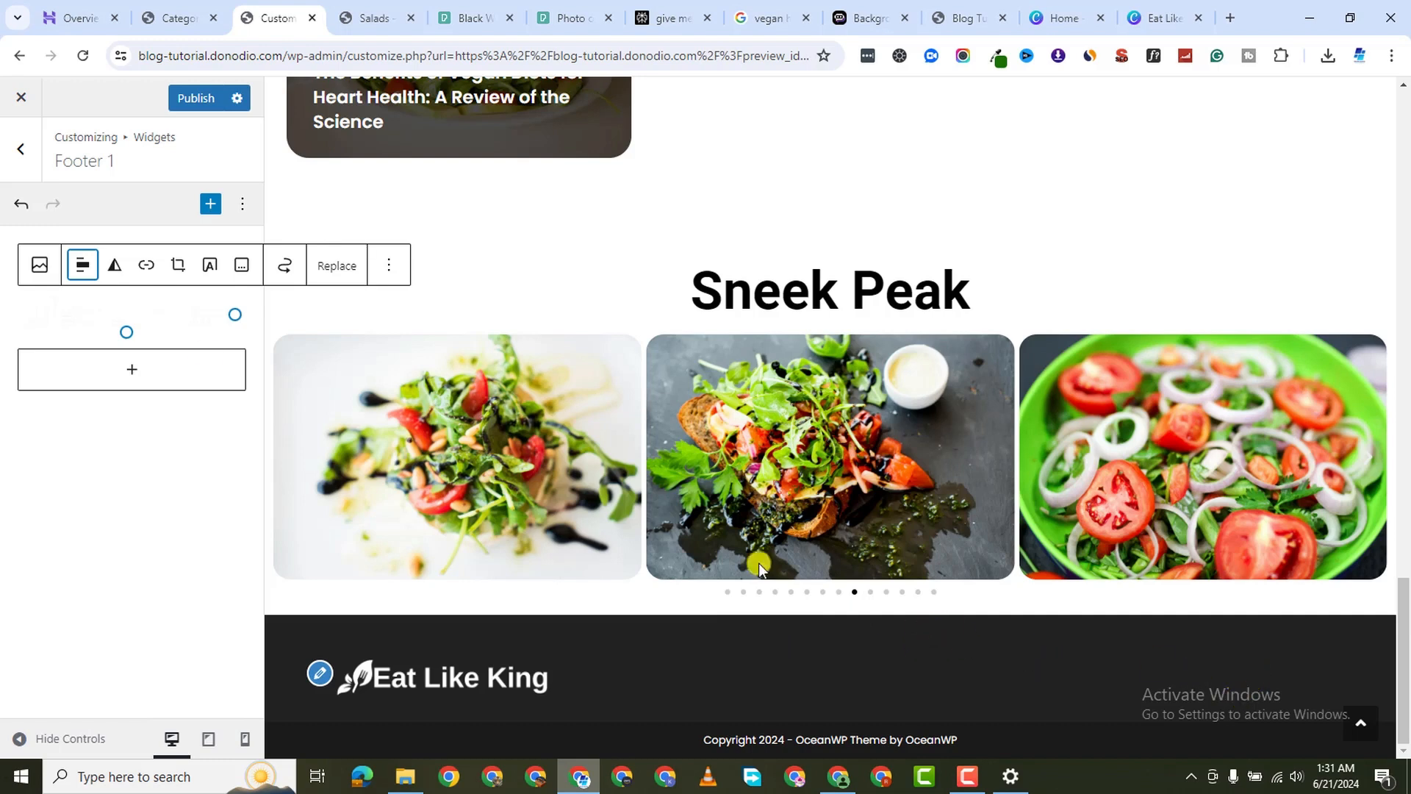
Insert a Categories List block into Footer 2 by searching for 'category'
{"action": "left_click", "coordinate": [20, 149]}
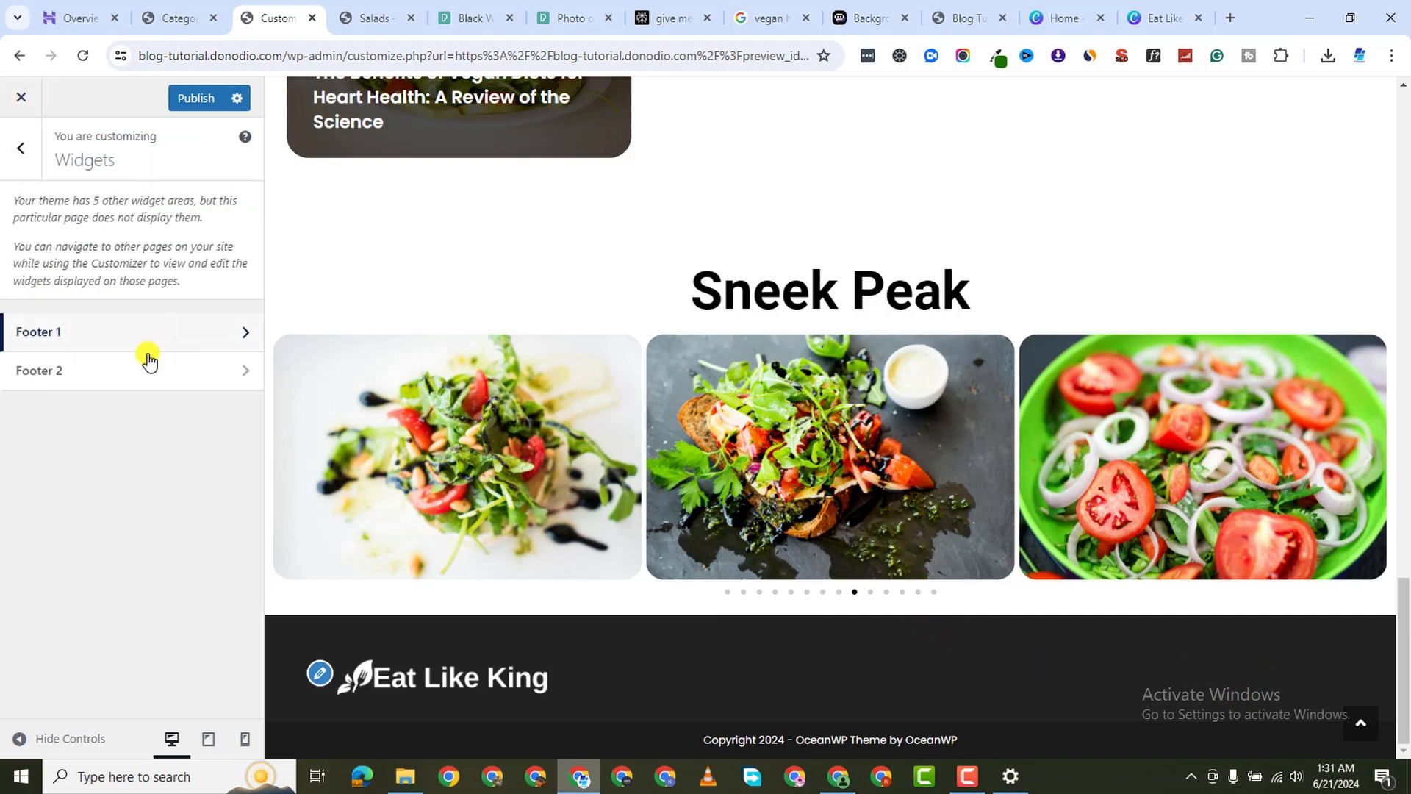
{"action": "left_click", "coordinate": [116, 377]}
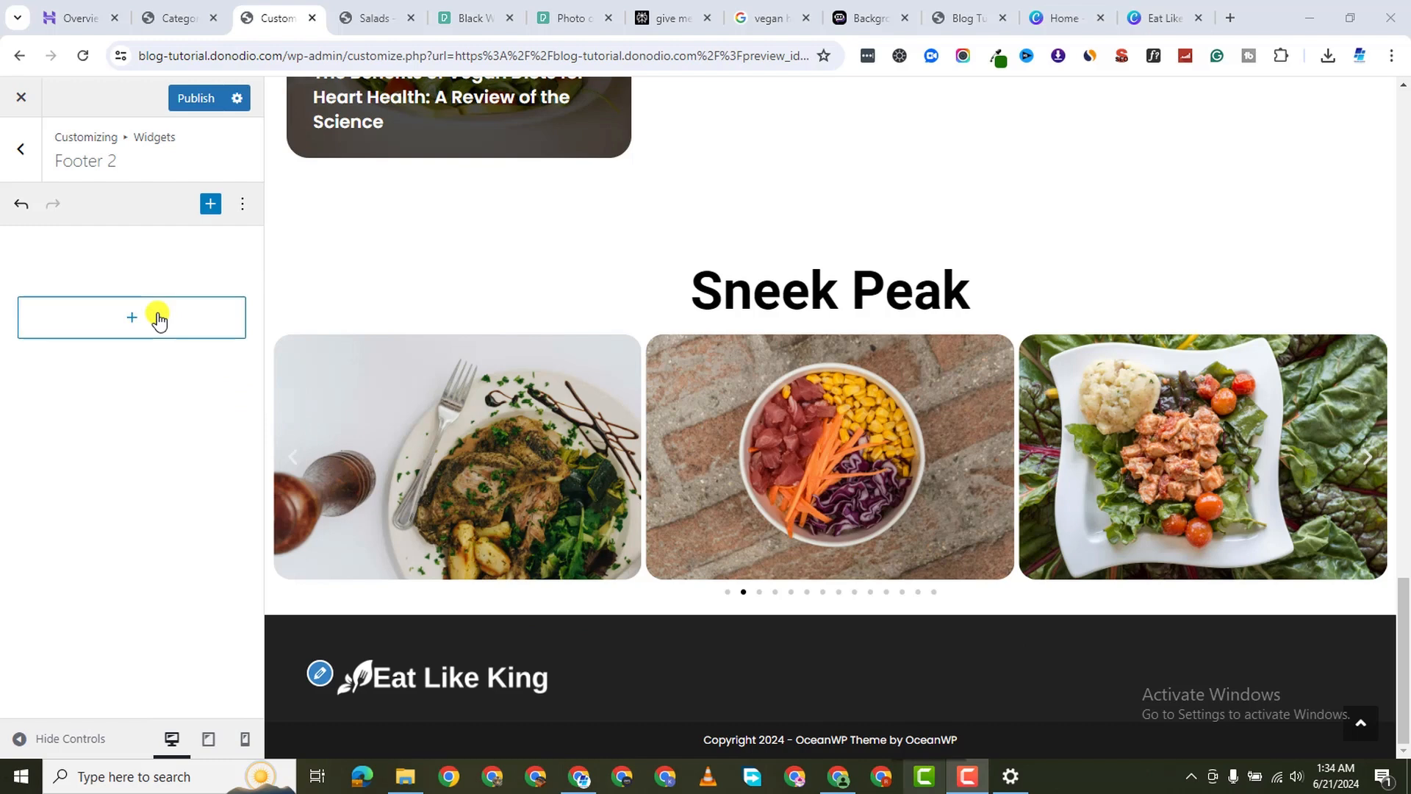
{"action": "left_click", "coordinate": [158, 318]}
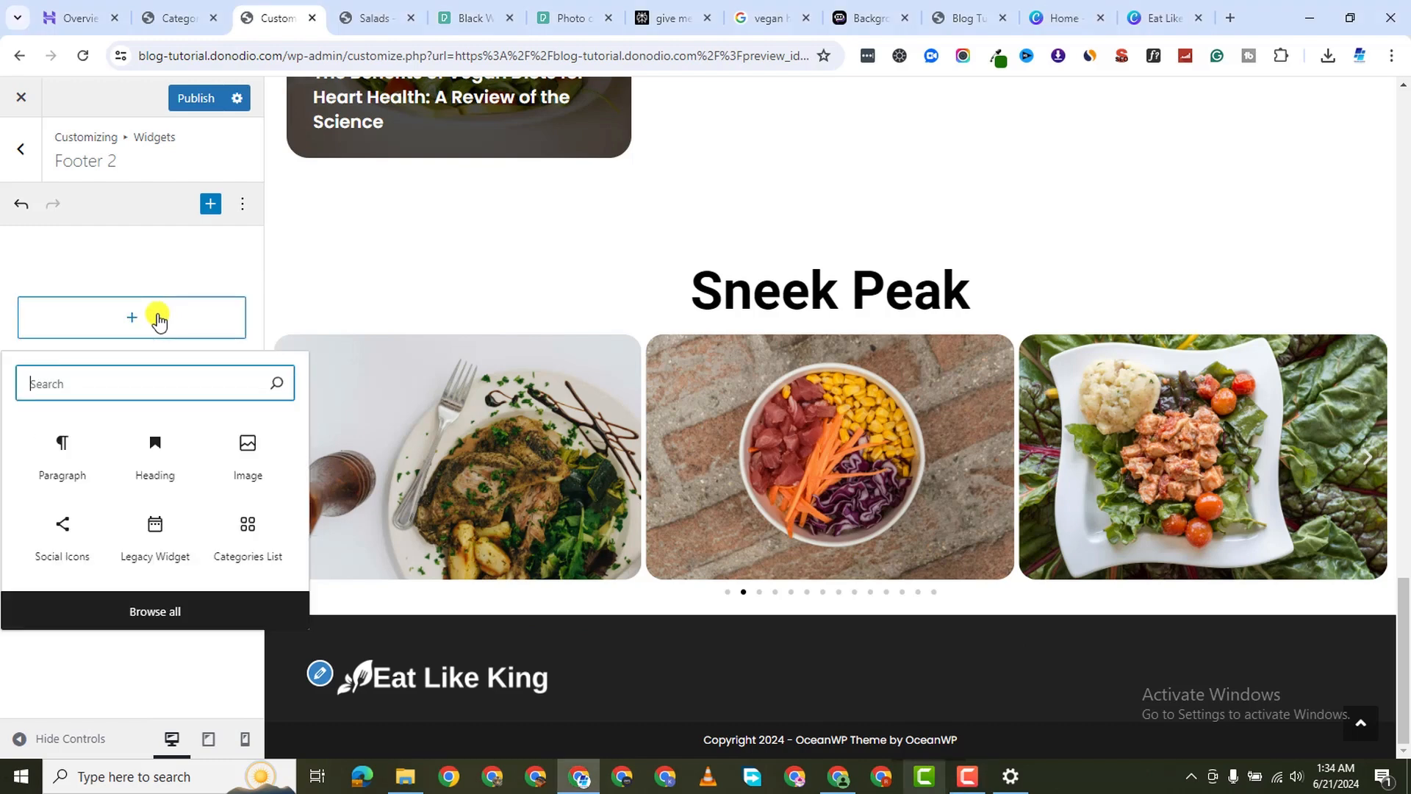
{"action": "type", "text": "categ"}
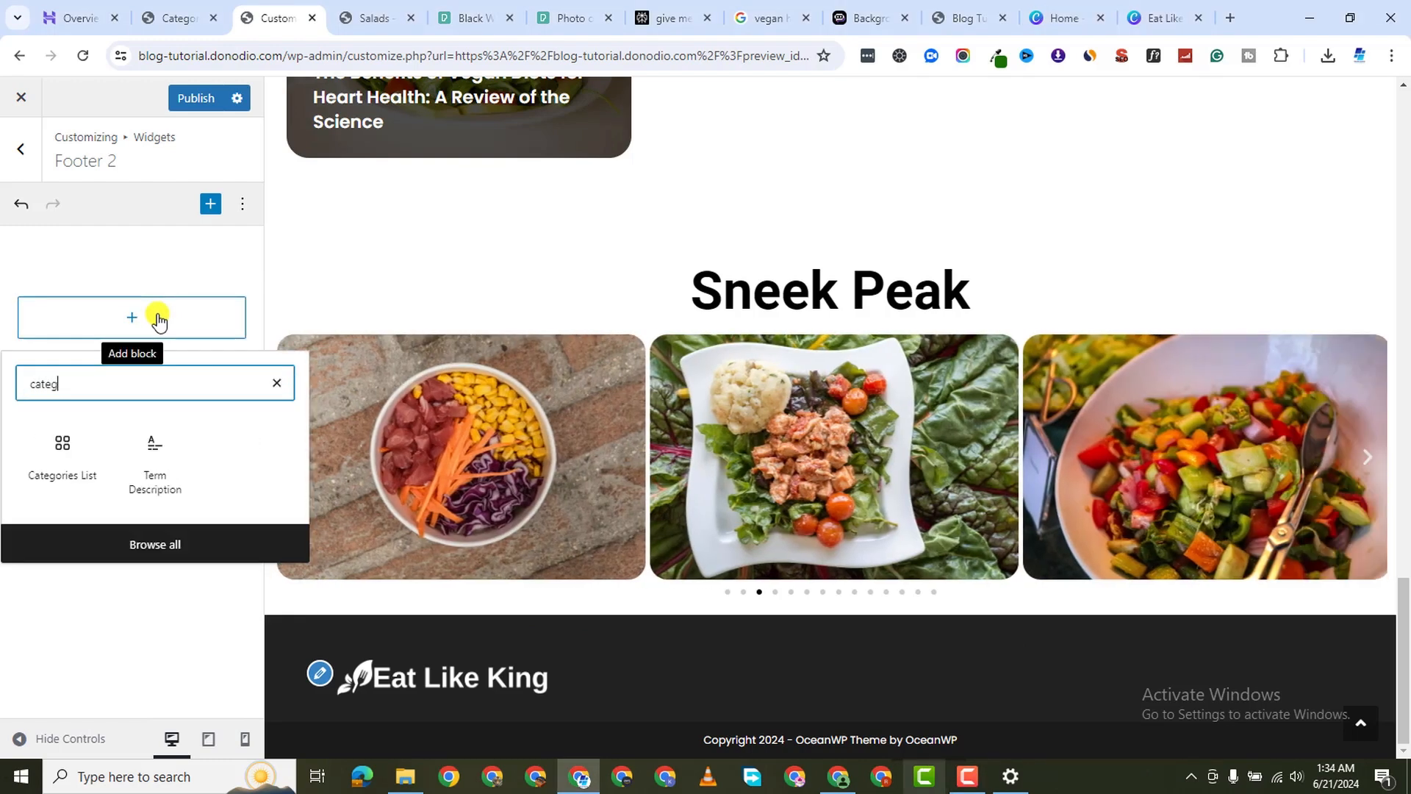
{"action": "type", "text": "oty"}
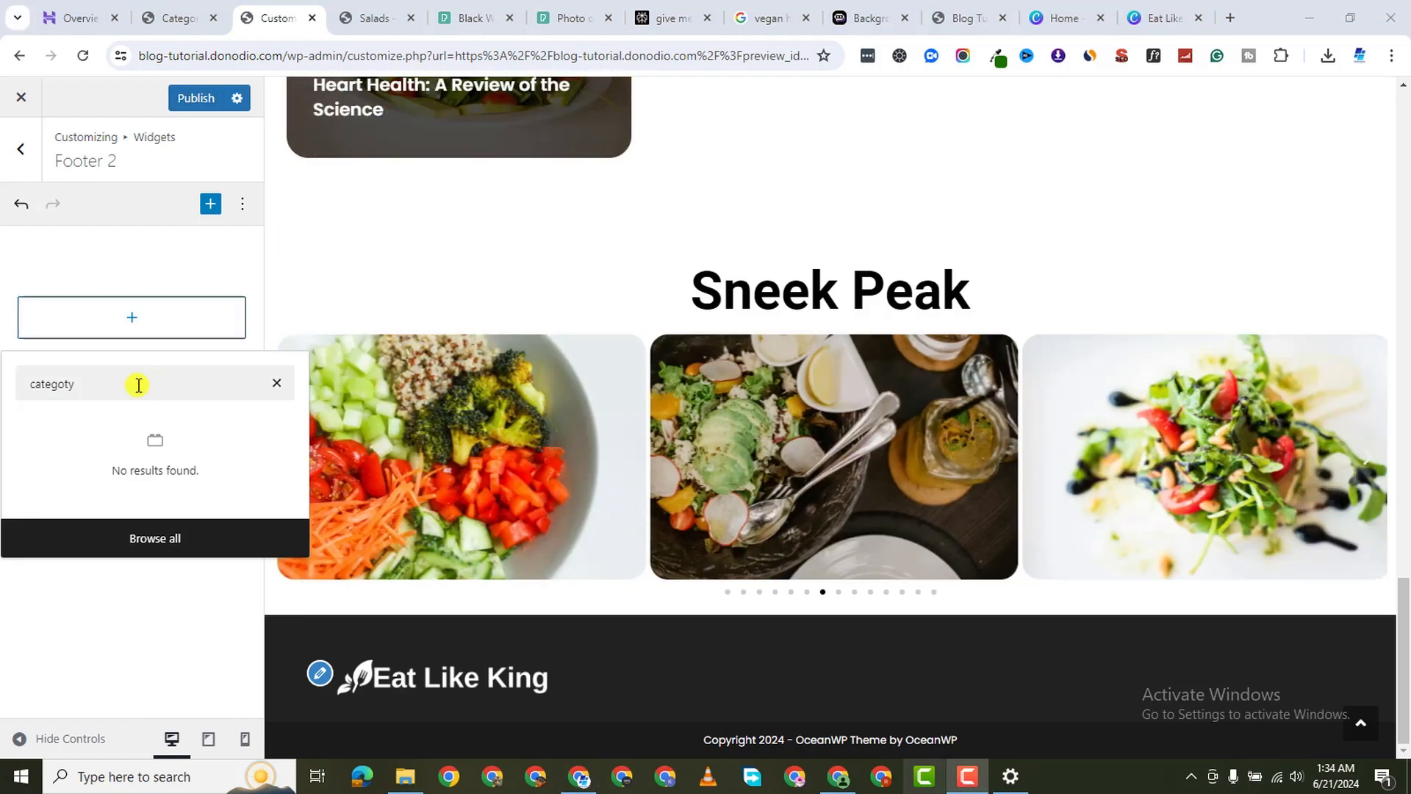
{"action": "key", "text": "BackSpace"}
{"action": "key", "text": "BackSpace"}
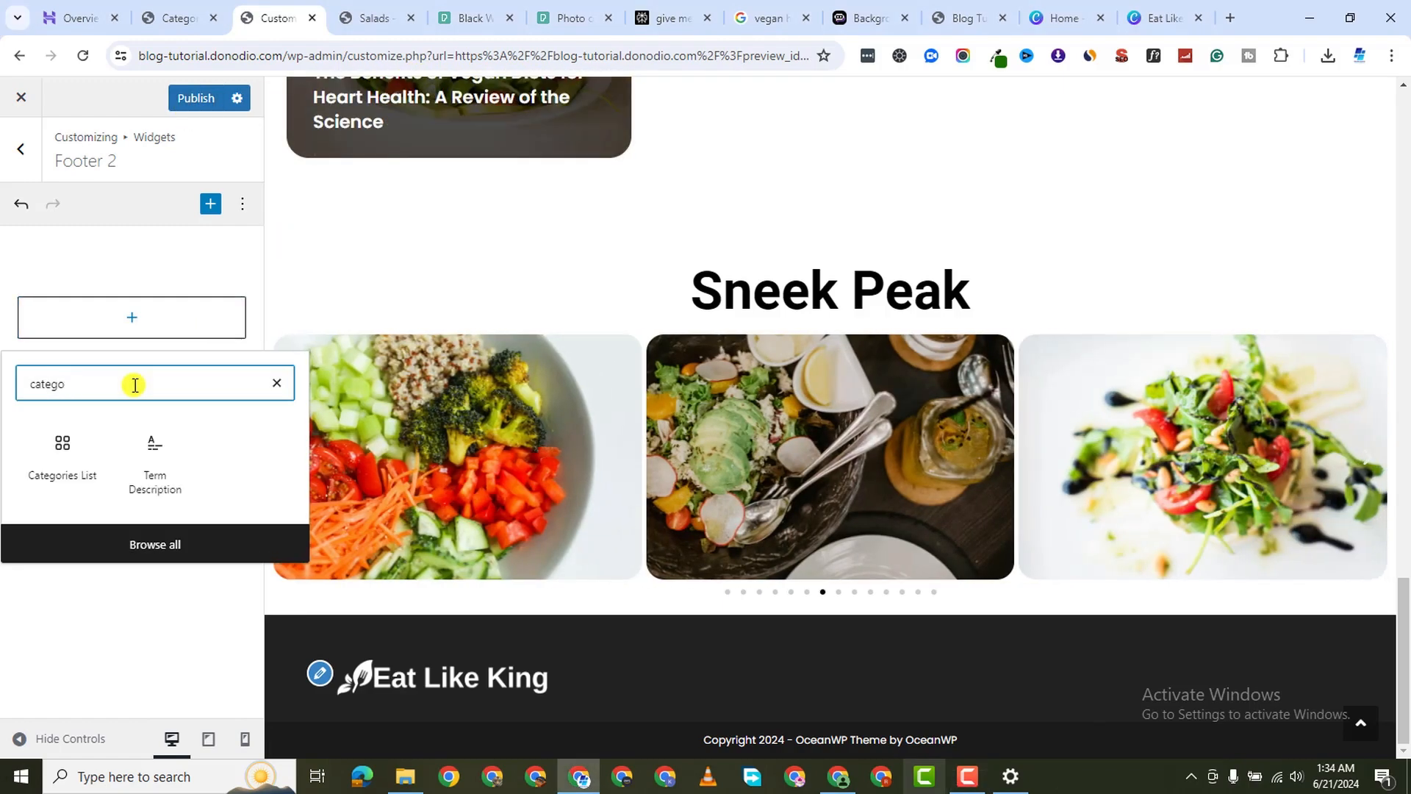
{"action": "type", "text": "ry"}
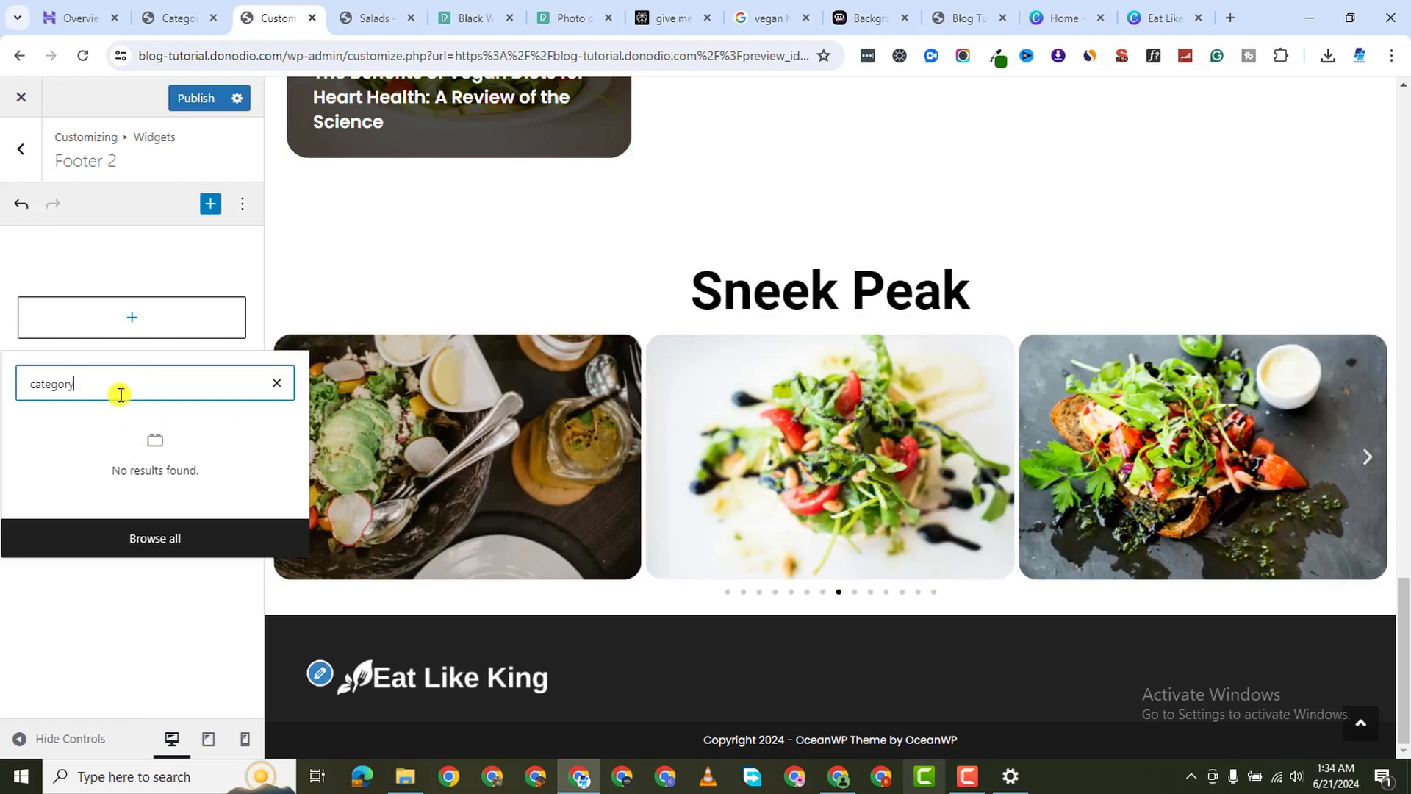
{"action": "key", "text": "BackSpace"}
{"action": "key", "text": "BackSpace"}
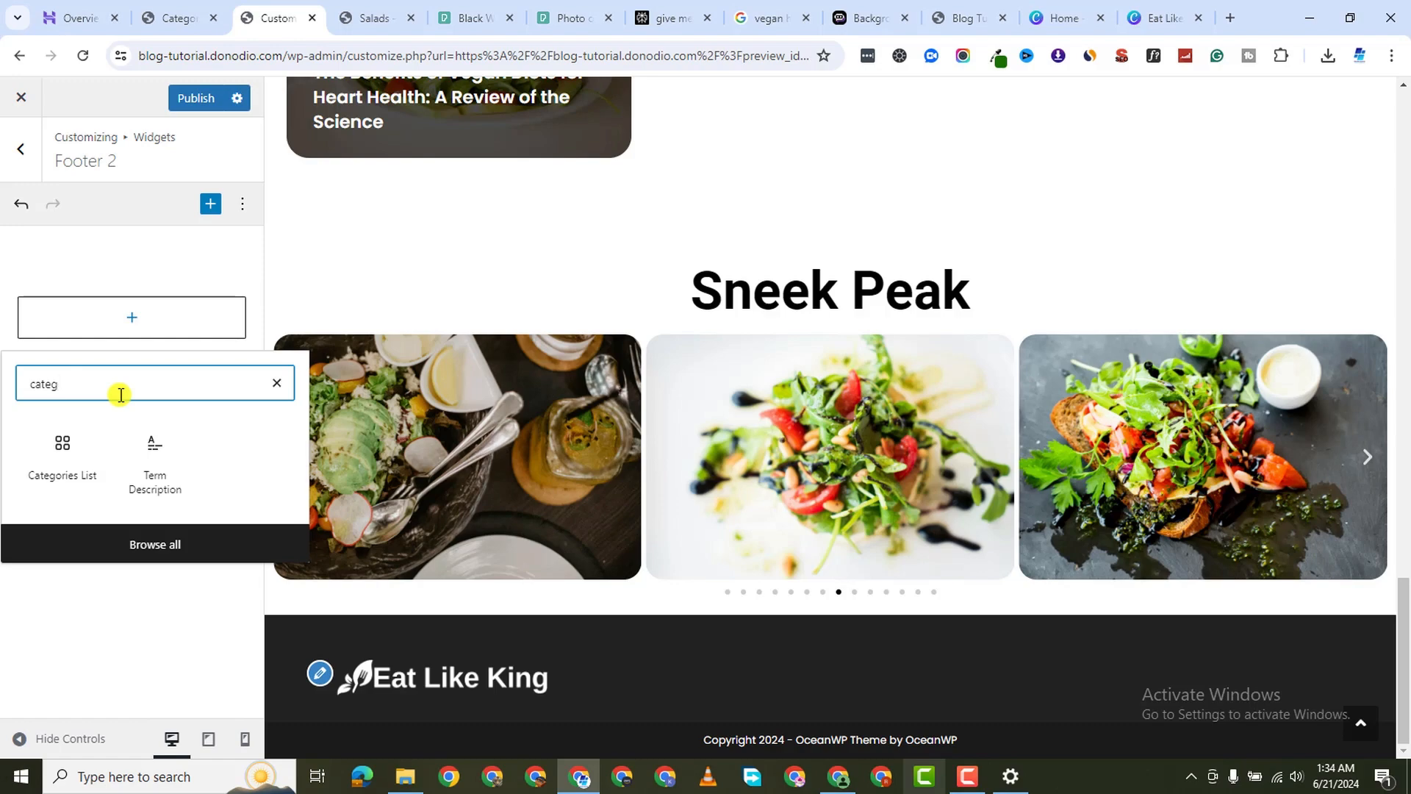
{"action": "left_click", "coordinate": [68, 445]}
{"action": "left_click", "coordinate": [69, 445]}
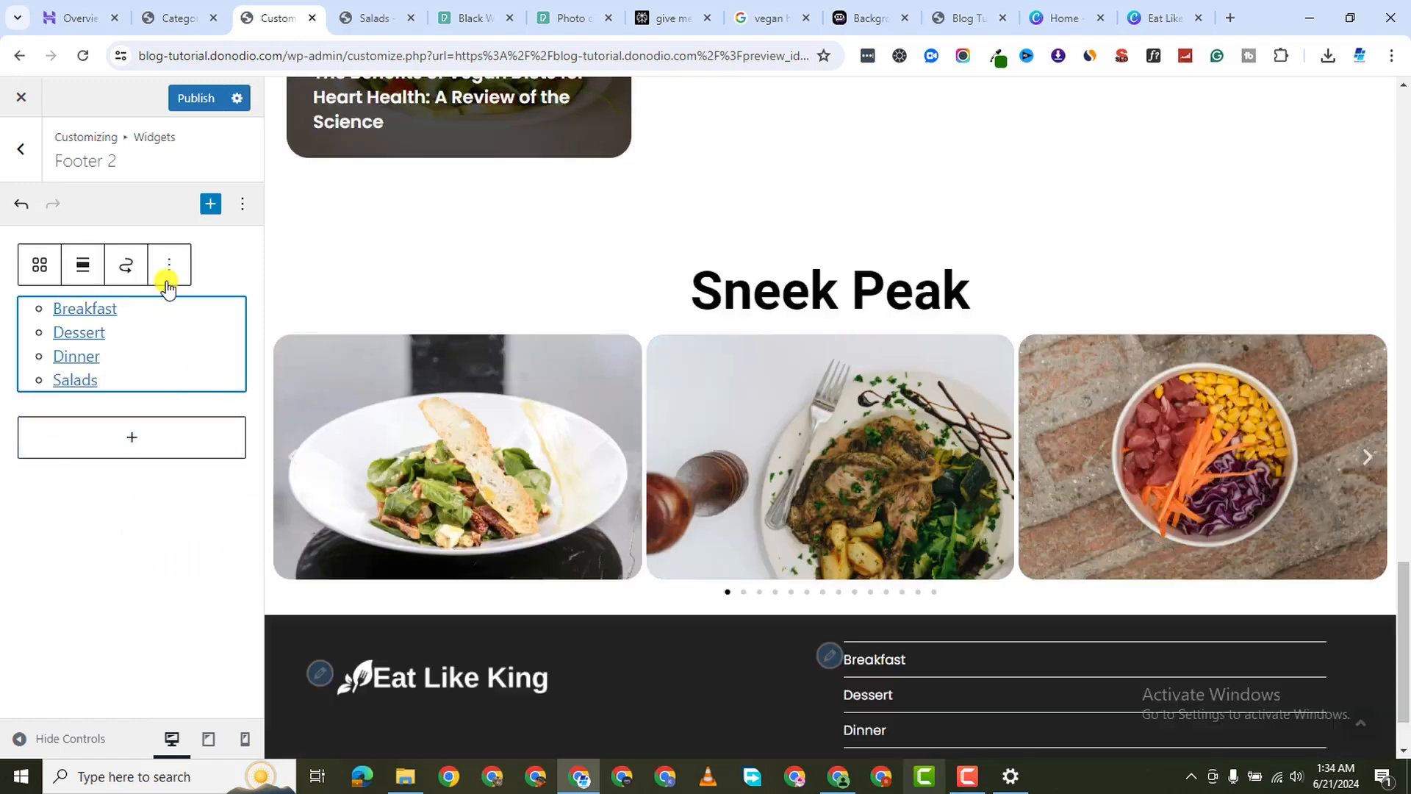
Transform the category list into a Group and publish
{"action": "scroll", "coordinate": [659, 615], "scroll_direction": "down", "scroll_amount": 2}
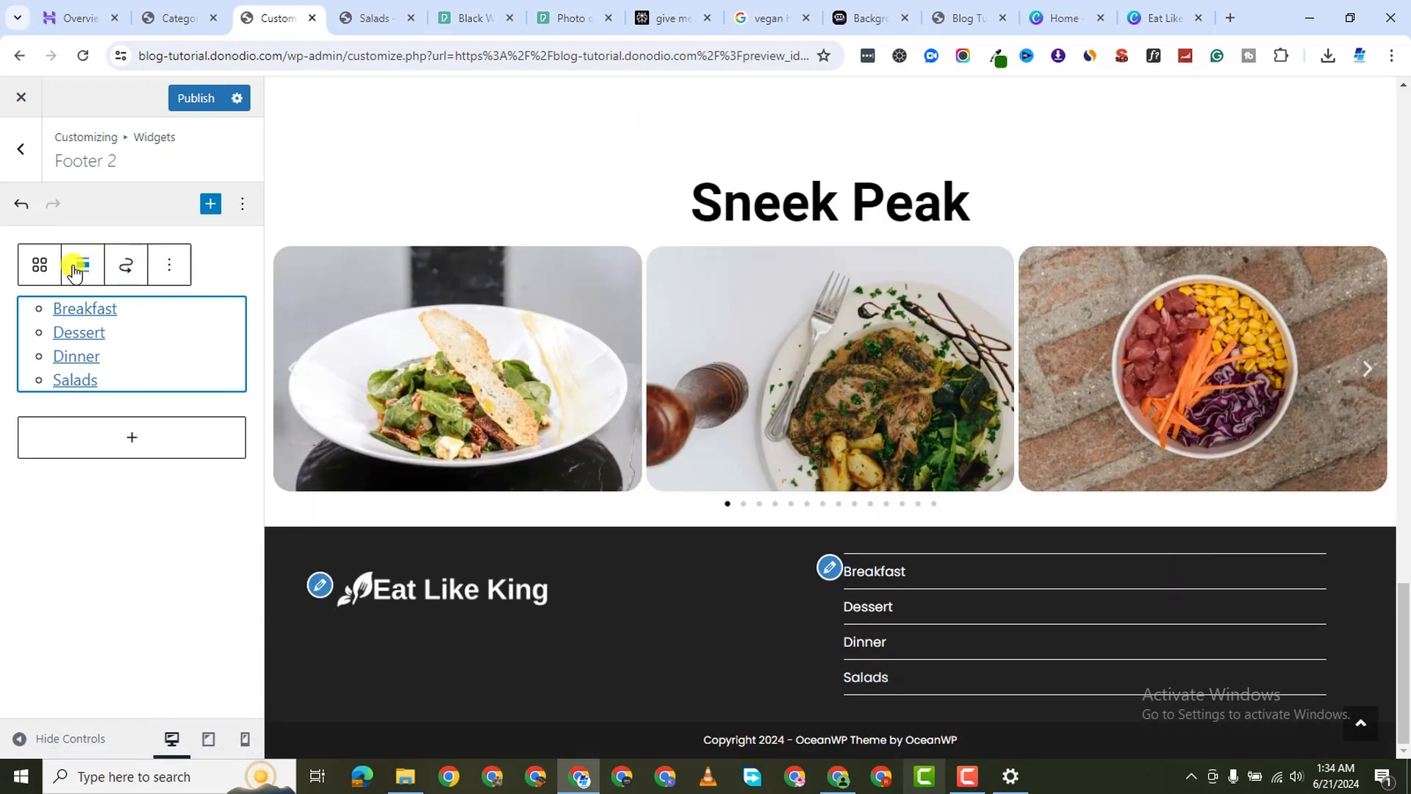
{"action": "left_click", "coordinate": [42, 266]}
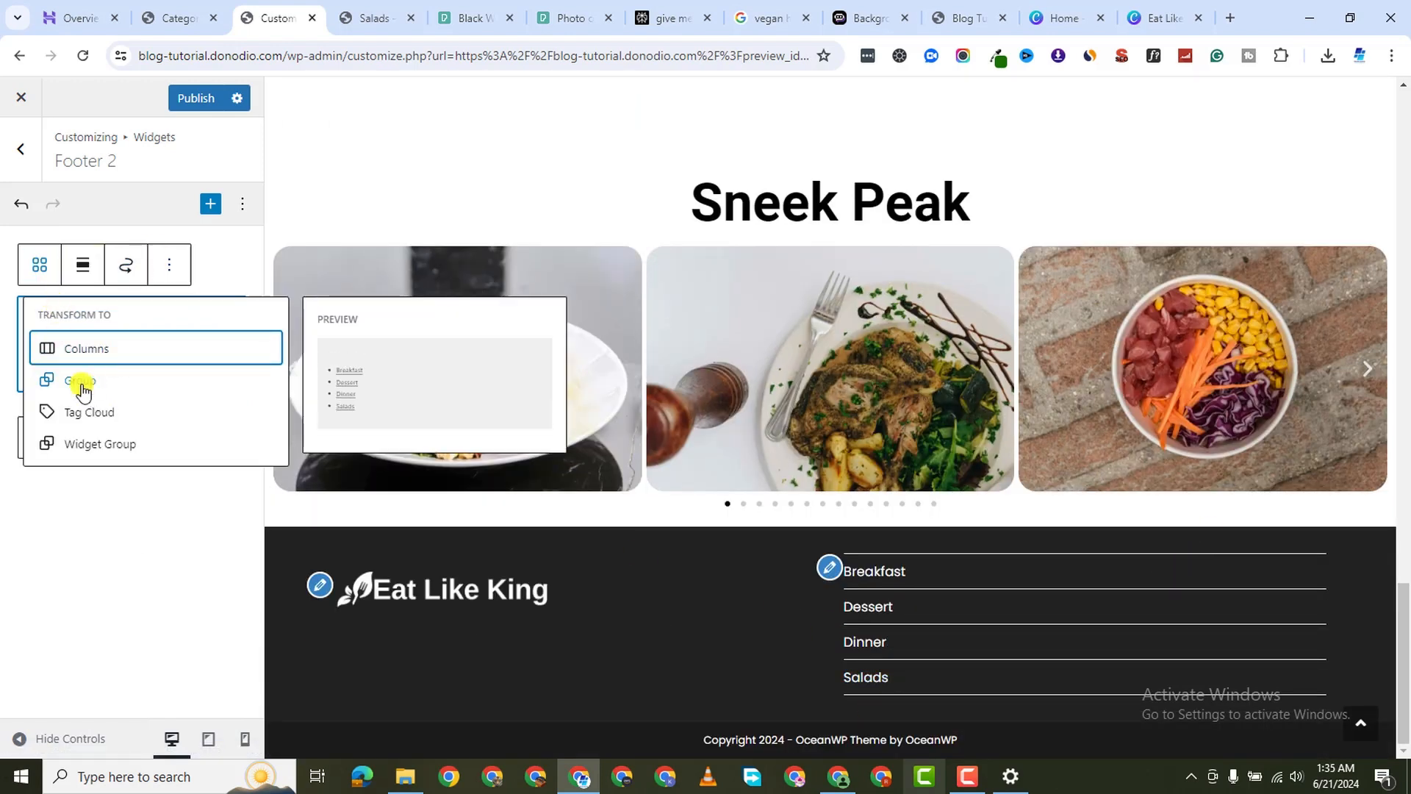
{"action": "left_click", "coordinate": [83, 381]}
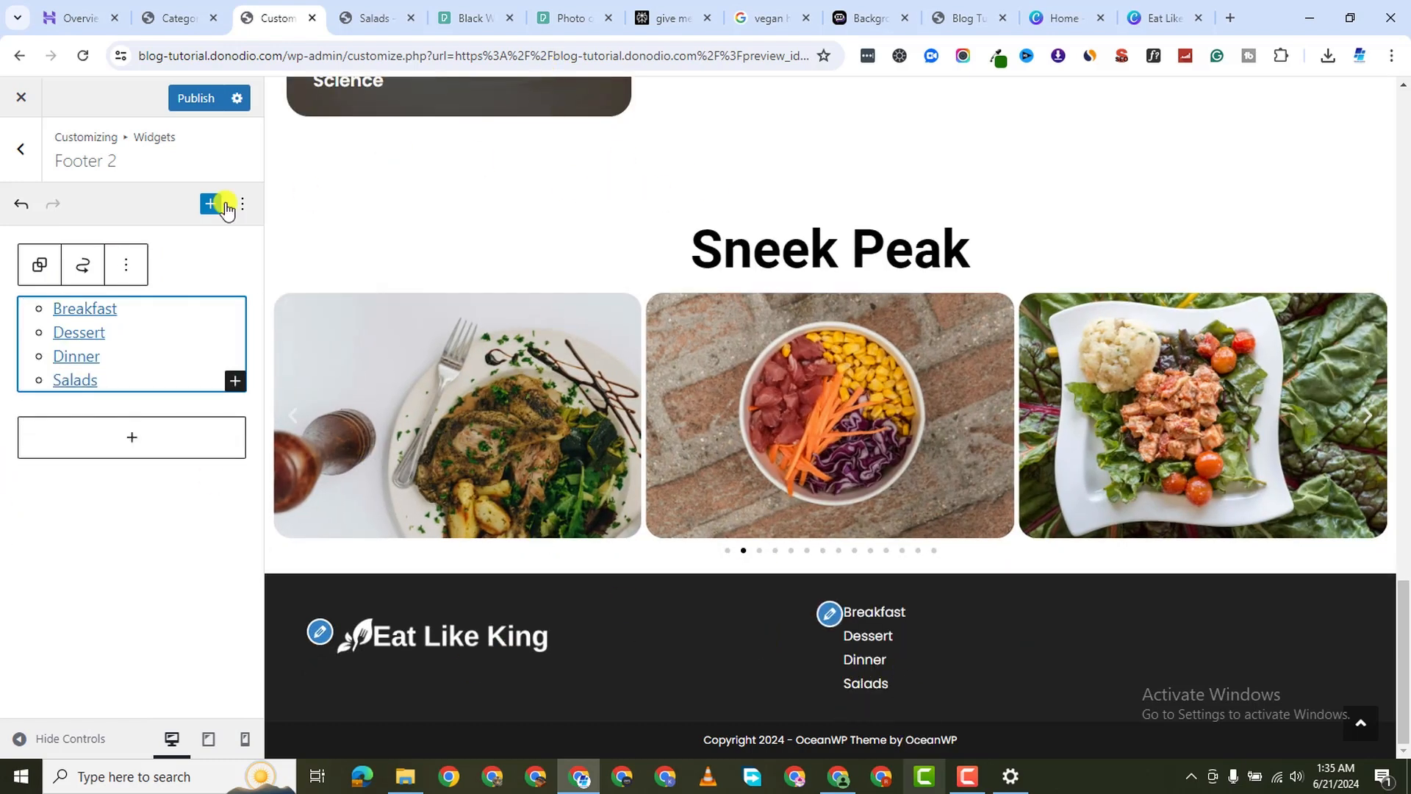
{"action": "left_click", "coordinate": [196, 102]}
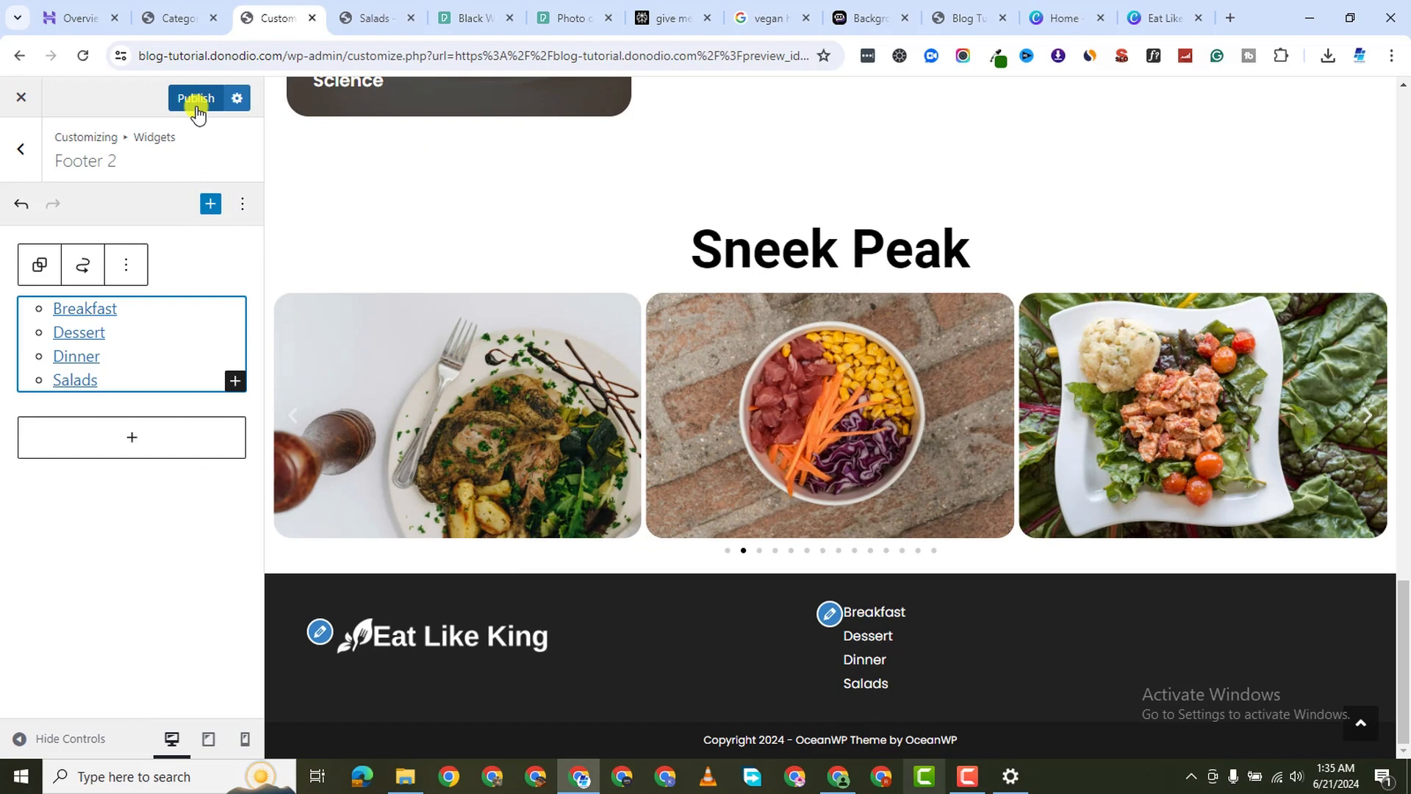
Reload the live Salads category page to check the footer
{"action": "left_click", "coordinate": [365, 19]}
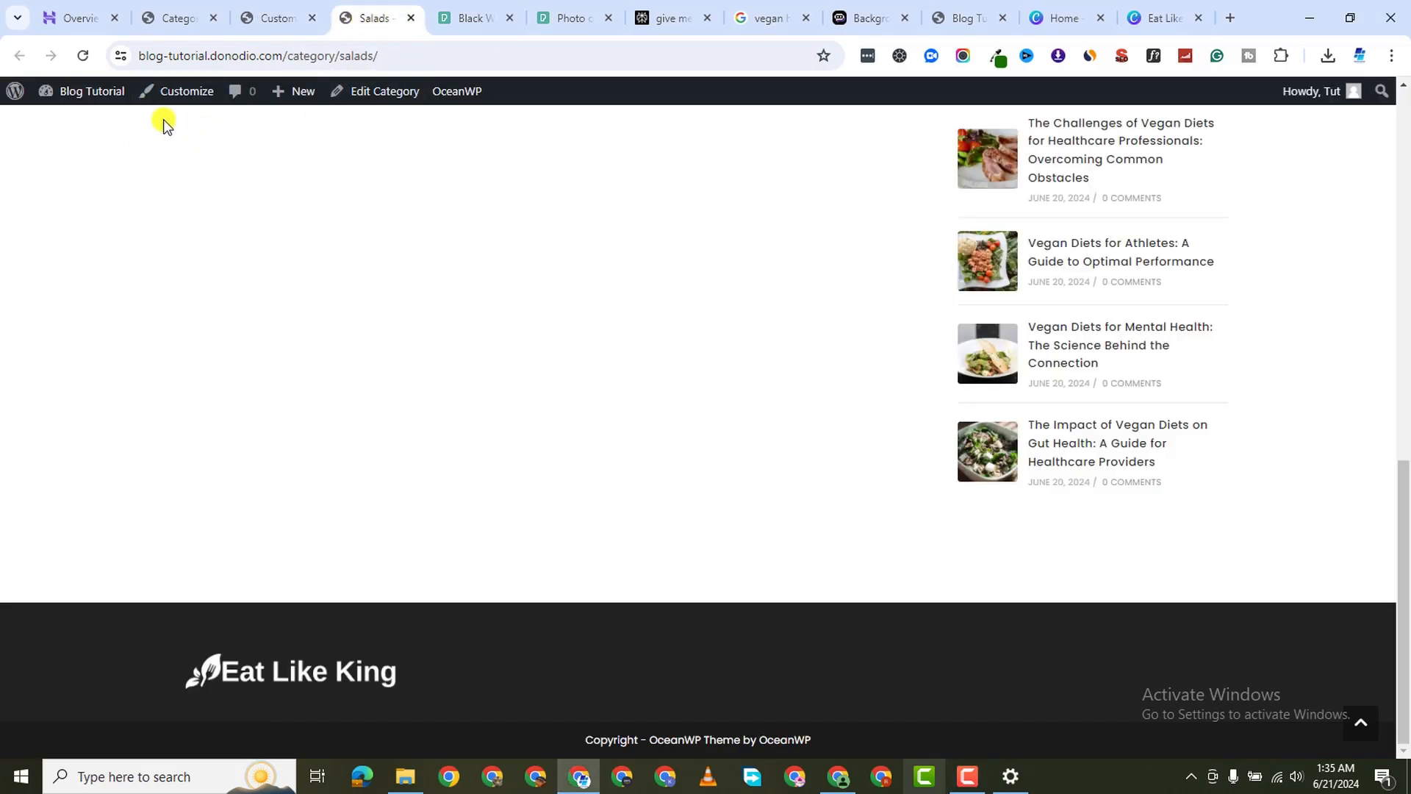
{"action": "left_click", "coordinate": [83, 63]}
{"action": "scroll", "coordinate": [674, 529], "scroll_direction": "down", "scroll_amount": 1}
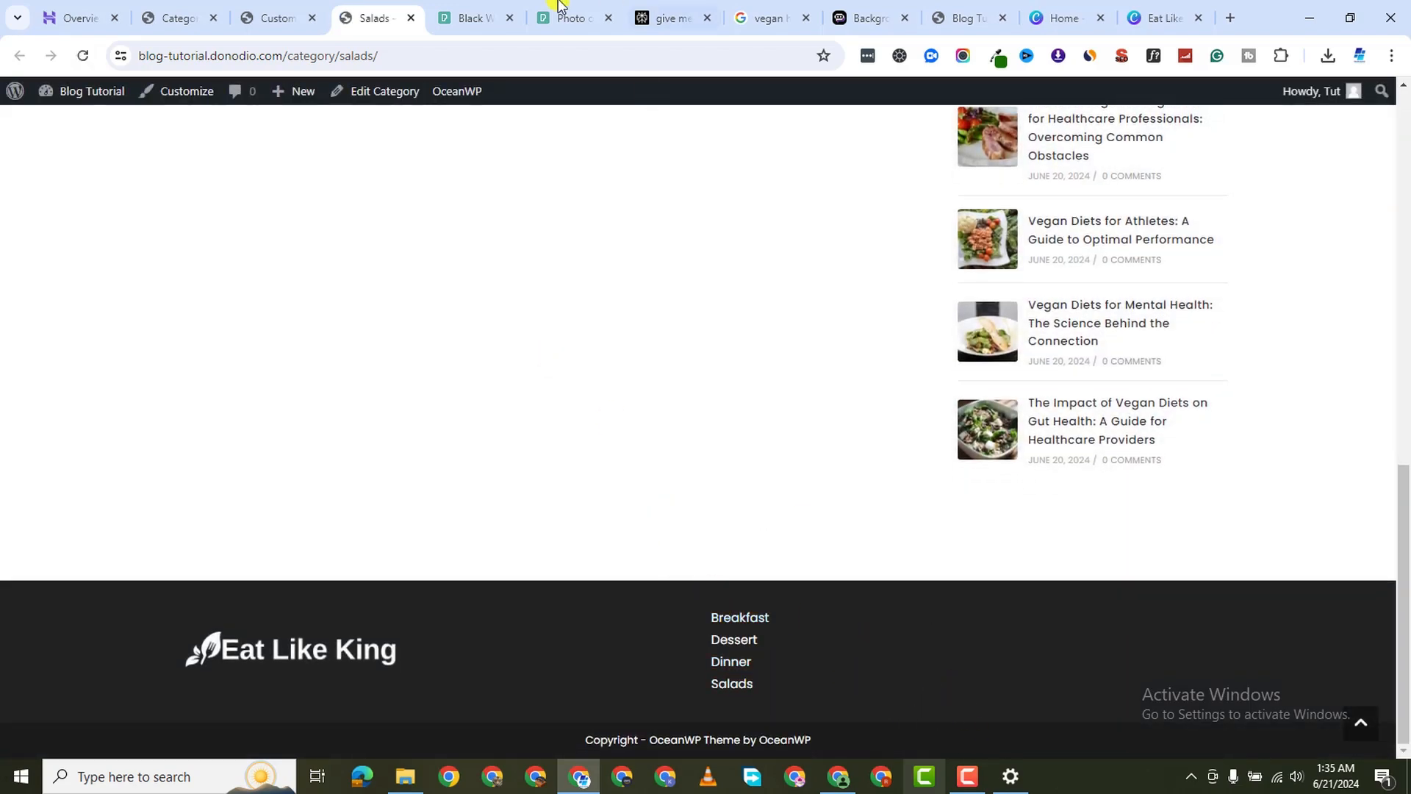
Set the footer category list to Align center and publish
{"action": "left_click", "coordinate": [269, 18]}
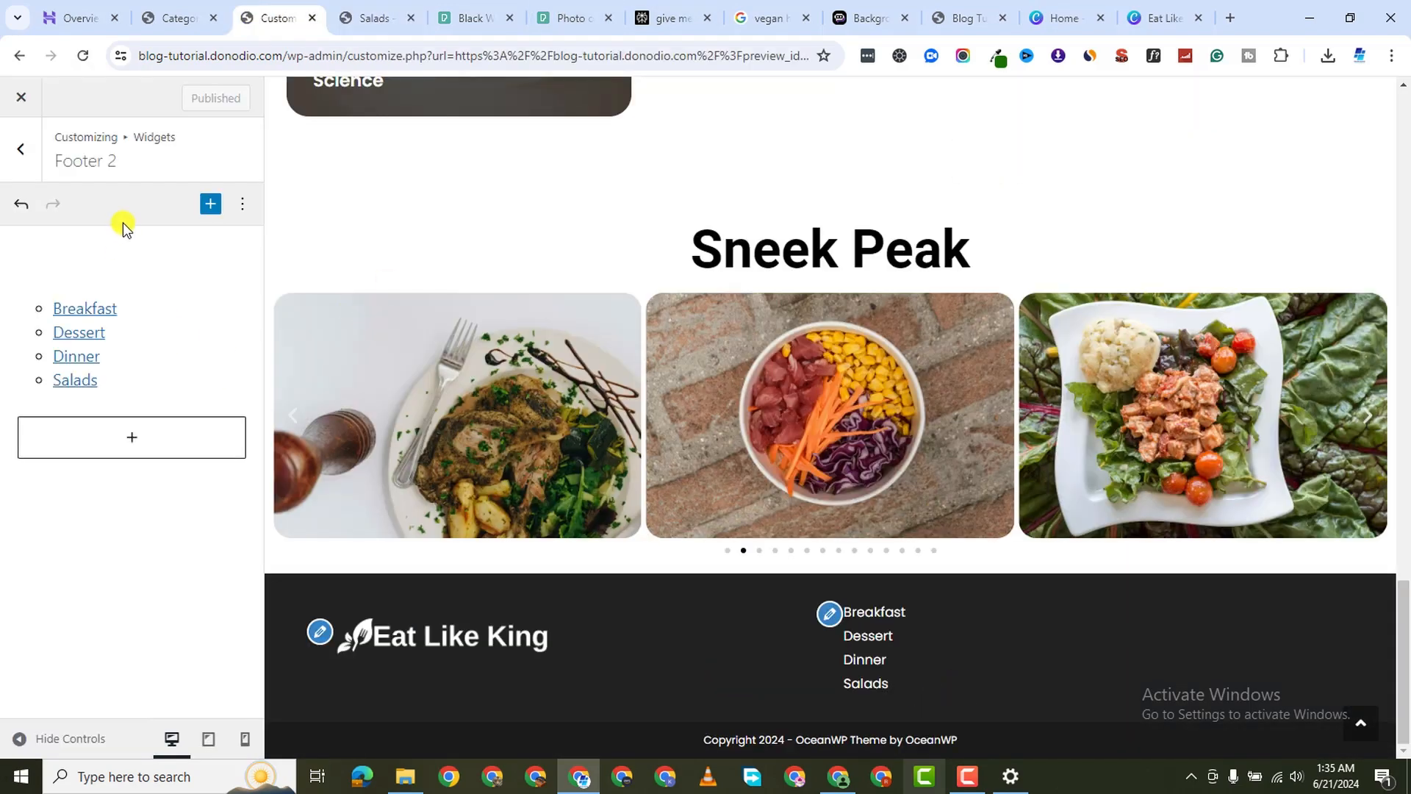
{"action": "left_click", "coordinate": [142, 340]}
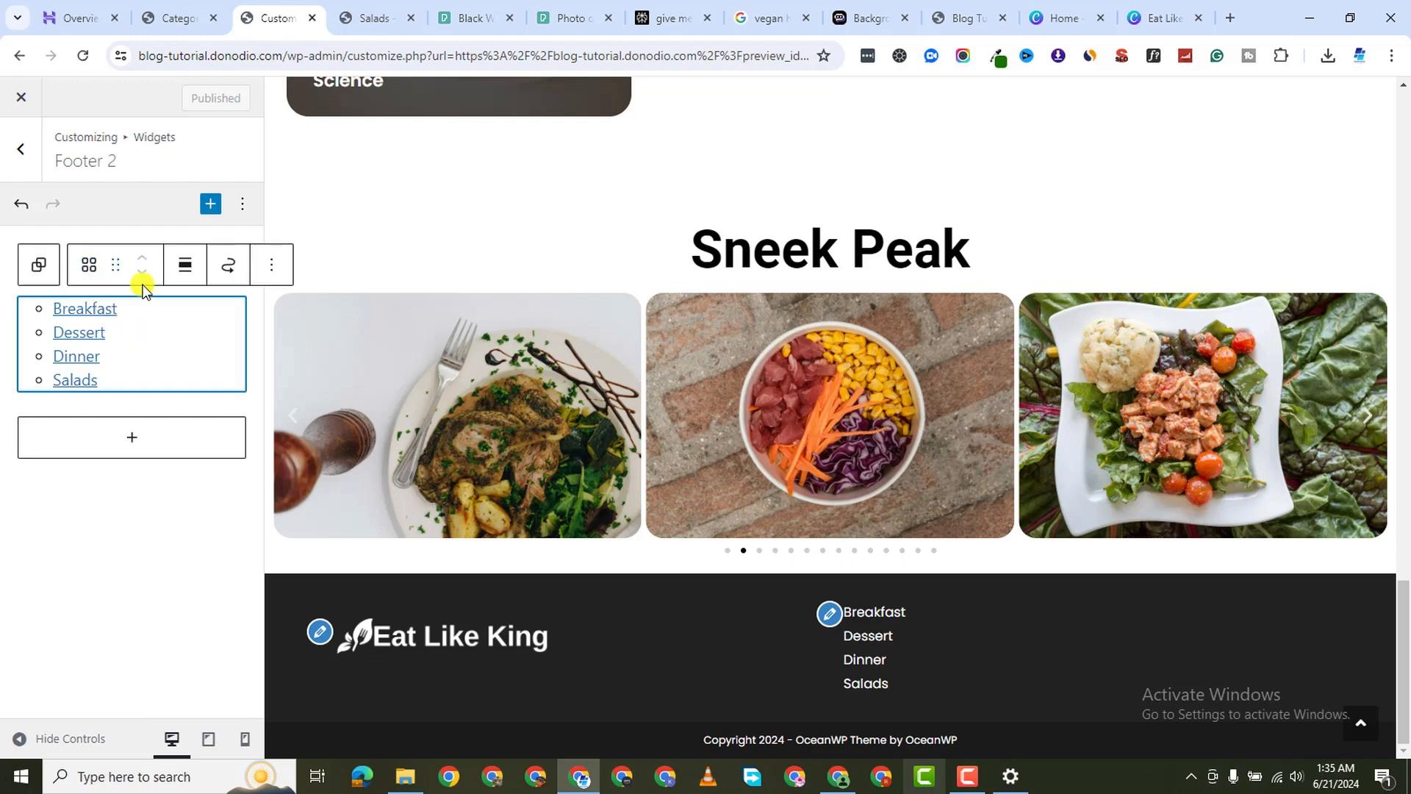
{"action": "left_click", "coordinate": [185, 266]}
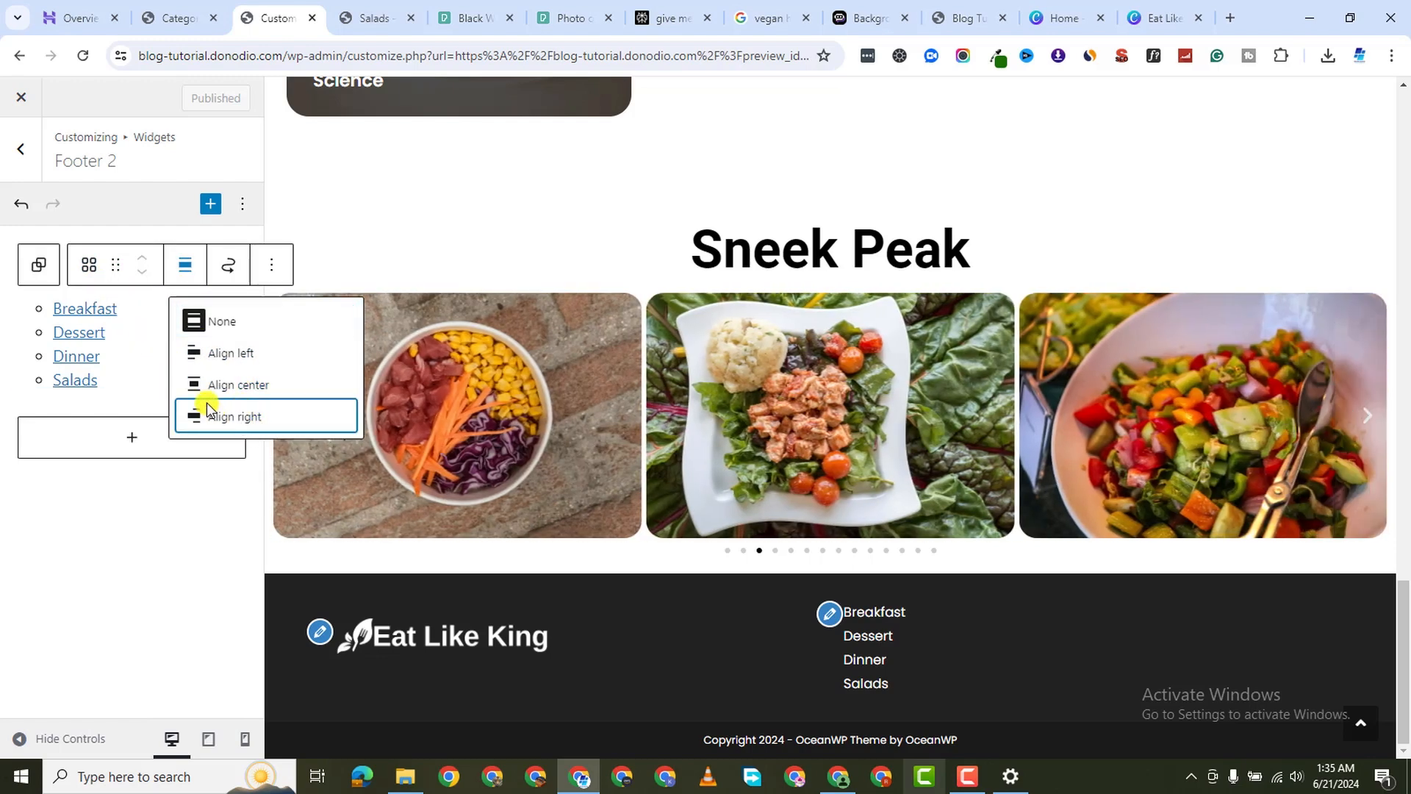
{"action": "left_click", "coordinate": [236, 413]}
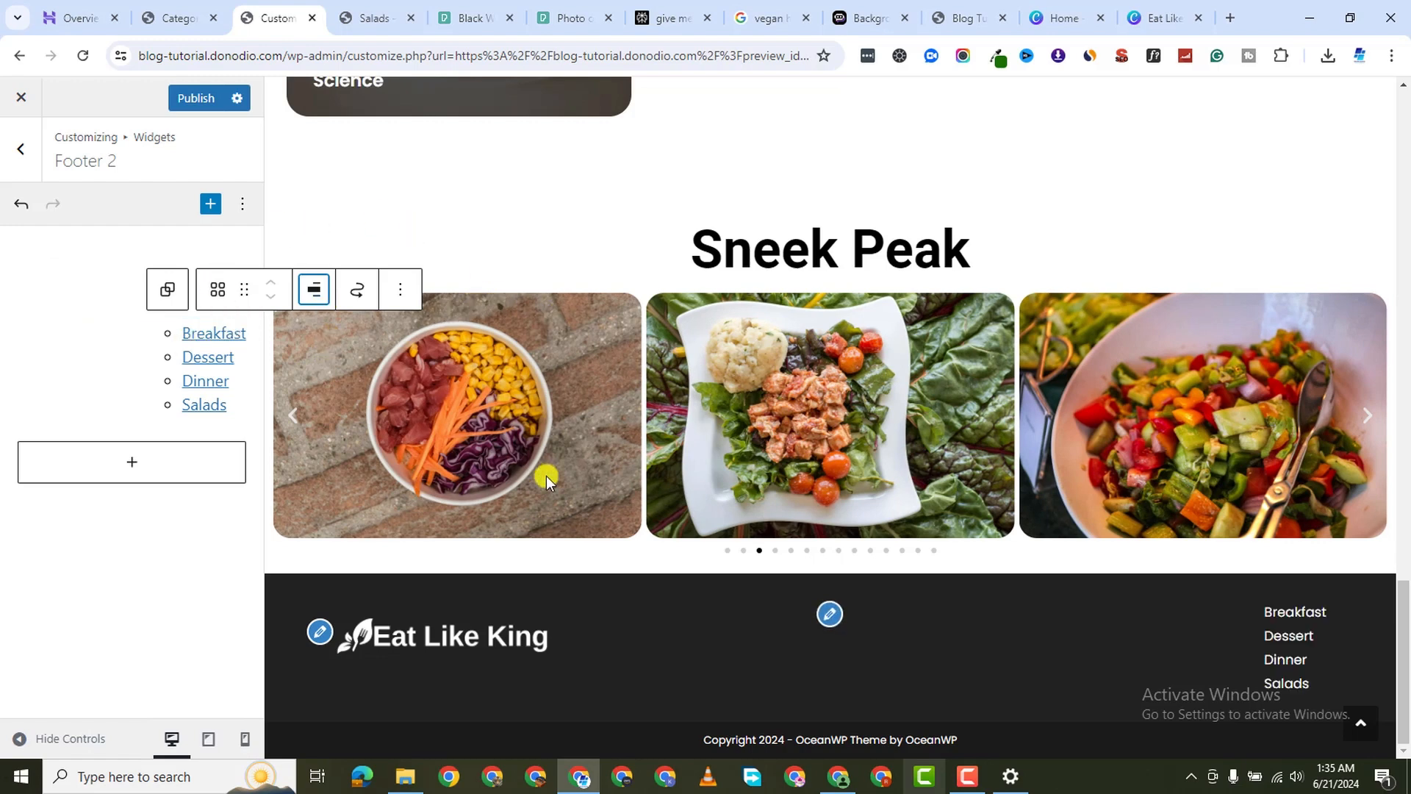
{"action": "left_click", "coordinate": [315, 289]}
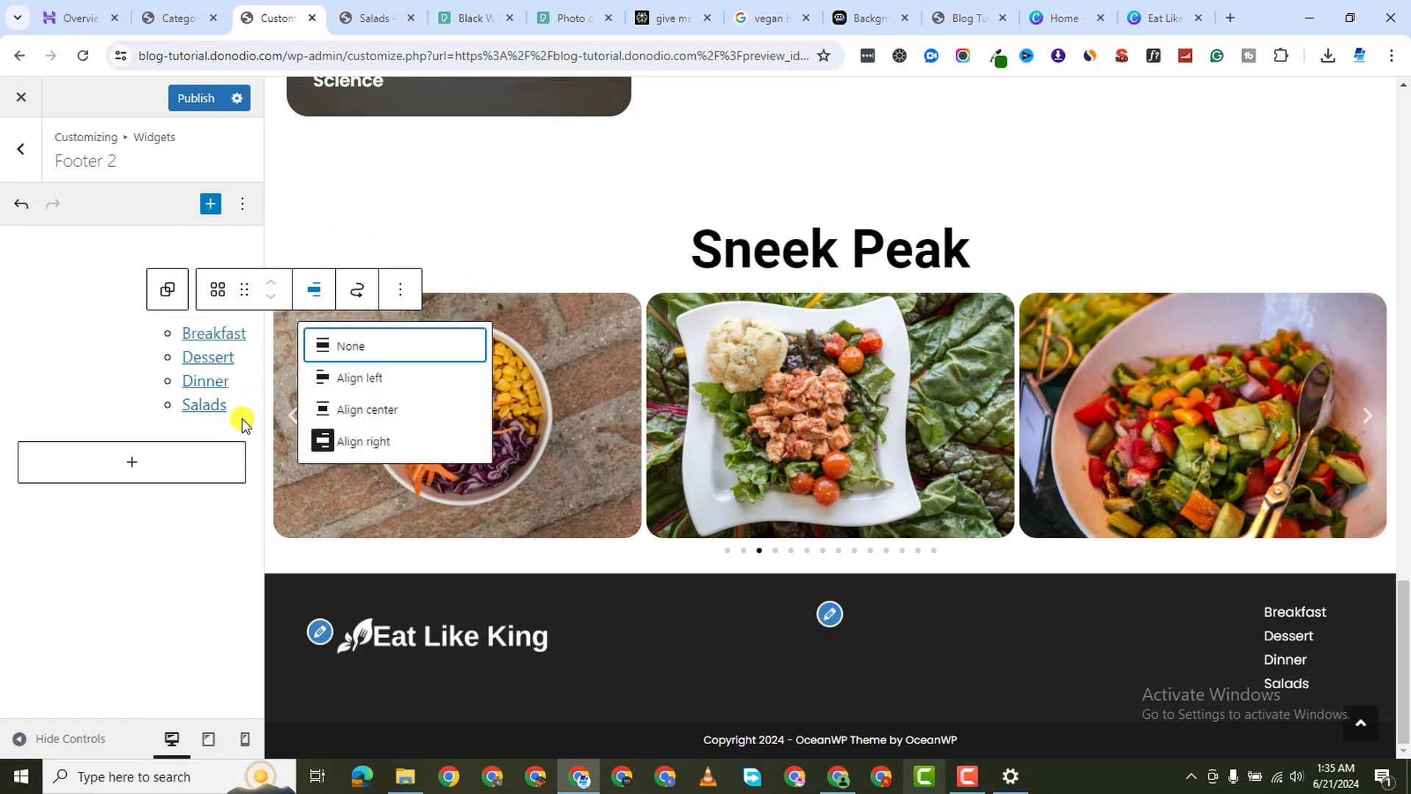
{"action": "left_click", "coordinate": [365, 410]}
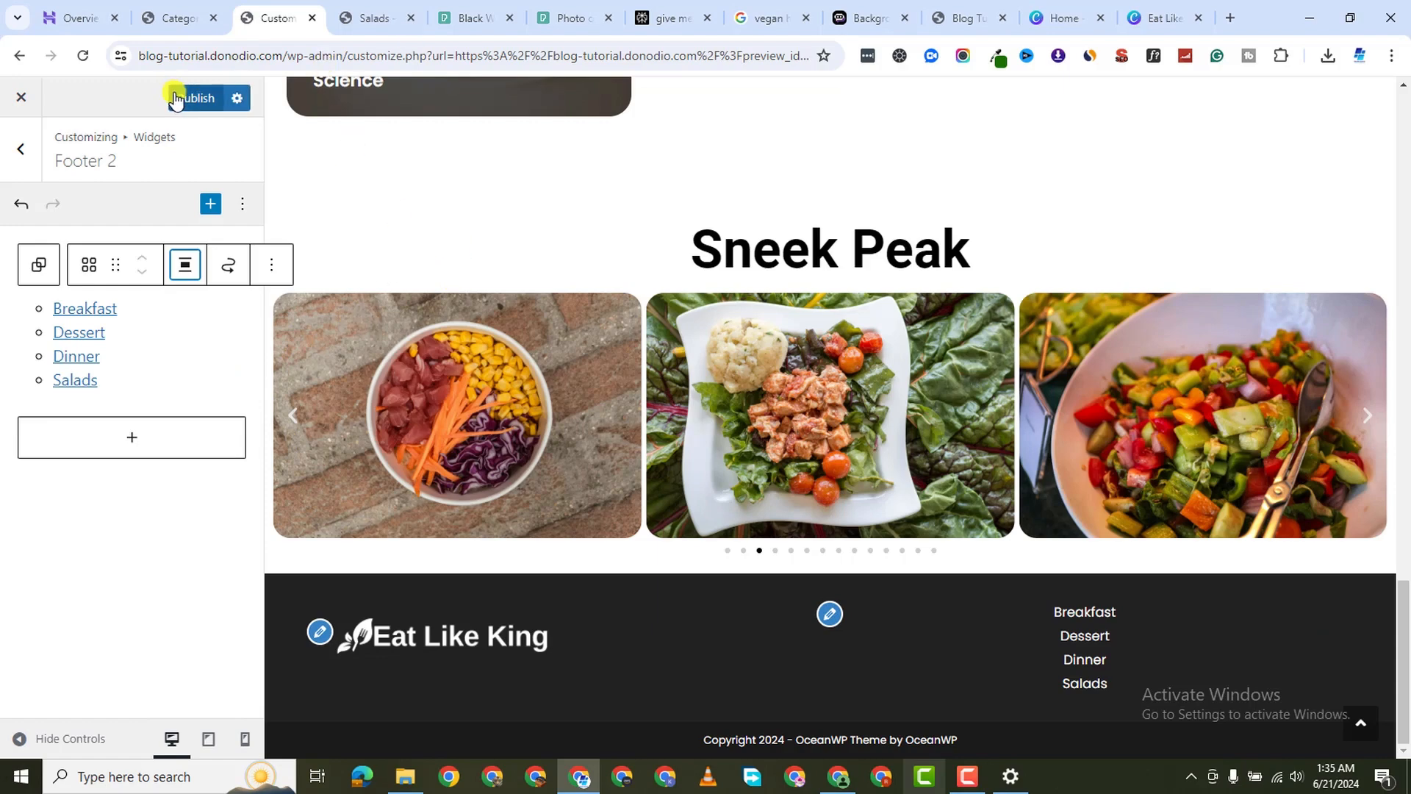
{"action": "left_click", "coordinate": [175, 100]}
Reload the live Salads page and inspect the centered footer category list
{"action": "left_click", "coordinate": [353, 19]}
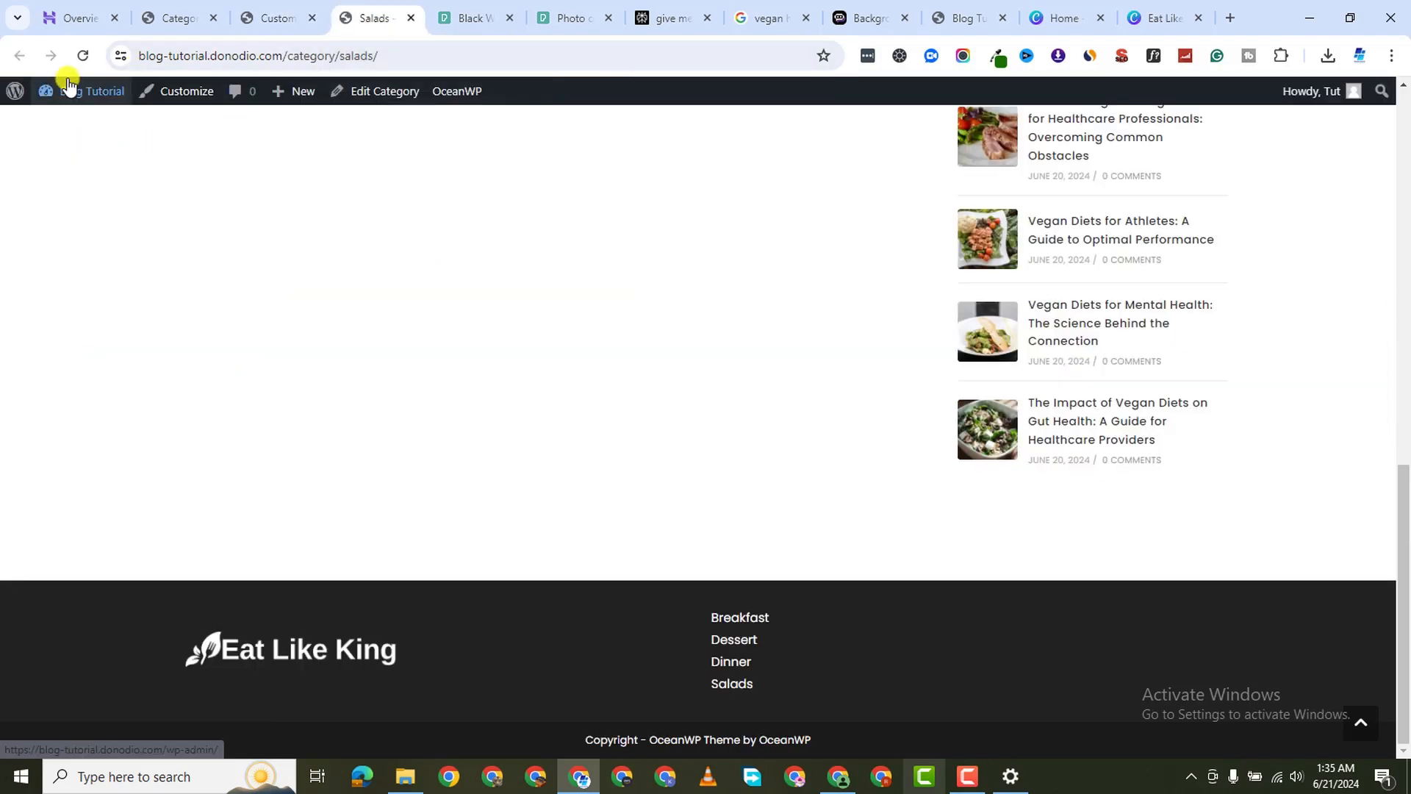
{"action": "left_click", "coordinate": [82, 56]}
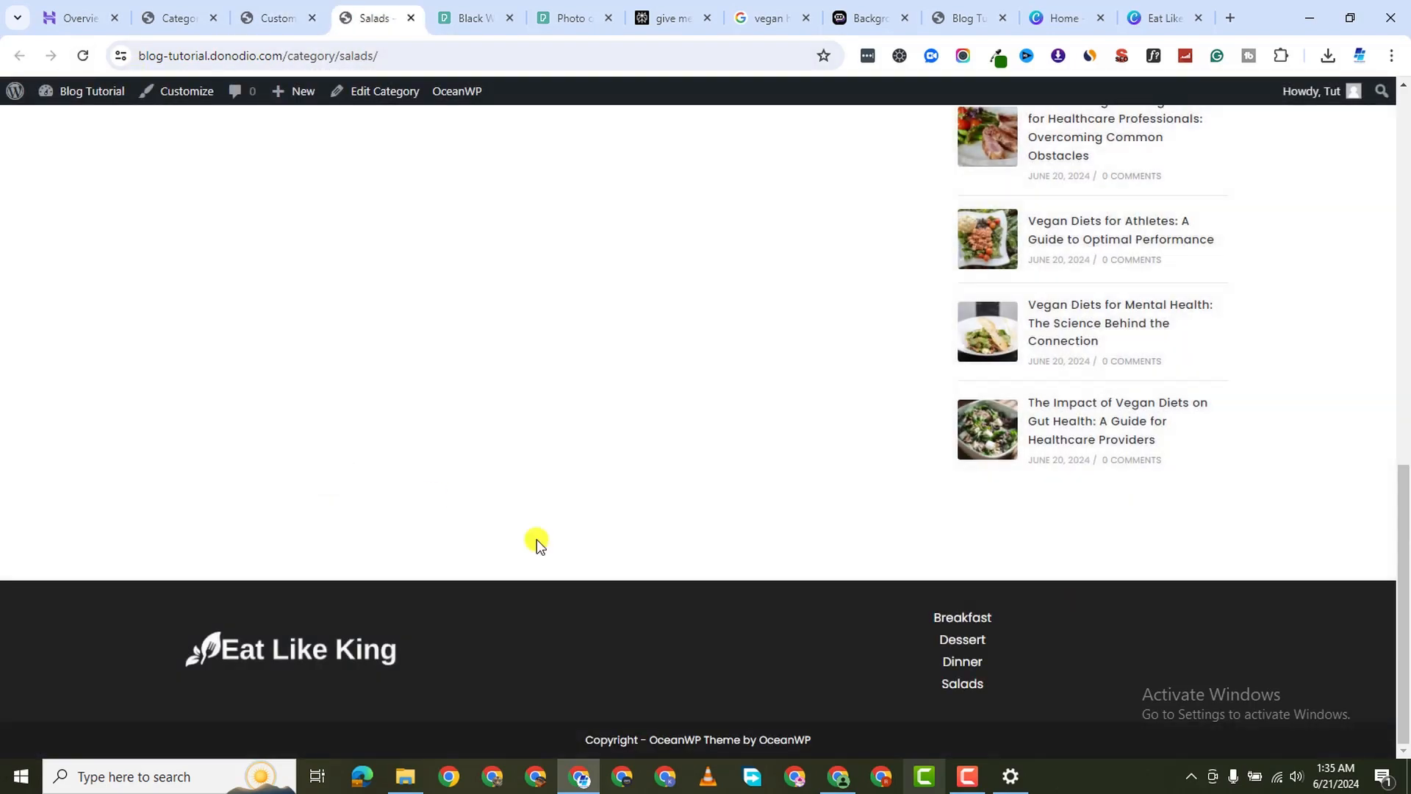
{"action": "scroll", "coordinate": [593, 576], "scroll_direction": "up", "scroll_amount": 7}
{"action": "scroll", "coordinate": [665, 577], "scroll_direction": "down", "scroll_amount": 3}
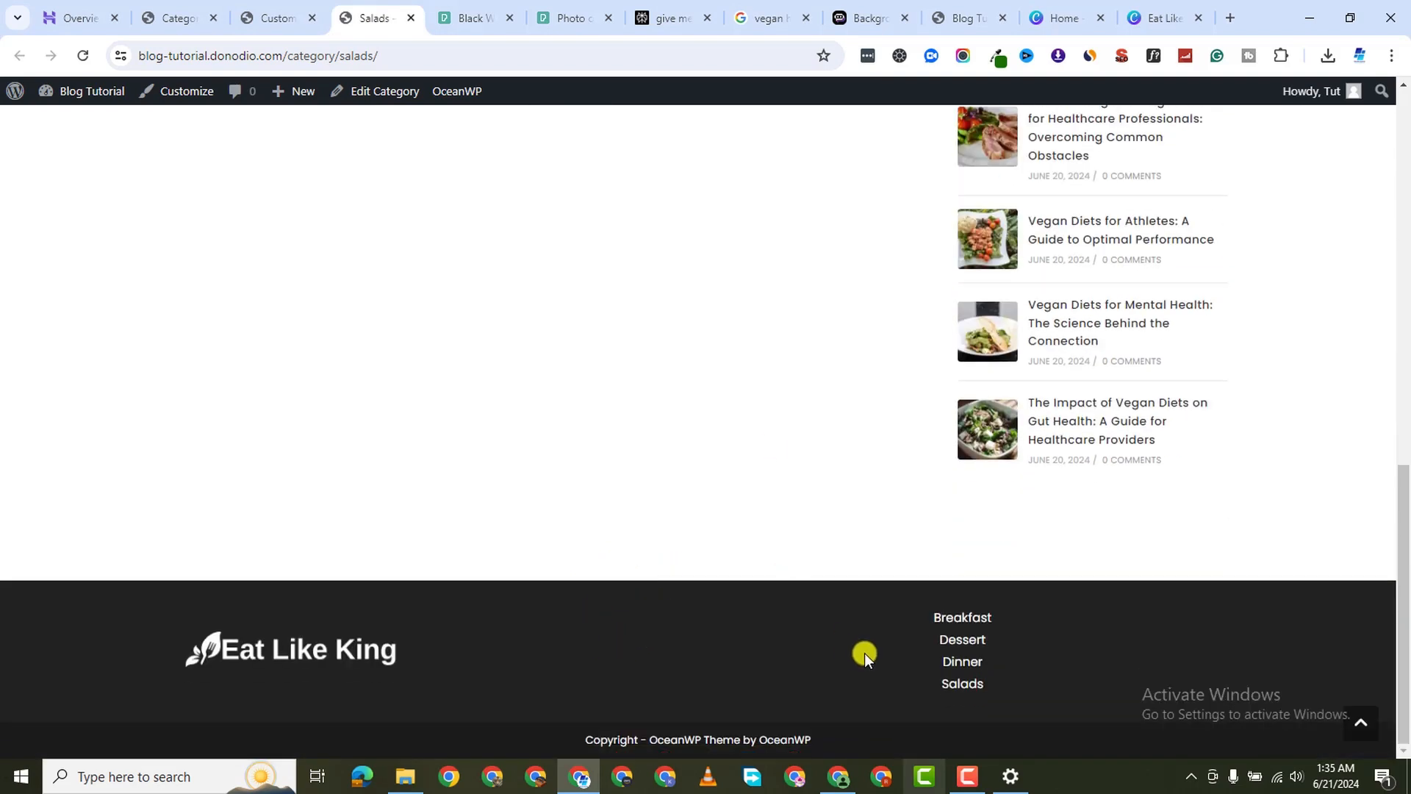
{"action": "scroll", "coordinate": [515, 307], "scroll_direction": "up", "scroll_amount": 15}
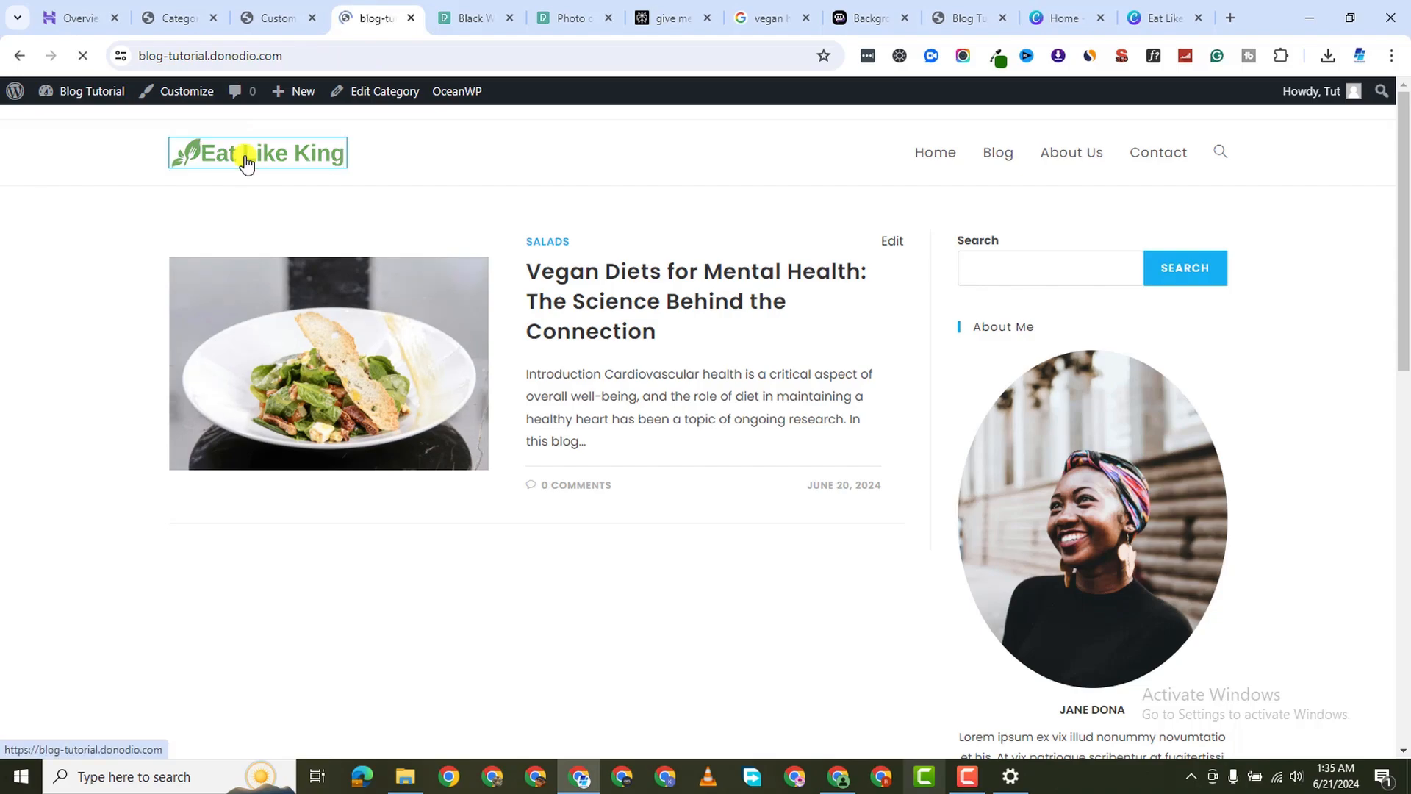
{"action": "scroll", "coordinate": [537, 290], "scroll_direction": "down", "scroll_amount": 15}
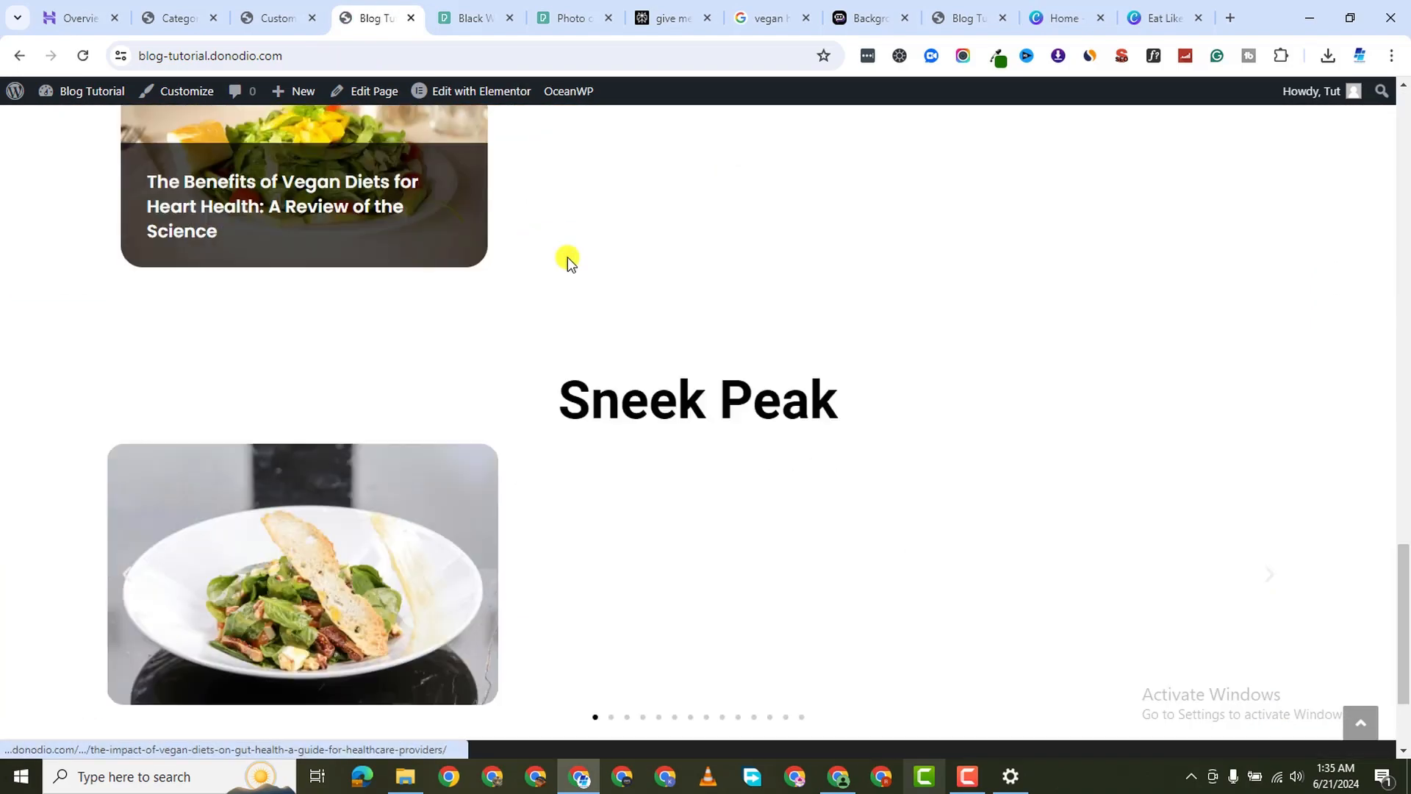
{"action": "scroll", "coordinate": [609, 346], "scroll_direction": "down", "scroll_amount": 3}
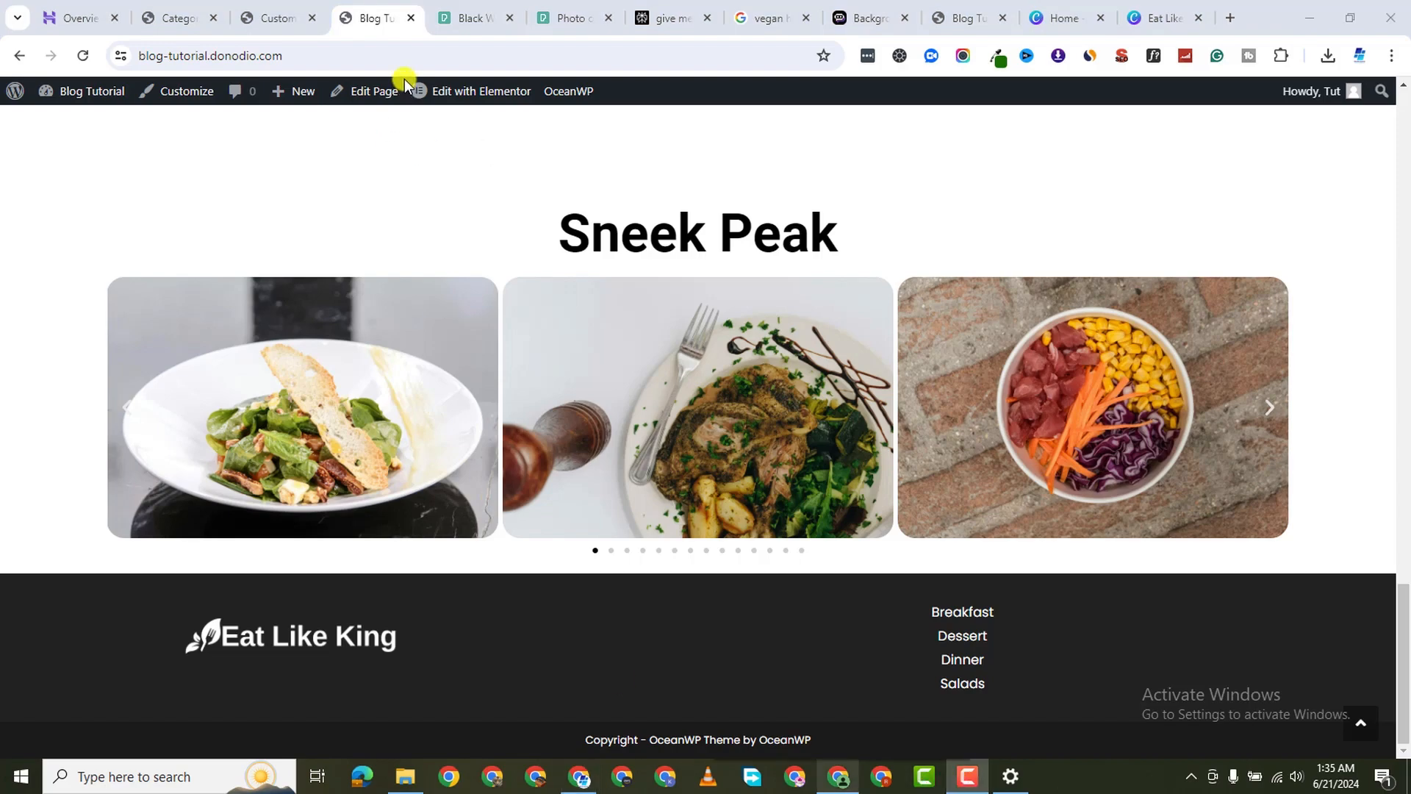
{"action": "scroll", "coordinate": [700, 279], "scroll_direction": "up", "scroll_amount": 12}
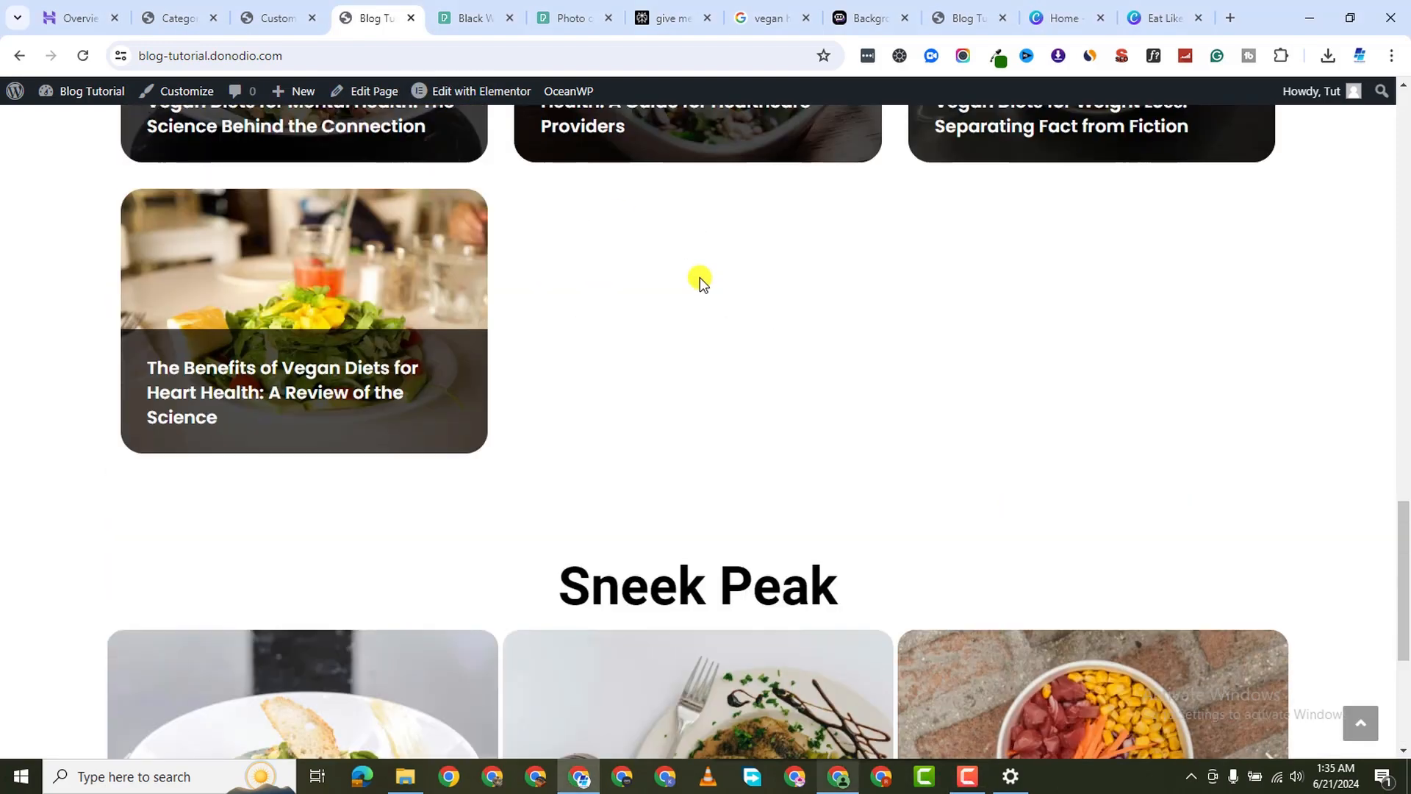
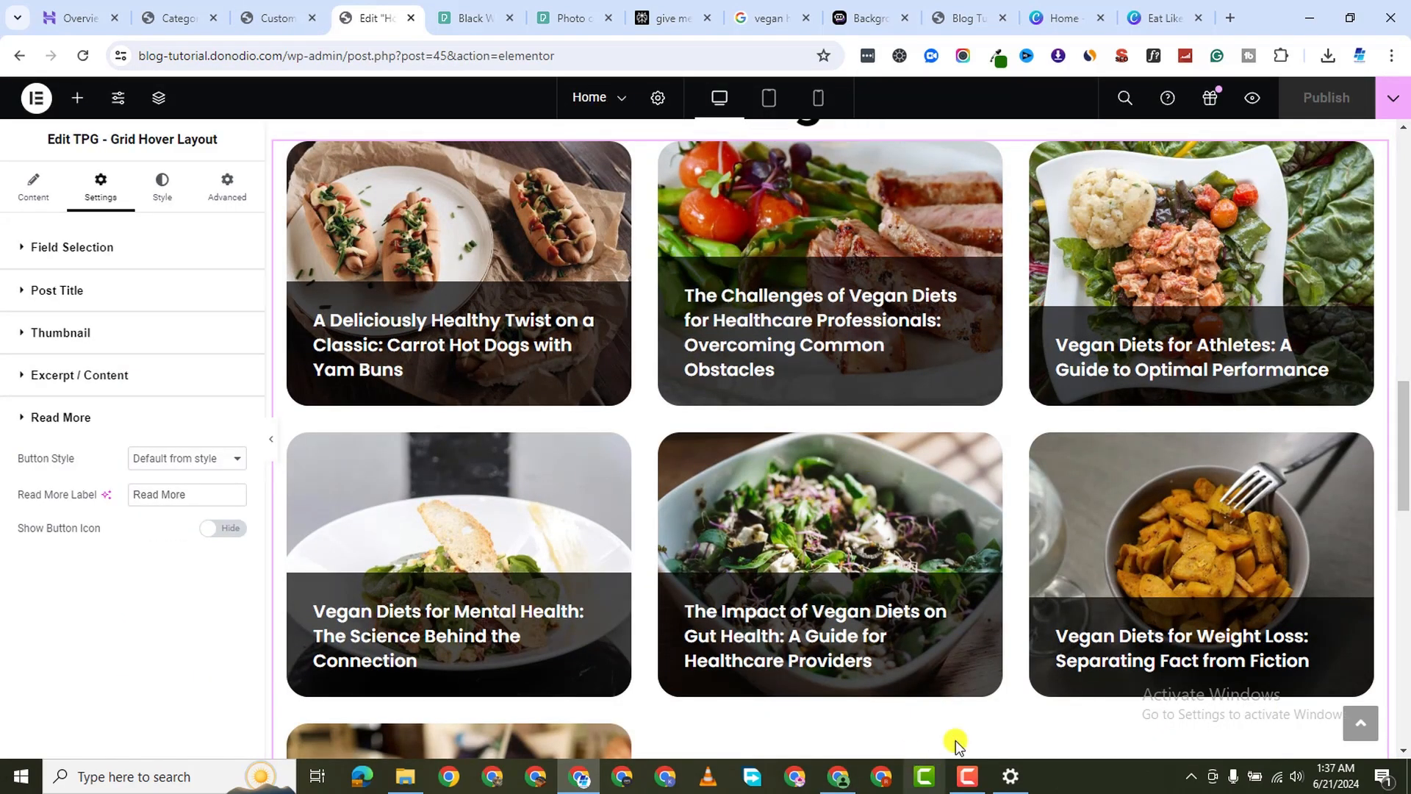
Preview the home page at mobile width and scroll through the stacked layout, returning to the hero
{"action": "left_click", "coordinate": [971, 785]}
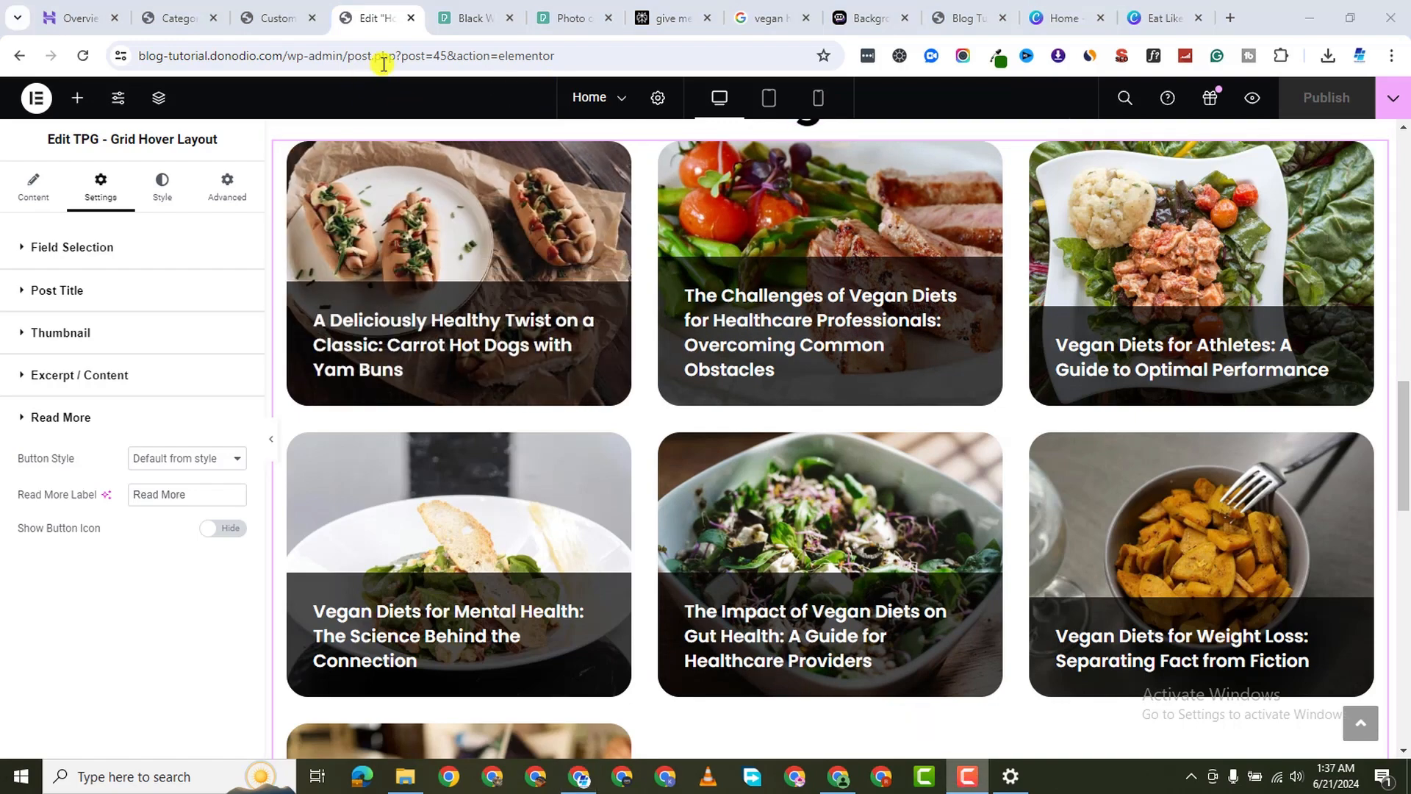
{"action": "left_click", "coordinate": [818, 98]}
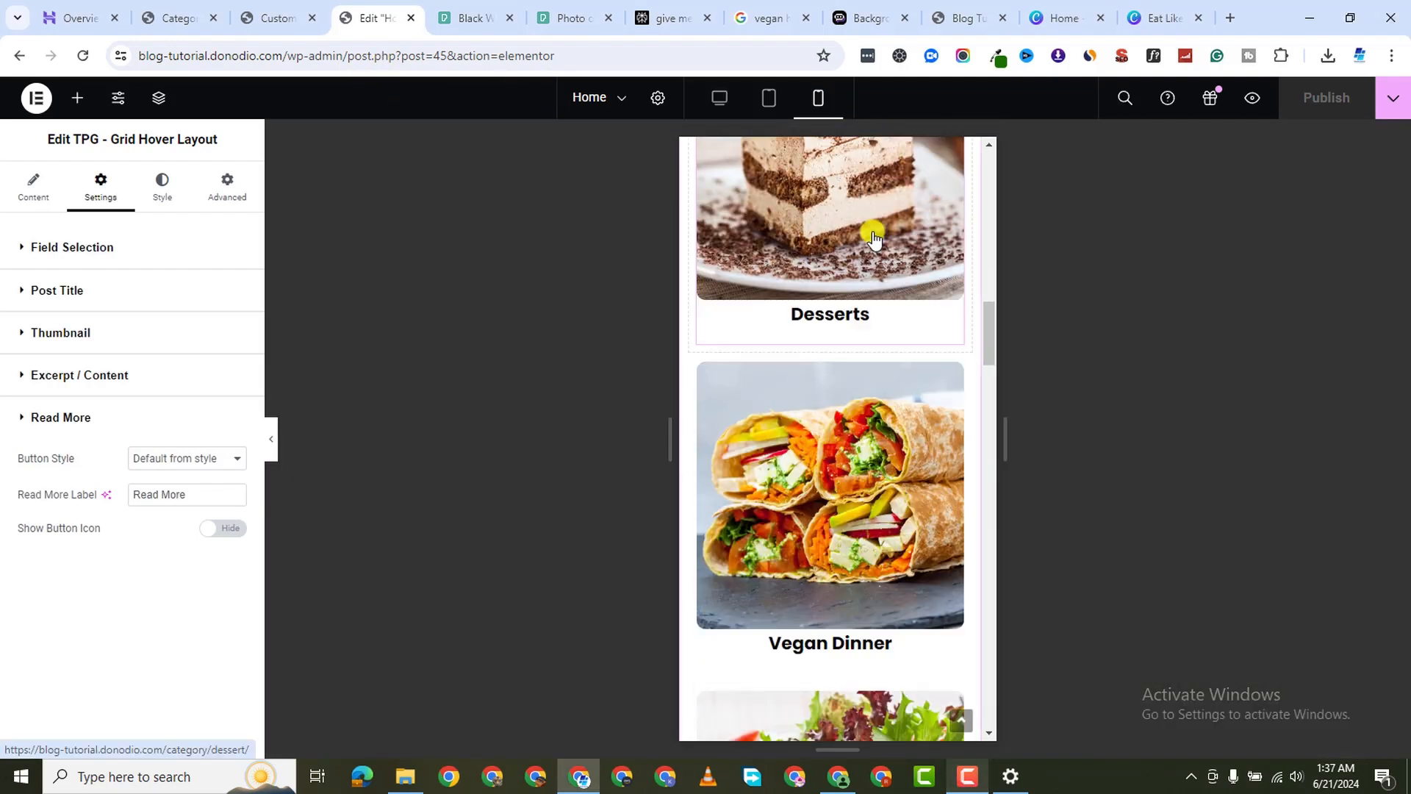
{"action": "scroll", "coordinate": [886, 247], "scroll_direction": "down", "scroll_amount": 10}
{"action": "scroll", "coordinate": [885, 244], "scroll_direction": "down", "scroll_amount": 15}
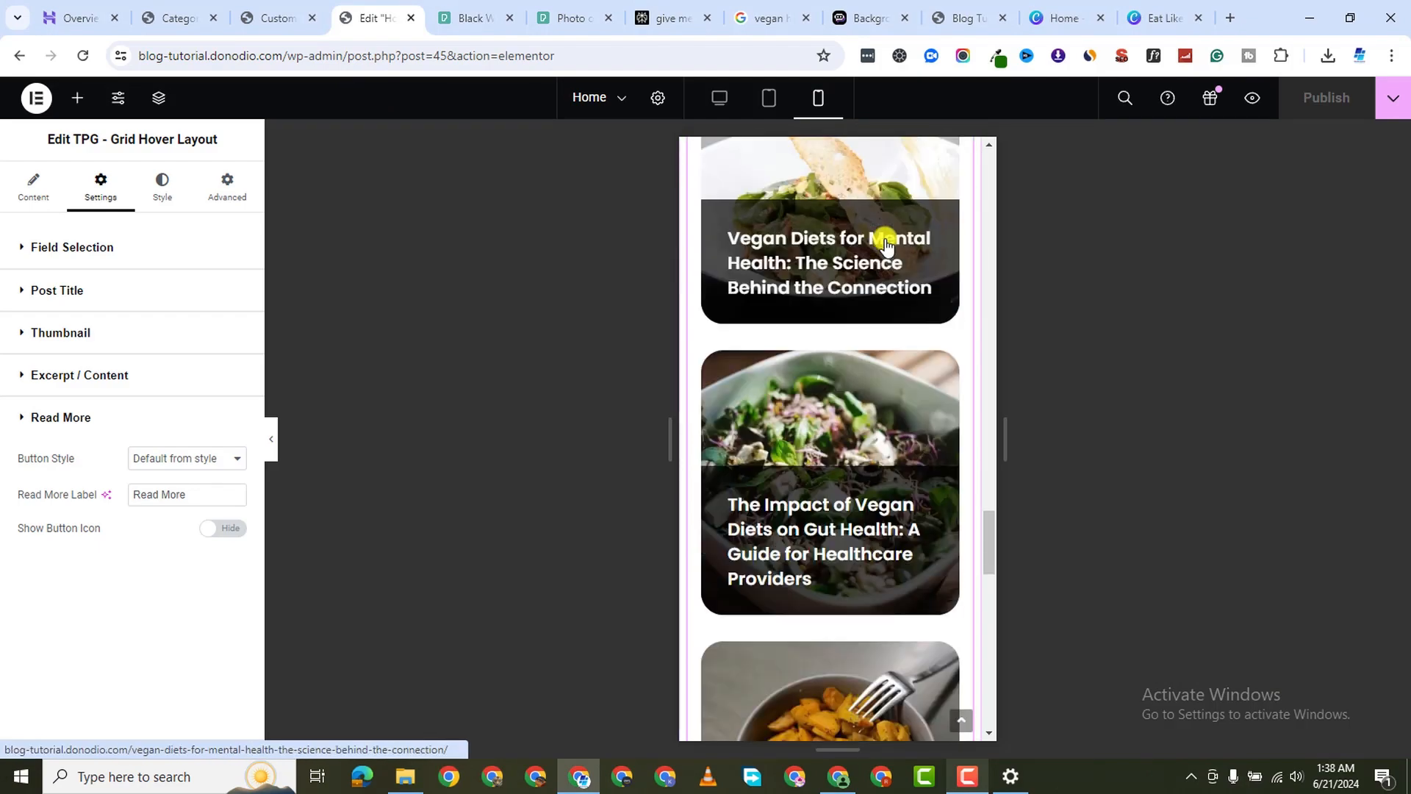
{"action": "scroll", "coordinate": [885, 236], "scroll_direction": "up", "scroll_amount": 15}
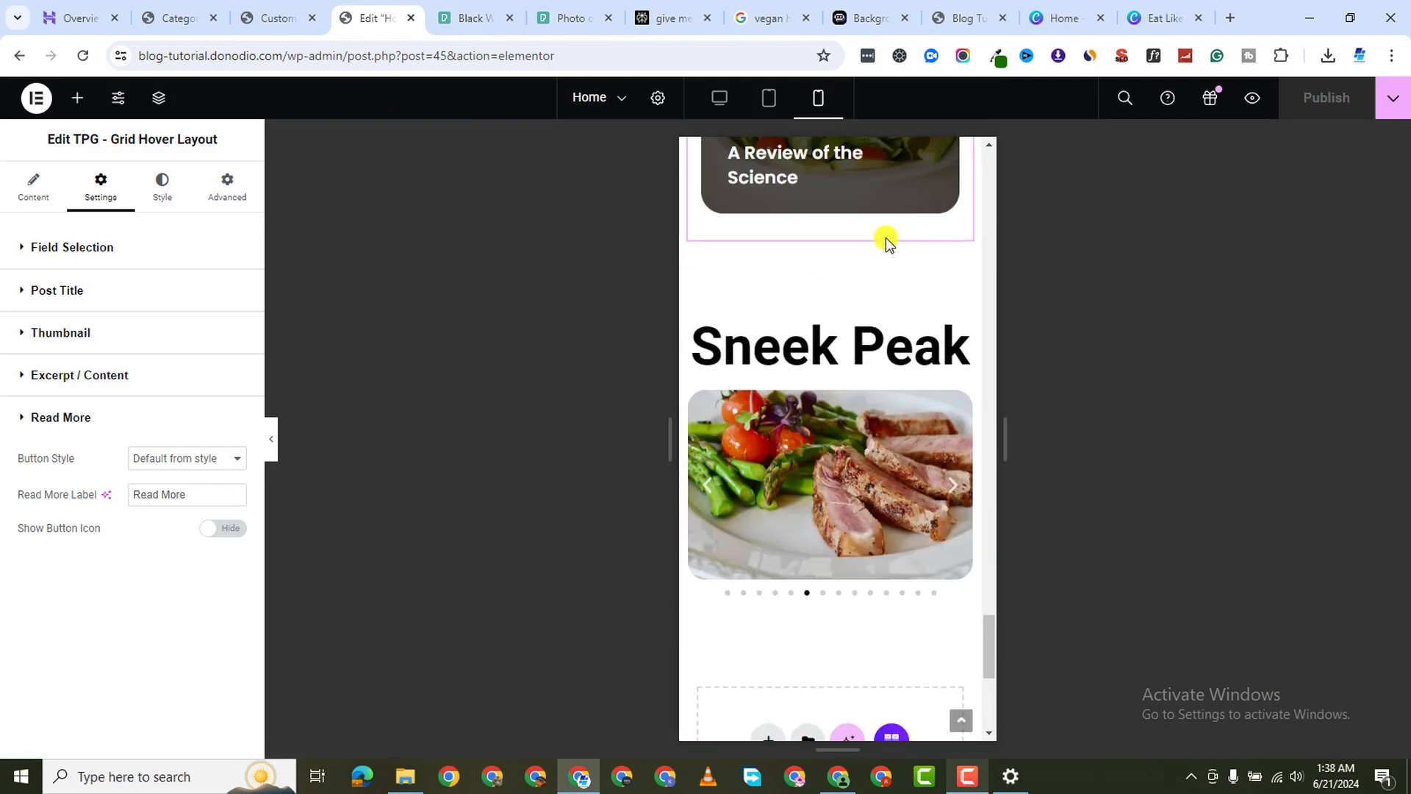
{"action": "scroll", "coordinate": [886, 254], "scroll_direction": "down", "scroll_amount": 7}
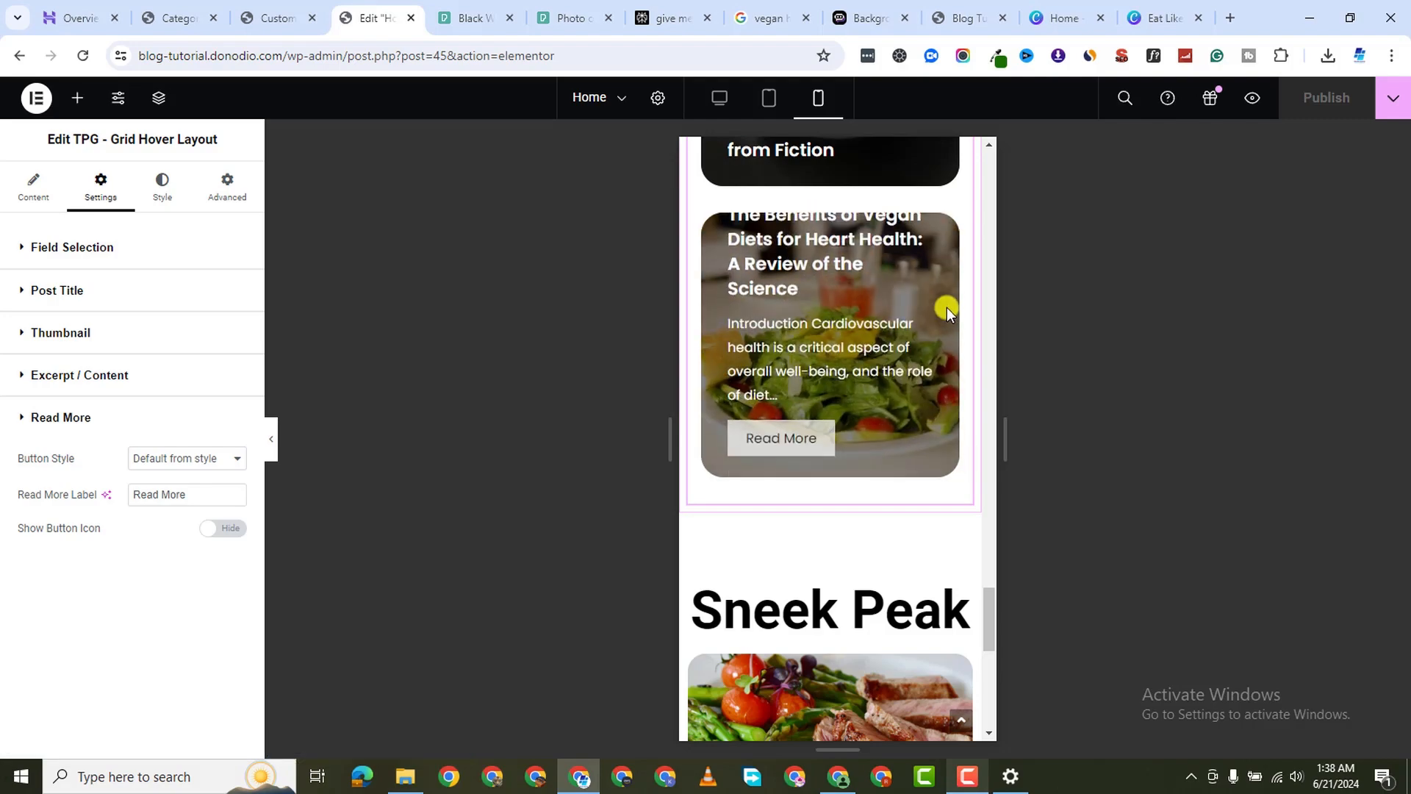
{"action": "scroll", "coordinate": [946, 307], "scroll_direction": "up", "scroll_amount": 10}
{"action": "scroll", "coordinate": [947, 307], "scroll_direction": "up", "scroll_amount": 20}
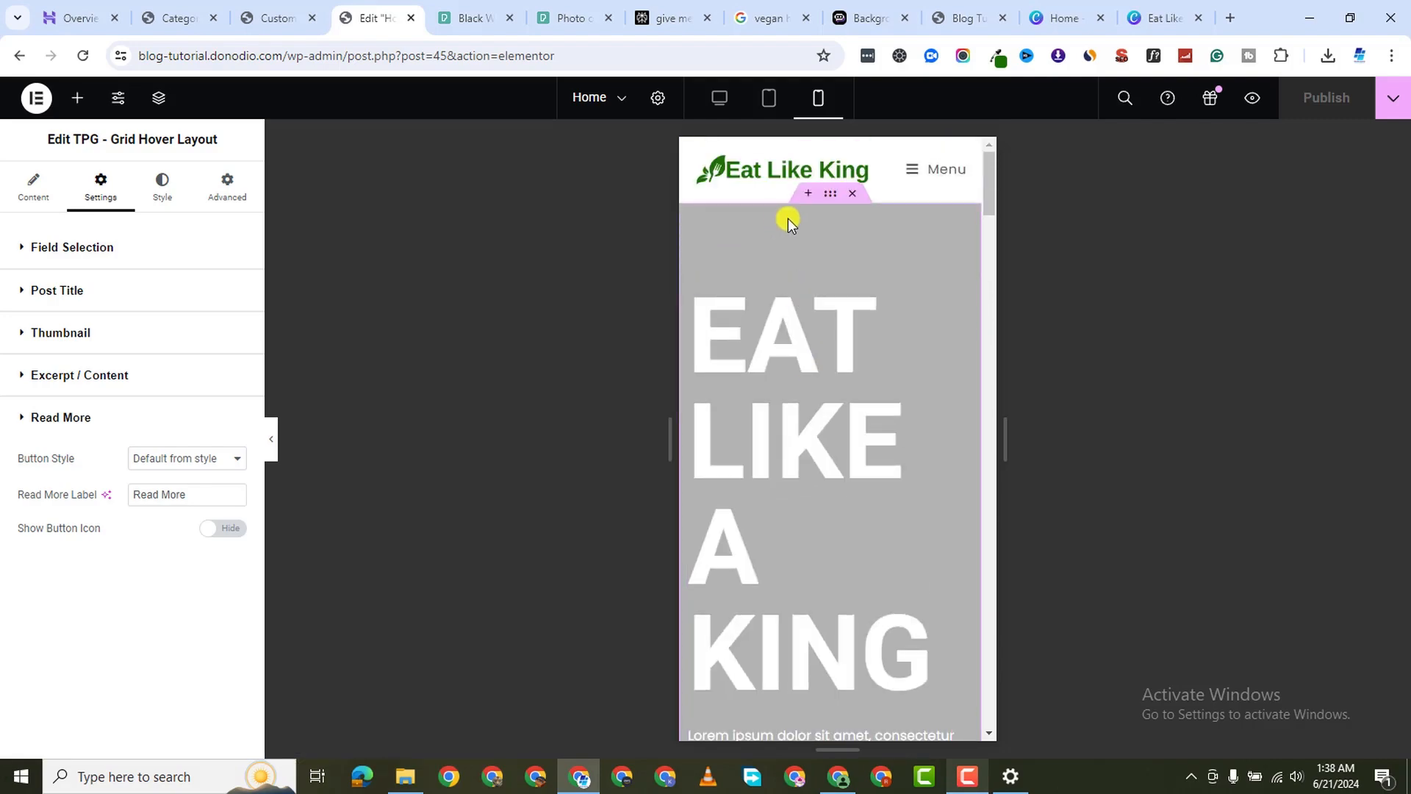
Let the hero video play on mobile and cut the mobile heading size from 120 to 61 px
{"action": "left_click", "coordinate": [779, 249]}
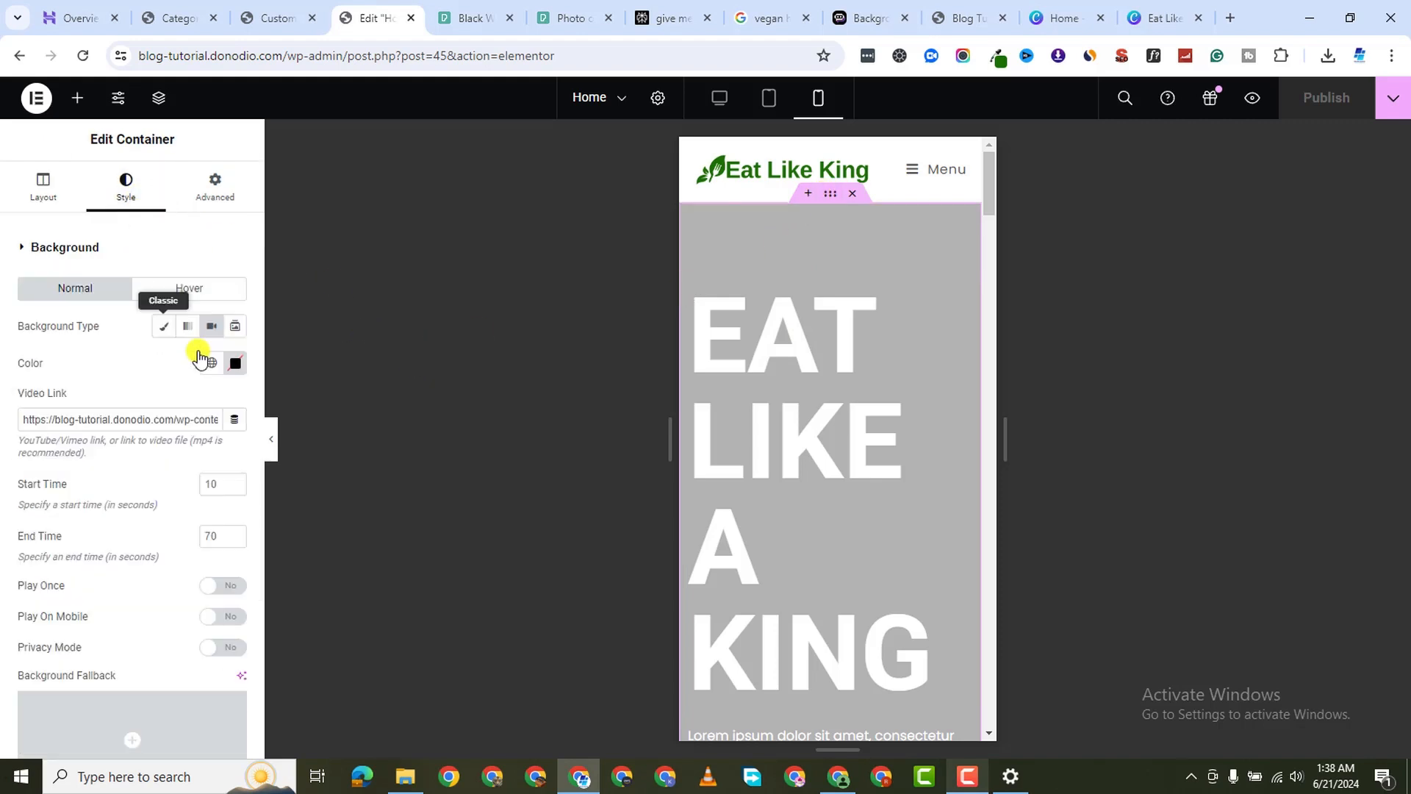
{"action": "left_click", "coordinate": [224, 616]}
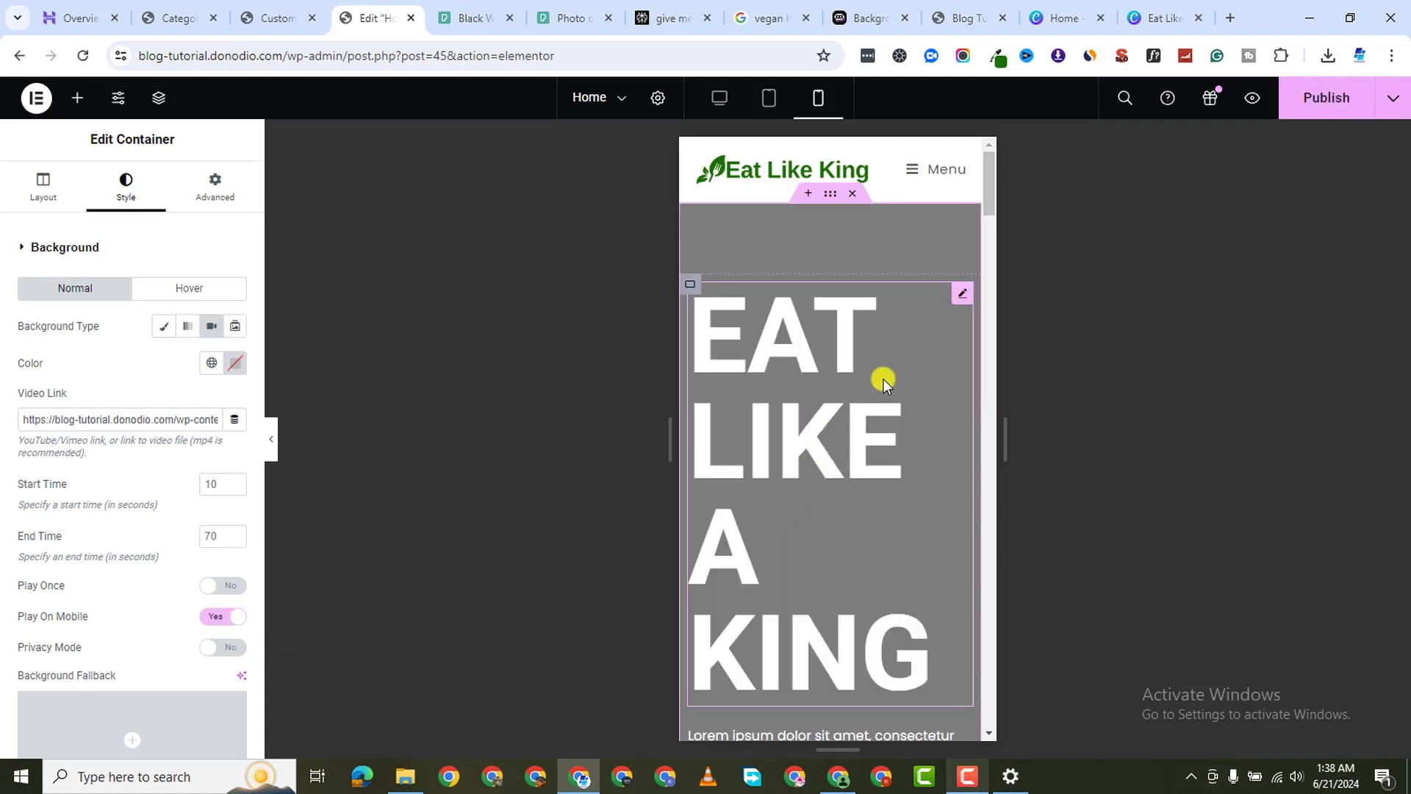
{"action": "left_click", "coordinate": [962, 294]}
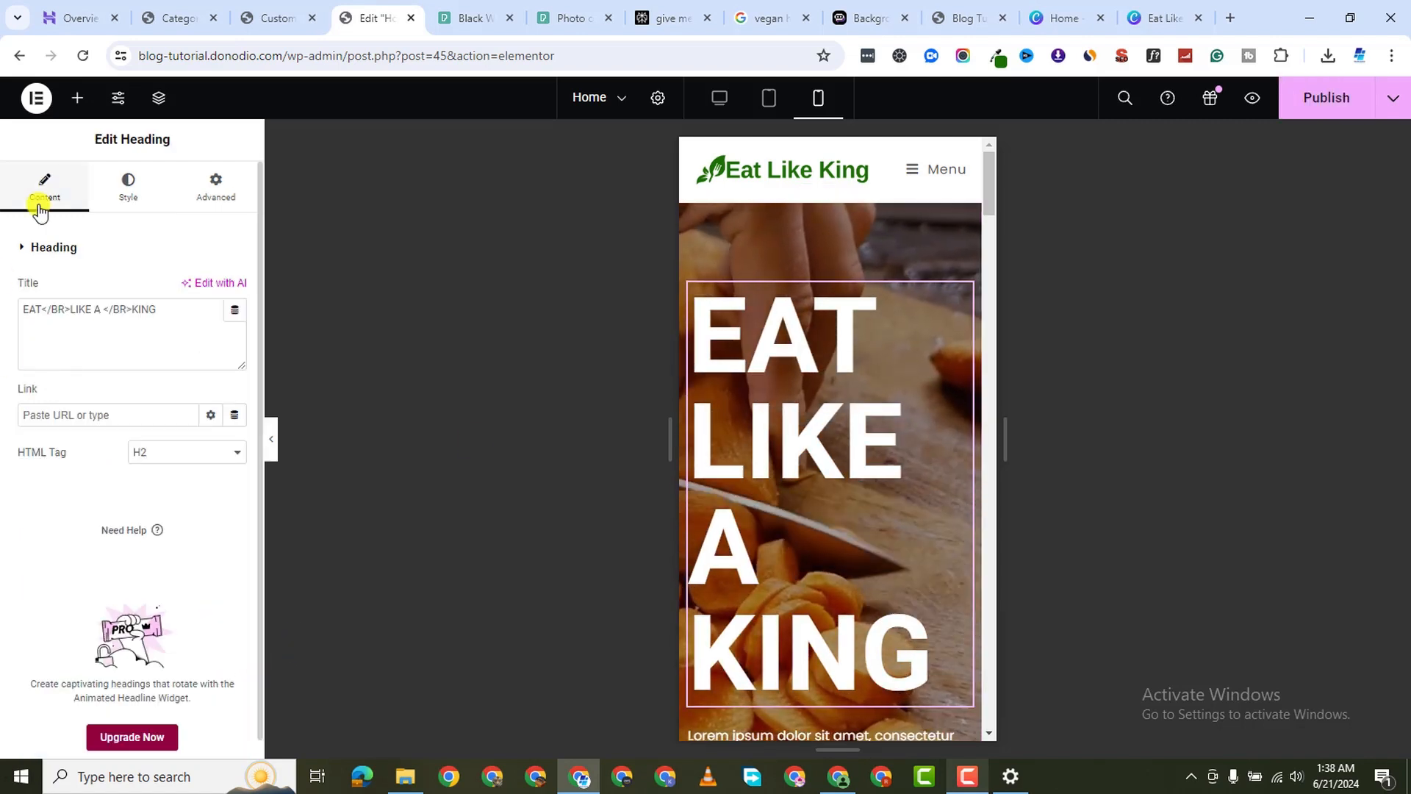
{"action": "left_click", "coordinate": [124, 188]}
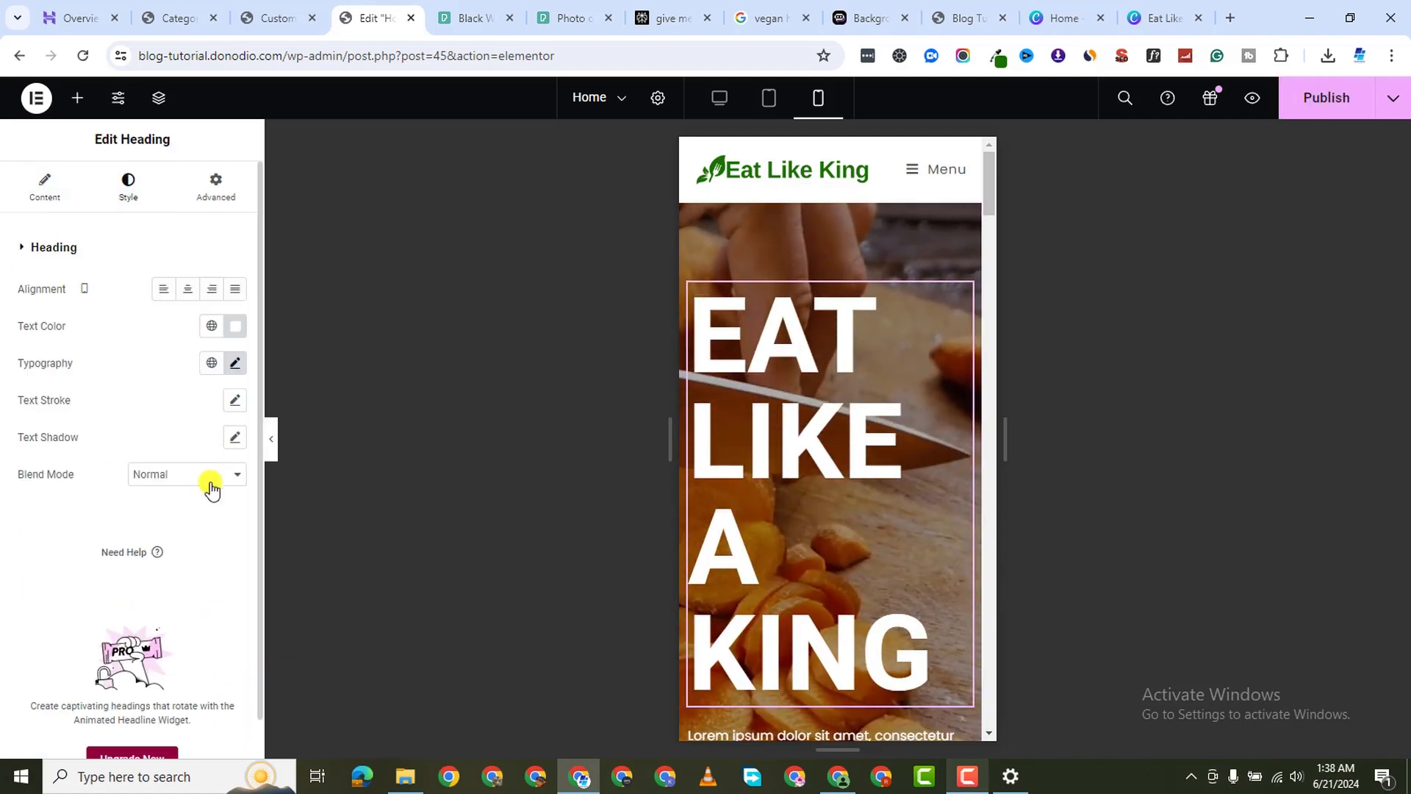
{"action": "left_click", "coordinate": [234, 362]}
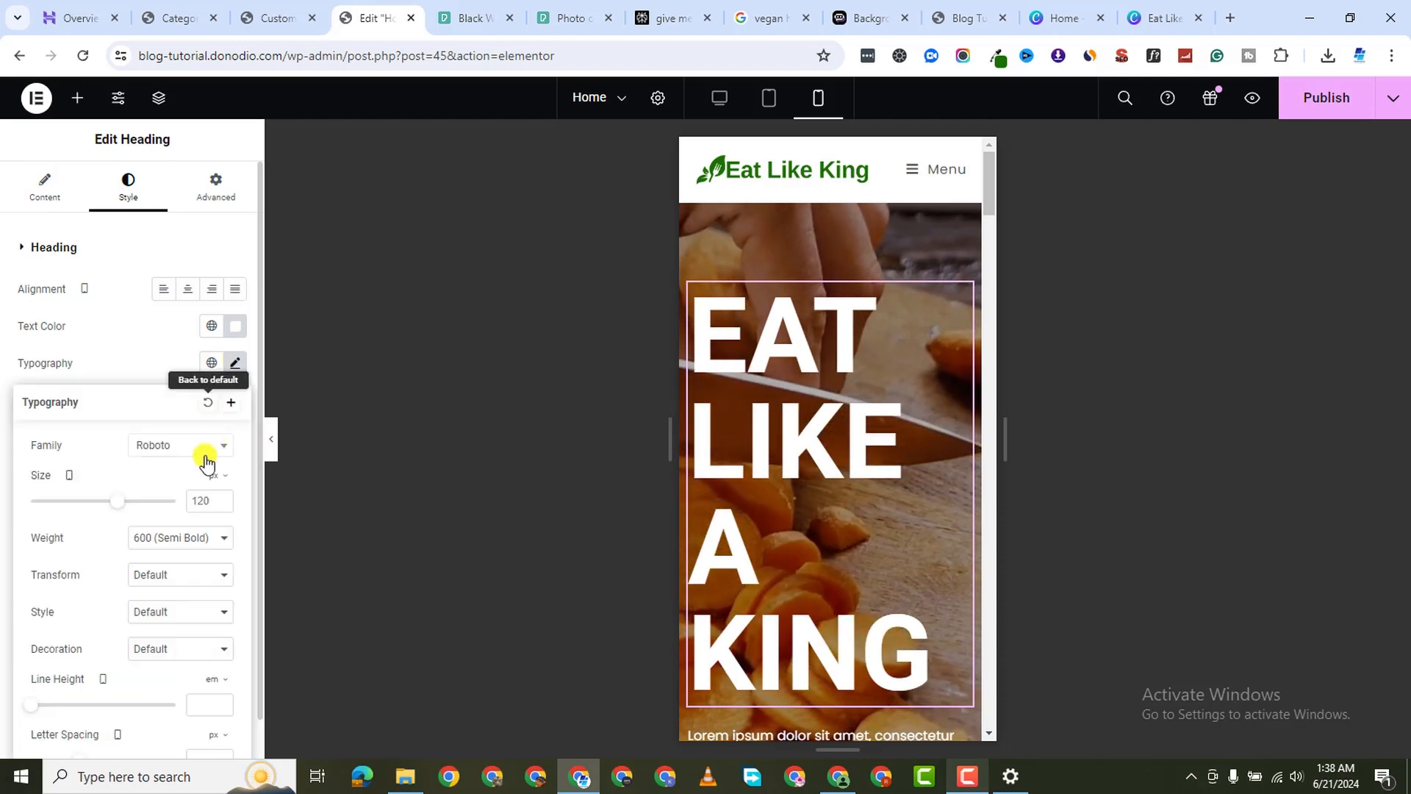
{"action": "left_click", "coordinate": [223, 504]}
{"action": "key", "text": "BackSpace"}
{"action": "key", "text": "BackSpace"}
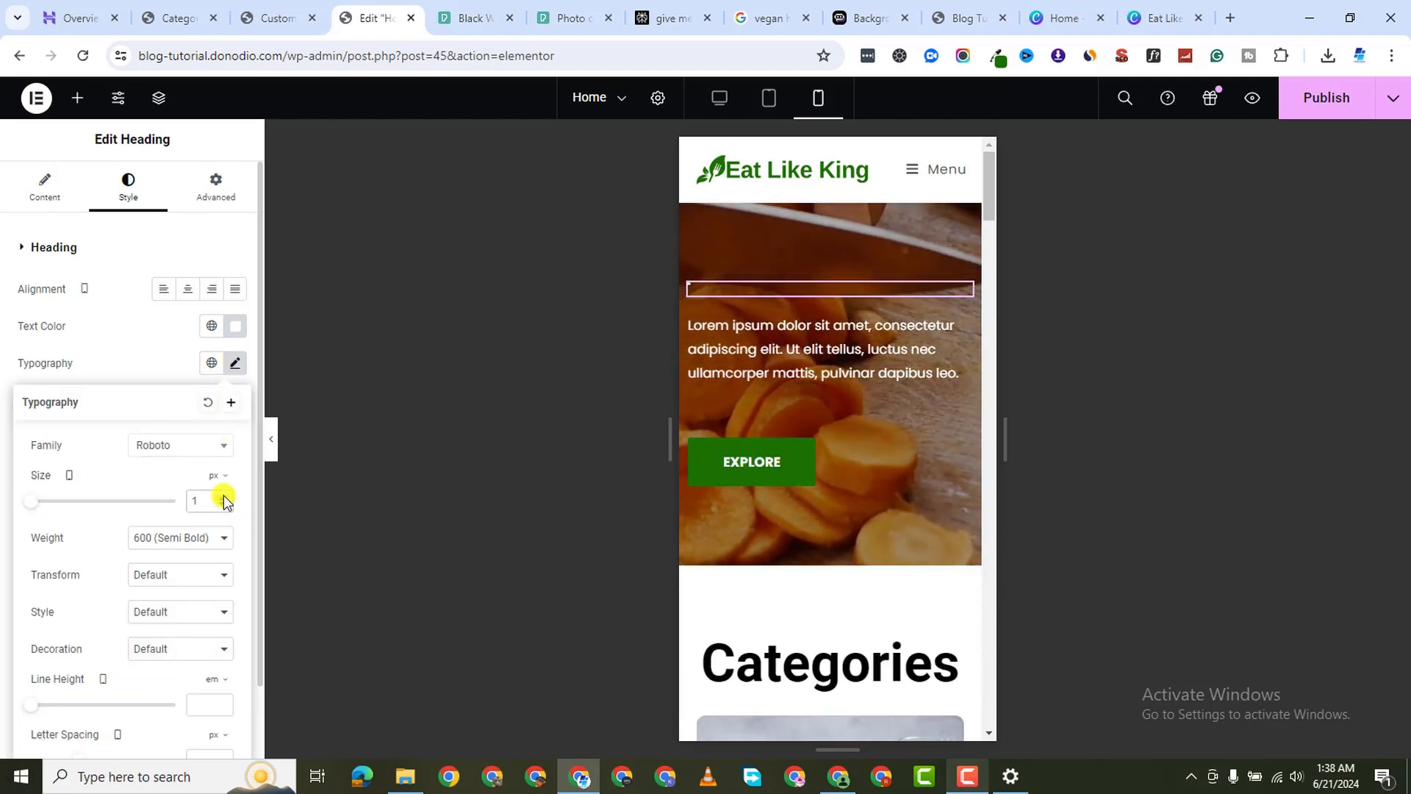
{"action": "type", "text": "7"}
{"action": "key", "text": "Up"}
{"action": "key", "text": "Up"}
{"action": "key", "text": "Up"}
{"action": "key", "text": "Up"}
{"action": "key", "text": "Up"}
{"action": "key", "text": "Up"}
{"action": "key", "text": "Up"}
{"action": "key", "text": "Up"}
{"action": "key", "text": "Up"}
{"action": "key", "text": "Up"}
{"action": "key", "text": "Up"}
{"action": "key", "text": "Up"}
{"action": "key", "text": "Up"}
{"action": "key", "text": "Up"}
{"action": "key", "text": "Up"}
{"action": "key", "text": "Up"}
{"action": "key", "text": "Up"}
{"action": "key", "text": "Up"}
{"action": "key", "text": "Up"}
{"action": "key", "text": "Up"}
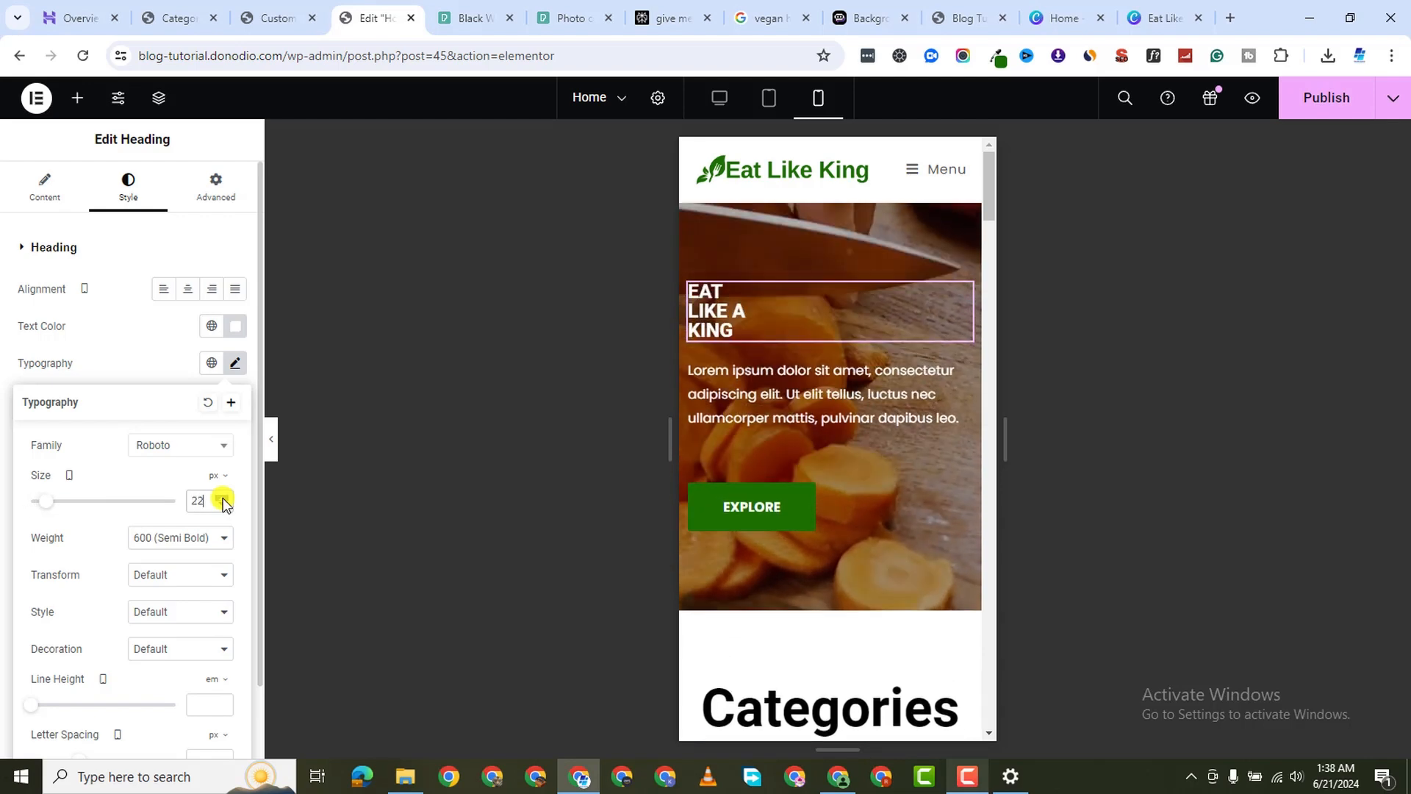
{"action": "key", "text": "Up"}
{"action": "key", "text": "Up"}
{"action": "key", "text": "Up"}
{"action": "key", "text": "Up"}
{"action": "key", "text": "Up"}
{"action": "key", "text": "Up"}
{"action": "key", "text": "Up"}
{"action": "key", "text": "Up"}
{"action": "key", "text": "Up"}
{"action": "key", "text": "Up"}
{"action": "key", "text": "Up"}
{"action": "key", "text": "Up"}
{"action": "key", "text": "Up"}
{"action": "key", "text": "Up"}
{"action": "key", "text": "Up"}
{"action": "key", "text": "Up"}
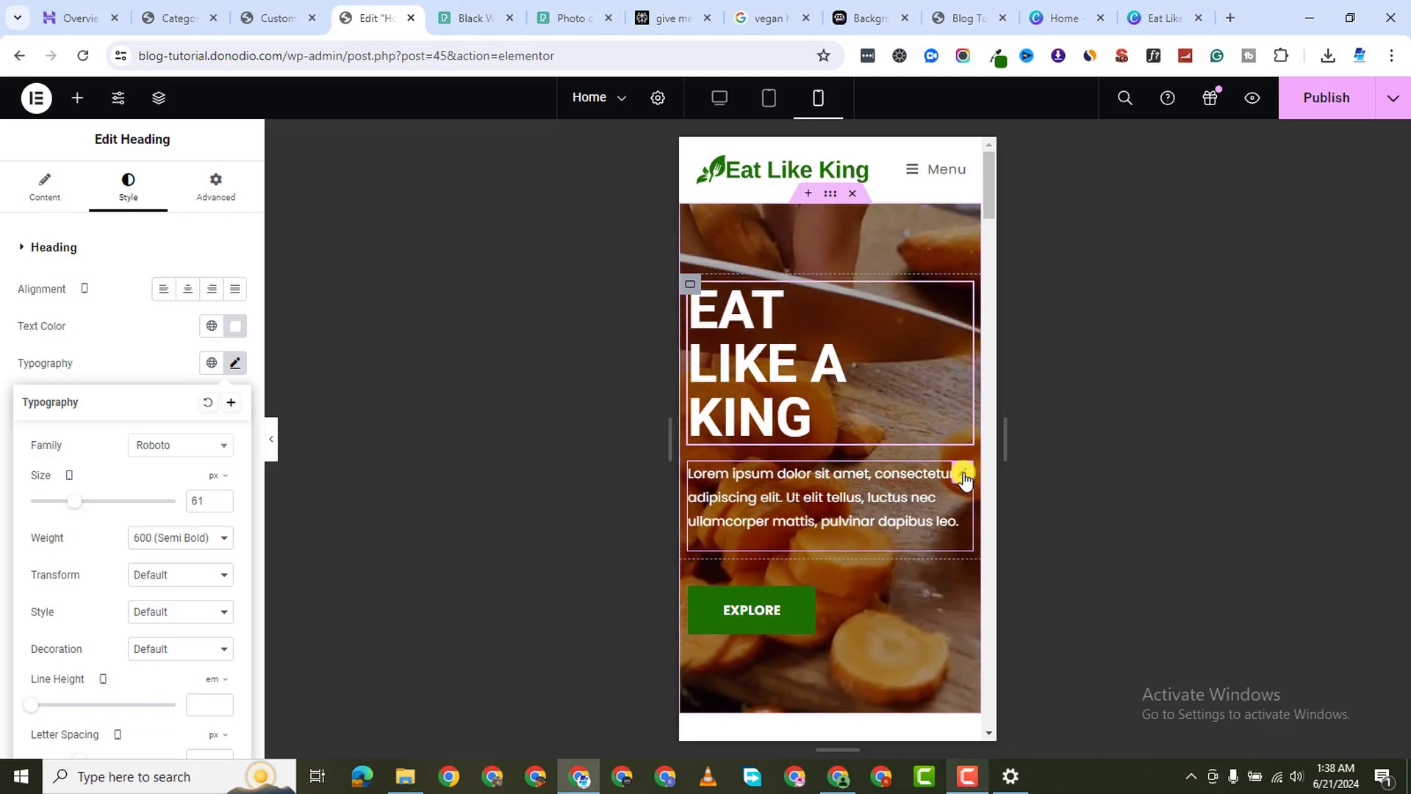
{"action": "left_click", "coordinate": [963, 478]}
{"action": "left_click", "coordinate": [118, 168]}
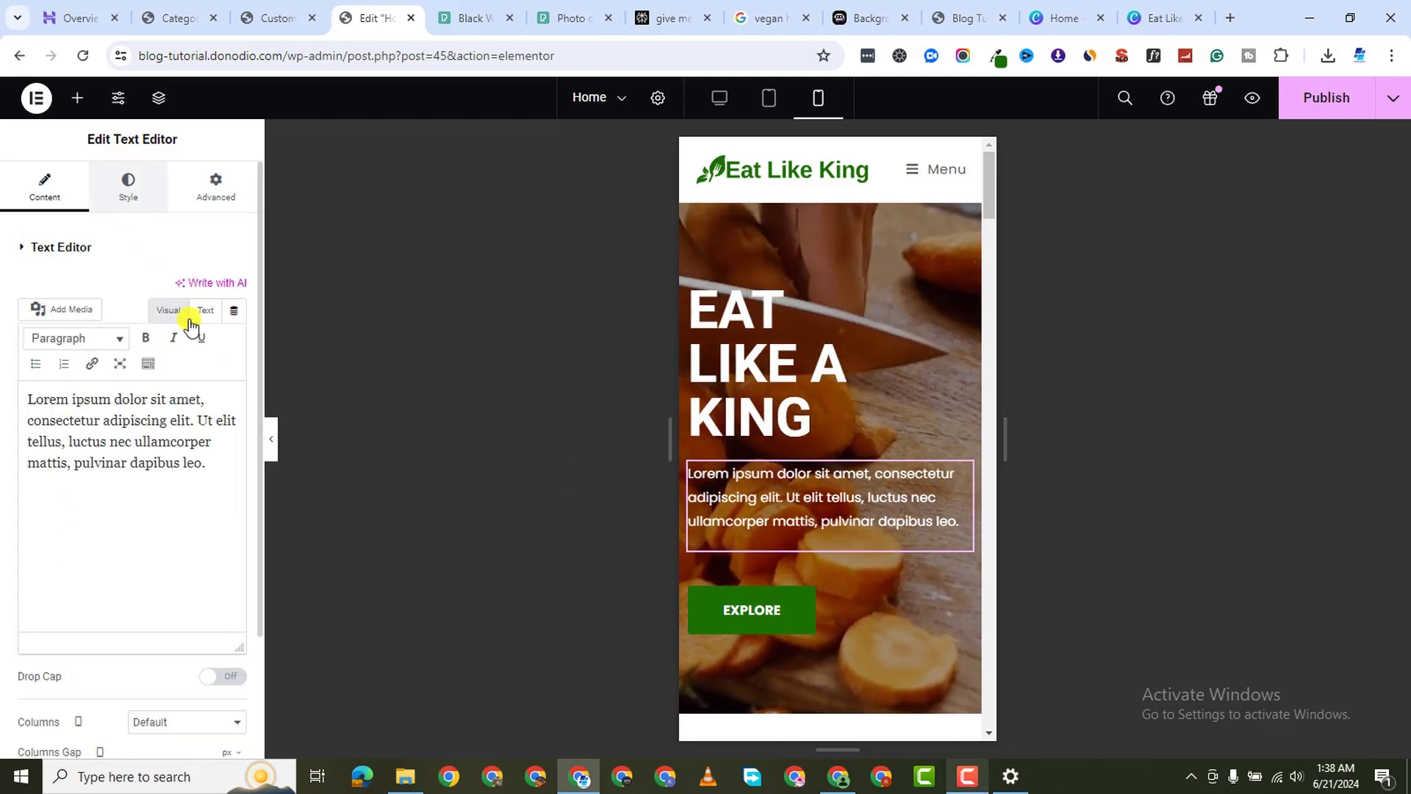
Set the hero paragraph's typography size to 10 px
{"action": "left_click", "coordinate": [235, 363]}
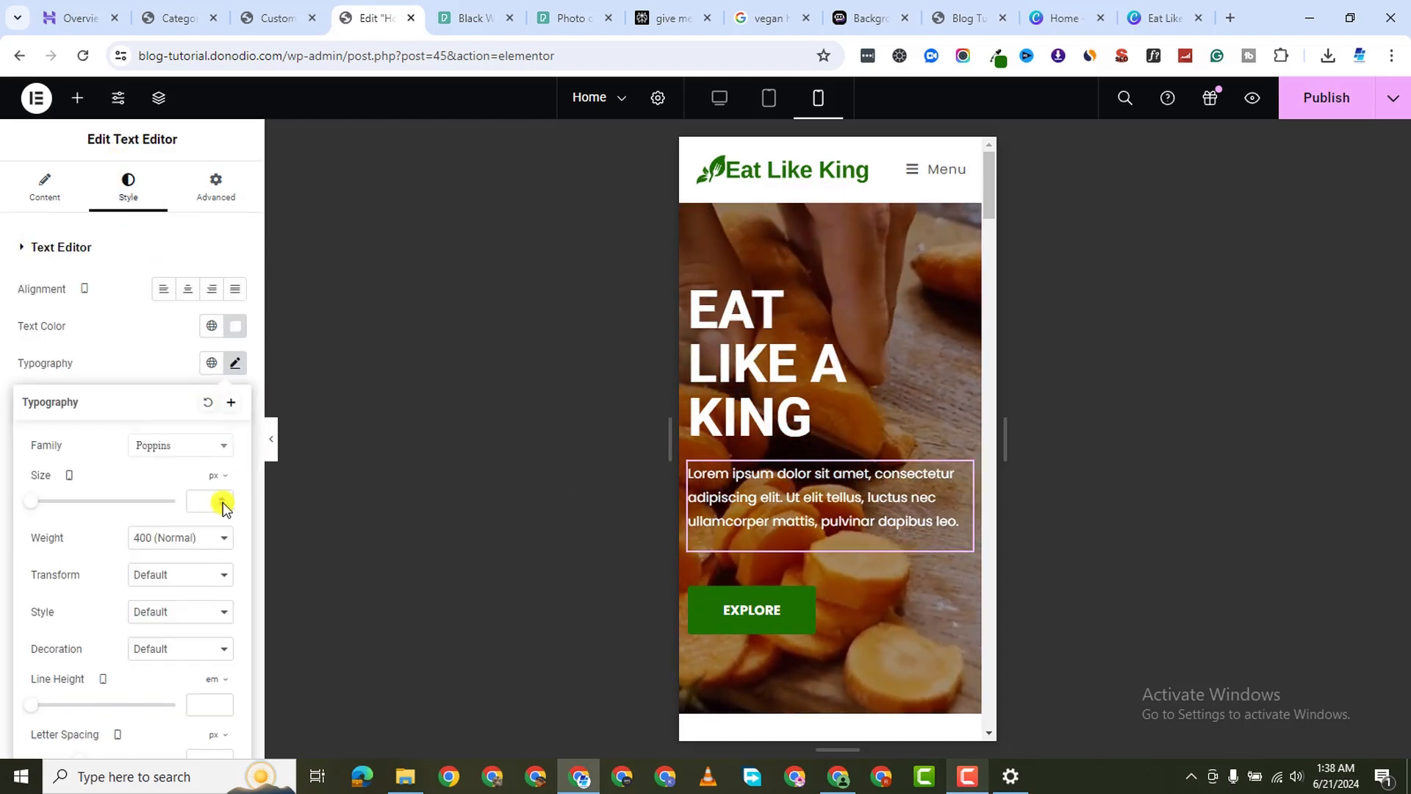
{"action": "left_click", "coordinate": [221, 497]}
{"action": "left_click", "coordinate": [221, 497]}
{"action": "left_click", "coordinate": [222, 497]}
{"action": "left_click", "coordinate": [222, 497]}
{"action": "left_click", "coordinate": [222, 497]}
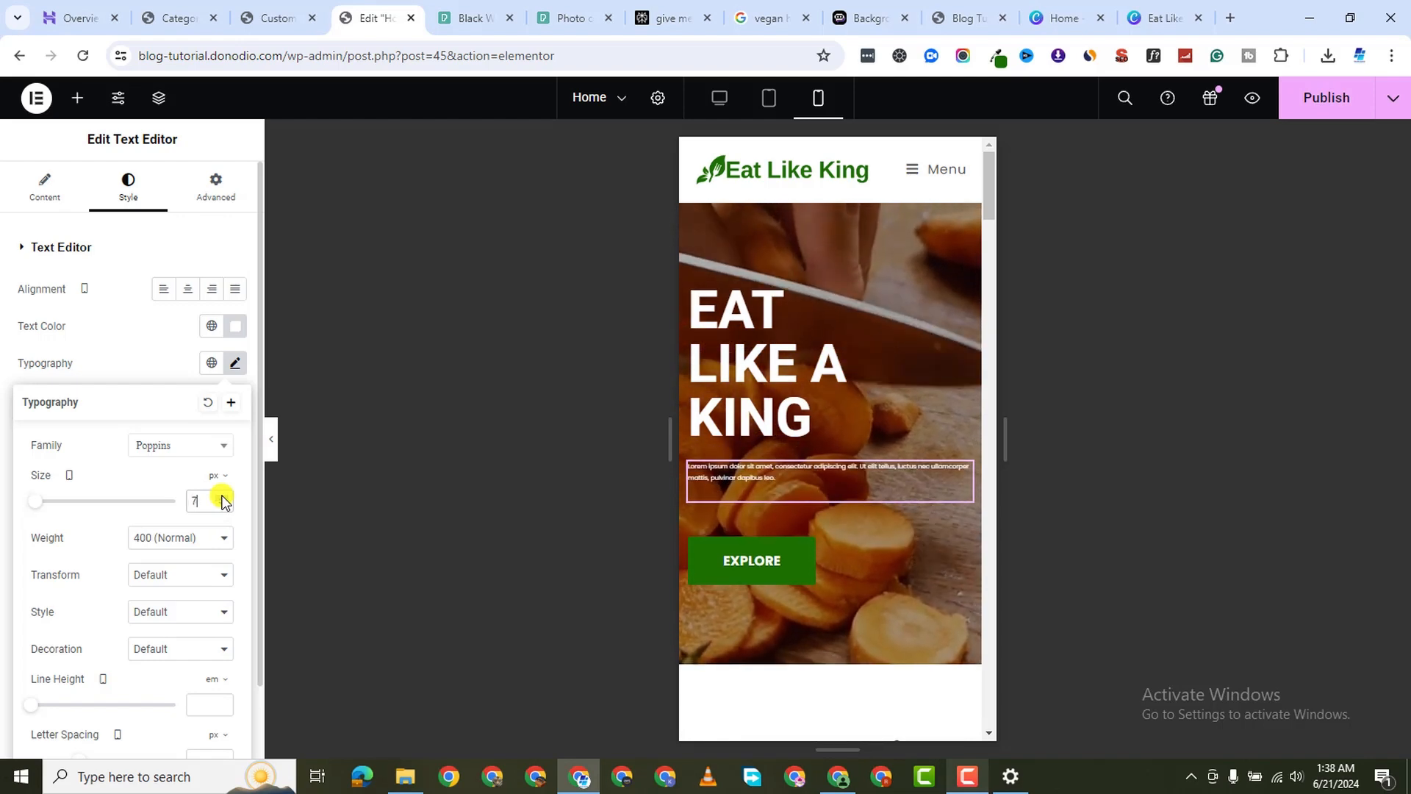
{"action": "left_click", "coordinate": [222, 497]}
{"action": "left_click", "coordinate": [222, 497]}
{"action": "left_click", "coordinate": [222, 497]}
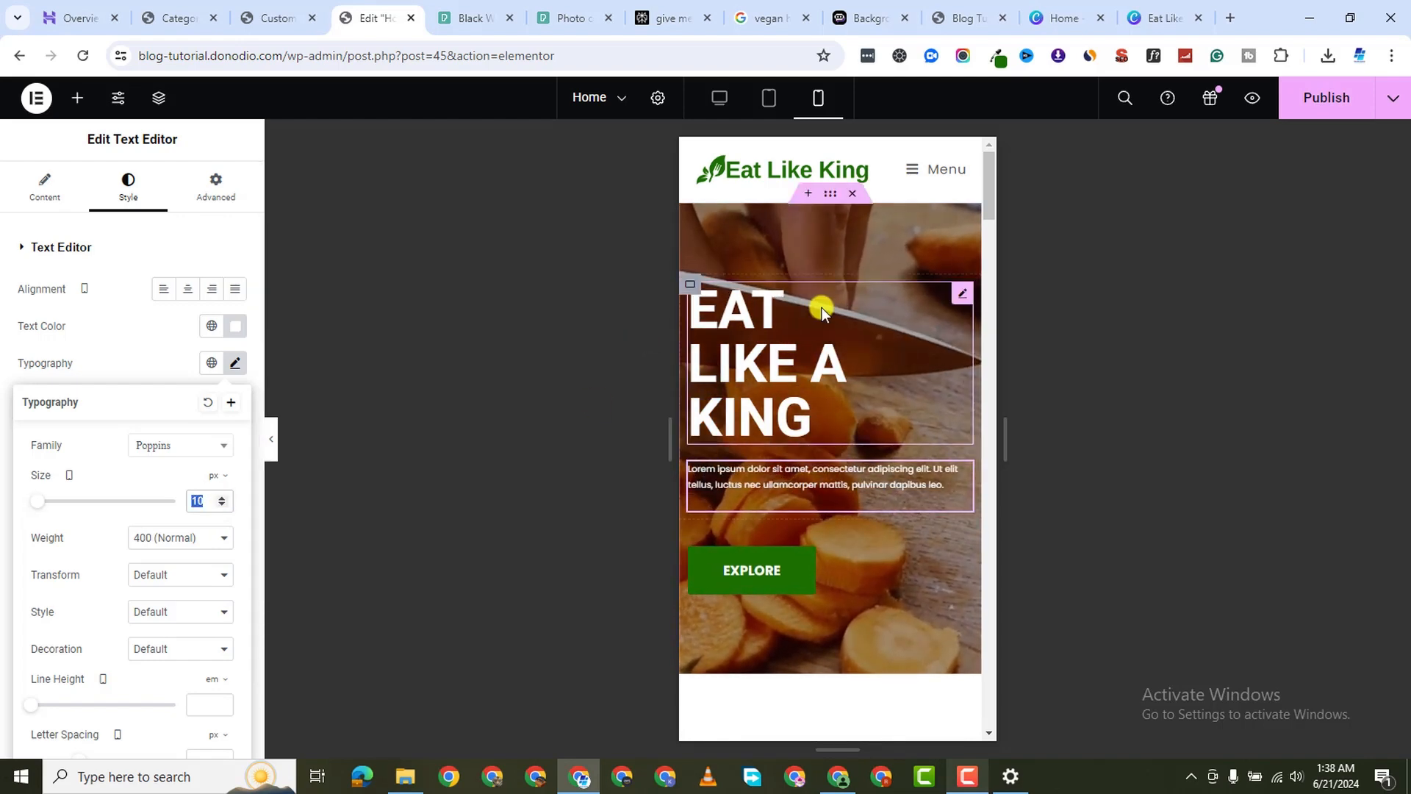
Lower the EAT LIKE A KING heading size to 50 px on mobile
{"action": "left_click", "coordinate": [963, 289]}
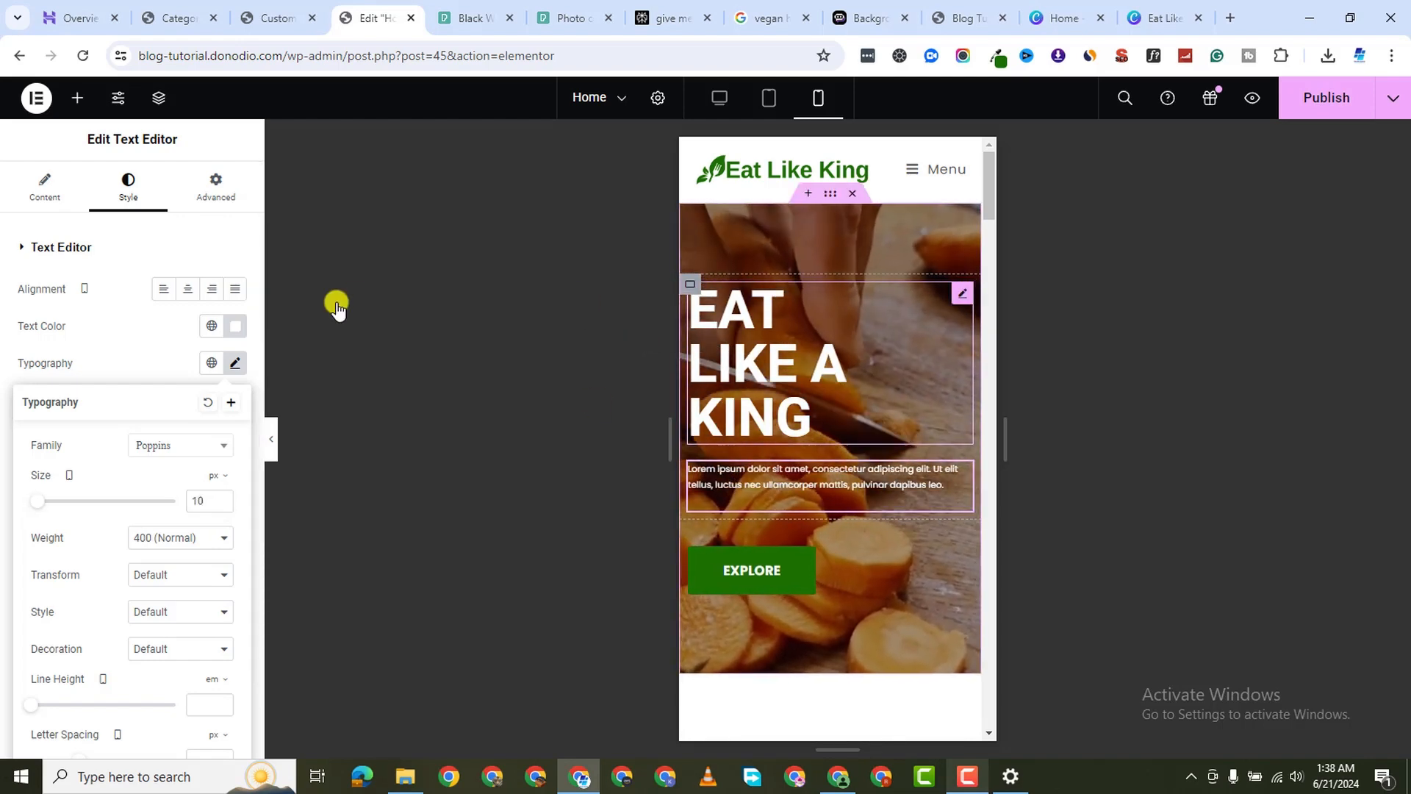
{"action": "left_click", "coordinate": [235, 364]}
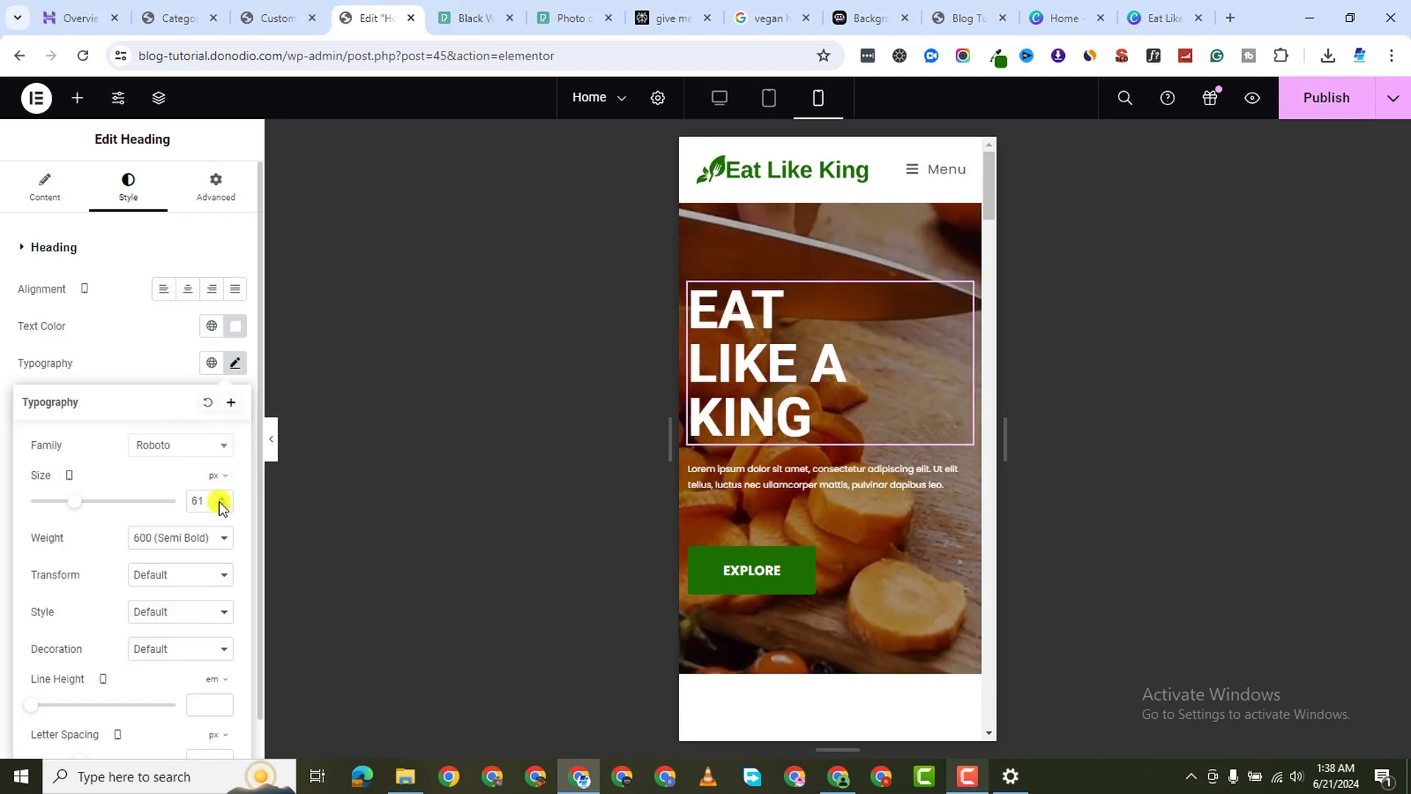
{"action": "left_click", "coordinate": [219, 505]}
{"action": "left_click", "coordinate": [220, 504]}
{"action": "left_click", "coordinate": [220, 504]}
{"action": "left_click", "coordinate": [220, 504]}
{"action": "left_click", "coordinate": [220, 504]}
{"action": "left_click", "coordinate": [220, 504]}
{"action": "left_click", "coordinate": [220, 505]}
{"action": "left_click", "coordinate": [219, 504]}
{"action": "left_click", "coordinate": [220, 505]}
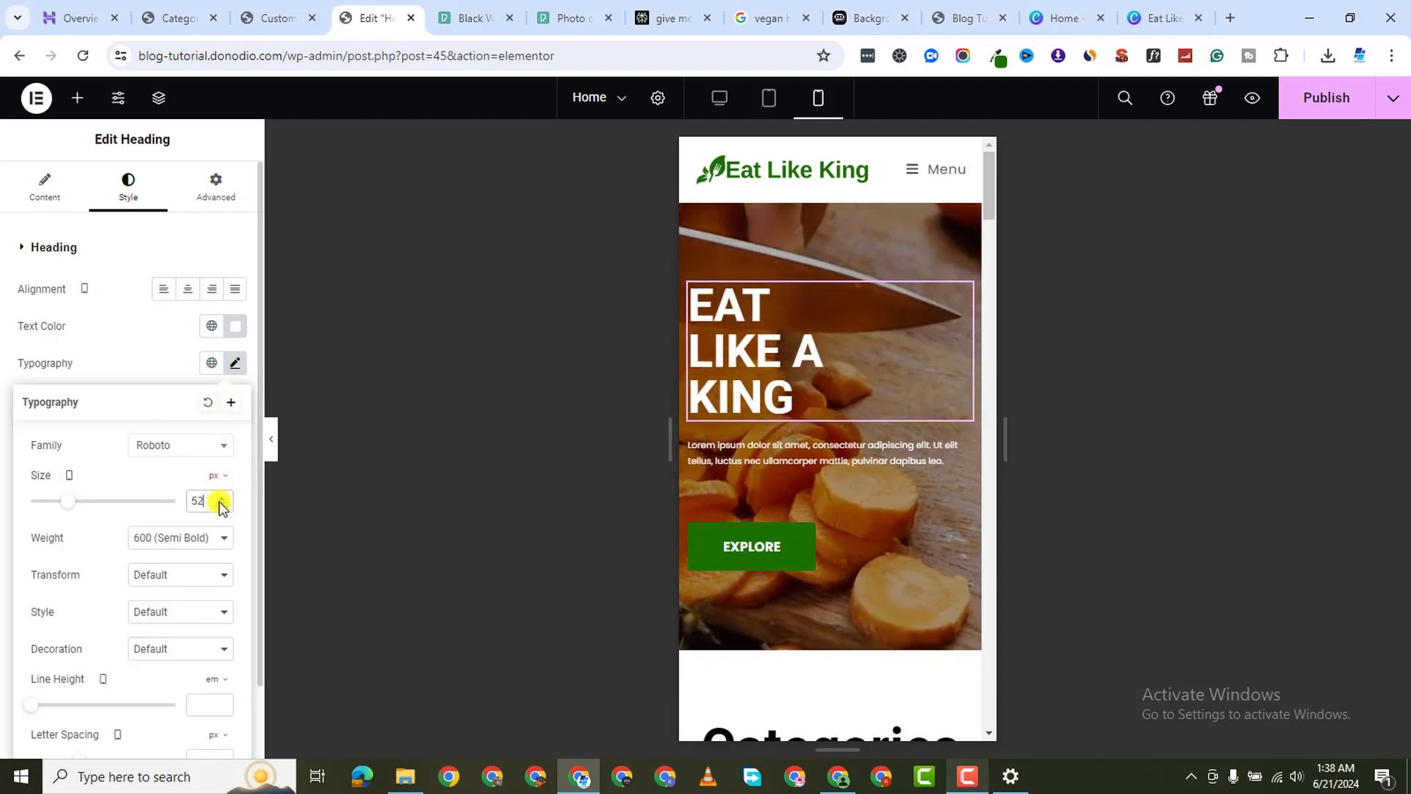
{"action": "left_click", "coordinate": [220, 505]}
{"action": "left_click", "coordinate": [220, 504]}
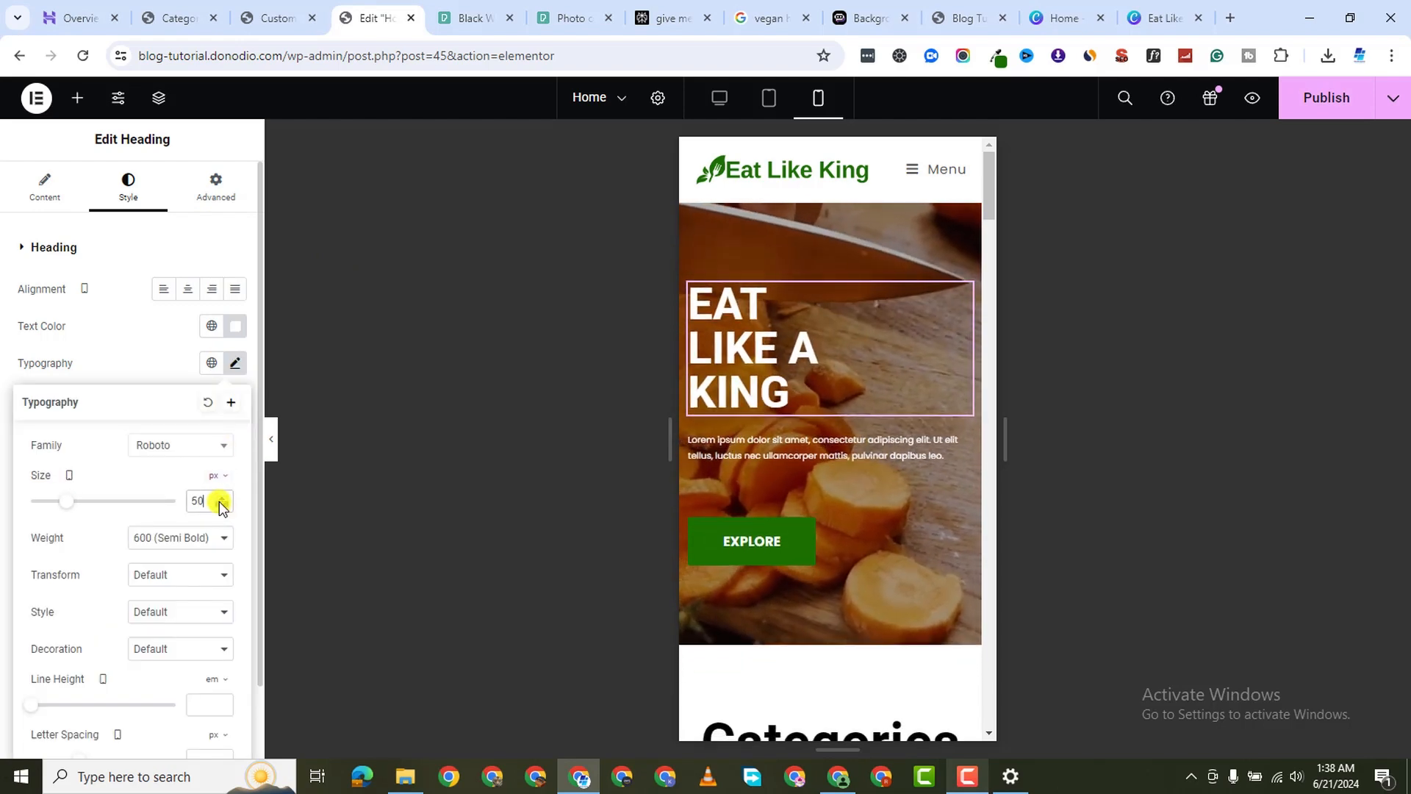
Give the heading the Poppins font family at 800 Extra Bold weight
{"action": "left_click", "coordinate": [180, 450]}
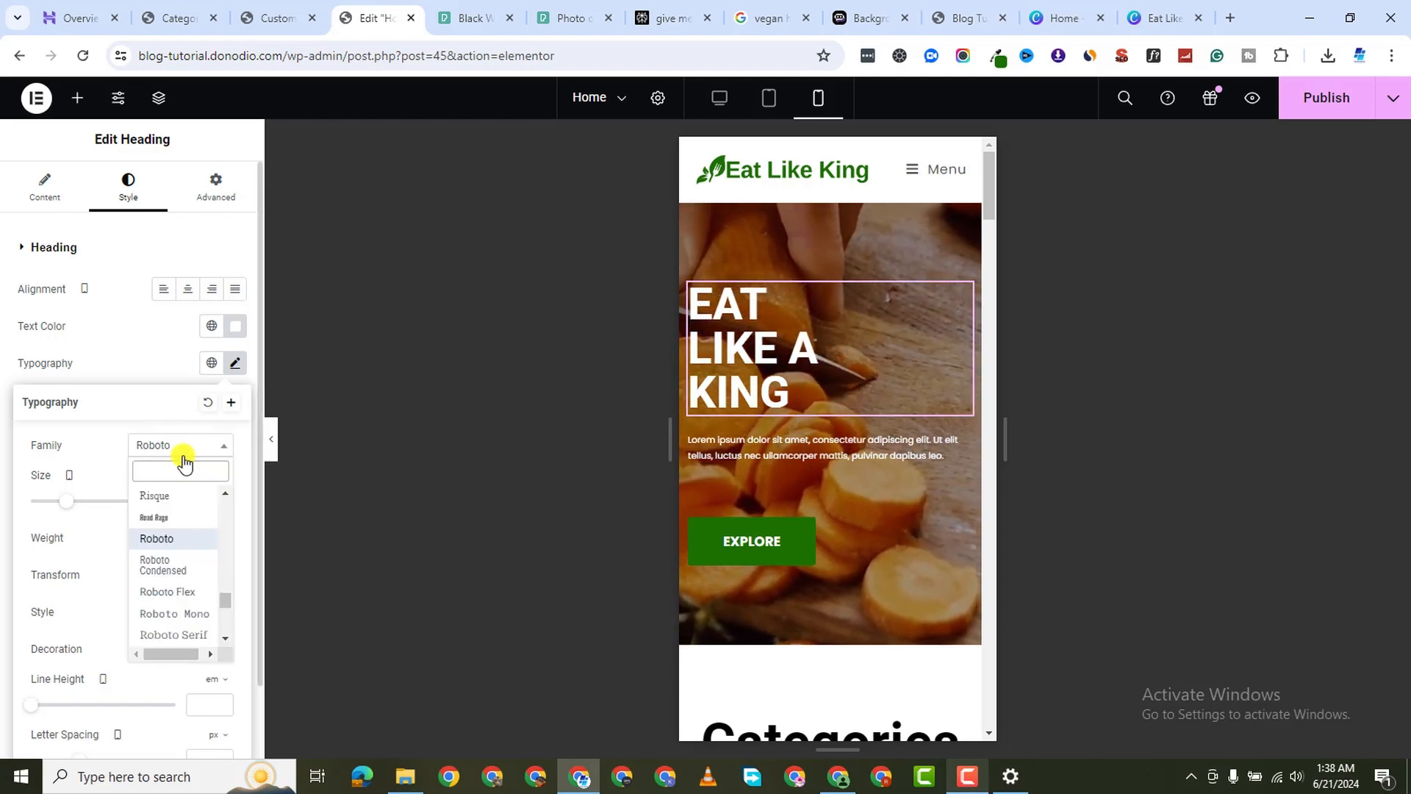
{"action": "type", "text": "popp"}
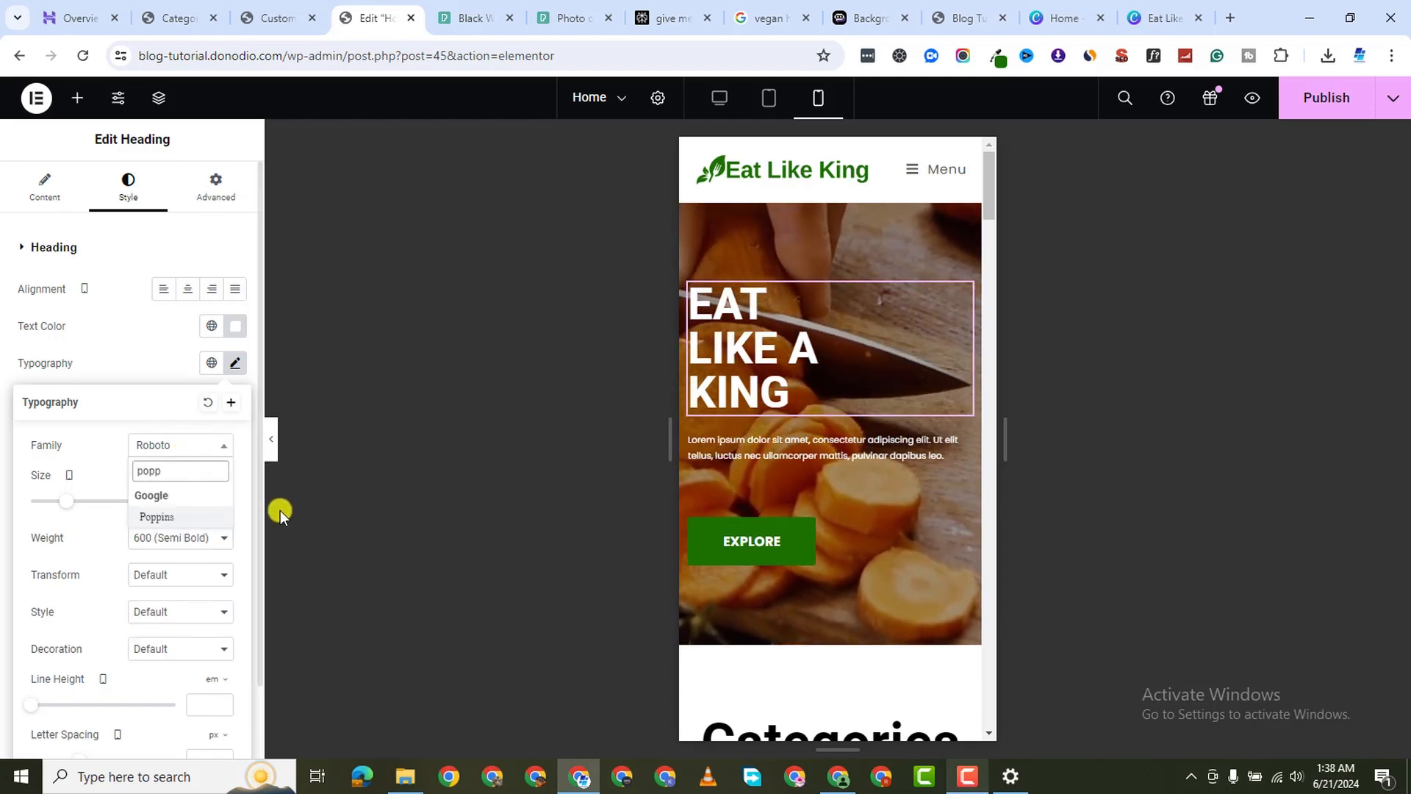
{"action": "left_click", "coordinate": [174, 516]}
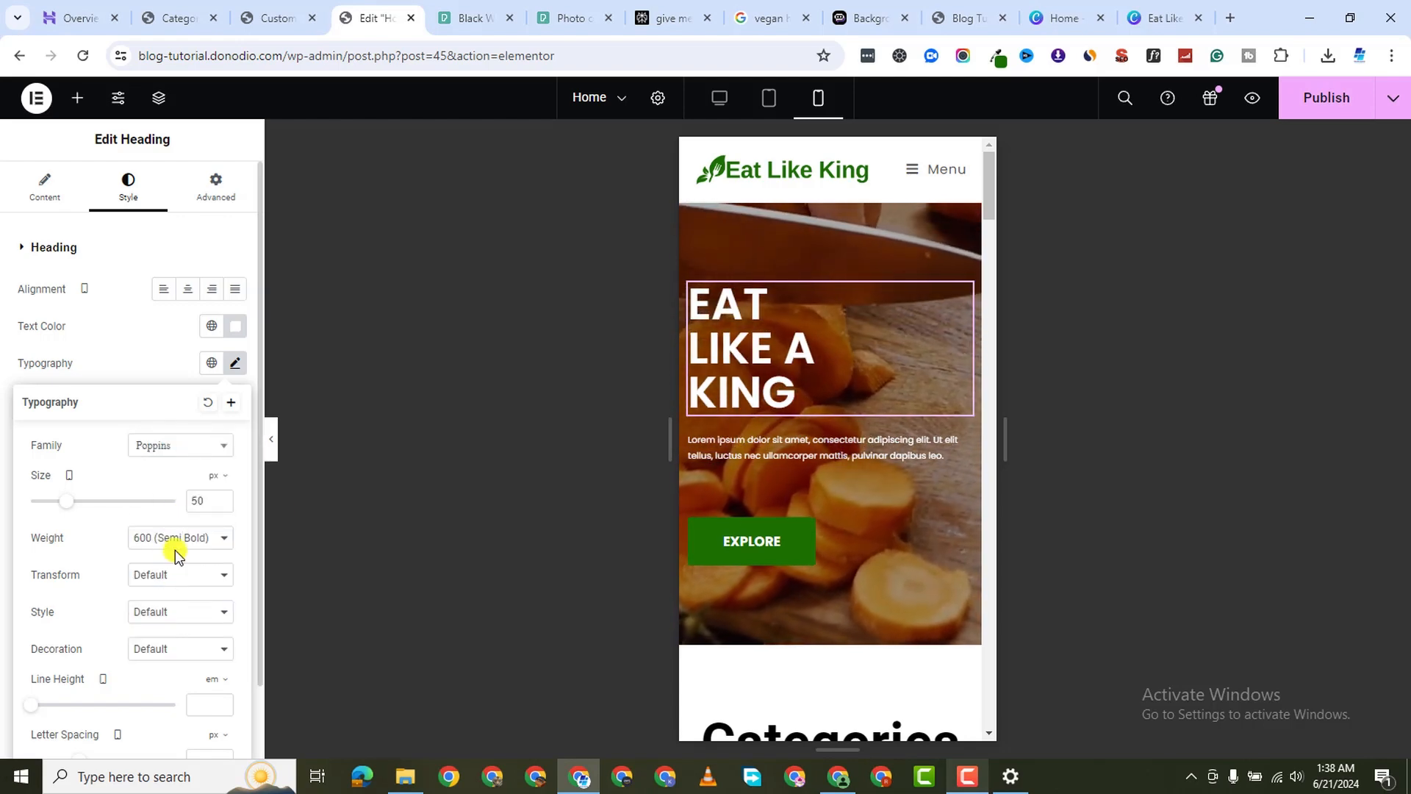
{"action": "left_click", "coordinate": [174, 542]}
{"action": "left_click", "coordinate": [201, 646]}
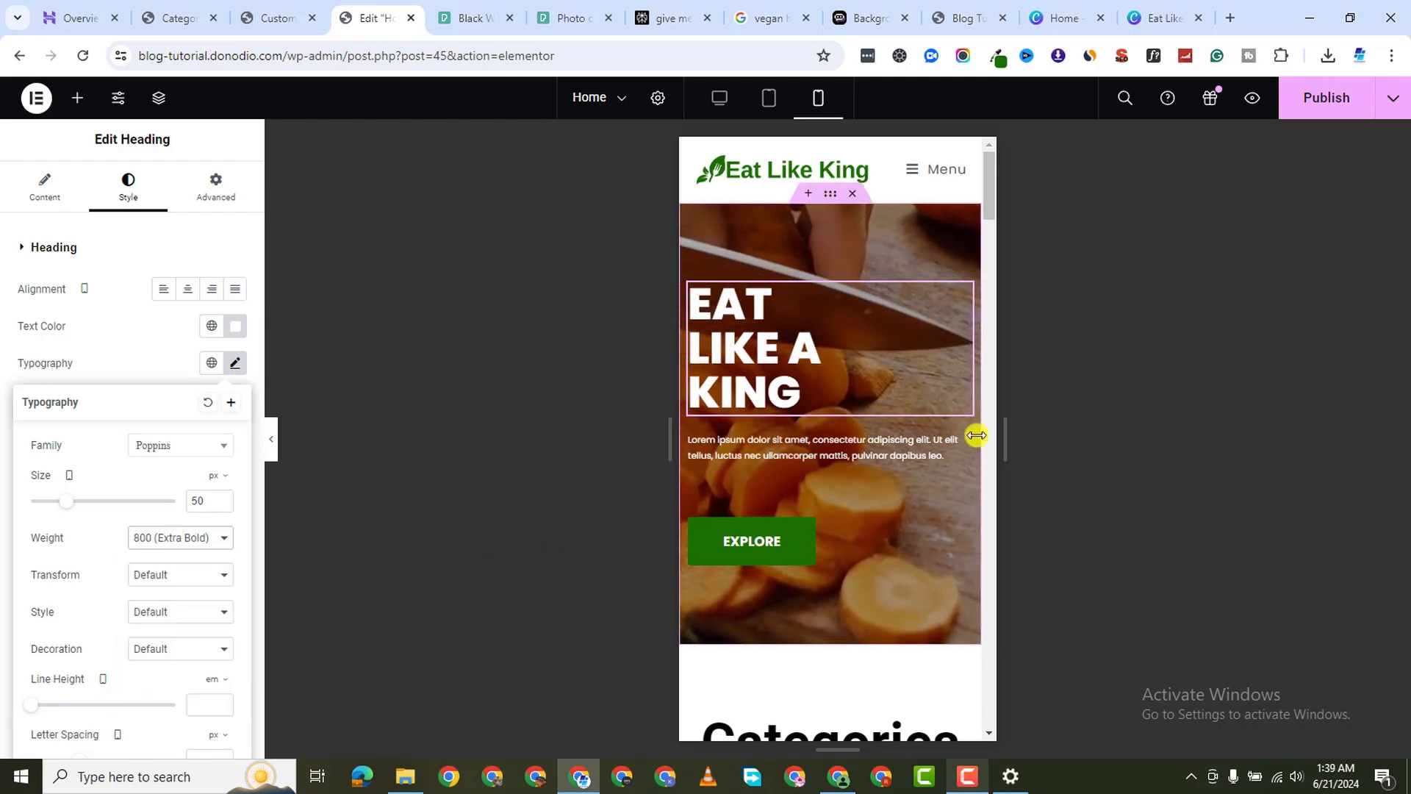
{"action": "left_click", "coordinate": [962, 526]}
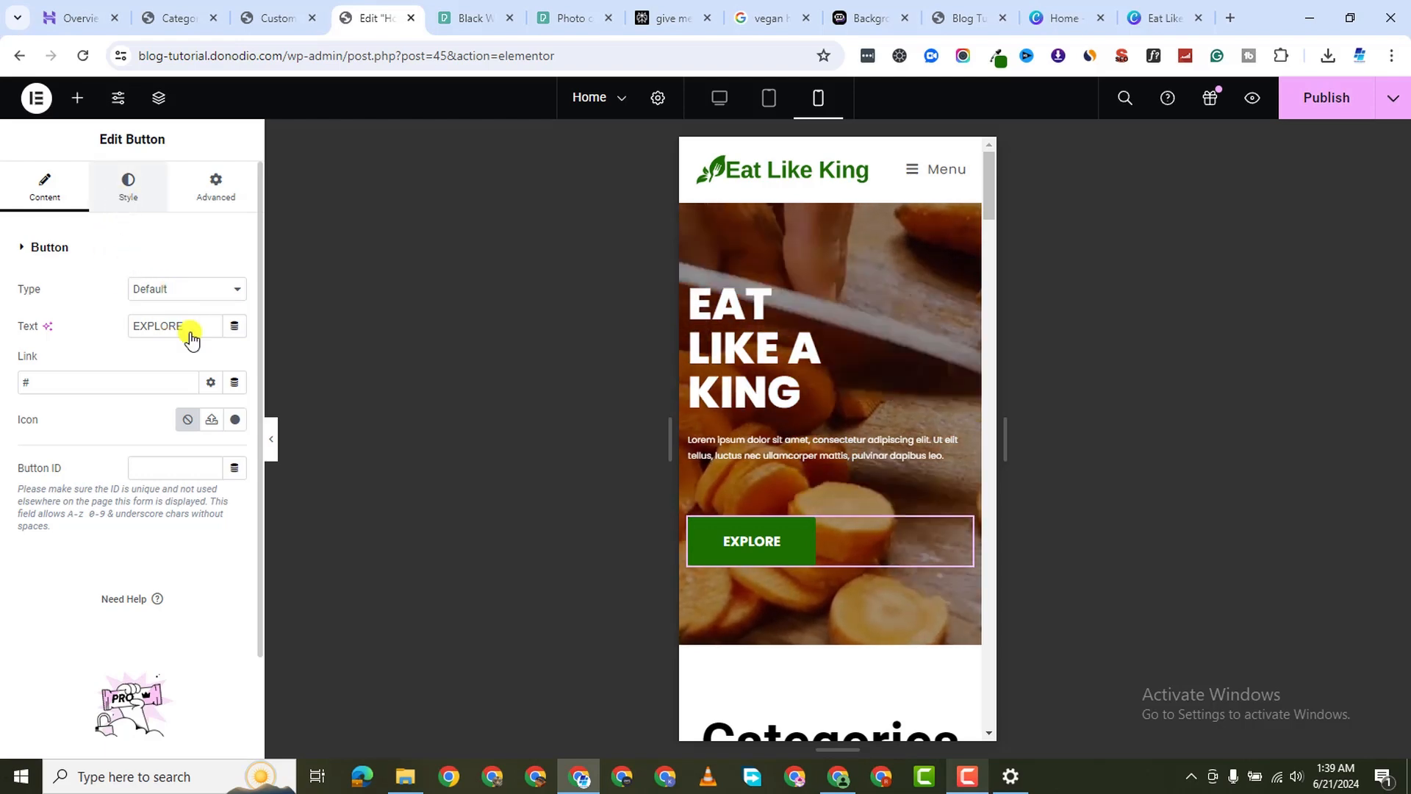
Center the EXPLORE button in the mobile hero and review the page below
{"action": "left_click", "coordinate": [128, 188]}
{"action": "left_click", "coordinate": [188, 290]}
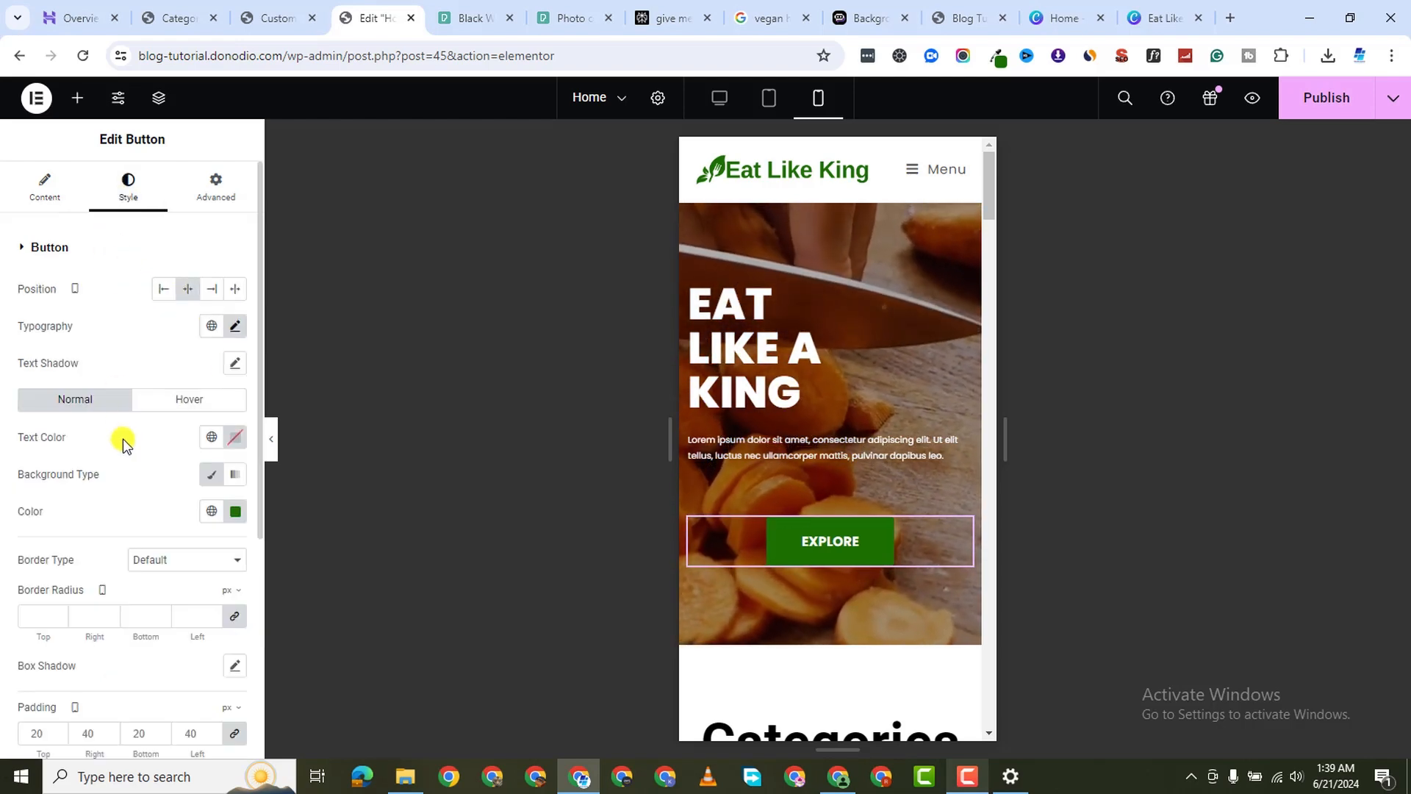
{"action": "scroll", "coordinate": [897, 330], "scroll_direction": "down", "scroll_amount": 6}
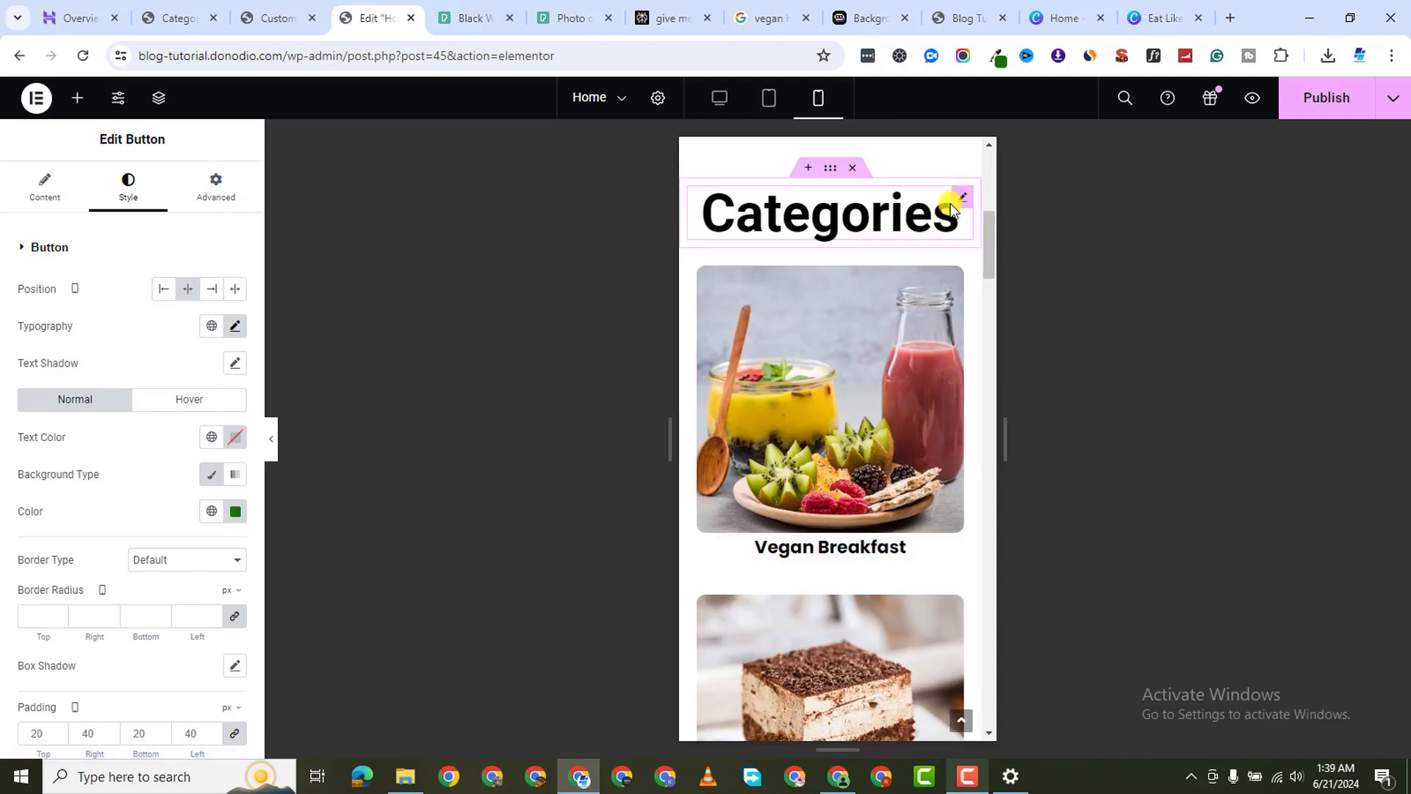
{"action": "scroll", "coordinate": [844, 356], "scroll_direction": "down", "scroll_amount": 20}
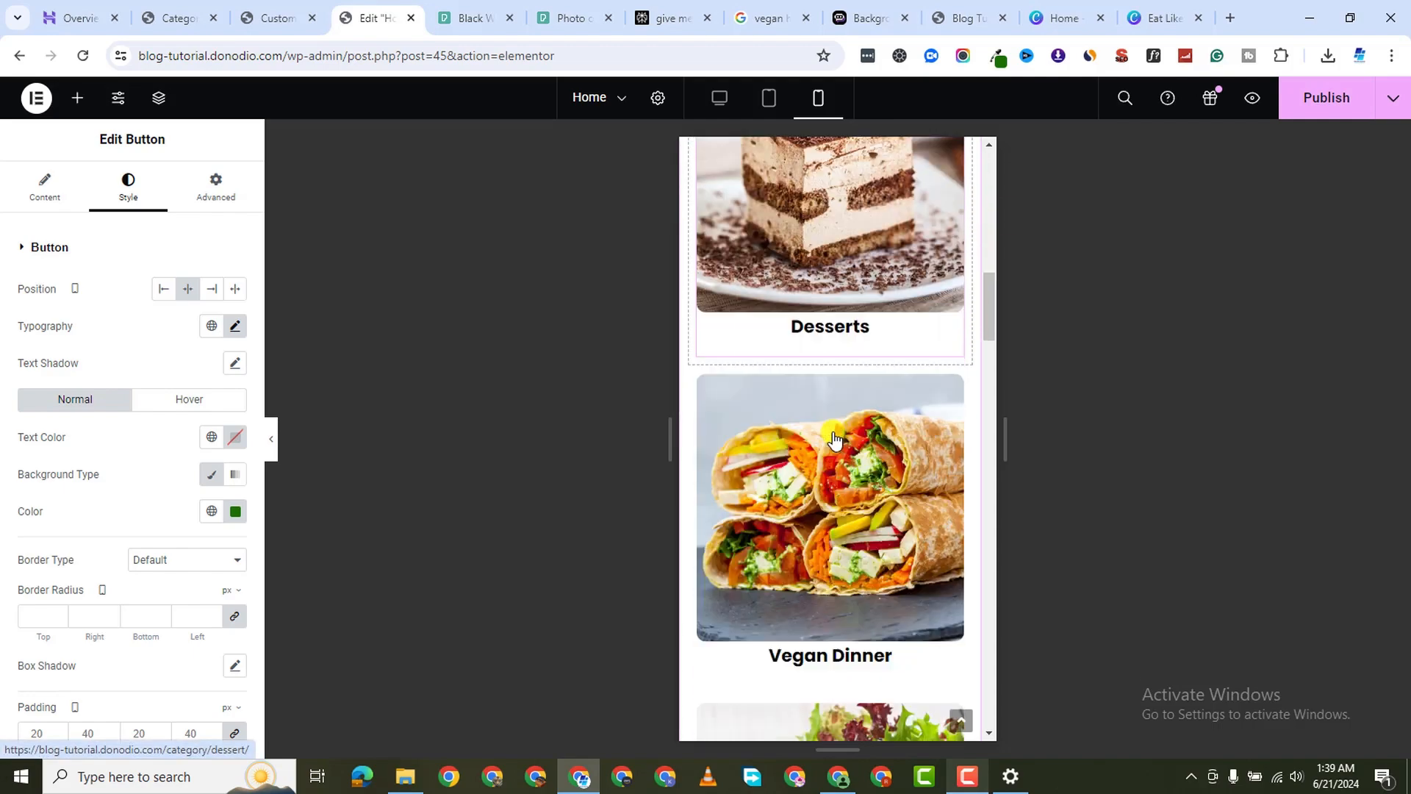
{"action": "scroll", "coordinate": [833, 438], "scroll_direction": "down", "scroll_amount": 20}
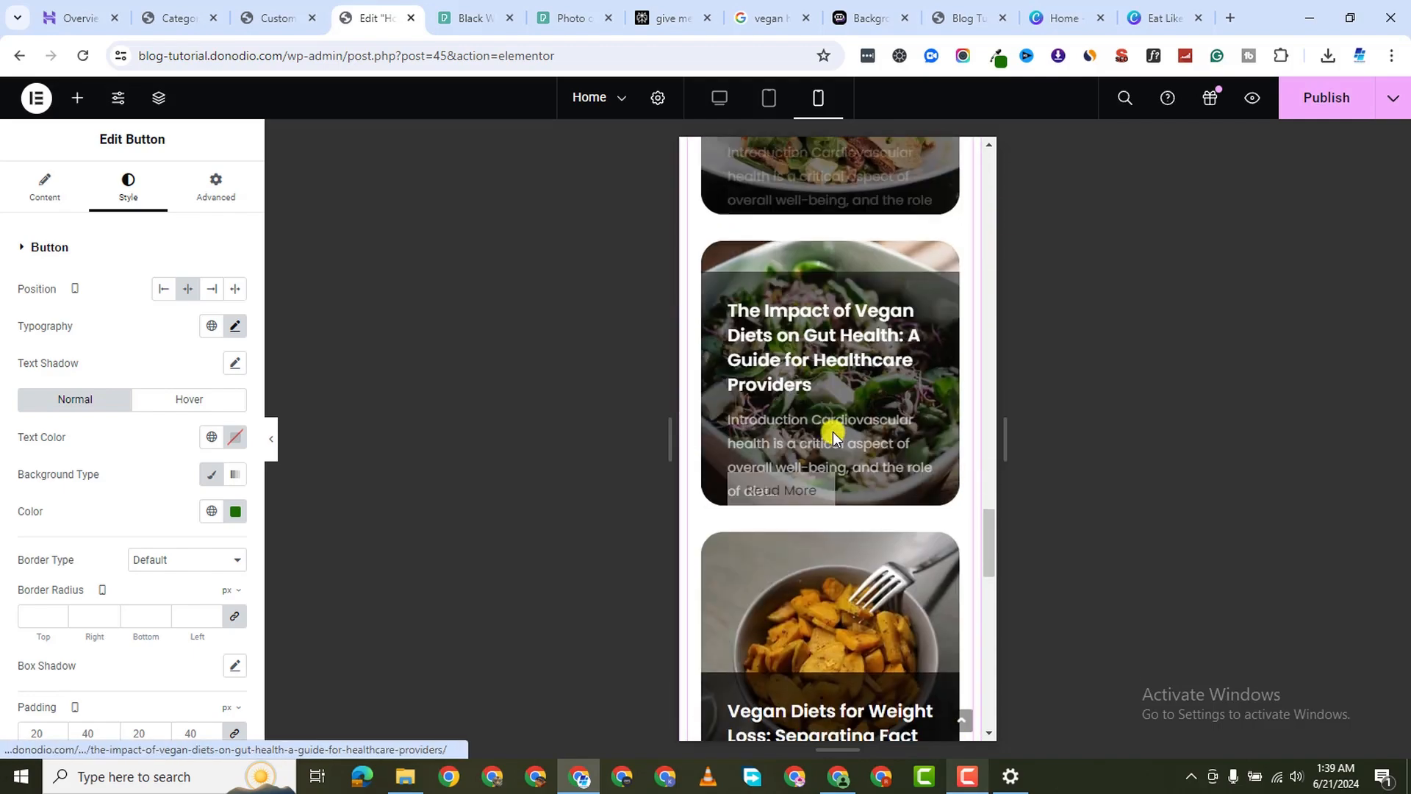
{"action": "scroll", "coordinate": [877, 254], "scroll_direction": "down", "scroll_amount": 5}
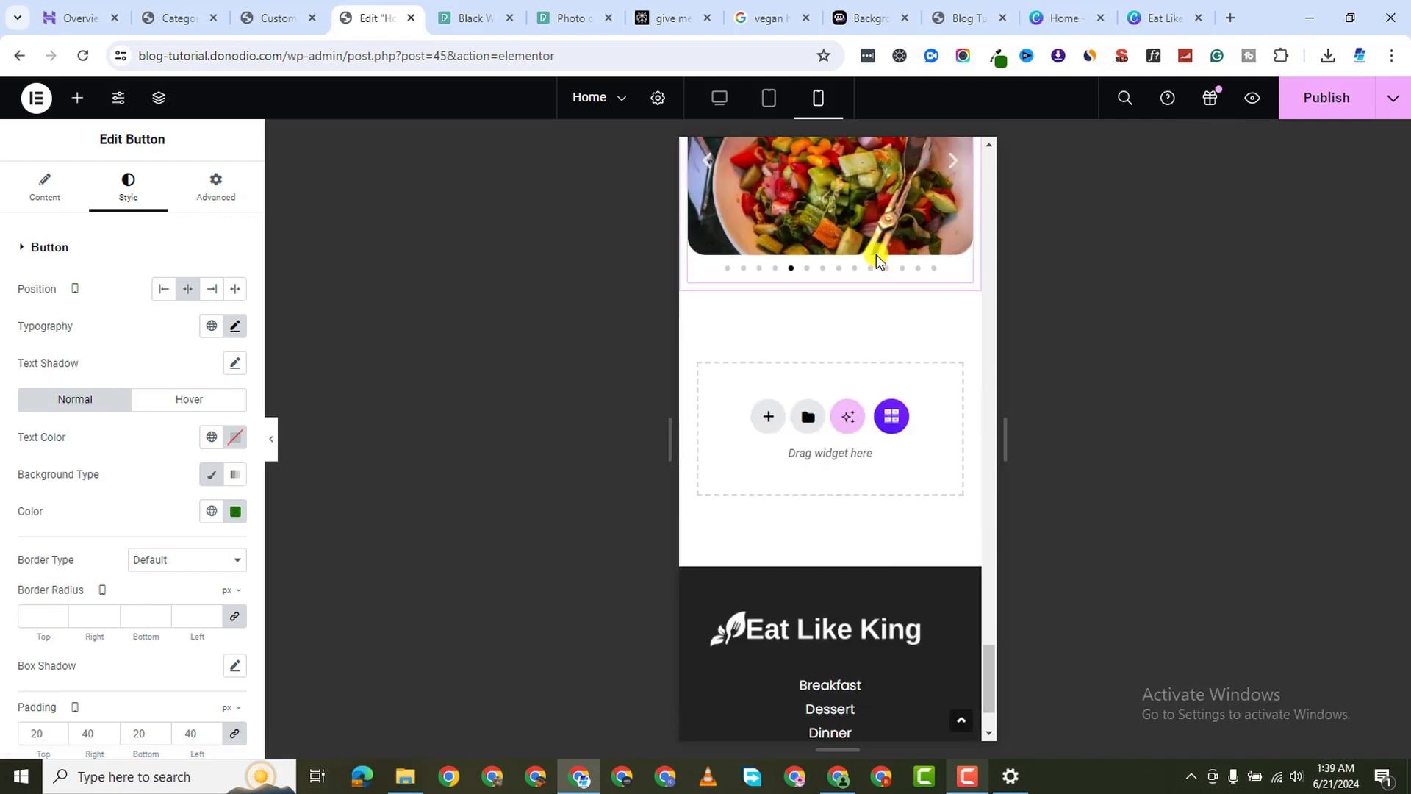
Scroll back to the top and publish the Home page changes
{"action": "scroll", "coordinate": [880, 287], "scroll_direction": "up", "scroll_amount": 10}
{"action": "scroll", "coordinate": [865, 349], "scroll_direction": "up", "scroll_amount": 15}
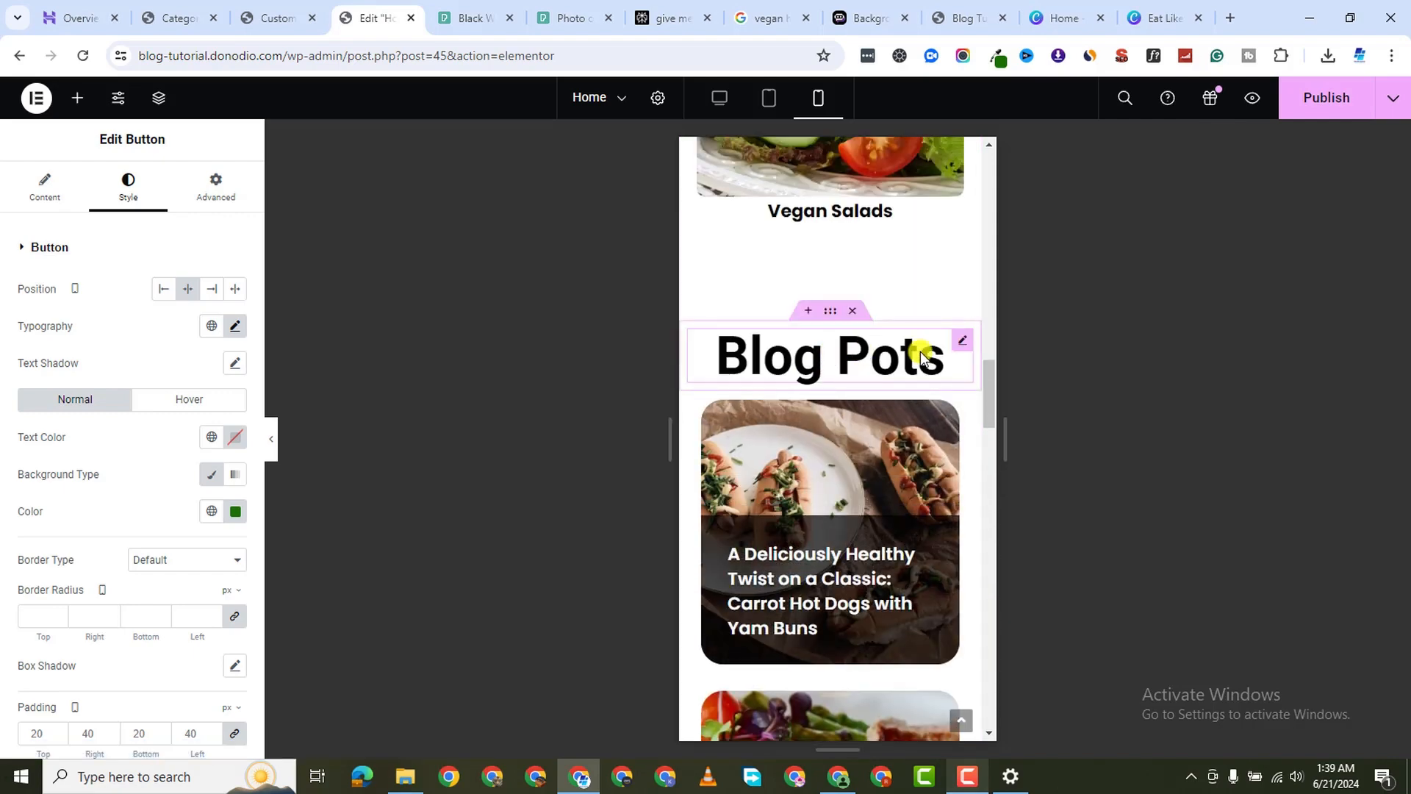
{"action": "scroll", "coordinate": [827, 381], "scroll_direction": "up", "scroll_amount": 5}
{"action": "scroll", "coordinate": [828, 381], "scroll_direction": "up", "scroll_amount": 10}
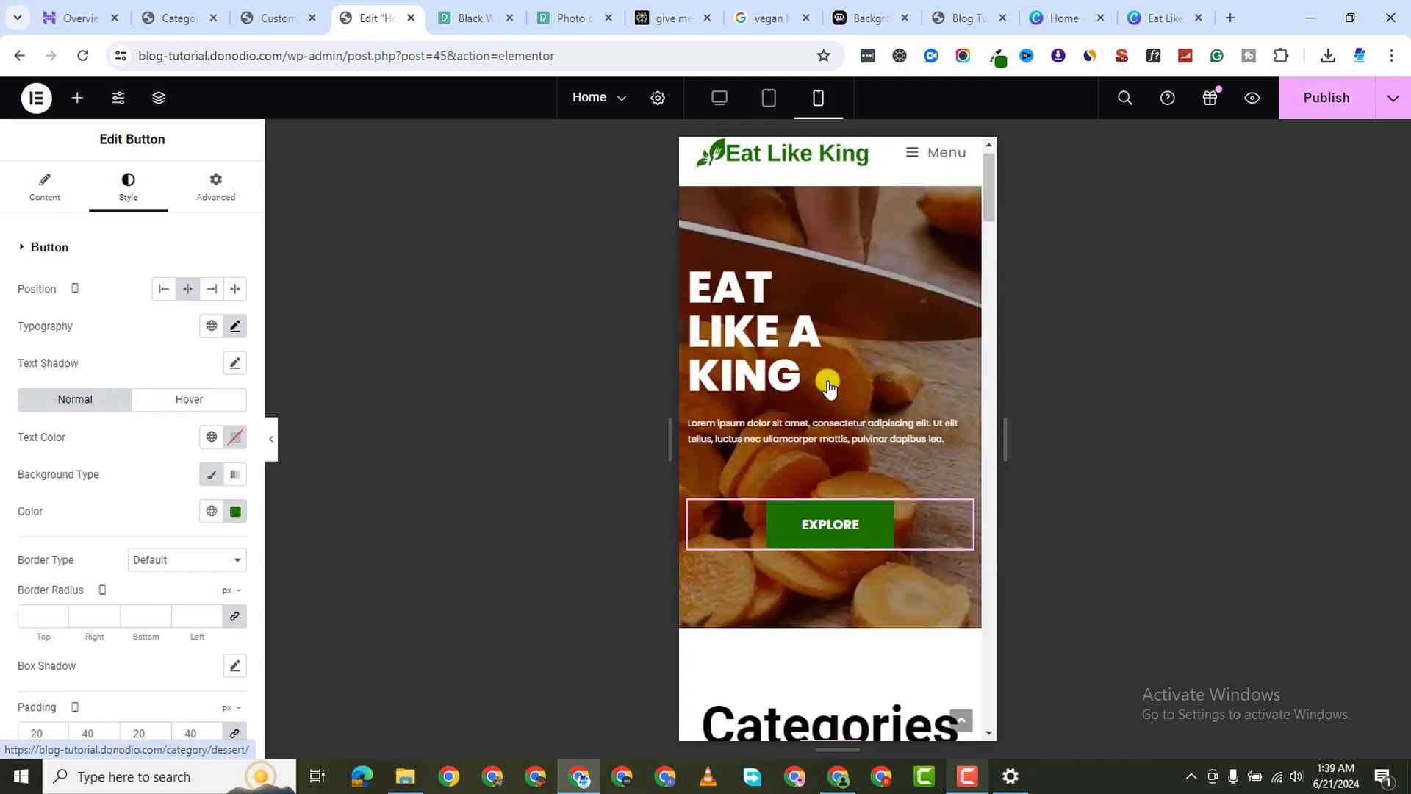
{"action": "left_click", "coordinate": [1356, 98]}
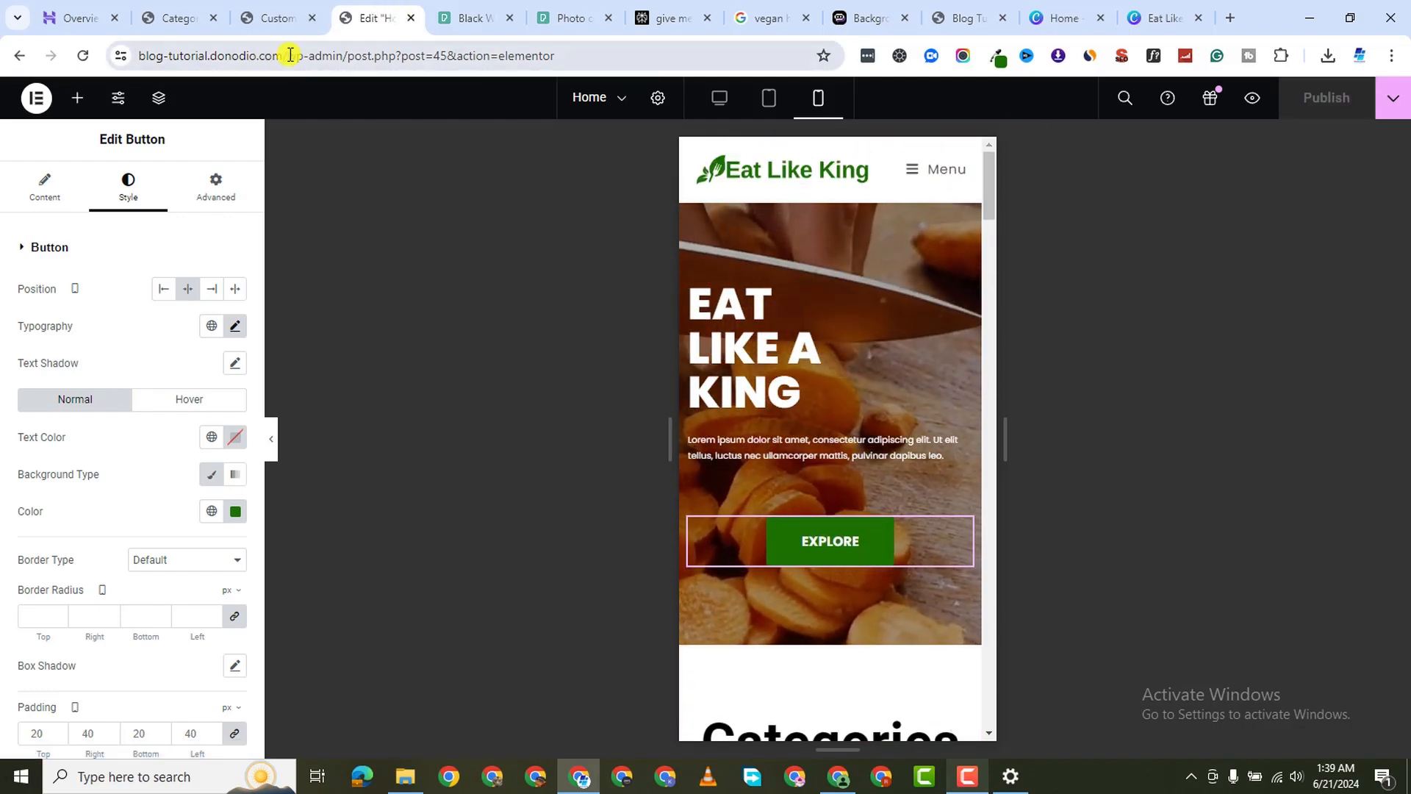
Trim the address to the site domain and browse the live Blog and About Us pages
{"action": "left_click_drag", "start_coordinate": [290, 57], "coordinate": [730, 56]}
{"action": "key", "text": "BackSpace"}
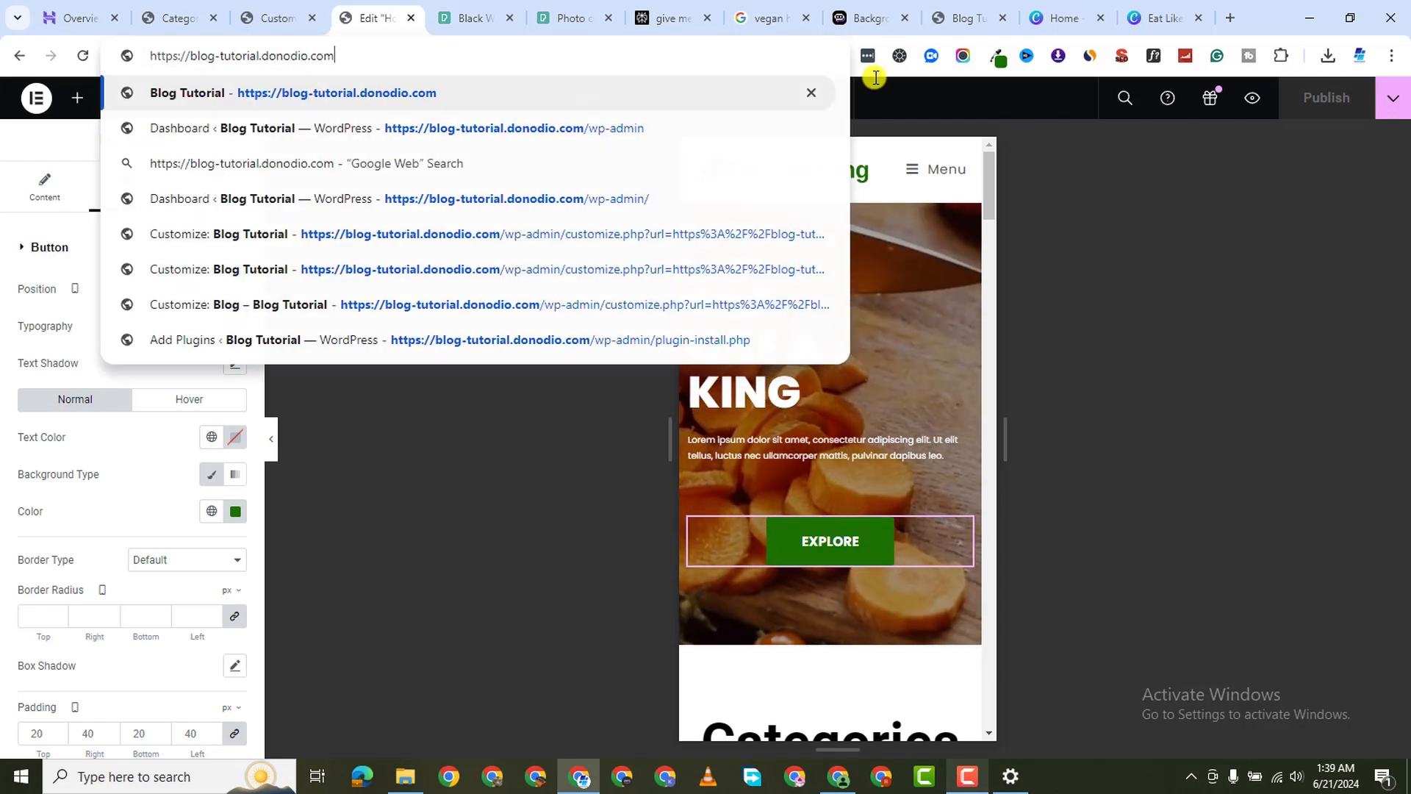
{"action": "key", "text": "Return"}
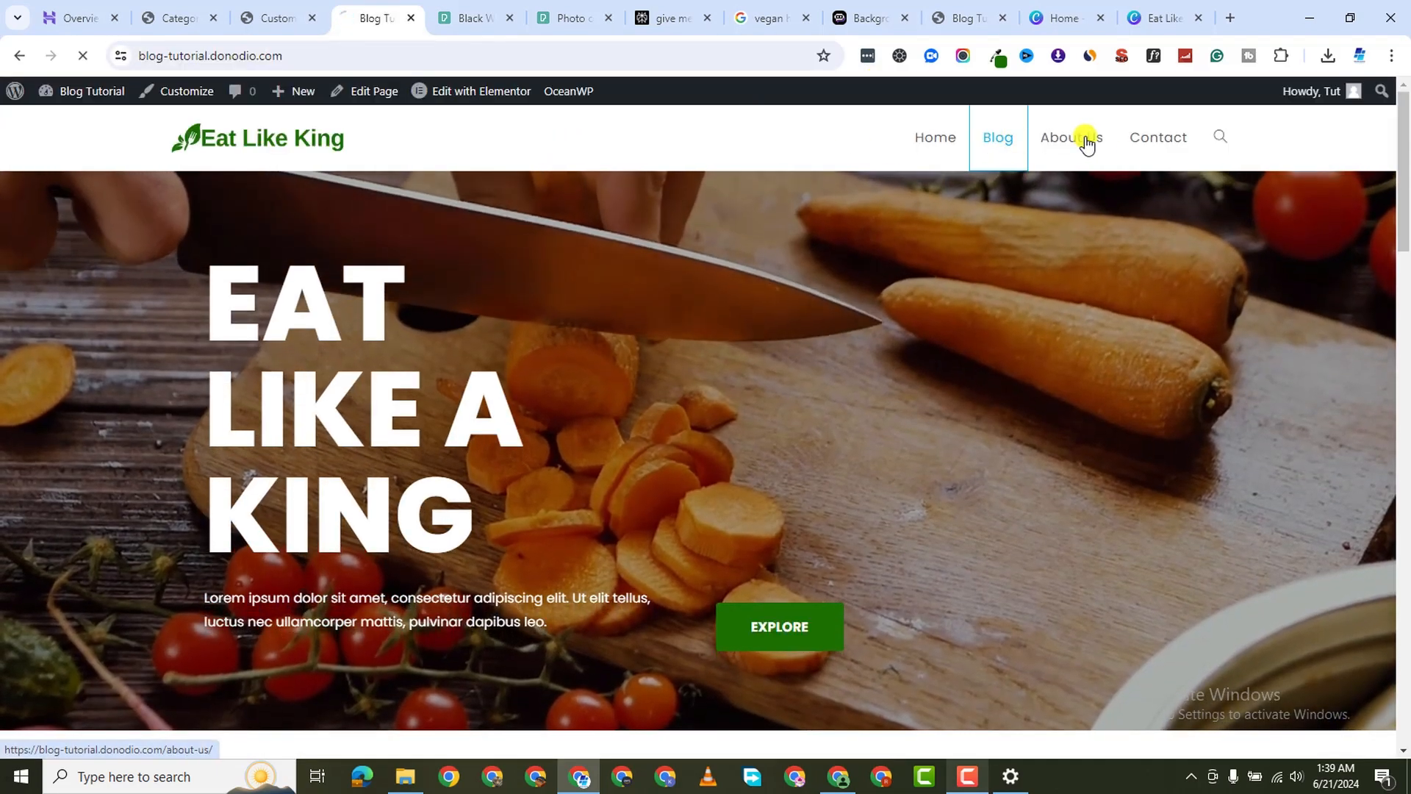
{"action": "scroll", "coordinate": [809, 276], "scroll_direction": "down", "scroll_amount": 3}
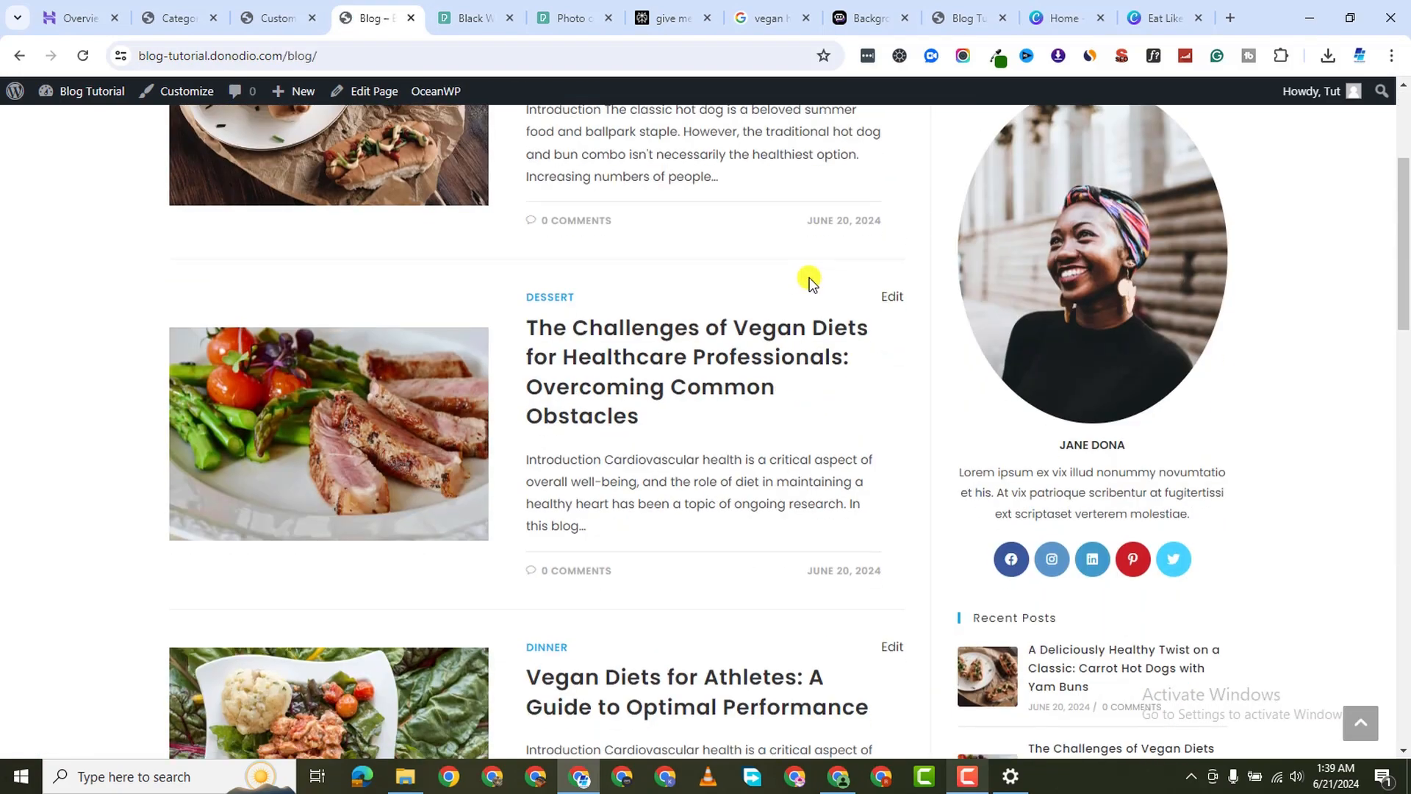
{"action": "scroll", "coordinate": [810, 276], "scroll_direction": "up", "scroll_amount": 3}
{"action": "scroll", "coordinate": [812, 278], "scroll_direction": "down", "scroll_amount": 20}
{"action": "scroll", "coordinate": [844, 357], "scroll_direction": "up", "scroll_amount": 1}
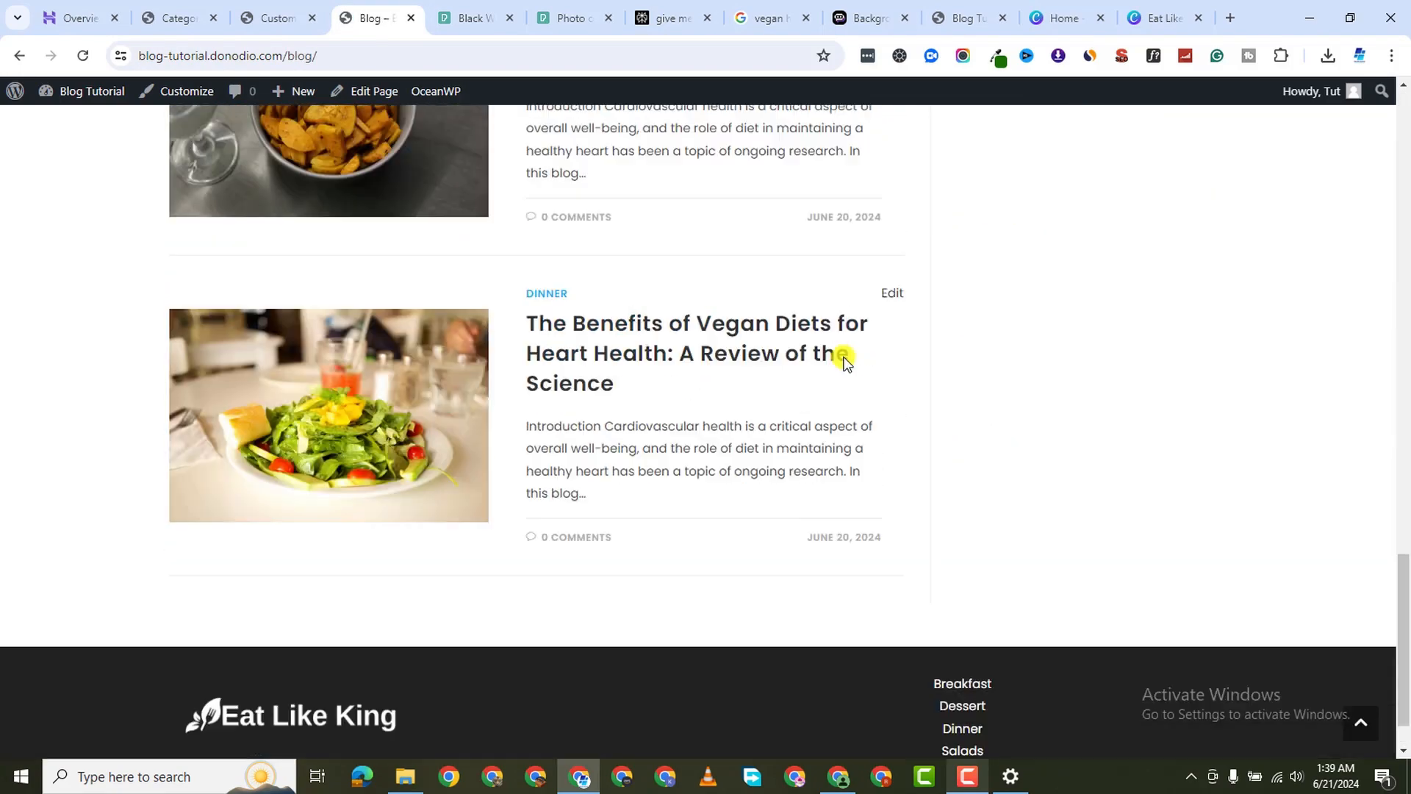
{"action": "scroll", "coordinate": [844, 357], "scroll_direction": "up", "scroll_amount": 20}
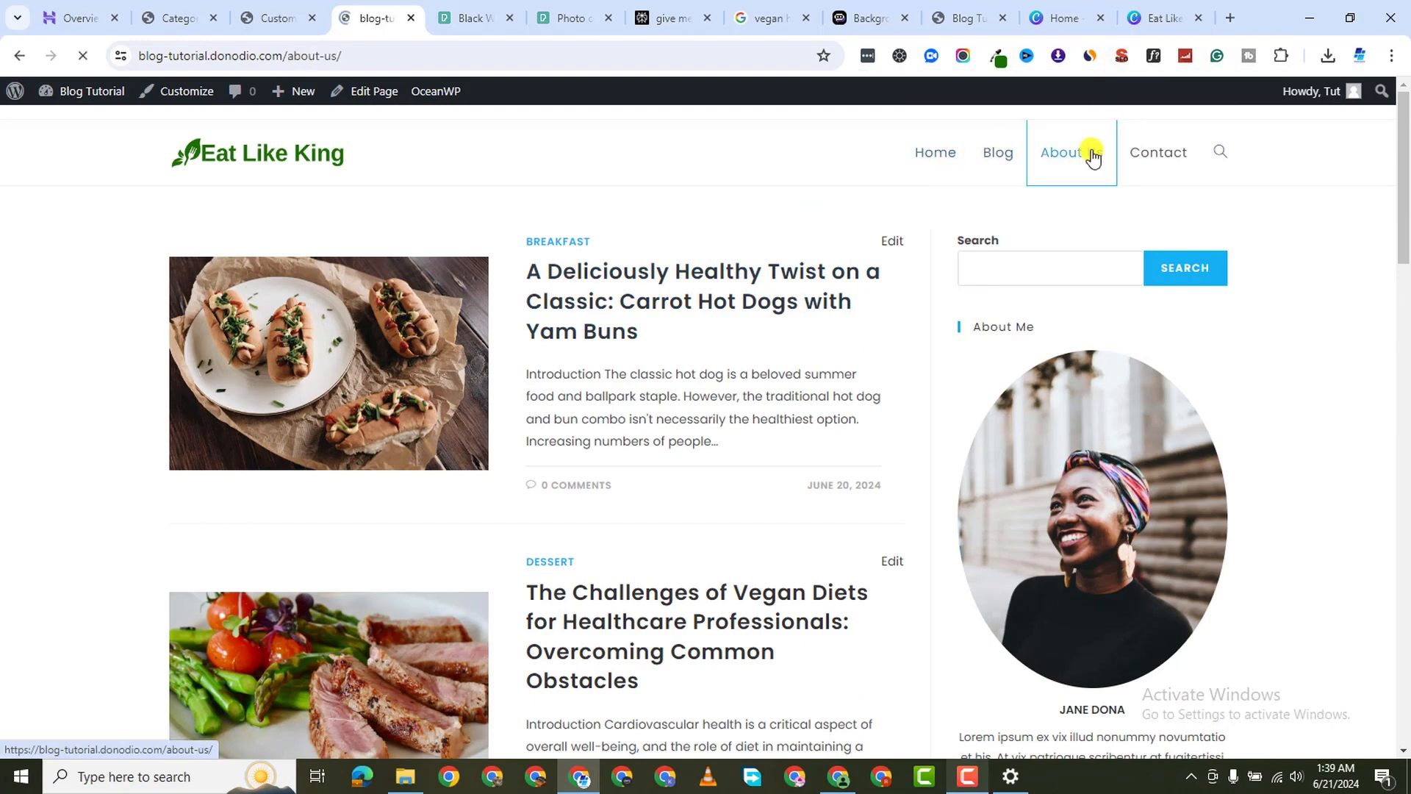
{"action": "scroll", "coordinate": [750, 250], "scroll_direction": "down", "scroll_amount": 3}
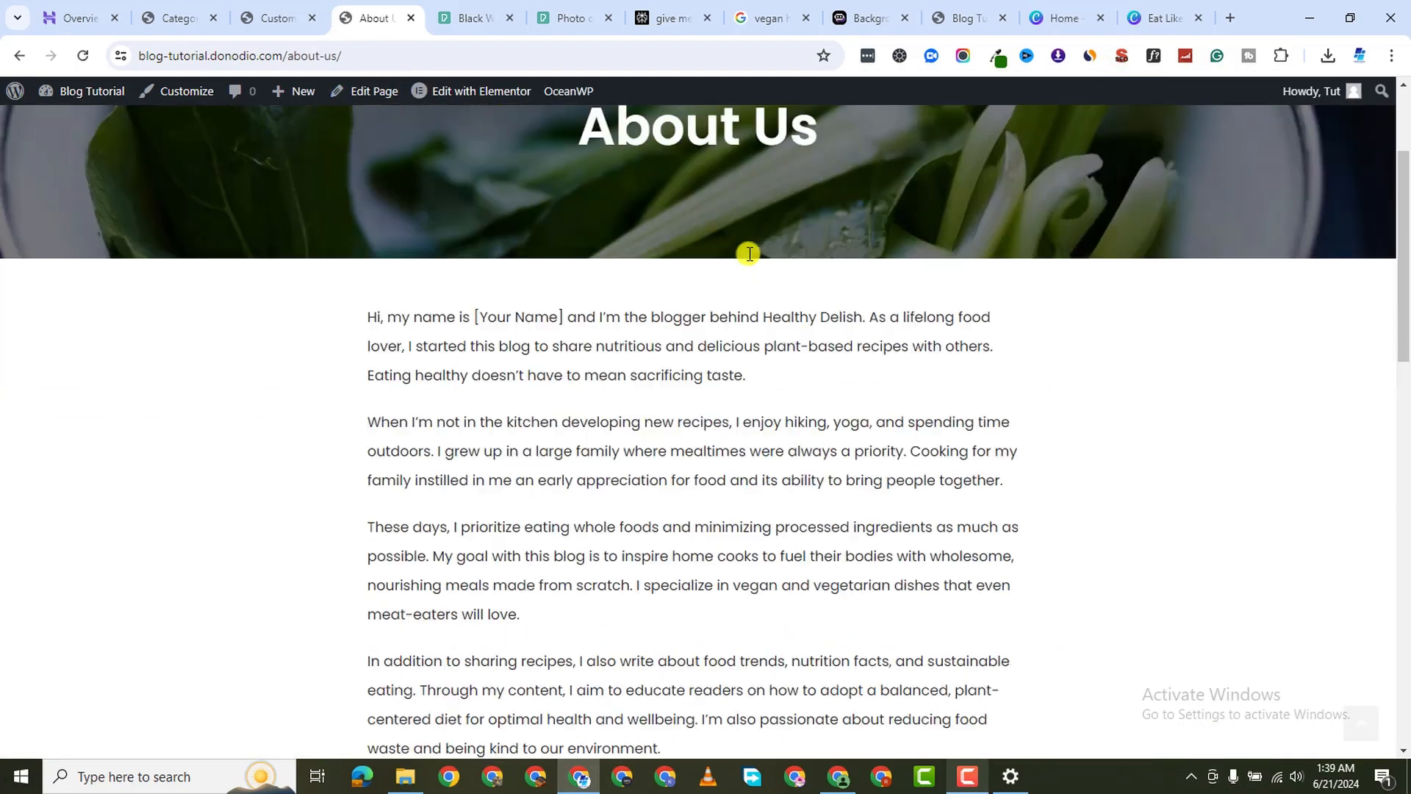
{"action": "scroll", "coordinate": [757, 234], "scroll_direction": "up", "scroll_amount": 3}
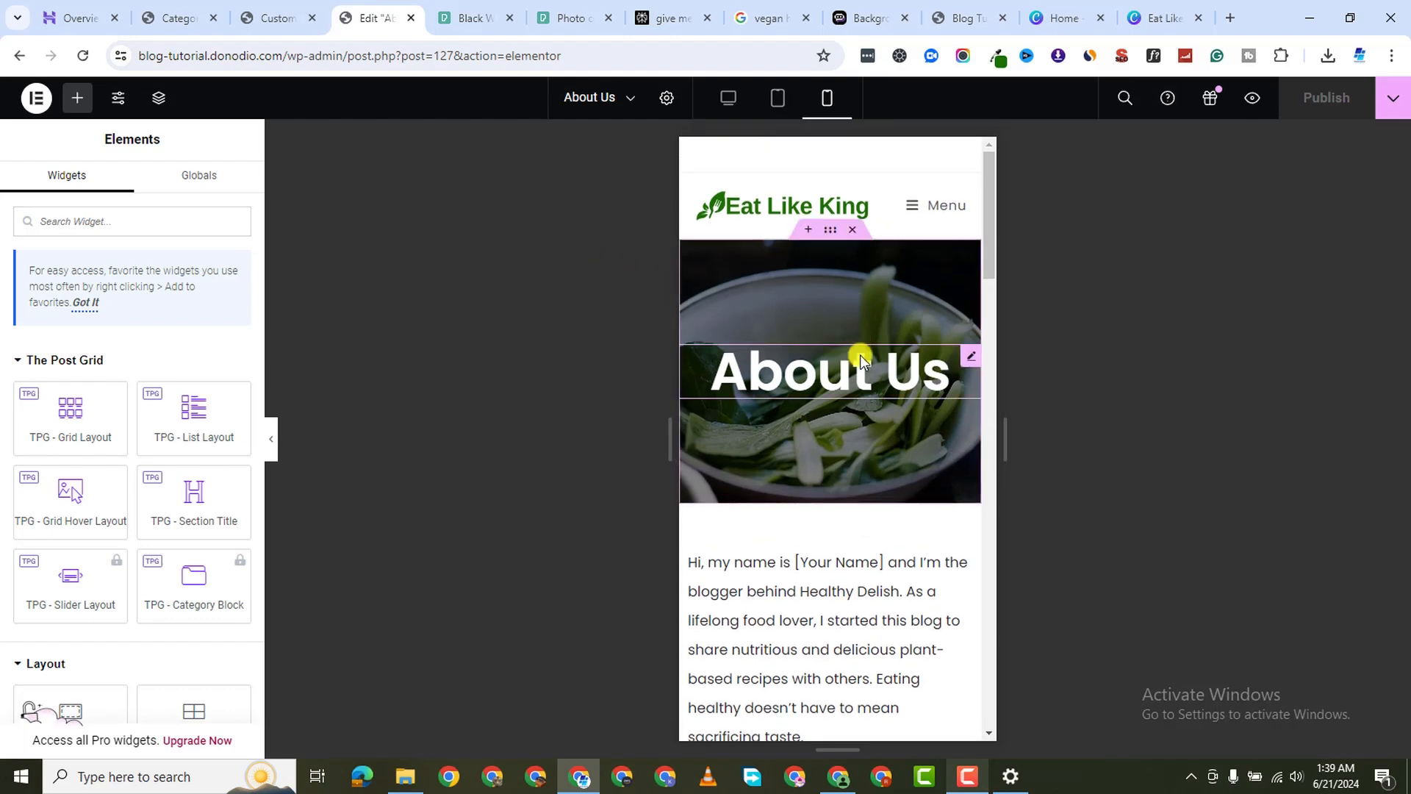
Set the About Us heading's mobile typography size to 29 px
{"action": "scroll", "coordinate": [870, 391], "scroll_direction": "down", "scroll_amount": 8}
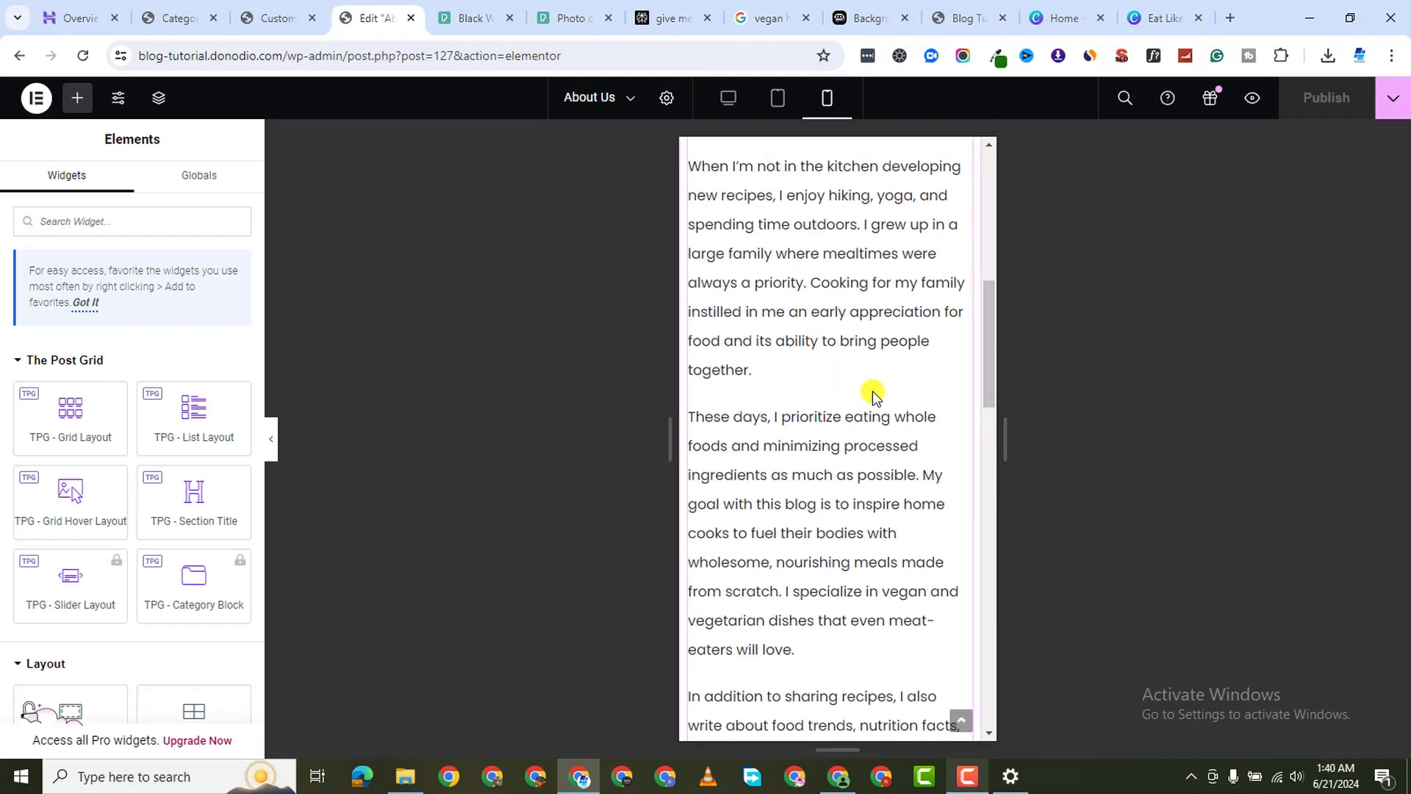
{"action": "scroll", "coordinate": [872, 391], "scroll_direction": "up", "scroll_amount": 8}
{"action": "left_click", "coordinate": [972, 360]}
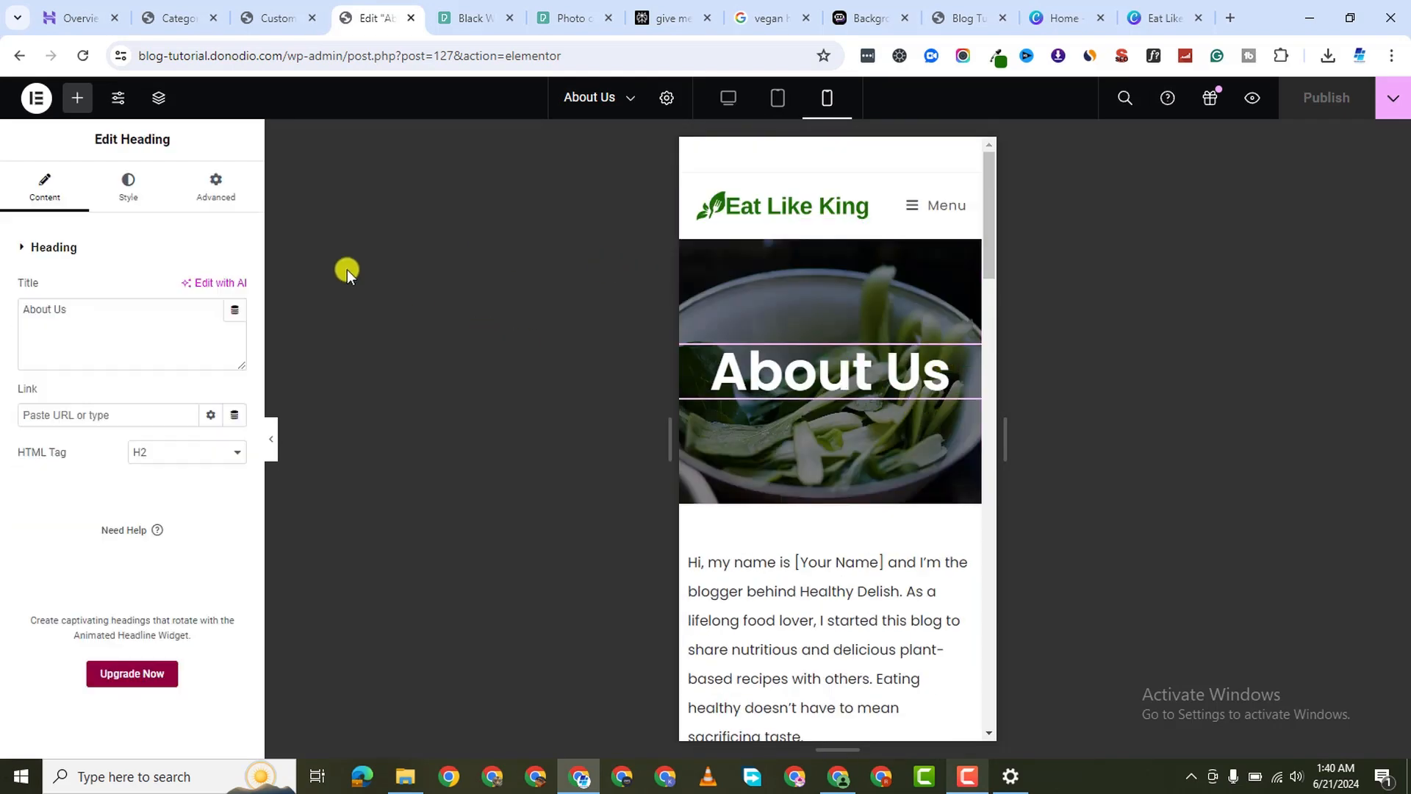
{"action": "left_click", "coordinate": [130, 202]}
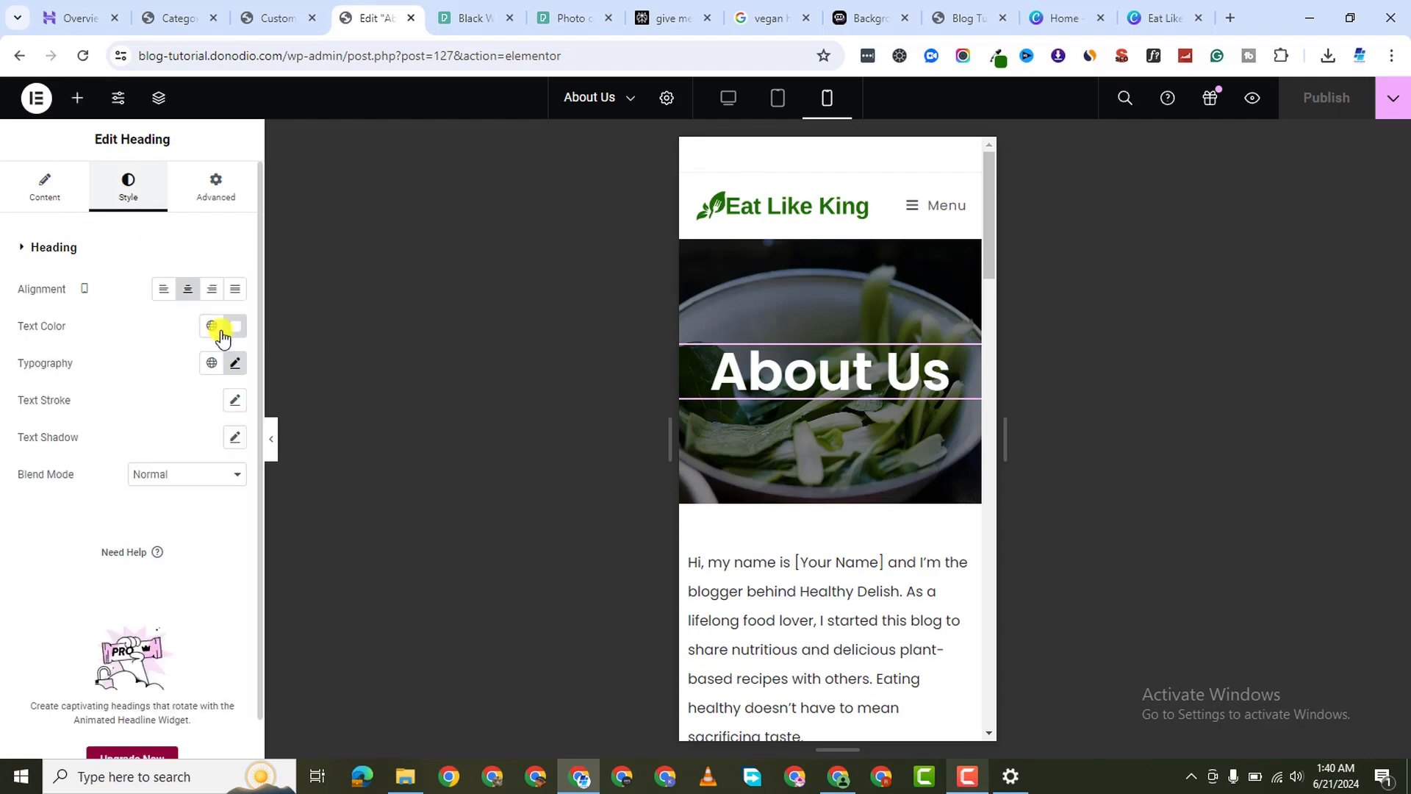
{"action": "left_click", "coordinate": [235, 364]}
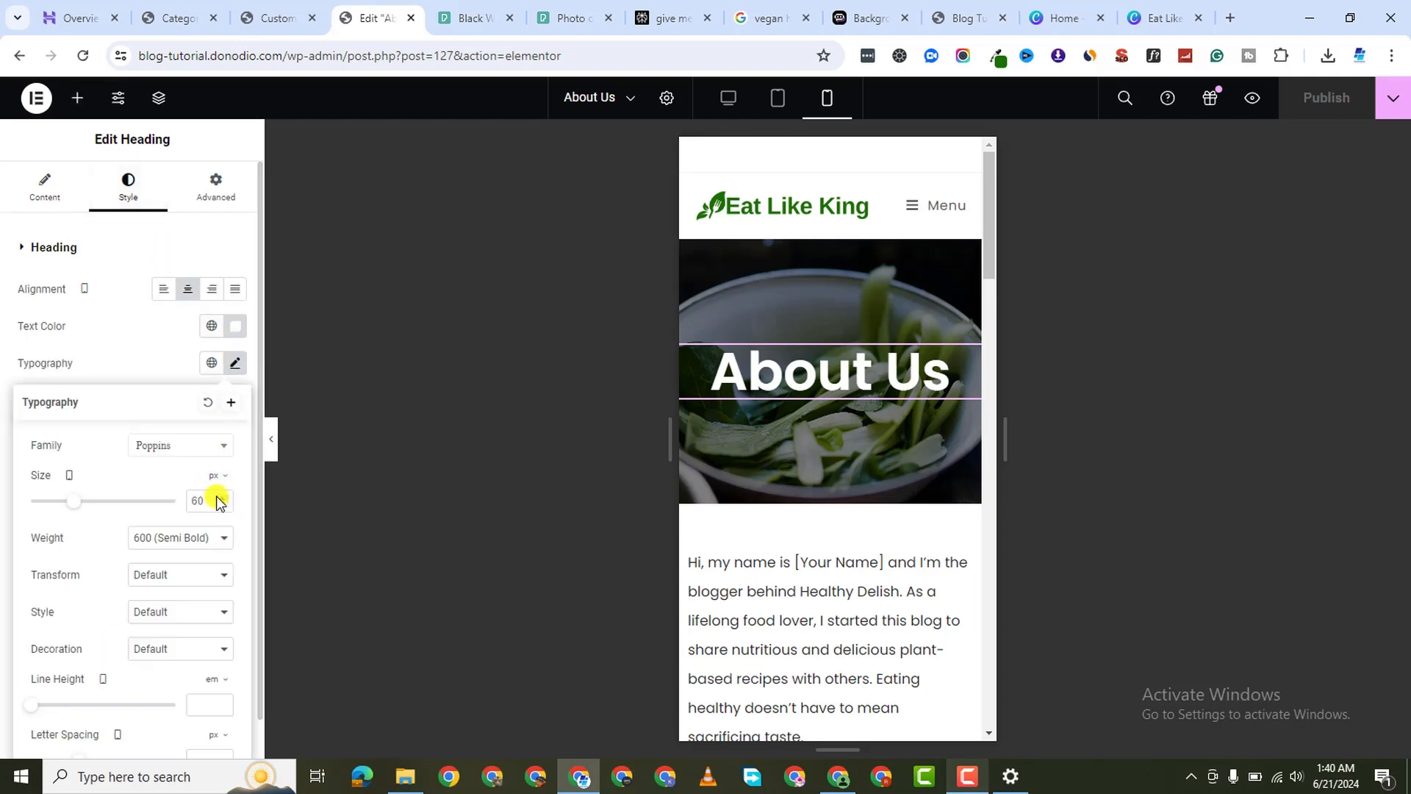
{"action": "double_click", "coordinate": [217, 501]}
{"action": "type", "text": "2"}
{"action": "type", "text": "9"}
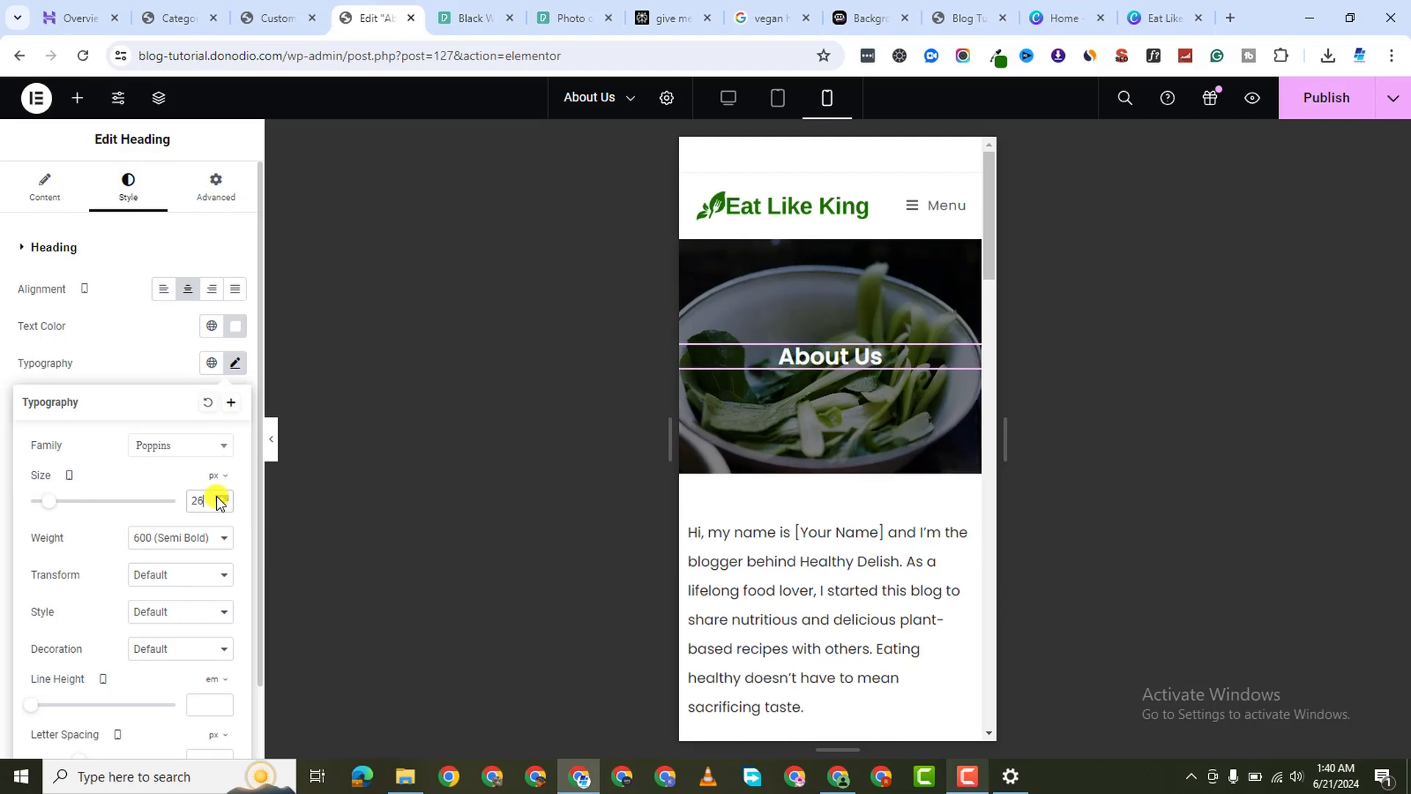
Give the About Us hero container 50 px padding on all sides
{"action": "scroll", "coordinate": [875, 447], "scroll_direction": "down", "scroll_amount": 3}
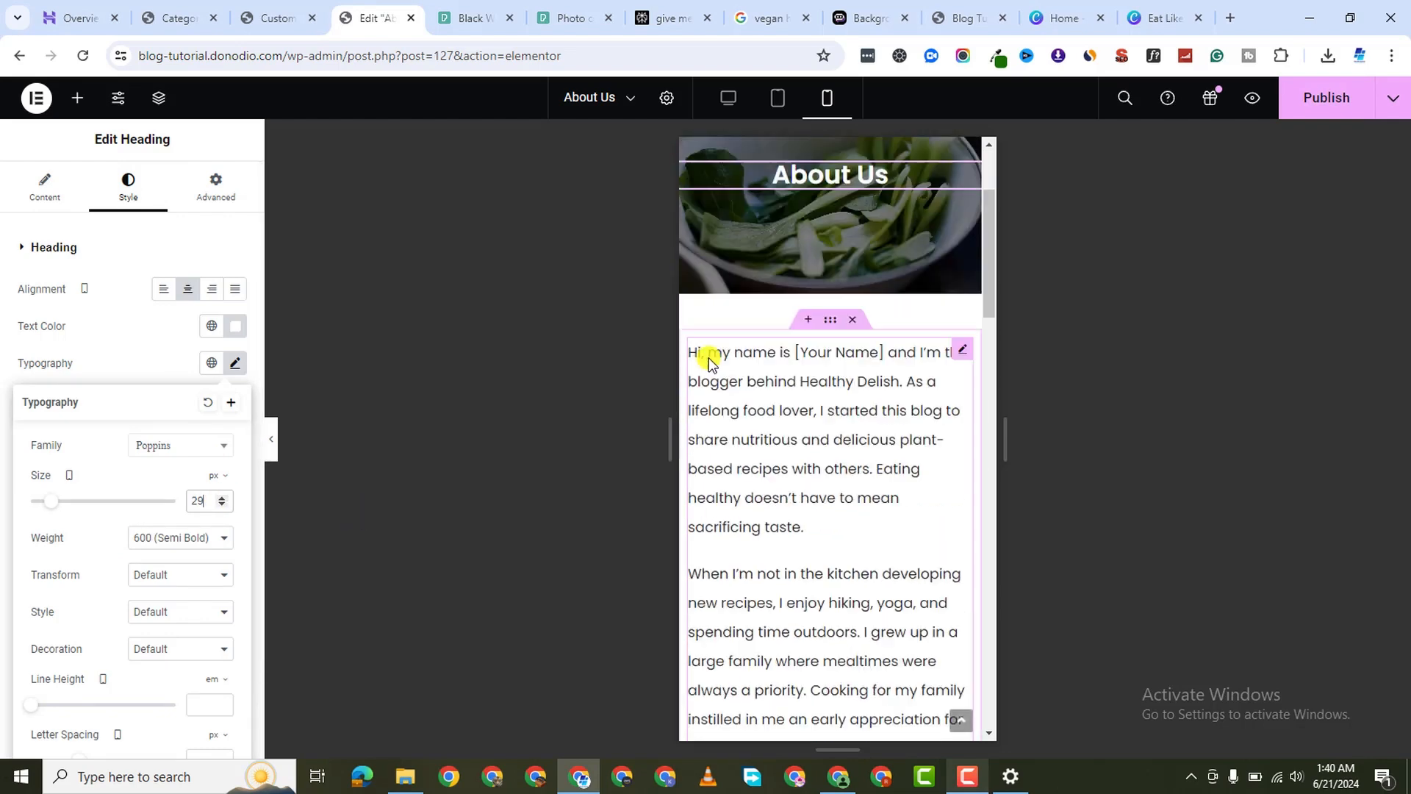
{"action": "scroll", "coordinate": [712, 363], "scroll_direction": "up", "scroll_amount": 3}
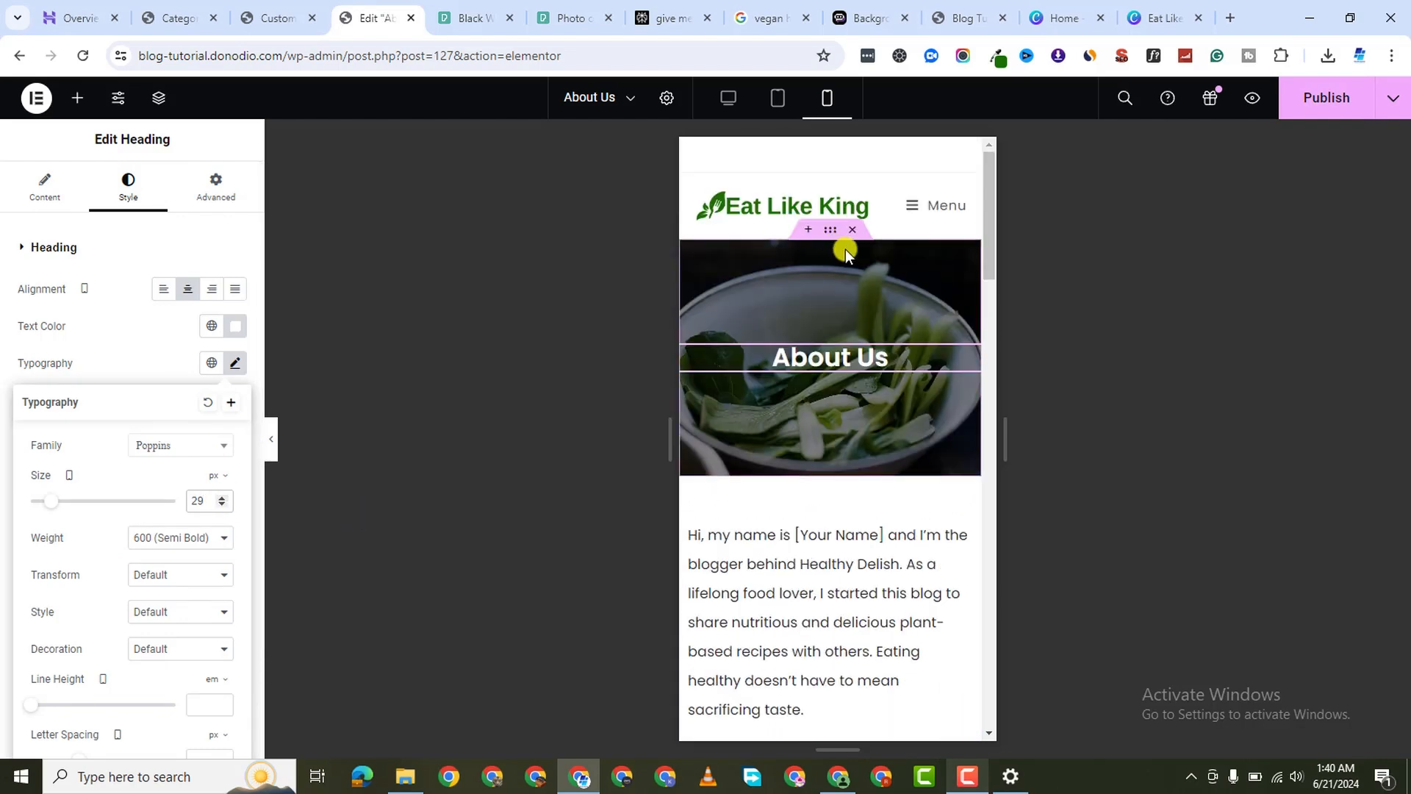
{"action": "left_click", "coordinate": [239, 185]}
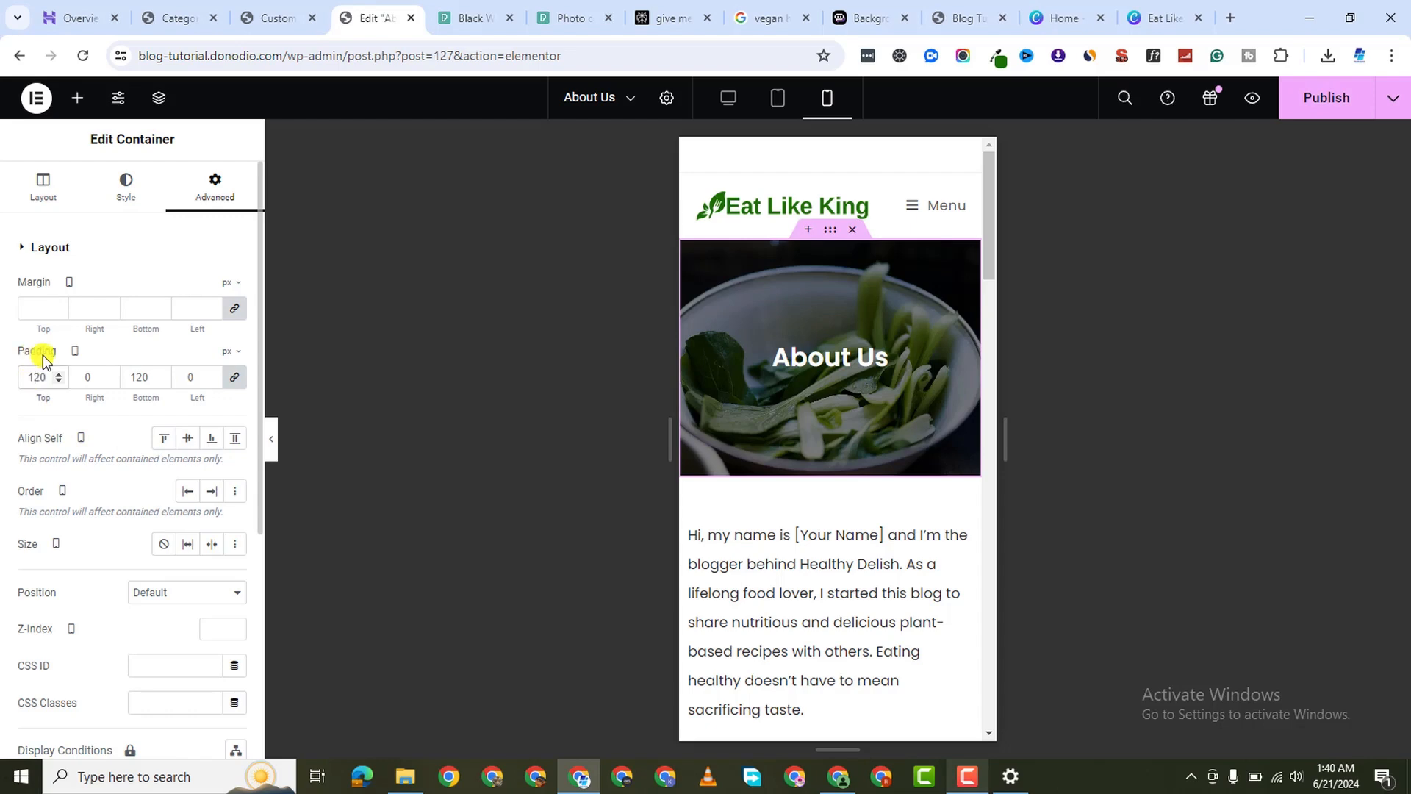
{"action": "type", "text": "50"}
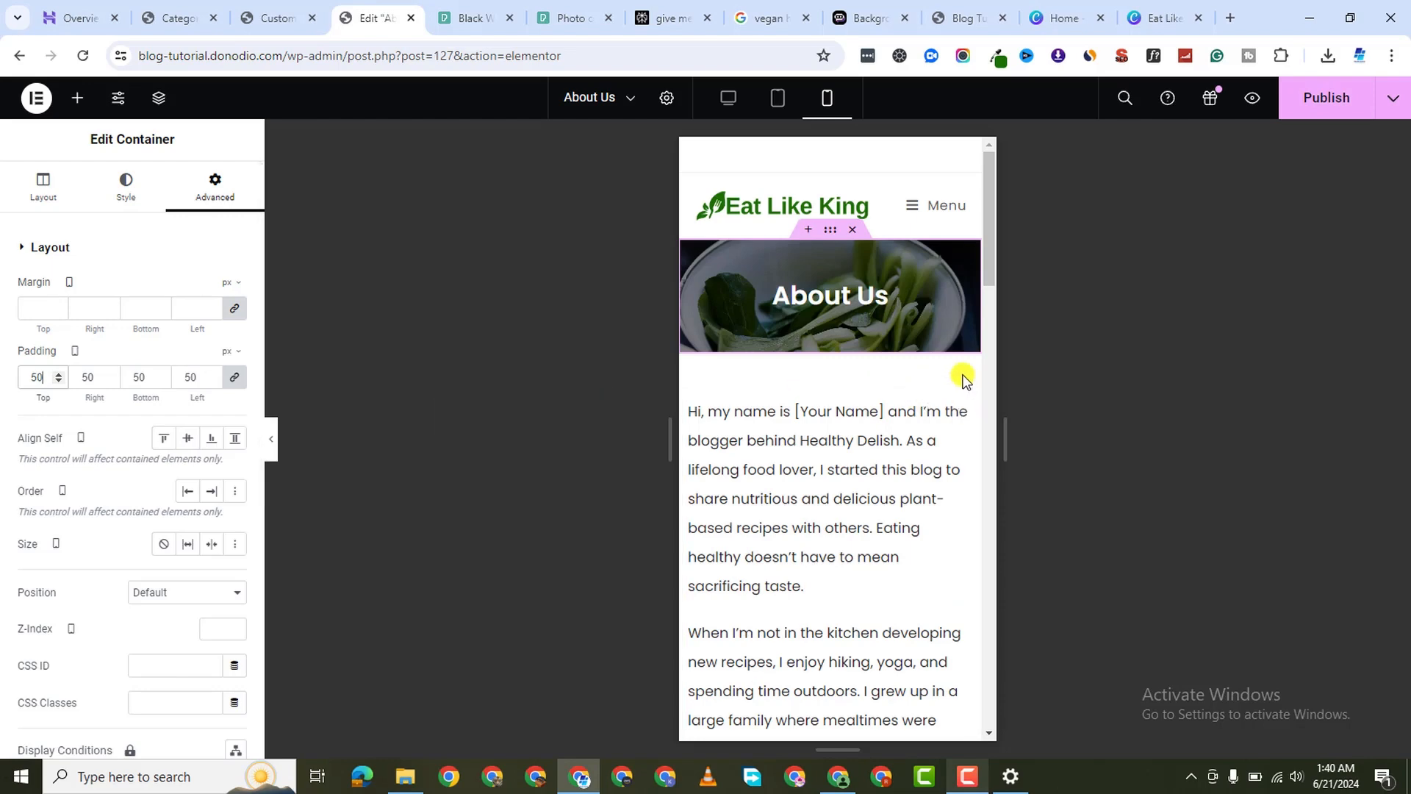
{"action": "scroll", "coordinate": [905, 517], "scroll_direction": "down", "scroll_amount": 20}
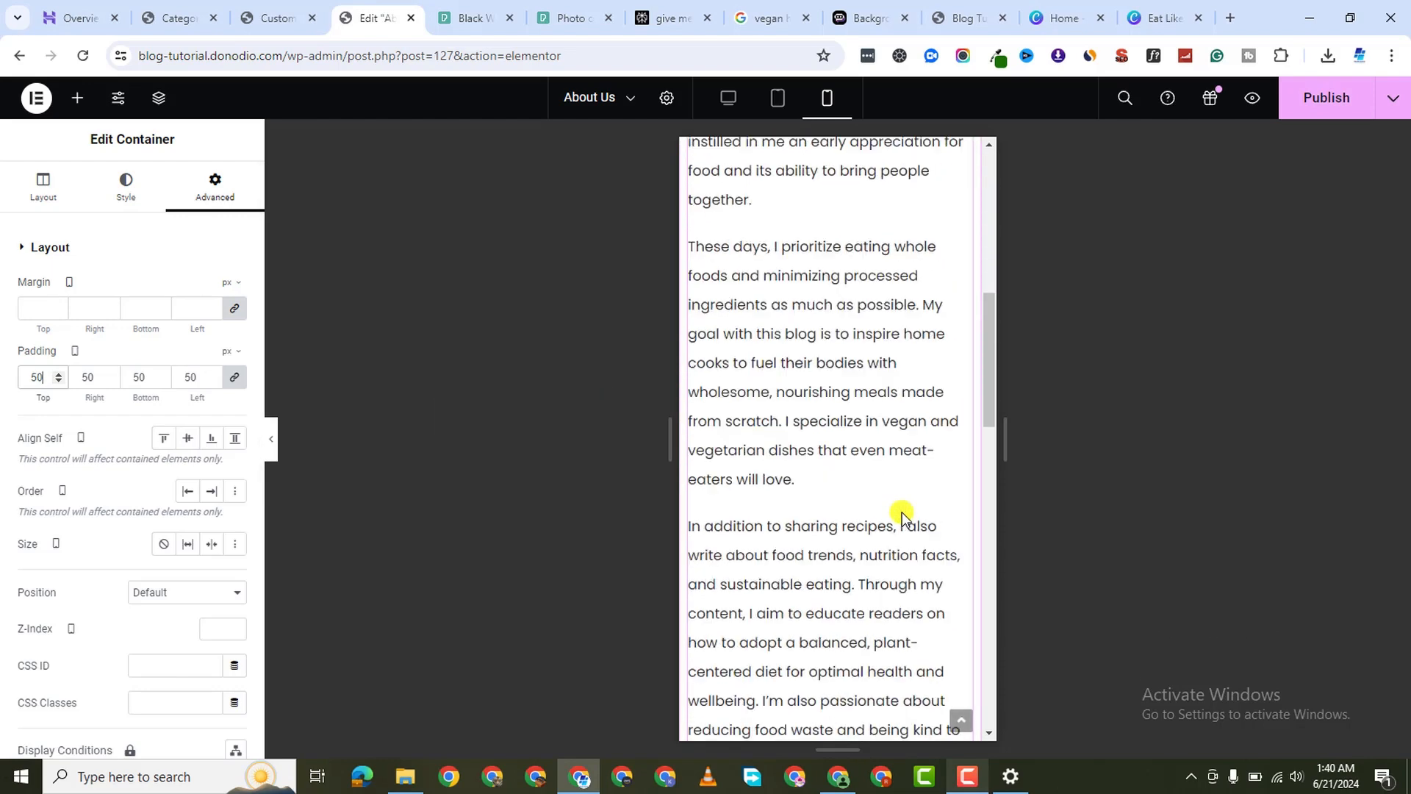
{"action": "scroll", "coordinate": [902, 514], "scroll_direction": "down", "scroll_amount": 5}
{"action": "scroll", "coordinate": [902, 515], "scroll_direction": "up", "scroll_amount": 8}
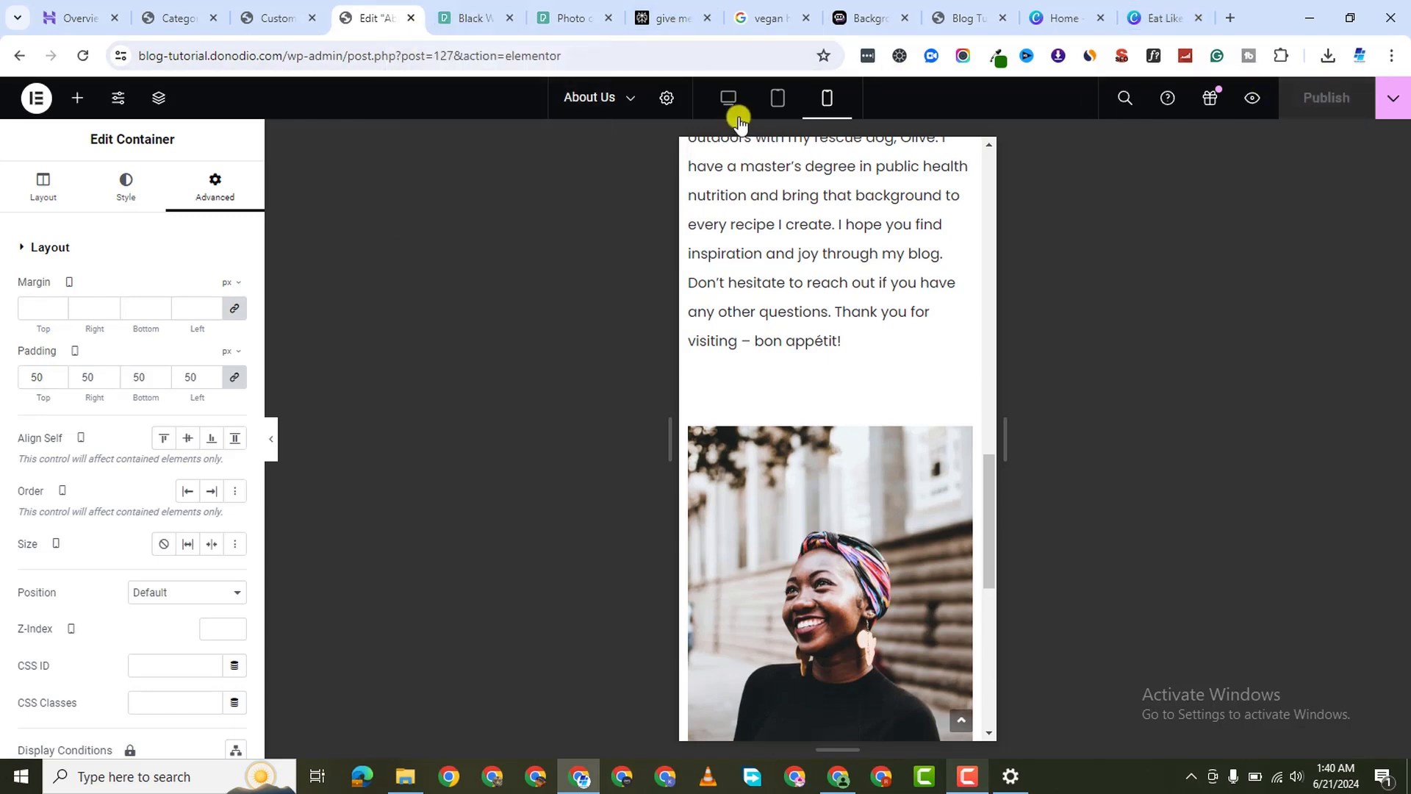
{"action": "left_click", "coordinate": [284, 58]}
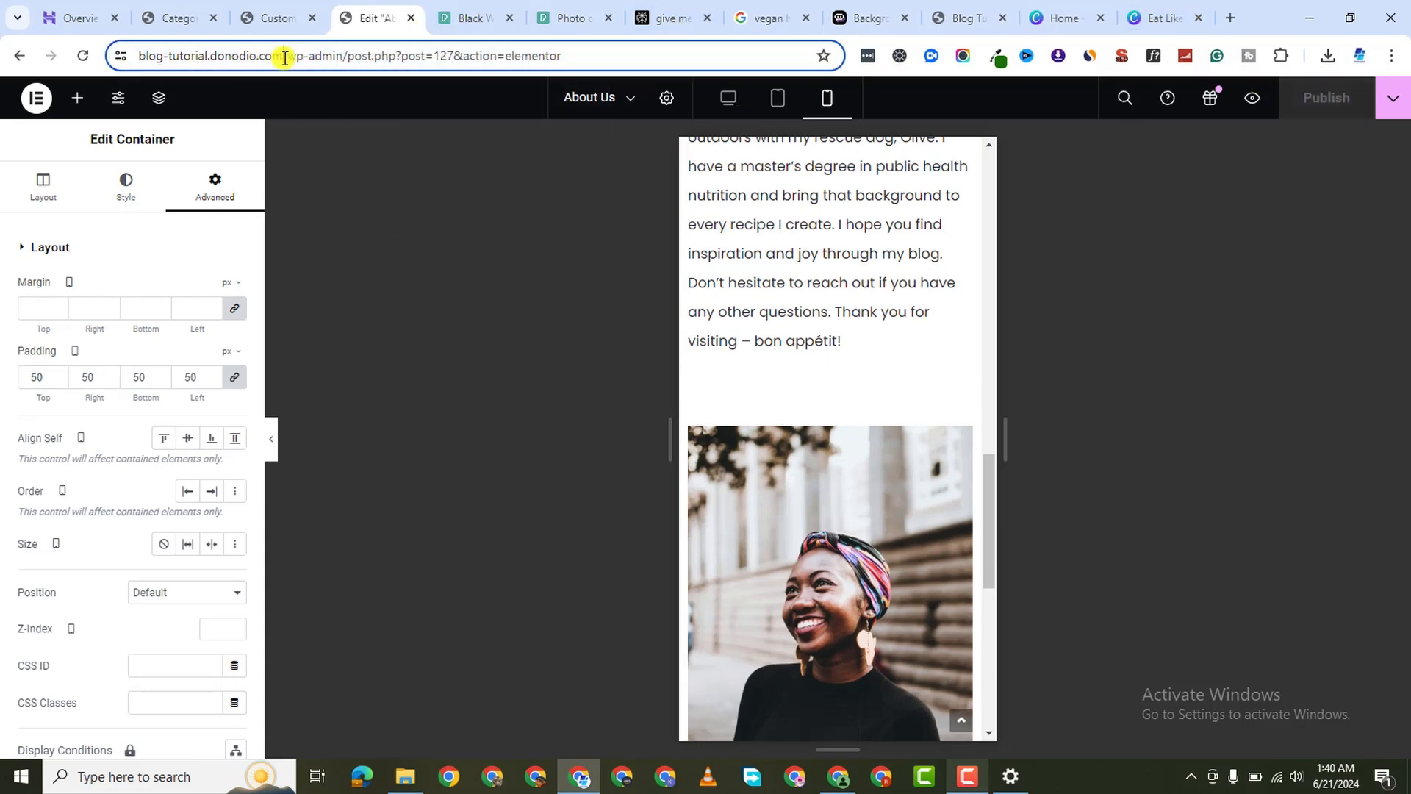
Load the live site and open the Contact page for editing in Elementor
{"action": "key", "text": "BackSpace"}
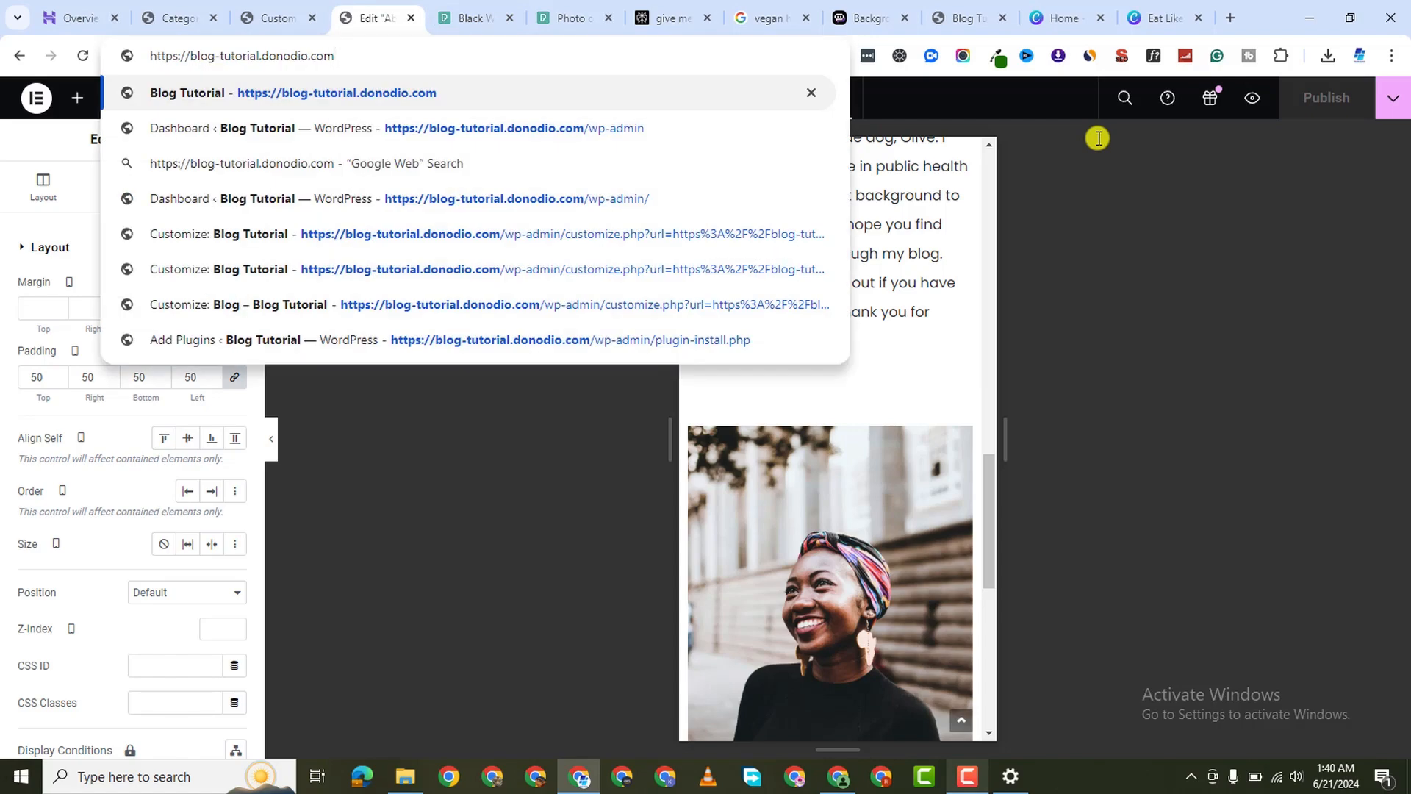
{"action": "key", "text": "Return"}
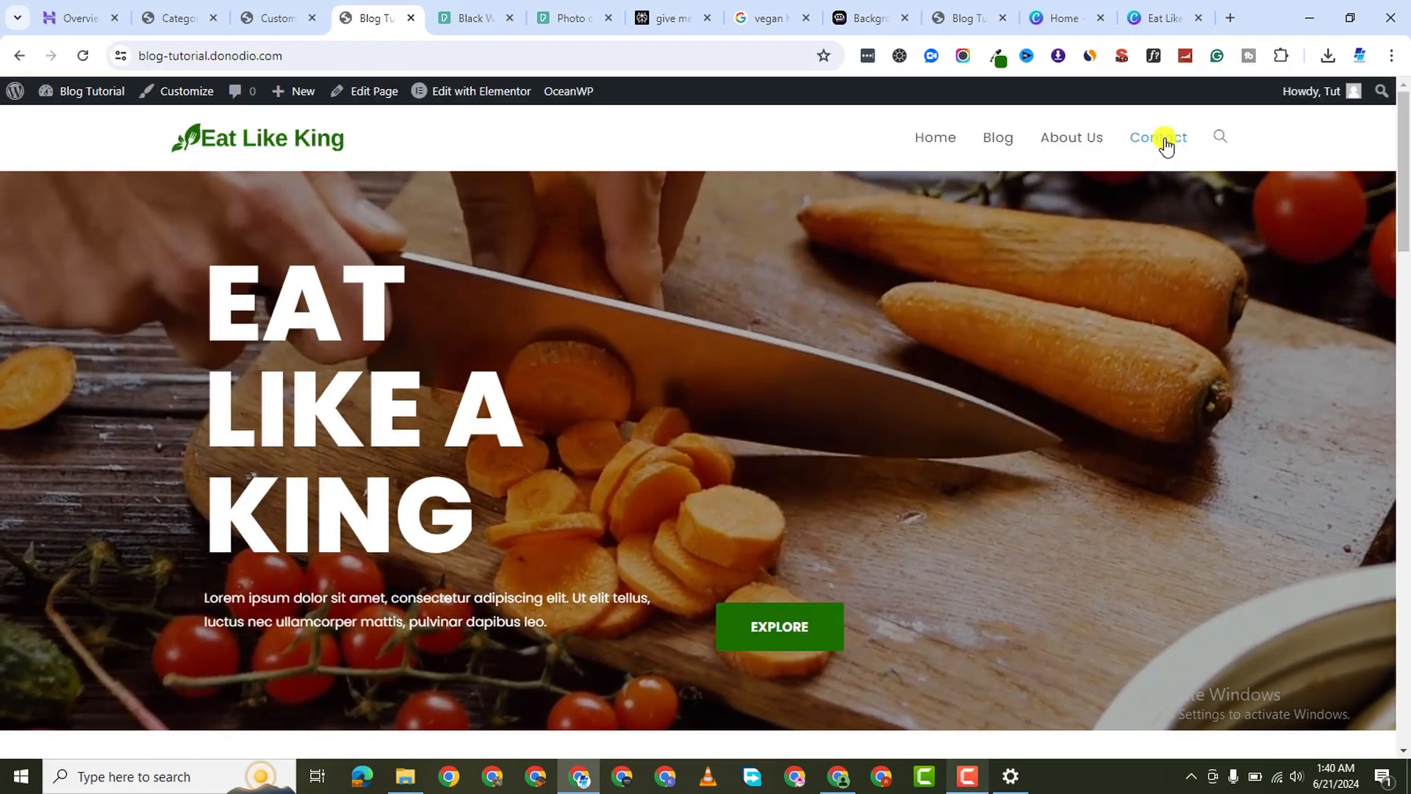
{"action": "left_click", "coordinate": [1164, 142]}
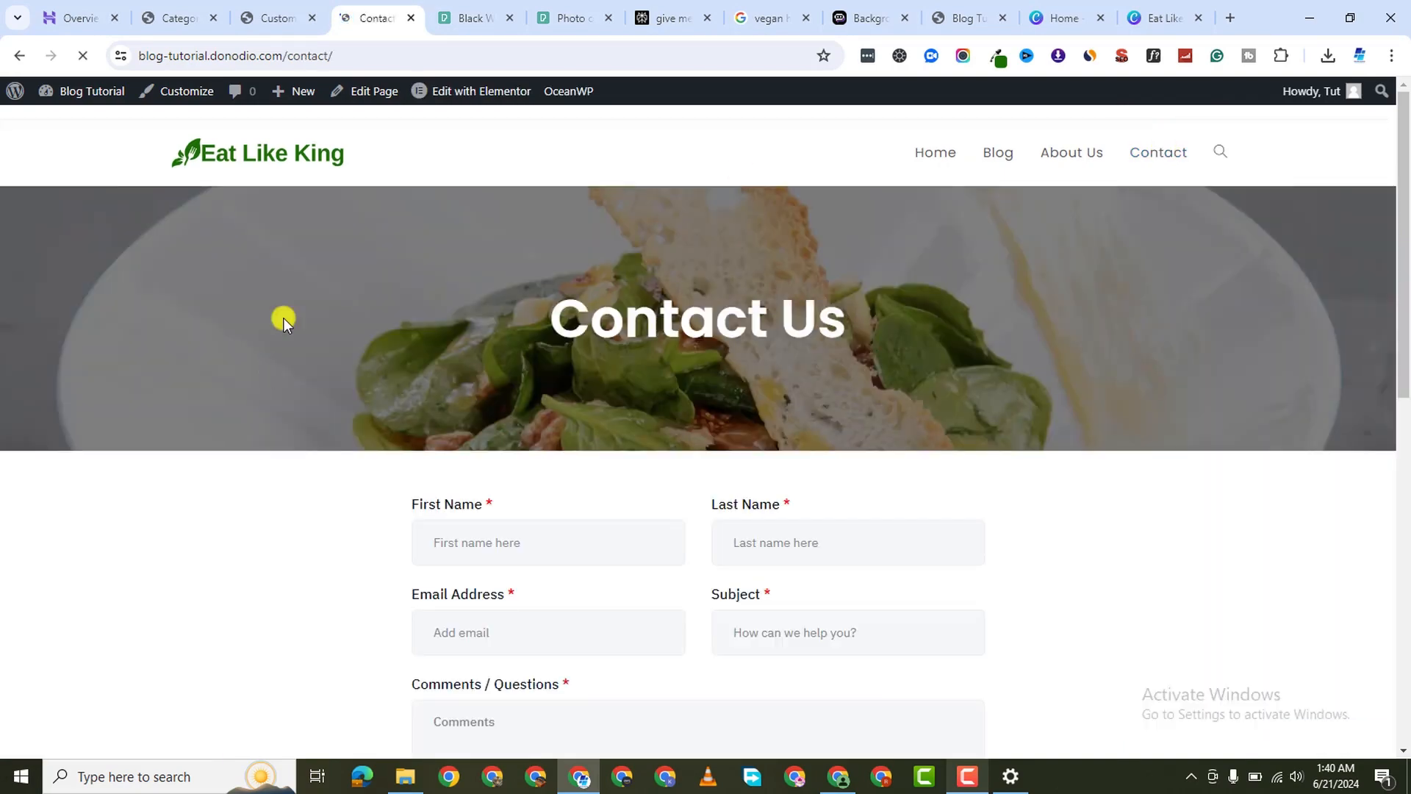
{"action": "mouse_move", "coordinate": [523, 94]}
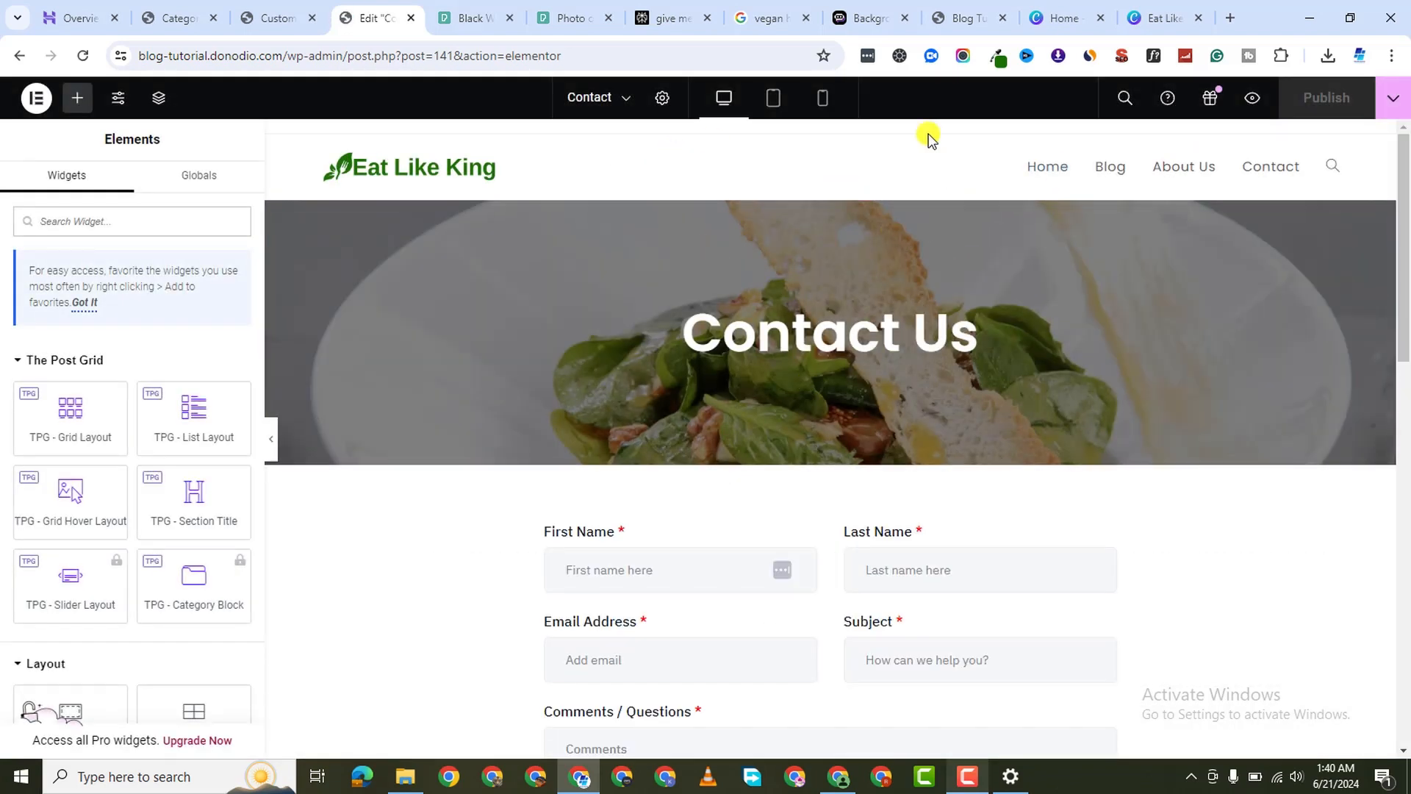
Shrink the Contact Us heading's font size in the mobile preview
{"action": "left_click", "coordinate": [813, 100]}
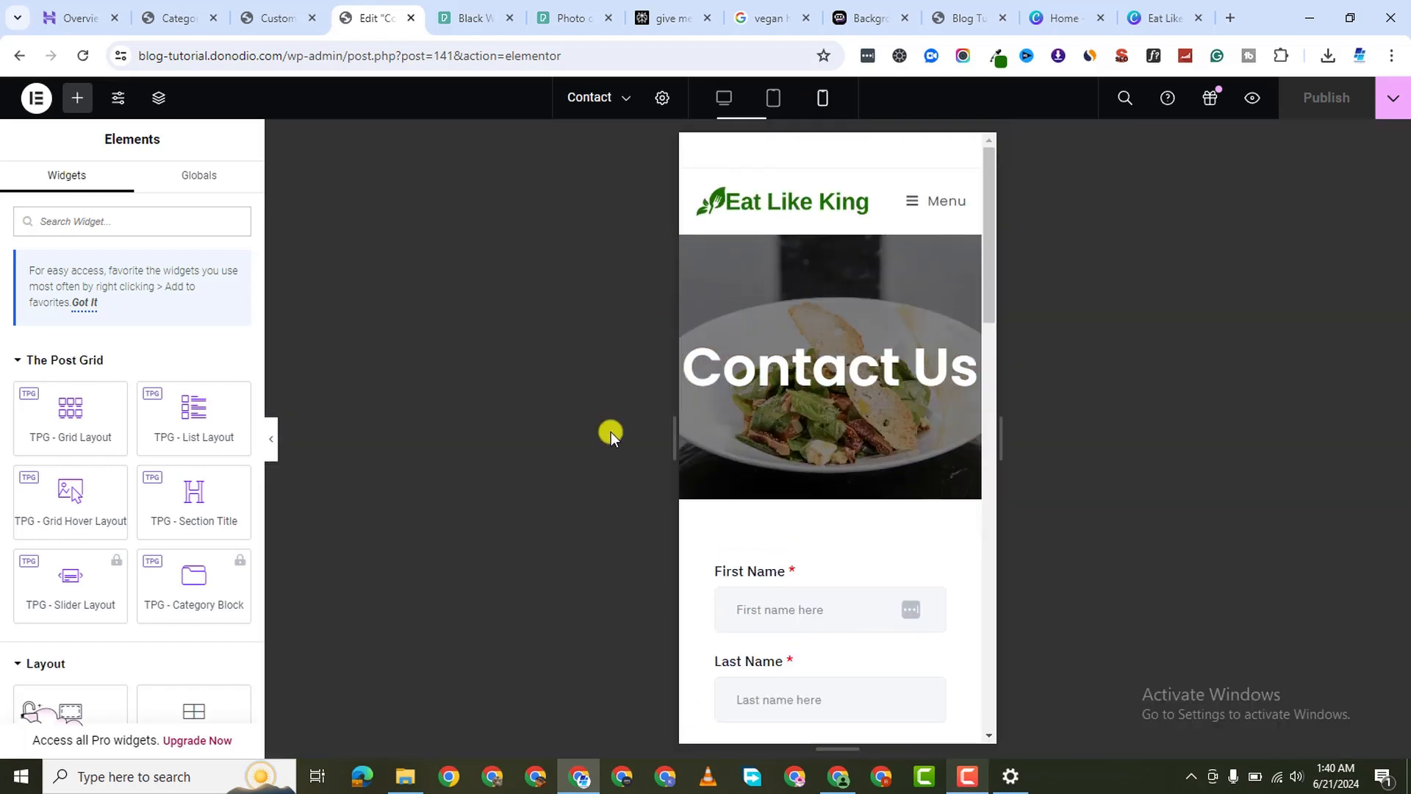
{"action": "left_click", "coordinate": [967, 358]}
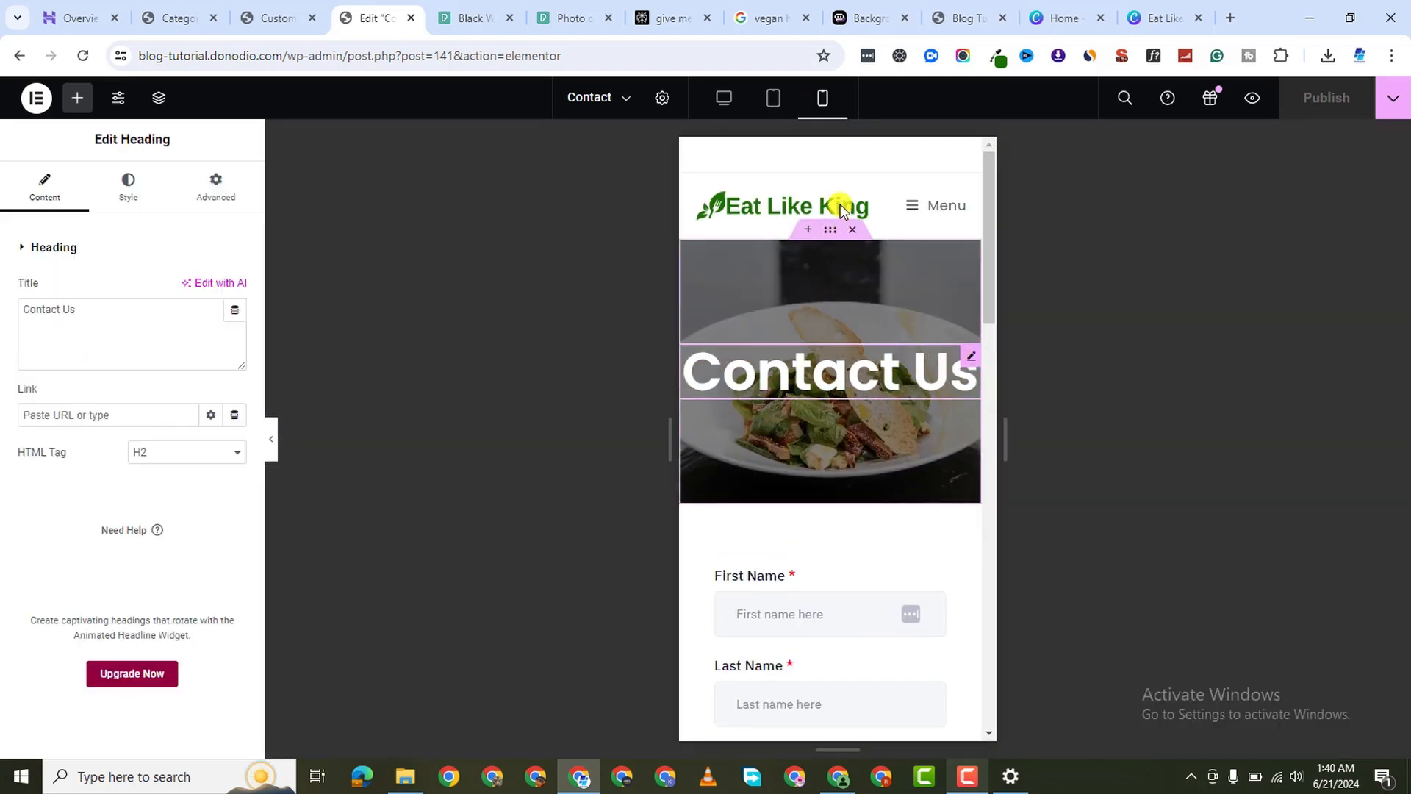
{"action": "left_click", "coordinate": [128, 191]}
{"action": "left_click", "coordinate": [236, 365]}
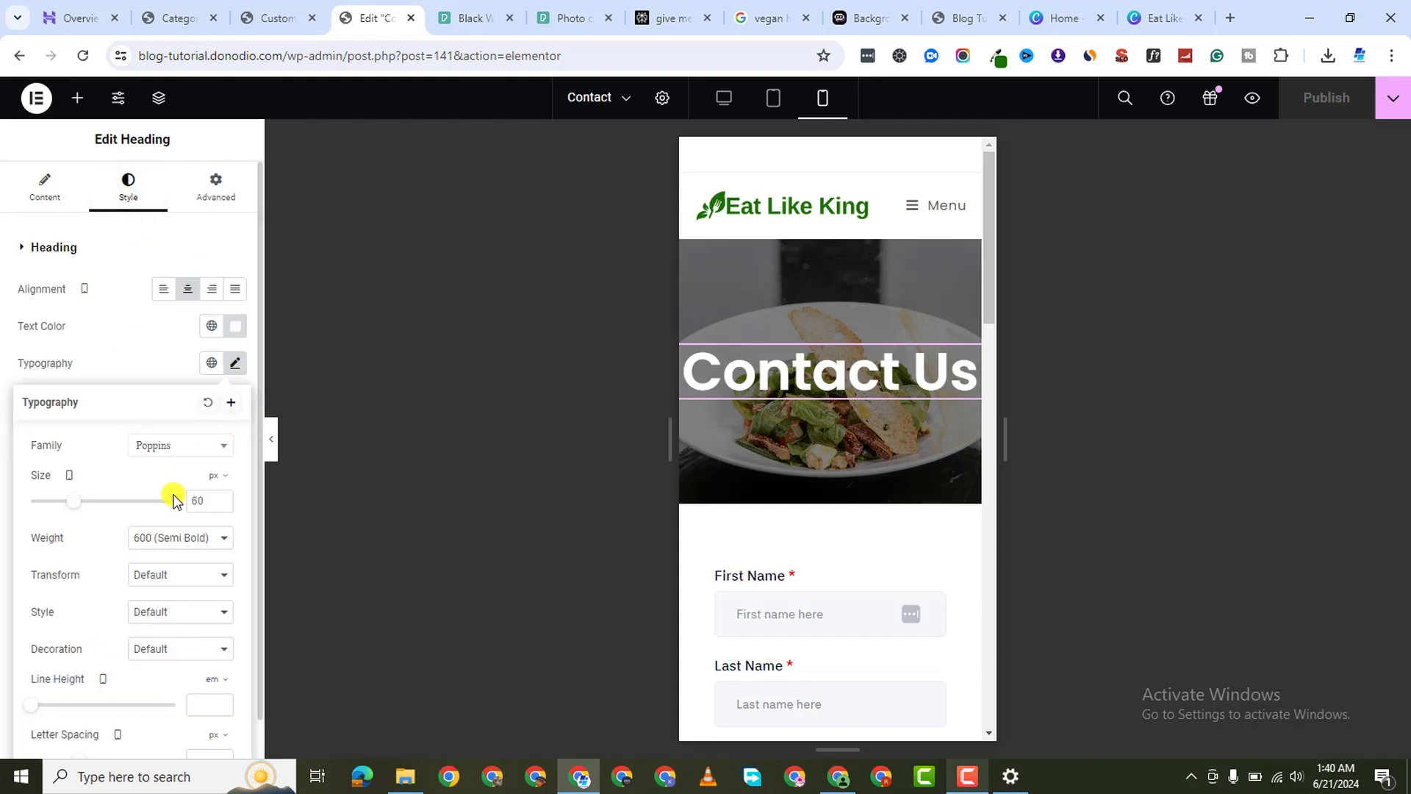
{"action": "left_click_drag", "start_coordinate": [65, 507], "coordinate": [54, 510]}
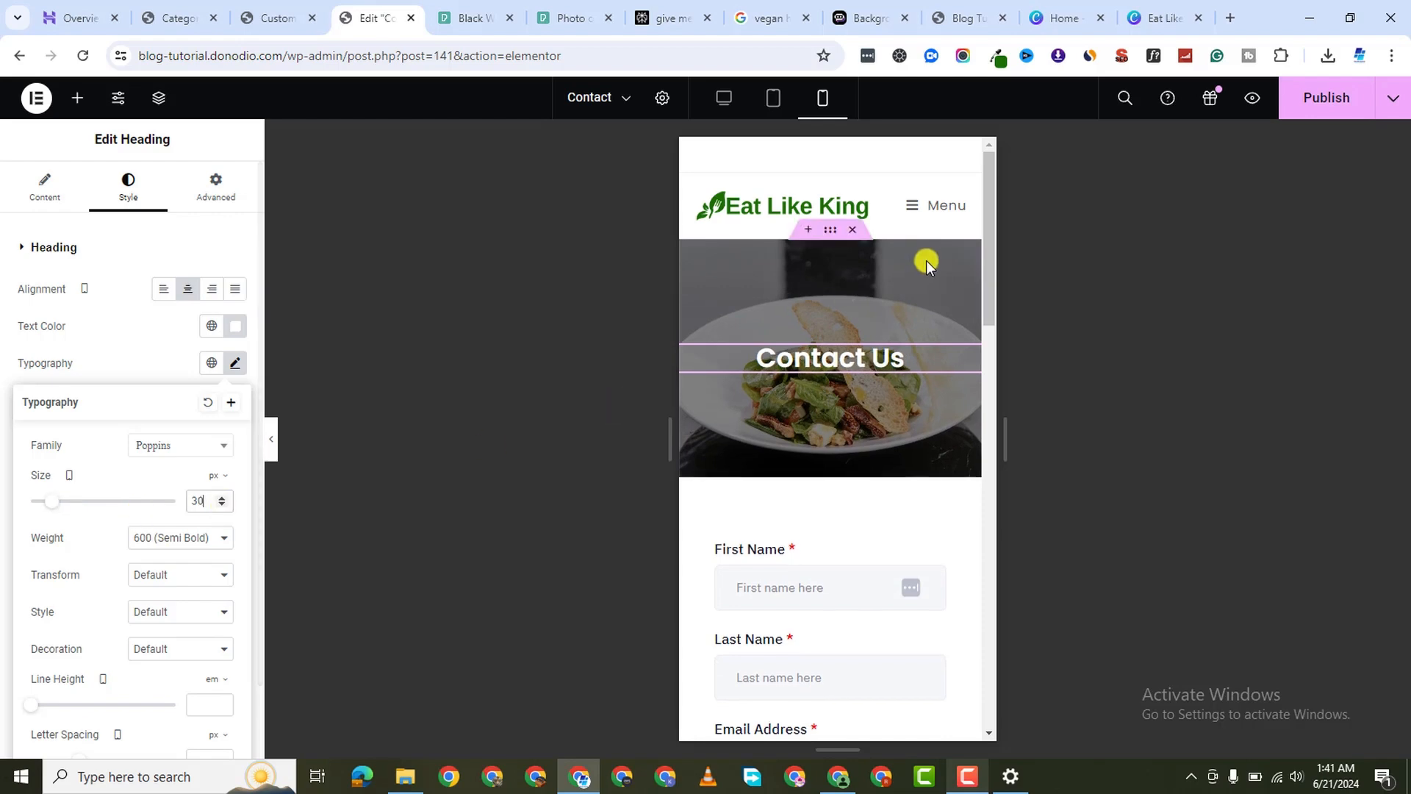
Set the Contact Us hero container's padding to 50 px on every side
{"action": "left_click", "coordinate": [832, 233]}
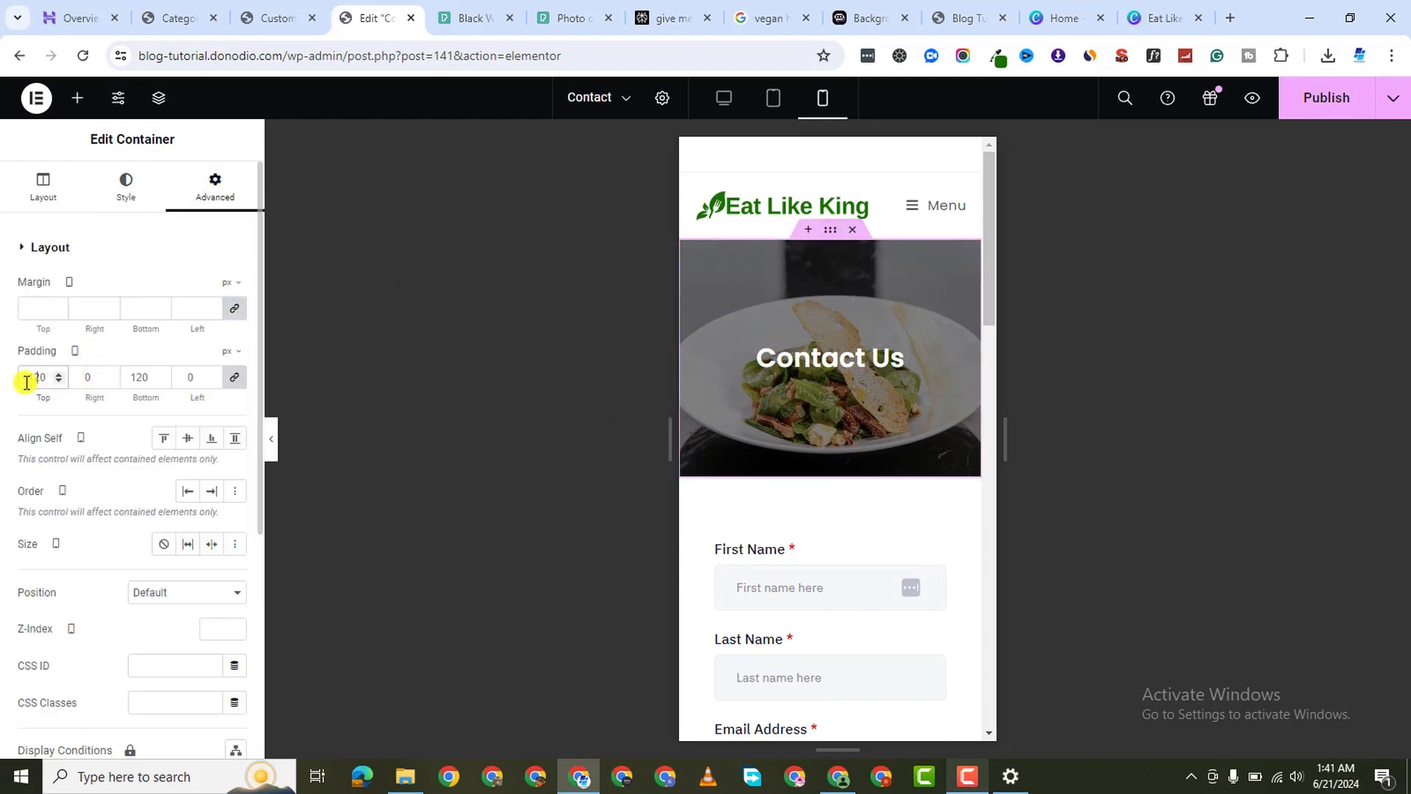
{"action": "type", "text": "50"}
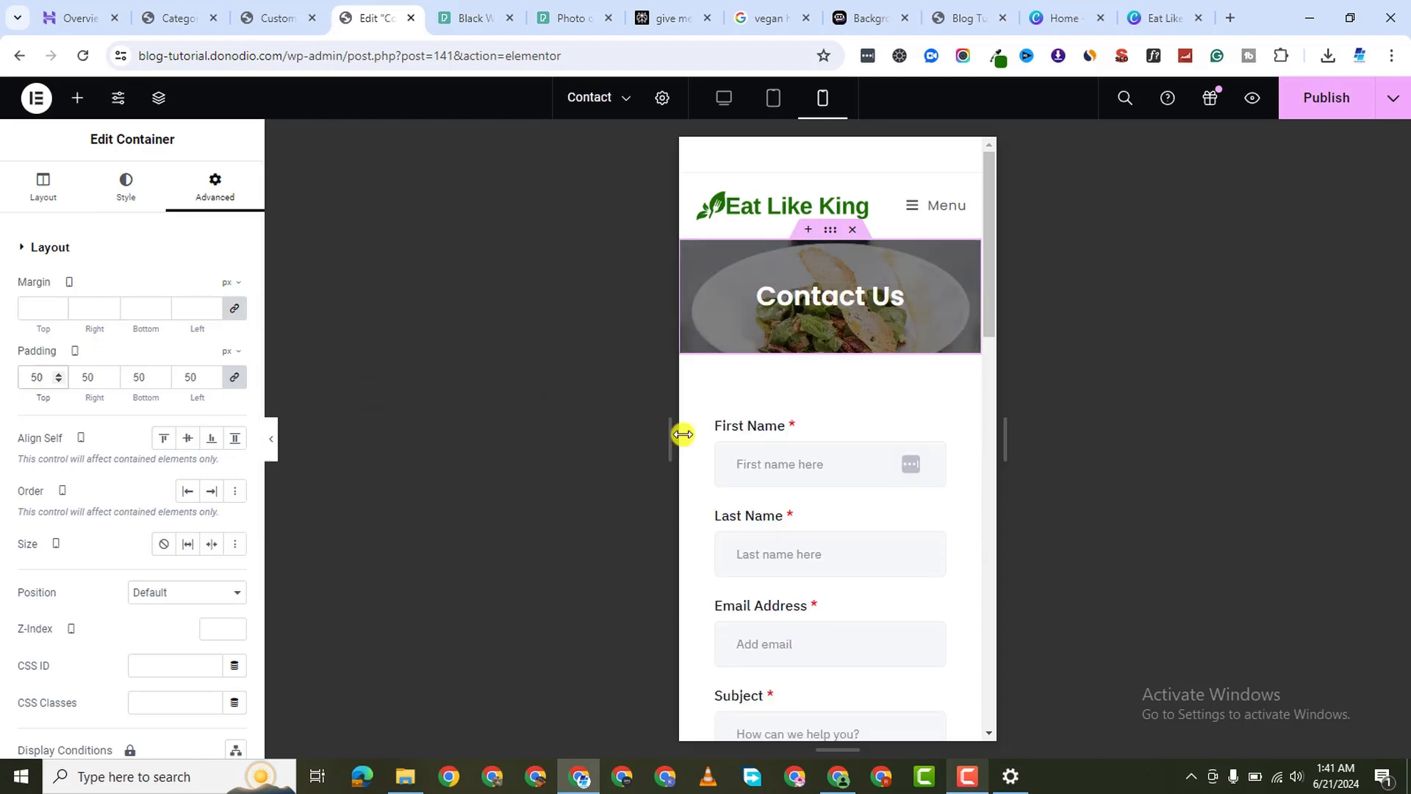
{"action": "scroll", "coordinate": [914, 554], "scroll_direction": "down", "scroll_amount": 15}
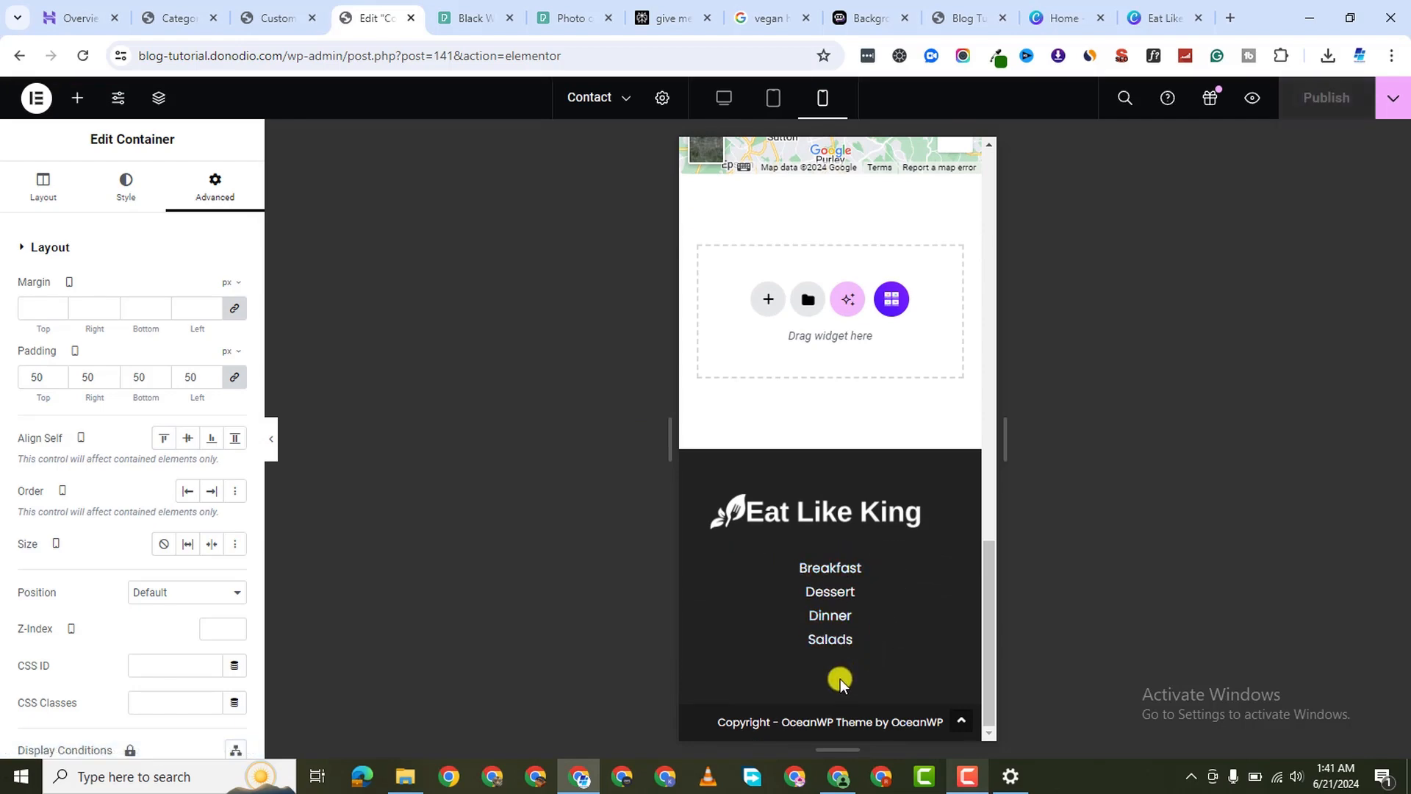
{"action": "scroll", "coordinate": [909, 630], "scroll_direction": "up", "scroll_amount": 15}
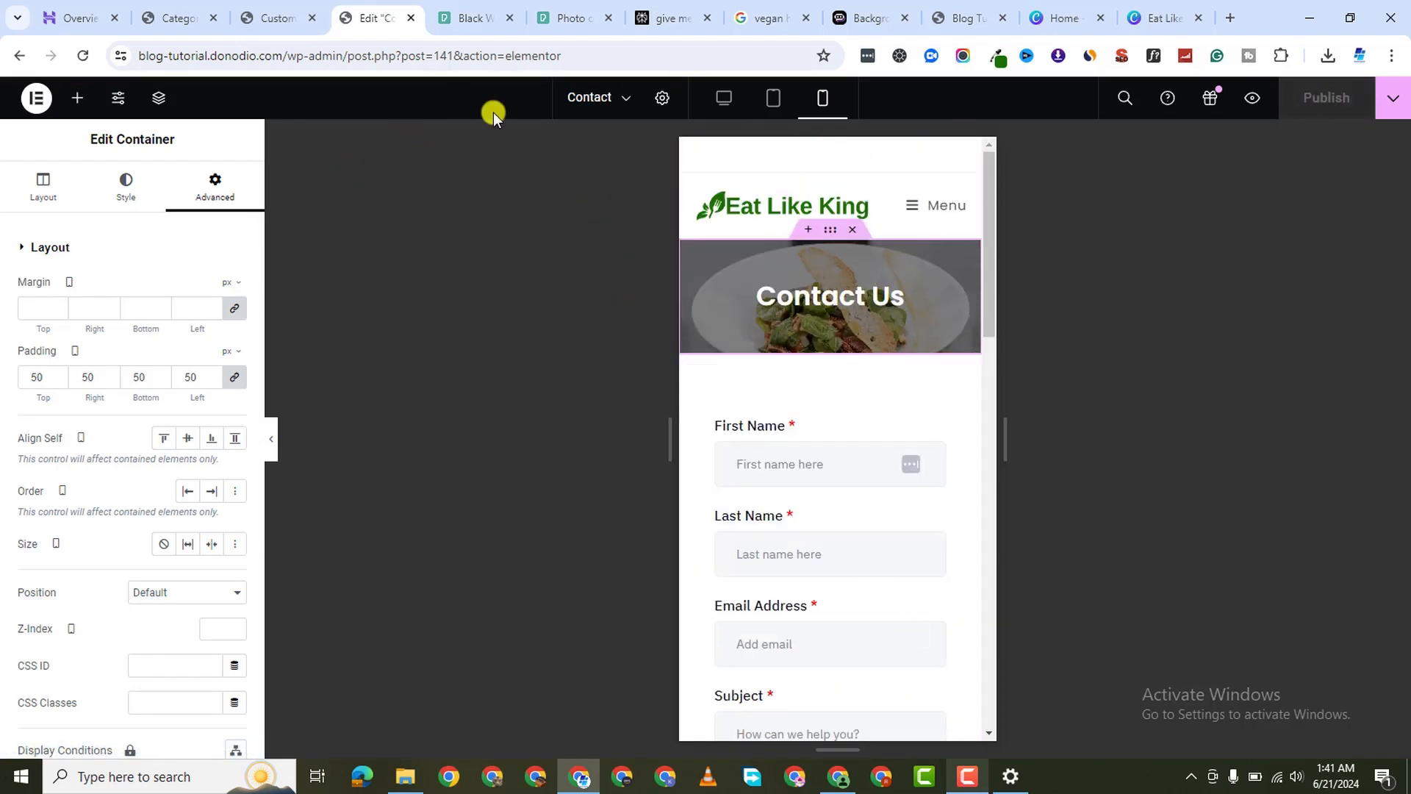
Load the blog homepage from the site root and scroll down to the Sneek Peak carousel
{"action": "left_click", "coordinate": [263, 21]}
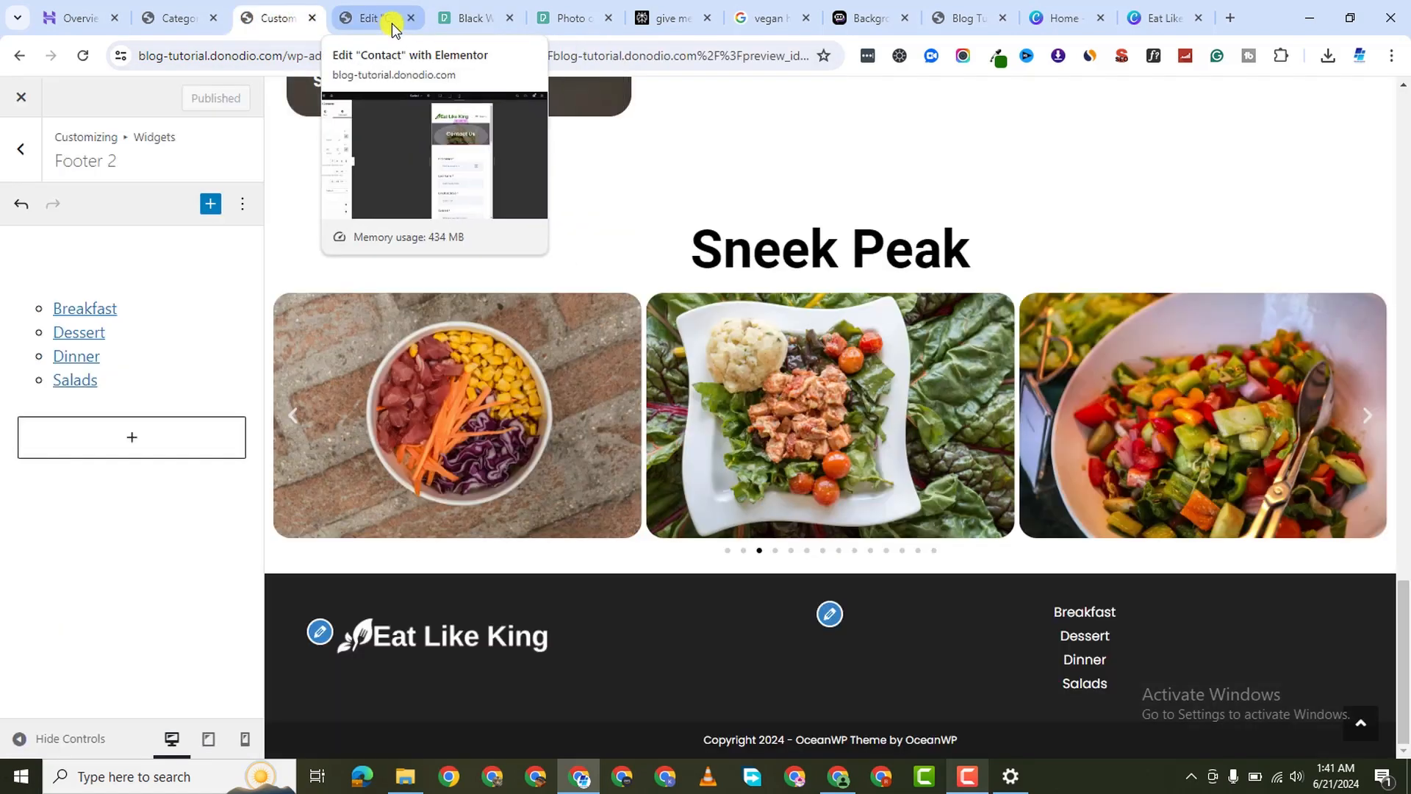
{"action": "left_click", "coordinate": [386, 22]}
{"action": "left_click", "coordinate": [290, 58]}
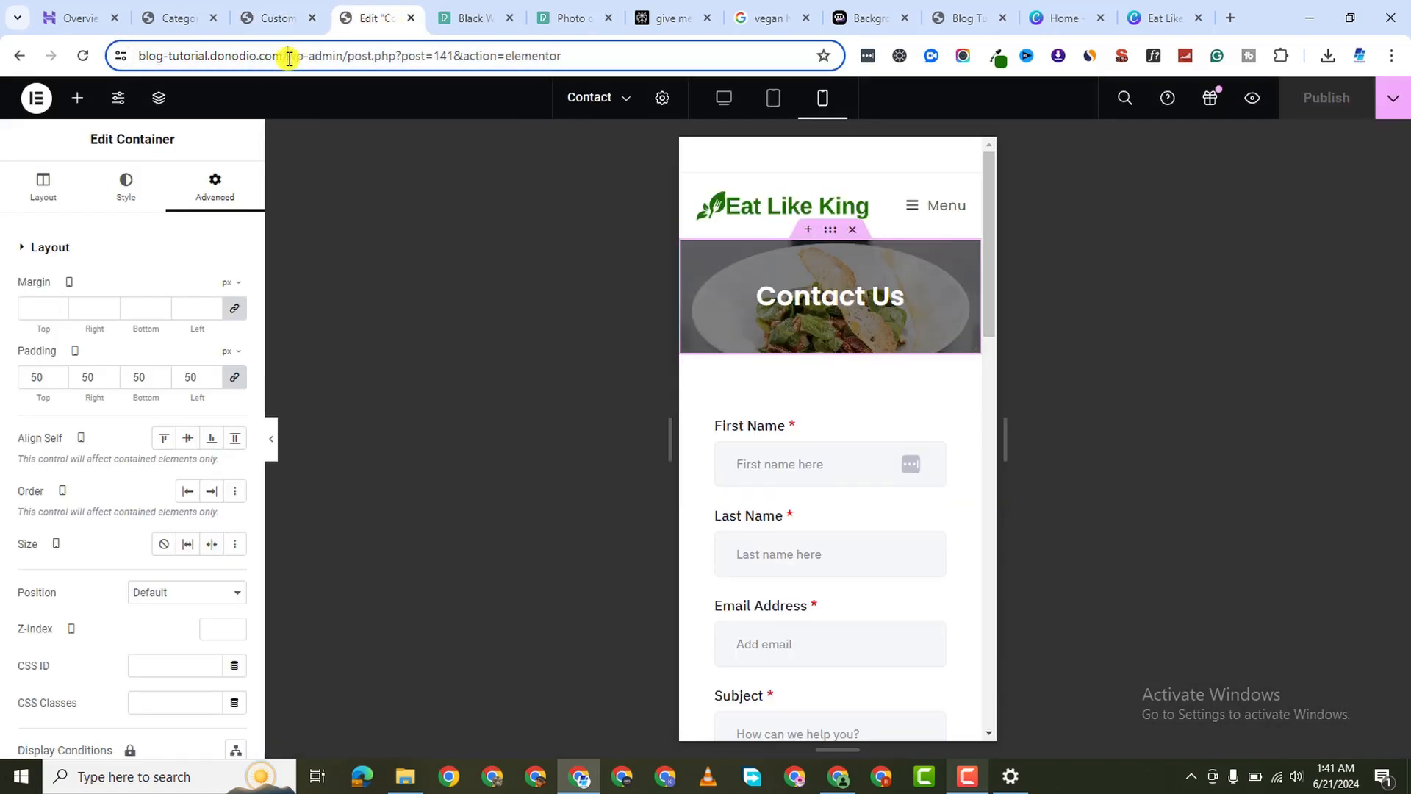
{"action": "key", "text": "BackSpace"}
{"action": "key", "text": "Return"}
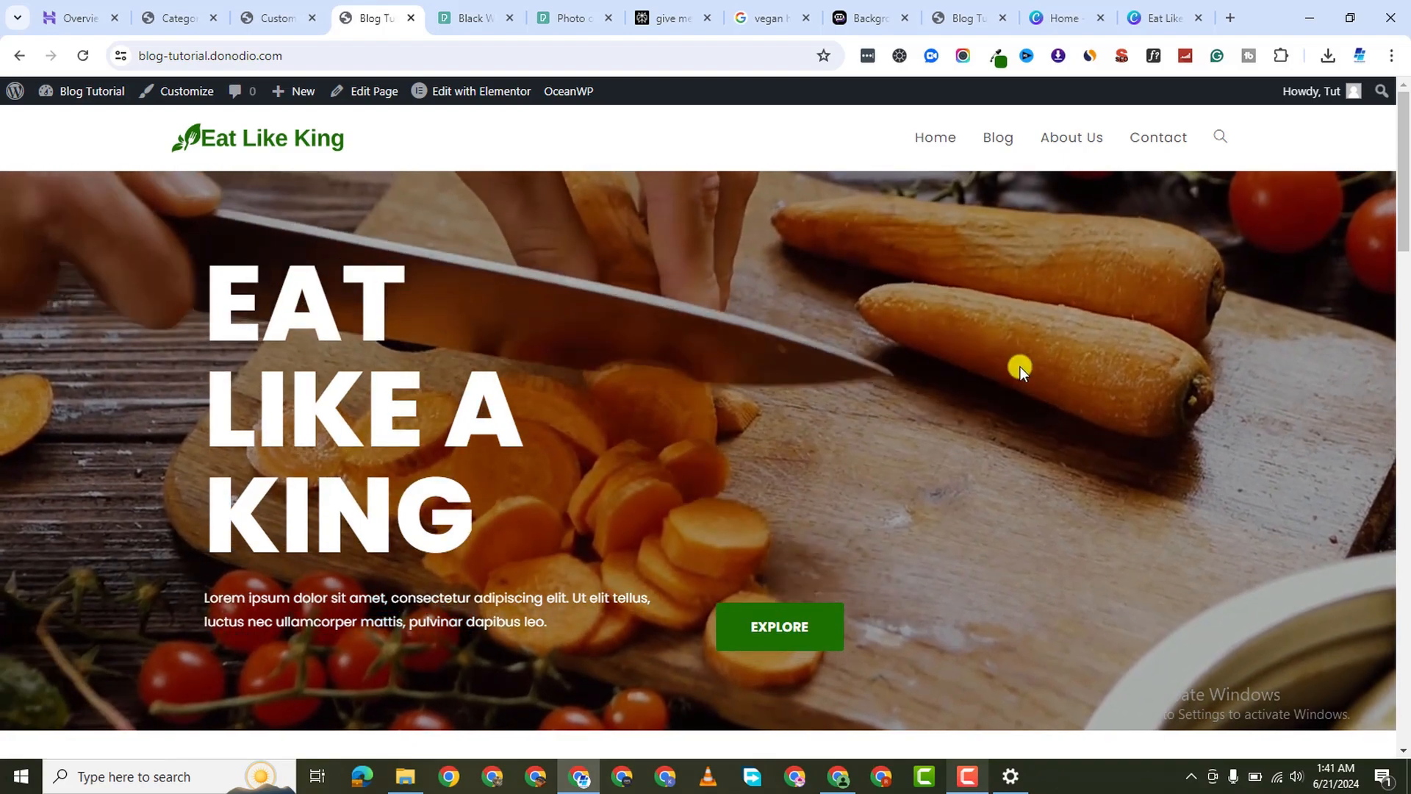
{"action": "scroll", "coordinate": [1027, 400], "scroll_direction": "down", "scroll_amount": 10}
{"action": "scroll", "coordinate": [1027, 412], "scroll_direction": "down", "scroll_amount": 10}
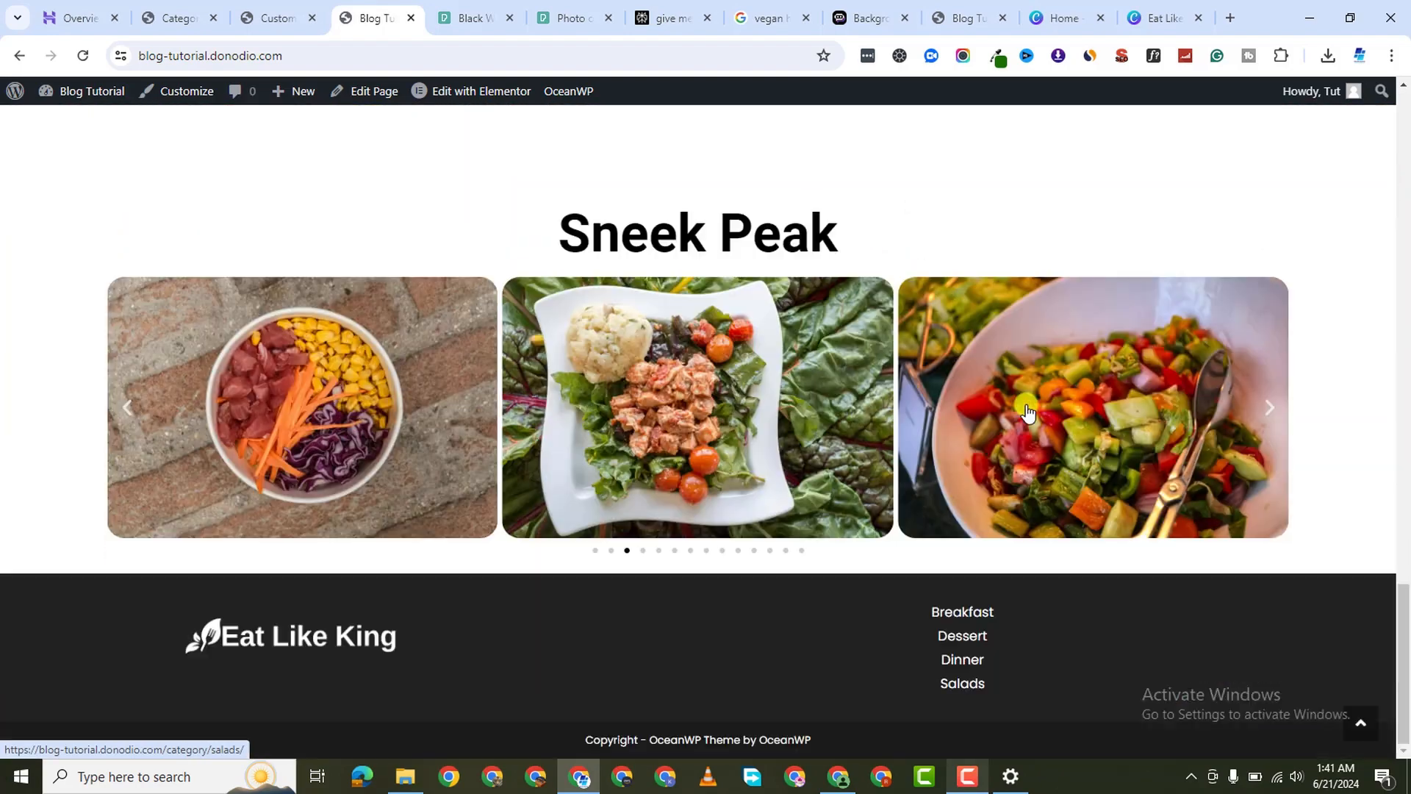
{"action": "scroll", "coordinate": [1021, 406], "scroll_direction": "up", "scroll_amount": 5}
{"action": "scroll", "coordinate": [1017, 406], "scroll_direction": "down", "scroll_amount": 5}
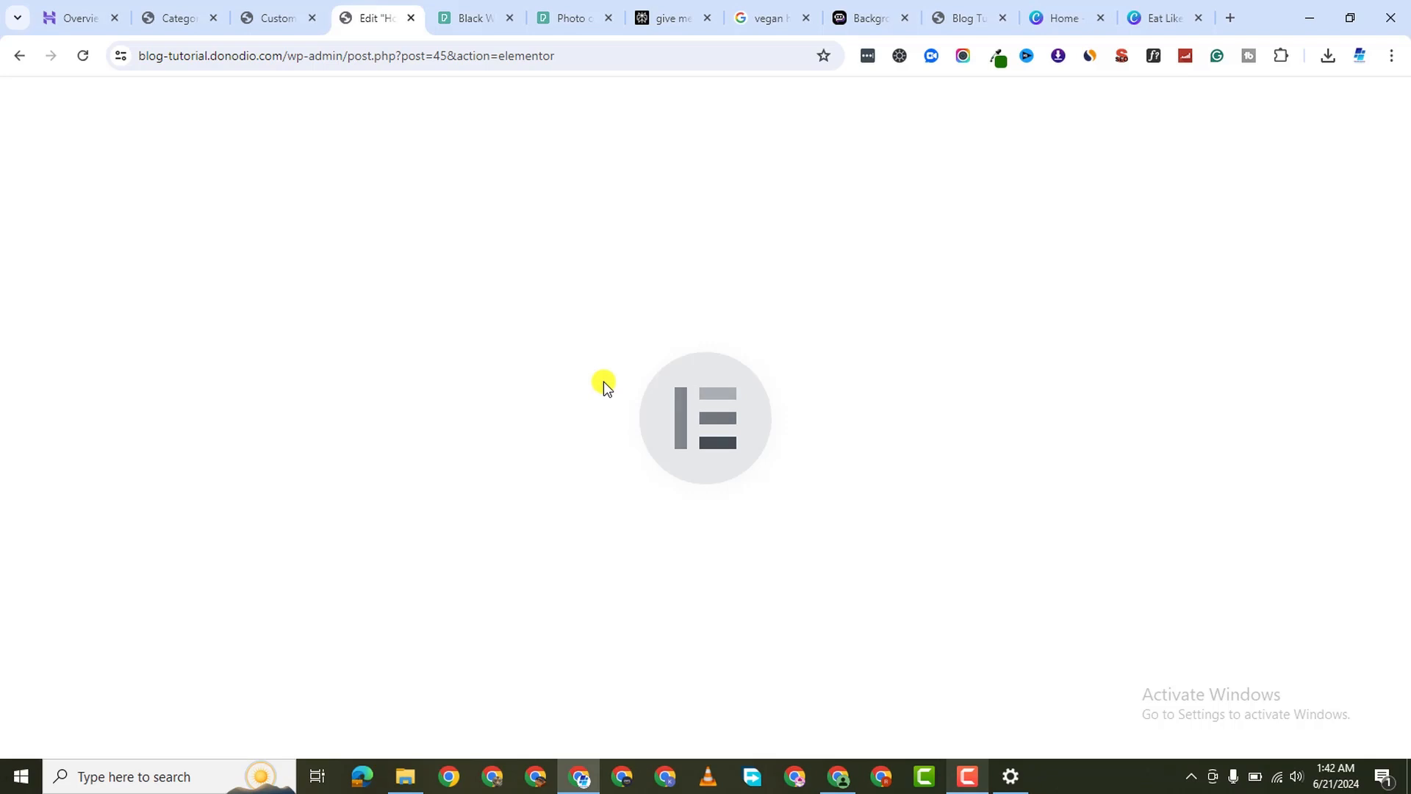
Give the Sneek Peak carousel container an 80 px bottom margin and preview the homepage
{"action": "scroll", "coordinate": [904, 482], "scroll_direction": "down", "scroll_amount": 10}
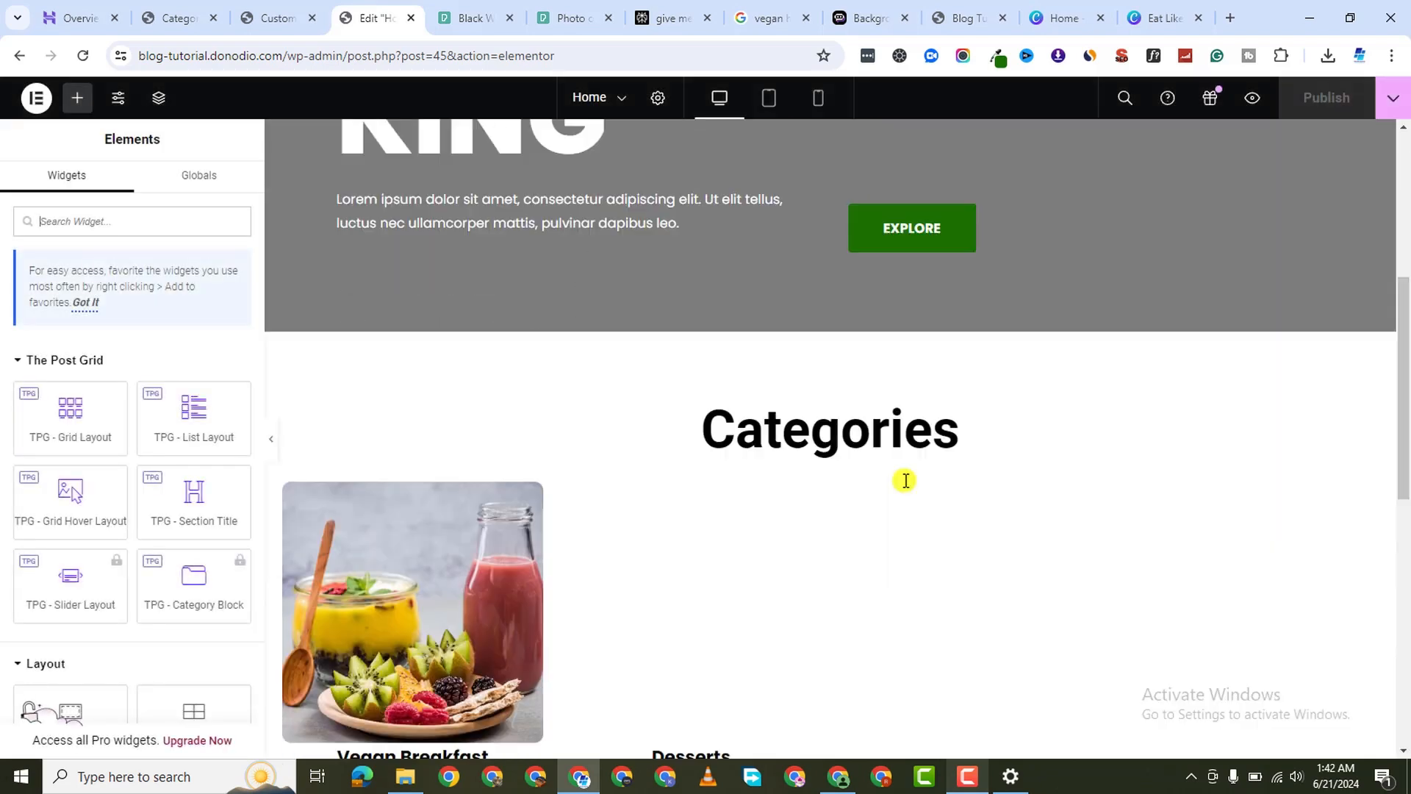
{"action": "scroll", "coordinate": [872, 616], "scroll_direction": "up", "scroll_amount": 10}
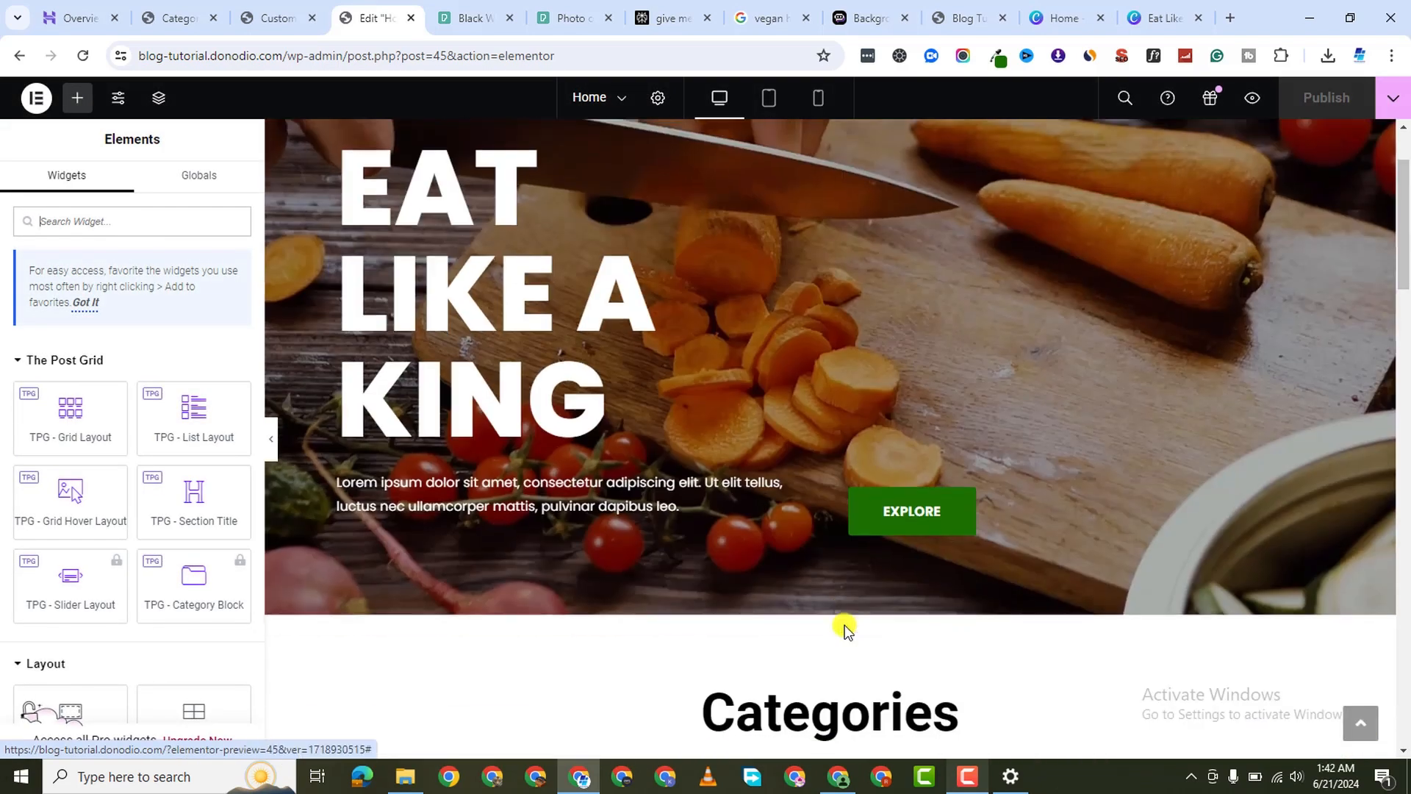
{"action": "scroll", "coordinate": [844, 630], "scroll_direction": "down", "scroll_amount": 10}
{"action": "scroll", "coordinate": [844, 636], "scroll_direction": "down", "scroll_amount": 6}
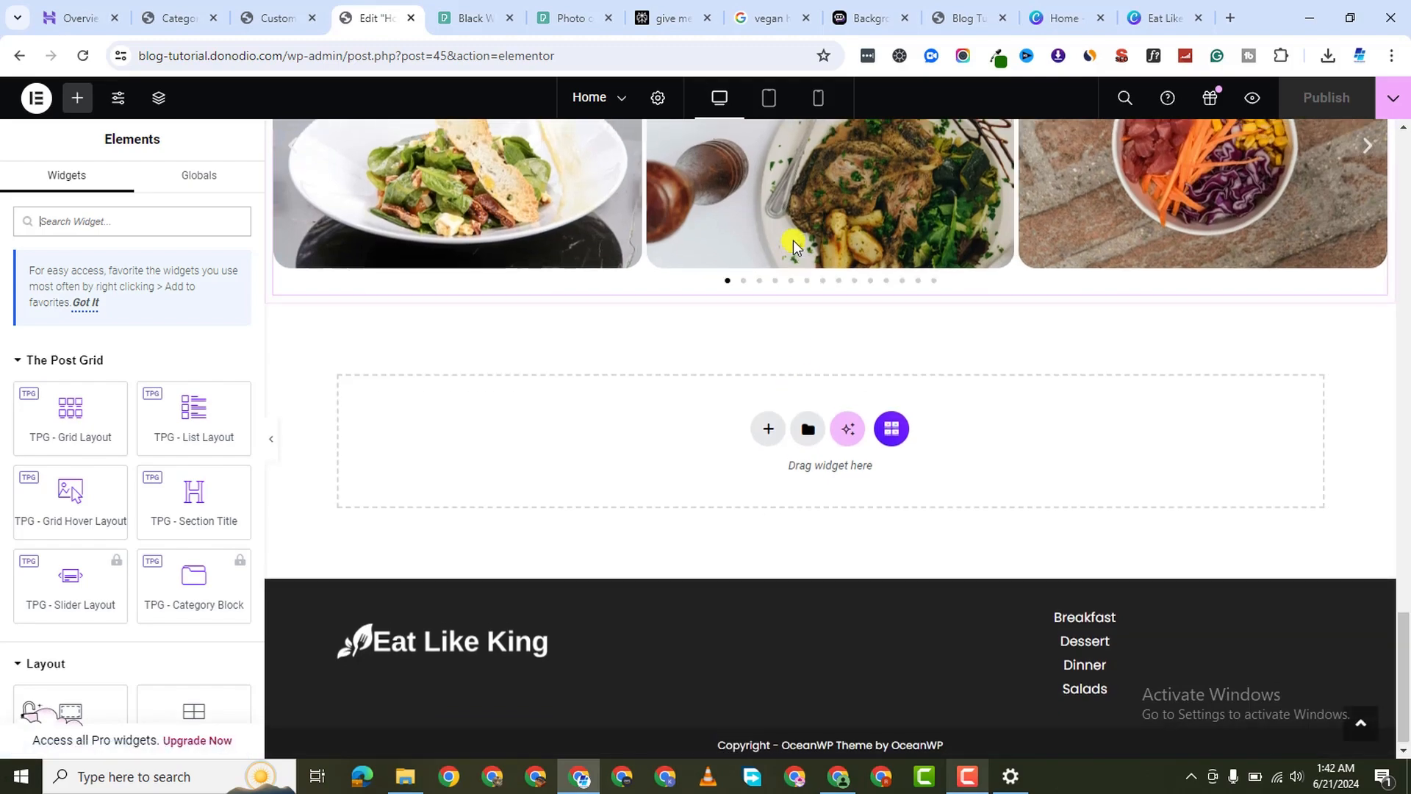
{"action": "scroll", "coordinate": [779, 385], "scroll_direction": "up", "scroll_amount": 5}
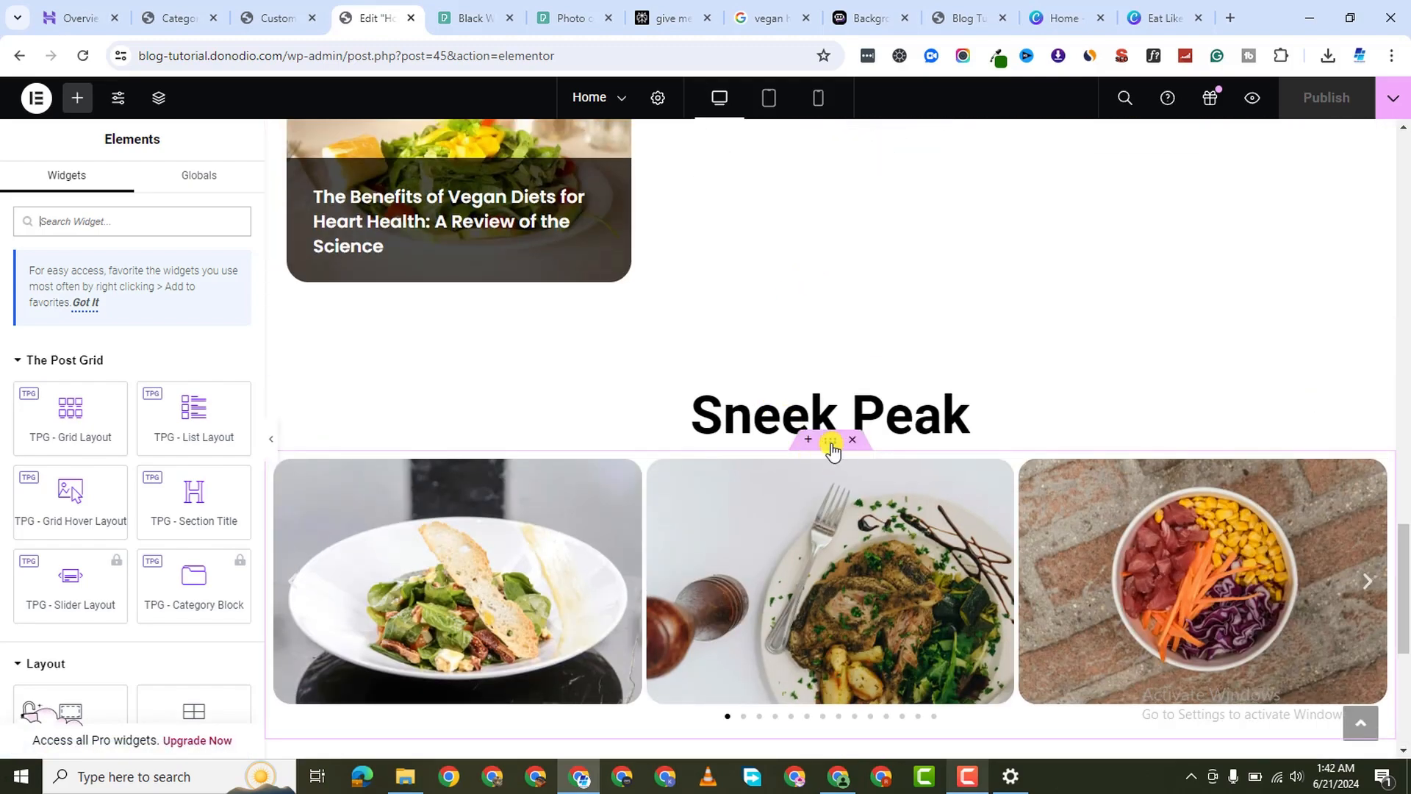
{"action": "left_click", "coordinate": [830, 441]}
{"action": "left_click", "coordinate": [239, 206]}
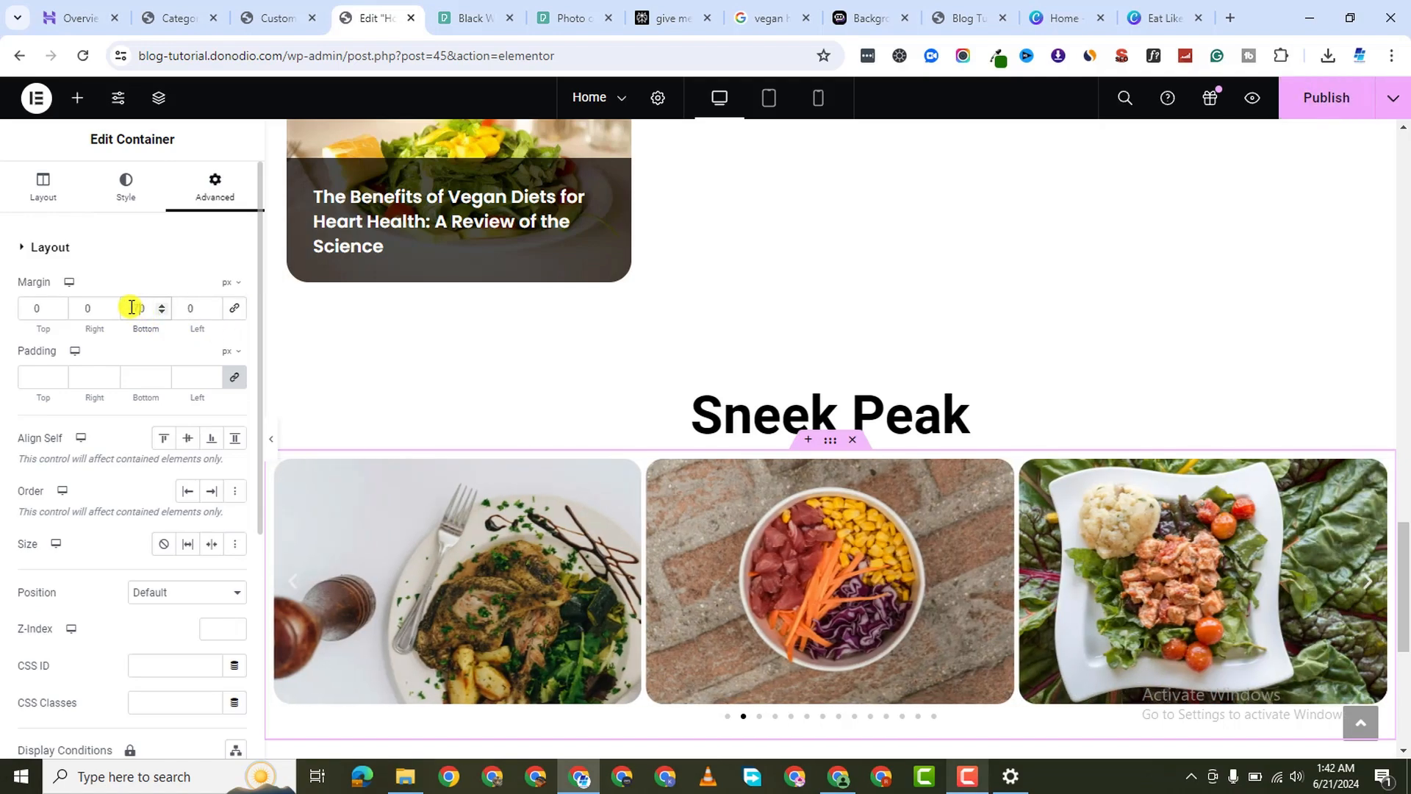
{"action": "scroll", "coordinate": [451, 343], "scroll_direction": "down", "scroll_amount": 3}
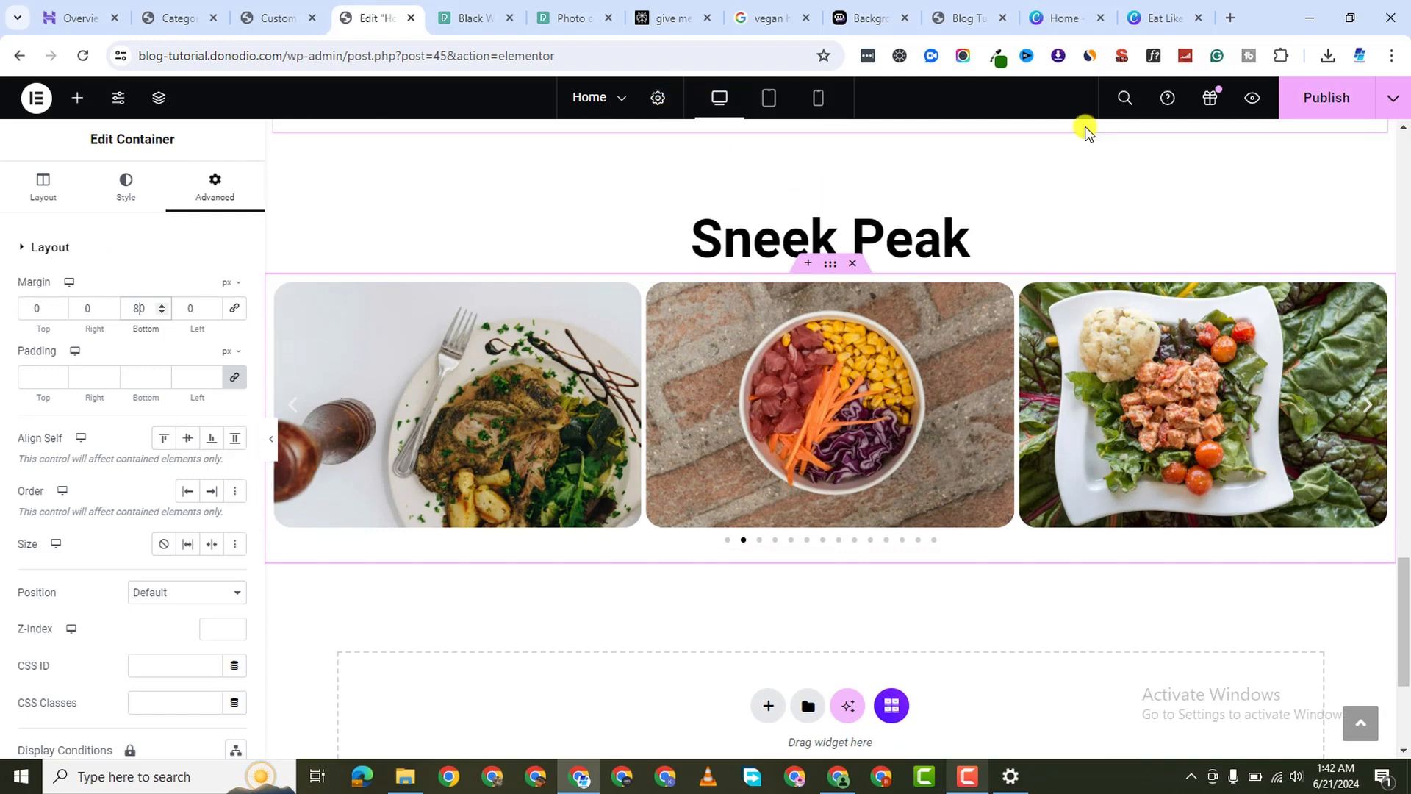
{"action": "left_click", "coordinate": [1250, 105]}
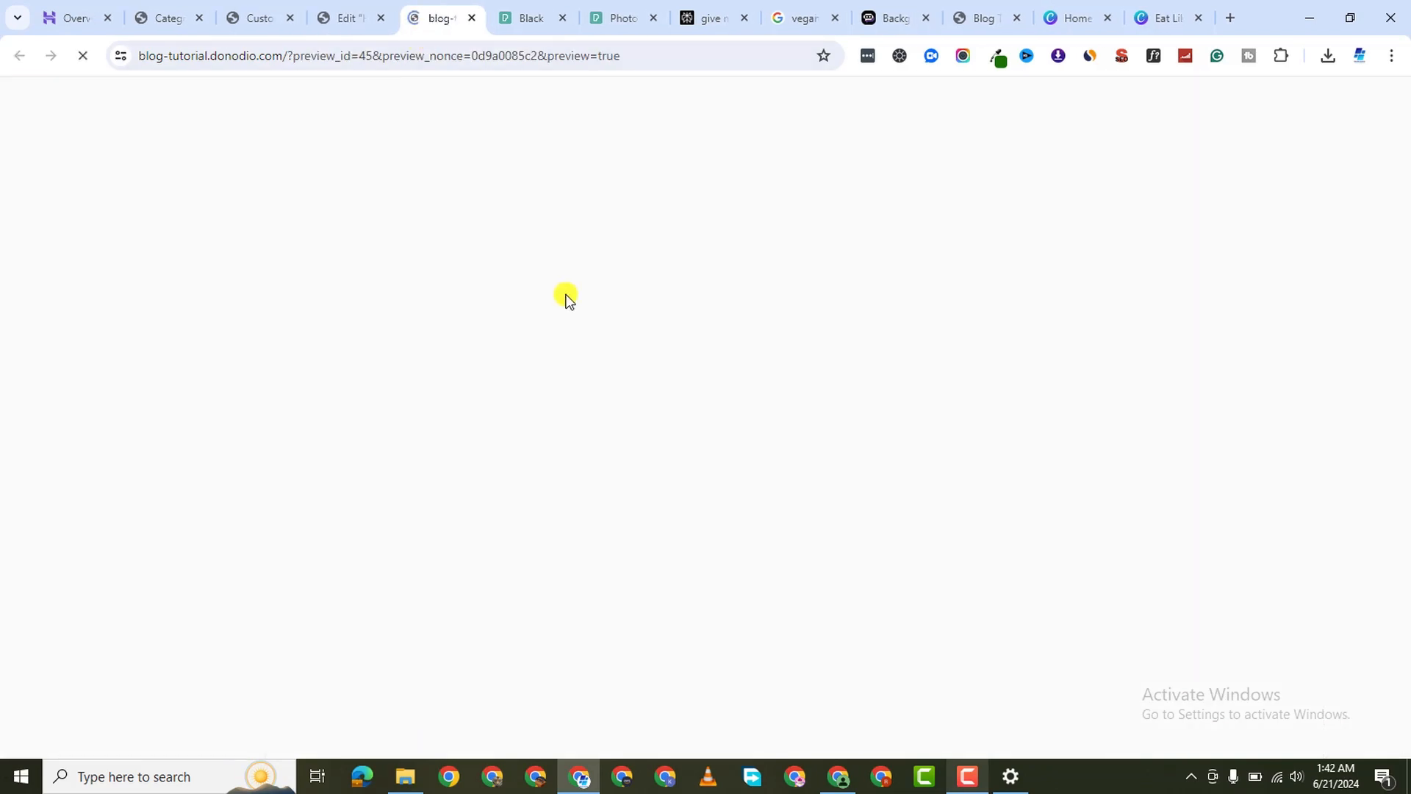
Open the homepage preview, which loads the EAT LIKE A KING hero with its background video
{"action": "scroll", "coordinate": [580, 311], "scroll_direction": "down", "scroll_amount": 20}
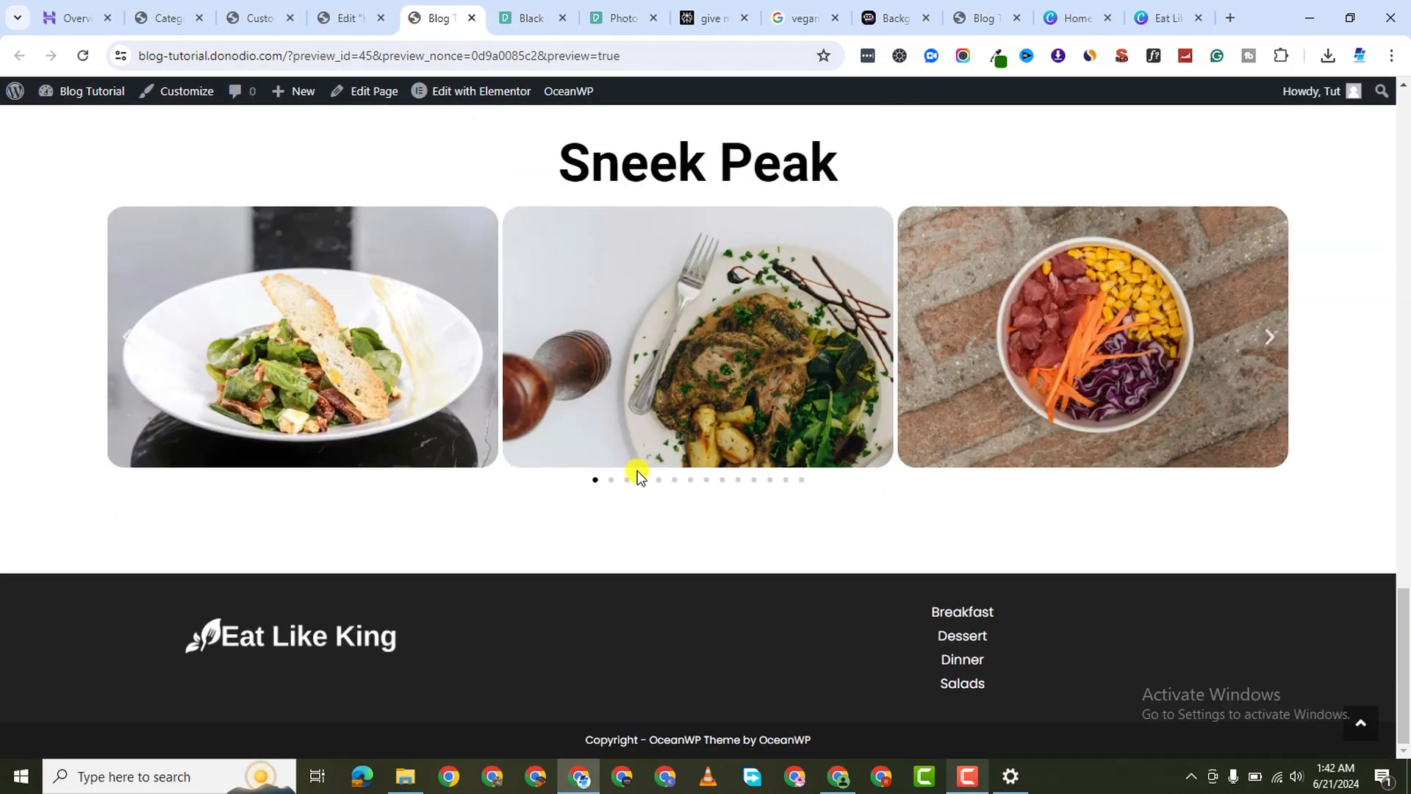
{"action": "scroll", "coordinate": [660, 412], "scroll_direction": "up", "scroll_amount": 15}
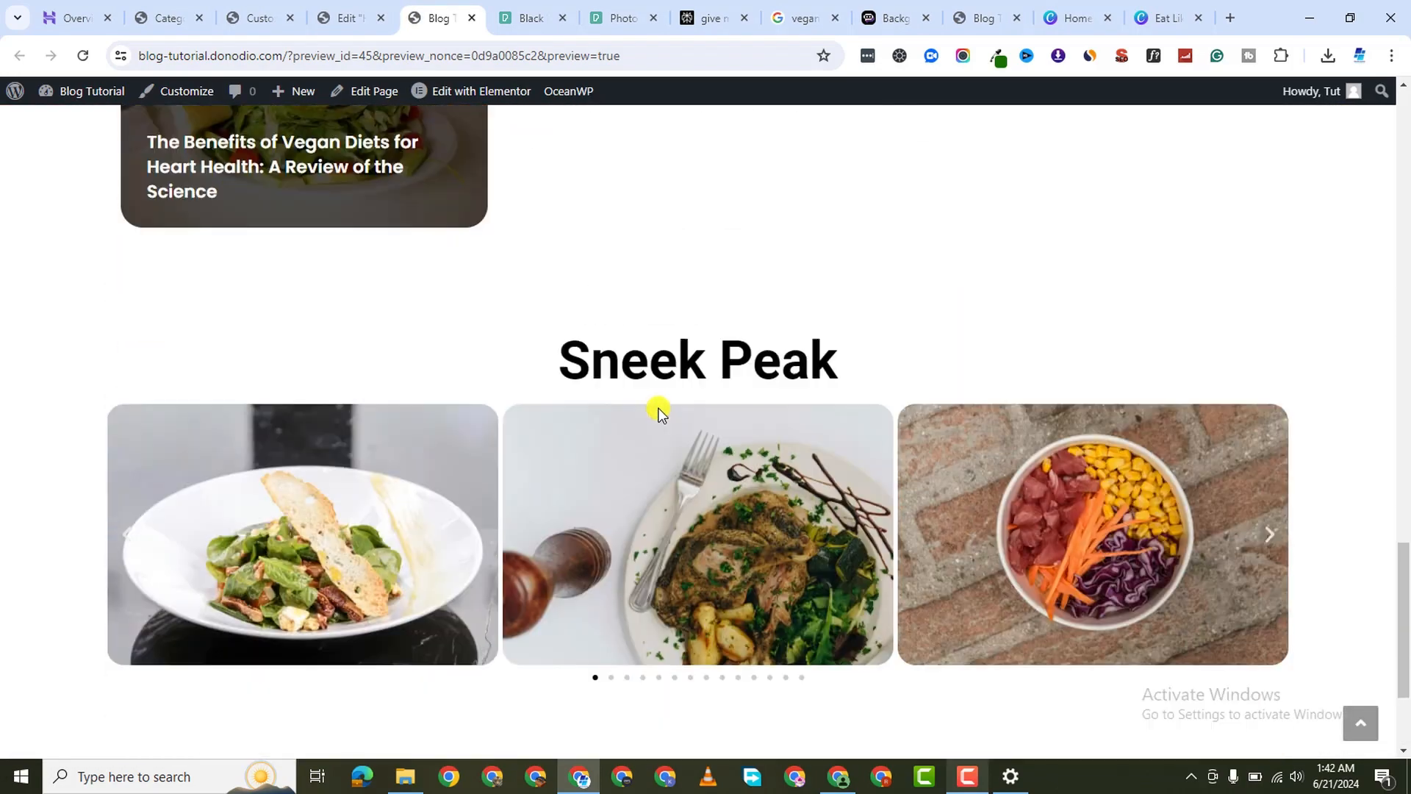
{"action": "scroll", "coordinate": [662, 417], "scroll_direction": "up", "scroll_amount": 10}
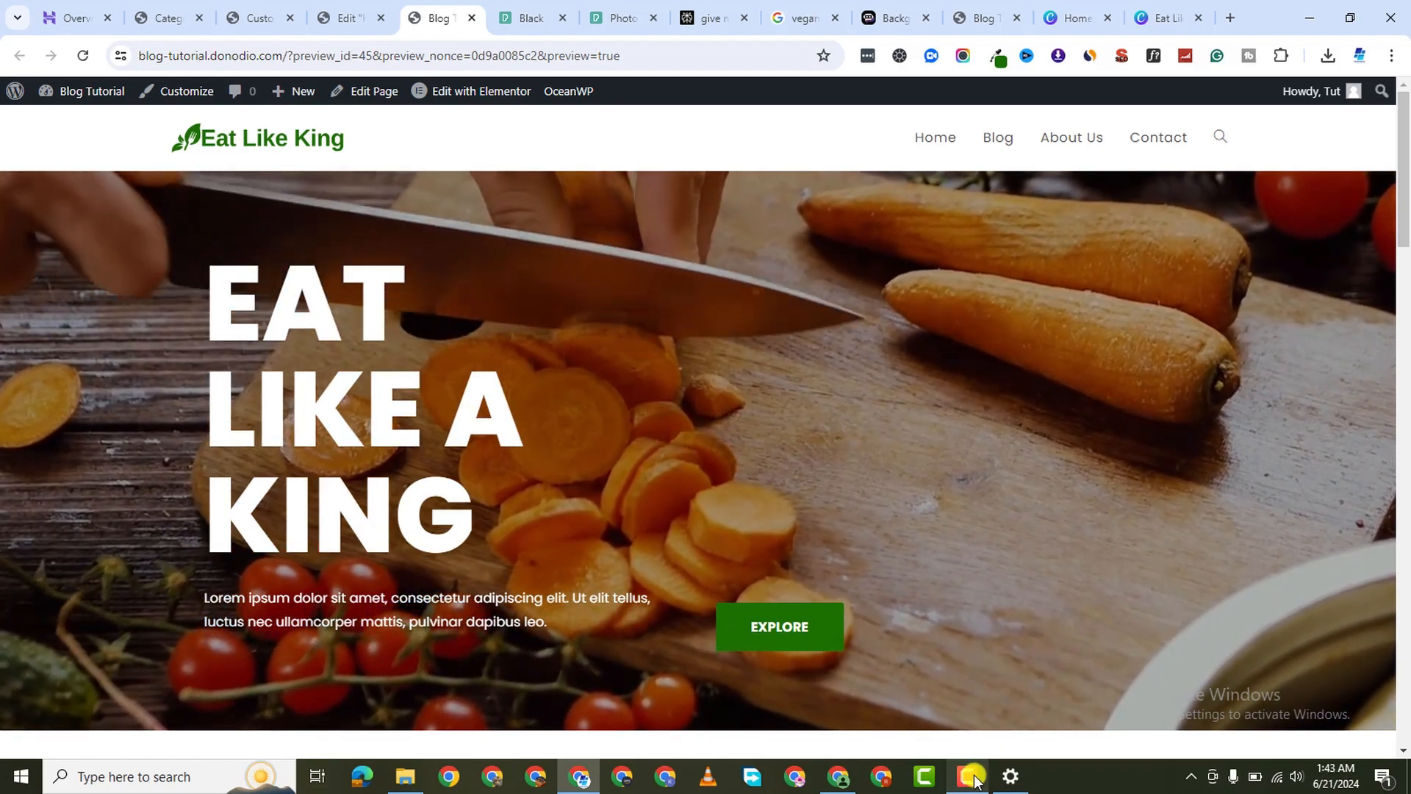
{"action": "left_click", "coordinate": [974, 774]}
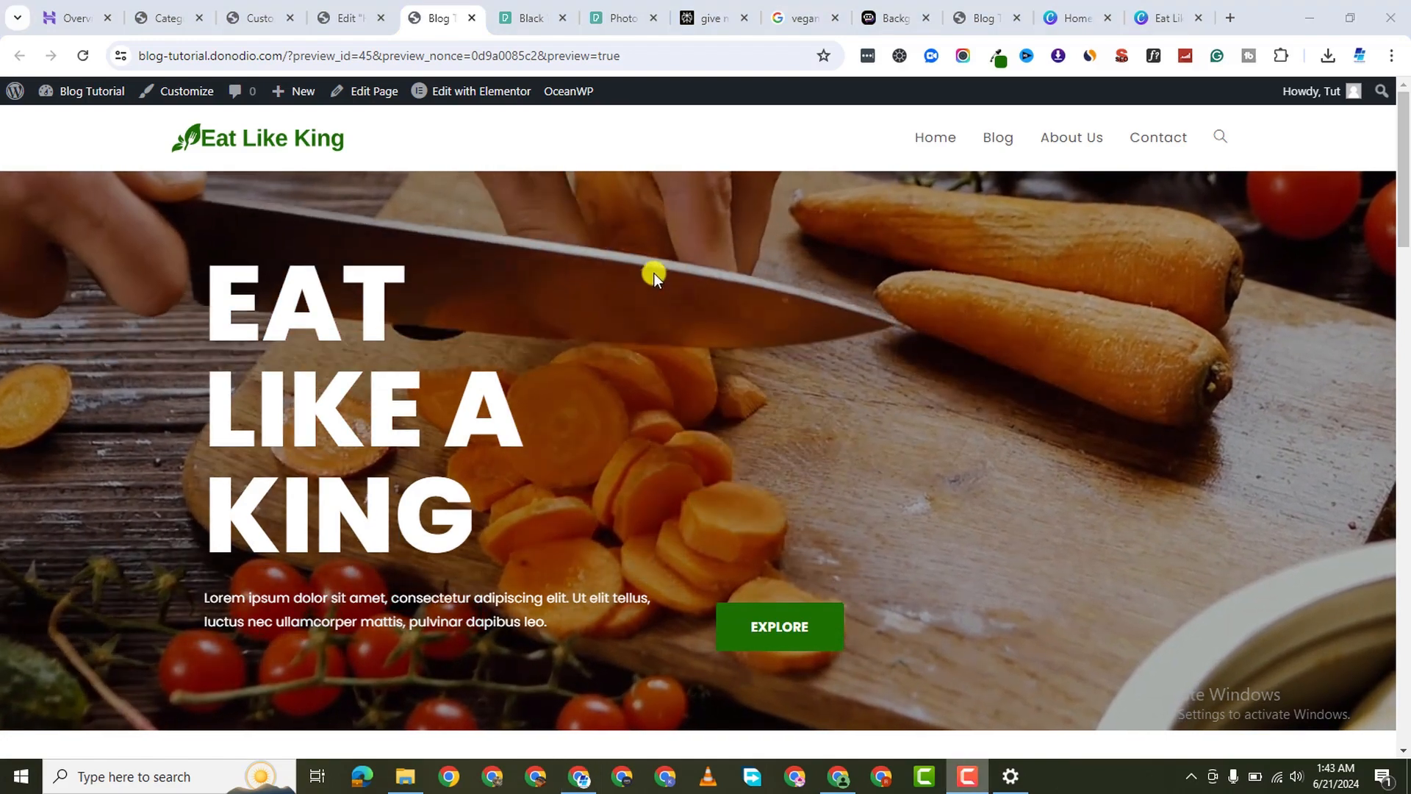